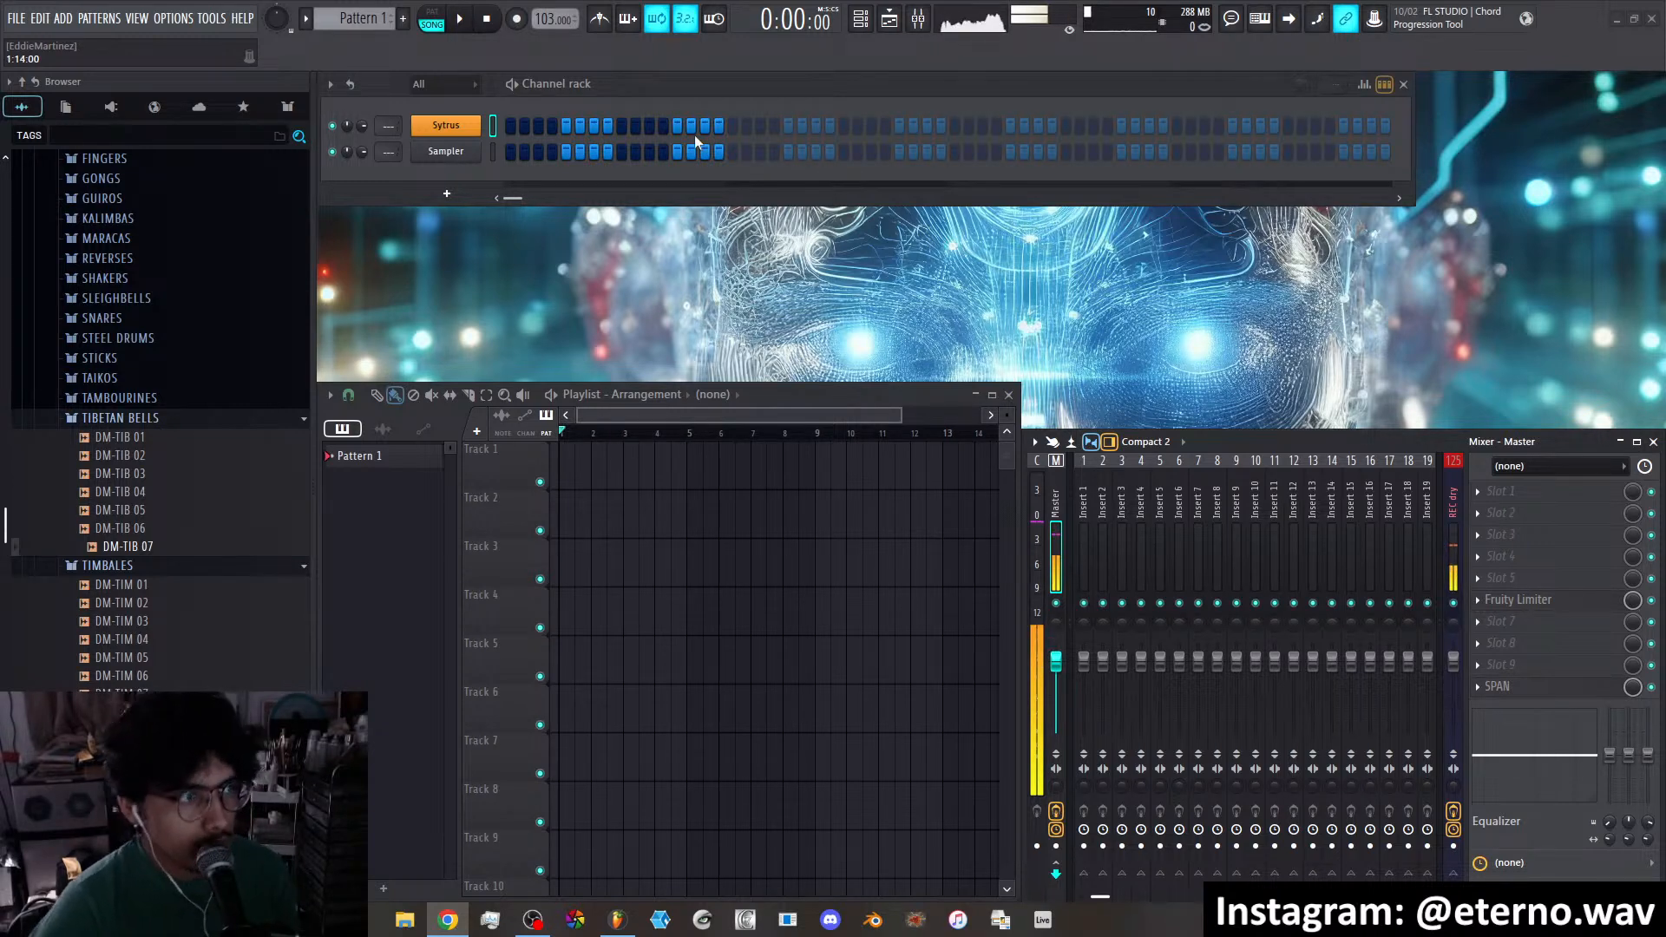
# Delete the Sytrus channel from the channel rack and set the project tempo to 114 BPM
pyautogui.rightClick(434, 126)
pyautogui.click(587, 325)
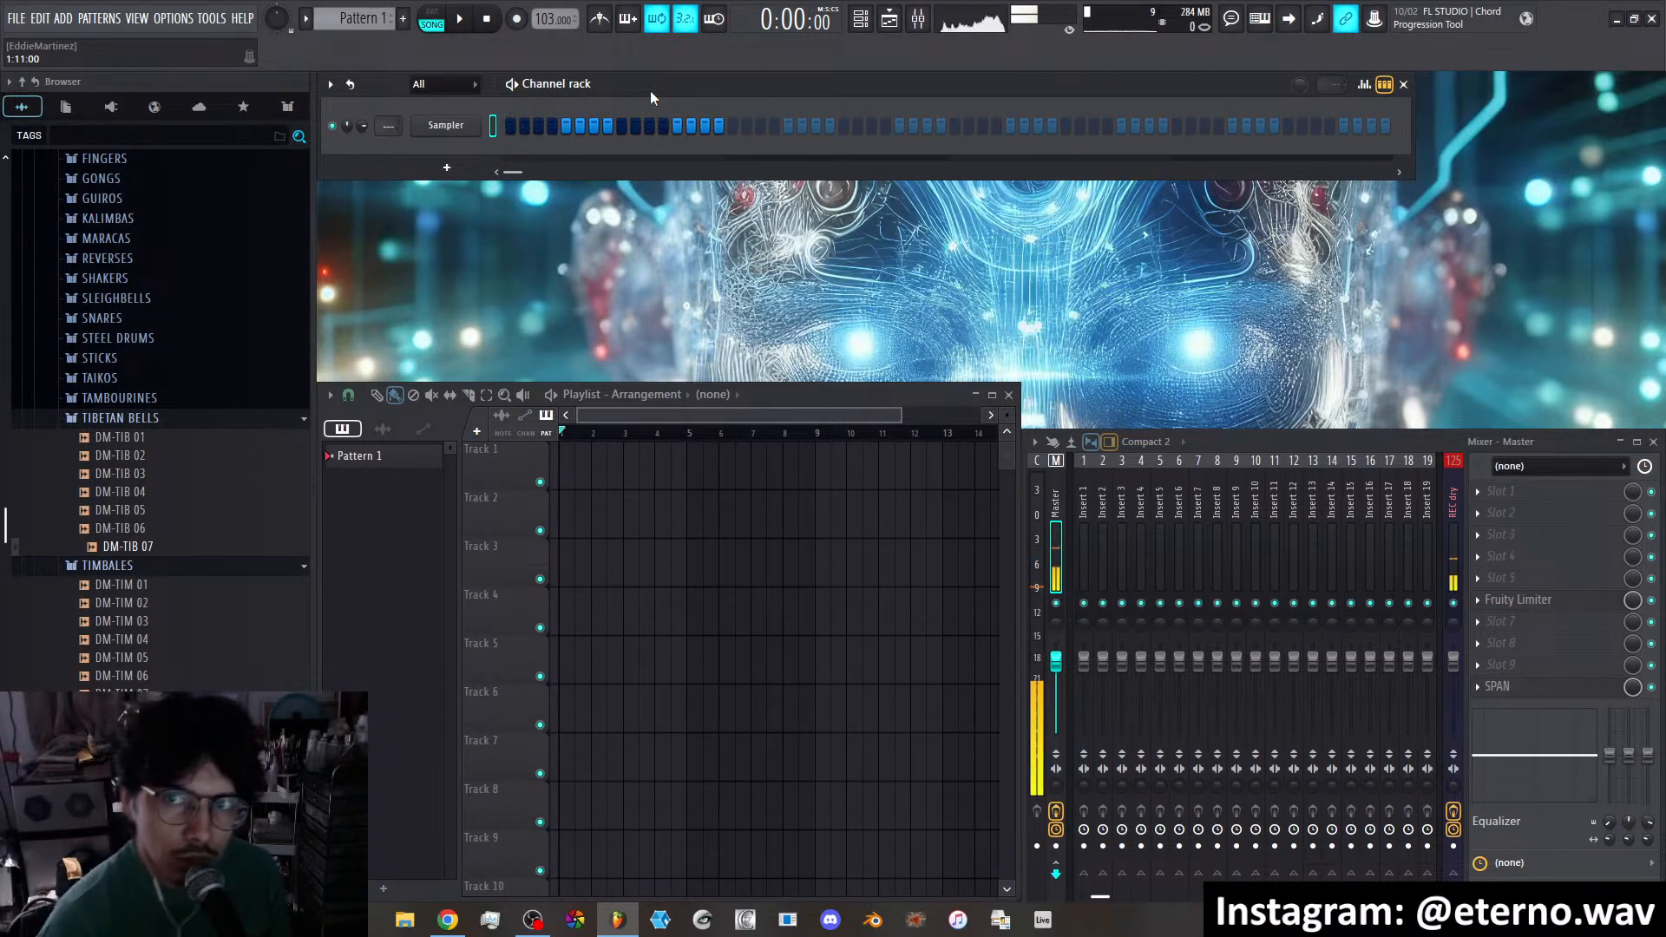
pyautogui.click(162, 493)
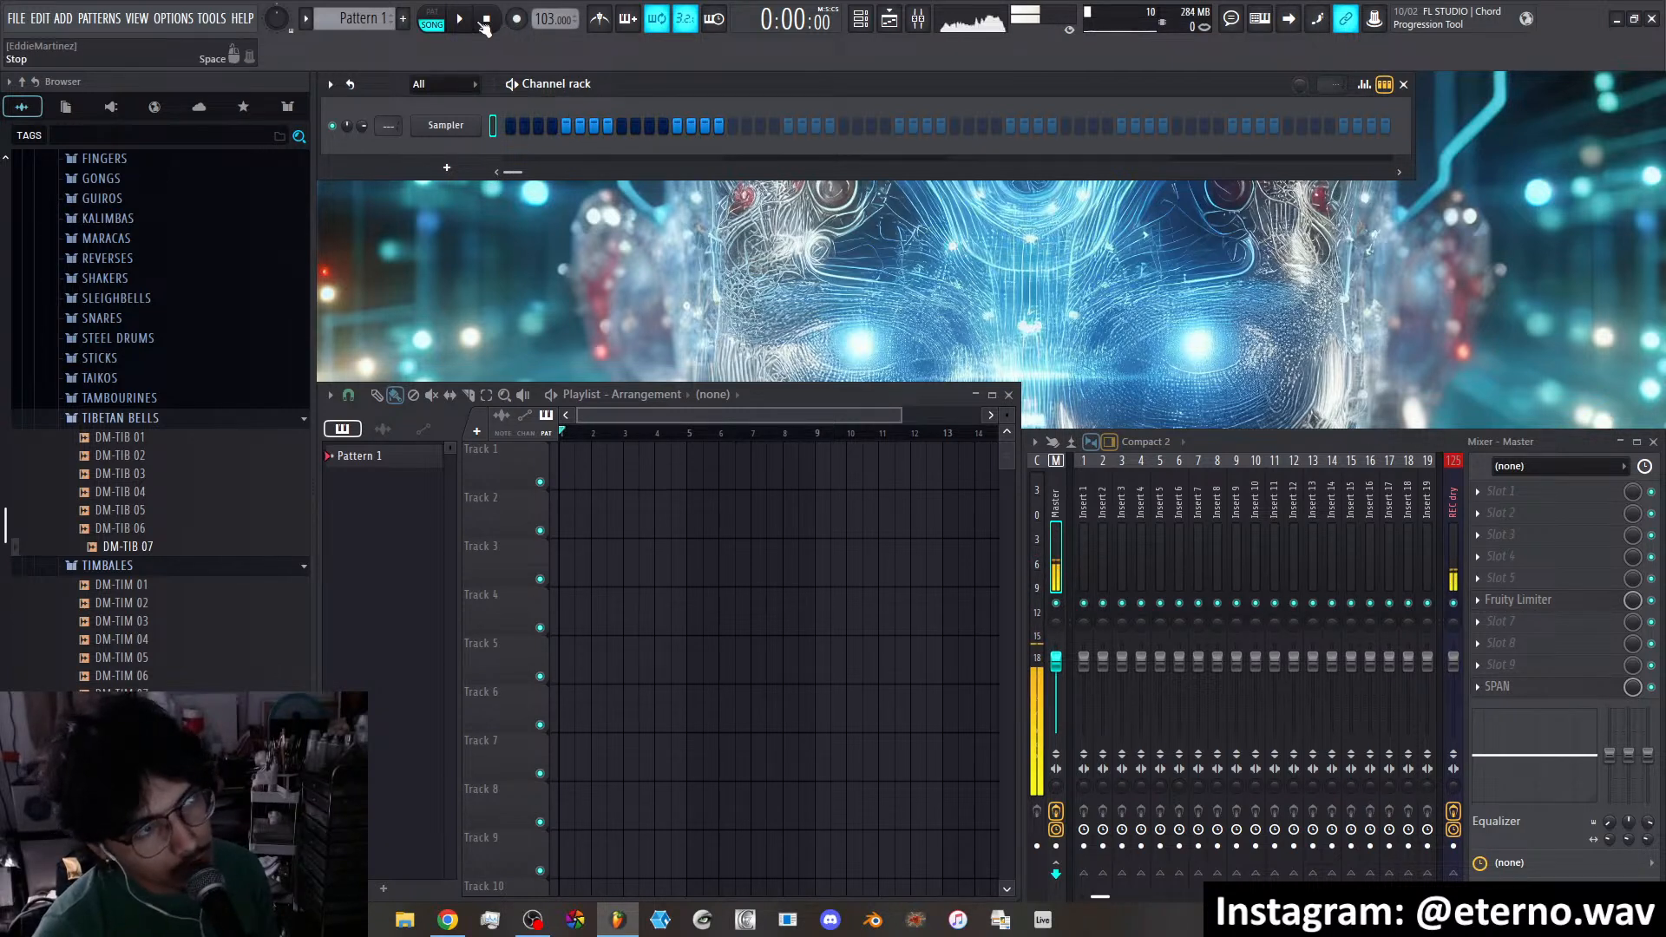
pyautogui.moveTo(546, 20); pyautogui.dragTo(546, 12)
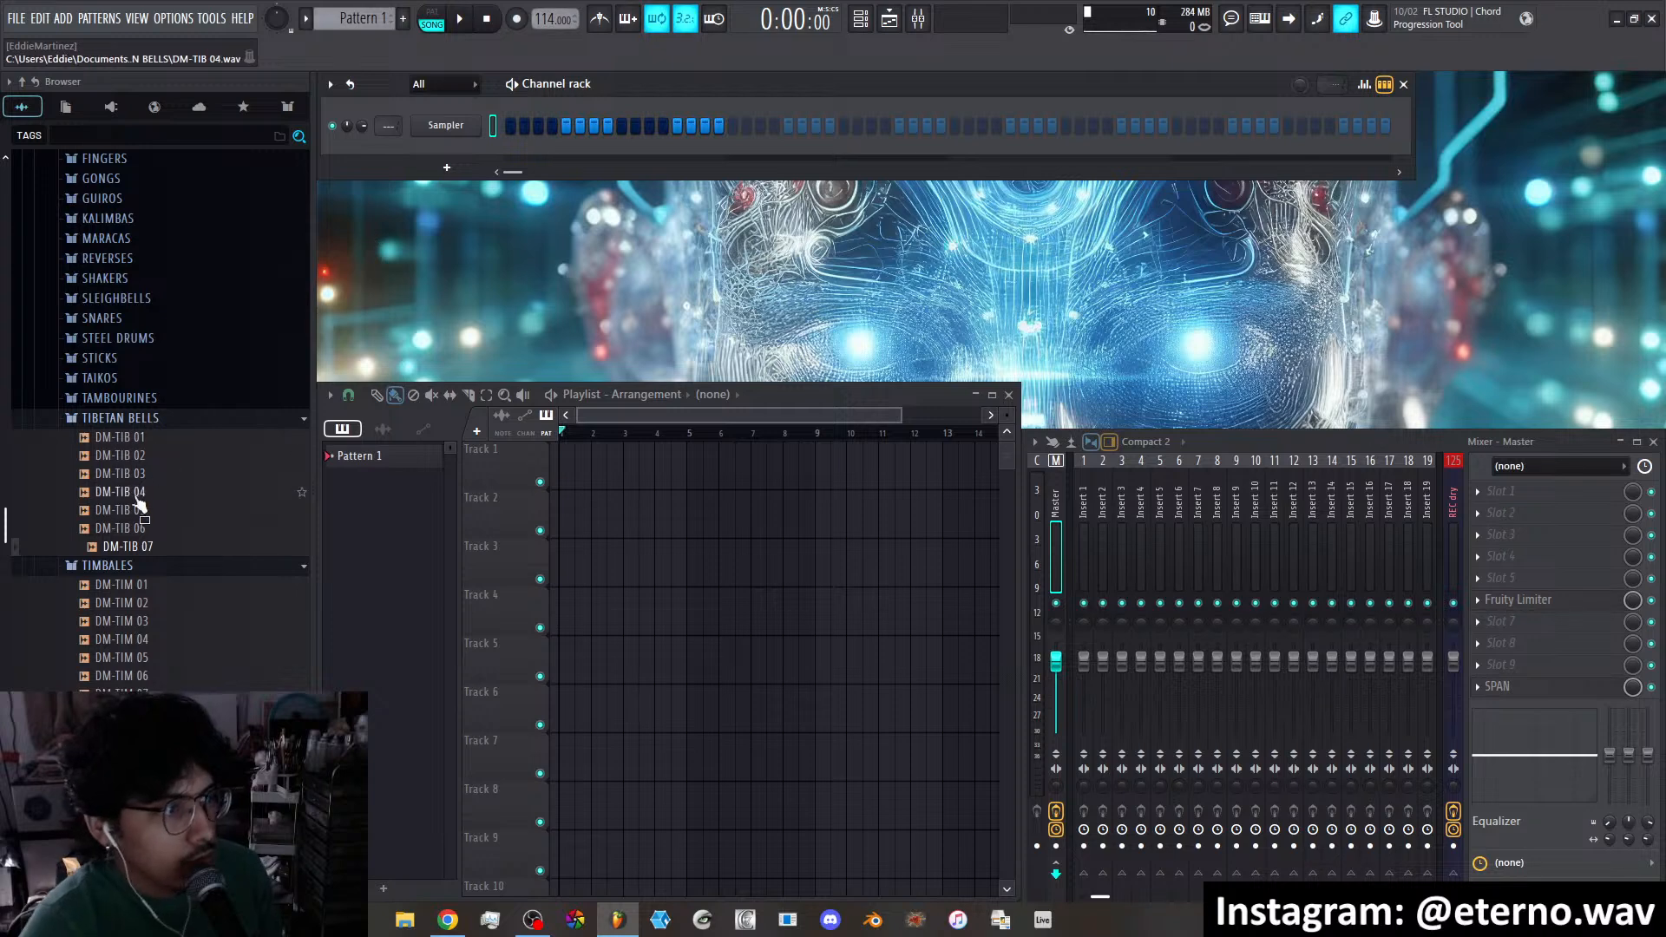
# Collapse the Super Drums 8000 sample folder and open the Dry-Kicks folder inside Real Drumkits
pyautogui.scroll(9, 182, 538)
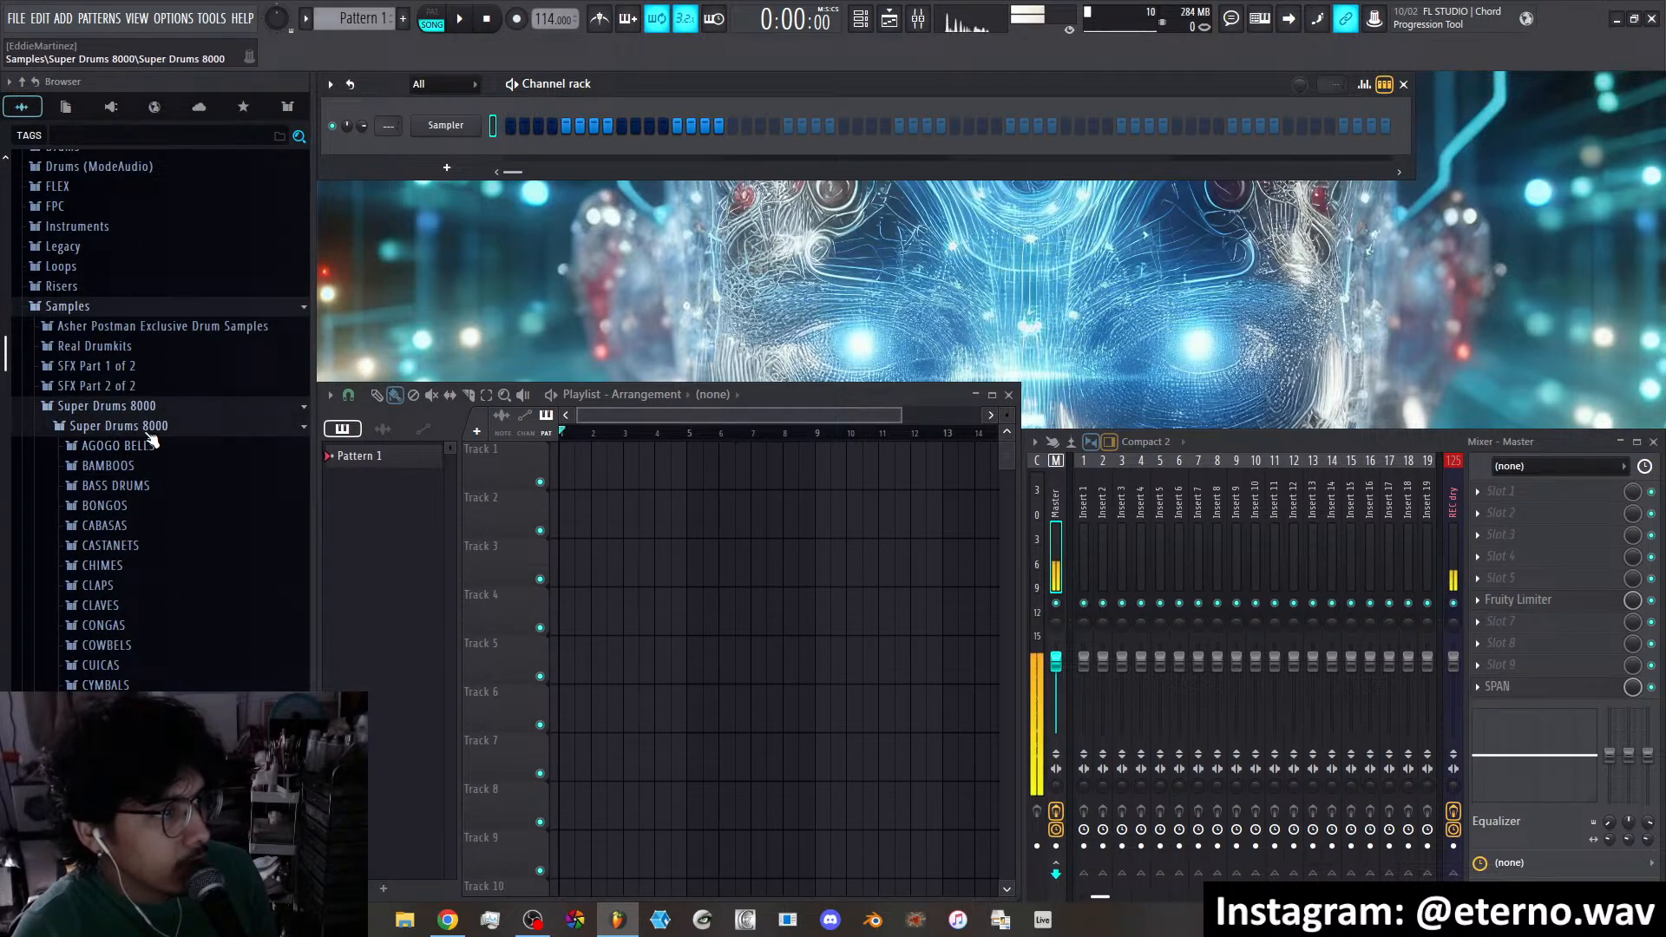
pyautogui.click(135, 428)
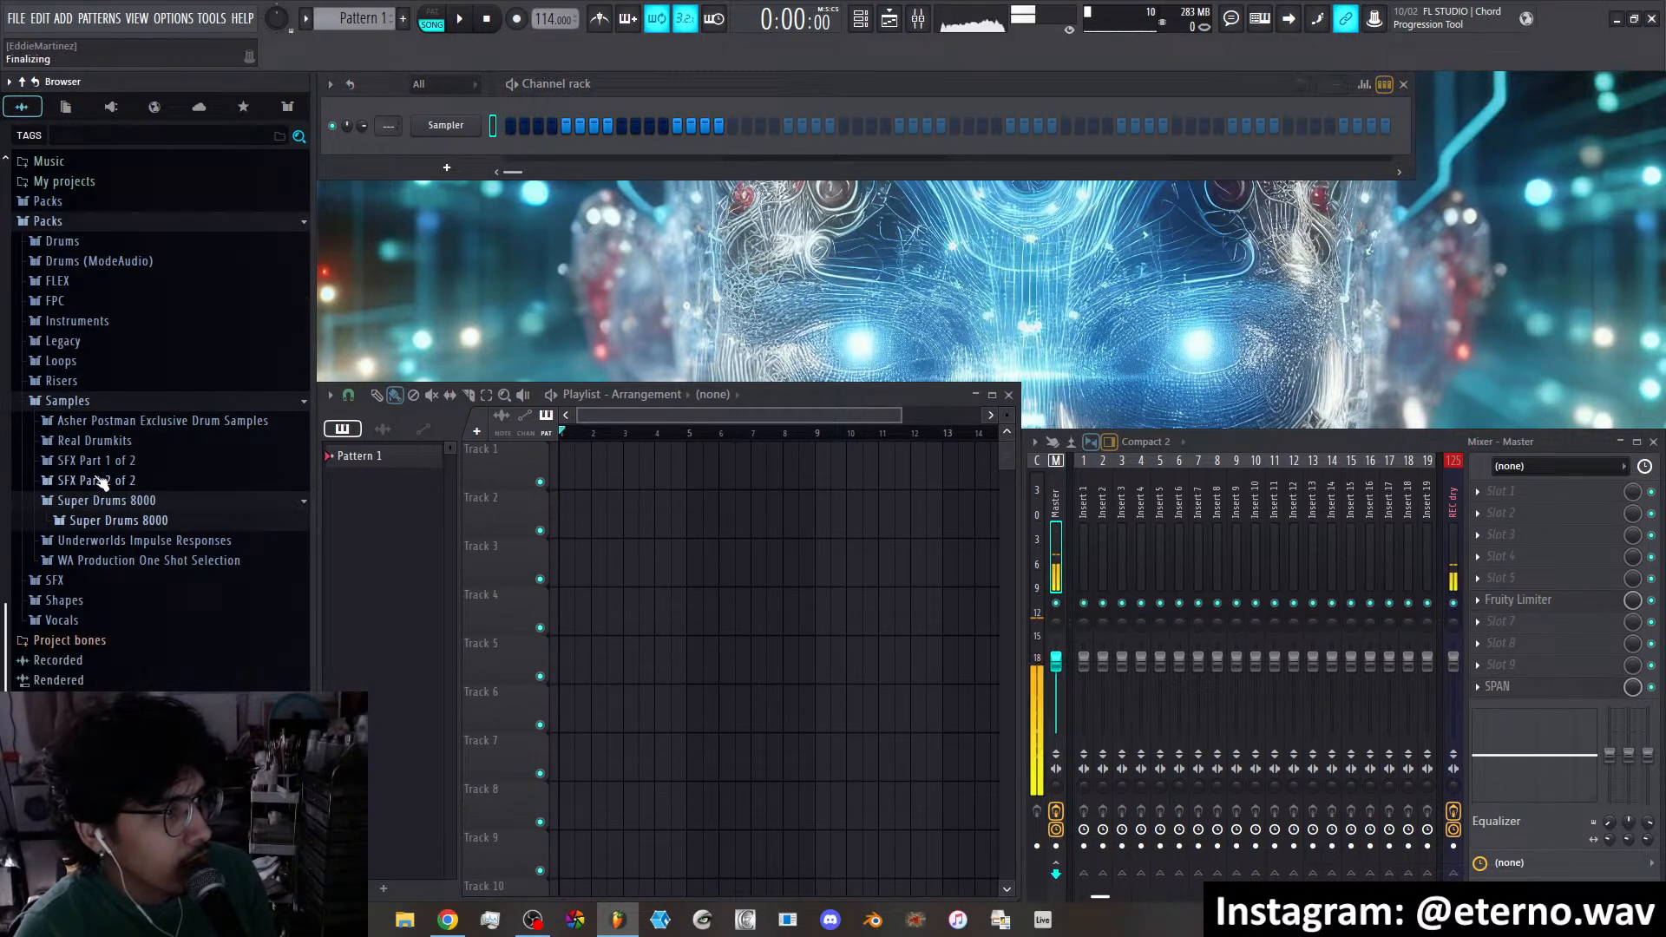
pyautogui.click(104, 445)
pyautogui.scroll(-2, 117, 486)
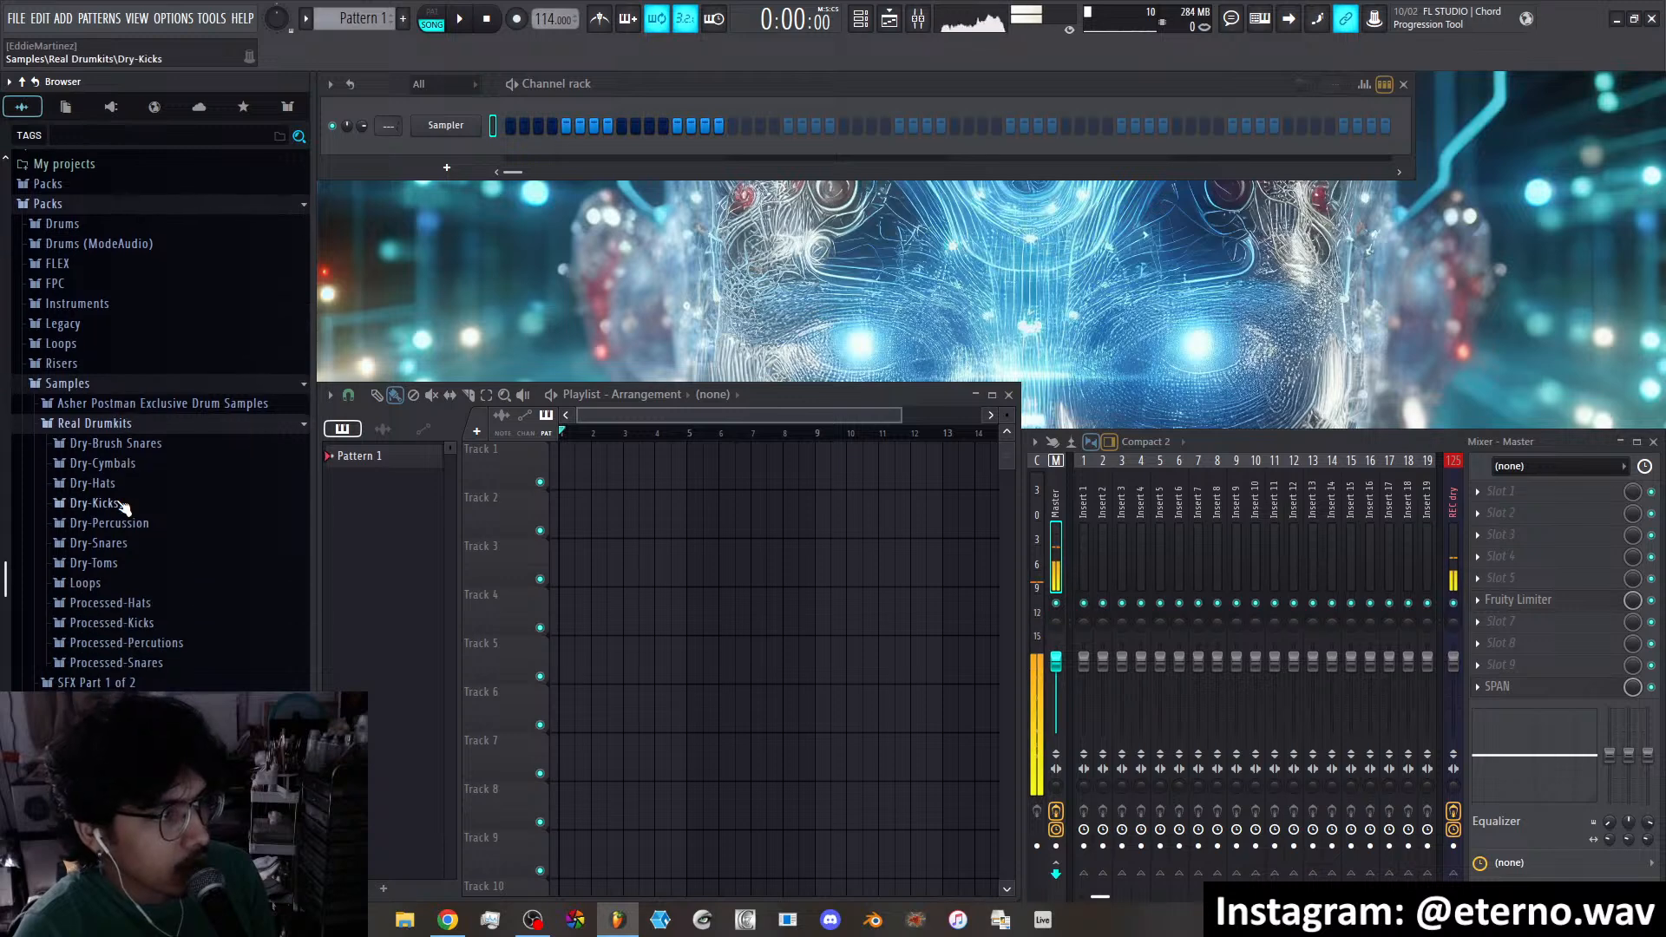
pyautogui.click(123, 510)
# Audition various Kick_1 samples in the Dry-Kicks folder, continuing into the first Kick_2 samples
pyautogui.click(120, 463)
pyautogui.click(120, 409)
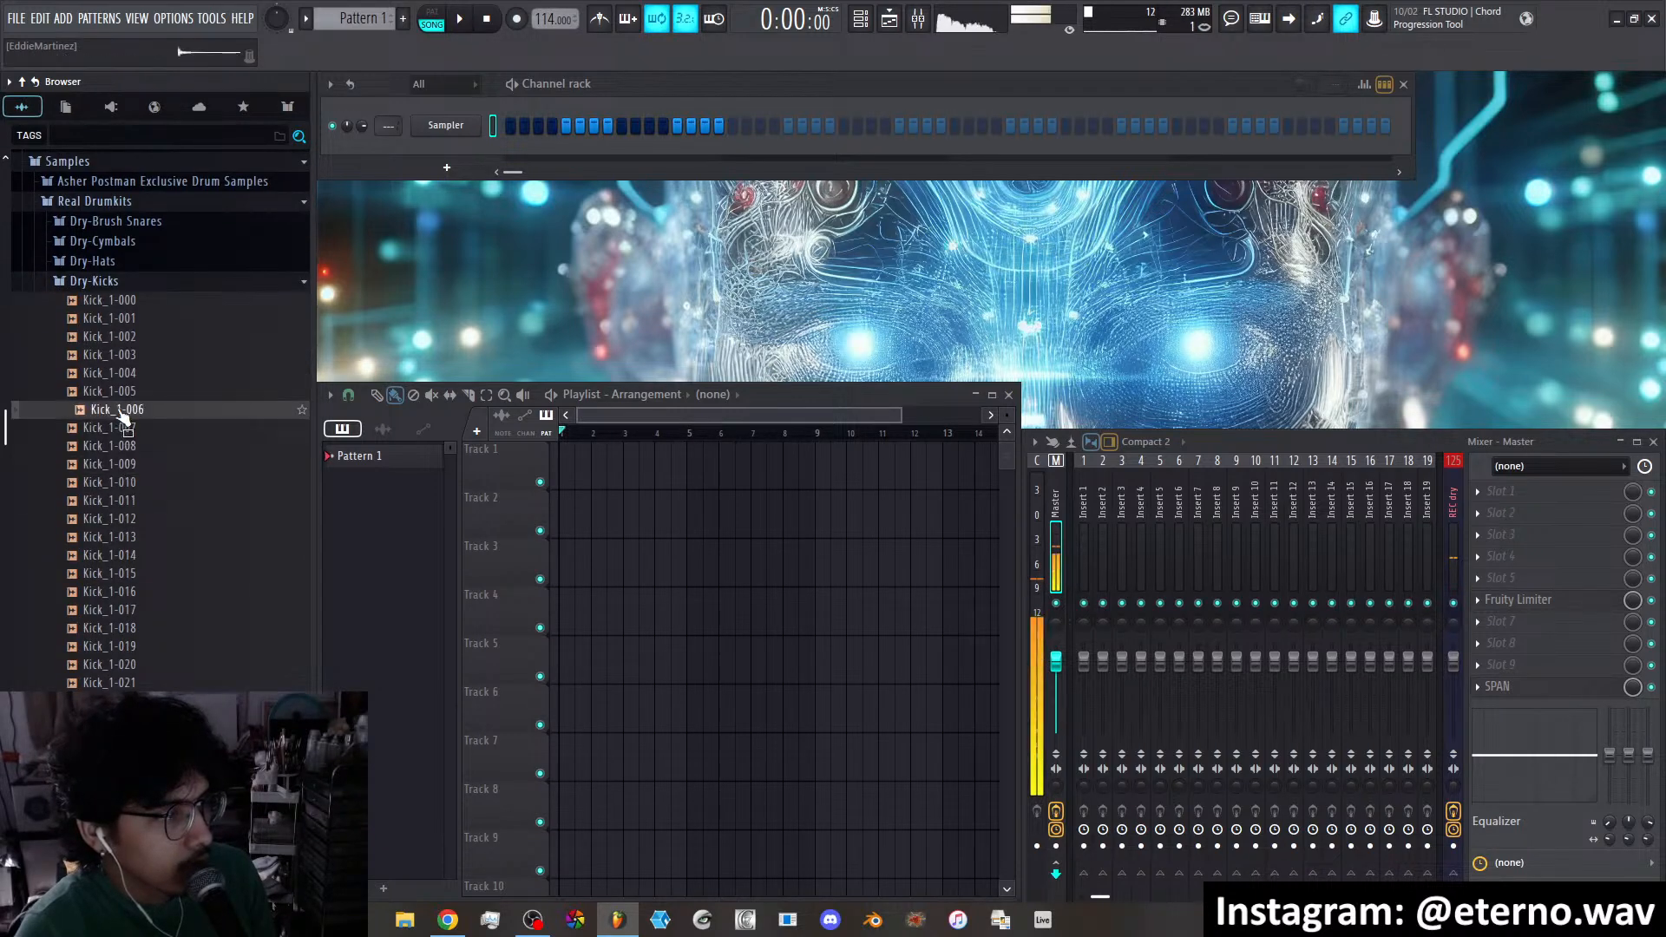
pyautogui.click(119, 372)
pyautogui.click(118, 352)
pyautogui.click(121, 555)
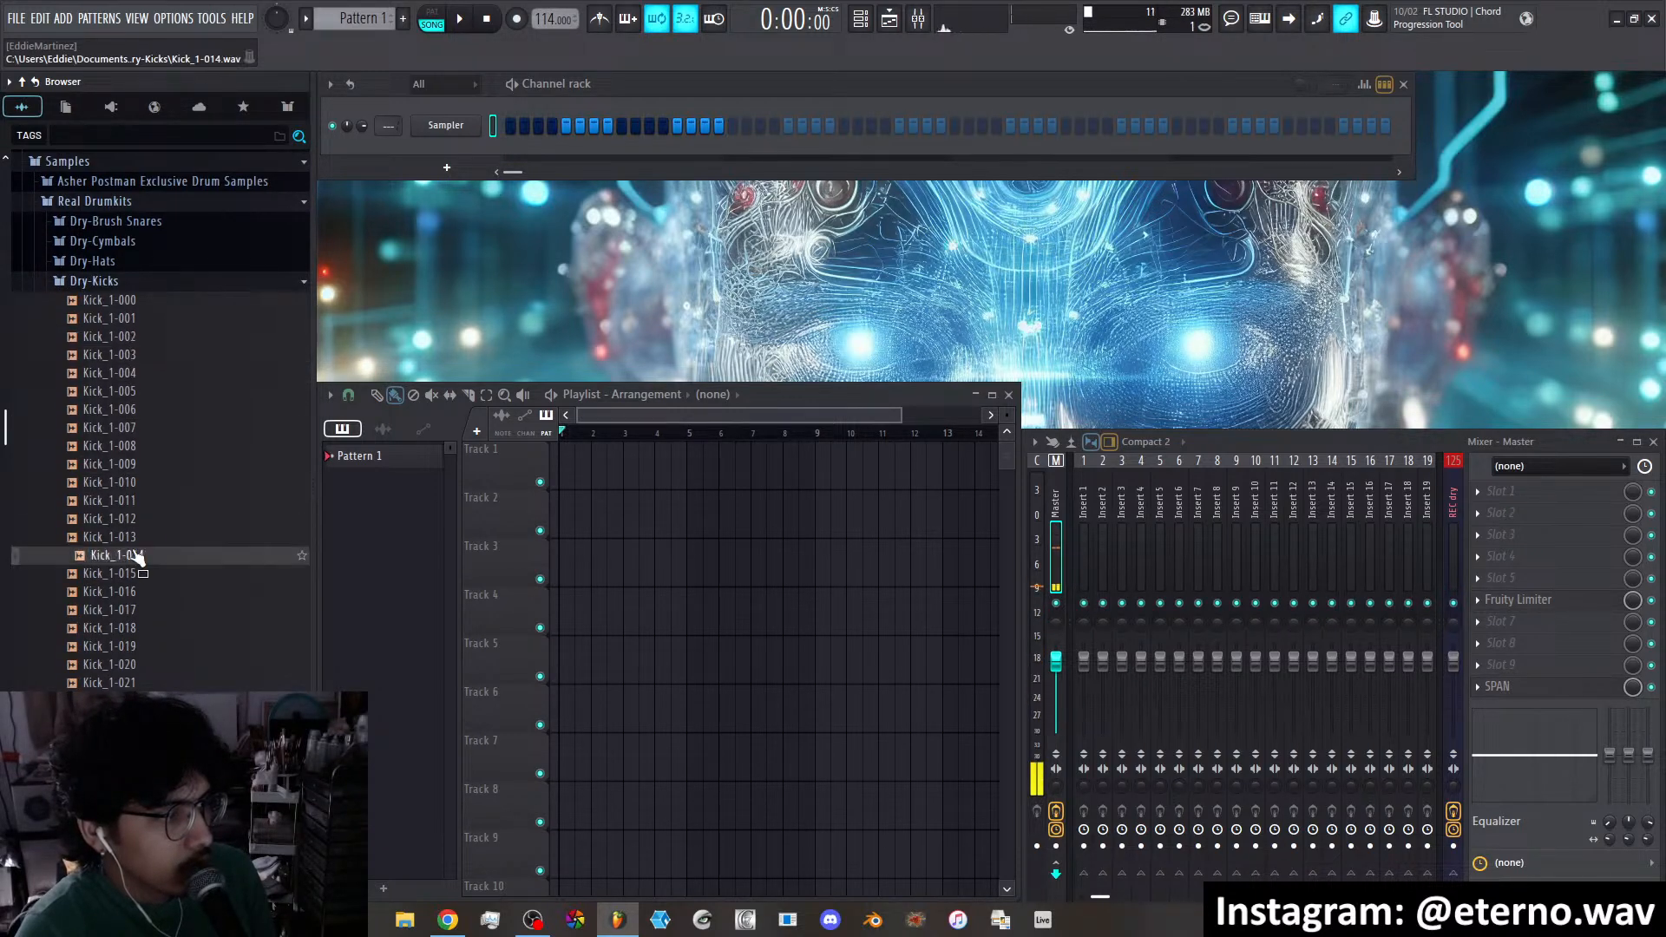
pyautogui.click(123, 629)
pyautogui.scroll(-4, 126, 607)
pyautogui.click(123, 519)
pyautogui.click(123, 556)
pyautogui.click(122, 610)
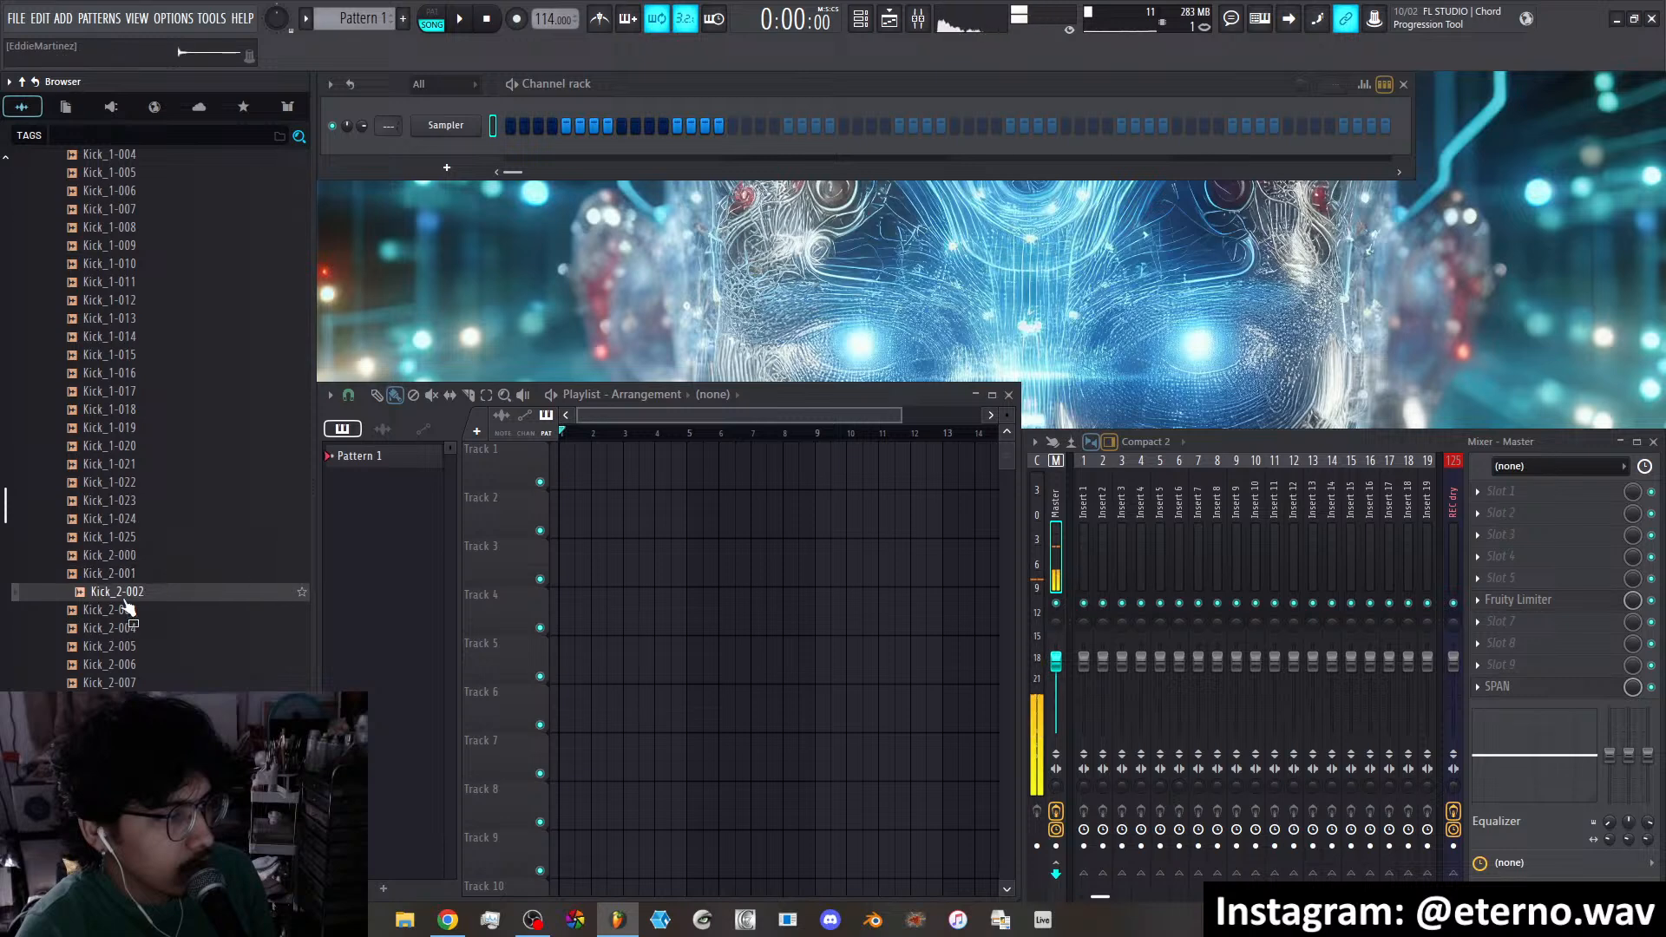
# Audition further Kick_2 samples toward the end of the Dry-Kicks folder, including Kick_2-017
pyautogui.scroll(-4, 122, 599)
pyautogui.click(121, 521)
pyautogui.click(122, 574)
pyautogui.click(128, 609)
pyautogui.click(122, 645)
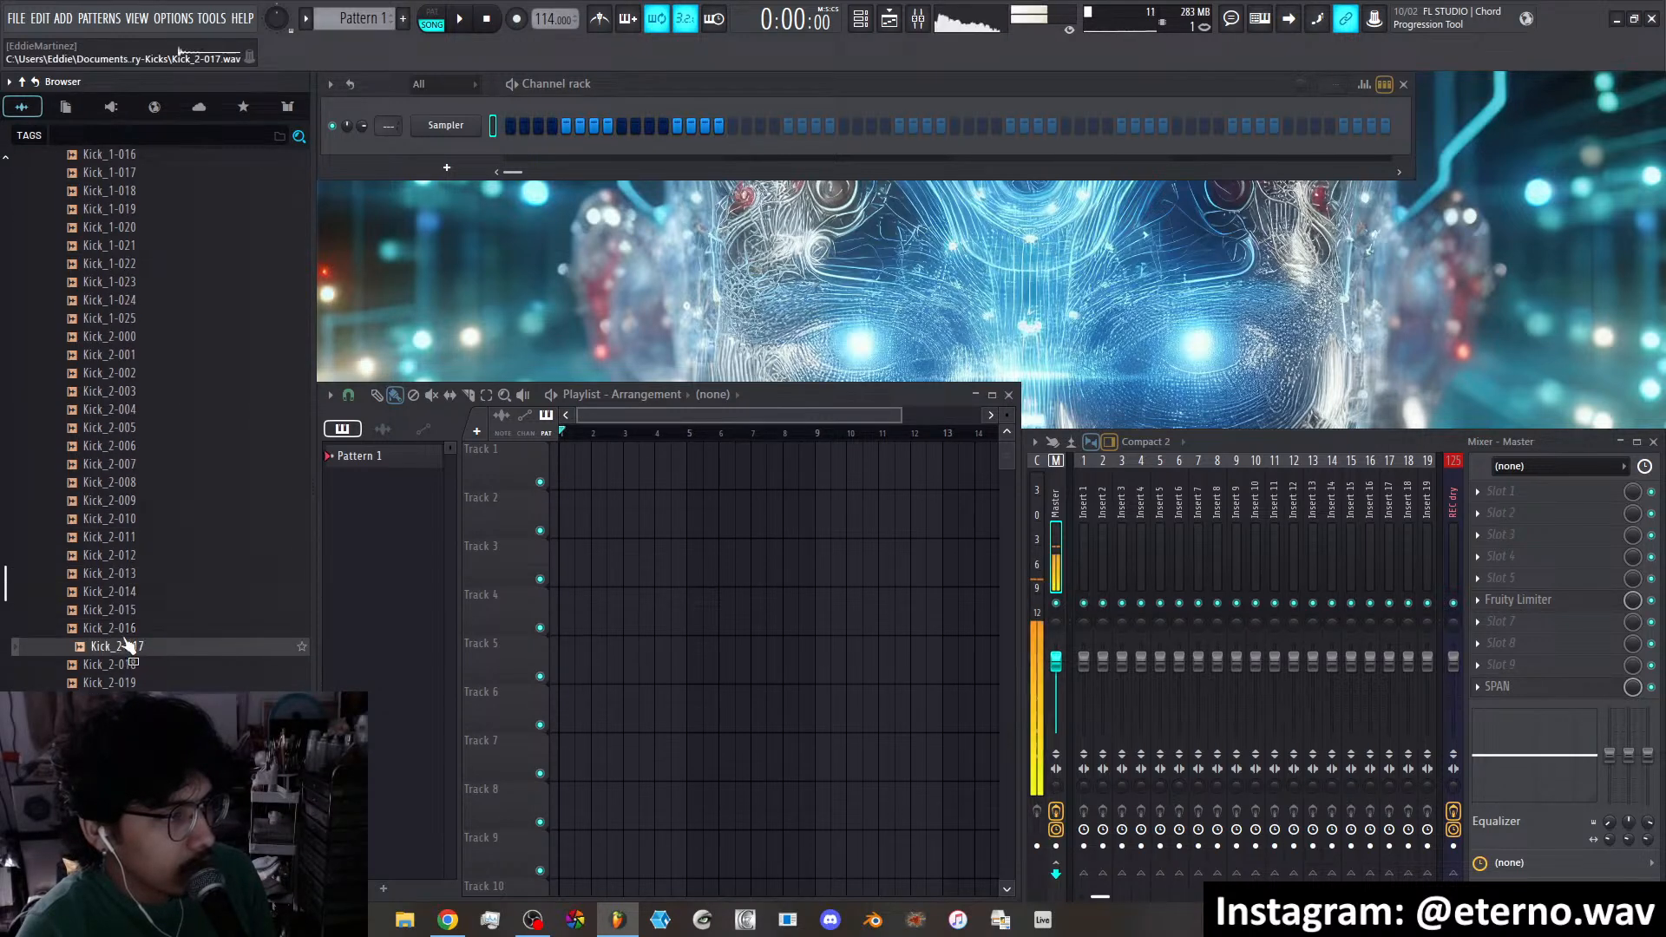
pyautogui.scroll(-6, 122, 642)
pyautogui.click(124, 429)
pyautogui.scroll(15, 122, 473)
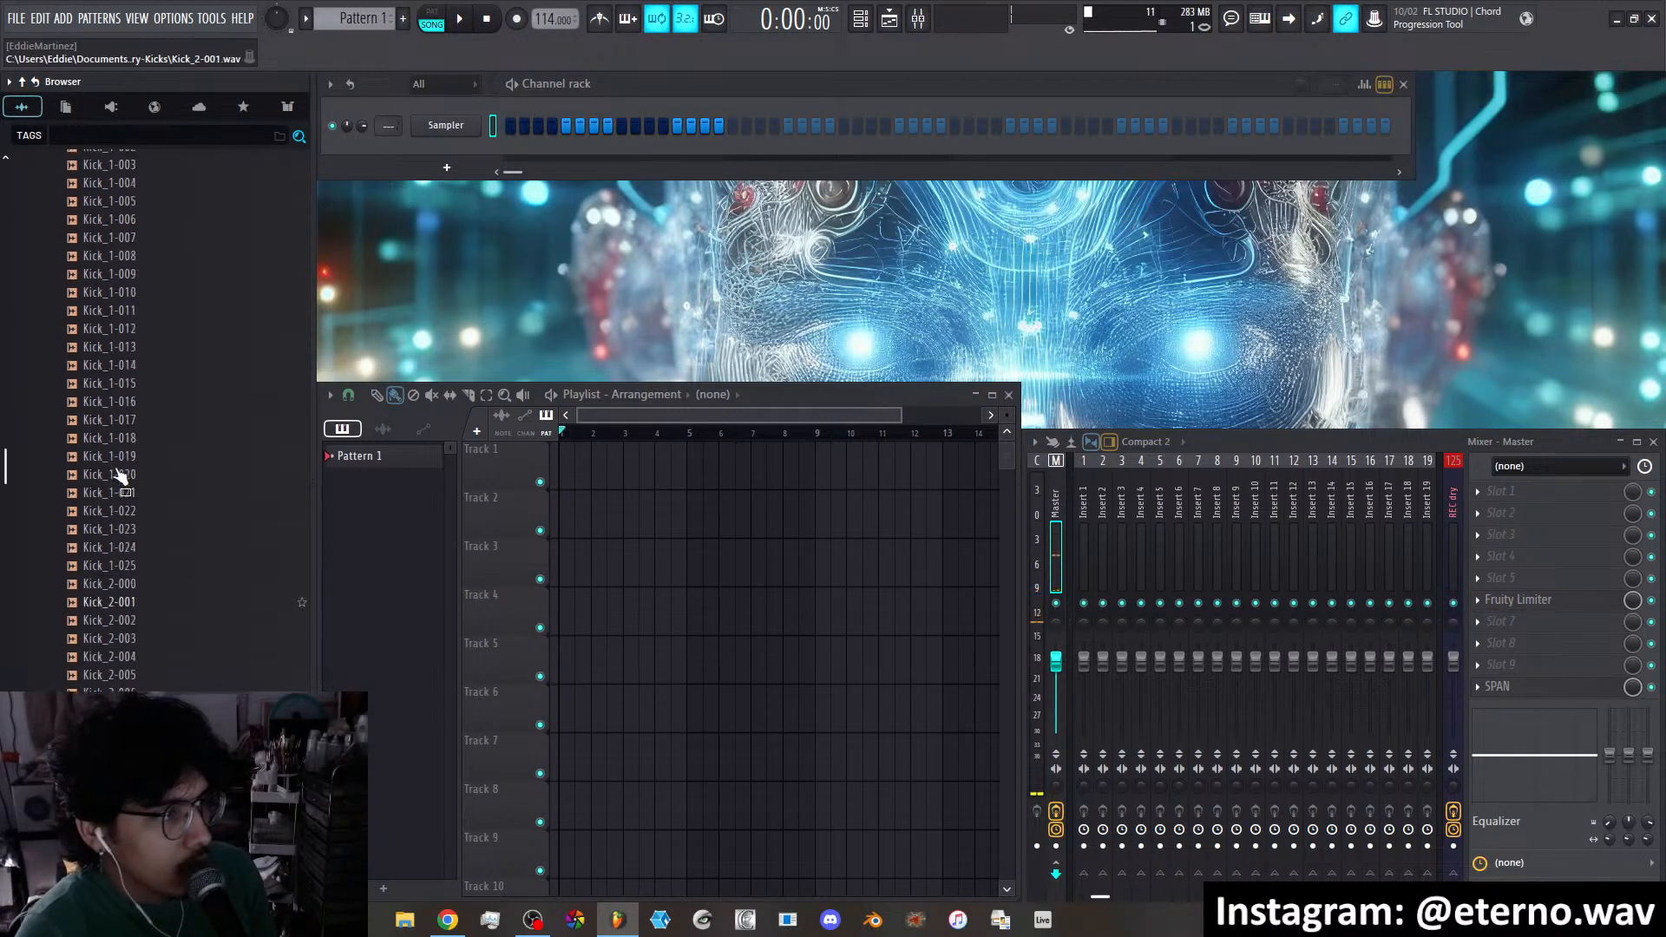
# Play Kick_1-007 several times and compare it with other early kicks such as Kick_1-001
pyautogui.click(119, 465)
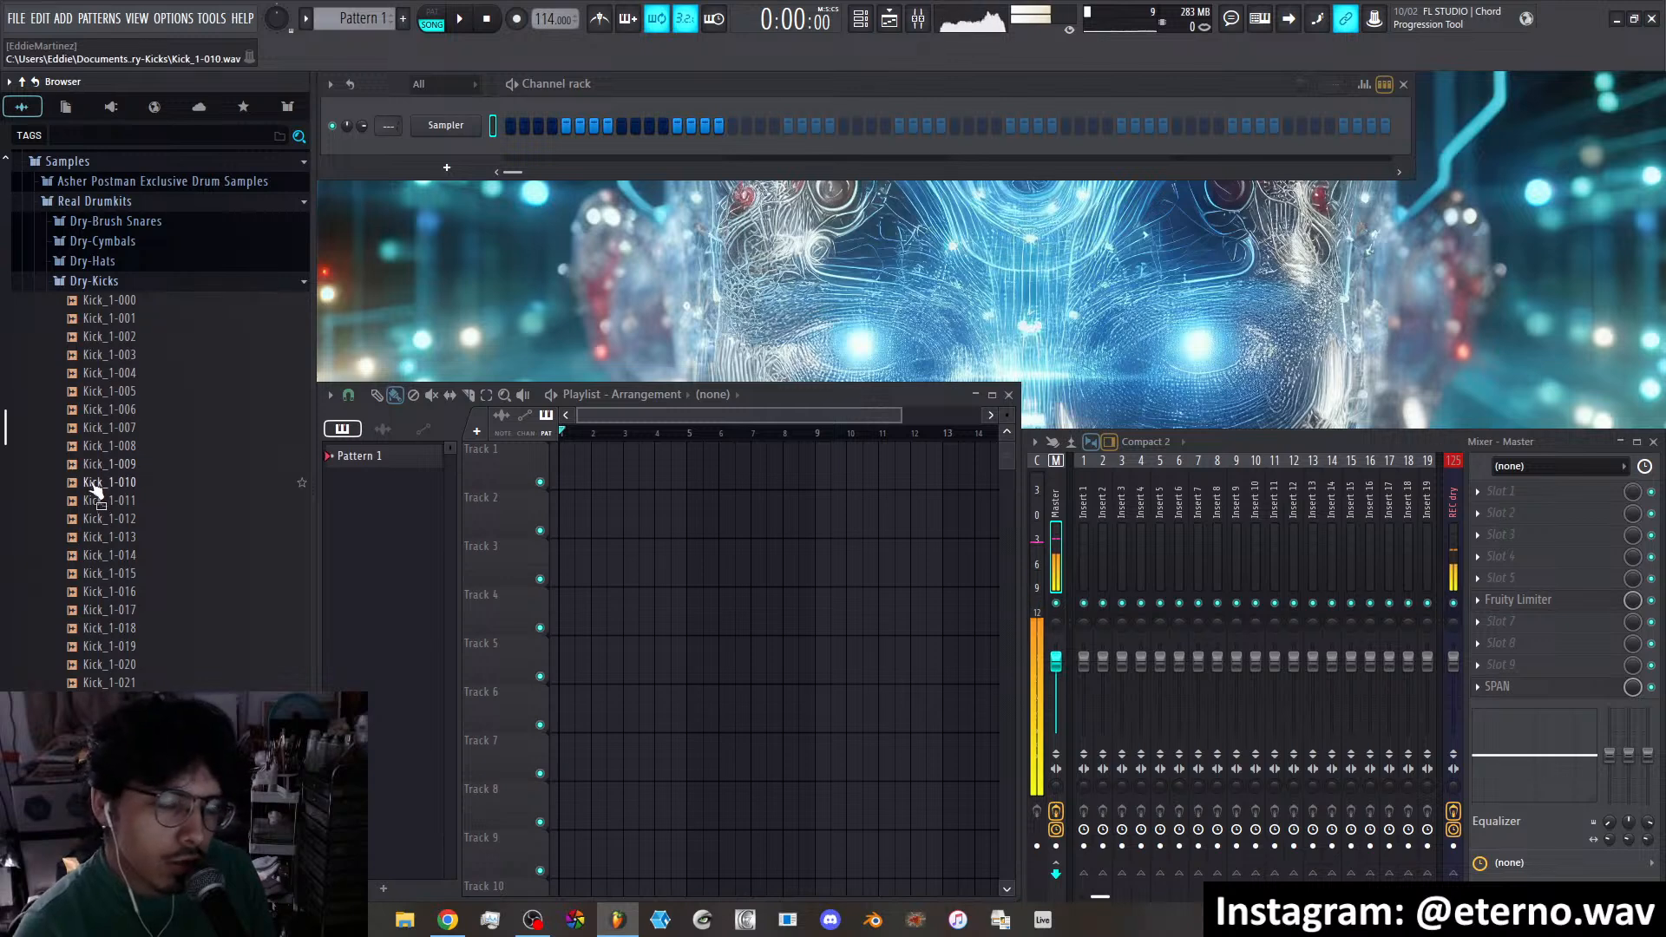
pyautogui.click(113, 430)
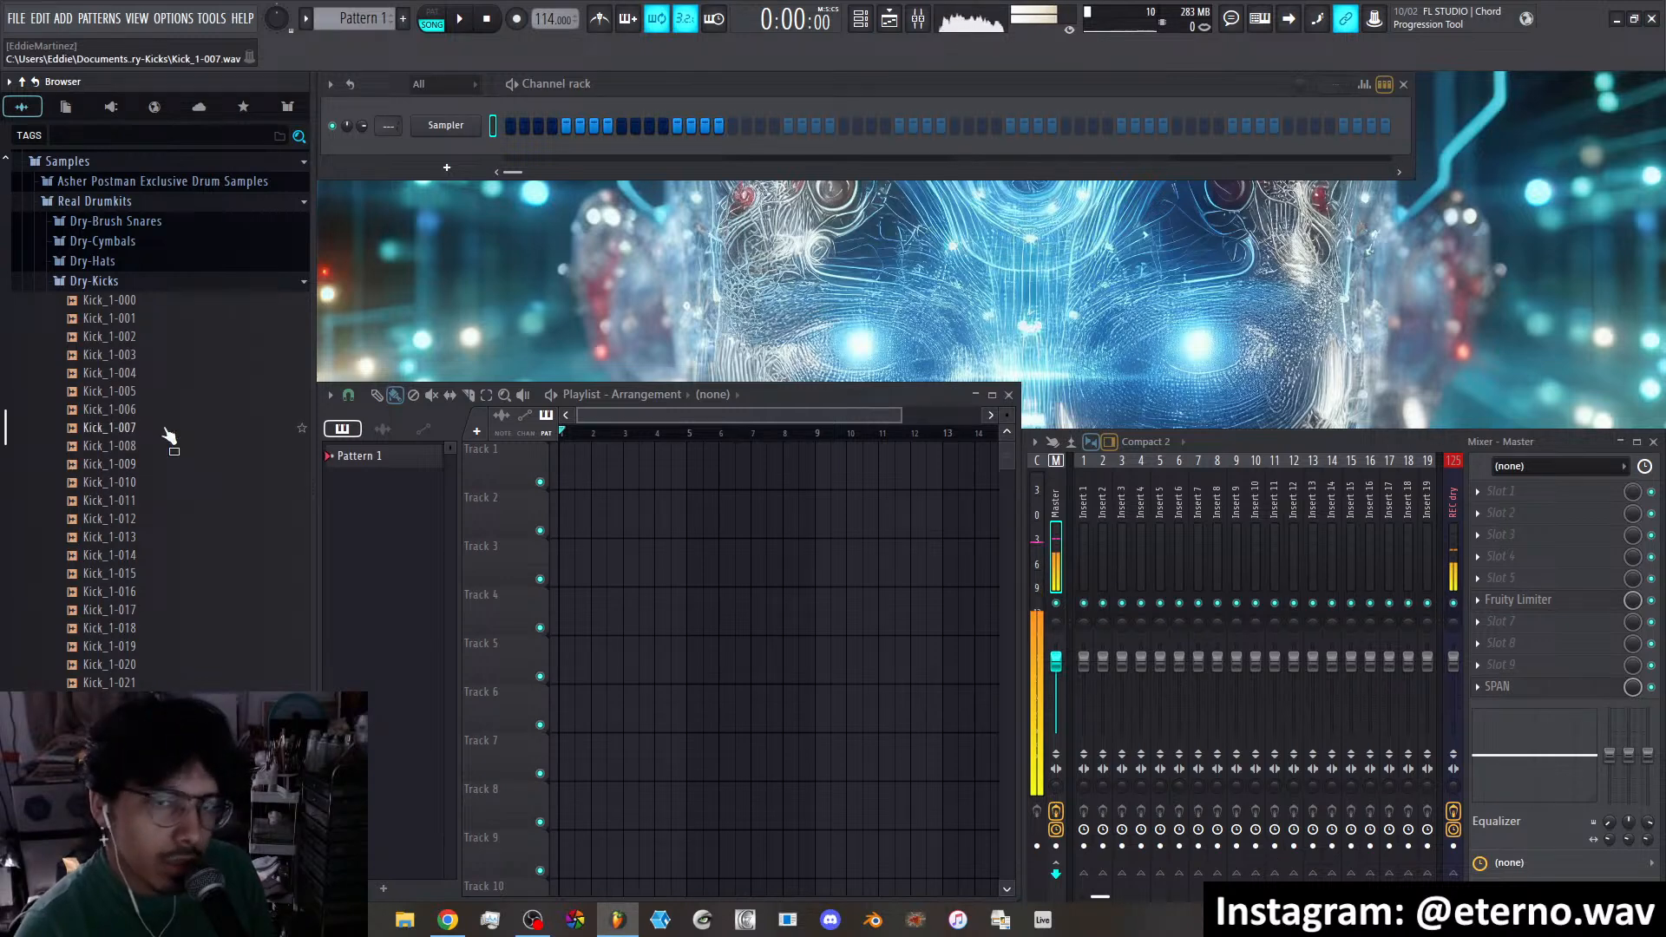
pyautogui.click(113, 430)
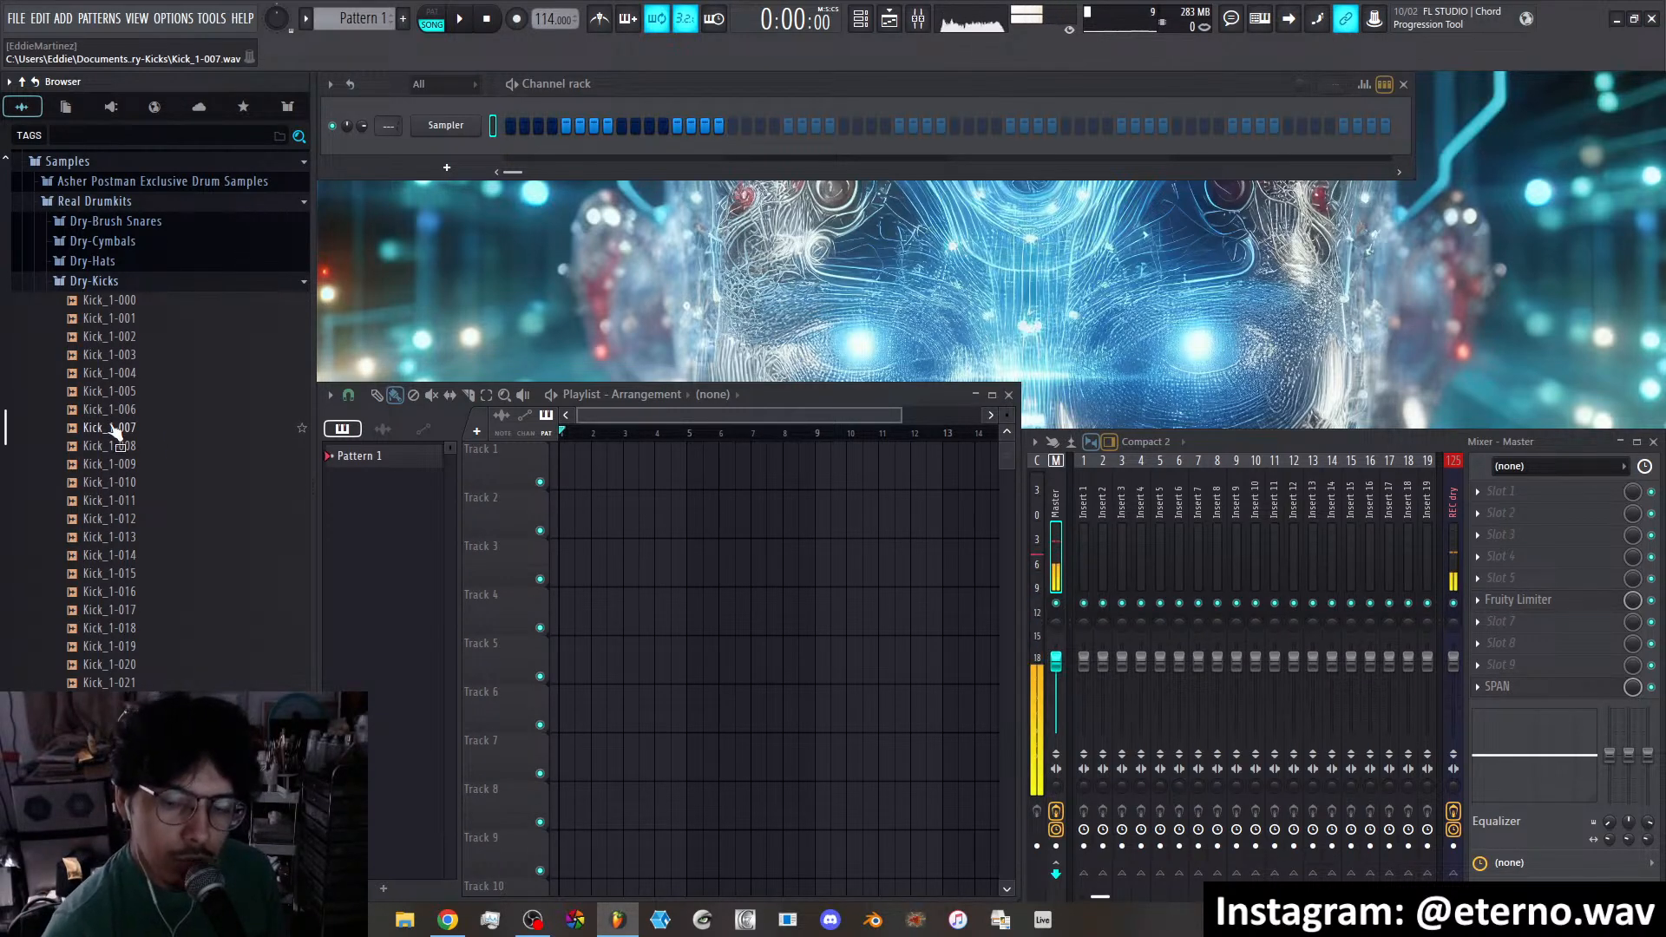
pyautogui.click(113, 429)
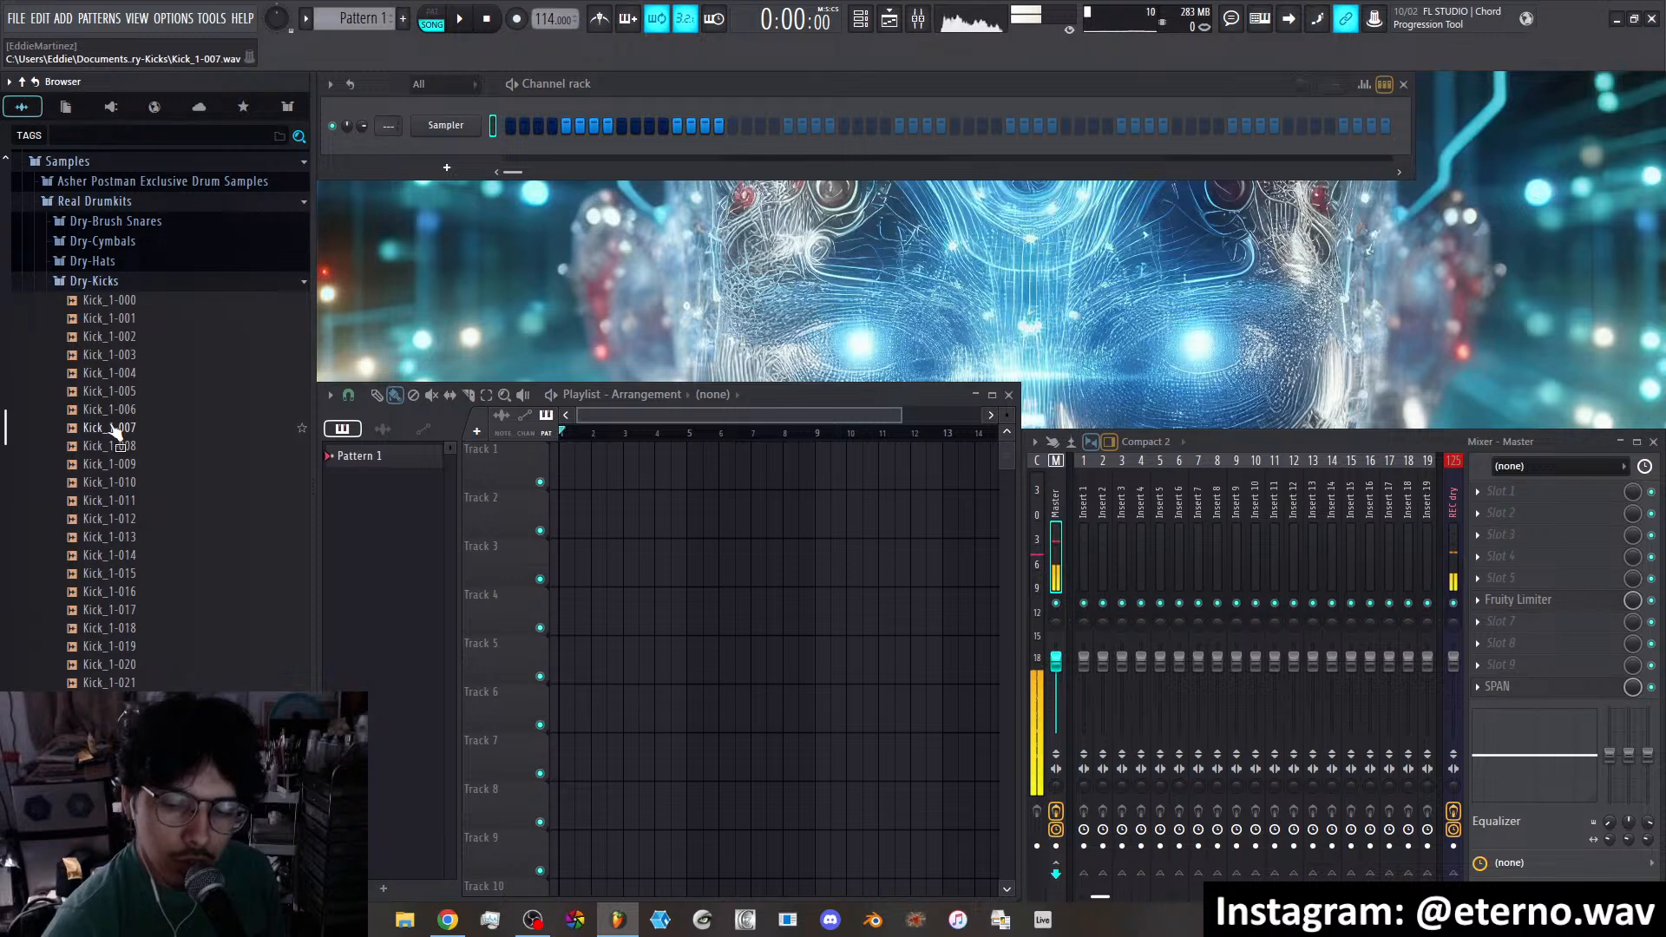
pyautogui.click(131, 320)
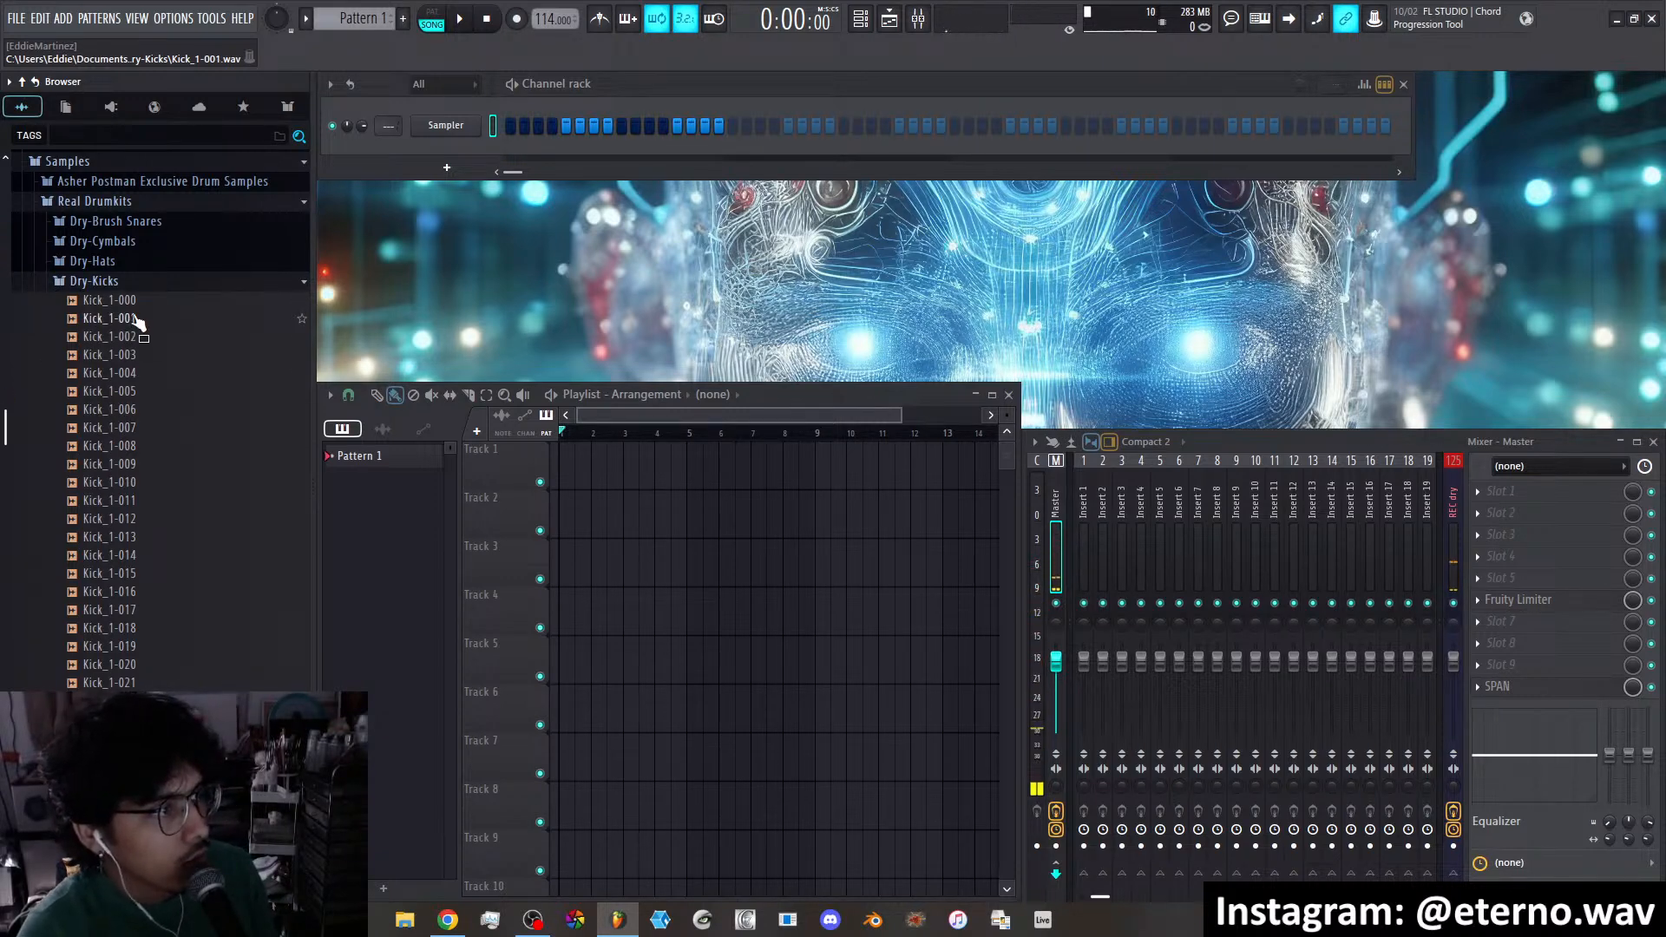
# Audition Kick_1-018, Kick_1-012 and Kick_2 samples such as Kick_2-008 in the Dry-Kicks folder
pyautogui.scroll(-2, 155, 438)
pyautogui.click(152, 521)
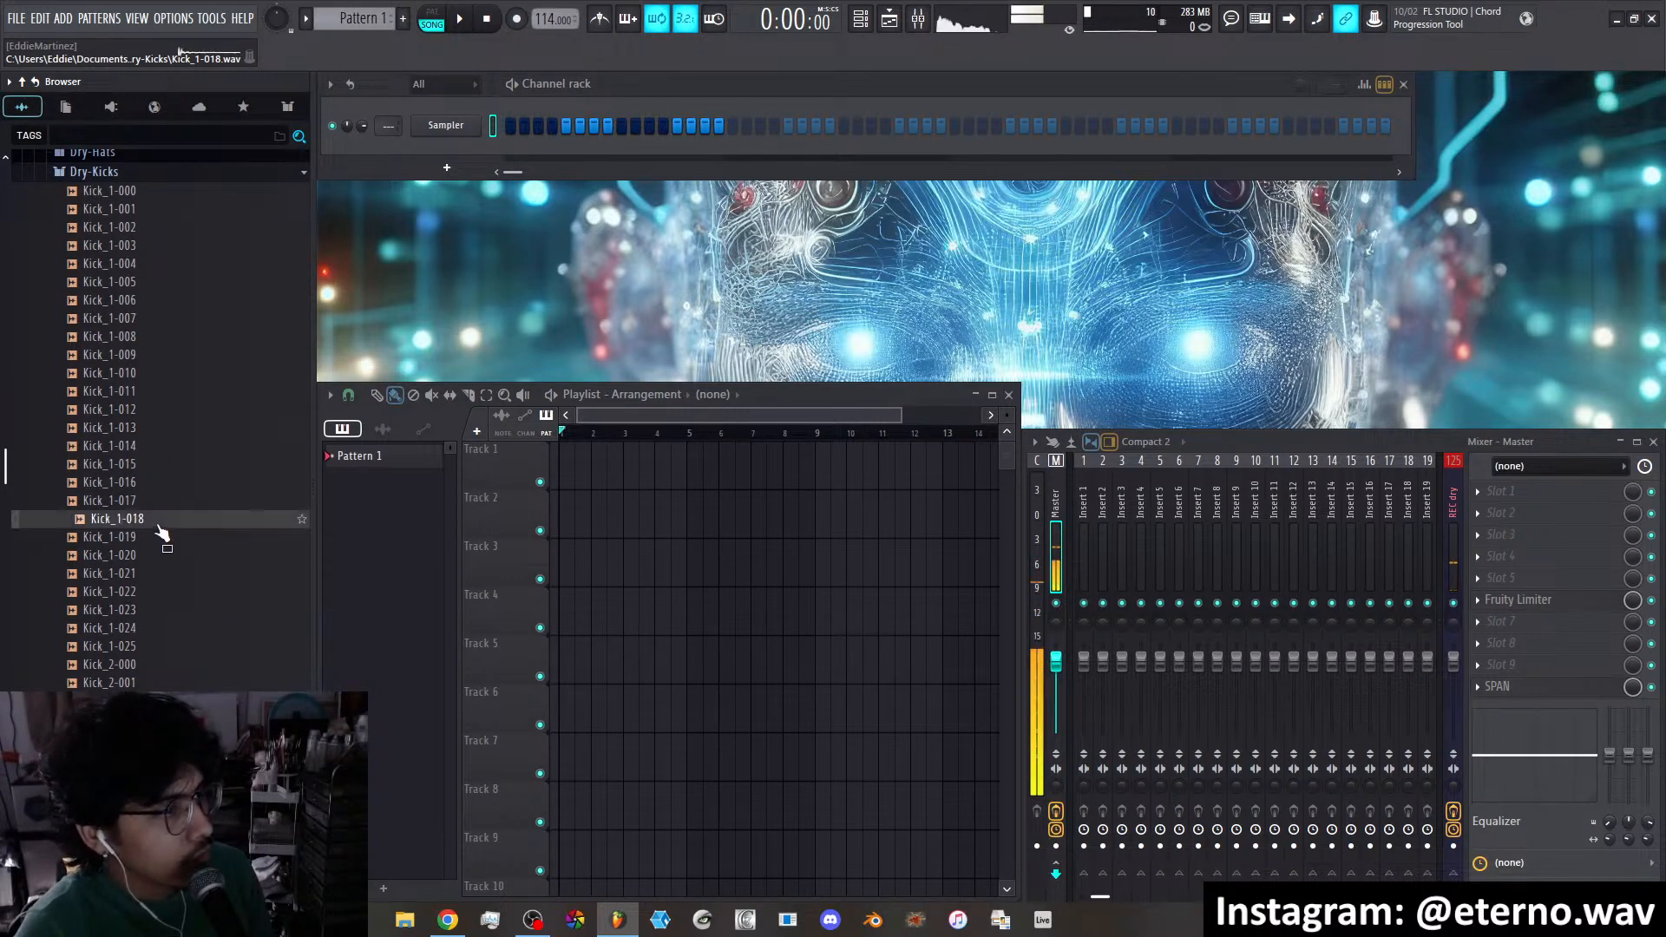
pyautogui.click(130, 411)
pyautogui.scroll(-6, 120, 407)
pyautogui.click(120, 410)
pyautogui.click(118, 485)
pyautogui.scroll(-6, 113, 451)
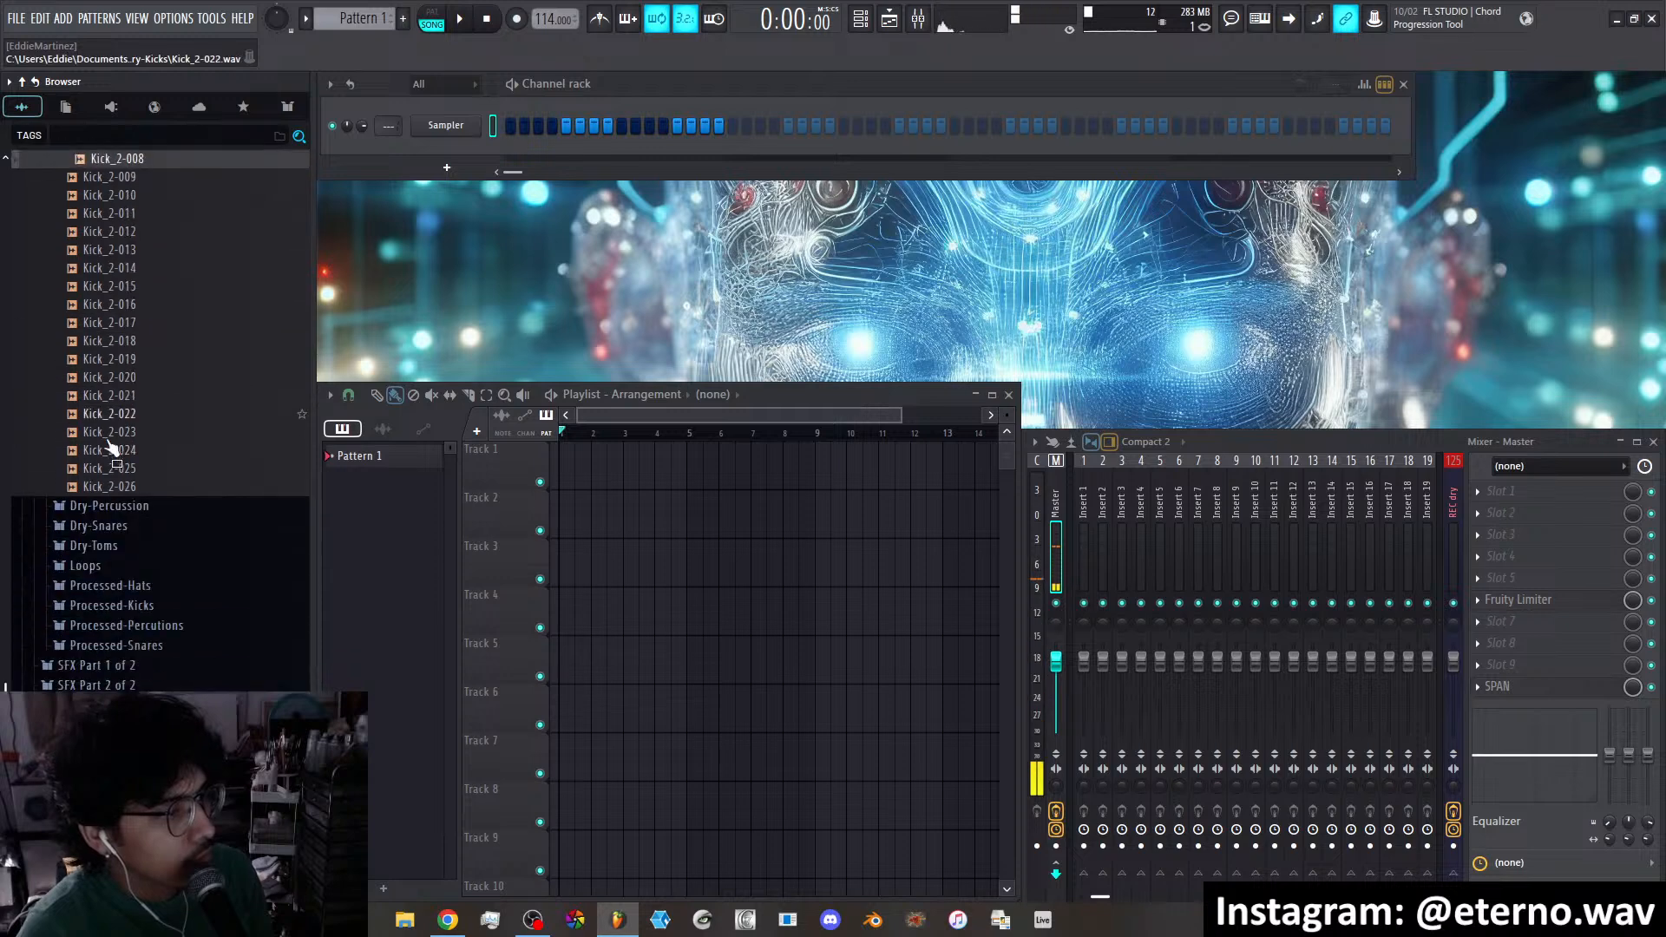
# Compare the last dry kicks by ear, from Kick_2-023 to Kick_2-025
pyautogui.click(111, 430)
pyautogui.click(118, 463)
pyautogui.click(118, 430)
pyautogui.click(118, 447)
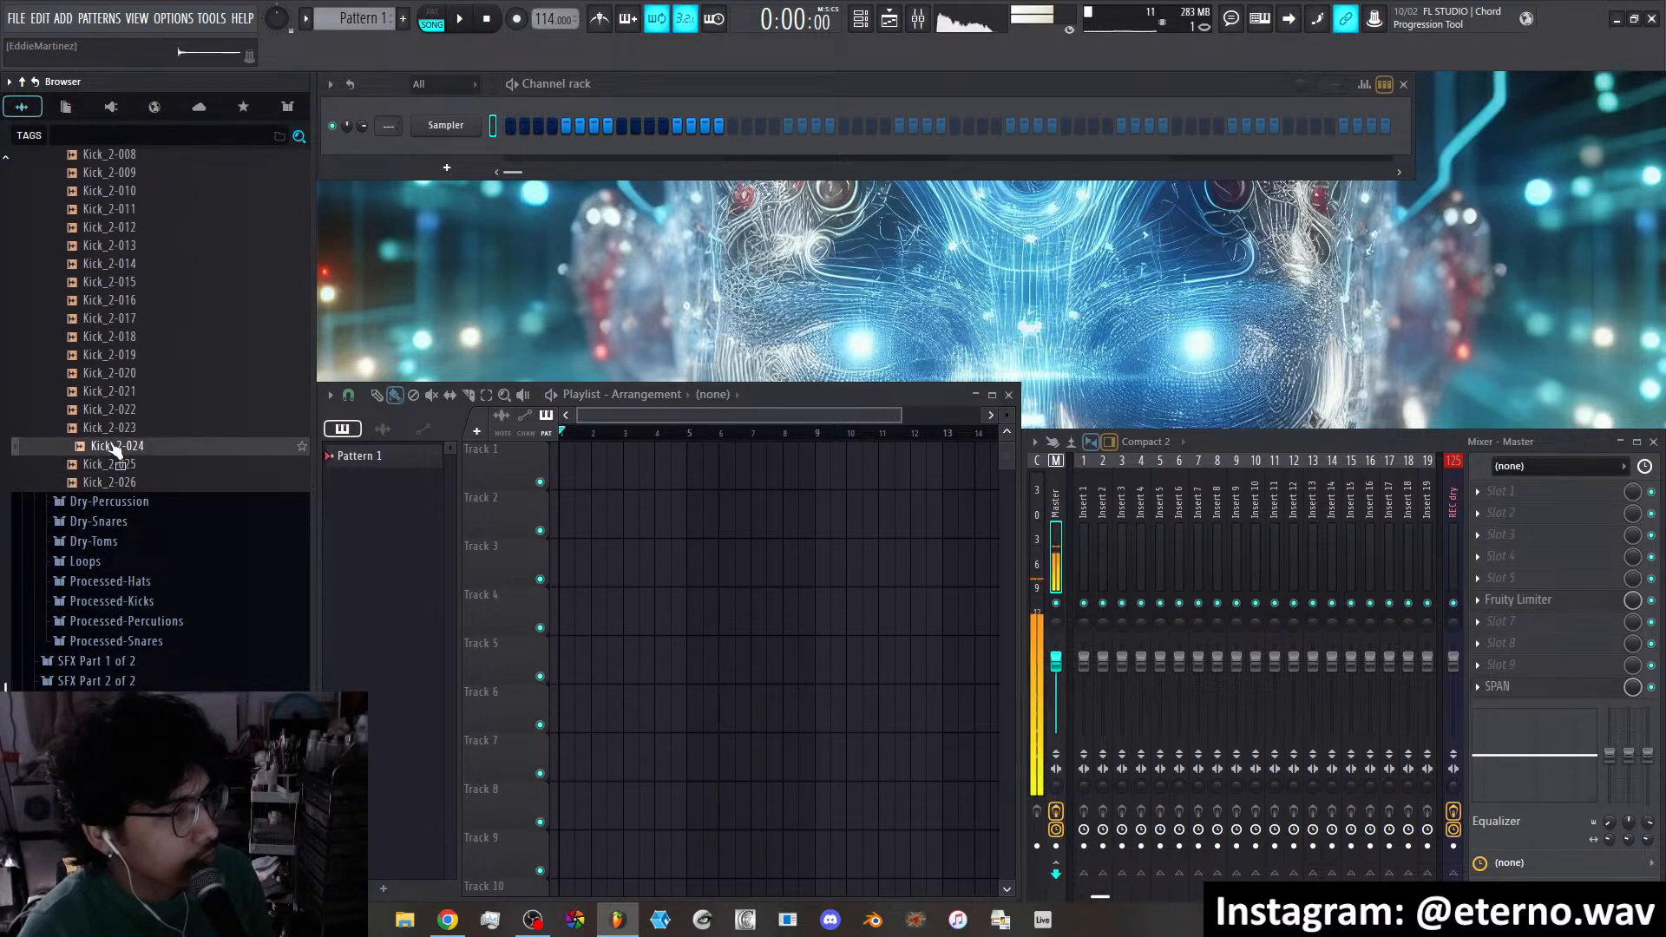
pyautogui.click(116, 466)
pyautogui.scroll(15, 121, 390)
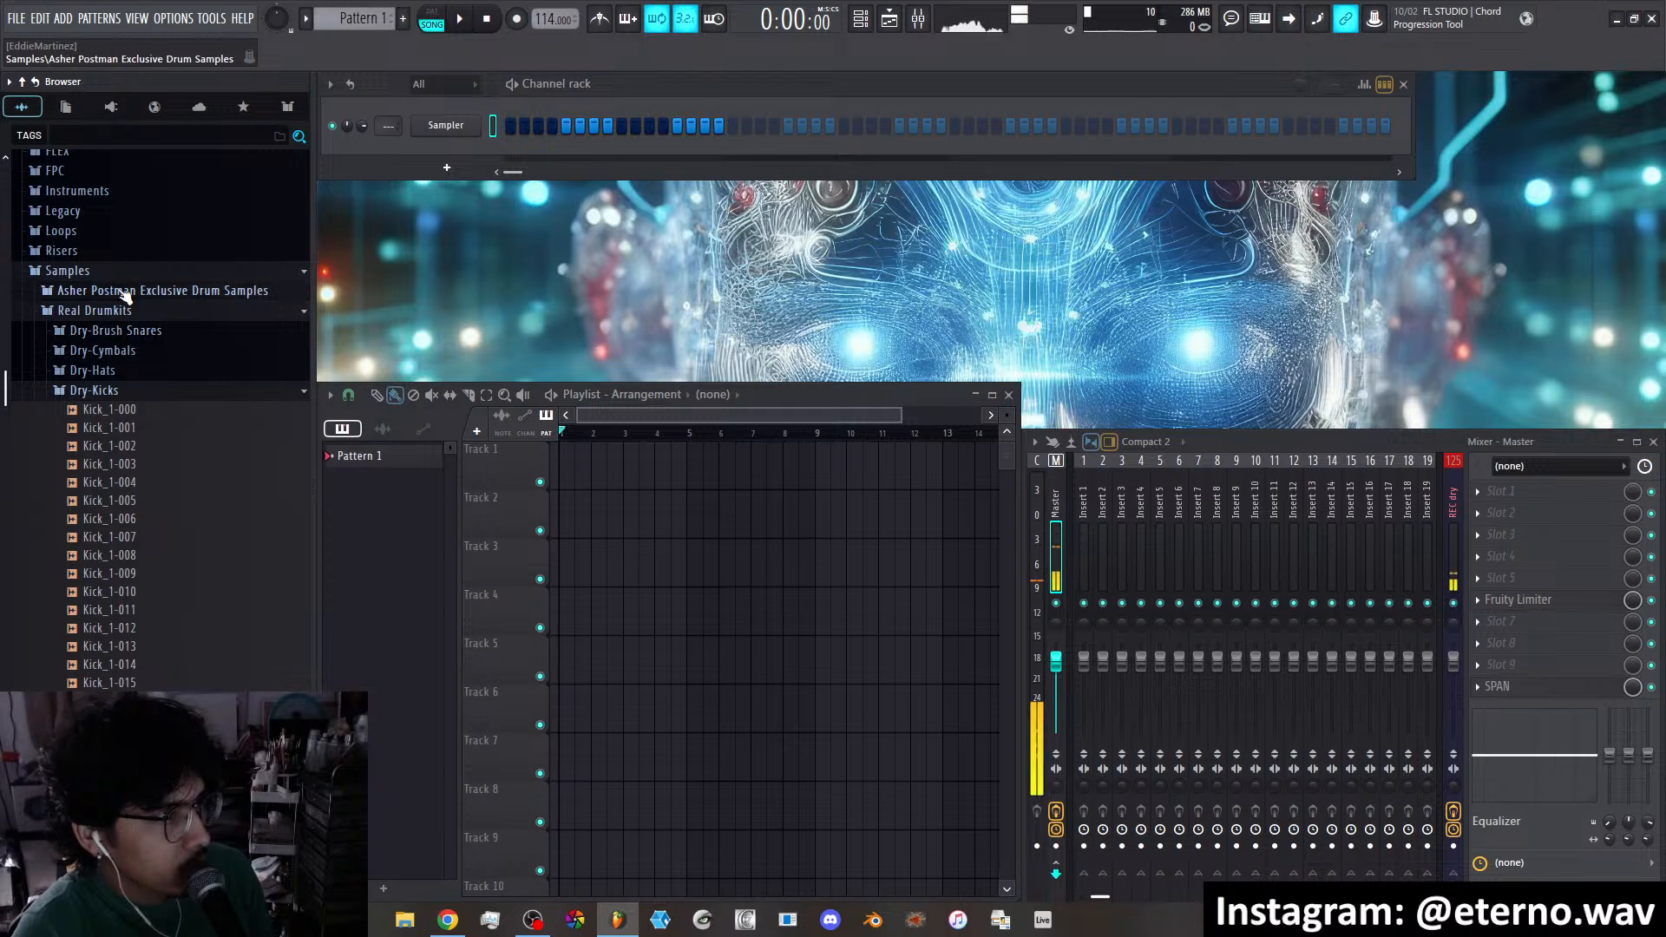
# Audition kicks in the Kicks folder of Asher Postman Exclusive Drum Samples, including AP Kick Check, Coffee, Recipe, Rental and Soda
pyautogui.click(104, 292)
pyautogui.click(98, 376)
pyautogui.click(104, 388)
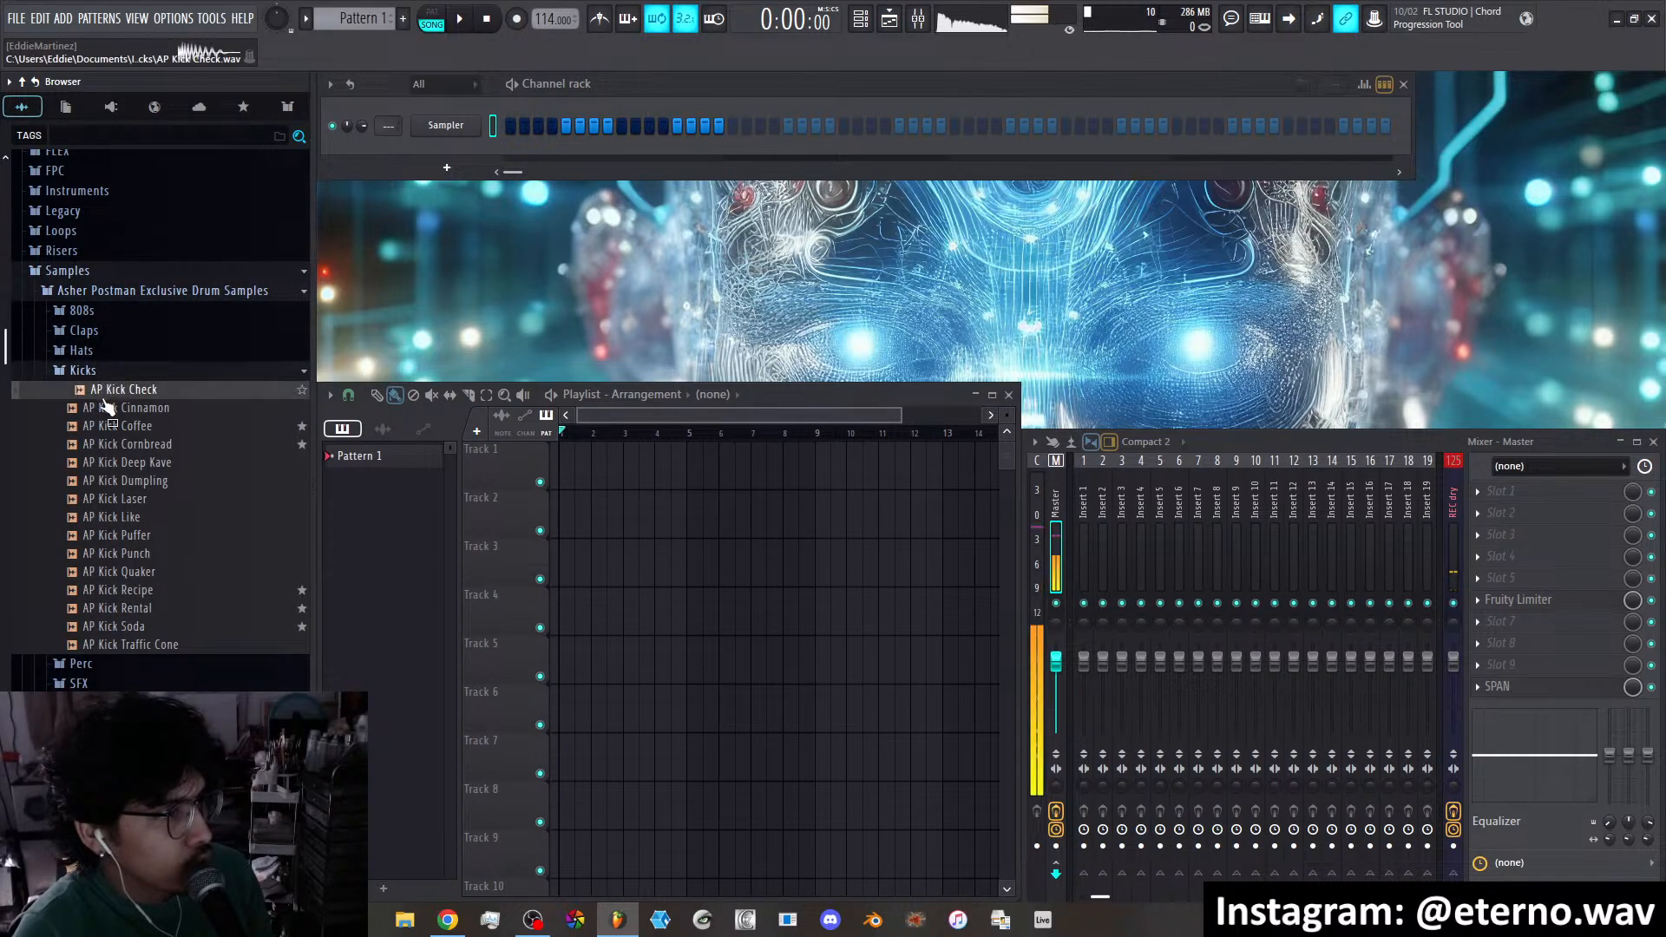
pyautogui.click(122, 444)
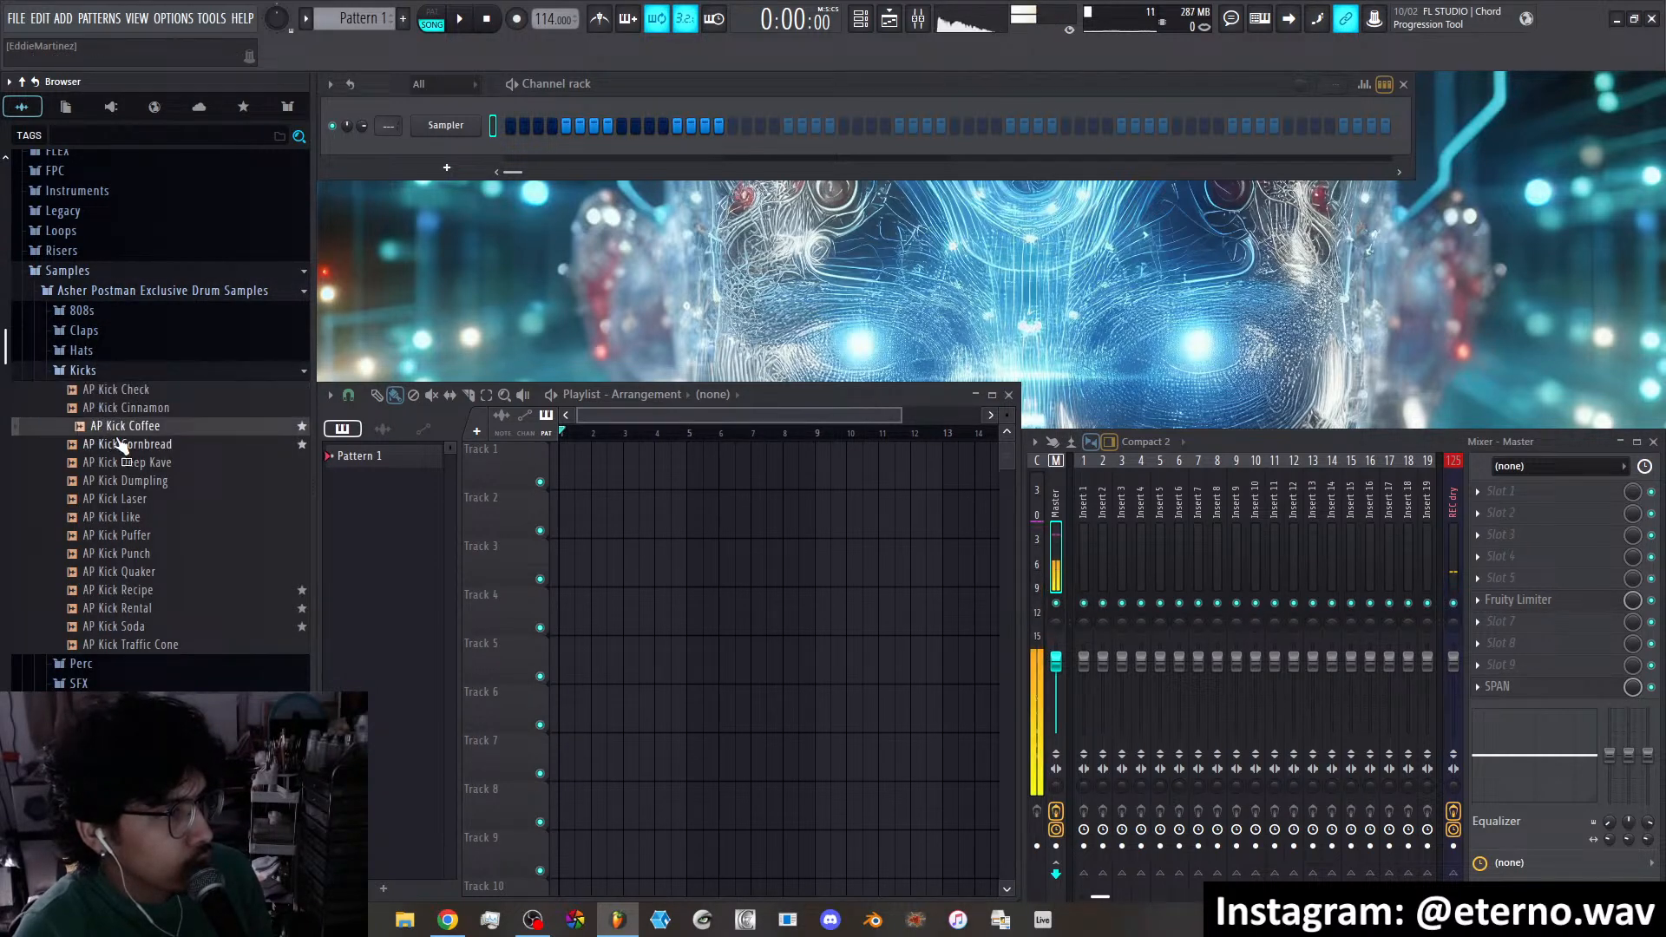
pyautogui.click(131, 590)
pyautogui.click(135, 609)
pyautogui.click(138, 626)
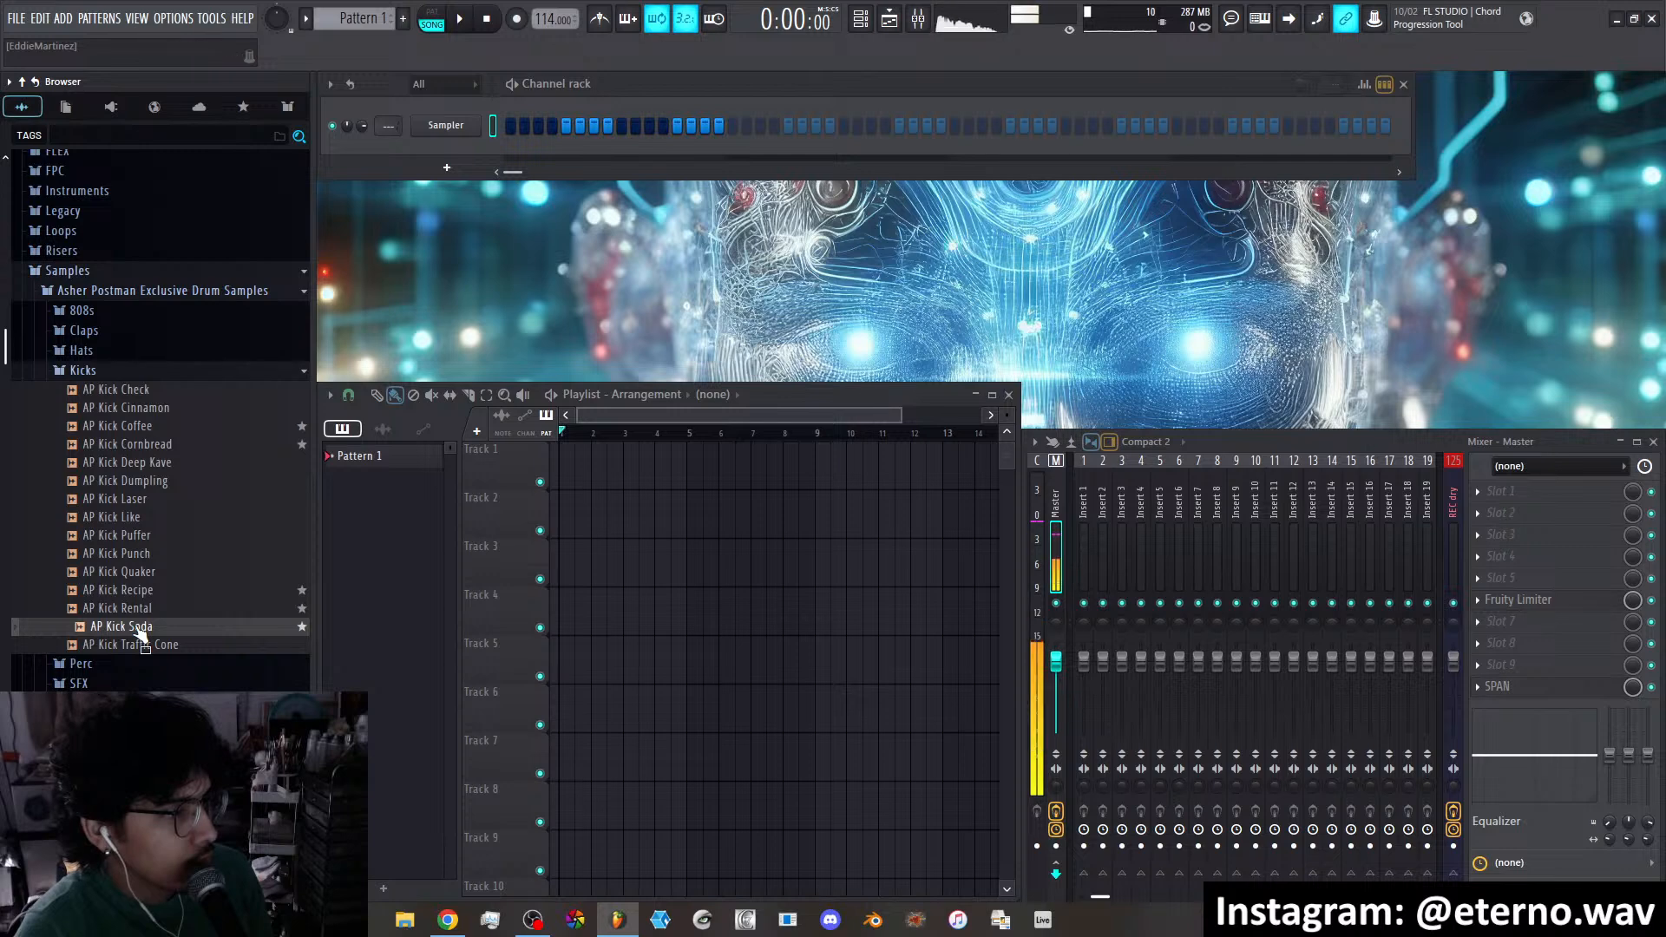
# Compare AP Kick Rental, AP Kick Soda and AP Kick Cornbread by ear, and close the Asher Postman Exclusive Drum Samples folder
pyautogui.click(168, 609)
pyautogui.click(167, 628)
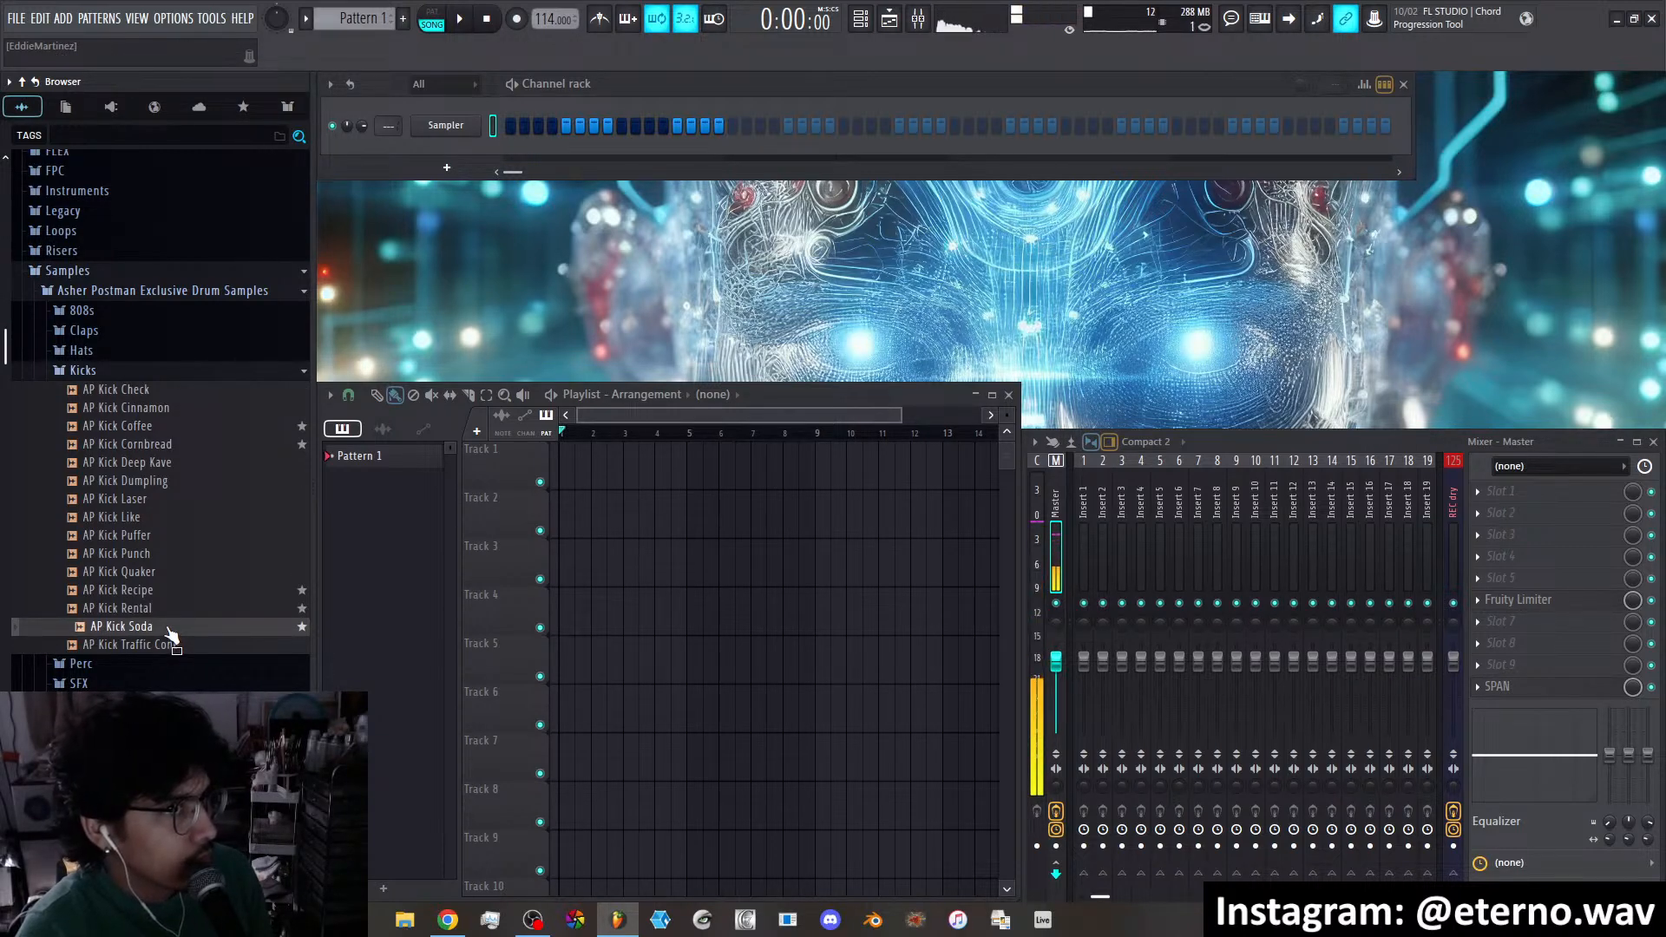
pyautogui.click(161, 611)
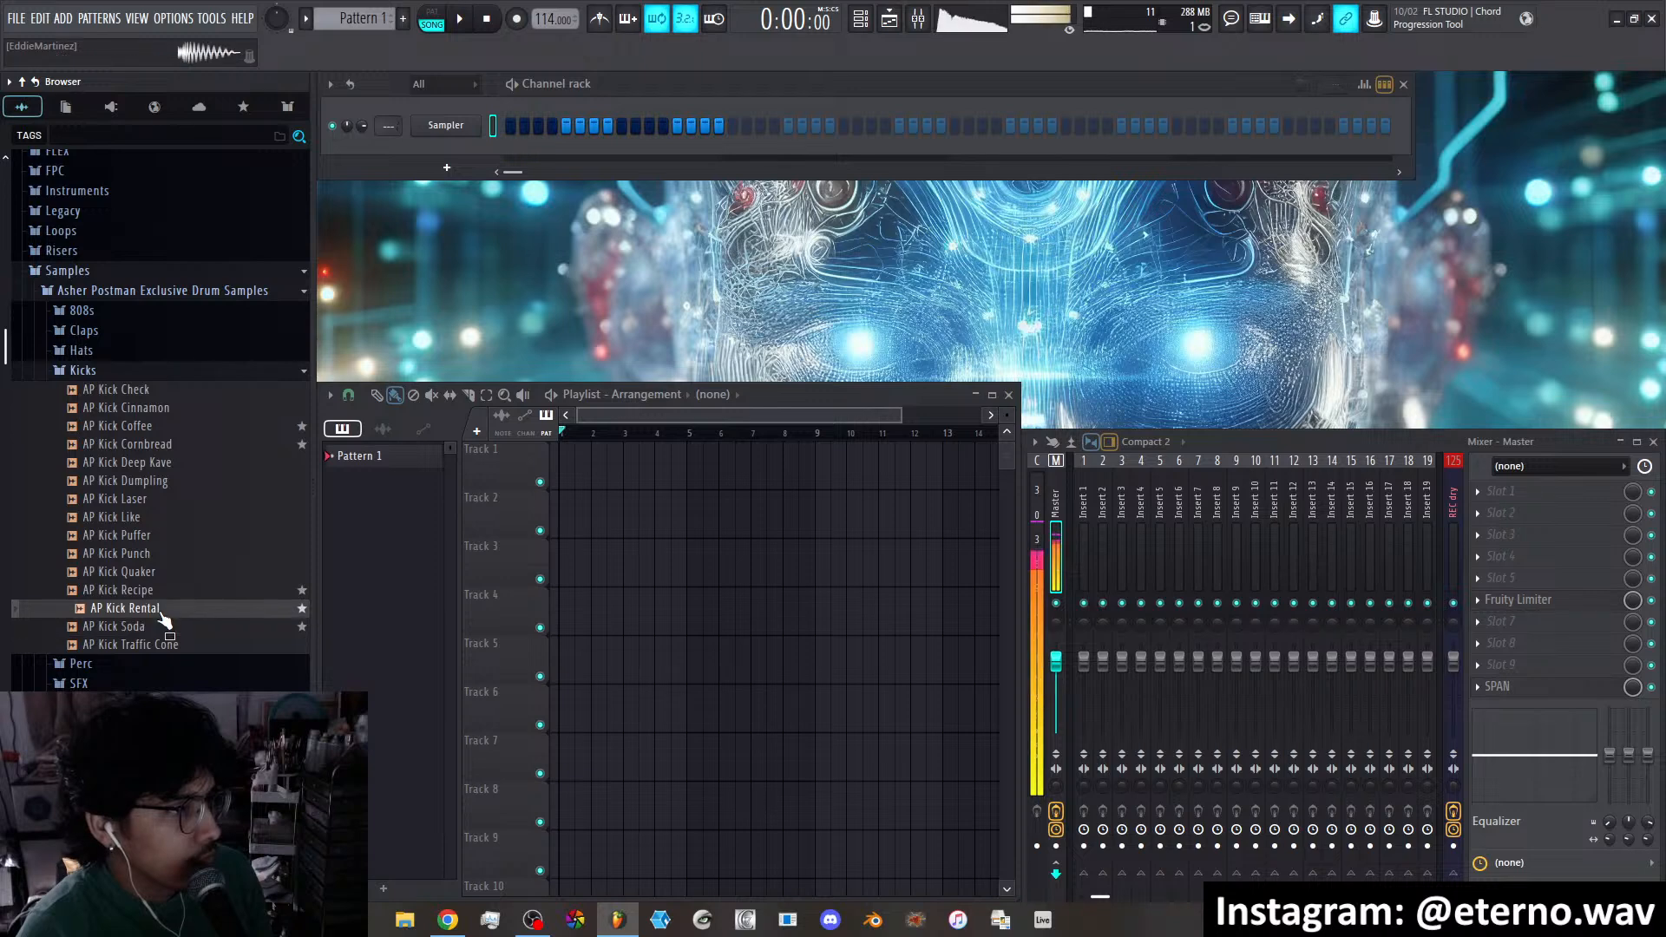
pyautogui.click(133, 447)
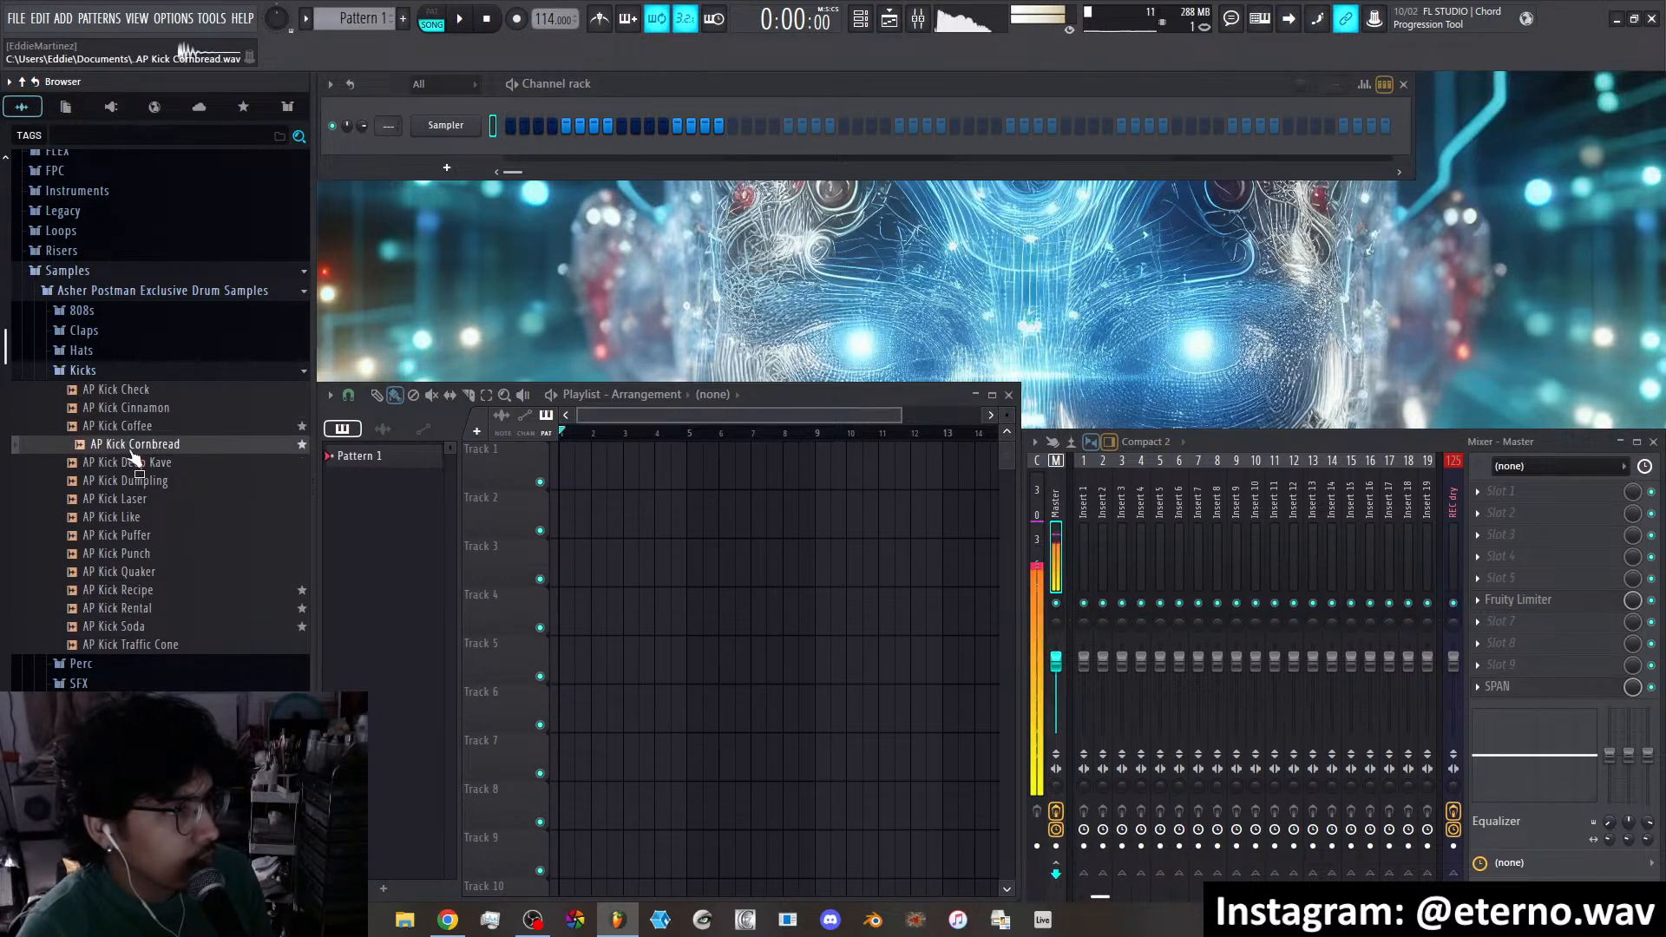
pyautogui.click(130, 370)
pyautogui.click(106, 293)
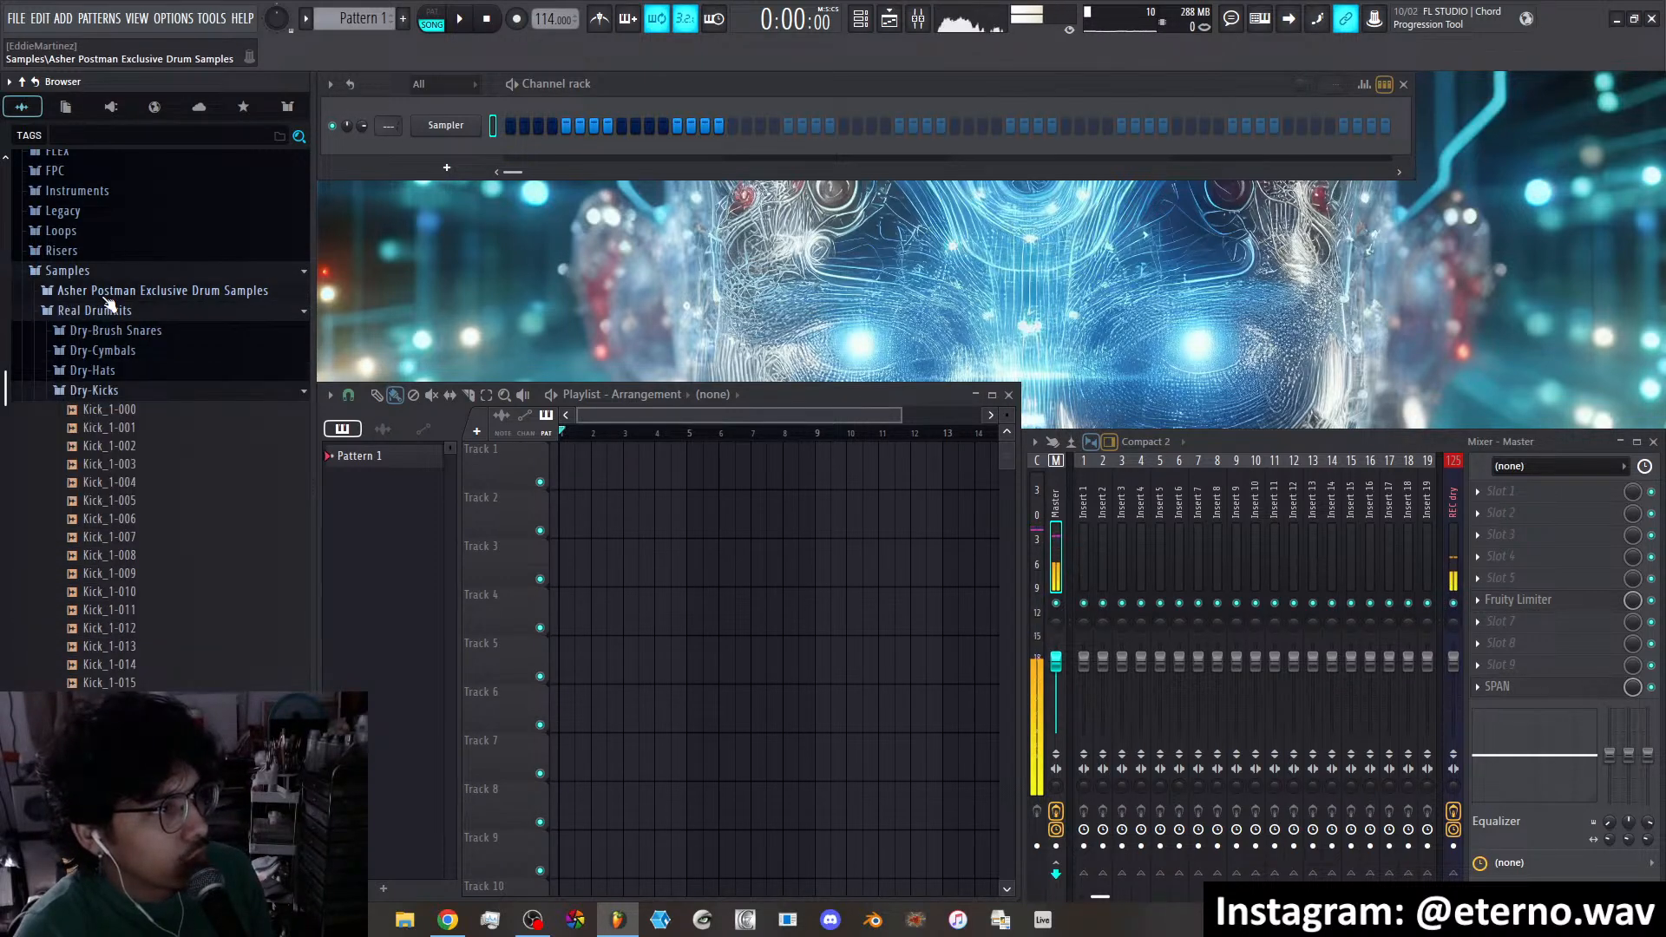
pyautogui.click(119, 393)
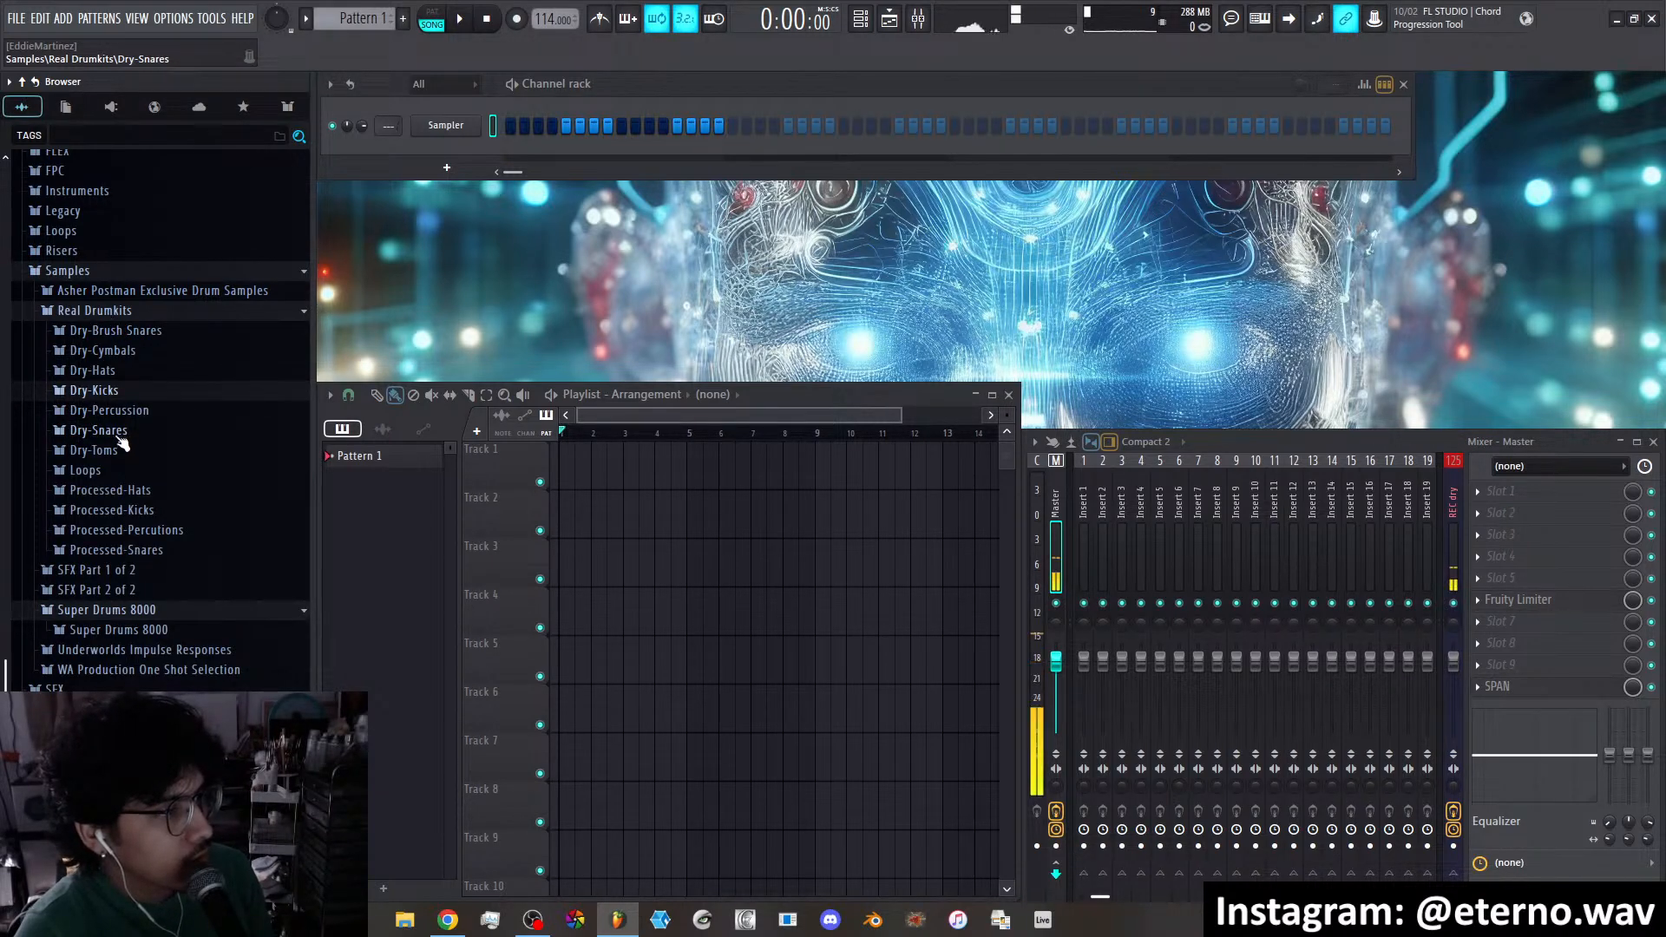
pyautogui.click(153, 630)
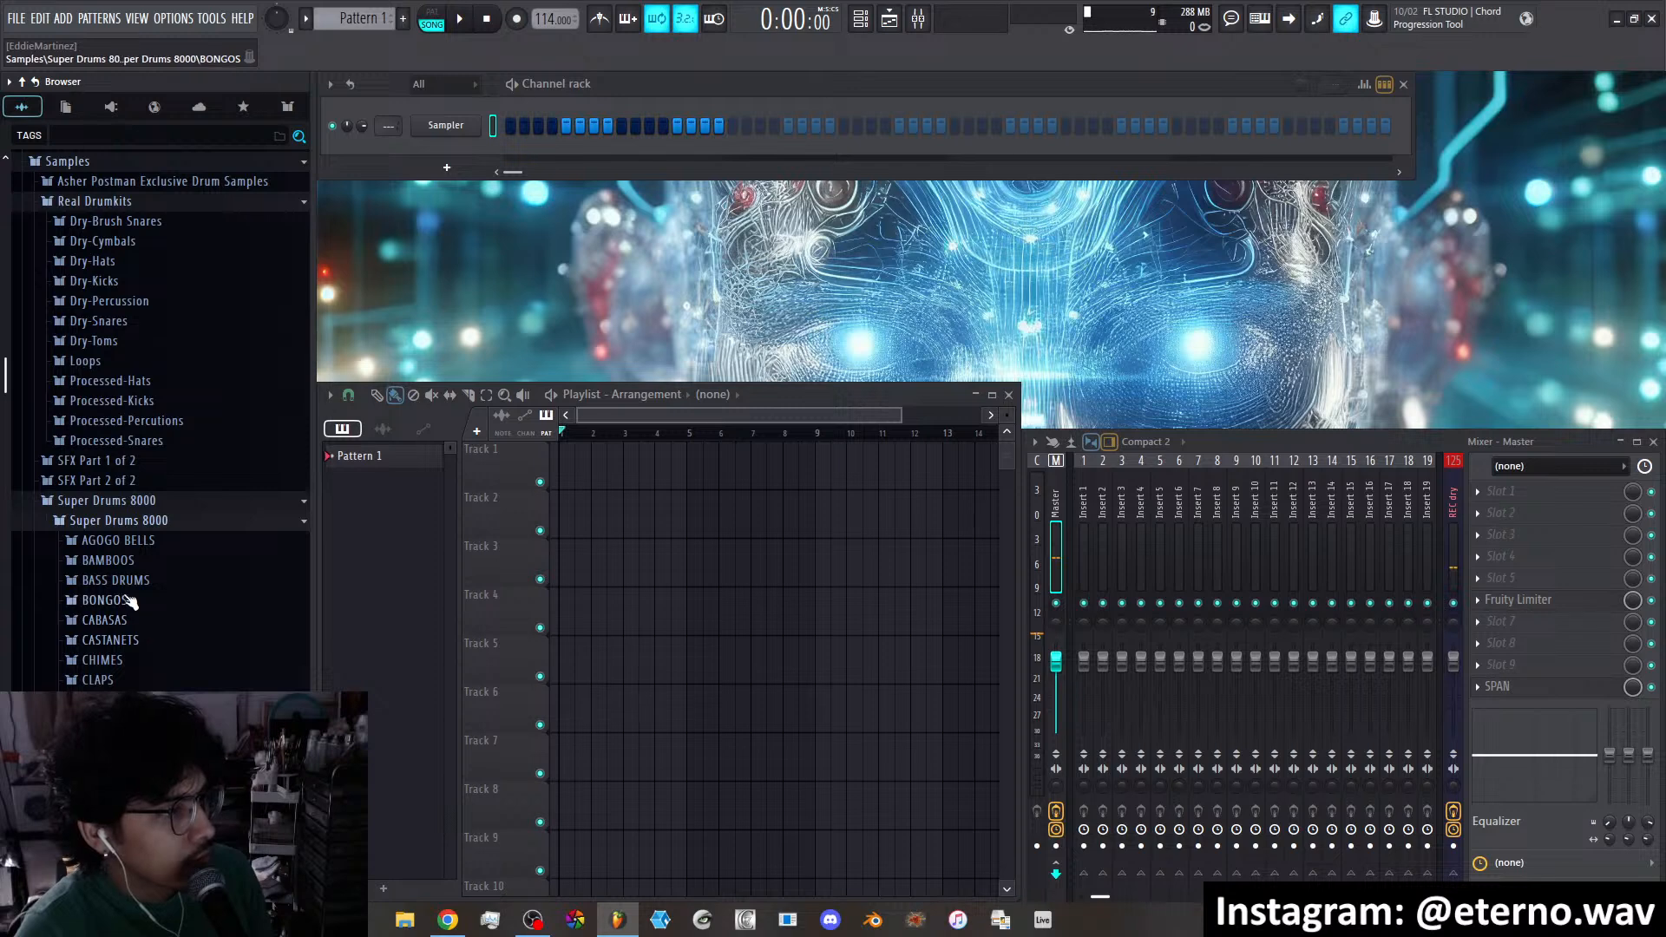
pyautogui.click(126, 521)
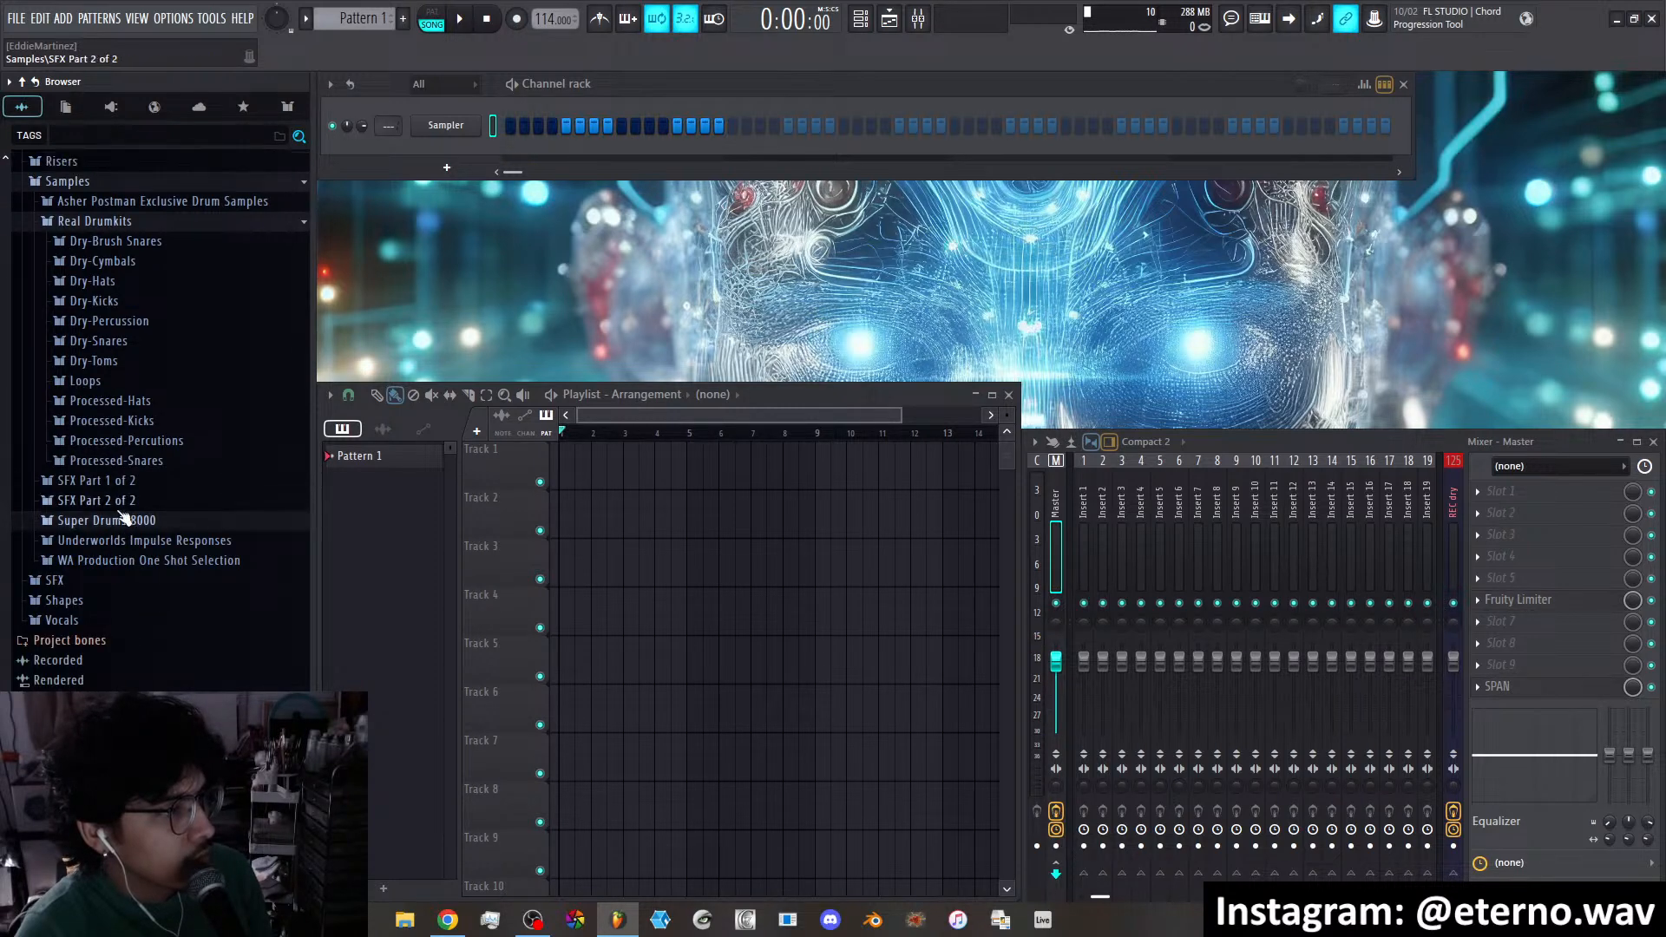
pyautogui.click(101, 302)
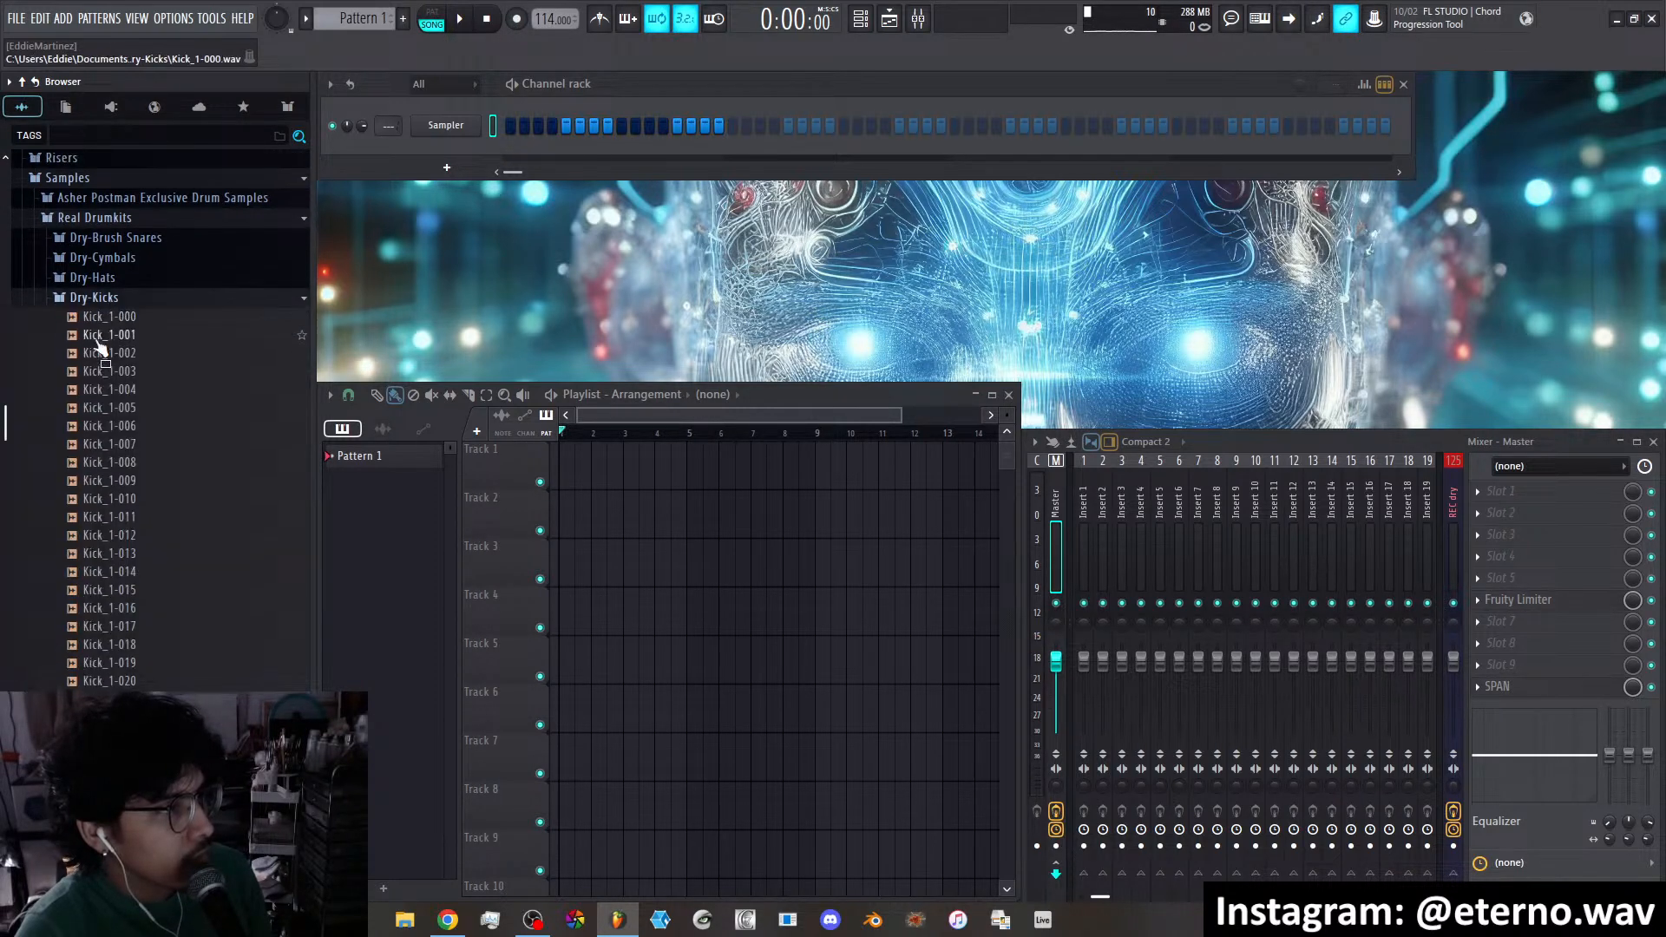
# Audition kicks from Kick_1-002 to Kick_1-017 in the Dry-Kicks folder, settling on Kick_1-016
pyautogui.click(100, 358)
pyautogui.click(128, 467)
pyautogui.click(130, 504)
pyautogui.click(137, 577)
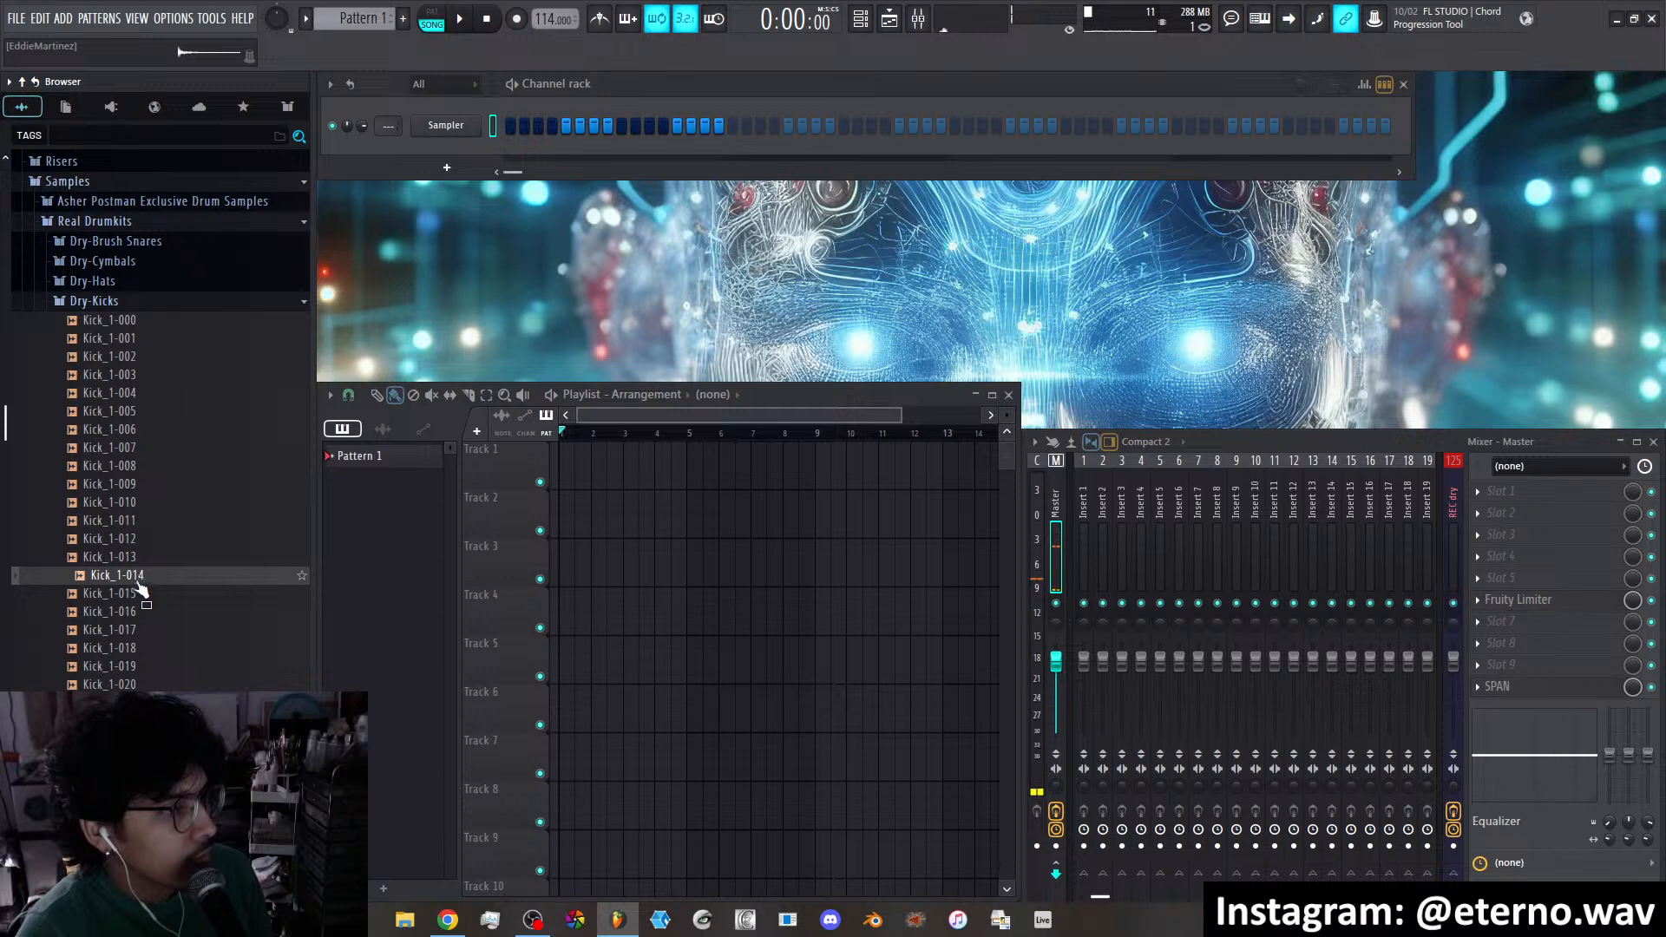
pyautogui.click(135, 594)
pyautogui.click(134, 613)
pyautogui.click(139, 630)
pyautogui.click(137, 613)
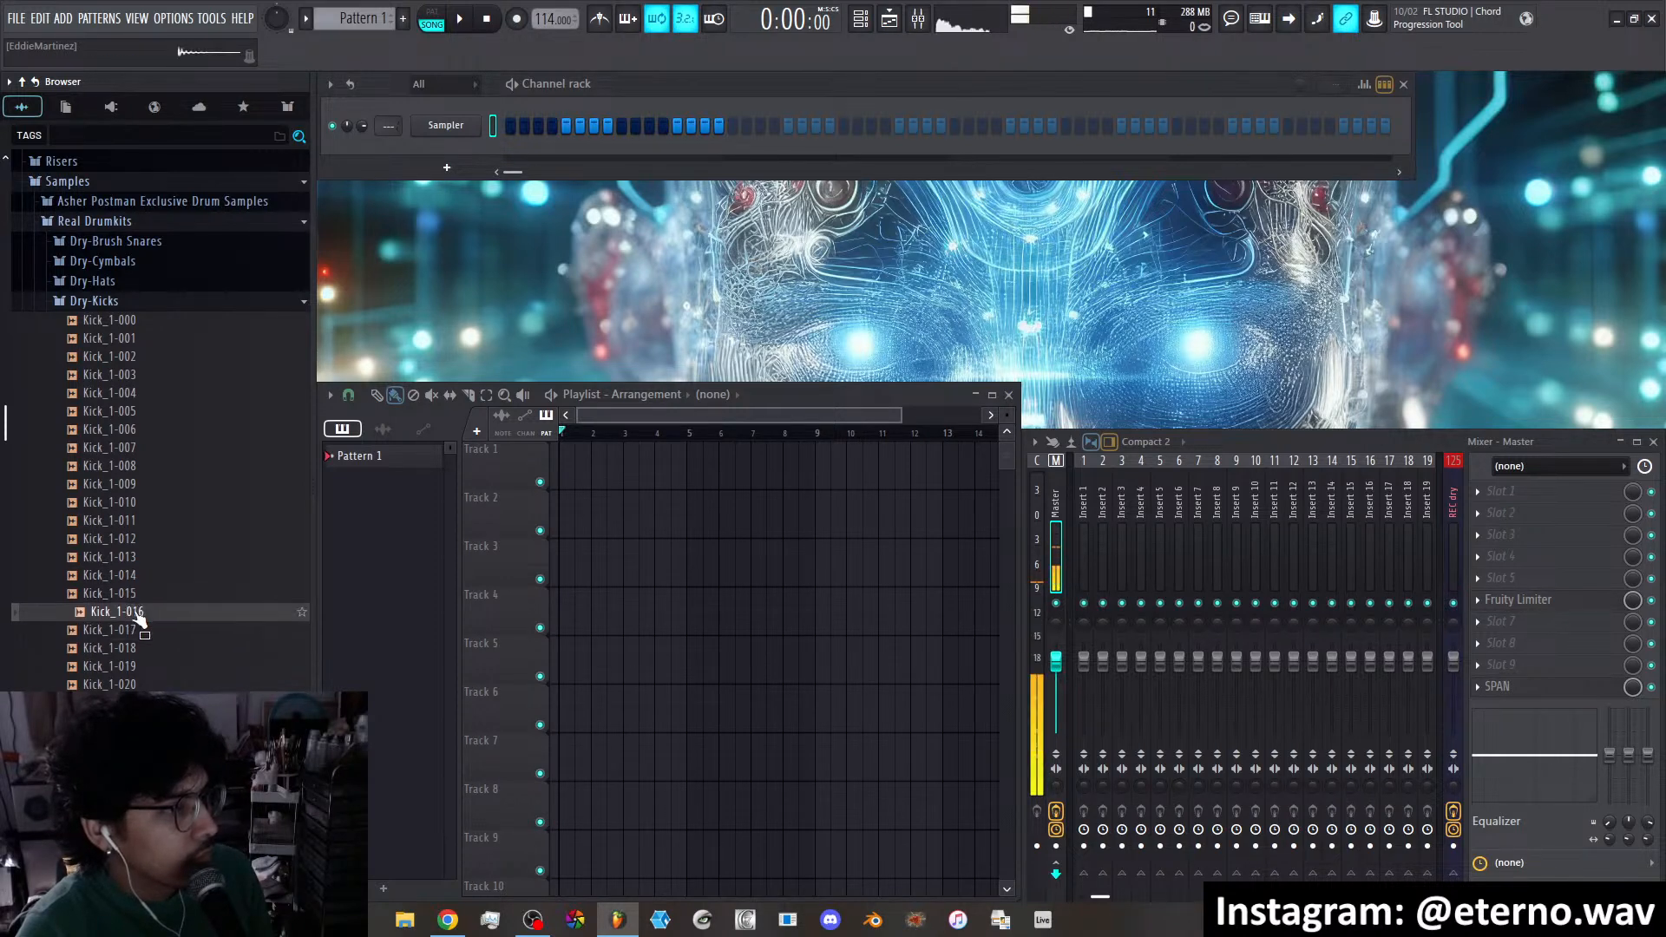
# Load Kick_1-016 into the Sampler channel and fill every 4 steps of its sequence
pyautogui.moveTo(129, 611); pyautogui.dragTo(466, 137)
pyautogui.rightClick(467, 137)
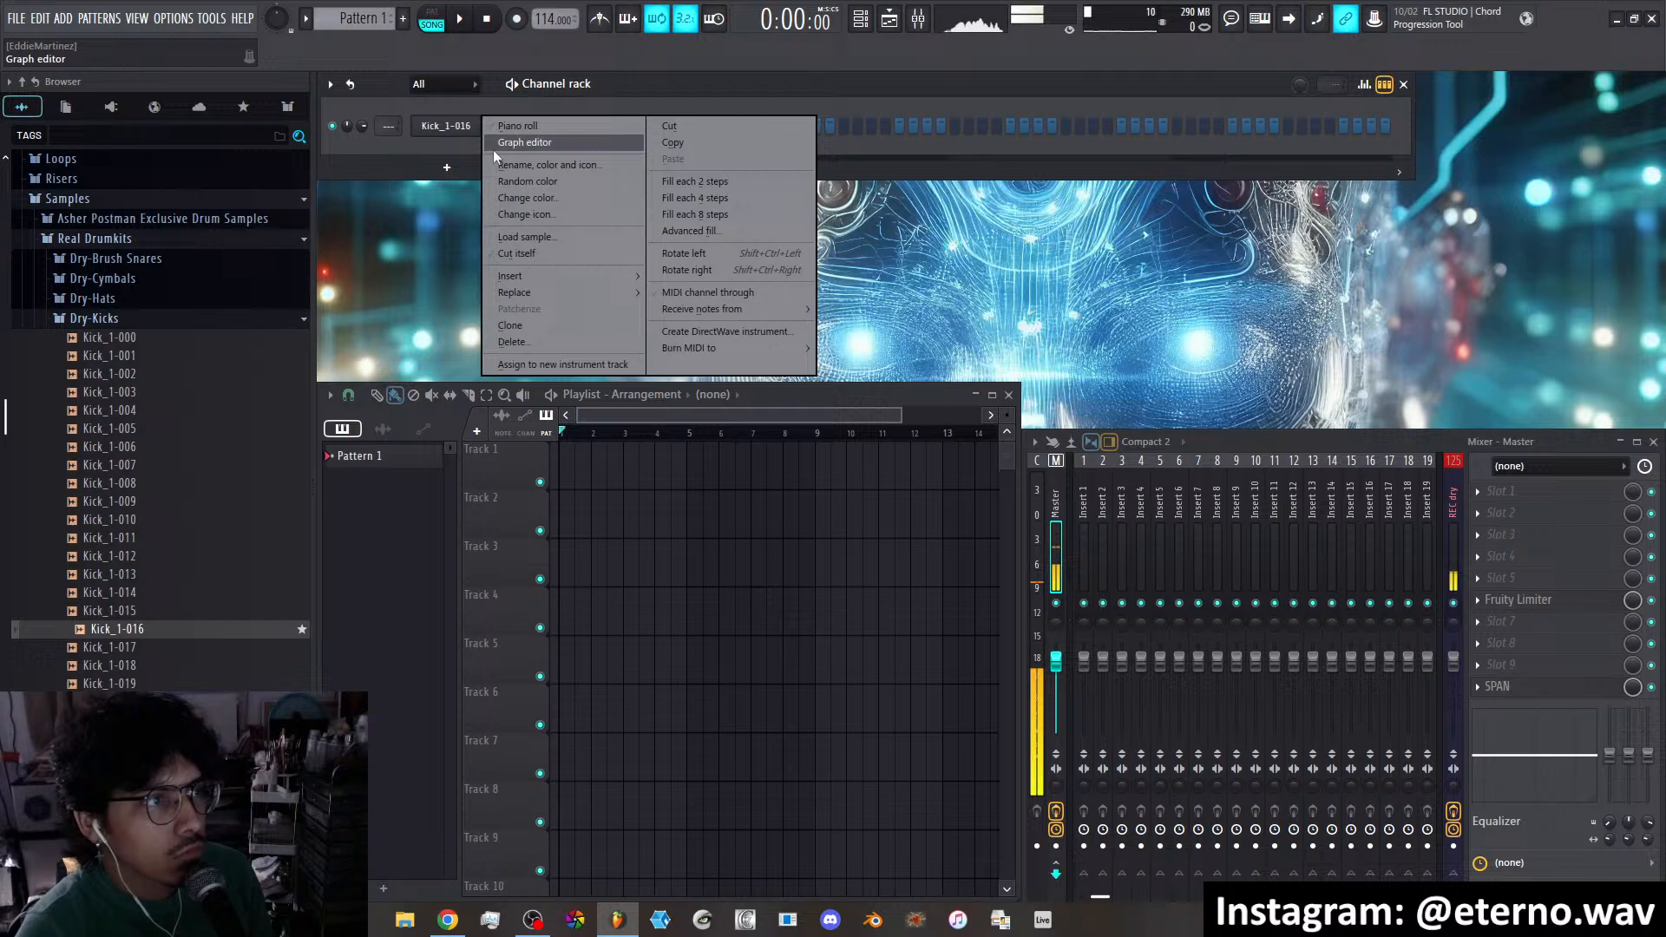
pyautogui.click(679, 201)
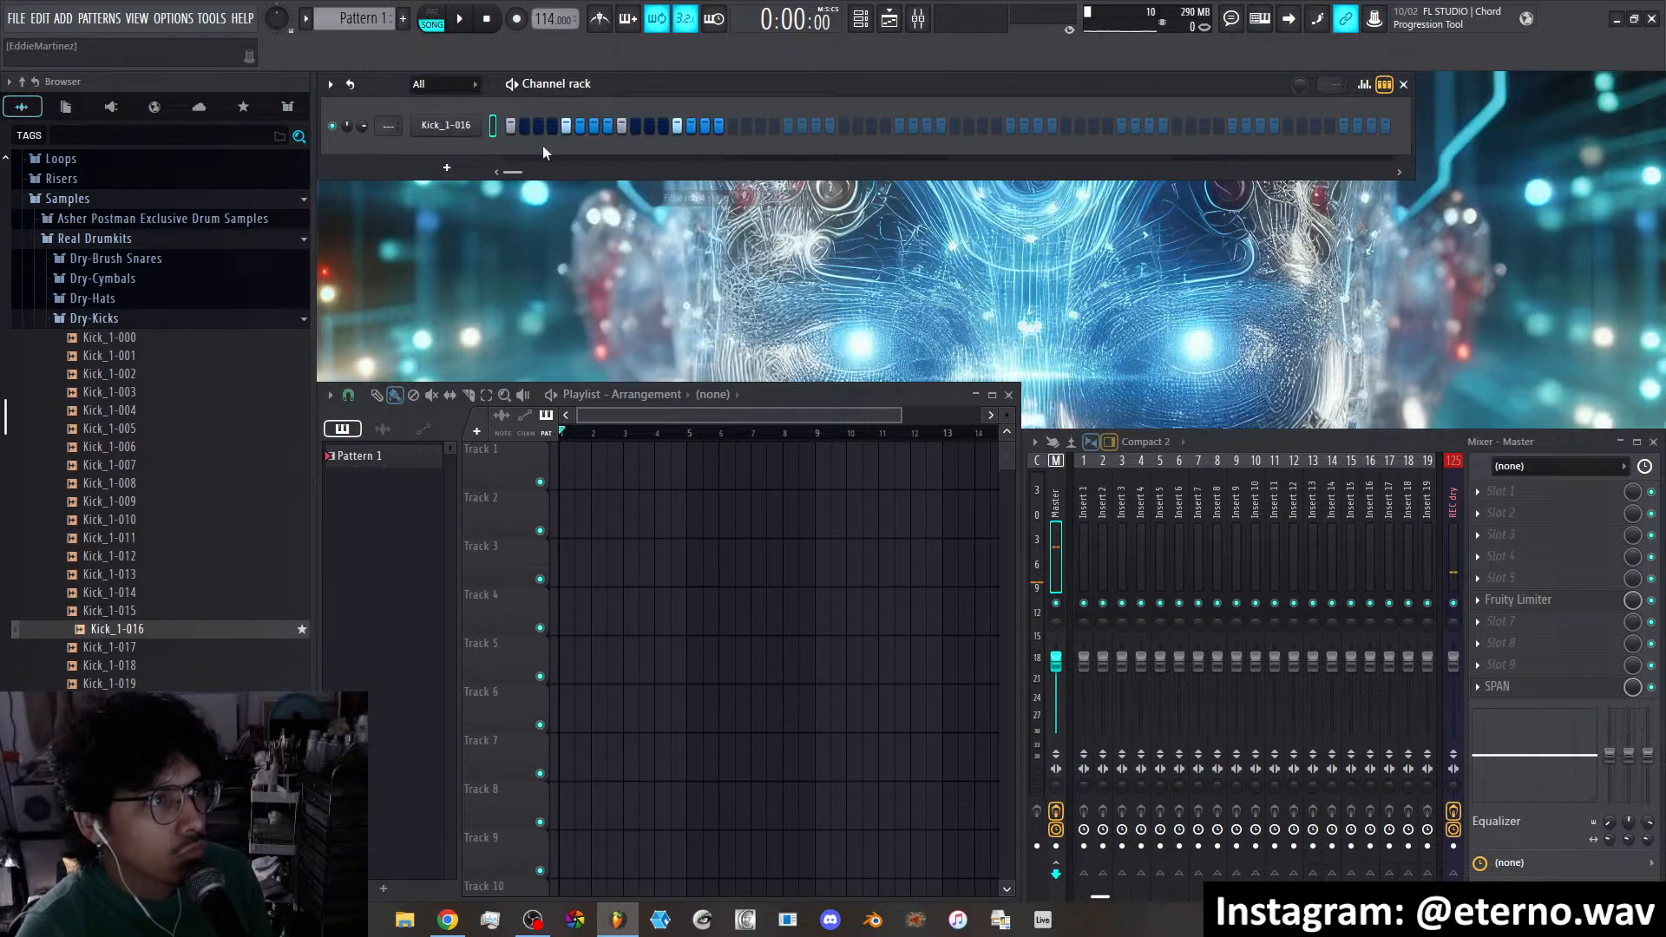
# Play back Pattern 1 in pattern mode, place it at bar 1 of Track 1 in the playlist and remove the extra clips
pyautogui.click(456, 23)
pyautogui.click(439, 22)
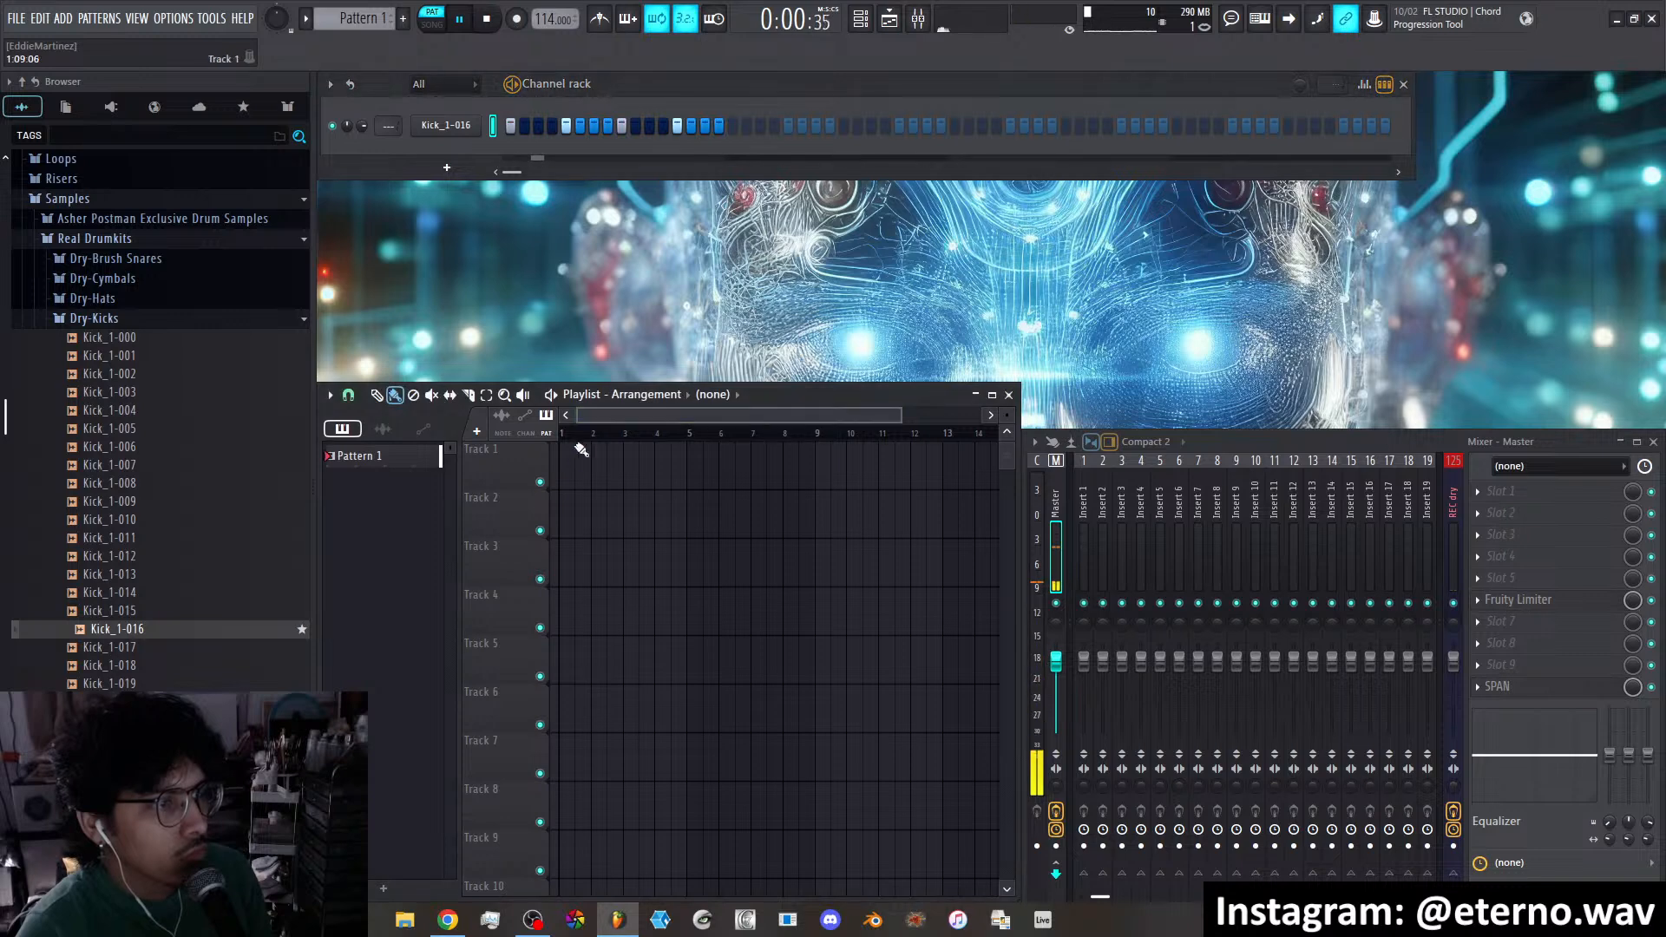
pyautogui.click(575, 462)
pyautogui.moveTo(599, 479); pyautogui.dragTo(721, 493)
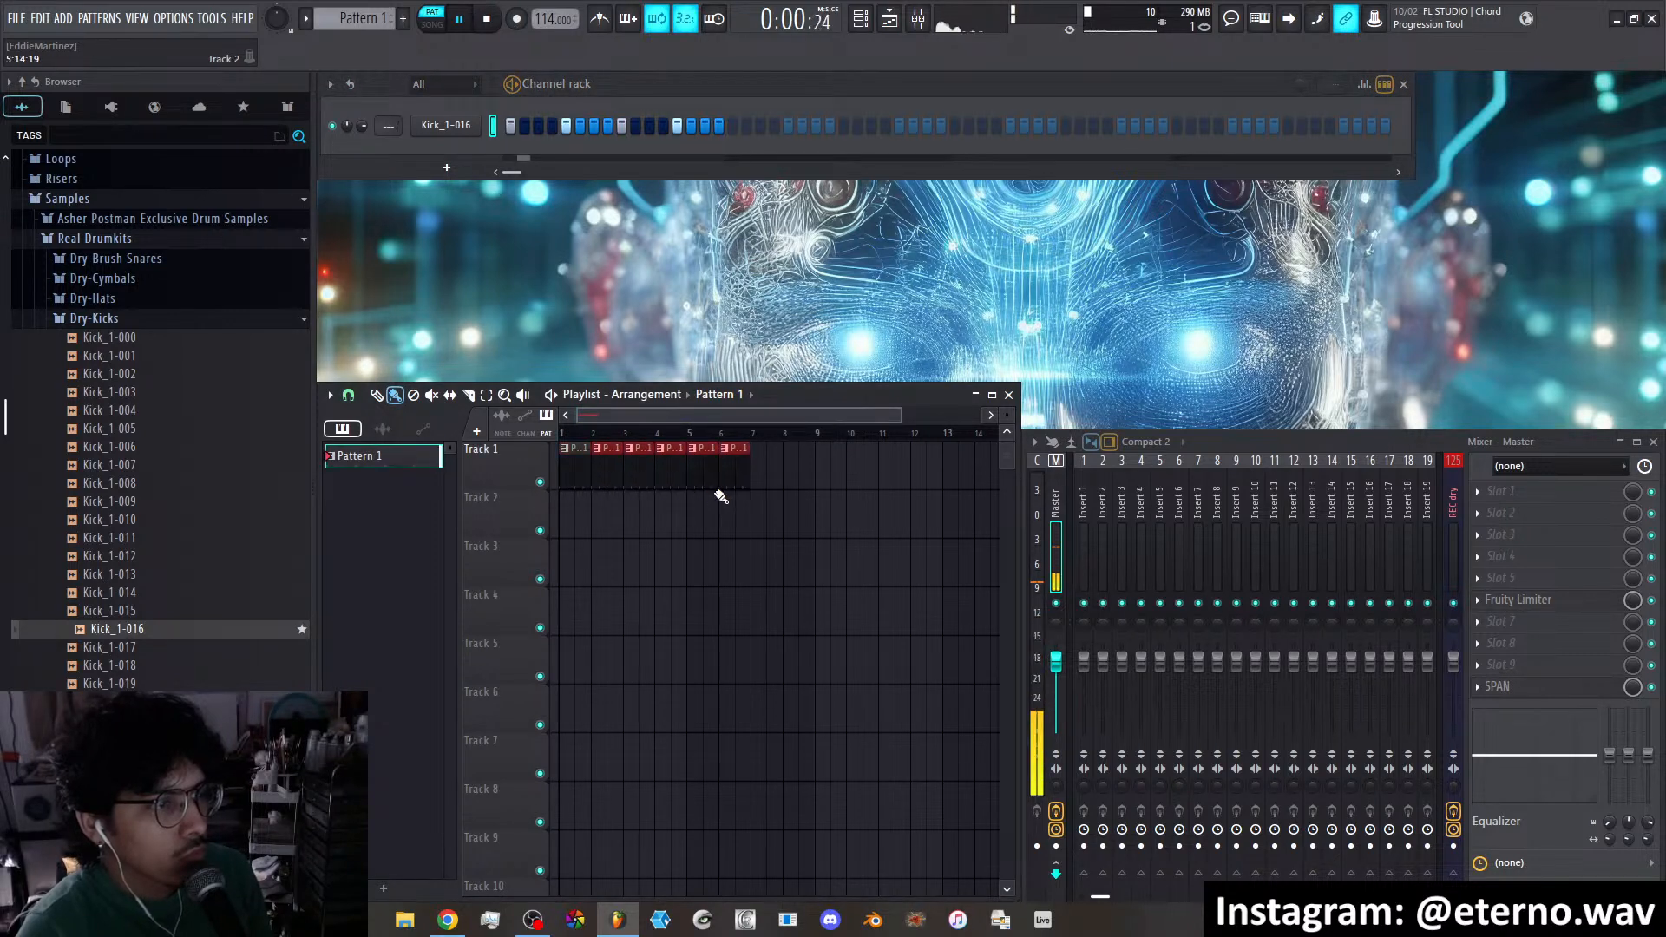
pyautogui.rightClick(611, 470)
pyautogui.rightClick(734, 468)
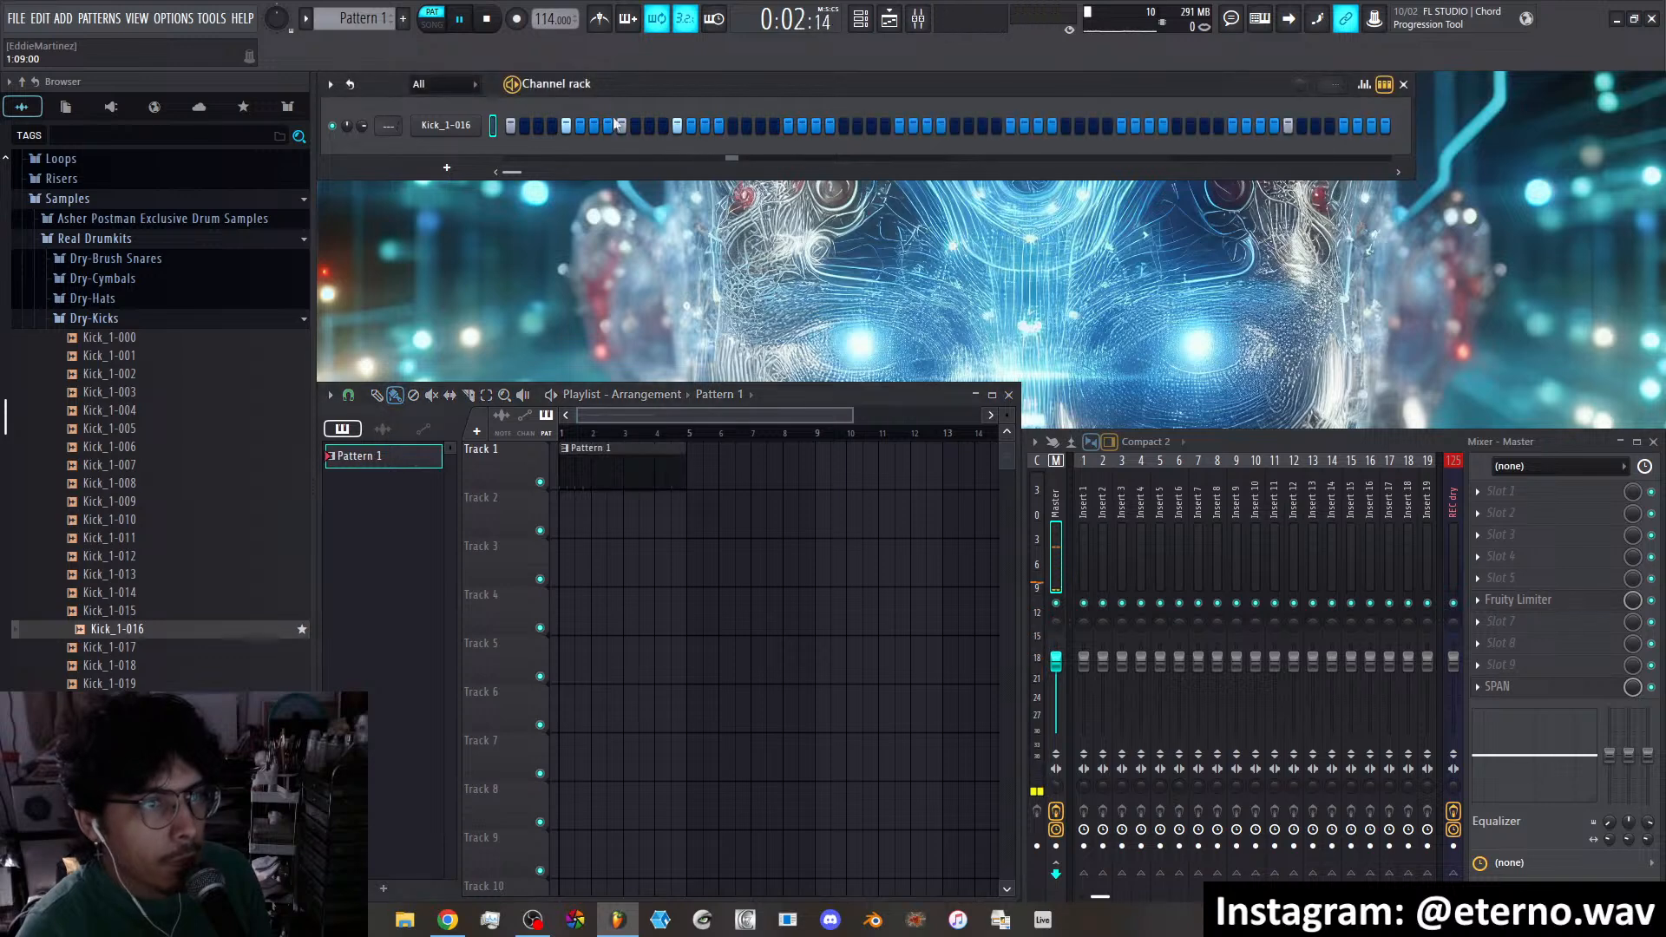
# Fill every 4 steps of Kick_1-016 across the four-bar pattern and add extra kicks on steps 12 and 48
pyautogui.rightClick(477, 122)
pyautogui.click(724, 203)
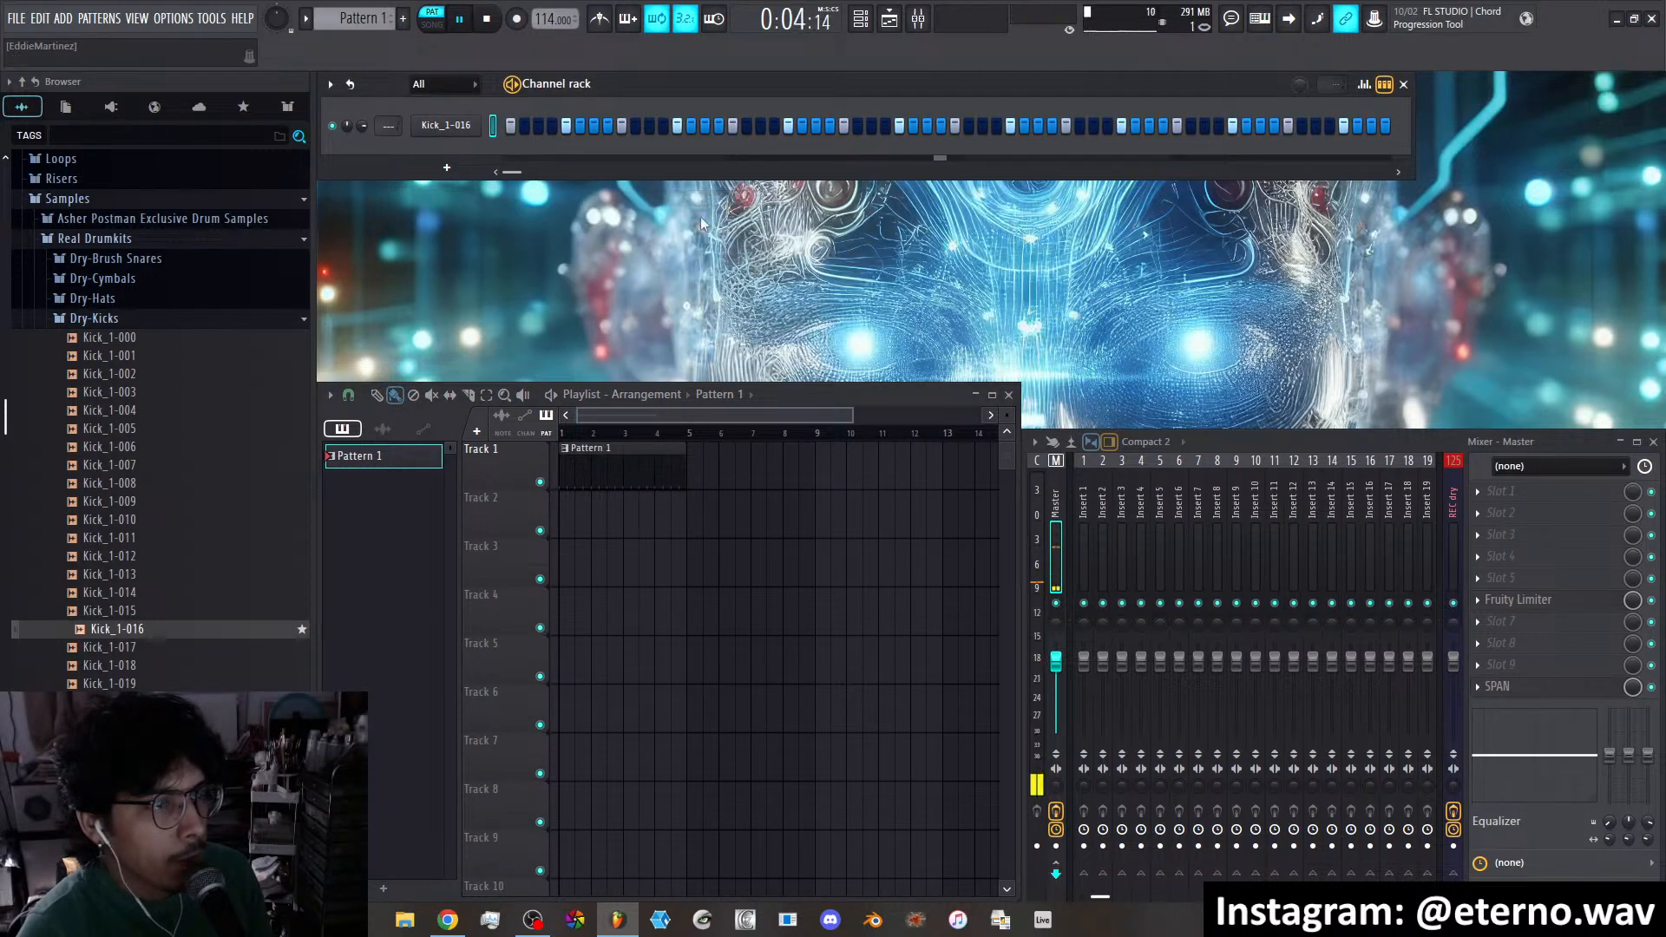
pyautogui.moveTo(658, 412); pyautogui.dragTo(657, 443)
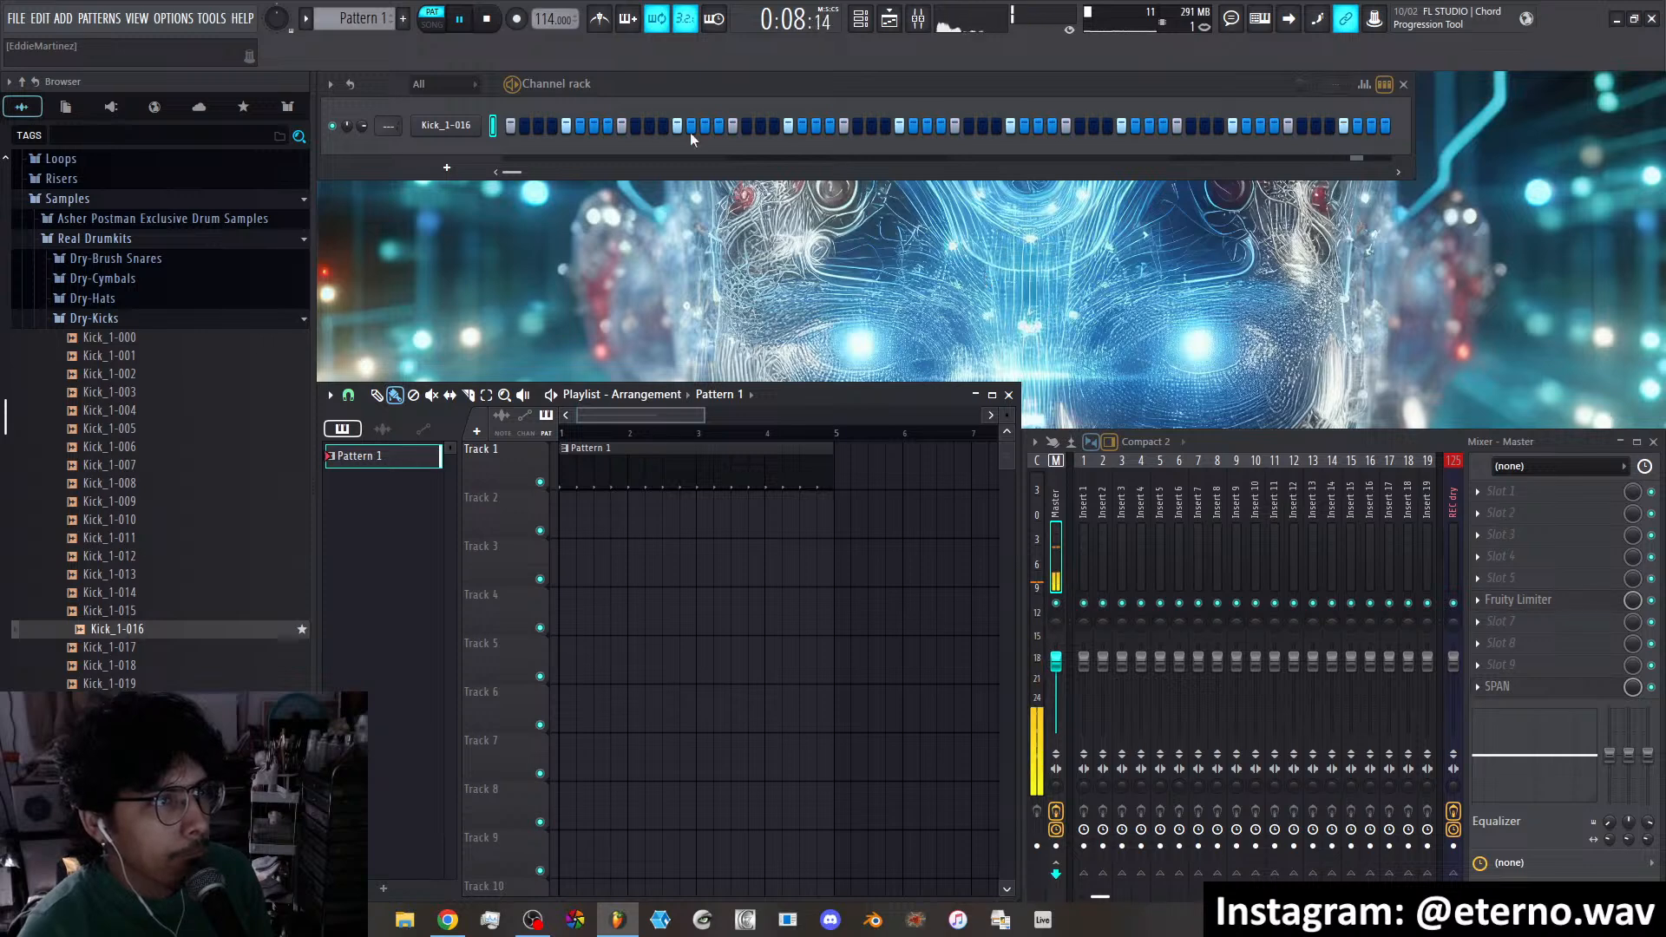
pyautogui.click(488, 20)
pyautogui.press('space')
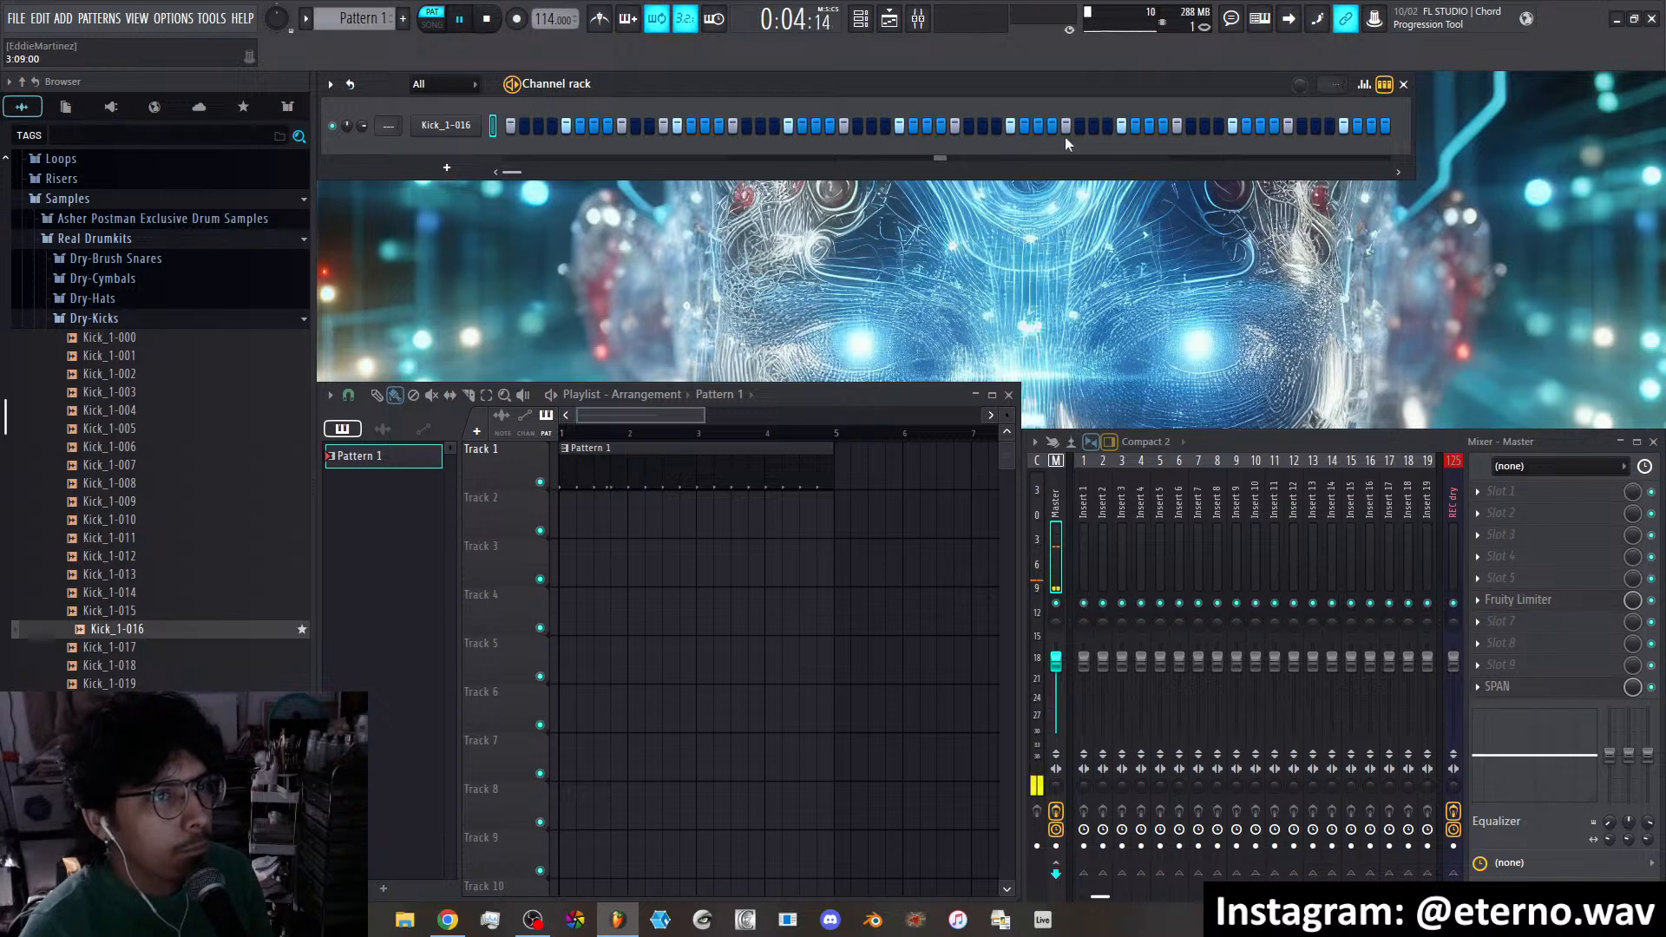
pyautogui.click(1164, 127)
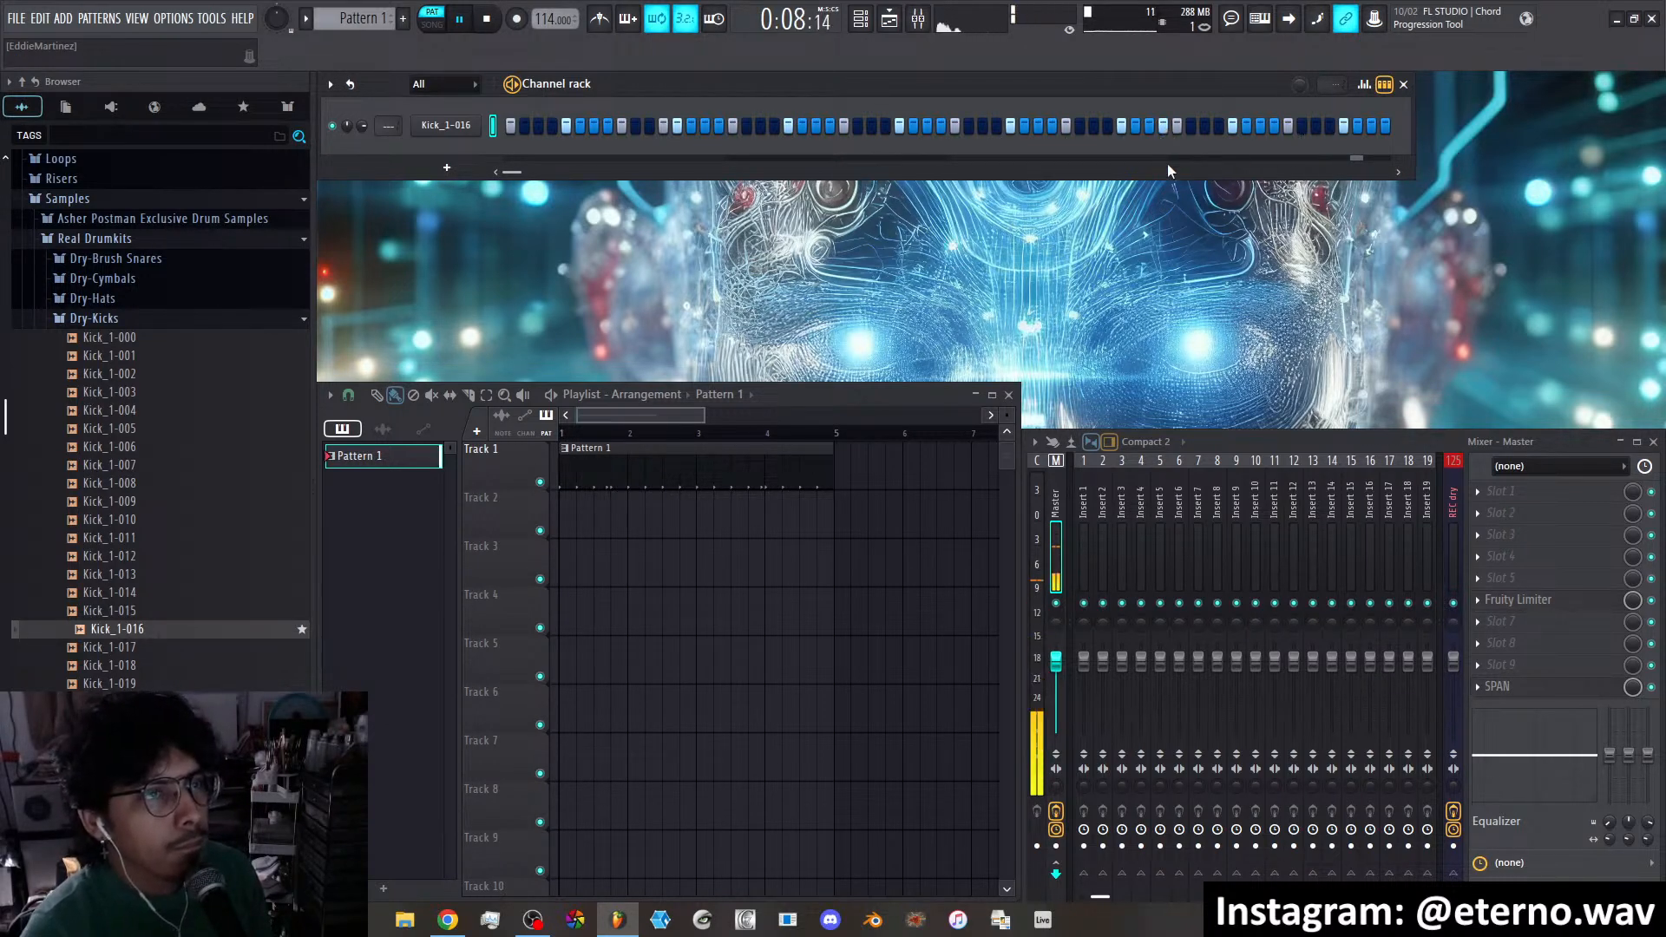
# Enable Normalize in the sampler settings of the Kick_1-016 channel
pyautogui.click(444, 126)
pyautogui.click(721, 478)
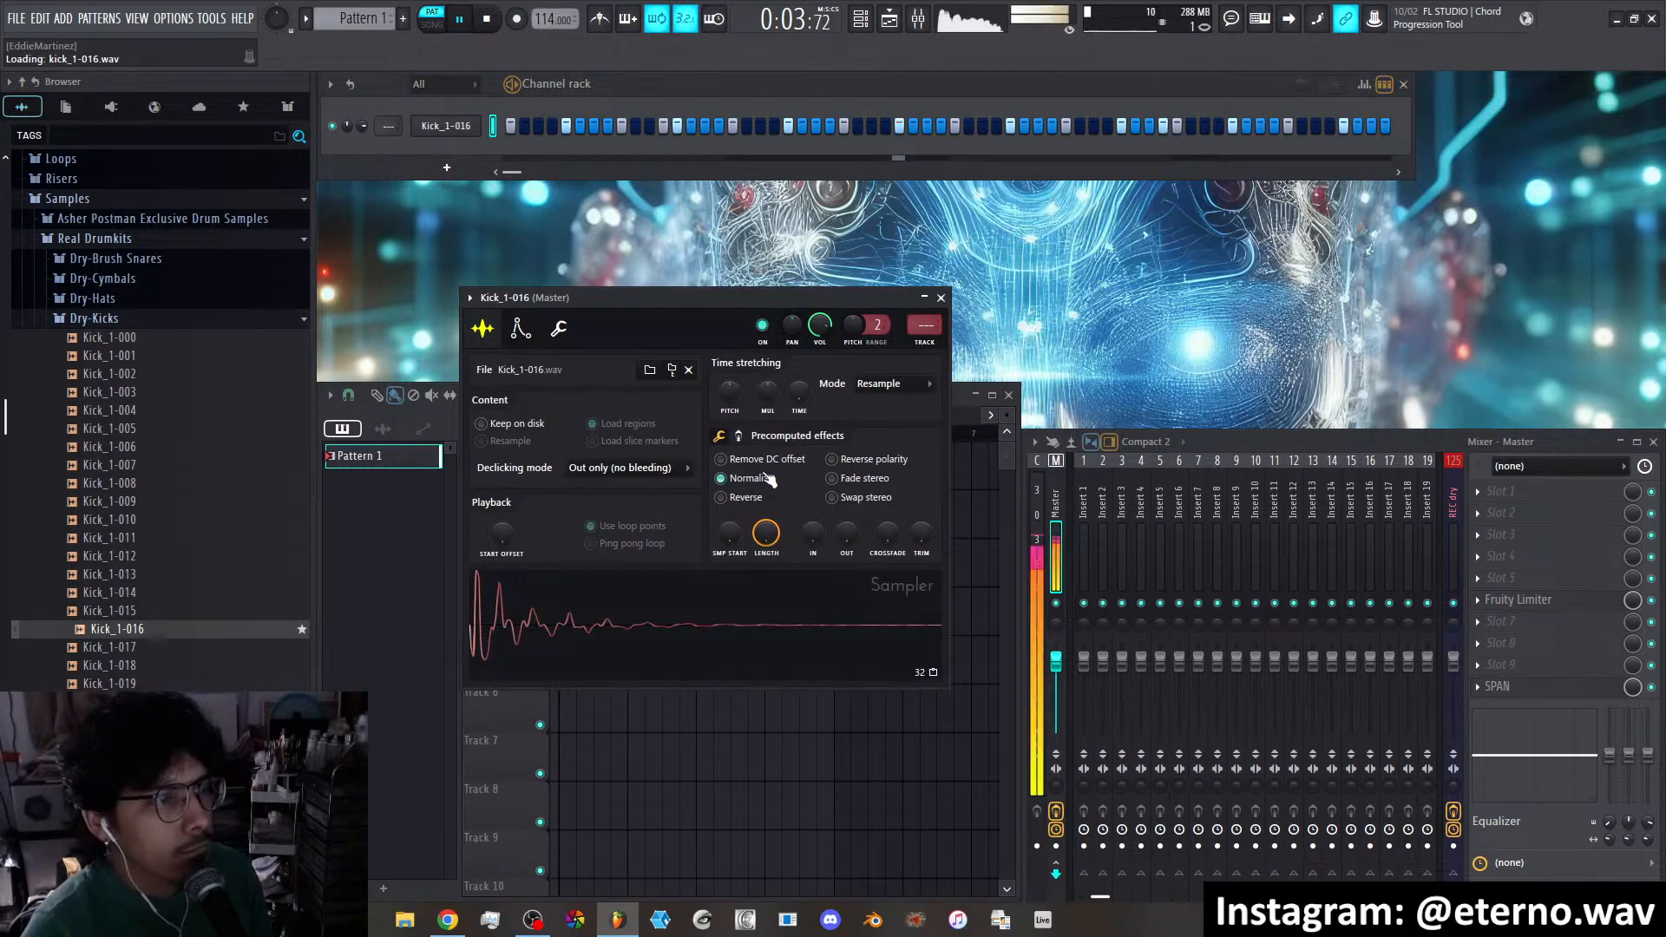
pyautogui.click(941, 298)
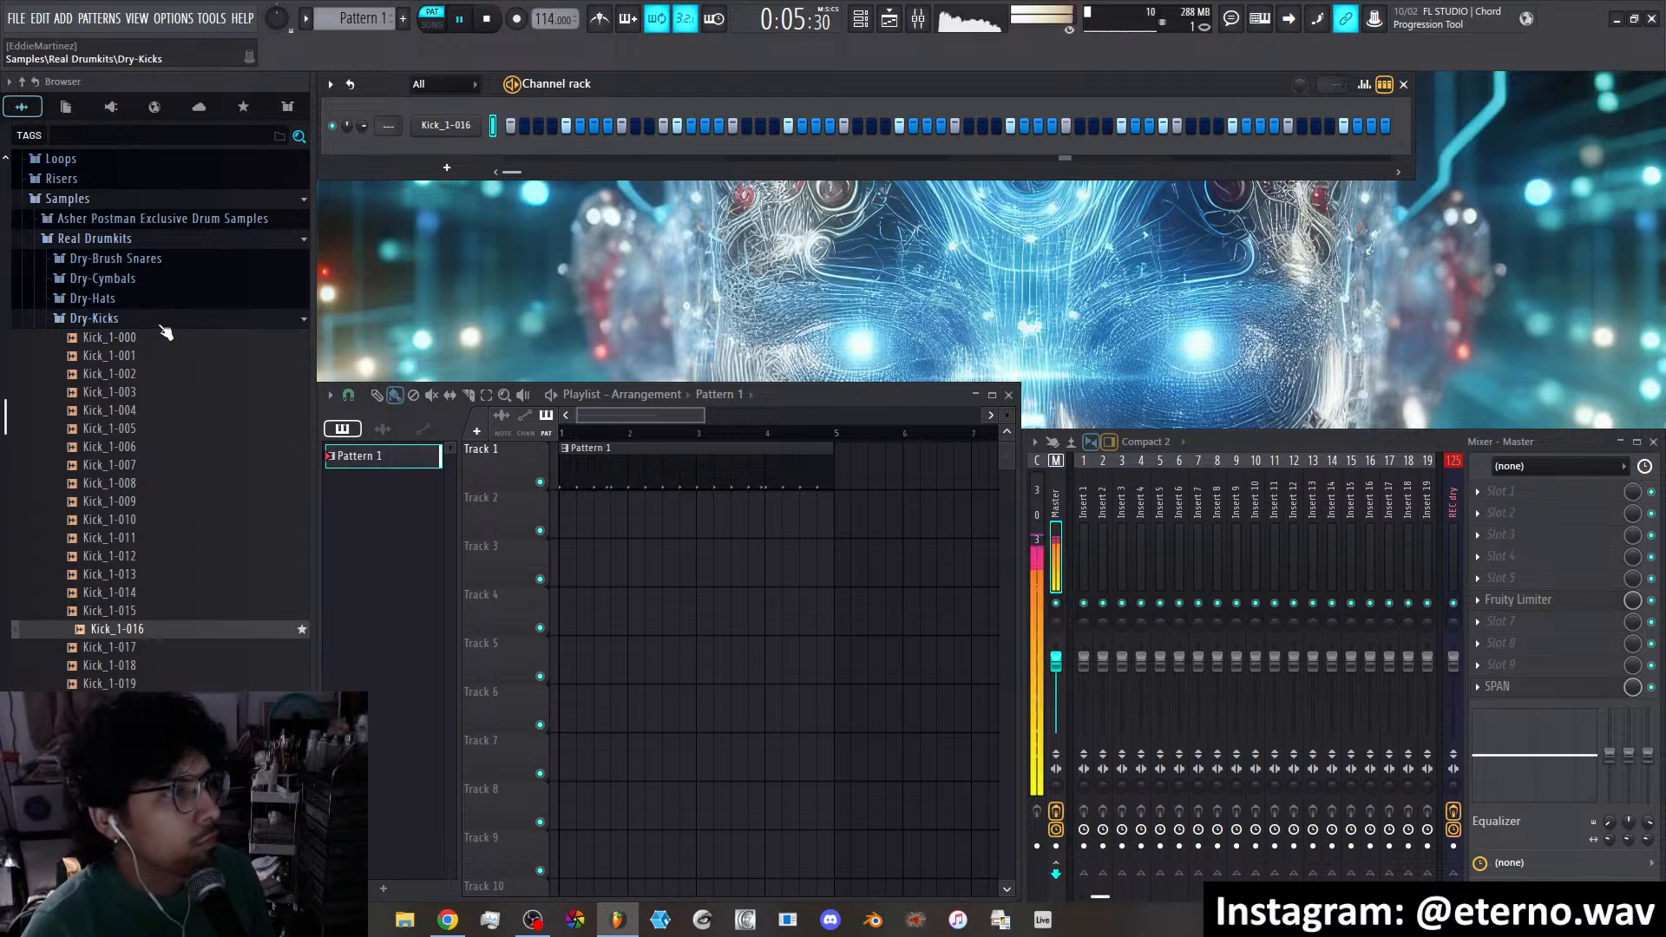
# Audition percussion samples in the Dry-Percussion folder, including Perc_1-001, Perc_1-005 and Perc_1-006, and close the folder
pyautogui.click(130, 318)
pyautogui.click(113, 339)
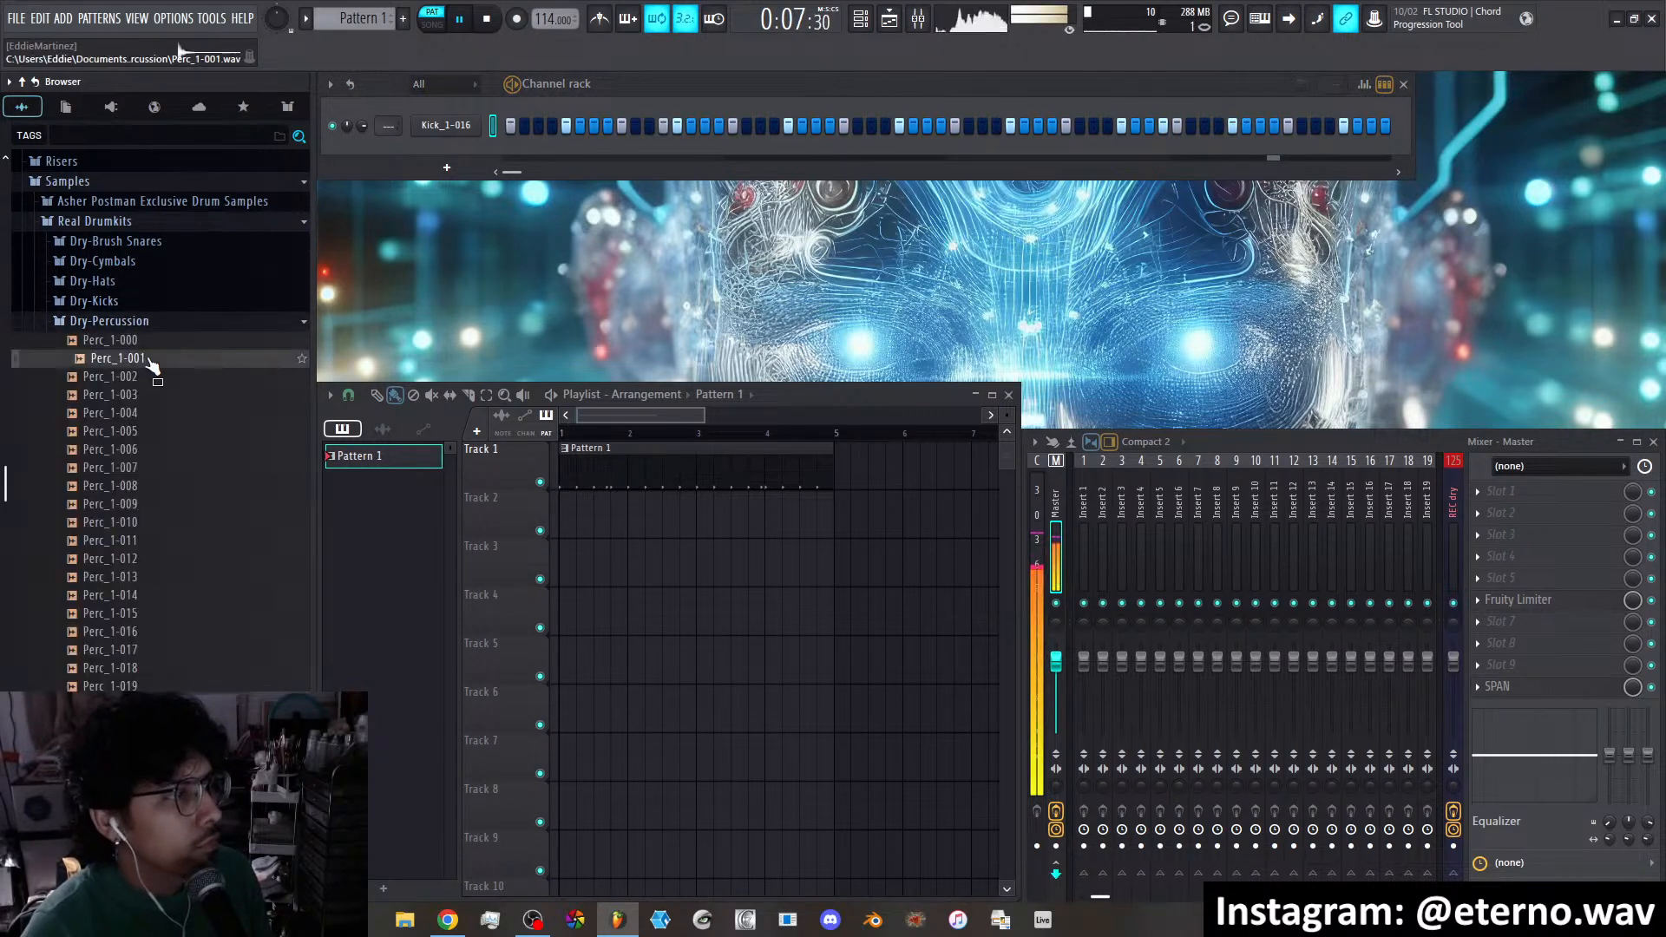
pyautogui.click(150, 397)
pyautogui.click(155, 431)
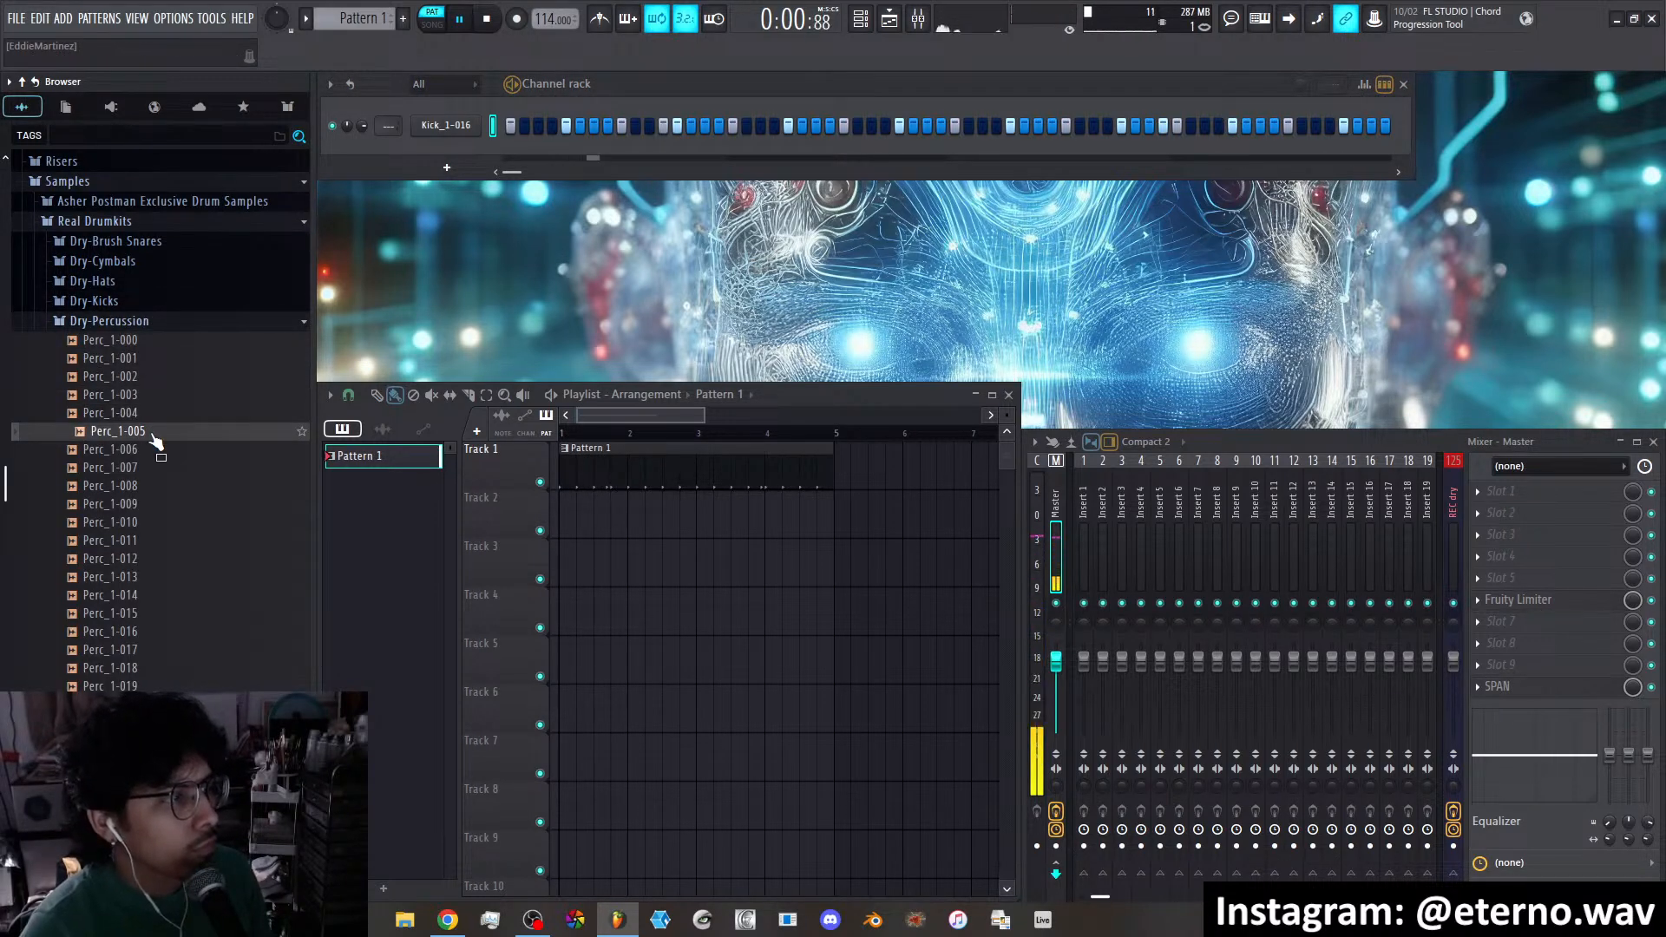
pyautogui.click(155, 449)
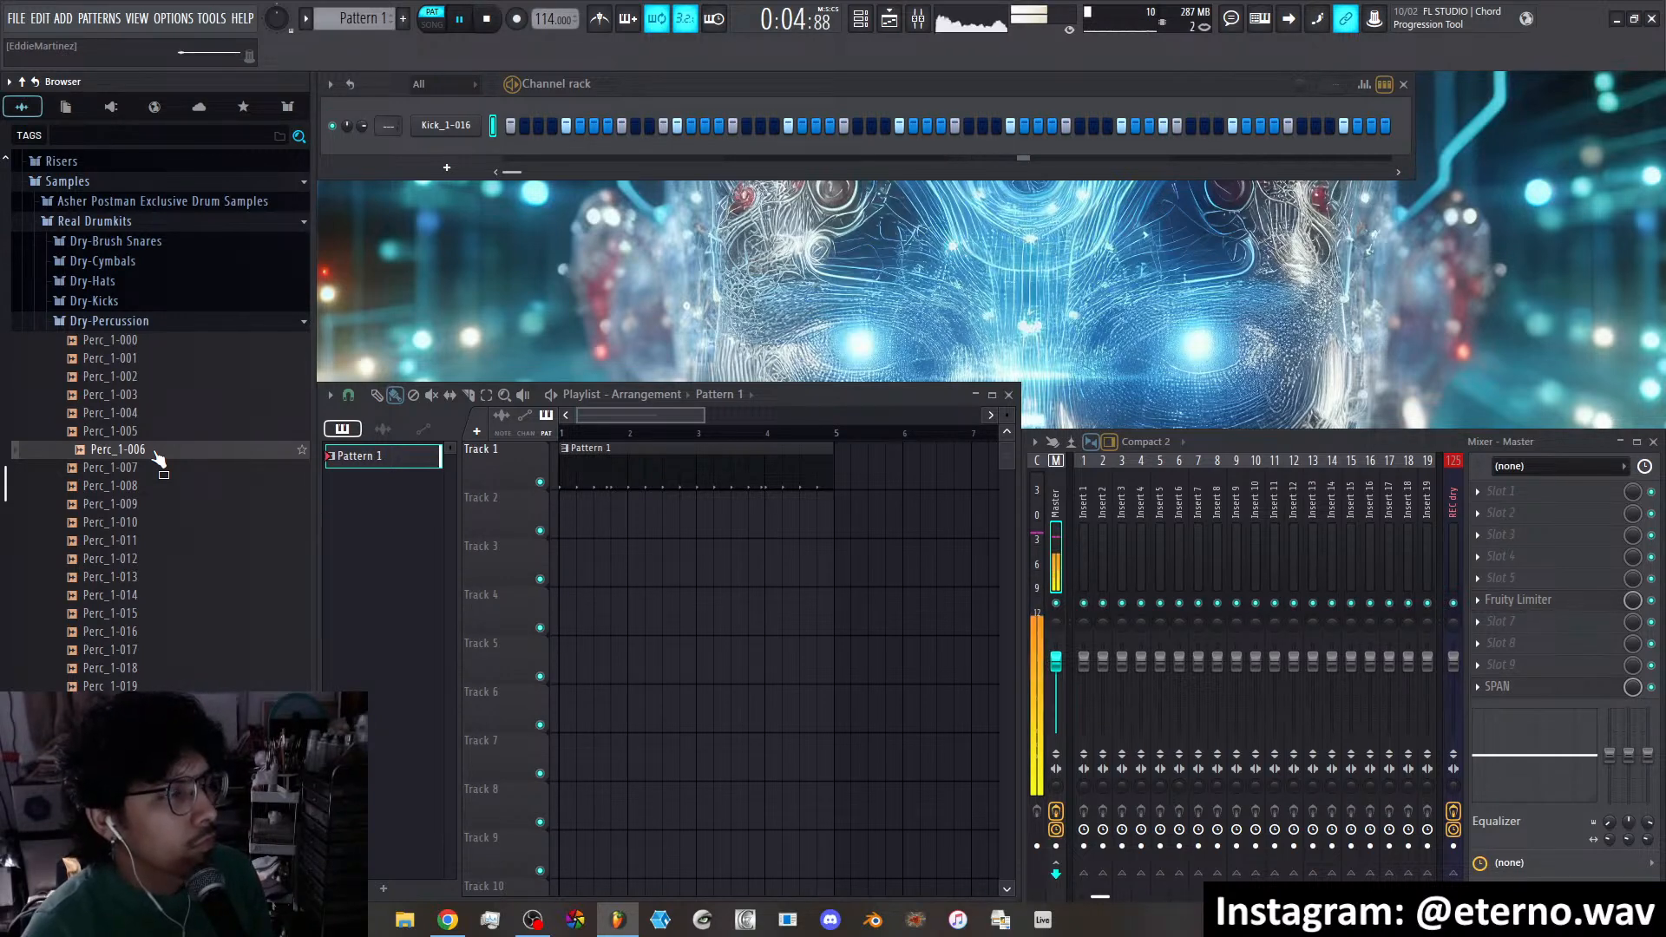
pyautogui.click(160, 323)
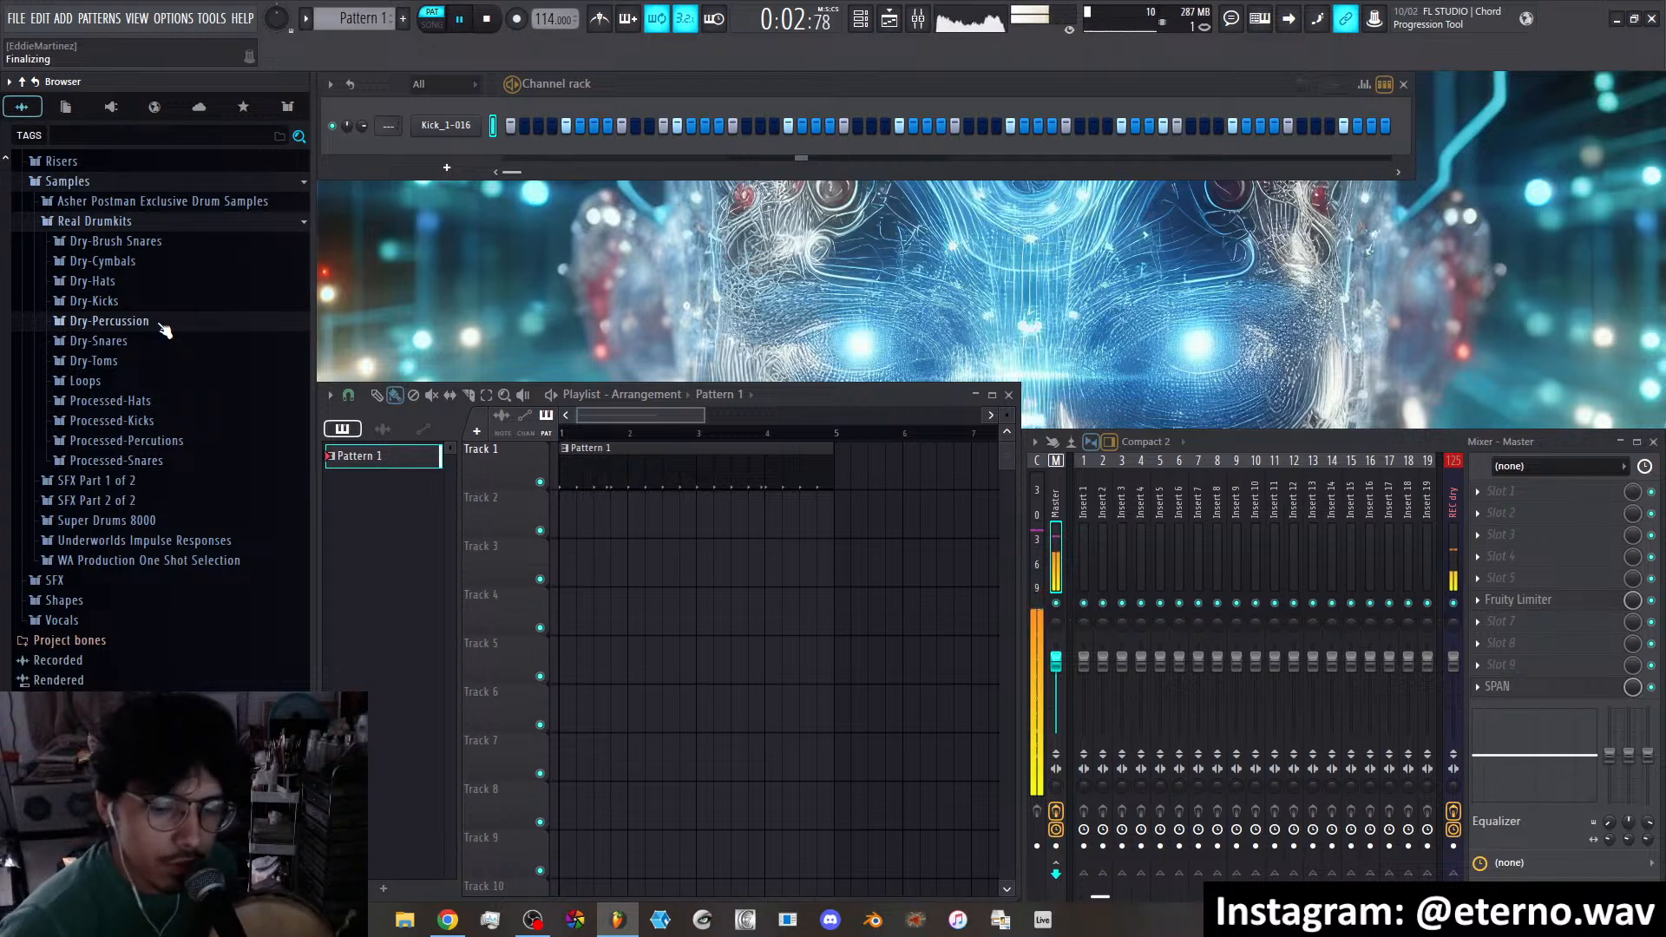
# Add a second Pattern 1 clip at bar 5 of Track 1 and select both clips as the song loop range
pyautogui.moveTo(668, 420); pyautogui.dragTo(588, 276)
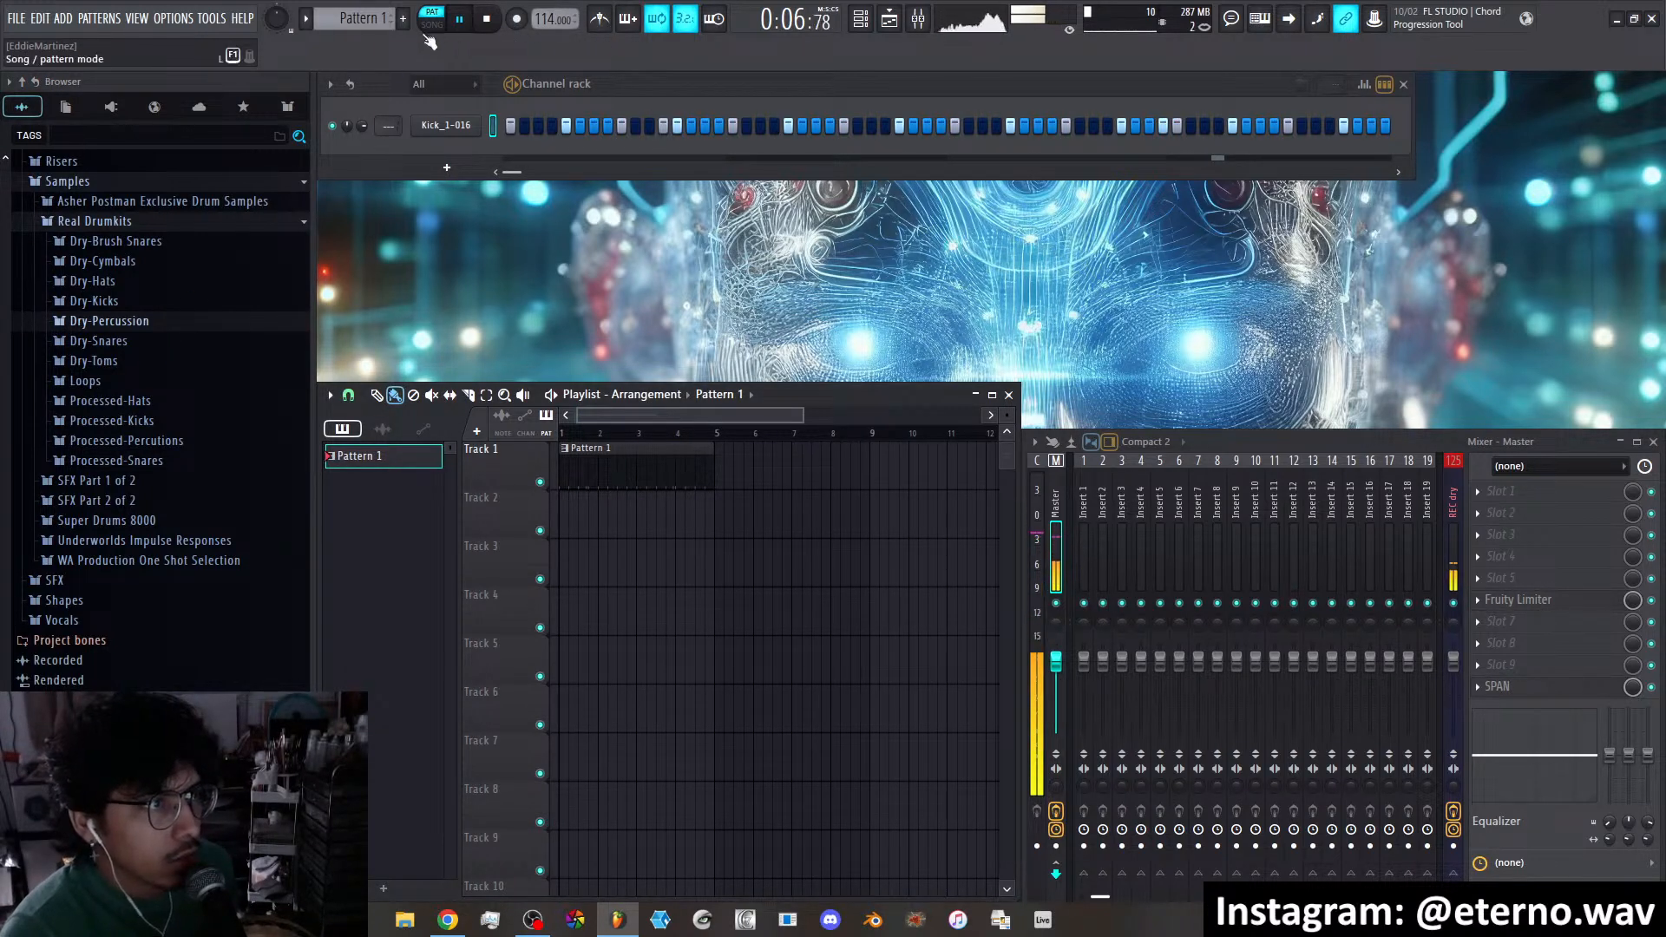
pyautogui.scroll(-2, 747, 436)
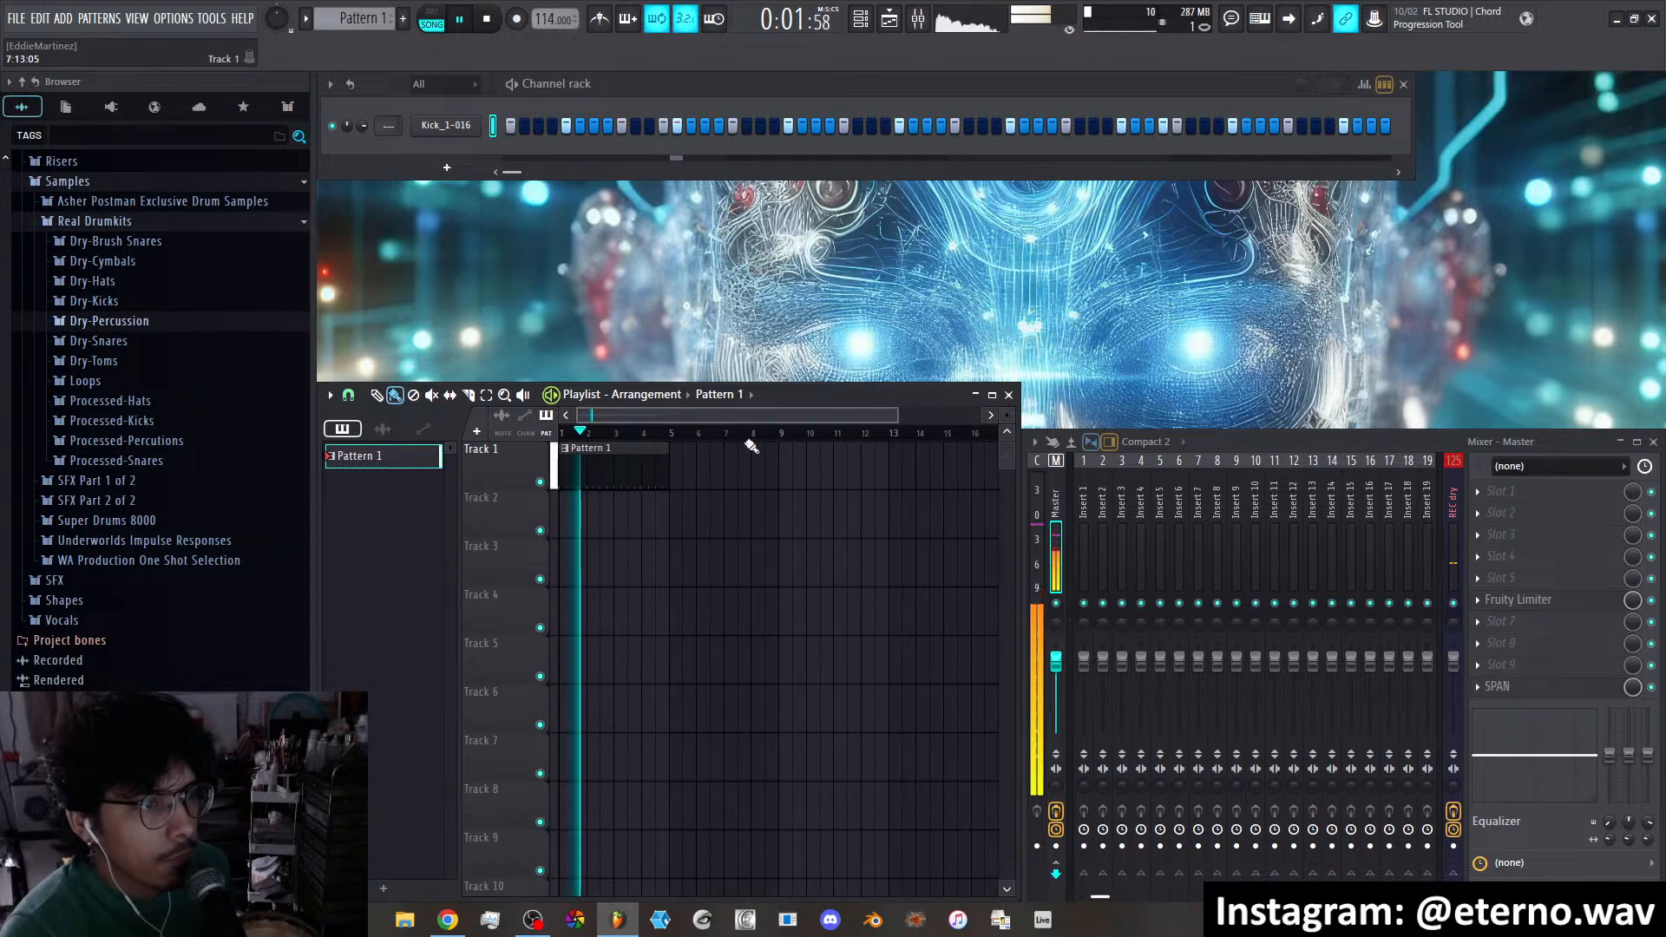
pyautogui.moveTo(644, 466); pyautogui.dragTo(754, 452)
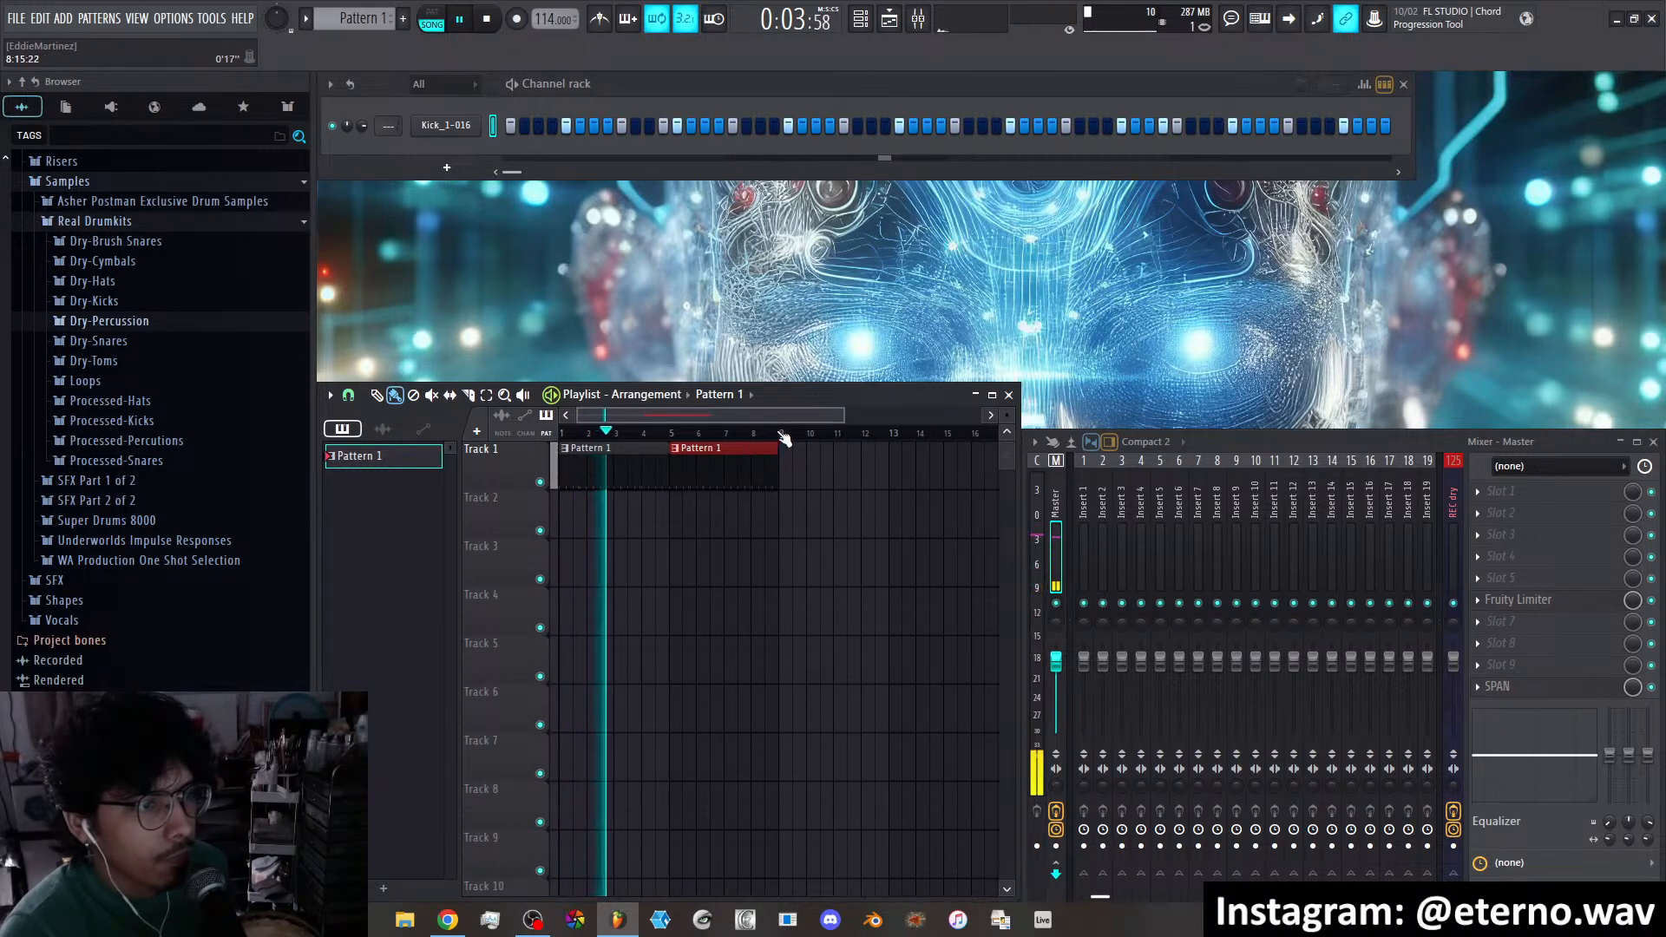
pyautogui.hotkey('ctrl', 'a')
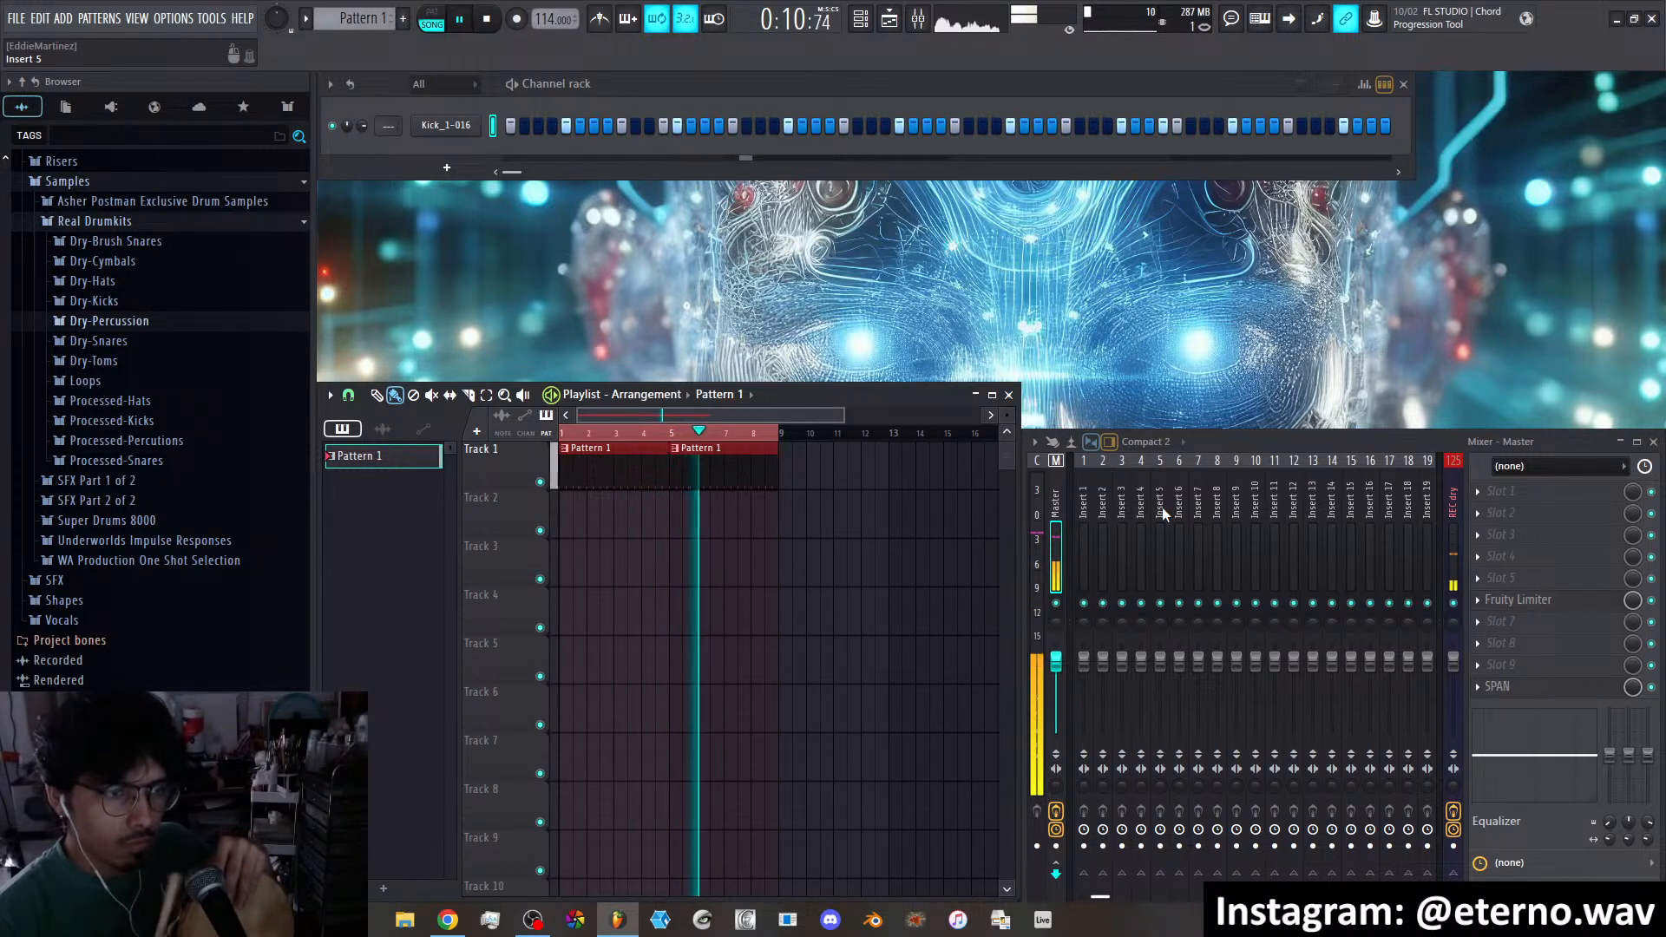
# Arm the REC dry mixer track for audio recording and record looped takes over bars 1 to 8
pyautogui.click(1454, 846)
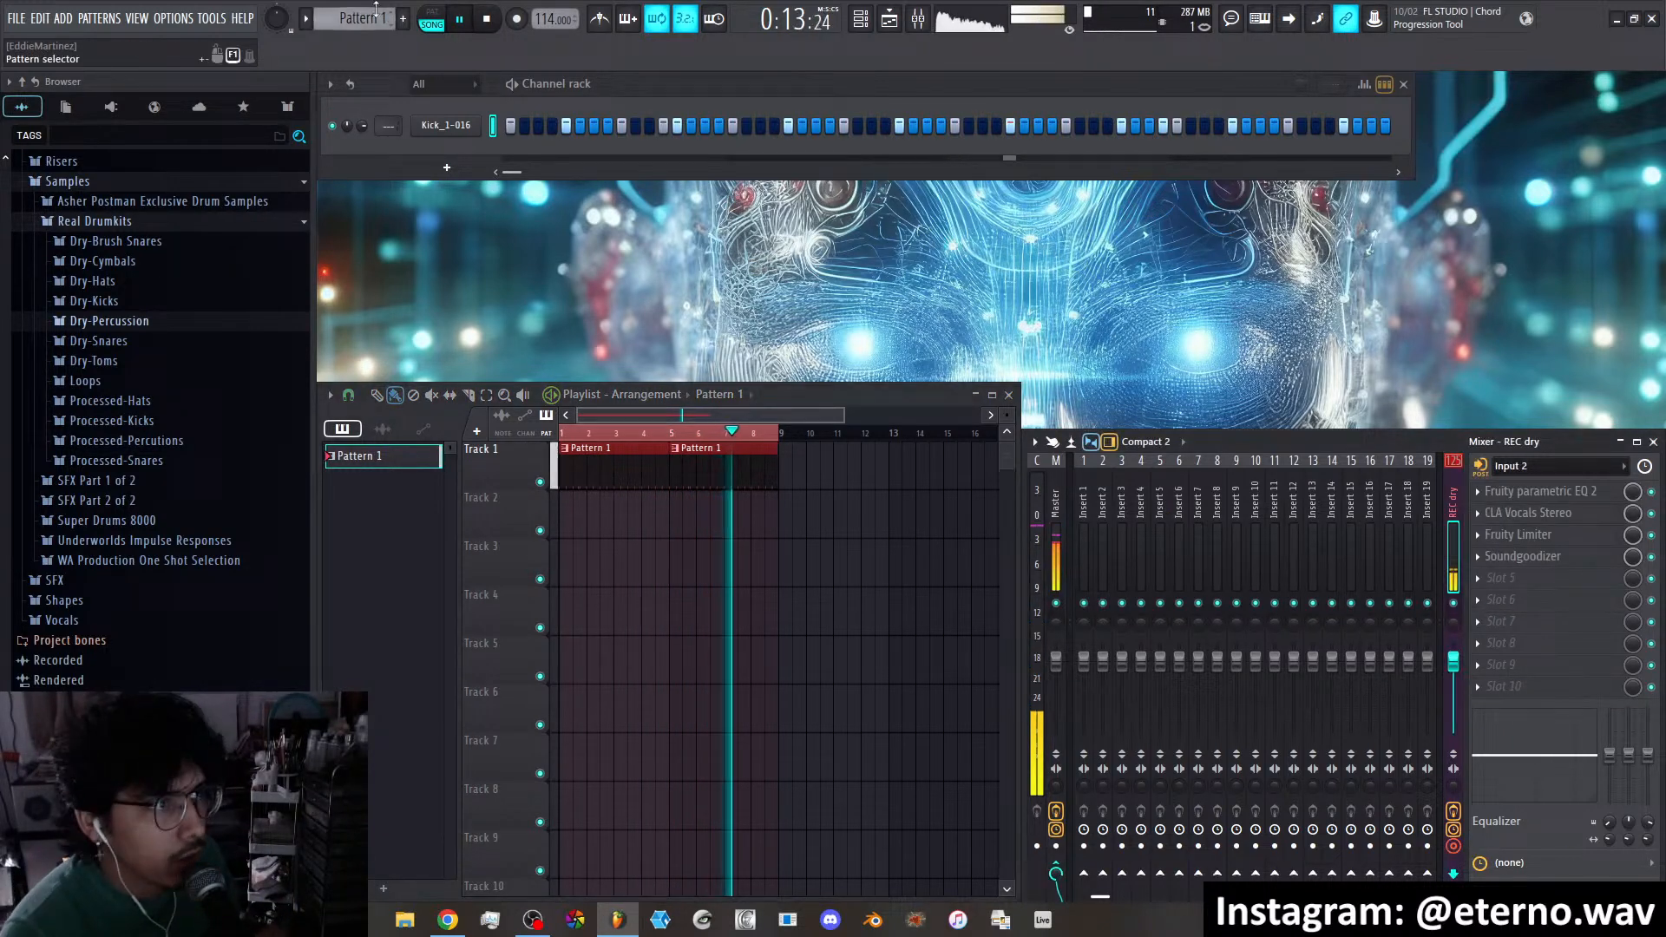
pyautogui.rightClick(517, 21)
pyautogui.click(543, 81)
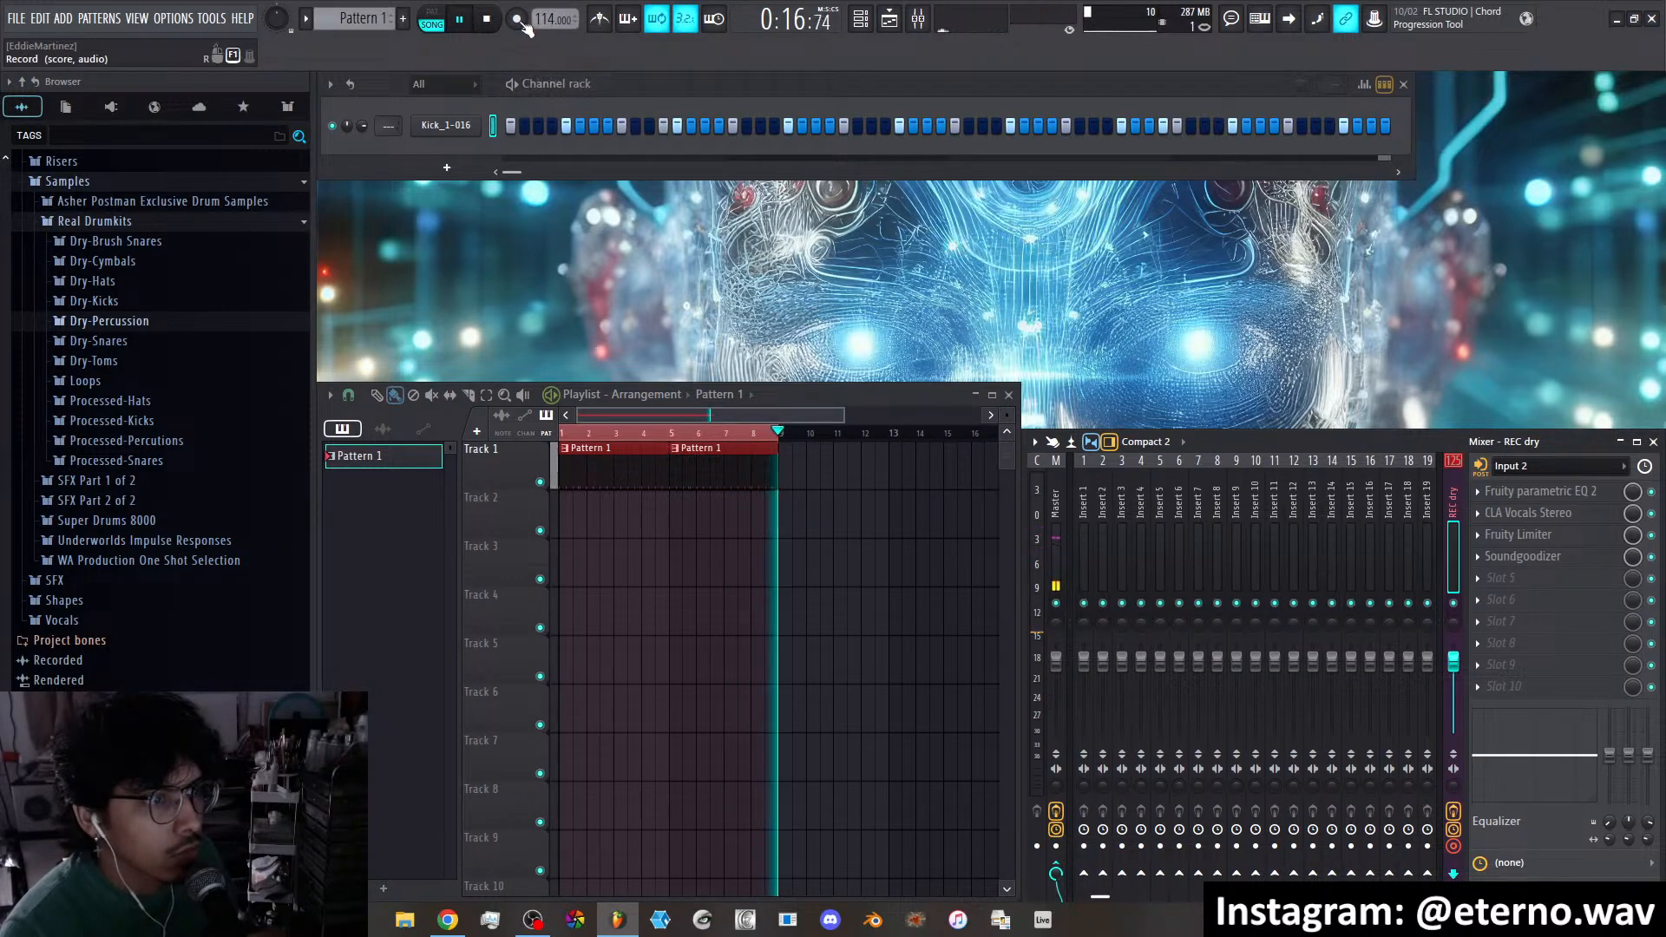
pyautogui.click(518, 20)
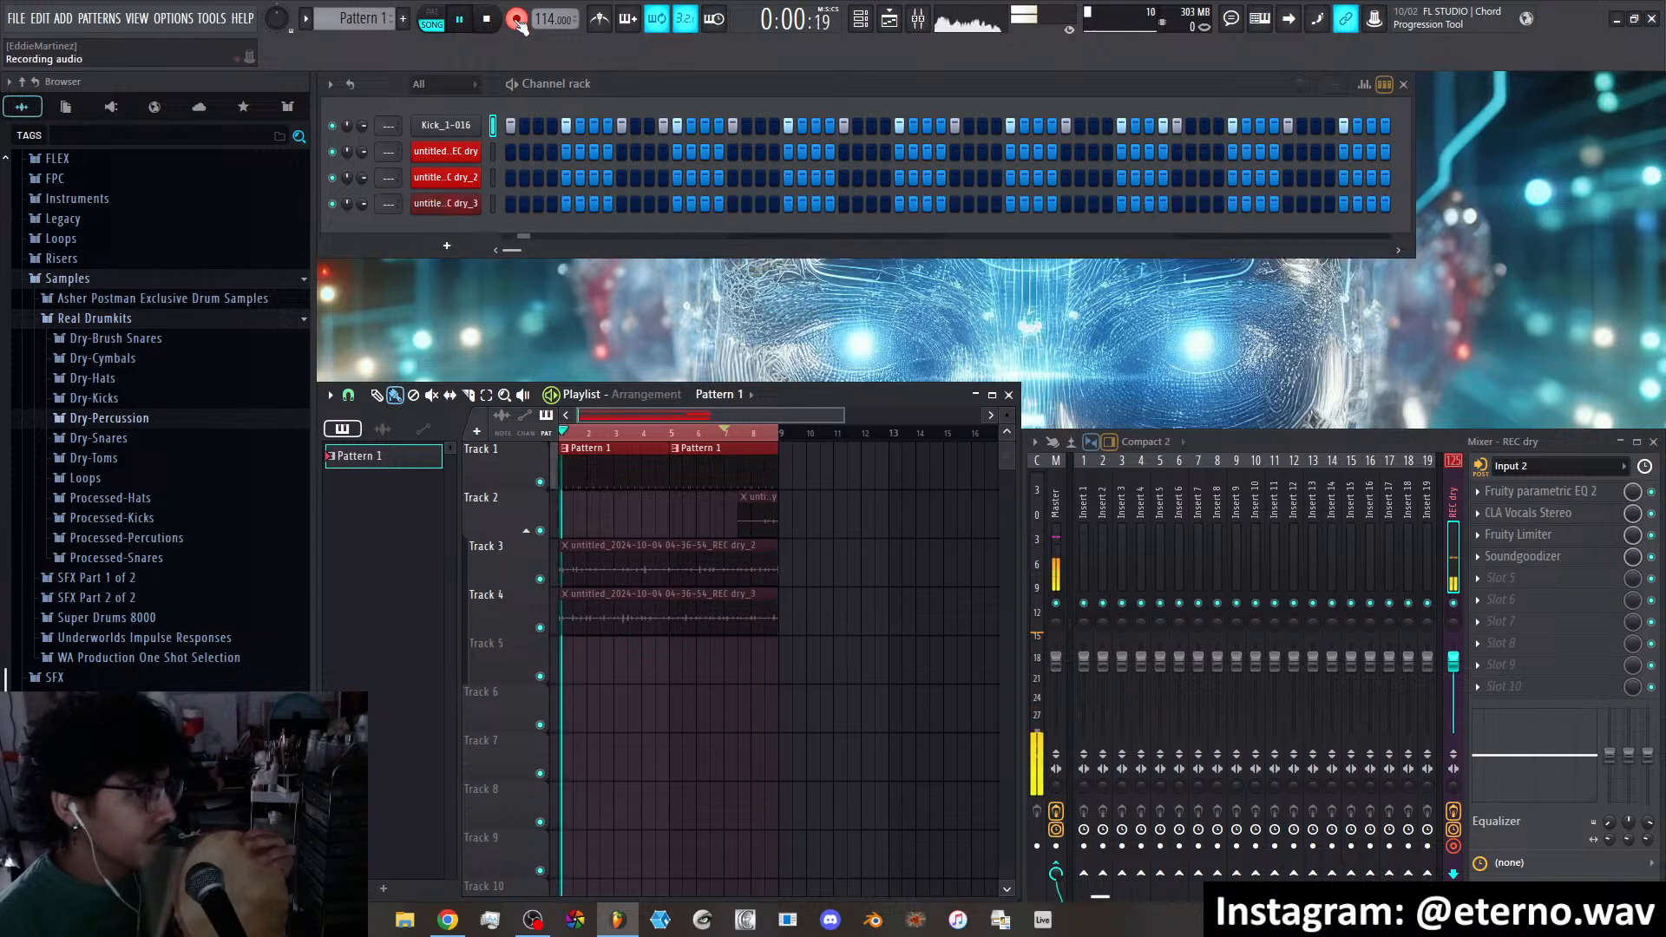
pyautogui.click(516, 20)
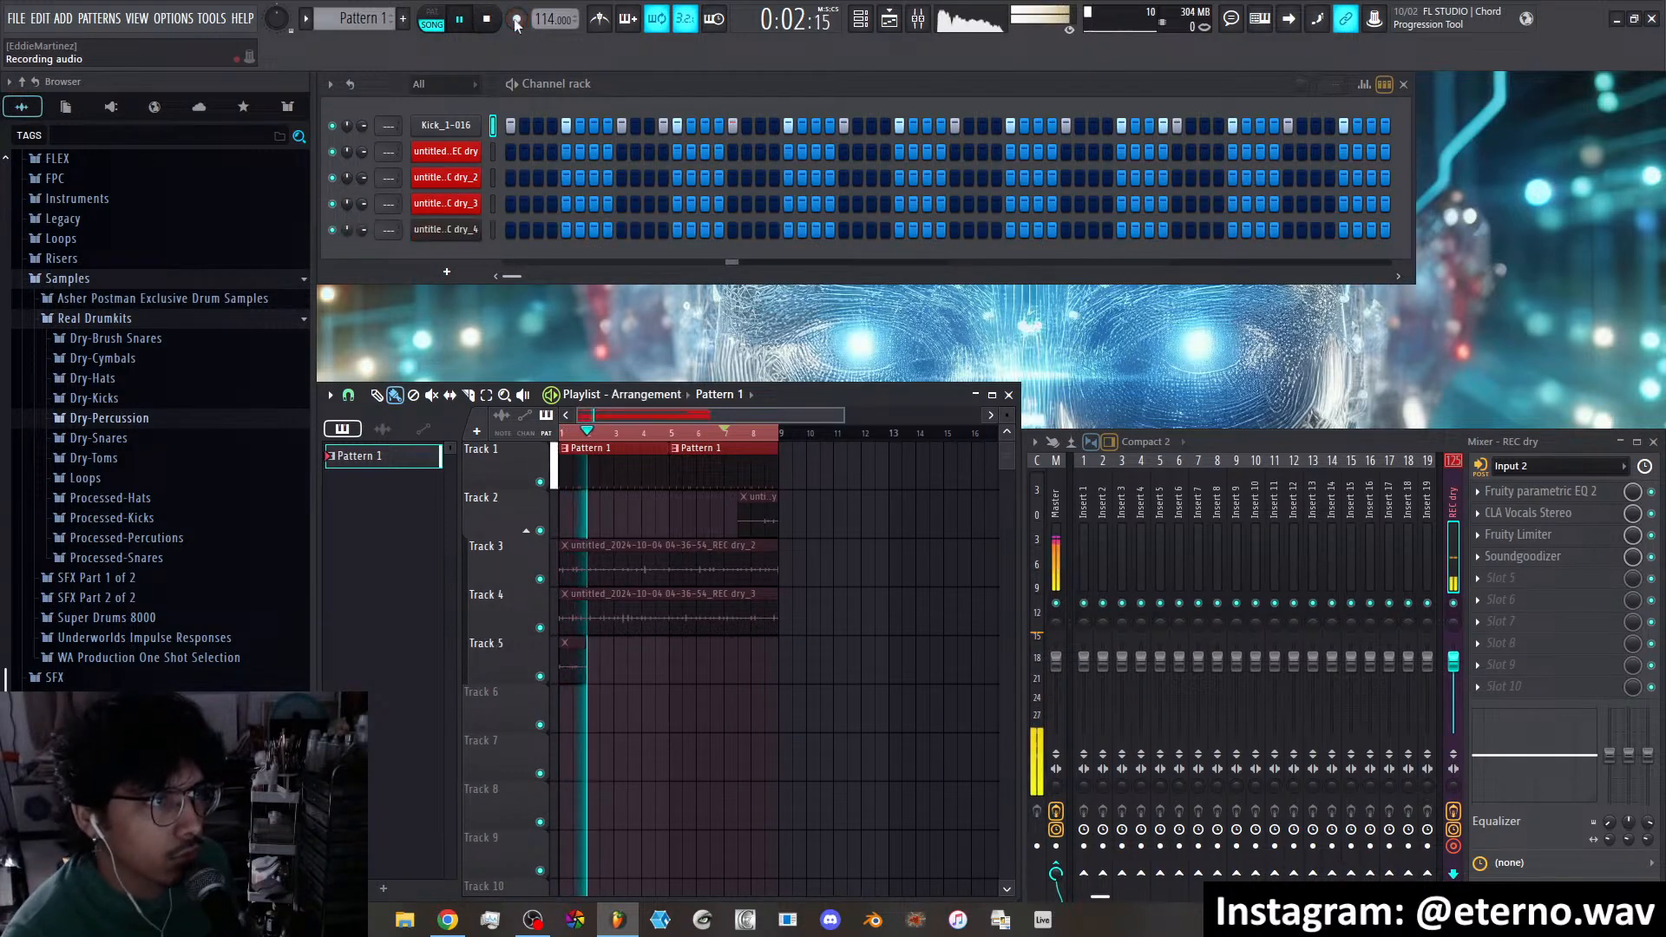
# Delete the first and the last REC dry recordings, keeping only the two full eight-bar takes
pyautogui.click(377, 396)
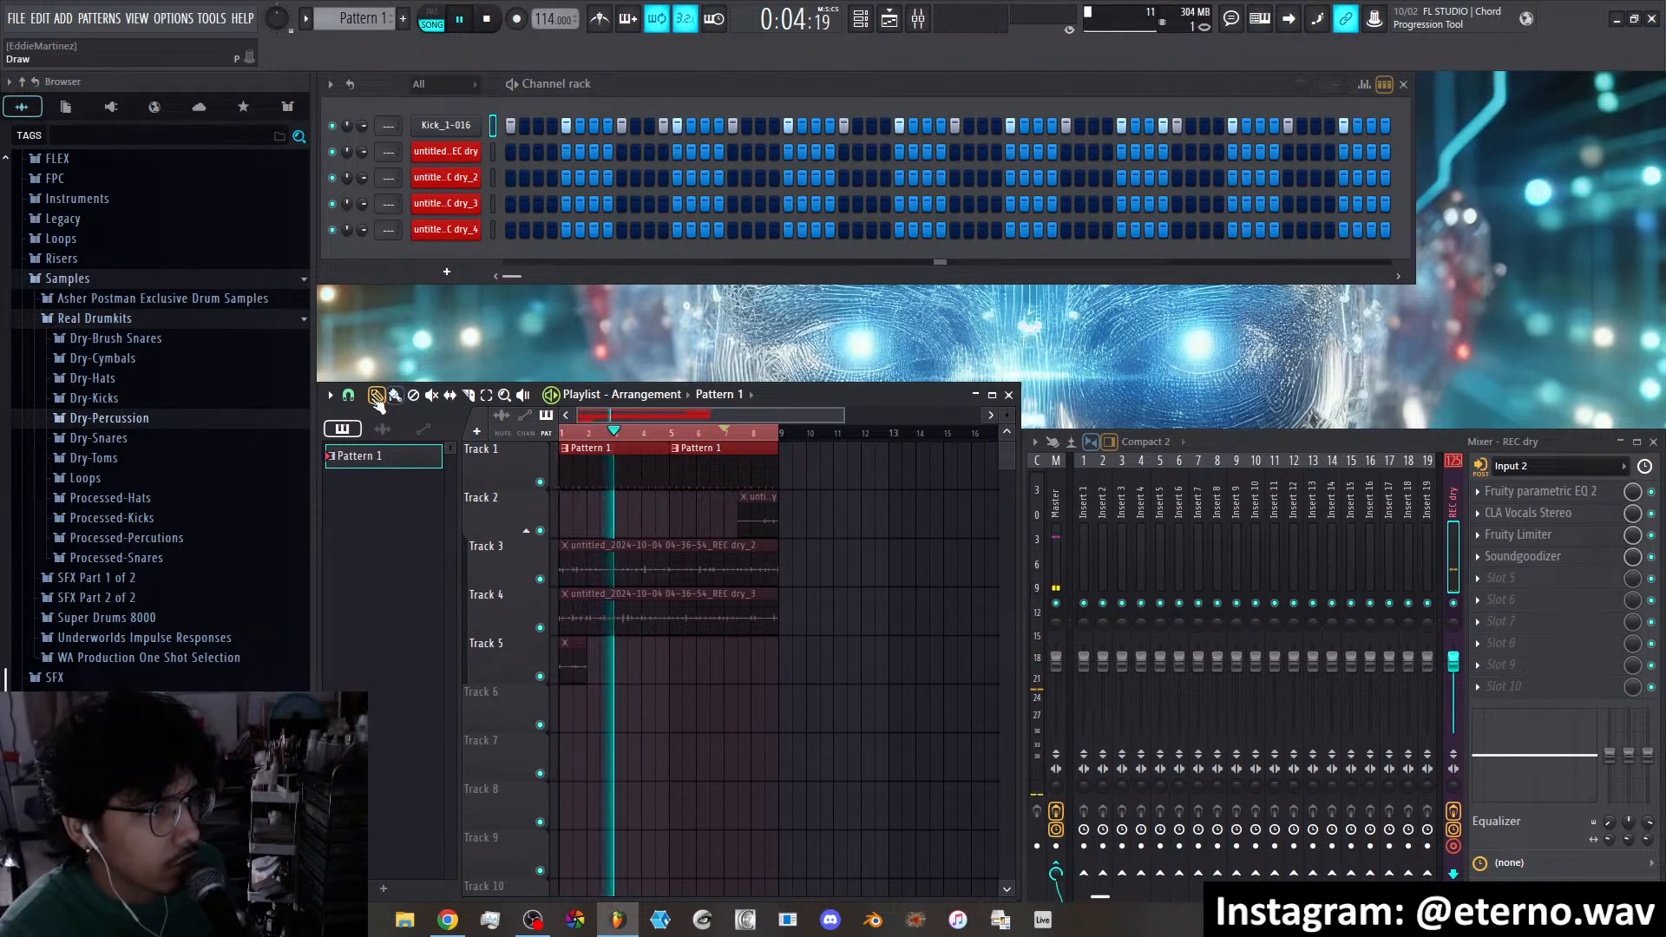
pyautogui.click(576, 676)
pyautogui.rightClick(408, 536)
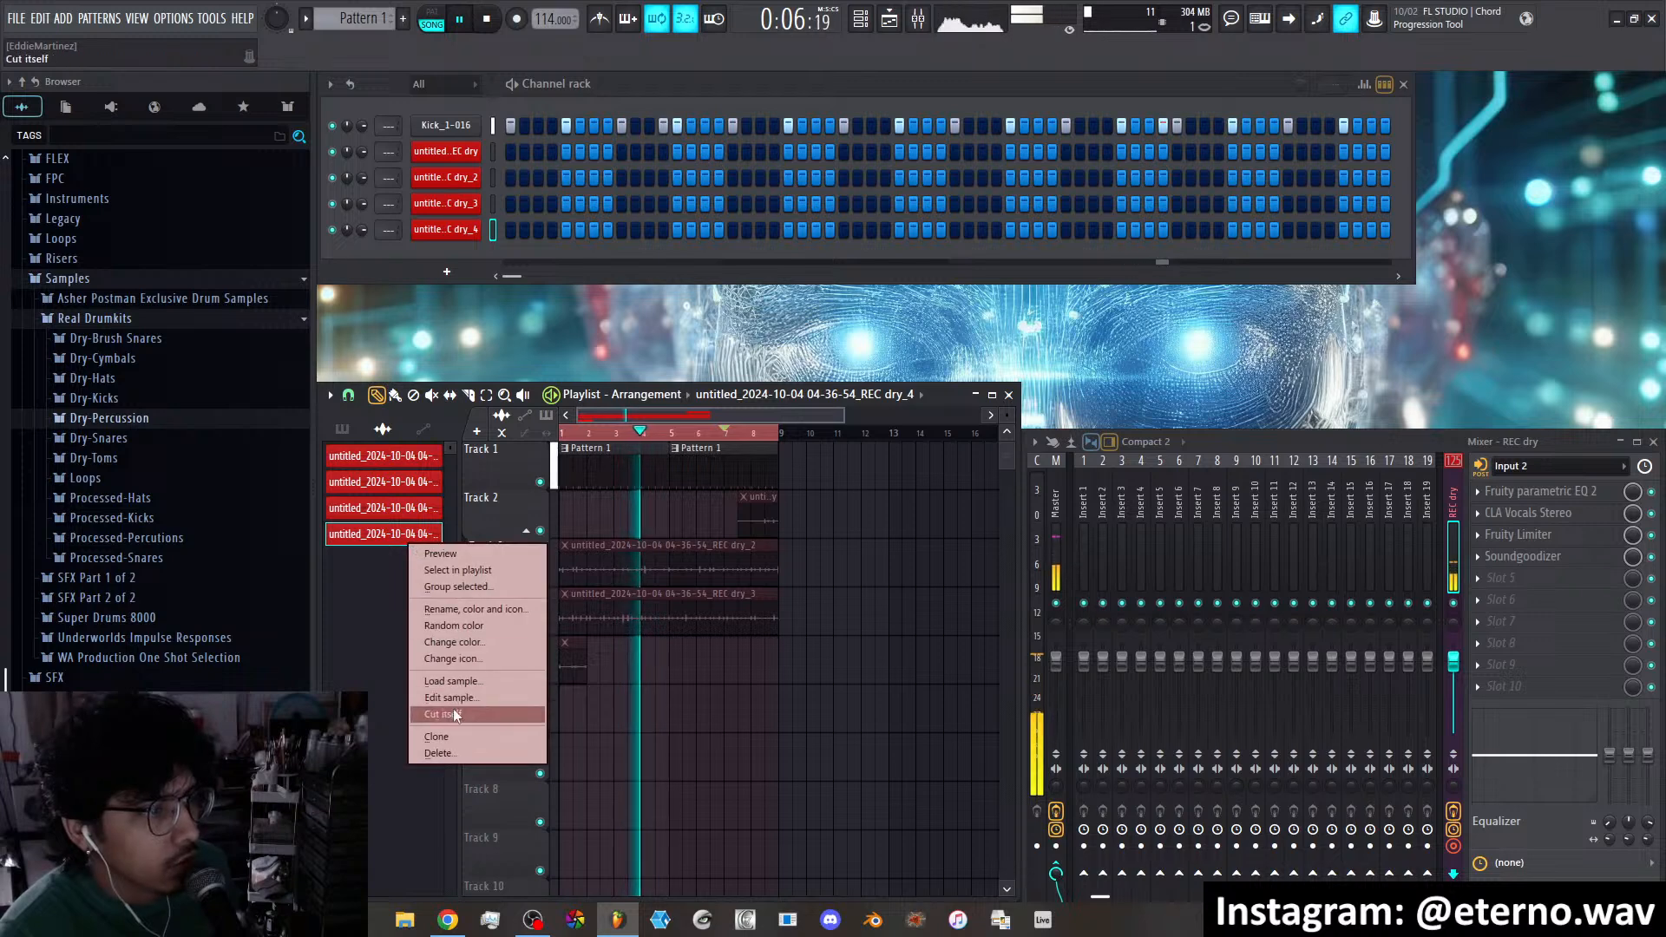
pyautogui.click(443, 753)
pyautogui.rightClick(387, 456)
pyautogui.click(479, 662)
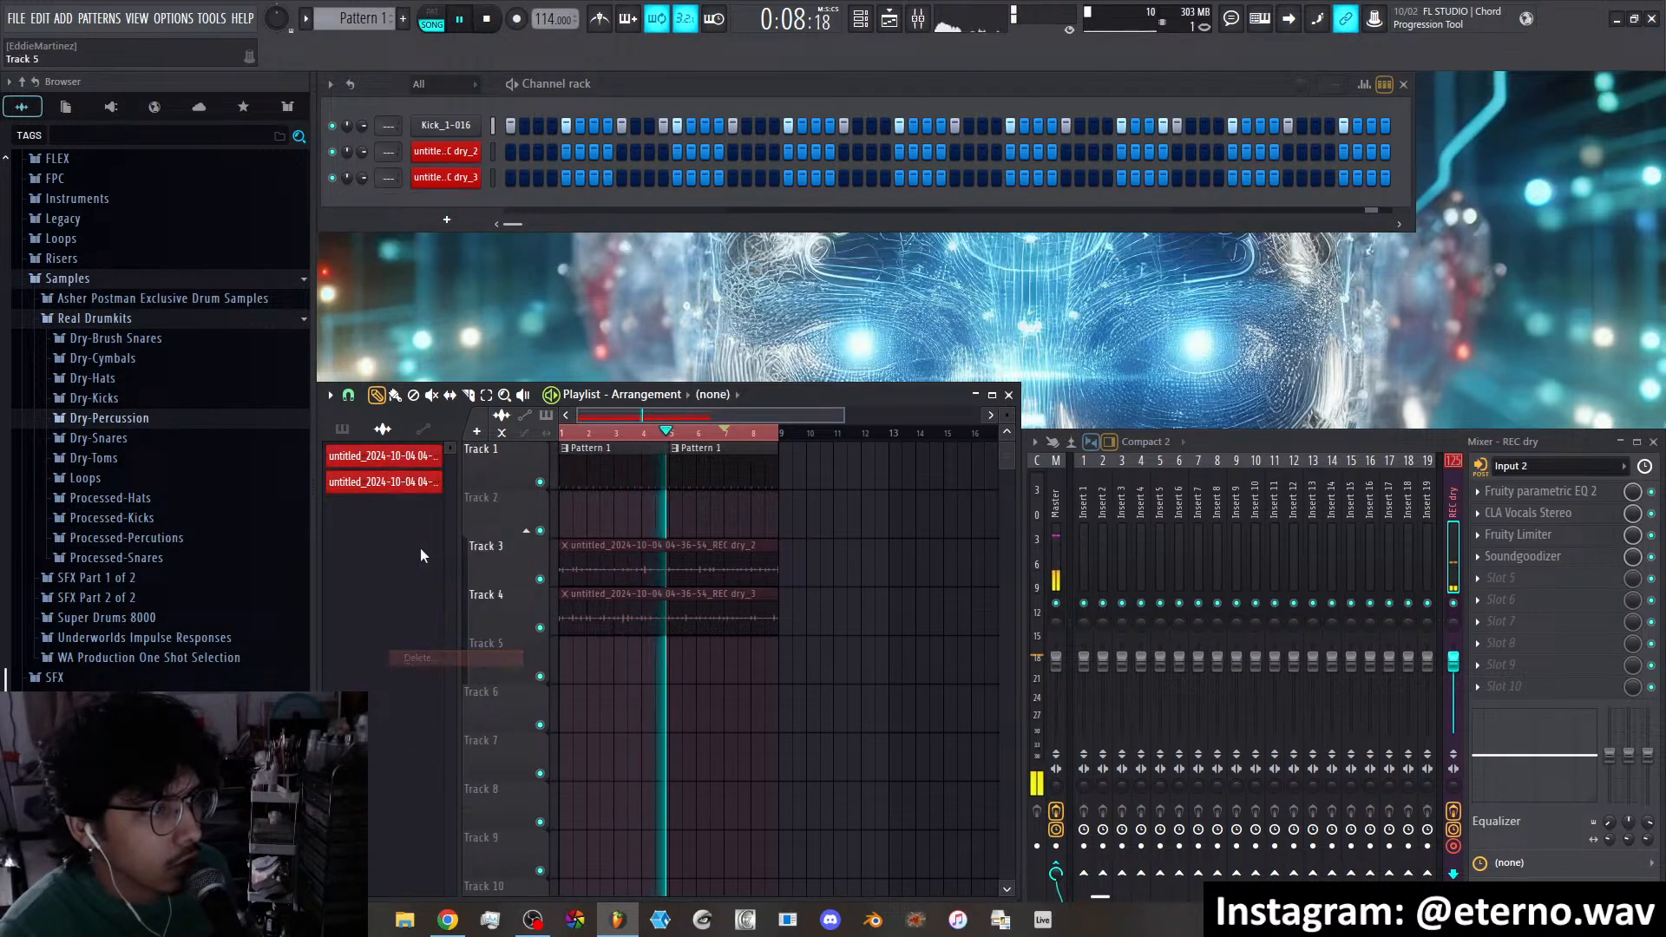
# Rename the two remaining recordings drumstick1 and drumstick2
pyautogui.press('F2')
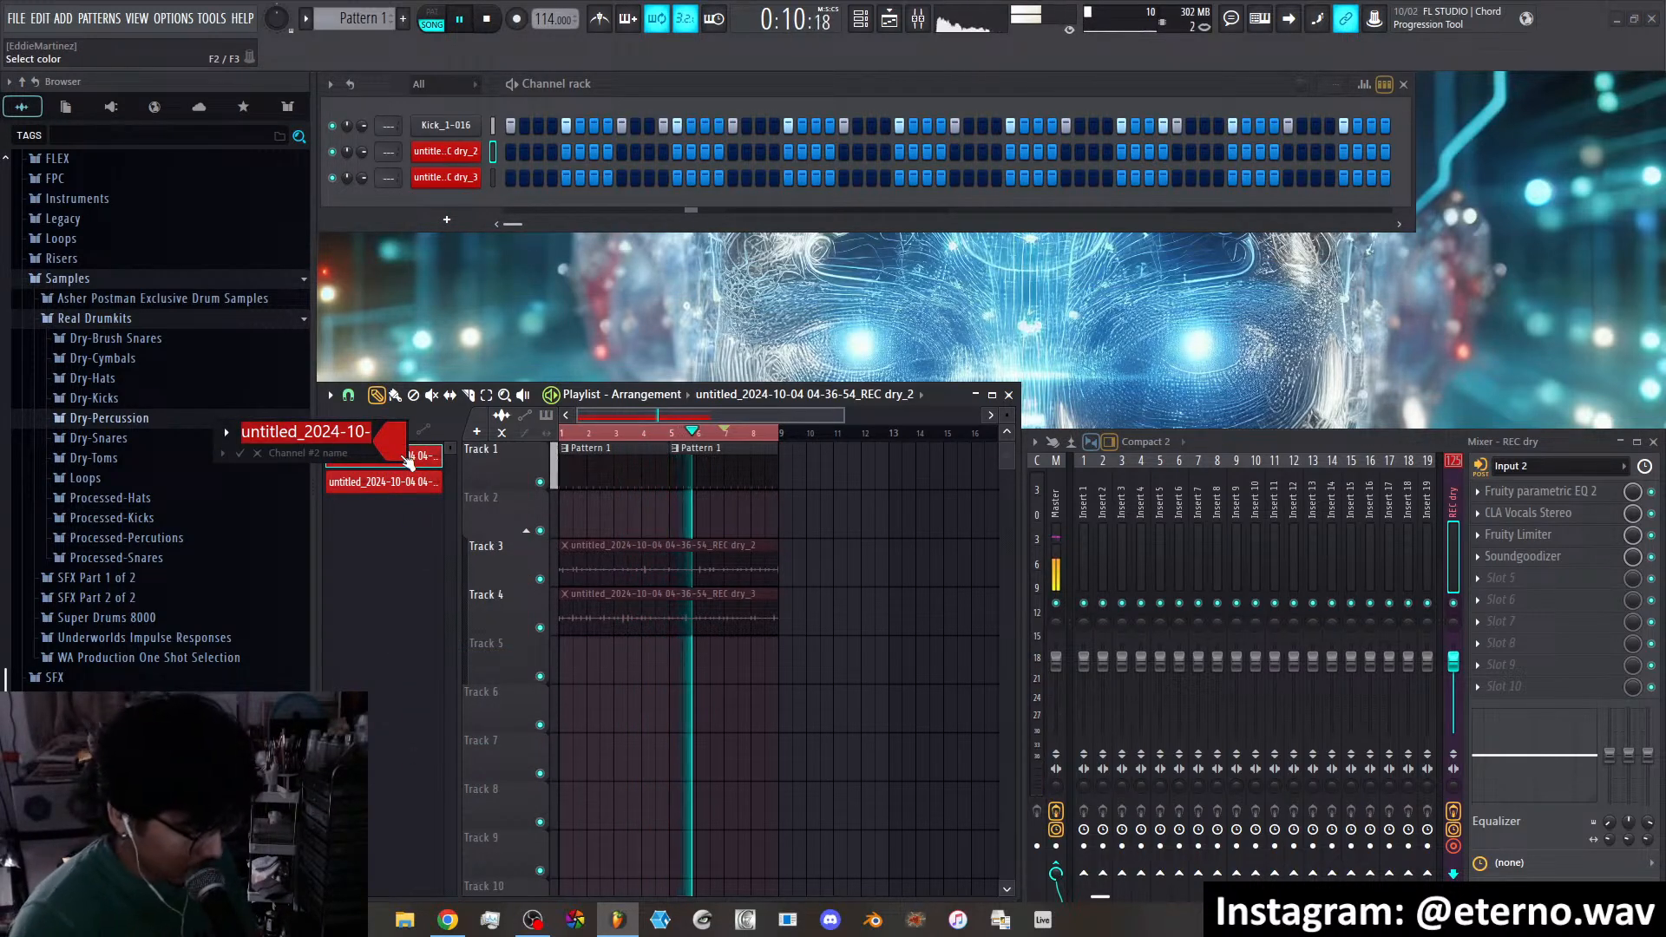
pyautogui.write('drumstick1')
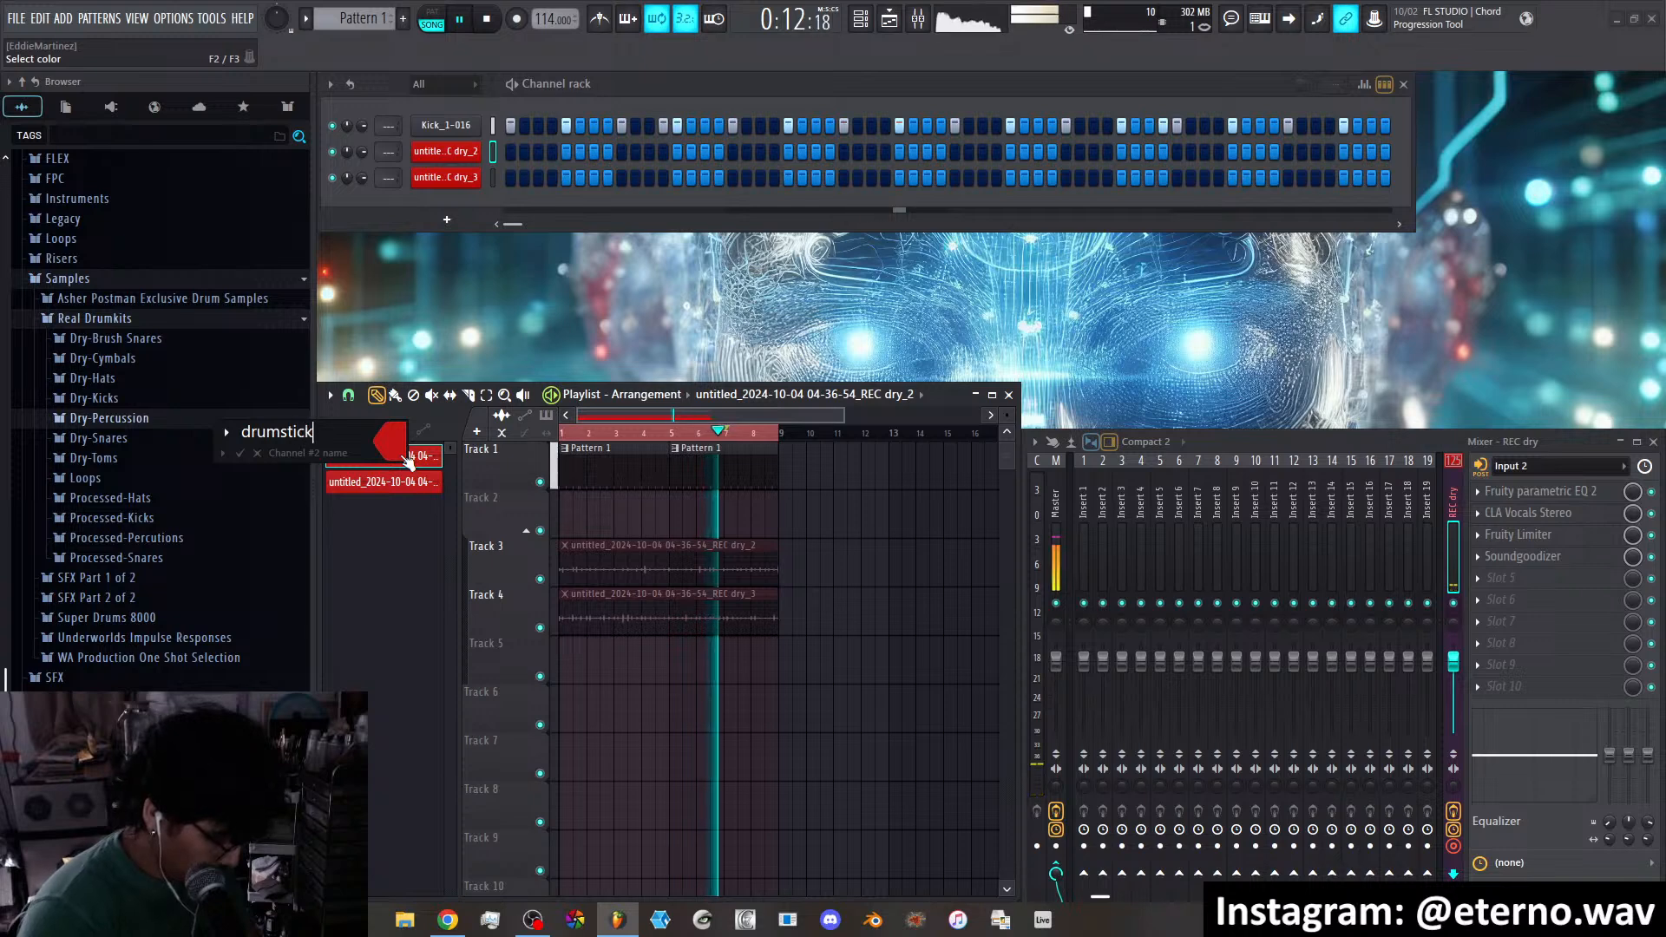
pyautogui.press('Return')
pyautogui.click(408, 482)
pyautogui.press('F2')
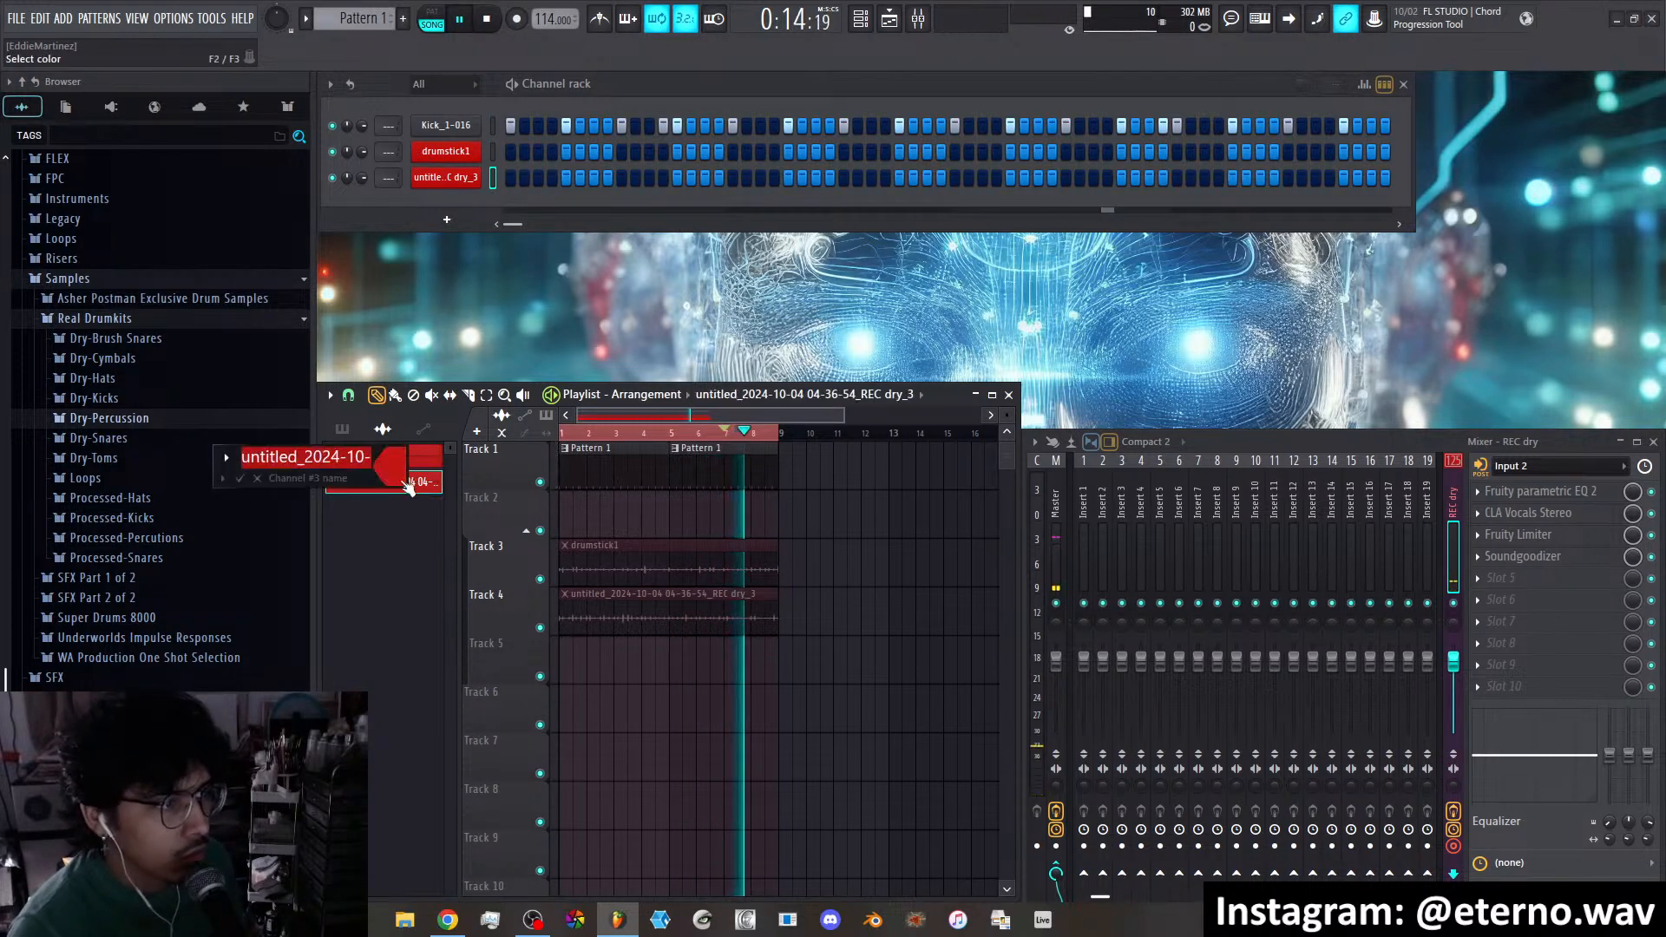
pyautogui.write('d')
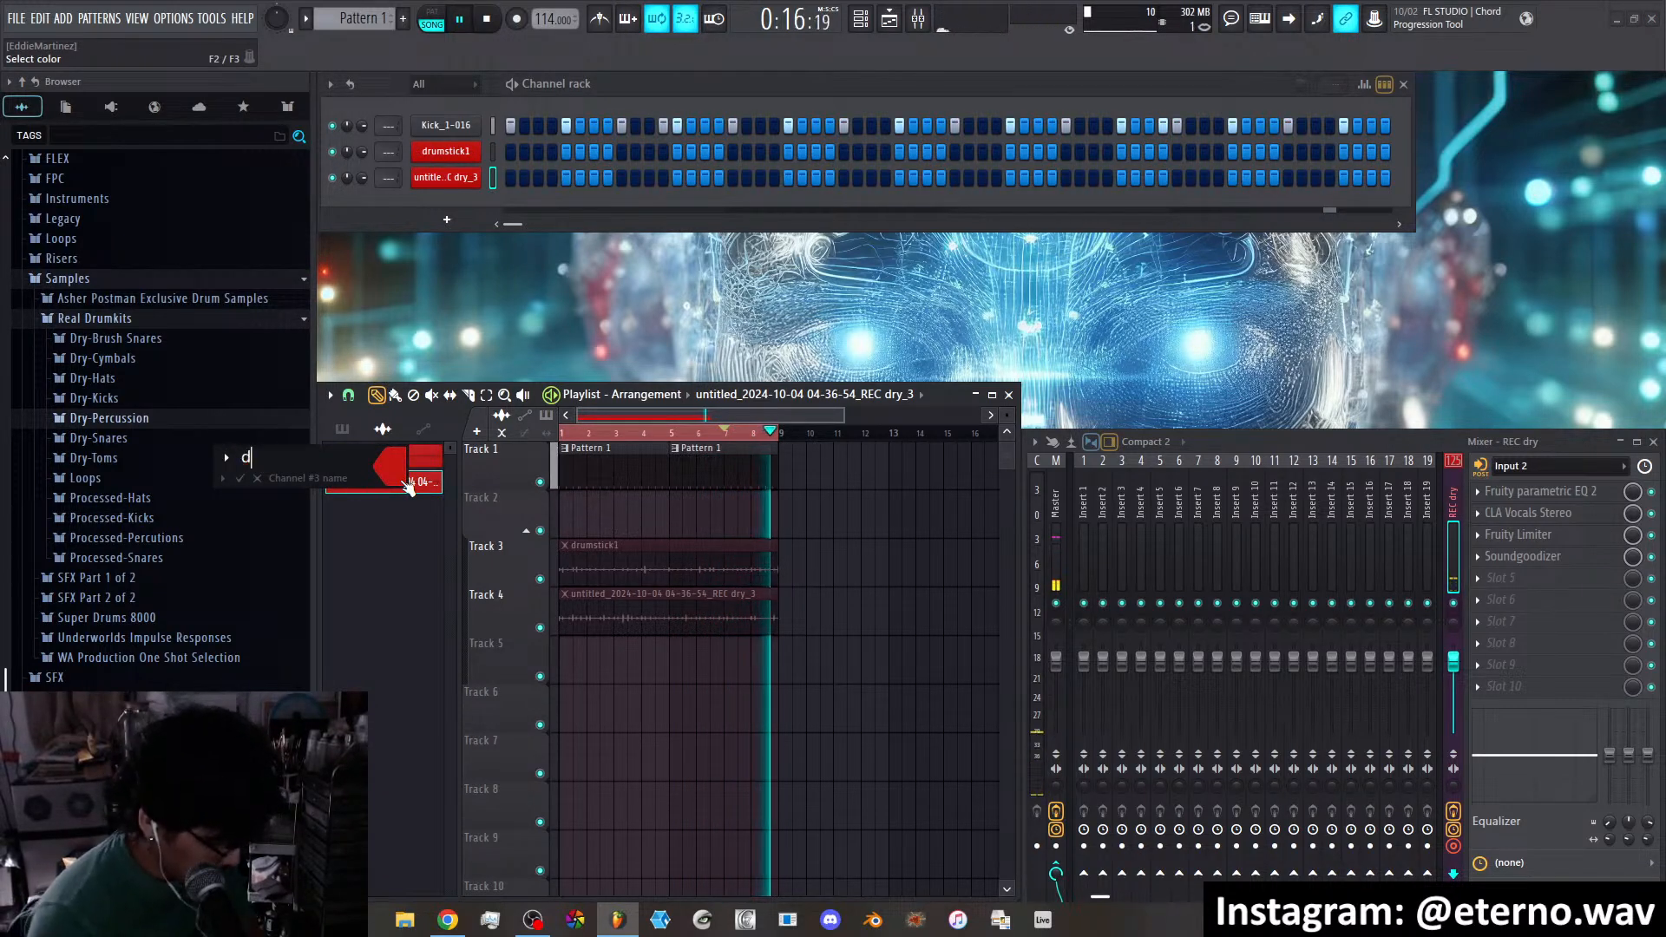
pyautogui.write('rumstick2')
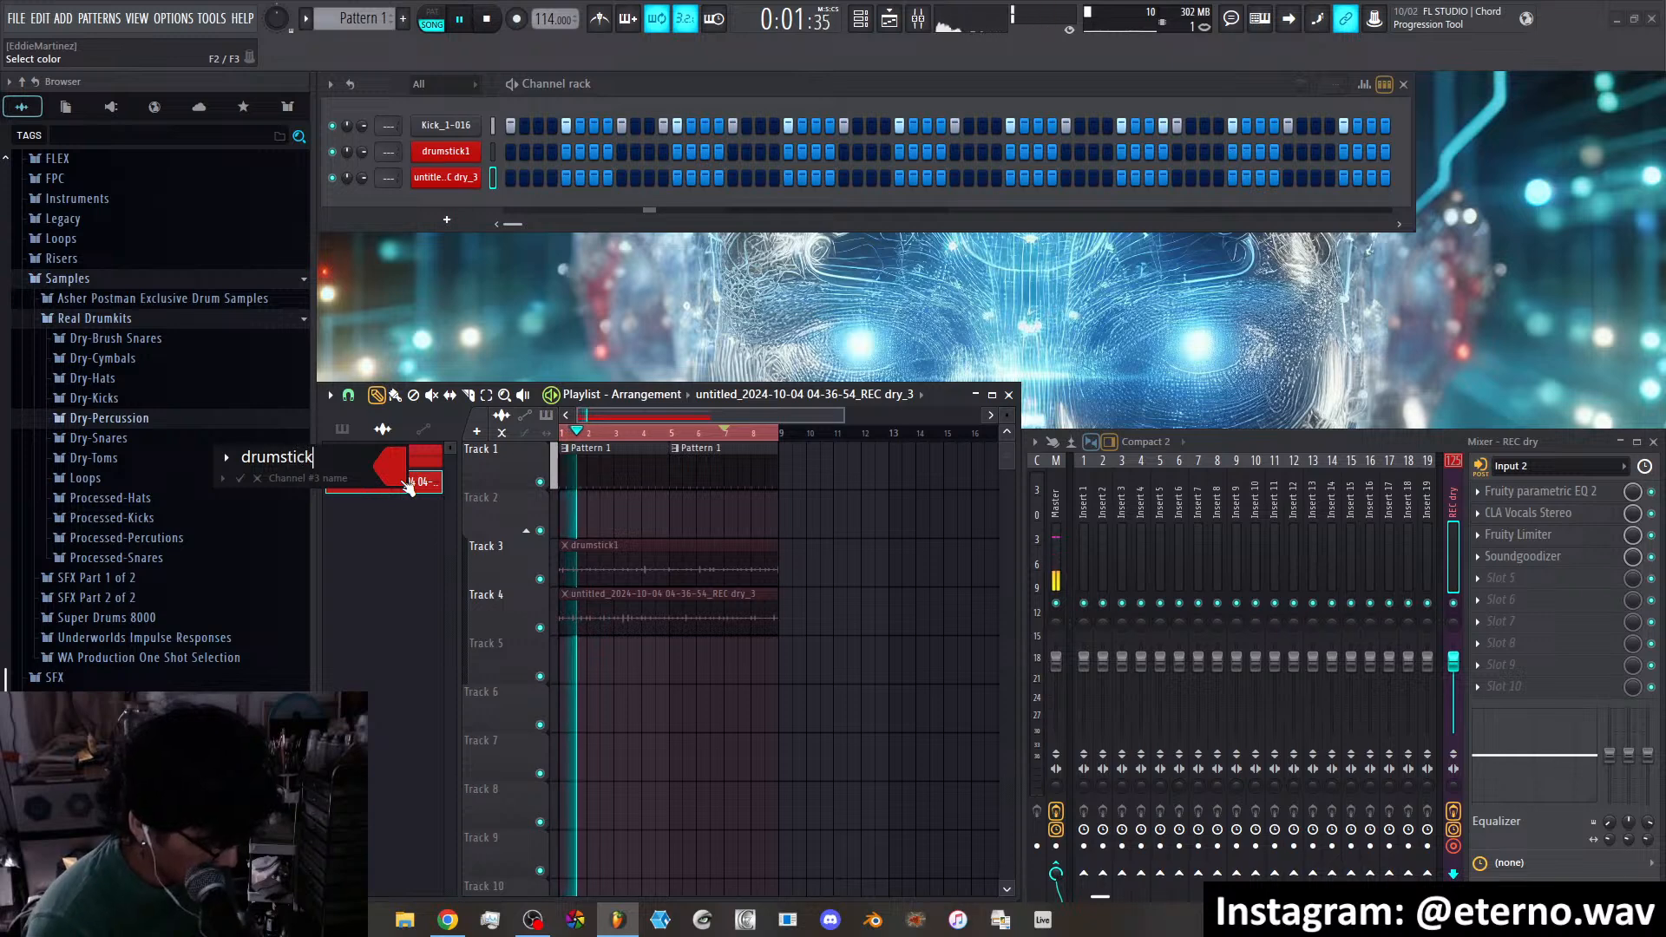
pyautogui.press('Return')
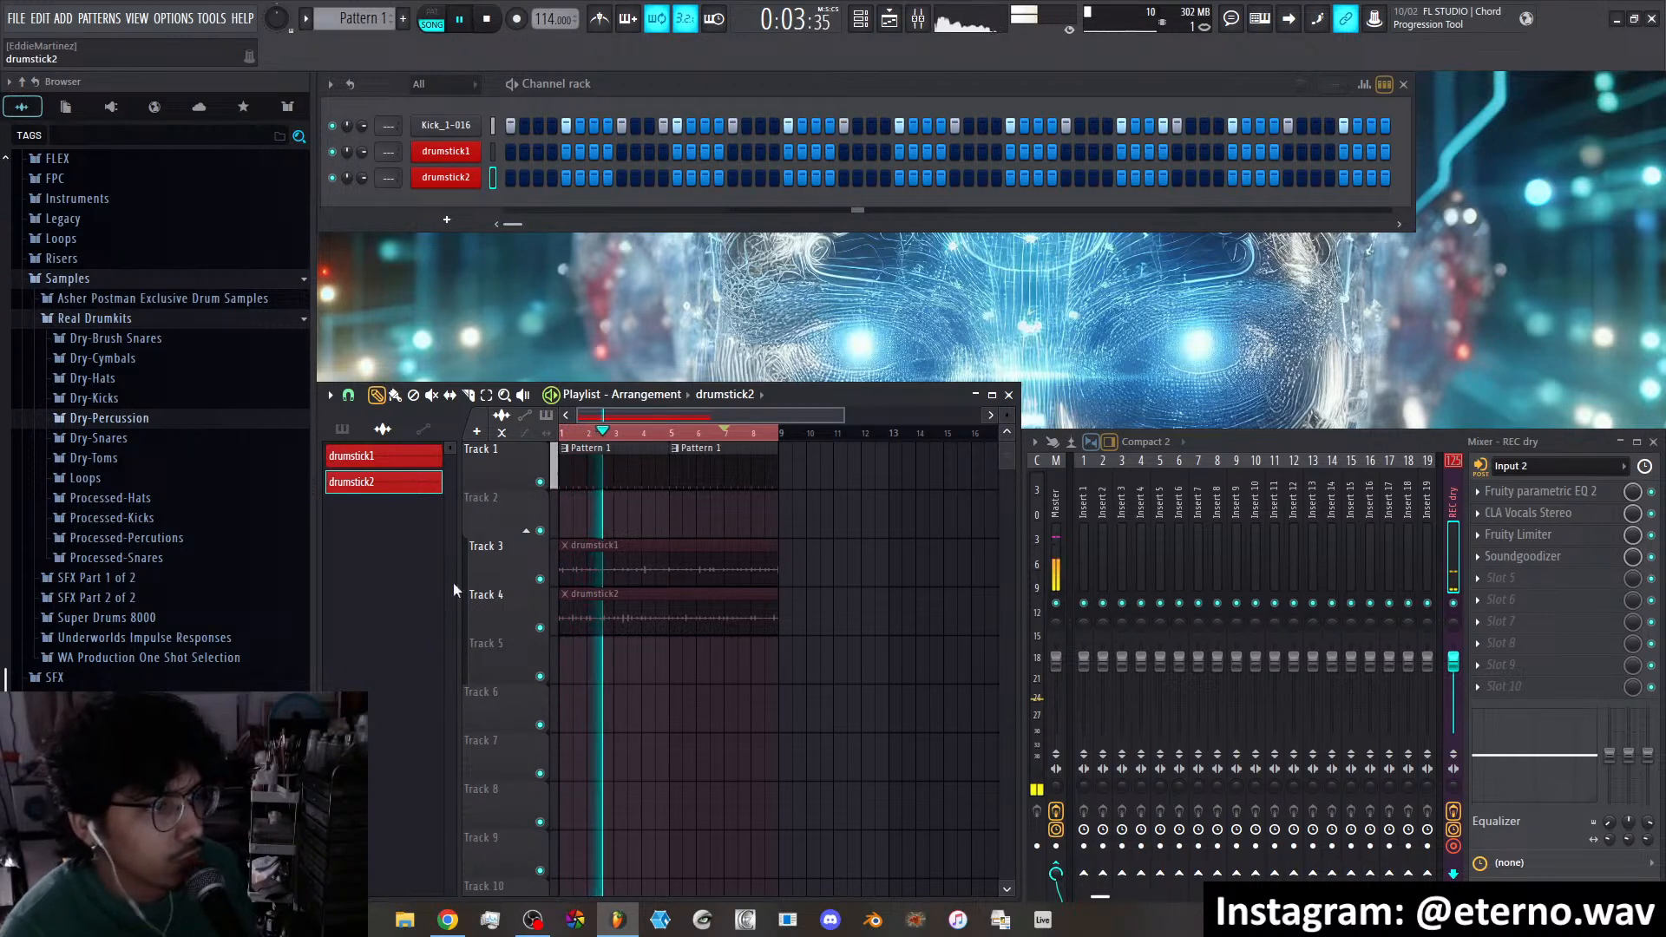
# Stop playback and ungroup Tracks 3, 4 and 5 from Track 2 in the playlist
pyautogui.rightClick(546, 615)
pyautogui.click(560, 660)
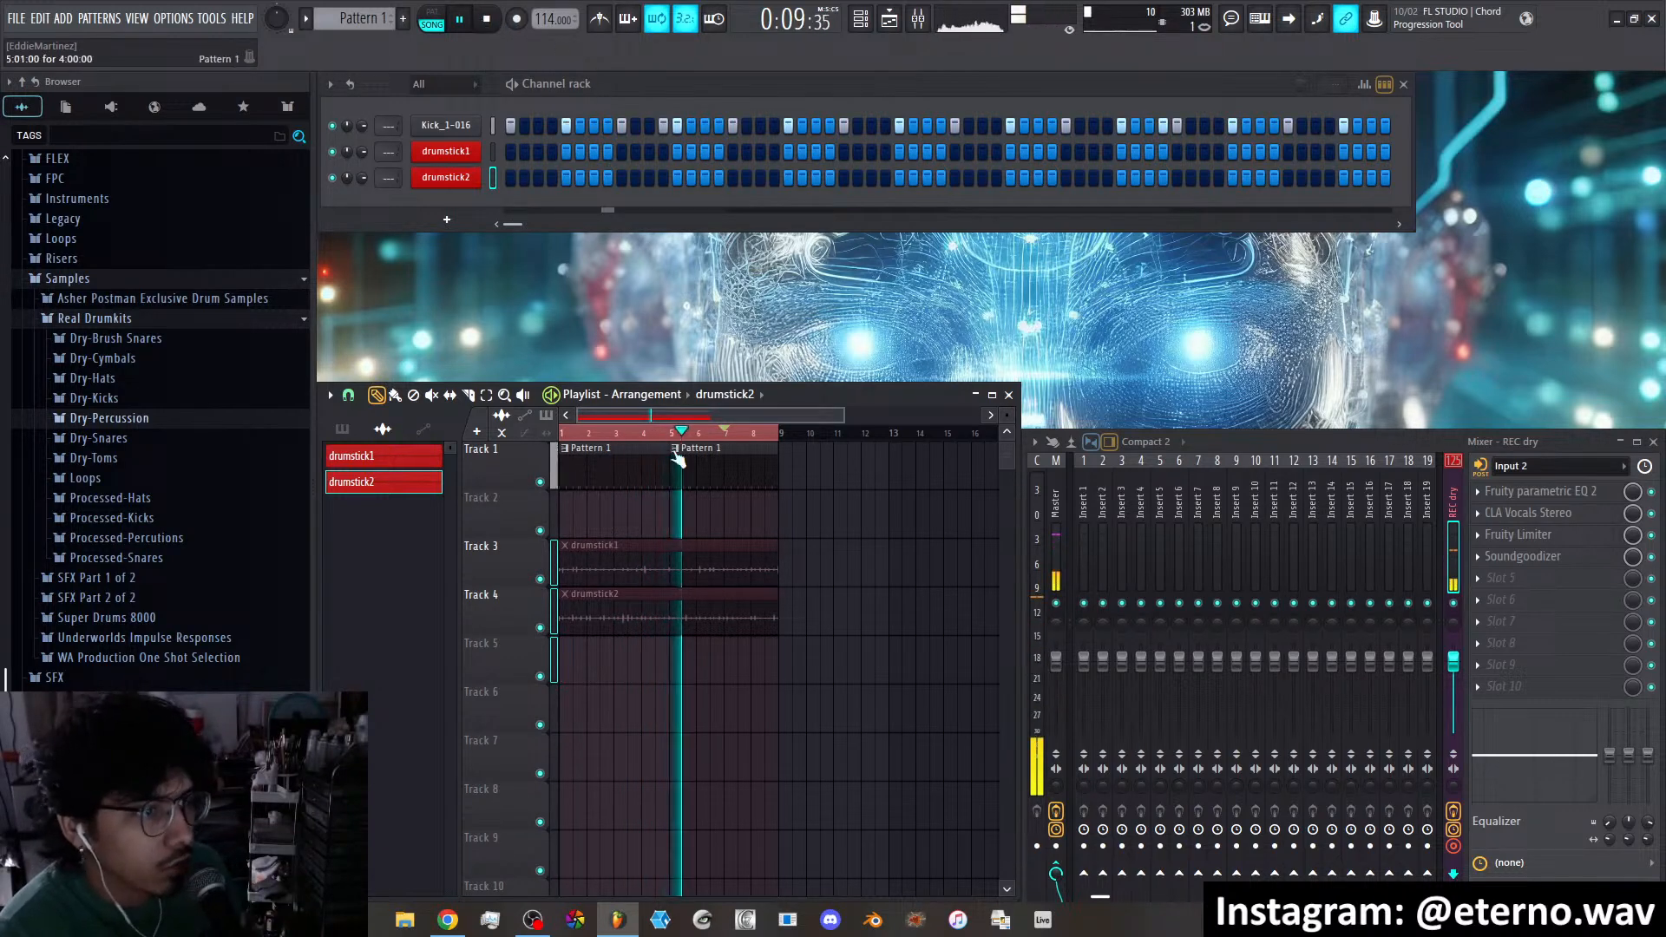
pyautogui.click(488, 20)
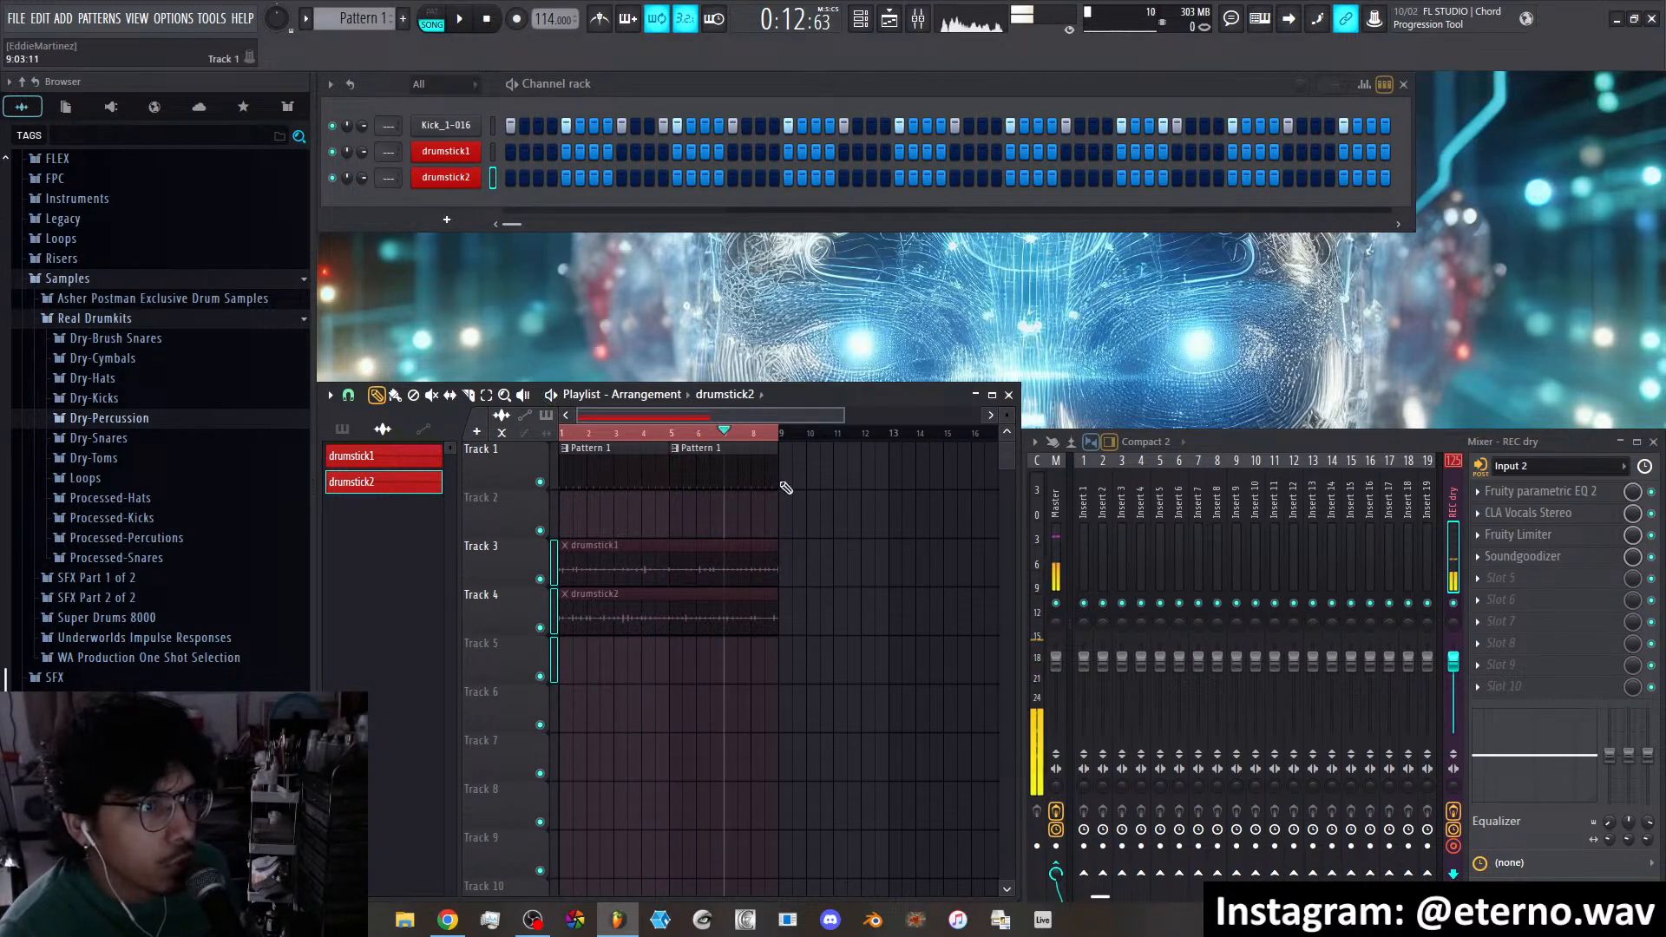
pyautogui.rightClick(513, 26)
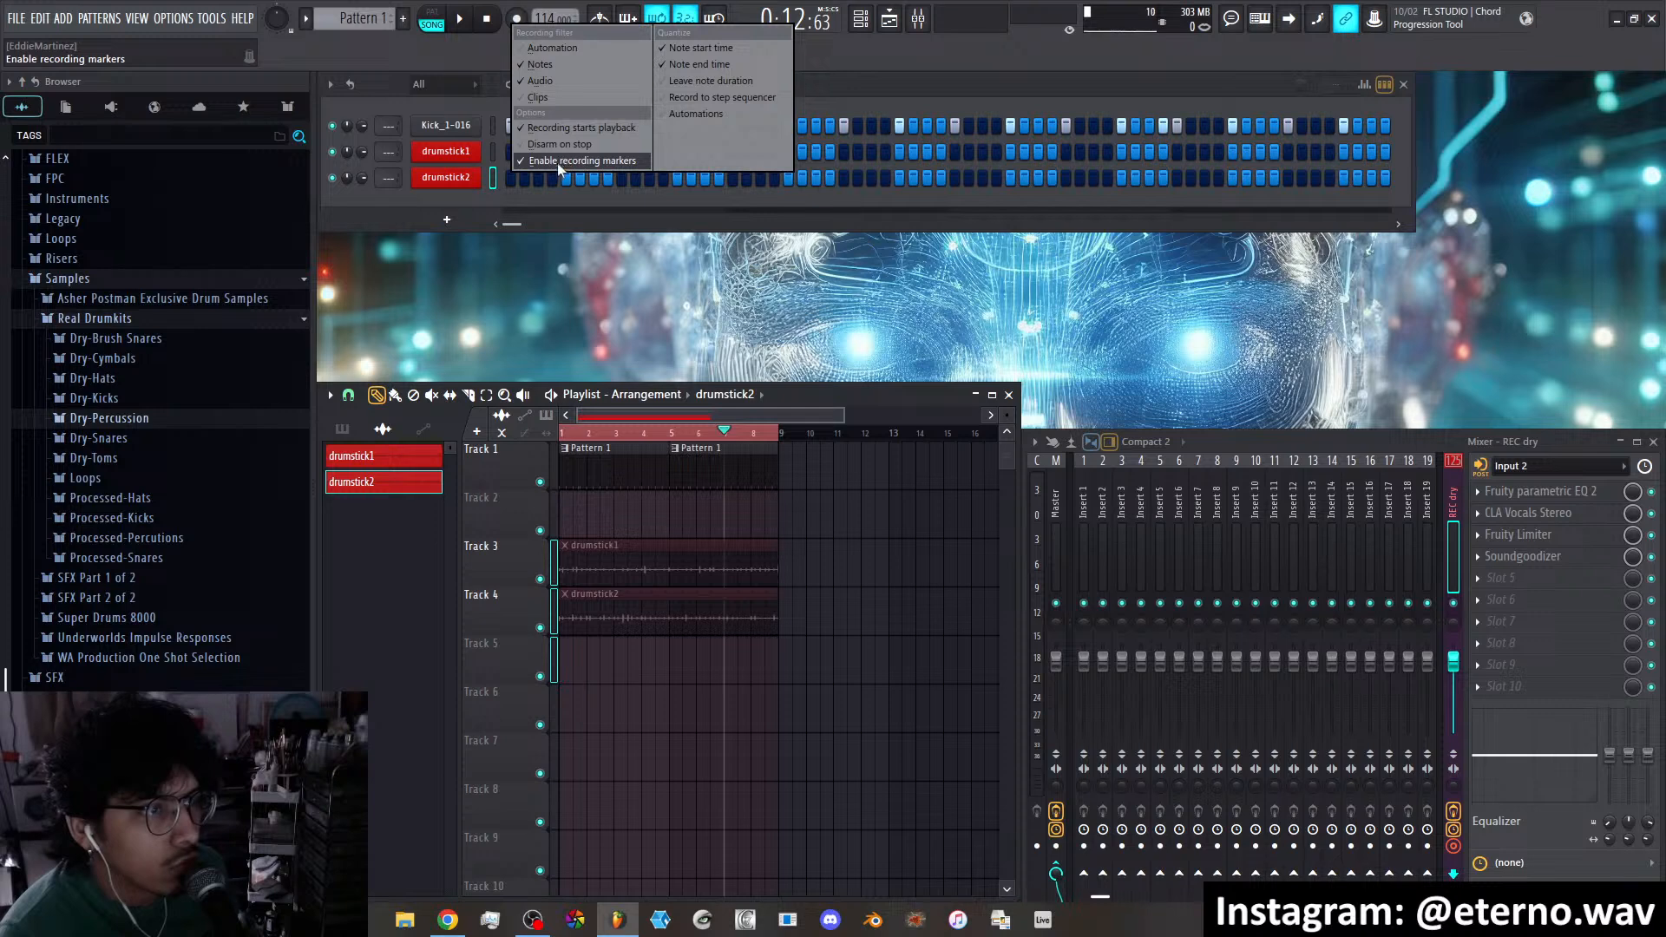
pyautogui.click(551, 205)
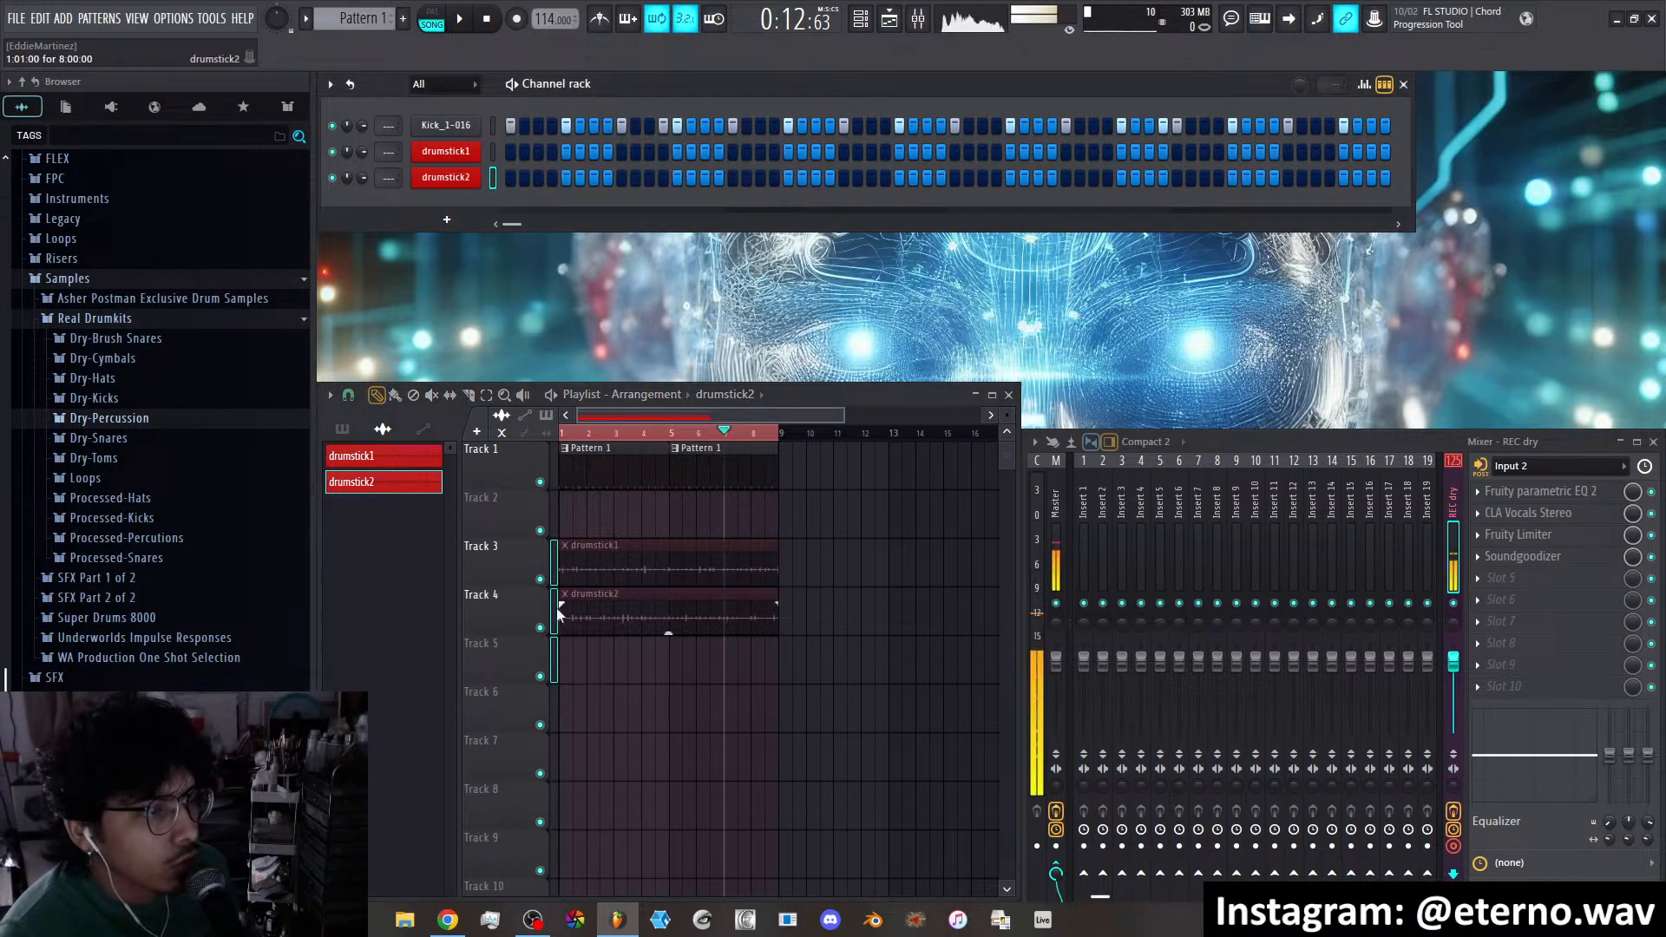
pyautogui.rightClick(523, 561)
pyautogui.click(514, 563)
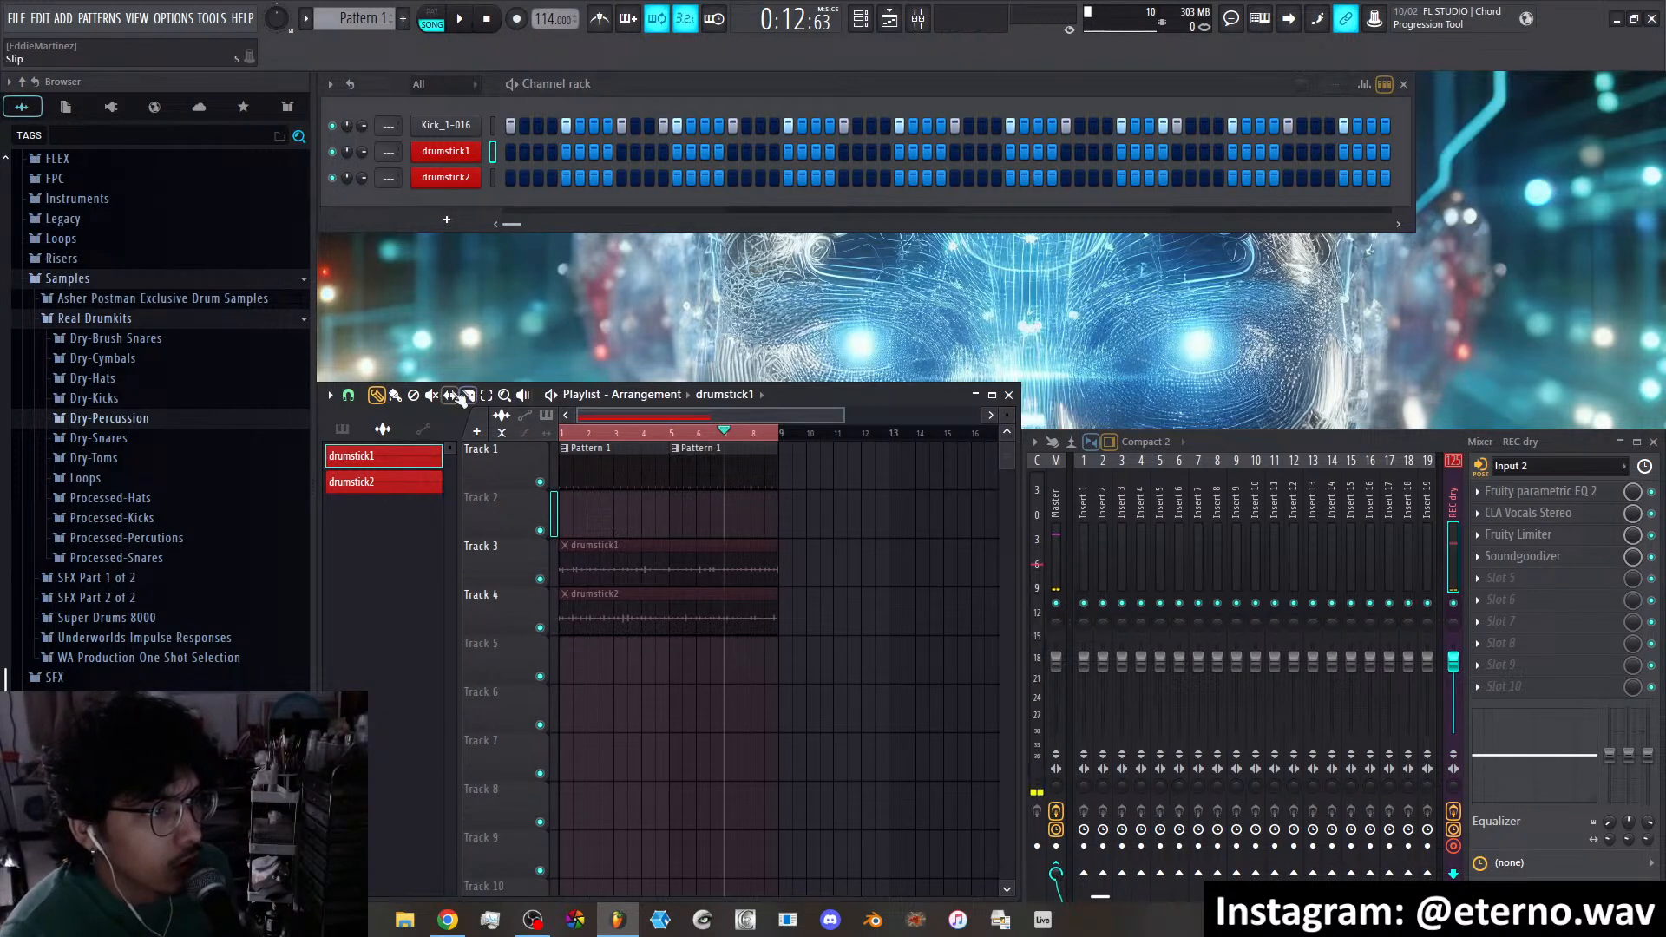
# Remove the drumstick2 clip from Track 4, move drumstick1 up to Track 2 at bar 1, and restart playback from the beginning
pyautogui.rightClick(642, 617)
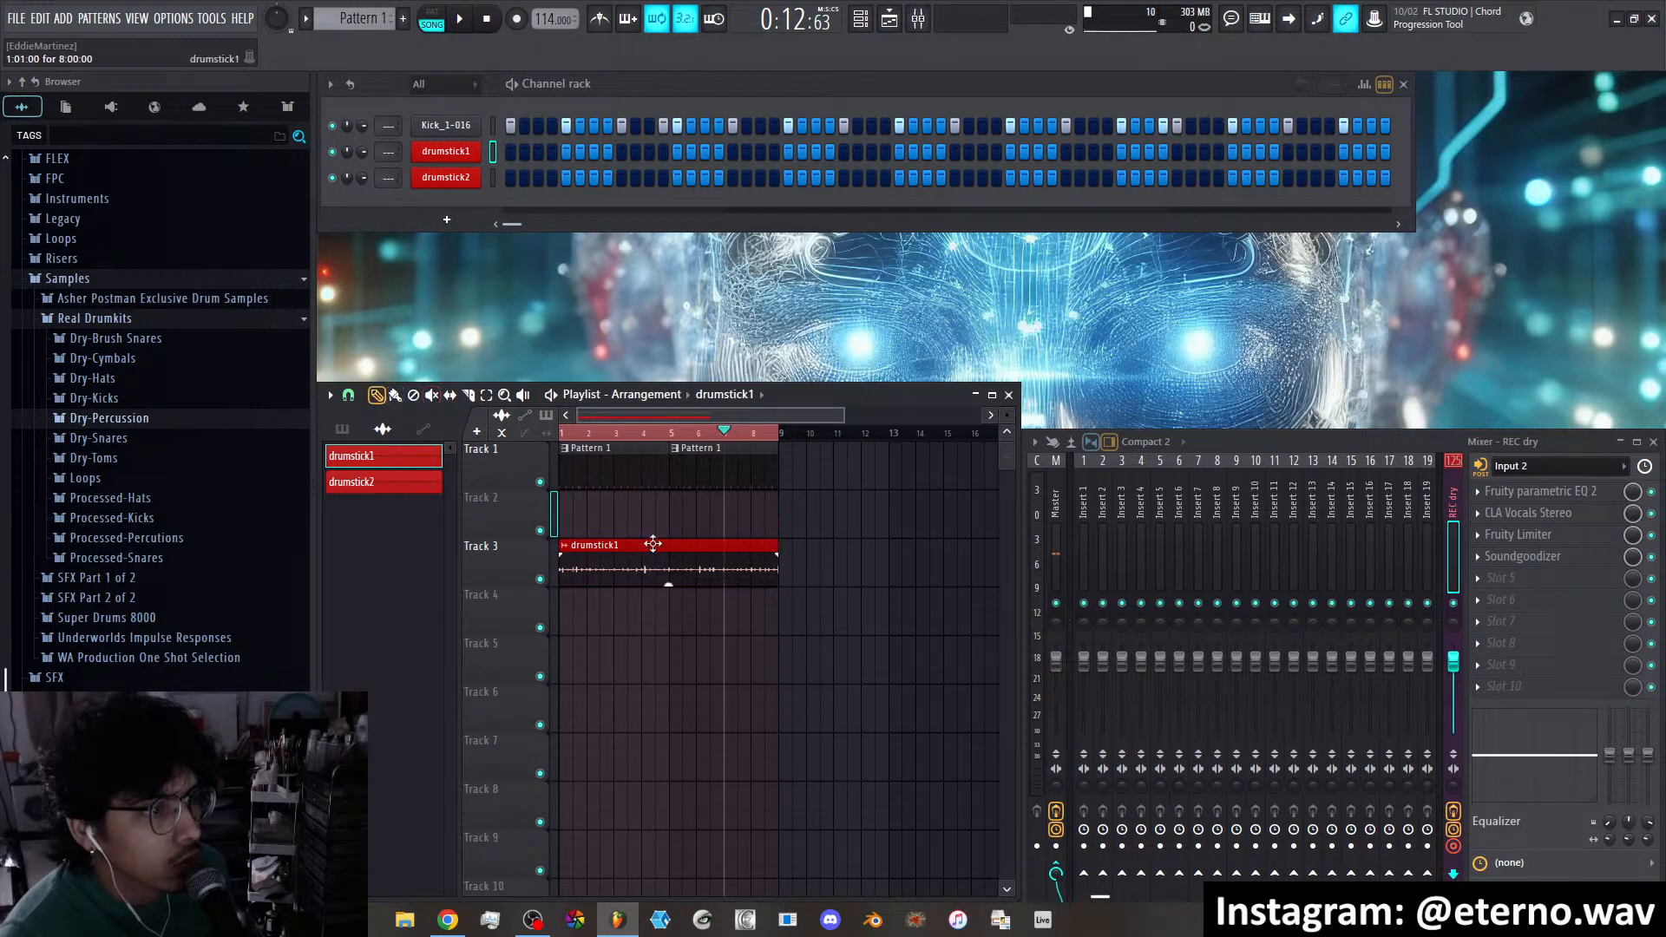
pyautogui.moveTo(653, 544); pyautogui.dragTo(617, 473)
pyautogui.click(460, 19)
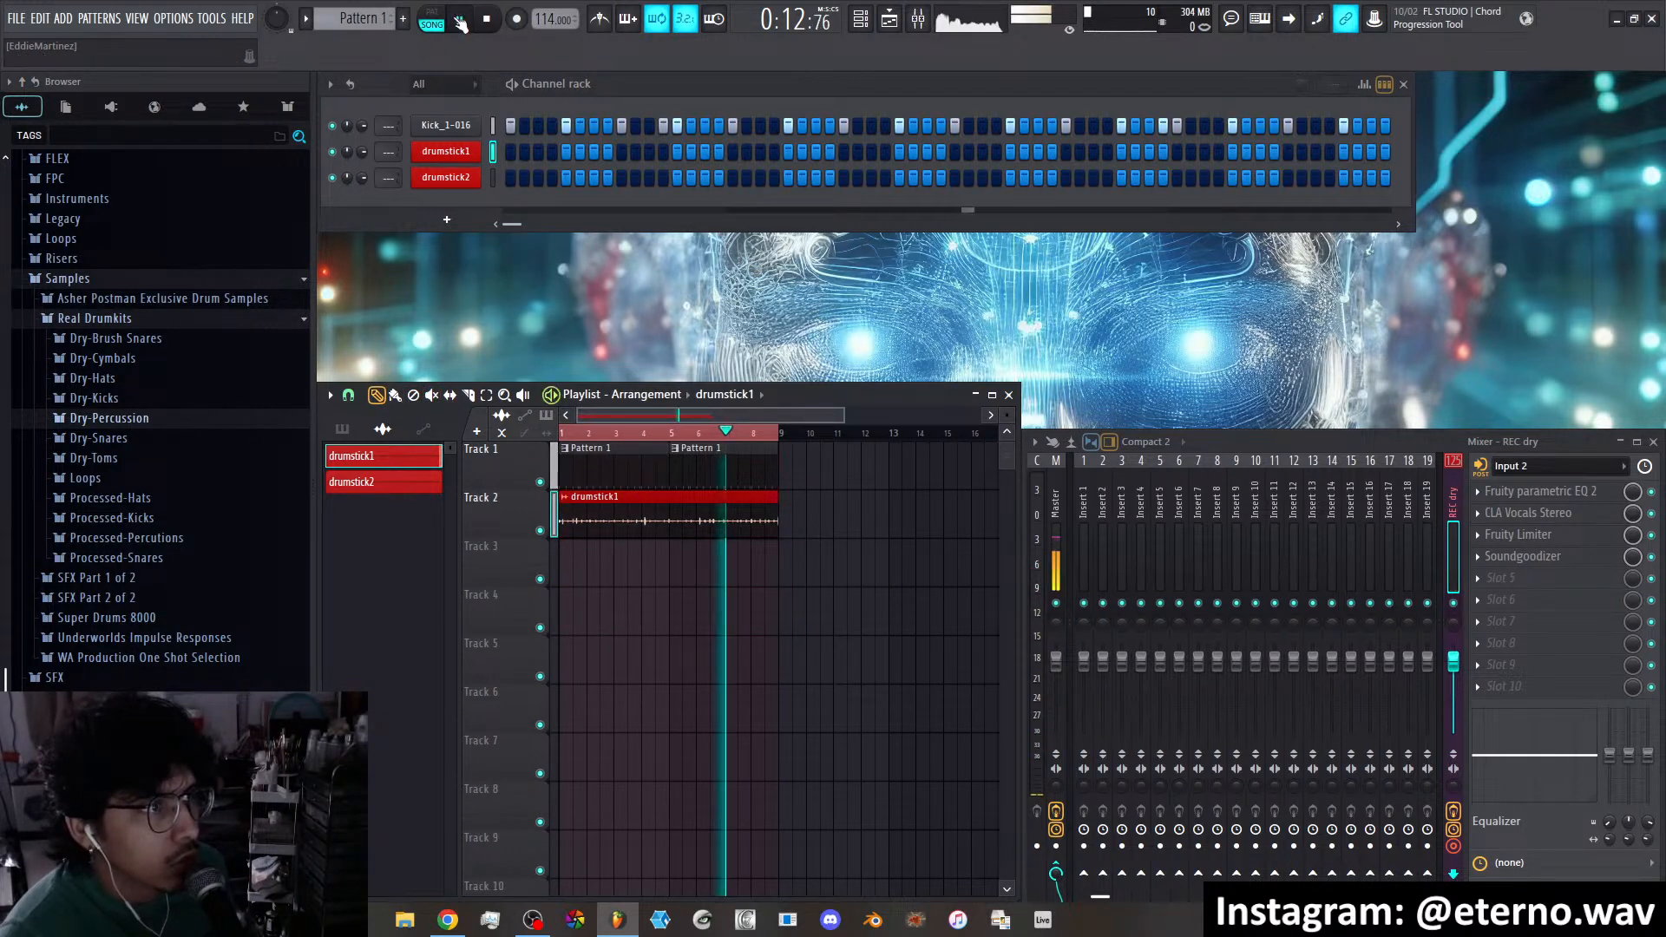
pyautogui.click(486, 19)
pyautogui.click(467, 19)
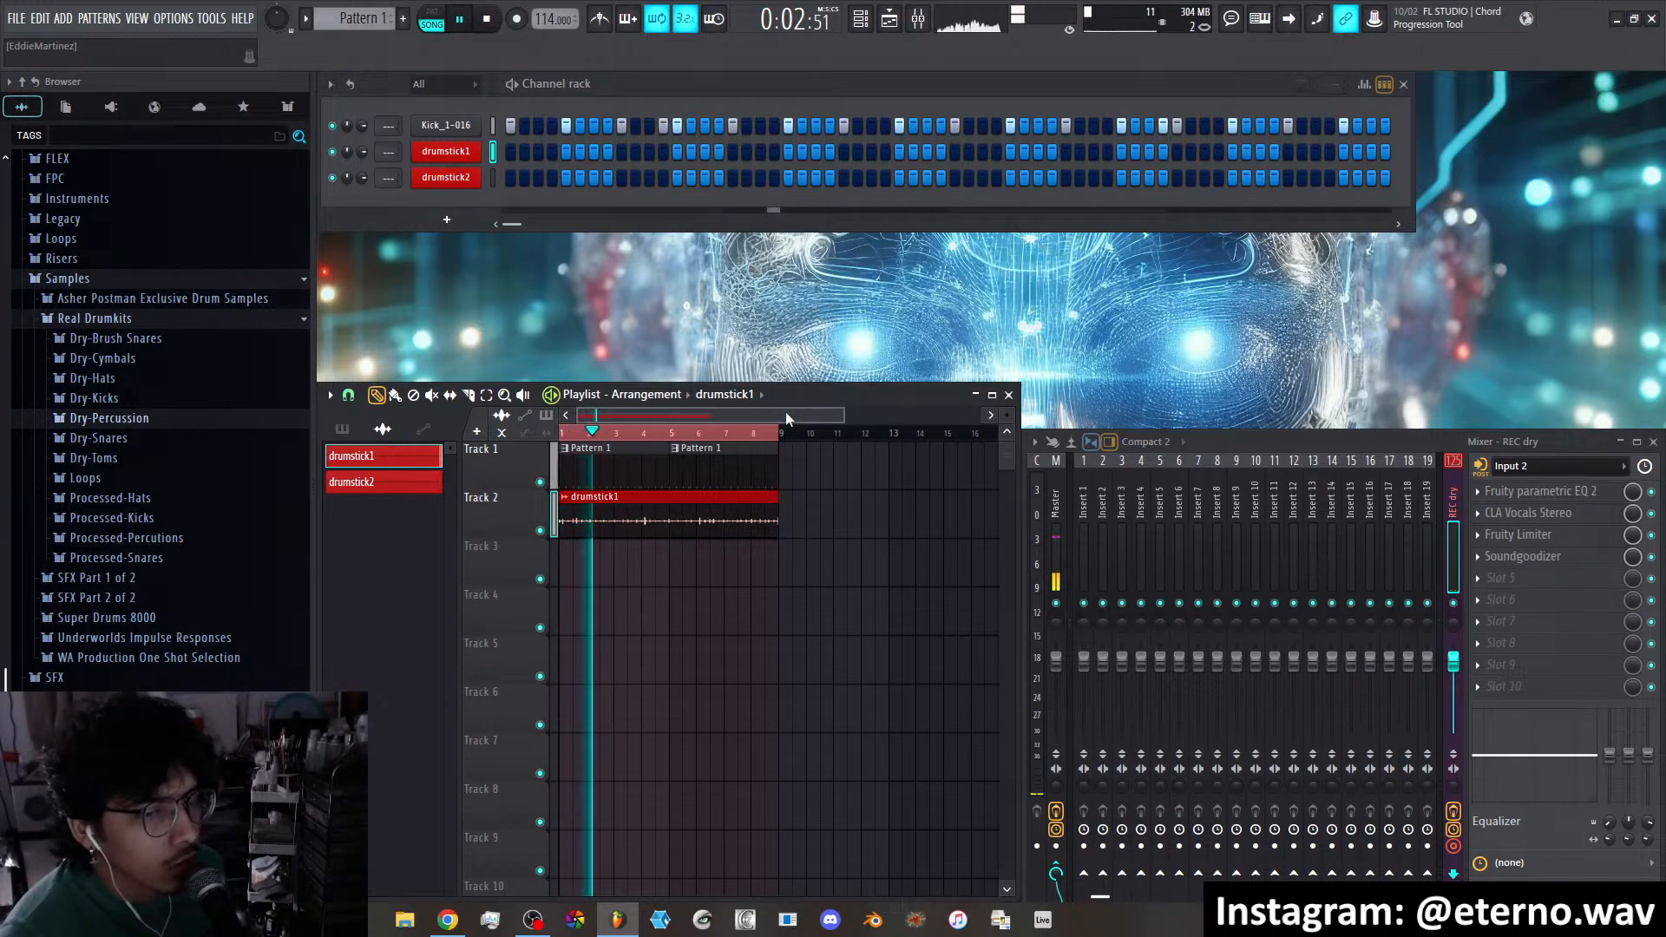
# Normalize the drumstick1 audio clip and lower its channel volume to about 49%
pyautogui.doubleClick(745, 520)
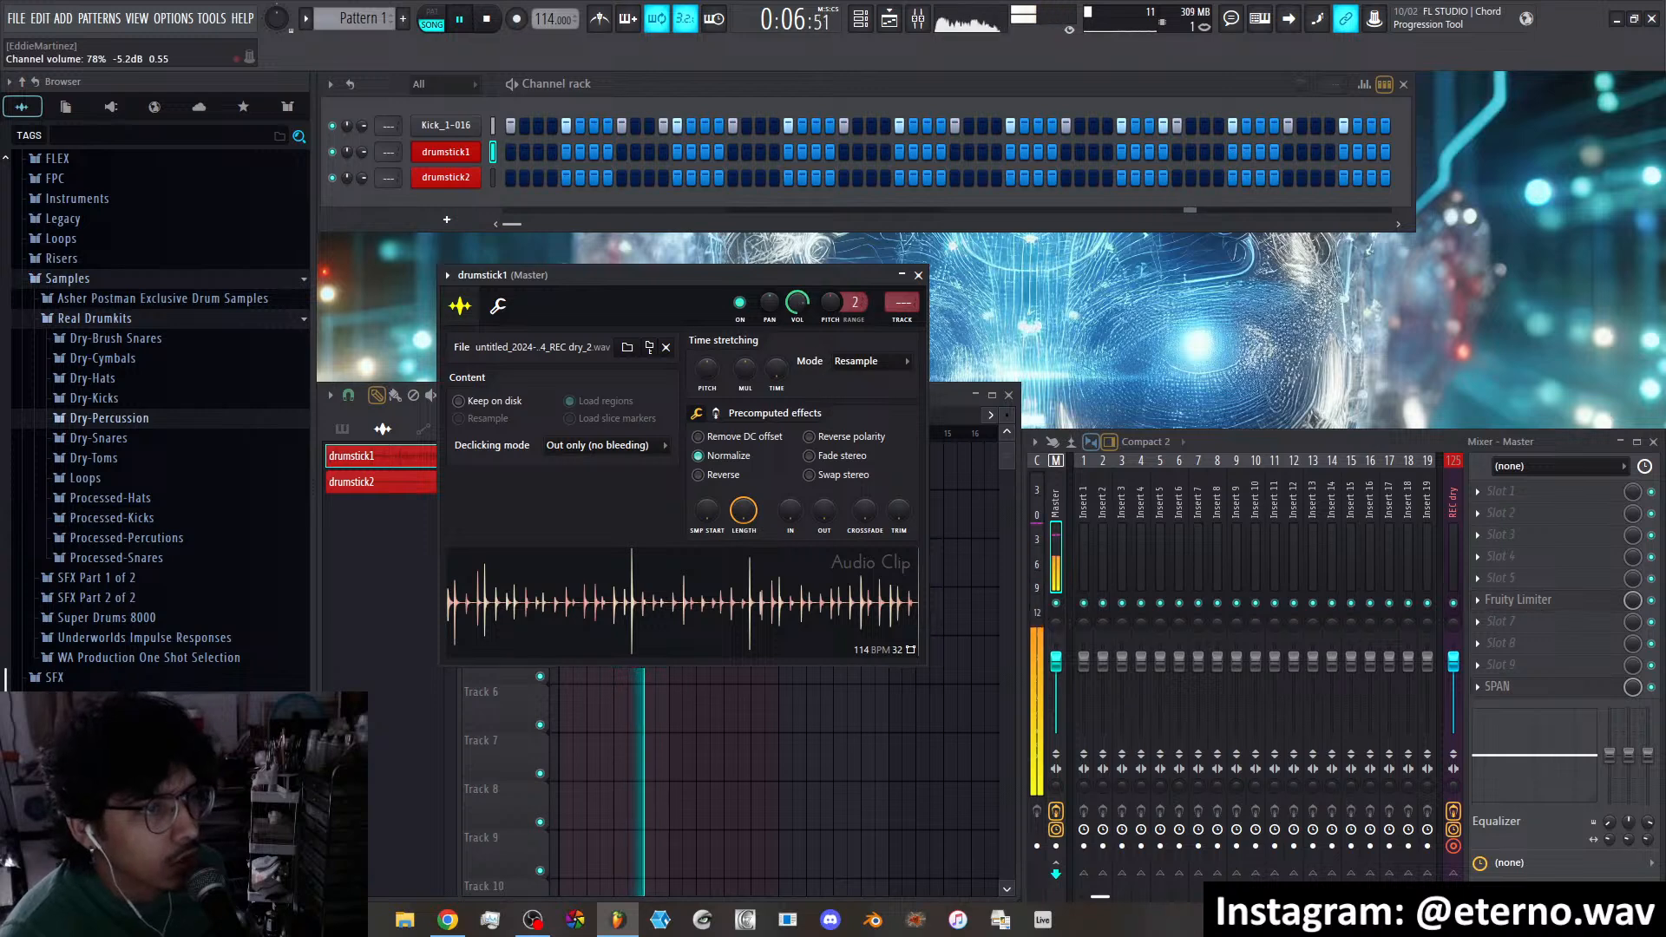
pyautogui.moveTo(799, 304); pyautogui.dragTo(799, 313)
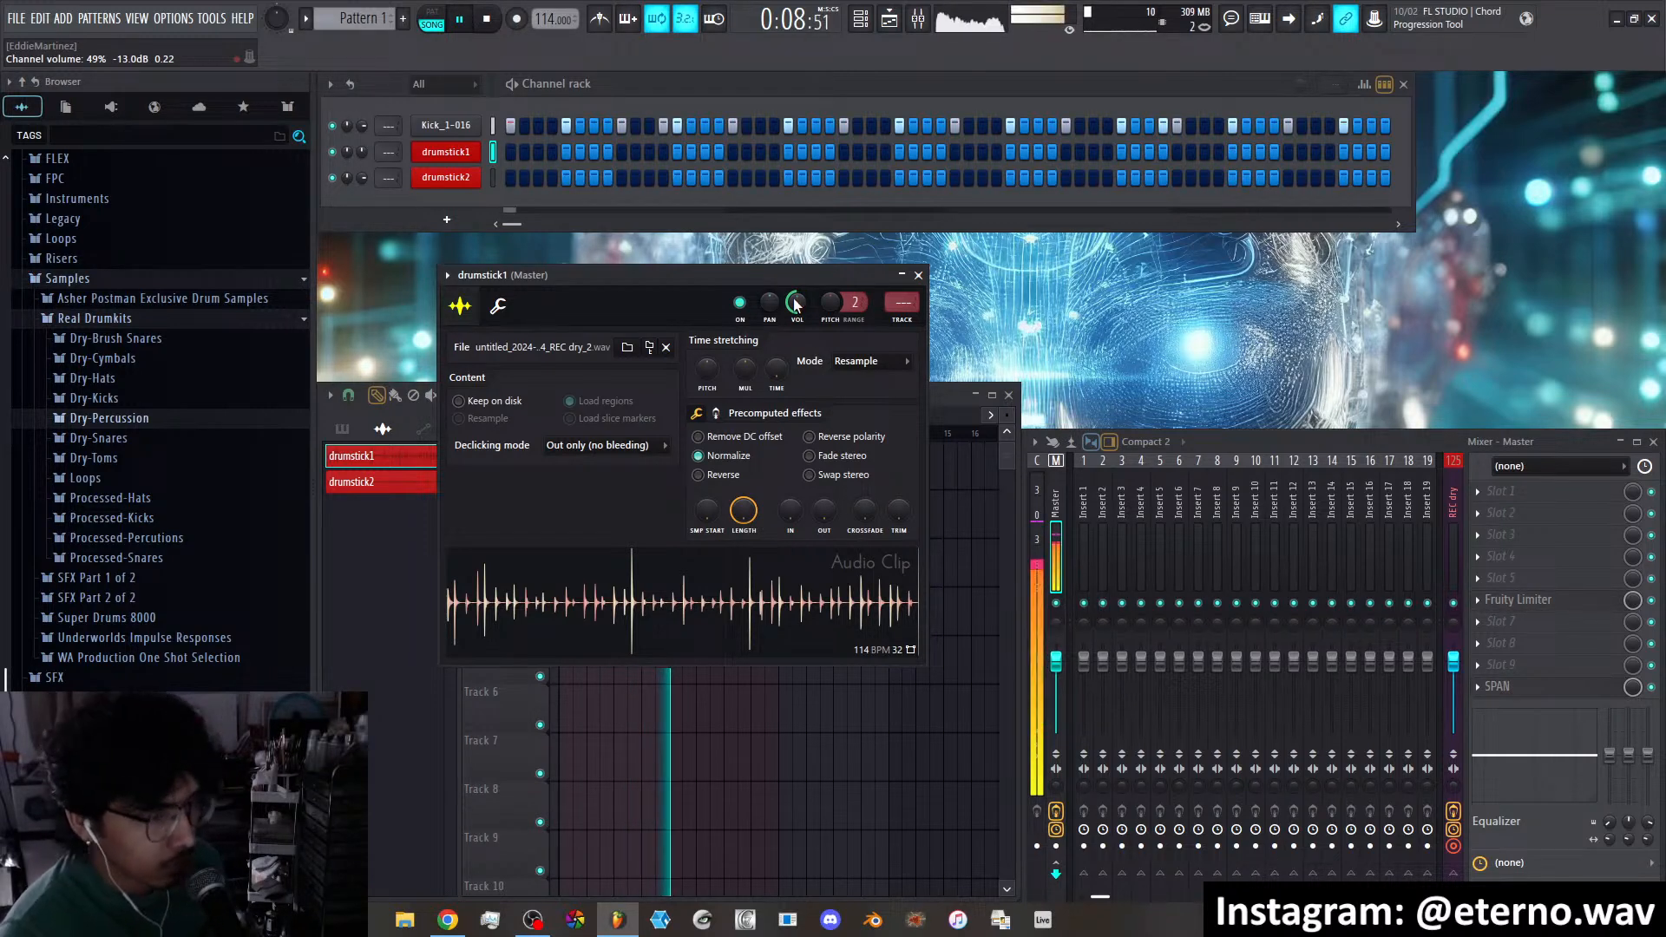
pyautogui.click(920, 275)
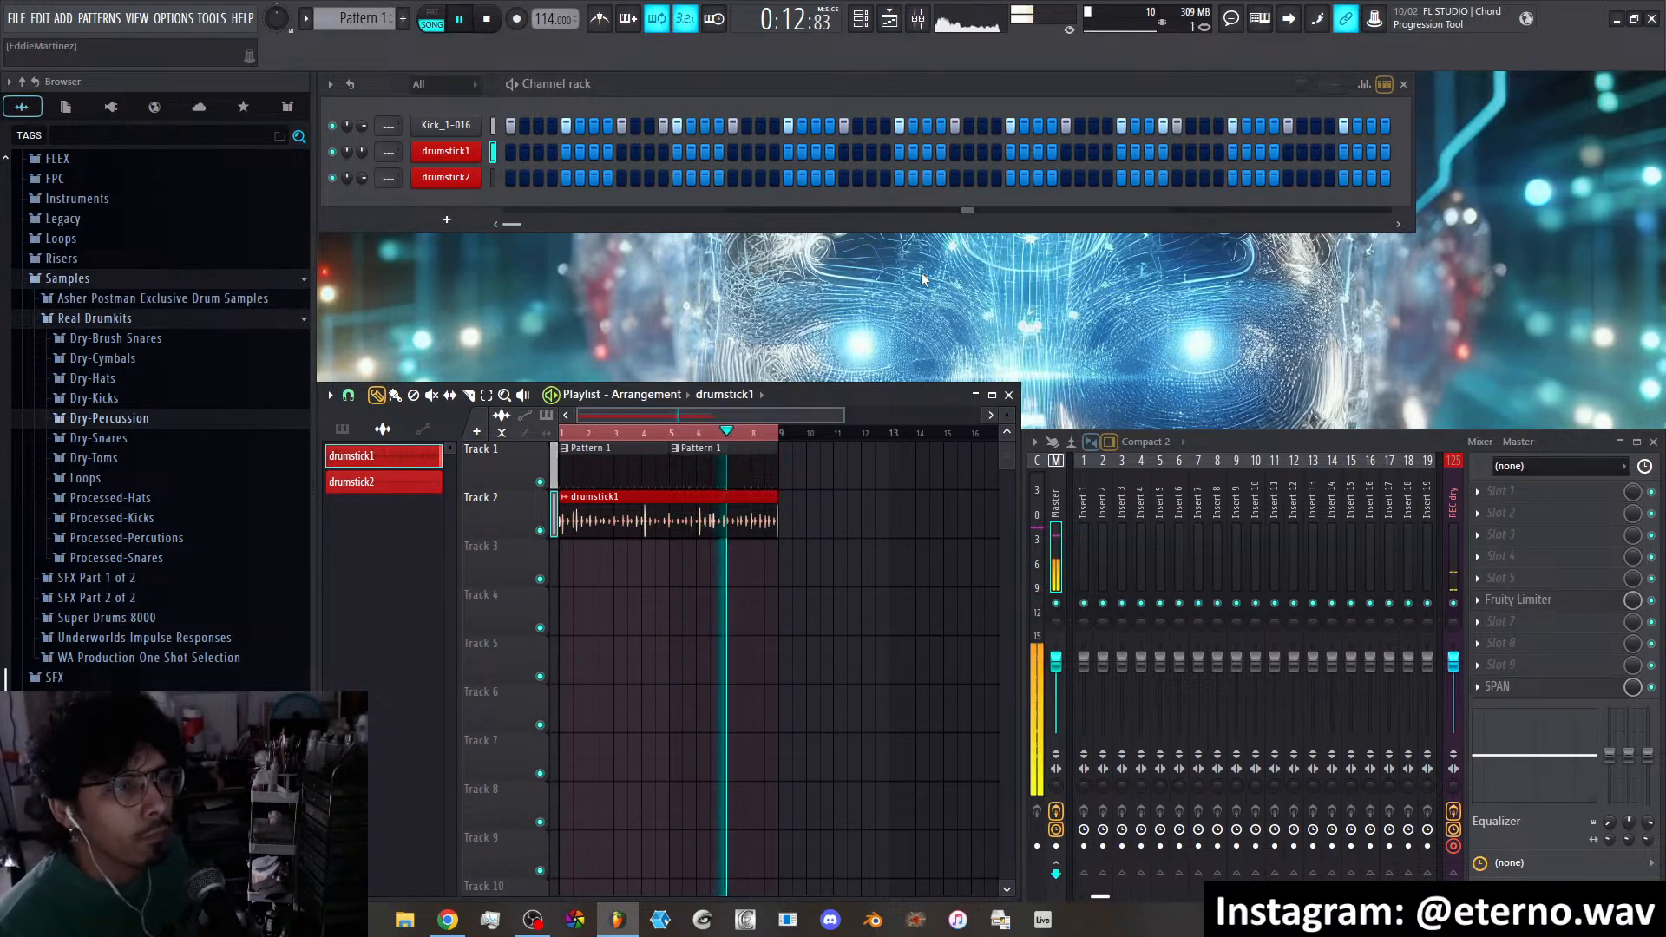
# Record new looped REC dry takes over bars 1 to 8 and delete the first and last partial recordings
pyautogui.click(516, 20)
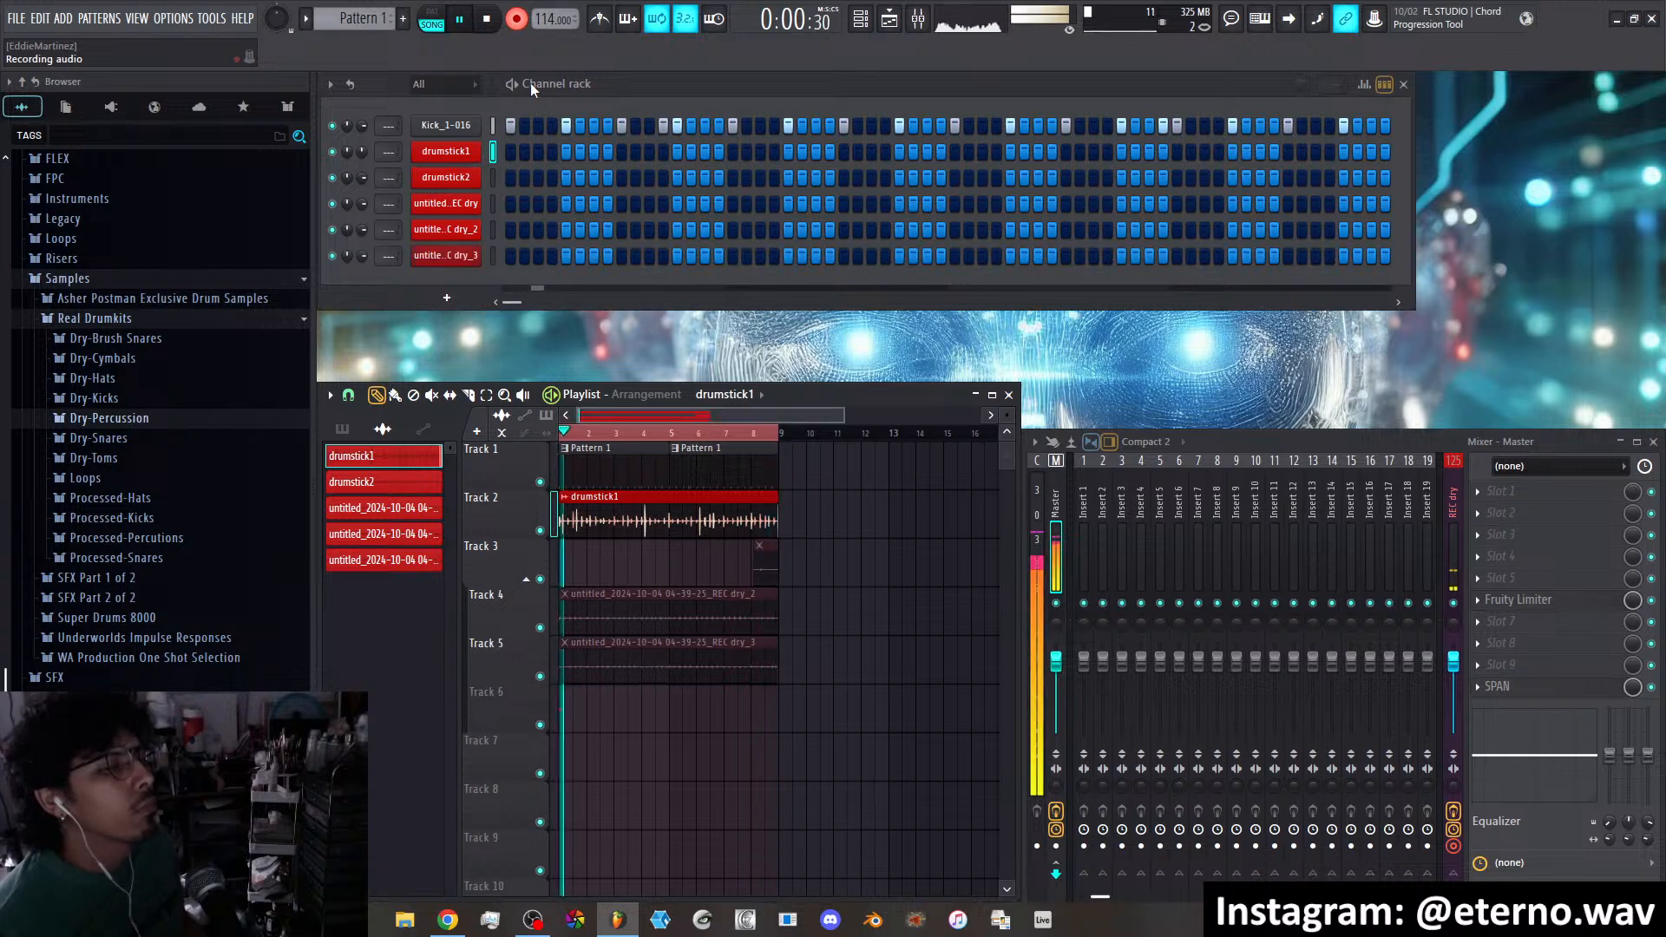
pyautogui.click(526, 19)
pyautogui.rightClick(425, 590)
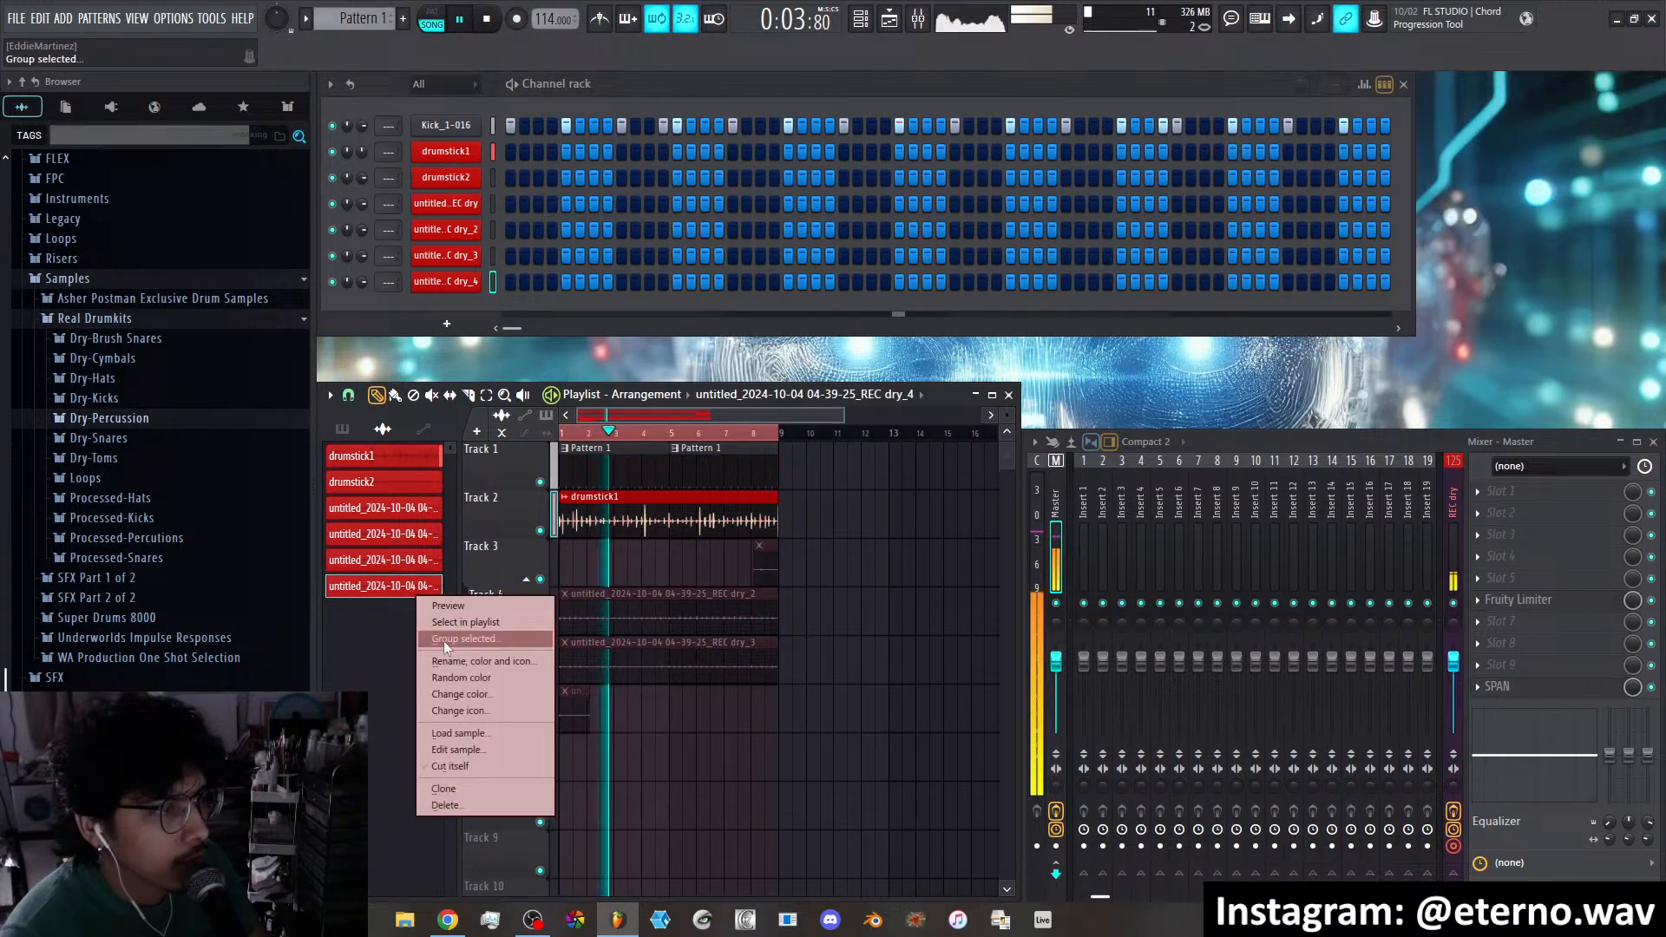
pyautogui.click(449, 802)
pyautogui.rightClick(394, 508)
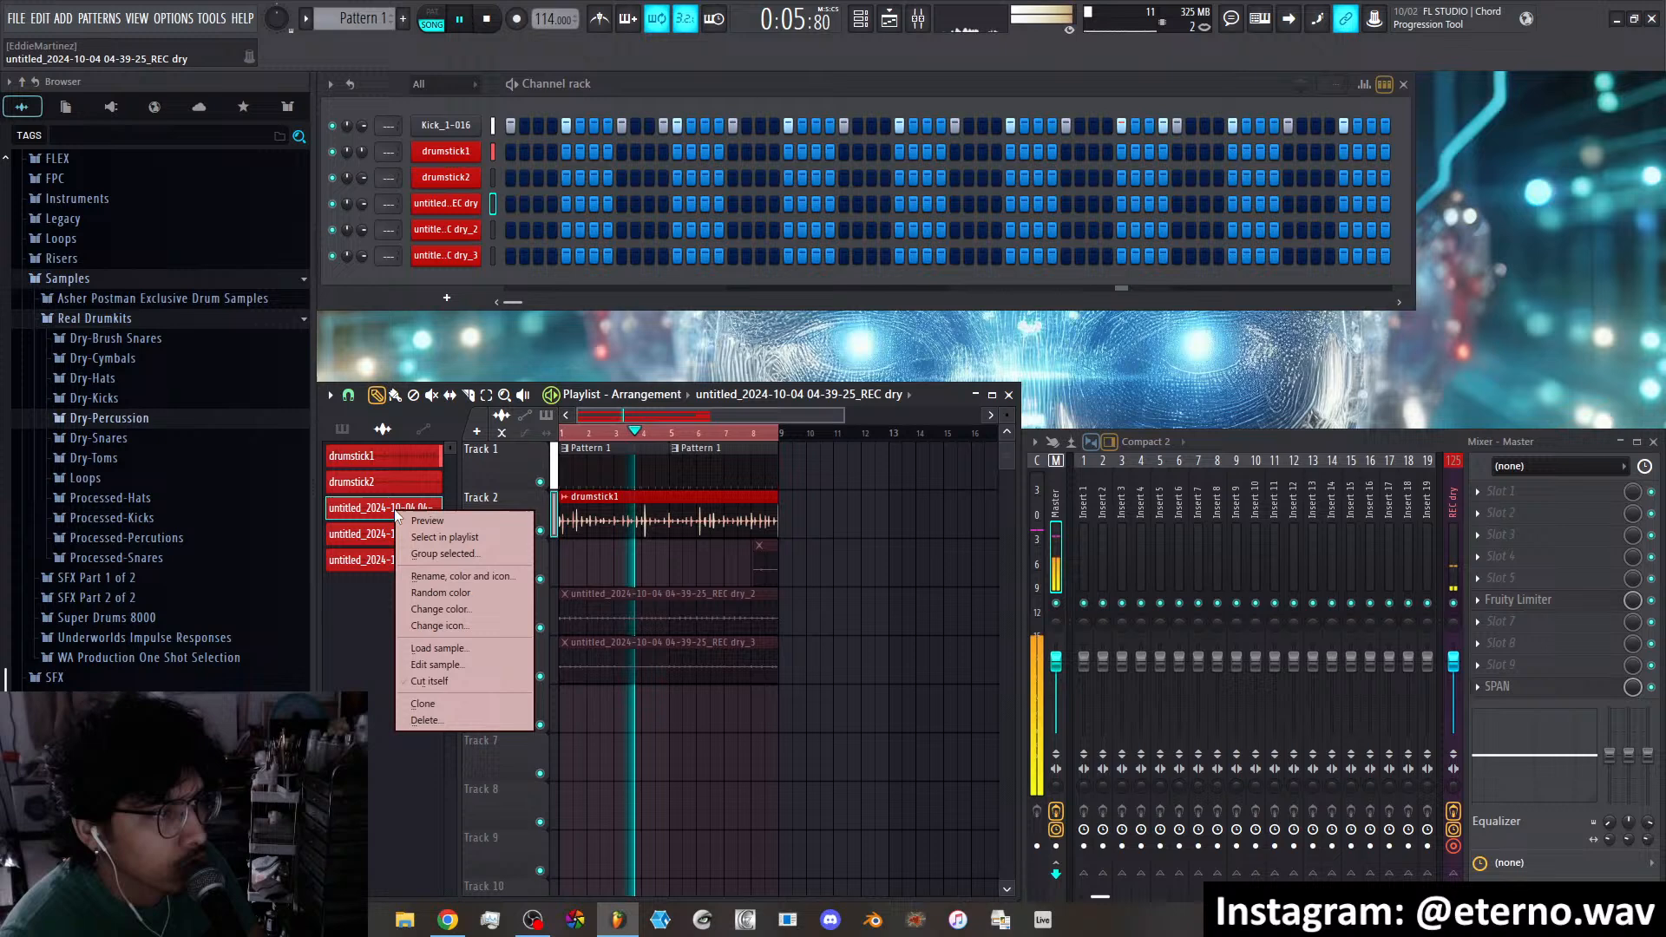
pyautogui.click(447, 726)
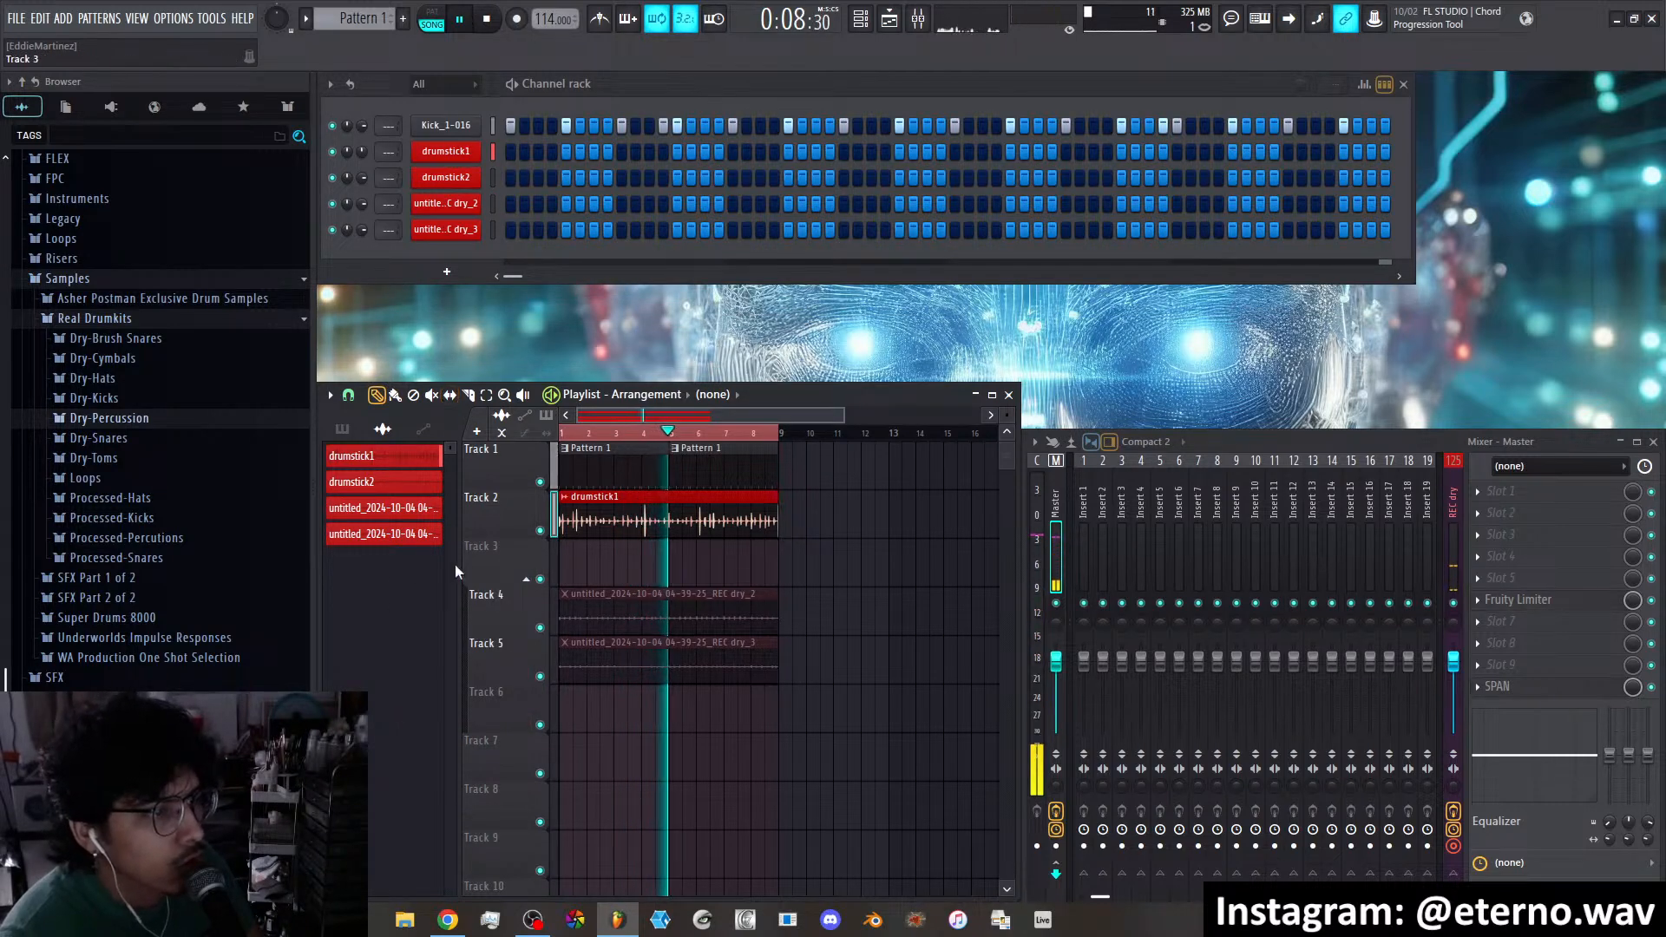
# Rename the two remaining REC dry recordings drum1 and drum2
pyautogui.click(389, 510)
pyautogui.press('F2')
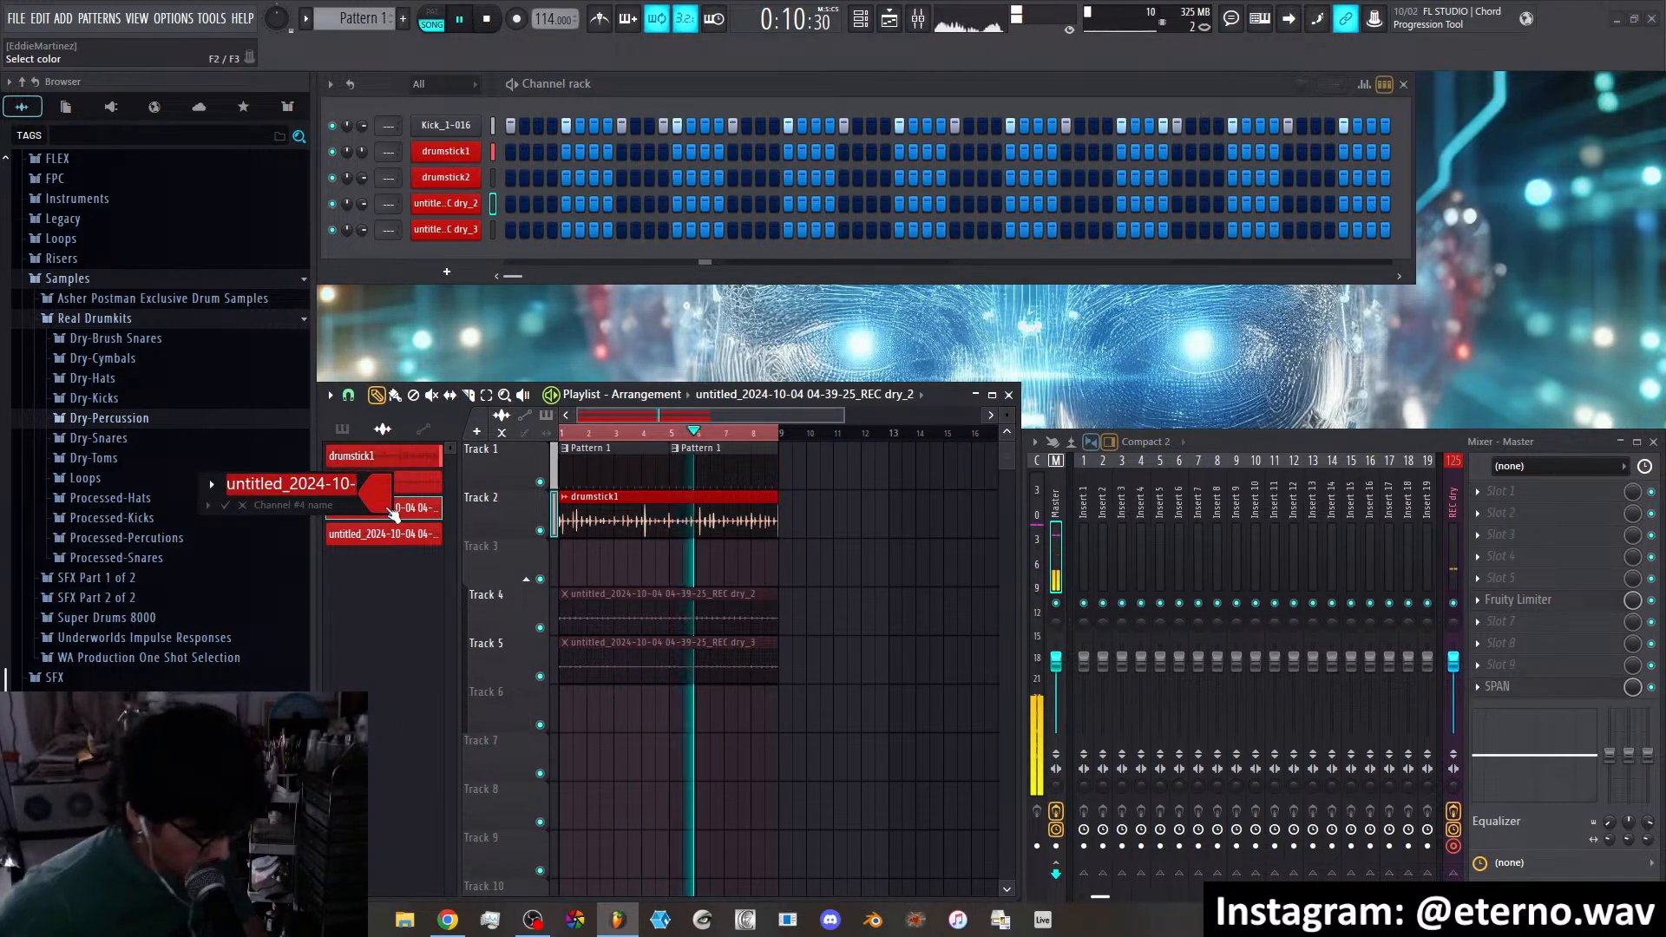
pyautogui.write('drum1')
pyautogui.press('Return')
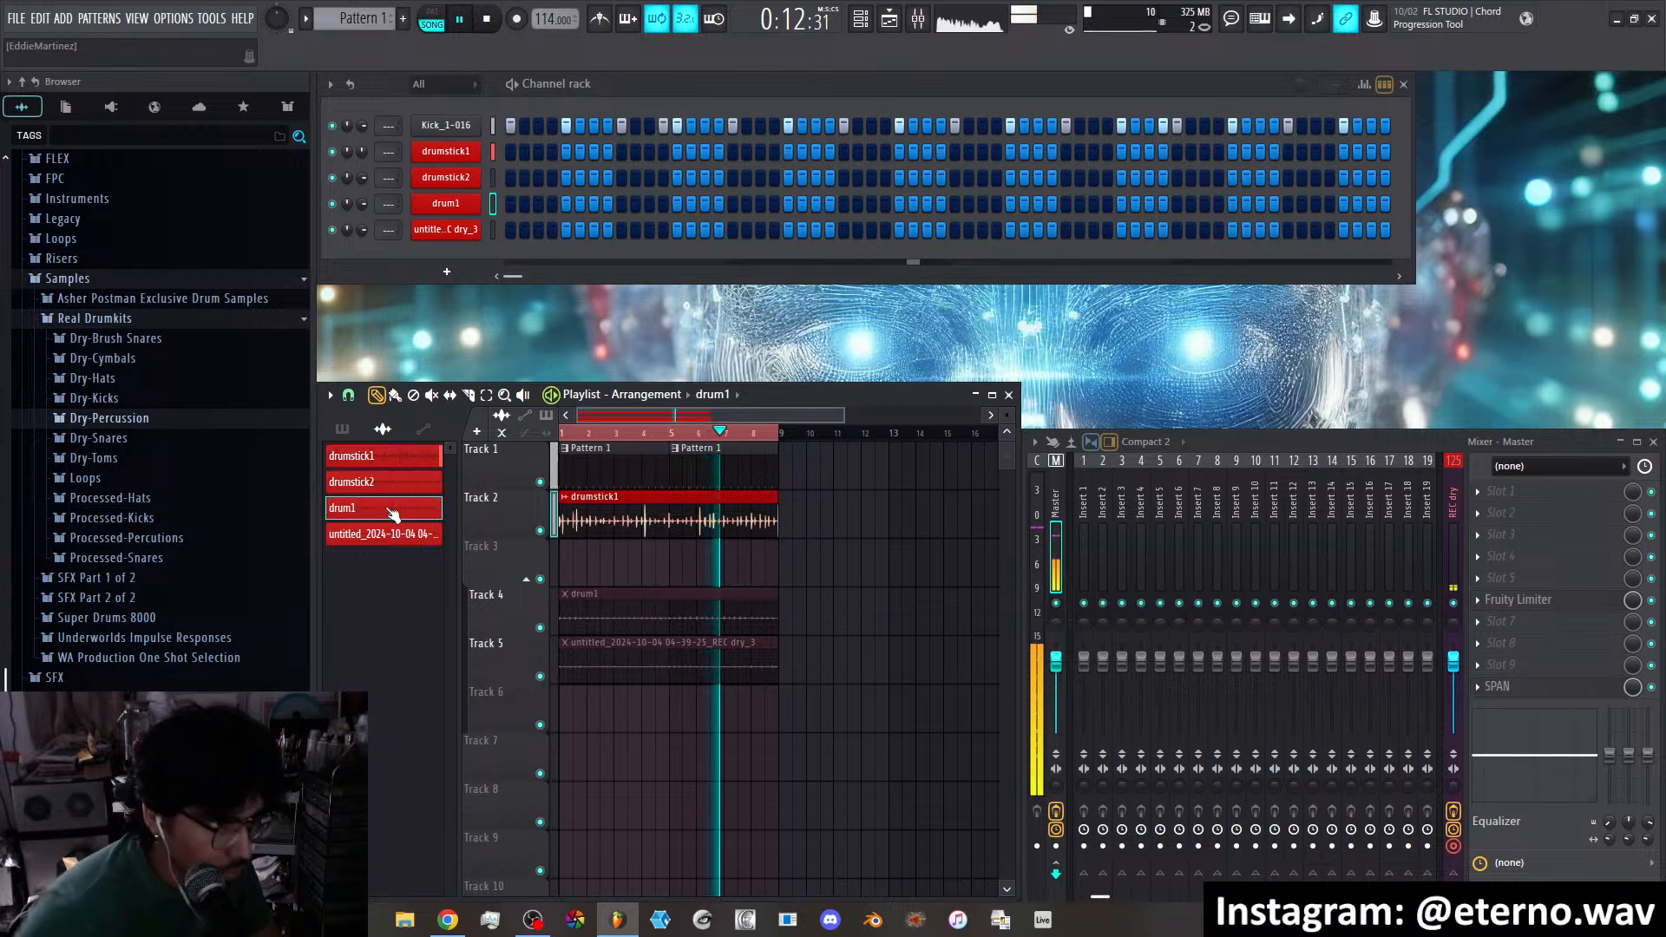
pyautogui.click(387, 534)
pyautogui.press('F2')
pyautogui.write('d')
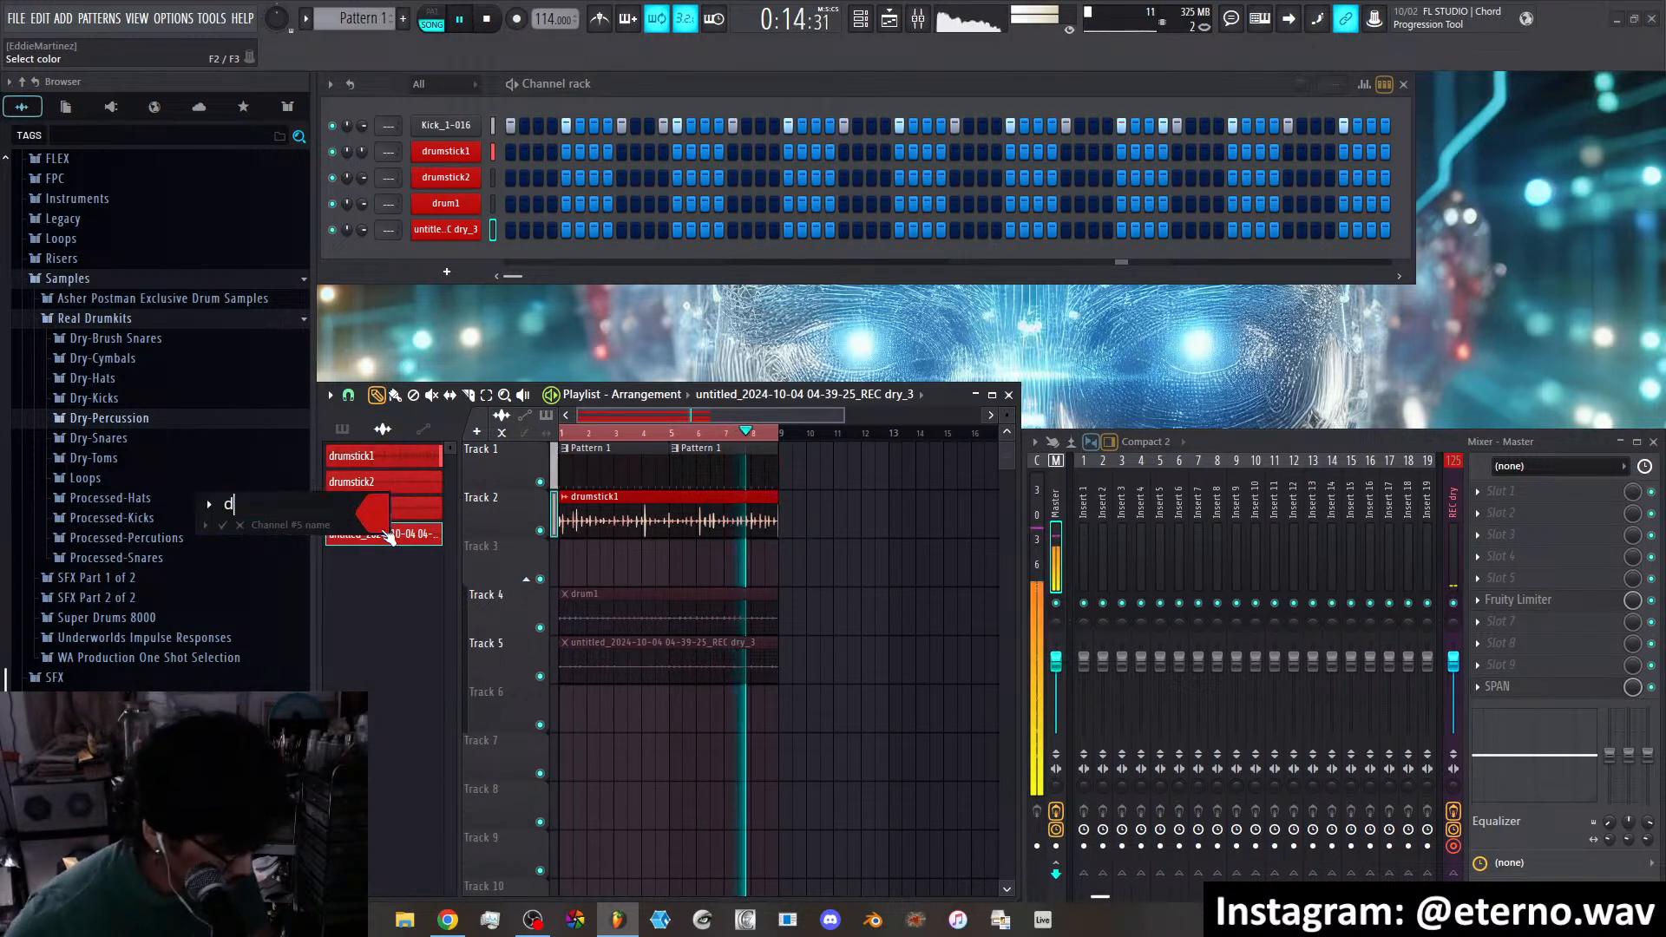
pyautogui.write('rum2')
pyautogui.press('Return')
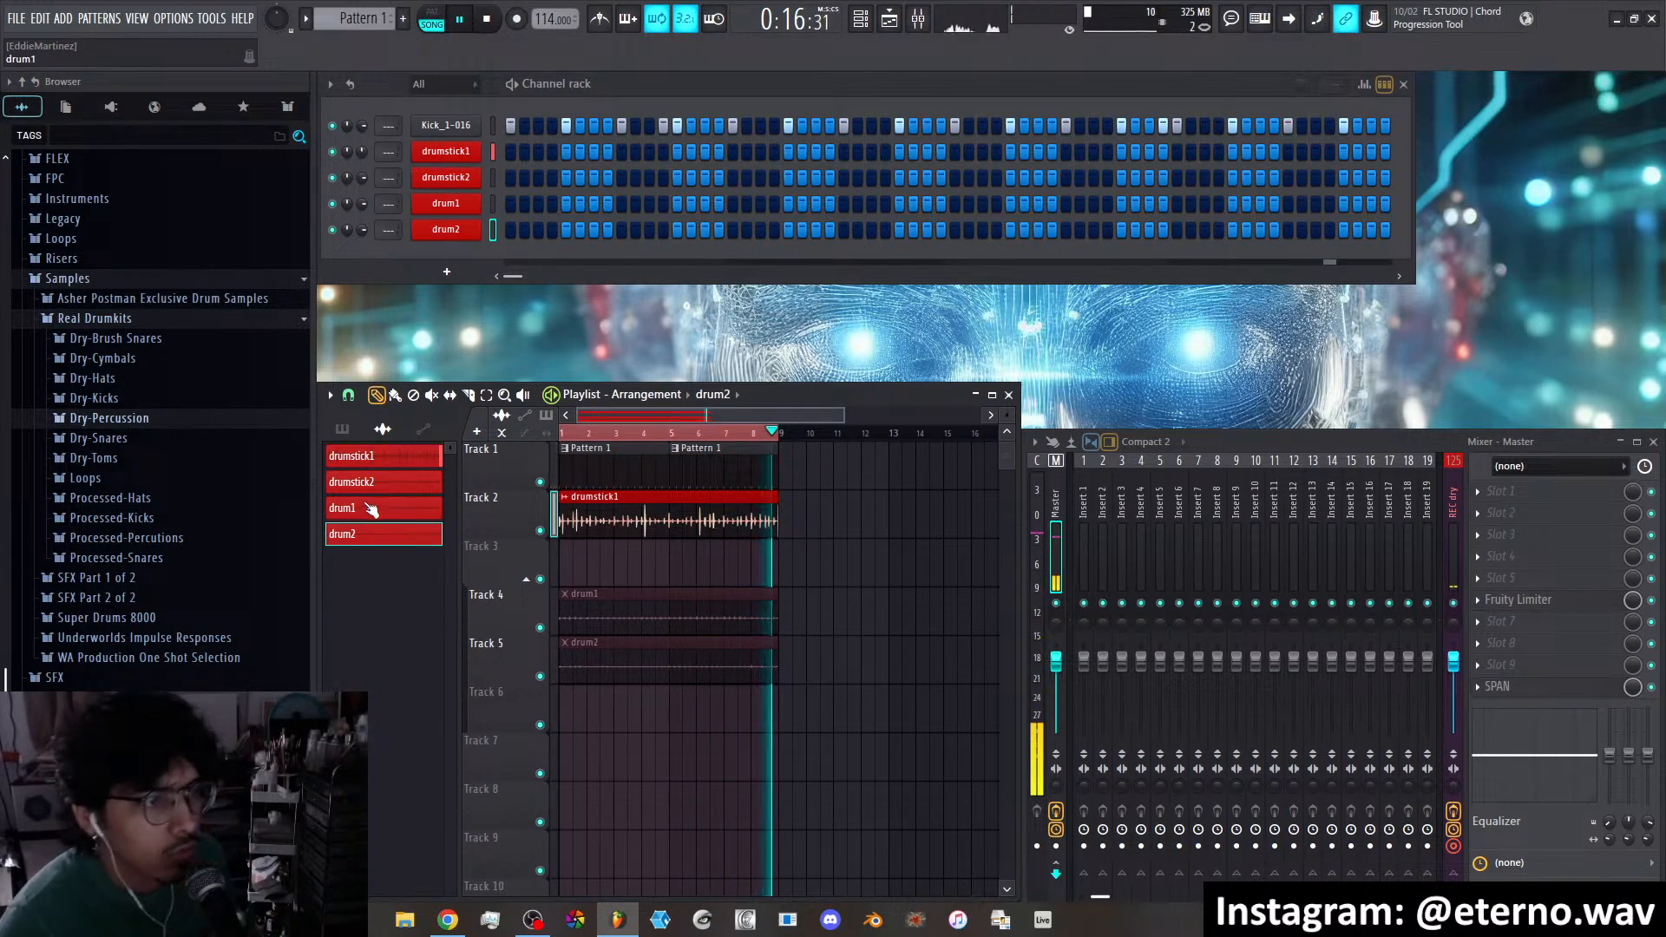
# Ungroup Tracks 4 and 5 from Track 3 and keep only the drum1 take, unmuted, on Track 3
pyautogui.rightClick(524, 648)
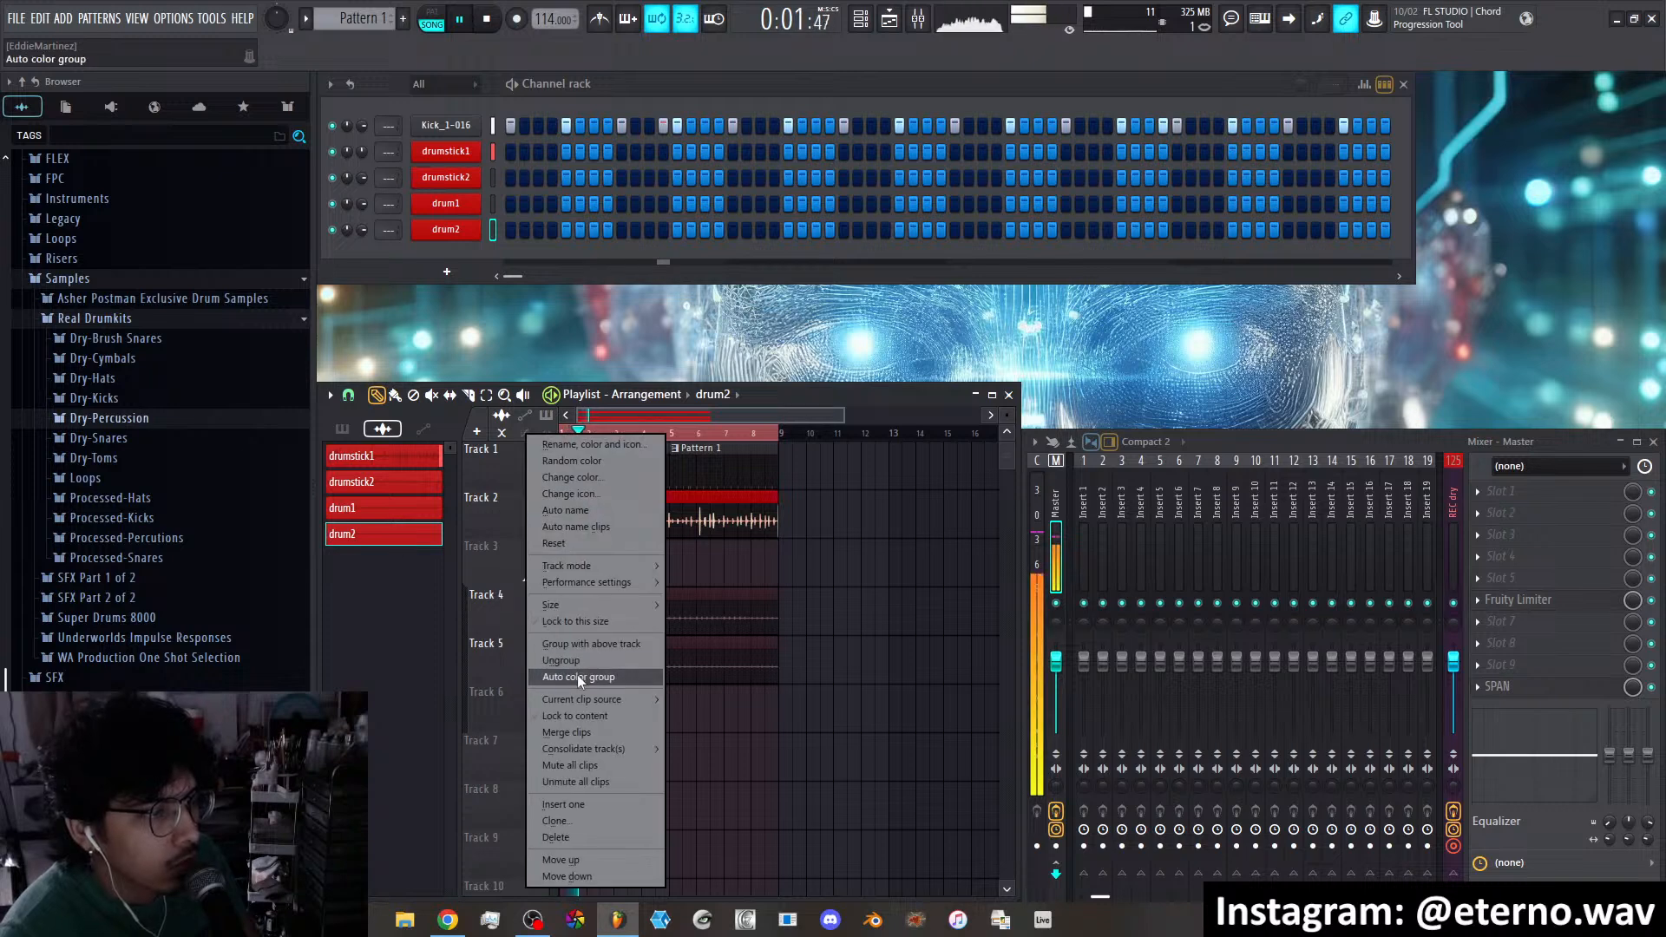
pyautogui.click(576, 676)
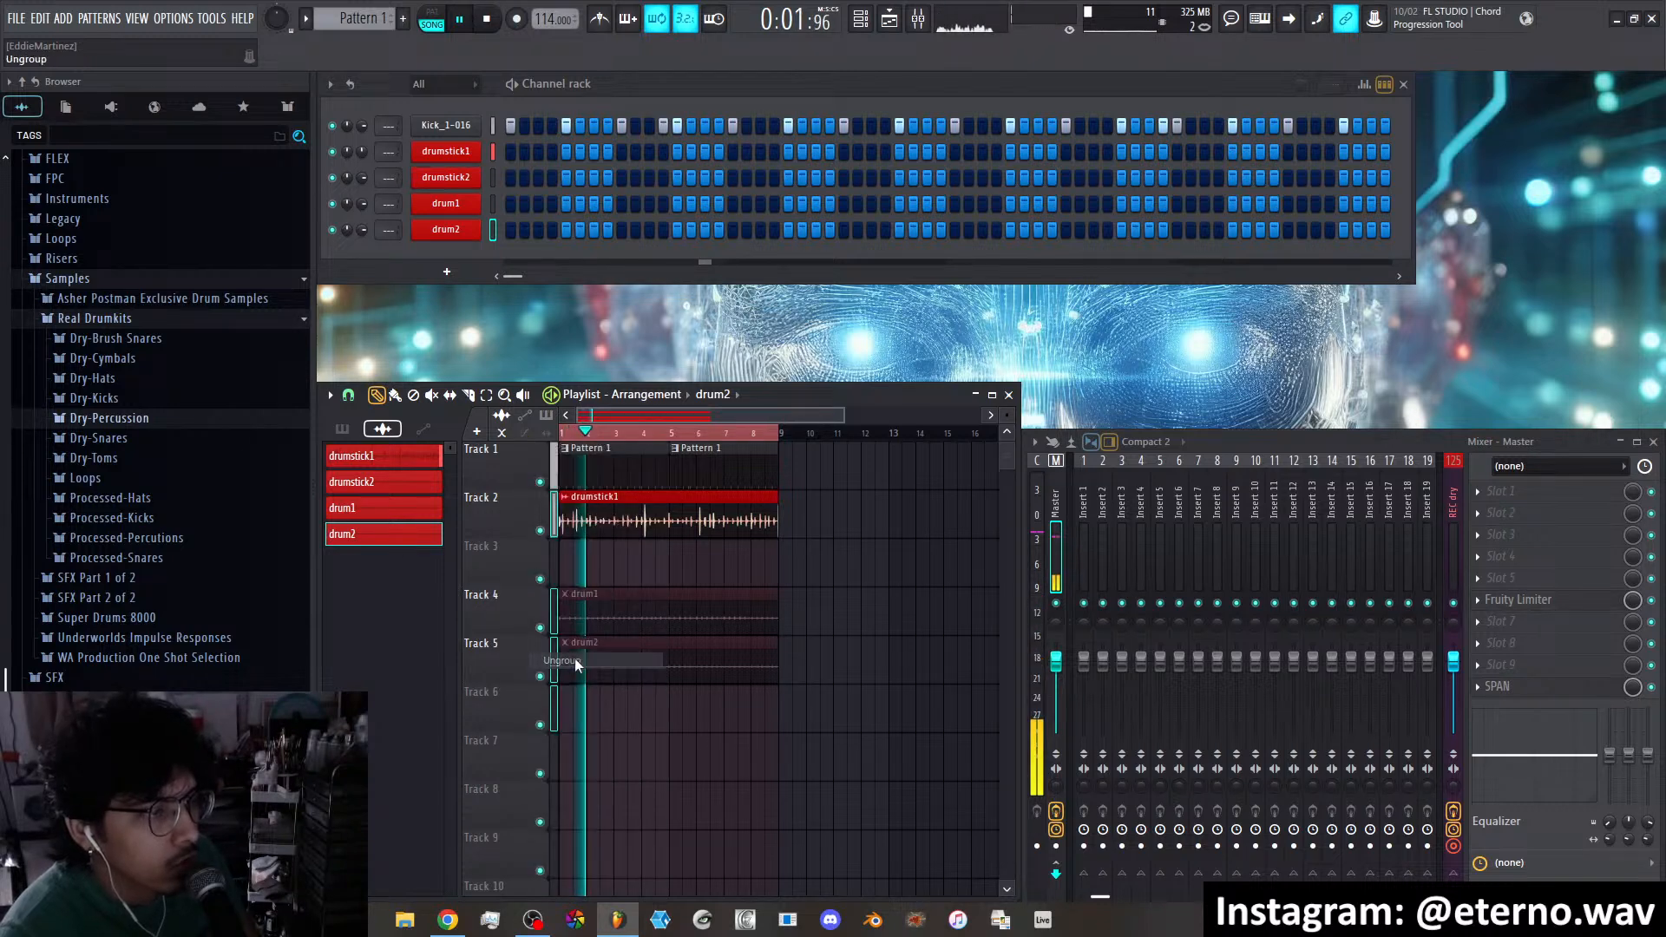
pyautogui.rightClick(636, 651)
pyautogui.moveTo(622, 615); pyautogui.dragTo(607, 563)
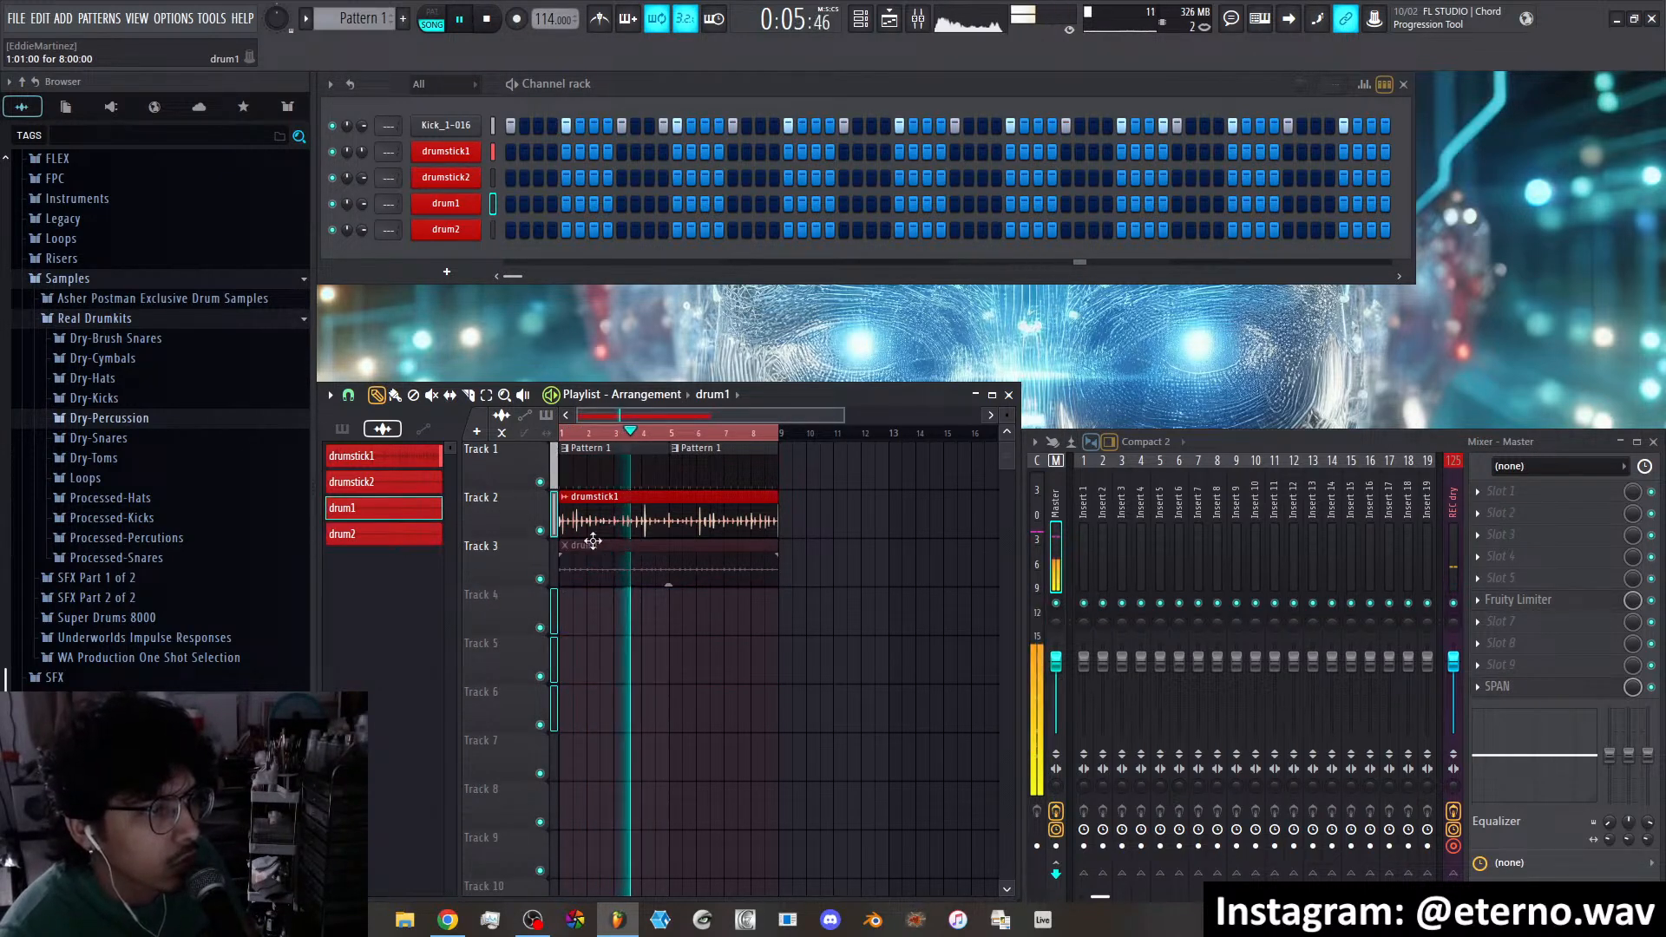
pyautogui.press('t')
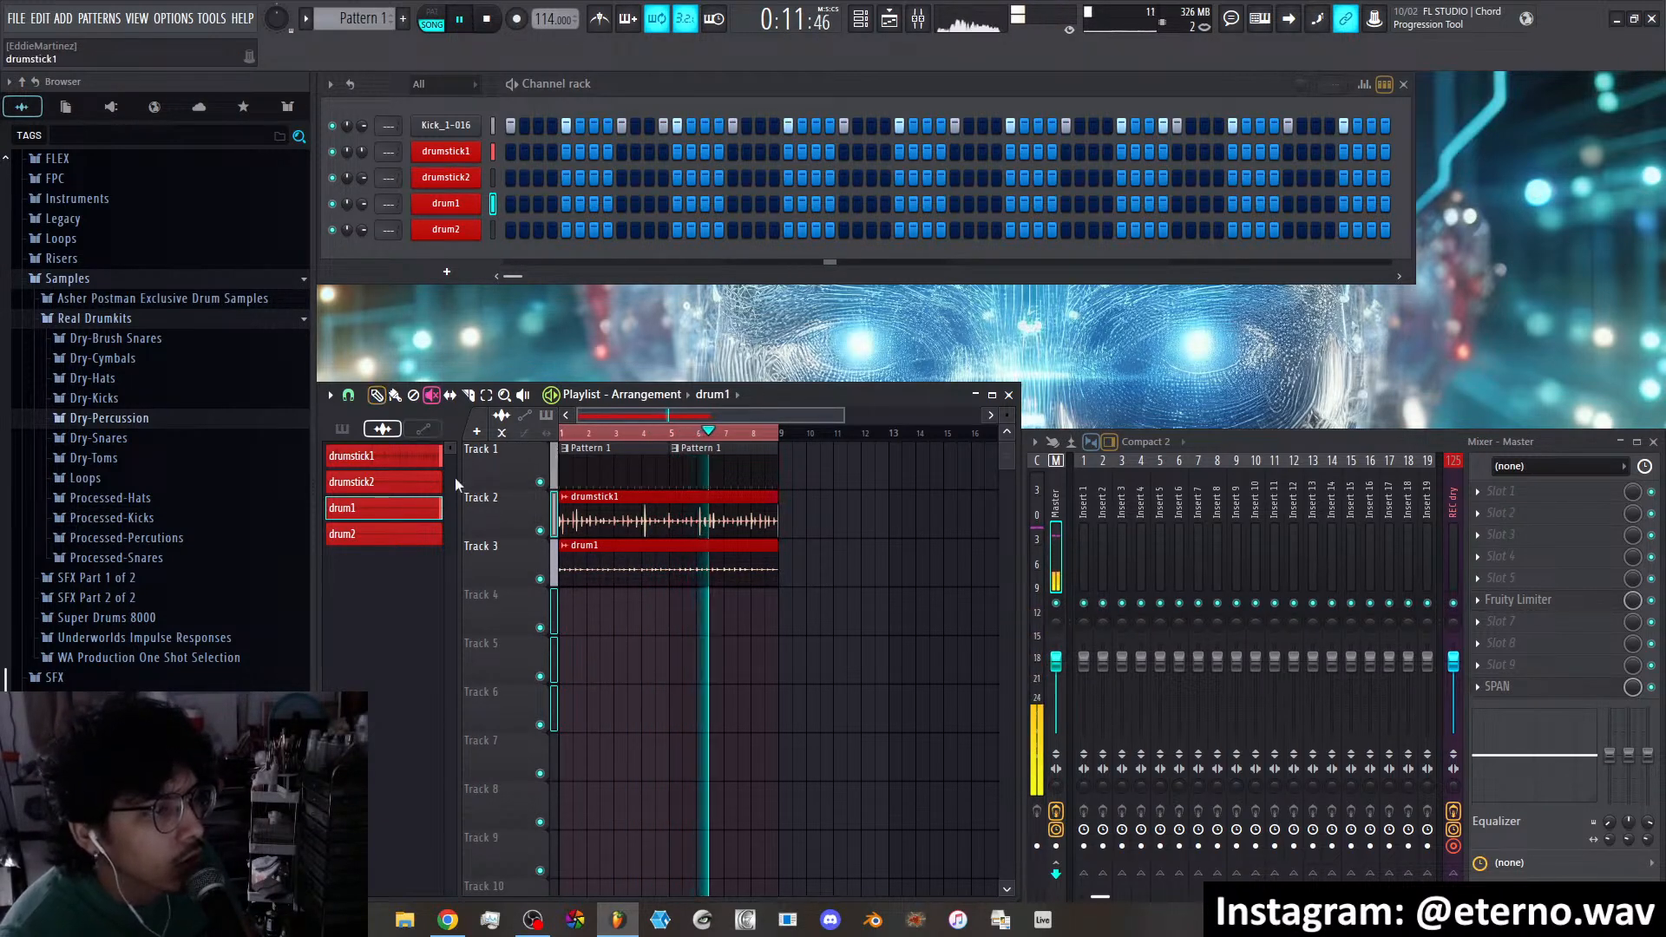
# Replace the drum1 clip on Track 3 with the drum2 clip, starting at bar 1
pyautogui.rightClick(583, 571)
pyautogui.click(421, 538)
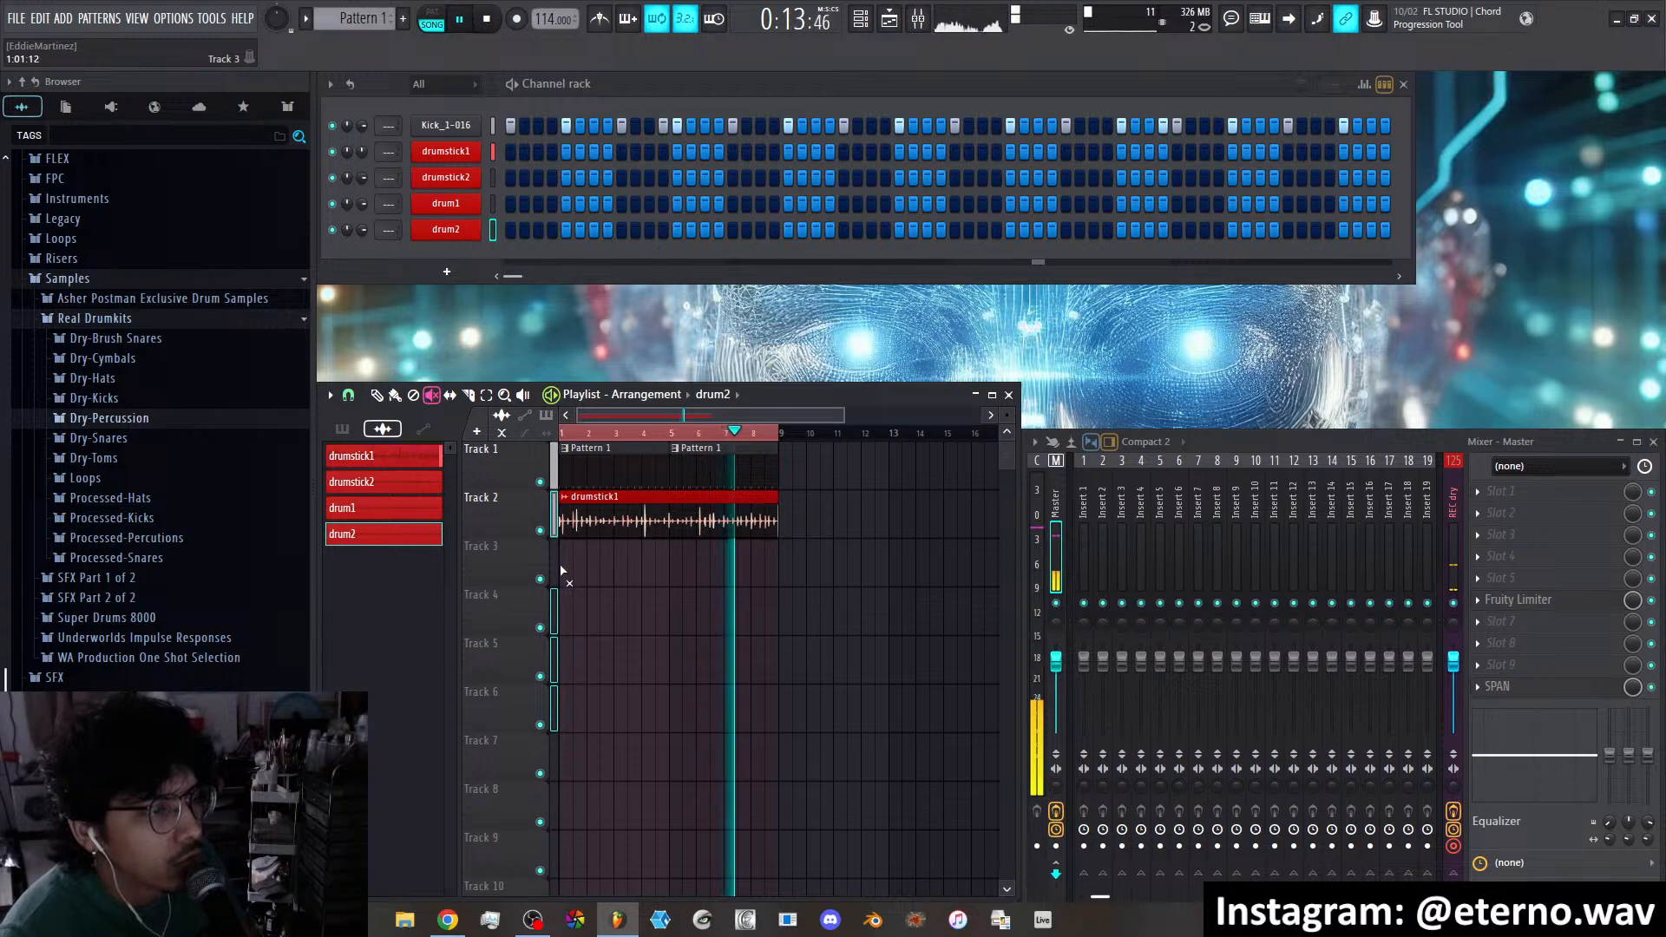
pyautogui.press('p')
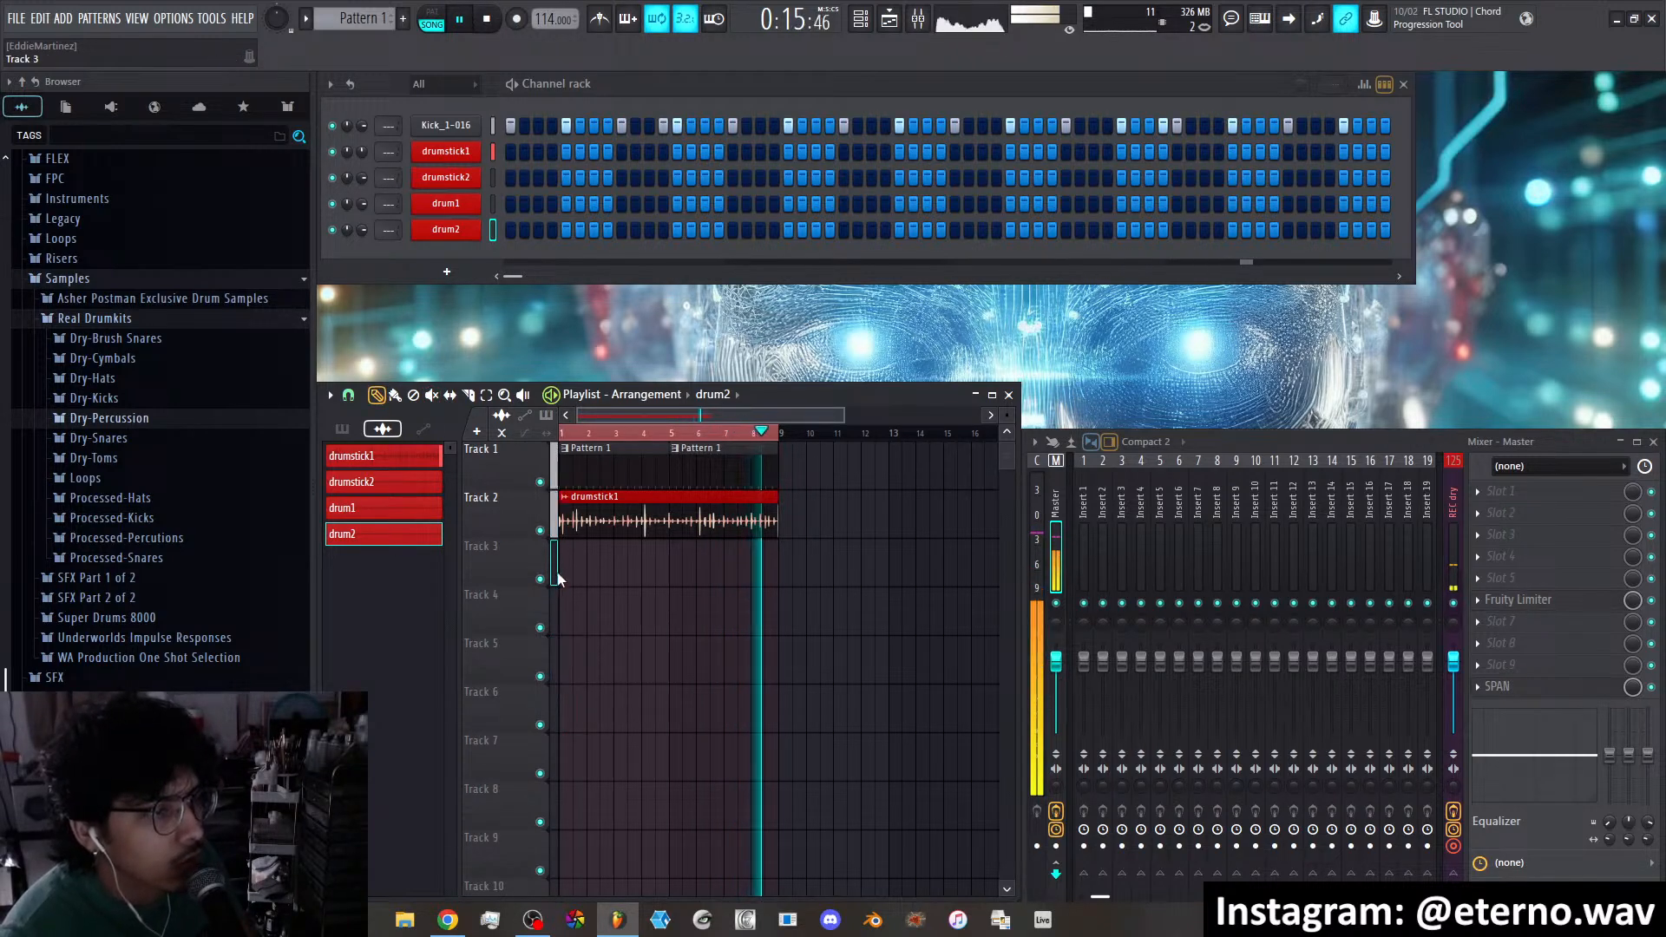
pyautogui.click(567, 577)
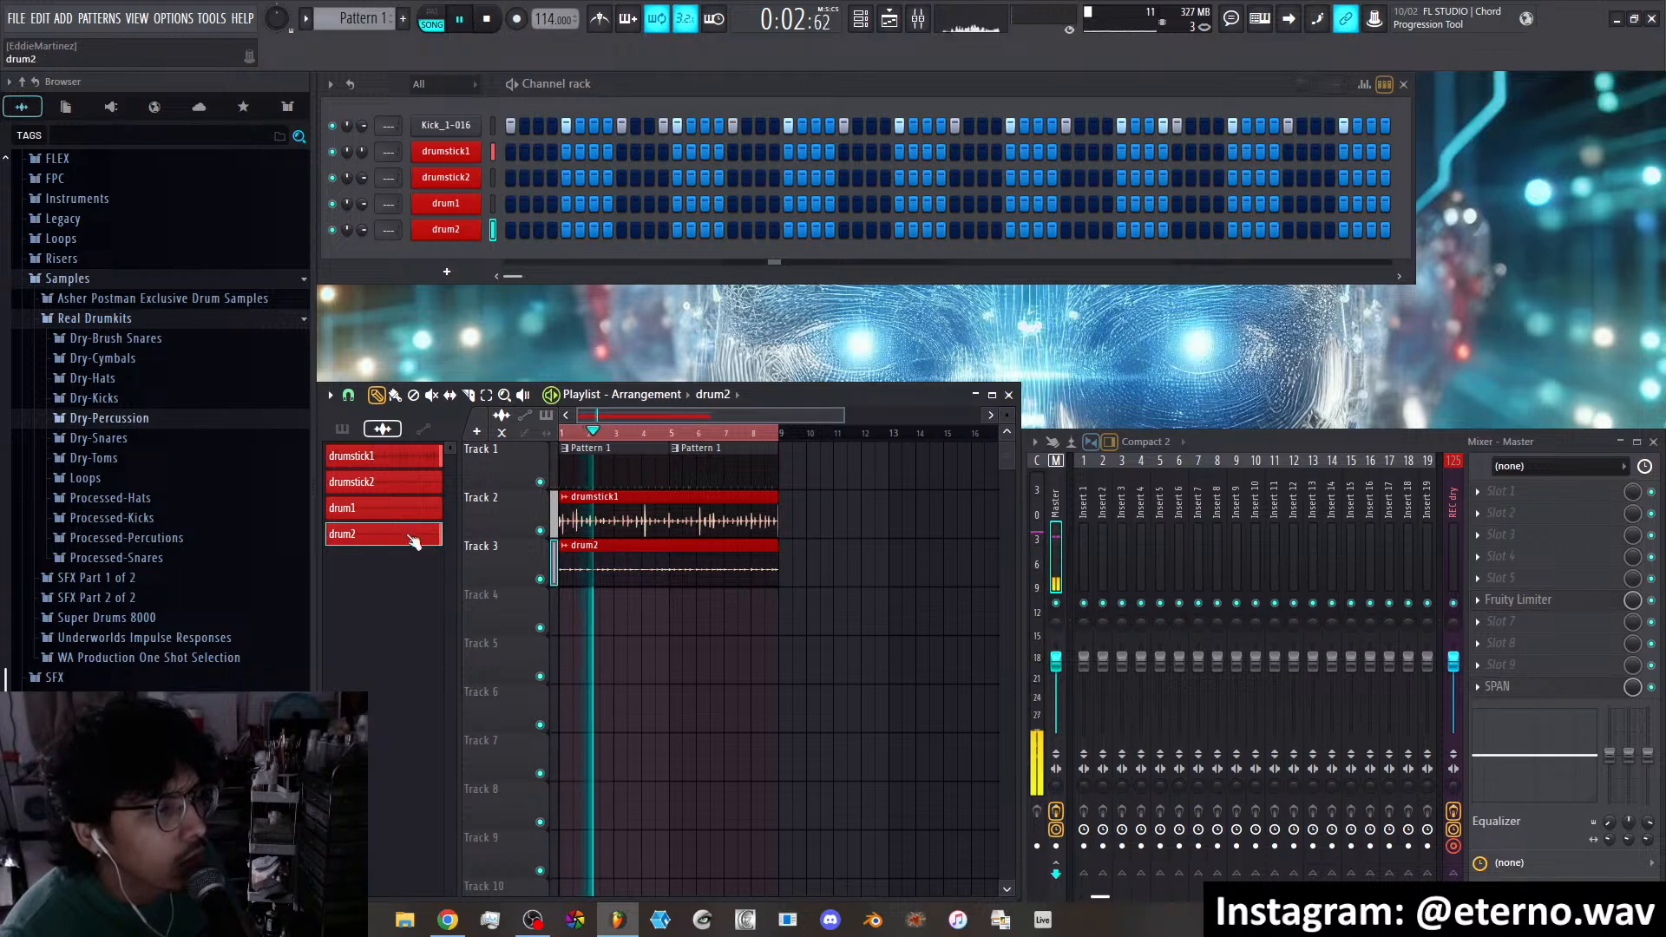
# Lower the channel volume of drumstick1 to about 26% and that of drum2 to about 34%
pyautogui.doubleClick(619, 555)
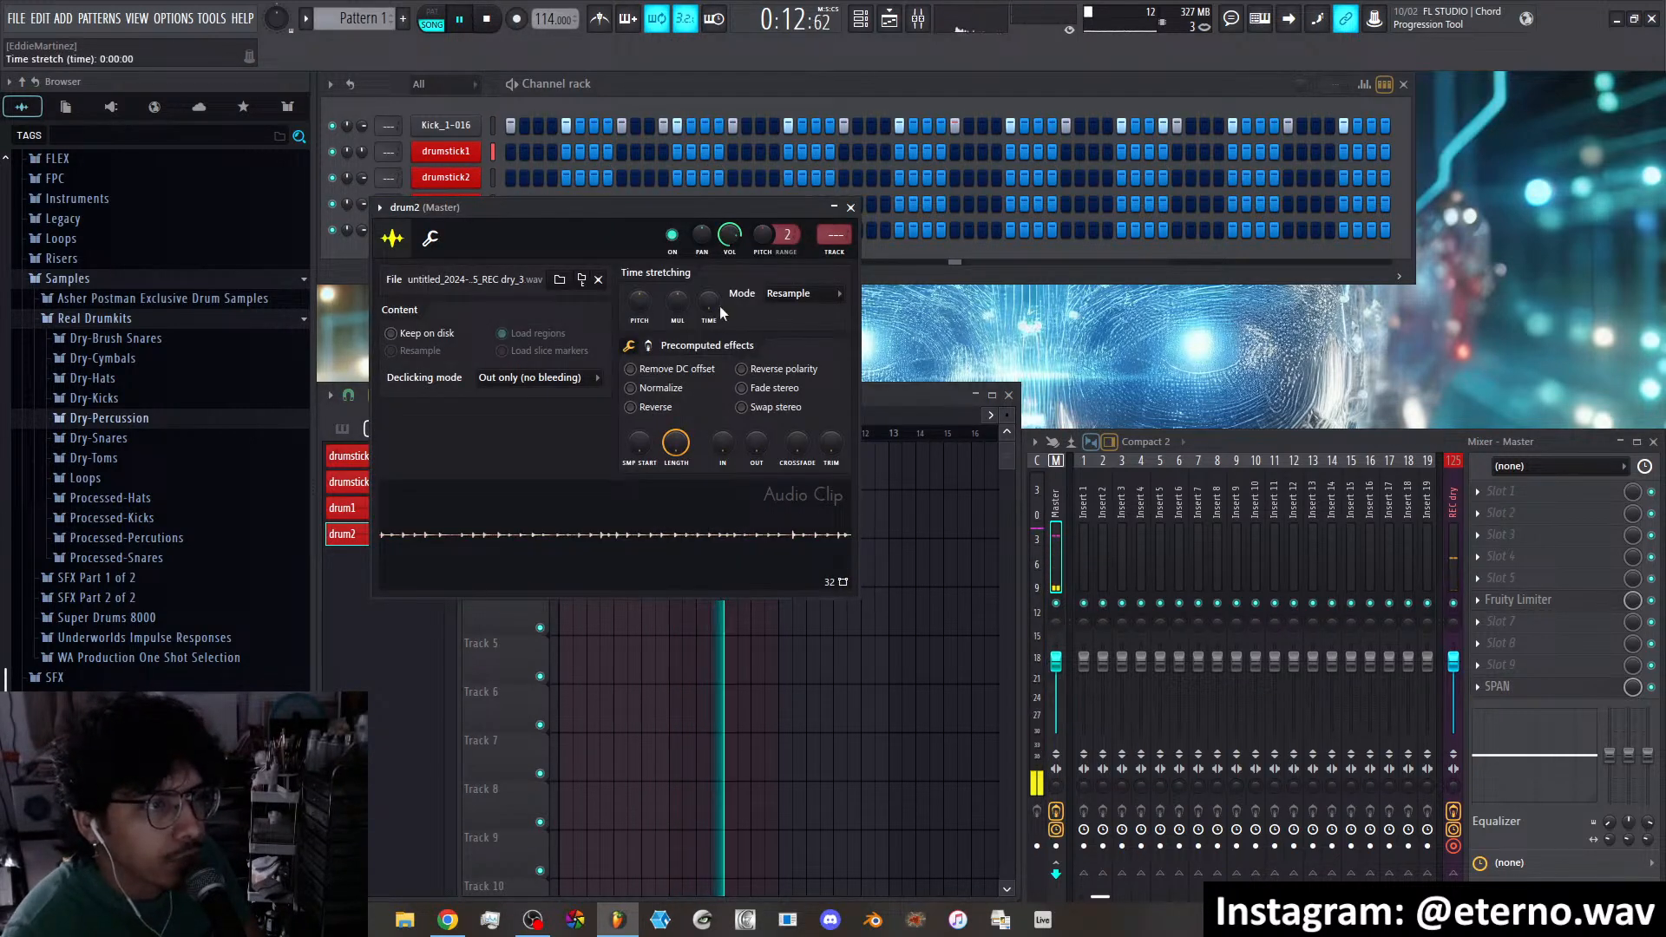
pyautogui.click(849, 208)
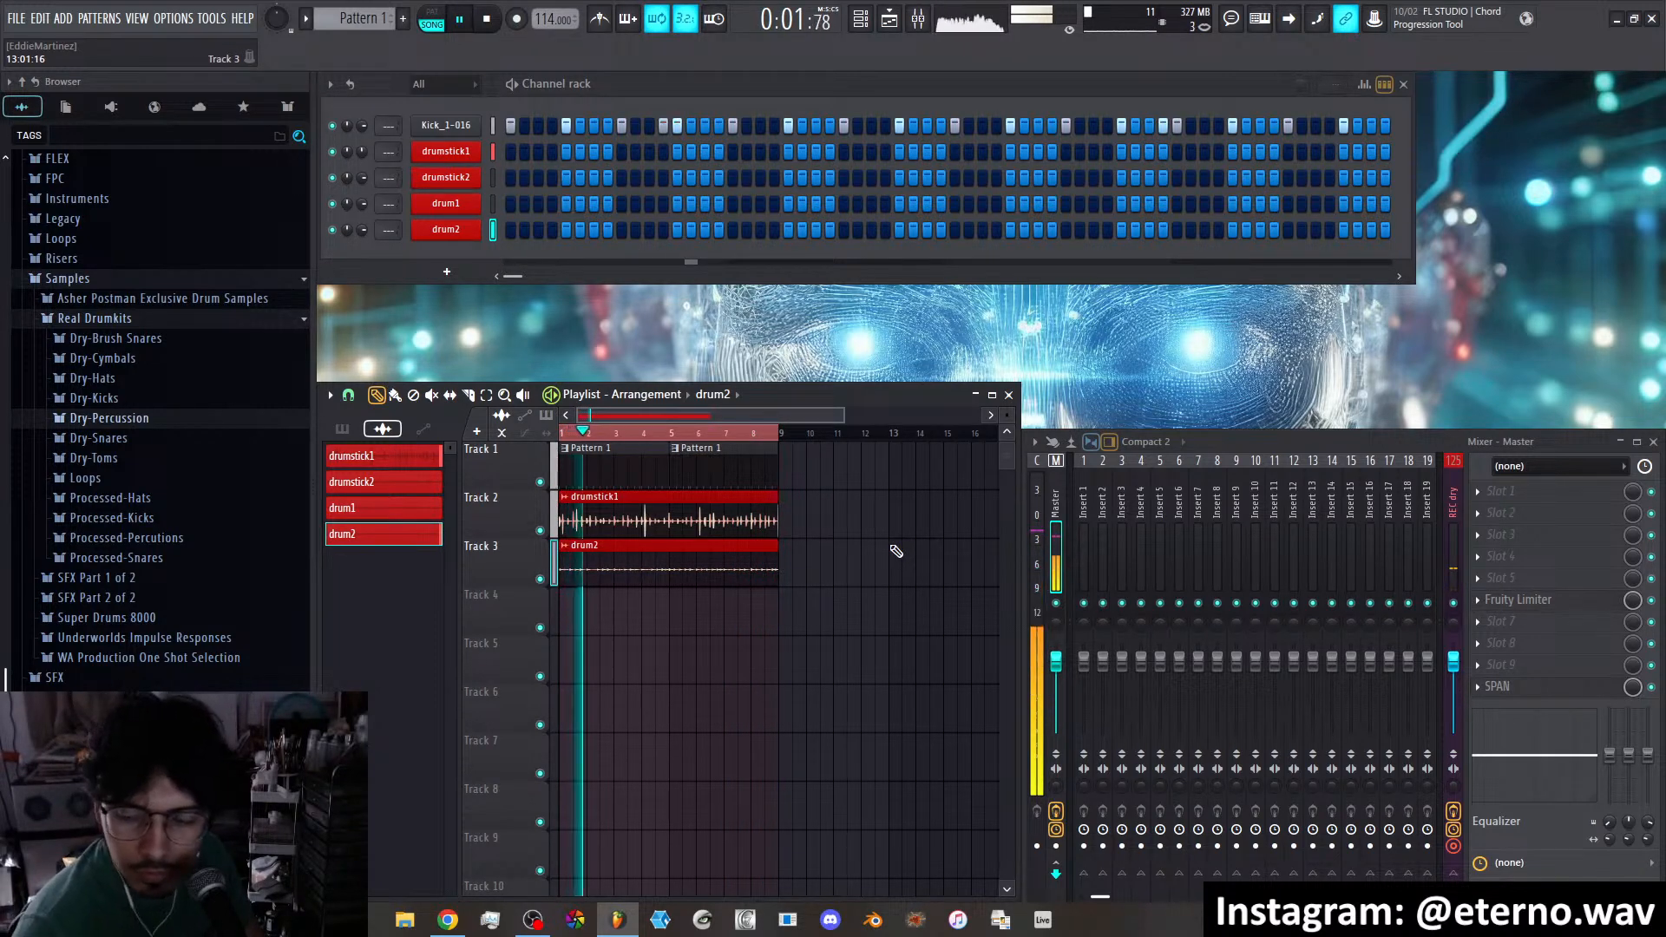
pyautogui.doubleClick(653, 515)
pyautogui.moveTo(795, 302); pyautogui.dragTo(796, 321)
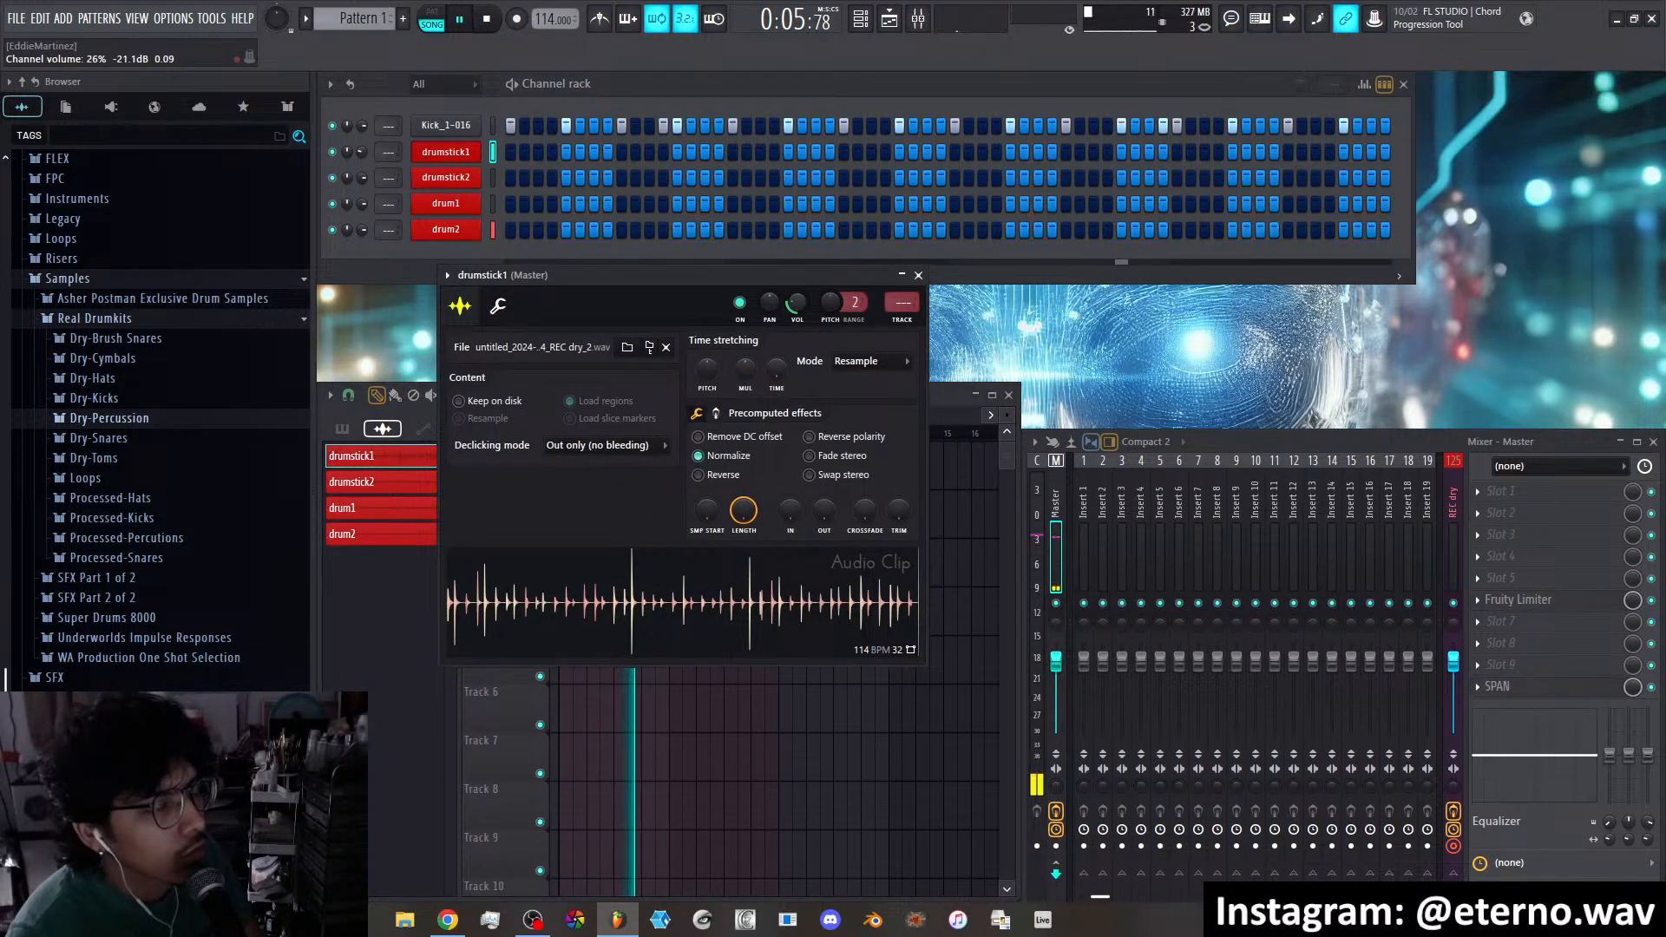
pyautogui.click(918, 275)
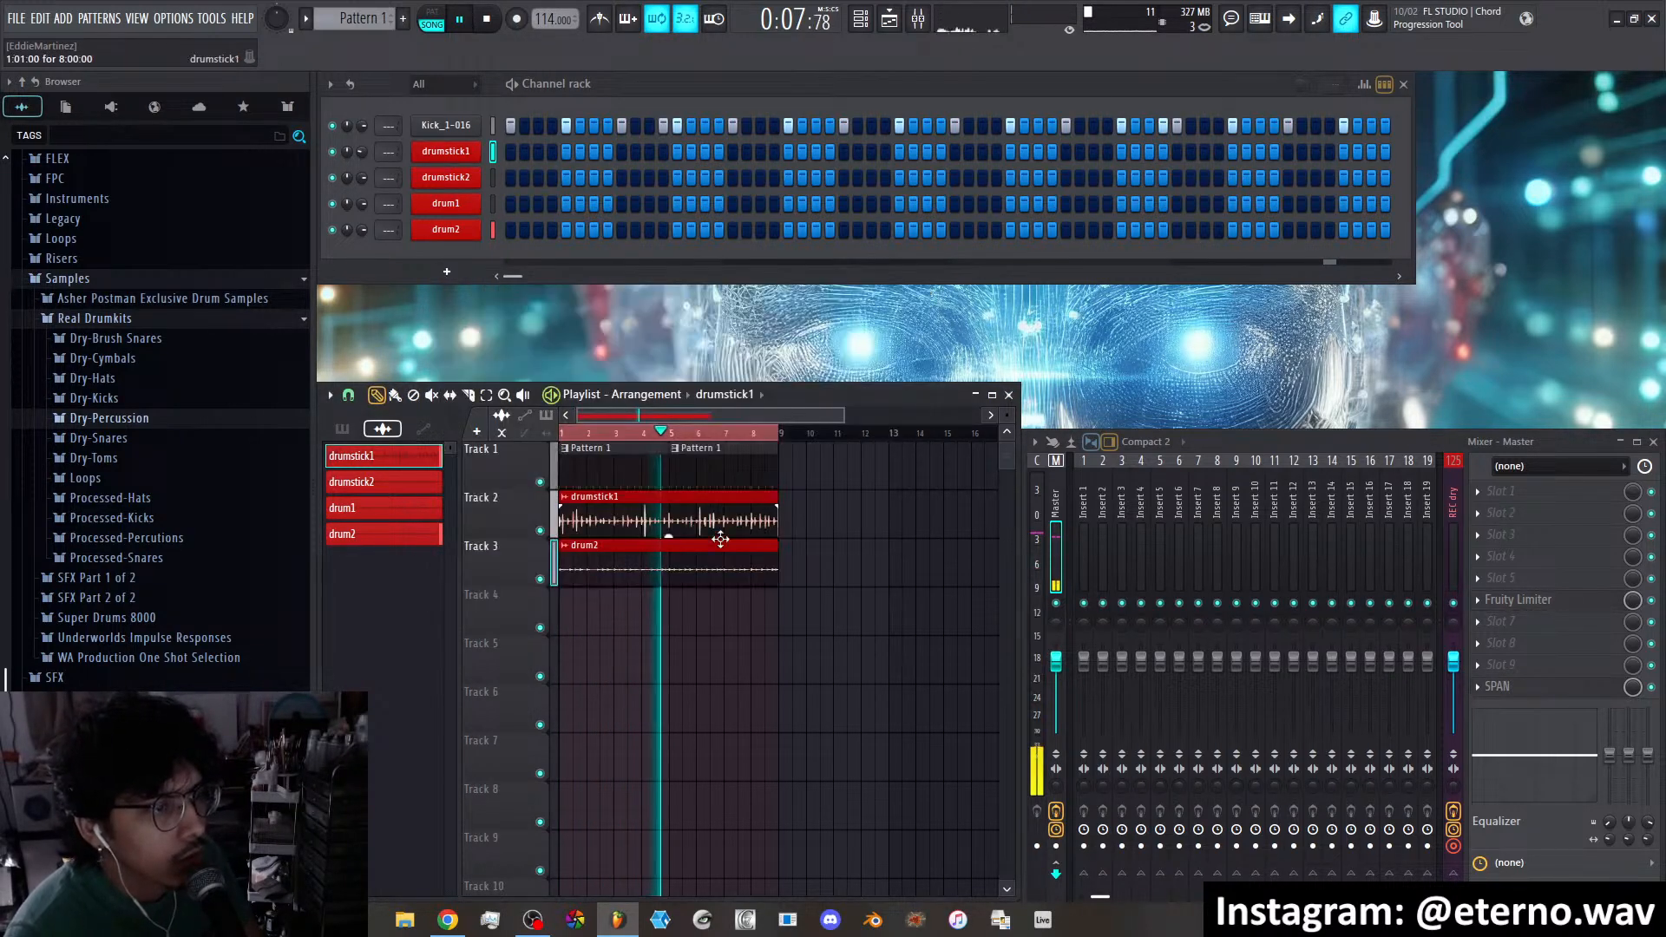
pyautogui.doubleClick(707, 562)
pyautogui.moveTo(729, 252); pyautogui.dragTo(729, 270)
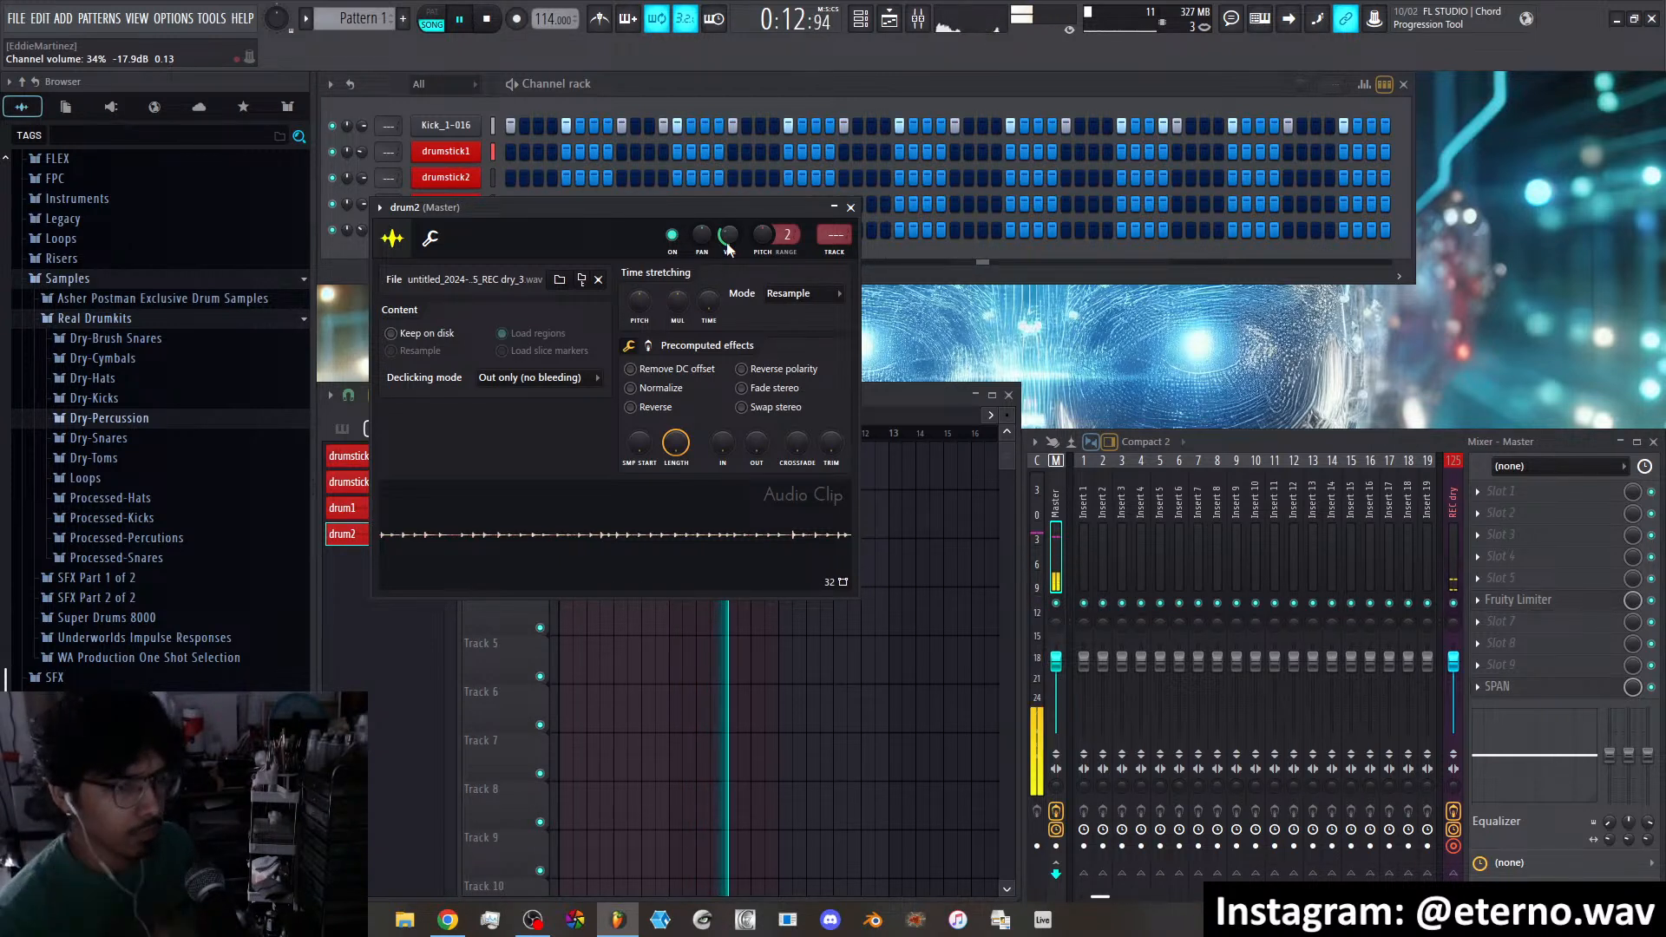
# Record looped shaker takes over bars 1 to 8 and delete the first and third recordings, keeping the full eight-bar take
pyautogui.click(517, 18)
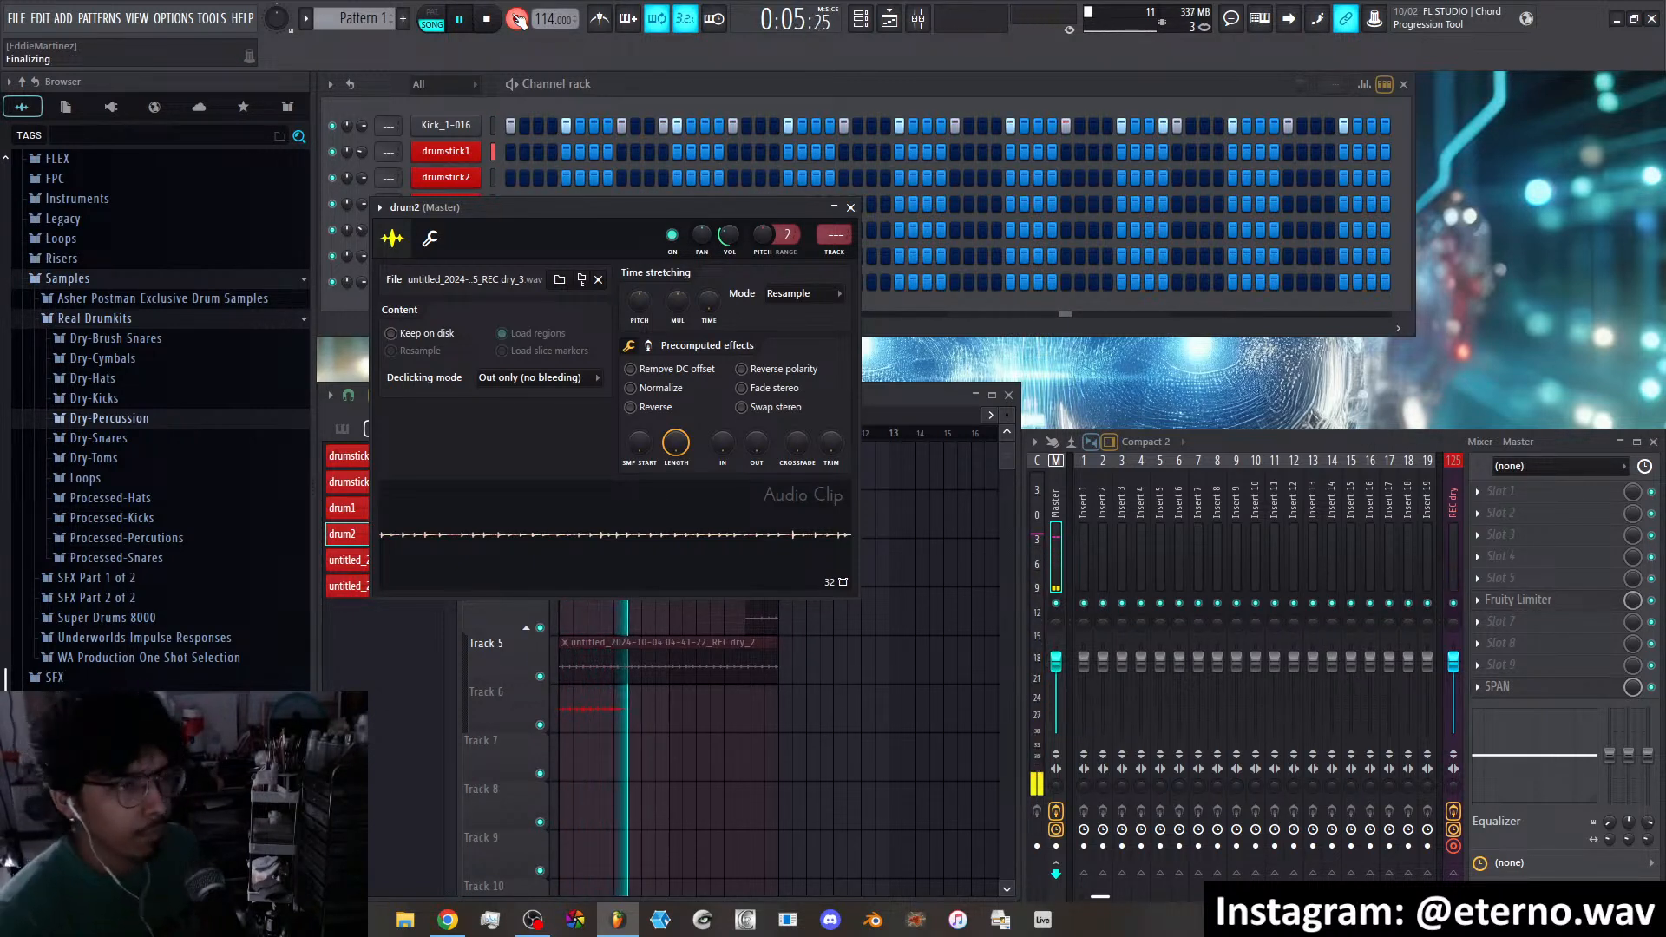
pyautogui.click(515, 19)
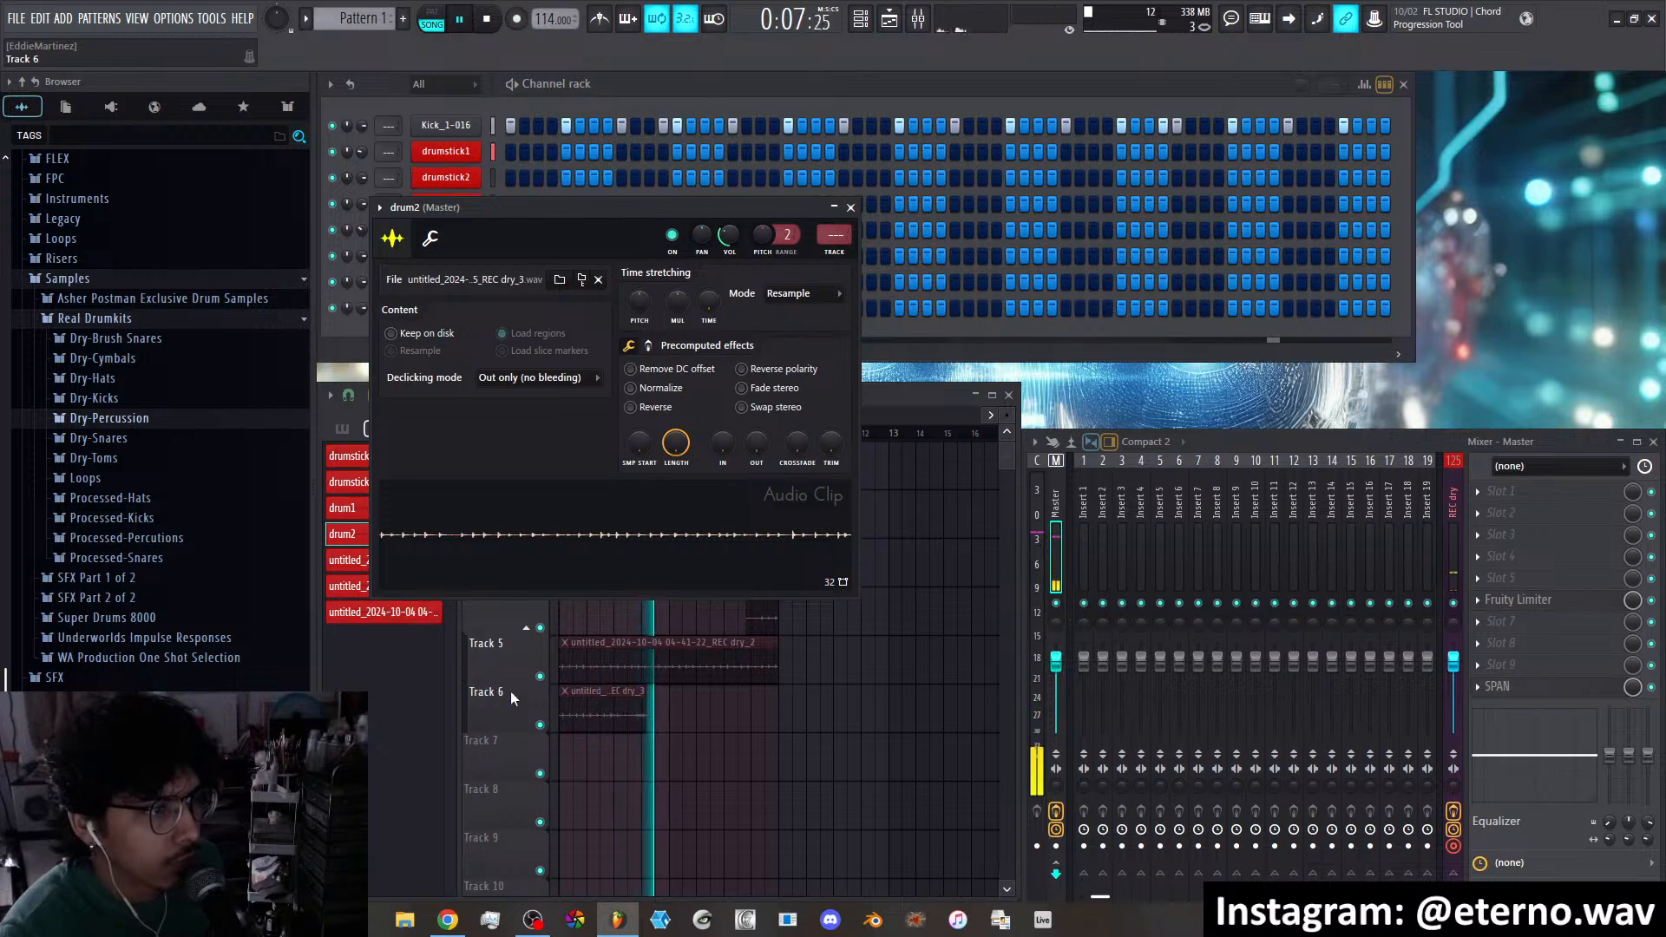
pyautogui.click(515, 663)
pyautogui.rightClick(519, 665)
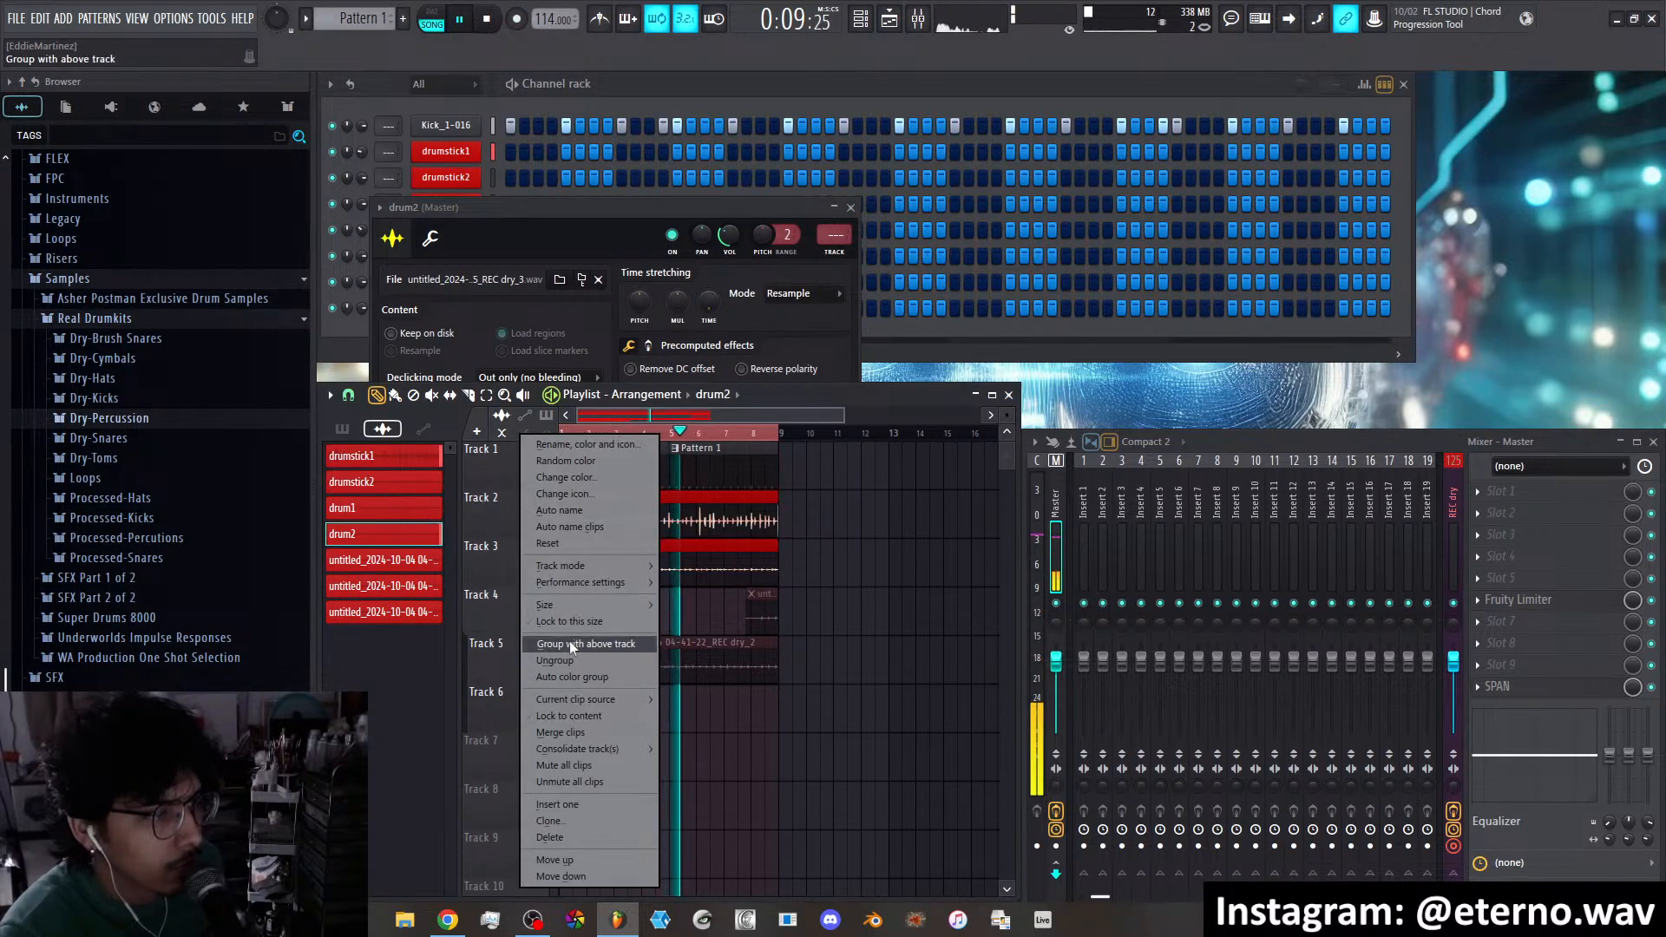
pyautogui.press('Escape')
pyautogui.rightClick(410, 613)
pyautogui.click(456, 820)
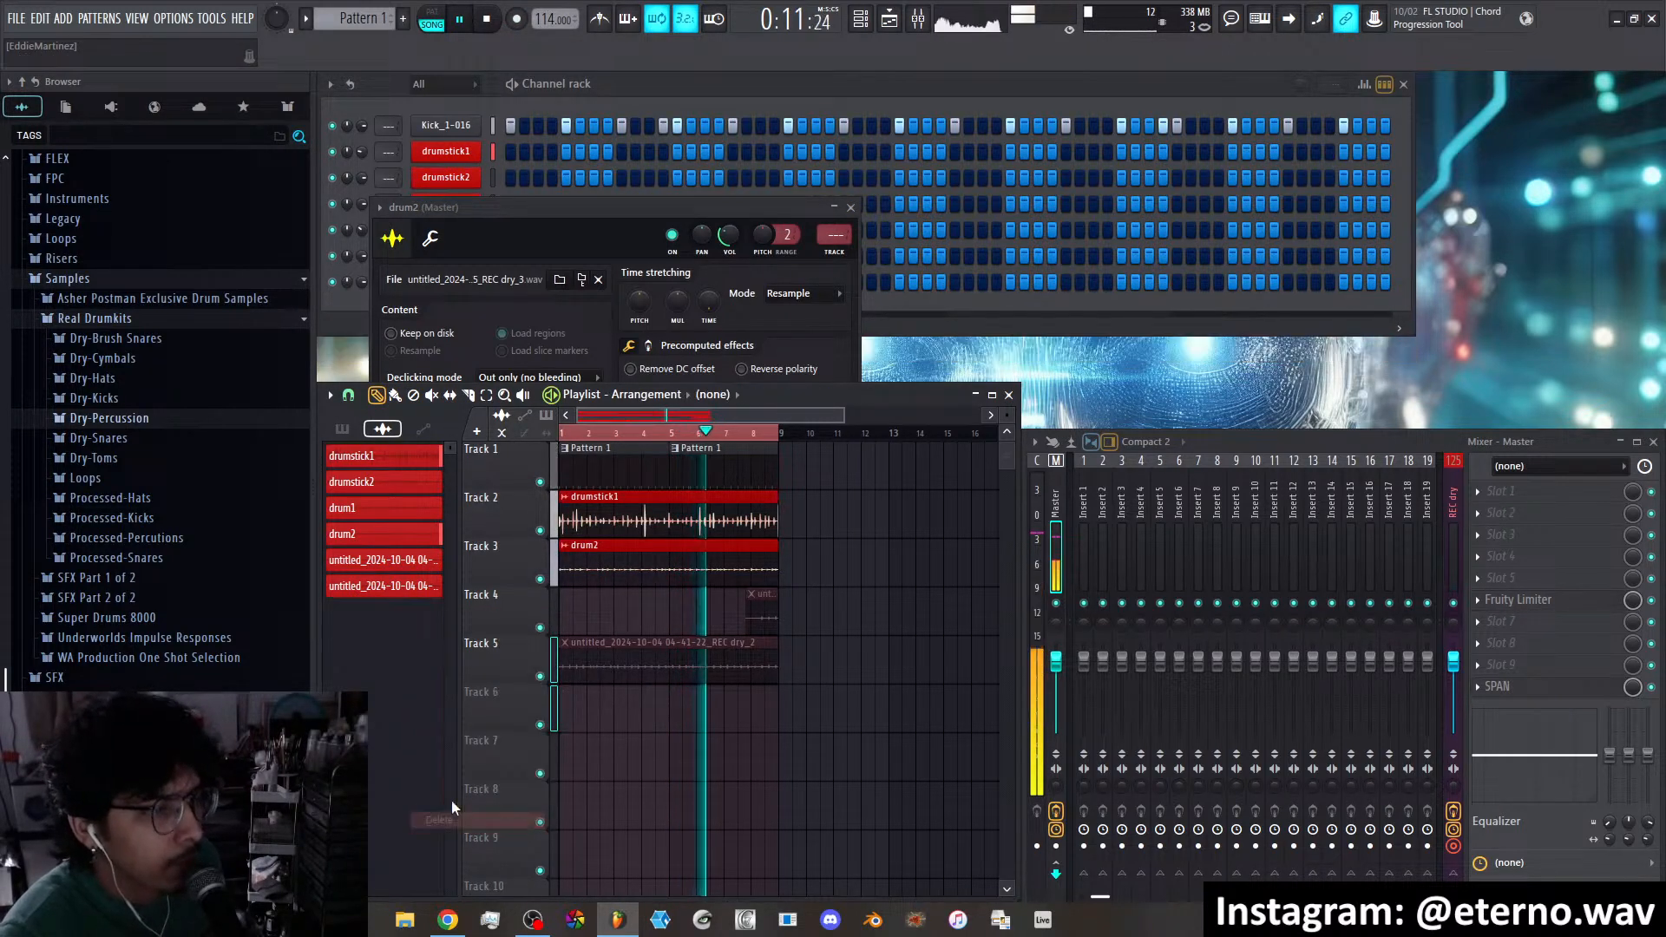
pyautogui.rightClick(407, 566)
pyautogui.click(470, 773)
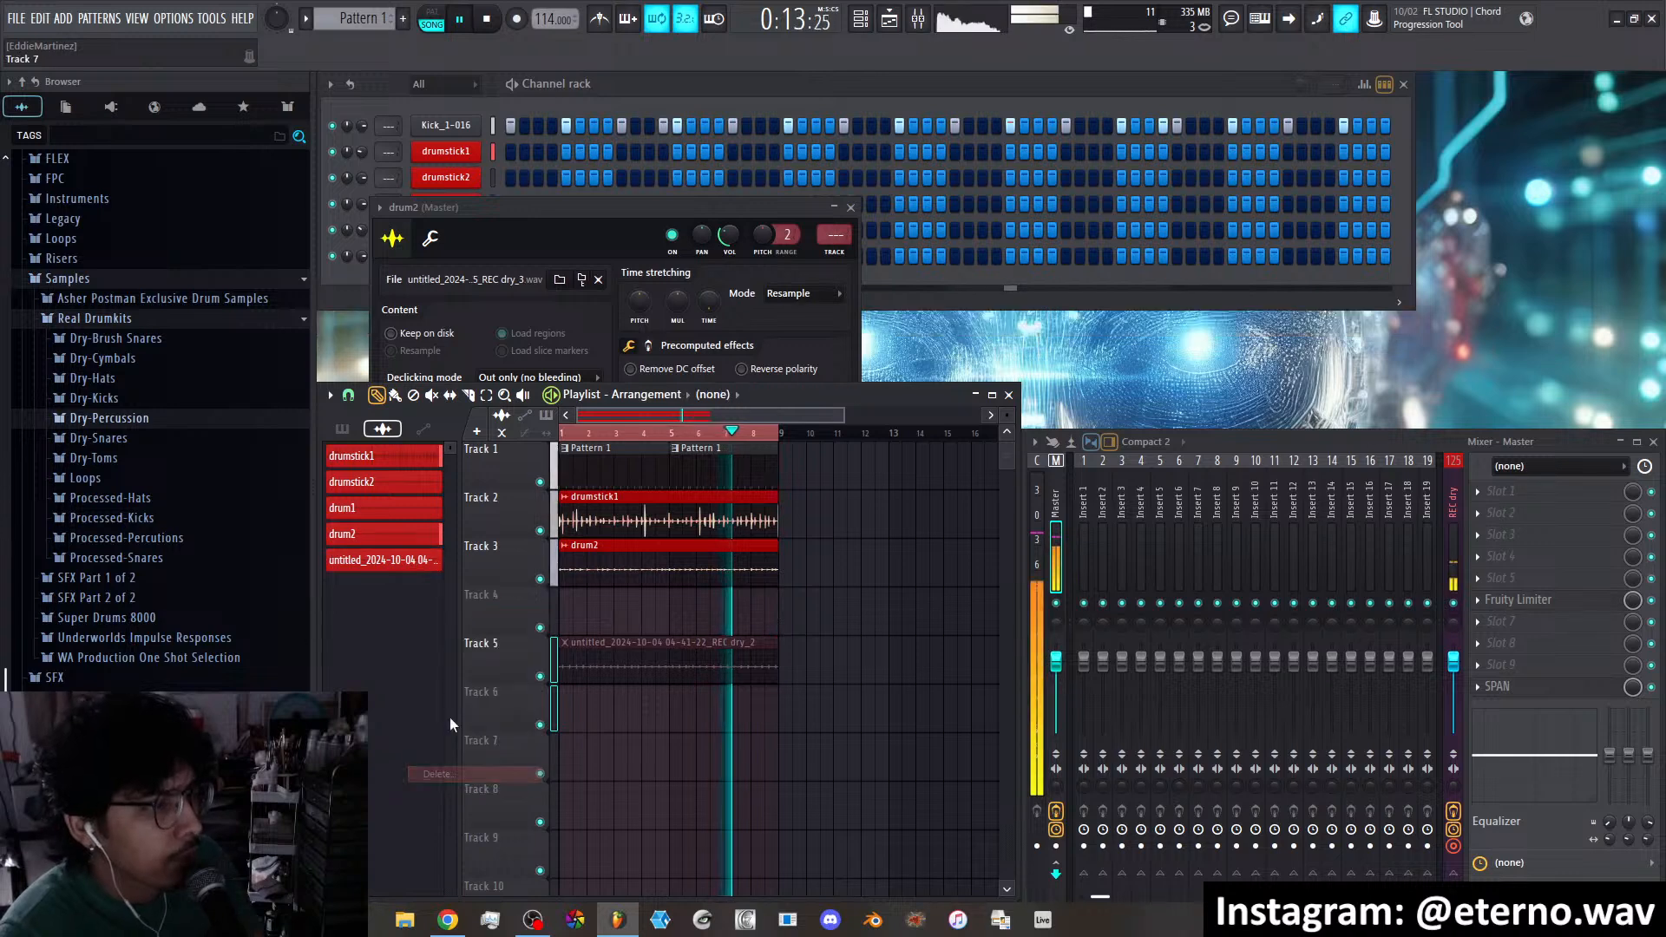
# Rename the remaining recording shakerrrec and unmute its clip on Track 5
pyautogui.press('F2')
pyautogui.write('shakerrec')
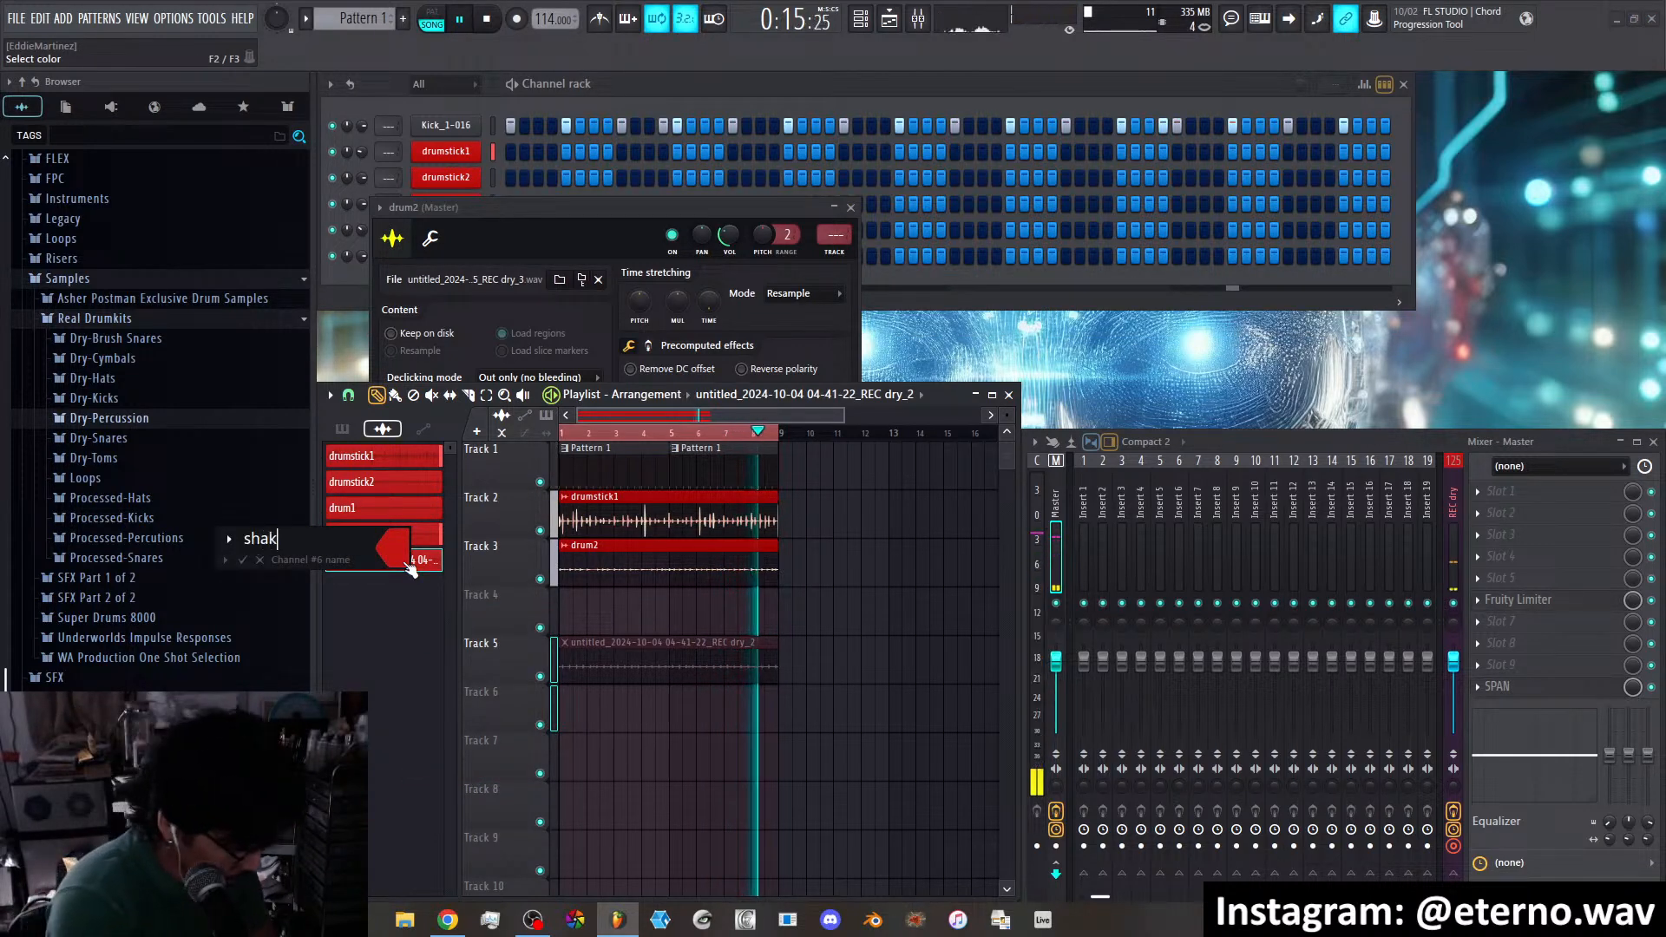
pyautogui.press('Return')
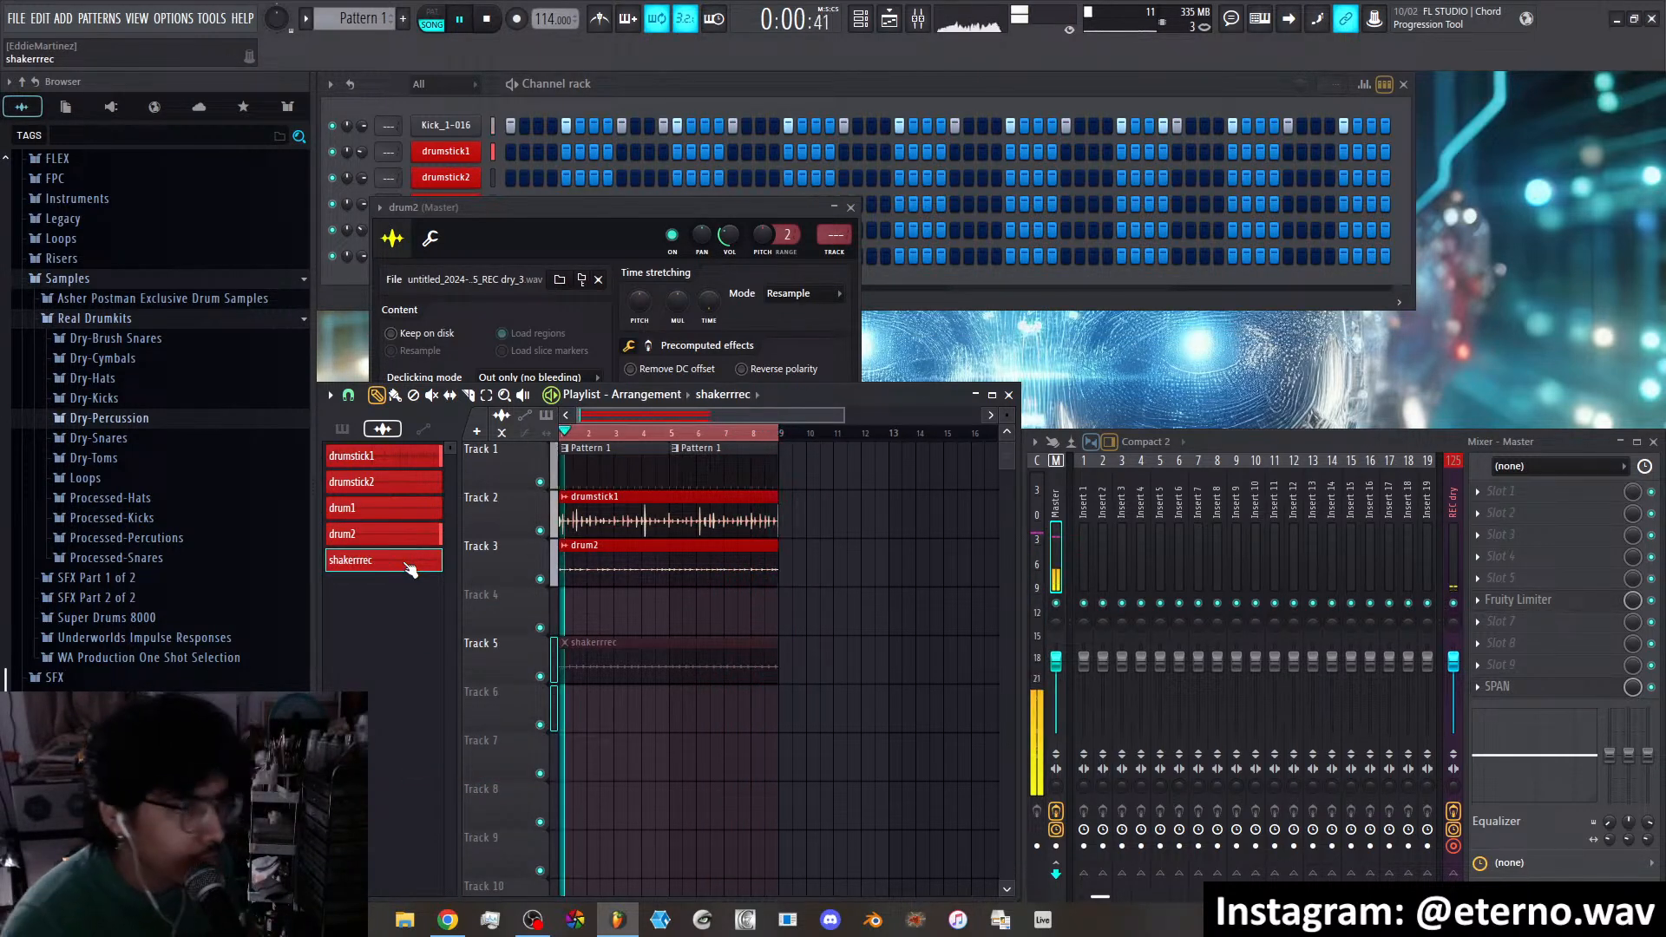
pyautogui.press('t')
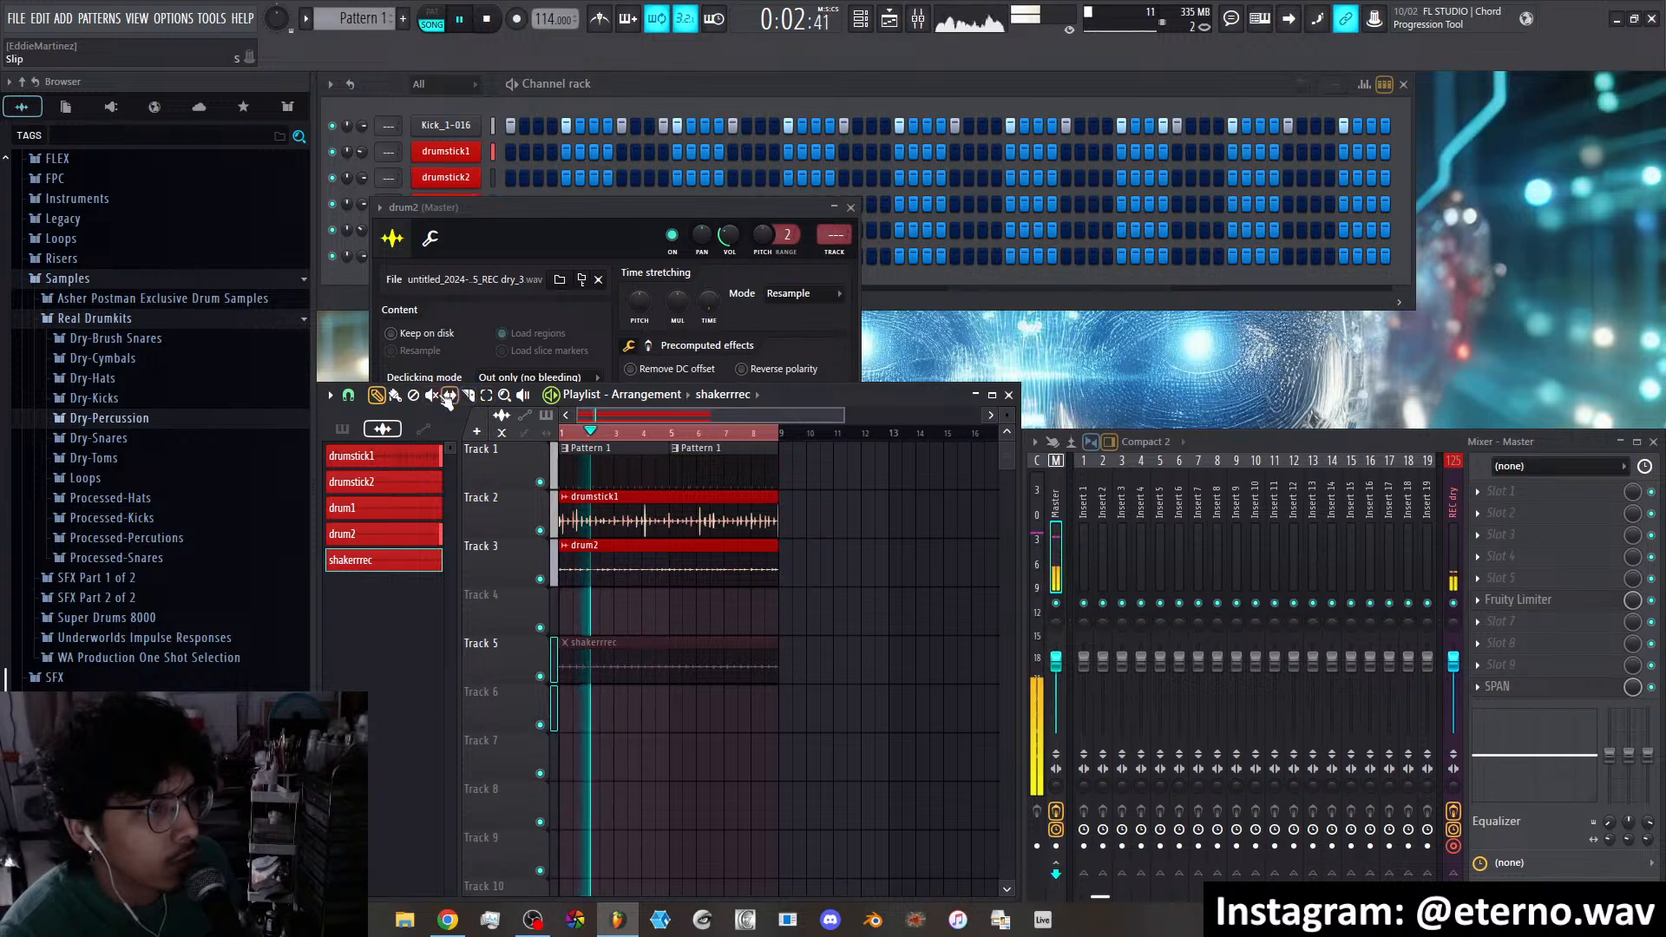
pyautogui.click(652, 674)
pyautogui.press('p')
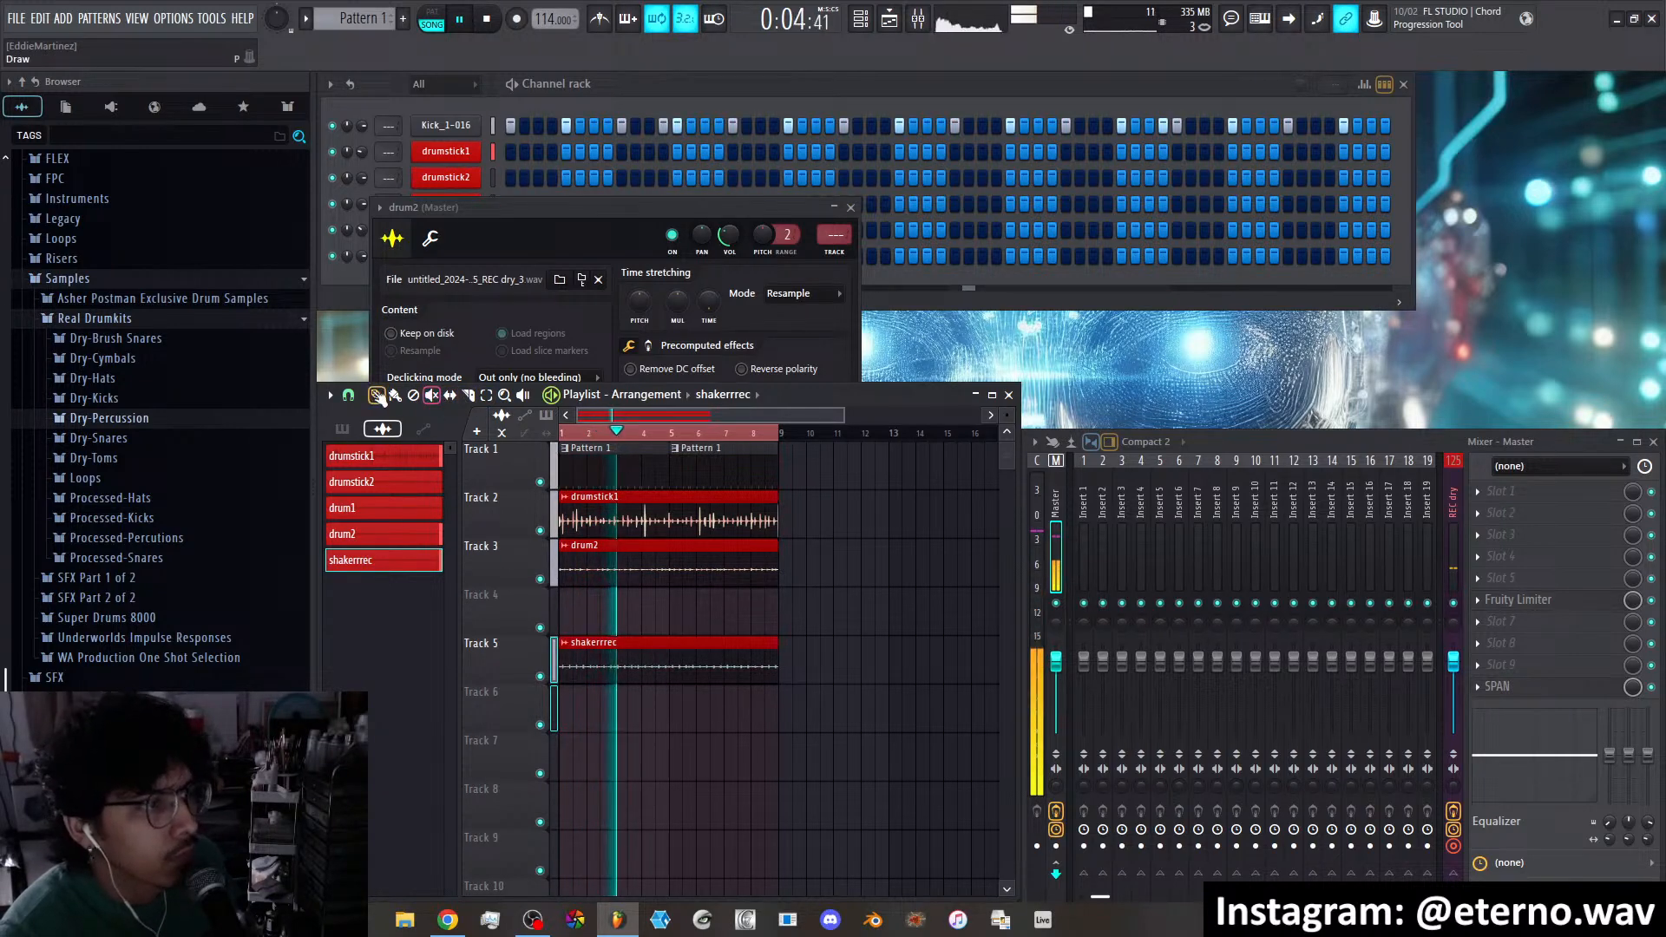
# Move the shakerrrec clip up to Track 4 and set the Kick_1-016 channel volume to about 86%
pyautogui.moveTo(617, 655); pyautogui.dragTo(619, 607)
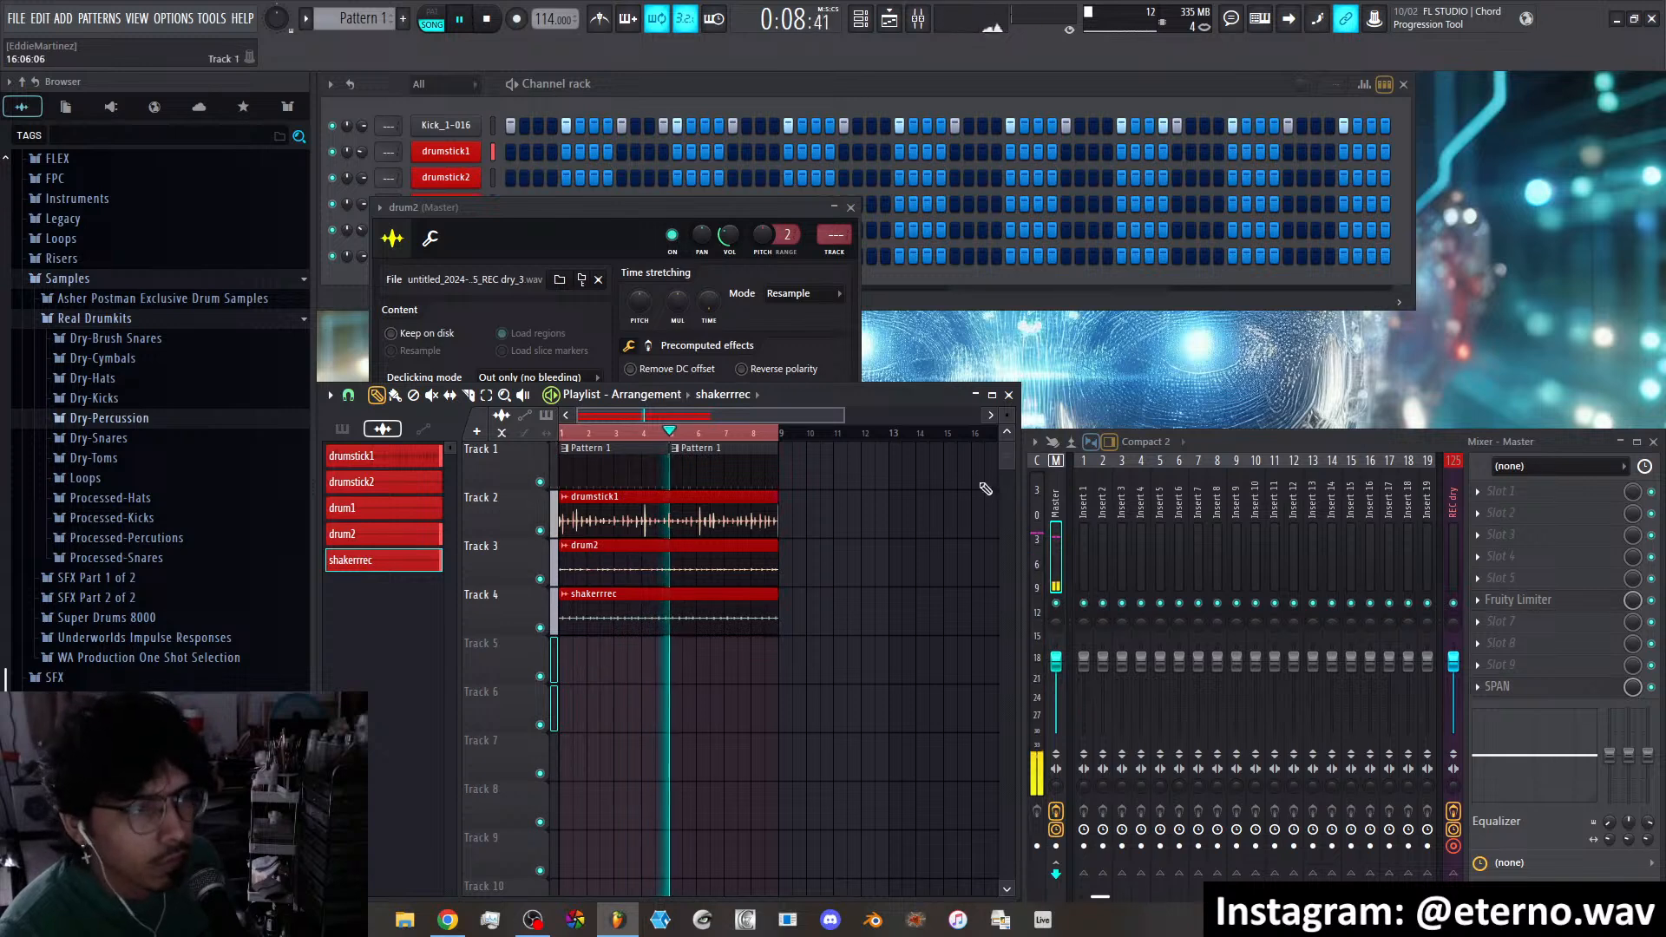
pyautogui.click(460, 127)
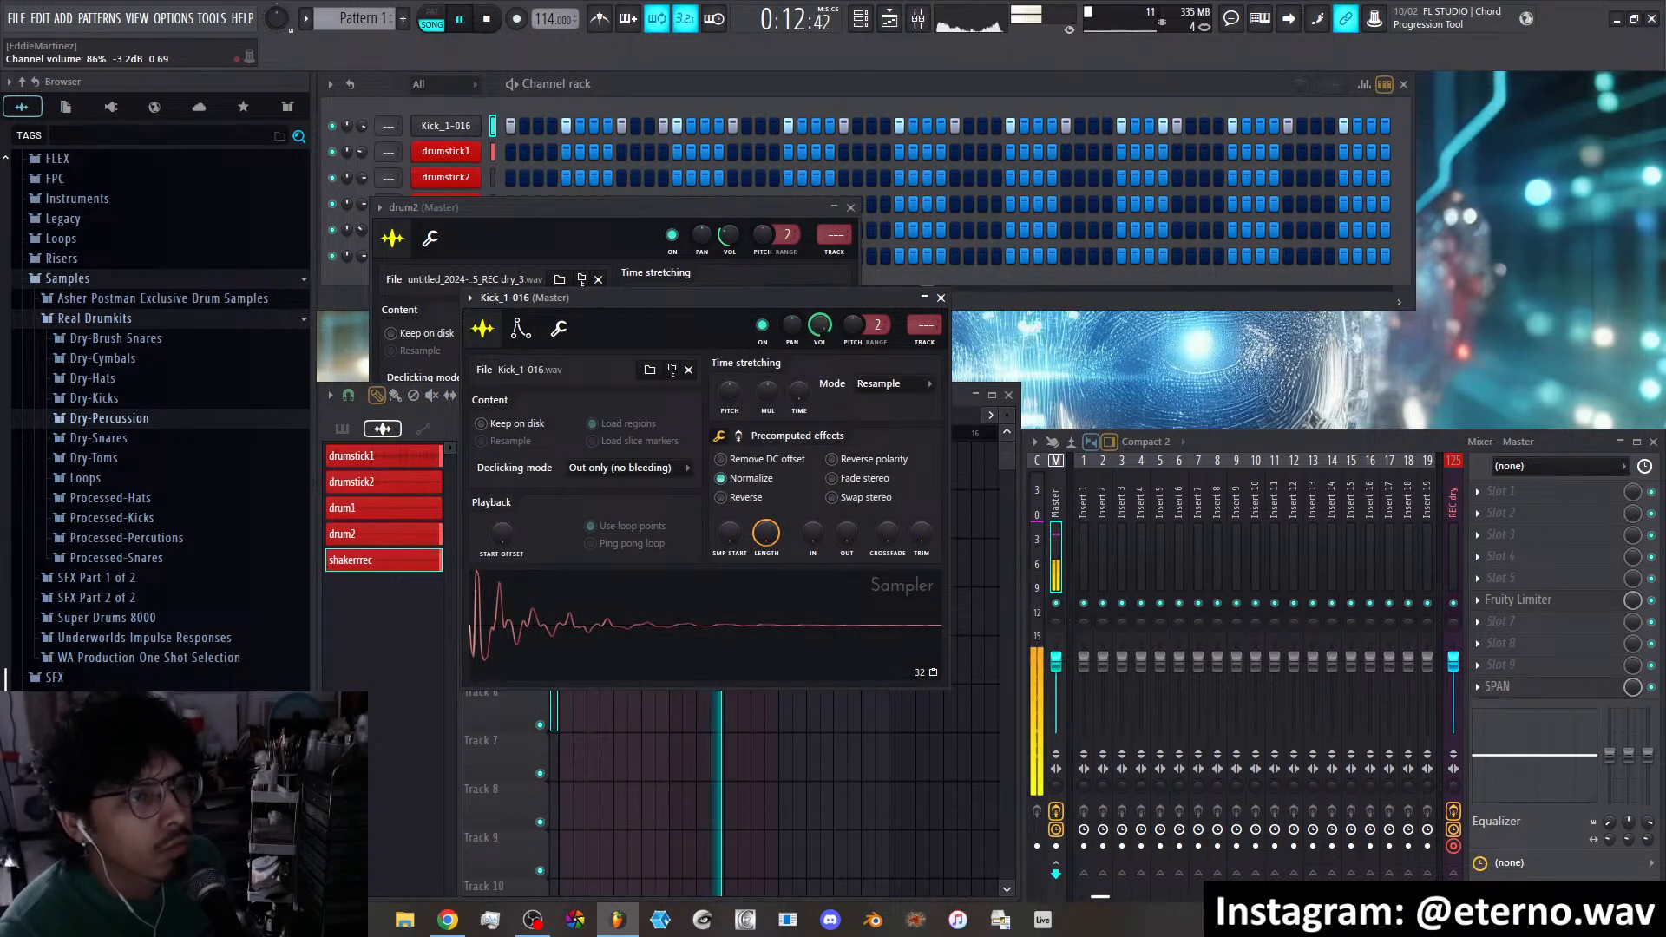
pyautogui.click(942, 298)
pyautogui.click(850, 208)
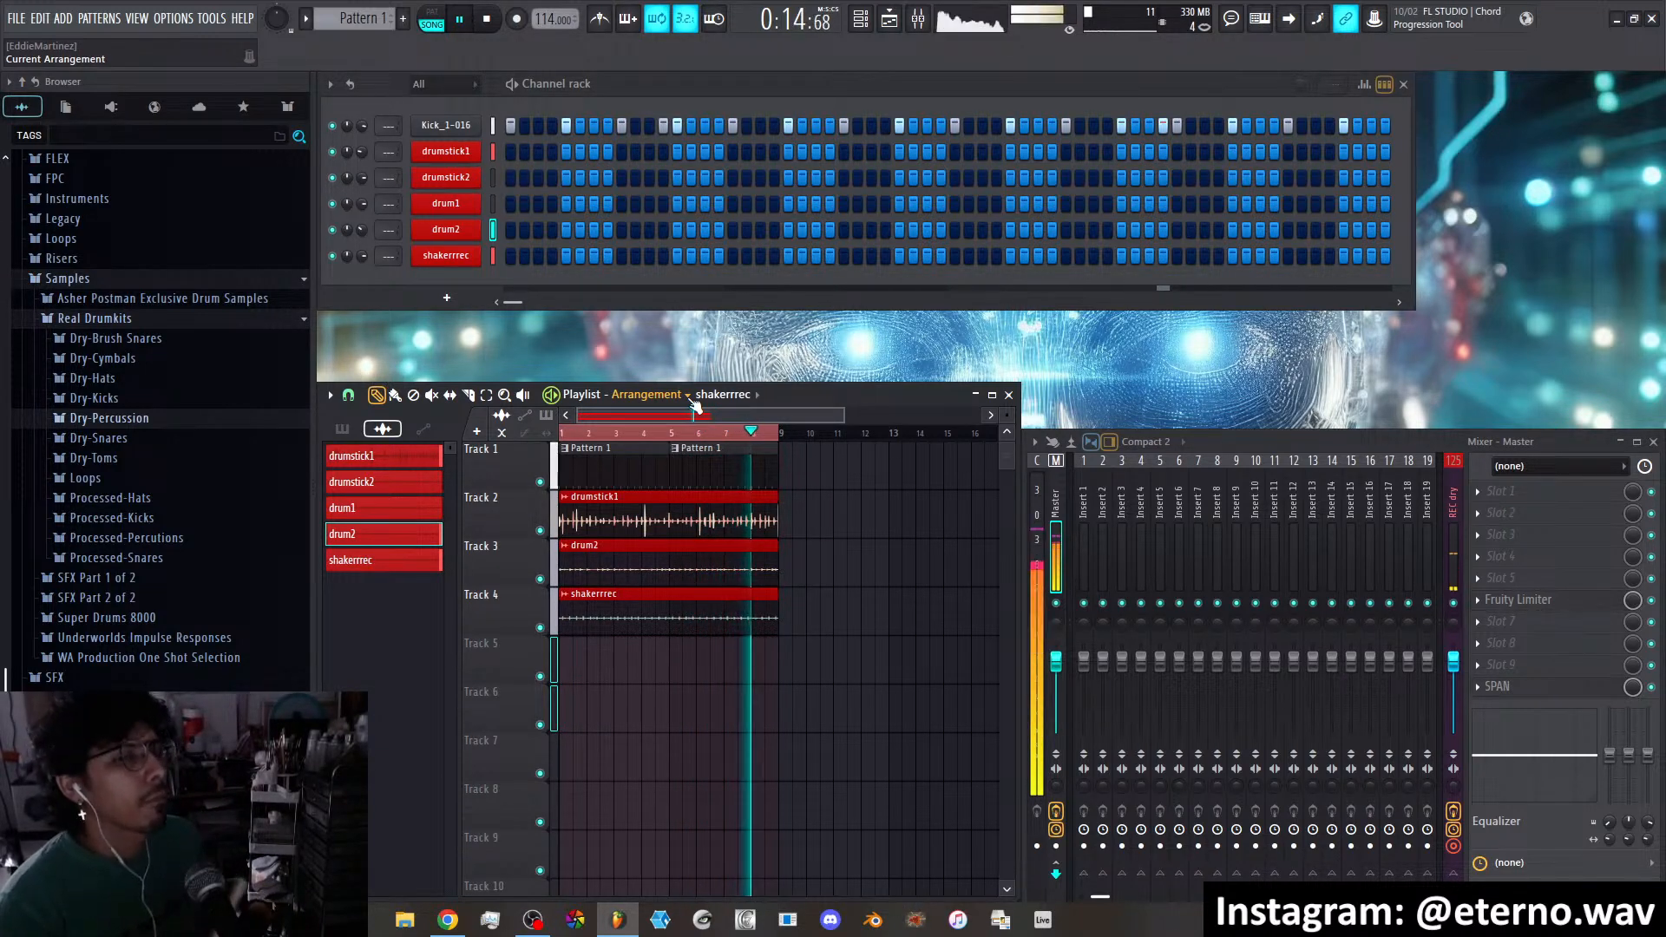
pyautogui.hotkey('ctrl', 's')
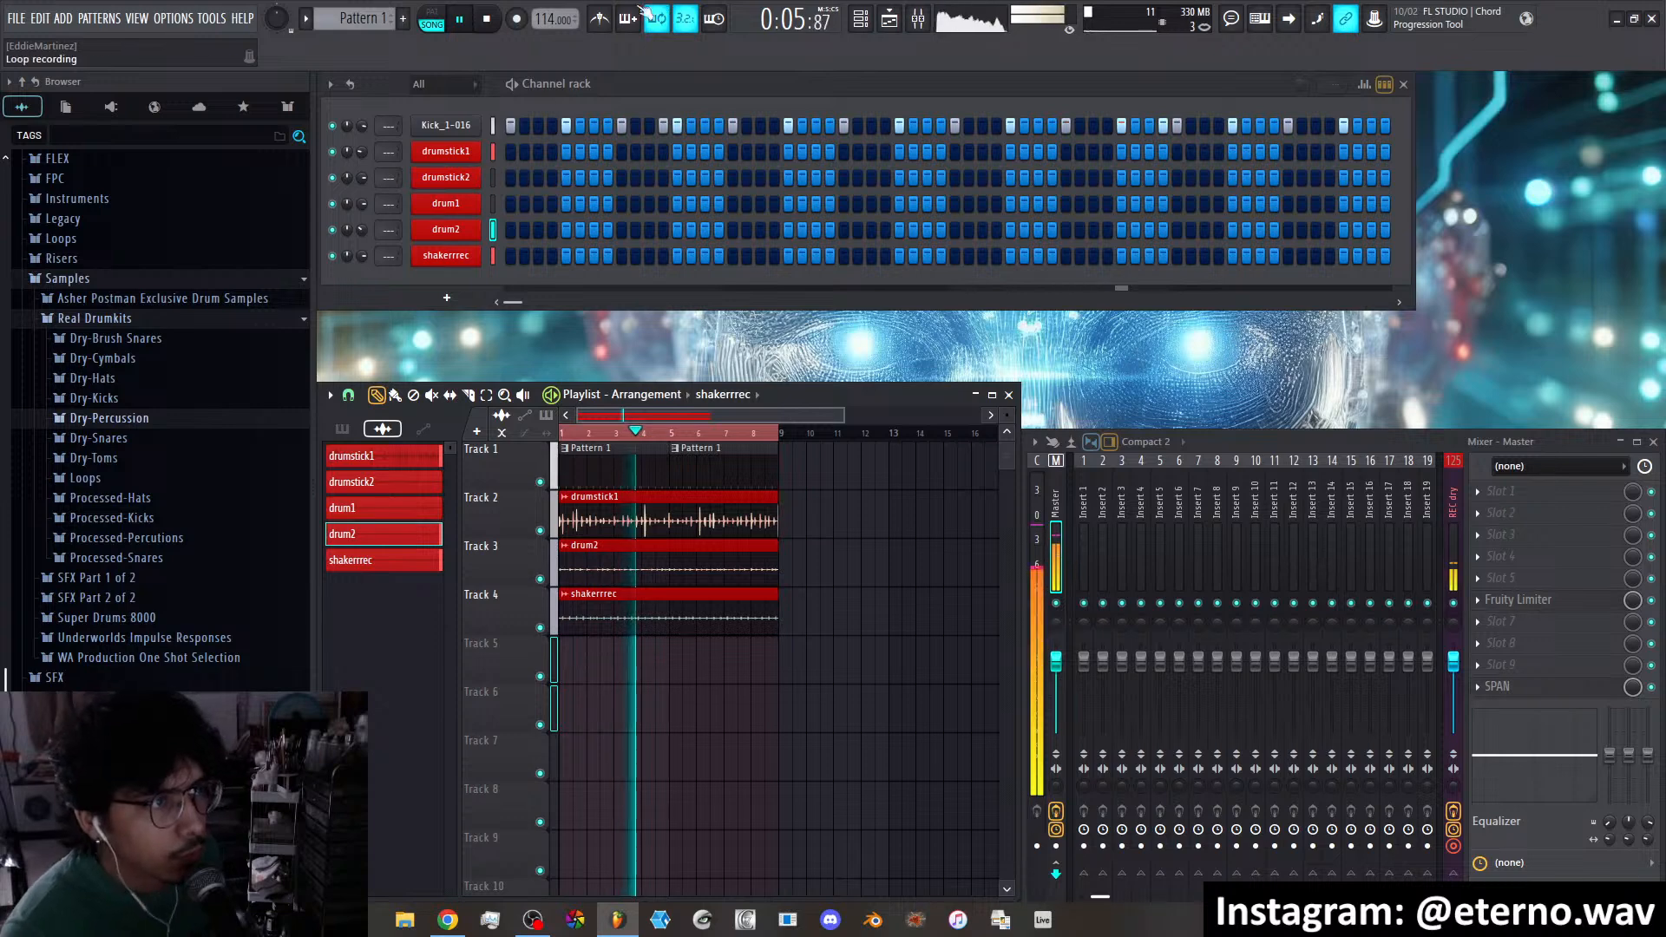
# Record looped percussion takes over bars 1 to 8 and delete the first and third recordings, keeping the full eight-bar second take
pyautogui.click(525, 22)
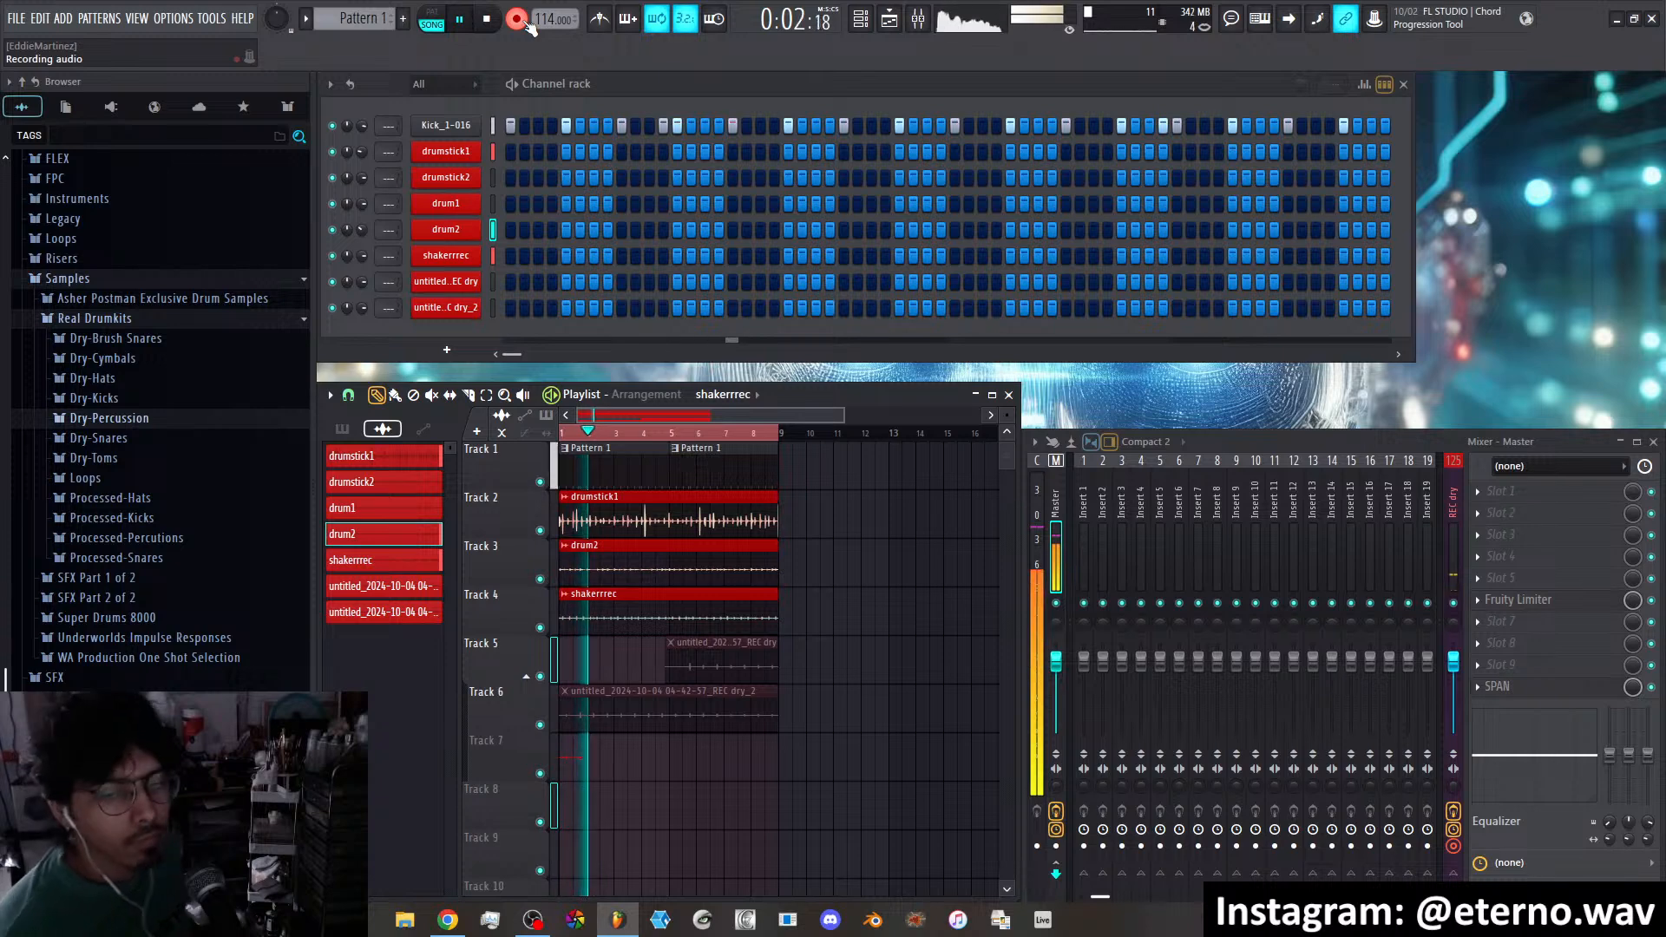
pyautogui.click(516, 19)
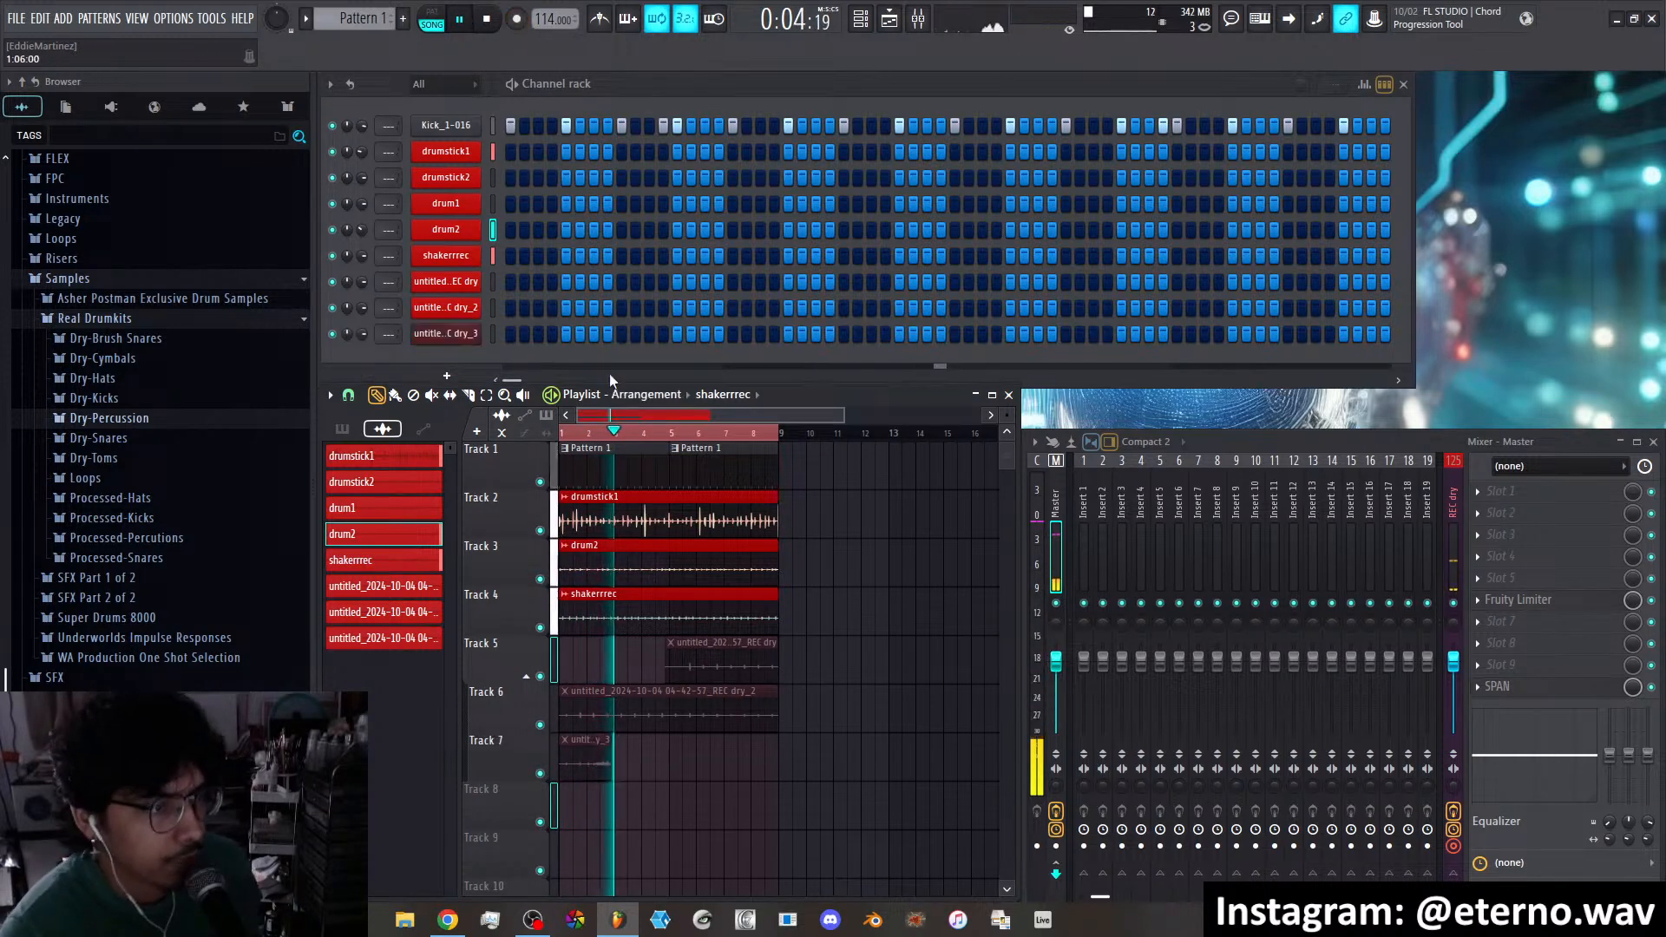
pyautogui.rightClick(379, 586)
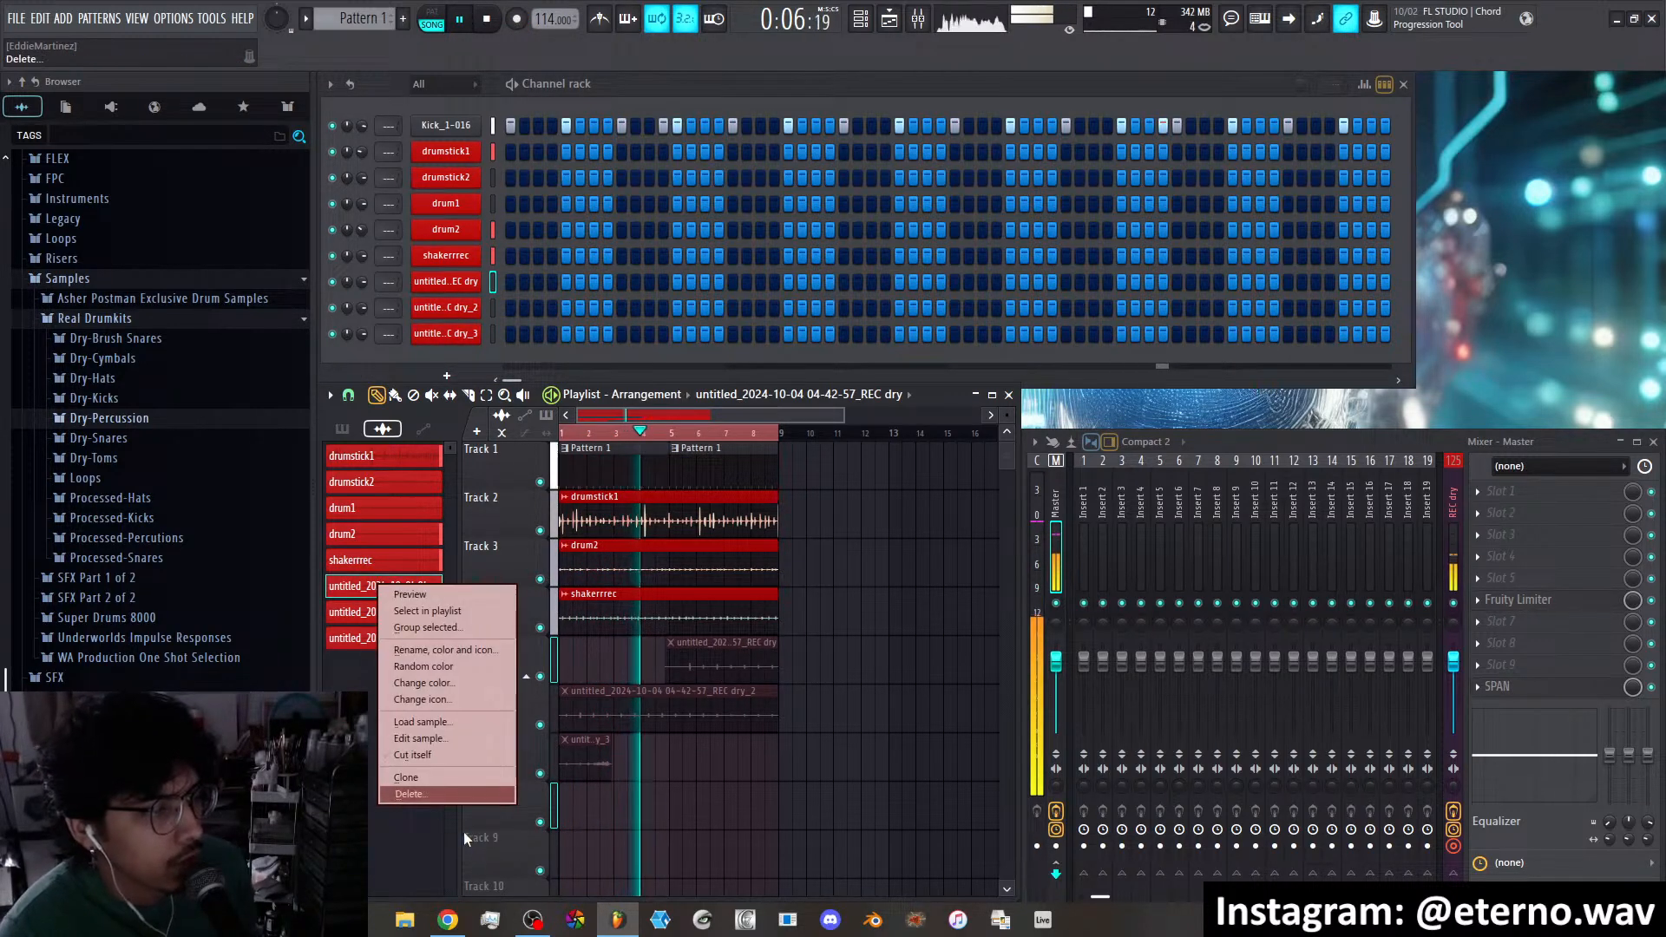
pyautogui.click(433, 797)
pyautogui.rightClick(382, 618)
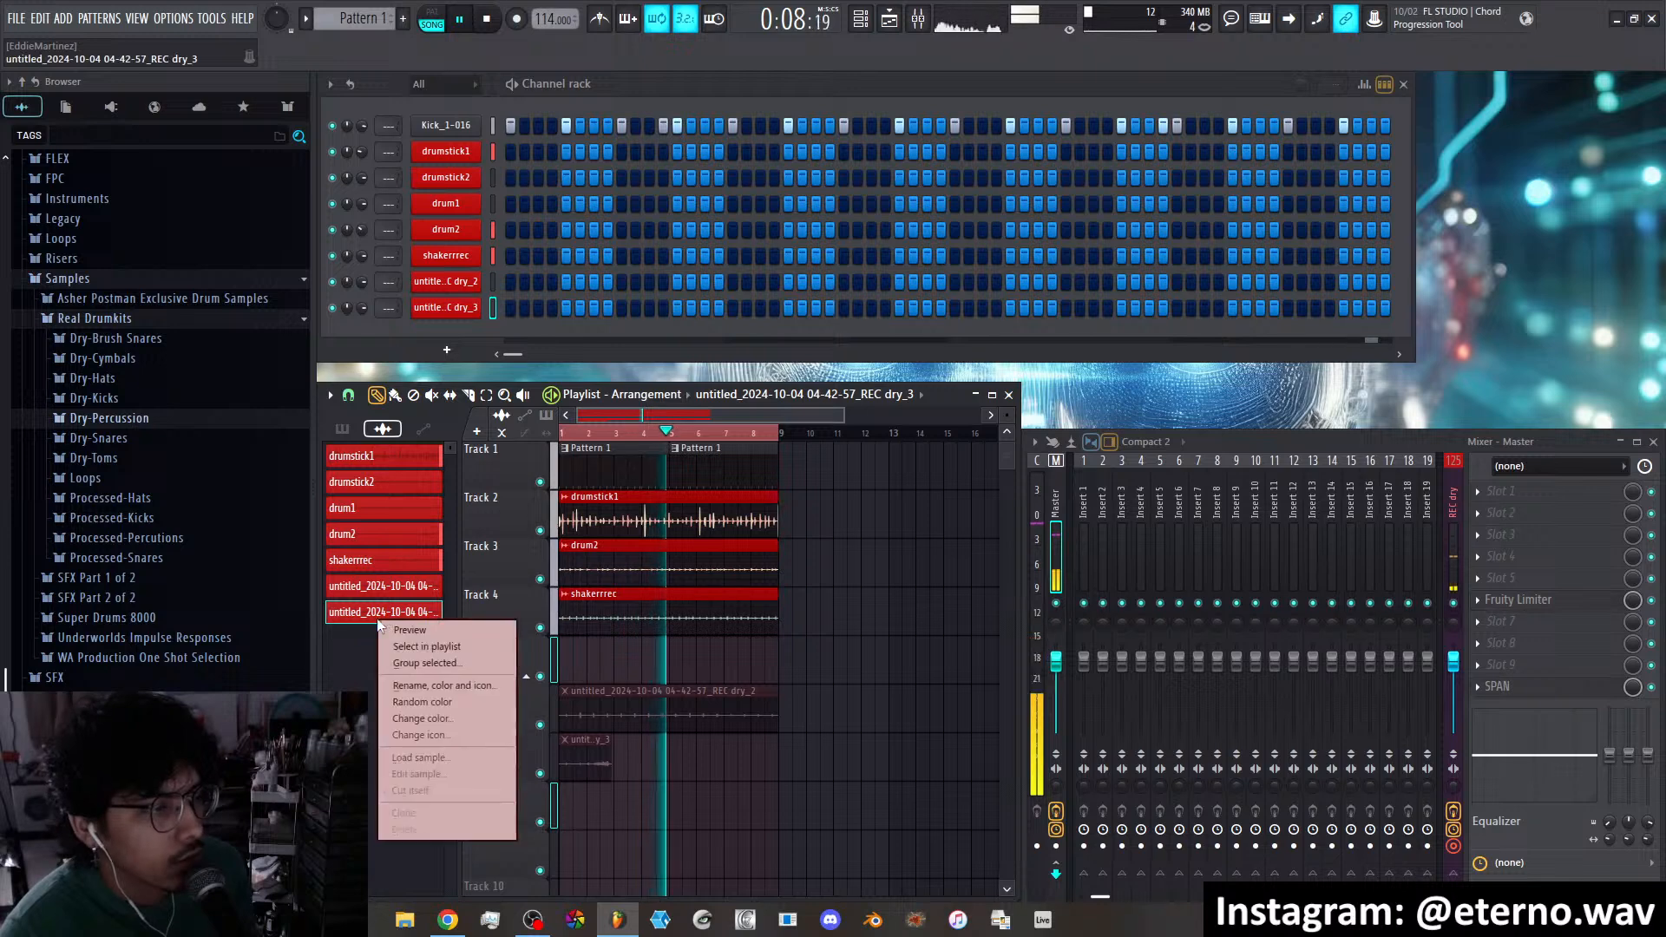
pyautogui.click(444, 828)
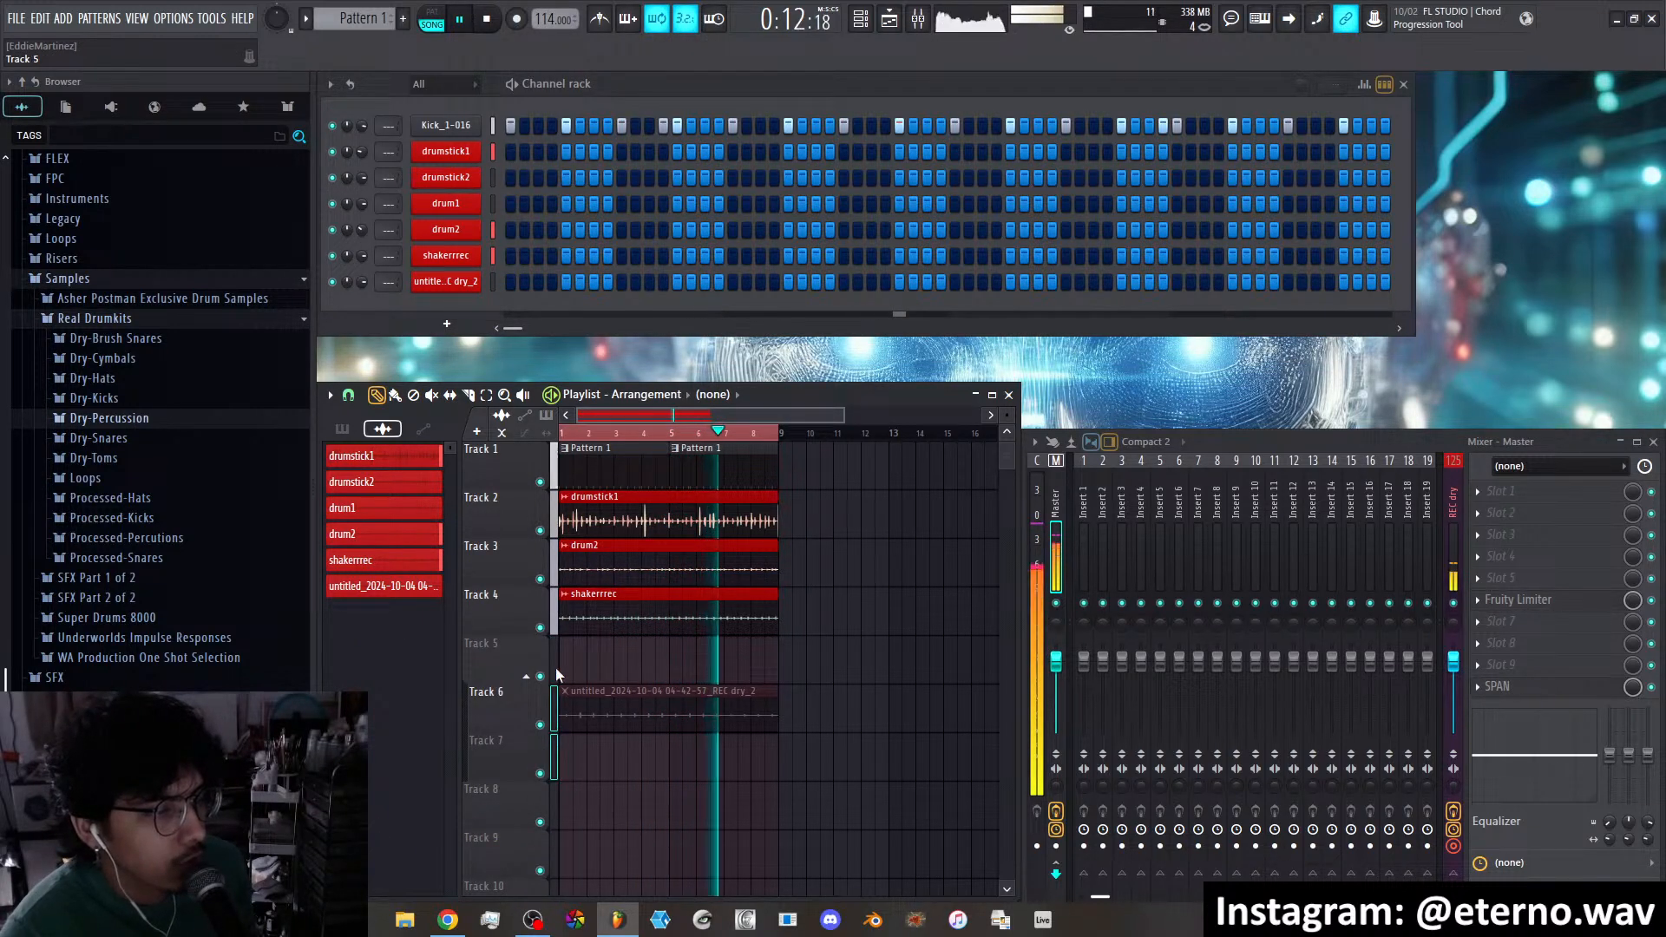
# Ungroup the take tracks and place the remaining recording on Track 5 with its clip unmuted
pyautogui.rightClick(524, 710)
pyautogui.click(564, 663)
pyautogui.moveTo(621, 695); pyautogui.dragTo(615, 640)
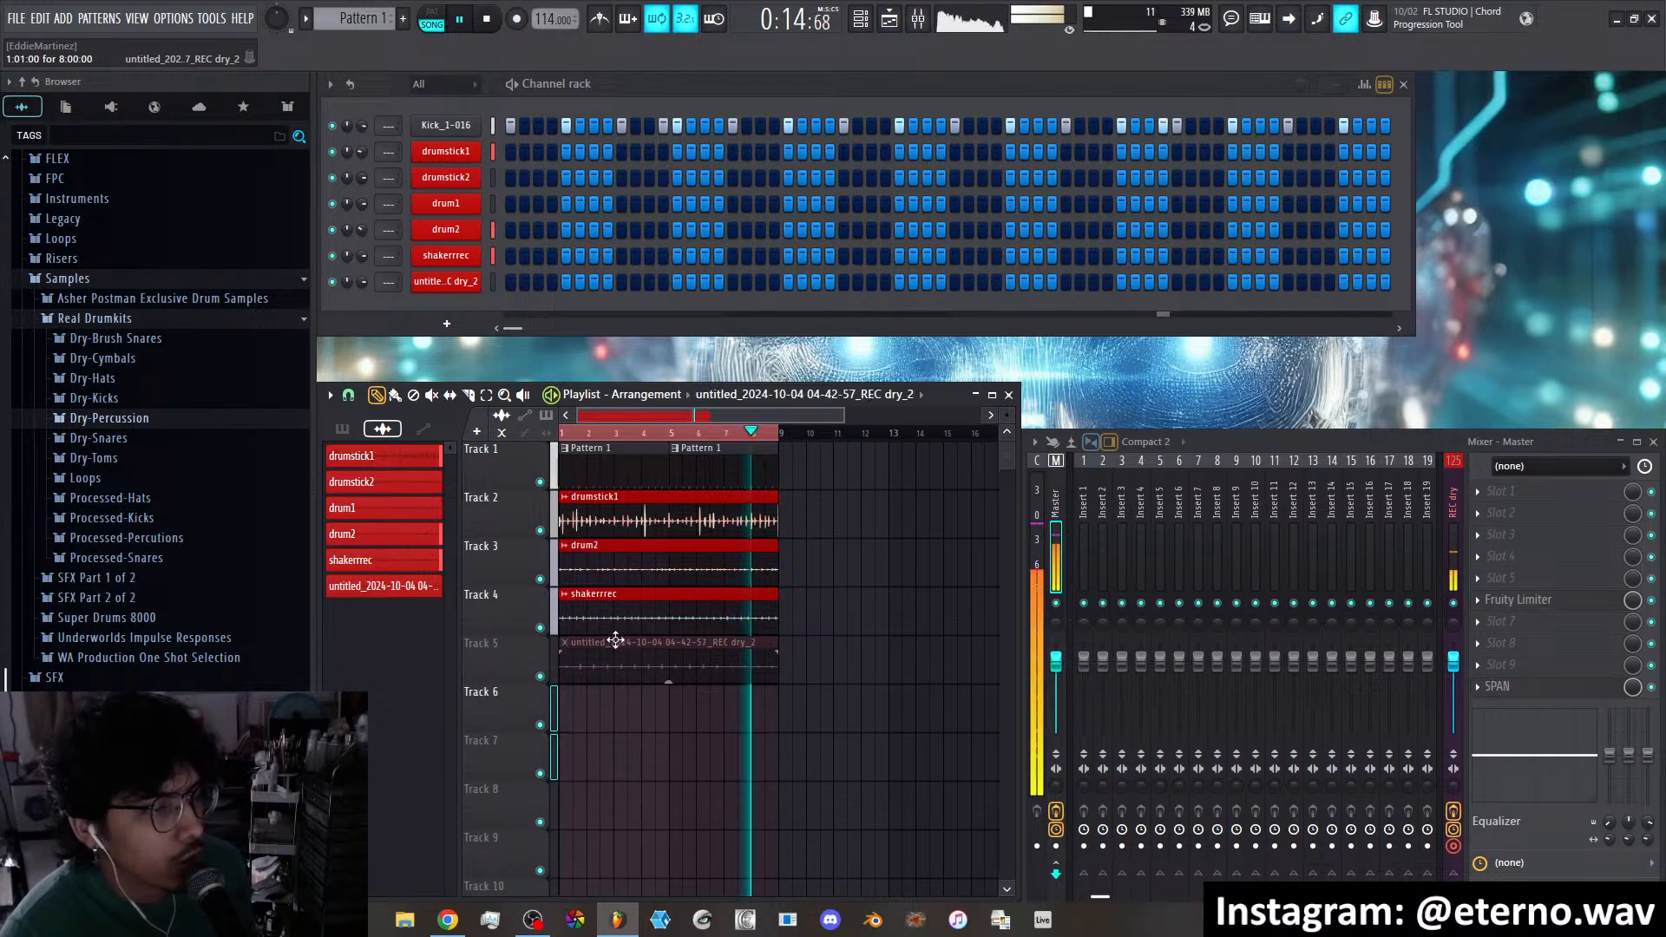
pyautogui.click(432, 395)
pyautogui.click(599, 655)
pyautogui.click(376, 395)
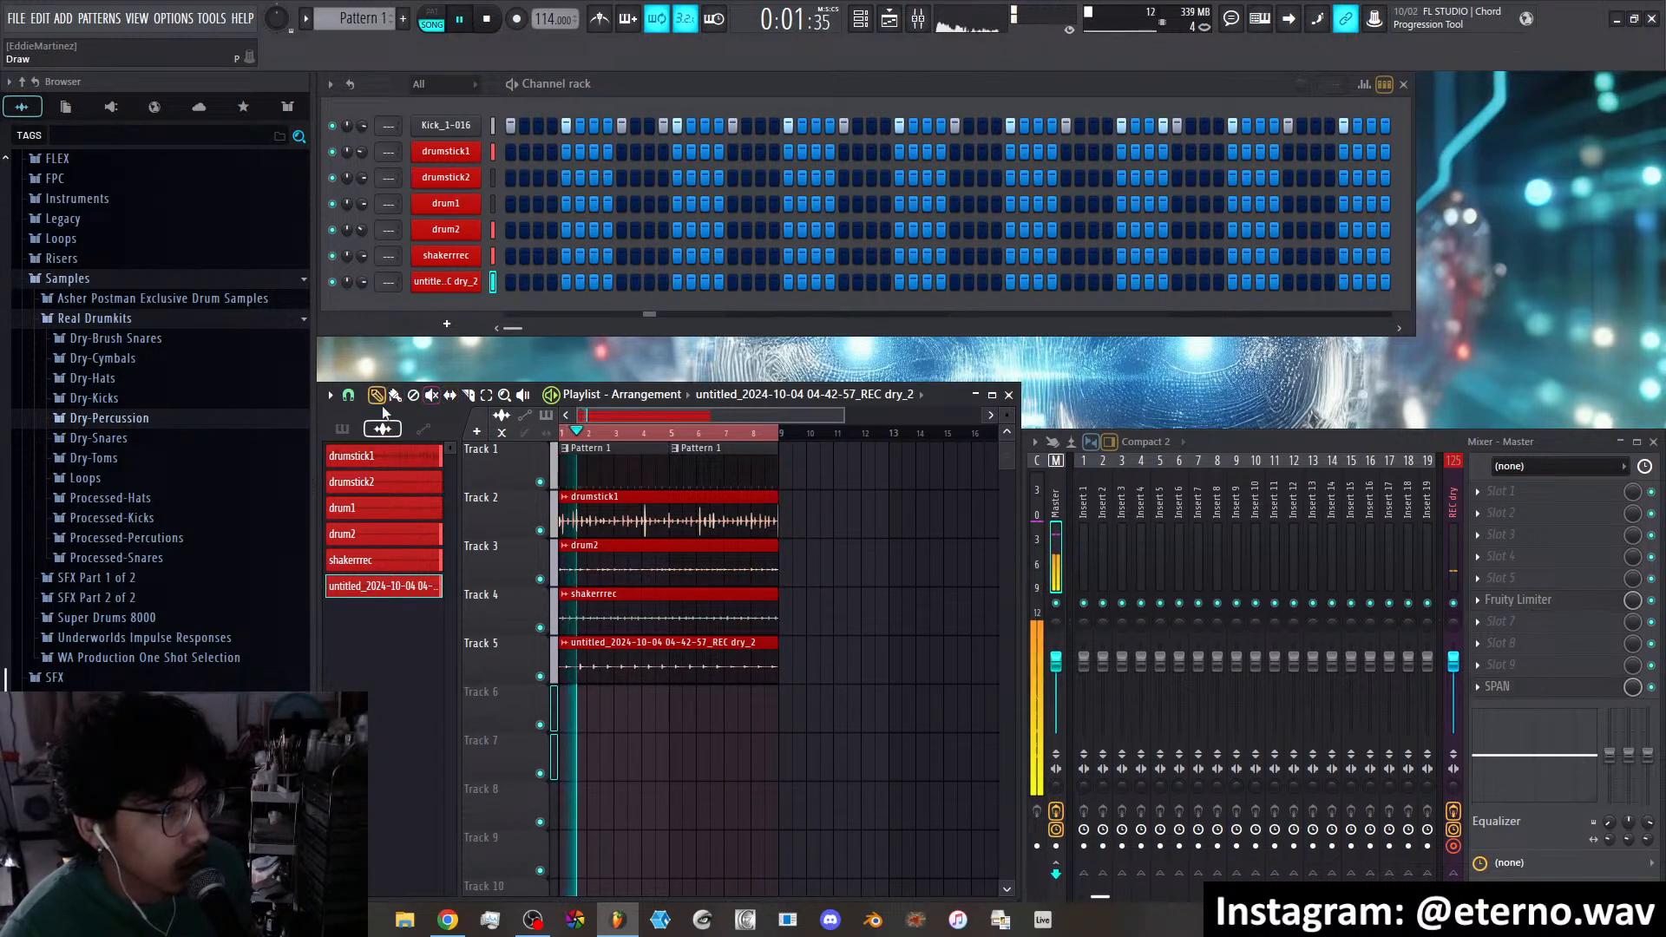
# Rename the remaining recording on Track 5 as wood clock
pyautogui.press('F2')
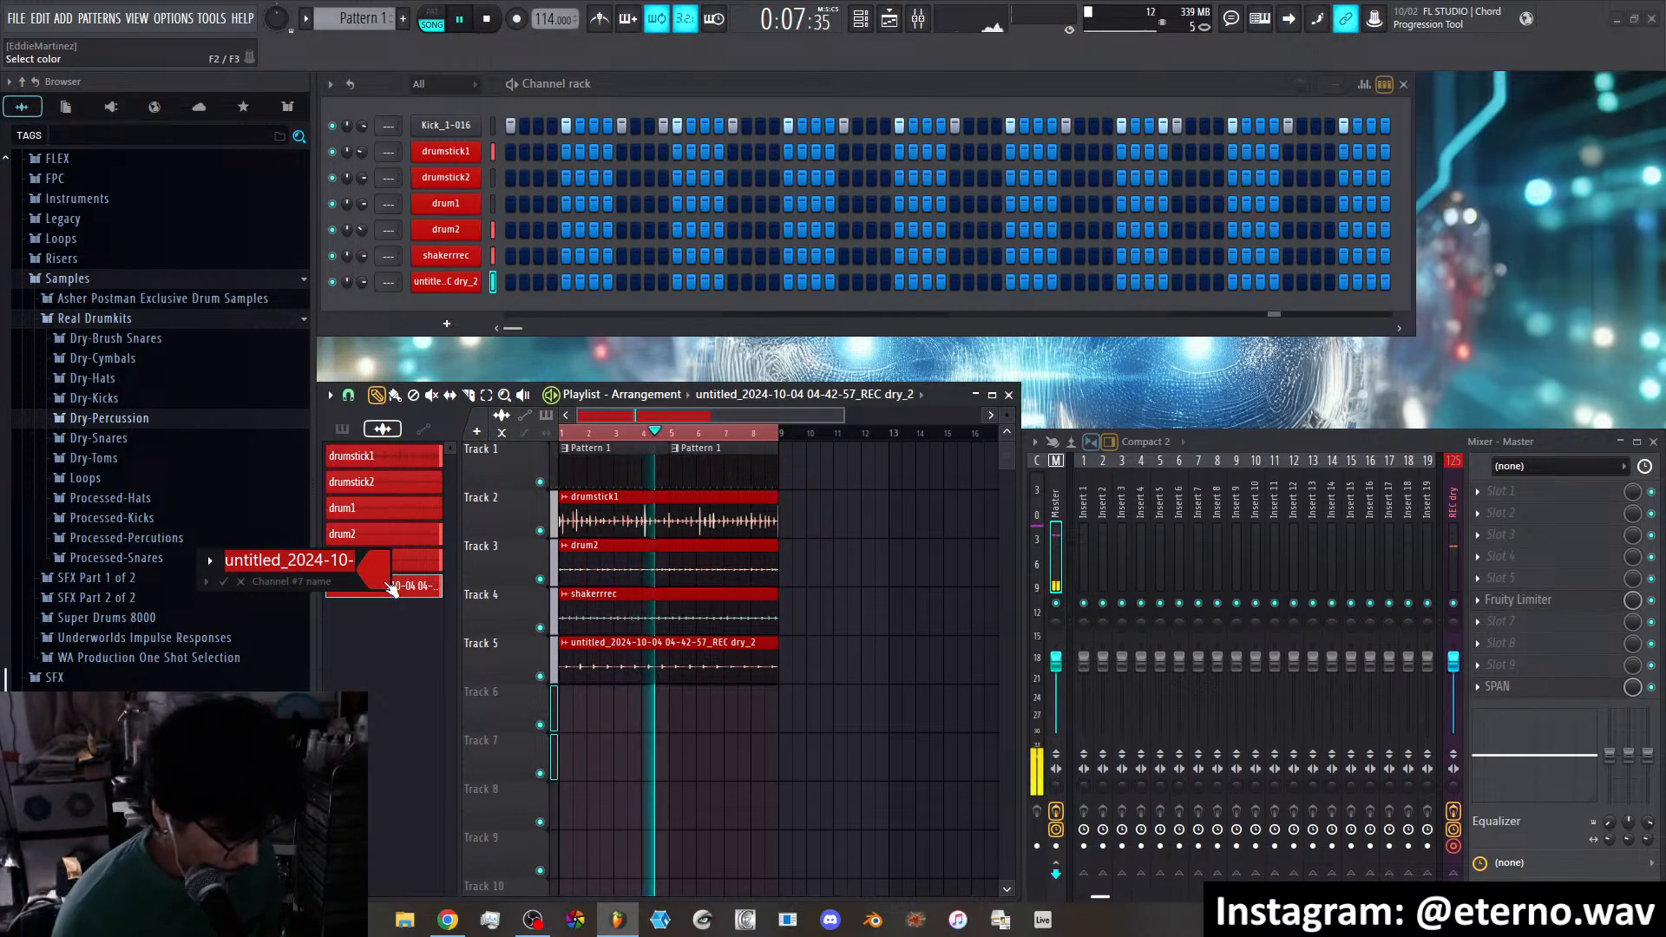
pyautogui.write('Block')
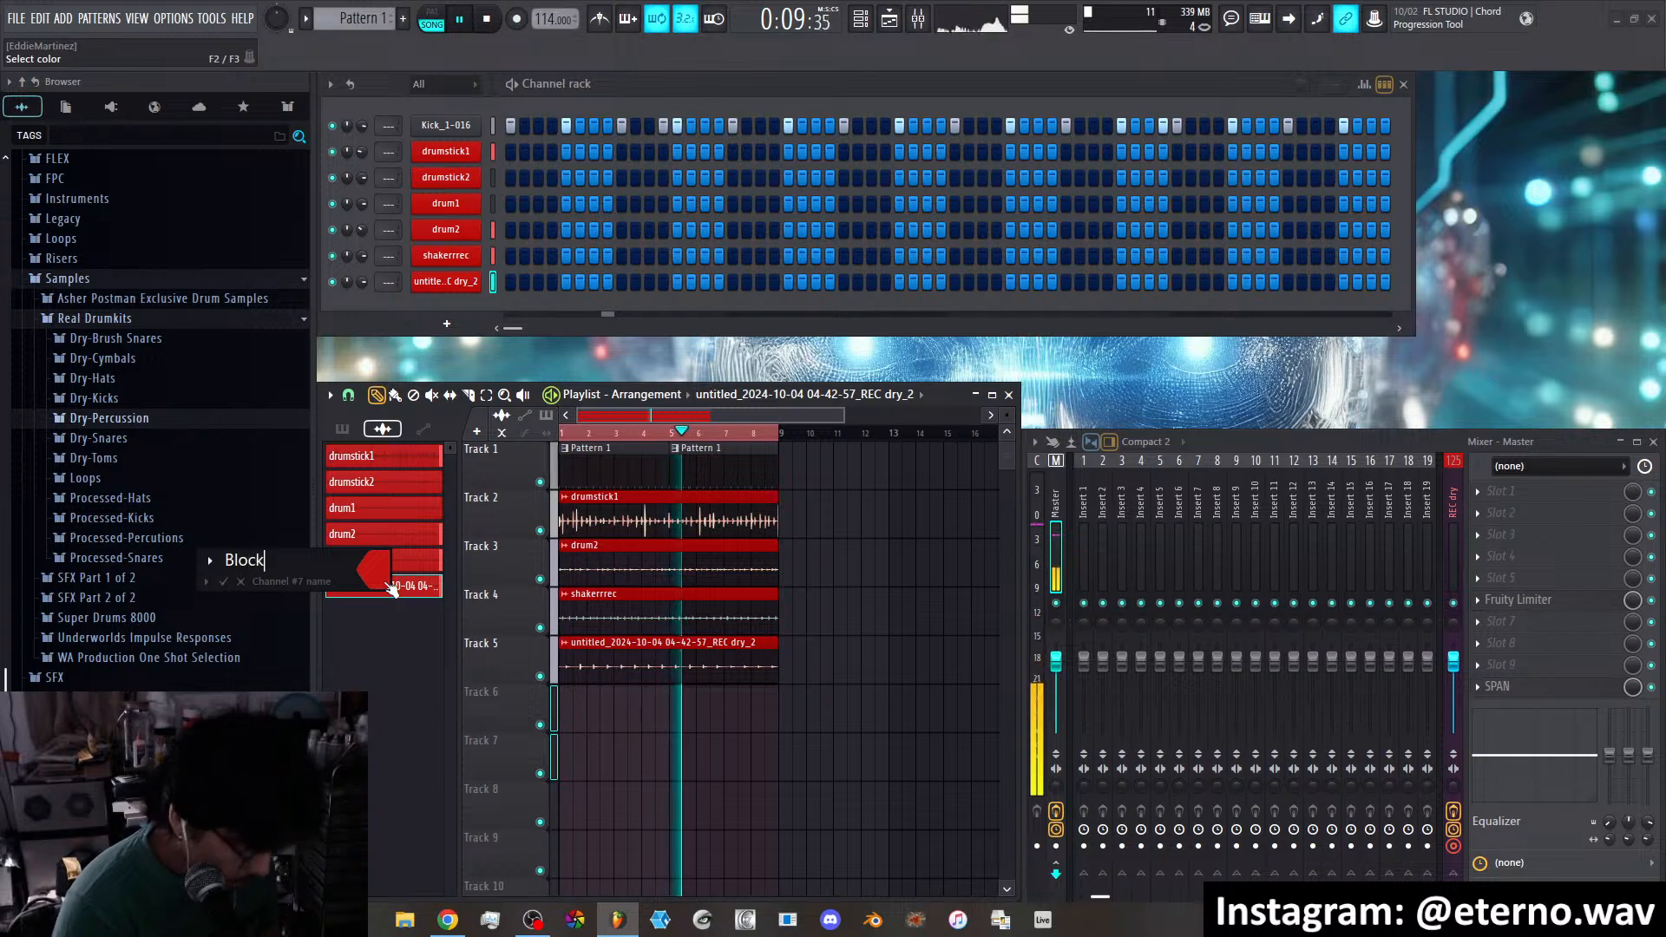
pyautogui.press('BackSpace')
pyautogui.press('BackSpace')
pyautogui.press('BackSpace')
pyautogui.press('BackSpace')
pyautogui.write('wood')
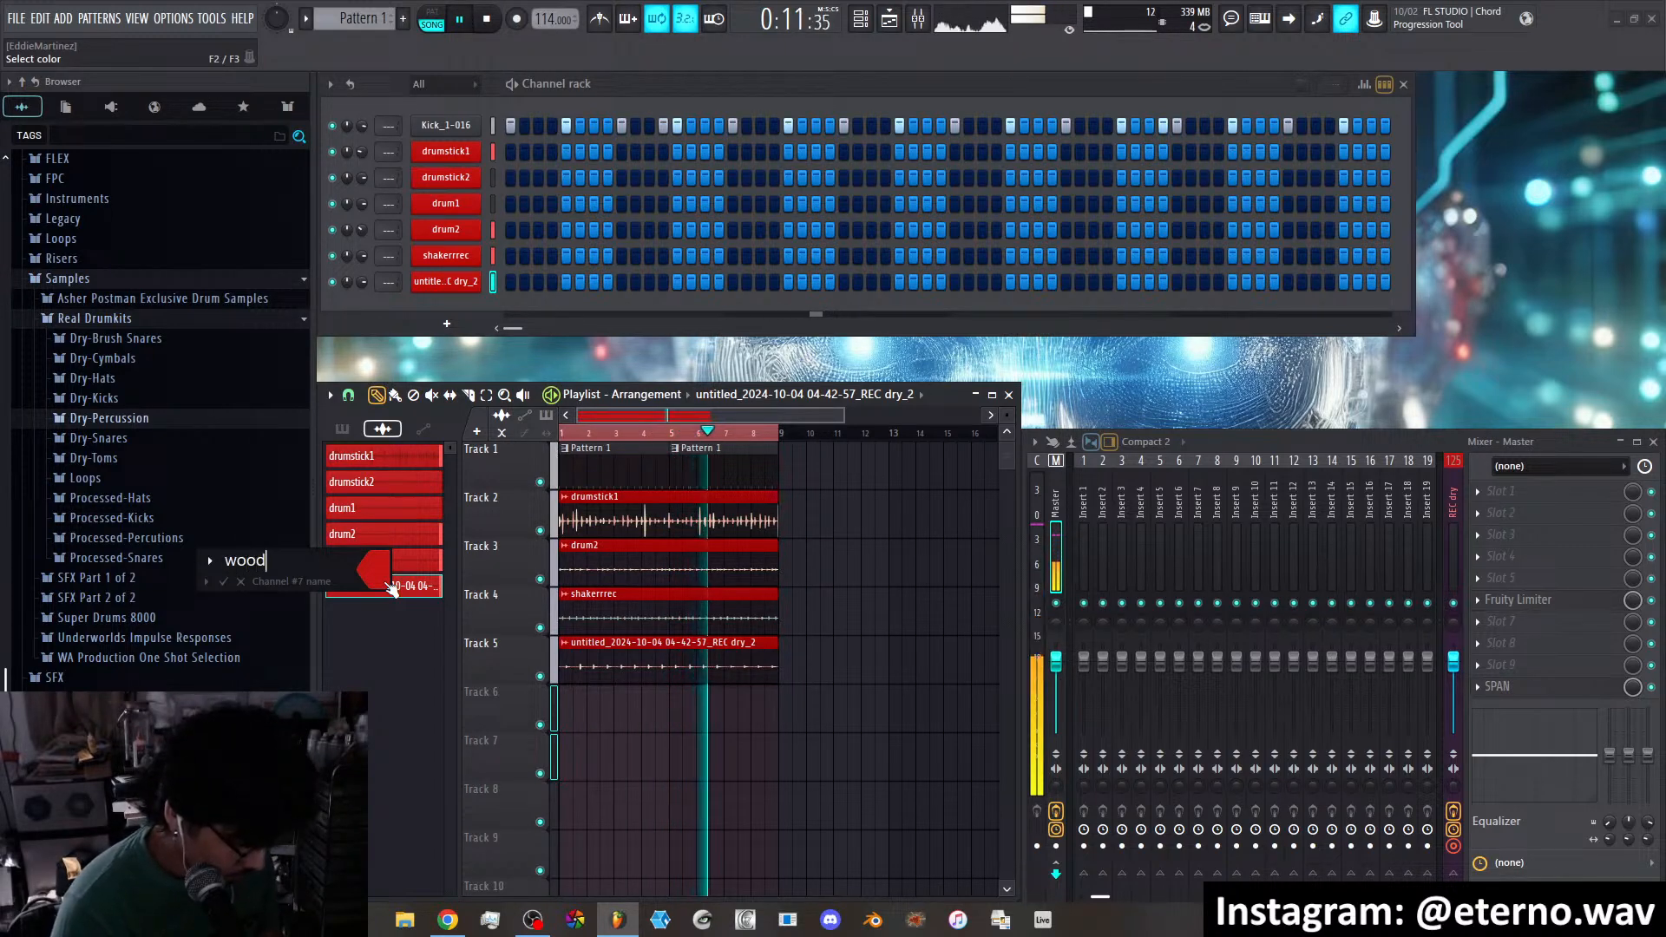
pyautogui.write(' clock')
pyautogui.press('Return')
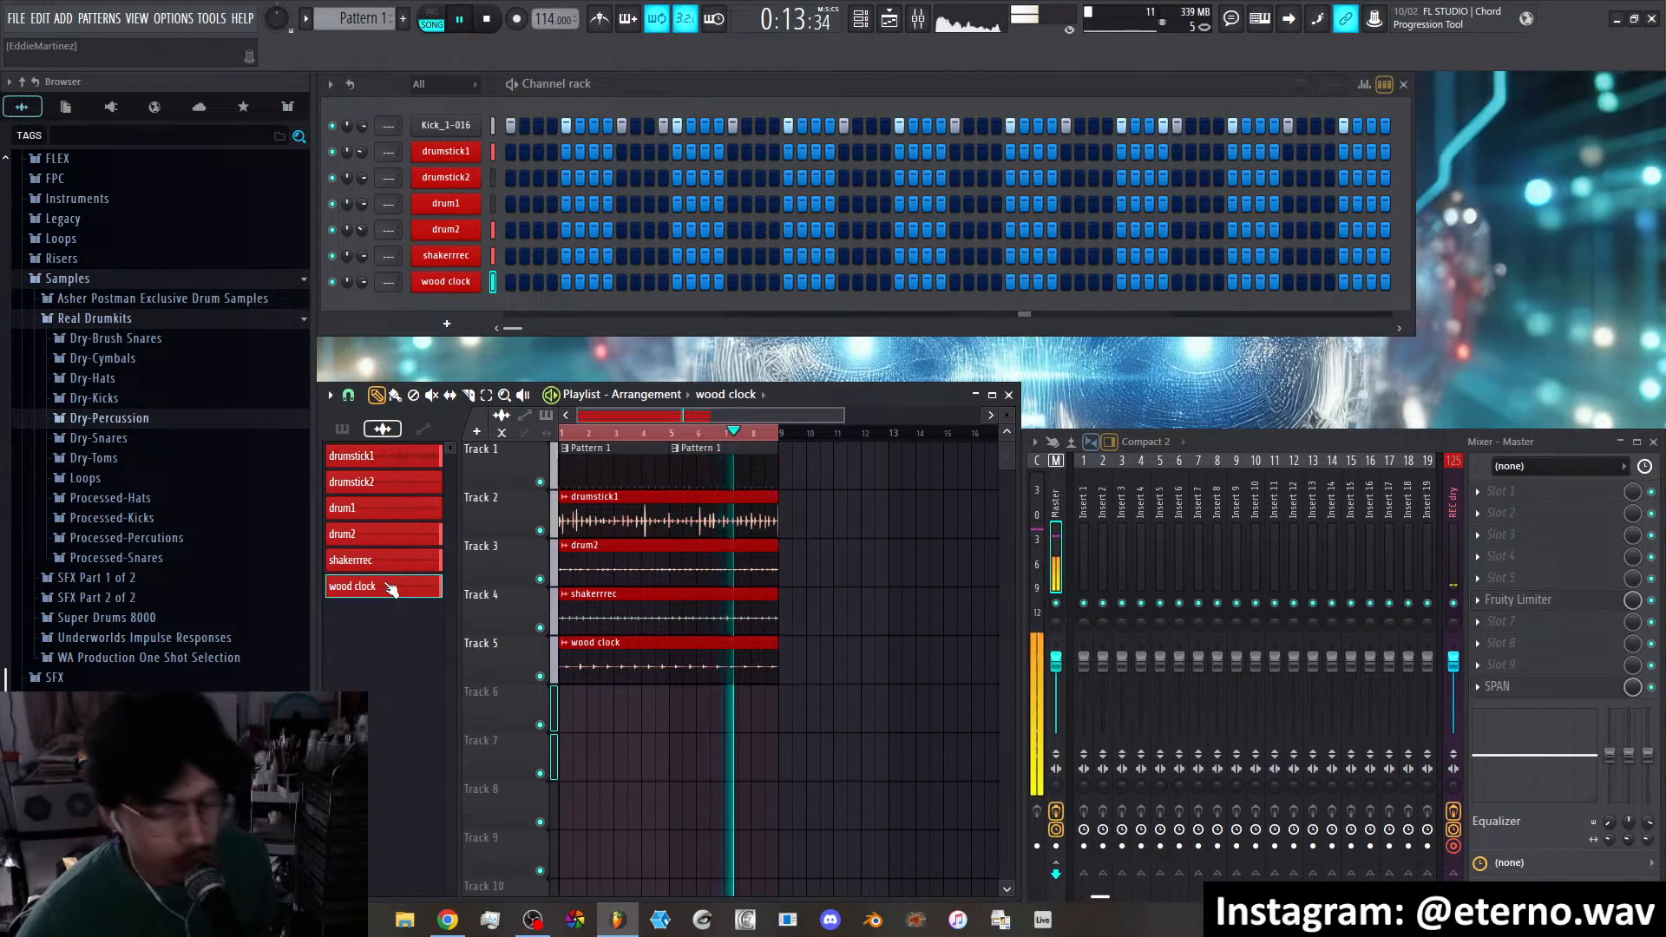
# Normalize the wood clock audio clip and lower its channel volume to about 41%
pyautogui.doubleClick(601, 649)
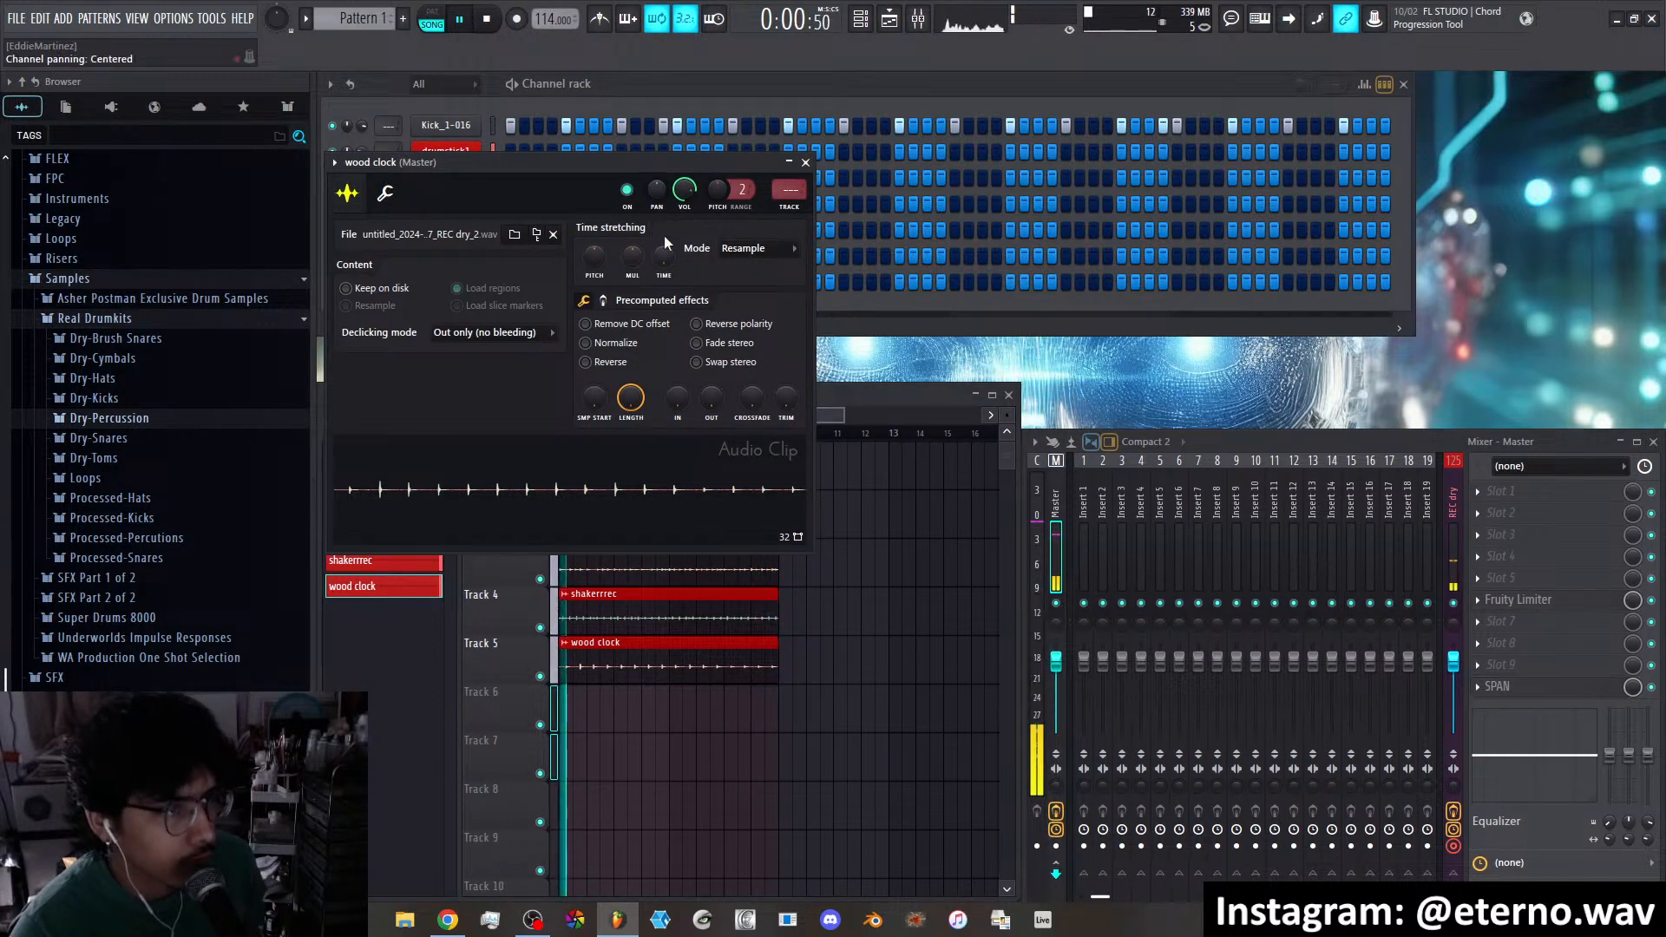
pyautogui.click(603, 346)
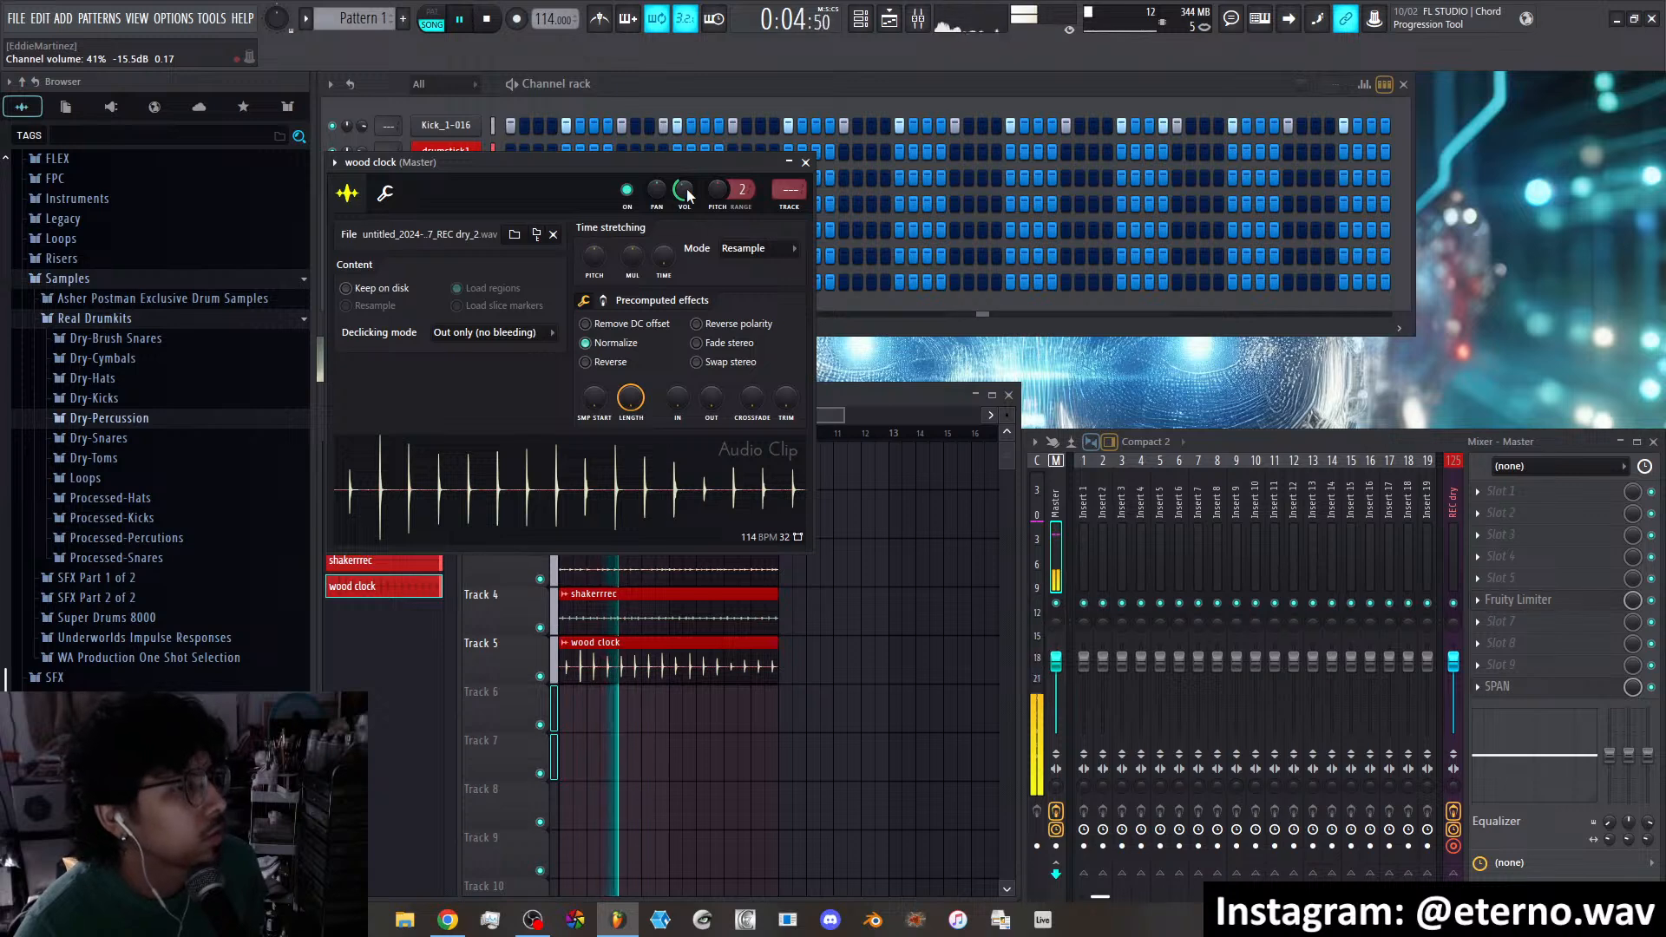
pyautogui.click(806, 164)
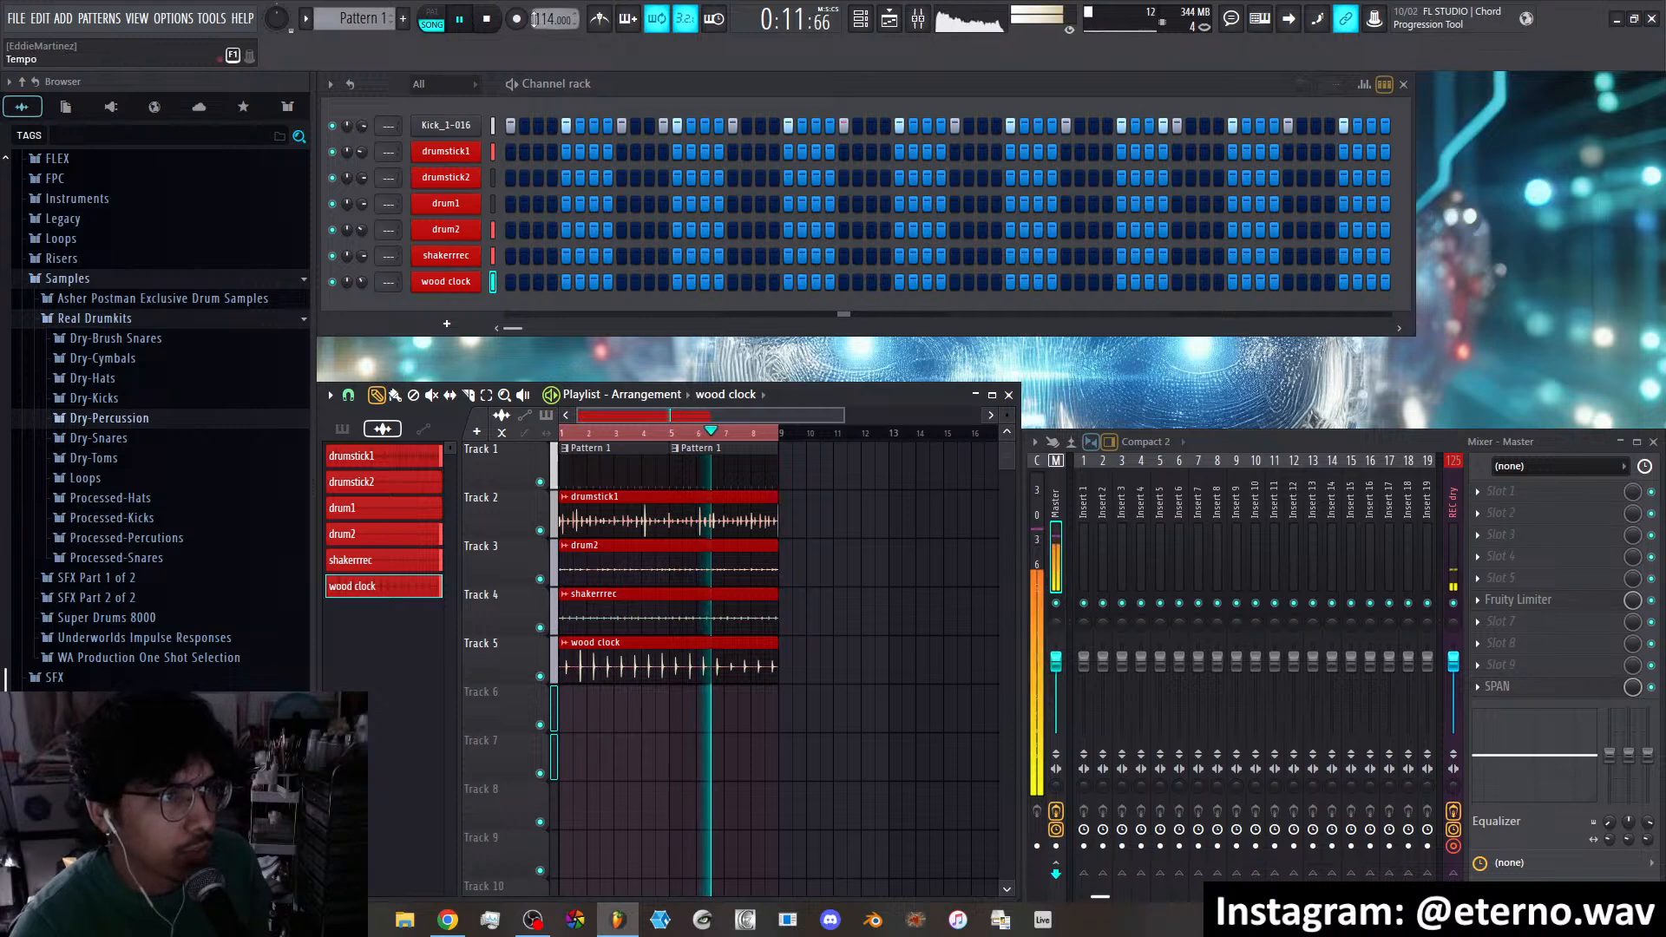
# Record looped egg shaker takes over bars 1 to 8 and unmute the third take on Track 8
pyautogui.press('r')
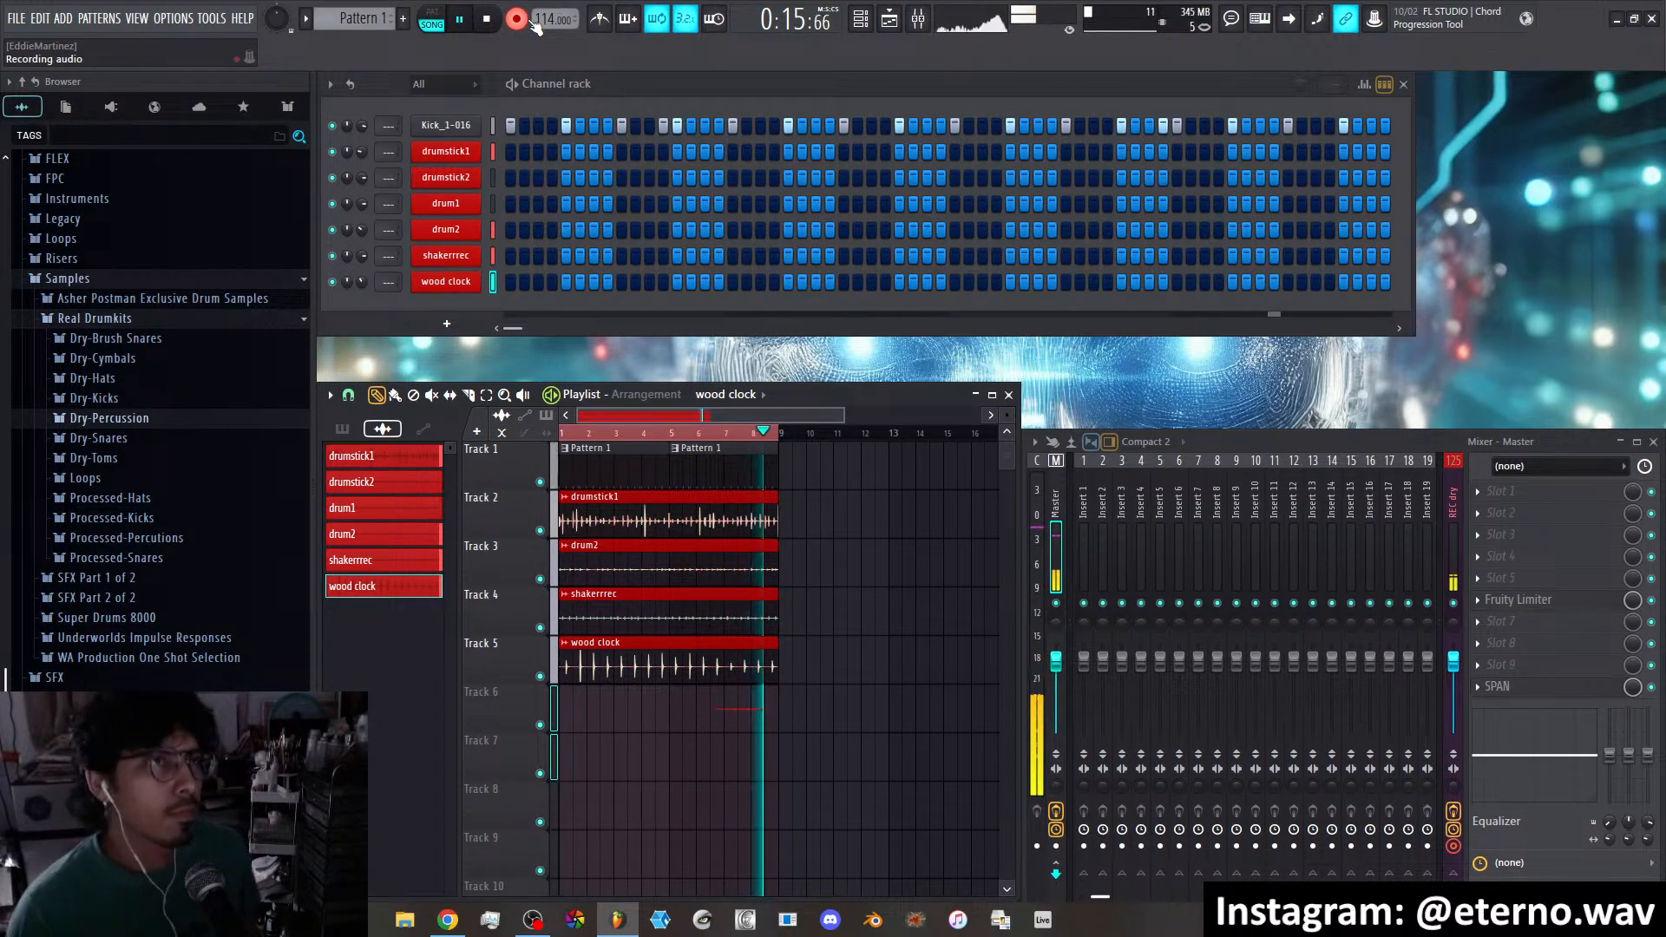
pyautogui.press('space')
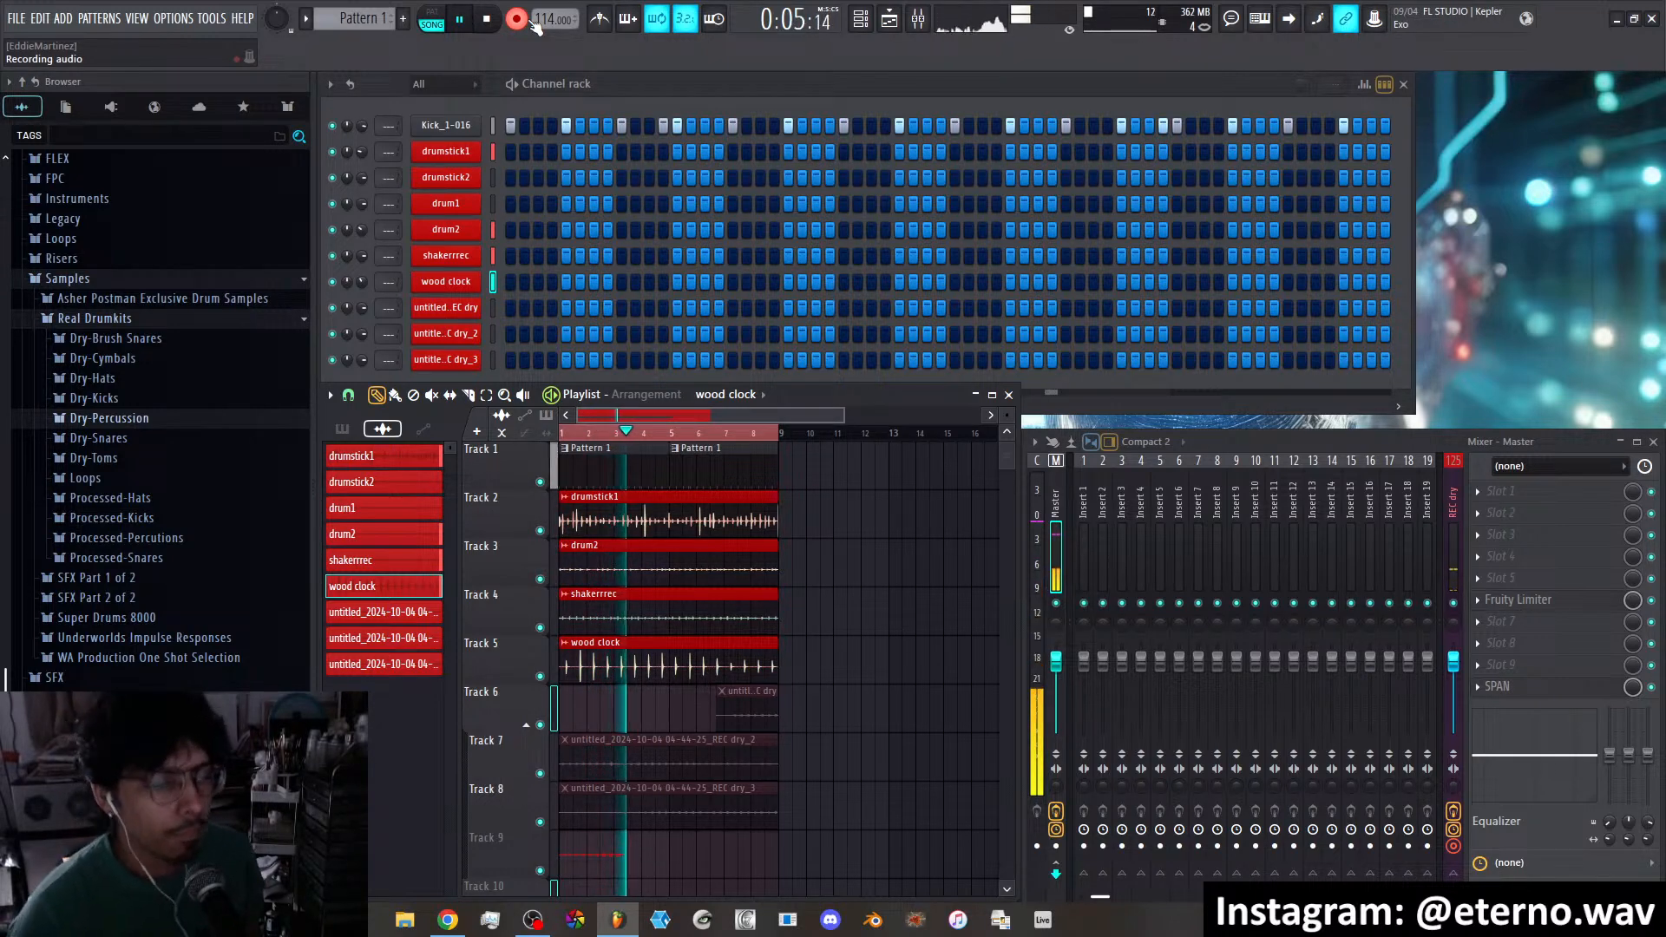
pyautogui.click(517, 19)
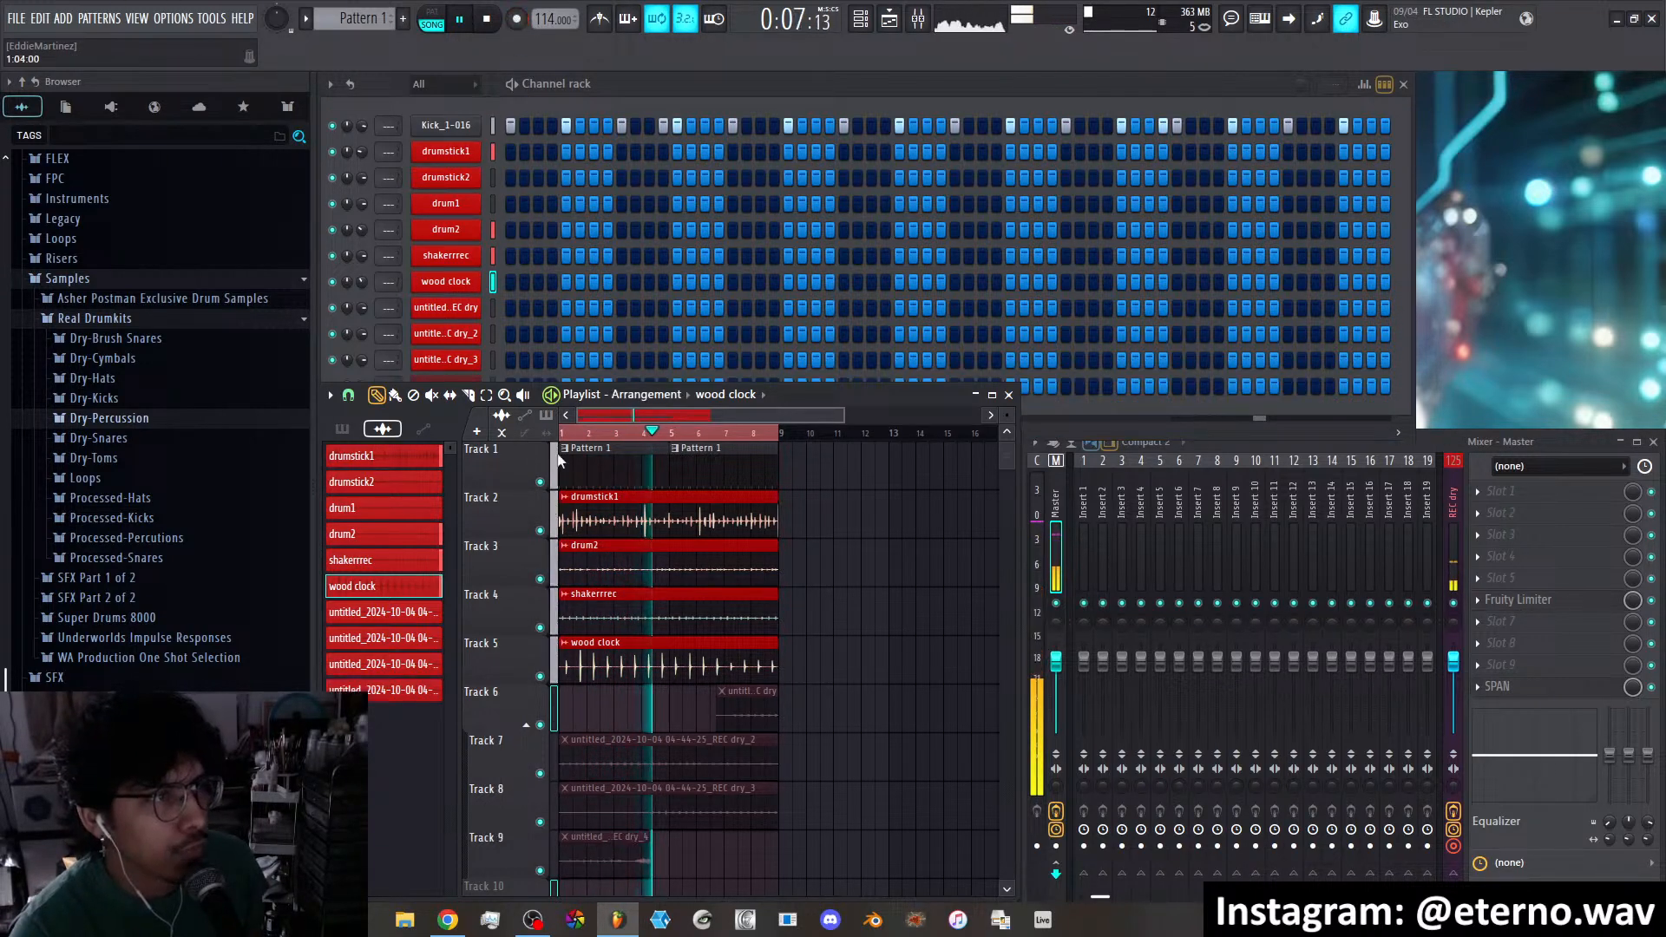
pyautogui.click(431, 395)
pyautogui.click(576, 790)
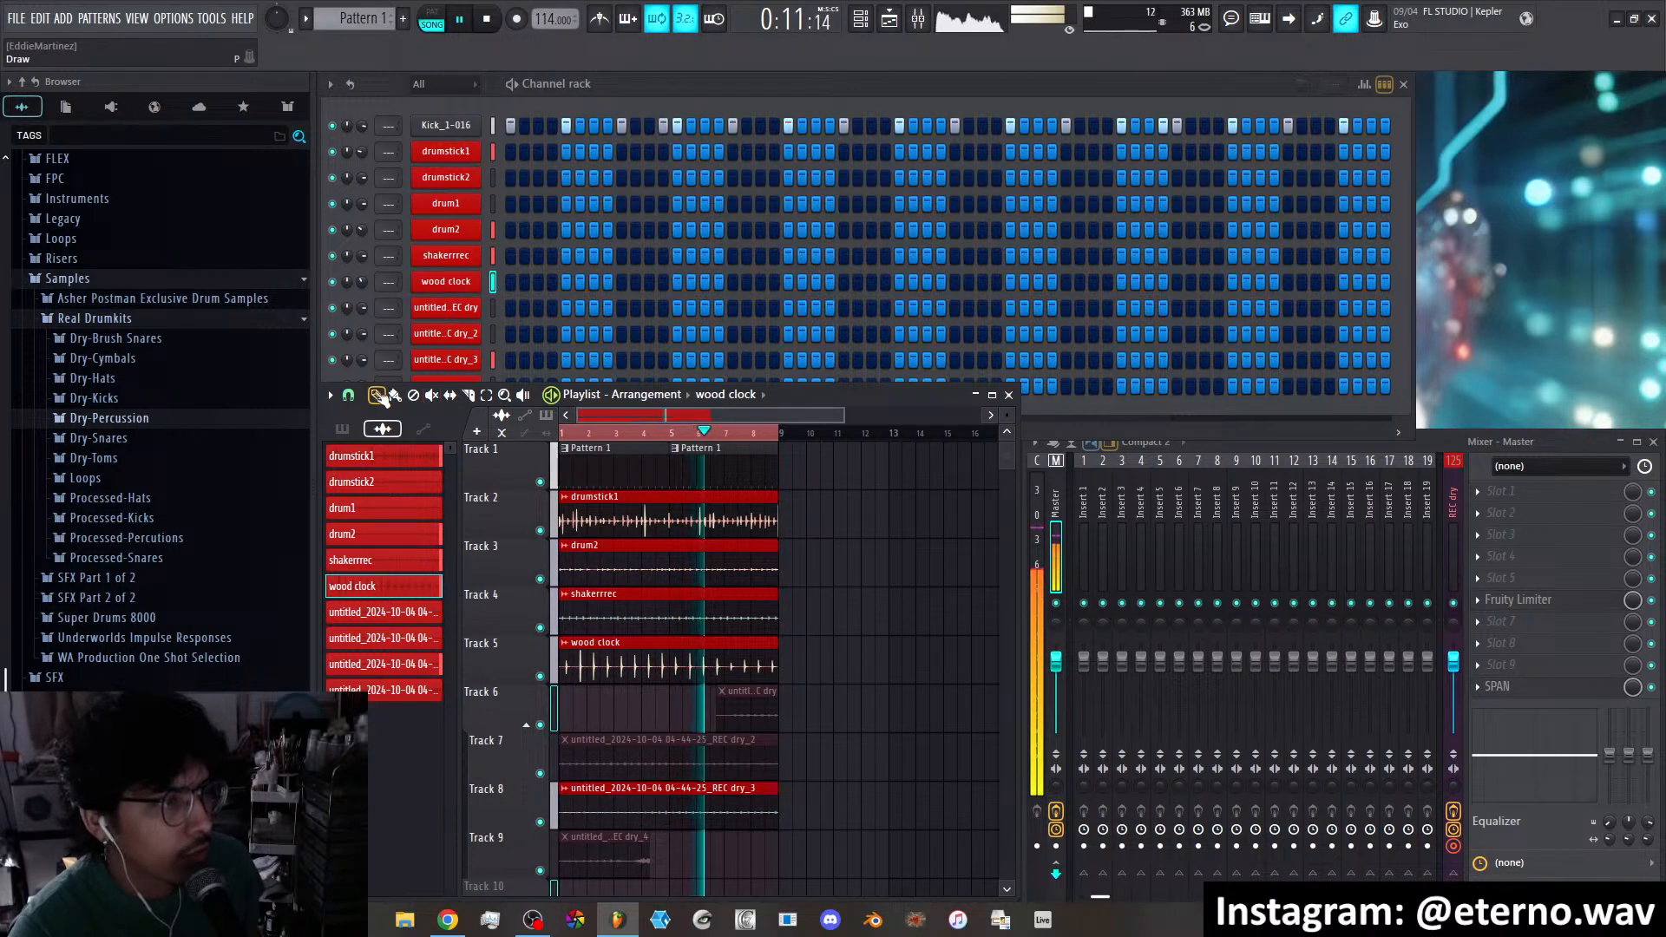
# Delete the first, second and fourth of the new recordings, keeping only the third take
pyautogui.click(386, 612)
pyautogui.rightClick(392, 609)
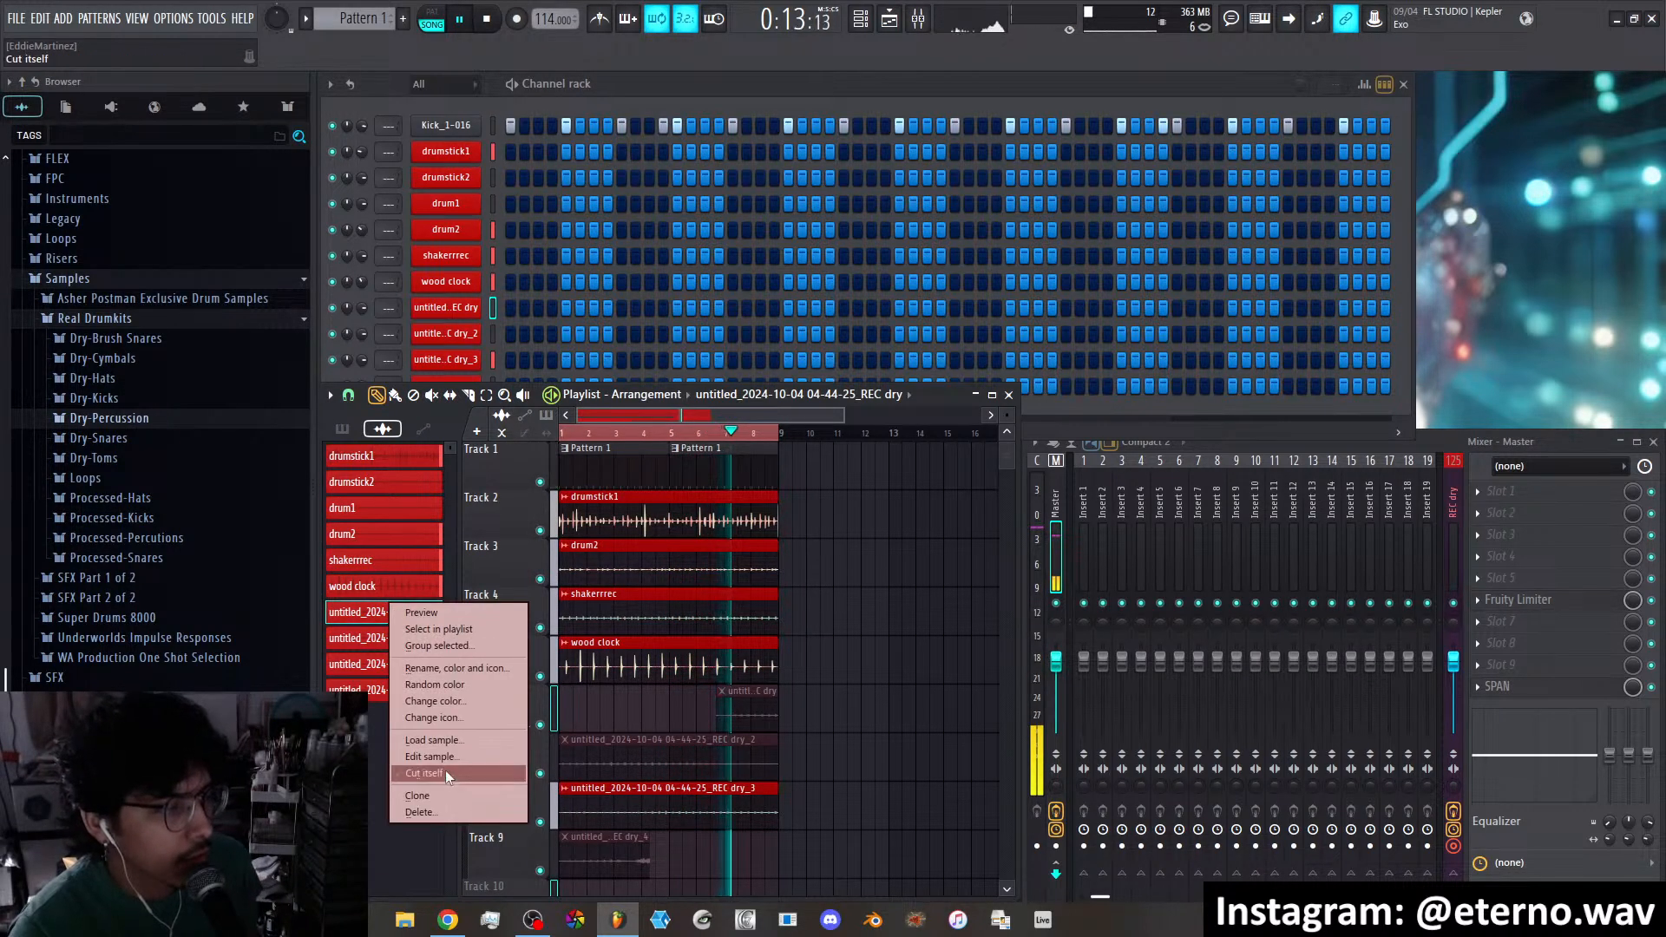
pyautogui.click(421, 812)
pyautogui.rightClick(408, 617)
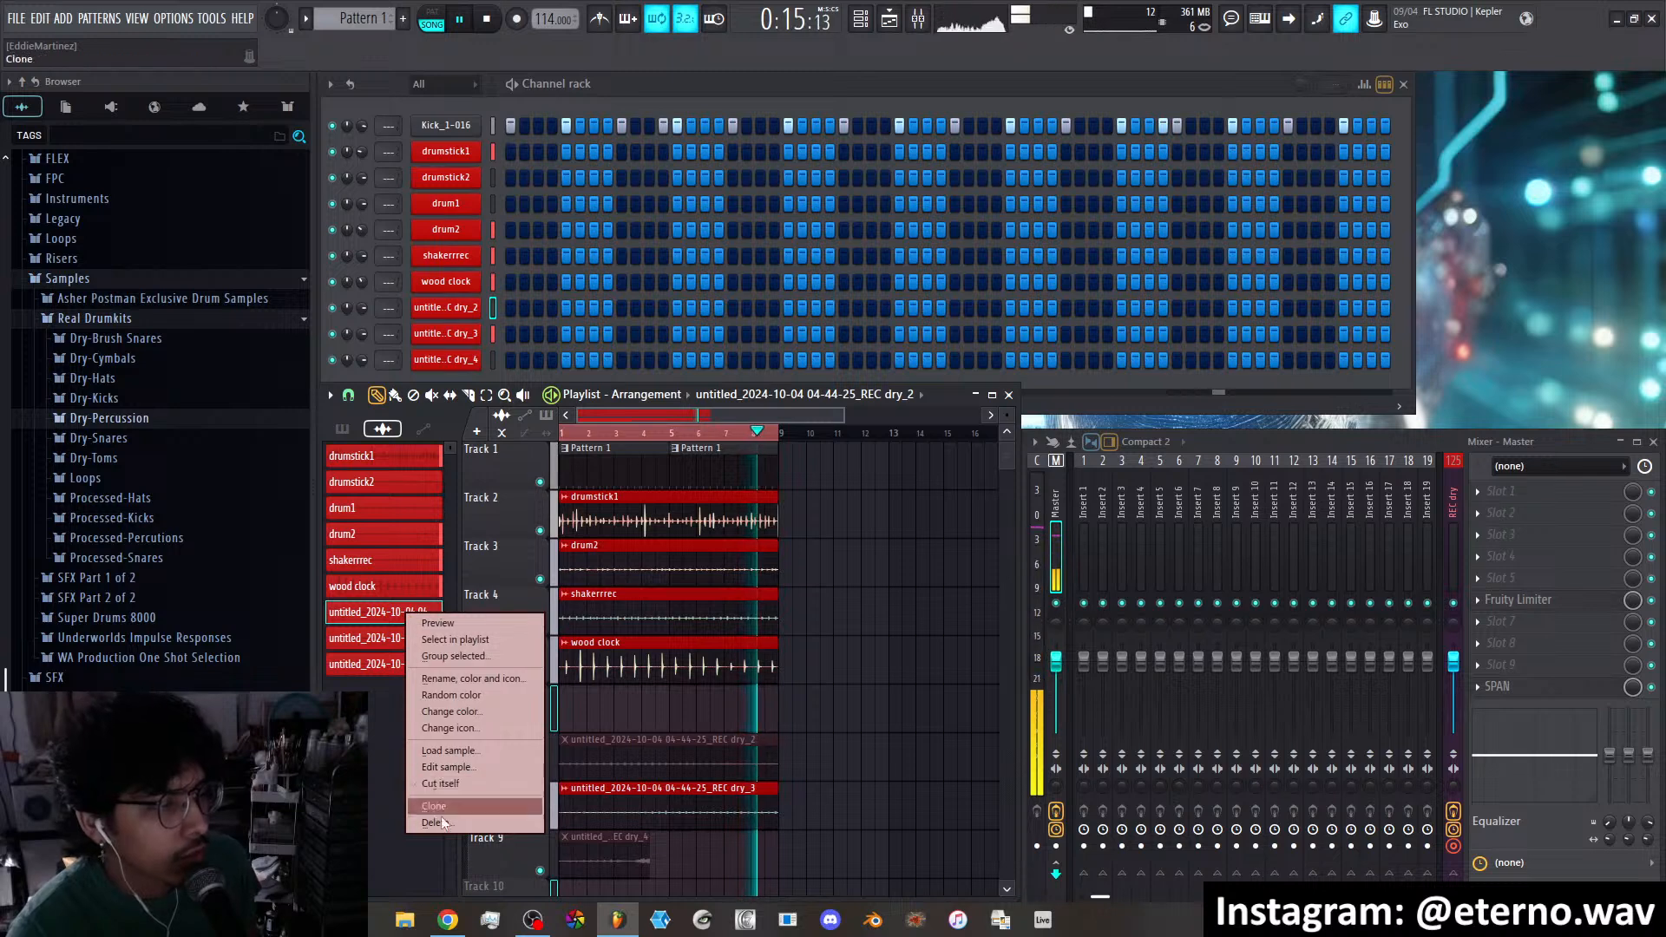
pyautogui.click(441, 822)
pyautogui.click(396, 639)
pyautogui.rightClick(397, 641)
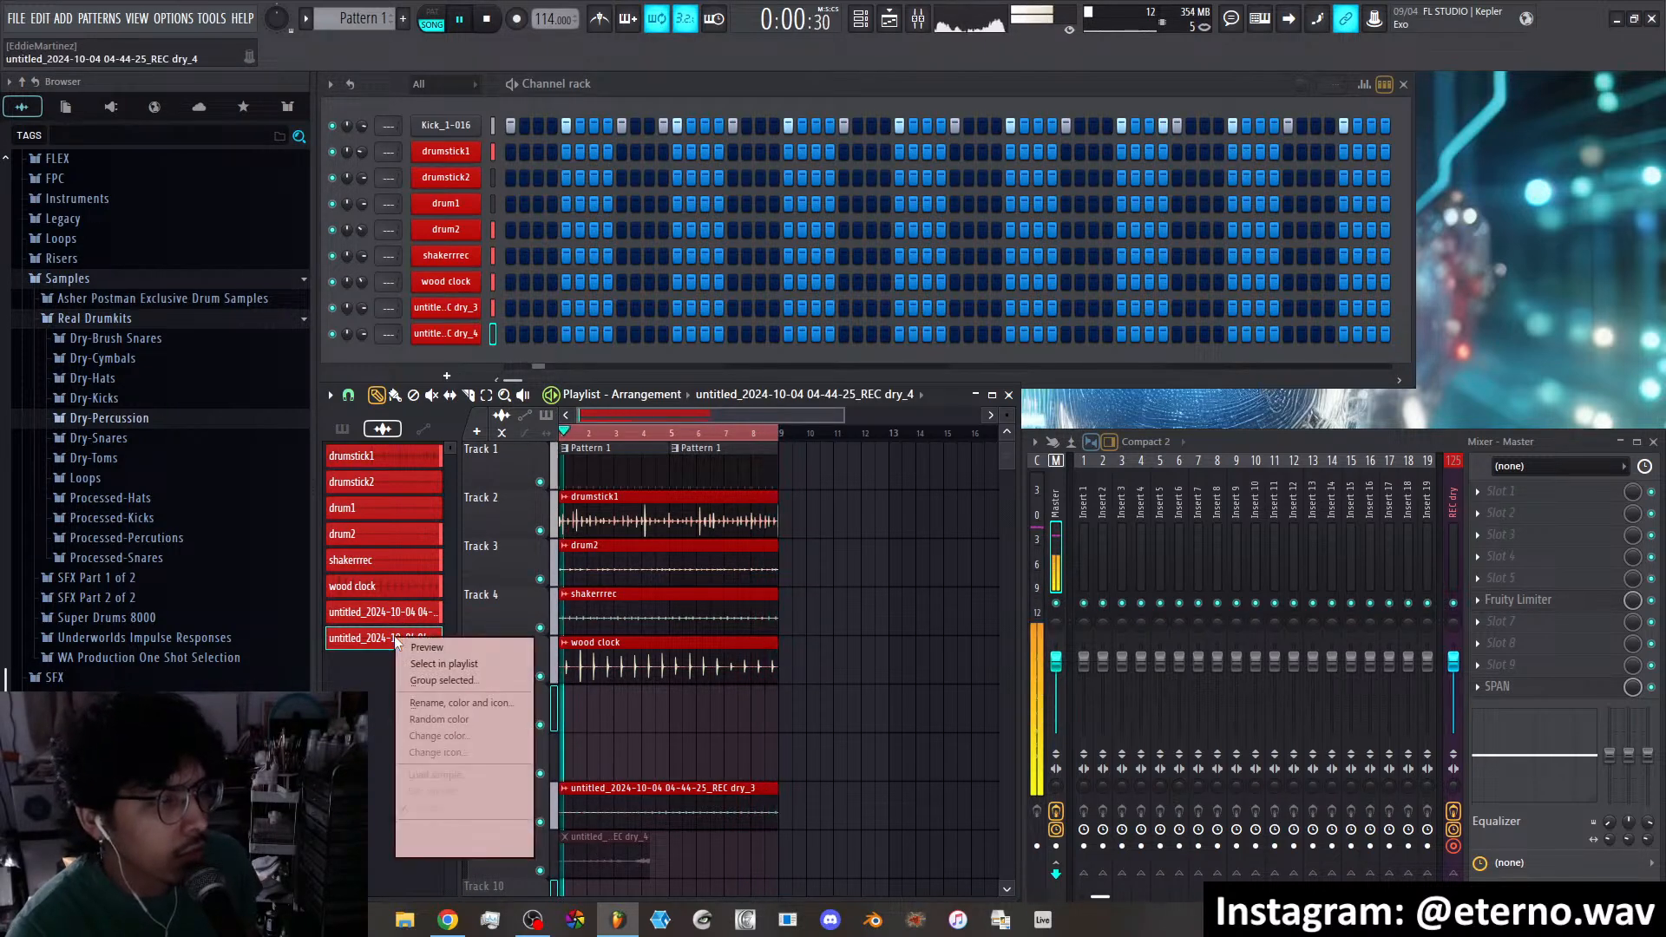
pyautogui.click(451, 841)
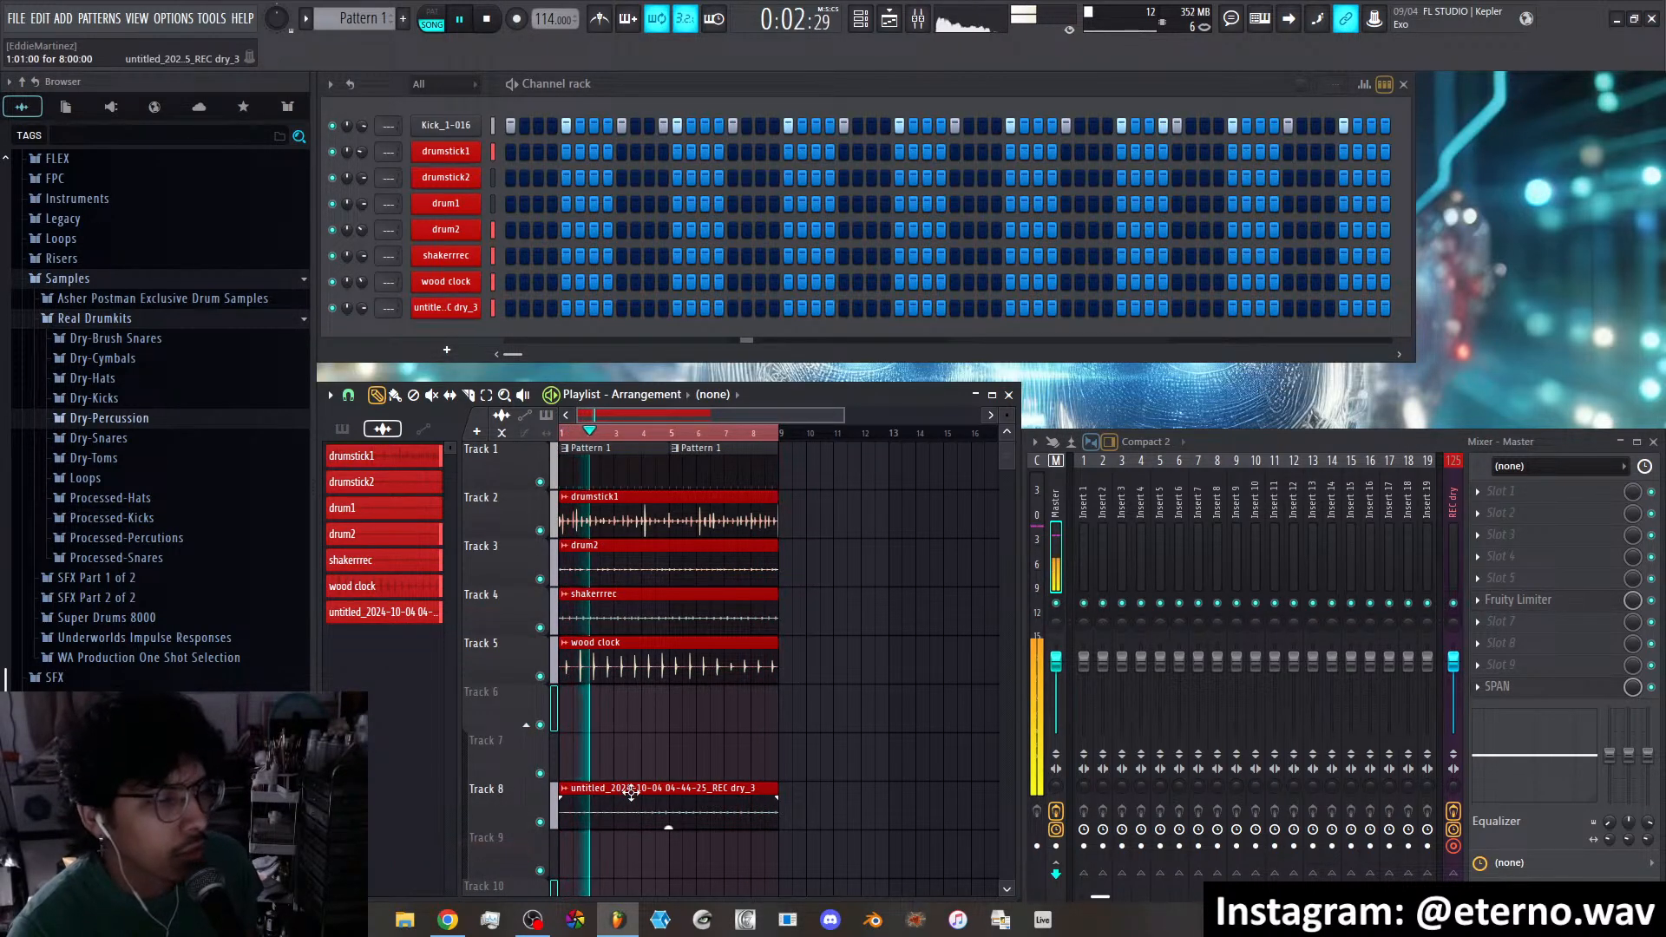
# Move the kept take from Track 8 to Track 6 and ungroup the take tracks
pyautogui.moveTo(631, 792); pyautogui.dragTo(631, 694)
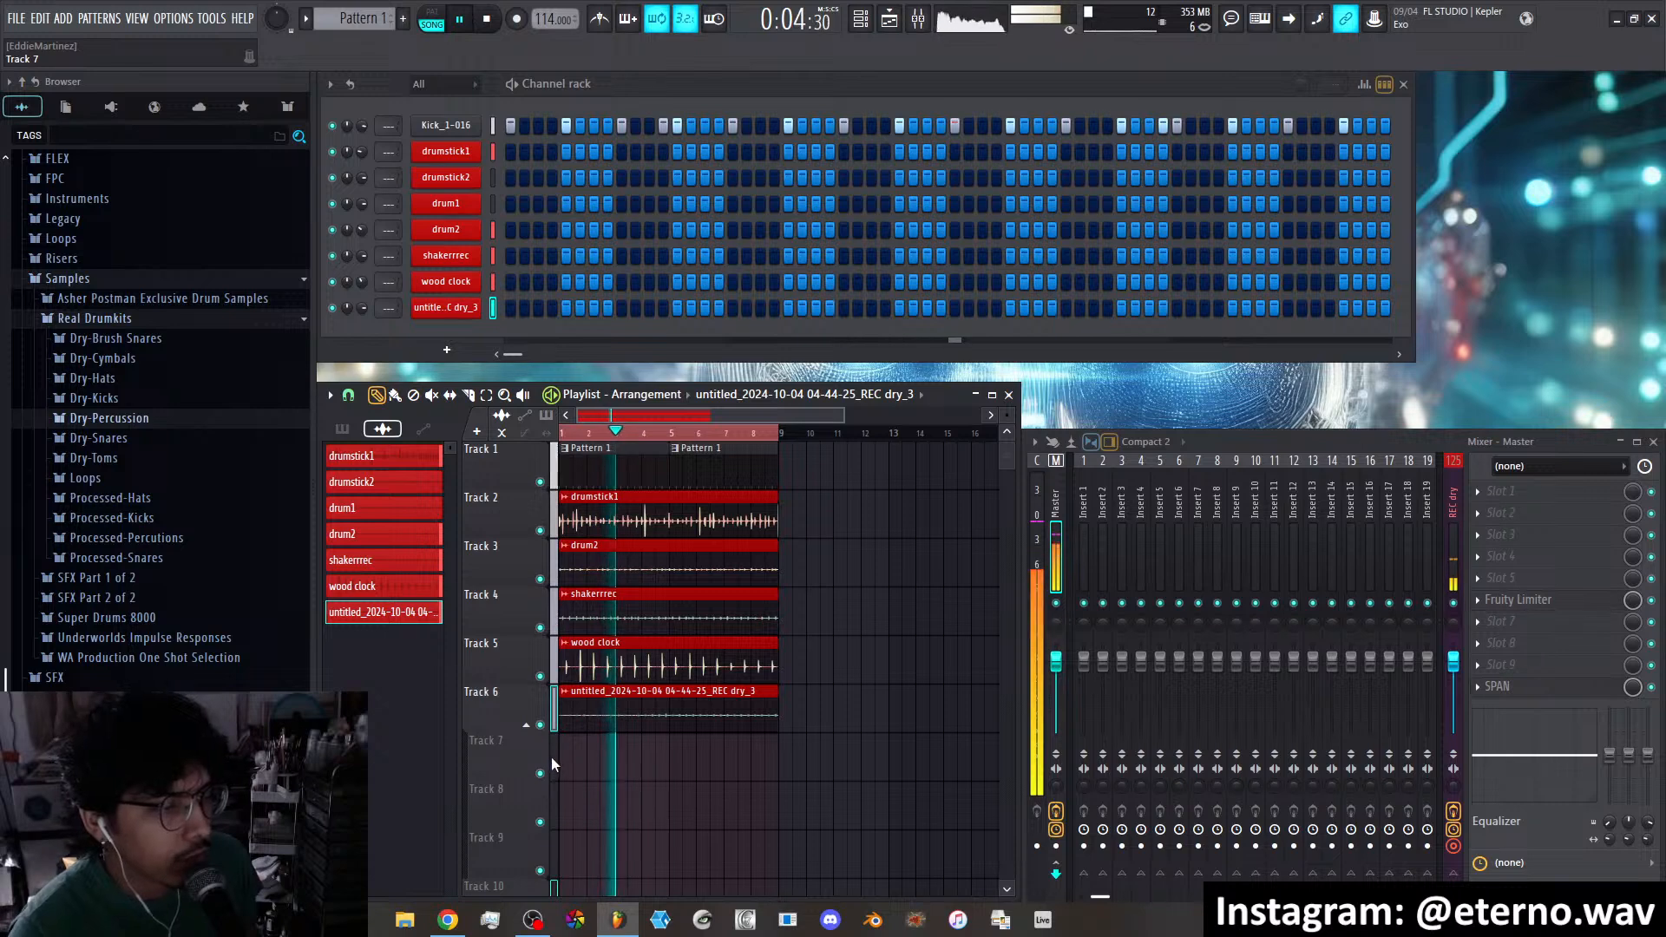
pyautogui.rightClick(515, 796)
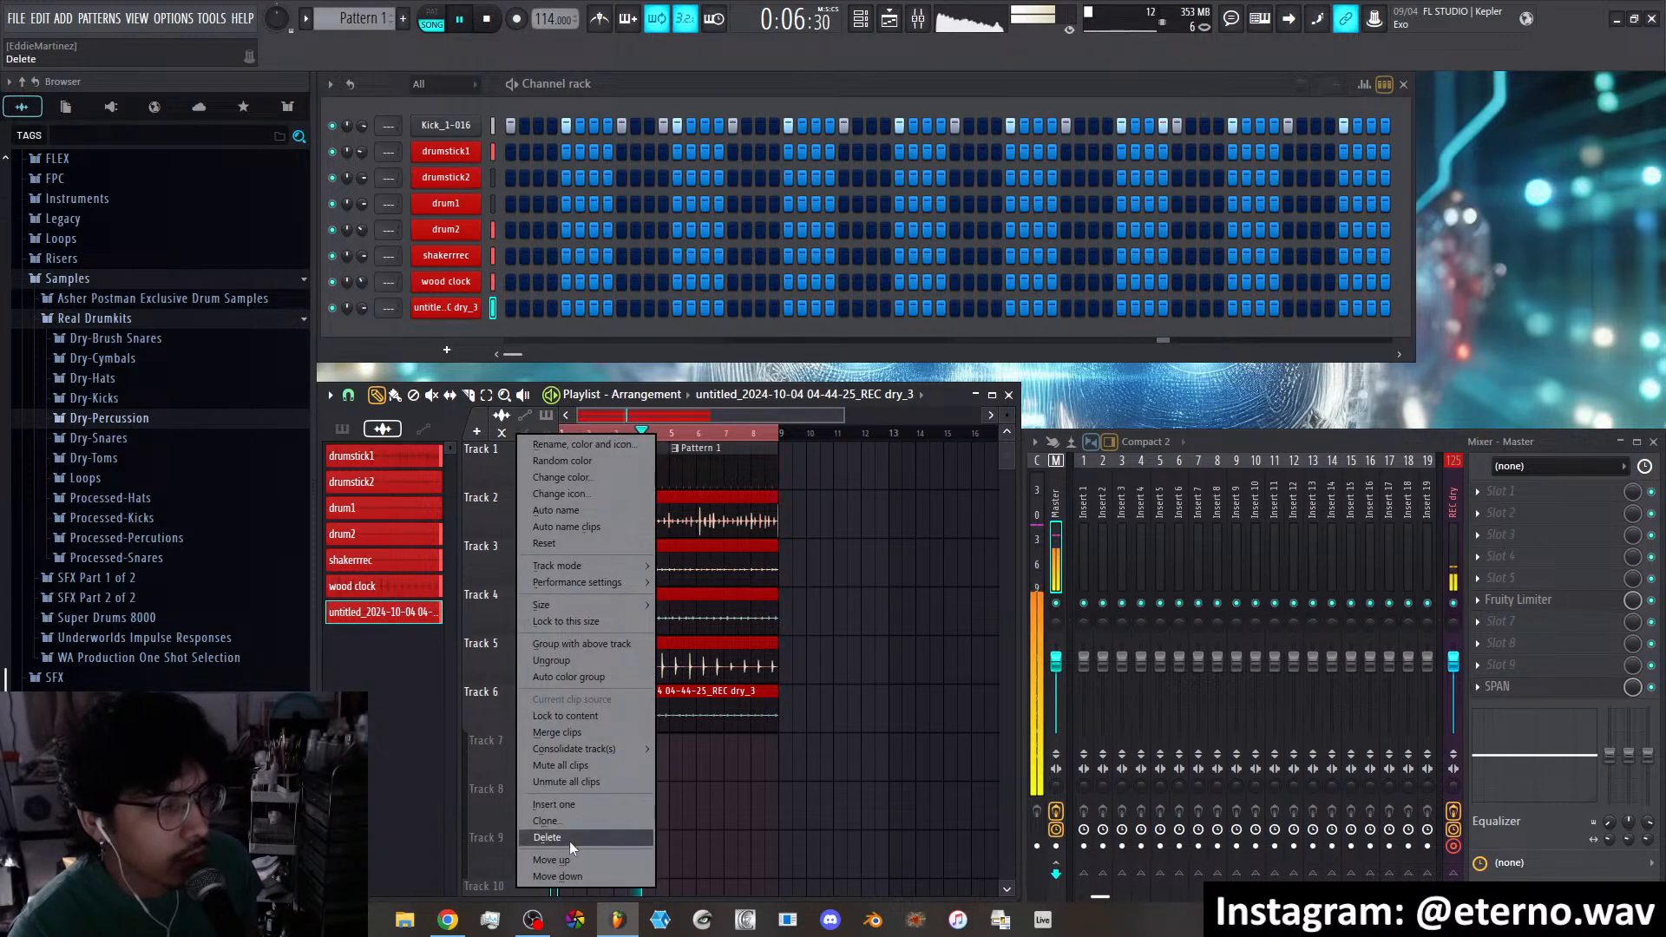
pyautogui.click(550, 660)
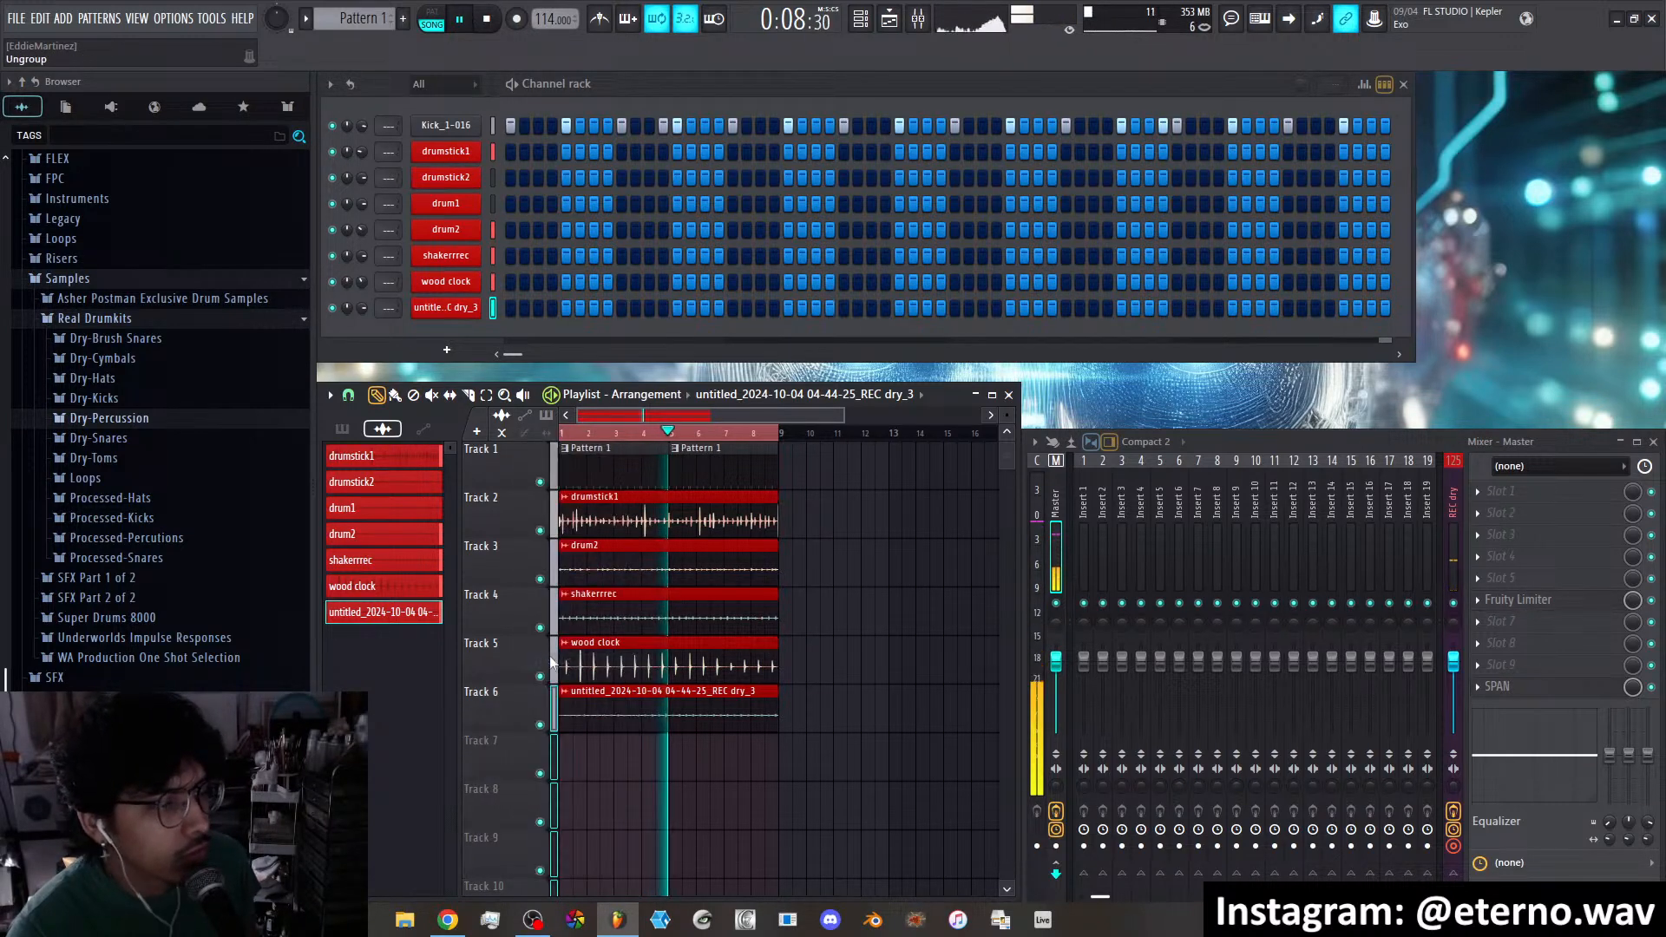
# Rename the recording on Track 6 as eggshaker
pyautogui.press('F2')
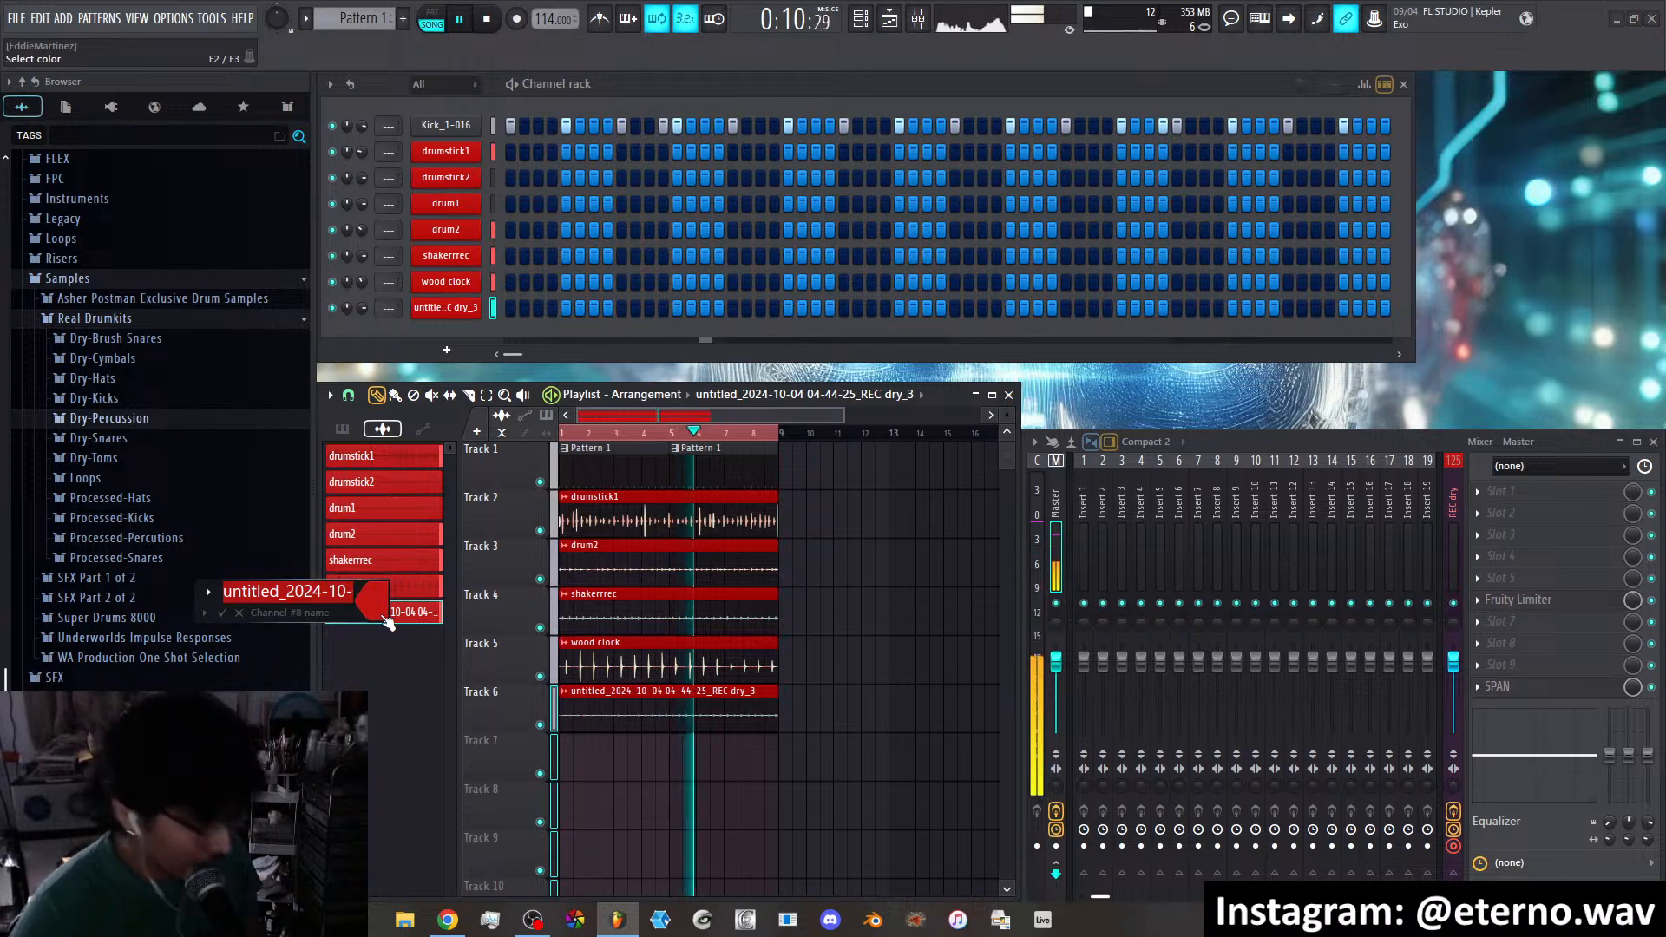
pyautogui.write('eggshaker')
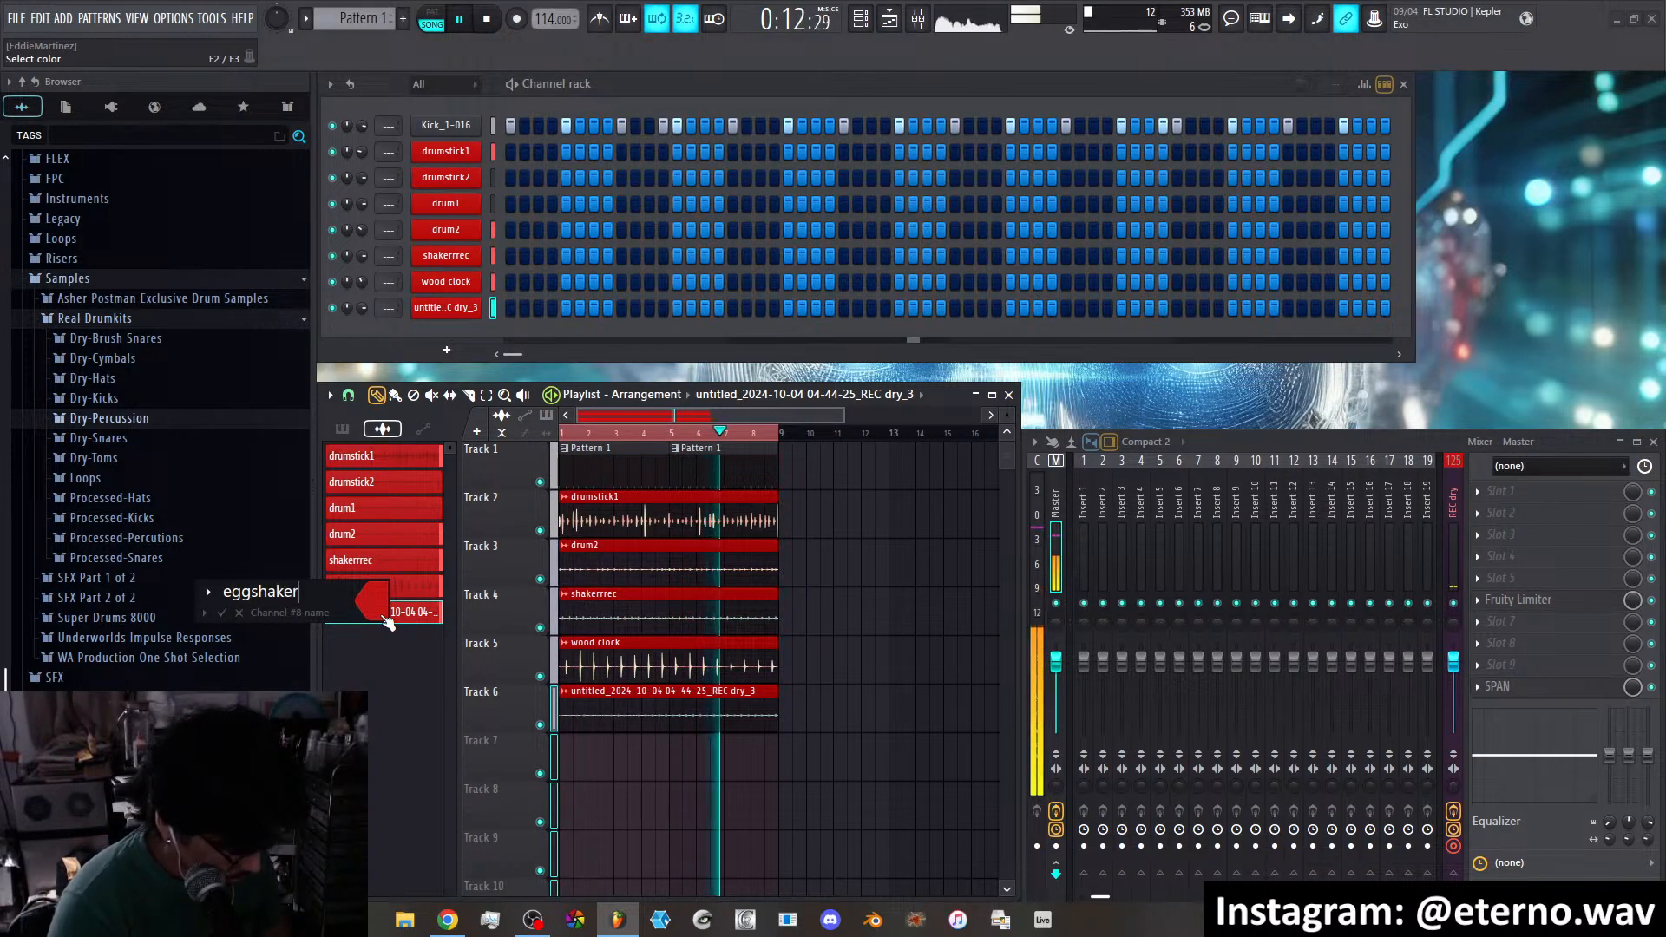
pyautogui.press('Return')
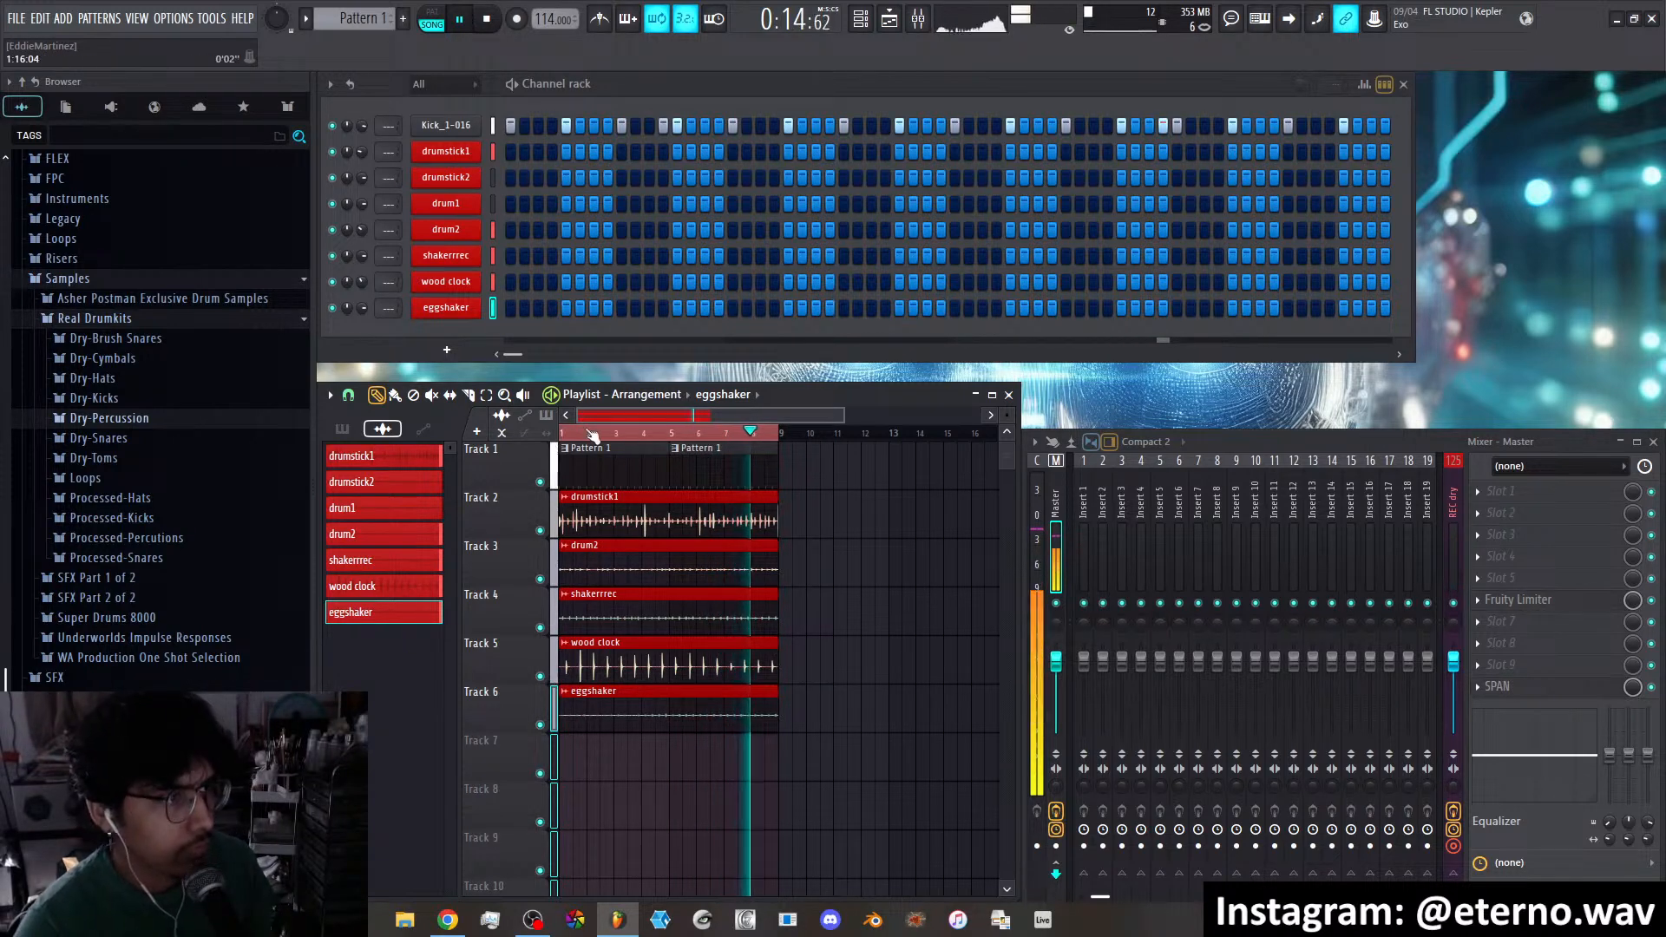
# Lower the wood clock channel volume to about 32%
pyautogui.click(471, 128)
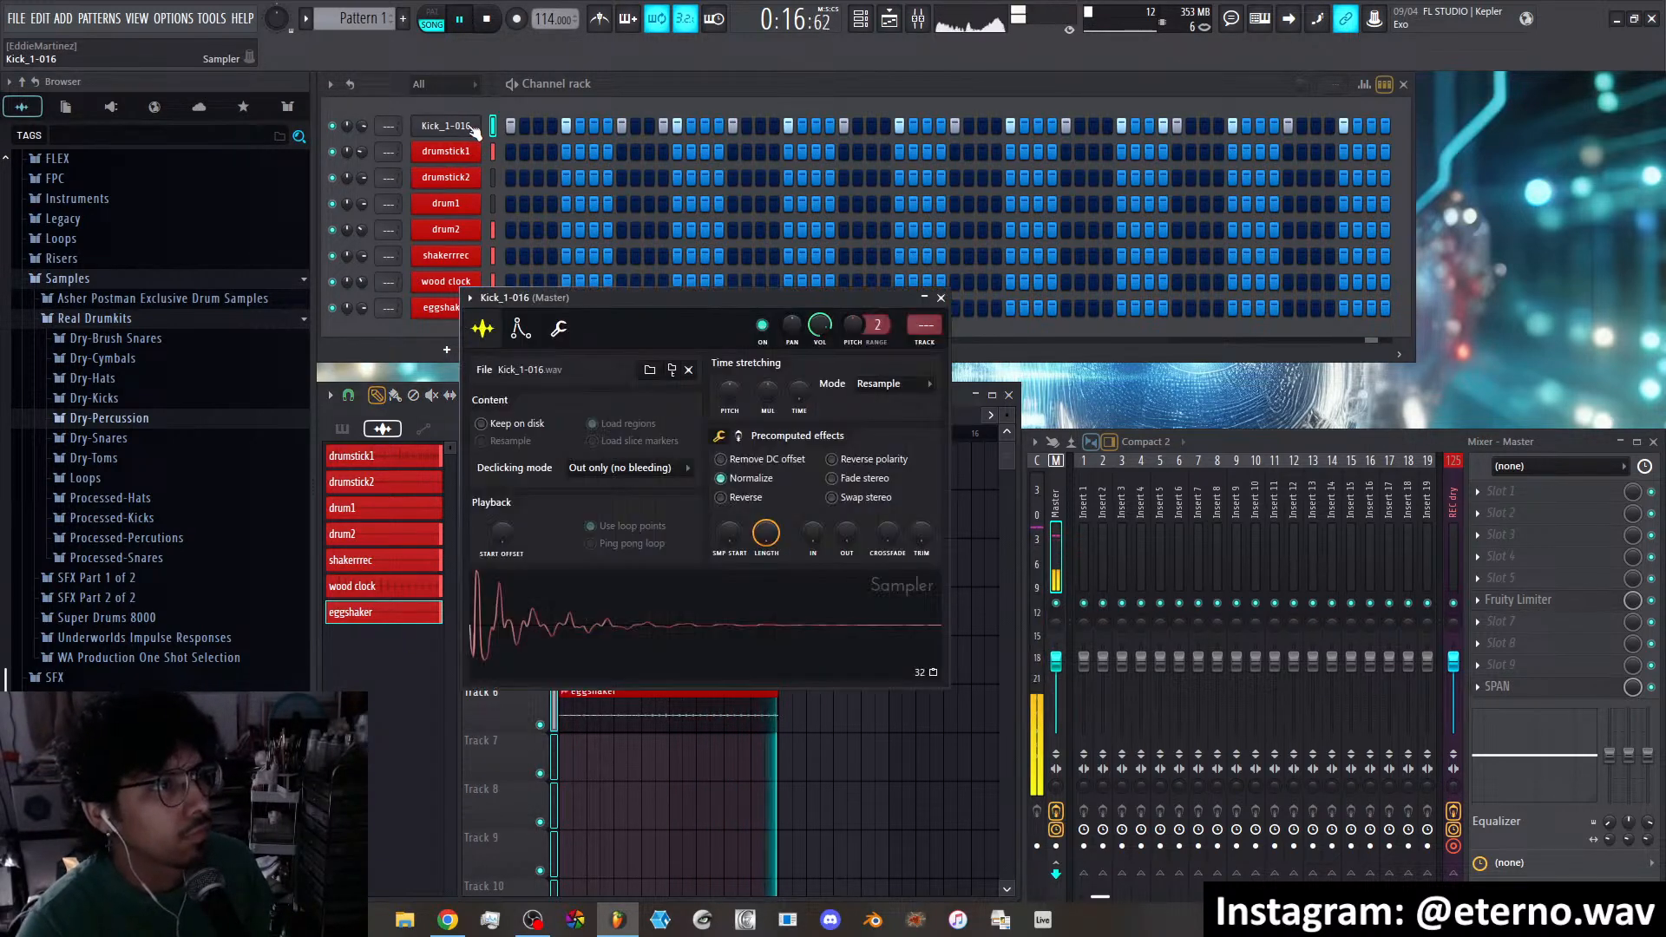
pyautogui.click(471, 128)
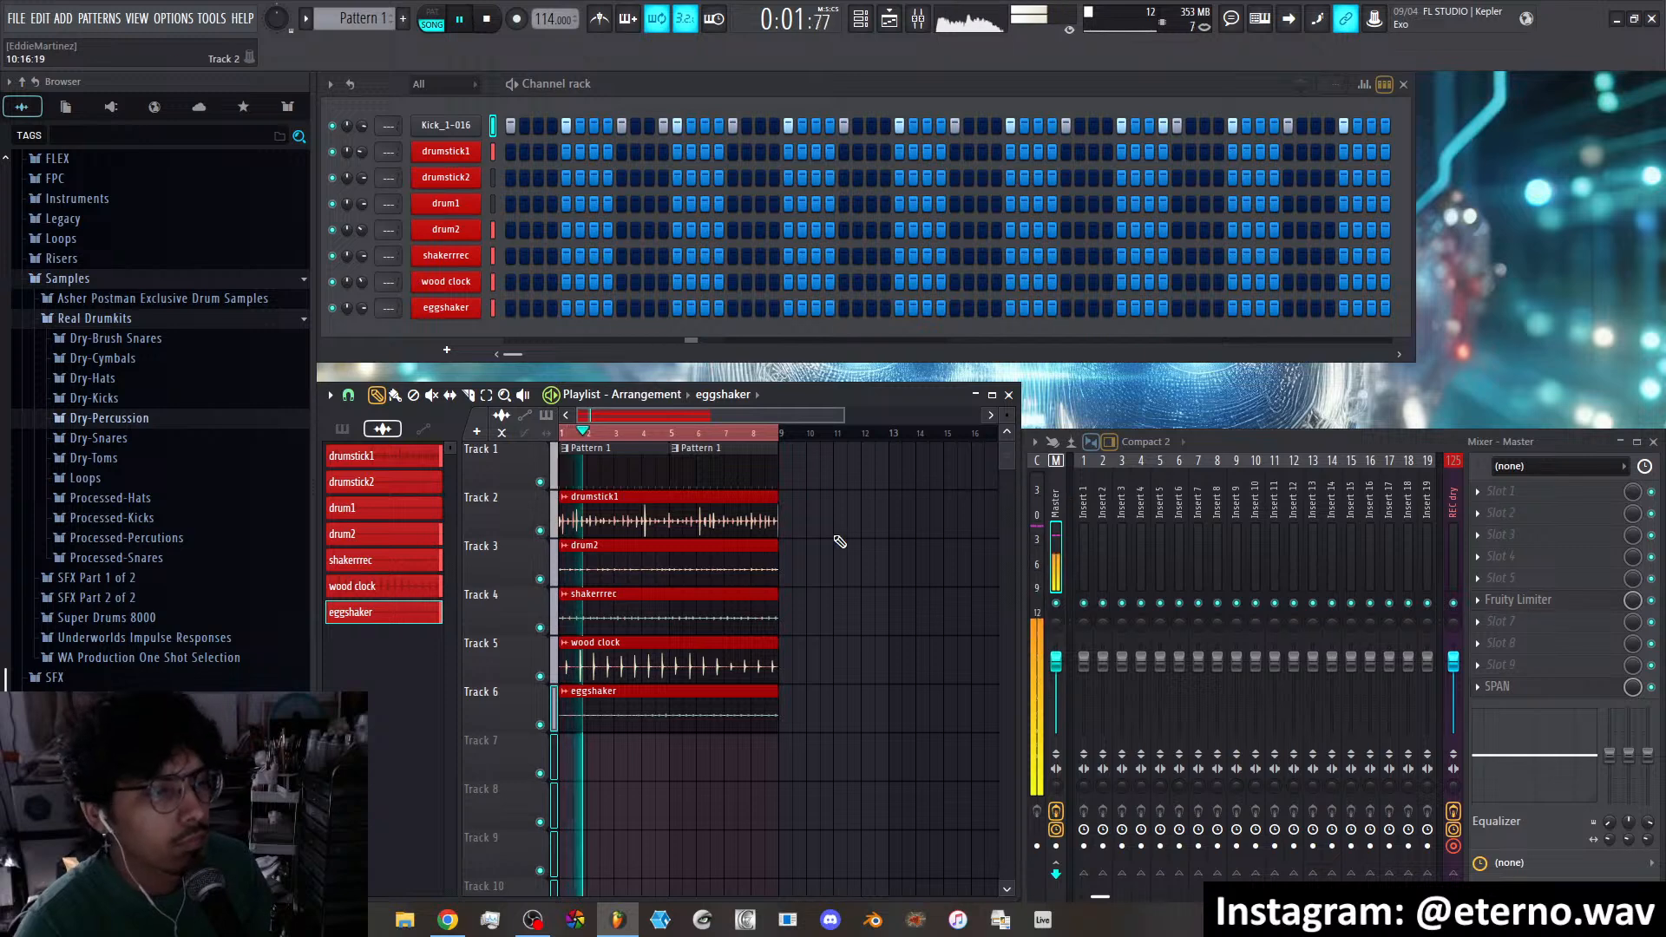
pyautogui.doubleClick(754, 642)
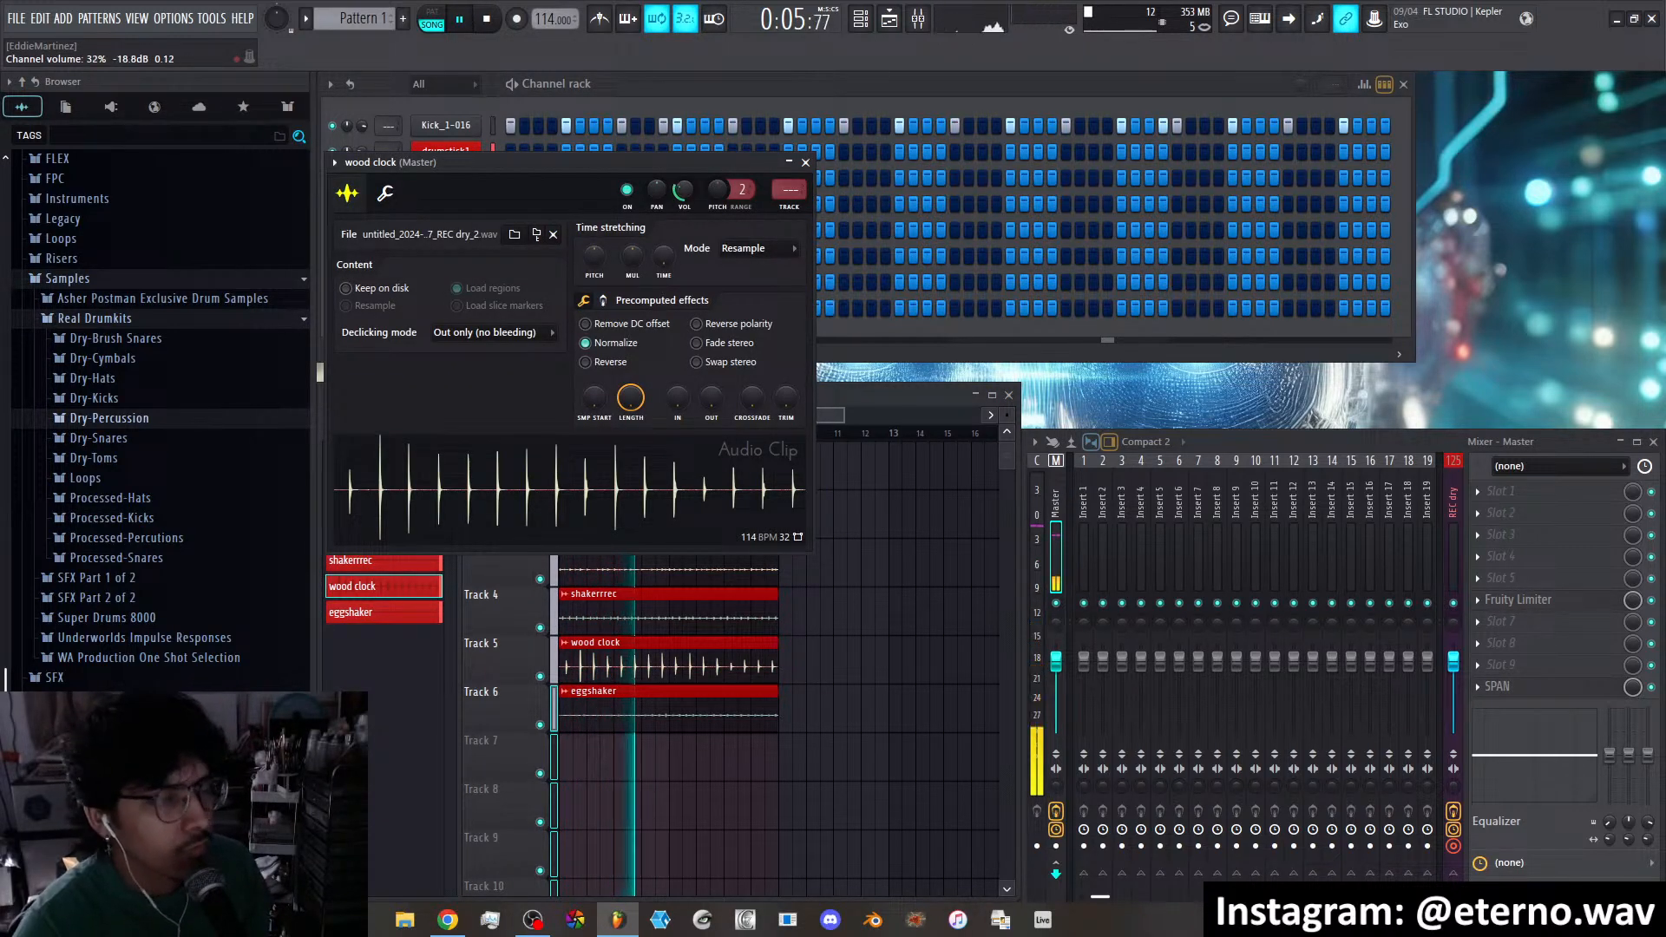
# Close the wood clock channel settings and record a new set of tapping takes over the looping beat
pyautogui.click(805, 162)
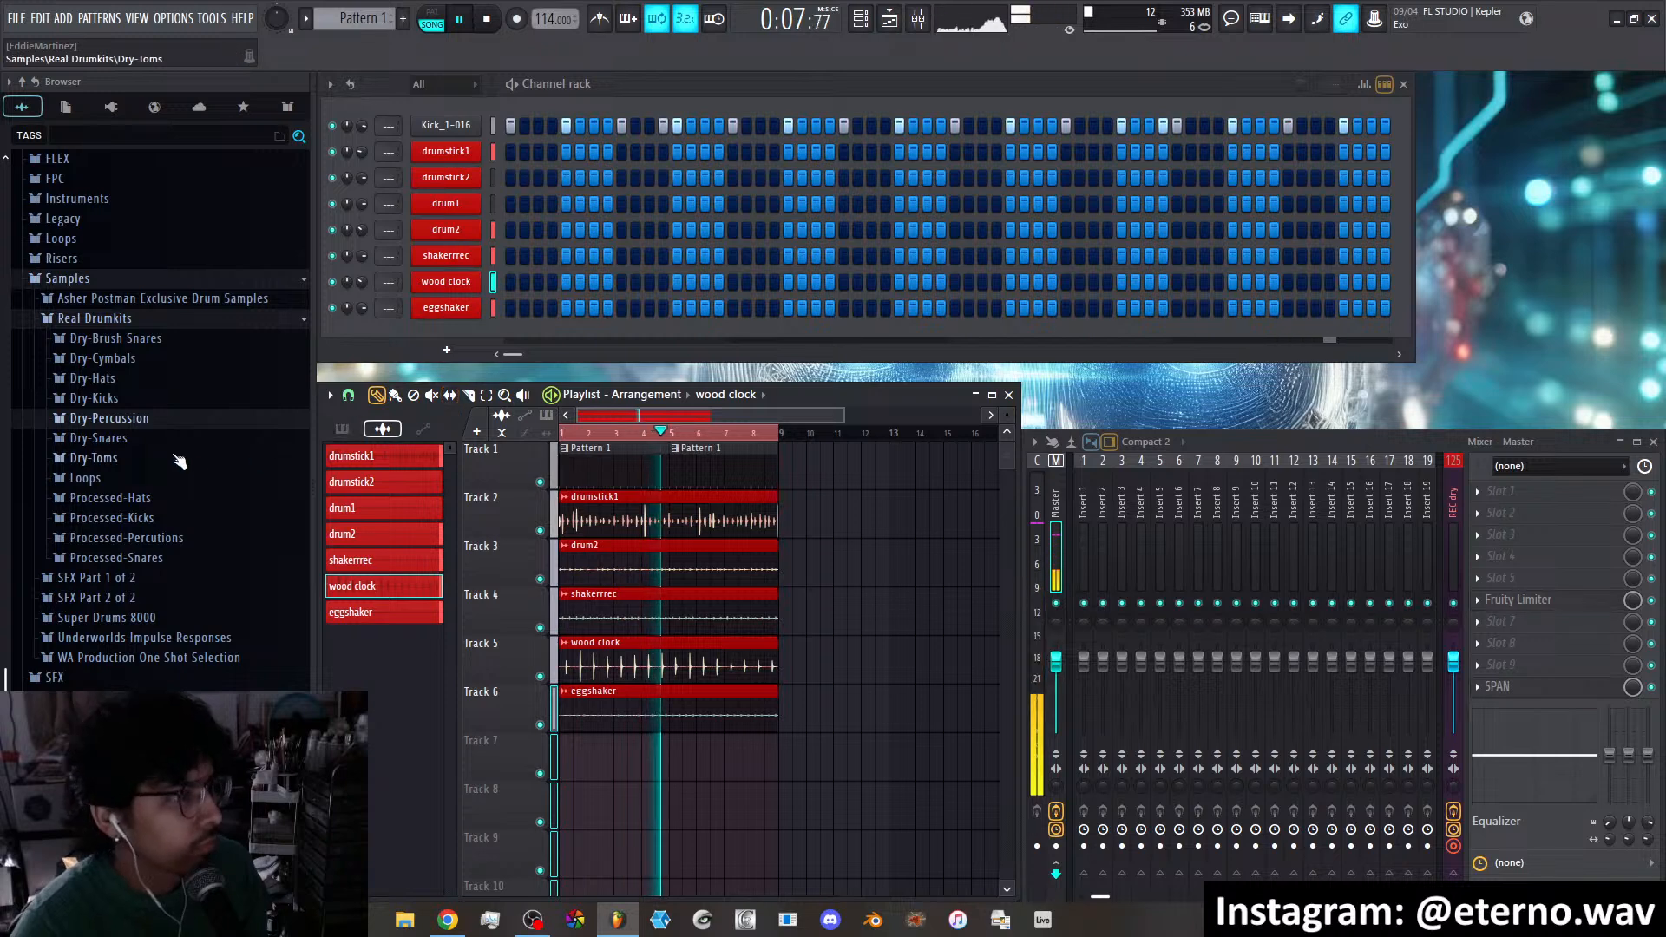
pyautogui.click(121, 617)
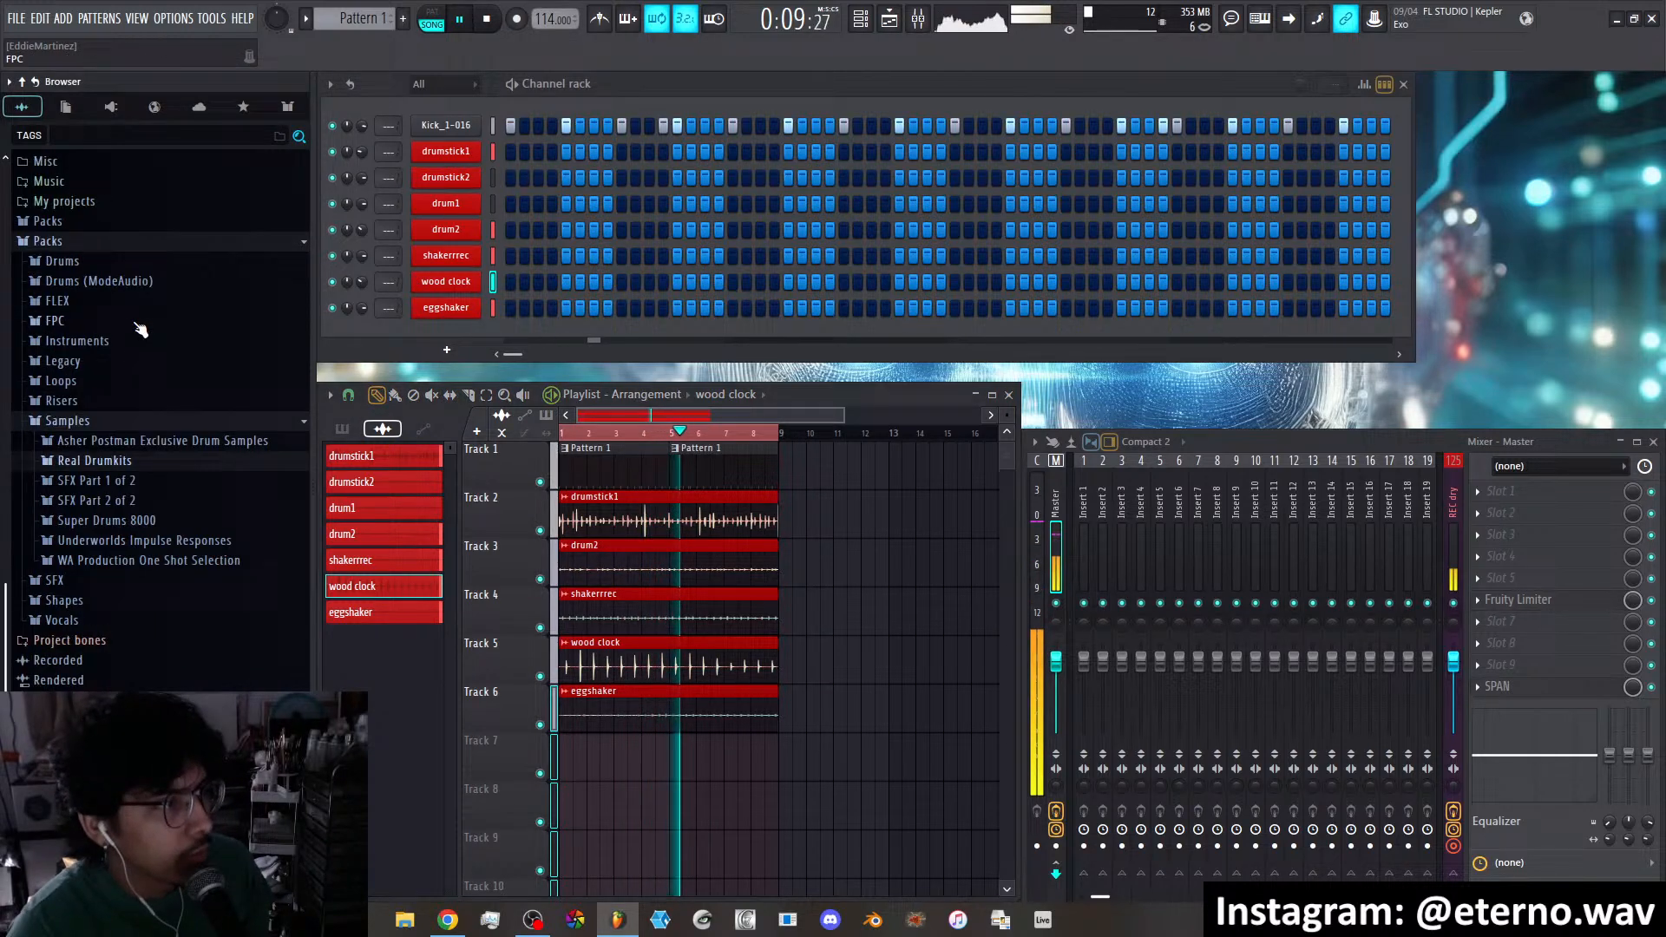
pyautogui.click(137, 521)
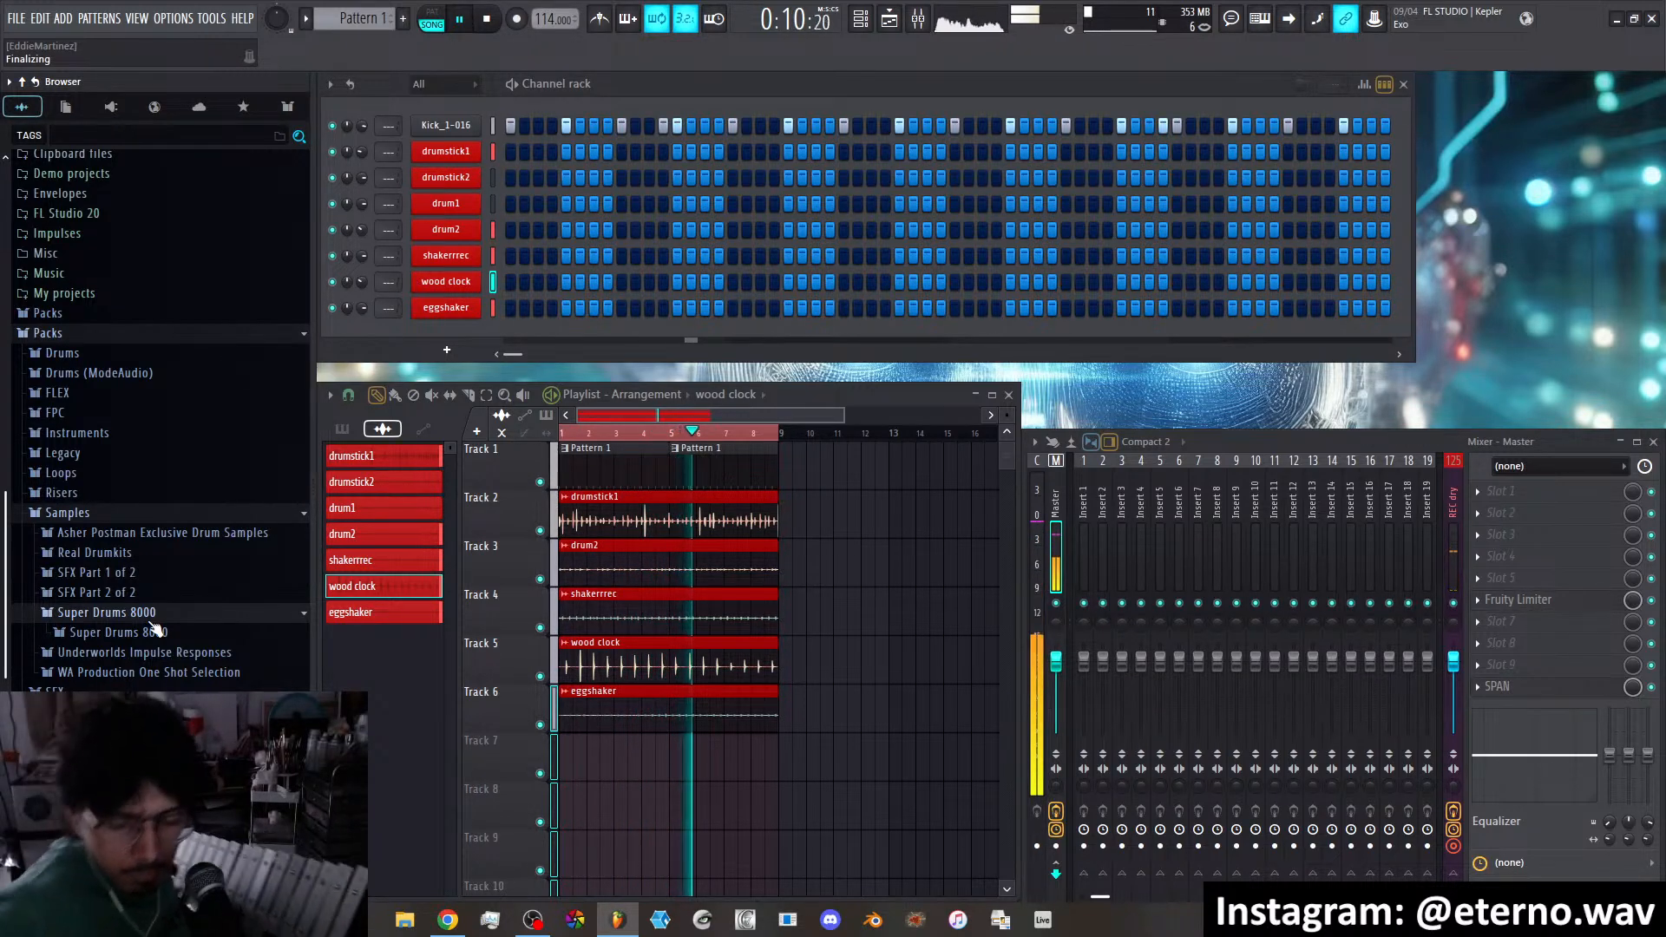
pyautogui.click(518, 19)
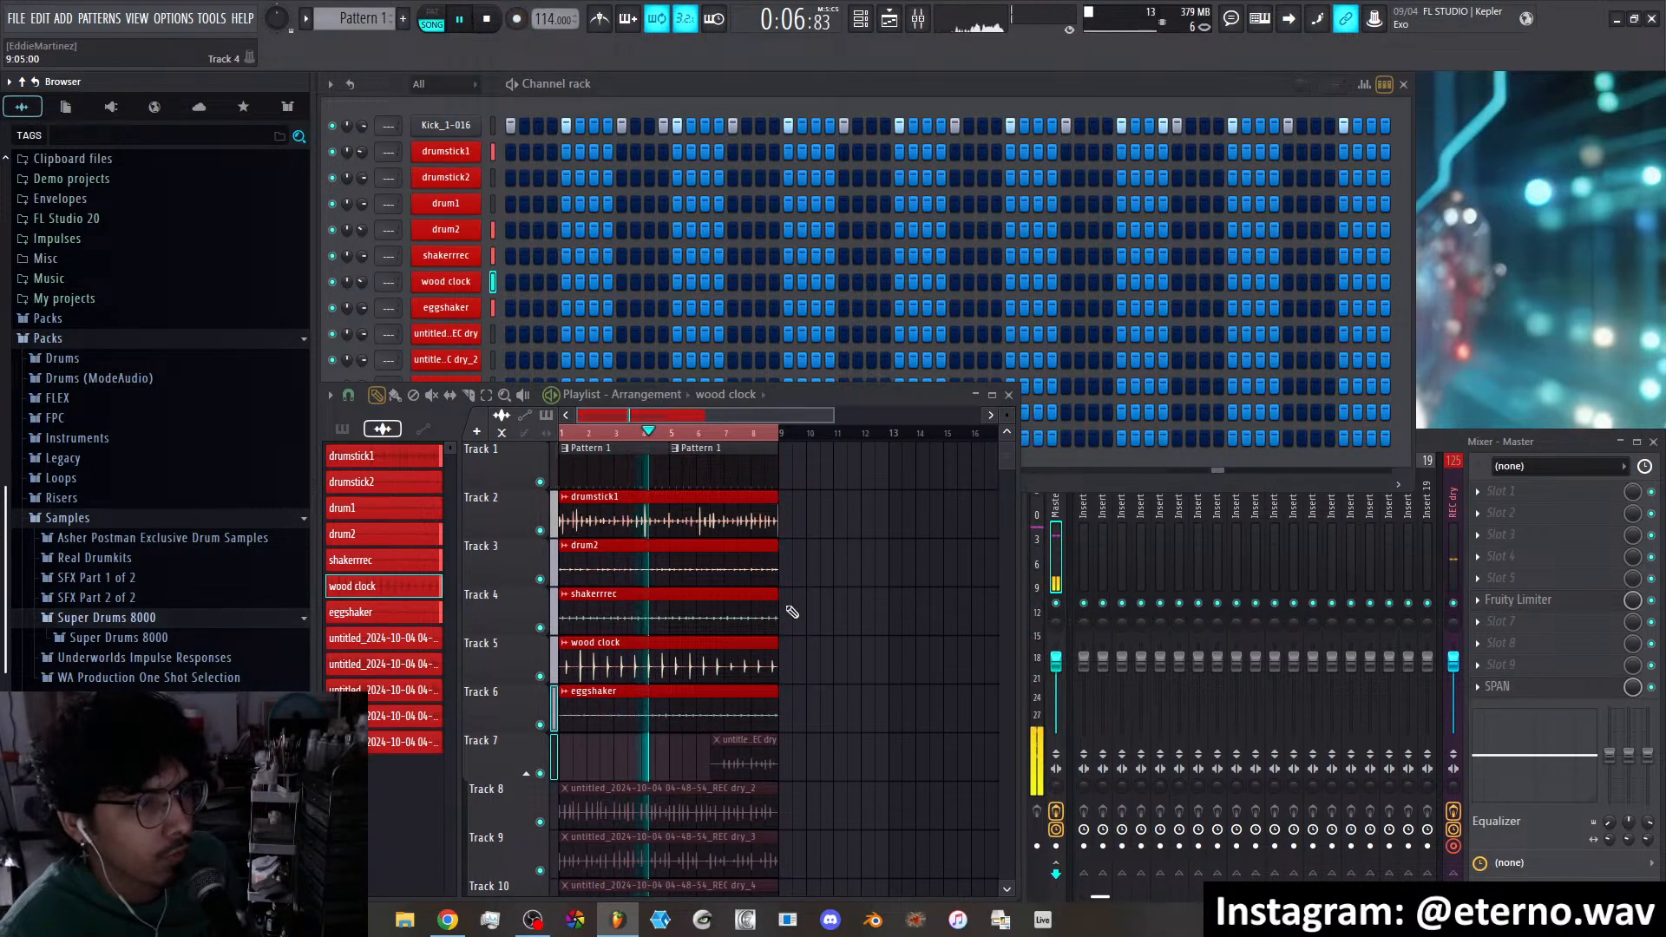
# Delete the first, second and fifth of the new recordings, keeping the third and fourth takes
pyautogui.scroll(-5, 791, 614)
pyautogui.rightClick(421, 741)
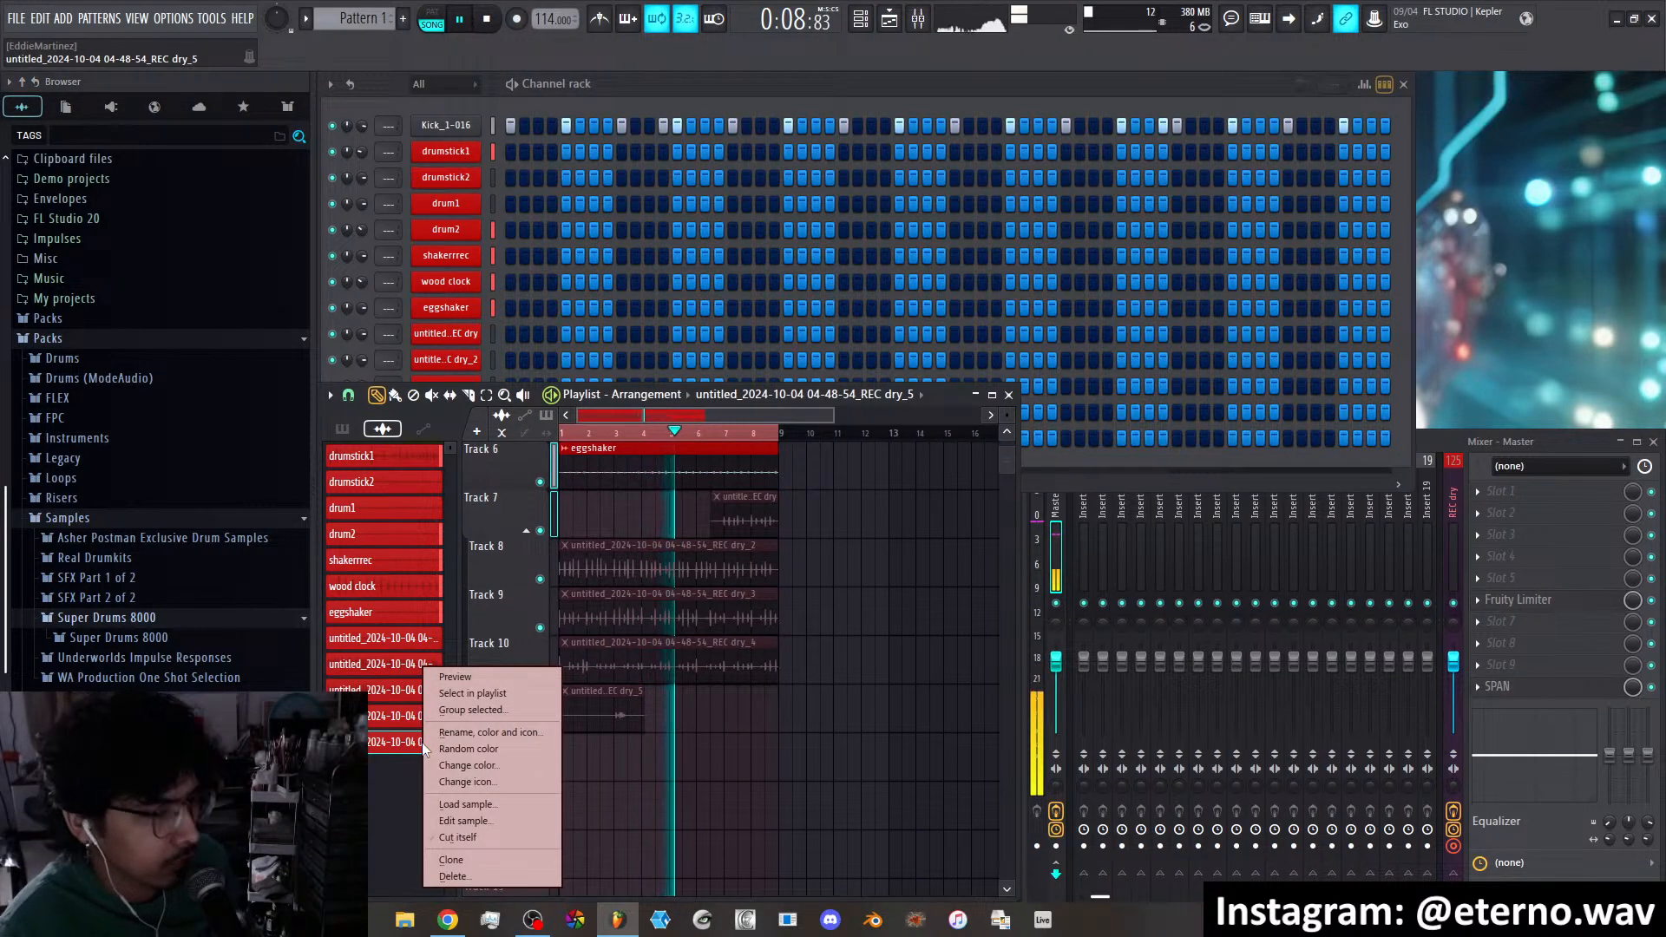
pyautogui.press('Delete')
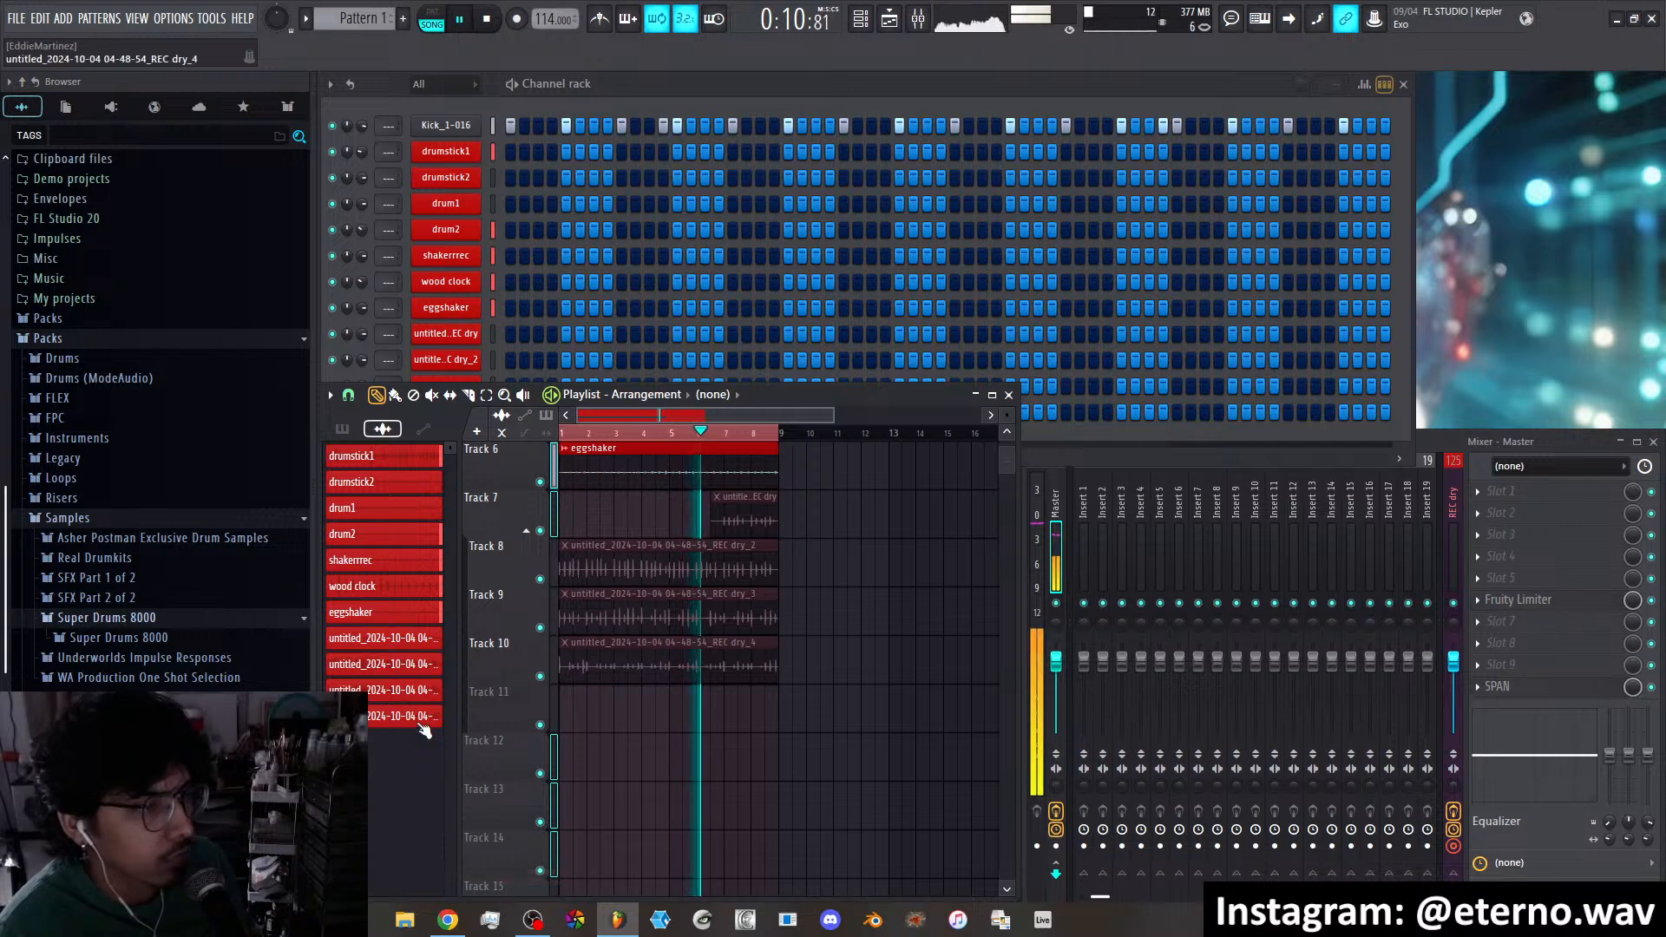
pyautogui.rightClick(415, 664)
pyautogui.press('Delete')
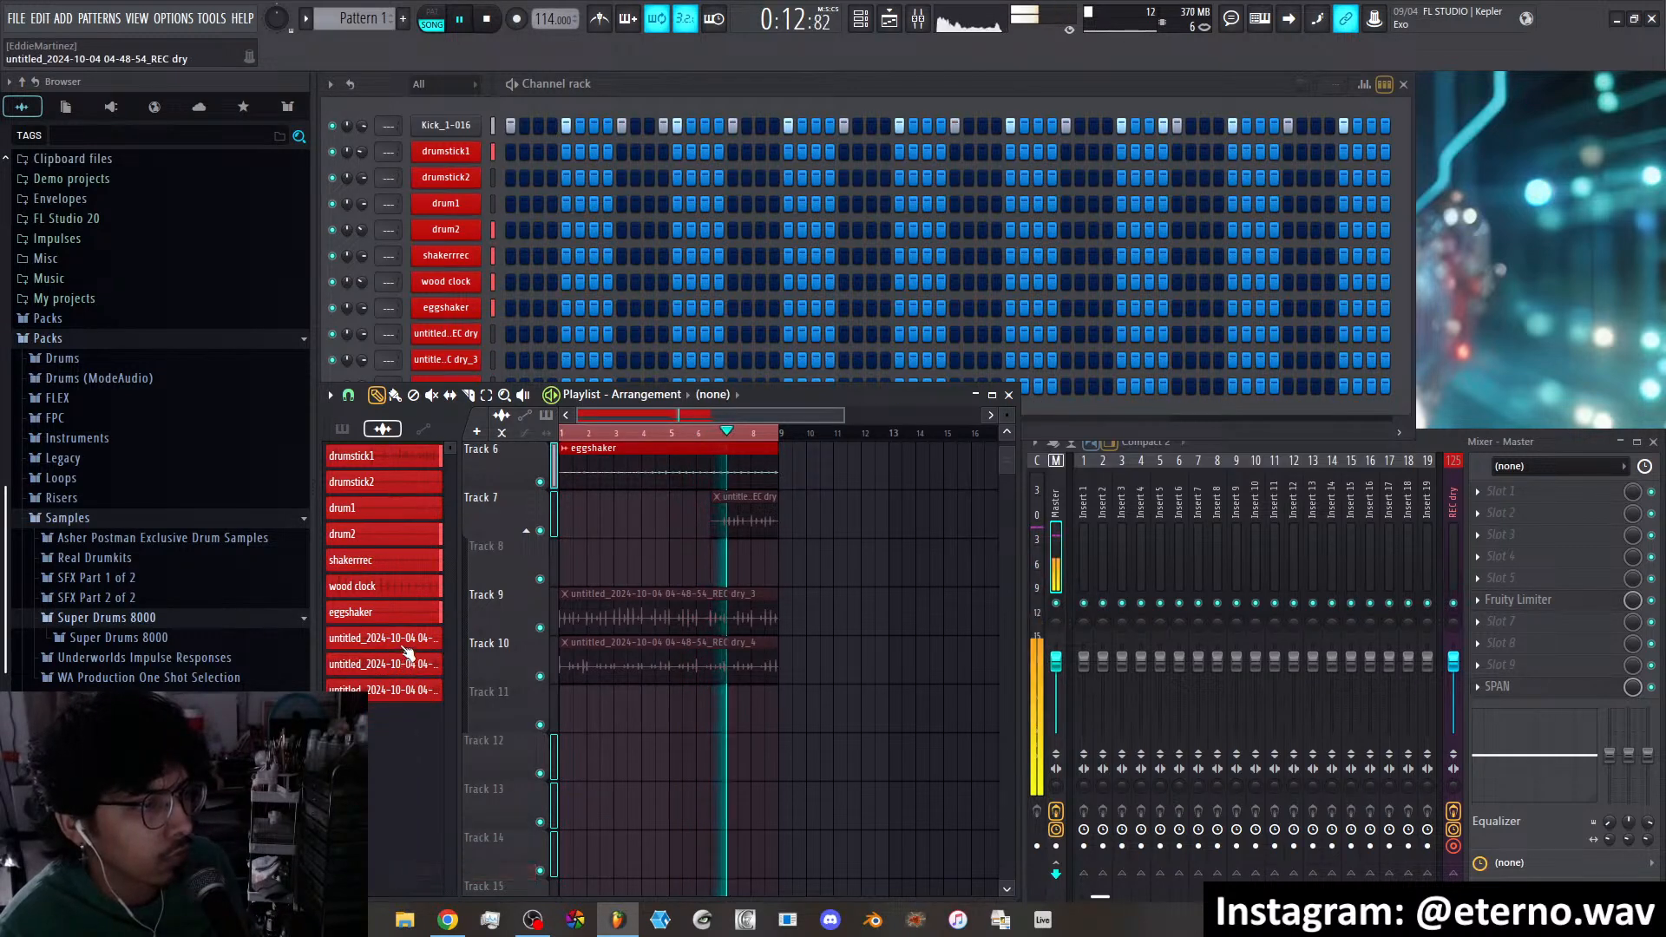
pyautogui.rightClick(412, 640)
pyautogui.press('Delete')
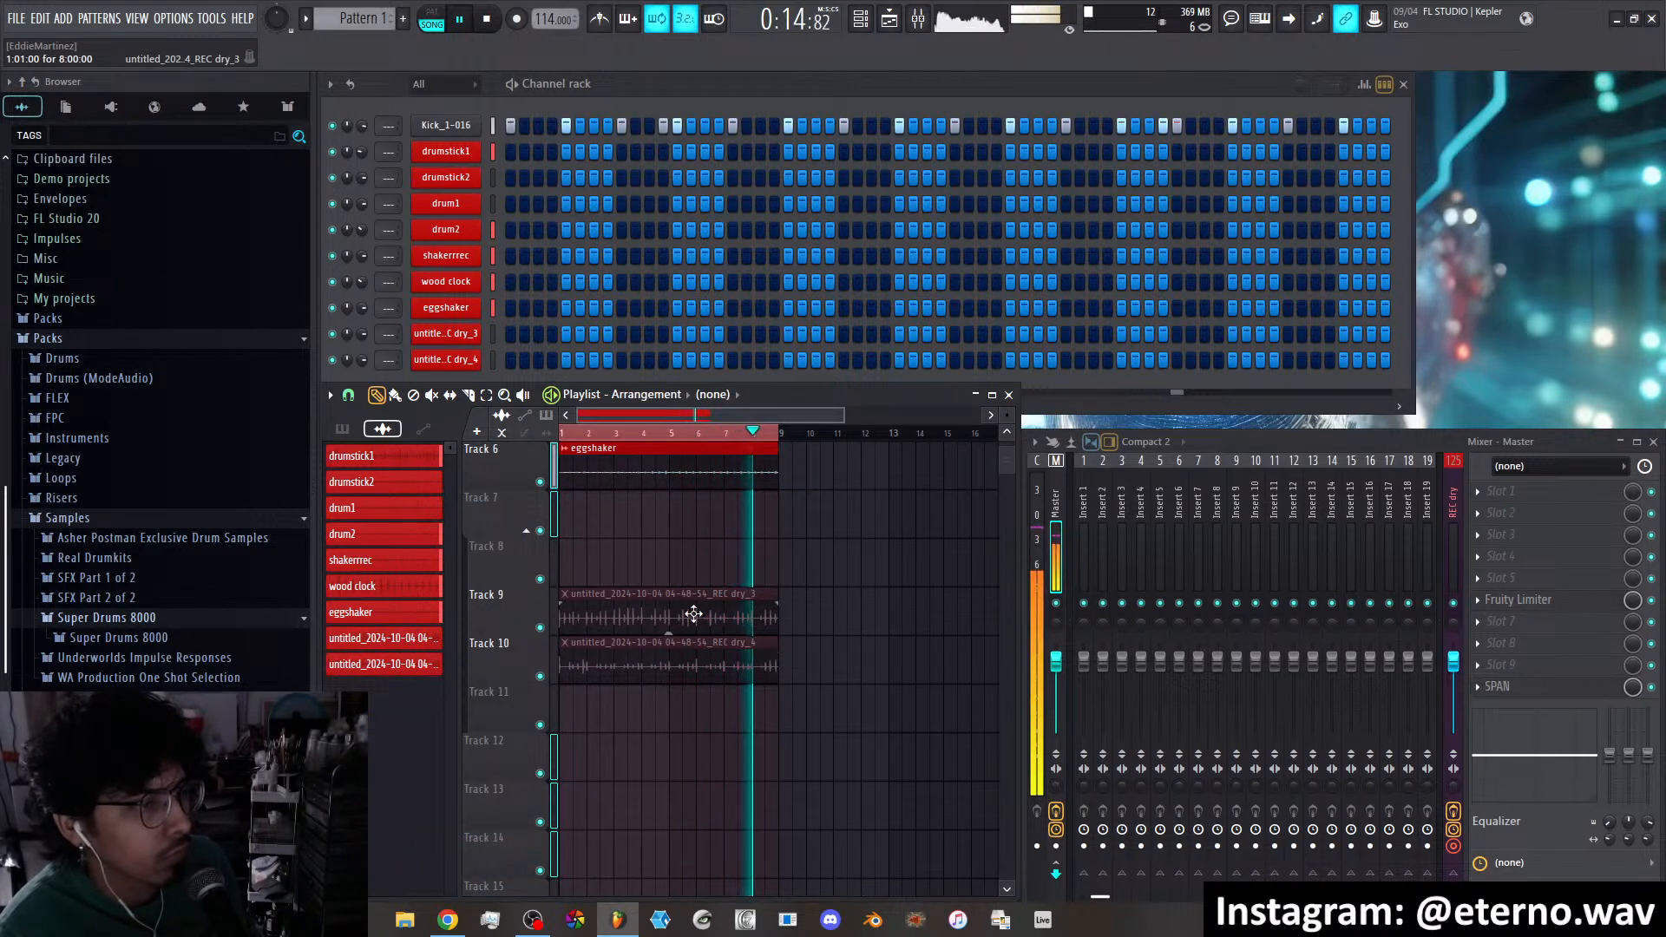
# Rename the two kept recordings, the third take as tap1 and the fourth take as tap2
pyautogui.click(651, 605)
pyautogui.press('F2')
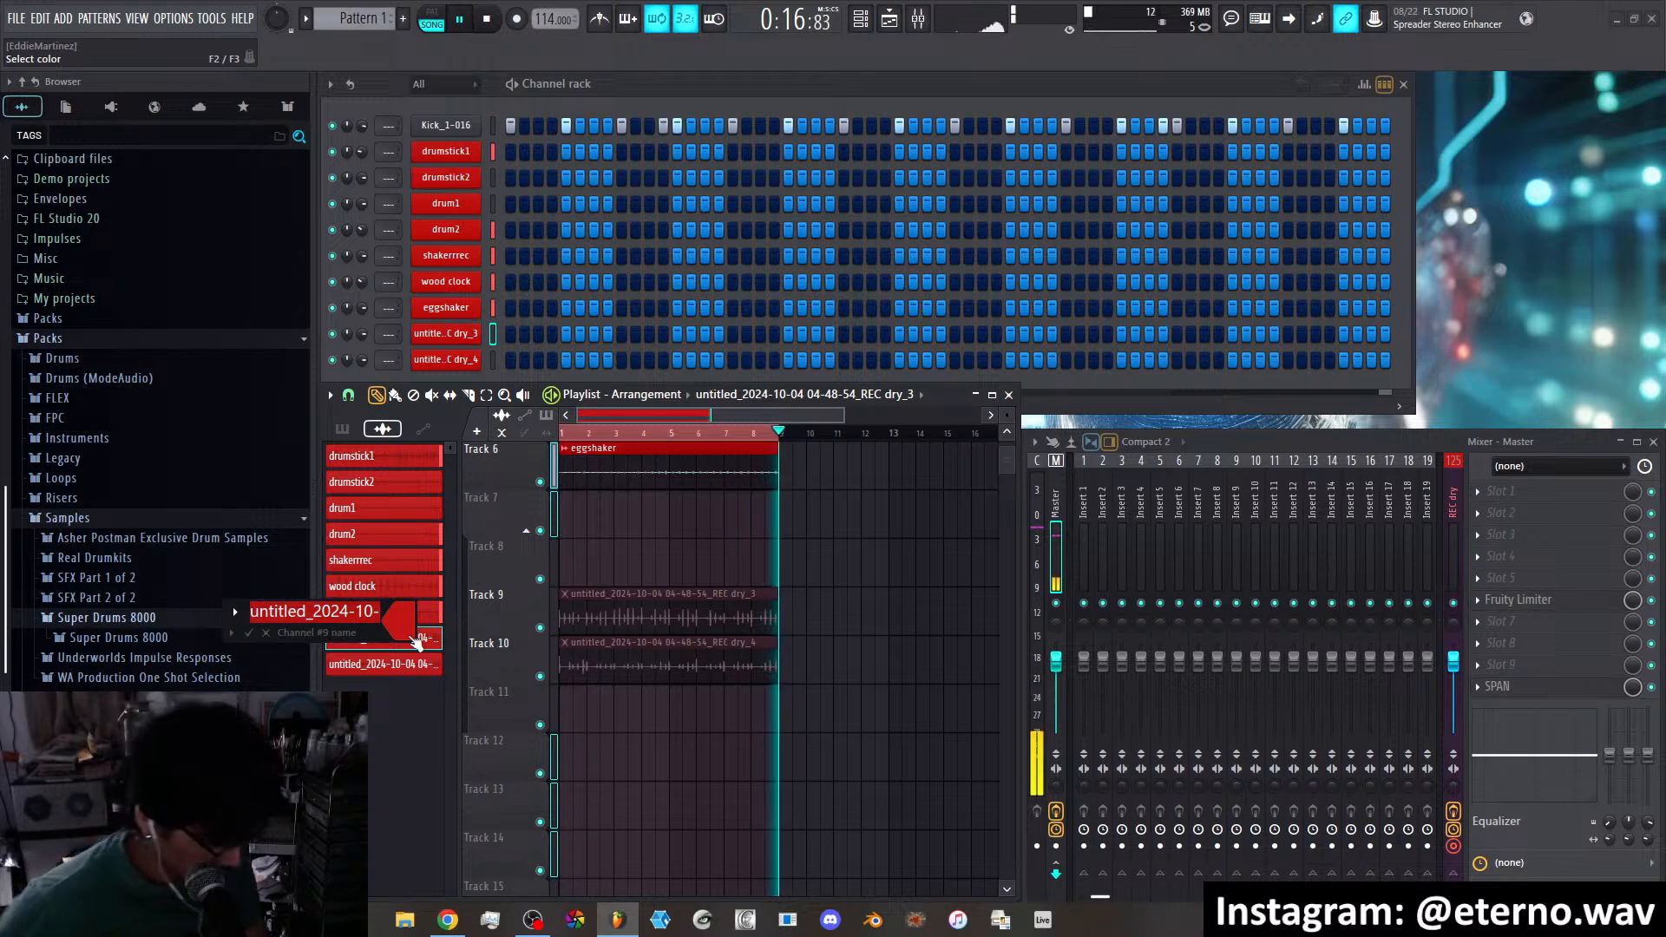
pyautogui.write('ta')
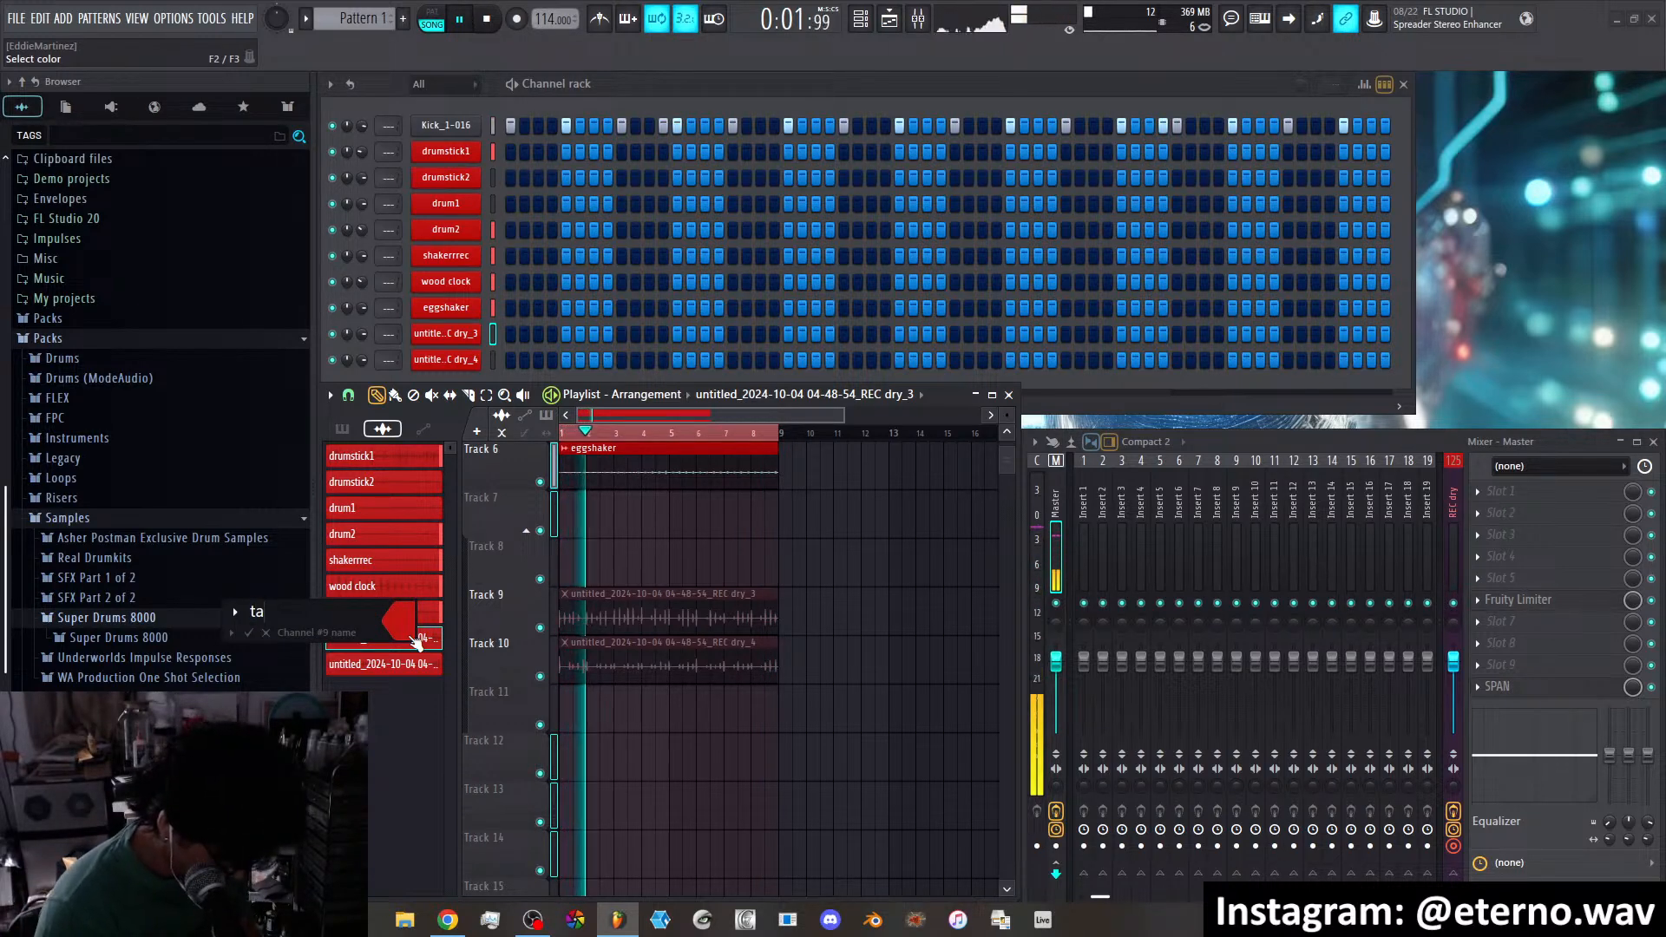
pyautogui.write('p1')
pyautogui.press('Return')
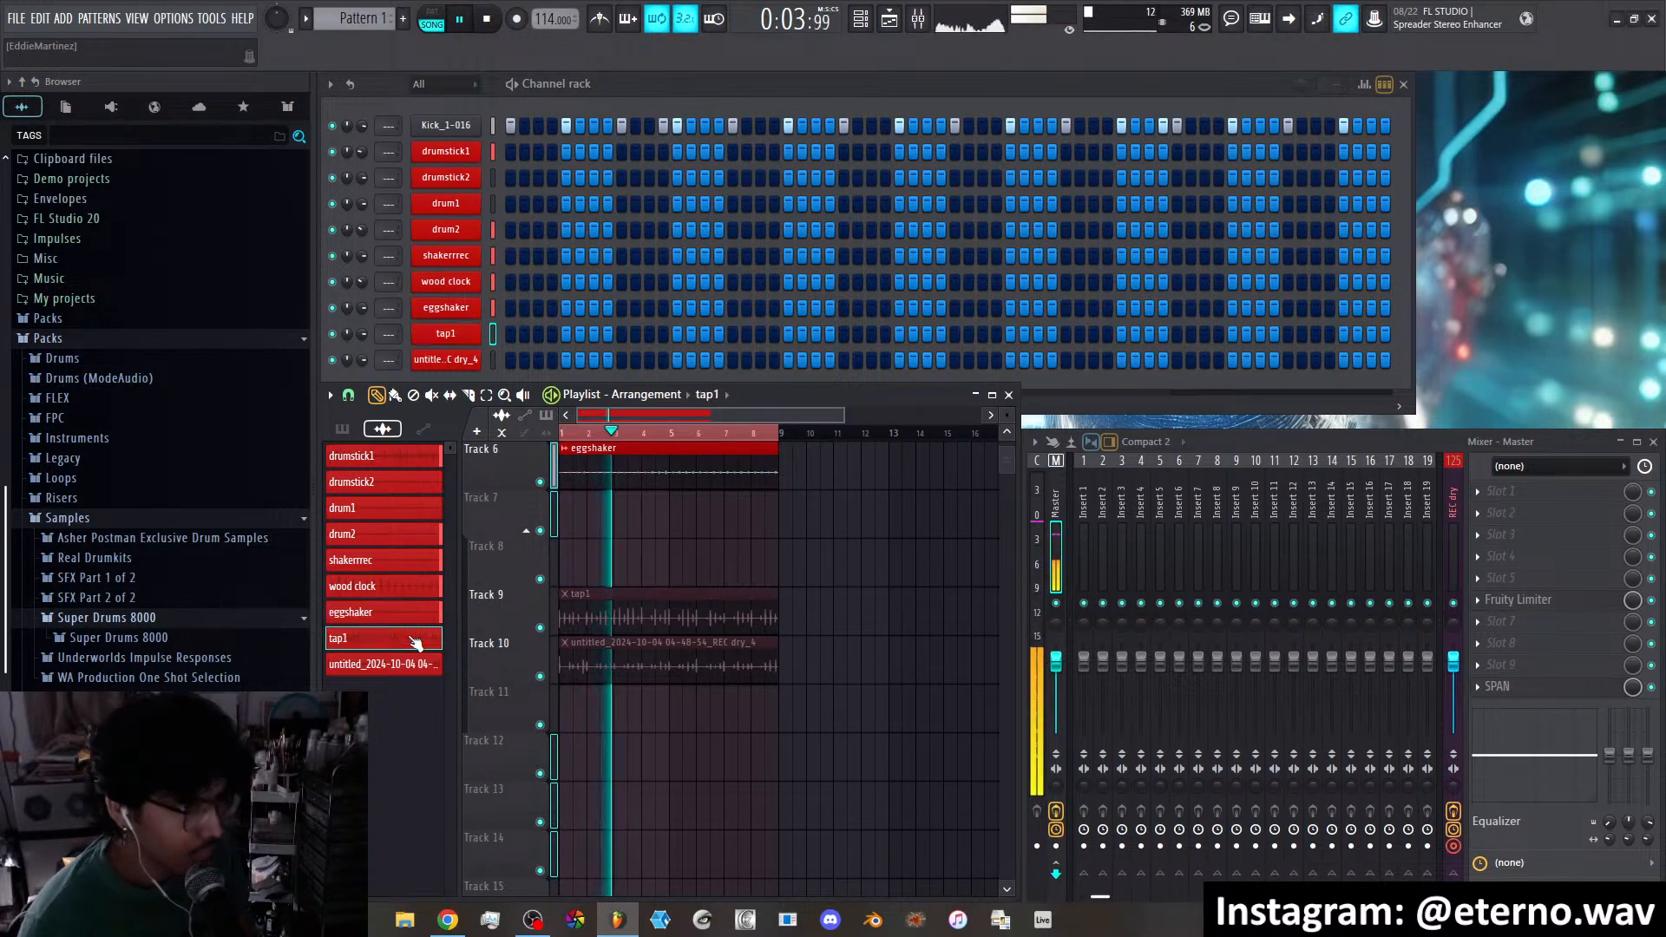
pyautogui.press('F2')
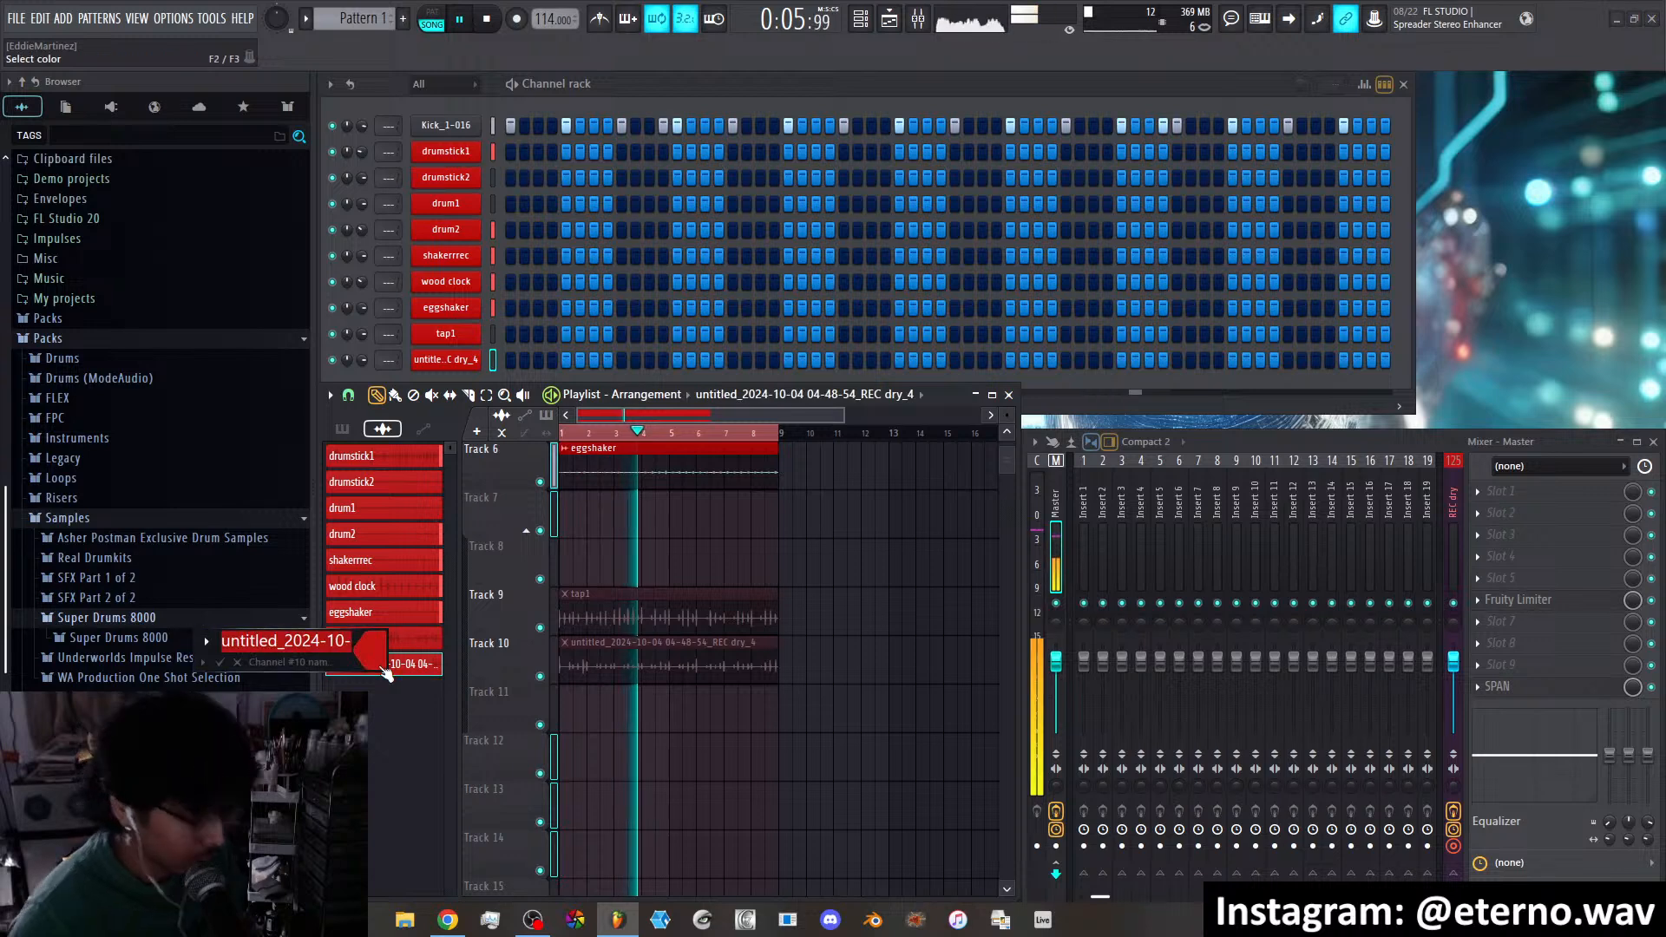
pyautogui.write('tap2\\')
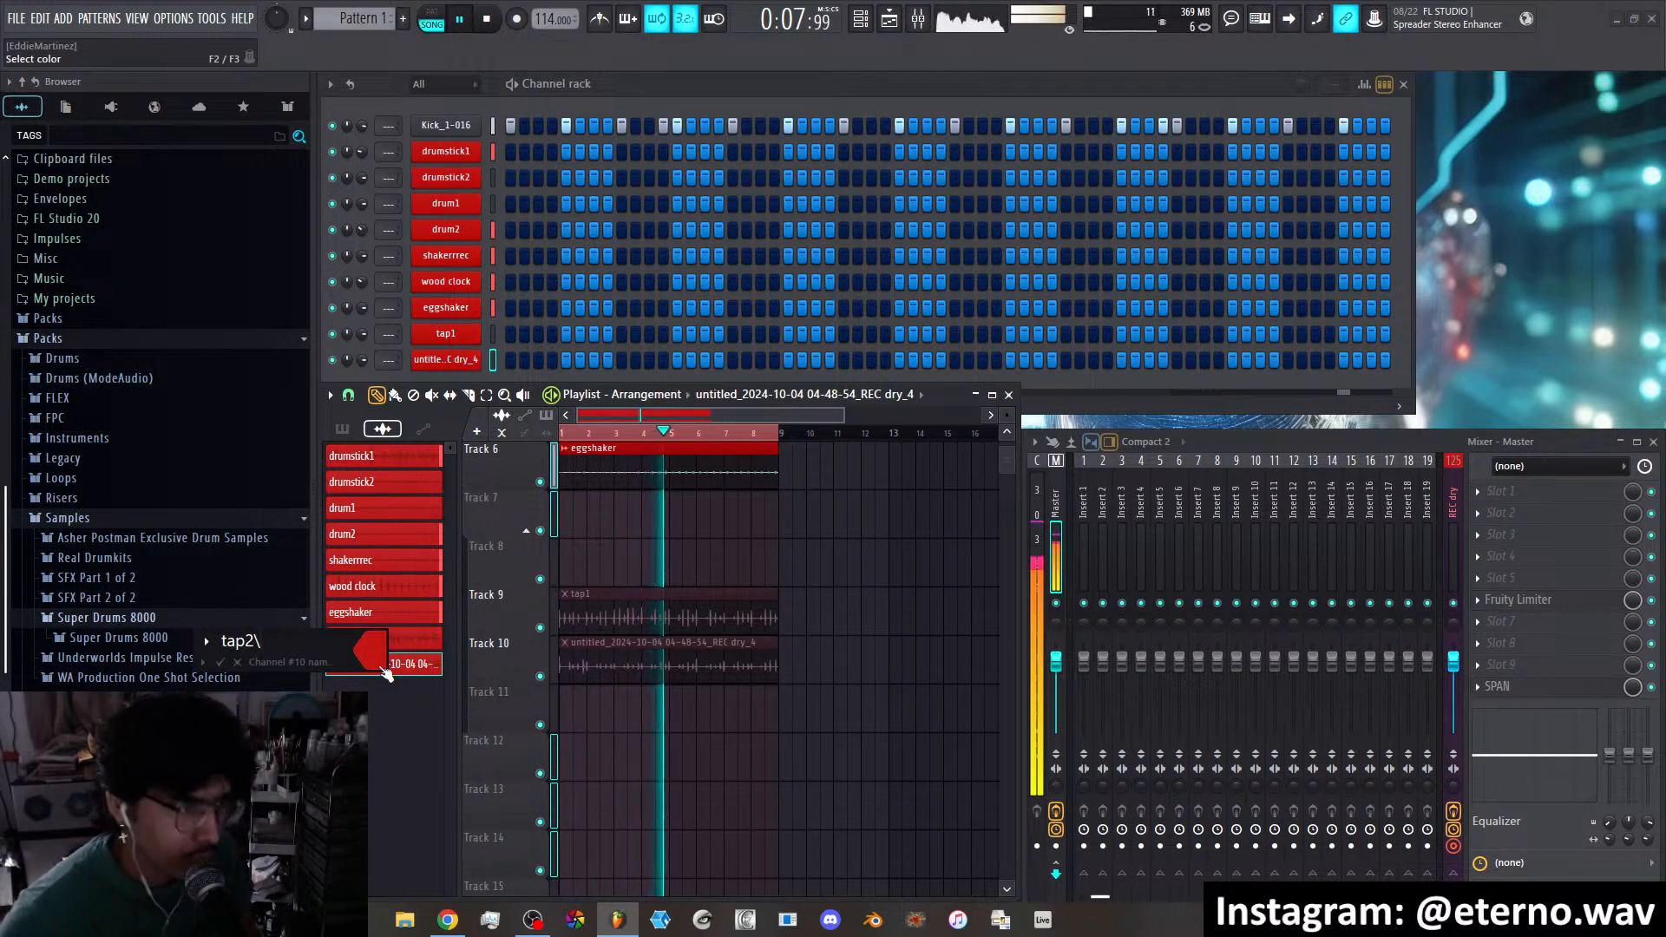
pyautogui.press('BackSpace')
pyautogui.press('Return')
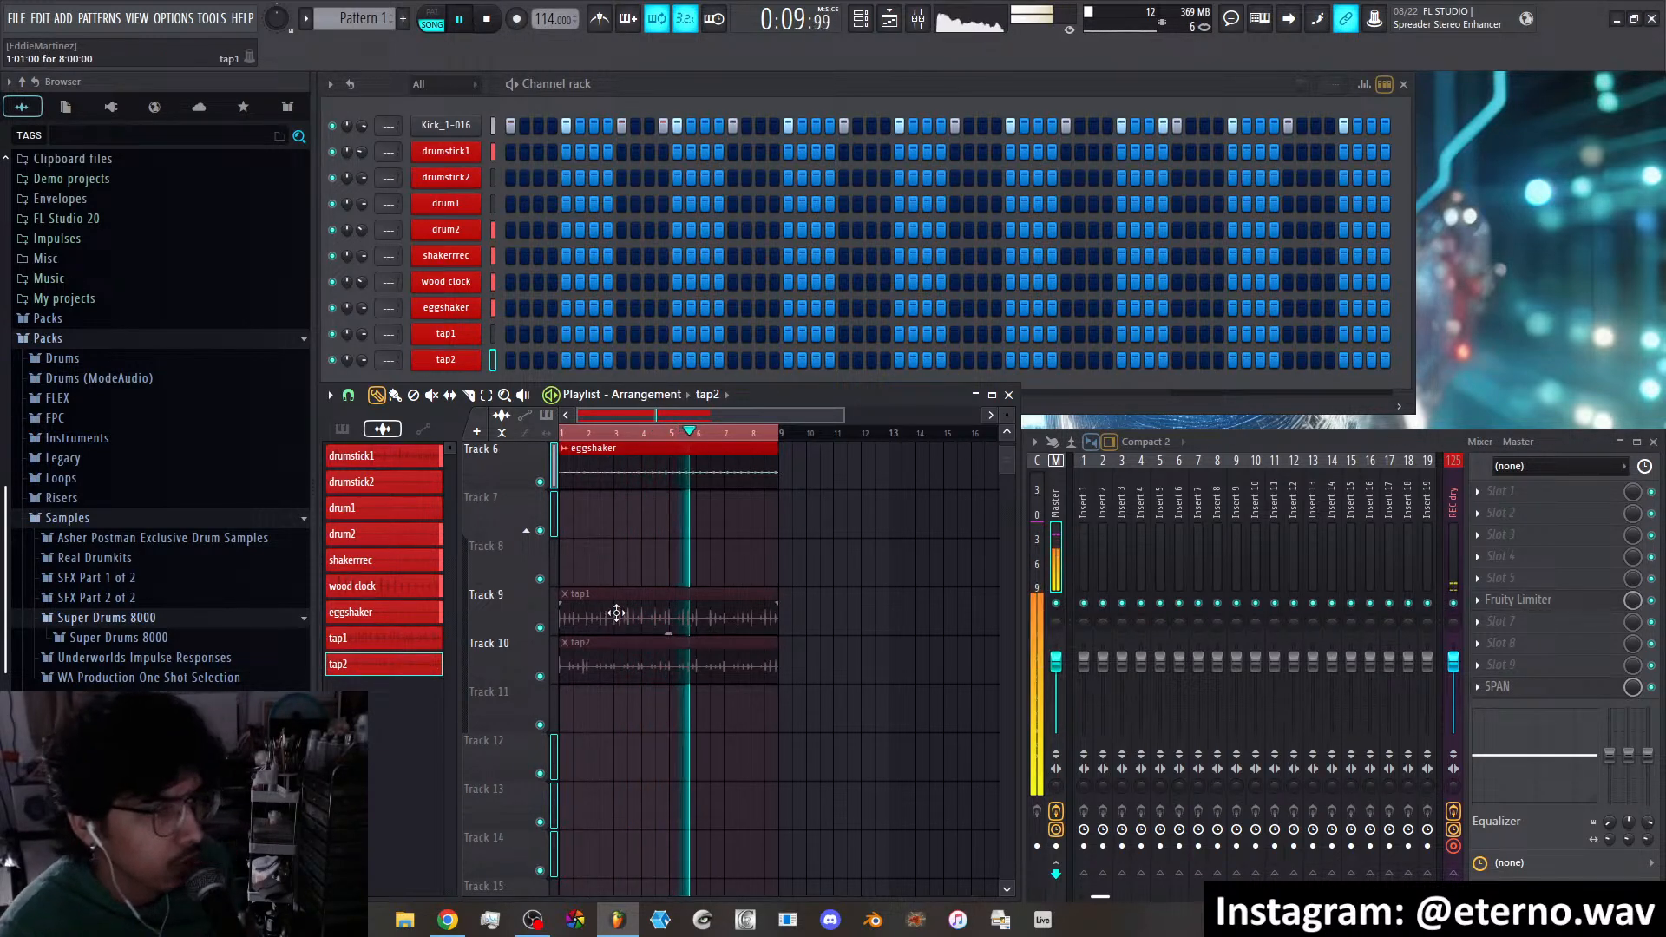
# Keep only the tap2 clip in the playlist, placed on Track 7, and ungroup the take tracks
pyautogui.moveTo(626, 659); pyautogui.dragTo(607, 514)
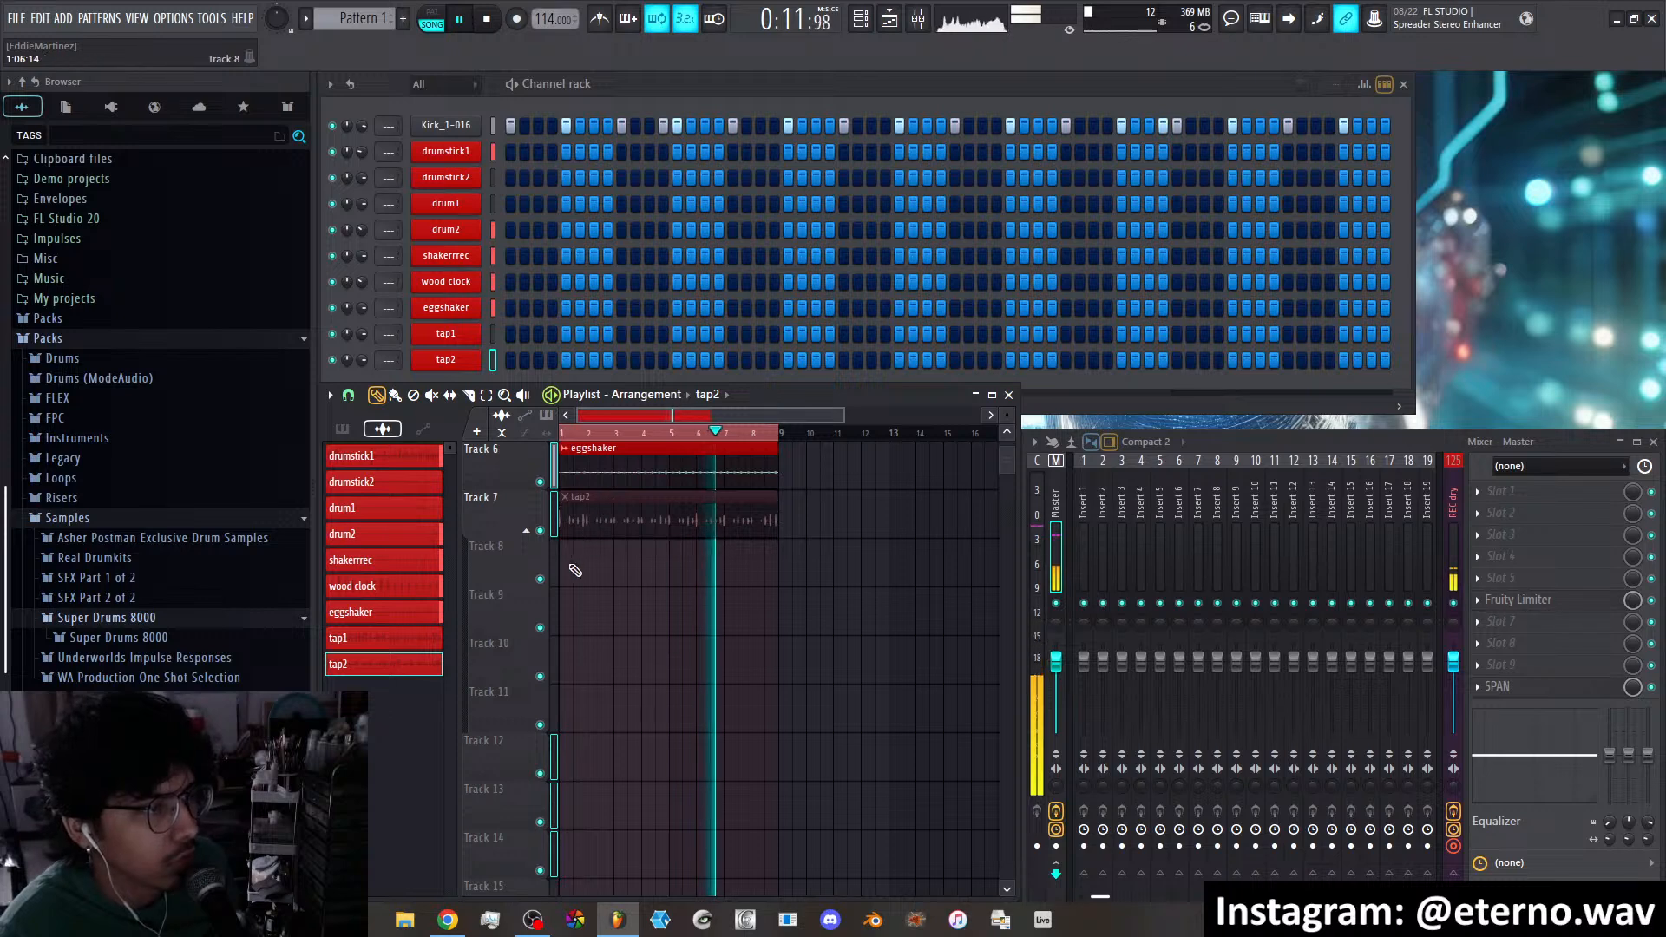
pyautogui.rightClick(512, 647)
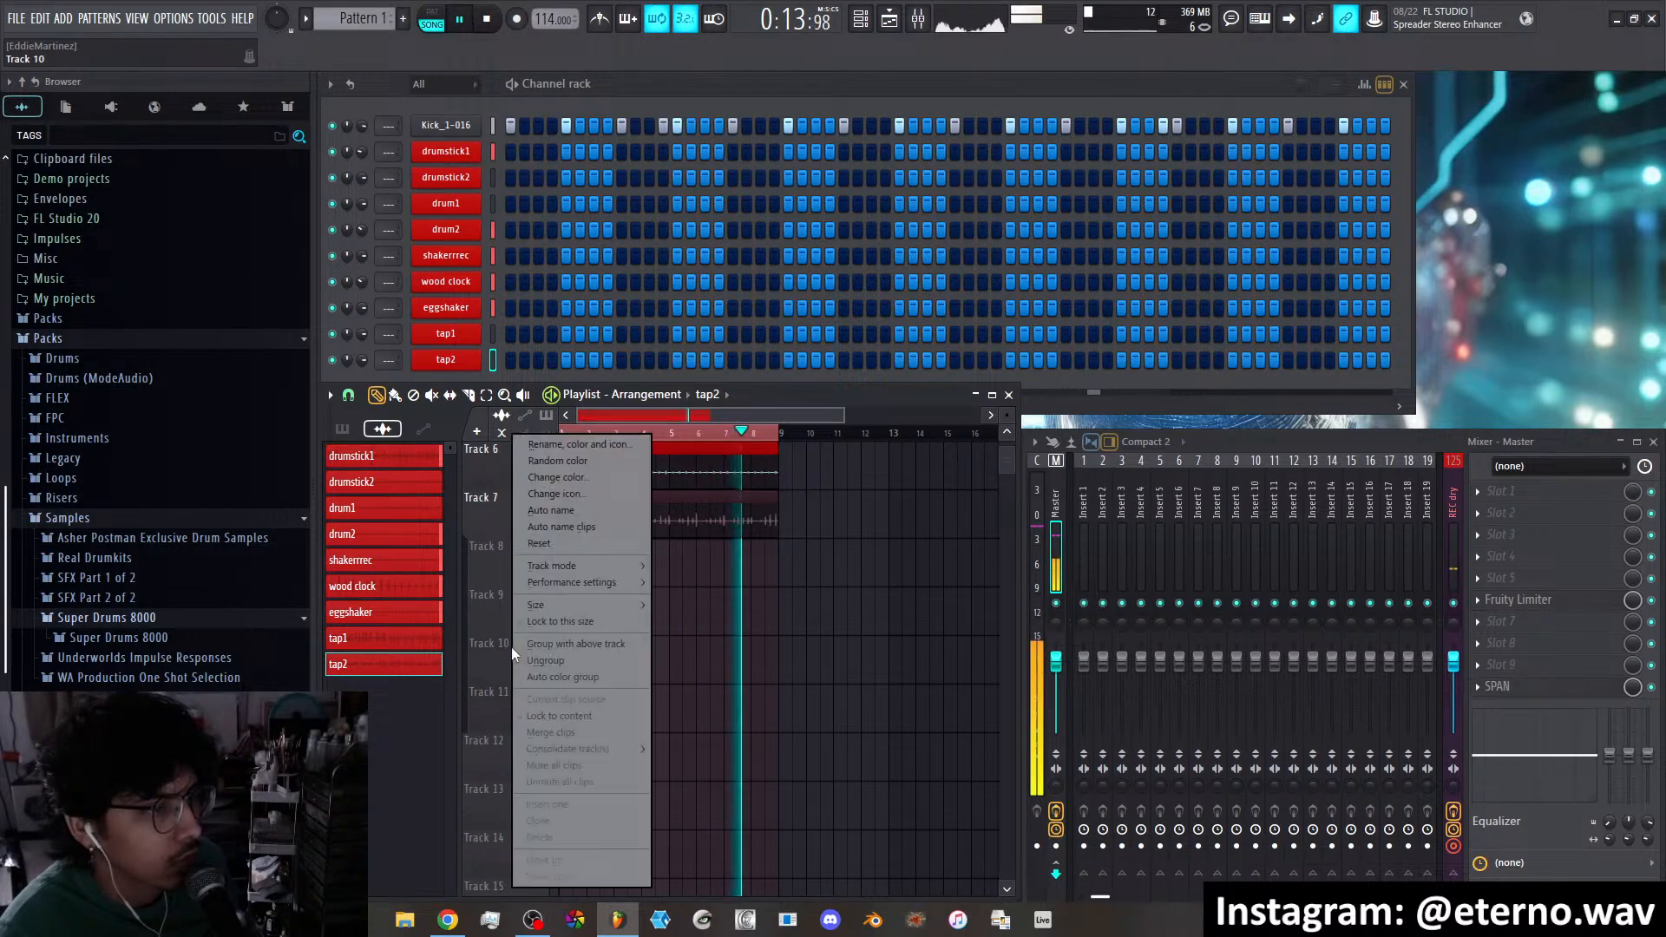
pyautogui.click(554, 663)
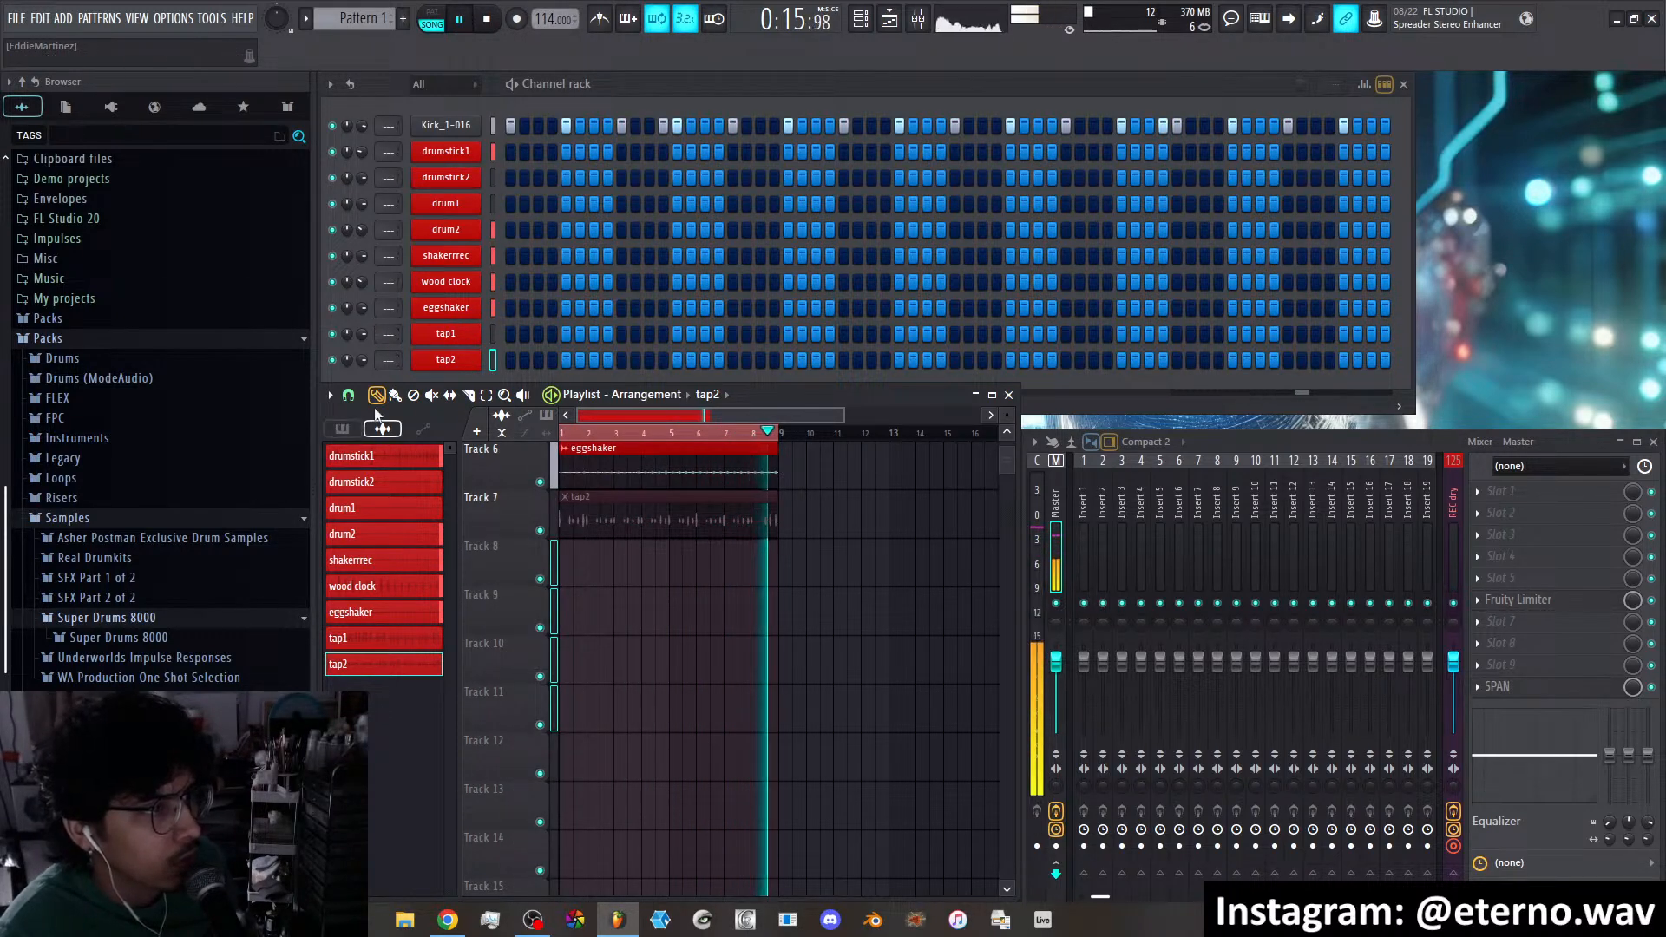
# Unmute the tap2 clip on Track 7 and return to drawing mode in the playlist
pyautogui.click(431, 395)
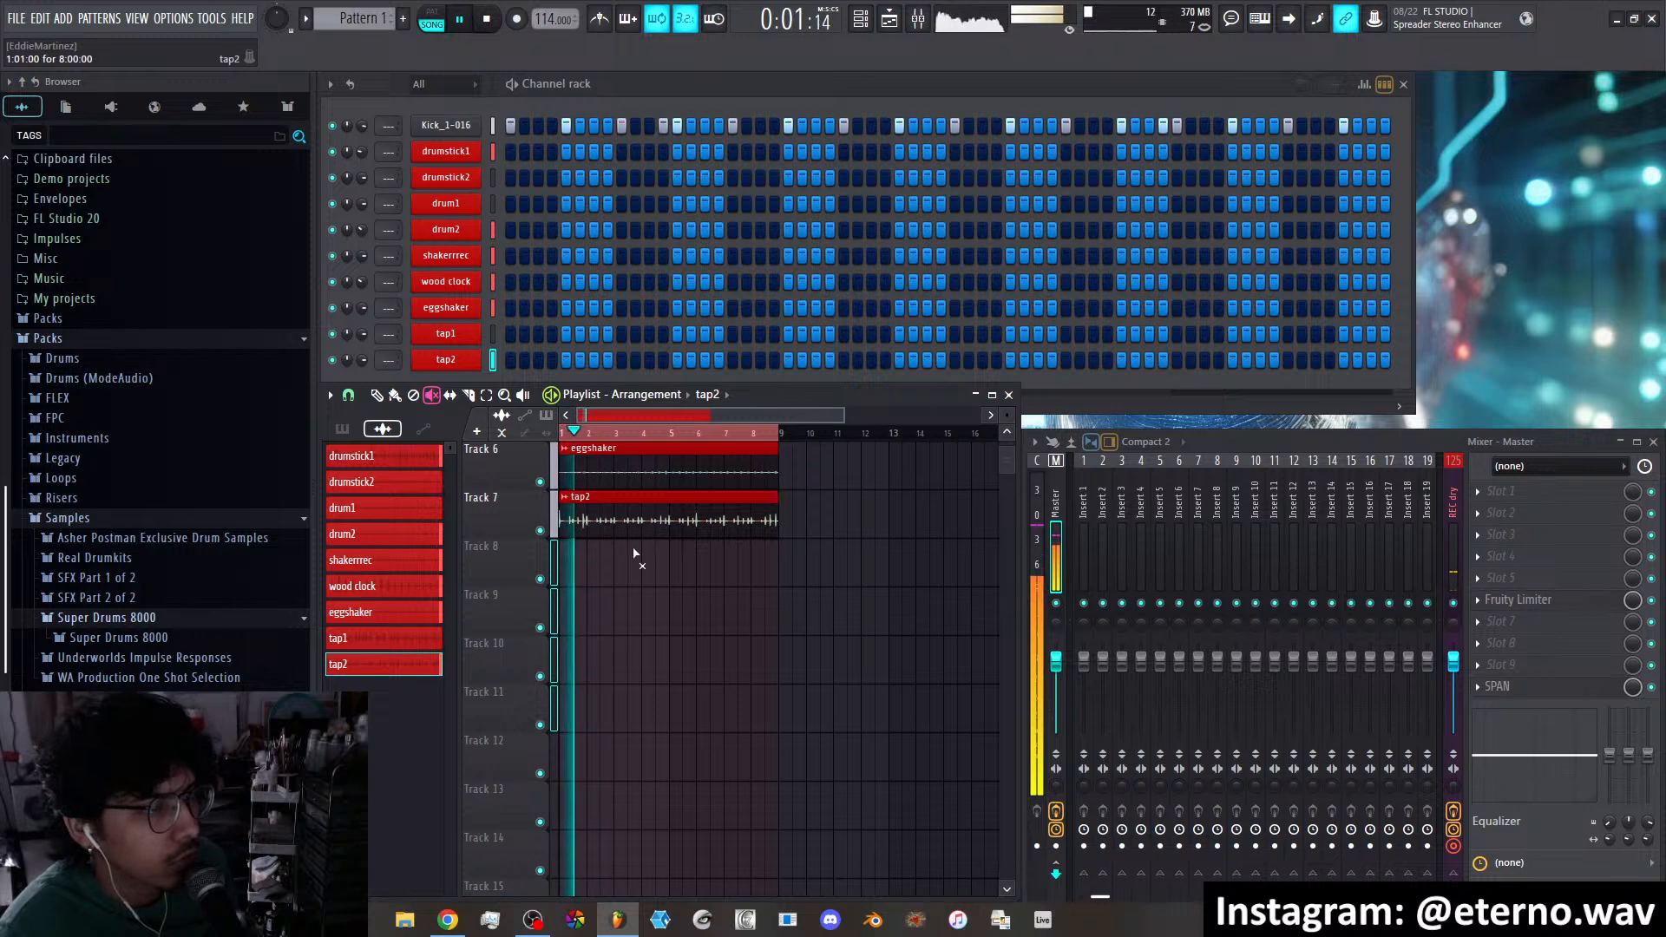
pyautogui.scroll(3, 826, 657)
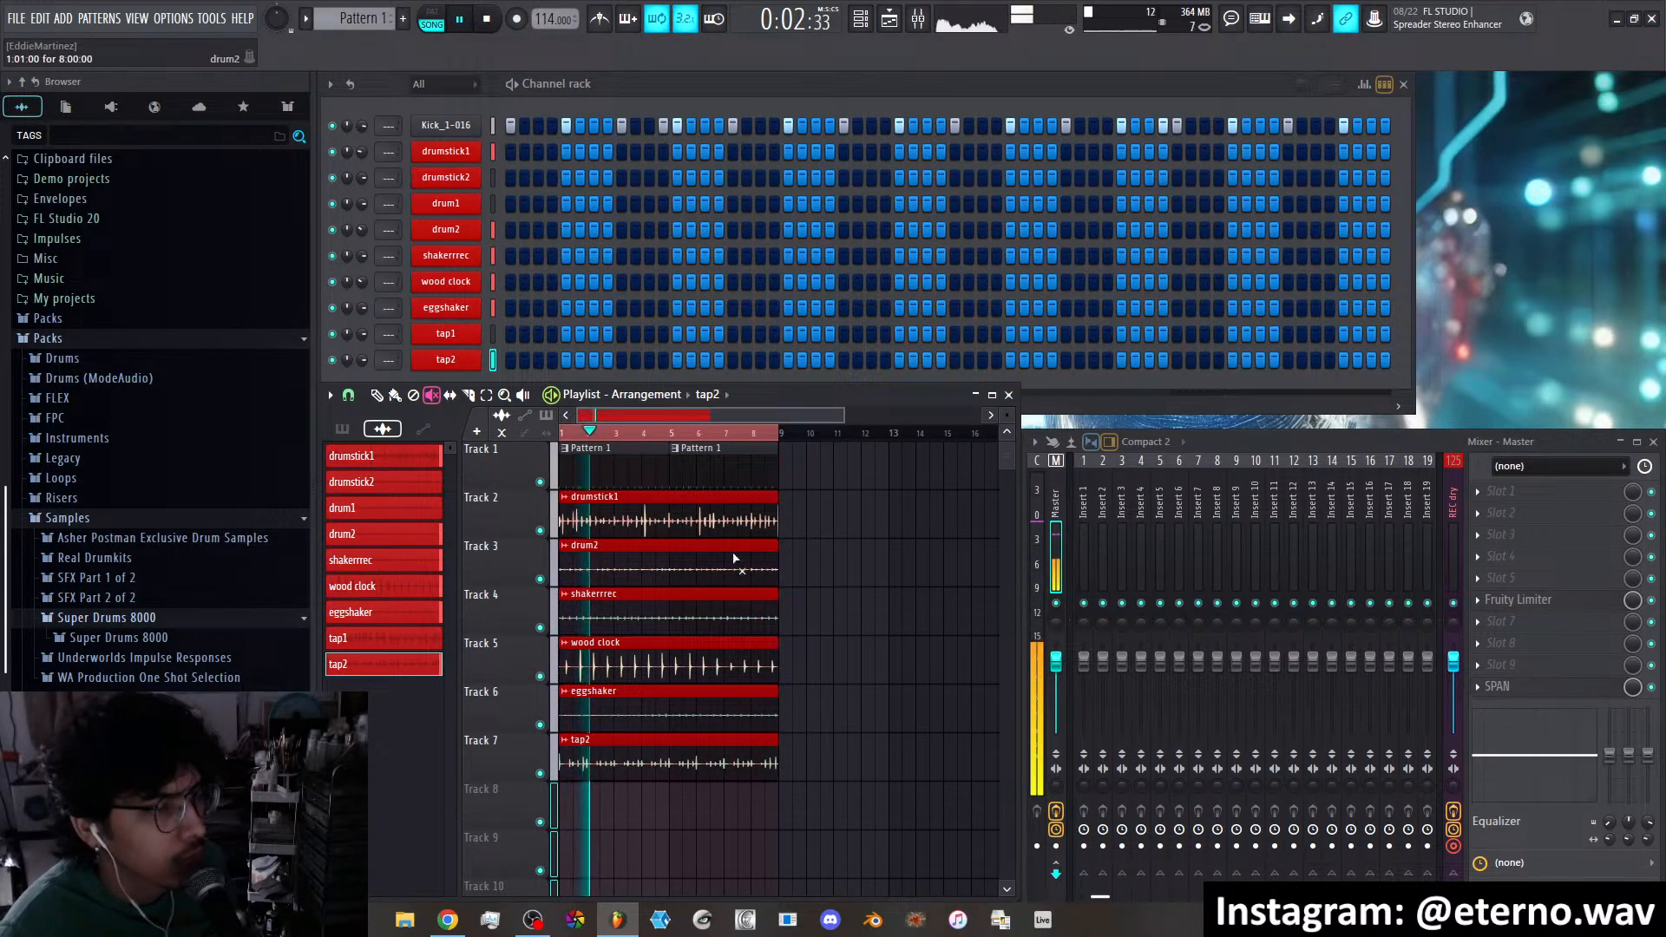
pyautogui.click(377, 395)
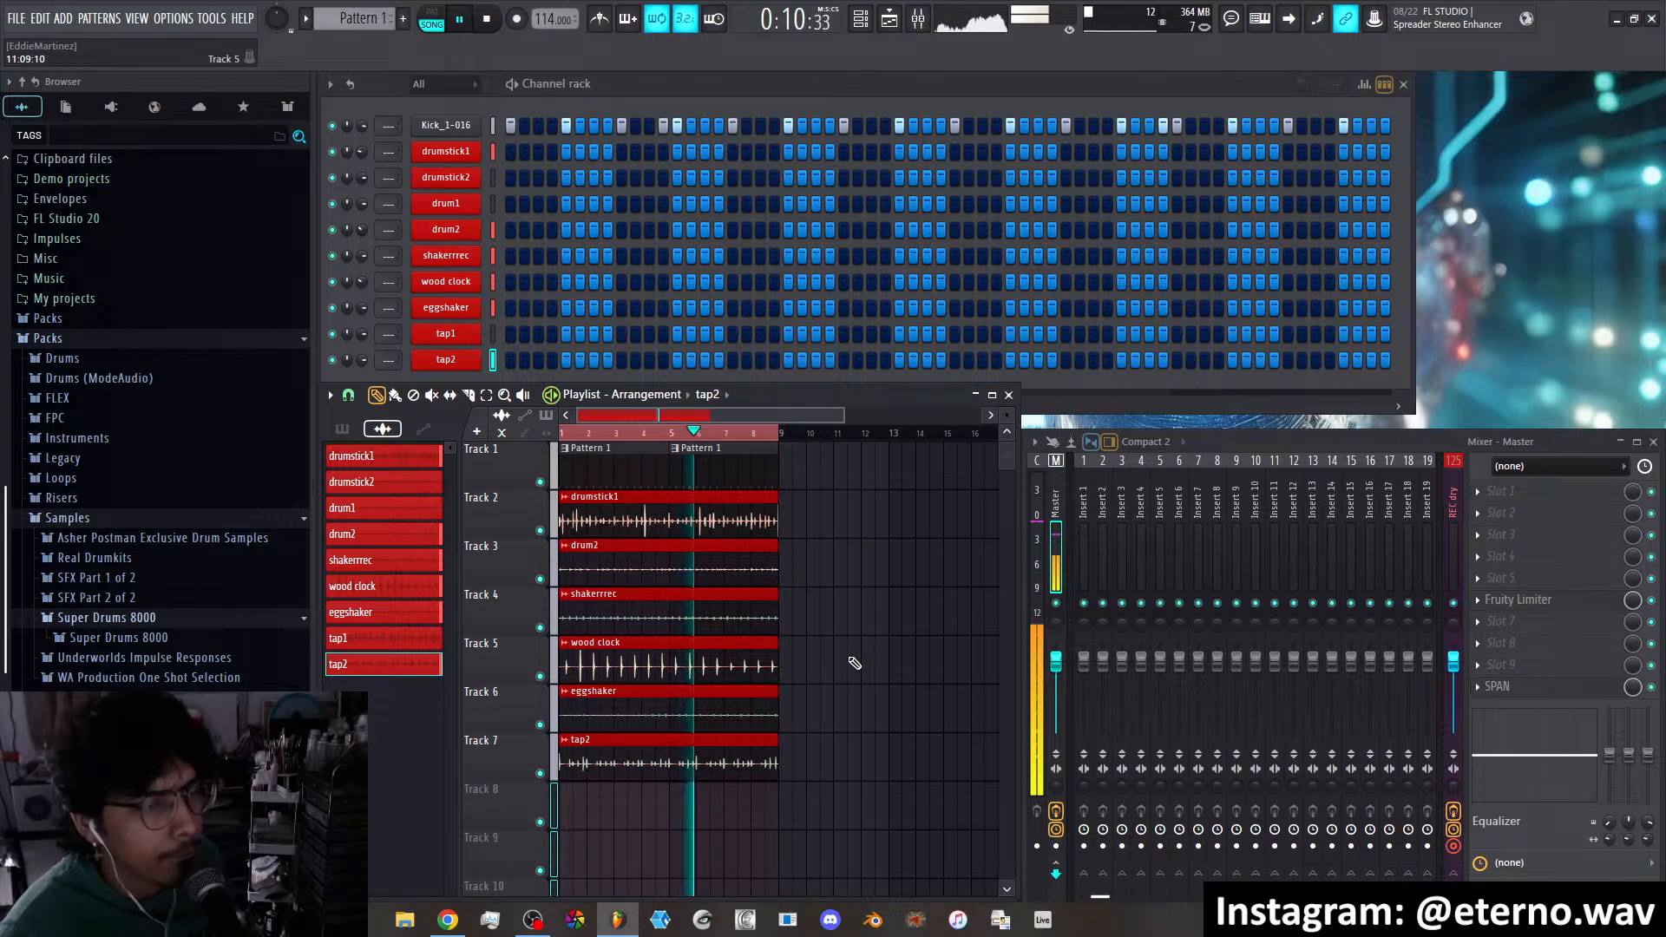
# Select Pattern 1 and audition samples between DM-CAB 03 and DM-CAB 10 in the Super Drums 8000 Cabasas folder
pyautogui.click(731, 464)
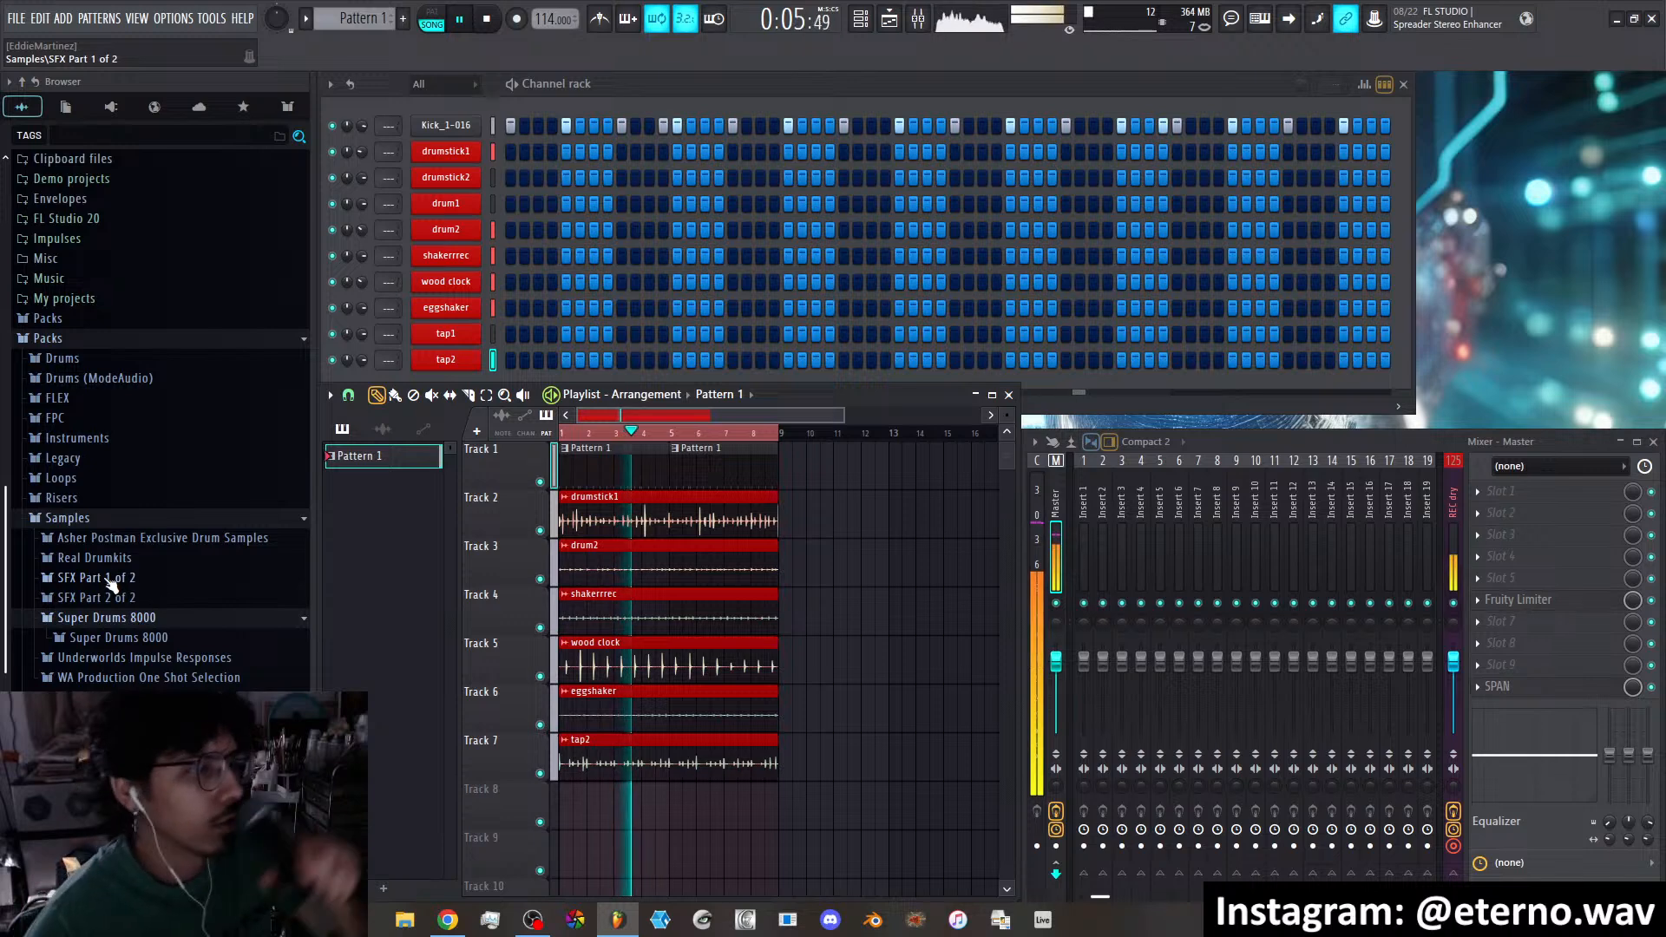
pyautogui.click(118, 637)
pyautogui.scroll(-4, 130, 555)
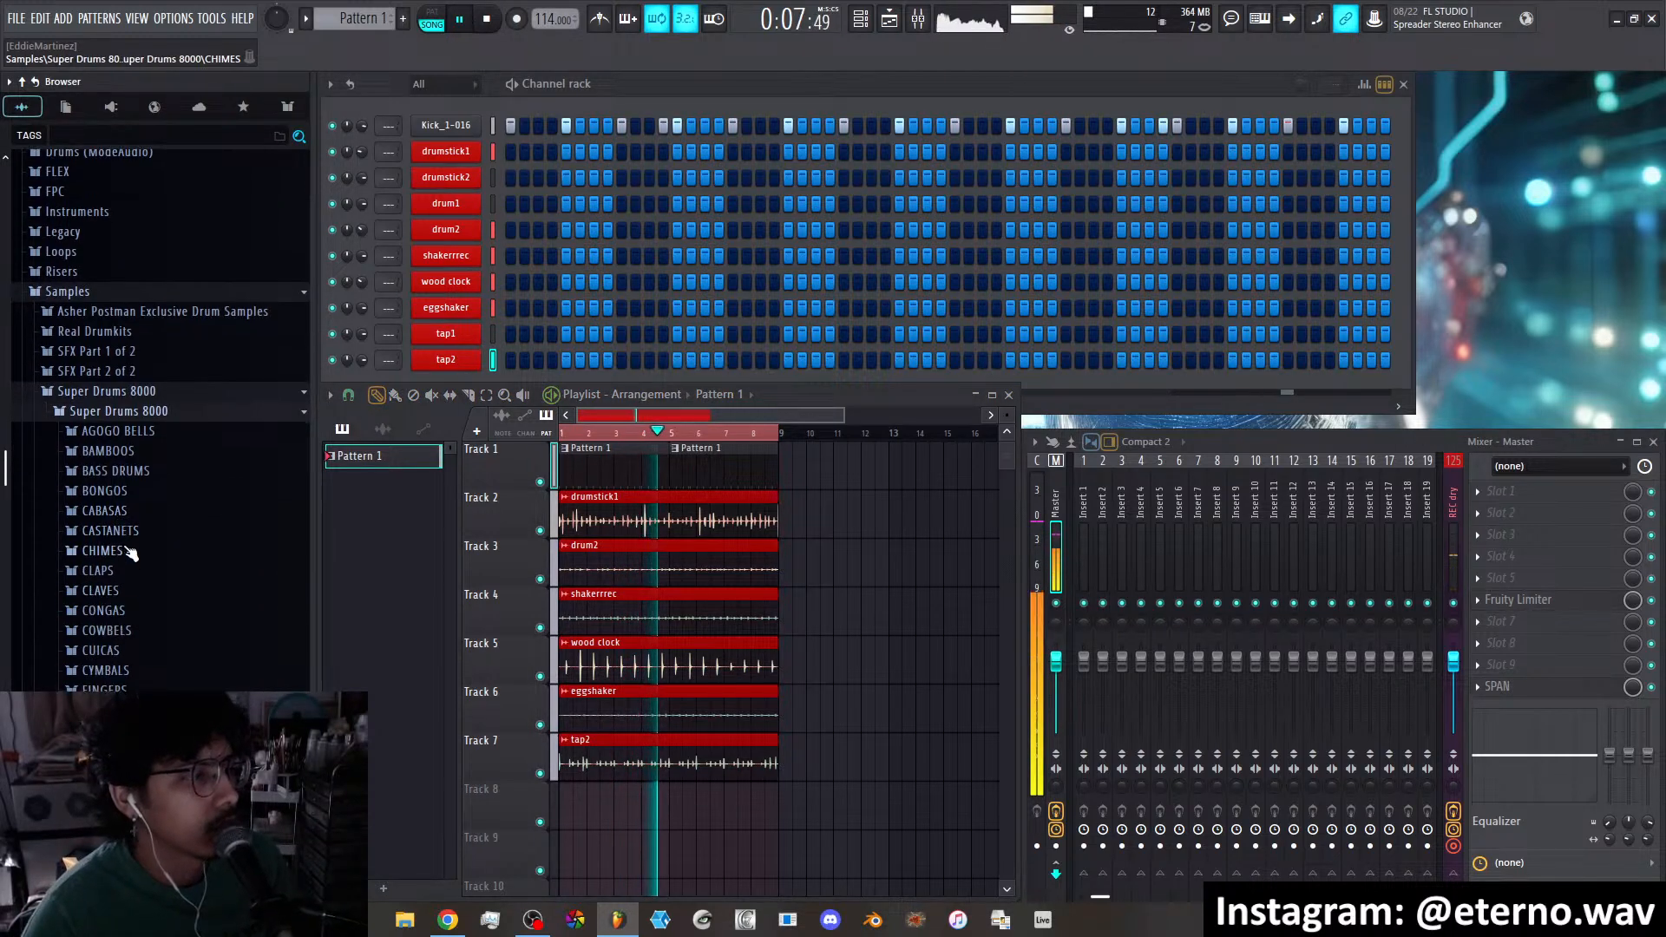
pyautogui.click(104, 510)
pyautogui.click(126, 510)
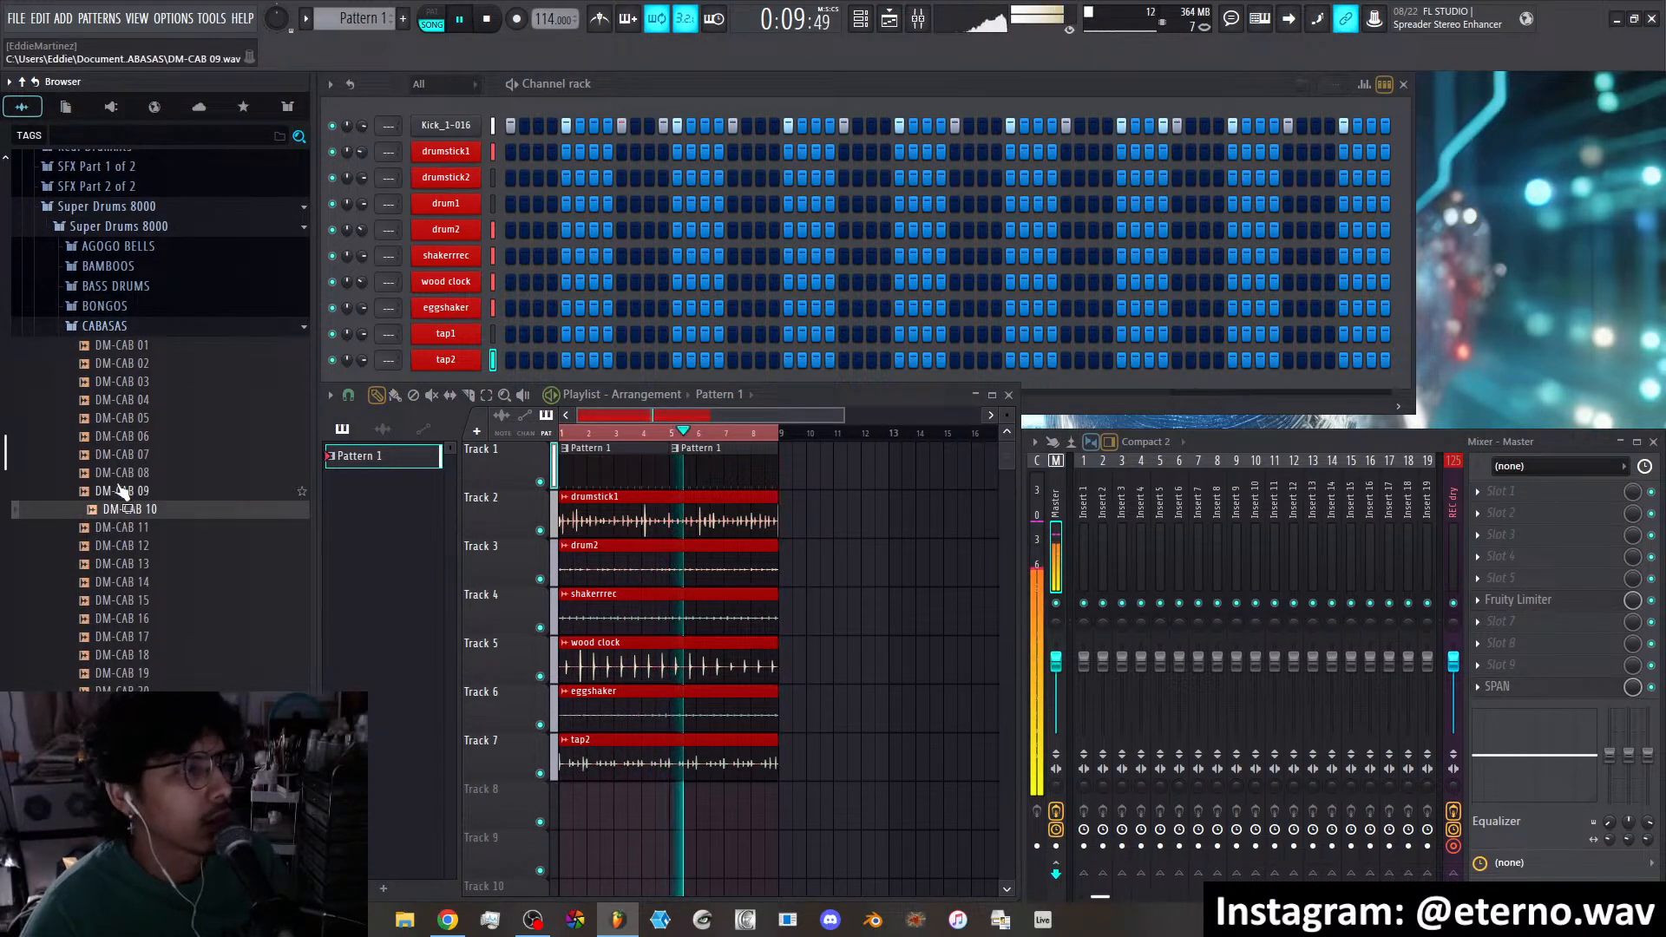
pyautogui.click(121, 480)
pyautogui.click(125, 457)
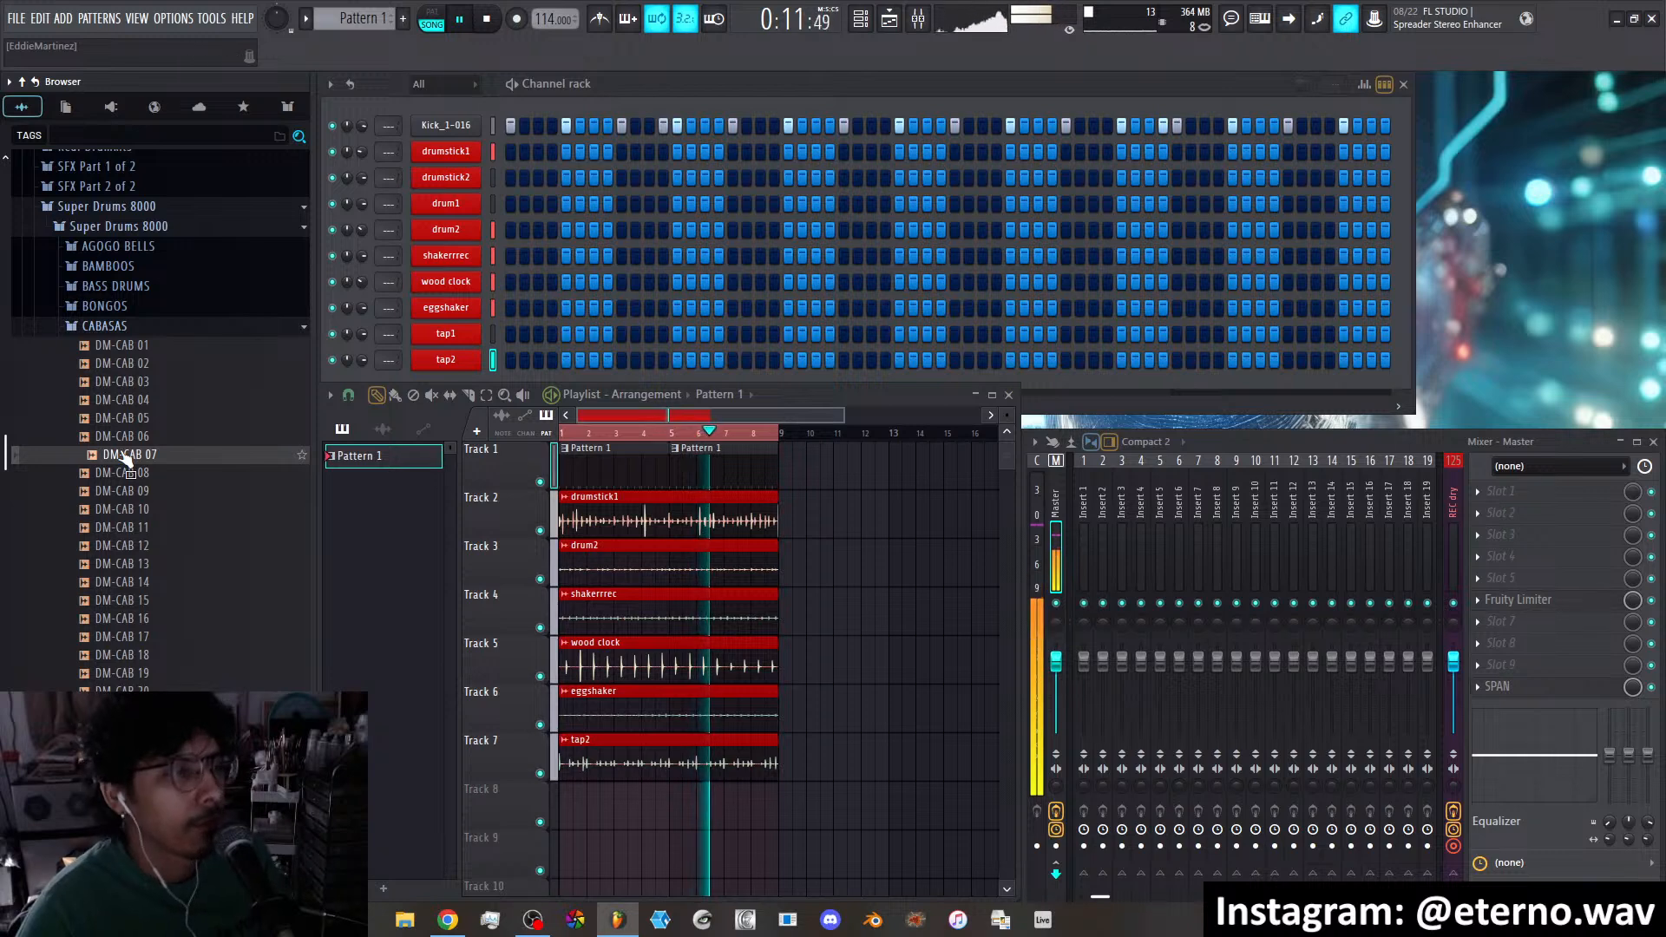
pyautogui.click(129, 439)
pyautogui.click(129, 403)
pyautogui.click(132, 385)
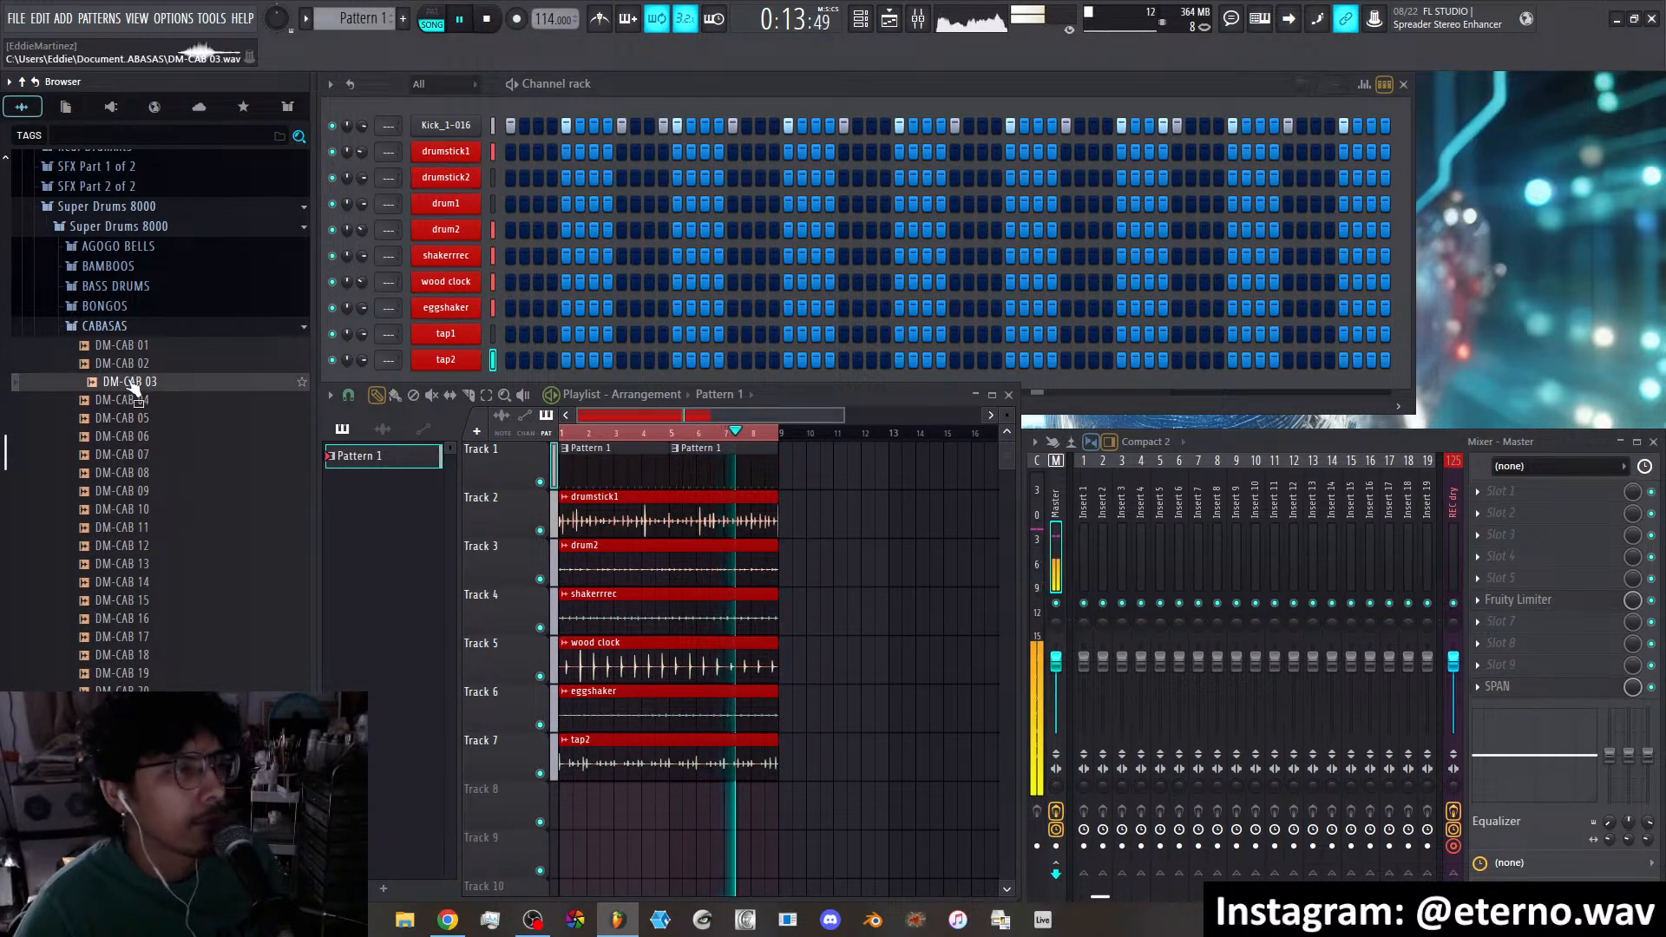
# Audition the cabasa samples DM-CAB 15 to DM-CAB 18 and add DM-CAB 18 to the channel rack below tap2
pyautogui.click(132, 603)
pyautogui.click(140, 619)
pyautogui.click(140, 638)
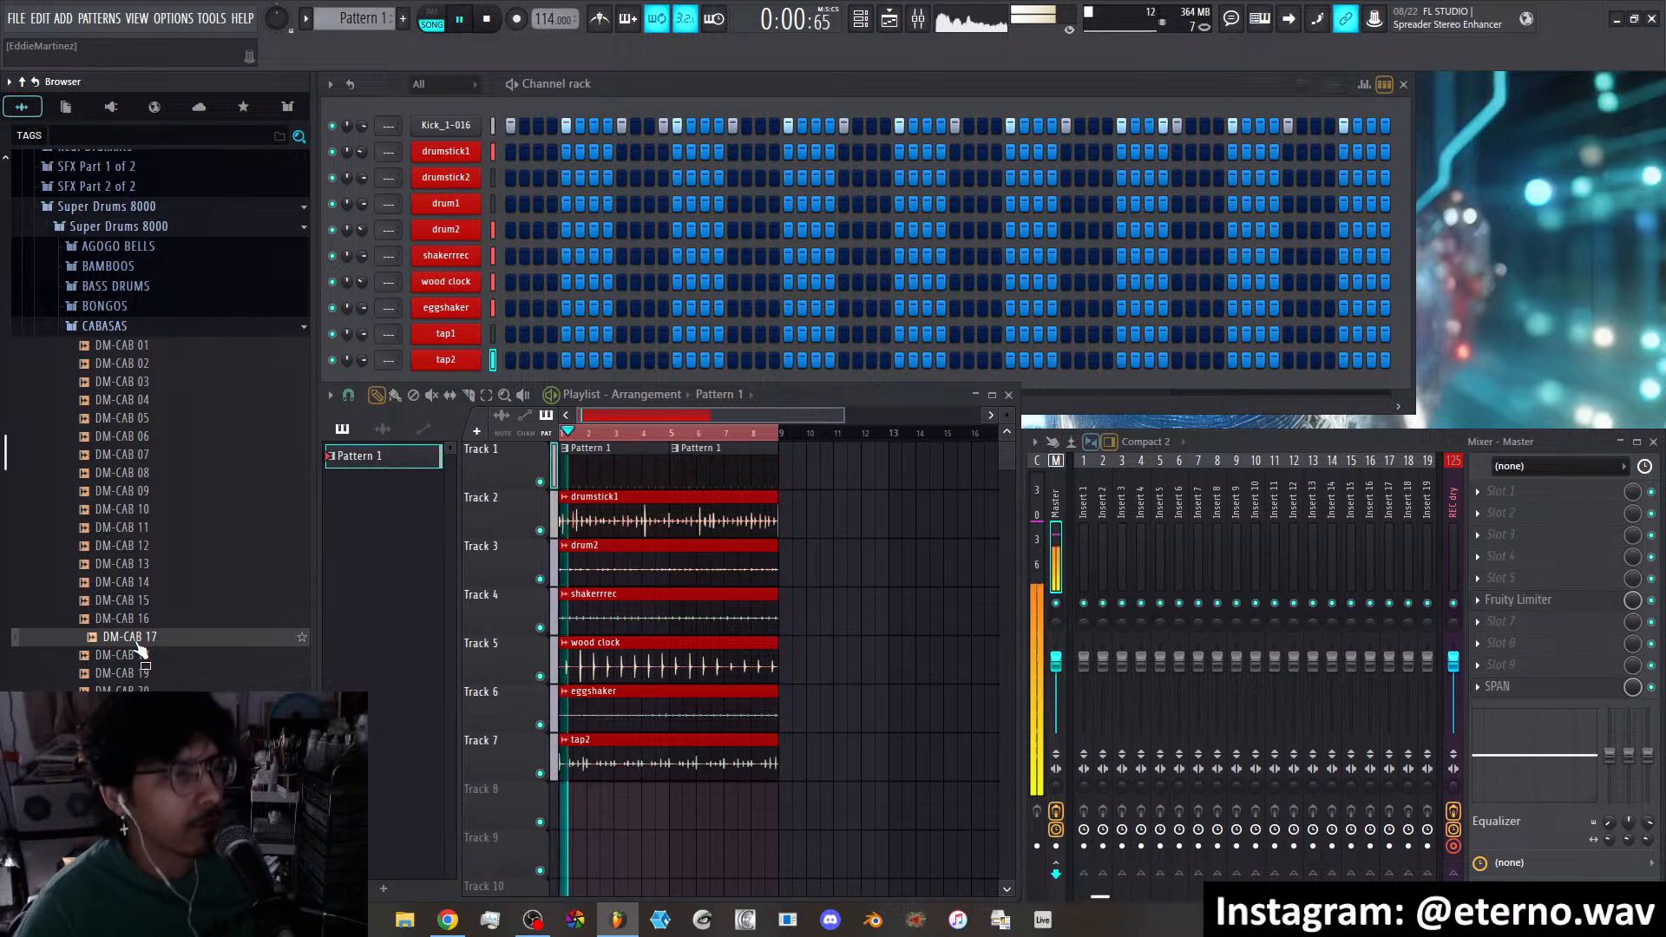
pyautogui.click(137, 656)
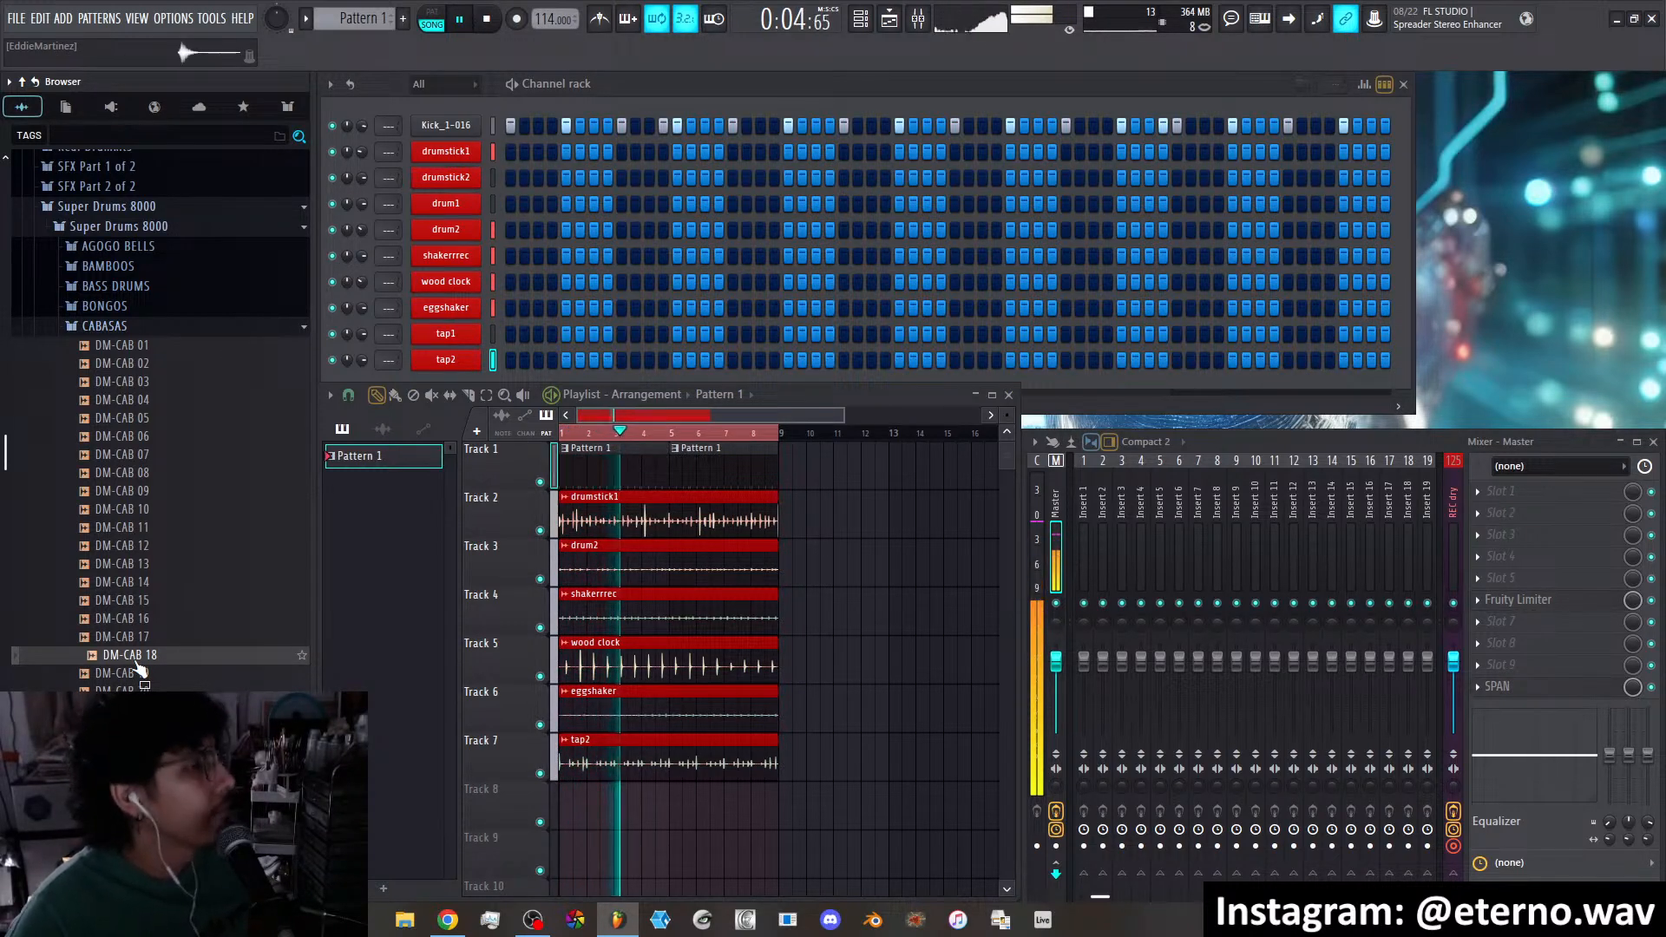
pyautogui.moveTo(136, 663); pyautogui.dragTo(462, 376)
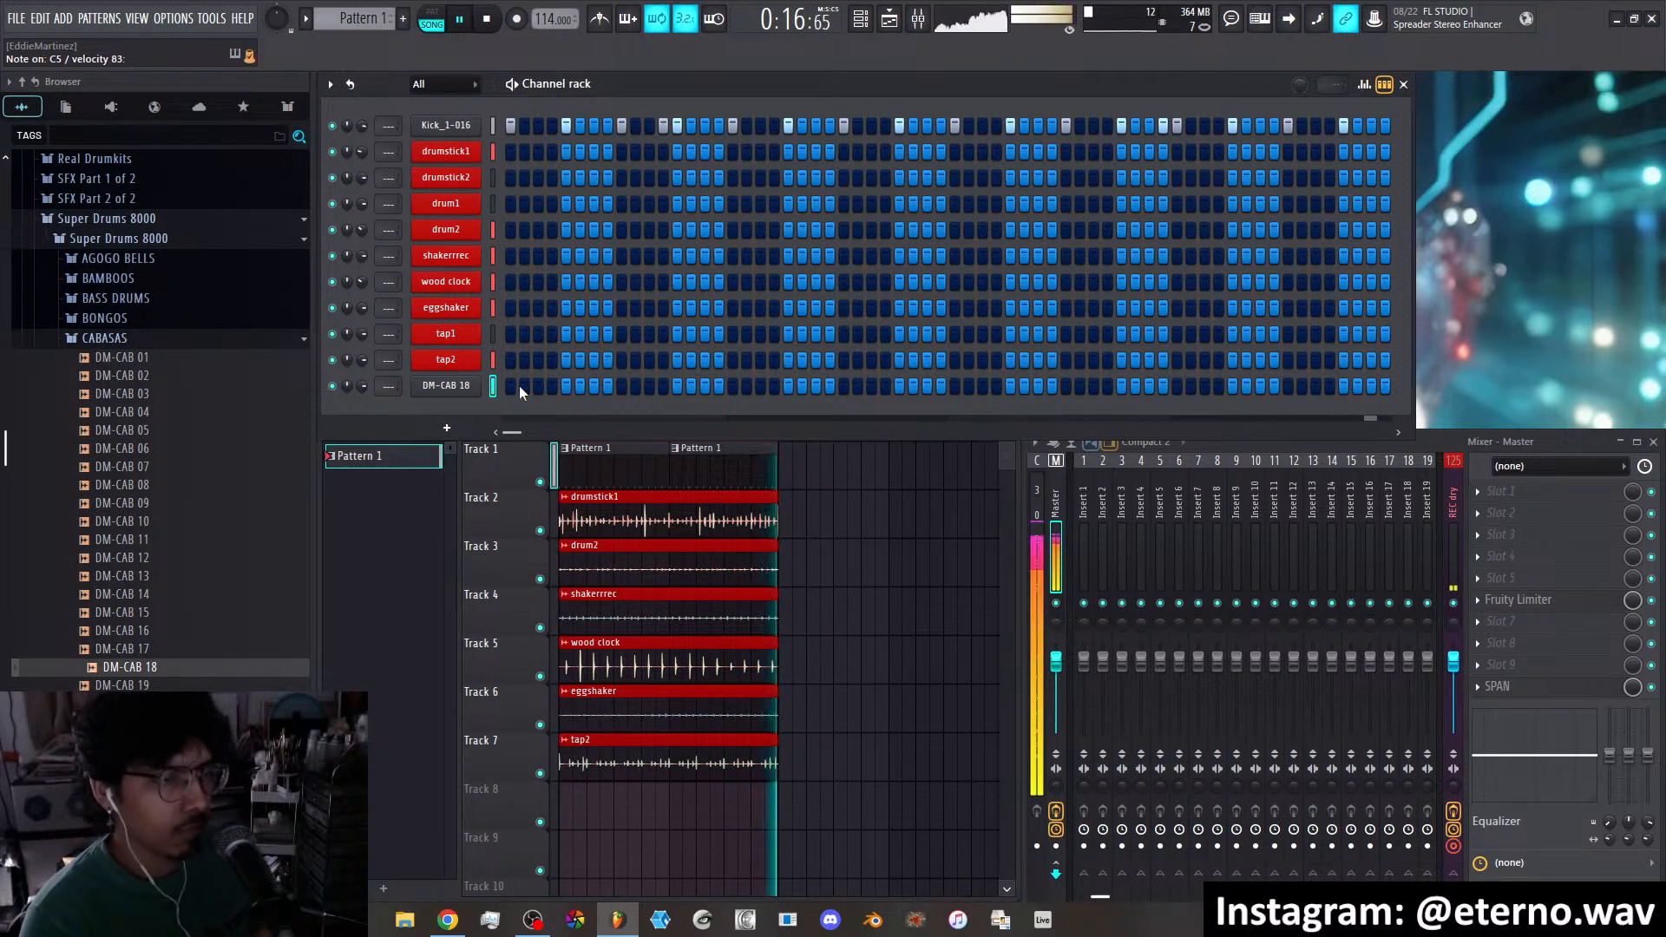
# Set the recording filter and record a repeating series of DM-CAB 18 notes into Pattern 1
pyautogui.rightClick(516, 18)
pyautogui.click(555, 67)
pyautogui.click(488, 19)
pyautogui.click(518, 20)
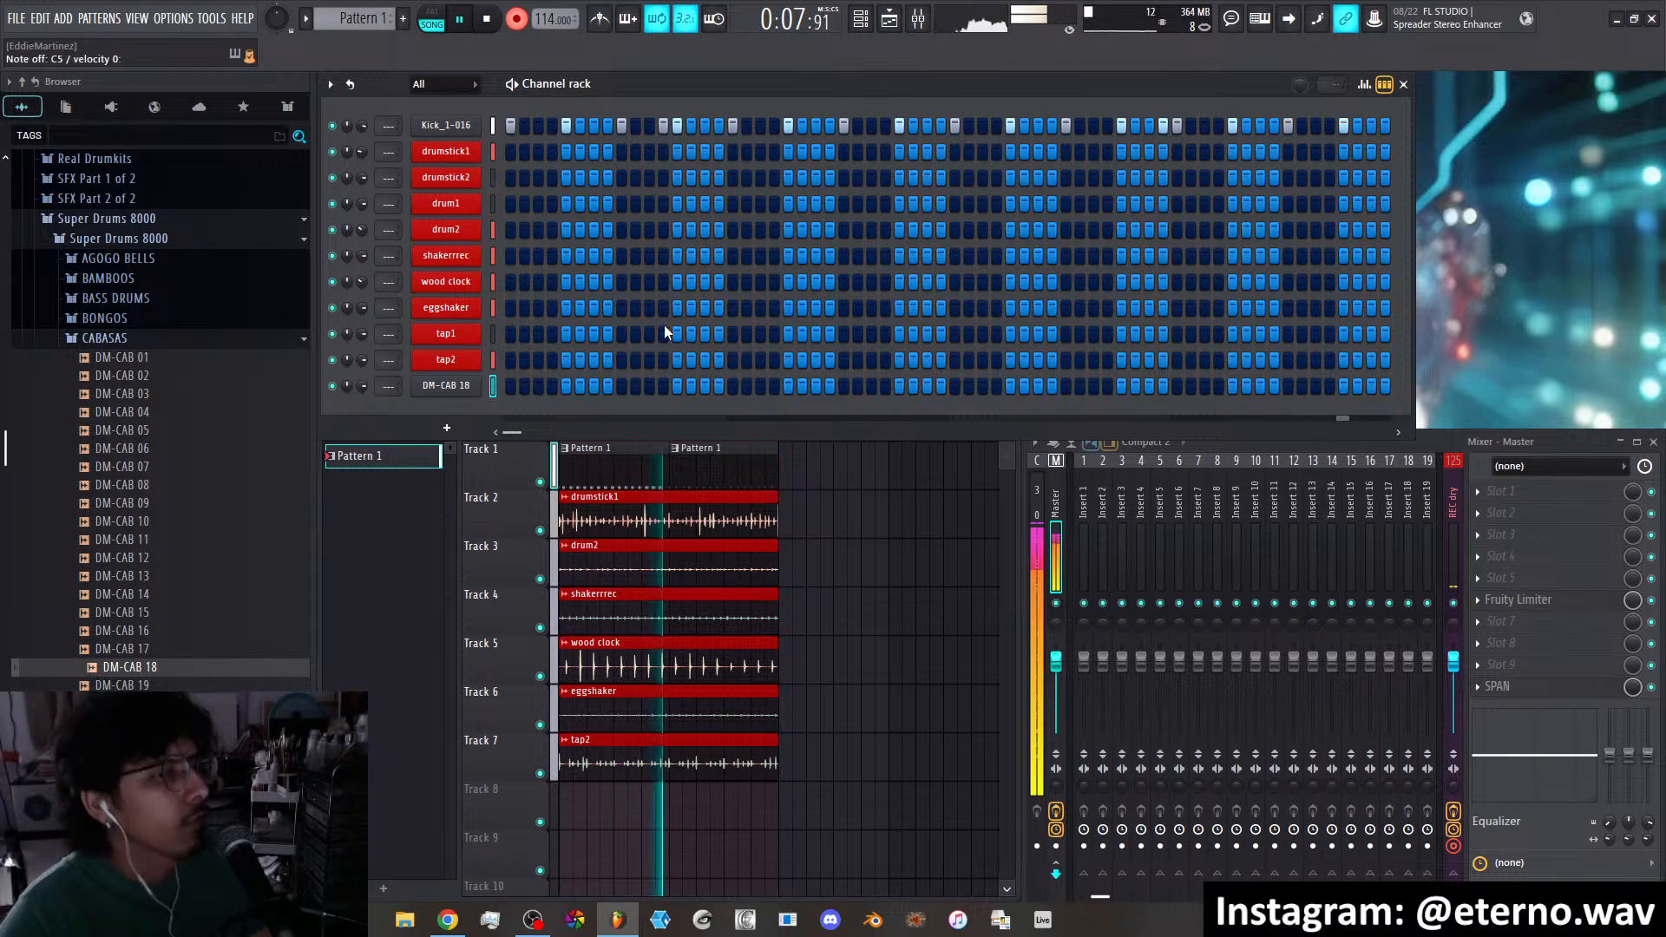
pyautogui.click(516, 18)
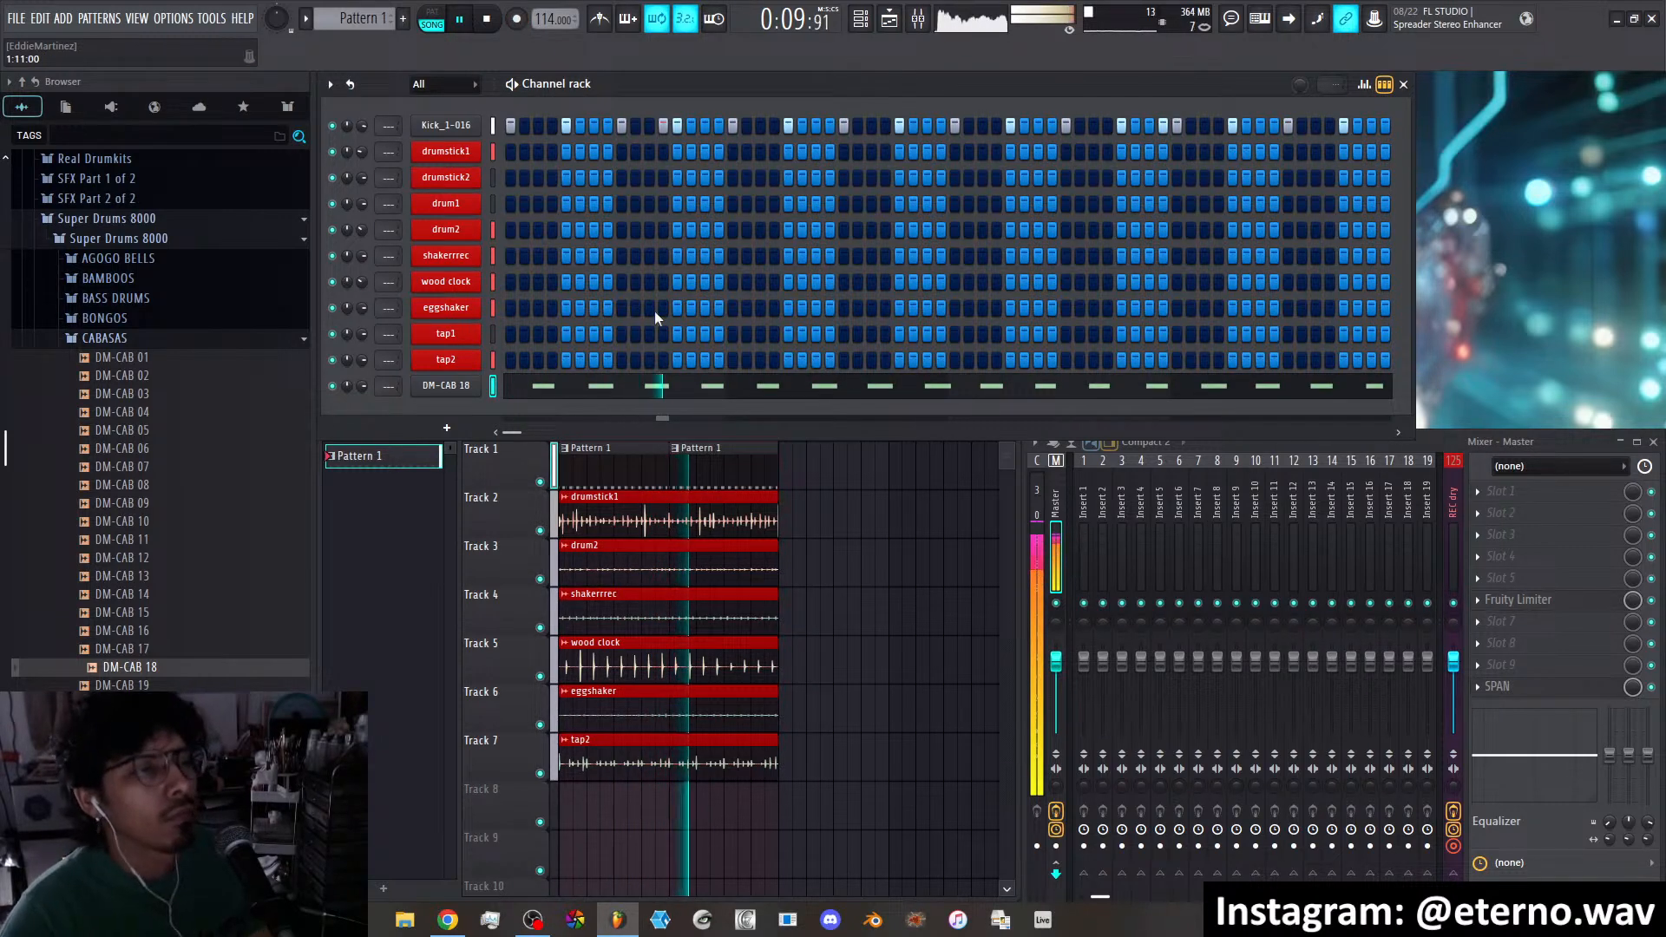
# Collapse the Cabasas folder and set the DM-CAB 18 sampler's quick fade out to 60%
pyautogui.click(129, 339)
pyautogui.click(464, 387)
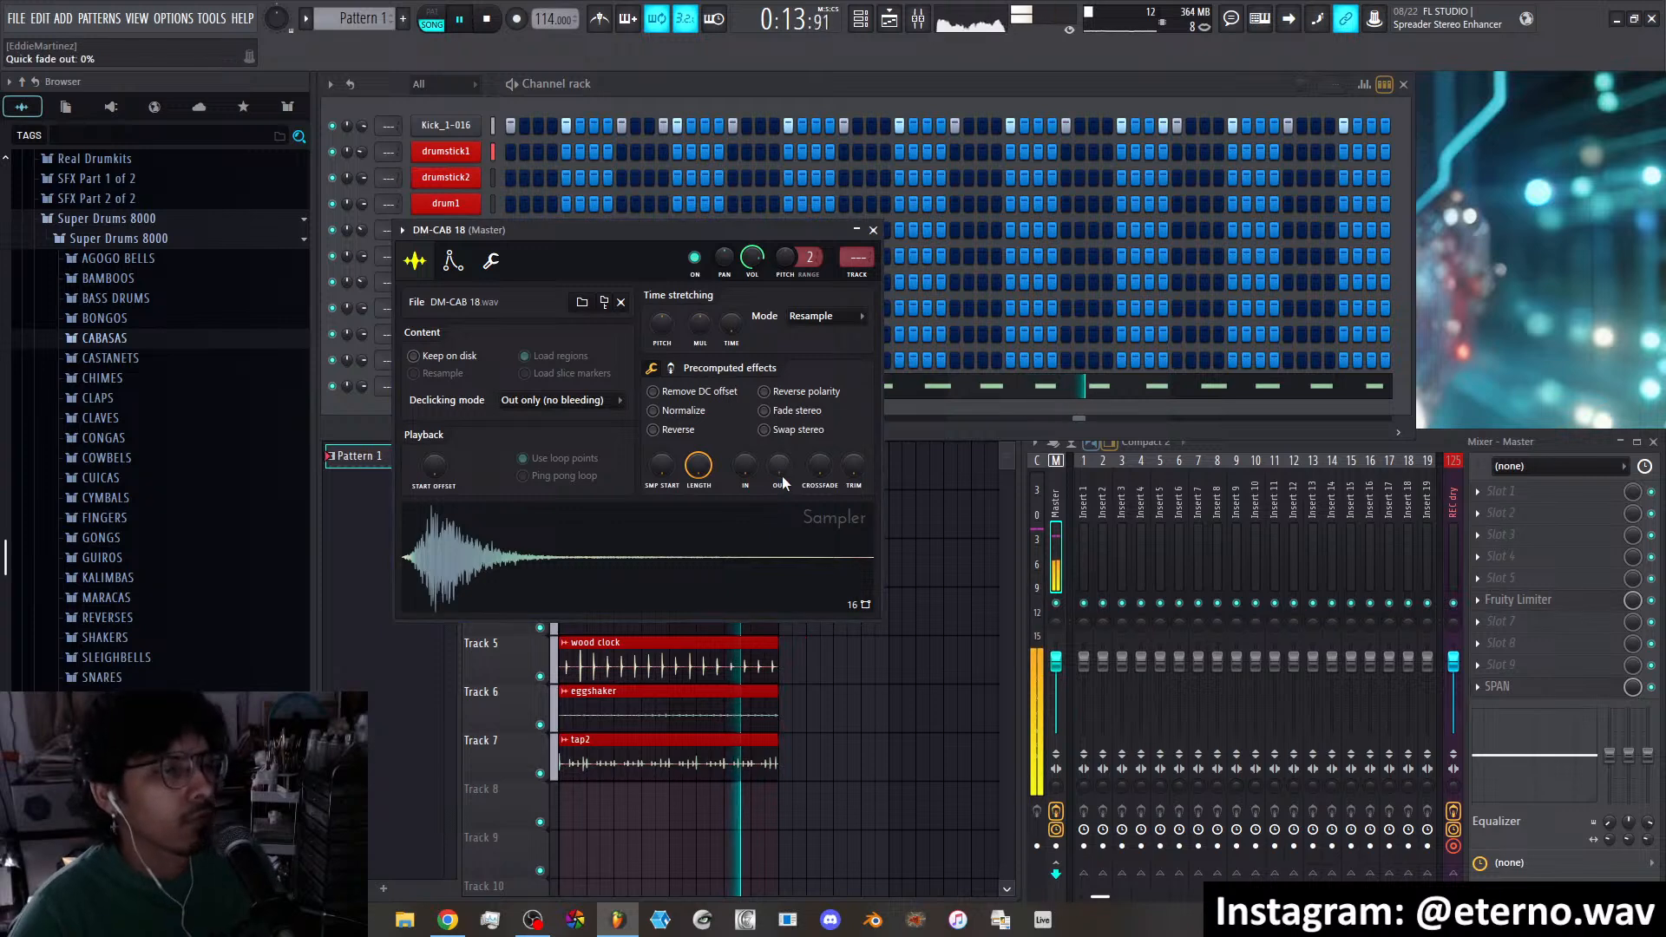
pyautogui.scroll(3, 783, 475)
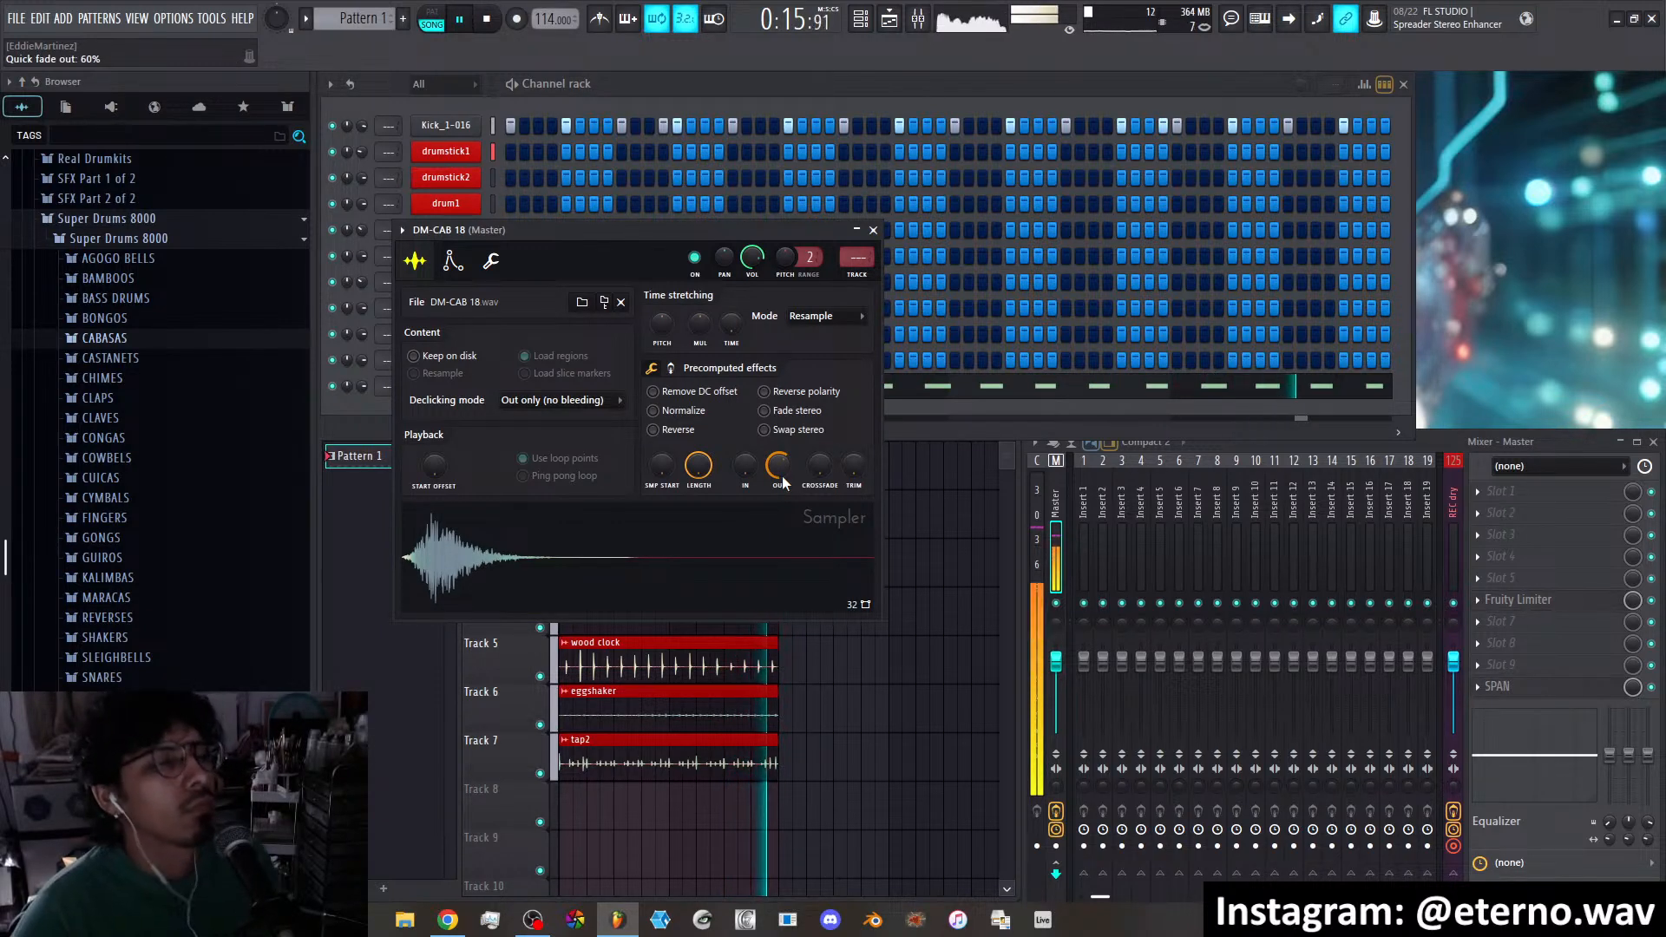
# Audition conga samples such as DM-CON A18, A07 and A25 in the Super Drums 8000 Congas folder, then collapse it
pyautogui.click(104, 437)
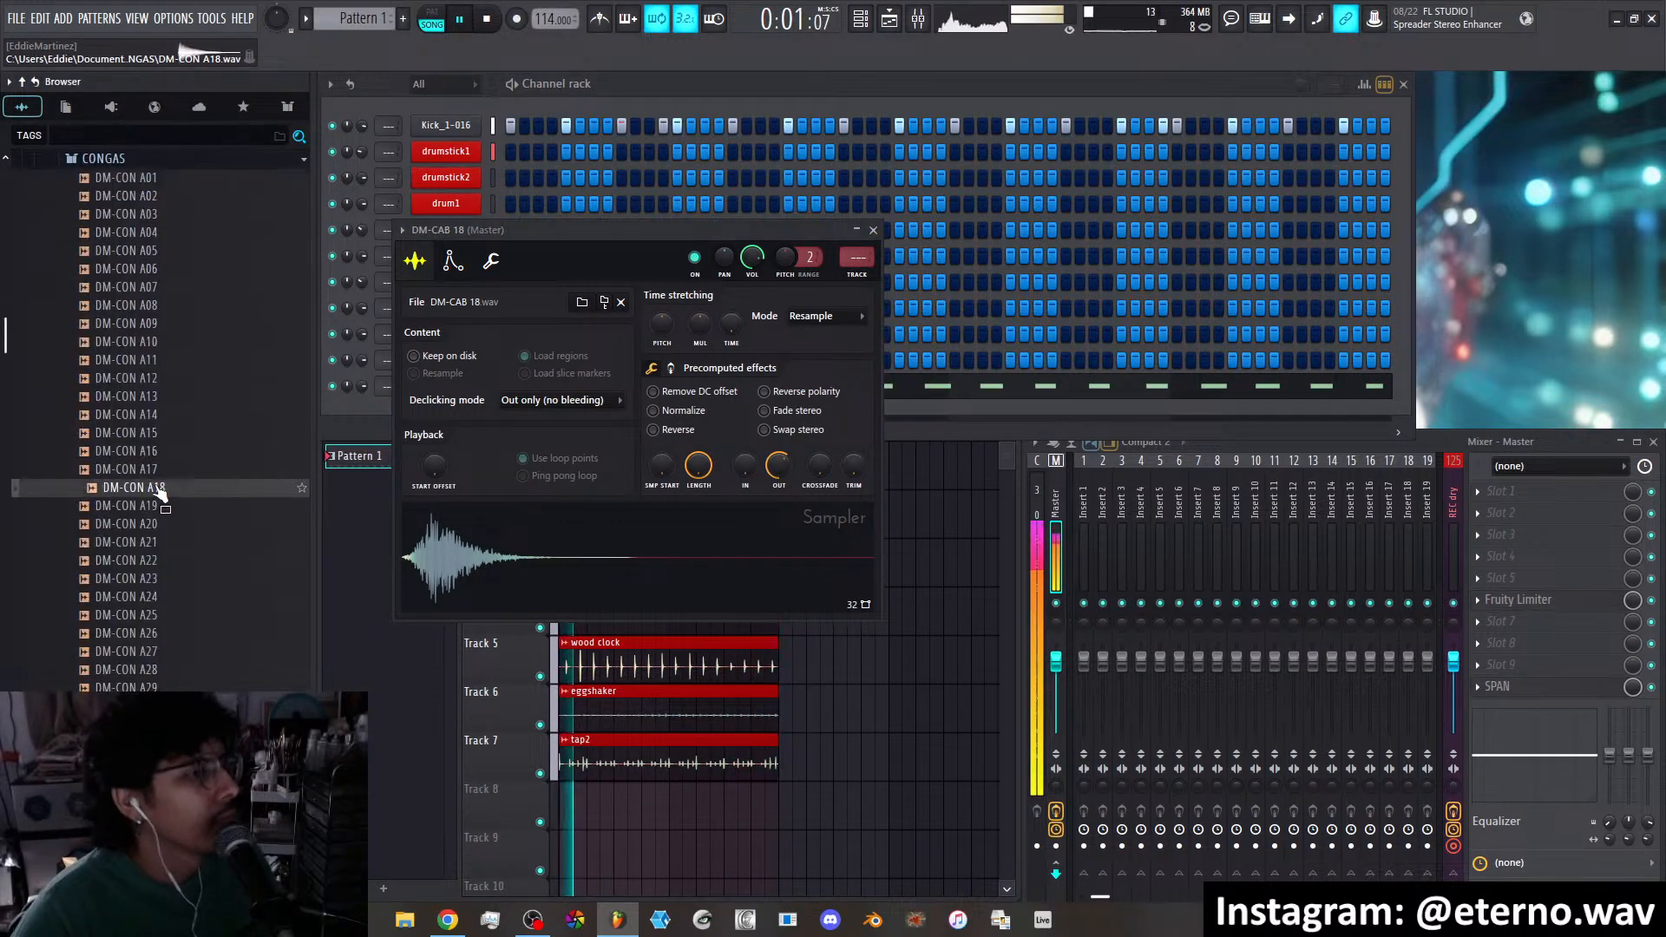
pyautogui.click(151, 432)
pyautogui.click(146, 343)
pyautogui.click(152, 288)
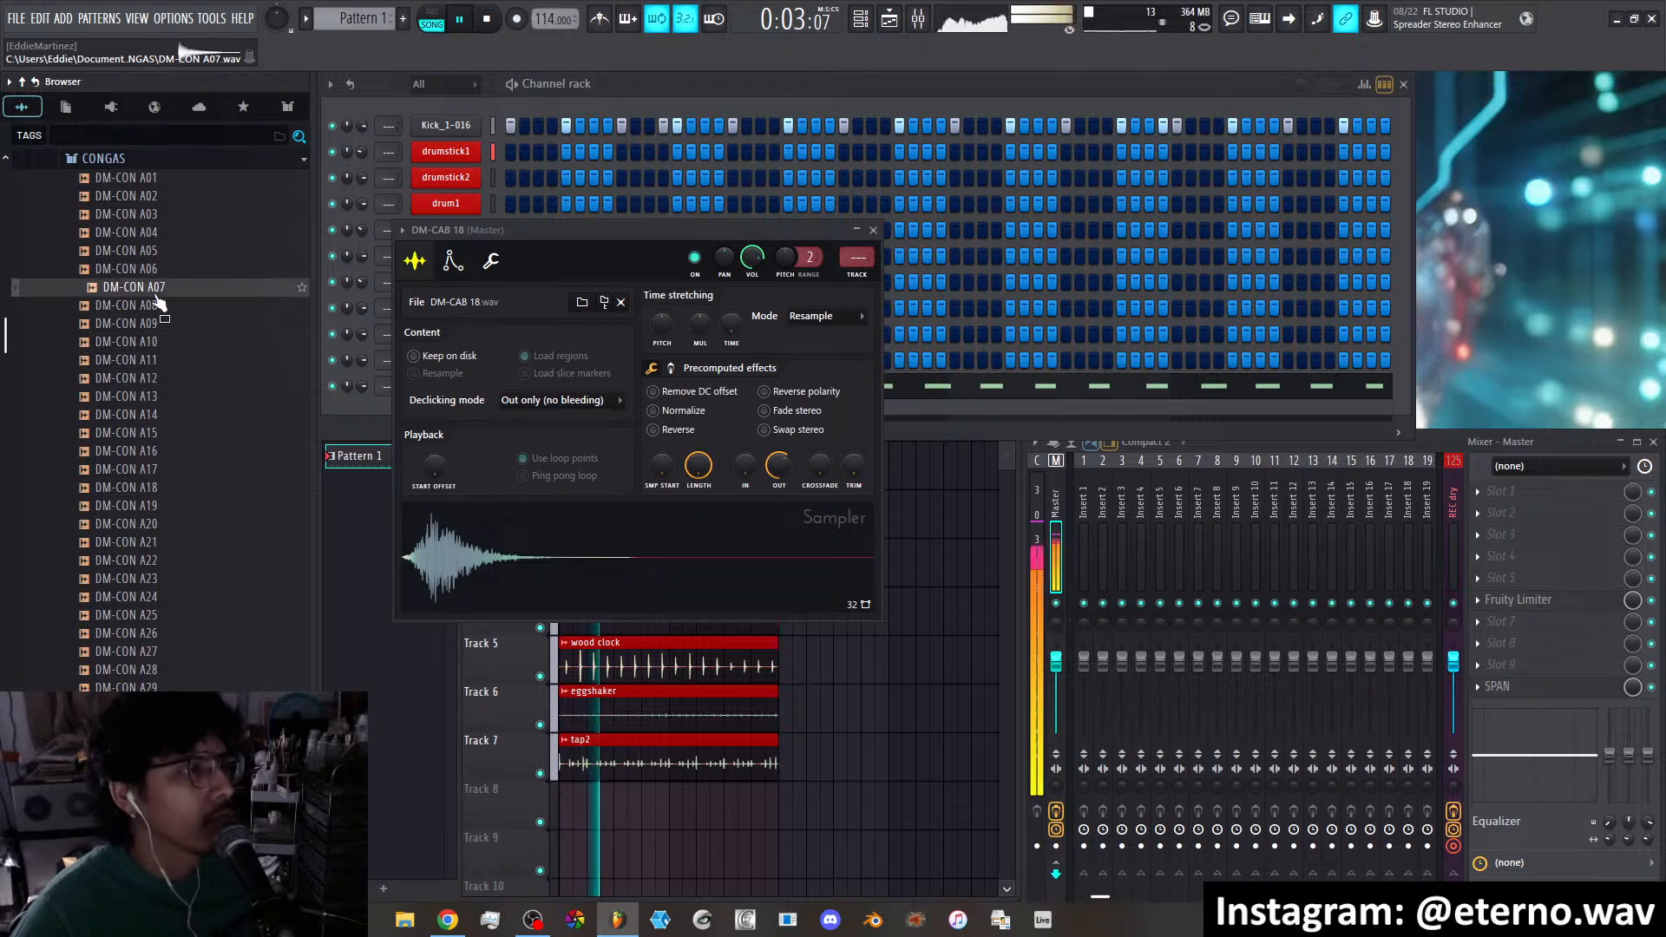
pyautogui.click(159, 509)
pyautogui.click(158, 613)
pyautogui.scroll(8, 158, 613)
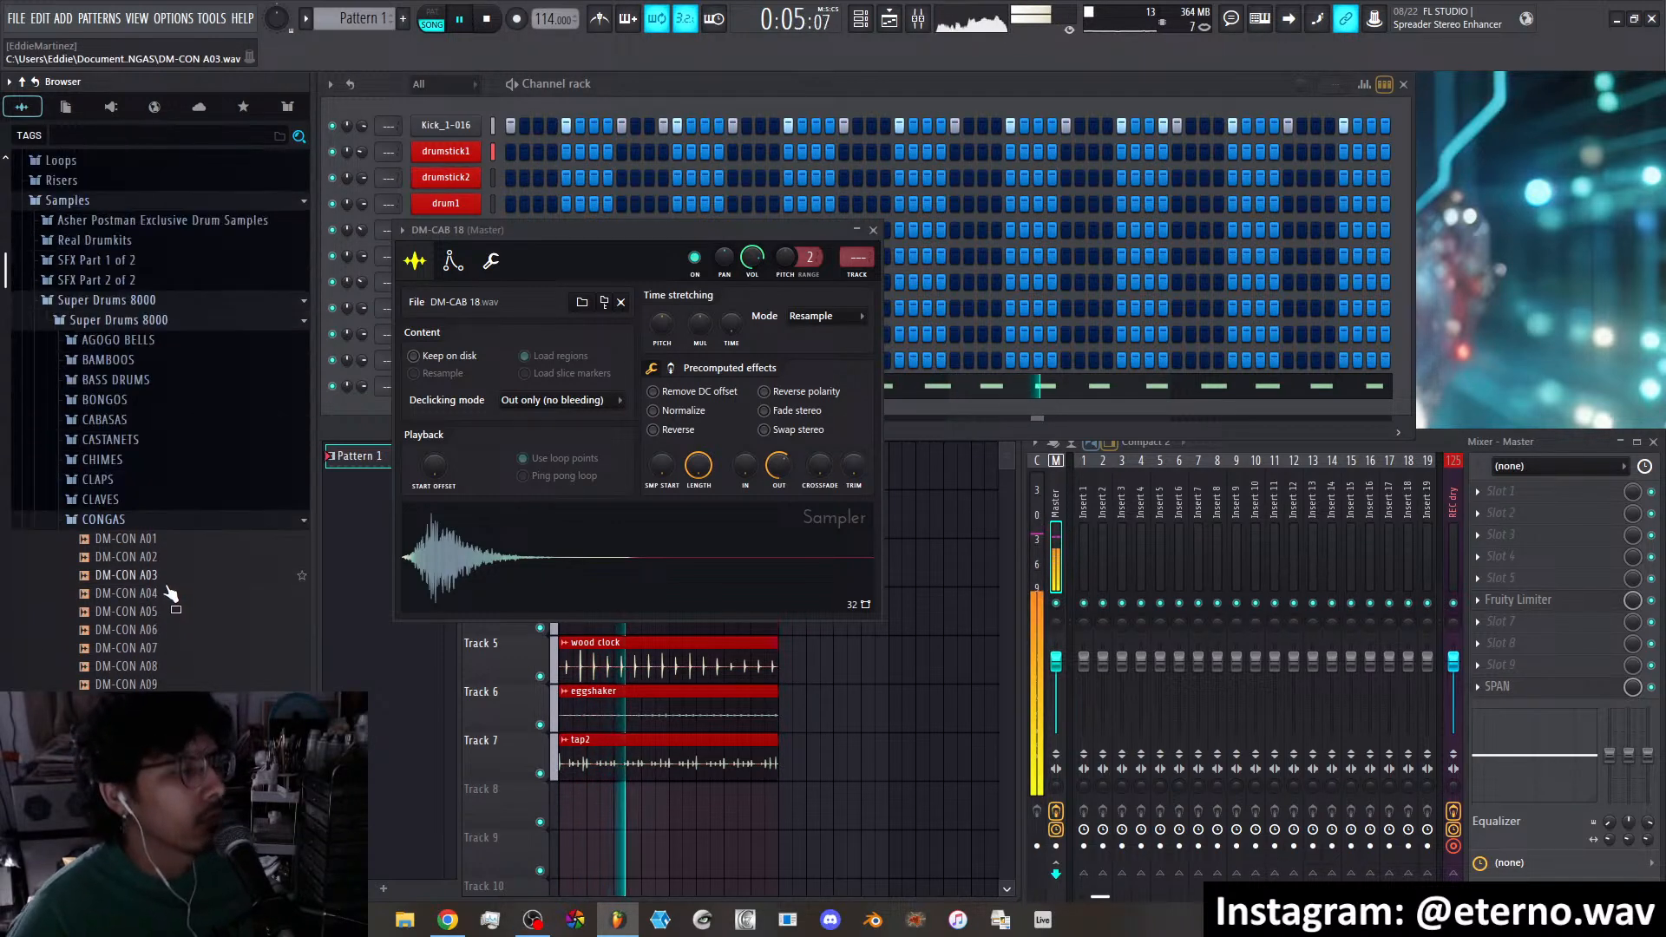
pyautogui.scroll(-8, 158, 613)
pyautogui.moveTo(154, 615); pyautogui.dragTo(152, 616)
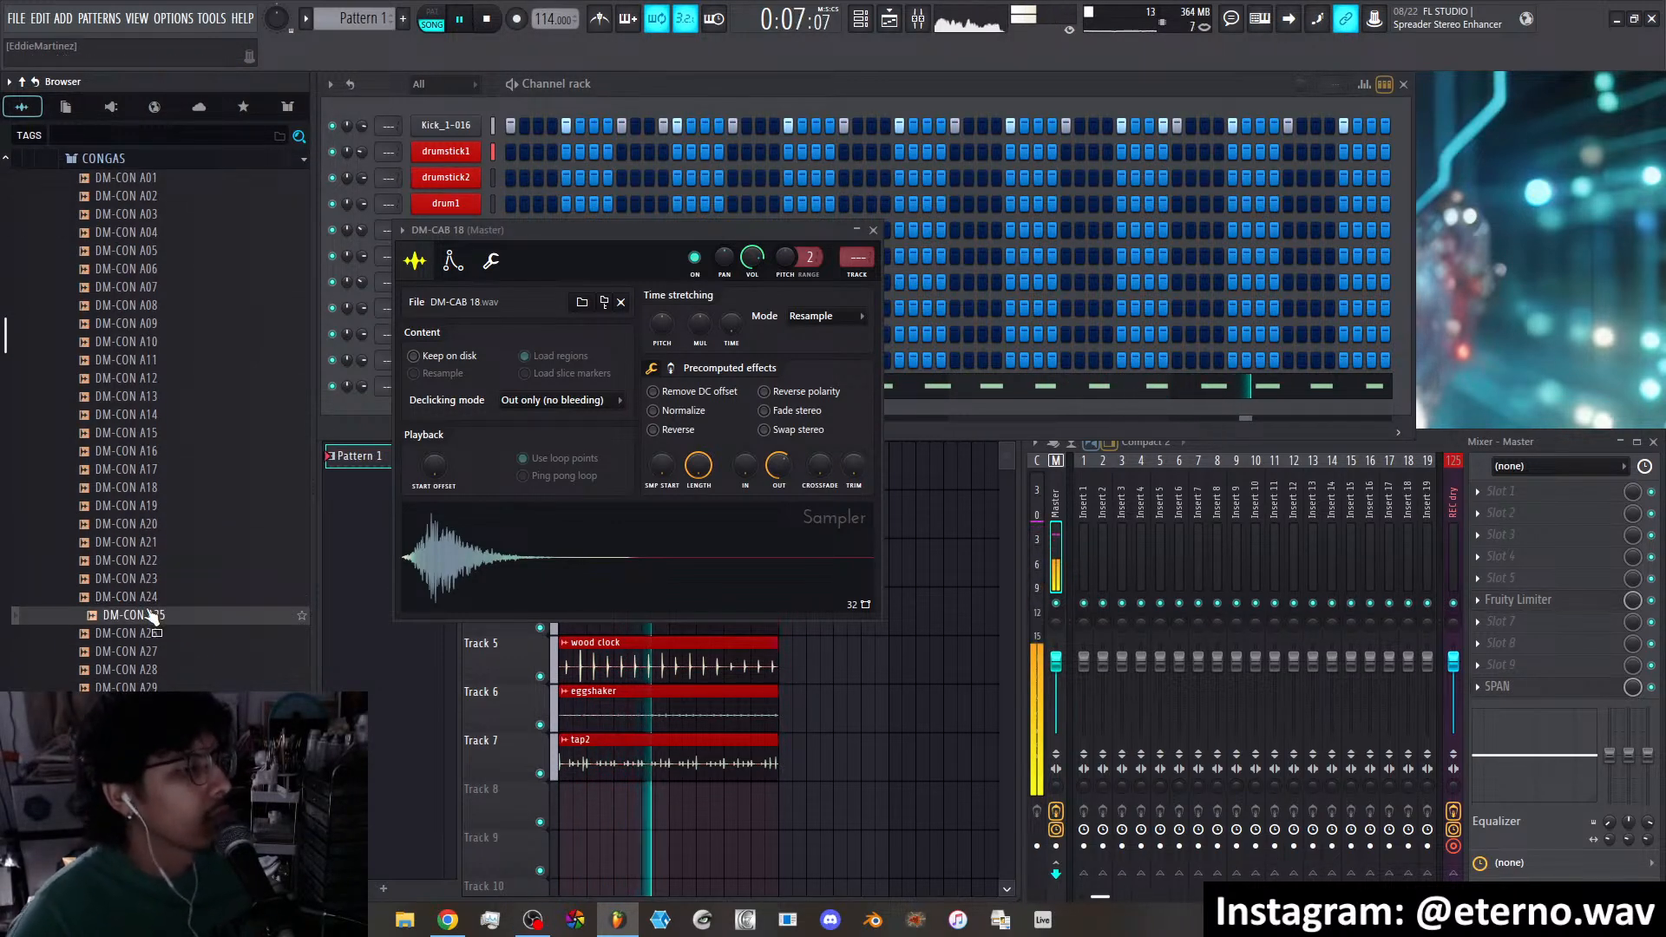
pyautogui.scroll(8, 152, 614)
pyautogui.click(140, 596)
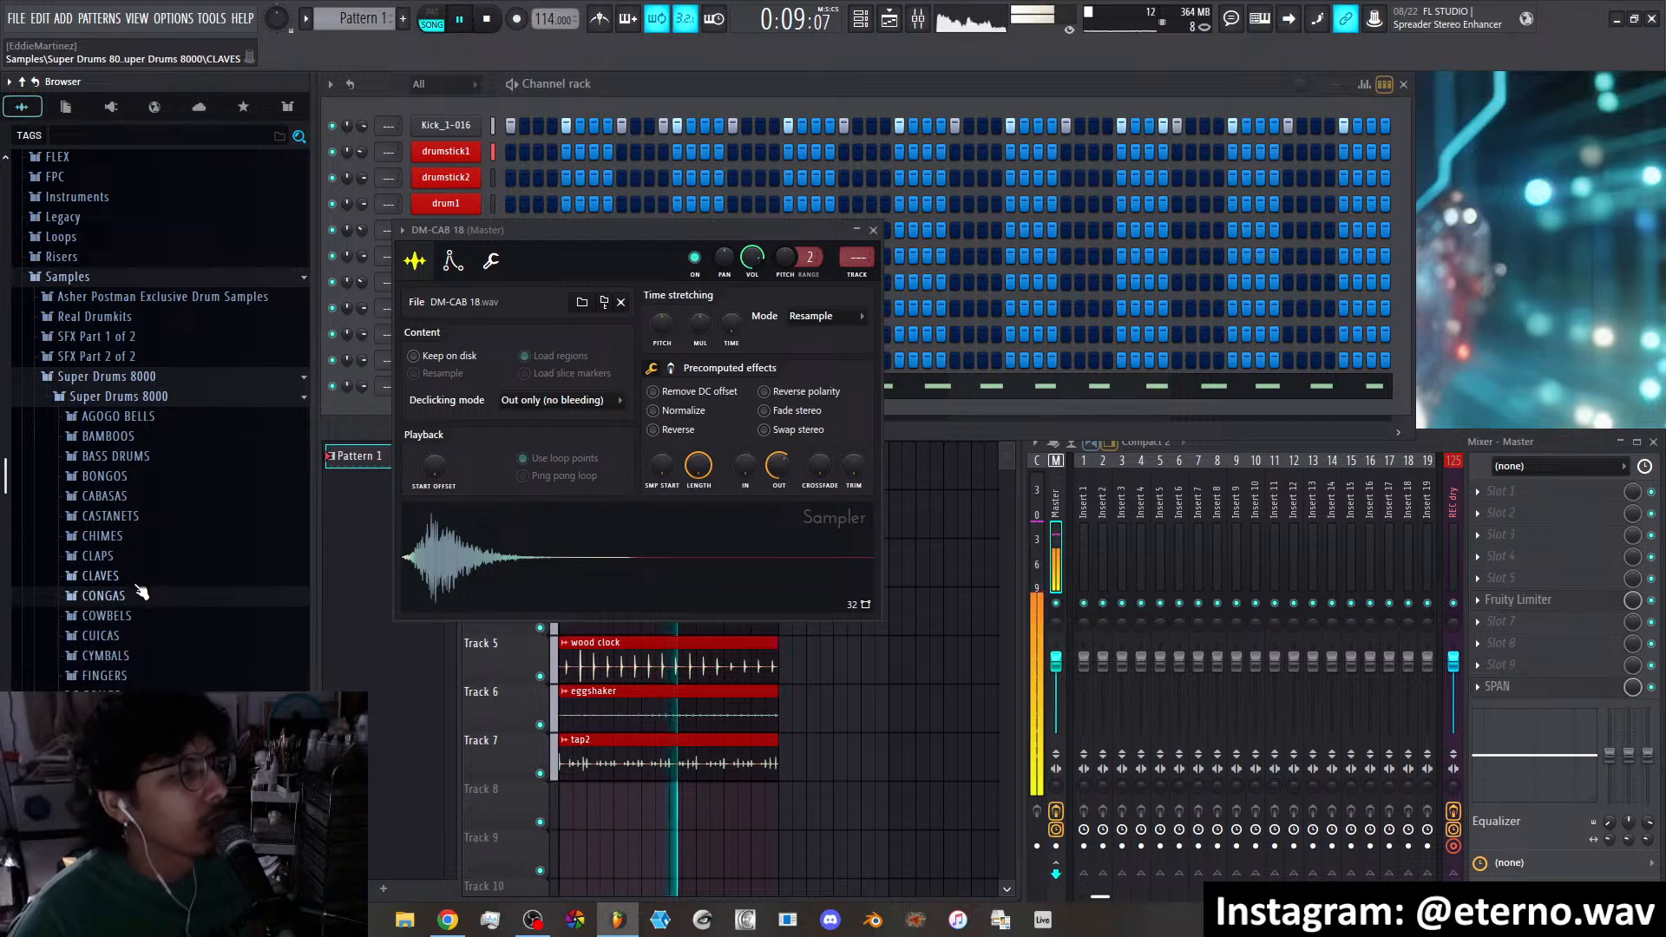
# Audition claves samples in the Claves folder, from DM-CLV 16 through DM-CLV 30 and on to DM-CLV 54
pyautogui.click(135, 581)
pyautogui.click(133, 582)
pyautogui.click(147, 525)
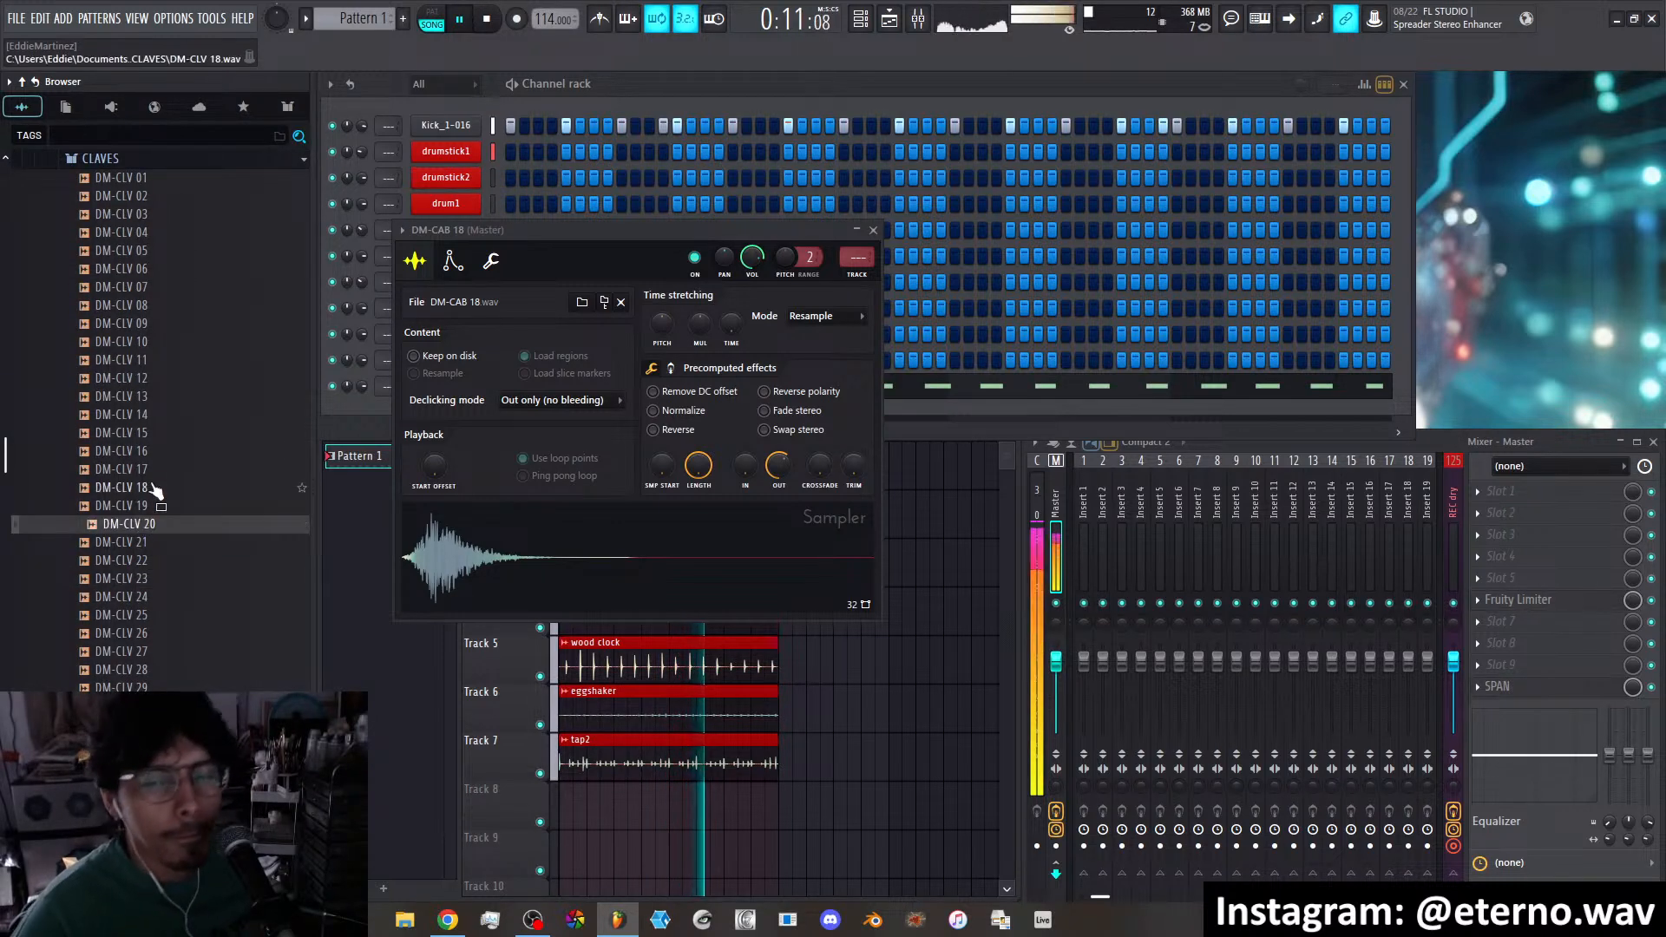
pyautogui.click(153, 470)
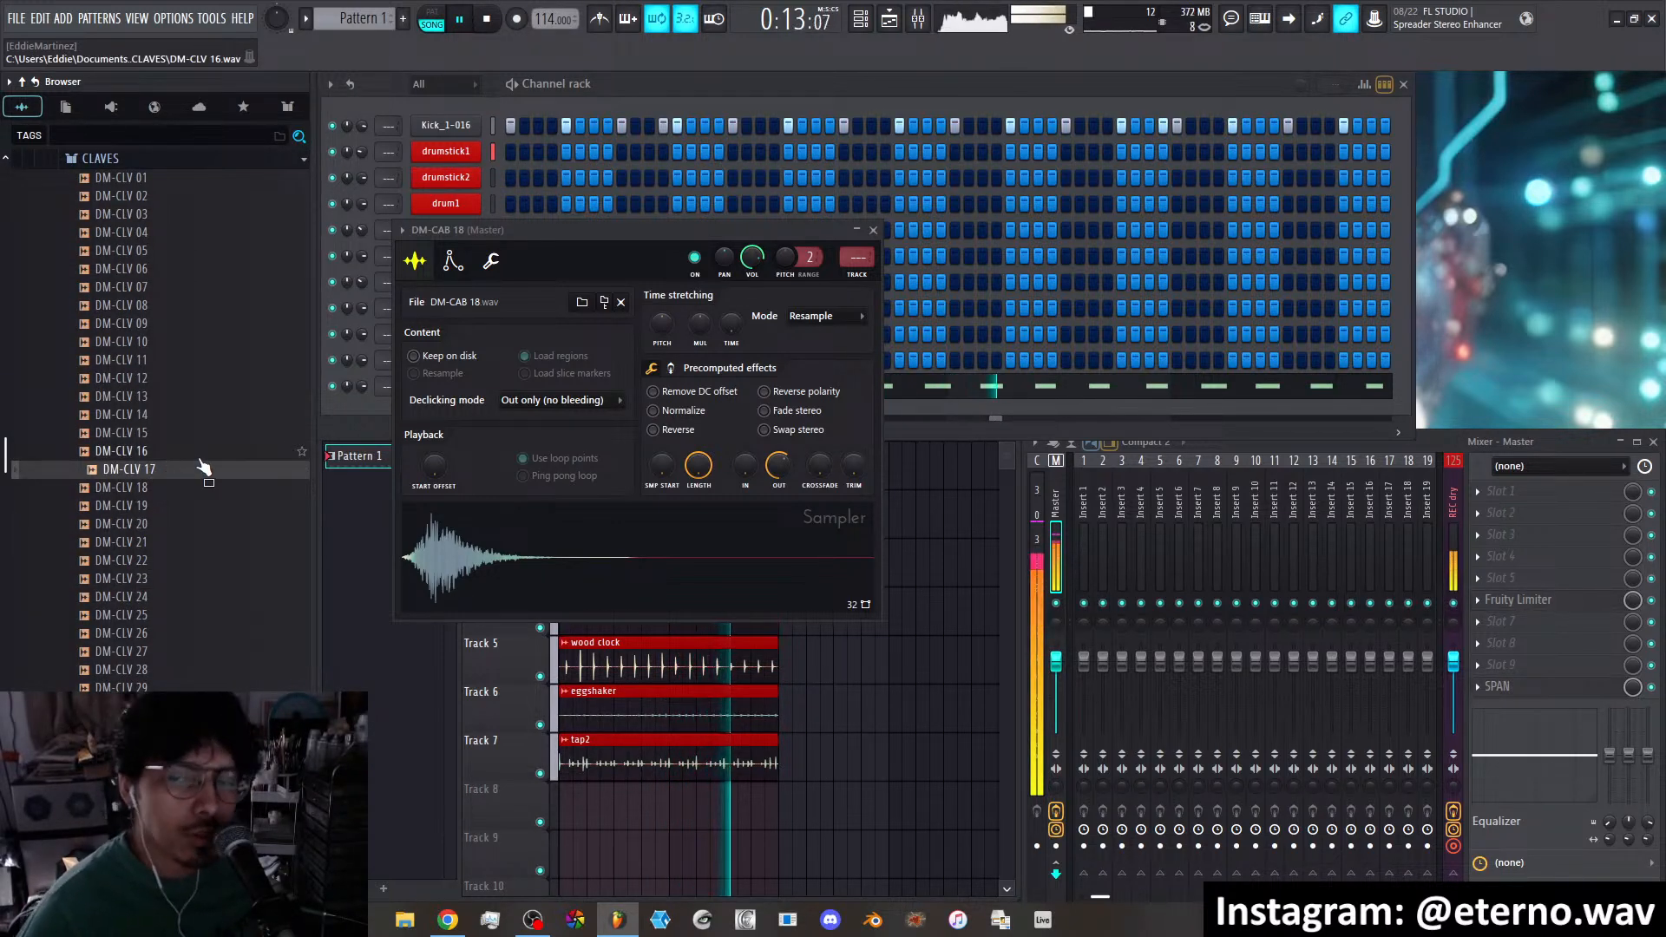
pyautogui.click(150, 598)
pyautogui.scroll(-3, 150, 590)
pyautogui.click(143, 488)
pyautogui.scroll(-3, 143, 488)
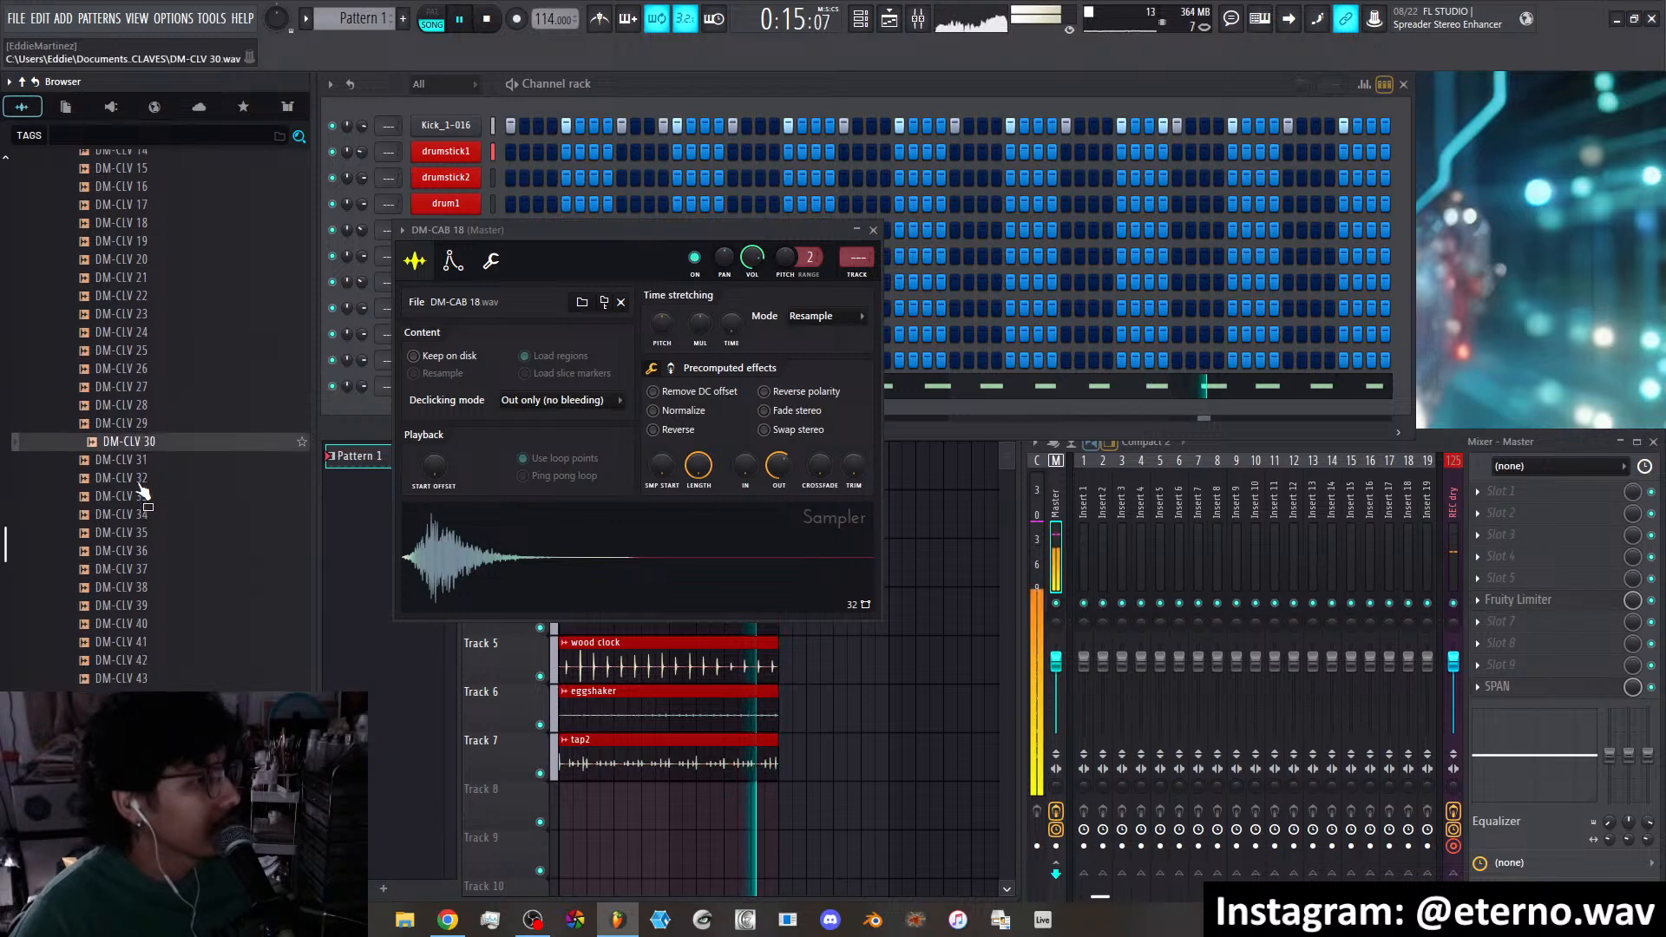
pyautogui.click(142, 473)
pyautogui.scroll(-3, 140, 470)
pyautogui.click(135, 419)
pyautogui.click(139, 488)
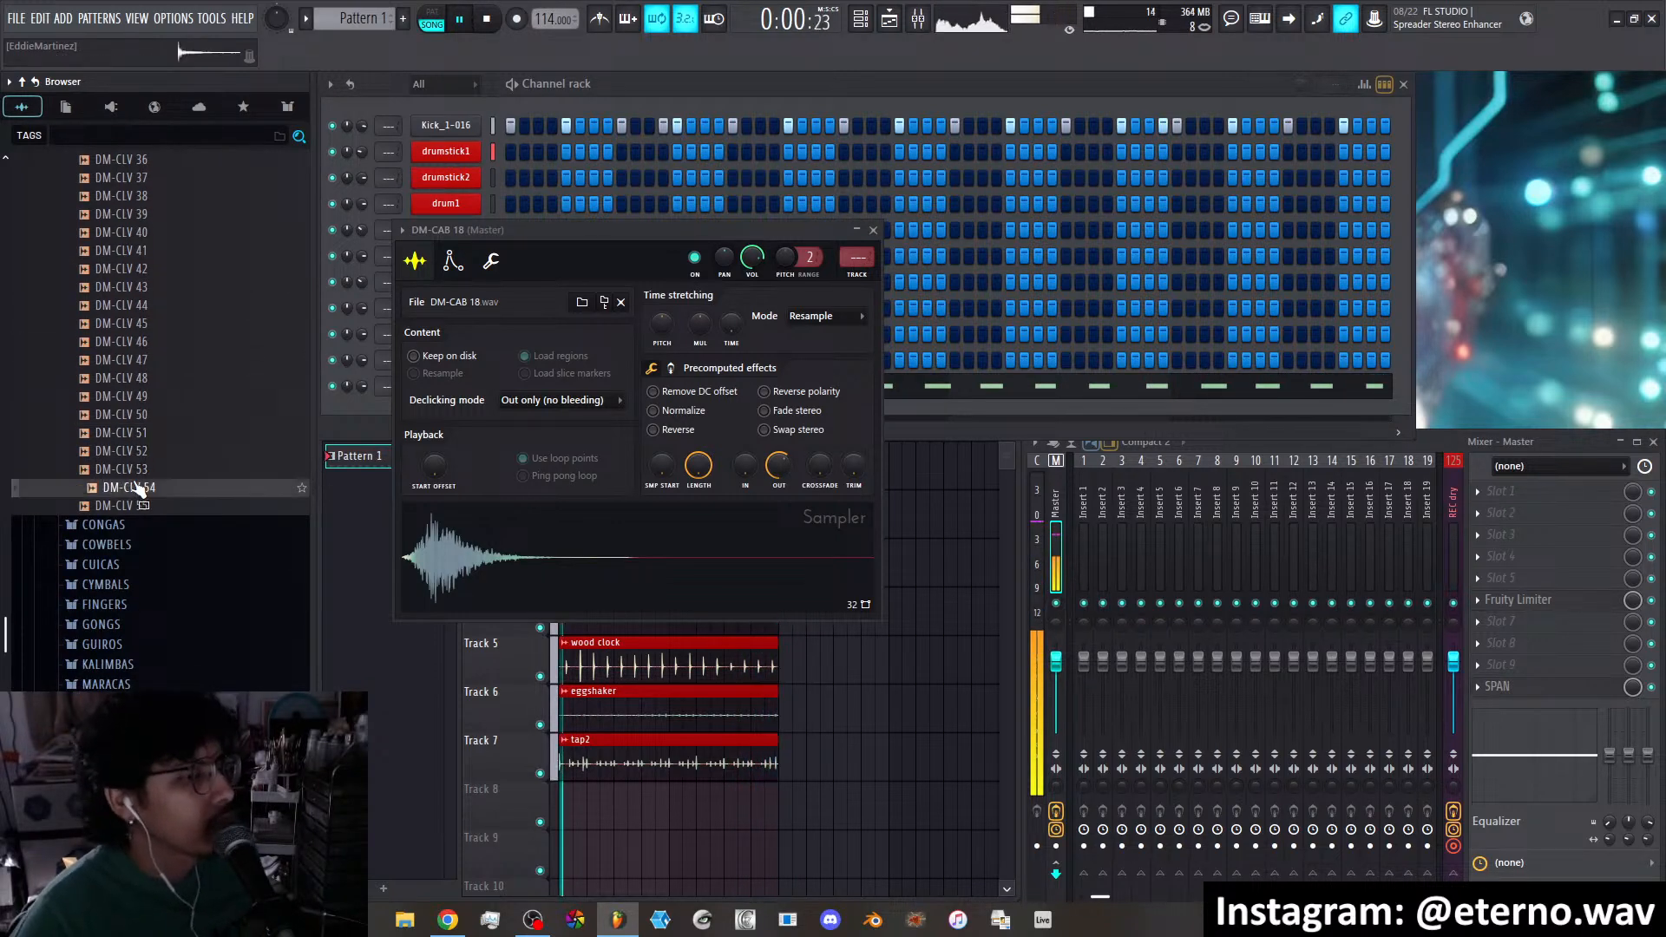
# Open the Shakers folder and audition shaker samples from DM-SHA 10 back to DM-SHA 04
pyautogui.scroll(-4, 141, 484)
pyautogui.click(146, 402)
pyautogui.click(140, 408)
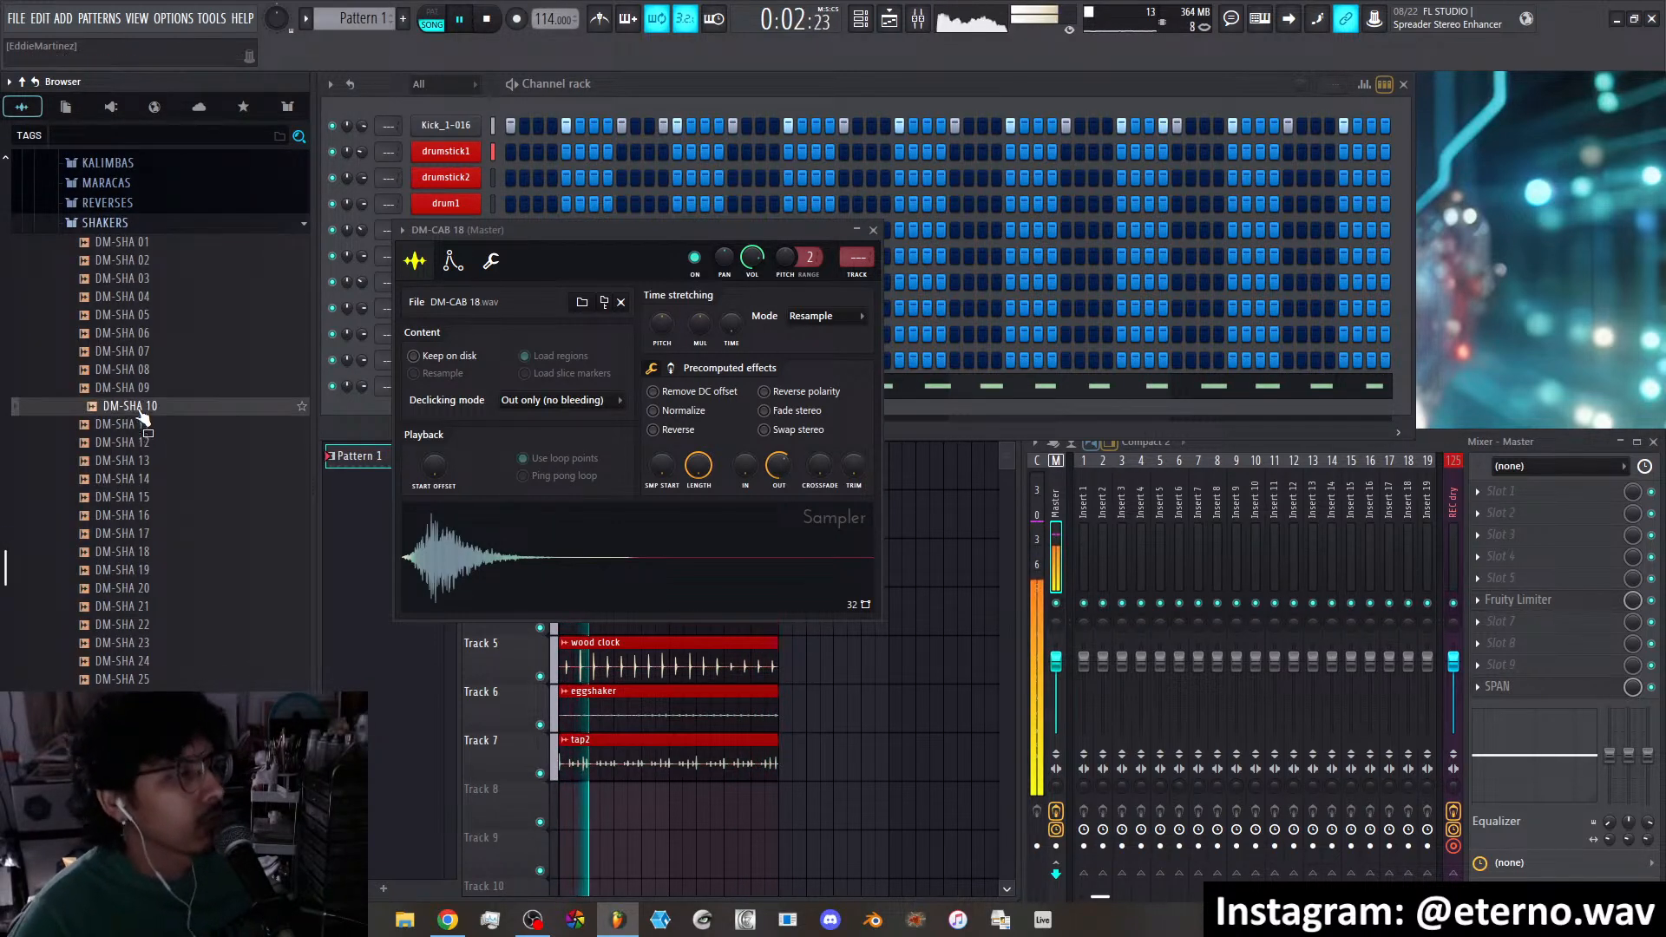
pyautogui.click(138, 389)
pyautogui.click(136, 353)
pyautogui.click(131, 316)
pyautogui.click(131, 297)
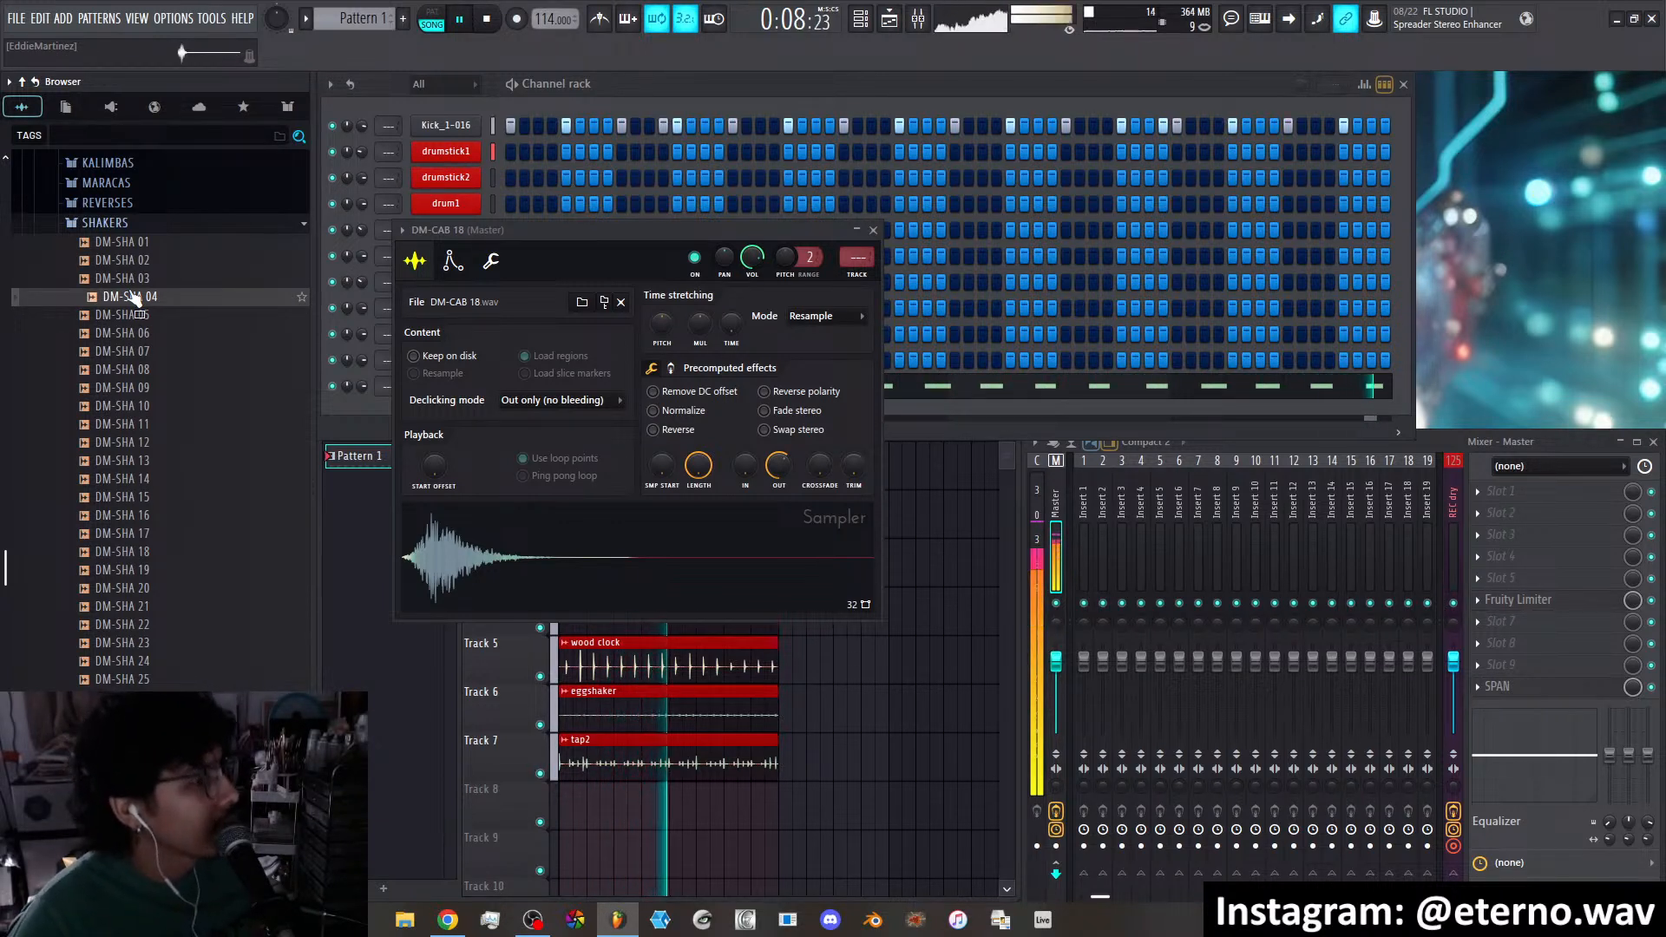
# Close the DM-CAB 18 sampler and insert the SRX KEYBOARDS instrument as a new channel
pyautogui.click(873, 230)
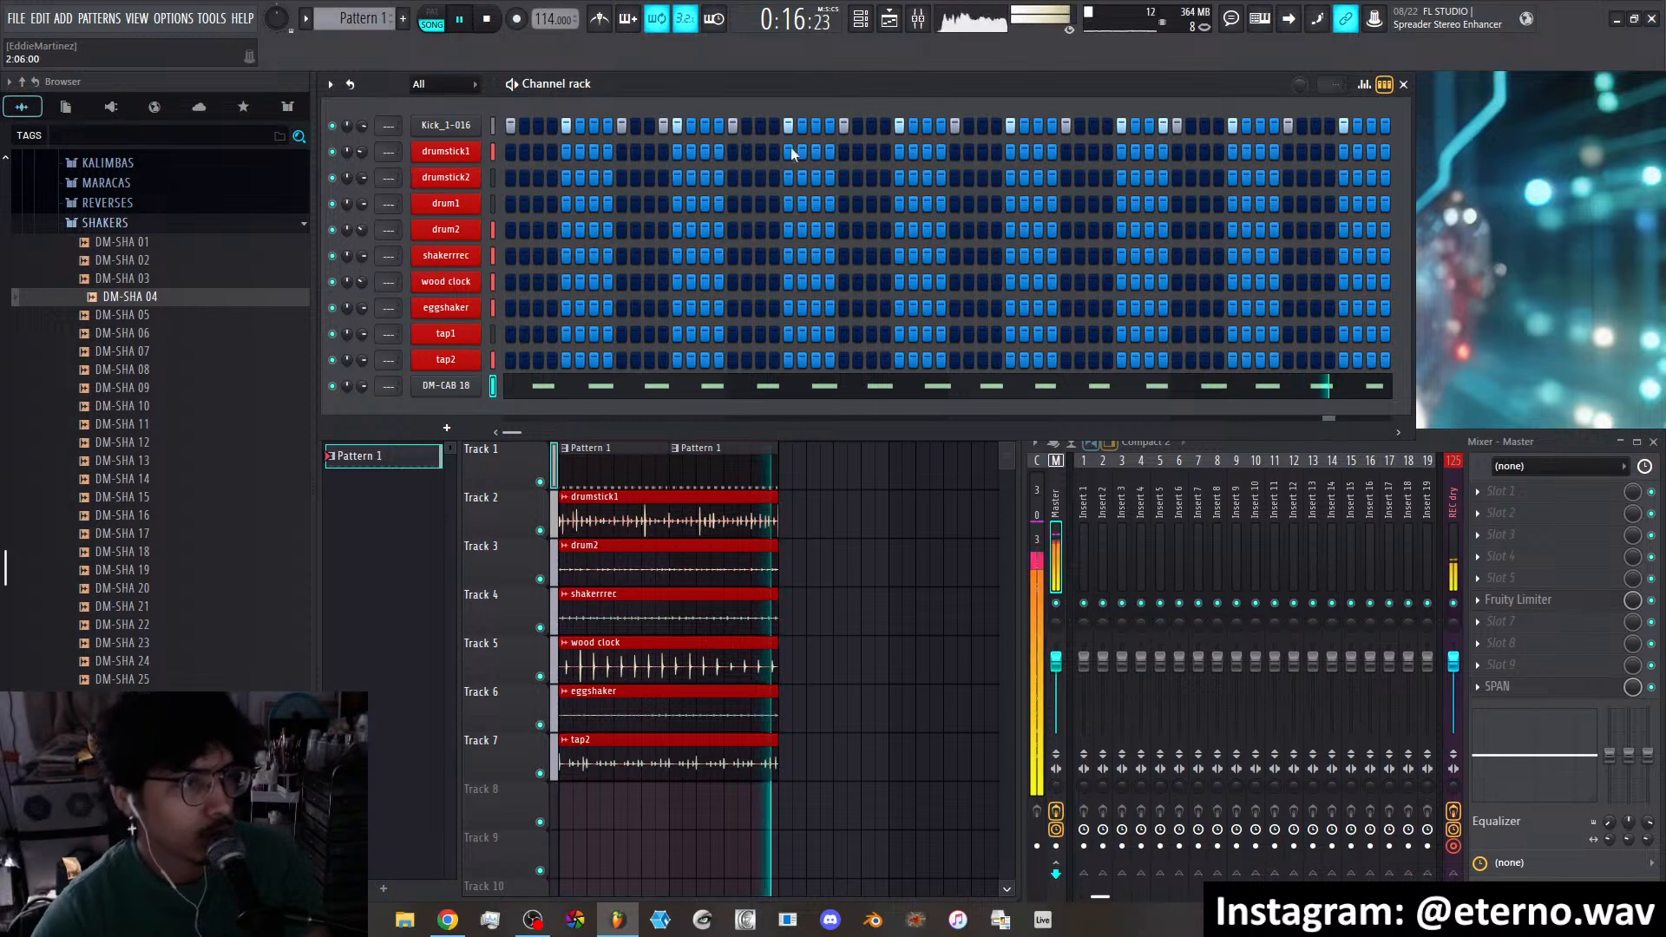
pyautogui.rightClick(476, 382)
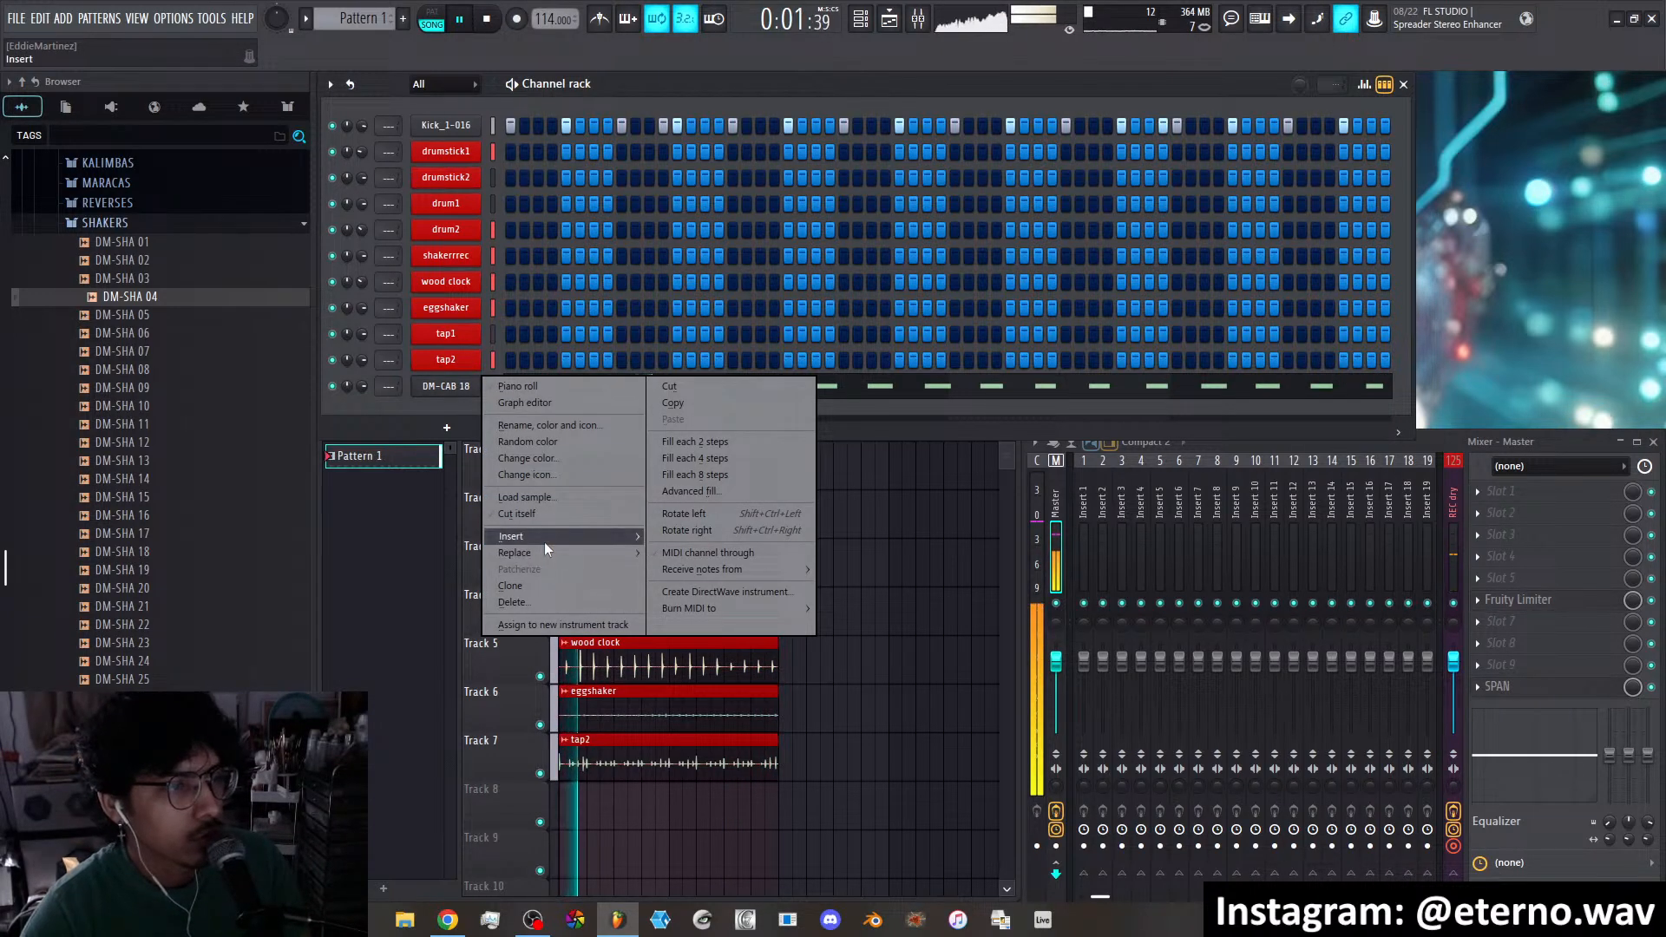
pyautogui.moveTo(544, 542)
pyautogui.moveTo(748, 425)
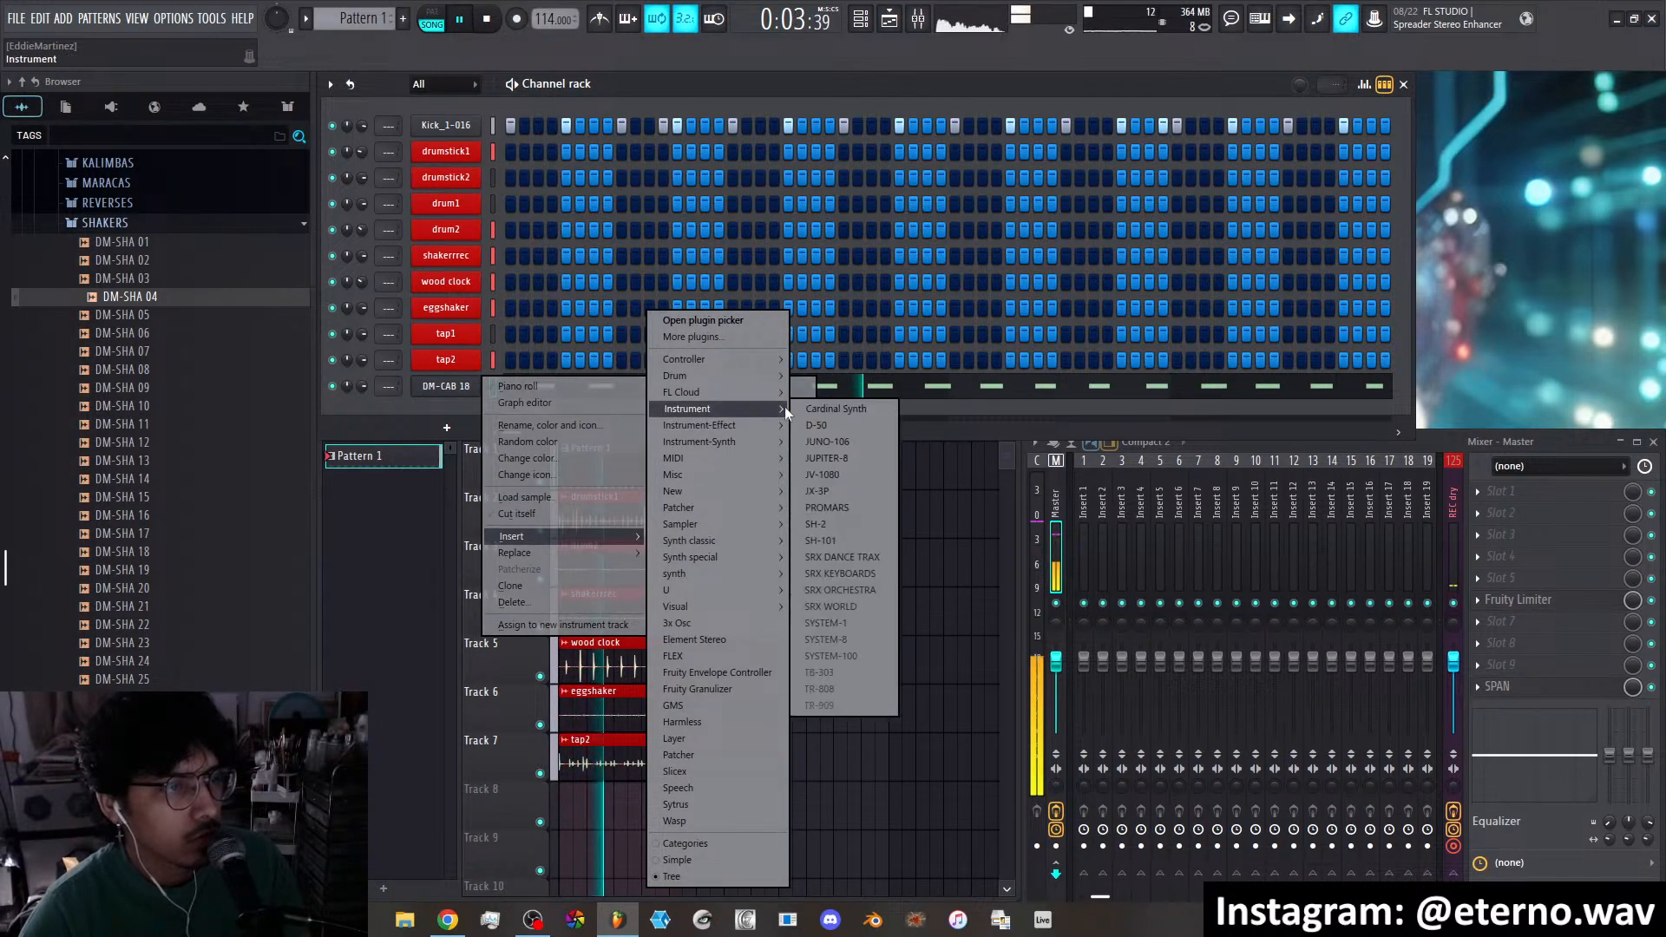
pyautogui.click(854, 576)
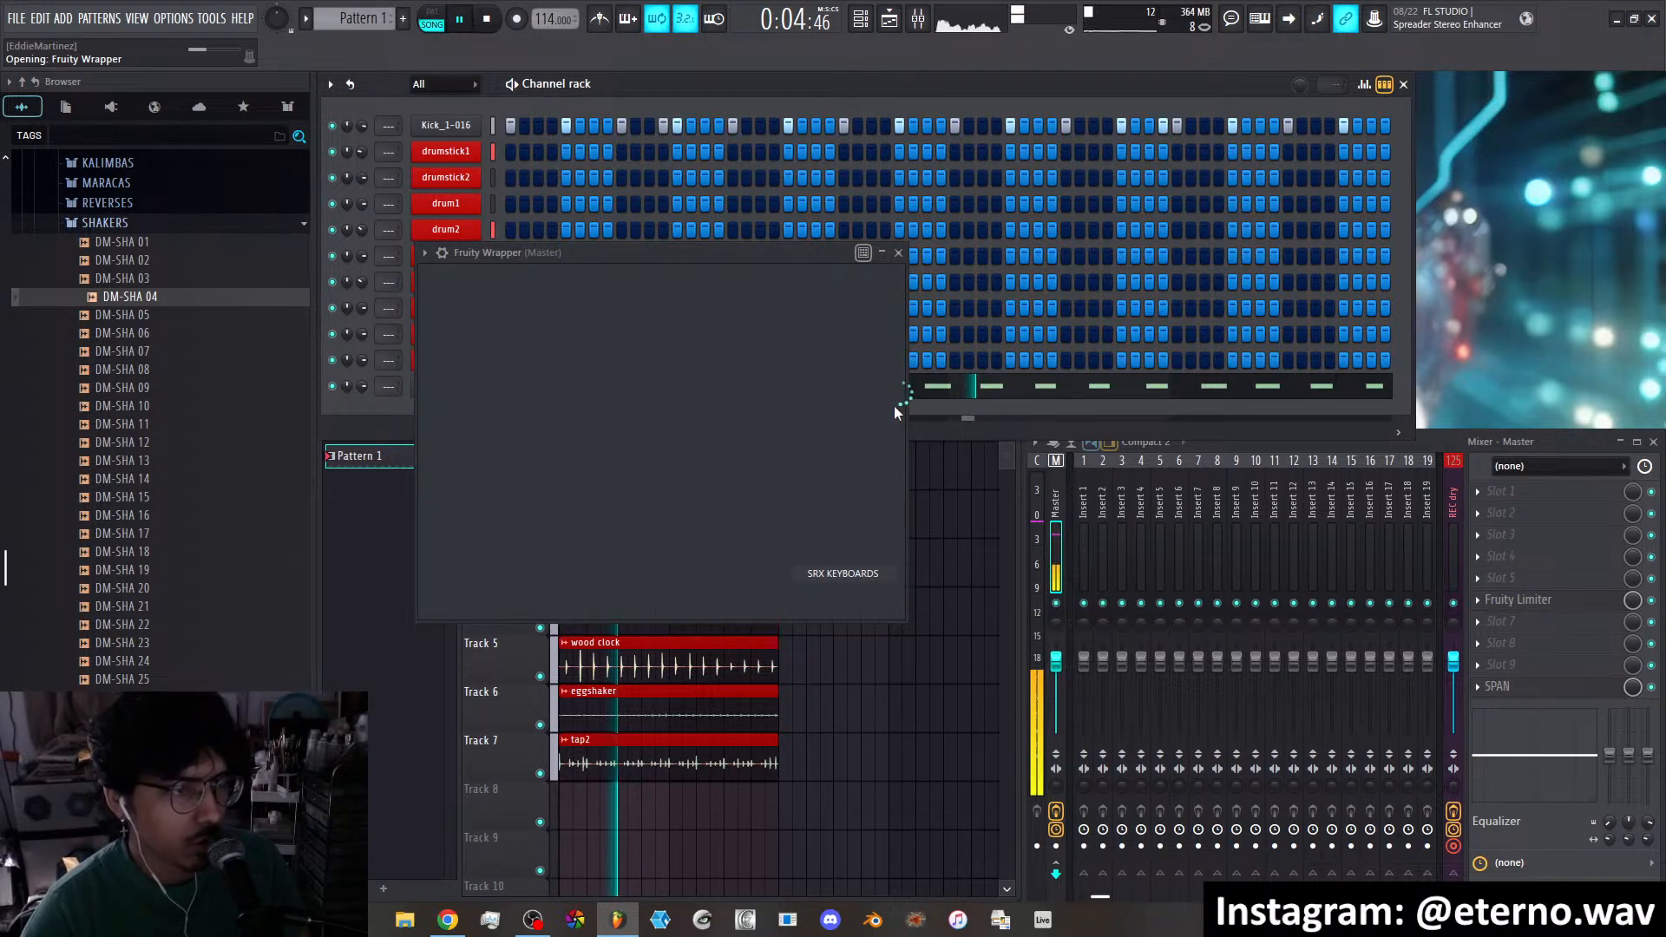
# Load the PR-A patch 001 Stereo Piano in SRX KEYBOARDS and switch on to 002 Gran'Piano
pyautogui.click(772, 335)
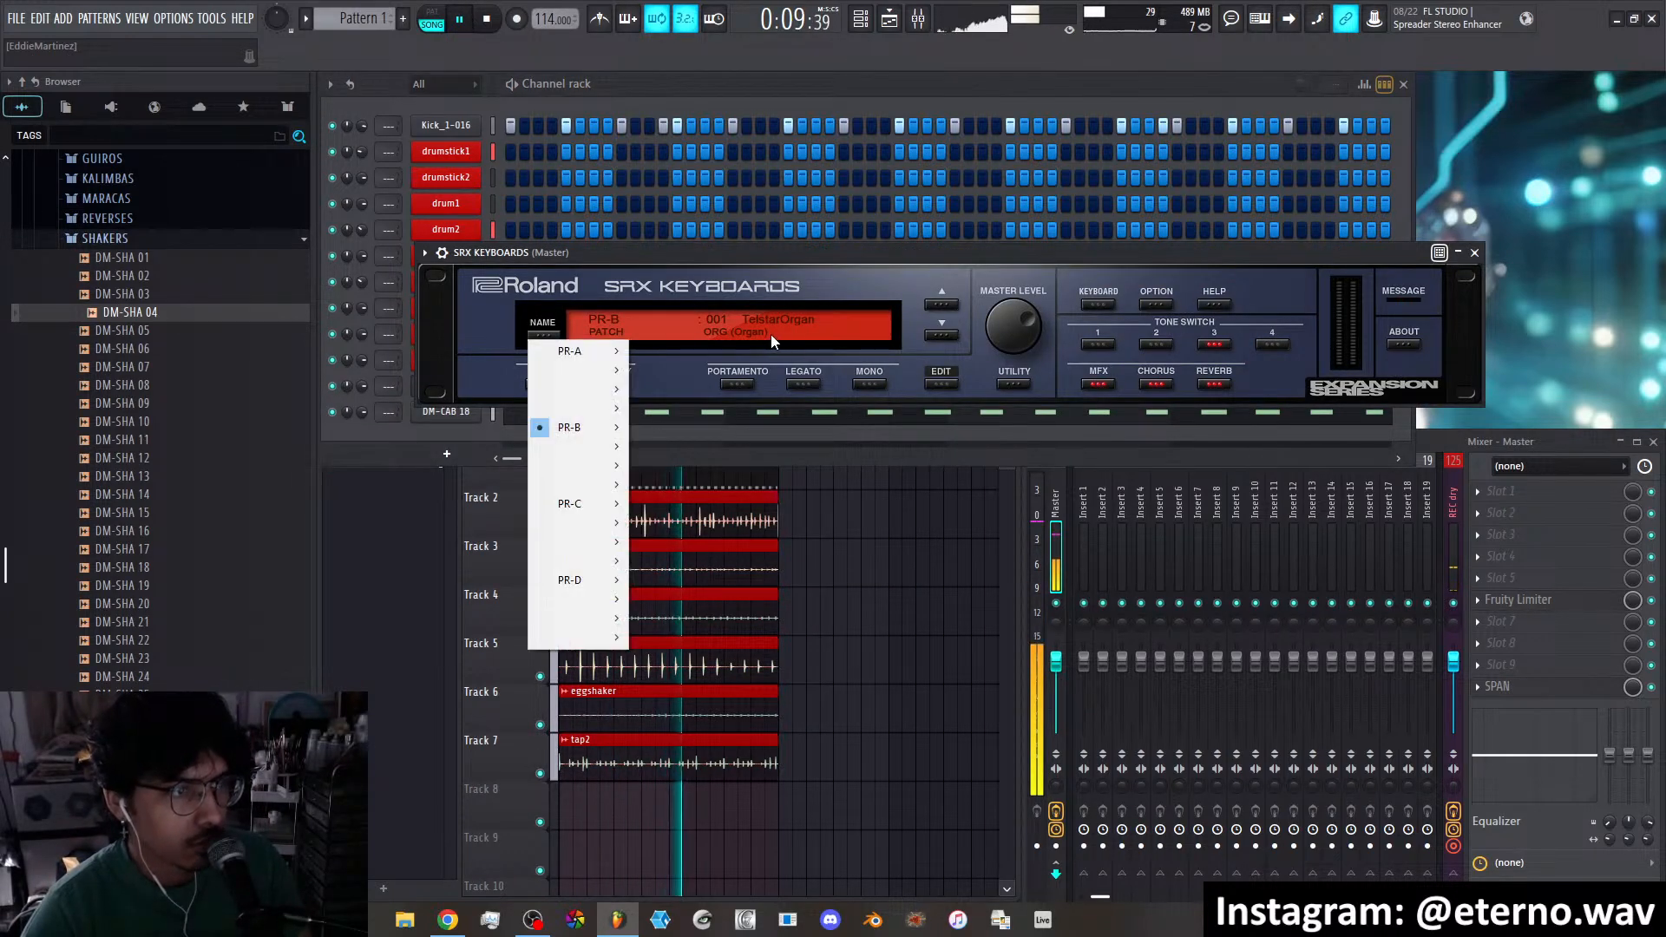
pyautogui.moveTo(622, 354)
pyautogui.click(699, 335)
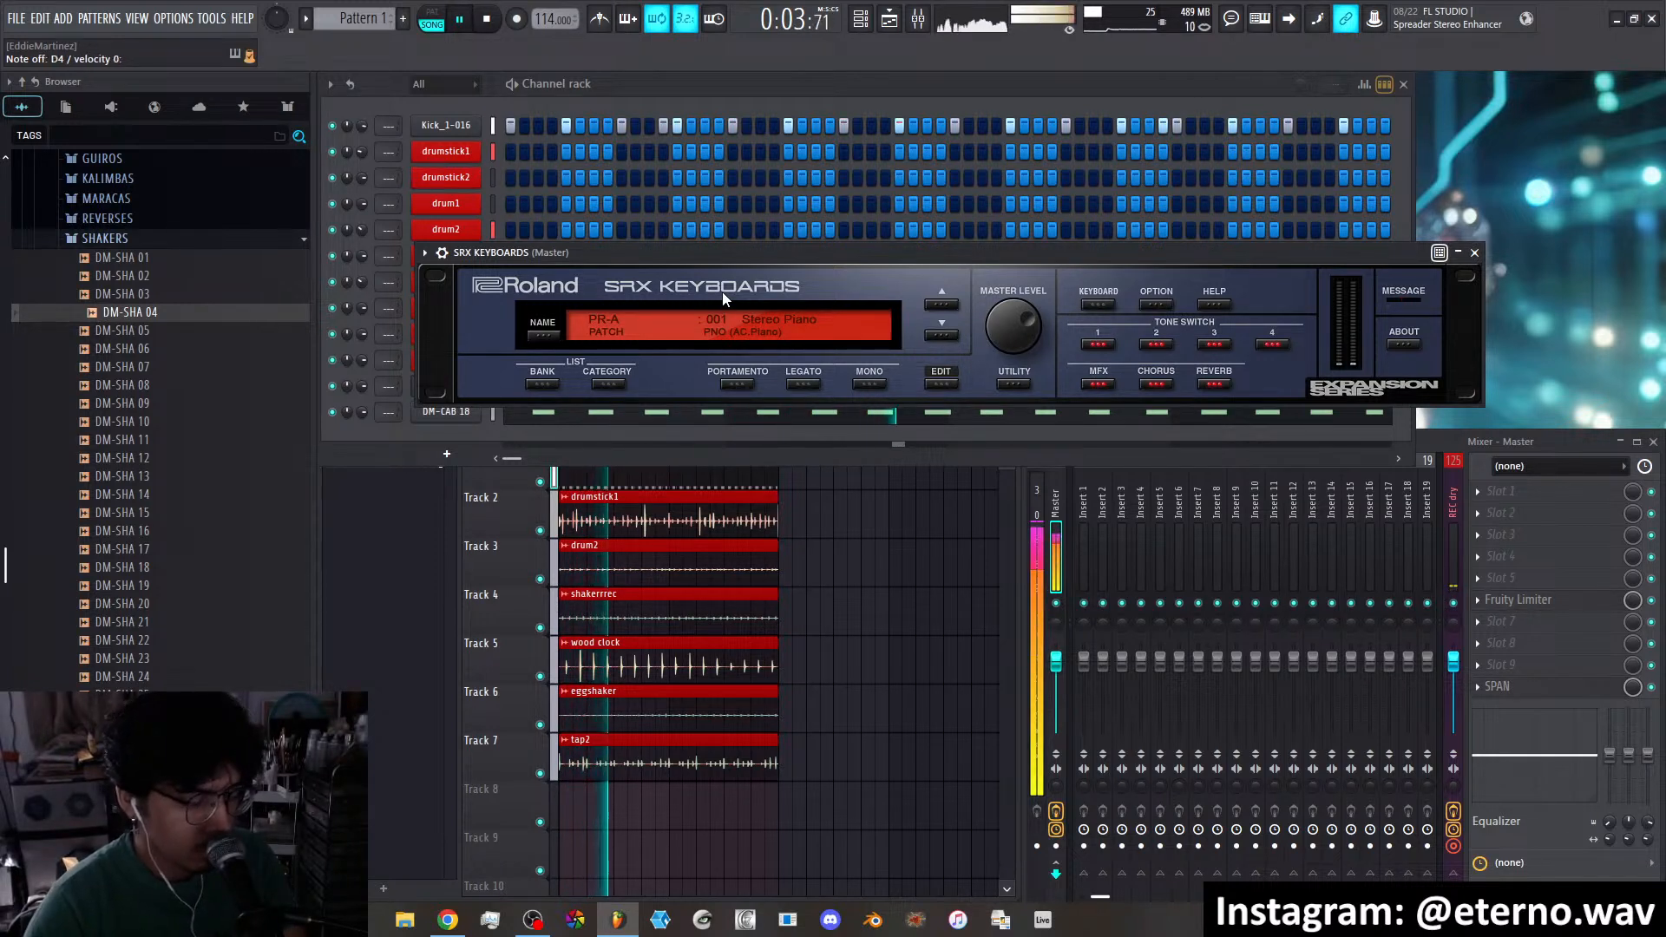
pyautogui.scroll(-1, 773, 325)
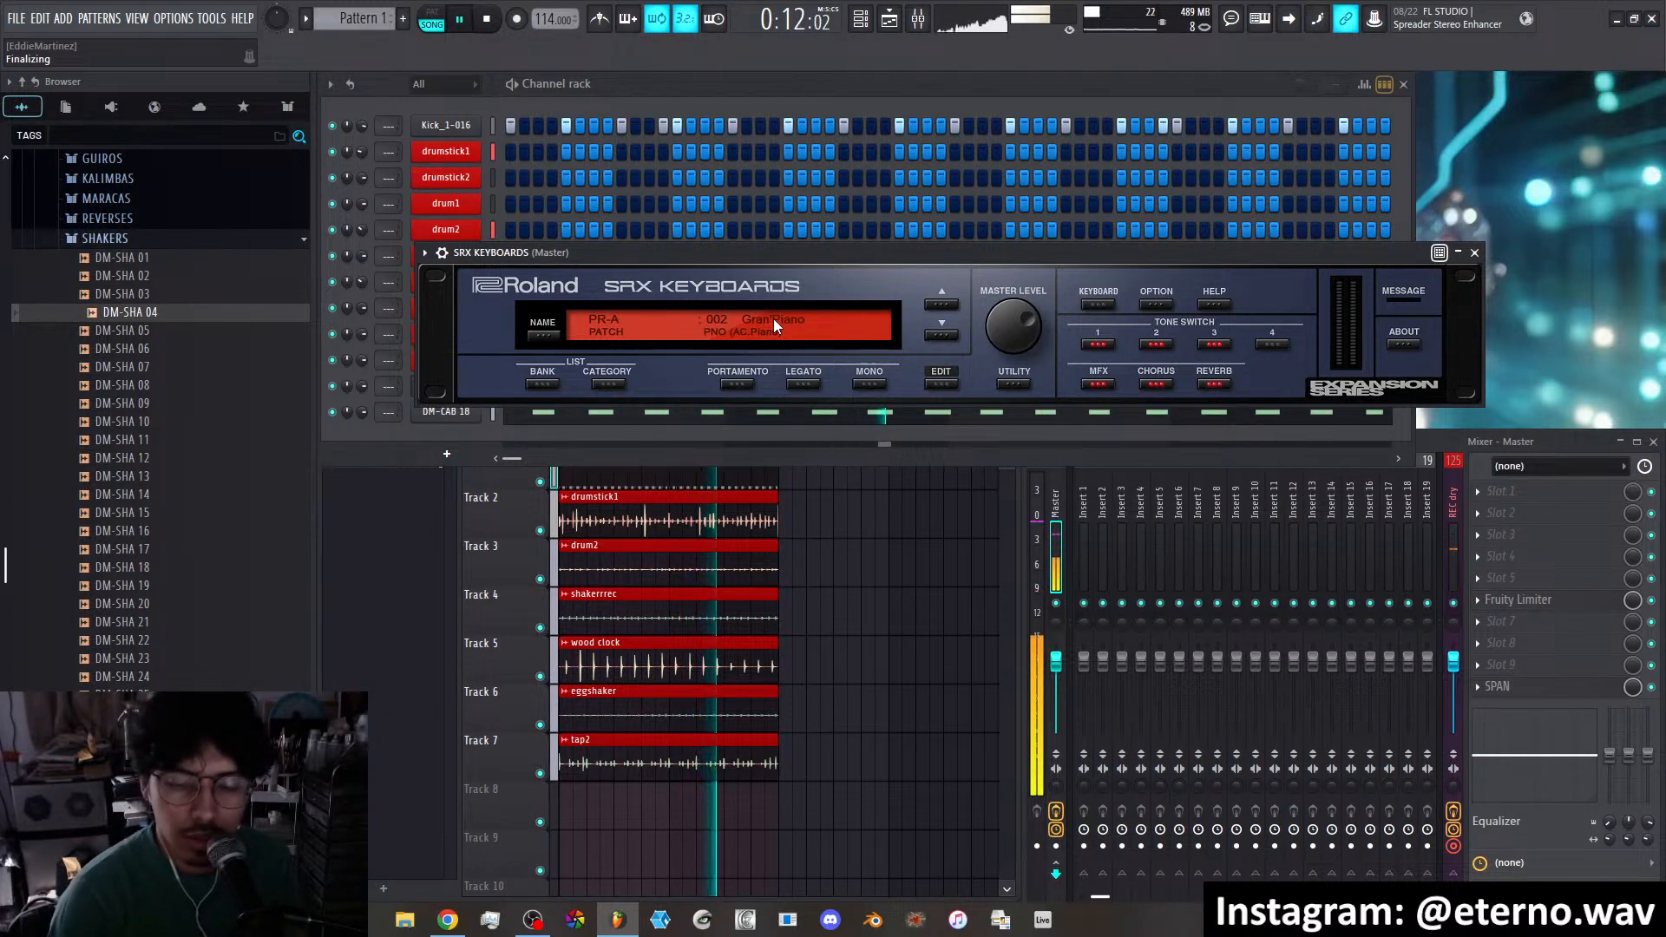
pyautogui.click(488, 15)
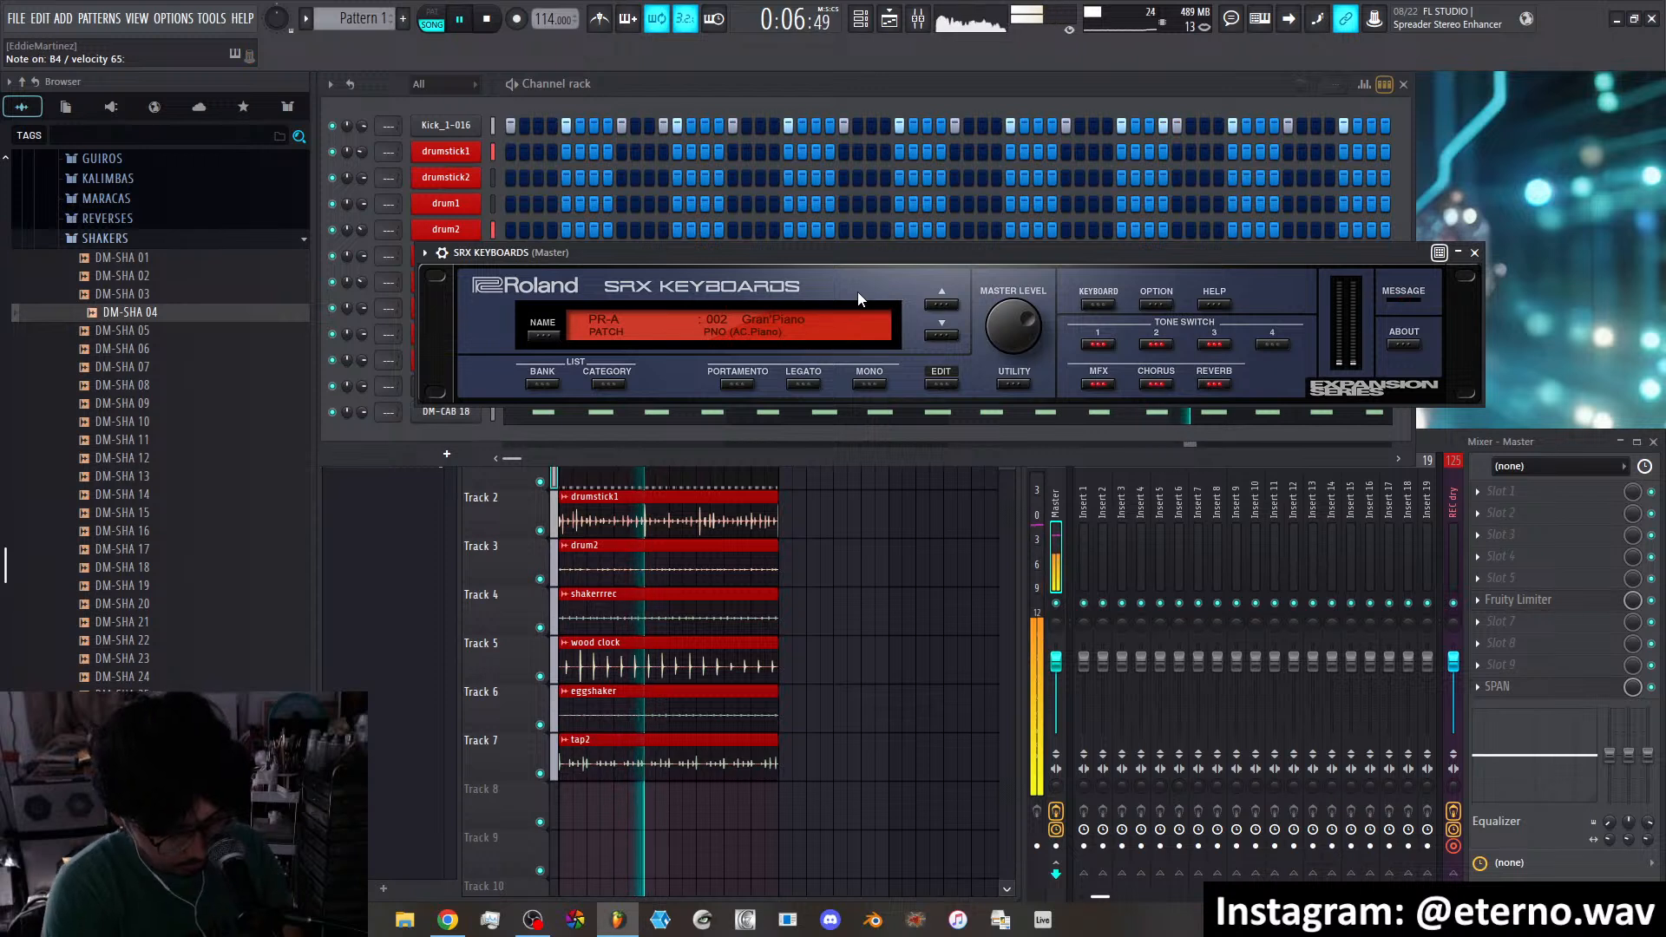
# Step through the PR-A patches to 008 Real Thing, stop playback and close the SRX KEYBOARDS window
pyautogui.click(941, 335)
pyautogui.click(942, 335)
pyautogui.click(943, 336)
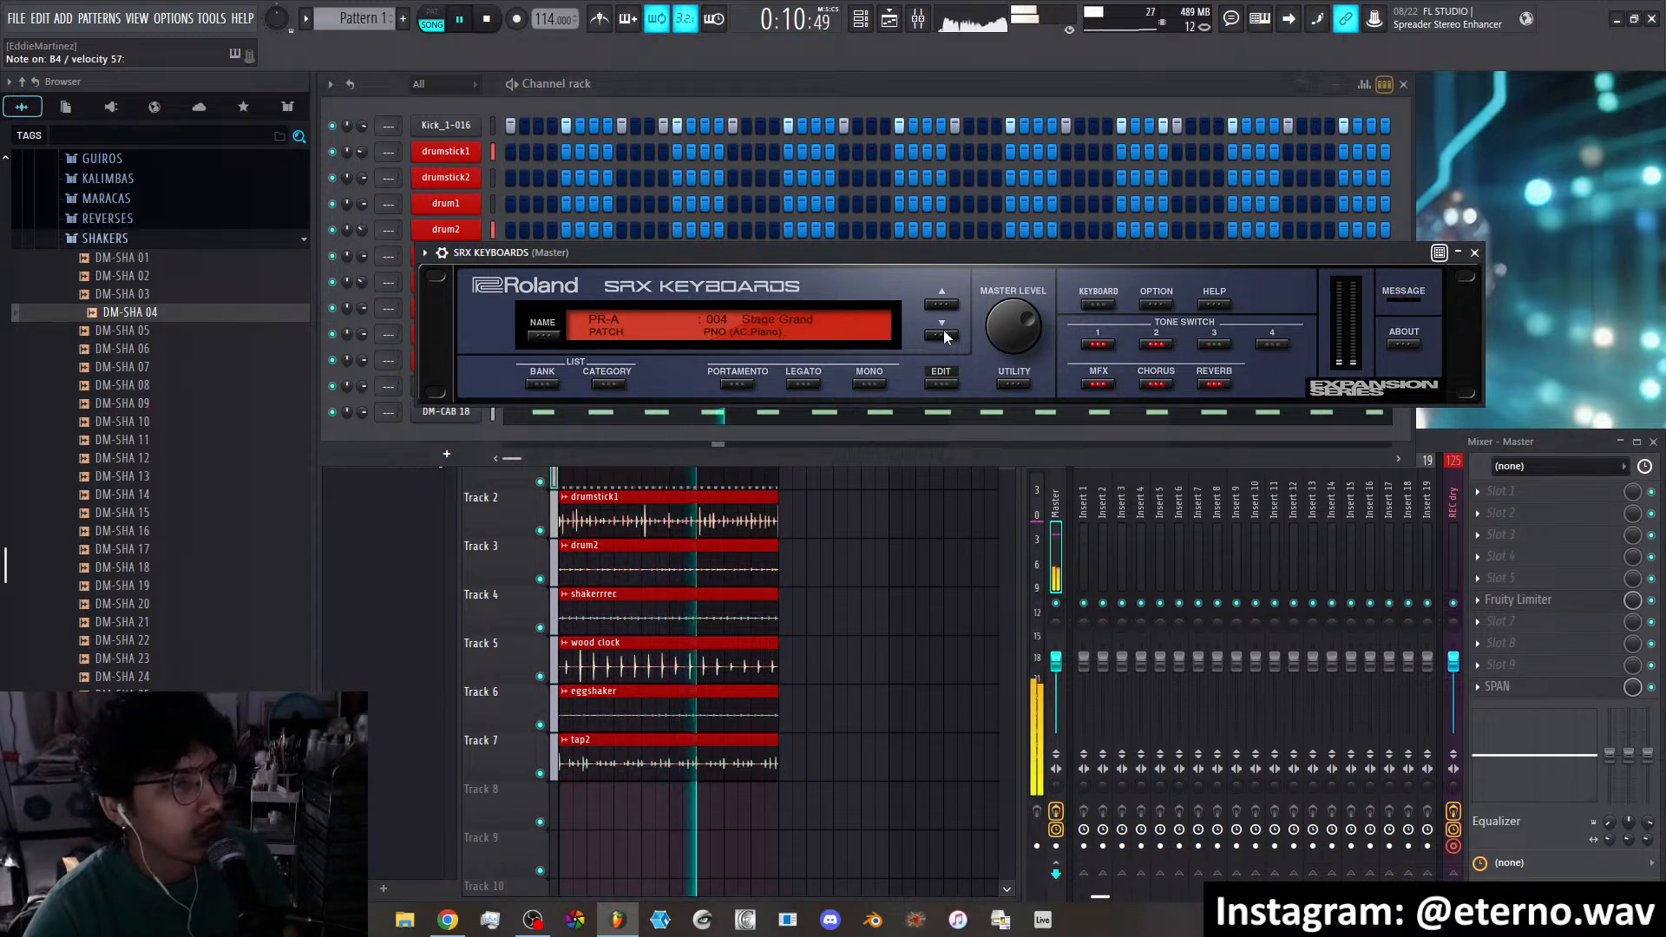
pyautogui.click(941, 335)
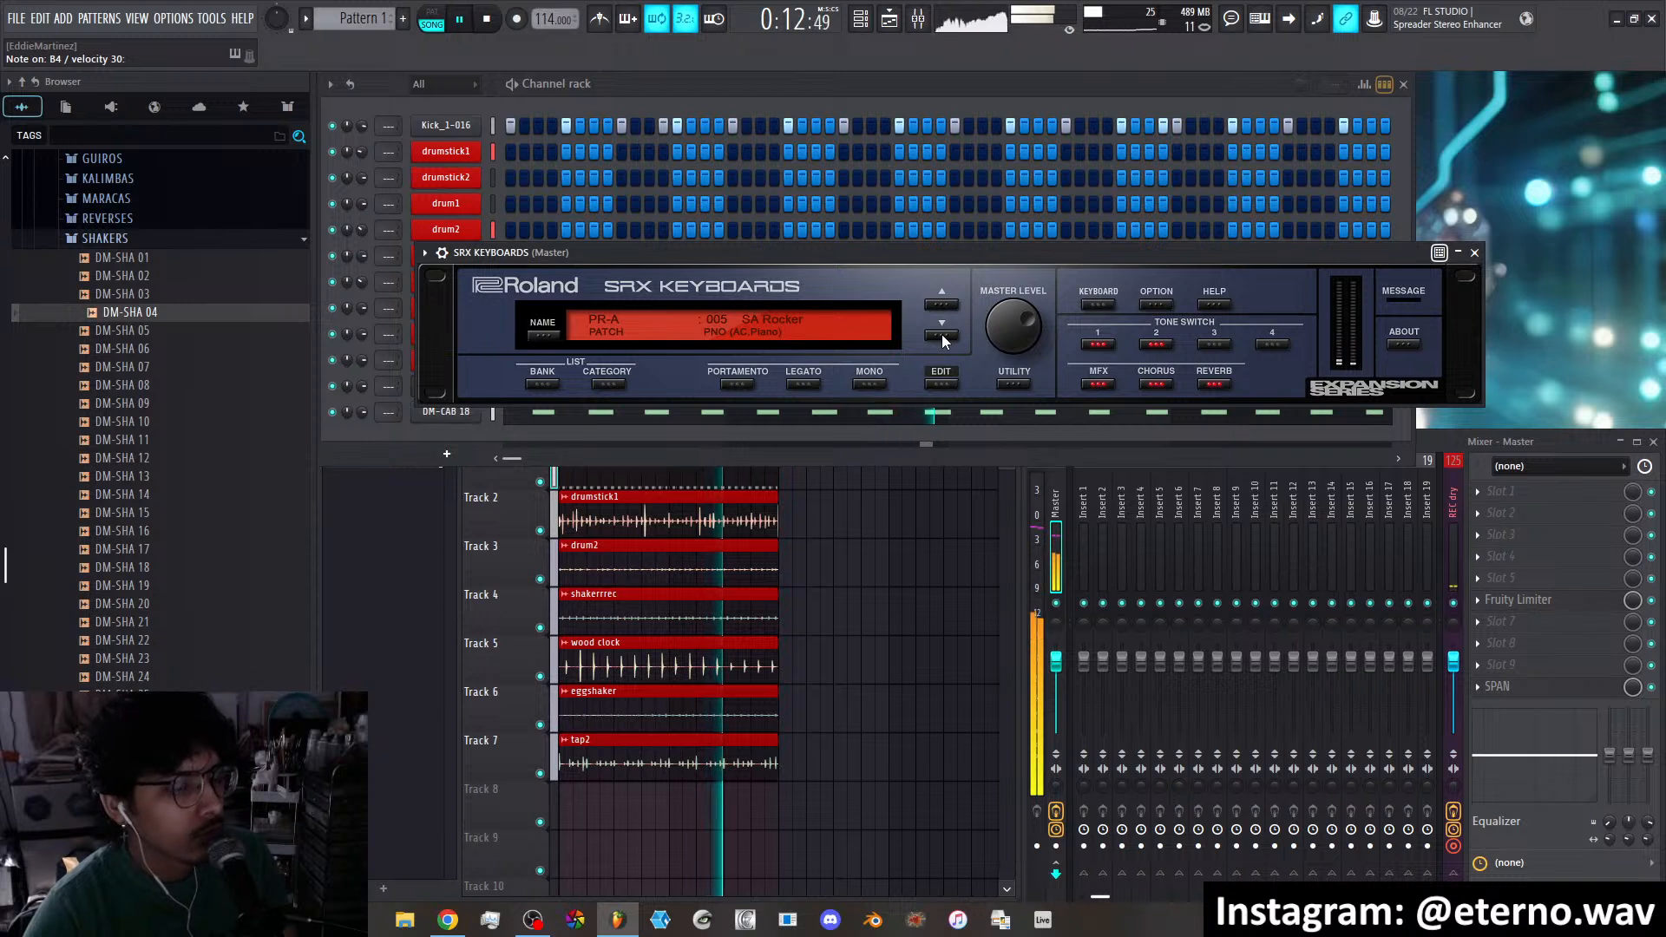
pyautogui.click(941, 335)
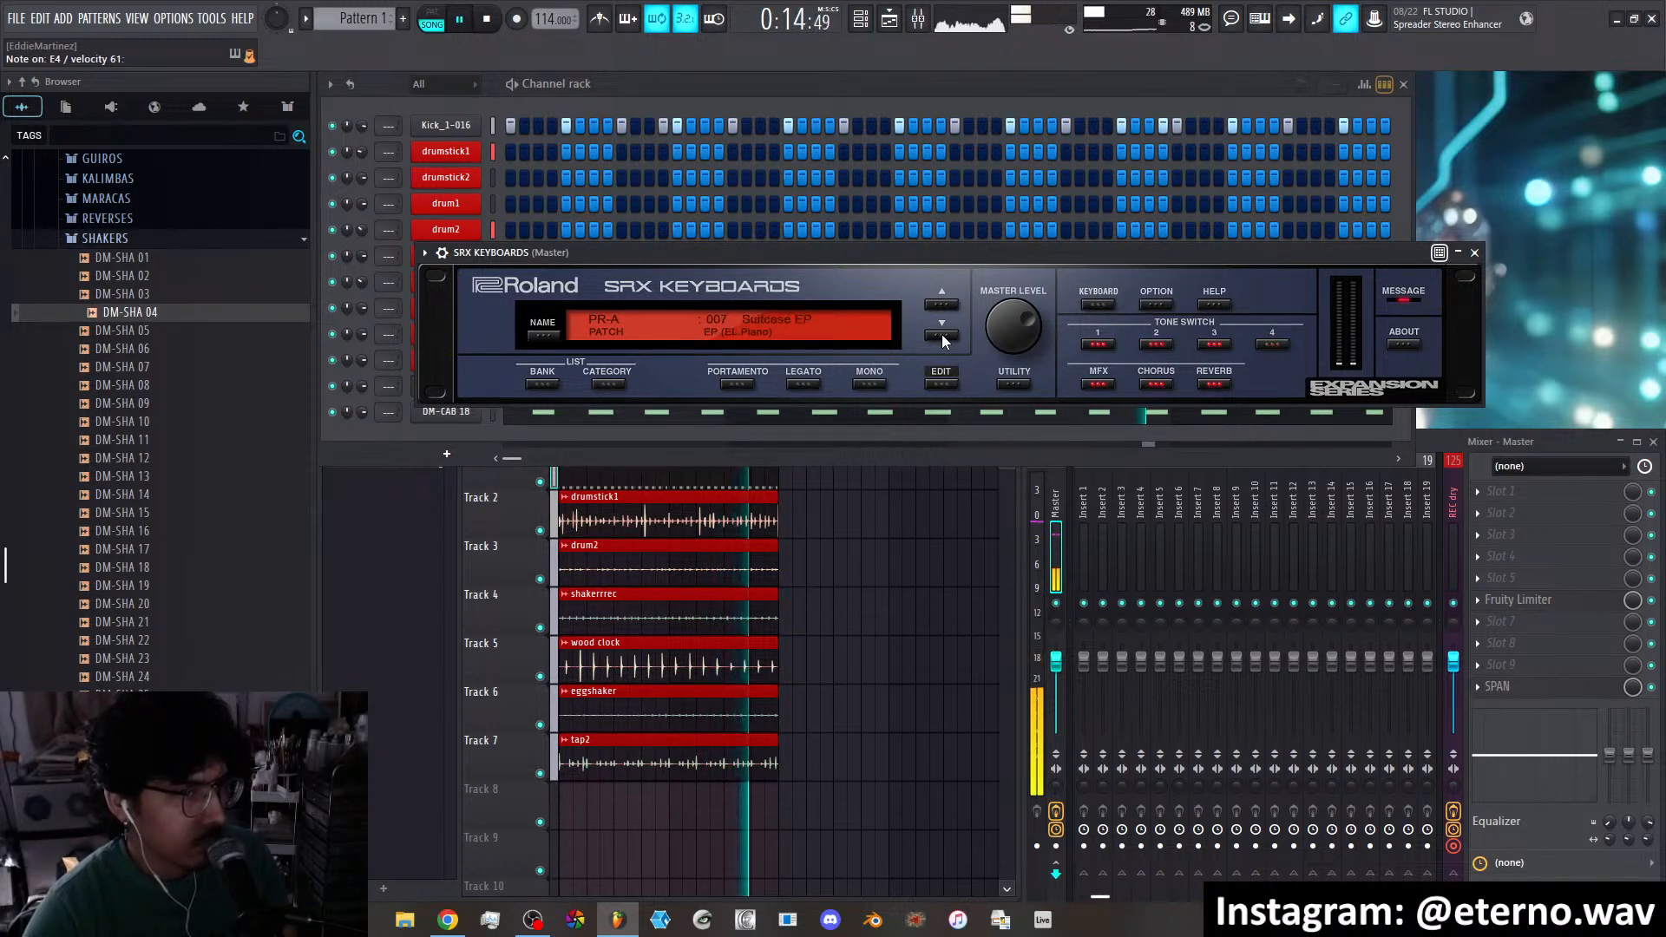
pyautogui.click(941, 335)
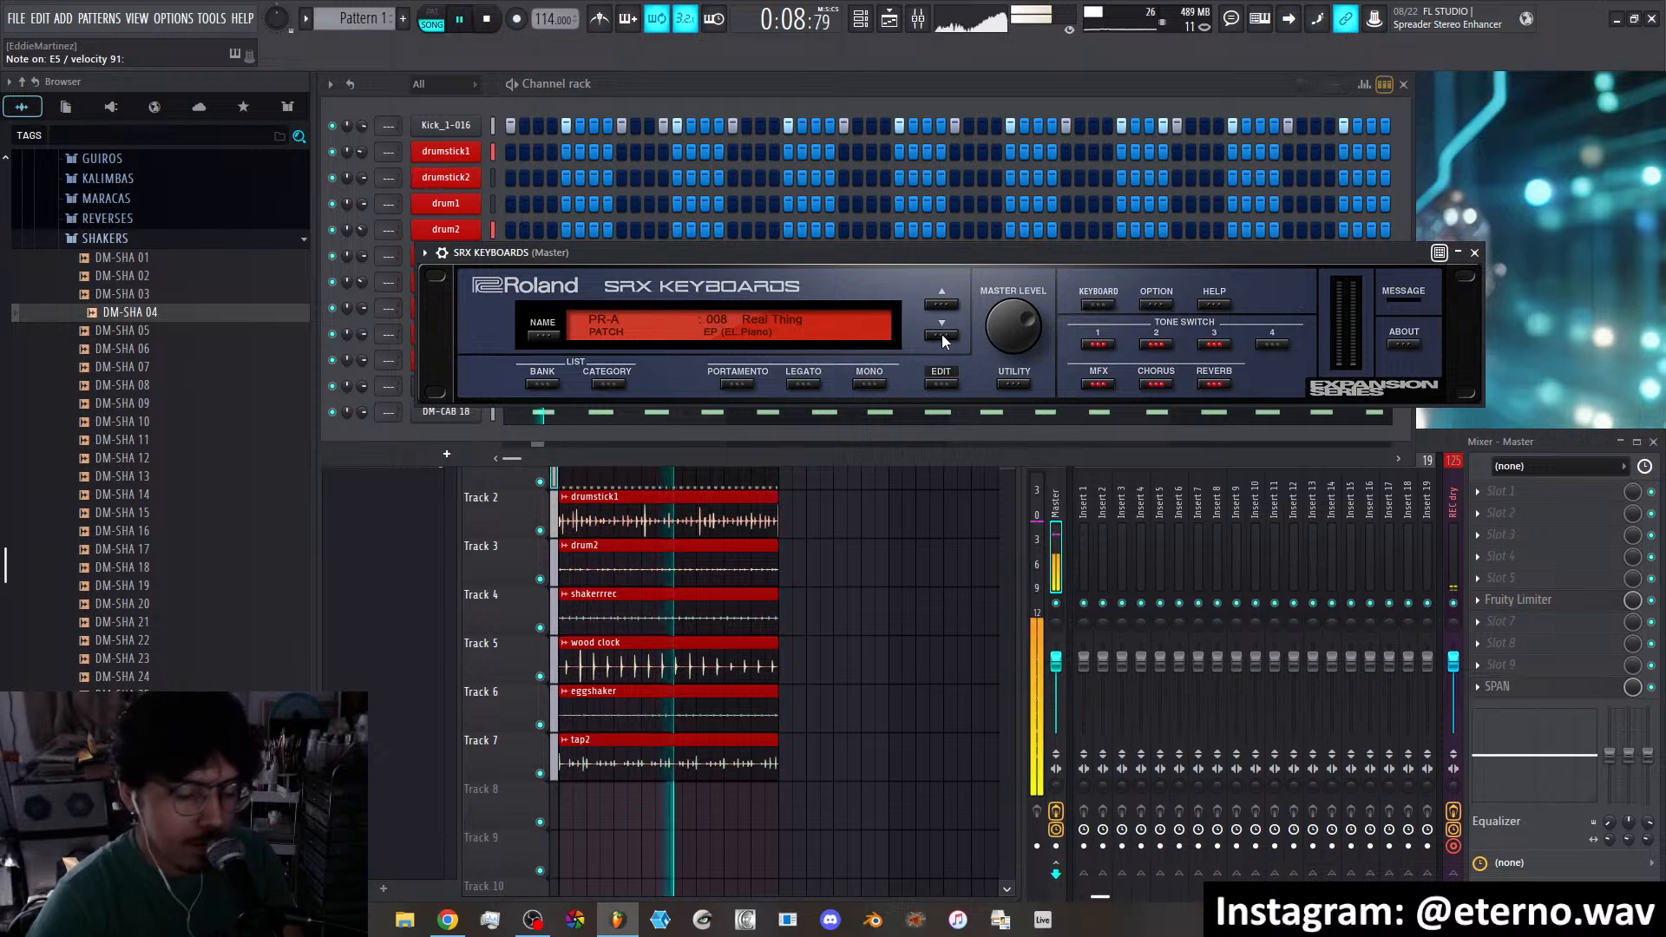
pyautogui.press('space')
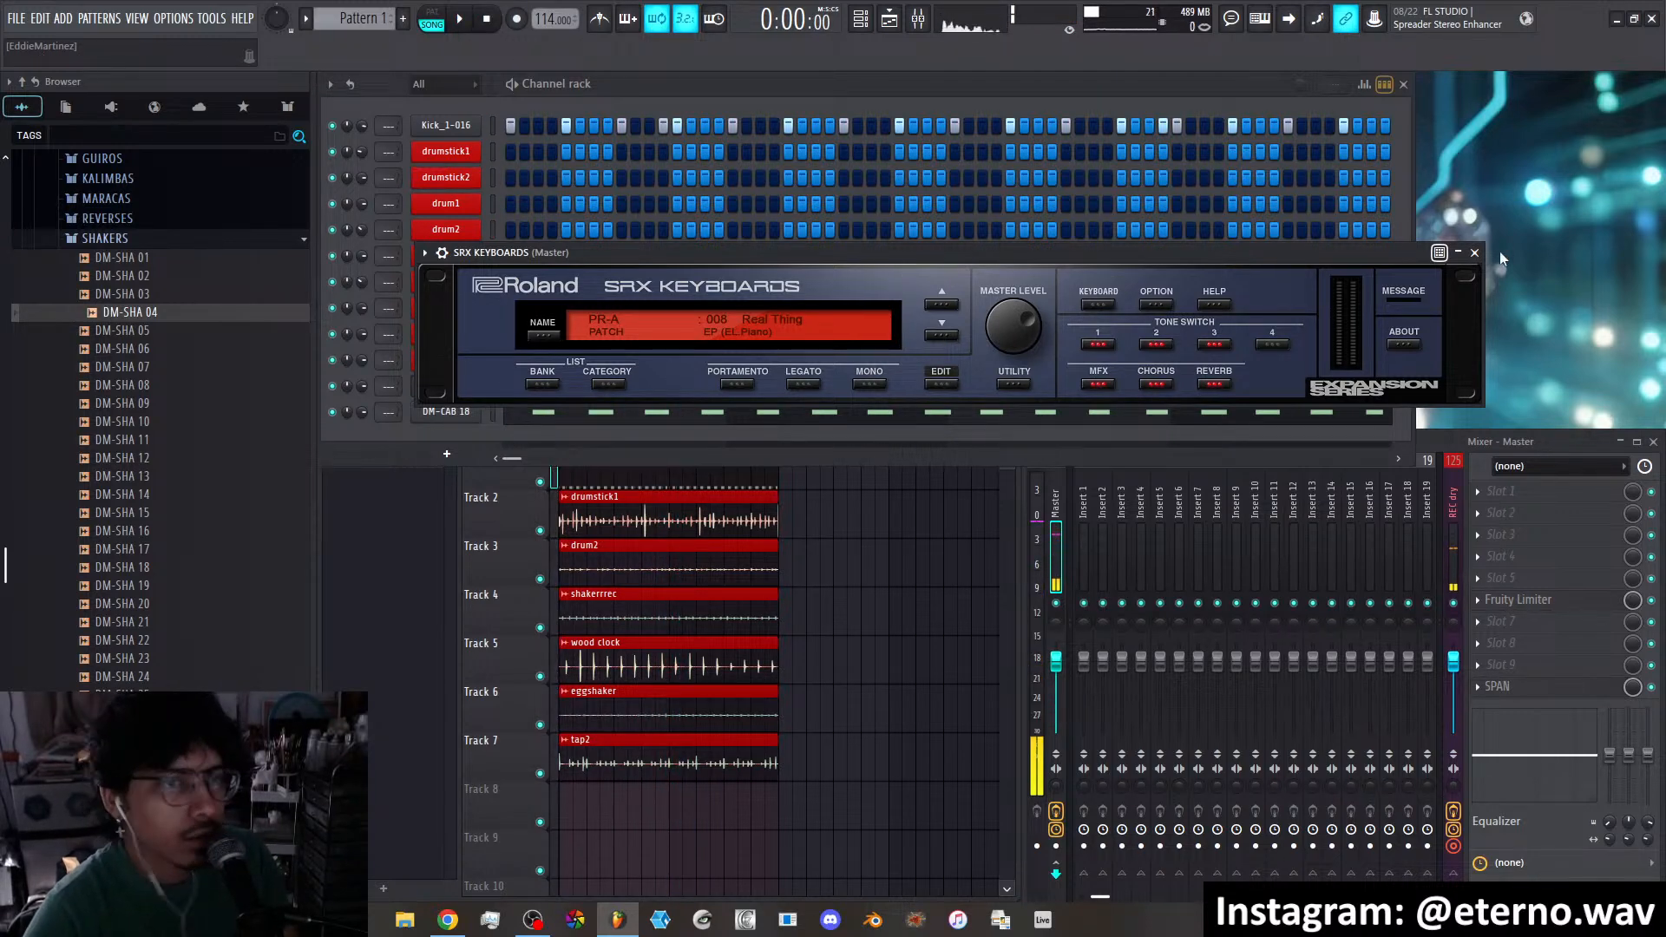
pyautogui.click(1475, 253)
# Create Pattern 2 and place a one-bar clip of it at the start of Track 8 in the playlist
pyautogui.click(404, 19)
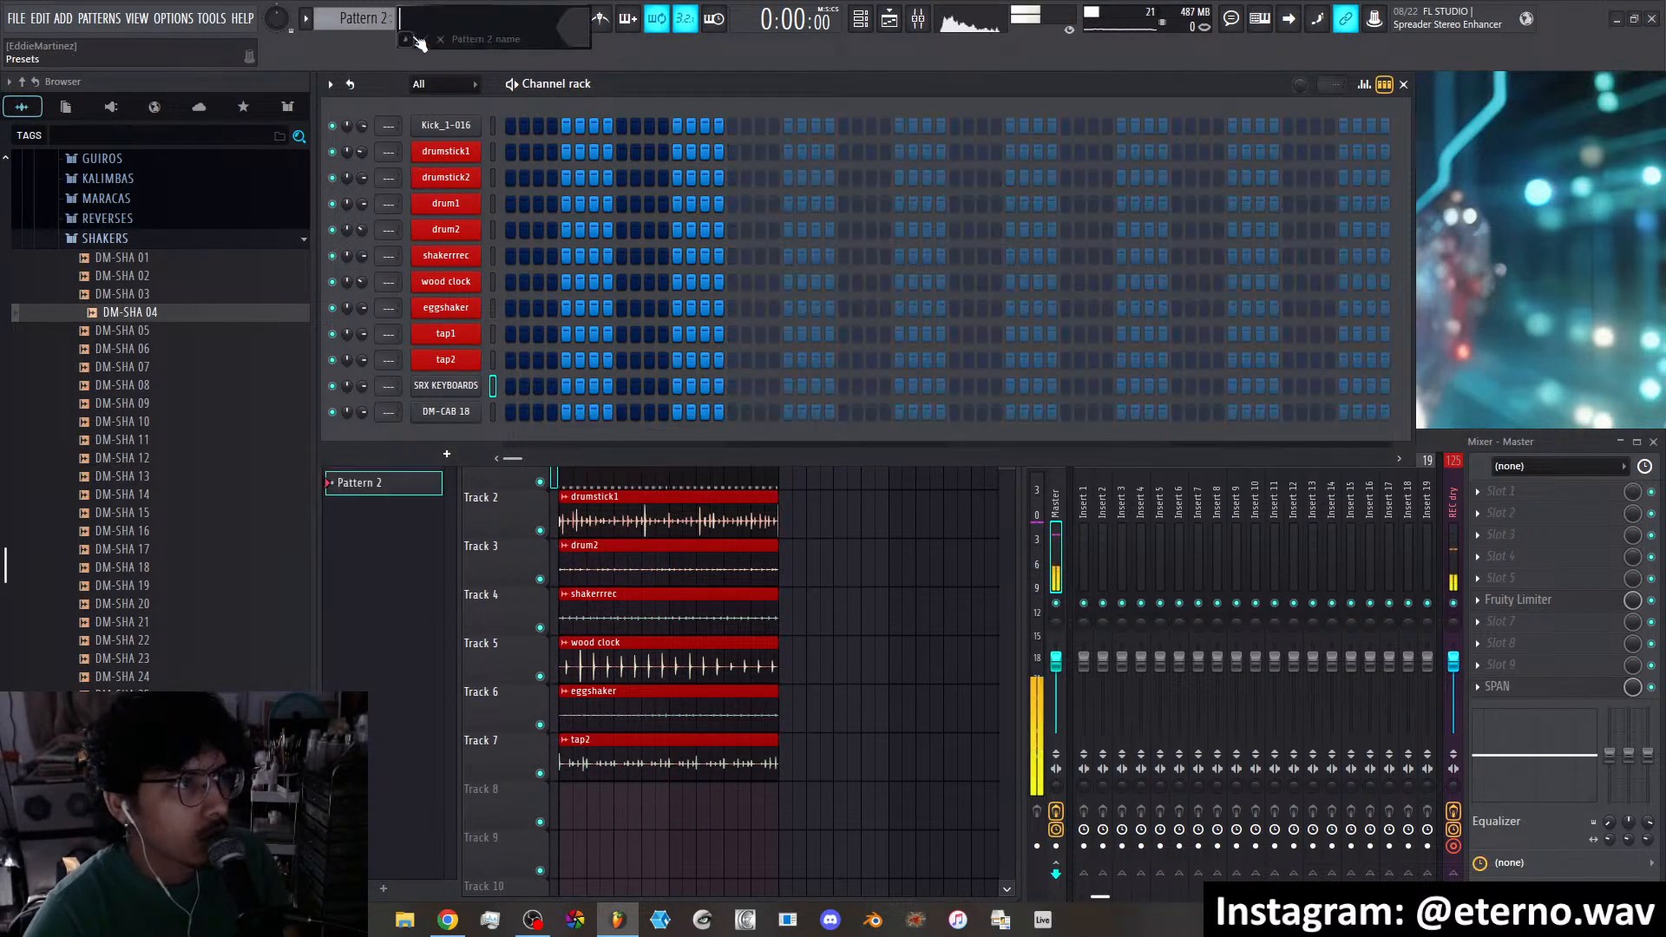
pyautogui.click(448, 63)
pyautogui.scroll(-5, 709, 728)
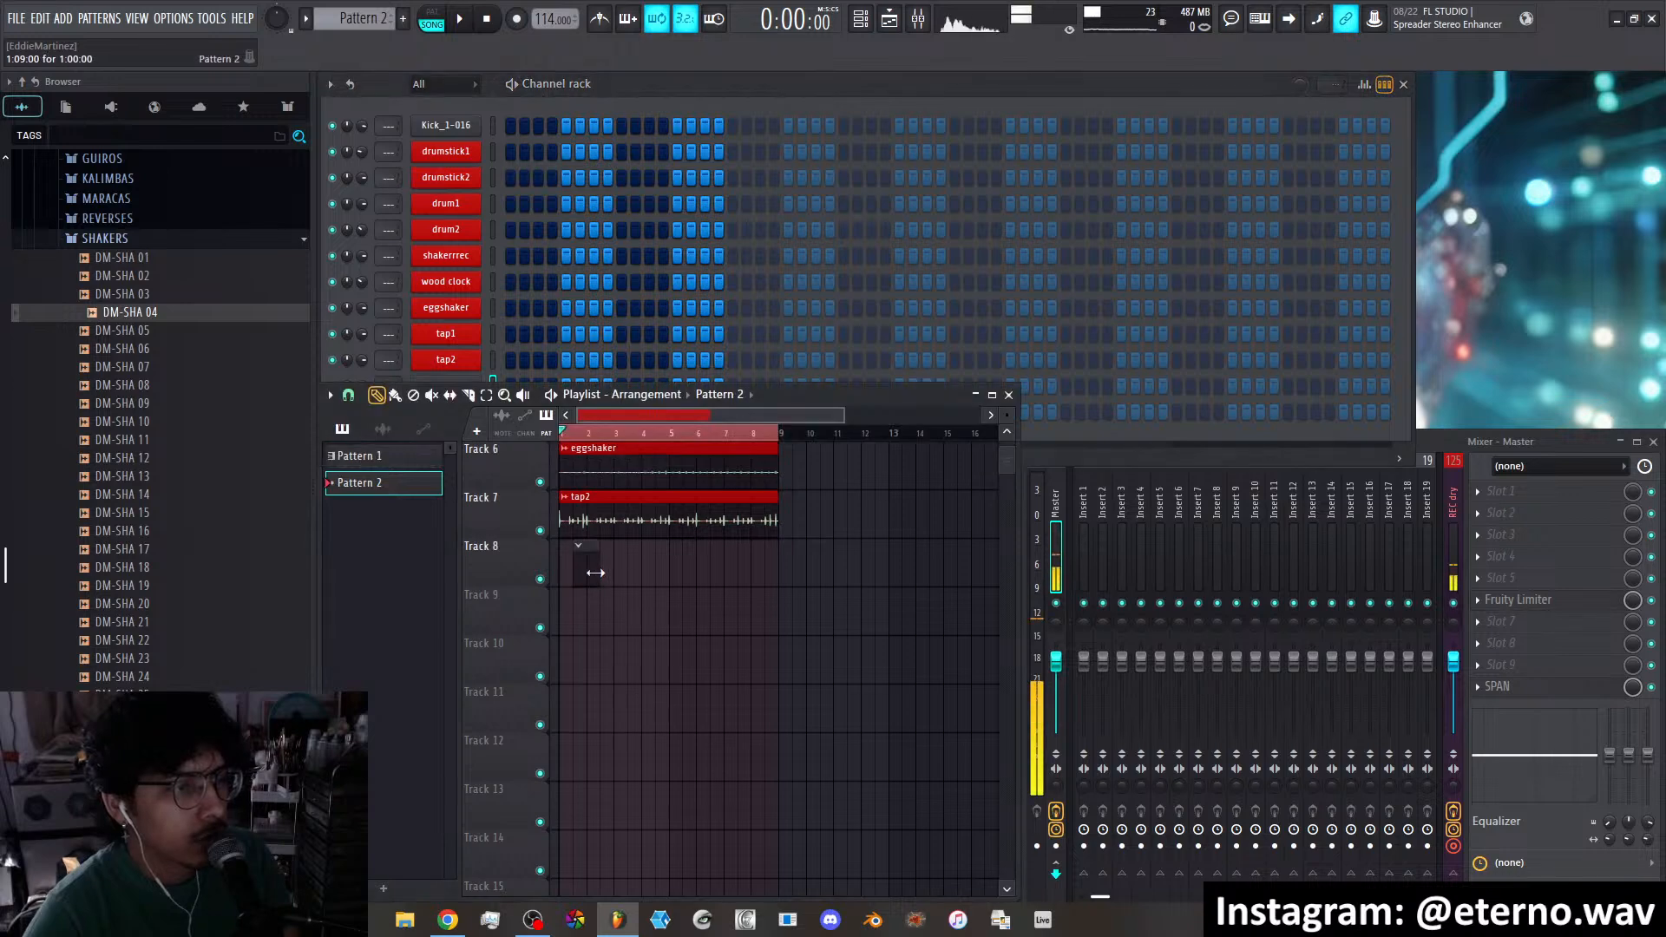
pyautogui.scroll(5, 706, 602)
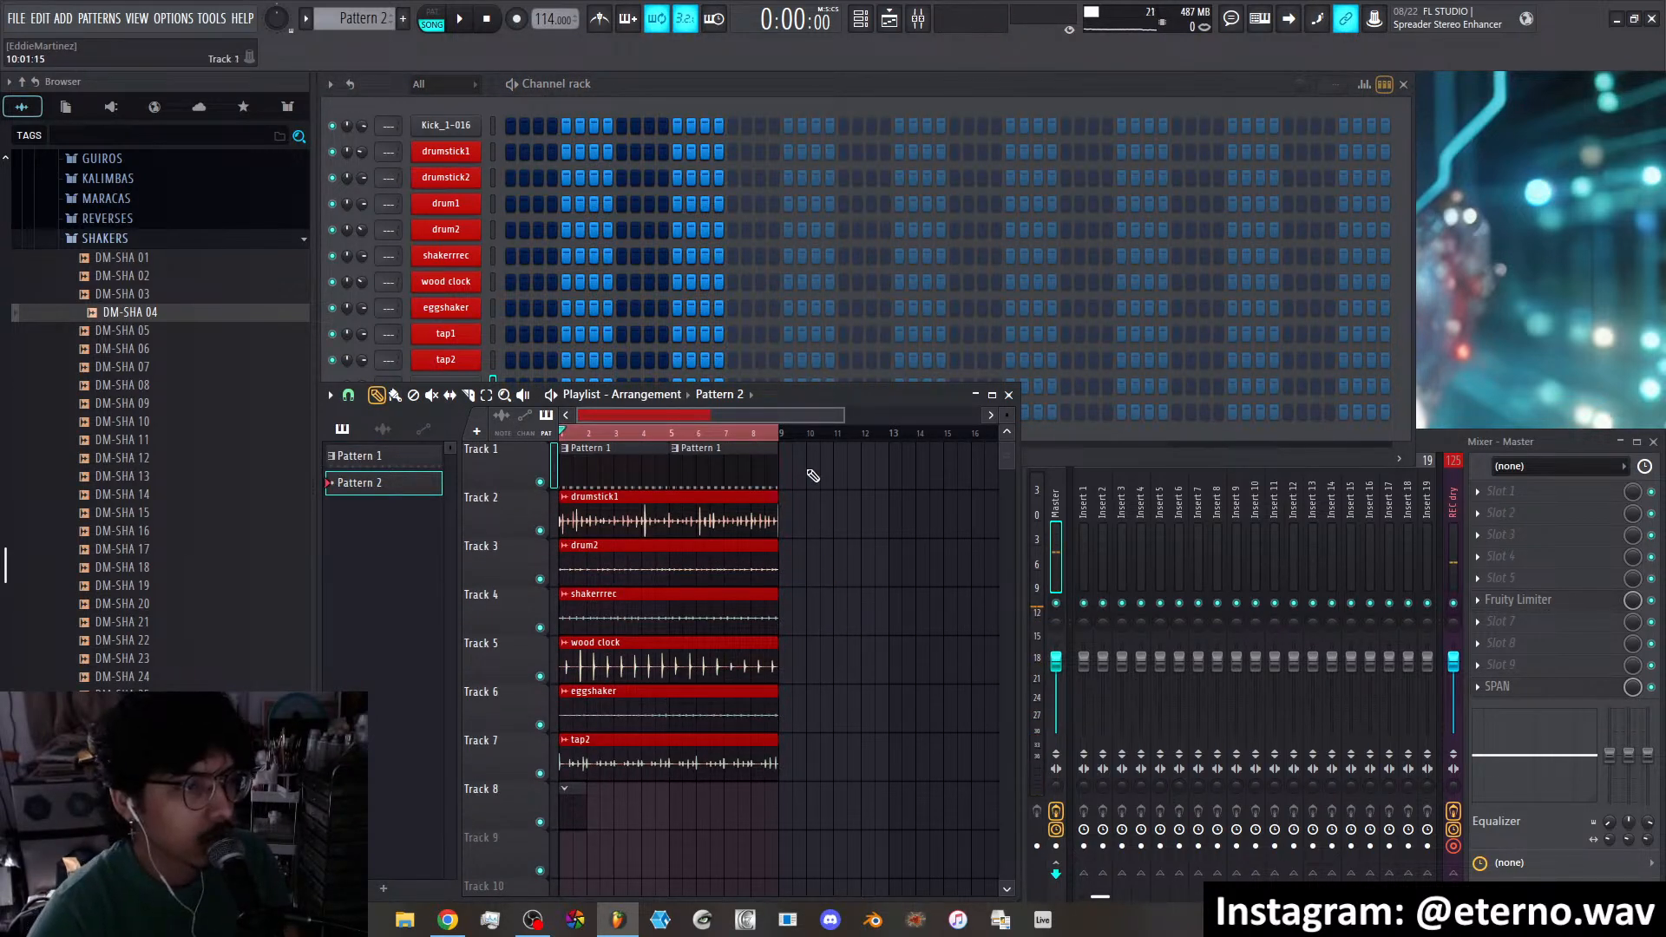
# Add two more Pattern 1 clips on Track 1, starting at bars 9 and 13
pyautogui.click(748, 464)
pyautogui.click(808, 472)
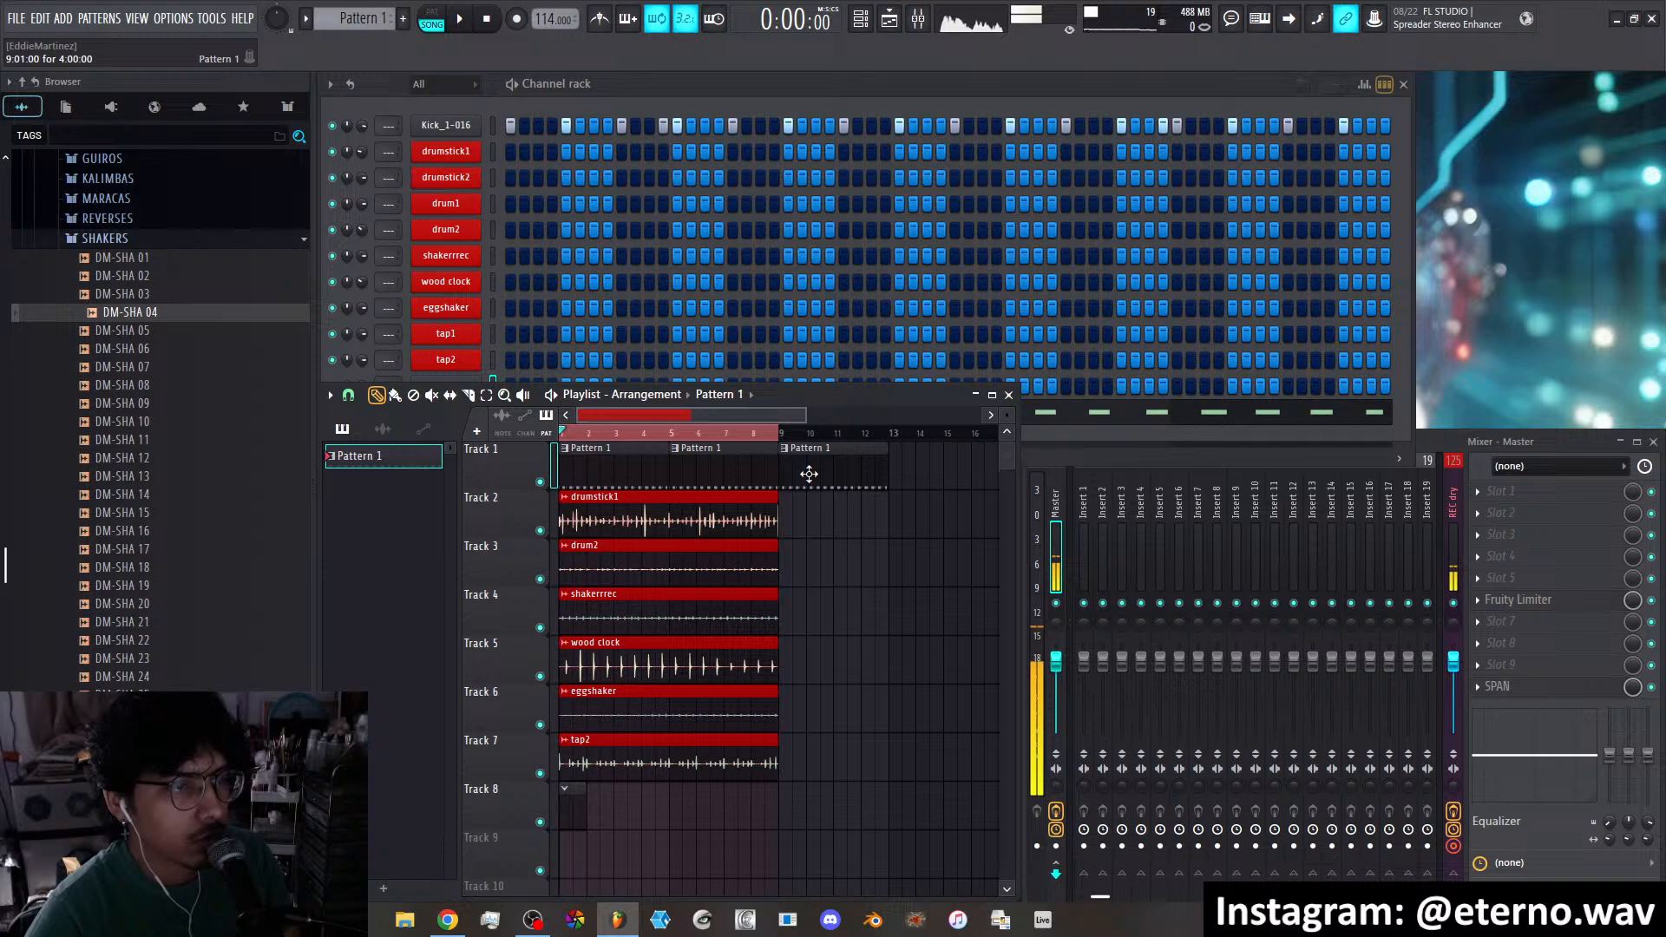
pyautogui.click(898, 480)
# Place copies of the drumstick1, drum2, shakerrrec, wood clock, eggshaker and tap2 clips at bar 9 on Tracks 2 to 7
pyautogui.click(754, 513)
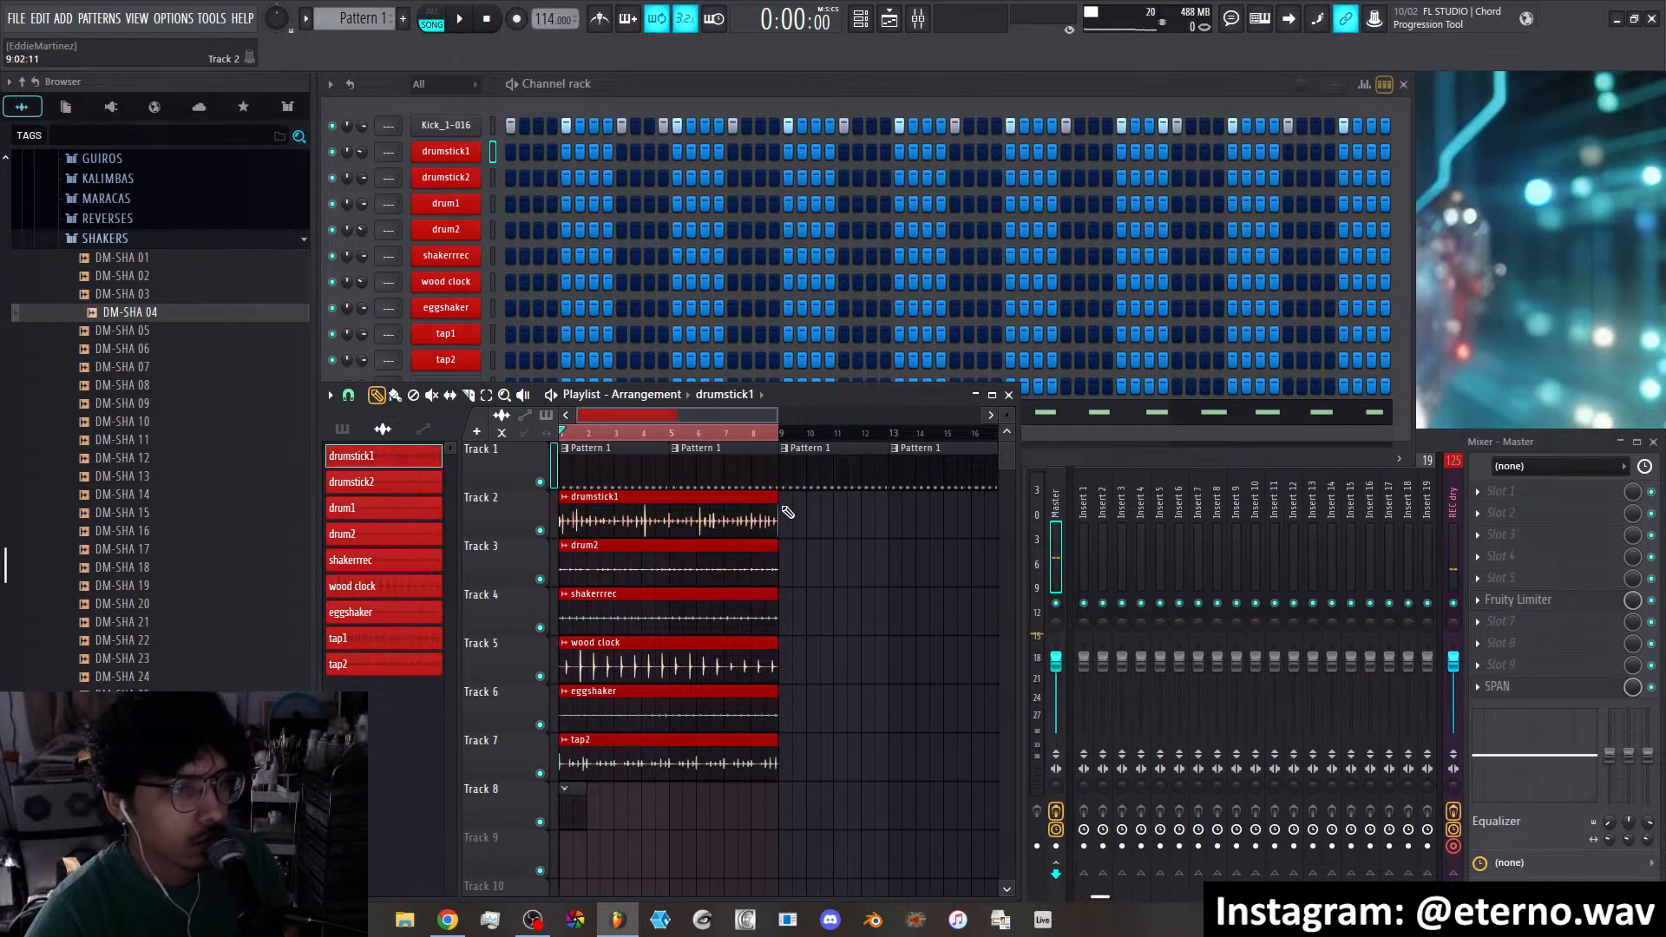
pyautogui.click(788, 512)
pyautogui.click(786, 564)
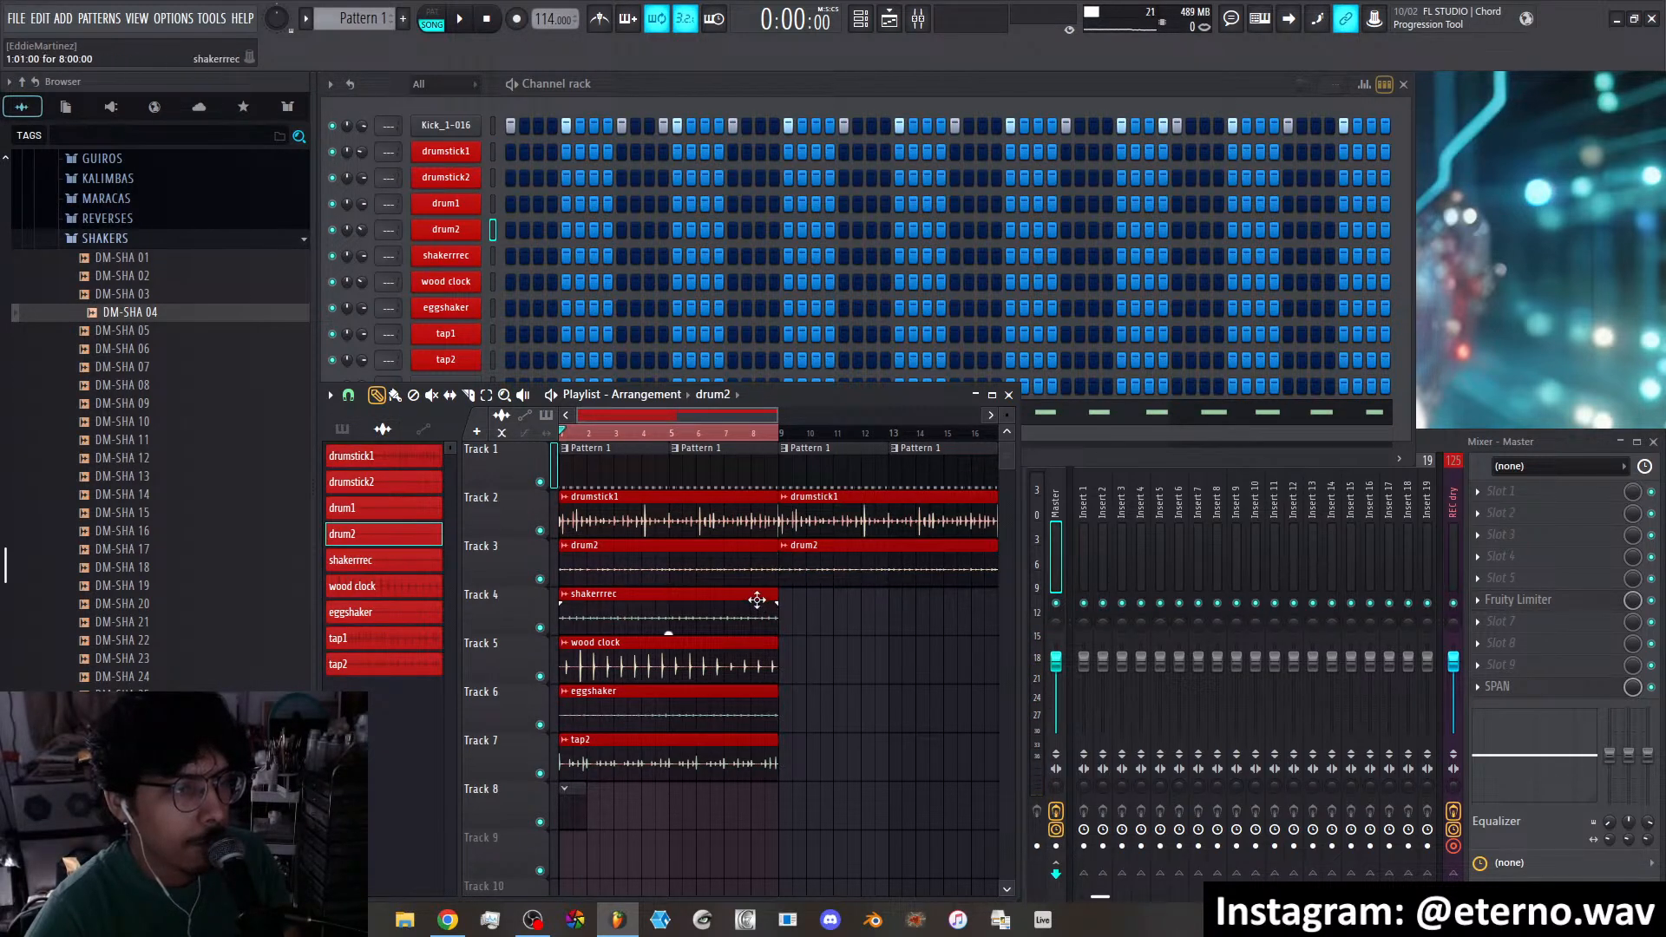
pyautogui.click(786, 614)
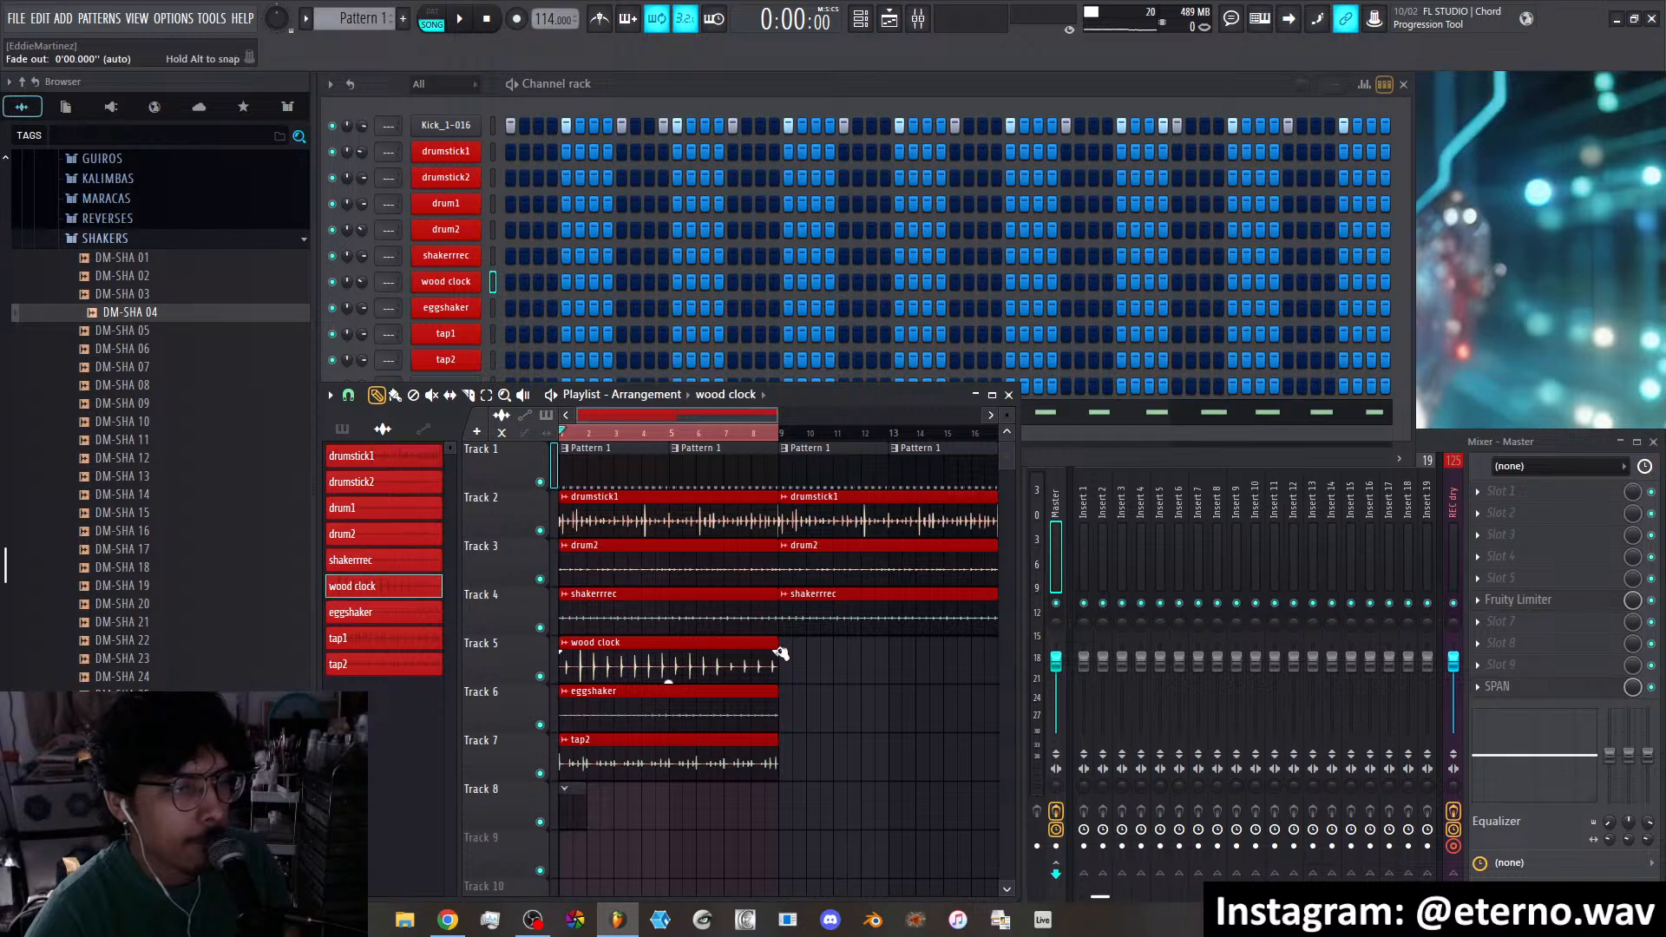
pyautogui.click(781, 653)
pyautogui.click(787, 696)
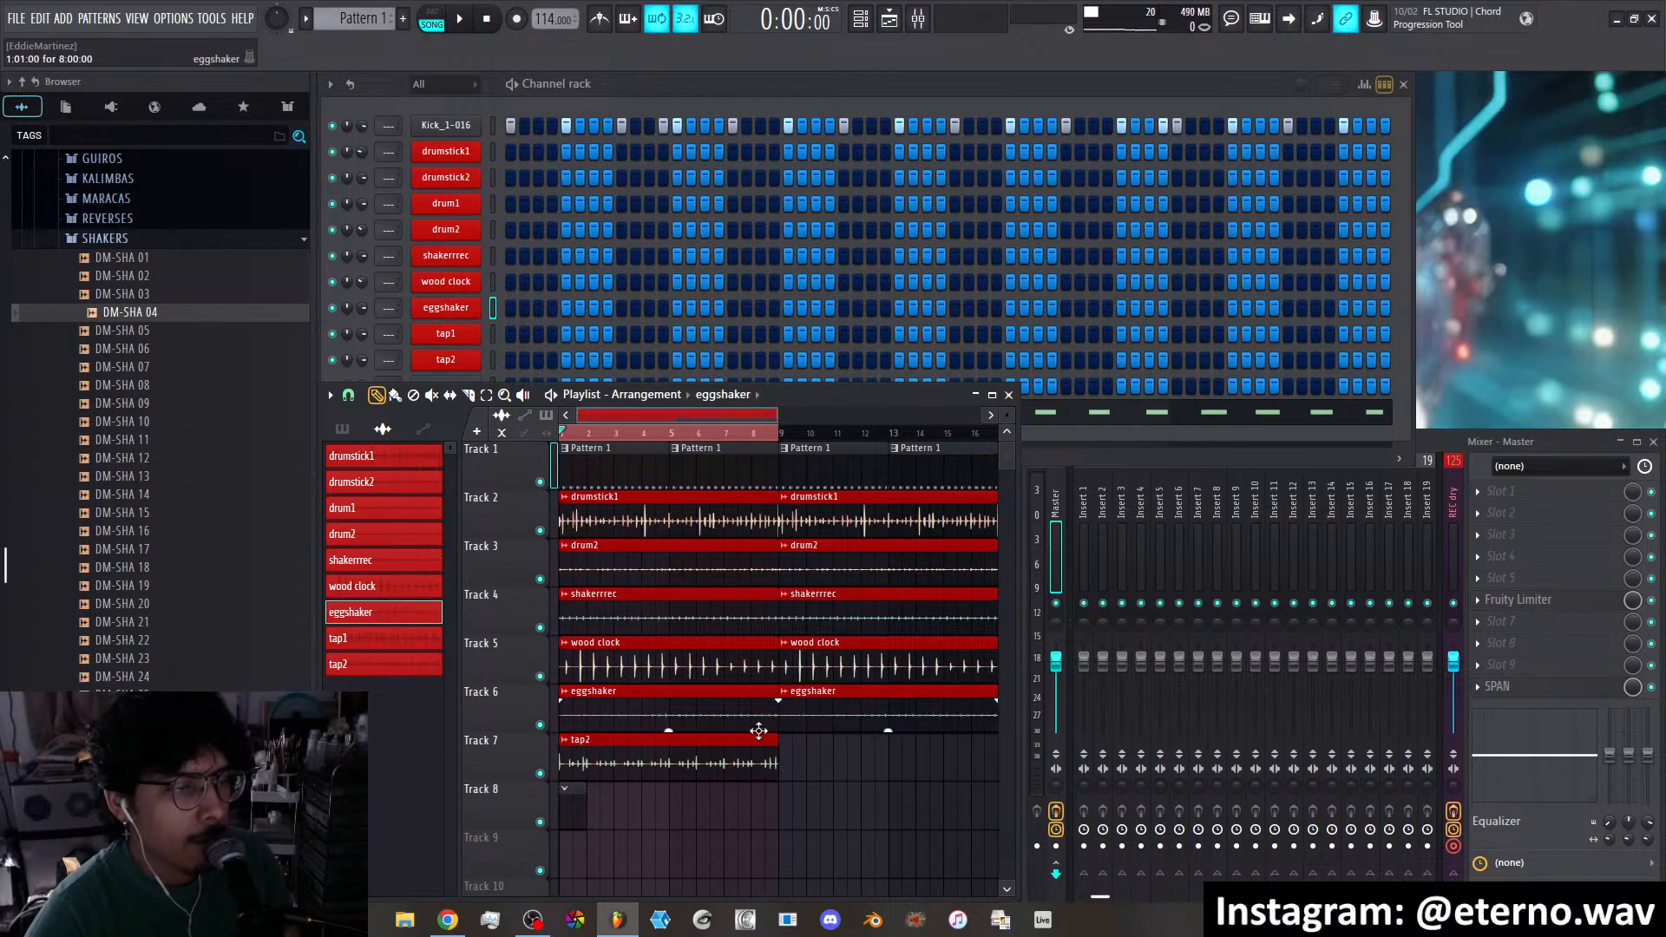
pyautogui.click(790, 755)
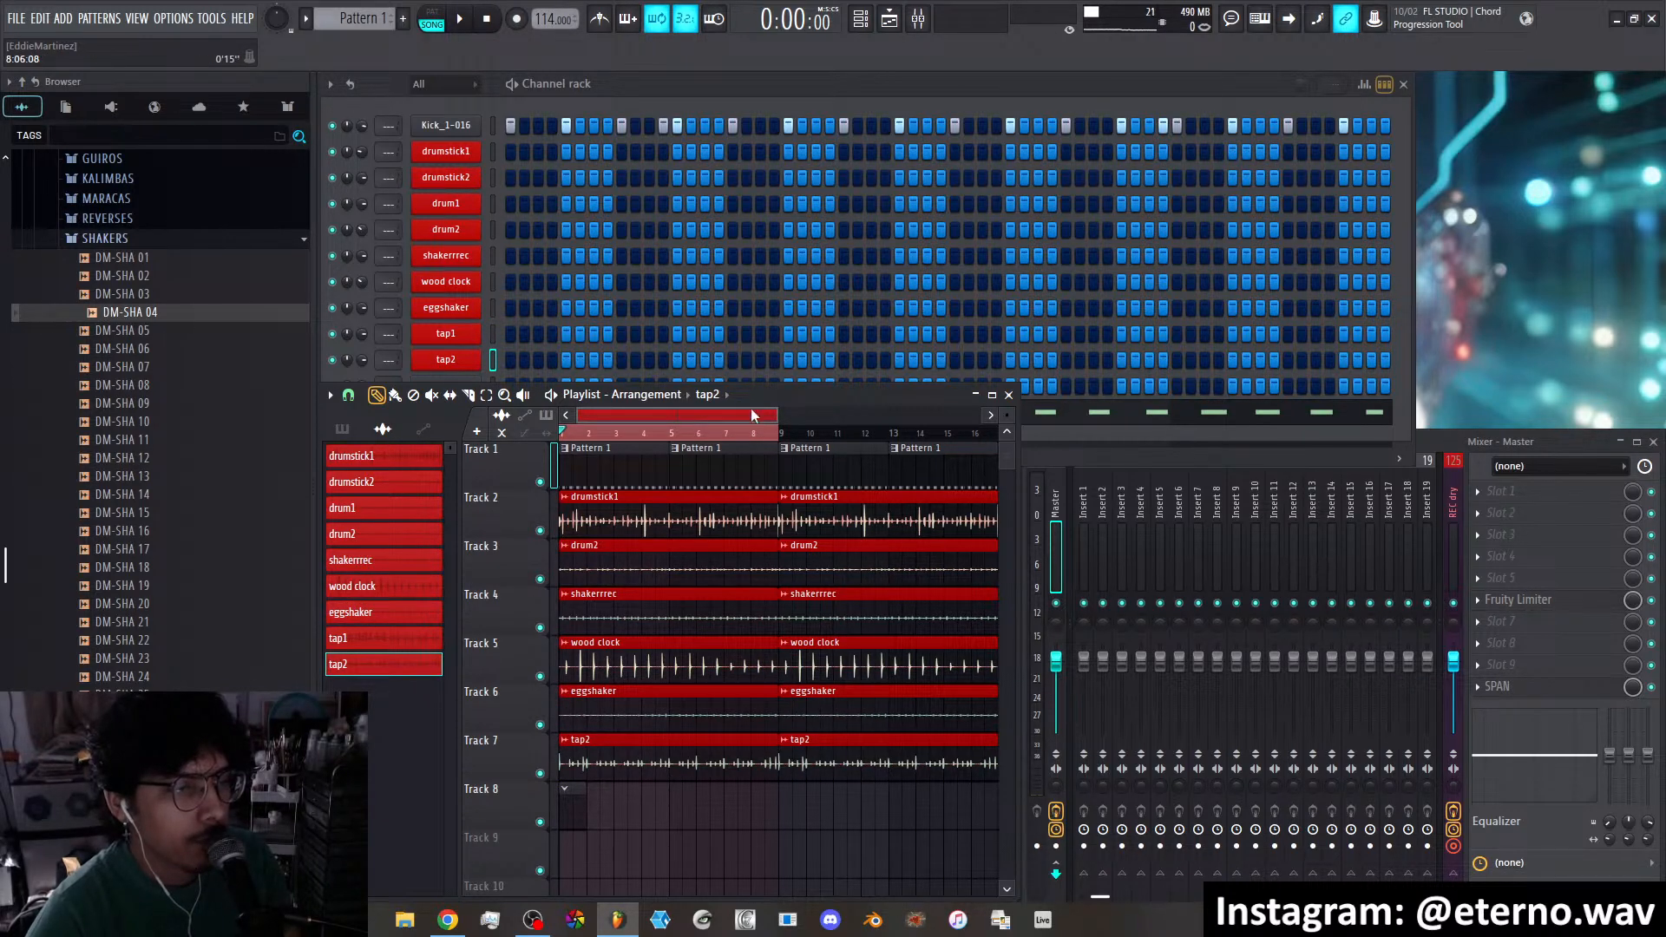
# Switch to a new empty Pattern 2
pyautogui.scroll(-3, 746, 416)
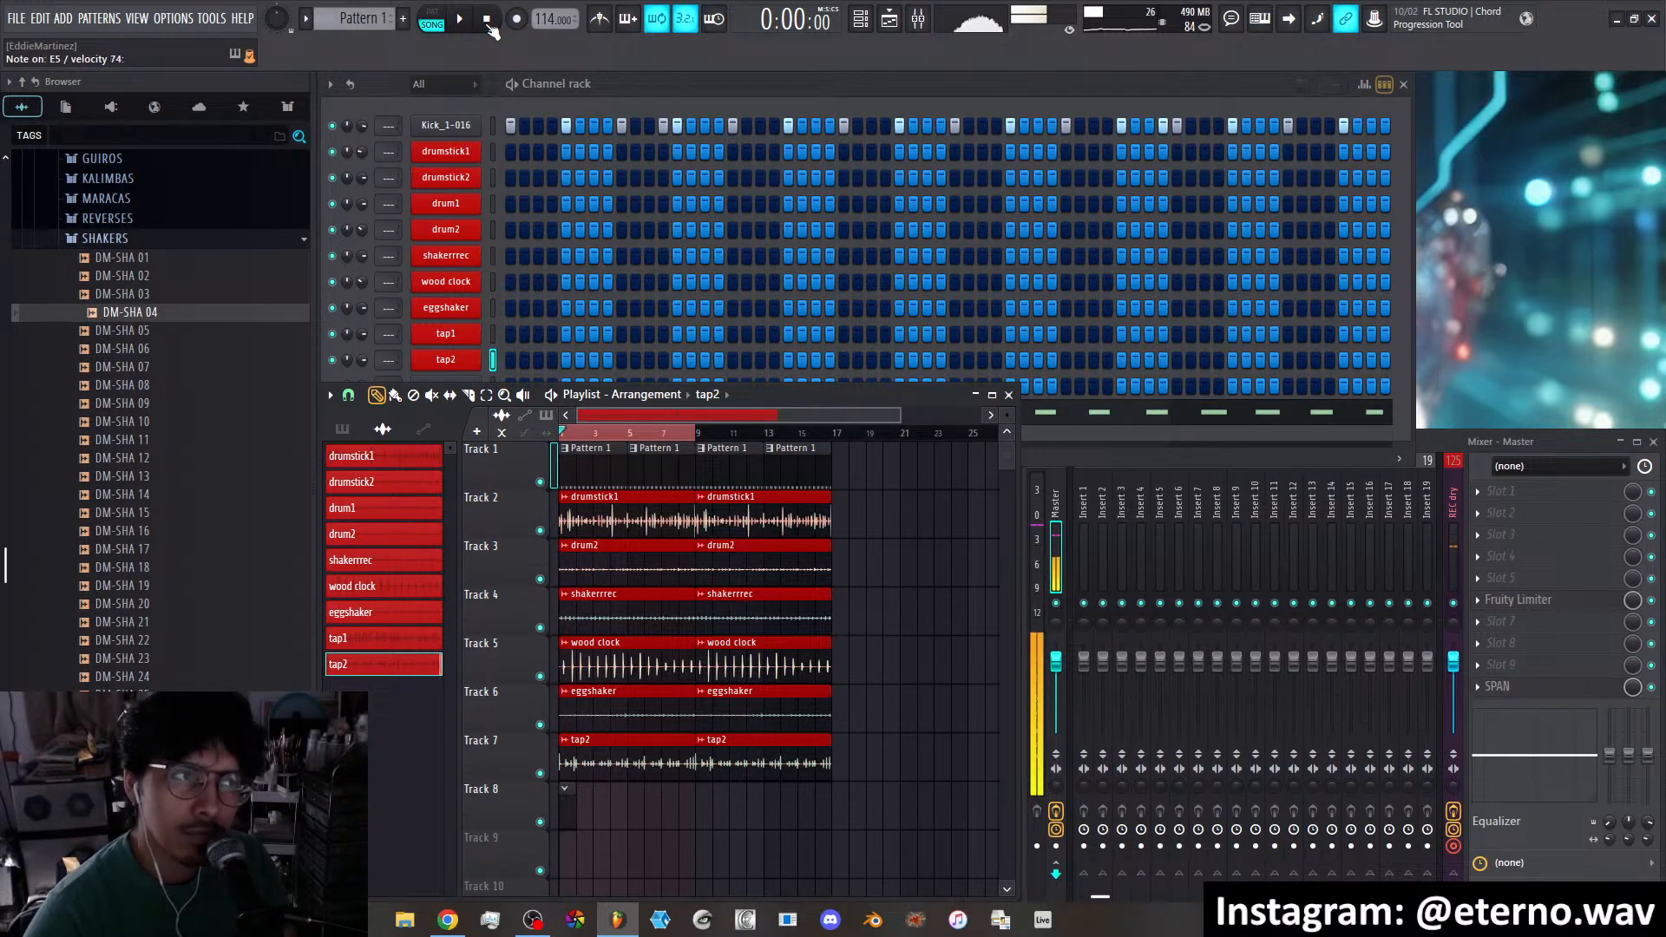
pyautogui.press('F4')
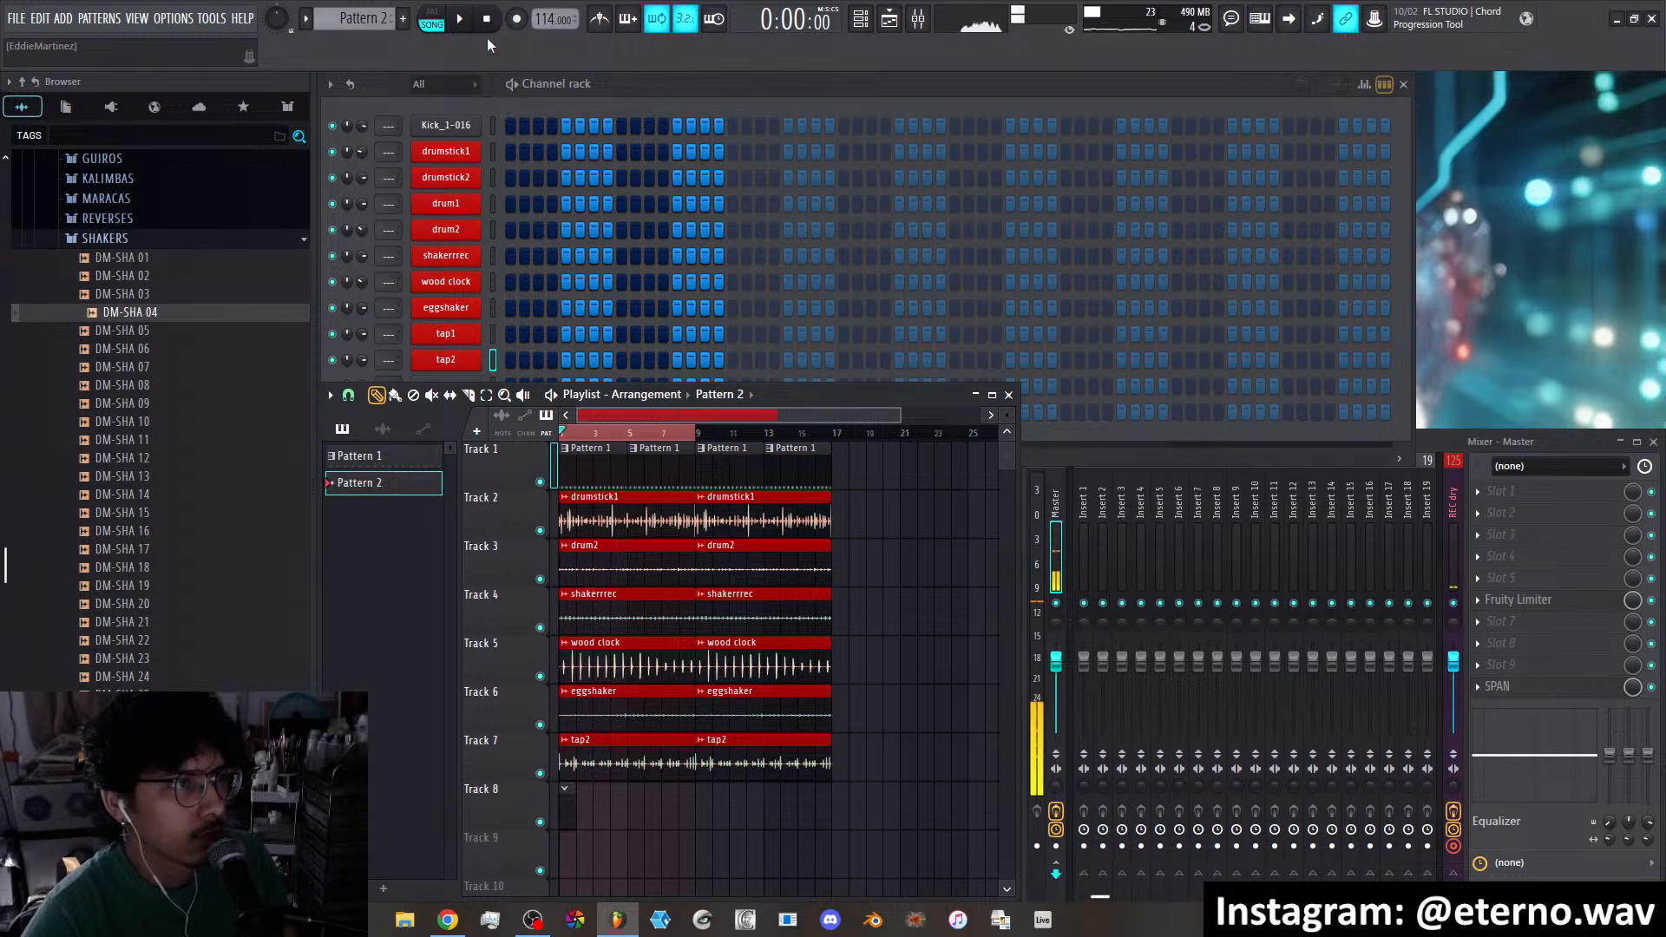
# Record SRX KEYBOARDS chords into Pattern 2 over bars 1 to 4: D4-F4-A4-E5 three times and C4-E4-G4-D5 once
pyautogui.click(500, 102)
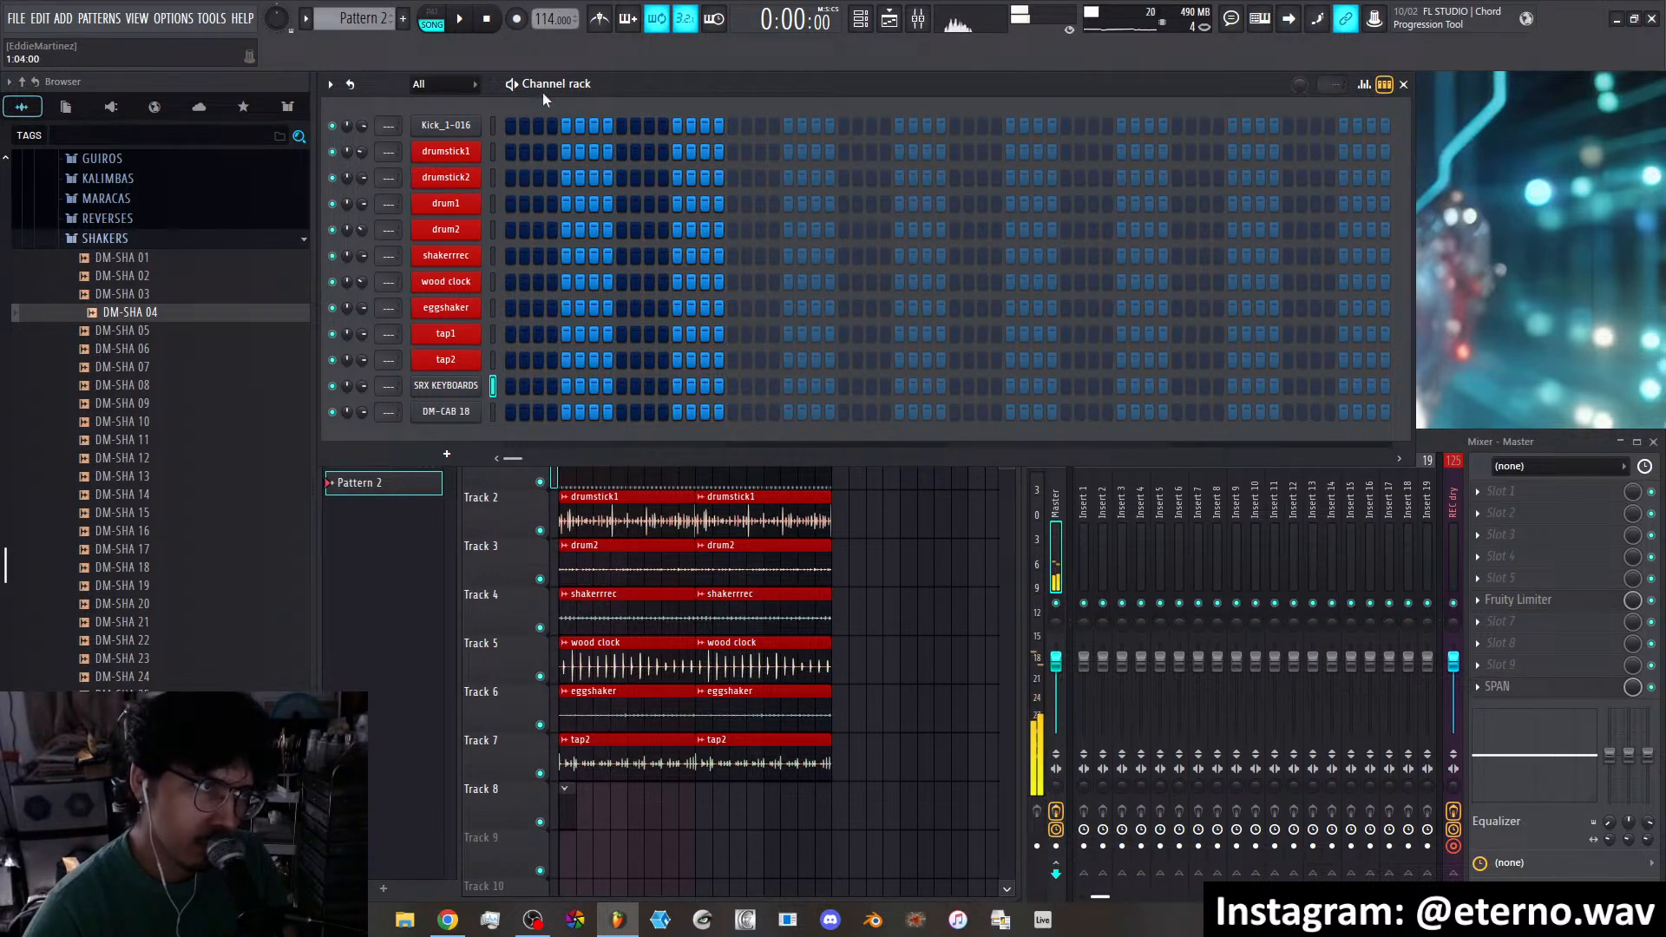
pyautogui.press('space')
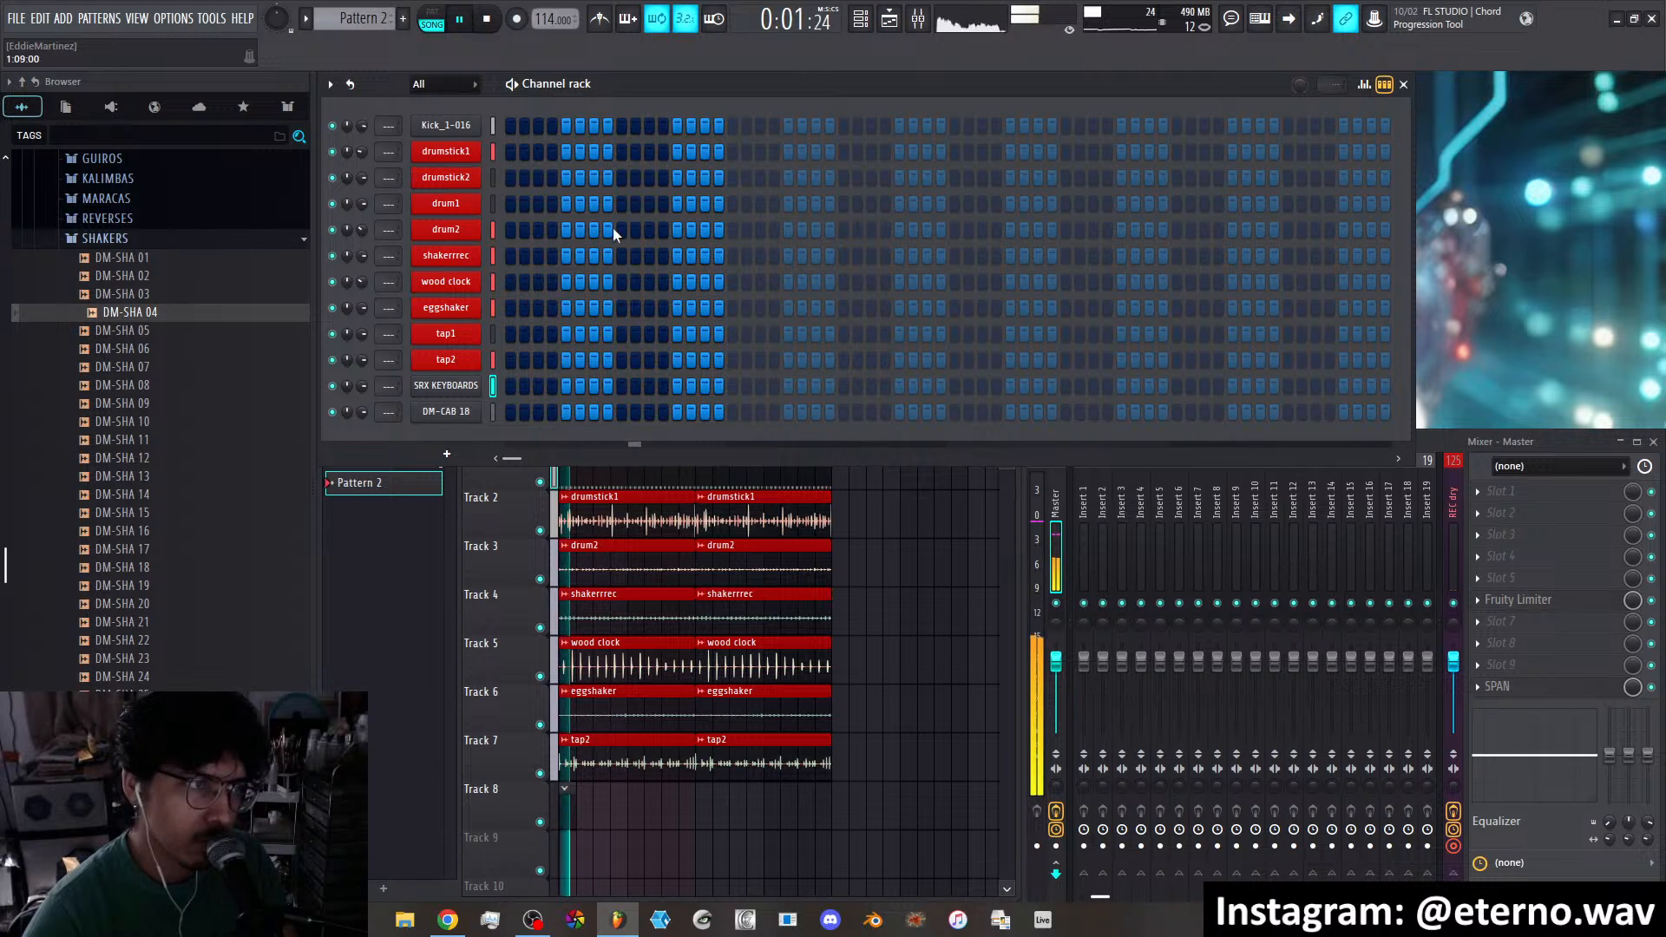
pyautogui.click(502, 20)
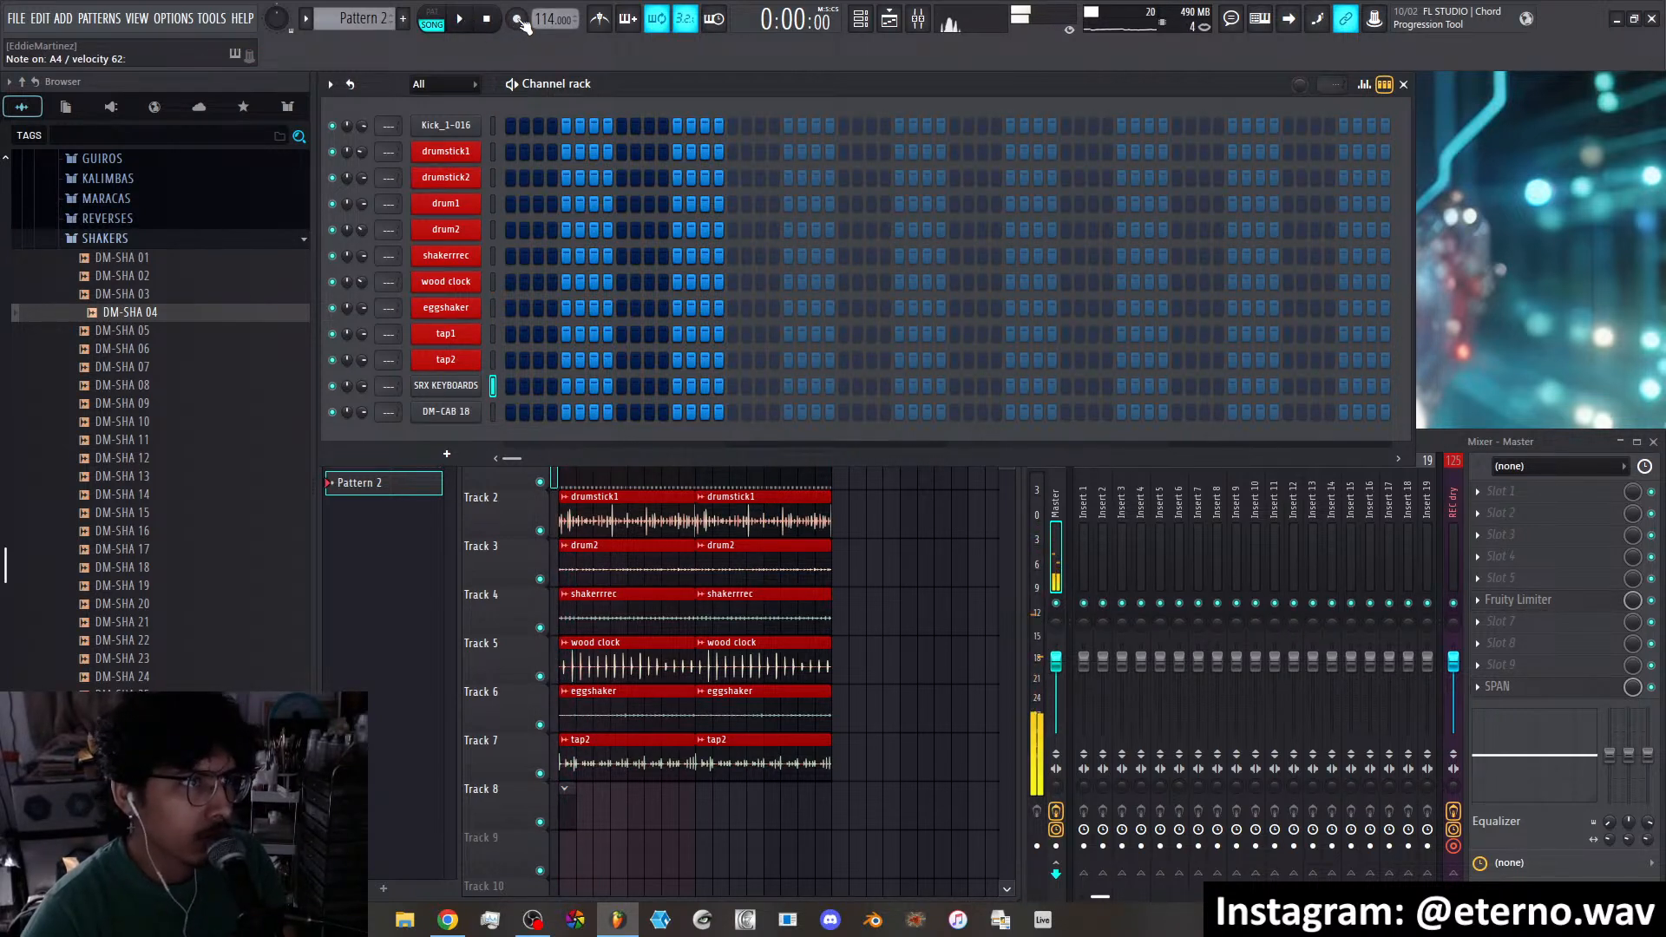
pyautogui.press('space')
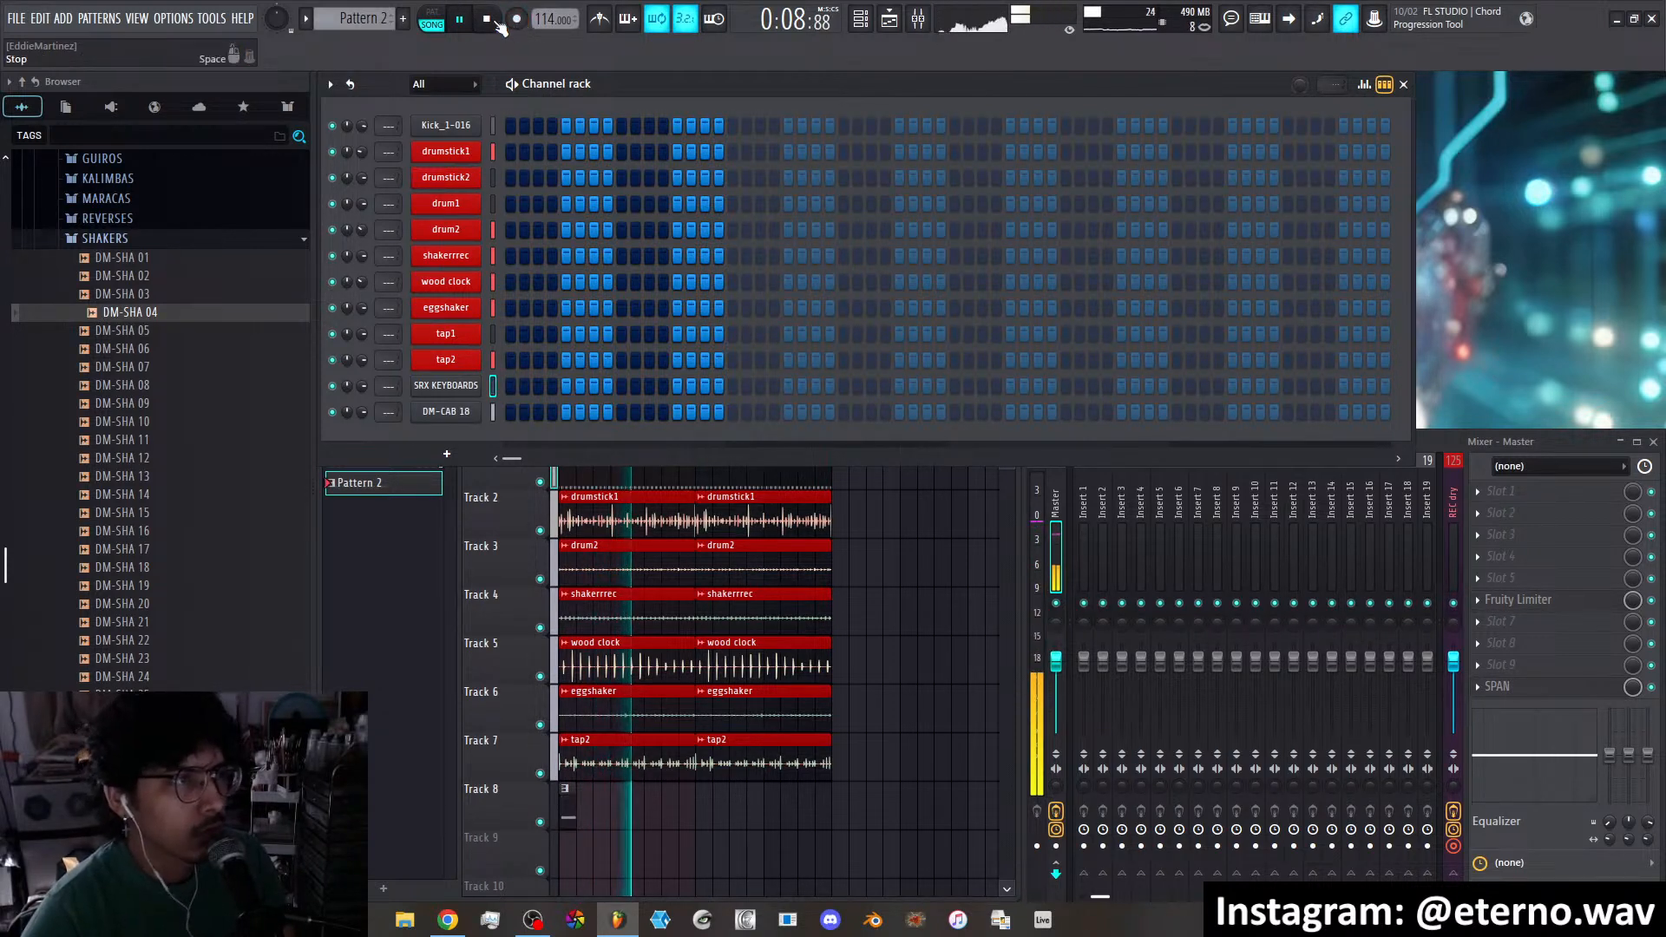
pyautogui.click(489, 20)
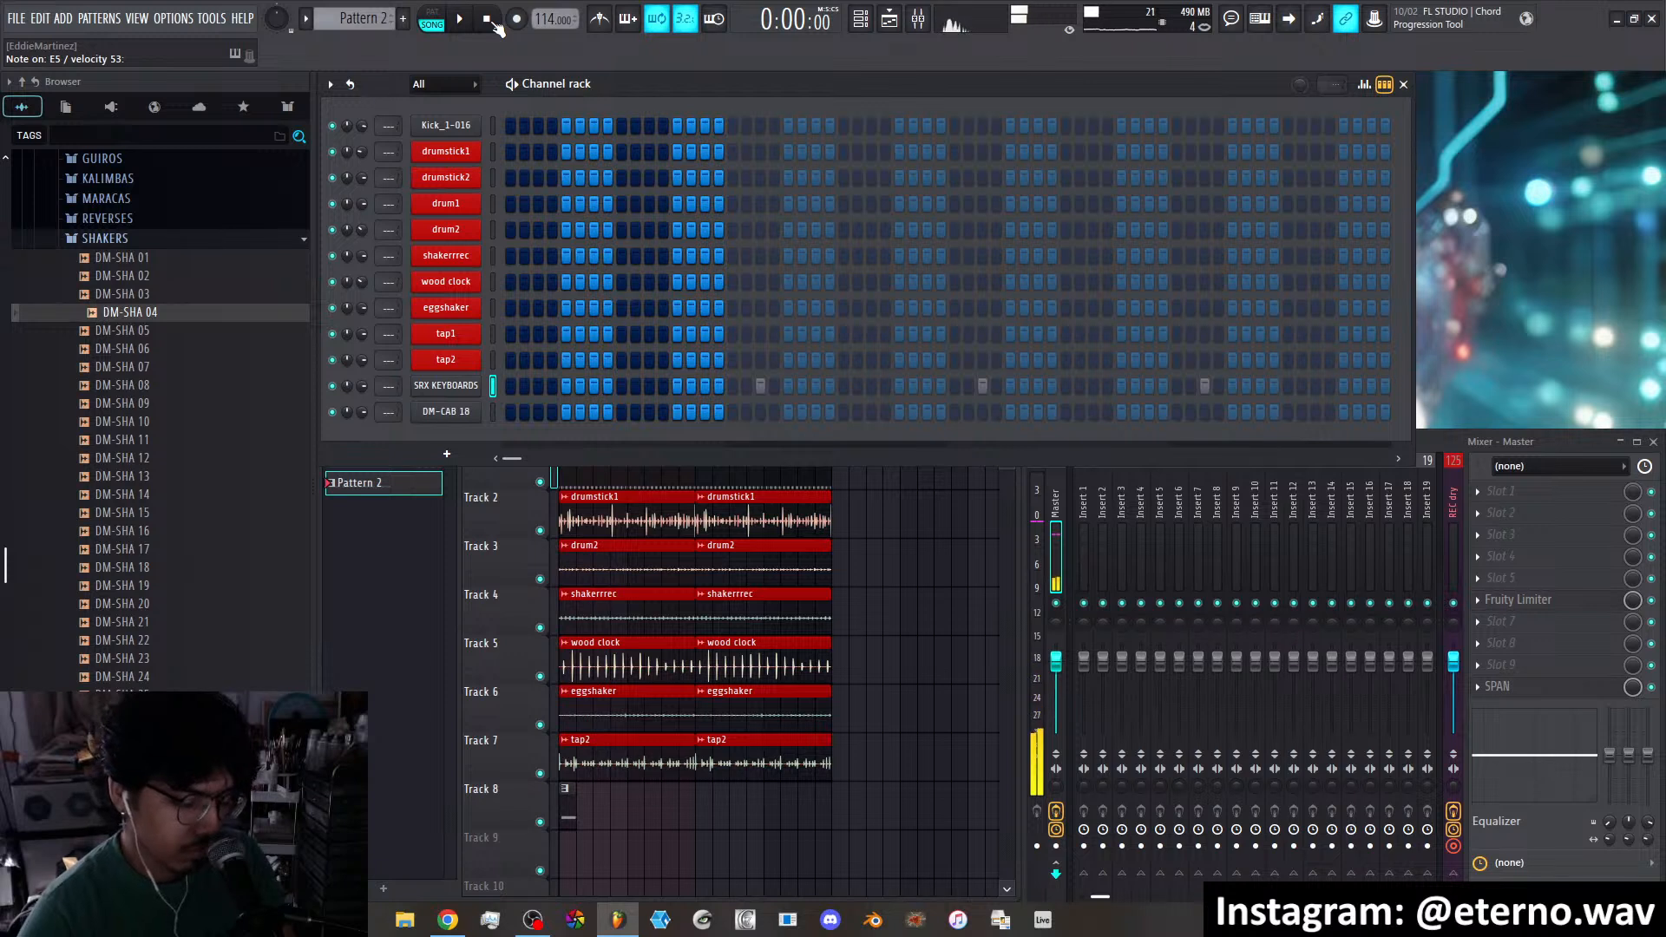
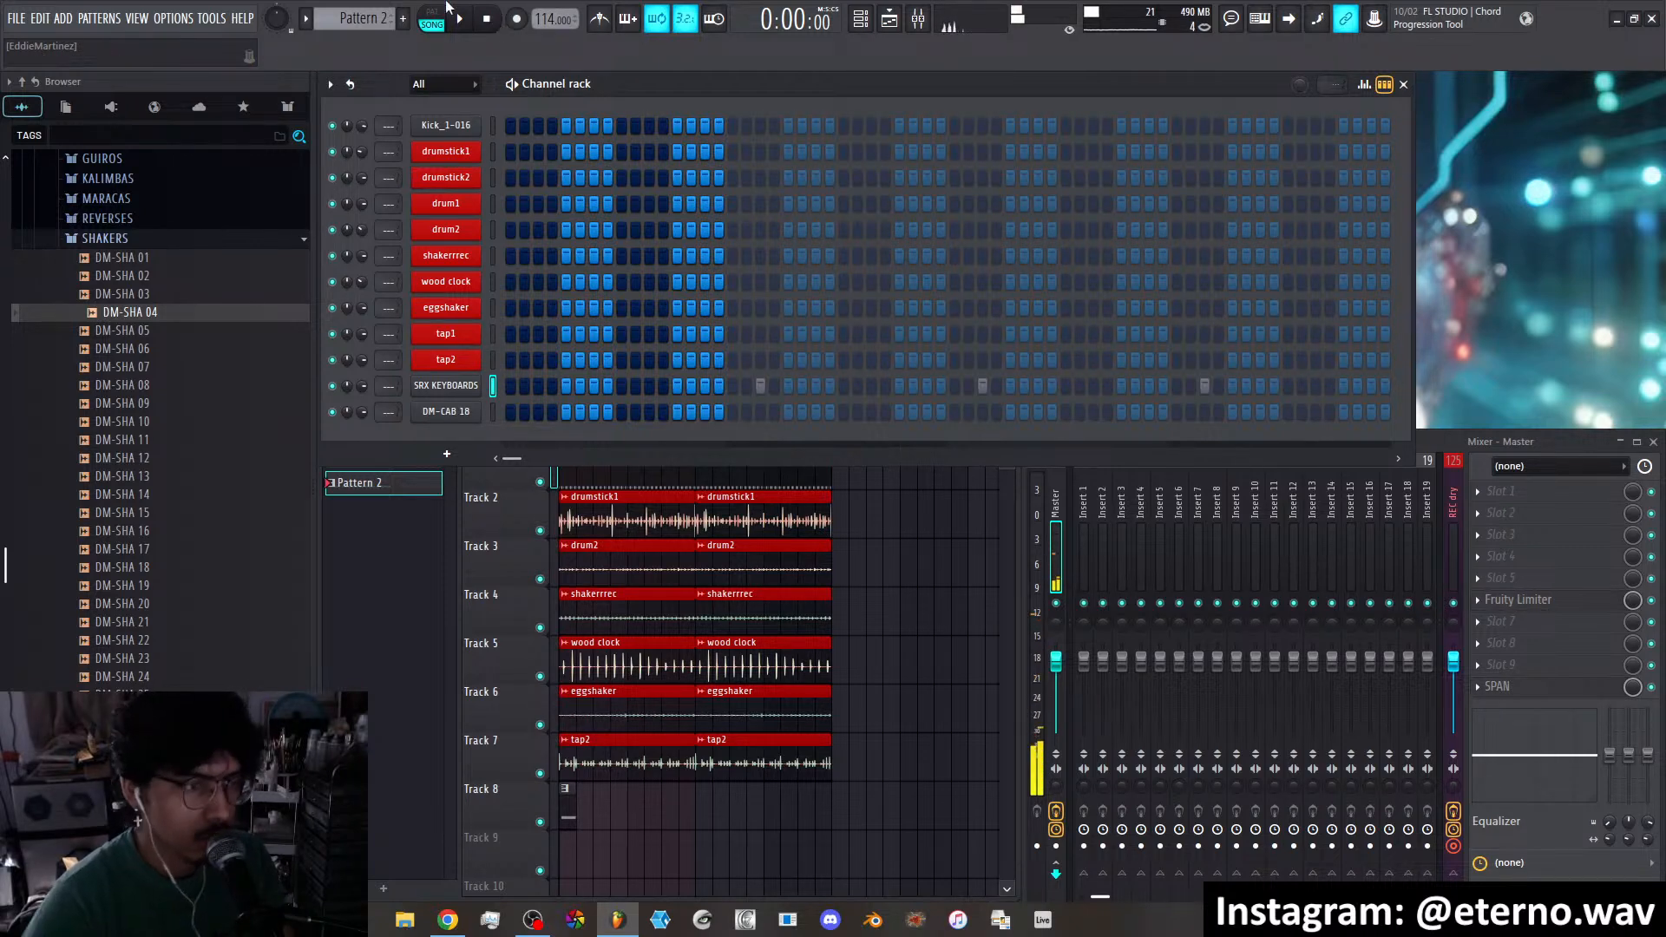
# Extend the Pattern 2 clip on Track 8 to the end of bar 16 and play the arrangement back
pyautogui.click(469, 21)
pyautogui.rightClick(617, 809)
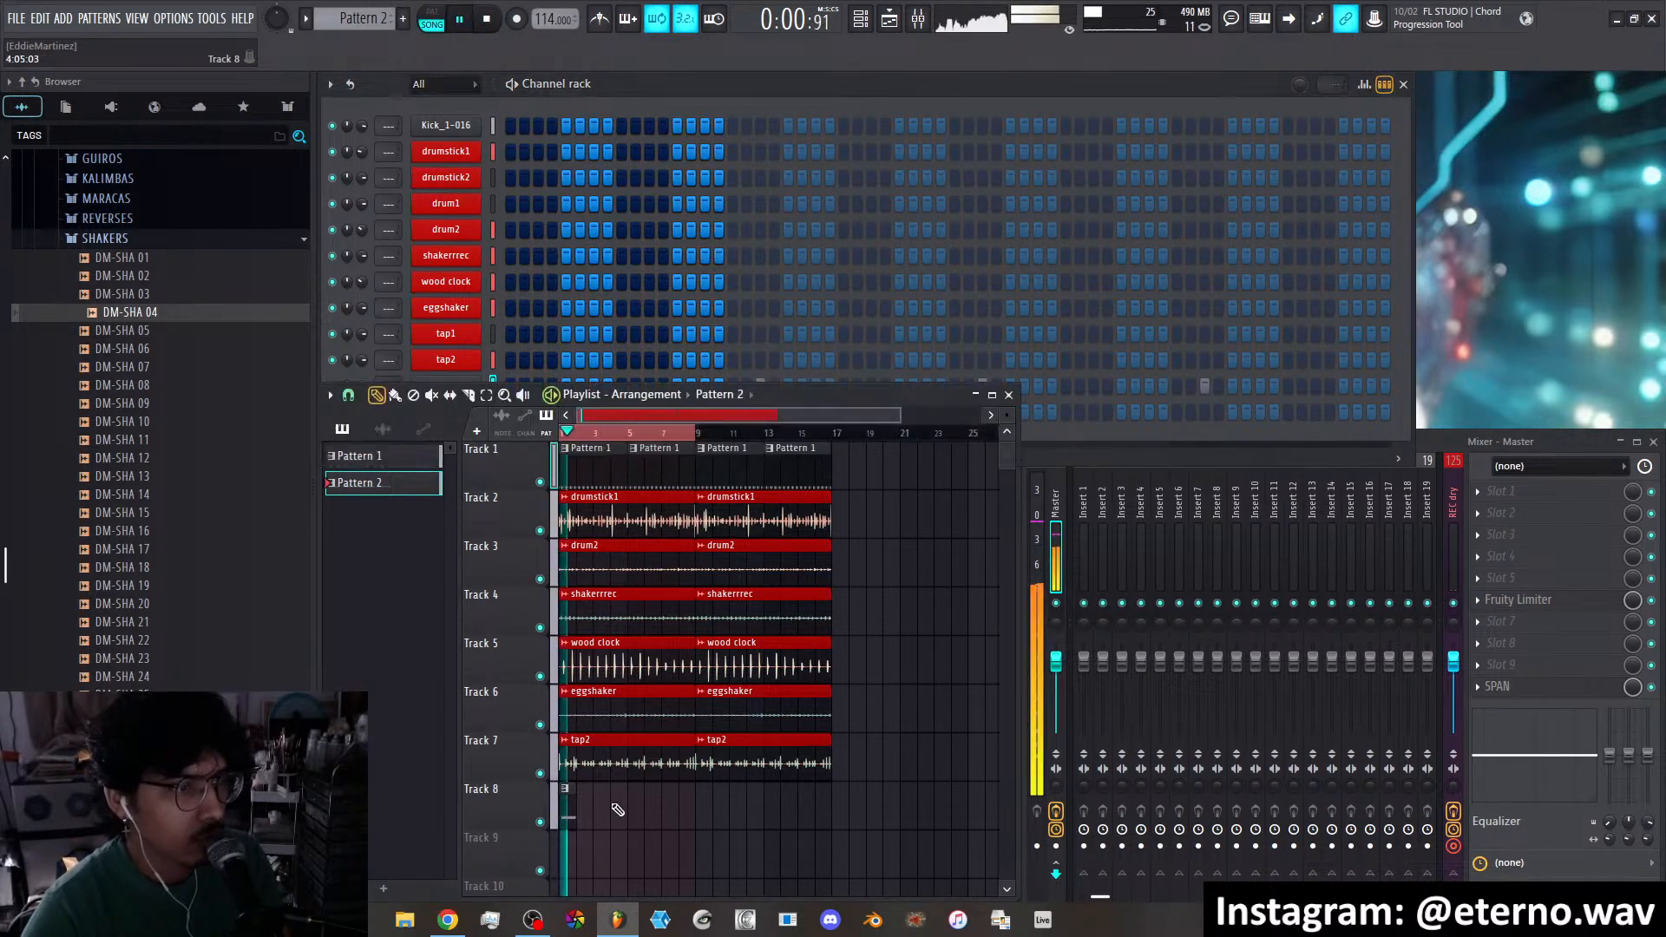
pyautogui.moveTo(573, 798); pyautogui.dragTo(831, 806)
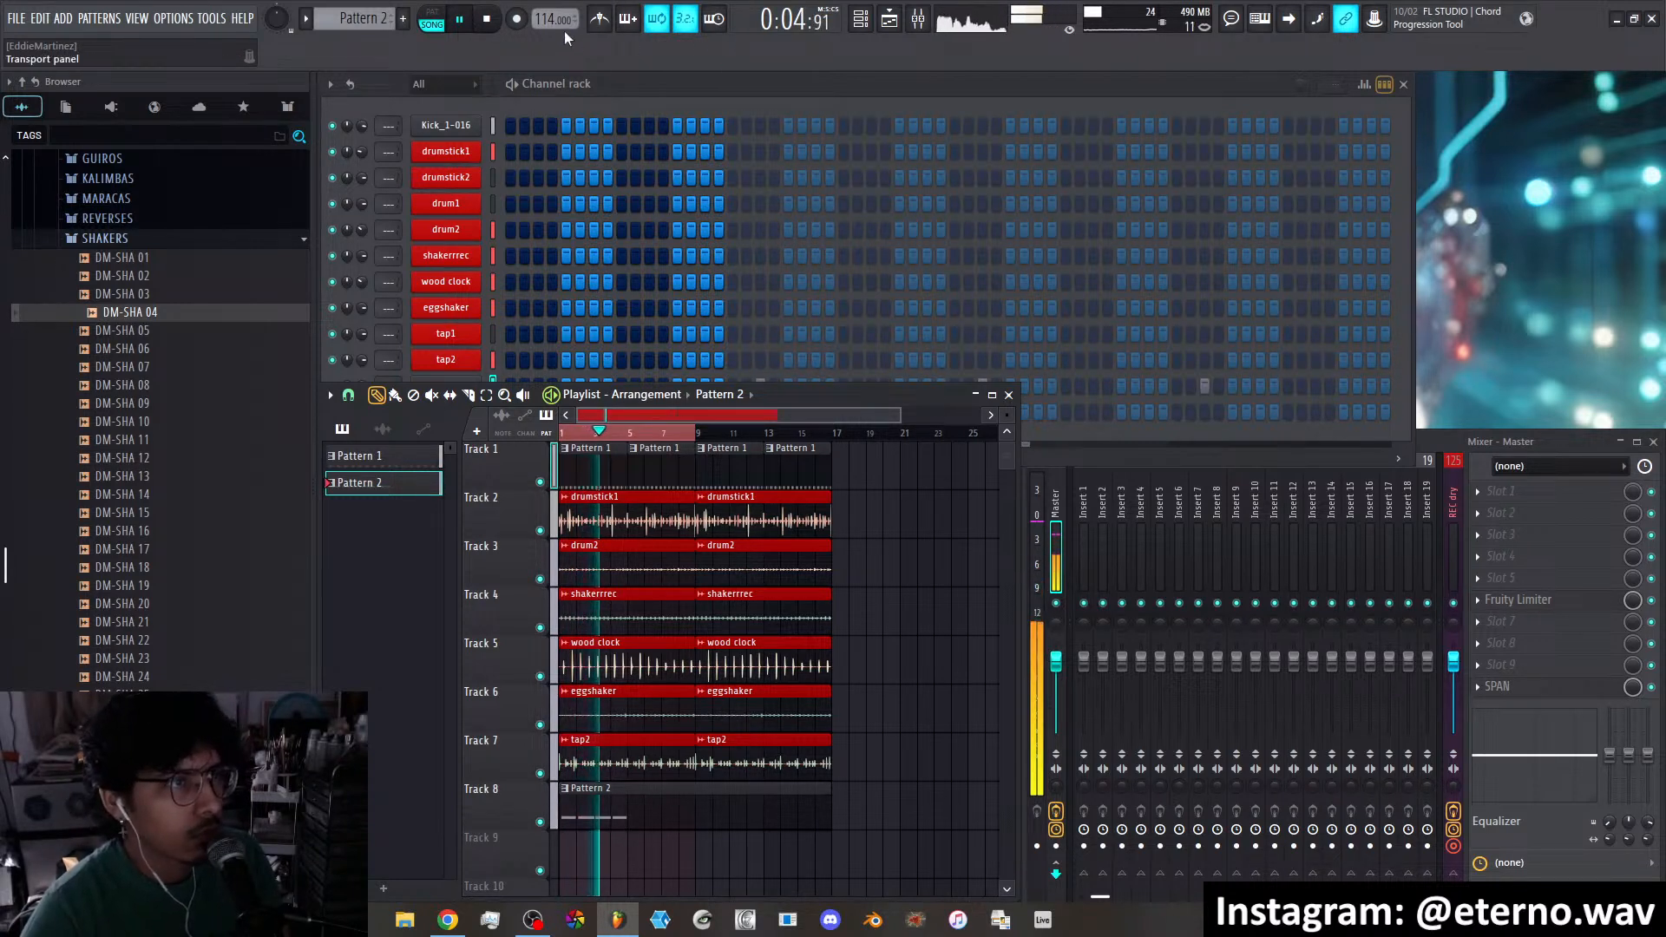
pyautogui.click(517, 19)
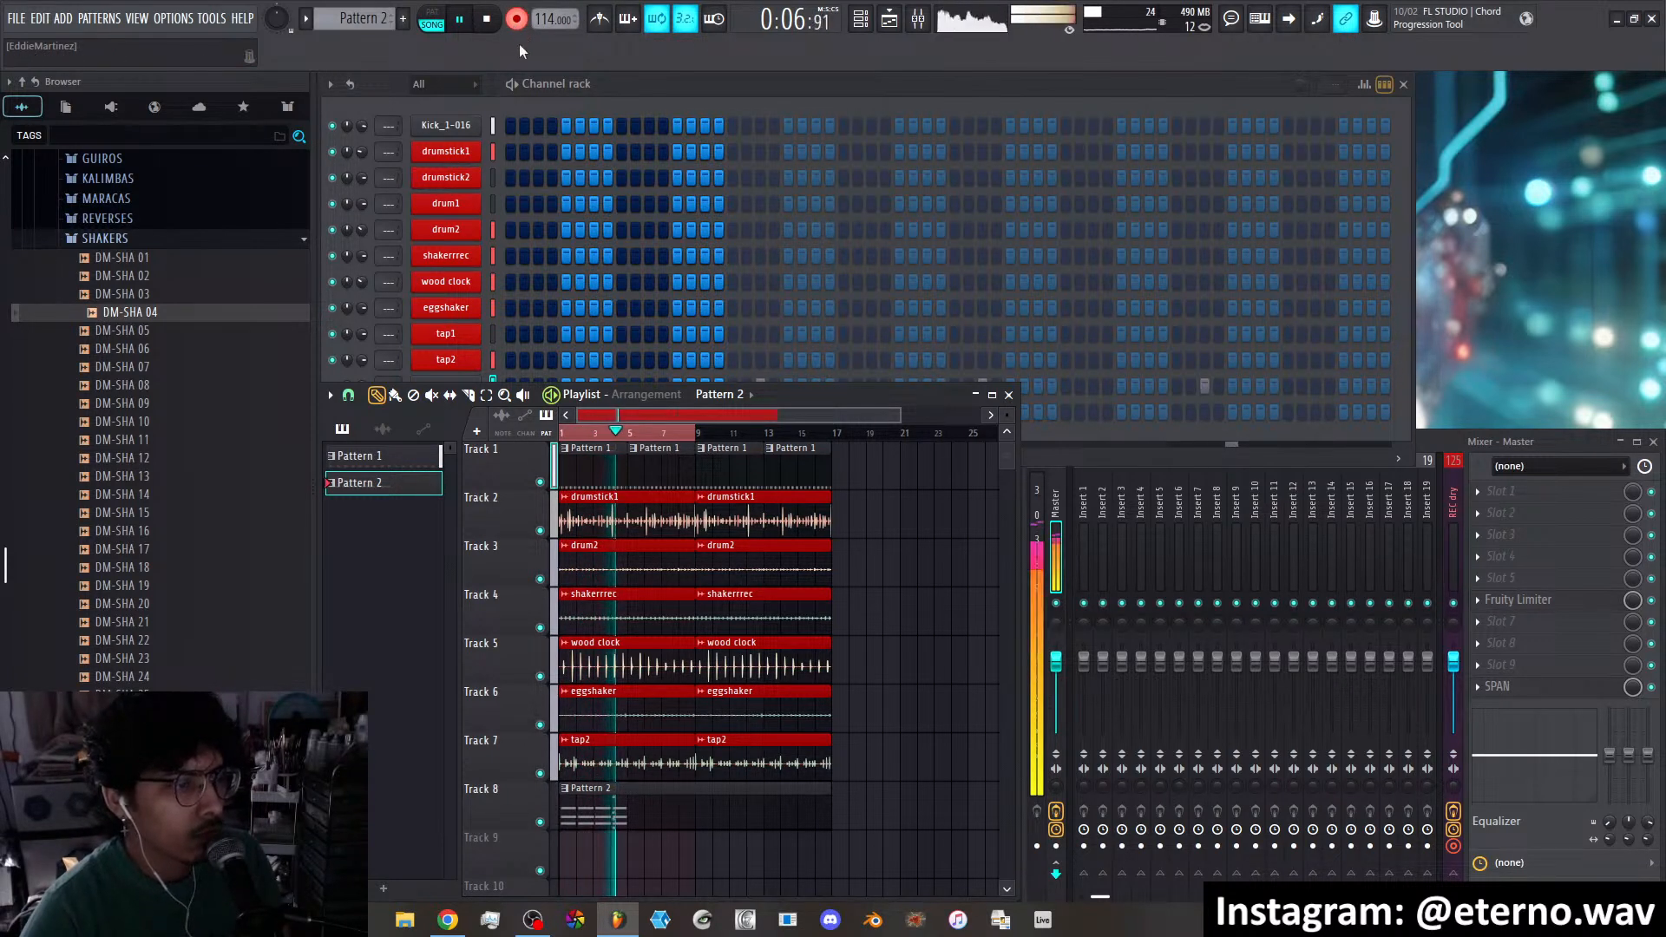
pyautogui.click(516, 19)
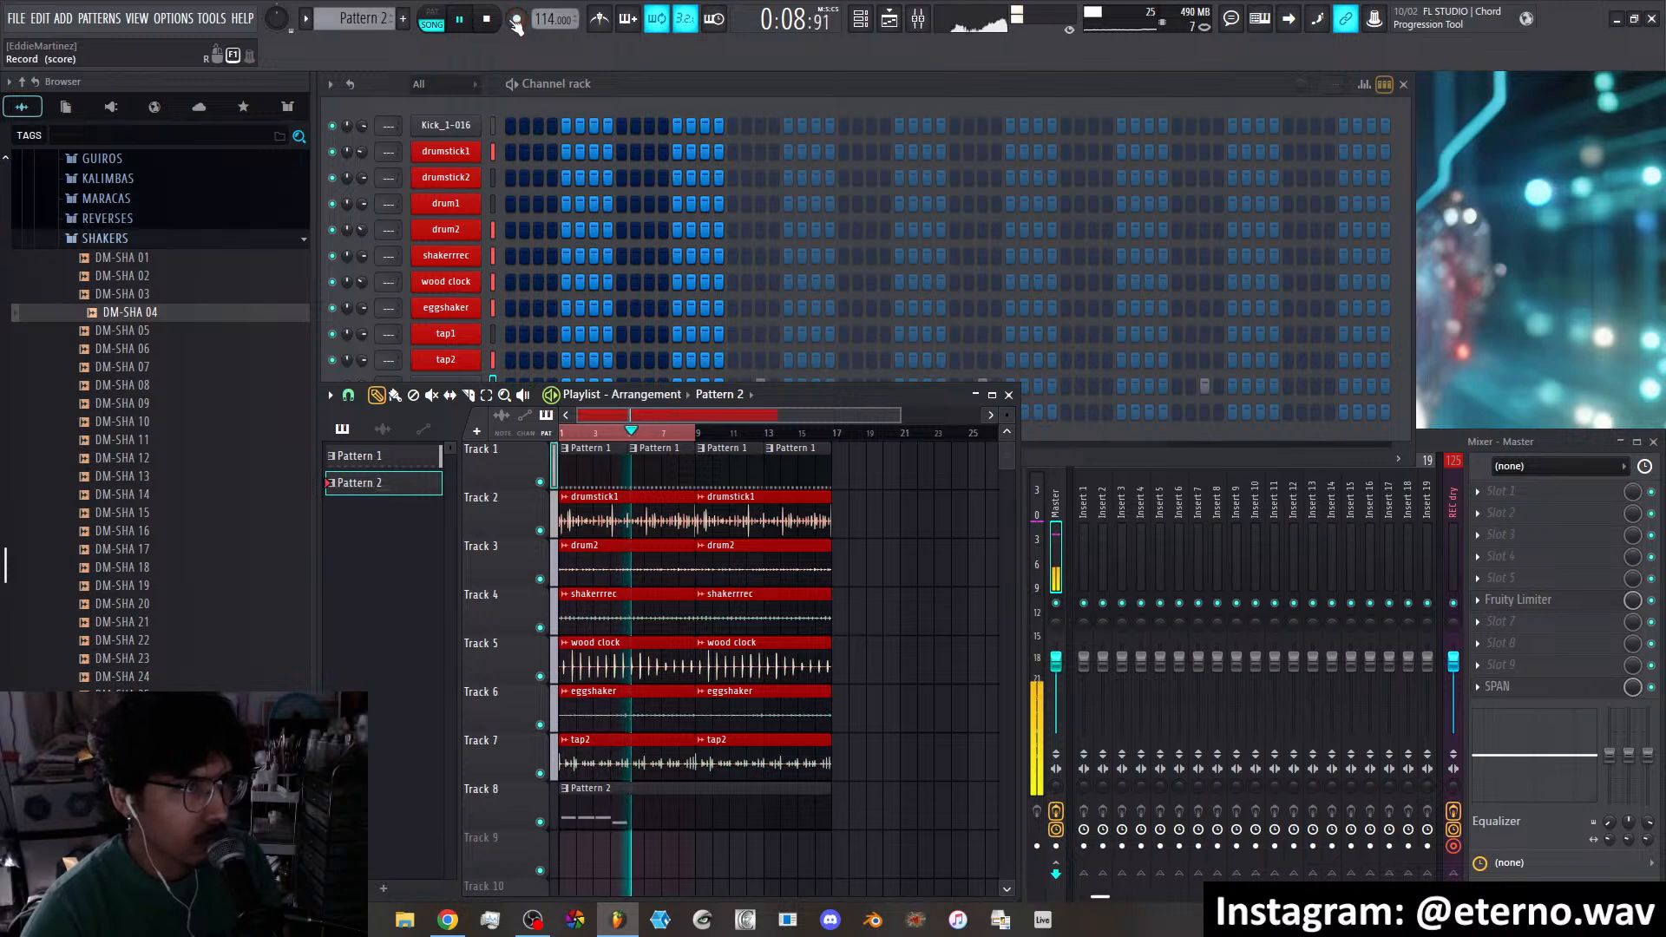
pyautogui.click(486, 19)
pyautogui.click(462, 20)
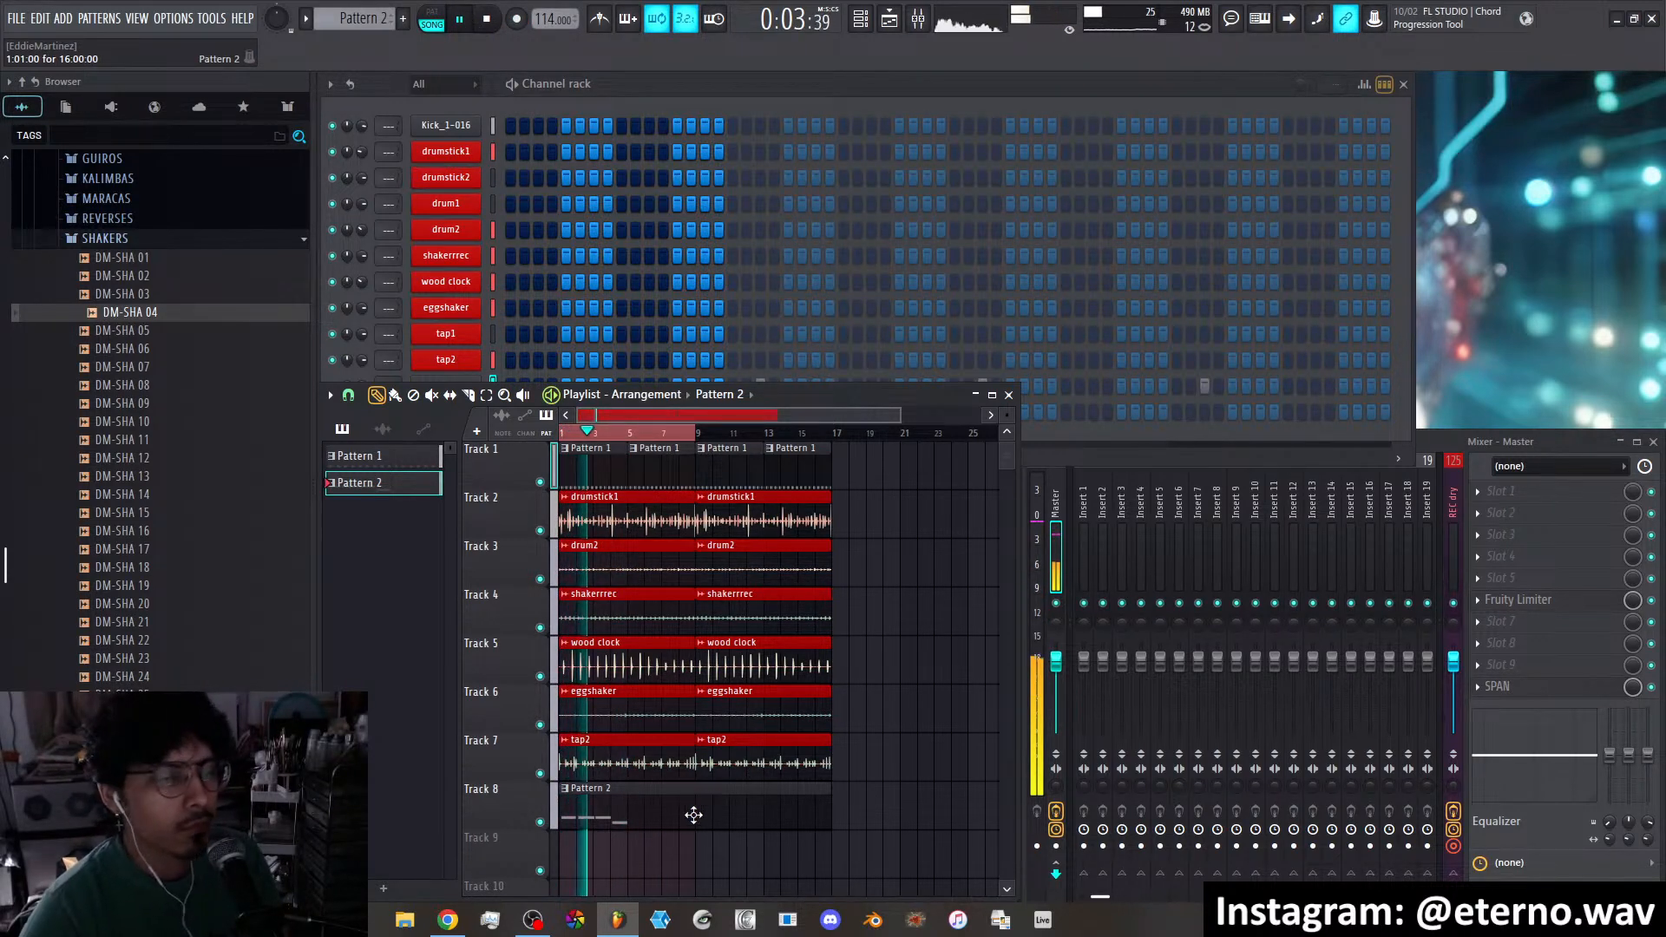
# Open Pattern 2's SRX KEYBOARDS notes in the piano roll and delete the D4-F4-A4-E5 chord in bar 2
pyautogui.doubleClick(635, 808)
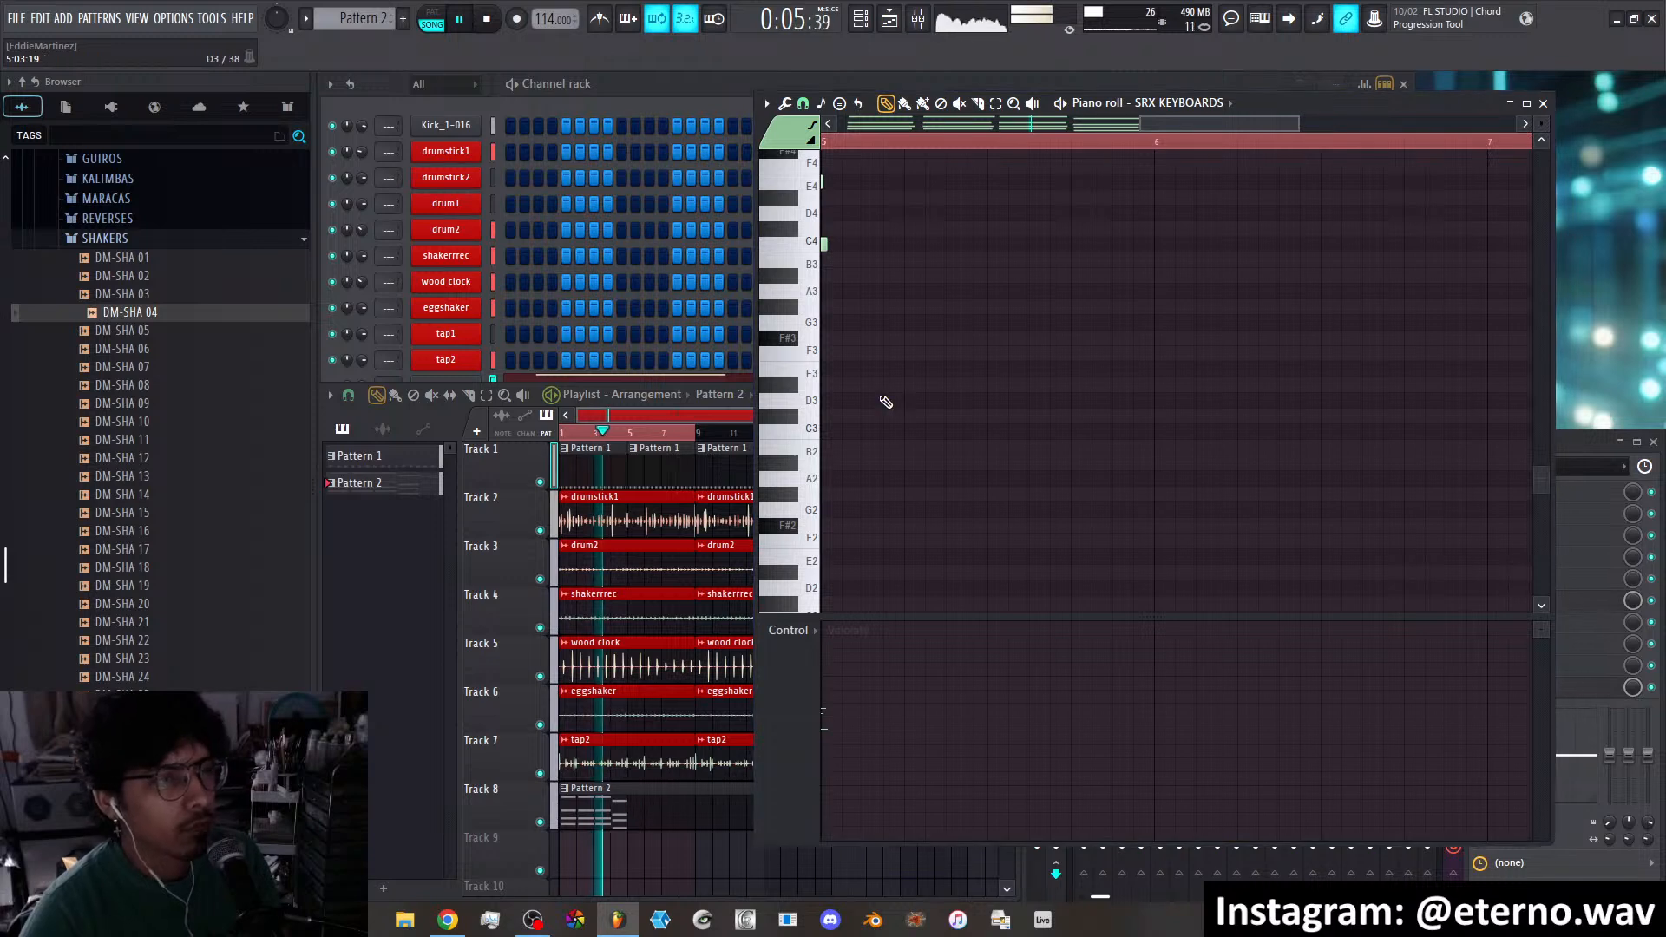
pyautogui.click(883, 127)
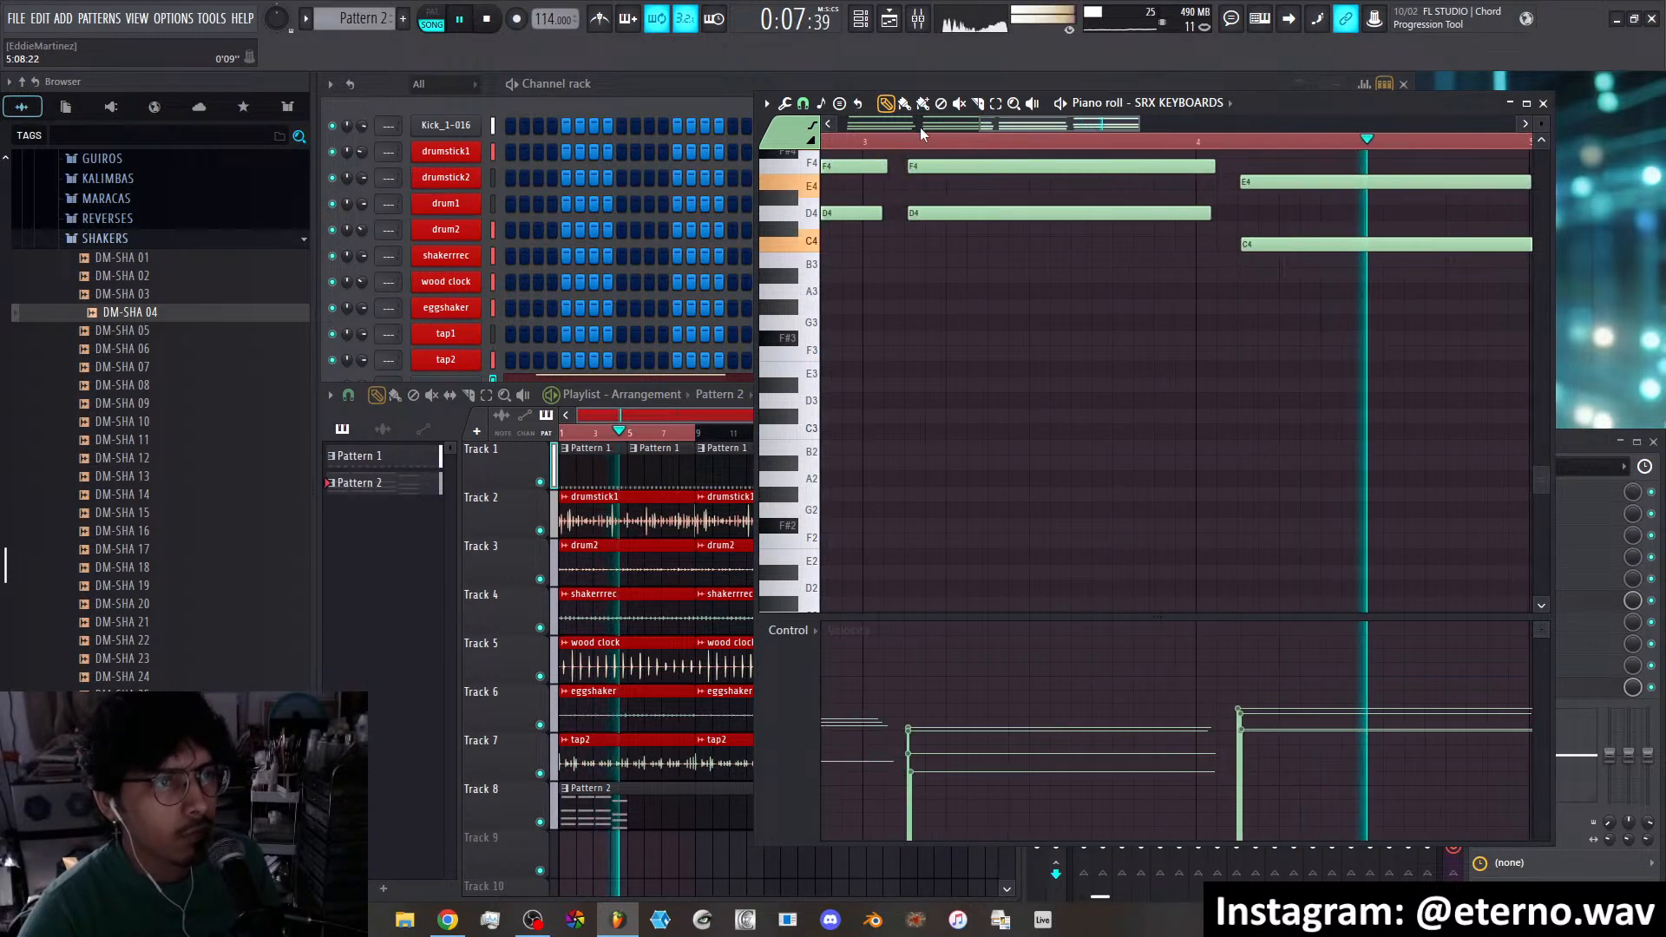
pyautogui.moveTo(978, 125); pyautogui.dragTo(839, 125)
pyautogui.scroll(6, 1042, 457)
pyautogui.press('space')
pyautogui.press('space')
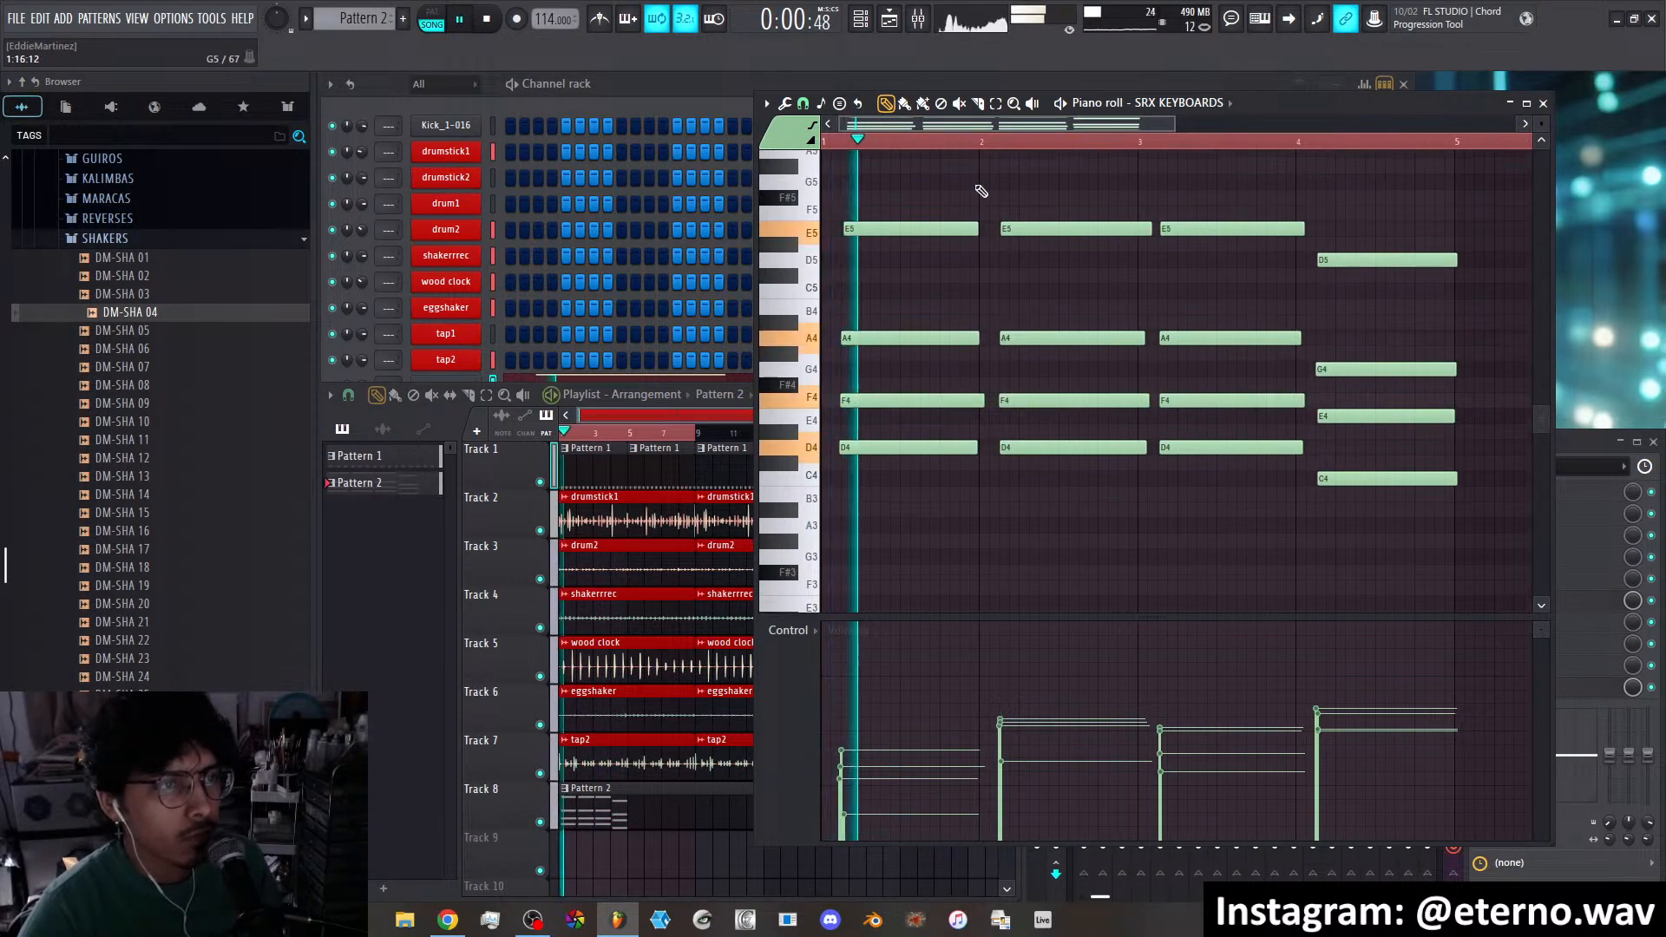
pyautogui.rightClick(1051, 228)
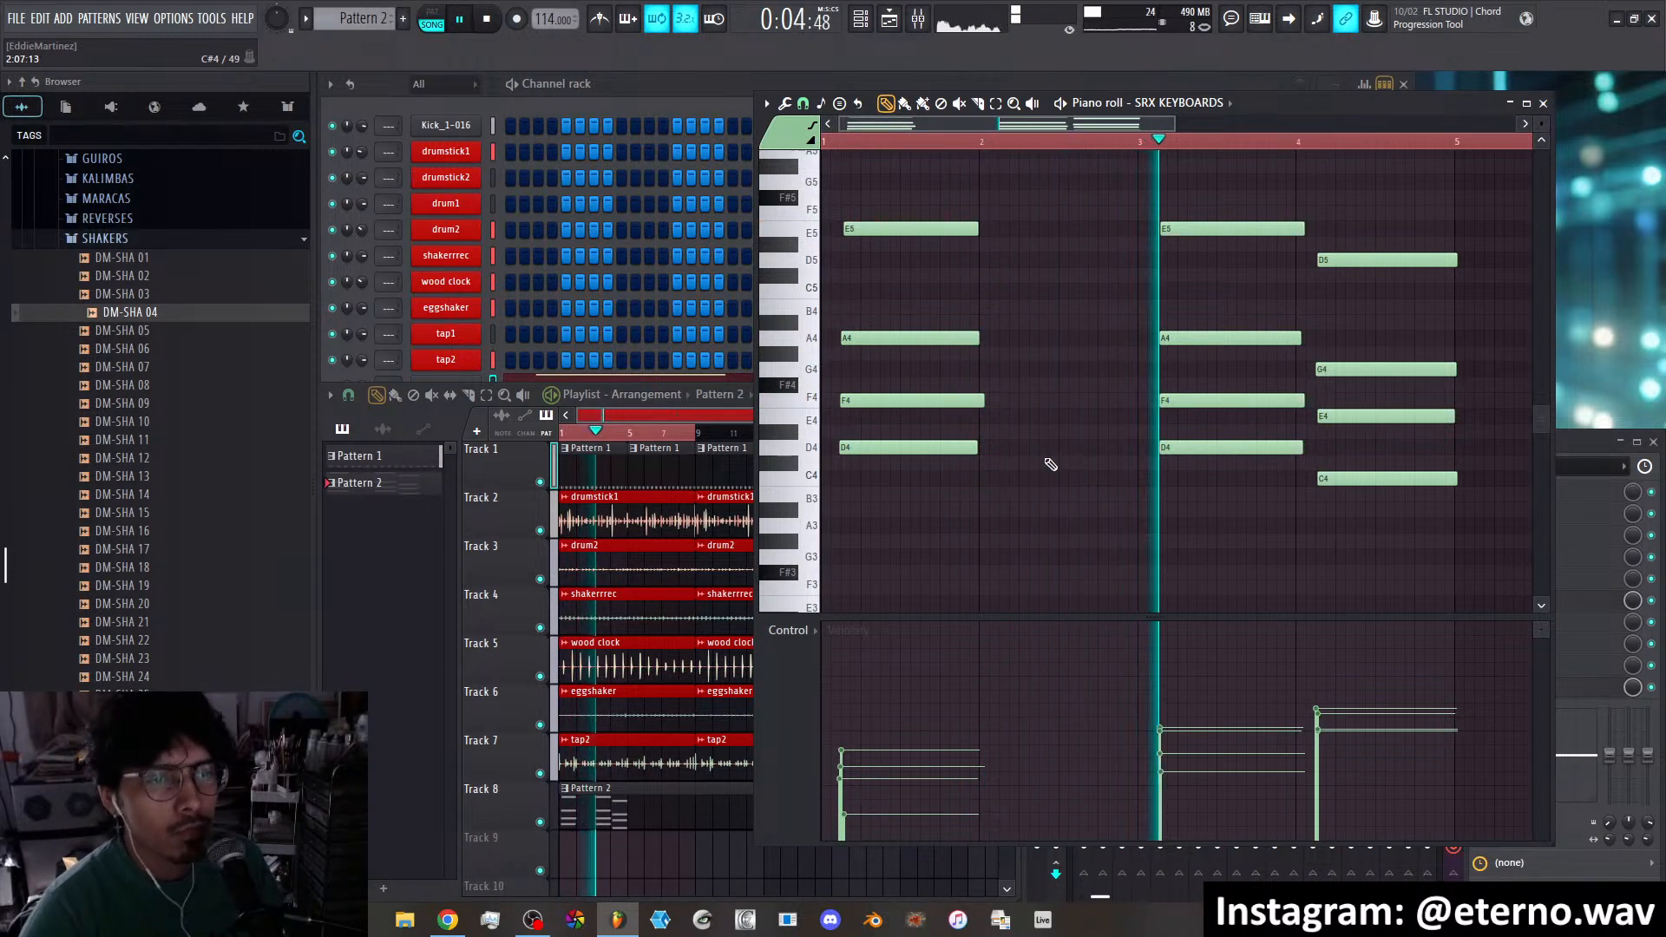
# Lengthen the four notes of the first chord to fill bars 1 and 2
pyautogui.scroll(-2, 998, 269)
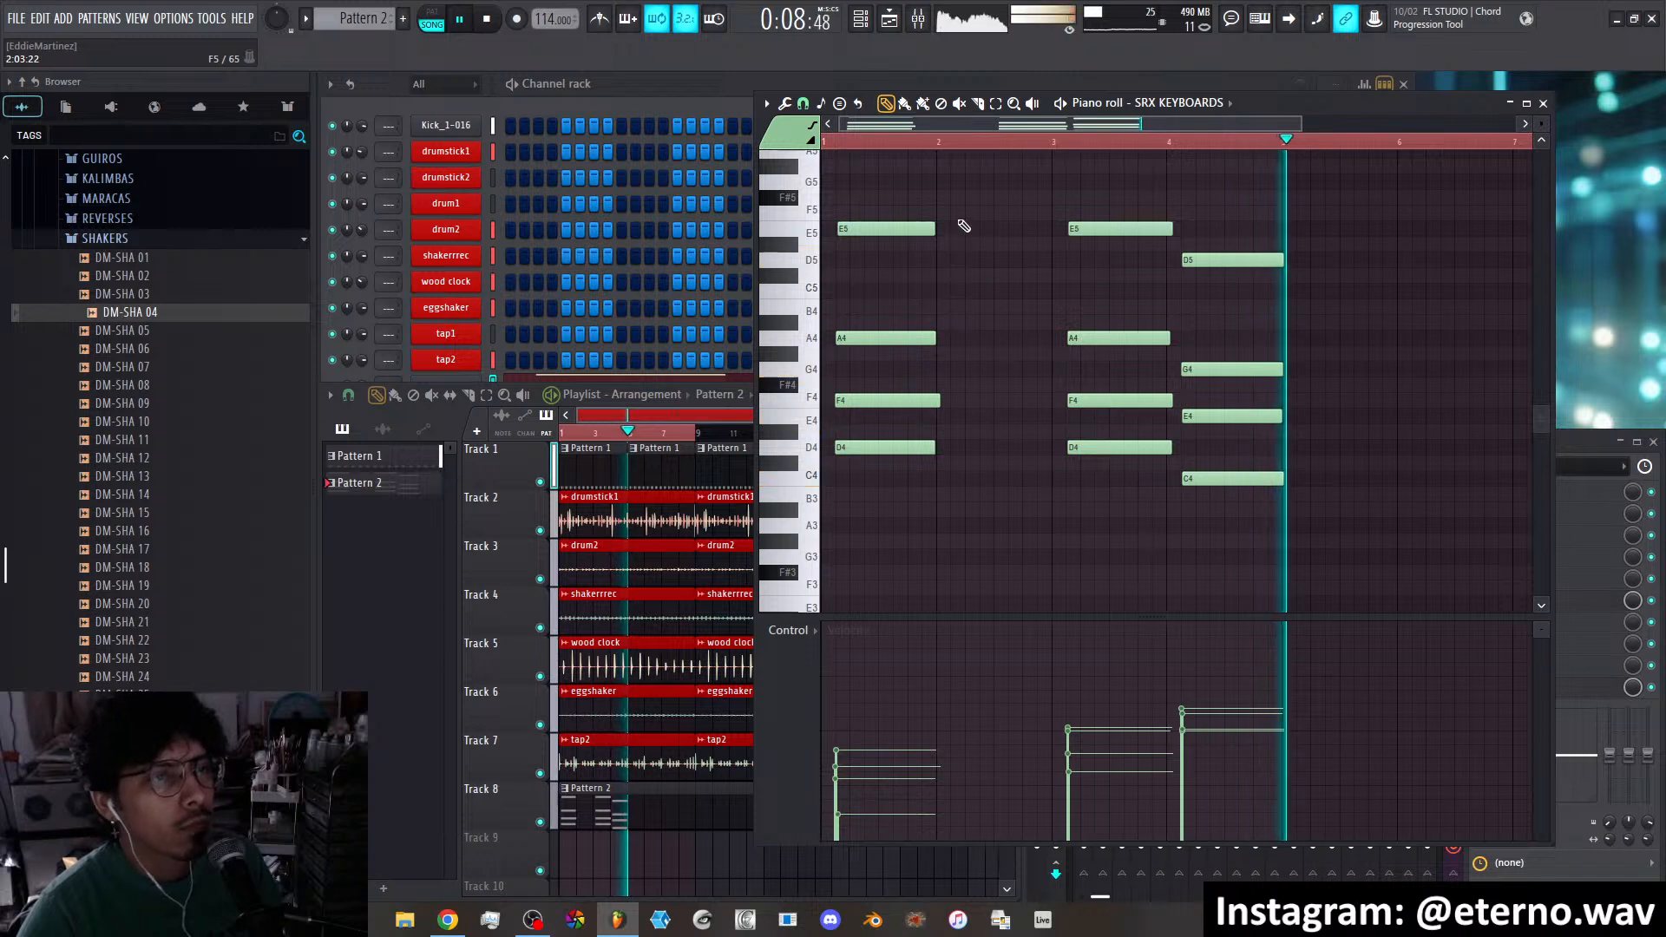
pyautogui.moveTo(951, 208); pyautogui.dragTo(1044, 449)
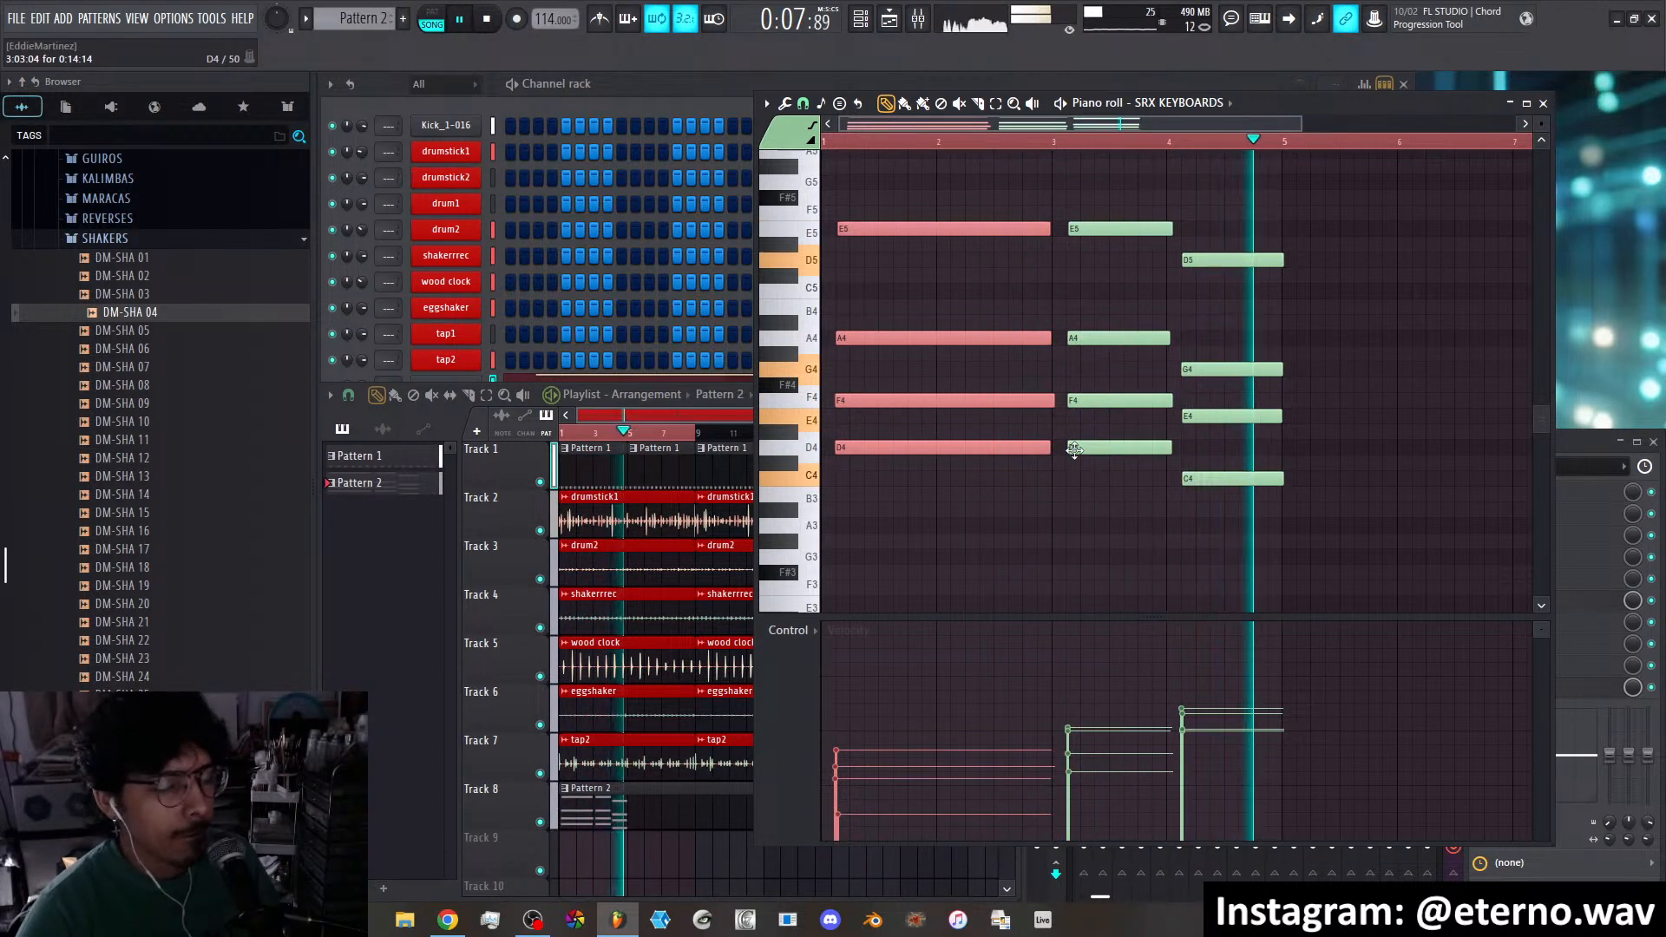
pyautogui.press('space')
# Select bars 1 to 16 as the playback loop and record more SRX KEYBOARDS chords into Pattern 2 from bar 5 through bar 16
pyautogui.rightClick(684, 854)
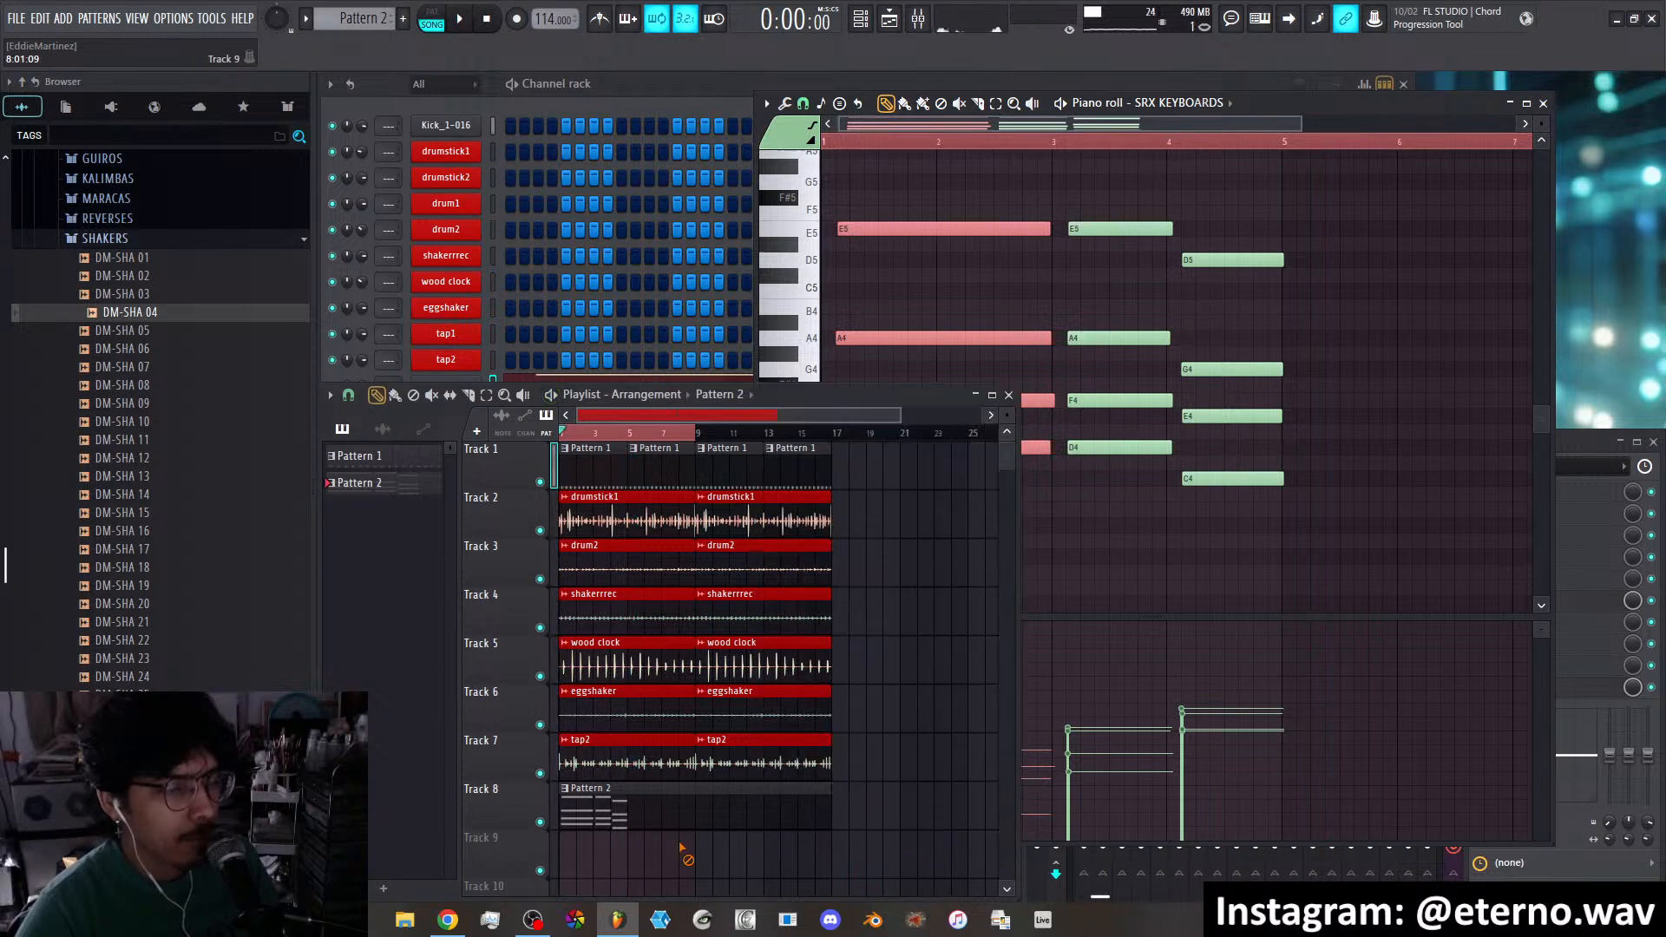
pyautogui.rightClick(835, 434)
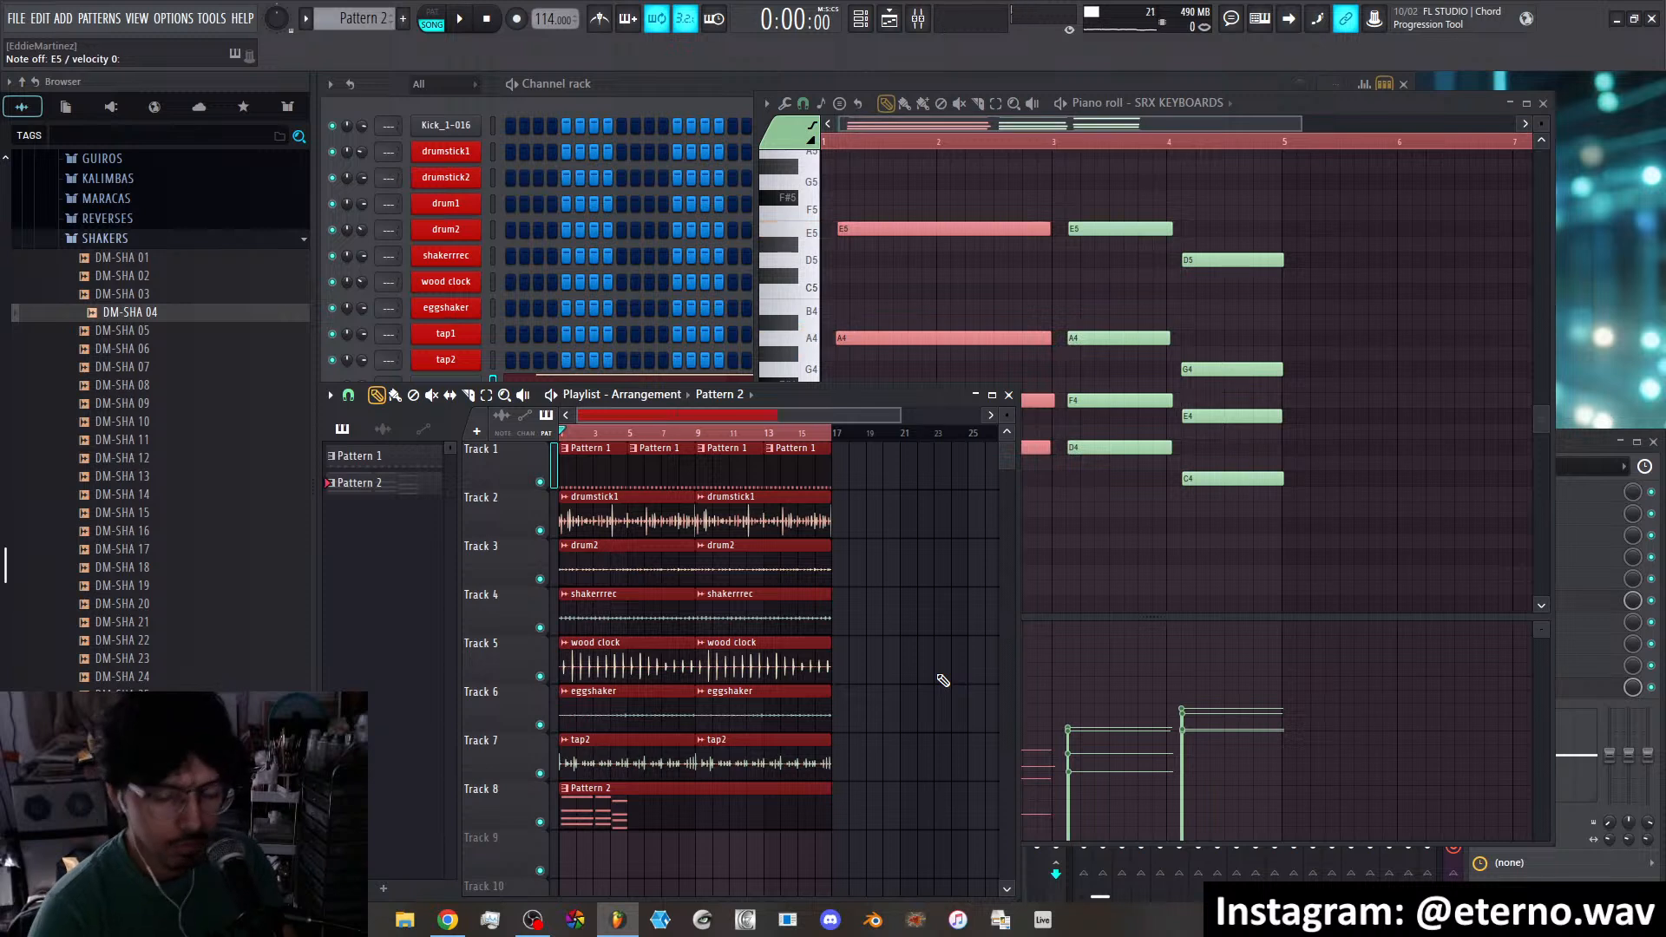
pyautogui.click(516, 19)
pyautogui.press('space')
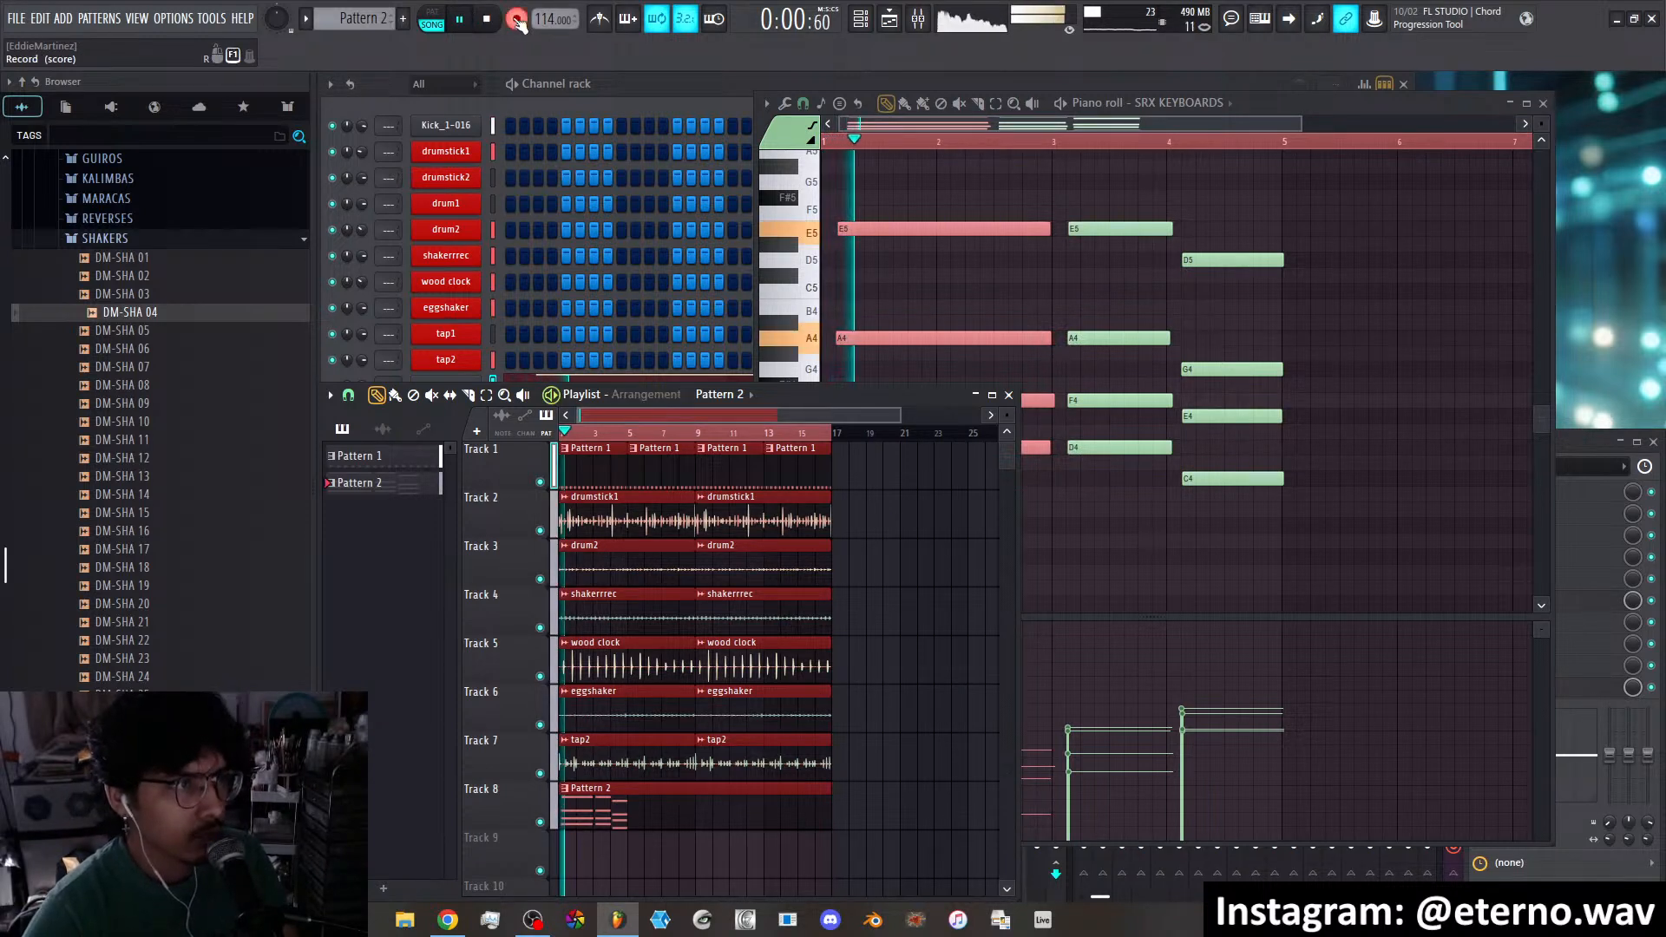
pyautogui.click(1425, 594)
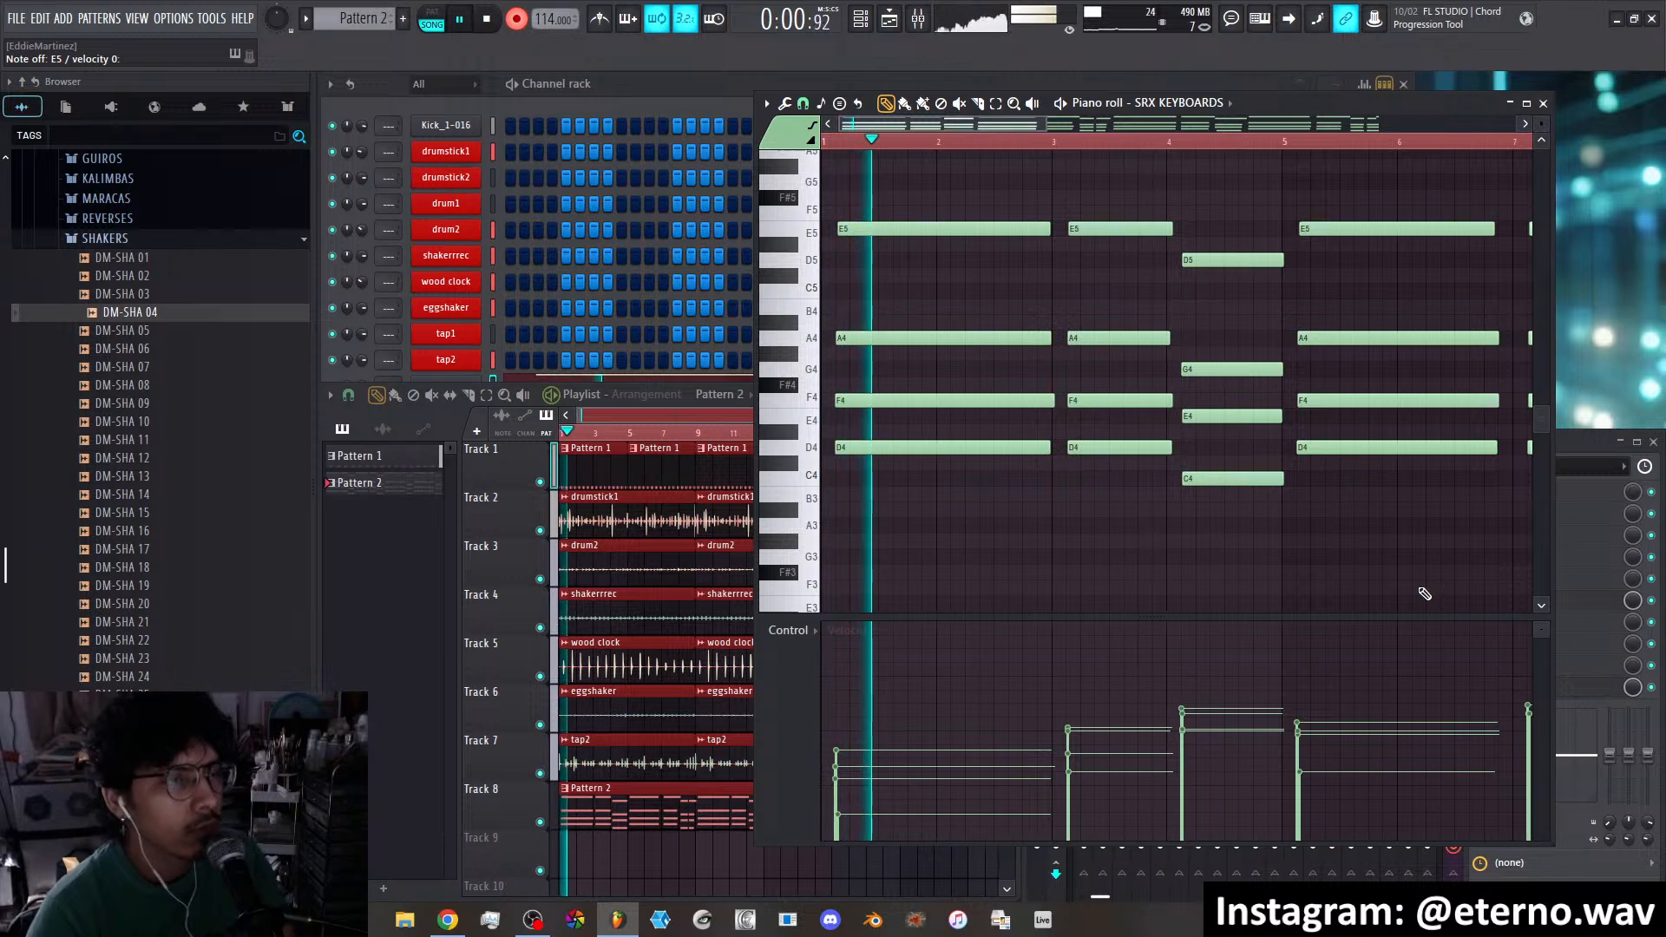
pyautogui.press('space')
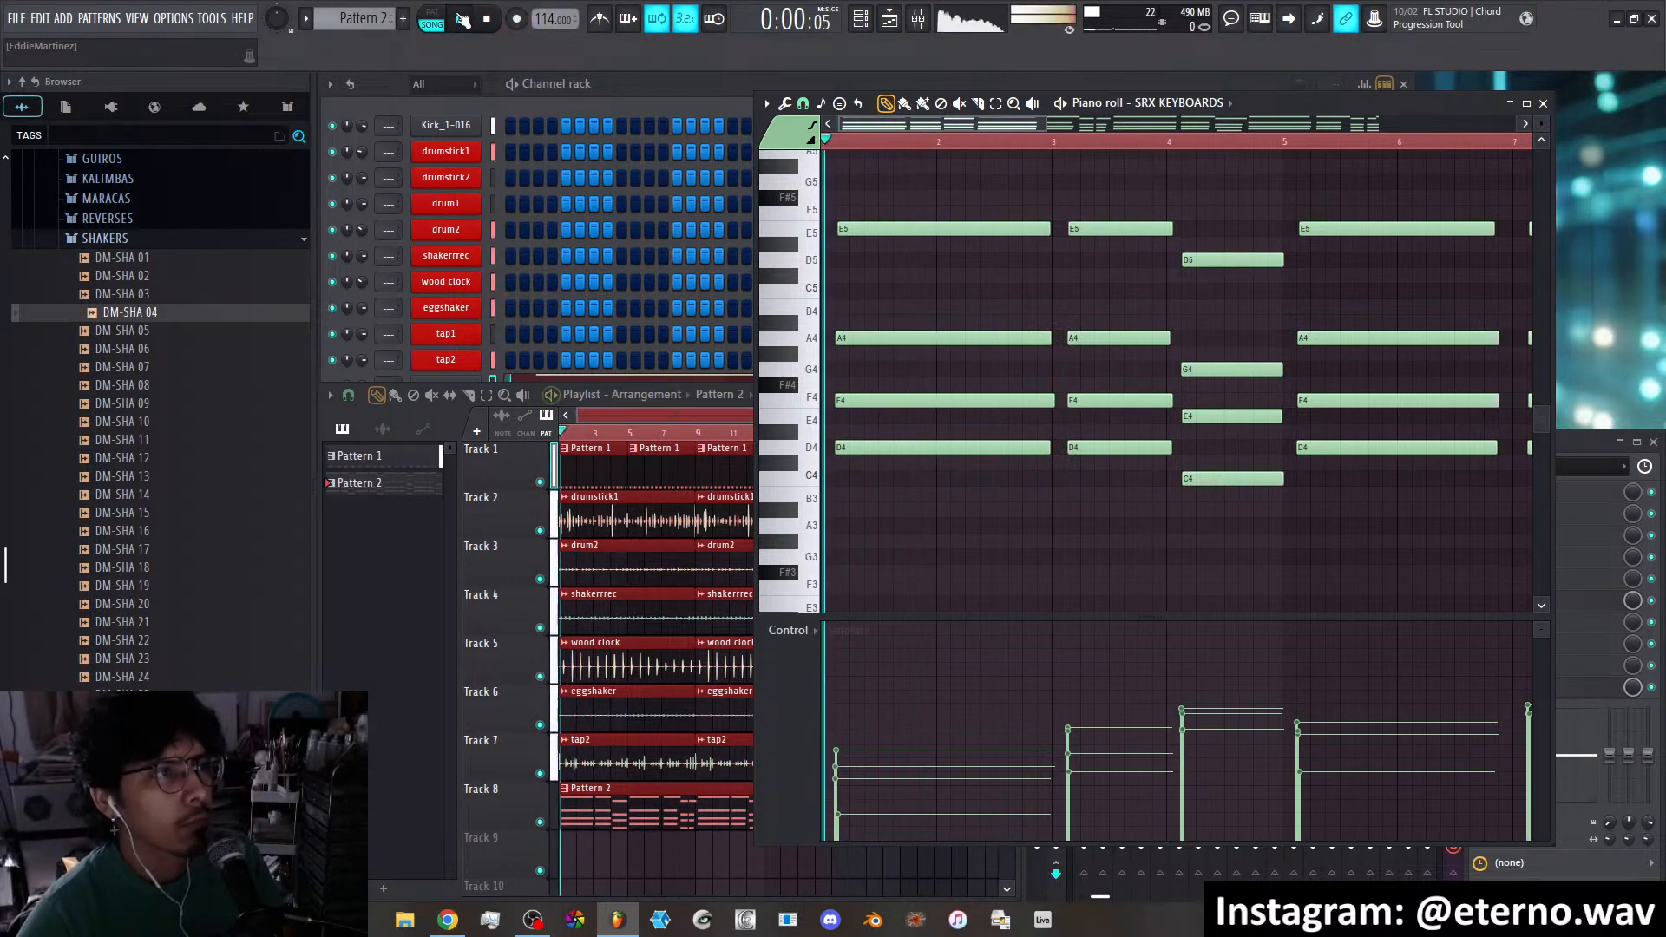
# Try to shift the D4-F4-A4-E5 chord at bar 5 slightly earlier
pyautogui.scroll(-2, 963, 267)
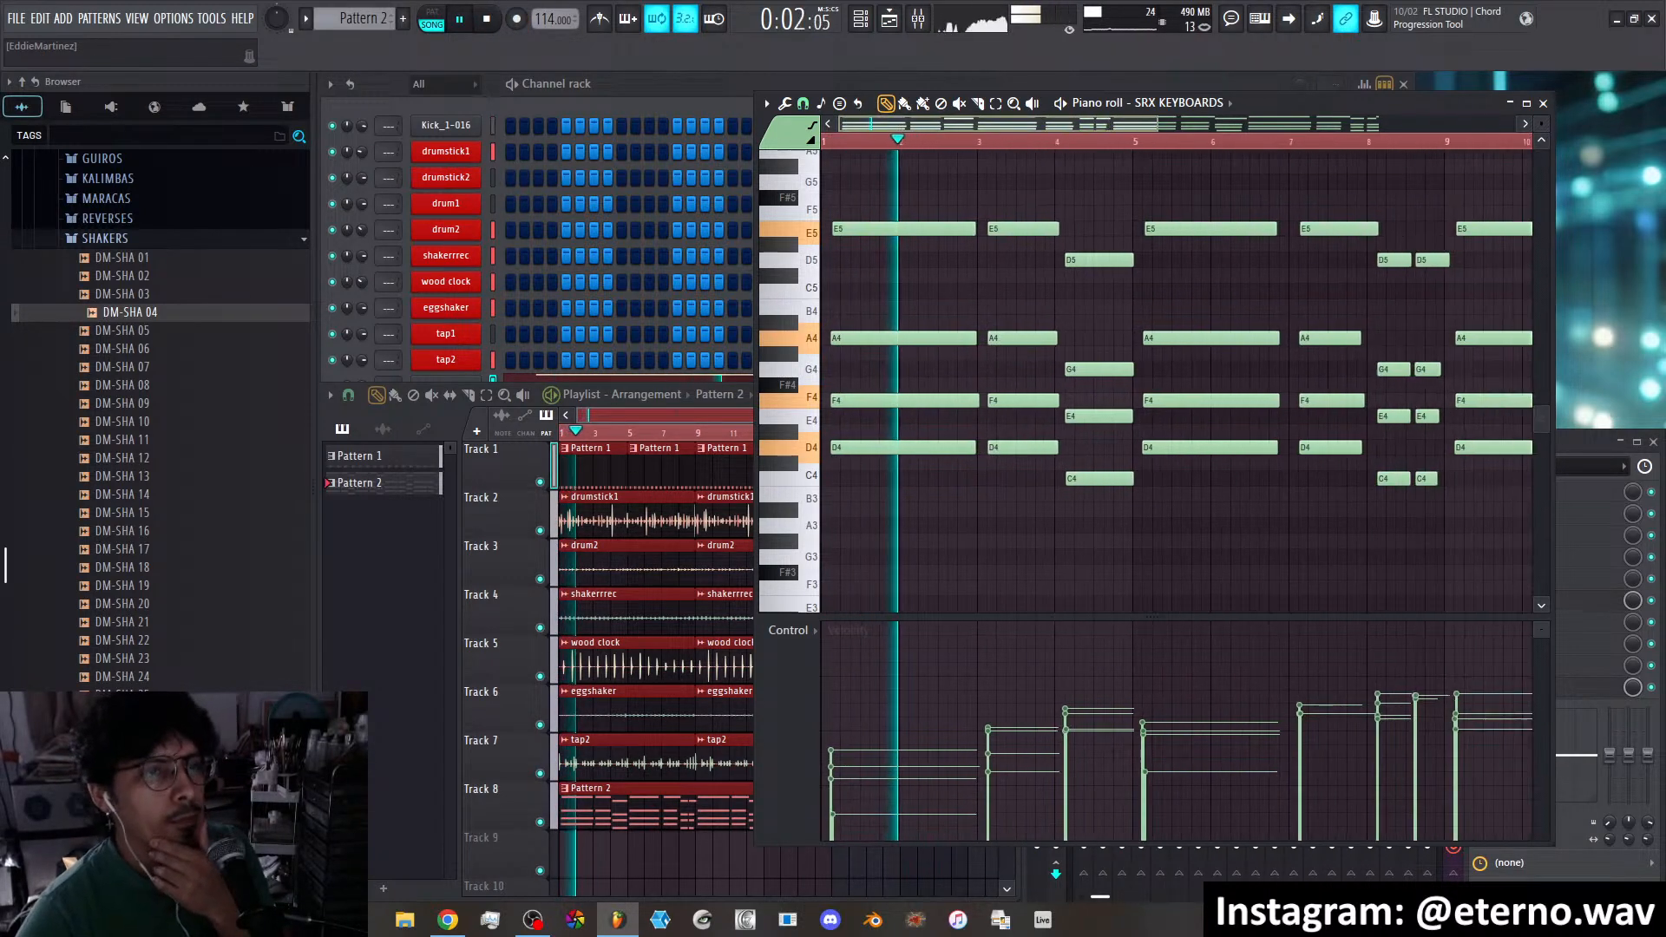
pyautogui.moveTo(878, 126); pyautogui.dragTo(946, 154)
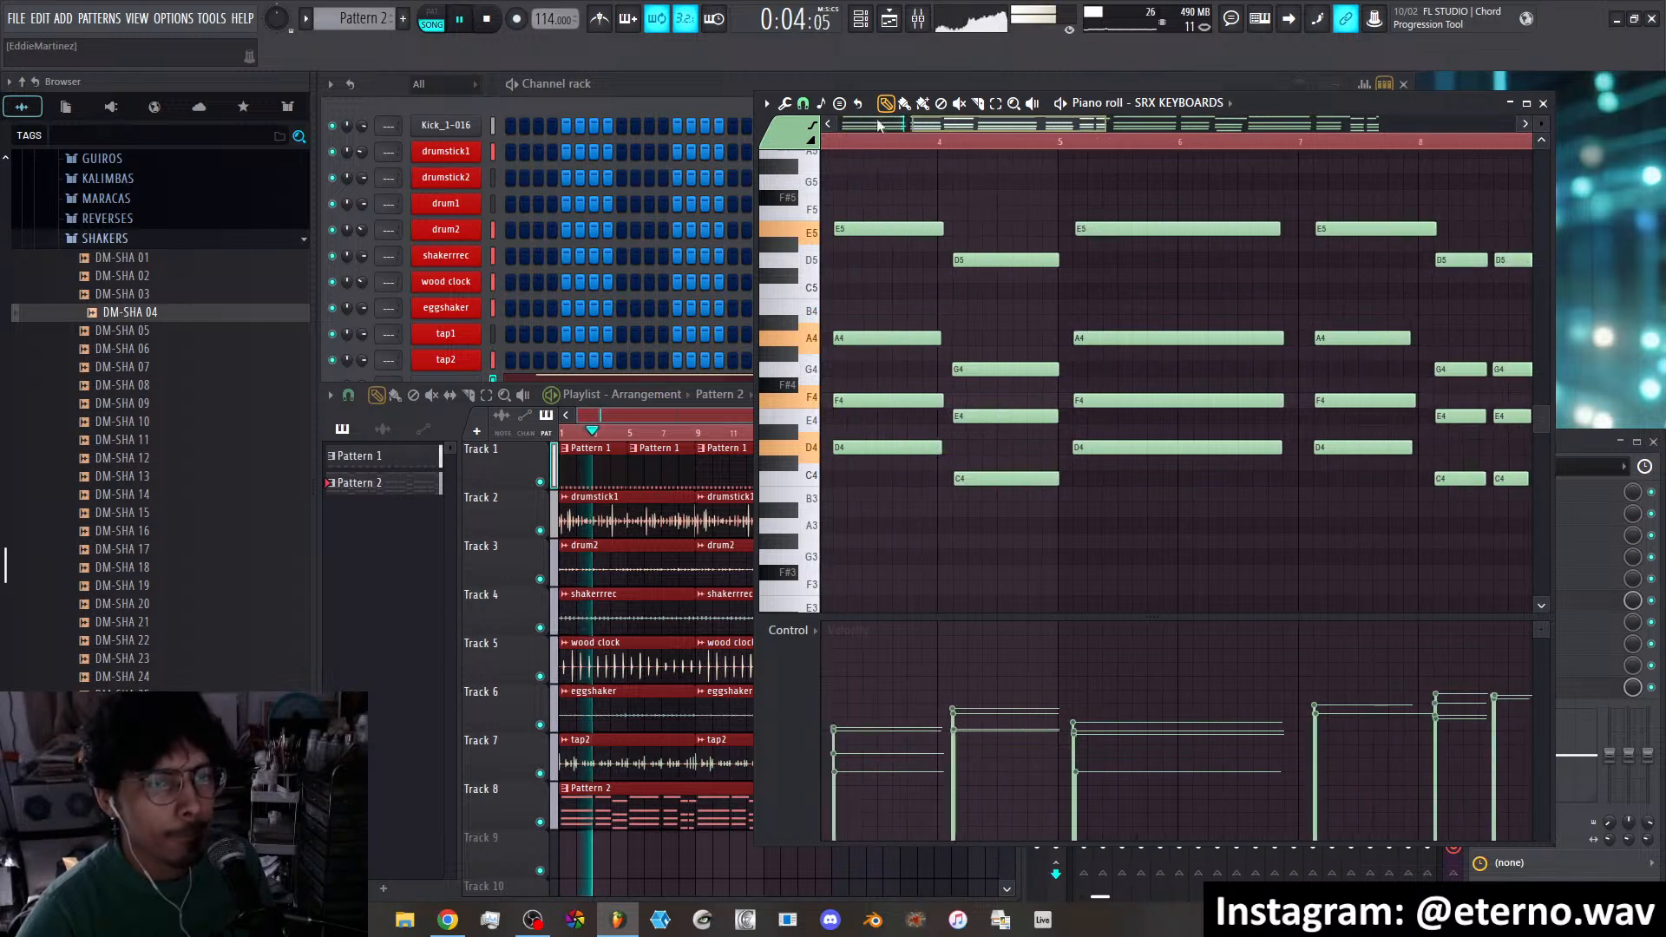
pyautogui.moveTo(1138, 193); pyautogui.dragTo(1150, 507)
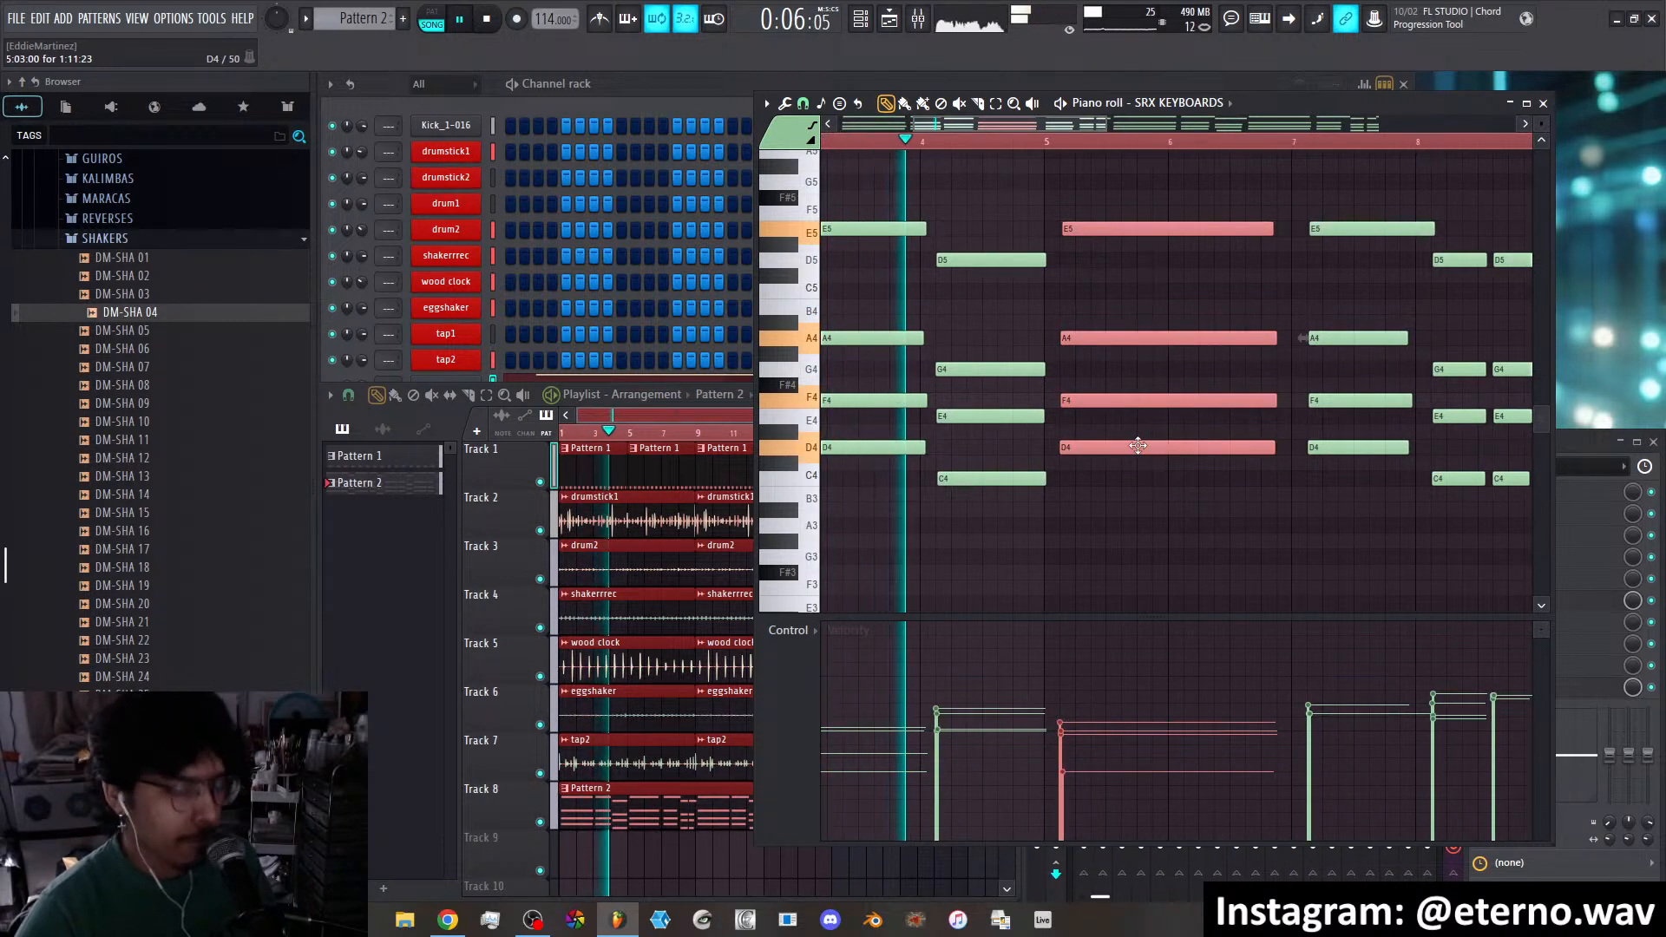
pyautogui.moveTo(1138, 446); pyautogui.dragTo(1128, 449)
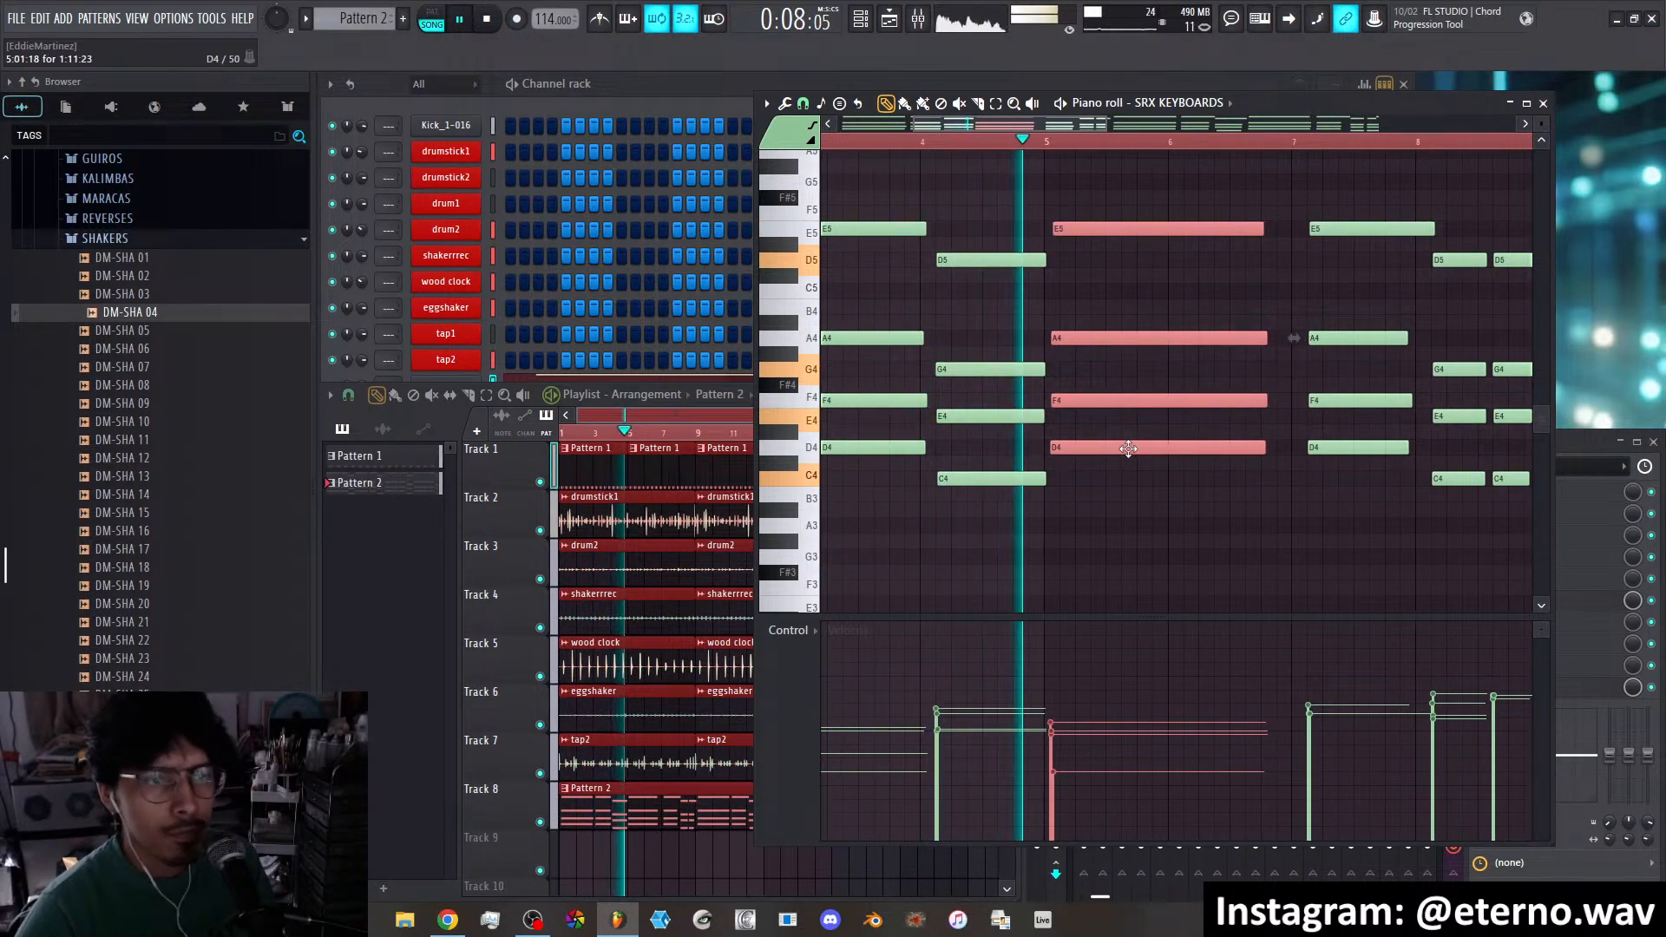
pyautogui.press('space')
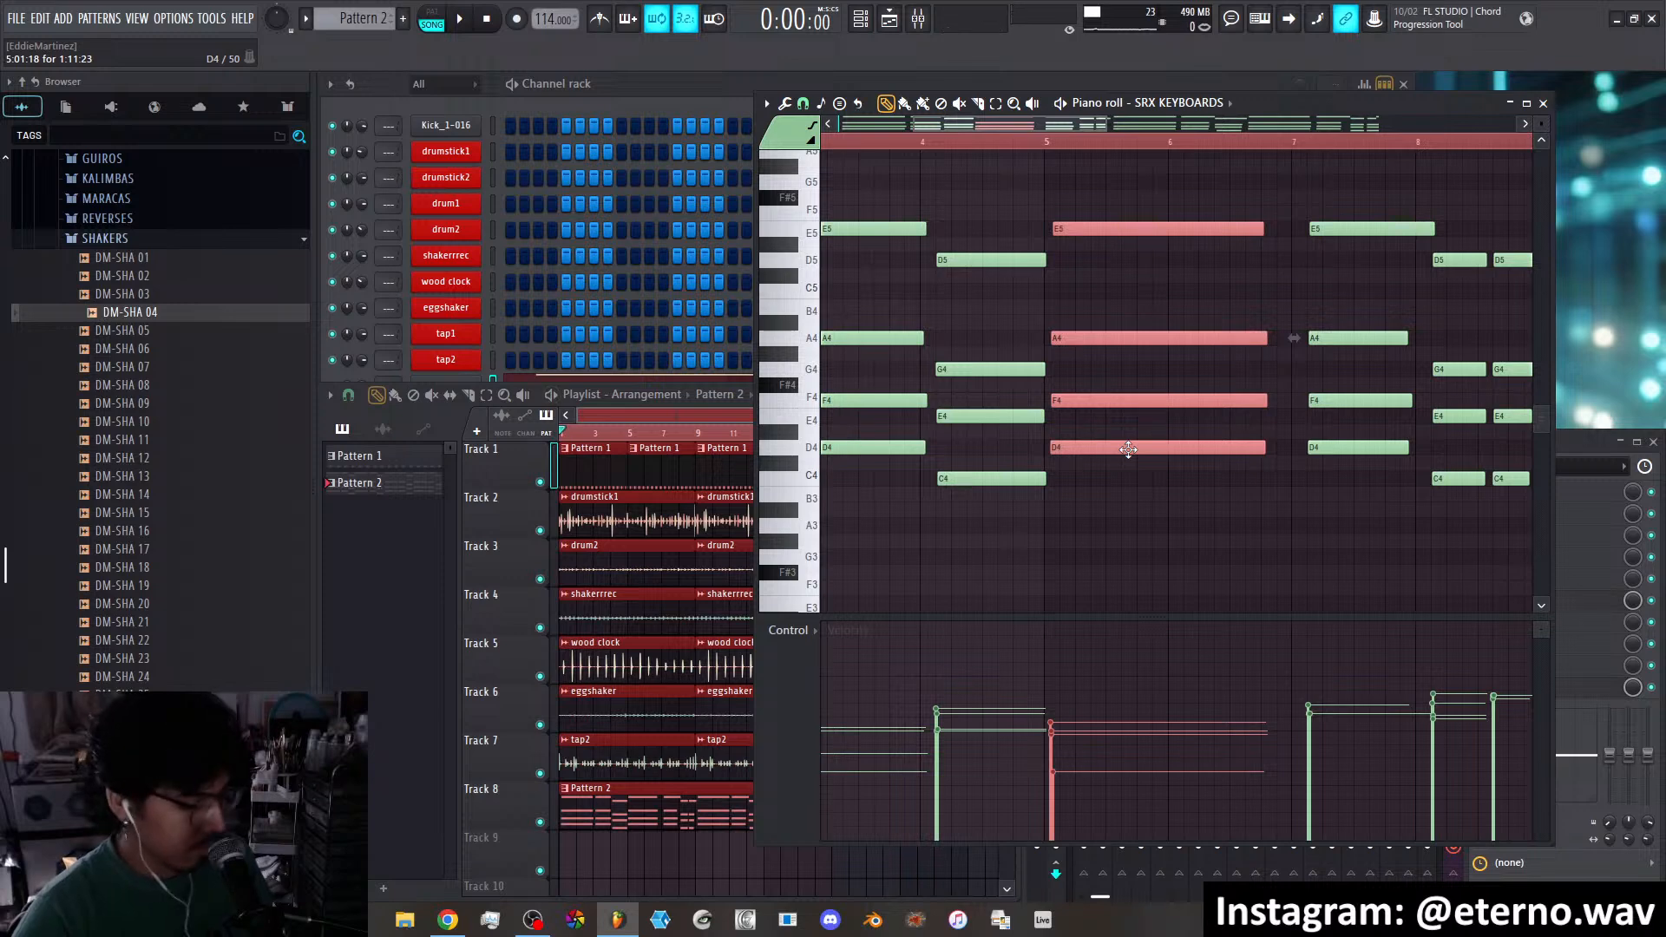
pyautogui.hotkey('ctrl', 'z')
# Play the arrangement from bar 4 and review the recorded chords through the end of bar 16 in the piano roll
pyautogui.press('space')
pyautogui.click(928, 143)
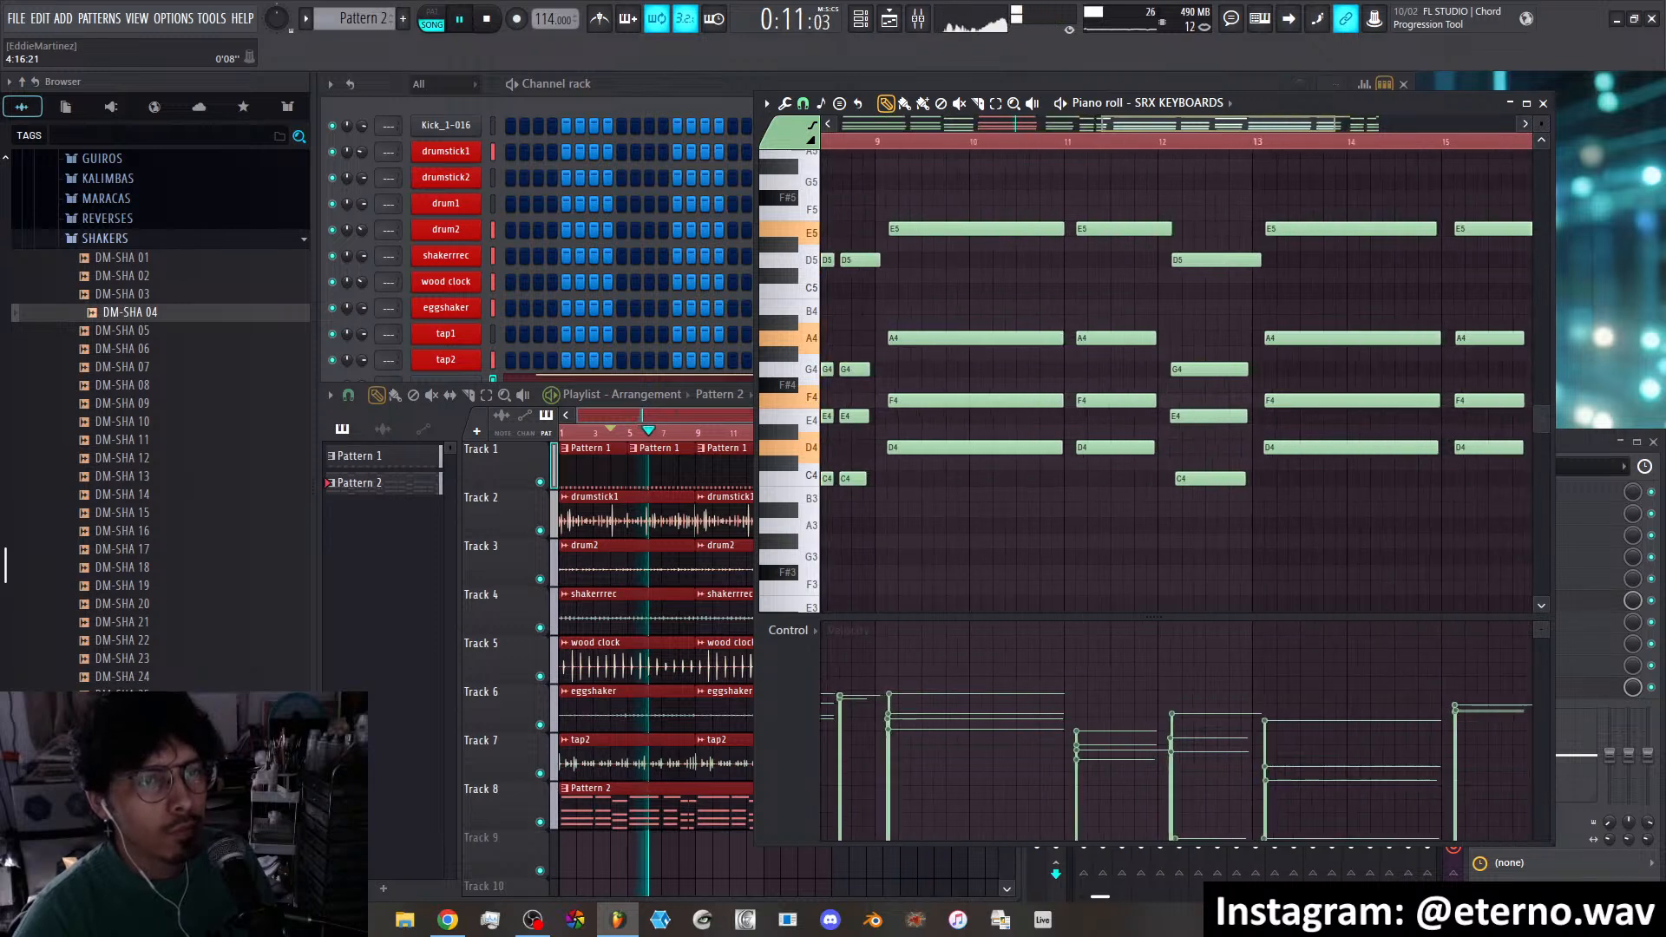
pyautogui.moveTo(1071, 127); pyautogui.dragTo(1045, 128)
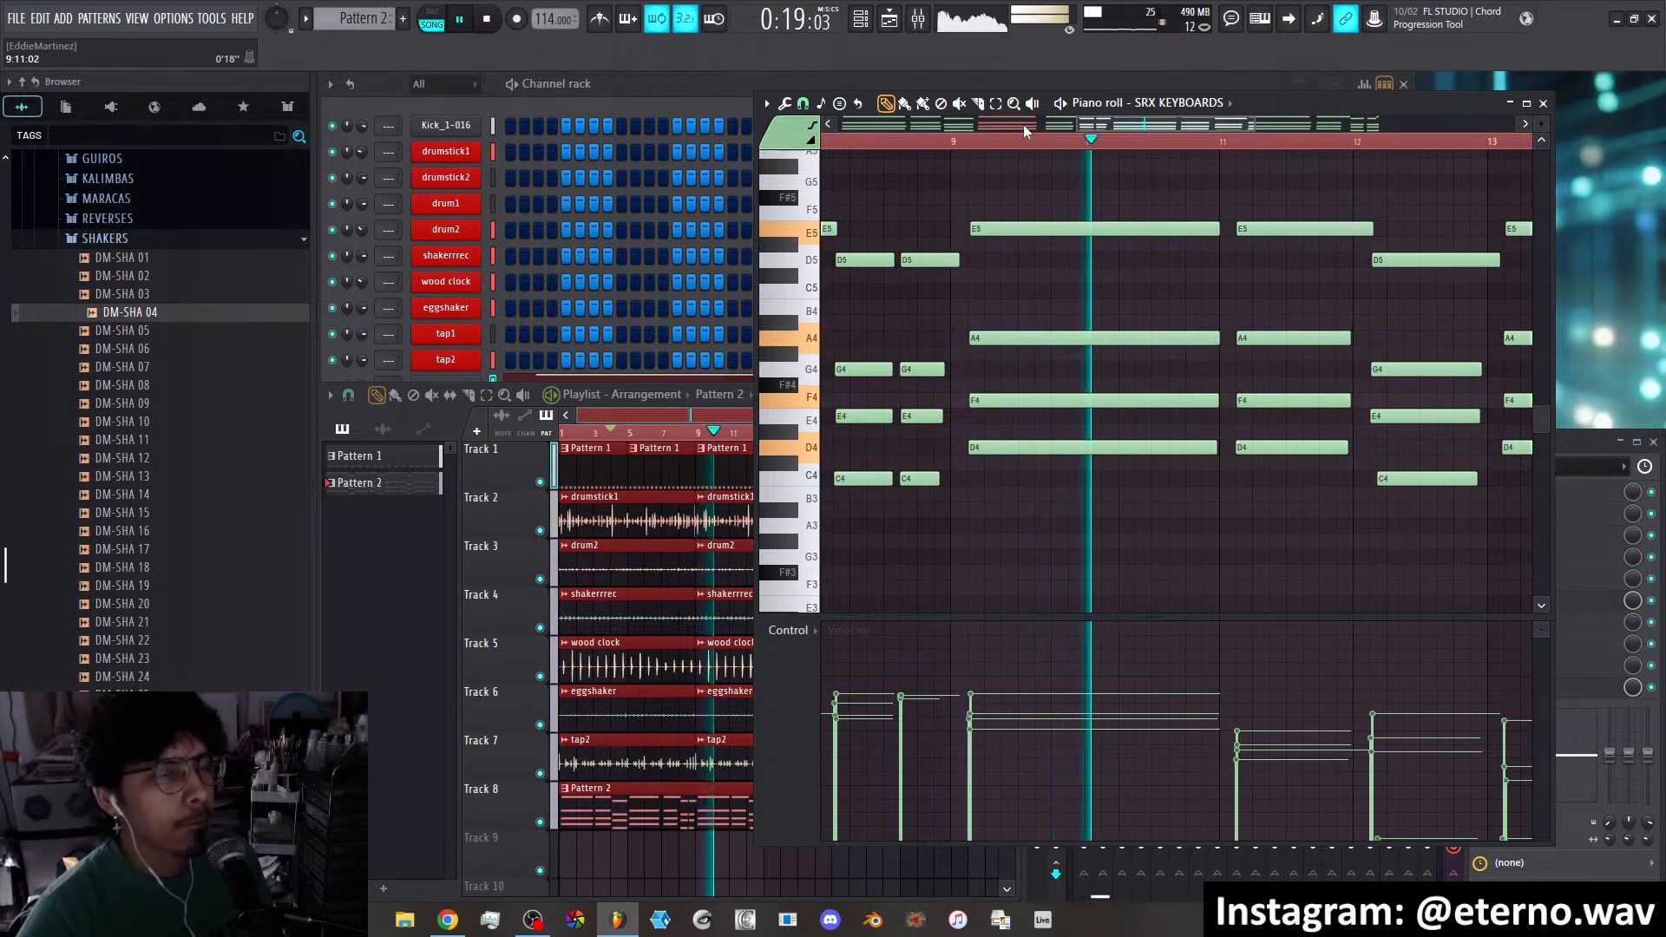
pyautogui.scroll(-5, 1023, 123)
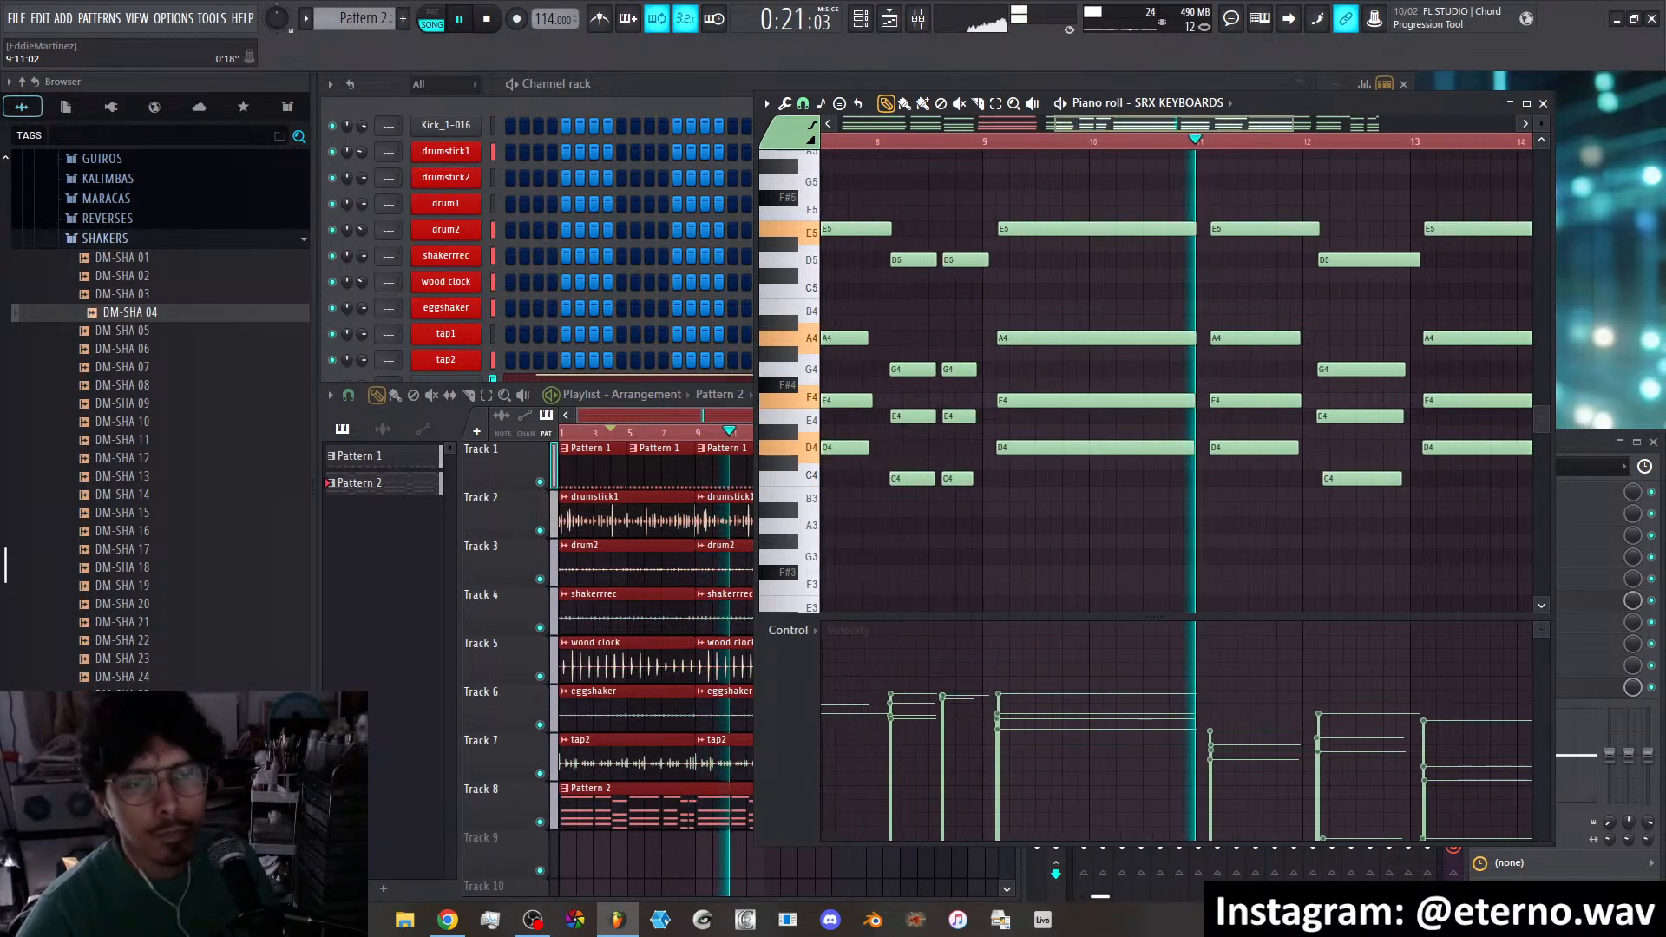
pyautogui.scroll(-2, 1023, 124)
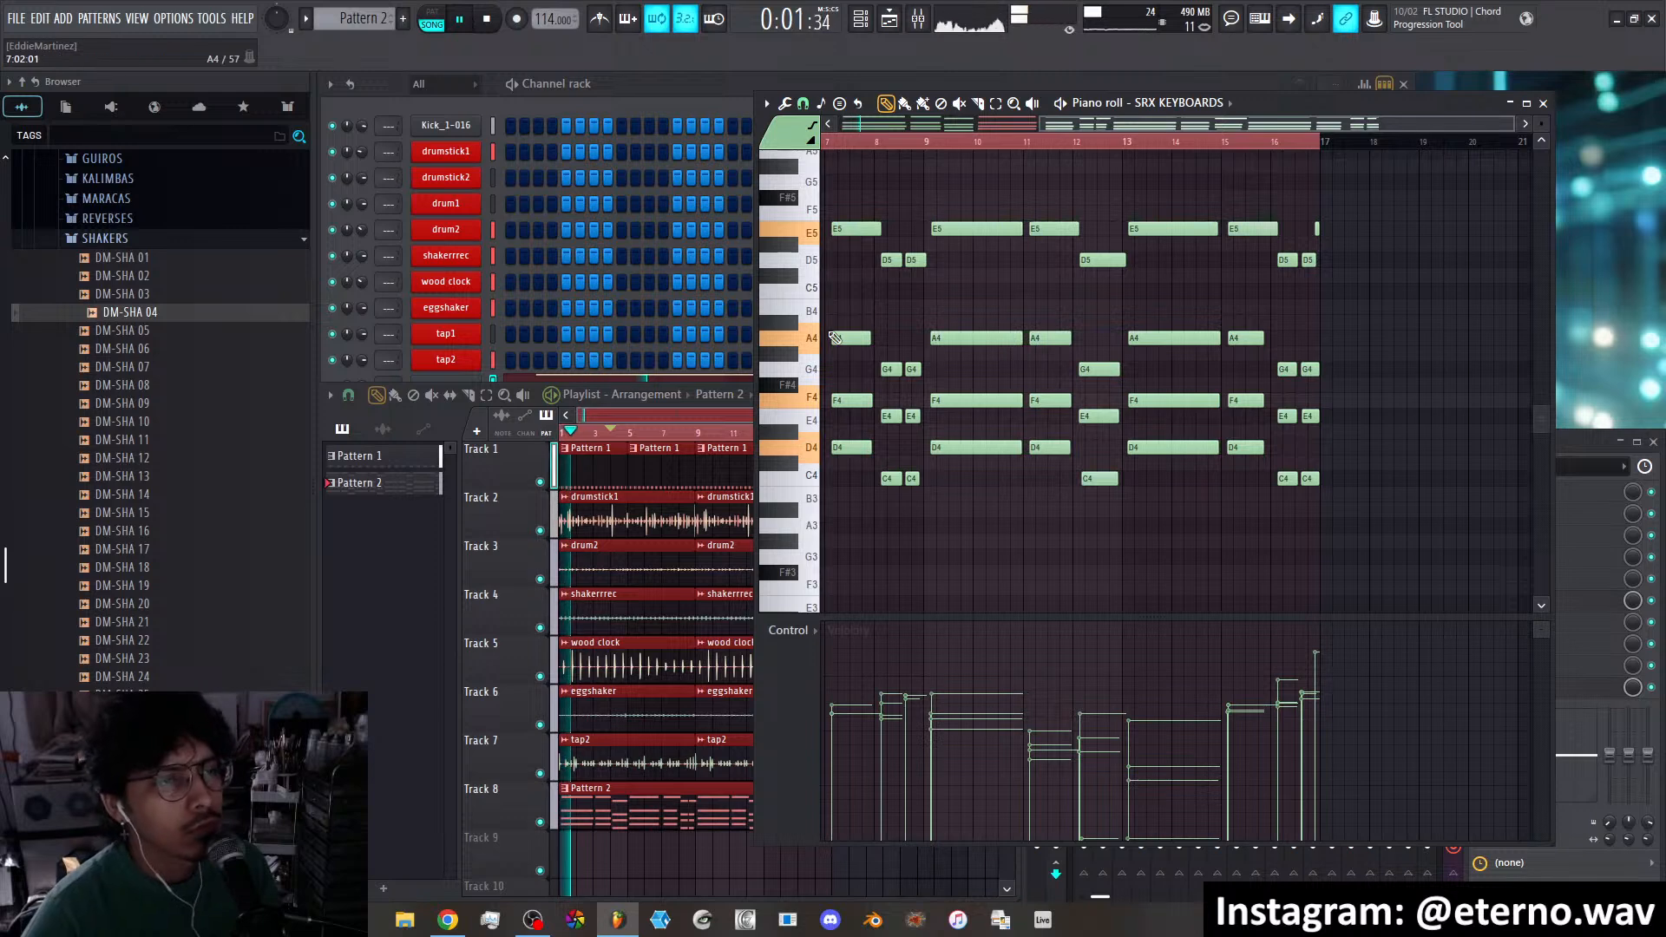
# Check the patch loaded in the SRX KEYBOARDS channel and look at the channel's icon choices
pyautogui.click(634, 92)
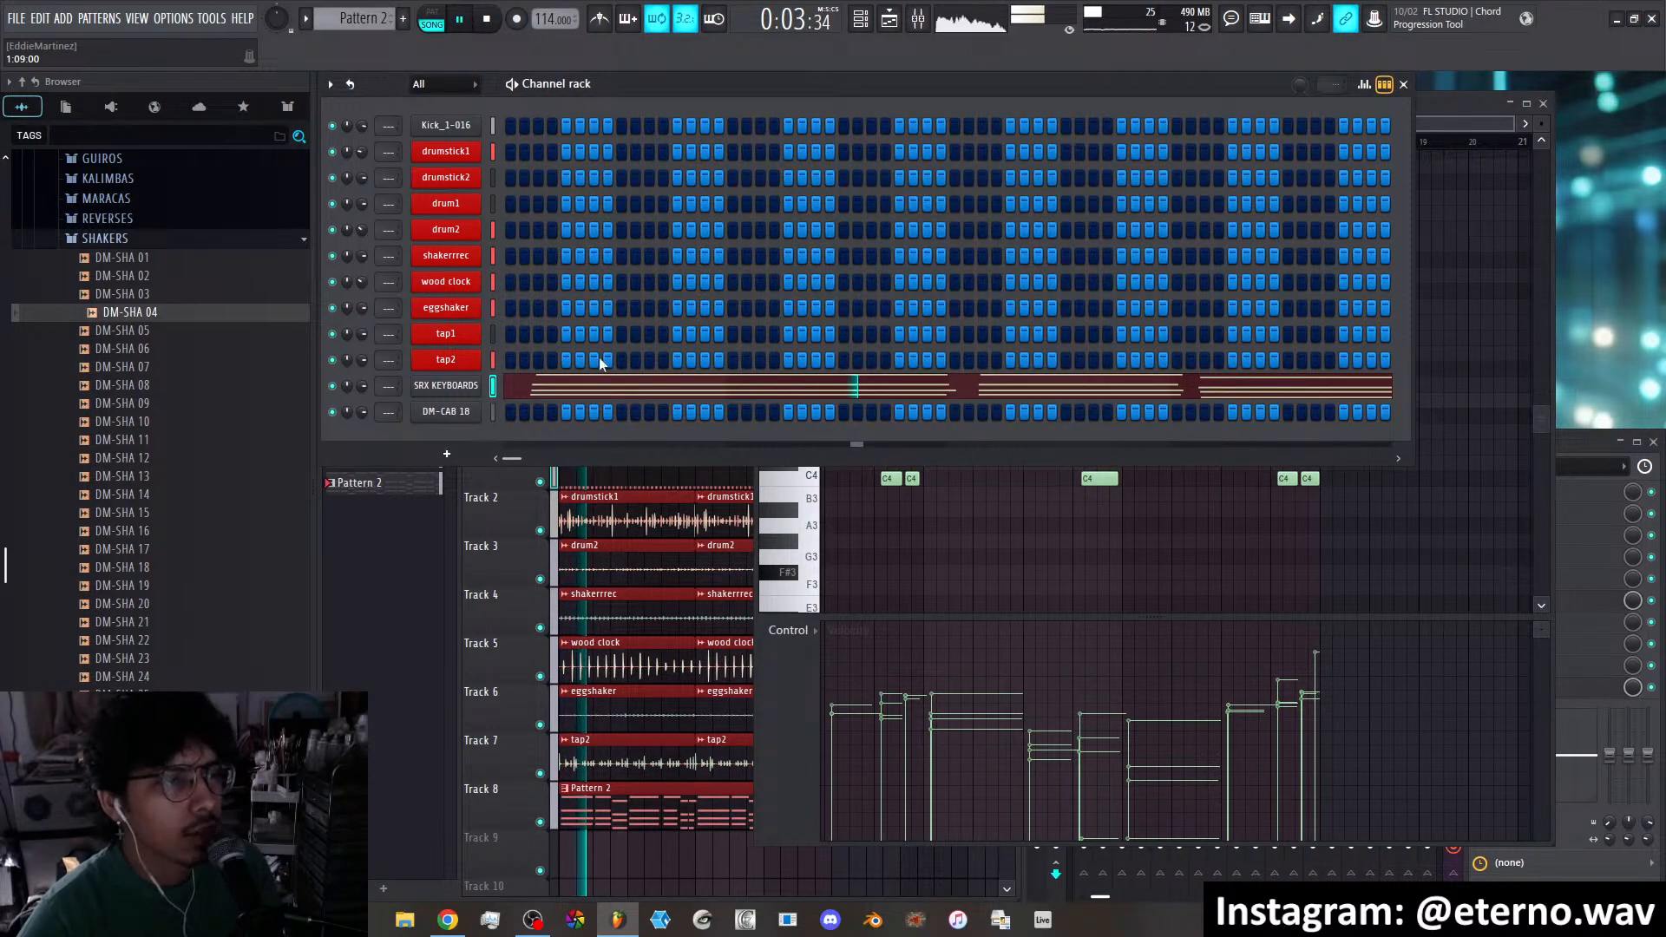
pyautogui.click(451, 385)
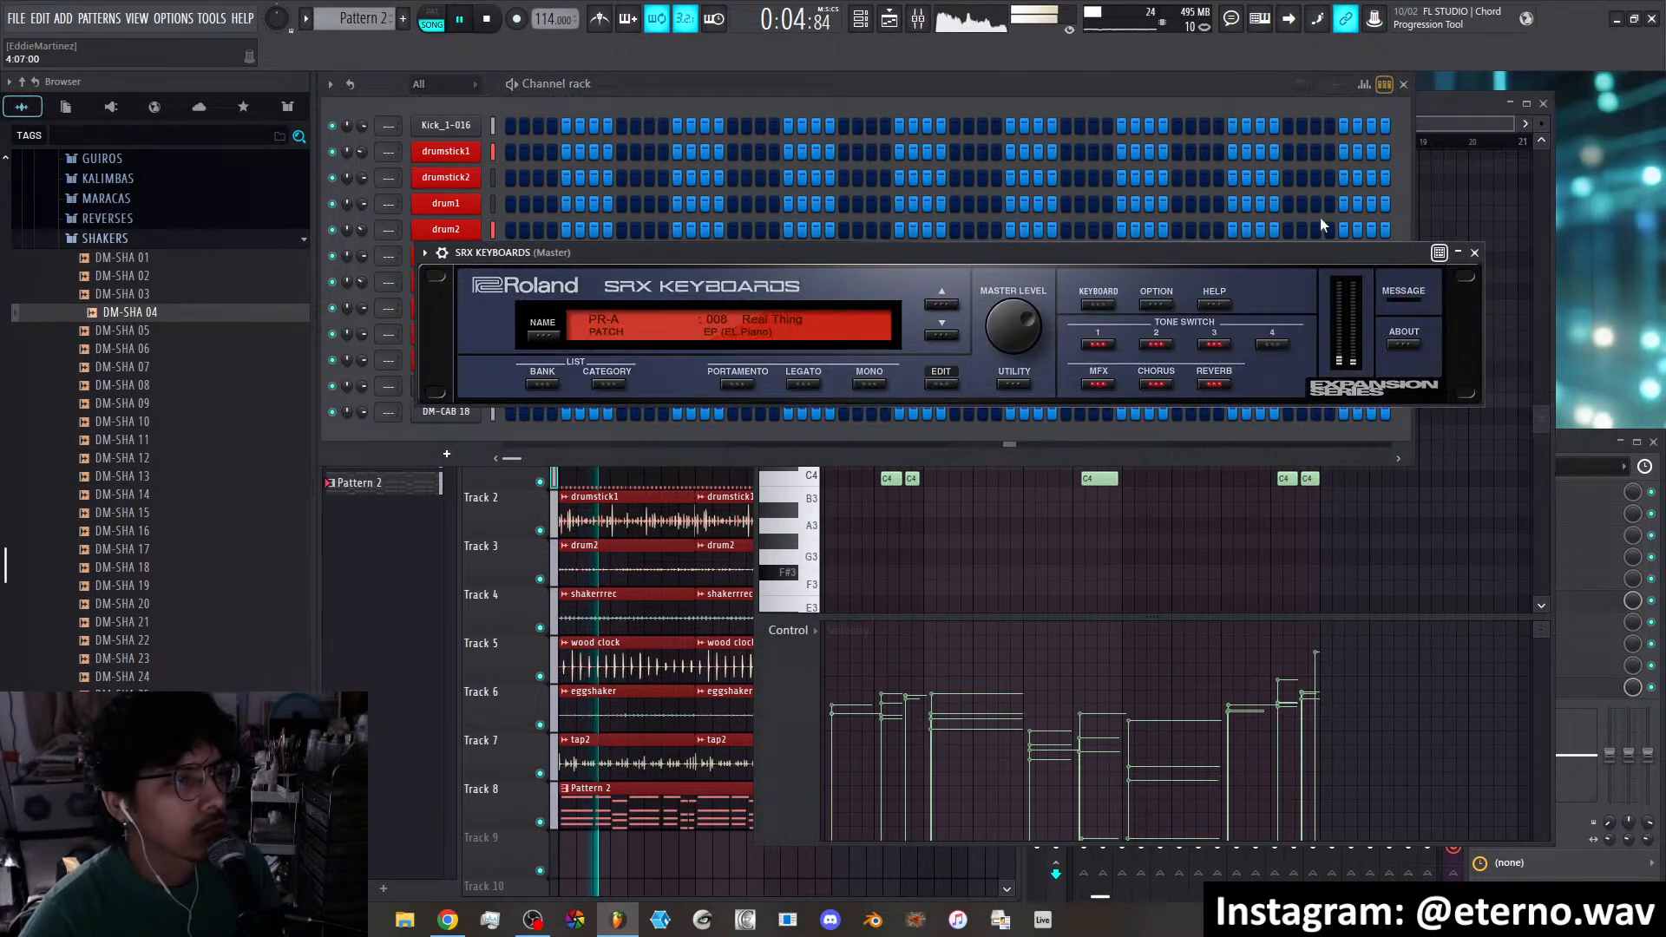
pyautogui.click(1474, 252)
pyautogui.rightClick(463, 387)
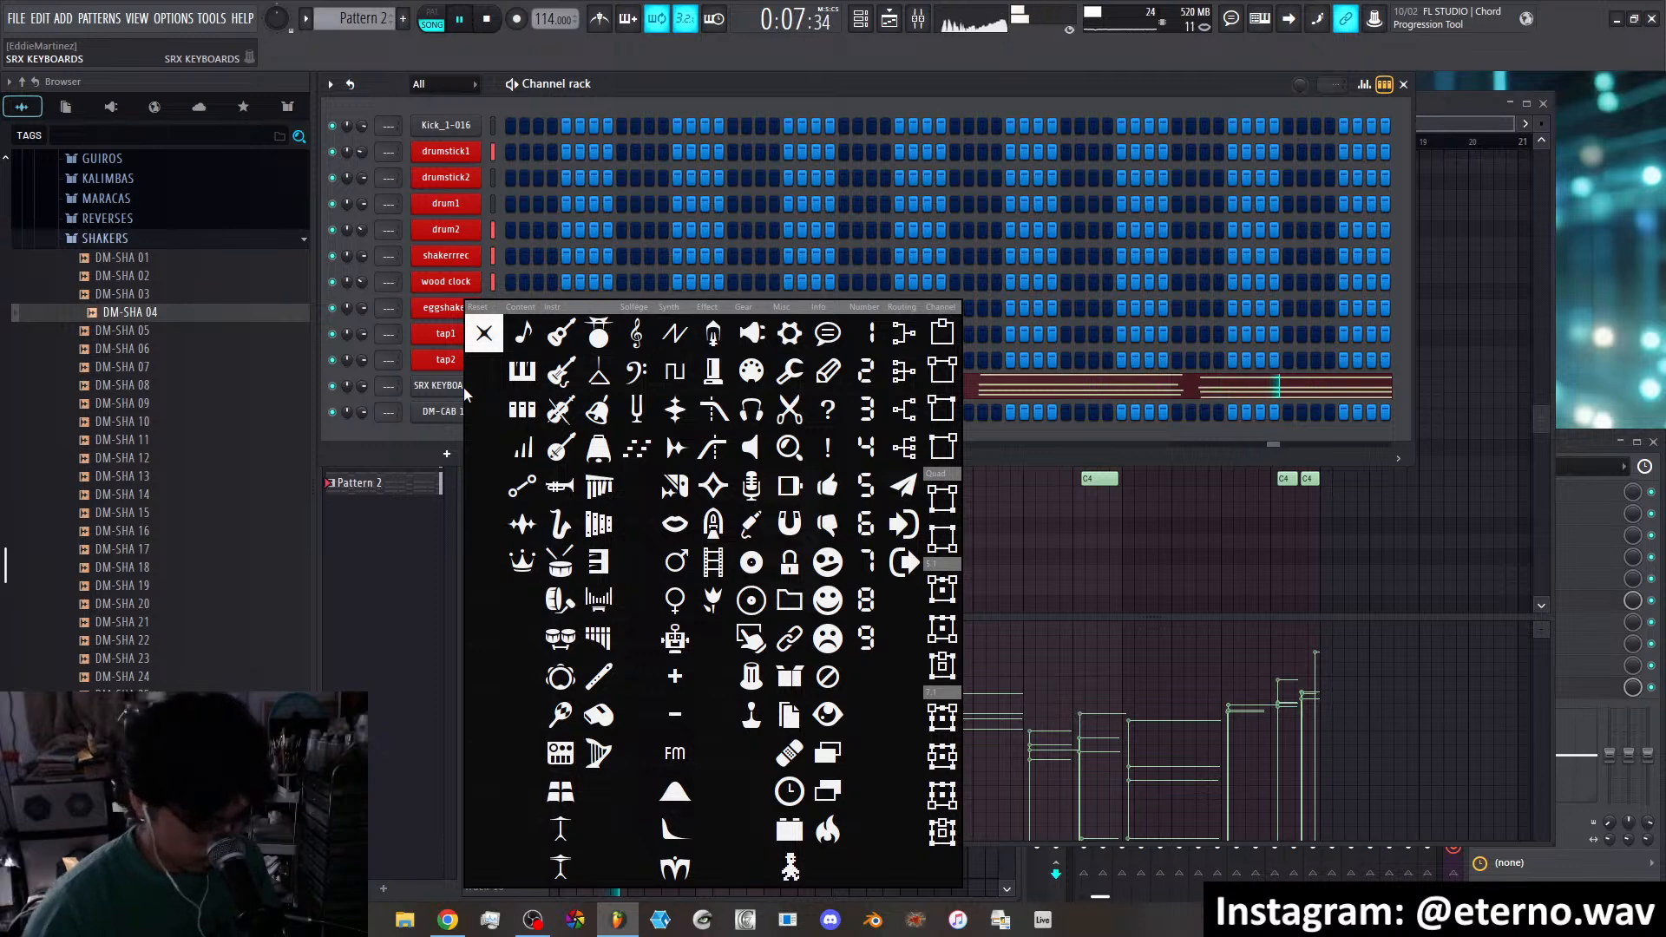
pyautogui.click(436, 435)
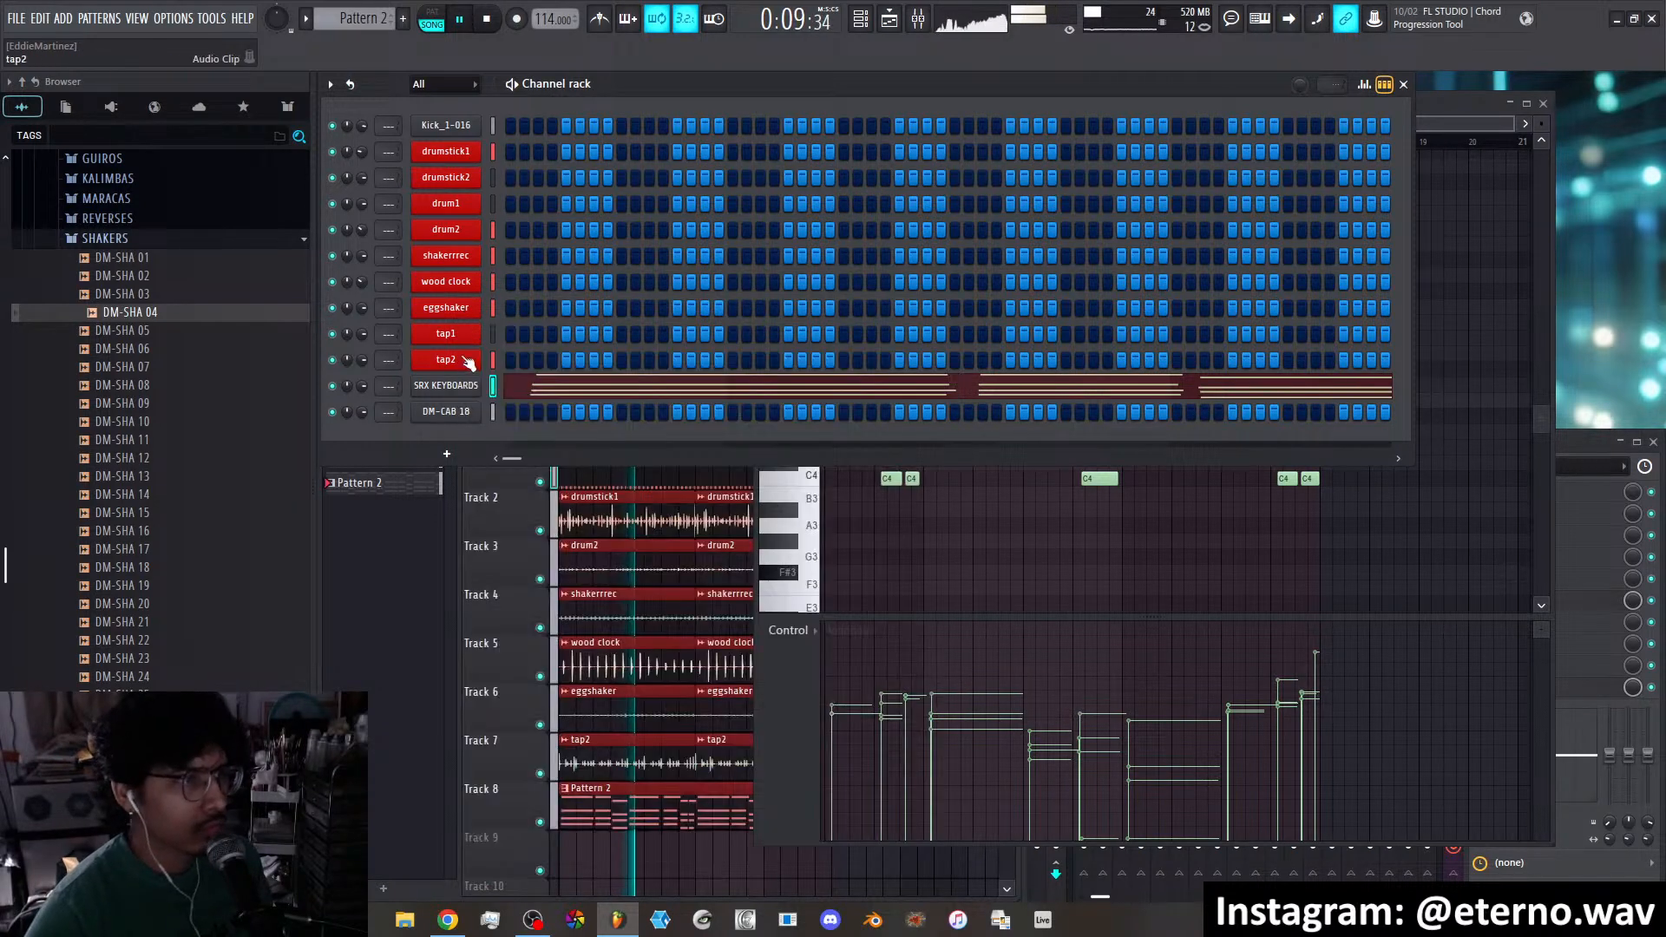
# Rename the SRX KEYBOARDS channel as "piano chords"
pyautogui.keyDown('shift'); pyautogui.click(442, 387); pyautogui.keyUp('shift')
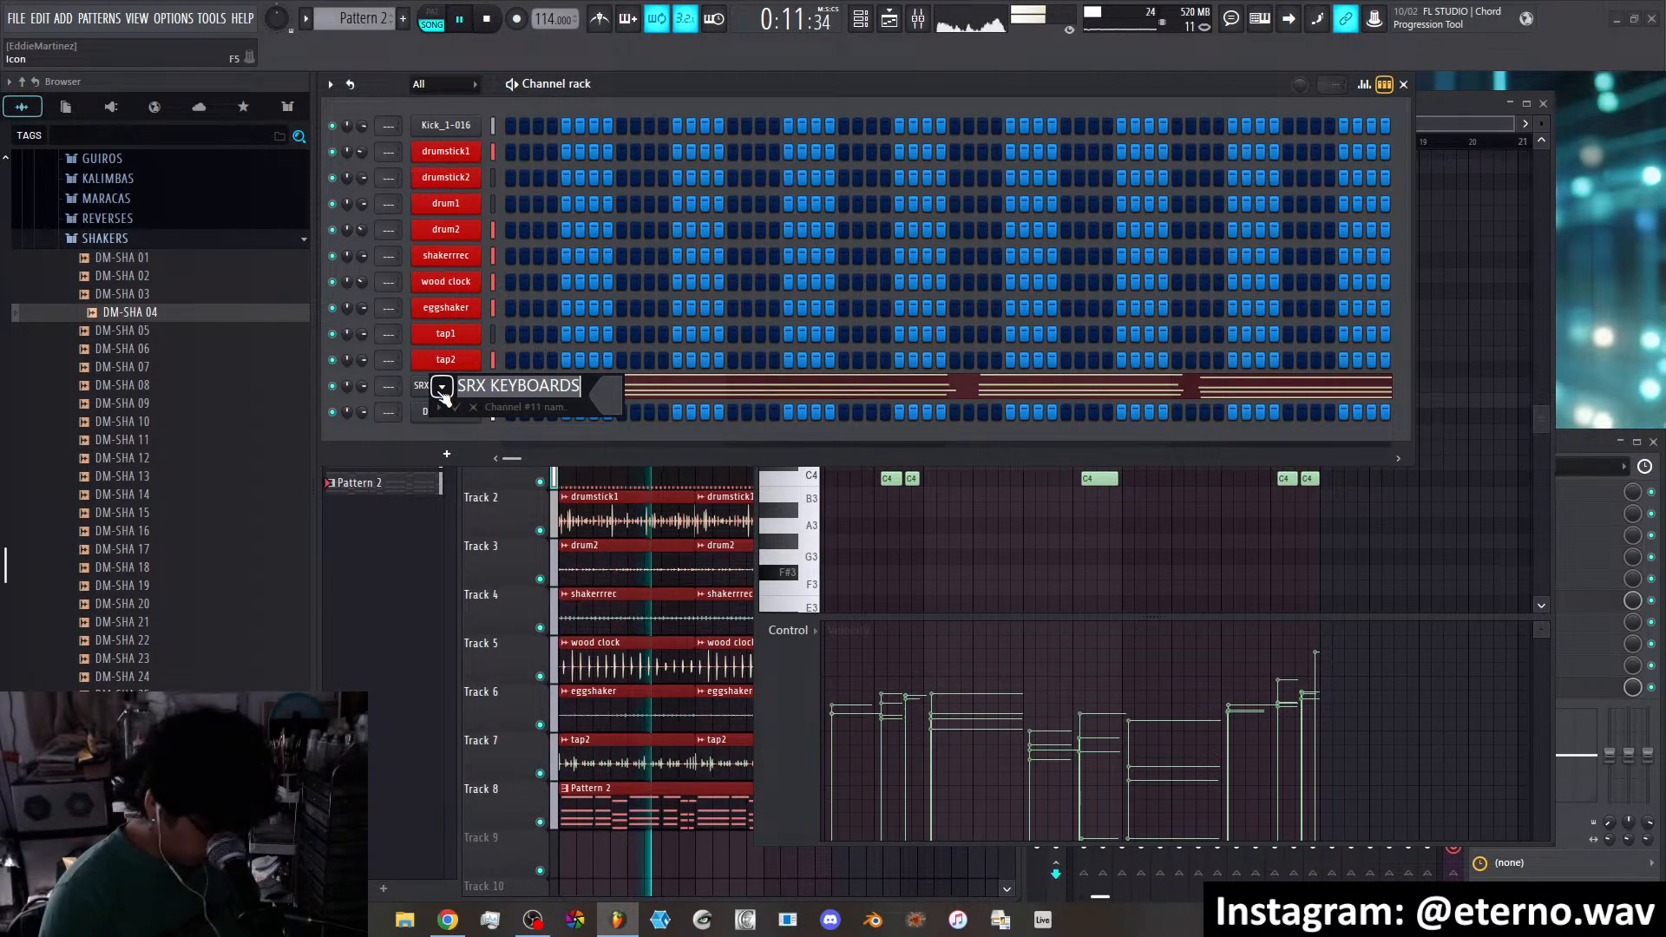
pyautogui.write('piano chords')
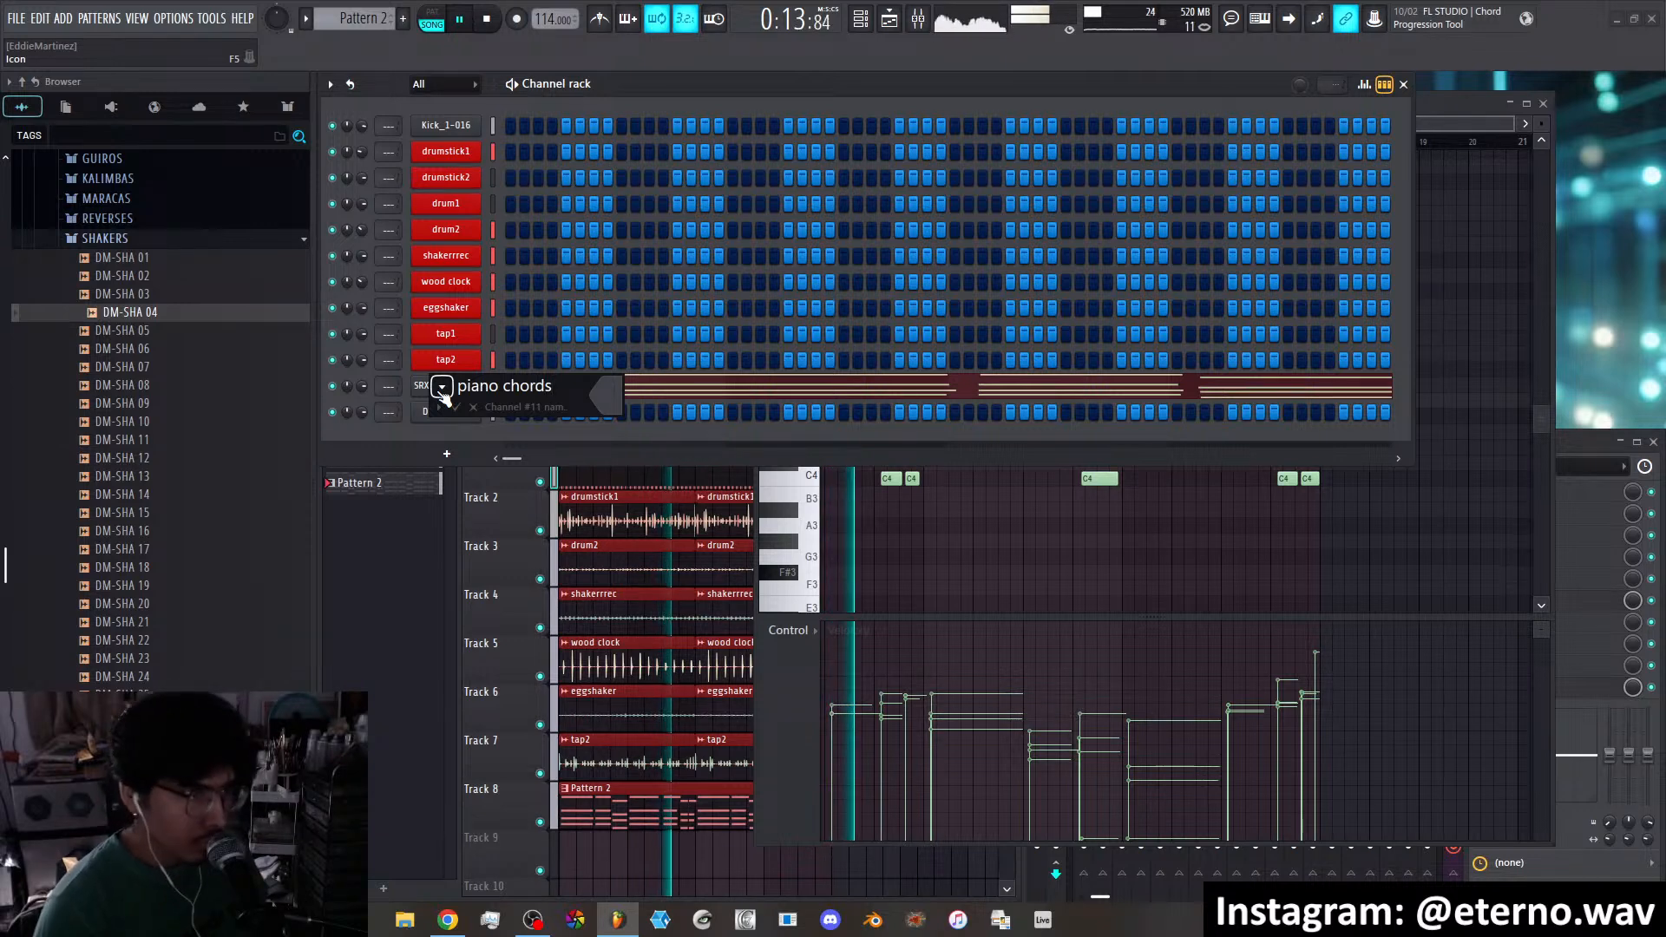
pyautogui.press('Return')
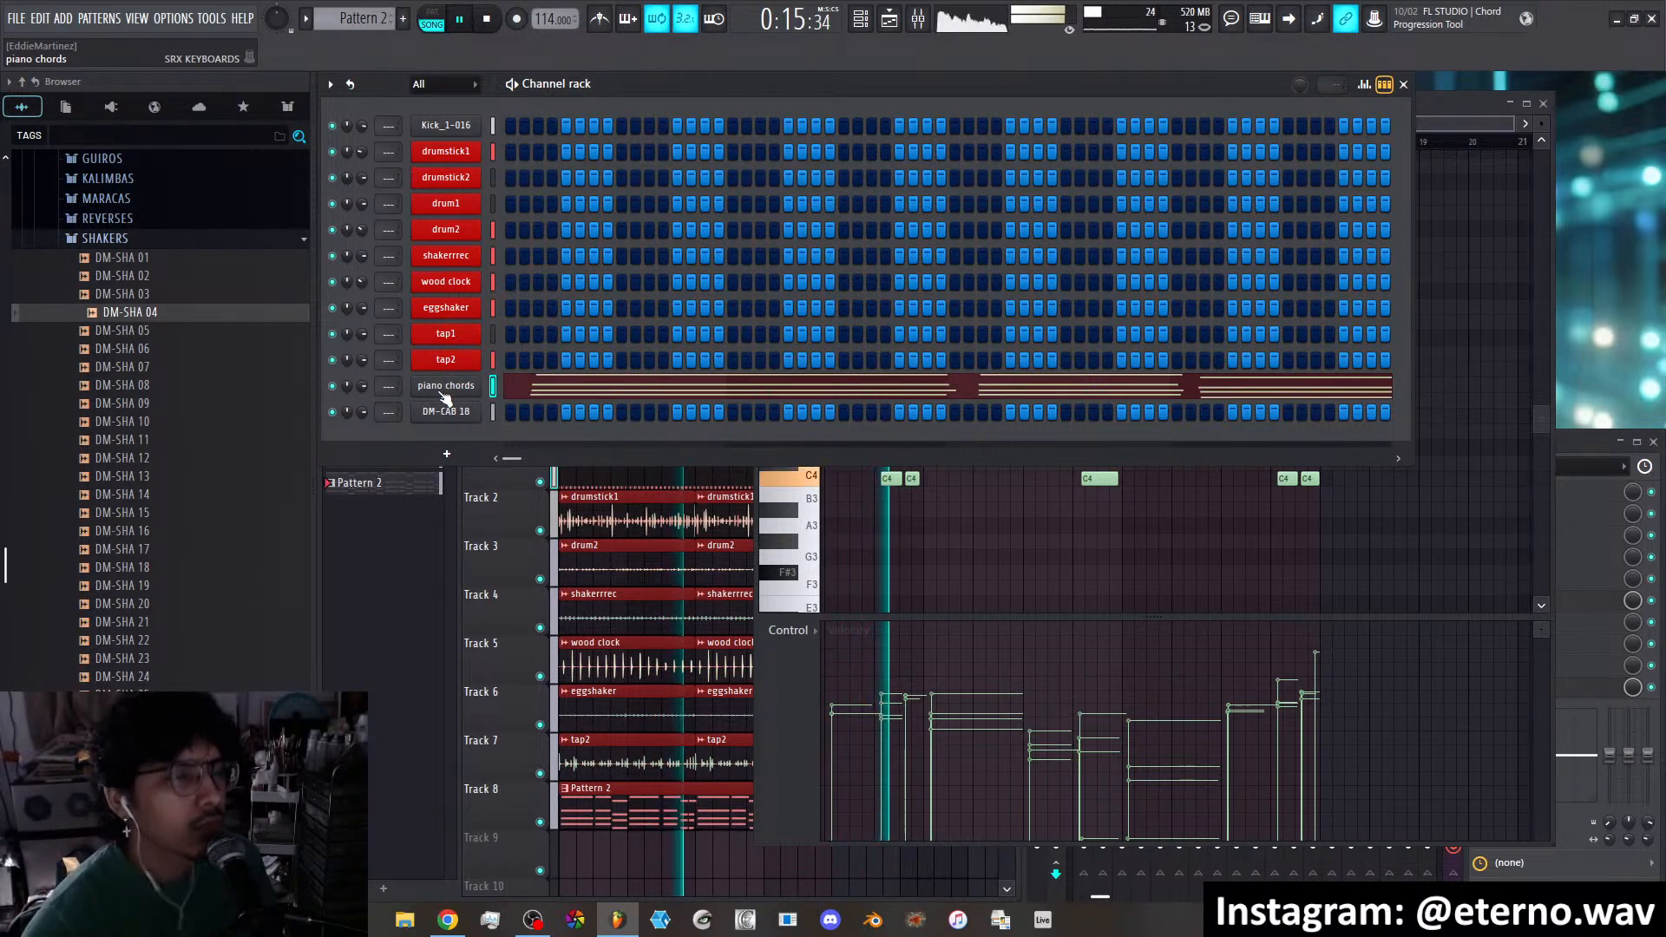
# Filter the channel rack to show only the Unsorted channel group
pyautogui.click(508, 602)
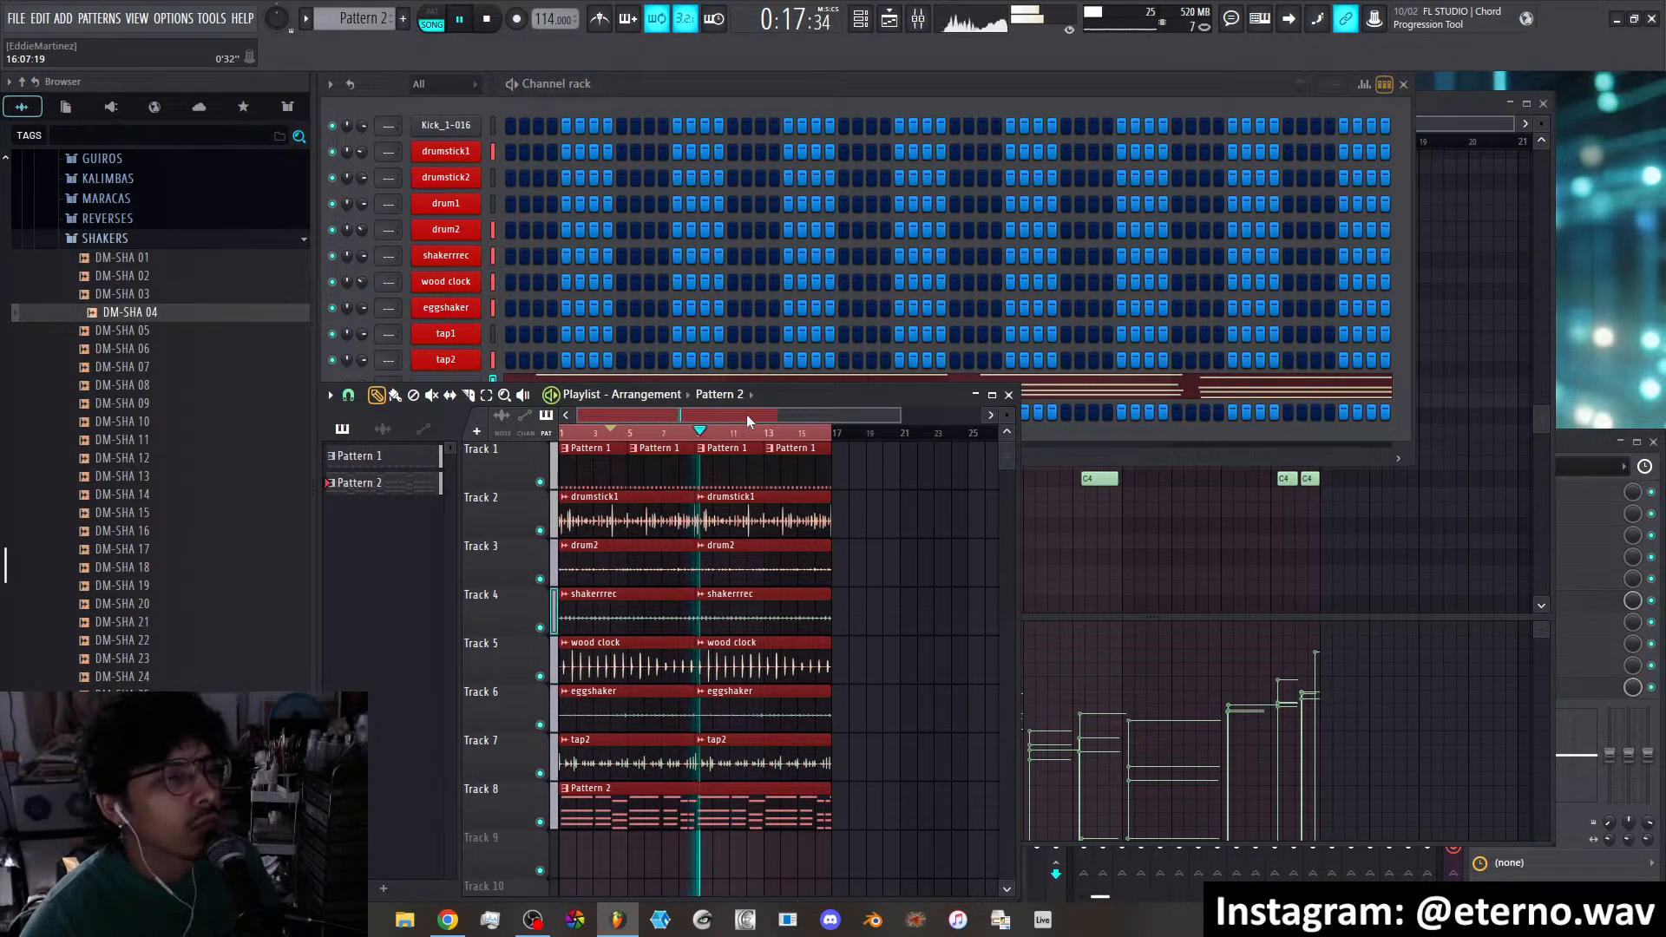
pyautogui.scroll(3, 746, 413)
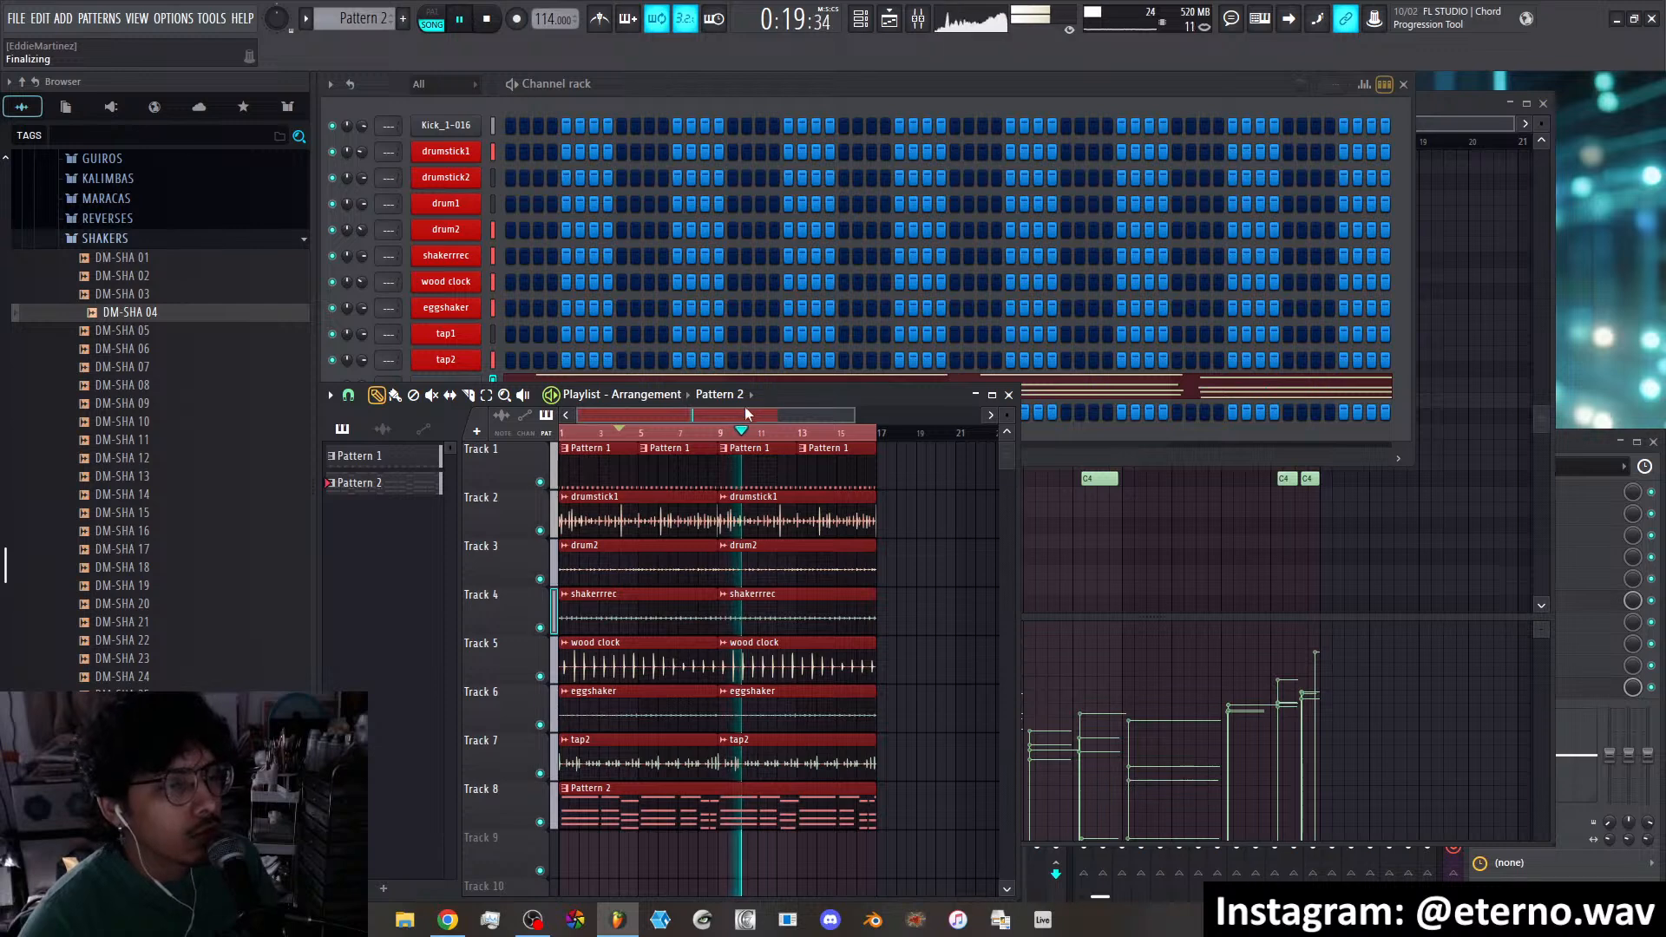
pyautogui.click(1152, 418)
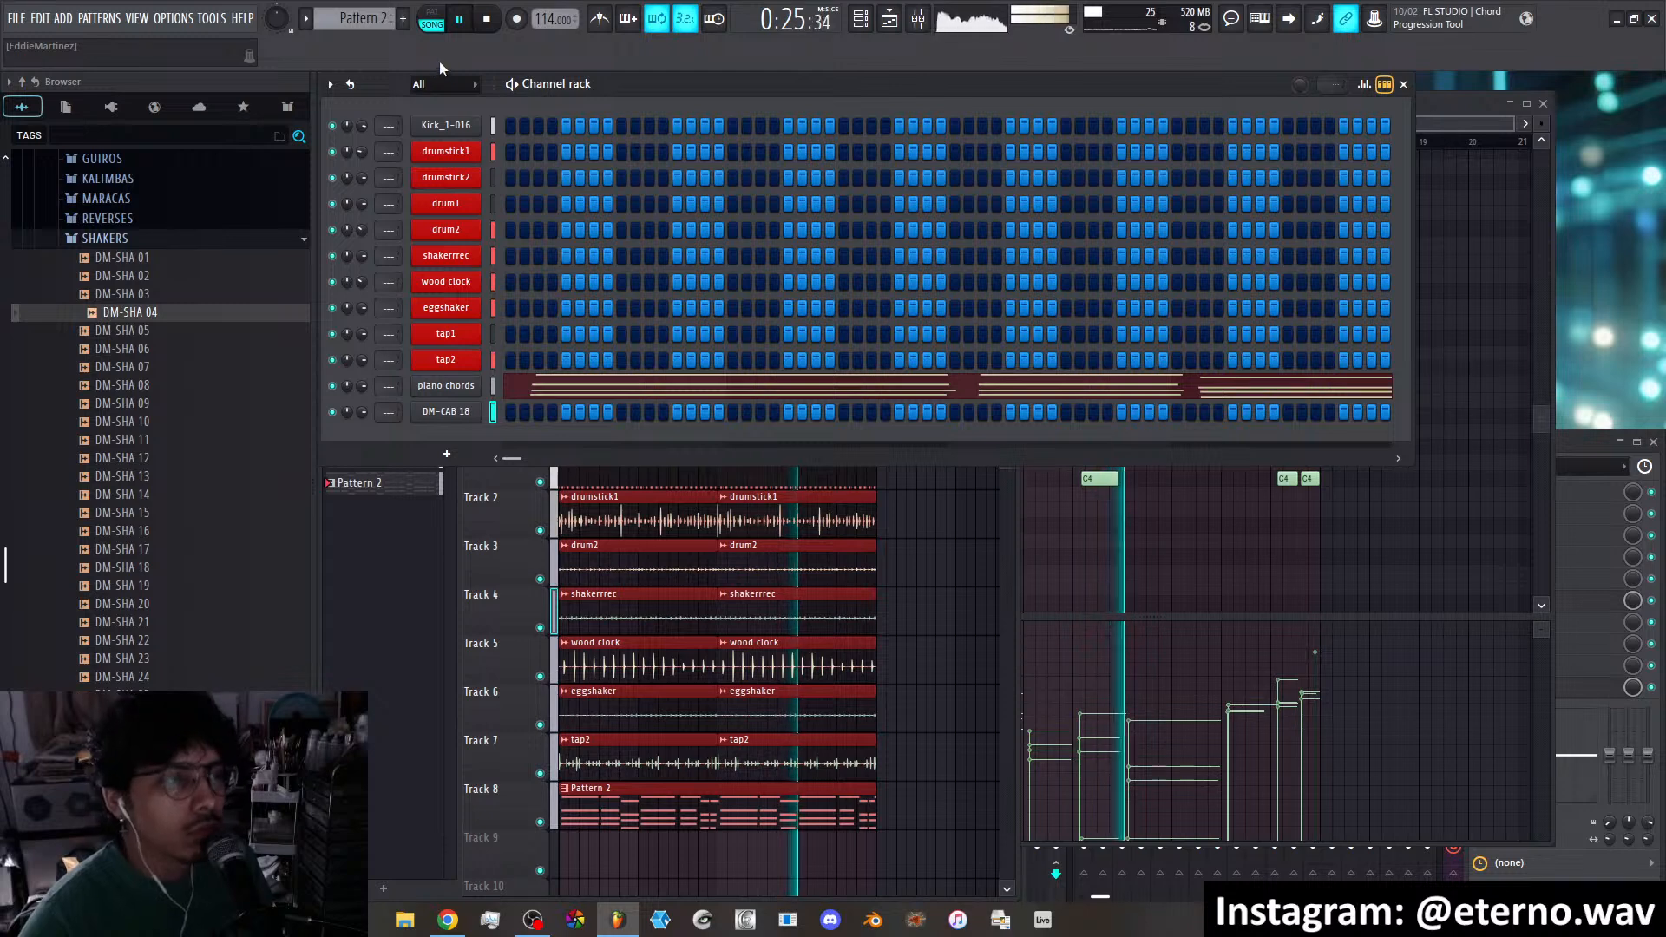
pyautogui.click(434, 85)
pyautogui.click(438, 141)
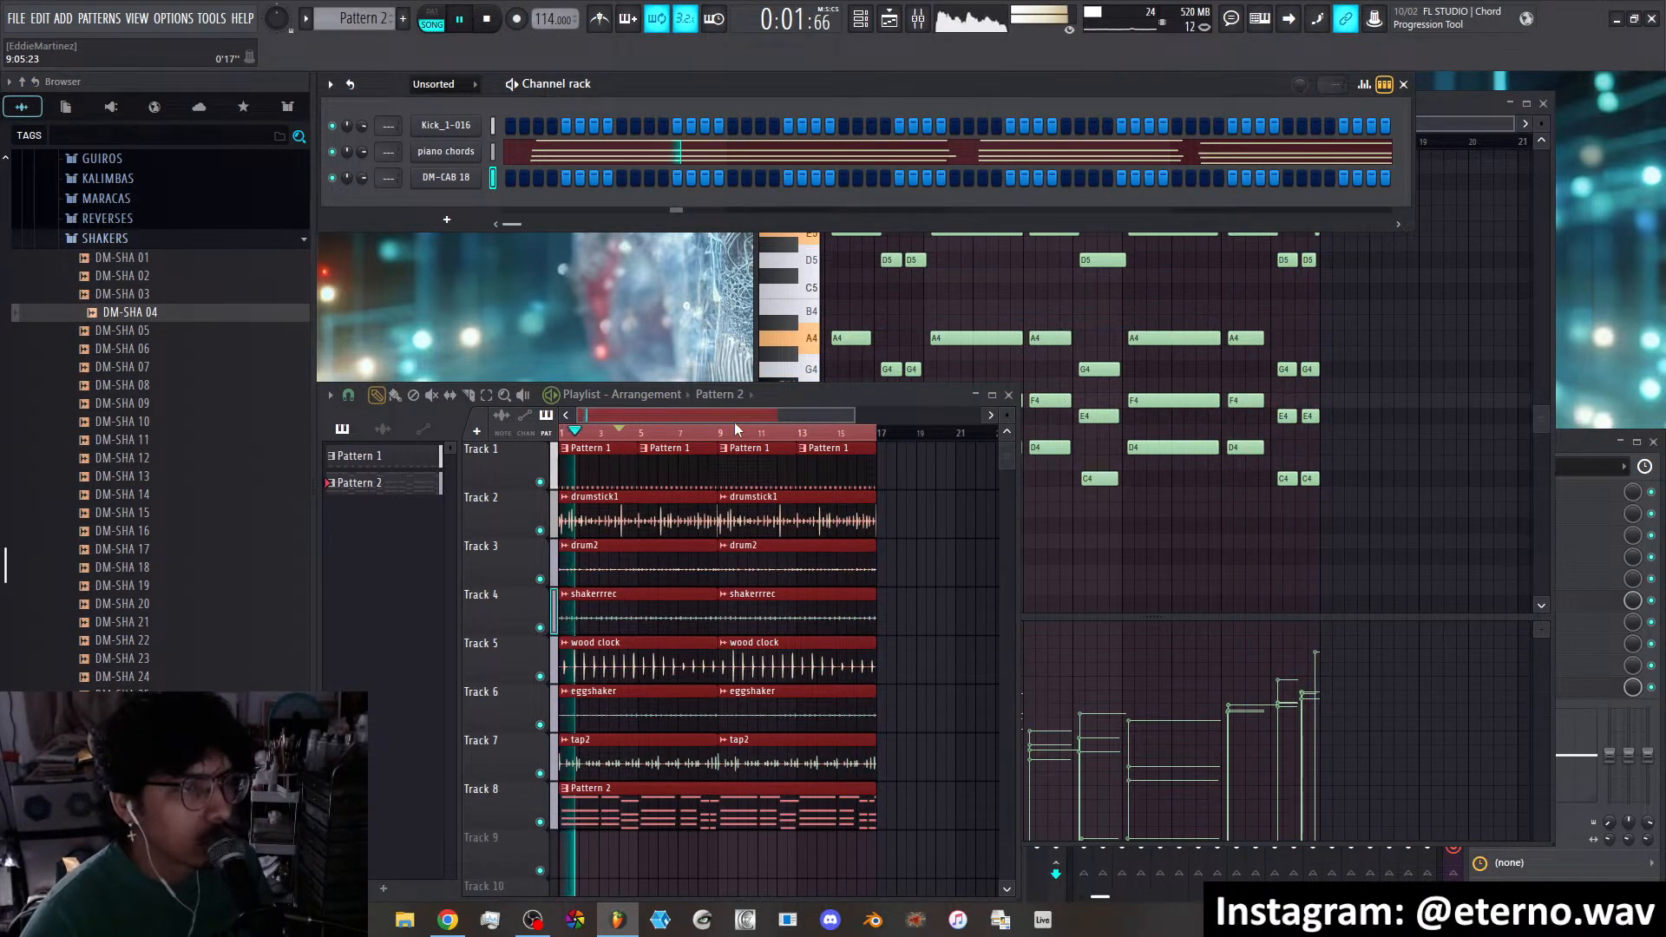
# Insert a Vital synth channel above the DM-CAB 18 channel and move its window into full view
pyautogui.rightClick(464, 177)
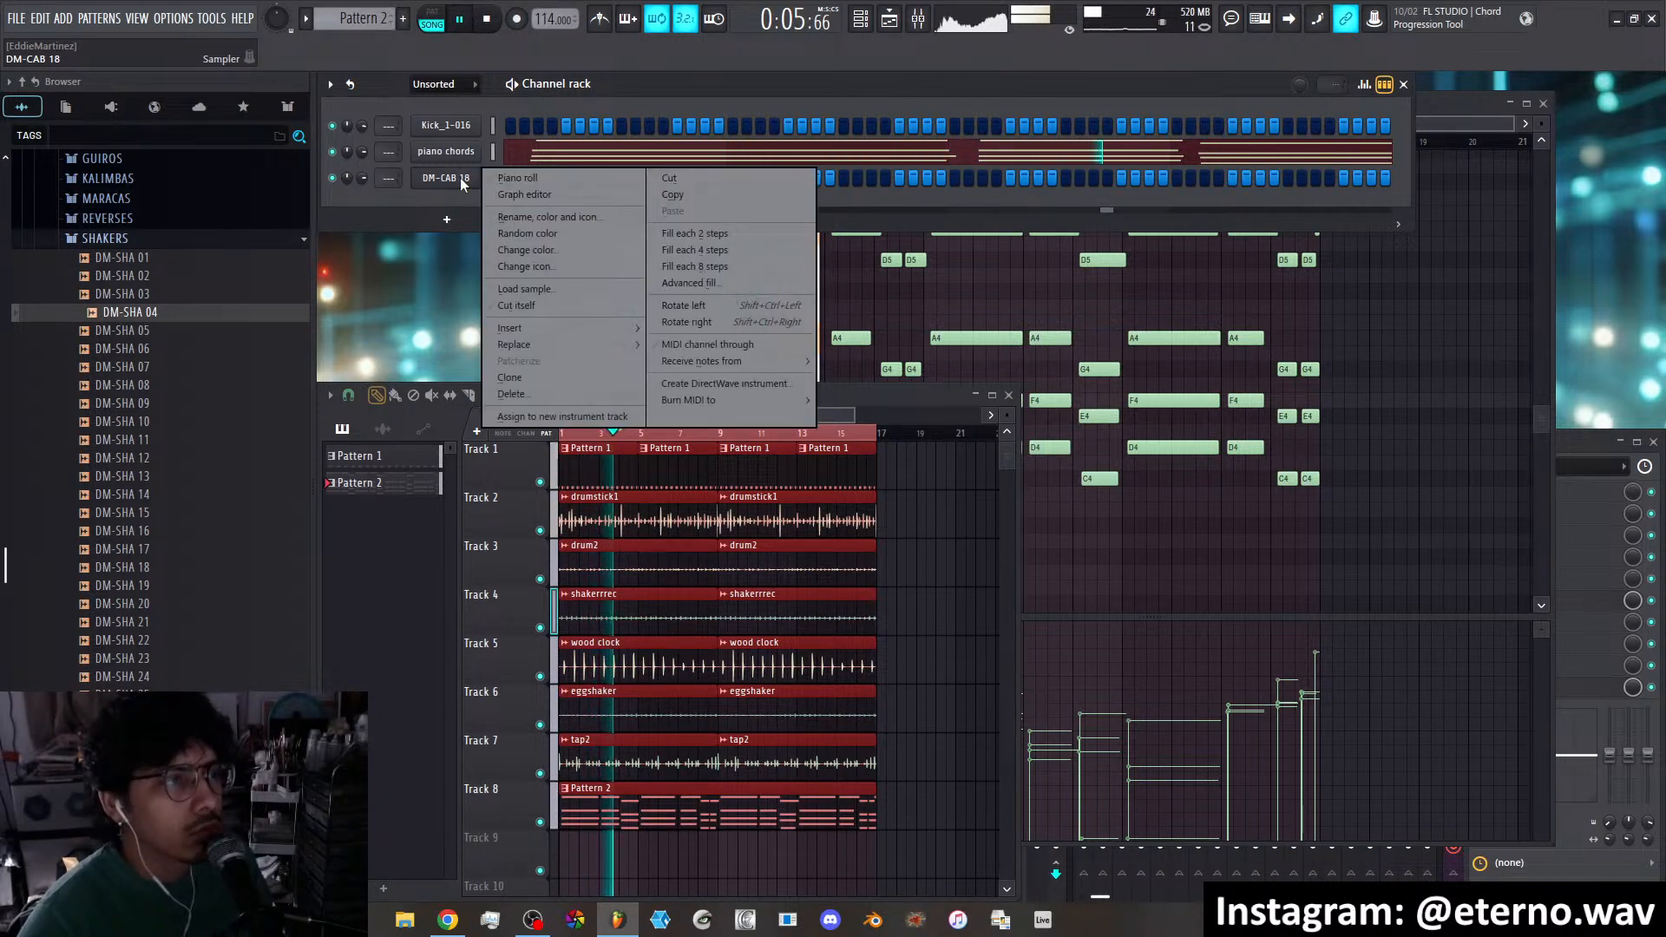
pyautogui.moveTo(524, 331)
pyautogui.moveTo(745, 358)
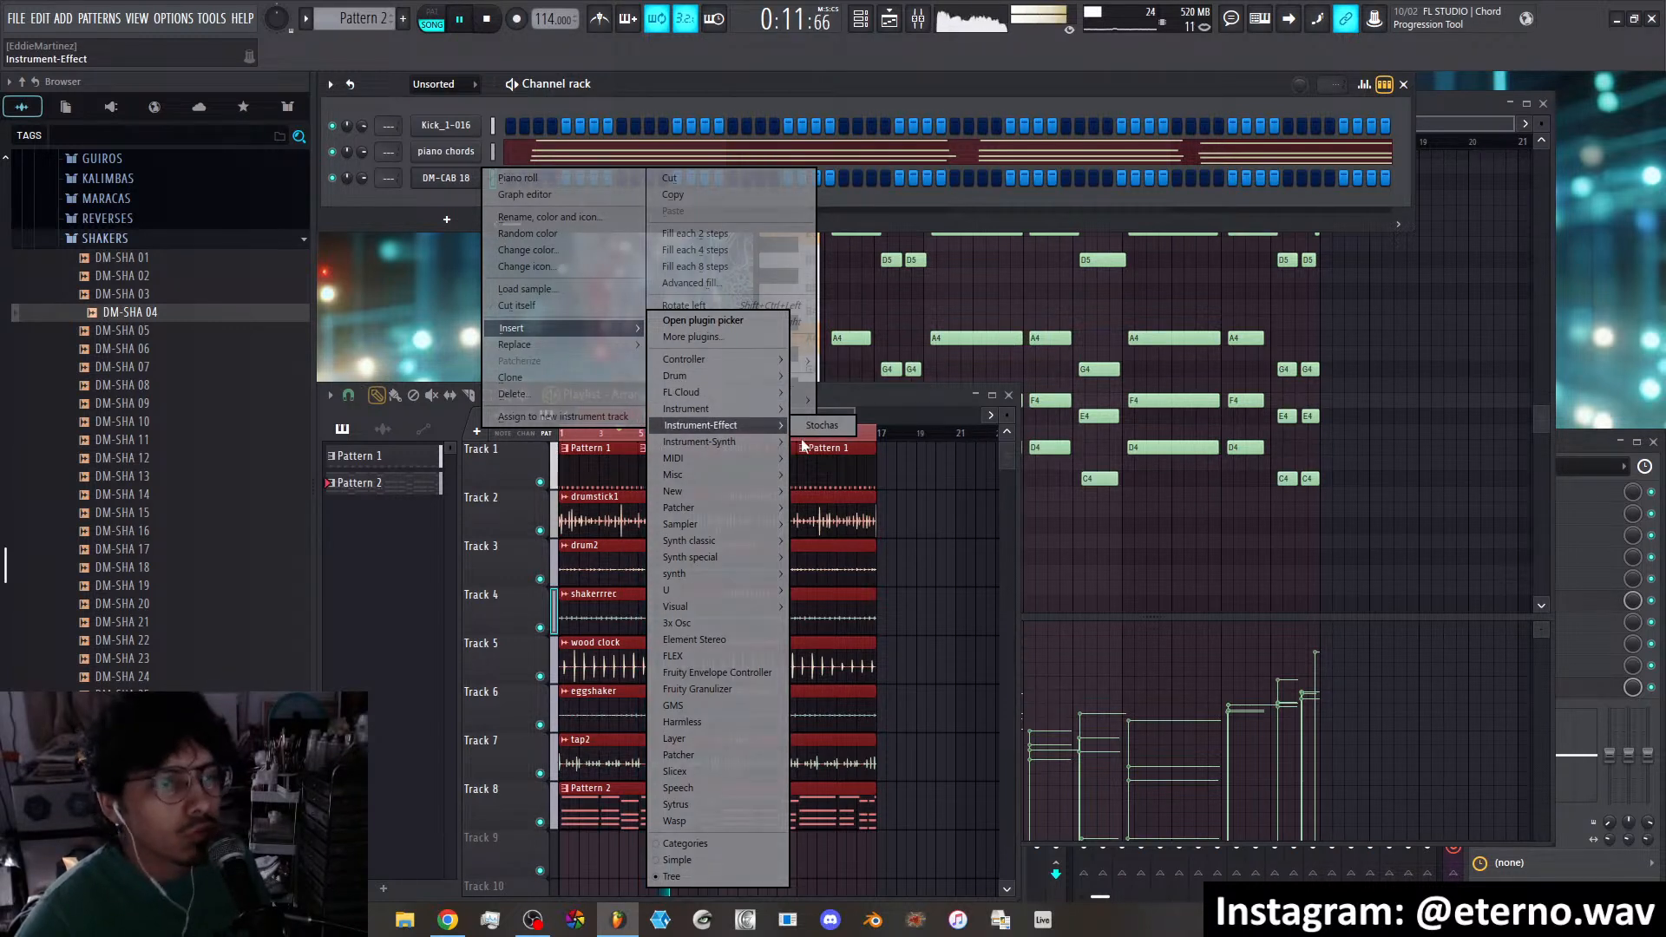
pyautogui.moveTo(770, 410)
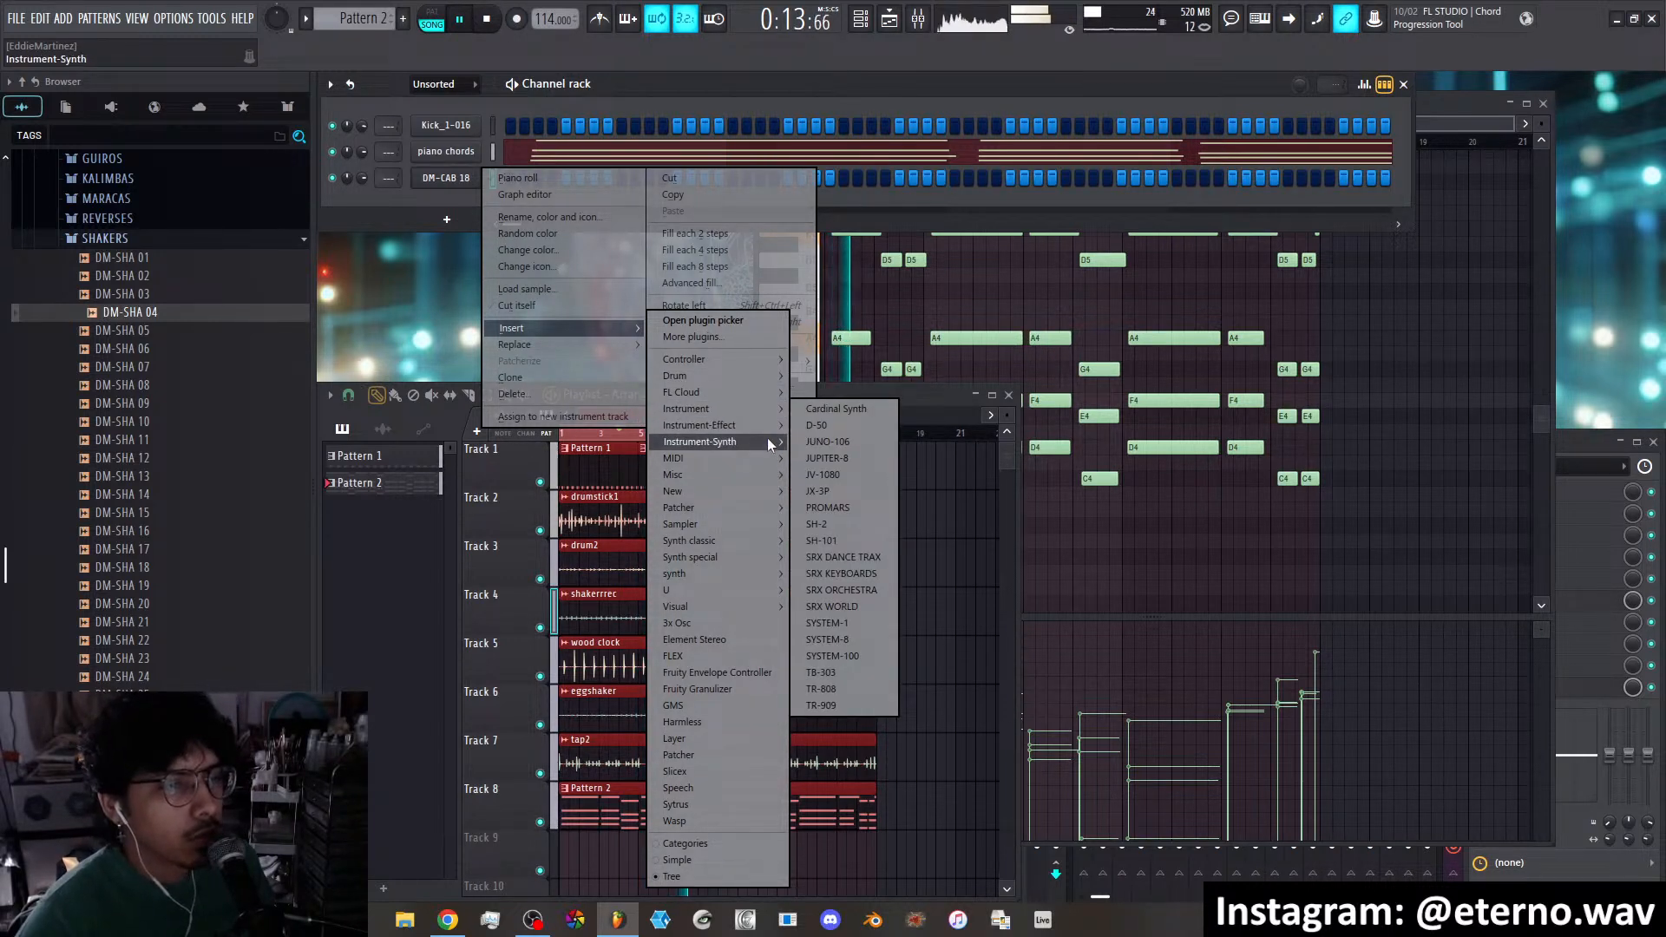
pyautogui.moveTo(767, 439)
pyautogui.click(840, 525)
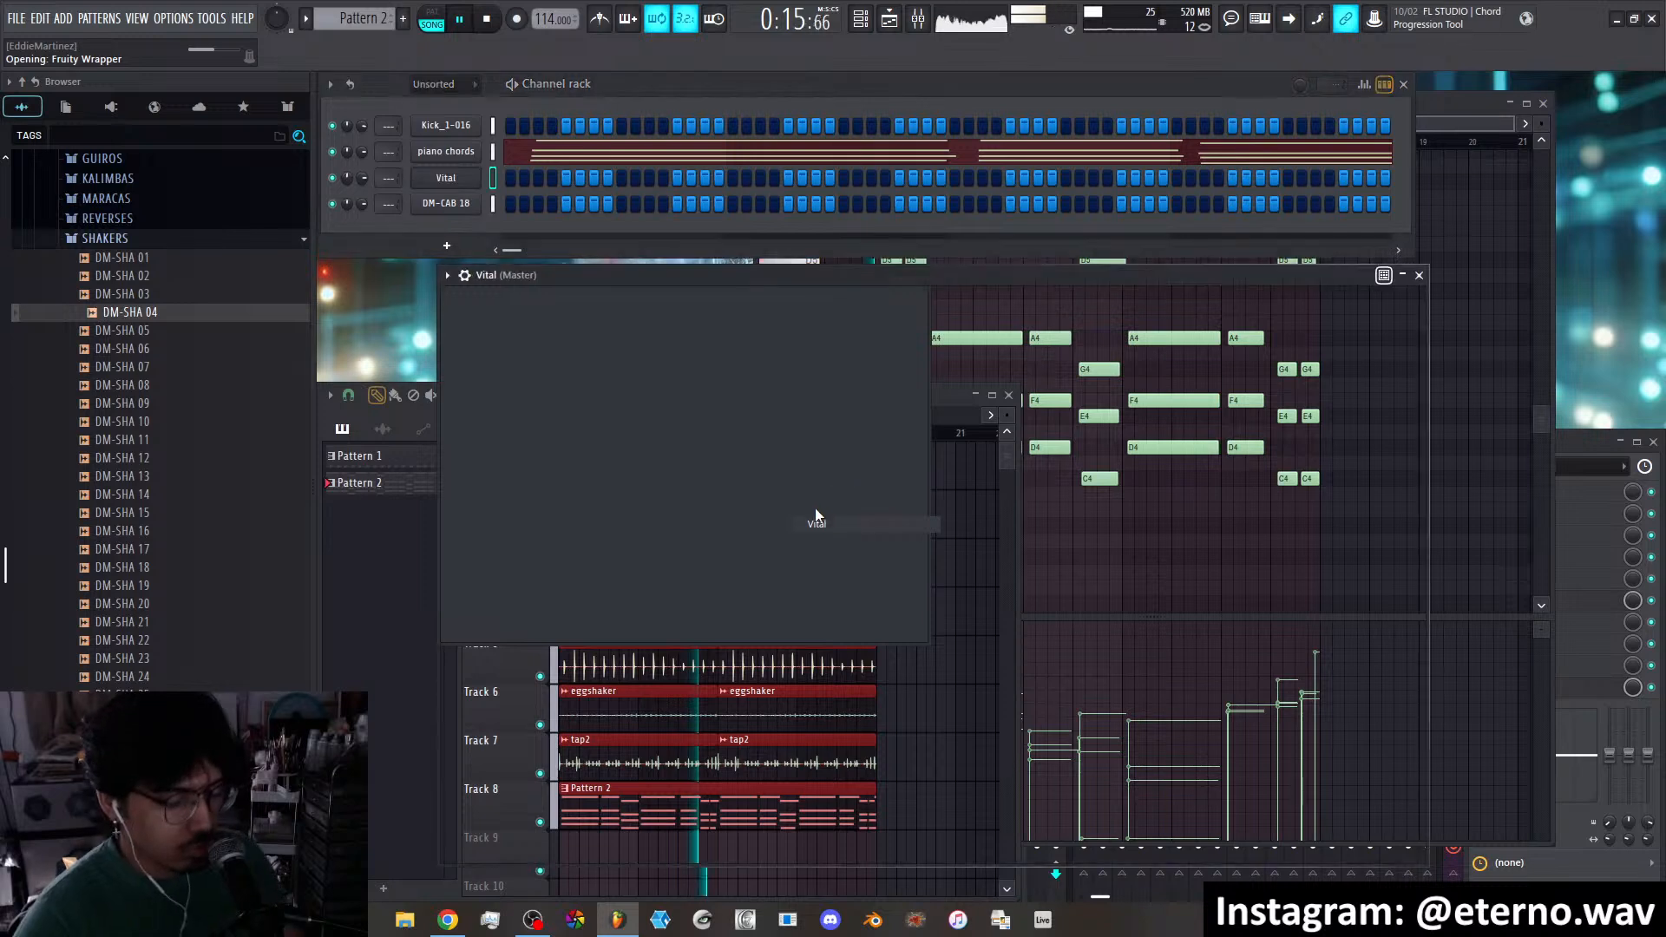
pyautogui.moveTo(744, 276); pyautogui.dragTo(765, 158)
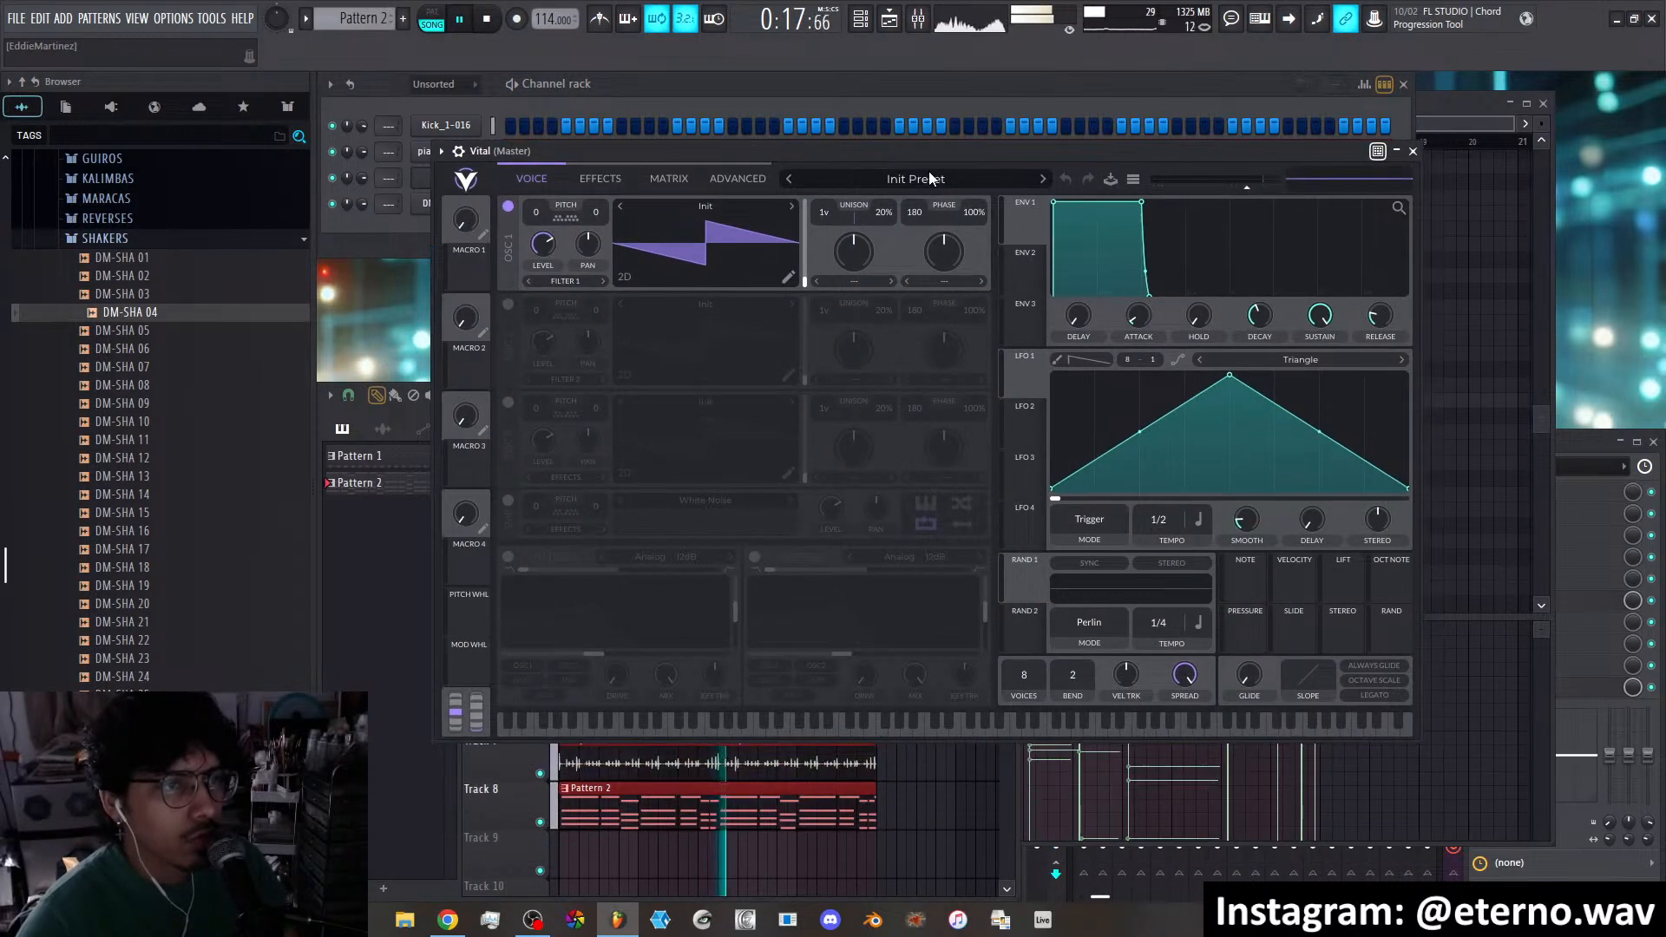
# Open Vital's preset browser on the User folder and sort the presets by style
pyautogui.click(926, 170)
pyautogui.scroll(-5, 628, 658)
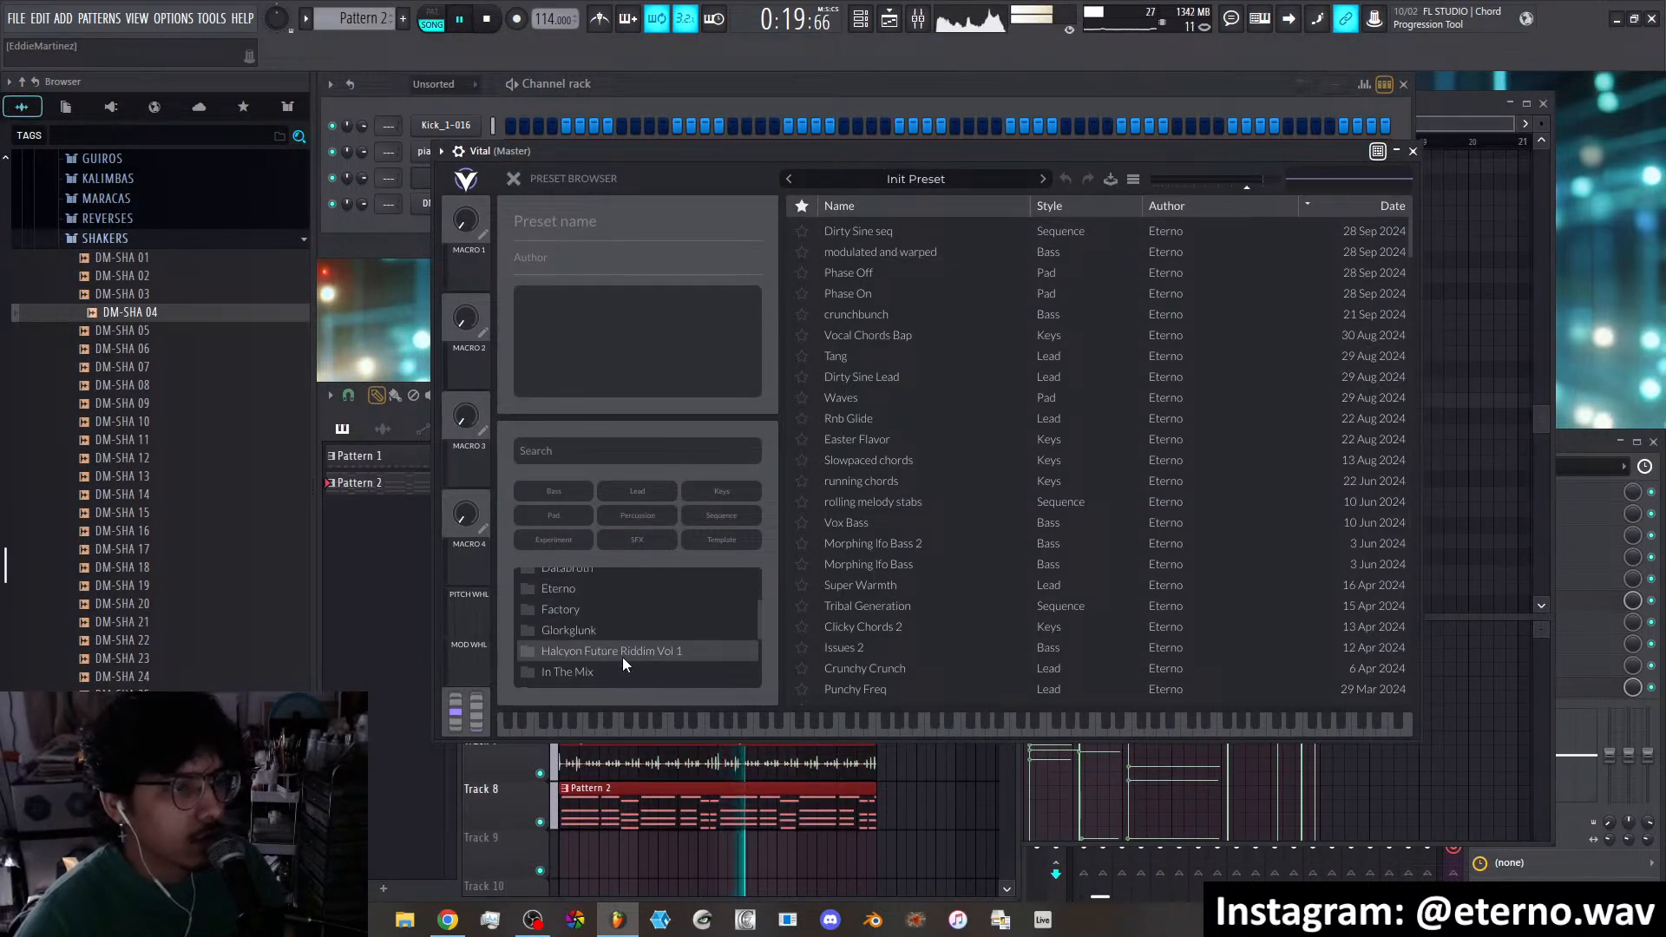
pyautogui.click(574, 673)
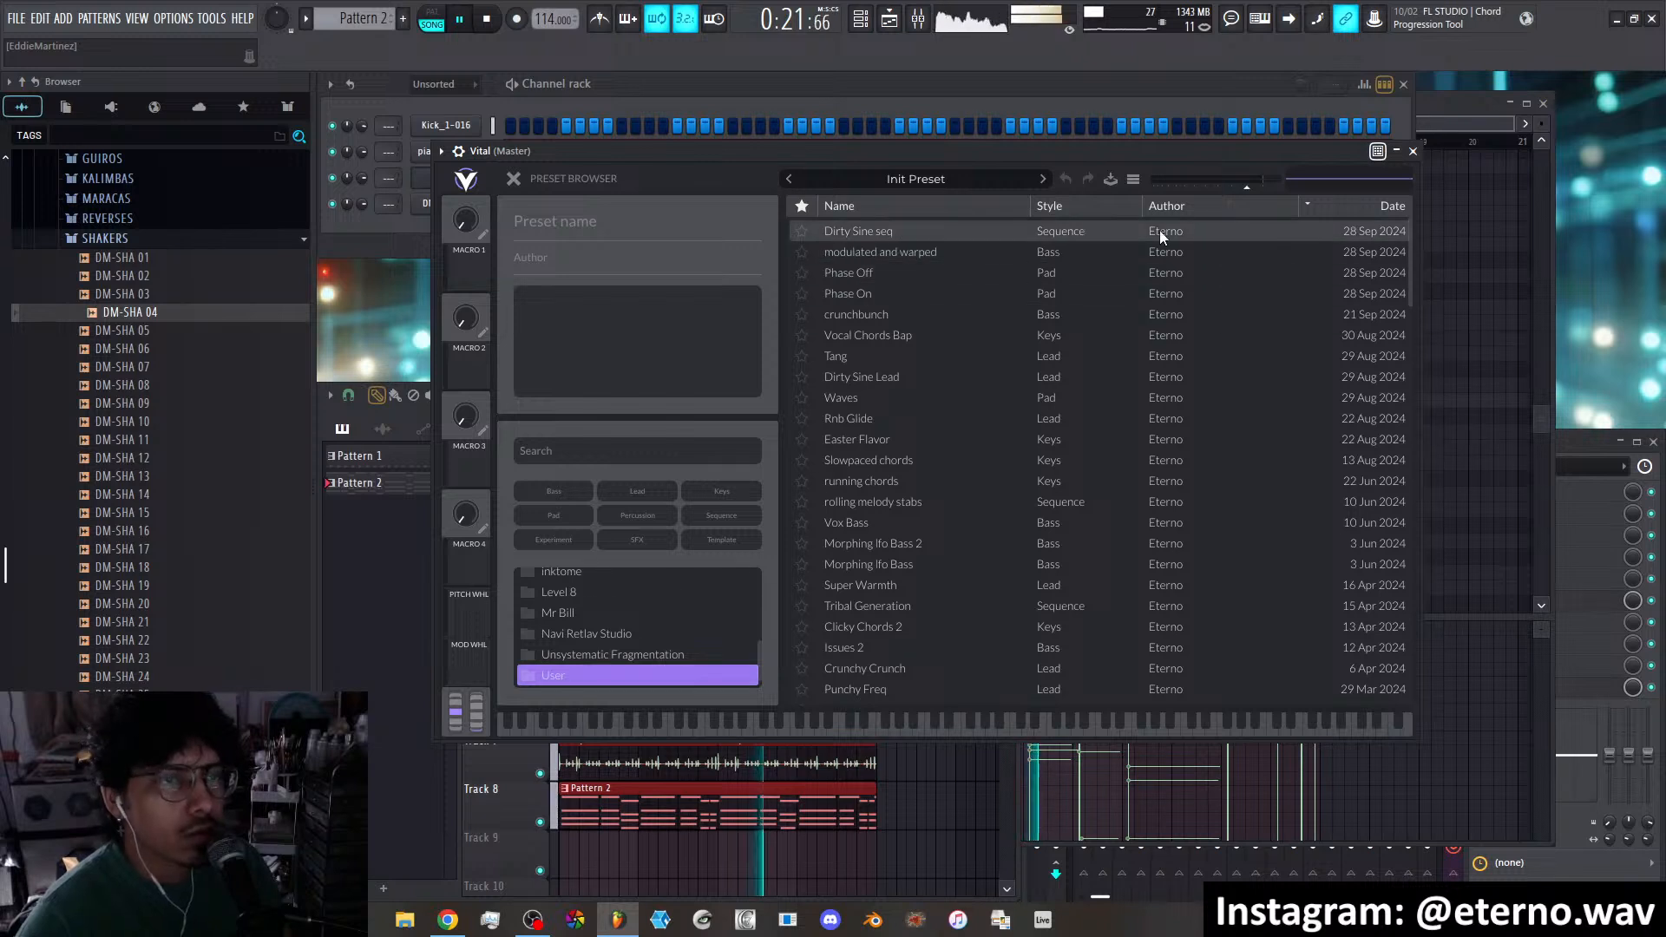
pyautogui.click(1107, 207)
# Audition the bass presets from modulated and warped down to Holy Bass over the beat, marking crunchbunch as a favorite
pyautogui.click(1035, 274)
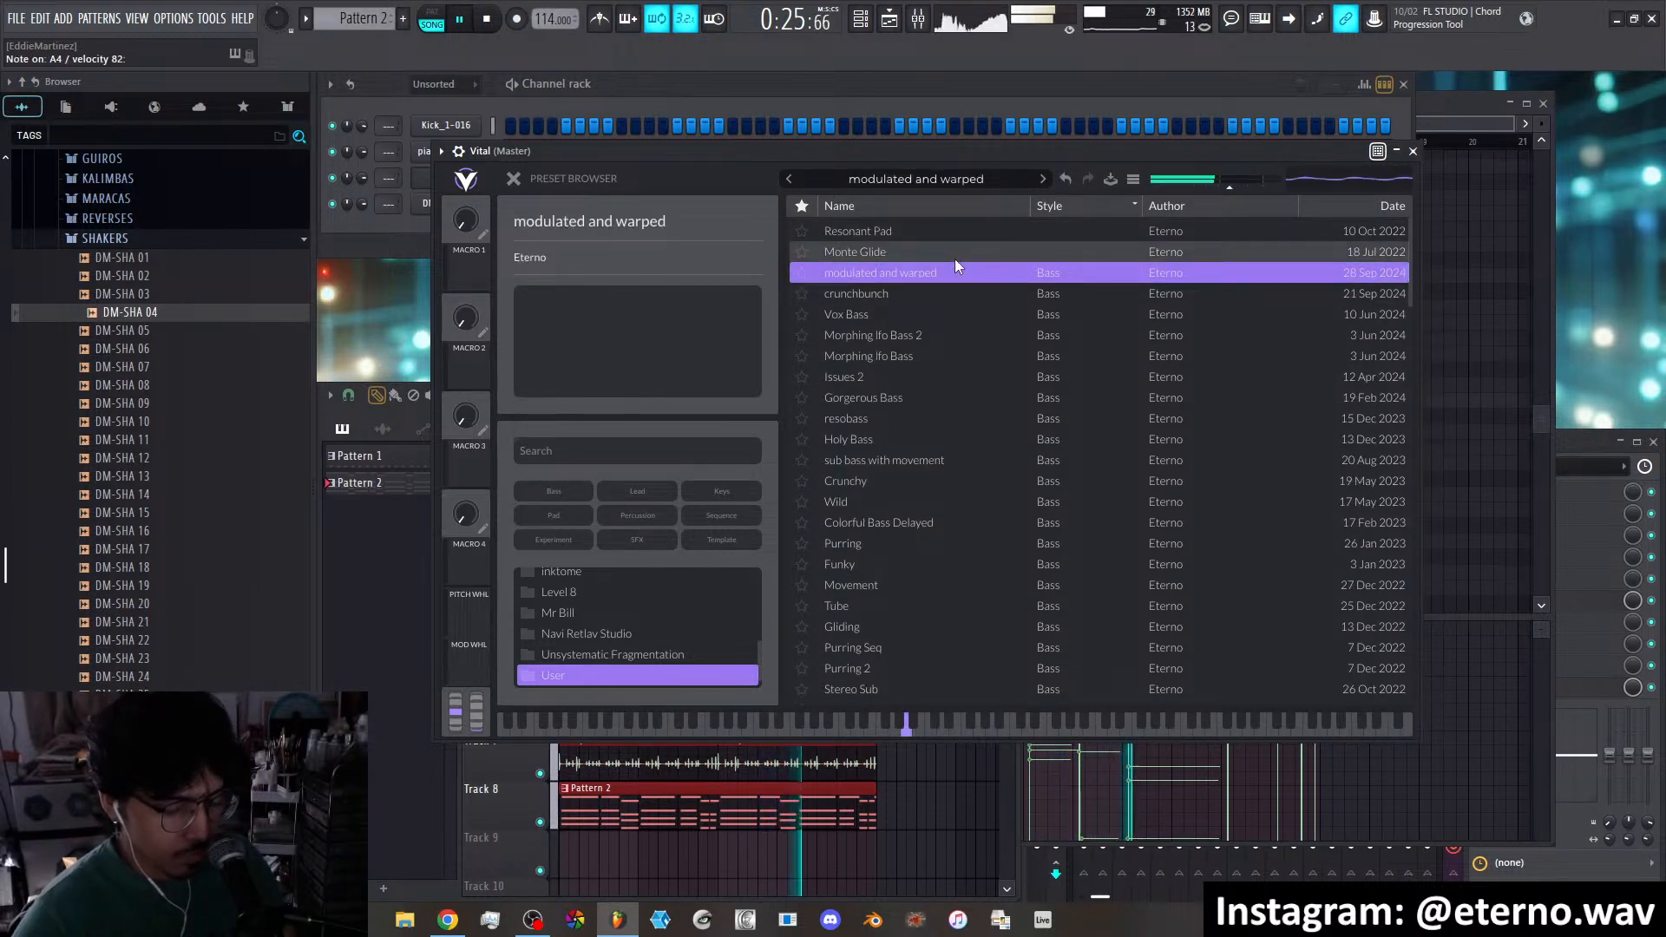
pyautogui.click(930, 294)
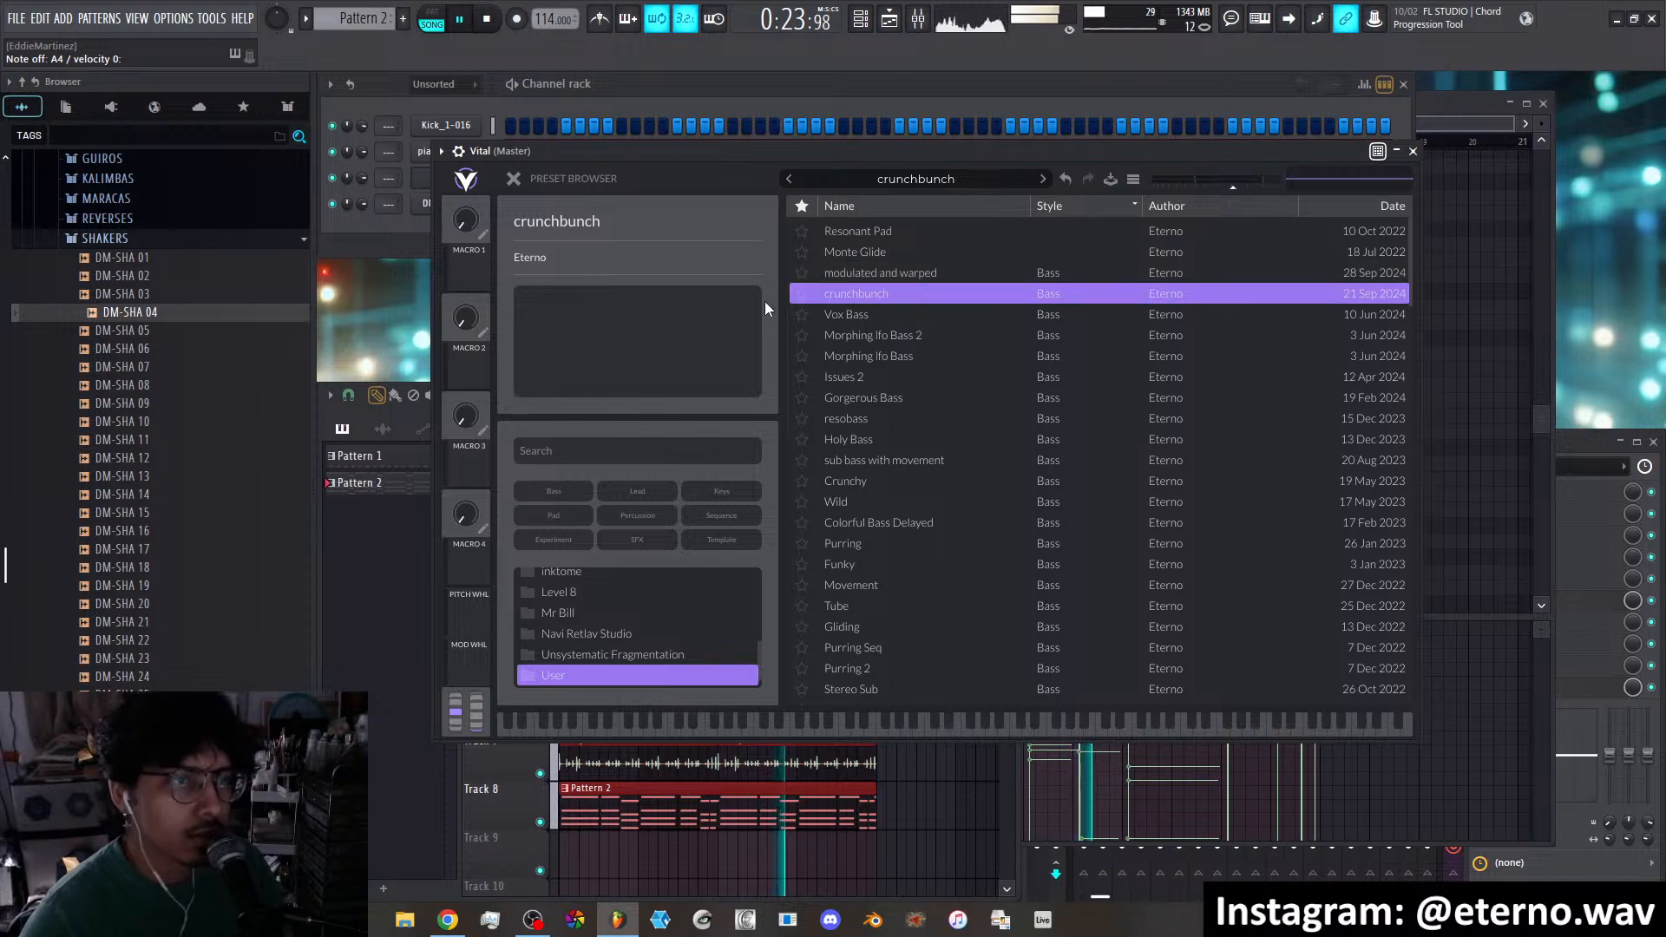
pyautogui.click(855, 314)
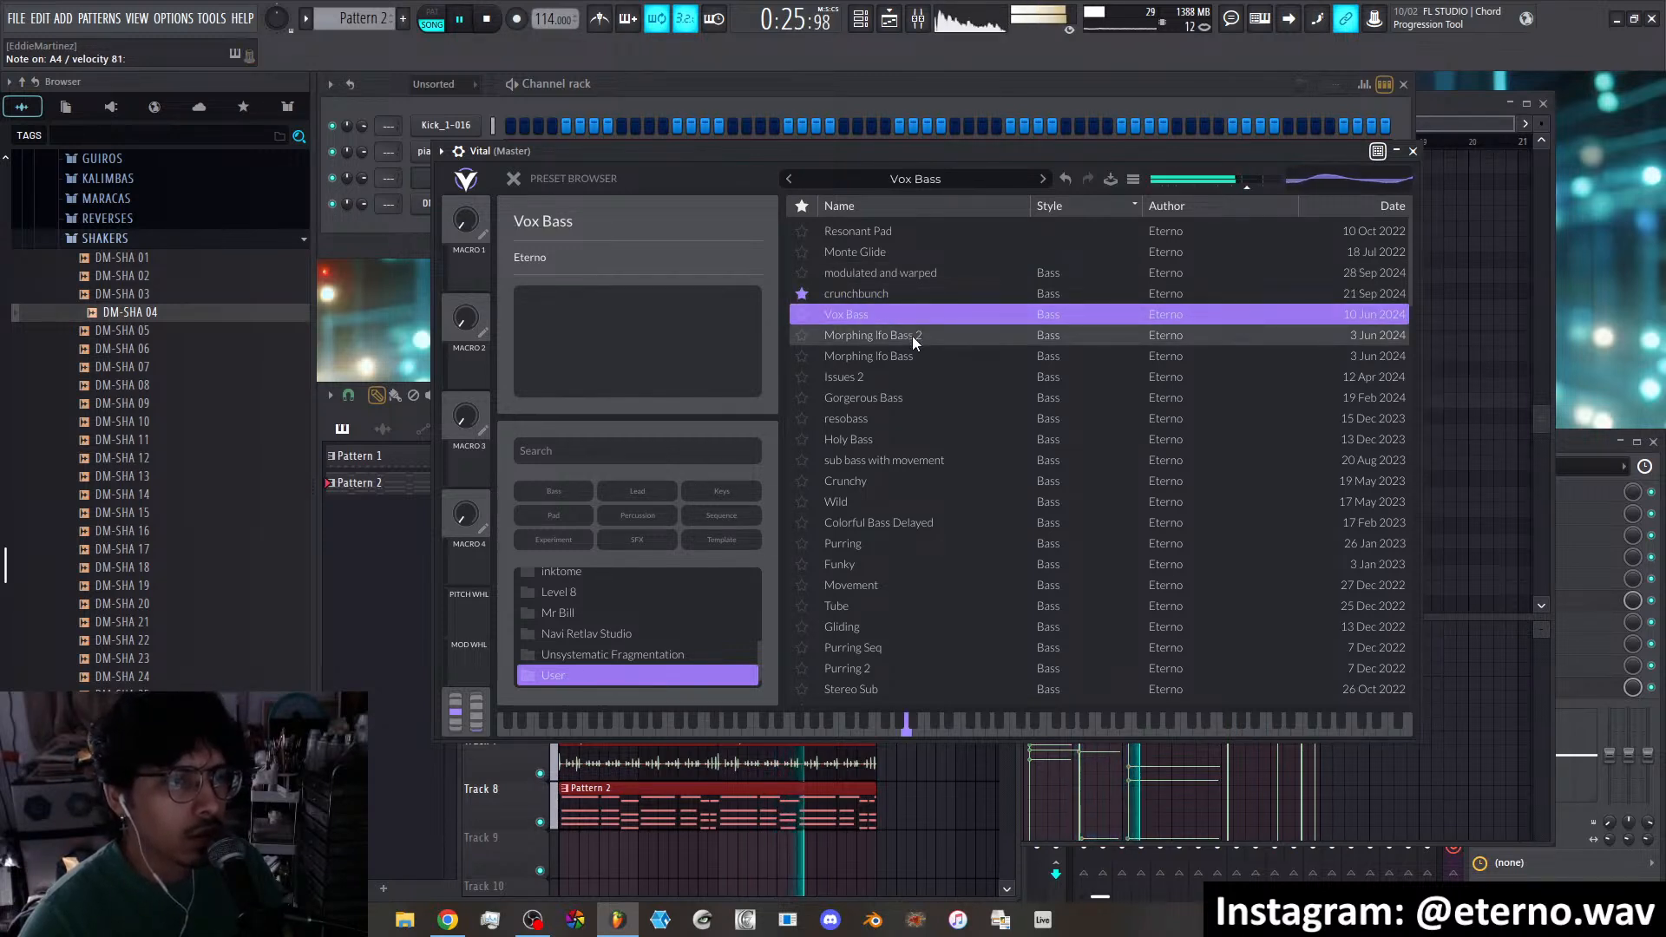
pyautogui.click(914, 337)
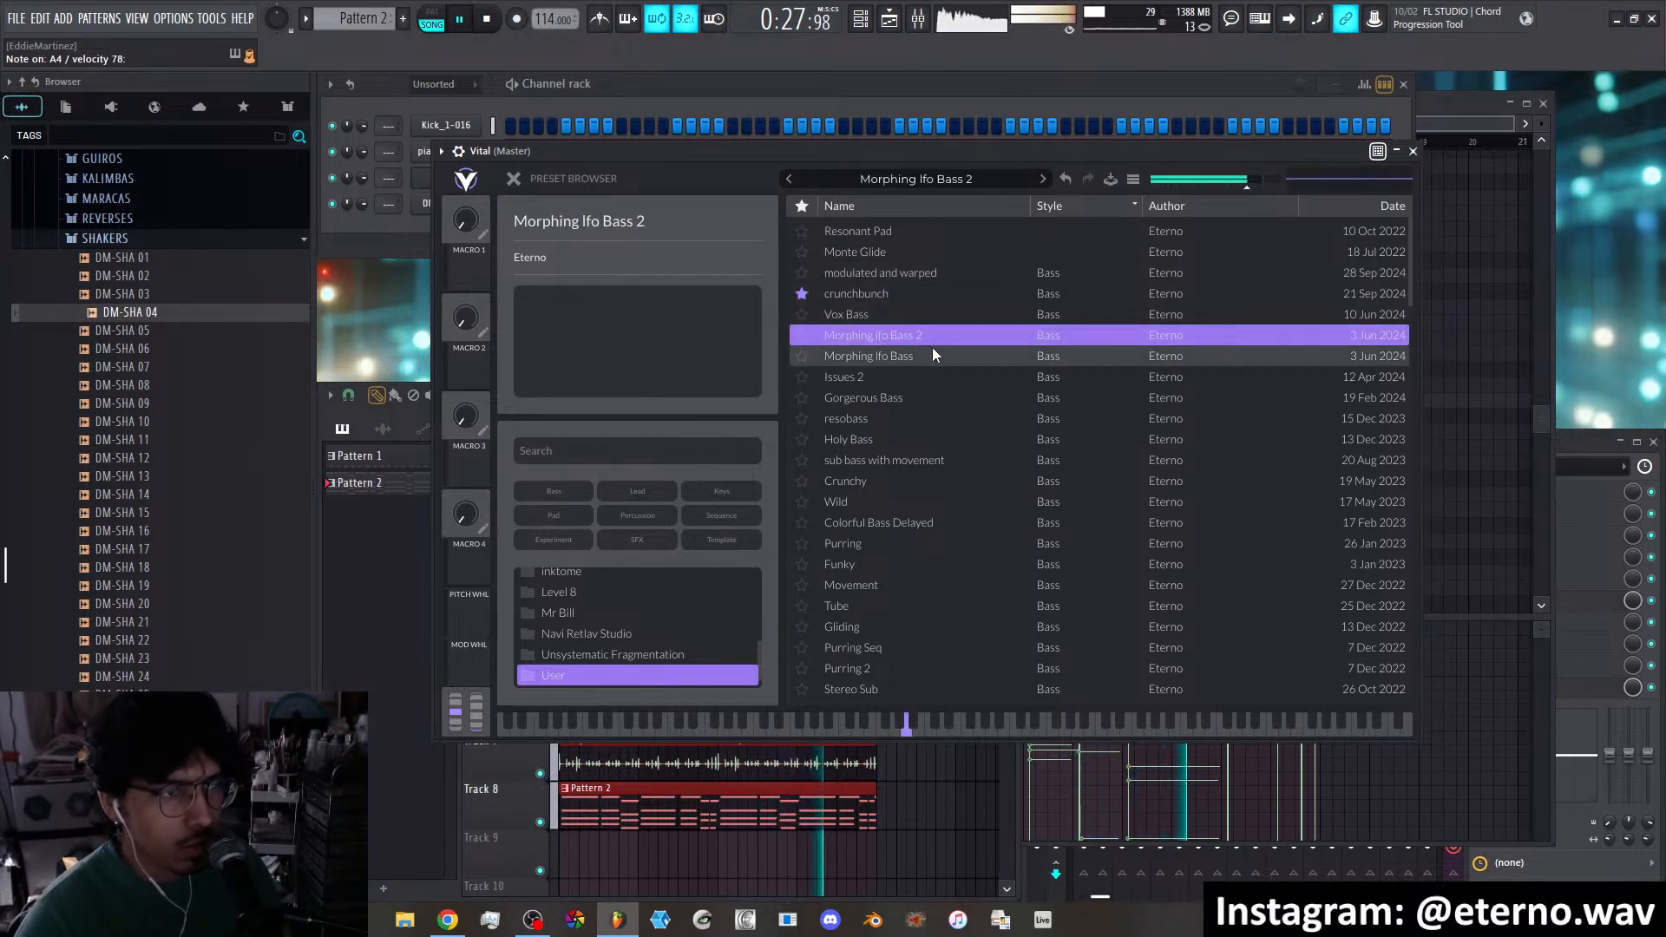
pyautogui.click(937, 356)
pyautogui.click(937, 375)
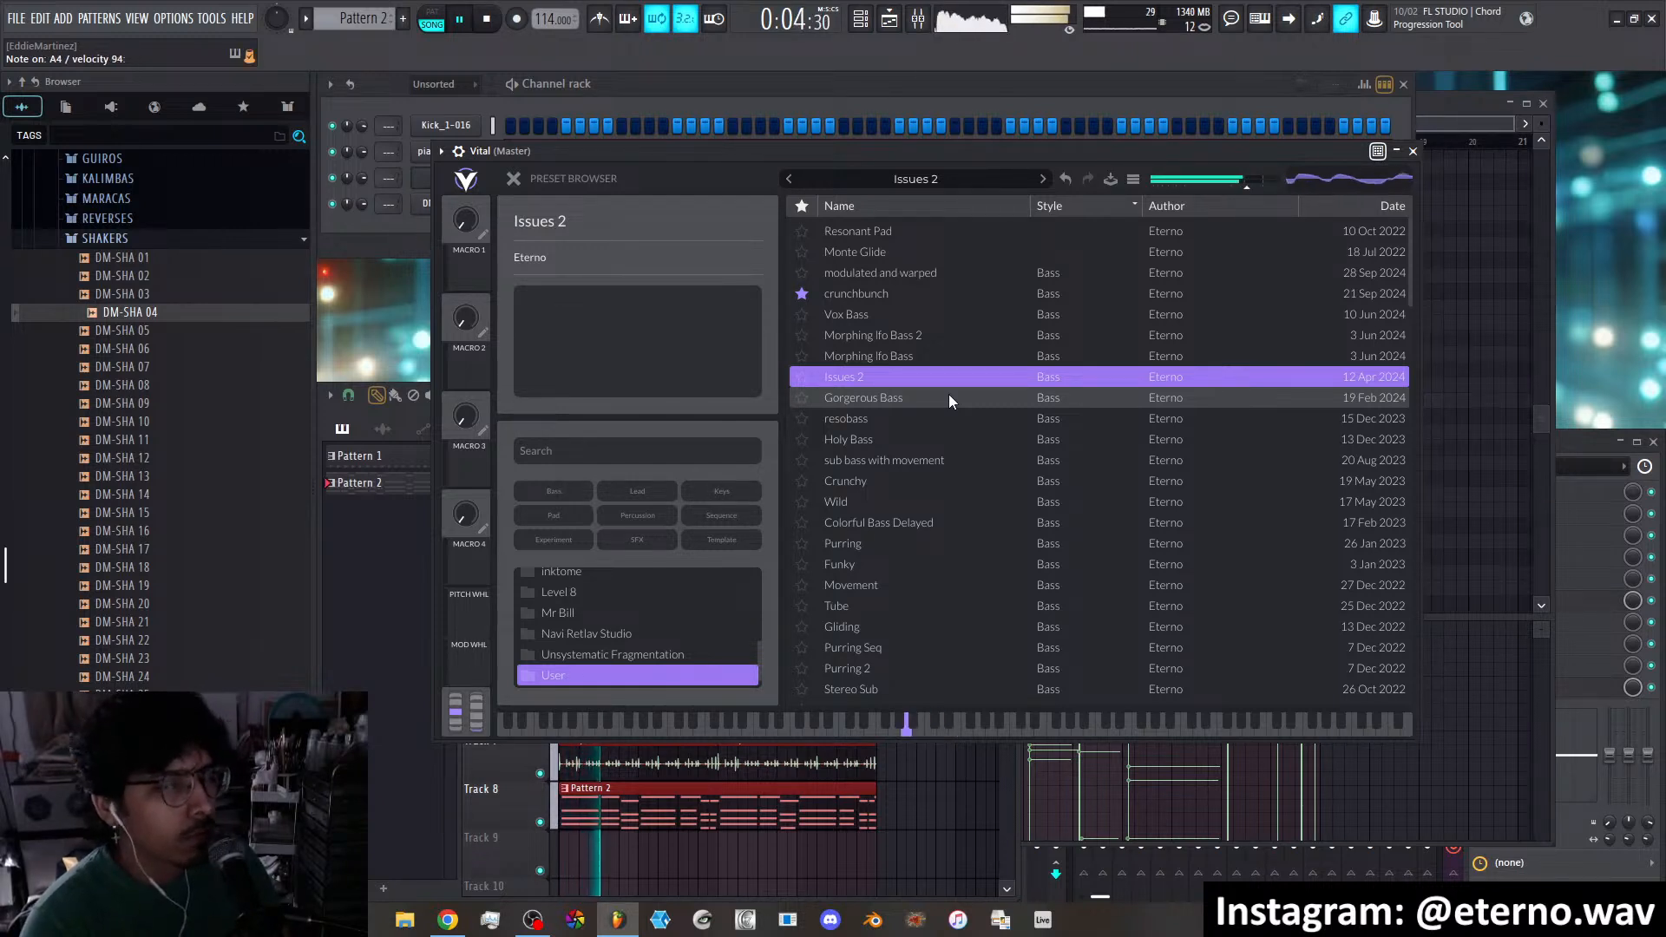
pyautogui.click(899, 398)
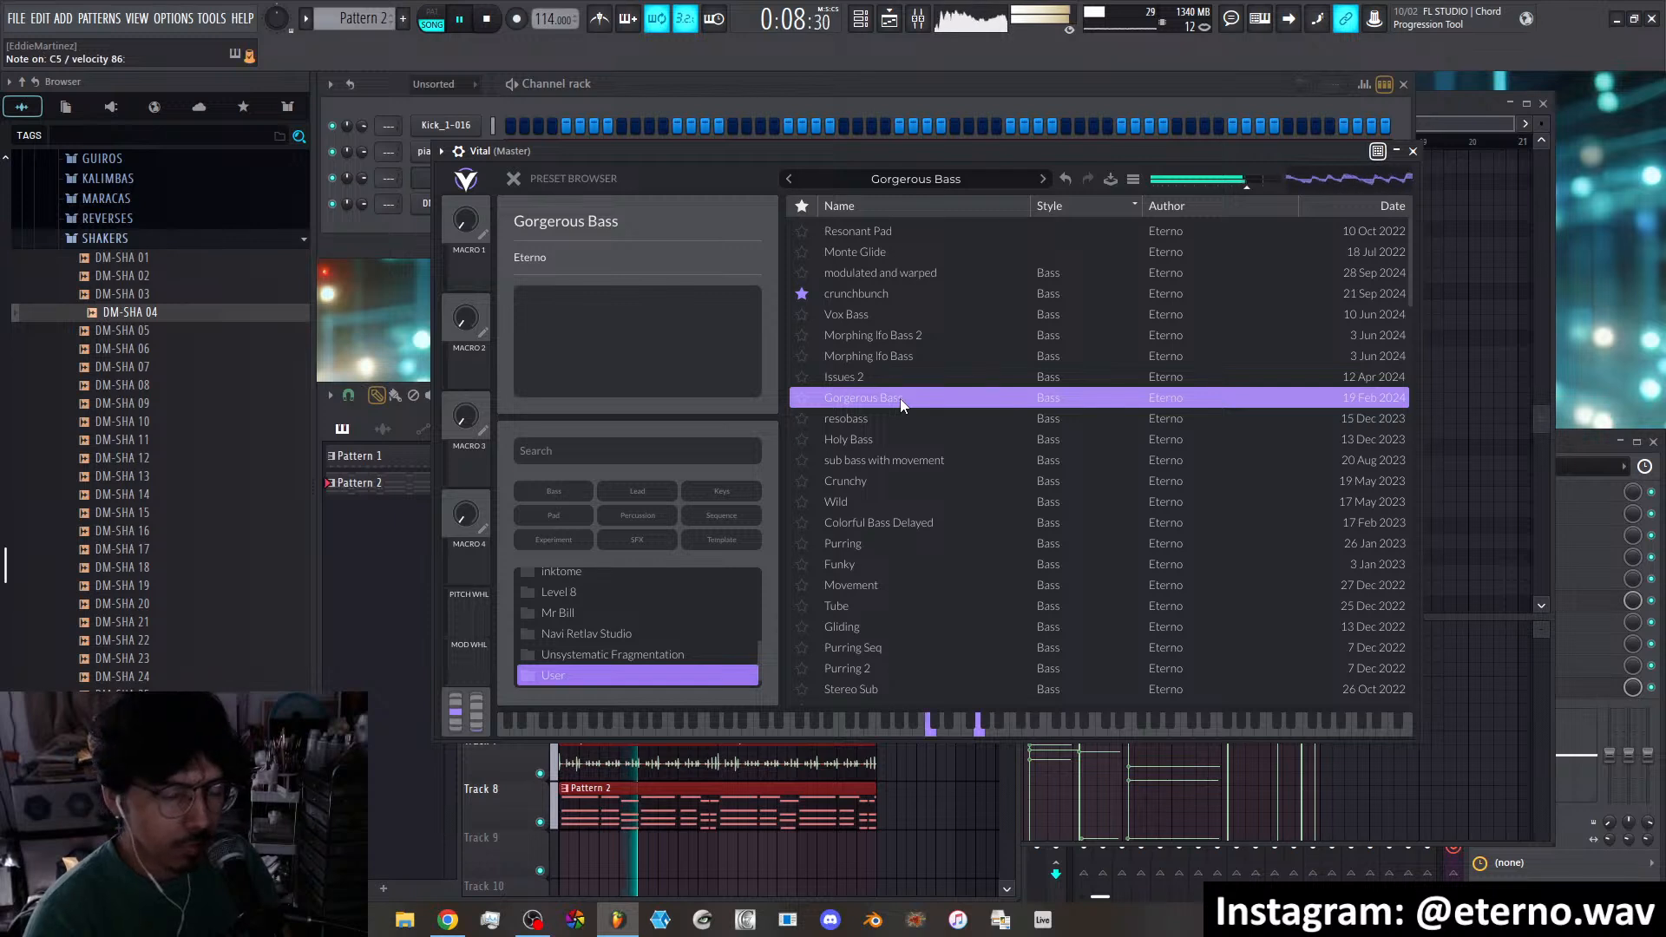
pyautogui.click(886, 417)
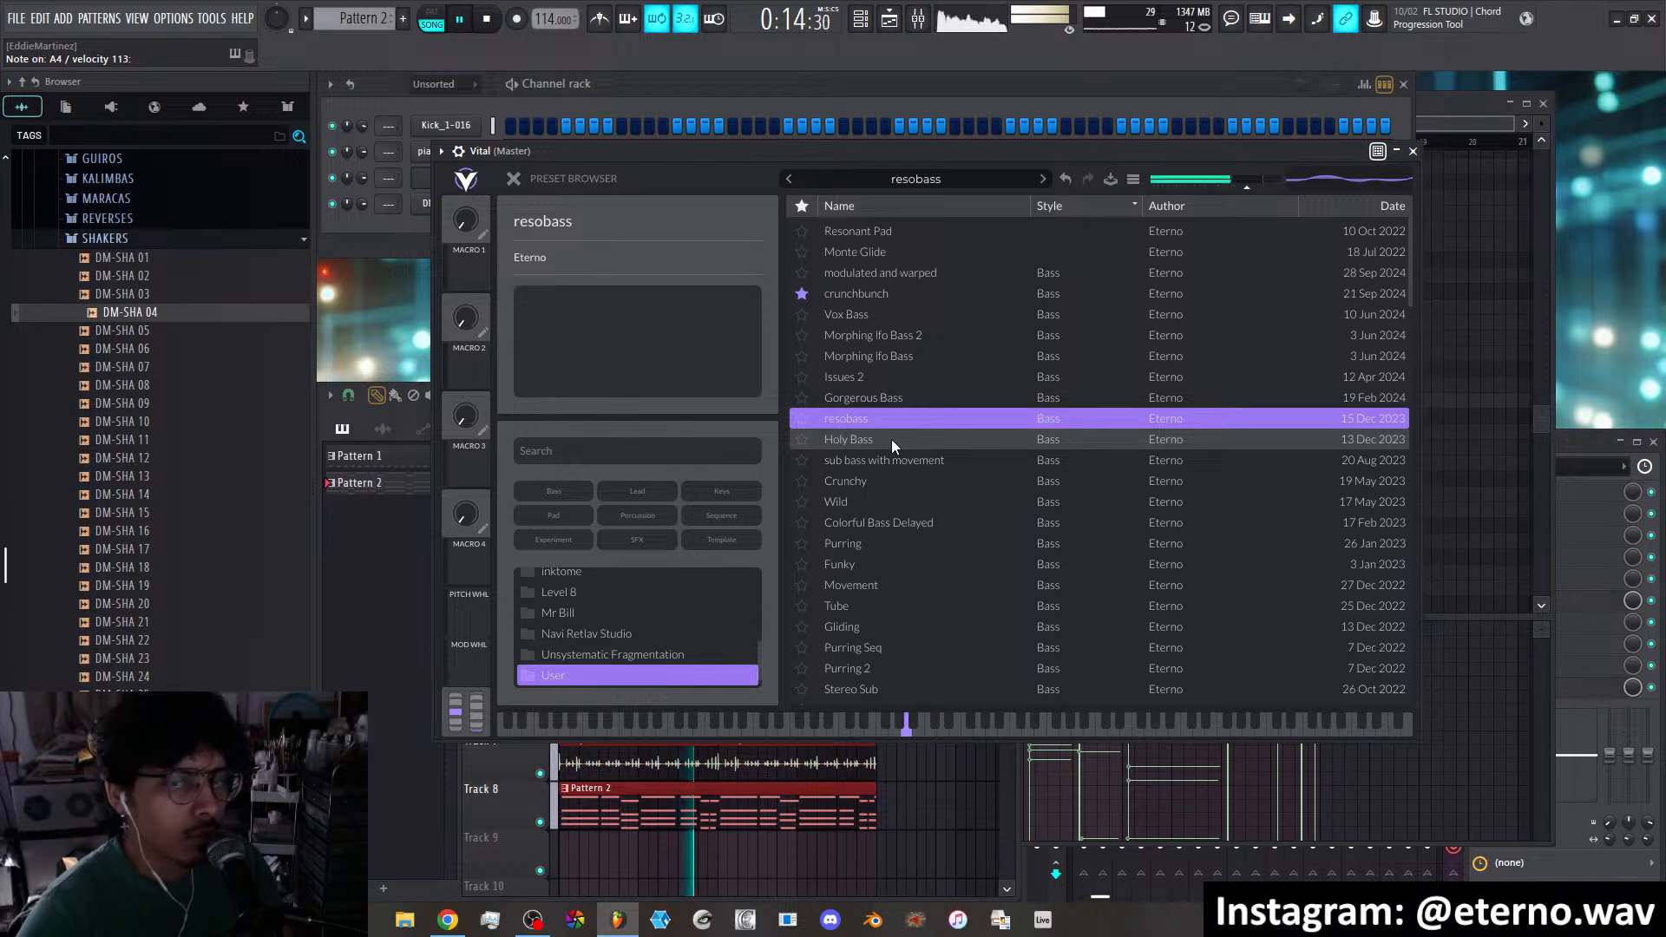
pyautogui.click(892, 439)
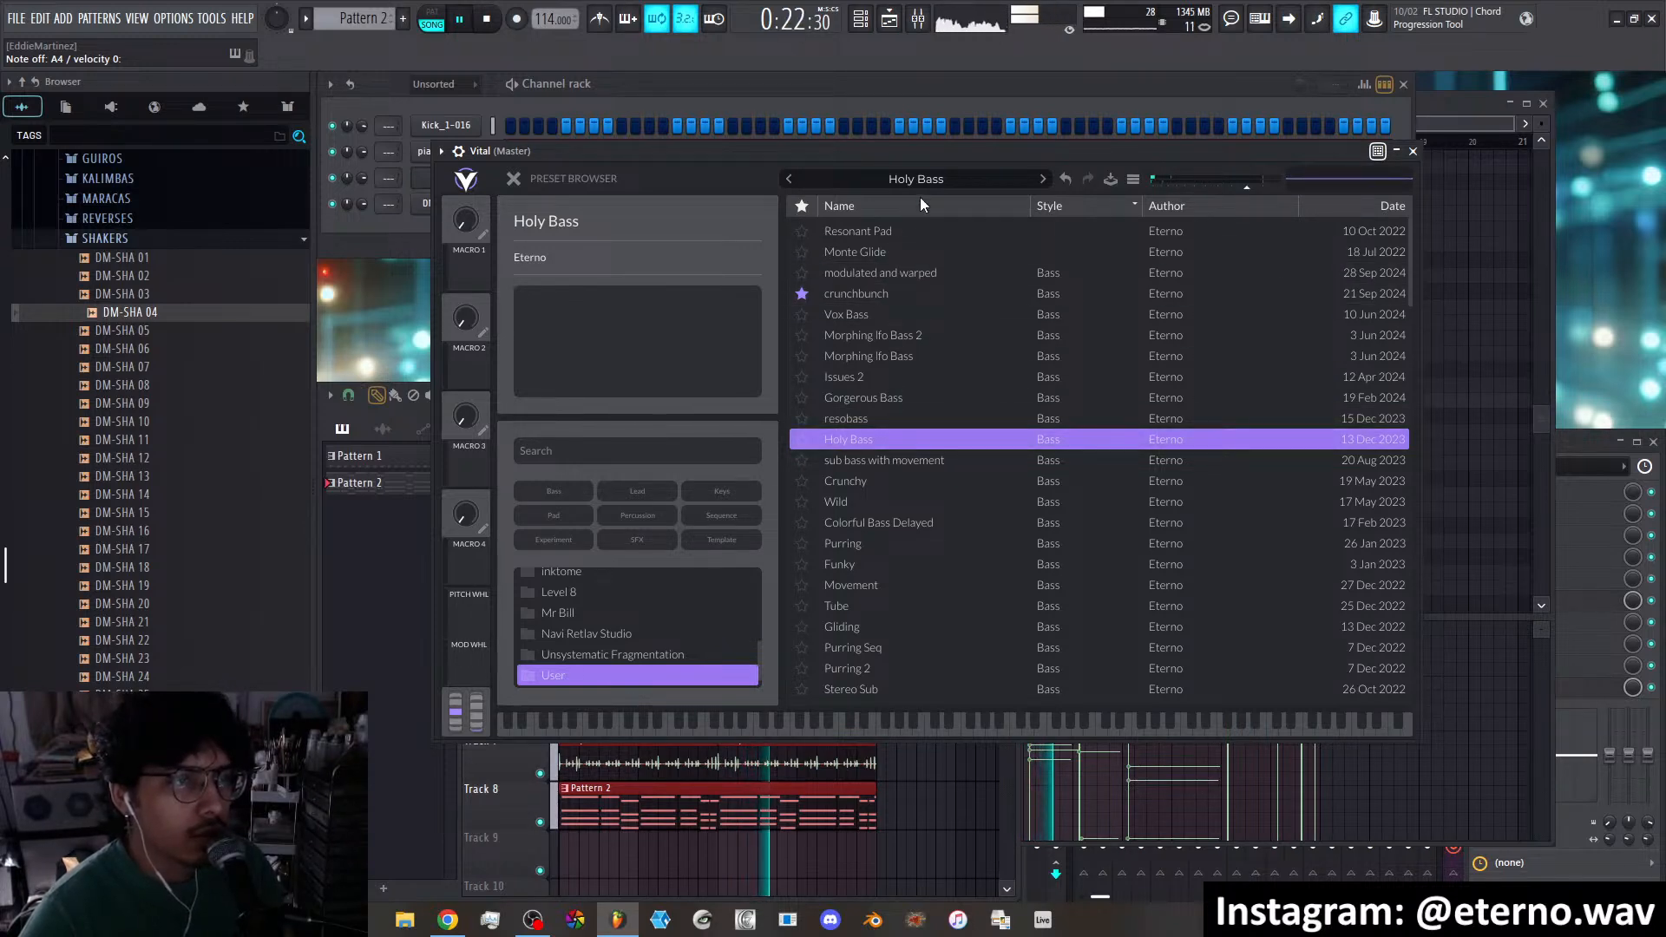
# Stop playback and move the Vital window below the channel rack, clear of the pattern list
pyautogui.moveTo(939, 152); pyautogui.dragTo(828, 278)
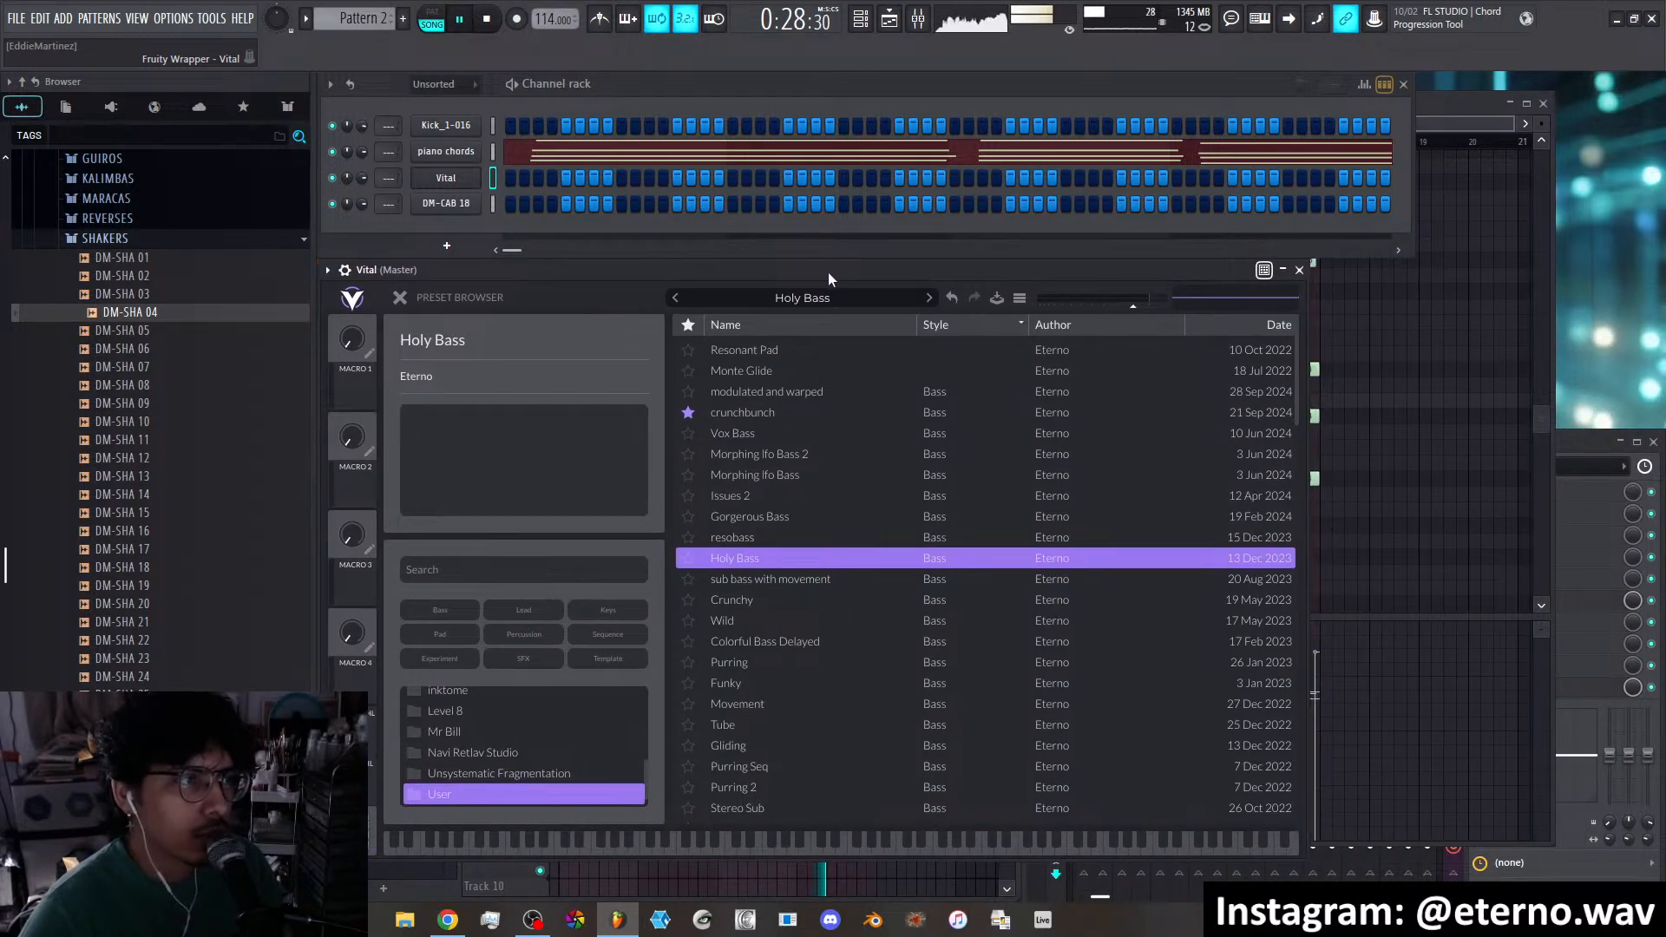
pyautogui.click(499, 29)
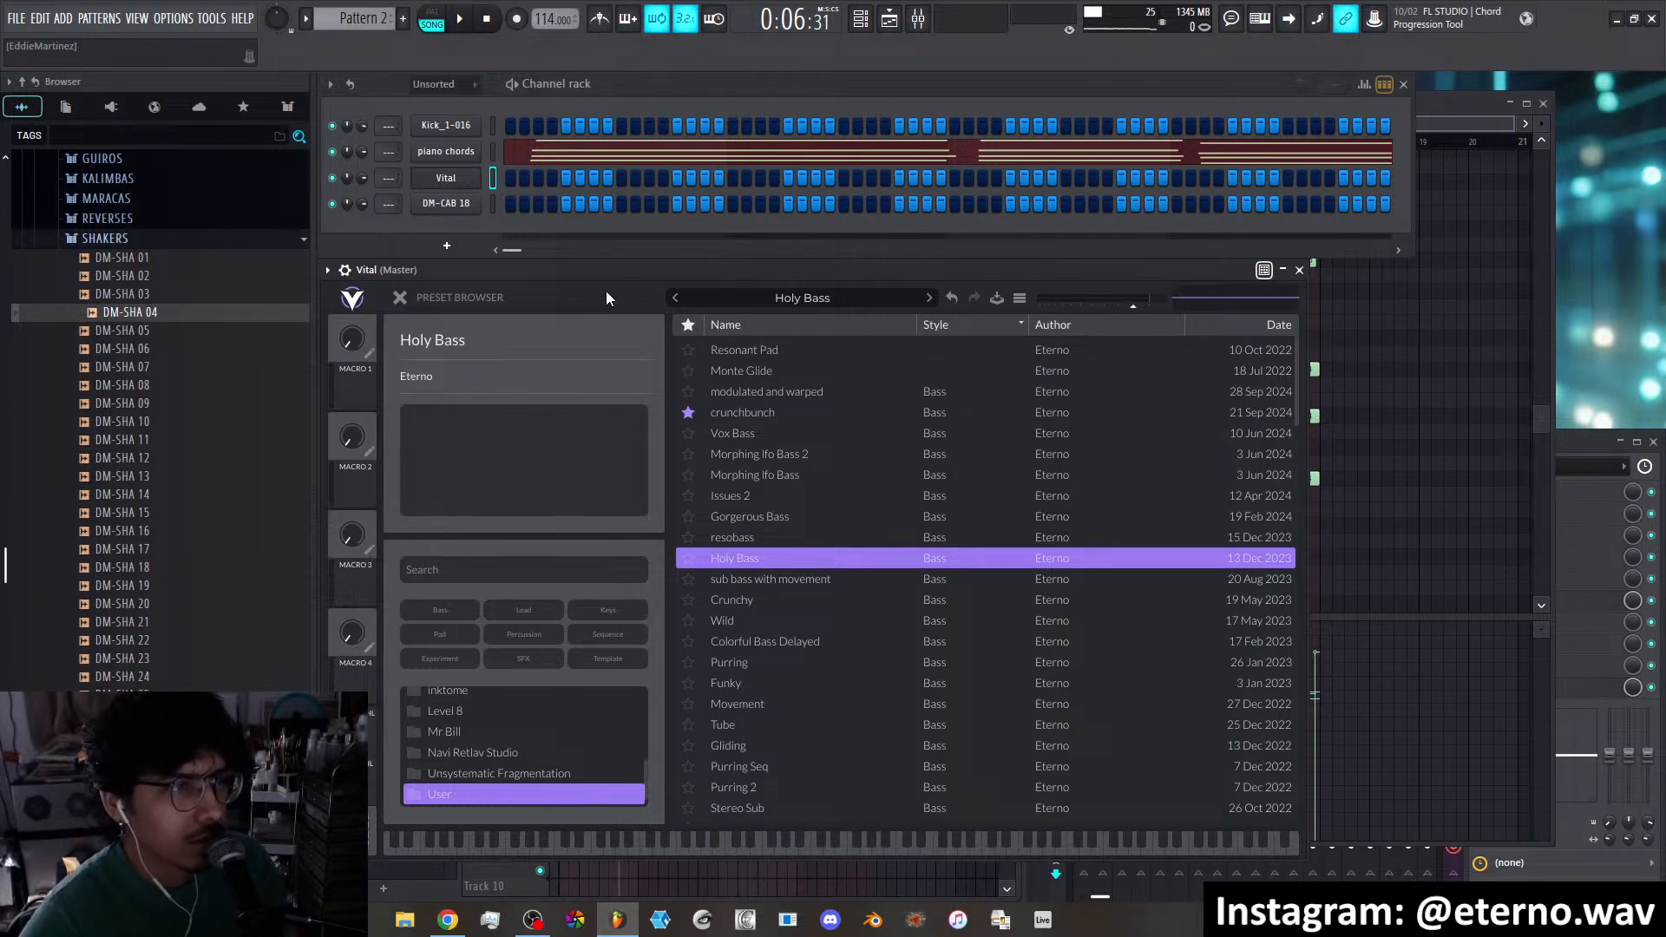
pyautogui.moveTo(614, 269)
pyautogui.mouseDown()
pyautogui.moveTo(831, 258)
pyautogui.moveTo(919, 280)
pyautogui.moveTo(946, 263)
pyautogui.moveTo(614, 262)
pyautogui.mouseUp()
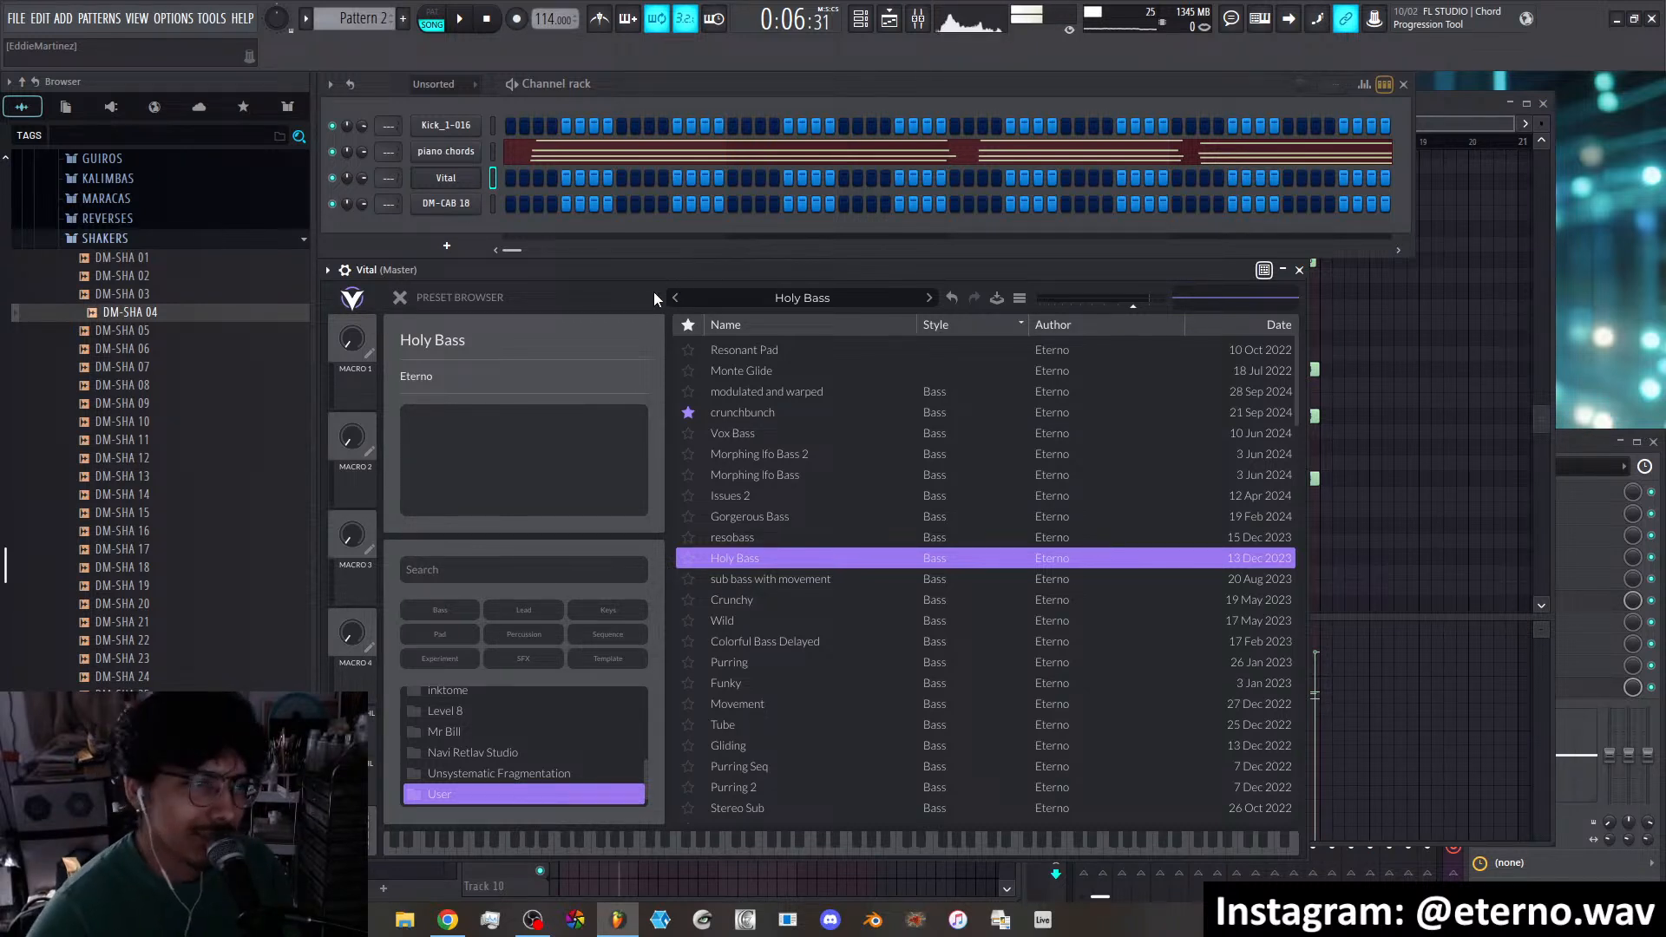
pyautogui.moveTo(590, 276); pyautogui.dragTo(941, 314)
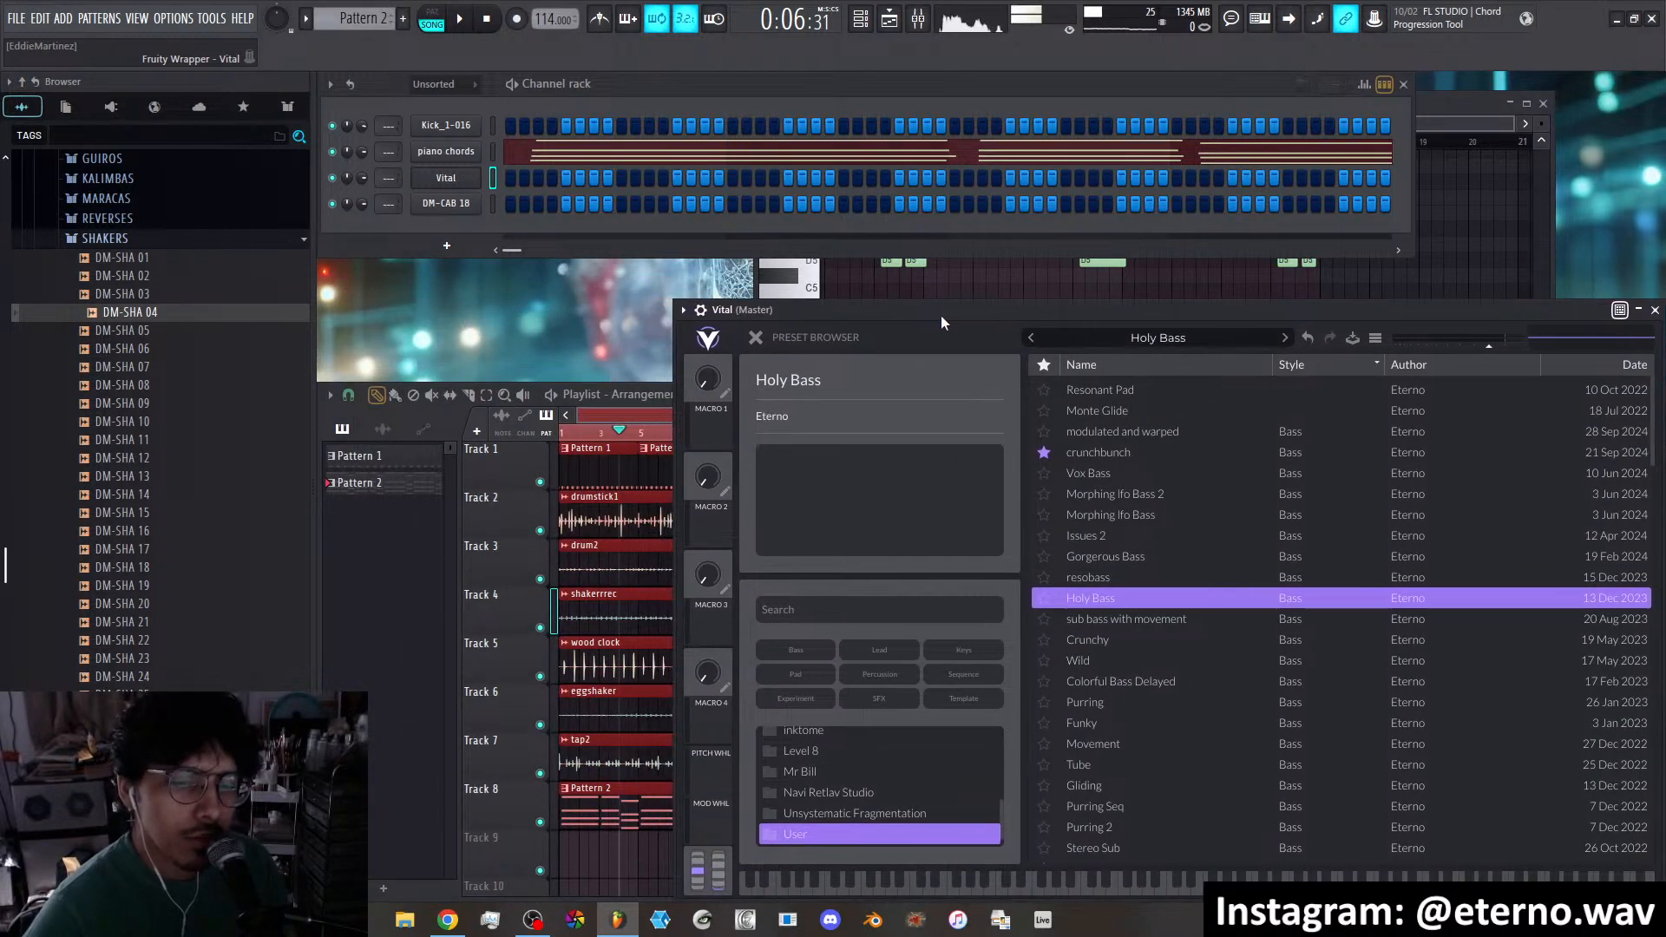
pyautogui.moveTo(1045, 311); pyautogui.dragTo(1049, 274)
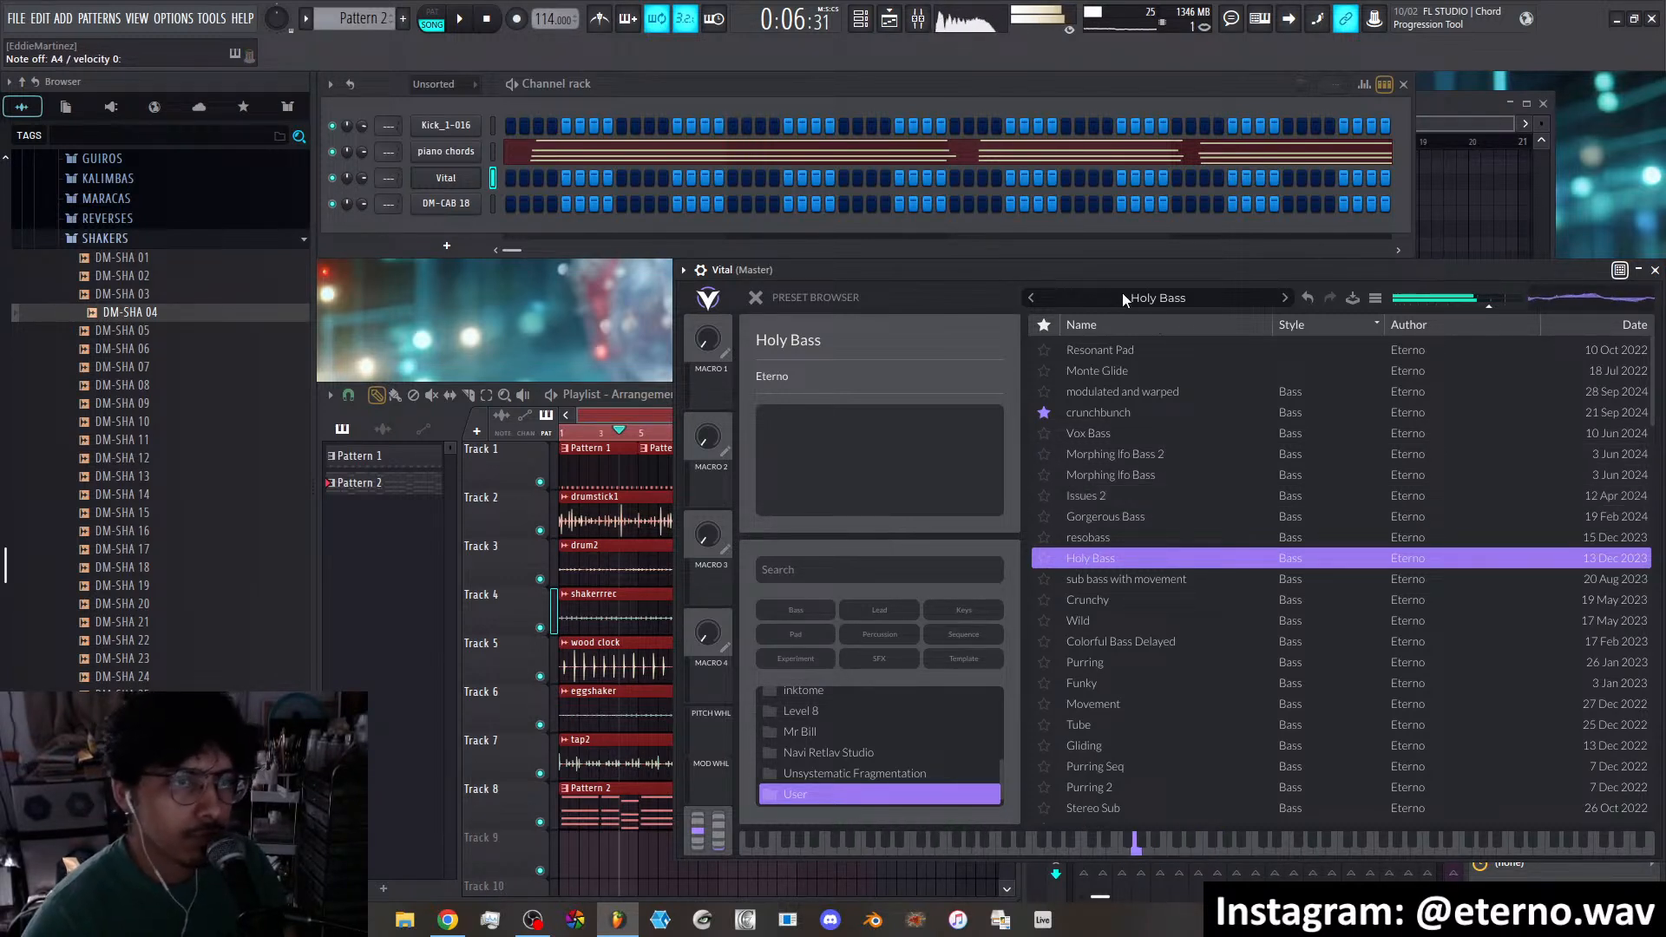
# Load the crunchbunch preset again and reposition the Vital window so the pattern list stays uncovered
pyautogui.moveTo(1122, 271); pyautogui.dragTo(782, 269)
pyautogui.click(991, 396)
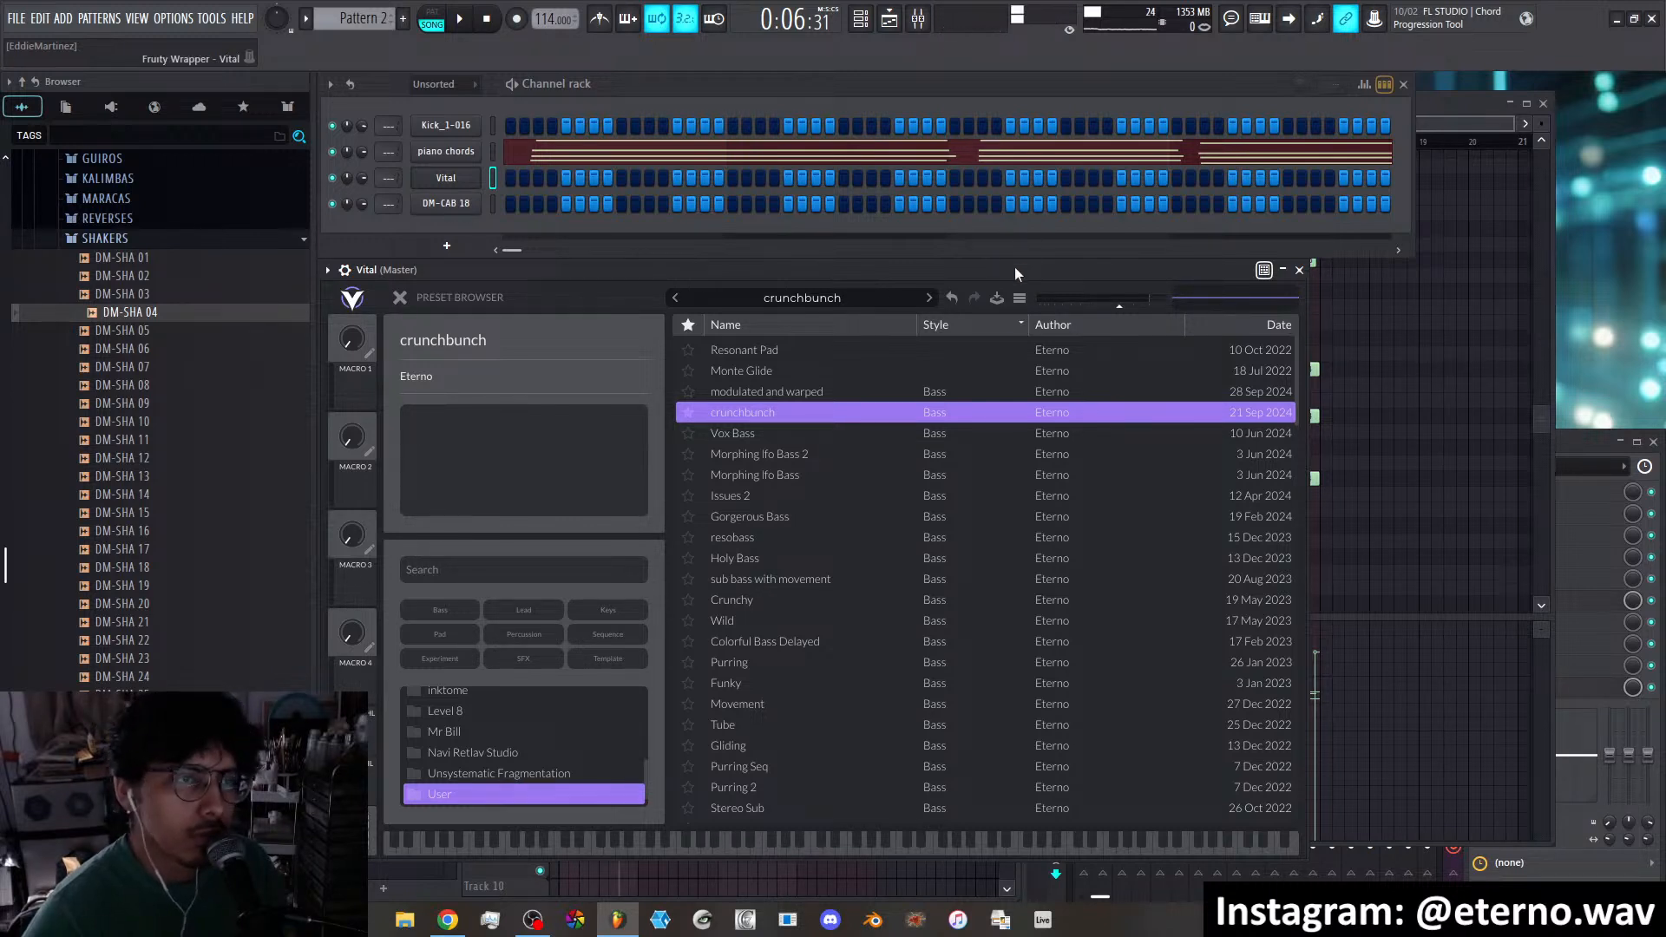
pyautogui.moveTo(996, 269); pyautogui.dragTo(1344, 310)
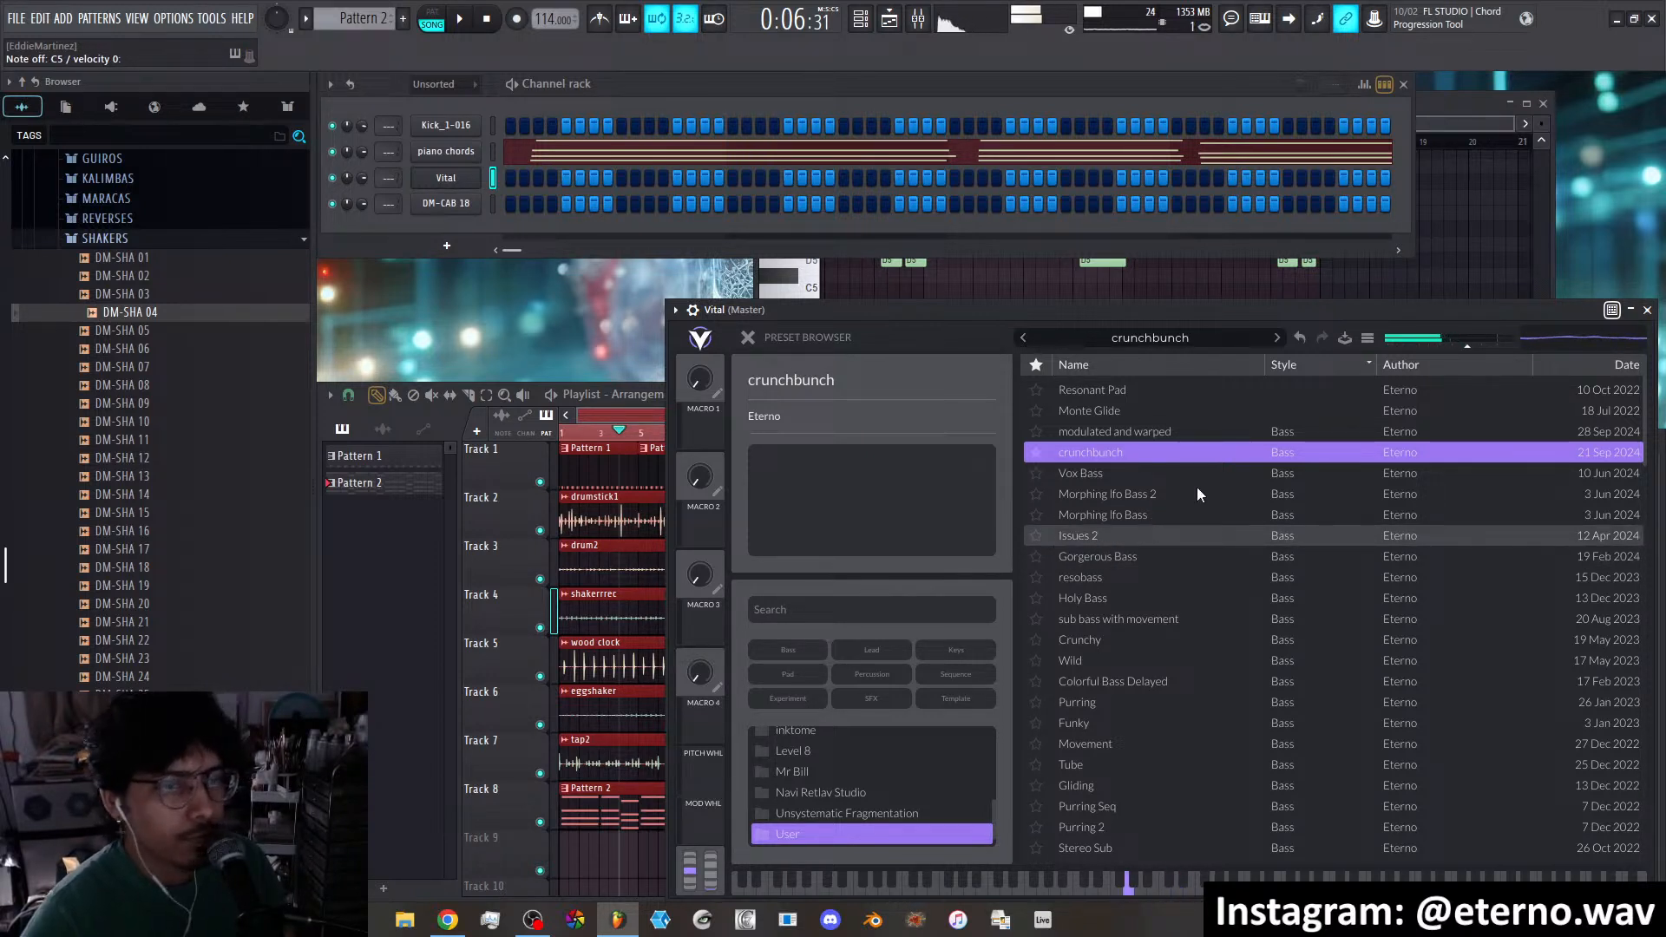
# Play the arrangement and audition the Vital bass presets from Vox Bass down to sub bass with movement
pyautogui.click(473, 18)
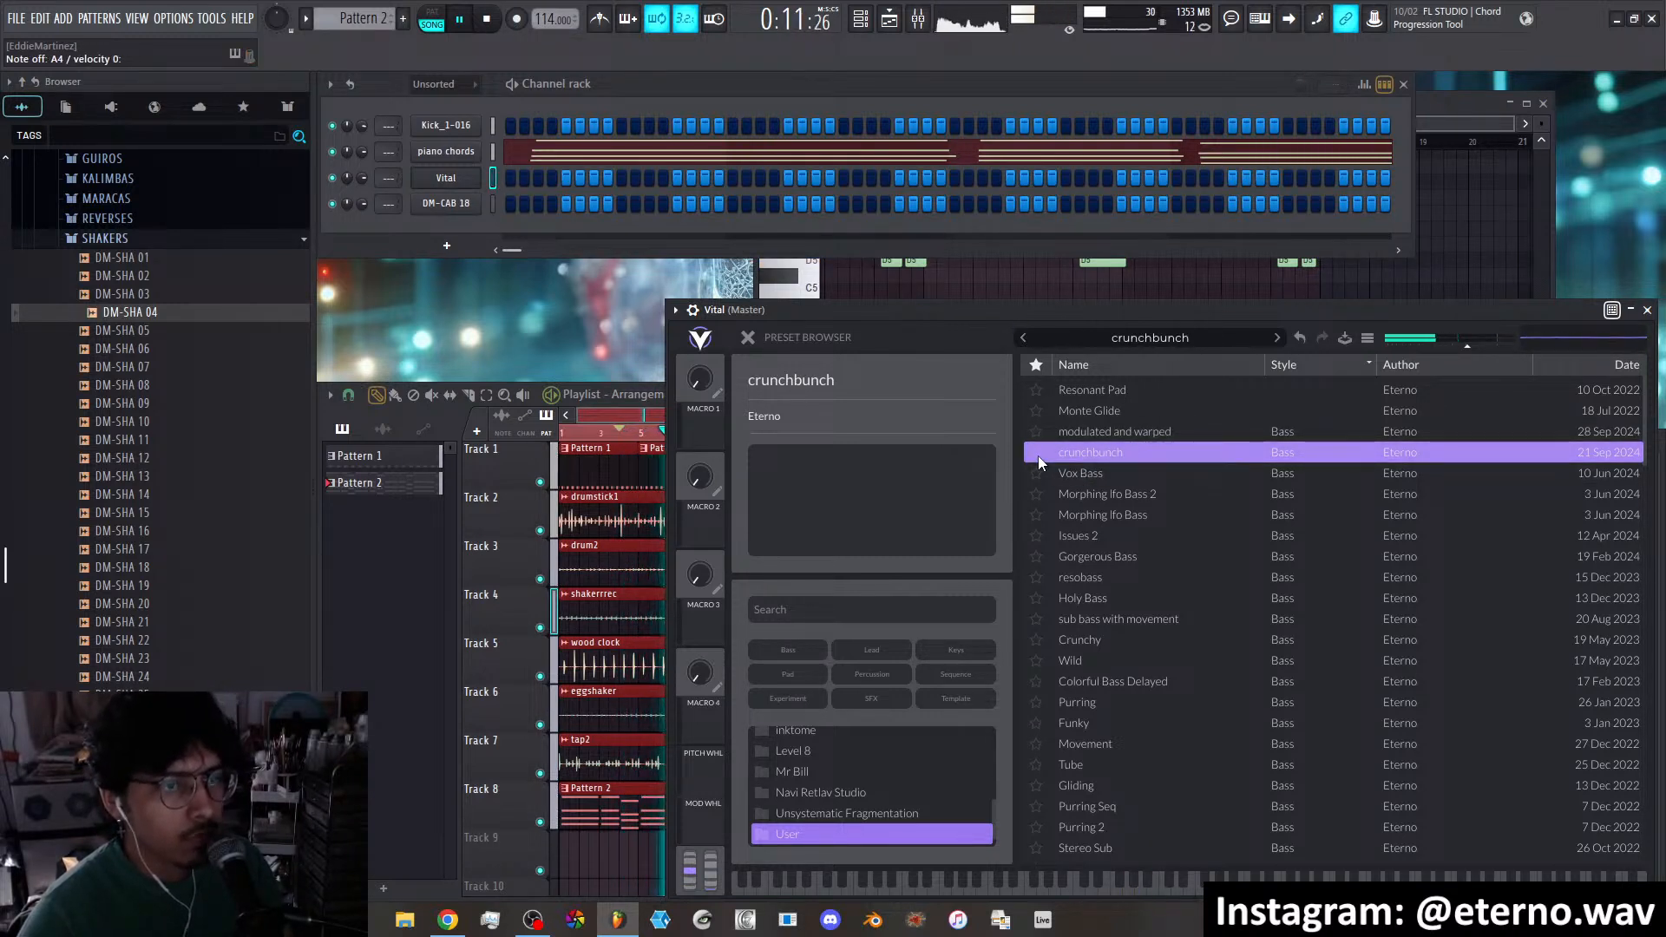
pyautogui.click(1126, 477)
pyautogui.click(1127, 496)
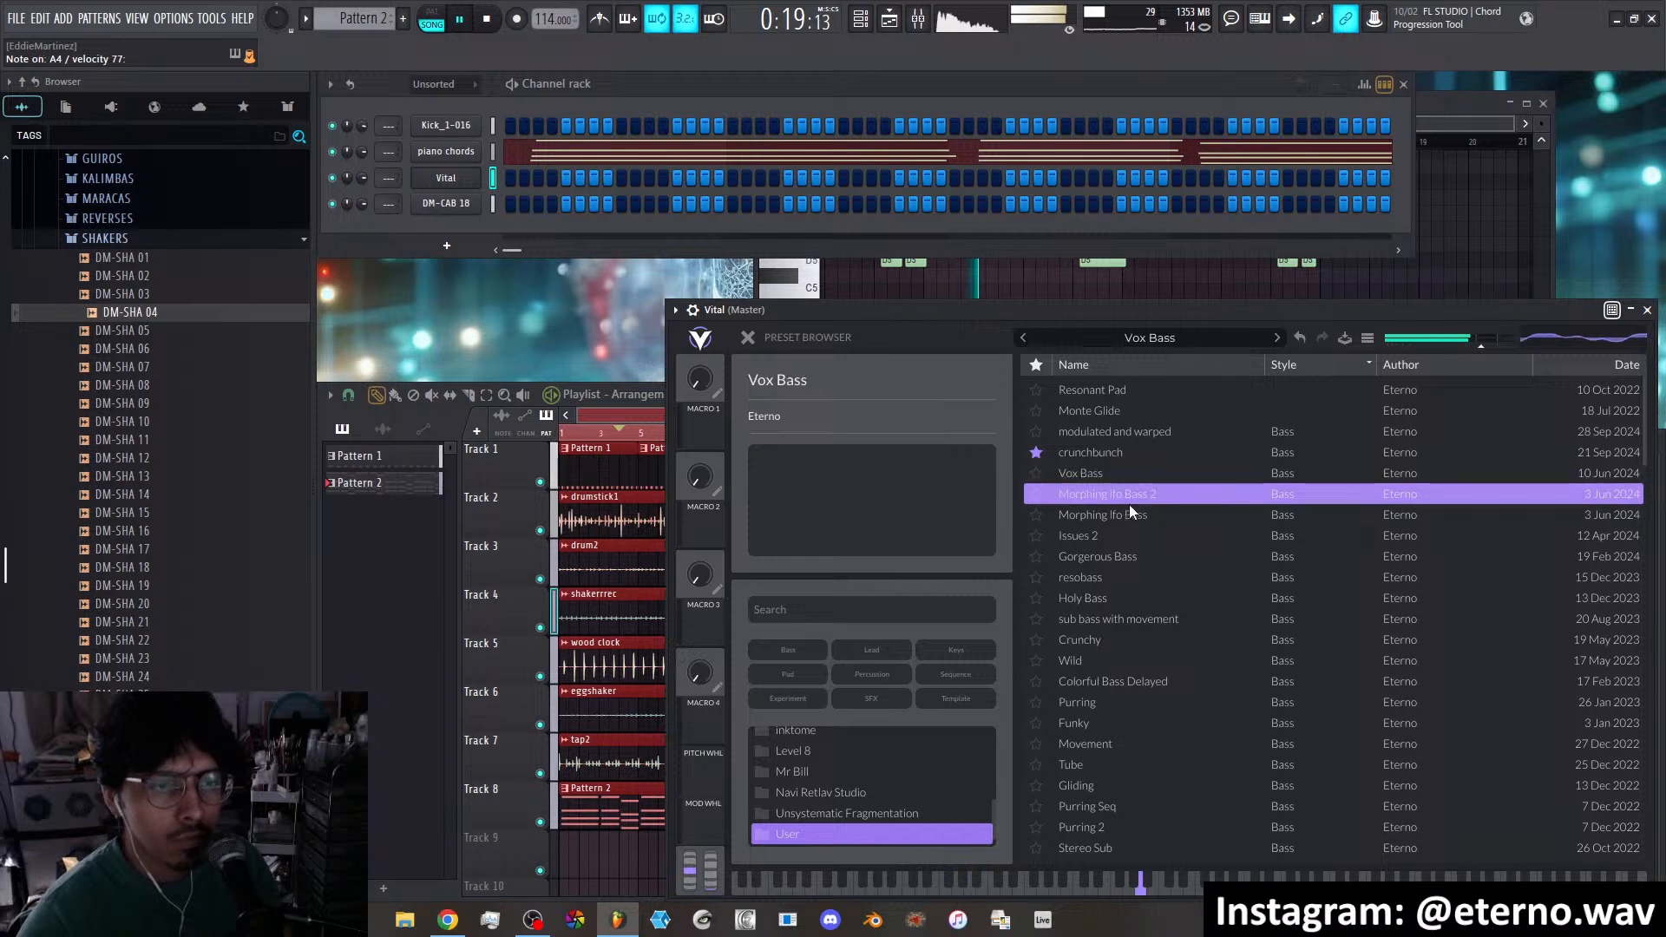
pyautogui.click(1127, 531)
pyautogui.click(1127, 559)
pyautogui.click(1114, 596)
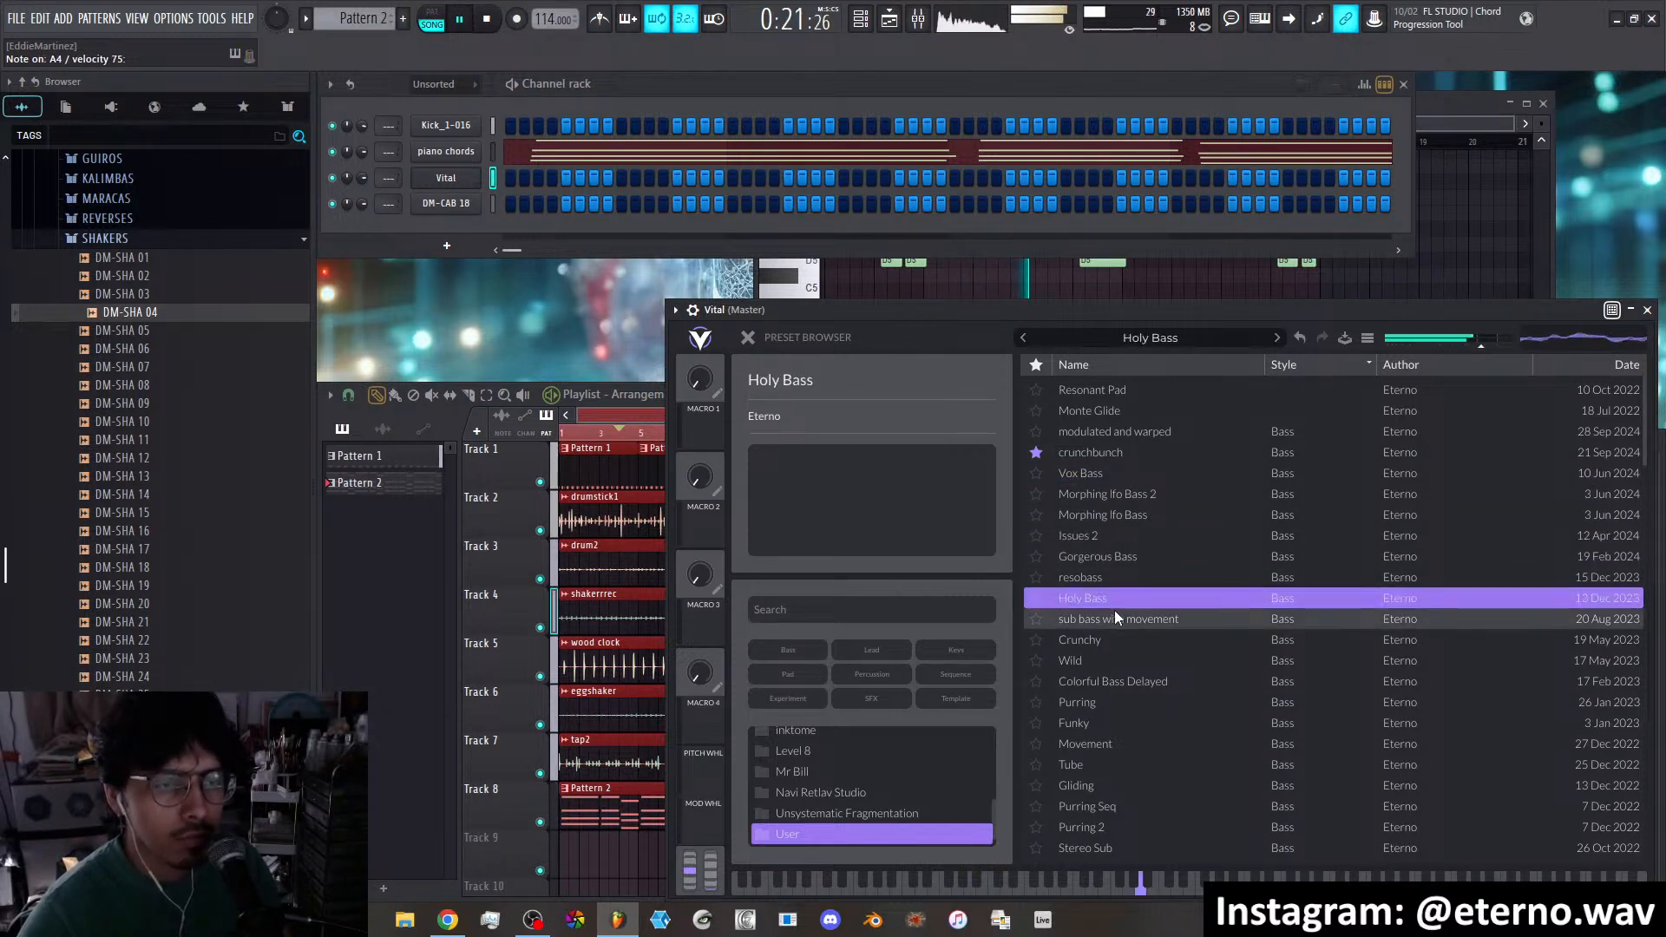
pyautogui.click(1115, 616)
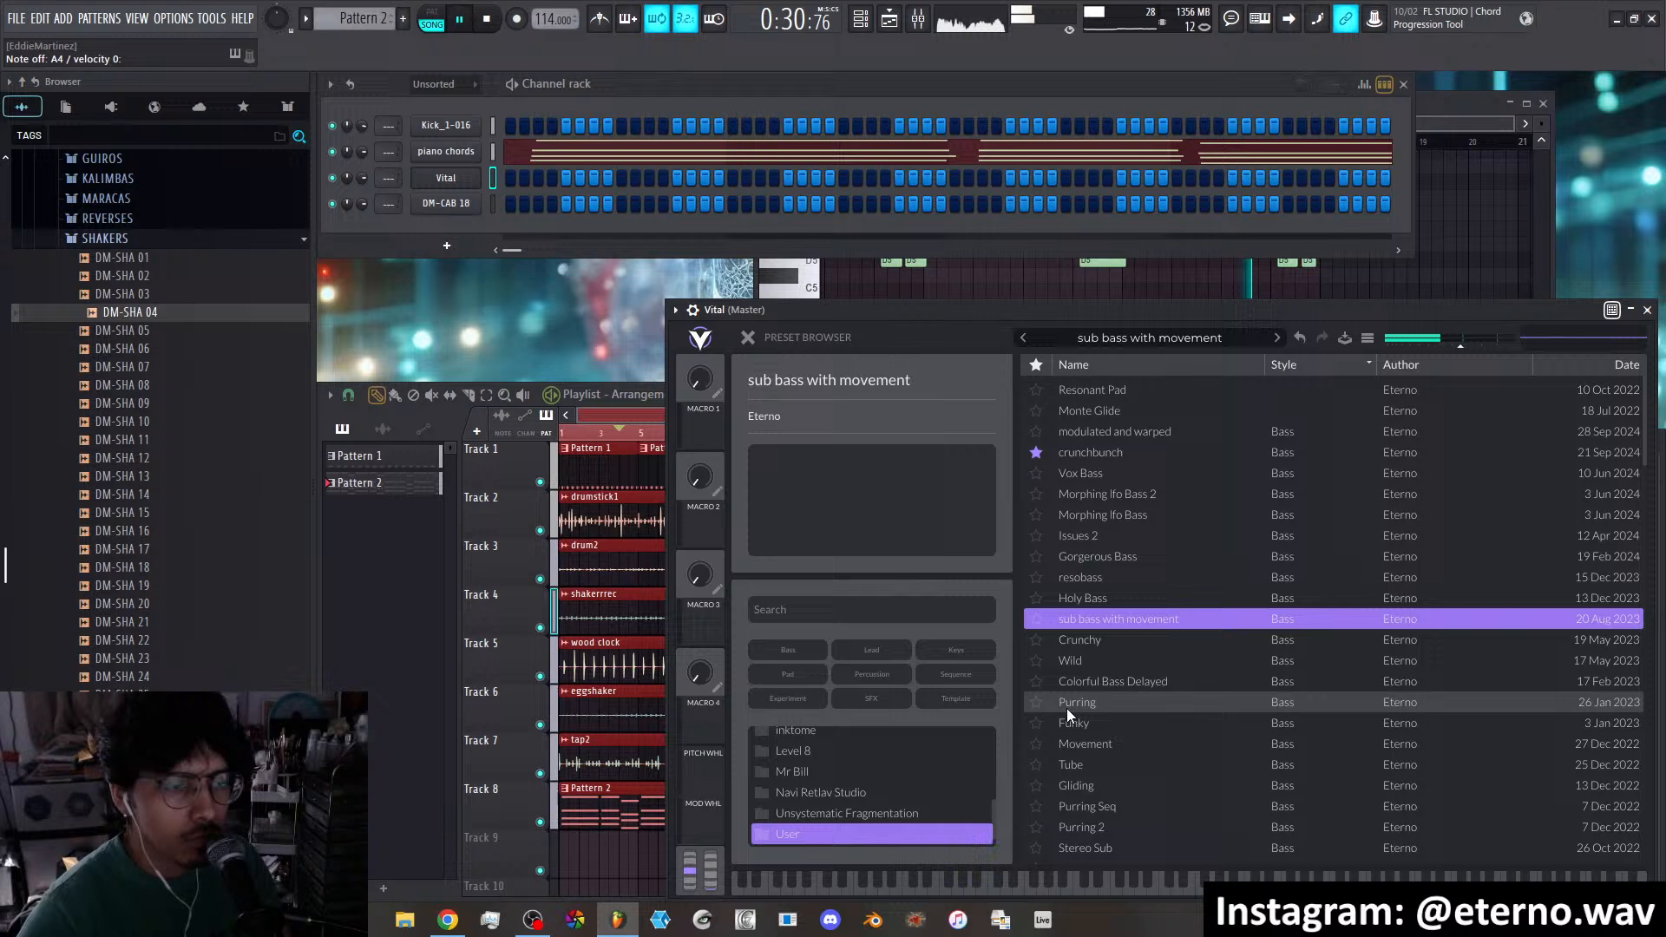
# Load the Crunchy bass preset and lower Vital's output volume to about -13 dB
pyautogui.click(1101, 634)
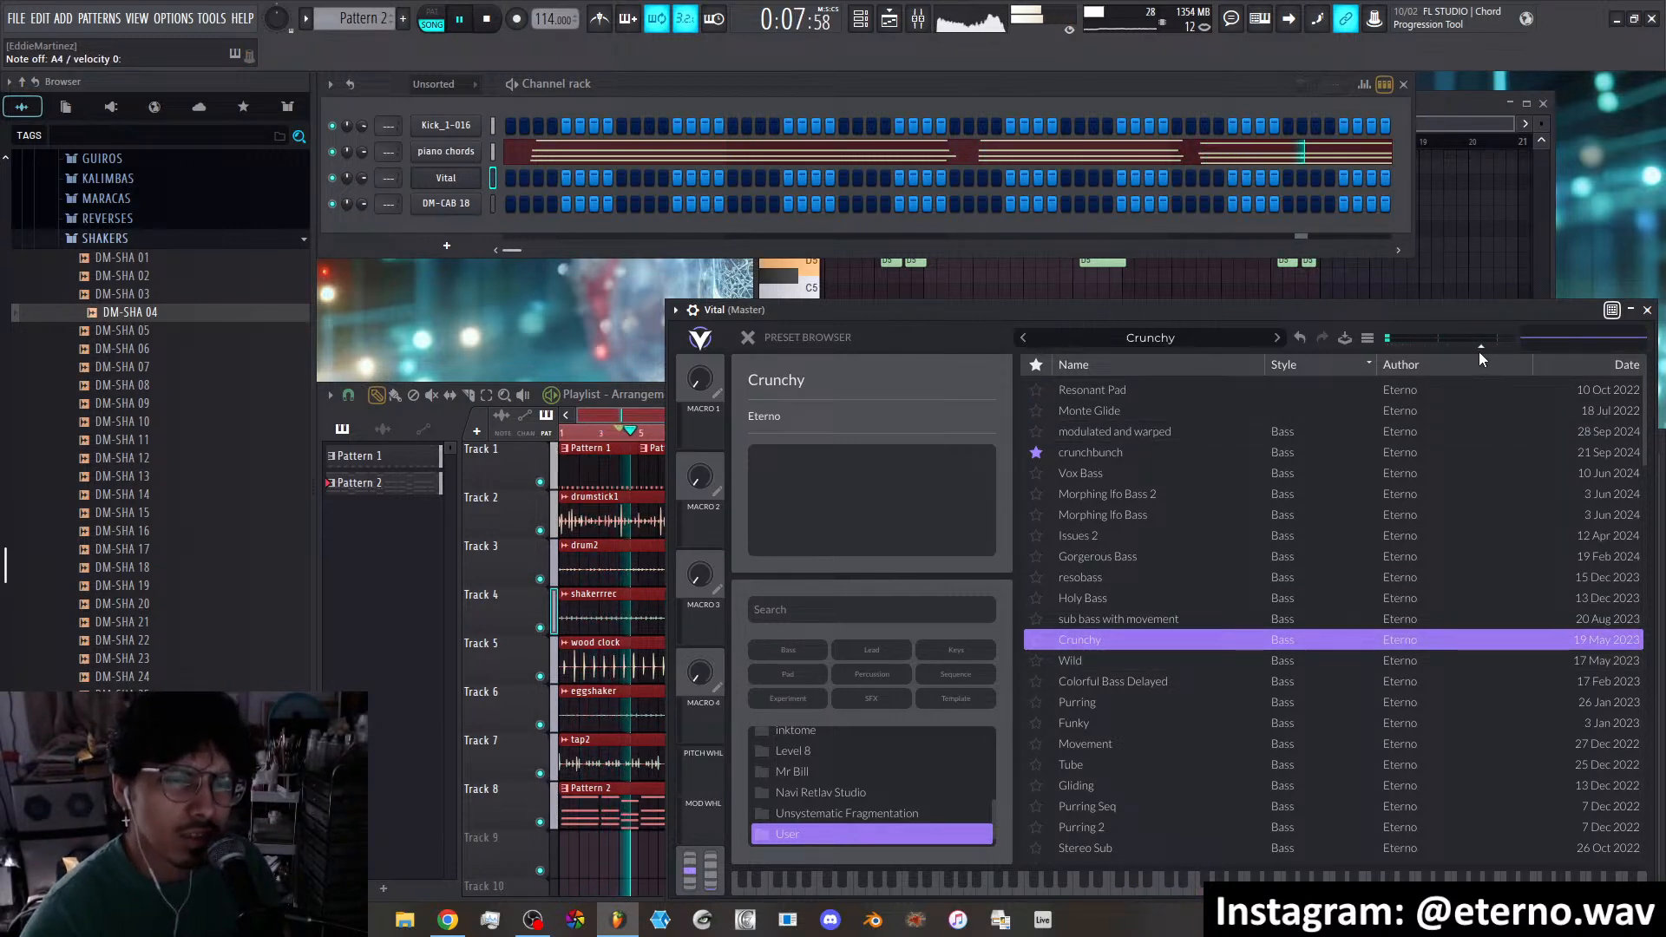
pyautogui.moveTo(1479, 347); pyautogui.dragTo(1461, 345)
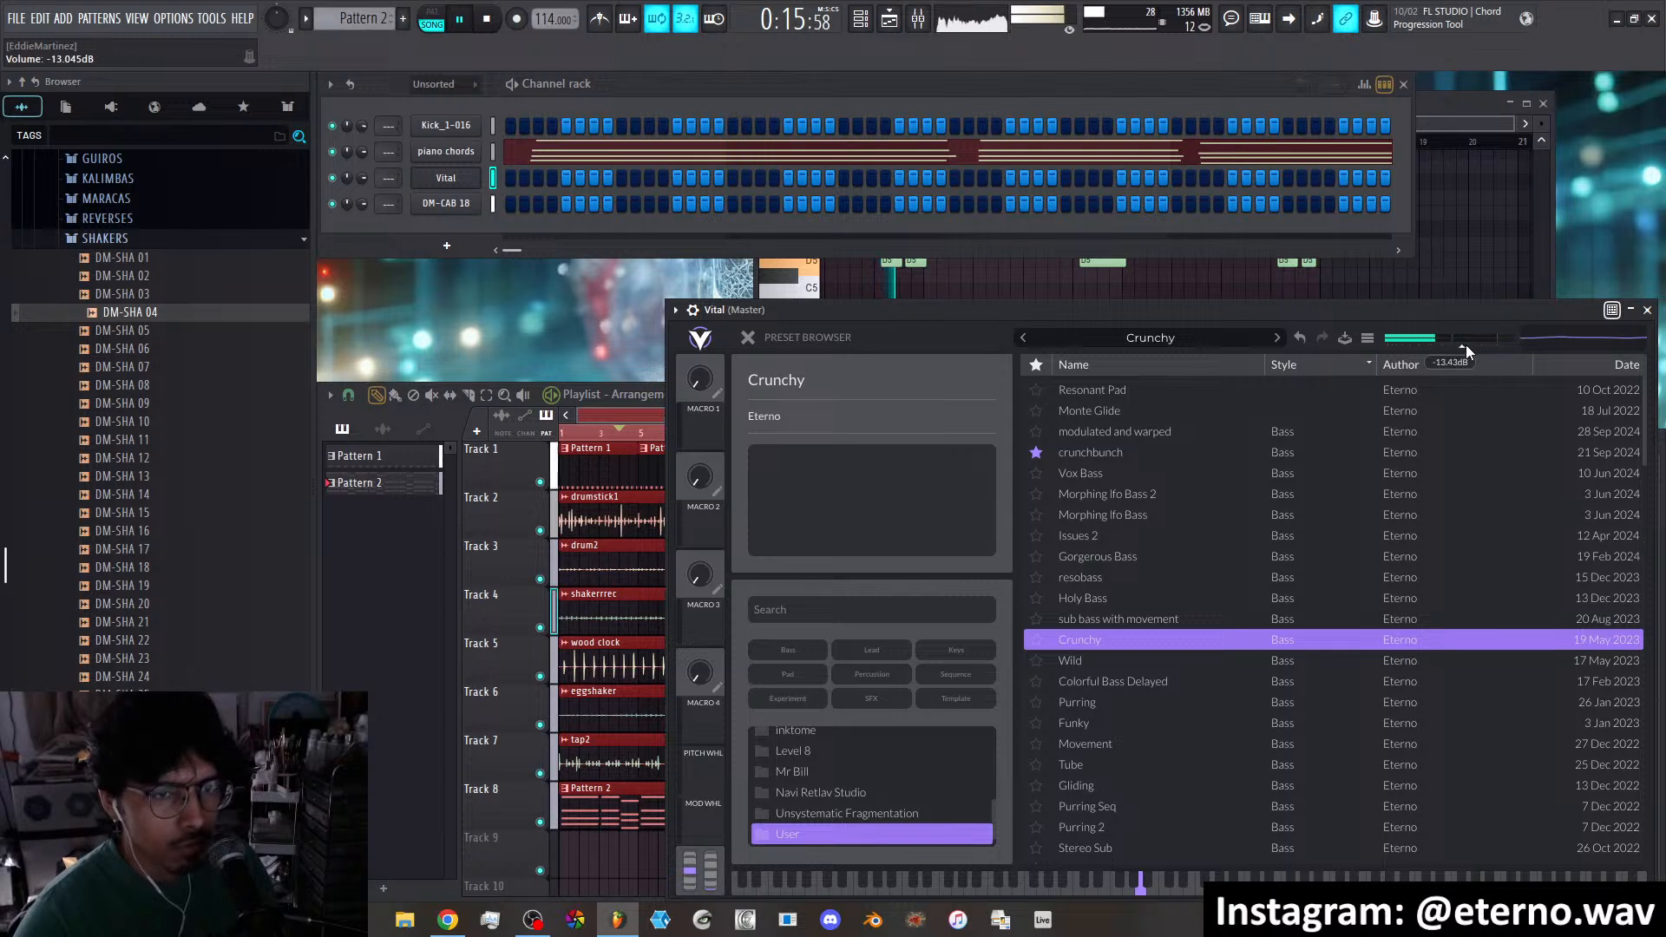
# Audition the Vital bass presets from Wild down to Tube and mark Tube as a favourite
pyautogui.click(1109, 660)
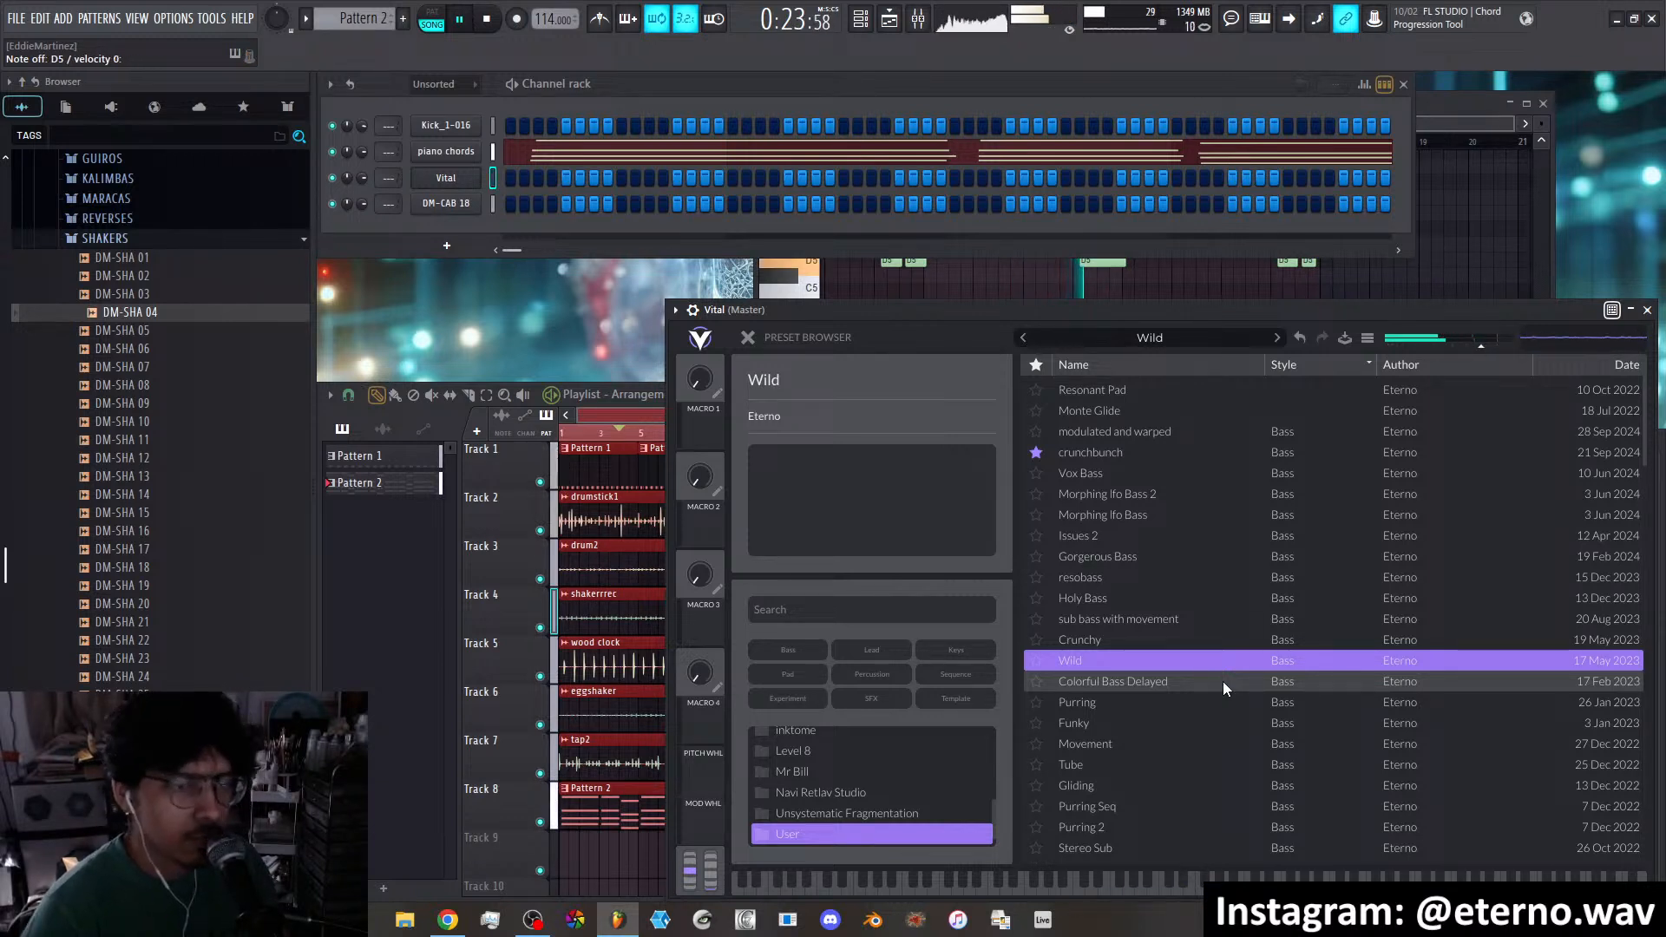
pyautogui.click(1169, 684)
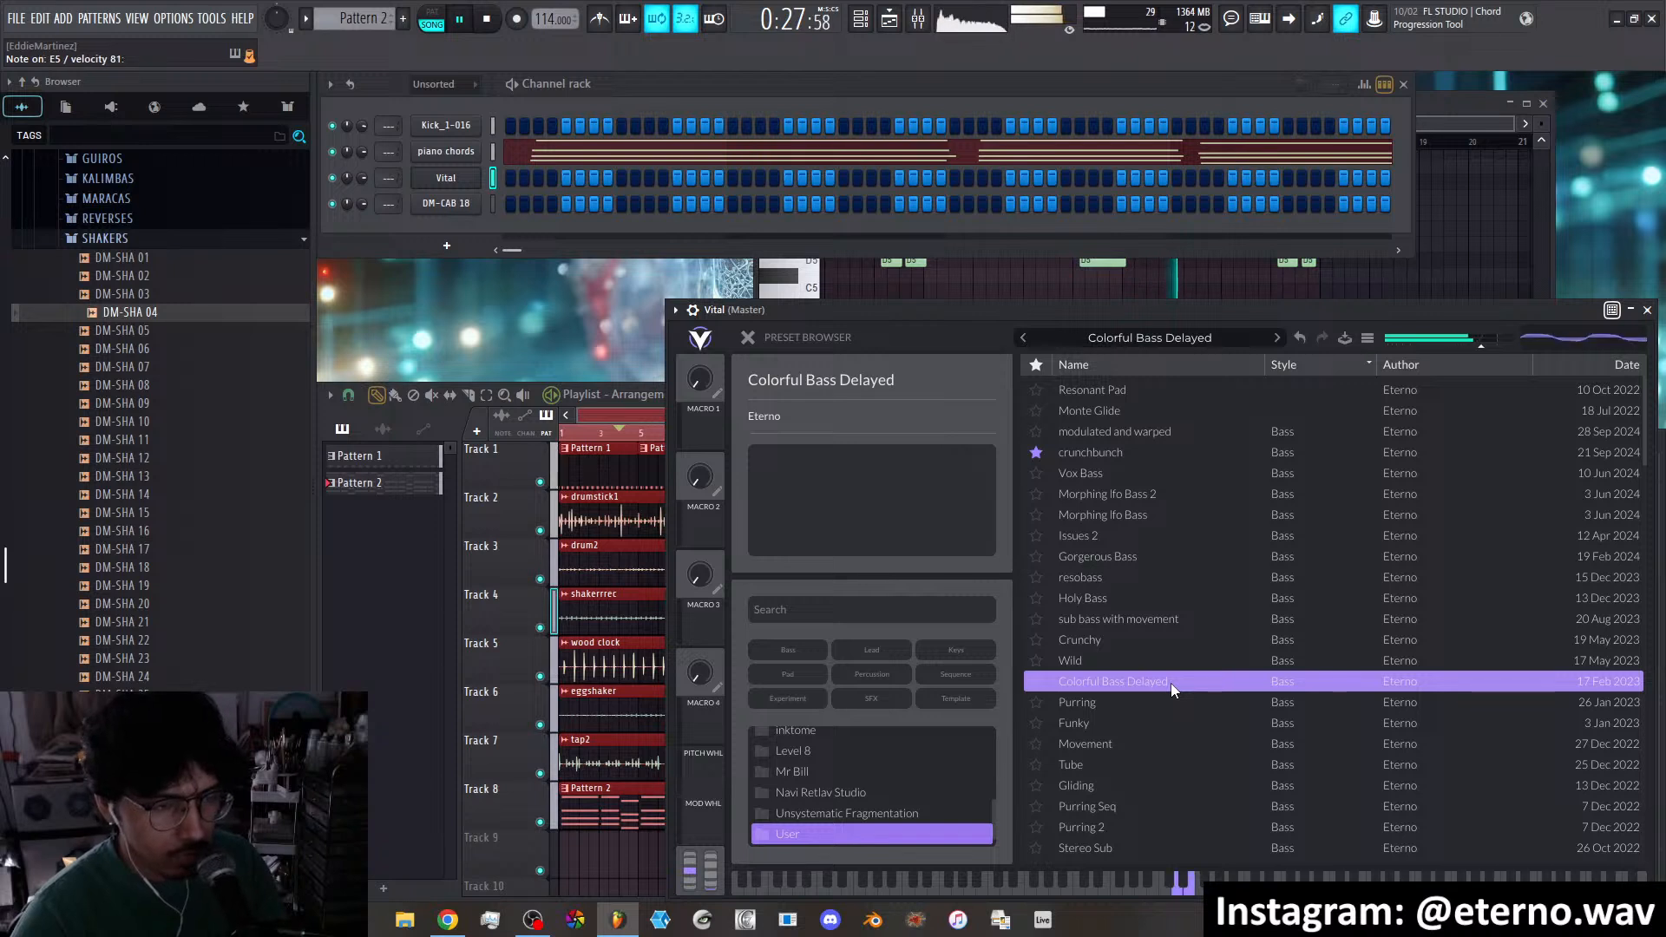
pyautogui.click(1120, 701)
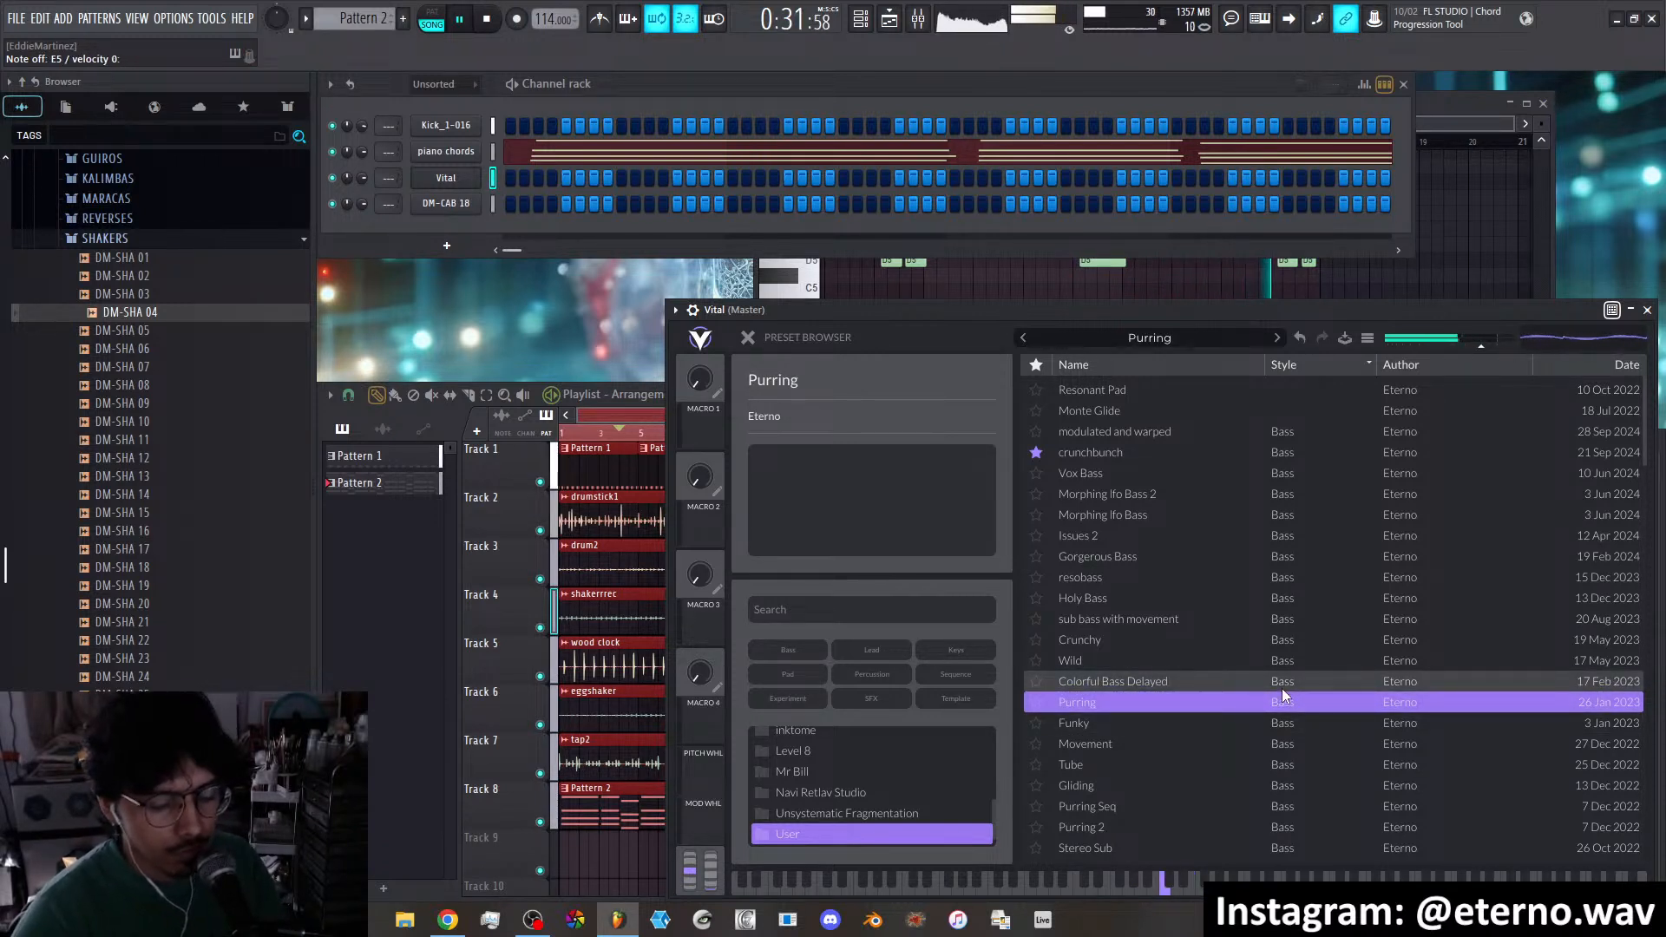
pyautogui.click(1158, 727)
pyautogui.click(1157, 743)
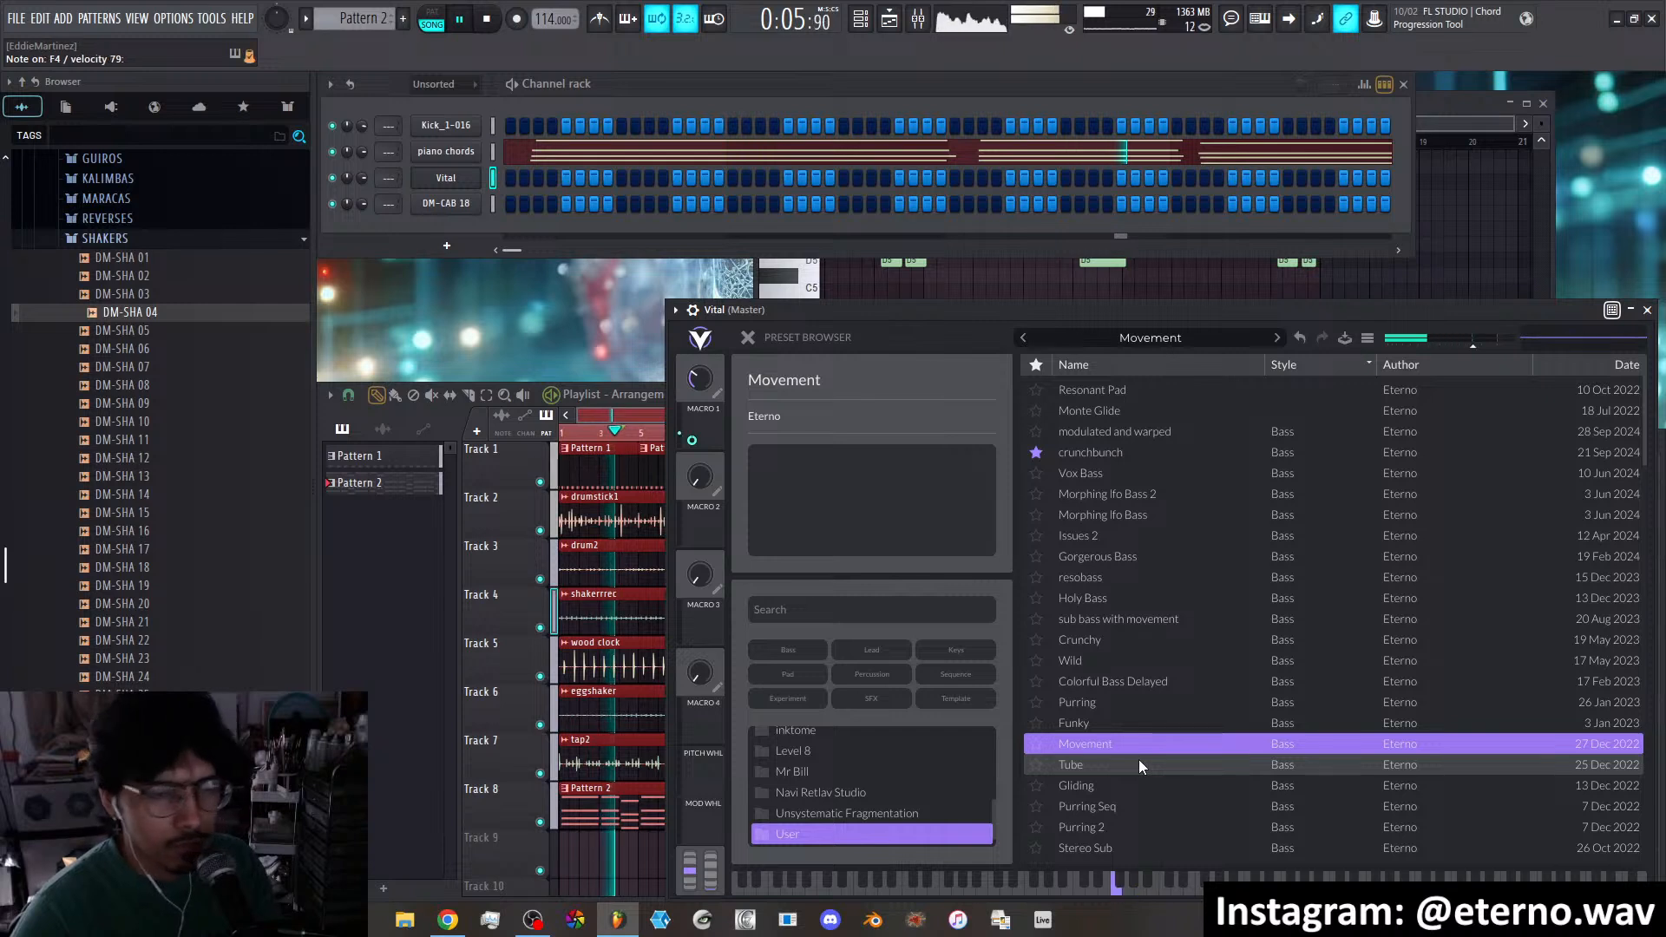
pyautogui.click(1133, 762)
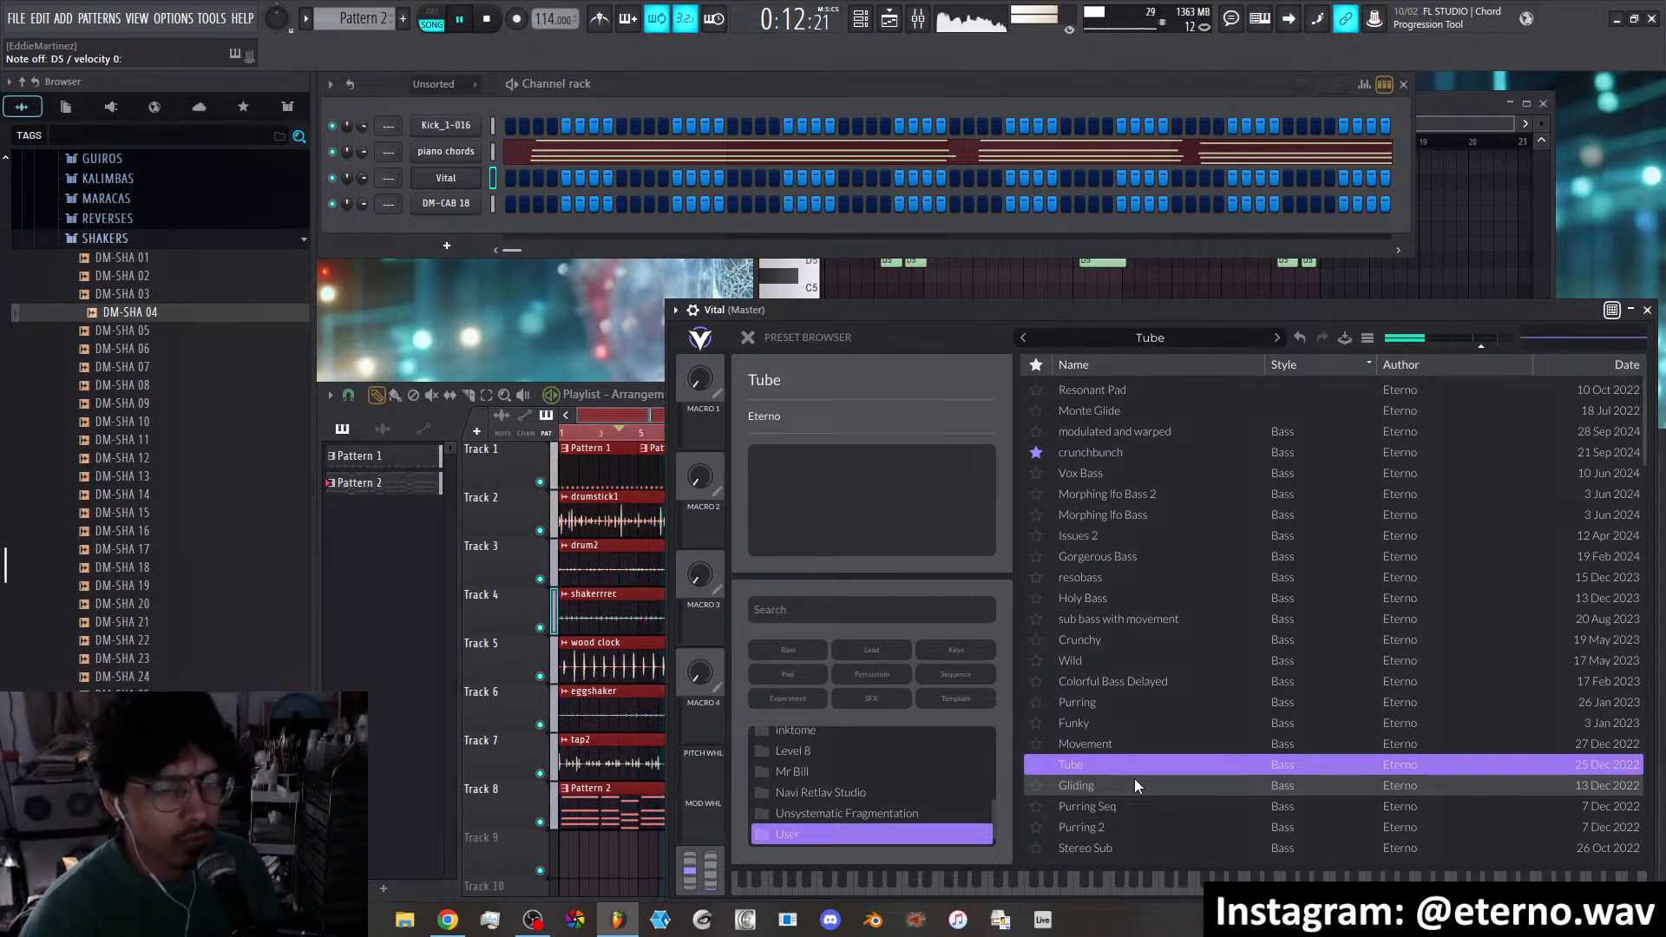
# Audition the Vital bass presets from Gliding down to Issues and mark Issues as a favourite
pyautogui.scroll(-1, 1117, 743)
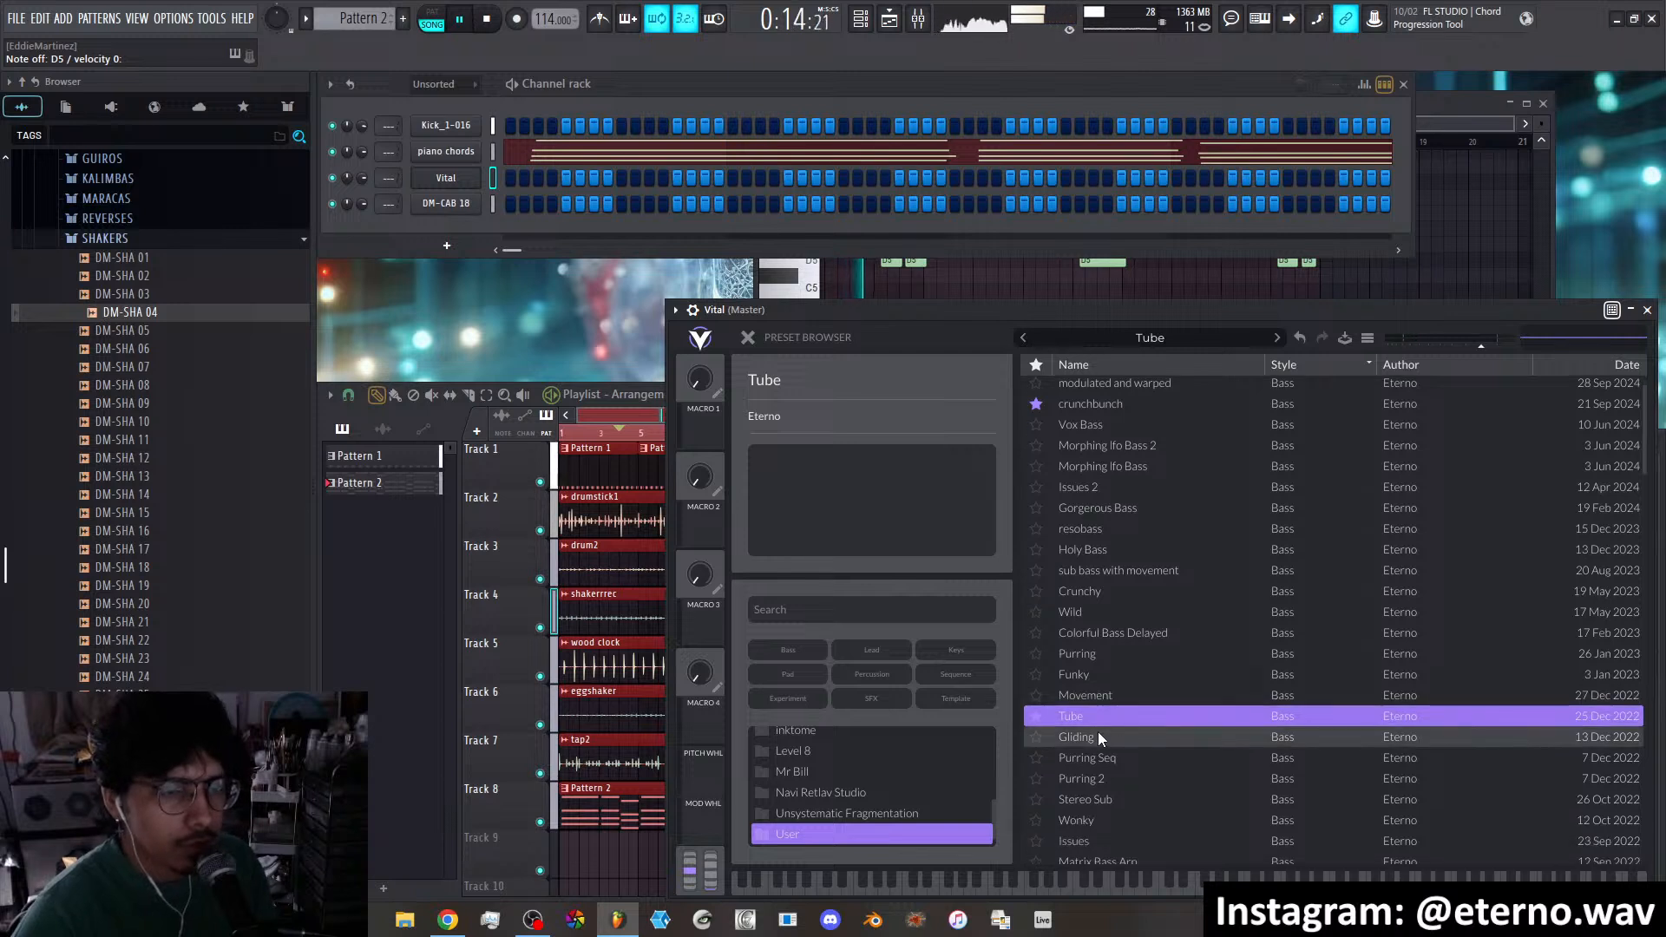
pyautogui.click(1092, 737)
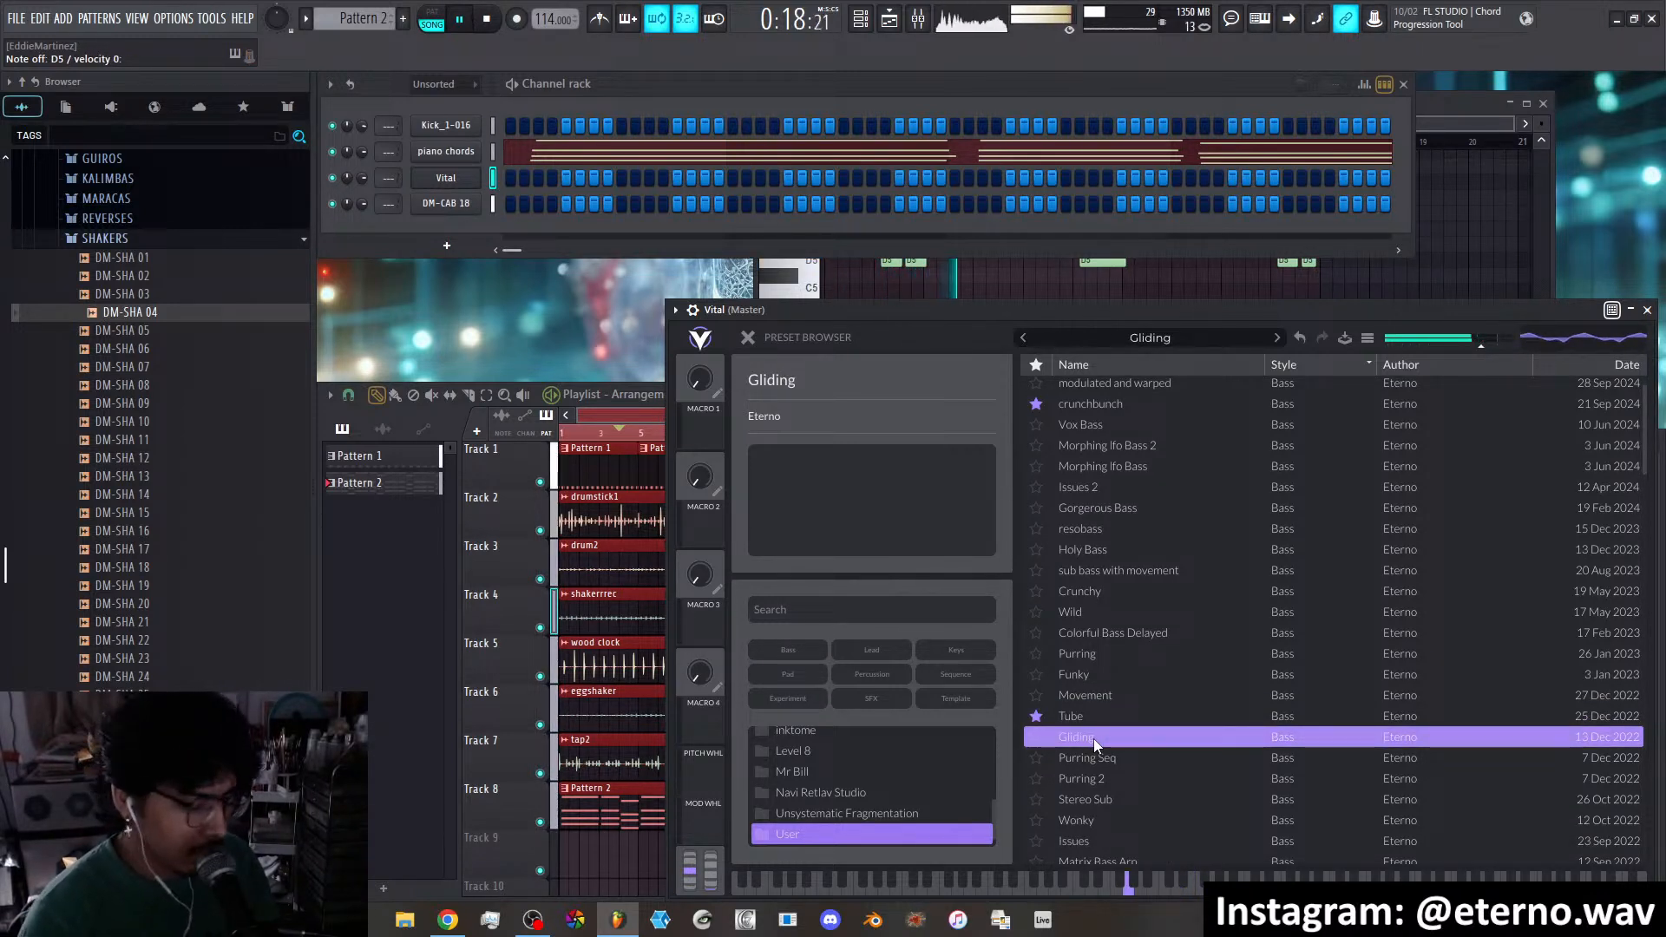
pyautogui.click(1085, 756)
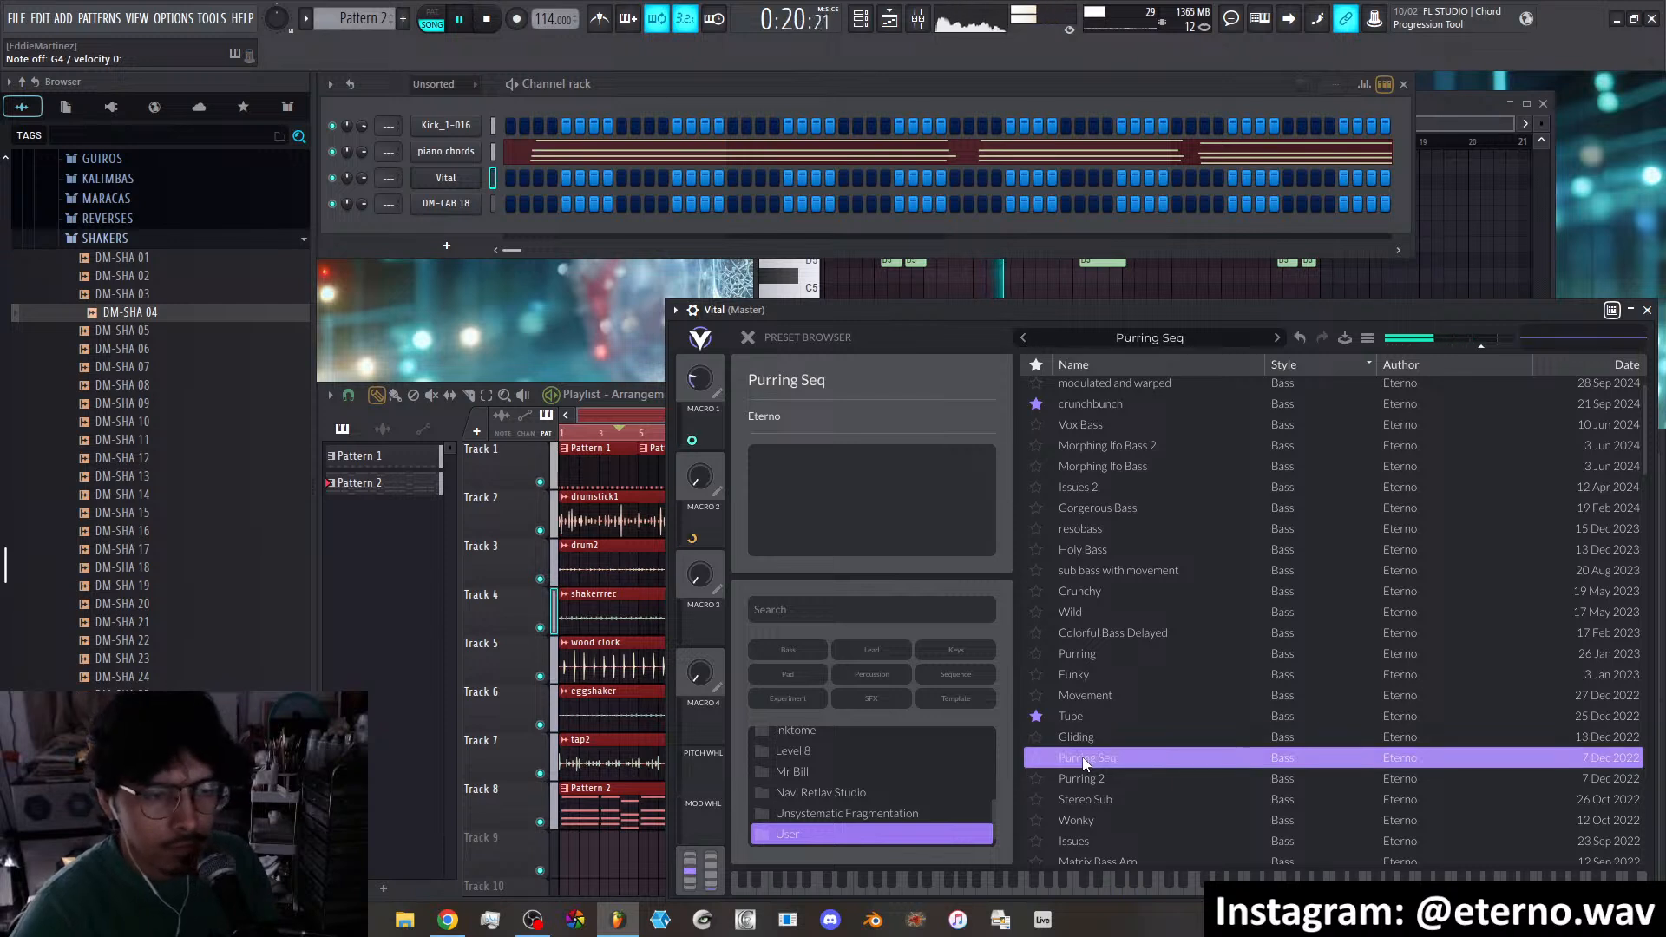
pyautogui.click(1118, 778)
pyautogui.scroll(-2, 1121, 746)
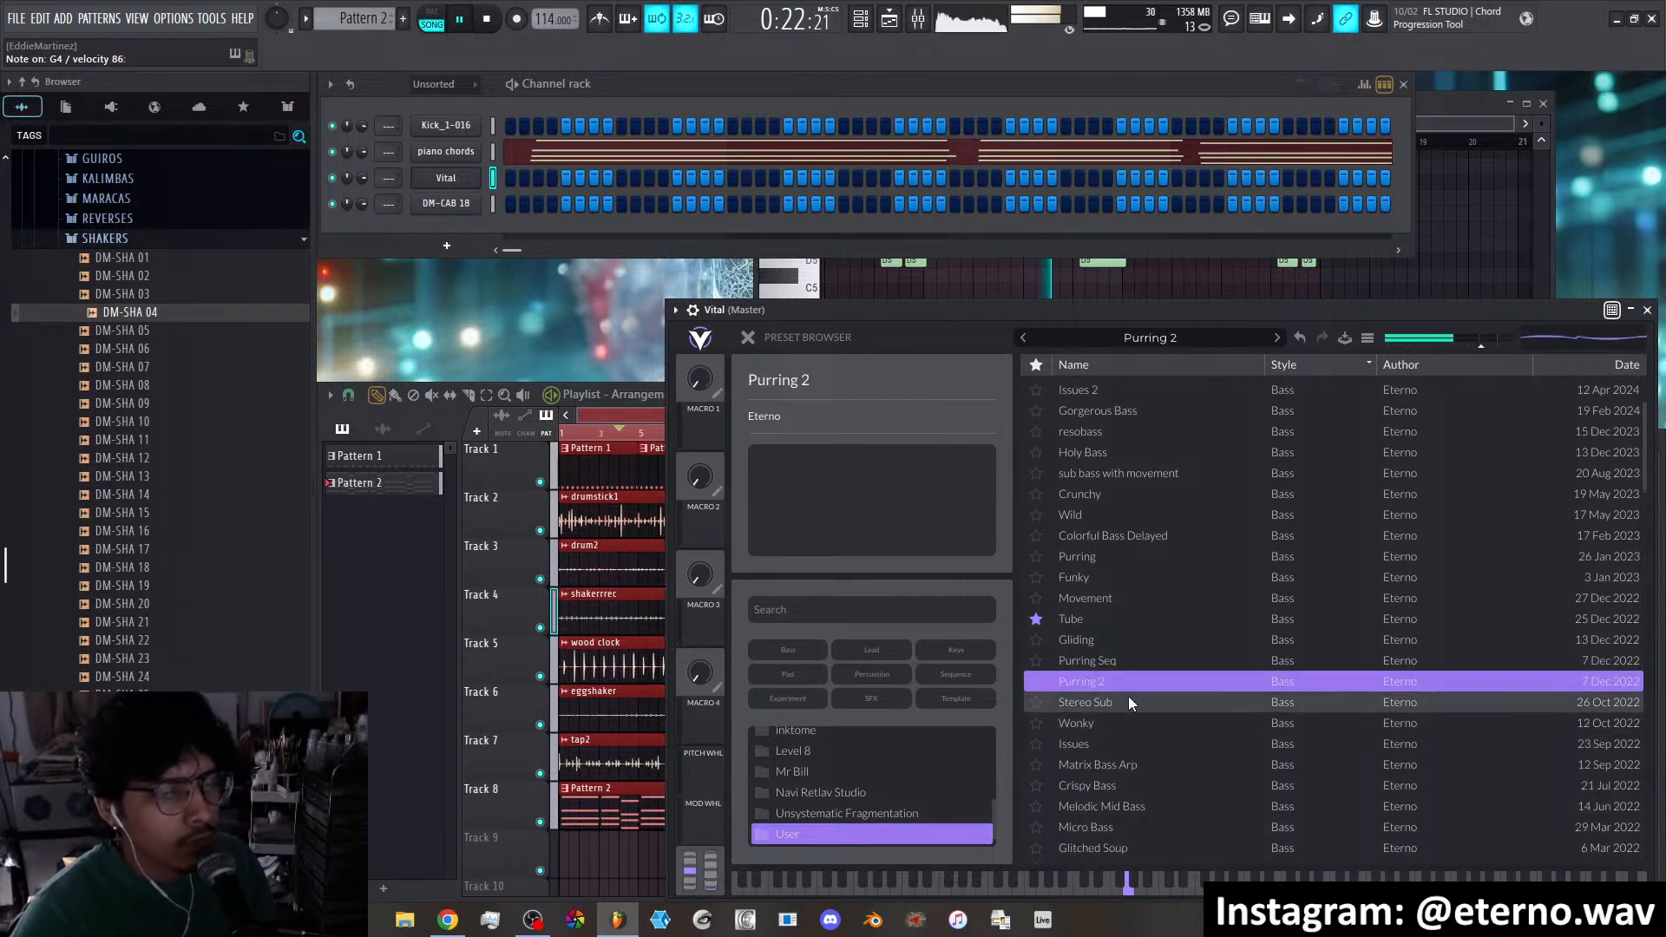
pyautogui.click(1128, 695)
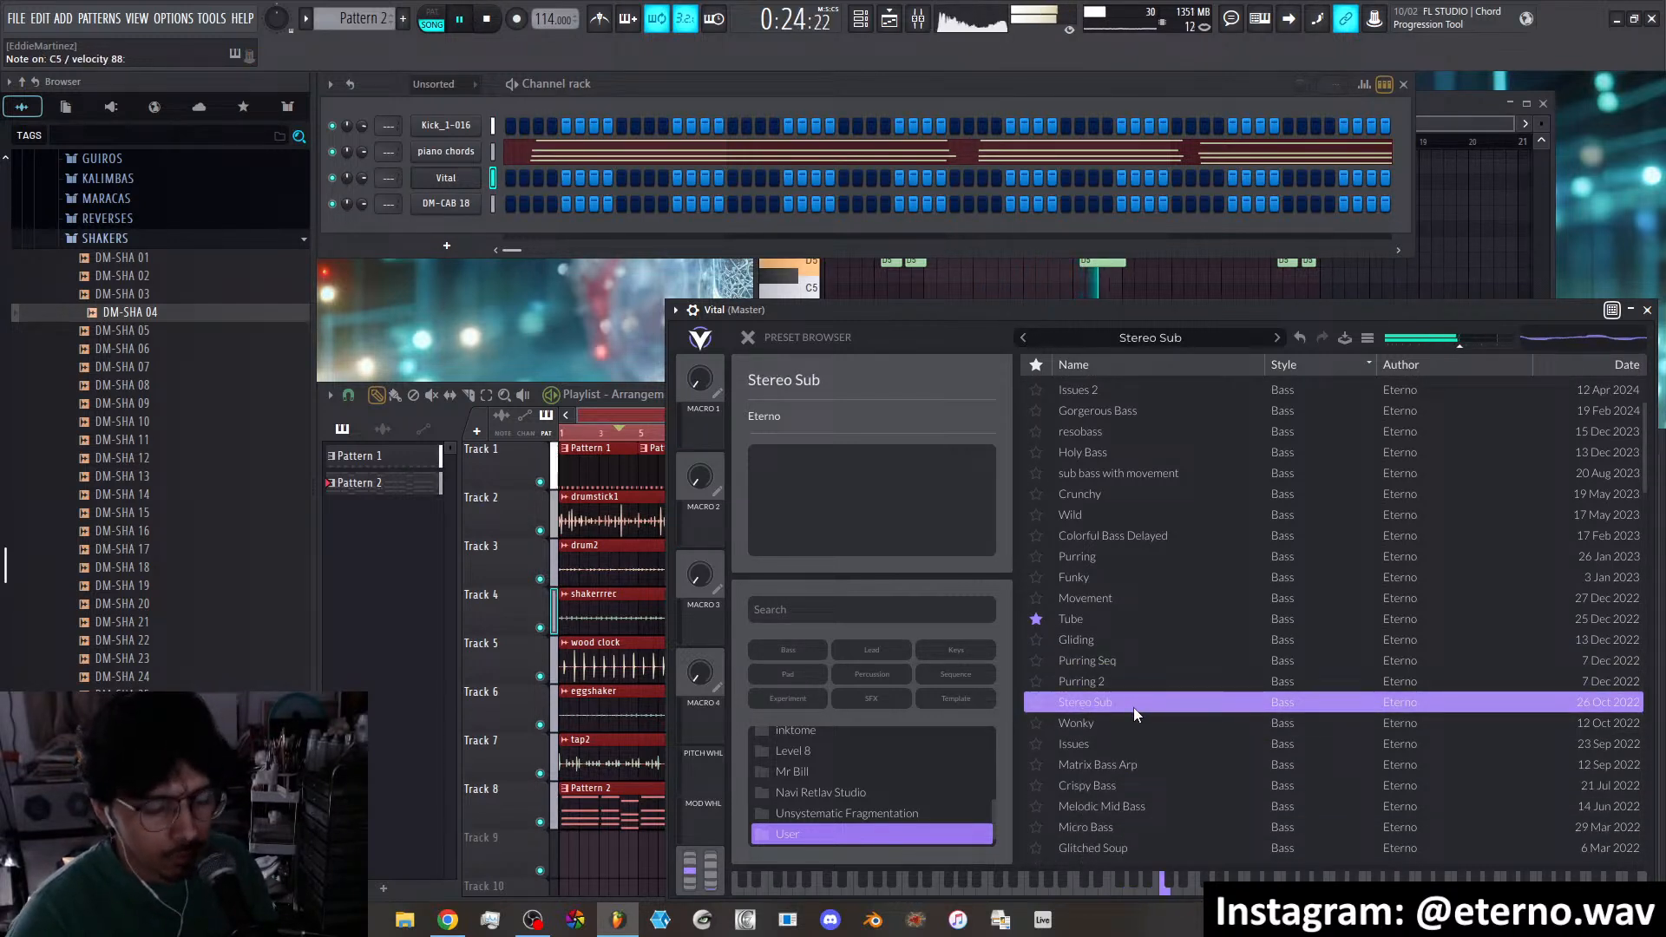
pyautogui.click(1123, 719)
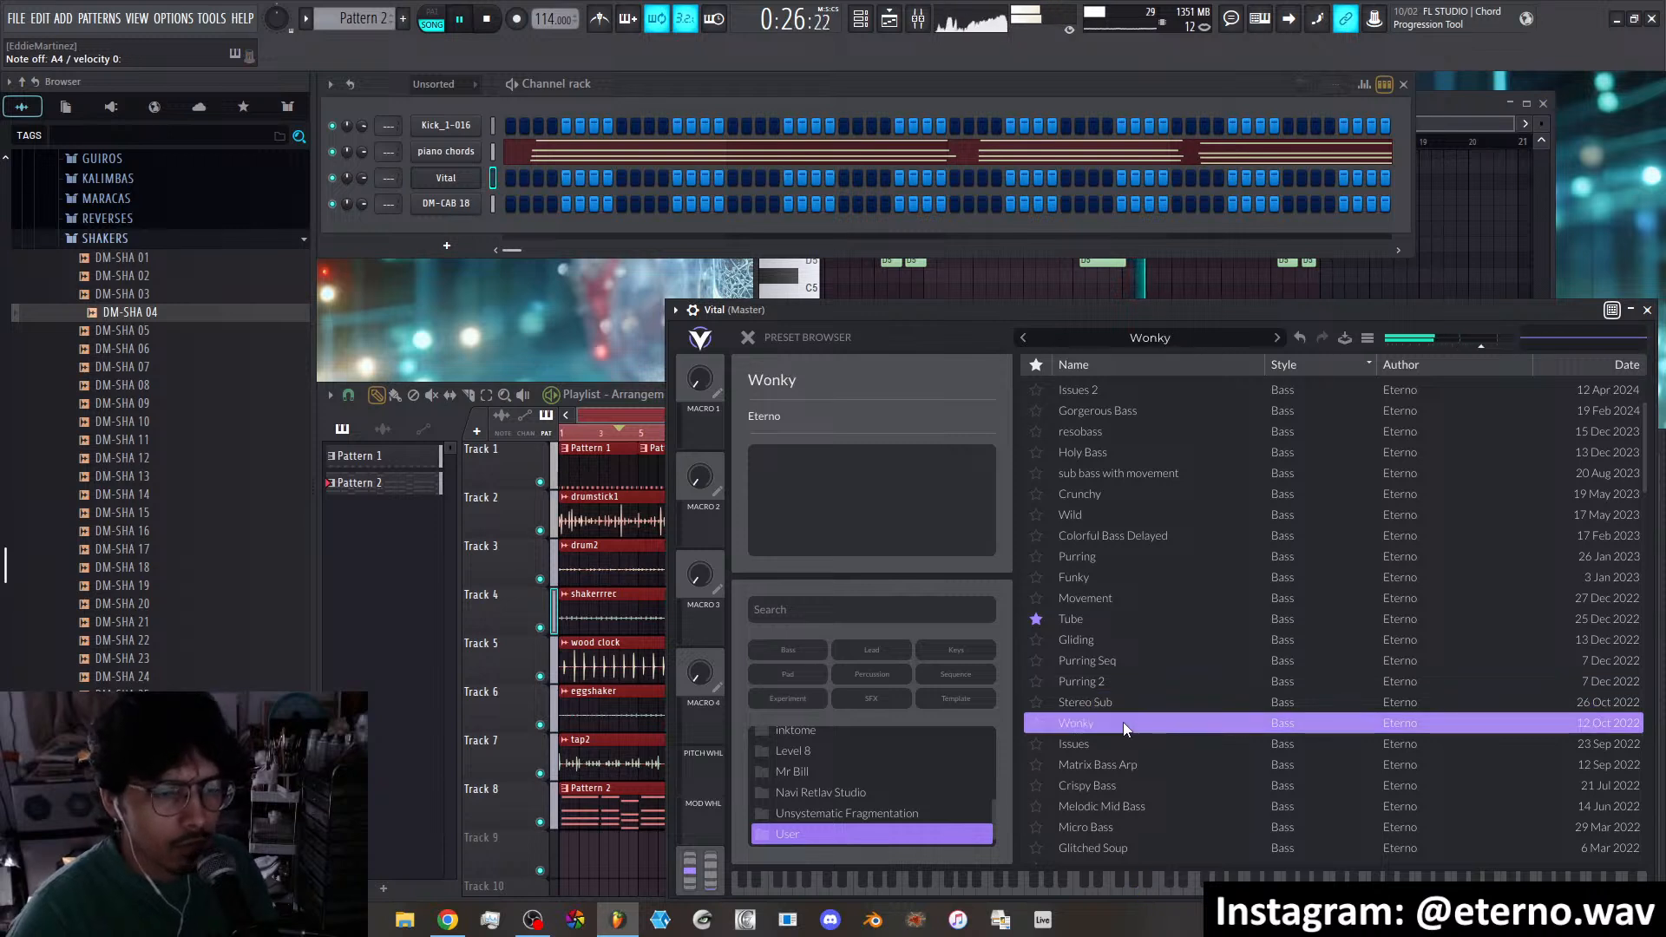
pyautogui.click(1128, 744)
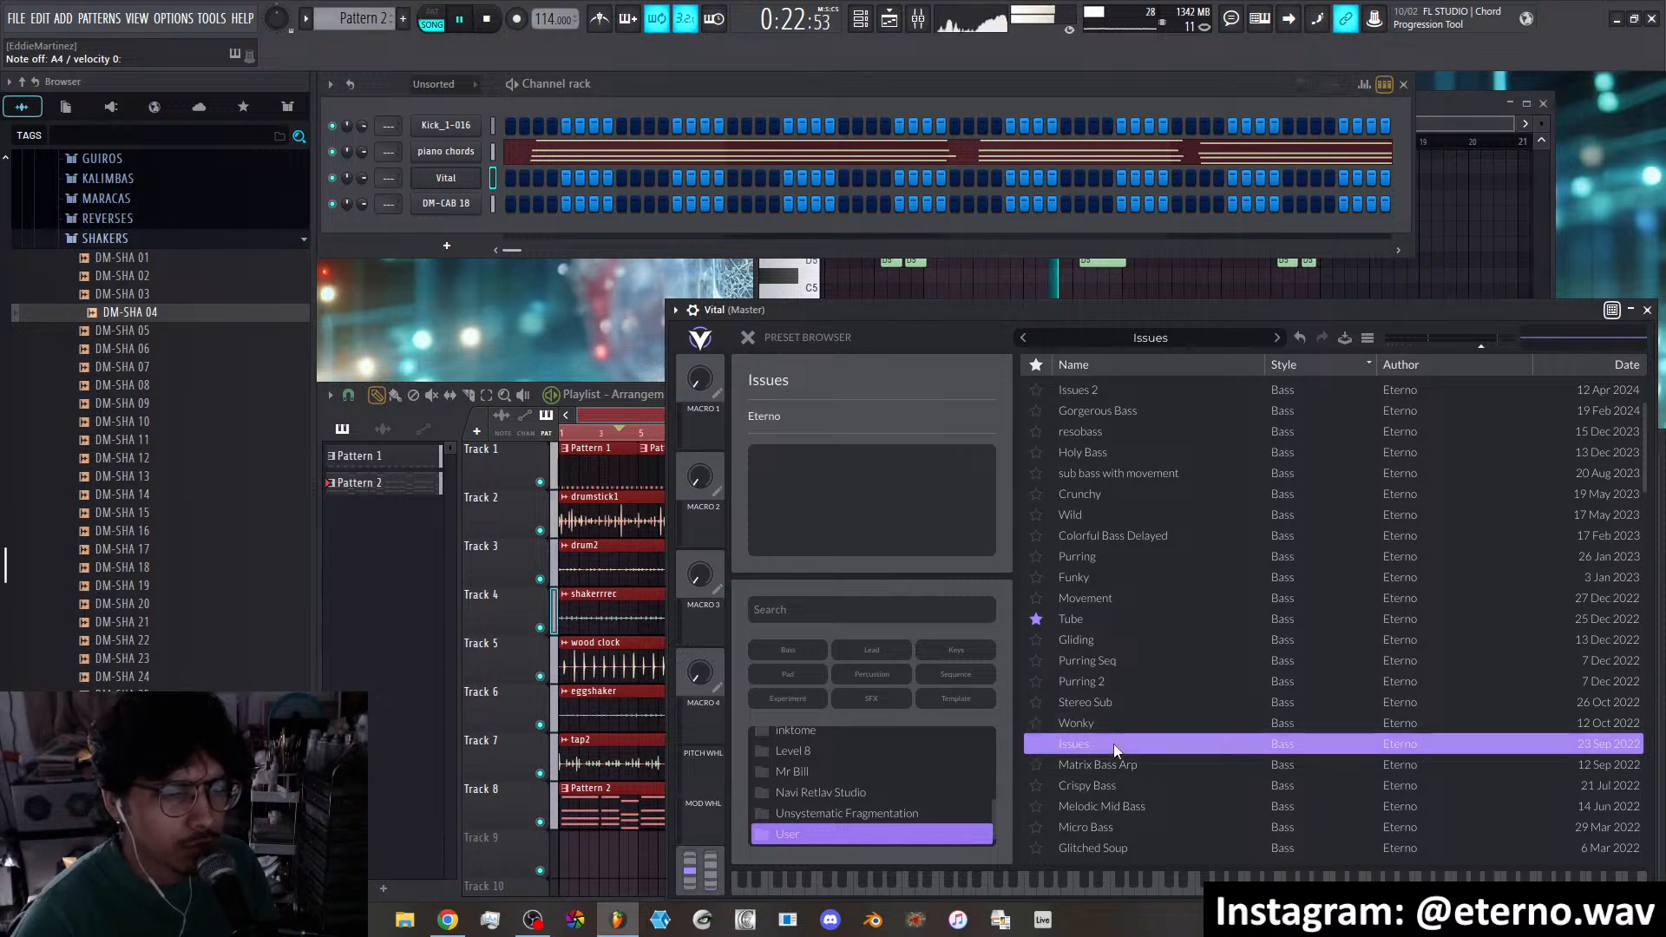
# Audition the presets from Matrix Bass Arp down to Micro Bass and mark Micro Bass as a favourite
pyautogui.scroll(-1, 1112, 743)
pyautogui.click(1110, 737)
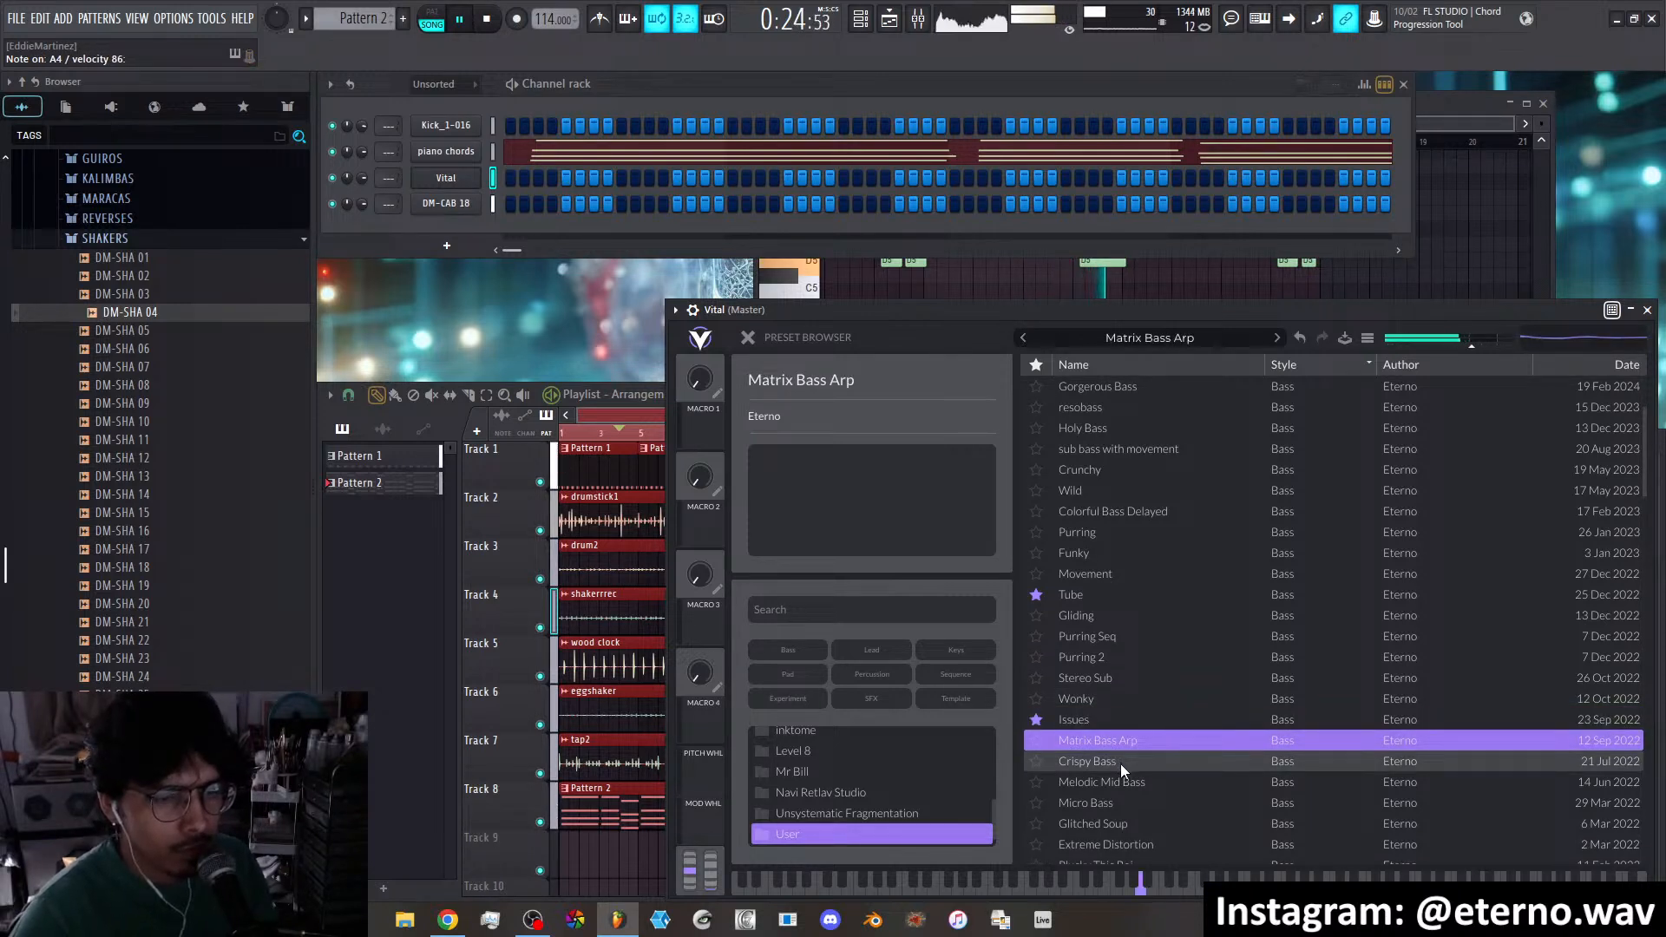
pyautogui.click(1121, 764)
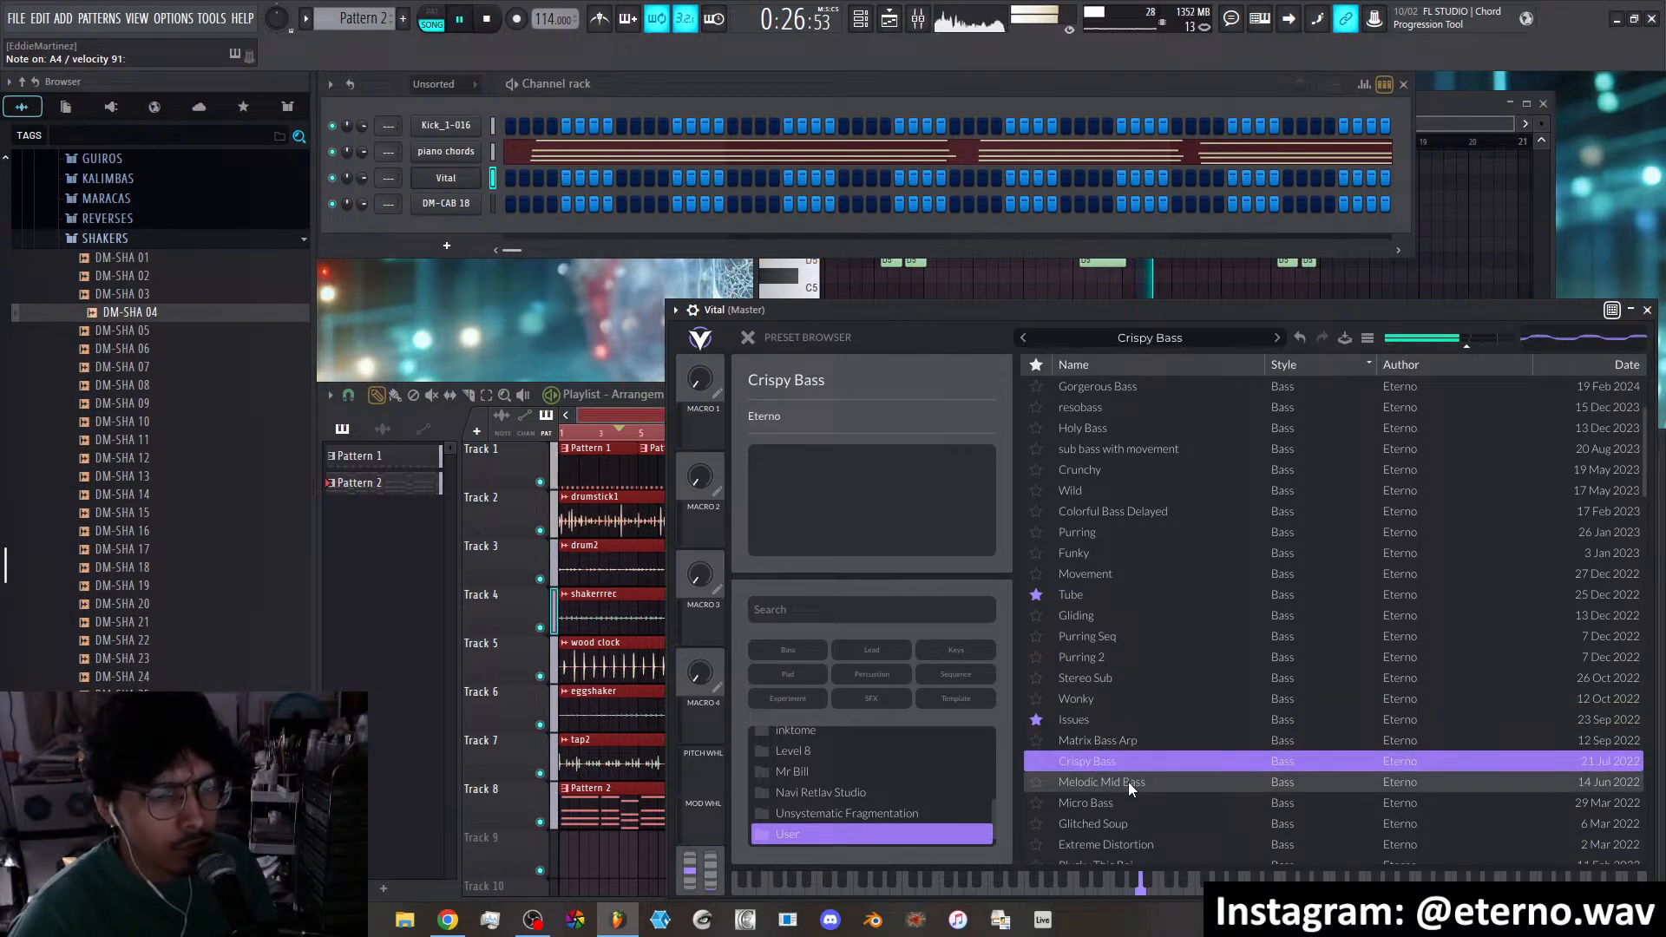
pyautogui.click(1128, 783)
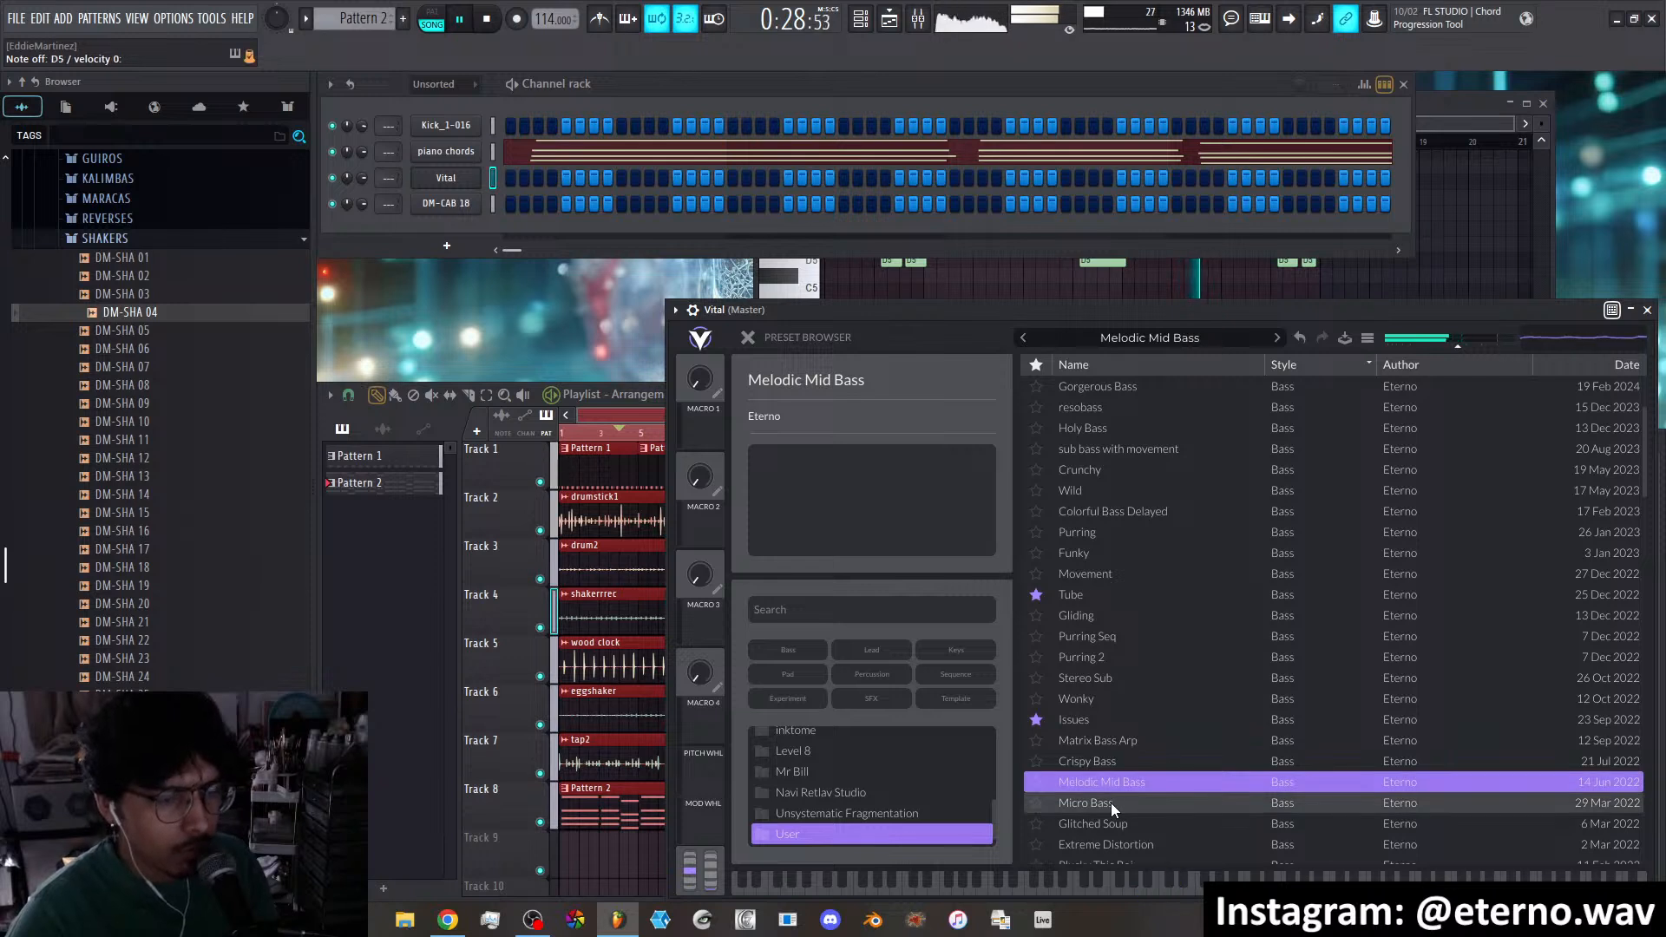
pyautogui.click(1111, 803)
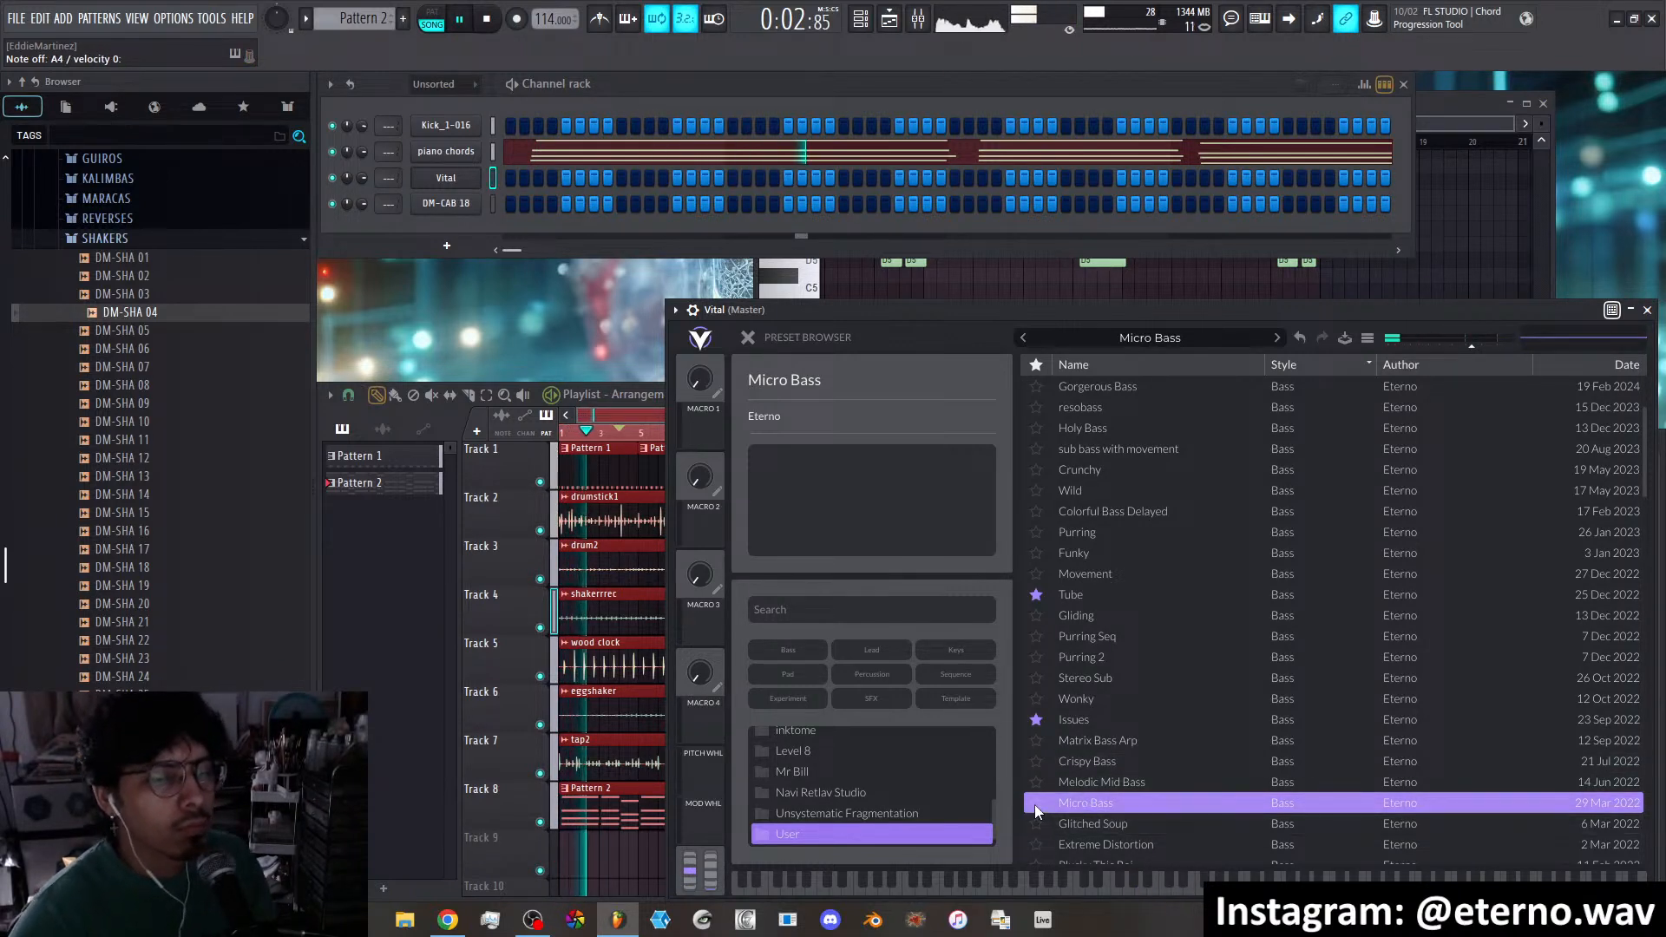
# Audition Glitched Soup, Extreme Distortion and Plucky Thic Boi, then load the Micro Bass preset again
pyautogui.scroll(-3, 1133, 763)
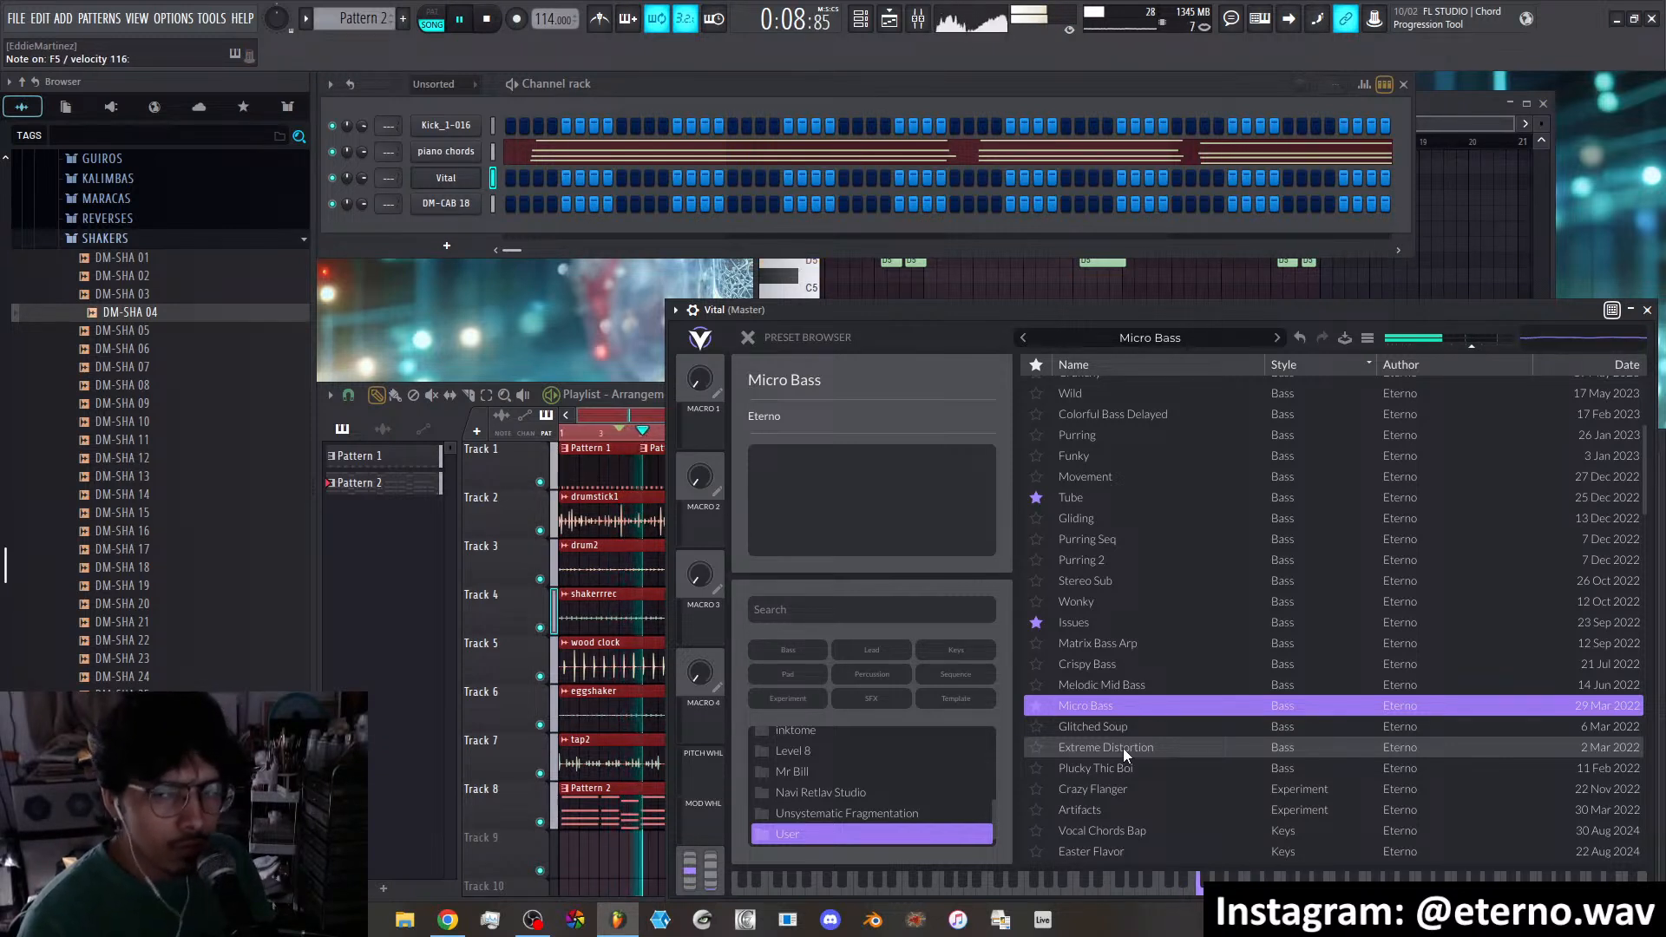
pyautogui.click(1101, 726)
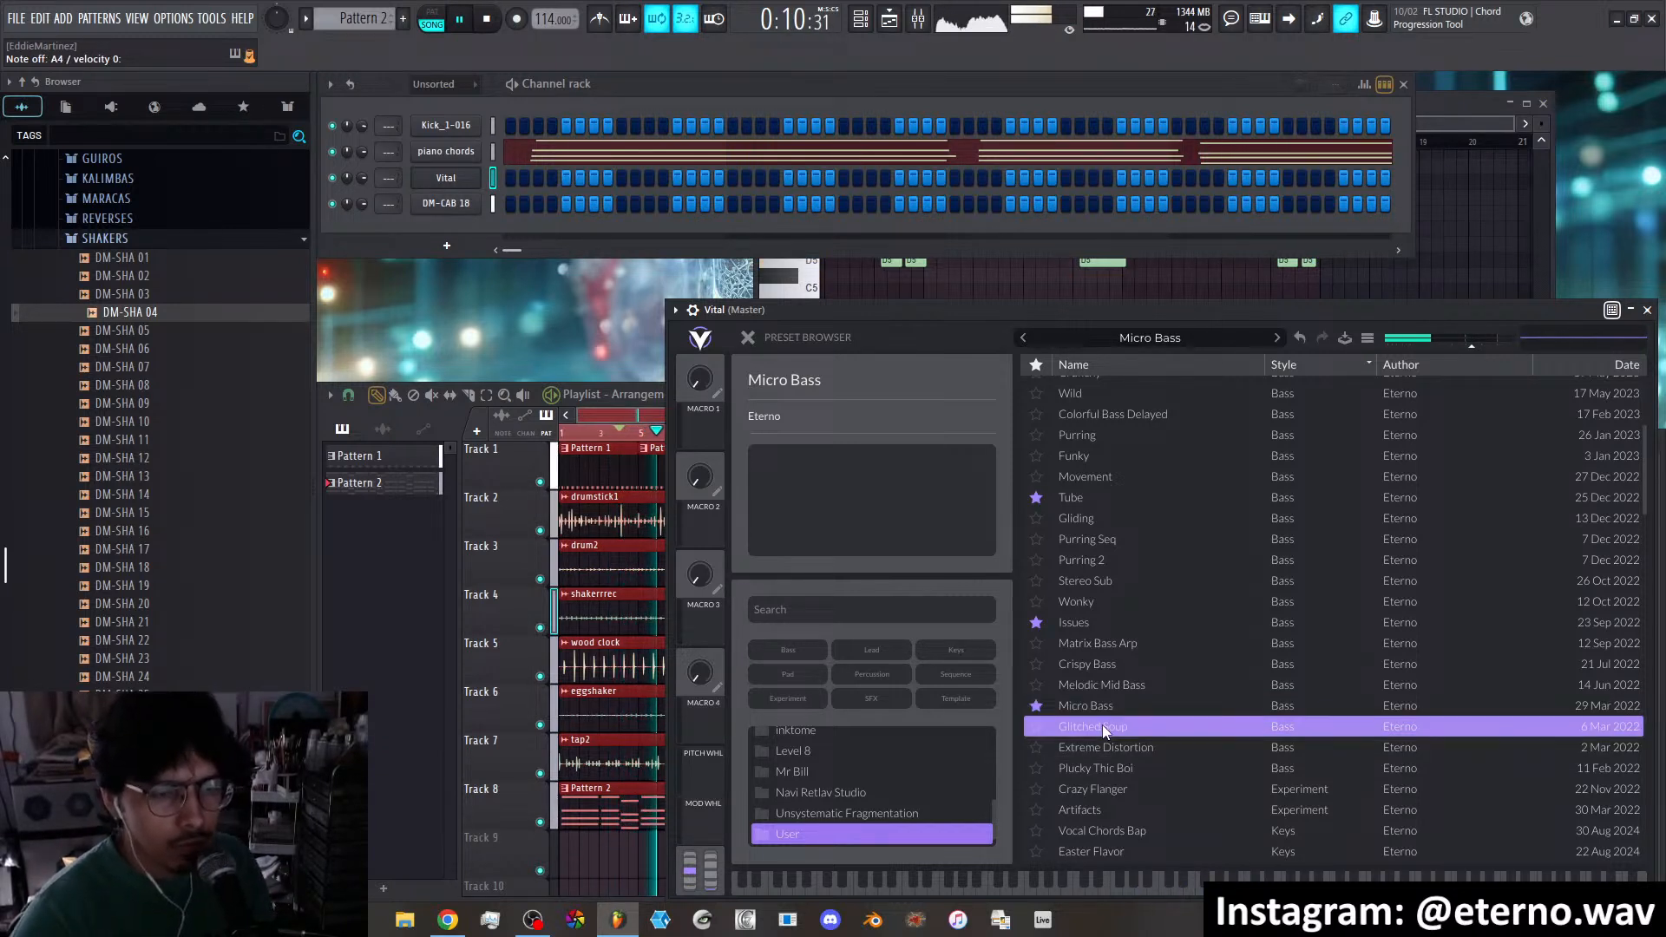
pyautogui.click(1149, 748)
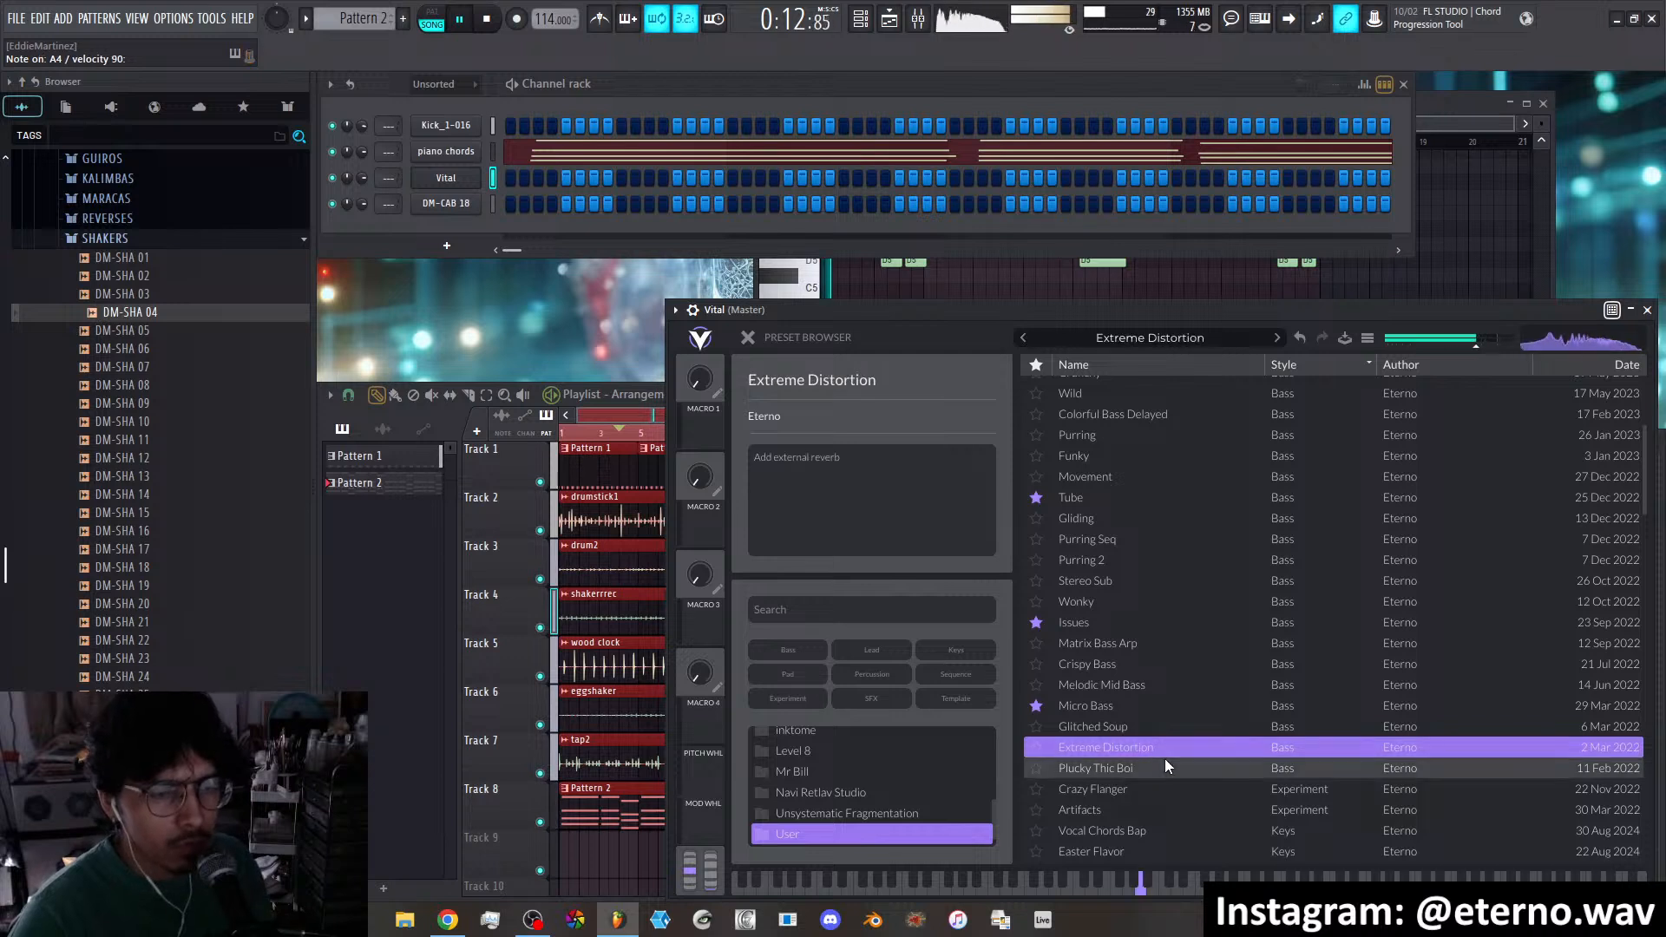
pyautogui.click(1169, 768)
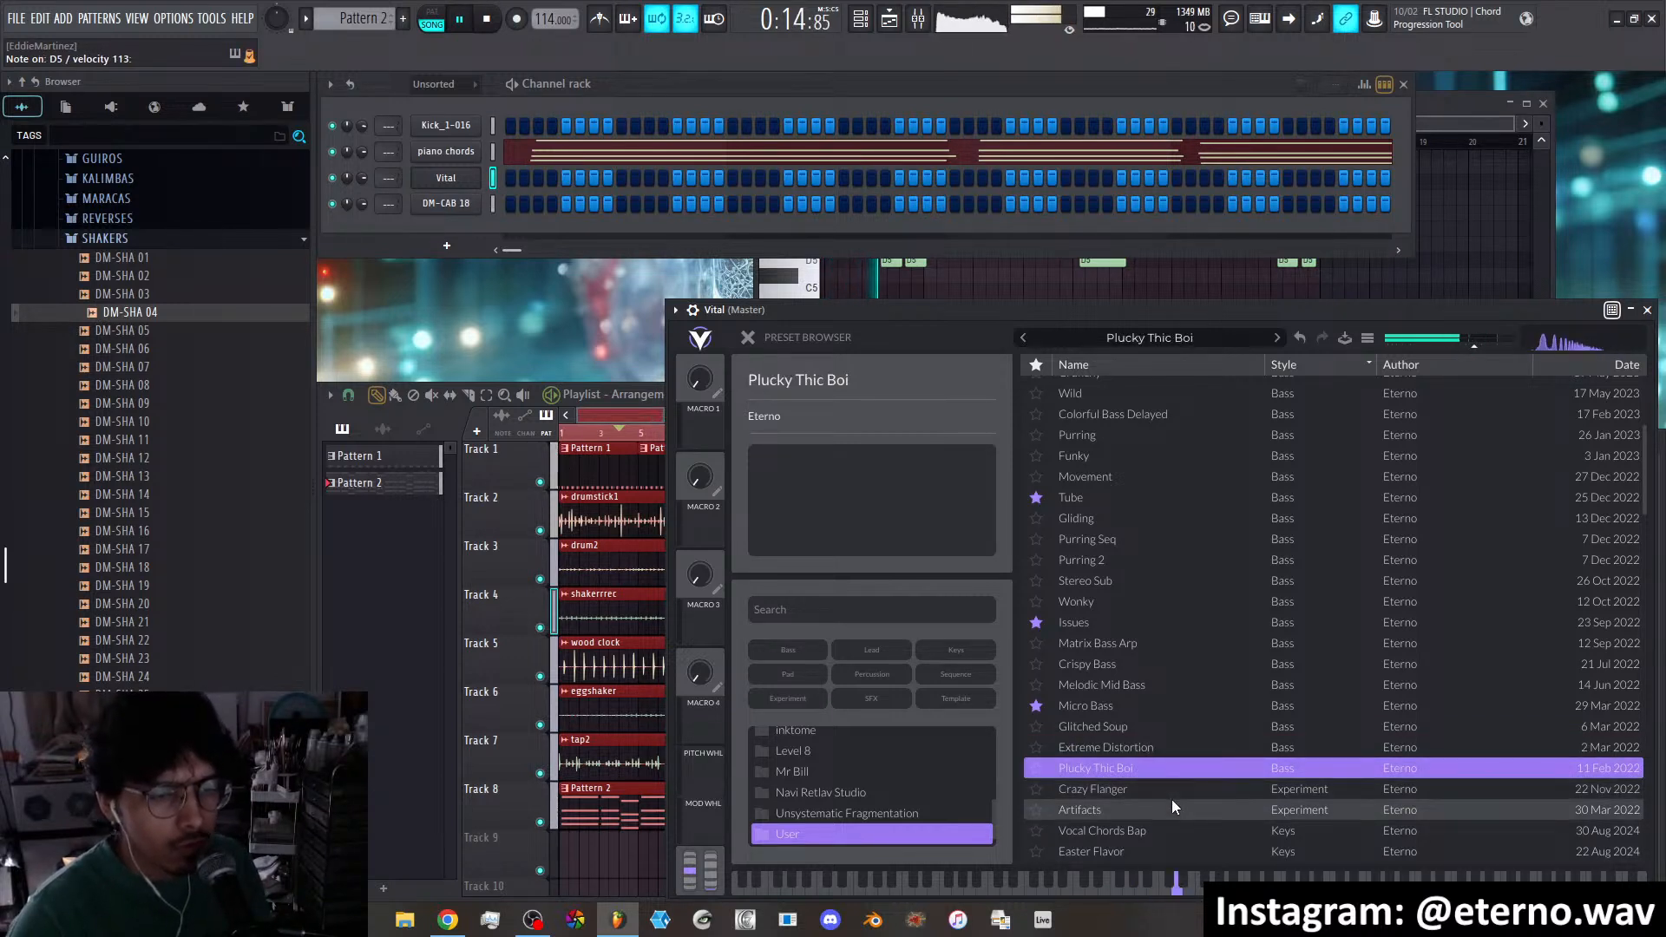
pyautogui.click(1161, 685)
pyautogui.click(1163, 706)
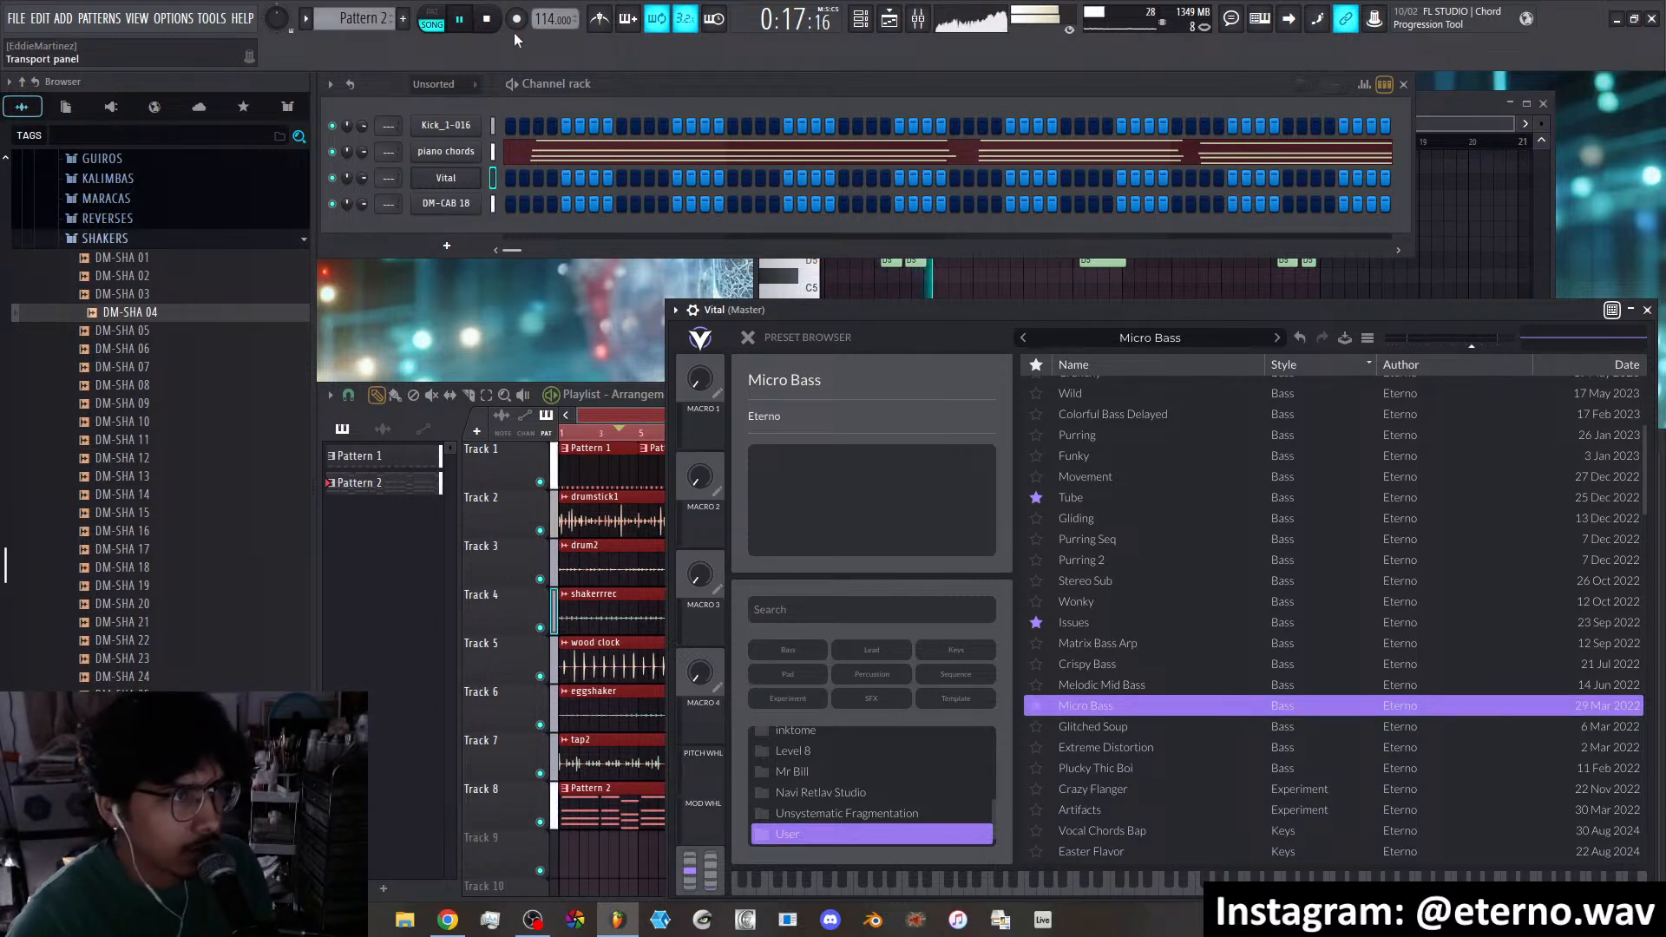
# Create a new pattern with the default name Pattern 3 and place it at the start of playlist Track 9
pyautogui.click(402, 18)
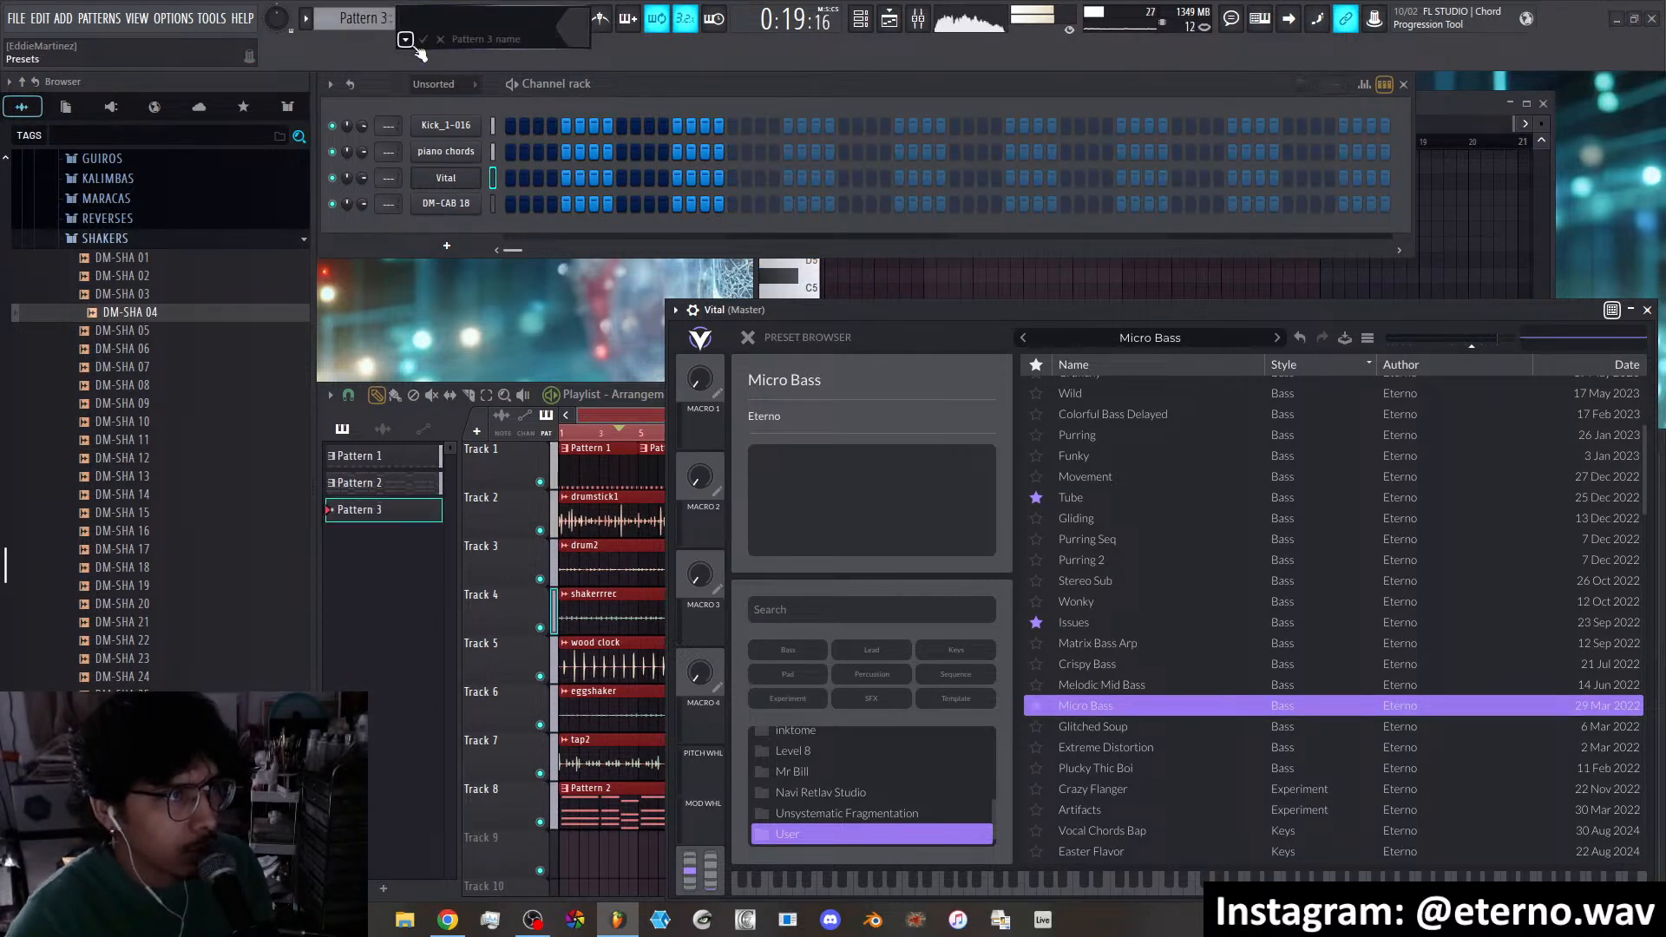
pyautogui.press('Return')
pyautogui.scroll(-4, 548, 797)
pyautogui.click(585, 659)
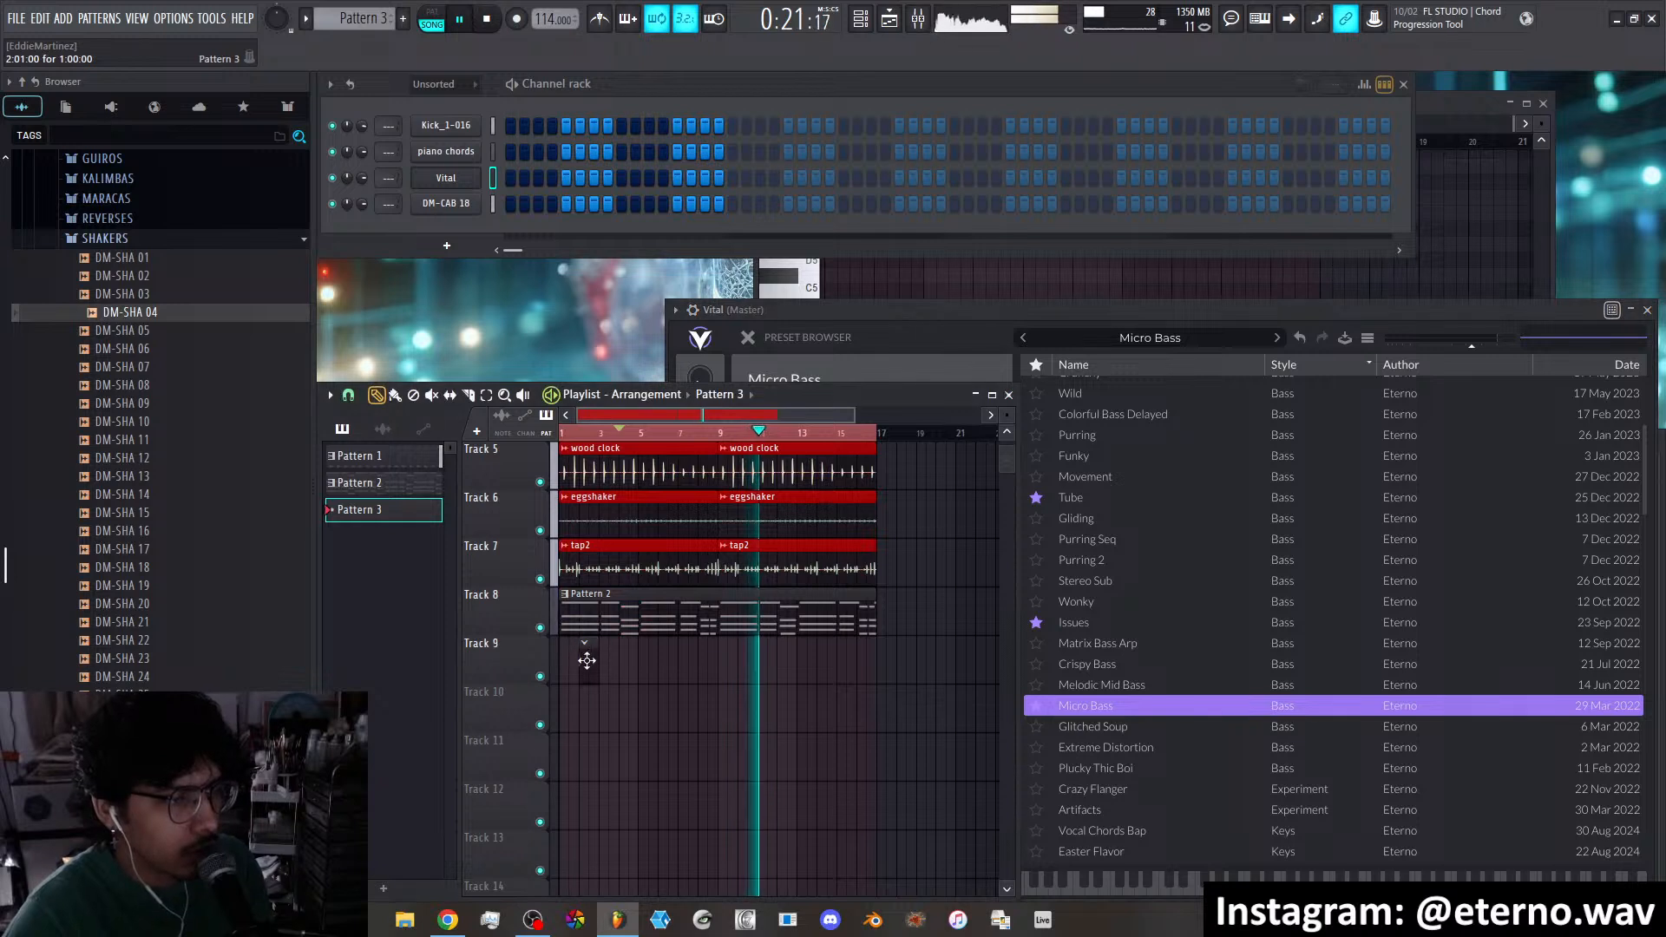
pyautogui.moveTo(587, 660); pyautogui.dragTo(568, 658)
# Record a Vital bass part into Pattern 3 over the arrangement, end recording and replay it from the start
pyautogui.click(487, 24)
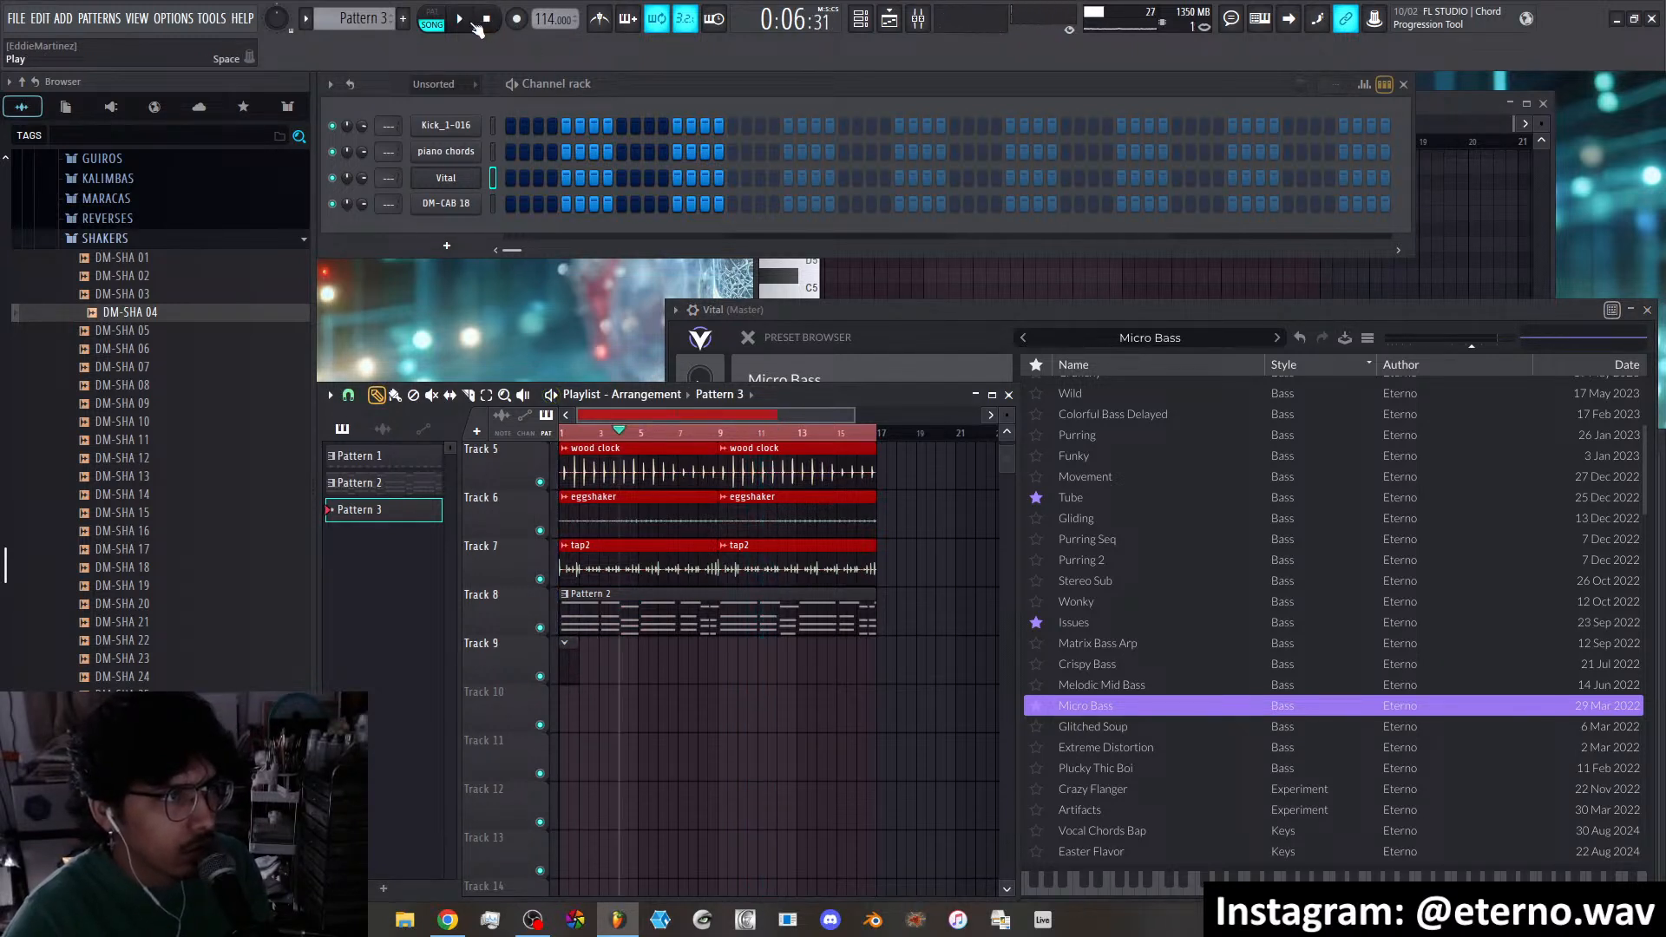
pyautogui.click(517, 21)
pyautogui.press('space')
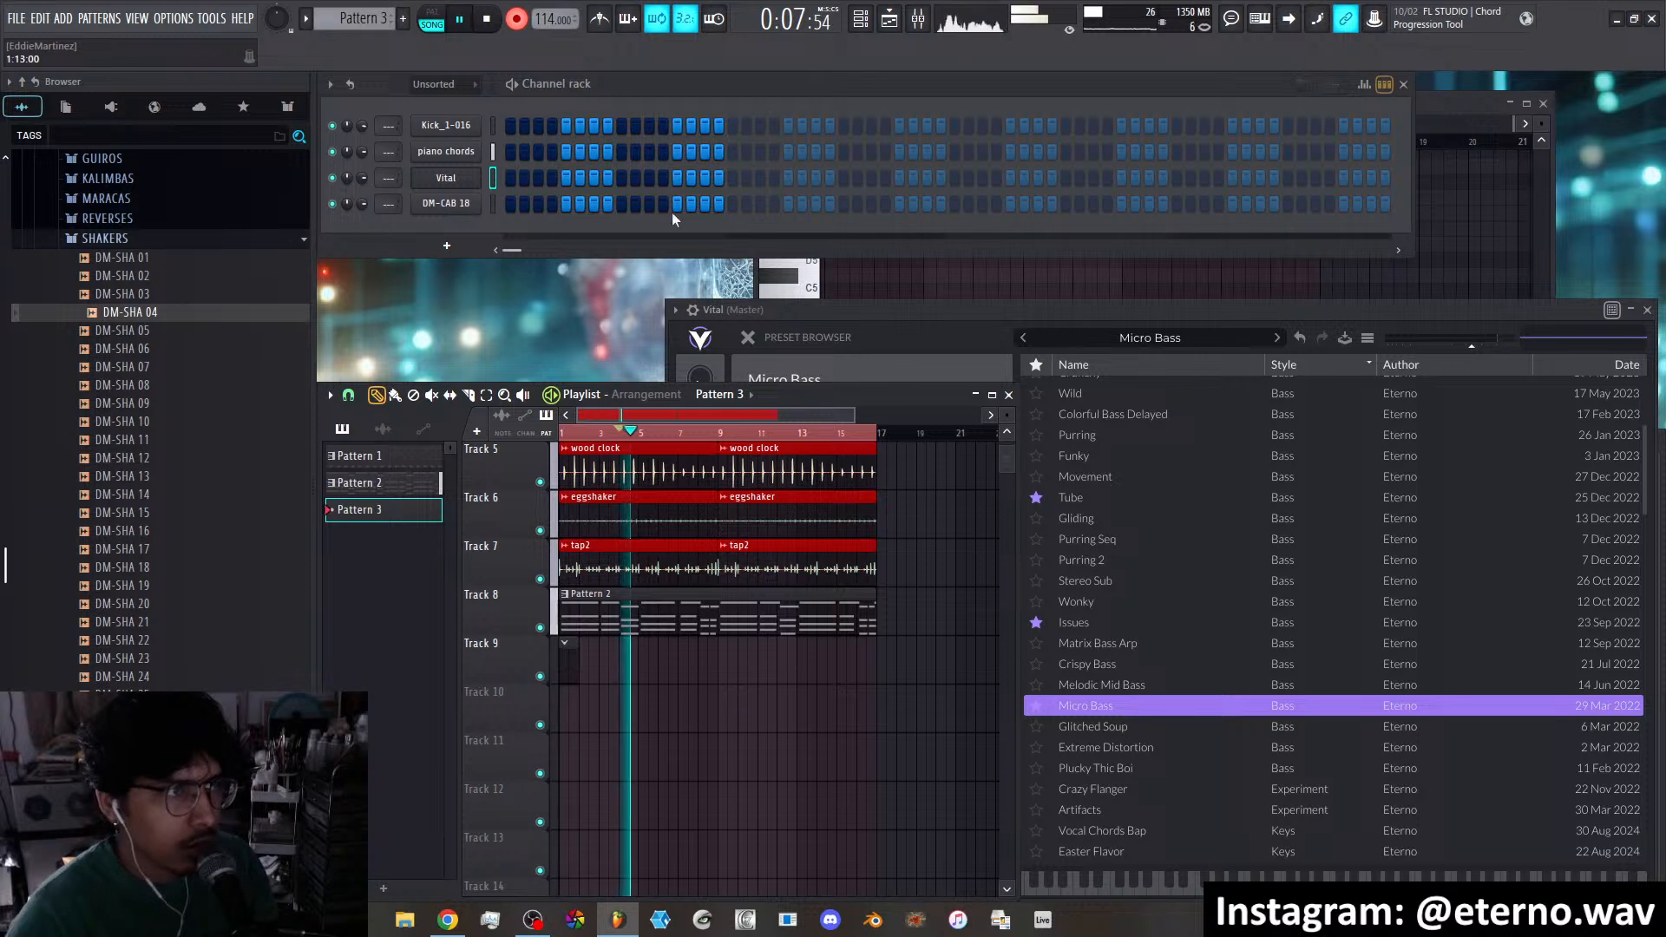
pyautogui.click(517, 27)
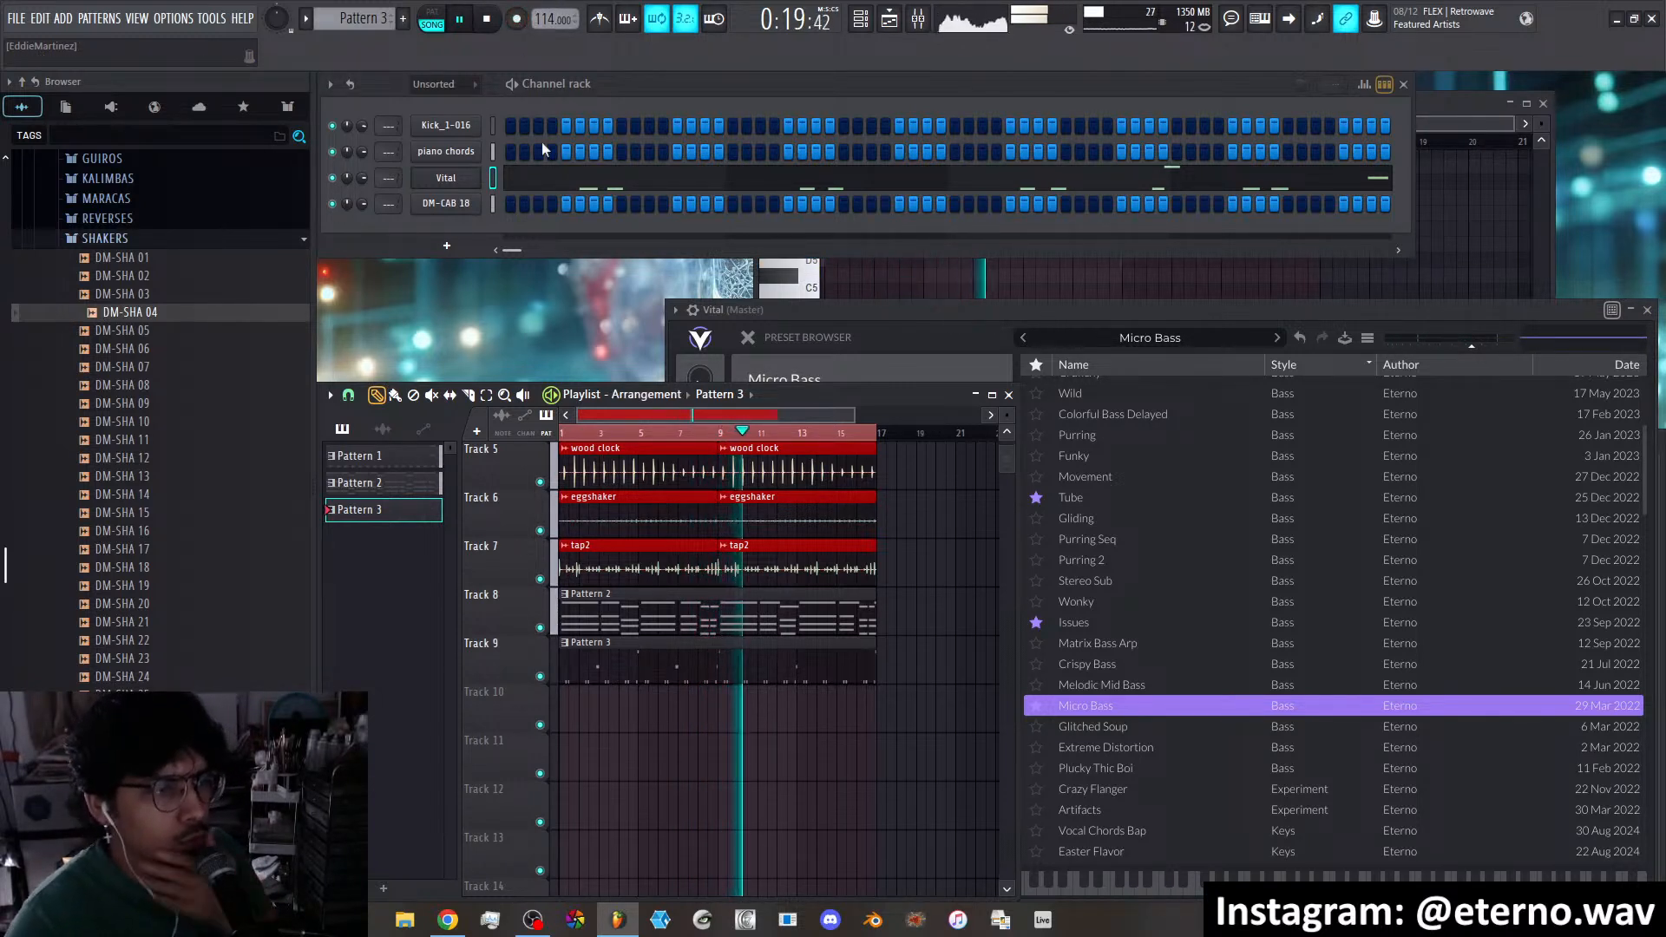
pyautogui.click(488, 18)
pyautogui.click(466, 20)
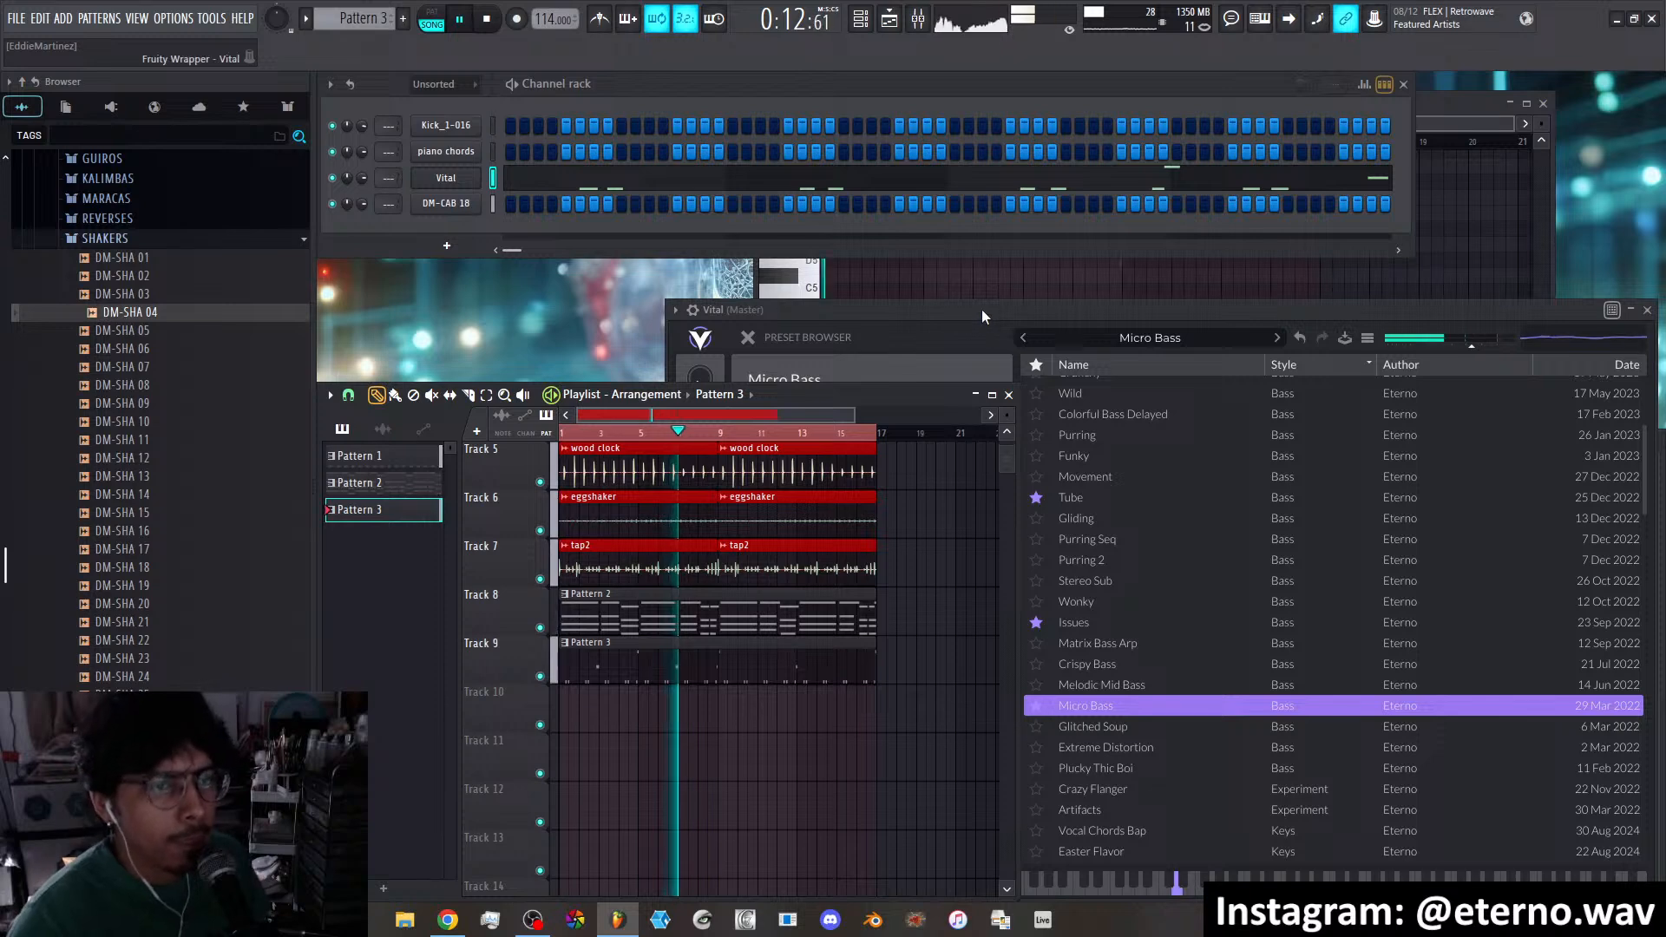
# Set Env 2's modulation amount on Vital's Filter 1 cutoff to about 0.29 while the arrangement plays
pyautogui.click(1196, 309)
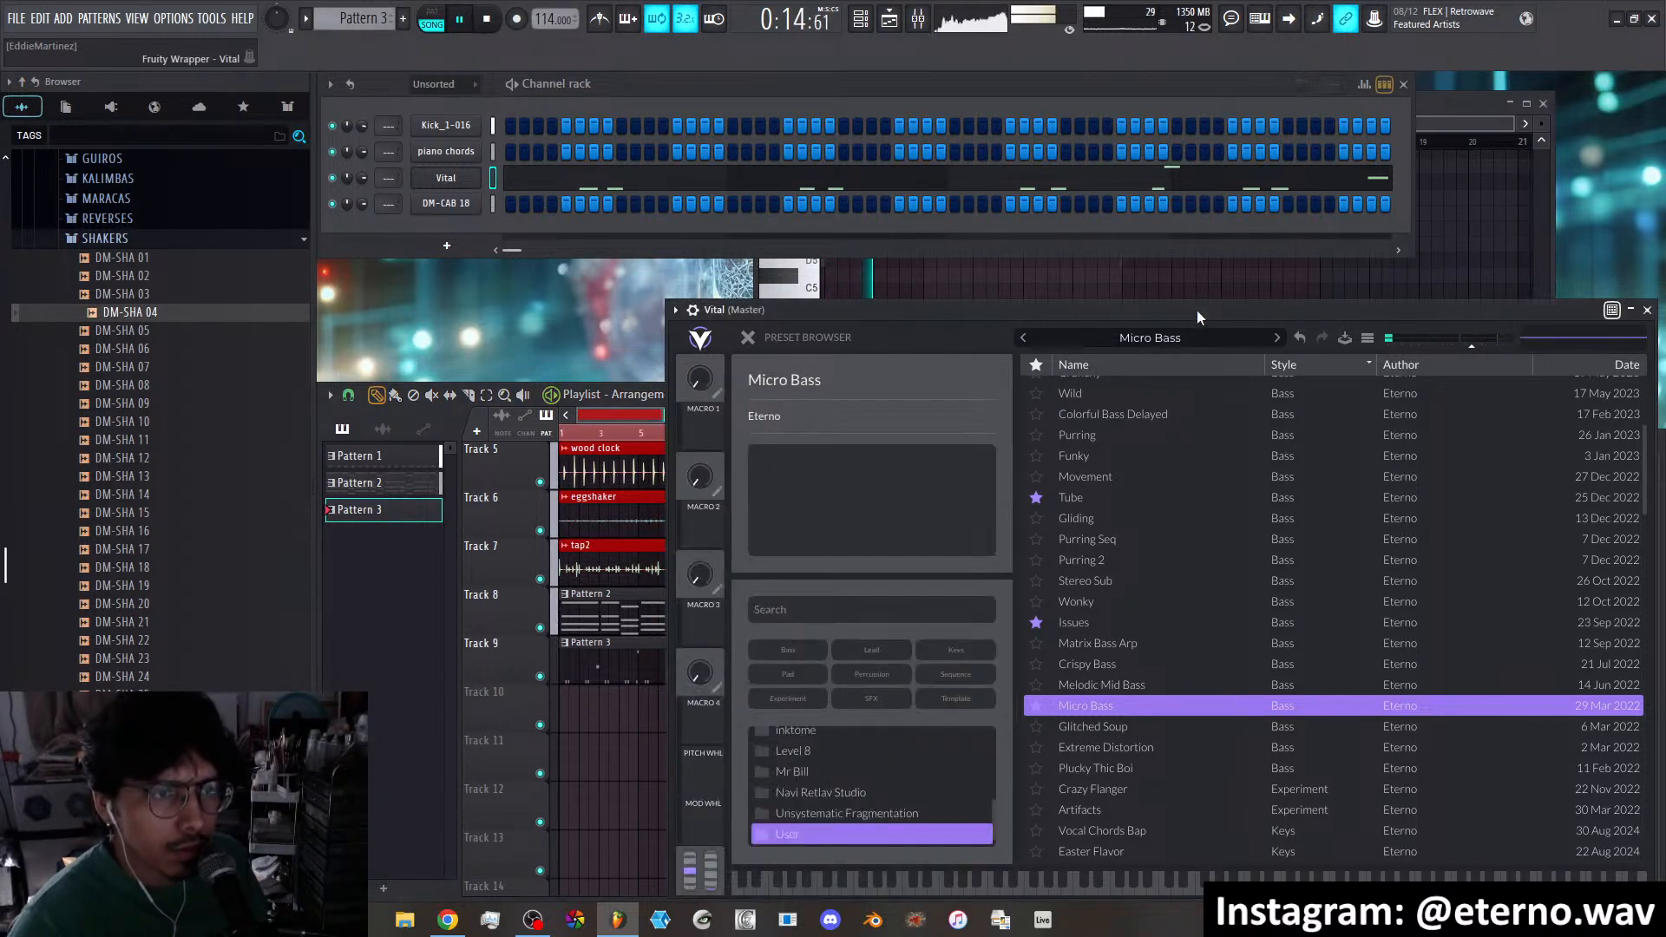
pyautogui.click(748, 333)
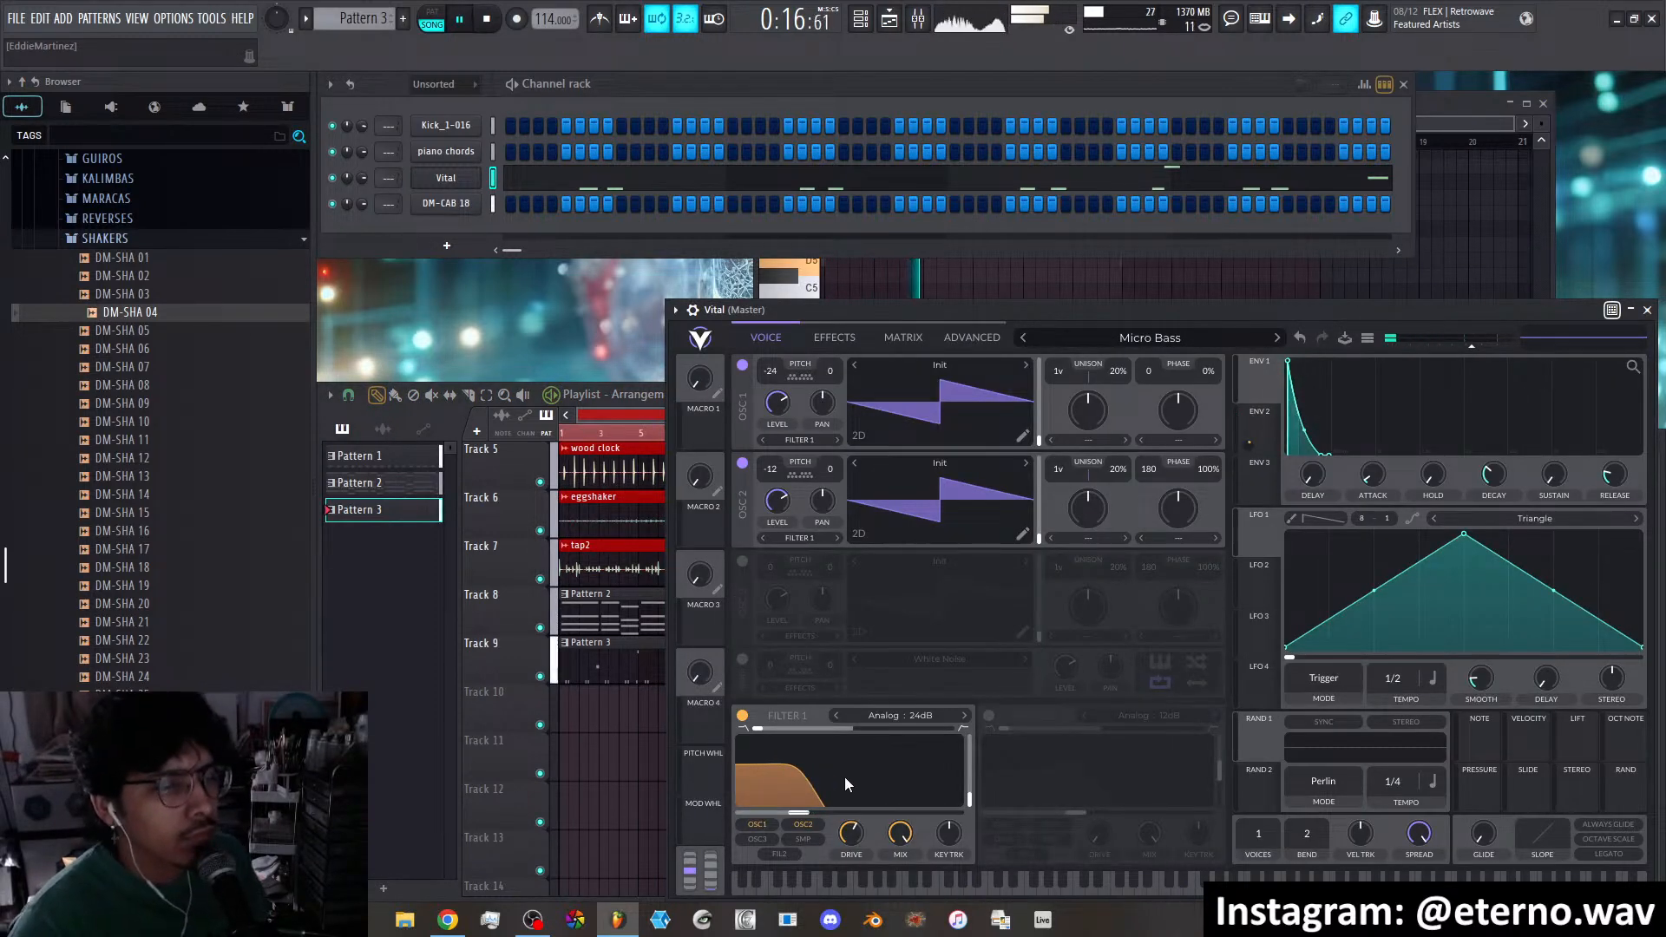
pyautogui.moveTo(851, 792); pyautogui.dragTo(851, 783)
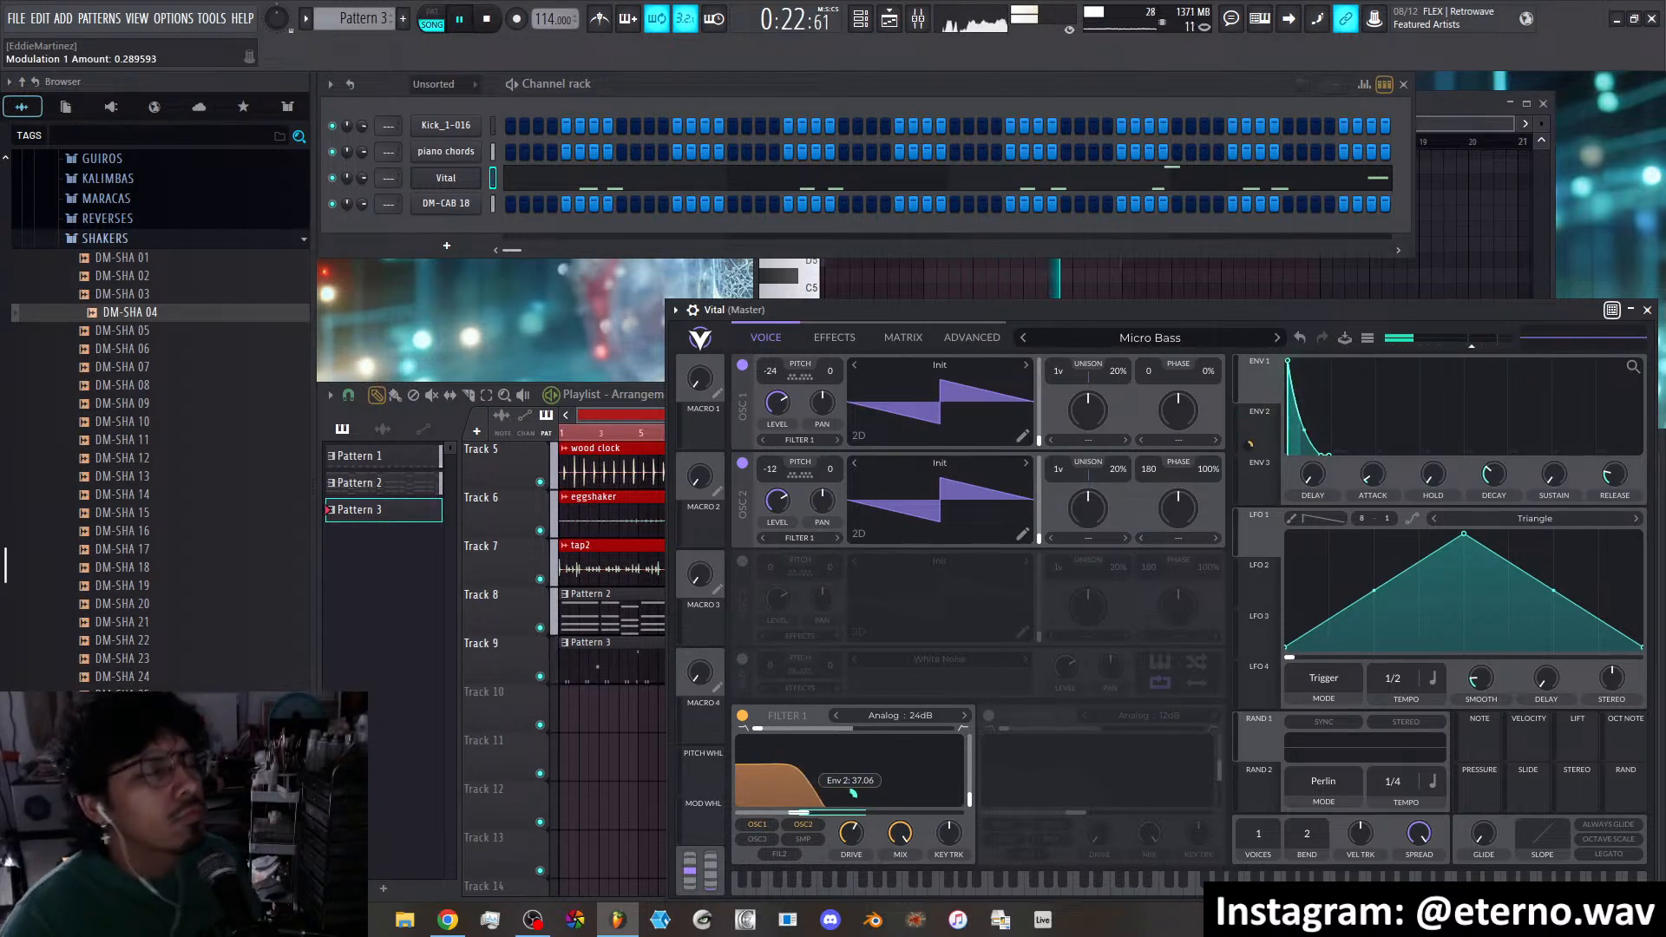
pyautogui.moveTo(851, 783); pyautogui.dragTo(851, 786)
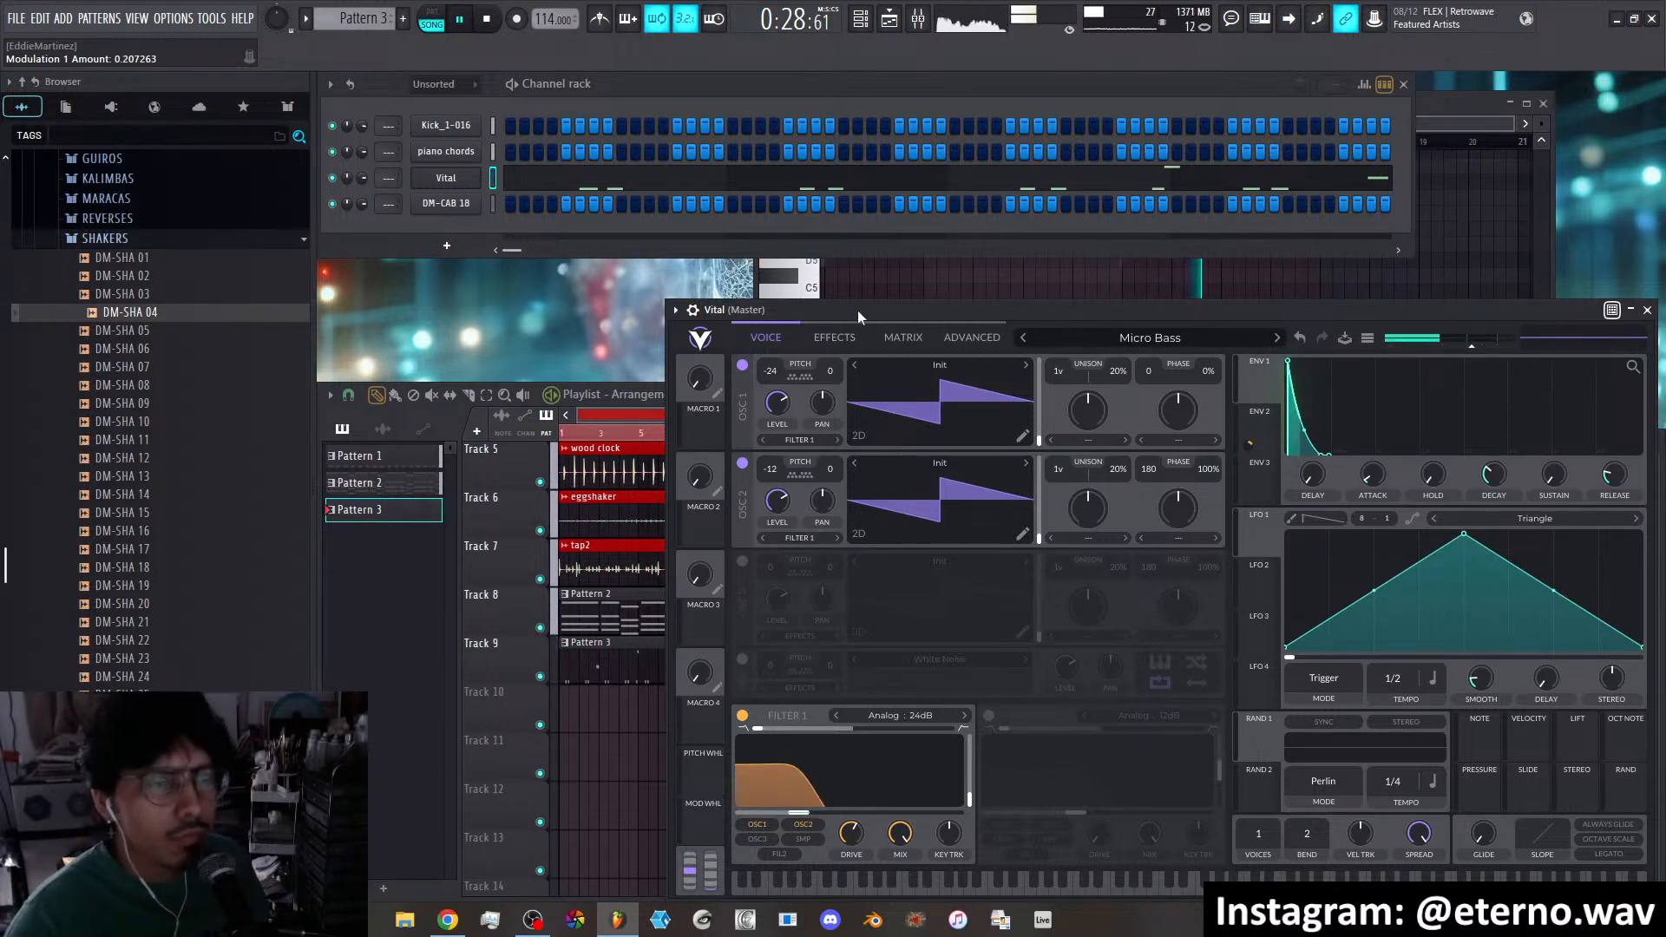
pyautogui.click(828, 336)
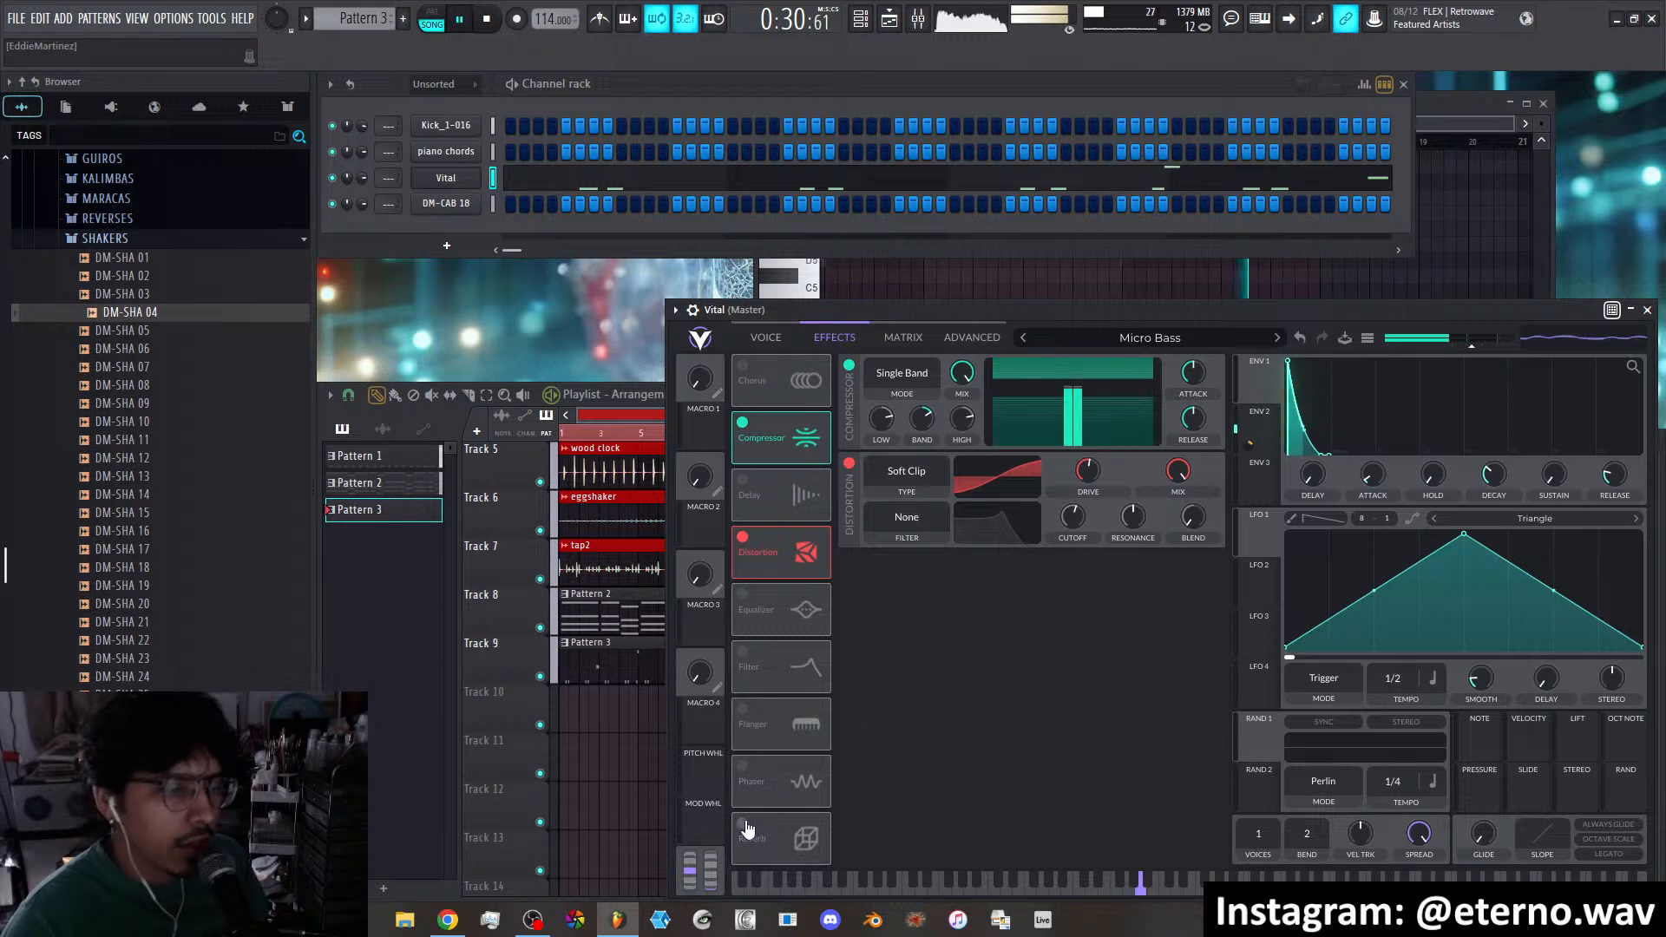
pyautogui.click(776, 335)
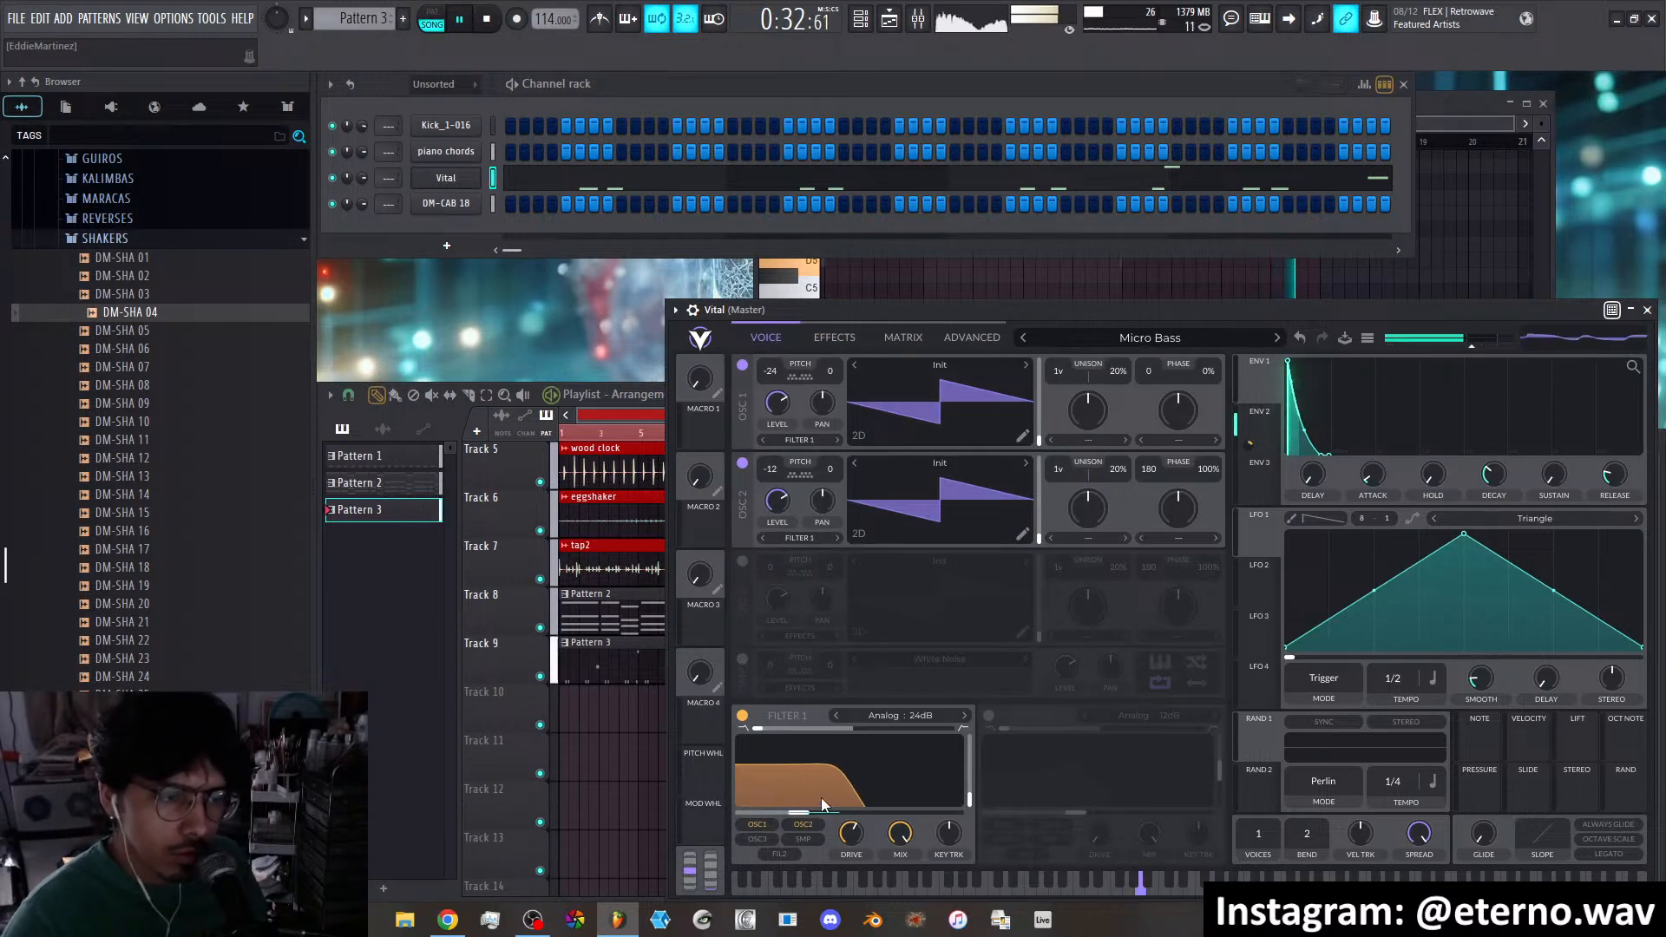
pyautogui.moveTo(851, 796); pyautogui.dragTo(851, 786)
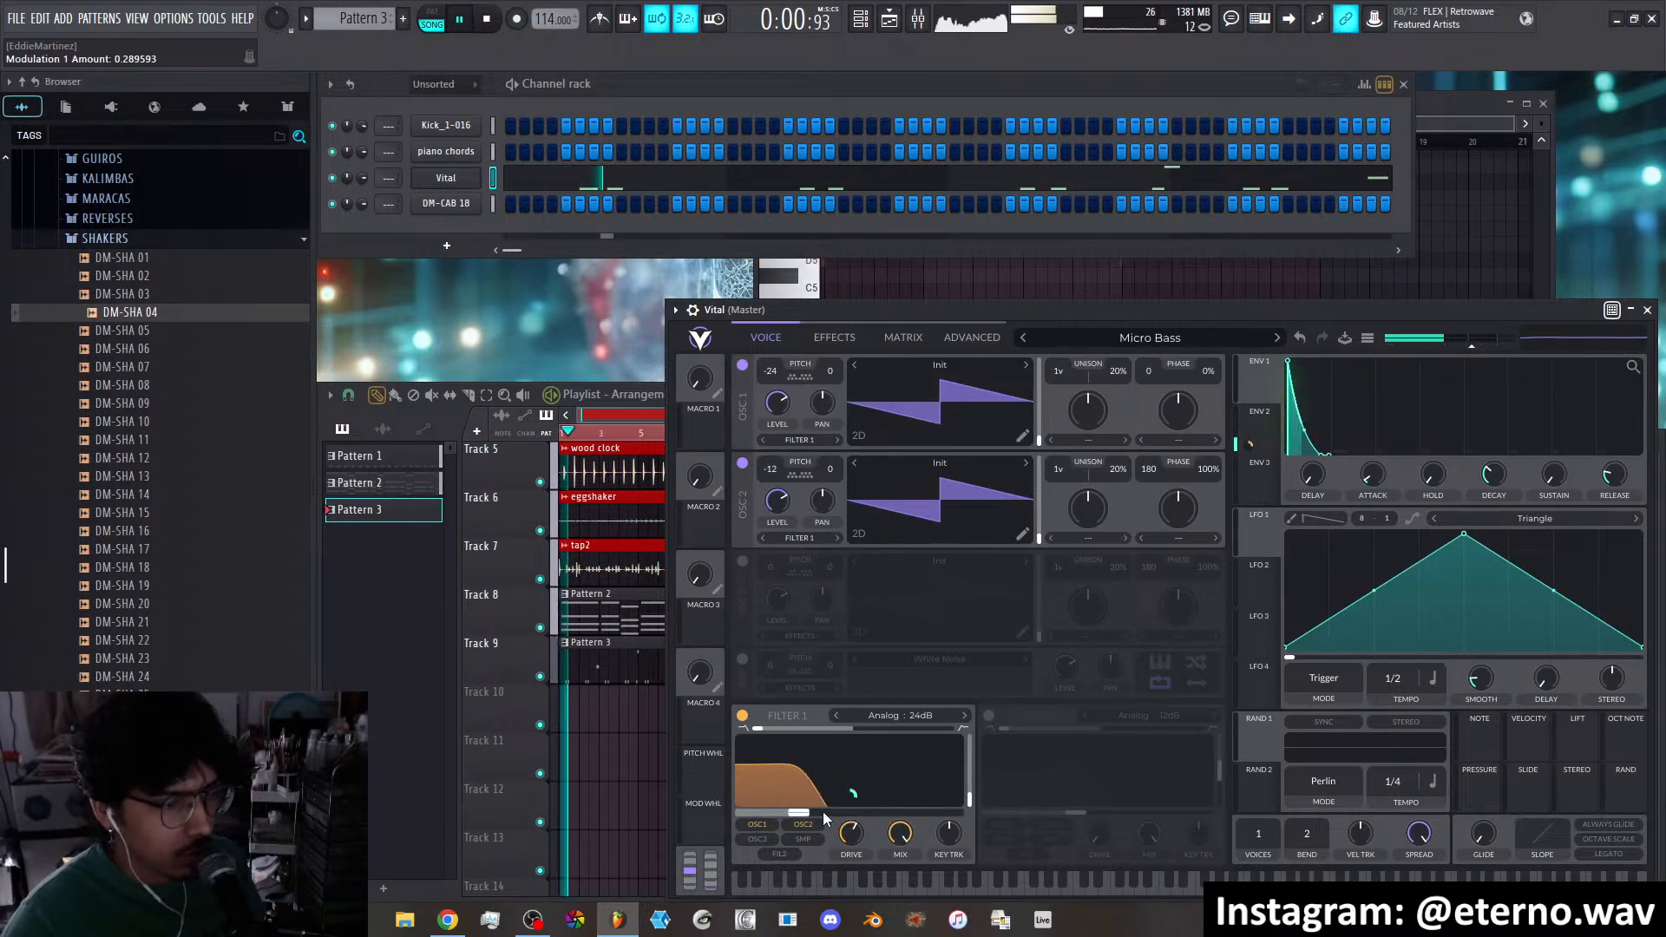
# Try a reverb on the Vital bass with its pre low cutoff near 53.7 semitones and its mix at about 18.4%
pyautogui.click(834, 336)
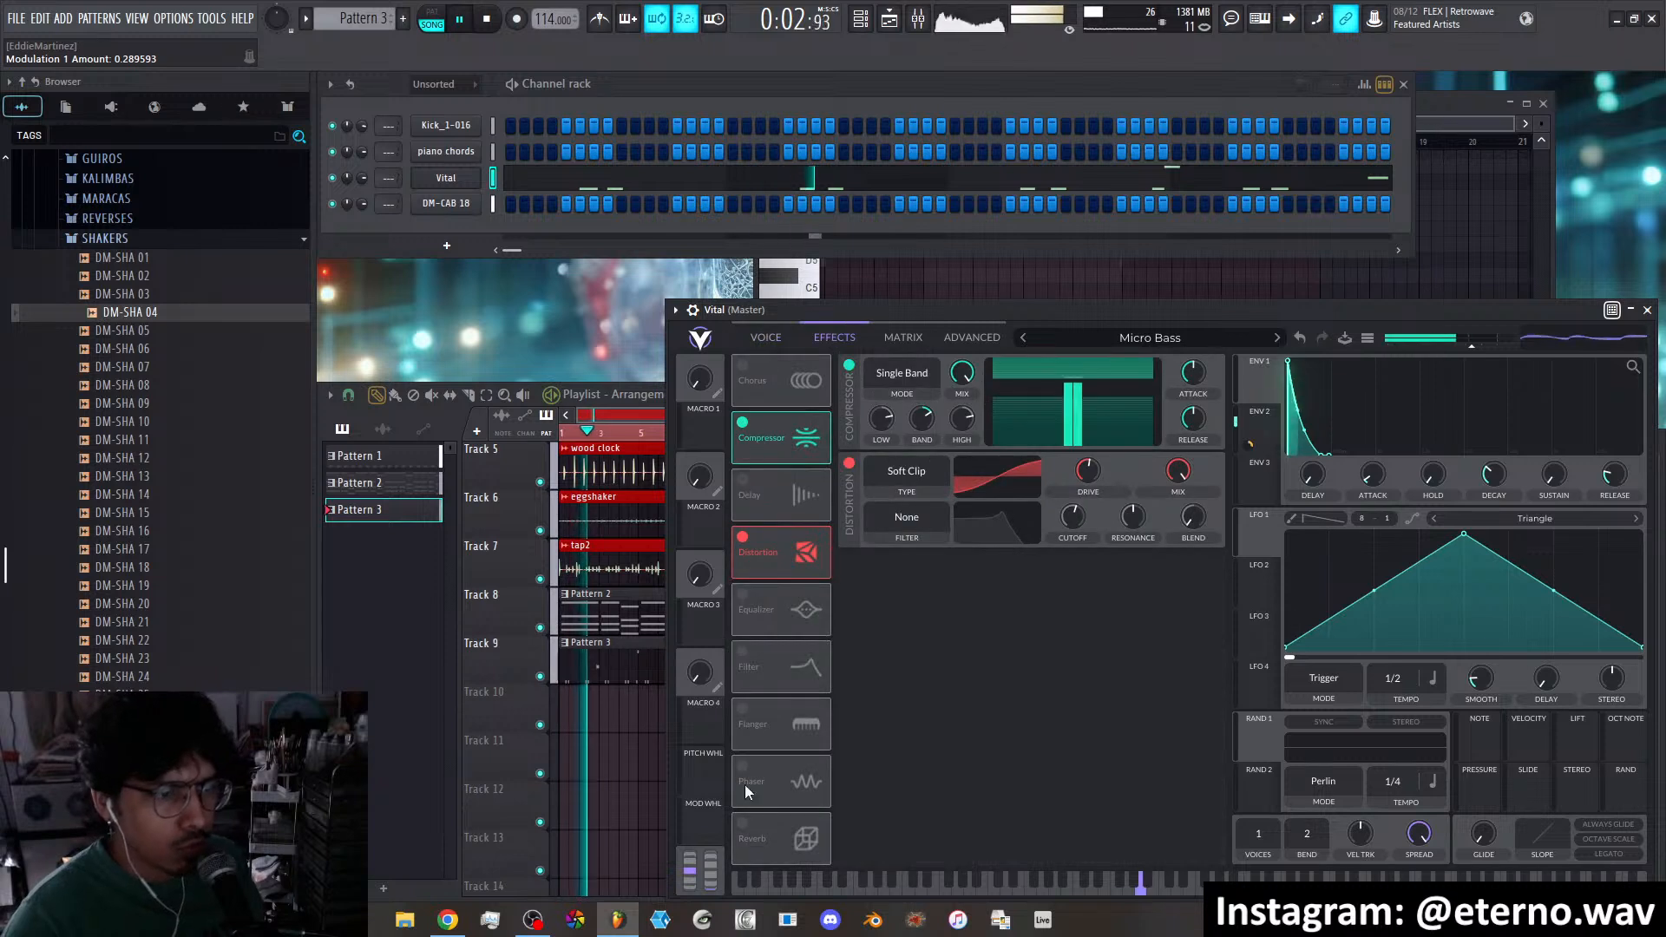
pyautogui.click(743, 824)
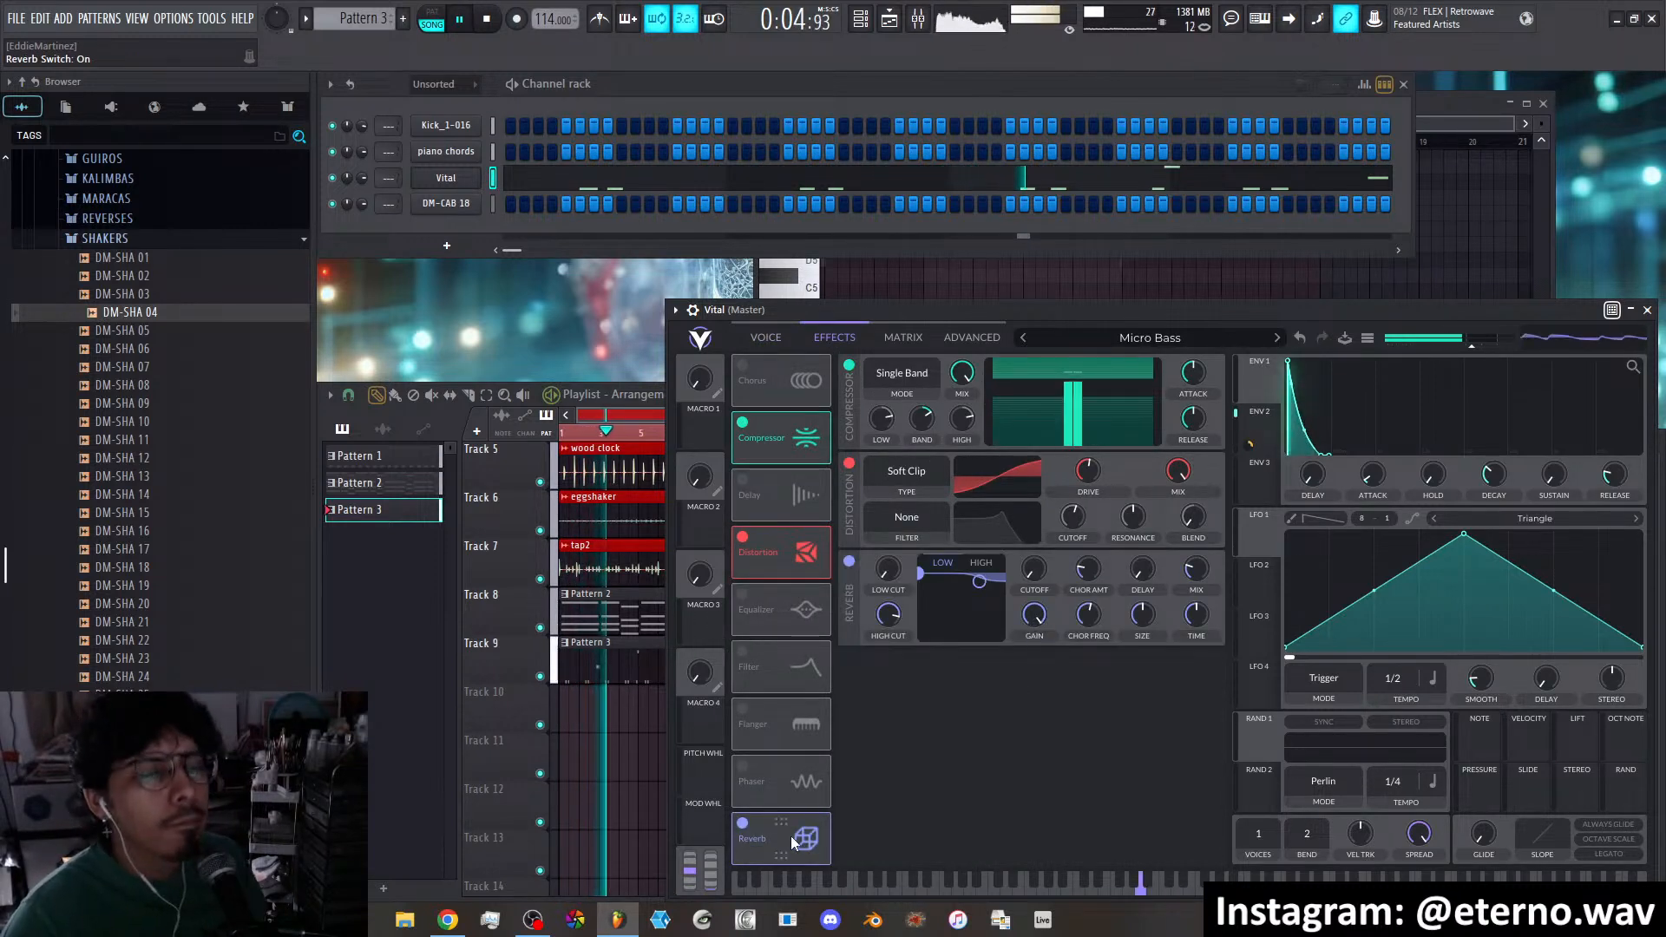
pyautogui.moveTo(924, 574); pyautogui.dragTo(953, 623)
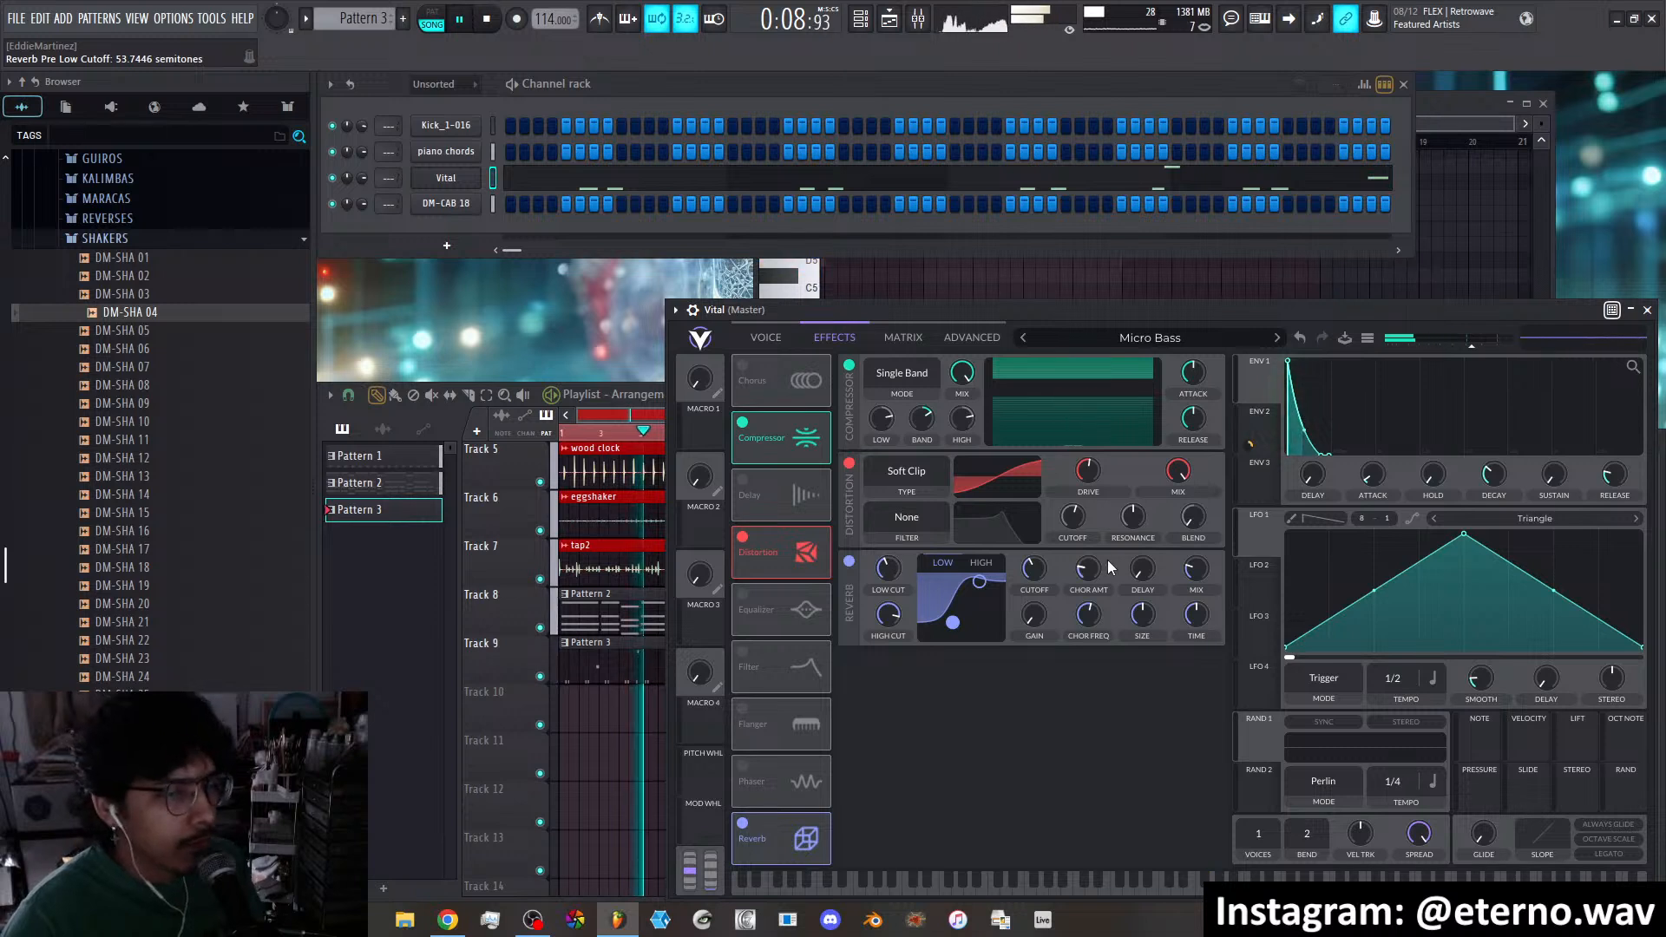
pyautogui.moveTo(1196, 581); pyautogui.dragTo(1141, 646)
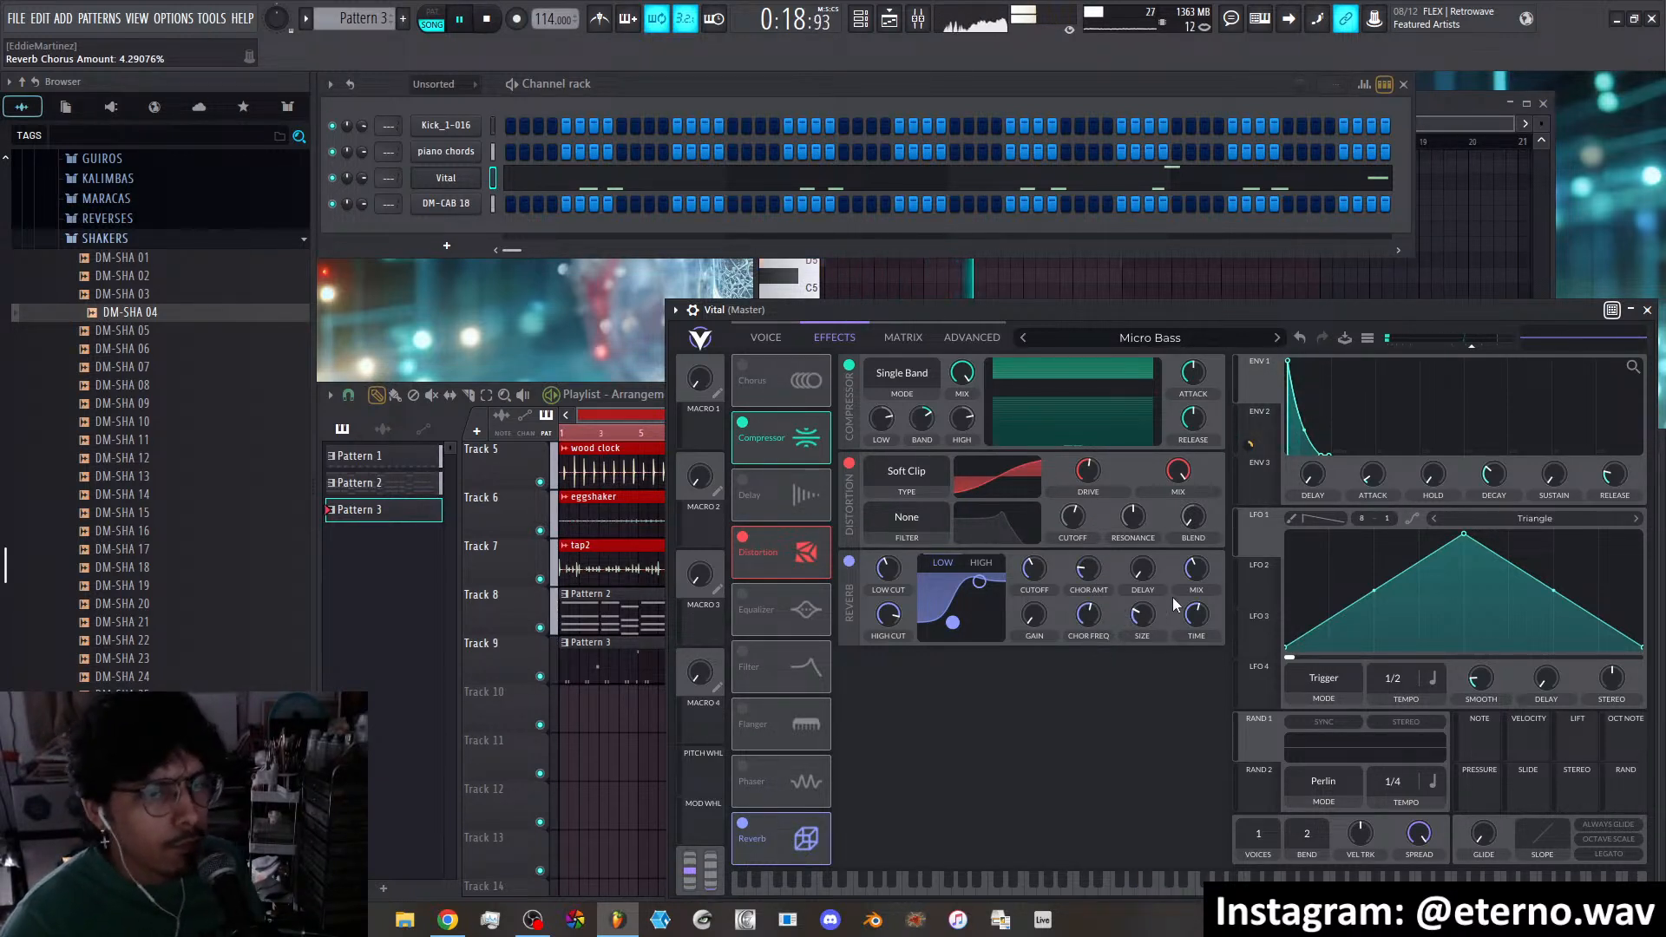
pyautogui.moveTo(1196, 571); pyautogui.dragTo(1191, 543)
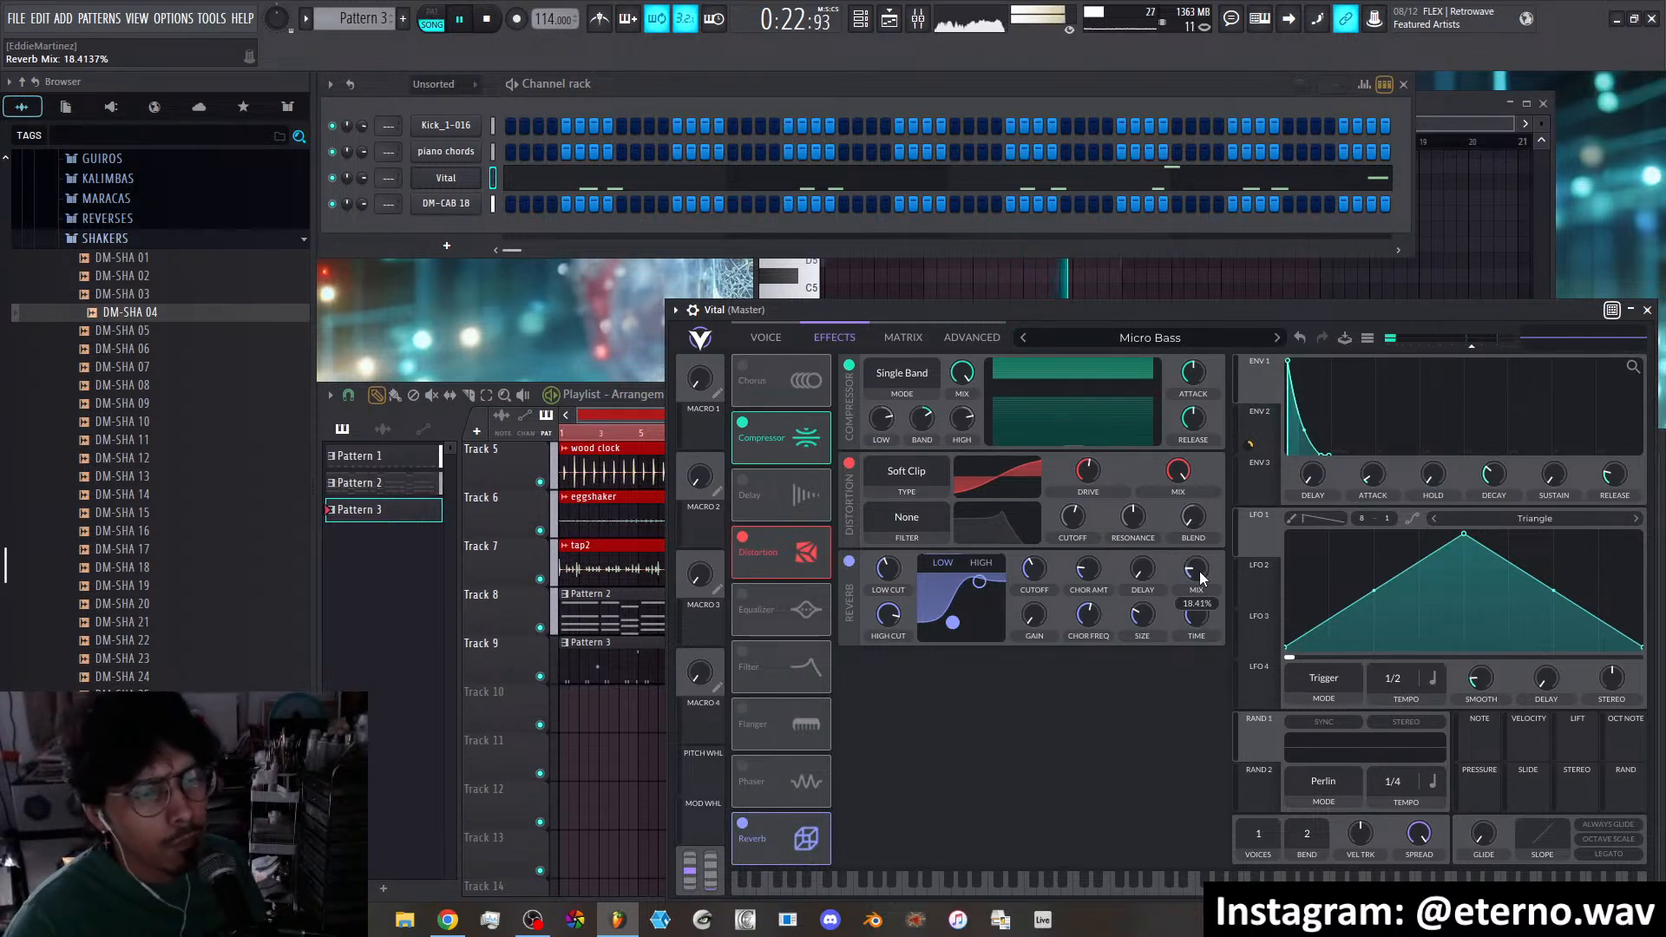
# Try a mono delay on the Vital bass at 1/4 and 1/16 tempo with a lower filter cutoff, and switch it off
pyautogui.click(743, 482)
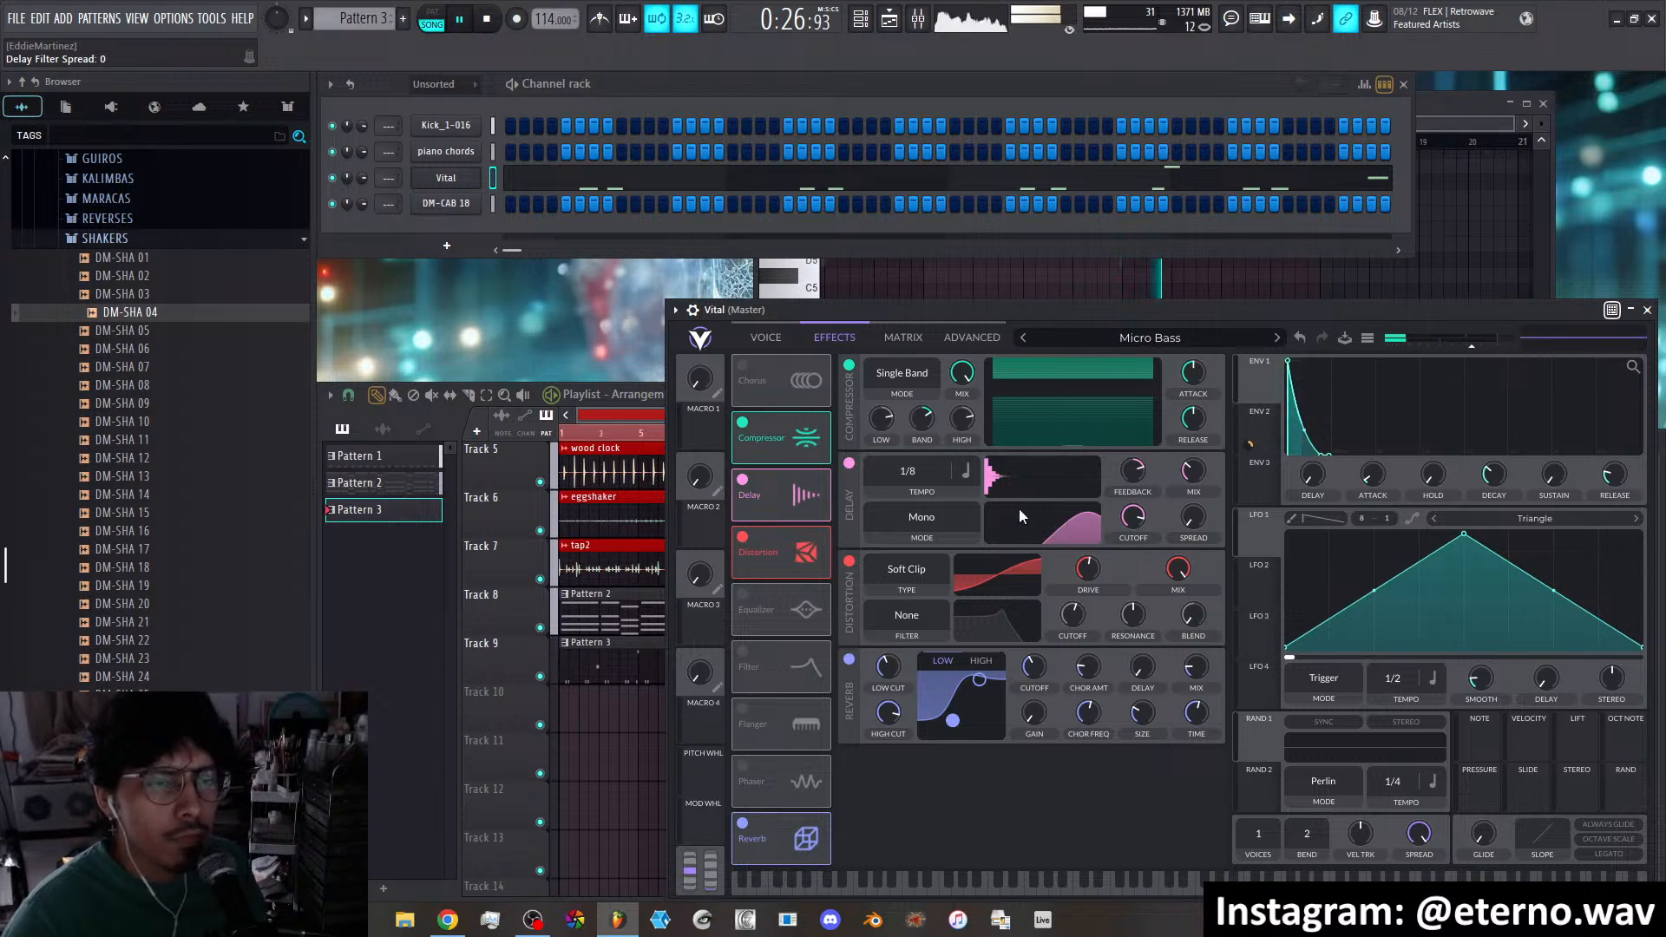
pyautogui.moveTo(925, 476); pyautogui.dragTo(926, 487)
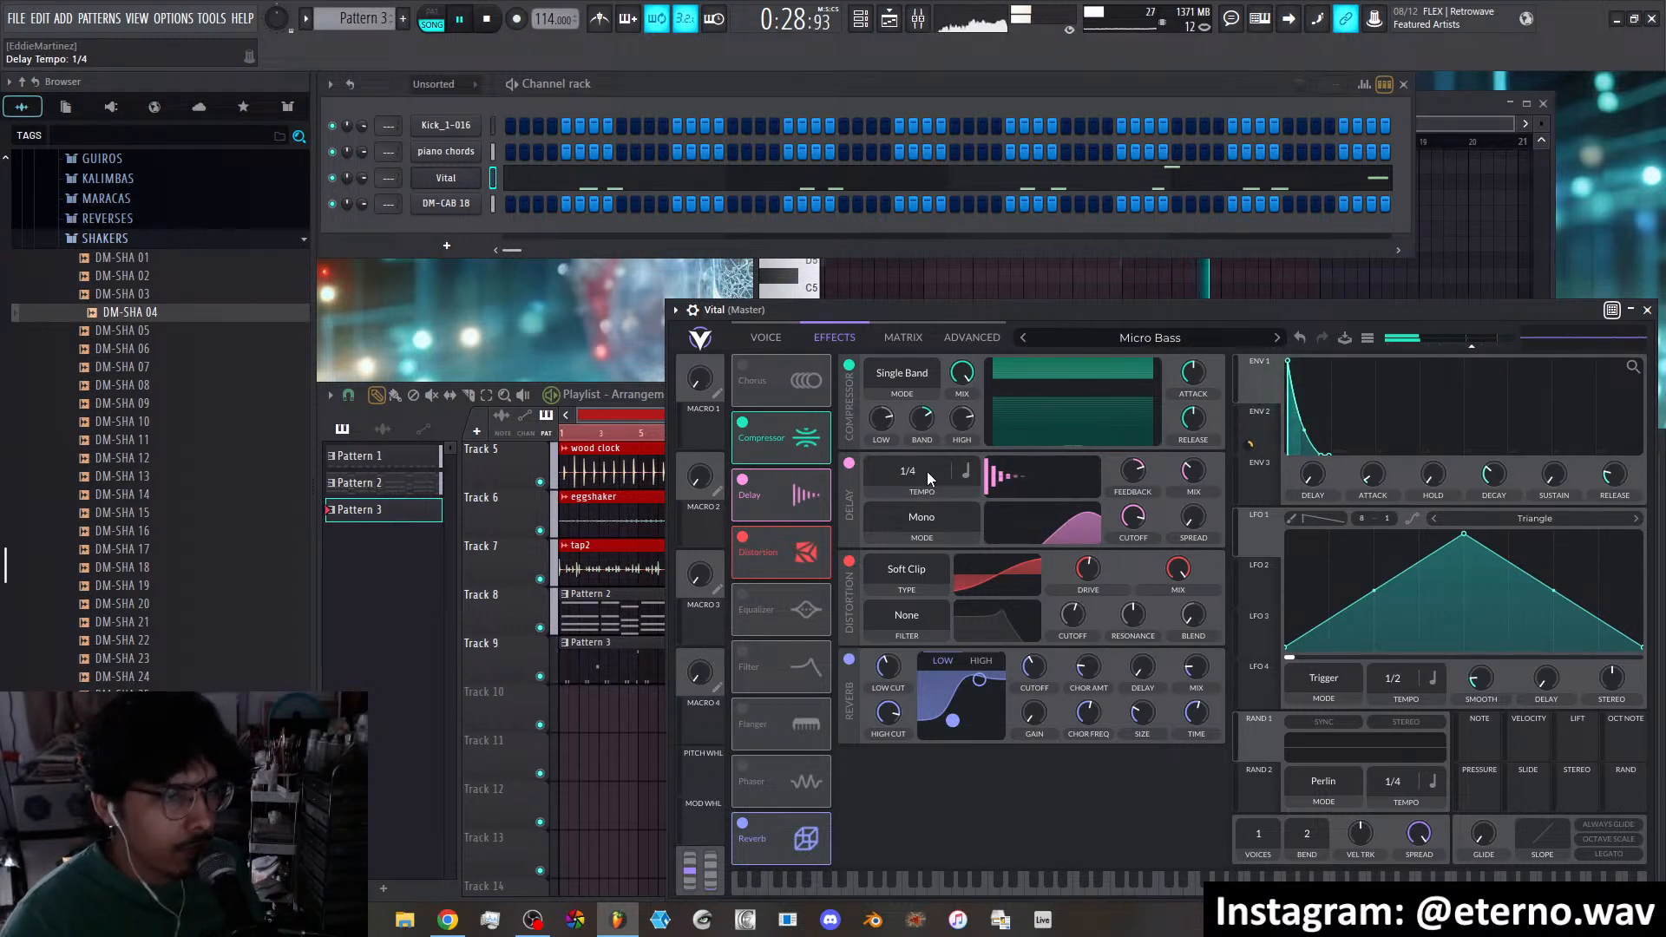
pyautogui.moveTo(1095, 528); pyautogui.dragTo(1081, 534)
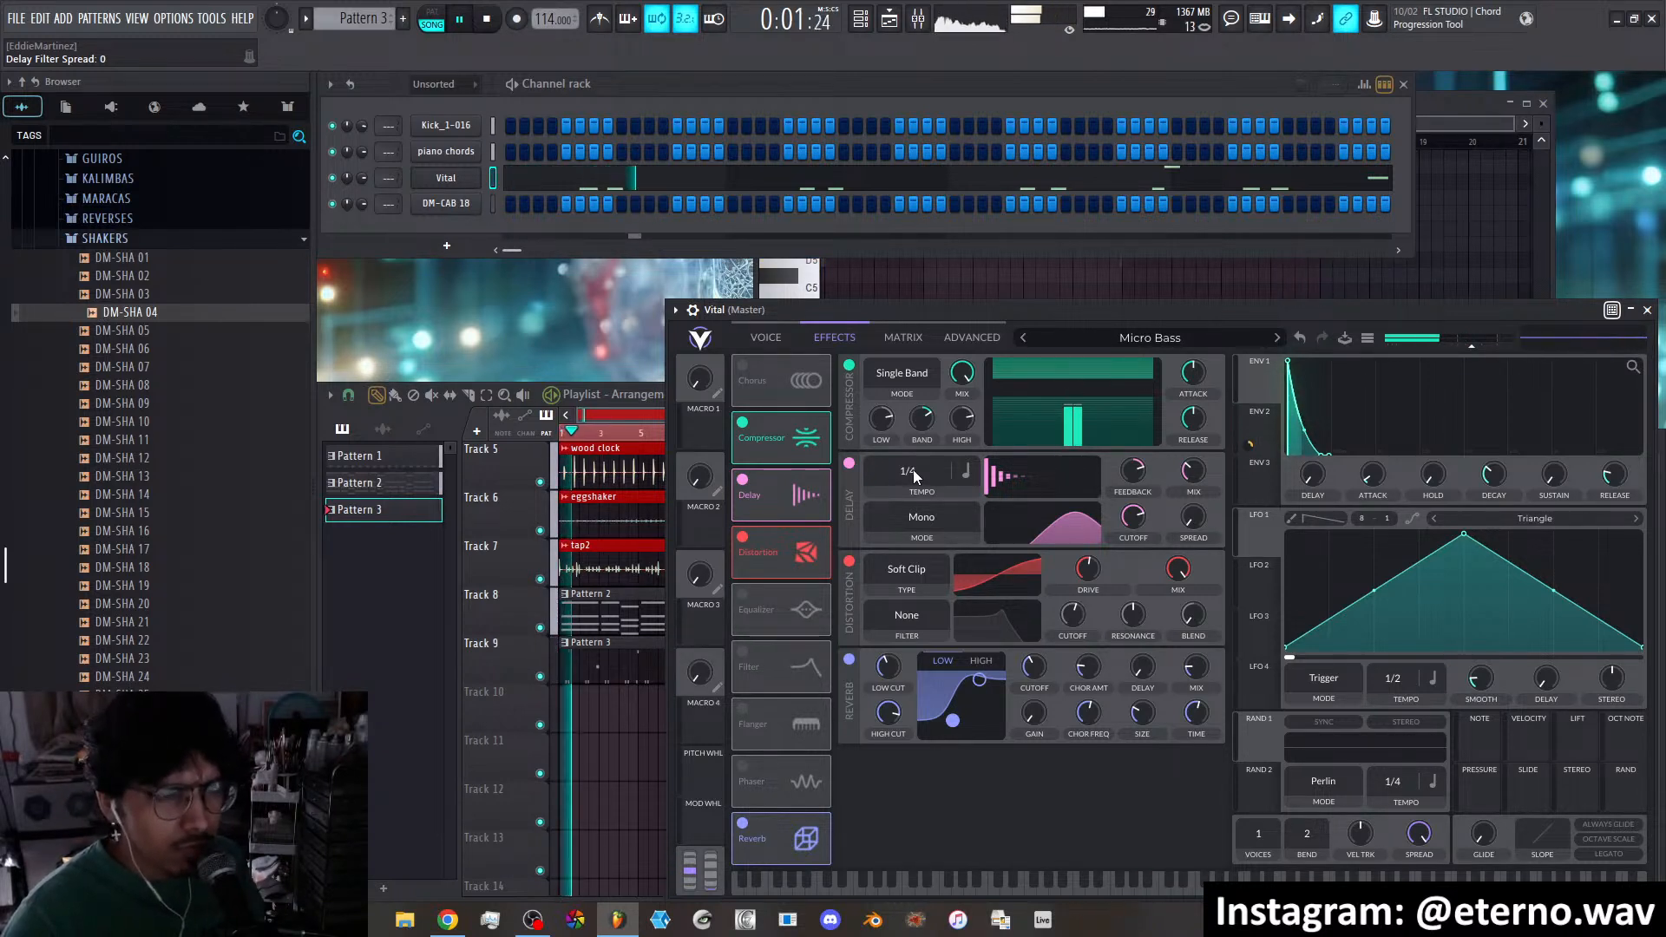
pyautogui.moveTo(918, 480); pyautogui.dragTo(934, 443)
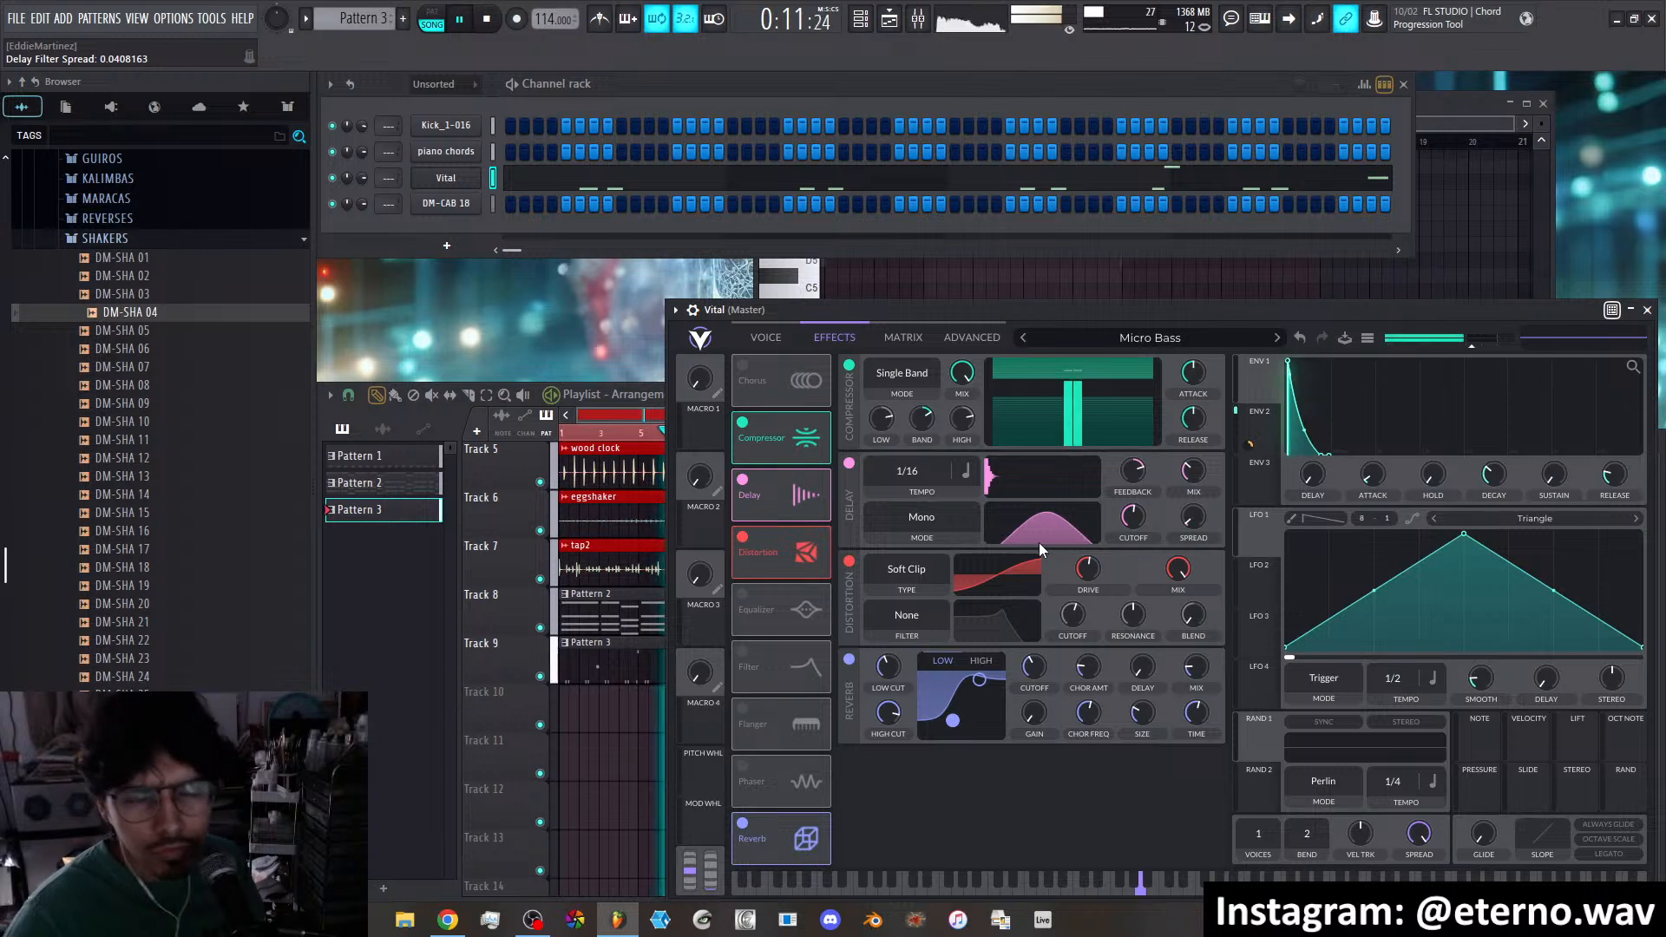
pyautogui.click(849, 465)
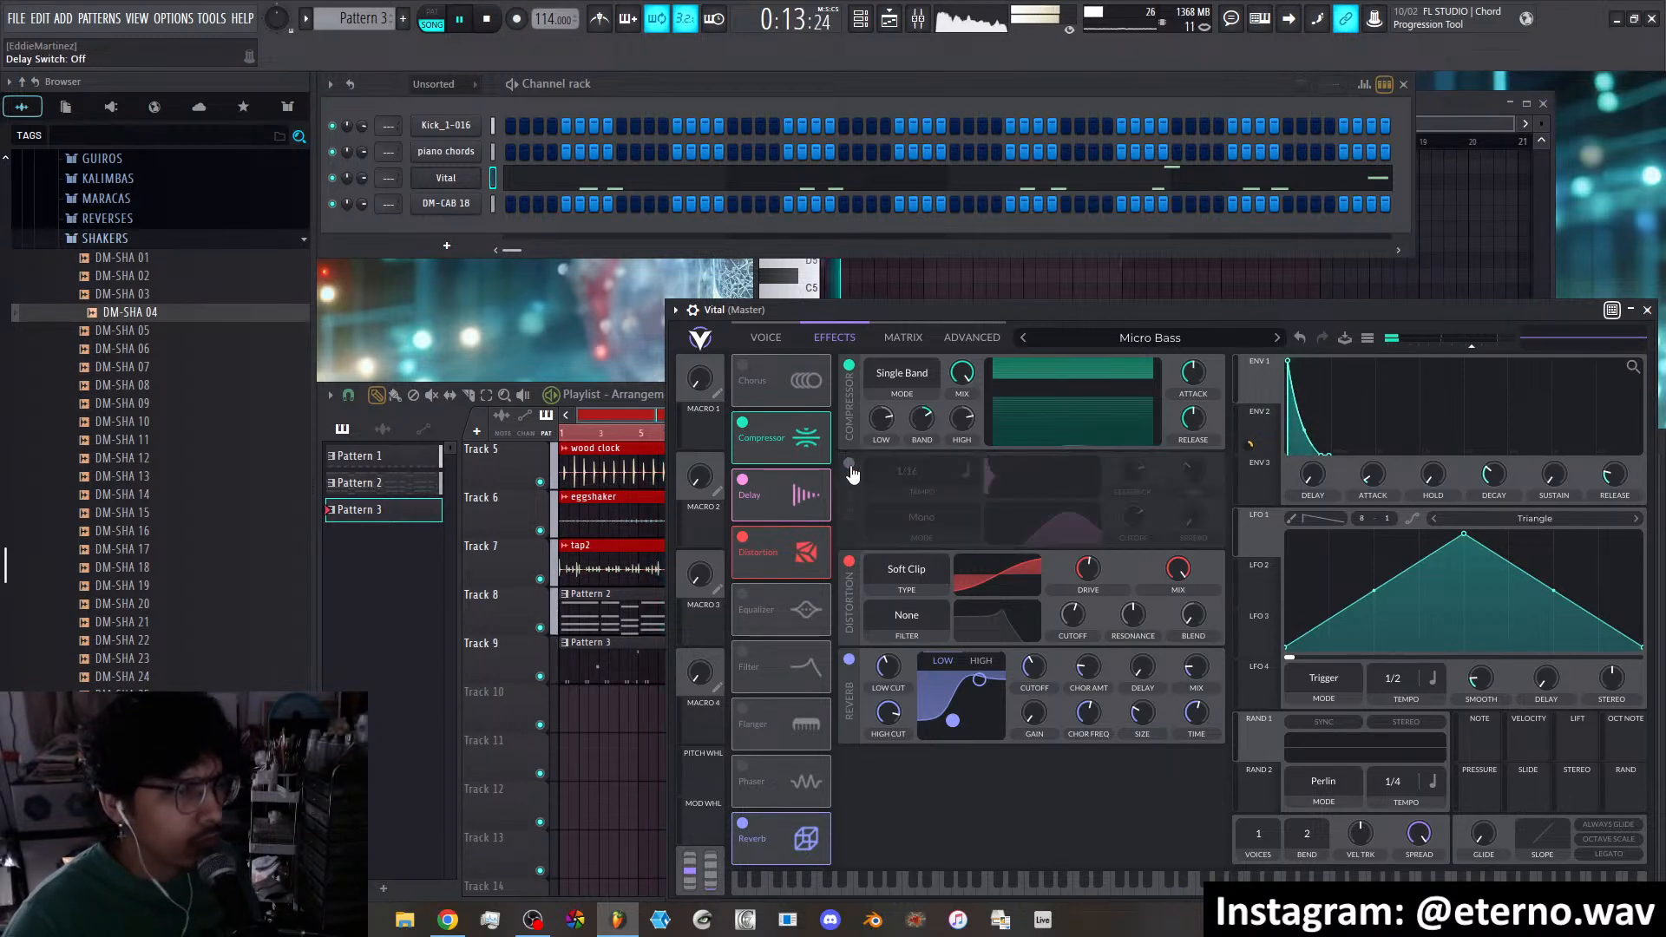
# Modulate oscillator 2's fine tune with Rand 1, enable Rand 1's sync and try modulation amounts up to about 0.35
pyautogui.click(766, 339)
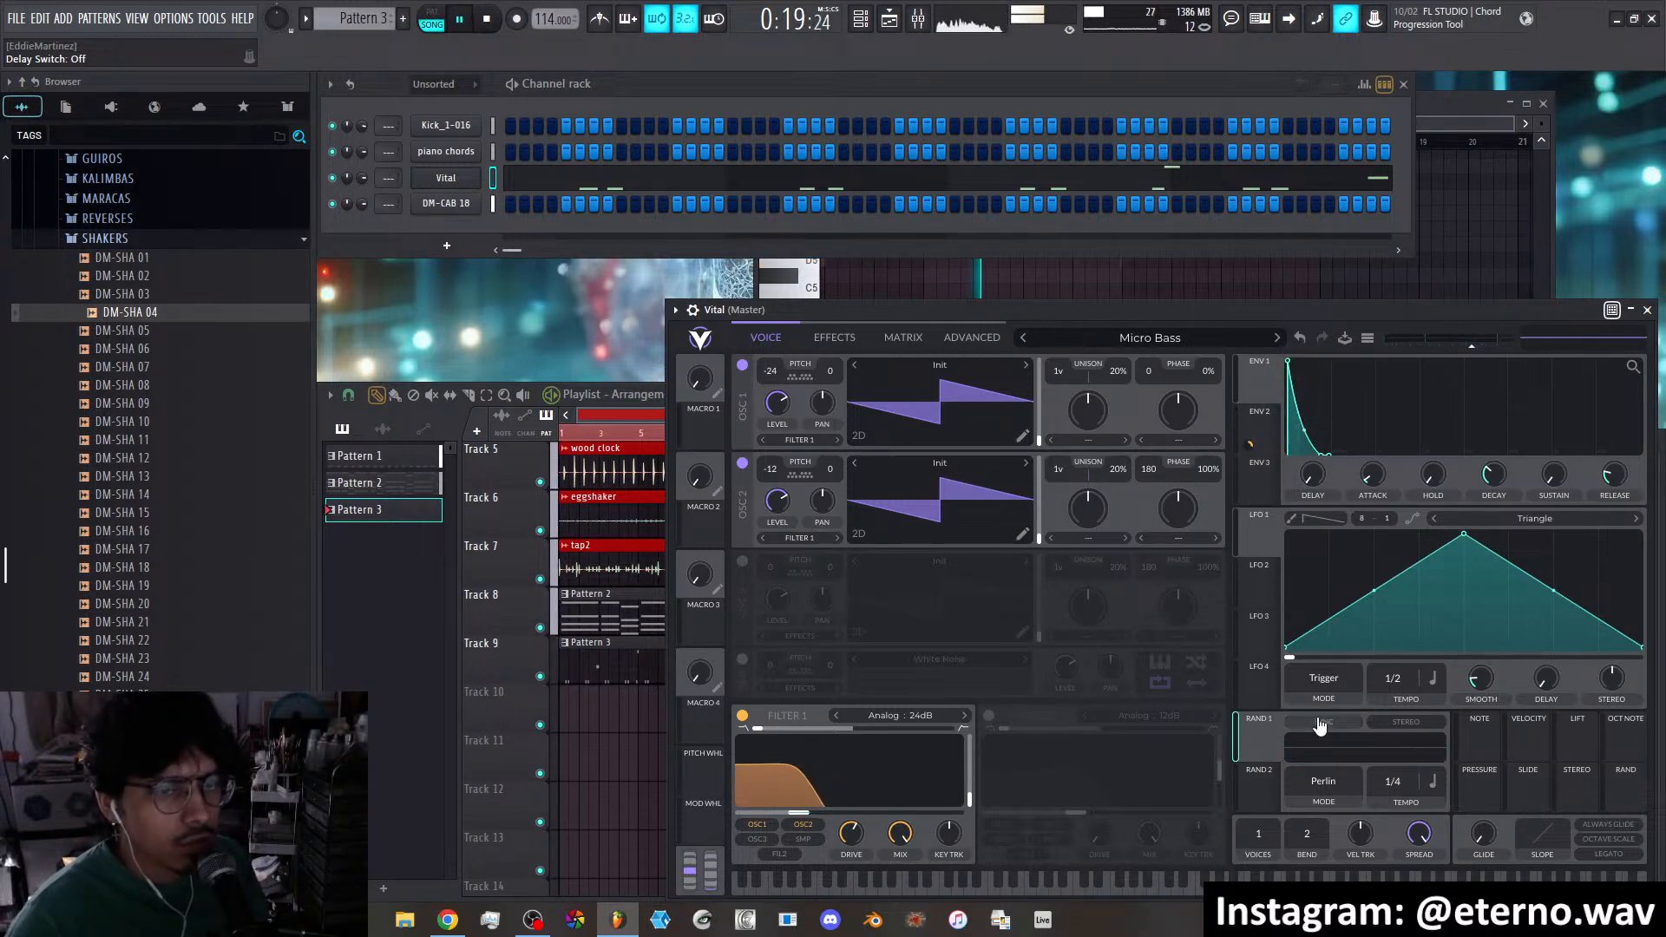
pyautogui.moveTo(1260, 738); pyautogui.dragTo(824, 491)
pyautogui.rightClick(830, 487)
pyautogui.click(845, 526)
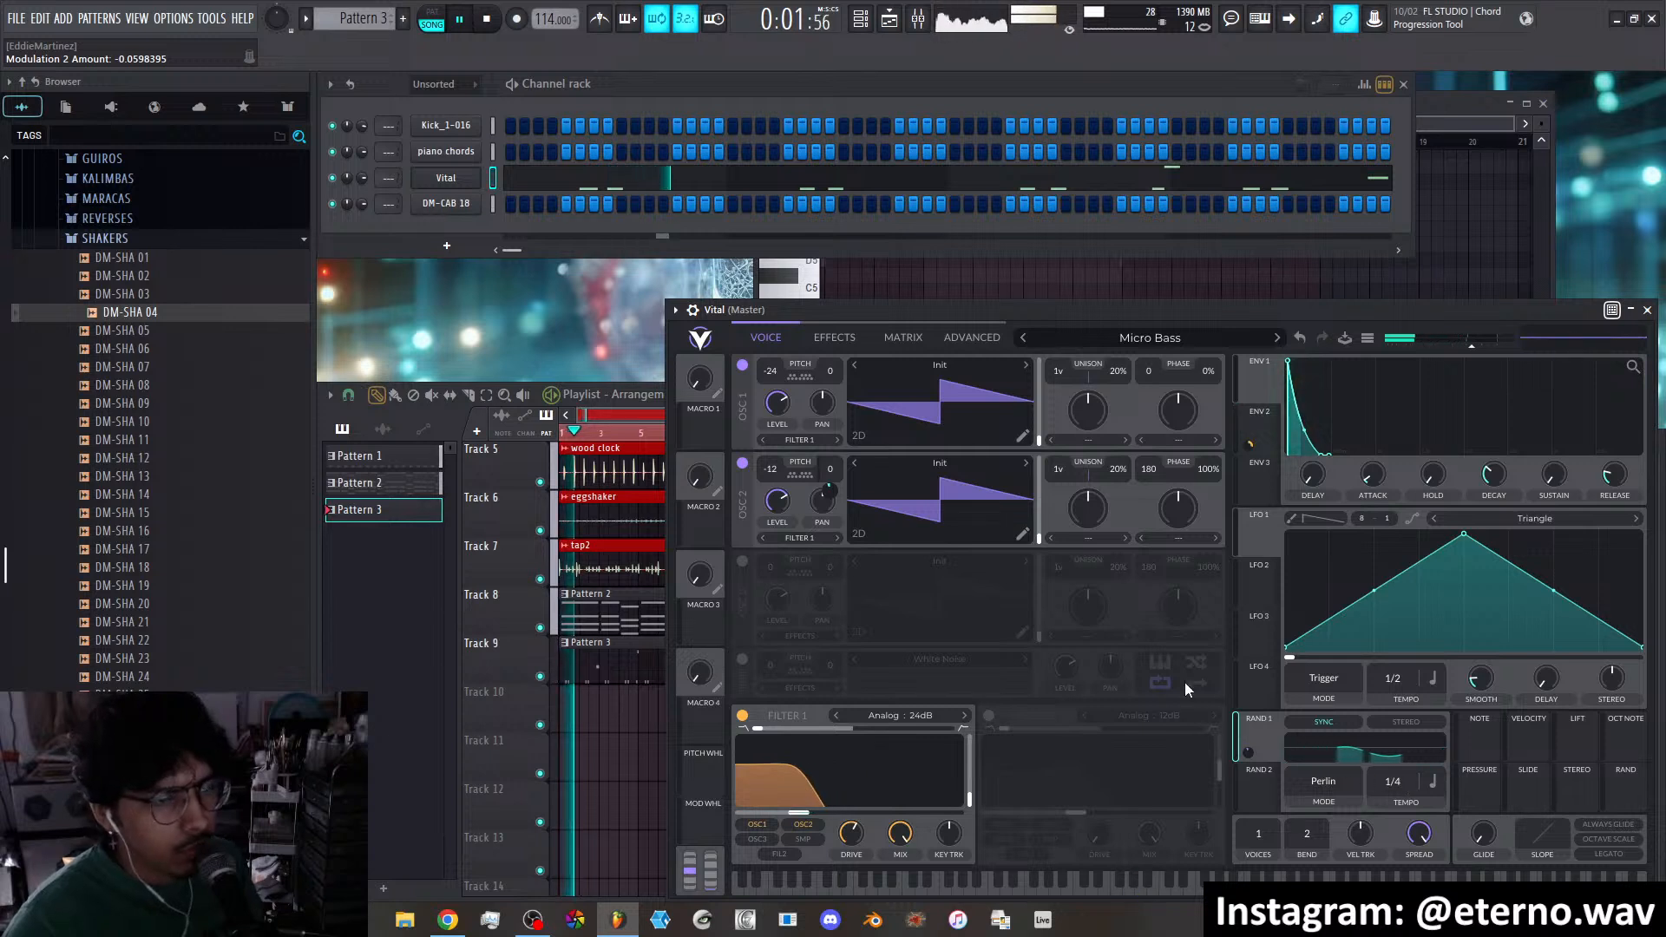
pyautogui.moveTo(831, 487); pyautogui.dragTo(831, 425)
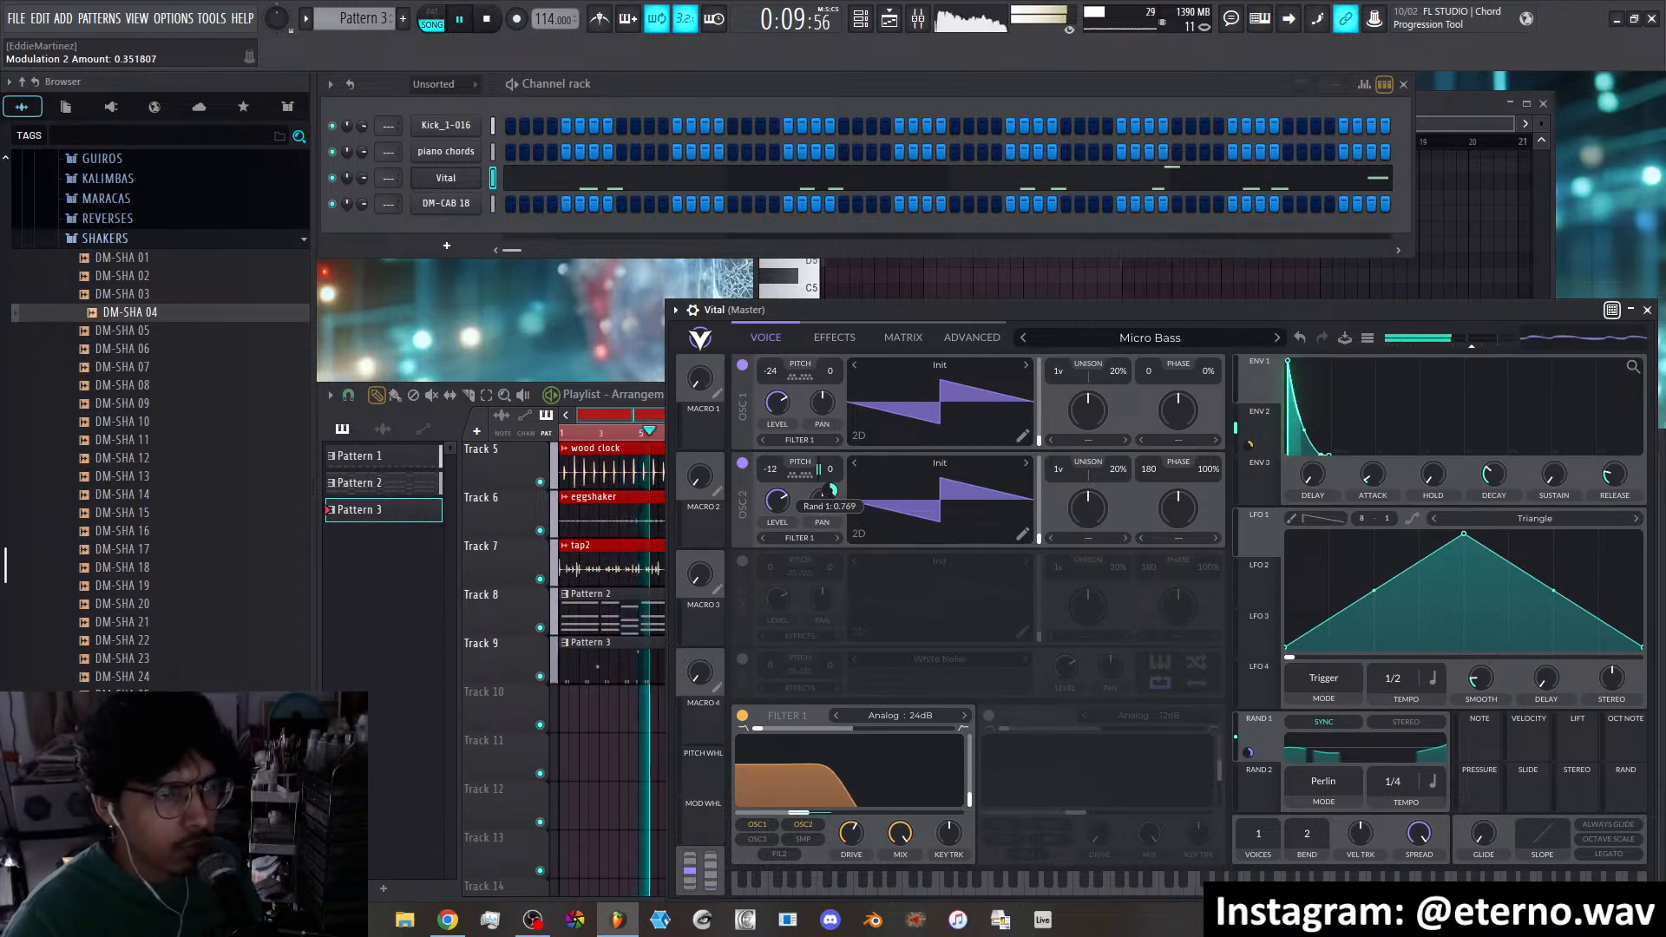
pyautogui.moveTo(831, 491)
pyautogui.mouseDown()
pyautogui.moveTo(831, 529)
pyautogui.moveTo(831, 488)
pyautogui.mouseUp()
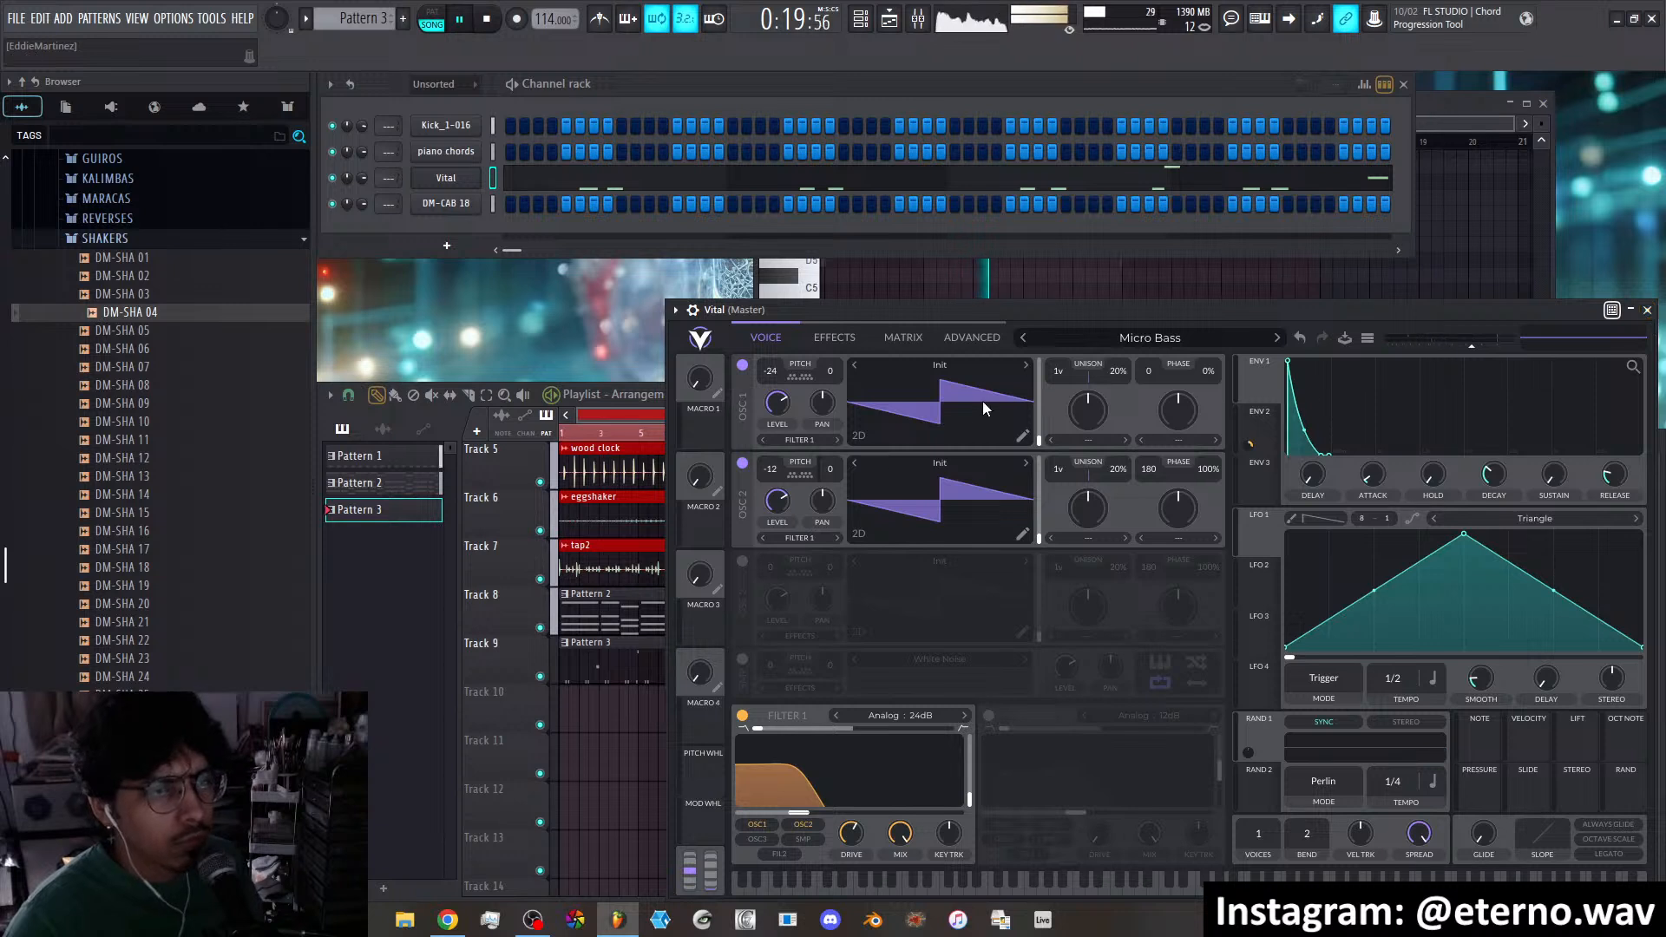
# Remove the reverb and delay from the Vital bass and readjust Rand 1's modulation amount on oscillator 2's fine tune
pyautogui.click(812, 337)
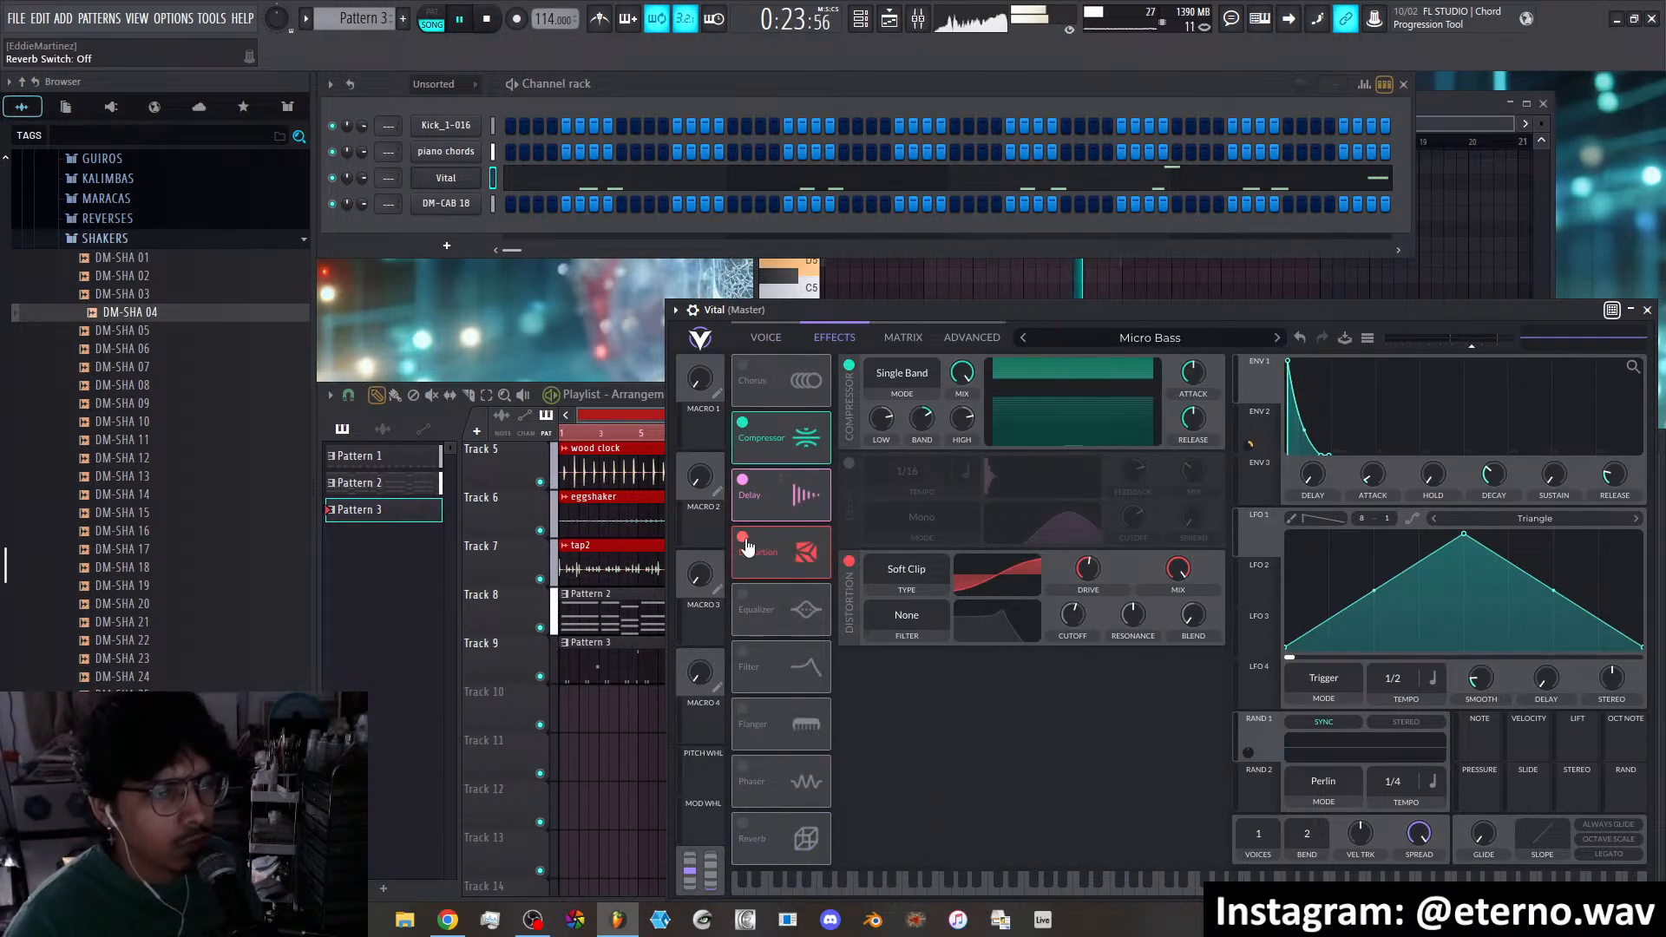
pyautogui.click(742, 481)
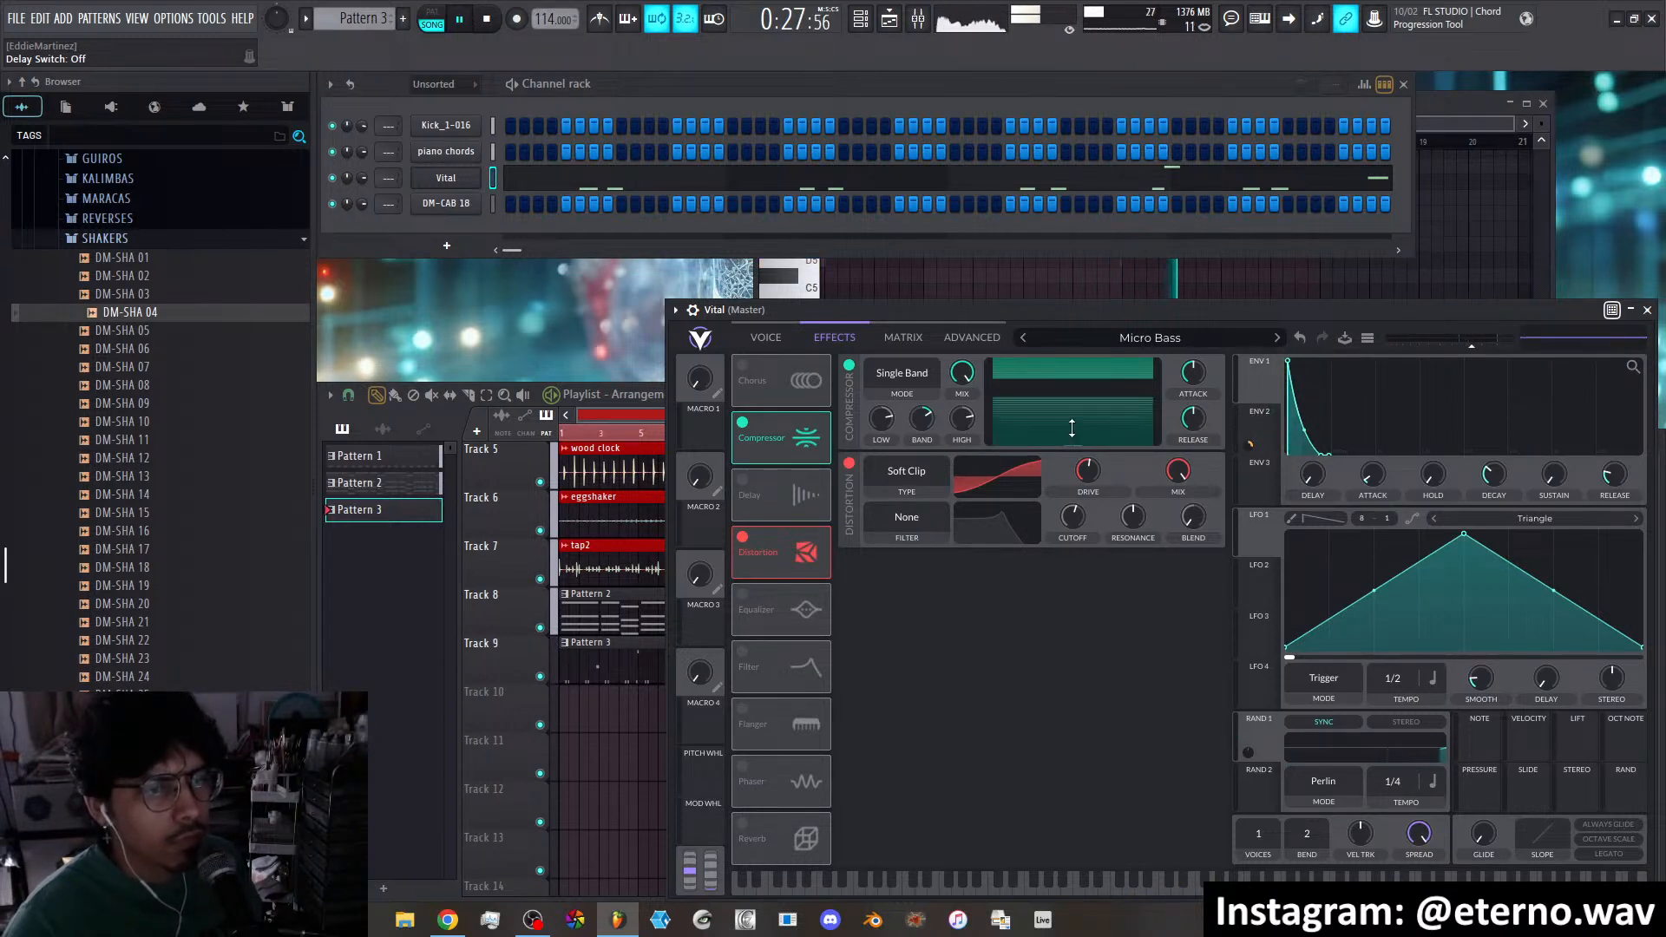
pyautogui.click(772, 337)
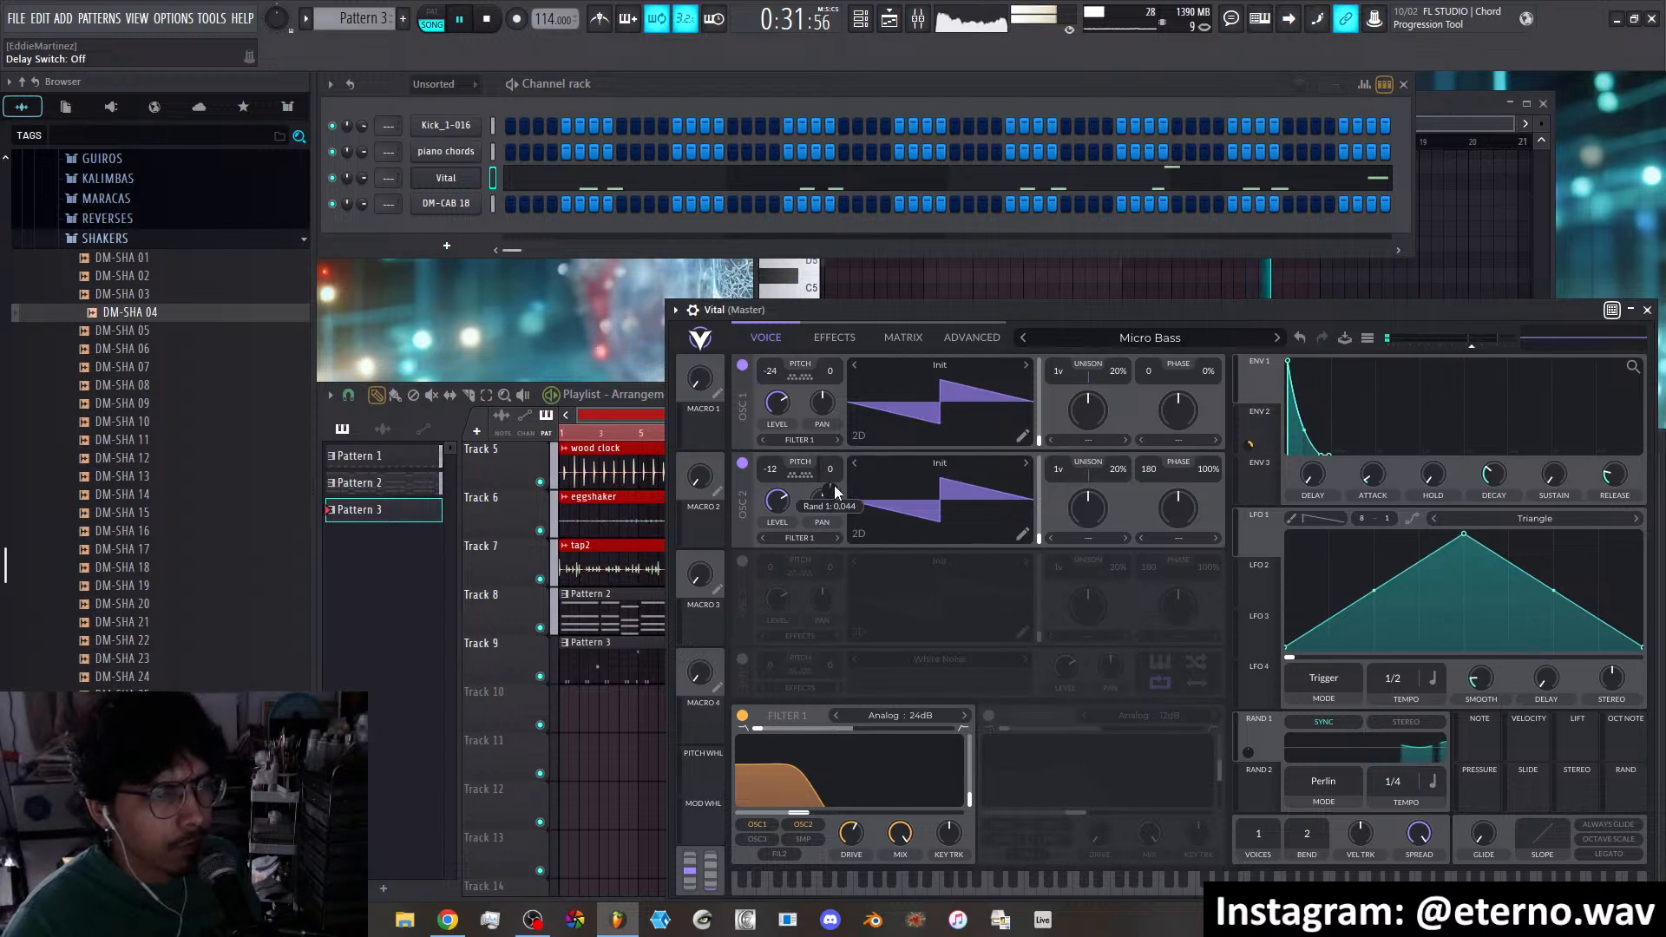
pyautogui.moveTo(832, 491); pyautogui.dragTo(834, 486)
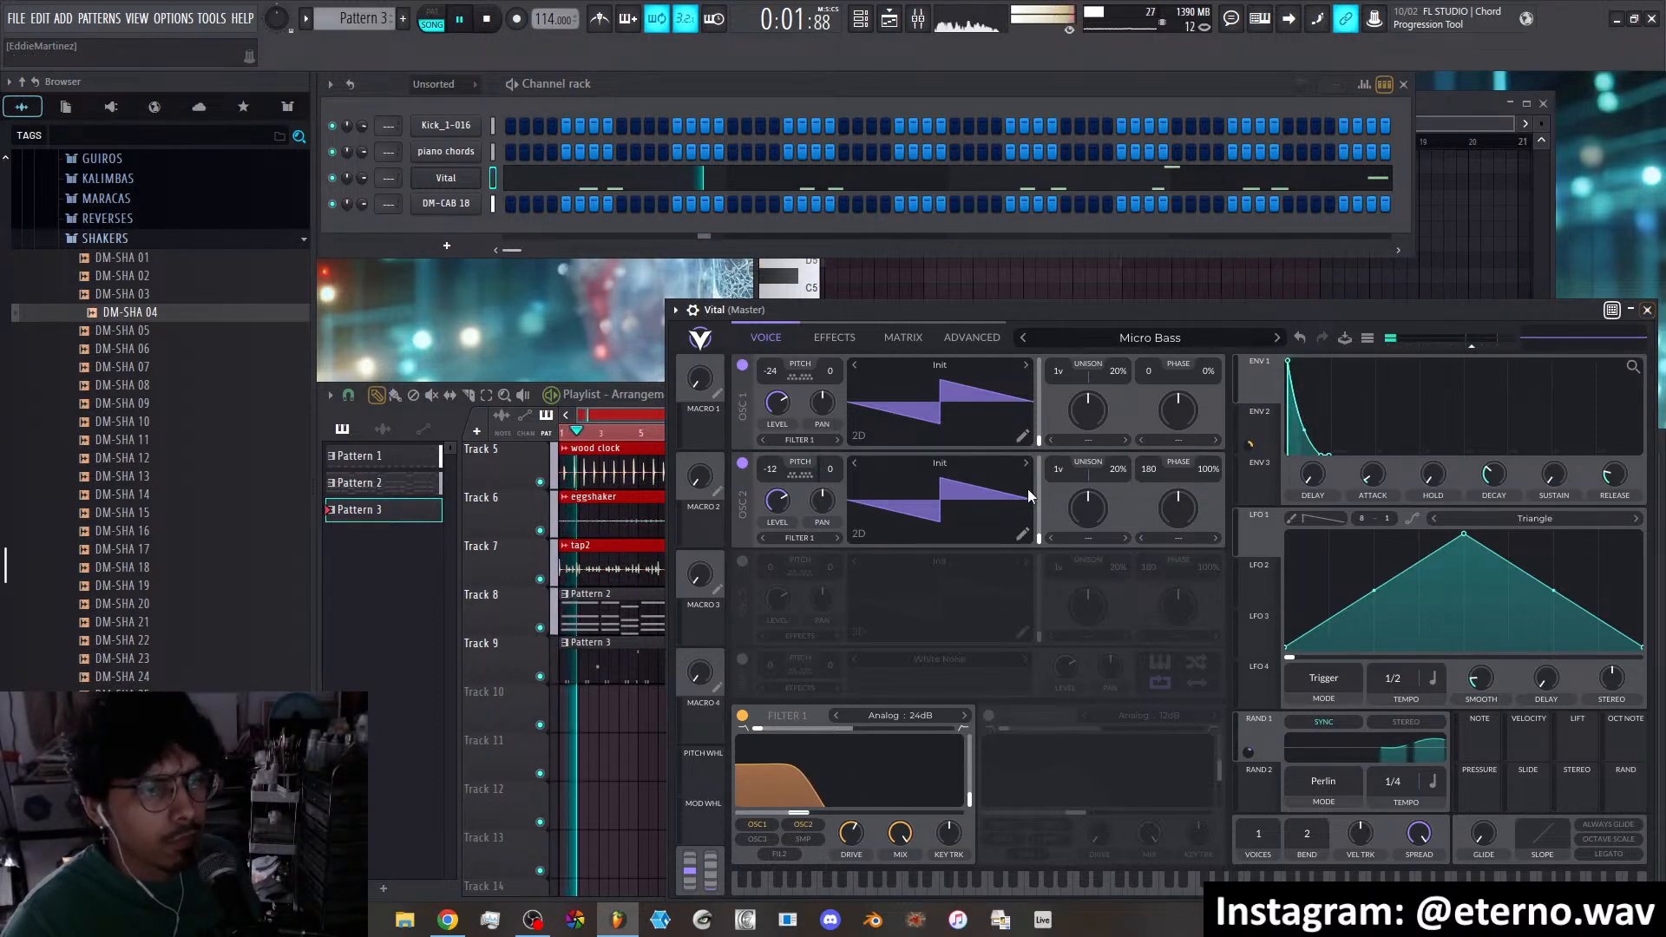
# Reduce Env 2's modulation amount on Vital's Filter 1 cutoff to about 0.17 and close the Vital window
pyautogui.click(1648, 310)
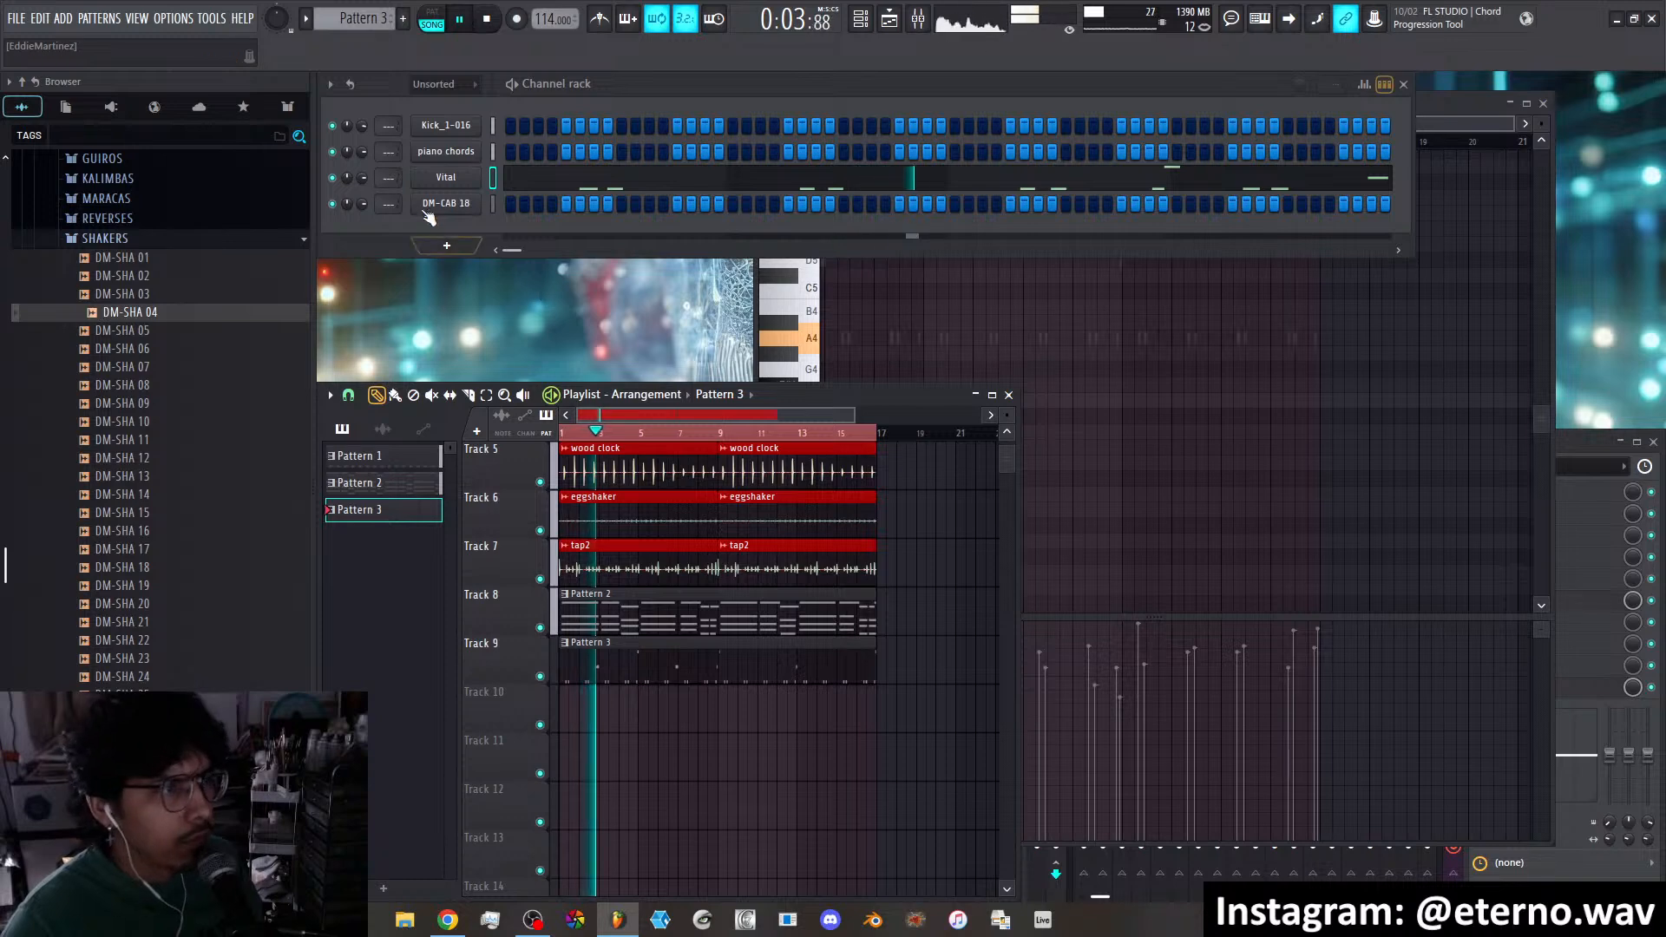
pyautogui.click(445, 178)
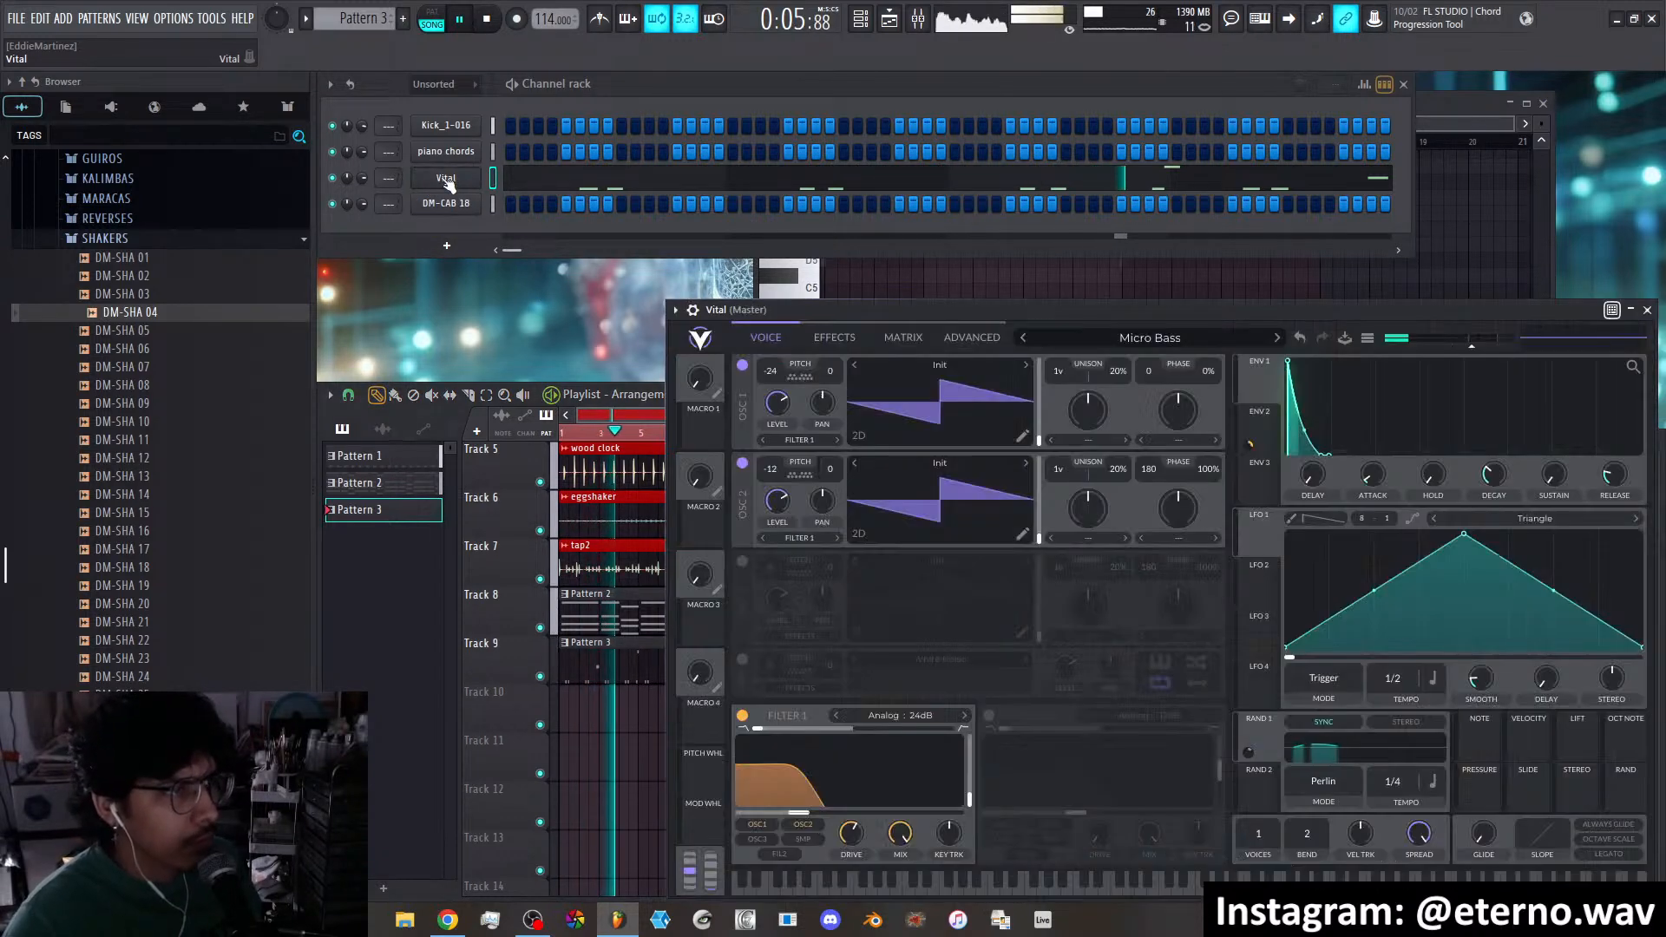
pyautogui.moveTo(851, 797); pyautogui.dragTo(851, 808)
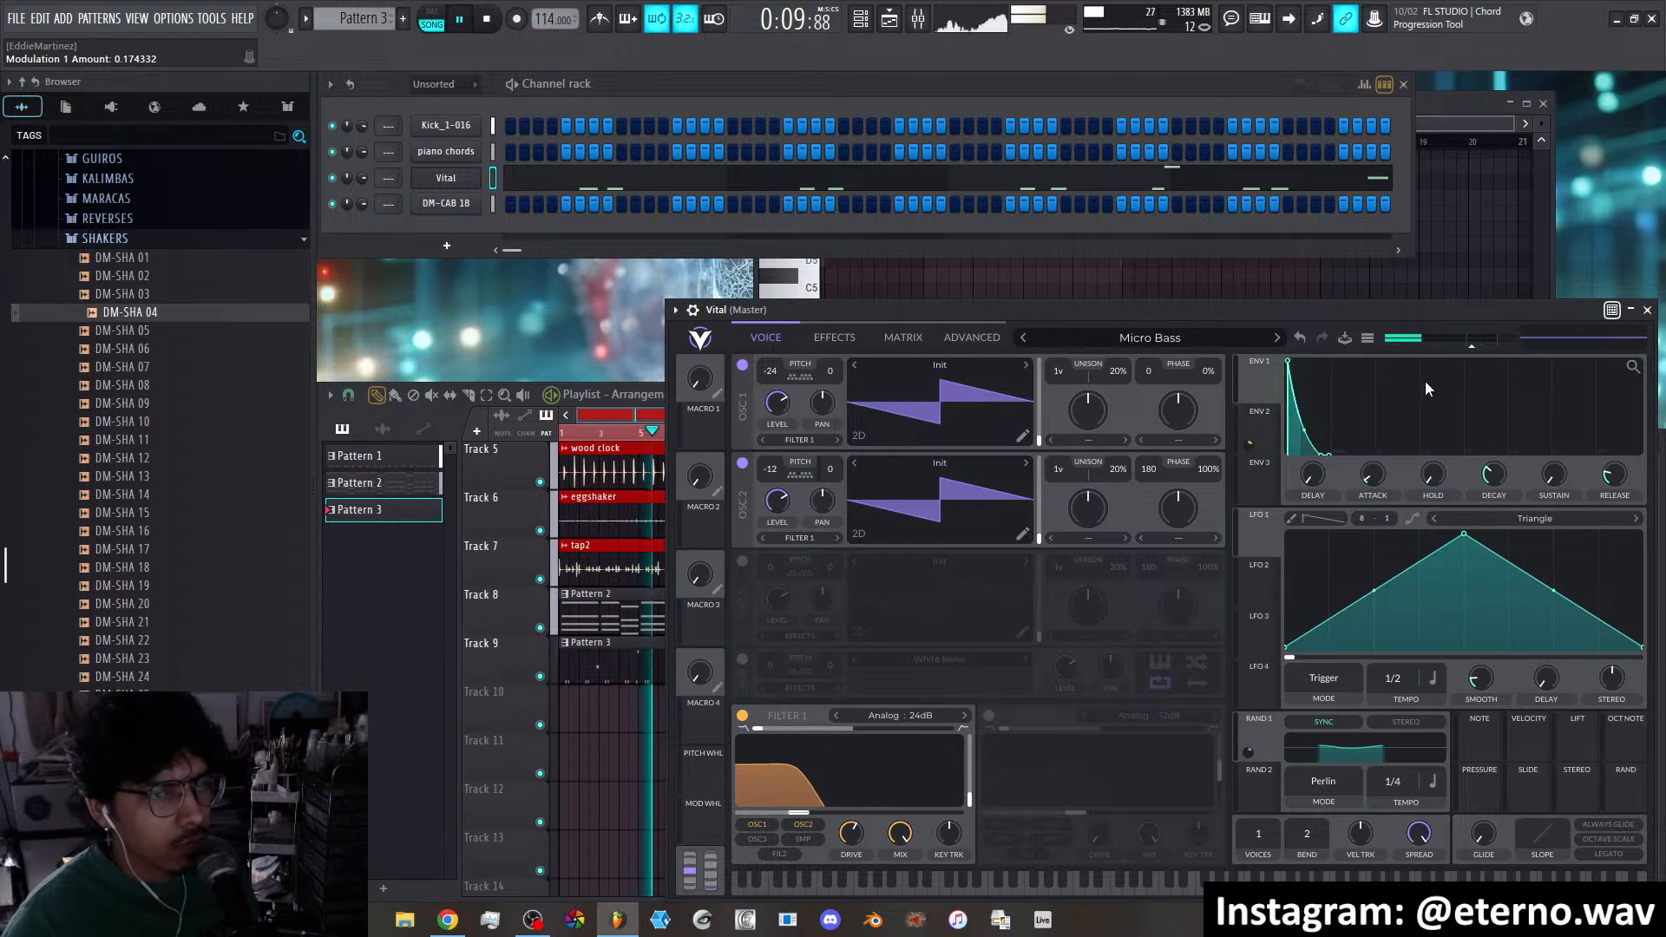
pyautogui.click(1646, 310)
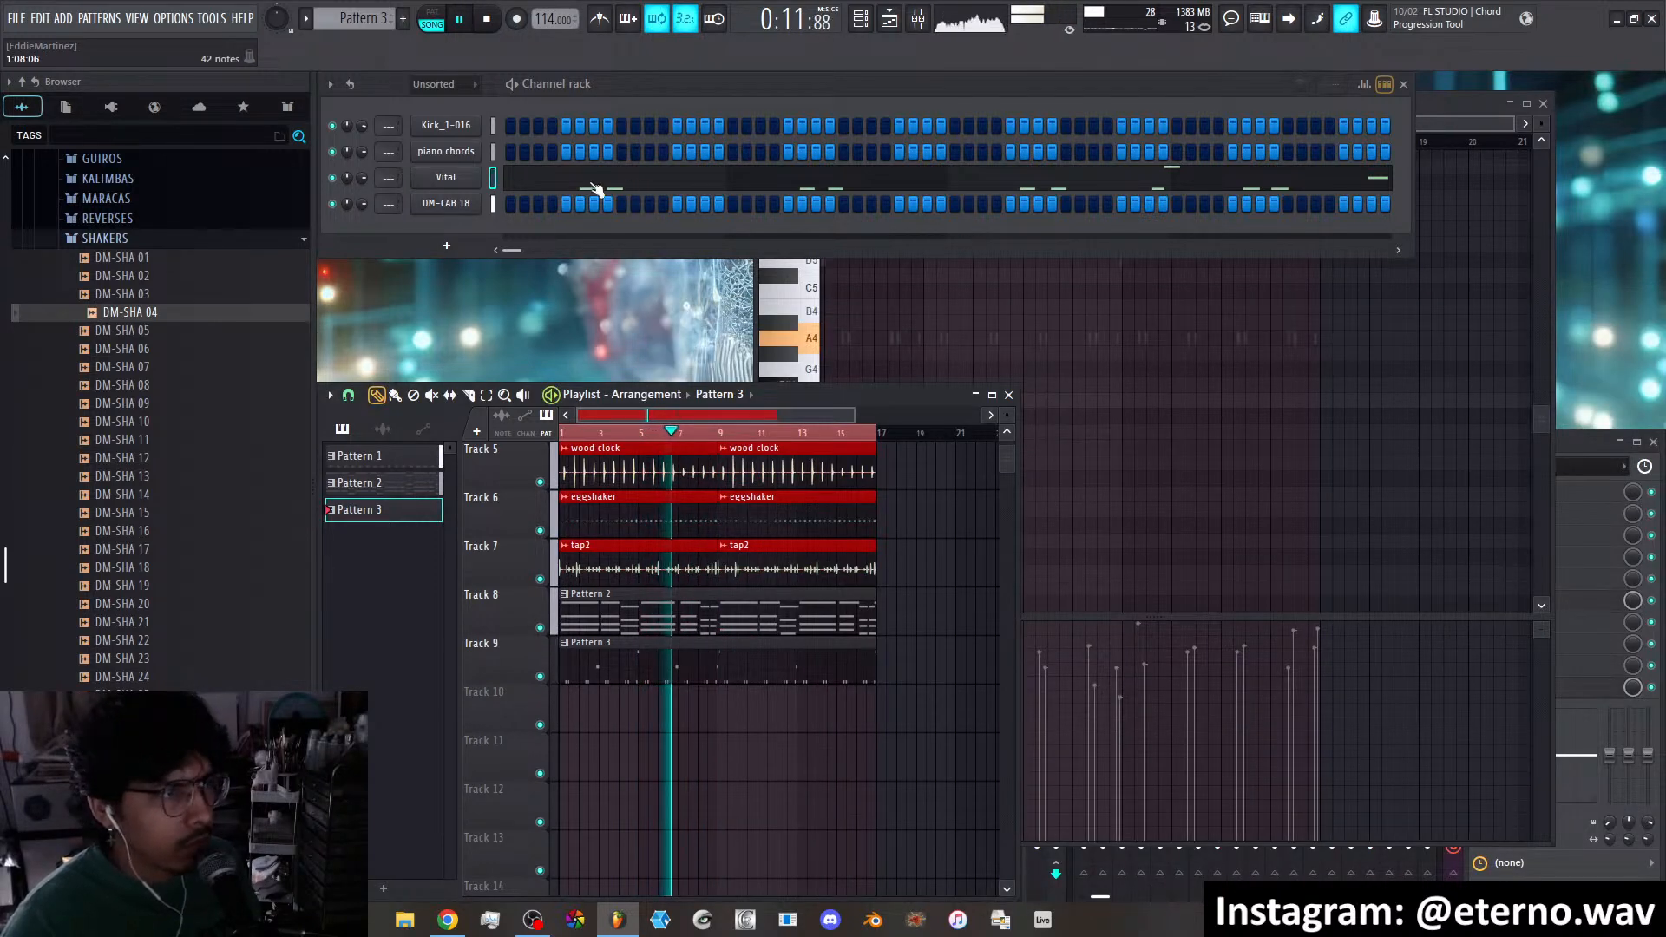
pyautogui.click(445, 177)
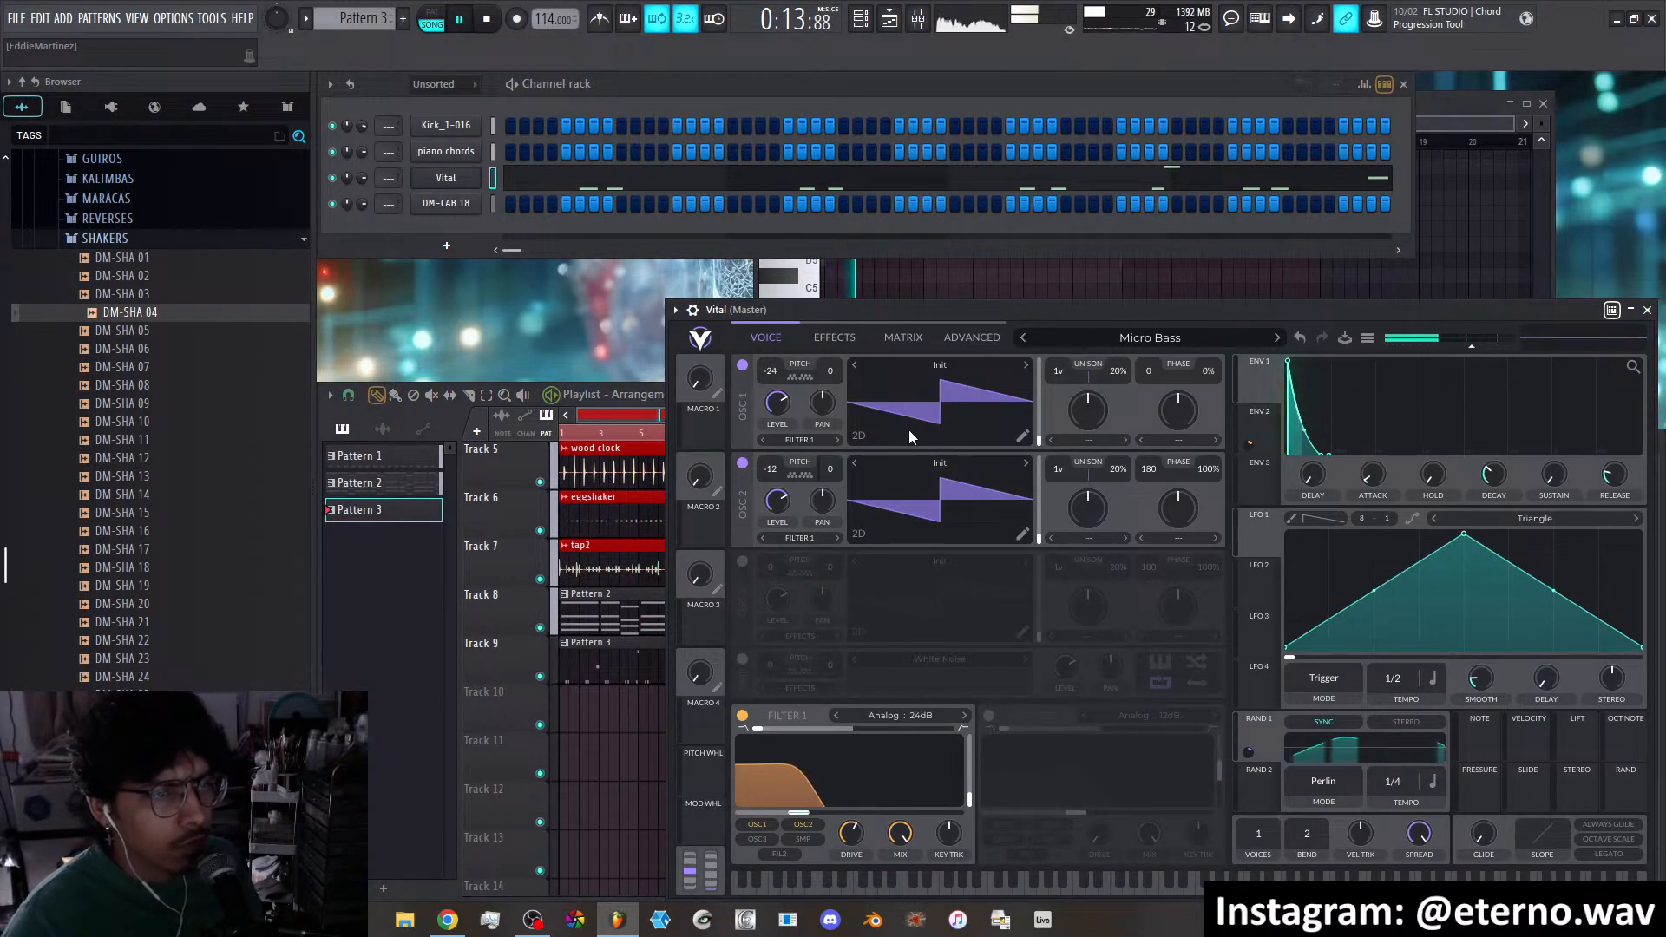
pyautogui.click(1646, 309)
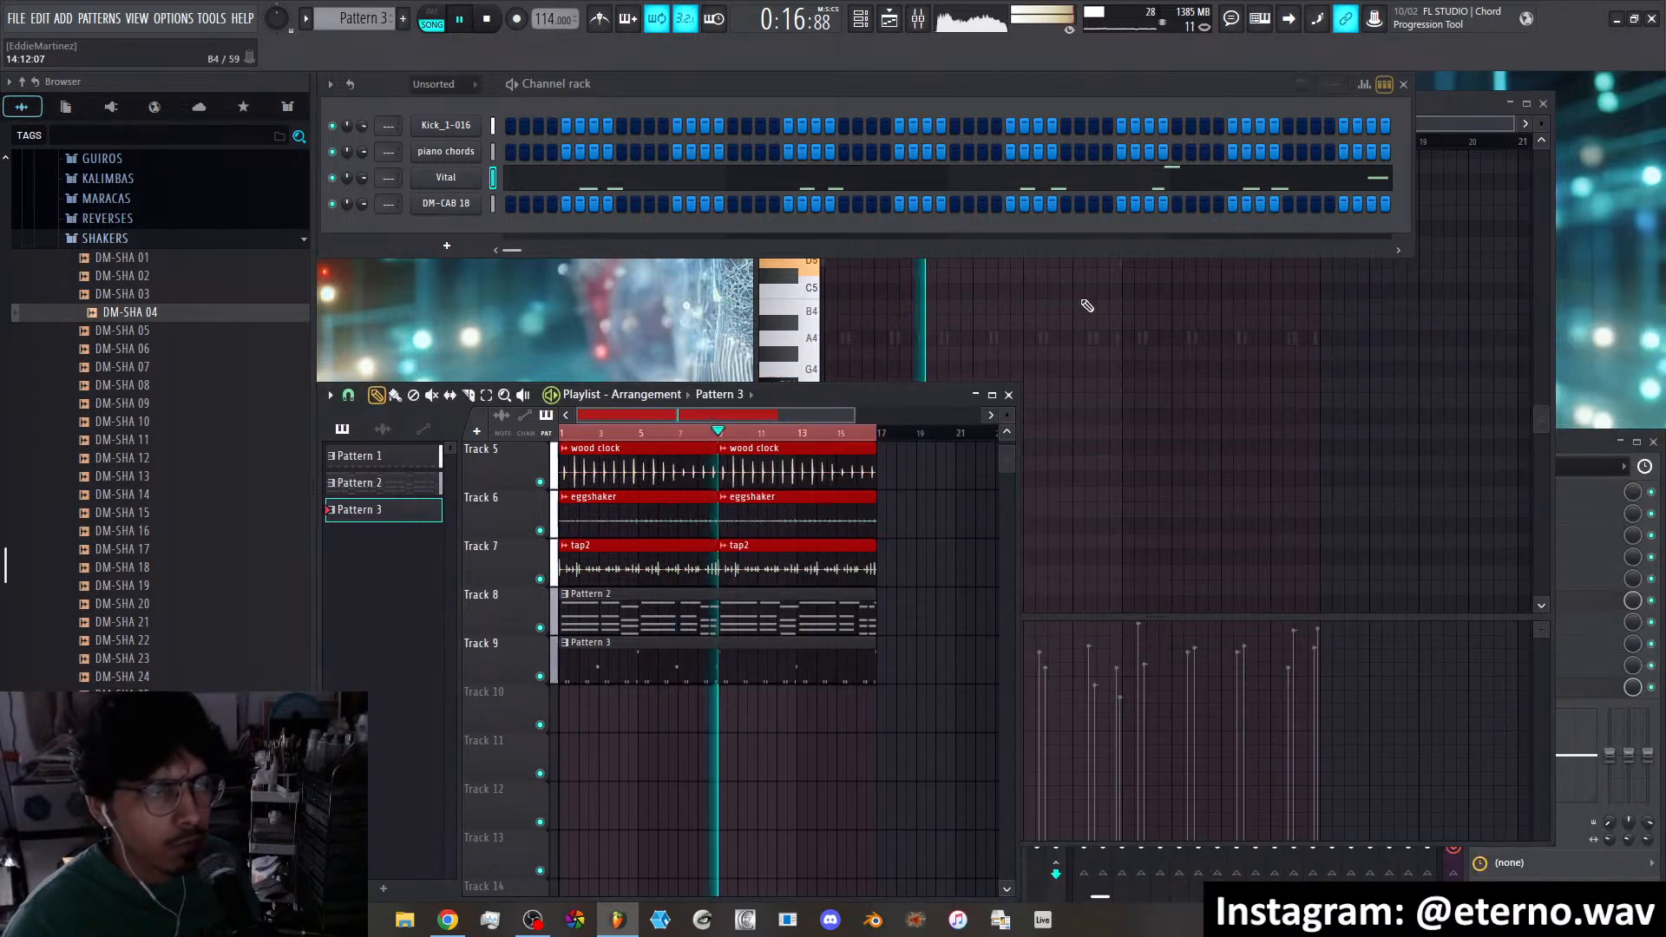
# Rename the Vital channel to bass and turn its channel volume down slightly
pyautogui.keyDown('shift'); pyautogui.click(449, 179); pyautogui.keyUp('shift')
pyautogui.write('bass')
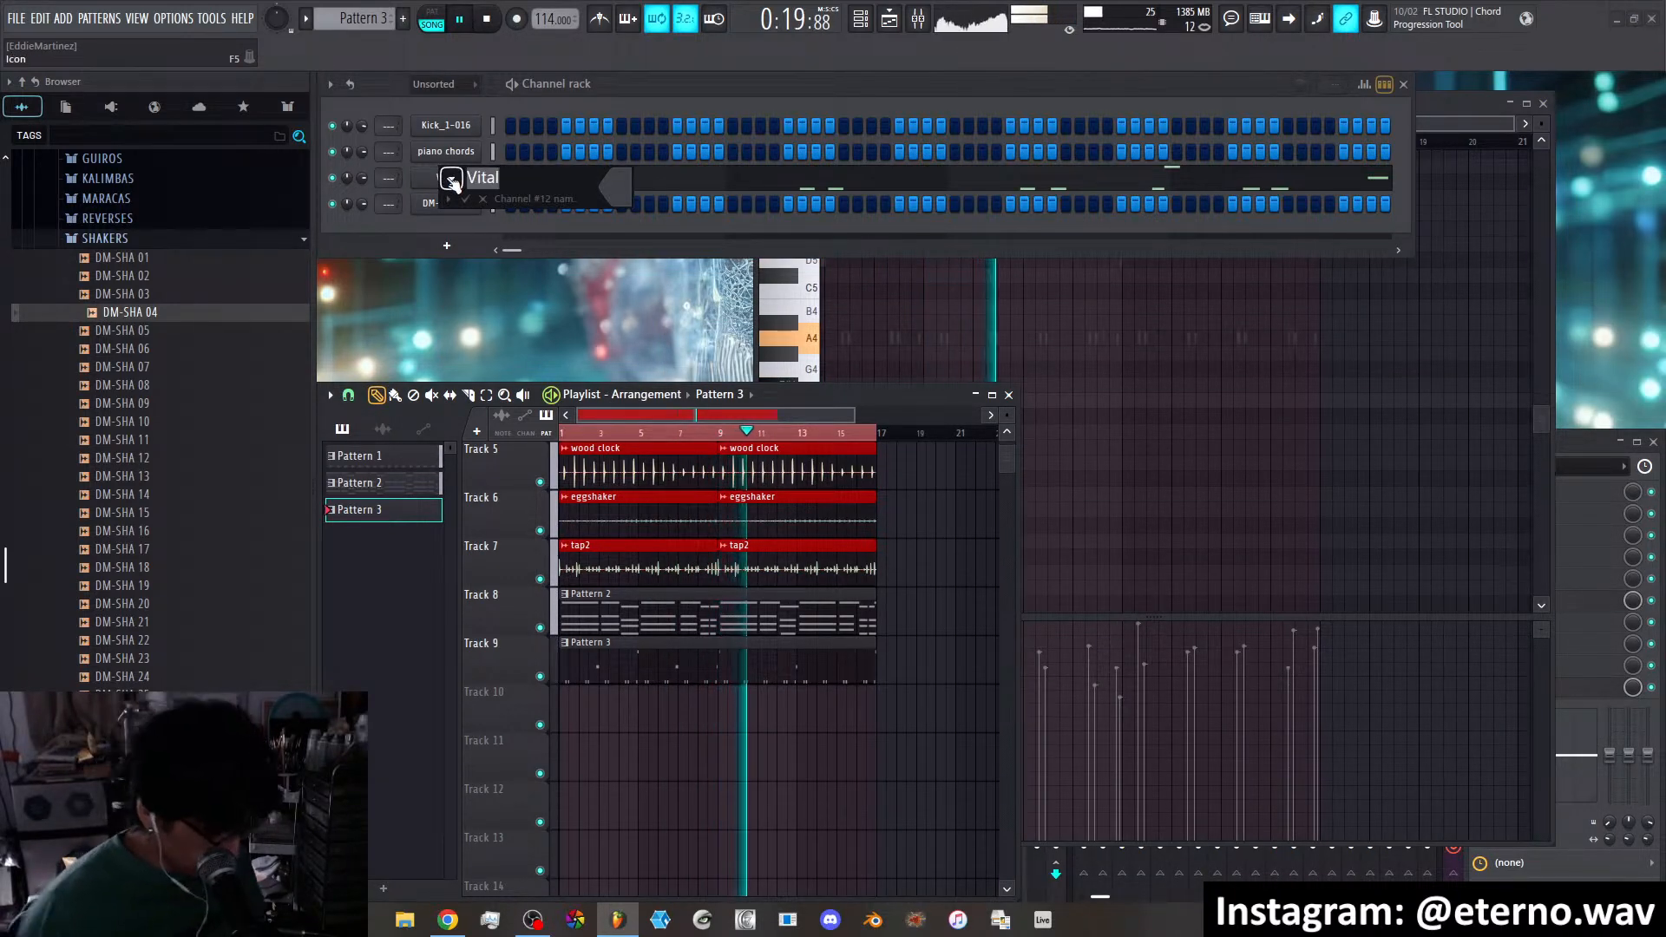
pyautogui.press('Return')
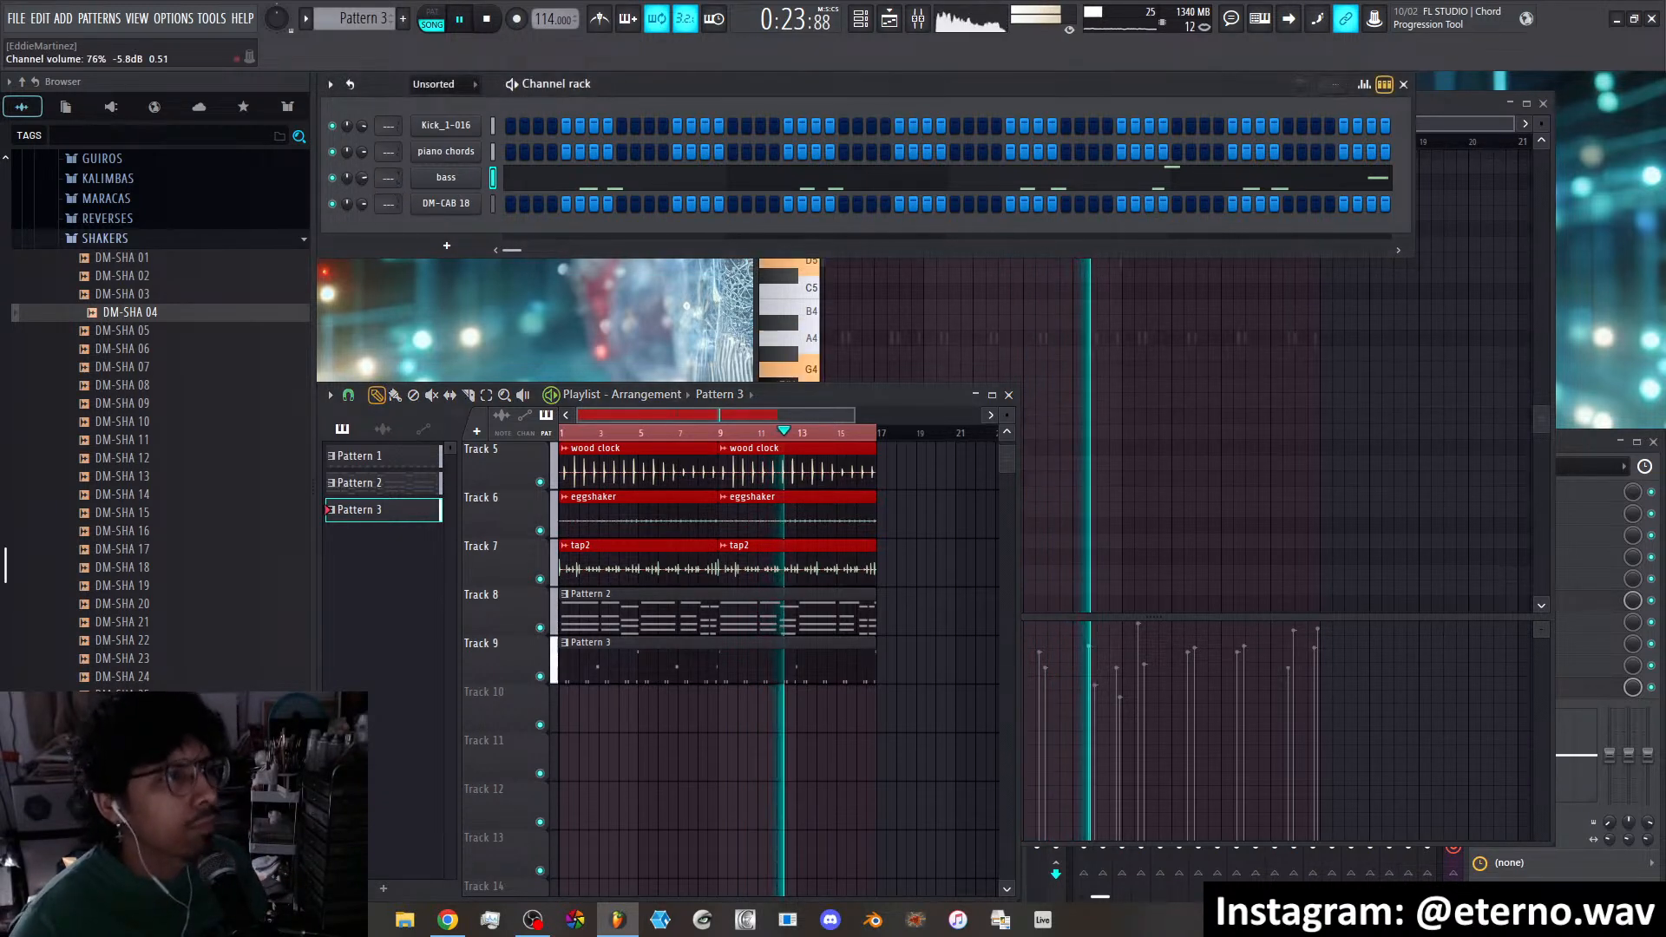
pyautogui.scroll(-2, 362, 178)
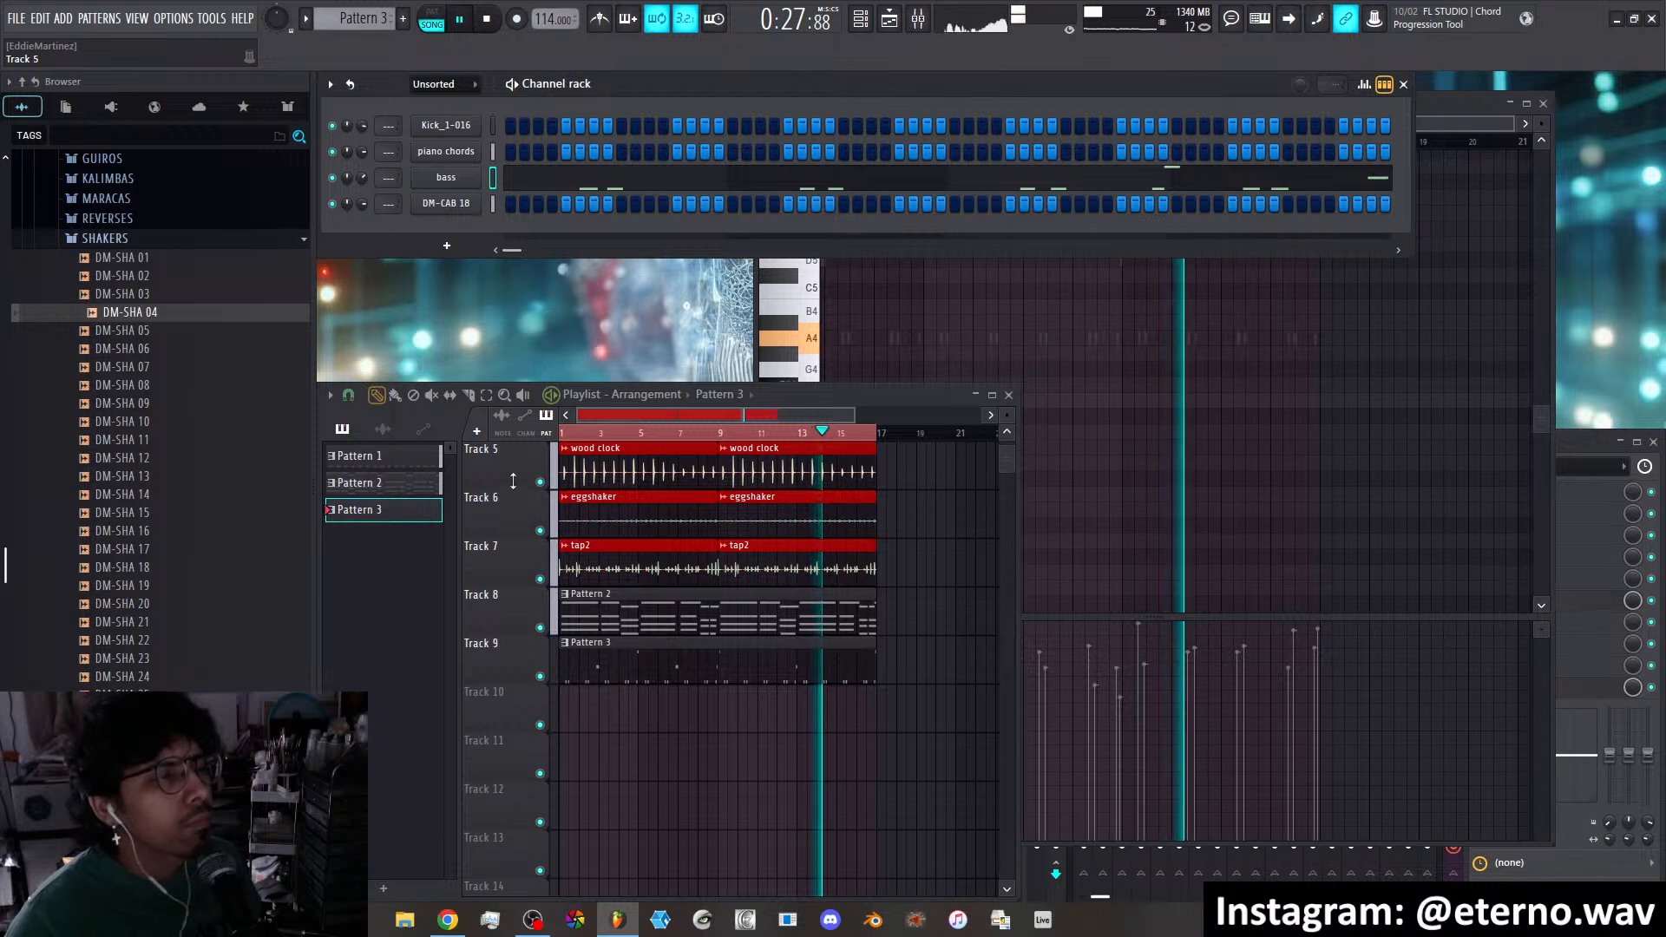
# Switch to Pattern 2 and copy the notes of the piano chords channel
pyautogui.scroll(2, 513, 466)
pyautogui.scroll(2, 518, 477)
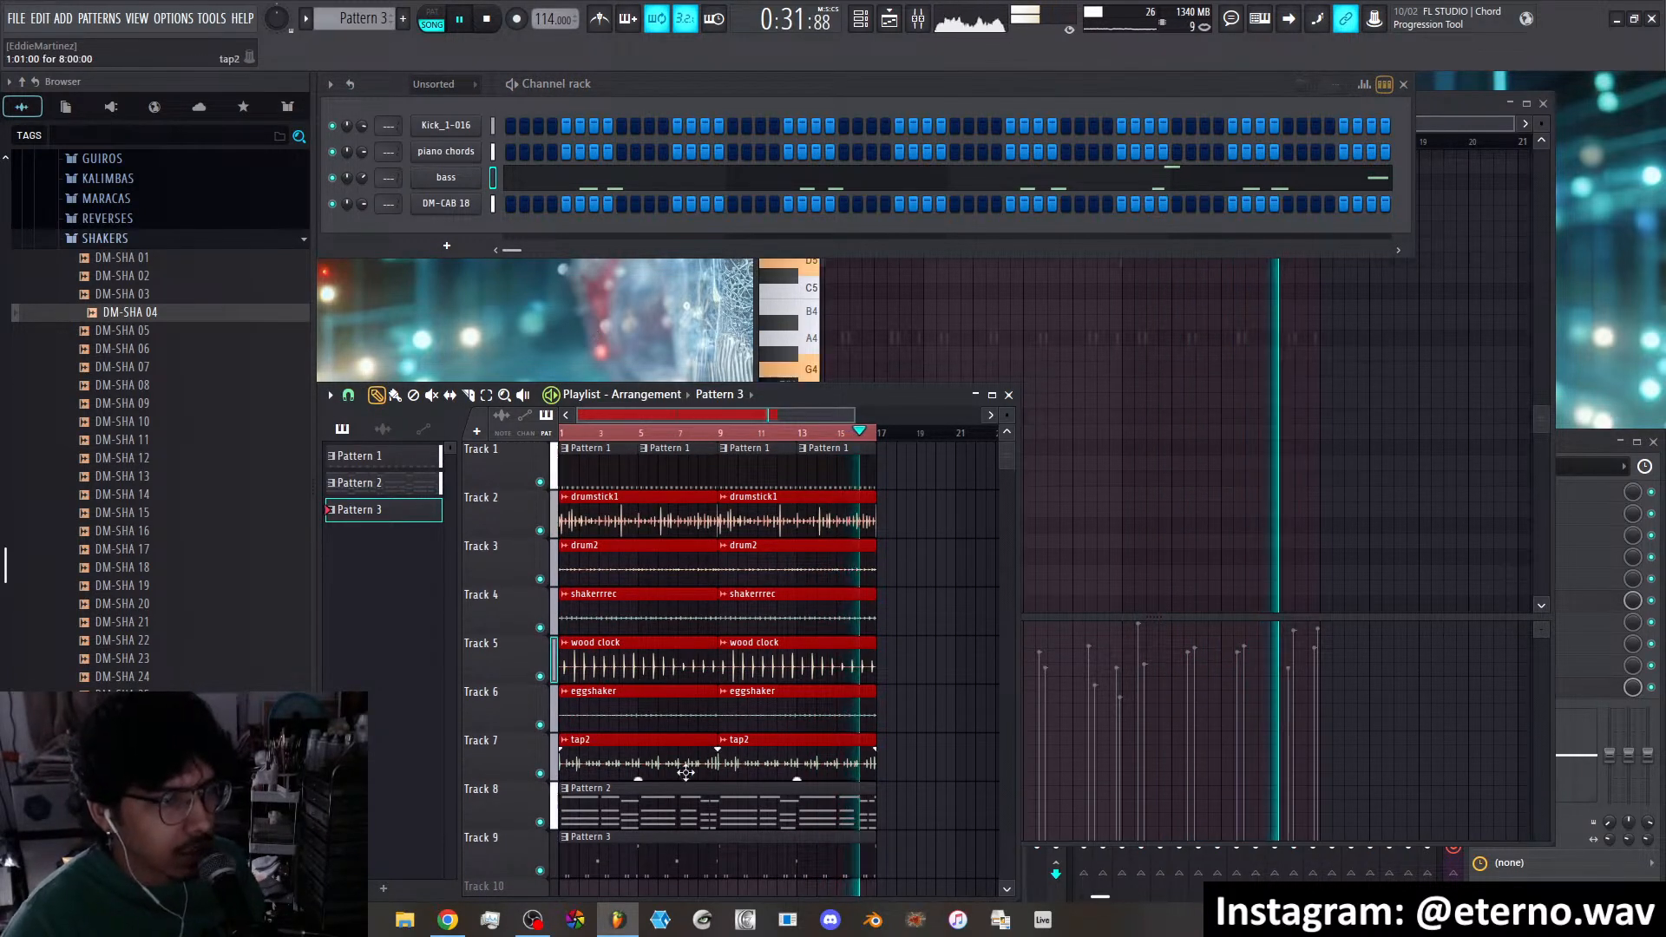
pyautogui.press('KP_Subtract')
pyautogui.rightClick(440, 149)
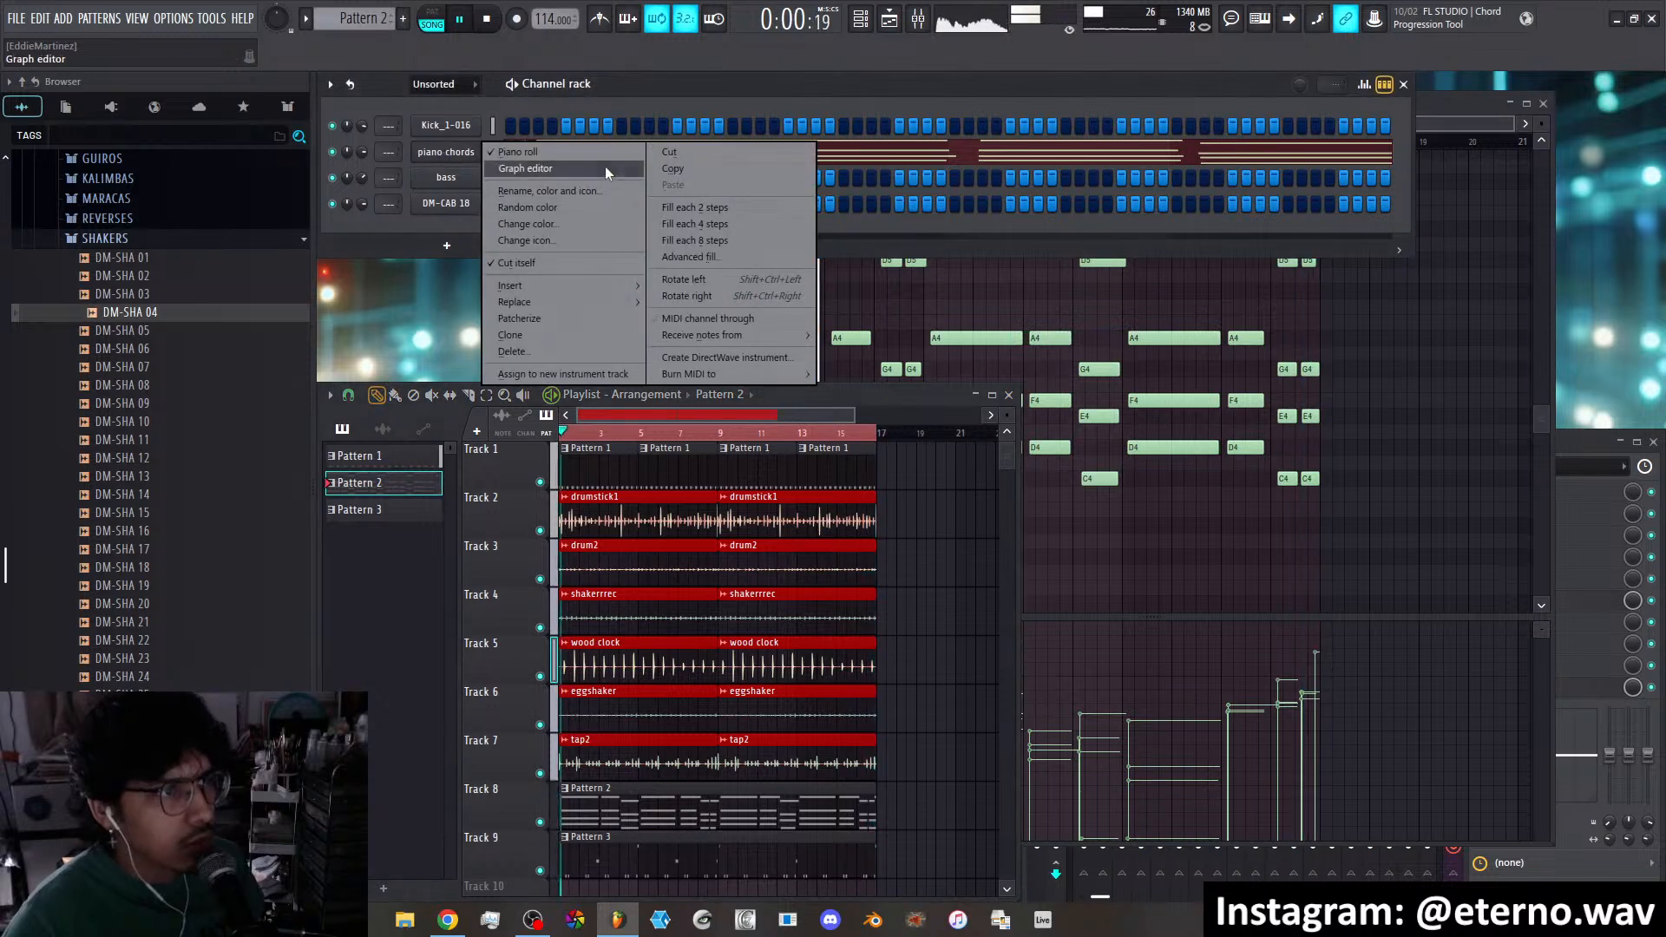
pyautogui.click(664, 167)
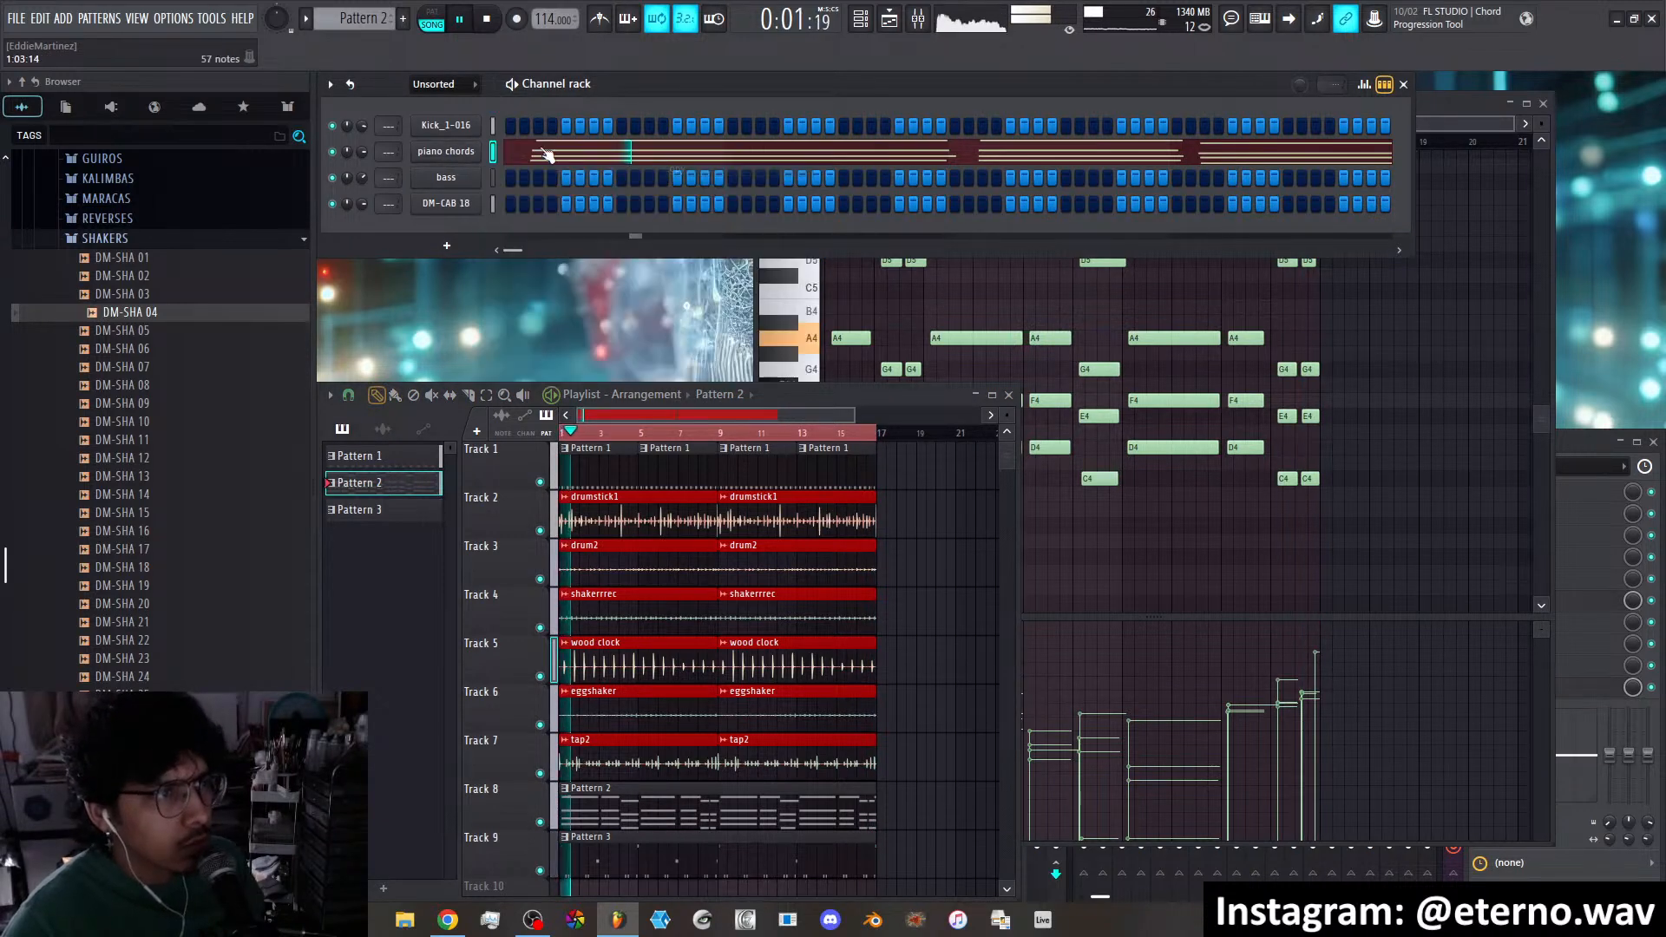
# Insert a new Vital instrument channel beside piano chords in the channel rack
pyautogui.rightClick(448, 151)
pyautogui.moveTo(538, 283)
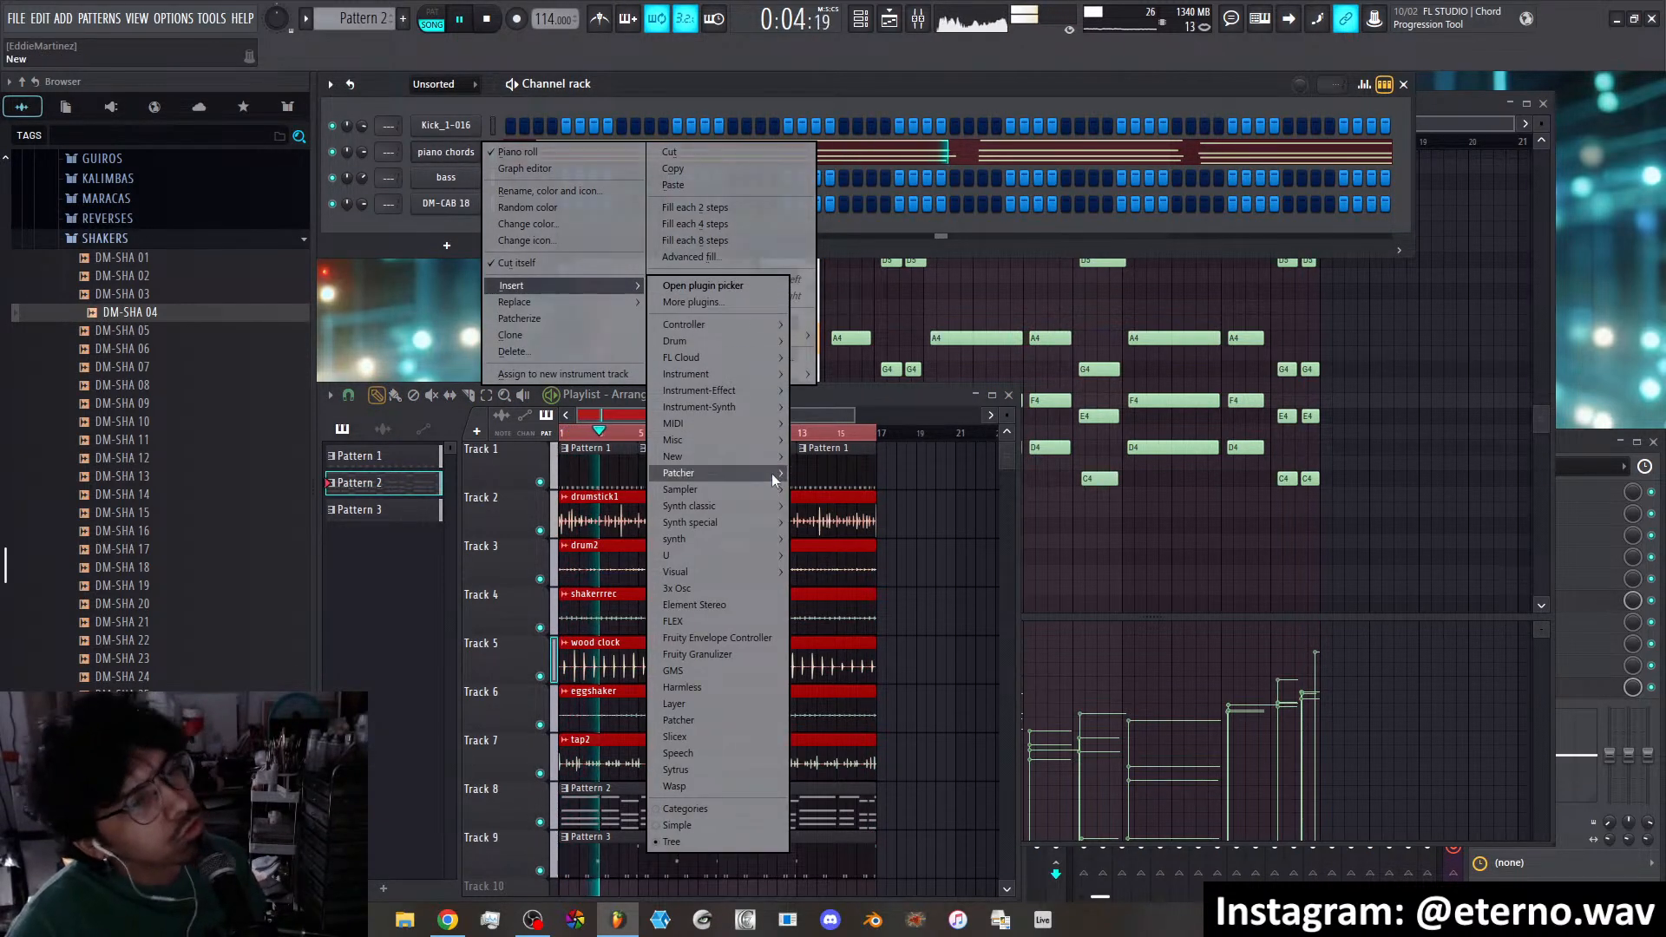
pyautogui.moveTo(735, 397)
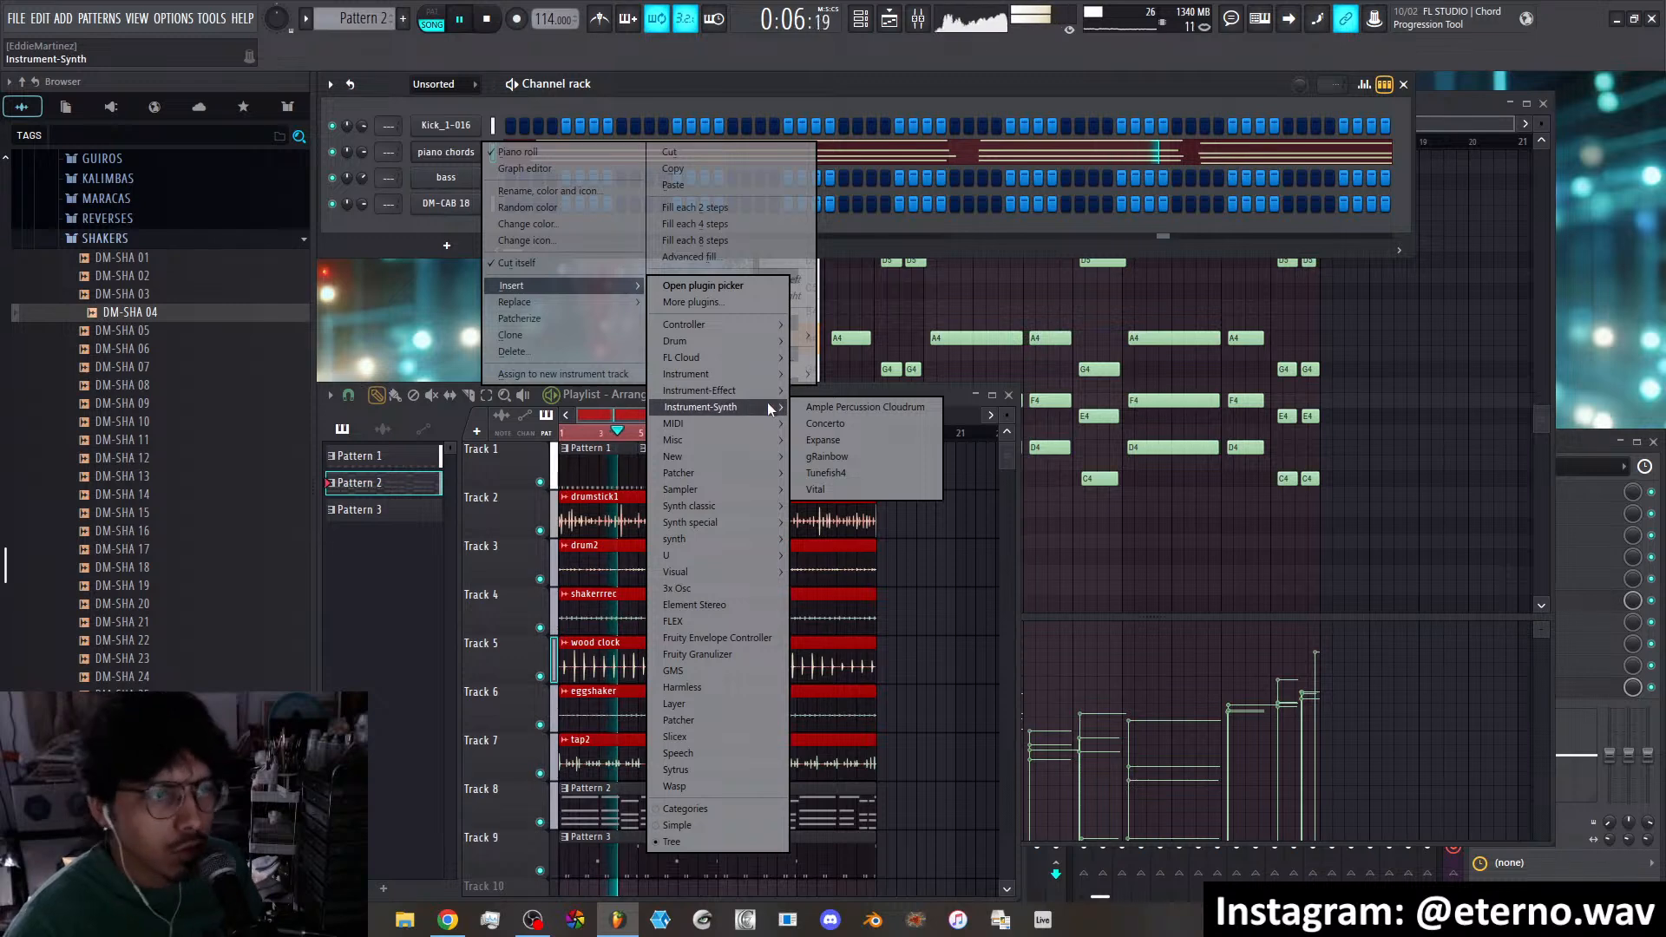
pyautogui.click(840, 491)
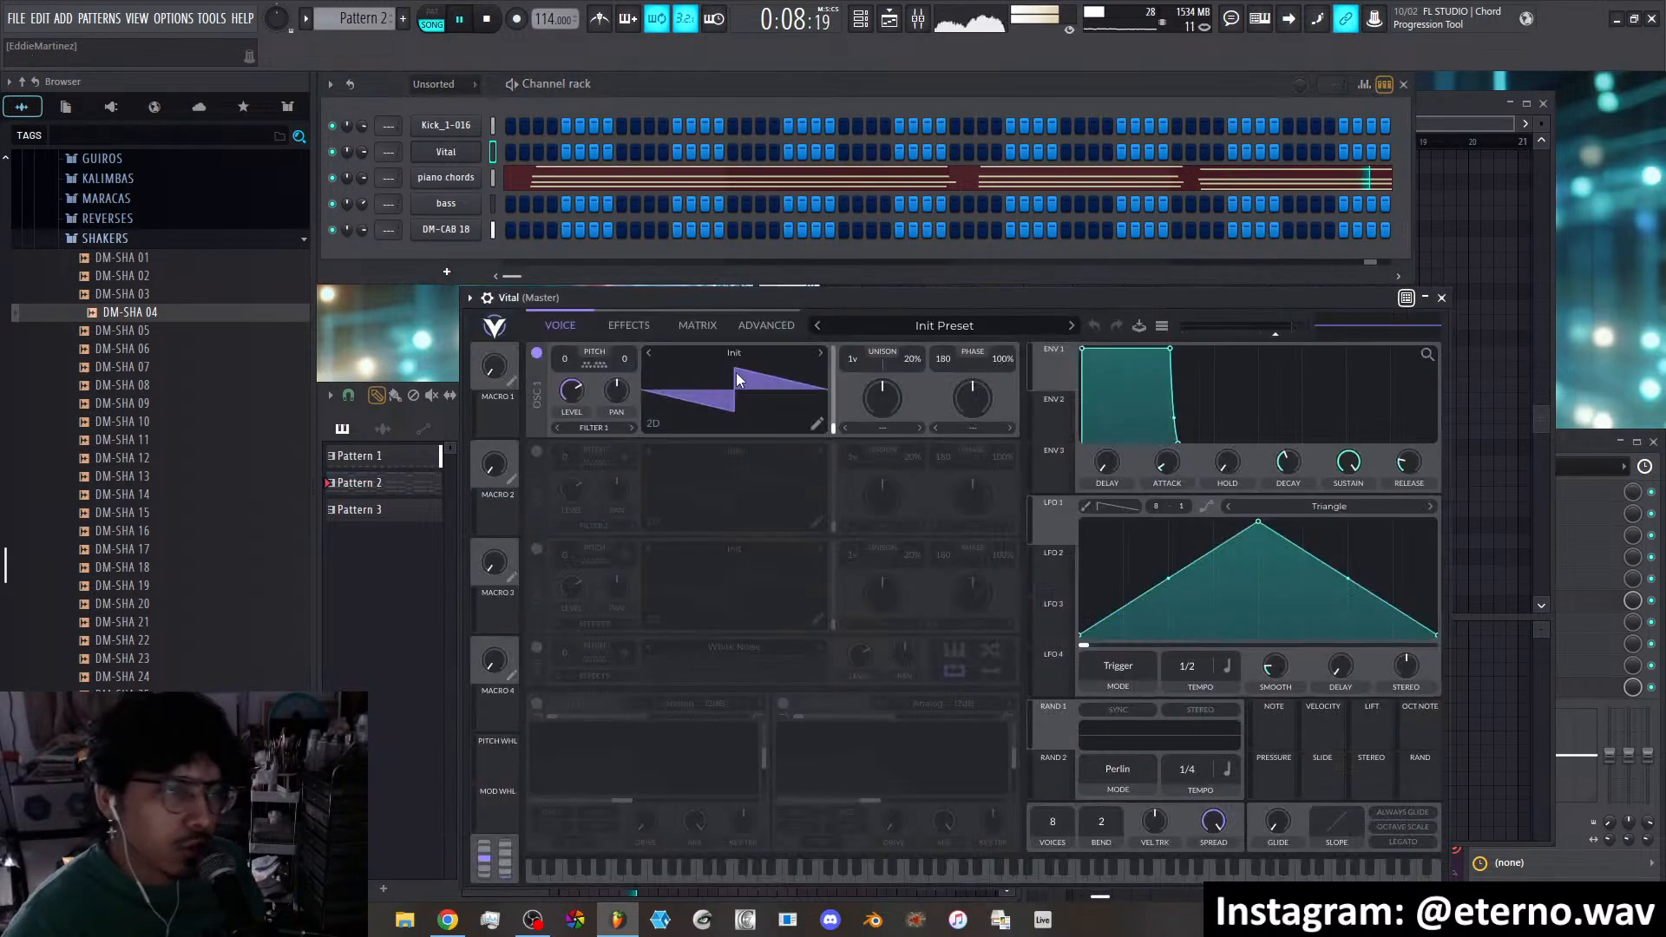
# Browse the new Vital instance's presets, limiting the list to the User folder and sorting it by style in descending order
pyautogui.click(960, 325)
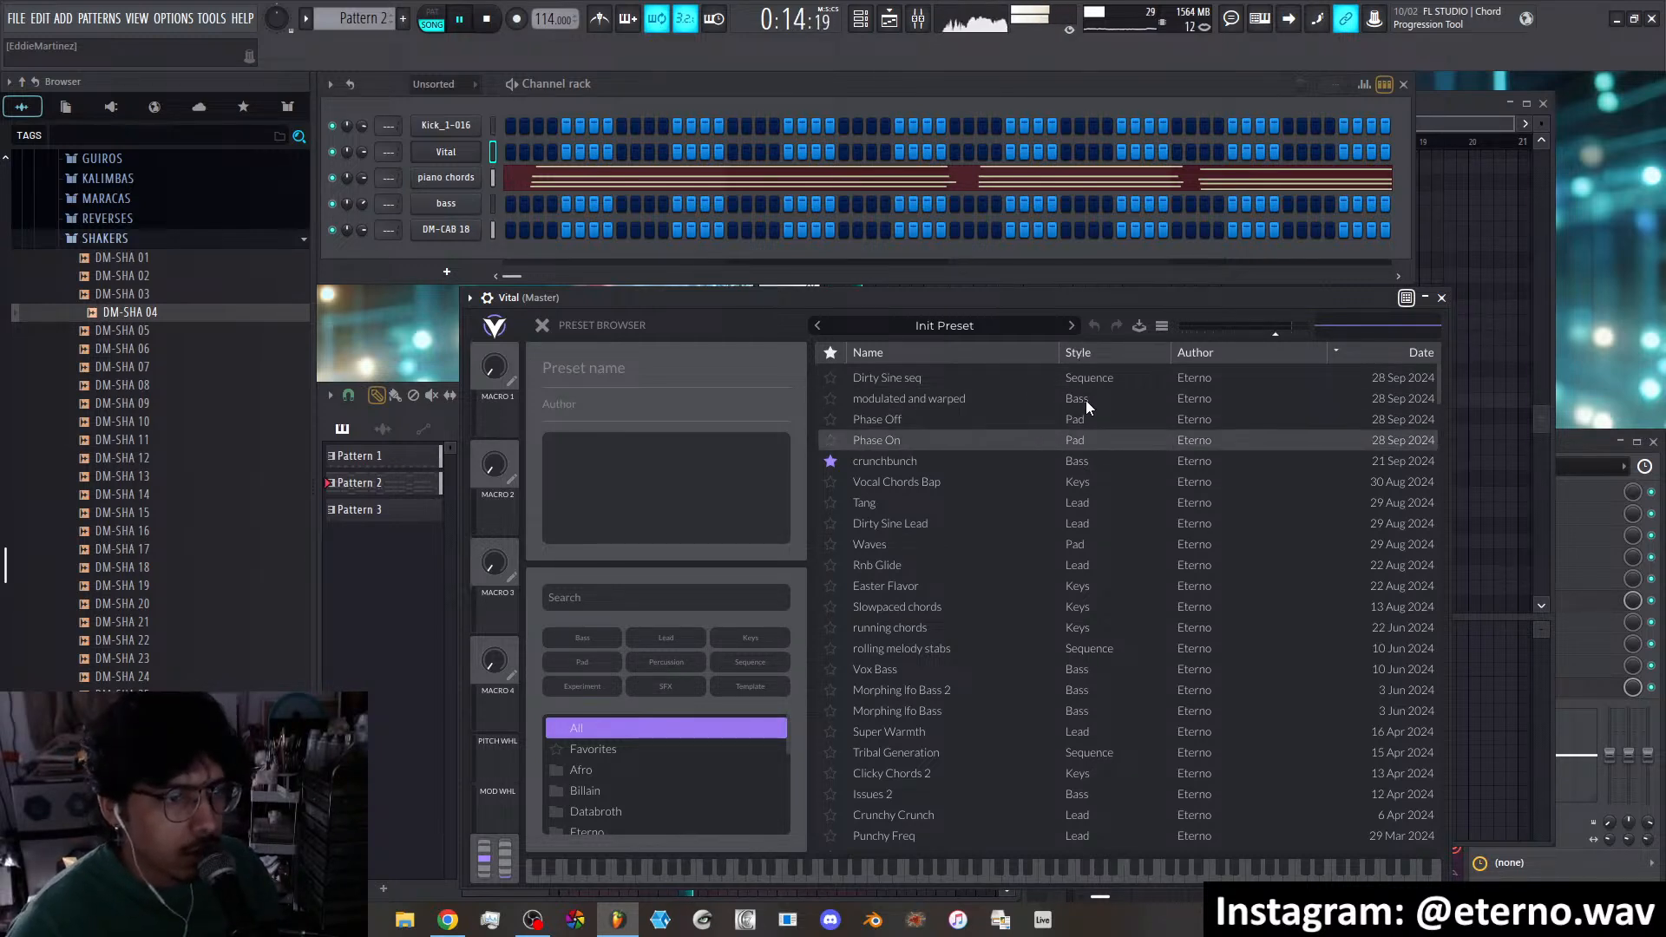
pyautogui.click(1101, 352)
pyautogui.scroll(-5, 694, 786)
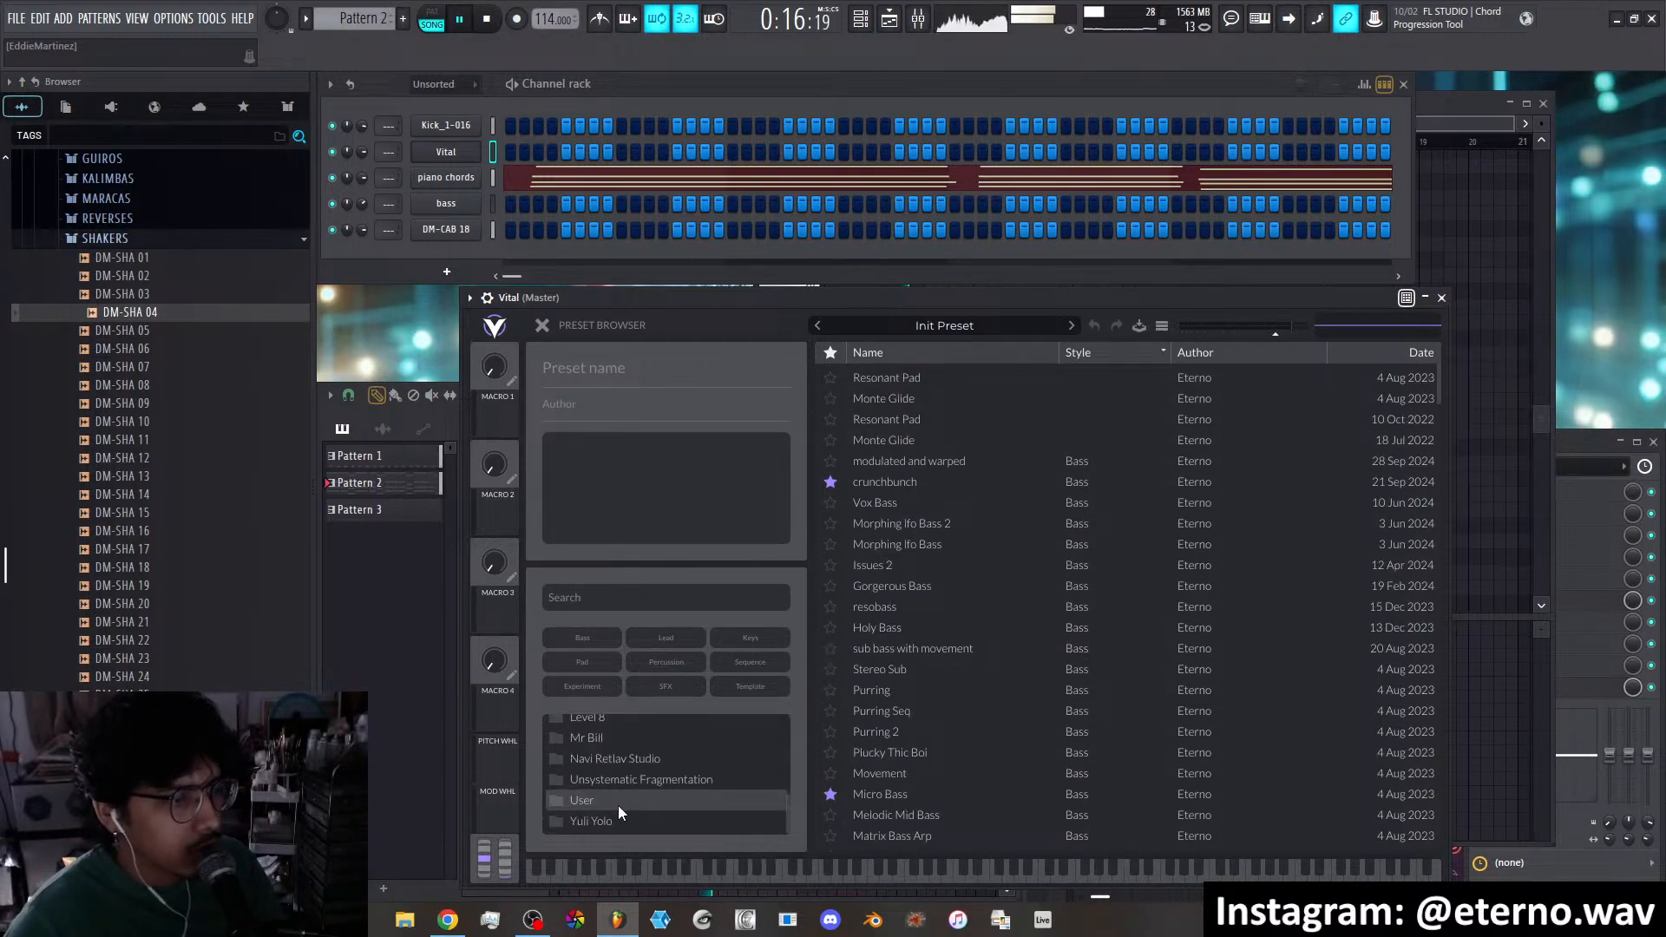
pyautogui.click(618, 800)
pyautogui.click(1093, 357)
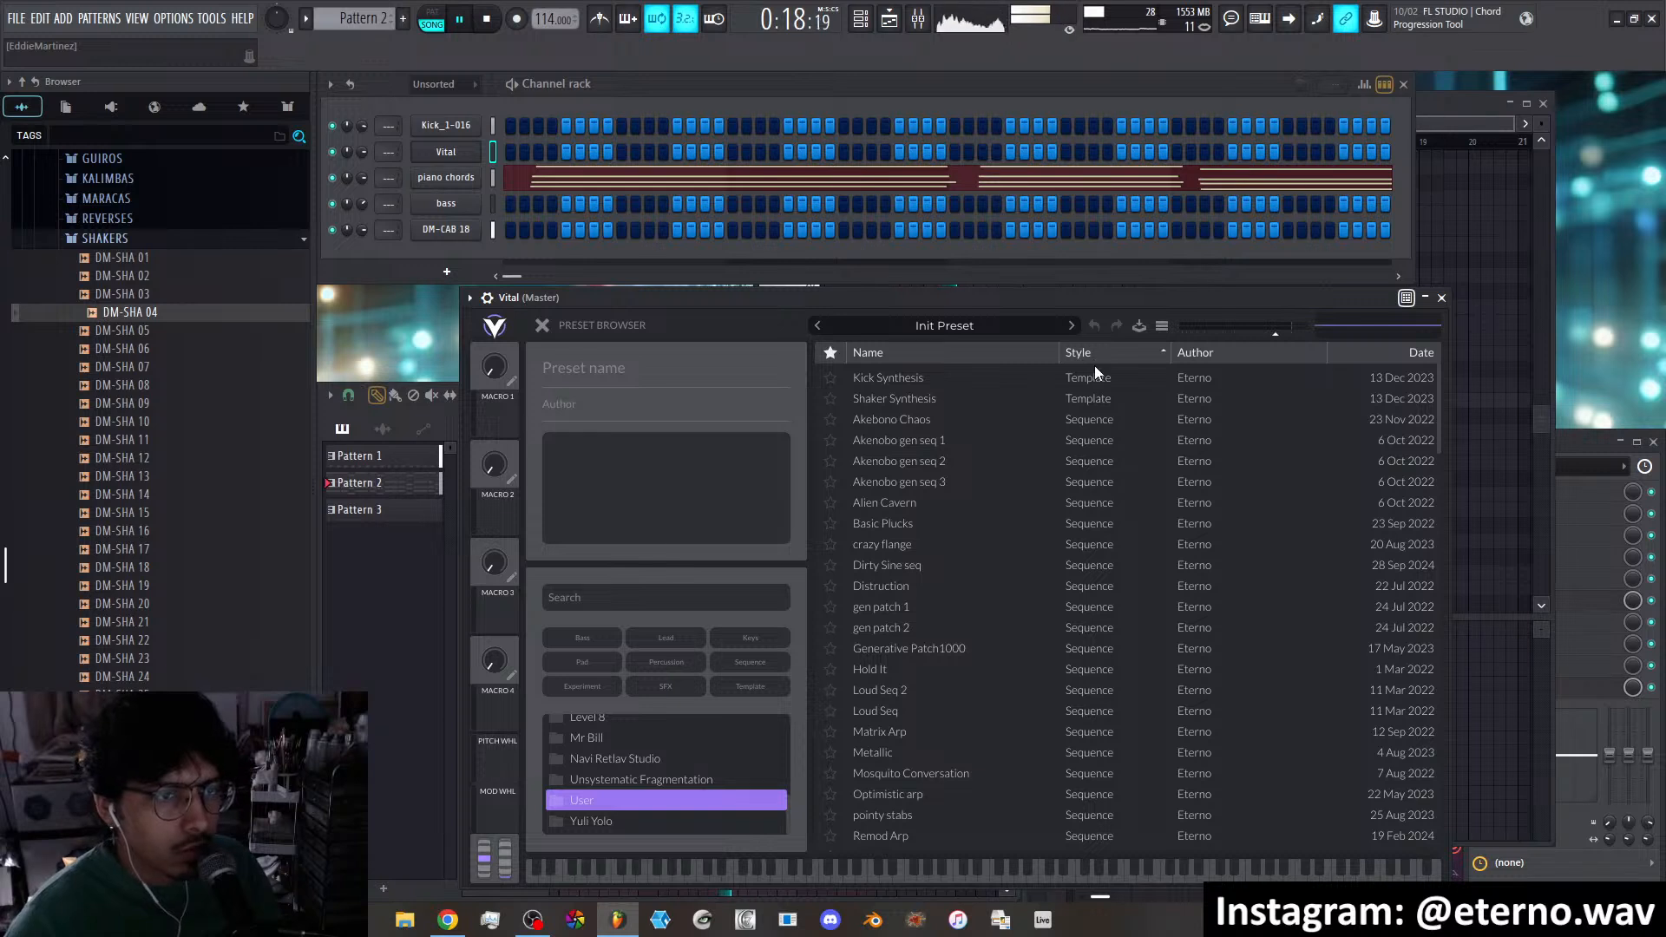
# Audition the pad presets Atmos Pad, Calm, Church and Cosmic Pad in Vital, ending with Darkness loaded
pyautogui.scroll(-5, 1093, 382)
pyautogui.scroll(-3, 1053, 618)
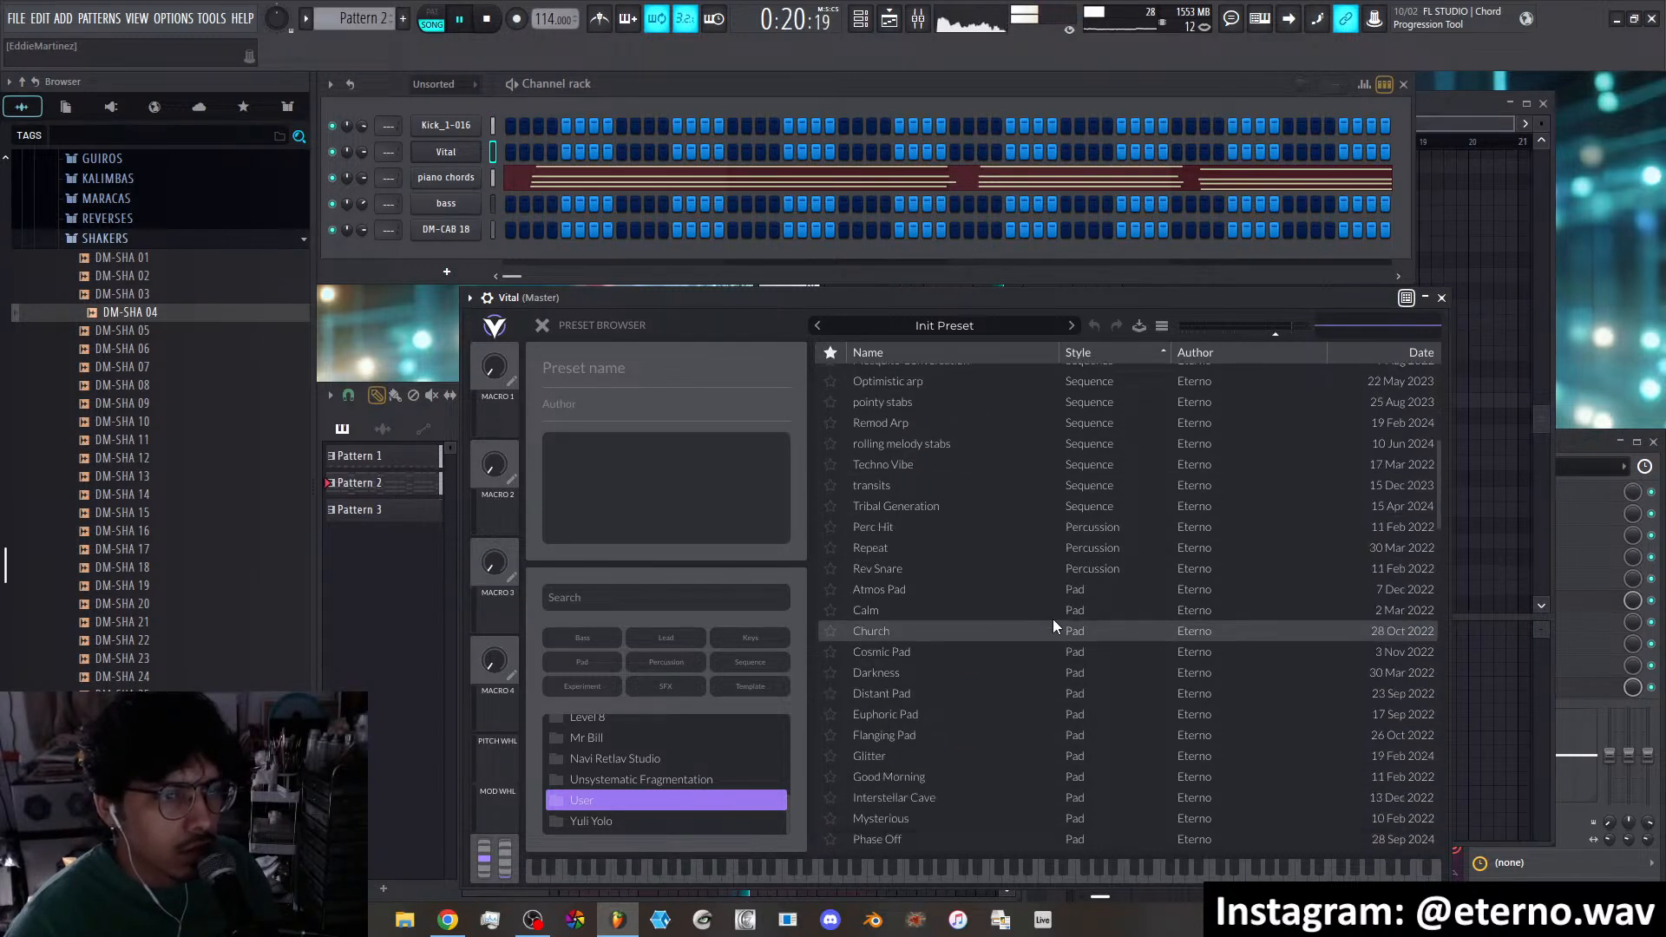
pyautogui.click(1051, 590)
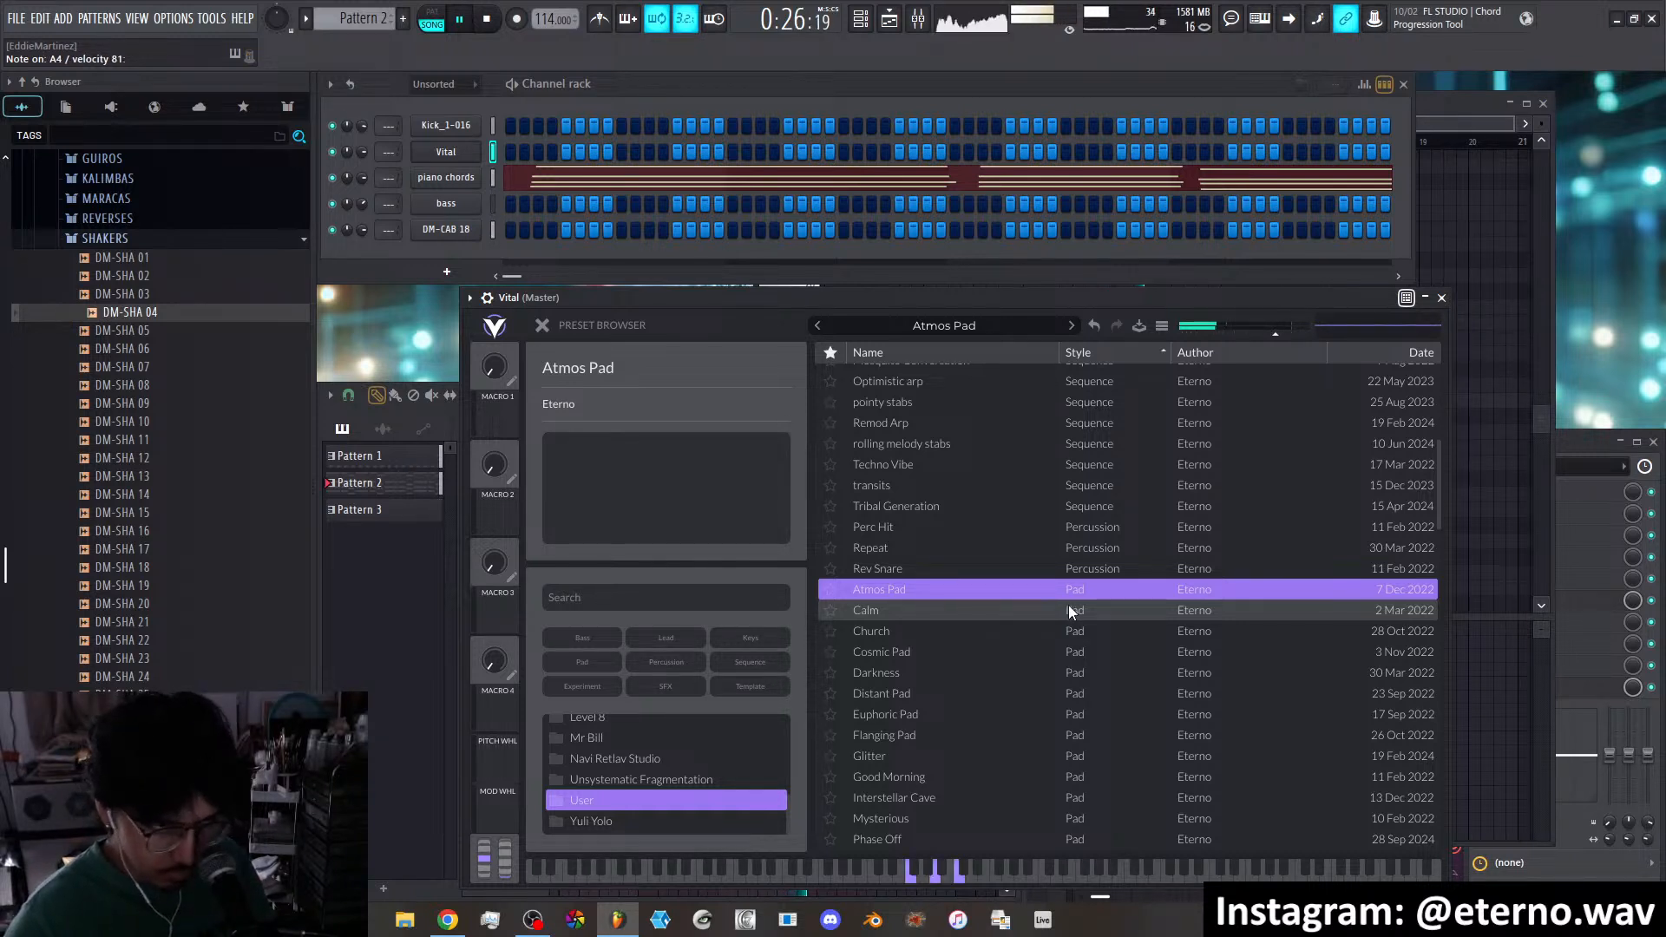
pyautogui.click(1054, 610)
pyautogui.click(1029, 632)
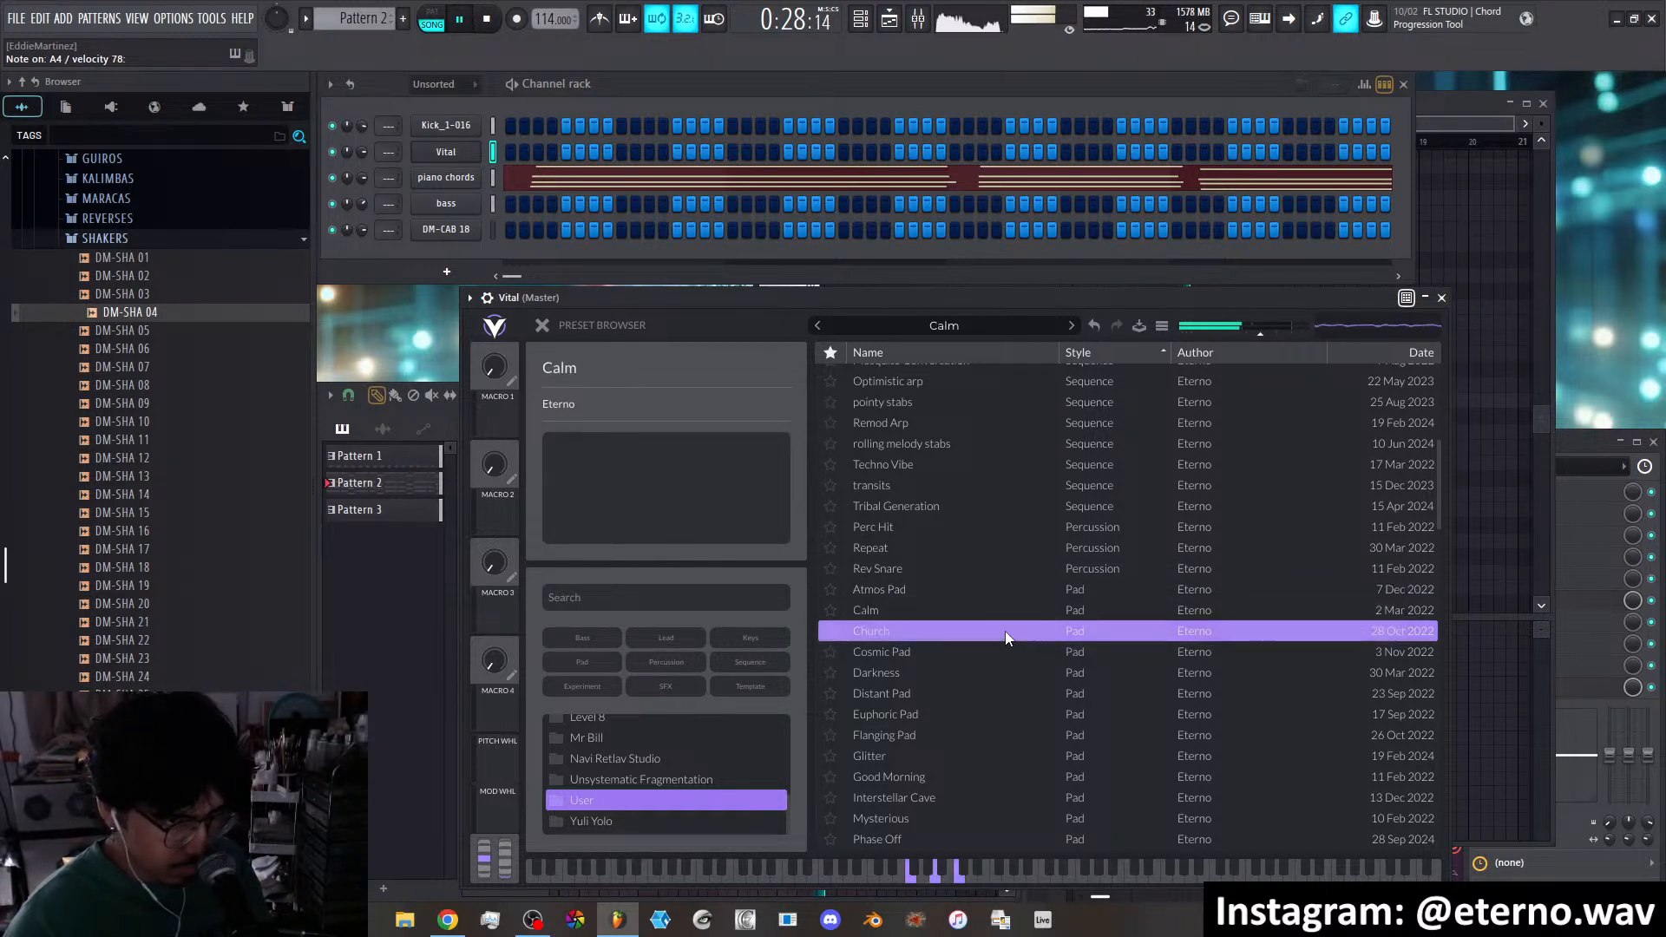
pyautogui.click(1002, 653)
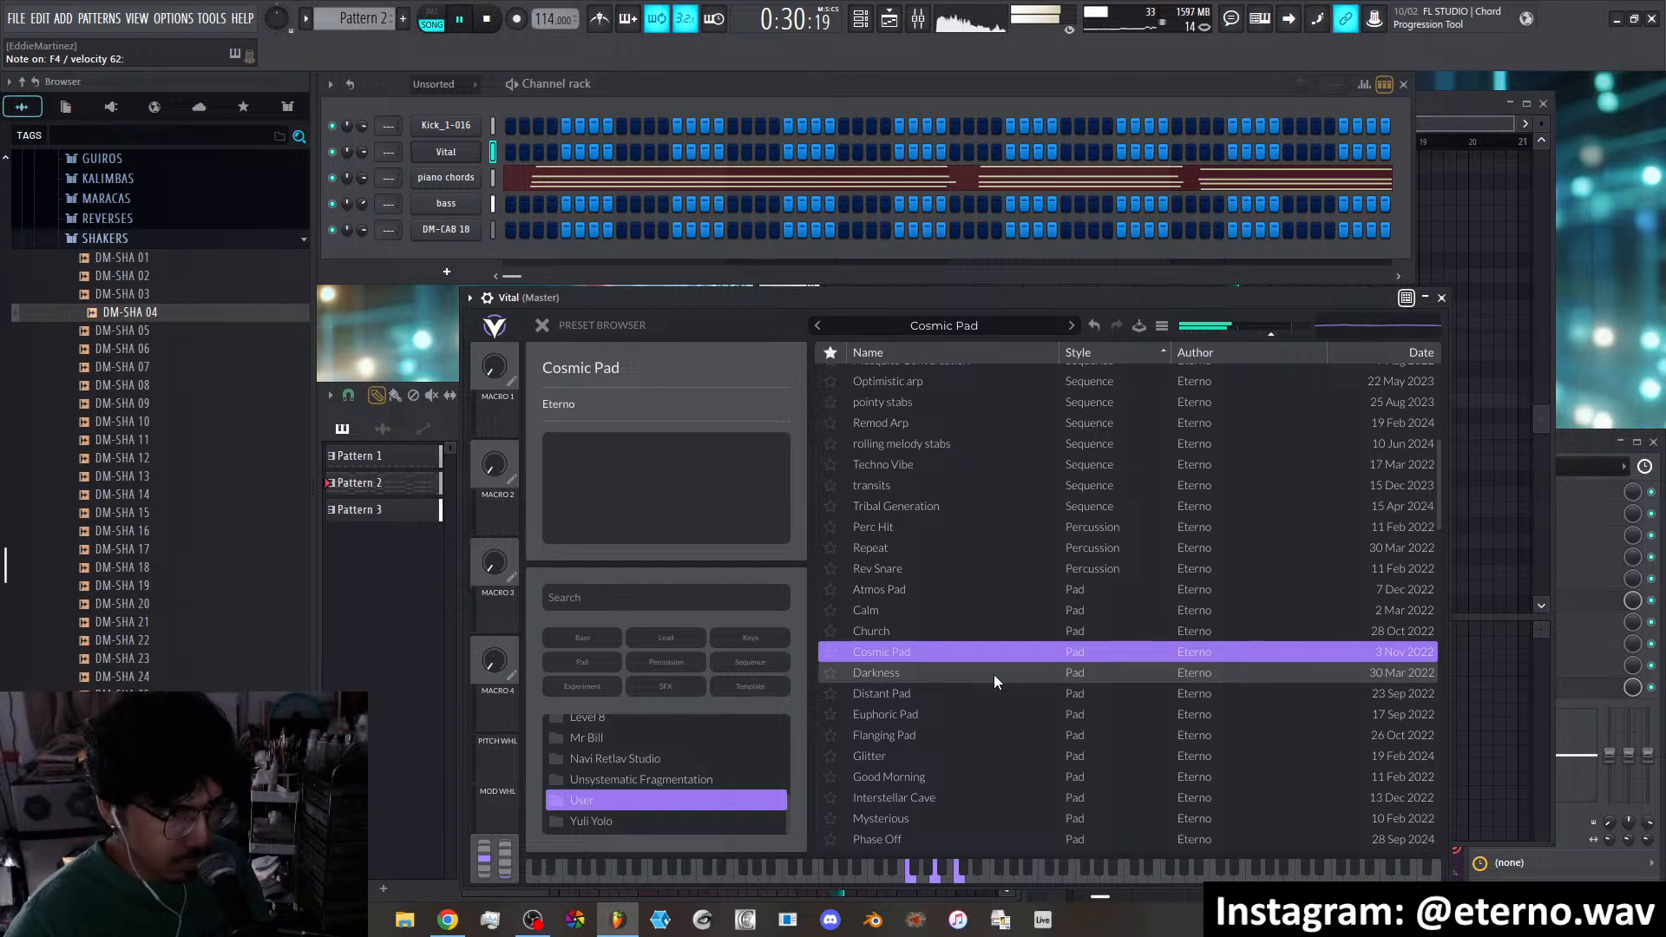
pyautogui.click(992, 673)
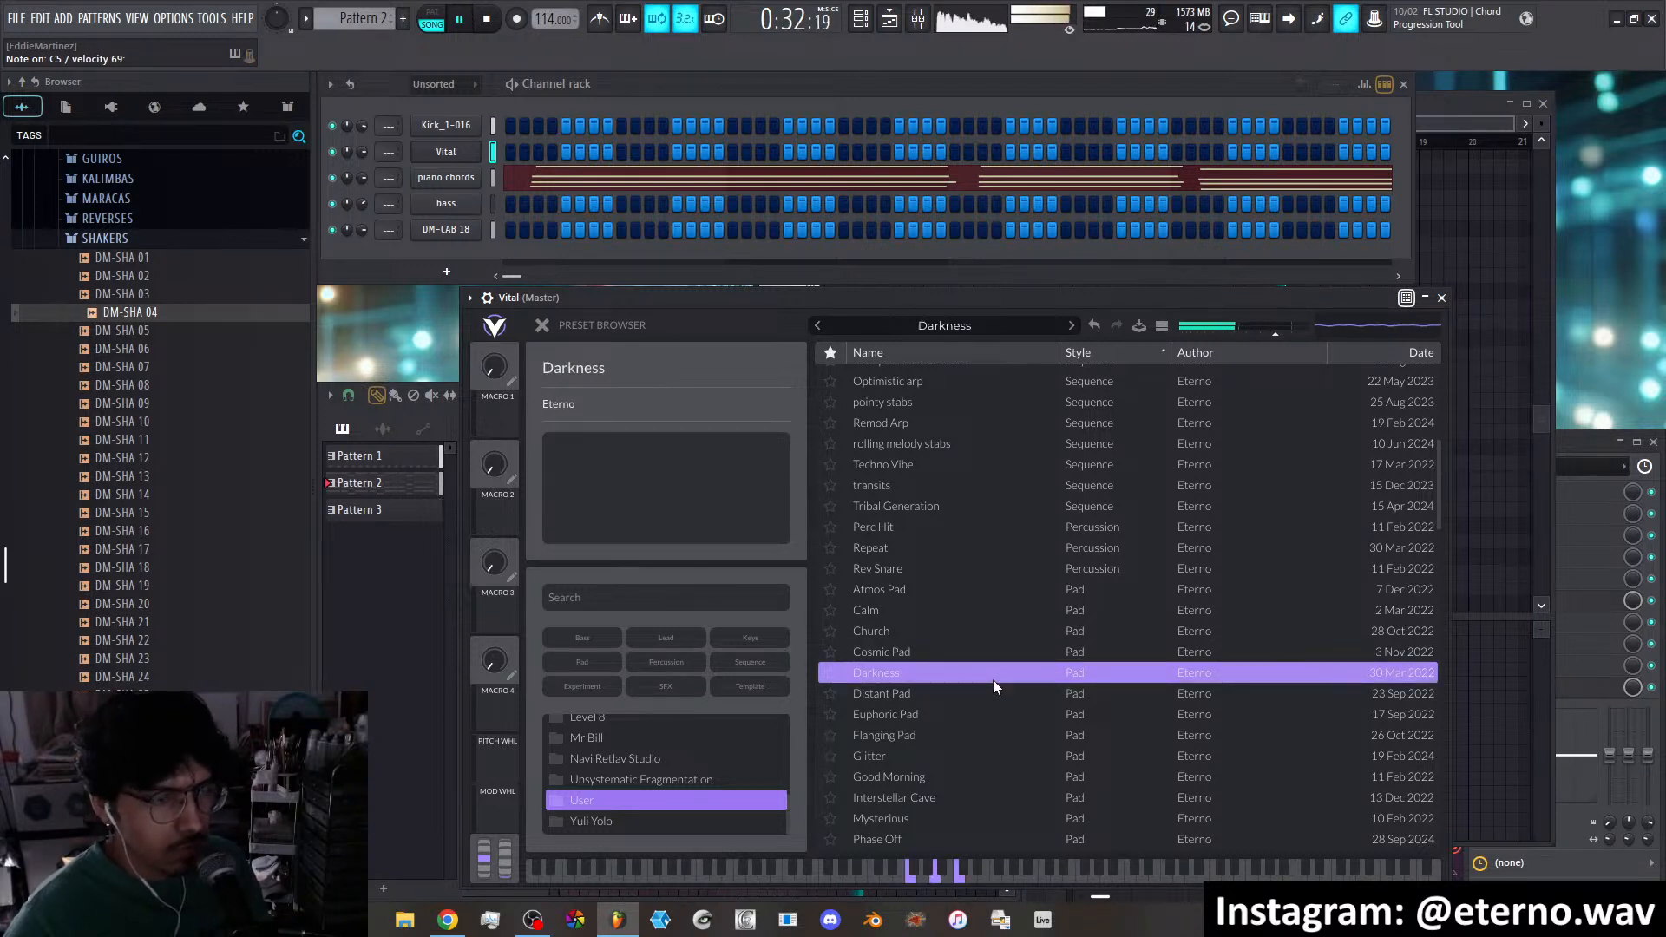
# Audition the Distant Pad and Euphoric Pad presets, then paste the copied piano chord notes into the Vital channel
pyautogui.click(987, 690)
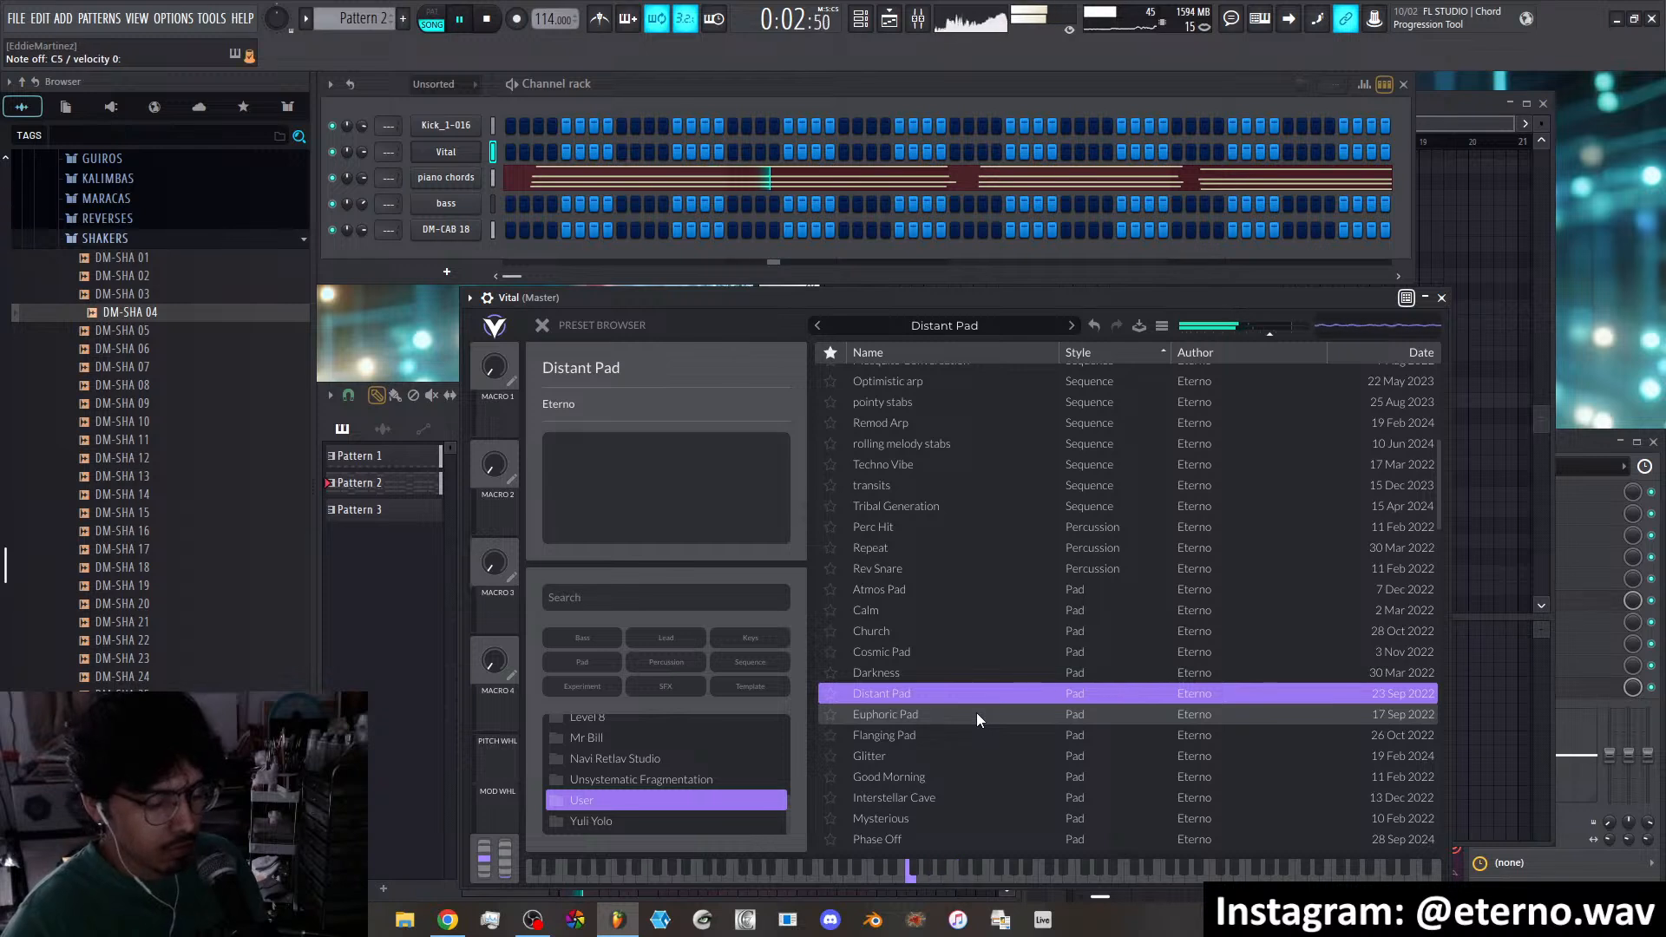
pyautogui.click(974, 715)
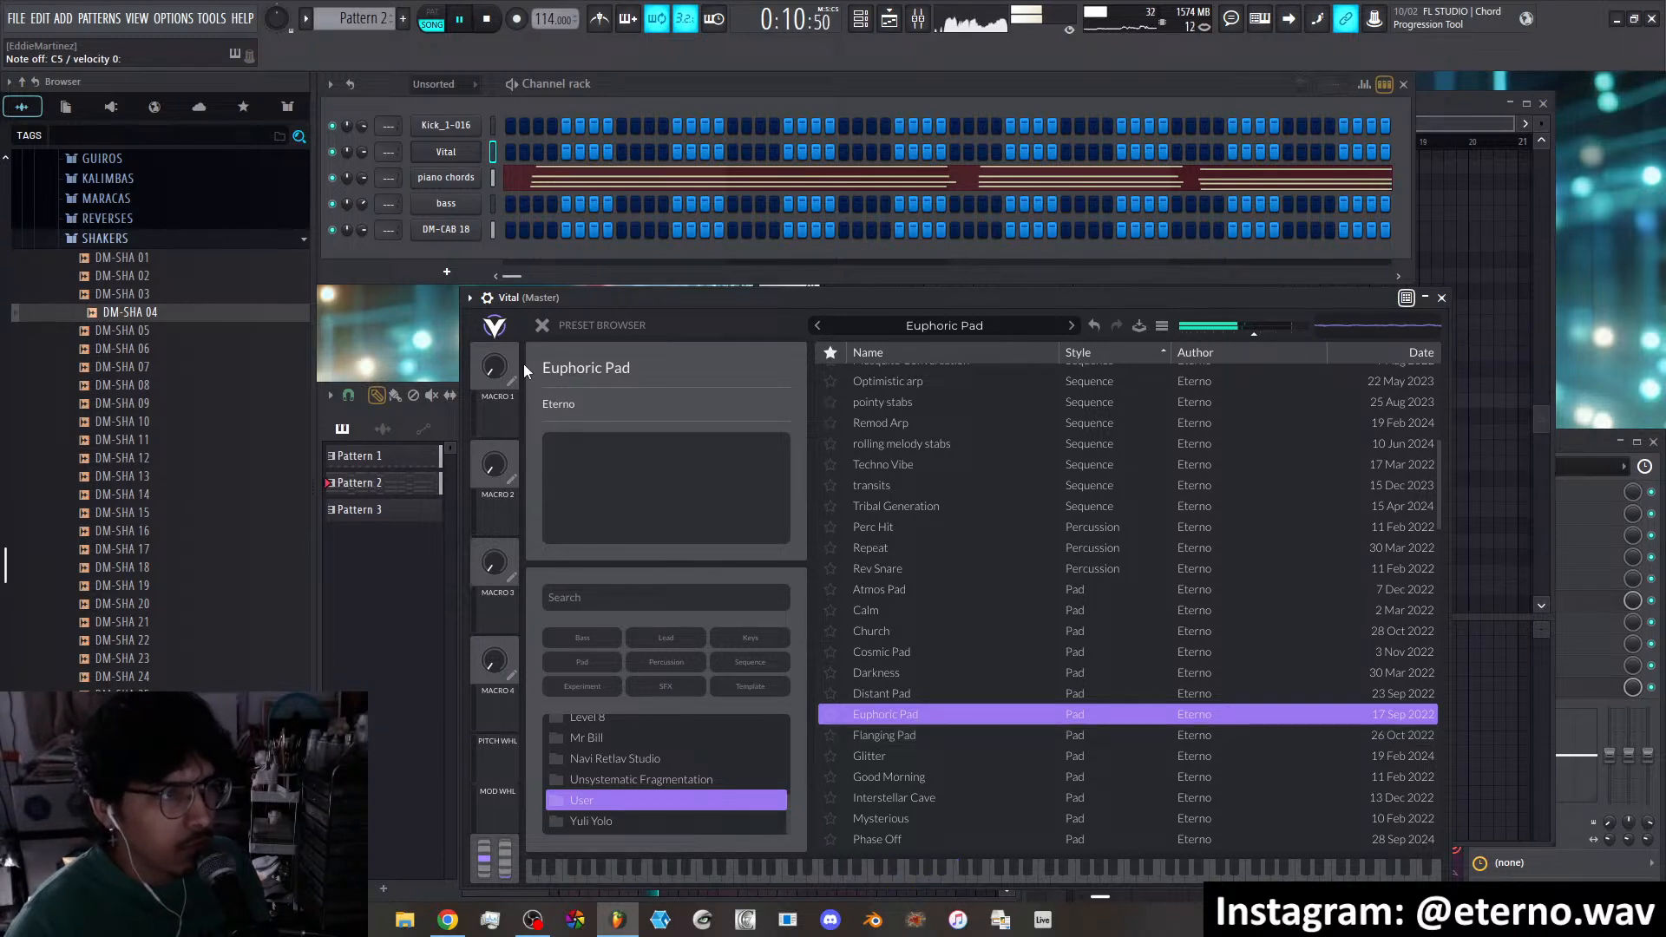
pyautogui.rightClick(463, 156)
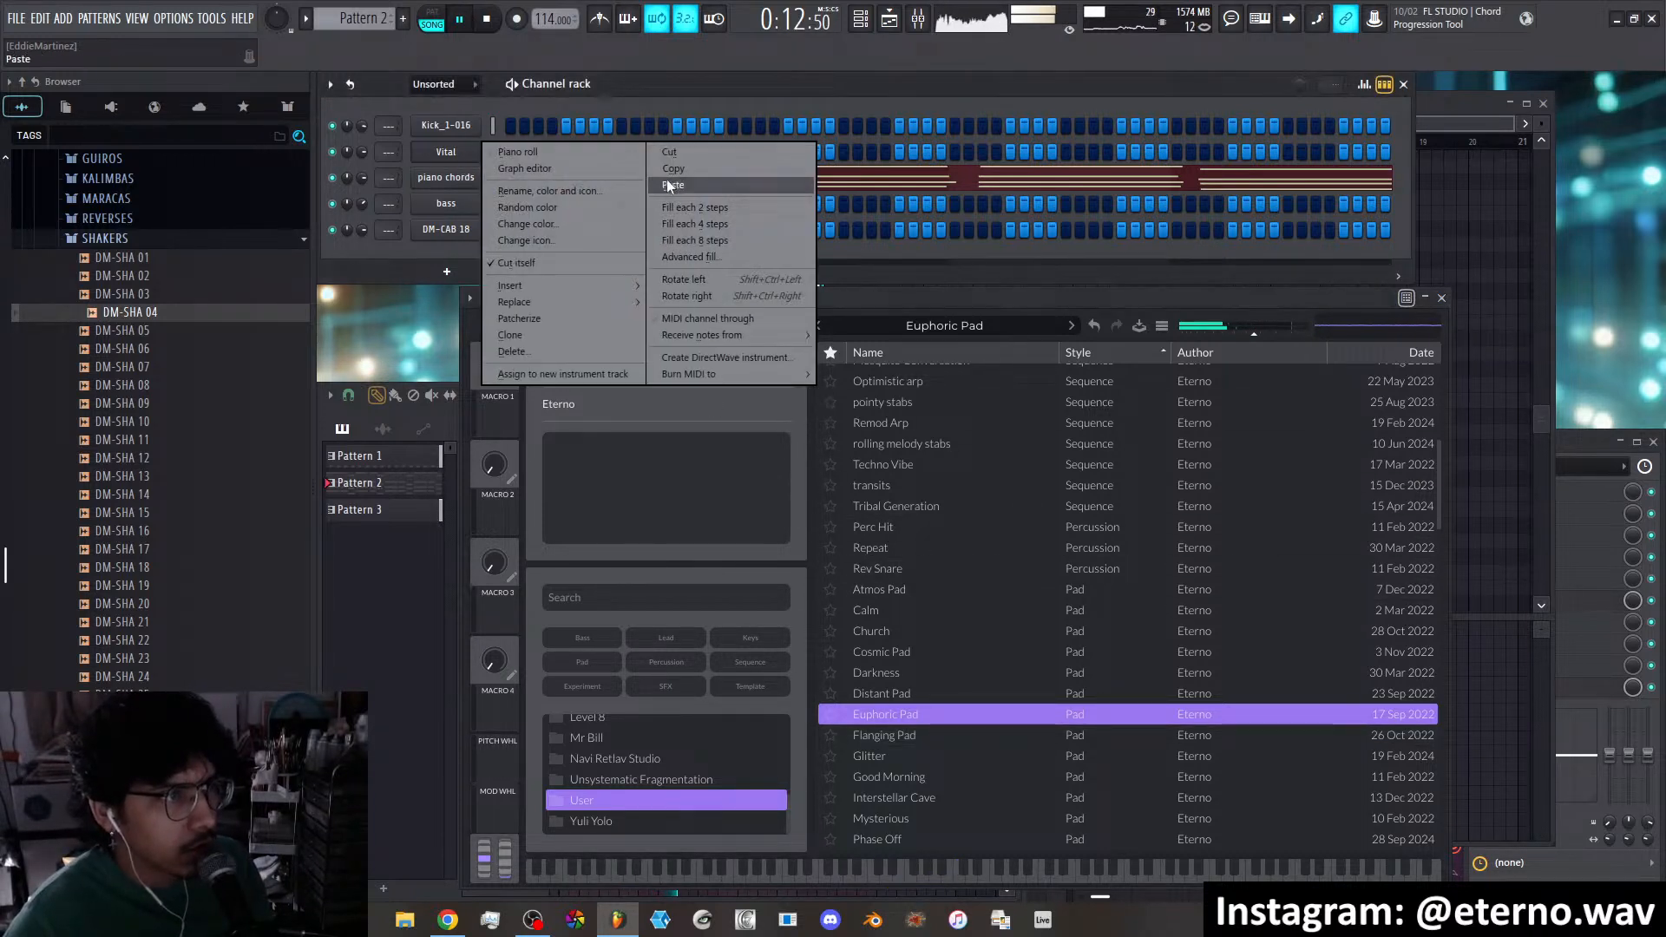
pyautogui.click(673, 183)
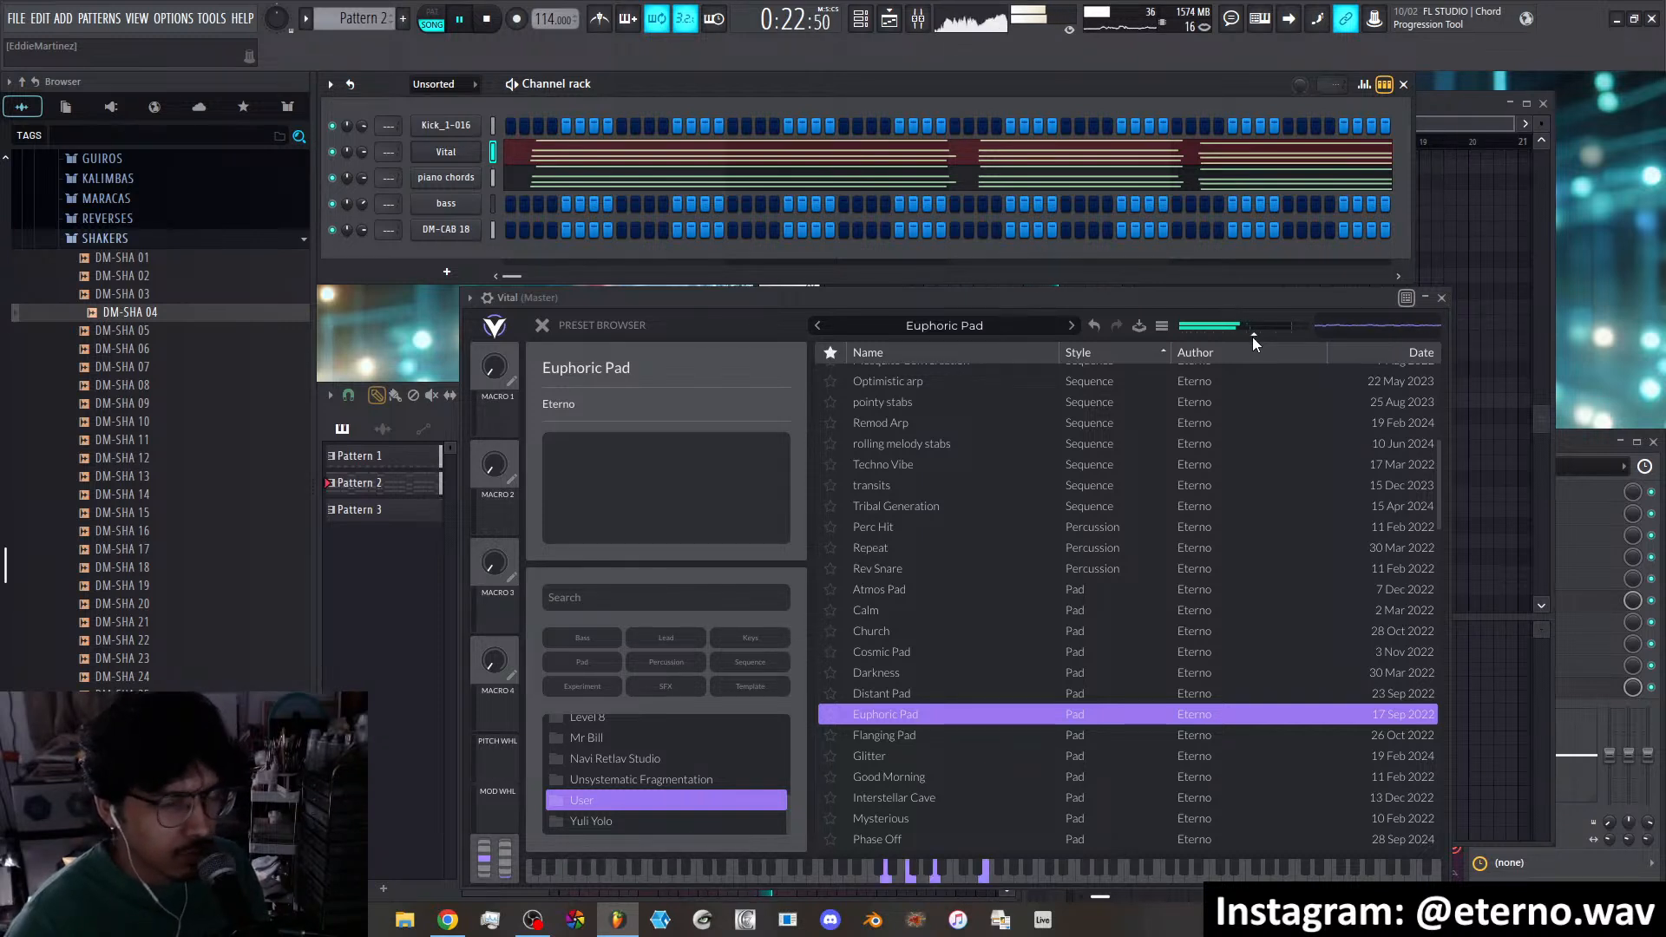
# Audition the Flanging Pad and Glitter presets, and mark Euphoric Pad and Glitter as favourites
pyautogui.click(894, 738)
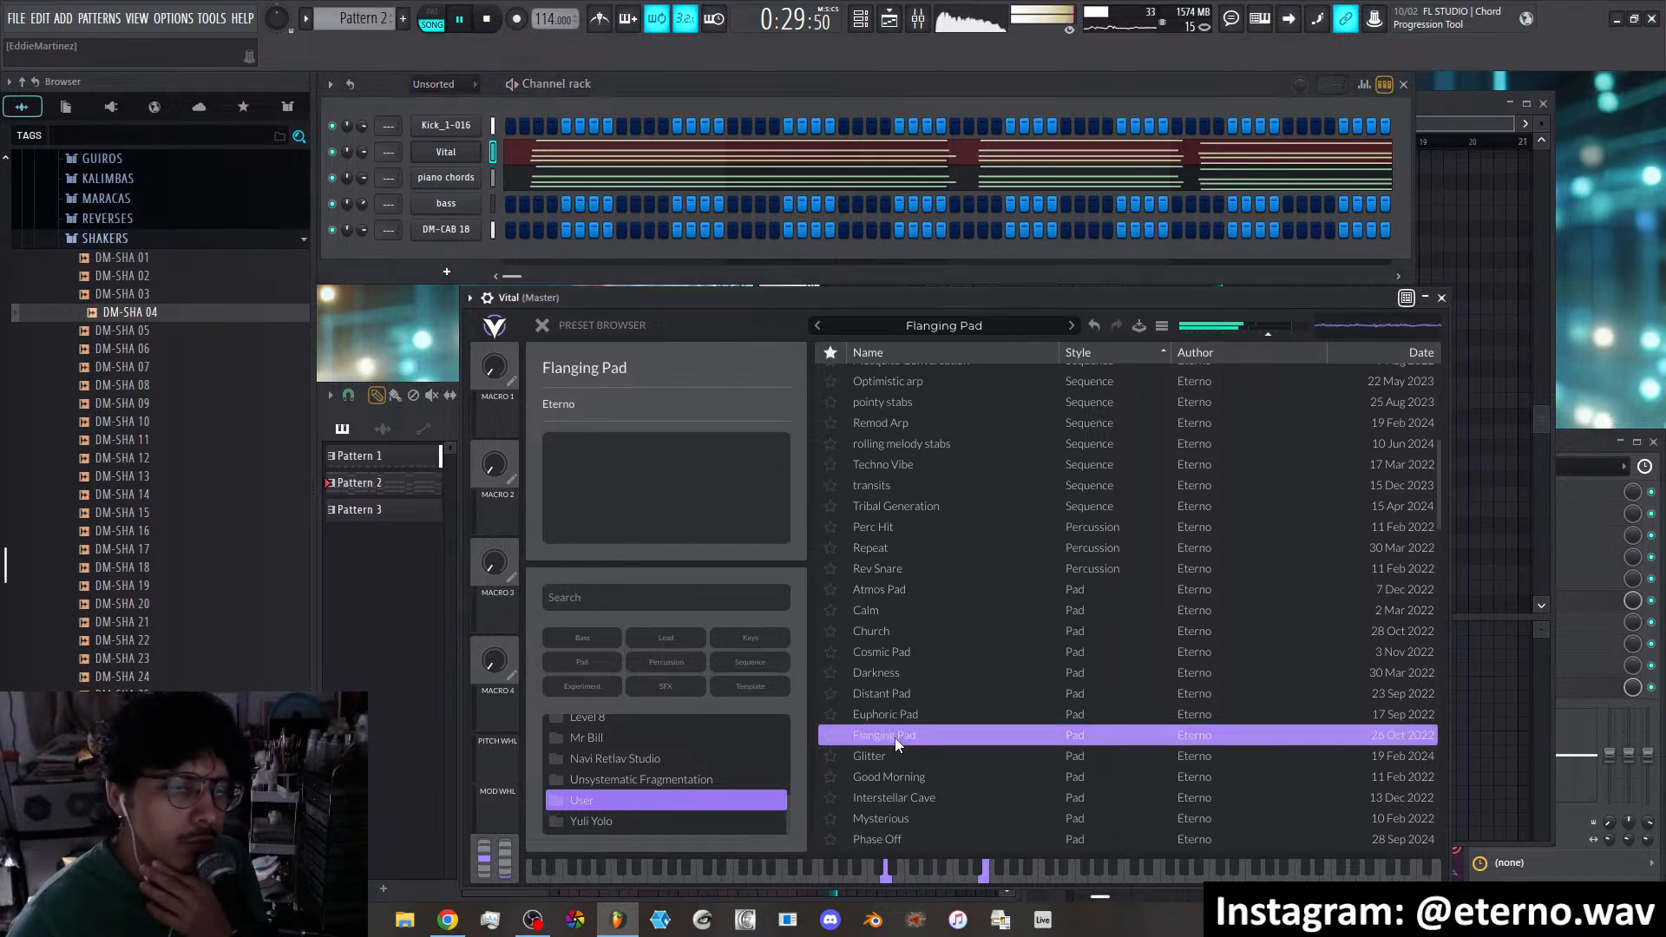
pyautogui.click(829, 714)
pyautogui.scroll(-3, 958, 696)
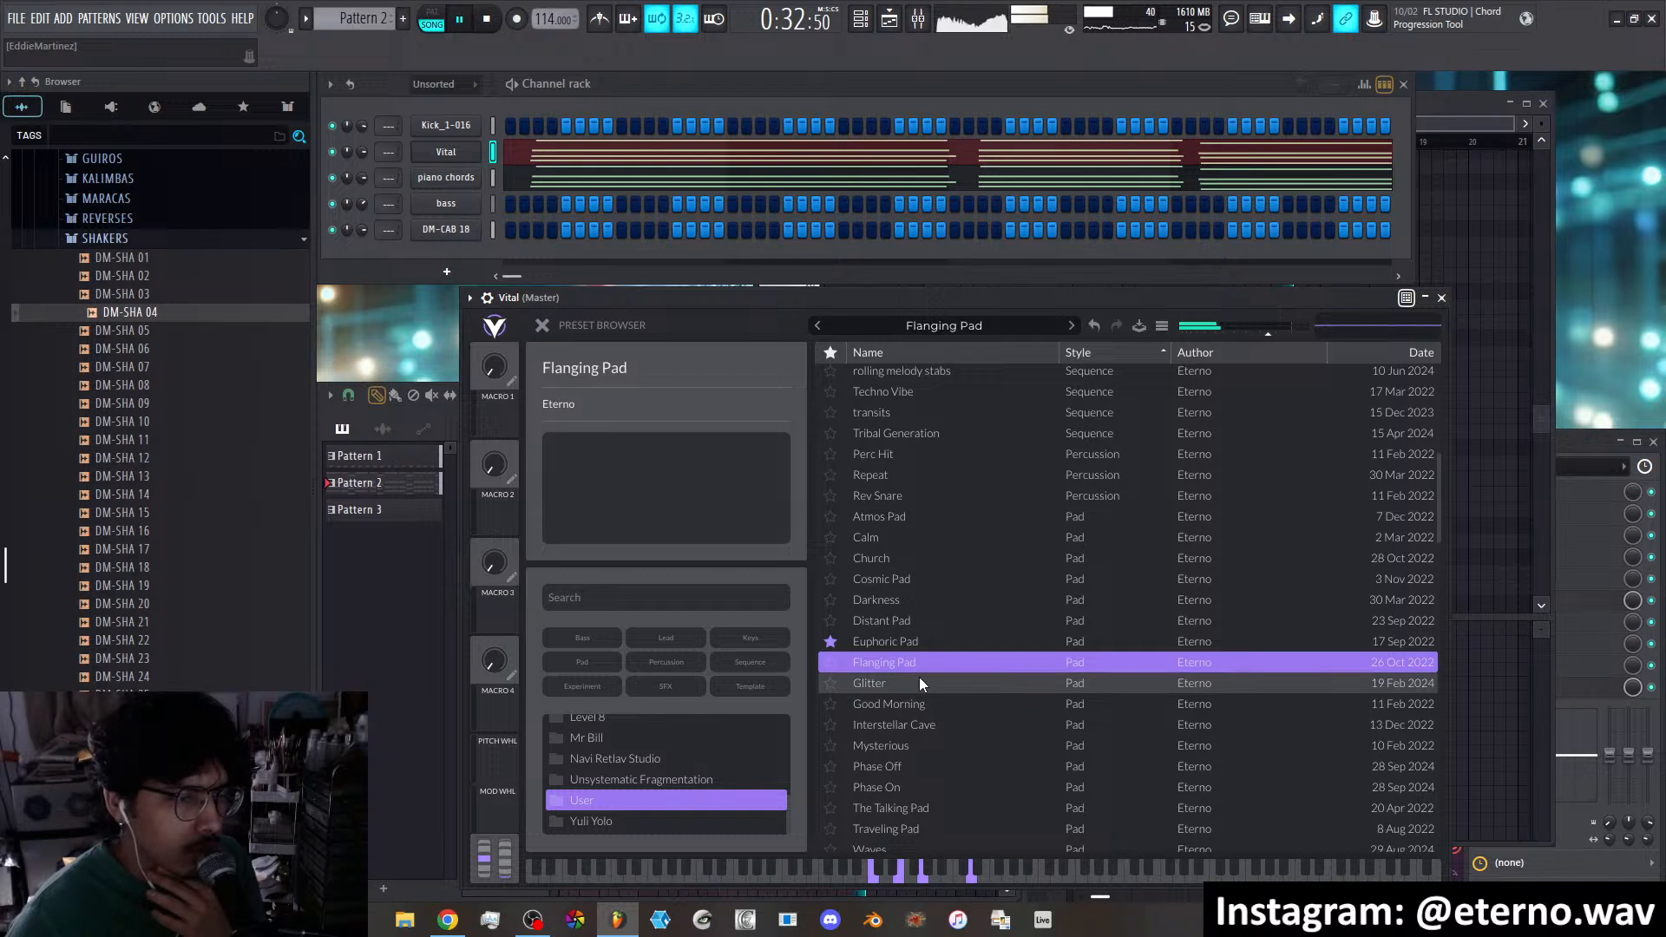
pyautogui.click(830, 684)
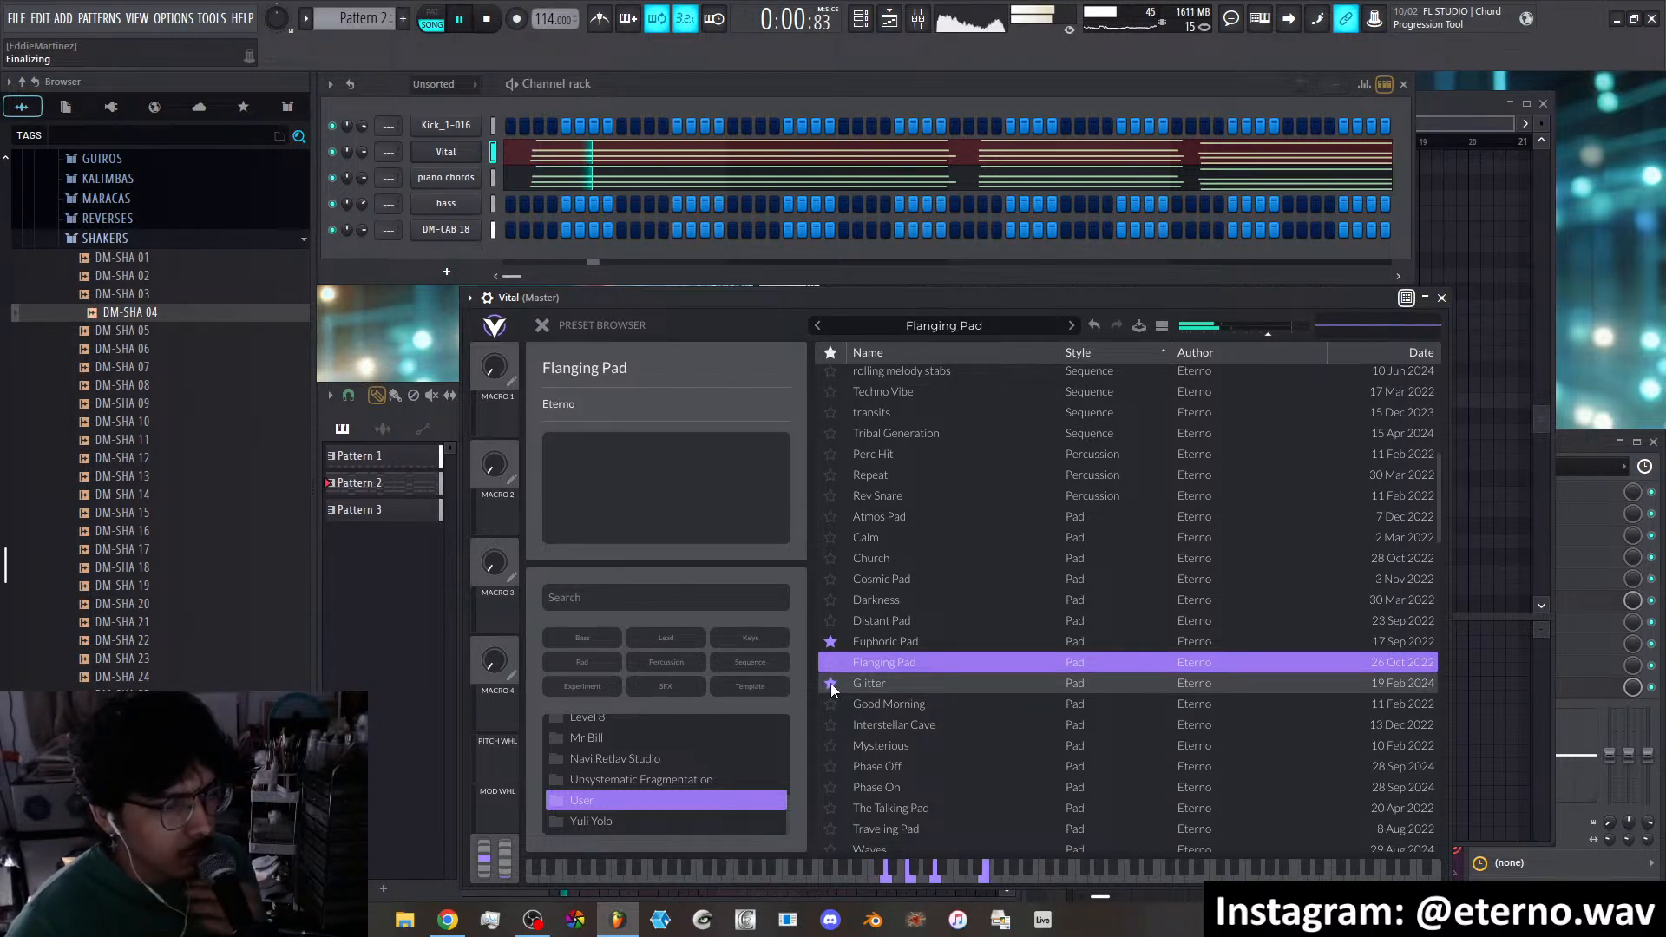
pyautogui.click(911, 683)
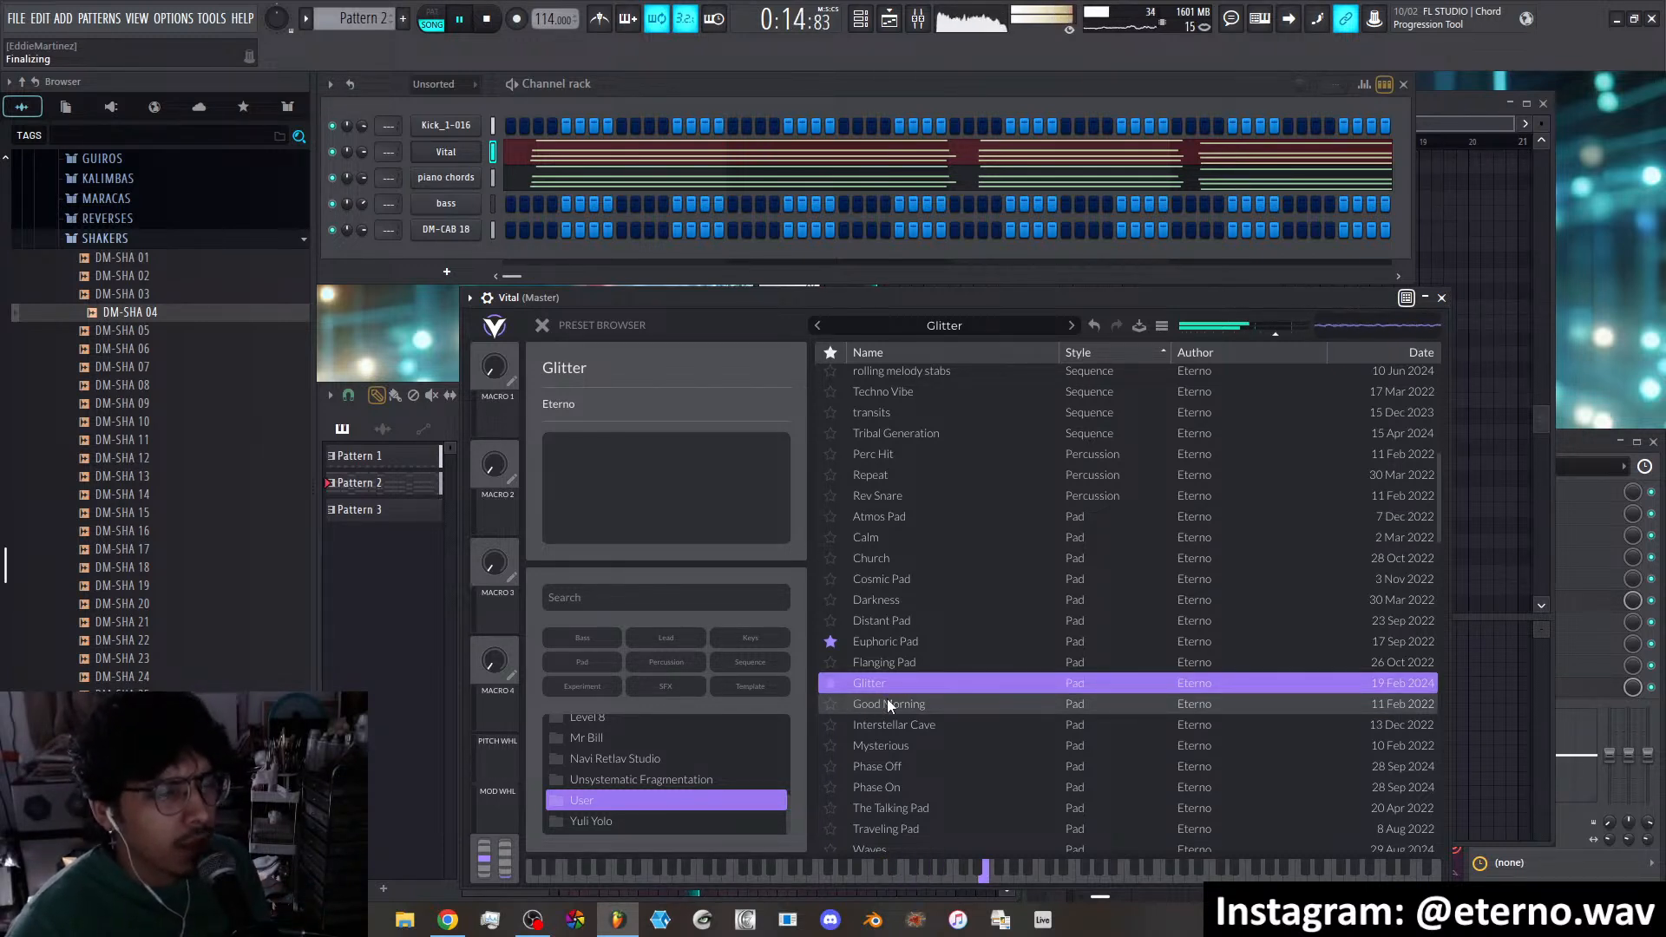
# Audition the pad presets Good Morning, Interstellar Cave, Mysterious, Phase Off and Phase On, and mark Phase On as a favourite
pyautogui.click(892, 703)
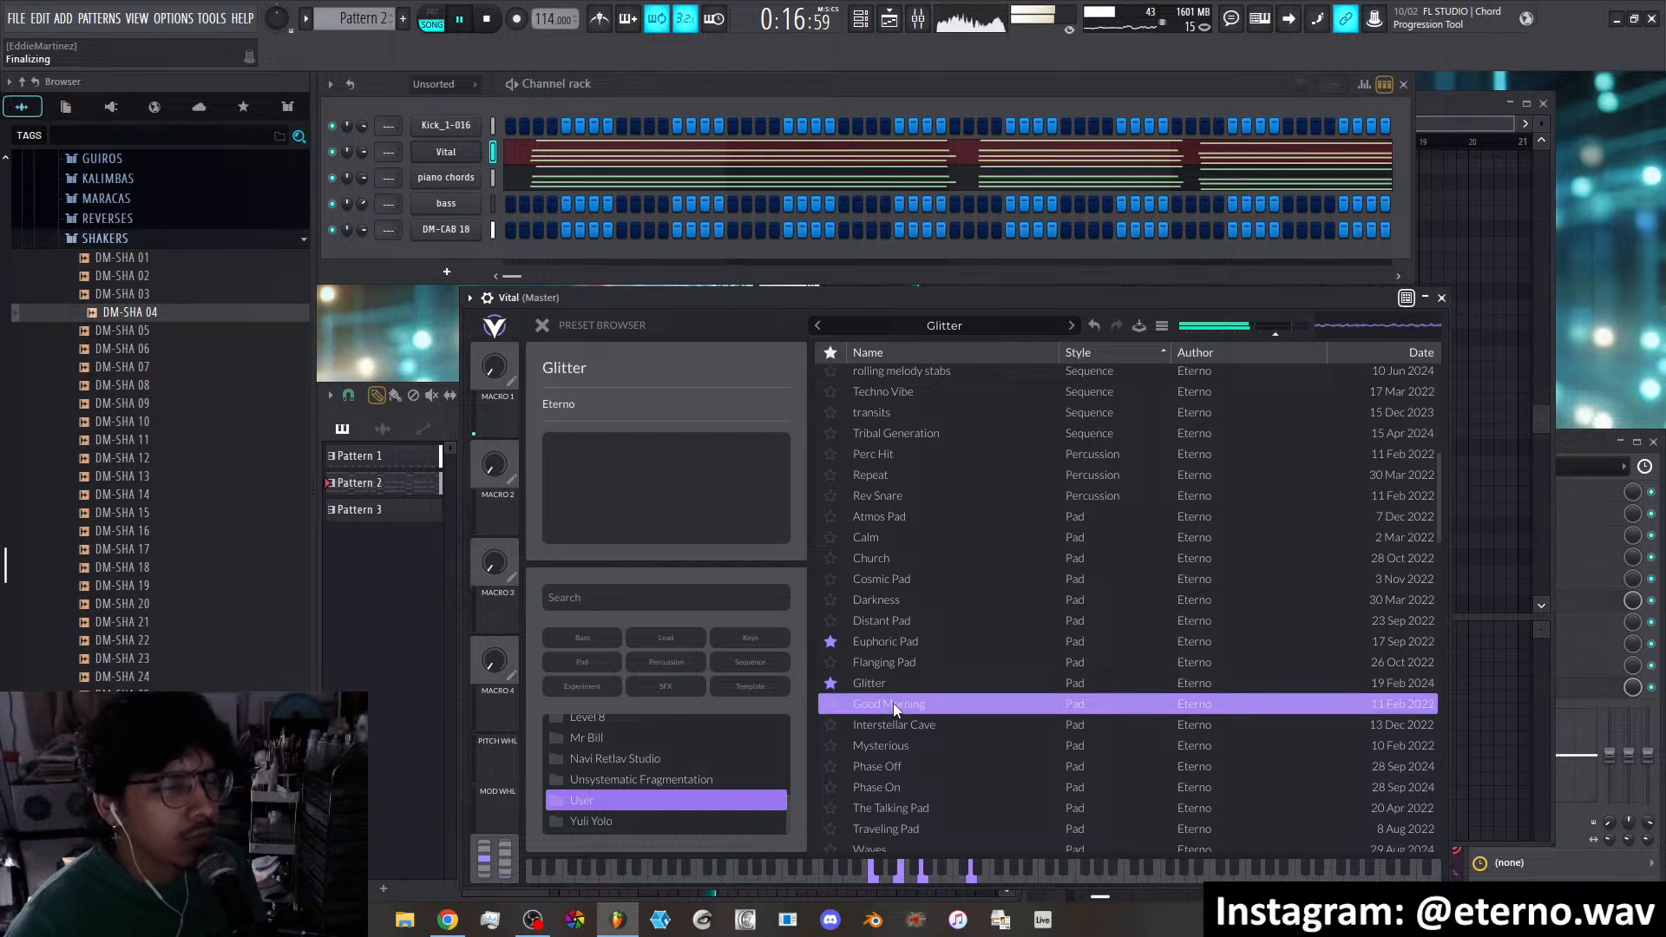
pyautogui.click(881, 724)
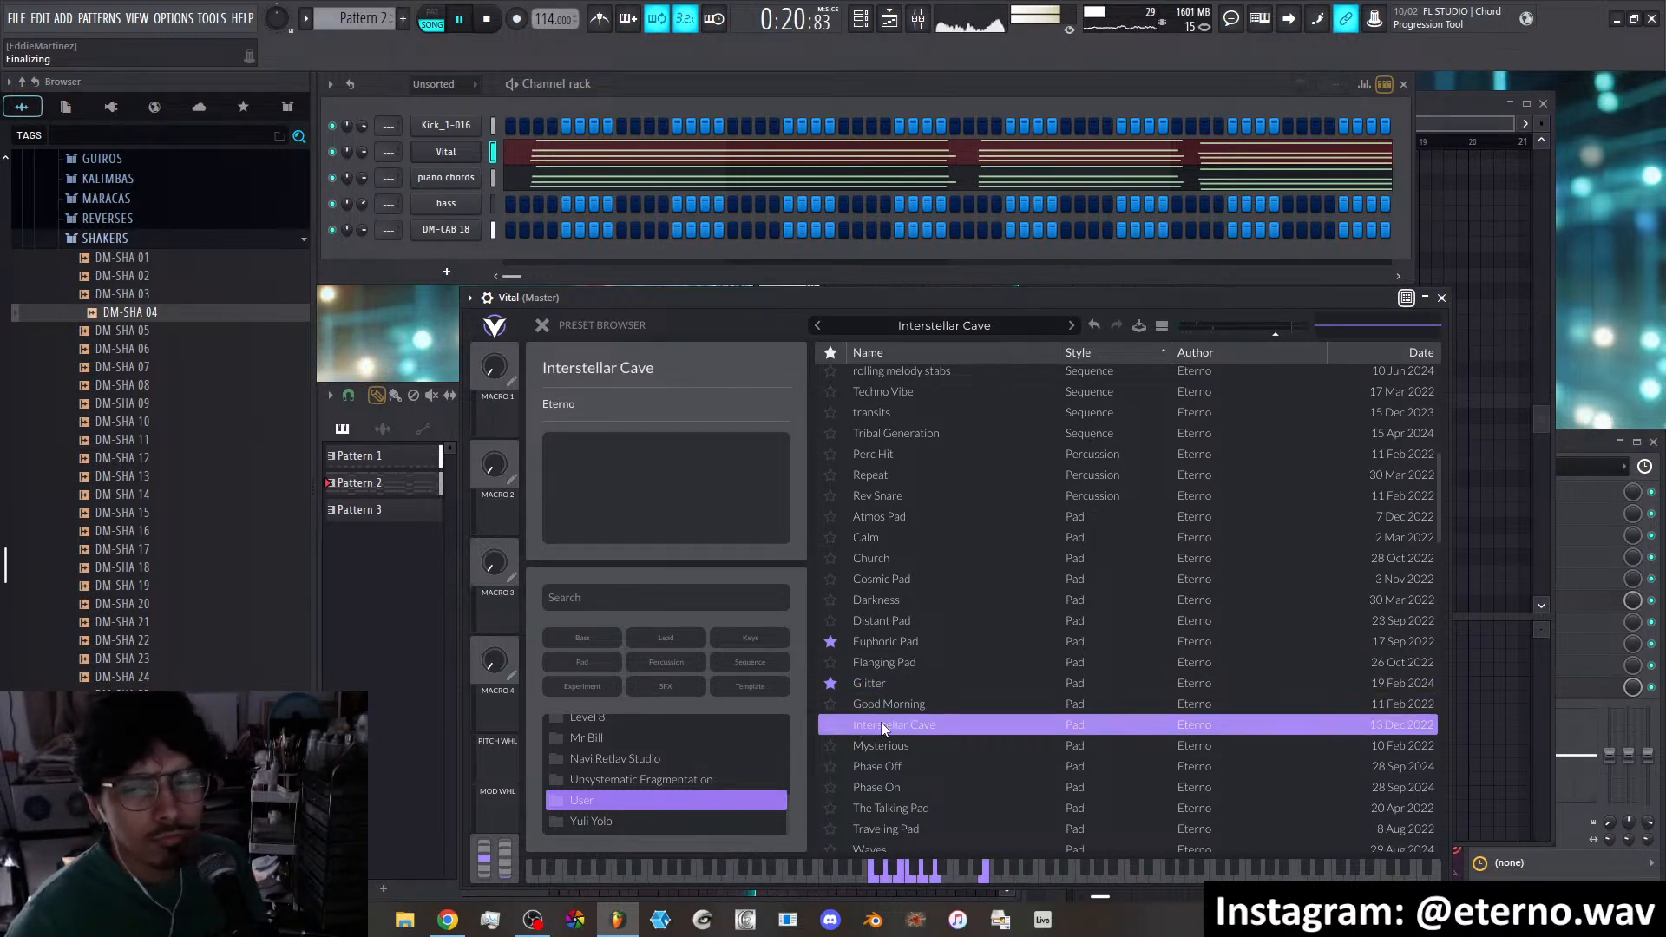
pyautogui.scroll(-1, 900, 724)
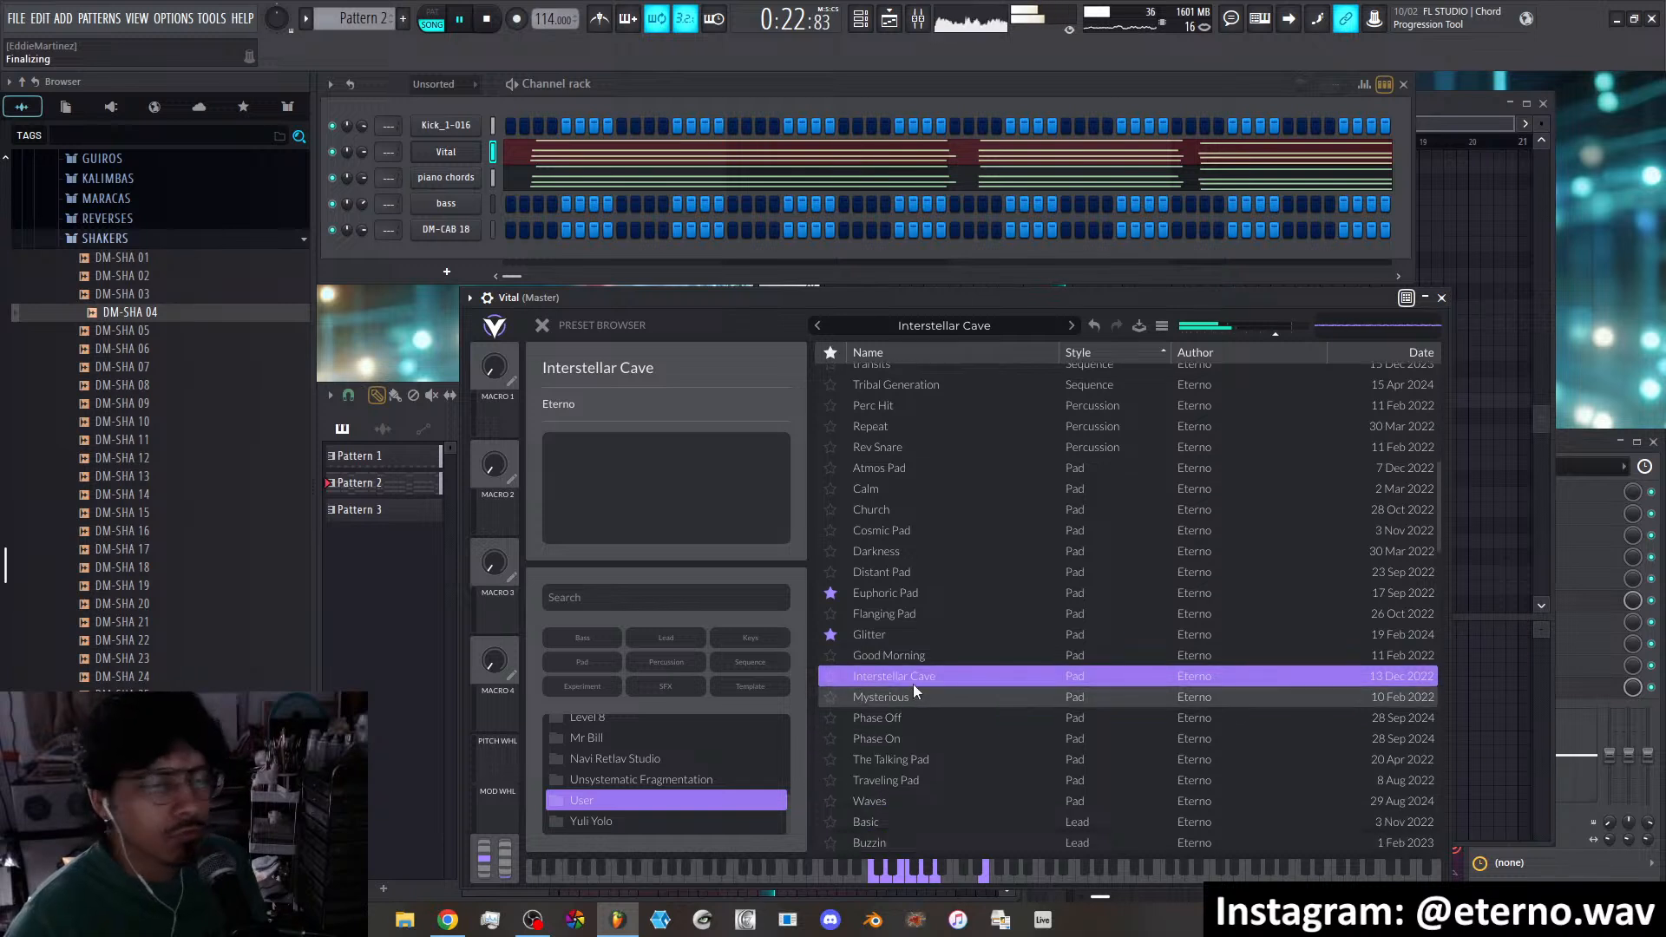
pyautogui.click(907, 691)
pyautogui.scroll(-1, 919, 663)
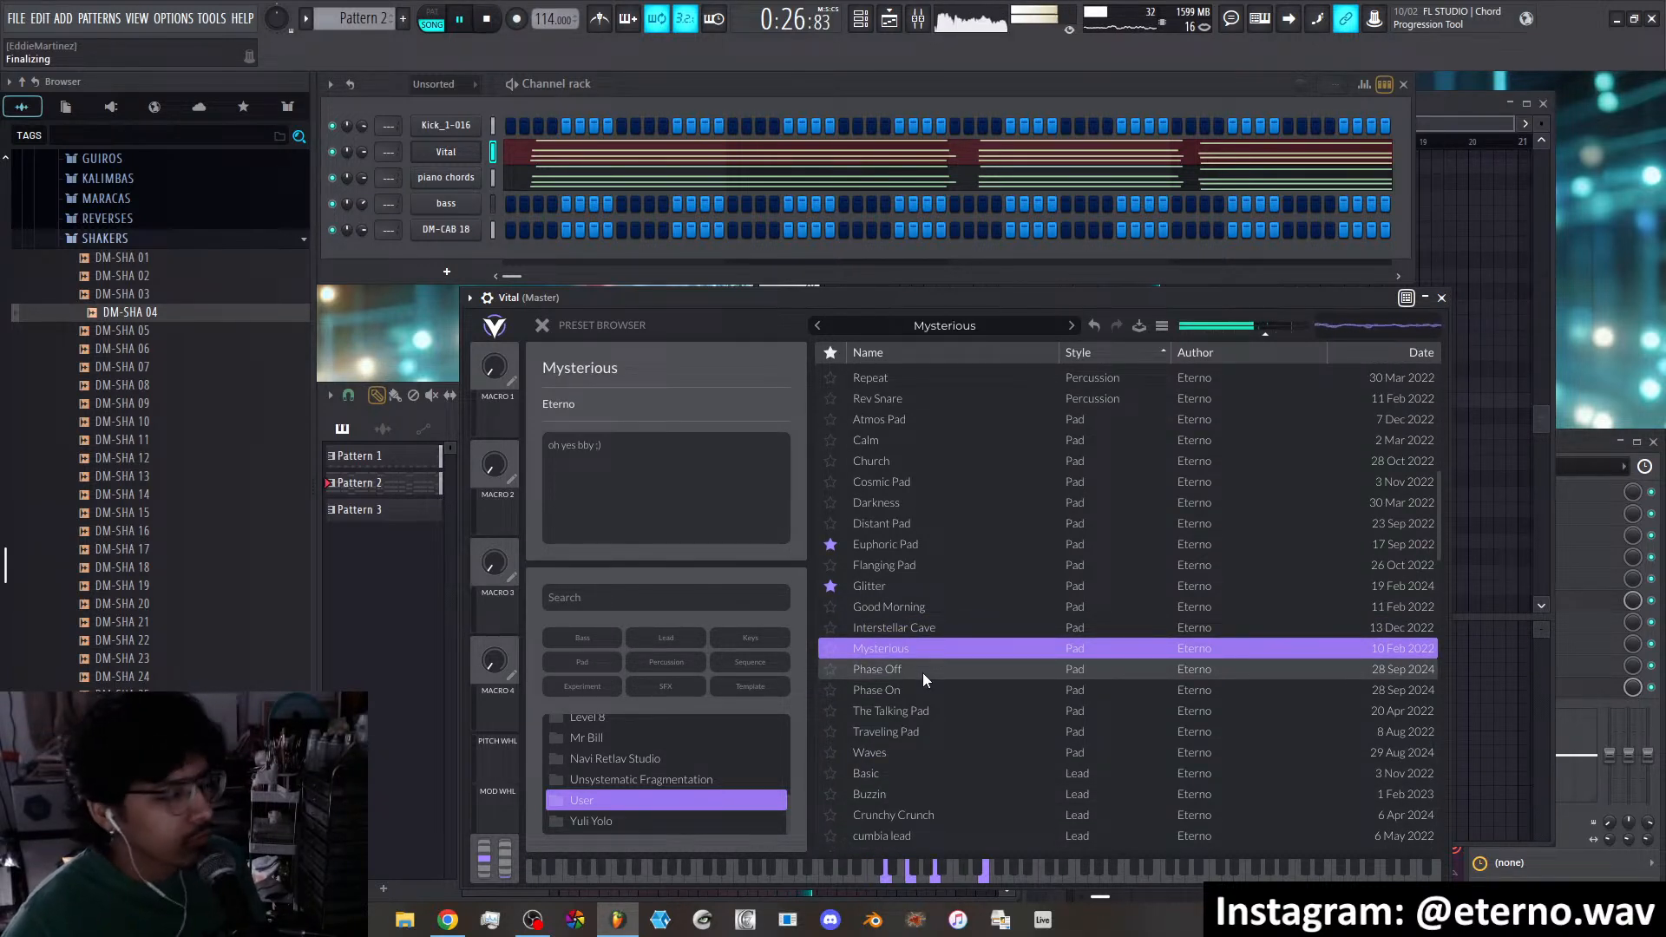
pyautogui.click(923, 673)
pyautogui.scroll(-1, 924, 674)
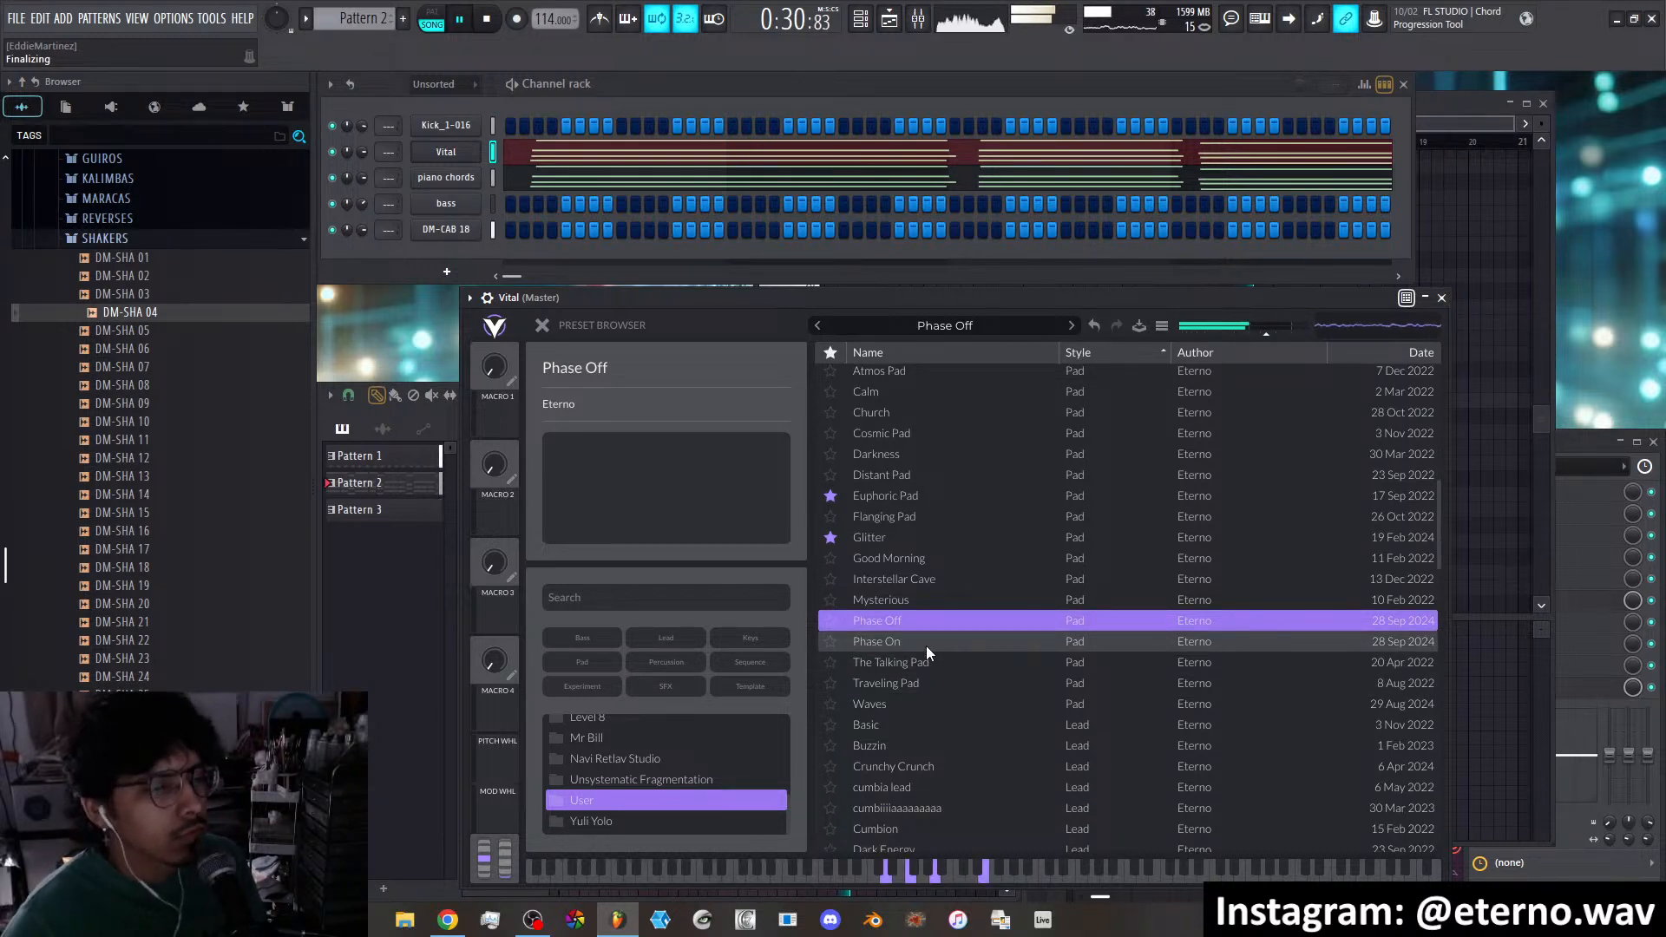
pyautogui.click(927, 644)
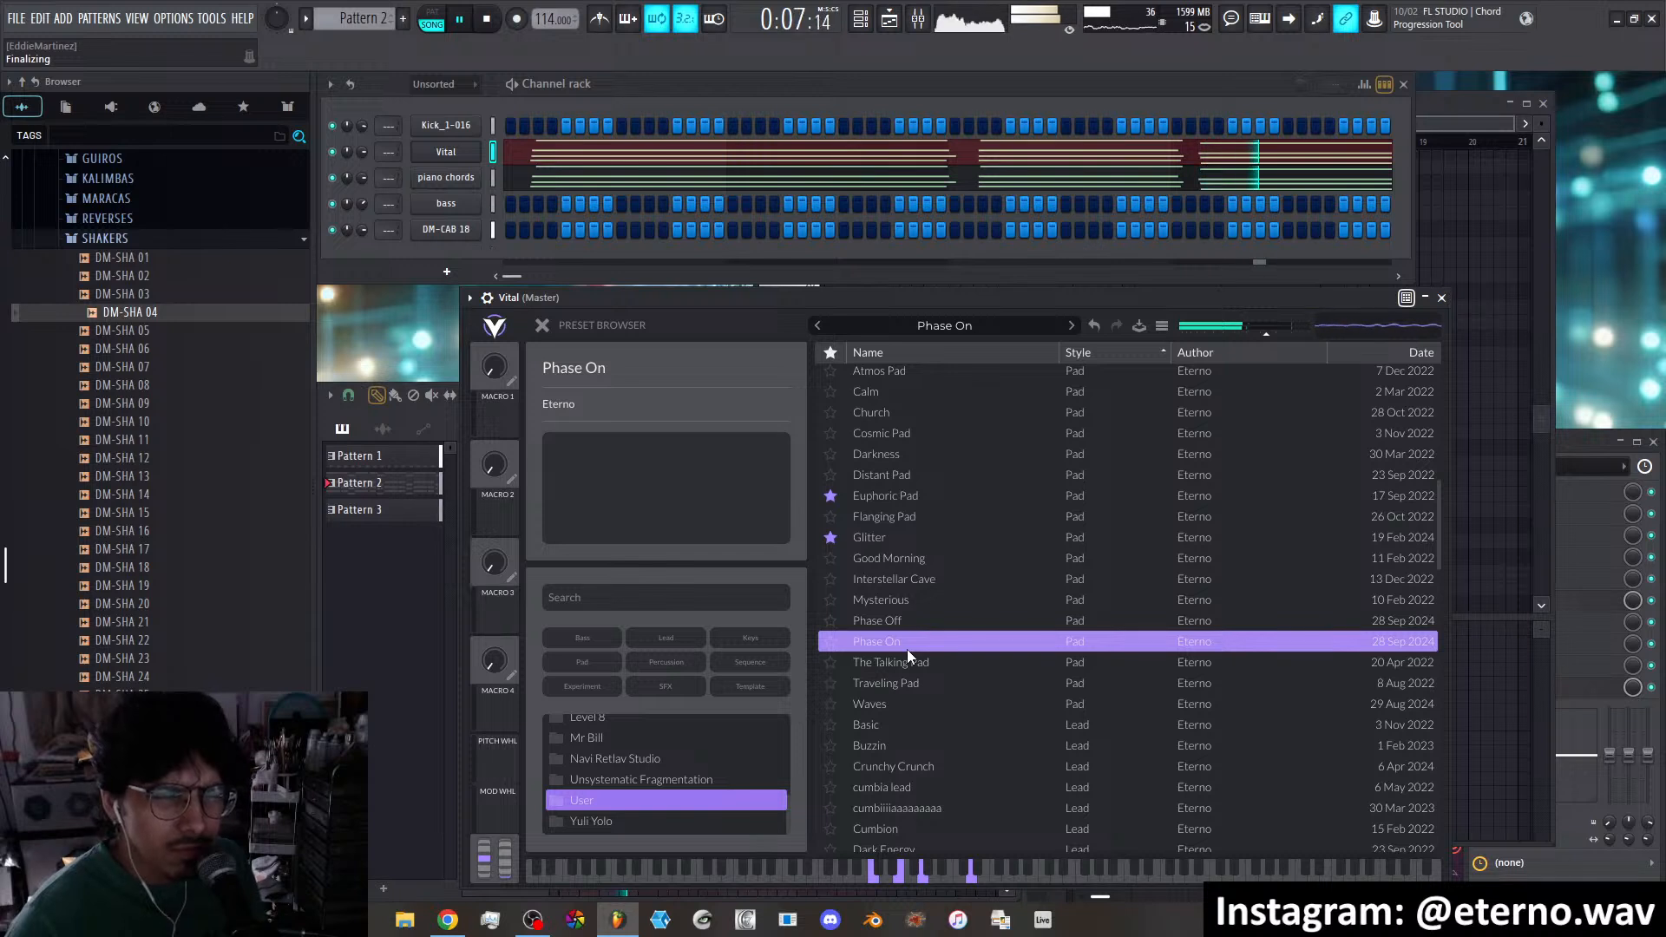
pyautogui.click(829, 643)
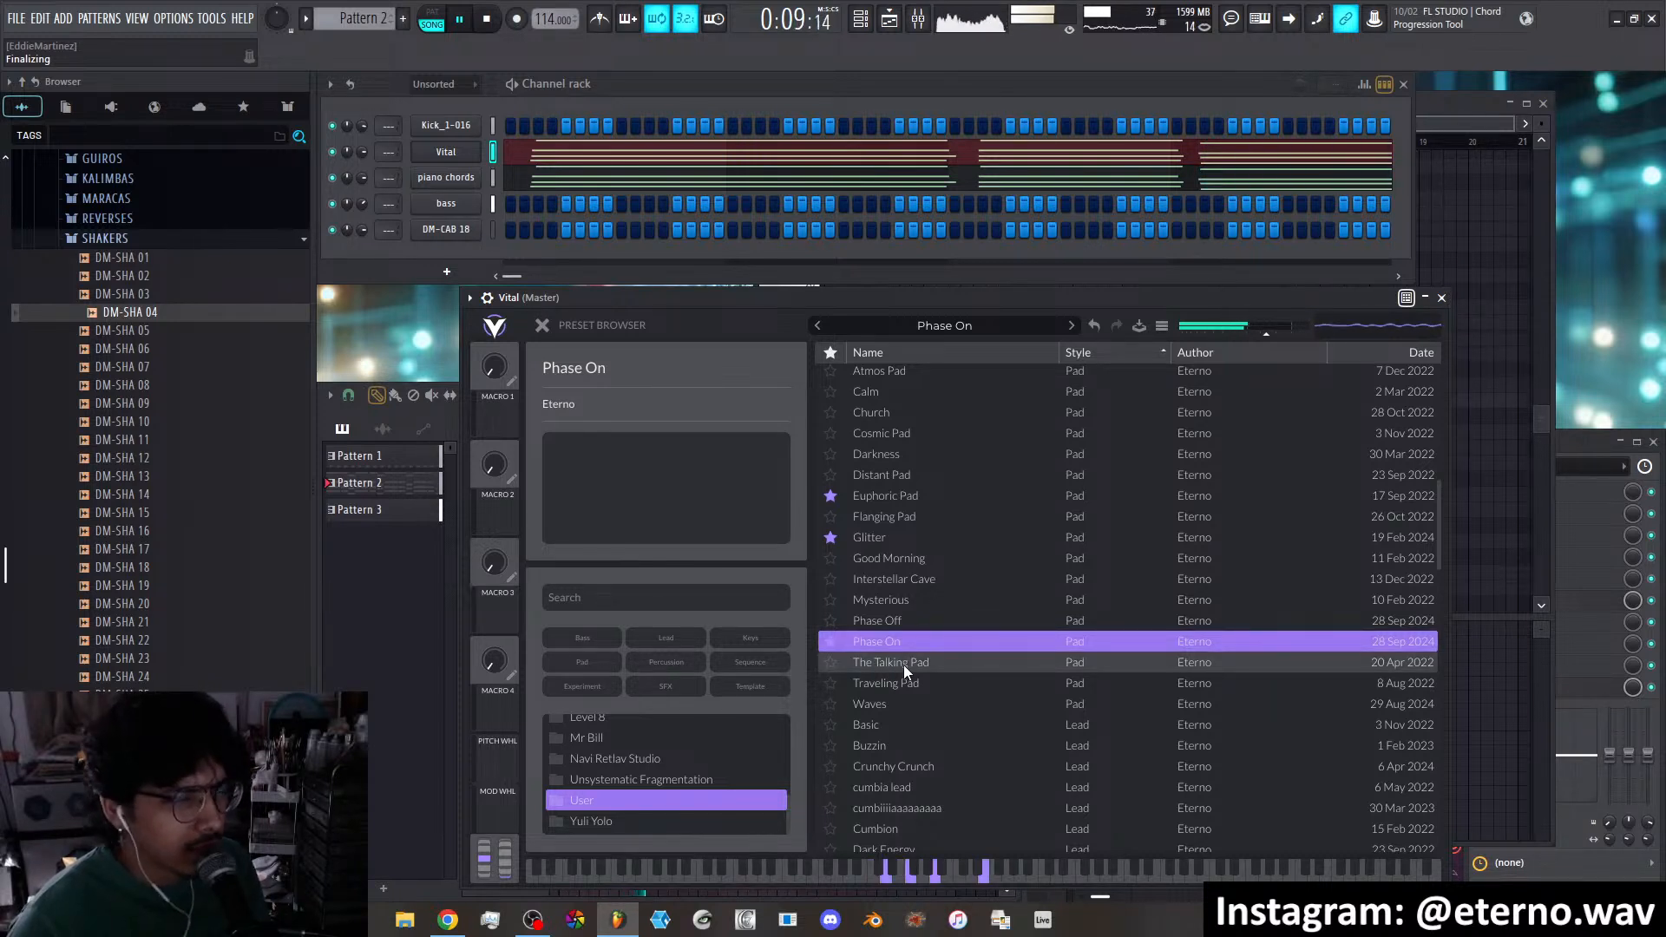
# Audition the remaining pad presets The Talking Pad, Traveling Pad and Waves
pyautogui.click(904, 664)
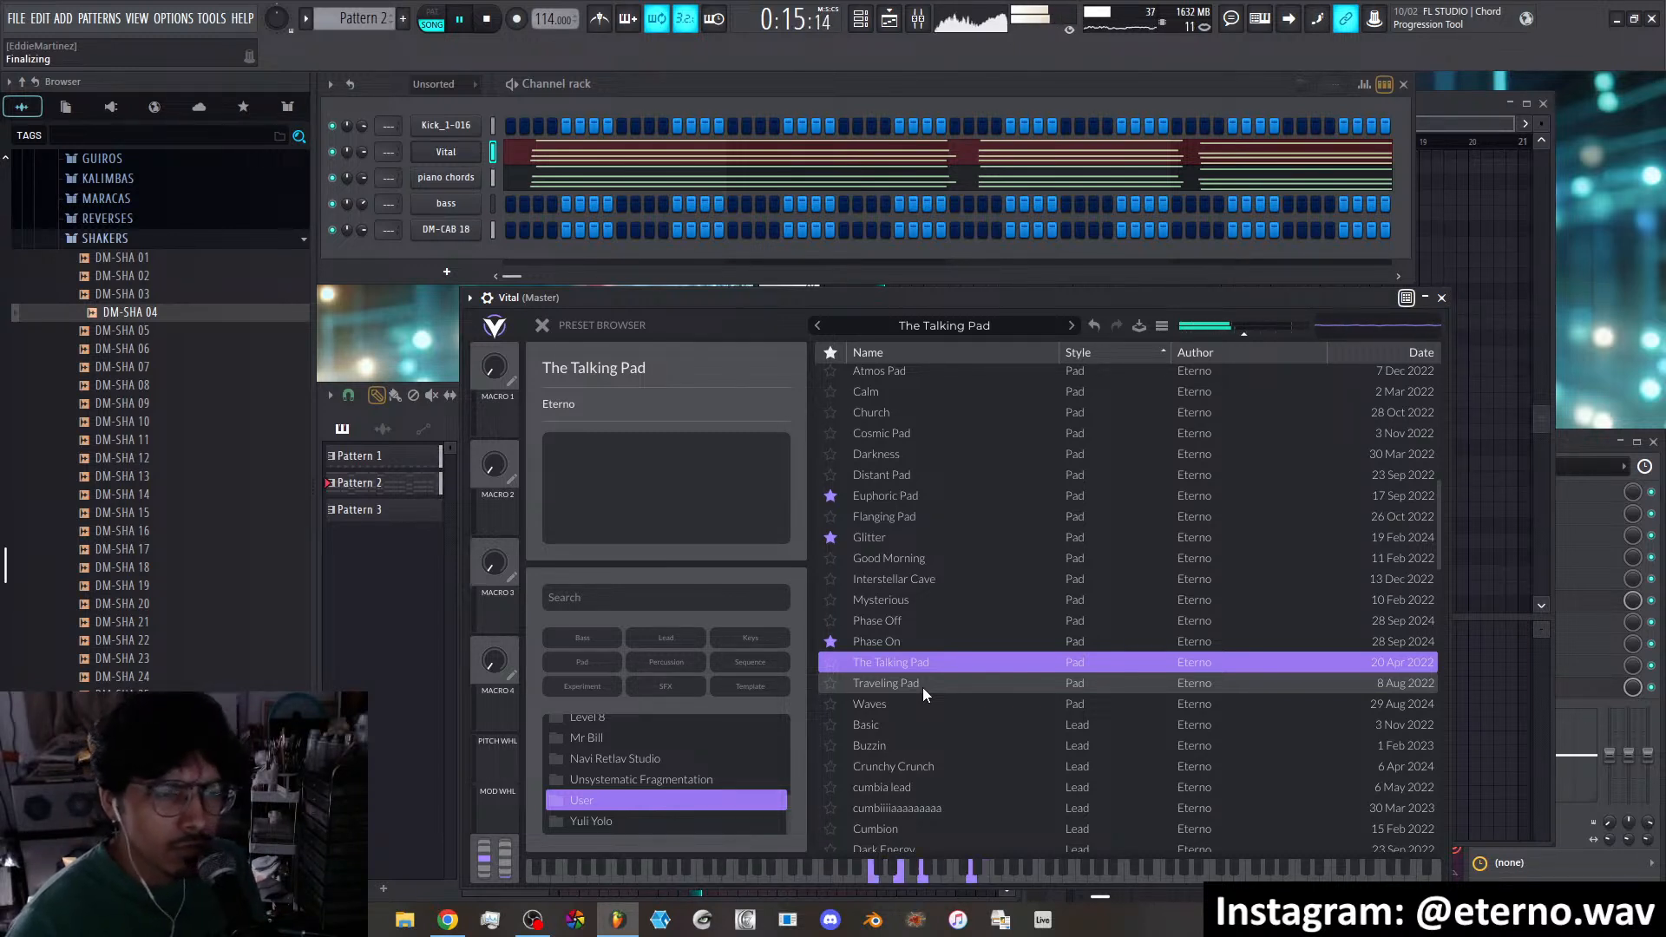
pyautogui.click(923, 686)
pyautogui.scroll(-1, 922, 688)
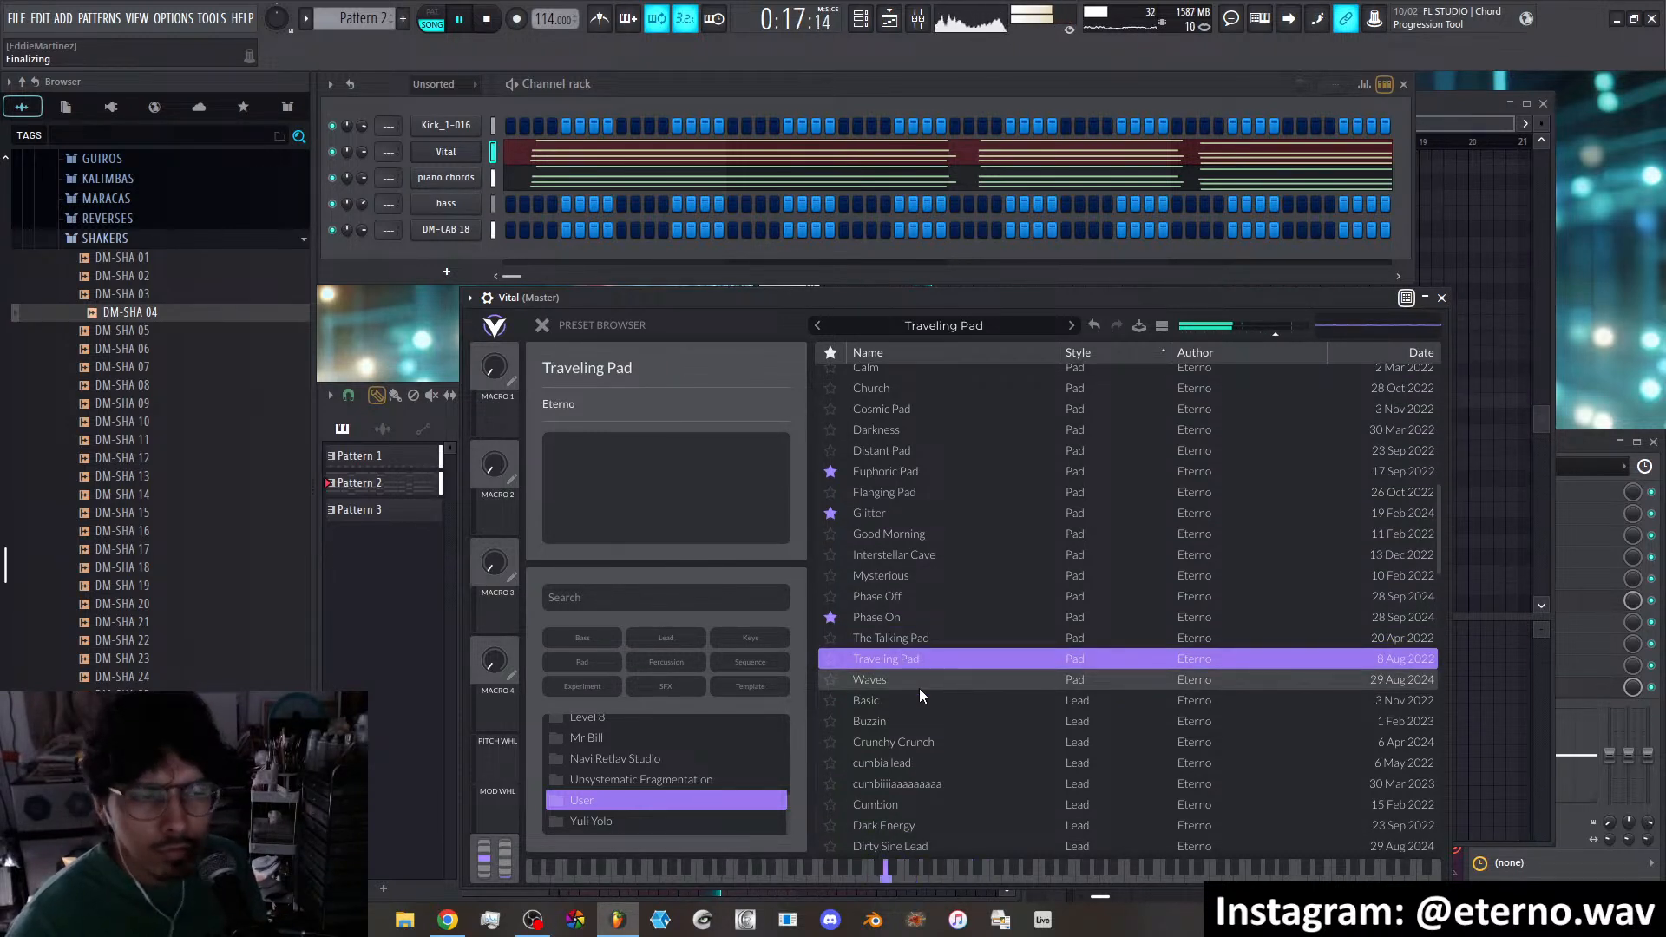
pyautogui.click(913, 682)
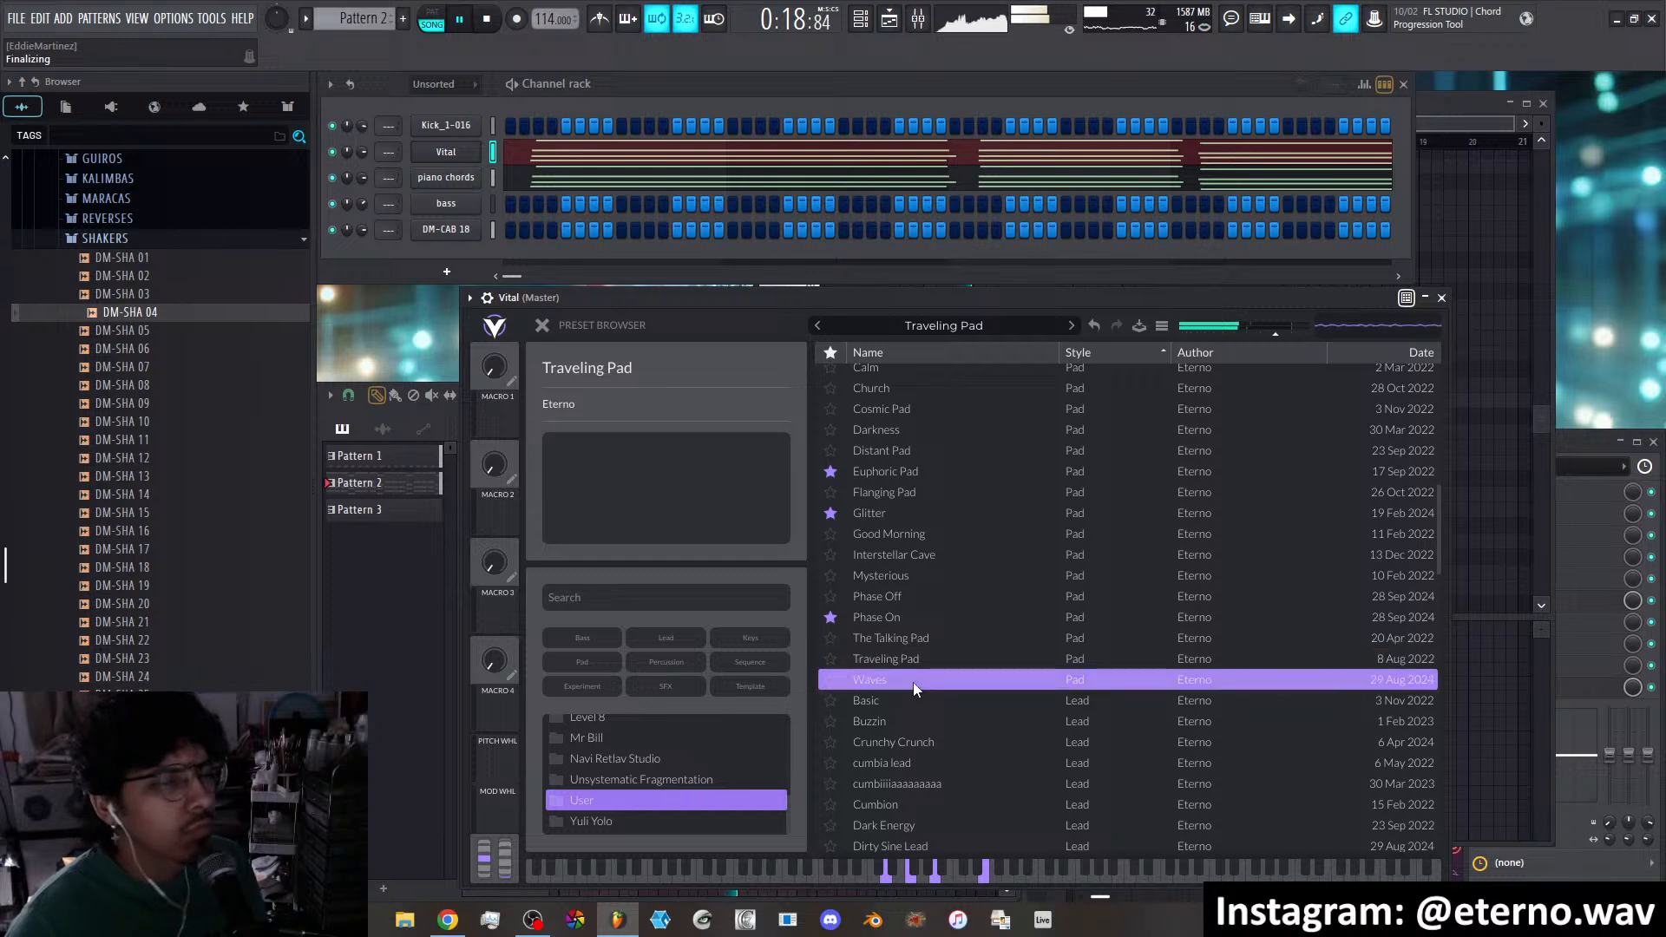
# Audition the Keys presets Cinematic Chords, Clicky Chords 2, Clicky Chords, Dirty Sine, Easter Flavor and Gorgeous
pyautogui.scroll(-2, 912, 682)
pyautogui.scroll(-2, 913, 678)
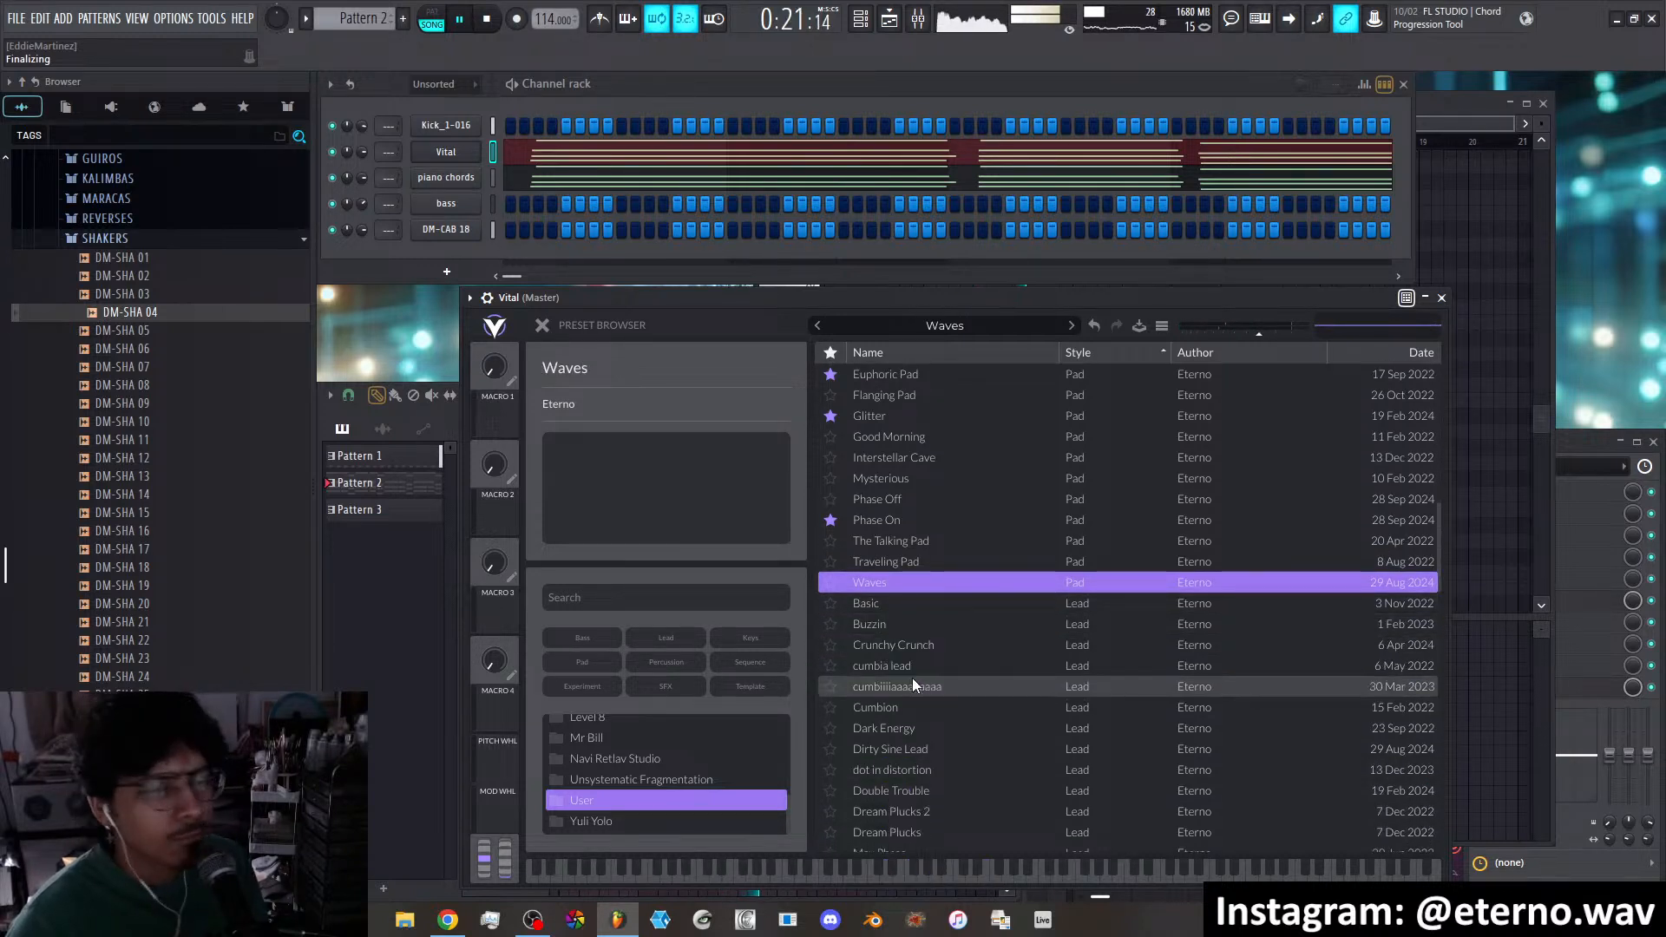
pyautogui.scroll(-2, 912, 677)
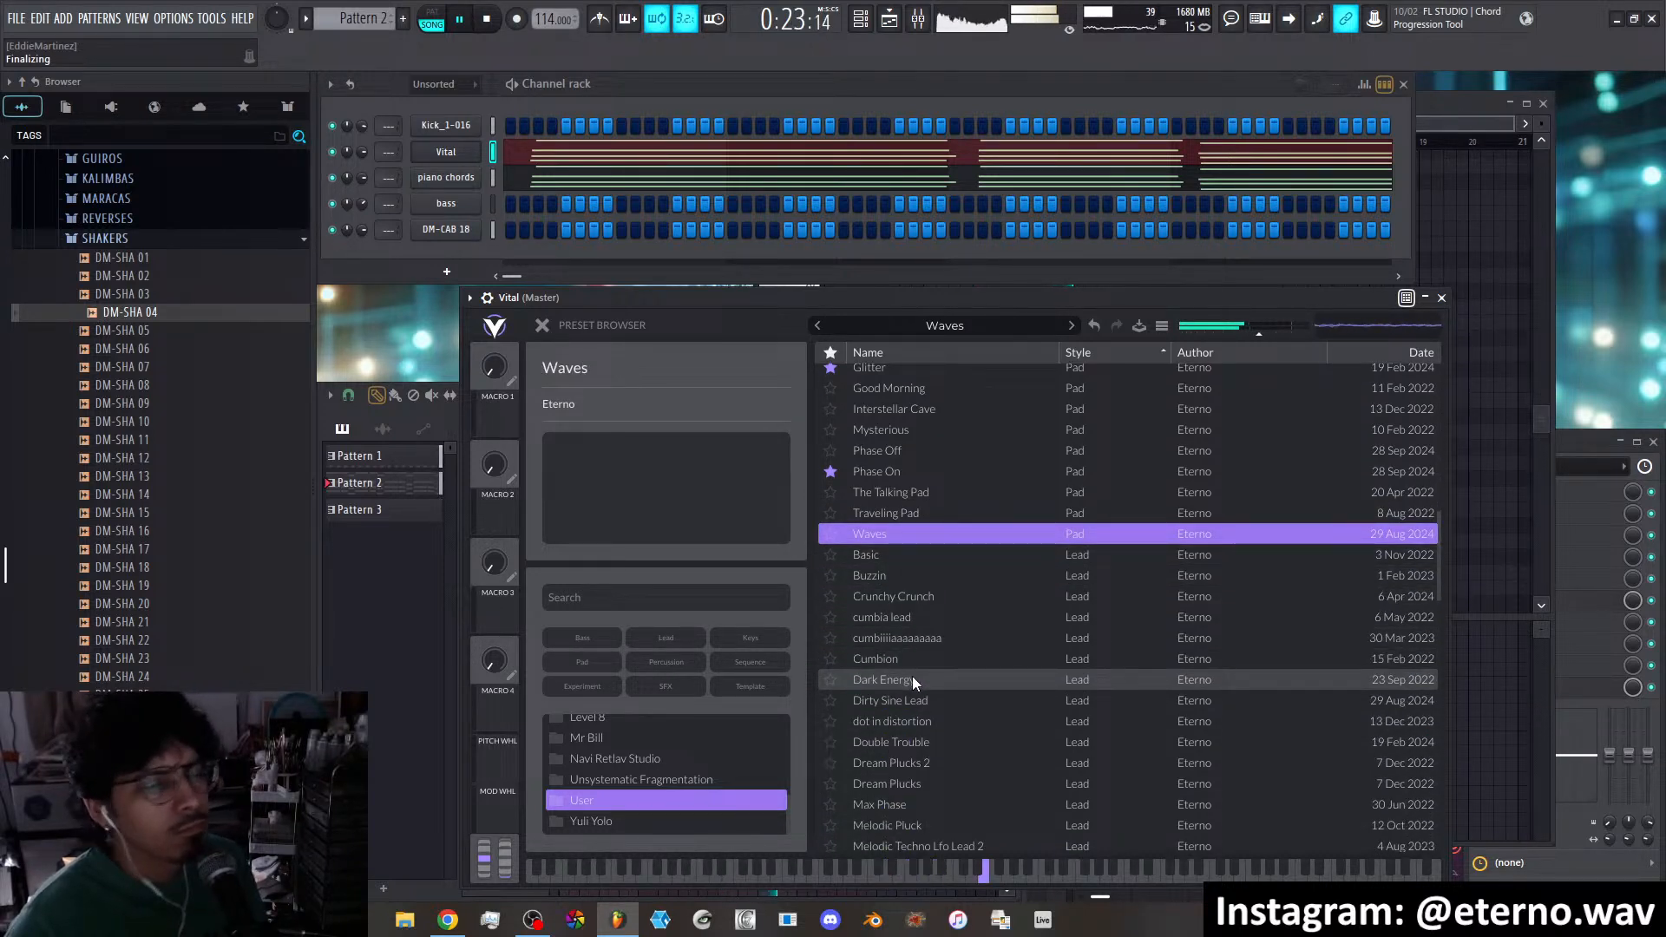
pyautogui.scroll(-2, 913, 675)
pyautogui.scroll(-15, 913, 675)
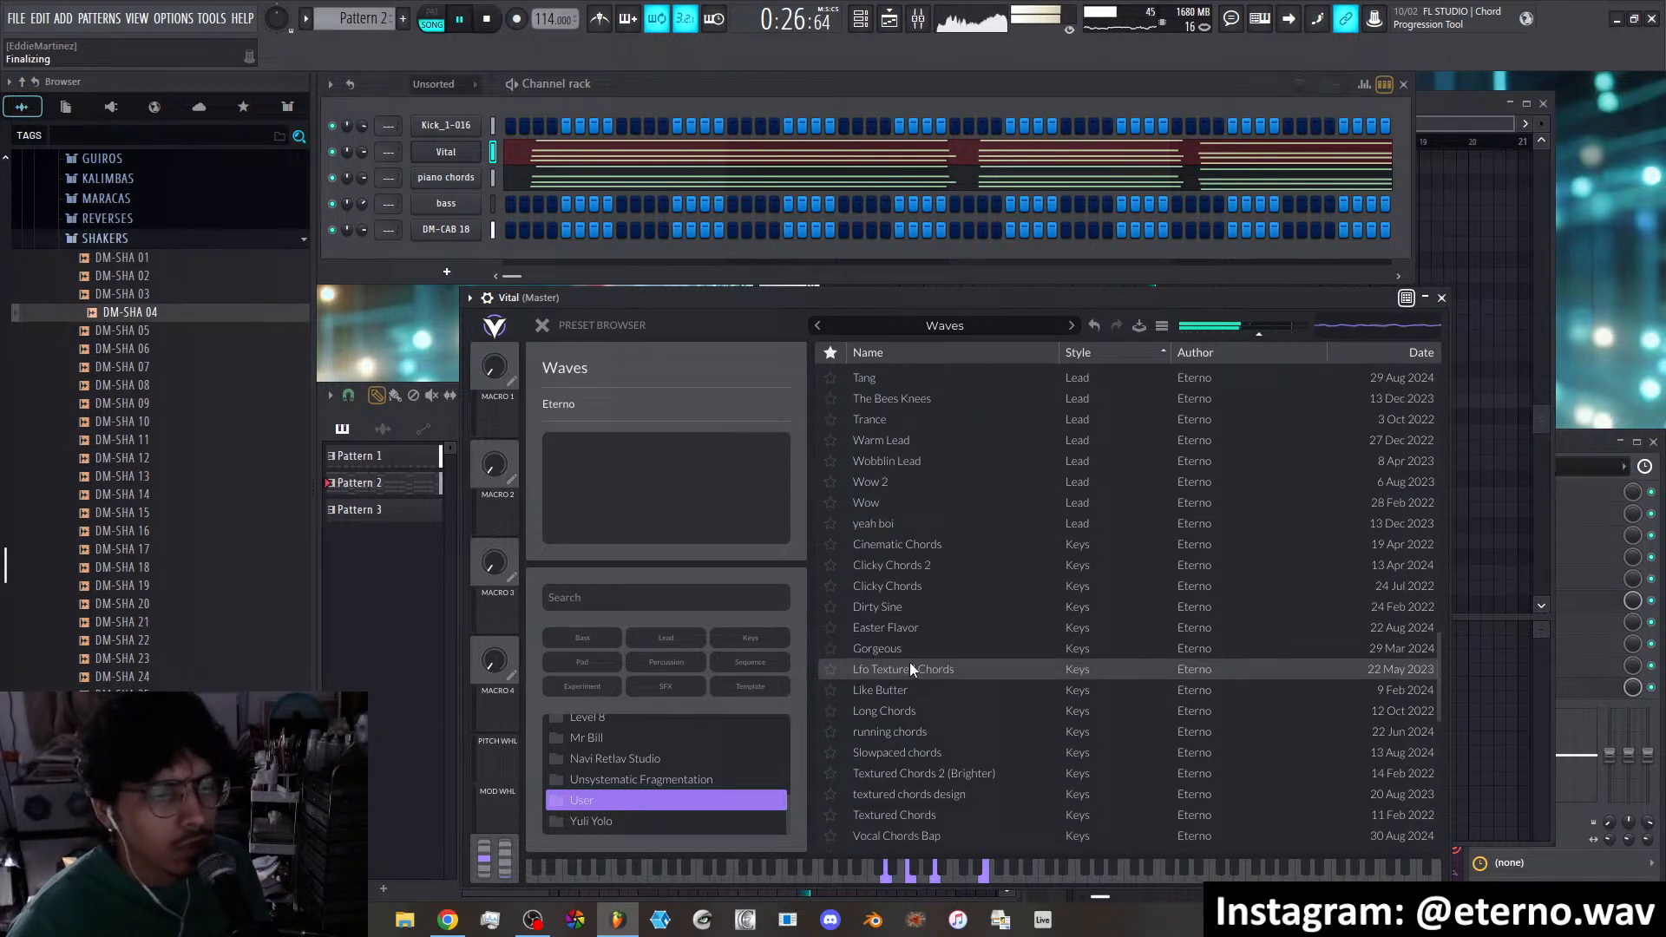
pyautogui.click(976, 547)
pyautogui.scroll(-1, 944, 624)
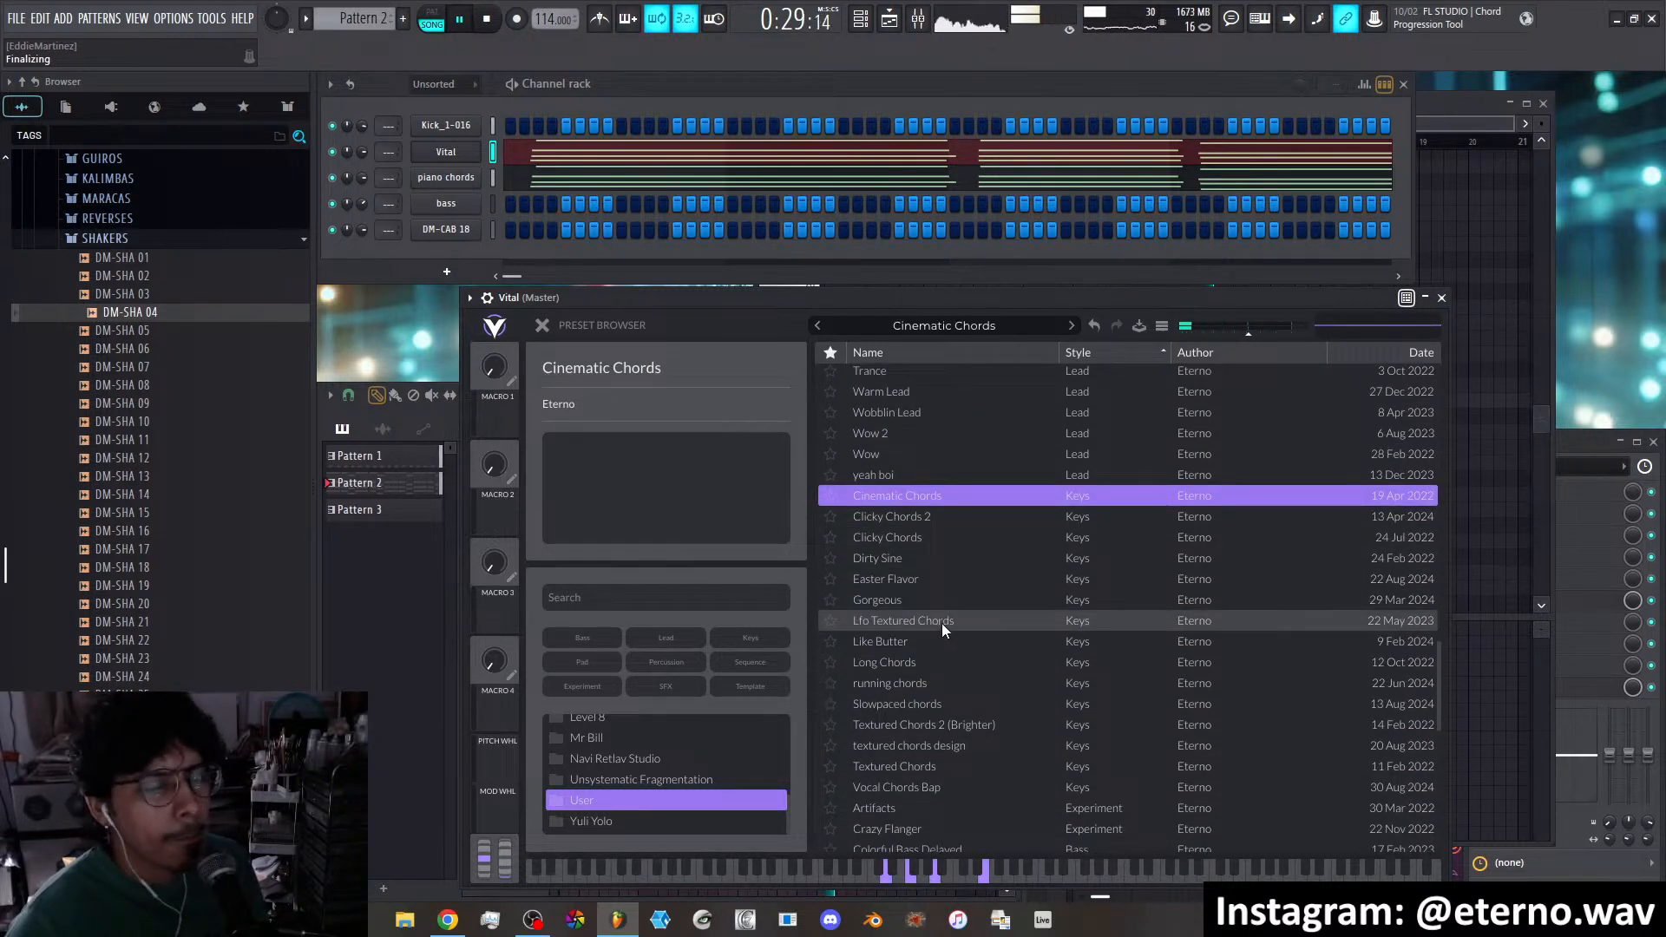
pyautogui.click(960, 518)
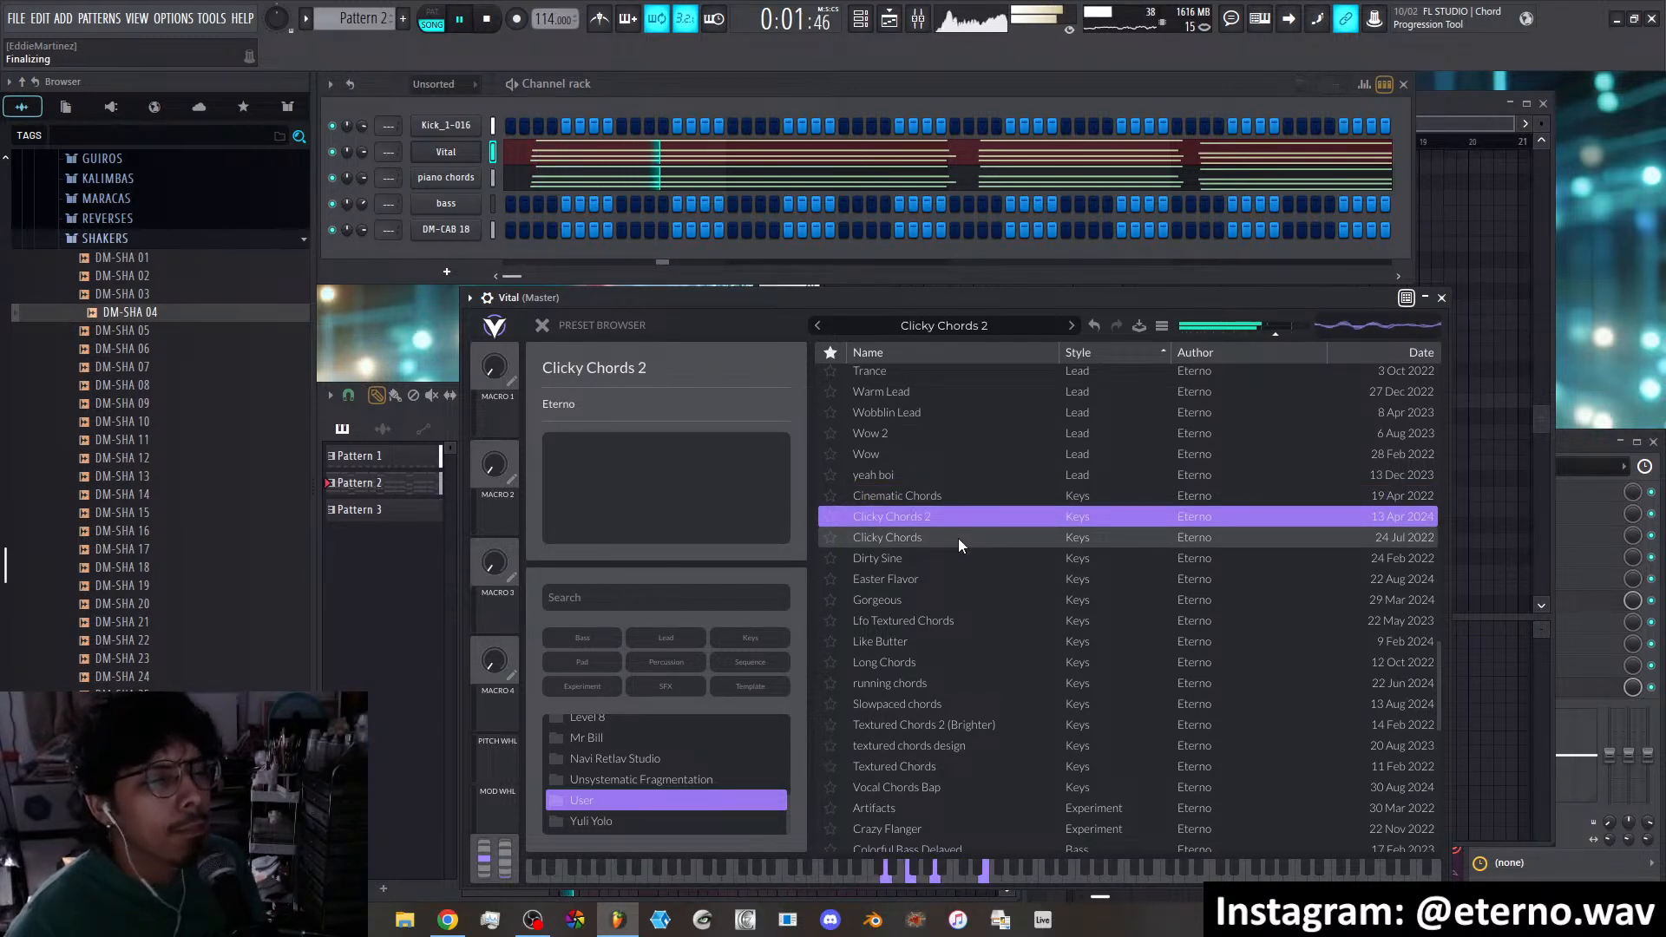
pyautogui.click(958, 538)
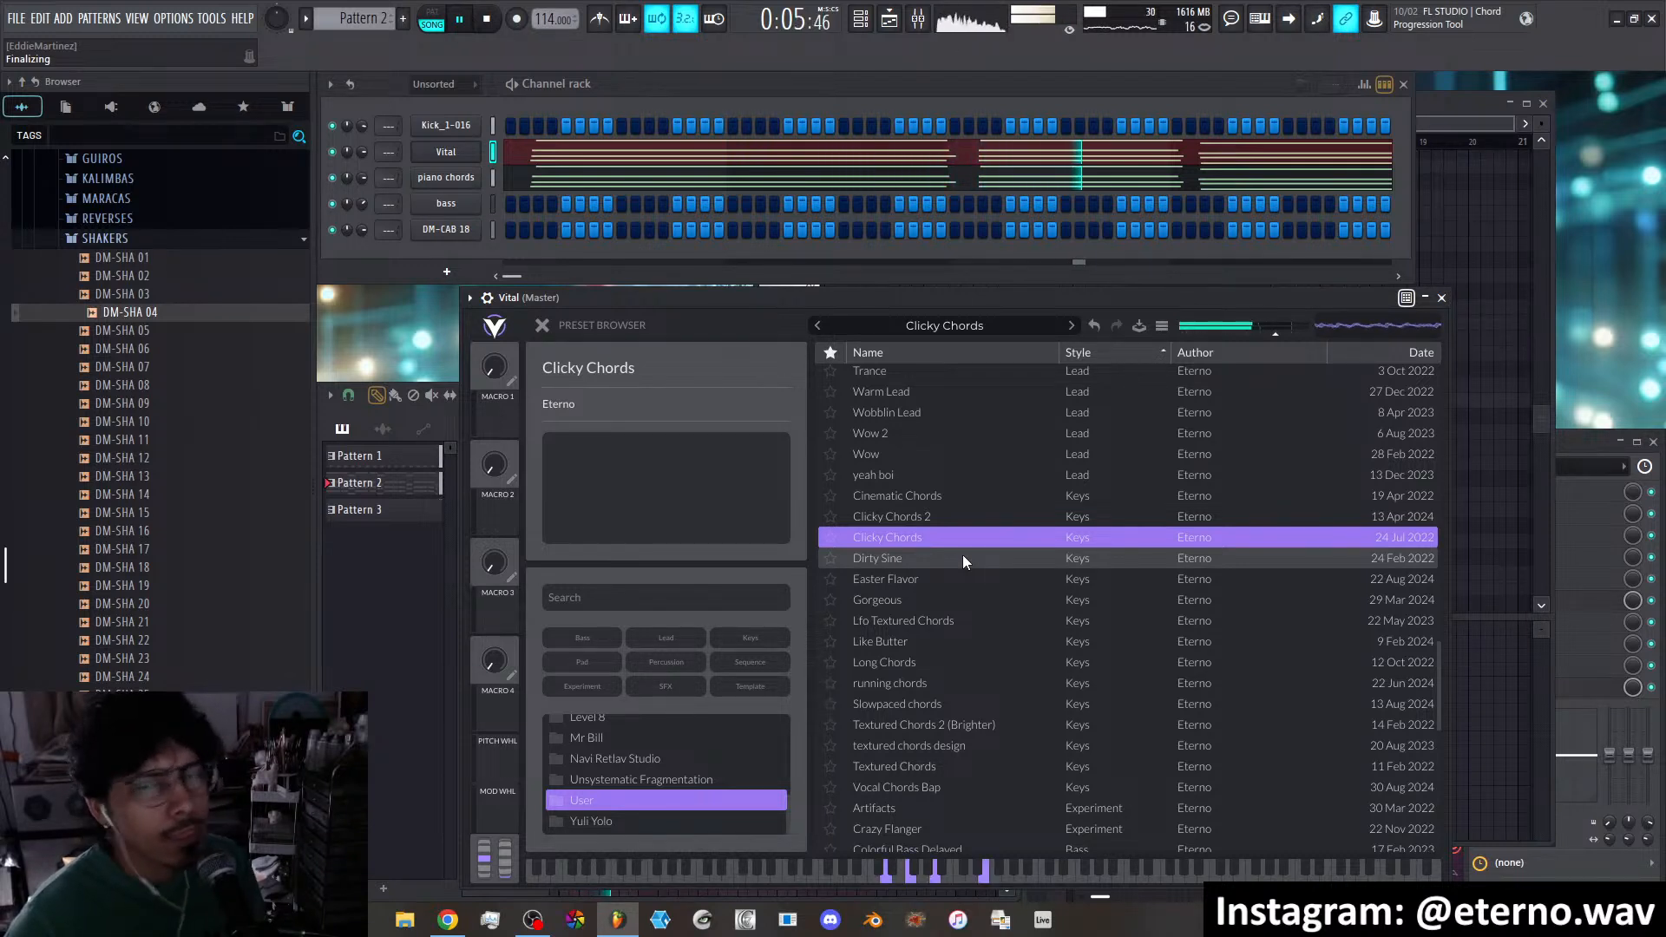
pyautogui.click(961, 556)
pyautogui.click(951, 579)
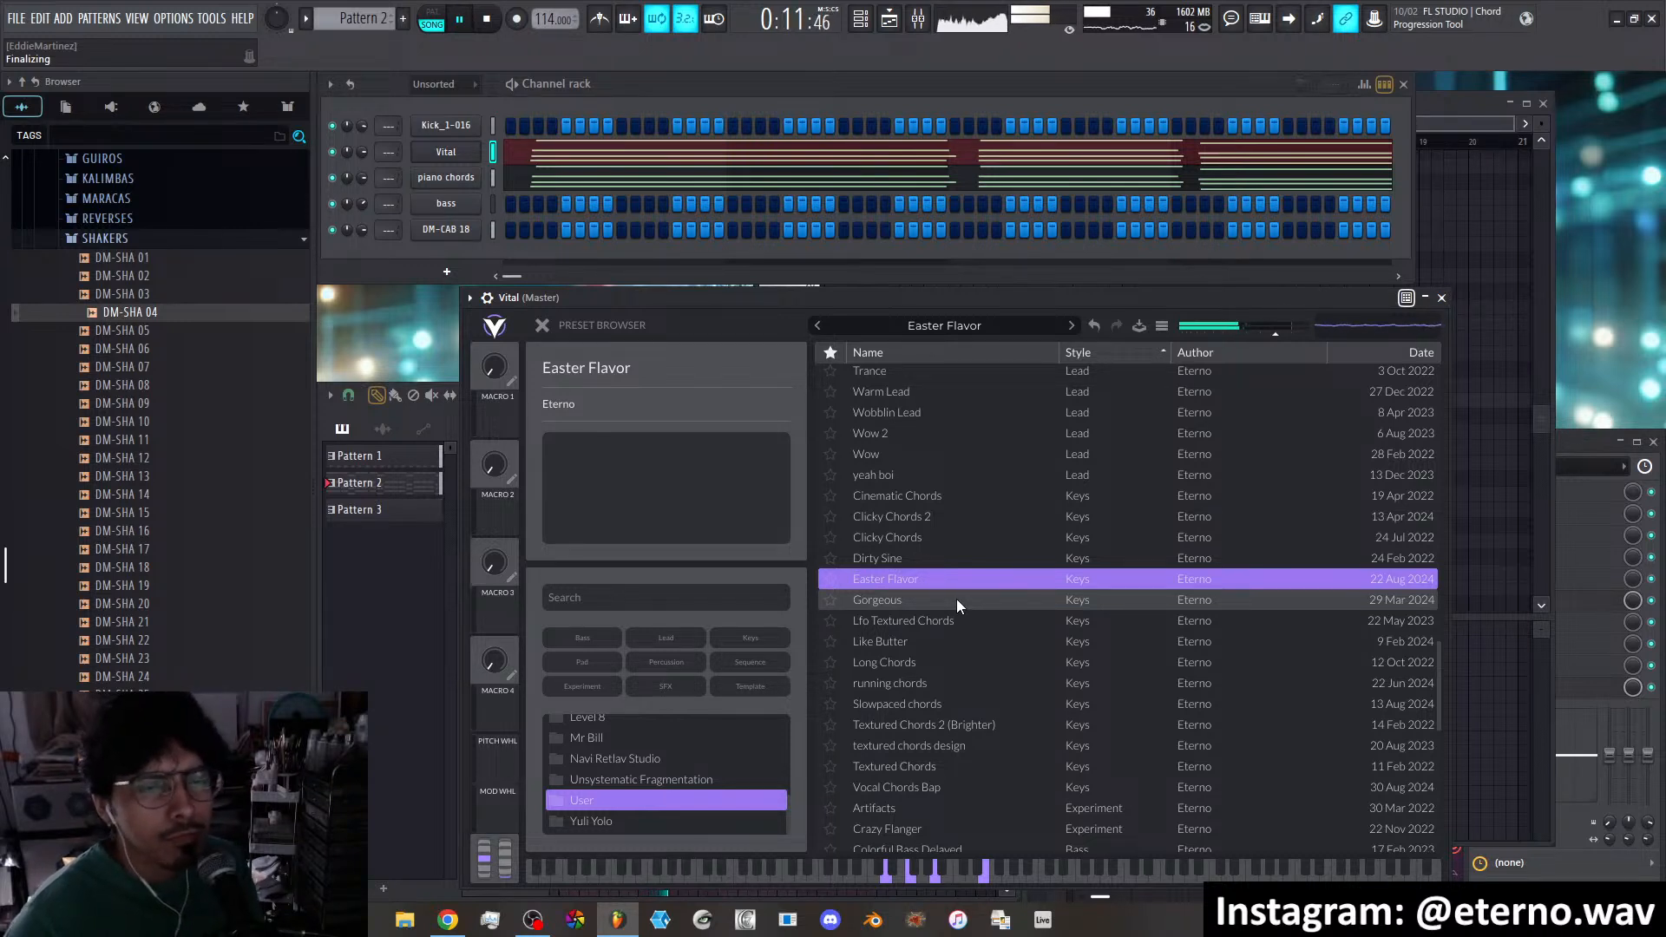
pyautogui.click(956, 599)
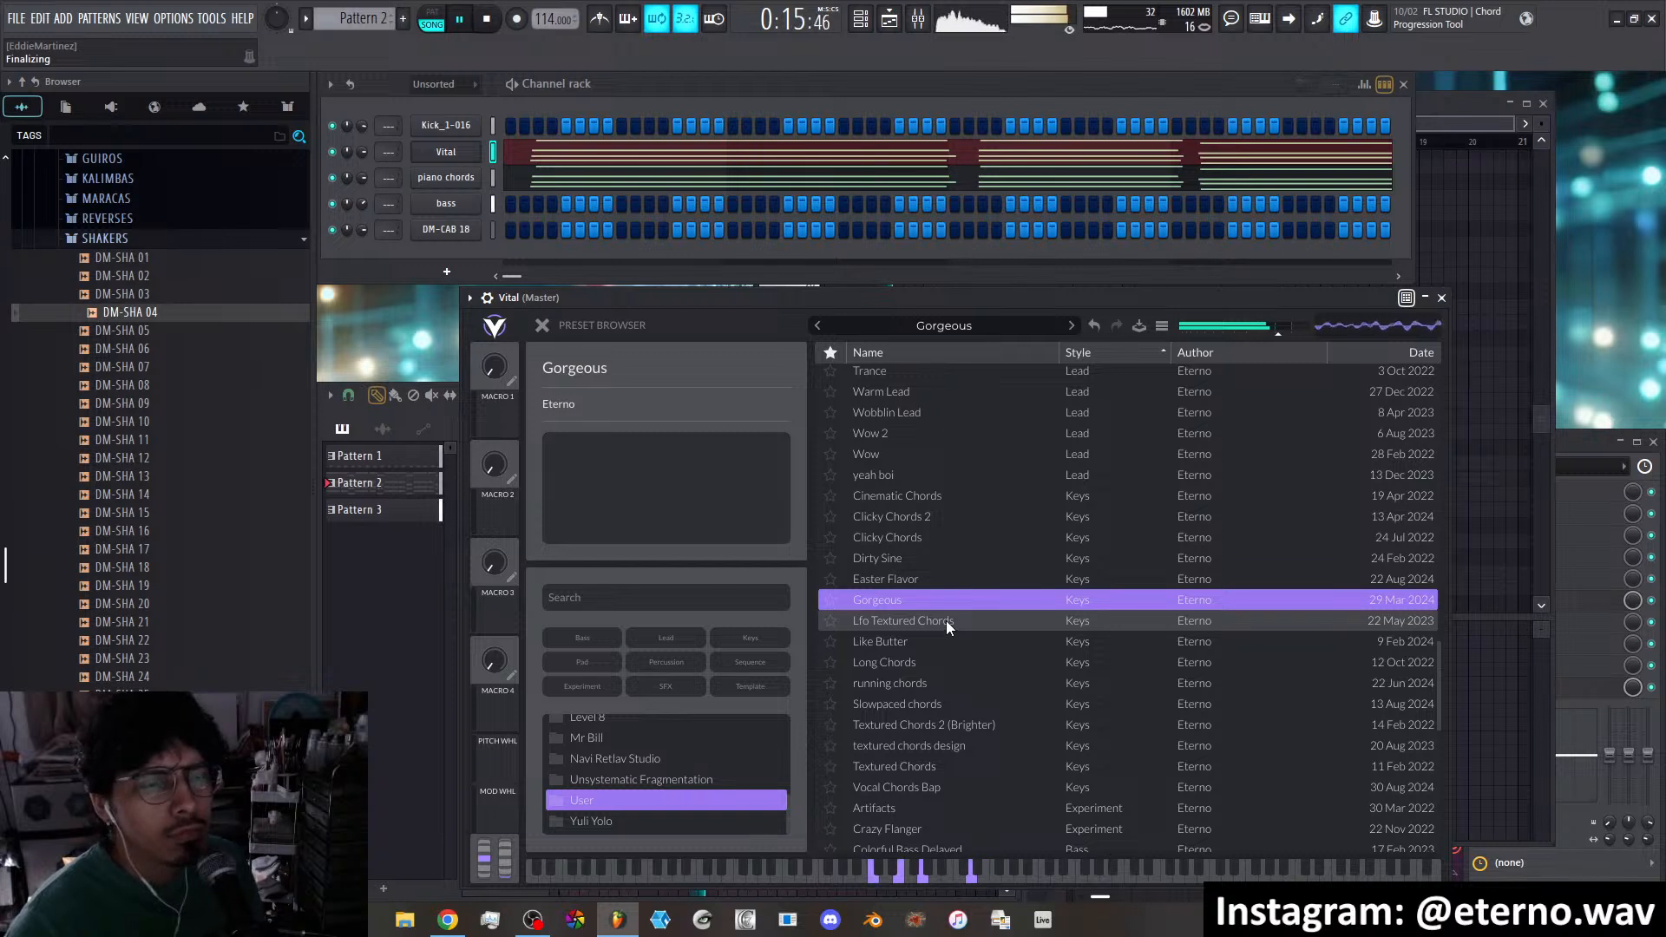
# Audition the Keys presets from Lfo Textured Chords to Slowpaced chords, and mark Slowpaced chords as a favourite
pyautogui.click(945, 620)
pyautogui.click(939, 640)
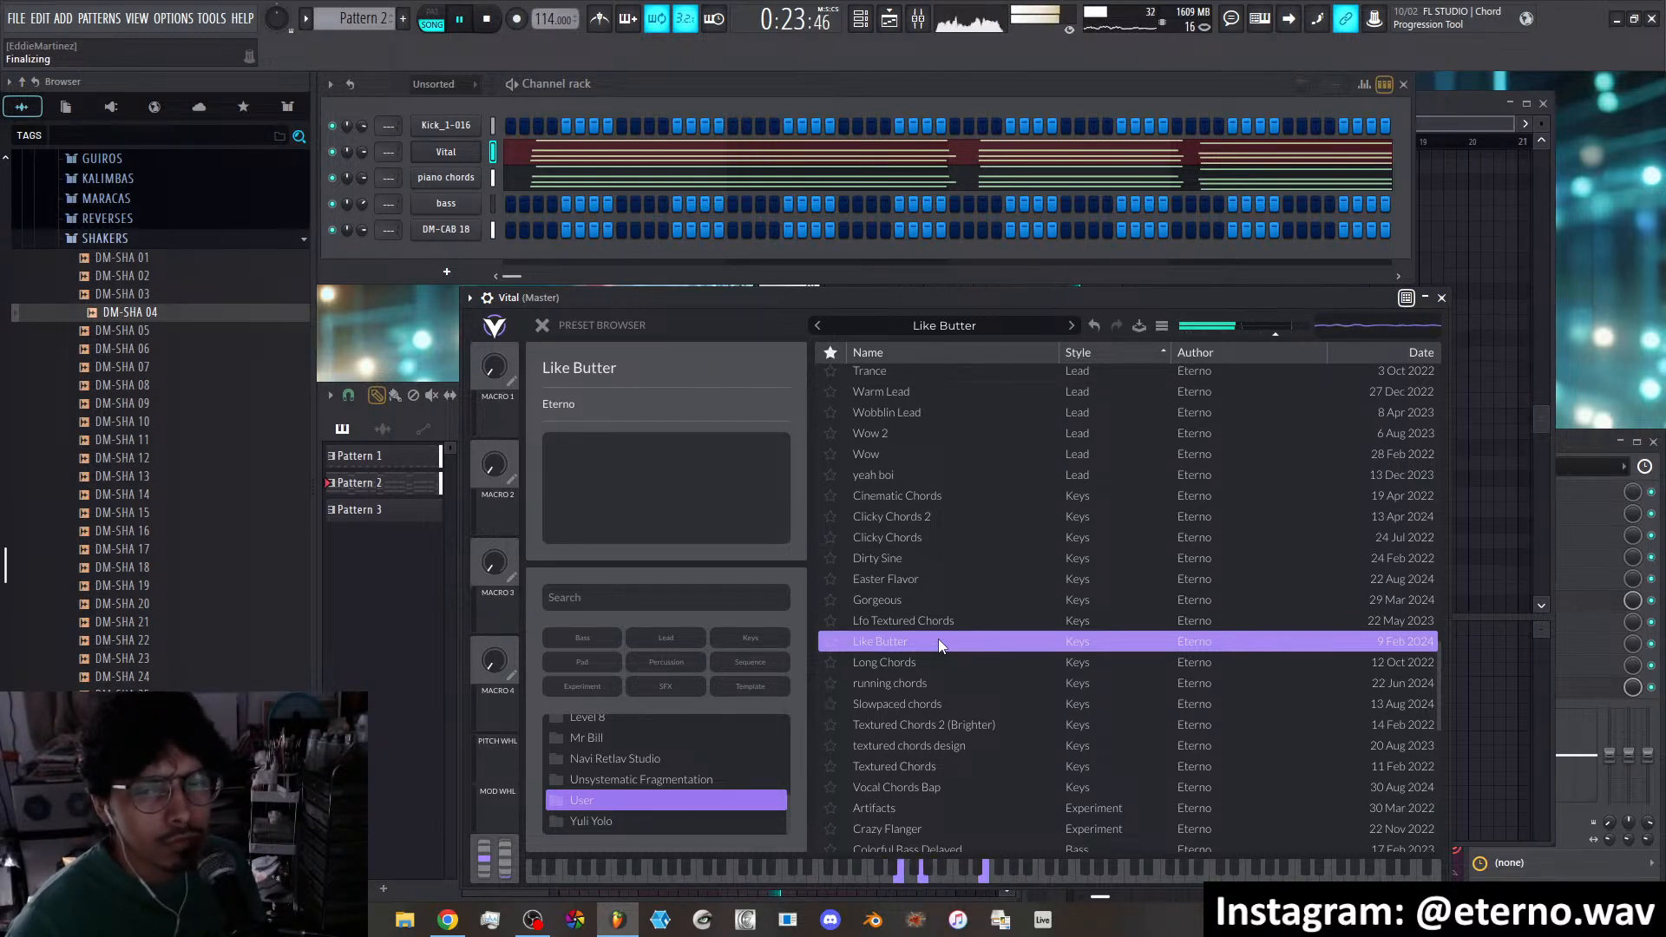
pyautogui.click(938, 659)
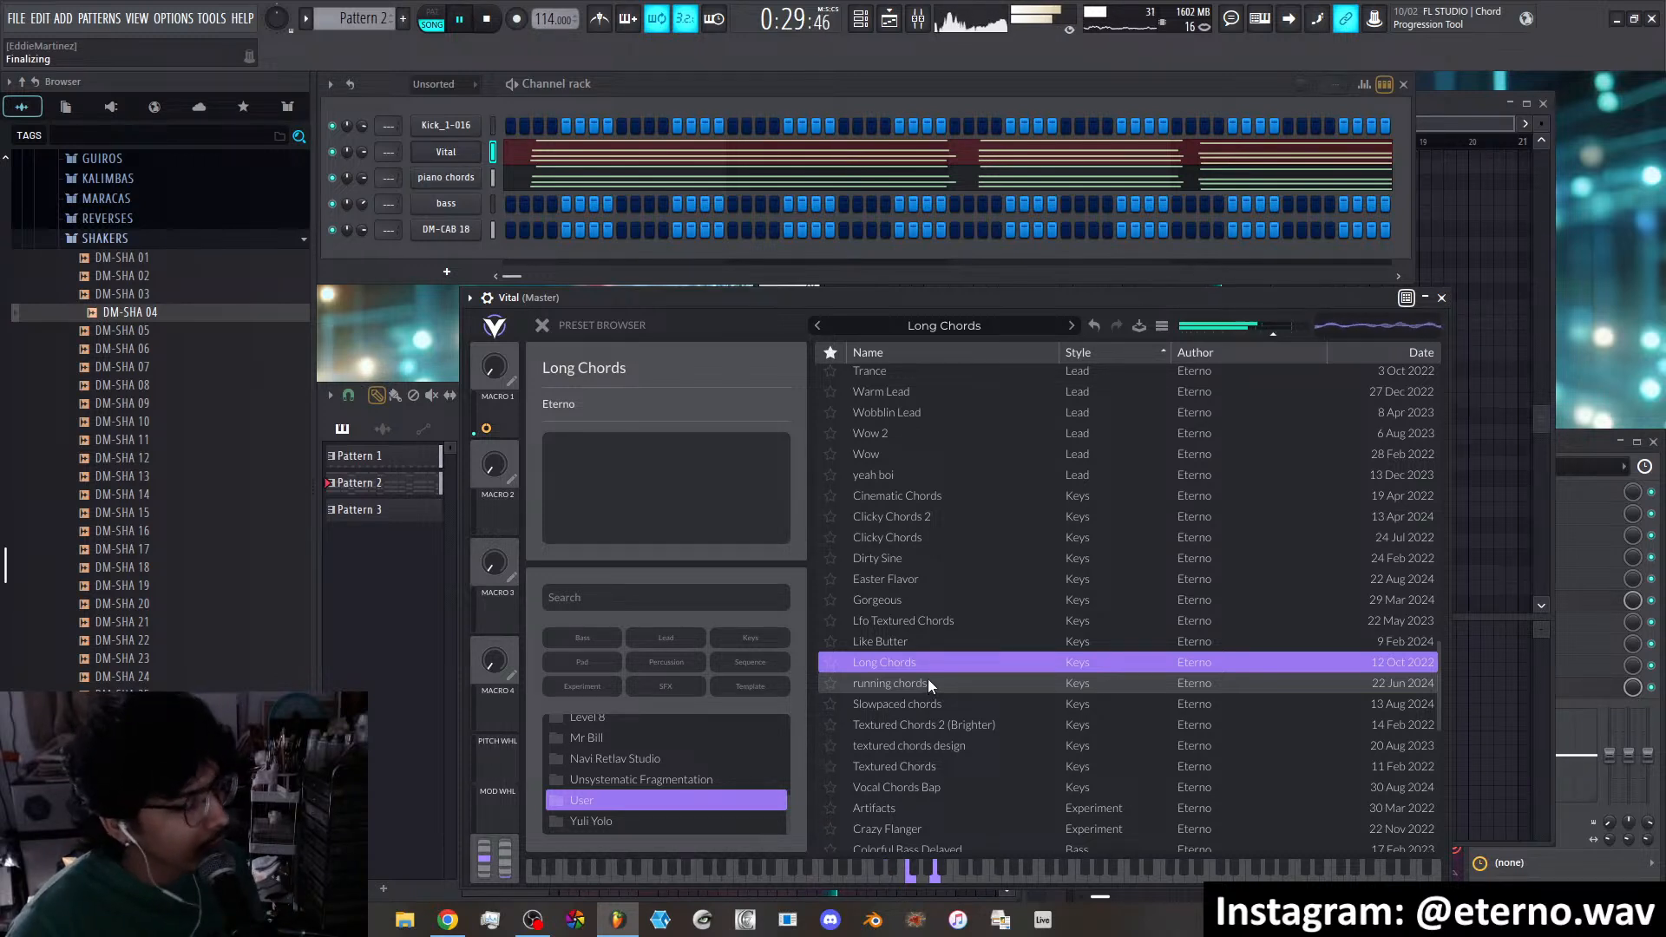
pyautogui.click(926, 682)
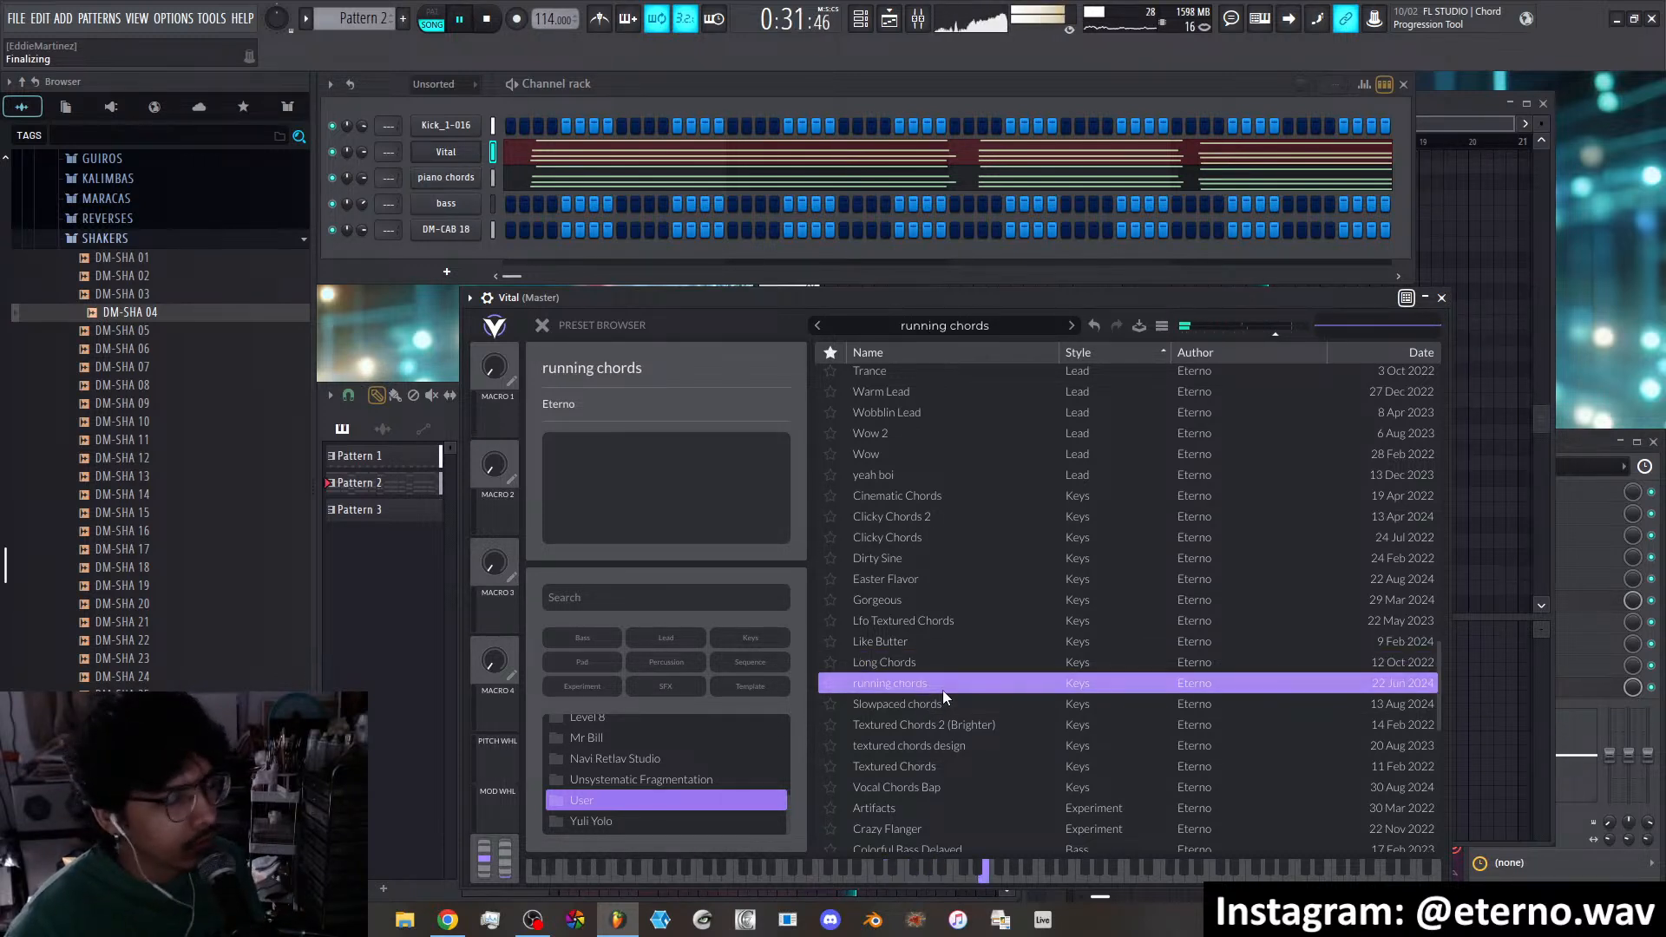
pyautogui.click(929, 704)
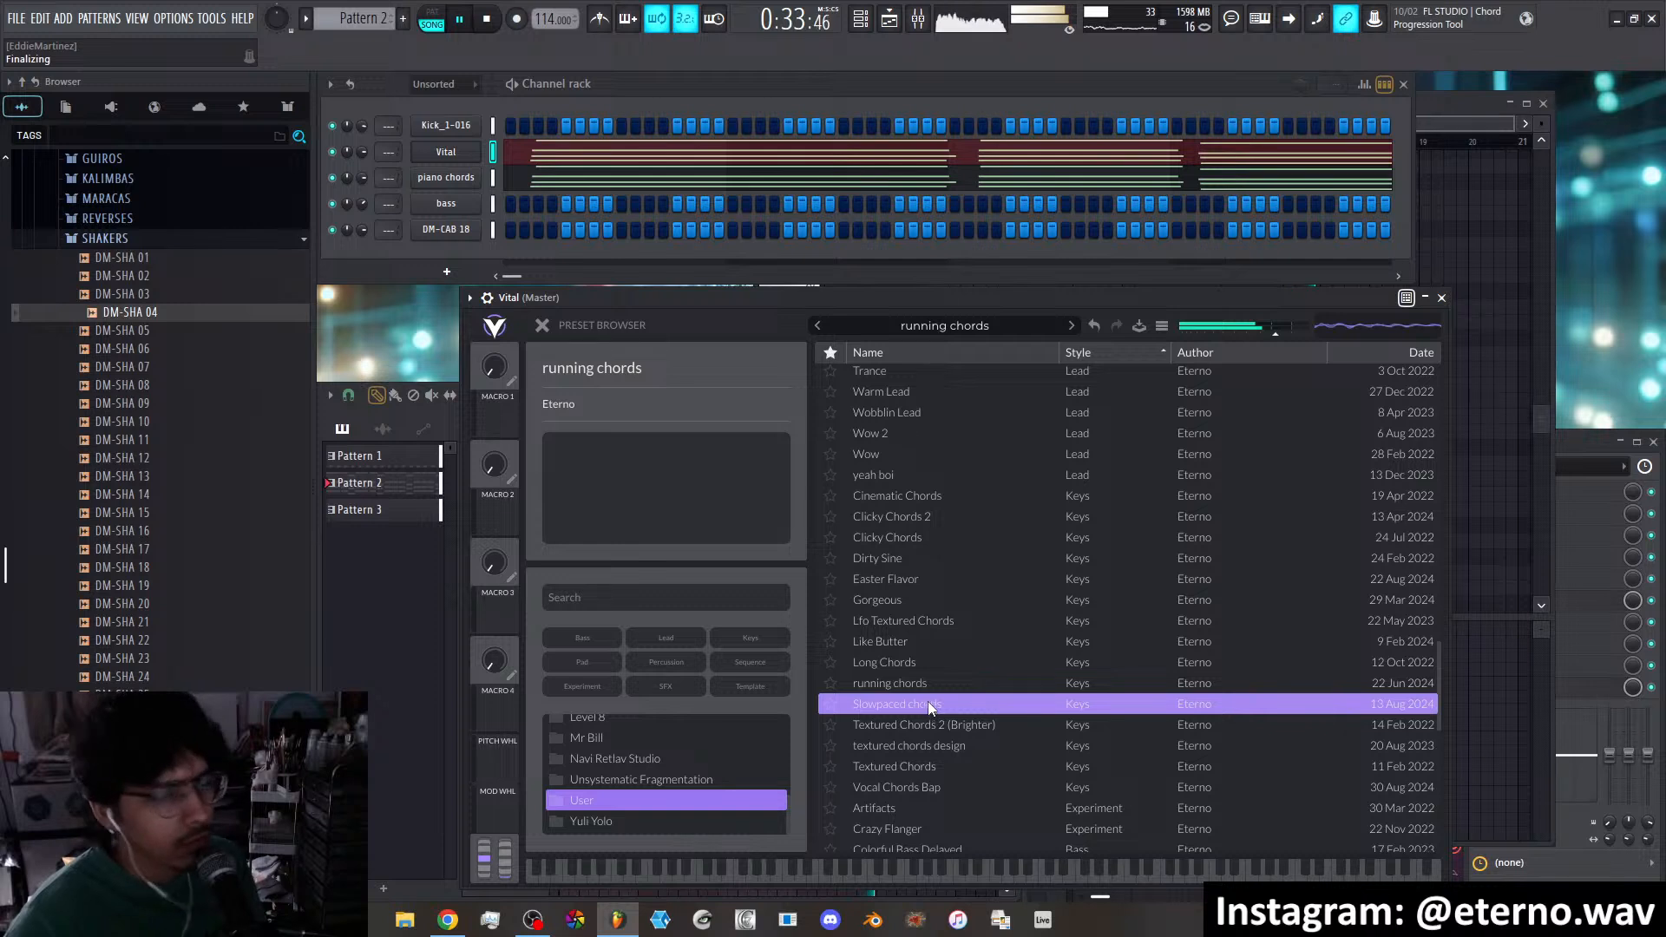
pyautogui.scroll(-1, 929, 701)
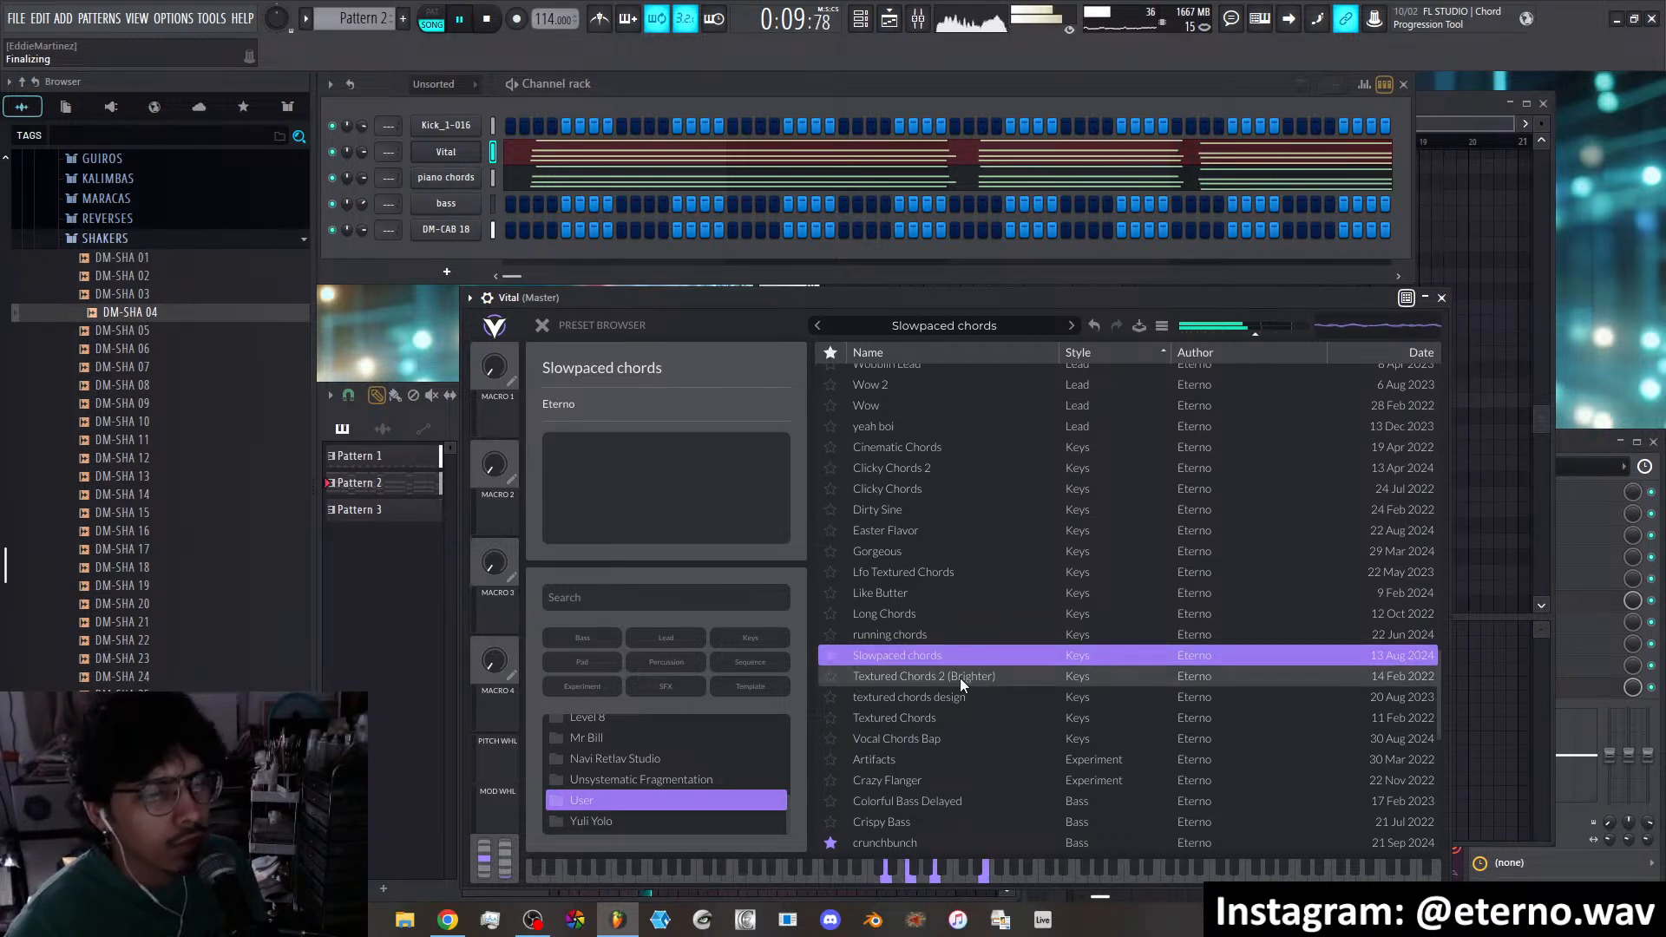
# Audition the Keys presets Textured Chords 2 (Brighter), textured chords design and Textured Chords
pyautogui.click(924, 678)
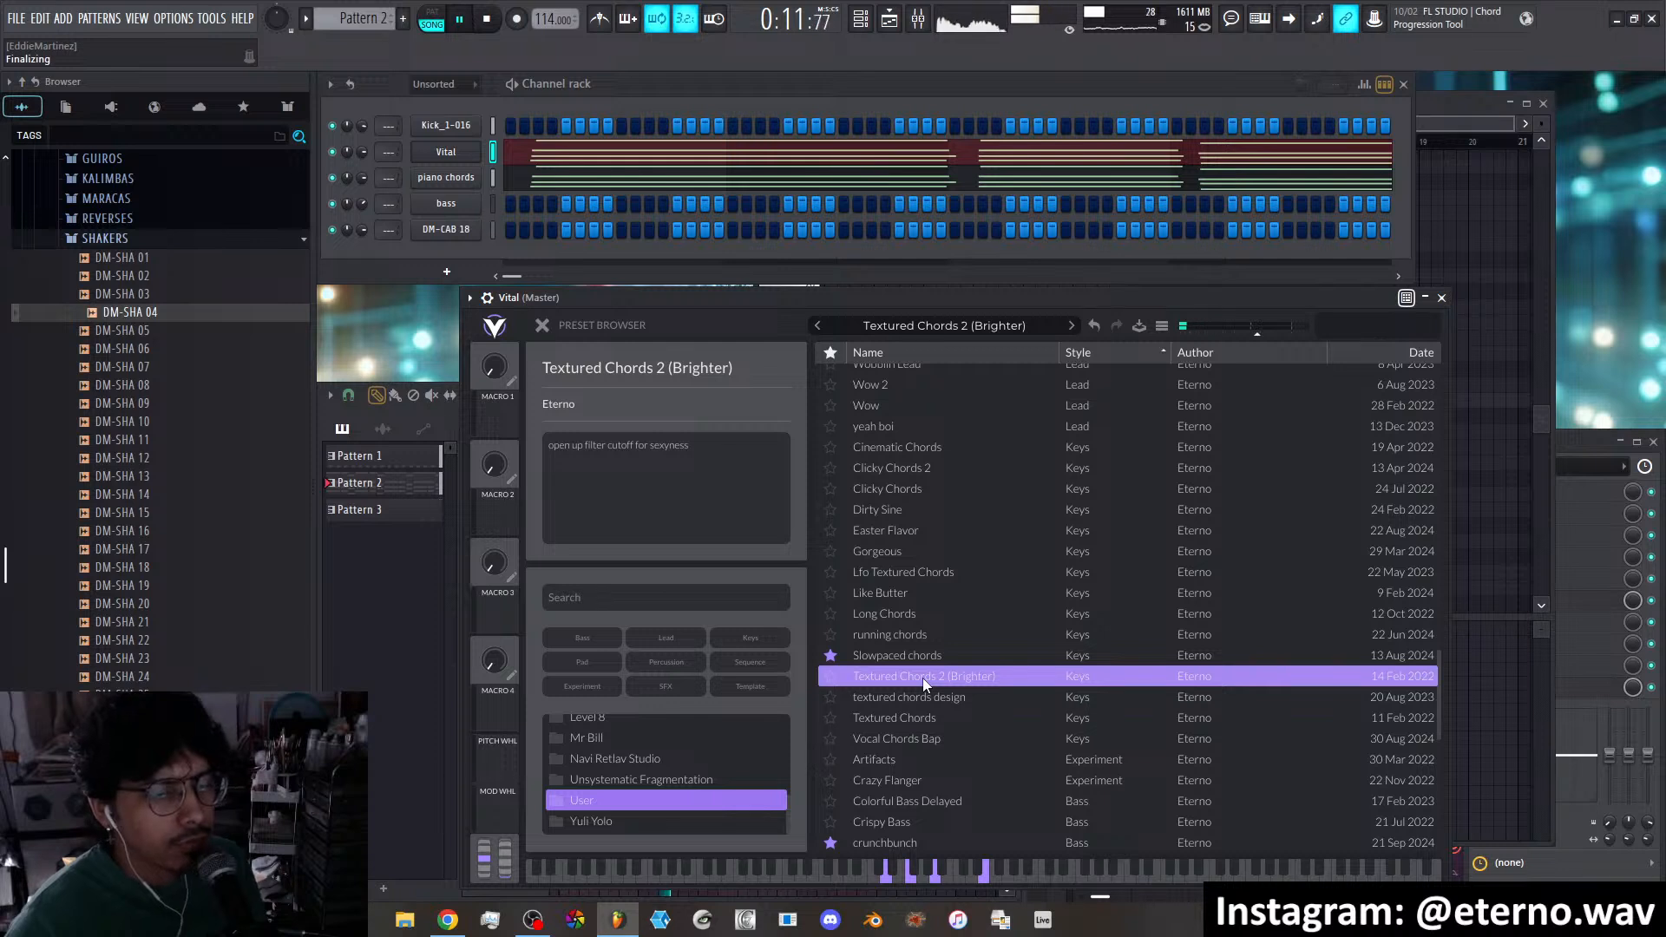
pyautogui.scroll(-1, 924, 678)
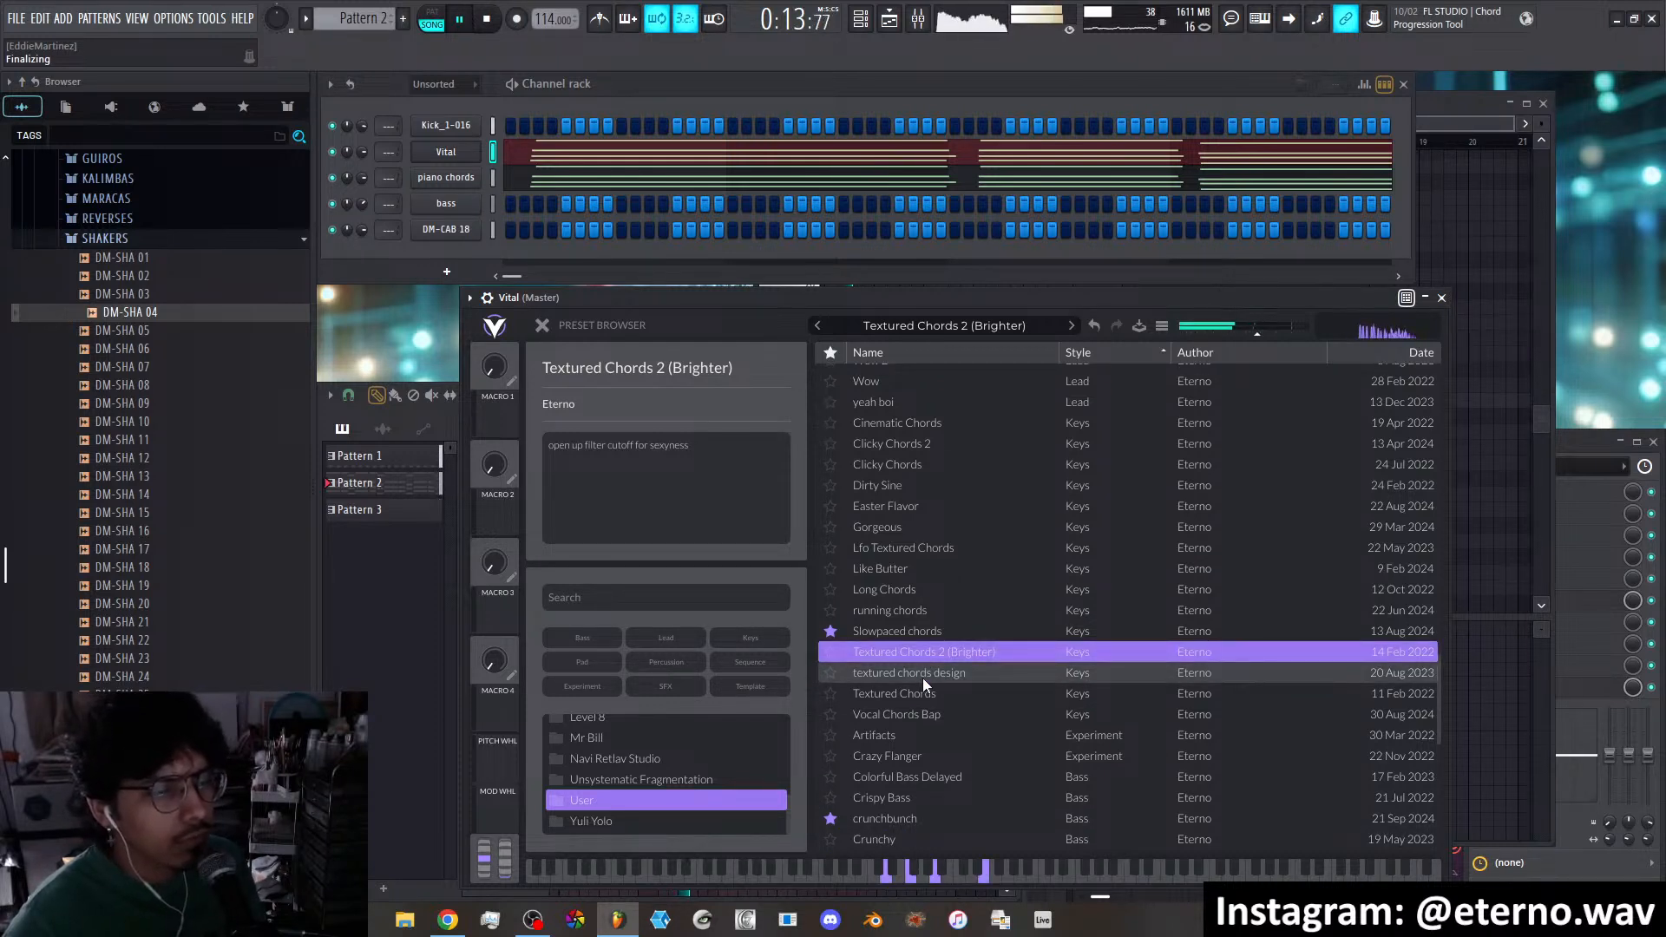
pyautogui.click(923, 678)
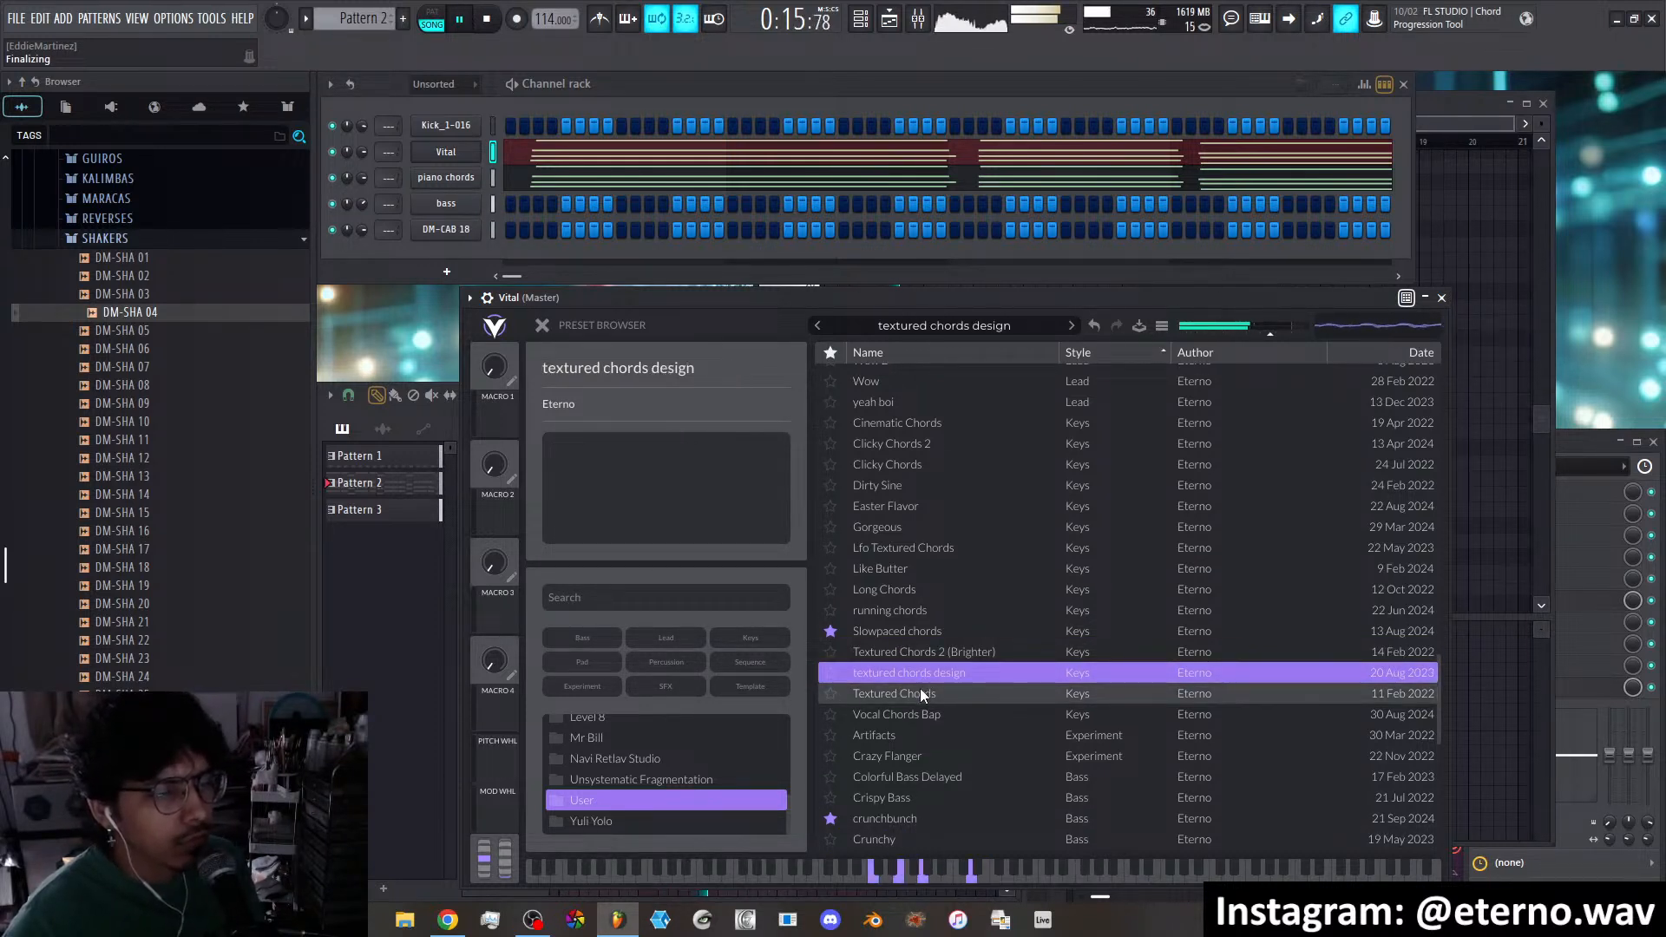
pyautogui.click(920, 693)
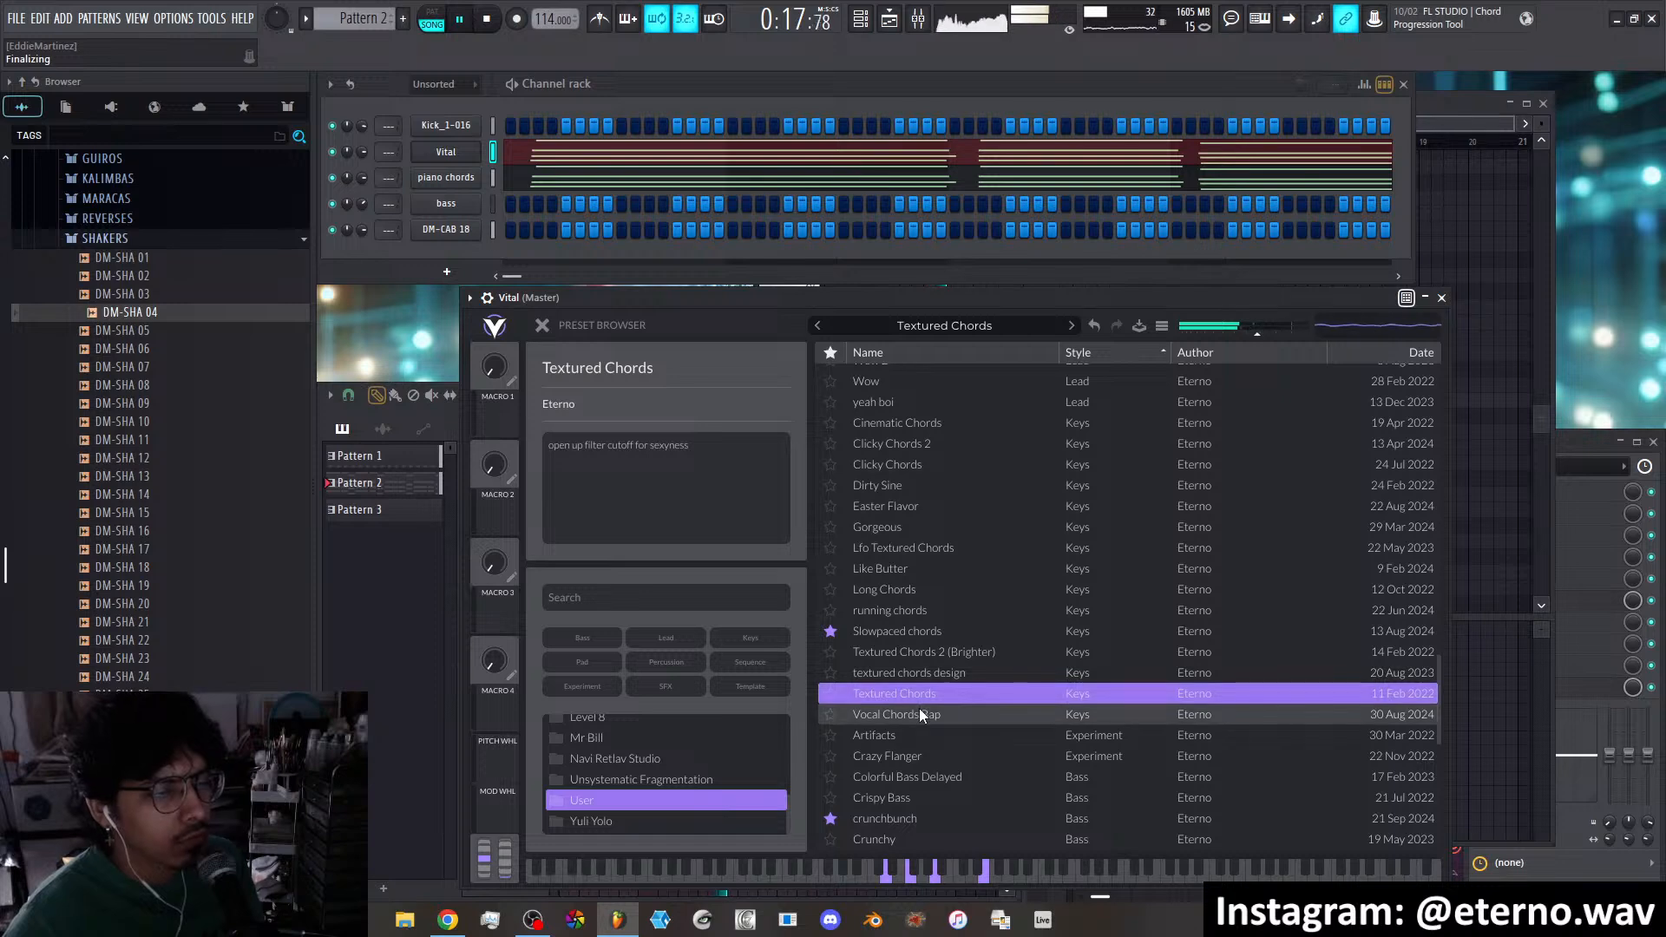
# Audition the Keys preset Vocal Chords Bap, and compare it with the favourite pads Phase On and Euphoric Pad
pyautogui.click(919, 711)
pyautogui.scroll(3, 944, 699)
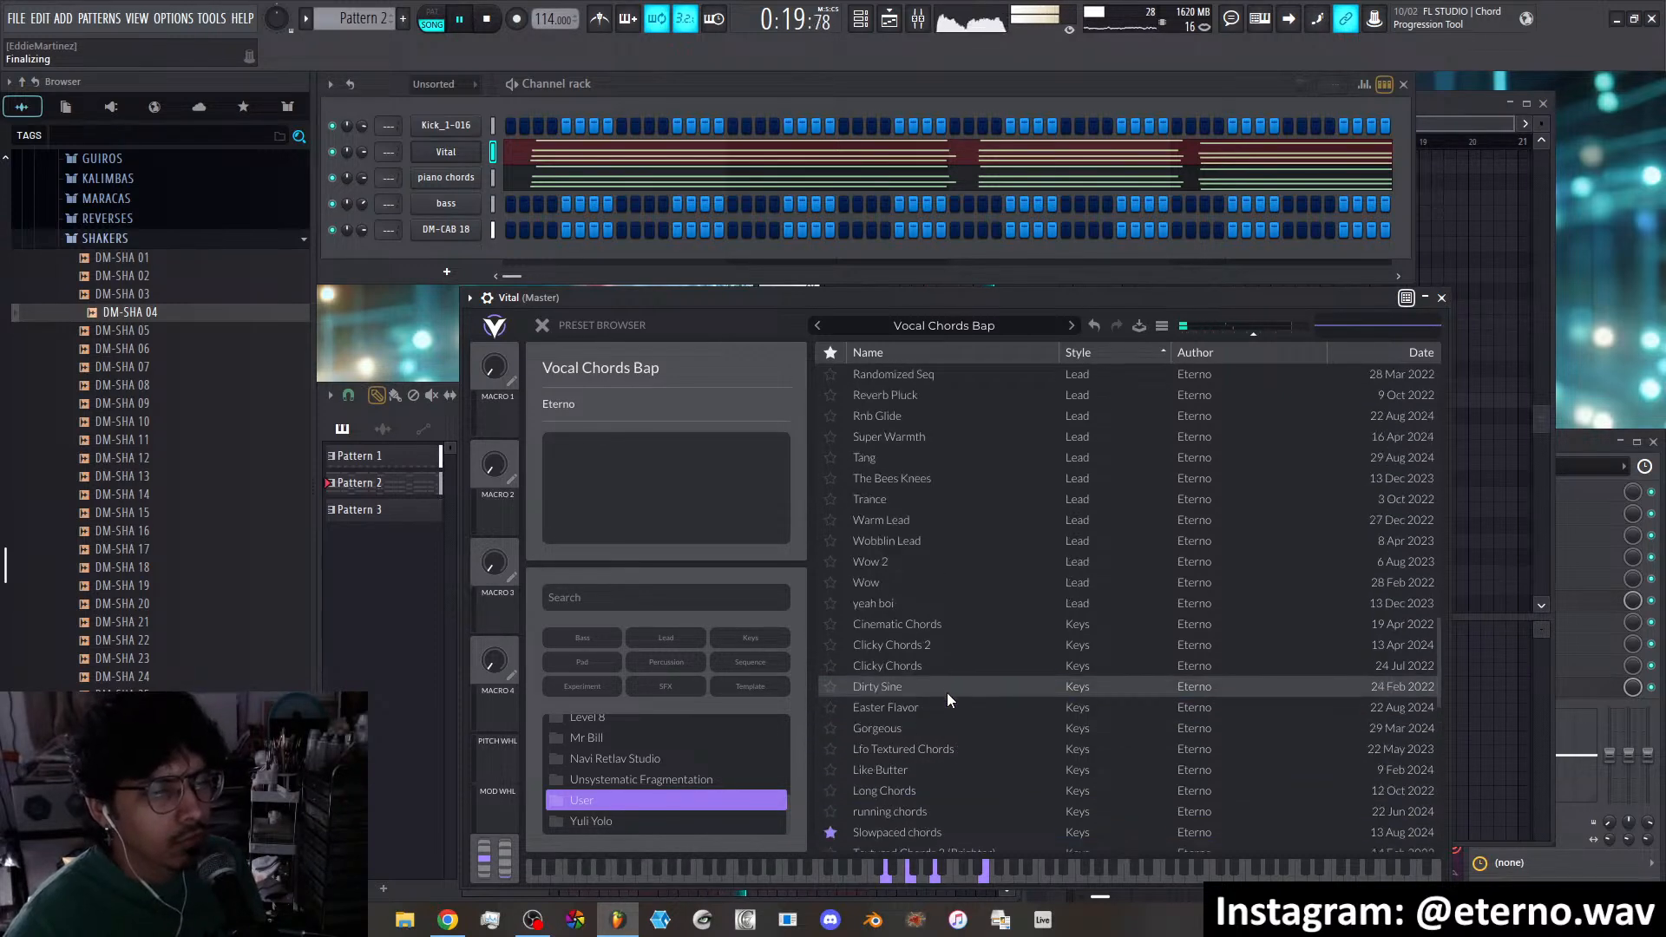
pyautogui.scroll(10, 946, 685)
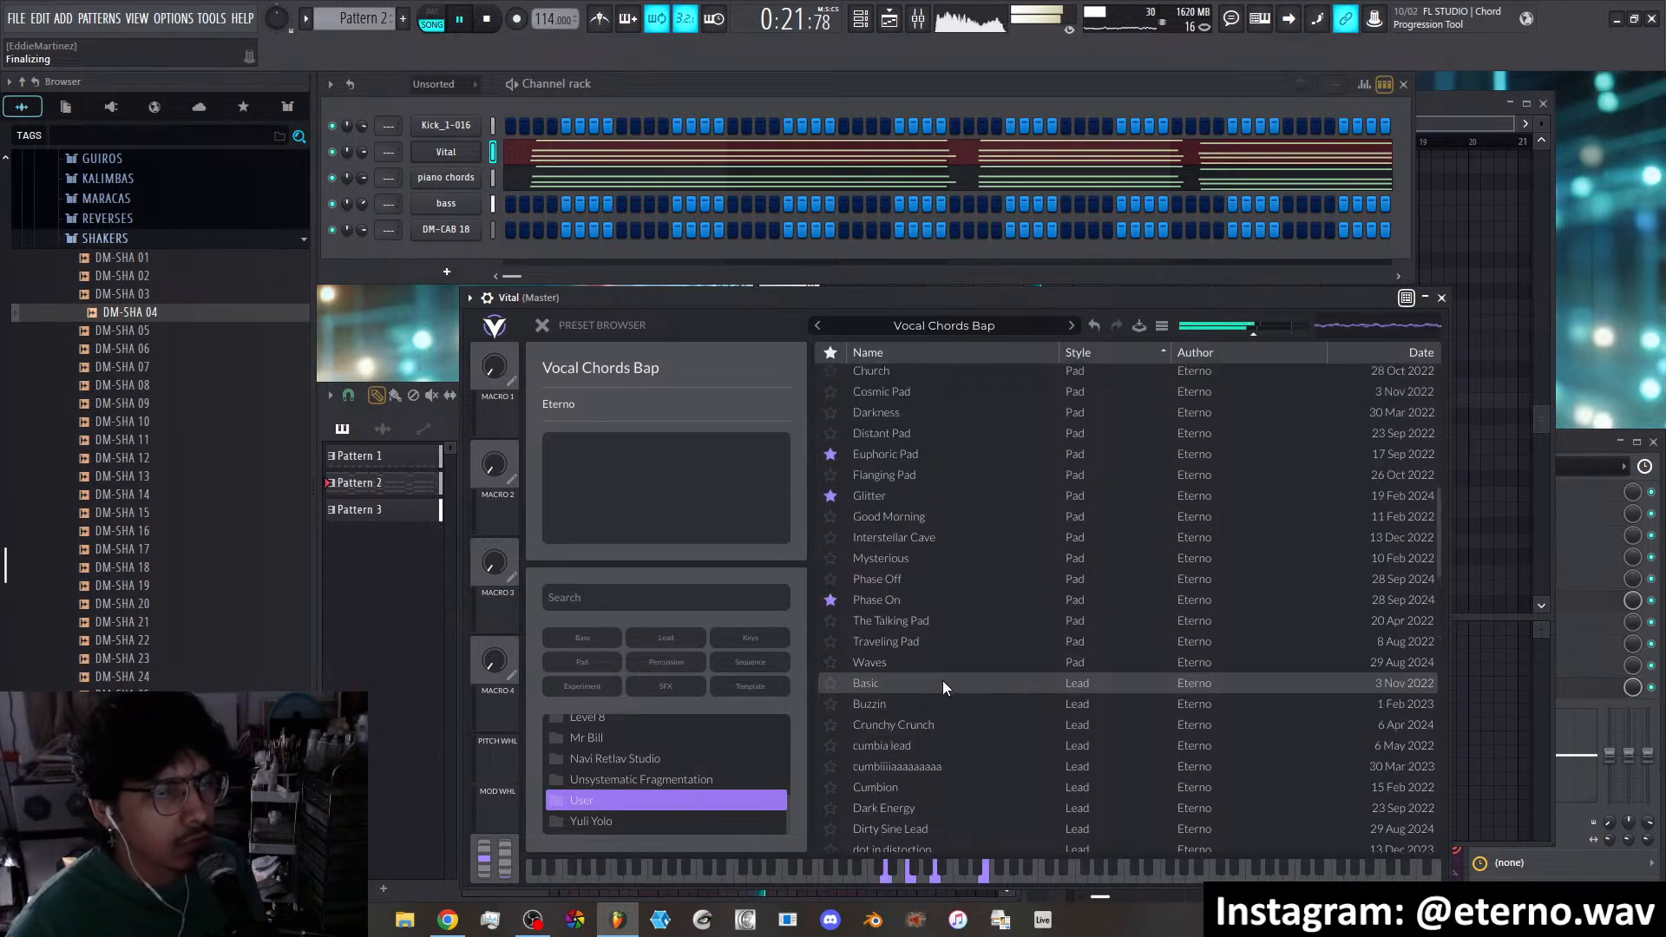
pyautogui.scroll(1, 940, 685)
pyautogui.click(923, 678)
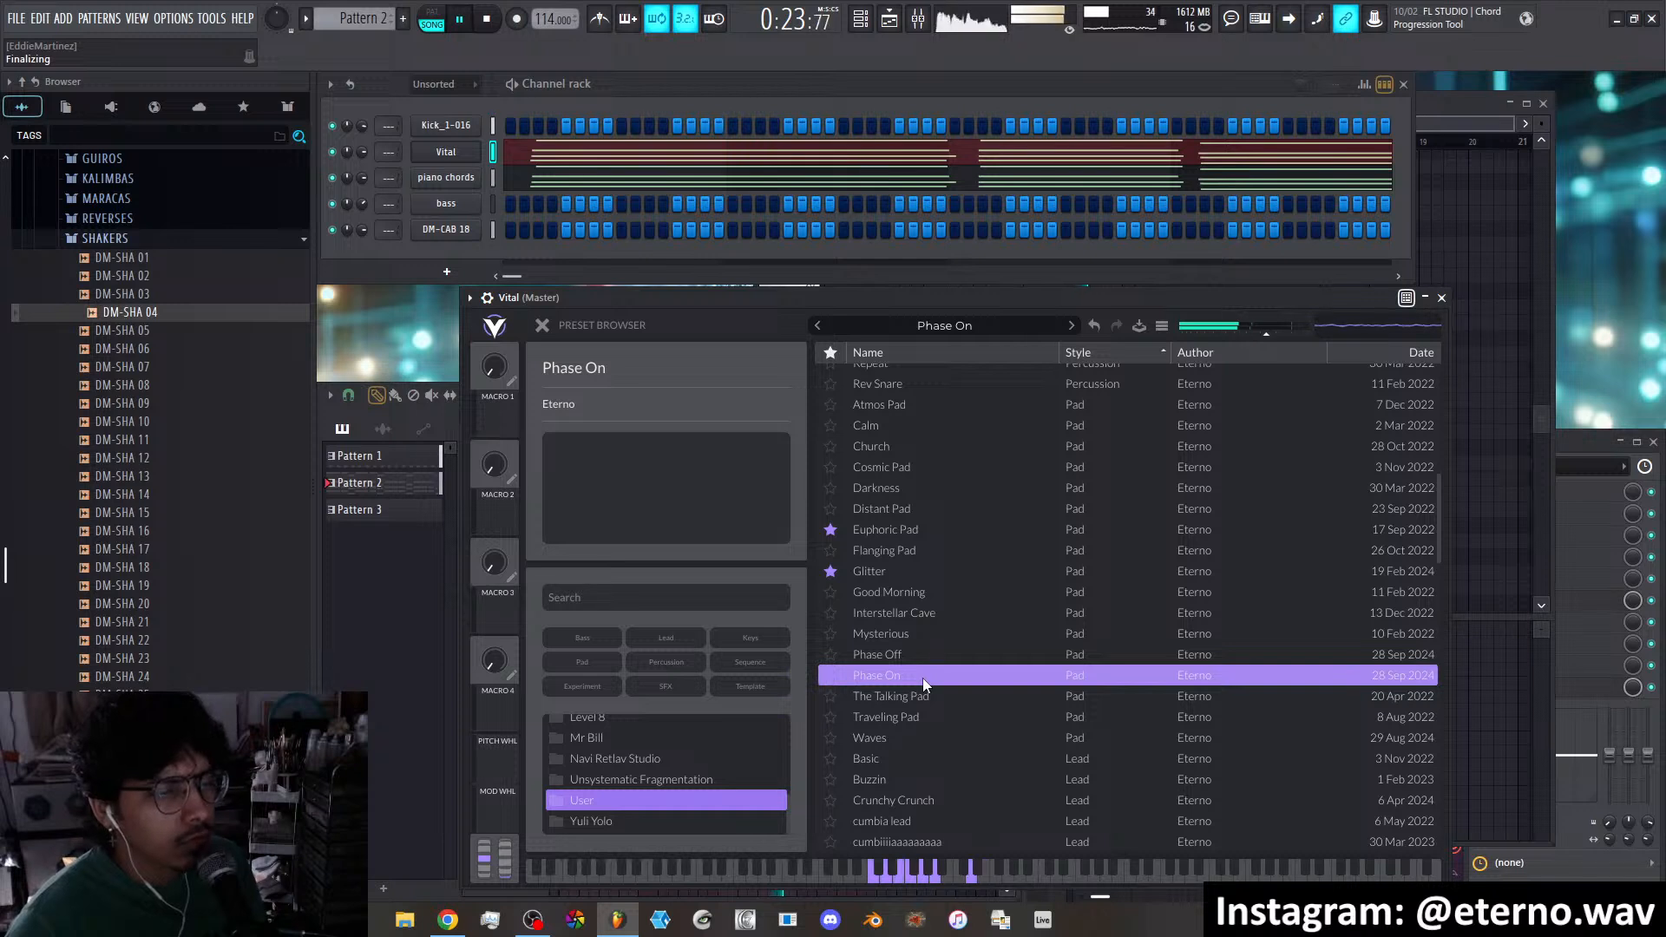
pyautogui.scroll(2, 911, 598)
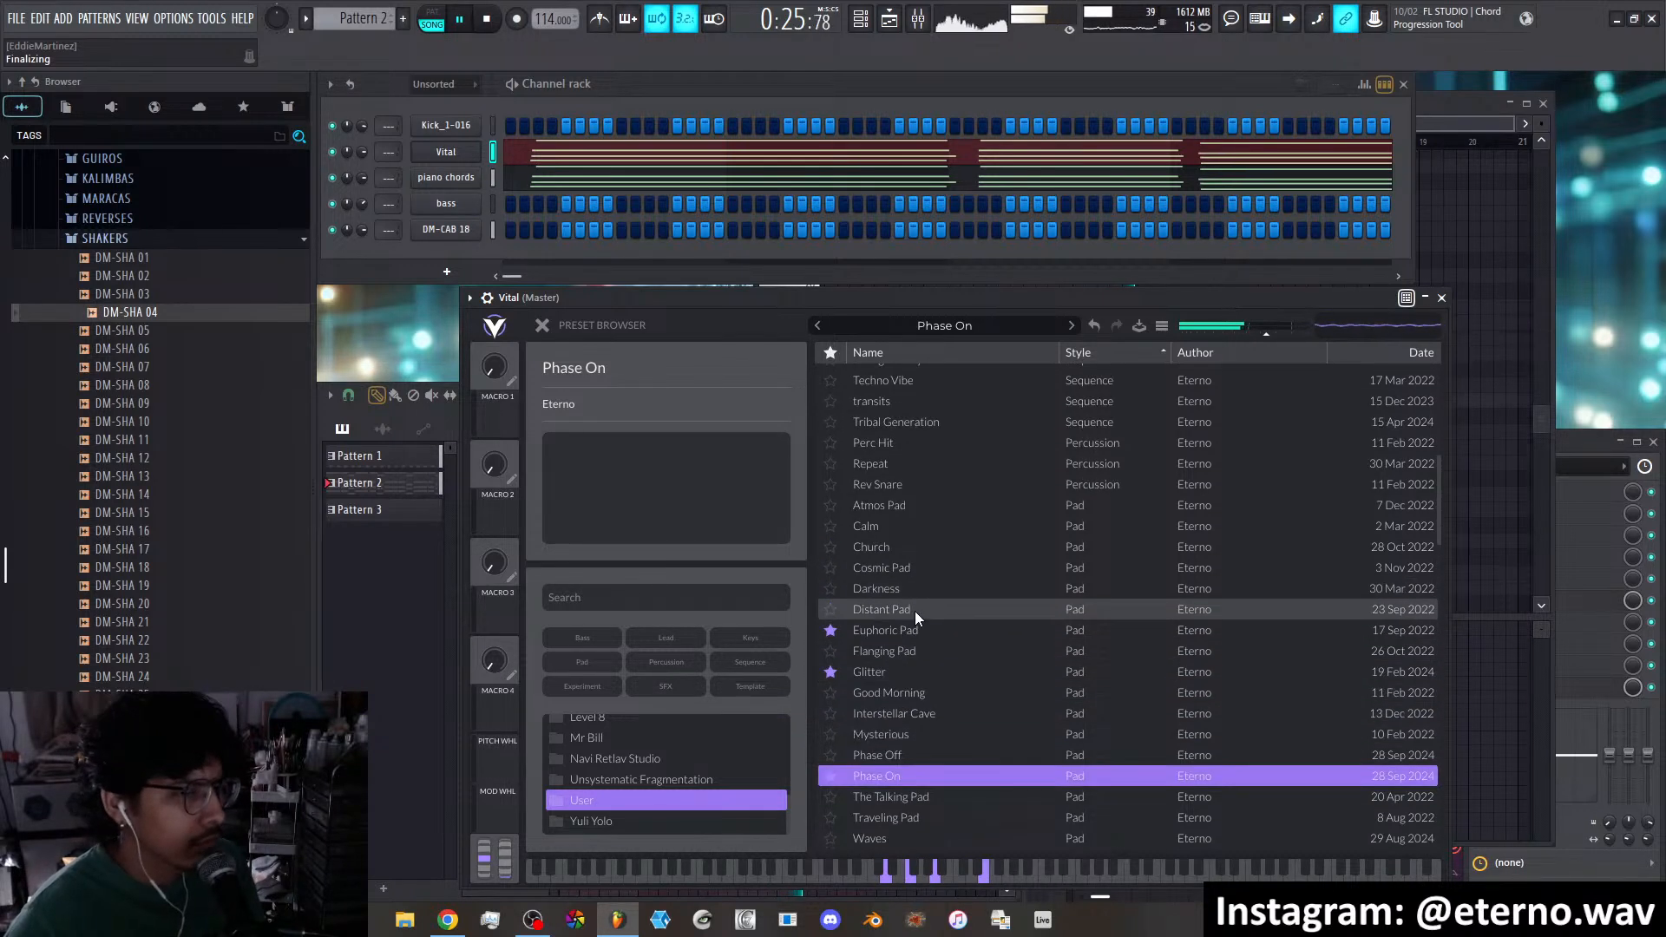
pyautogui.click(915, 629)
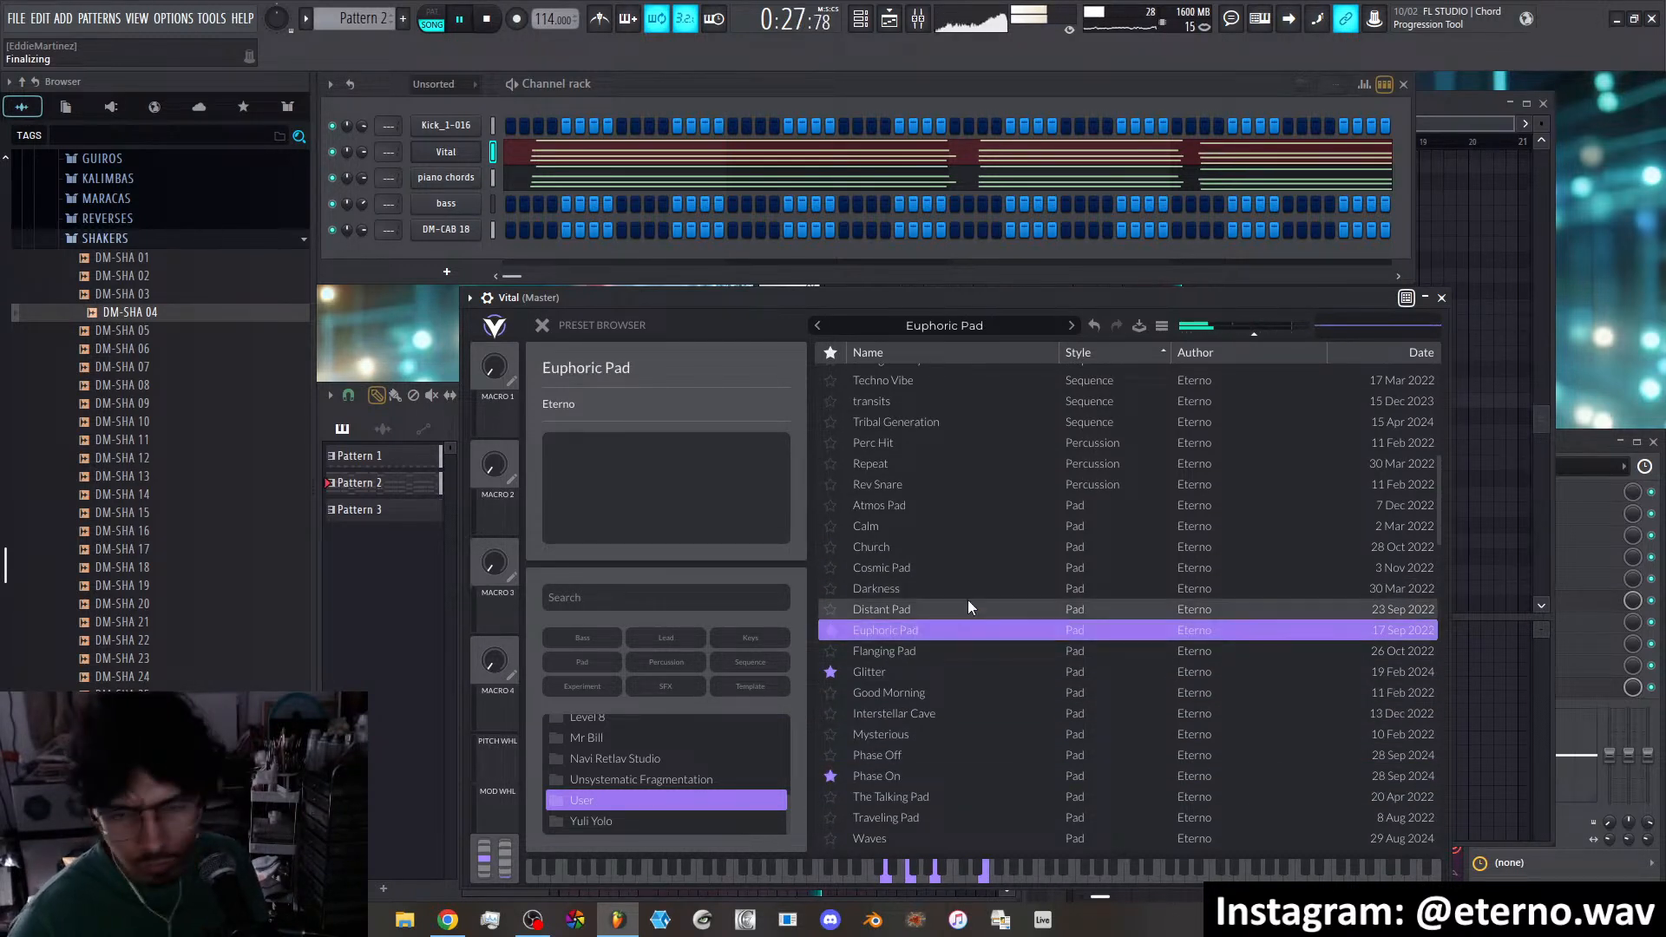
# Audition the favourite pad Glitter against Phase On once more
pyautogui.scroll(1, 972, 595)
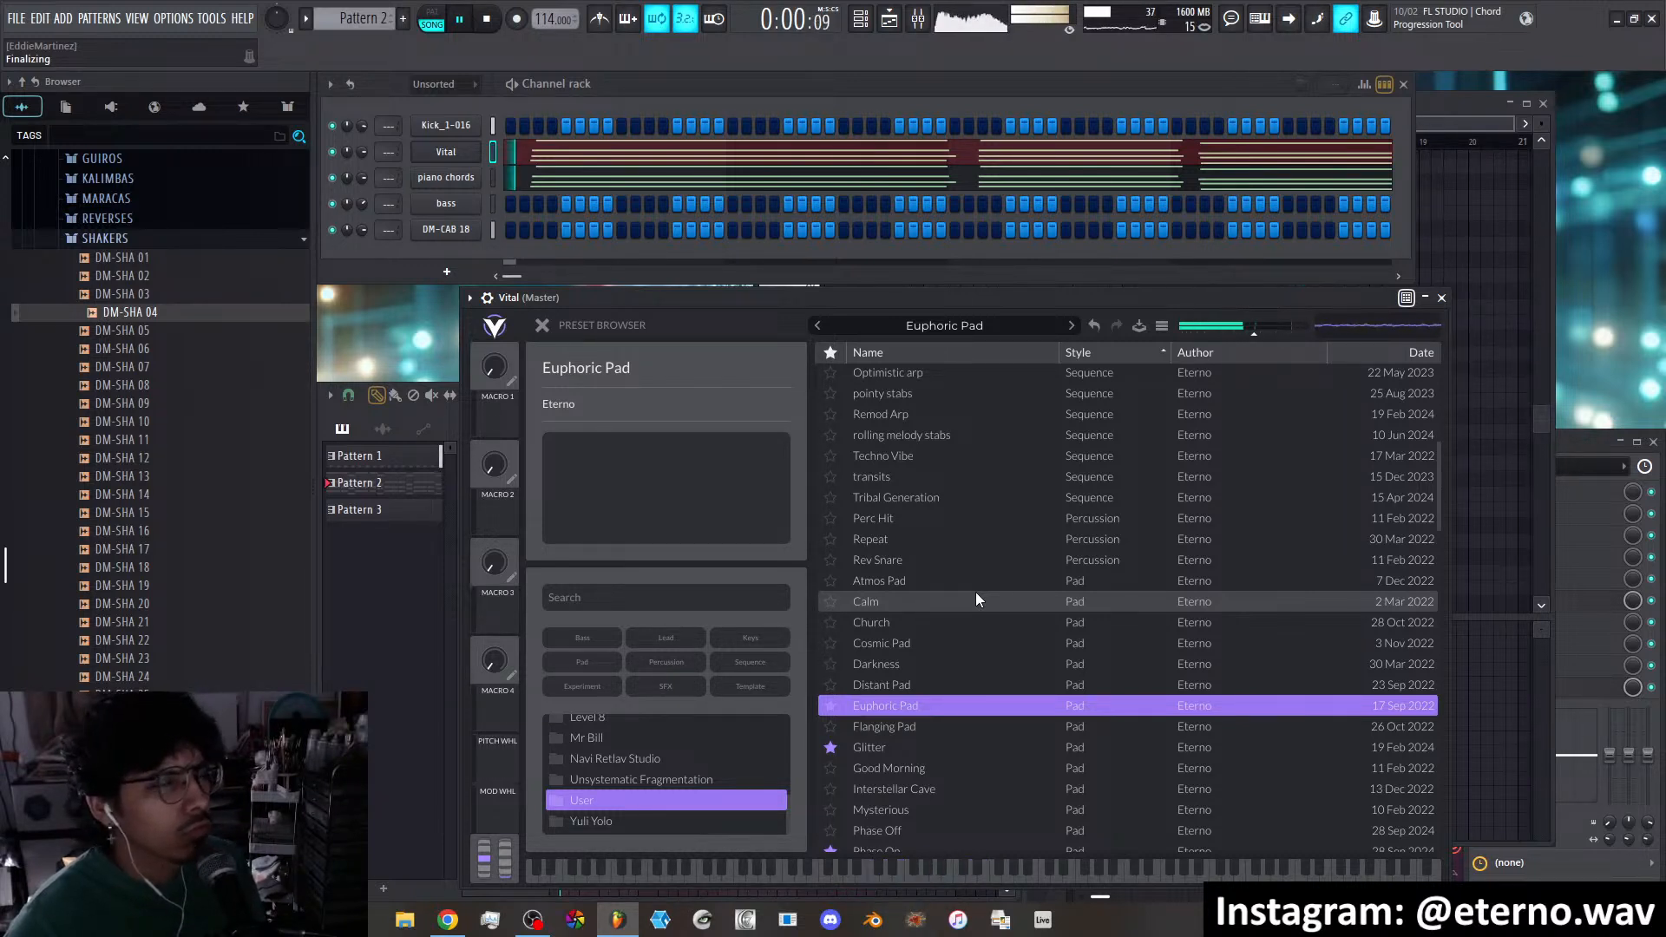
pyautogui.scroll(5, 976, 595)
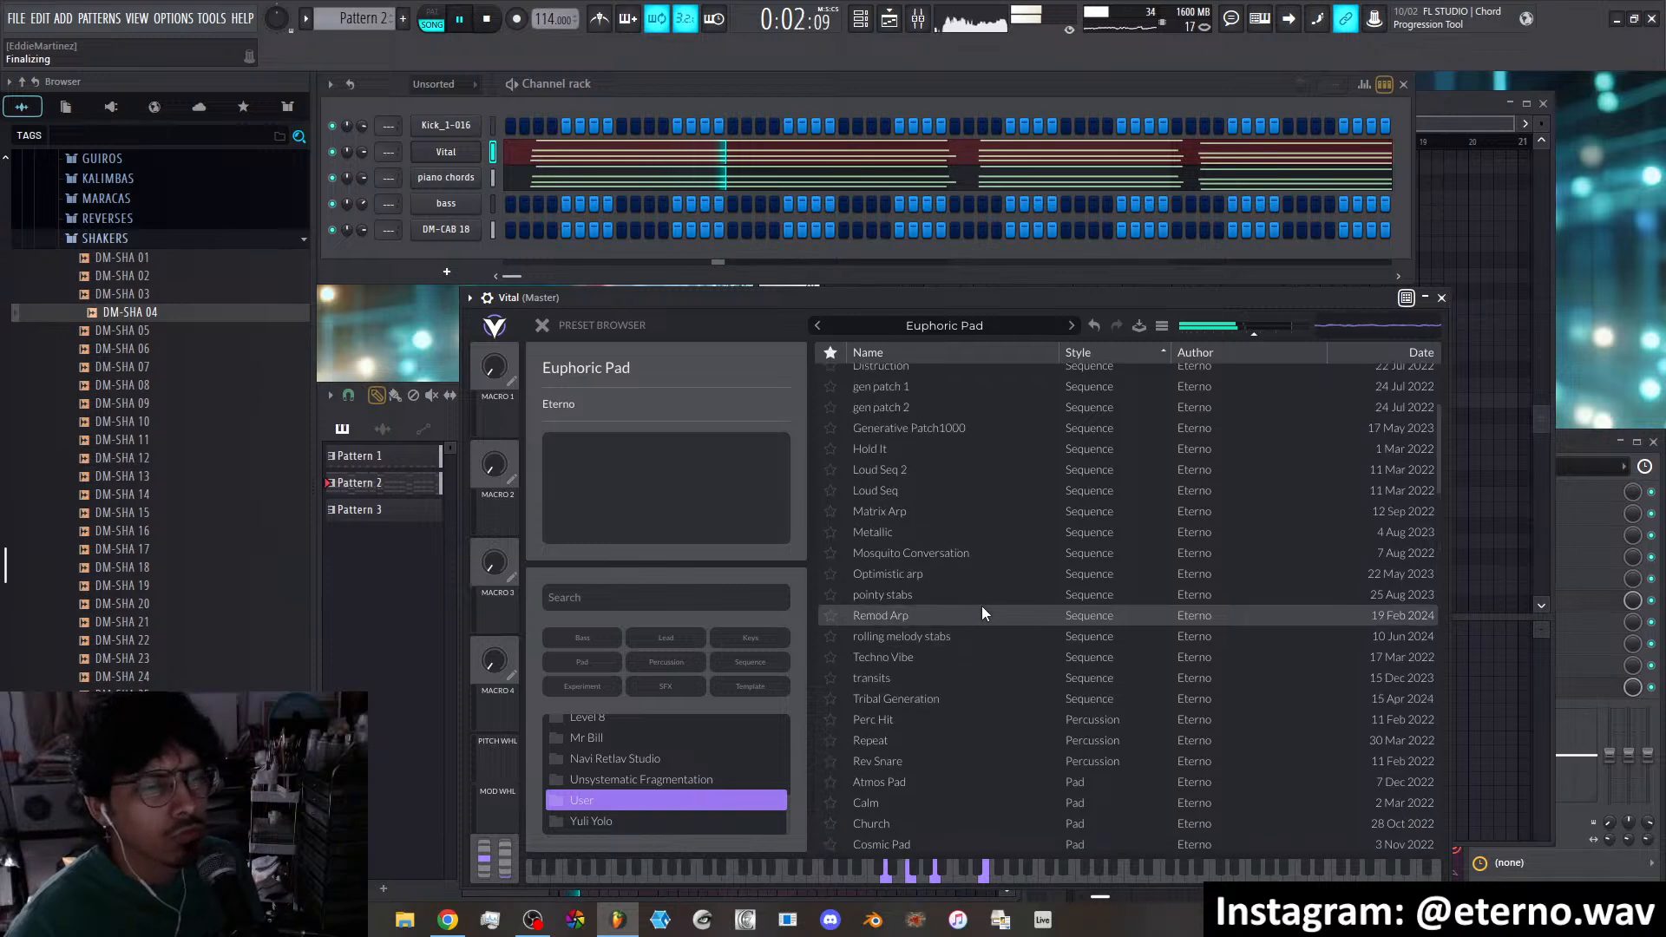
pyautogui.scroll(-10, 982, 601)
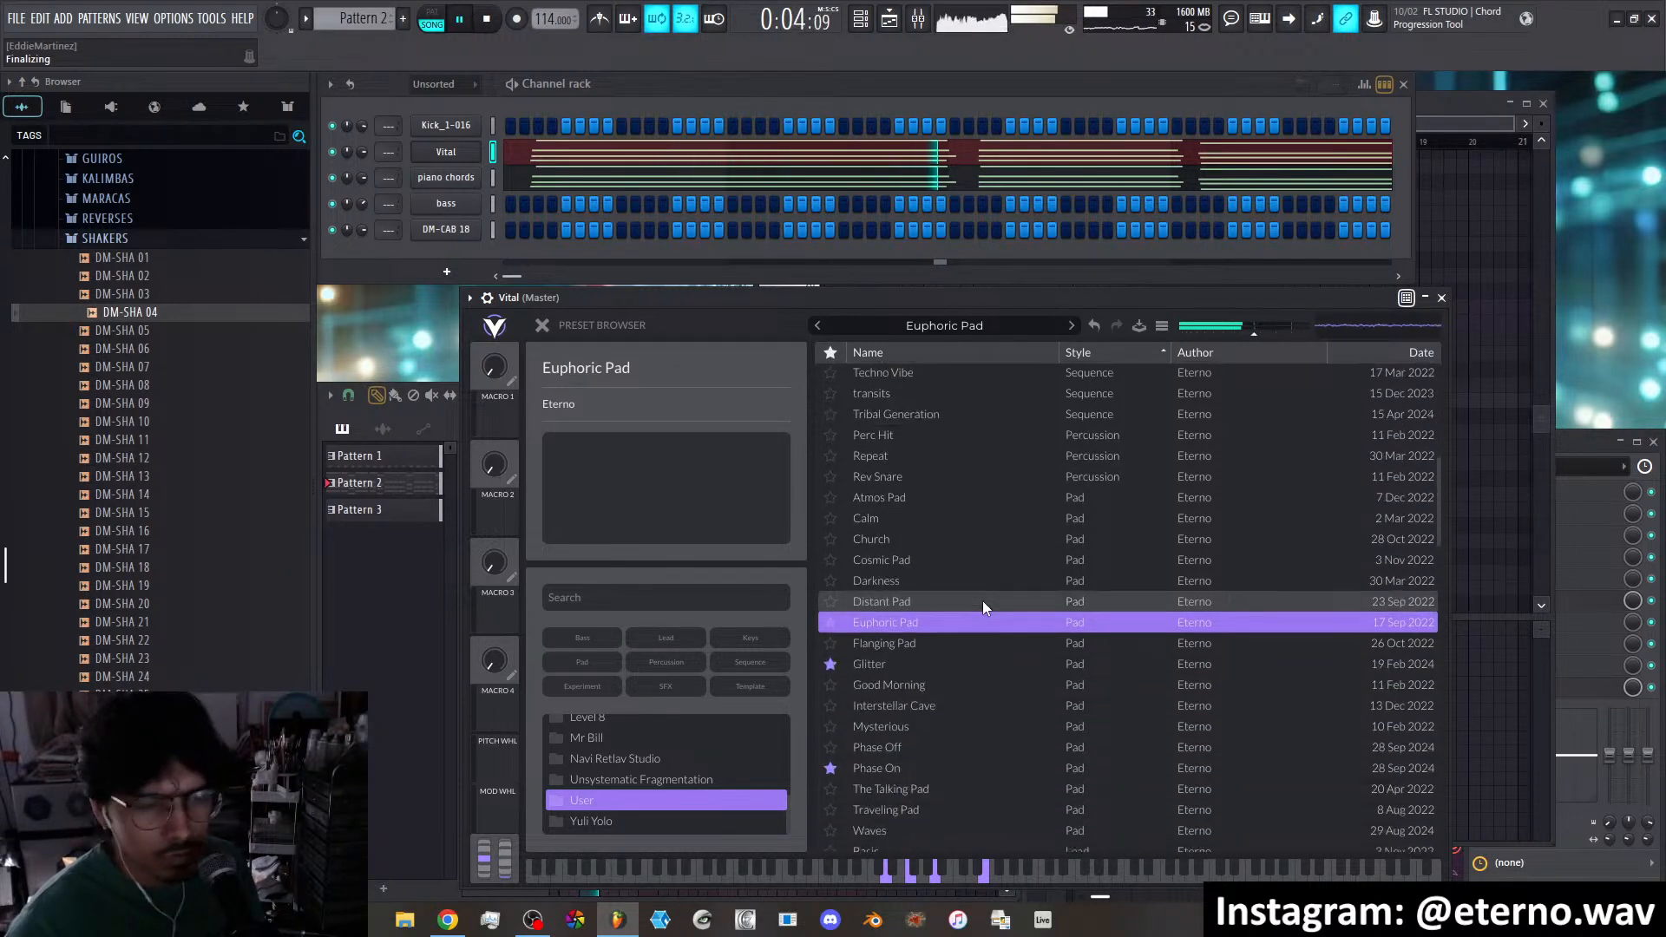
pyautogui.click(945, 592)
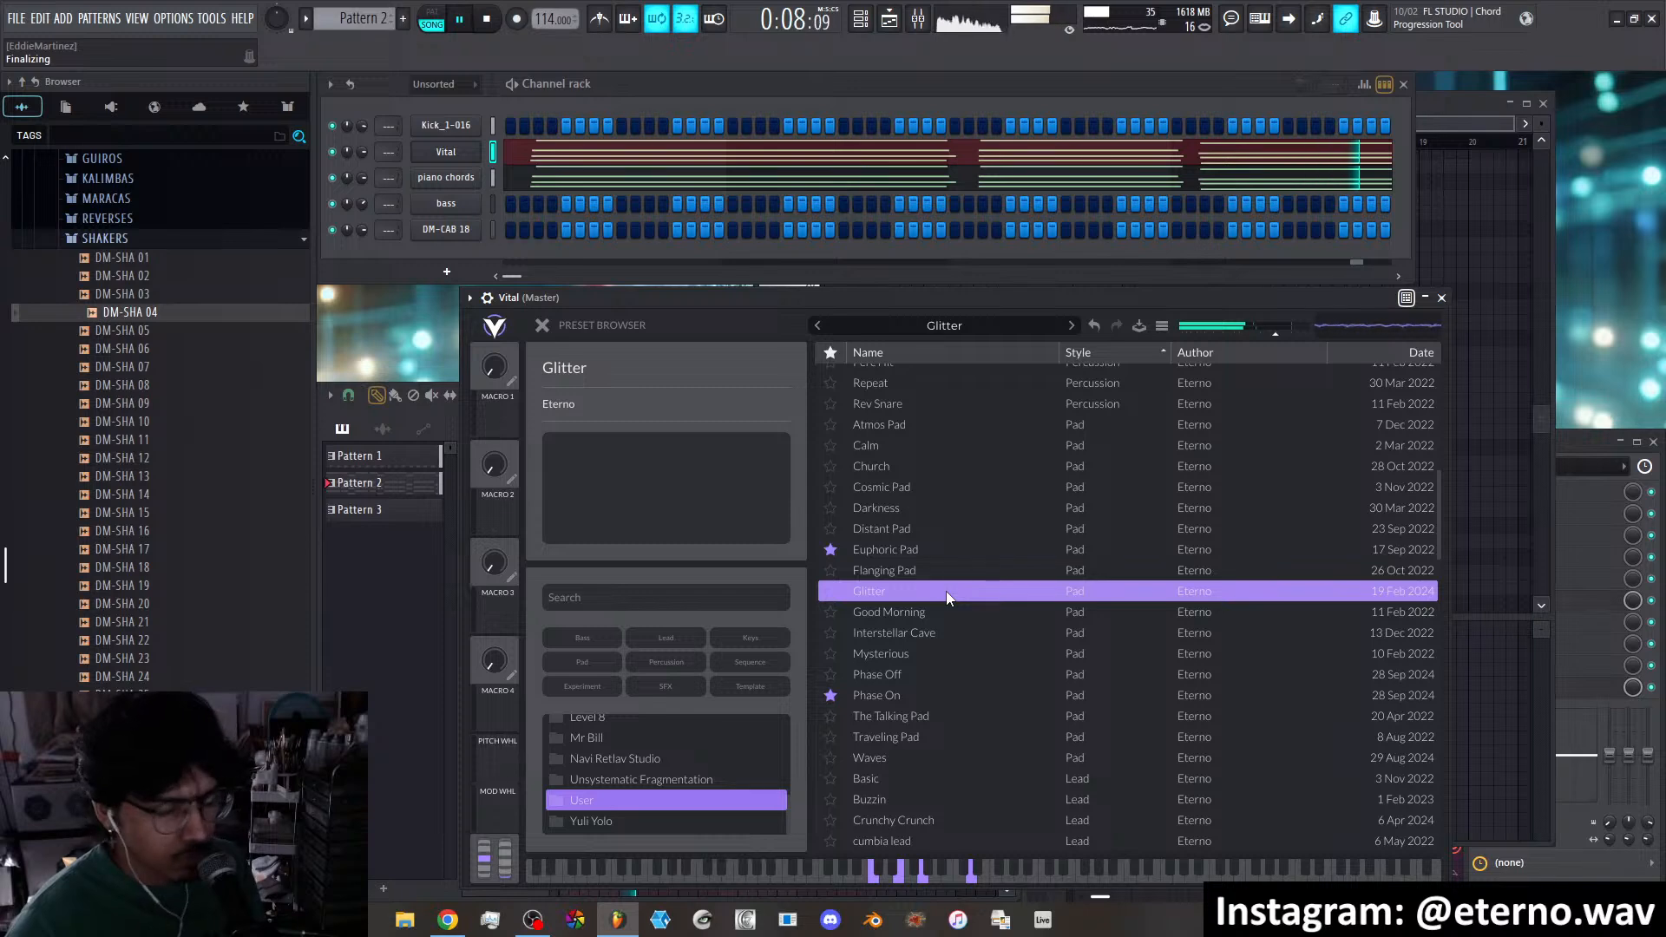
pyautogui.scroll(-1, 946, 589)
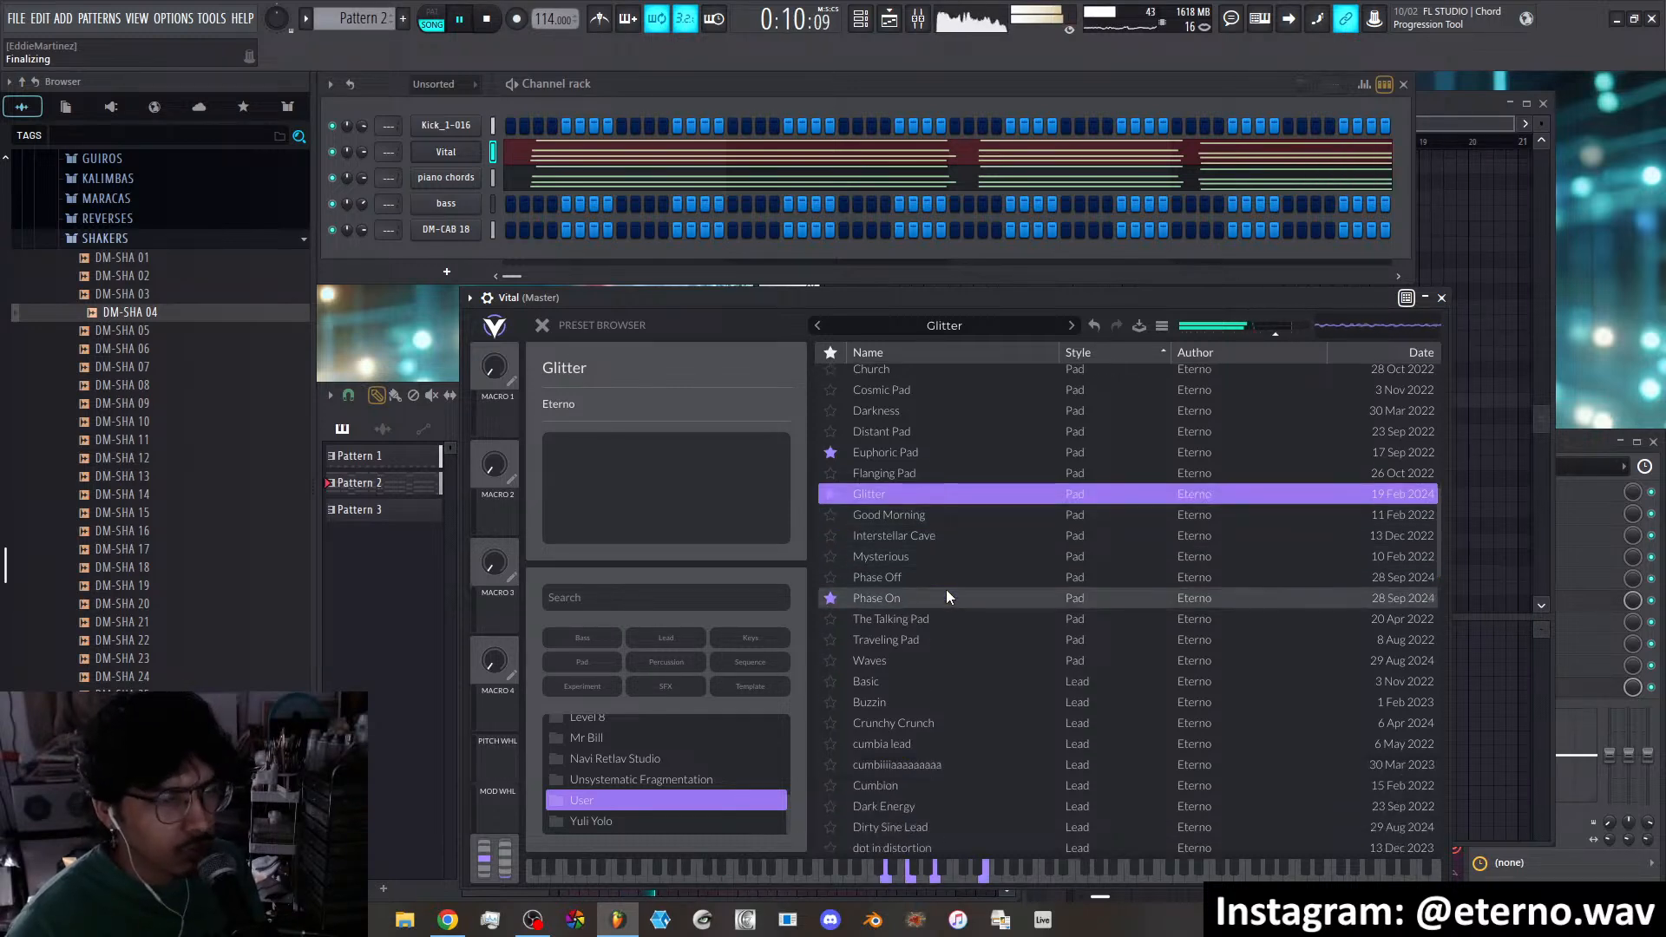
pyautogui.click(937, 599)
# Load the favourite Keys preset Slowpaced chords and leave the preset browser
pyautogui.scroll(-10, 946, 600)
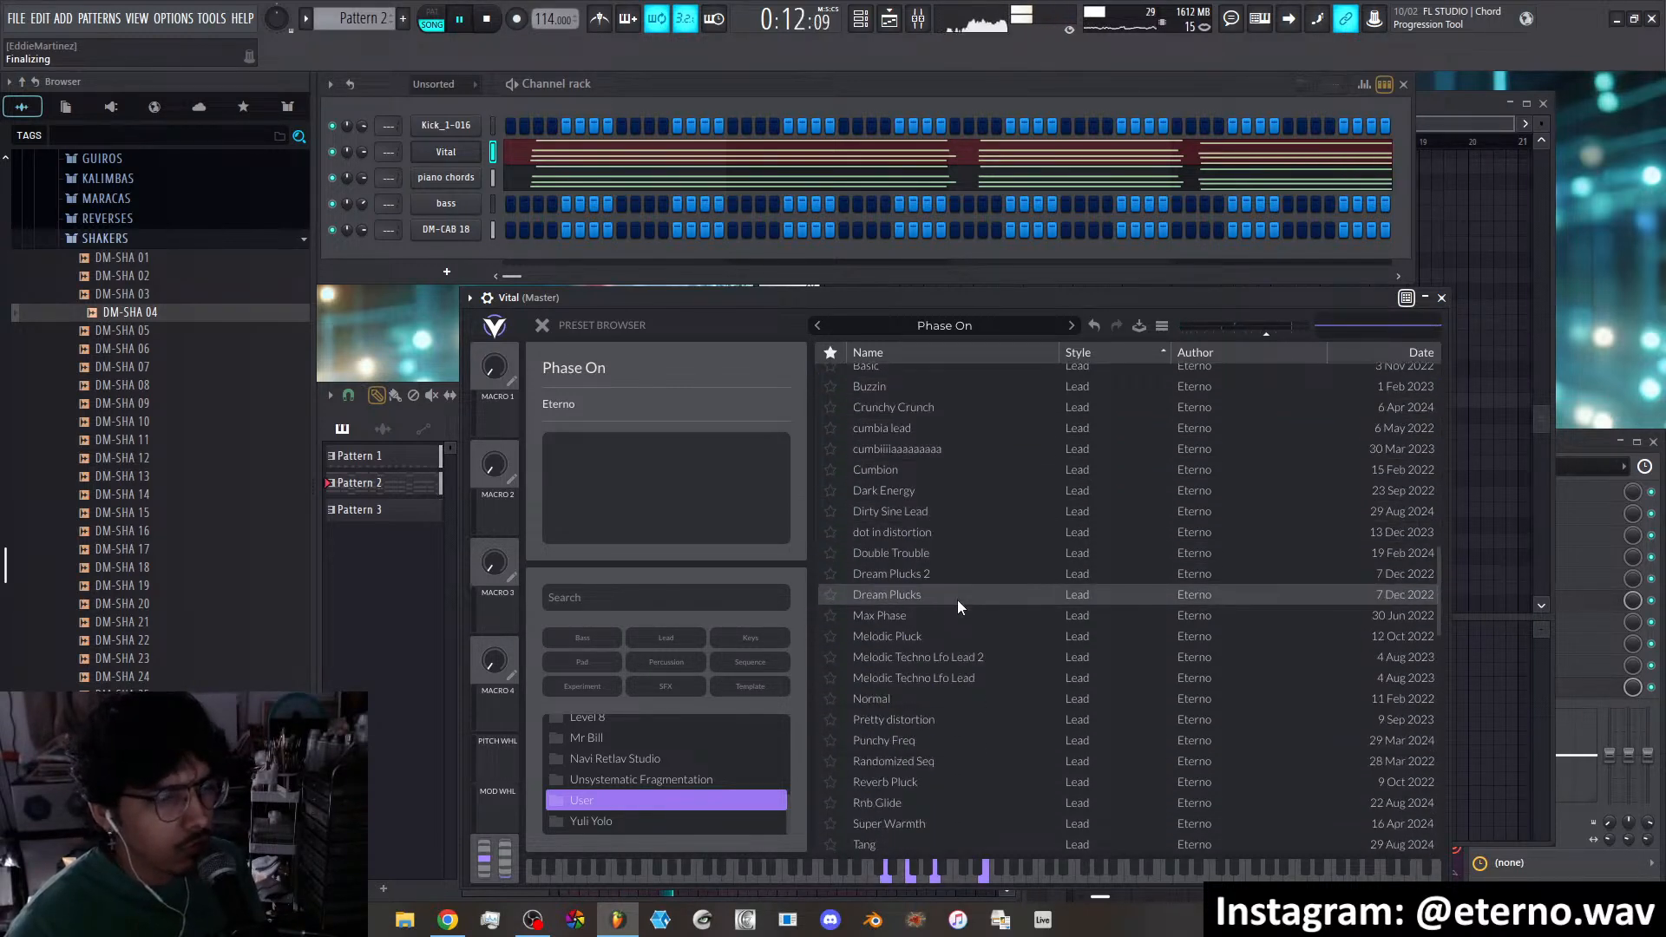
pyautogui.scroll(-4, 956, 600)
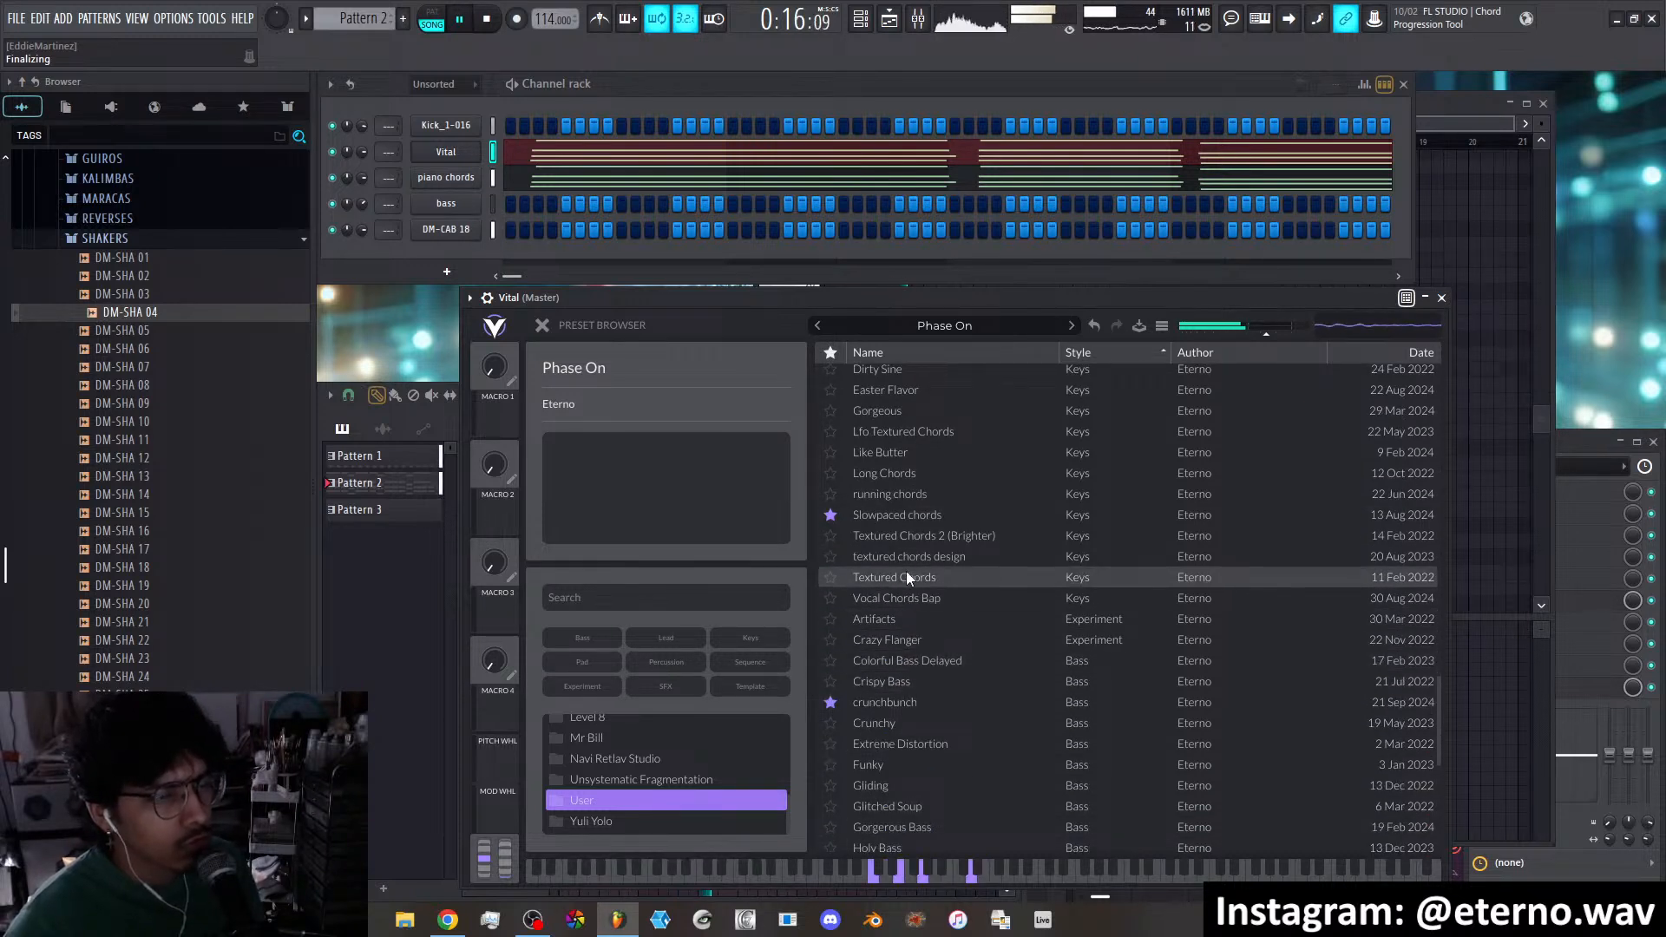
pyautogui.click(891, 518)
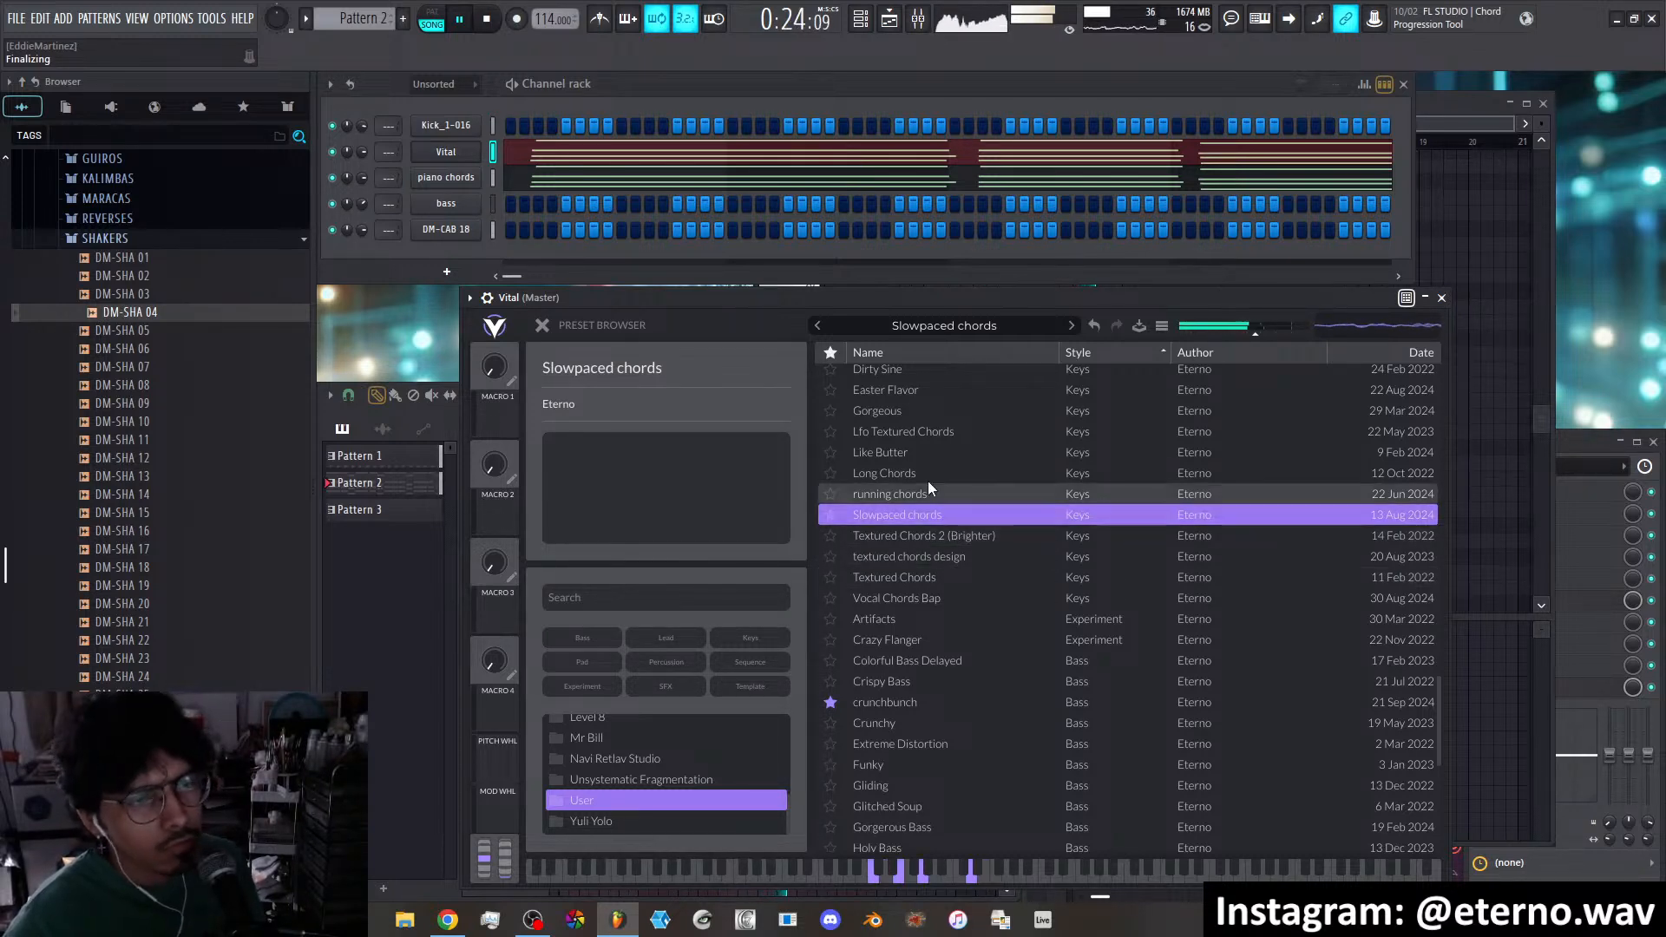
pyautogui.click(544, 327)
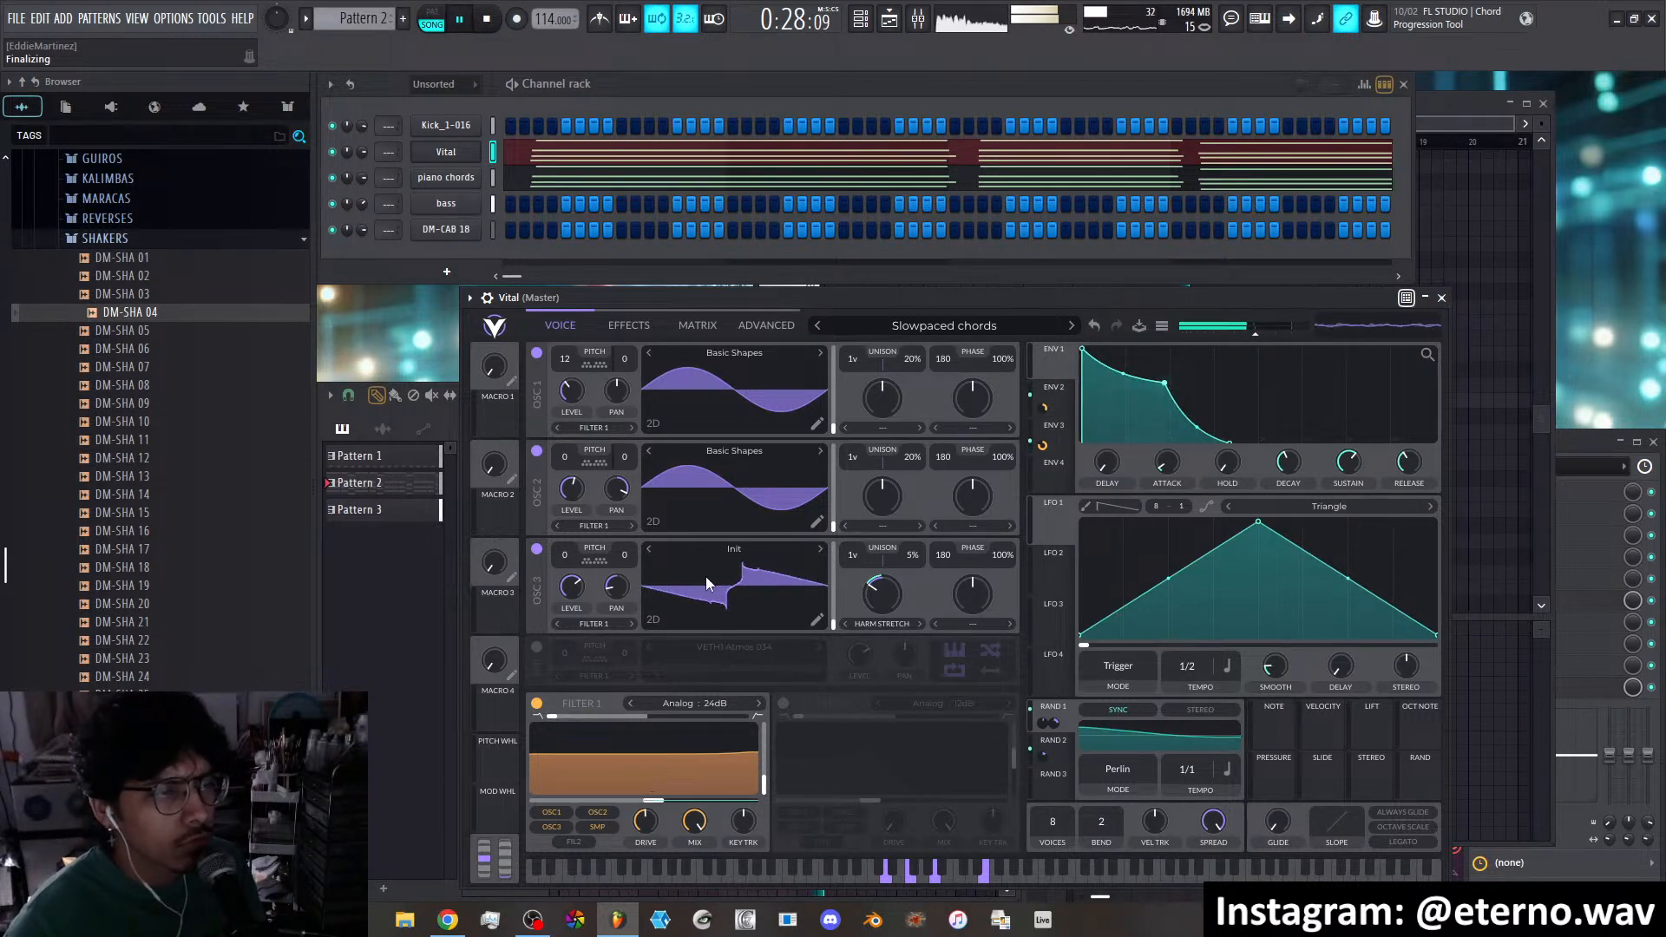
# Enable the Equalizer effect for the preset and set its low band to High Pass
pyautogui.click(622, 324)
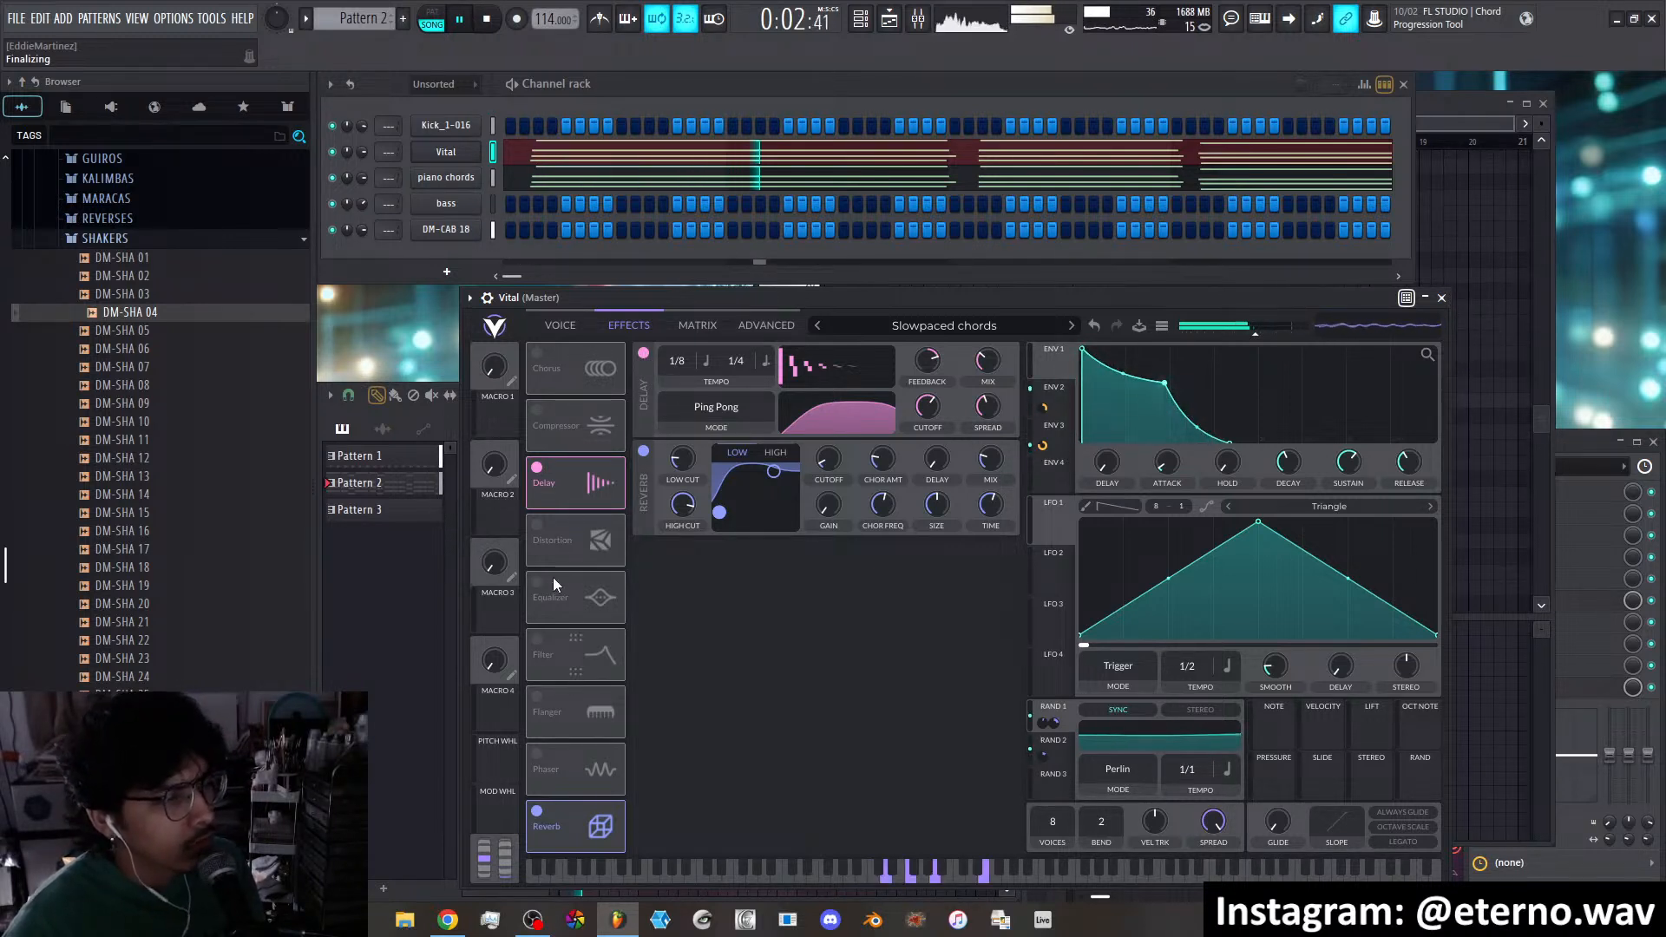
pyautogui.click(538, 583)
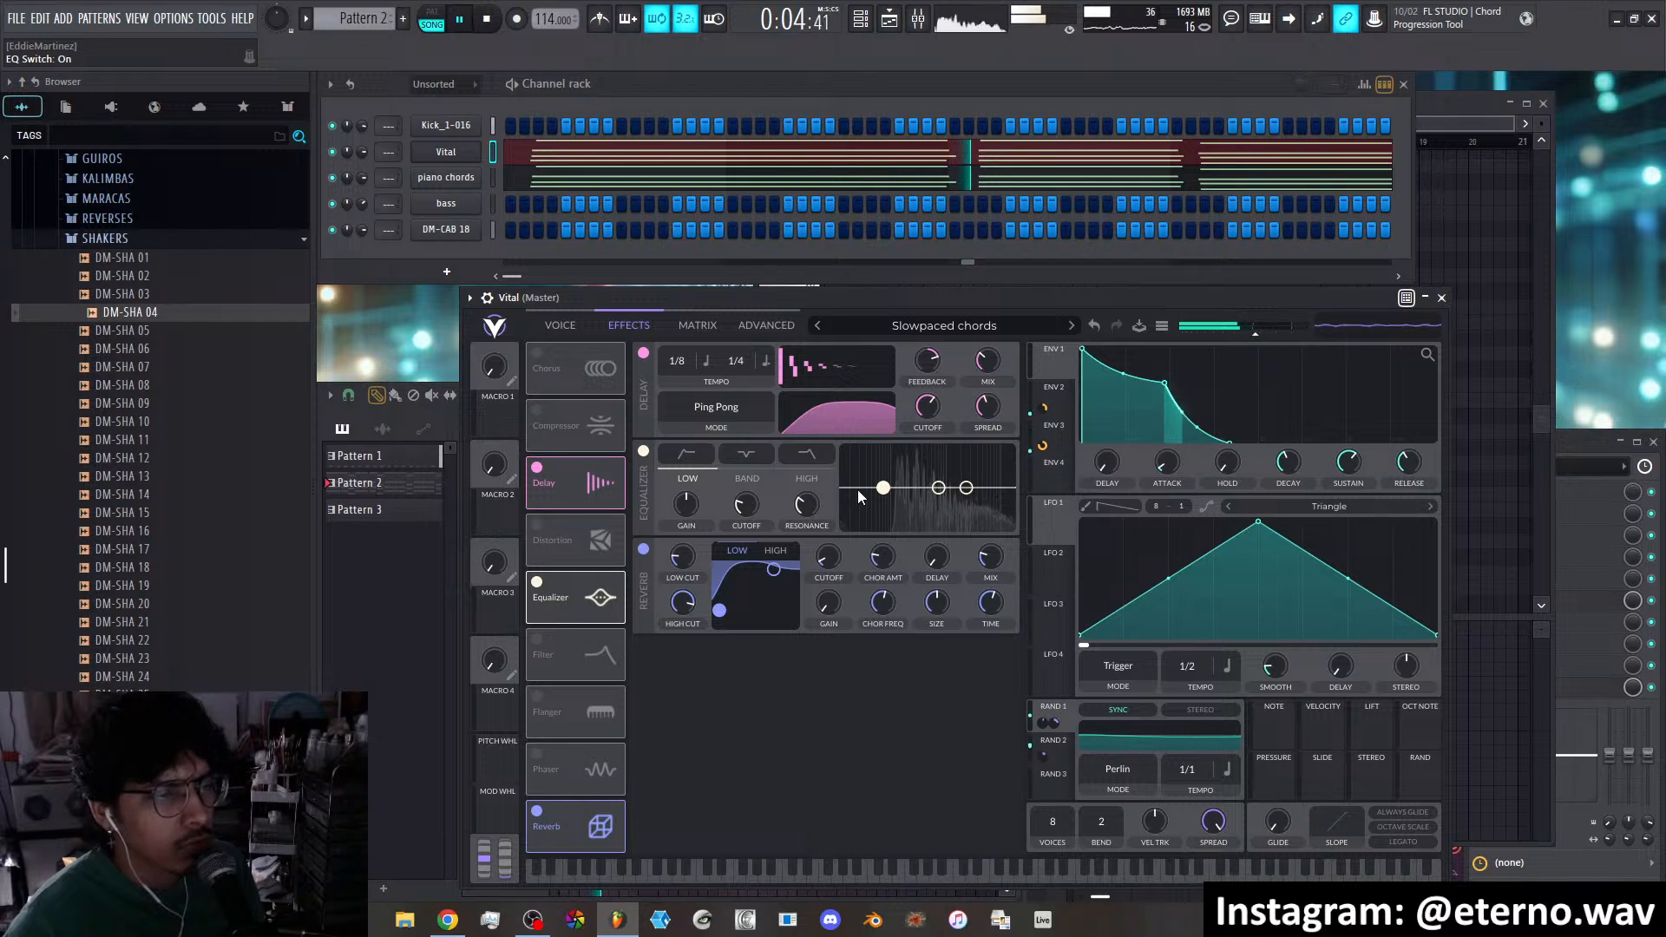
pyautogui.click(685, 455)
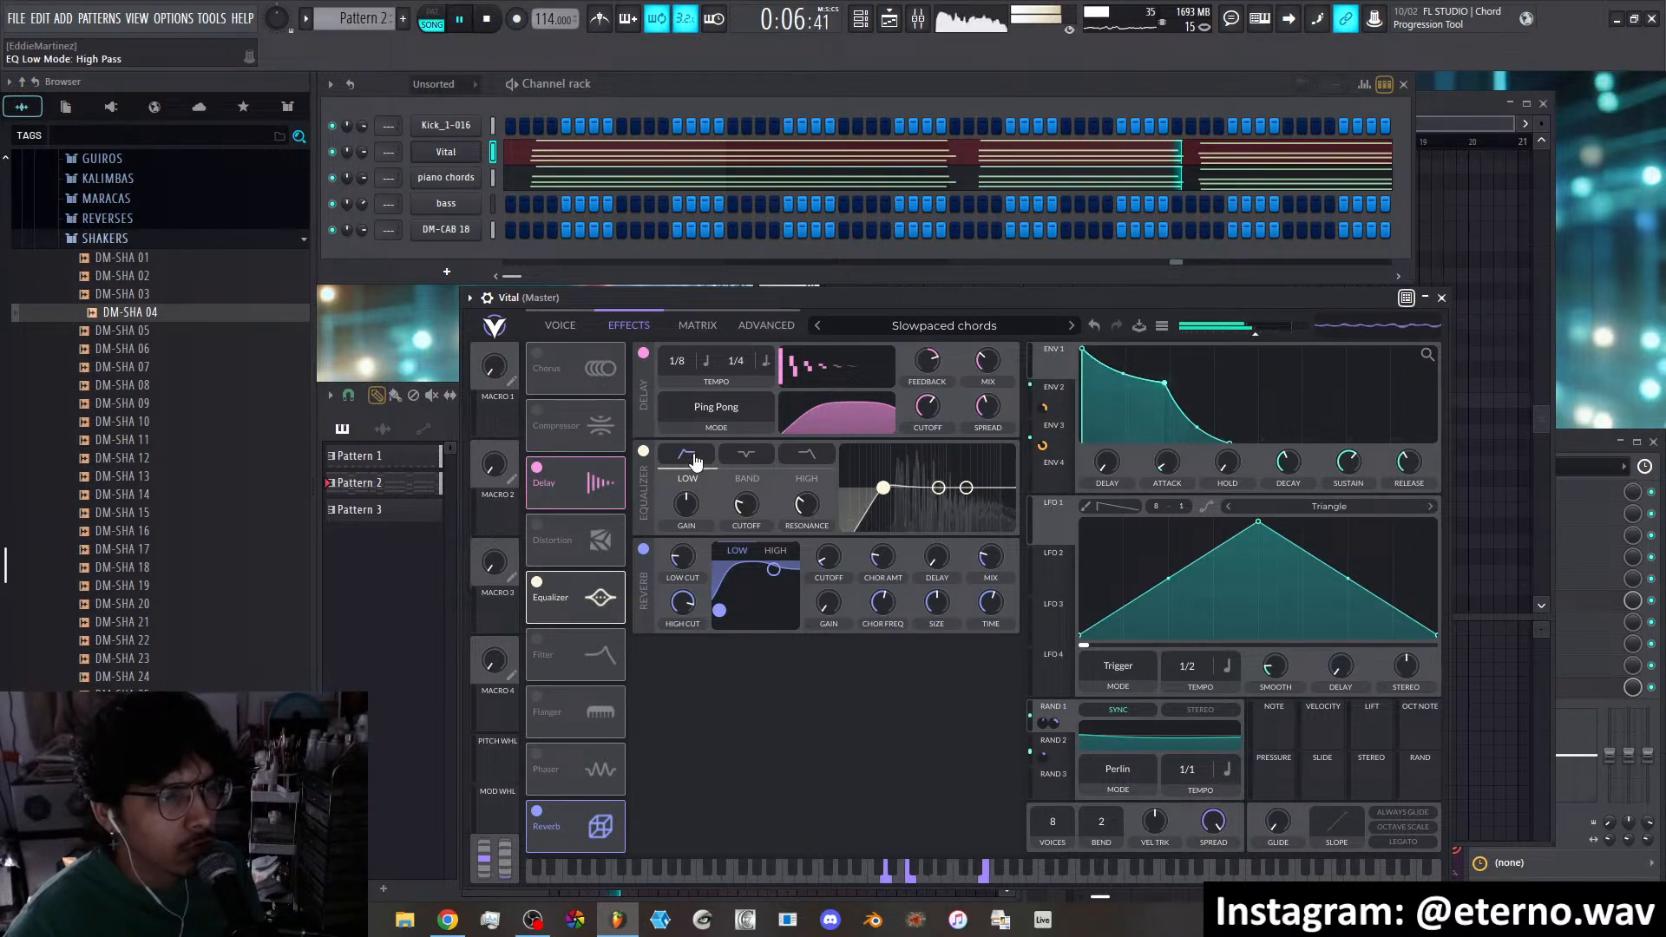
# Raise the equalizer's high-pass cutoff slightly and lower the middle band's gain to about -6.6 dB
pyautogui.moveTo(882, 487); pyautogui.dragTo(931, 488)
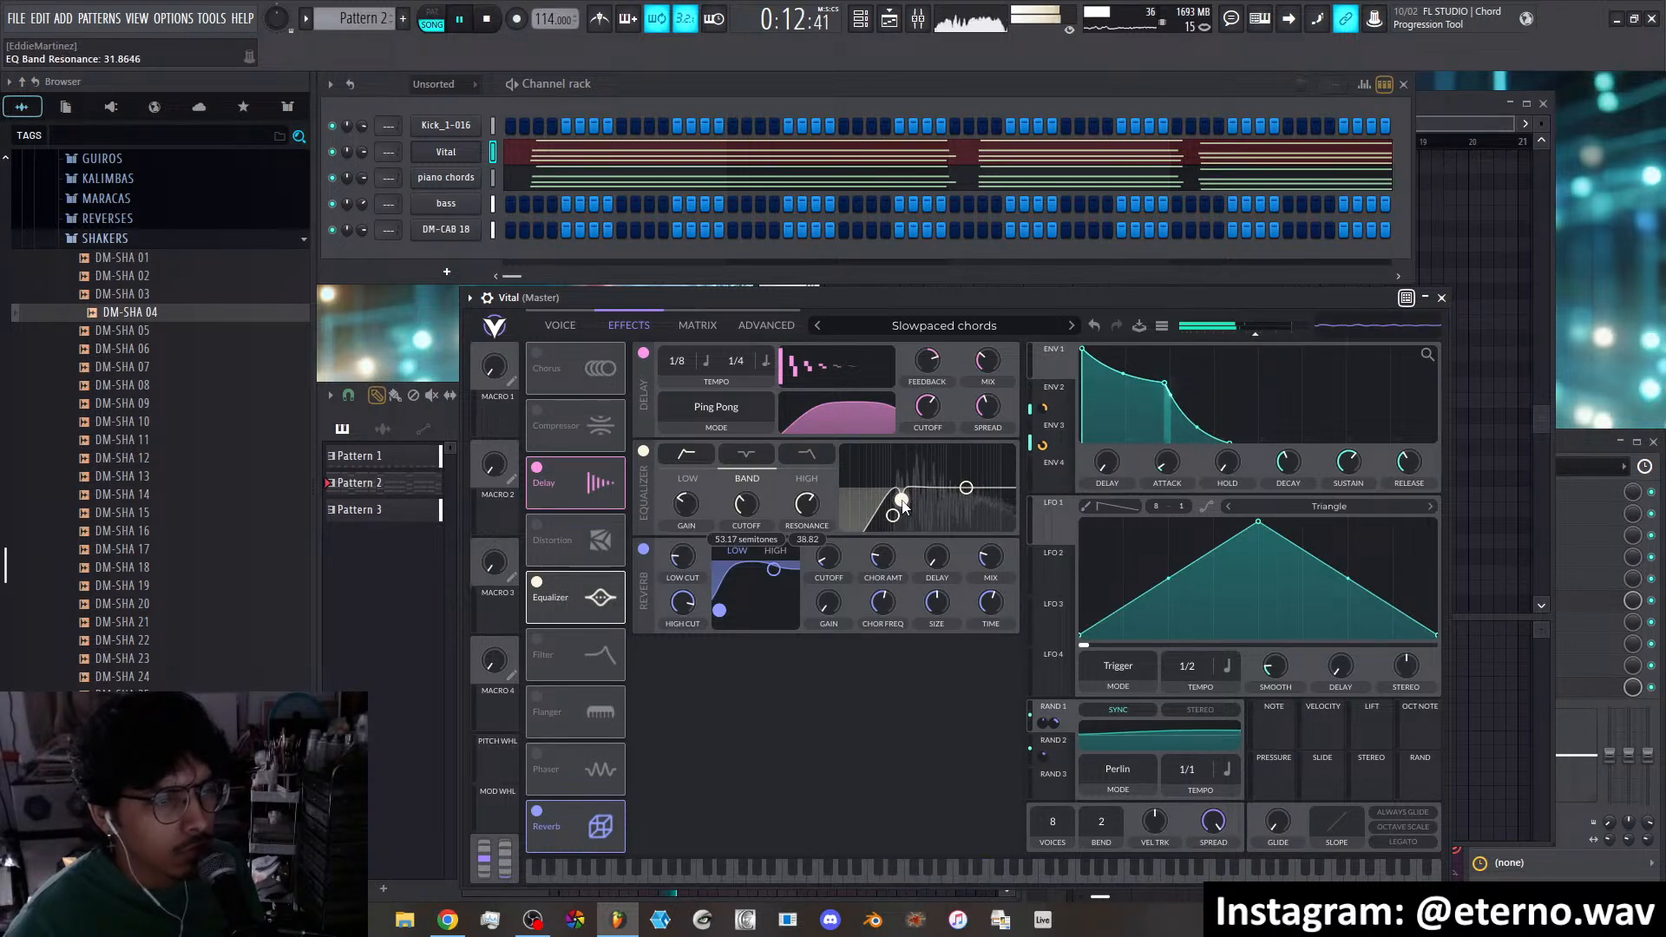
pyautogui.moveTo(902, 505); pyautogui.dragTo(911, 510)
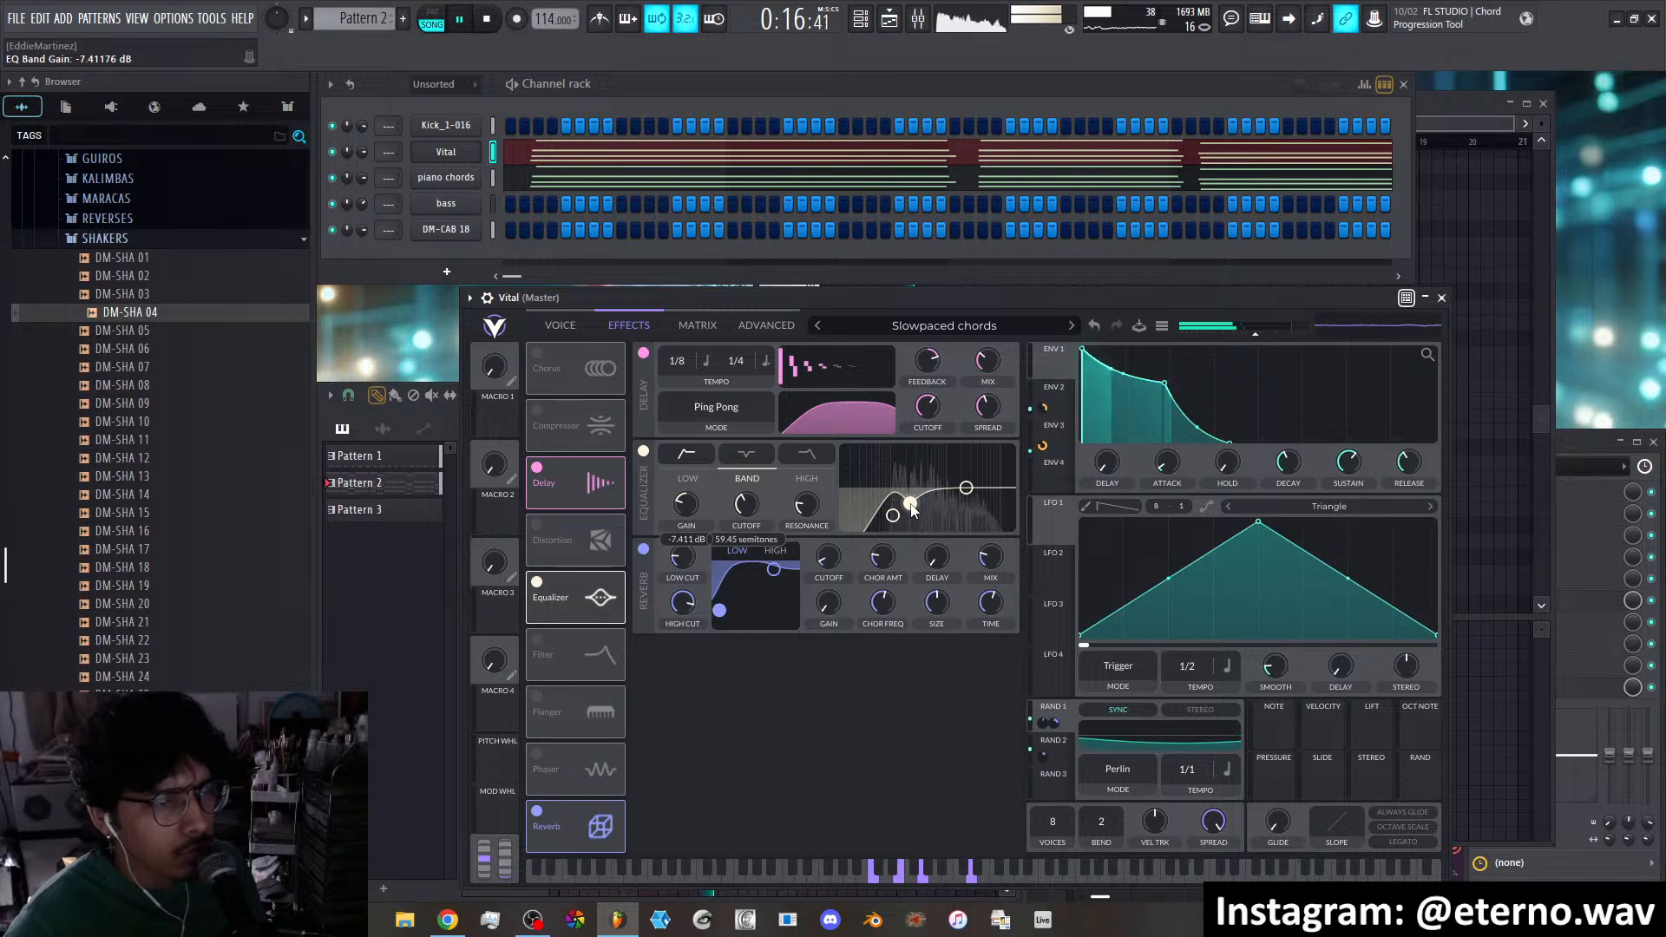
pyautogui.scroll(2, 911, 510)
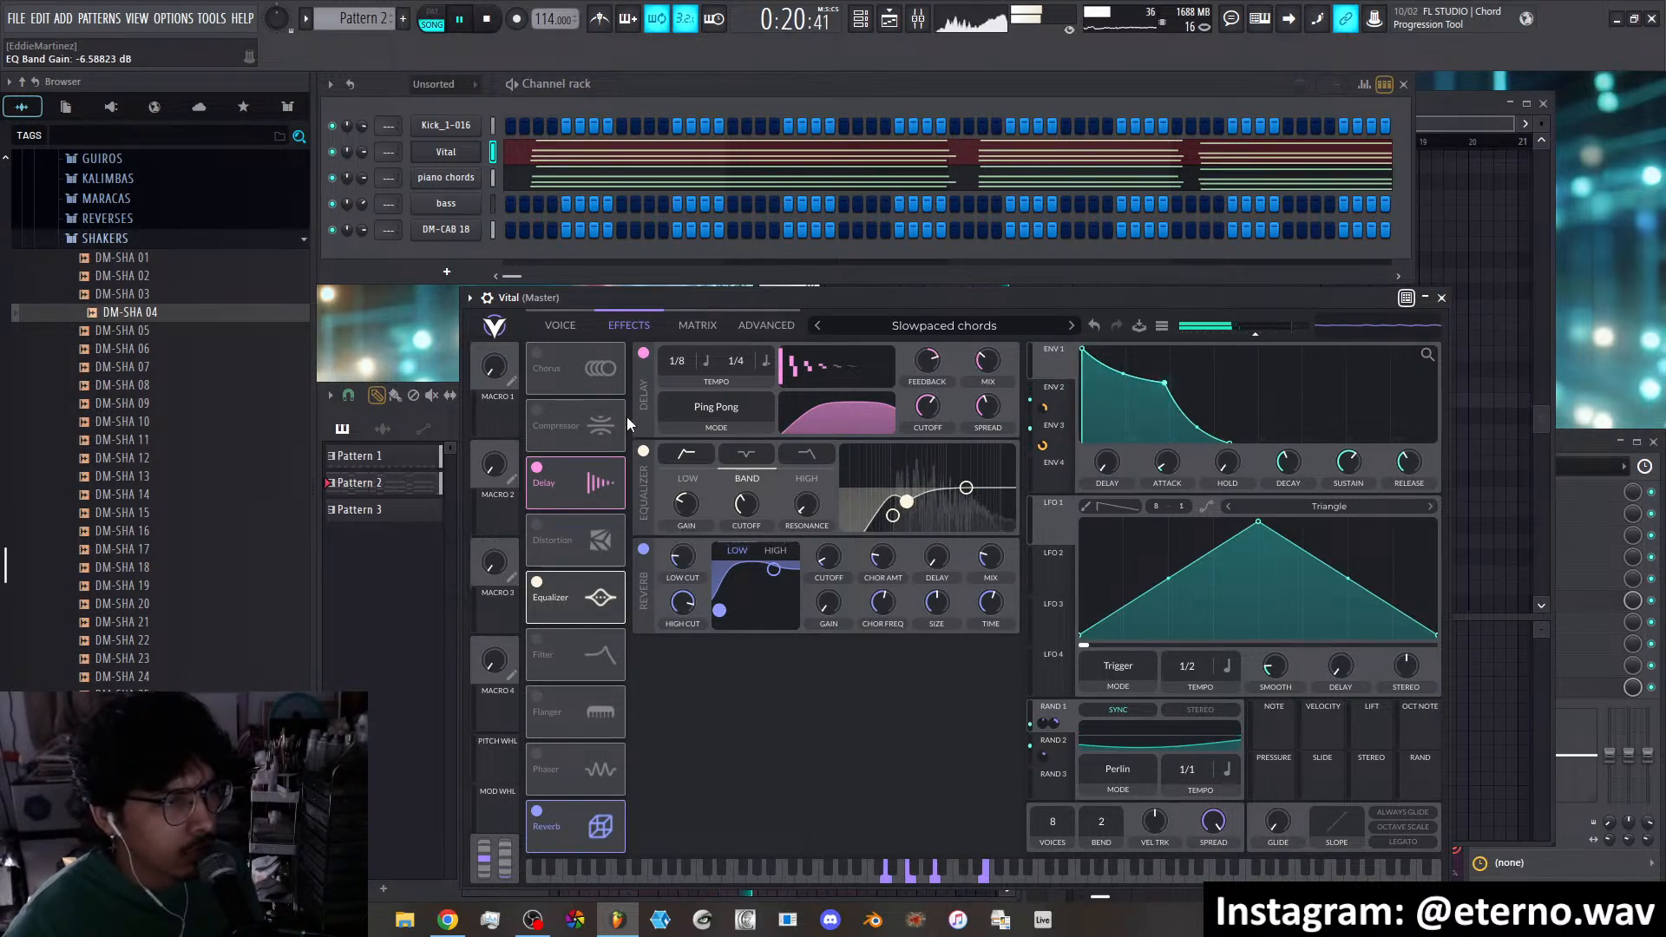
# Enable the multiband Compressor, set the band upper threshold to about -33.6 dB and reduce the compressor mix to about 0.09
pyautogui.click(537, 414)
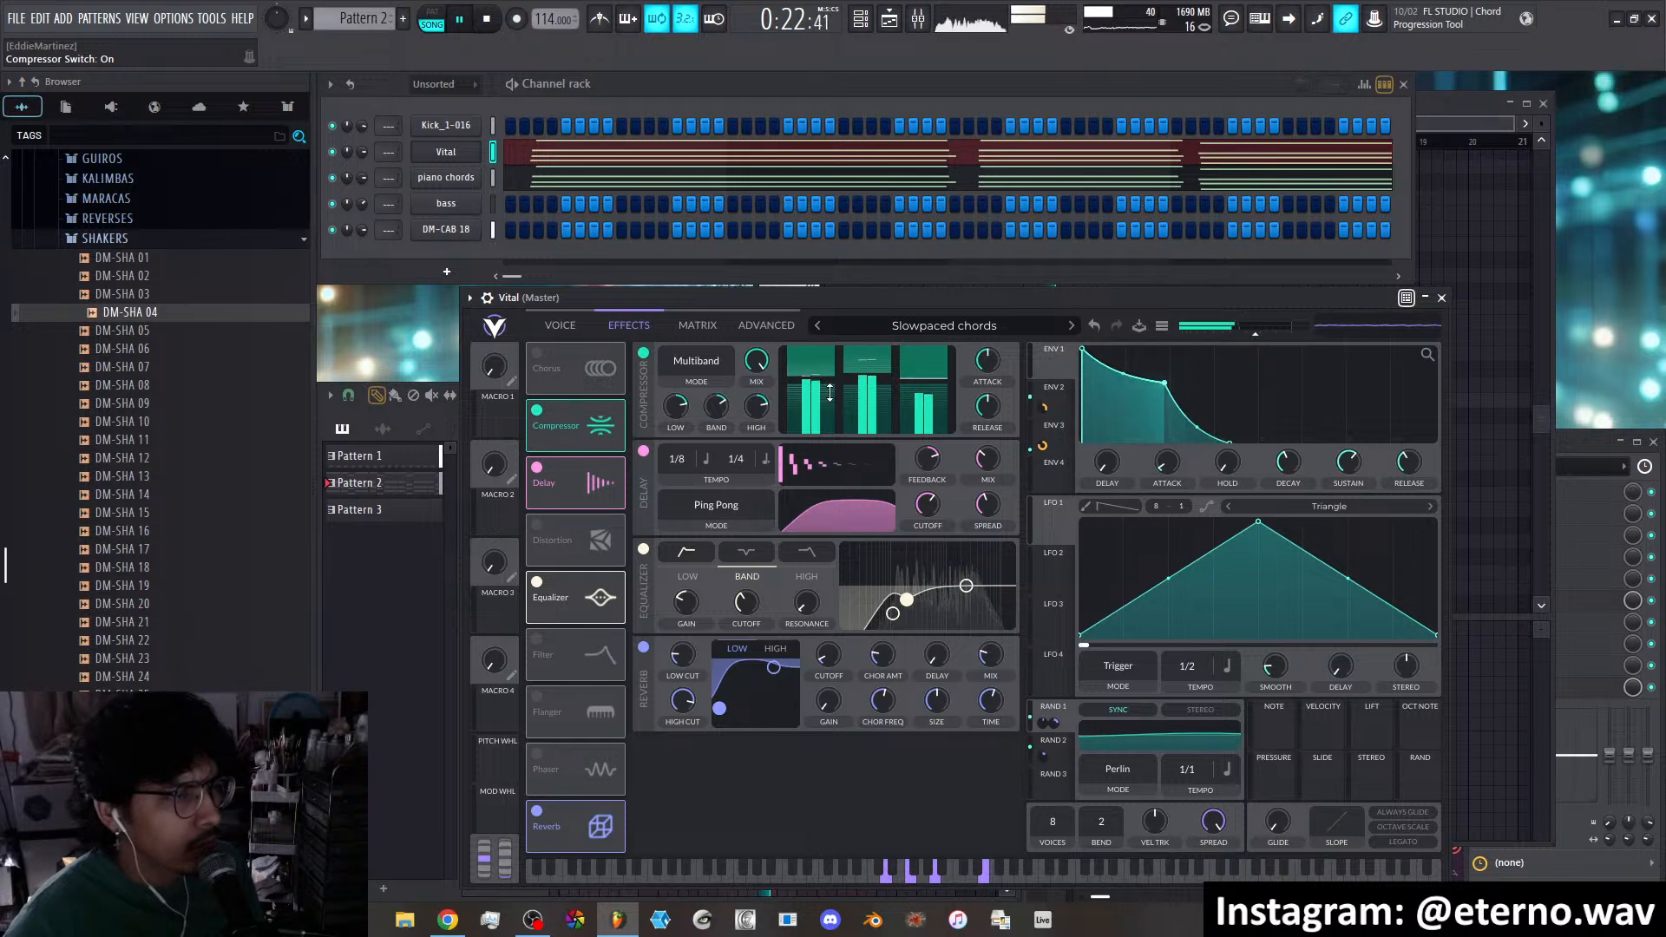
pyautogui.moveTo(822, 379); pyautogui.dragTo(867, 383)
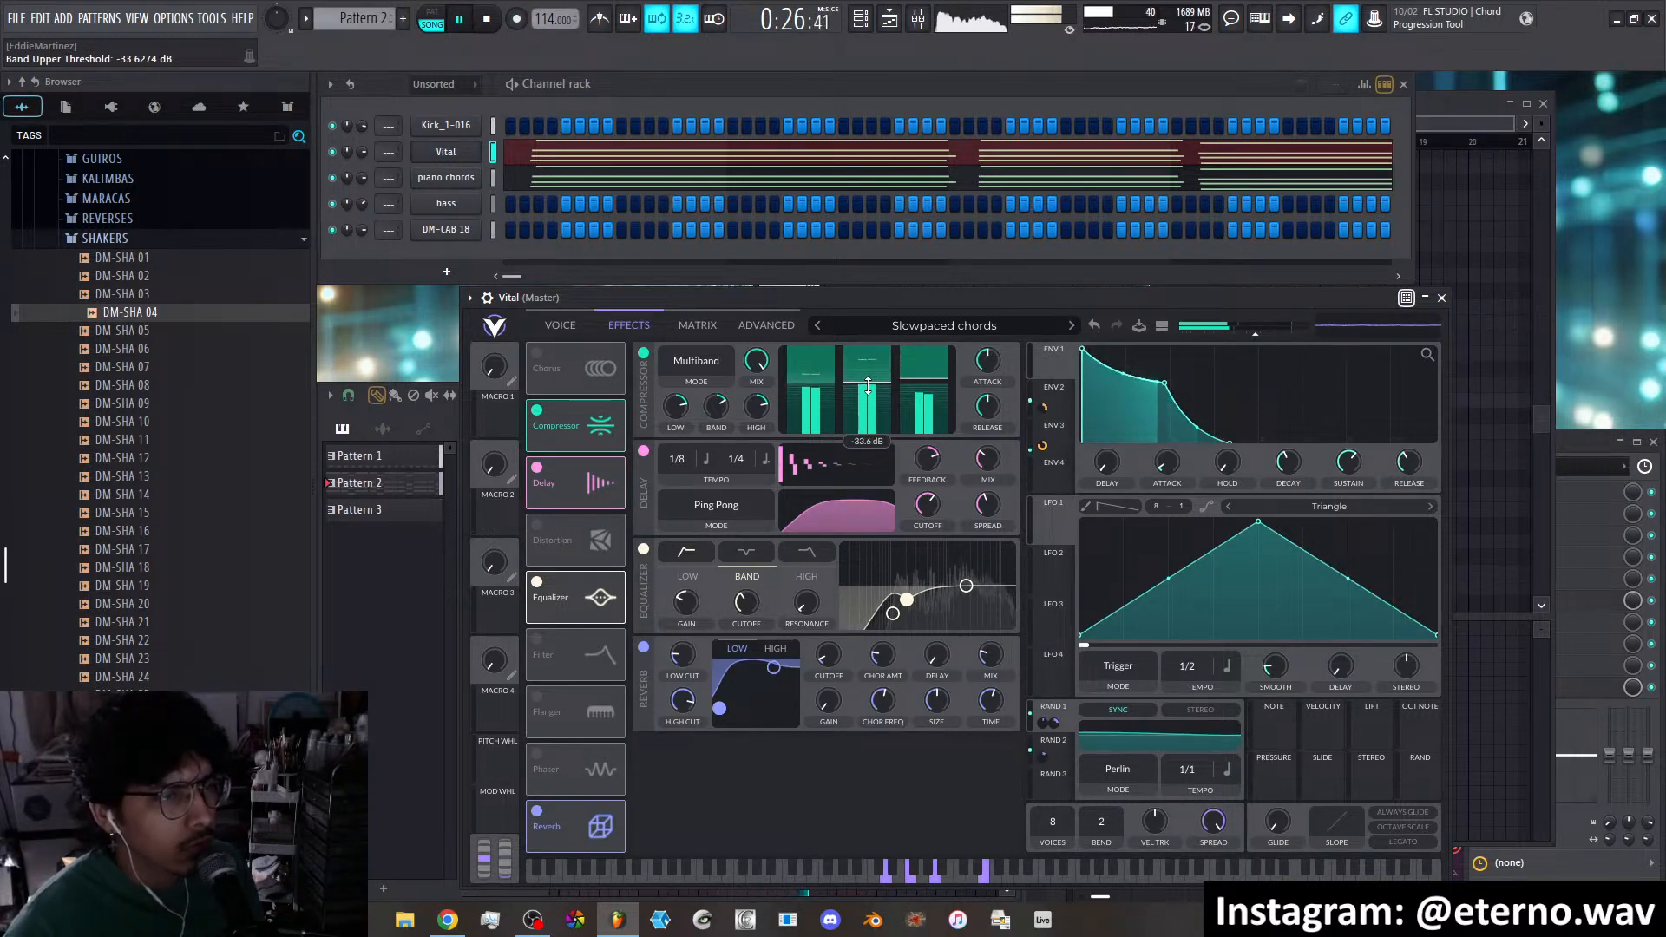
pyautogui.moveTo(758, 417); pyautogui.dragTo(763, 461)
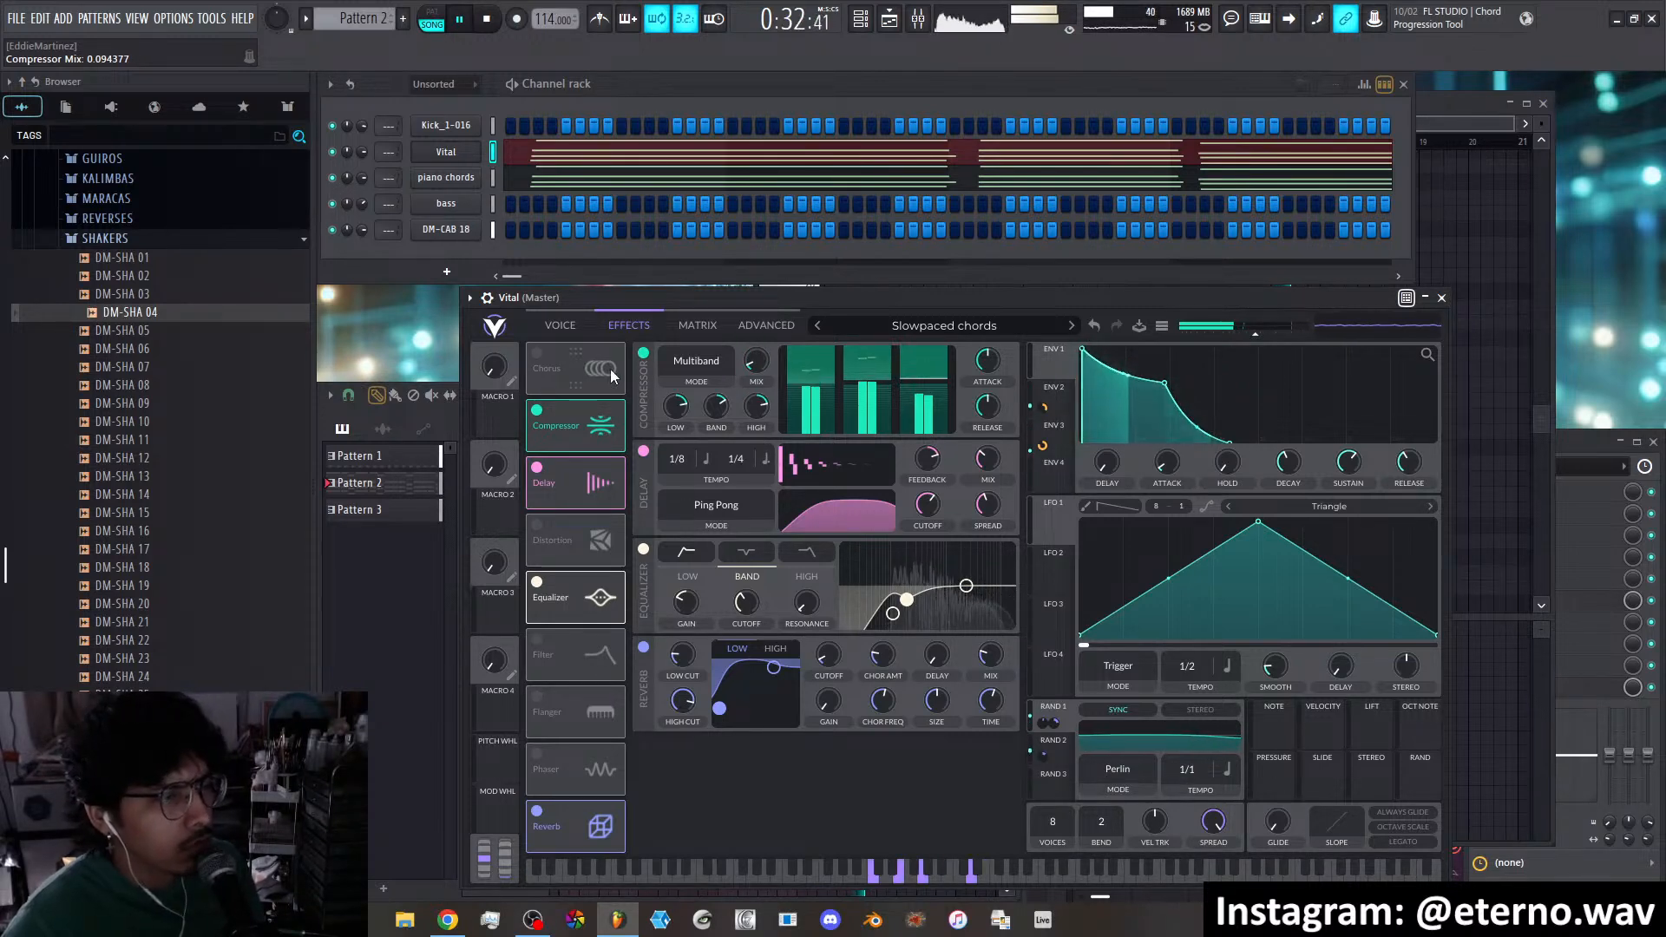
# Adjust the Filter 1 cutoff to about 19.4 semitones and close the synth window
pyautogui.click(561, 328)
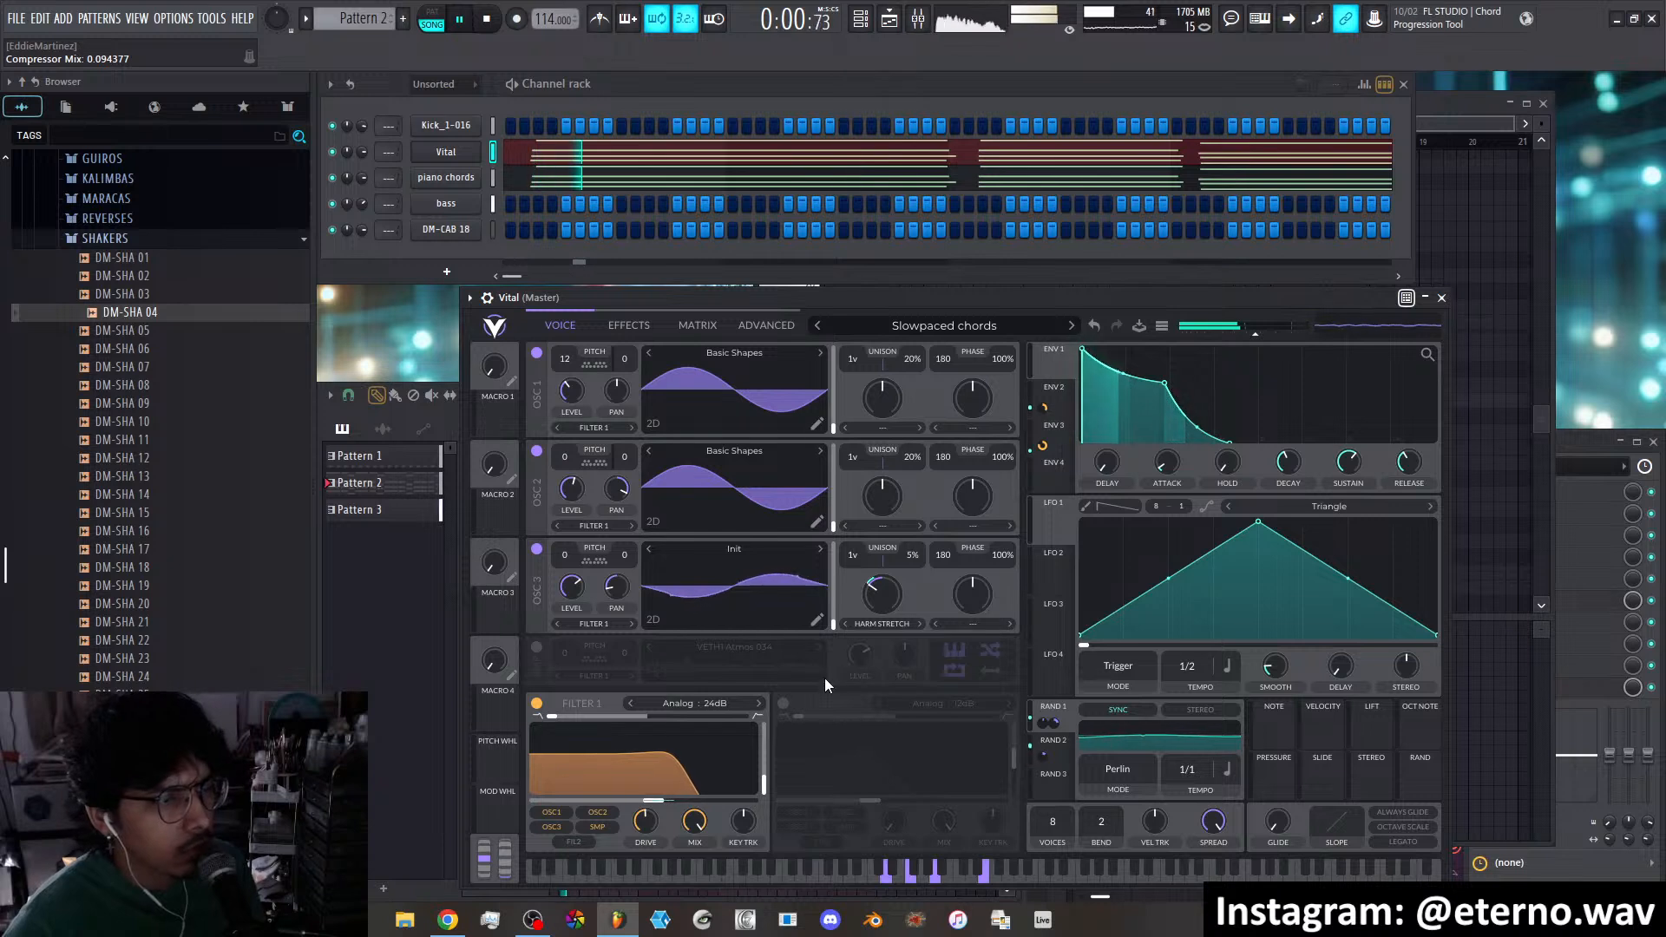
pyautogui.moveTo(653, 800); pyautogui.dragTo(662, 803)
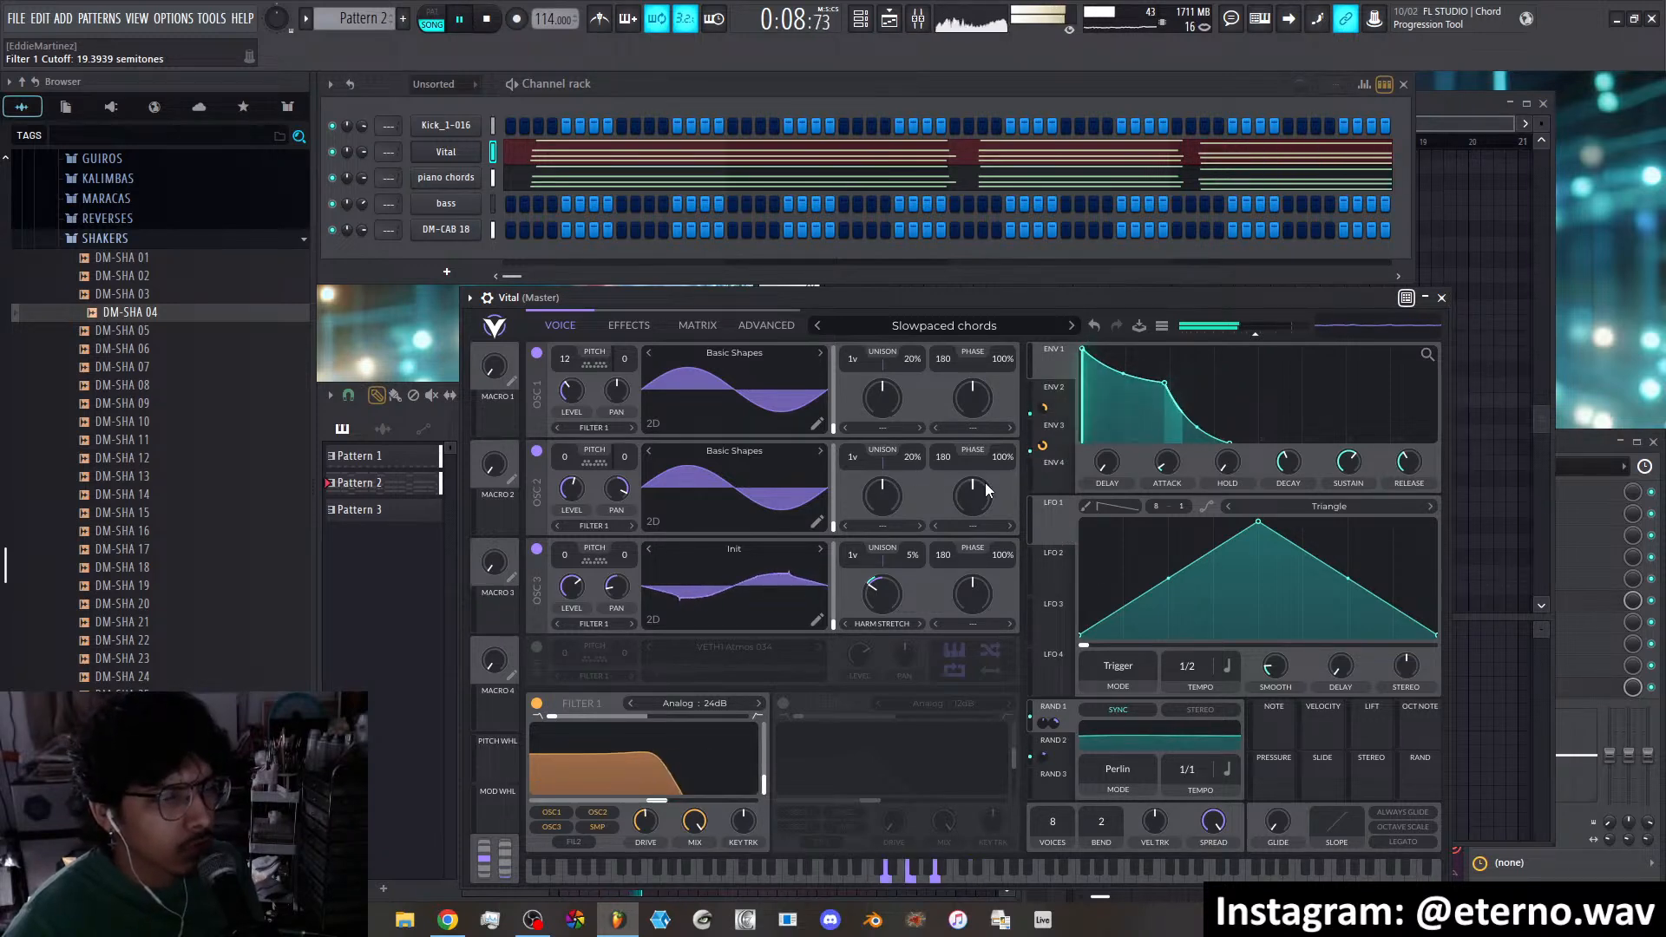
pyautogui.press('Escape')
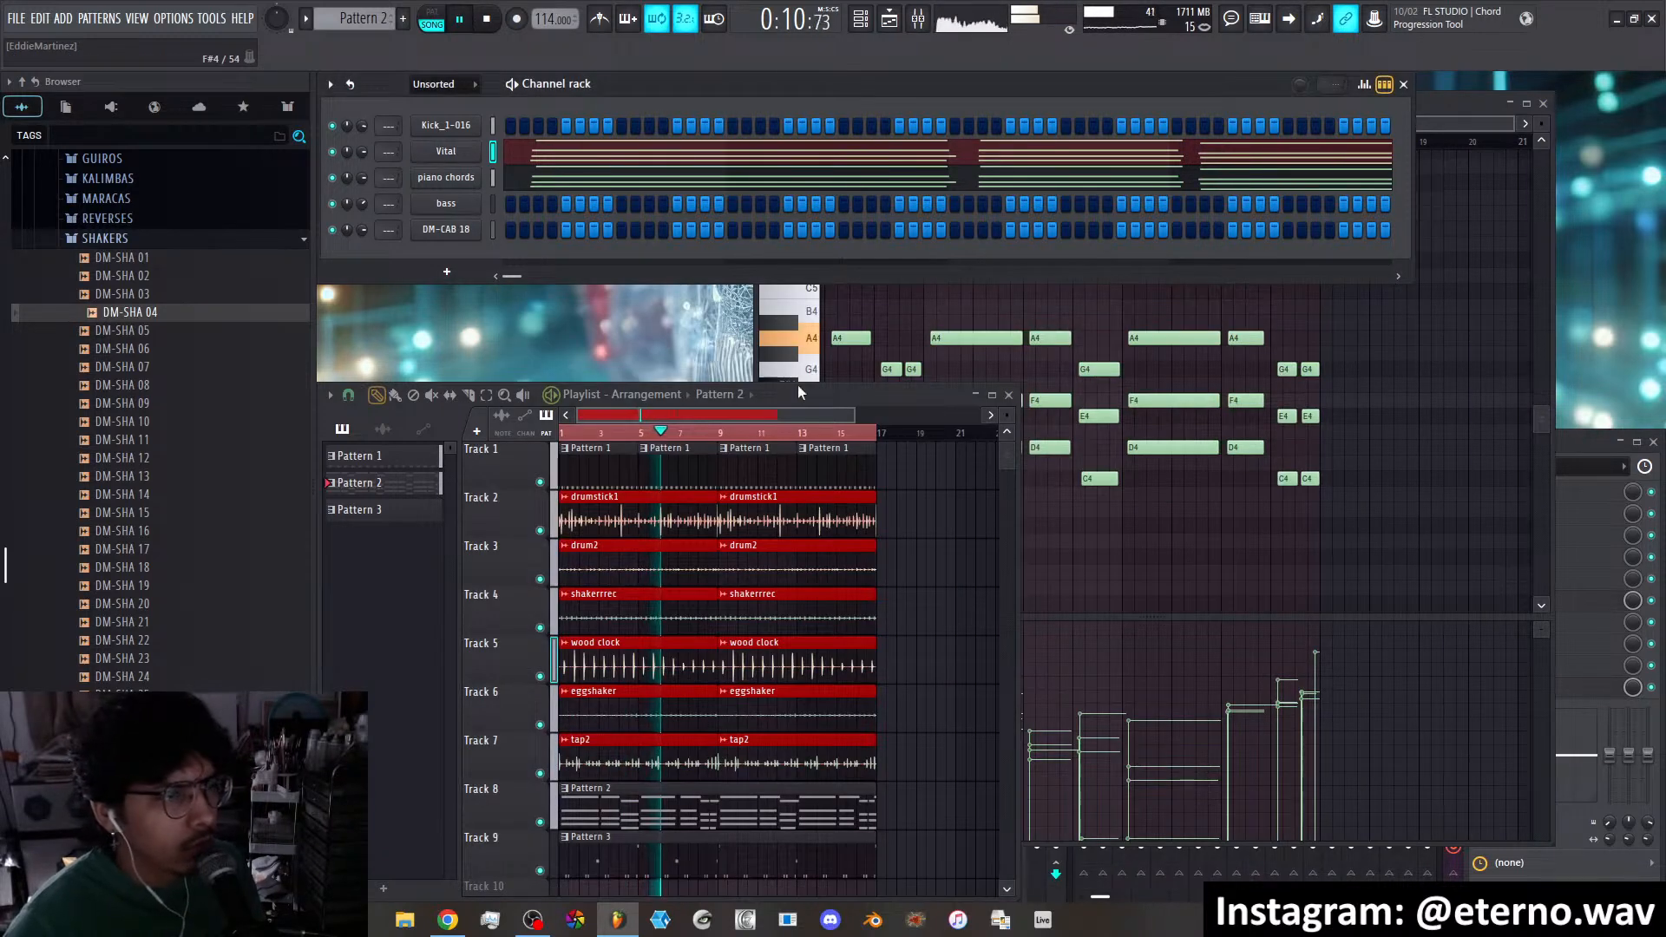
# Rename the Vital channel as padlayer and lower its channel volume to about 41%
pyautogui.middleClick(463, 156)
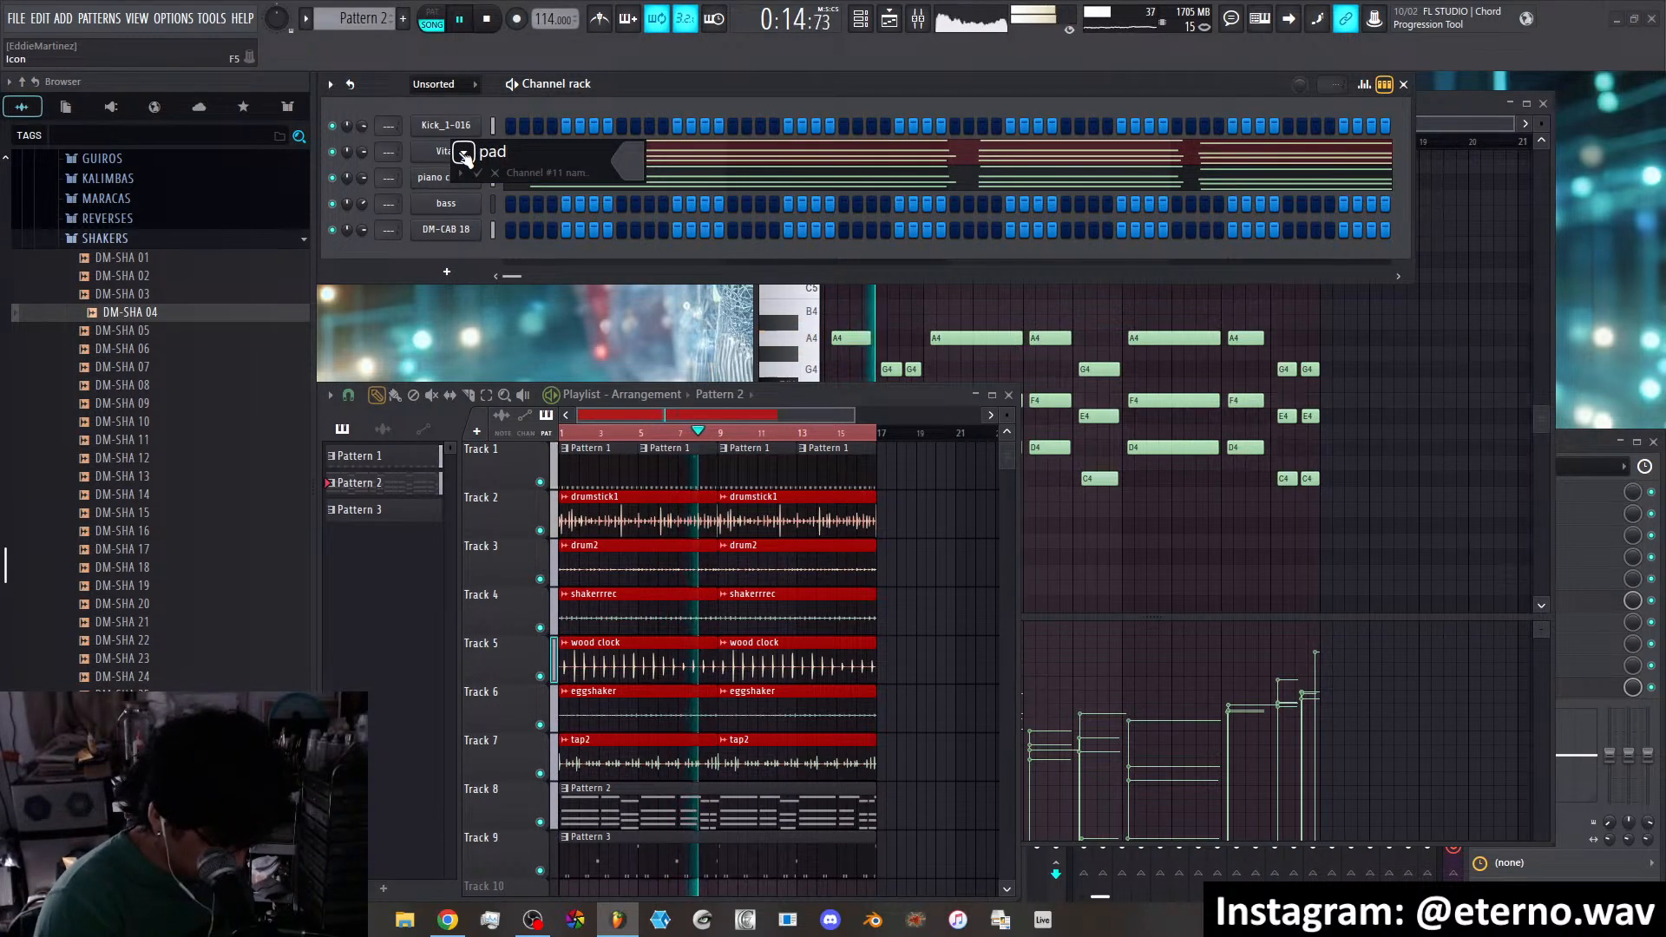
pyautogui.write('padlayer')
pyautogui.press('Return')
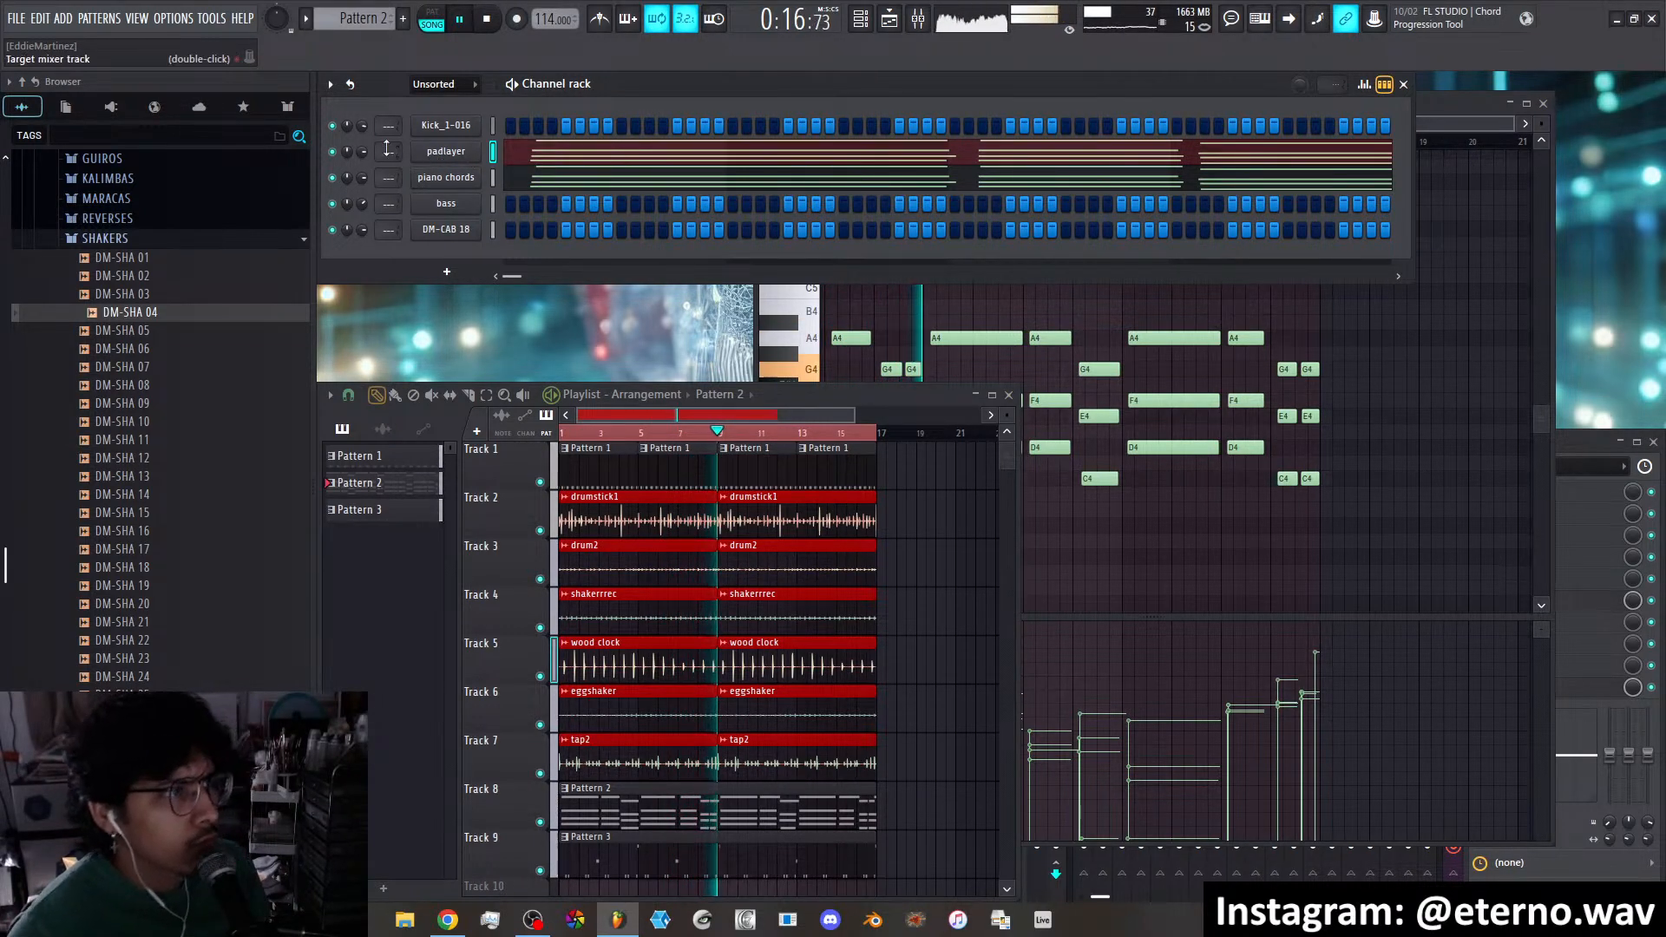
pyautogui.moveTo(362, 152); pyautogui.dragTo(362, 191)
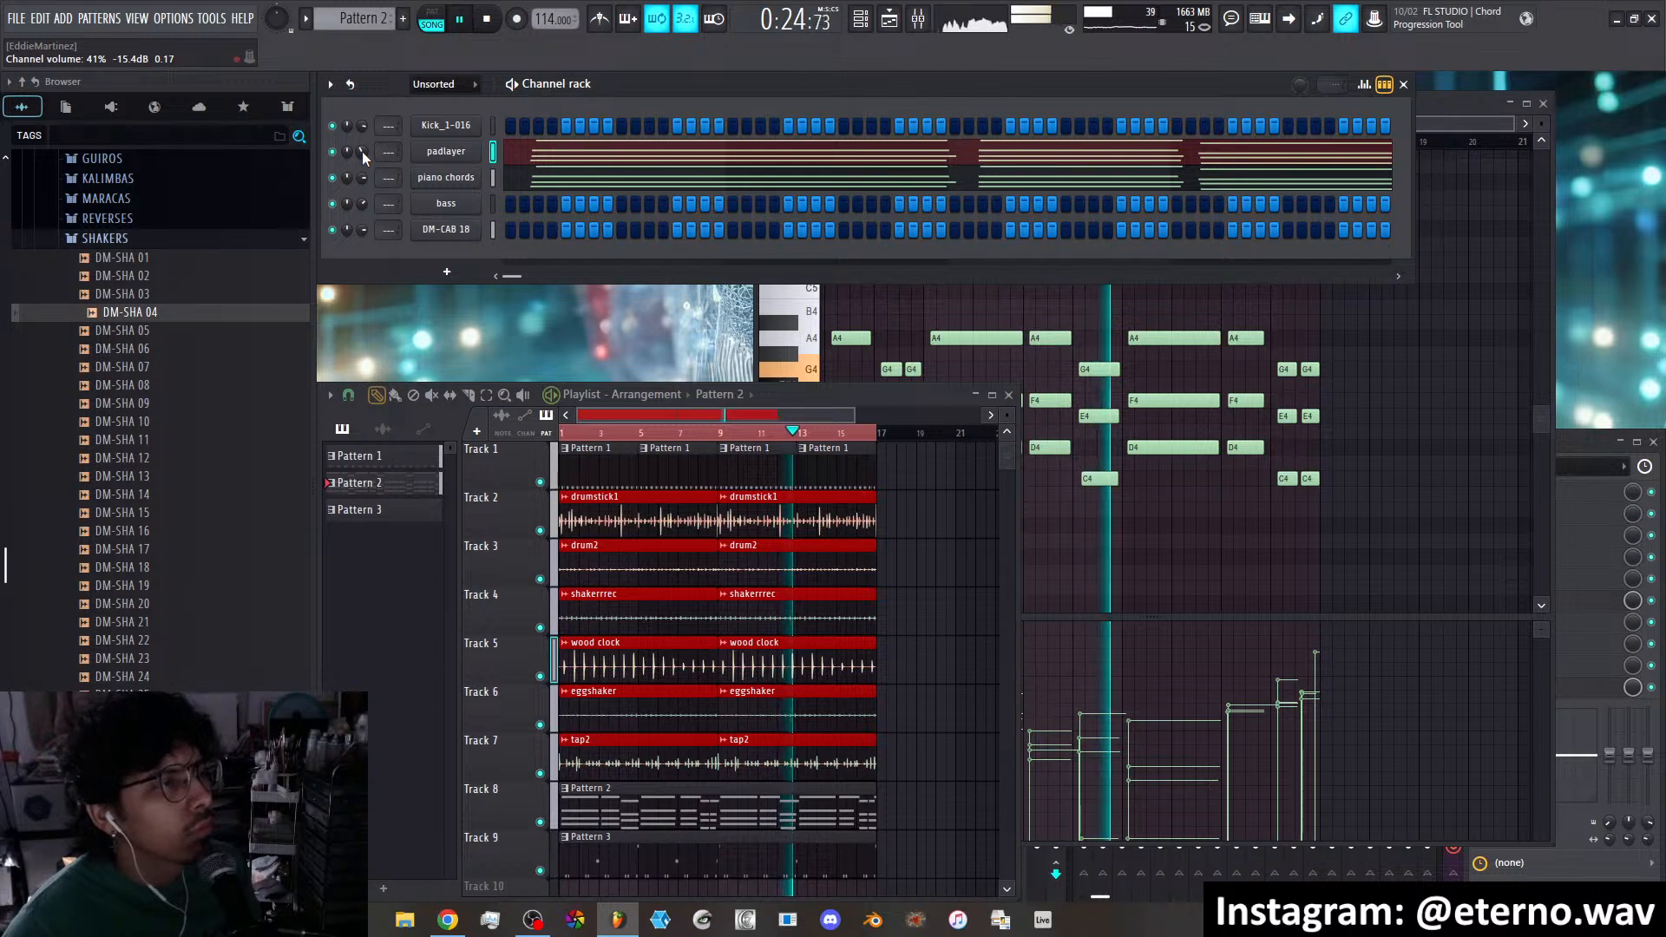
pyautogui.moveTo(362, 151); pyautogui.dragTo(363, 151)
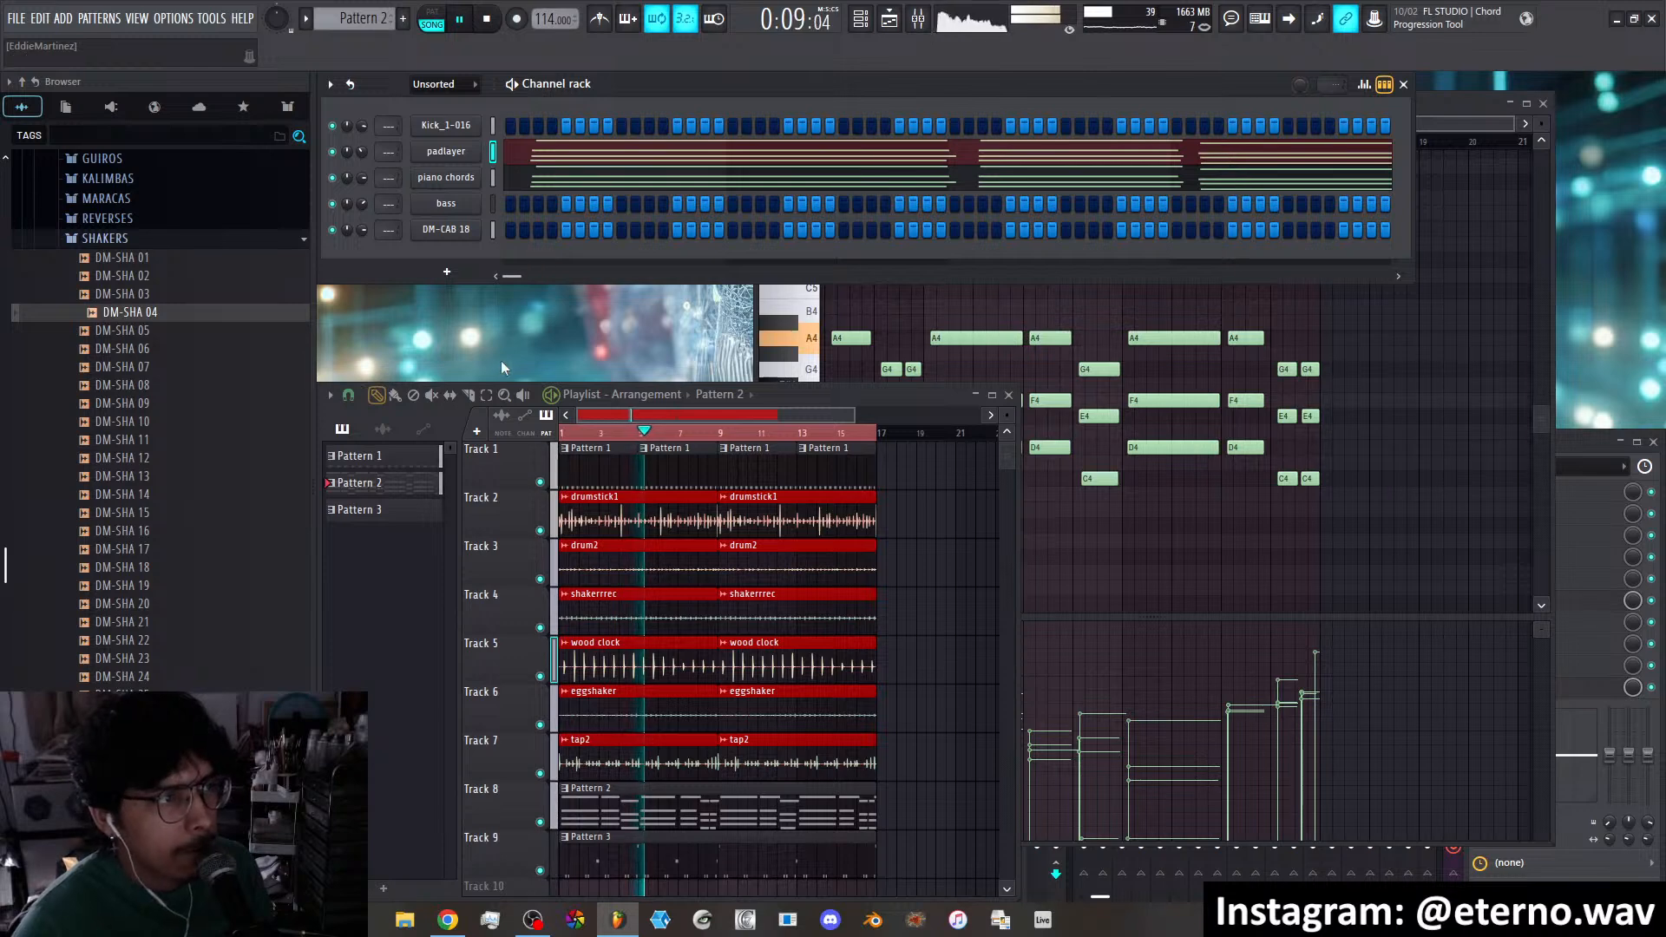
# Collapse the SHAKERS, CLAVES and inner Super Drums 8000 folders in the sample browser
pyautogui.click(162, 250)
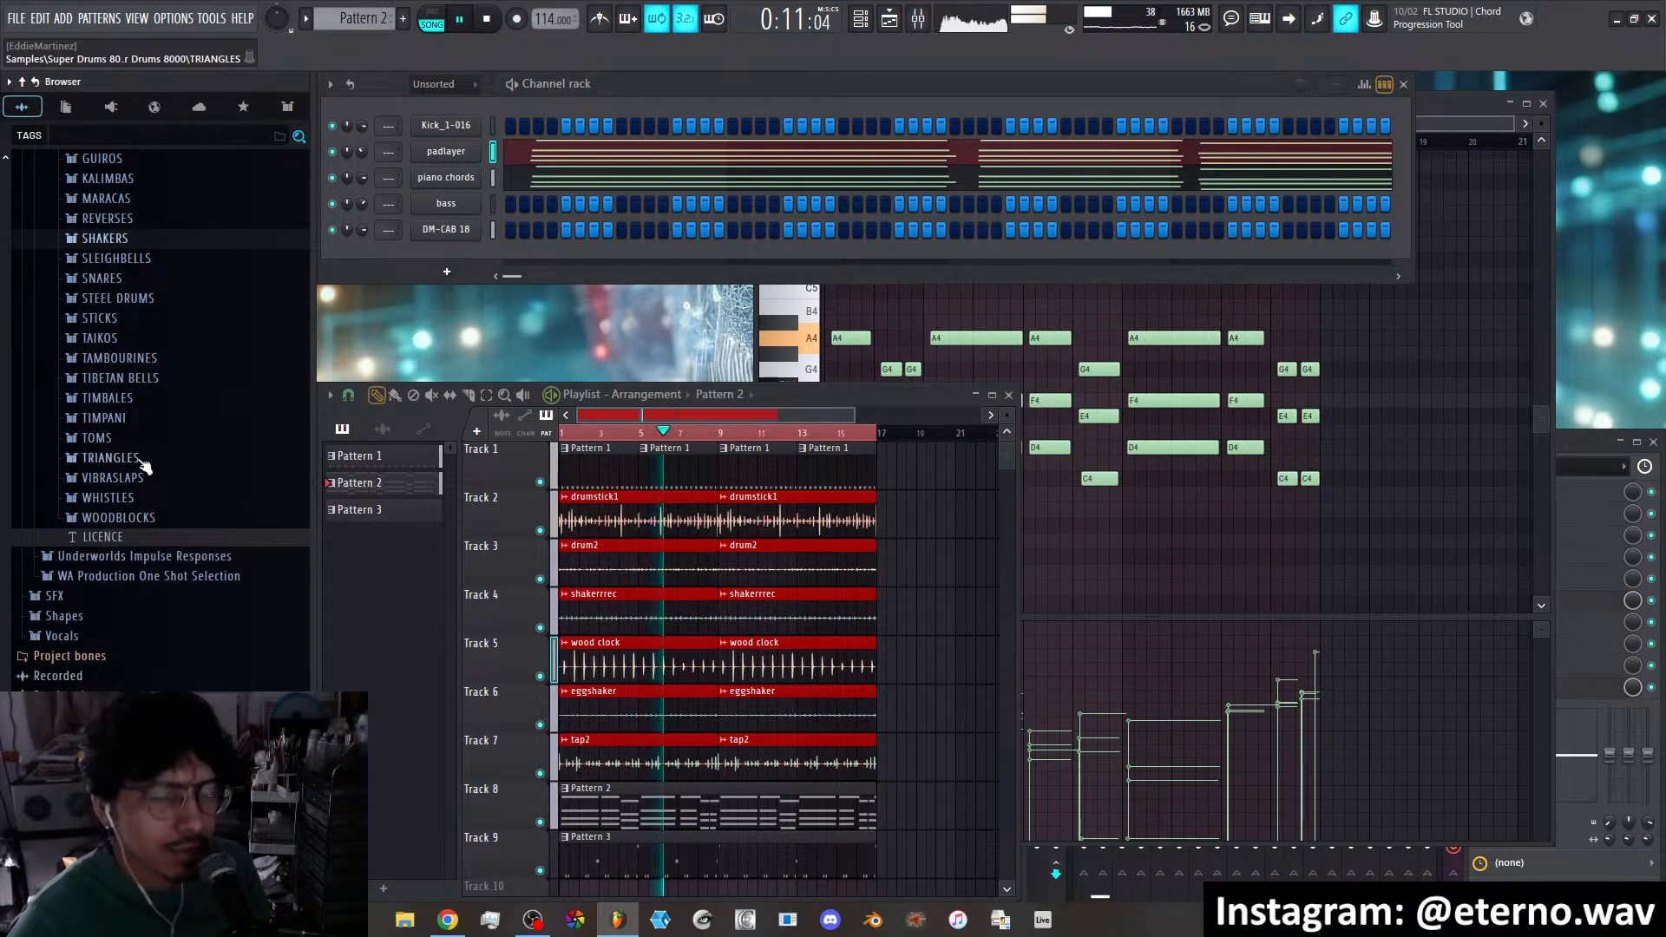
pyautogui.click(156, 473)
pyautogui.scroll(12, 157, 517)
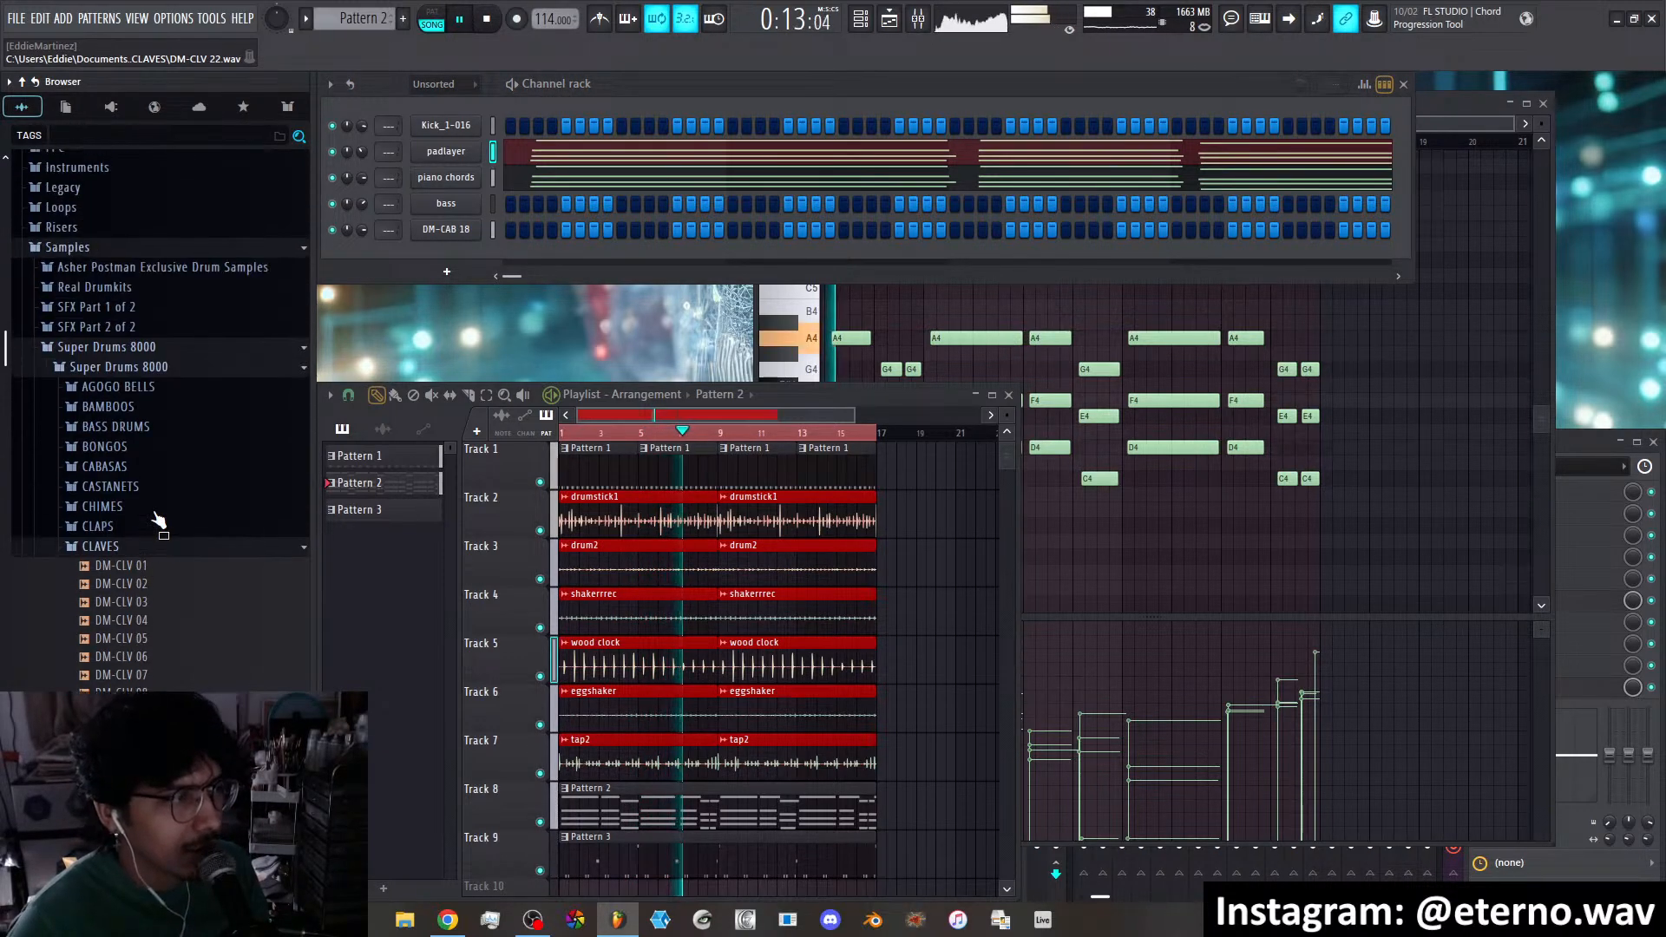
pyautogui.click(128, 663)
pyautogui.click(111, 476)
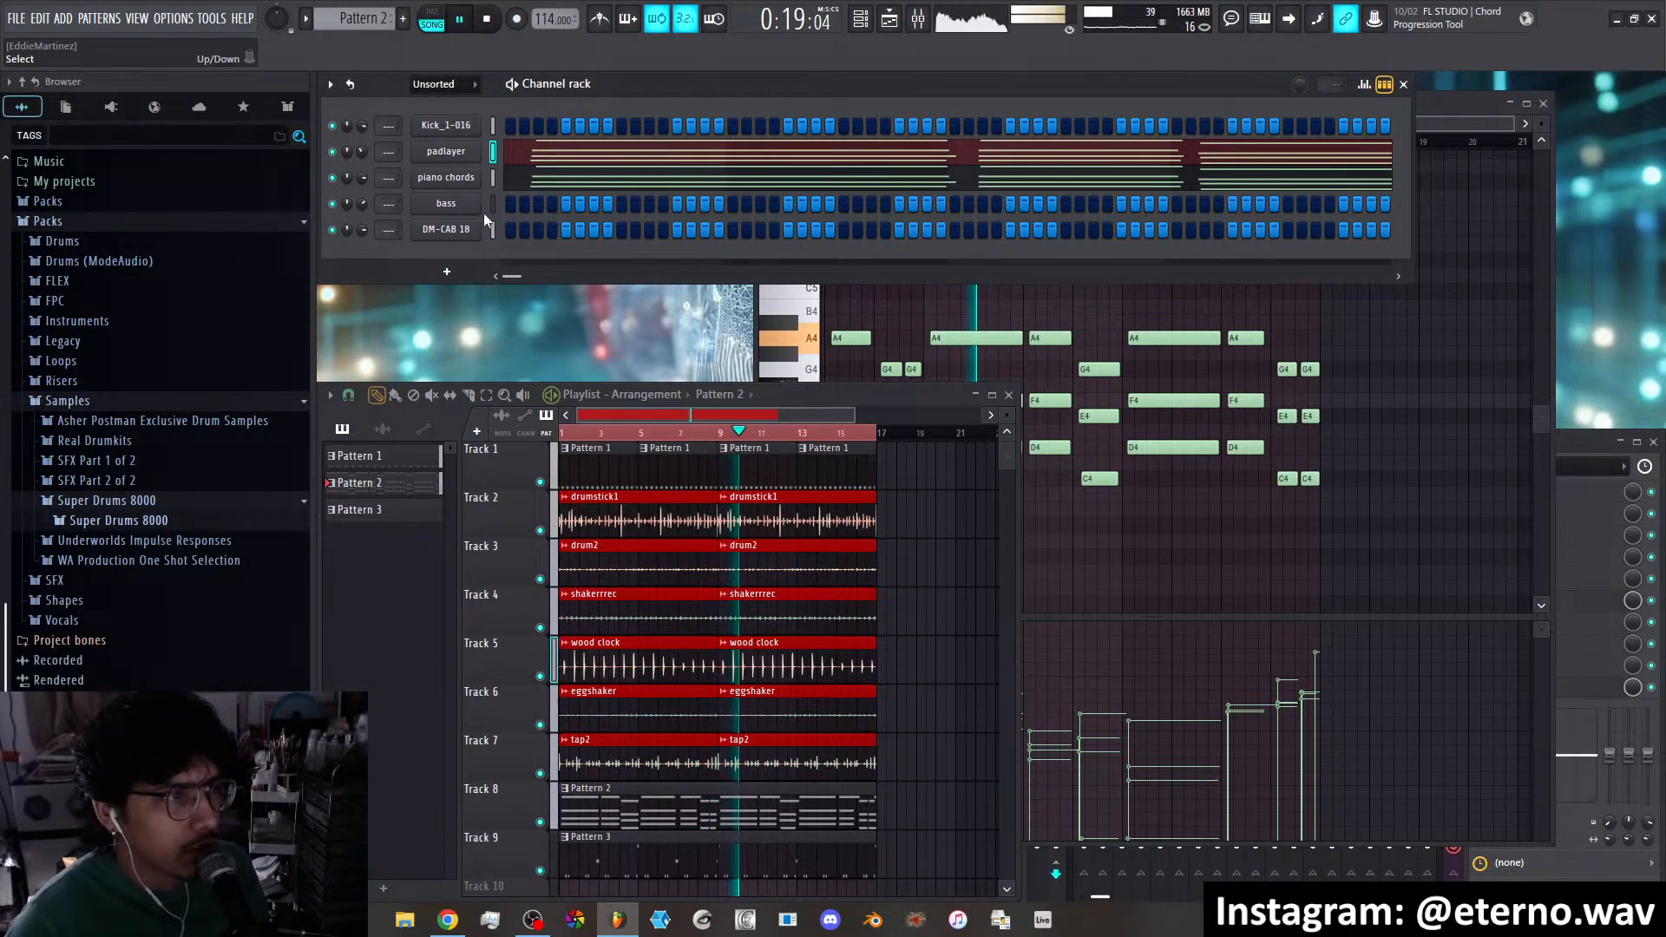
# Insert a new Vital instrument channel after the DM-CAB 18 channel
pyautogui.rightClick(469, 230)
pyautogui.moveTo(539, 383)
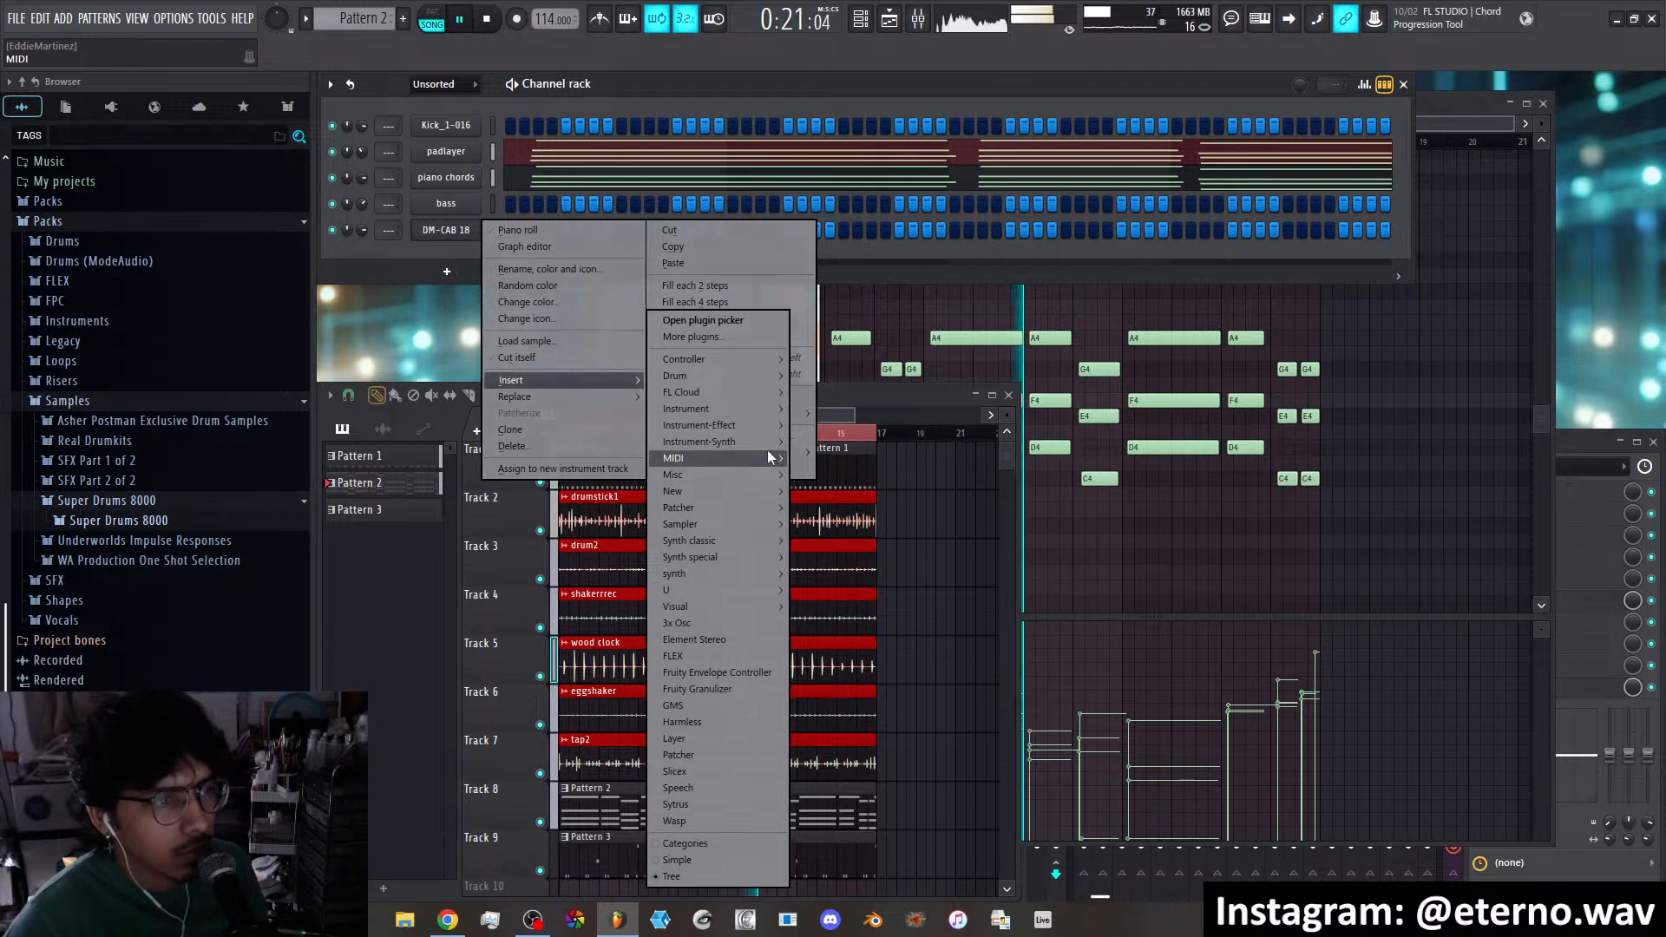
pyautogui.moveTo(767, 442)
pyautogui.click(835, 525)
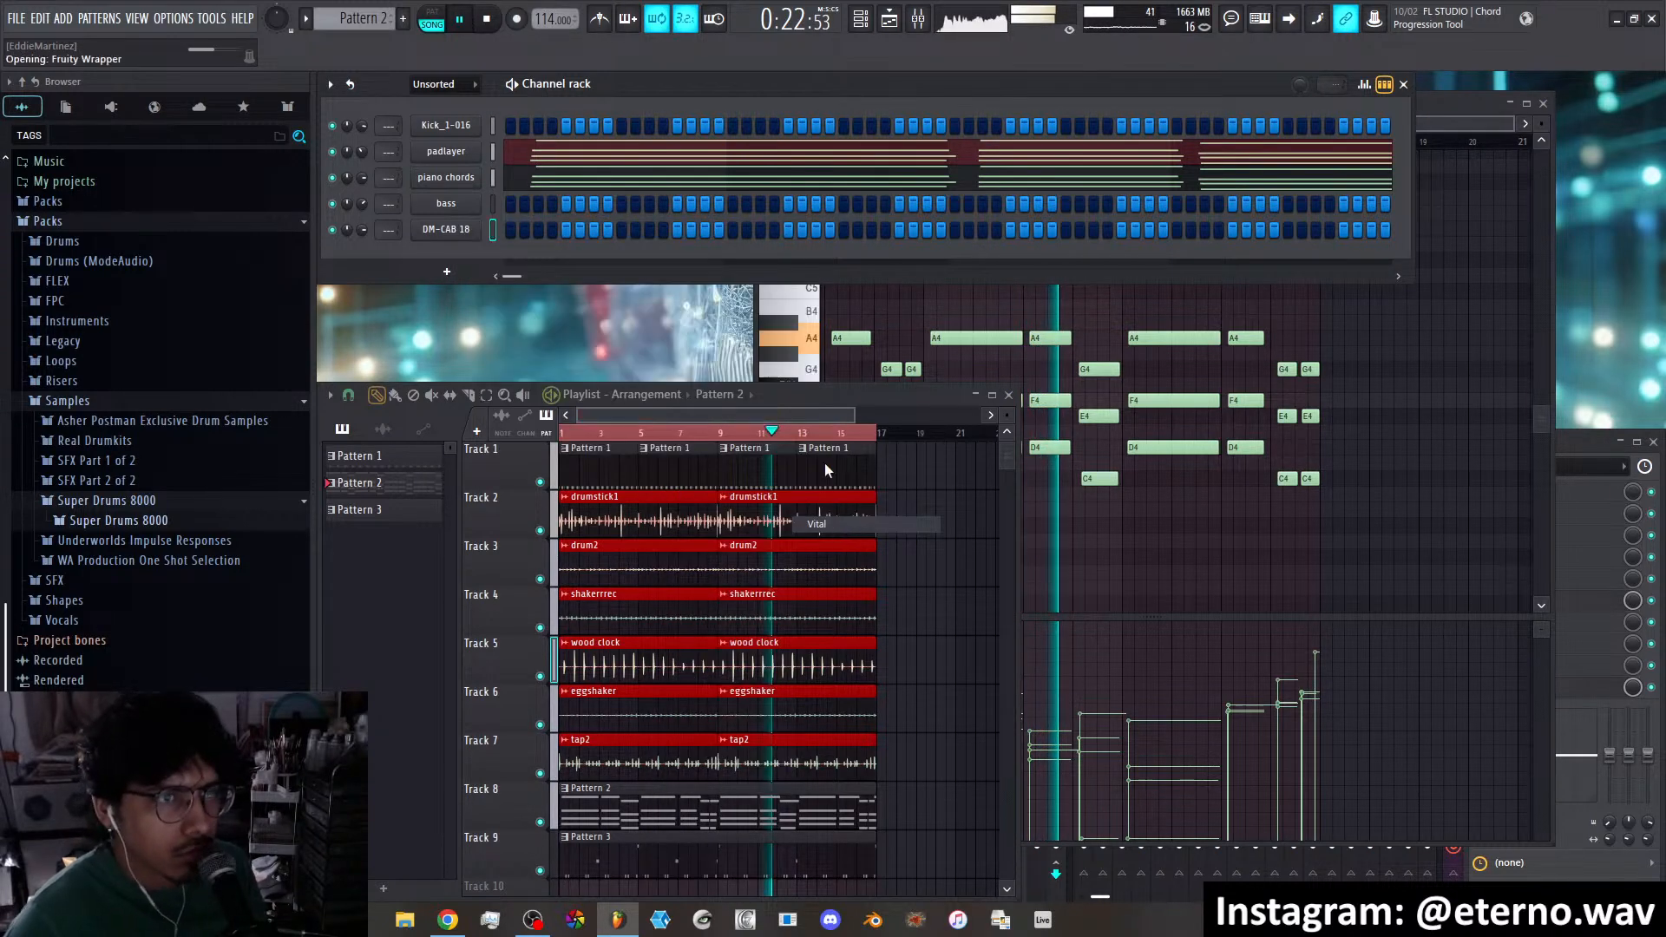
# Open the new Vital instrument's preset browser, show the User folder and sort its presets by style in reverse order
pyautogui.moveTo(787, 323); pyautogui.dragTo(846, 246)
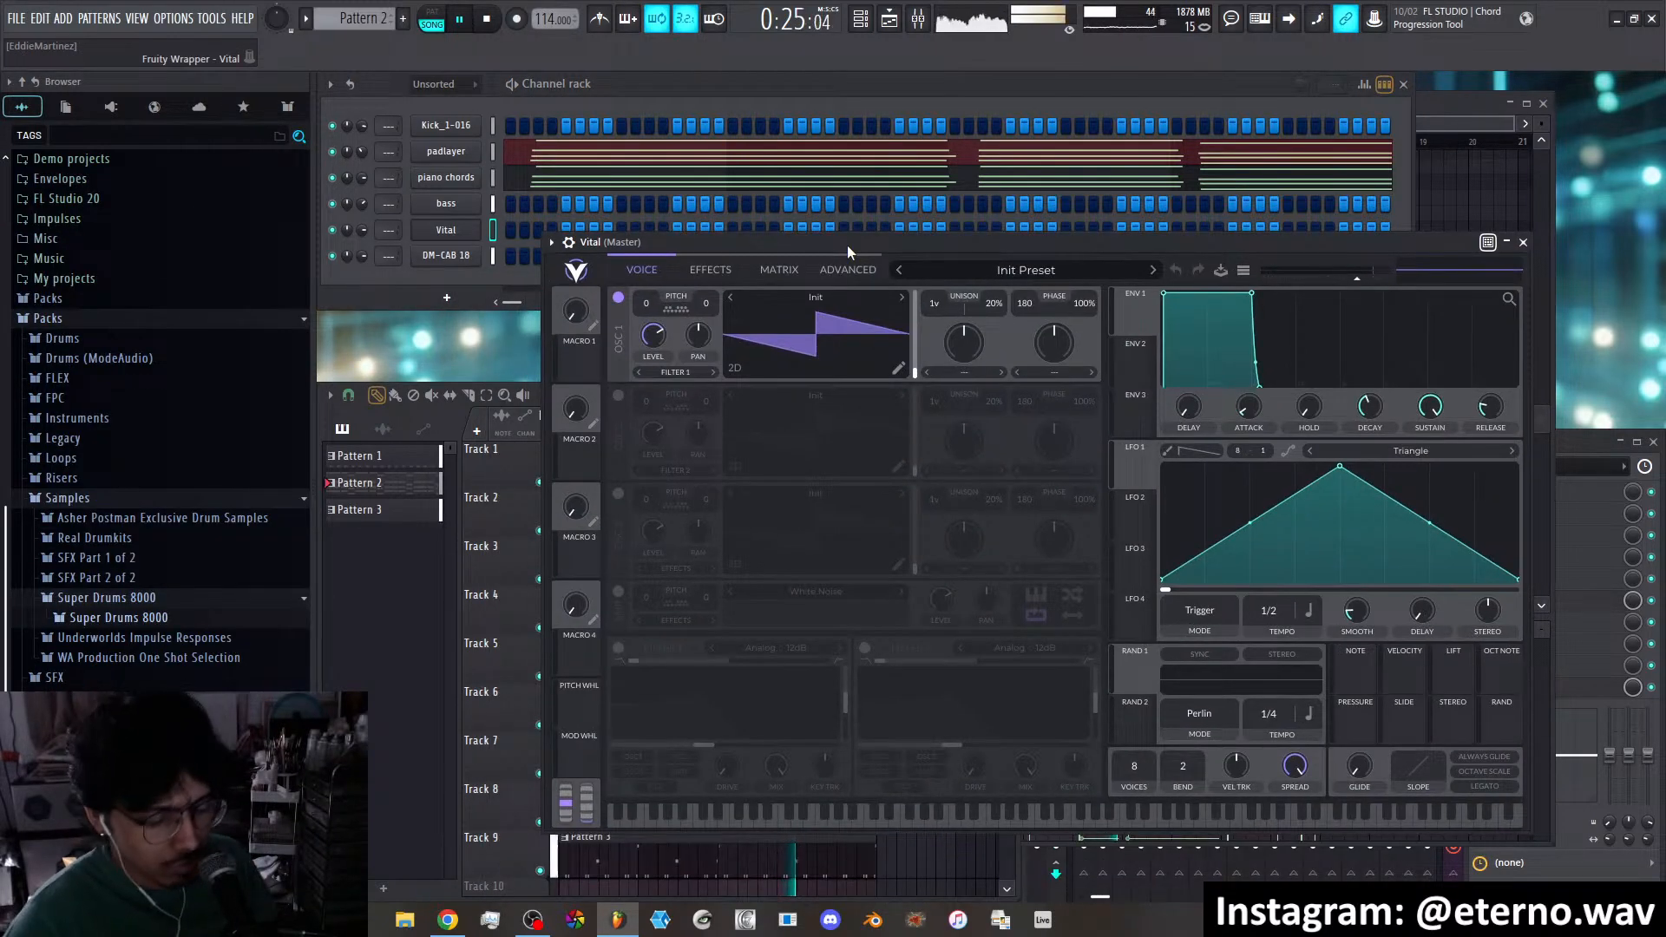
pyautogui.click(989, 269)
pyautogui.click(1190, 296)
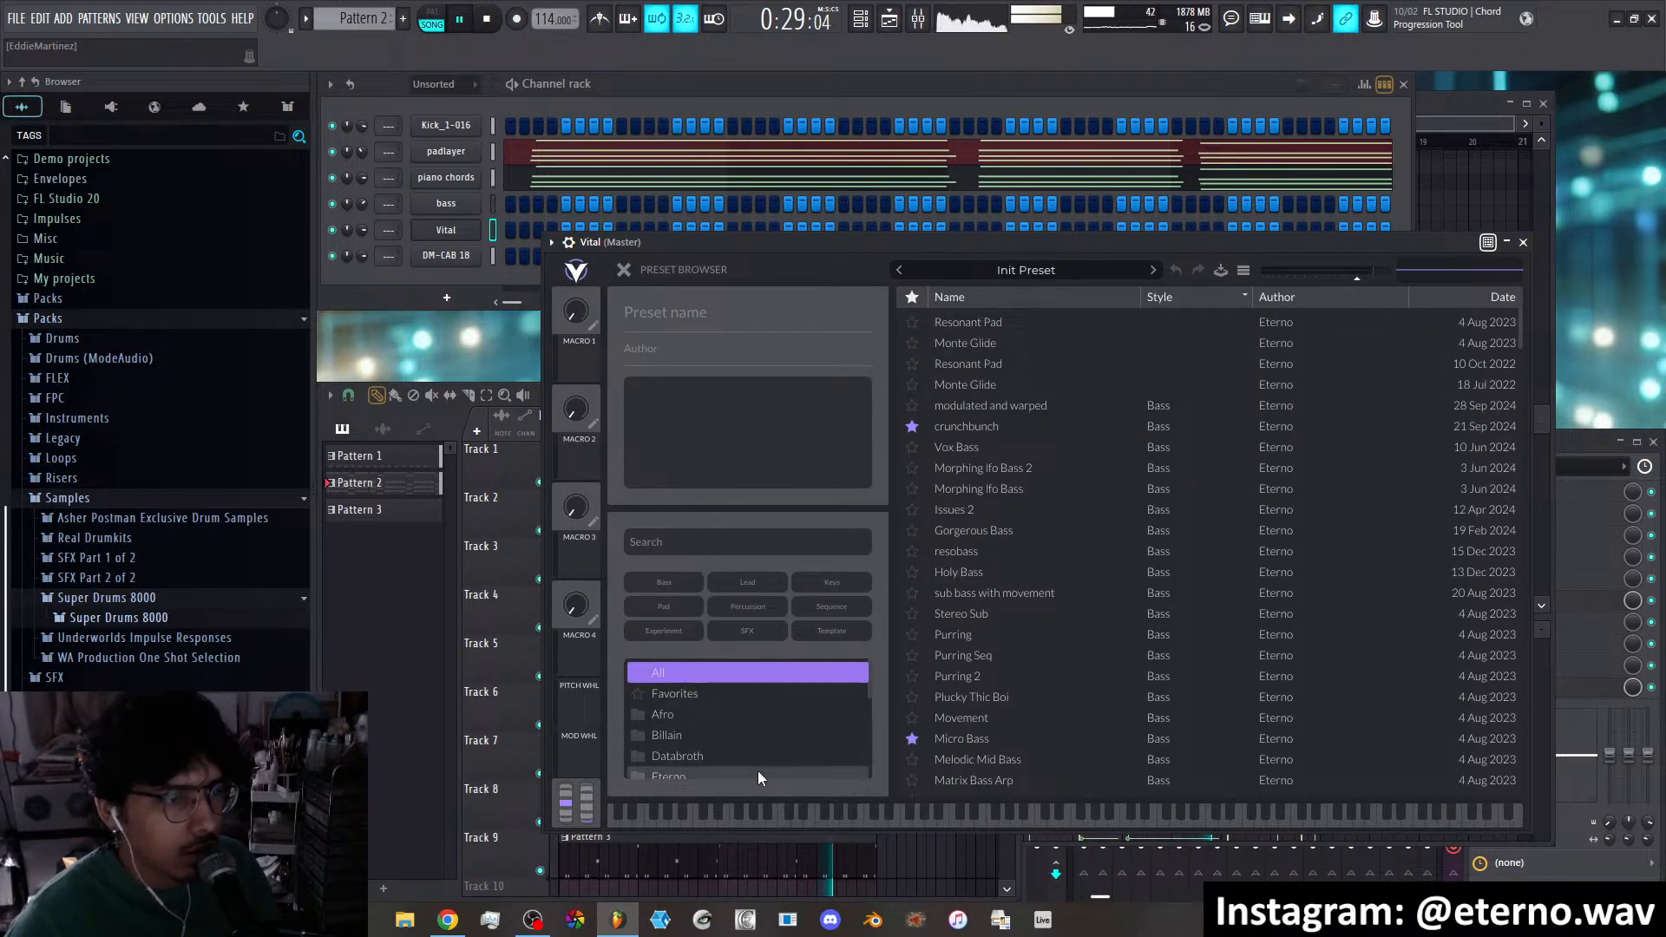
pyautogui.scroll(-2, 757, 765)
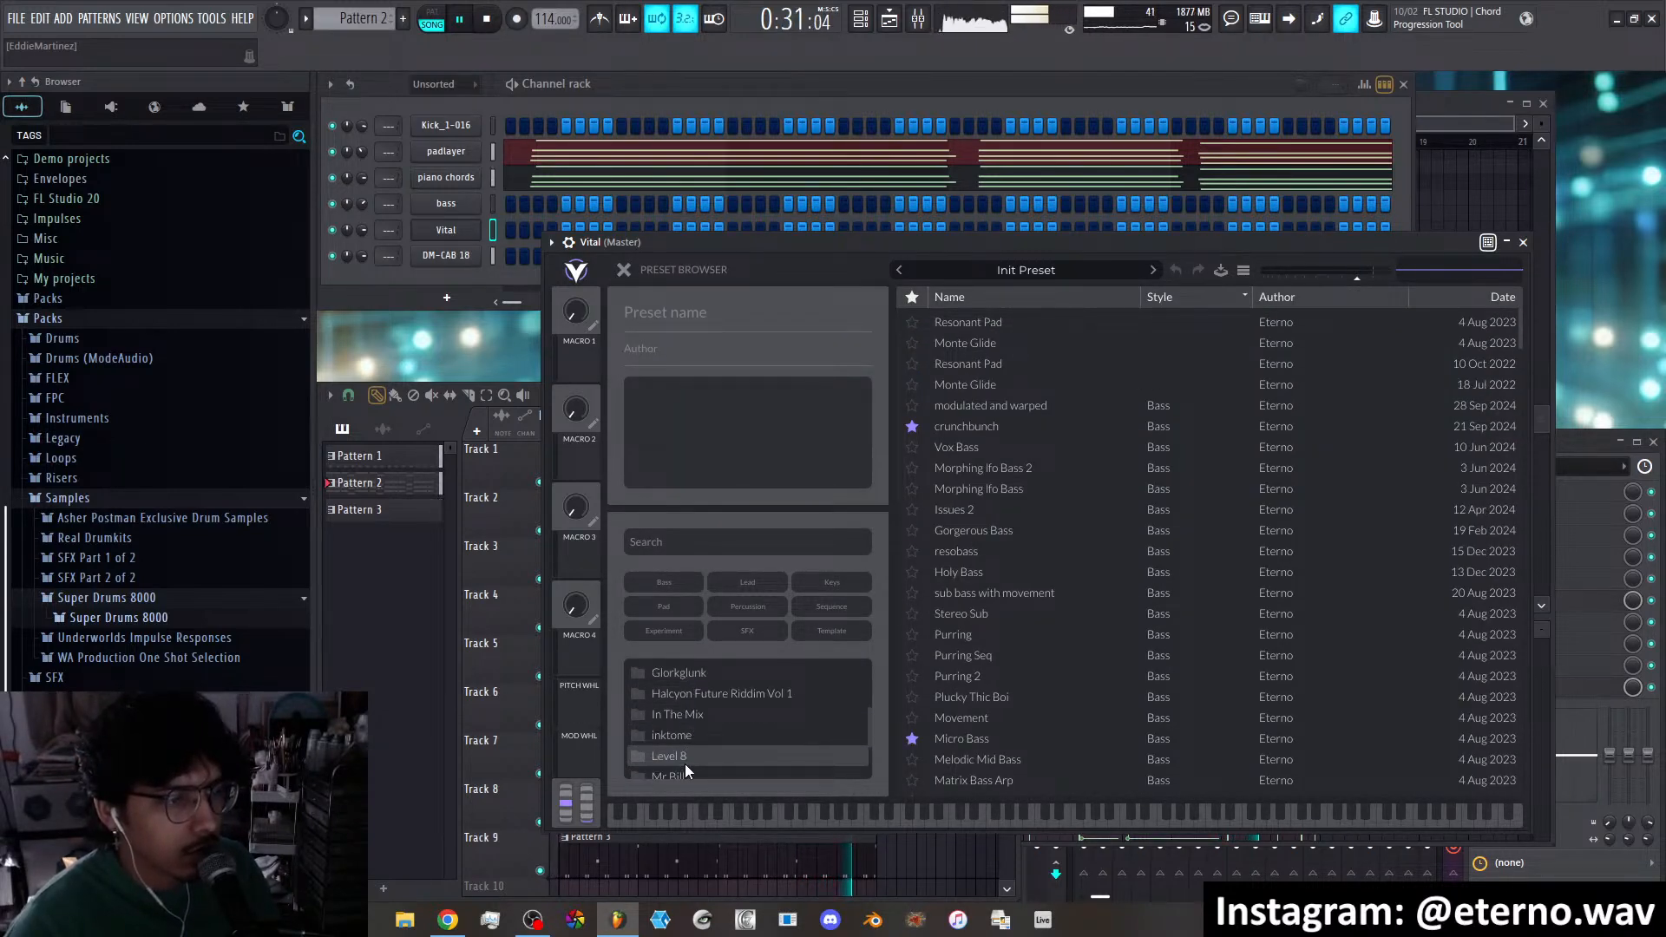
pyautogui.scroll(-3, 685, 760)
pyautogui.click(686, 746)
pyautogui.click(1180, 299)
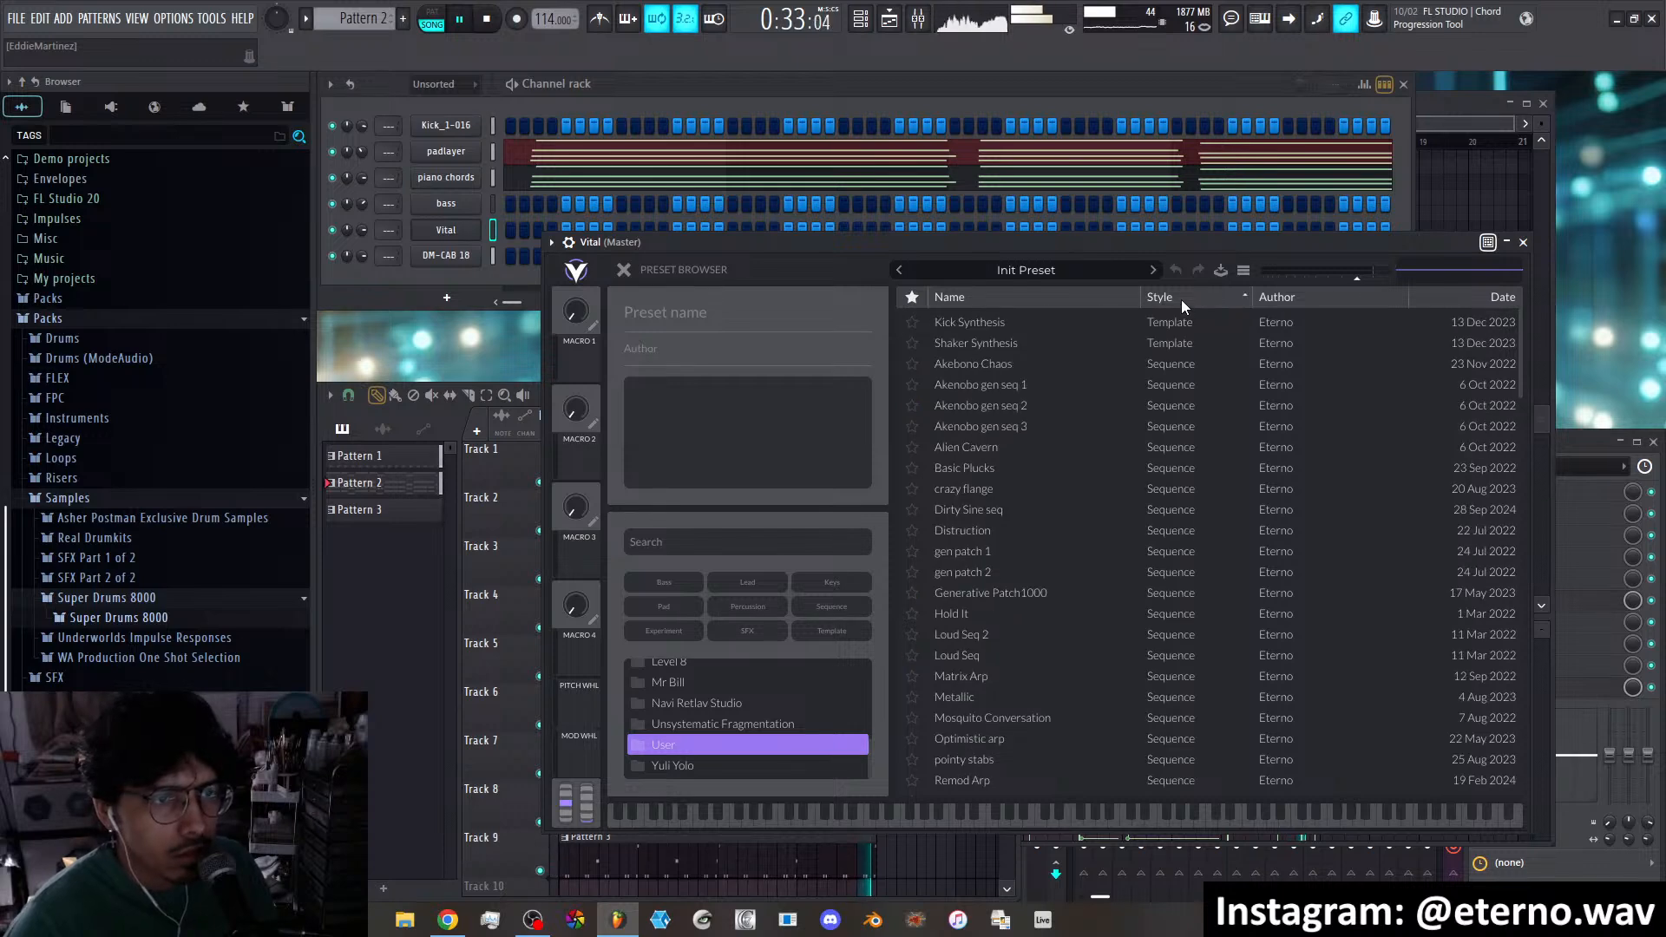
# Audition the User folder's lead presets from Basic through Dirty Sine Lead
pyautogui.scroll(-1, 1086, 388)
pyautogui.scroll(-12, 1085, 393)
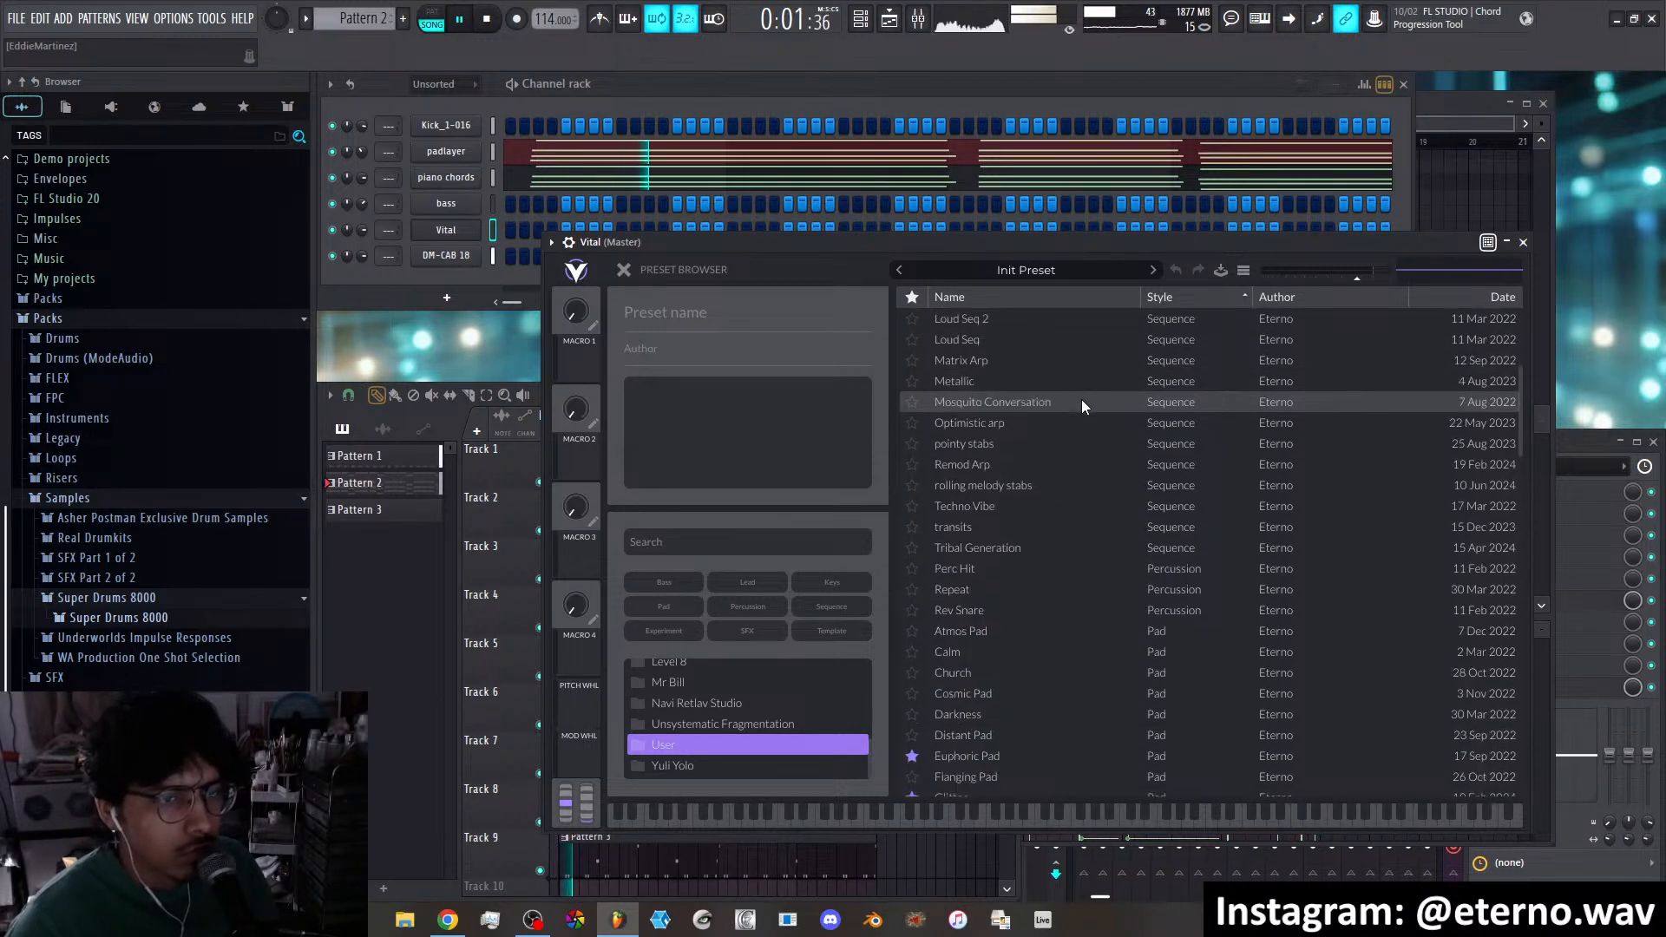
pyautogui.scroll(-5, 1065, 492)
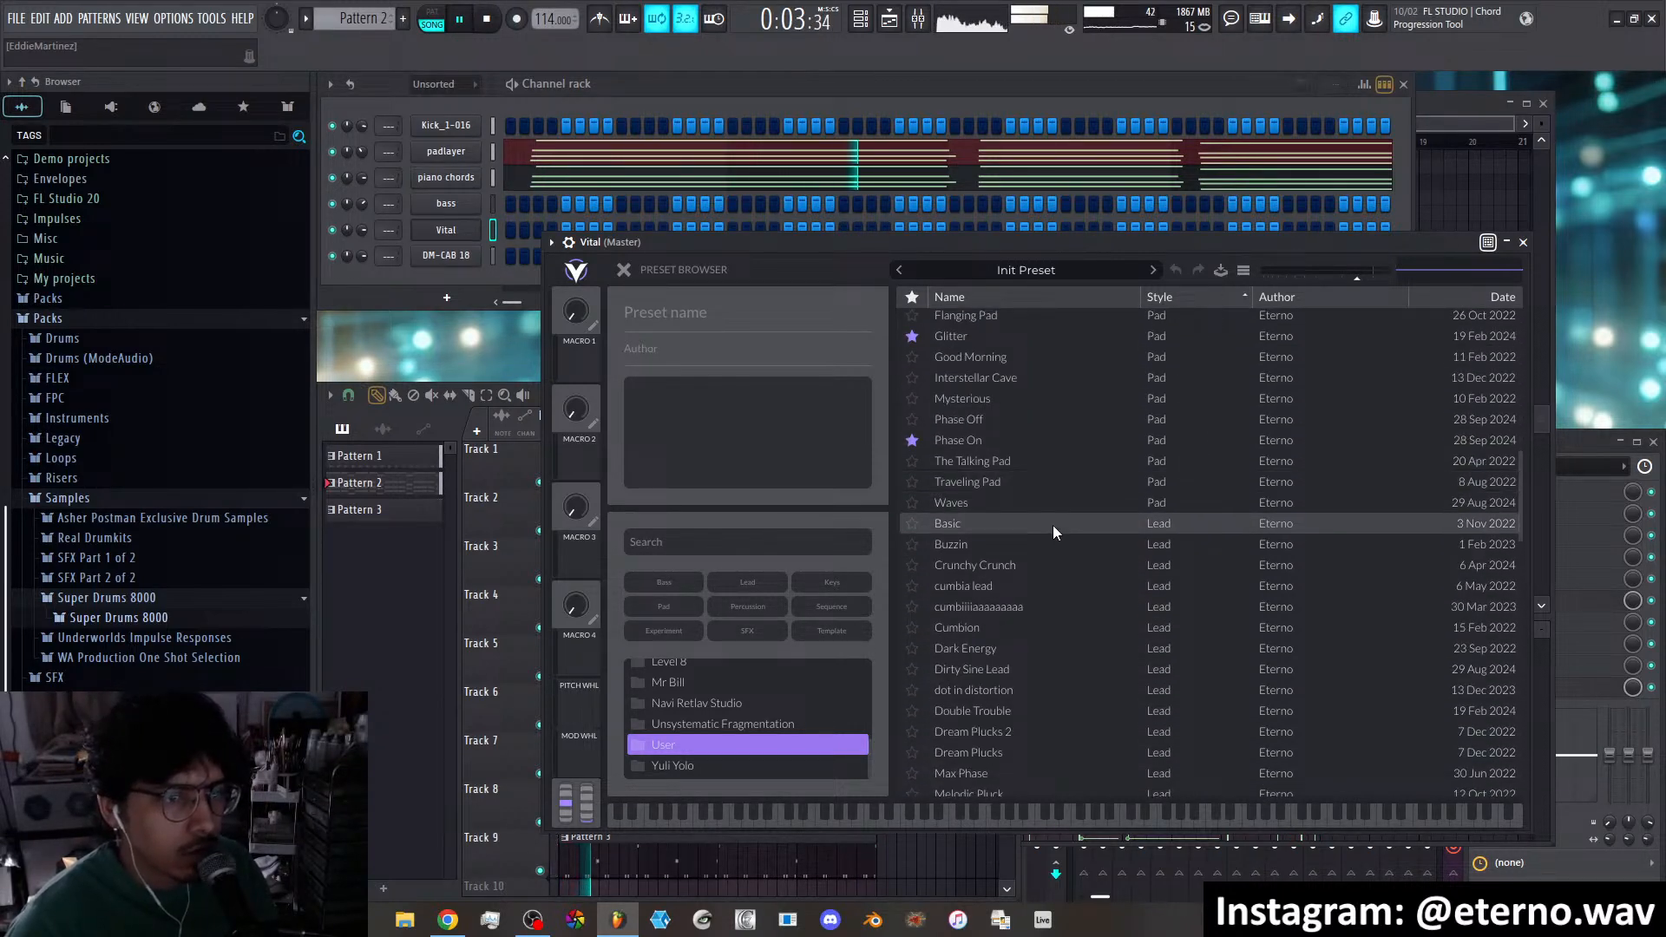
pyautogui.click(1054, 524)
pyautogui.click(1044, 545)
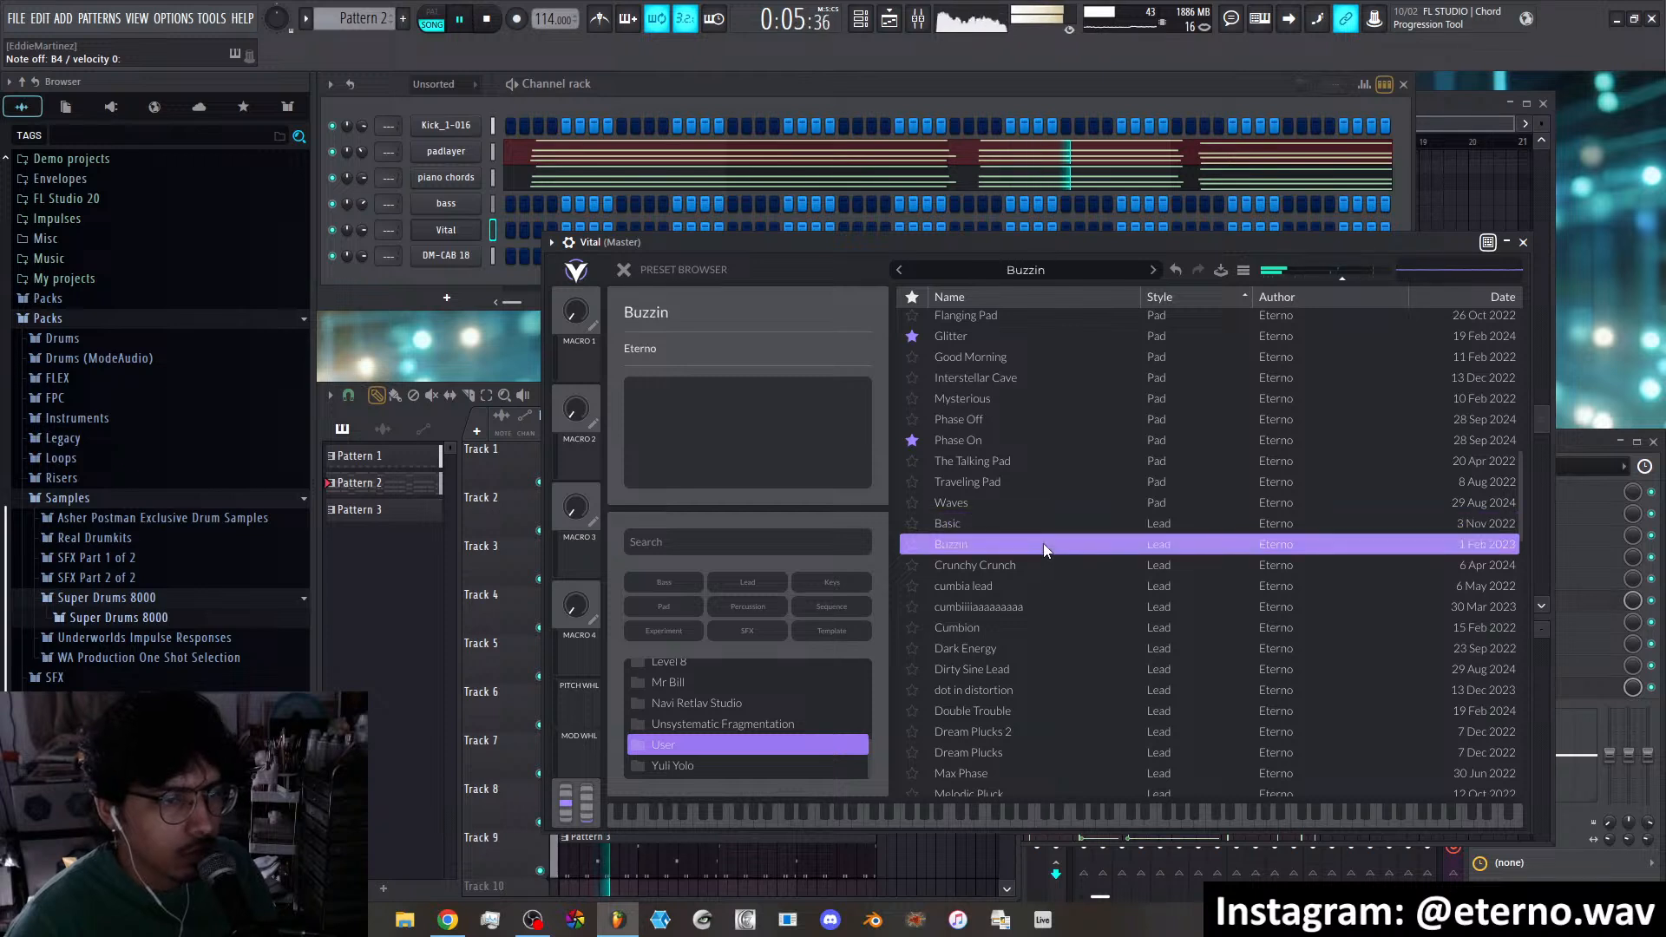
pyautogui.click(1044, 564)
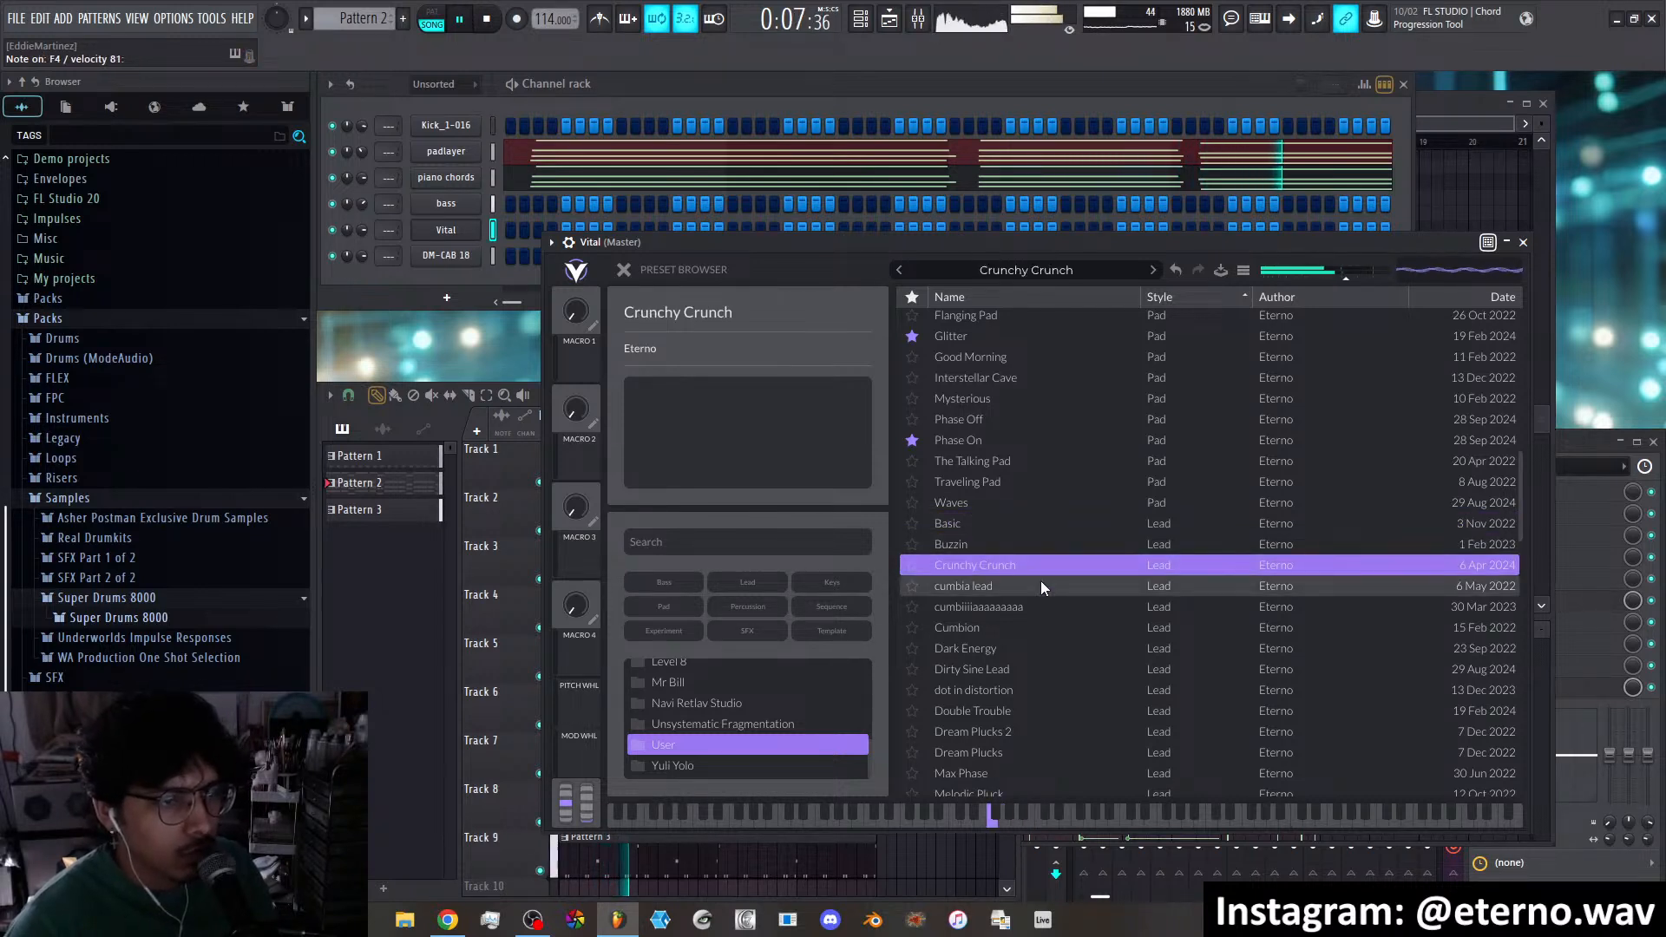
pyautogui.click(1039, 585)
pyautogui.click(1038, 604)
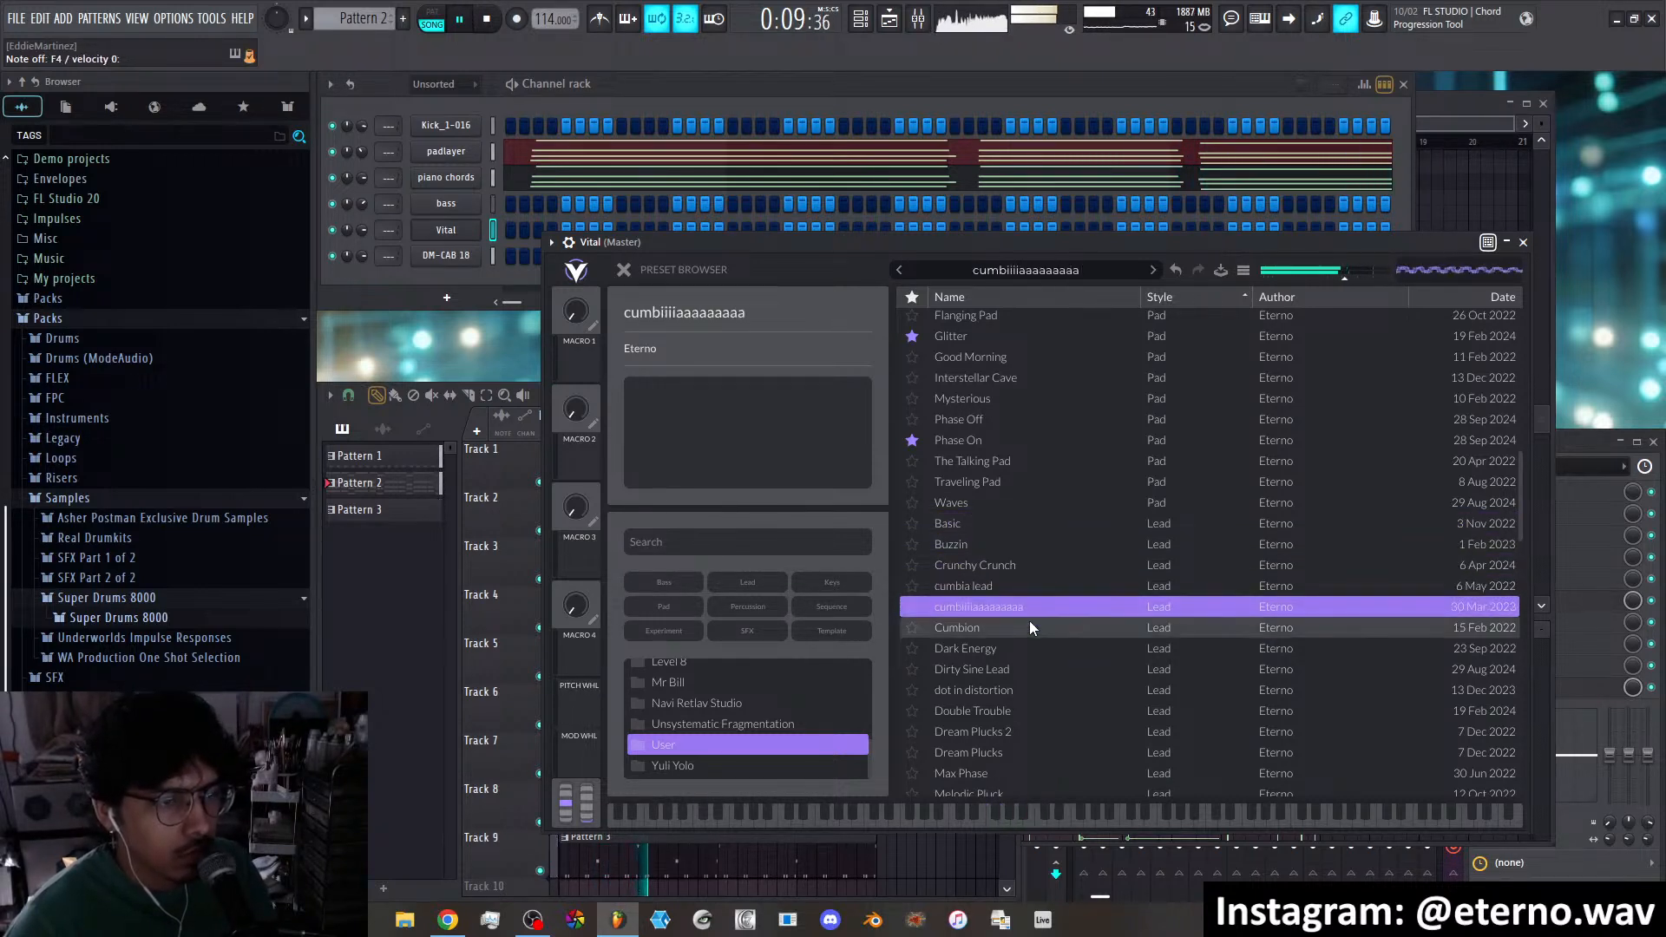
pyautogui.click(1029, 623)
pyautogui.scroll(-2, 1020, 599)
pyautogui.click(1015, 583)
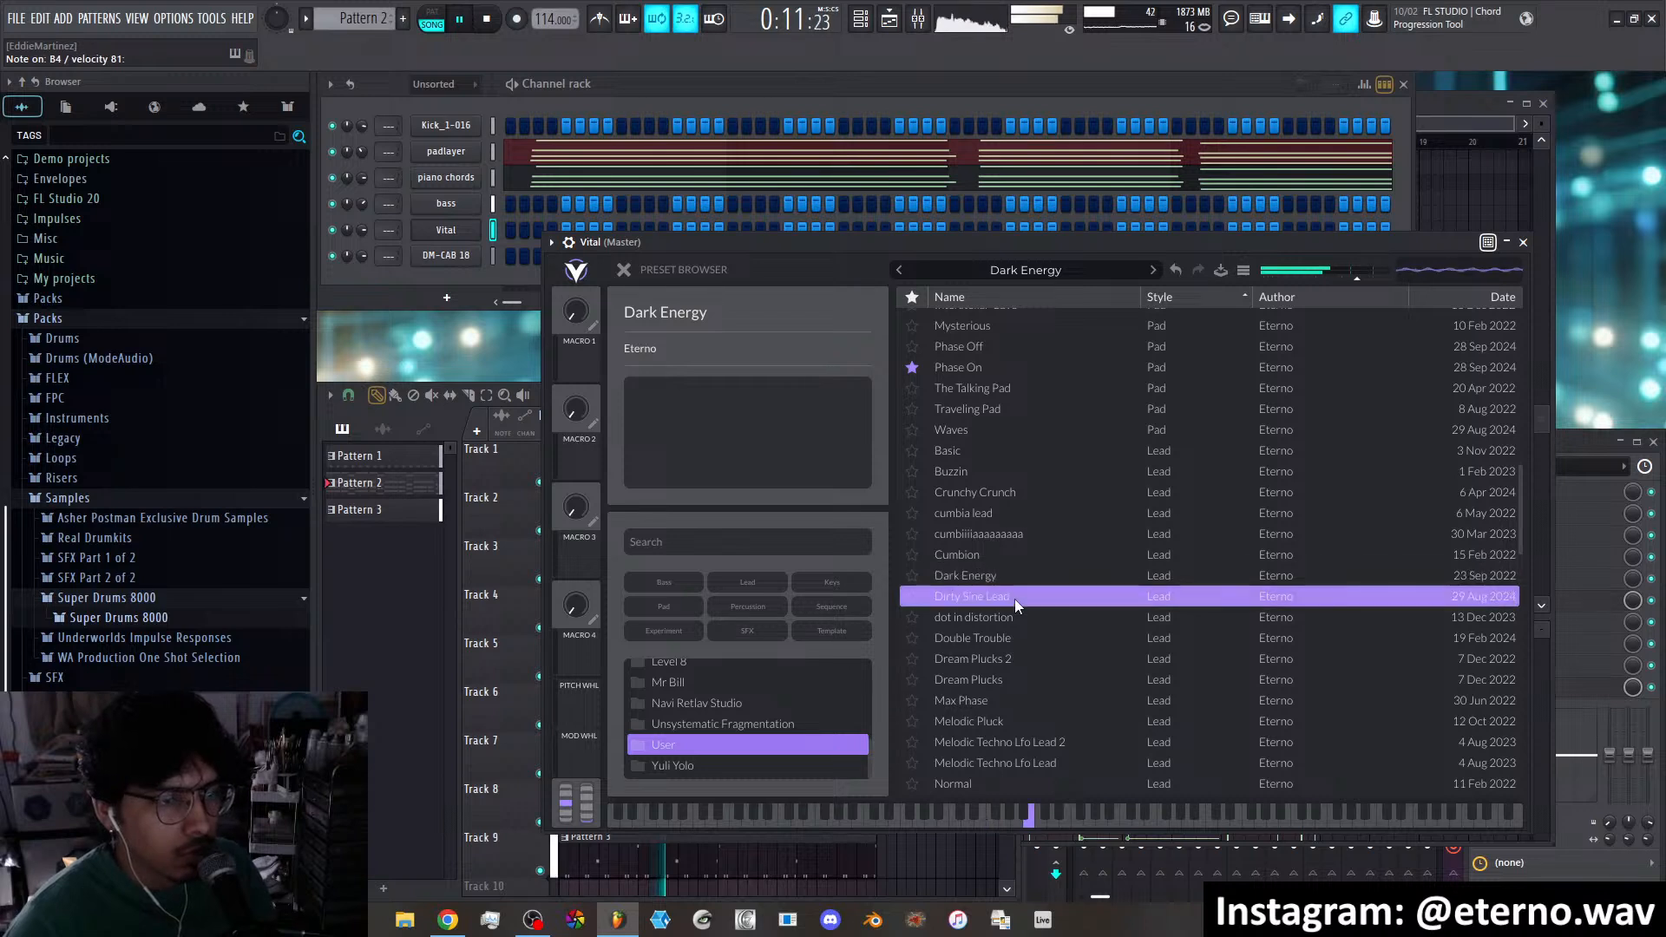
pyautogui.click(1014, 598)
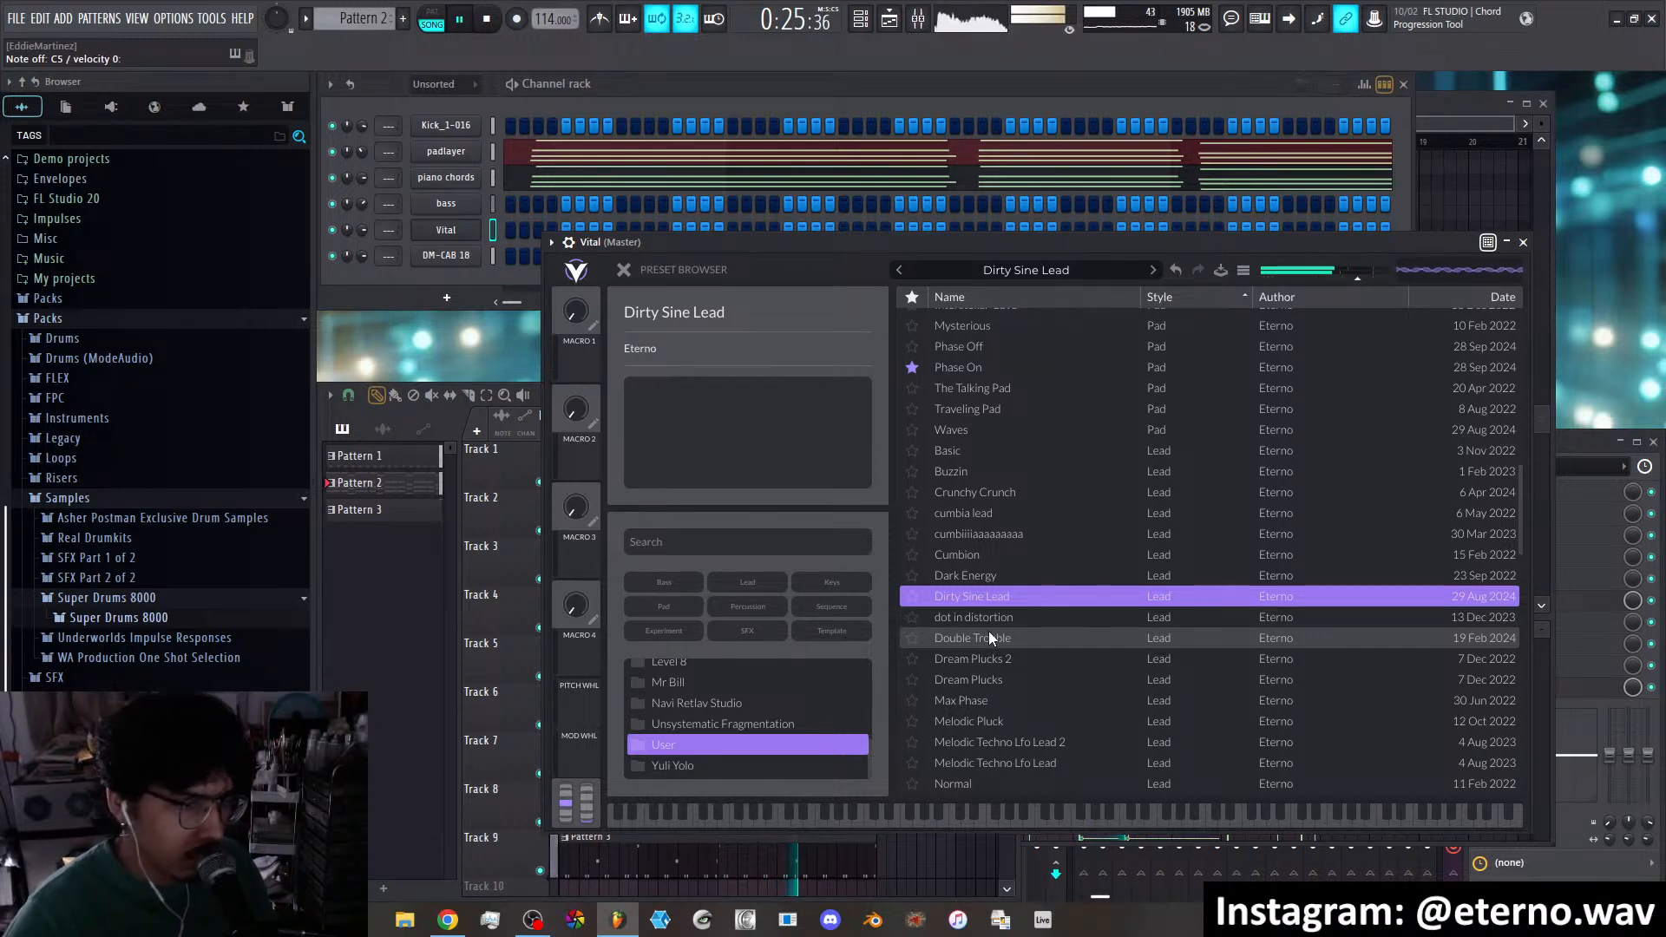
# Audition the lead presets from dot in distortion through Melodic Techno Lfo Lead
pyautogui.click(999, 621)
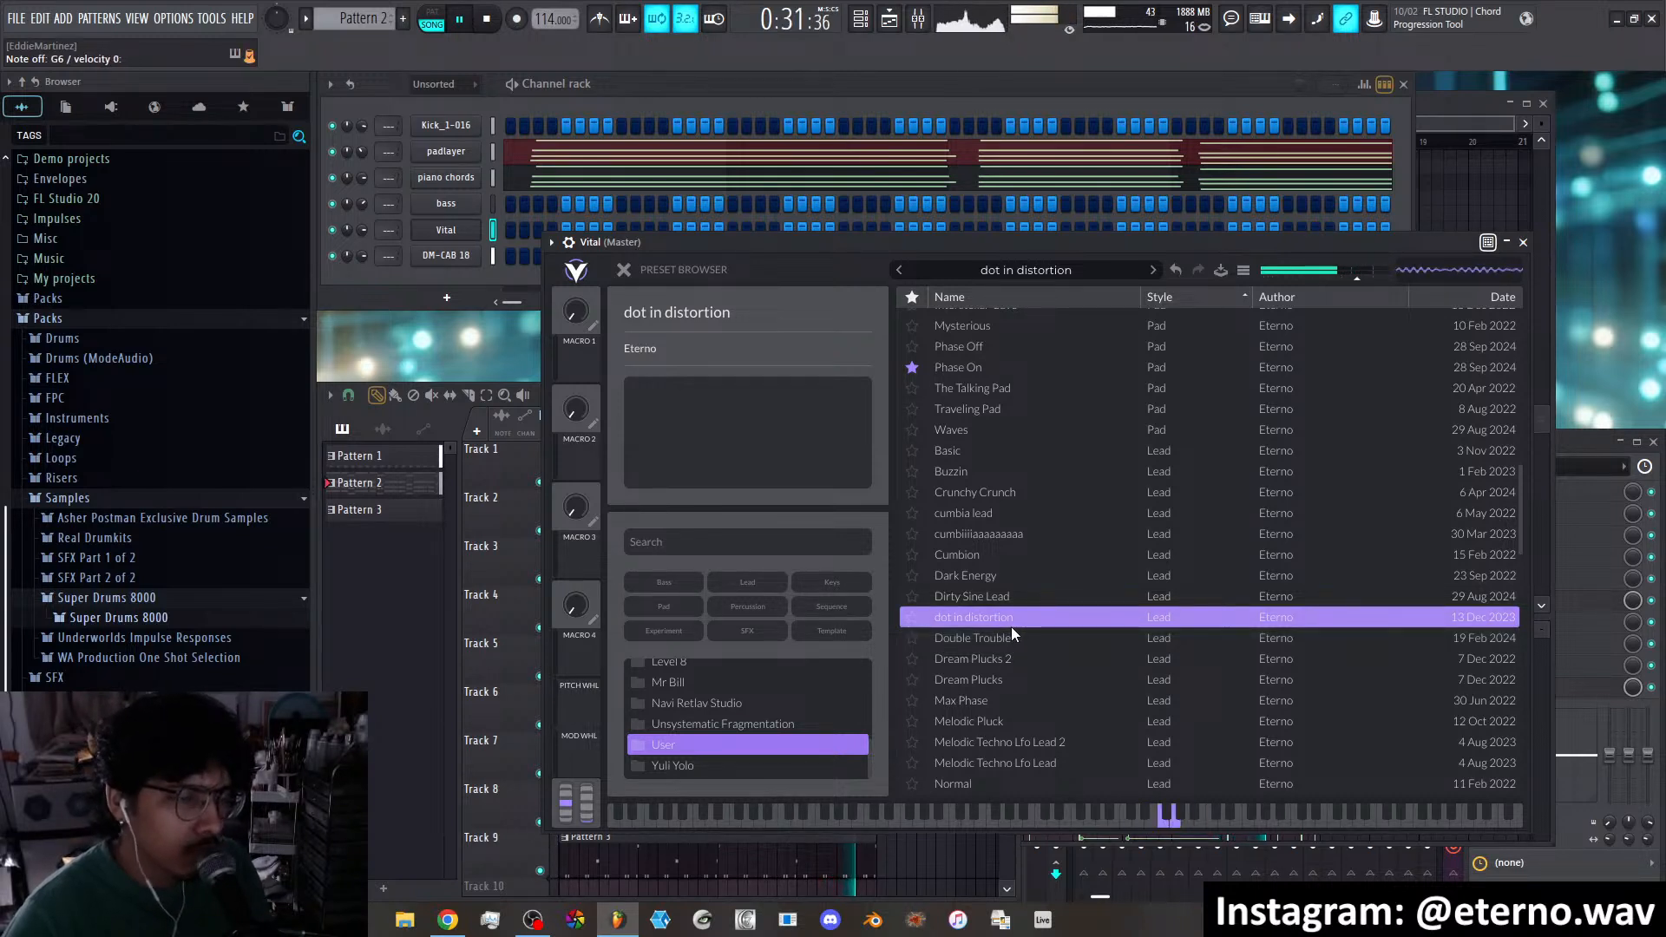
pyautogui.click(1013, 636)
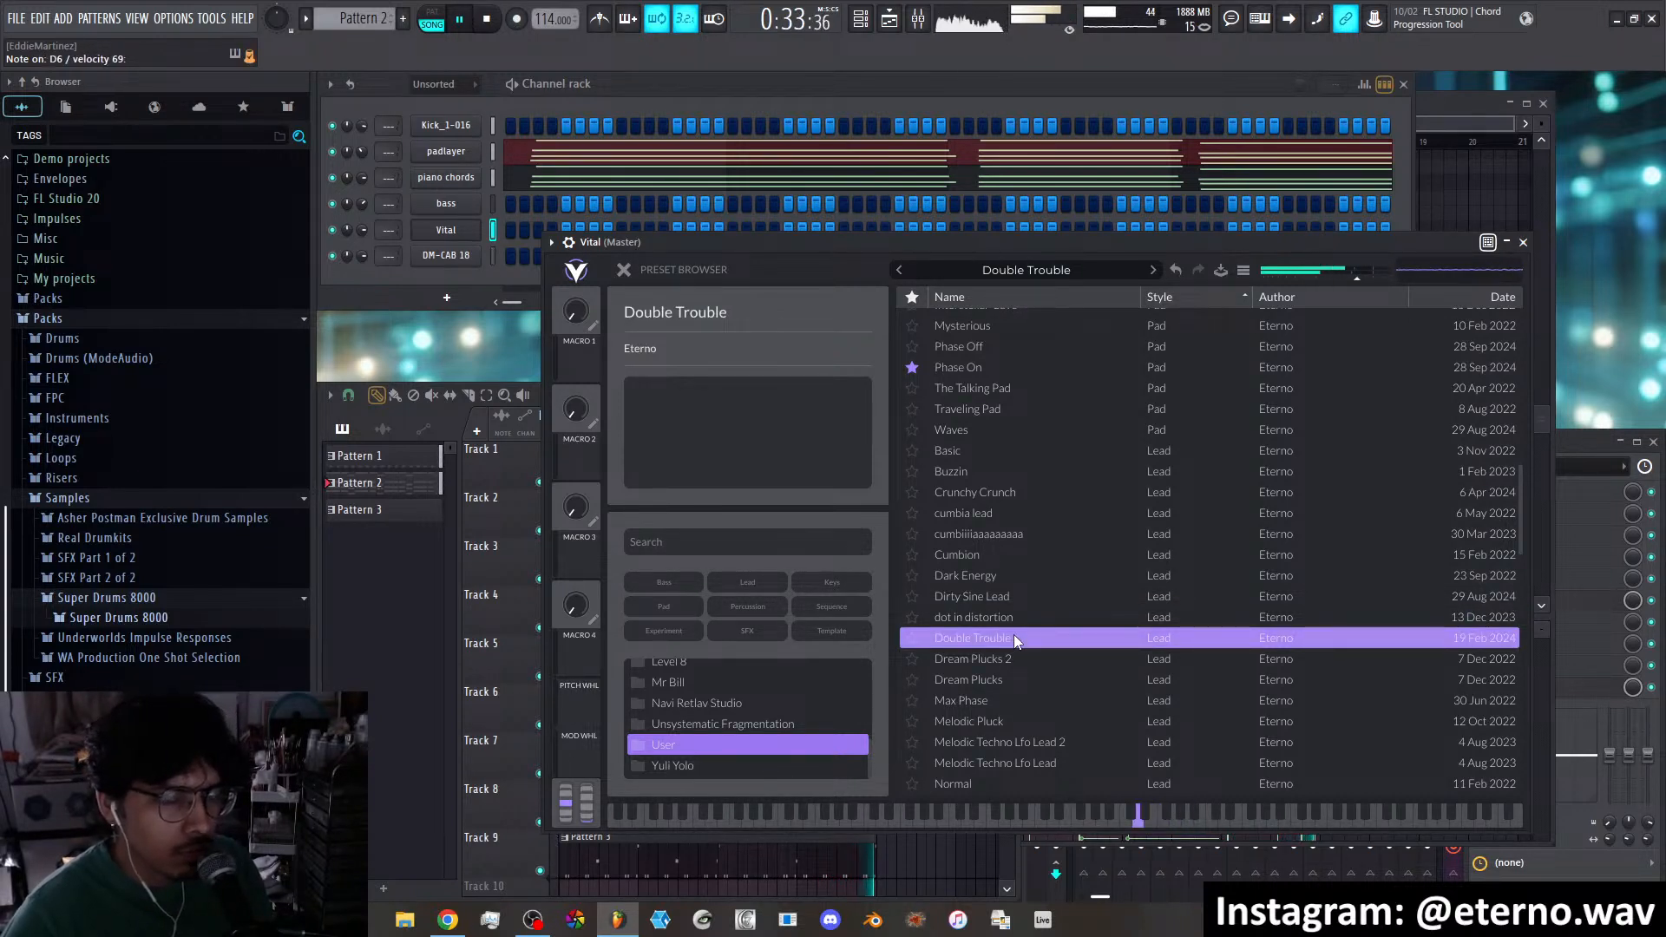
pyautogui.click(1018, 661)
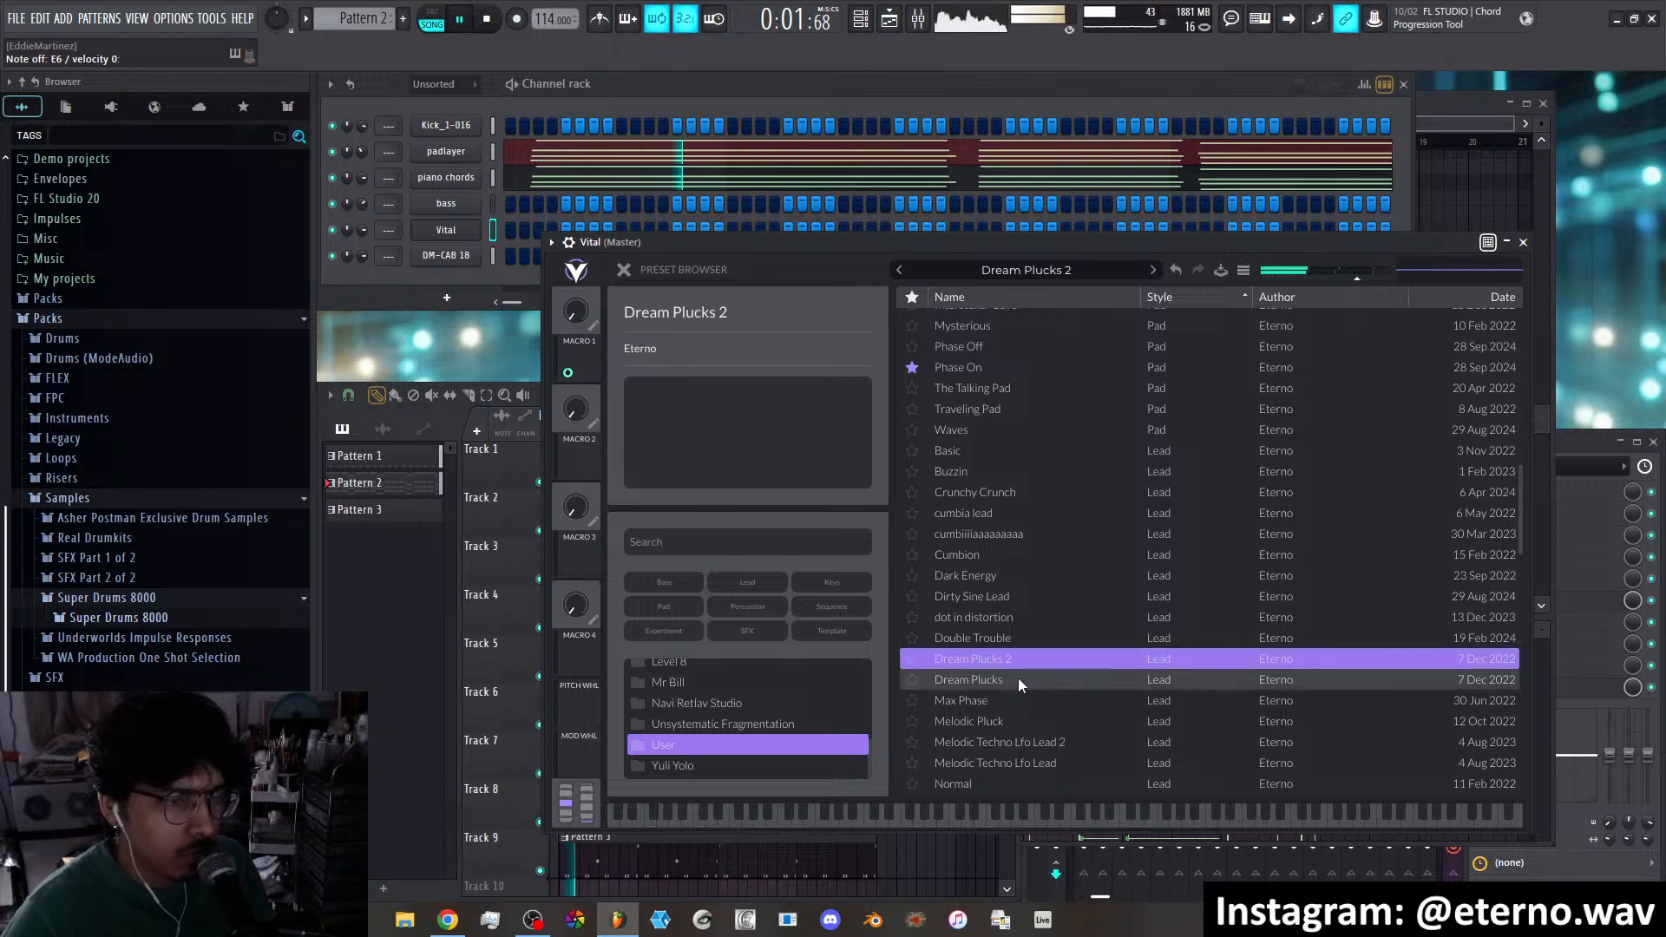
pyautogui.click(1017, 681)
pyautogui.click(1012, 699)
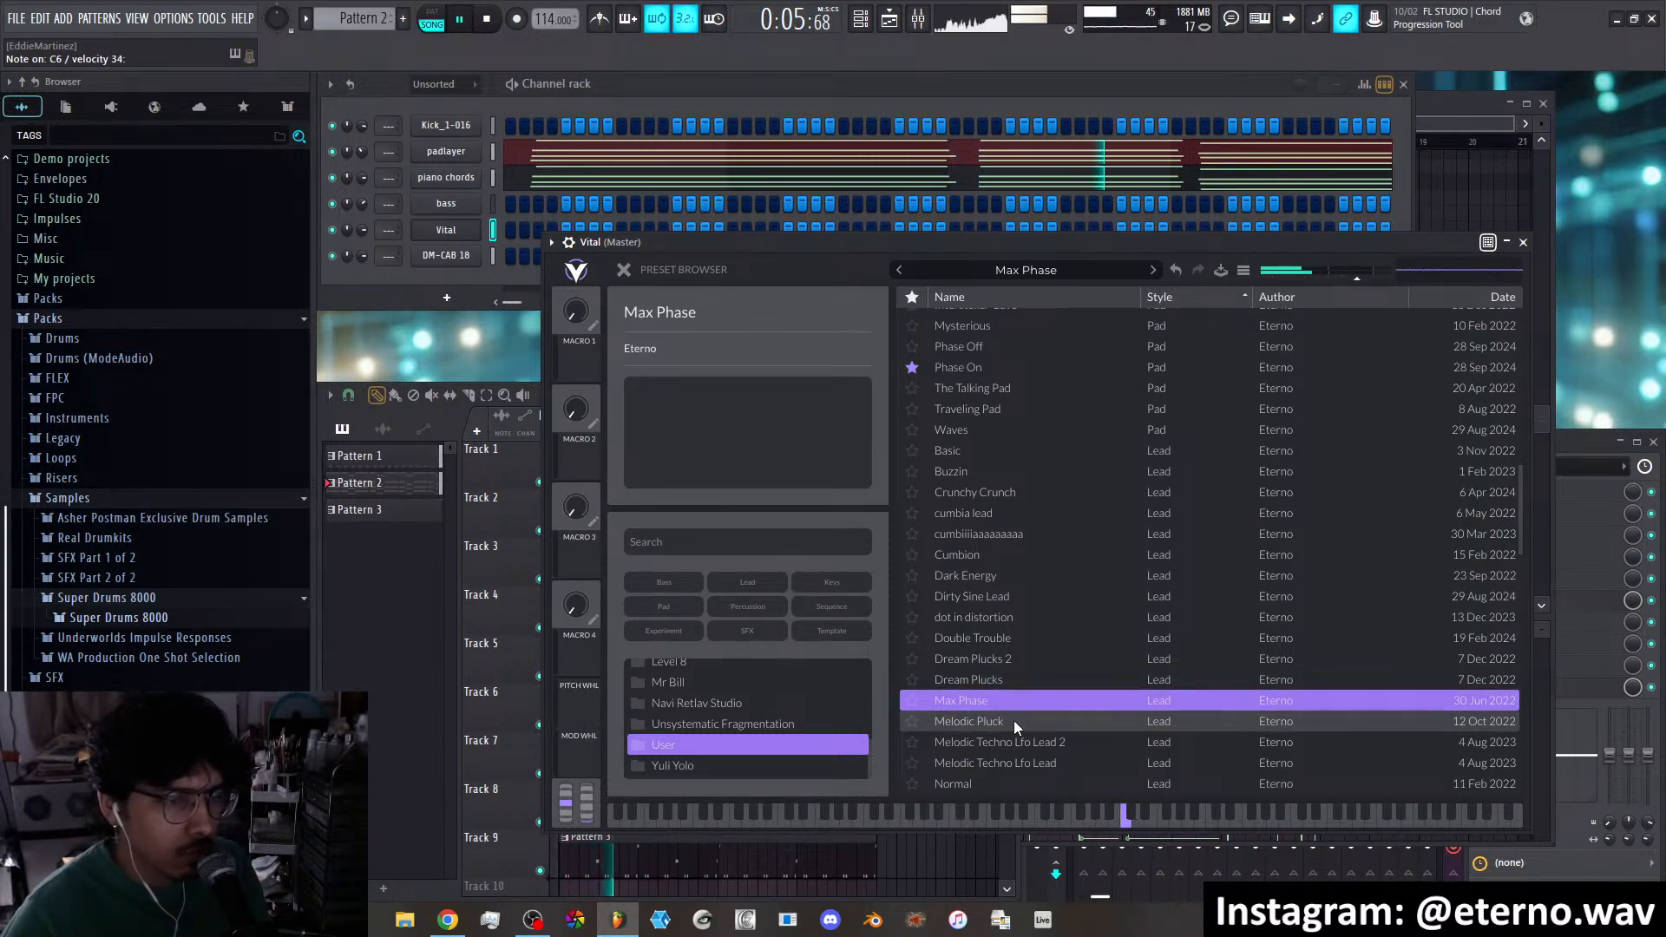
pyautogui.click(1014, 722)
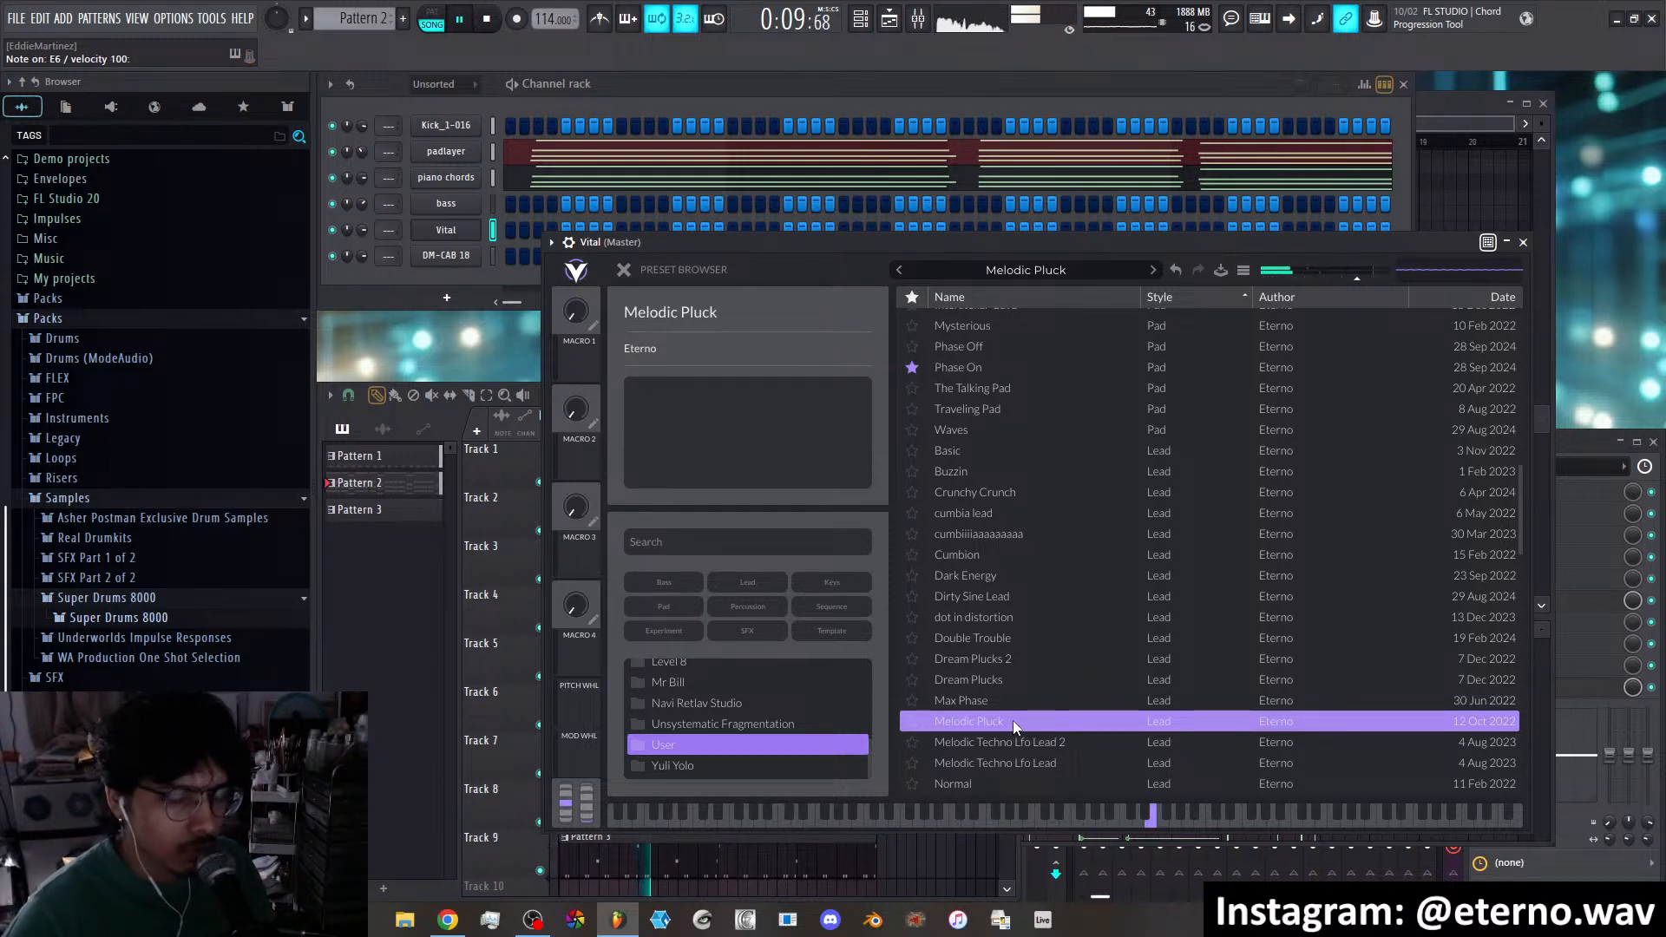
pyautogui.click(985, 741)
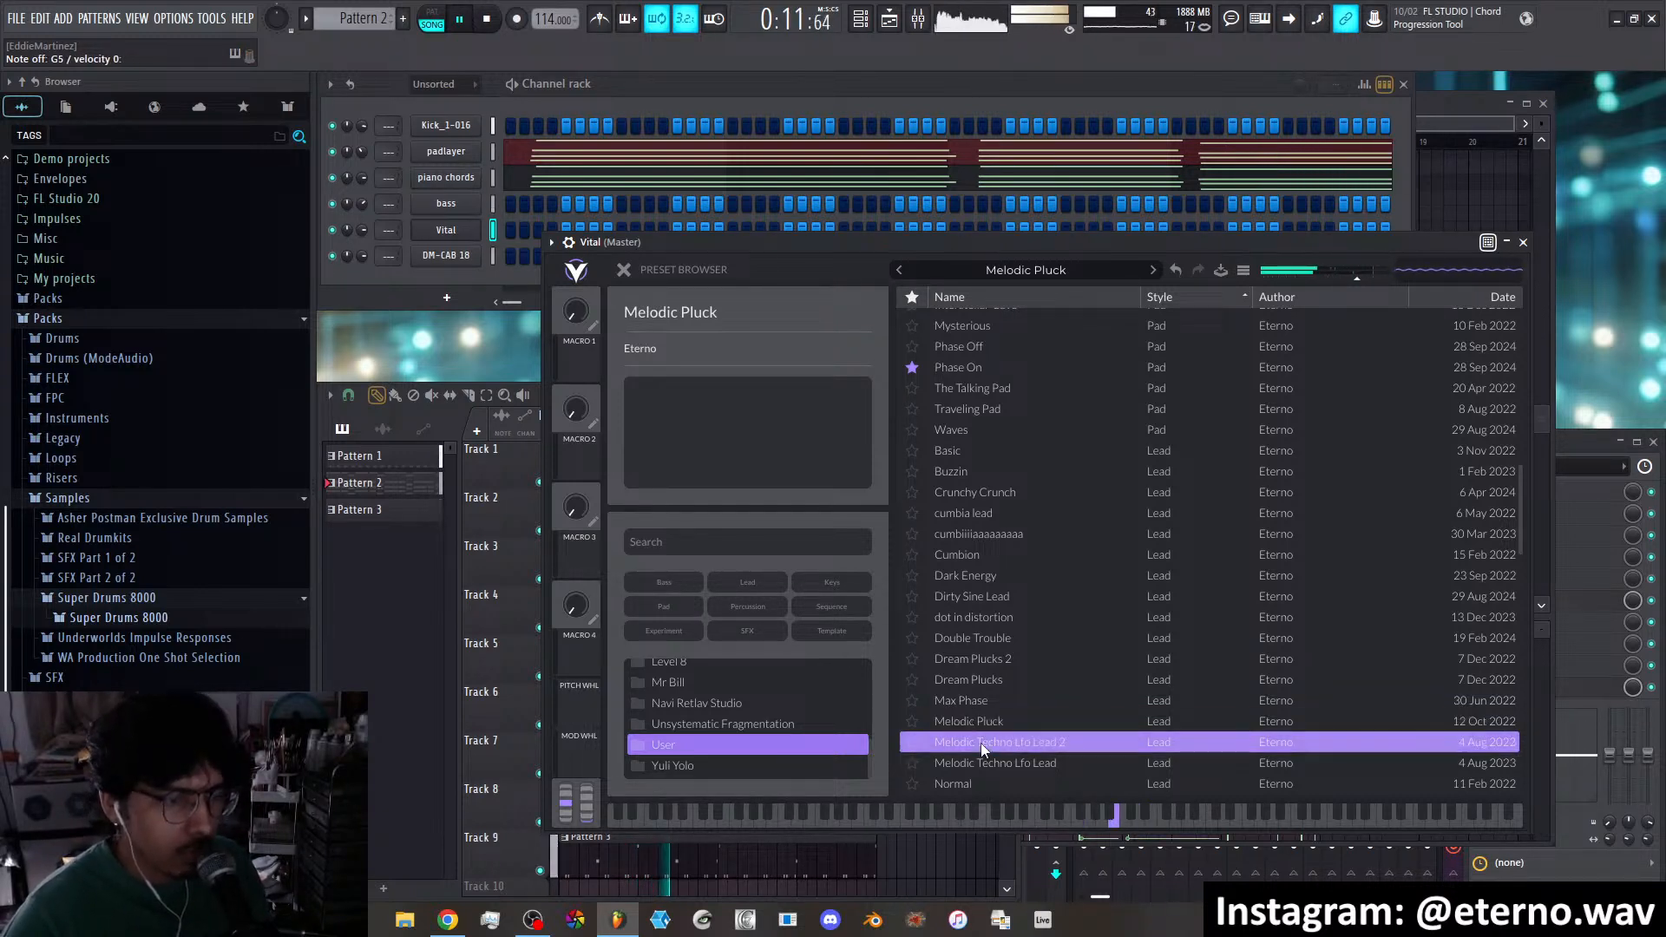
pyautogui.click(1007, 760)
# Load the Normal lead preset and close the preset browser
pyautogui.click(997, 783)
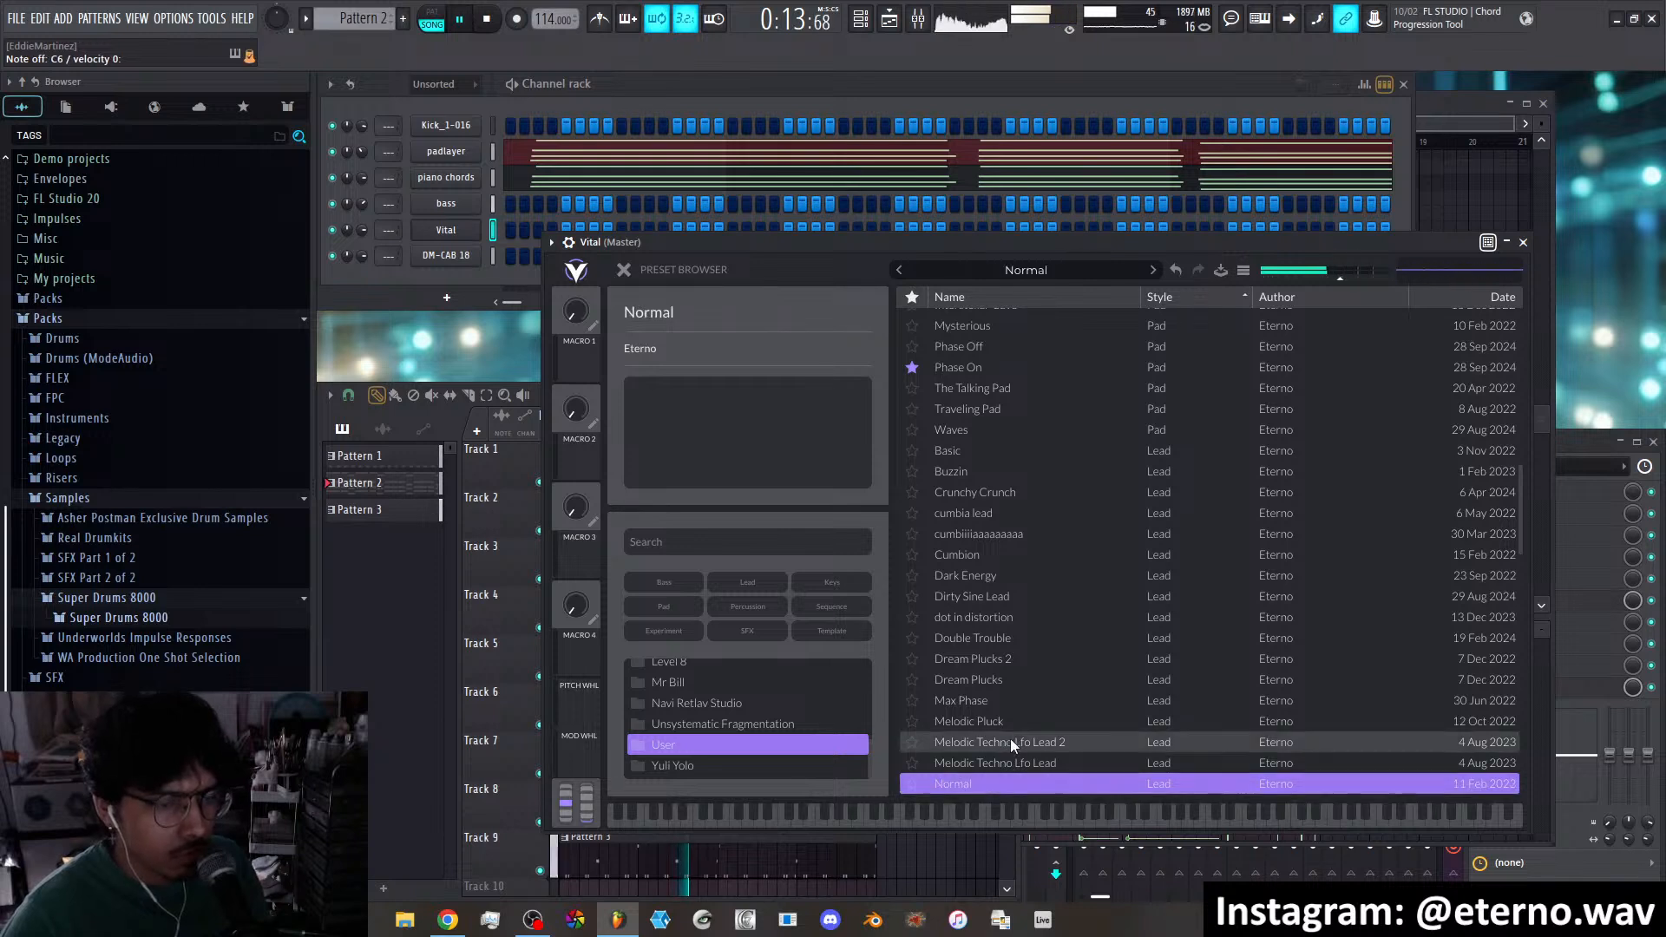
pyautogui.scroll(-2, 1010, 737)
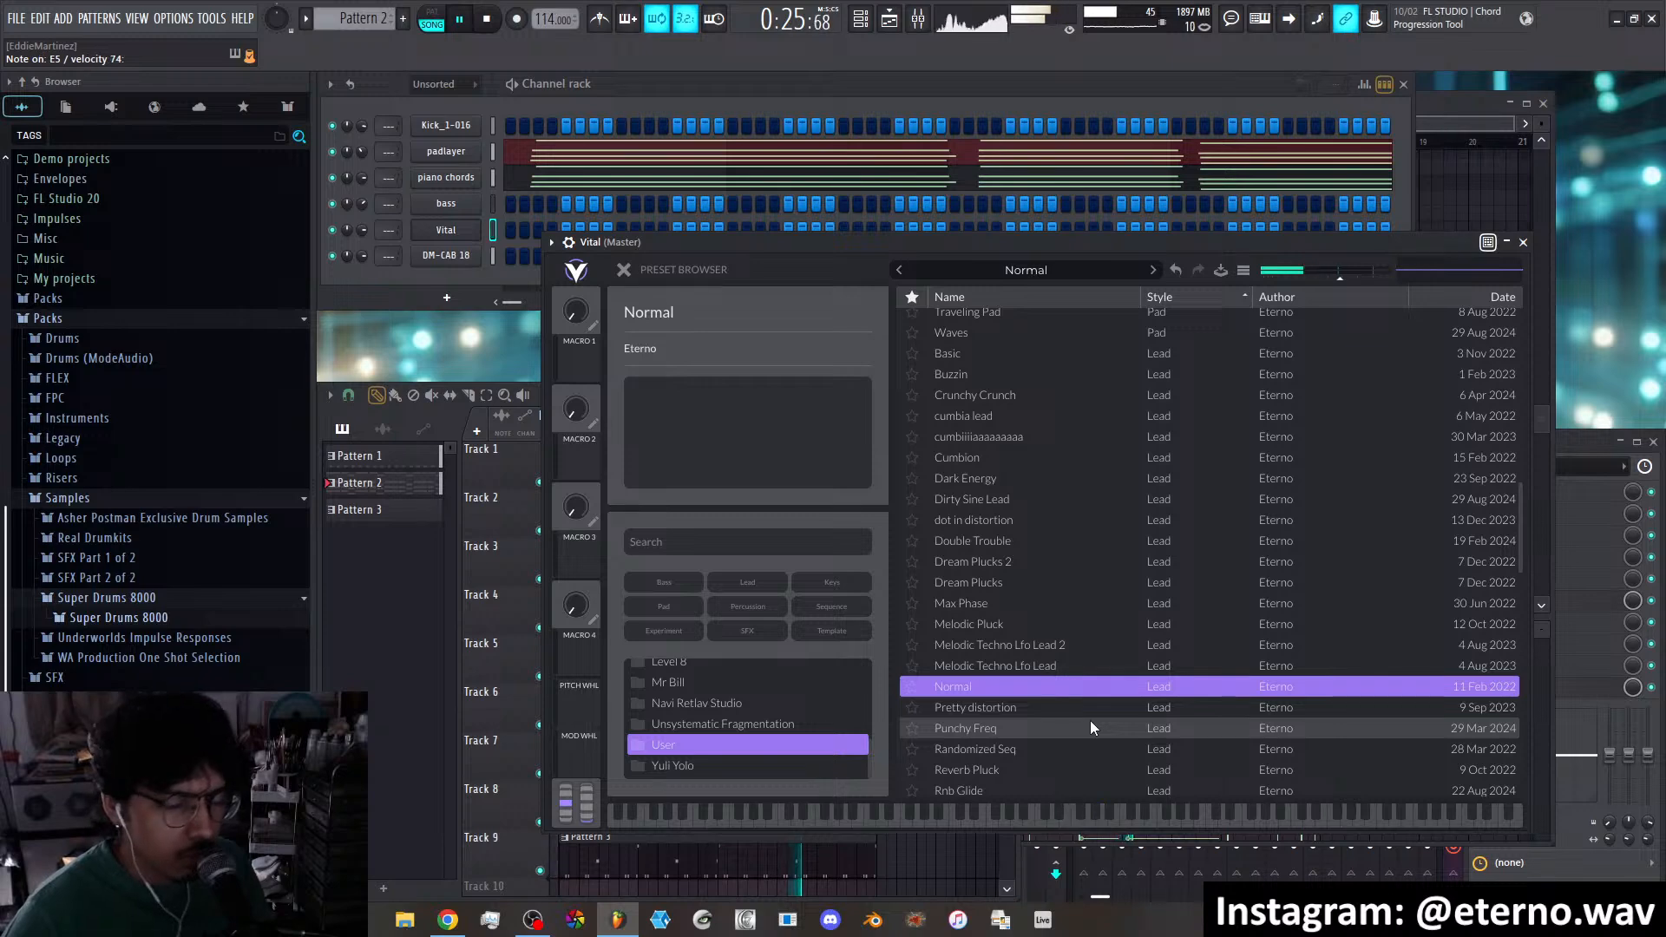
pyautogui.click(625, 270)
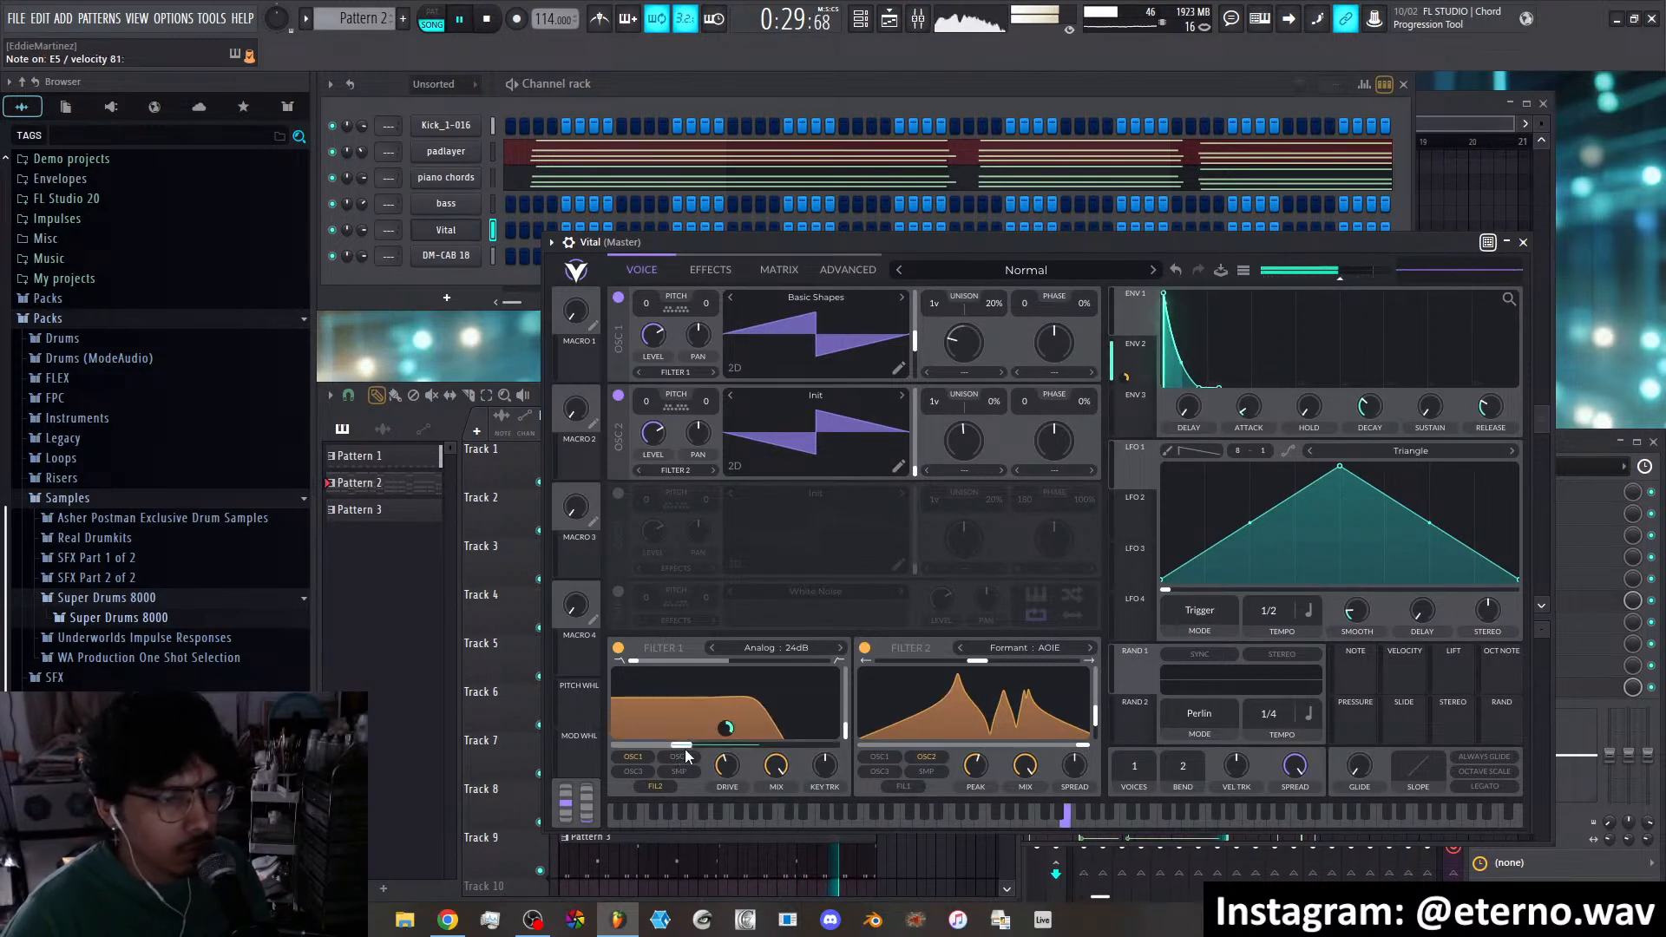
# Lower the Filter 1 cutoff to about -13.5 semitones and adjust the reverb mix in the effects
pyautogui.moveTo(685, 748)
pyautogui.mouseDown()
pyautogui.moveTo(755, 748)
pyautogui.moveTo(683, 750)
pyautogui.mouseUp()
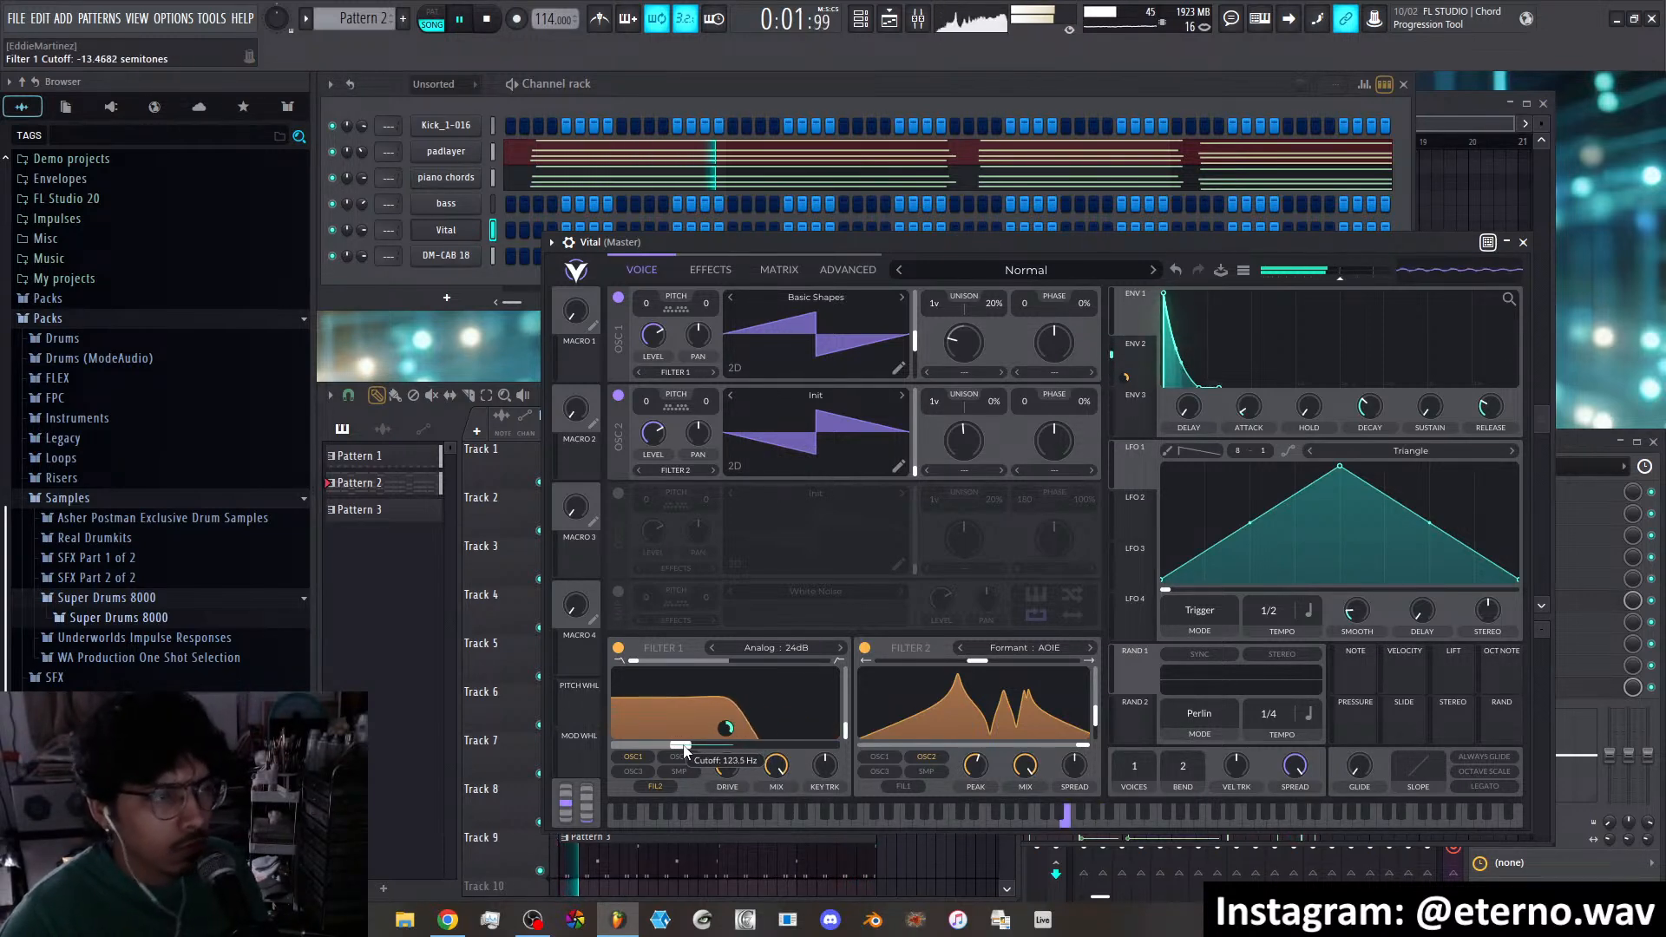
pyautogui.click(703, 268)
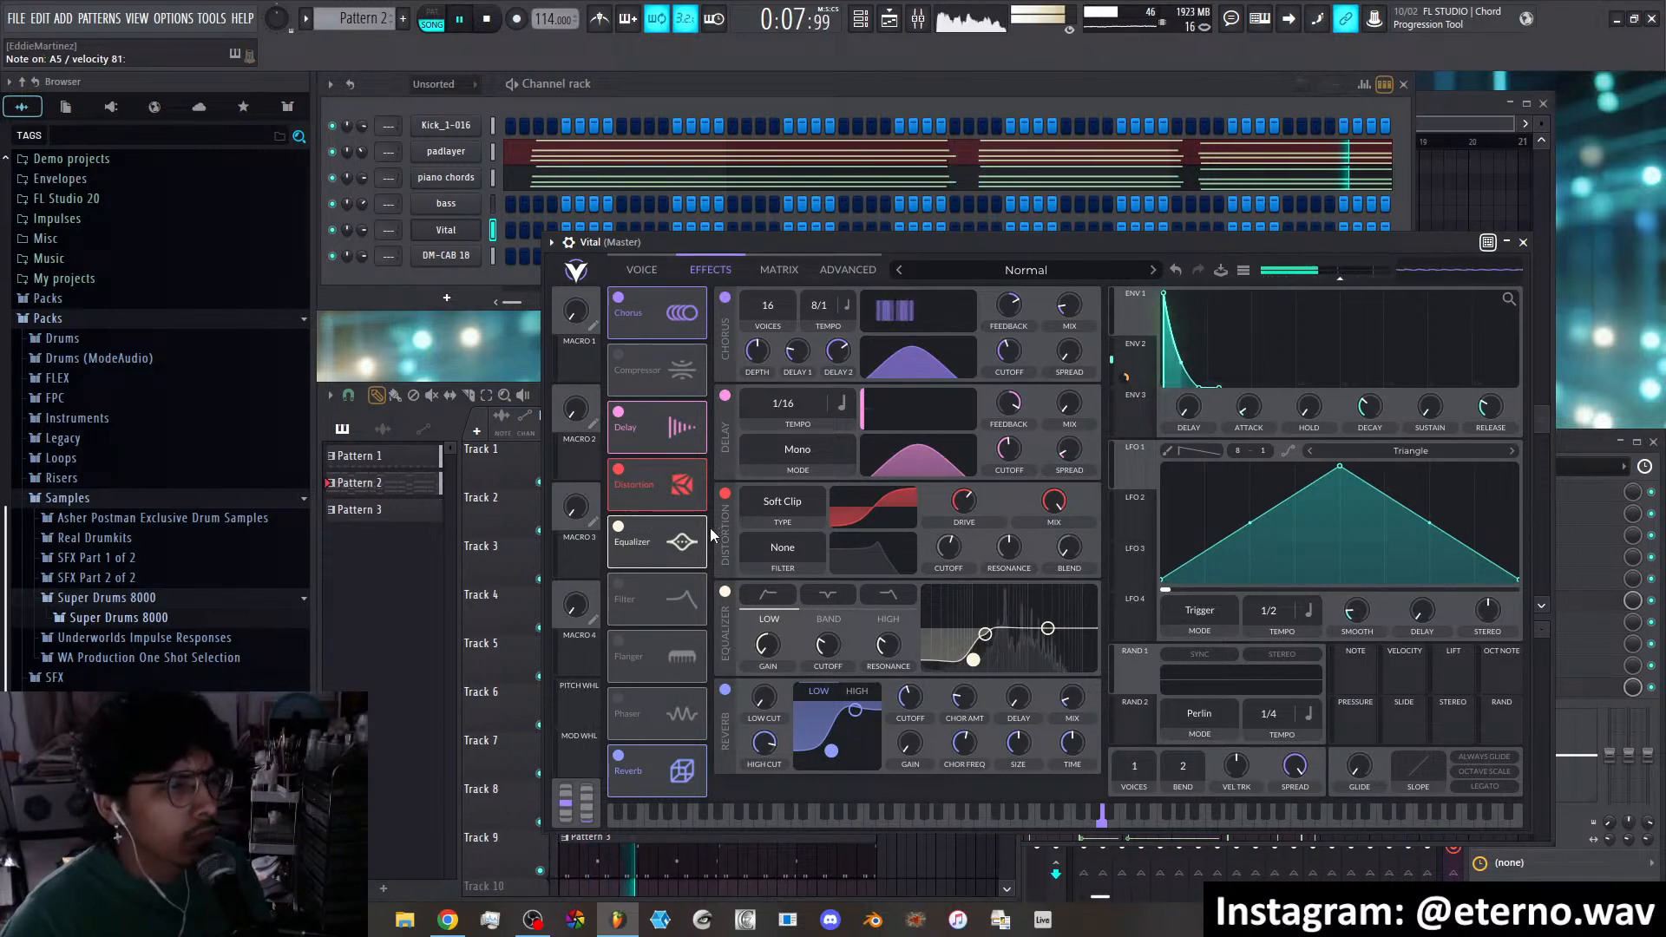
pyautogui.moveTo(1072, 694)
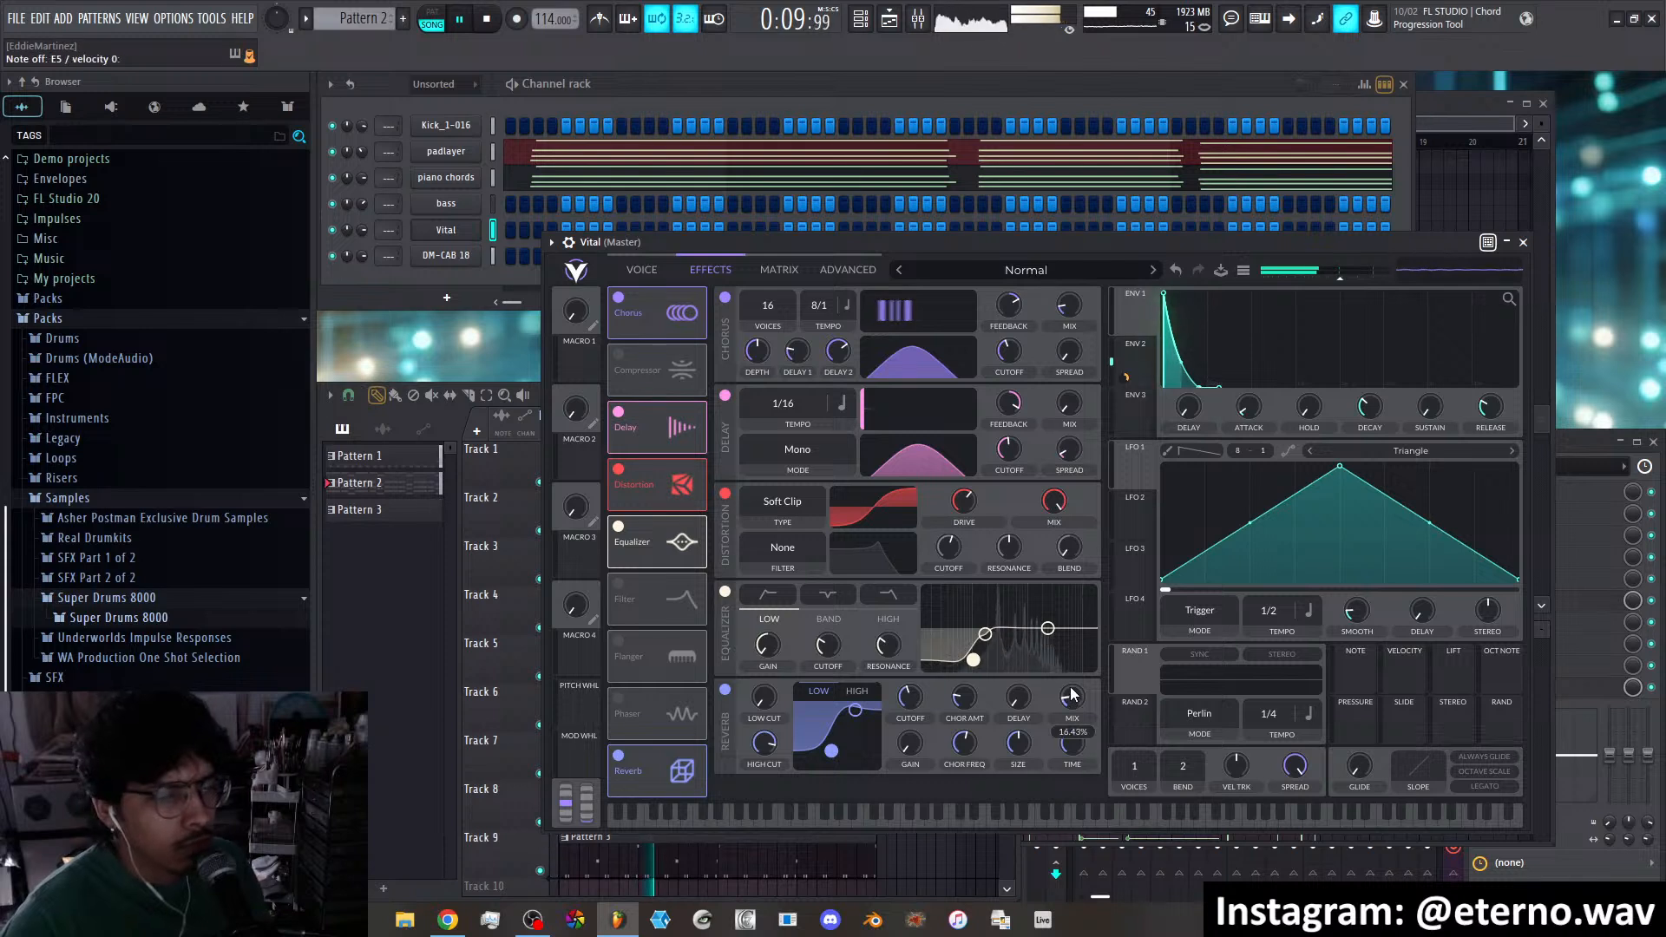
pyautogui.moveTo(1073, 694); pyautogui.dragTo(1070, 674)
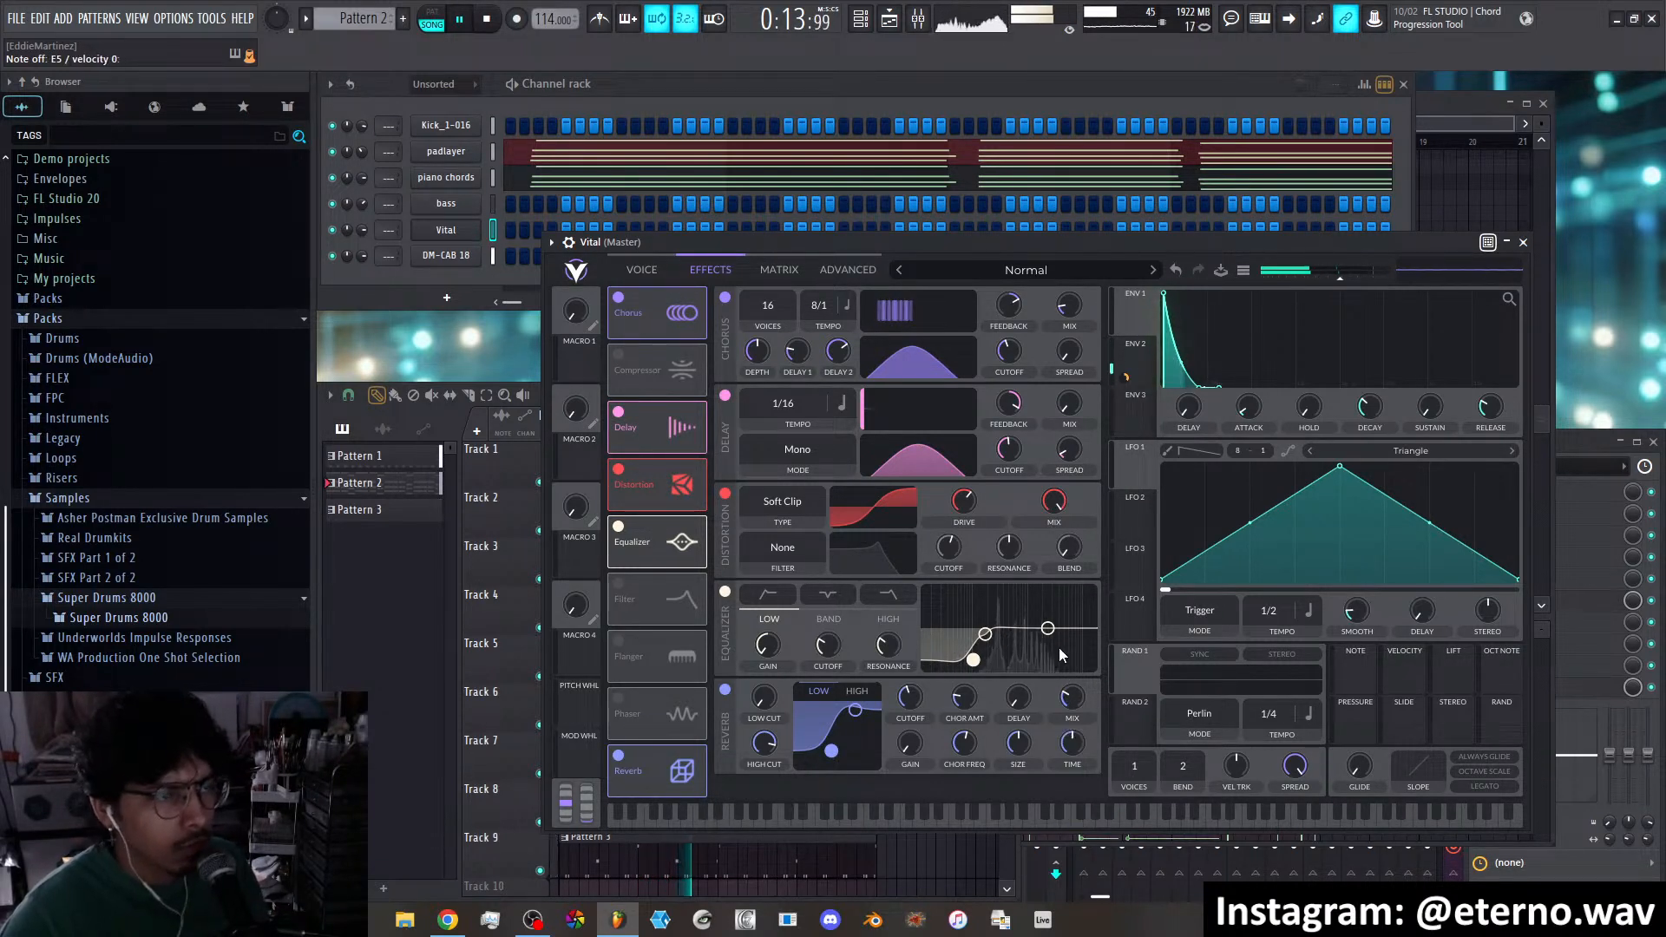
# Set the delay mode to Ping Pong, shift its filter slightly higher and set the delay mix to about 19%
pyautogui.click(807, 450)
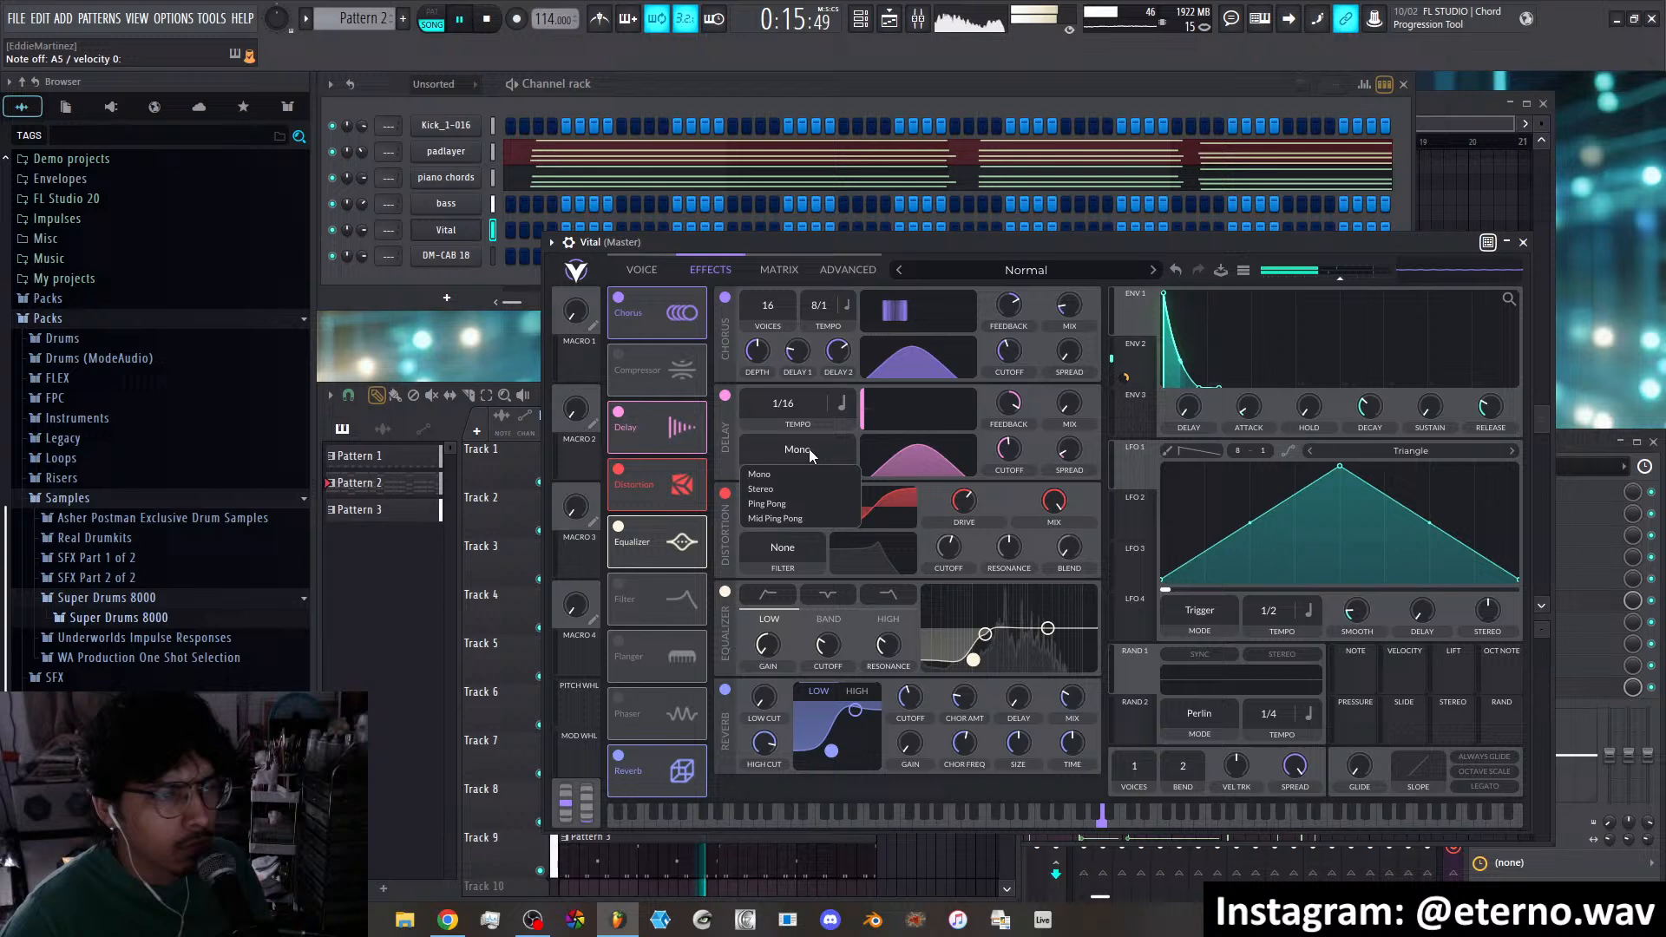
pyautogui.click(807, 504)
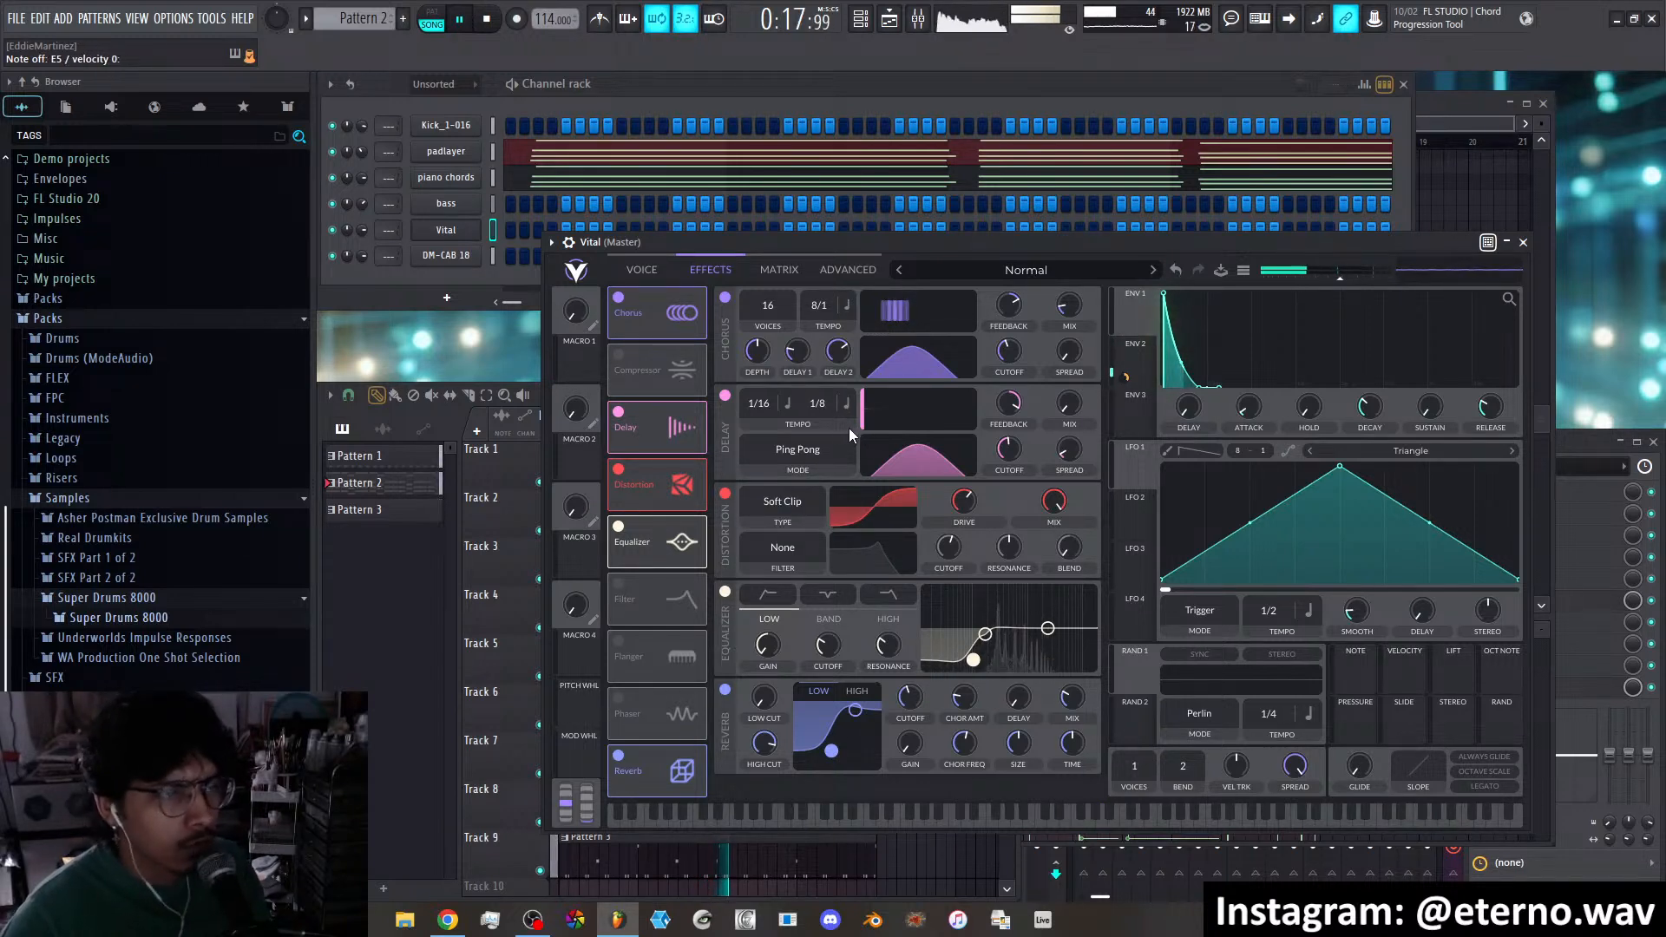
pyautogui.moveTo(926, 466); pyautogui.dragTo(935, 466)
pyautogui.moveTo(1072, 405); pyautogui.dragTo(1064, 373)
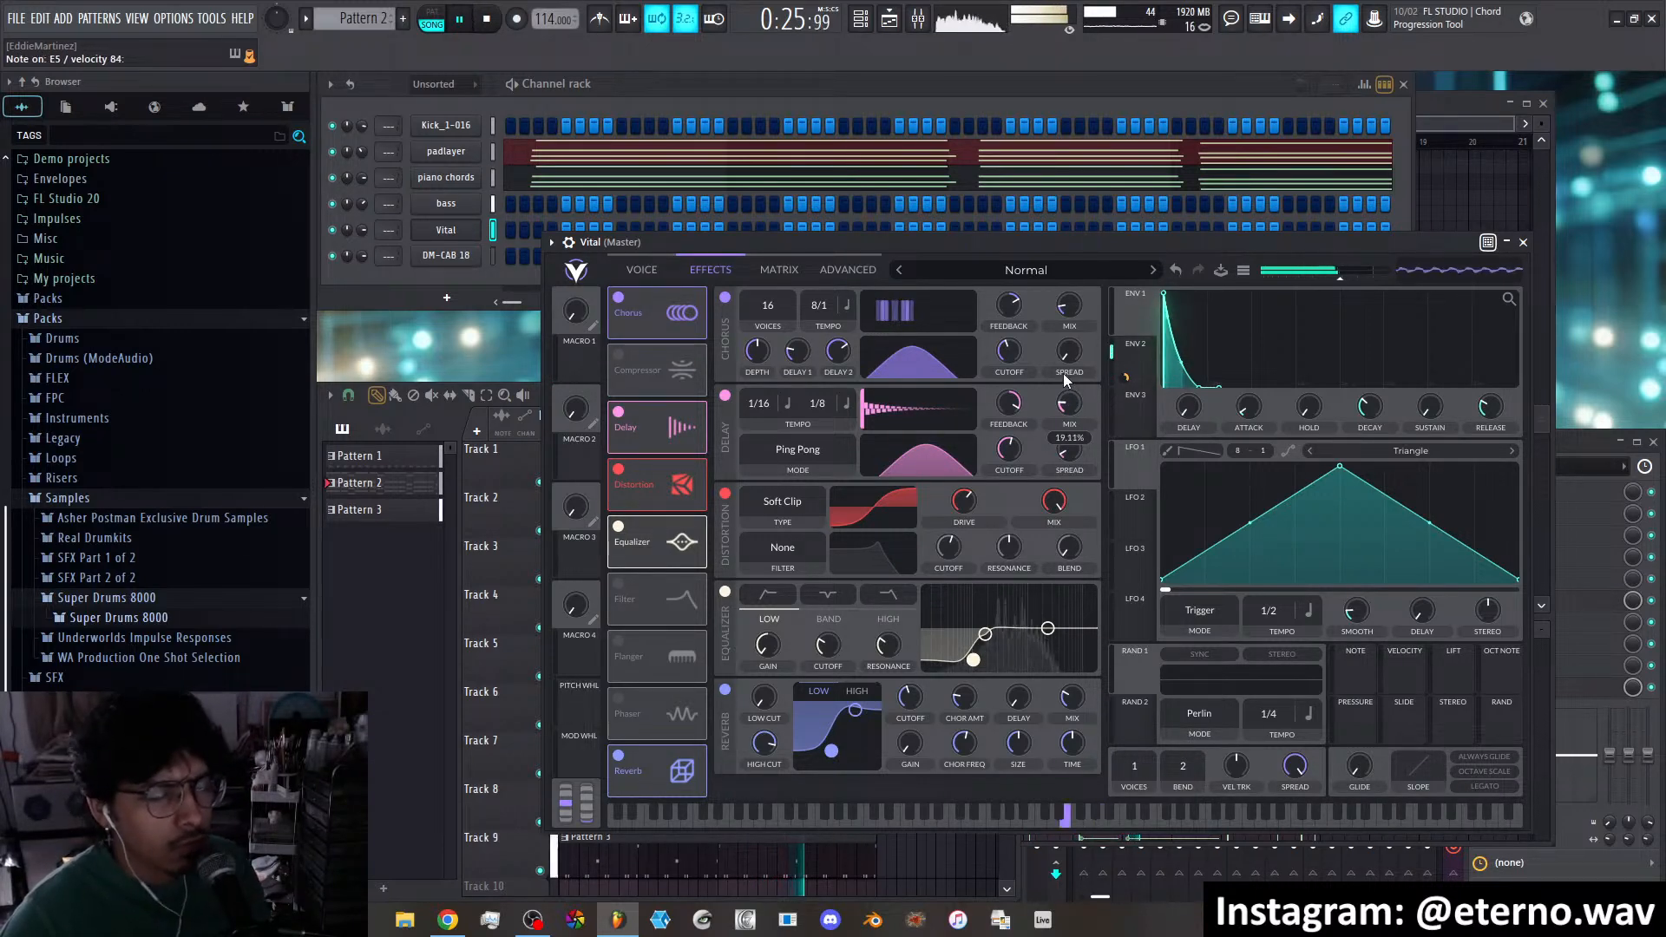
# Shorten the Envelope 1 decay to below 0.17 seconds
pyautogui.click(644, 270)
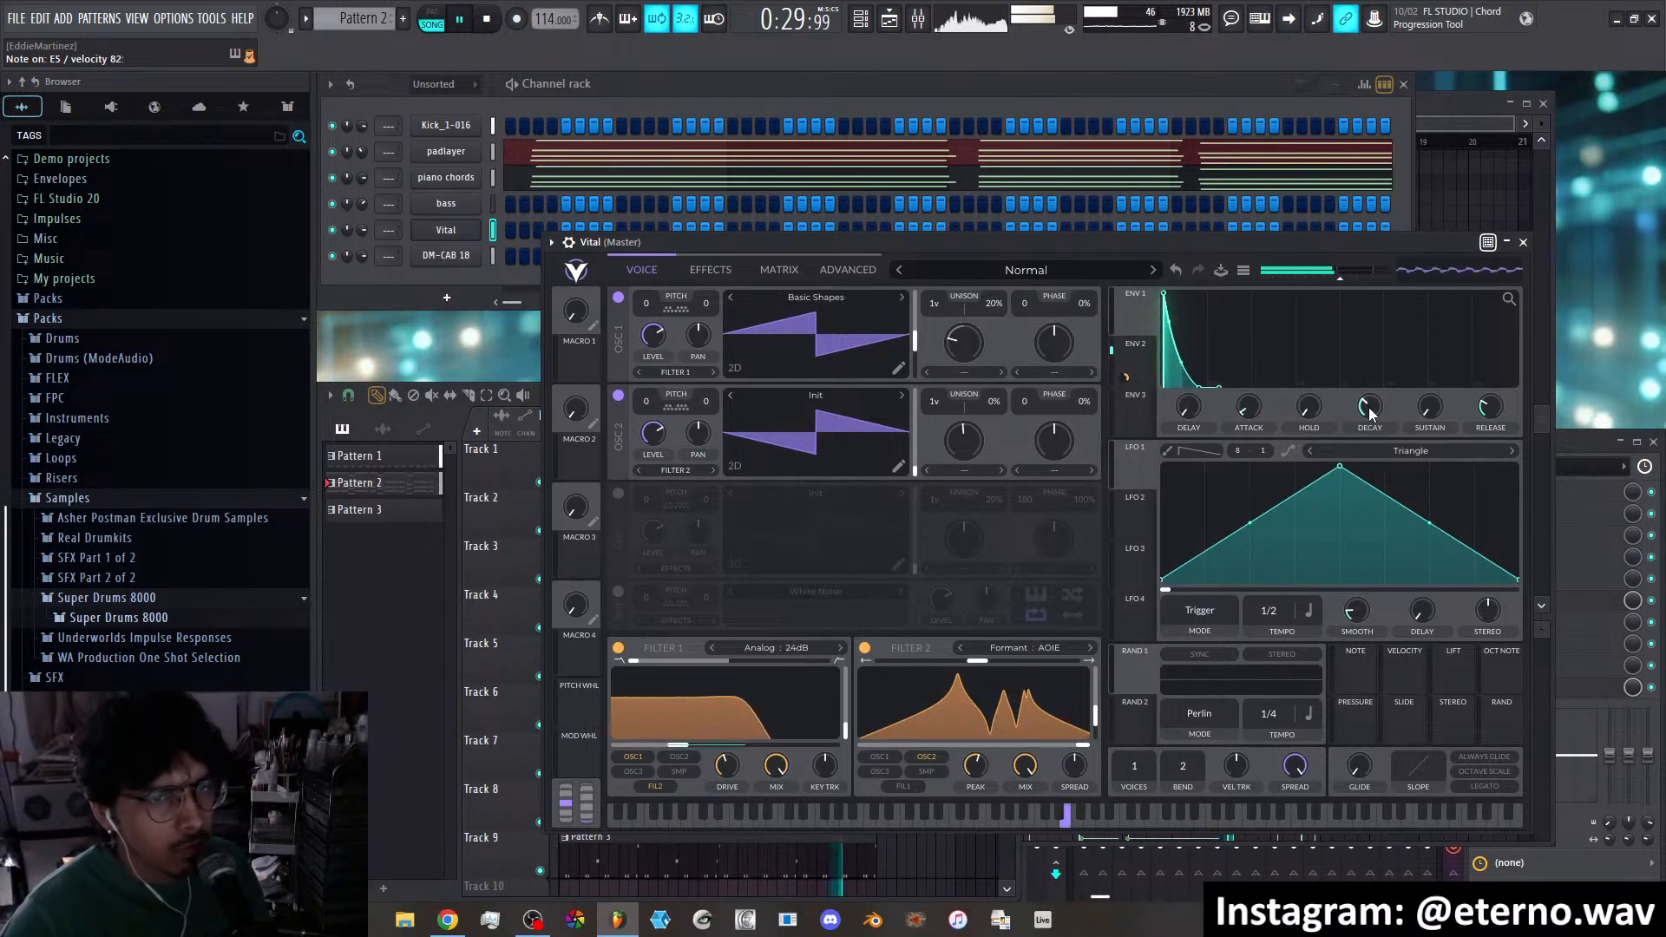
pyautogui.moveTo(1371, 415)
pyautogui.mouseDown()
pyautogui.moveTo(1366, 356)
pyautogui.moveTo(1371, 406)
pyautogui.mouseUp()
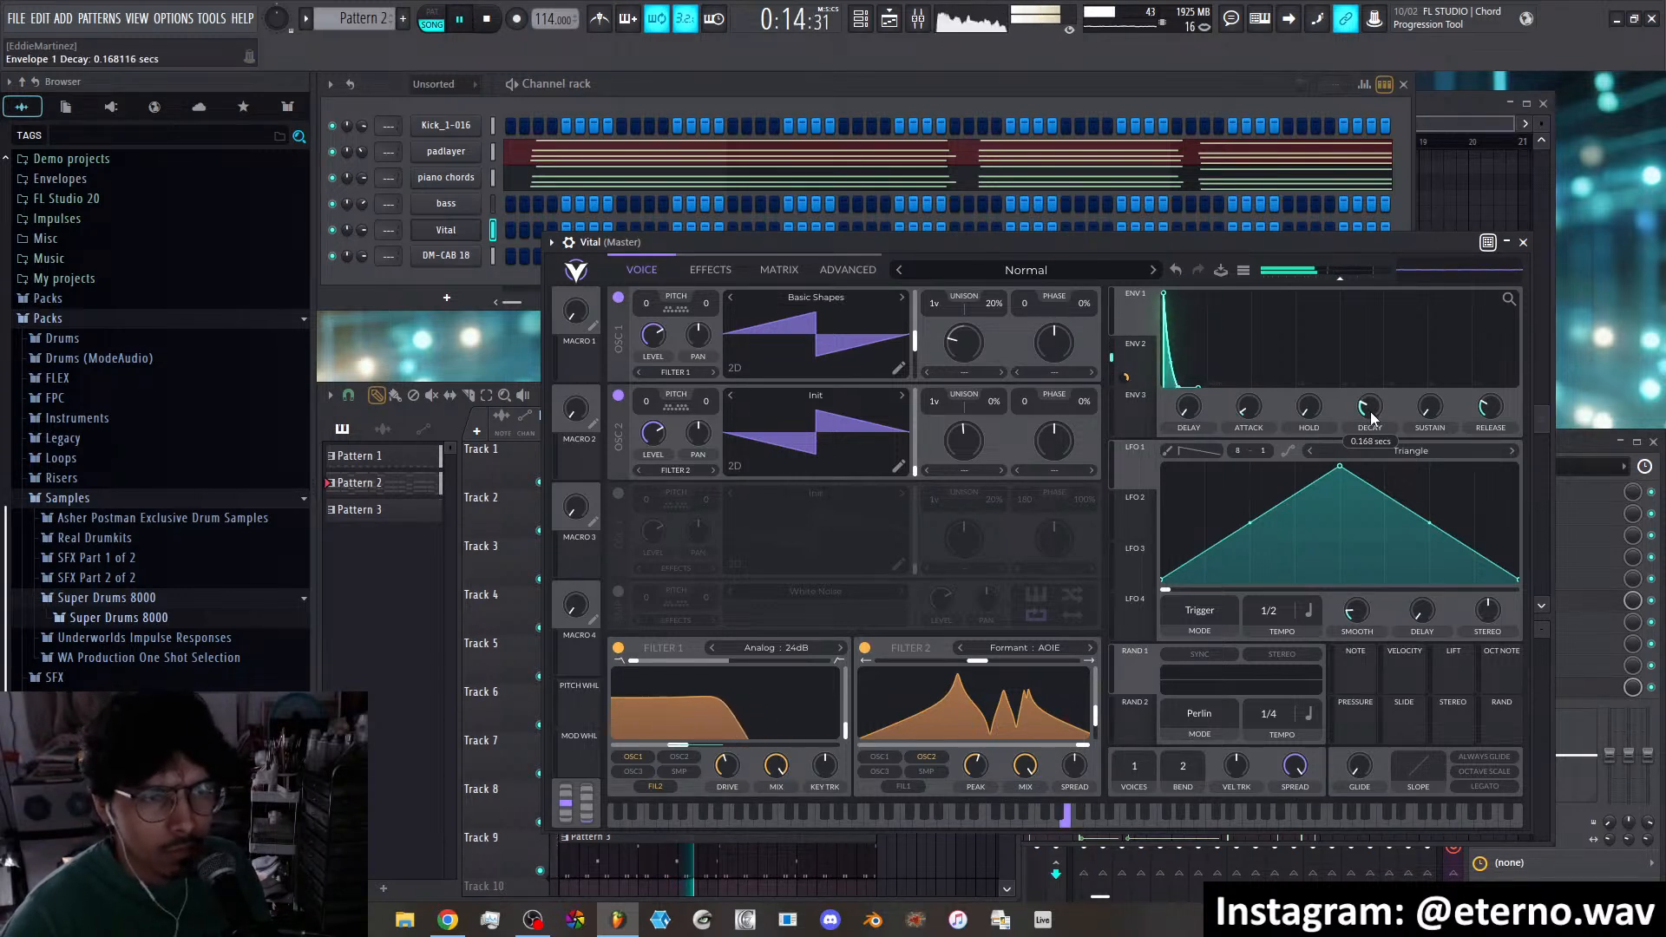
pyautogui.moveTo(1371, 412); pyautogui.dragTo(1376, 422)
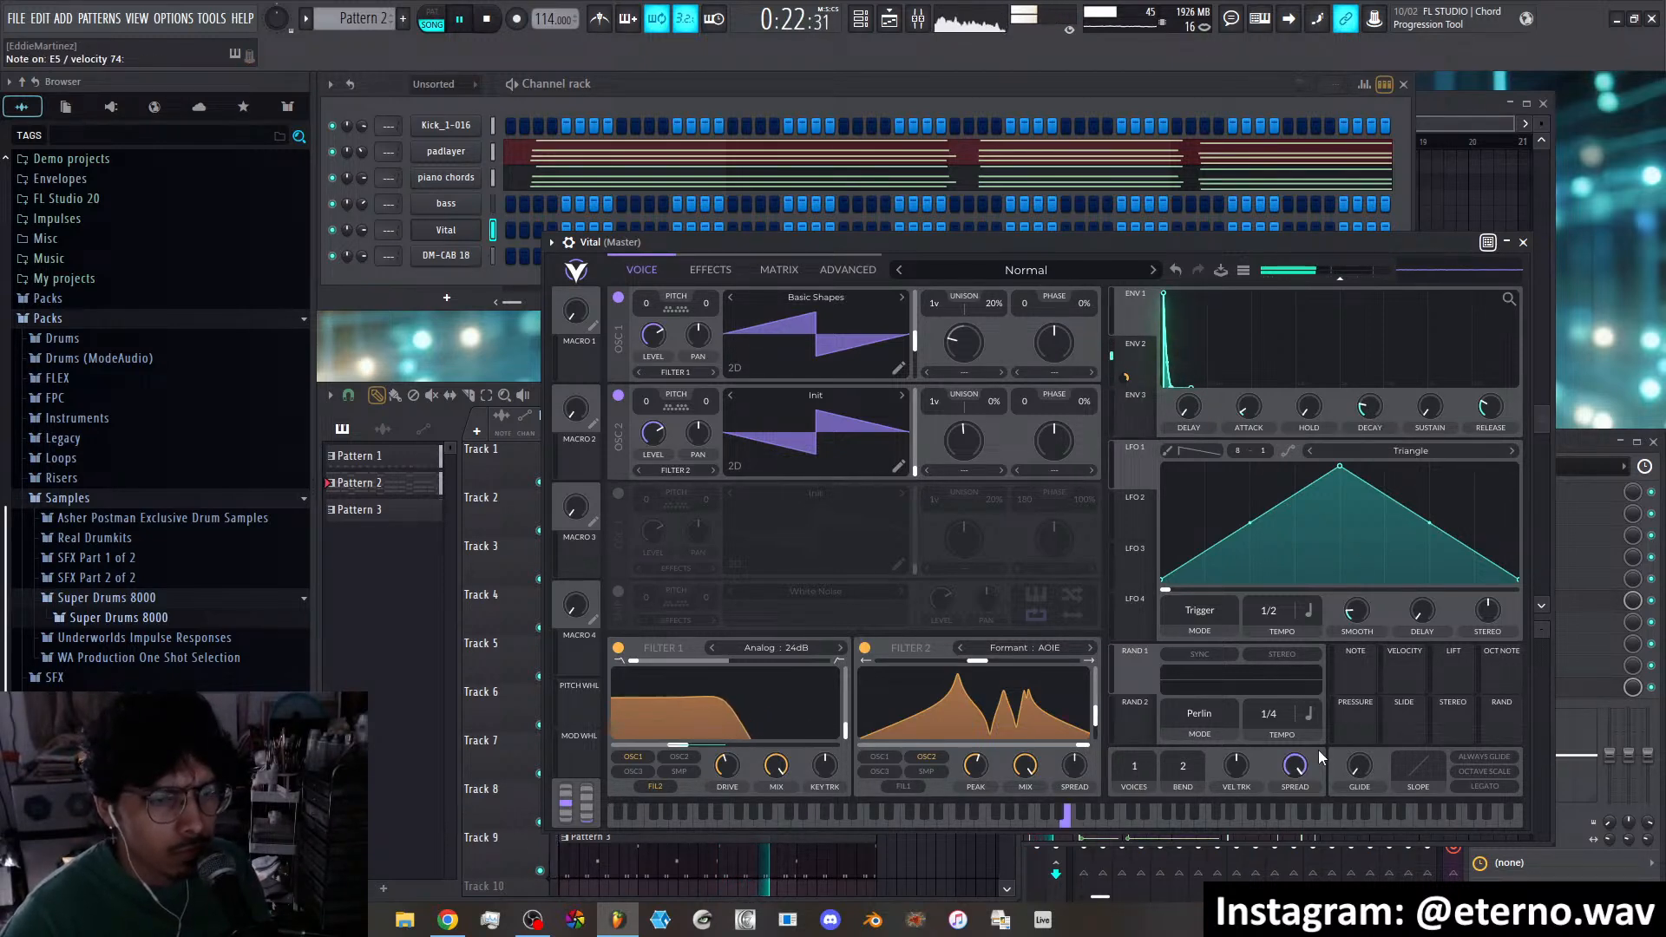
# Route velocity to the Envelope 1 decay and to the Modulation 1 amount, and adjust the two velocity modulation depths
pyautogui.moveTo(1407, 670); pyautogui.dragTo(1371, 404)
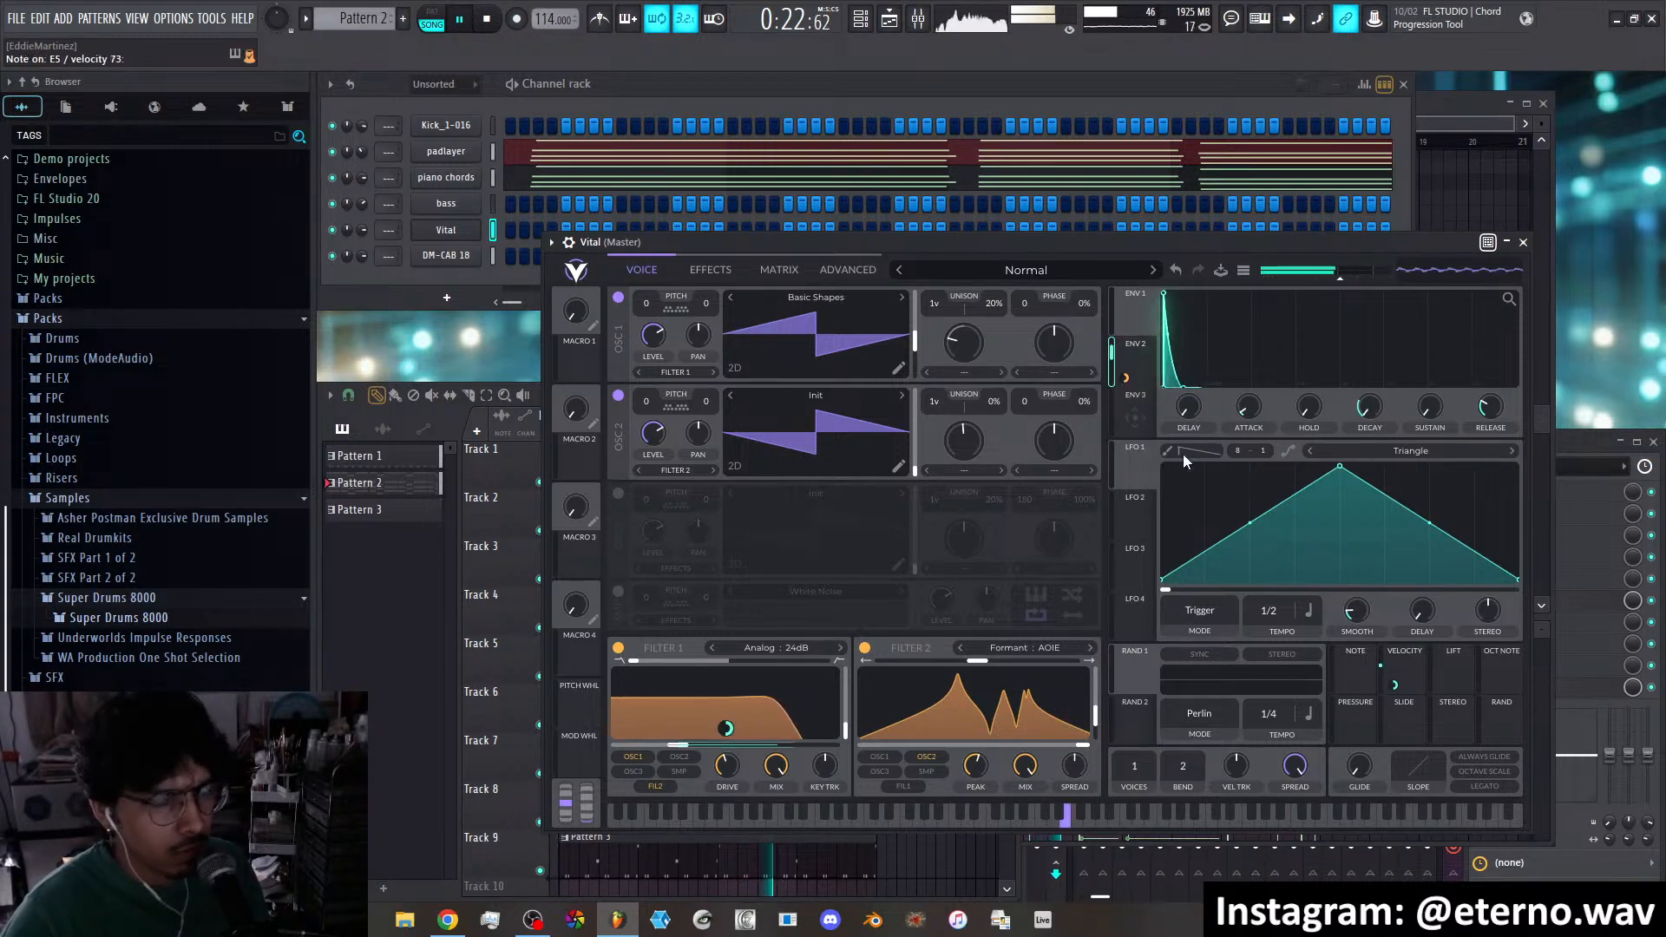
pyautogui.moveTo(1380, 664); pyautogui.dragTo(1128, 386)
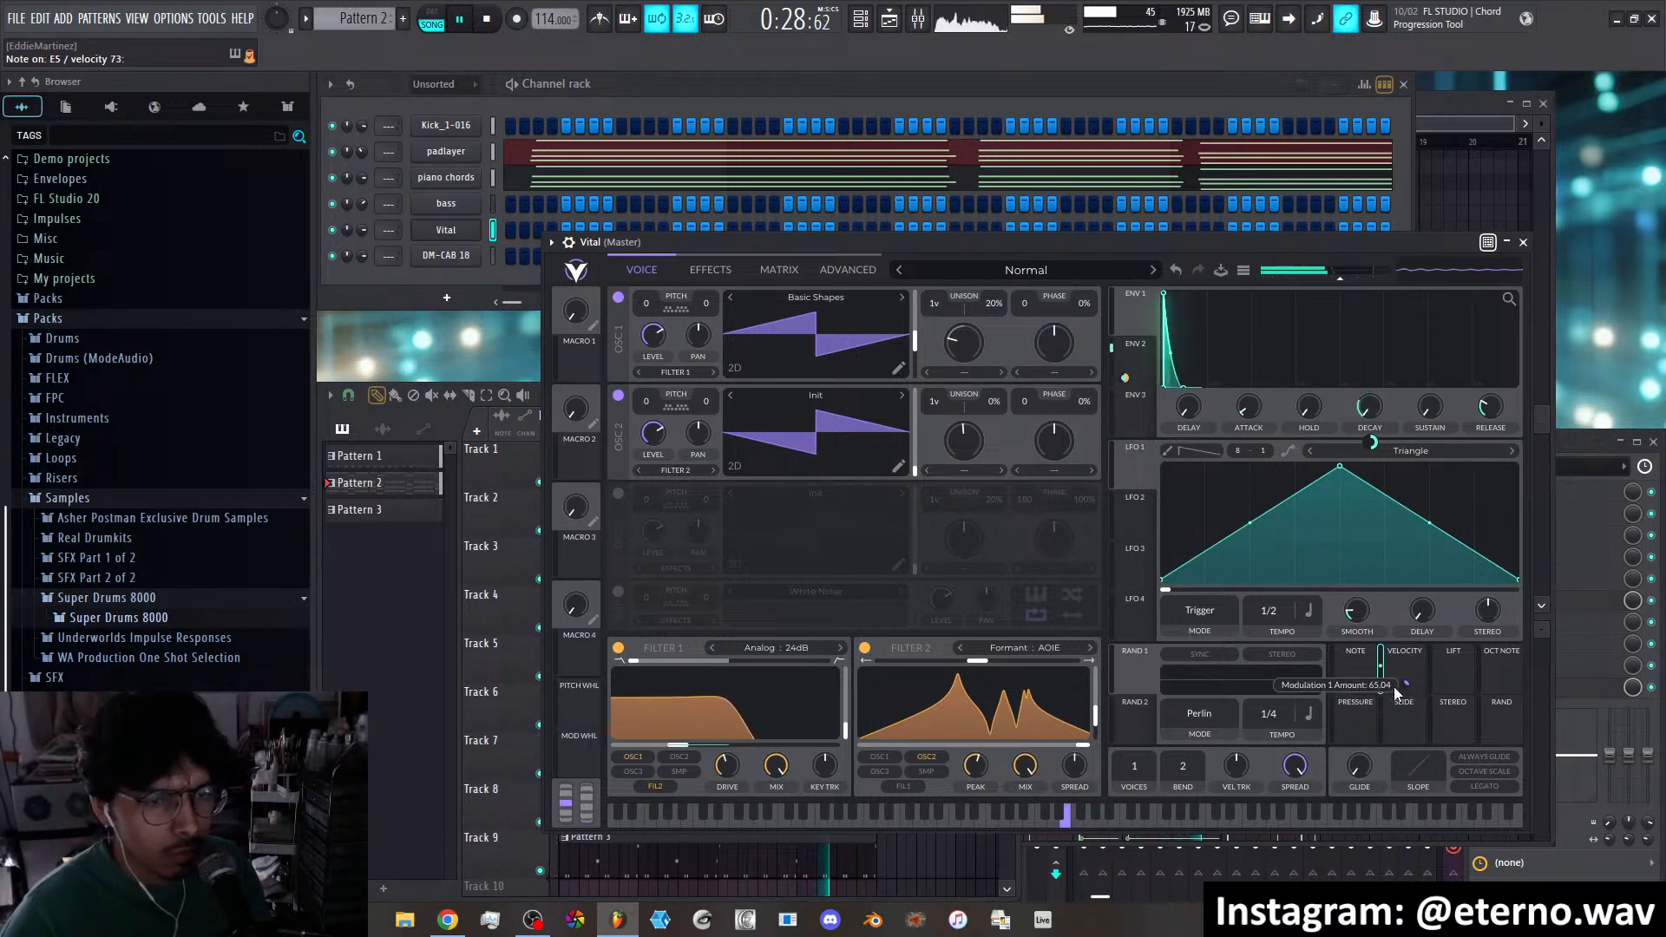
pyautogui.moveTo(1394, 686)
pyautogui.mouseDown()
pyautogui.moveTo(1393, 621)
pyautogui.moveTo(1394, 691)
pyautogui.mouseUp()
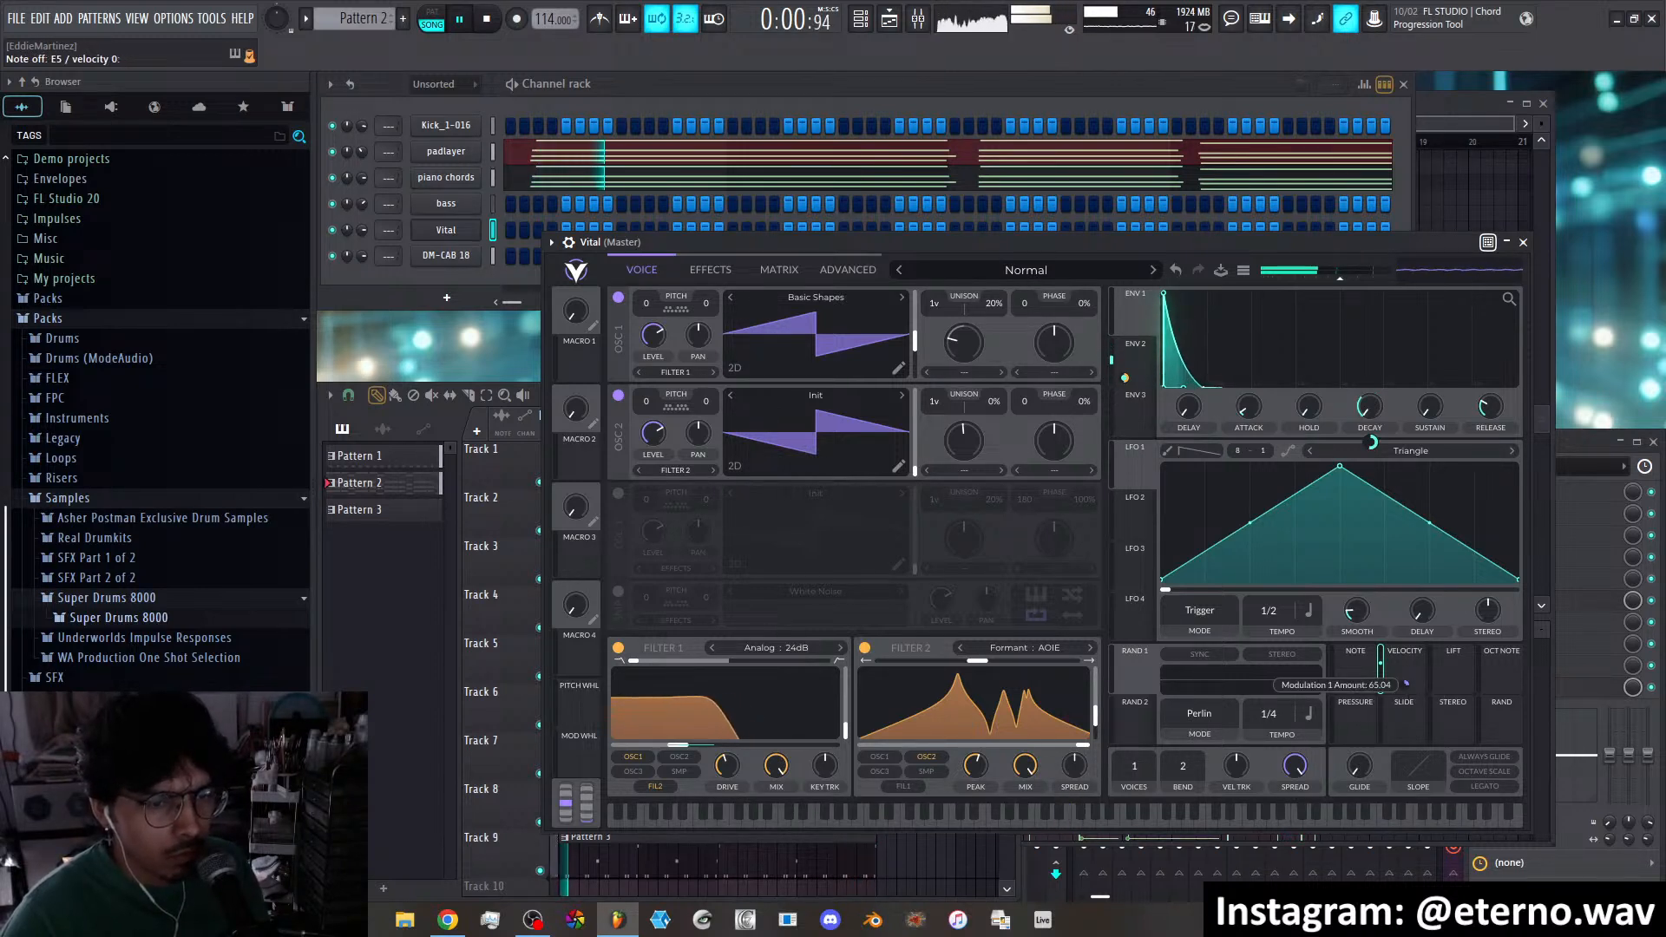
pyautogui.moveTo(1406, 685); pyautogui.dragTo(1406, 642)
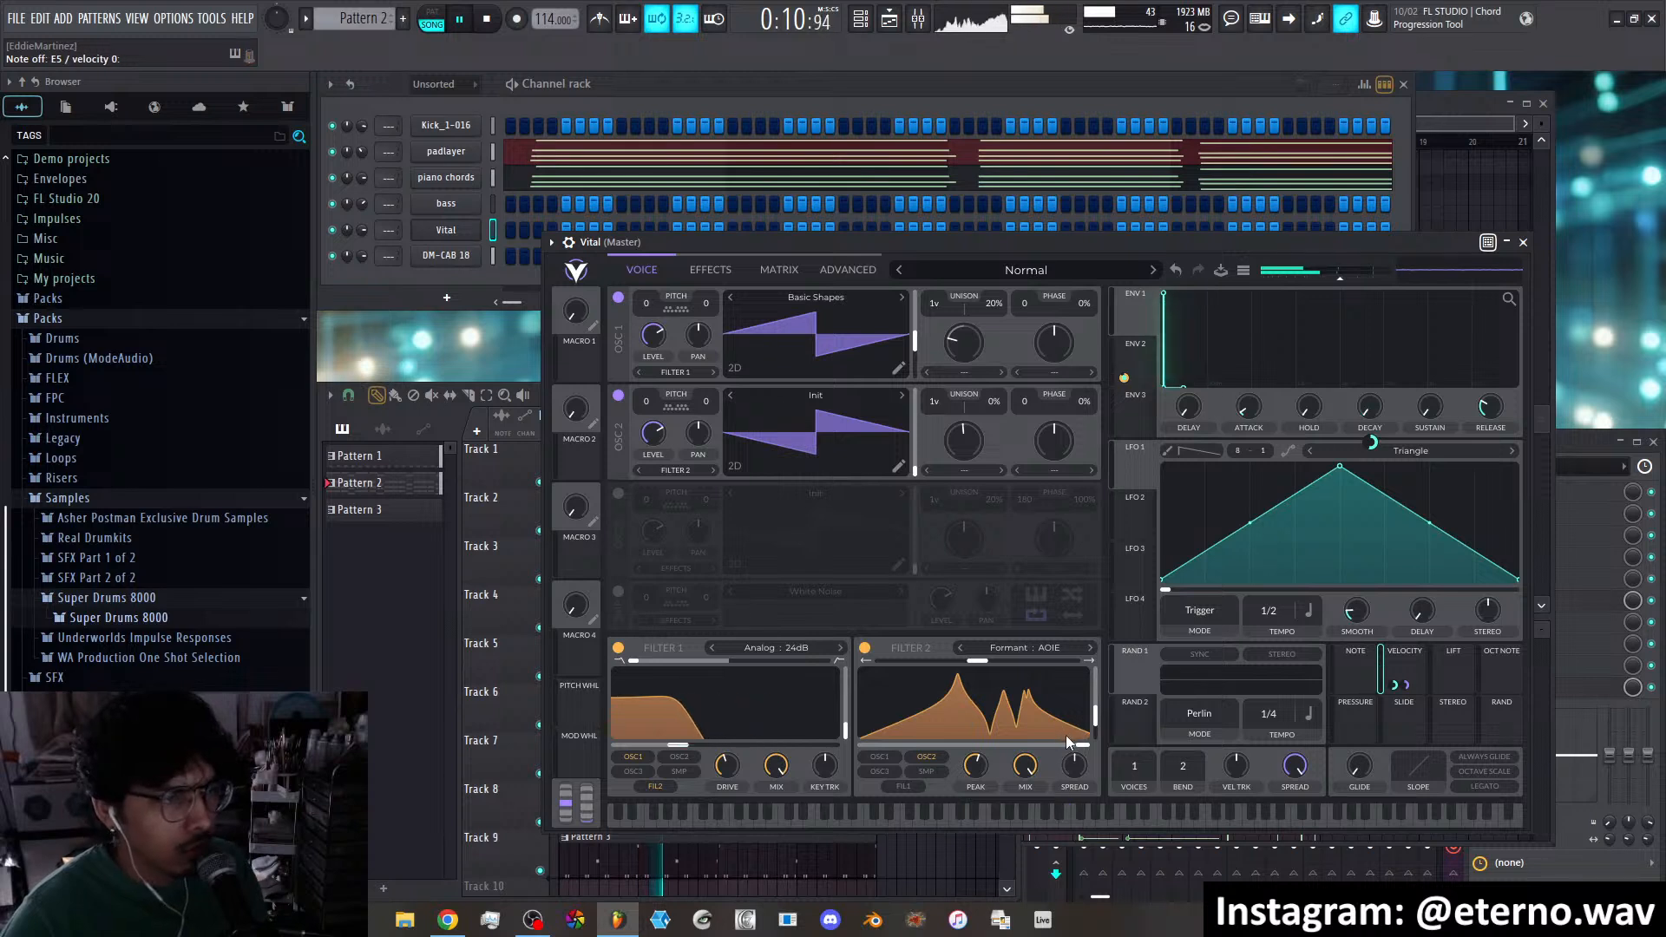
# Reshape the AOIE formant response of Filter 2 by shifting its formant position toward the middle of the range
pyautogui.moveTo(1081, 744); pyautogui.dragTo(989, 704)
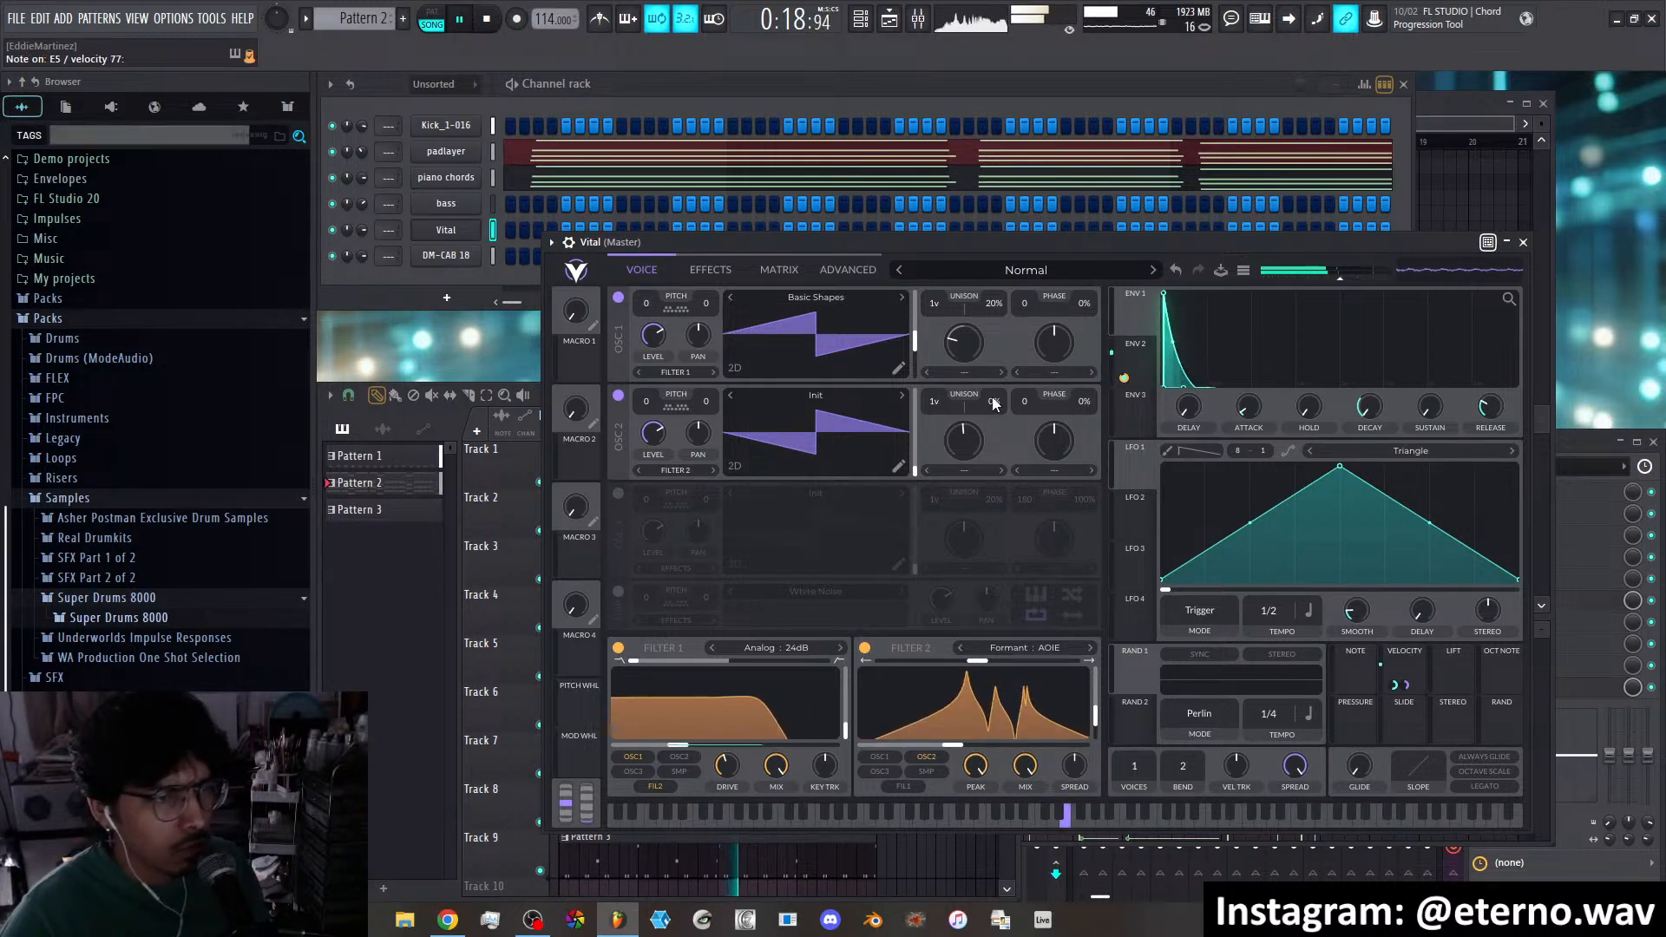
# Set Oscillator 2 unison to 3 voices with 2% detune and lower the Filter 1 cutoff slightly
pyautogui.moveTo(939, 394); pyautogui.dragTo(986, 396)
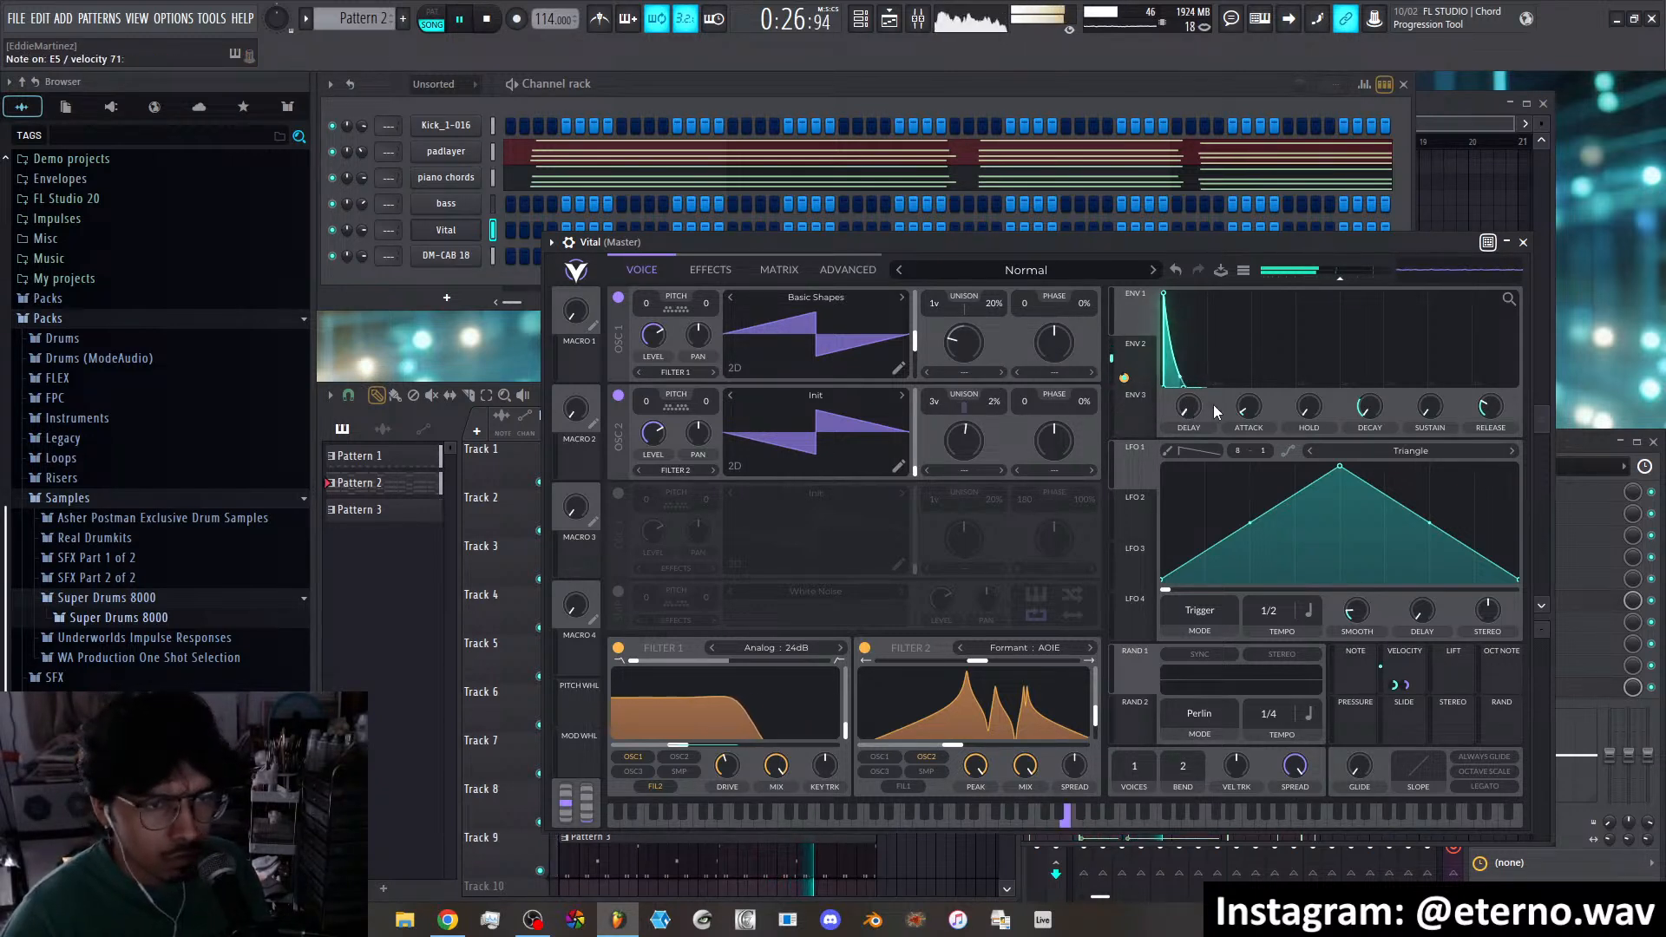
pyautogui.moveTo(685, 751)
pyautogui.mouseDown()
pyautogui.moveTo(640, 748)
pyautogui.moveTo(664, 747)
pyautogui.mouseUp()
# Raise the delay's filter cutoff, fine-tune its mix and set its first tempo to 1/4
pyautogui.click(704, 270)
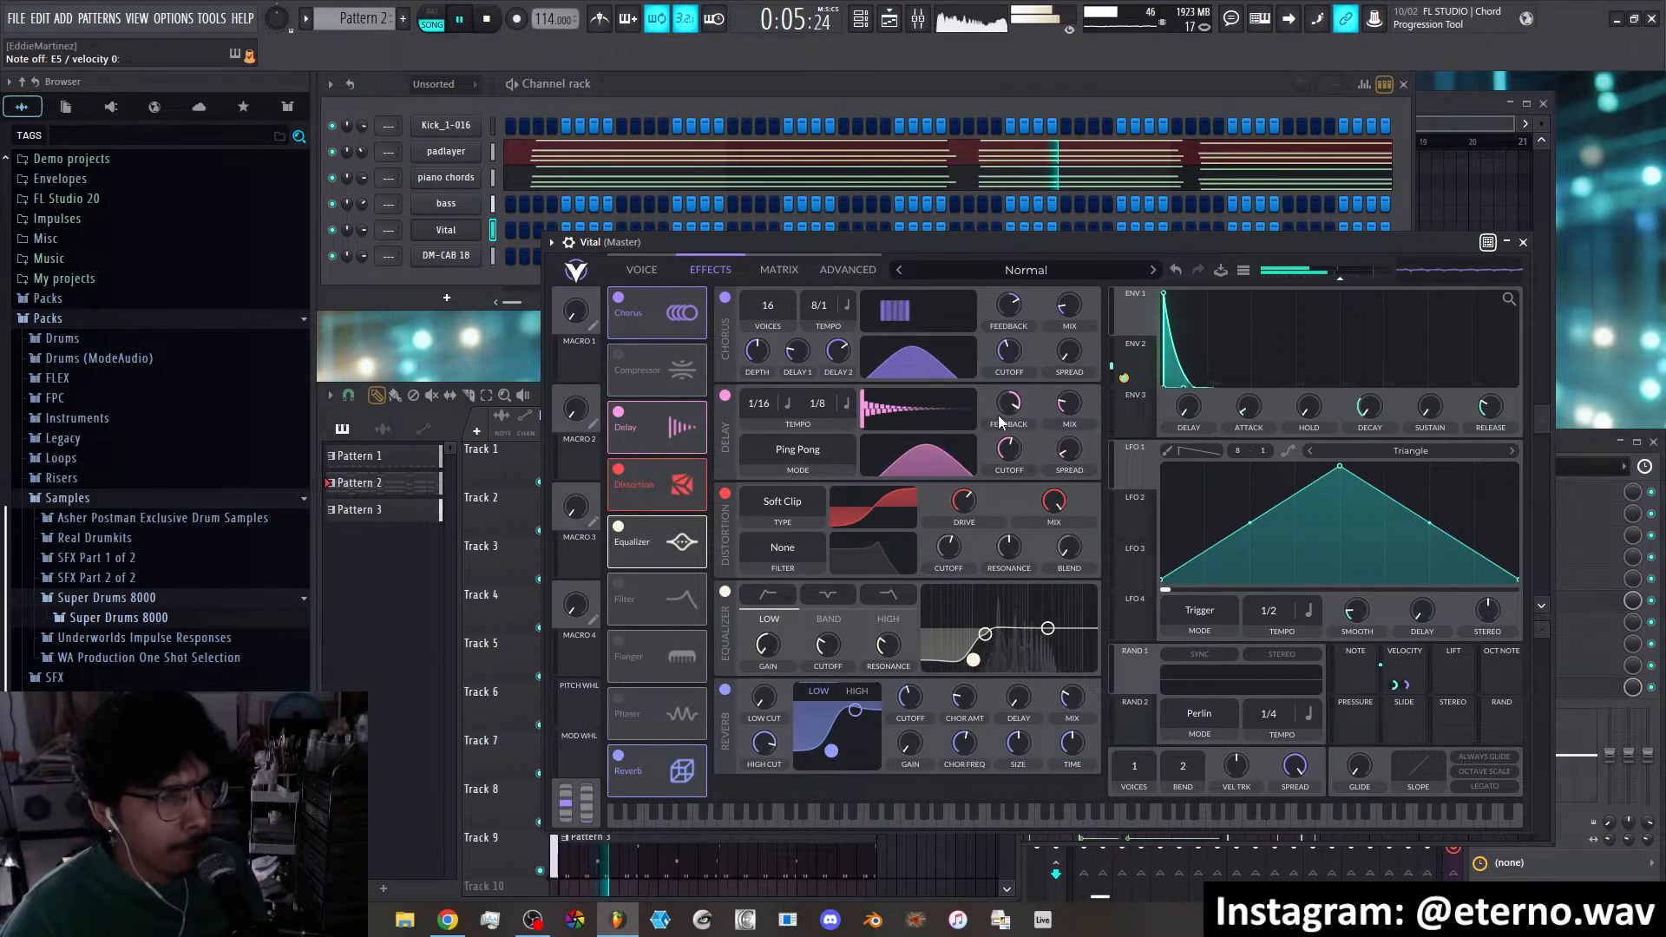
pyautogui.moveTo(1070, 406); pyautogui.dragTo(1070, 386)
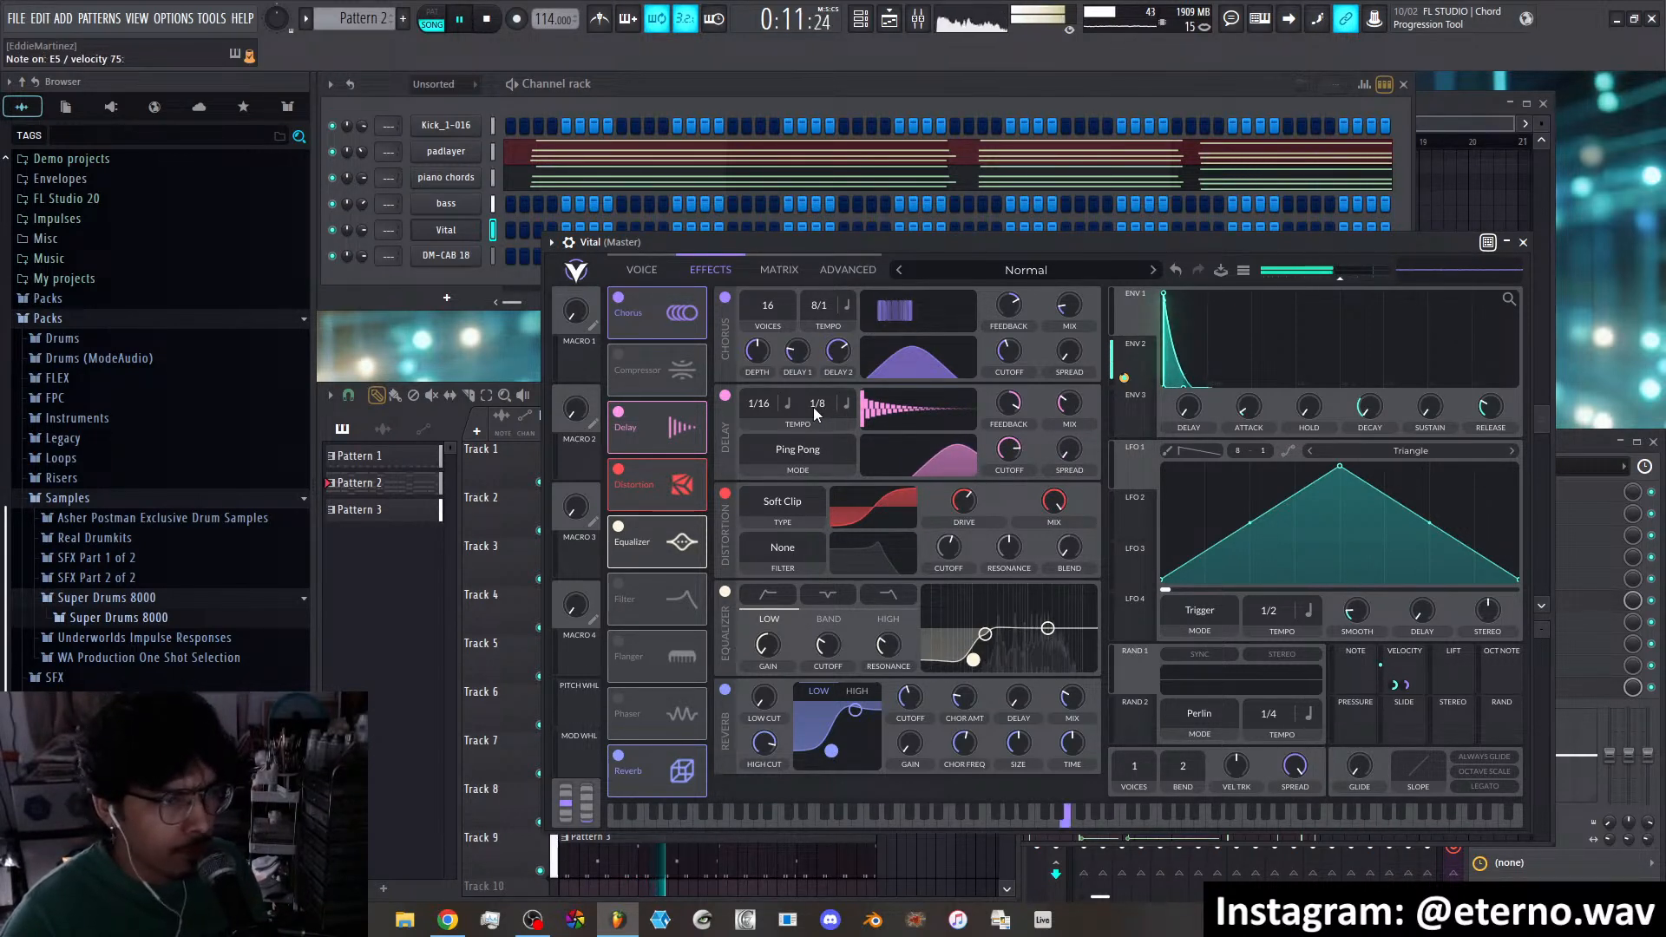
pyautogui.moveTo(761, 418); pyautogui.dragTo(763, 425)
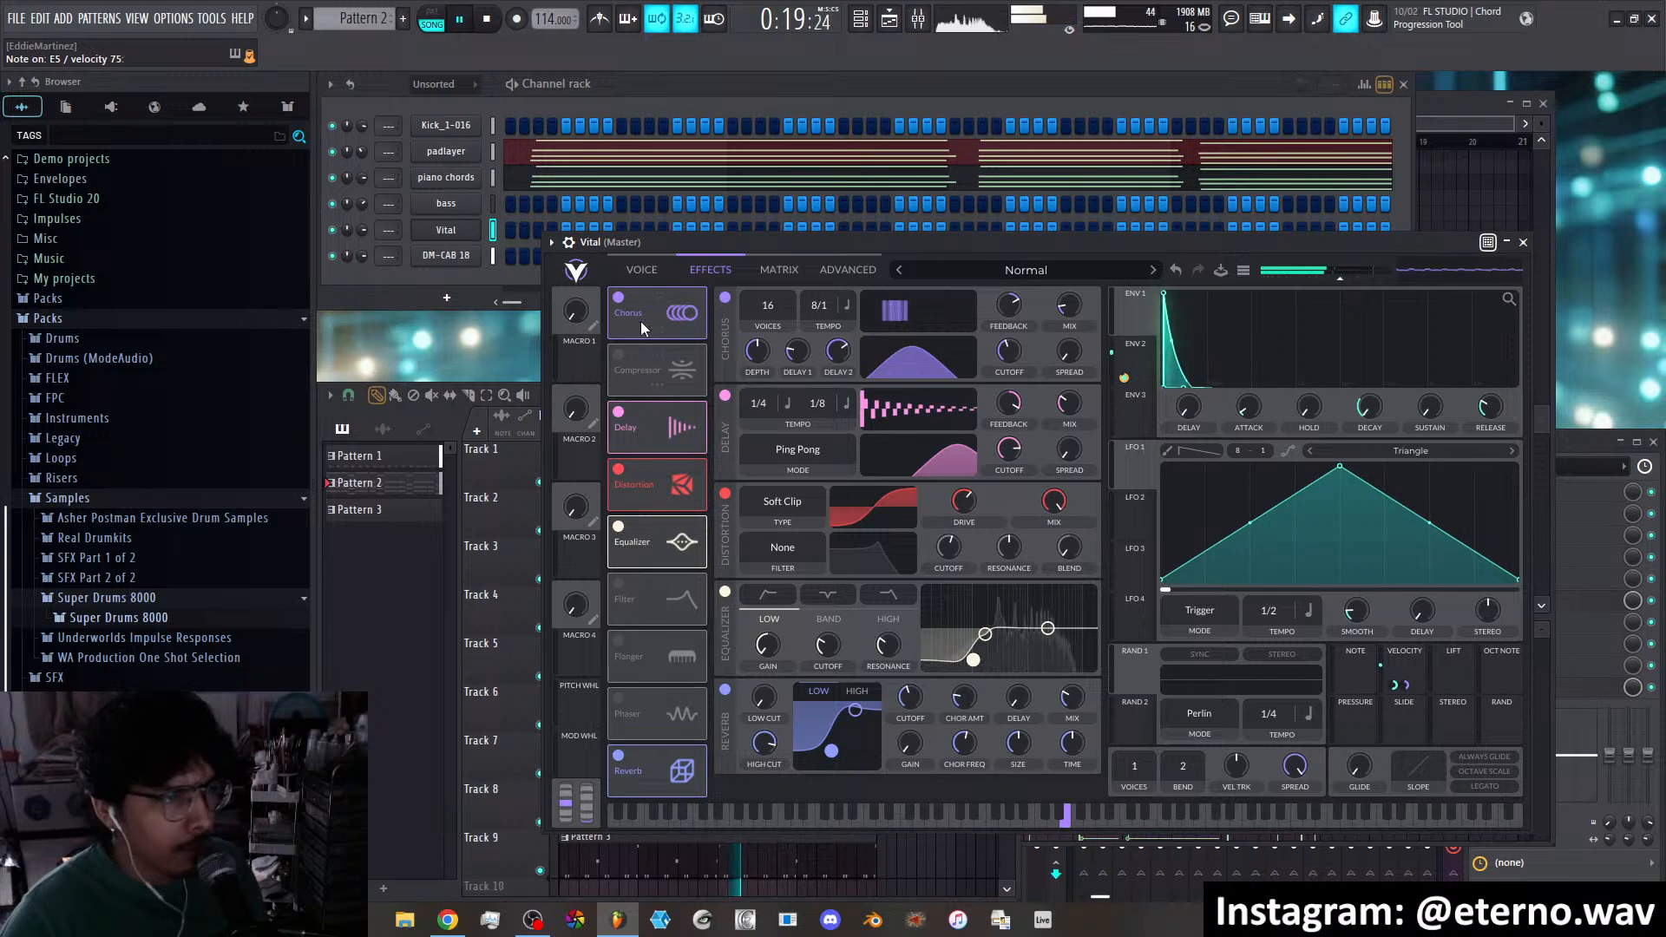
# Compare the sound with the chorus and equalizer bypassed, and fine-tune the chorus mix
pyautogui.click(620, 302)
pyautogui.click(620, 302)
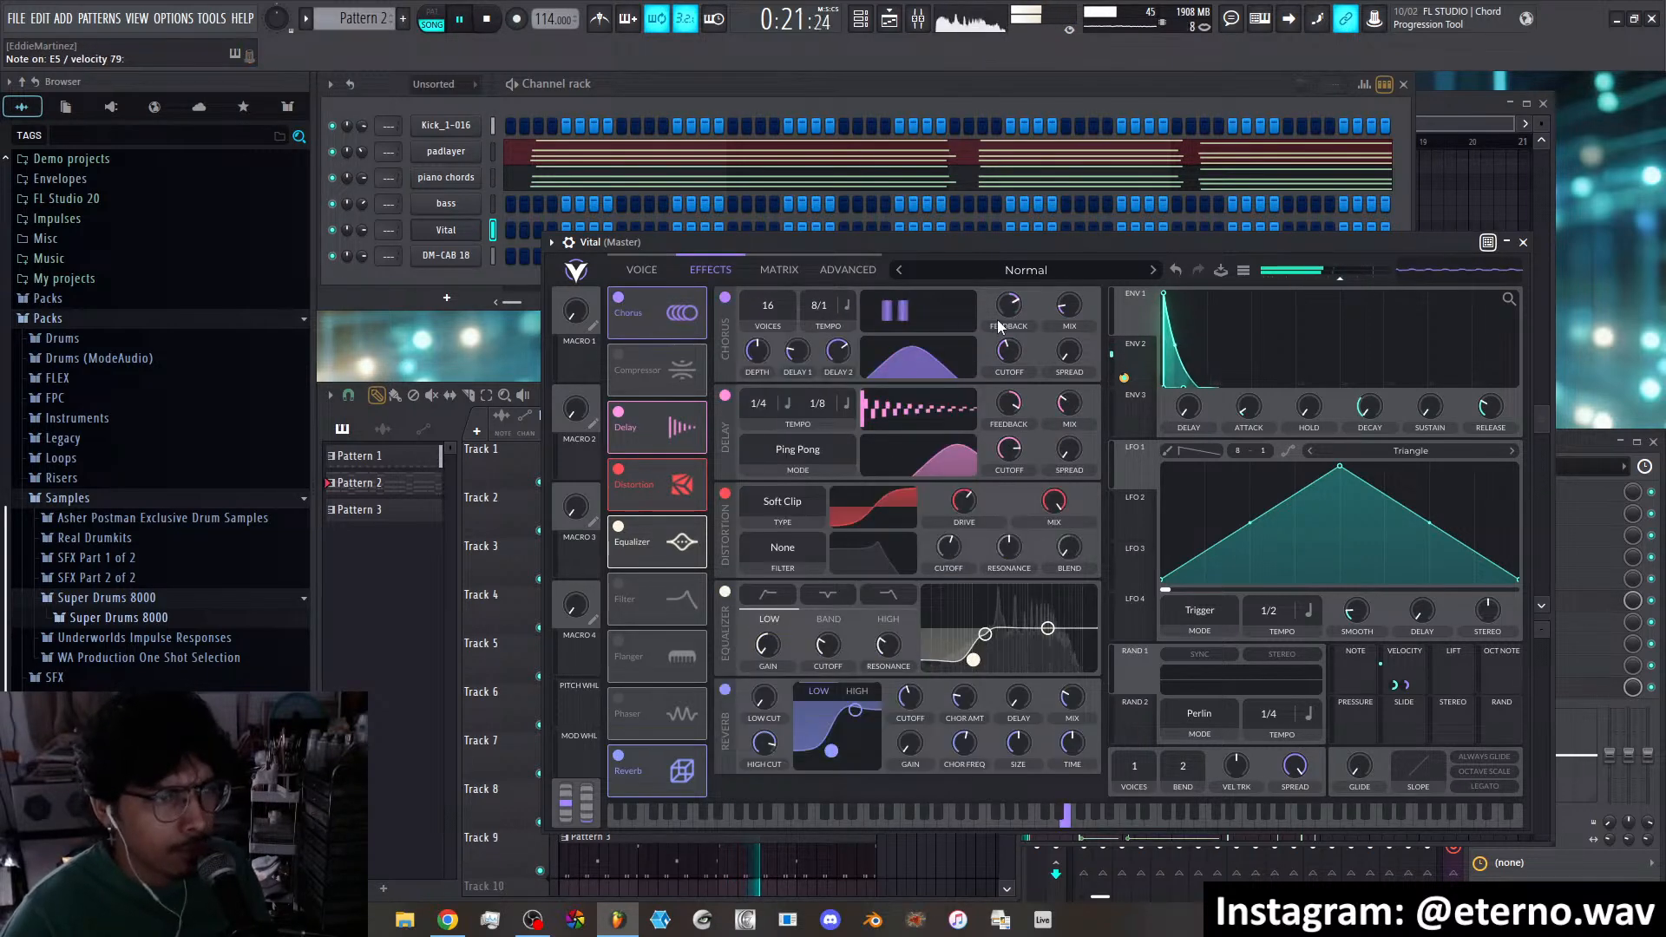
pyautogui.moveTo(1075, 307)
pyautogui.mouseDown()
pyautogui.moveTo(1076, 247)
pyautogui.moveTo(1076, 309)
pyautogui.mouseUp()
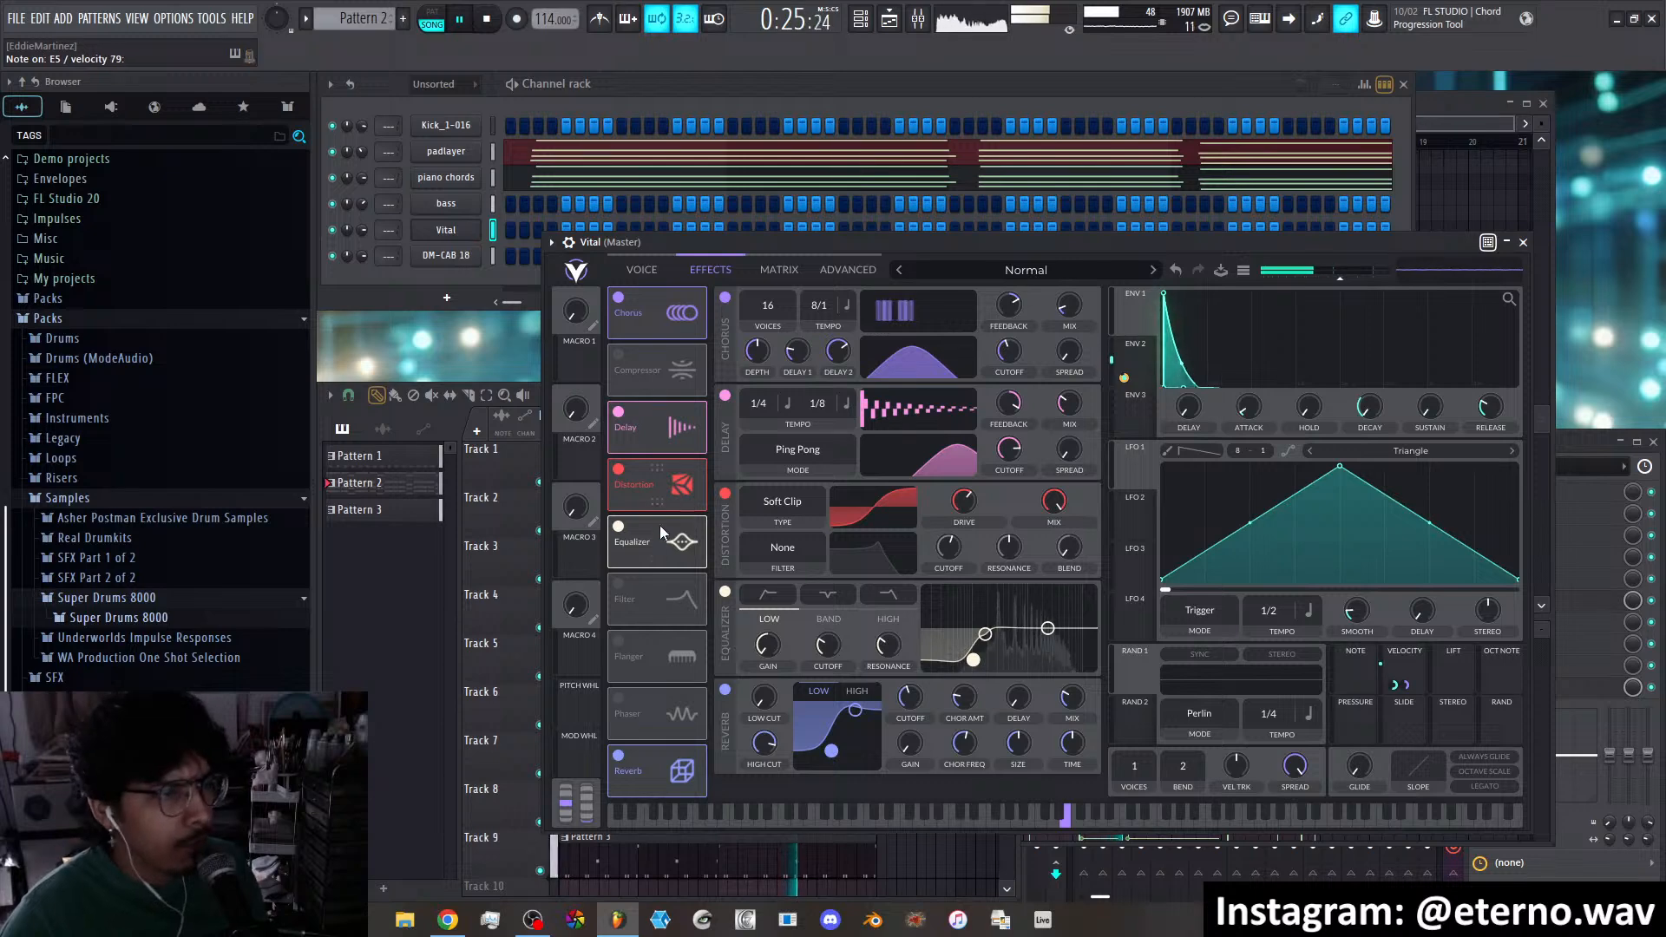
pyautogui.click(616, 528)
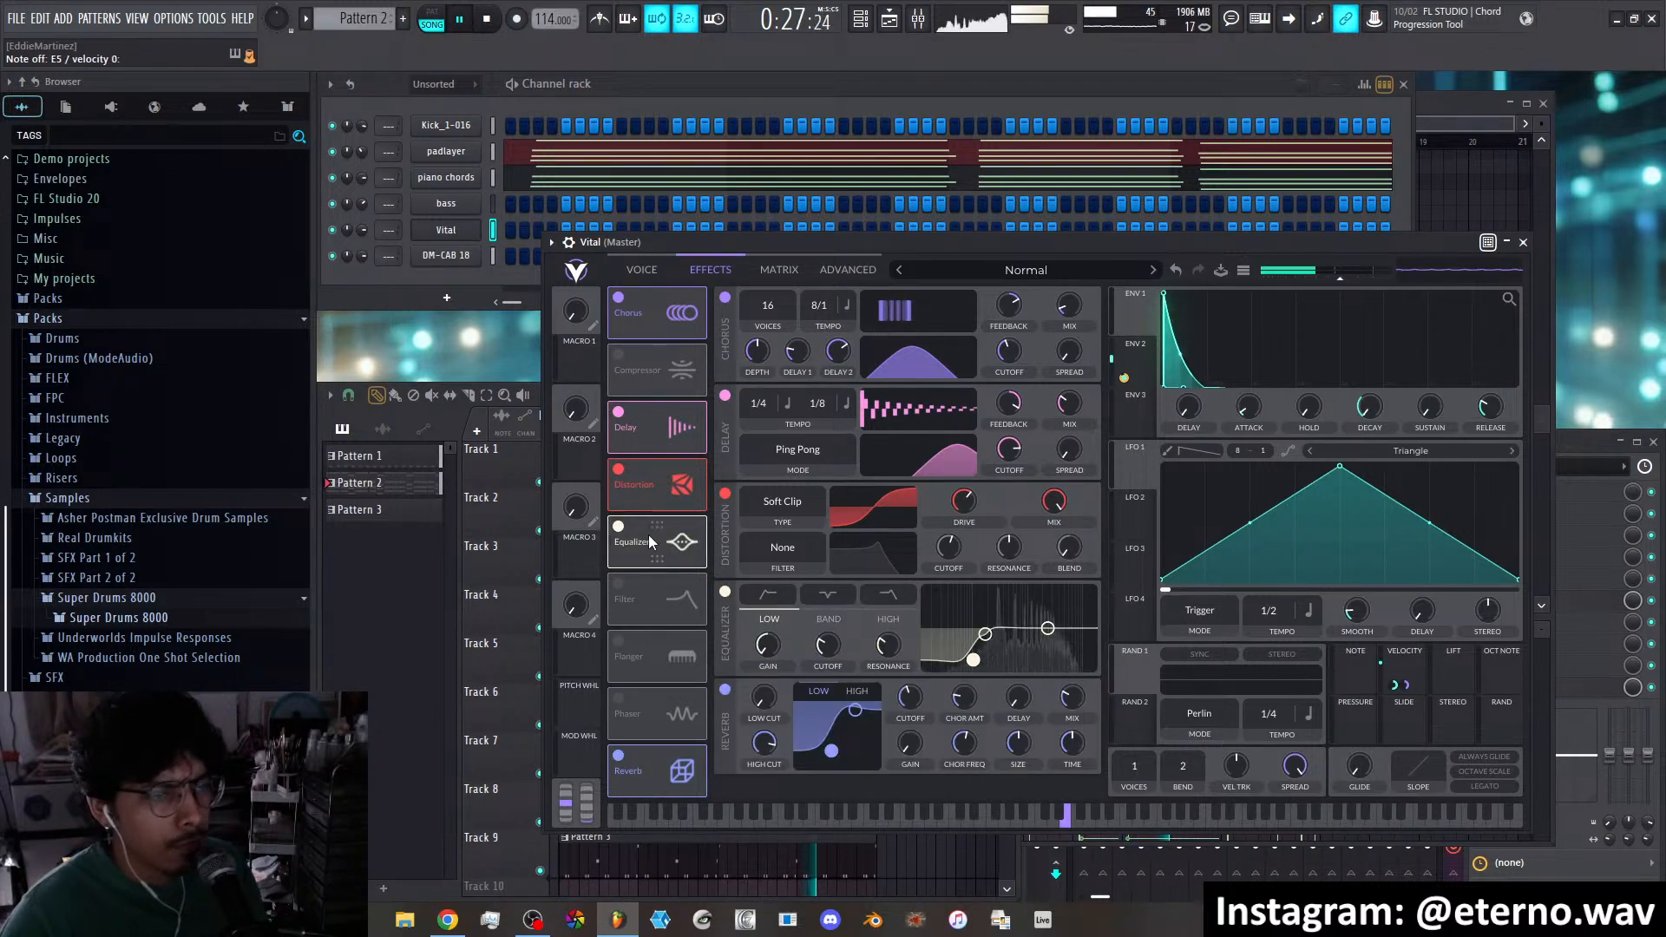
# Route velocity to the Oscillator 2 unison detune with a modulation amount of about 0.226
pyautogui.click(657, 272)
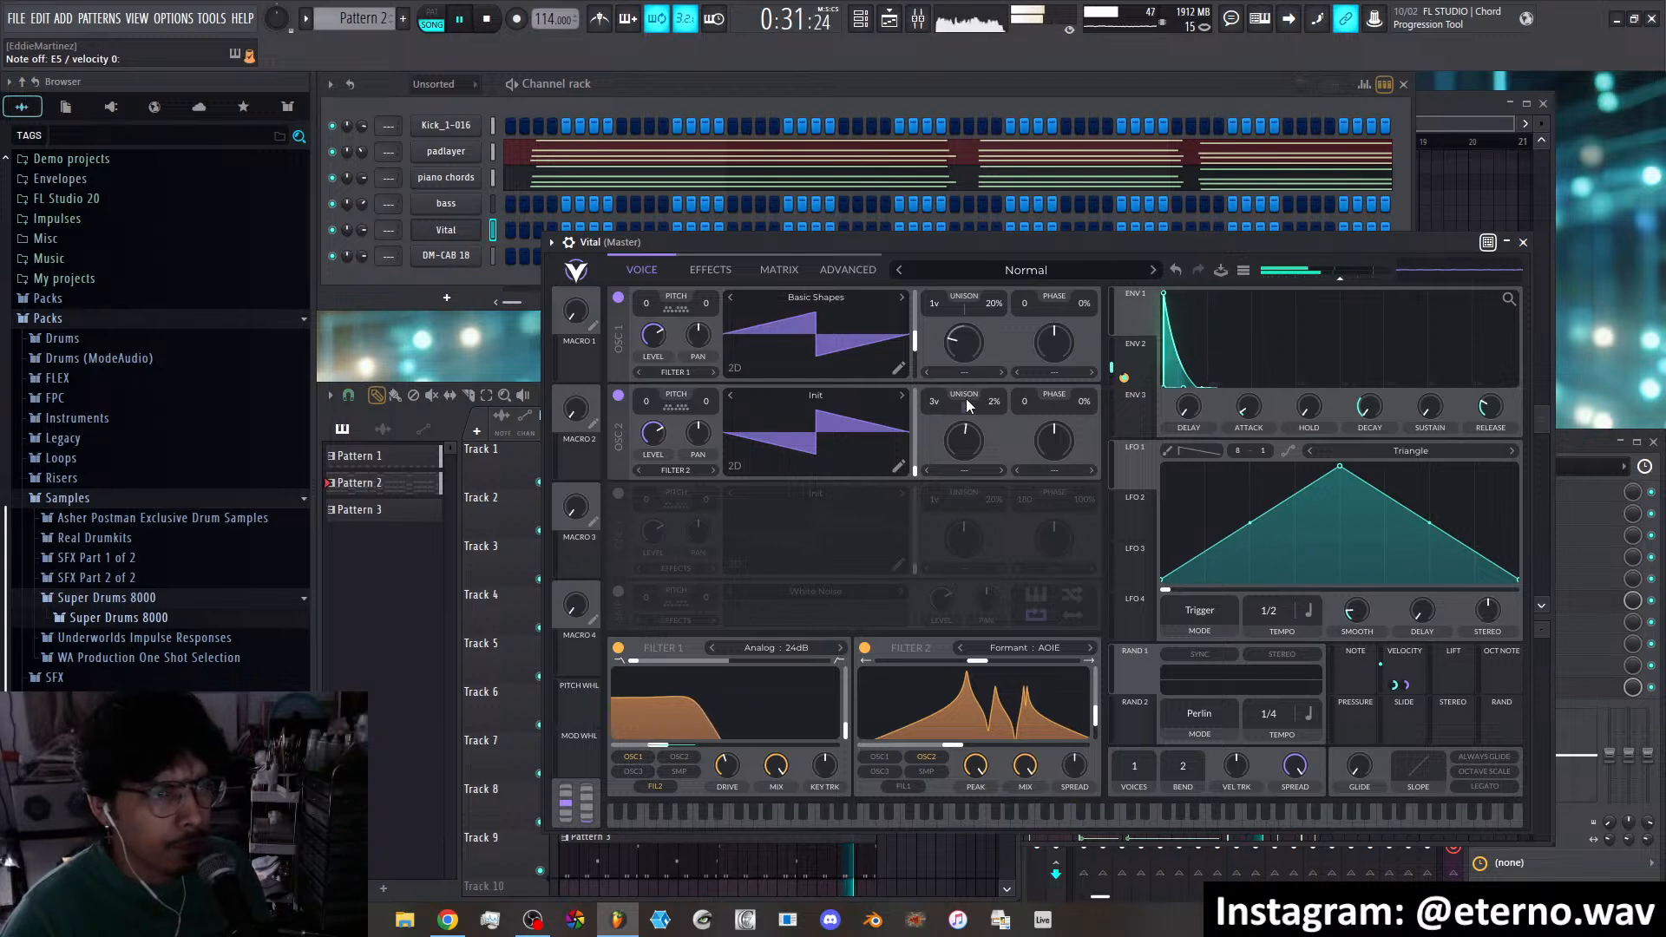
pyautogui.moveTo(968, 405)
pyautogui.mouseDown()
pyautogui.moveTo(992, 367)
pyautogui.moveTo(996, 403)
pyautogui.mouseUp()
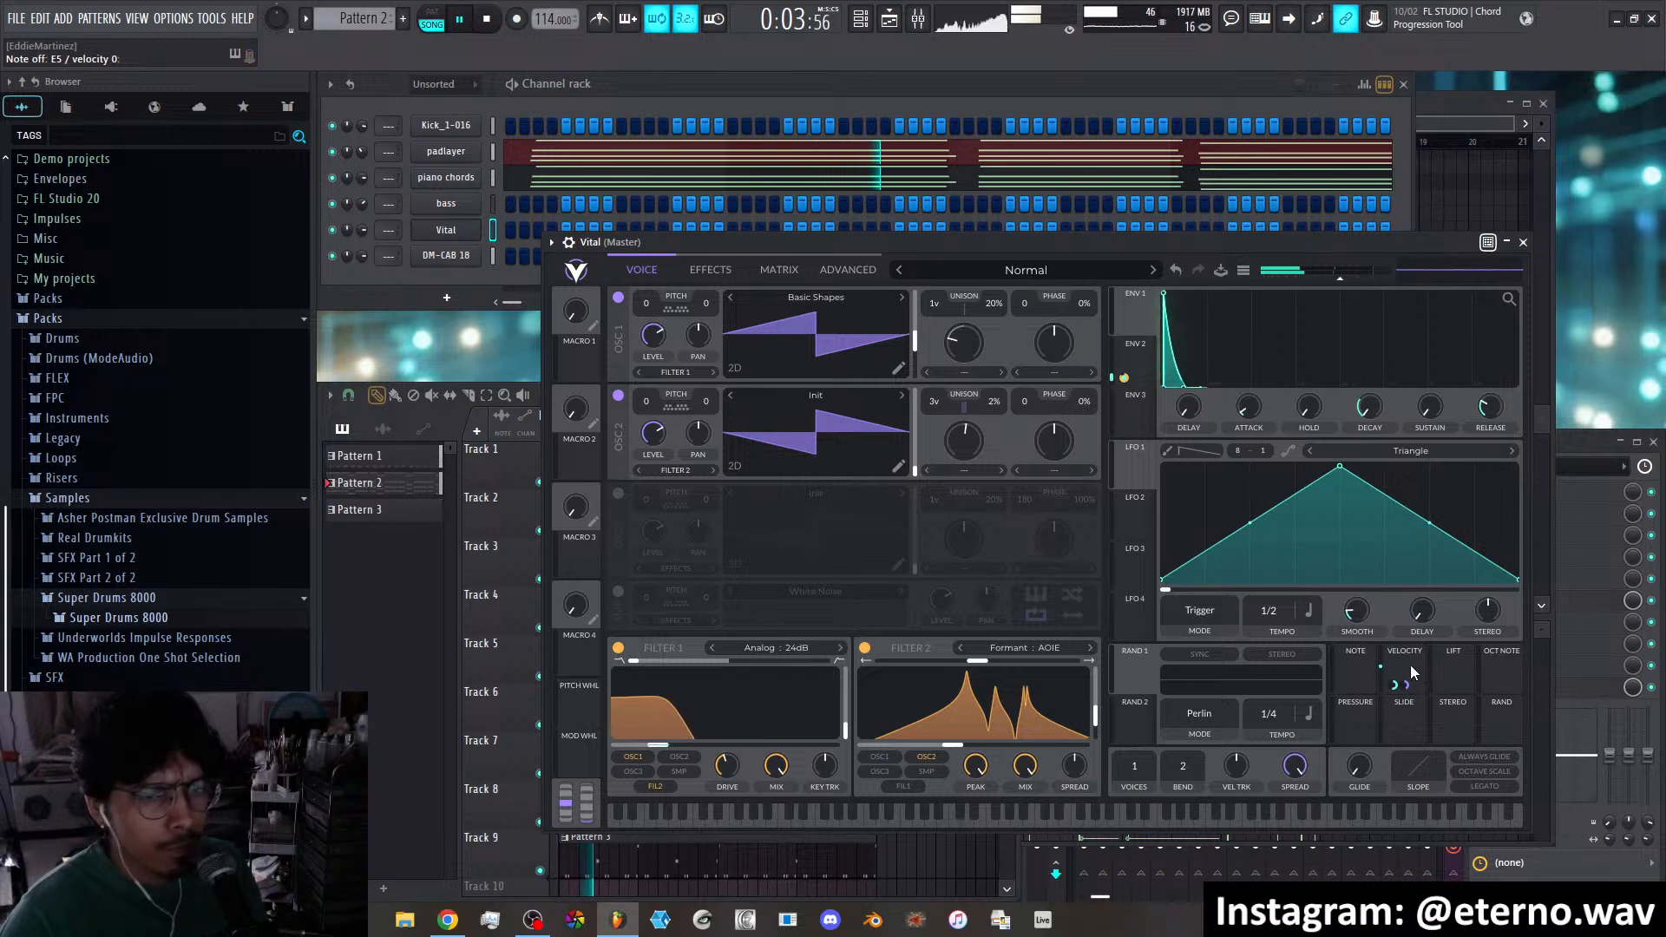
pyautogui.moveTo(1410, 667); pyautogui.dragTo(995, 460)
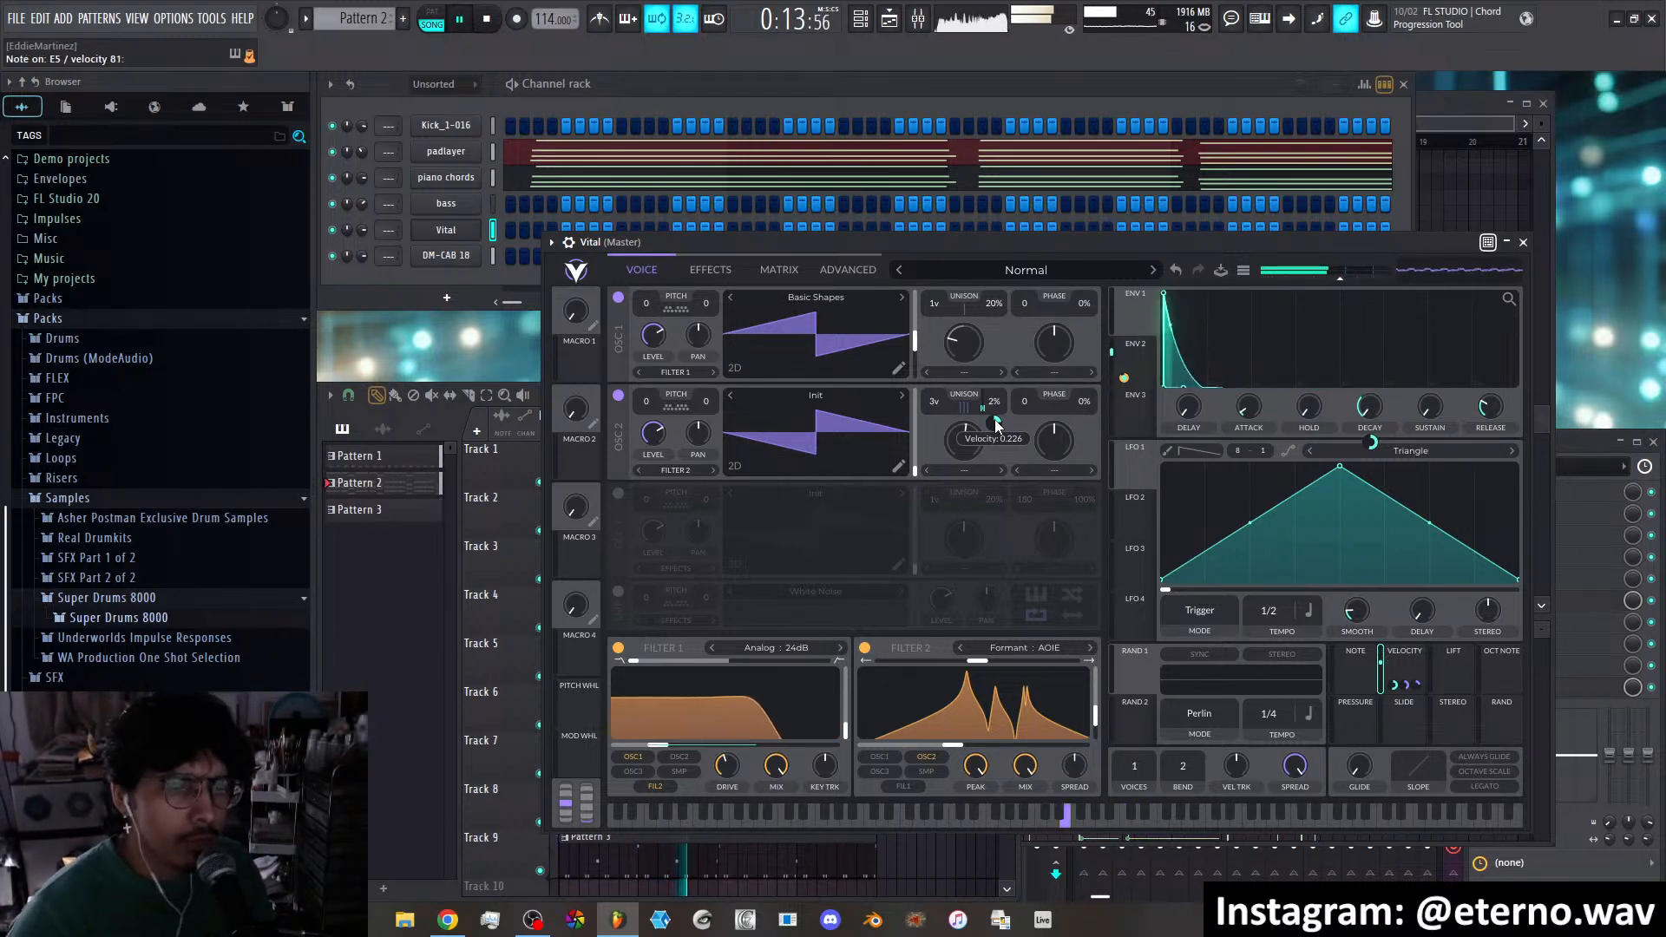
# Adjust the distortion drive to about 9.75 dB
pyautogui.click(682, 266)
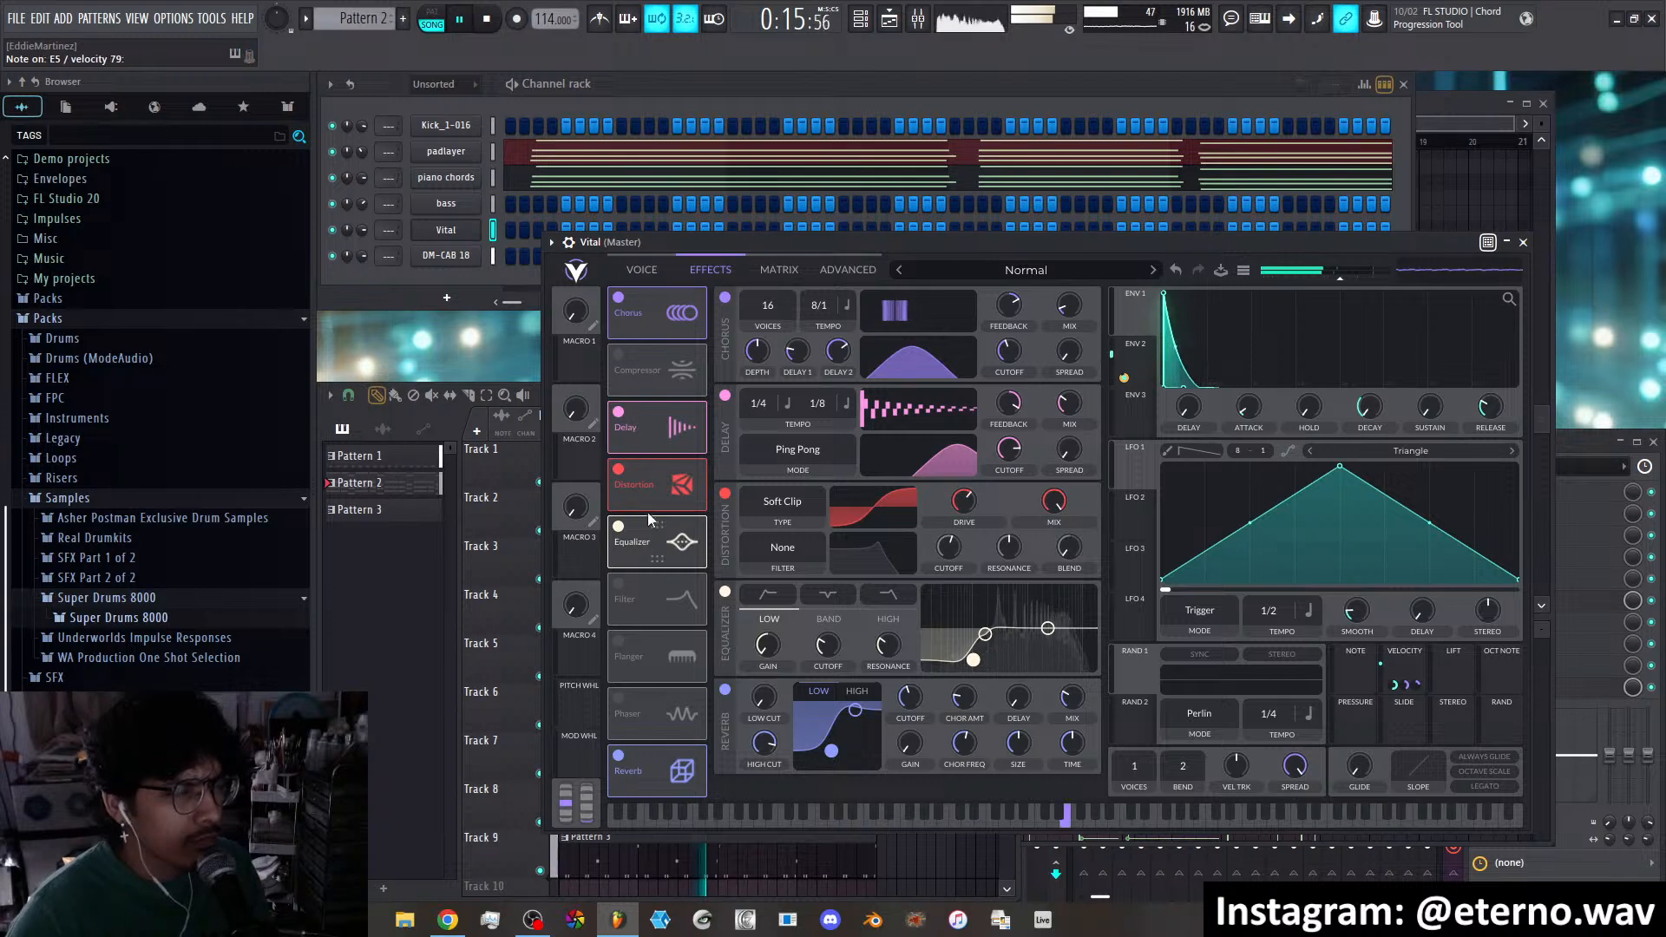
pyautogui.scroll(2, 971, 493)
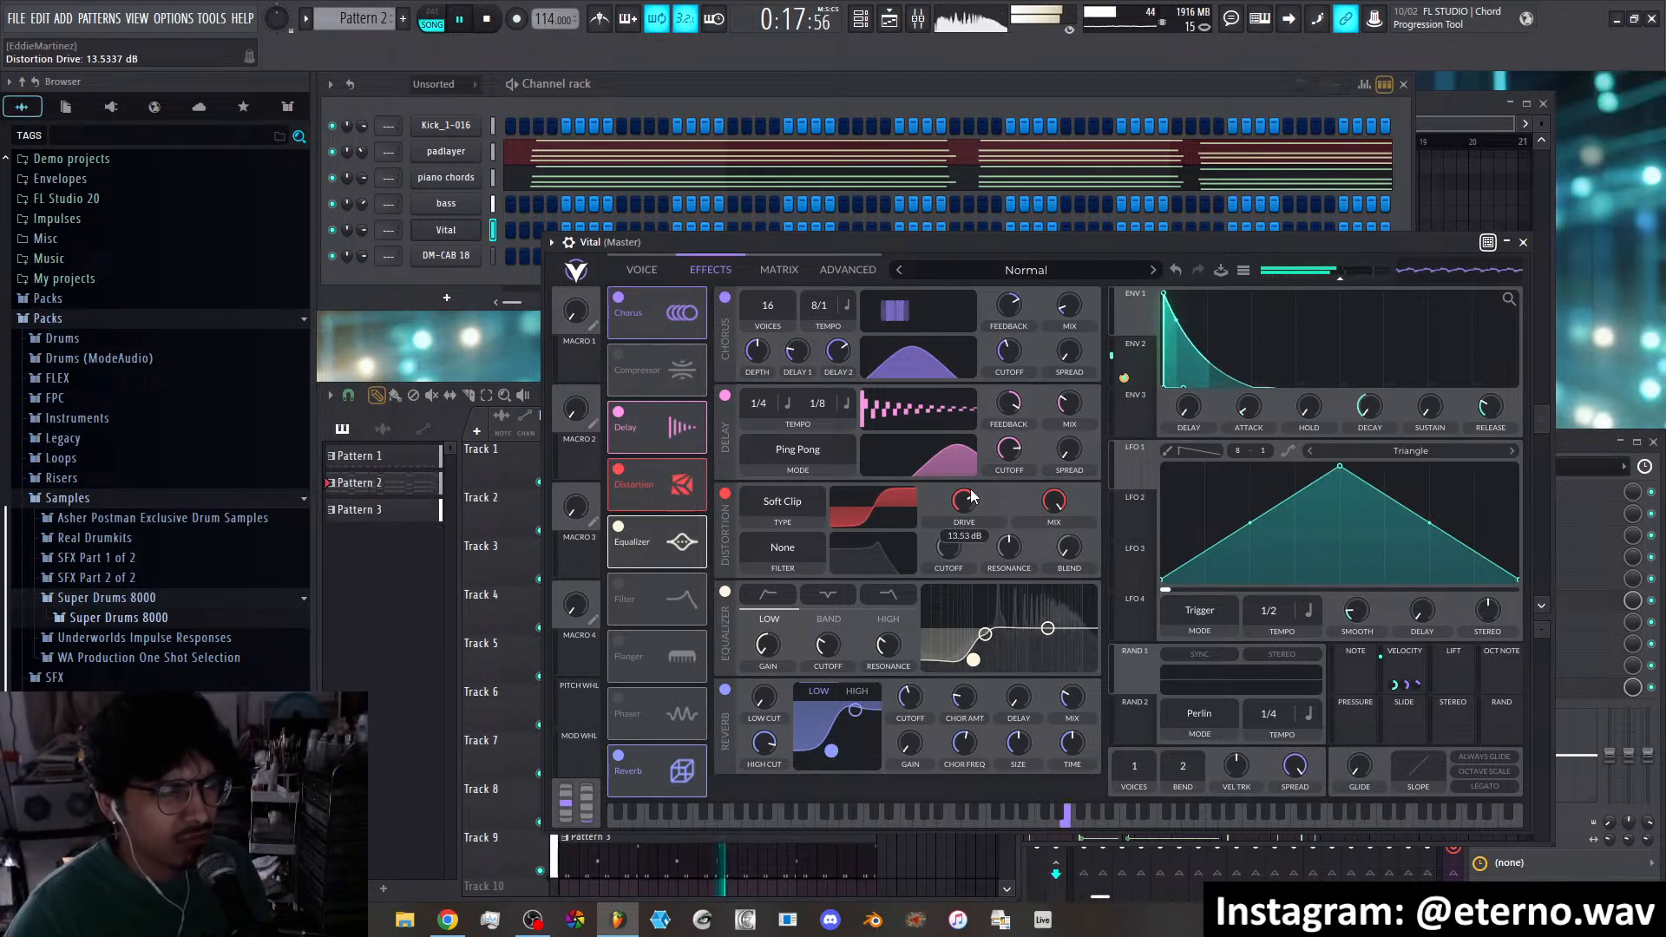
pyautogui.moveTo(969, 485); pyautogui.dragTo(960, 446)
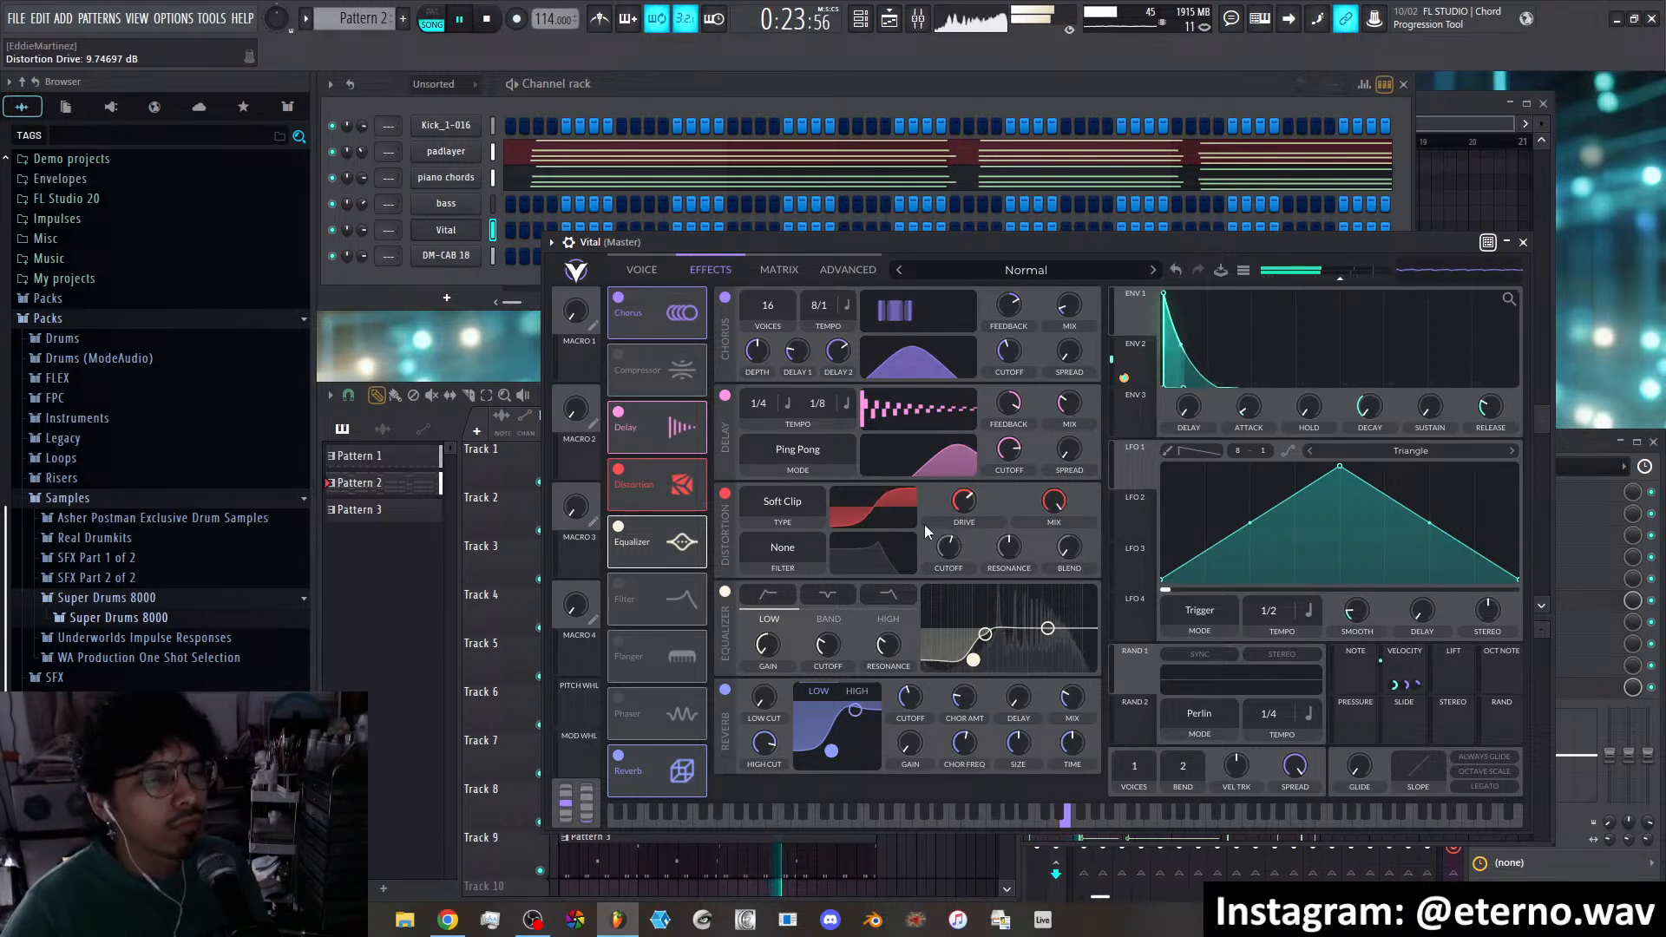
# Try the Sine Fold and Linear Fold distortion types at different drive amounts, up to about 22.6 dB
pyautogui.click(785, 501)
pyautogui.click(802, 569)
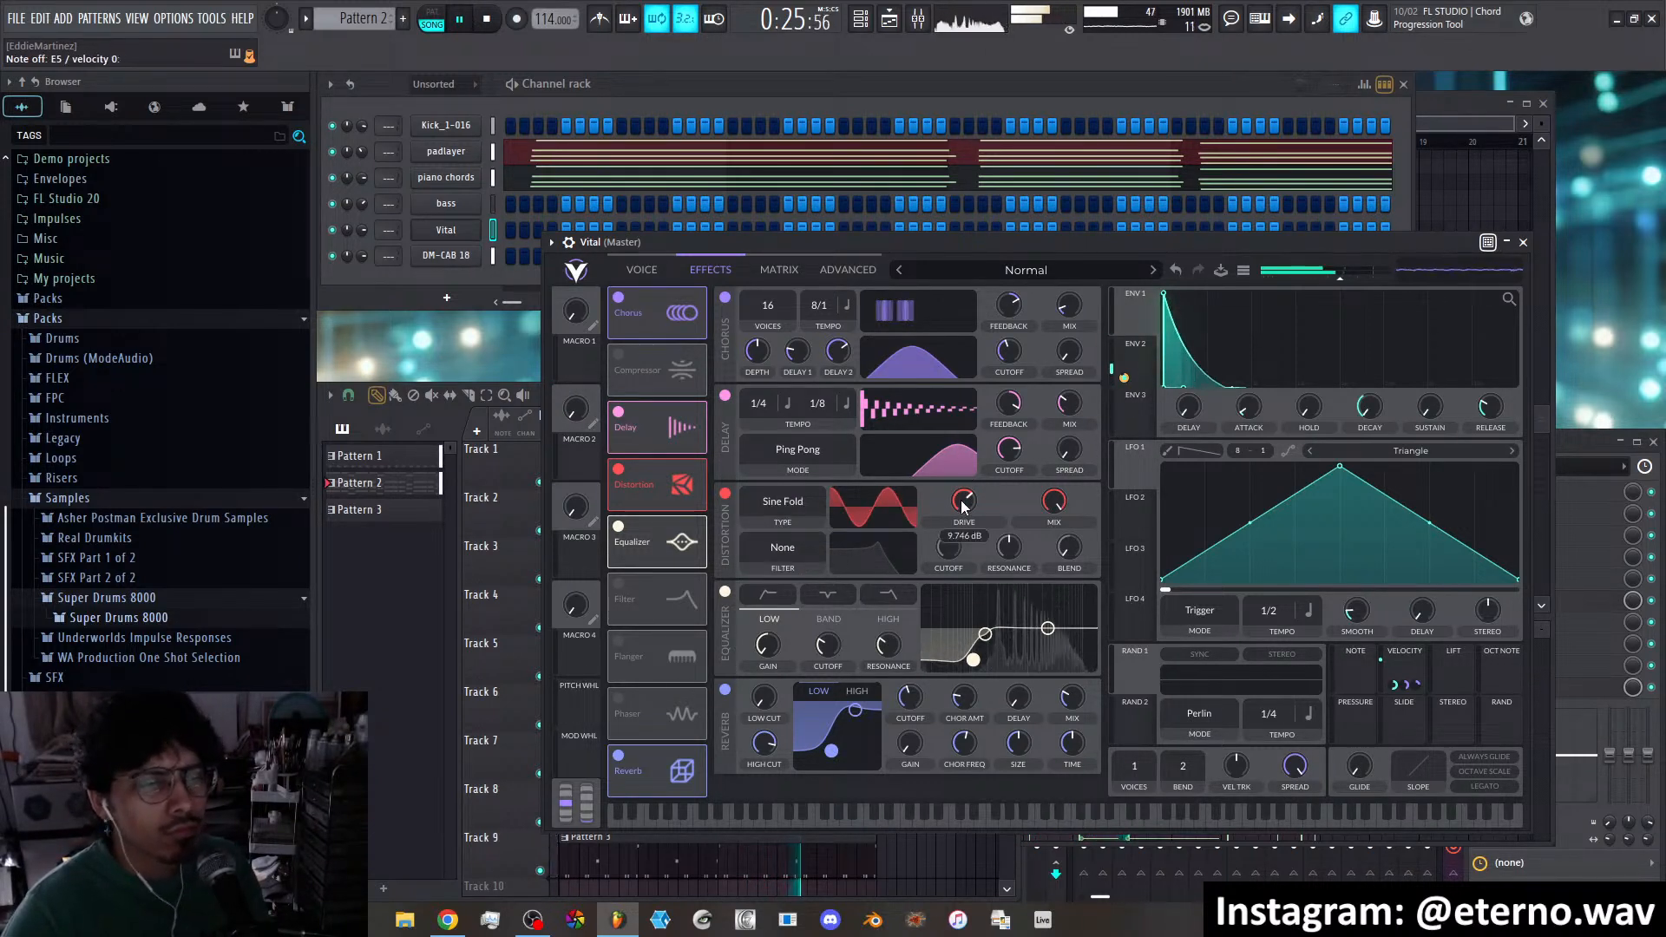
pyautogui.moveTo(956, 470); pyautogui.dragTo(958, 491)
pyautogui.click(786, 503)
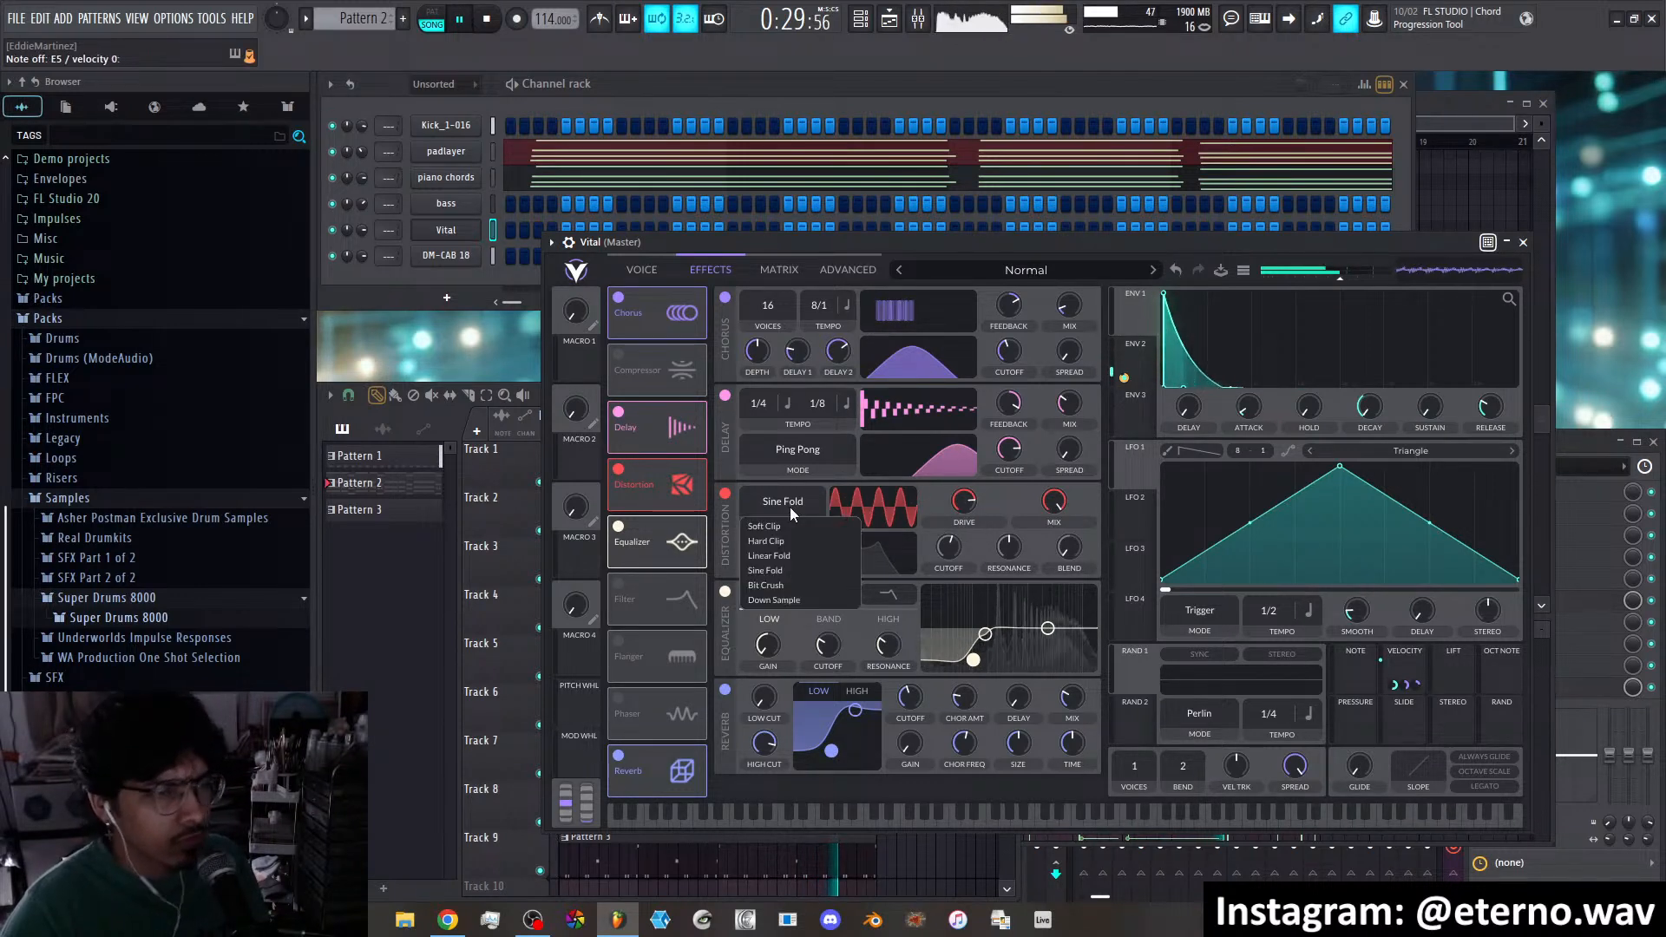
pyautogui.click(785, 555)
pyautogui.moveTo(966, 509); pyautogui.dragTo(967, 502)
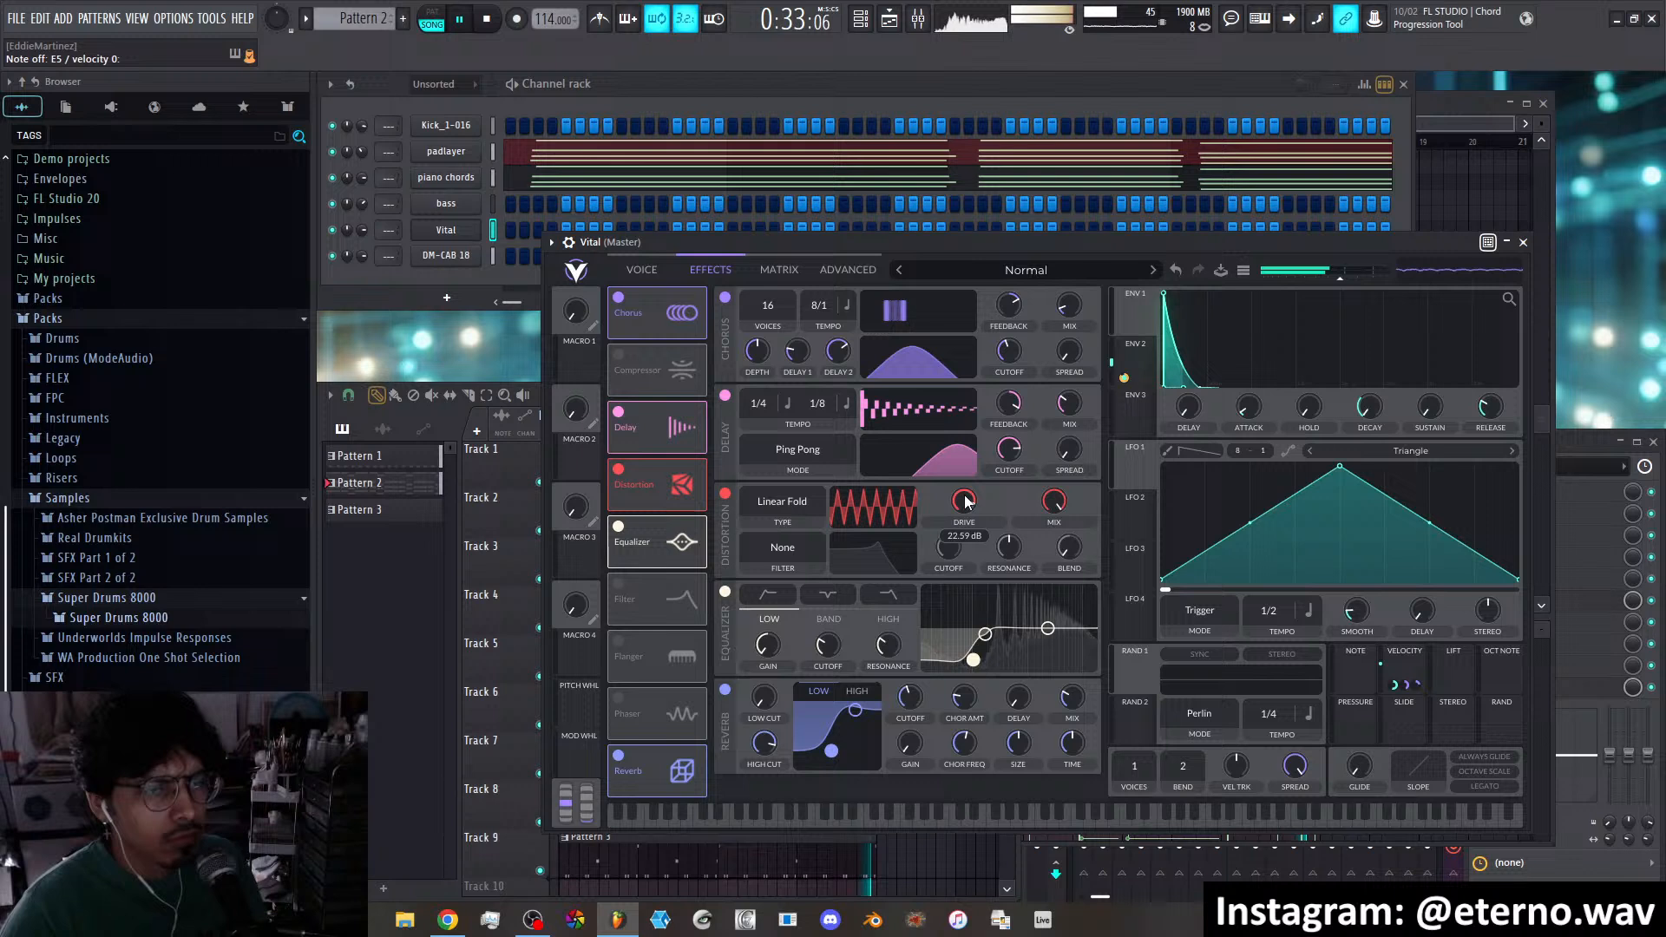
# Try a Post filter on the distortion with a raised cutoff and the drive at about 10.7 dB
pyautogui.click(795, 543)
pyautogui.click(774, 590)
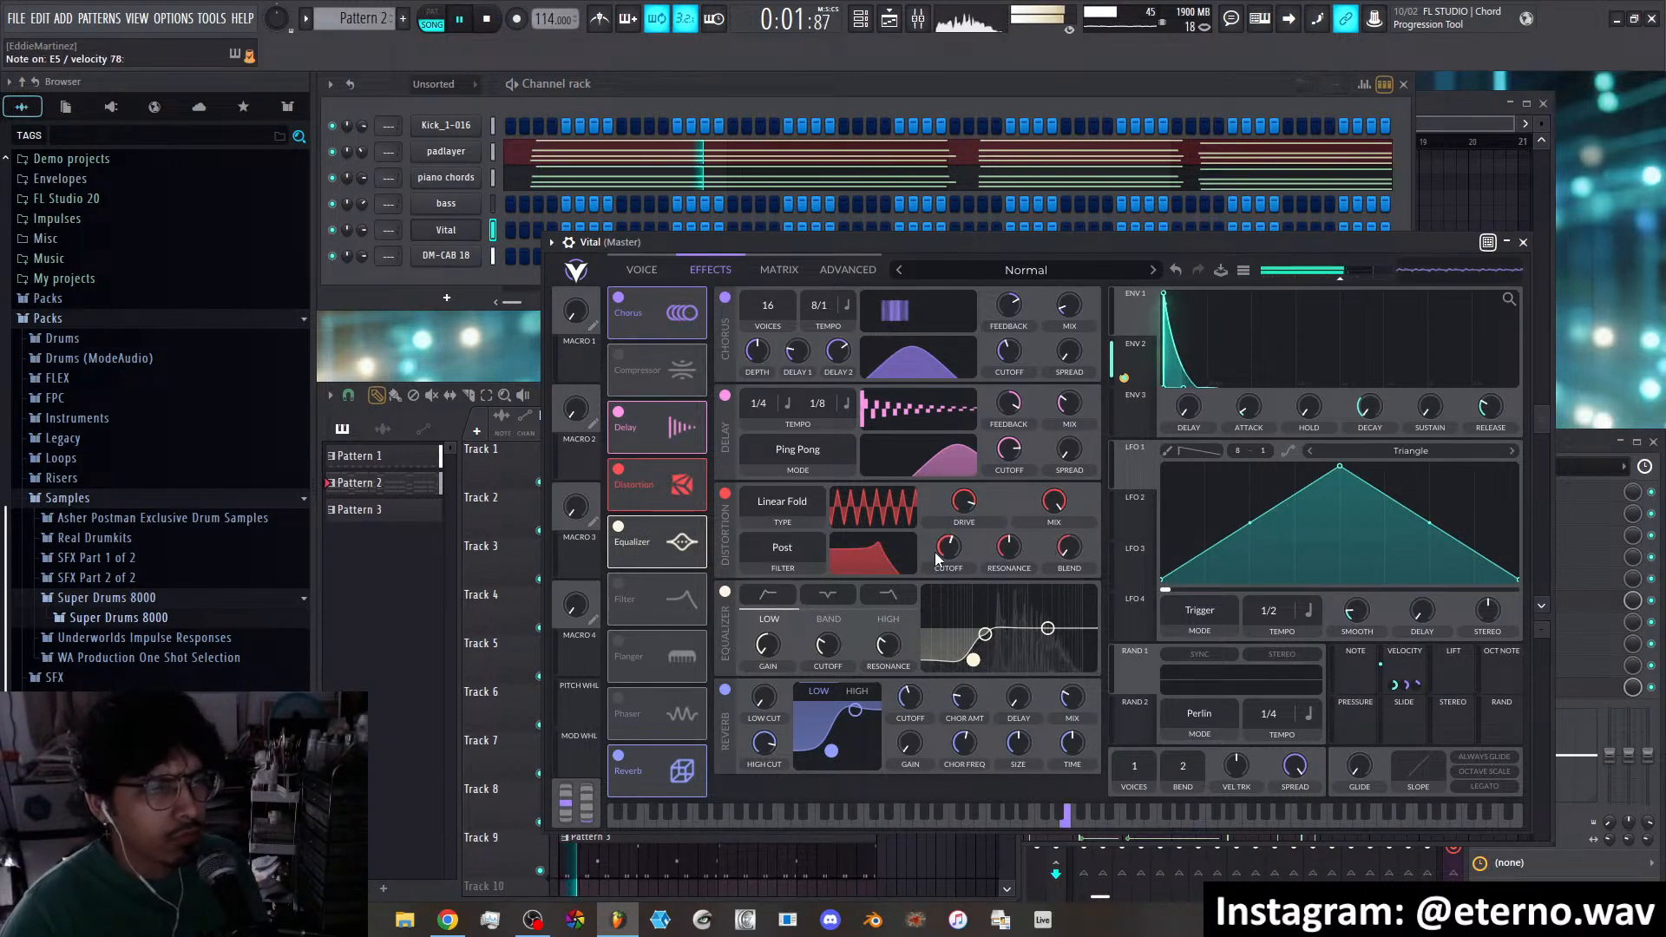
pyautogui.moveTo(951, 548)
pyautogui.mouseDown()
pyautogui.moveTo(953, 570)
pyautogui.moveTo(952, 528)
pyautogui.mouseUp()
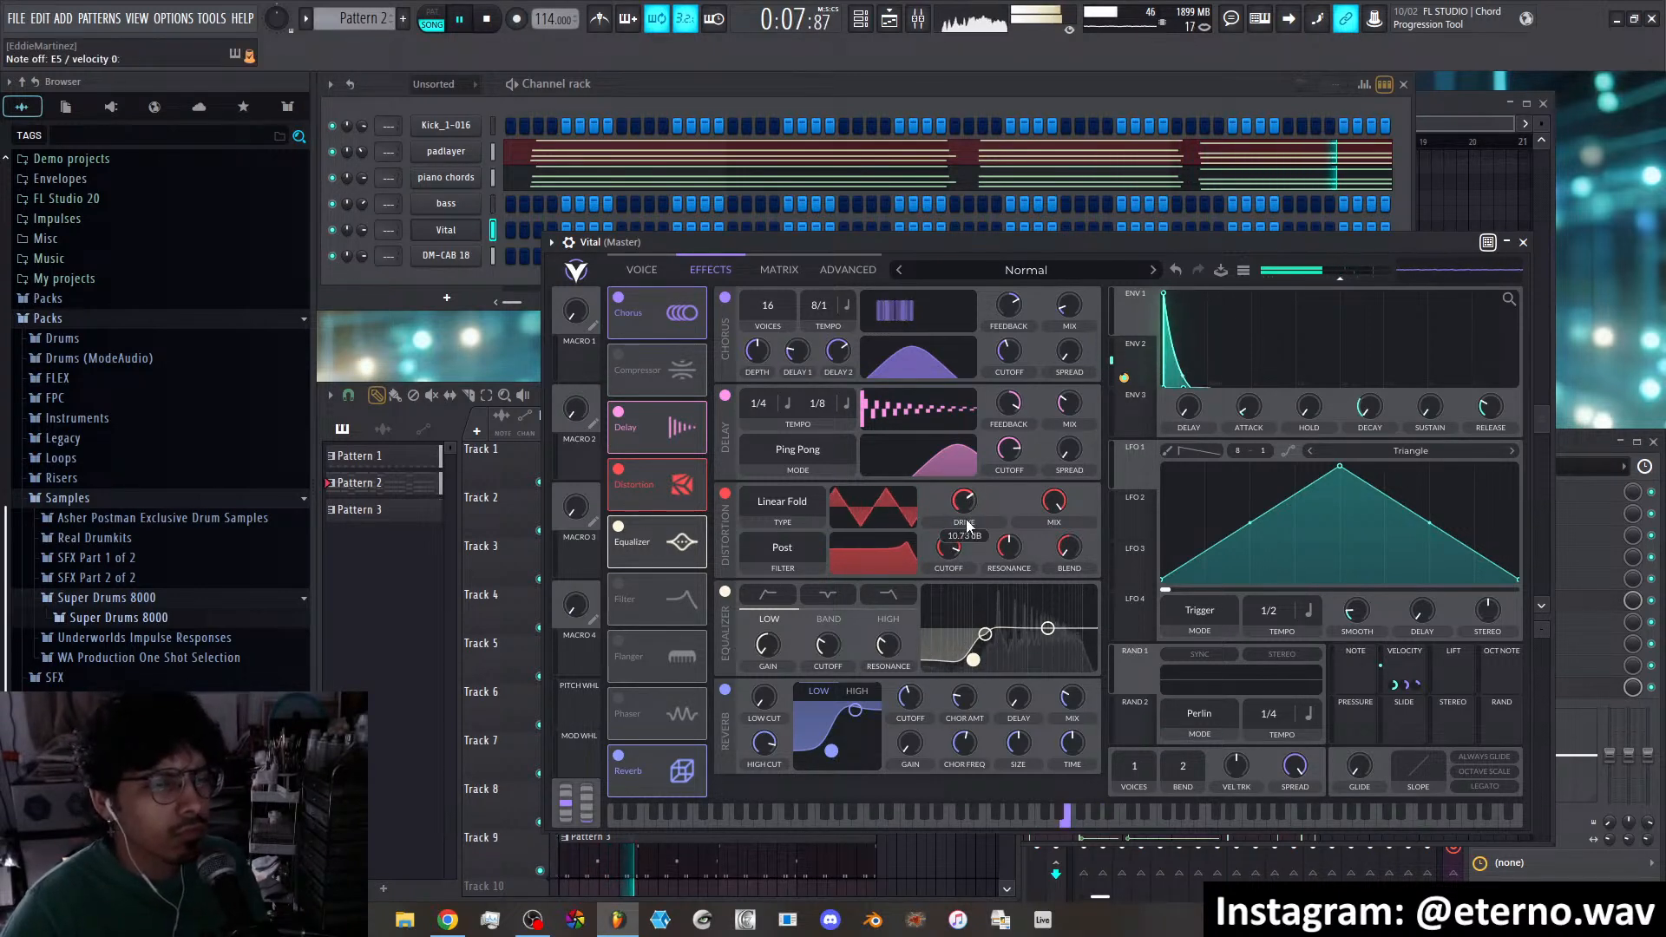
# Set the distortion type to Soft Clip, audition the filter cutoff, set the filter to None and fine-tune the drive
pyautogui.click(799, 506)
pyautogui.click(794, 524)
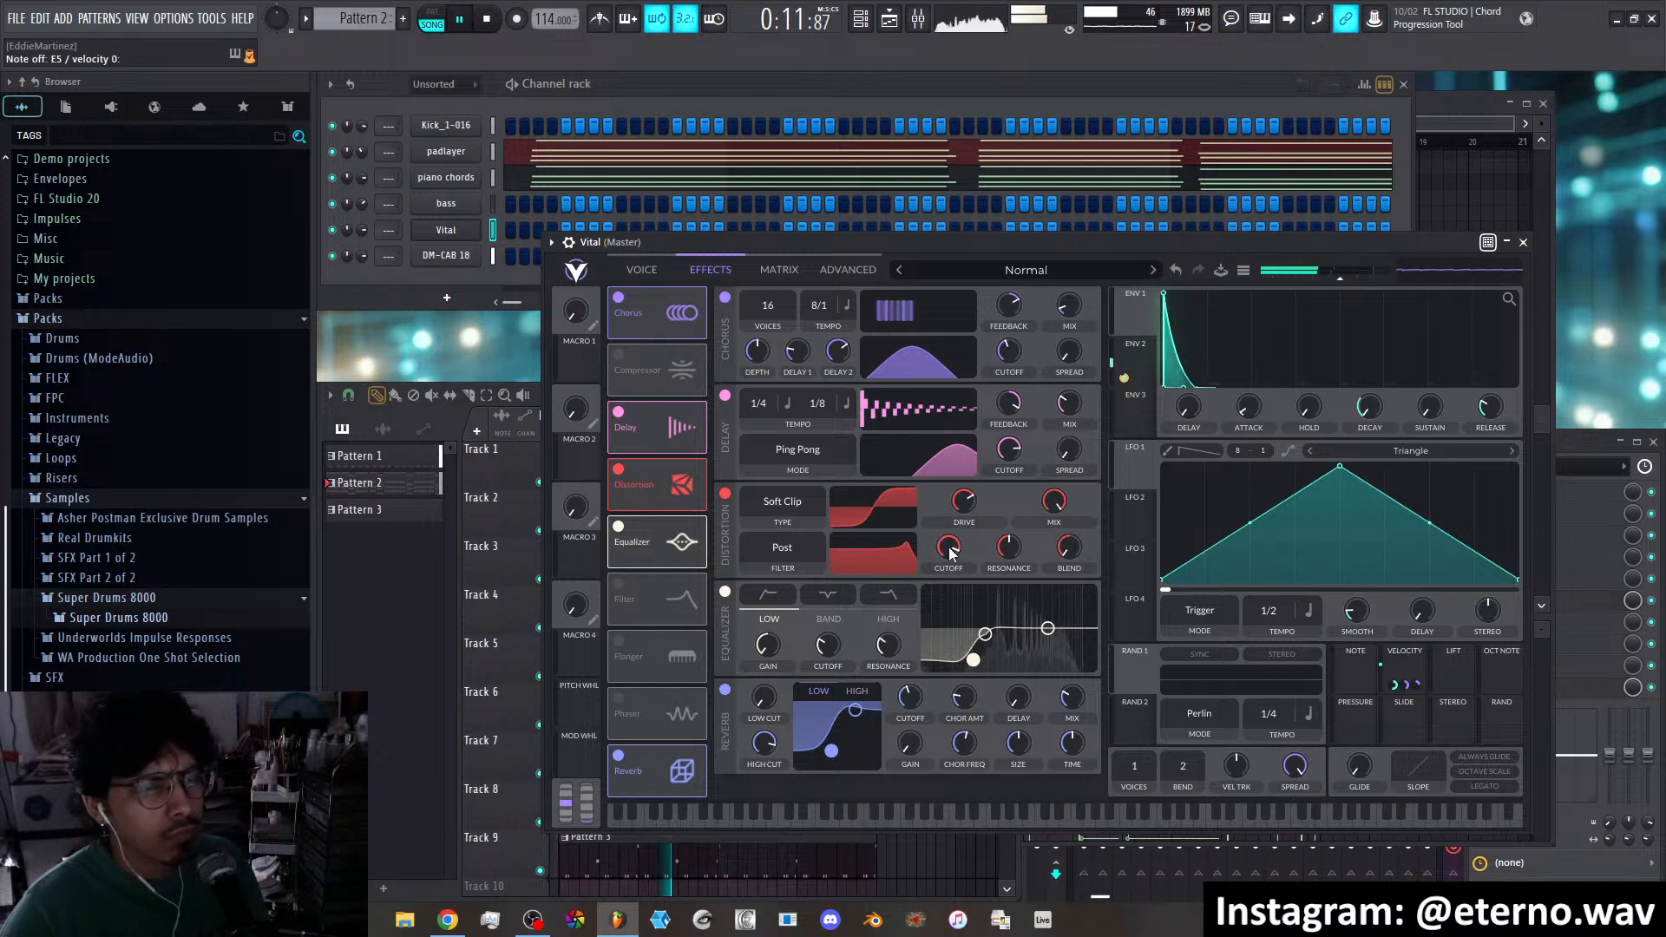
pyautogui.moveTo(952, 539); pyautogui.dragTo(1004, 617)
pyautogui.click(798, 555)
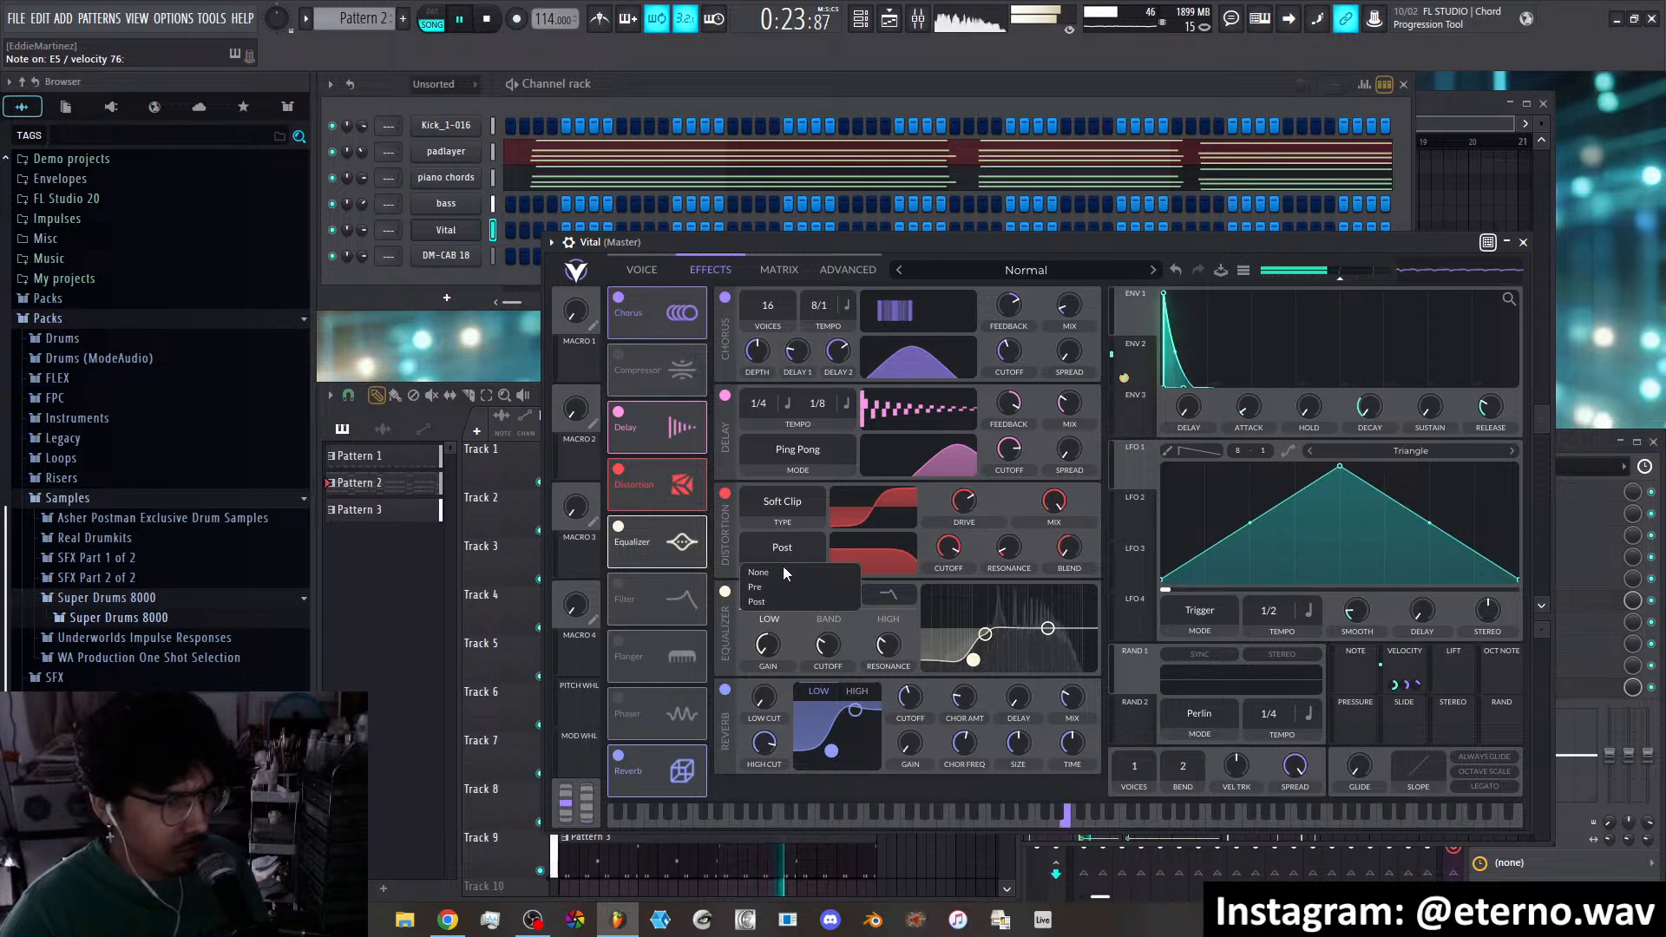
pyautogui.click(783, 566)
pyautogui.moveTo(962, 502)
pyautogui.mouseDown()
pyautogui.moveTo(960, 538)
pyautogui.moveTo(962, 498)
pyautogui.mouseUp()
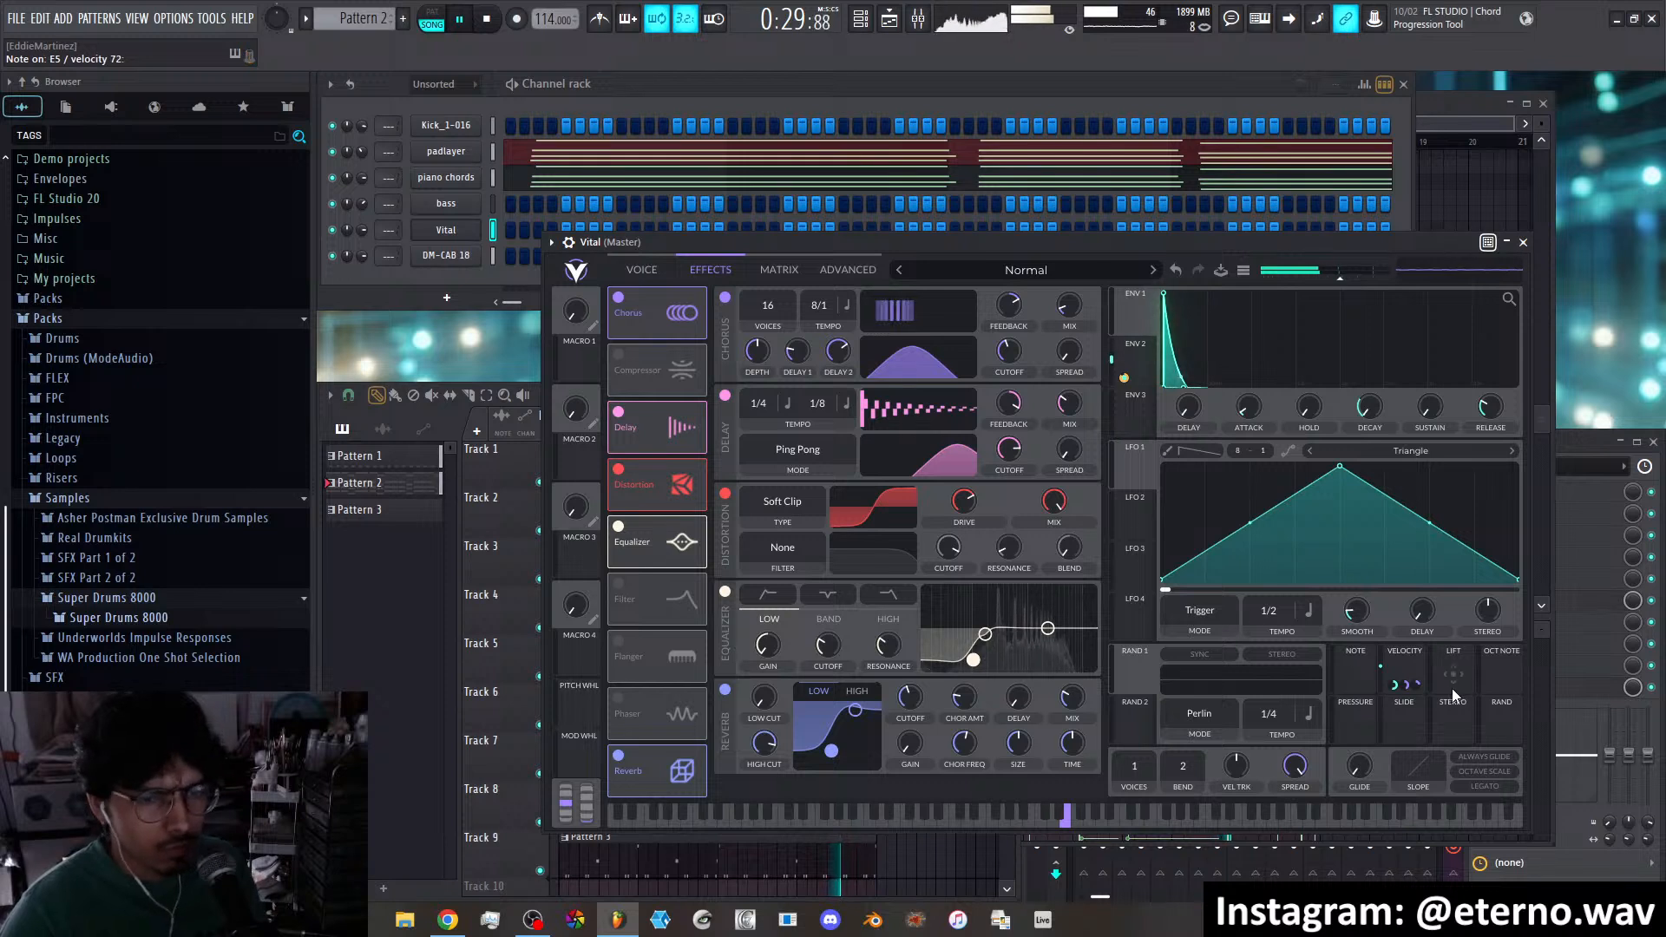
# Try a glide time of about 0.36 seconds and return the glide to its minimum
pyautogui.moveTo(1359, 765); pyautogui.dragTo(1362, 701)
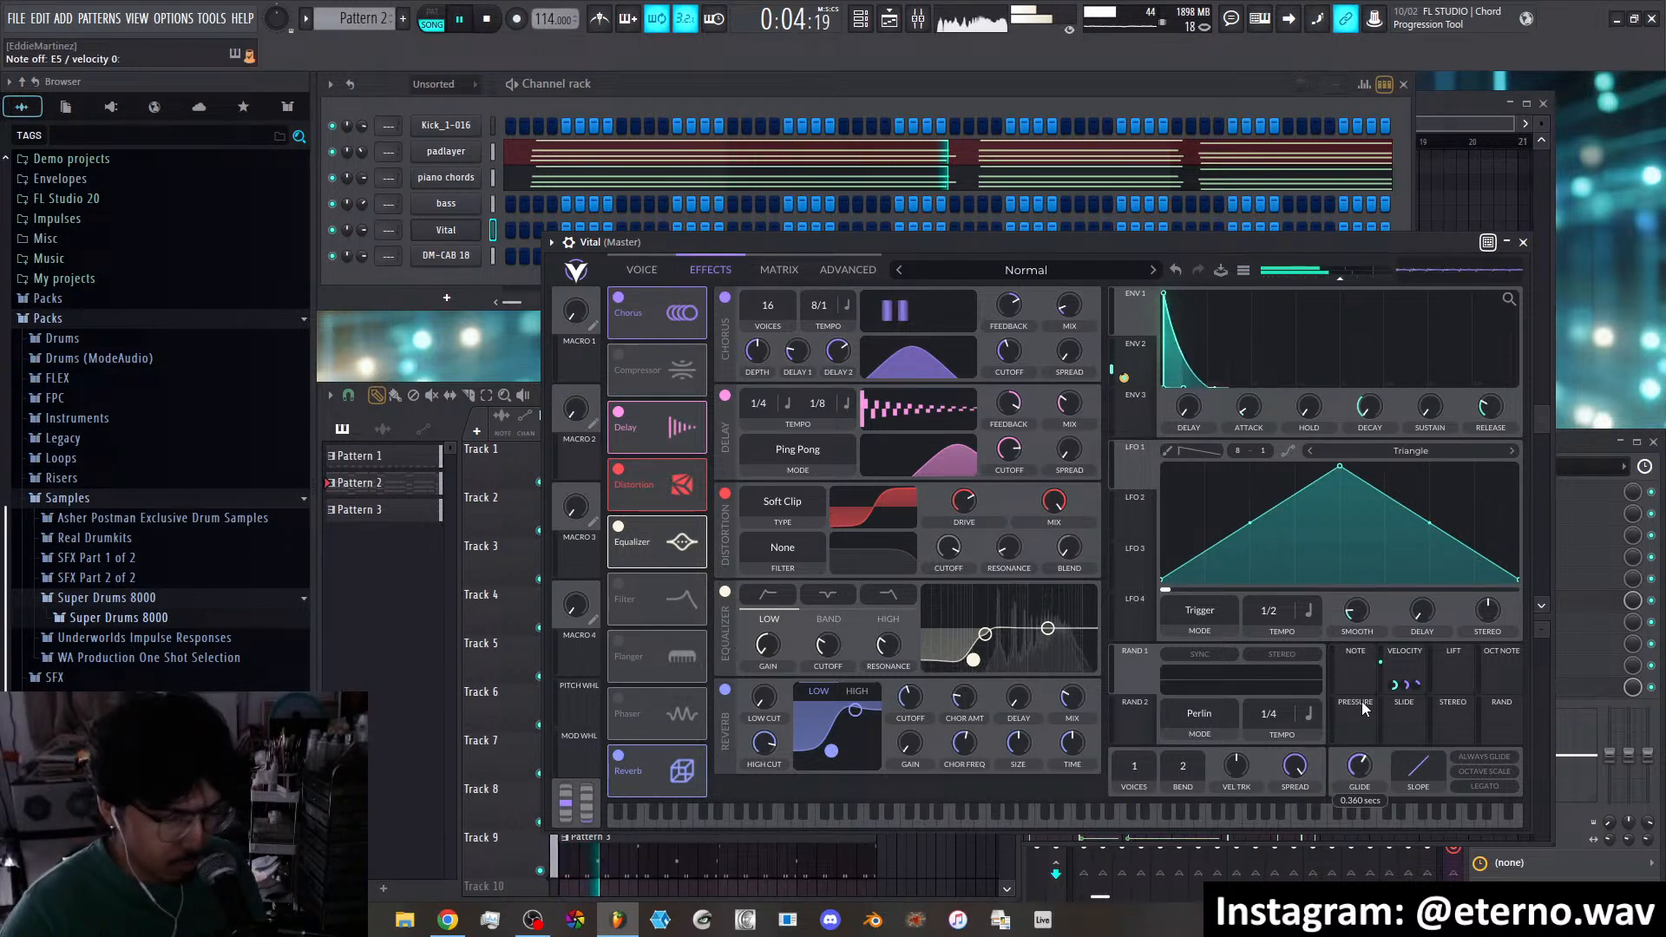
pyautogui.moveTo(1361, 701); pyautogui.dragTo(1363, 767)
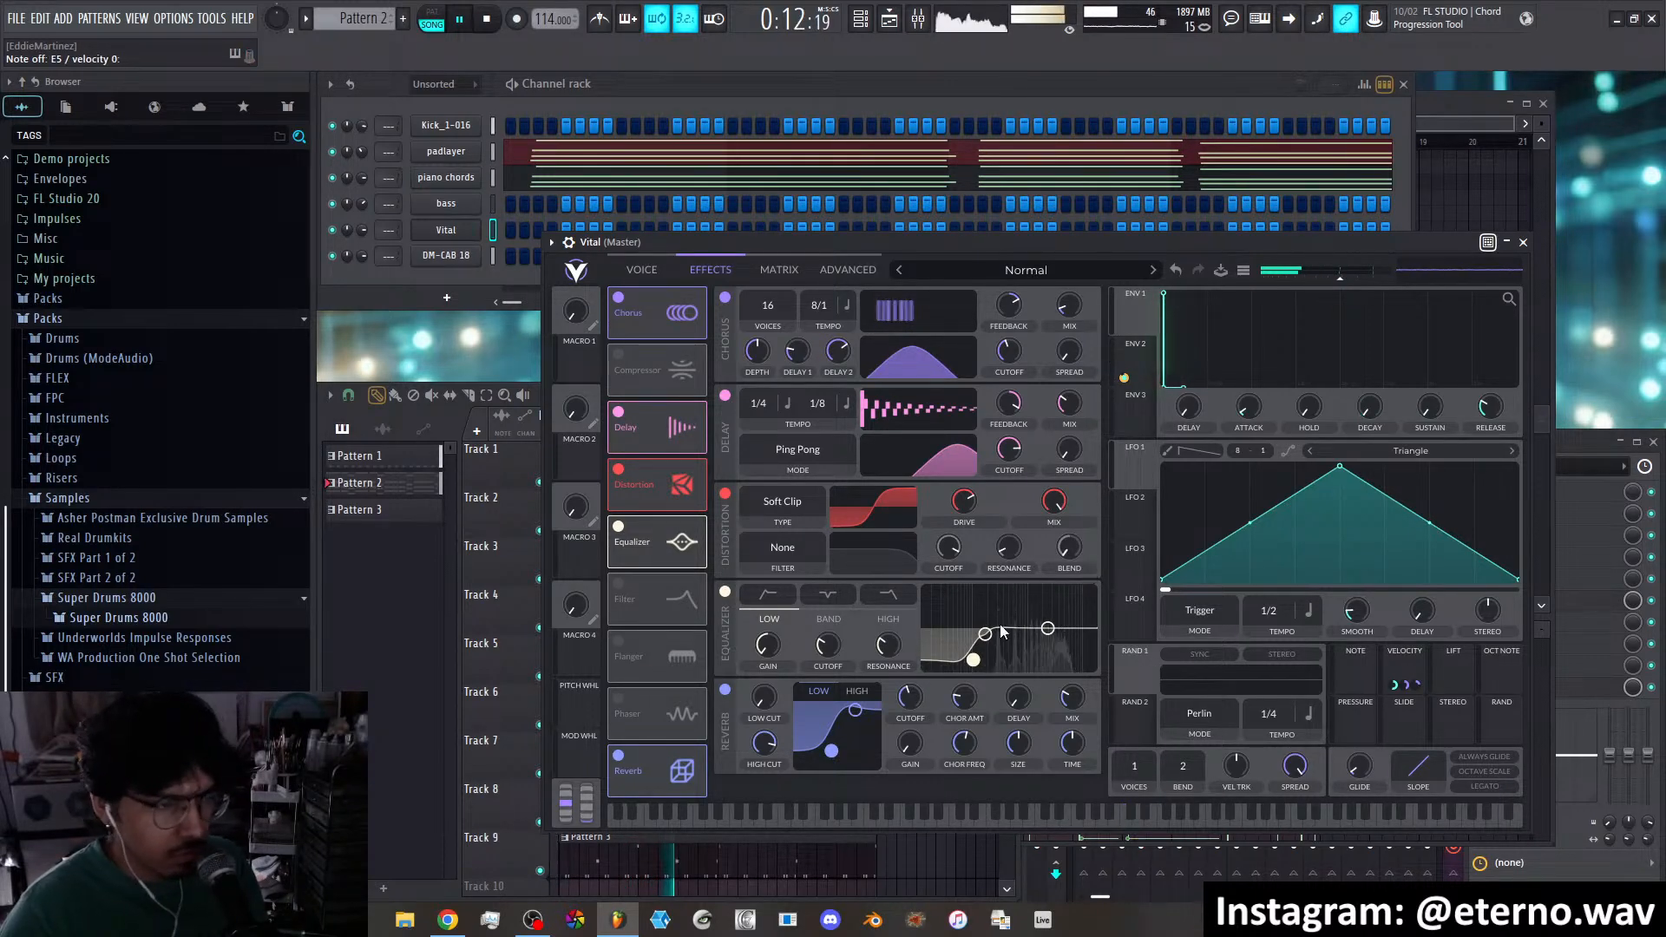
# Adjust the velocity modulation depth on the Modulation 1 amount
pyautogui.click(652, 270)
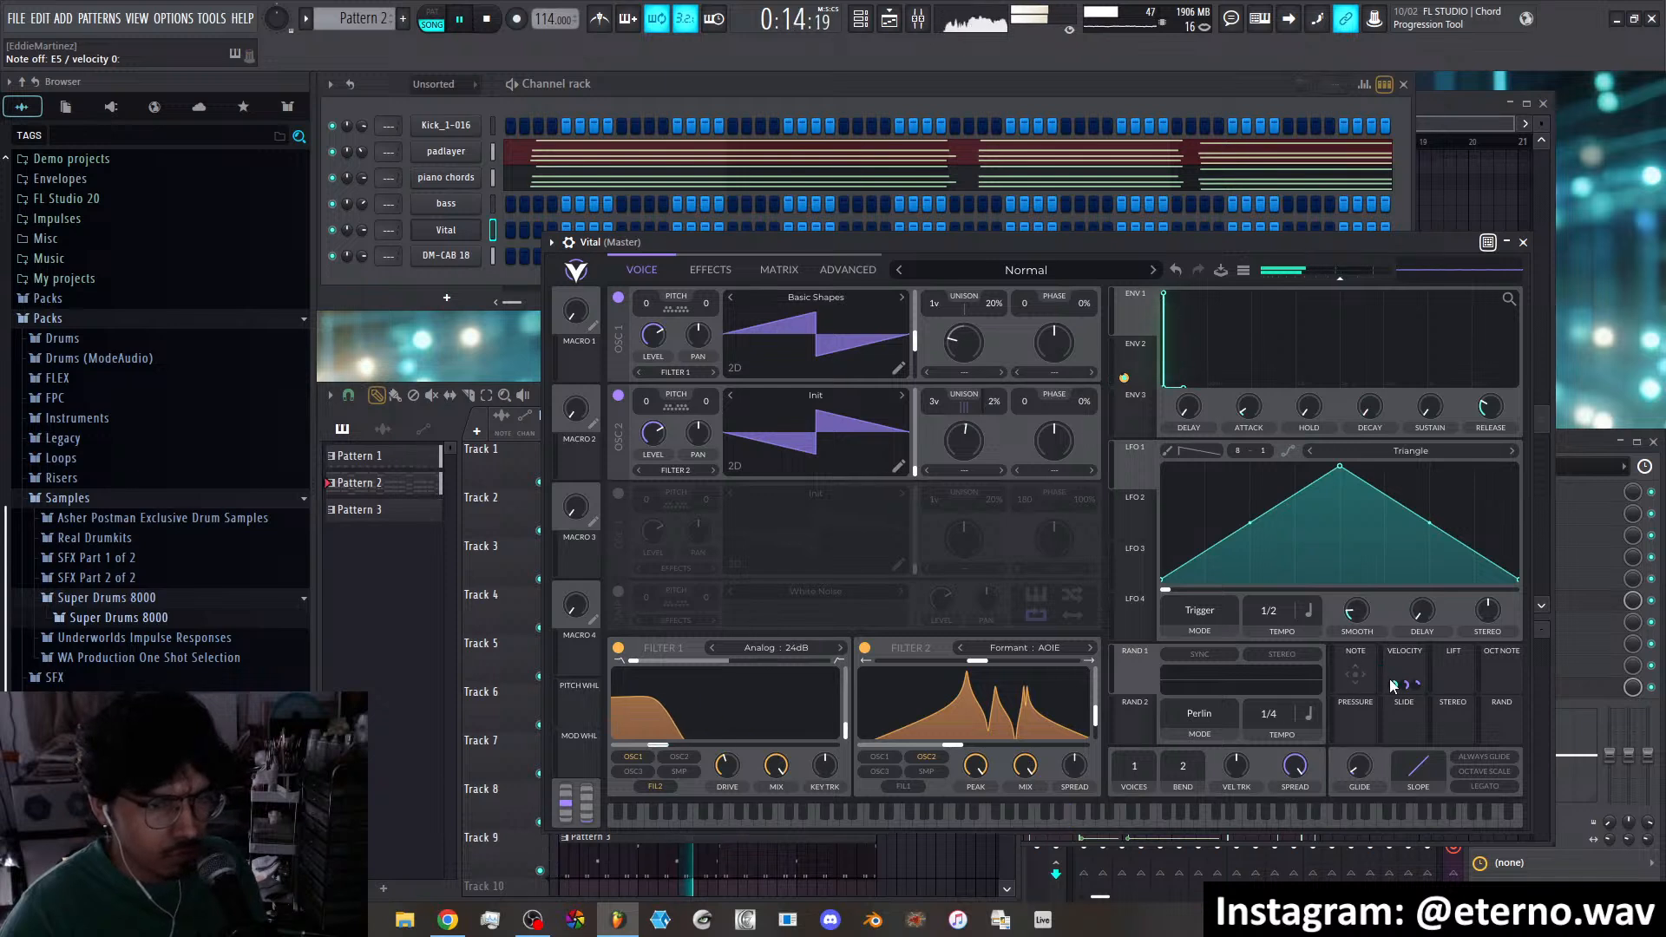
pyautogui.moveTo(1406, 692)
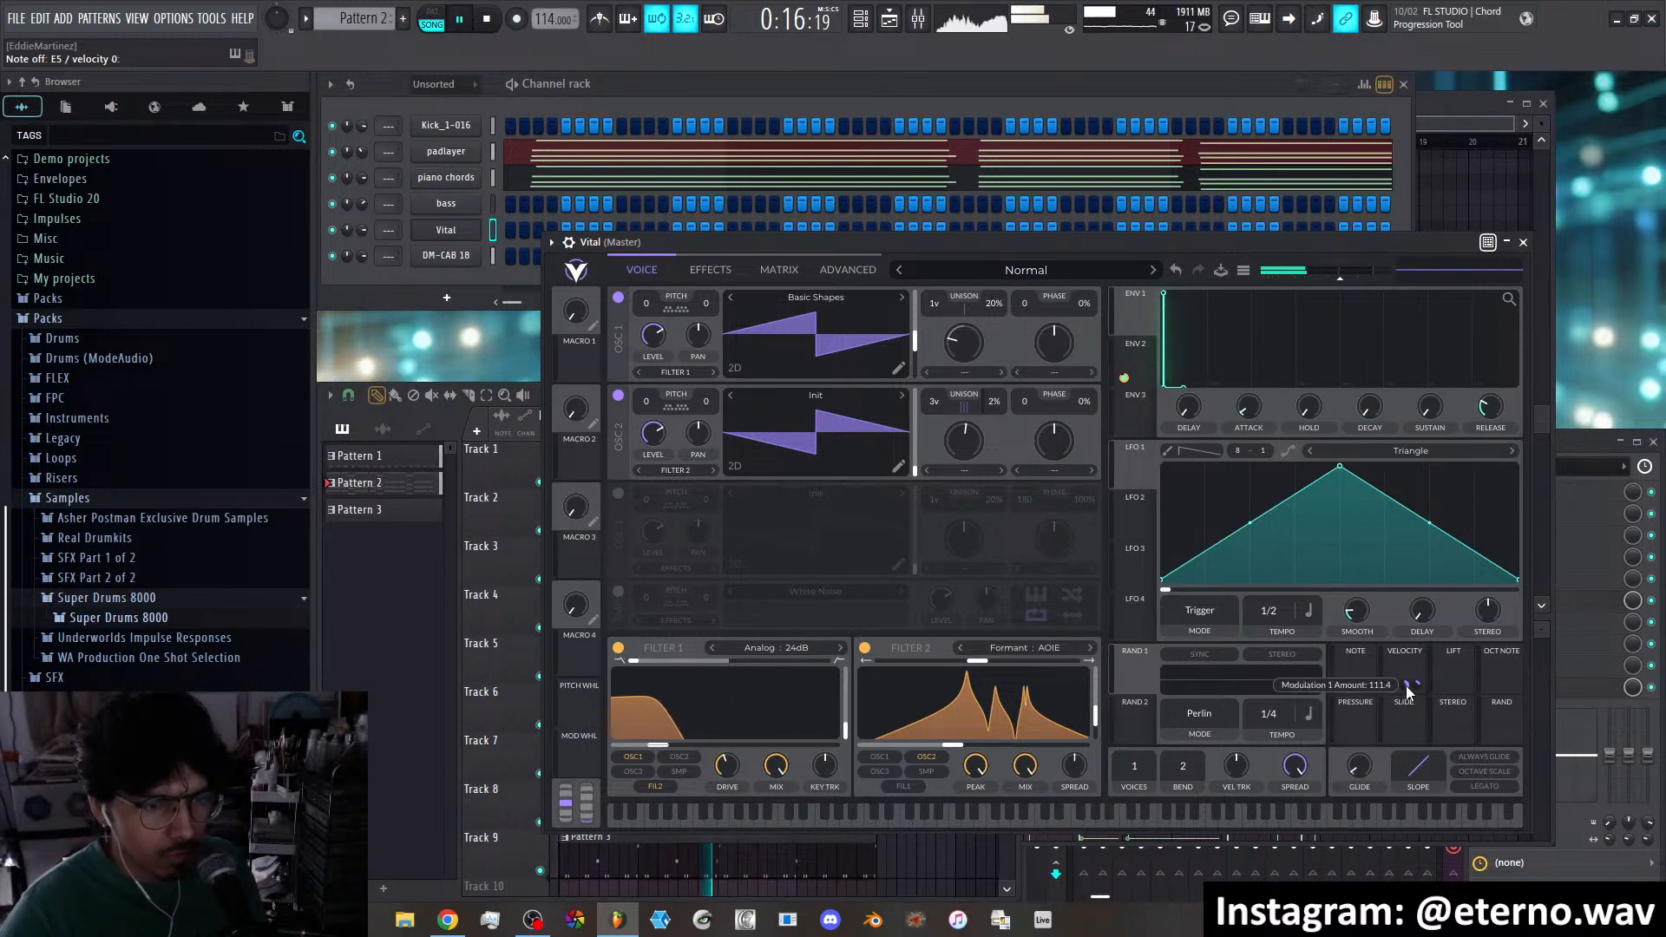
pyautogui.moveTo(1406, 691); pyautogui.dragTo(1406, 720)
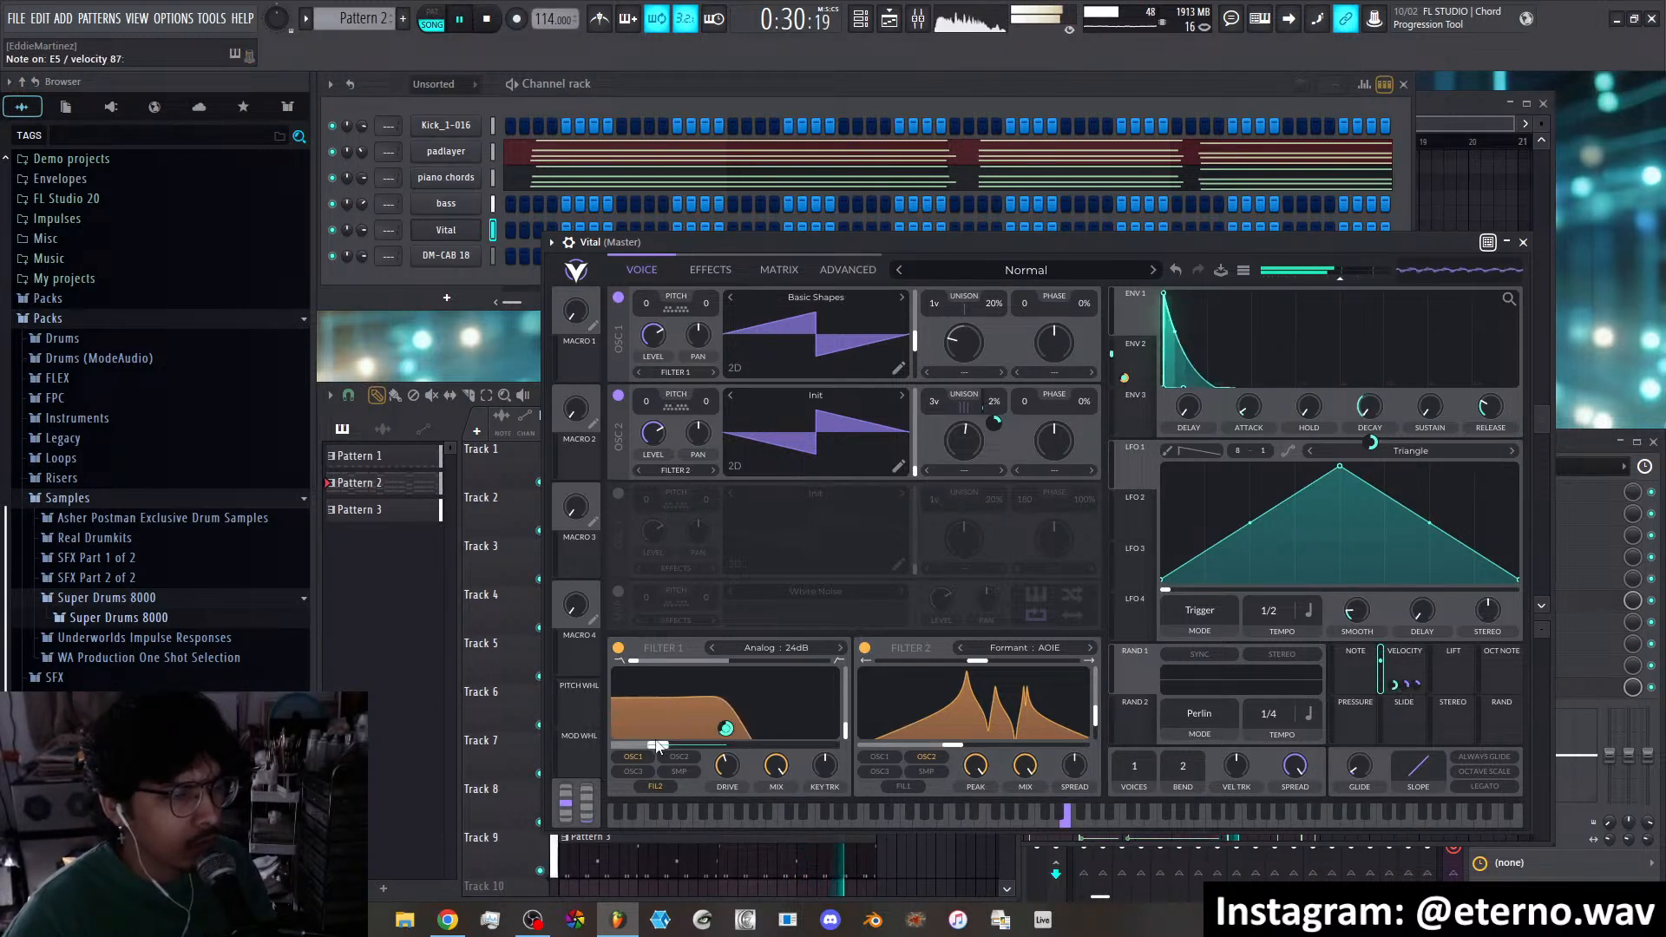
# Fine-tune the Filter 1 cutoff while the arrangement plays
pyautogui.moveTo(657, 746)
pyautogui.mouseDown()
pyautogui.moveTo(854, 752)
pyautogui.moveTo(648, 747)
pyautogui.moveTo(698, 752)
pyautogui.moveTo(660, 753)
pyautogui.mouseUp()
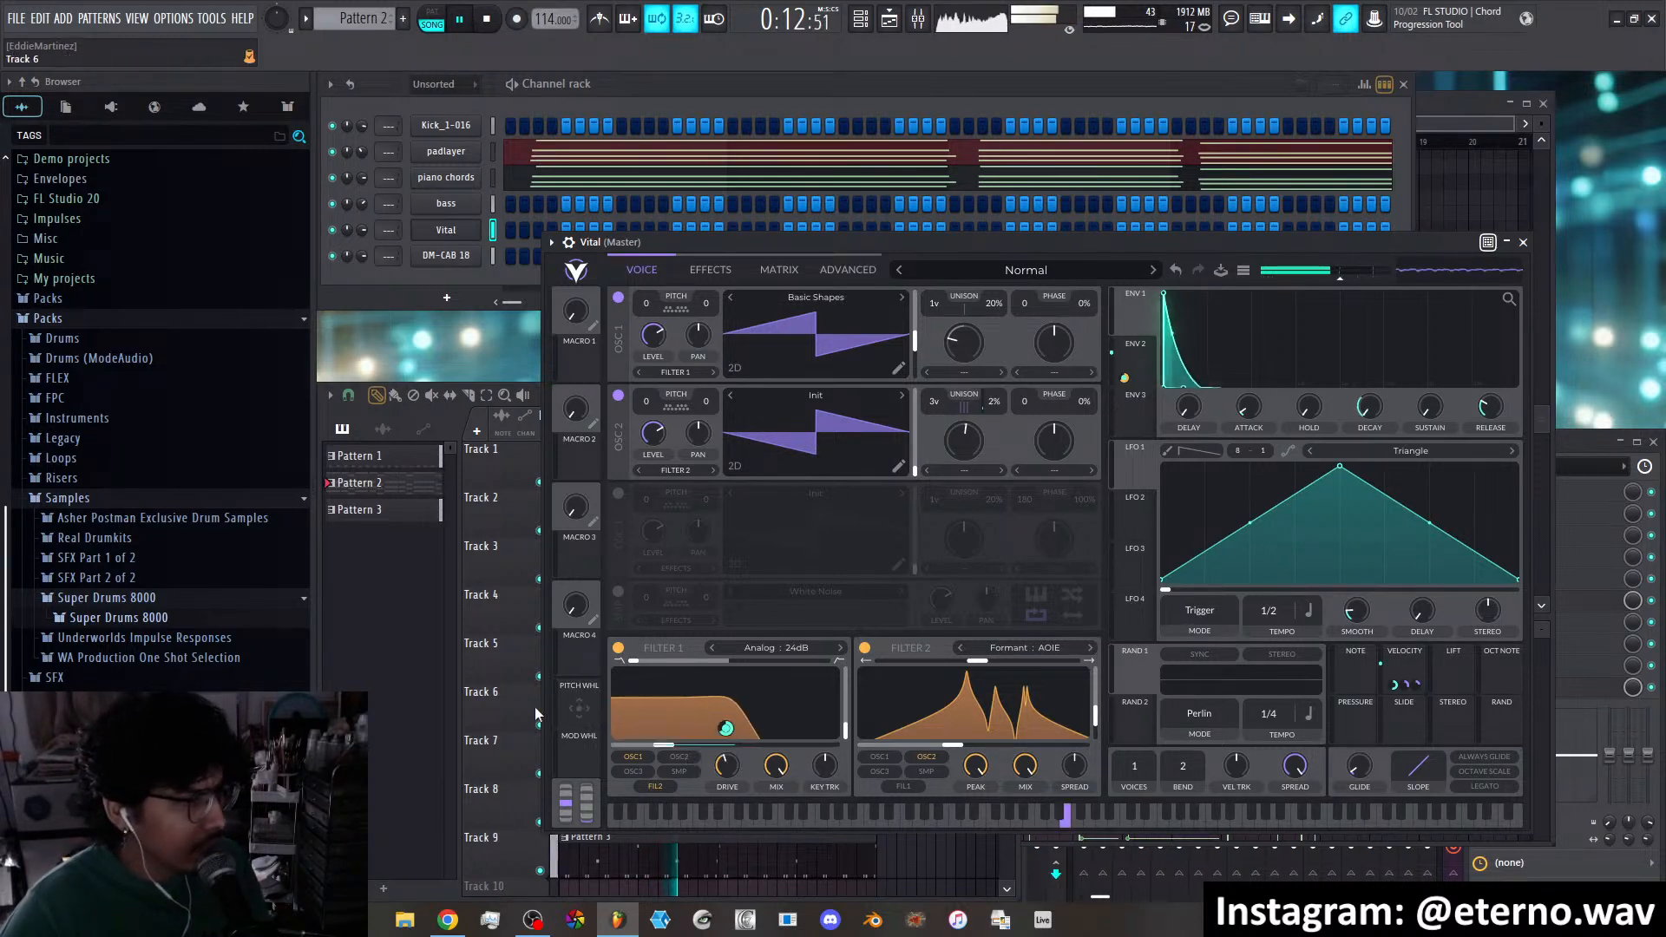
pyautogui.click(525, 704)
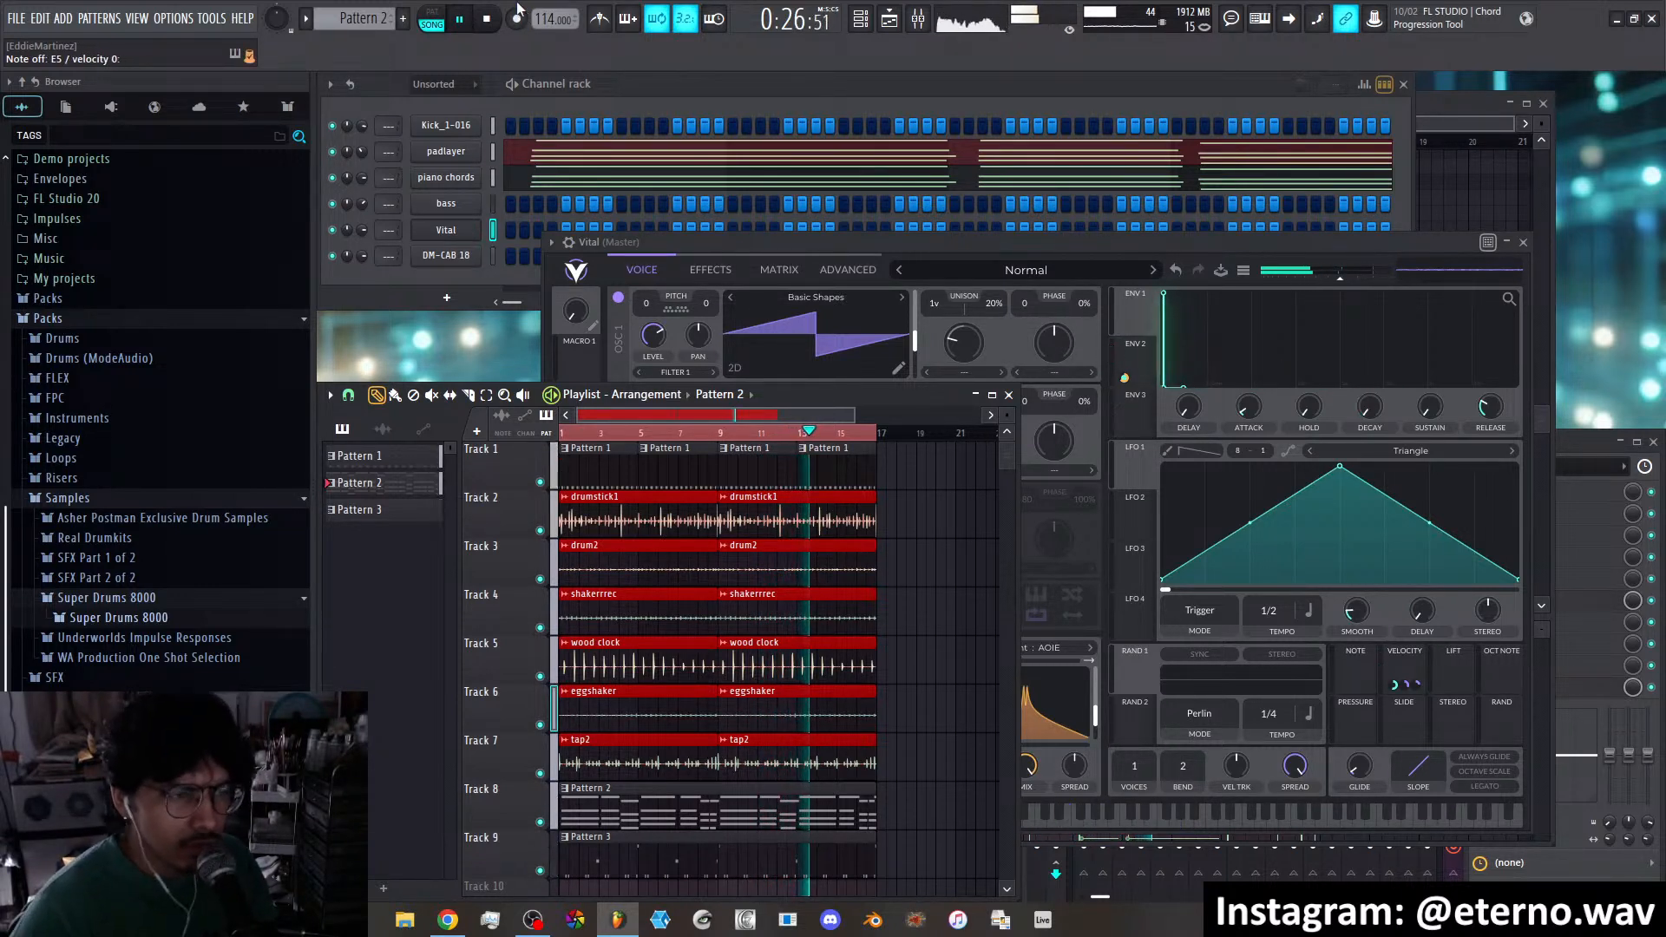
pyautogui.click(918, 243)
pyautogui.moveTo(667, 744); pyautogui.dragTo(661, 749)
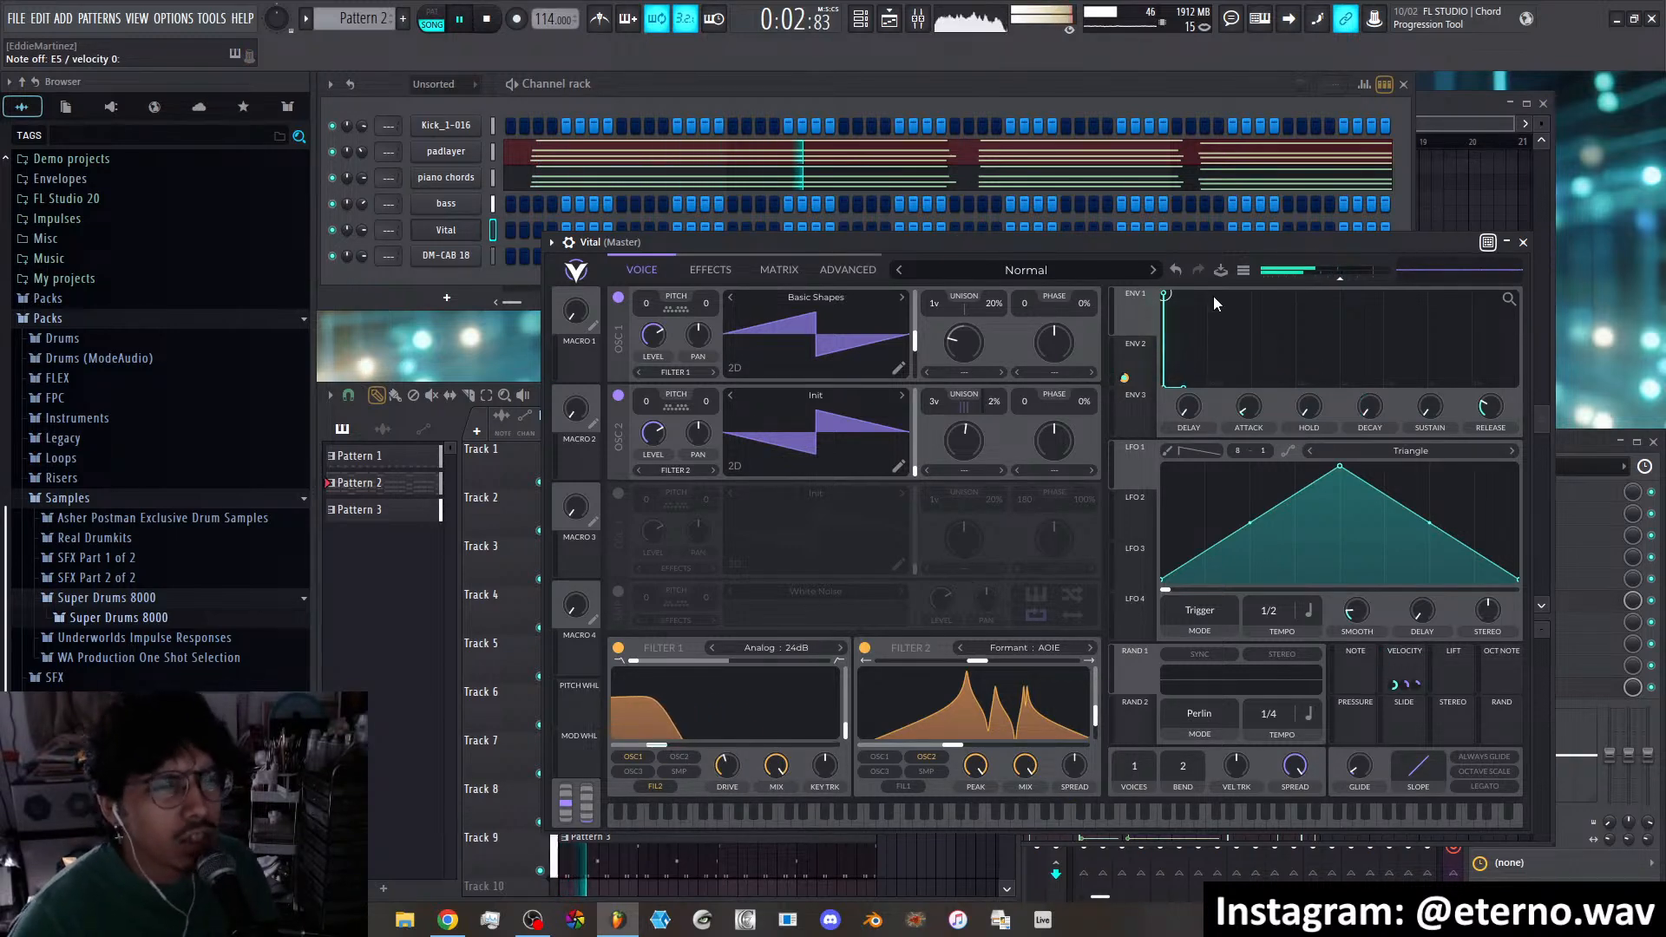
# Save the sound as a preset named Not Normal in the Lead style
pyautogui.click(1221, 271)
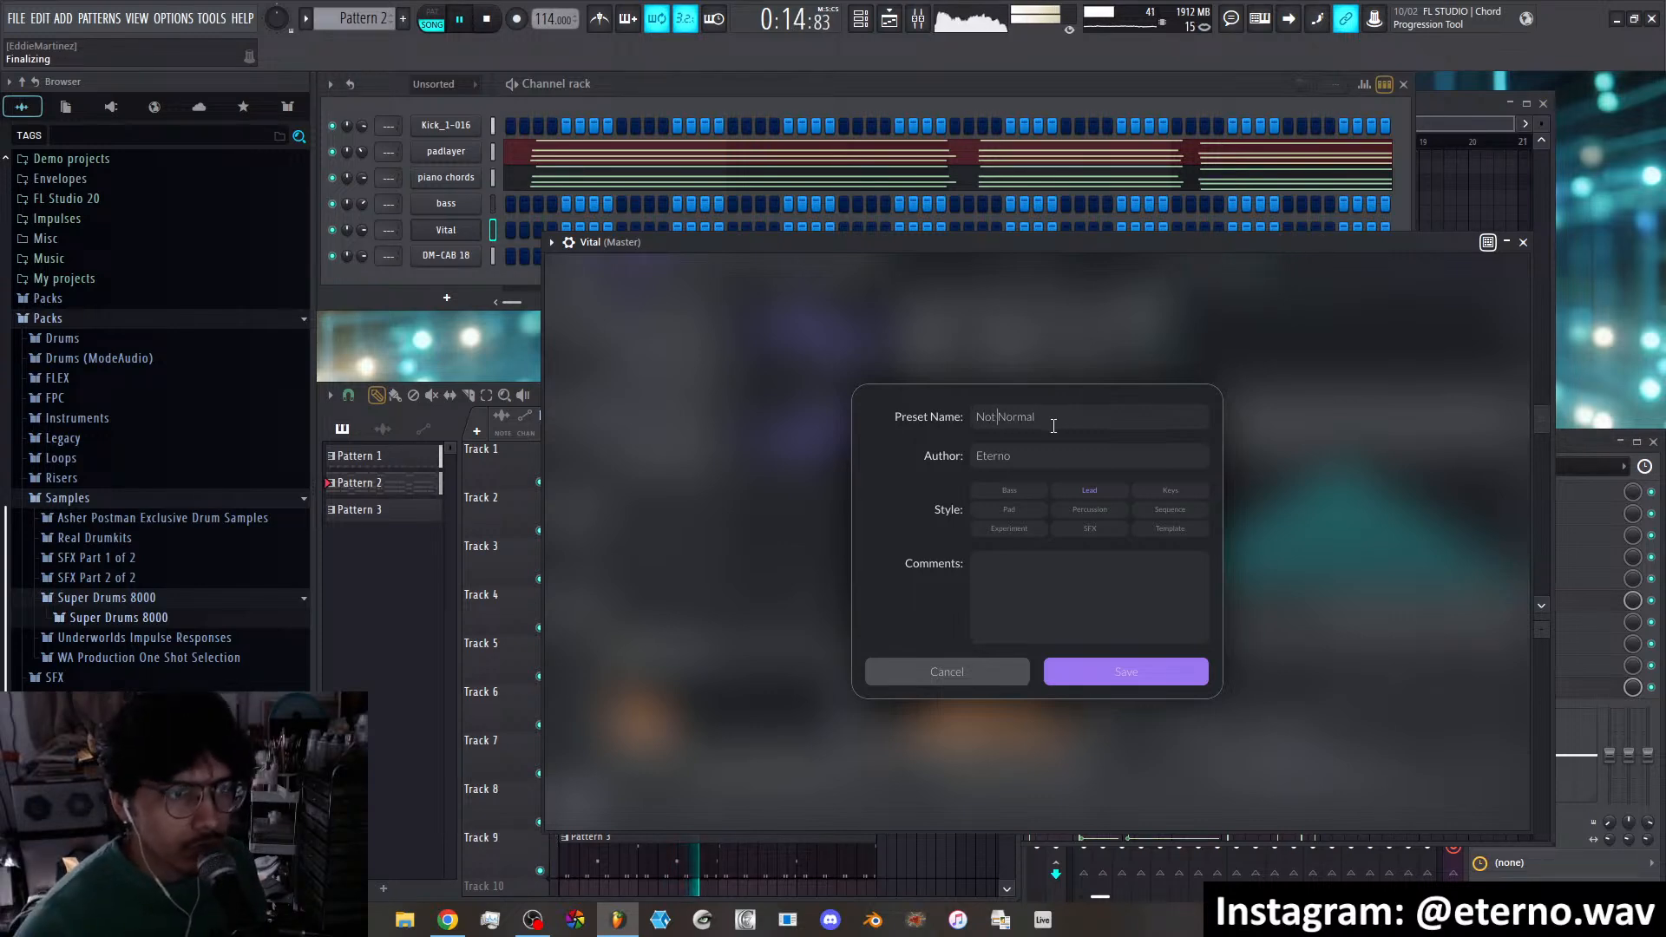
pyautogui.click(1108, 667)
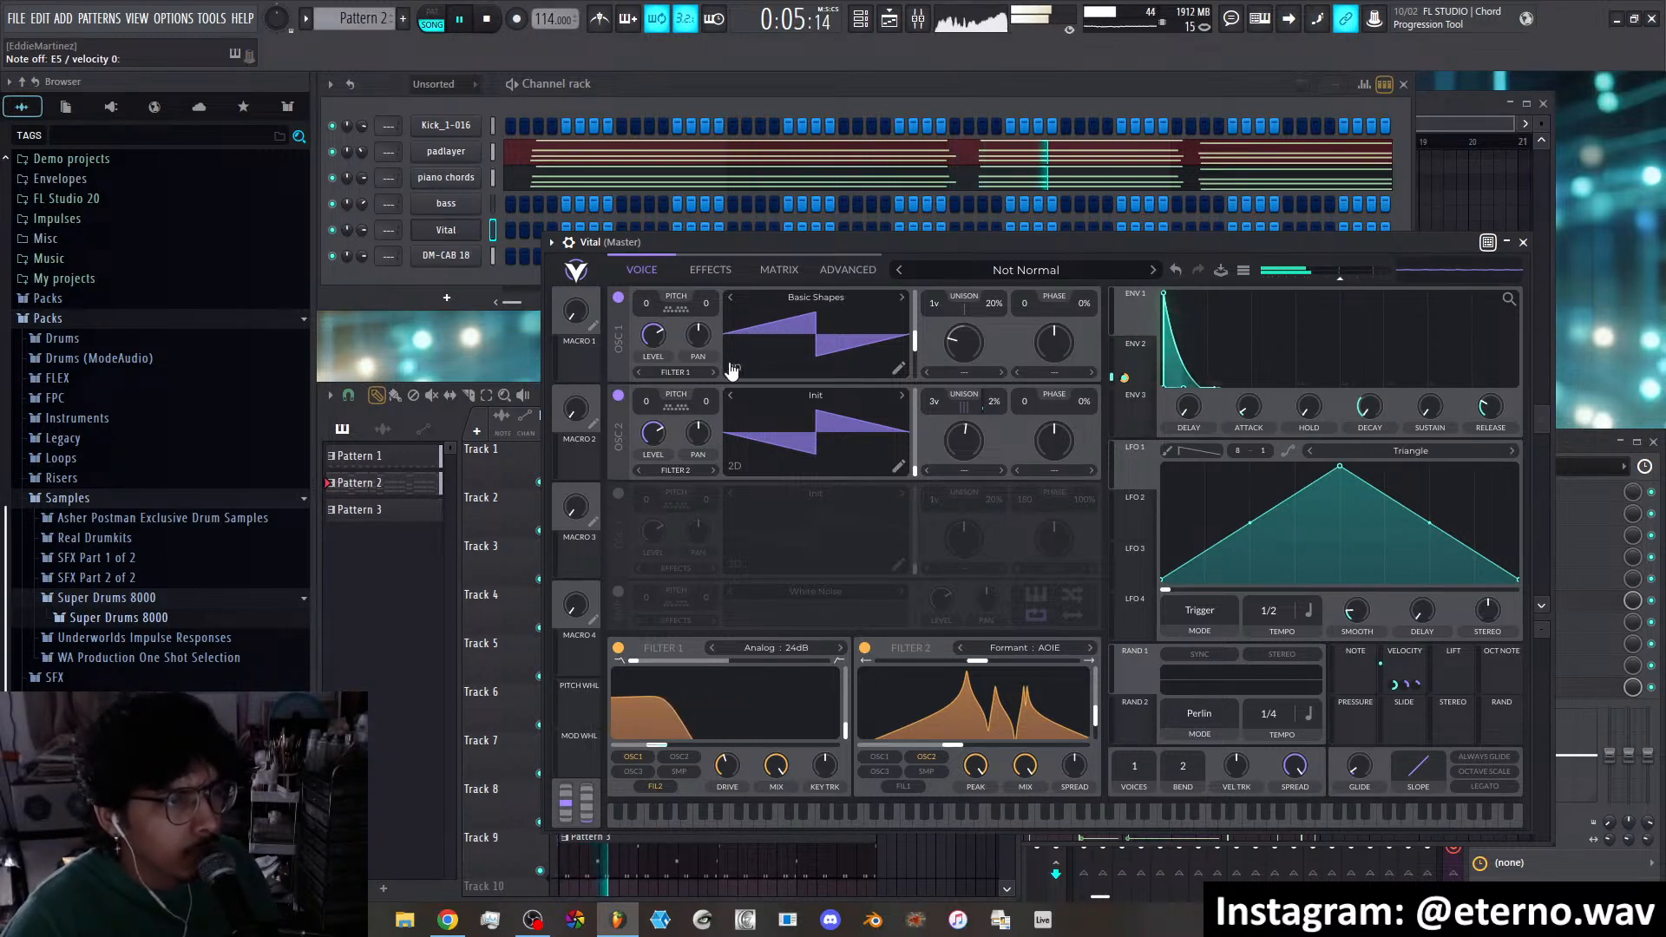
# Enable Oscillator 3 through Filter 2, transpose it up 12 semitones and give it a pulse-shaped frame of the Basic Shapes wavetable
pyautogui.click(661, 508)
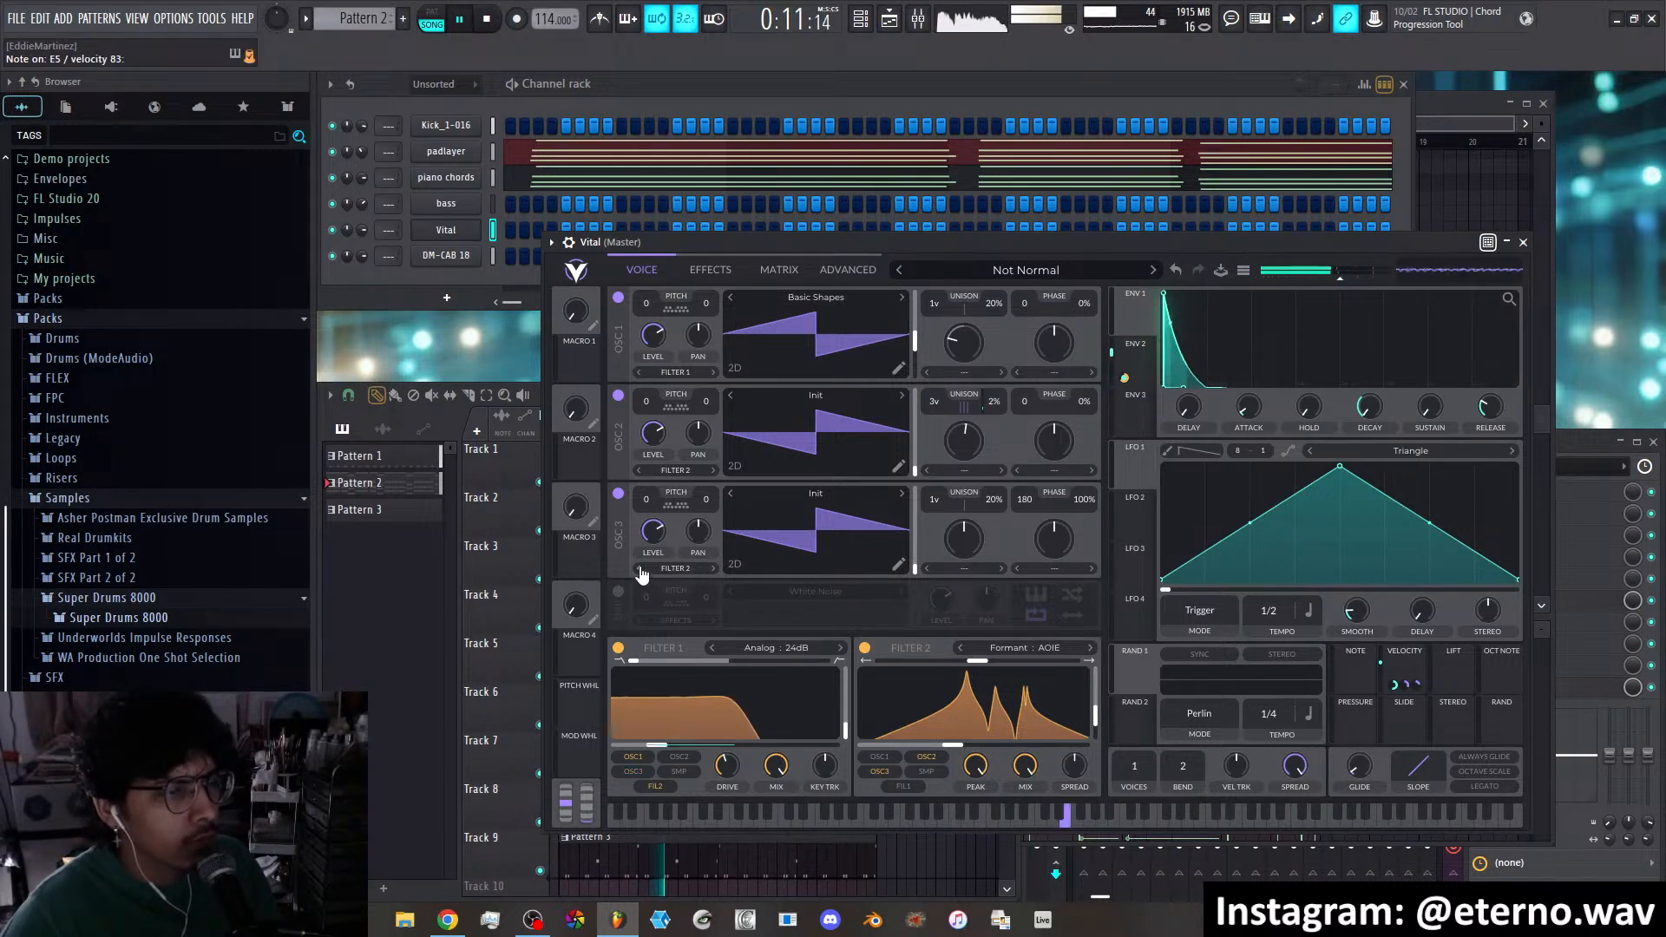
pyautogui.moveTo(647, 497); pyautogui.dragTo(656, 451)
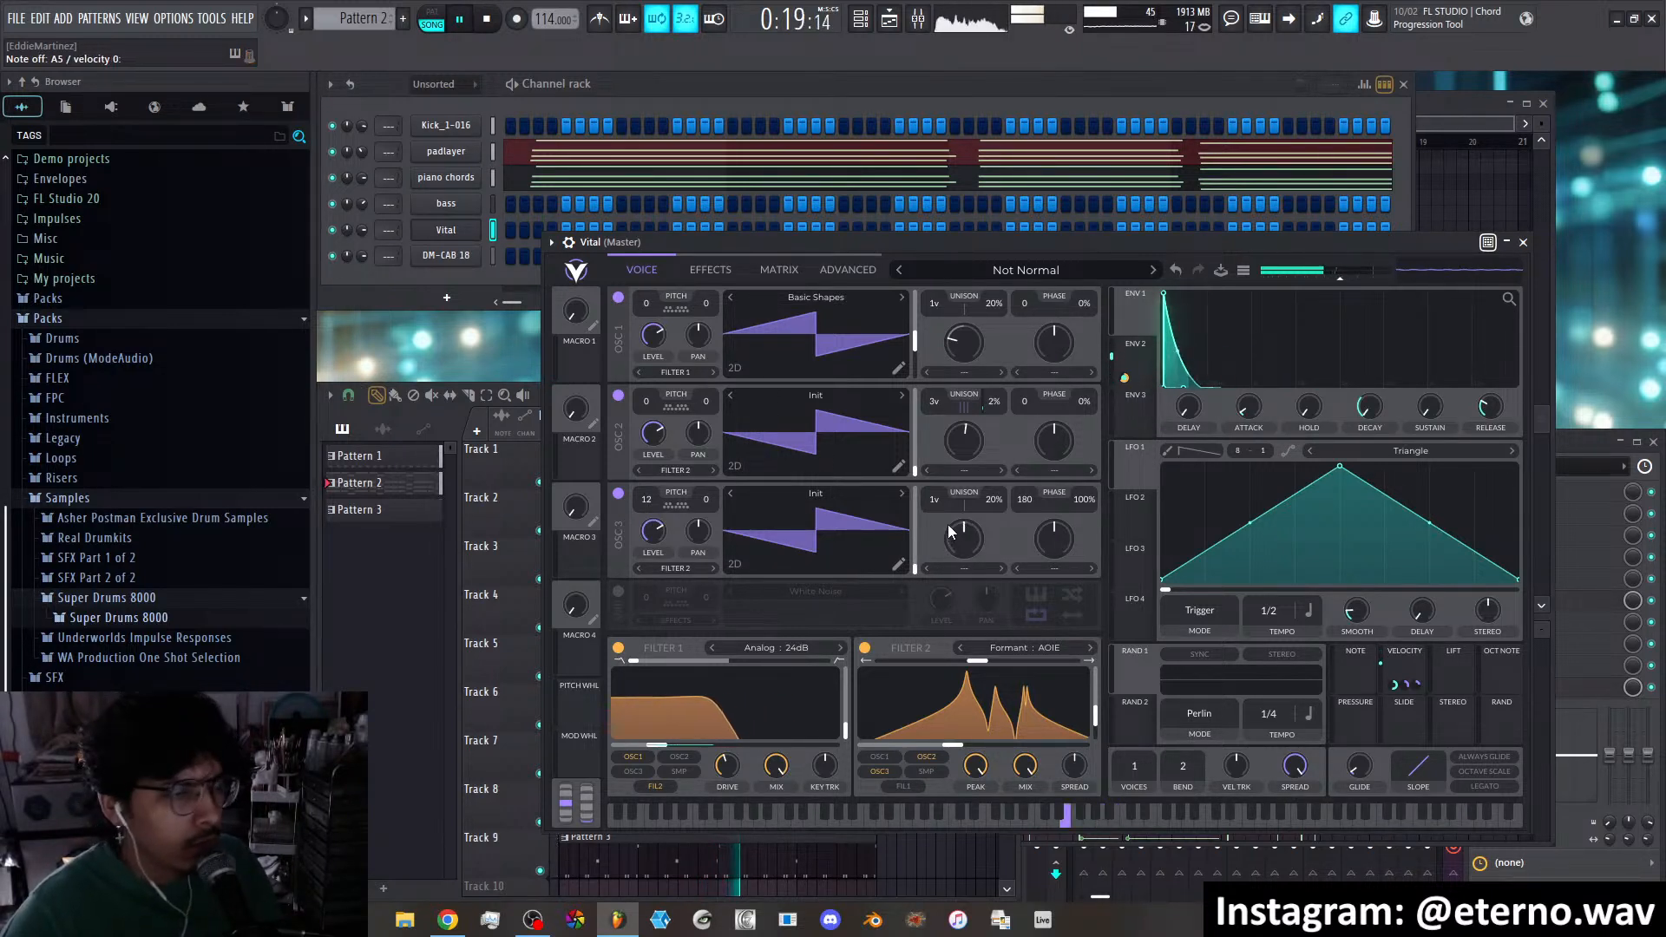
pyautogui.click(902, 493)
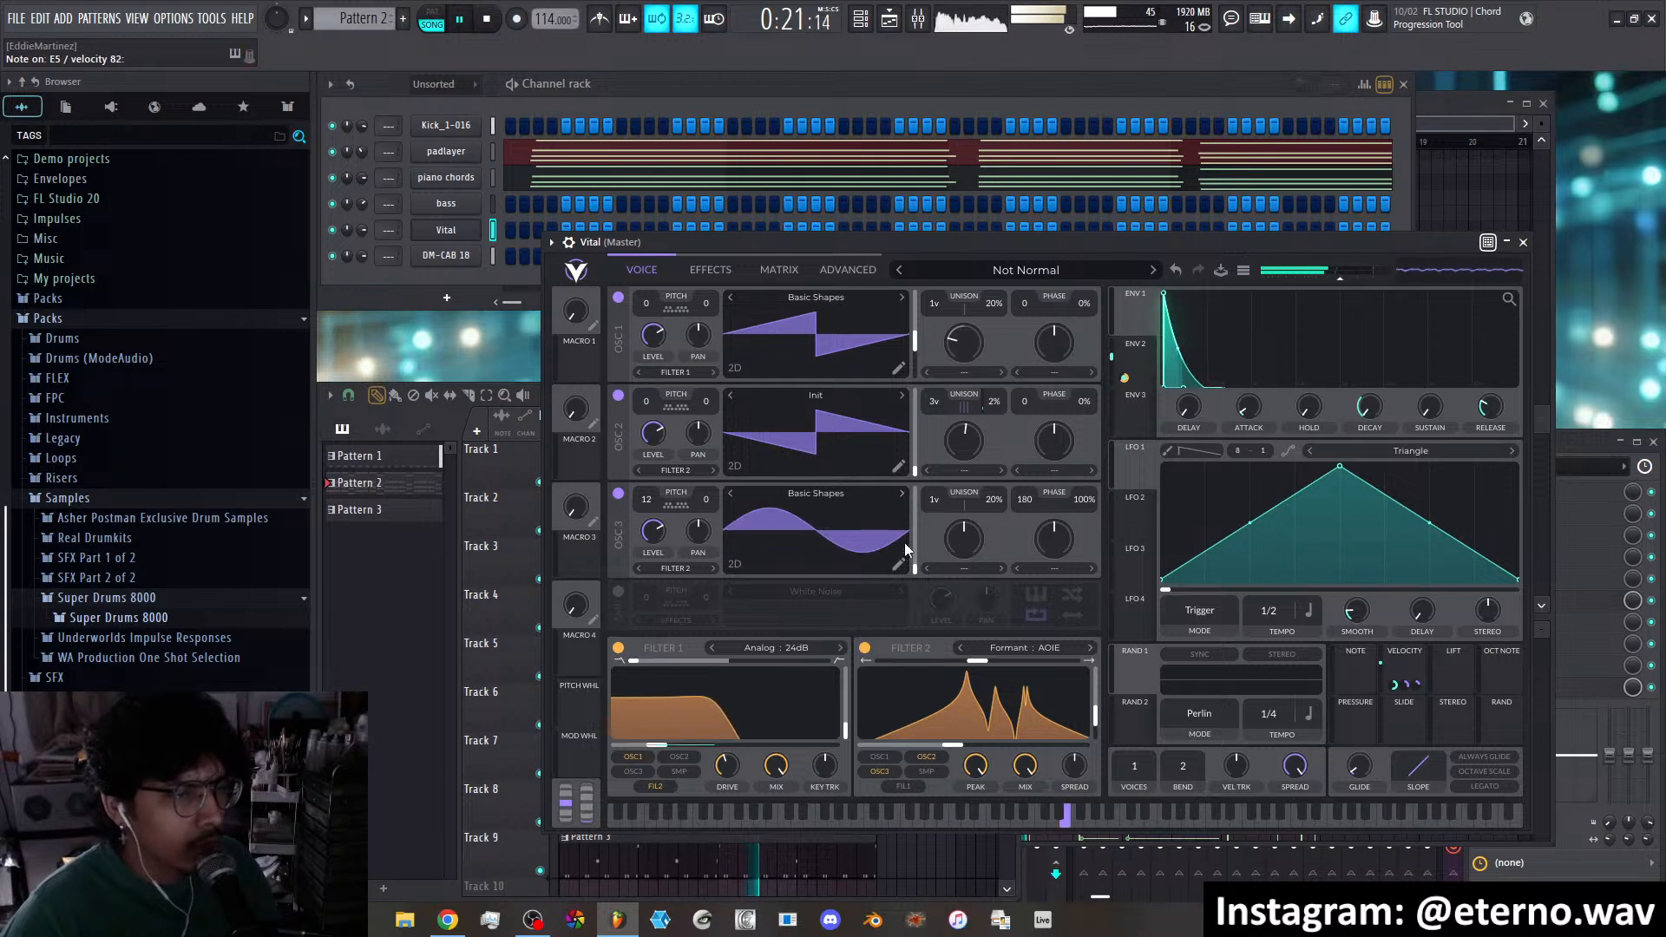
pyautogui.moveTo(917, 568); pyautogui.dragTo(916, 501)
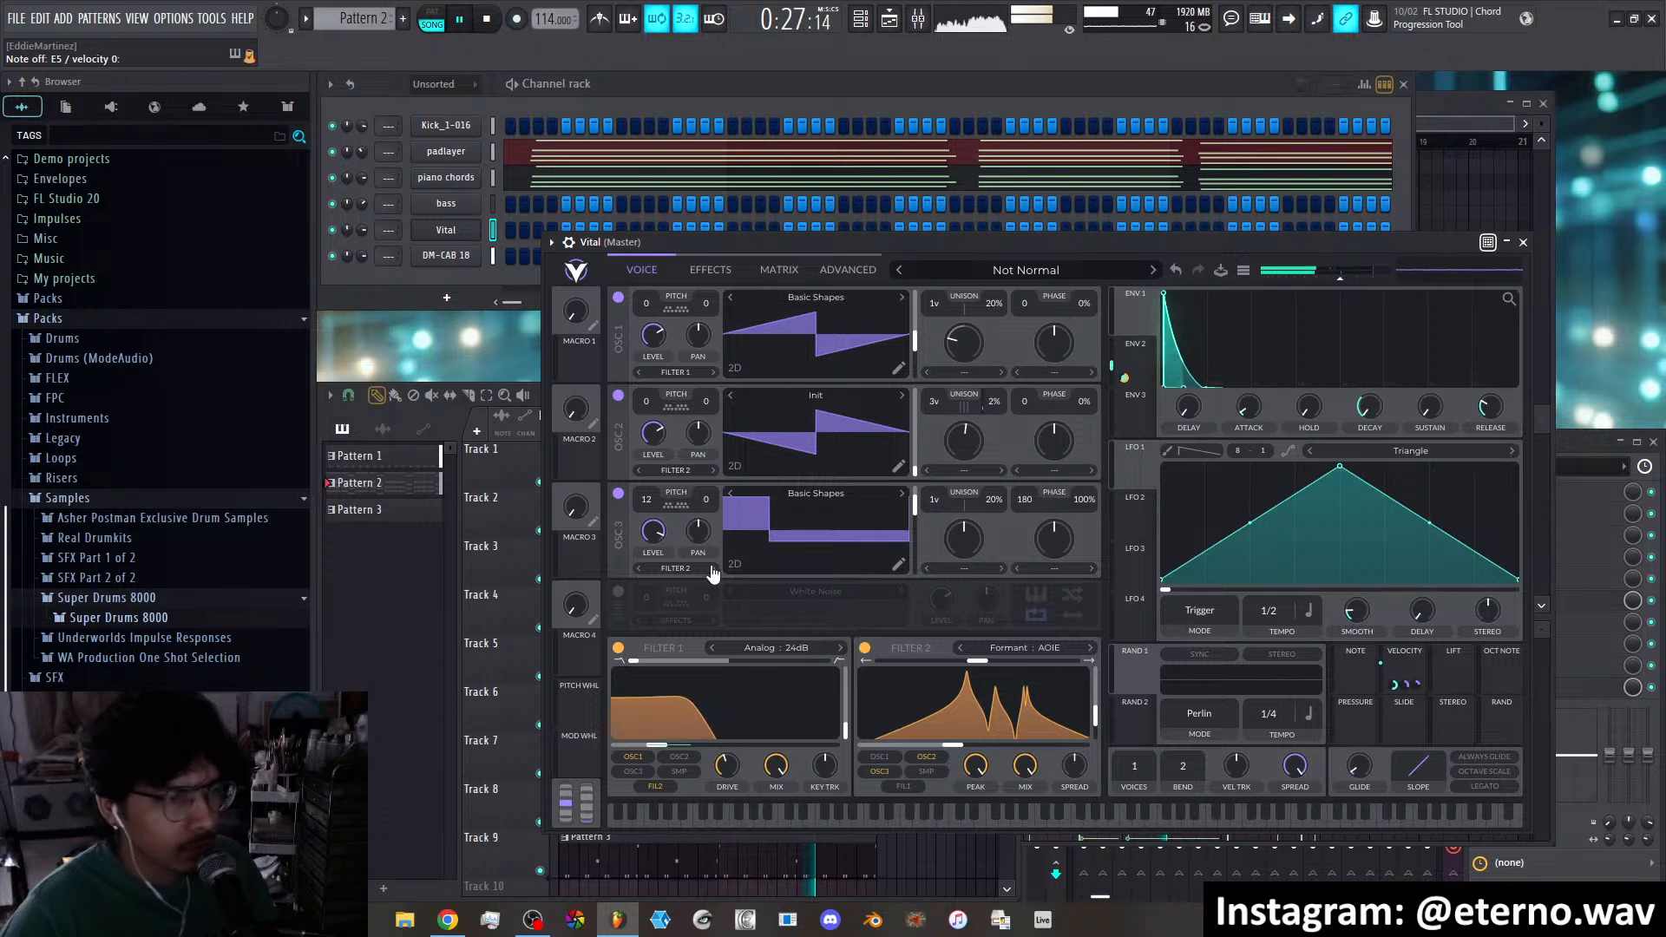
# Try Oscillator 3 through Filter 1, route it back to Filter 2 and set its transpose to 24 semitones
pyautogui.click(639, 568)
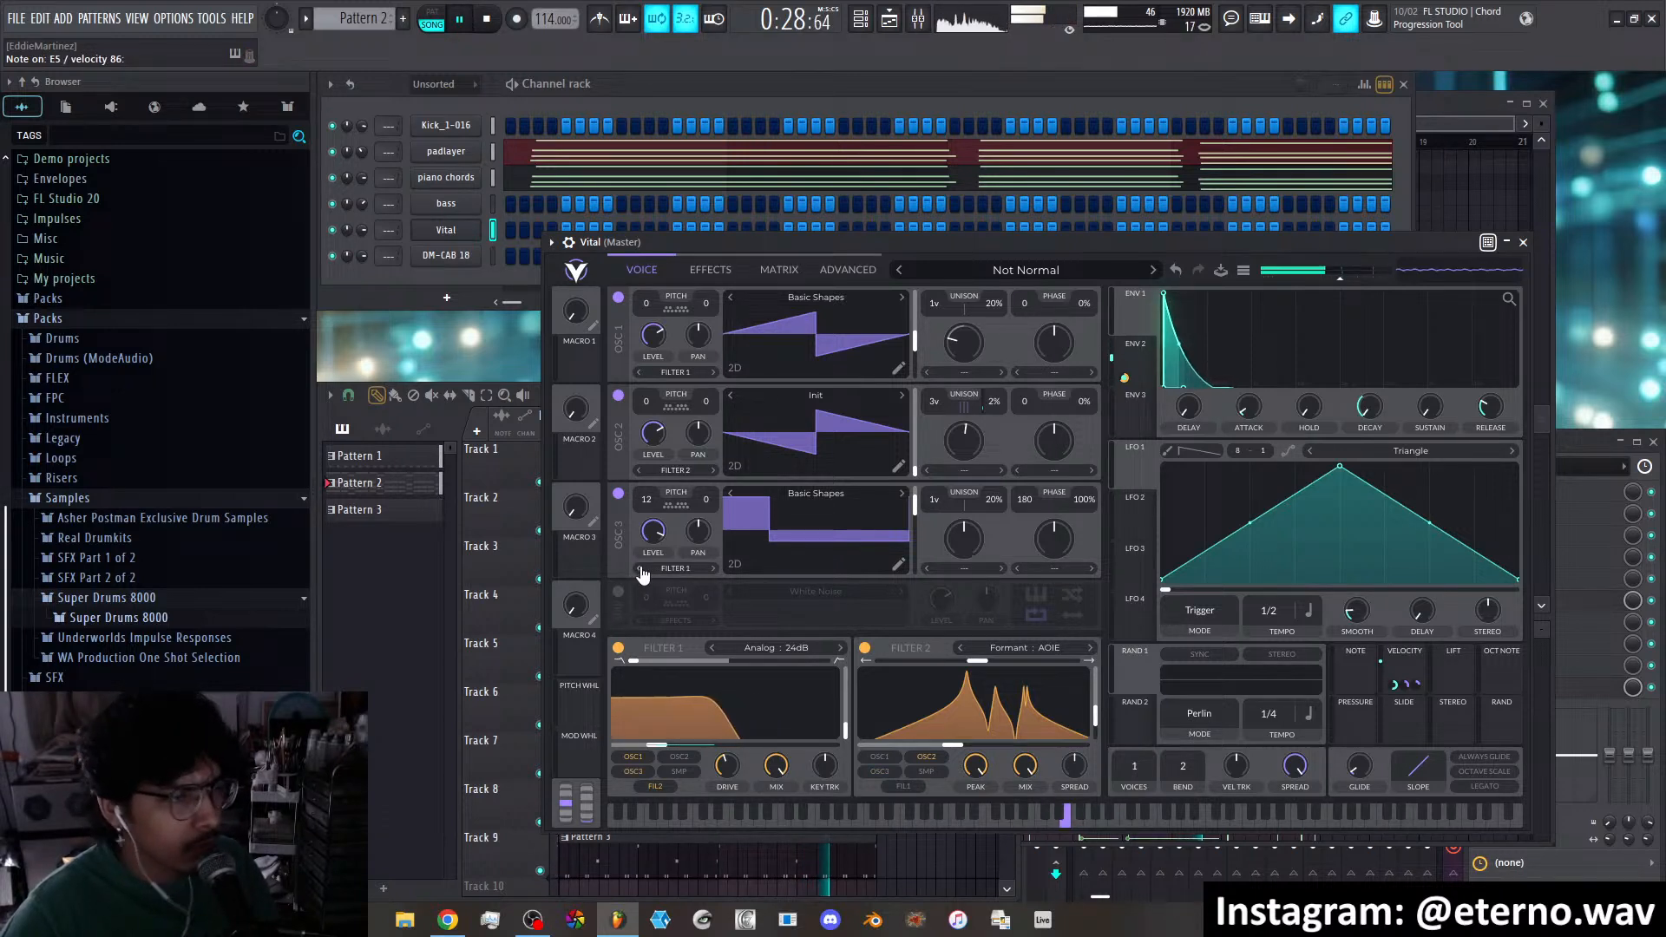
pyautogui.click(697, 569)
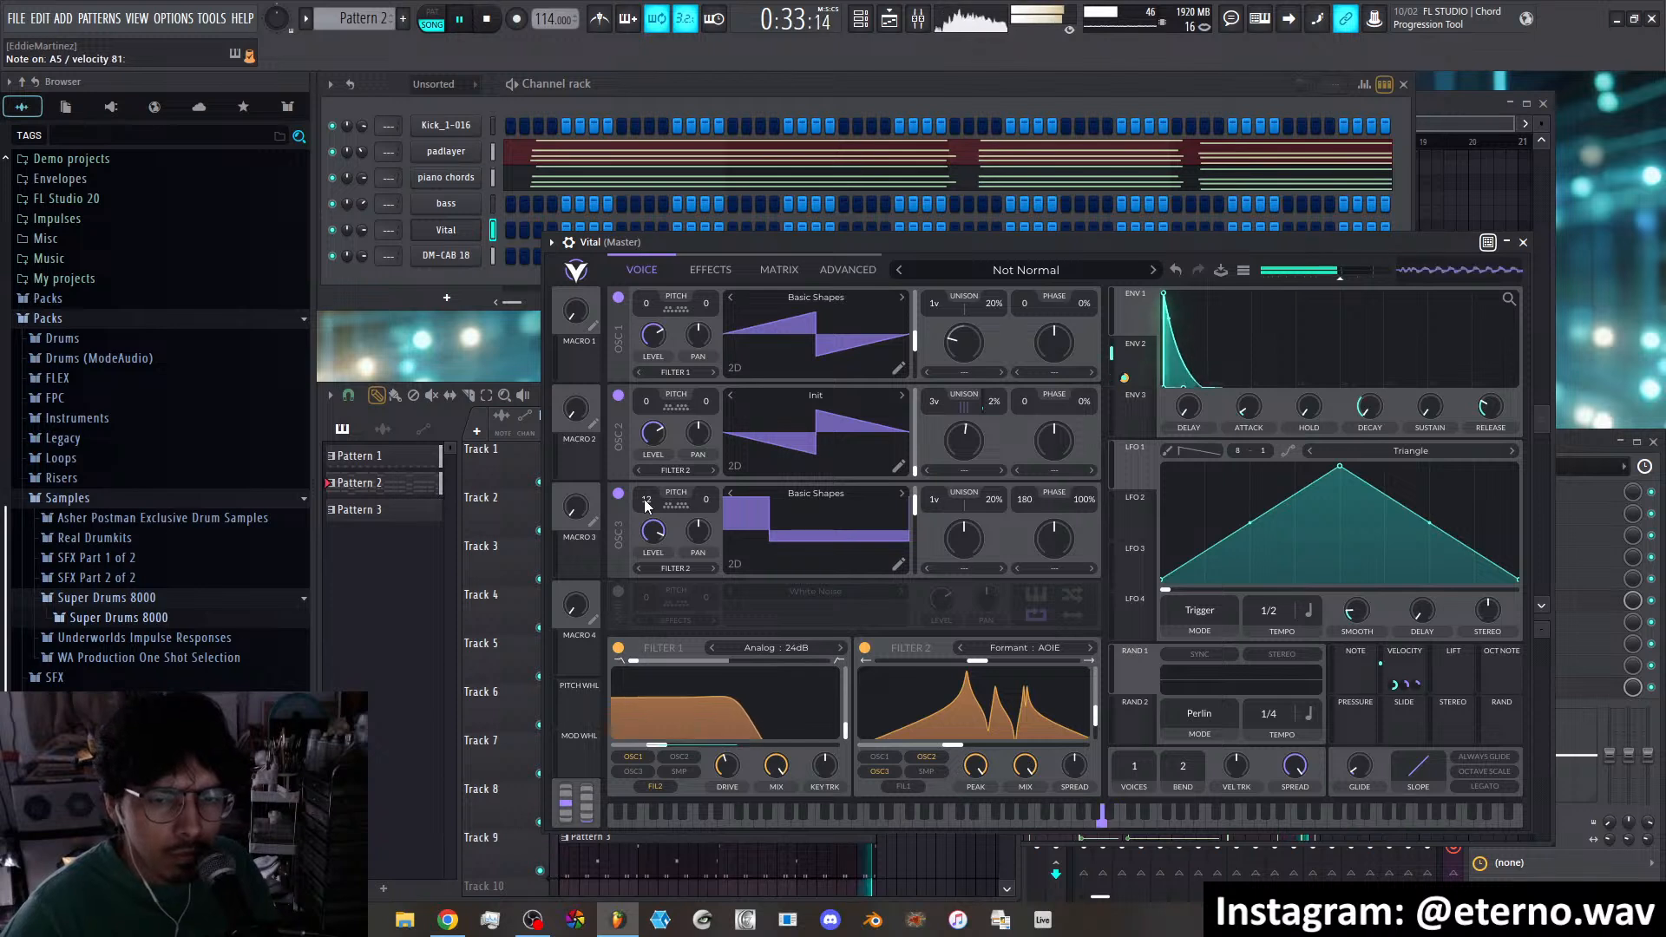
pyautogui.moveTo(646, 506); pyautogui.dragTo(654, 456)
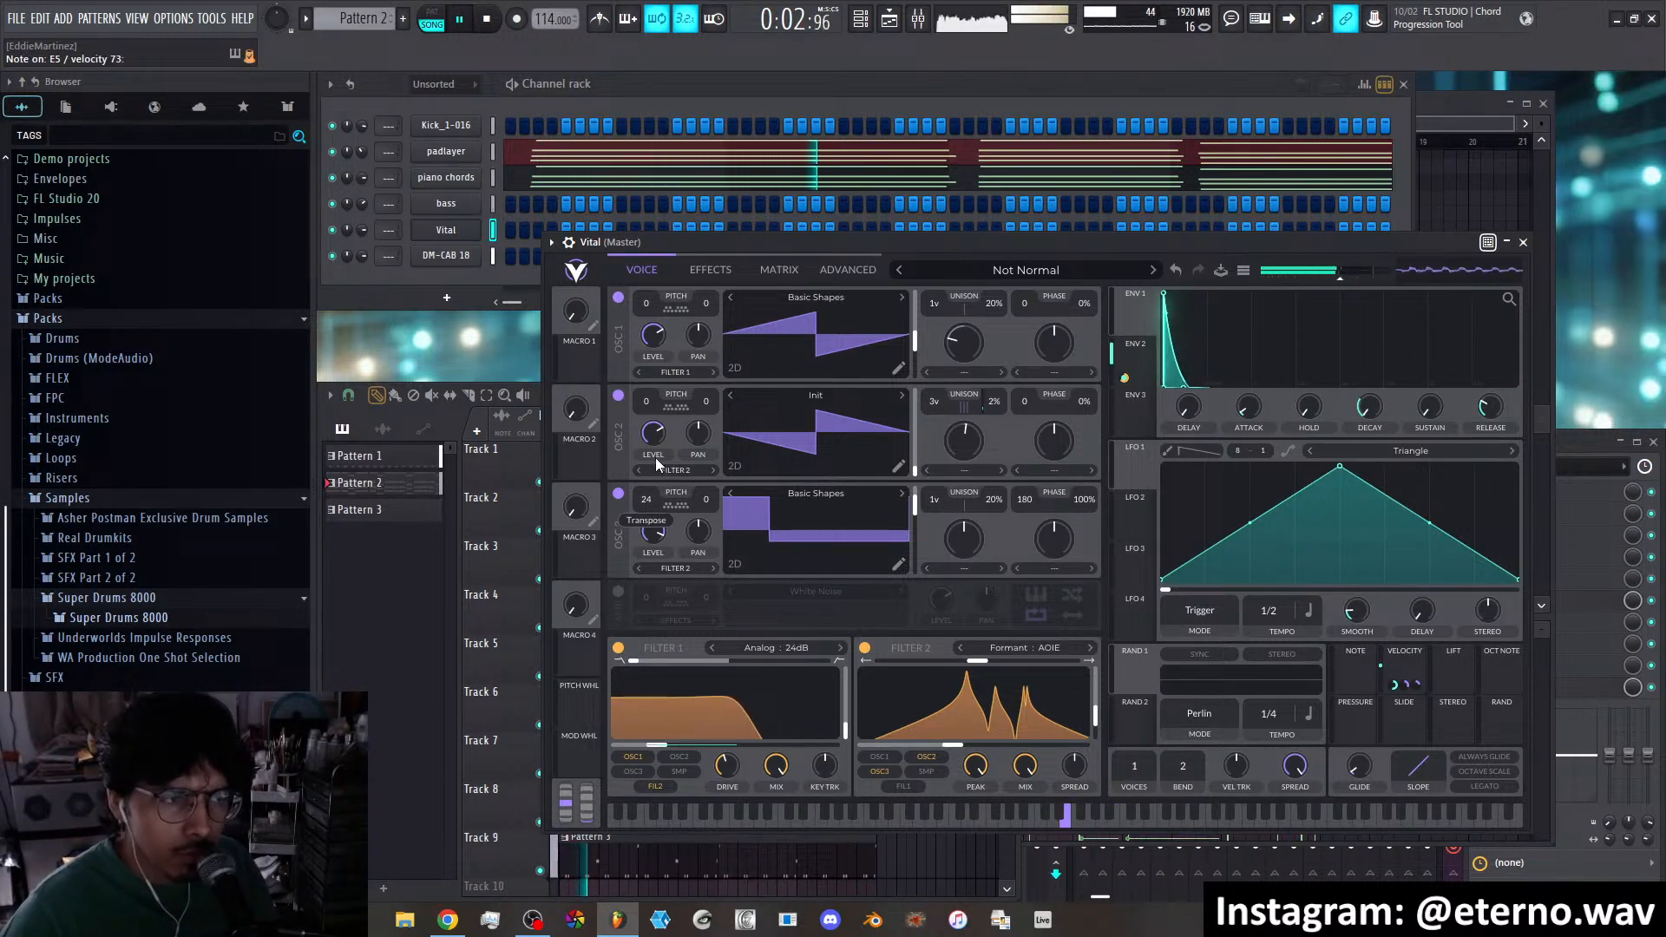
# Switch off Oscillator 3, review the synth's effects chain and stop playback
pyautogui.click(618, 493)
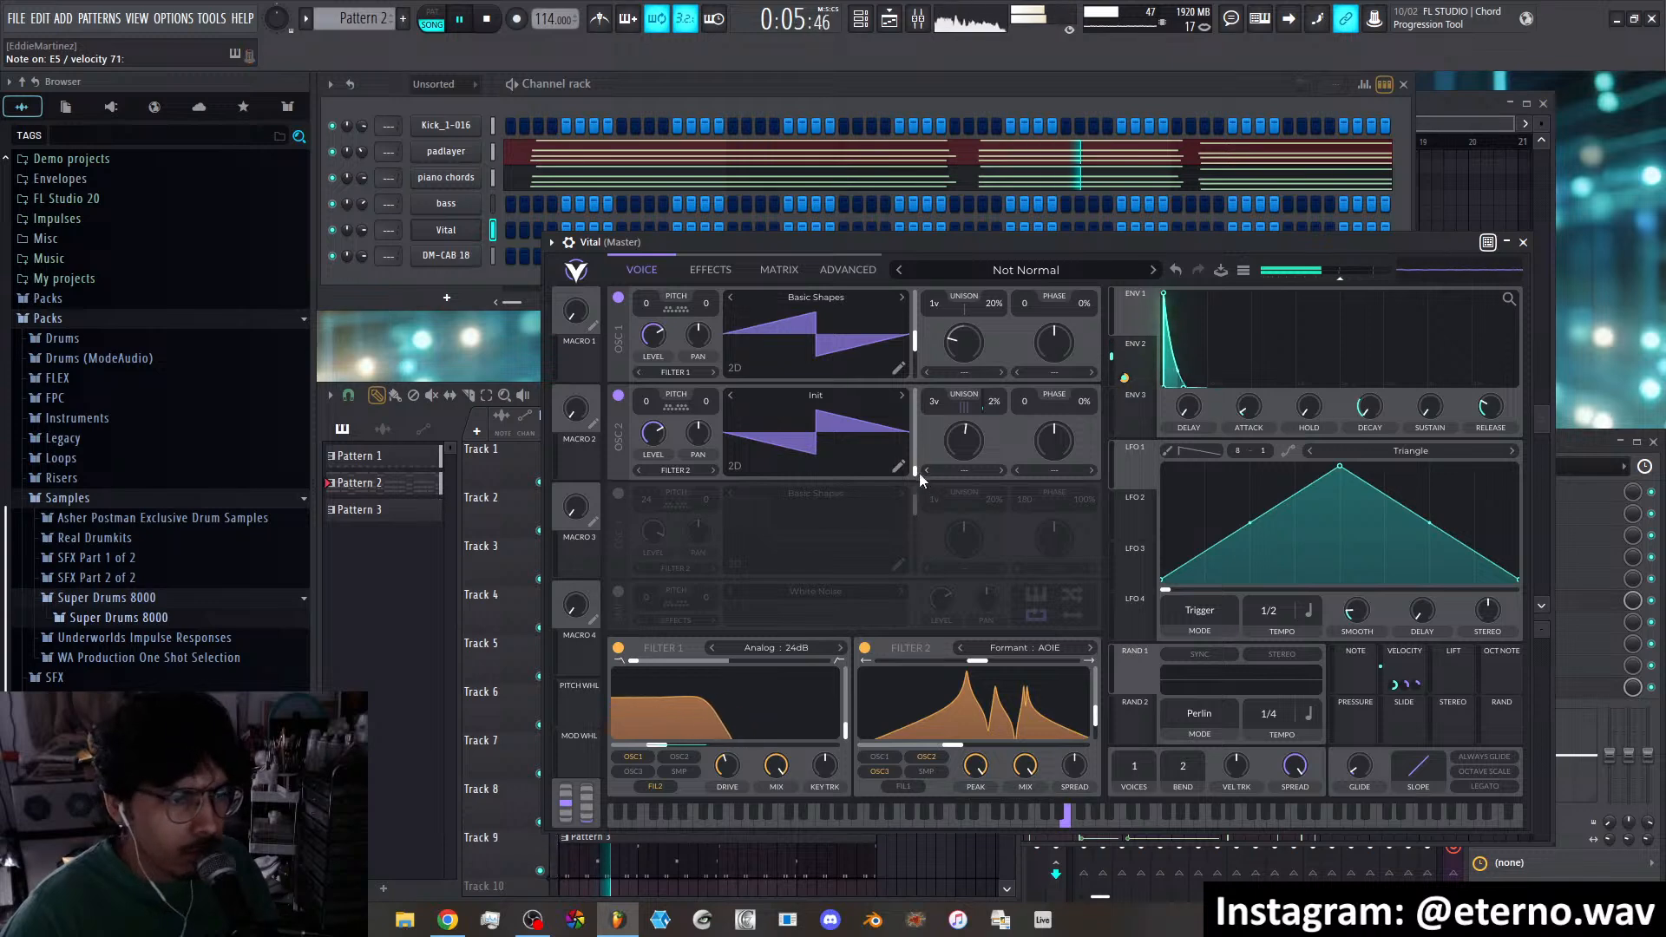
pyautogui.click(703, 271)
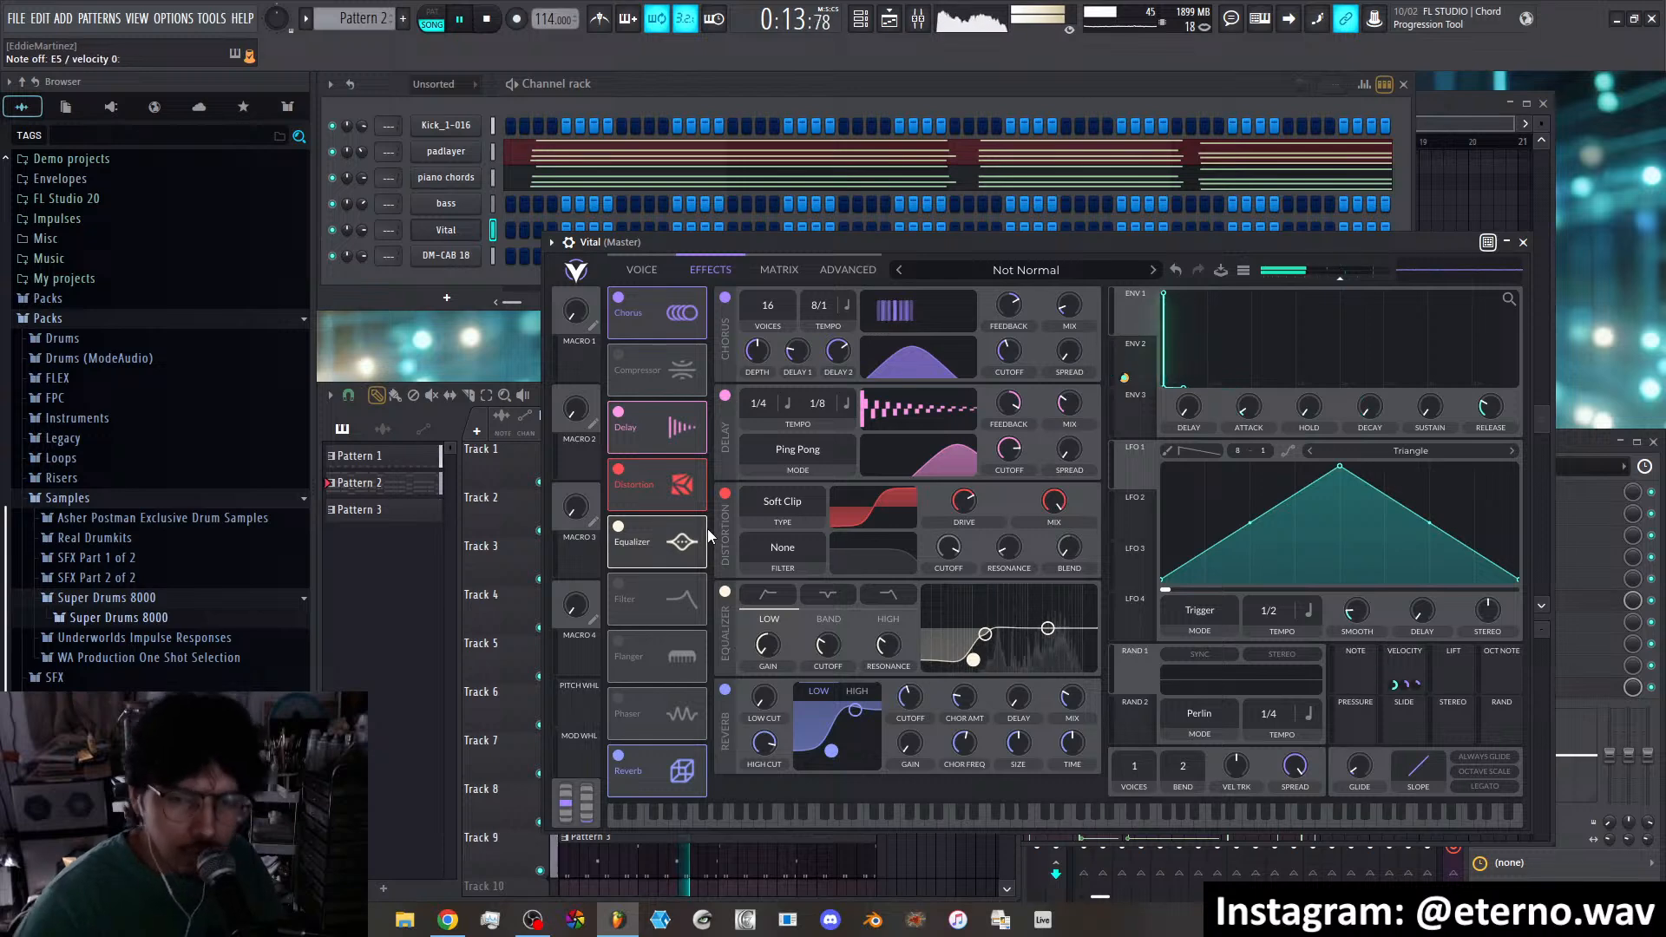
pyautogui.click(627, 271)
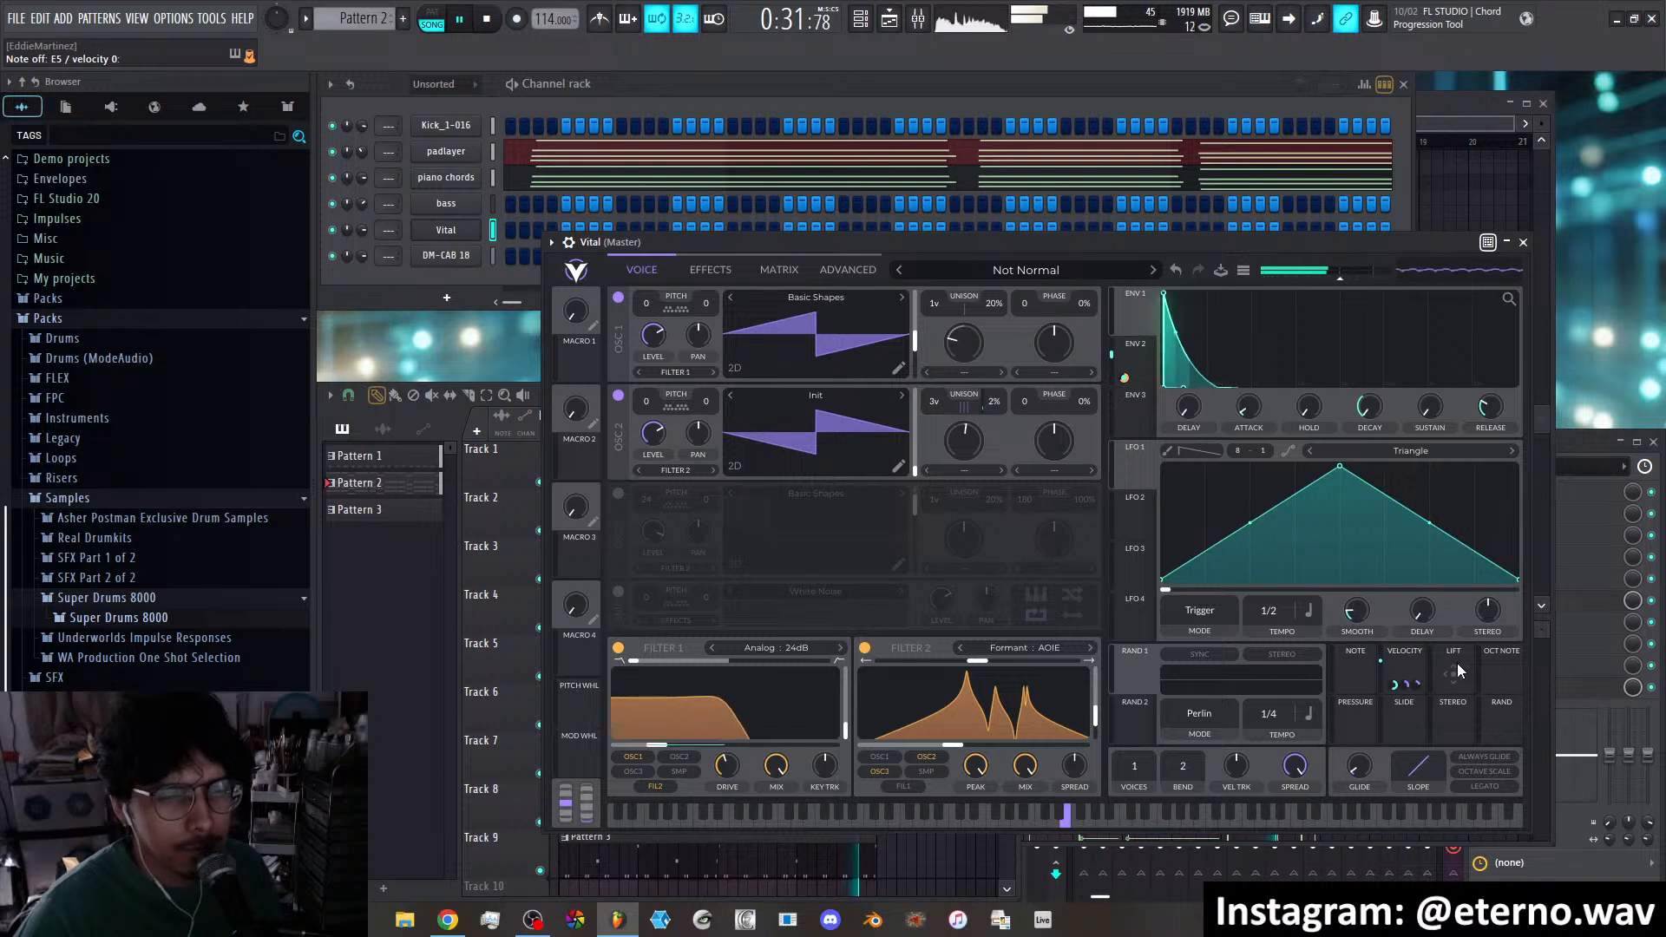
pyautogui.press('space')
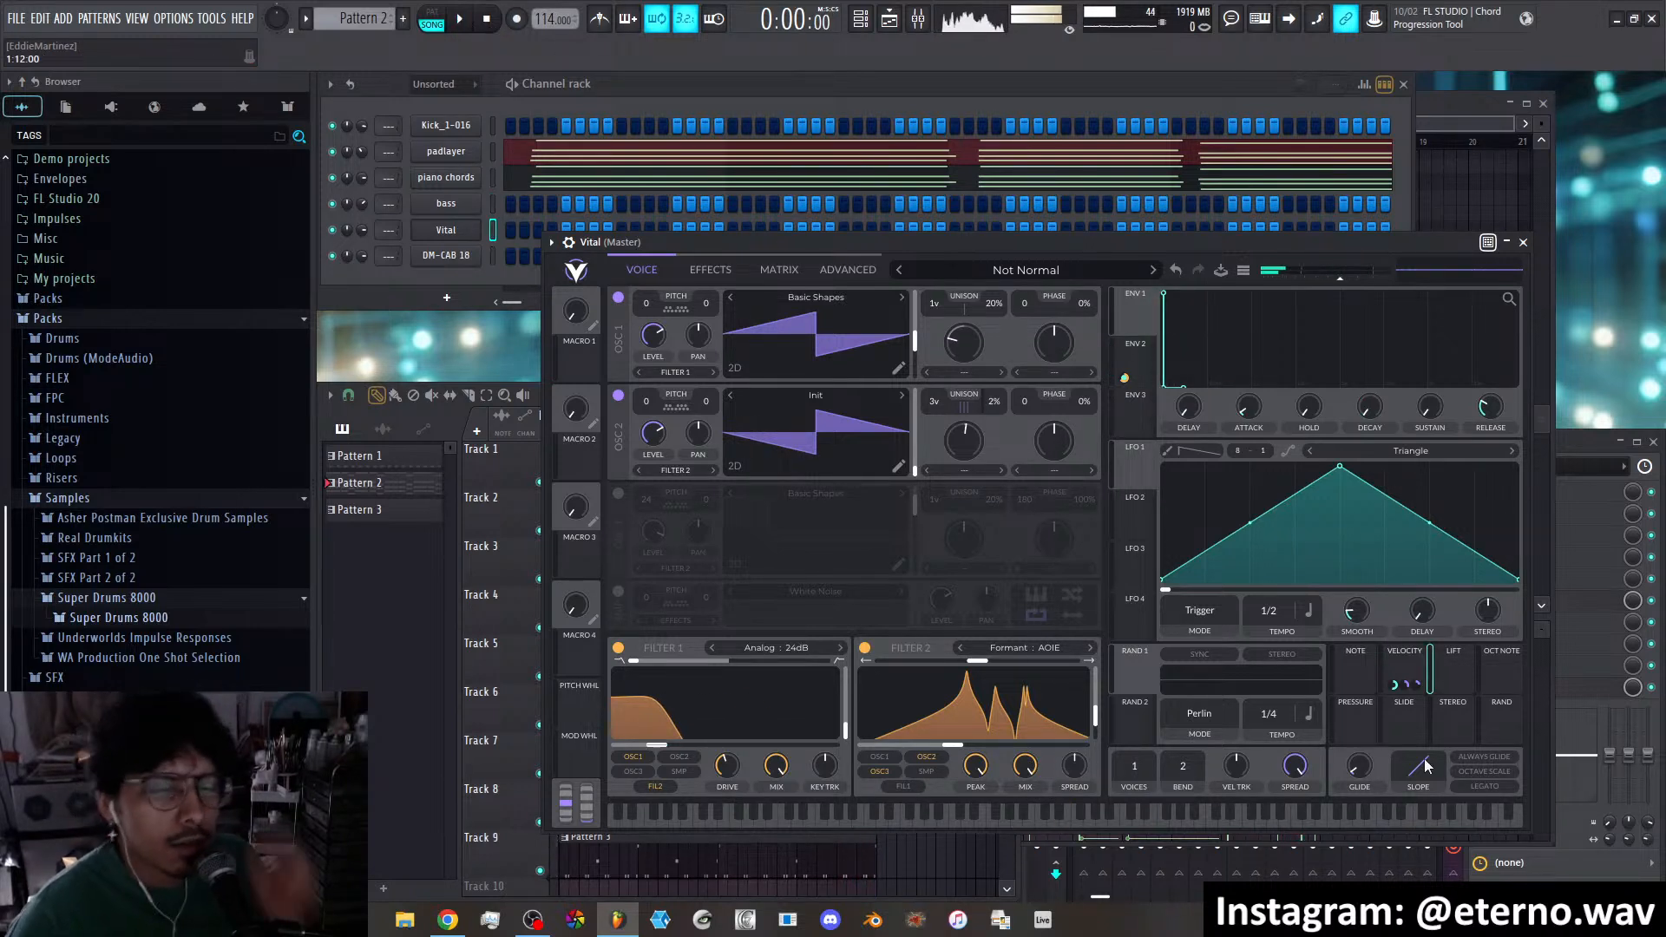
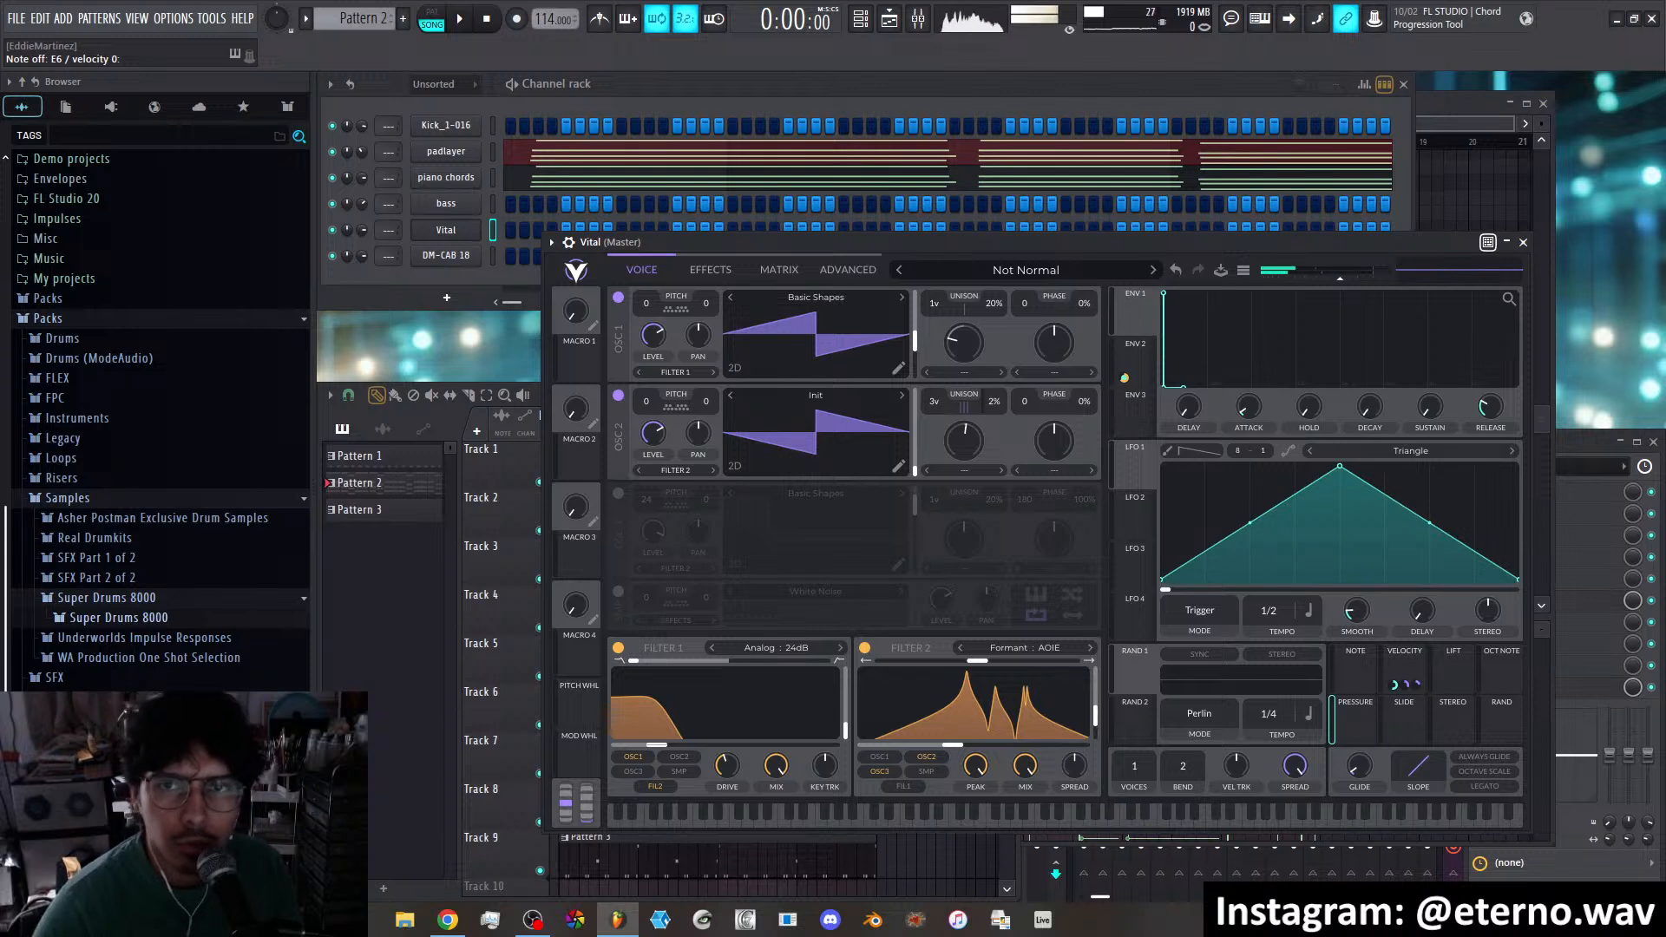
# Switch to Chrome and skim the Vital User Manual forum thread for notes on pressure and slide, then move the browser window away
pyautogui.hotkey('alt', 'Tab')
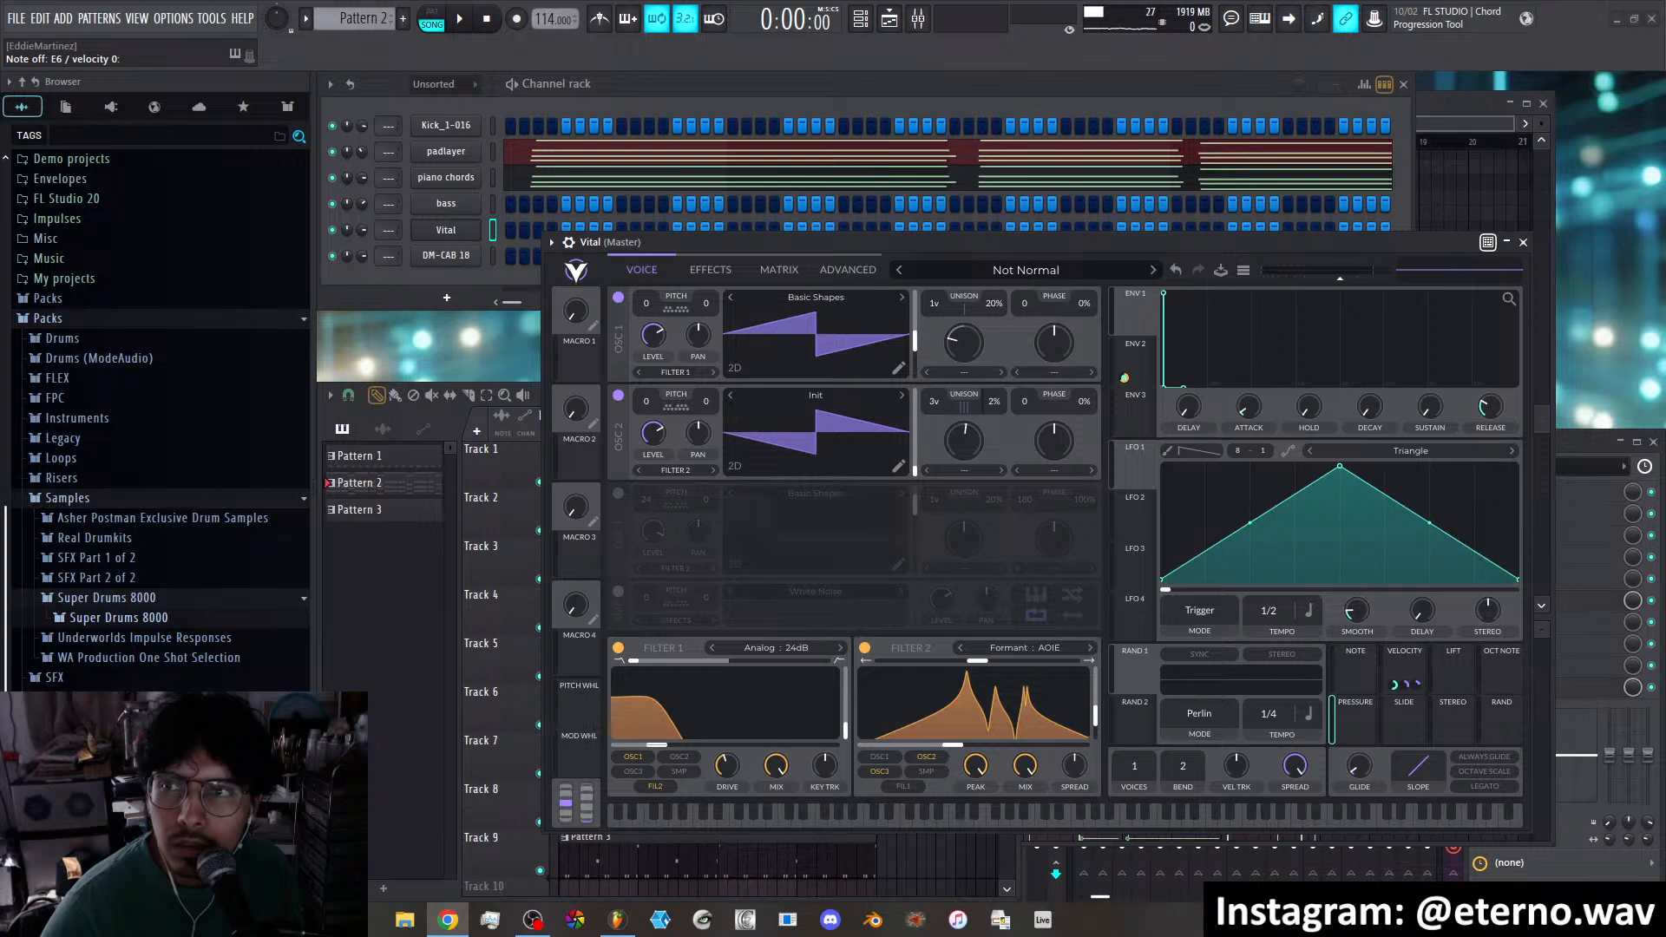
pyautogui.moveTo(1665, 98); pyautogui.dragTo(1054, 114)
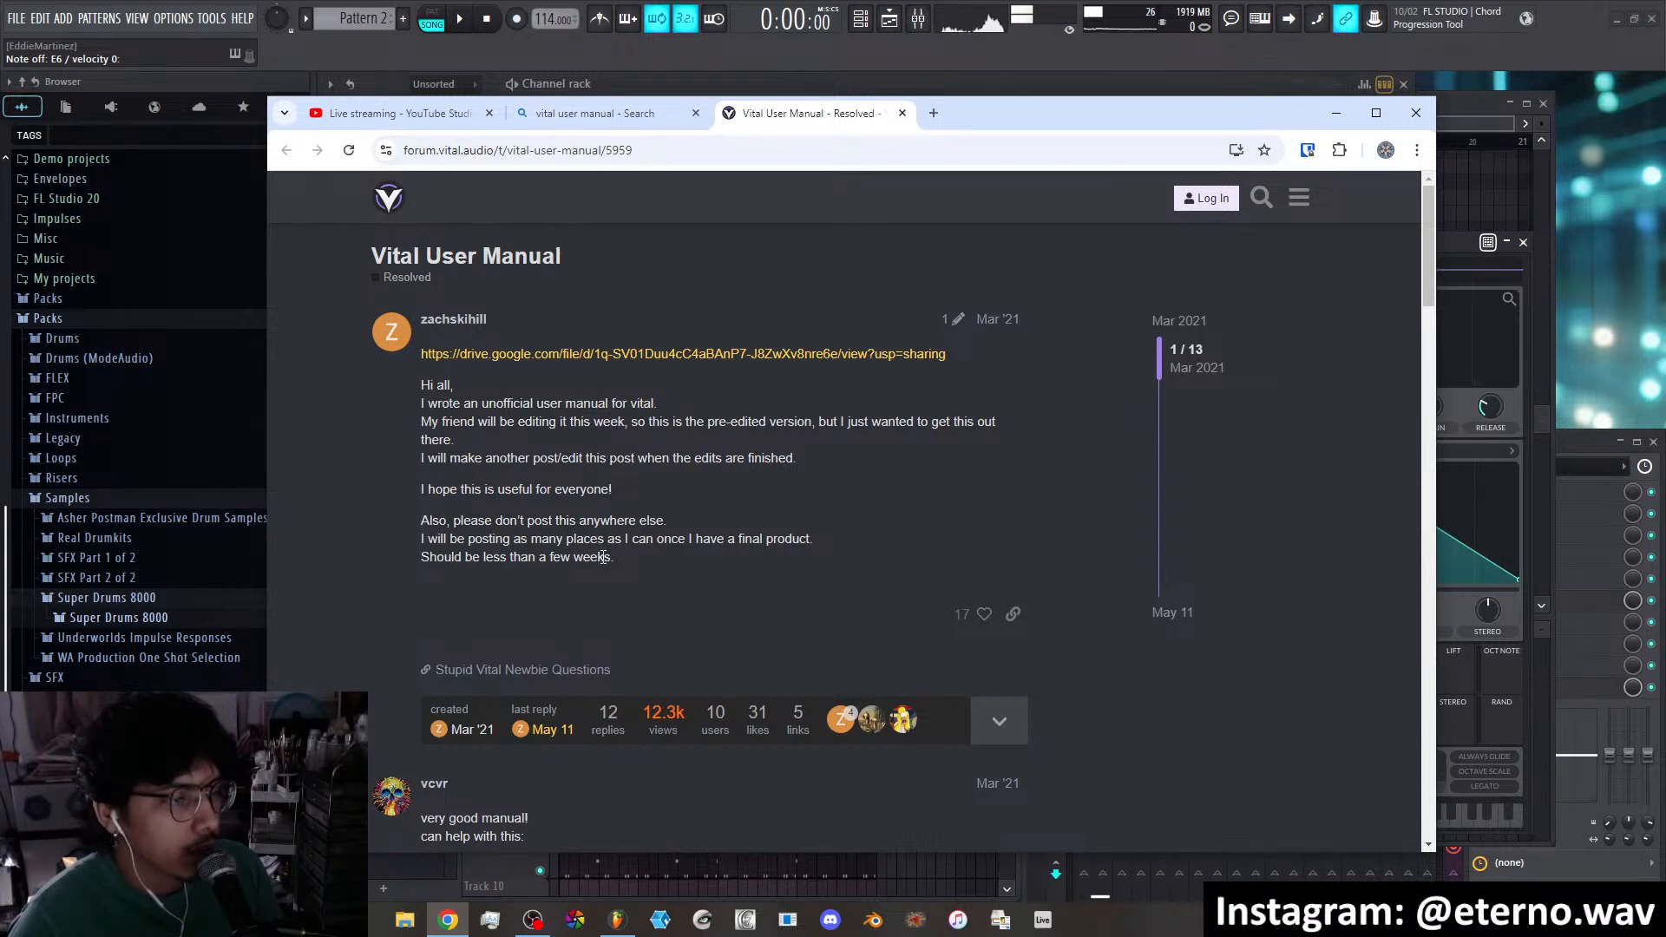
pyautogui.scroll(-3, 574, 560)
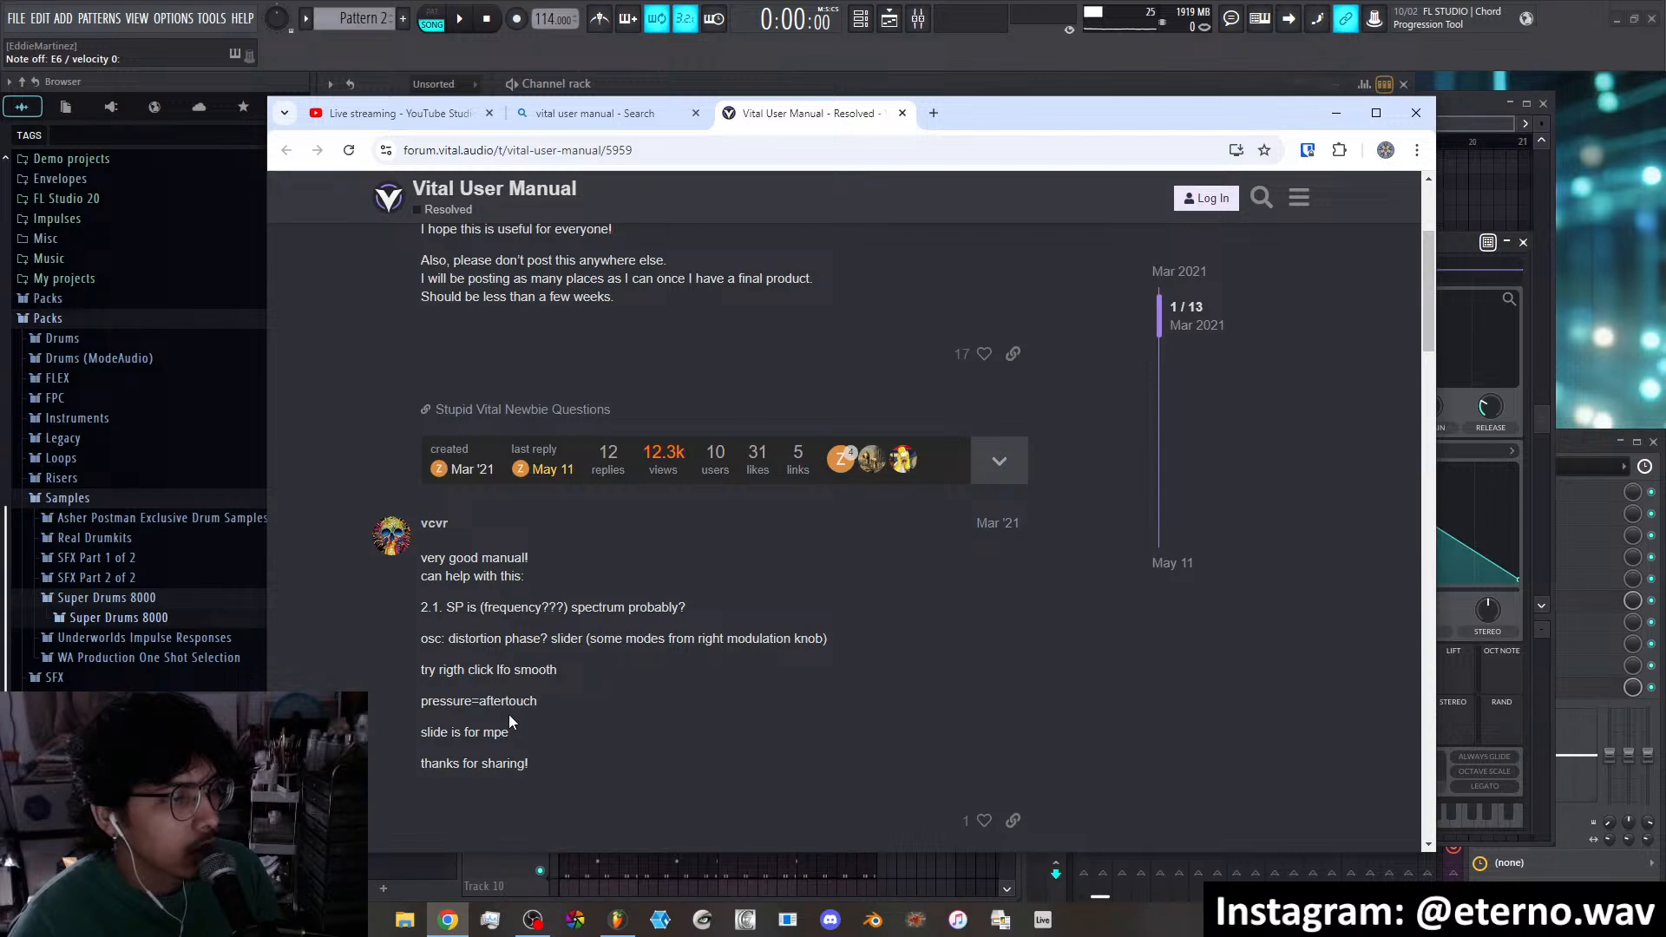
pyautogui.scroll(-3, 526, 736)
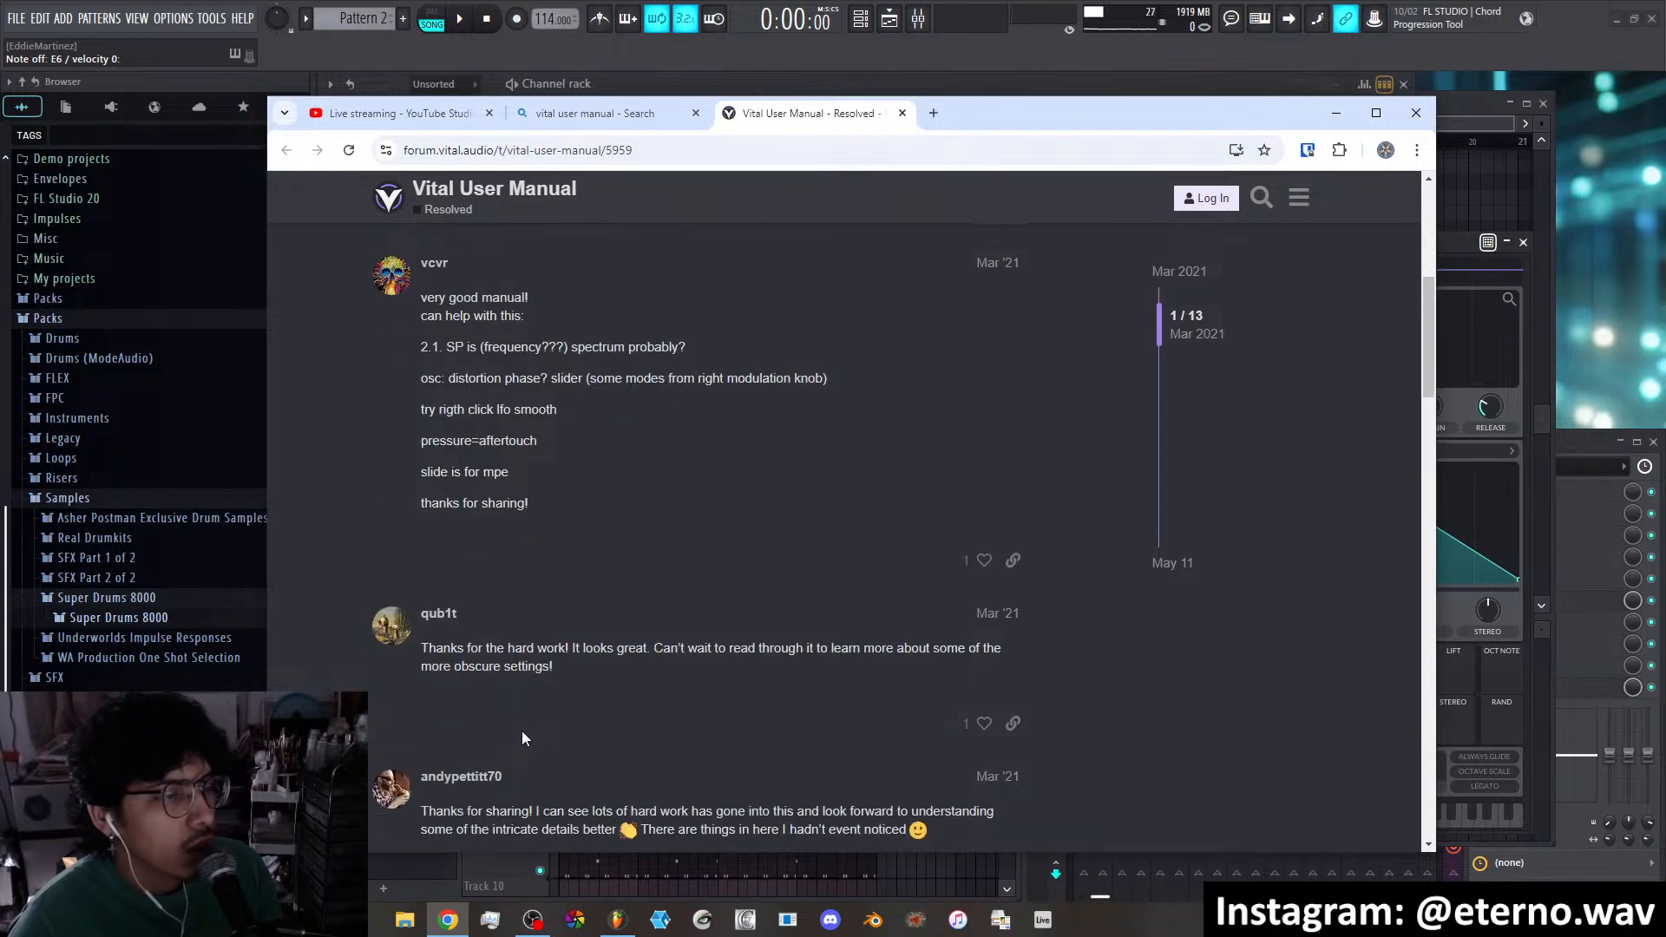
pyautogui.scroll(5, 523, 737)
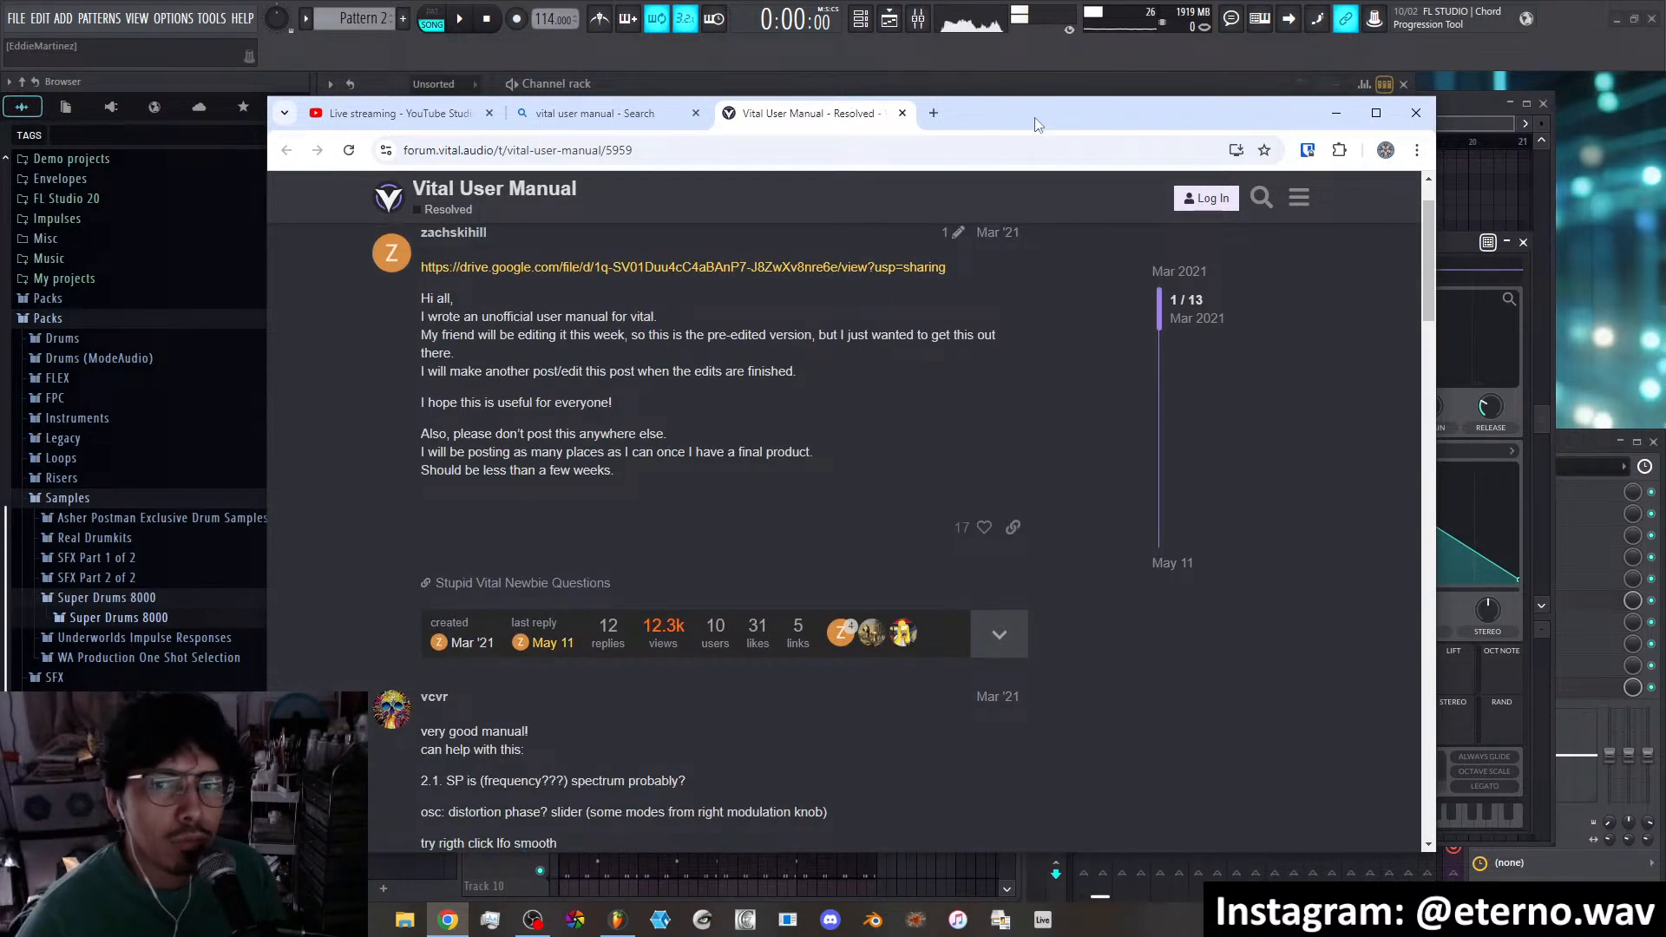
pyautogui.moveTo(1038, 125); pyautogui.dragTo(1665, 122)
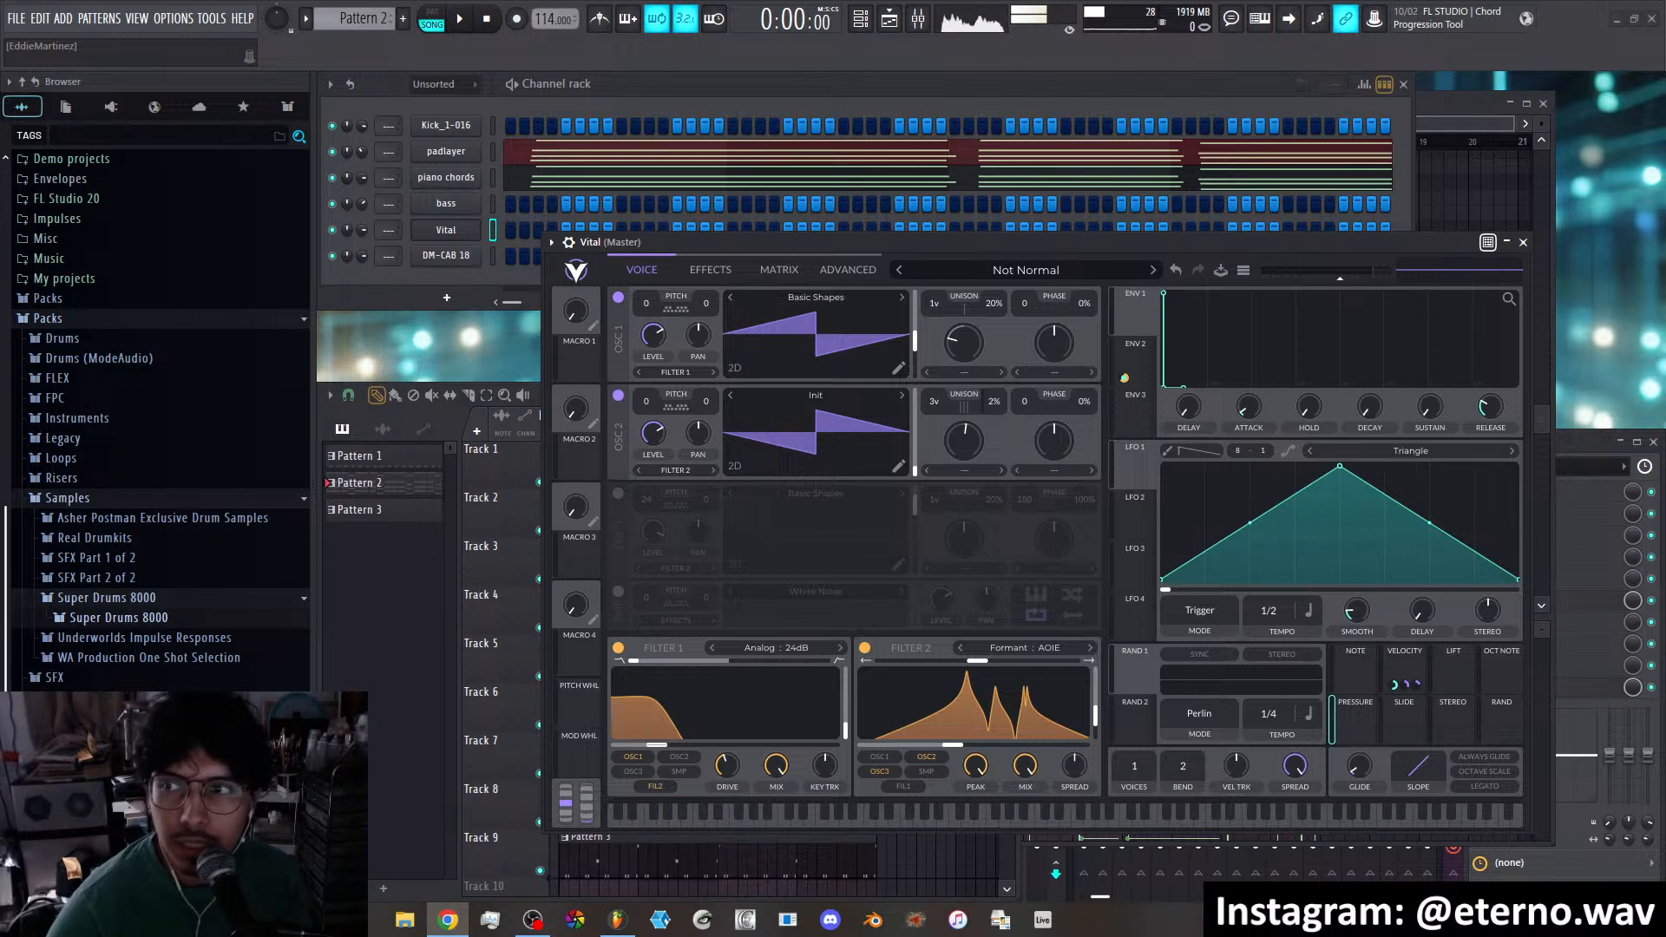
# Bring the browser back and read ChatGPT's explanation of Vital's modulation sources, from Notes and Velocity through Rand, and how to use them
pyautogui.moveTo(1665, 131); pyautogui.dragTo(1247, 112)
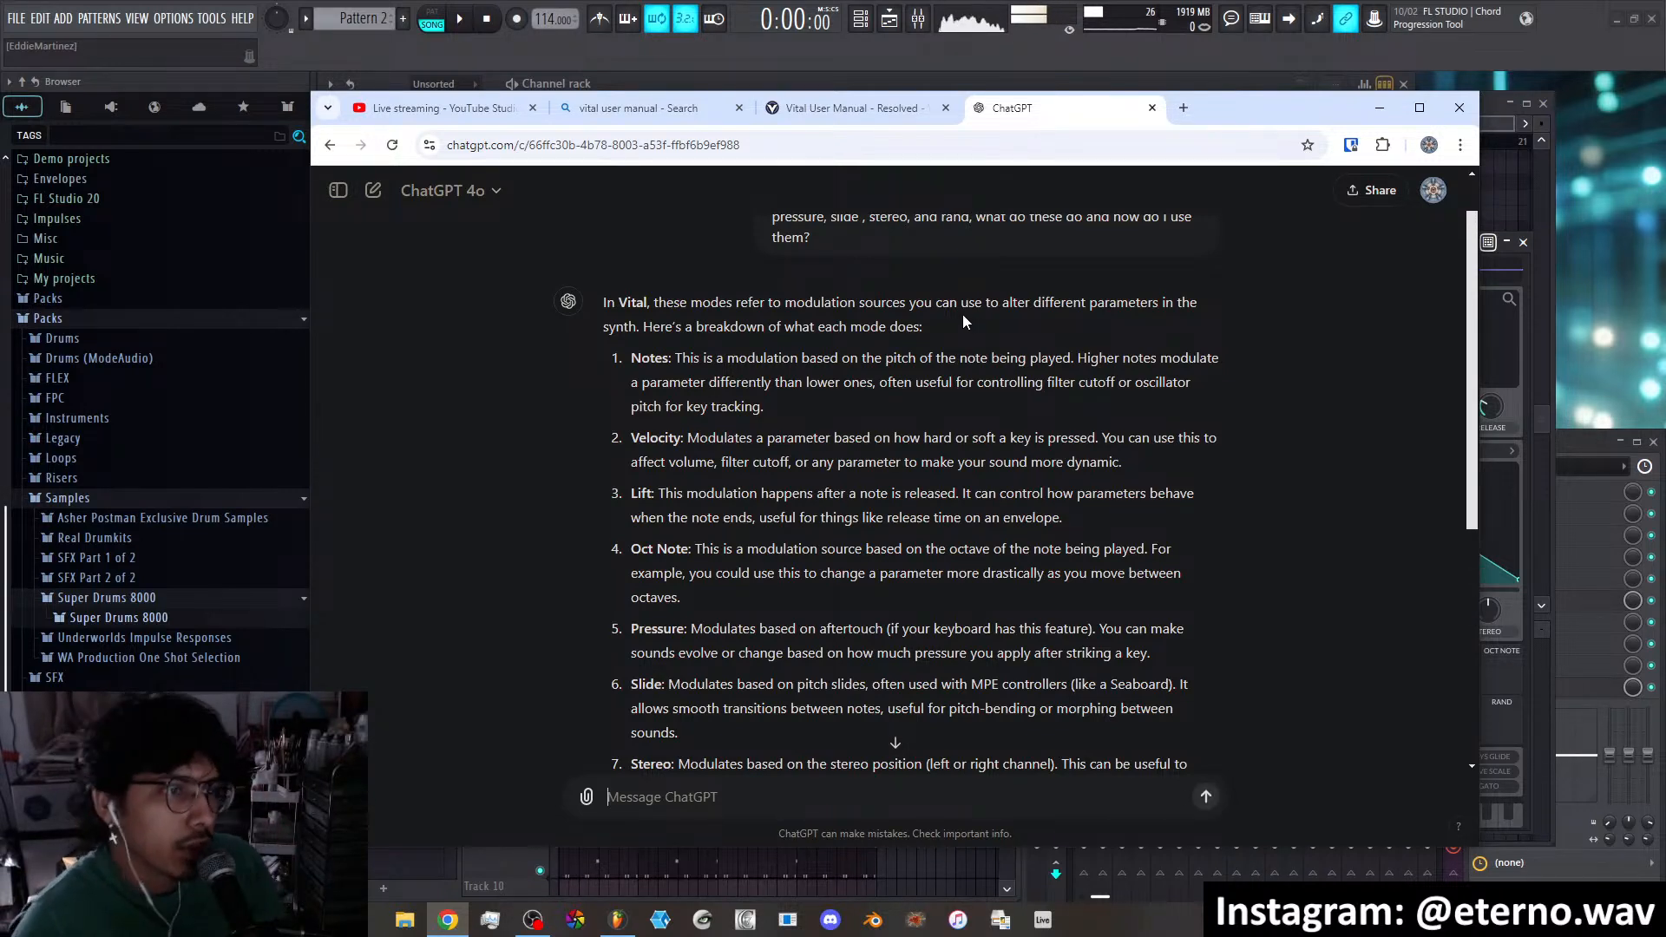
pyautogui.scroll(-1, 859, 358)
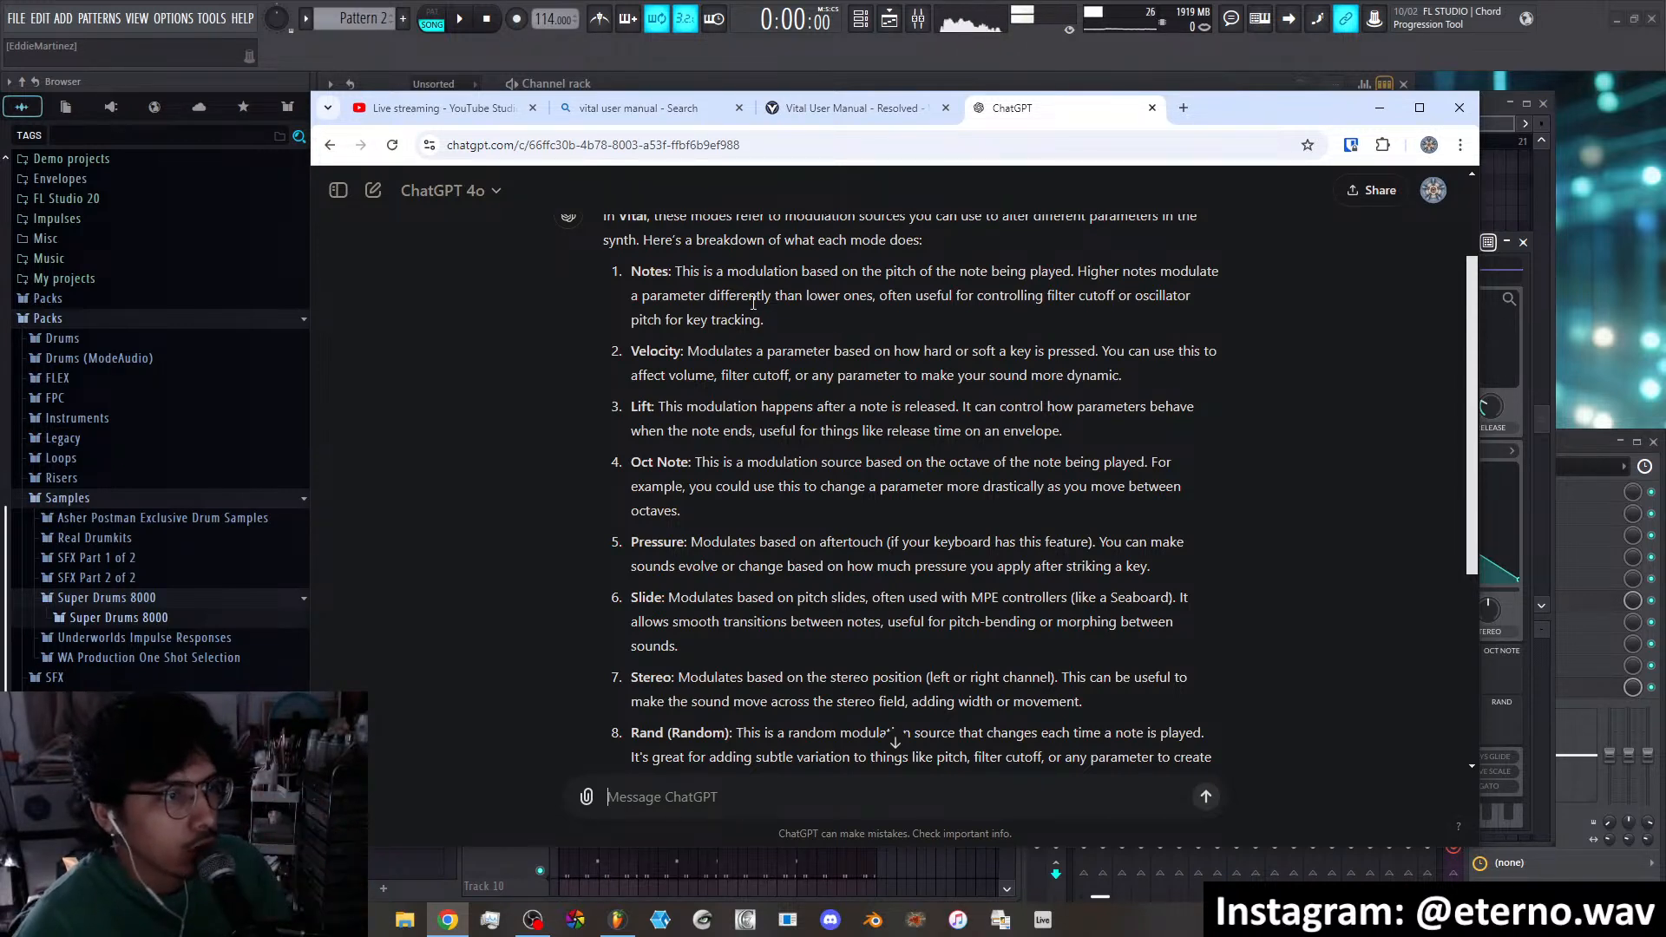
pyautogui.scroll(-1, 753, 304)
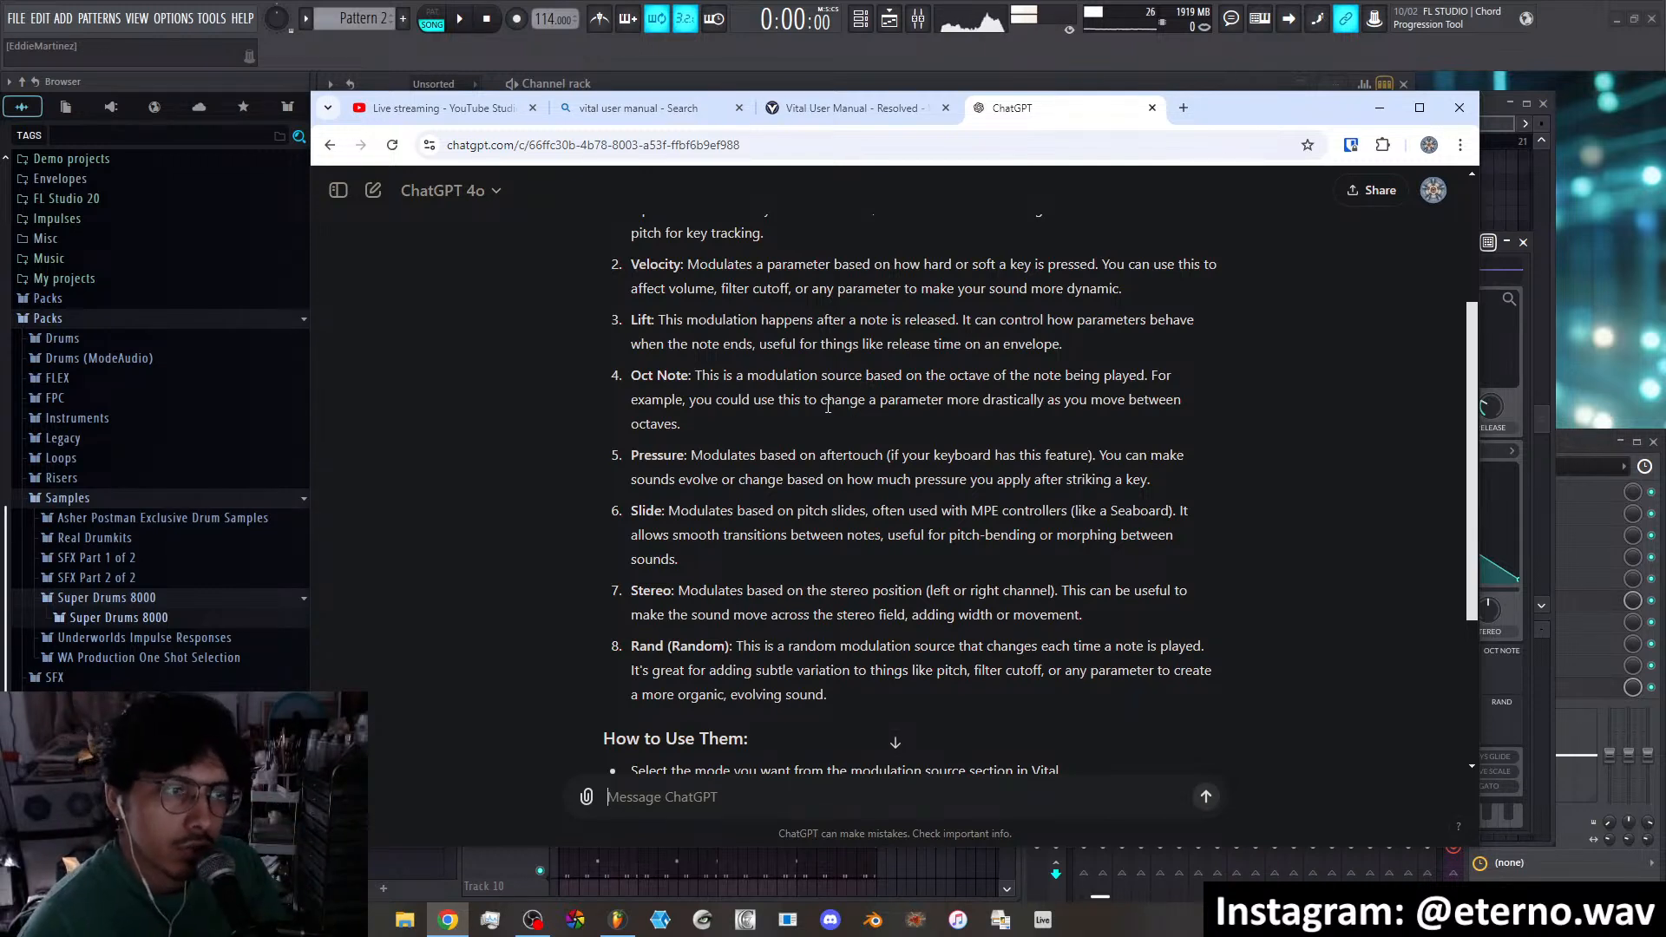
pyautogui.scroll(2, 681, 388)
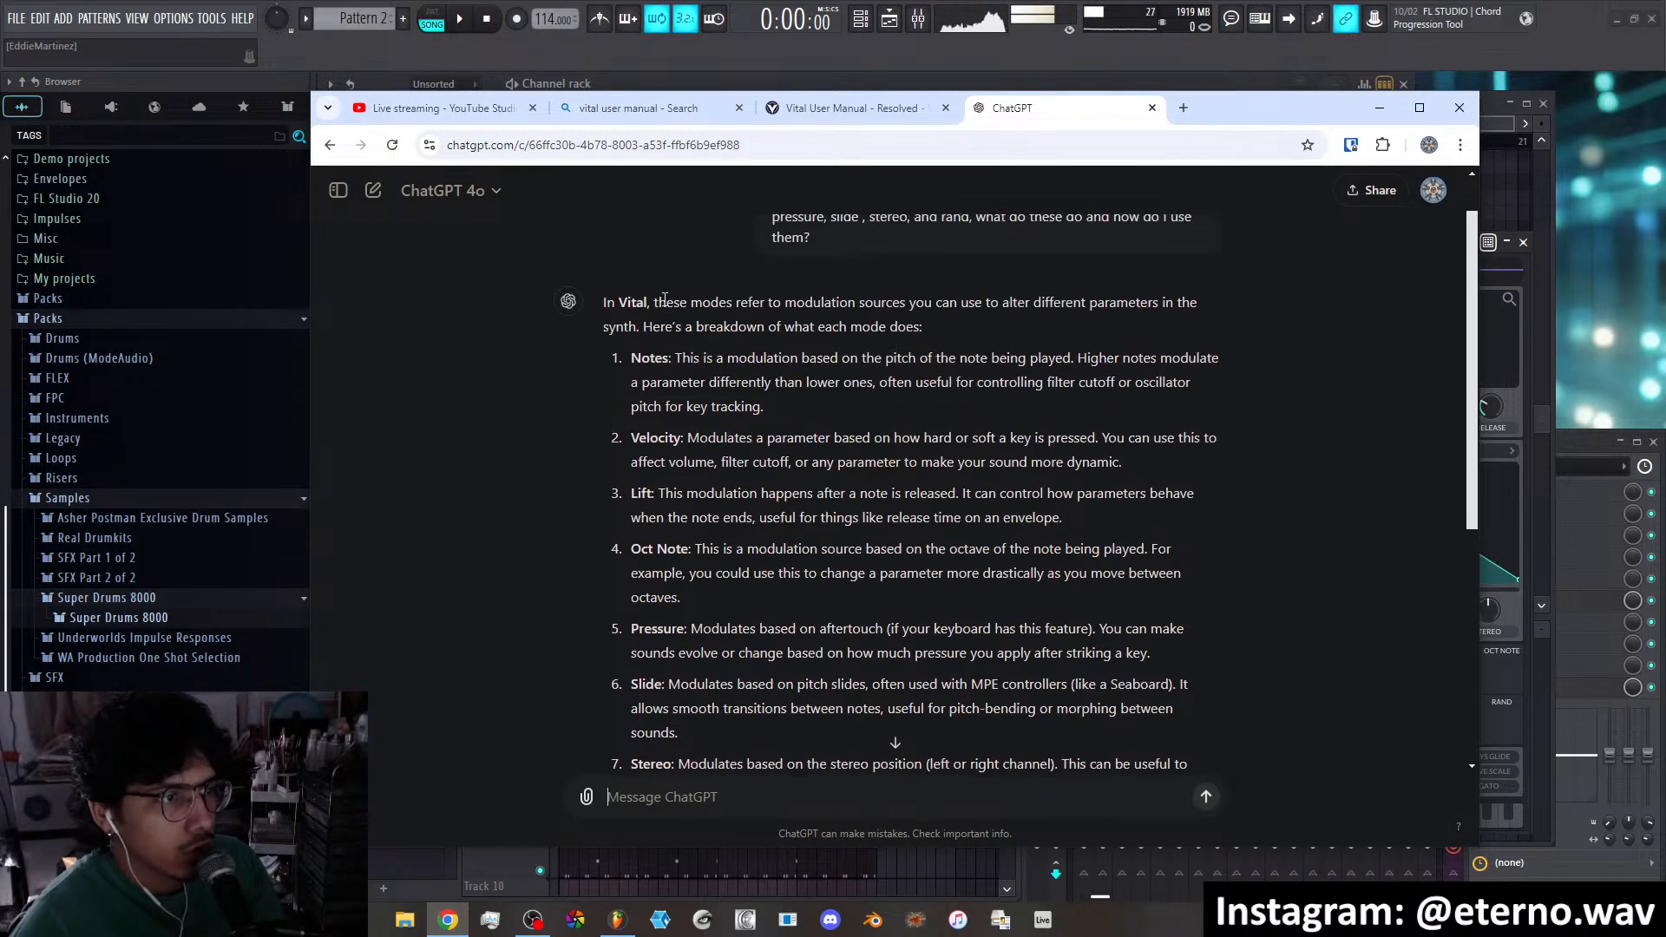
pyautogui.scroll(-1, 688, 375)
pyautogui.scroll(-1, 690, 382)
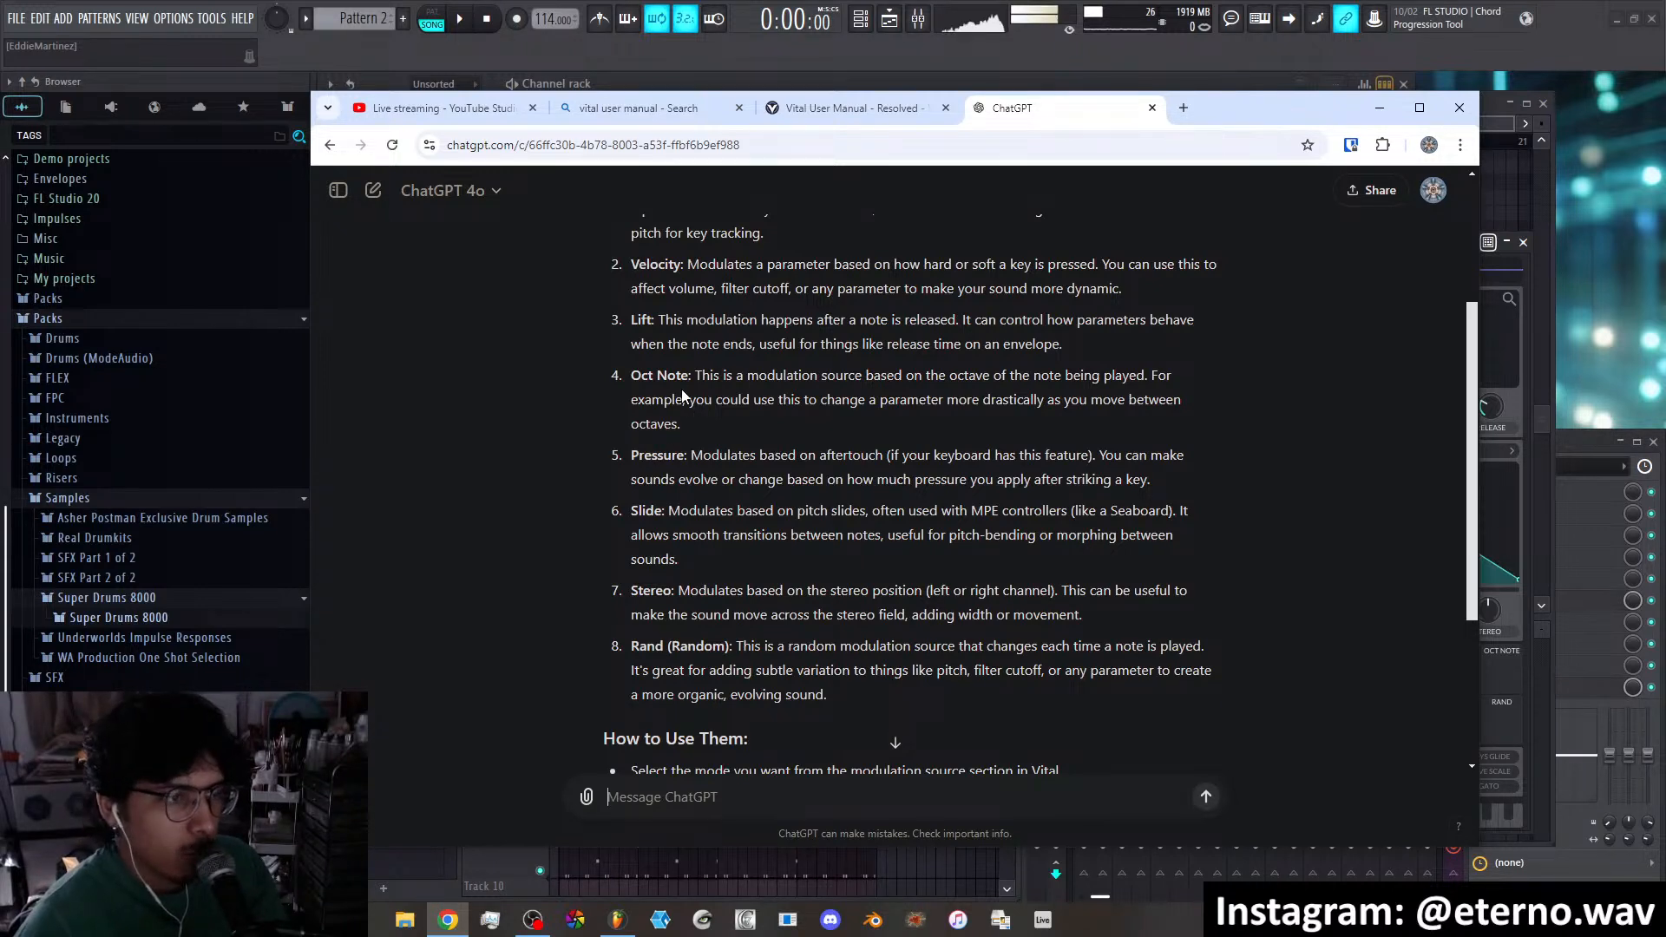
pyautogui.scroll(-1, 683, 396)
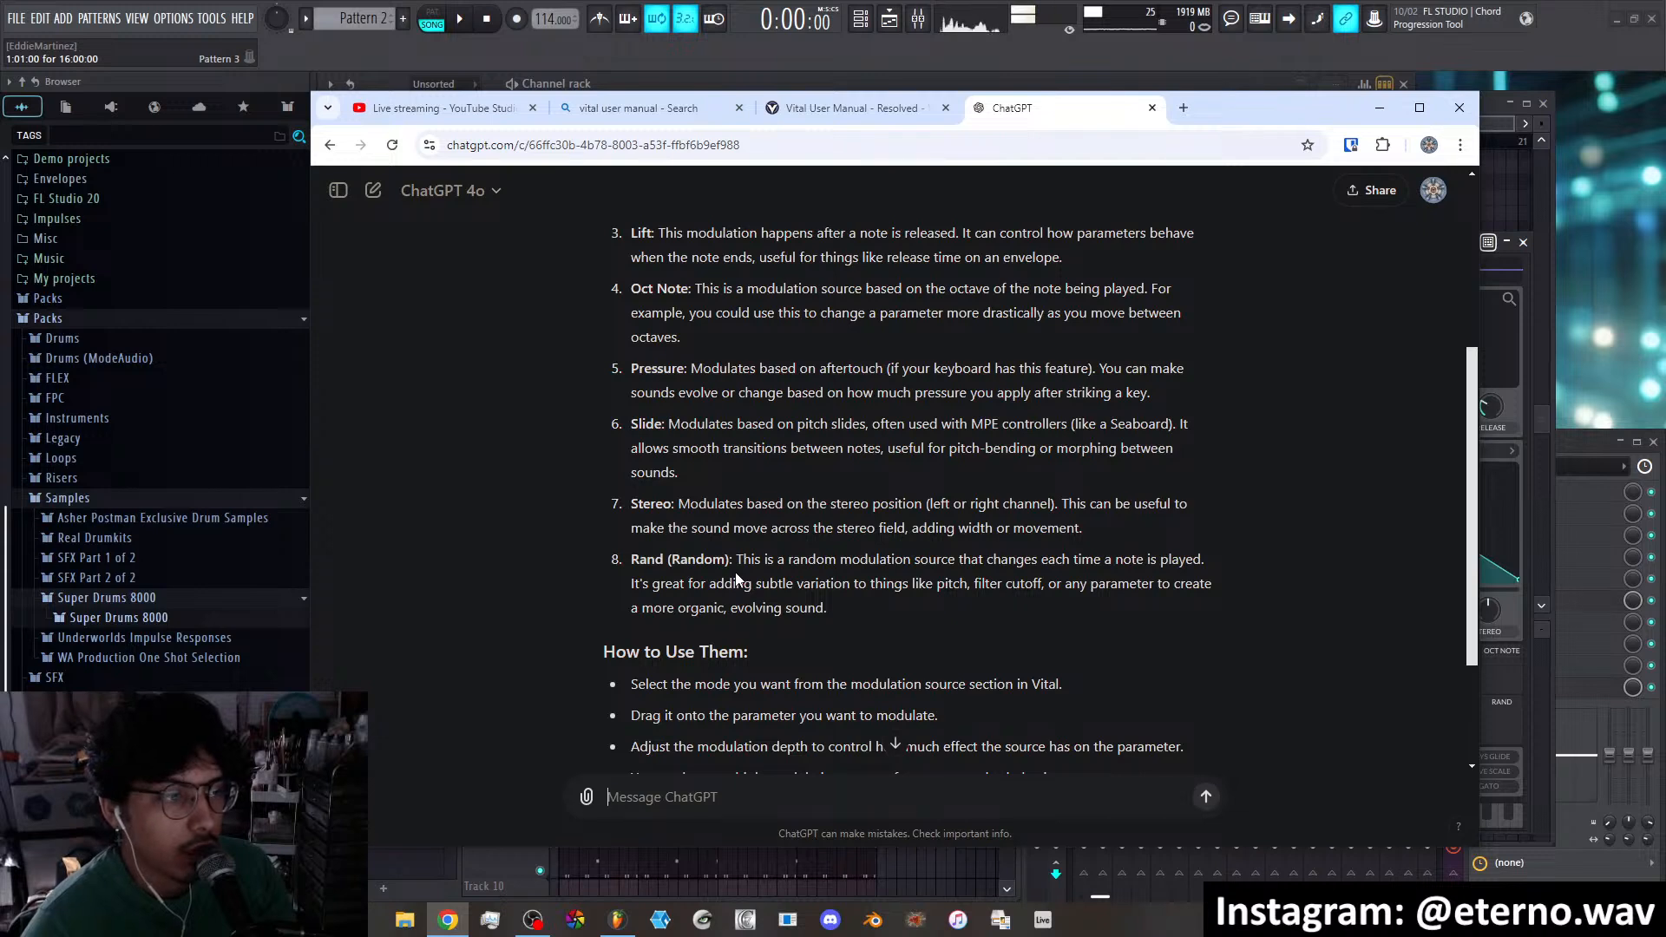
pyautogui.scroll(-1, 736, 574)
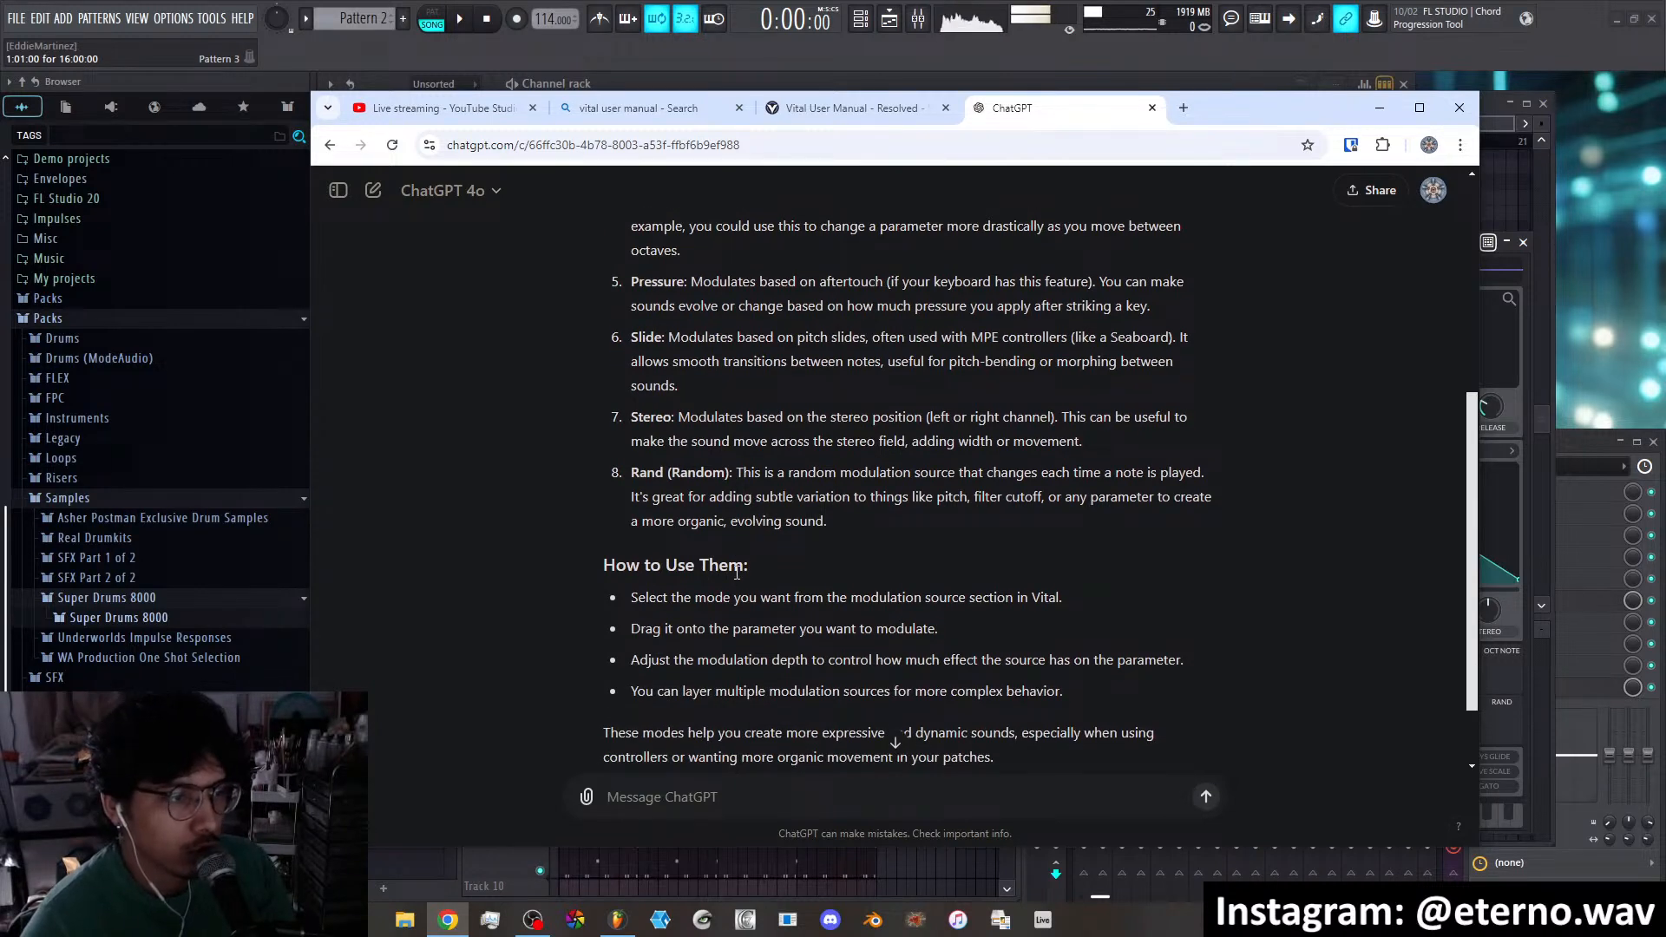
pyautogui.scroll(-1, 735, 573)
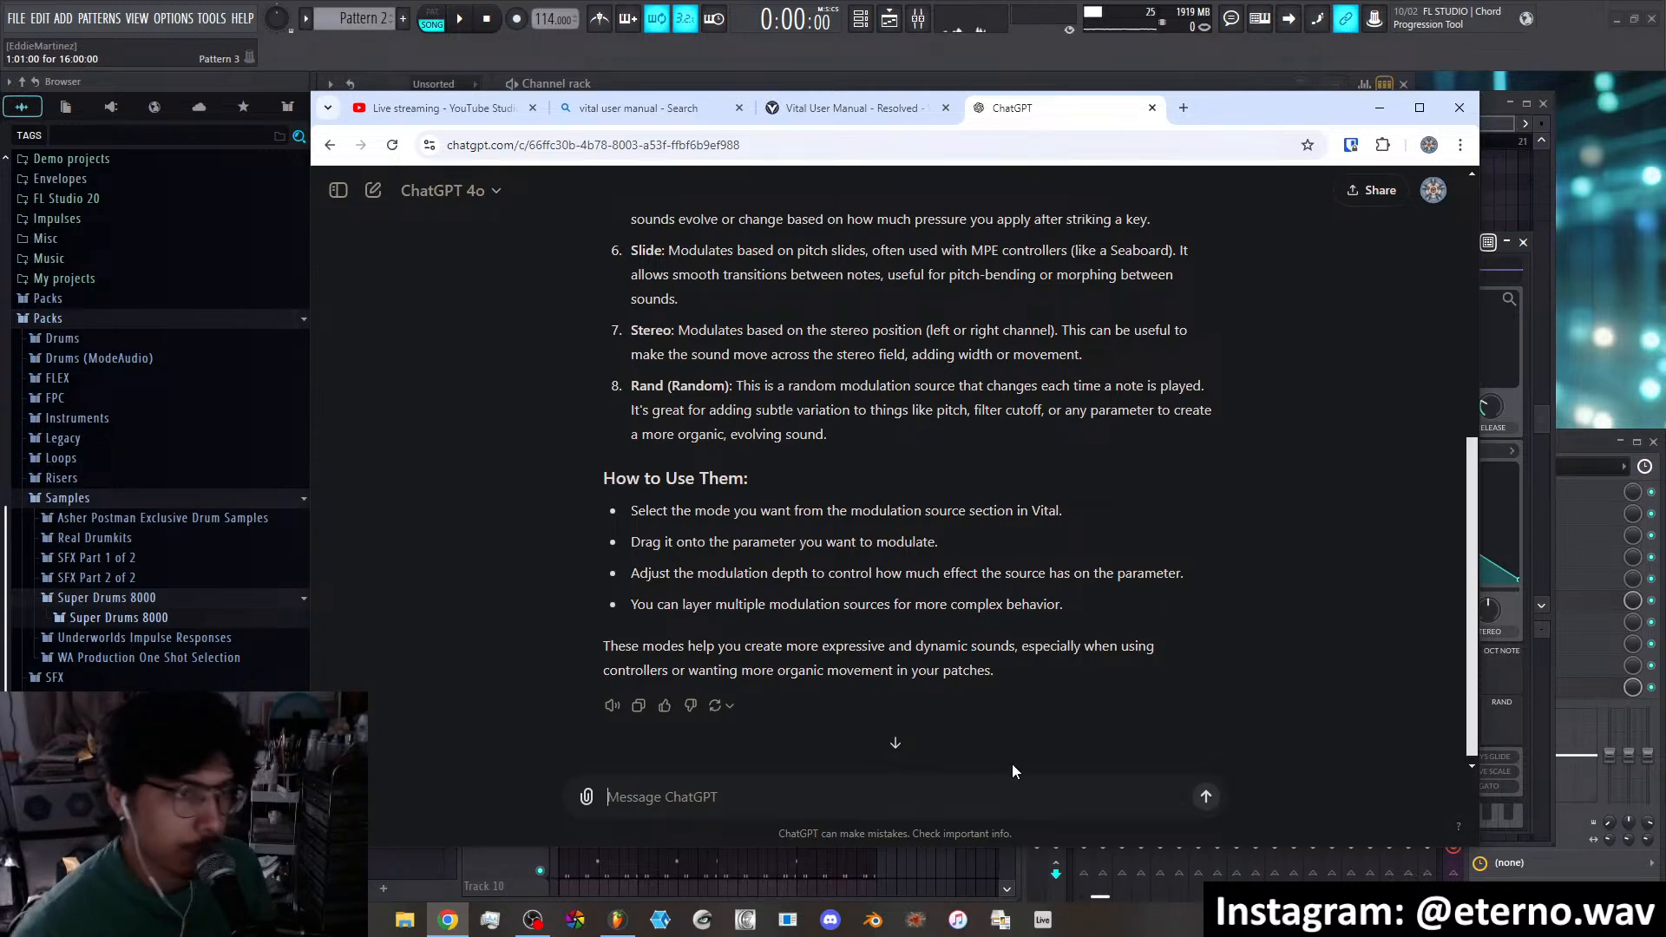
pyautogui.scroll(5, 1012, 763)
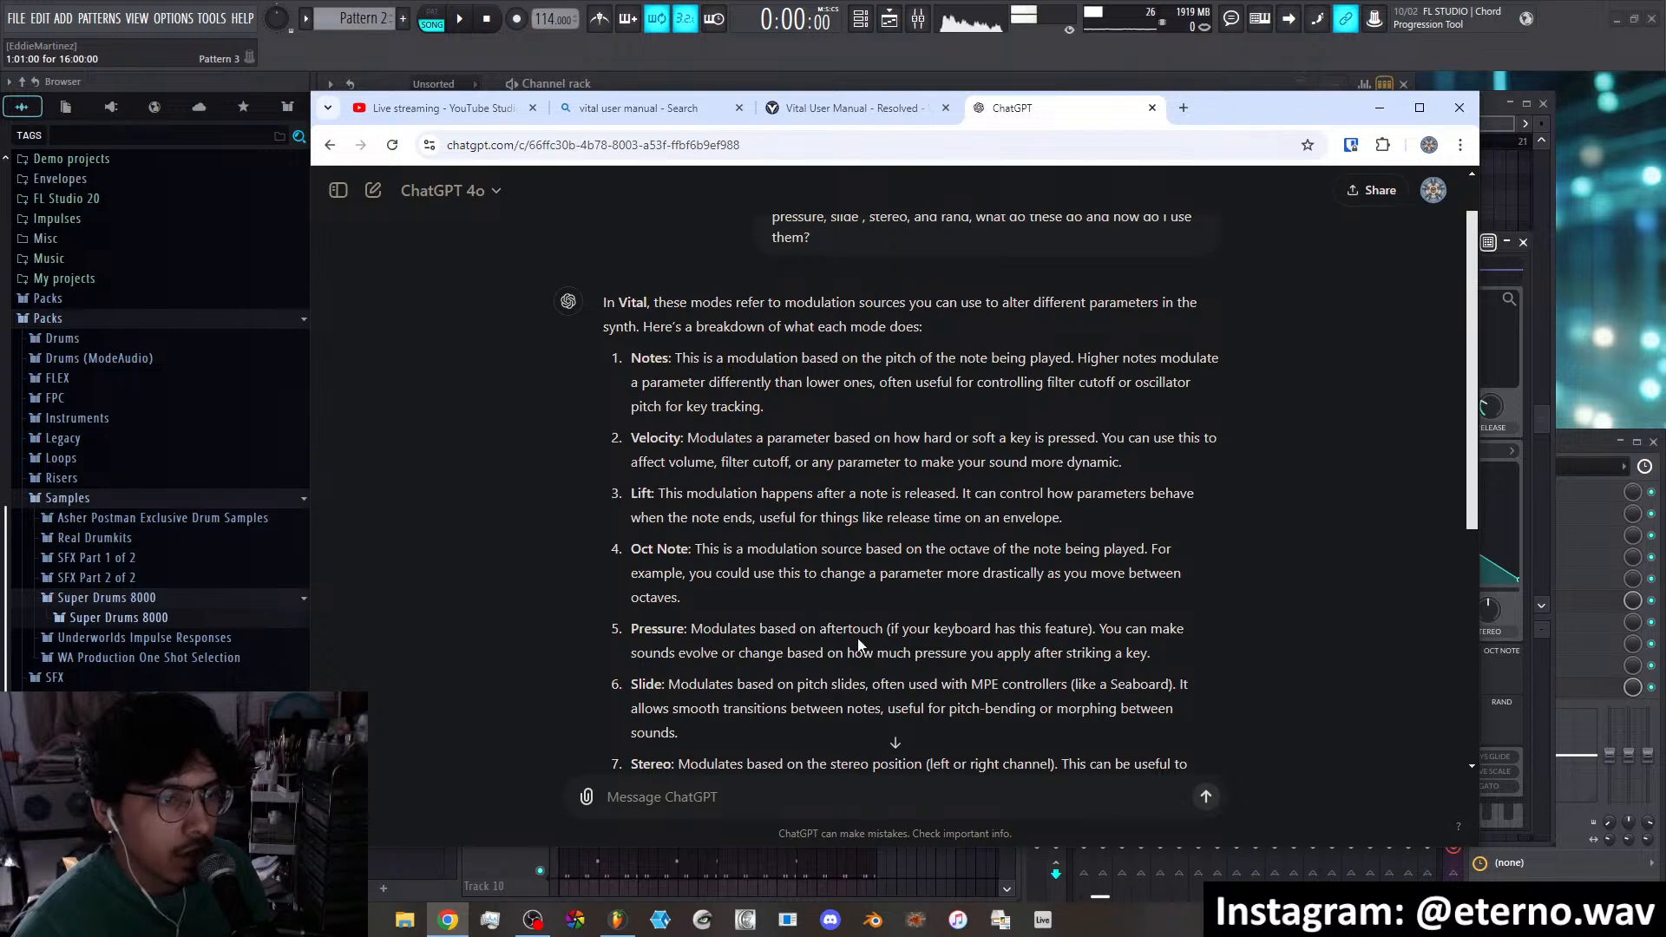
pyautogui.scroll(-3, 883, 640)
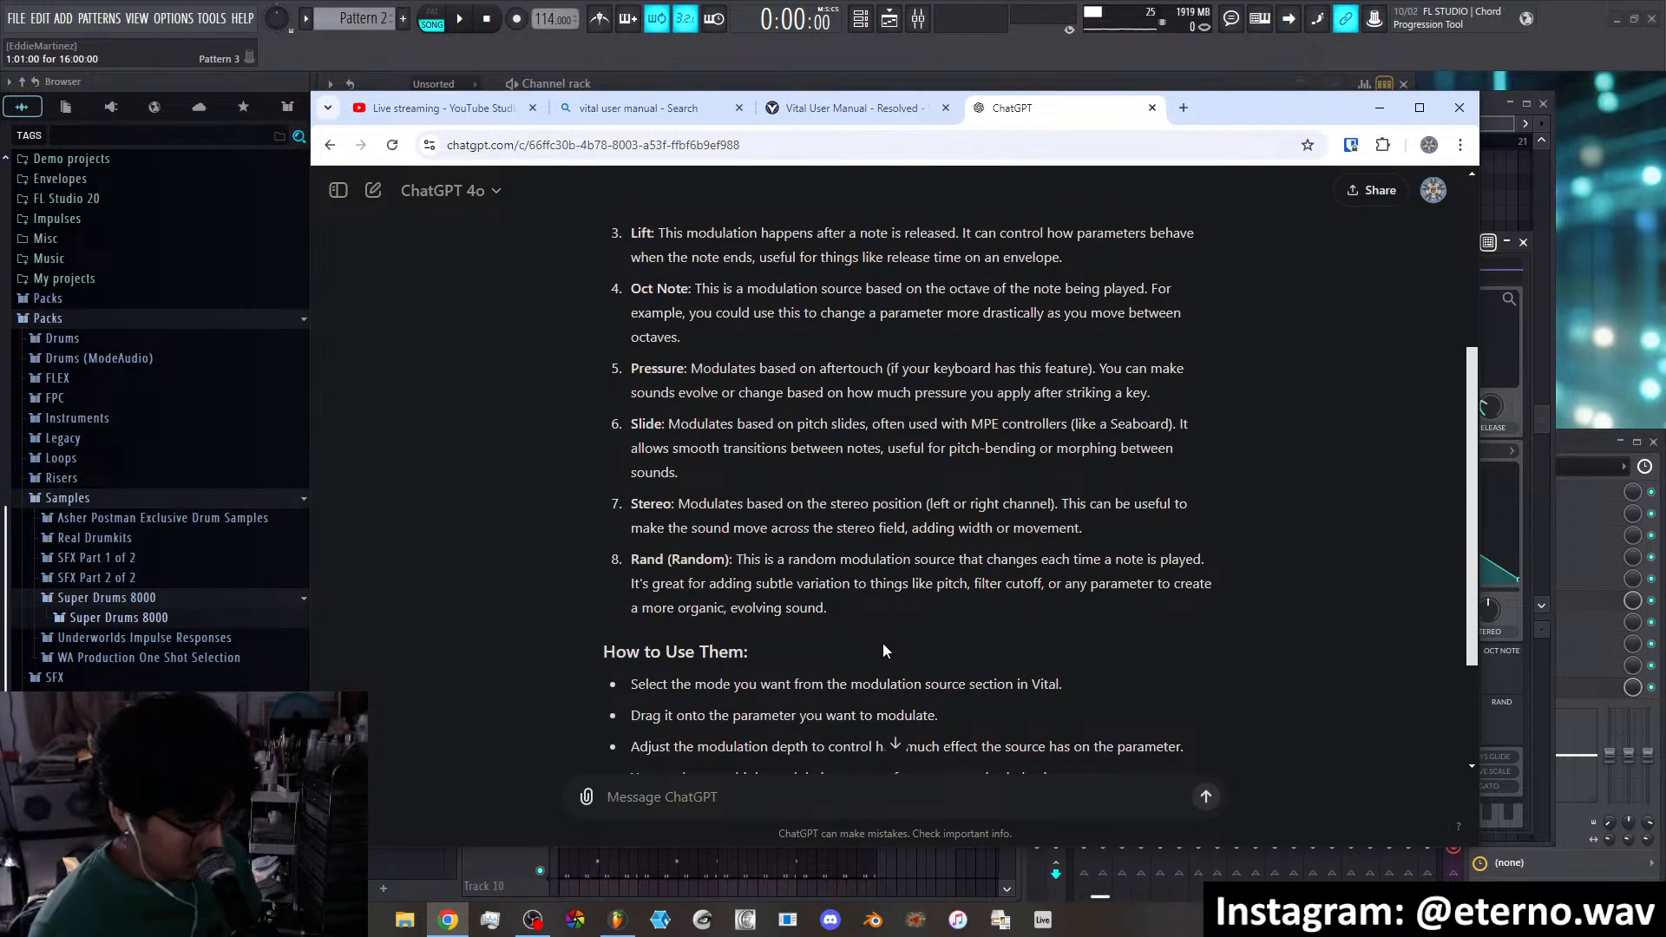
# Ask ChatGPT "is velocity and aftertouch the same thing? or are they different mechanisms on the midi control"
pyautogui.write('is ve')
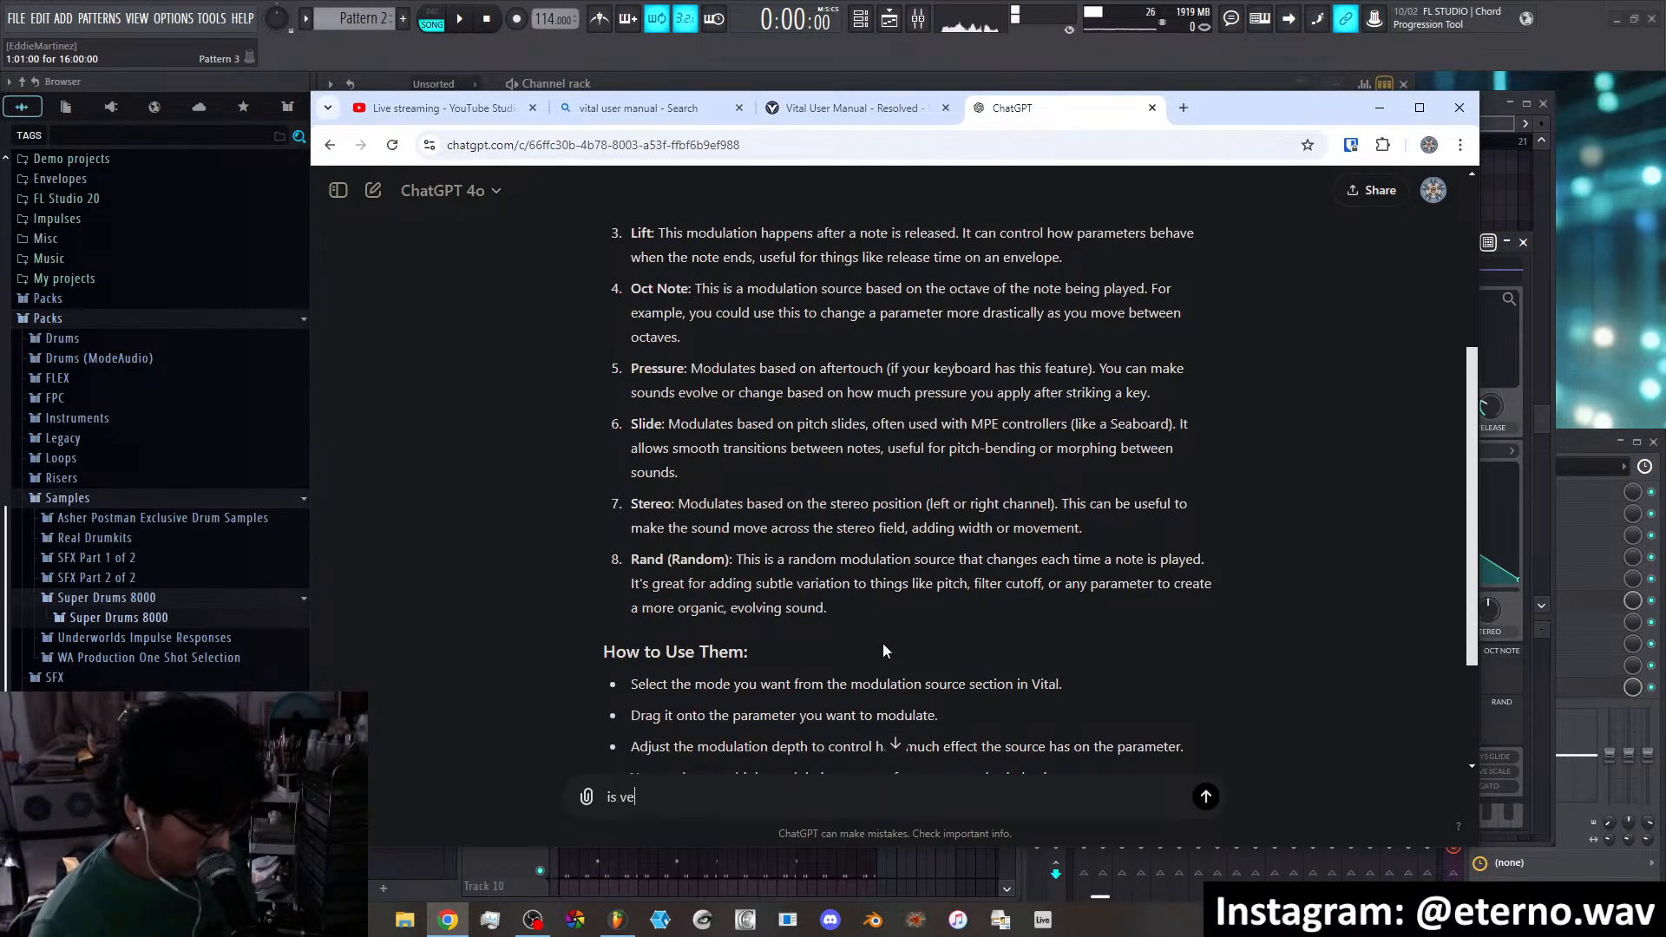
pyautogui.write('locity and a')
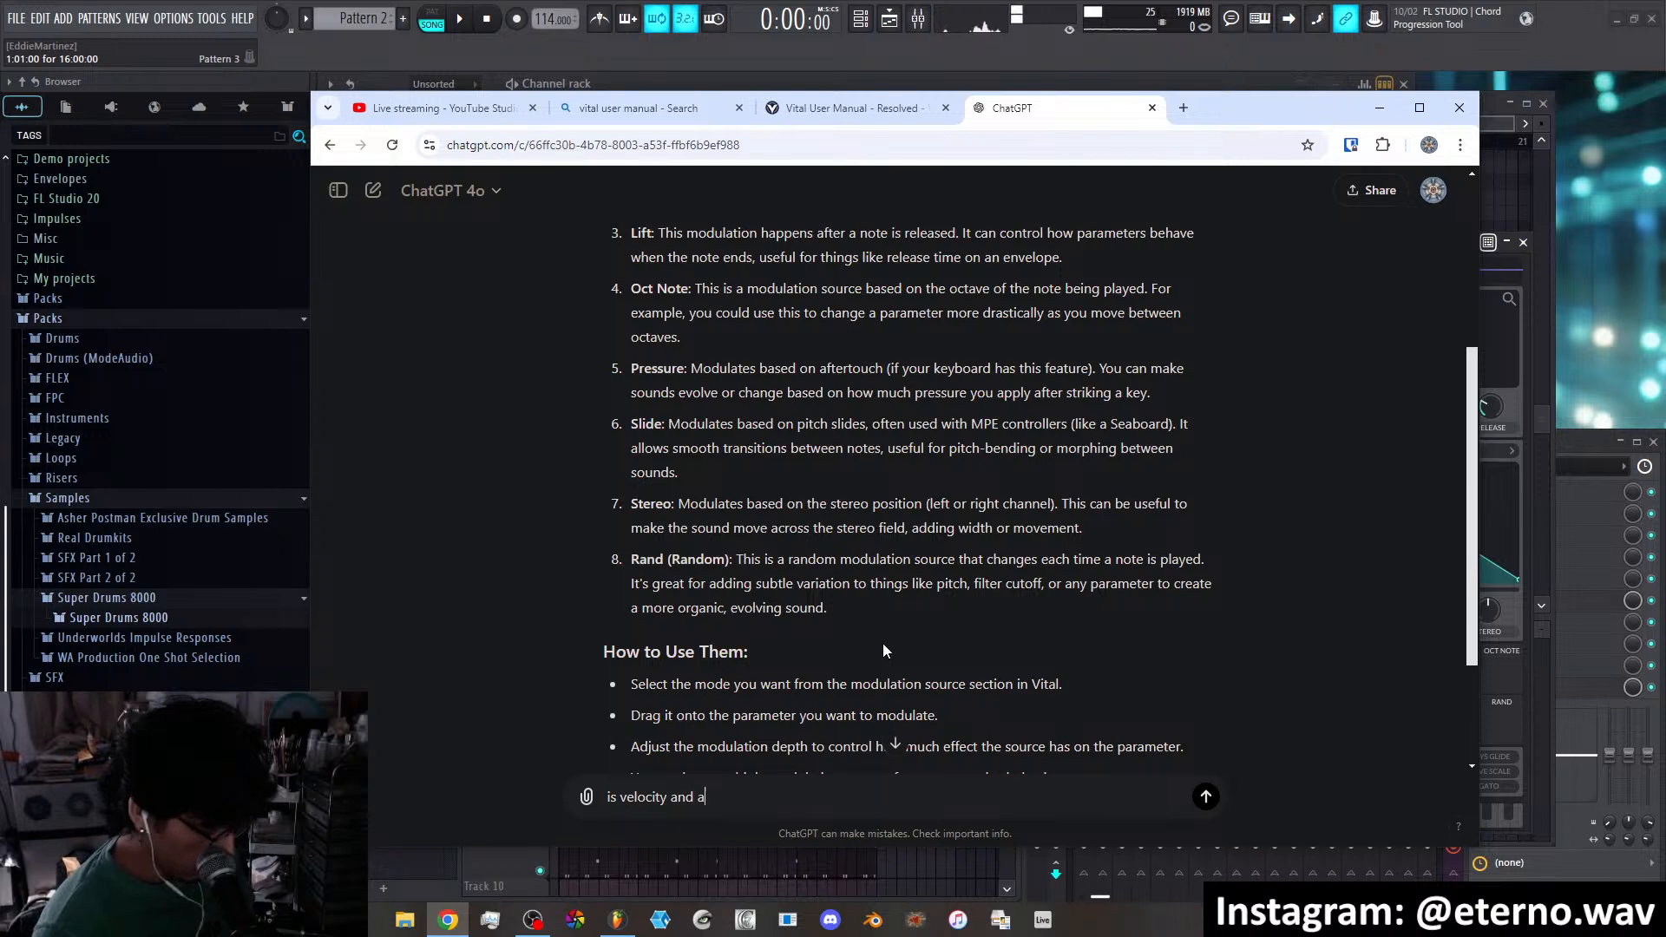
pyautogui.write('ftertouch')
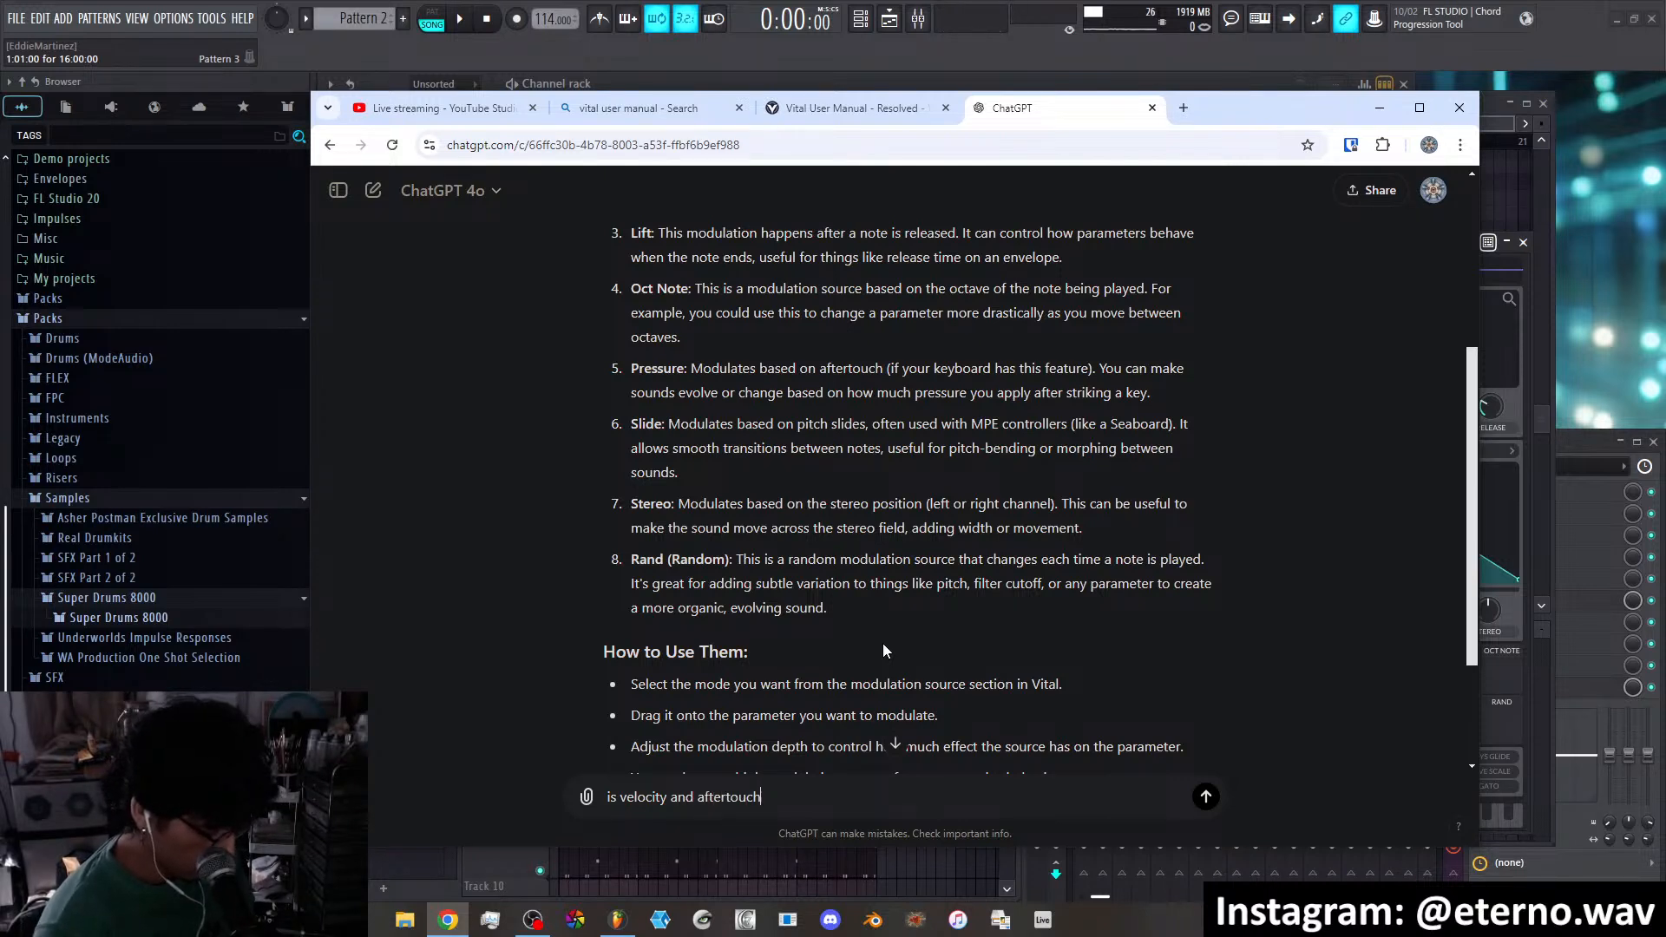
pyautogui.write(' the same thing')
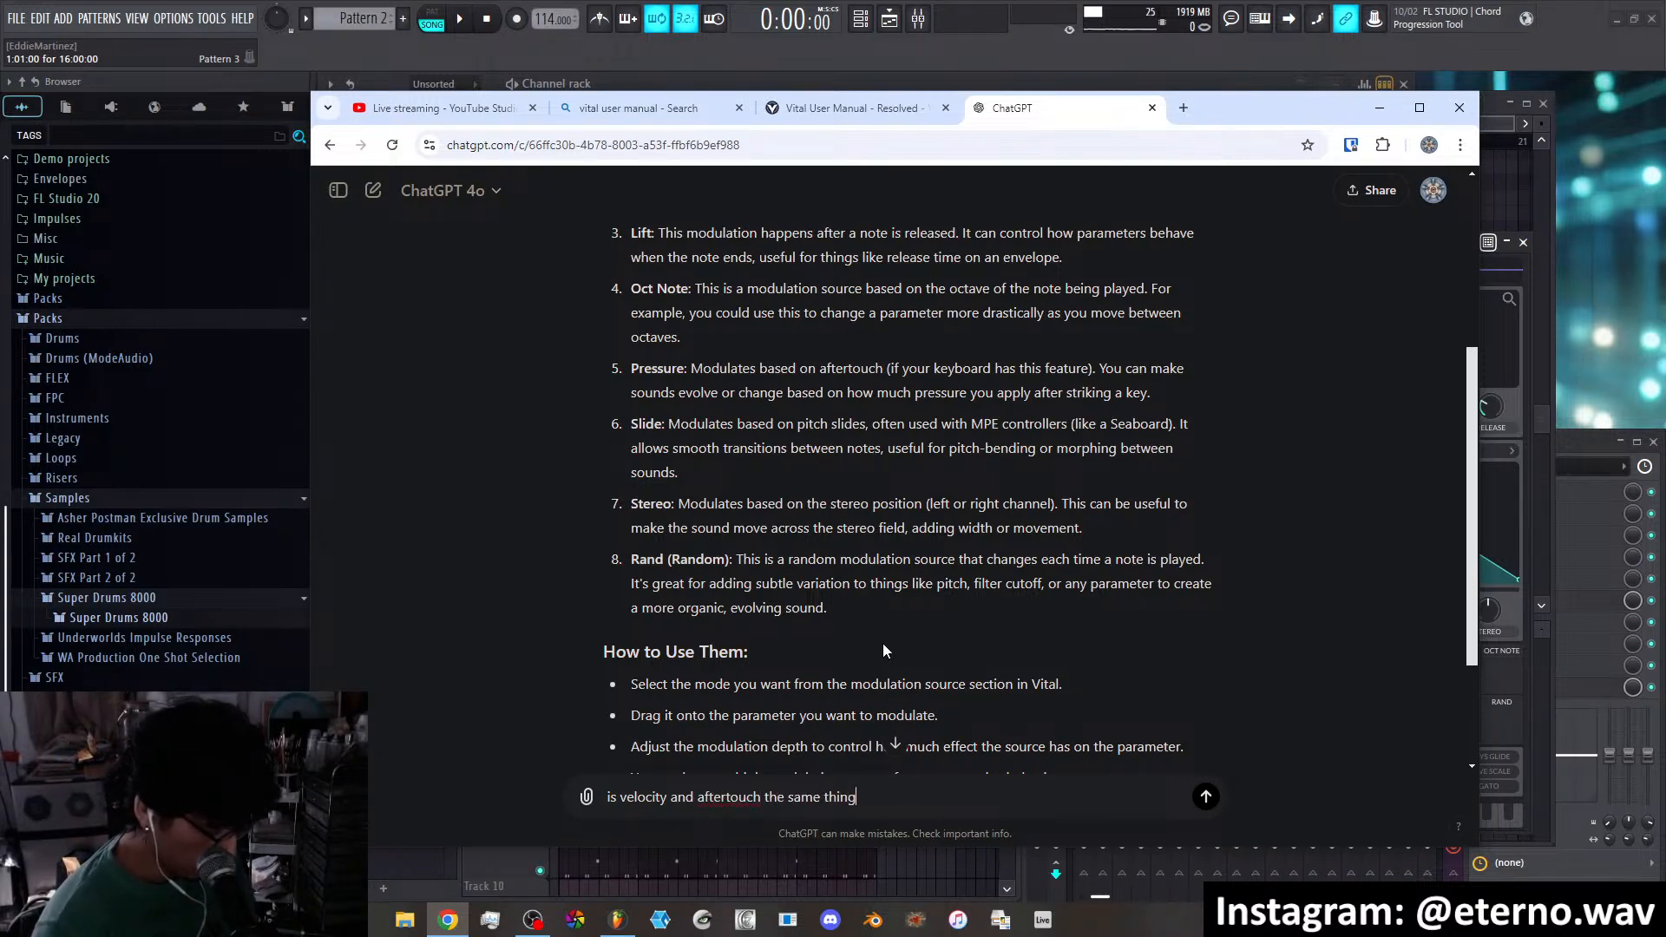
pyautogui.write('? or are ')
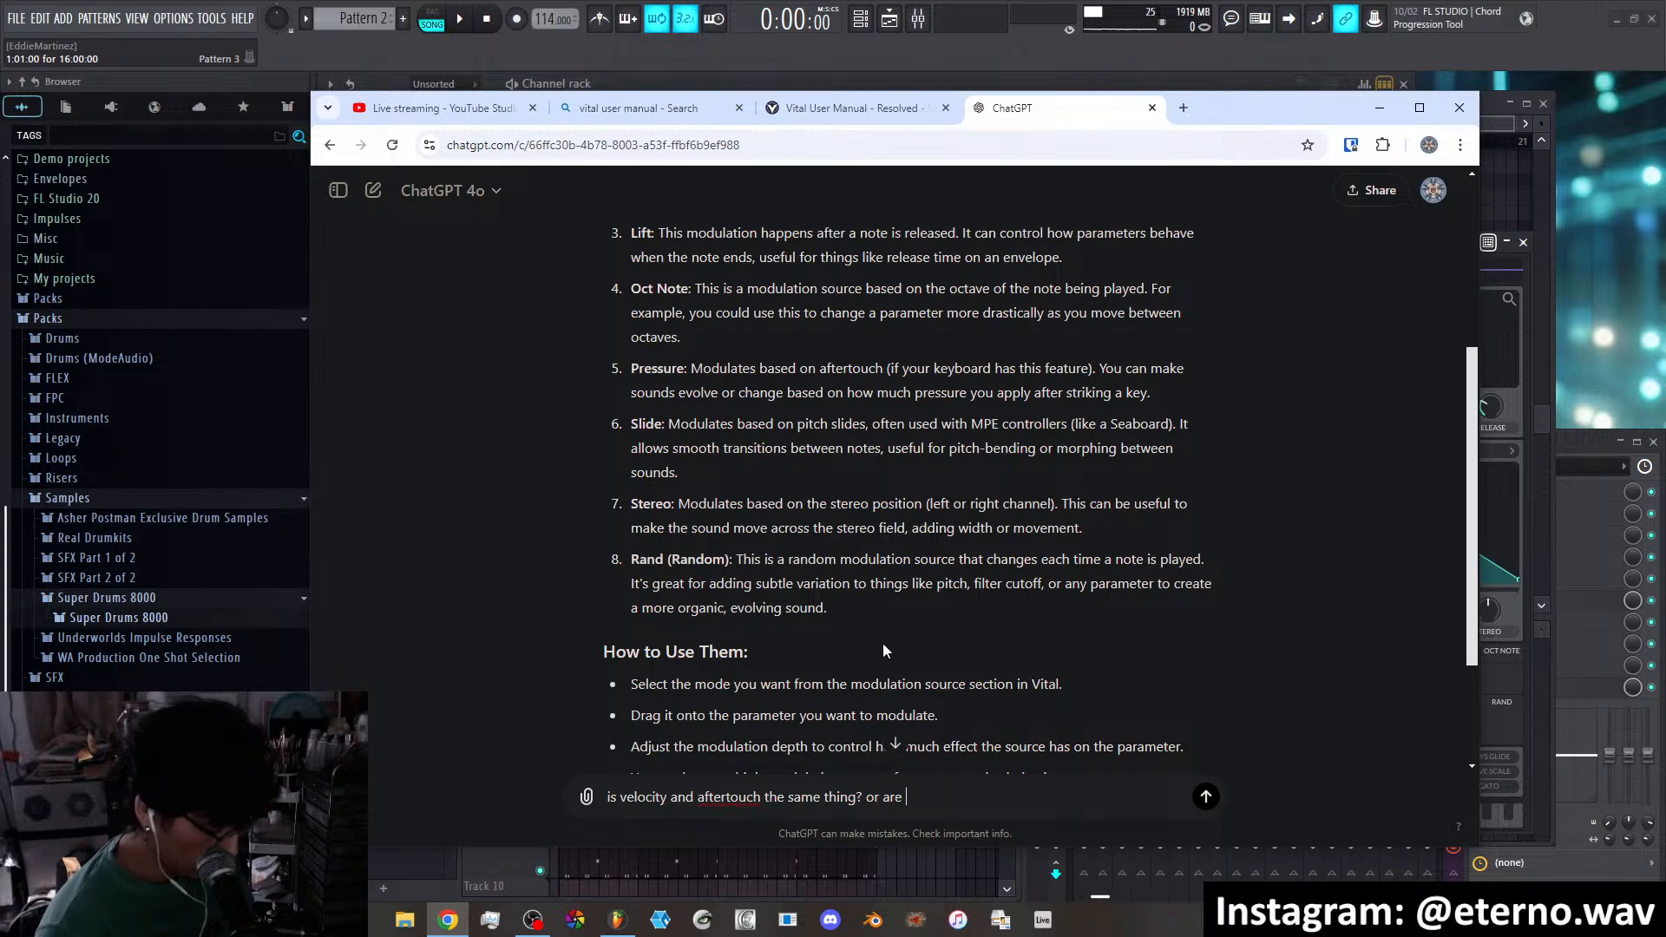
pyautogui.write('they differen')
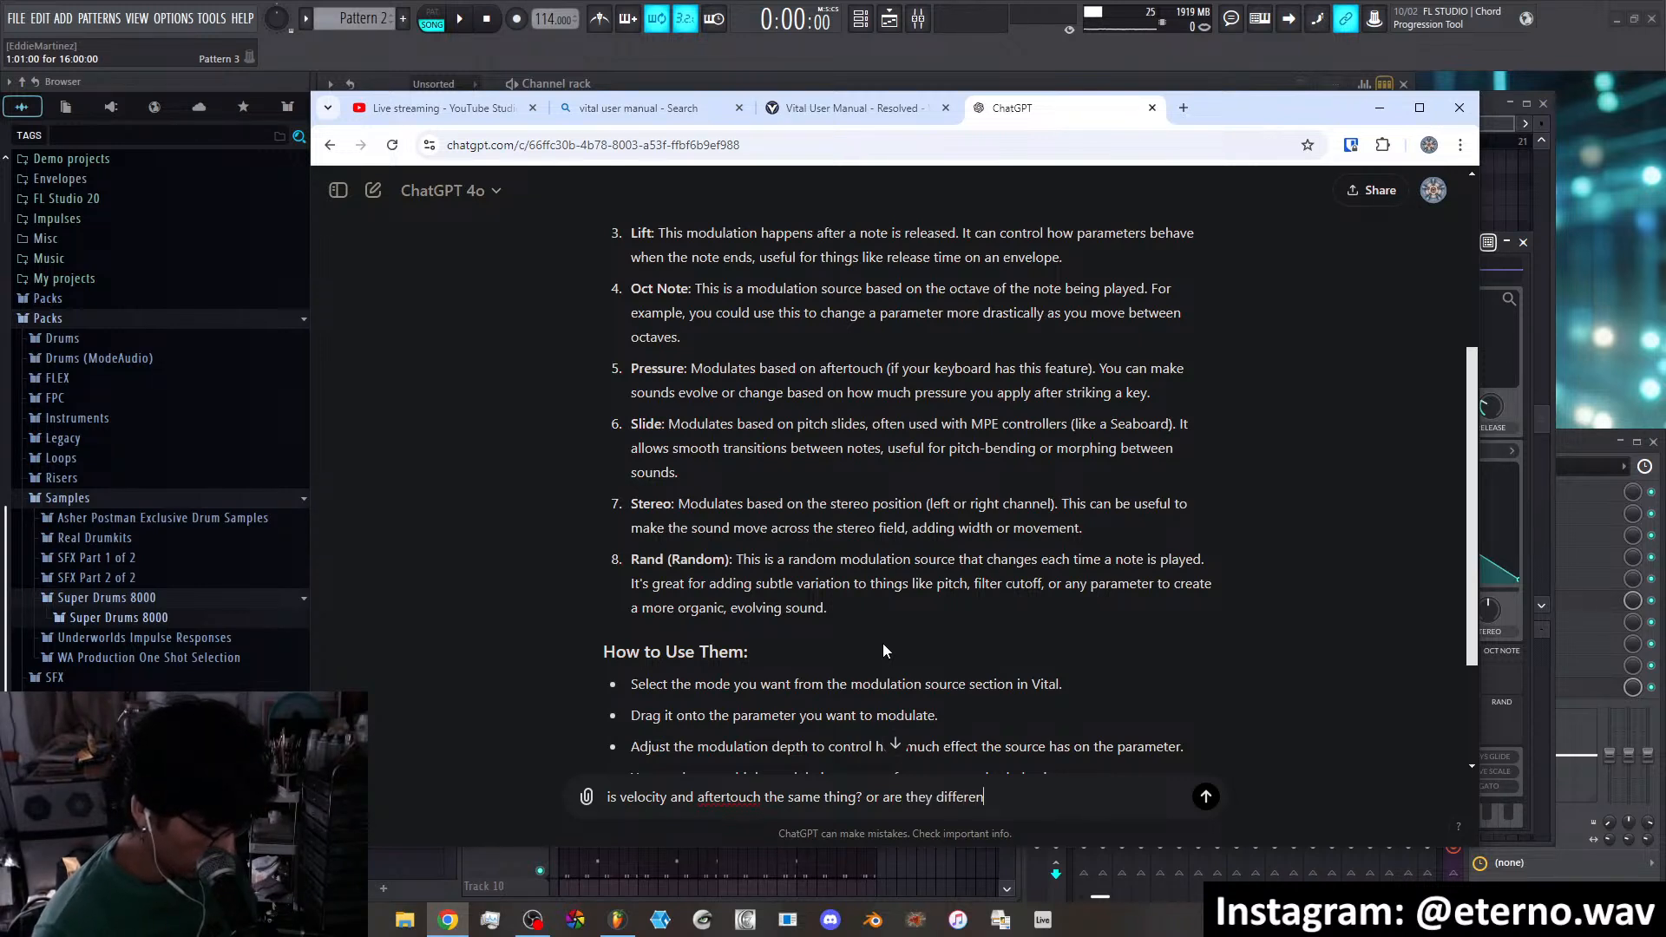
pyautogui.write('t mechanisms ')
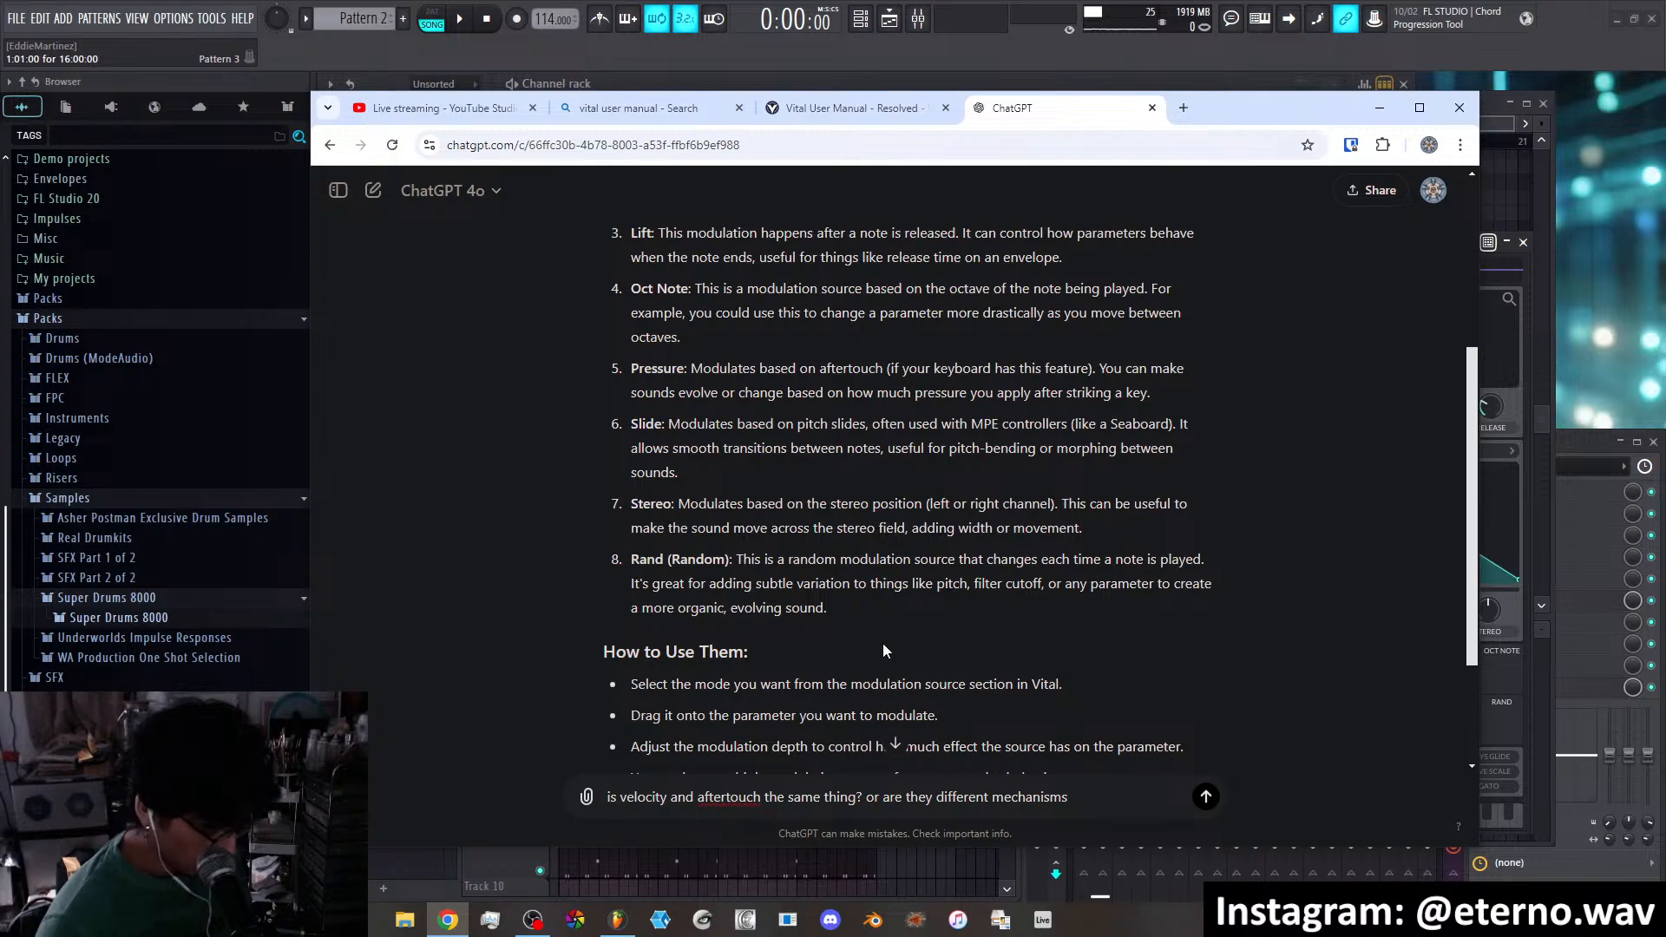
pyautogui.write('on the midi ')
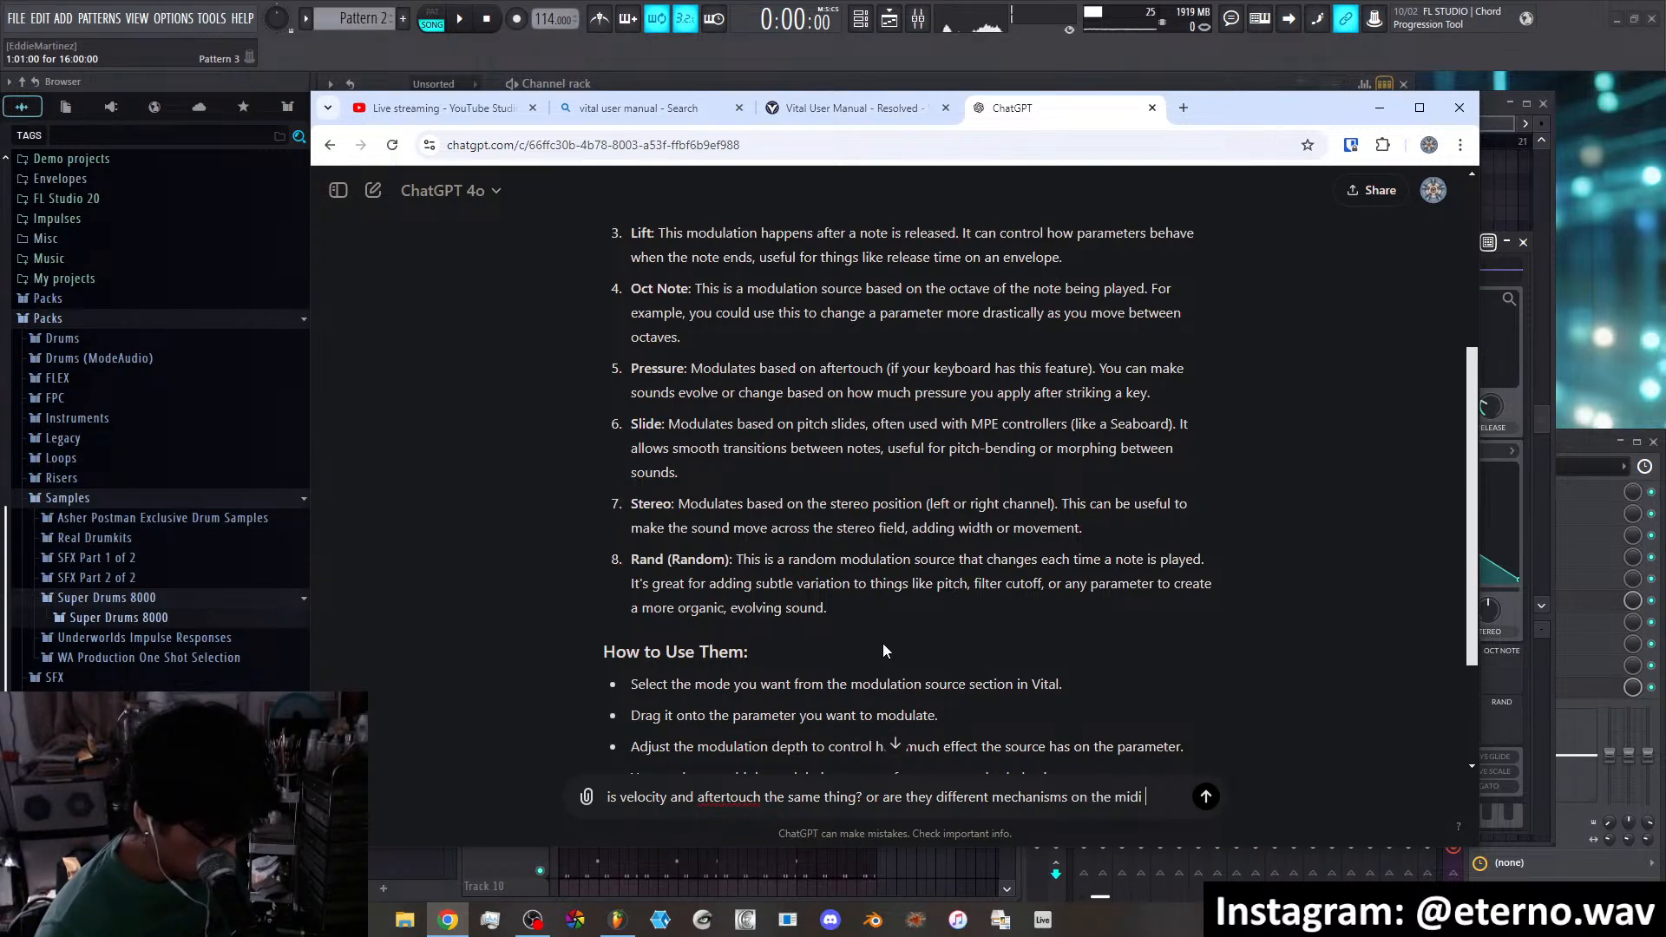
pyautogui.write('control')
pyautogui.press('Return')
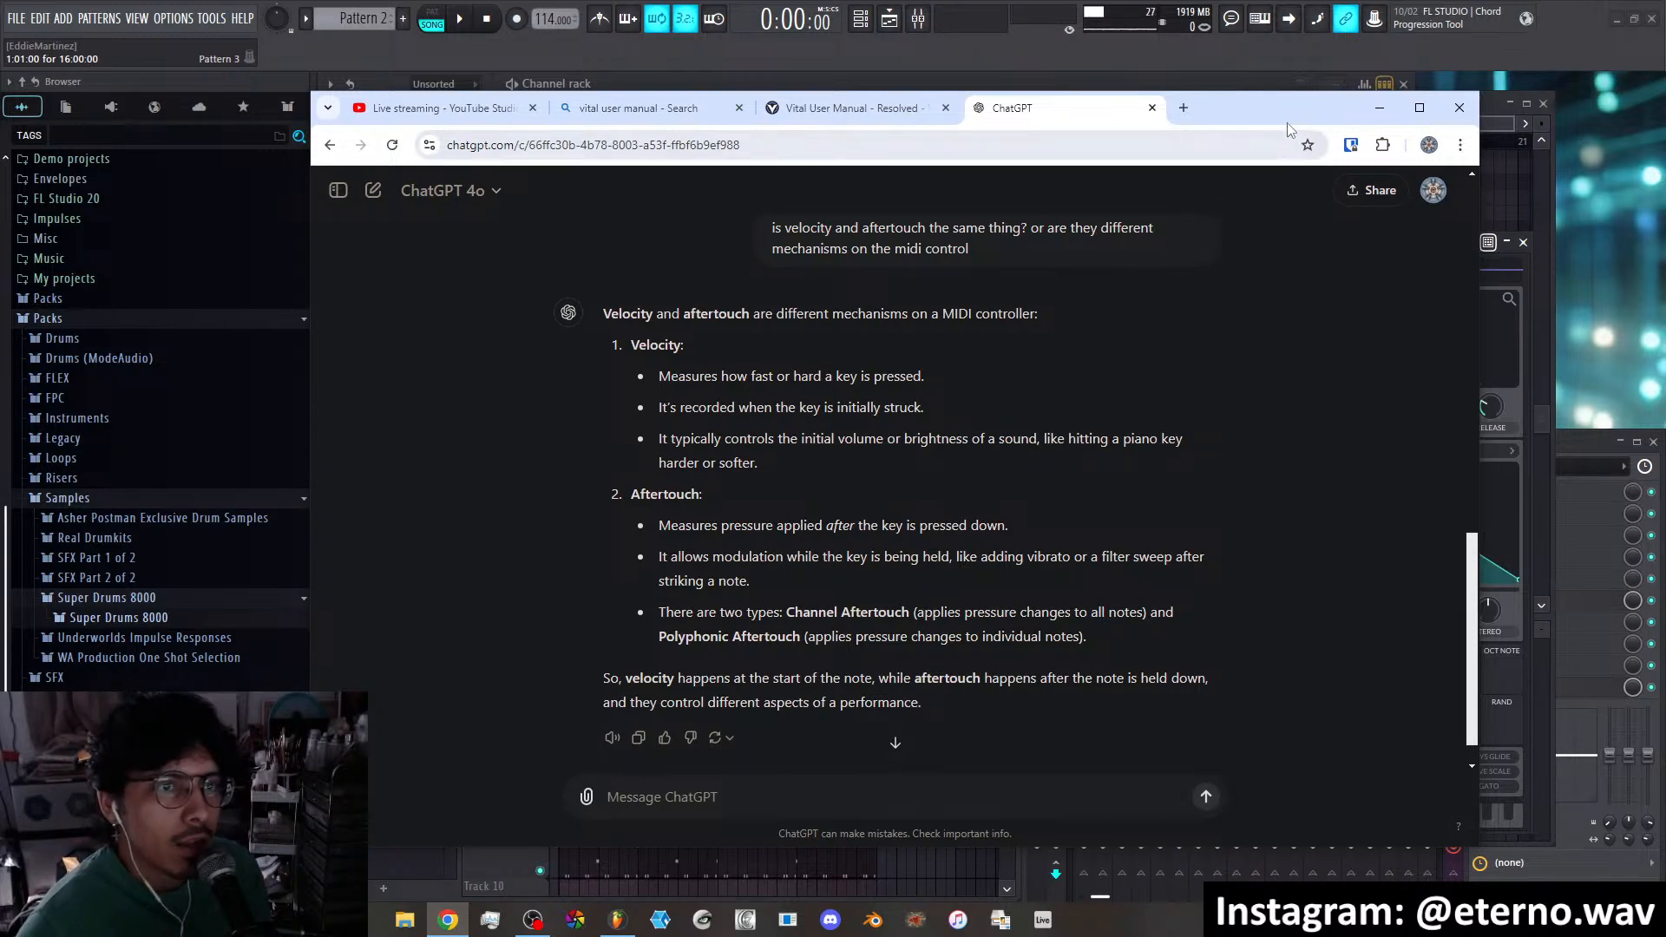
# Put the browser away, return to Vital in FL Studio and turn off Filter 2
pyautogui.click(1379, 107)
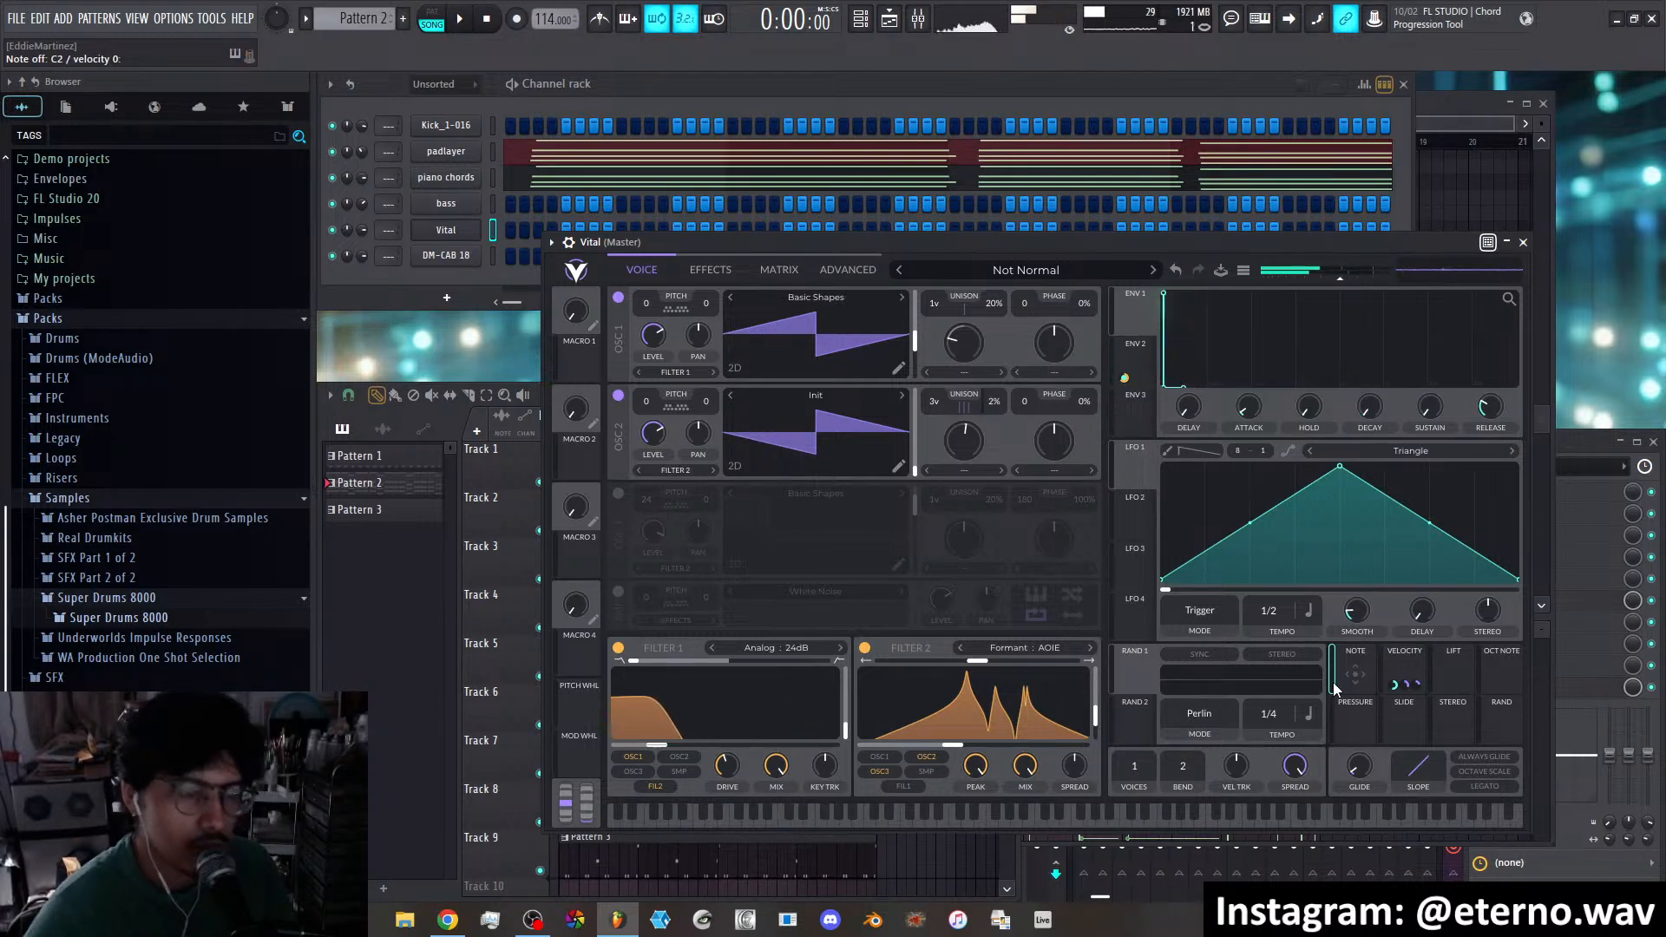
pyautogui.click(865, 649)
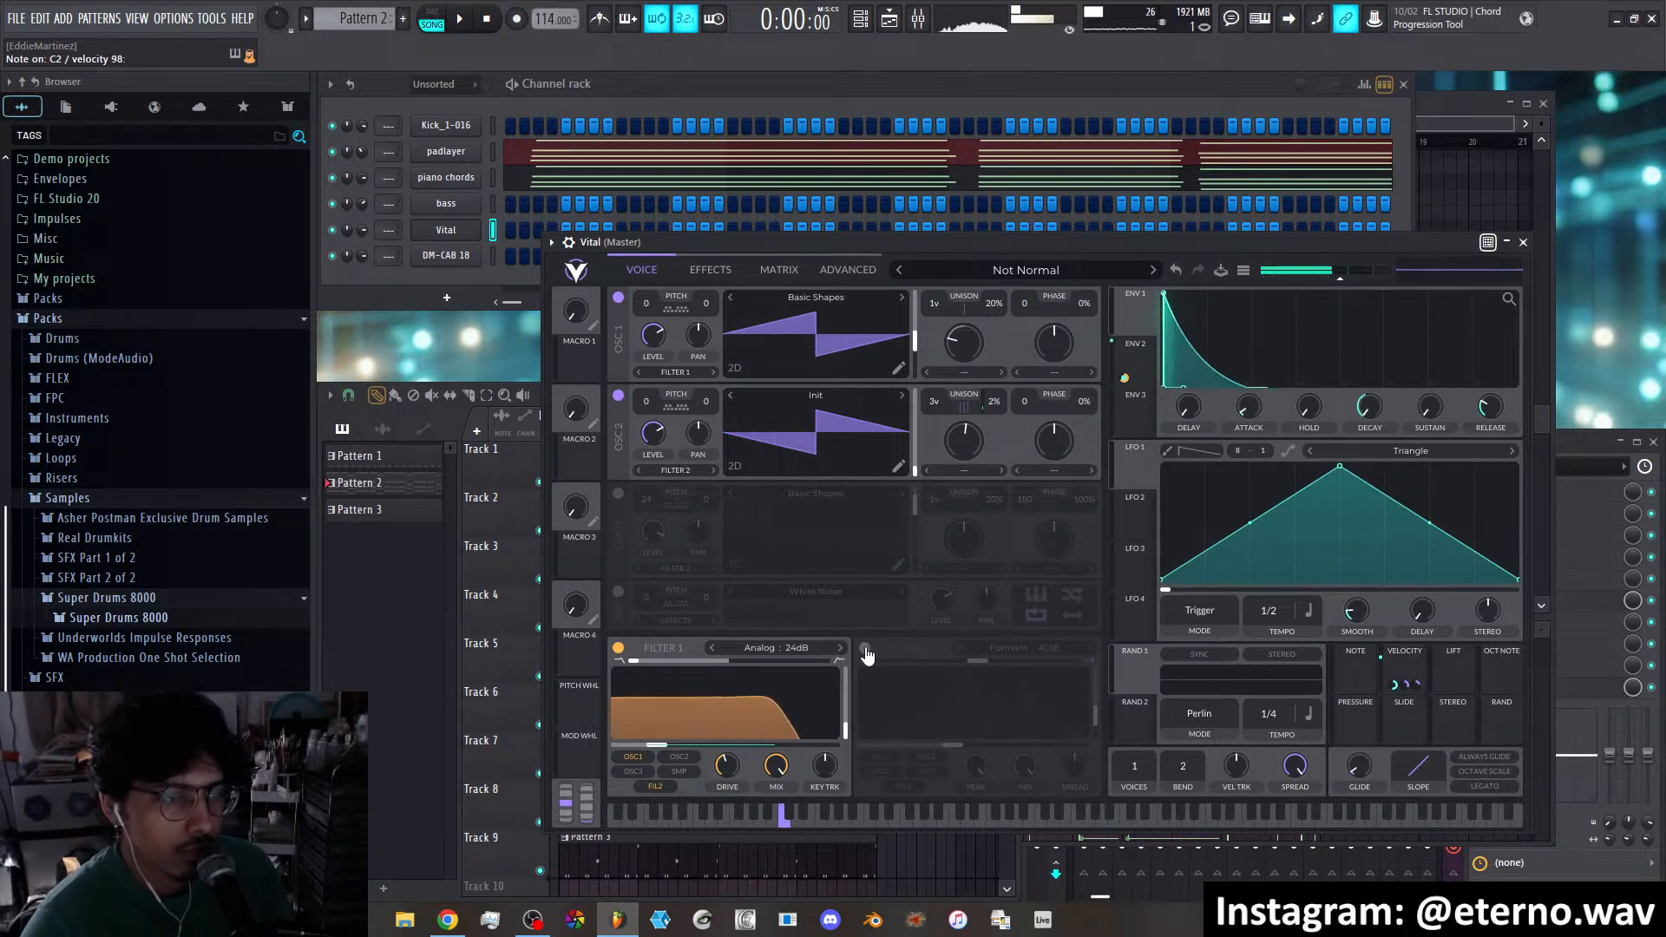
# Turn Vital's Filter 2 back on and review the MPKmini2 input options in FL Studio's MIDI settings
pyautogui.click(865, 651)
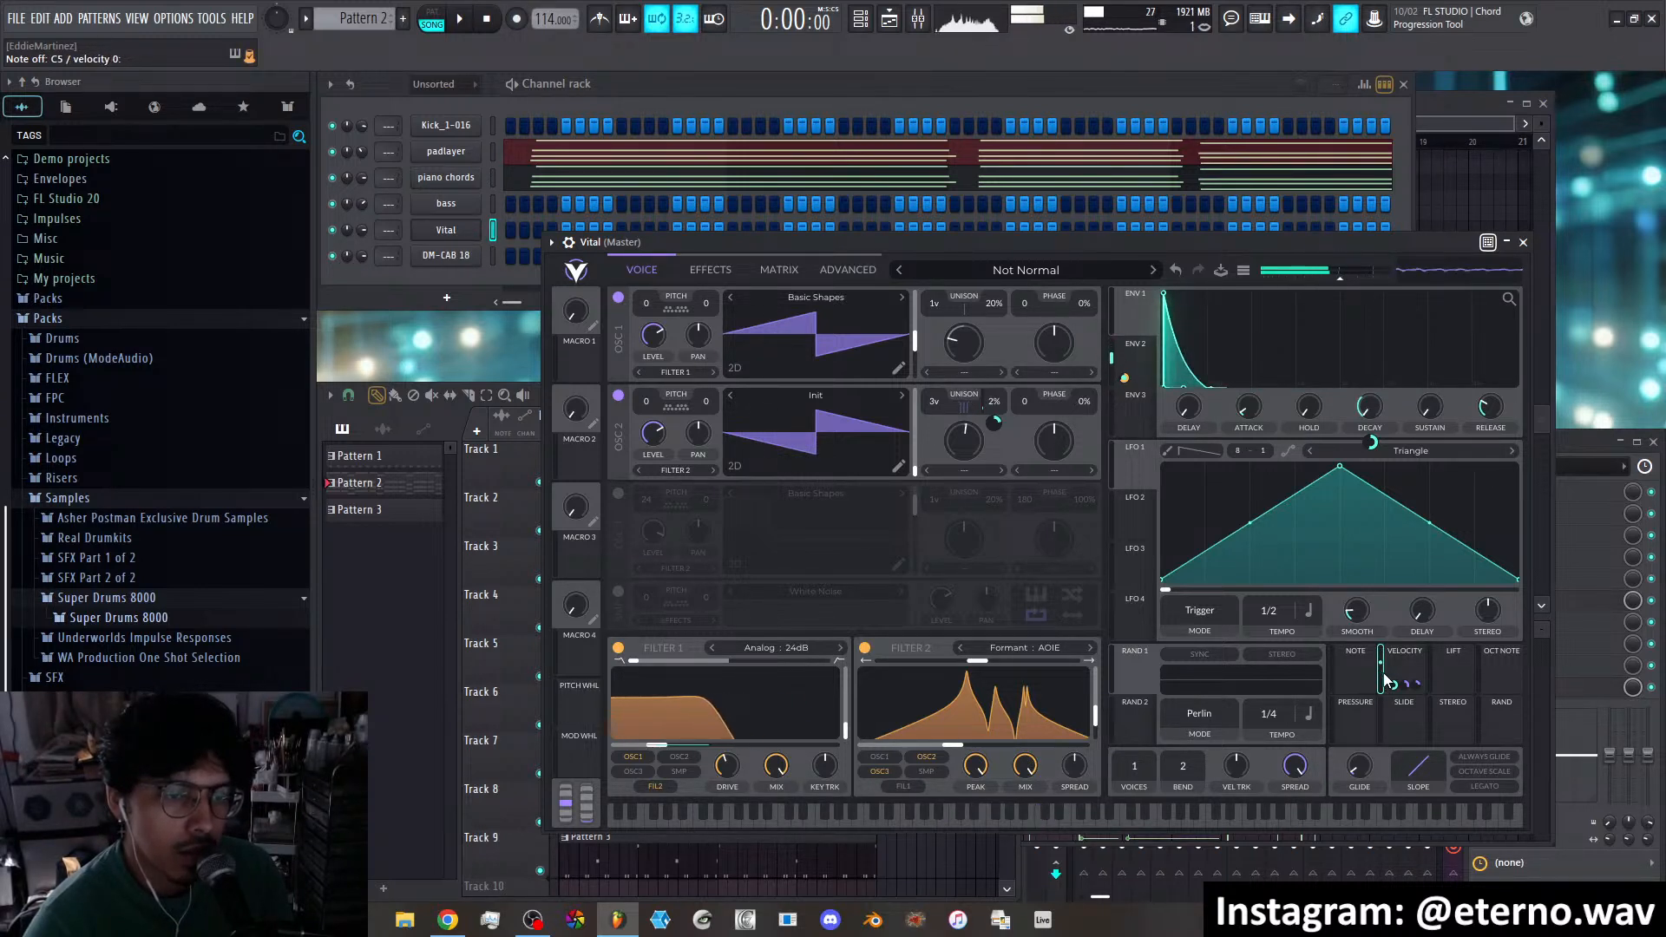
pyautogui.click(173, 18)
pyautogui.click(199, 57)
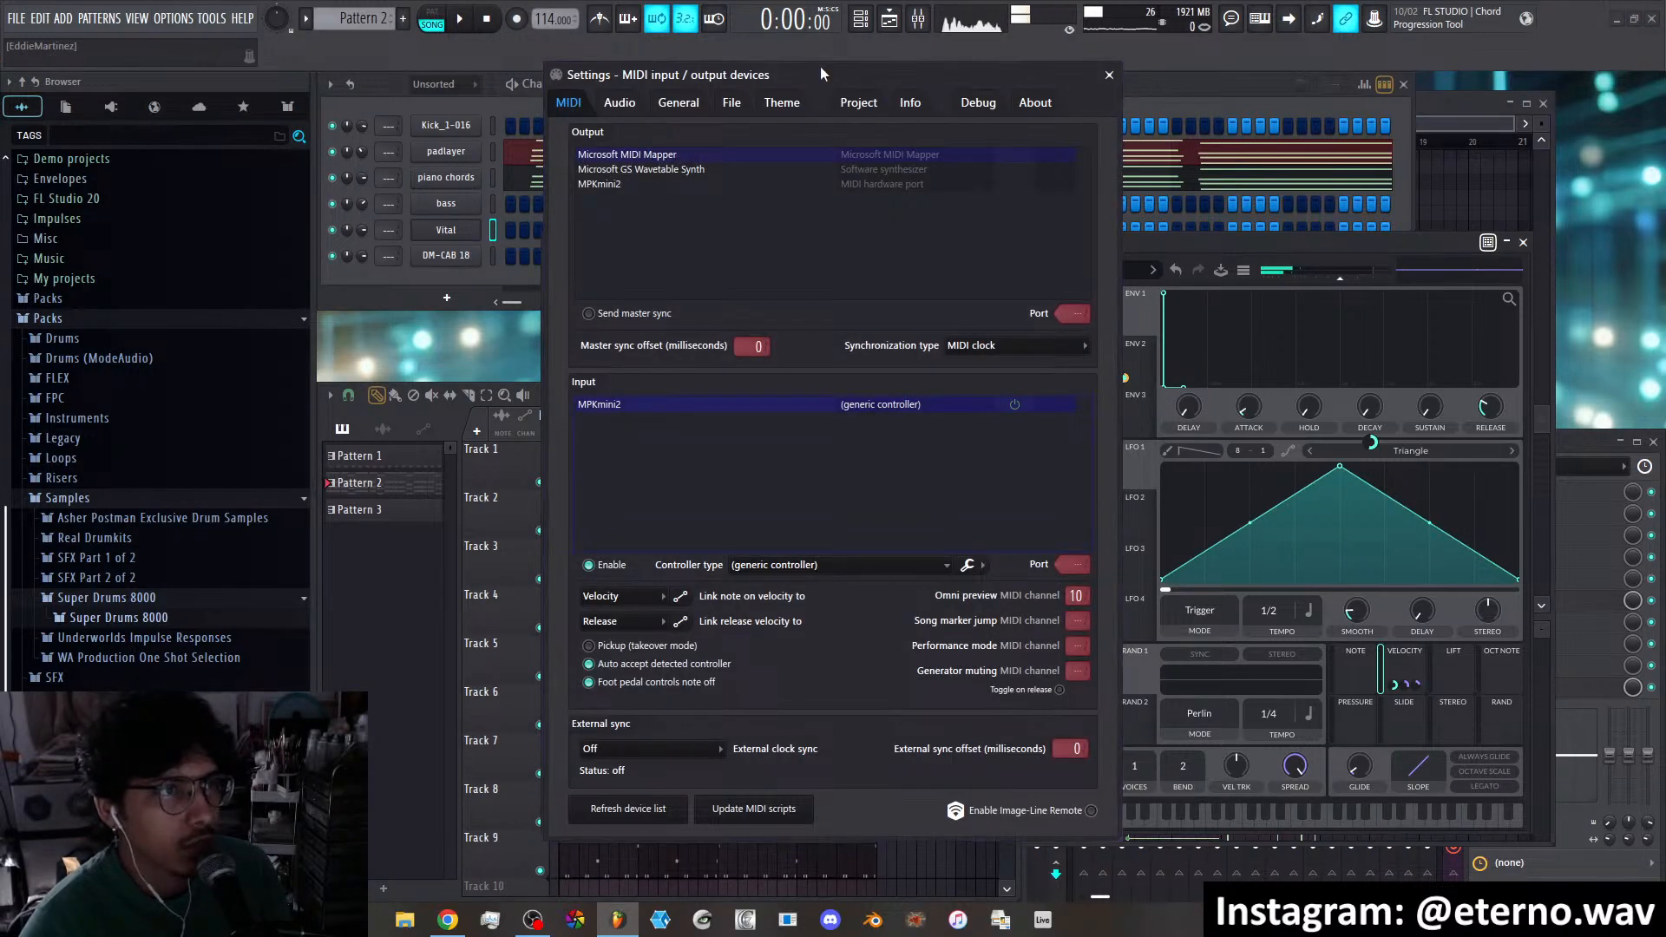
pyautogui.moveTo(819, 66); pyautogui.dragTo(996, 84)
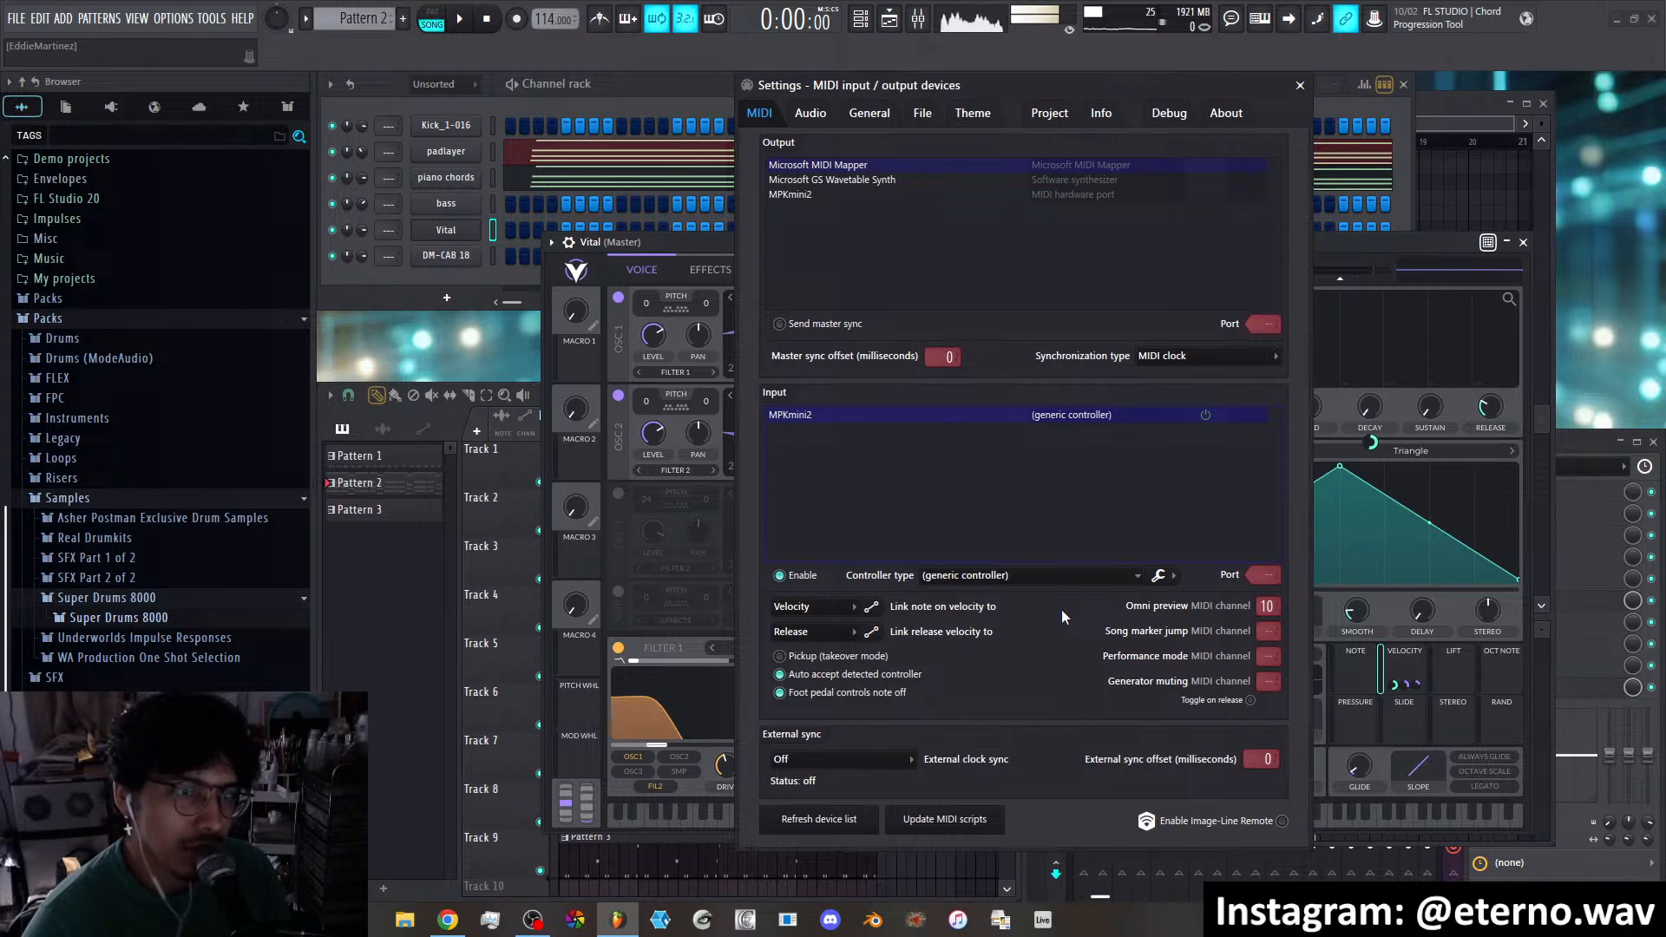
pyautogui.click(1299, 85)
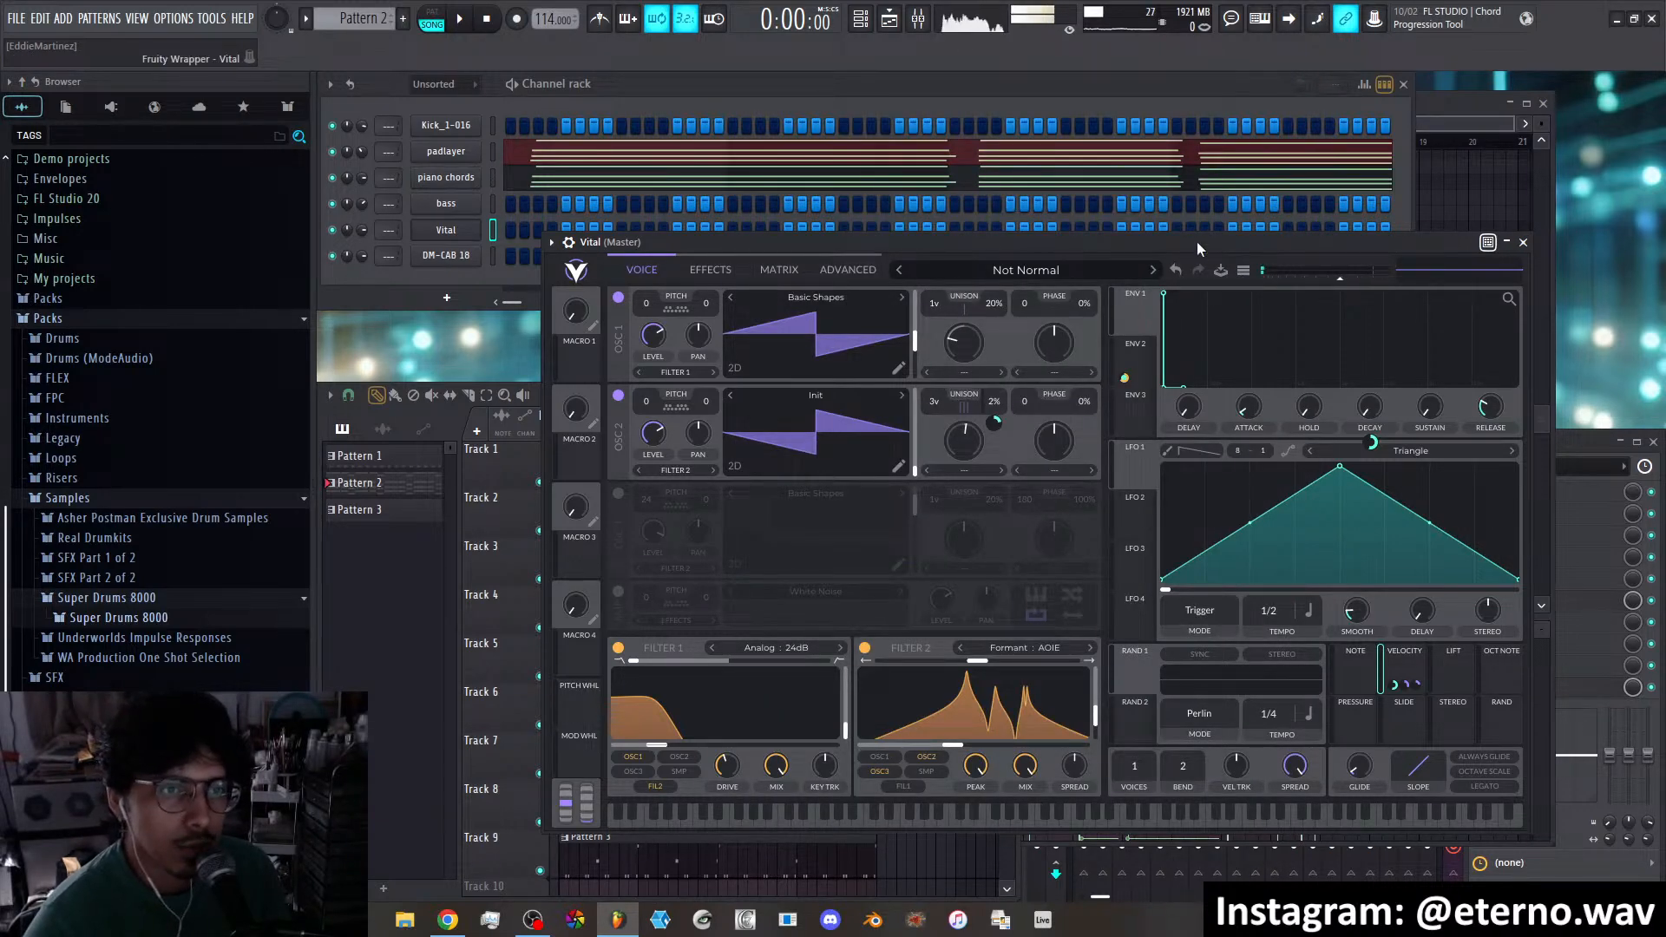
pyautogui.moveTo(1195, 241); pyautogui.dragTo(1114, 232)
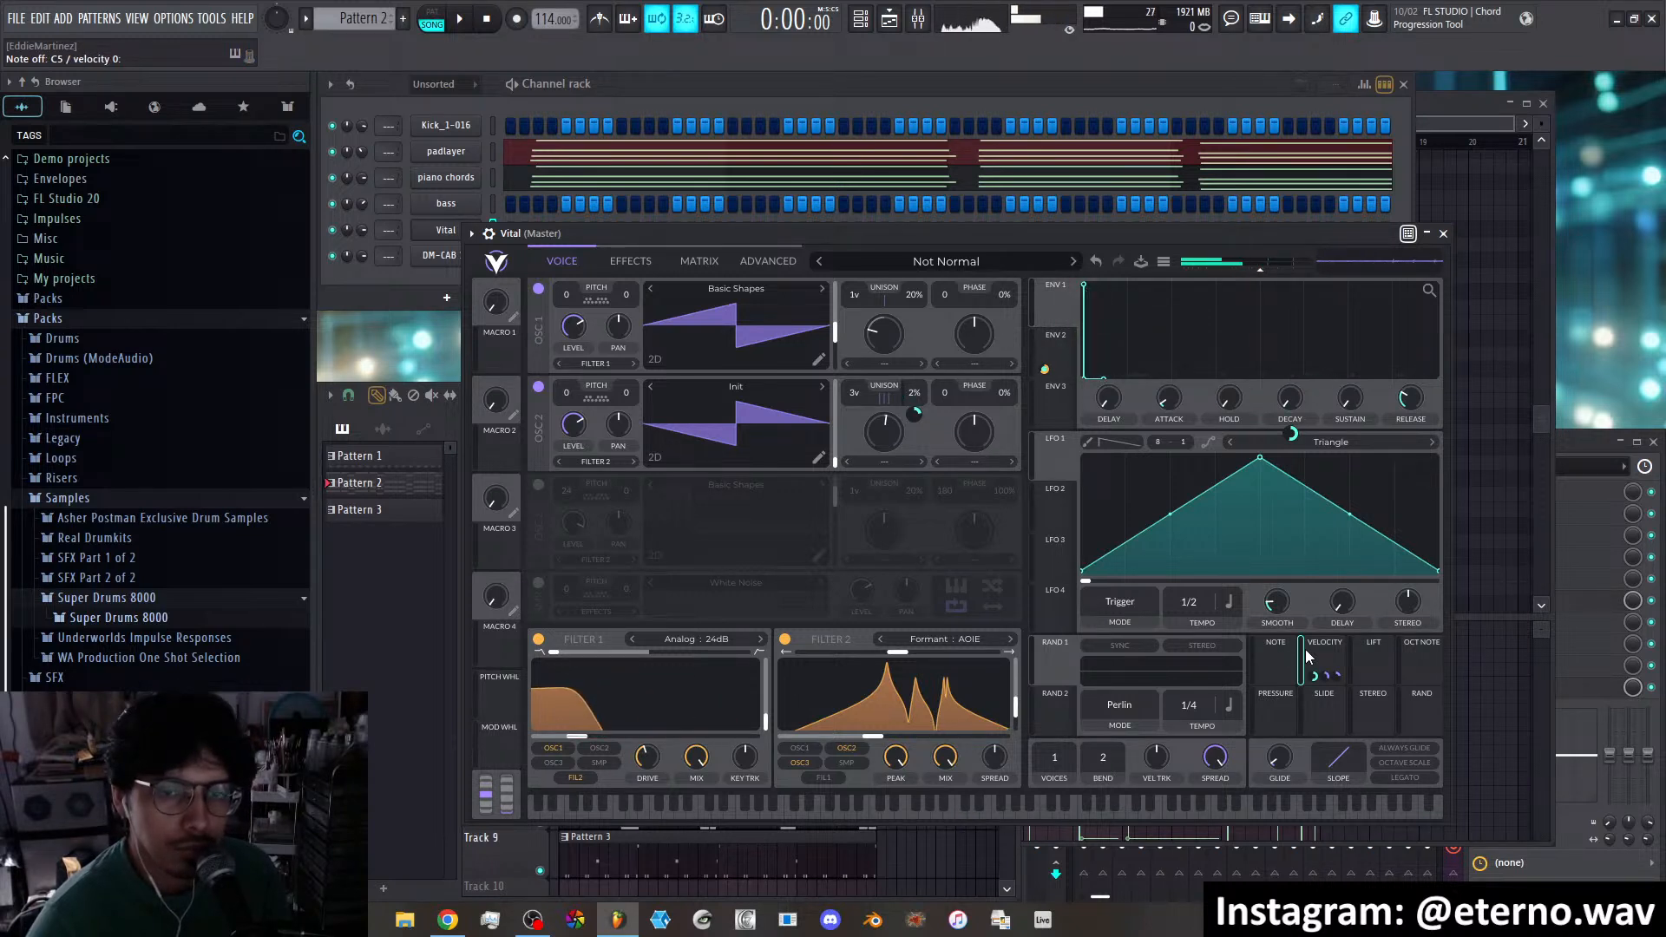
pyautogui.moveTo(1031, 232); pyautogui.dragTo(1094, 236)
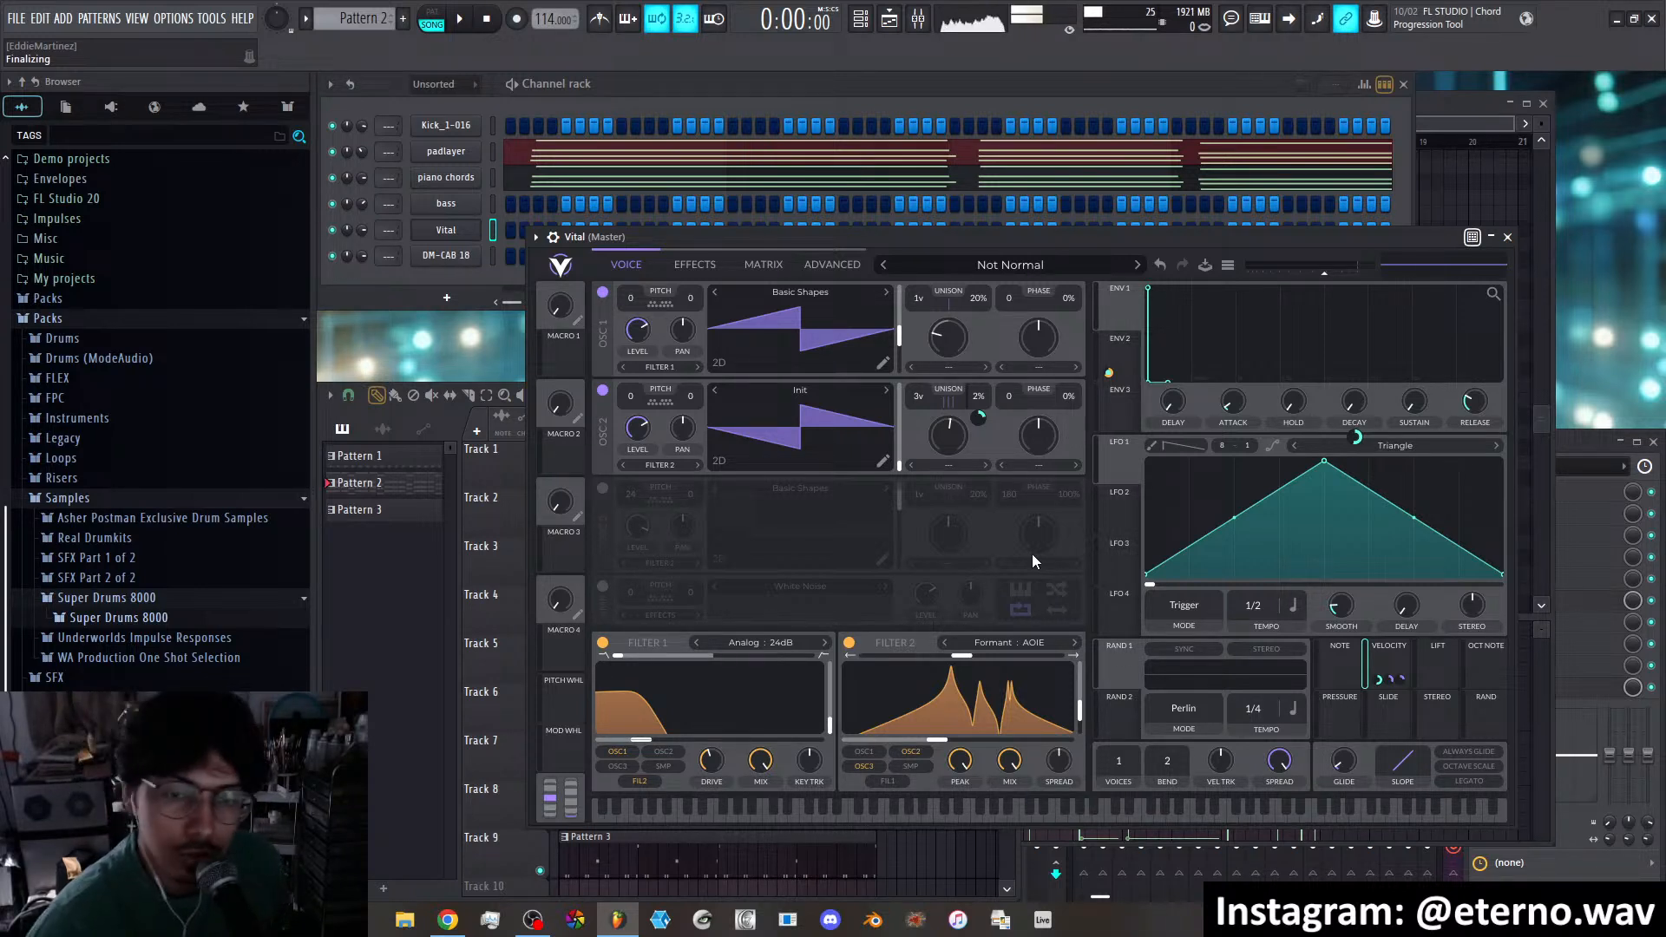
pyautogui.moveTo(923, 238); pyautogui.dragTo(847, 227)
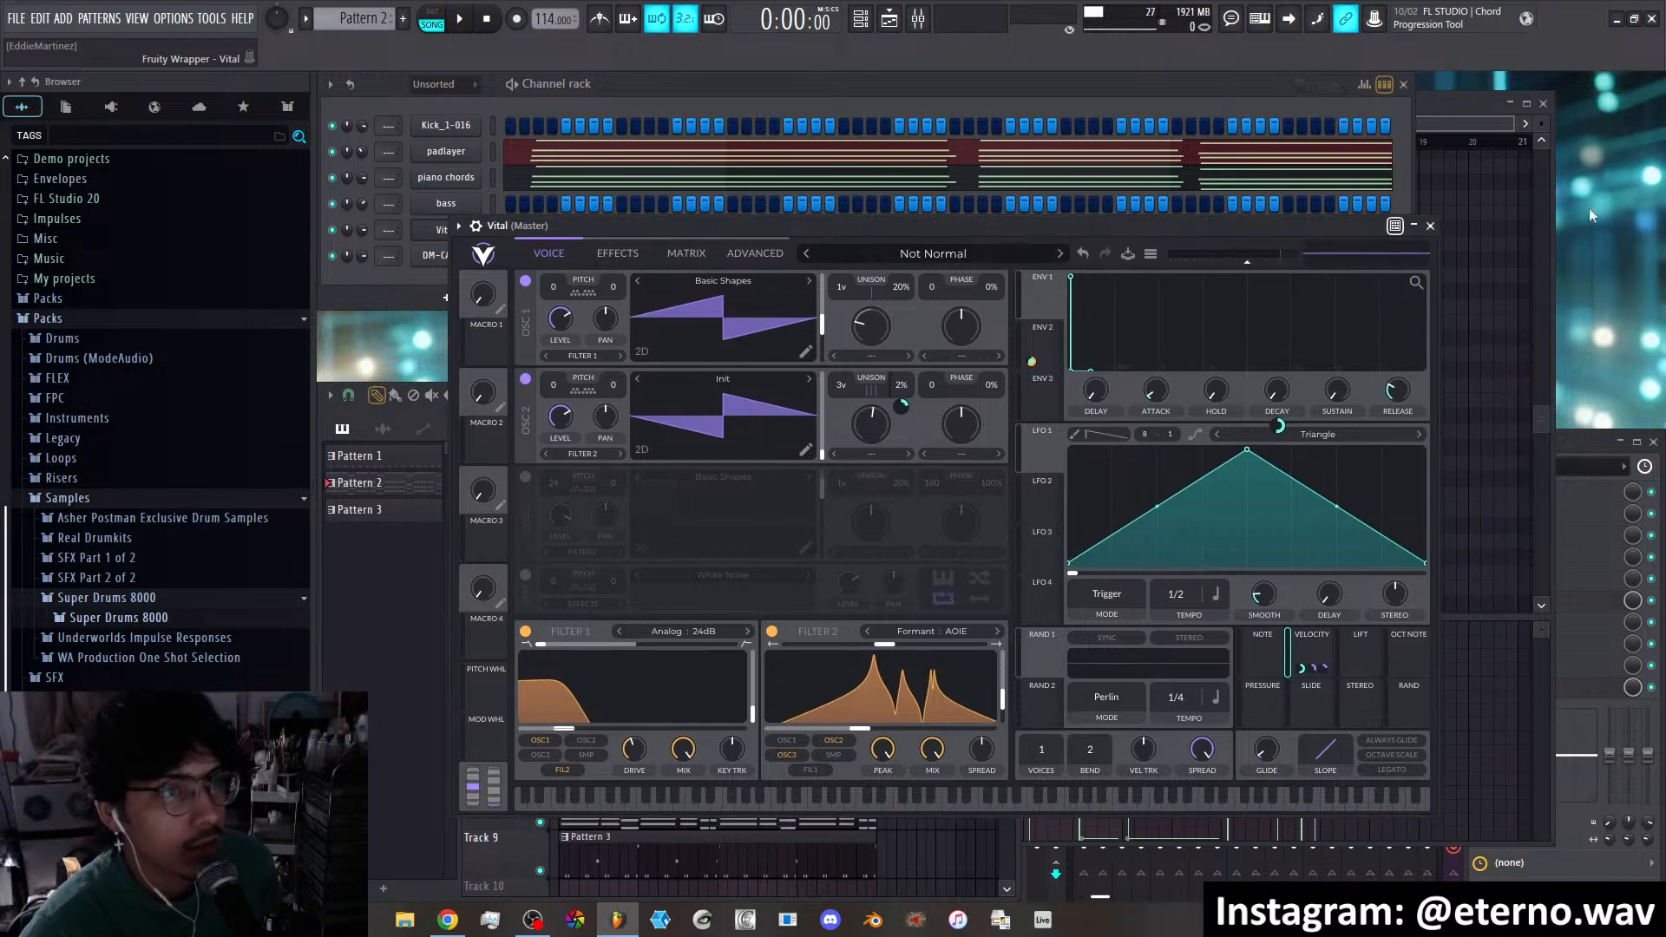
# Switch to Chrome and start a ChatGPT message with "I have an akai mpk mini midi controller, the velocity is a bit too sensitive"
pyautogui.hotkey('alt', 'Tab')
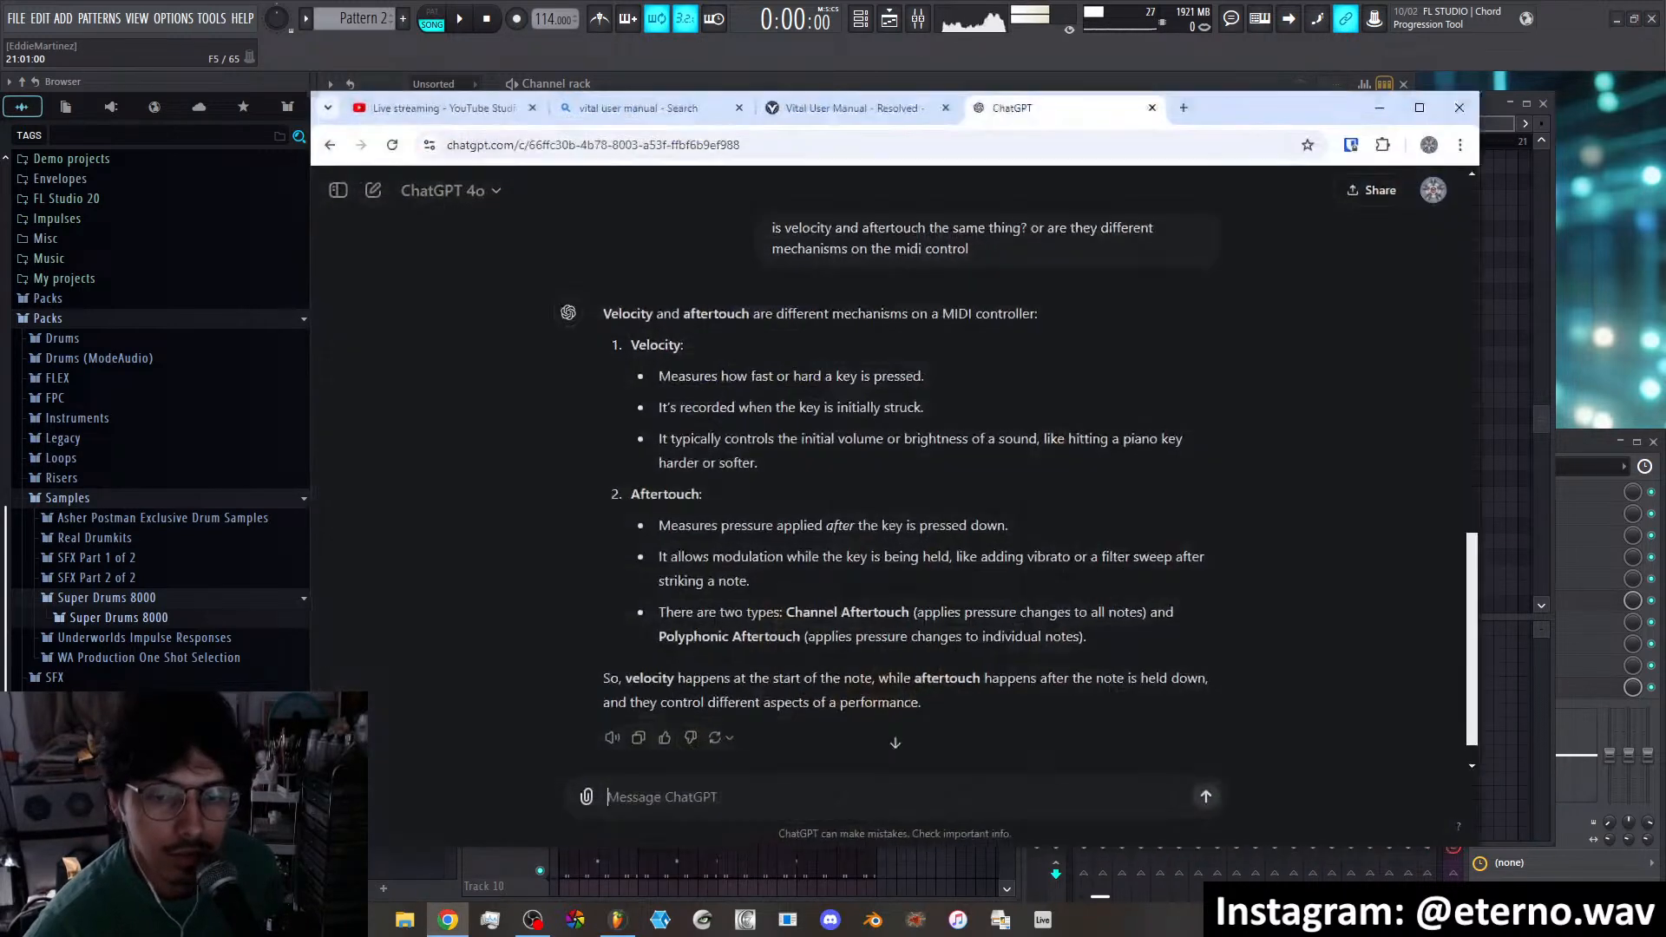
pyautogui.moveTo(1230, 107); pyautogui.dragTo(1288, 75)
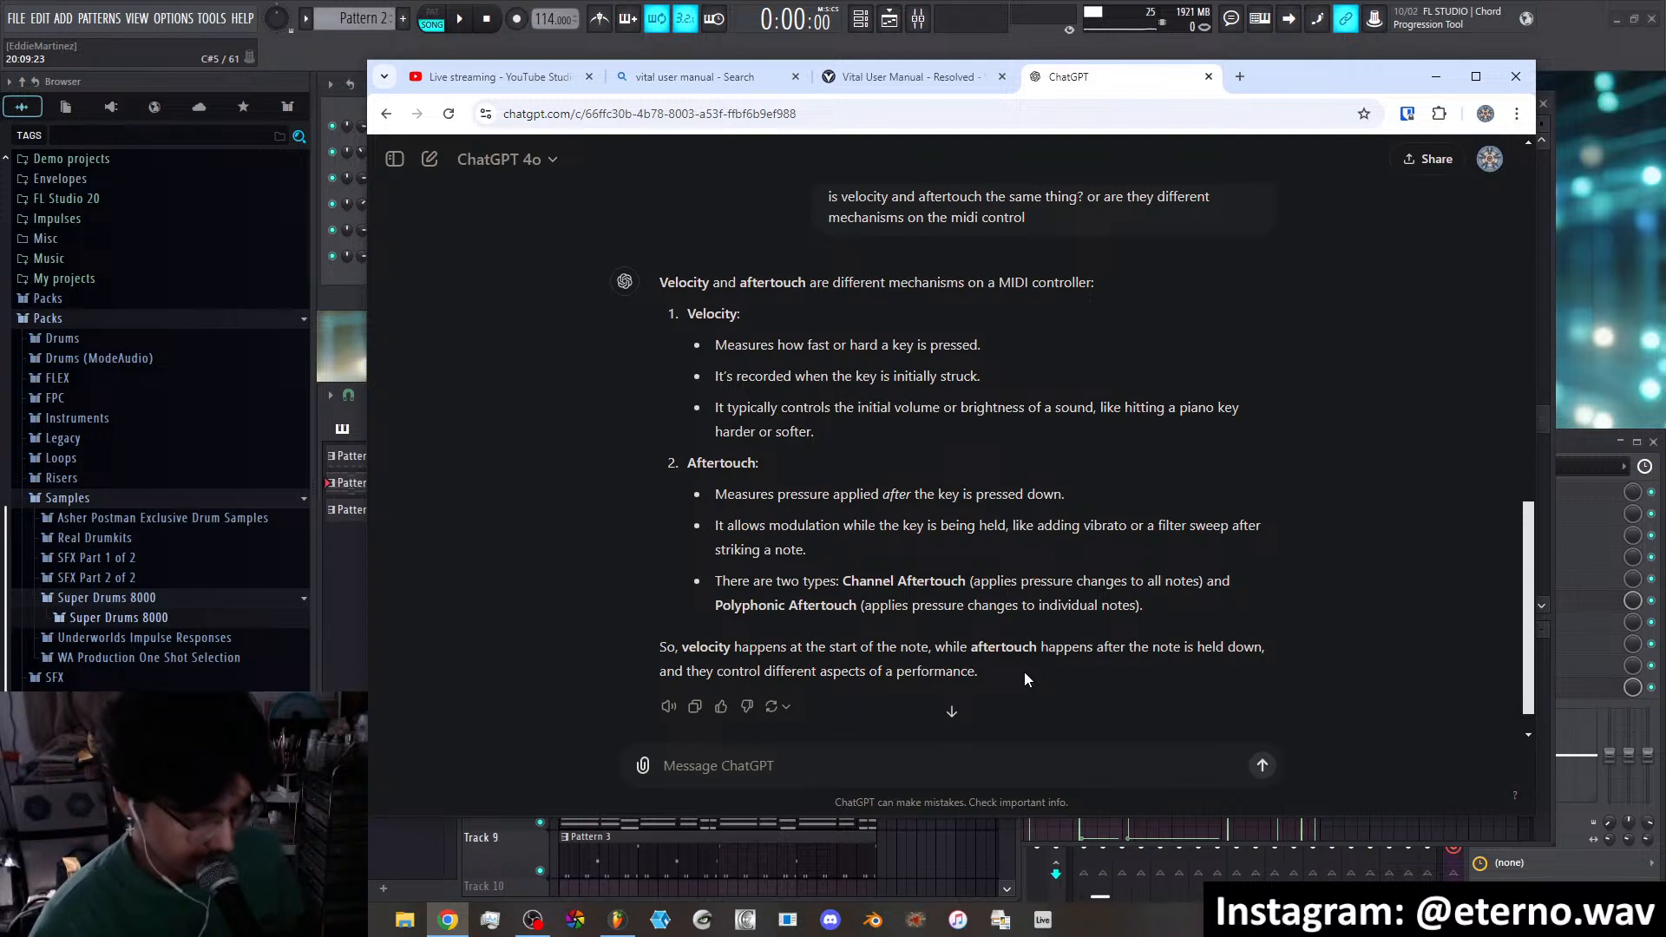
pyautogui.write('I have aN')
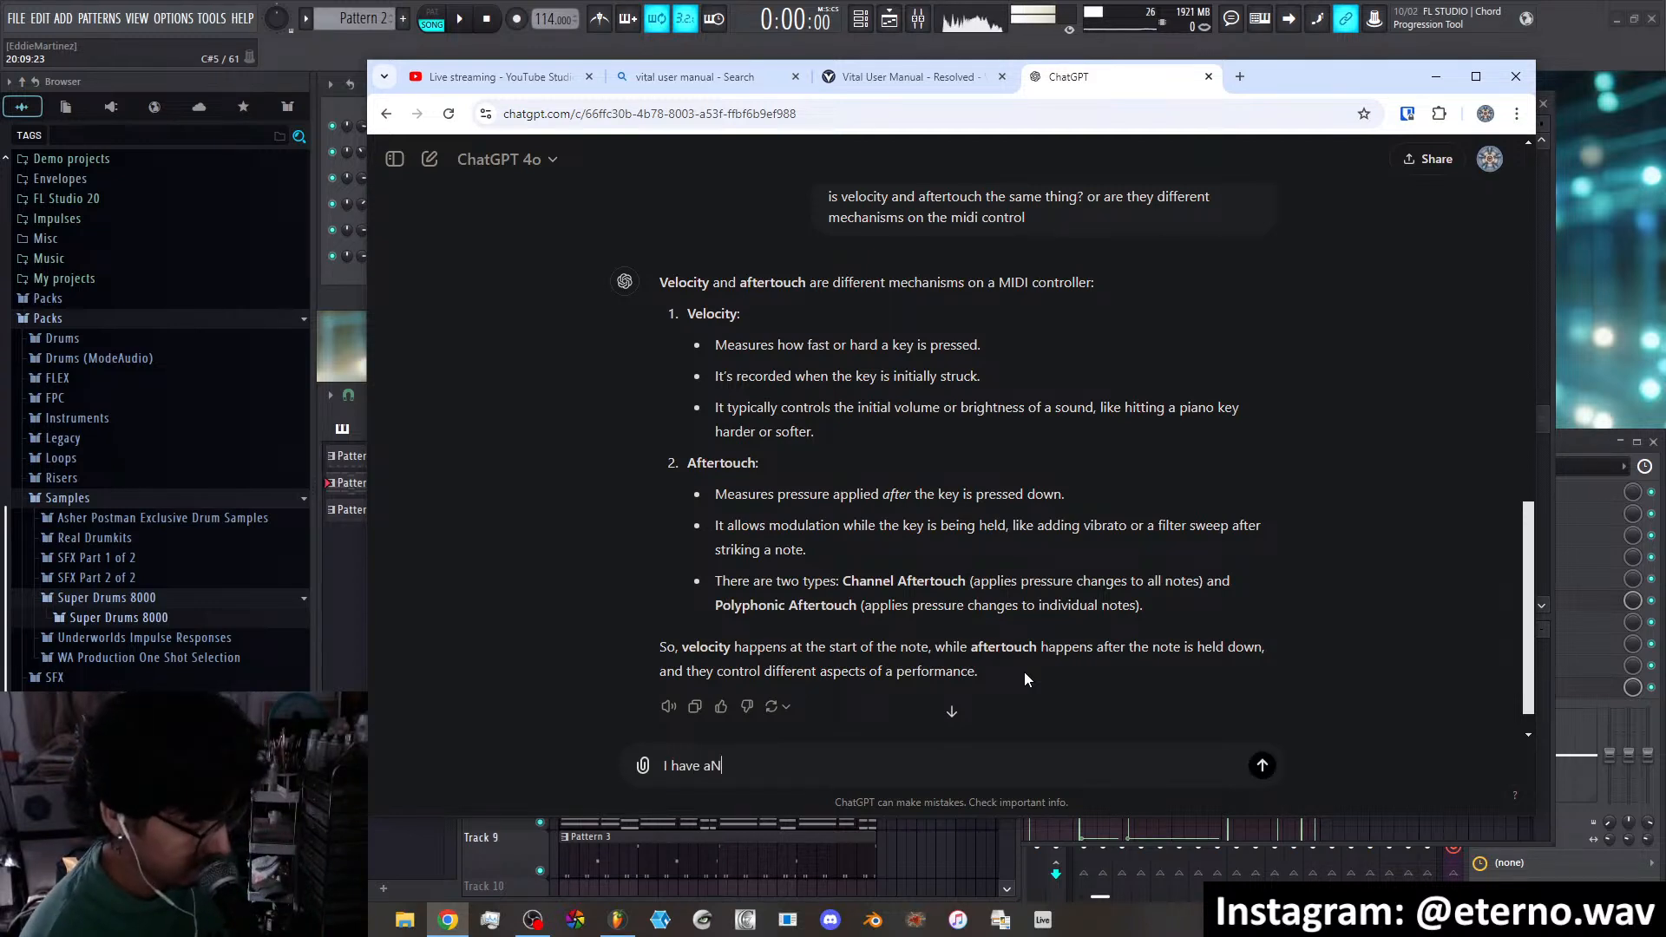
pyautogui.press('BackSpace')
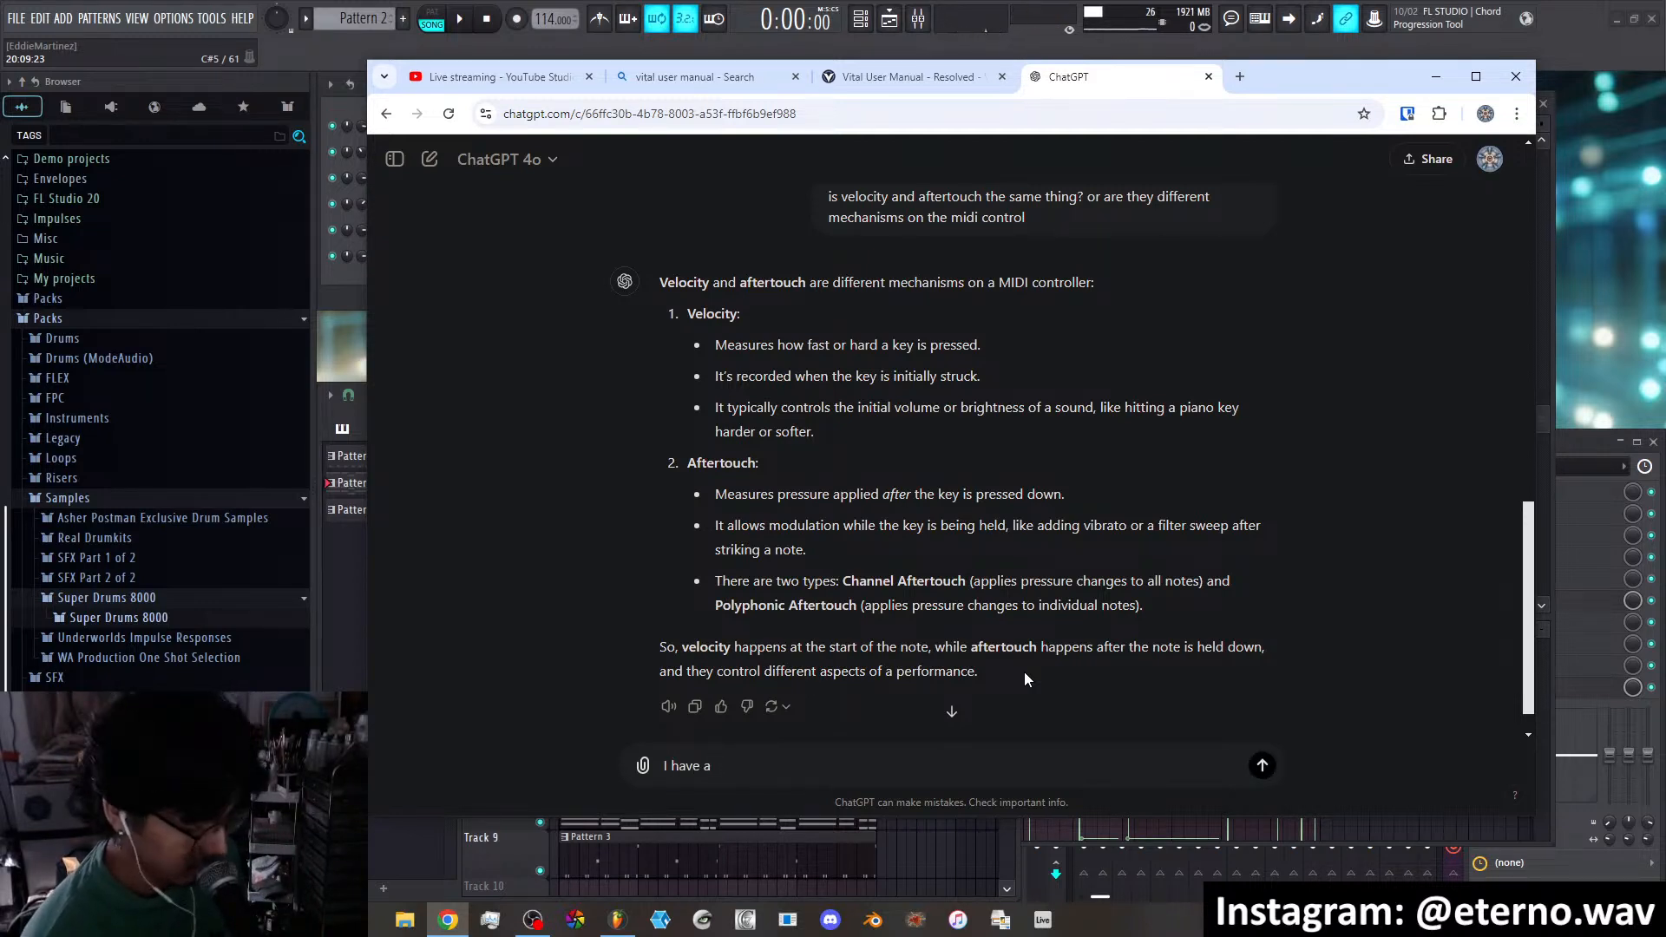
pyautogui.write('n akai midi')
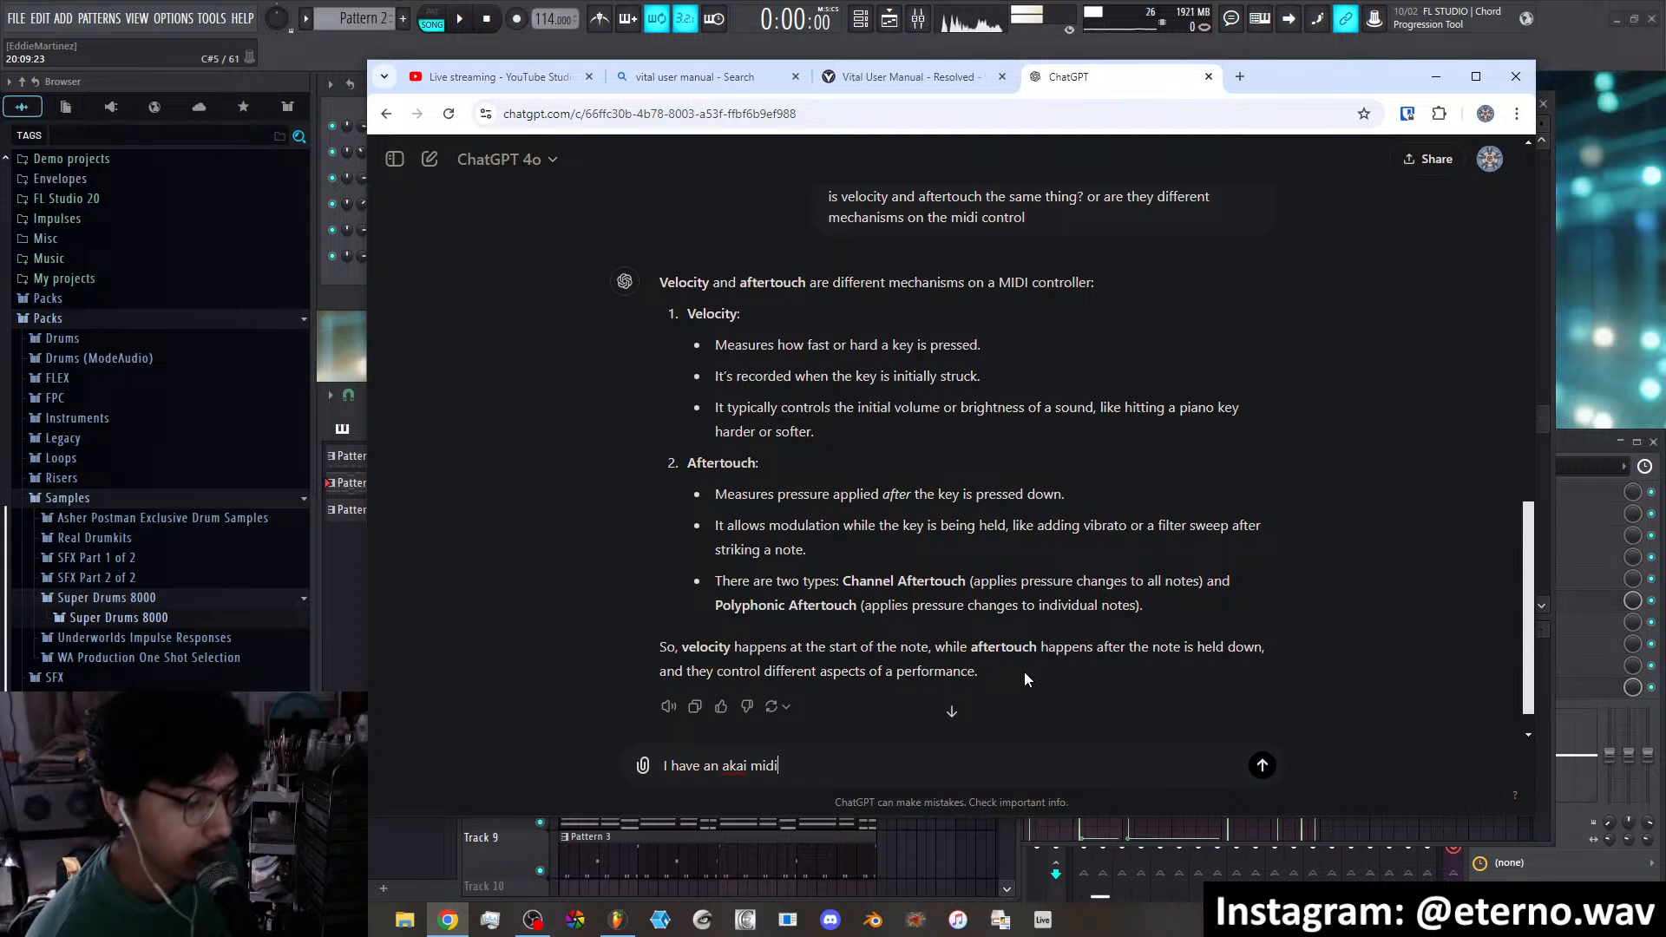
pyautogui.press('BackSpace')
pyautogui.press('BackSpace')
pyautogui.press('BackSpace')
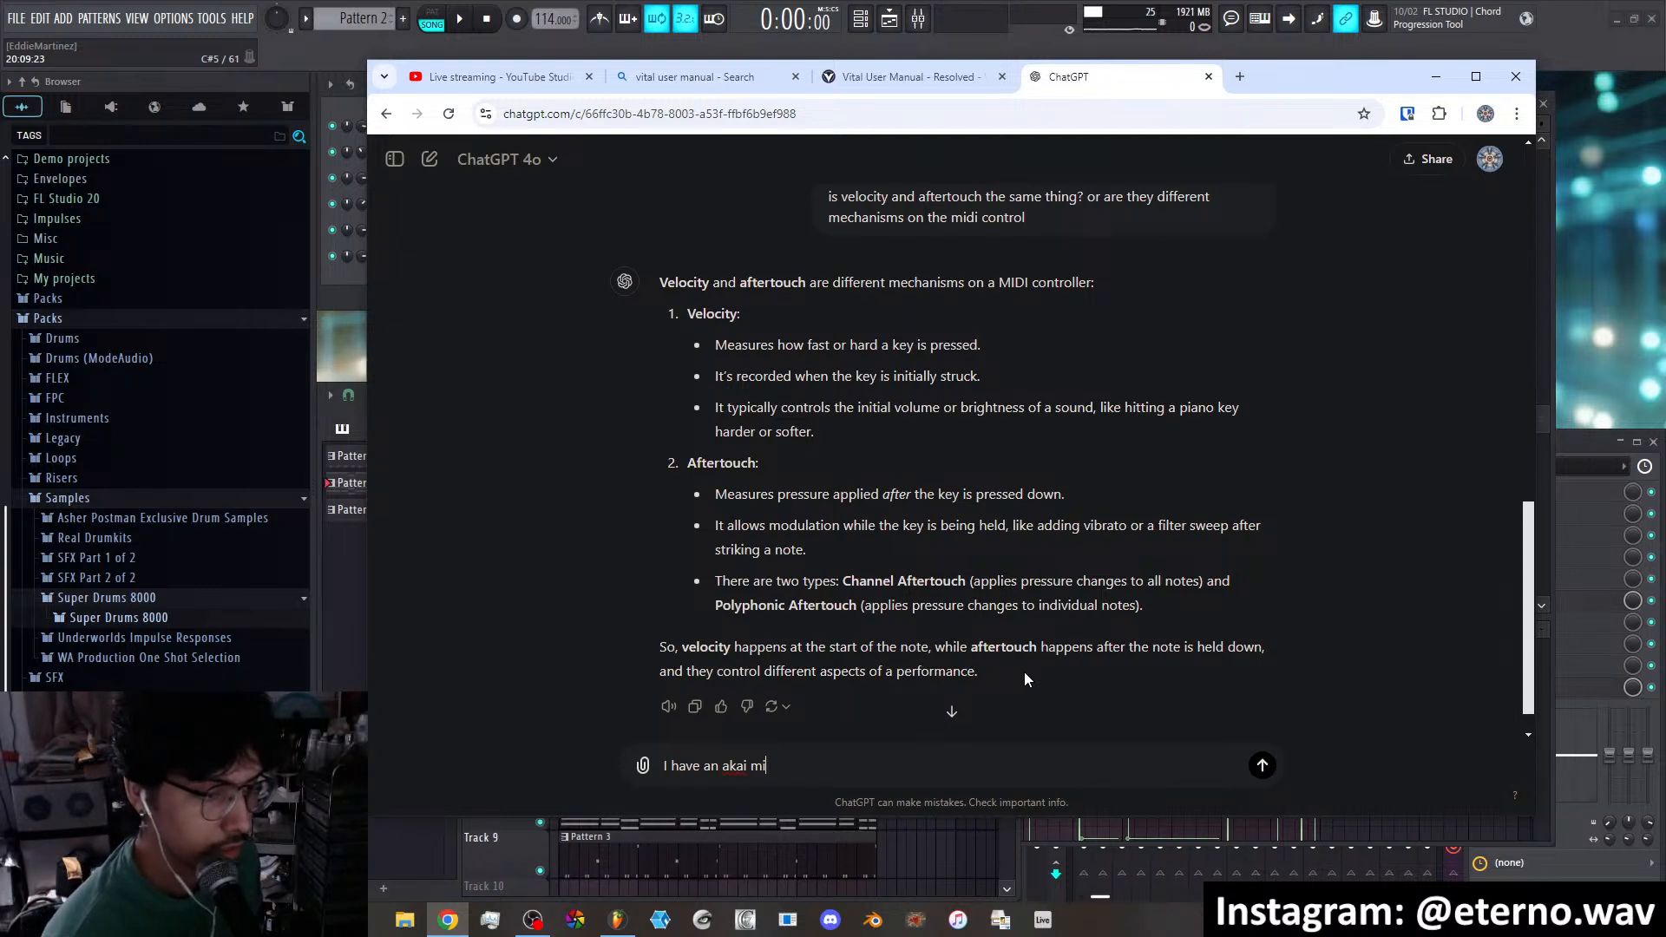
pyautogui.write('pk mi')
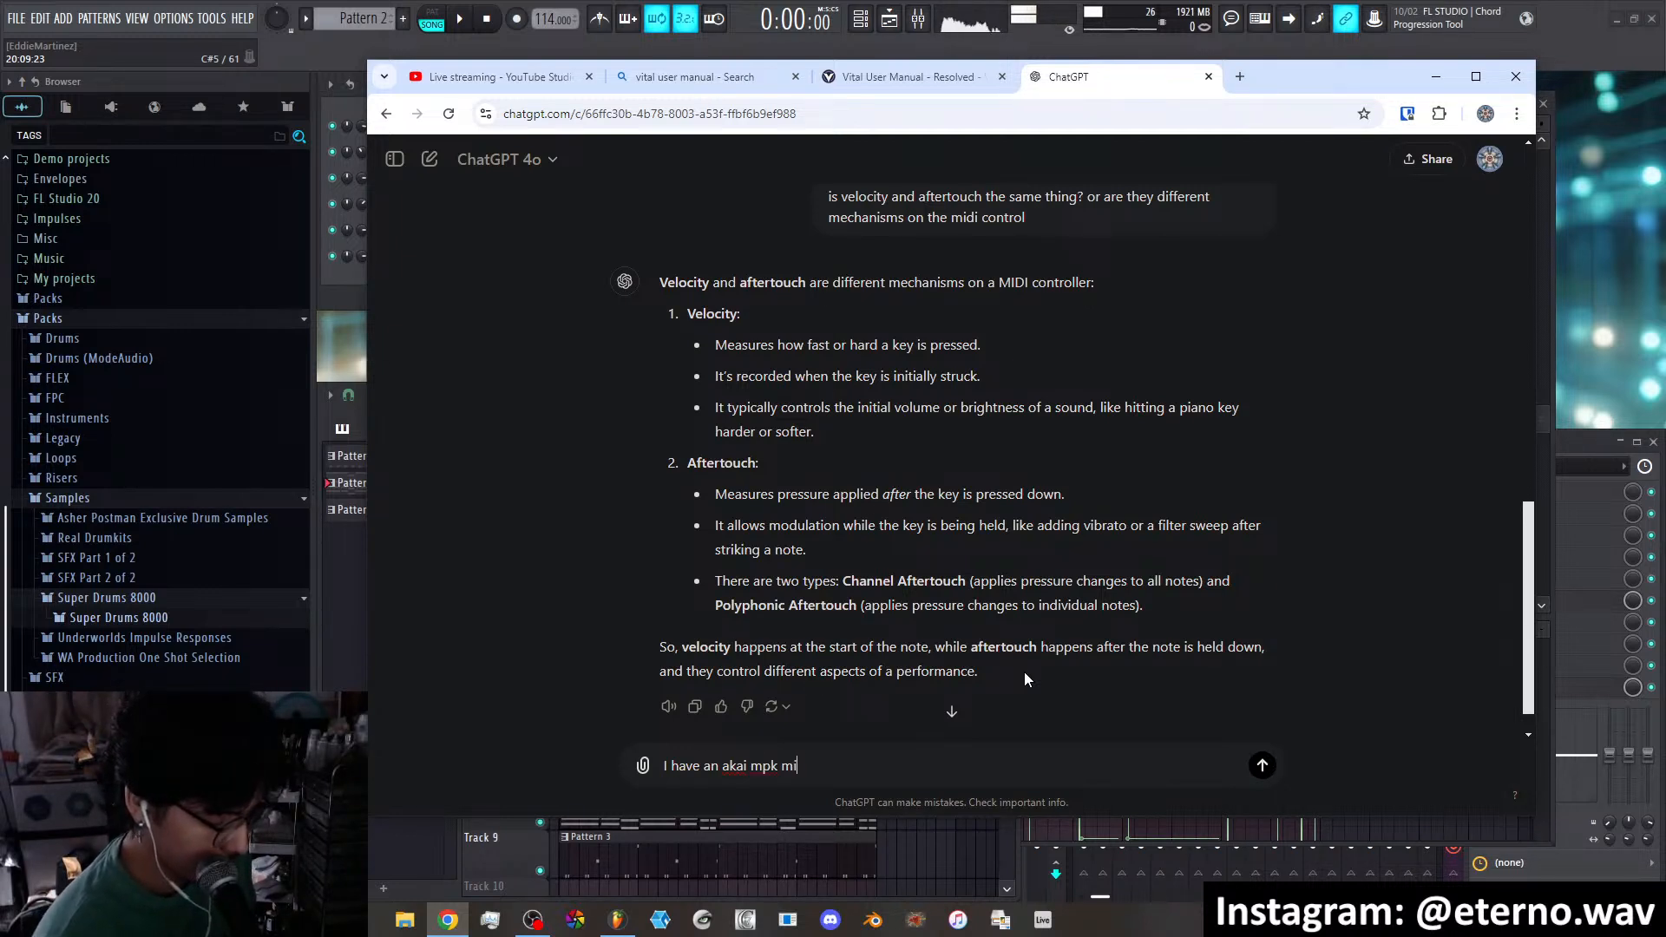
pyautogui.write('ni midi')
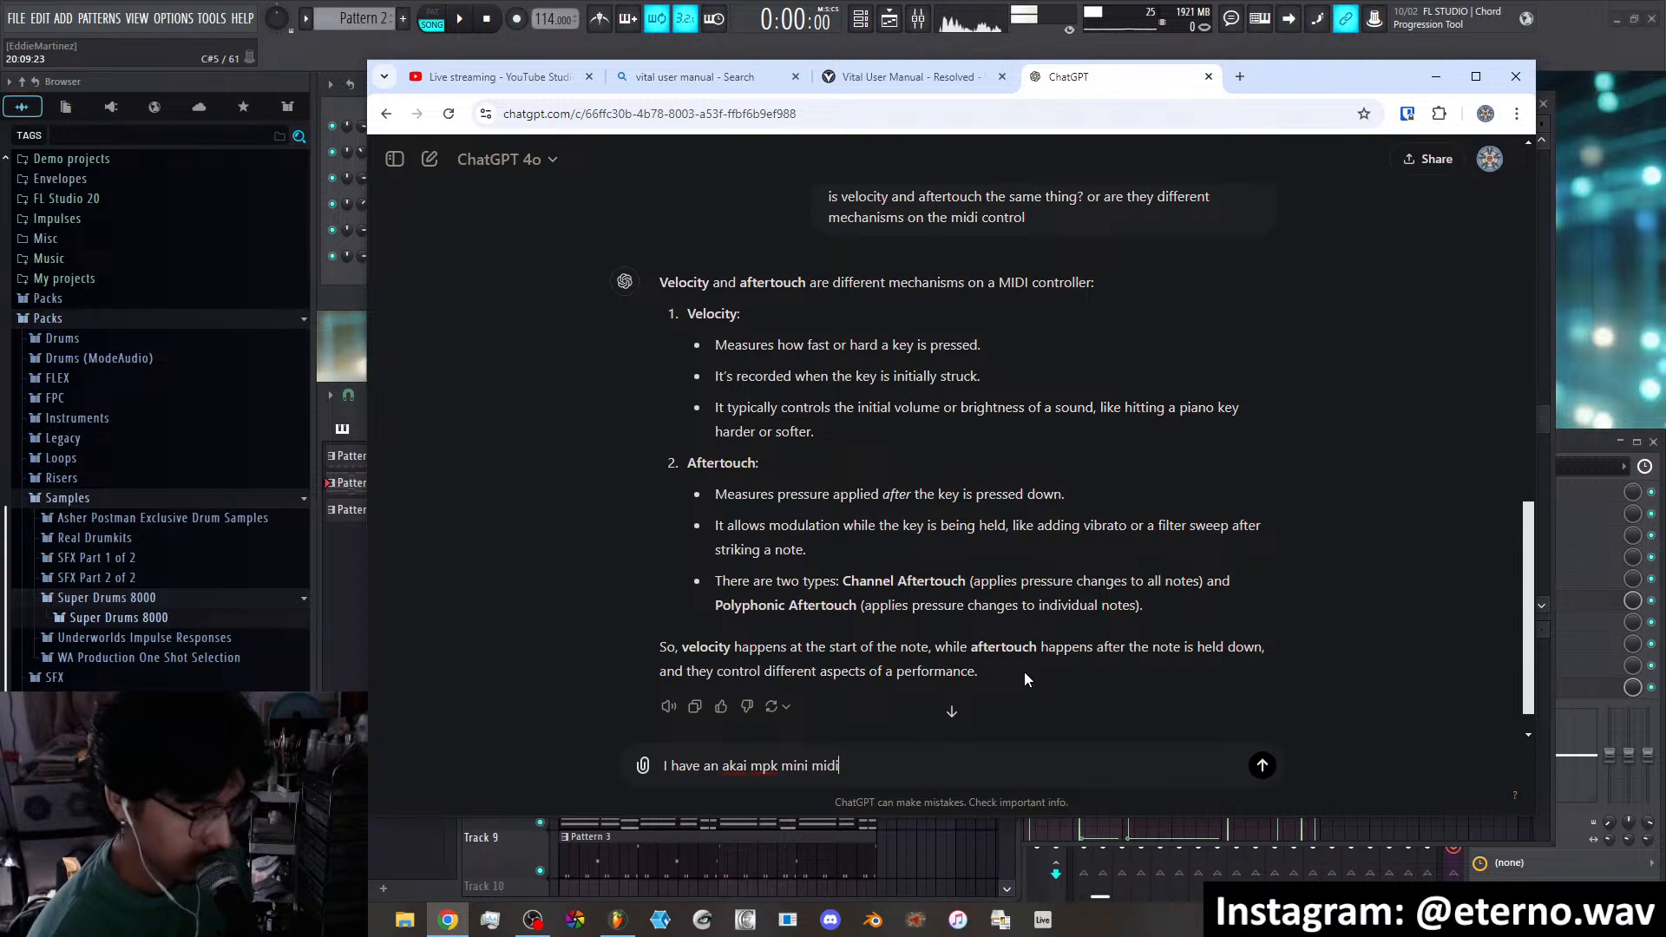
pyautogui.write(' controlle')
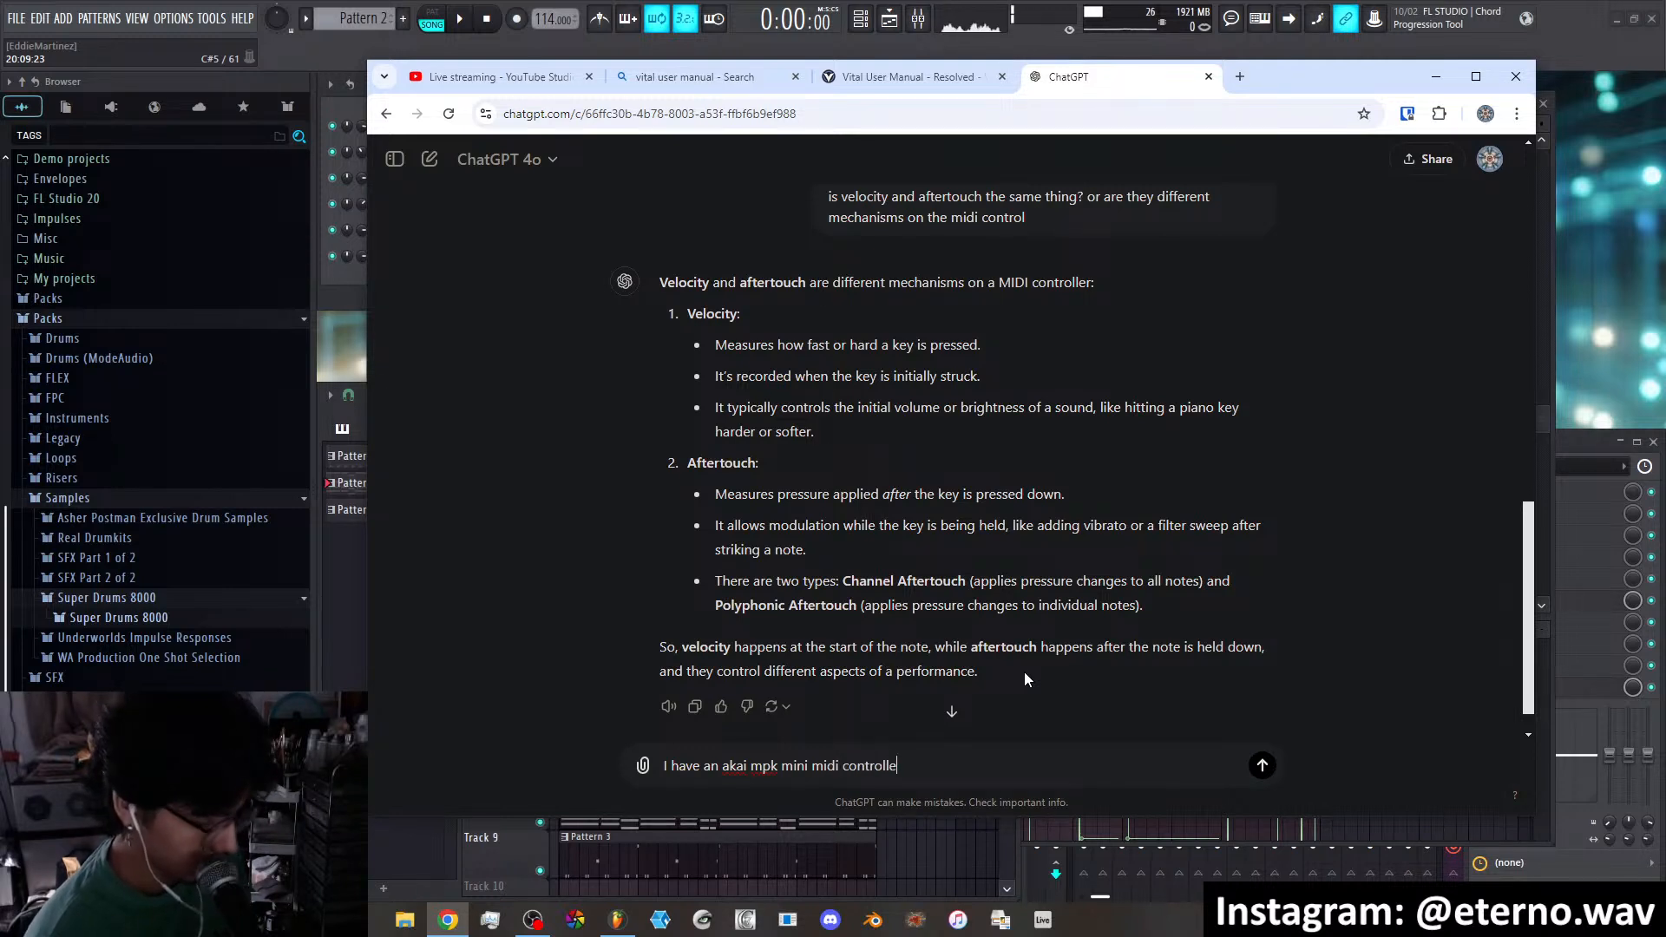
pyautogui.write('r, the v')
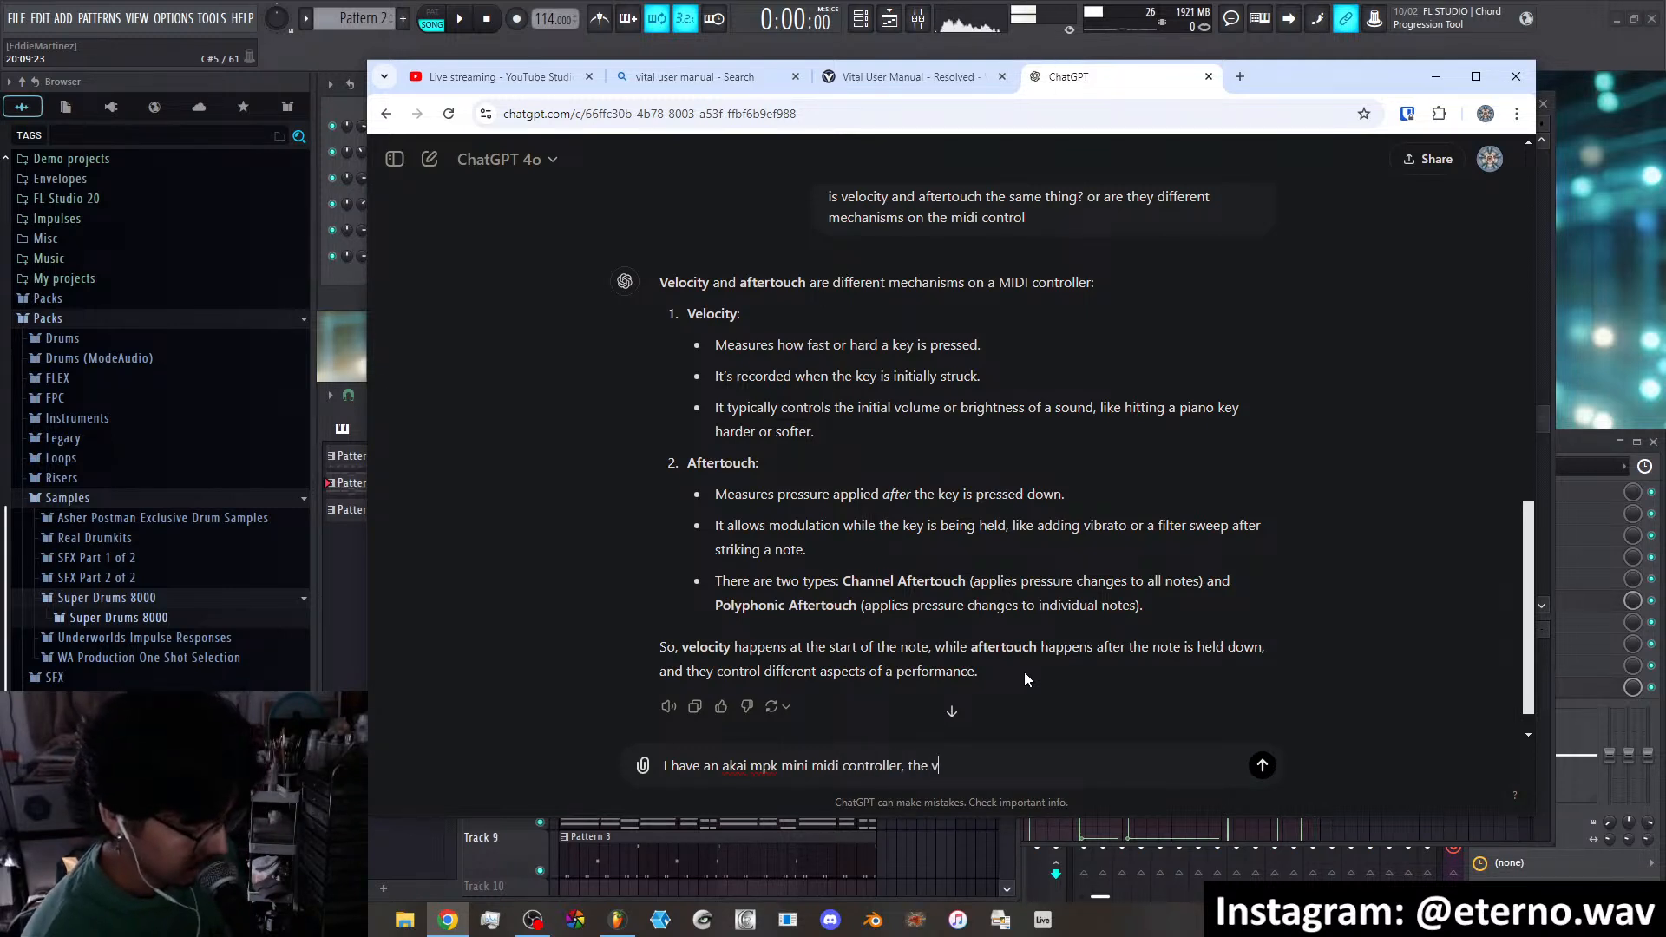
pyautogui.write('elocity is a bit too ')
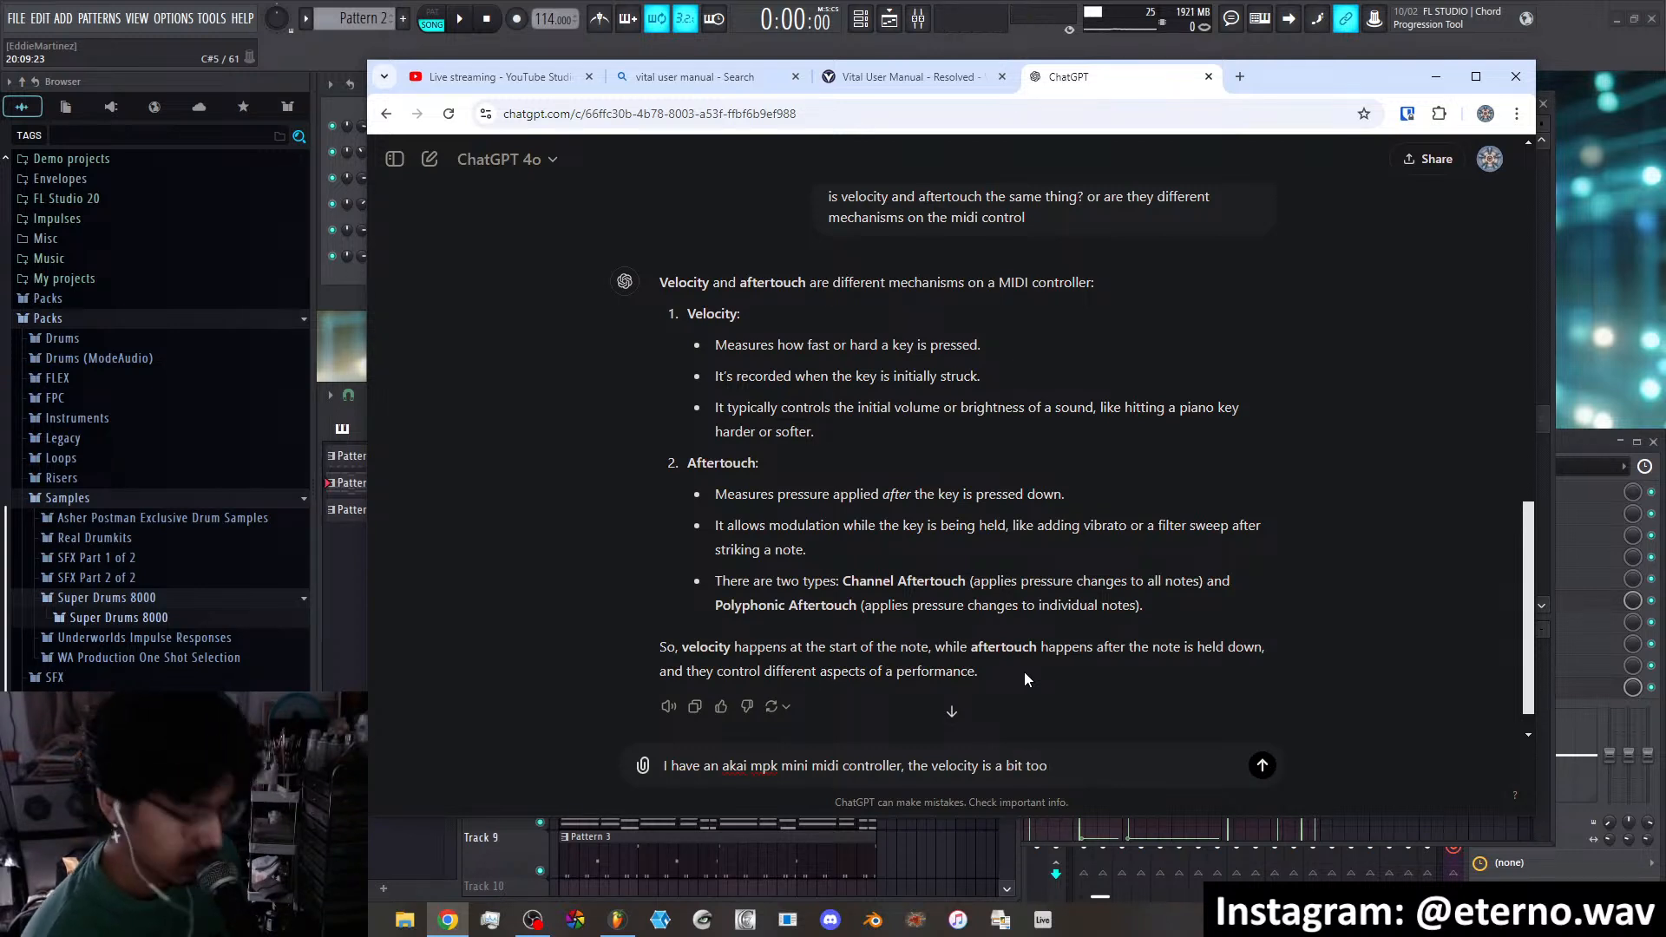
pyautogui.write('sen')
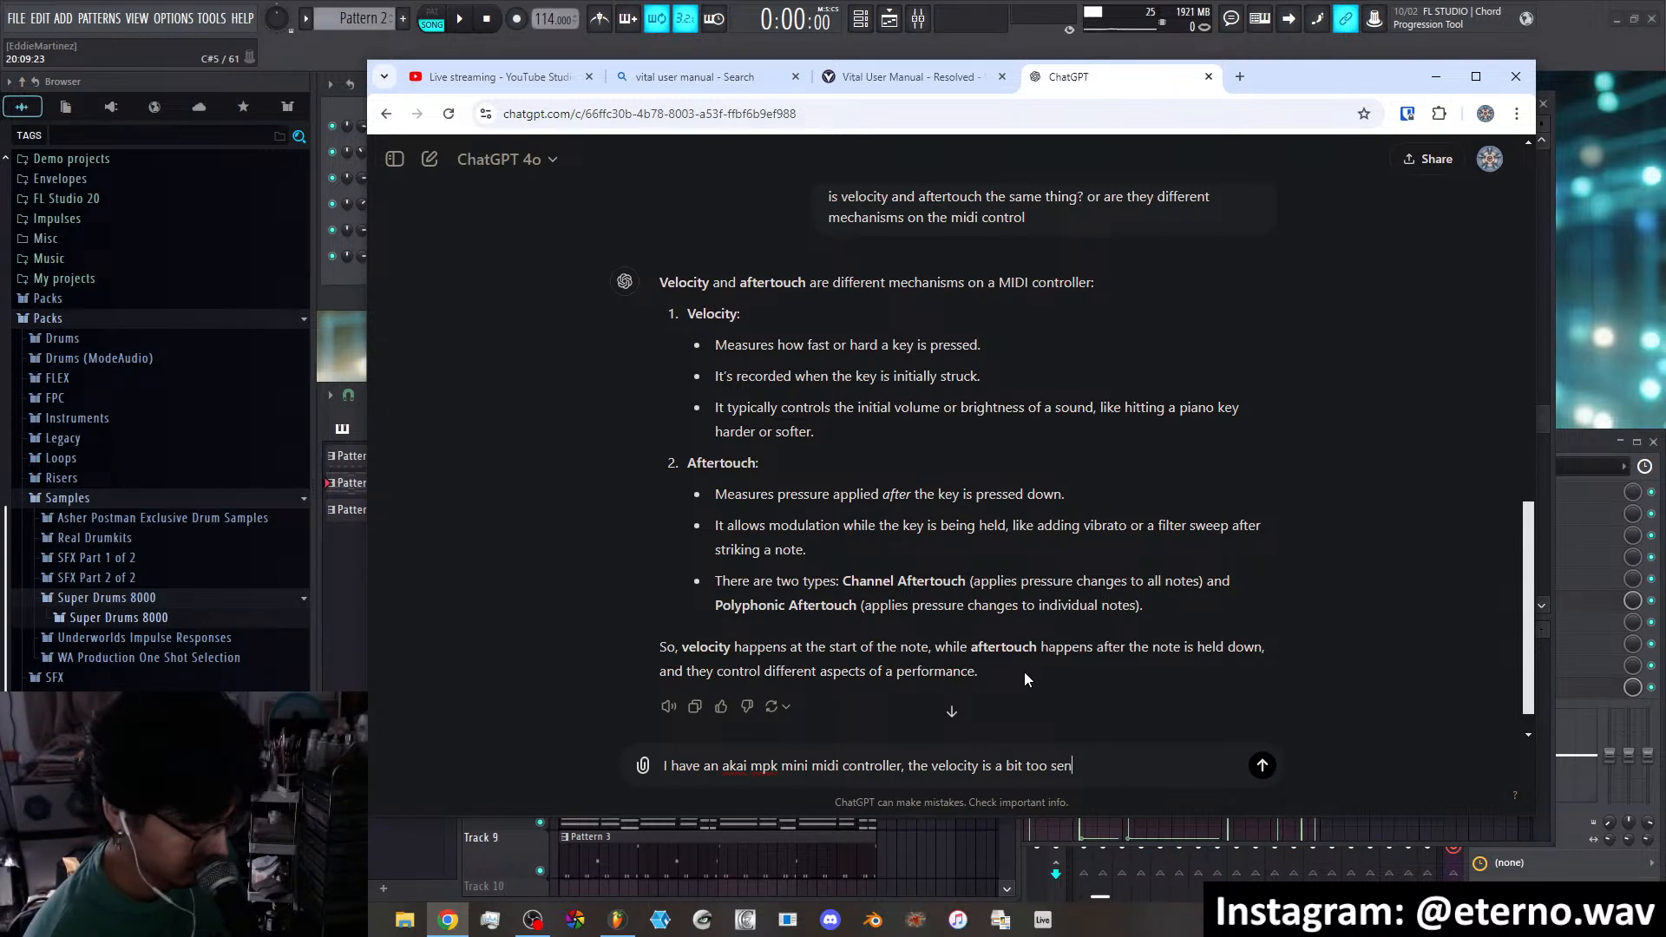
pyautogui.write('sitive to the way I')
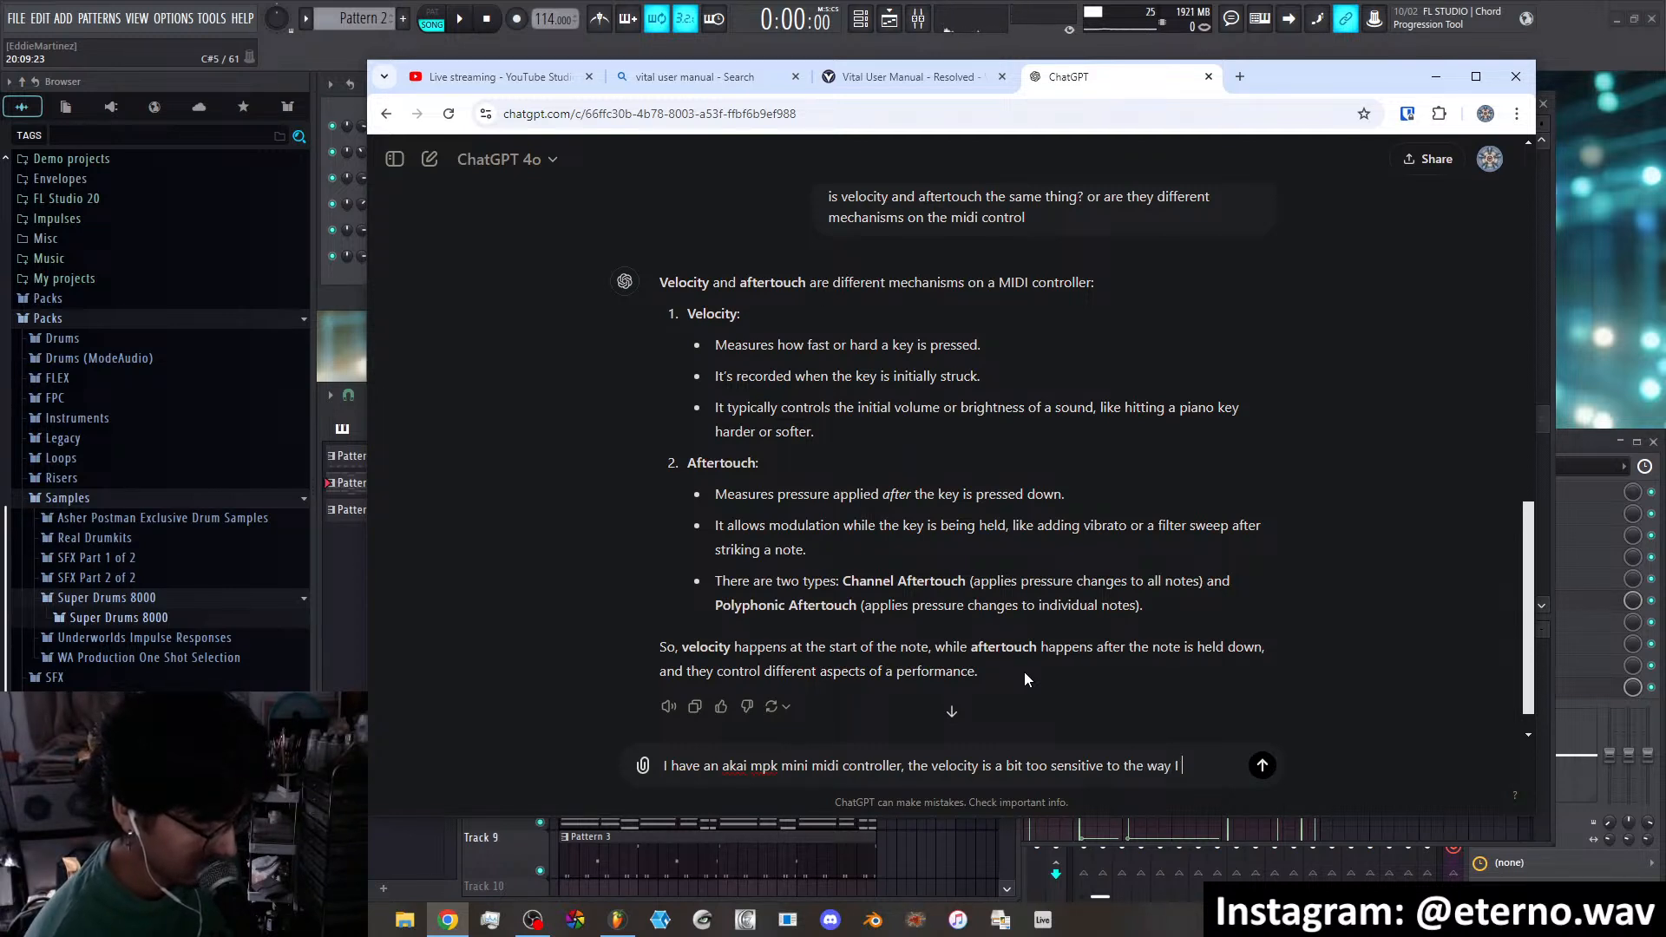
pyautogui.press('BackSpace')
pyautogui.press('BackSpace')
pyautogui.press('BackSpace')
pyautogui.press('BackSpace')
pyautogui.press('BackSpace')
pyautogui.press('BackSpace')
pyautogui.press('BackSpace')
pyautogui.press('BackSpace')
pyautogui.press('BackSpace')
pyautogui.press('BackSpace')
pyautogui.press('BackSpace')
pyautogui.press('BackSpace')
pyautogui.press('BackSpace')
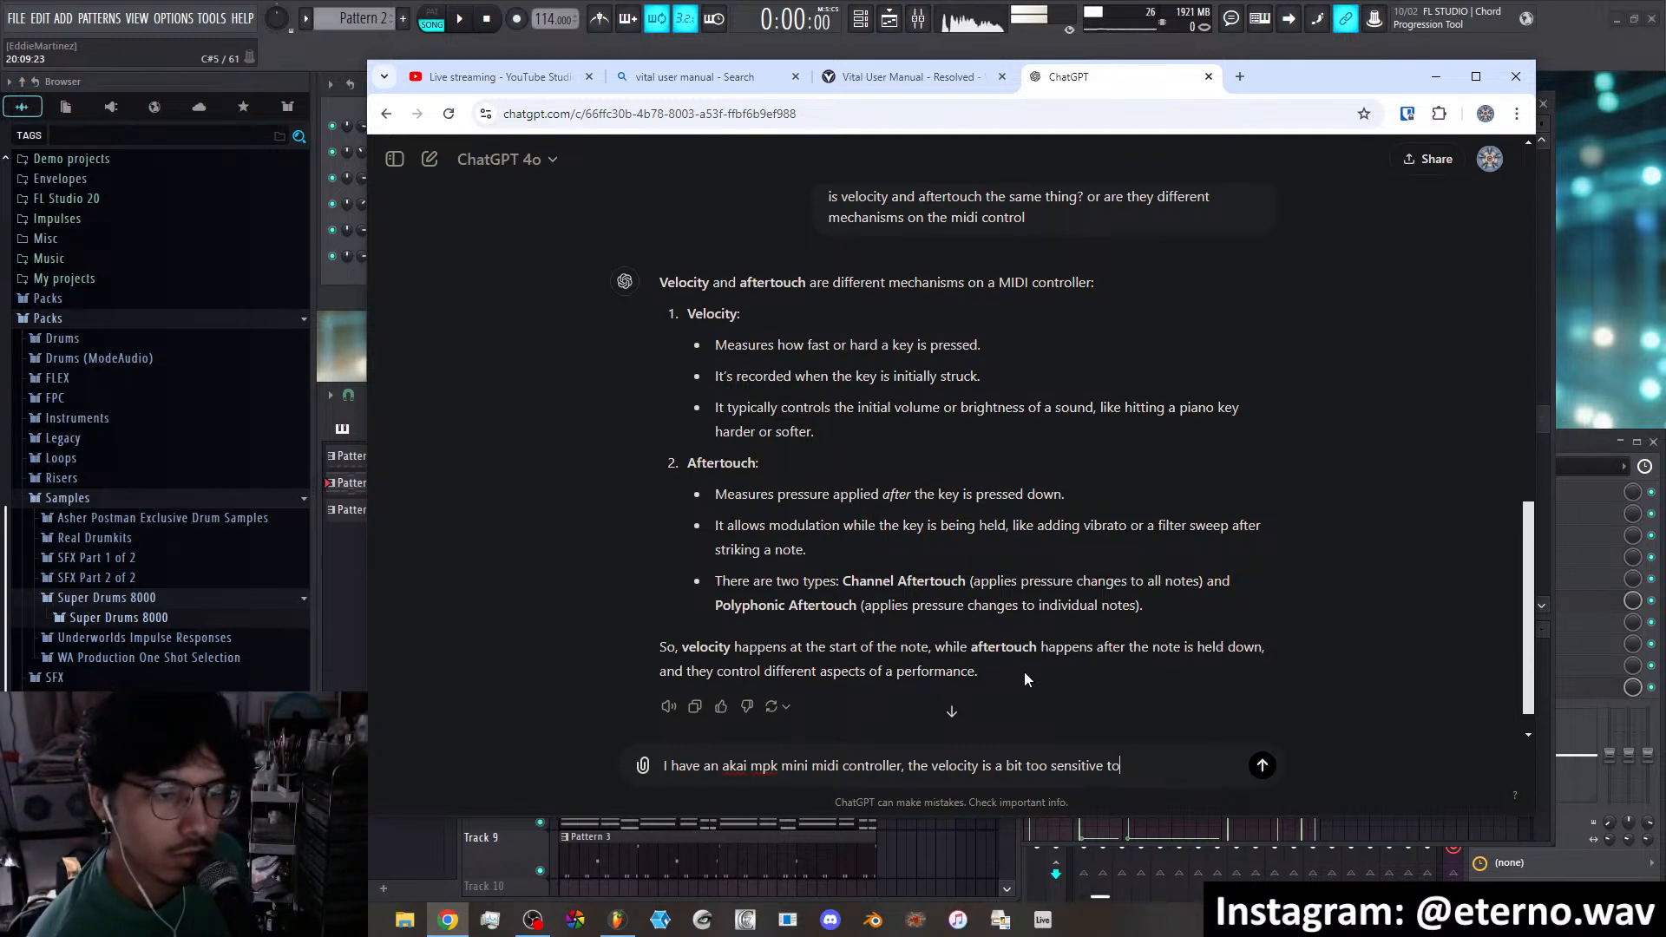
# Complete the message with ", is there a way to change this sesnsitivity within fl studio or do I need a third party software" and send it
pyautogui.write(', is')
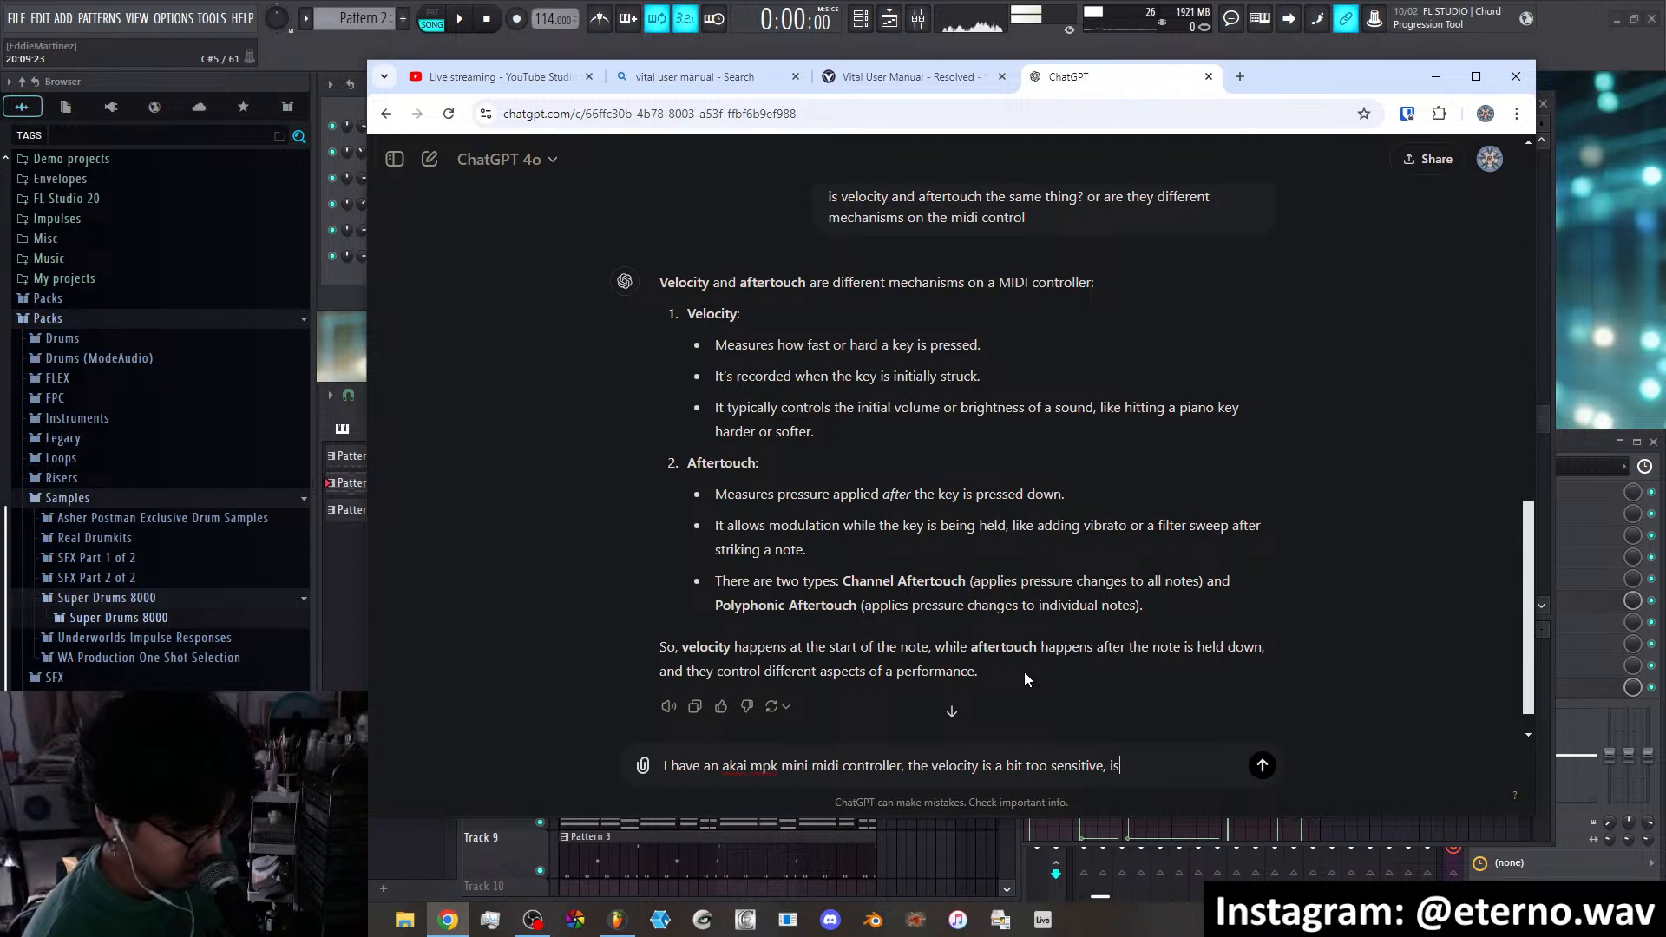
pyautogui.write(' there a way ')
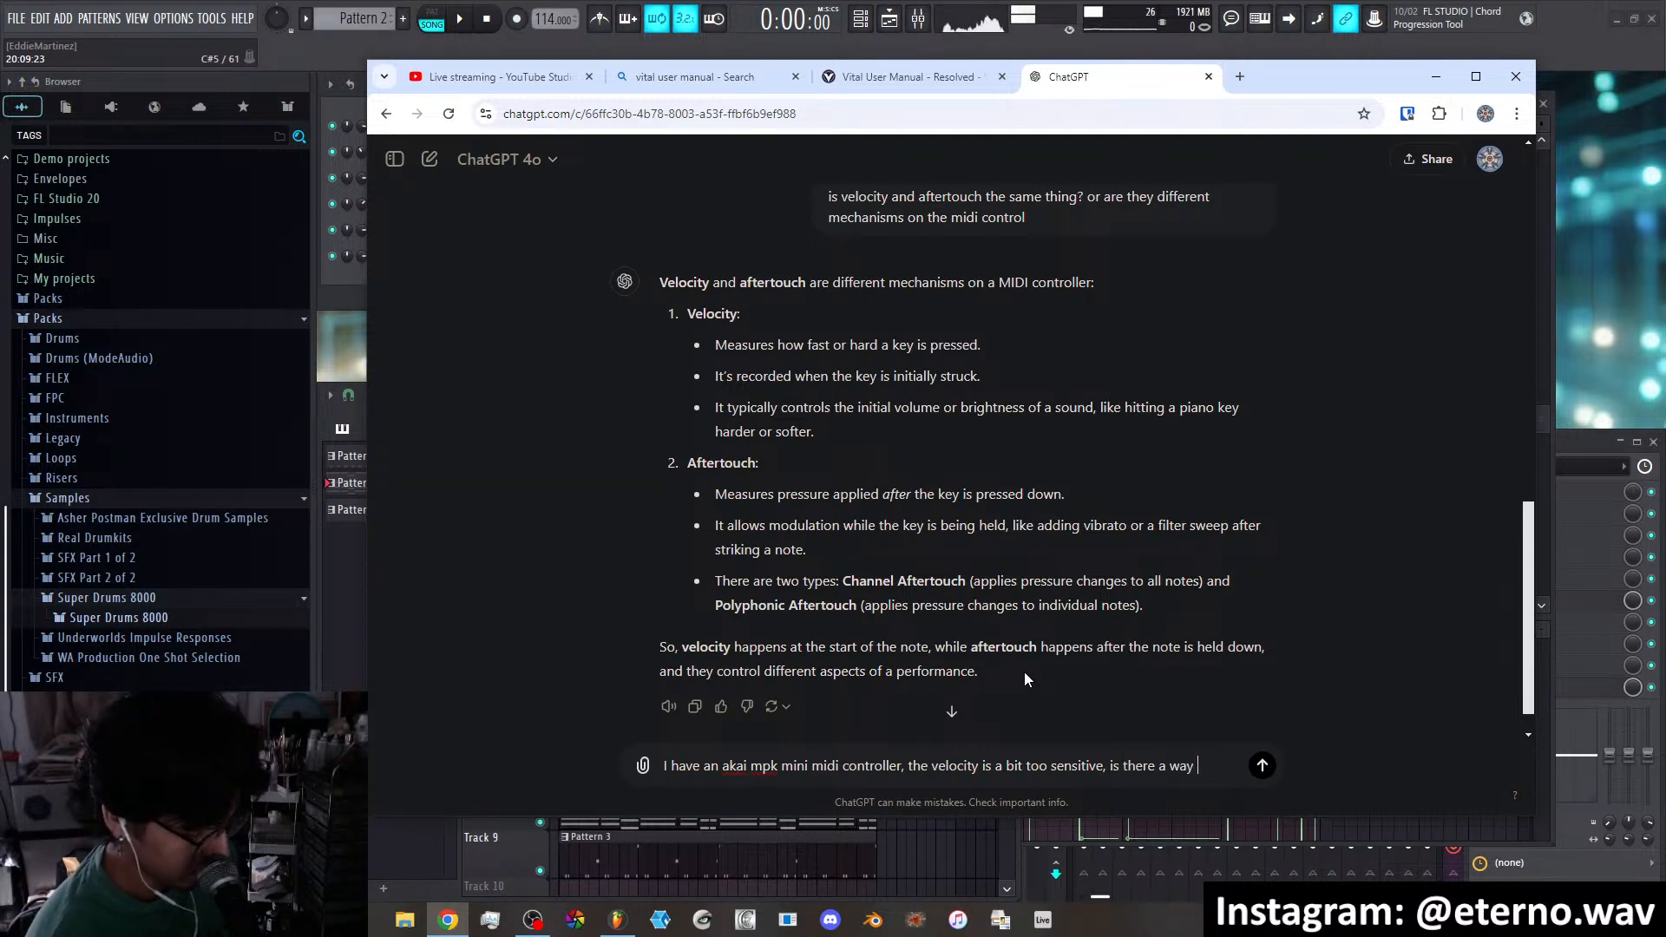
pyautogui.write('to change')
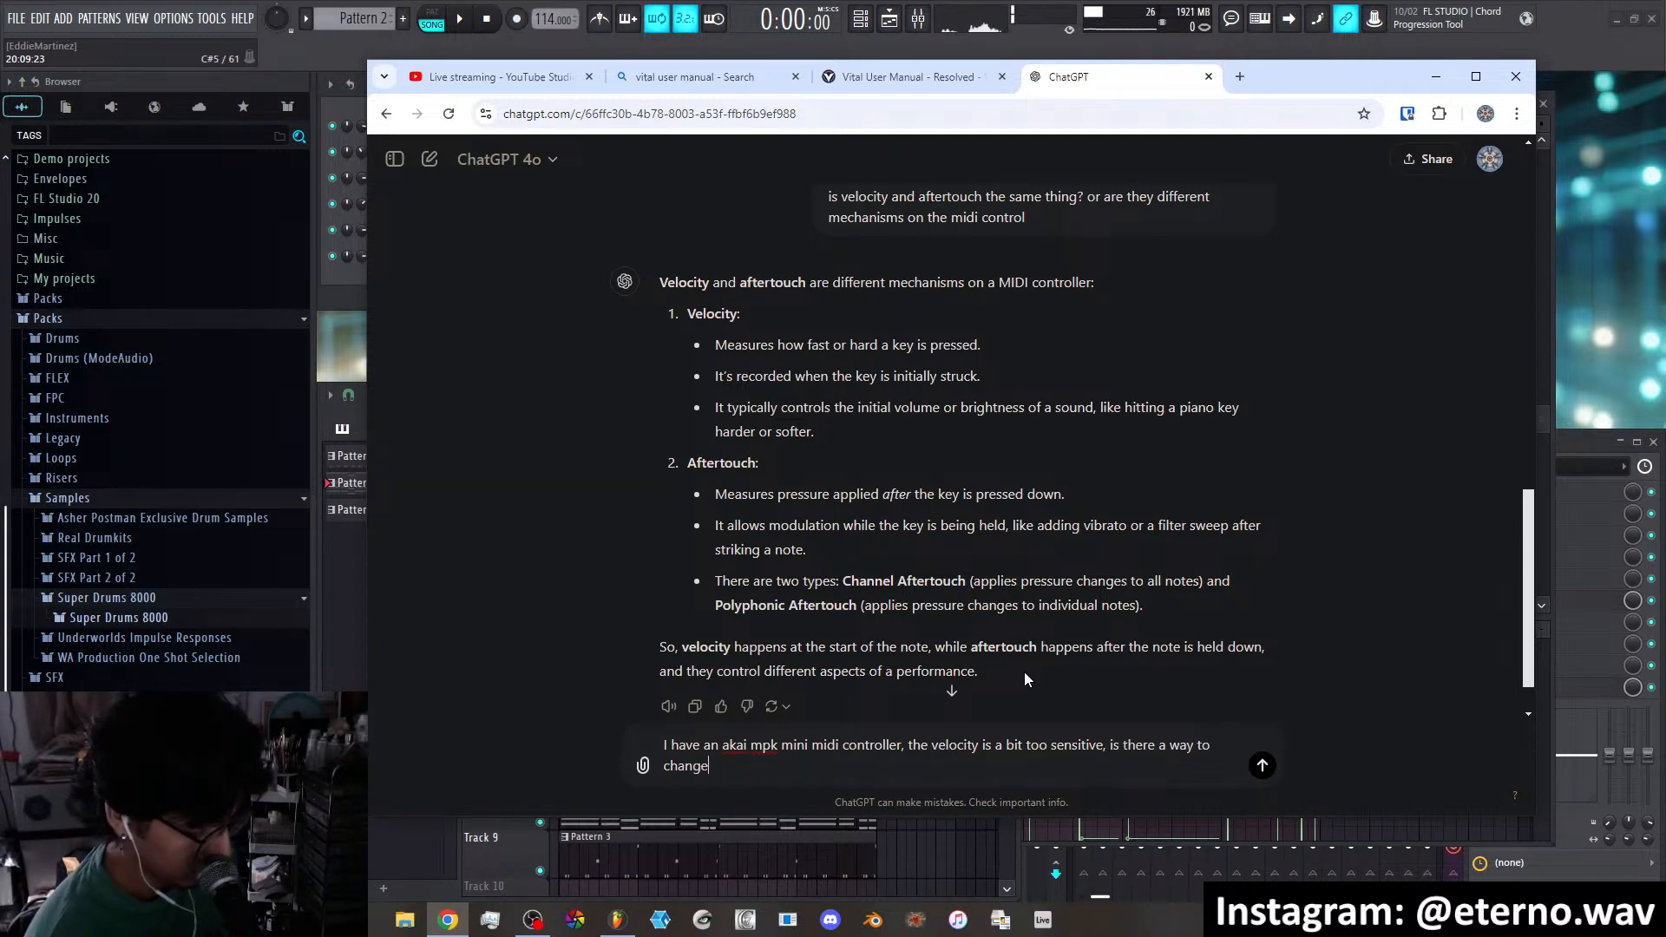
pyautogui.write(' this sesnsitivity')
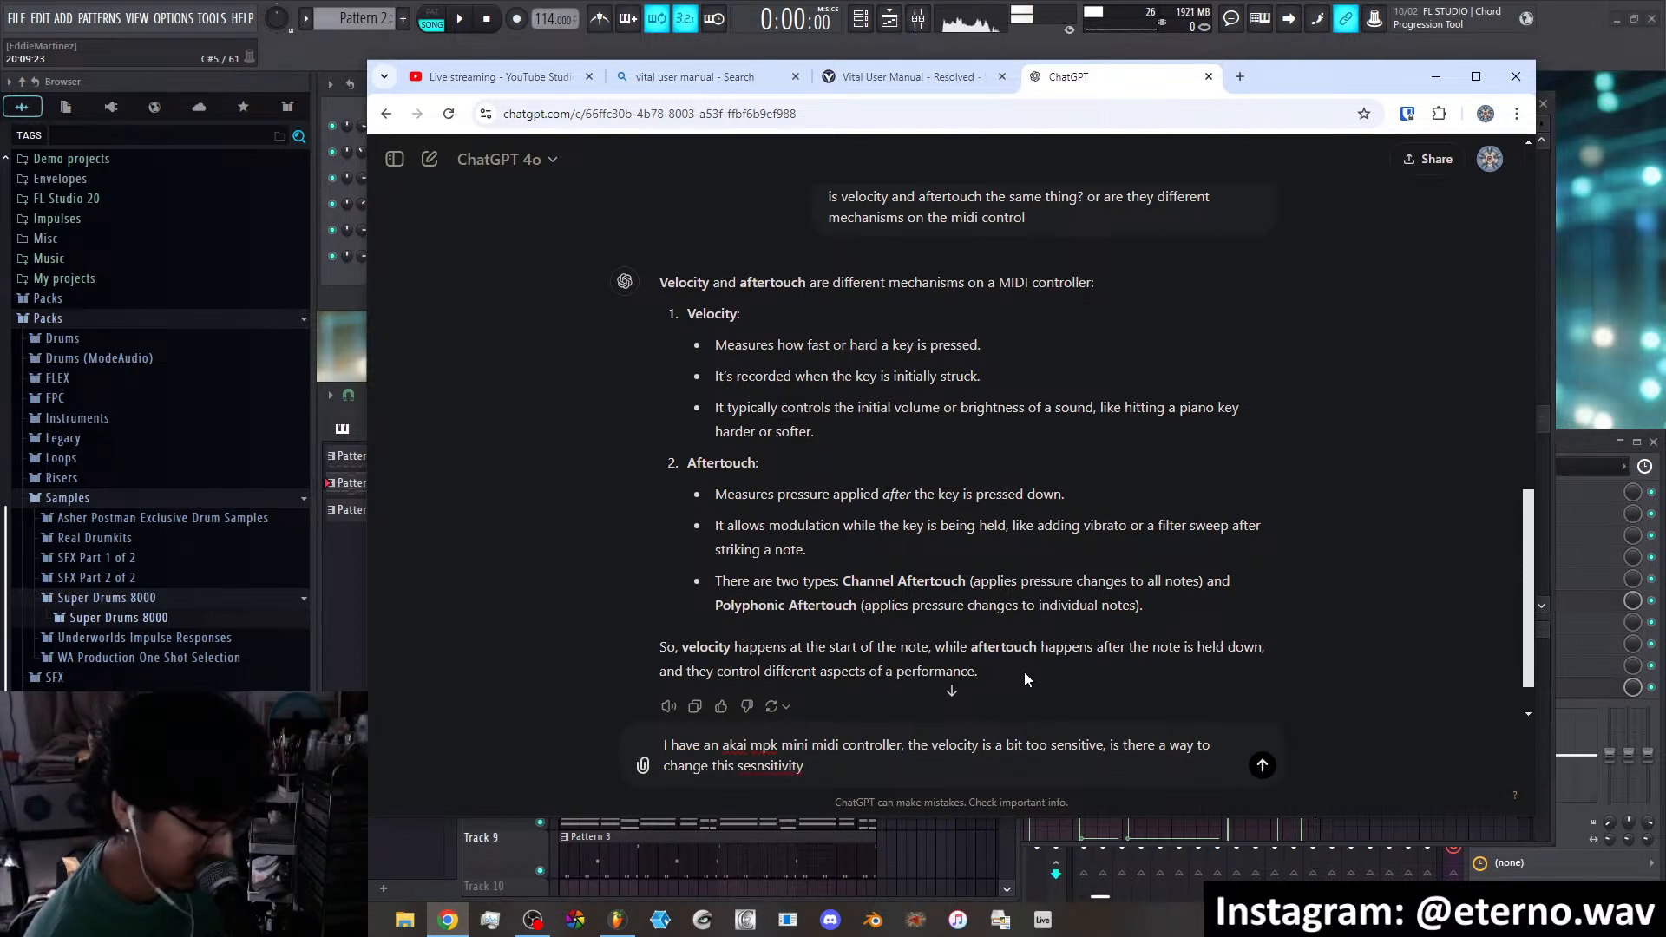
pyautogui.write('wi')
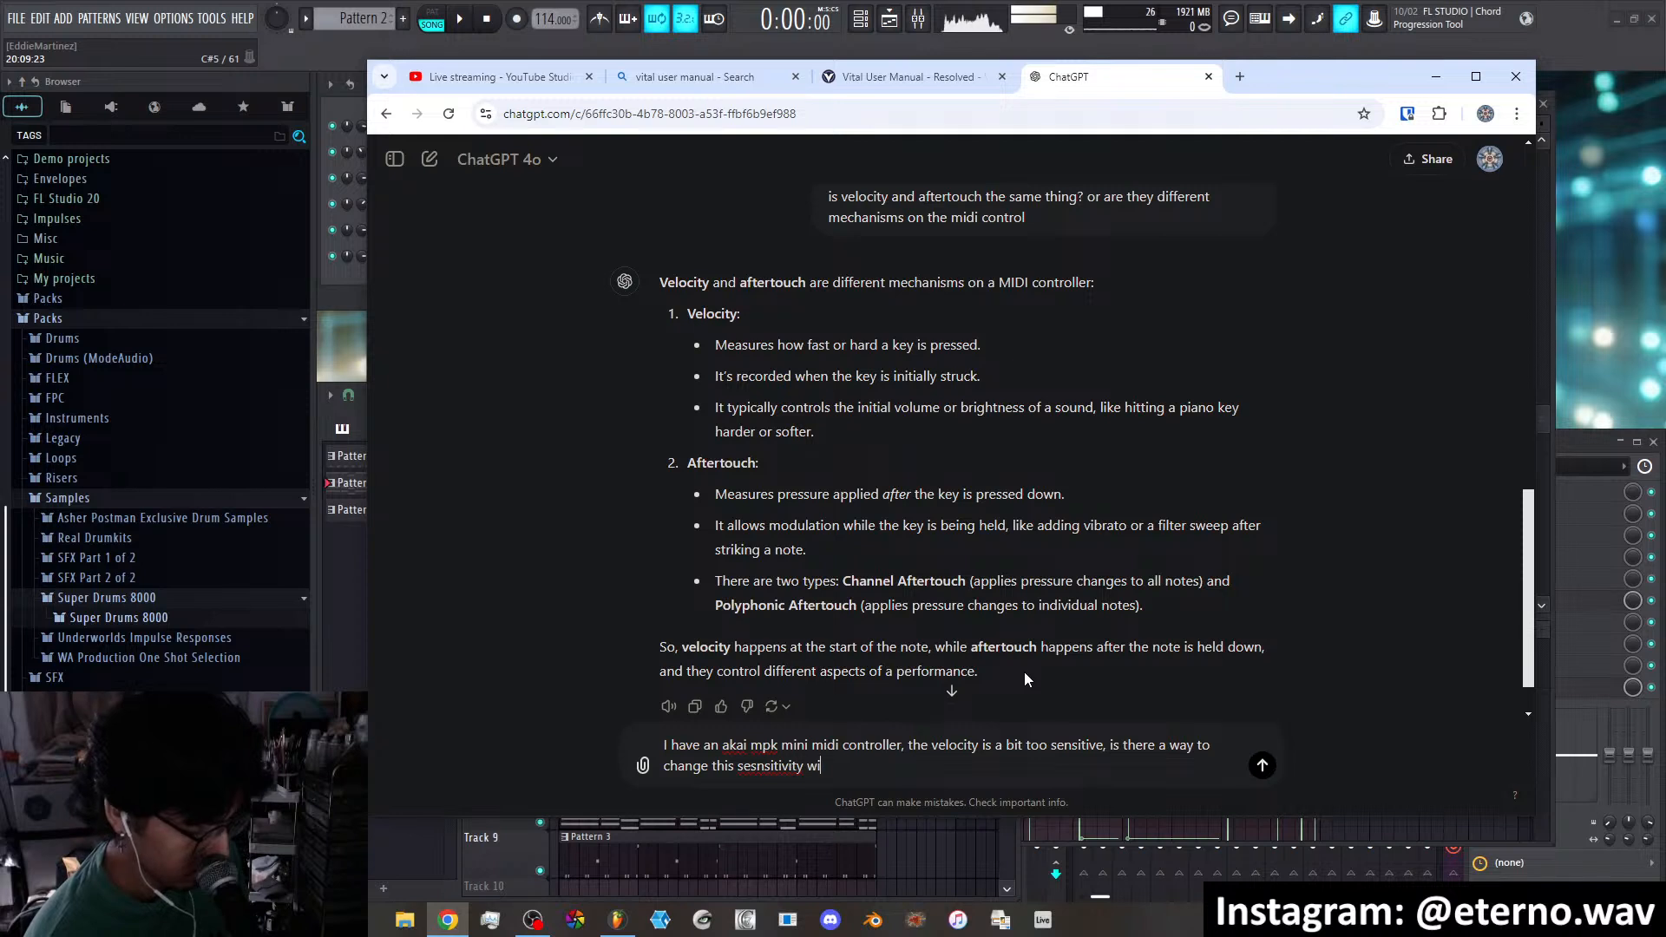
pyautogui.write('thin fl stu')
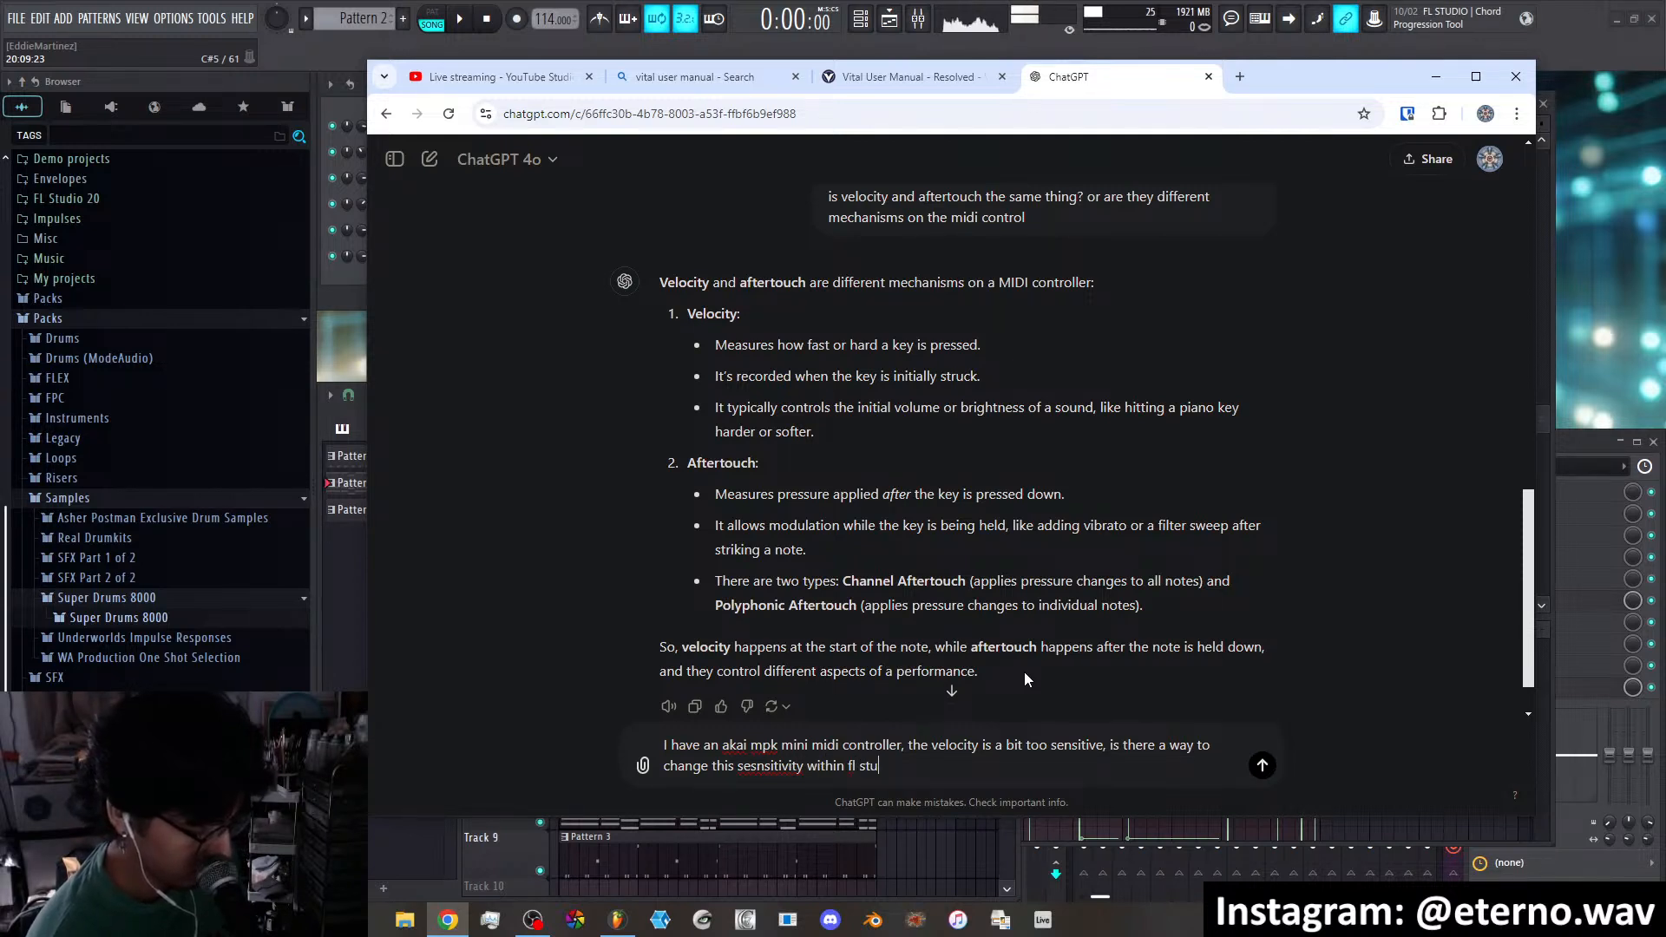
pyautogui.write('dio or do I need')
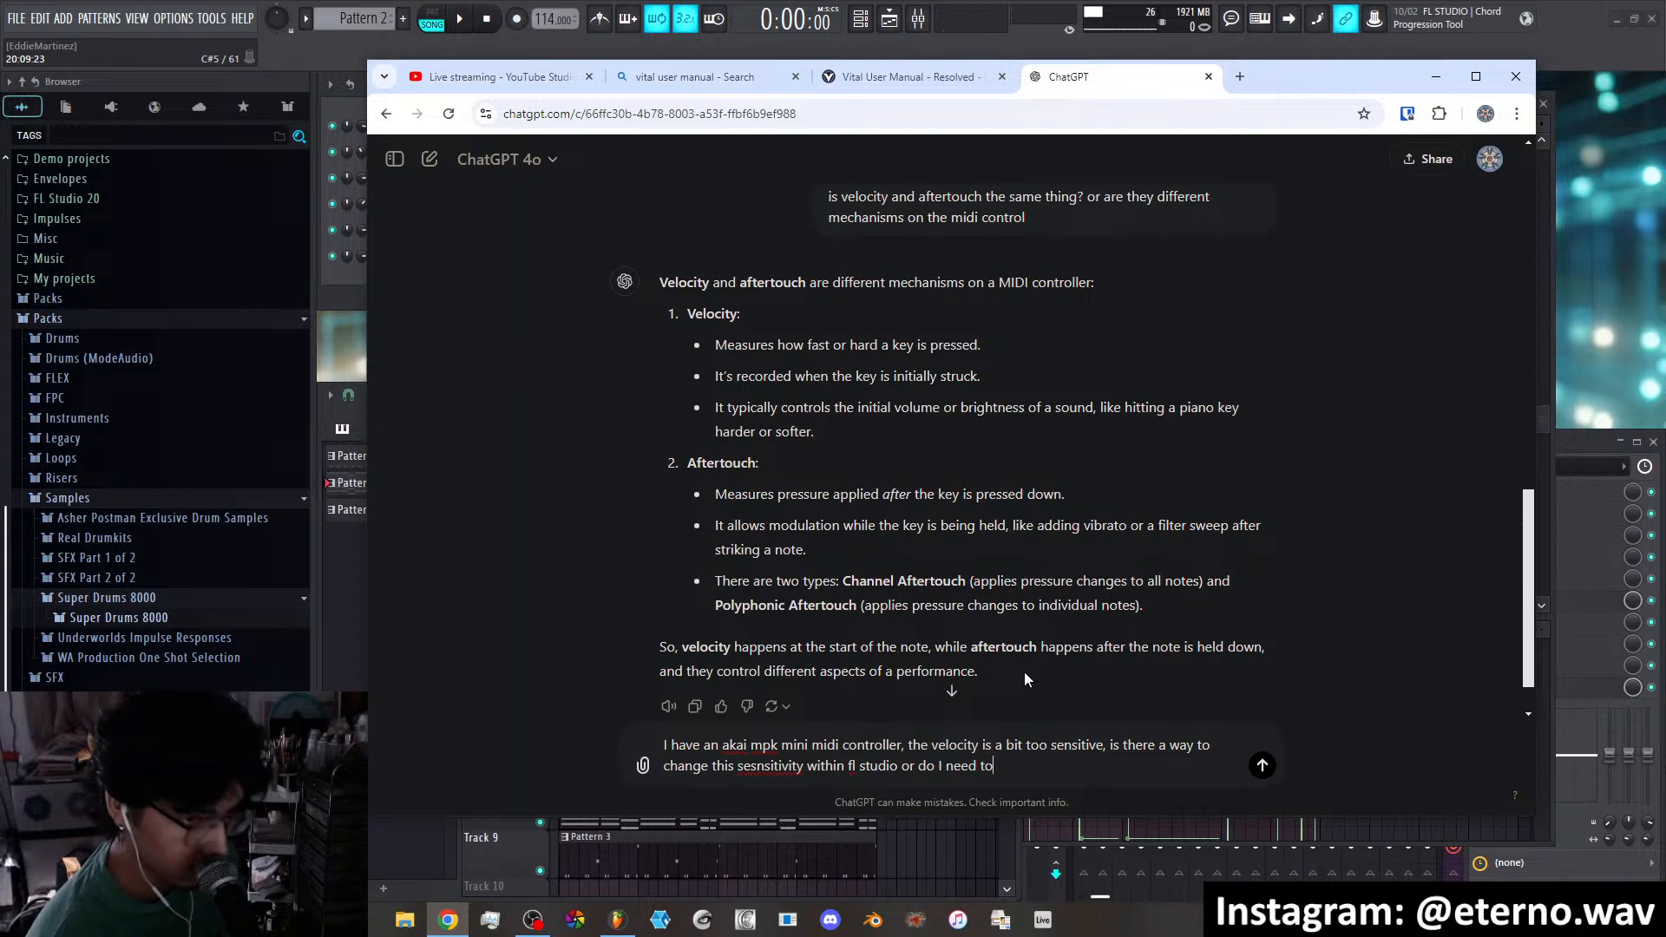
pyautogui.write(' a third')
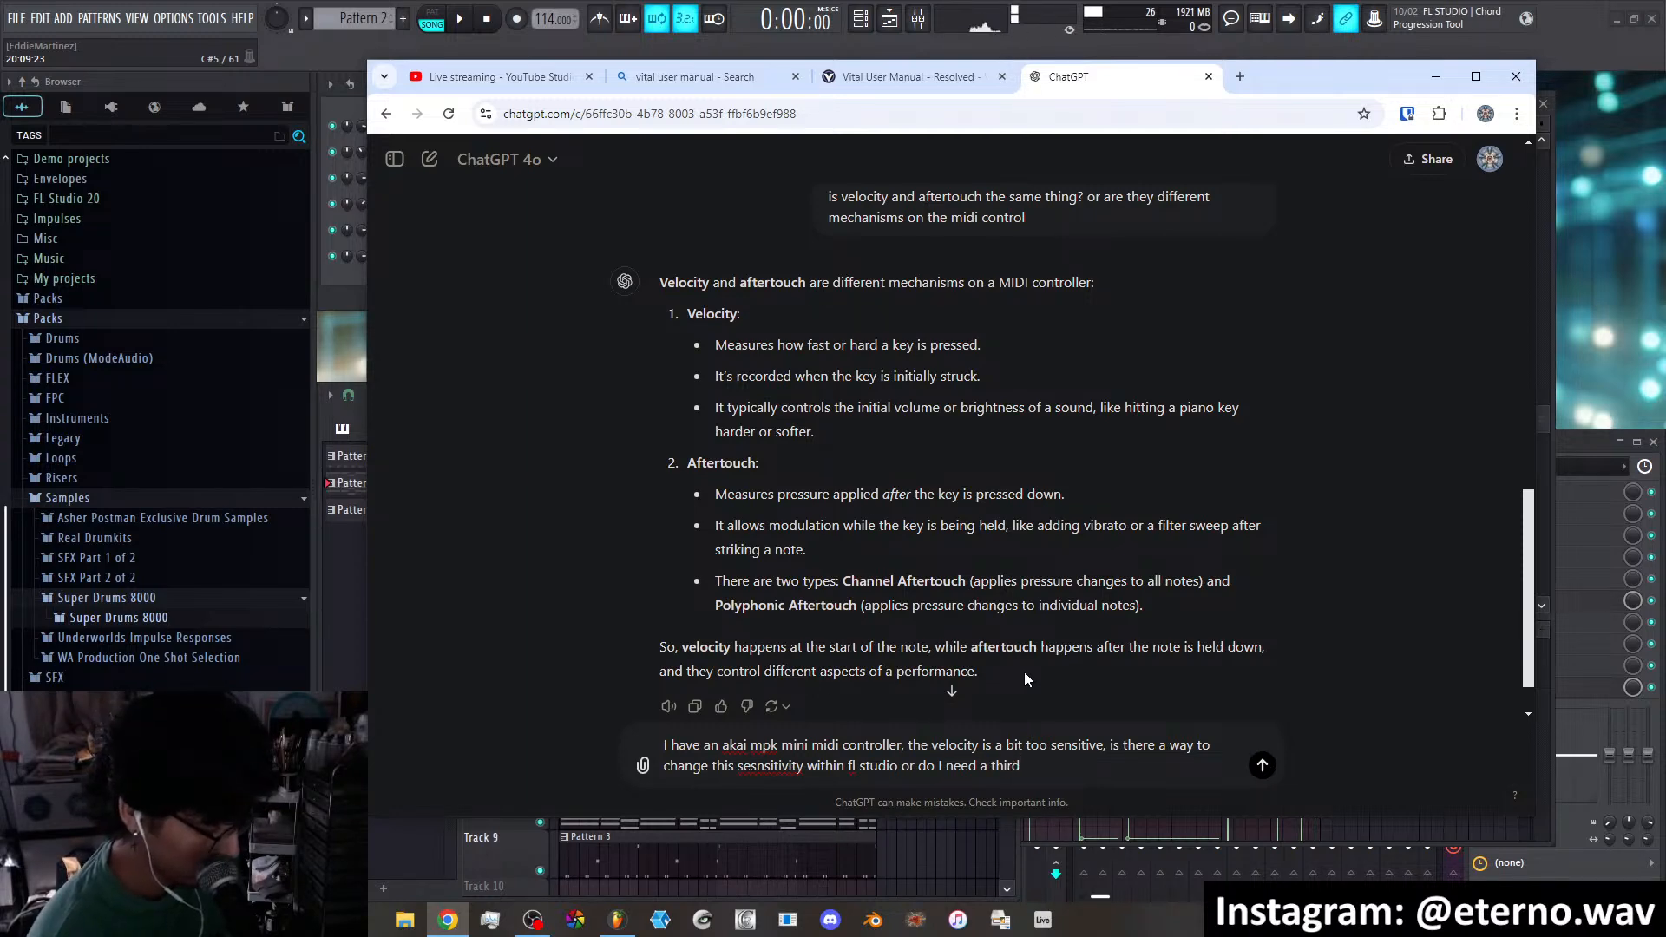
pyautogui.write(' party software')
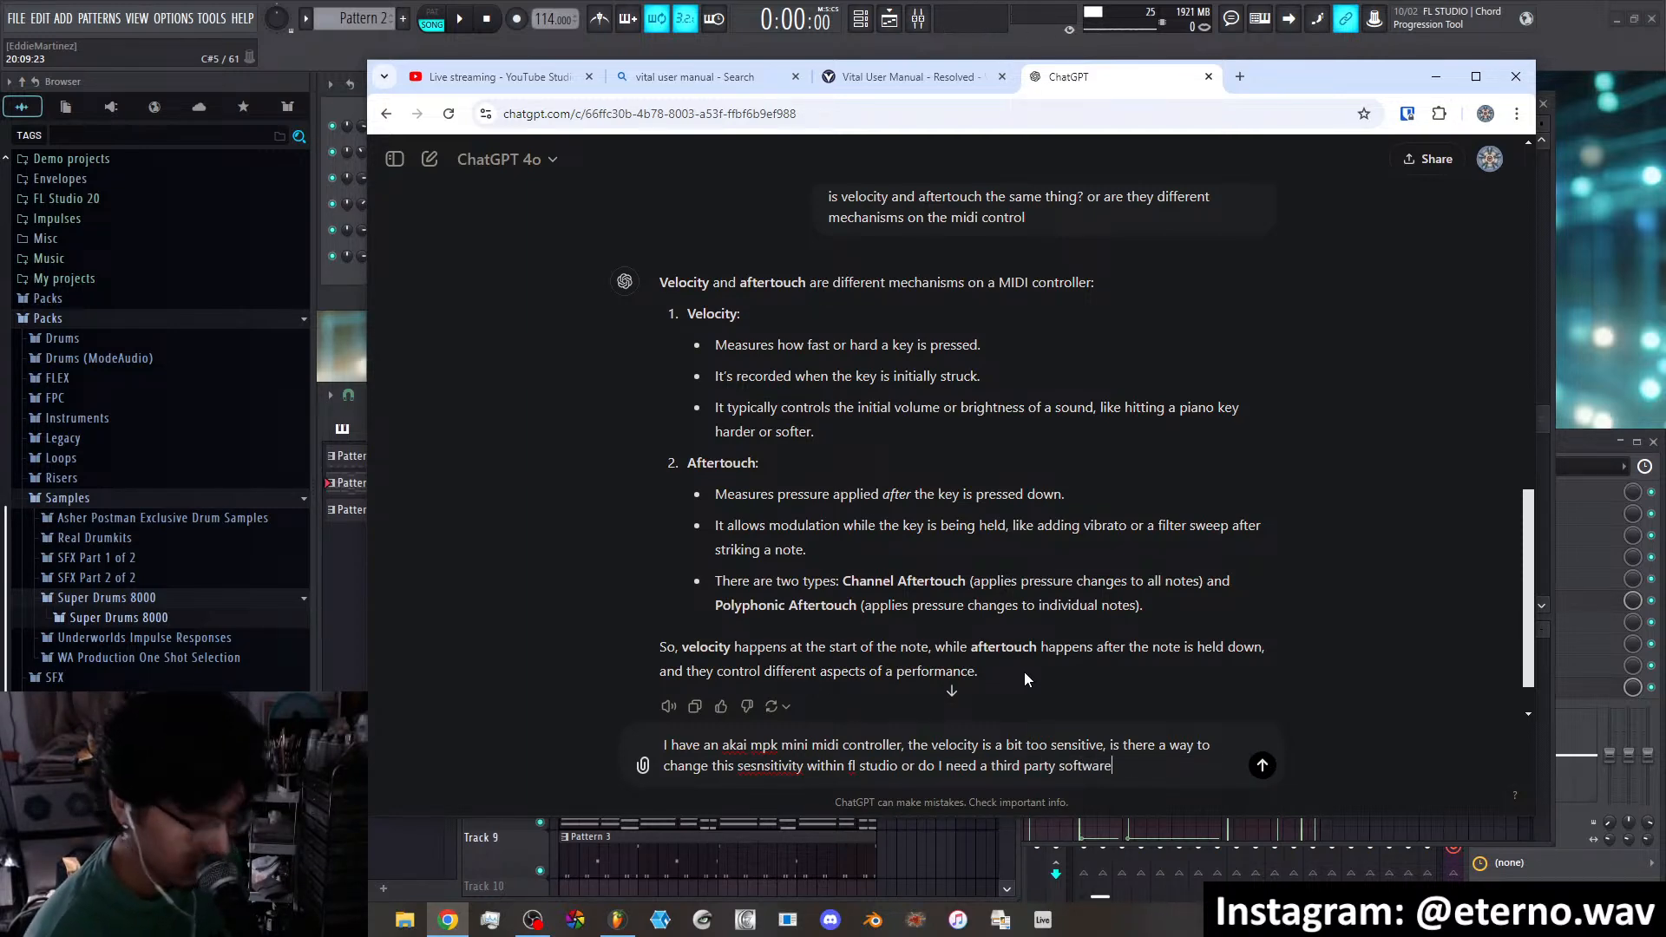
pyautogui.press('Return')
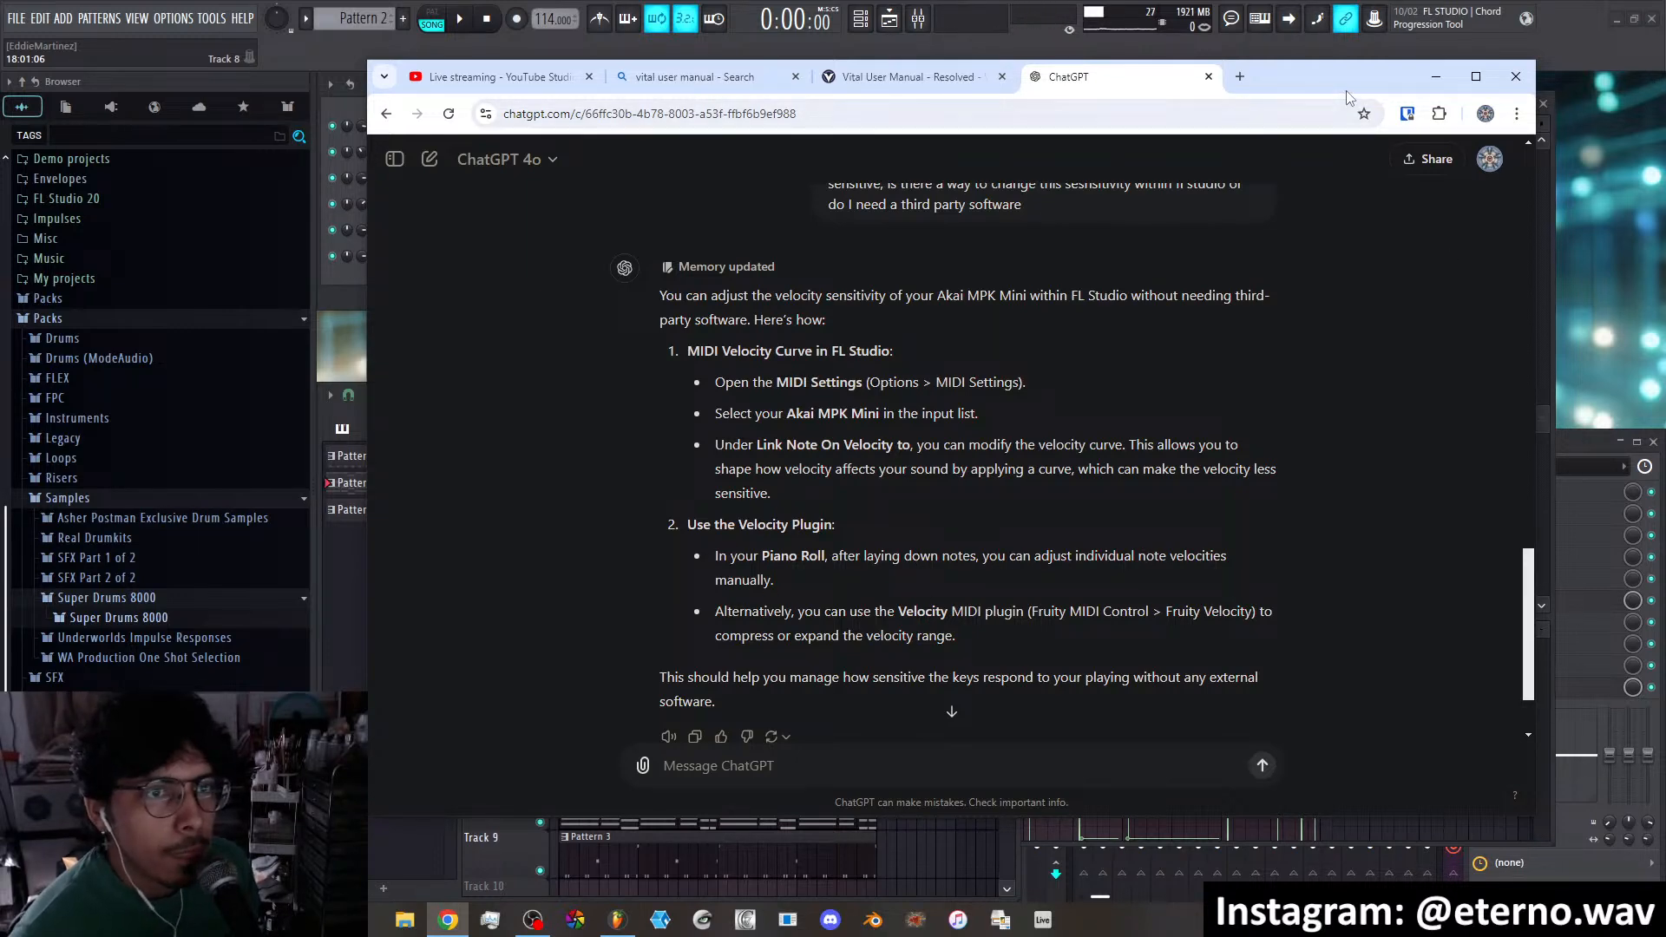
# Move Chrome out of the way, return to FL Studio and open the MIDI settings
pyautogui.moveTo(1339, 86); pyautogui.dragTo(1665, 148)
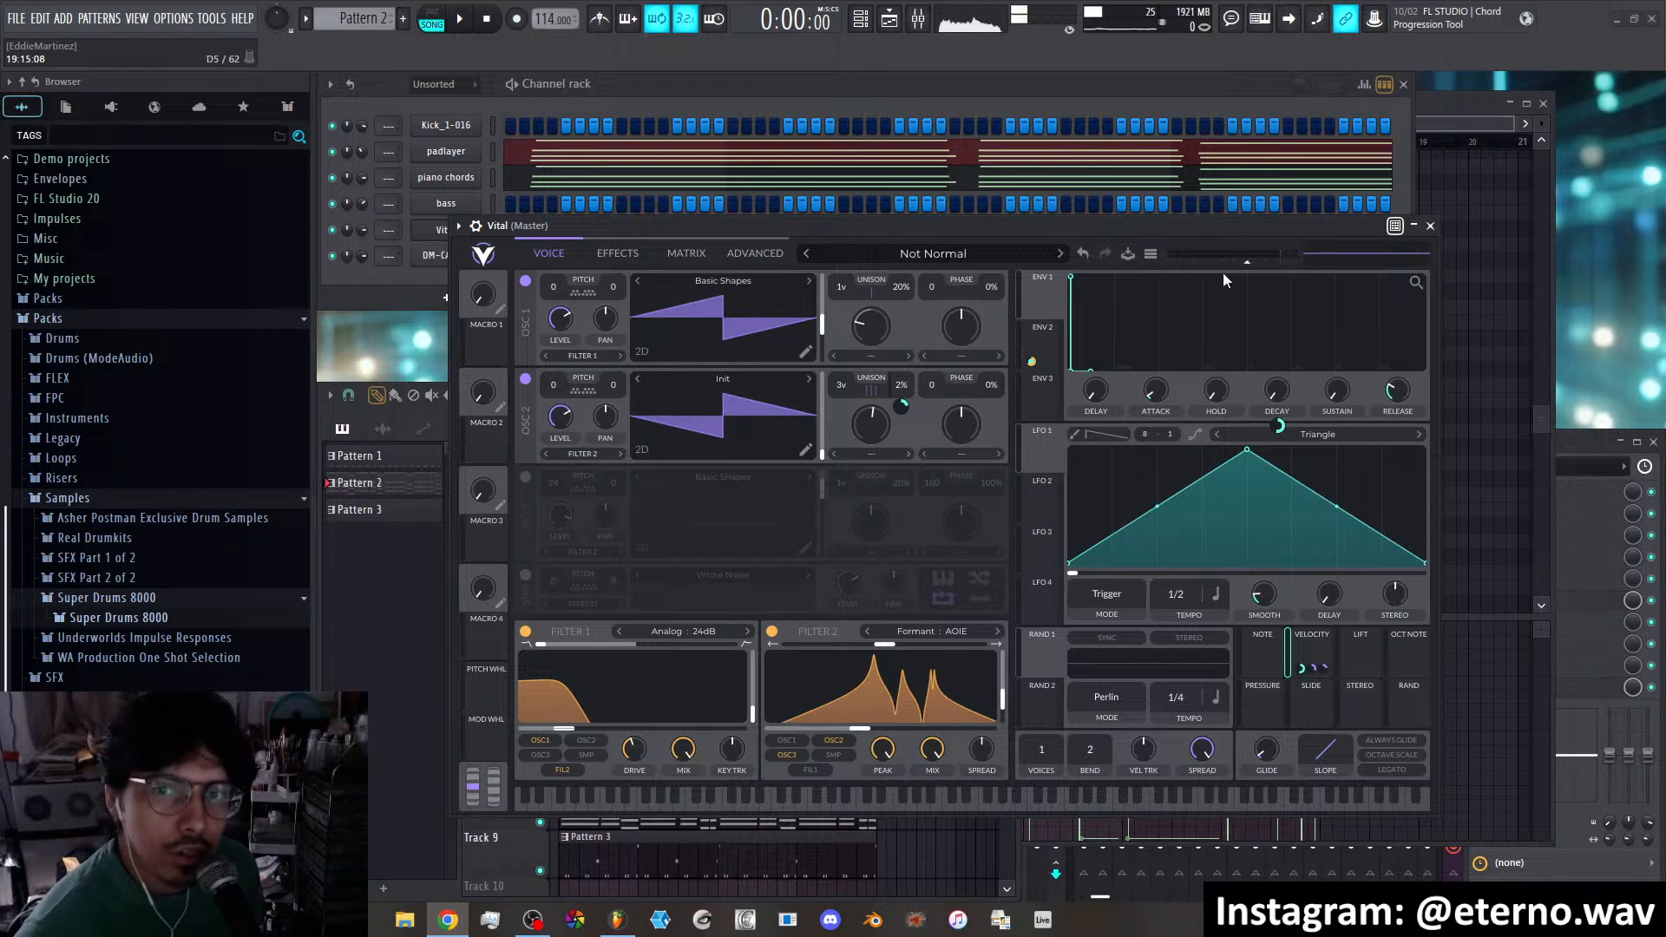
pyautogui.click(173, 18)
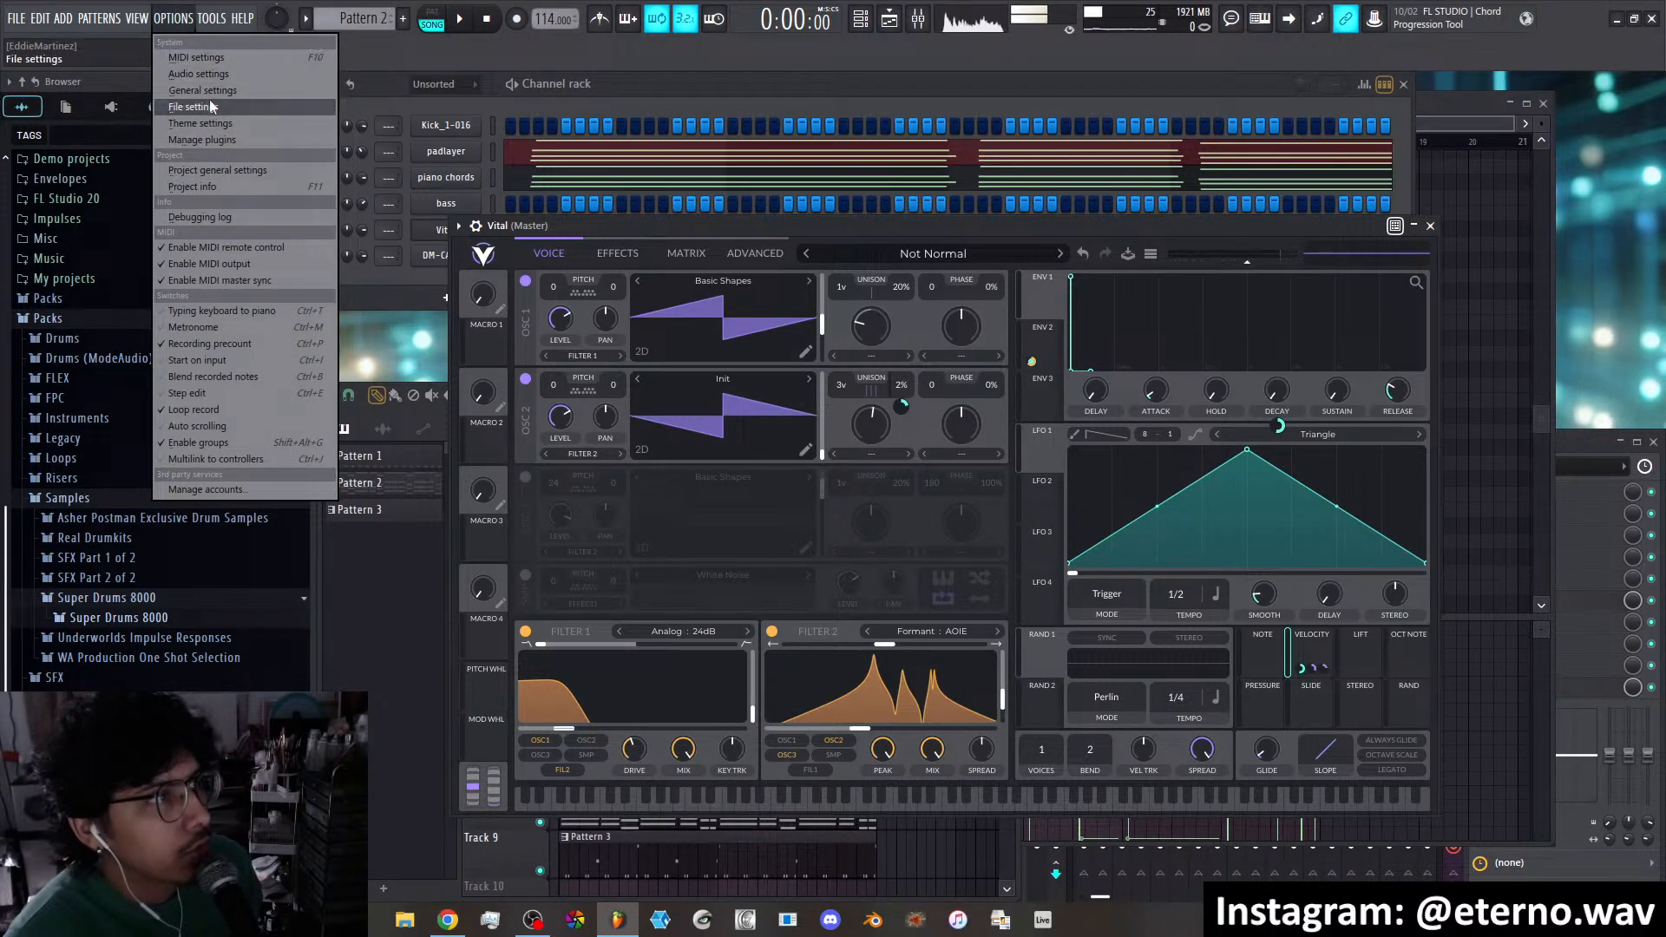
pyautogui.click(210, 59)
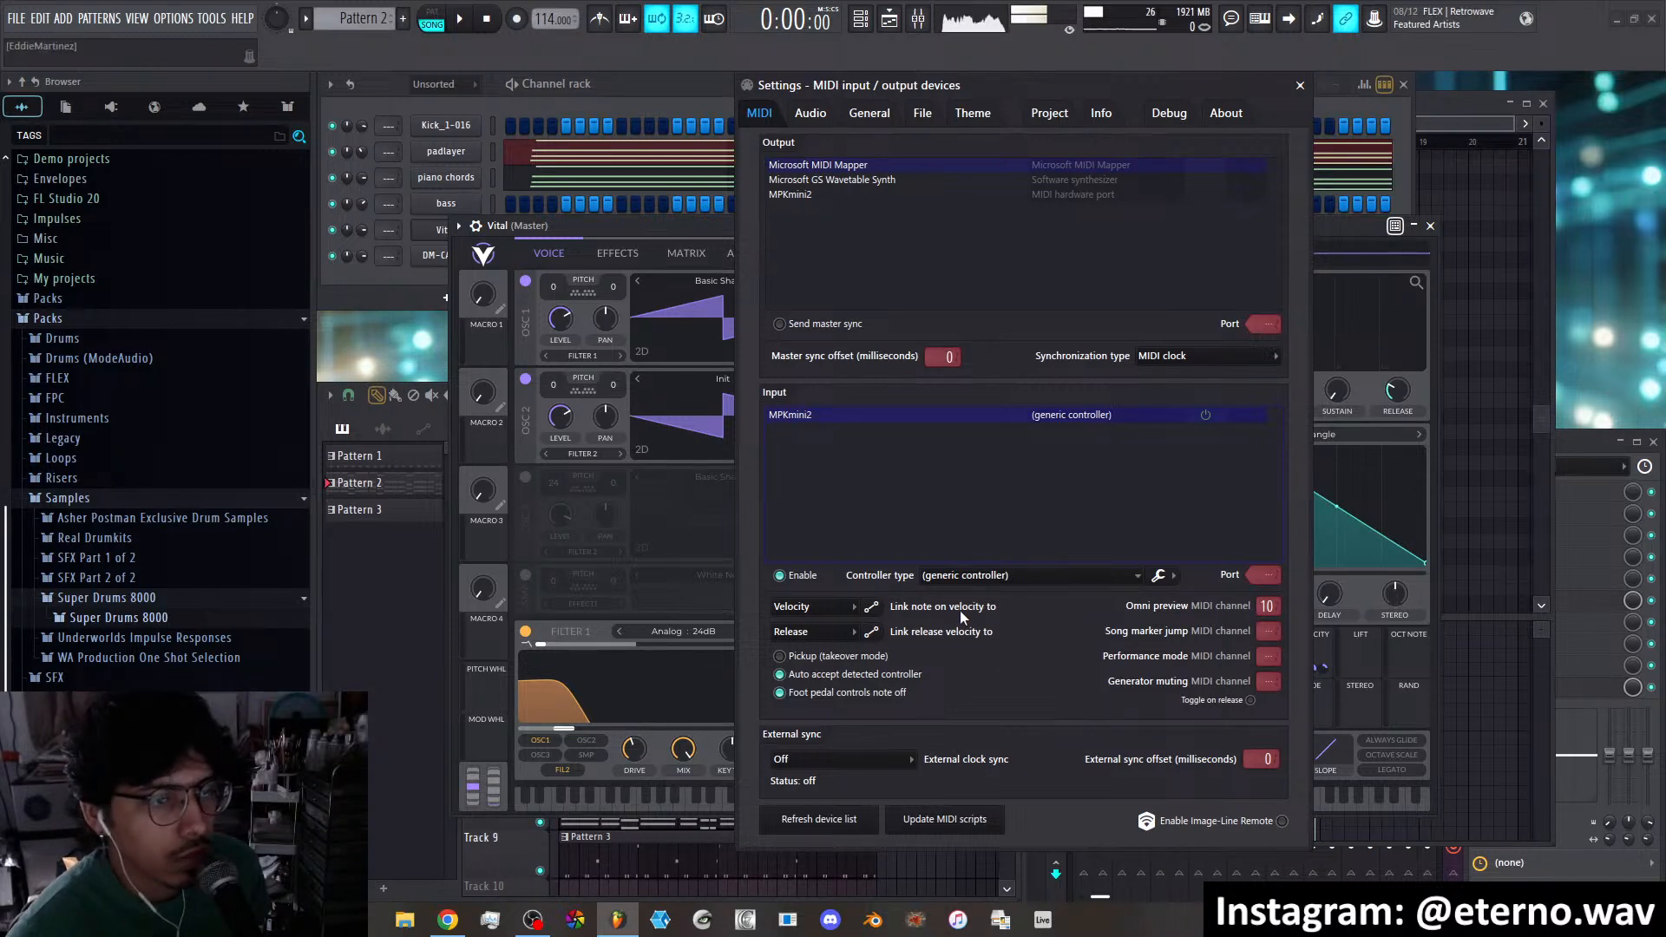
# Open the MPKmini2 note on velocity mapping and try bending its curve downward, first strongly and again more gently
pyautogui.click(872, 611)
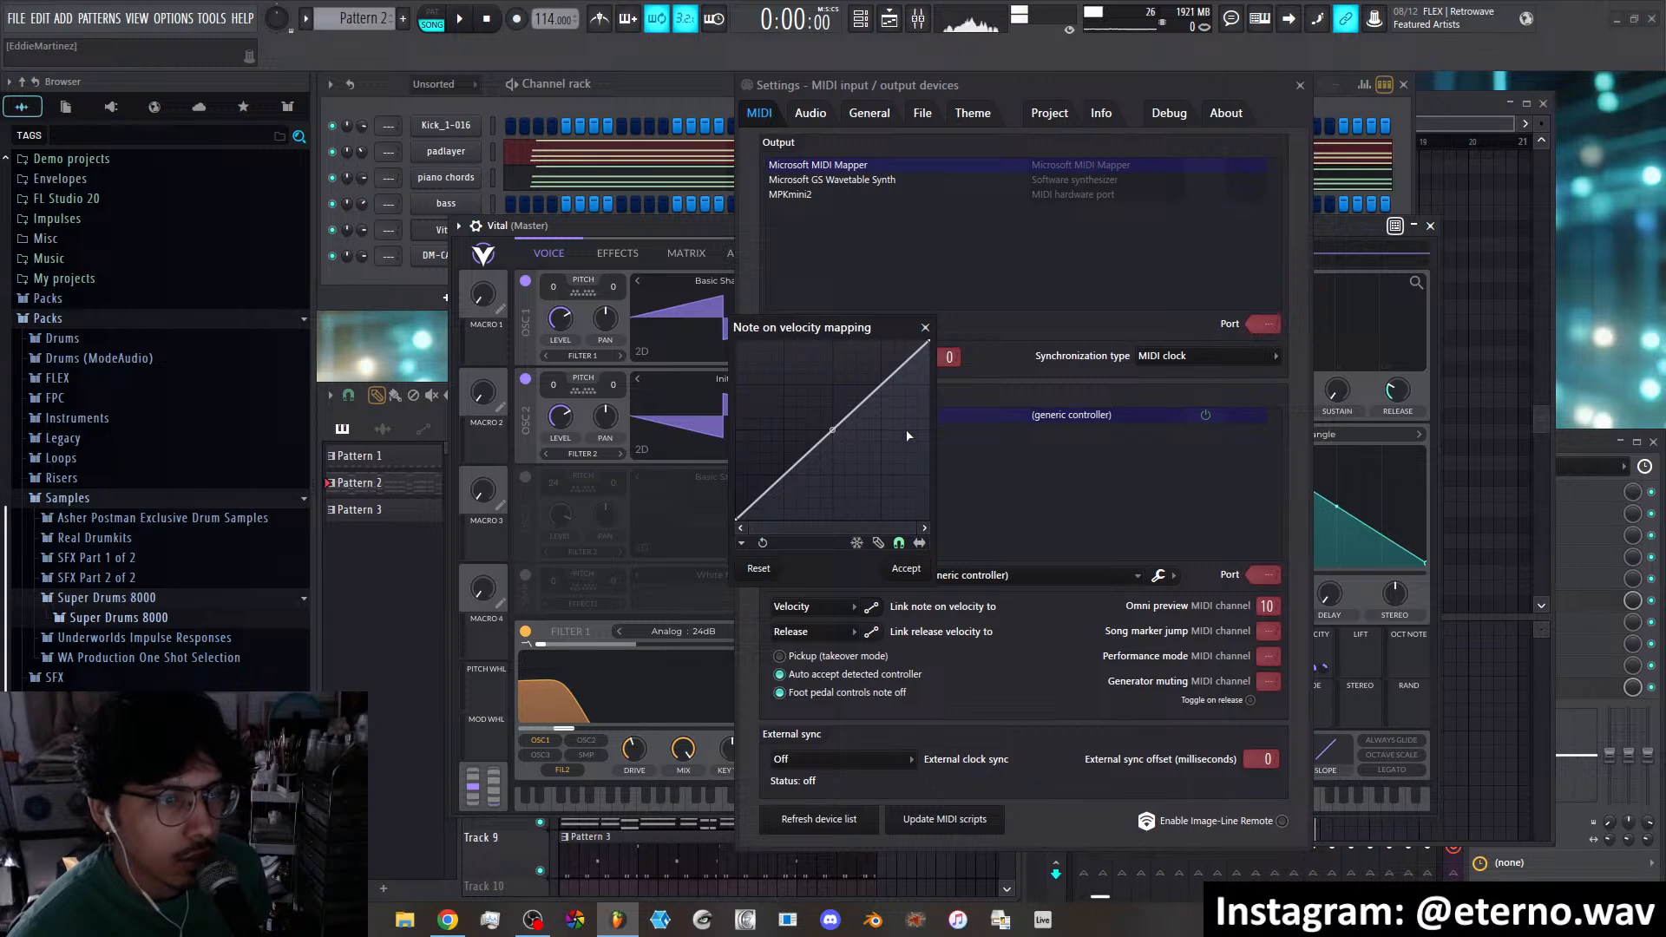
pyautogui.moveTo(872, 319); pyautogui.dragTo(1144, 367)
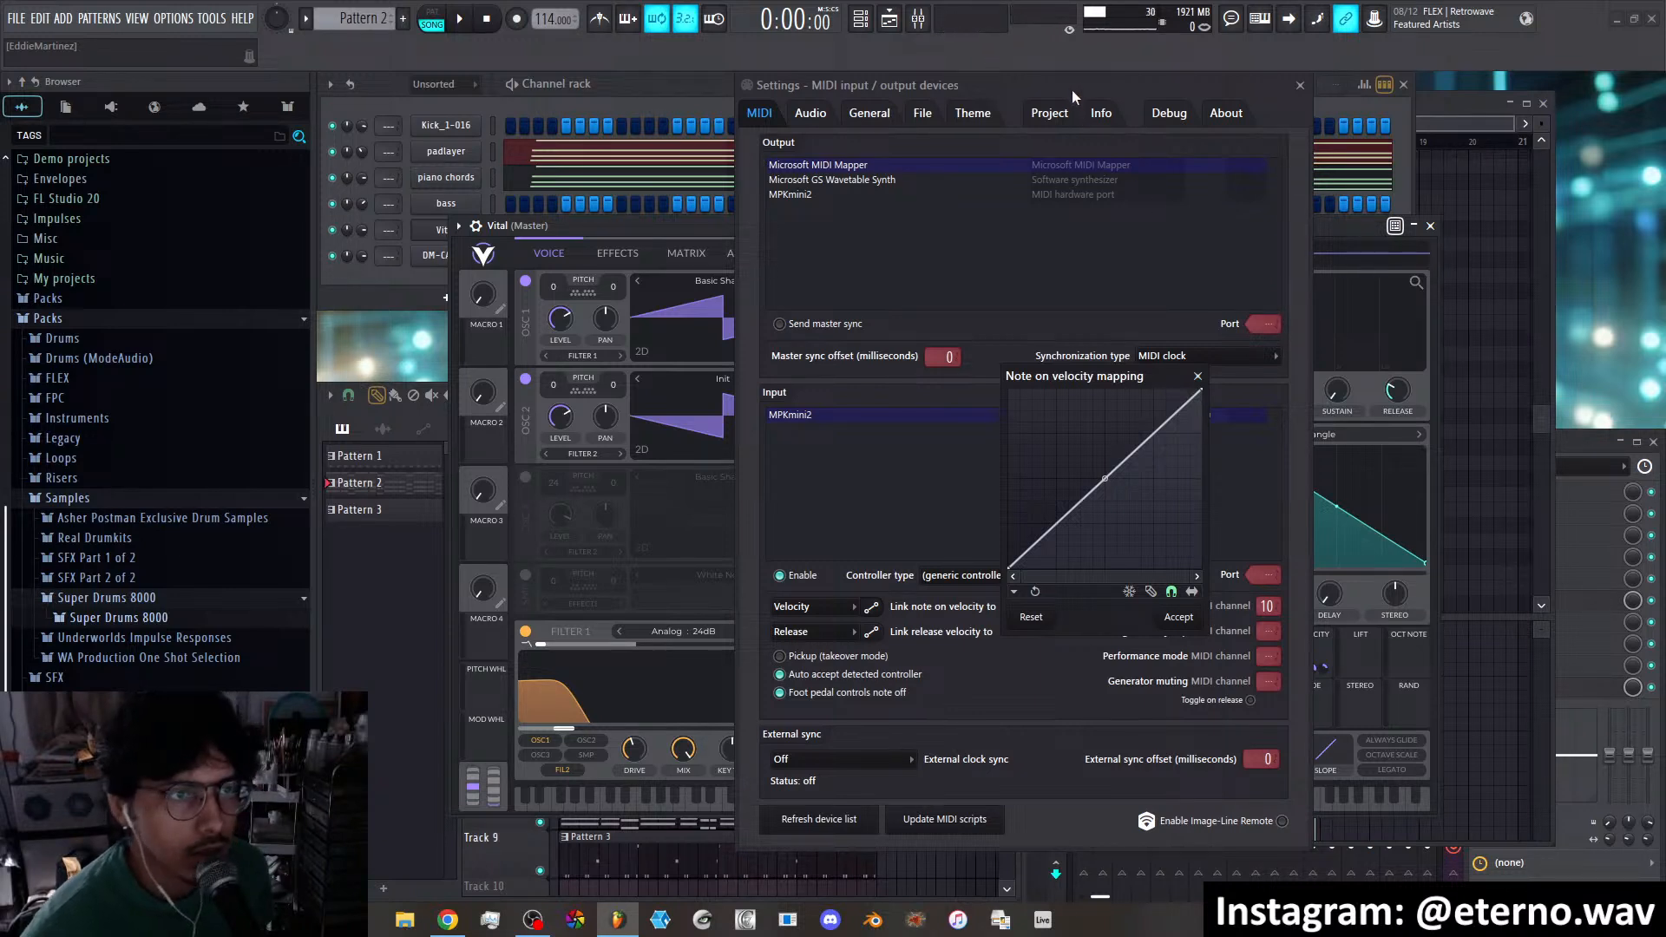
pyautogui.moveTo(1144, 374); pyautogui.dragTo(1053, 373)
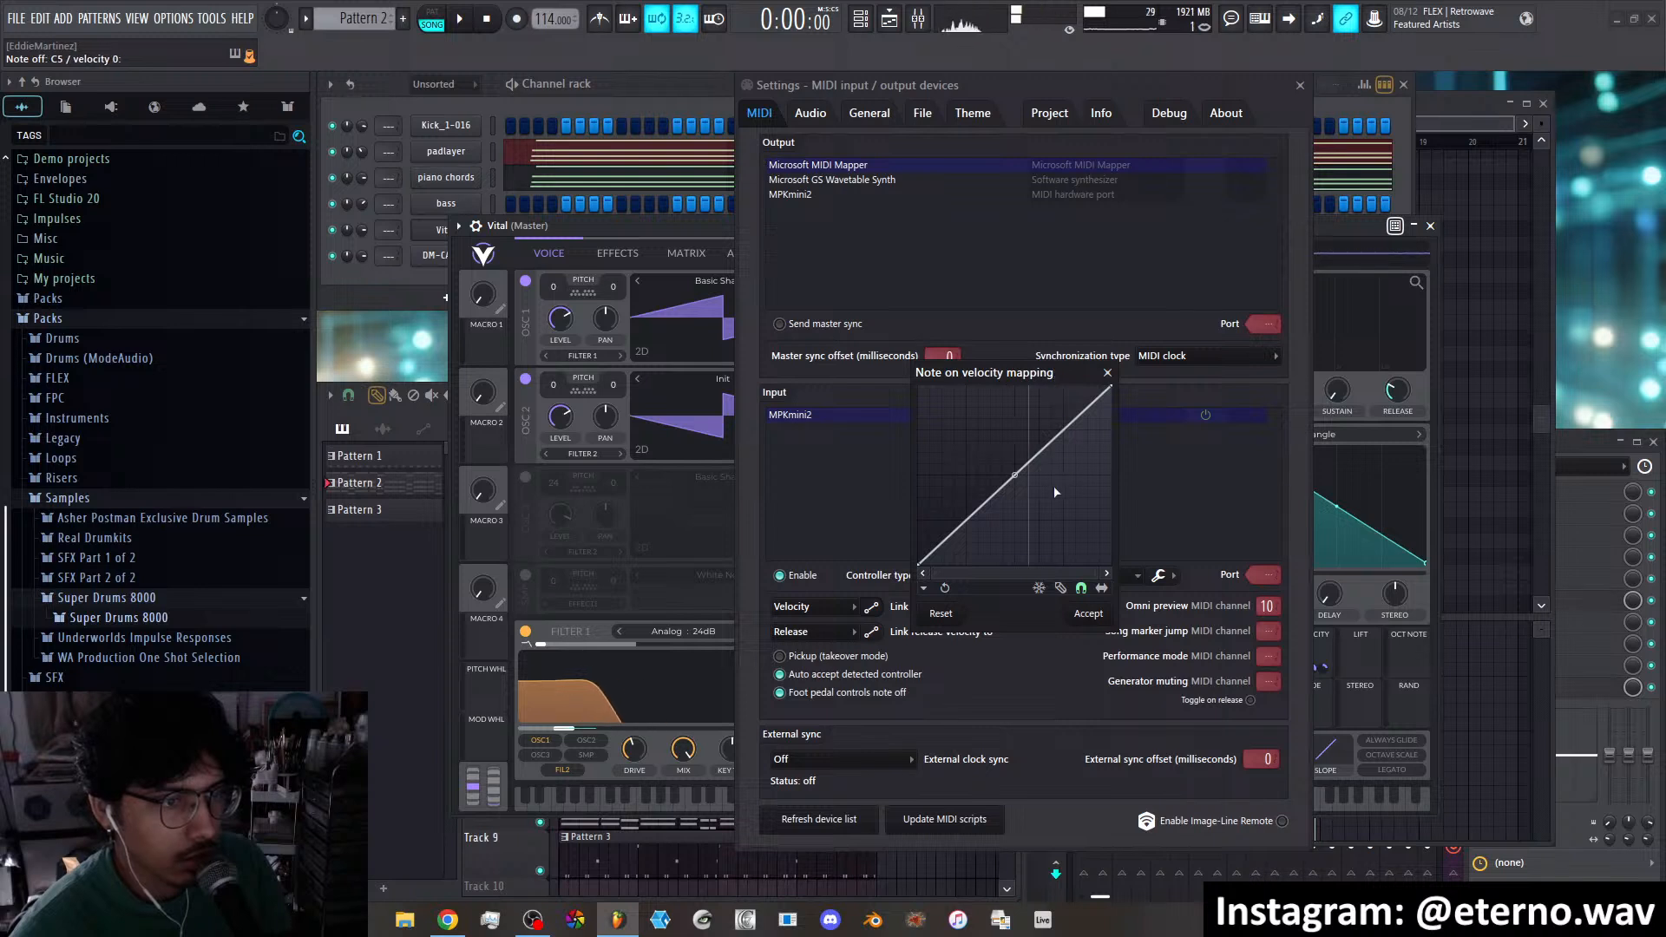
pyautogui.moveTo(1016, 478); pyautogui.dragTo(1014, 524)
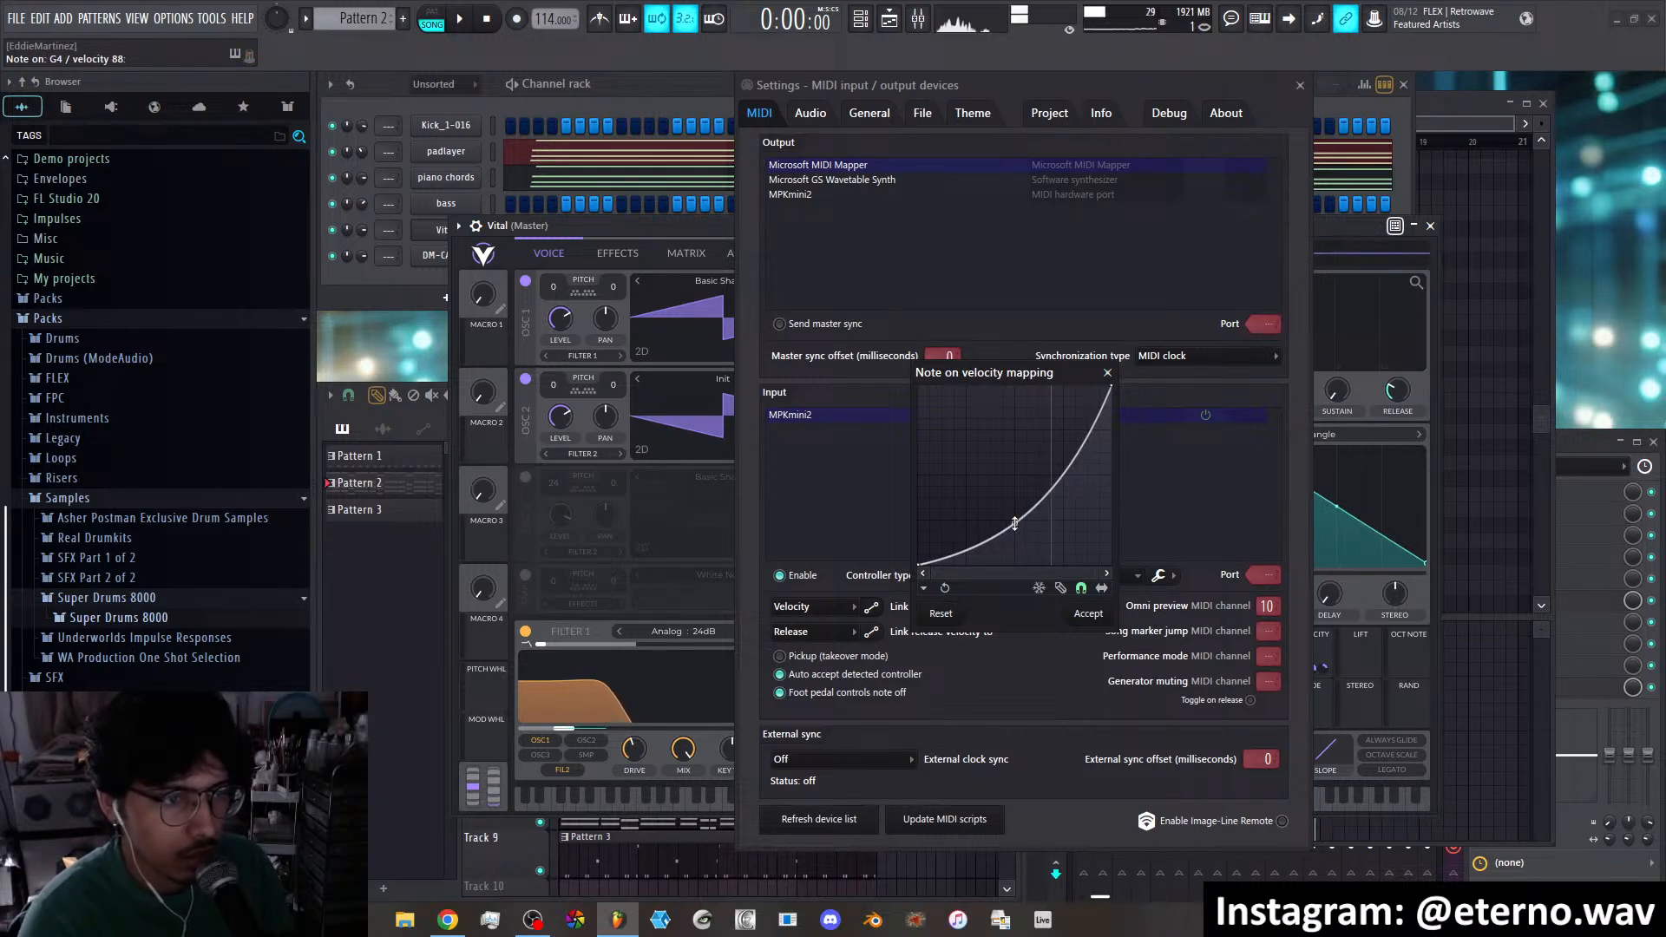
pyautogui.moveTo(1015, 524)
pyautogui.mouseDown()
pyautogui.moveTo(1013, 477)
pyautogui.moveTo(1014, 497)
pyautogui.mouseUp()
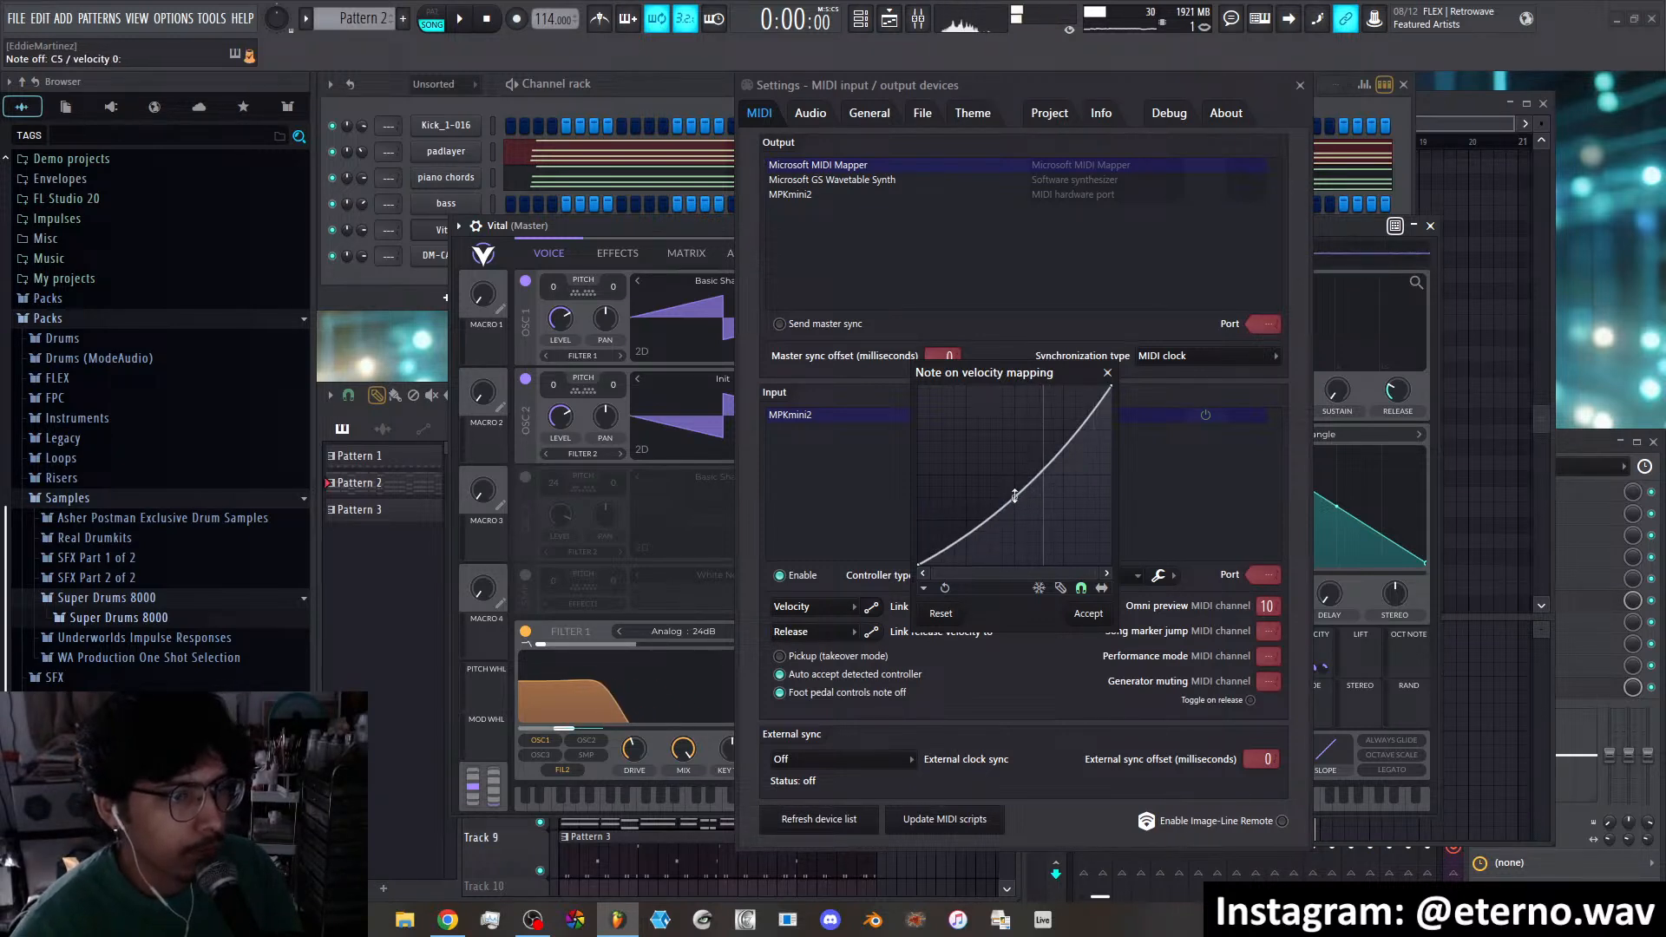
# Try raising the start and lowering the end of the note on velocity curve, and delete both added points
pyautogui.moveTo(918, 563); pyautogui.dragTo(913, 523)
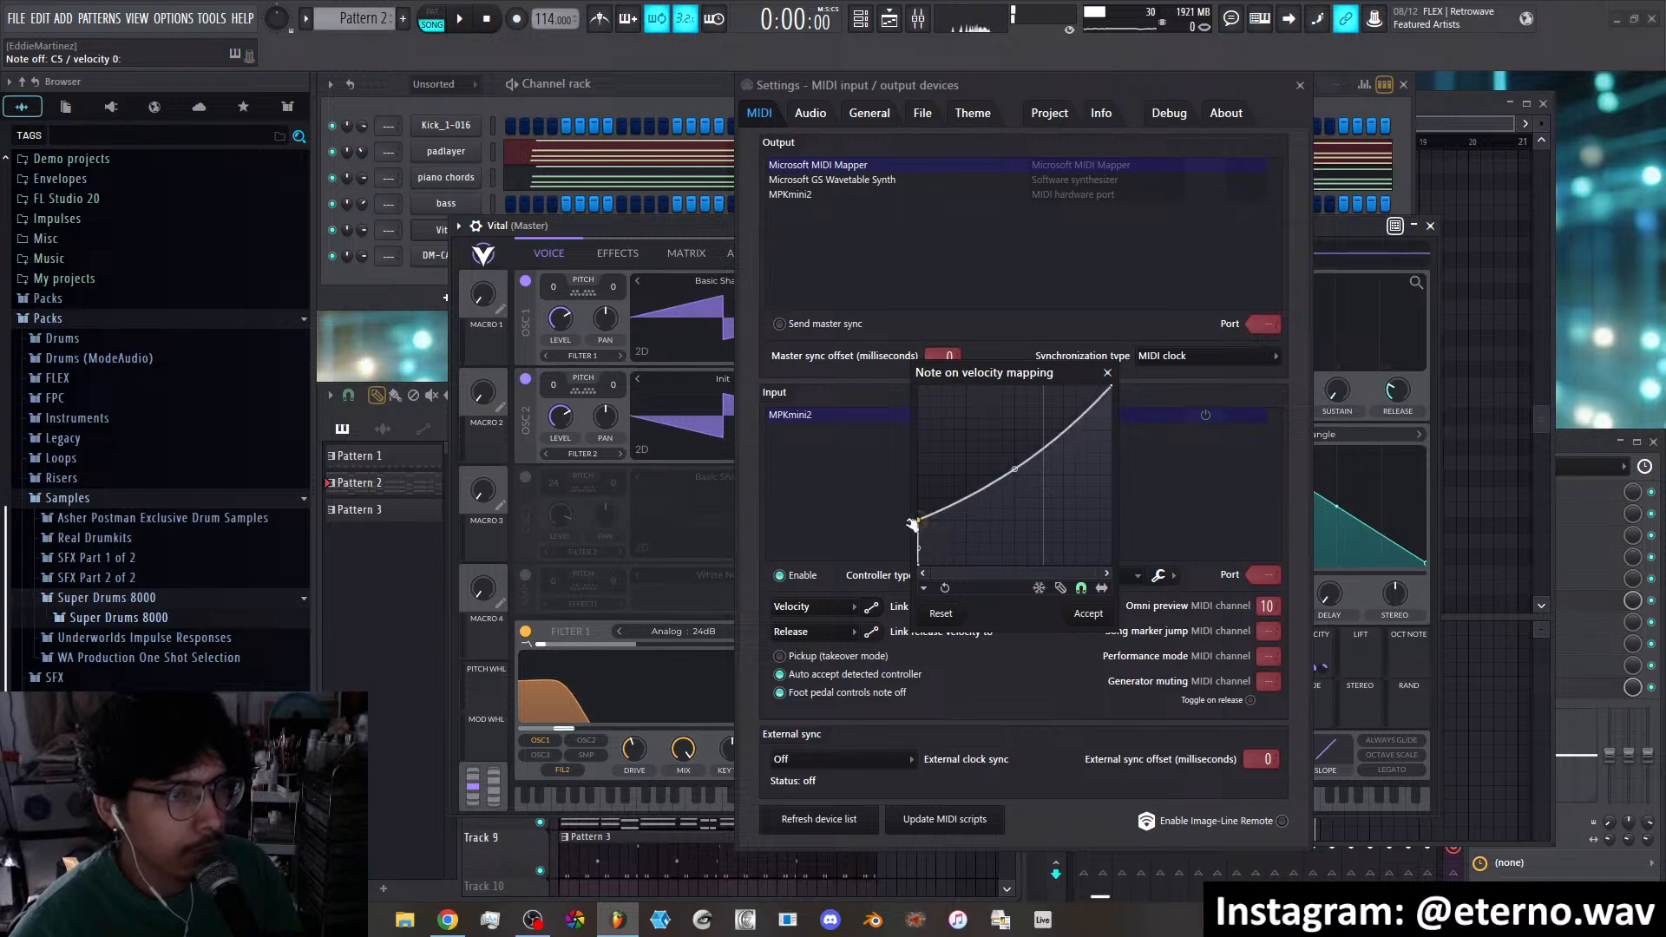
pyautogui.moveTo(1111, 387); pyautogui.dragTo(1116, 431)
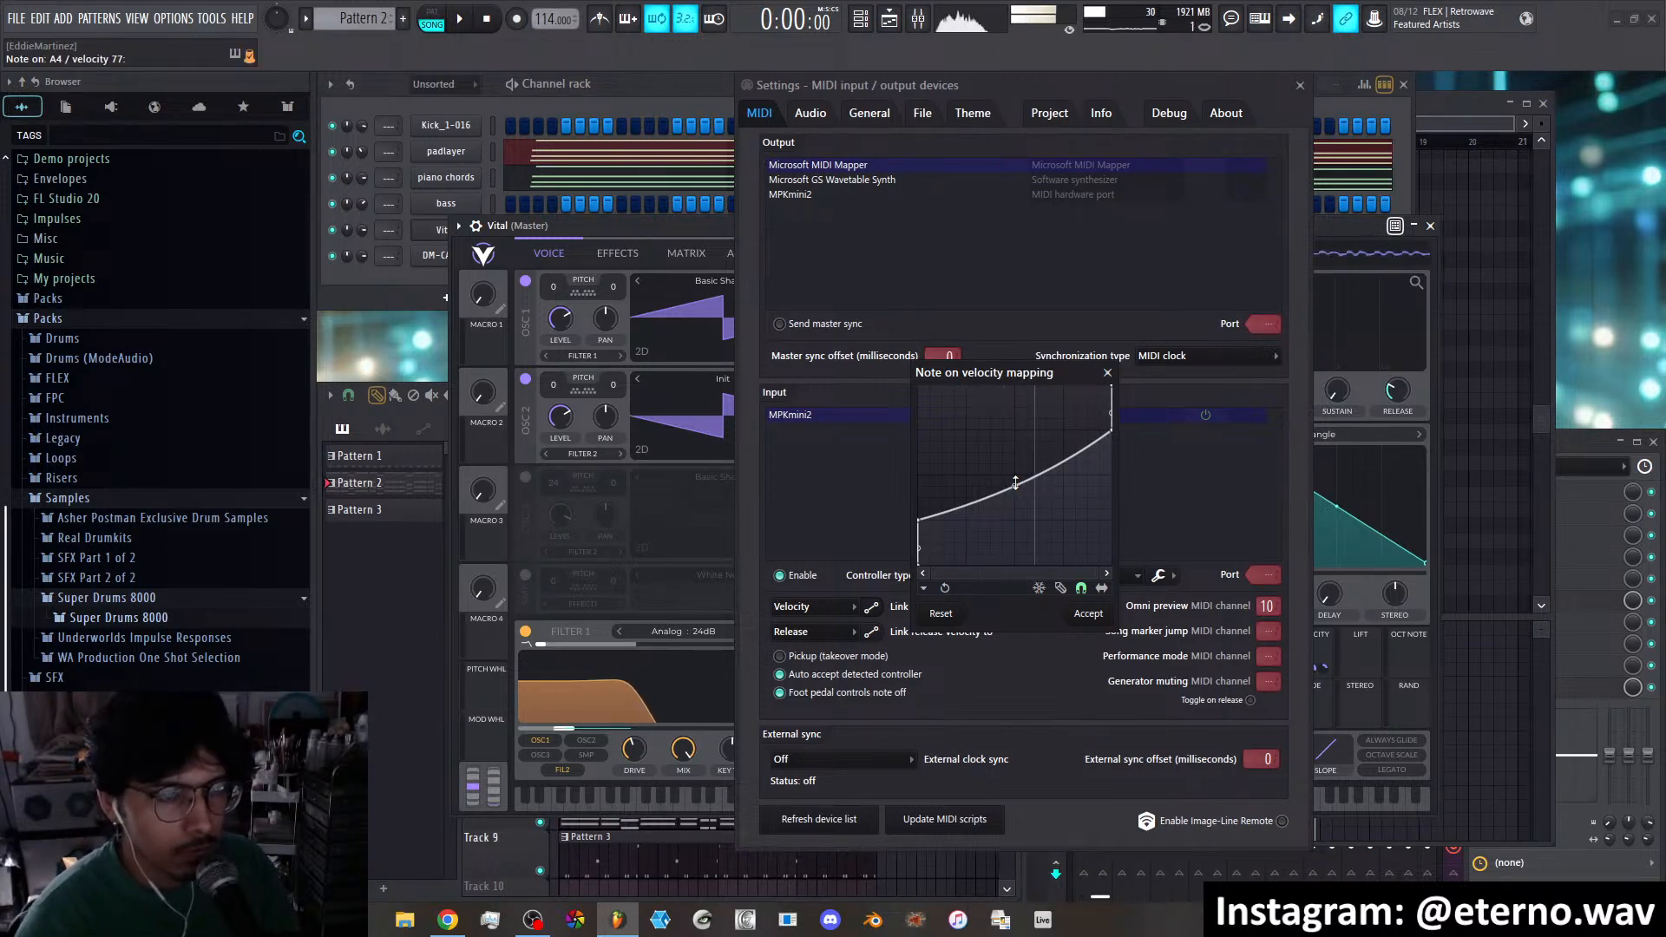
pyautogui.rightClick(1113, 431)
pyautogui.click(1128, 451)
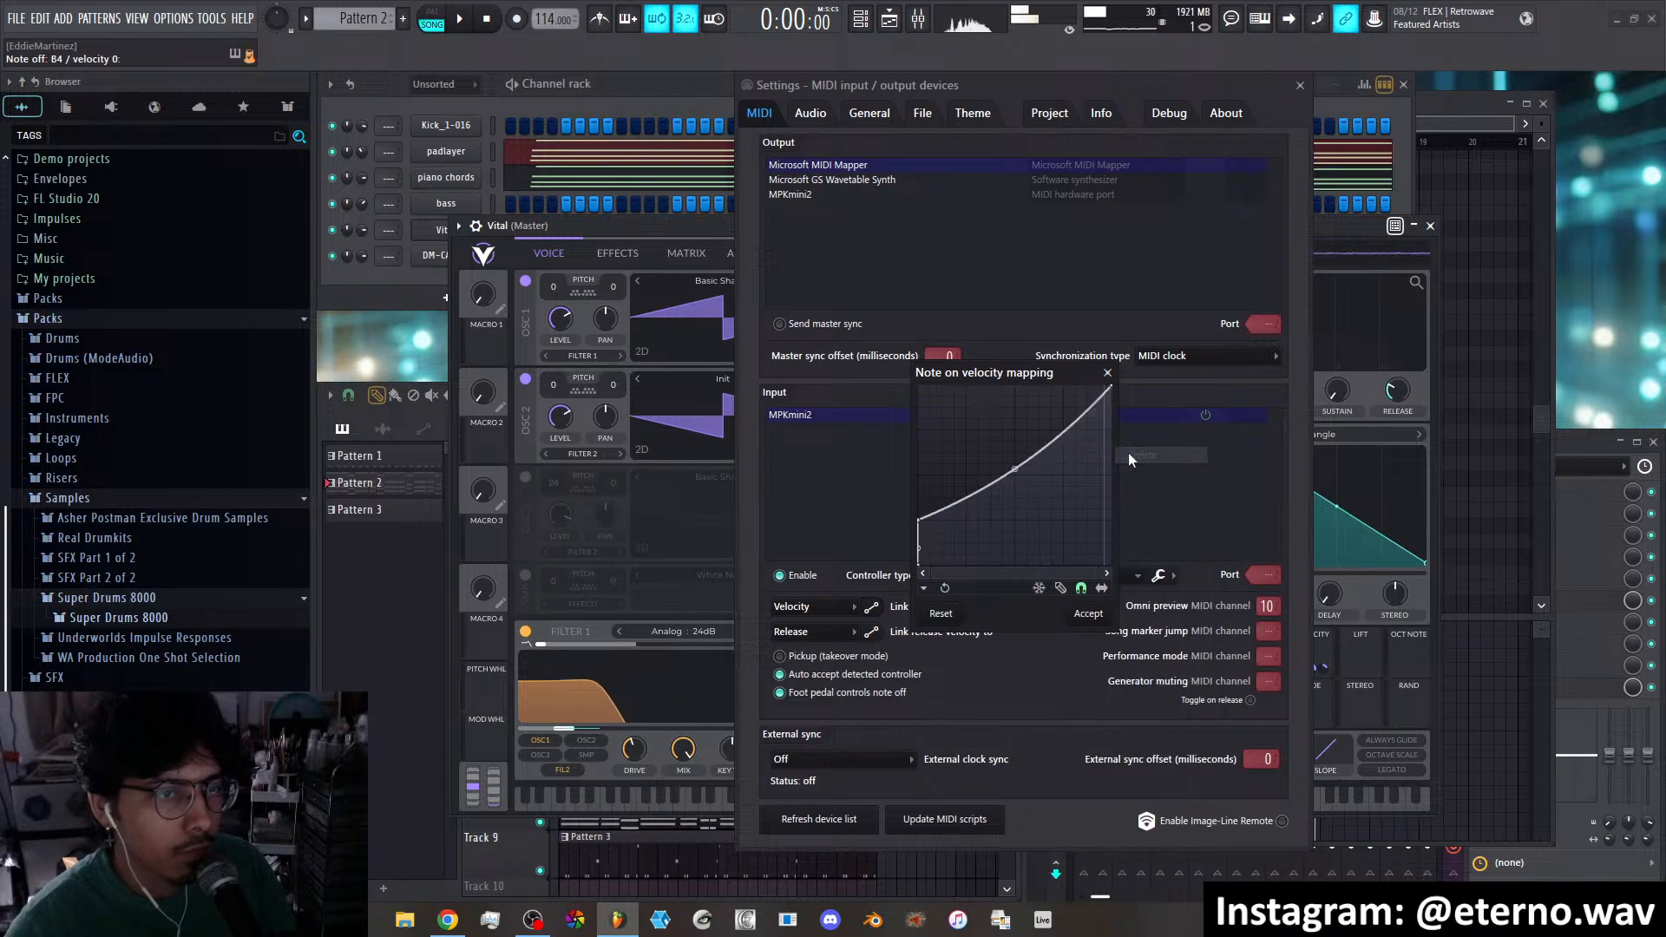
pyautogui.rightClick(919, 519)
pyautogui.click(941, 541)
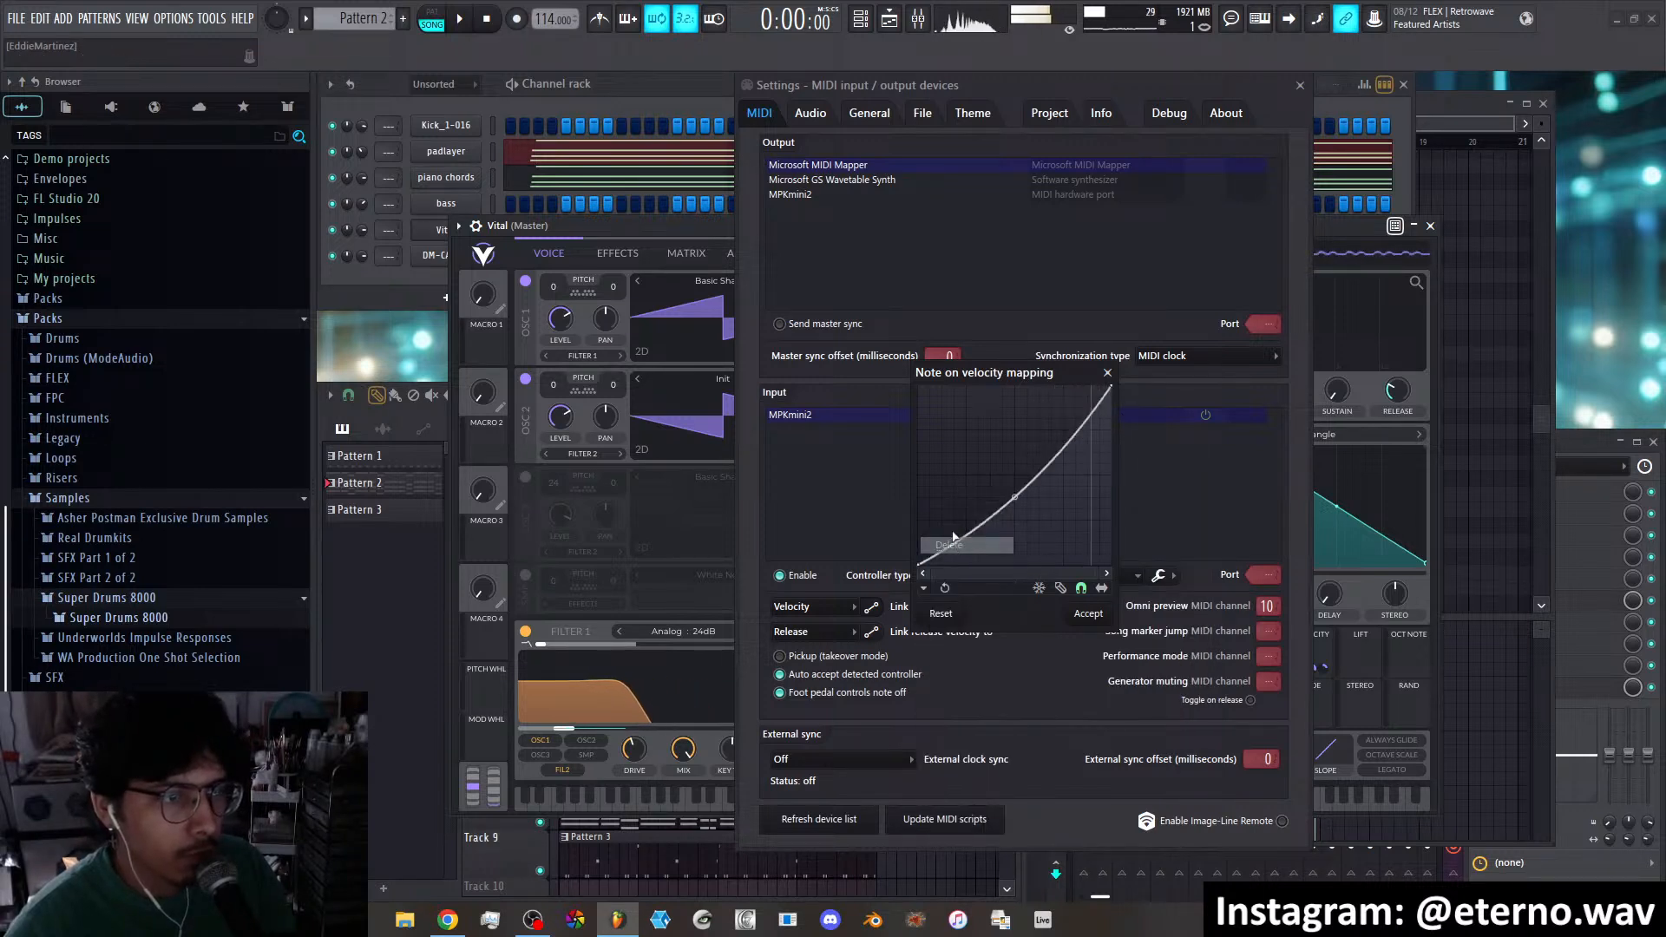
# Try gentler downward bends on the note on velocity curve, reopening the mapping once, and reset and close it
pyautogui.moveTo(1015, 514)
pyautogui.mouseDown()
pyautogui.moveTo(1015, 542)
pyautogui.moveTo(1014, 492)
pyautogui.mouseUp()
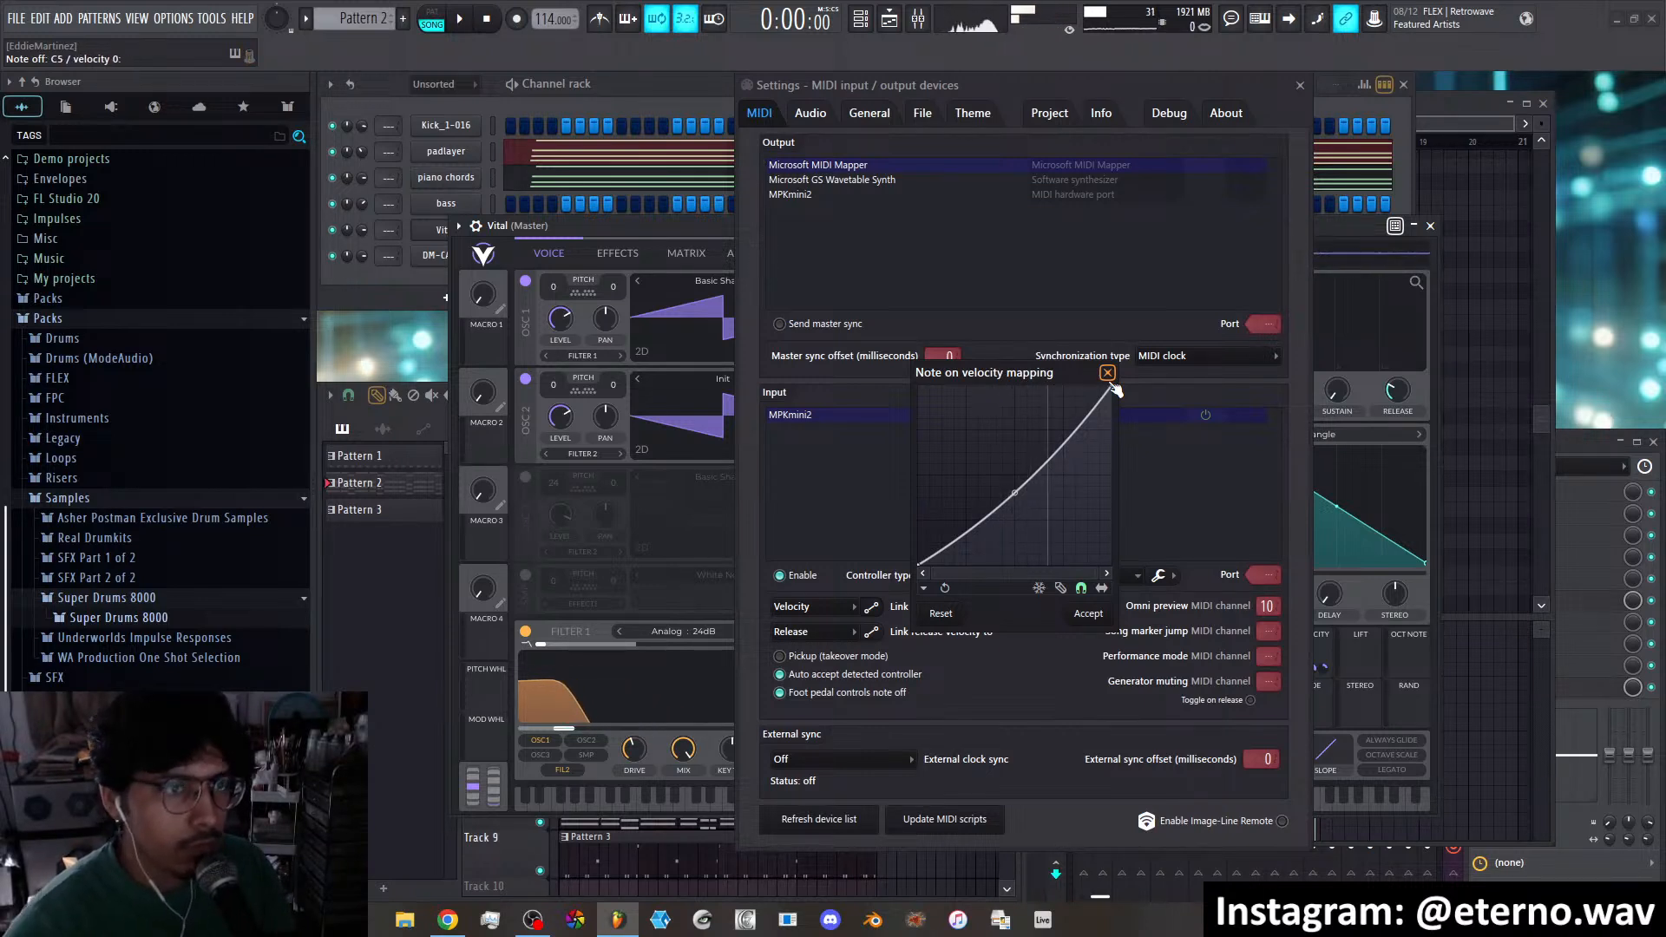
pyautogui.click(1108, 373)
pyautogui.click(872, 608)
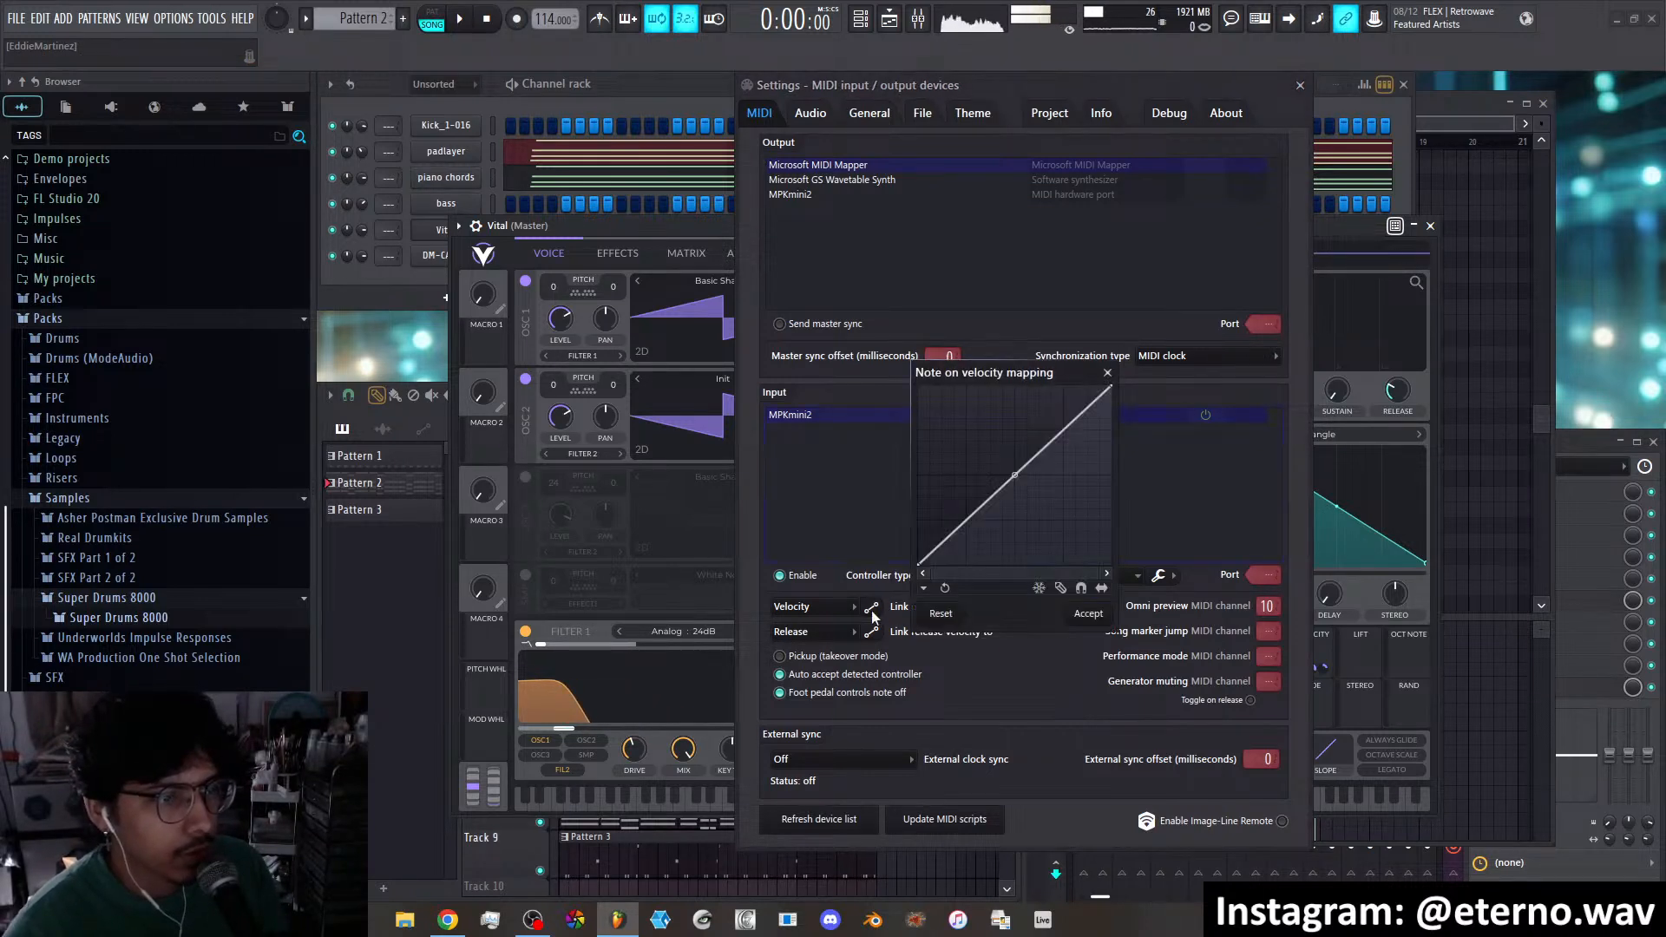
pyautogui.moveTo(1014, 475); pyautogui.dragTo(1014, 489)
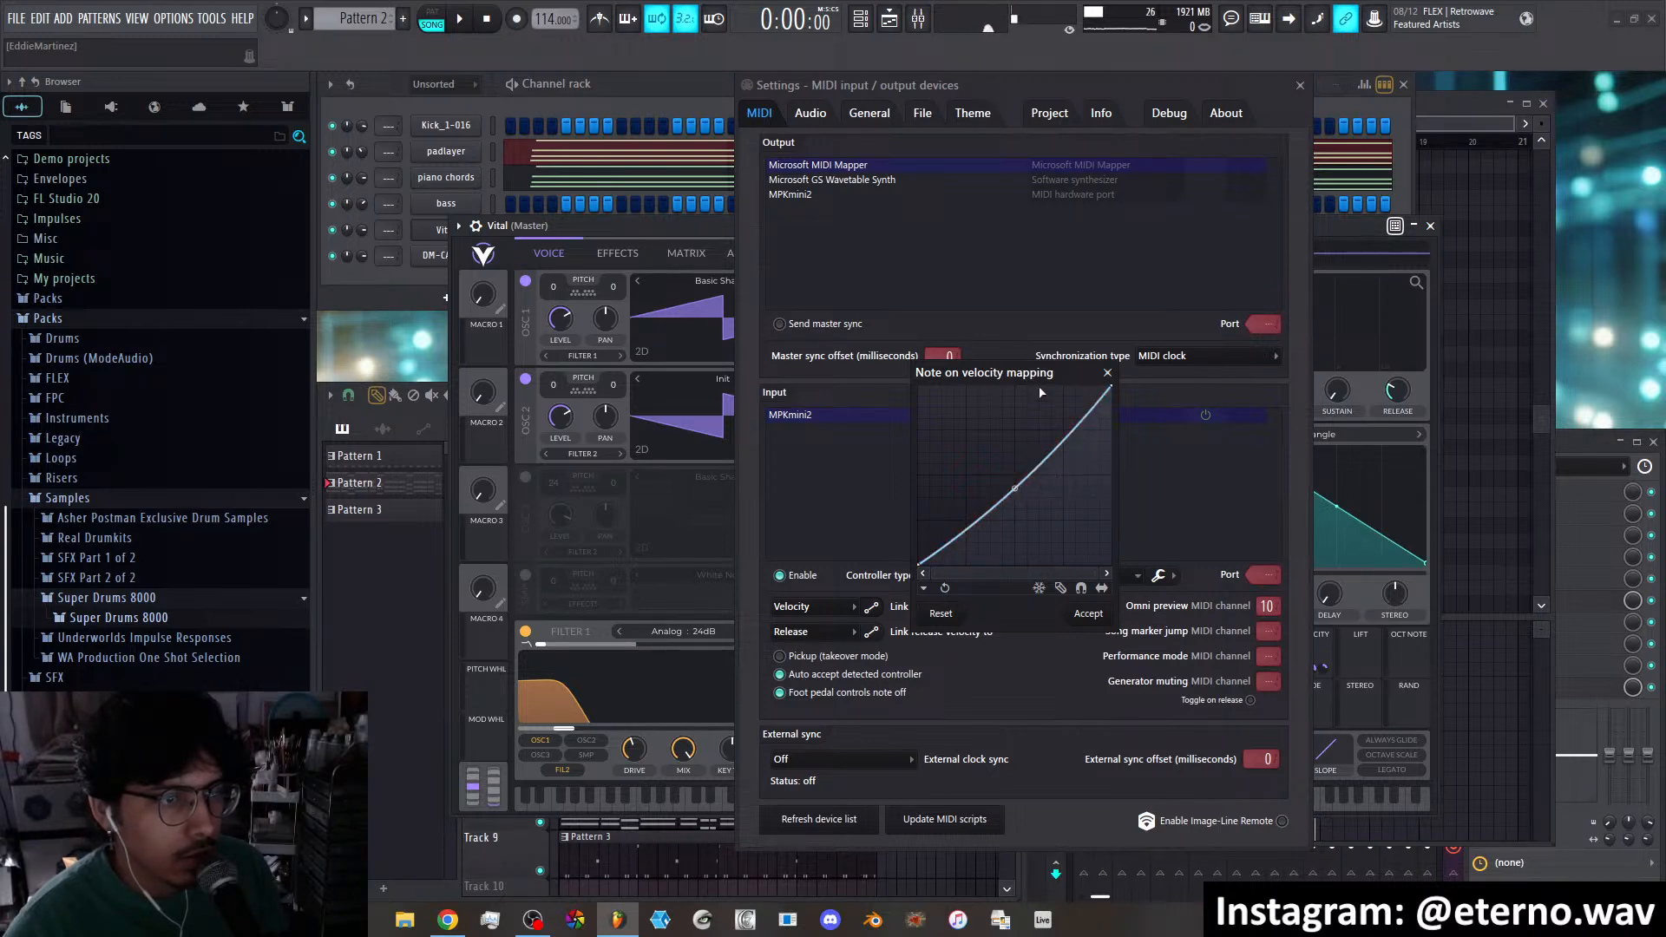
pyautogui.moveTo(1039, 387); pyautogui.dragTo(1147, 383)
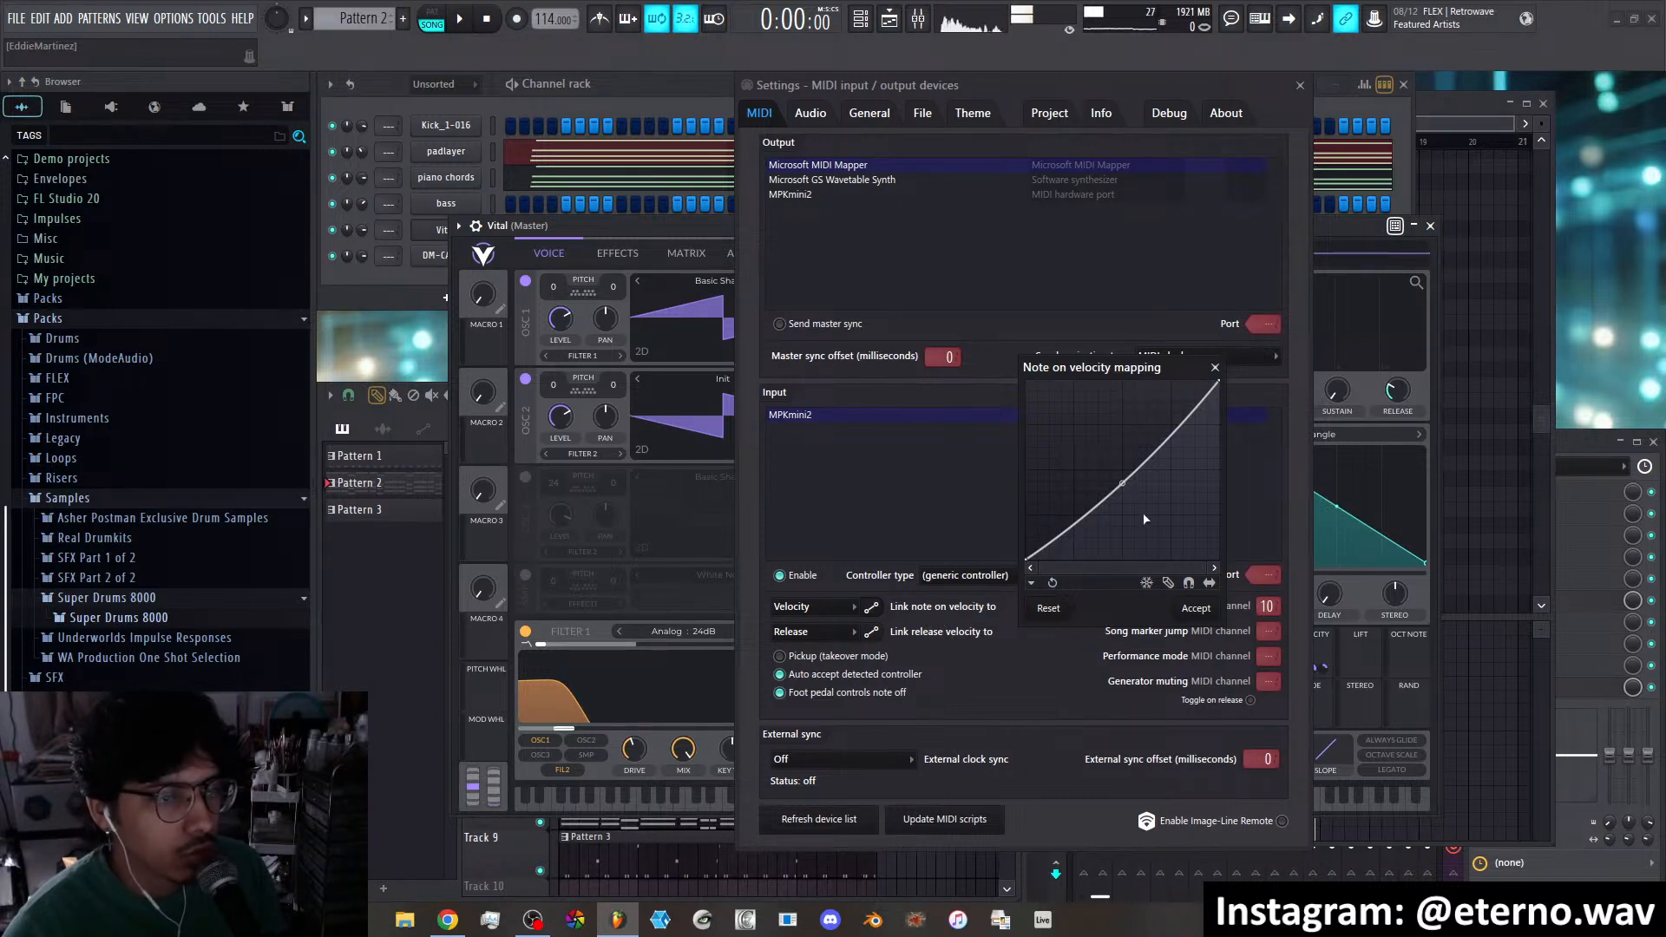
pyautogui.click(1048, 610)
pyautogui.click(1214, 368)
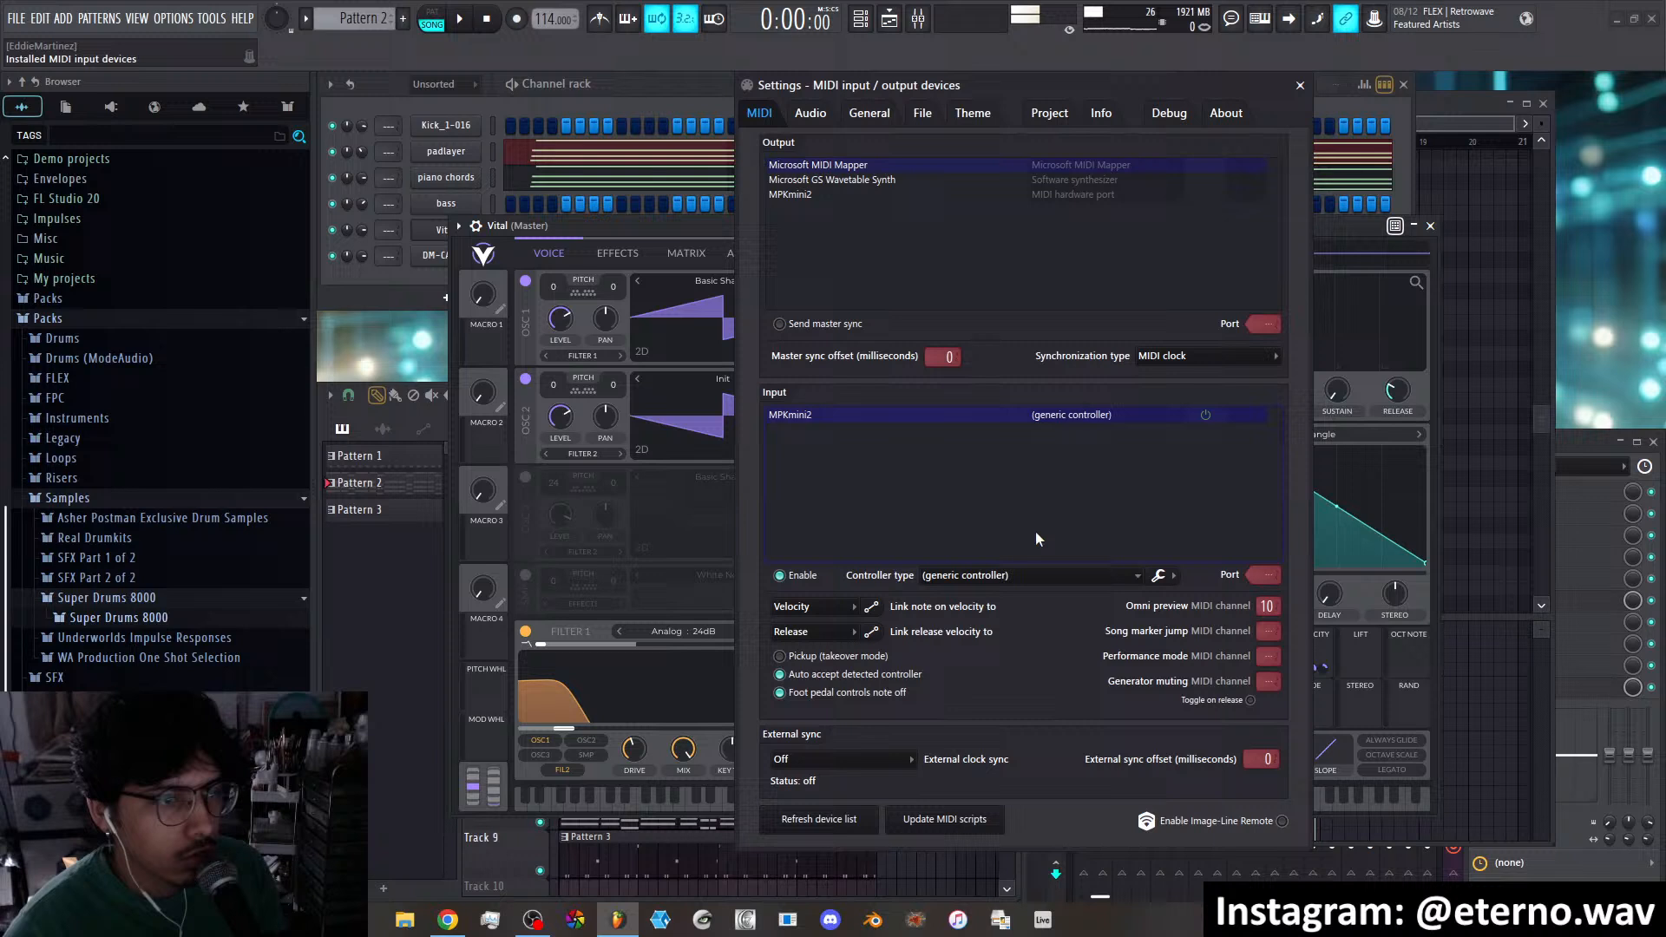
# Try bending the release velocity curve upward, return it to a straight line and close the mapping
pyautogui.click(872, 633)
pyautogui.moveTo(1122, 470); pyautogui.dragTo(1117, 371)
pyautogui.rightClick(1122, 381)
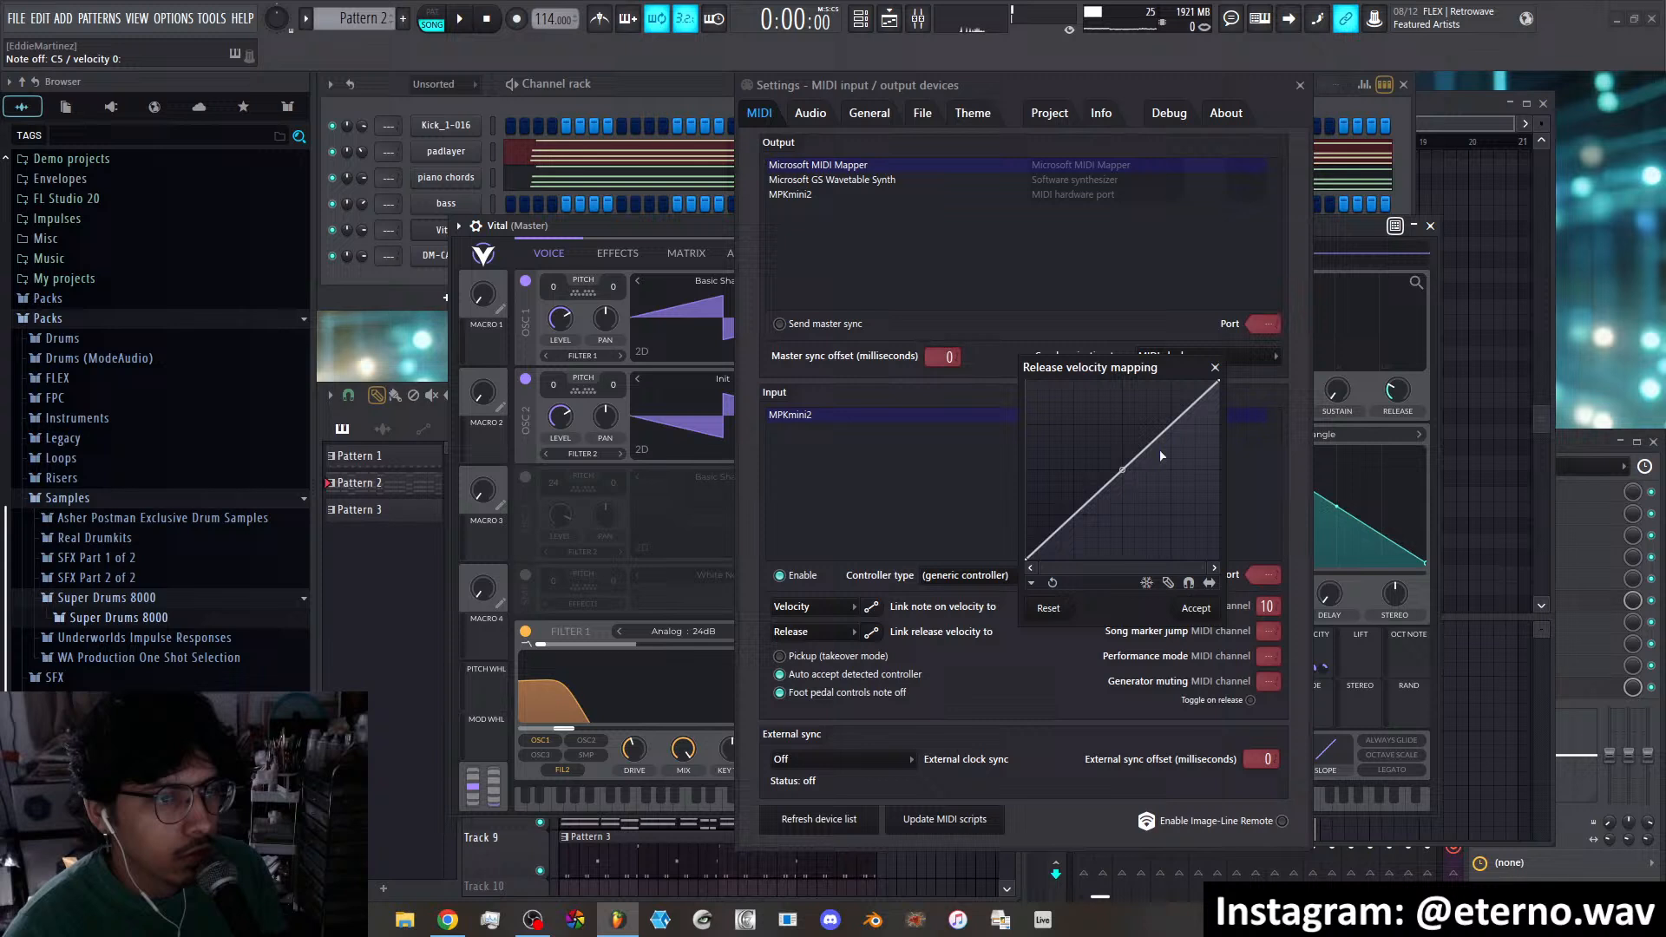
pyautogui.click(1215, 368)
# Bend the MPKmini2 note on velocity curve slightly below linear, accept the mapping and close the settings
pyautogui.click(887, 607)
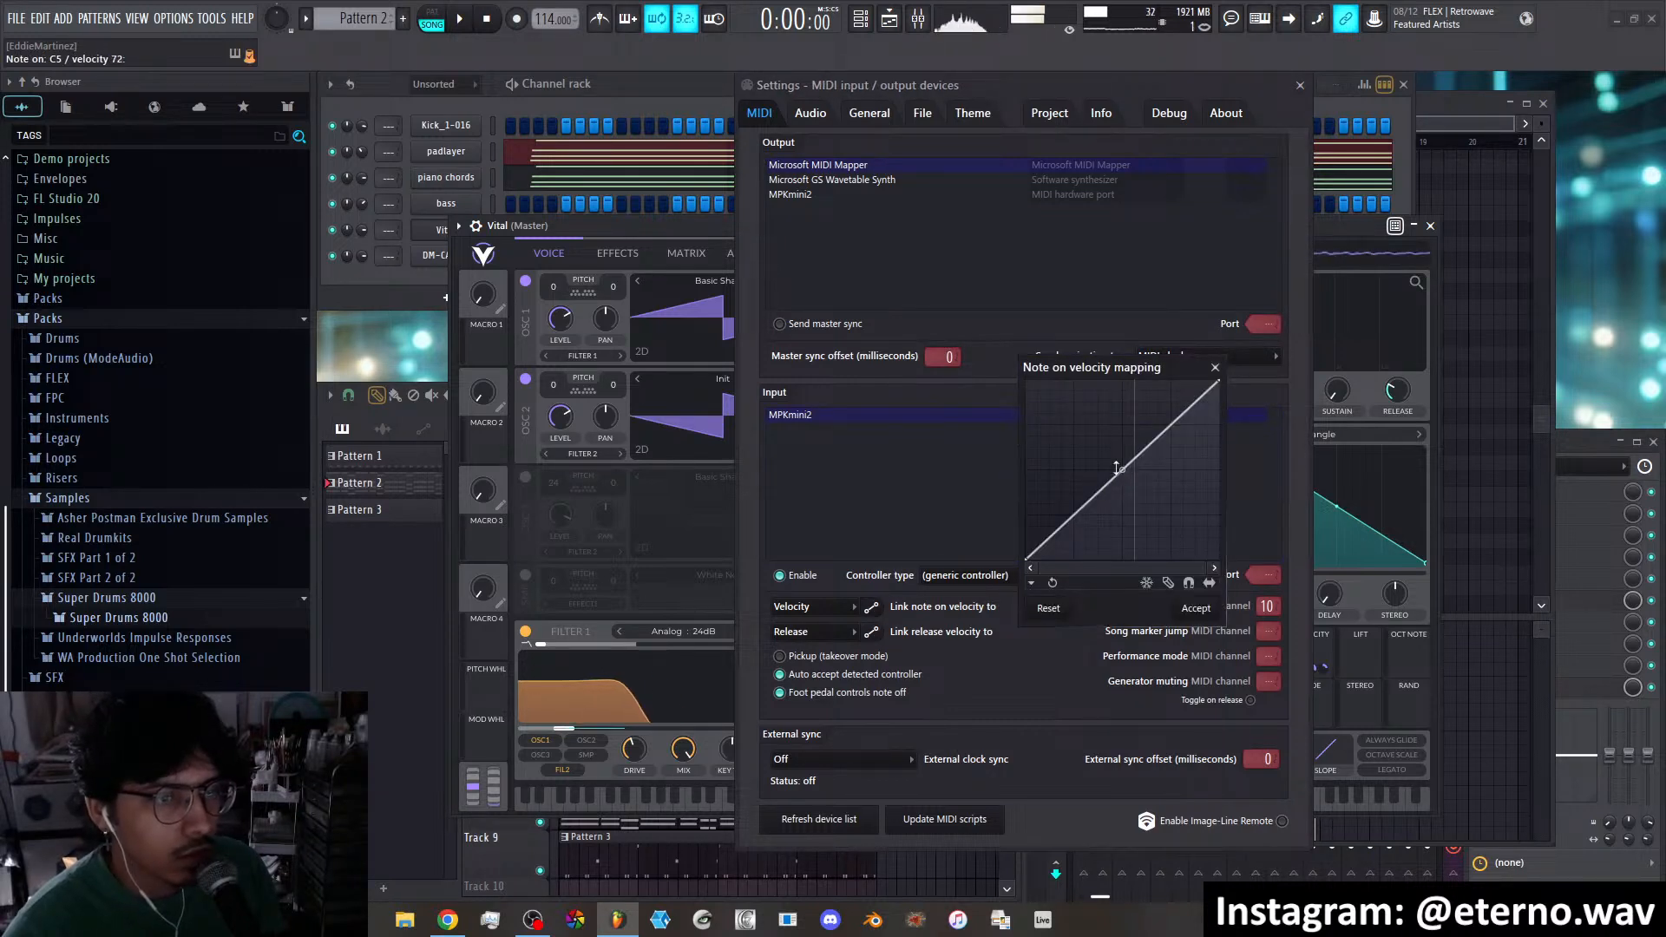
pyautogui.moveTo(1122, 469)
pyautogui.mouseDown()
pyautogui.moveTo(1122, 518)
pyautogui.moveTo(1122, 487)
pyautogui.mouseUp()
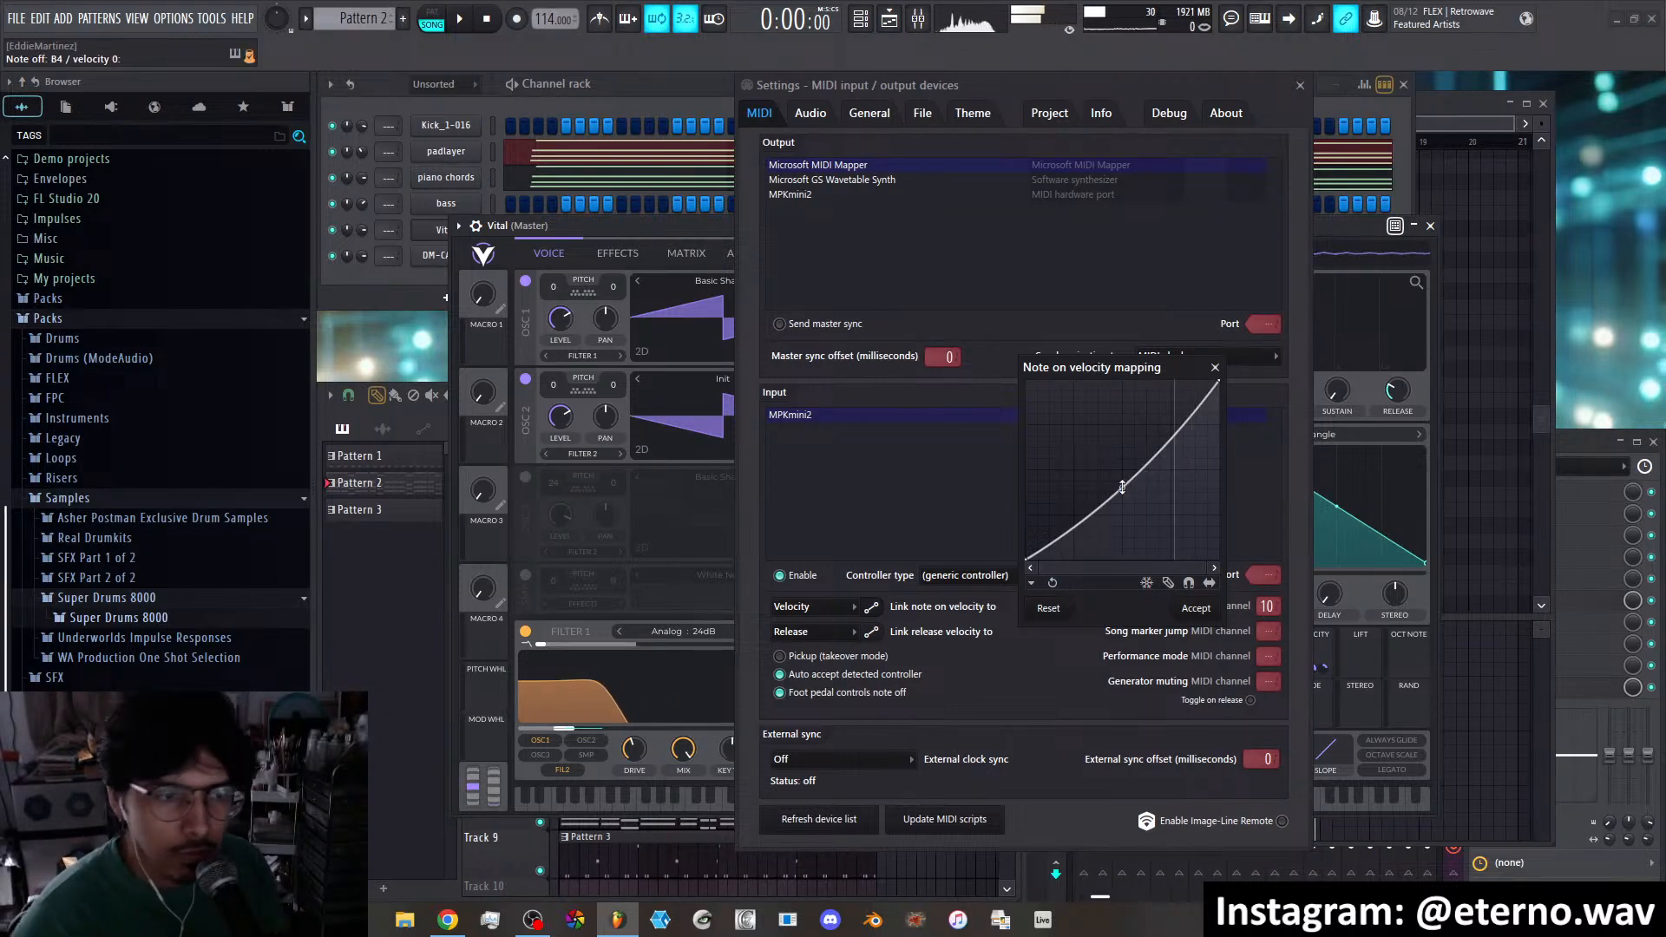
pyautogui.click(1195, 607)
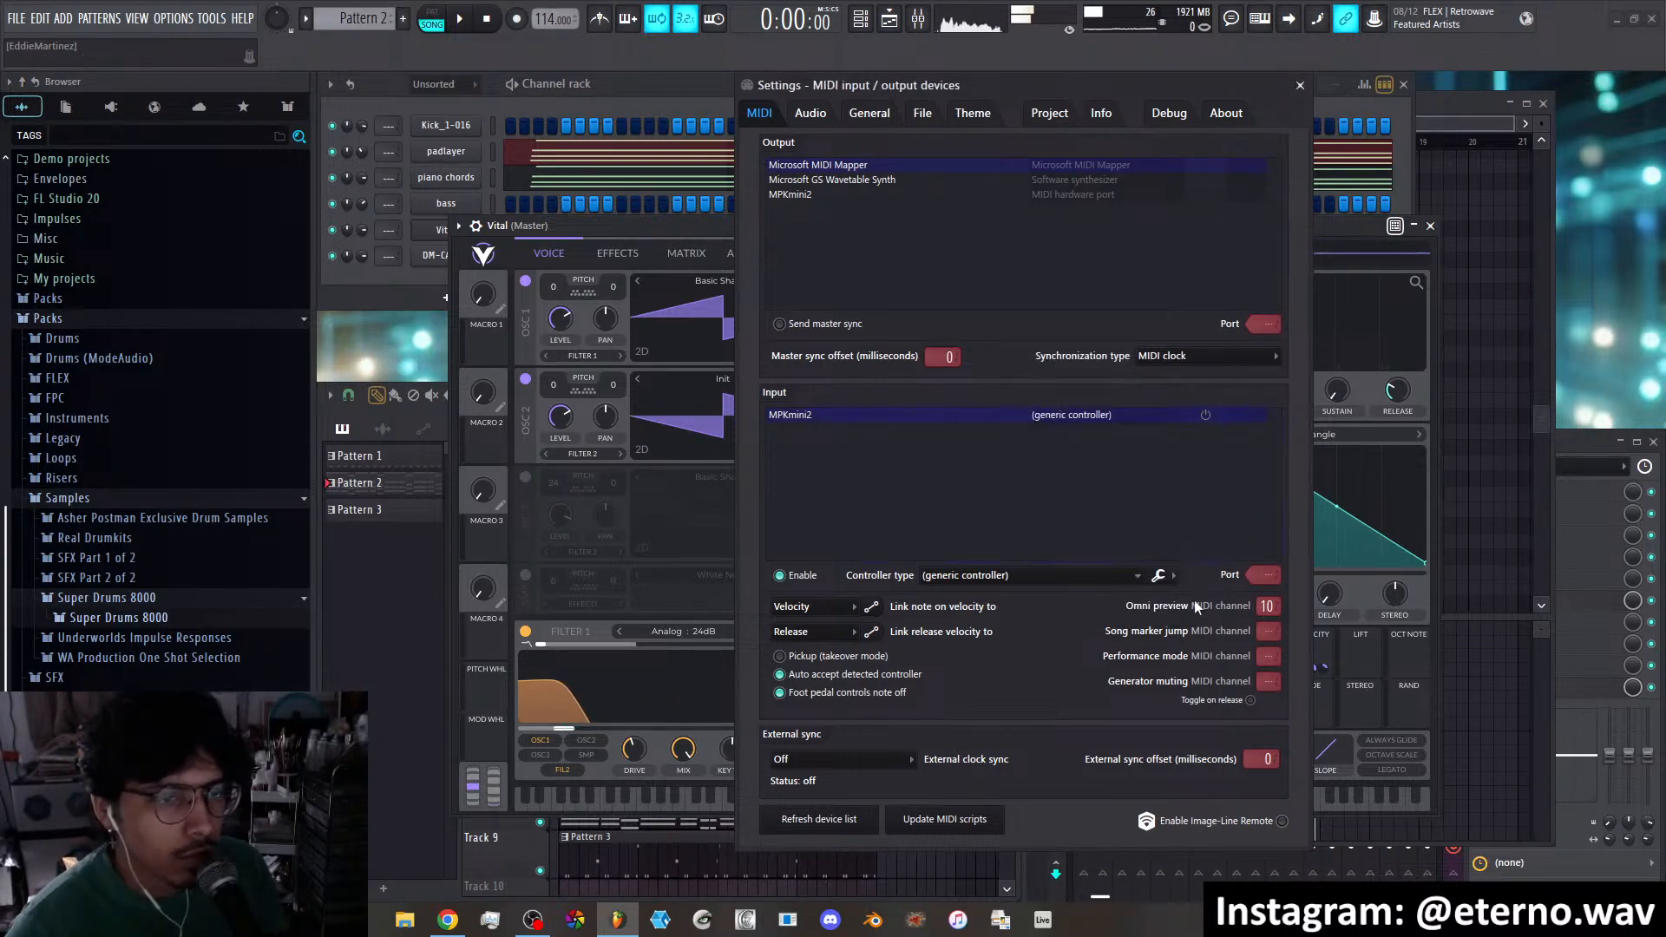
pyautogui.click(1296, 85)
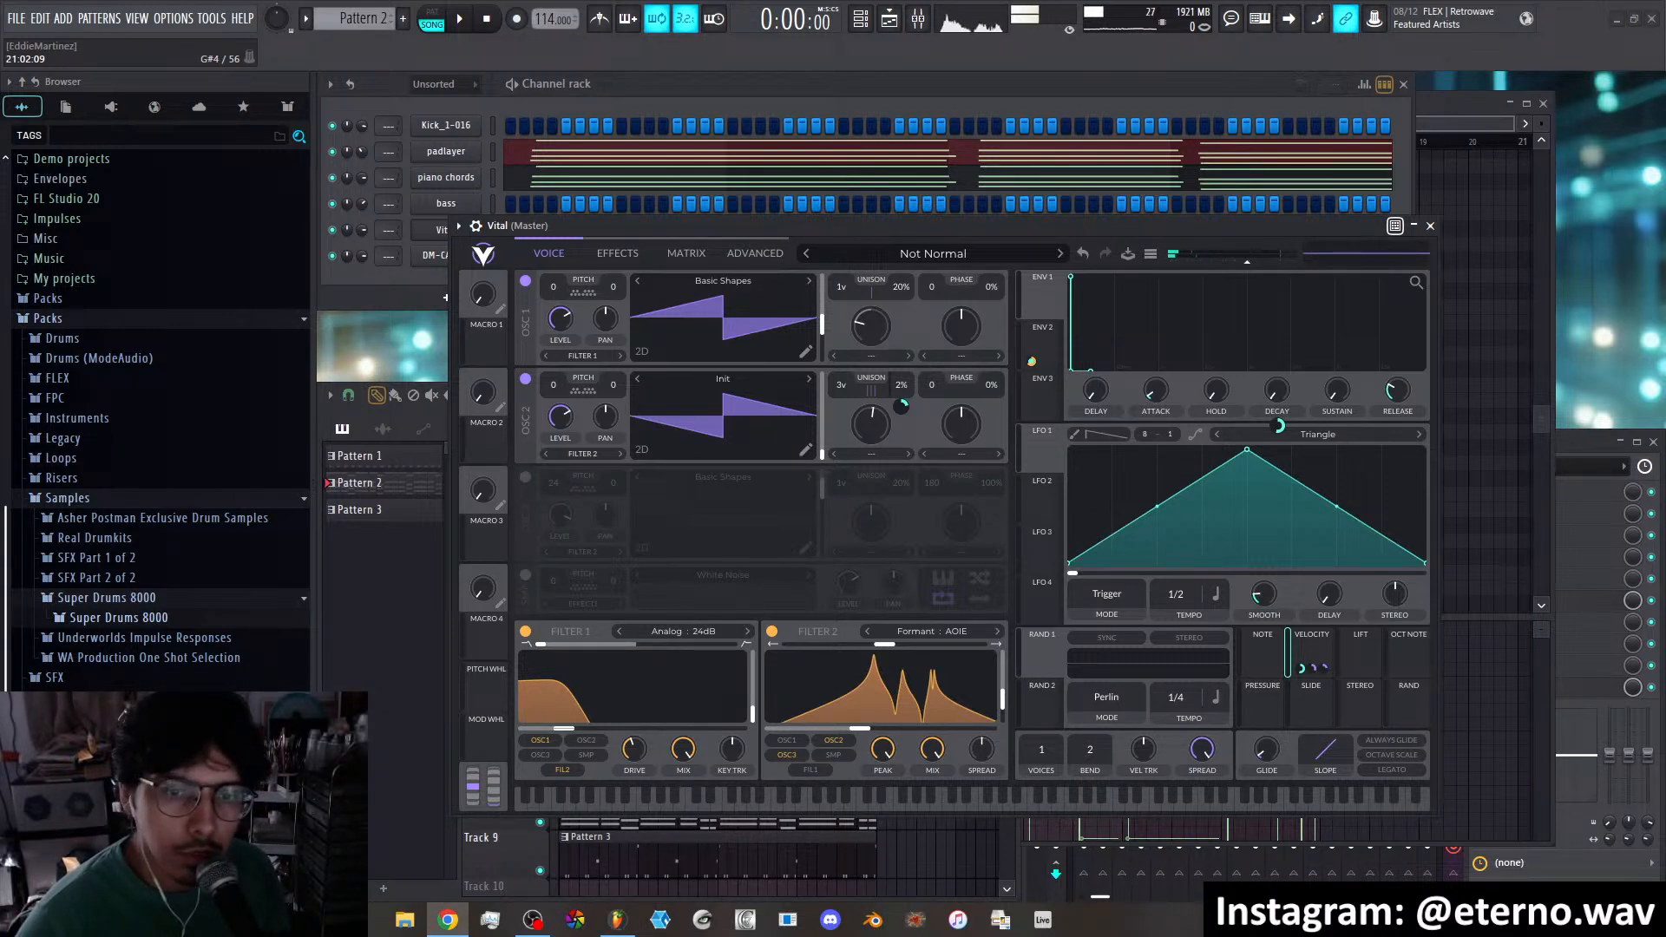
# Shift the Vital window aside, audition the lead patch over the song and stop playback
pyautogui.moveTo(988, 227); pyautogui.dragTo(1045, 232)
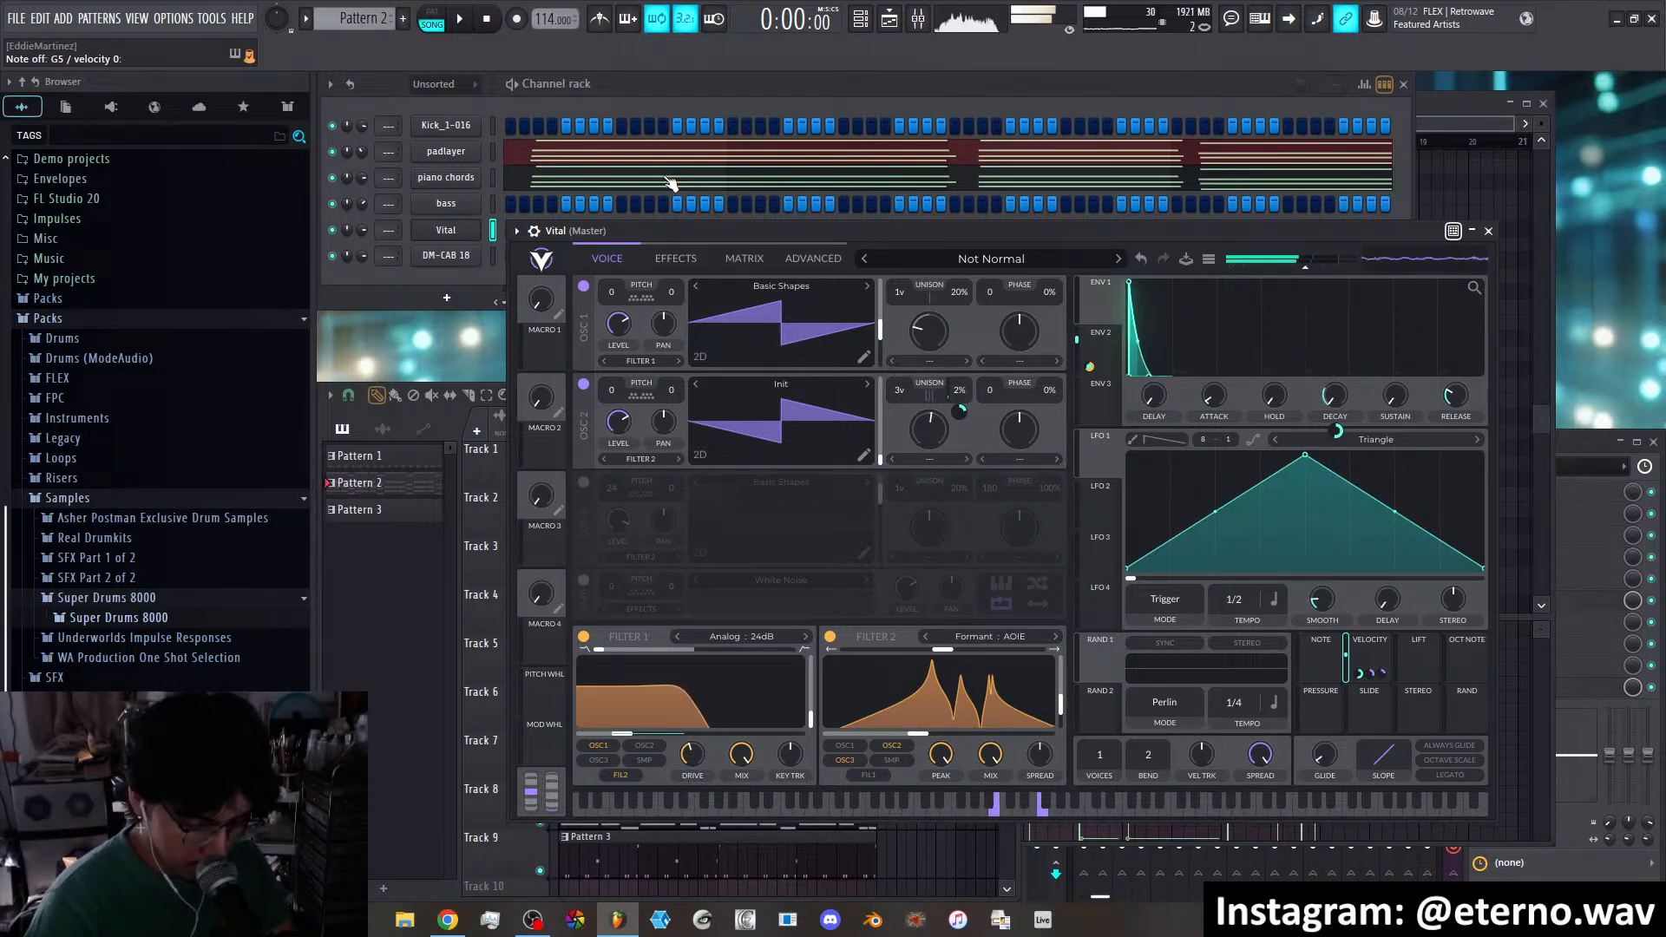
pyautogui.press('space')
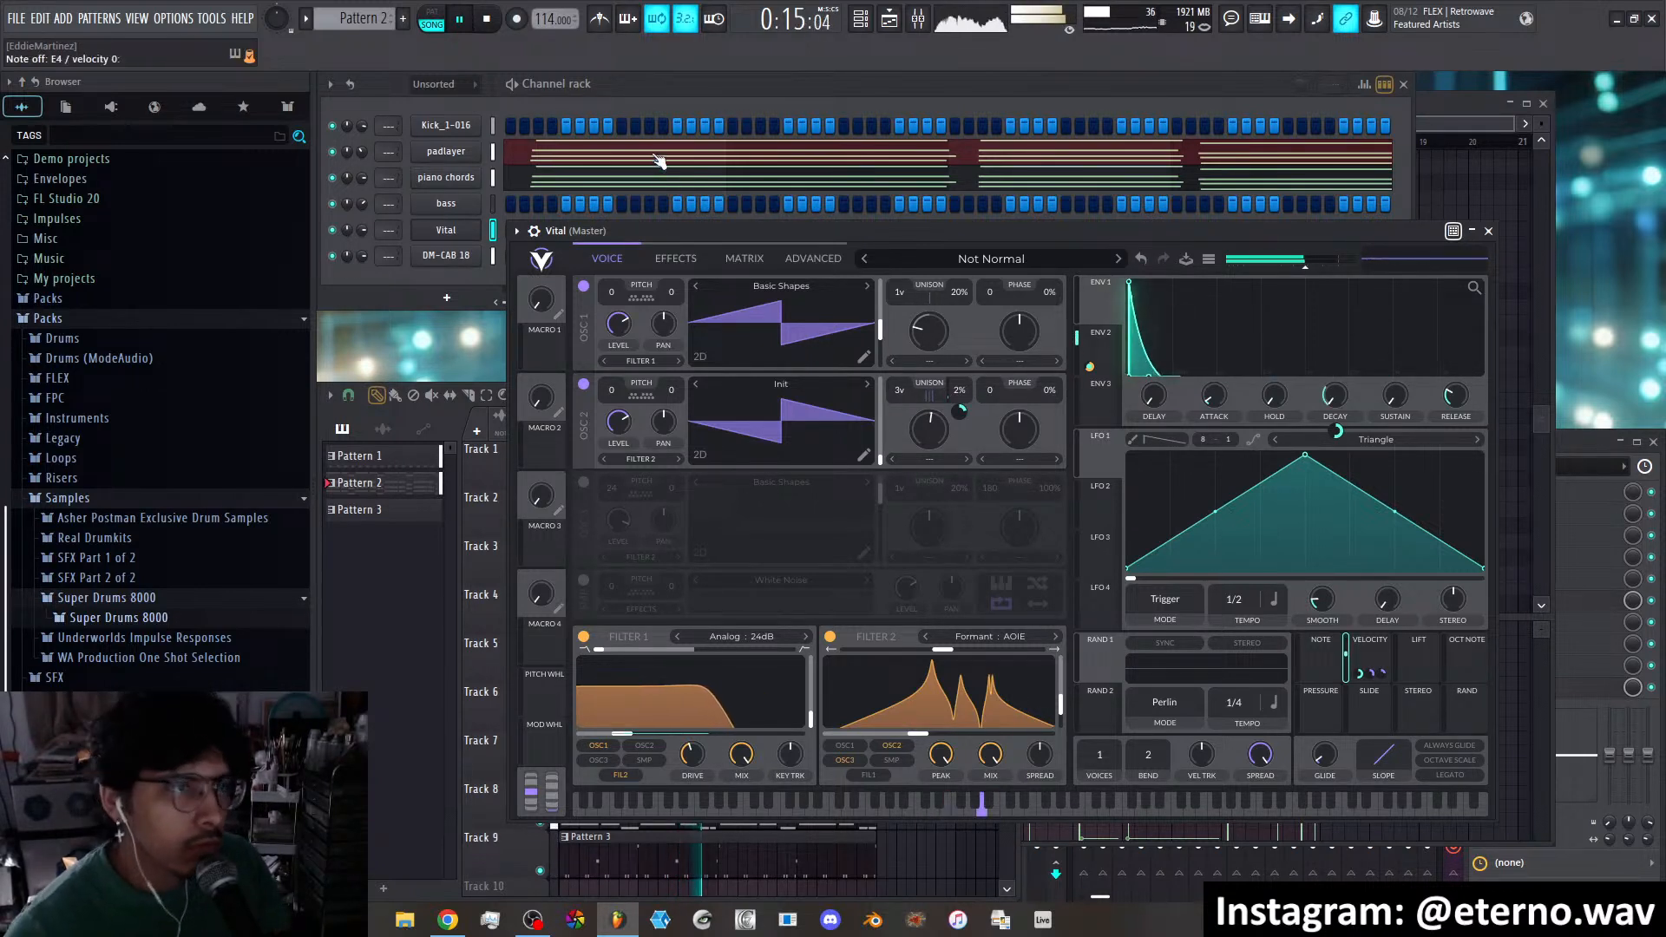
pyautogui.click(489, 20)
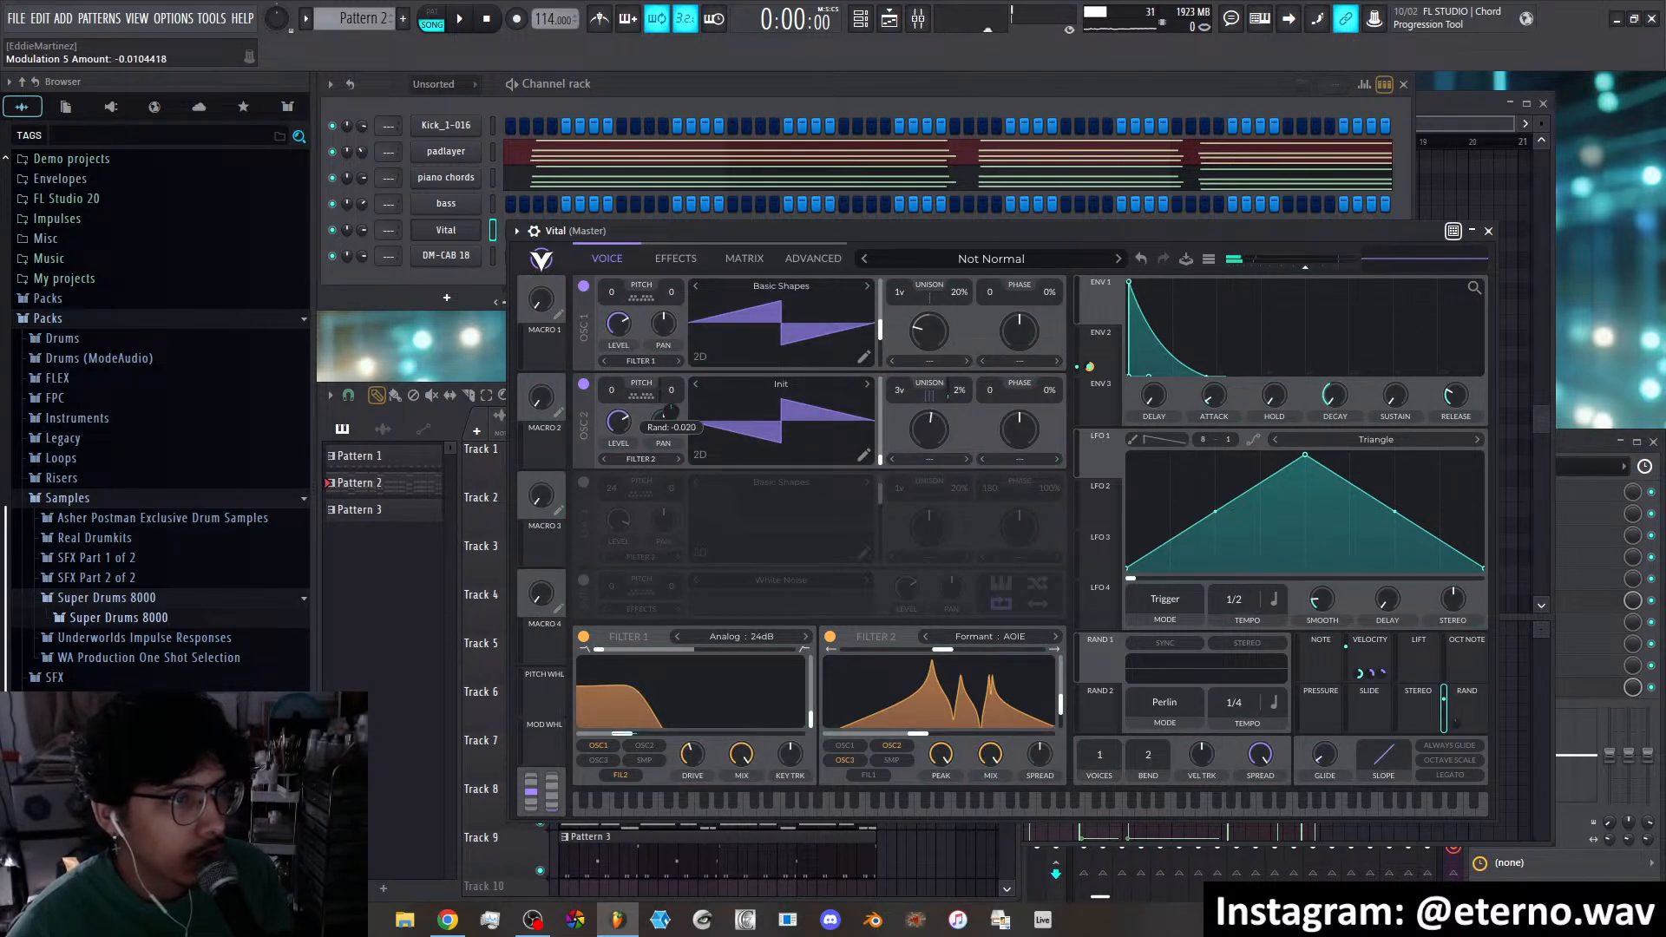
# Make the Rand modulation on oscillator 2's fine pitch bipolar in Vital
pyautogui.rightClick(672, 409)
pyautogui.click(704, 448)
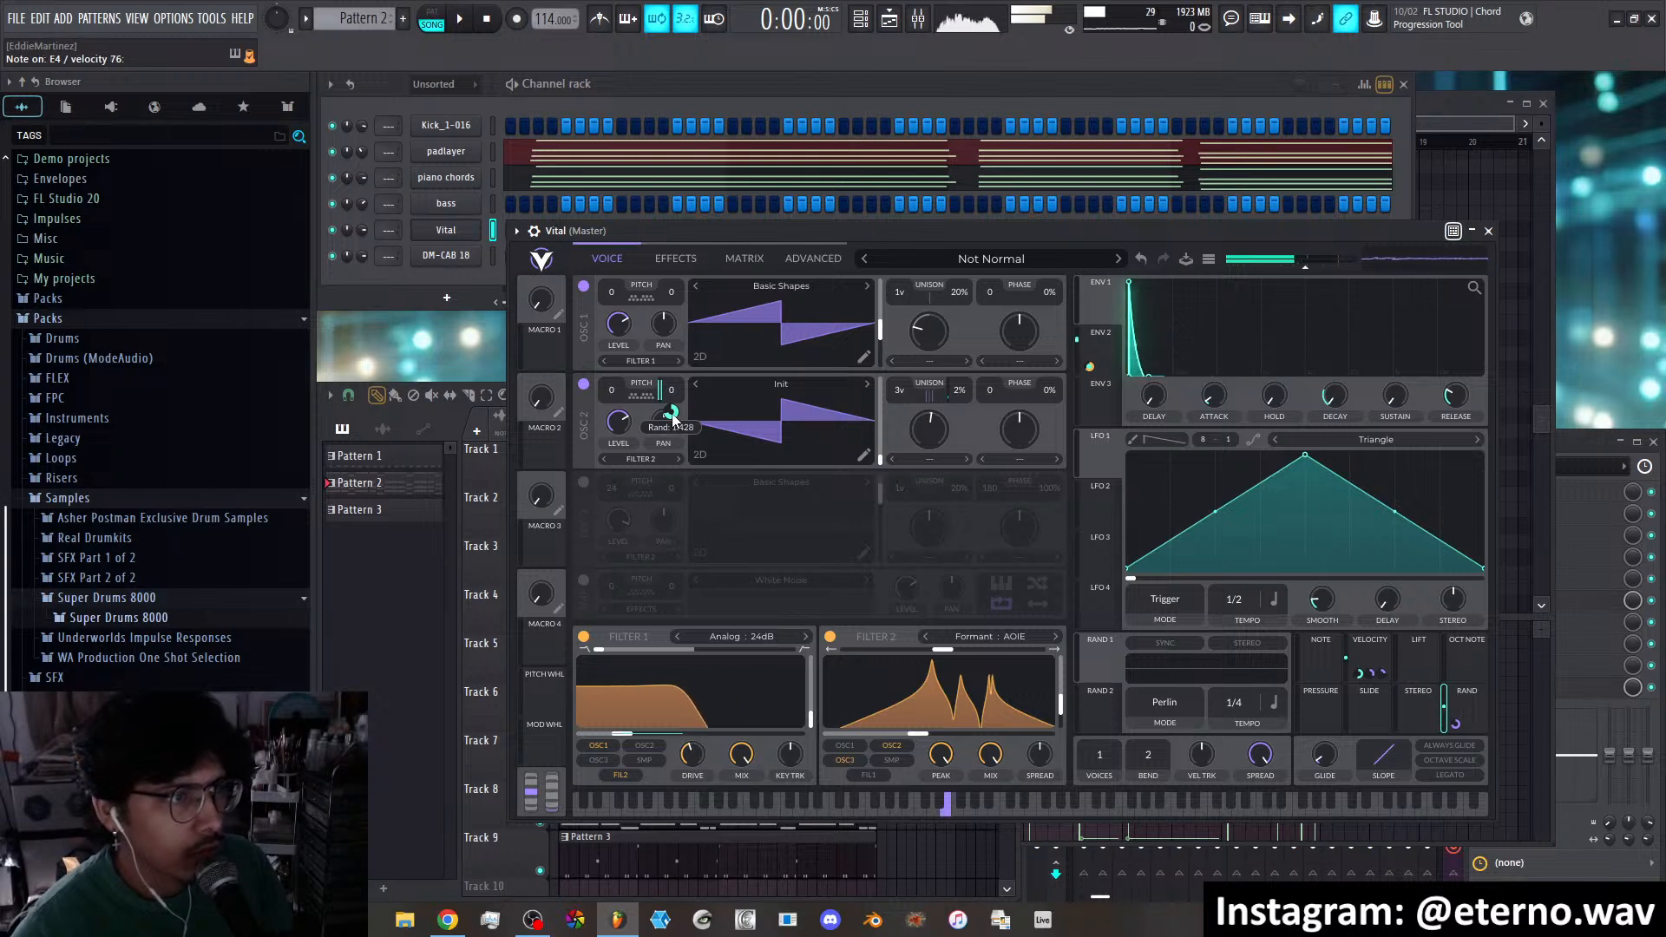
# Set Vital's delay mode to Mid Ping Pong and return to the oscillator view
pyautogui.click(659, 268)
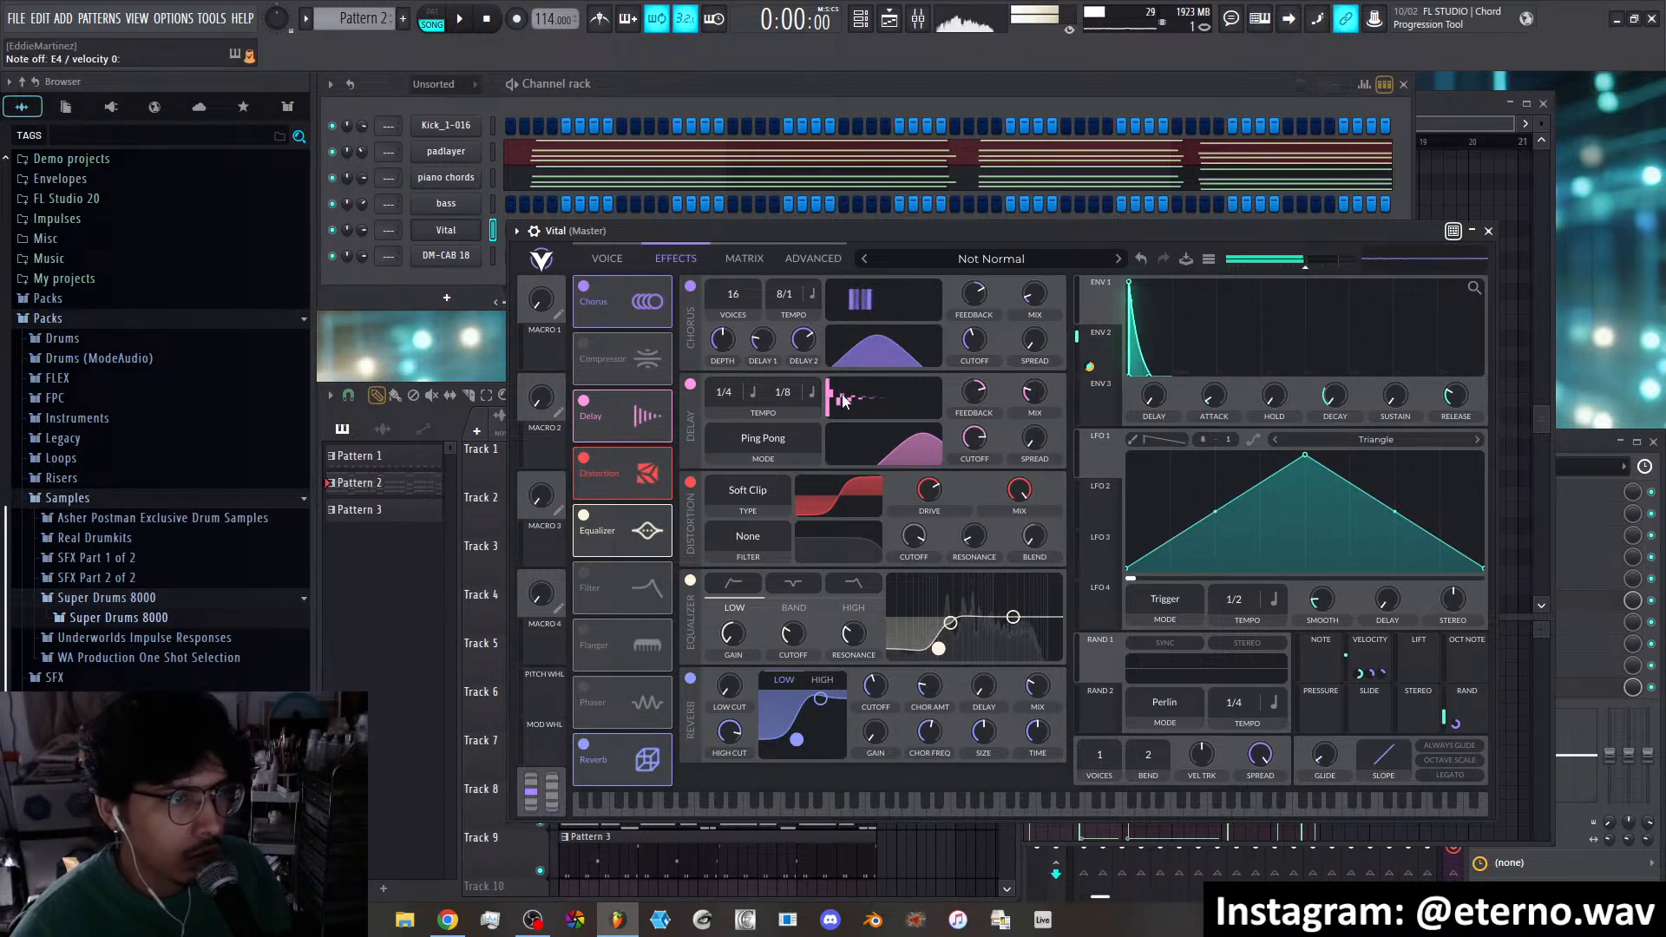
pyautogui.click(763, 438)
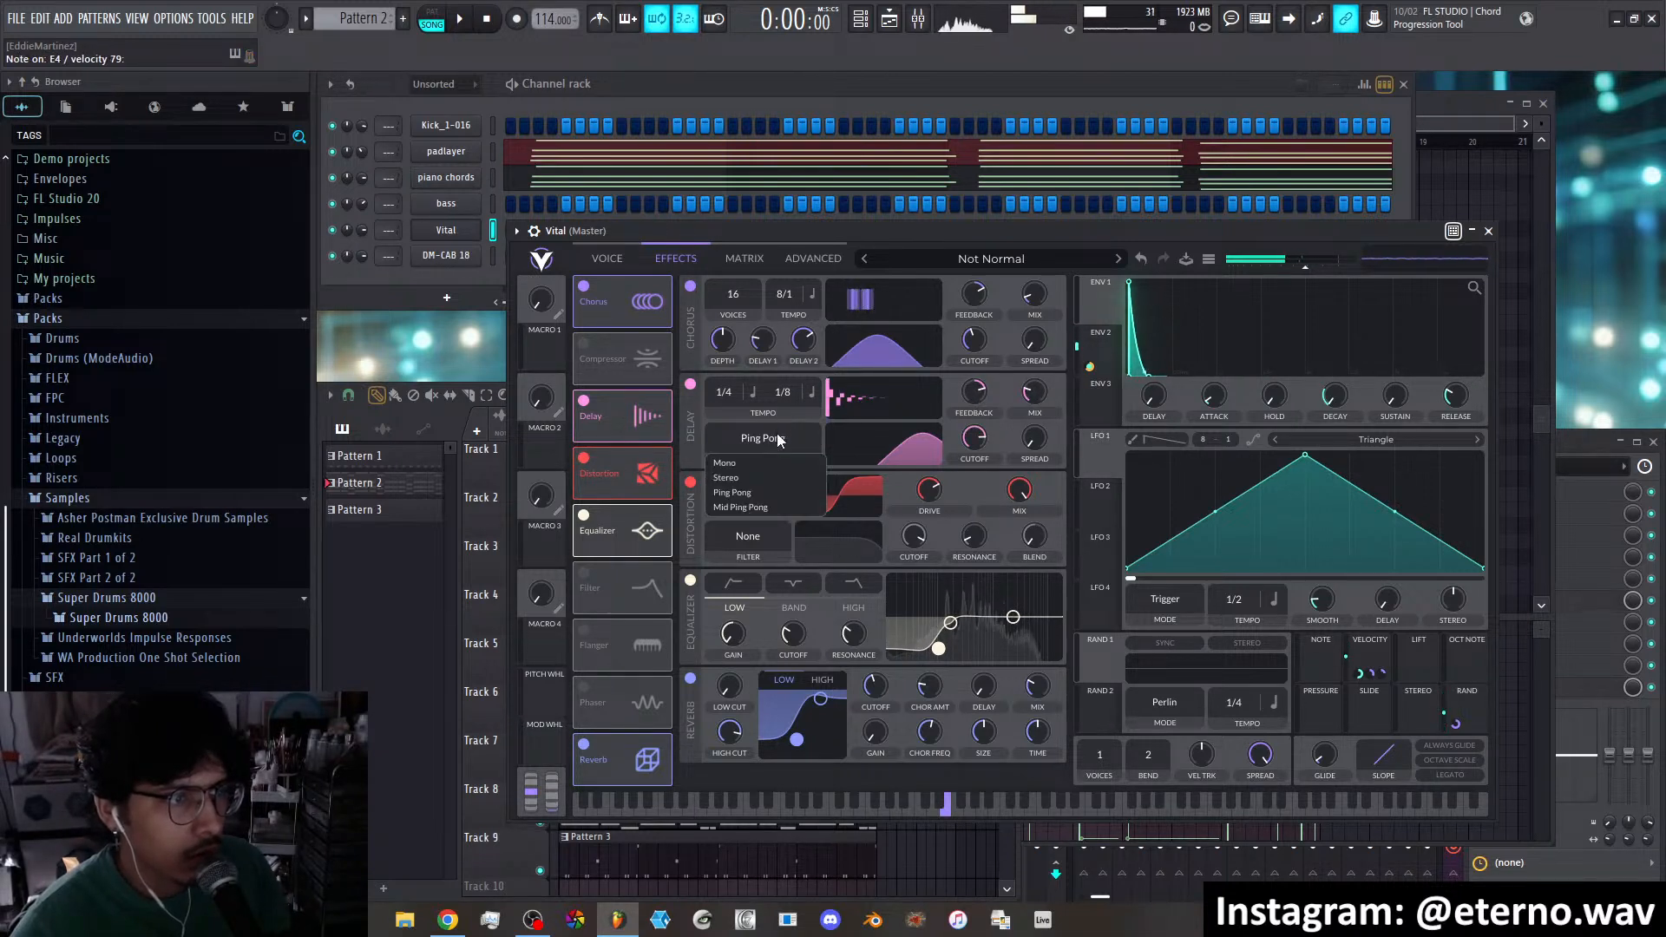
pyautogui.click(748, 507)
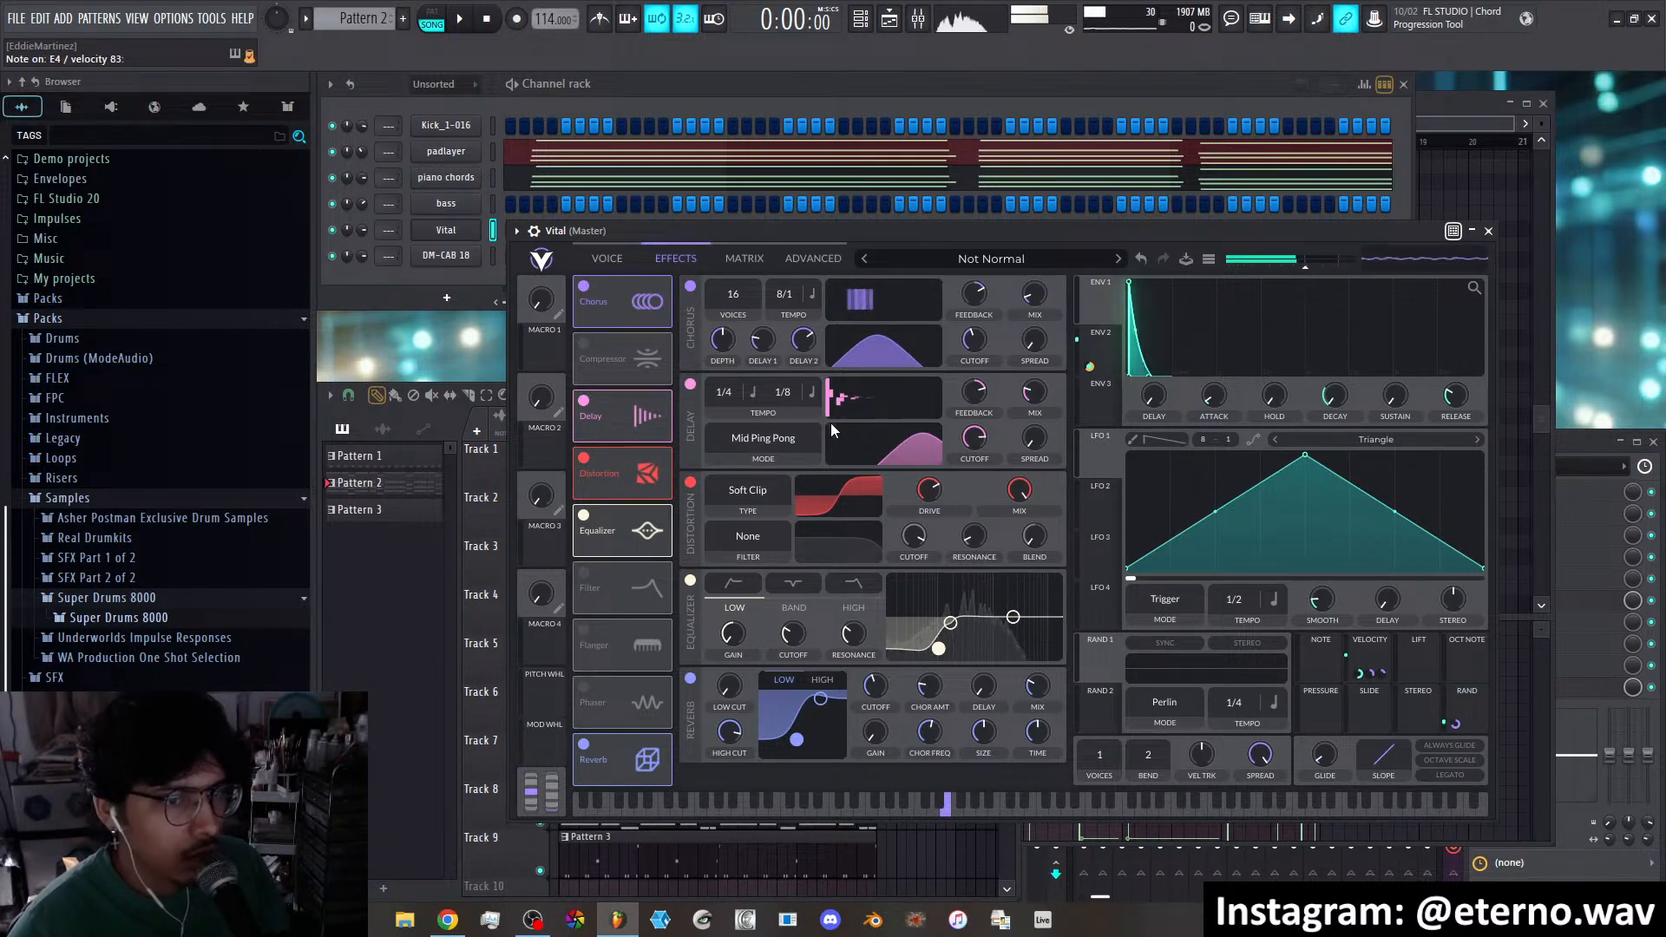
pyautogui.click(610, 258)
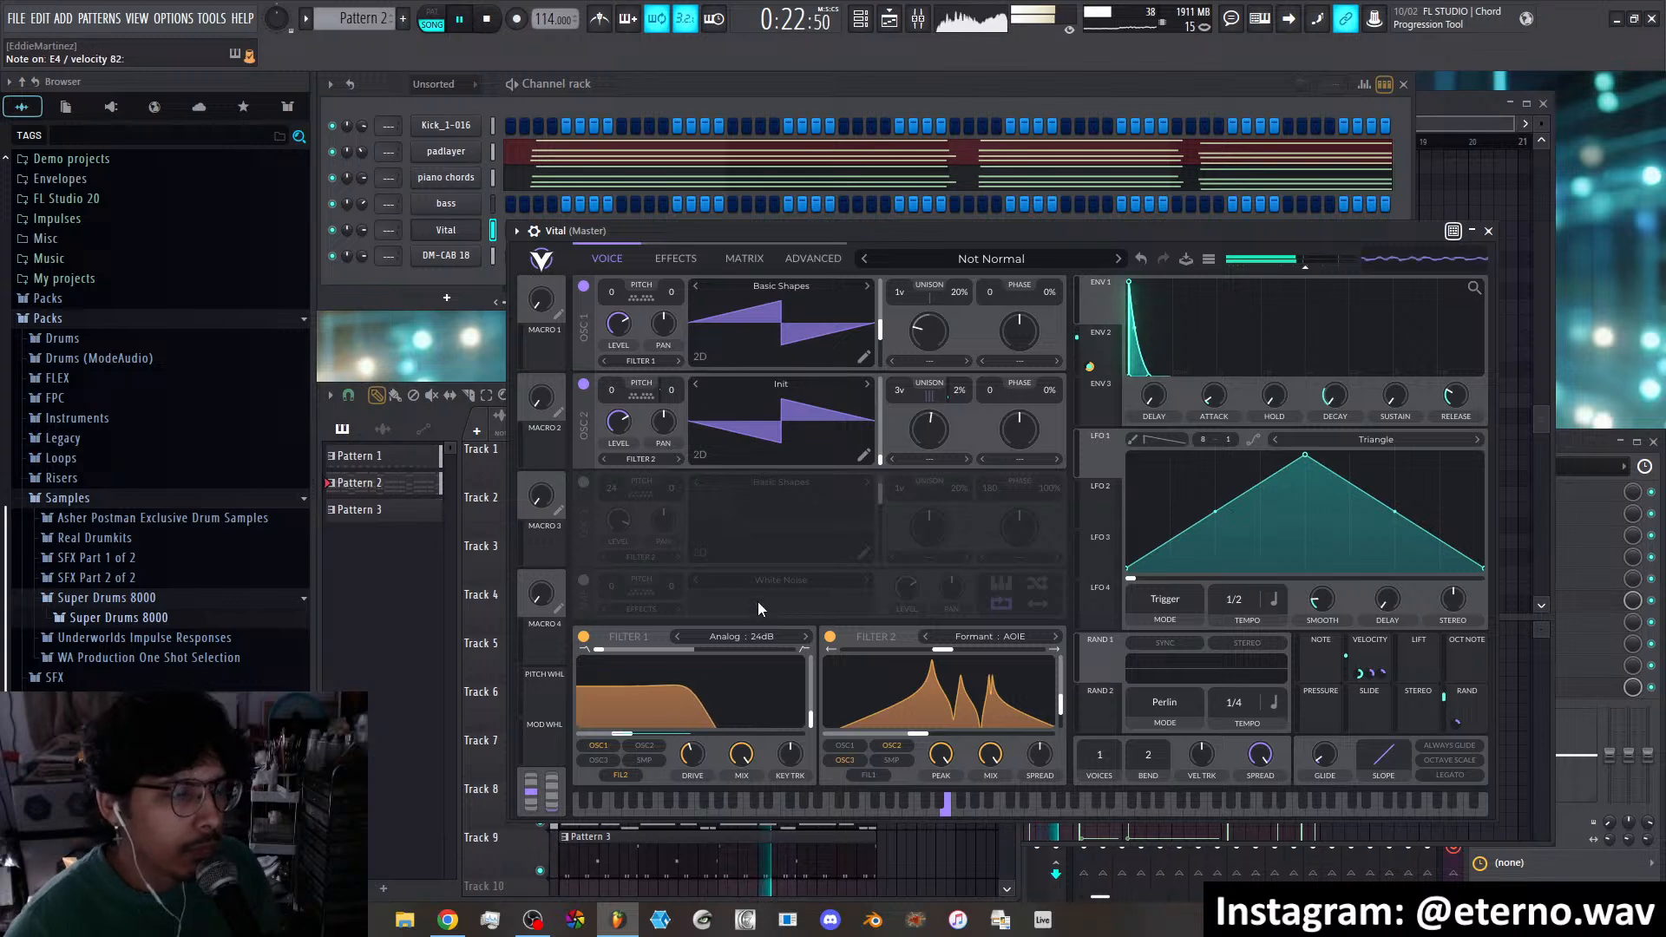
# Turn off Vital's Delay effect and go back to the oscillator view
pyautogui.click(666, 262)
pyautogui.click(597, 418)
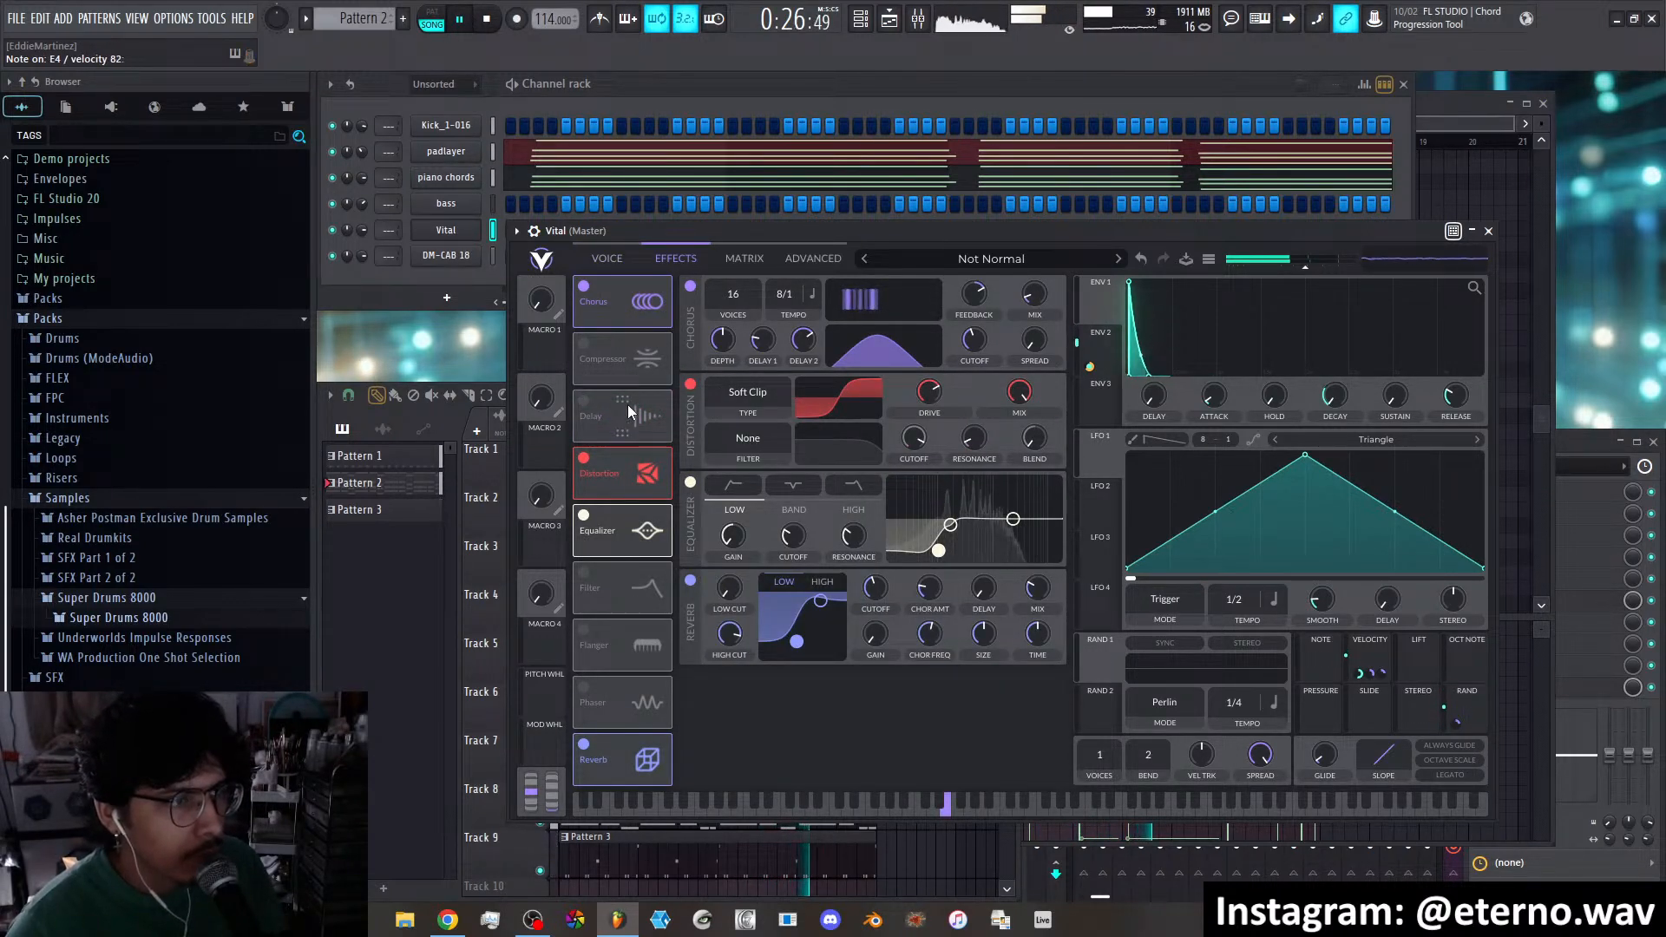
pyautogui.click(588, 259)
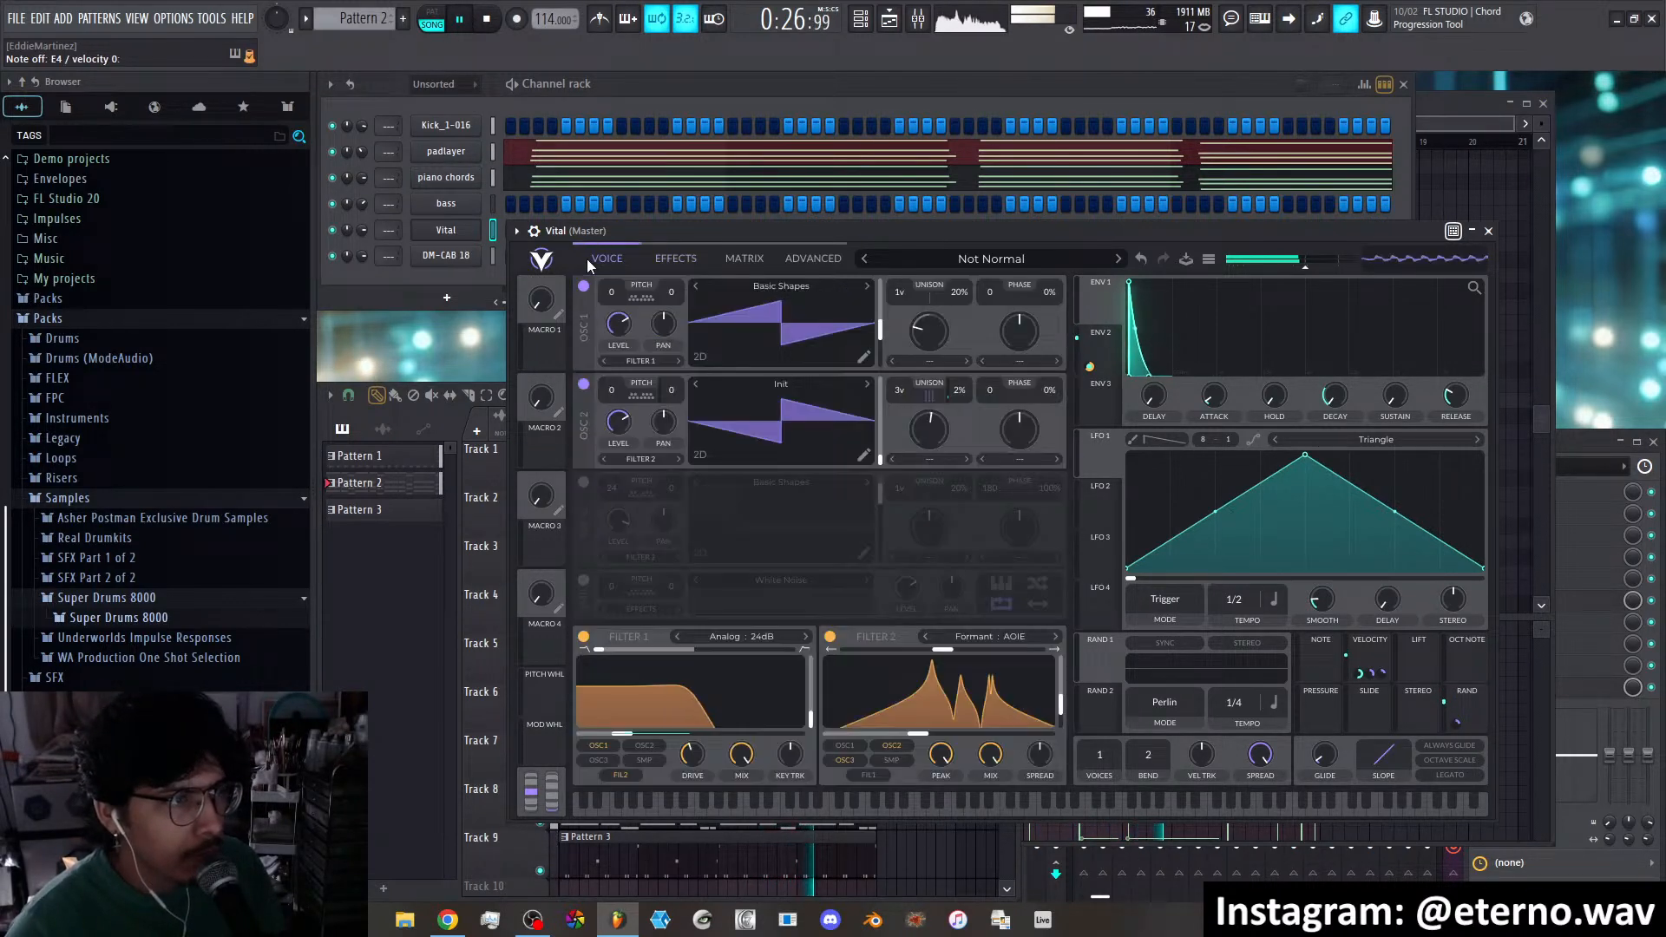
# Remove the existing Rand modulation and assign Rand to oscillator 2's fine pitch again
pyautogui.rightClick(1460, 722)
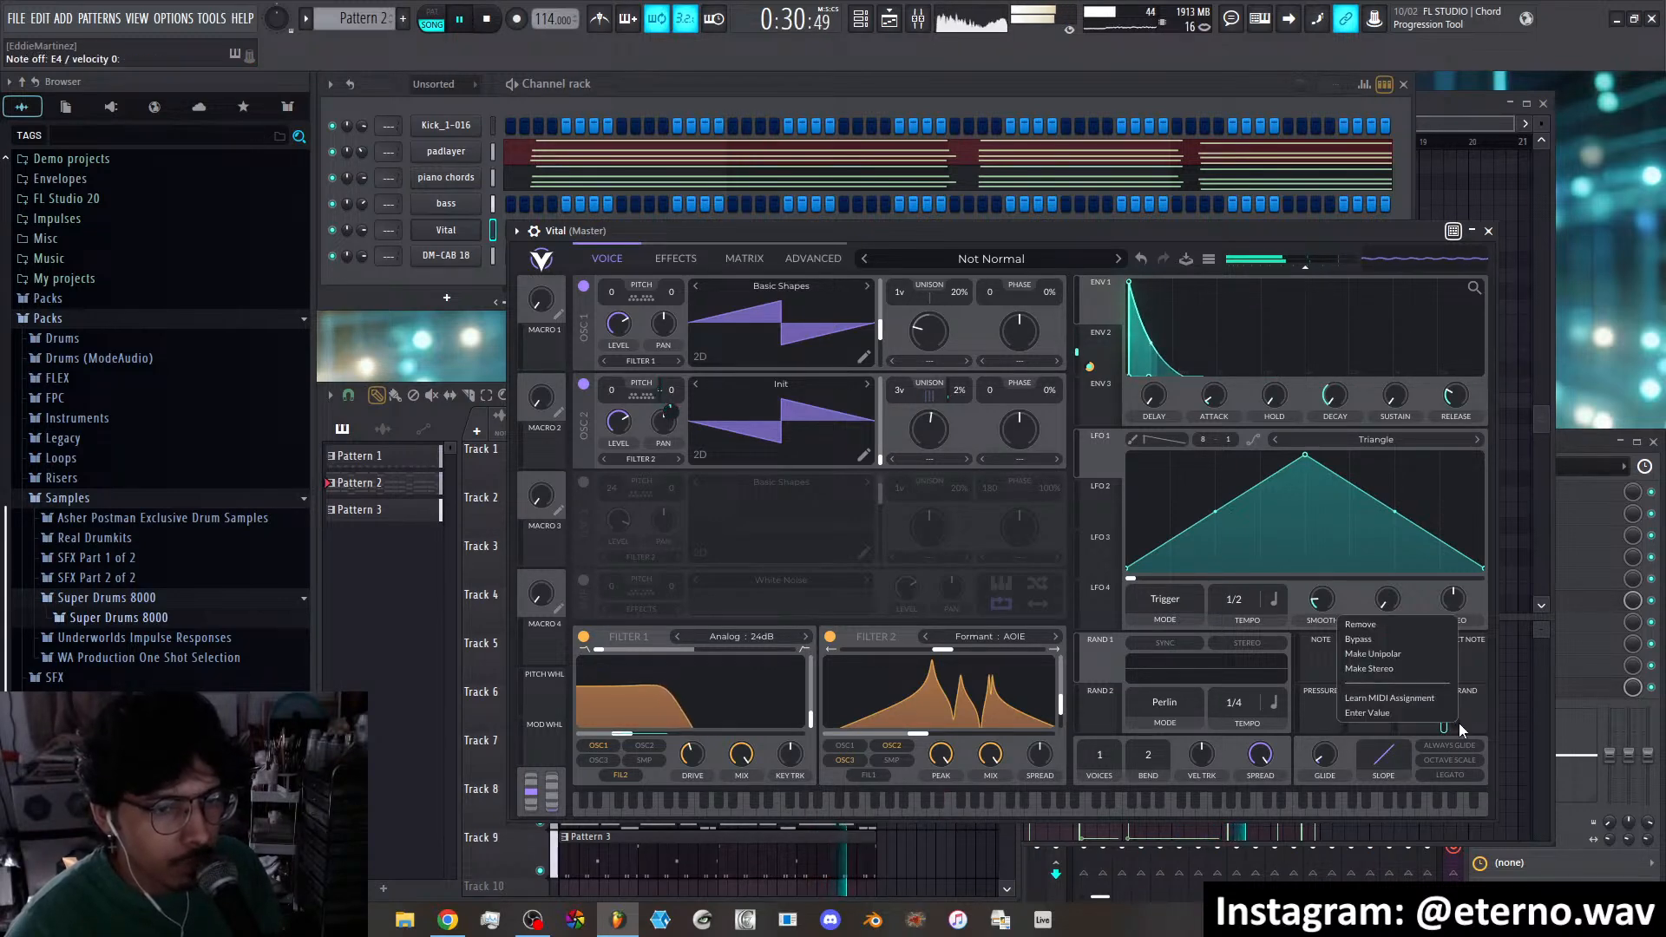
pyautogui.click(1395, 622)
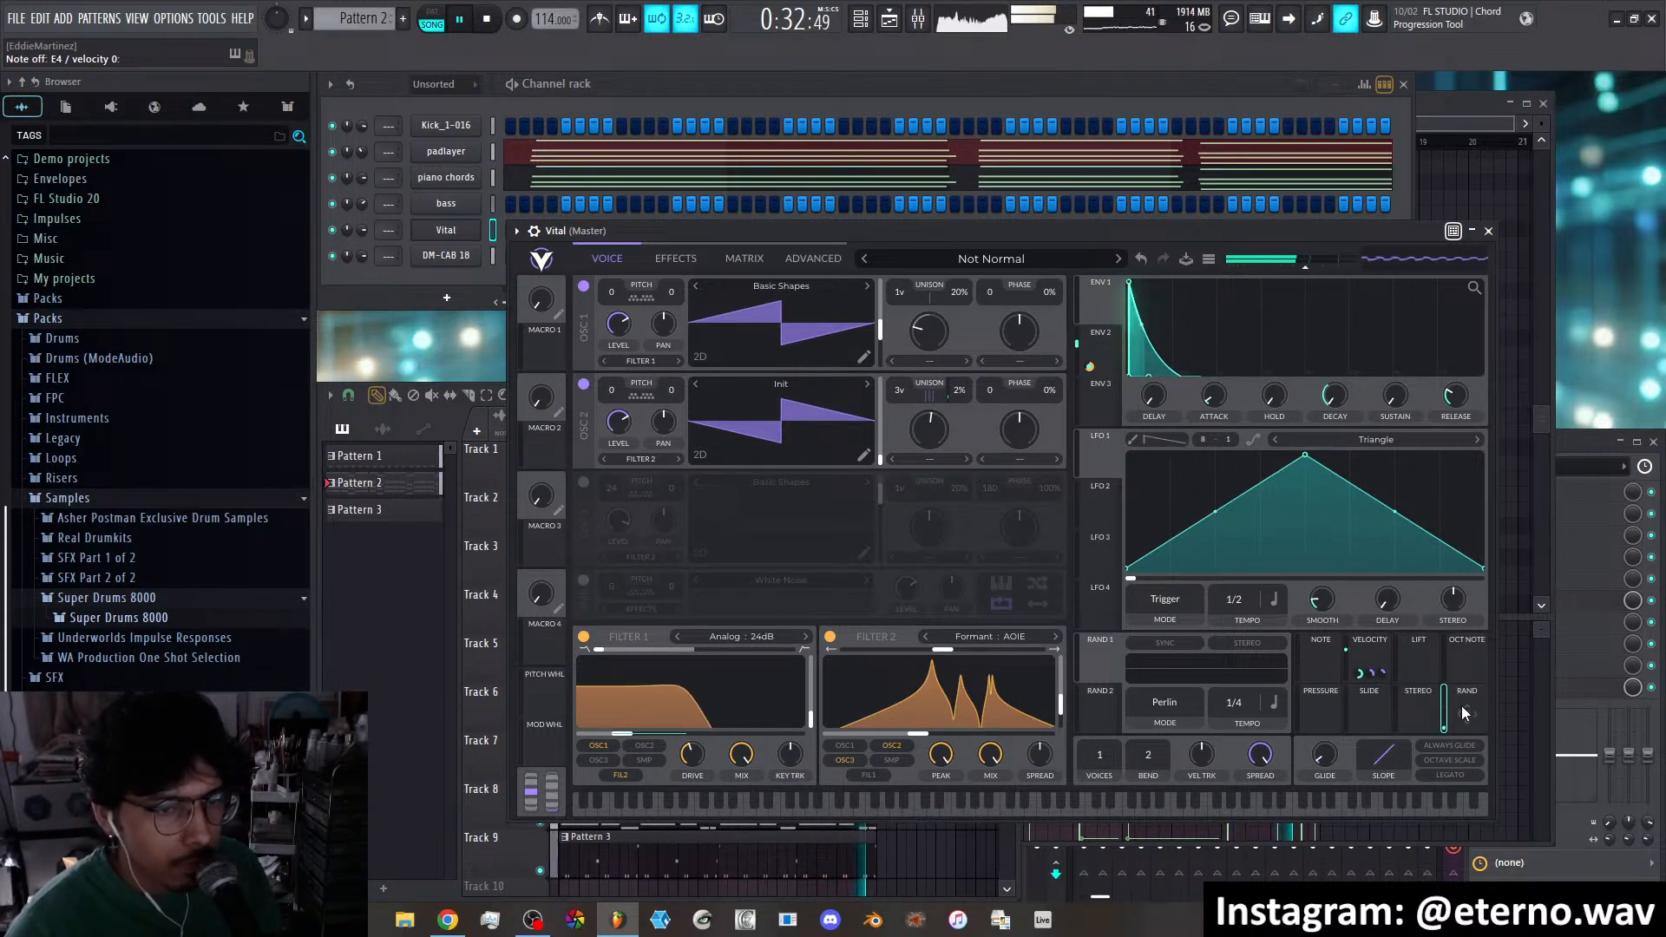
pyautogui.moveTo(1466, 714); pyautogui.dragTo(672, 401)
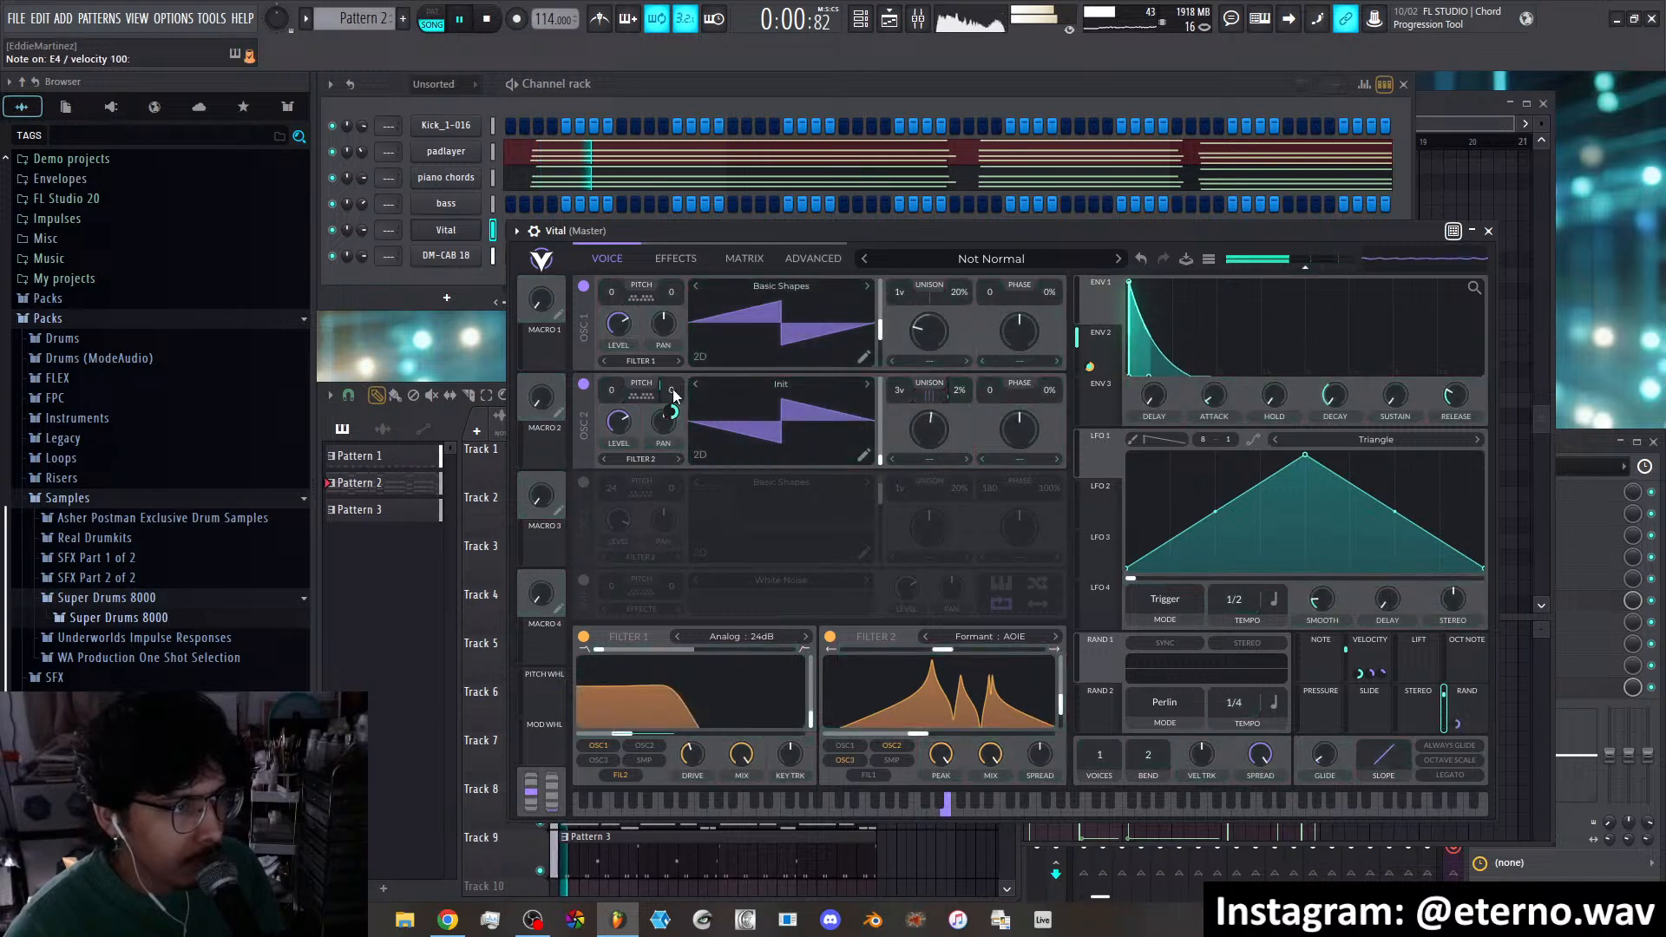
# Make the reassigned Rand modulation on oscillator 2's fine pitch bipolar and stop playback
pyautogui.rightClick(677, 413)
pyautogui.click(700, 452)
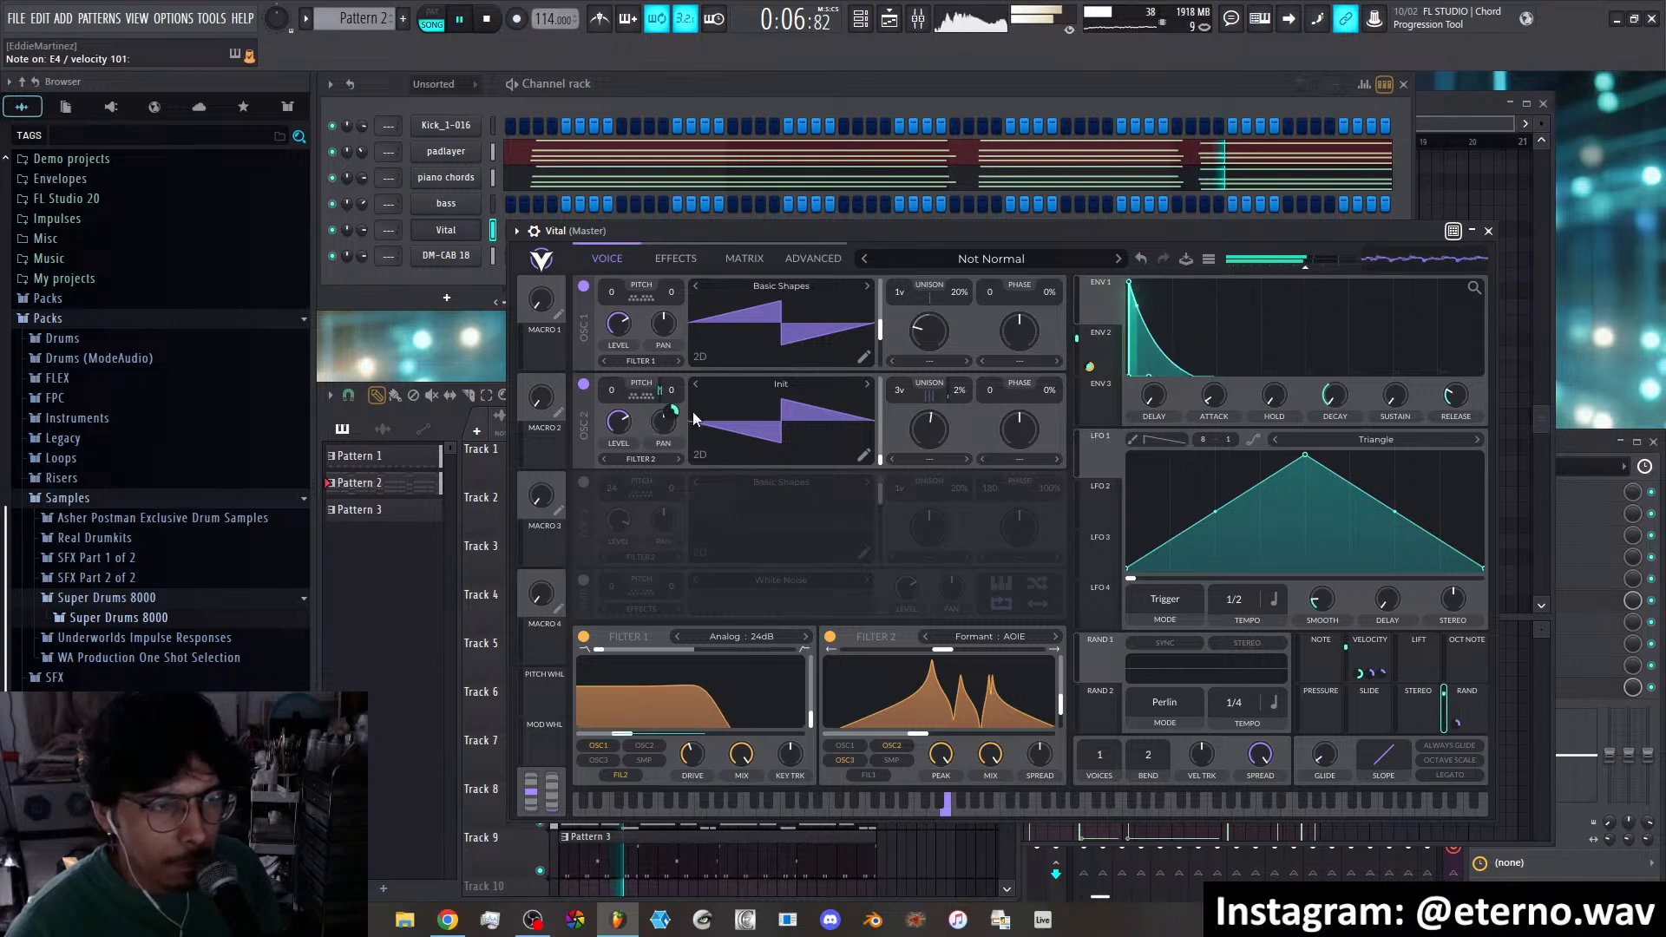
pyautogui.click(488, 20)
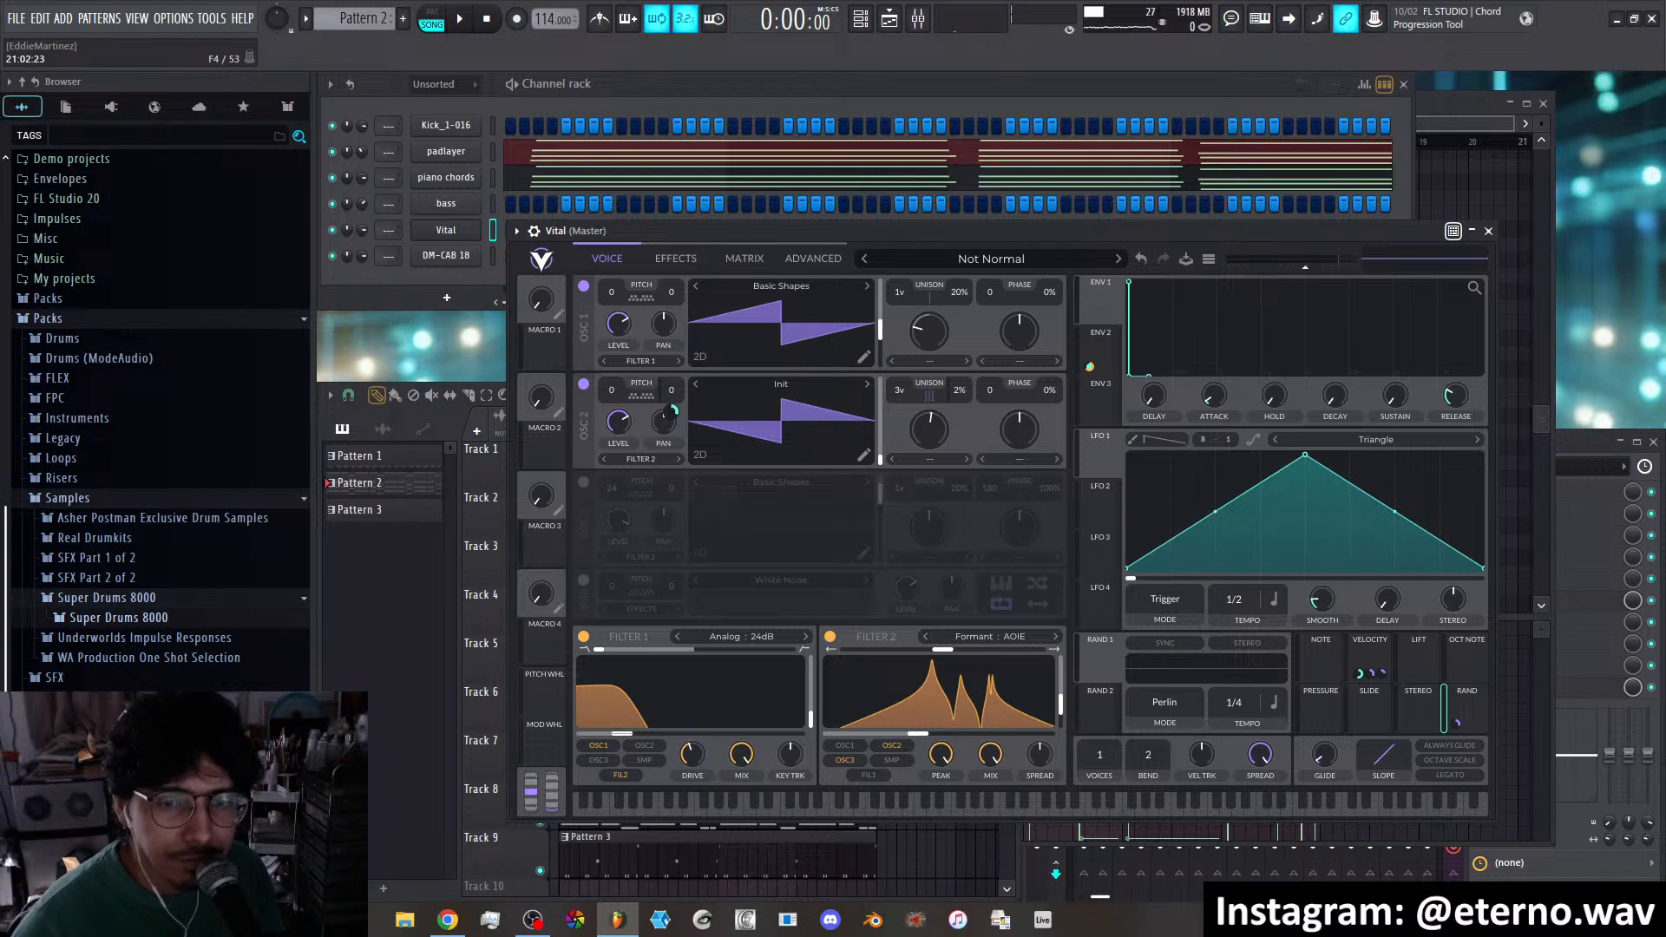
# Reposition the Vital window beneath the channel rack so the rack's patterns and the playlist tracks stay uncovered
pyautogui.moveTo(904, 232); pyautogui.dragTo(983, 262)
pyautogui.moveTo(1350, 263); pyautogui.dragTo(1367, 314)
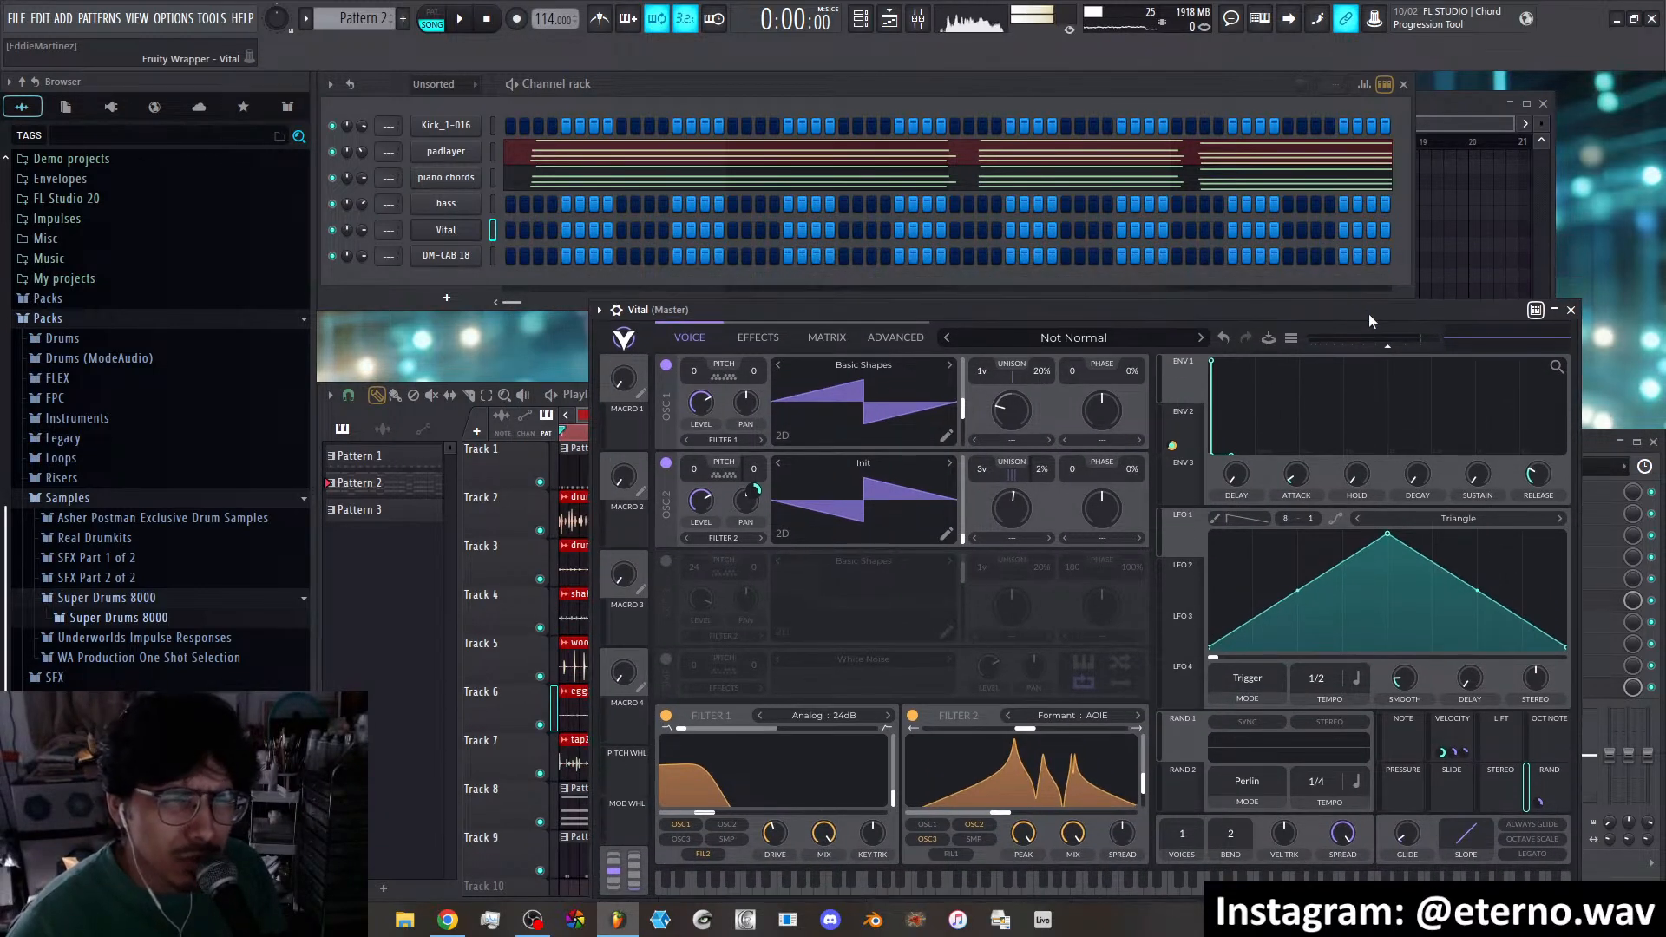
pyautogui.moveTo(1494, 317); pyautogui.dragTo(1433, 339)
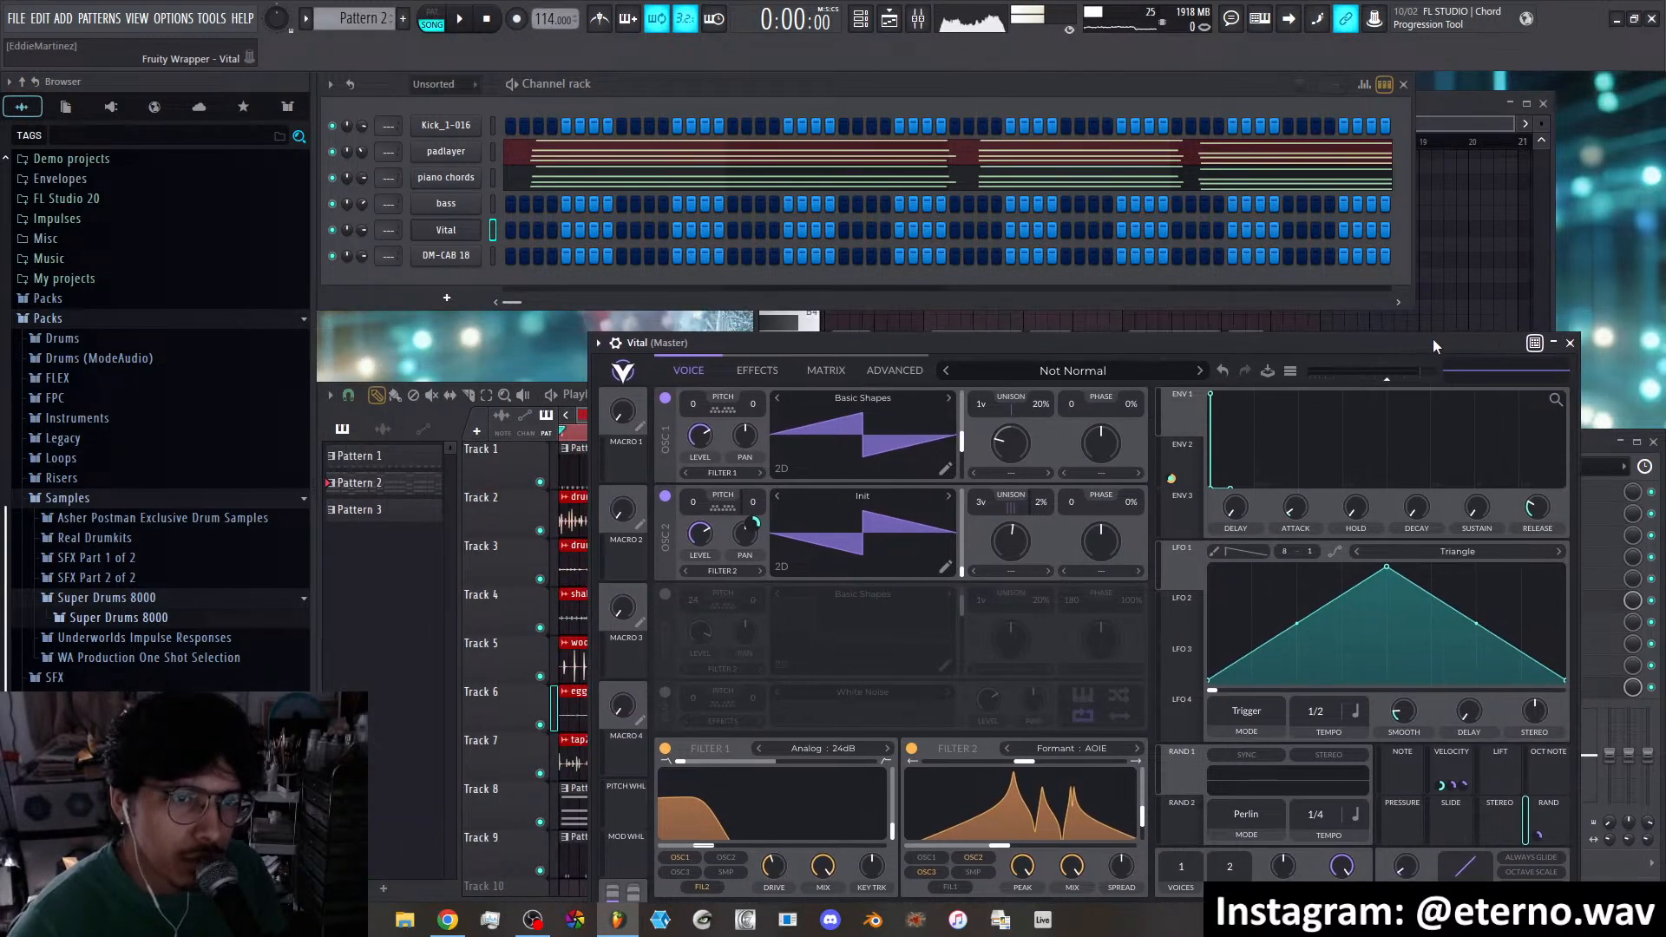
pyautogui.moveTo(1298, 336); pyautogui.dragTo(1380, 309)
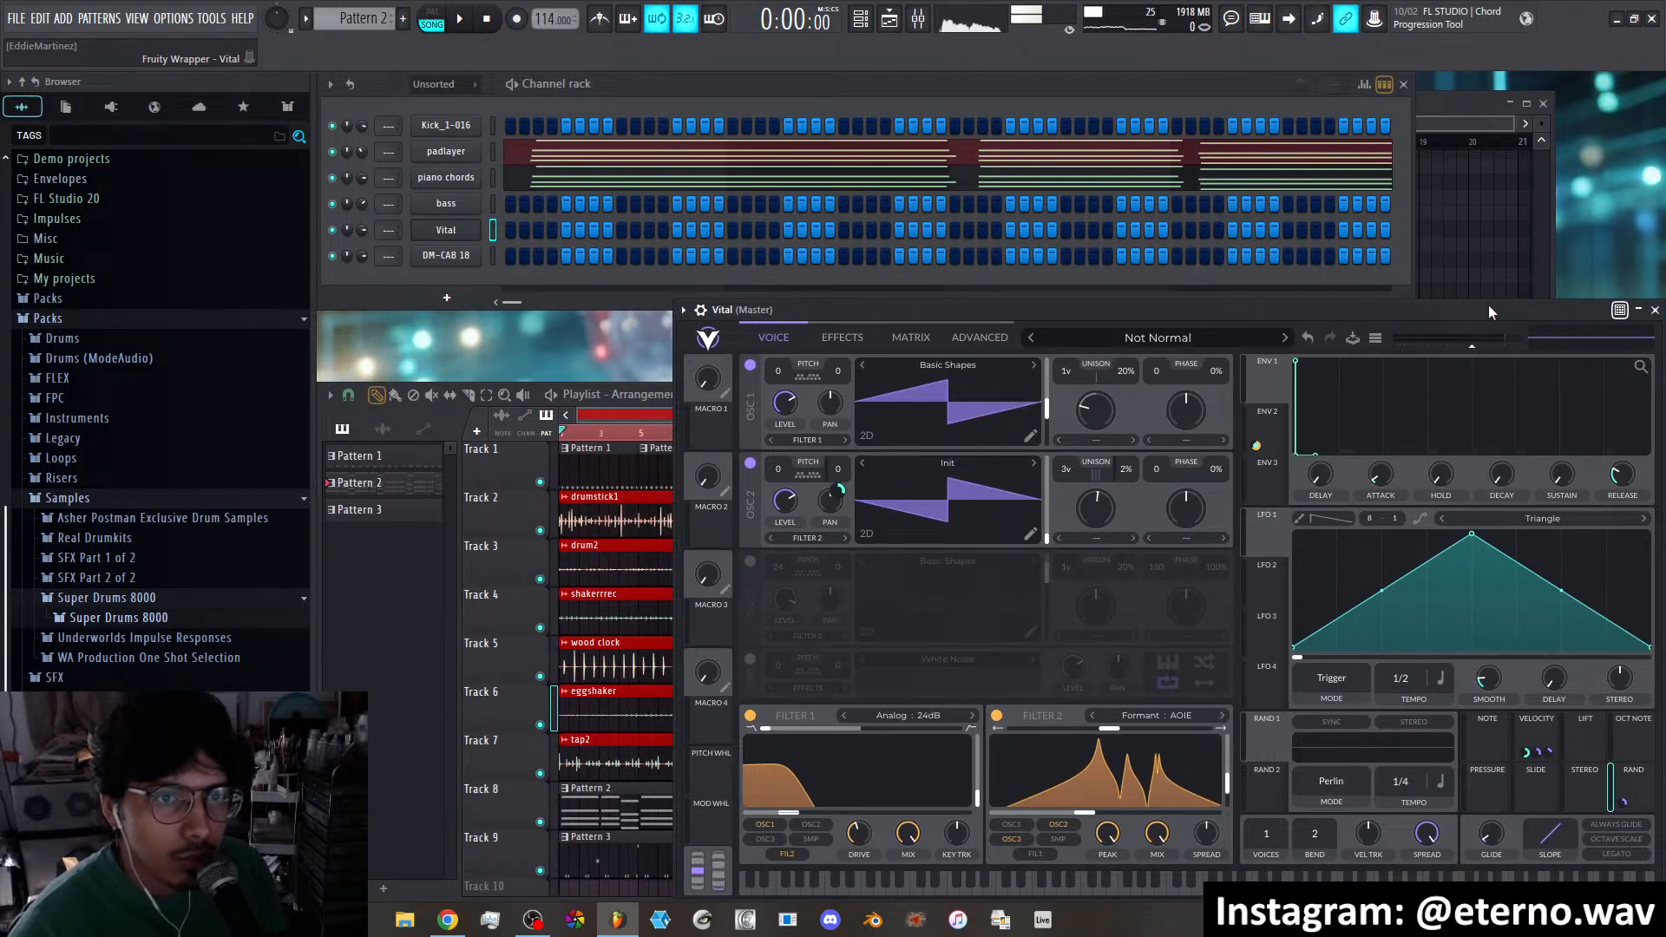
pyautogui.moveTo(1487, 304); pyautogui.dragTo(1522, 306)
pyautogui.moveTo(955, 306); pyautogui.dragTo(1028, 293)
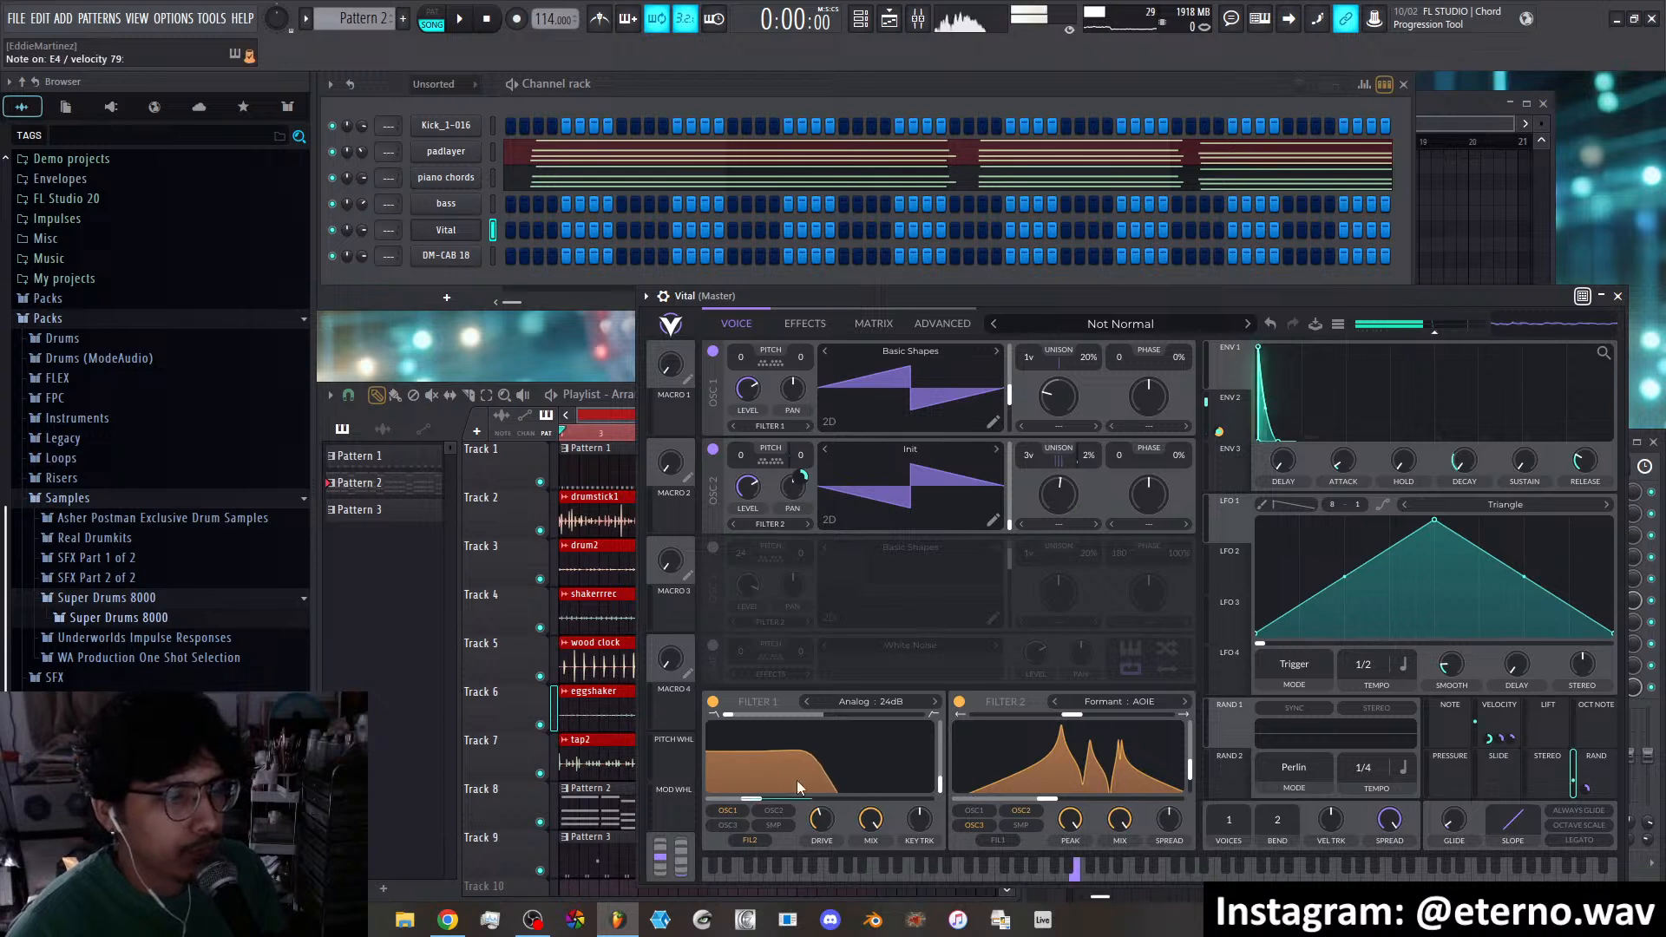
pyautogui.moveTo(826, 297); pyautogui.dragTo(871, 309)
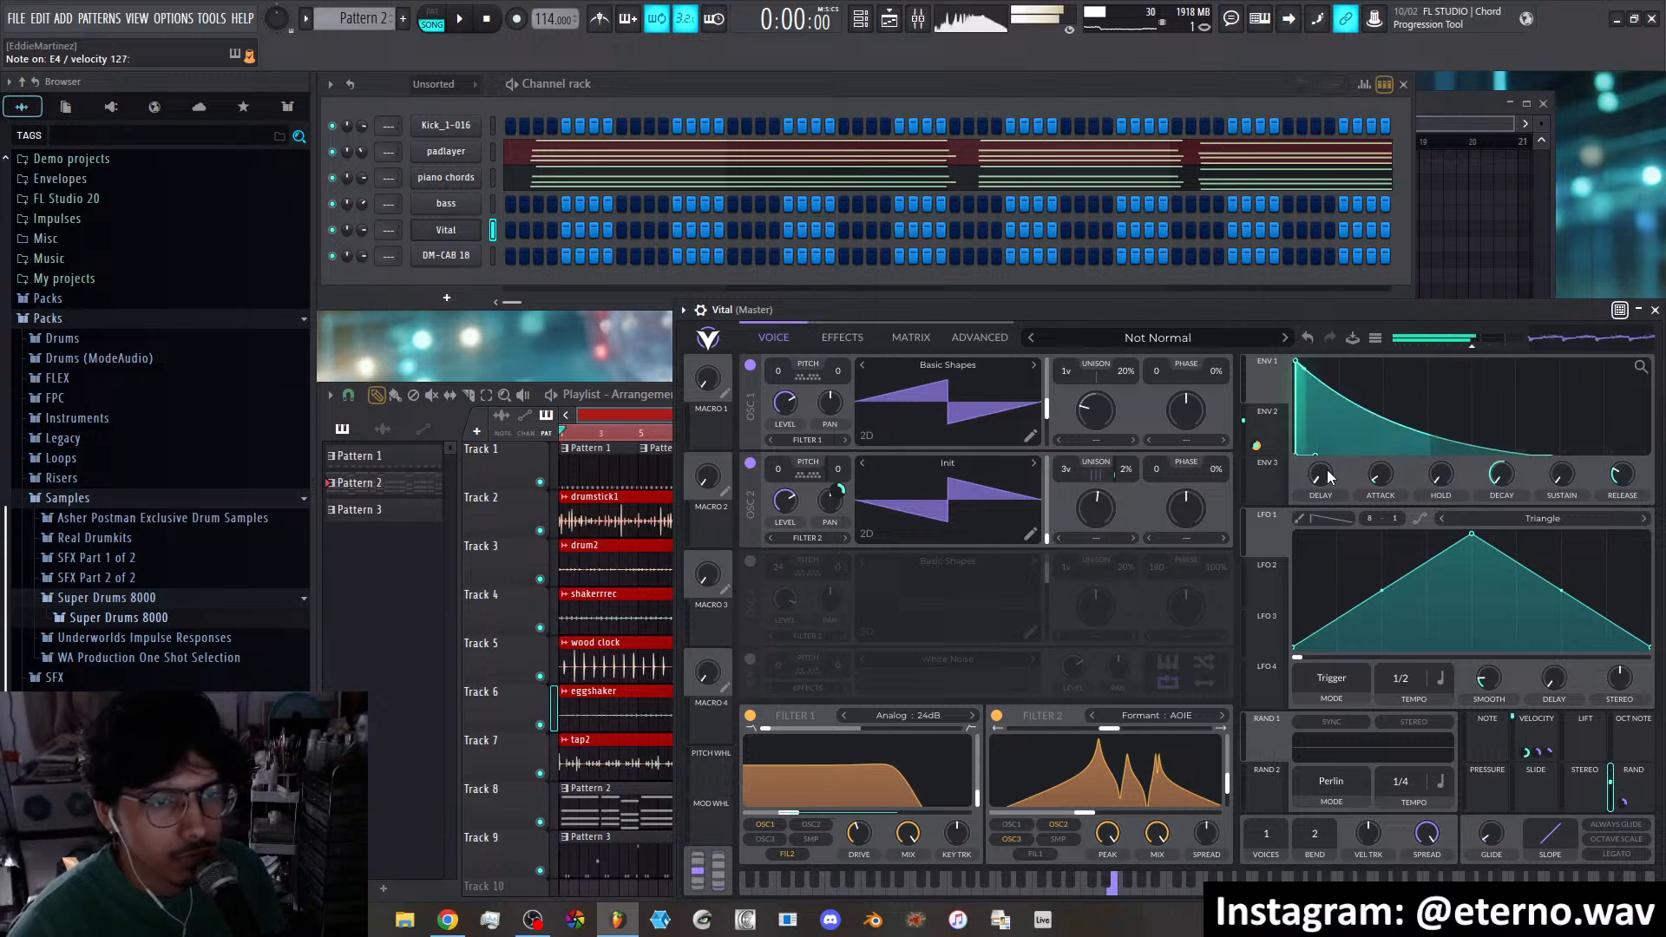
# Turn Vital's Delay effect back on, set its first tempo to 1/16 and lower its filter cutoff with spread 0
pyautogui.click(846, 341)
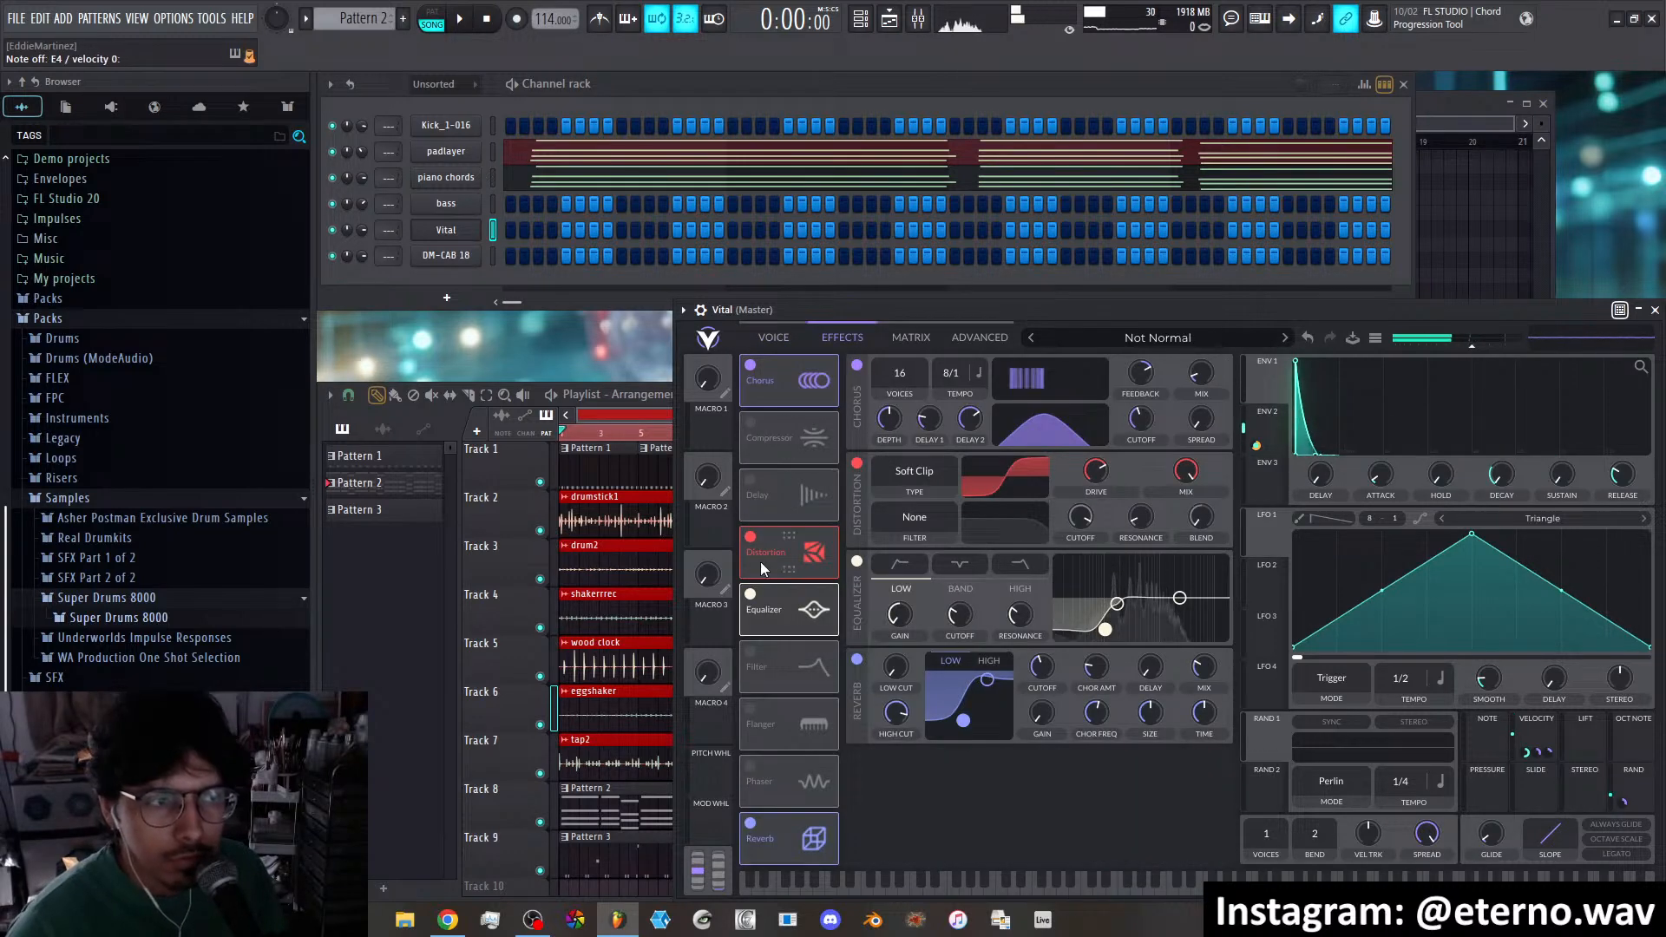
pyautogui.click(751, 482)
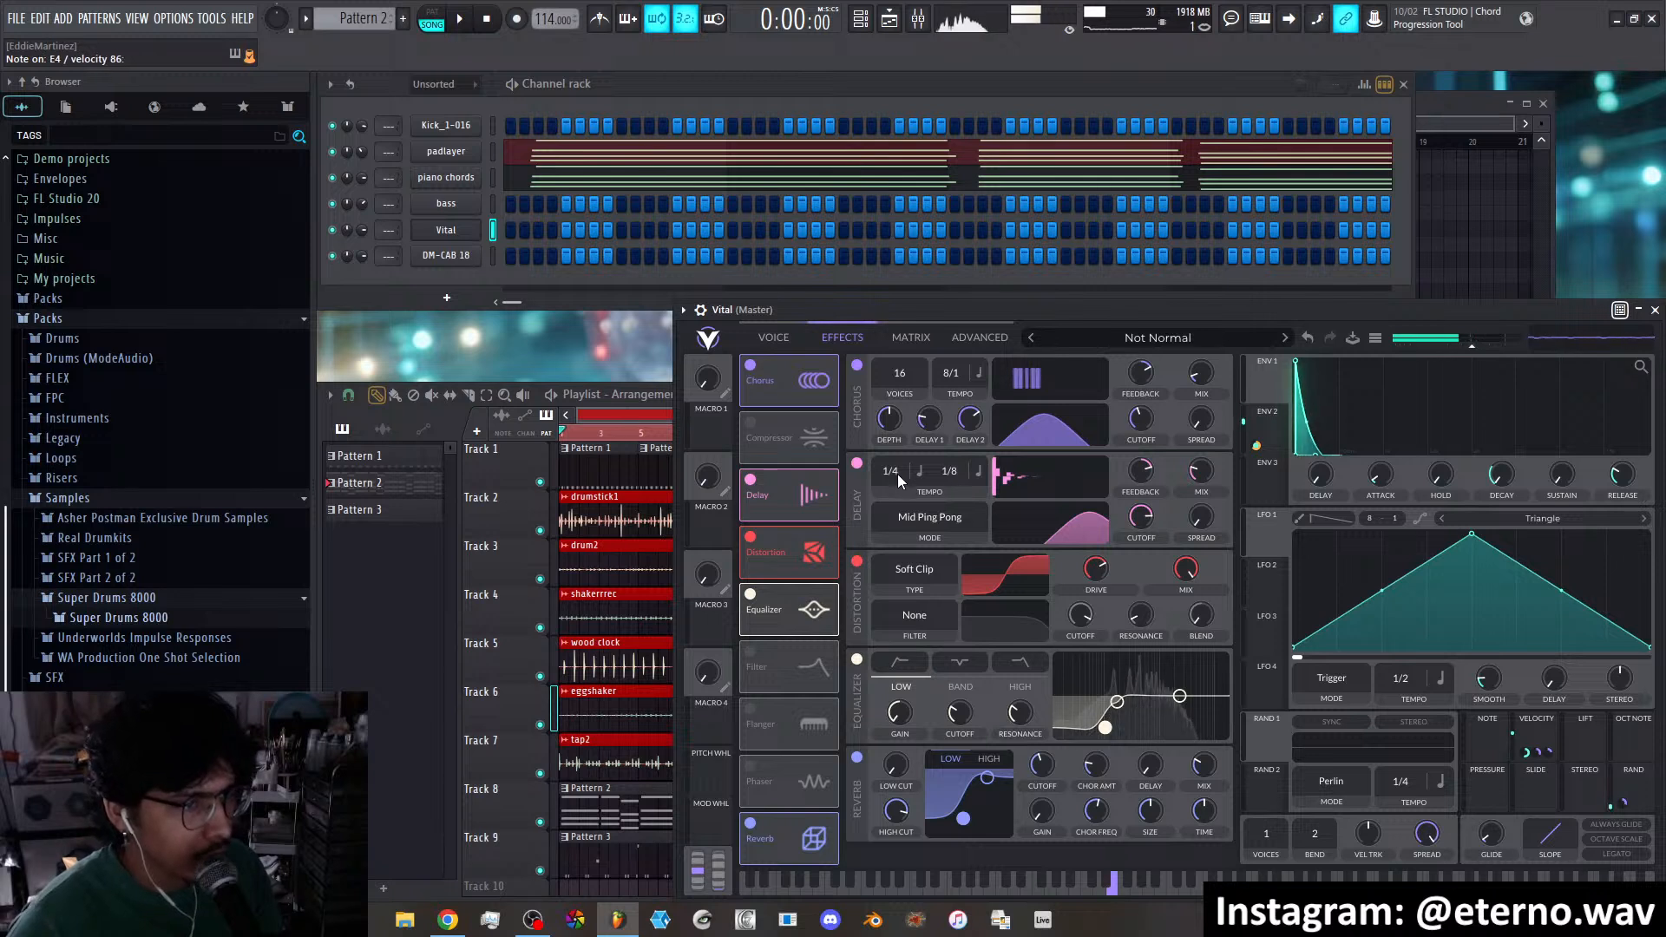
pyautogui.scroll(1, 895, 475)
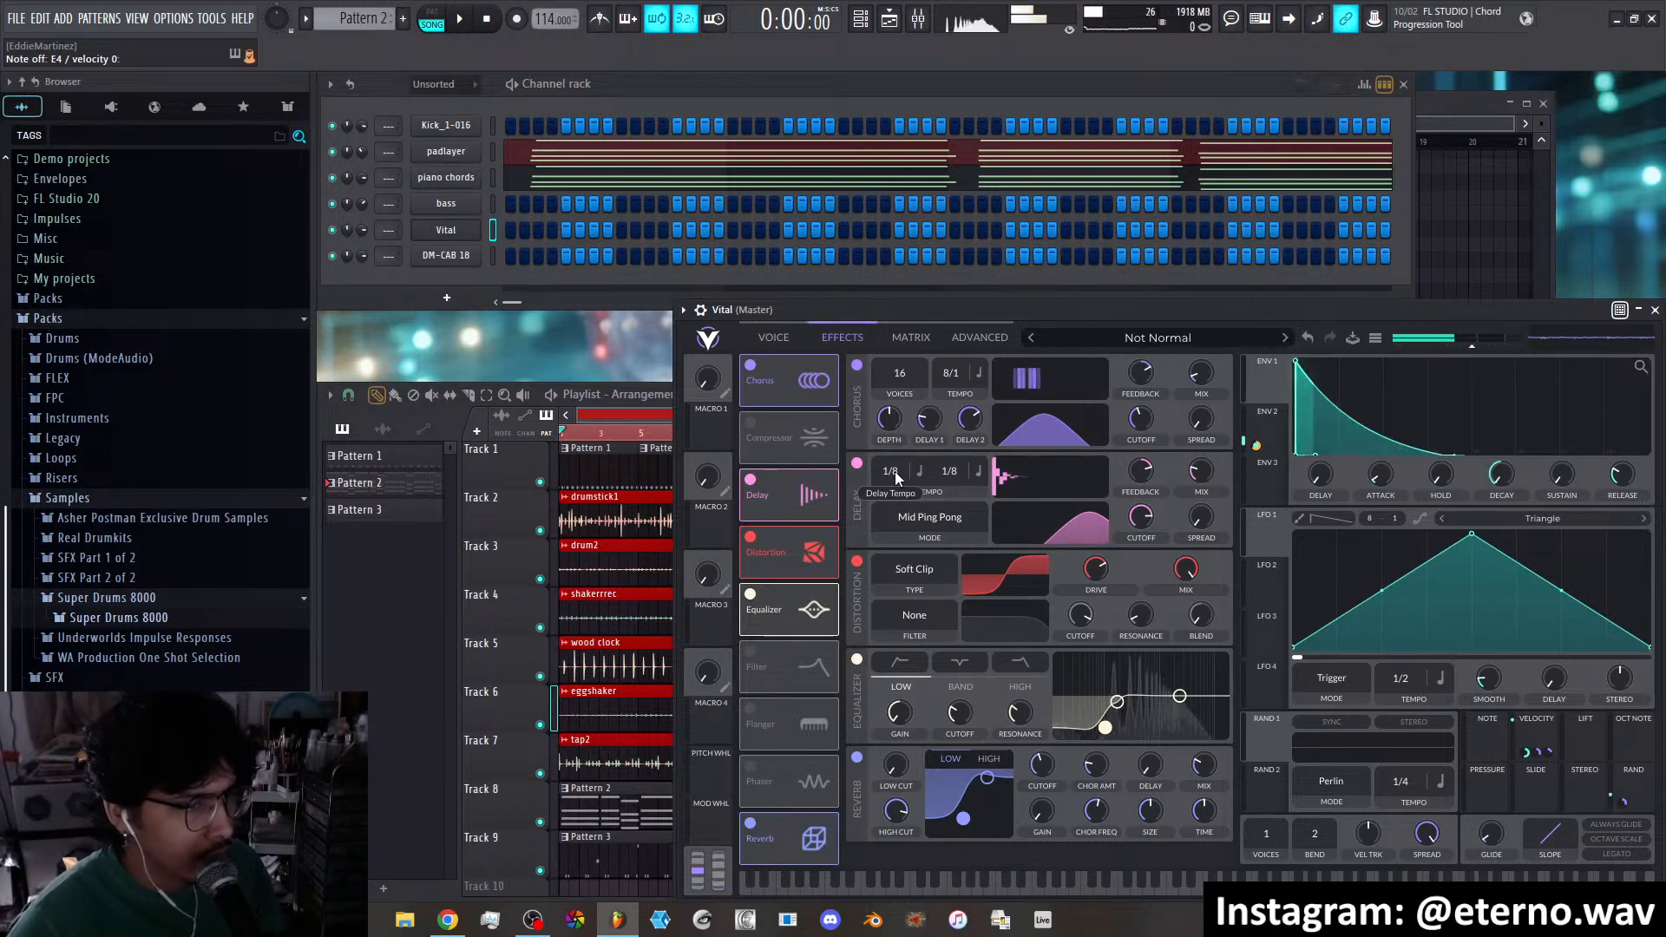
pyautogui.scroll(1, 894, 472)
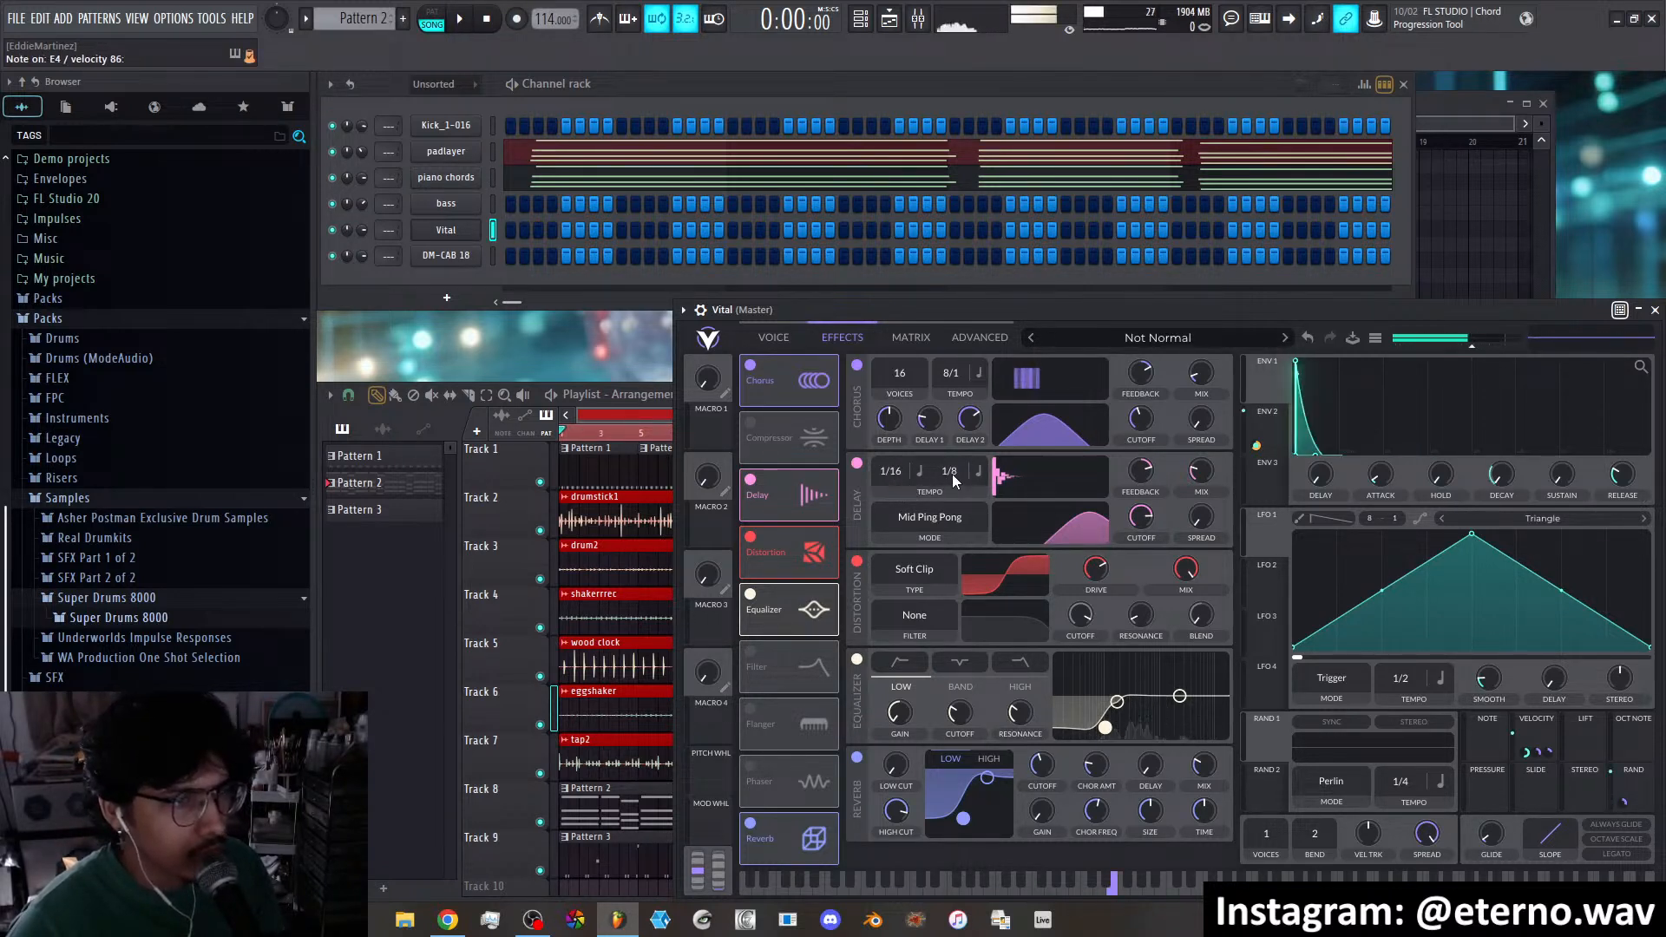
pyautogui.click(976, 470)
pyautogui.click(1016, 522)
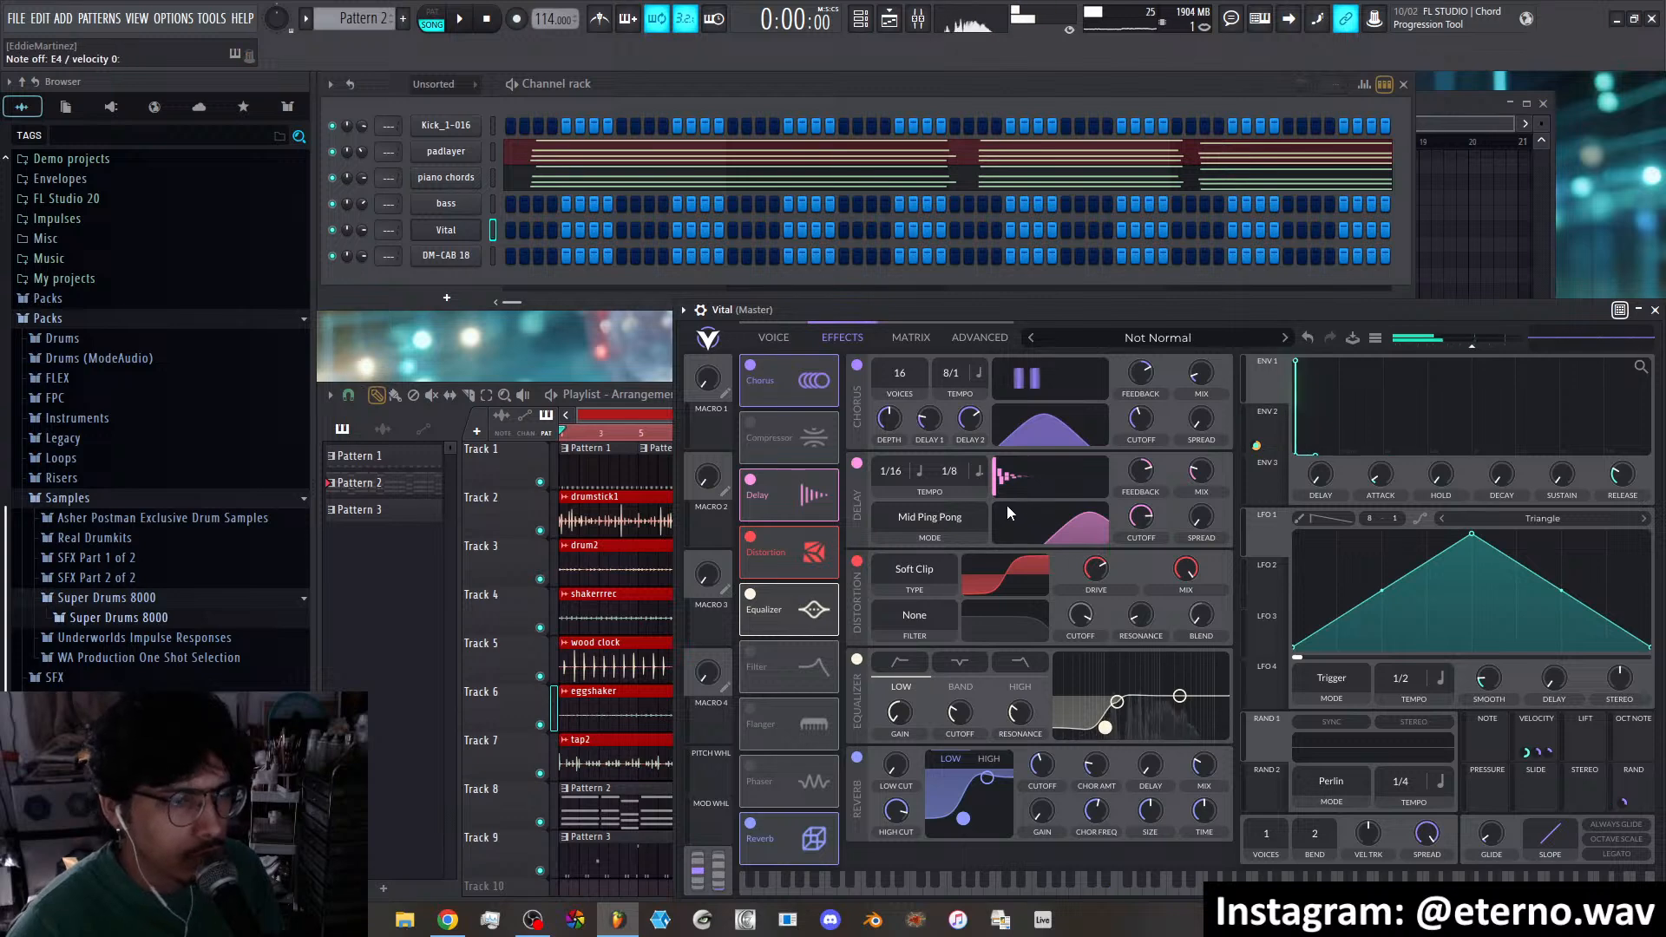
pyautogui.moveTo(1007, 505); pyautogui.dragTo(1081, 539)
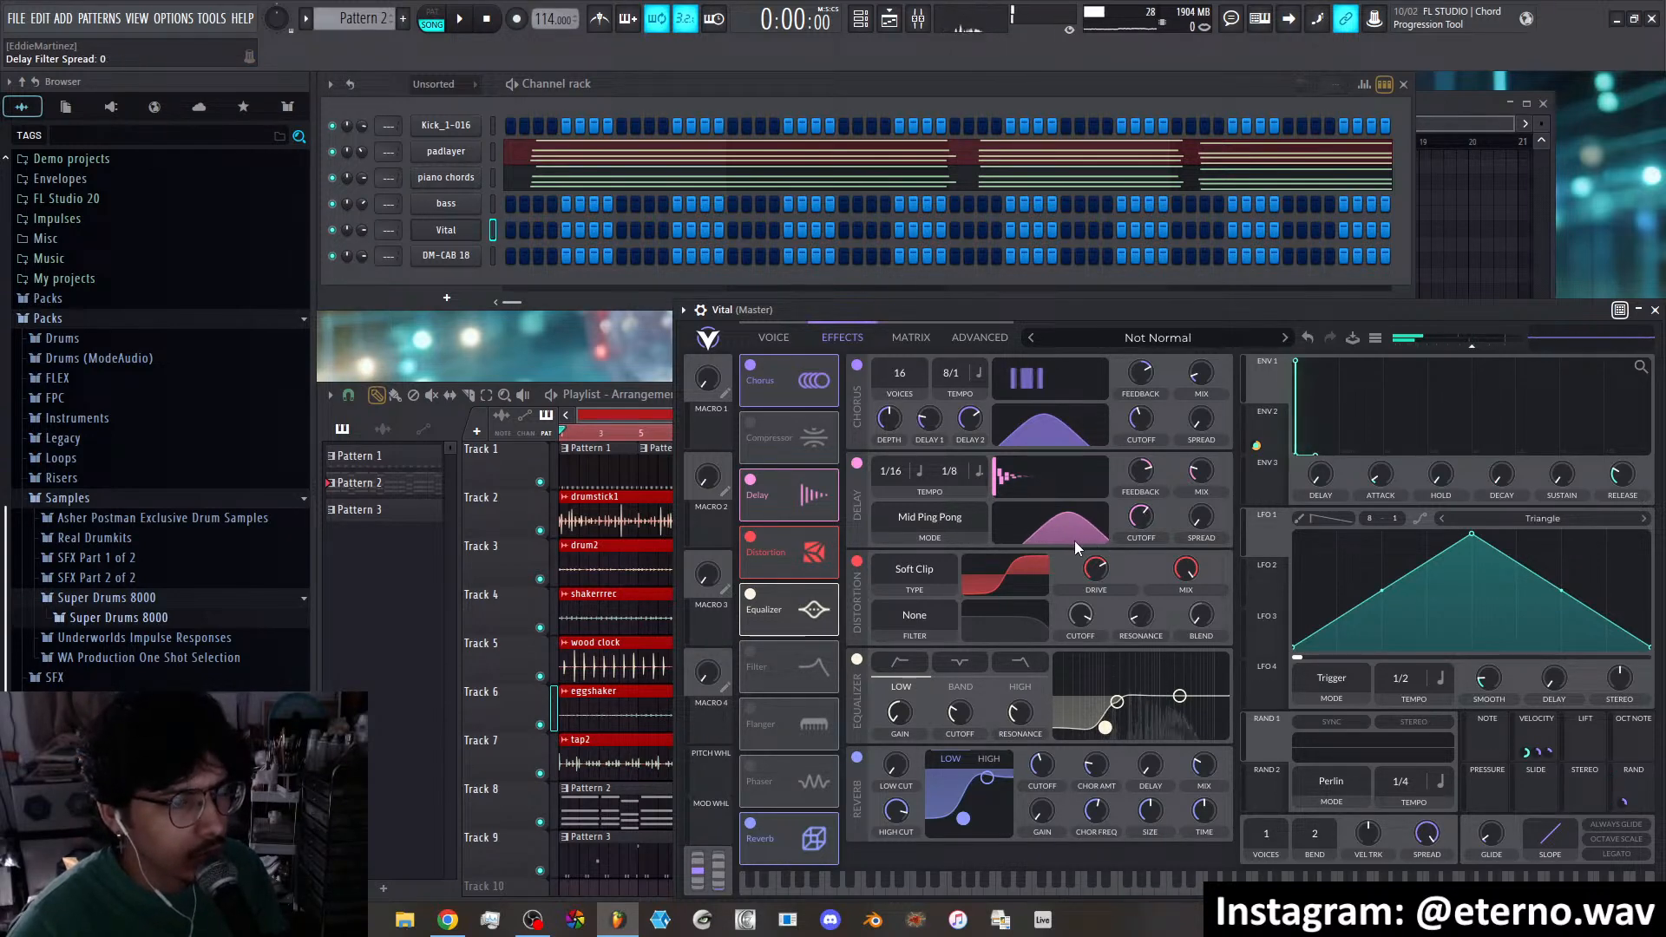
# Raise Filter 1's cutoff slightly in Vital's oscillator view and modulate Filter 2's formant position with Rand, fine-tuning its formant sliders
pyautogui.click(773, 337)
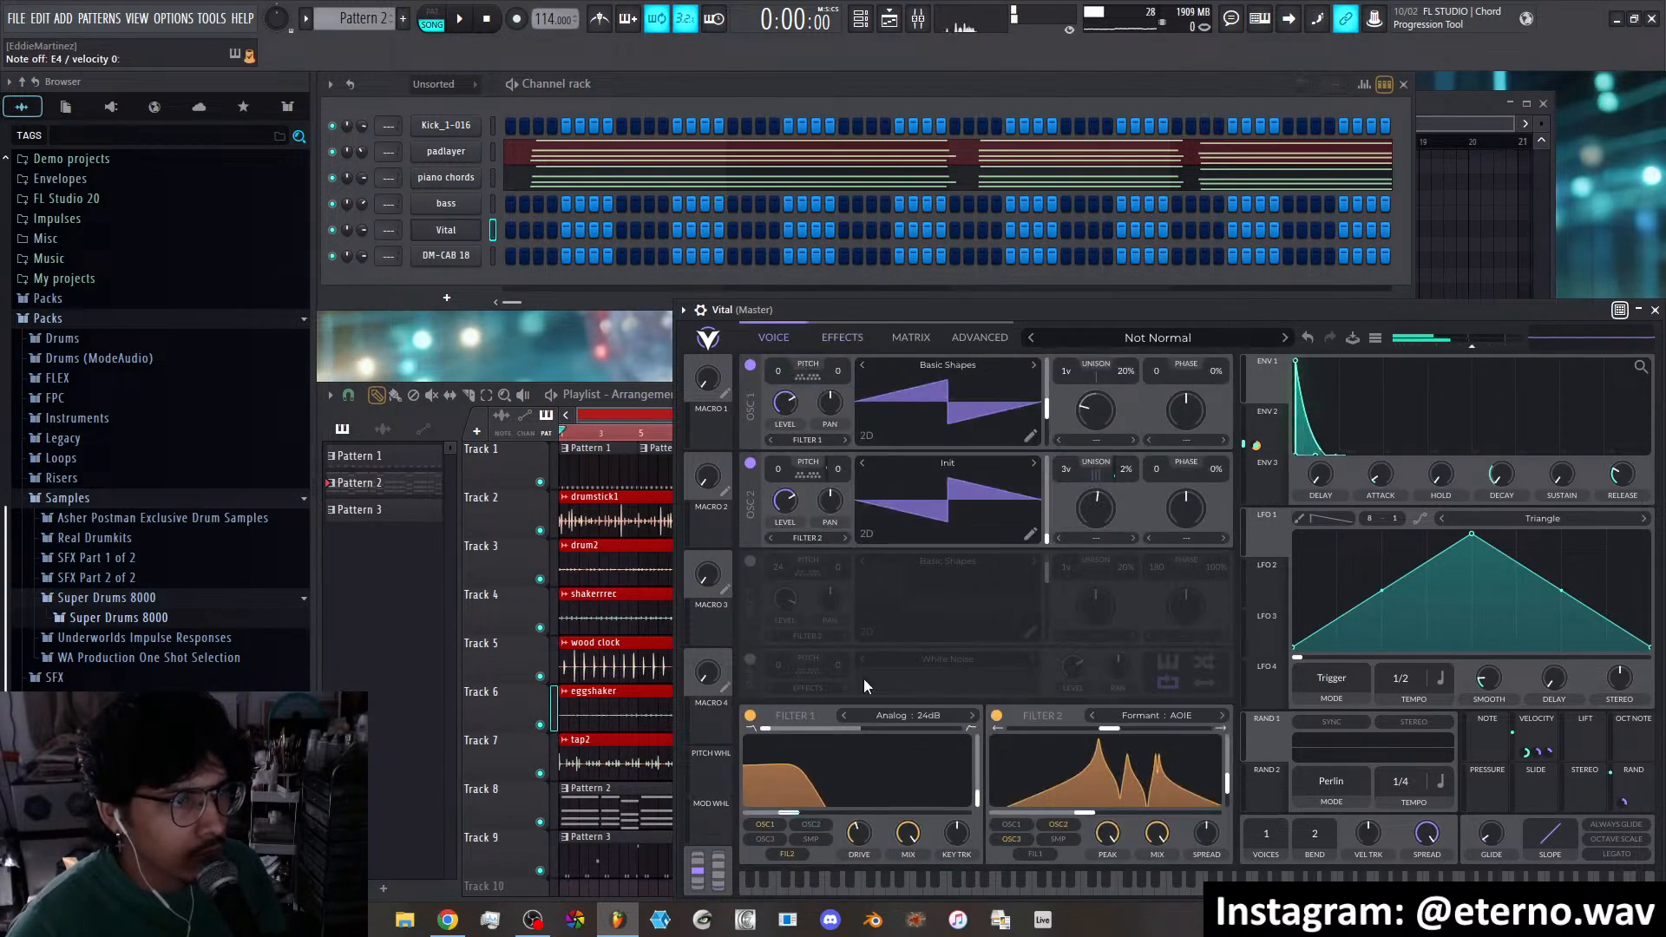
pyautogui.moveTo(816, 803)
pyautogui.mouseDown()
pyautogui.moveTo(963, 811)
pyautogui.moveTo(817, 809)
pyautogui.mouseUp()
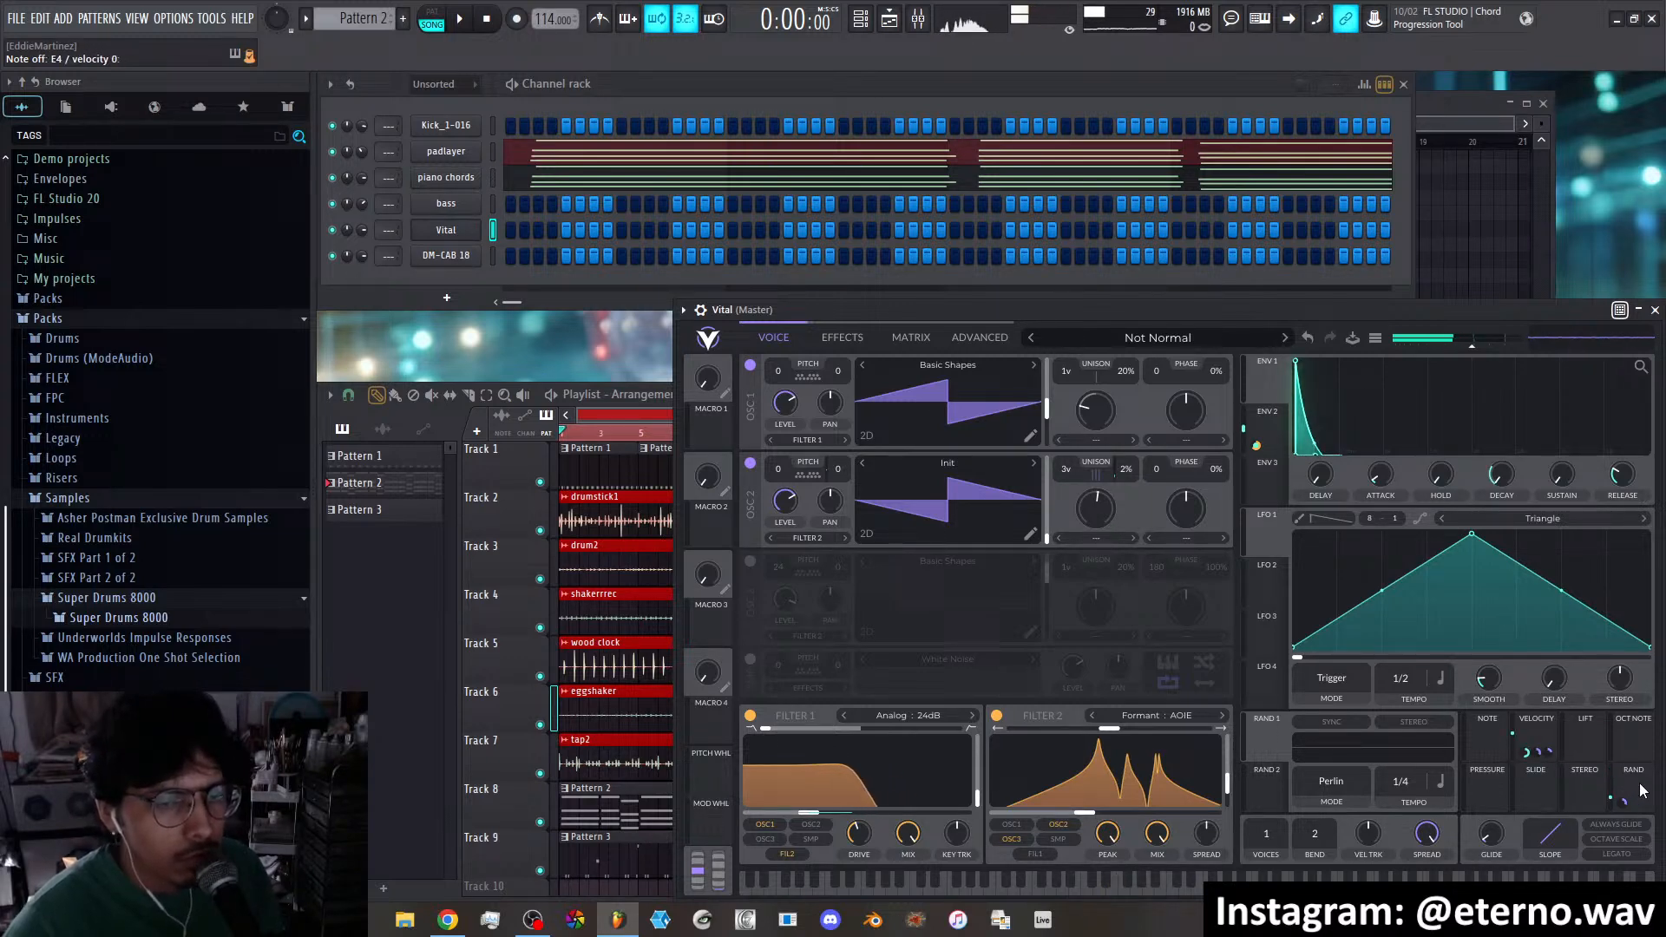
pyautogui.moveTo(1624, 800); pyautogui.dragTo(1083, 816)
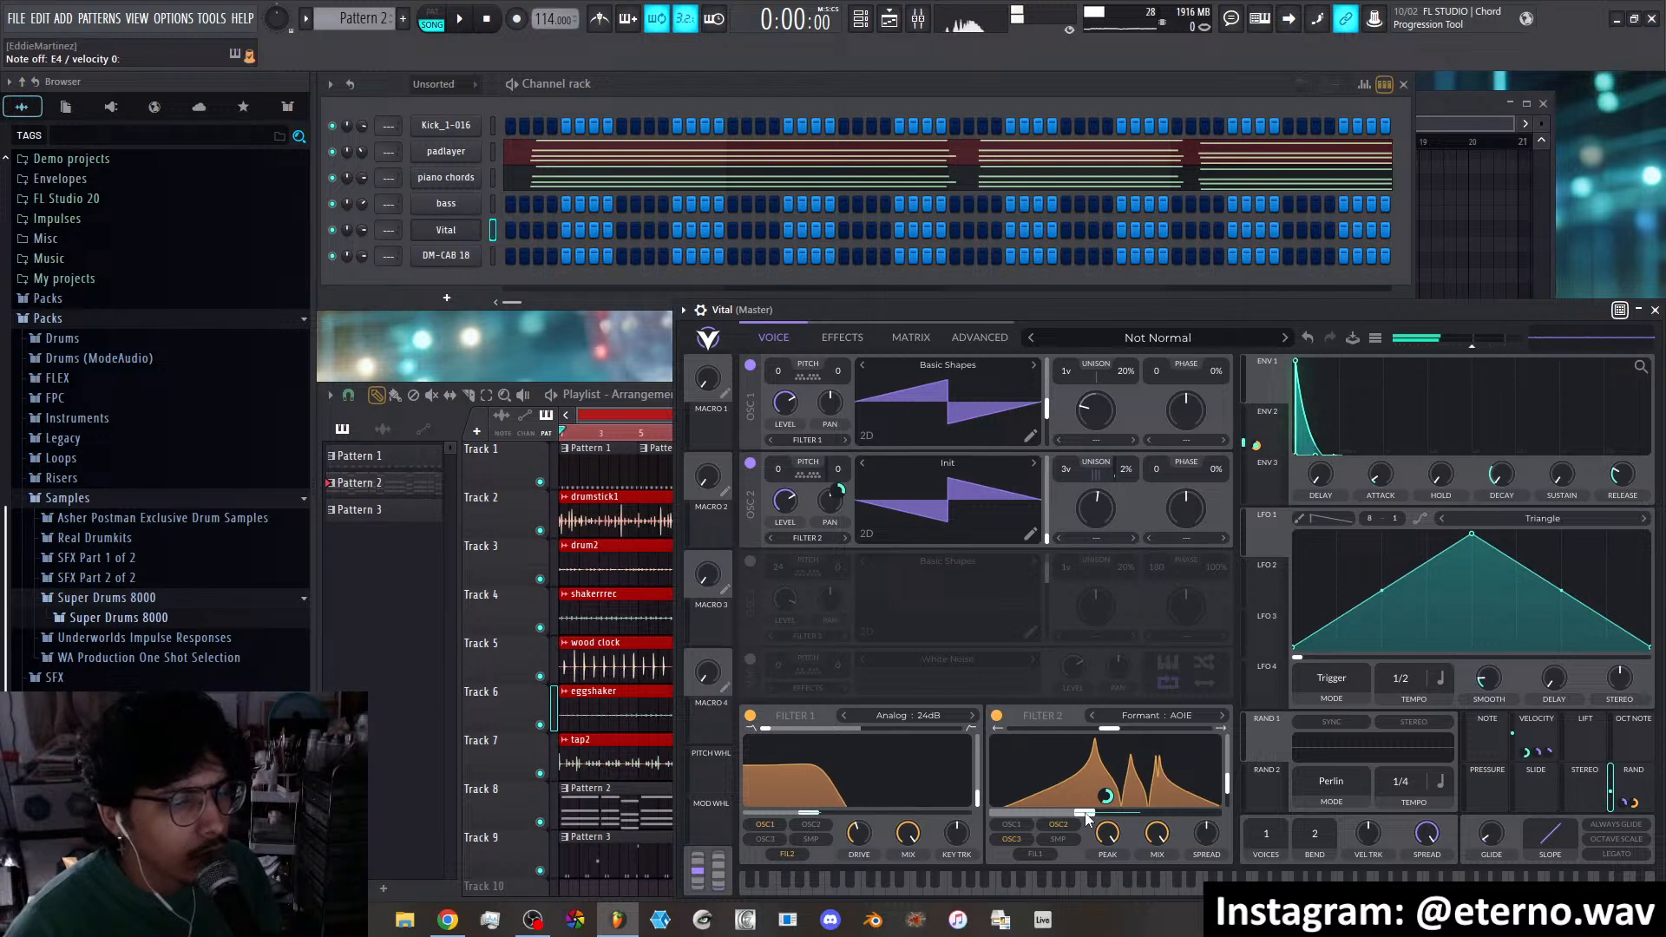
pyautogui.moveTo(1108, 802)
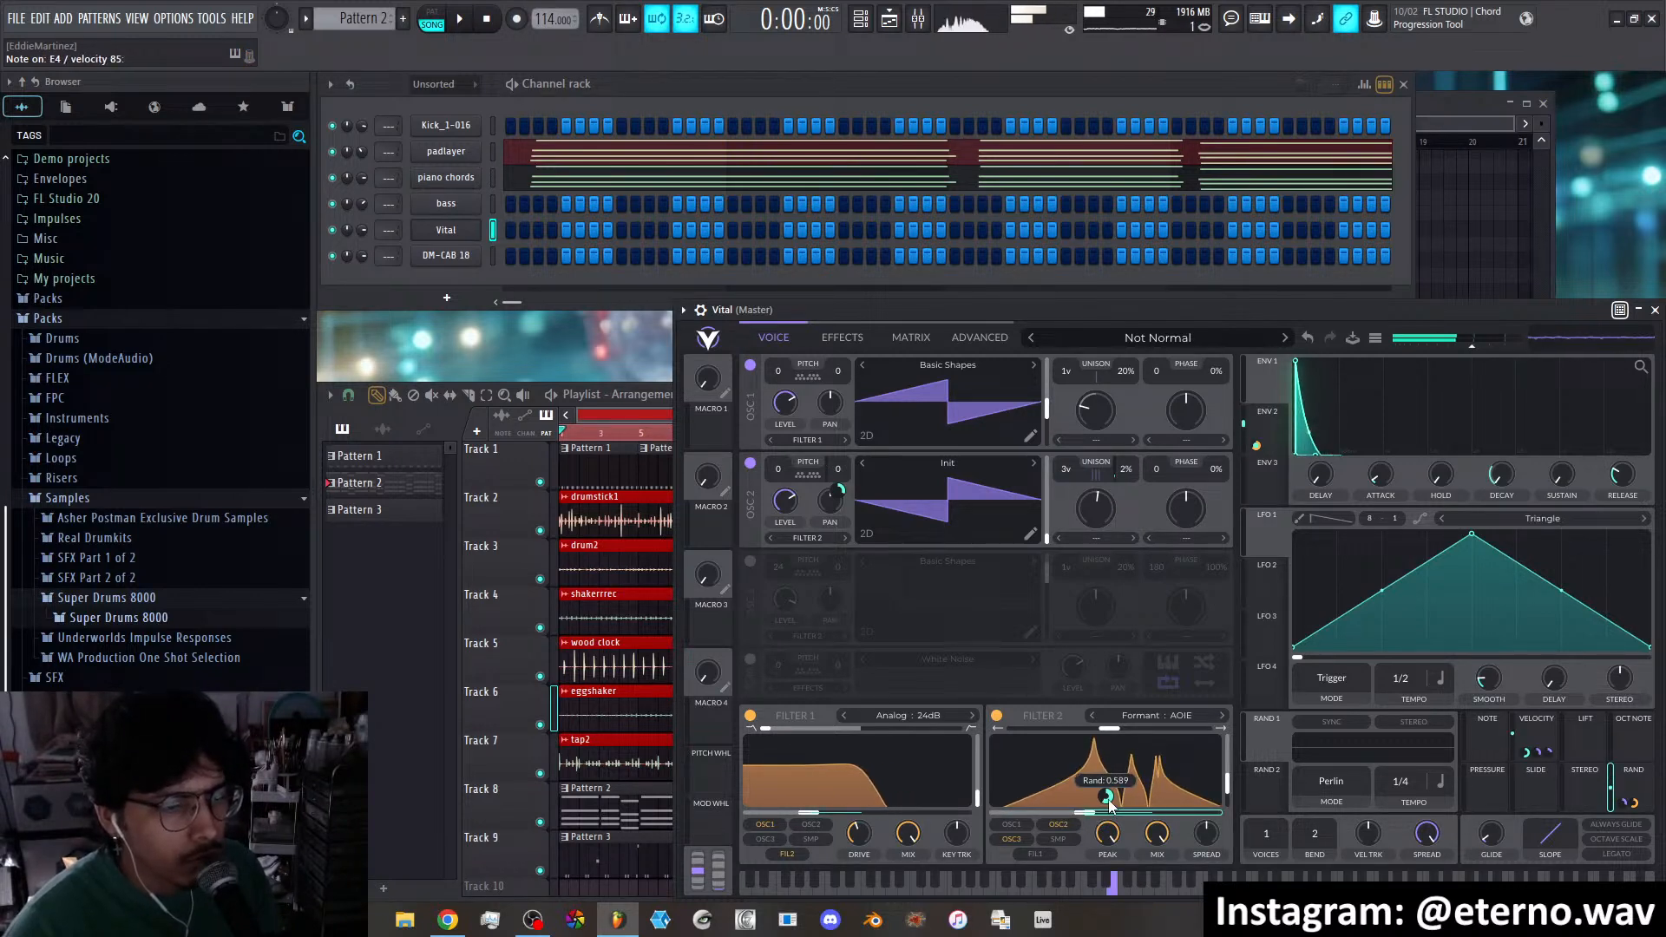
pyautogui.moveTo(1227, 785)
pyautogui.mouseDown()
pyautogui.moveTo(1226, 768)
pyautogui.moveTo(1229, 806)
pyautogui.mouseUp()
pyautogui.moveTo(1119, 730); pyautogui.dragTo(1112, 769)
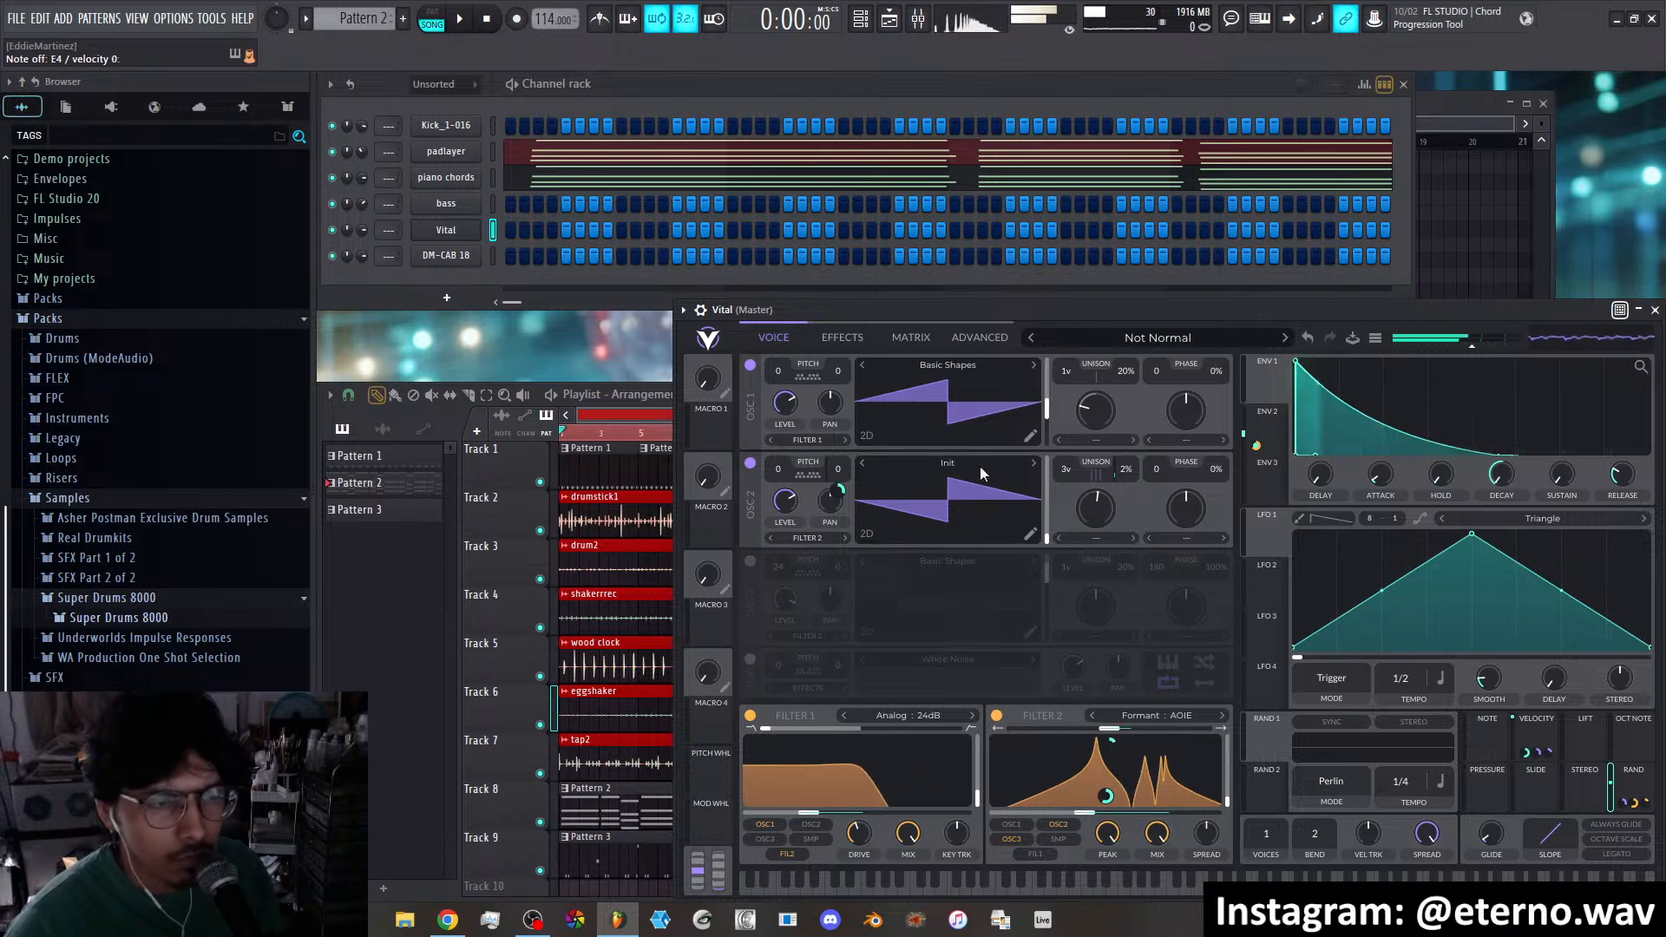
# Lower Vital's reverb mix slightly and raise the delay filter's cutoff
pyautogui.click(843, 337)
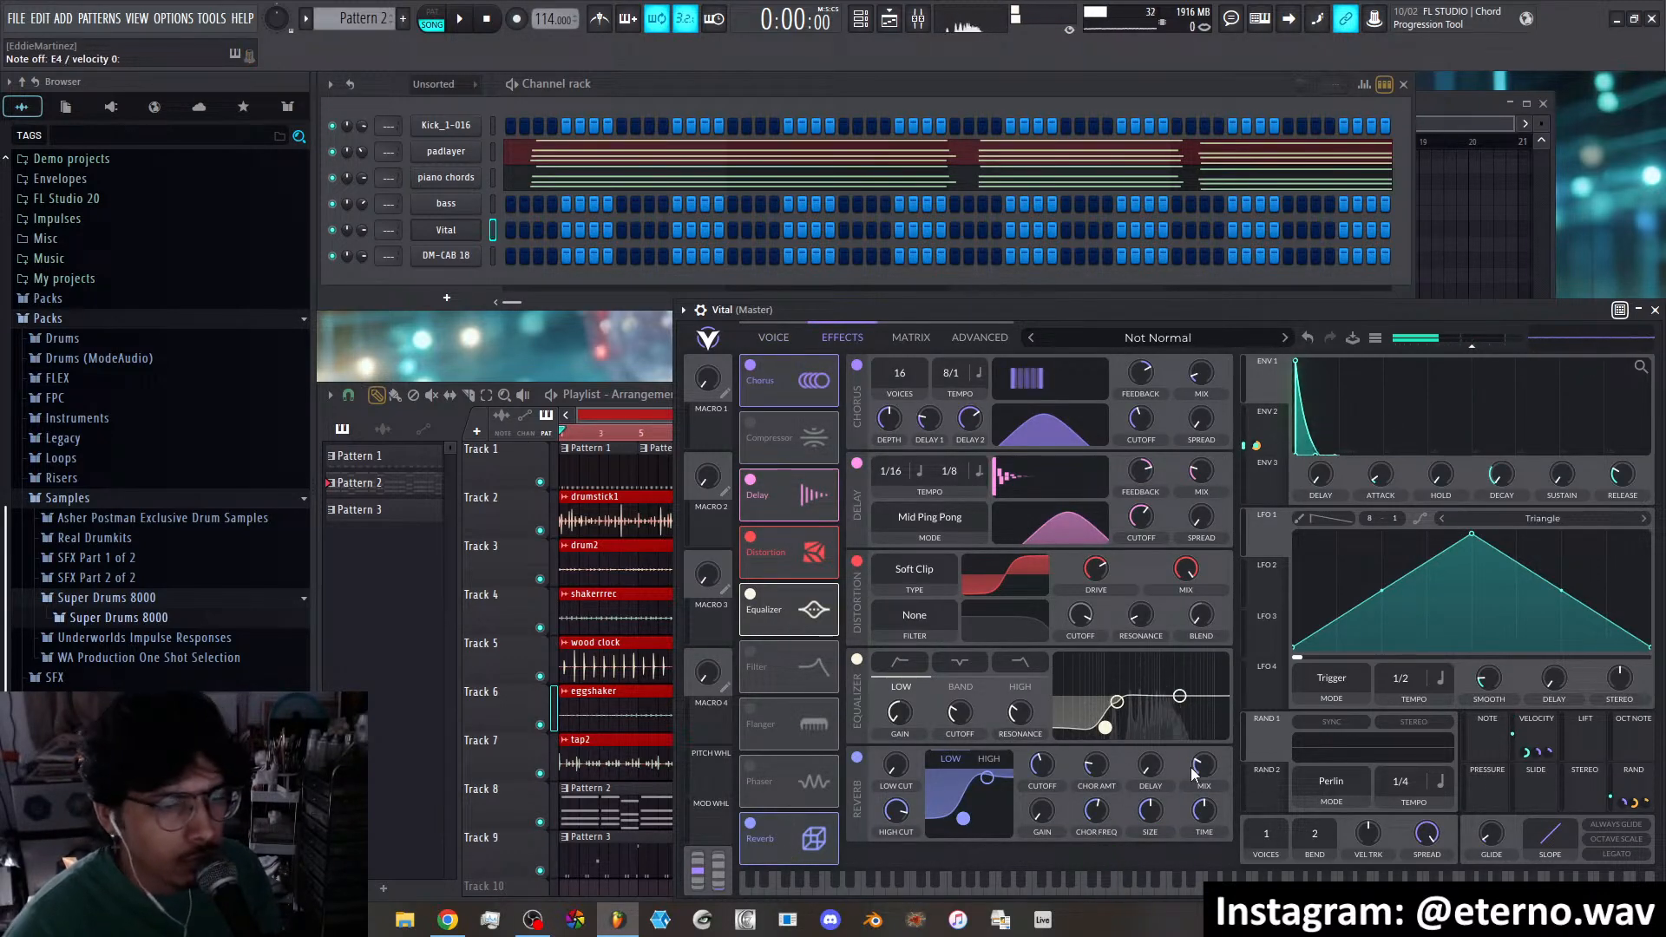
pyautogui.moveTo(1203, 764)
pyautogui.mouseDown()
pyautogui.moveTo(1206, 715)
pyautogui.moveTo(1206, 786)
pyautogui.mouseUp()
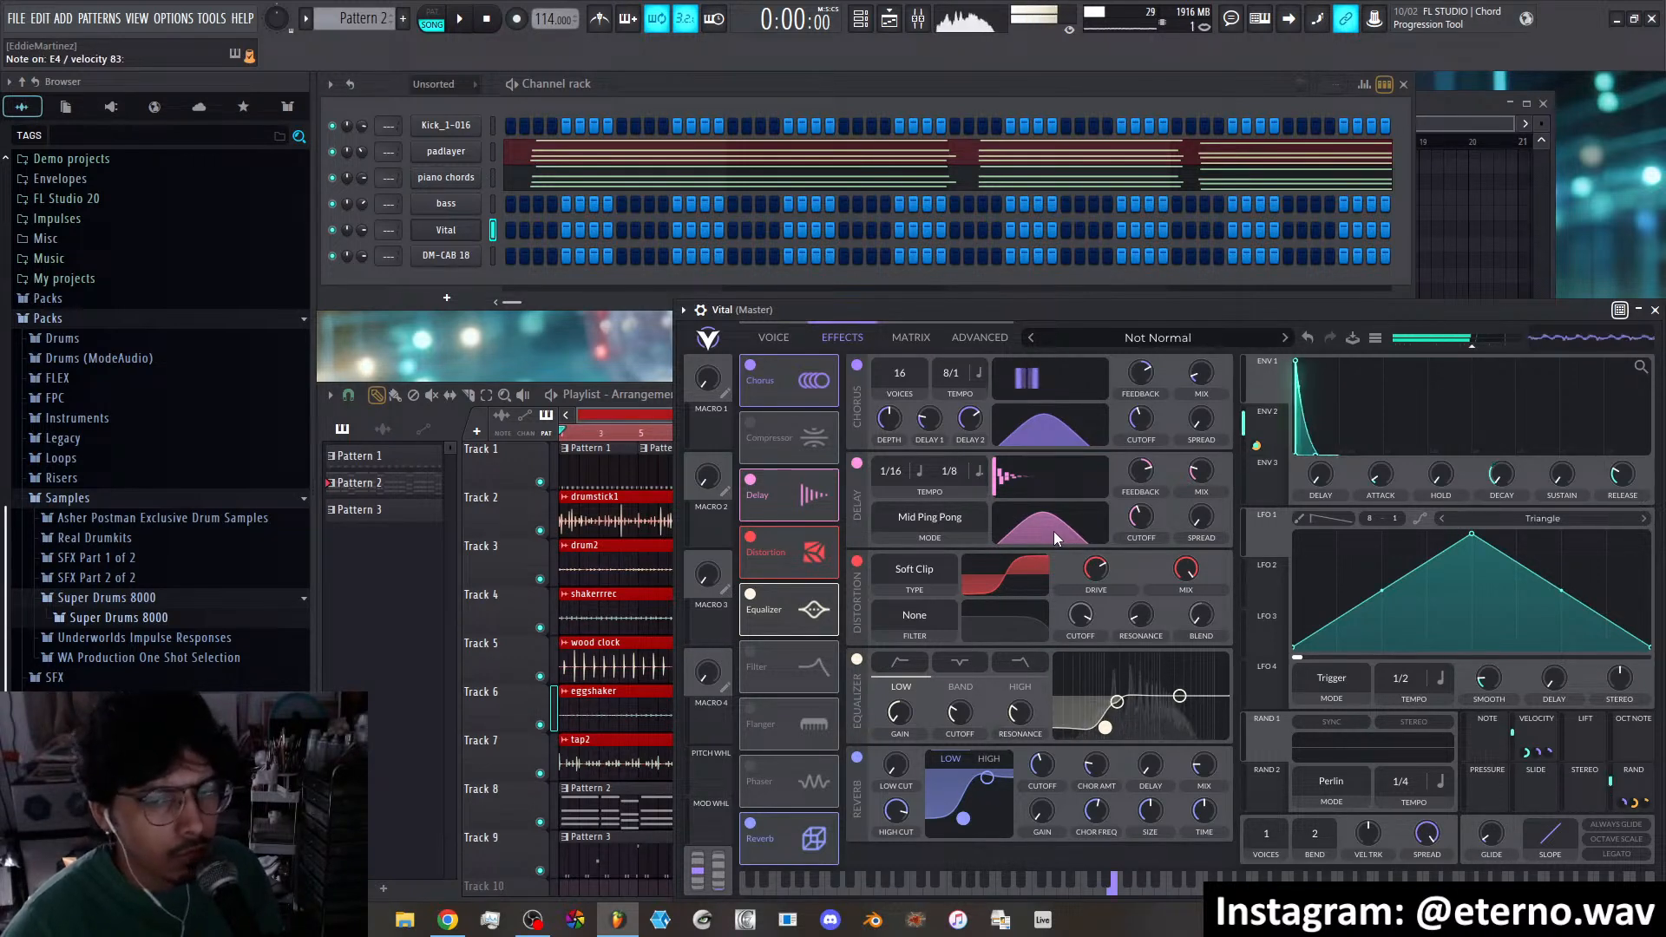
pyautogui.moveTo(1053, 531); pyautogui.dragTo(1107, 529)
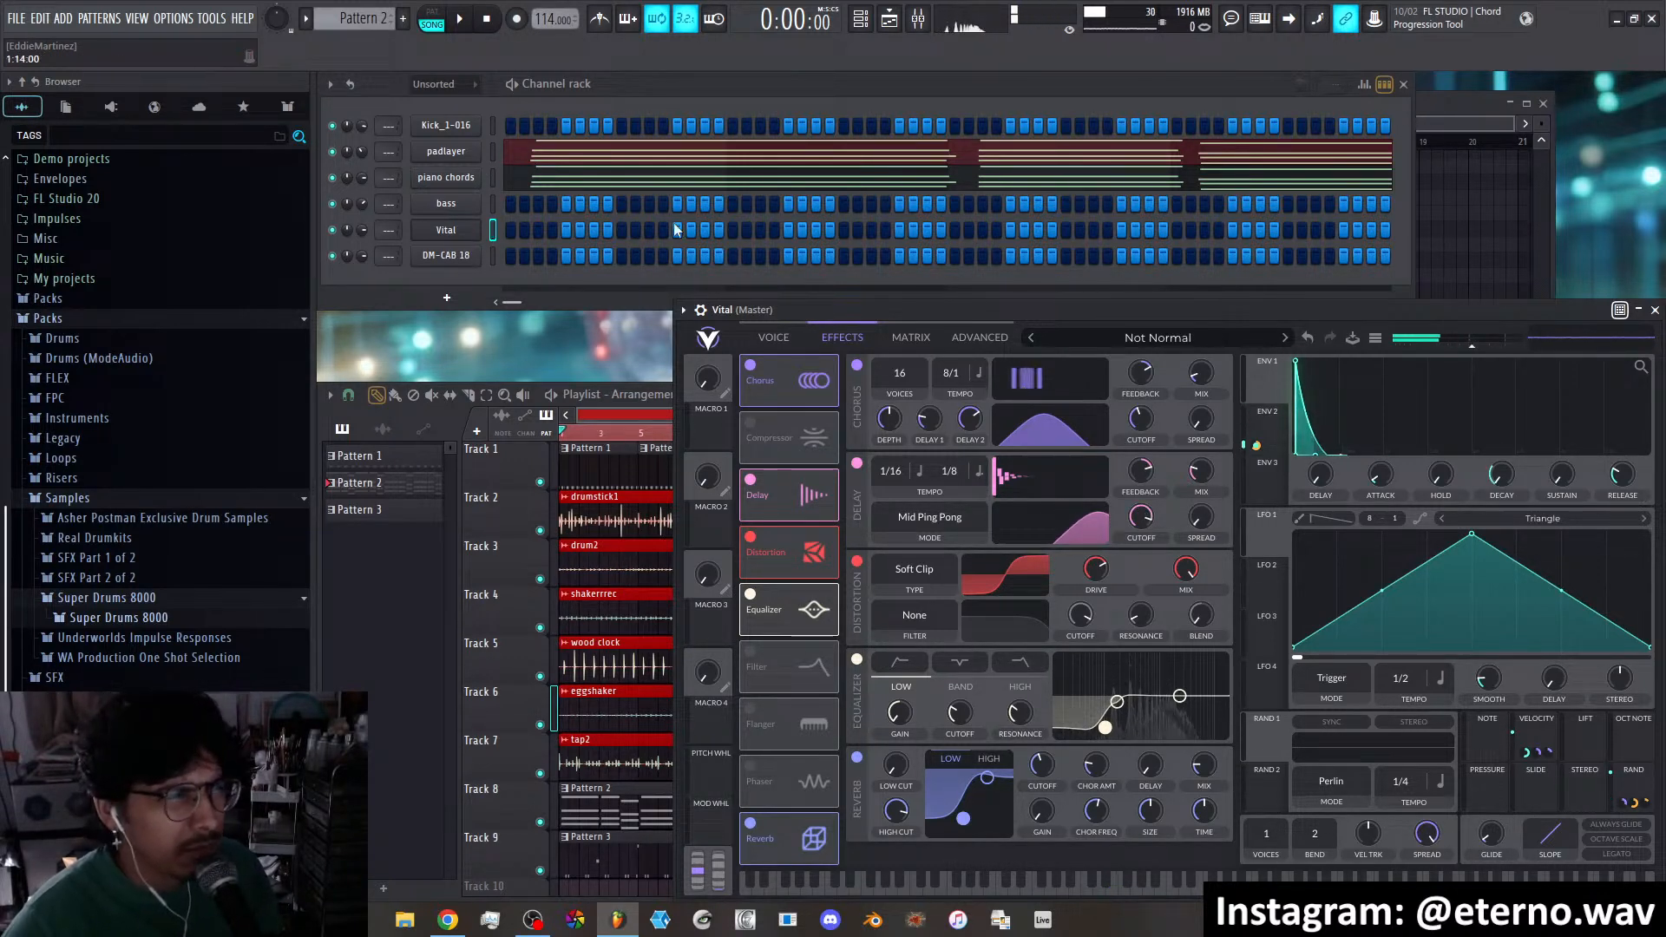
# Play the song to audition the Vital lead with the oscillator view open, and stop playback
pyautogui.click(461, 19)
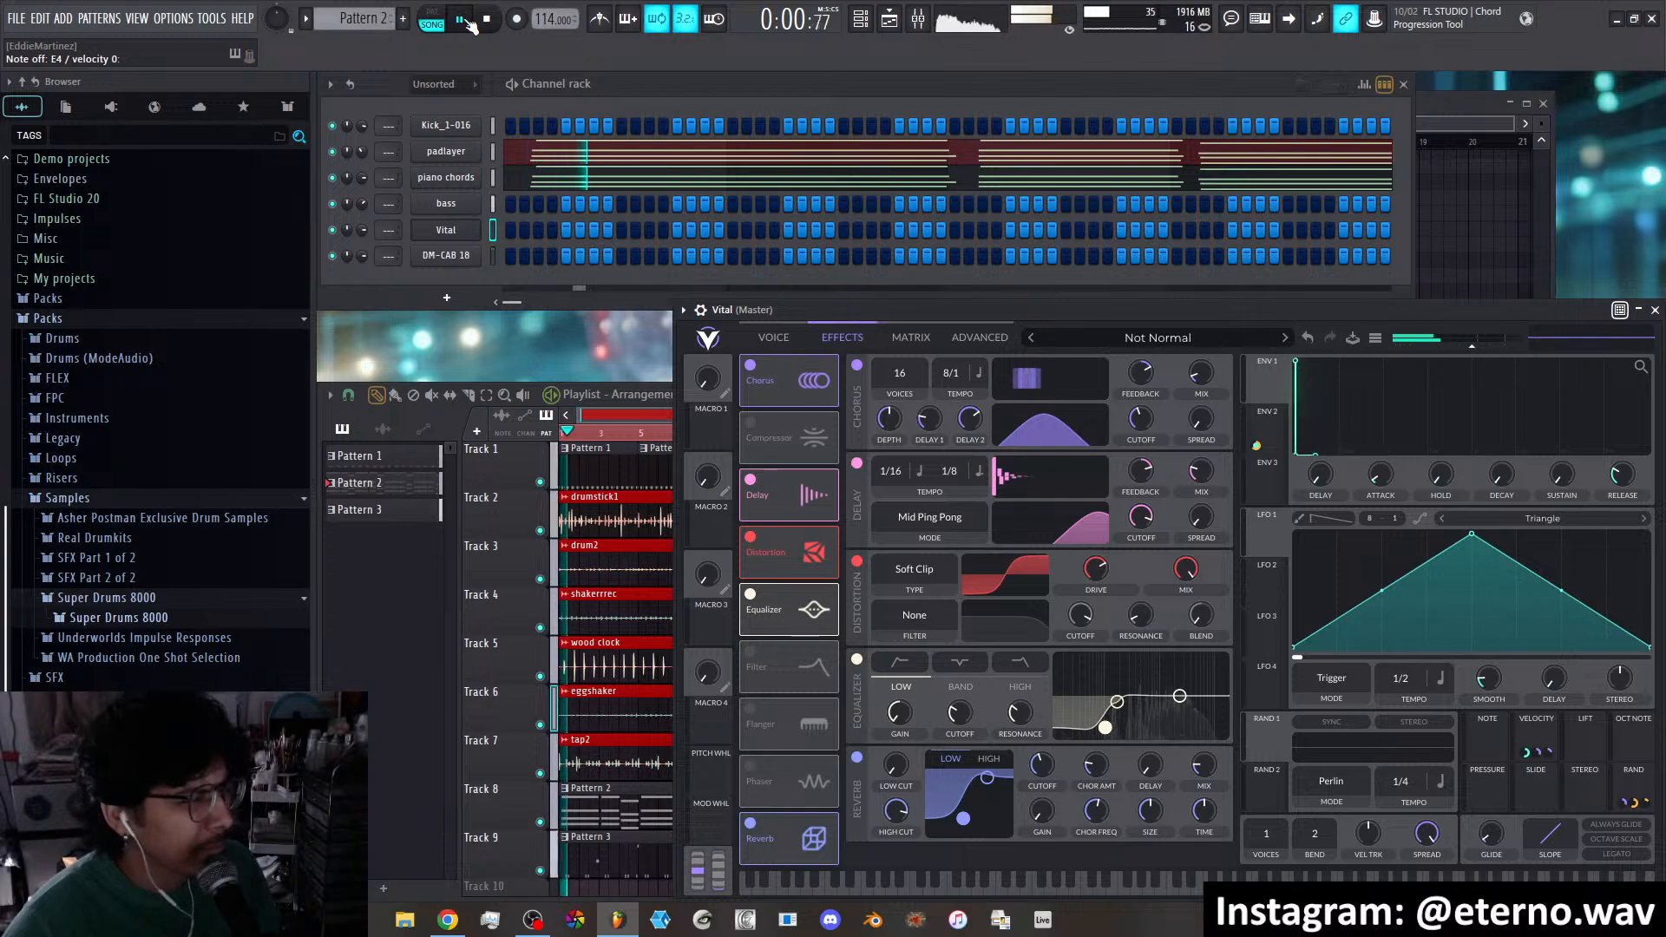
pyautogui.click(779, 340)
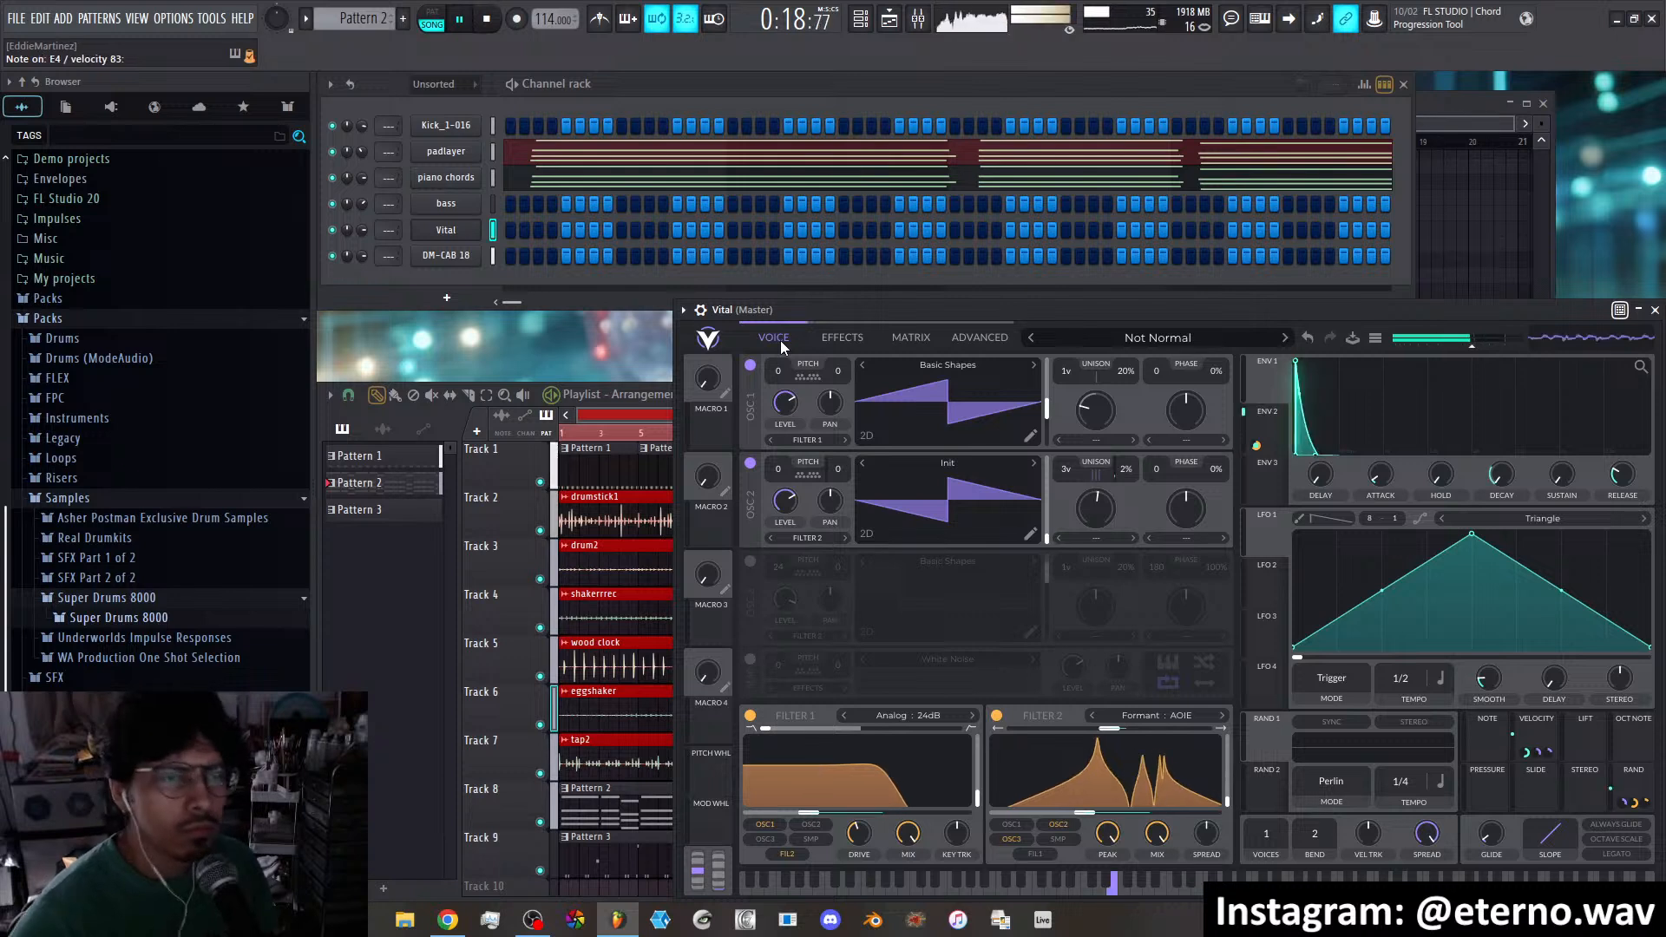
pyautogui.hotkey('alt', 'Tab')
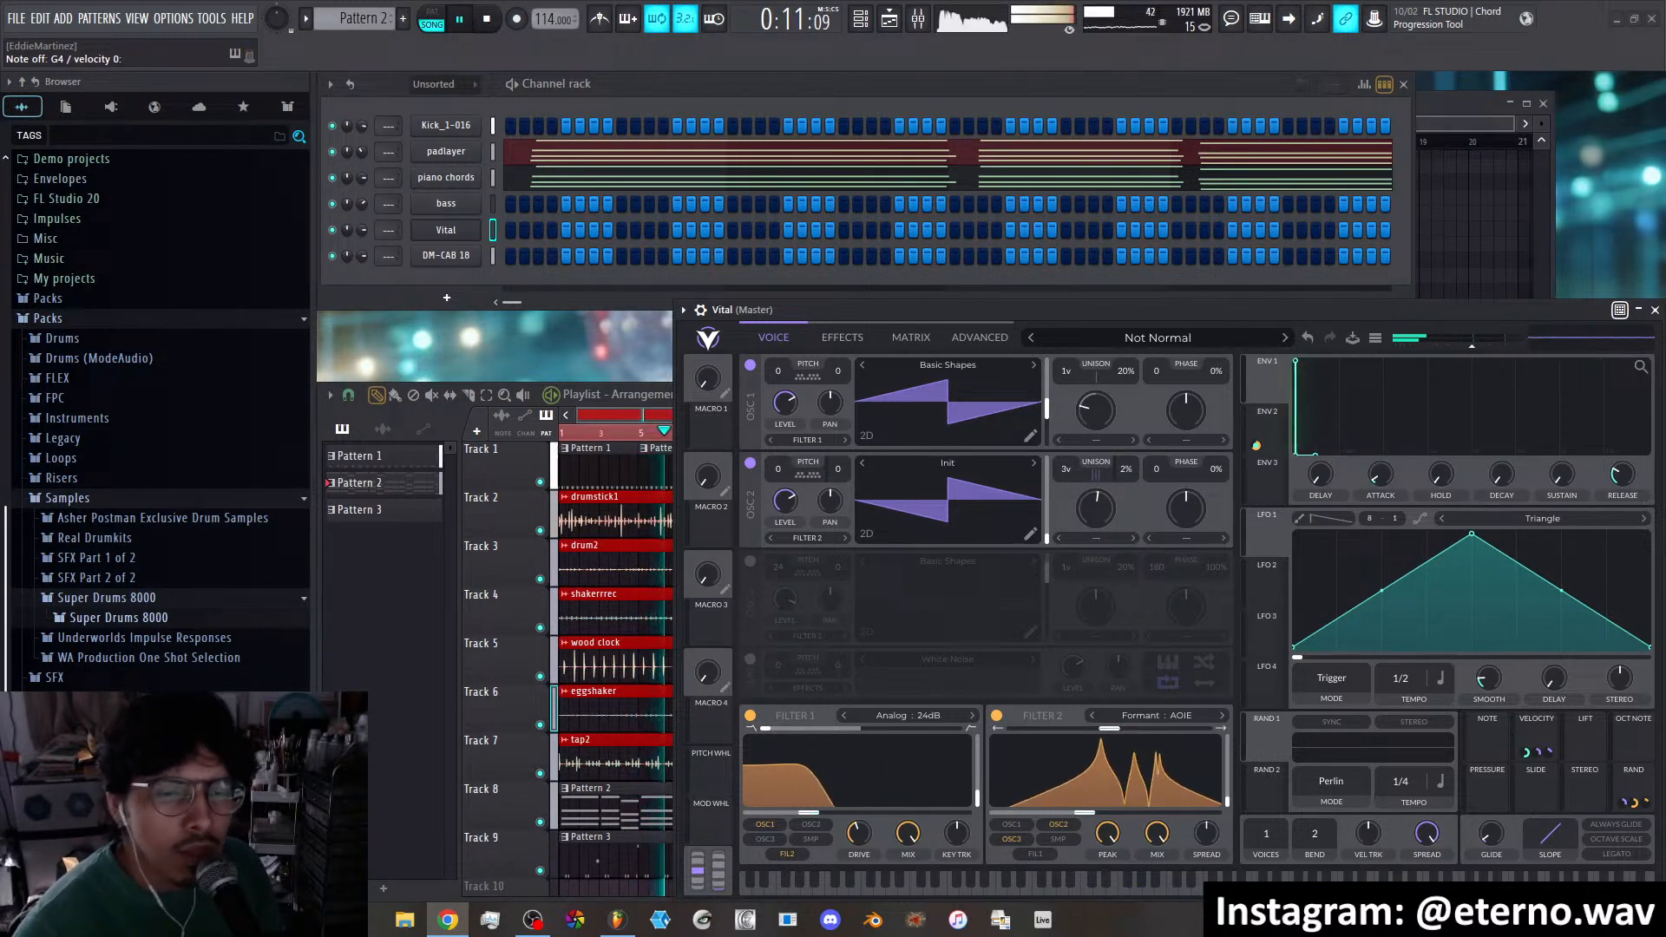
pyautogui.press('space')
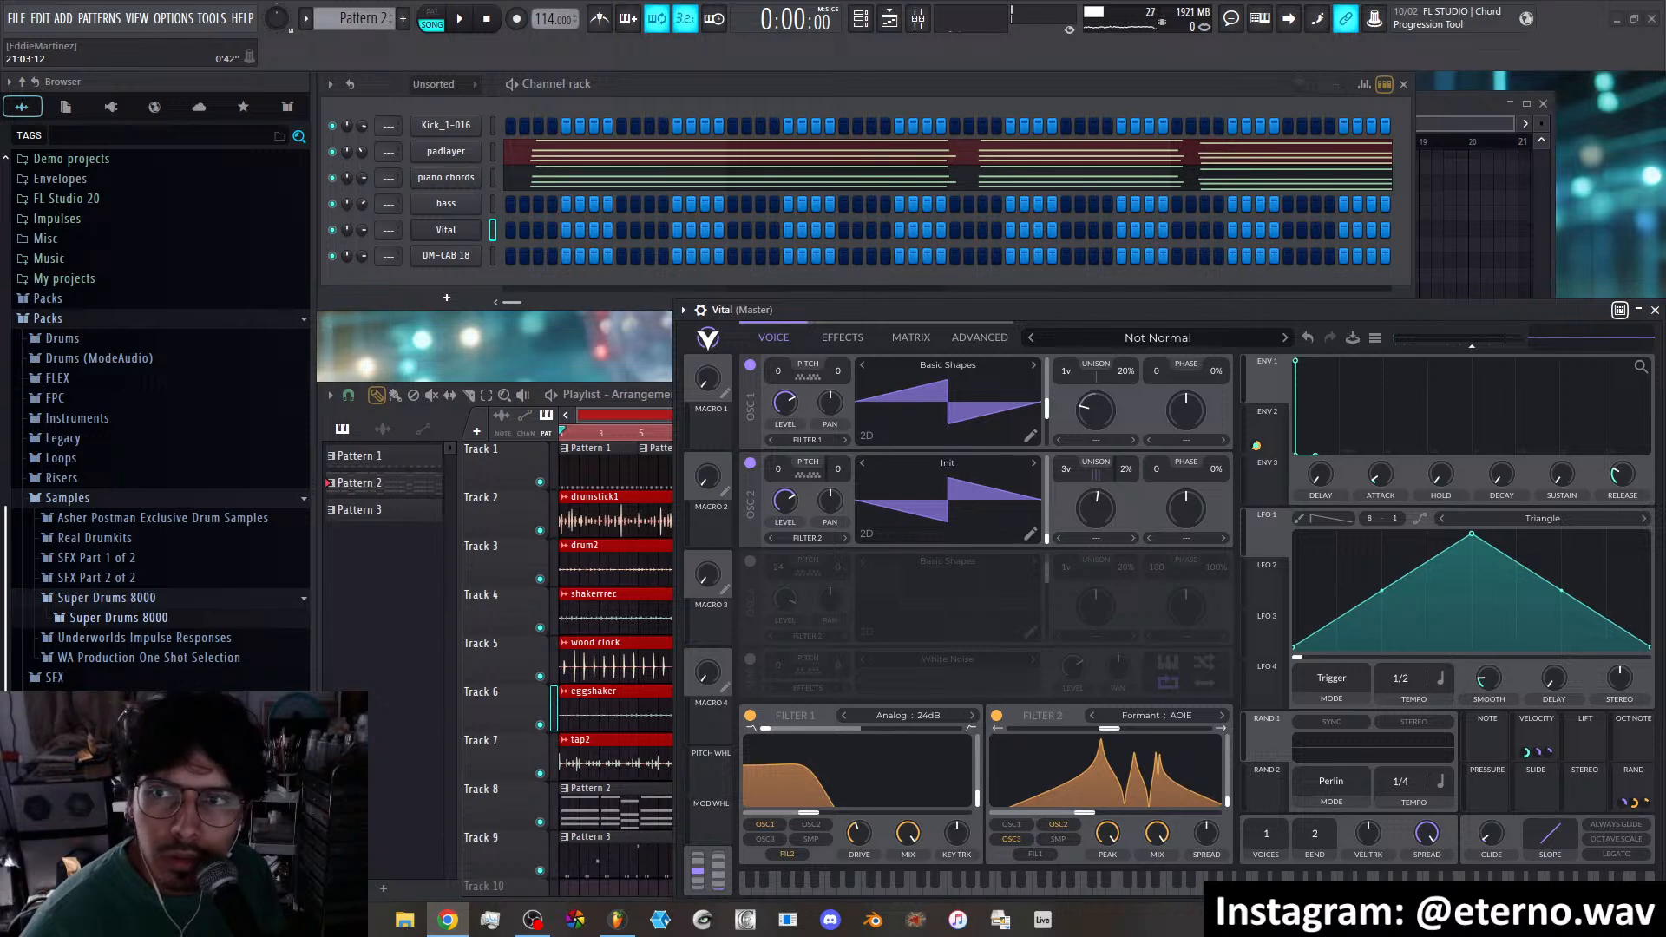
# Review the ChatGPT explanation of Vital's modulation sources in the browser and move the browser window out of the way
pyautogui.moveTo(1665, 89); pyautogui.dragTo(991, 104)
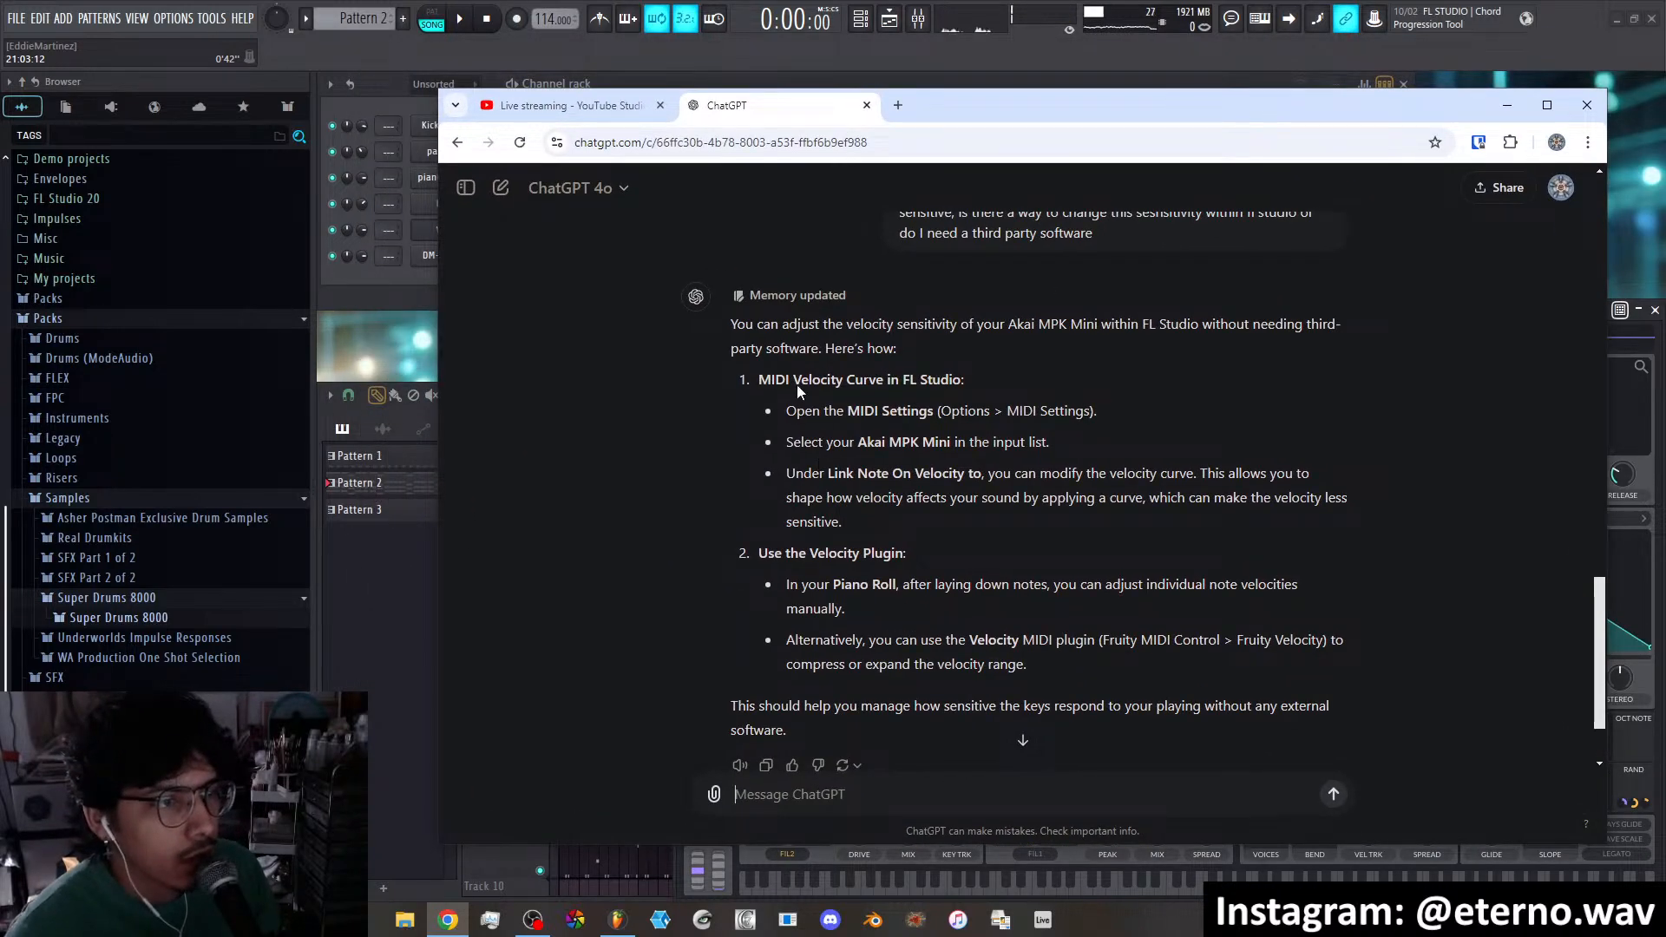
pyautogui.scroll(10, 797, 390)
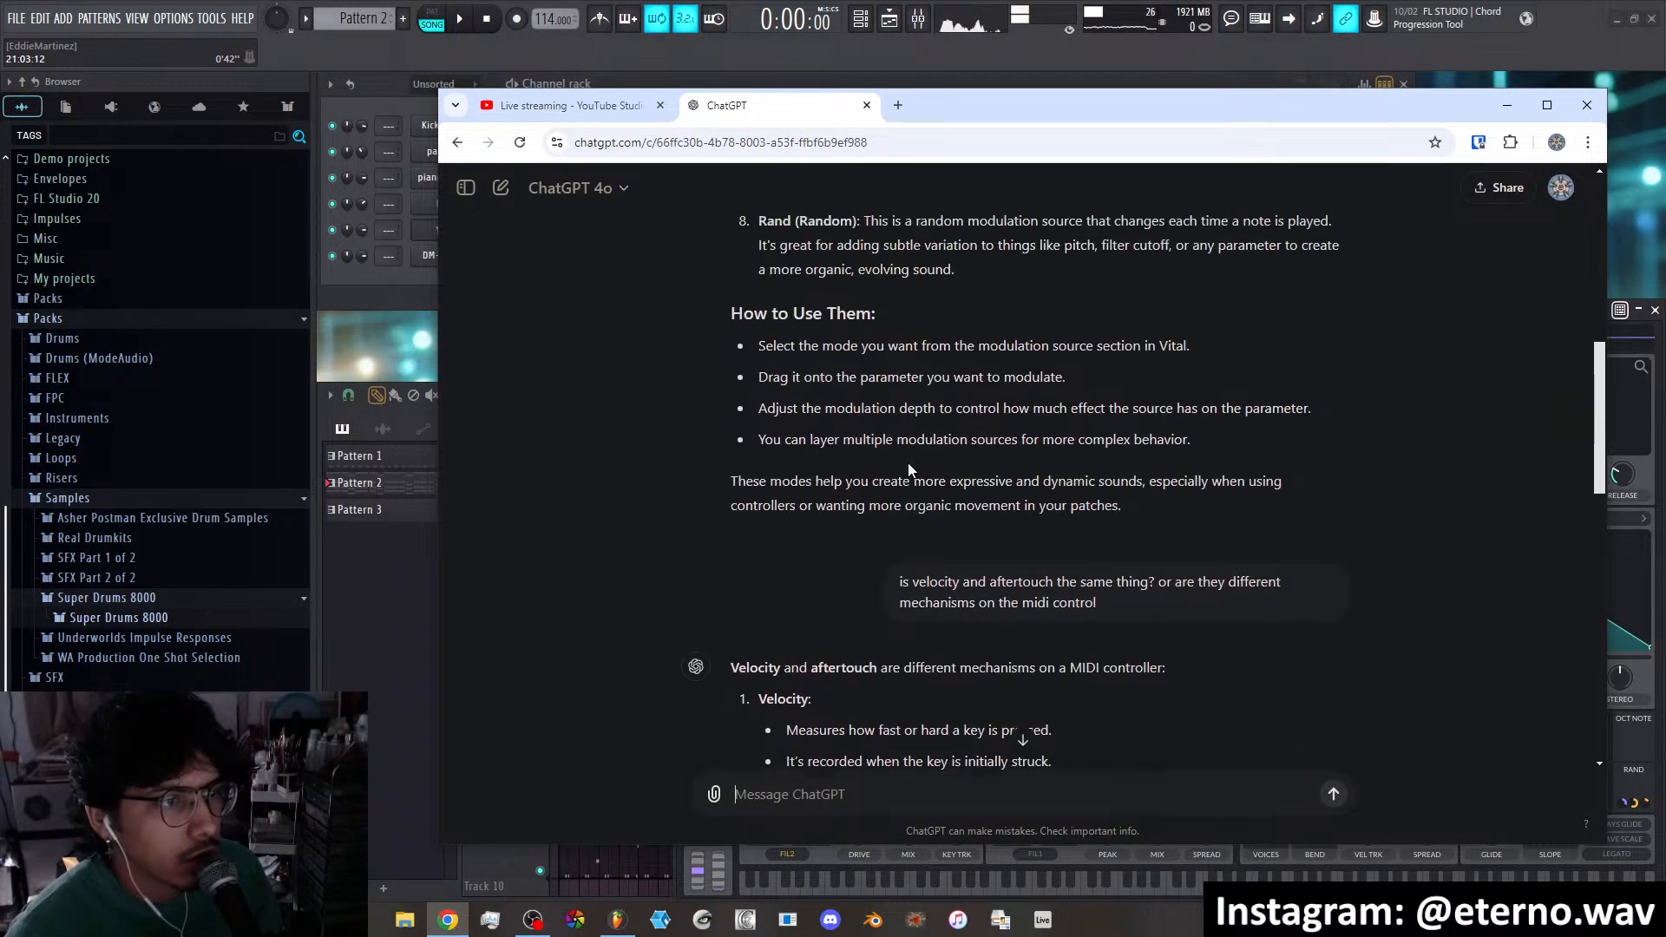
pyautogui.scroll(3, 907, 465)
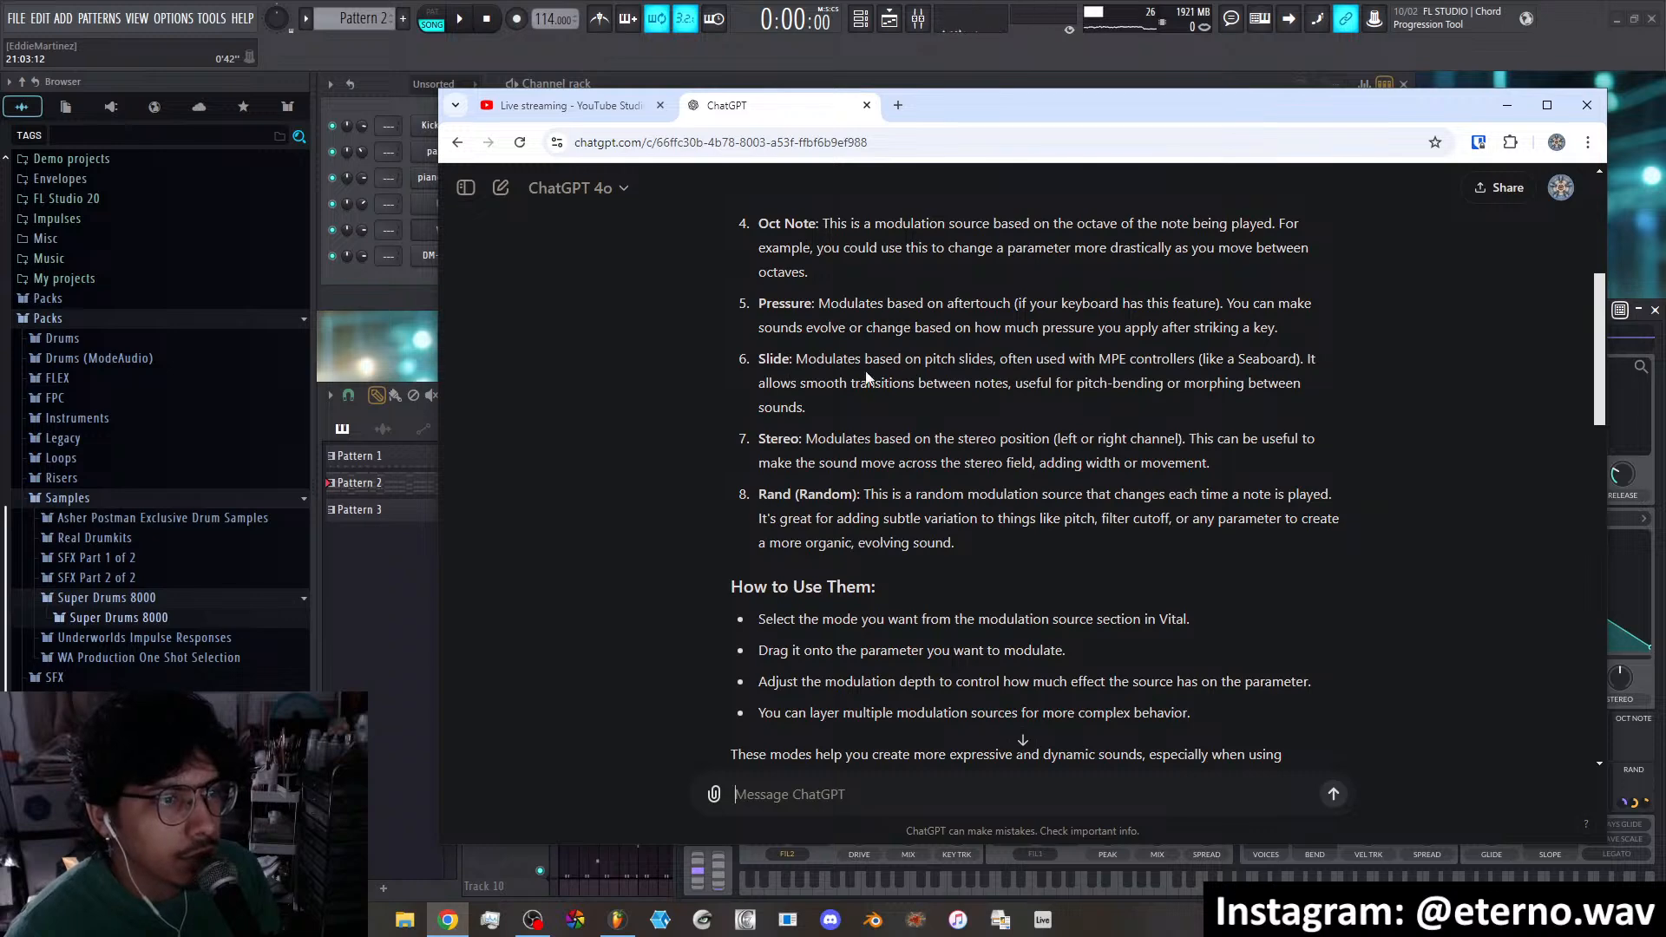
pyautogui.moveTo(1180, 107); pyautogui.dragTo(1665, 165)
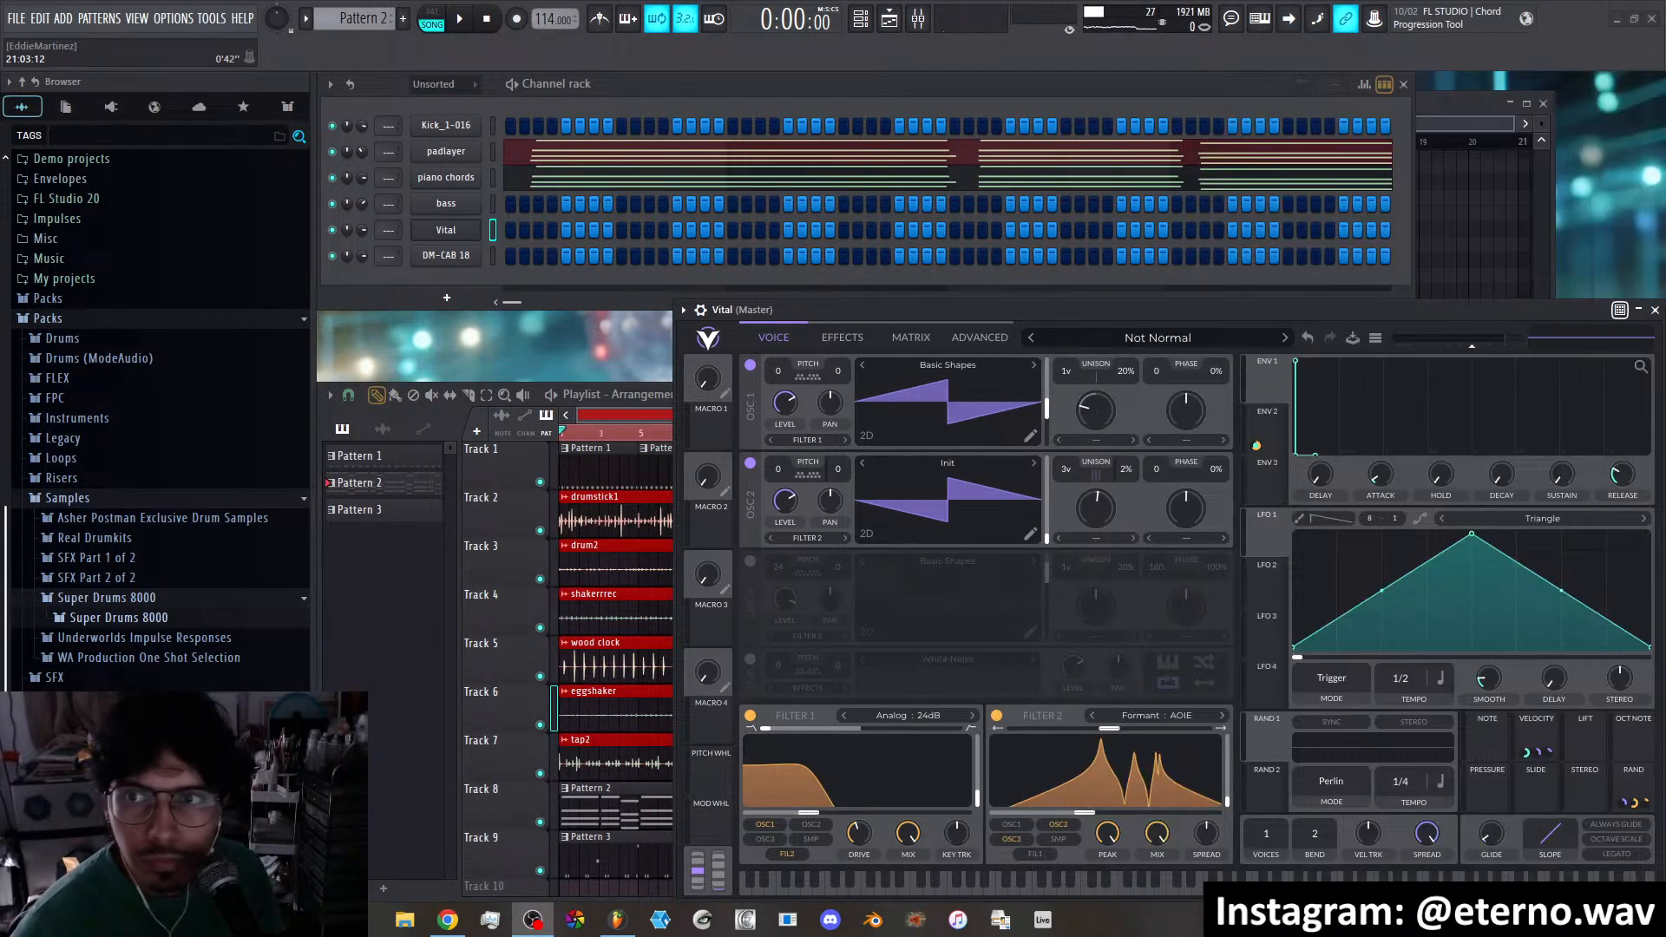
# Move the Vital window to the middle of the workspace and set oscillator 2's wave frame to about 17.6
pyautogui.moveTo(1275, 310); pyautogui.dragTo(1079, 231)
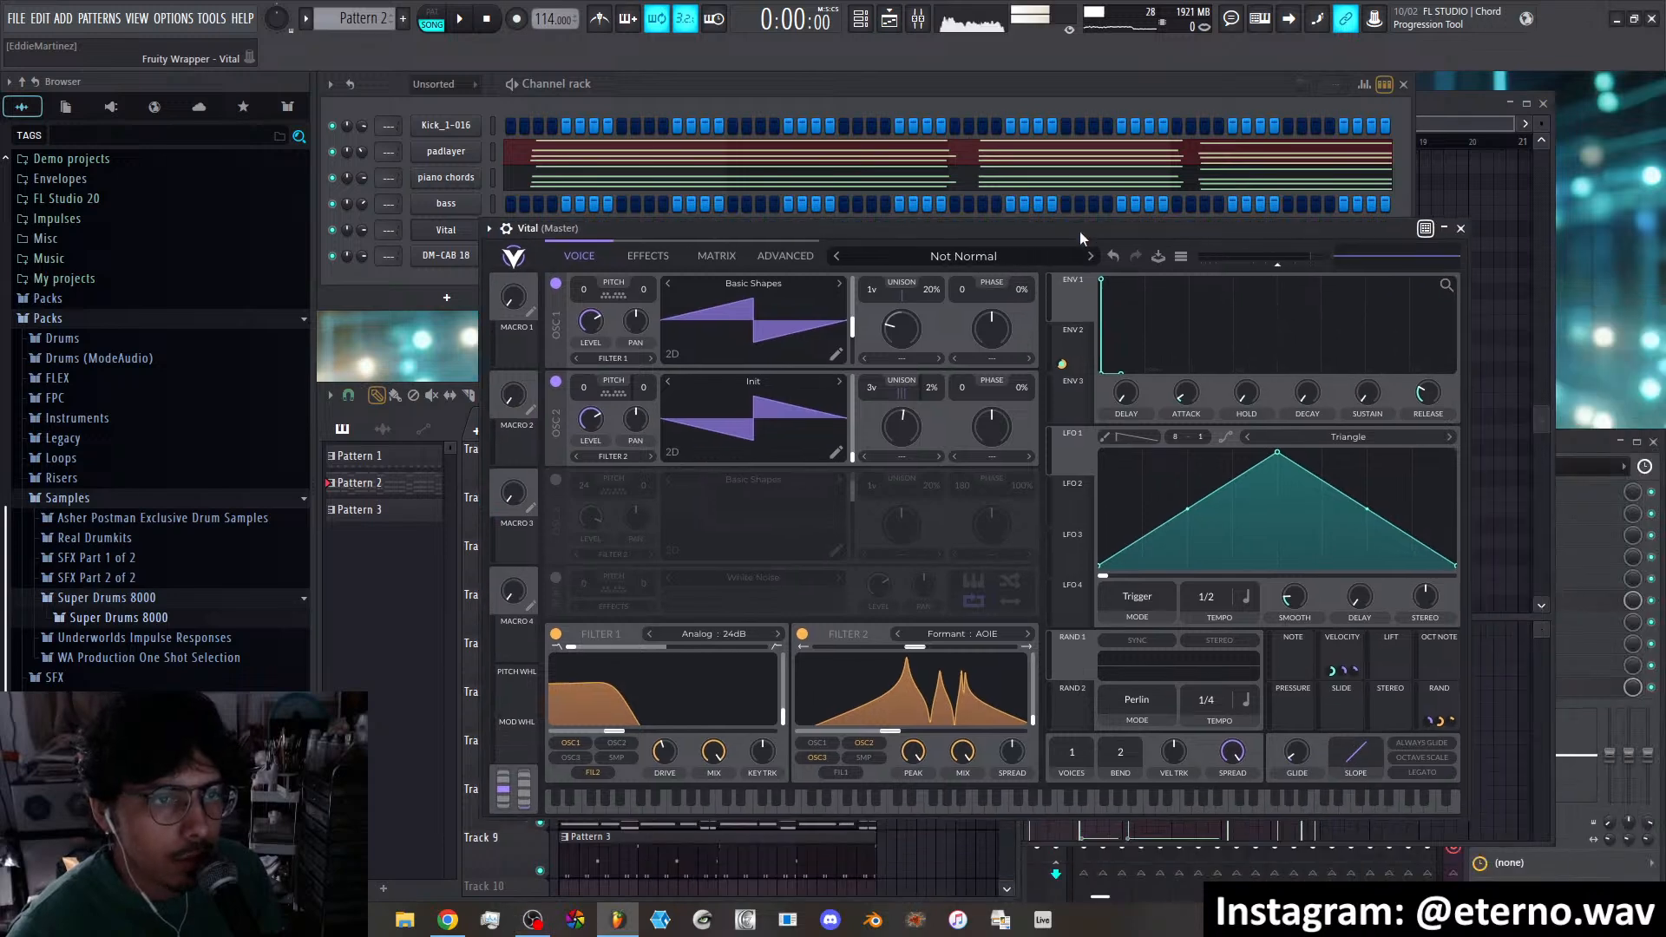
pyautogui.rightClick(1155, 437)
pyautogui.click(1282, 769)
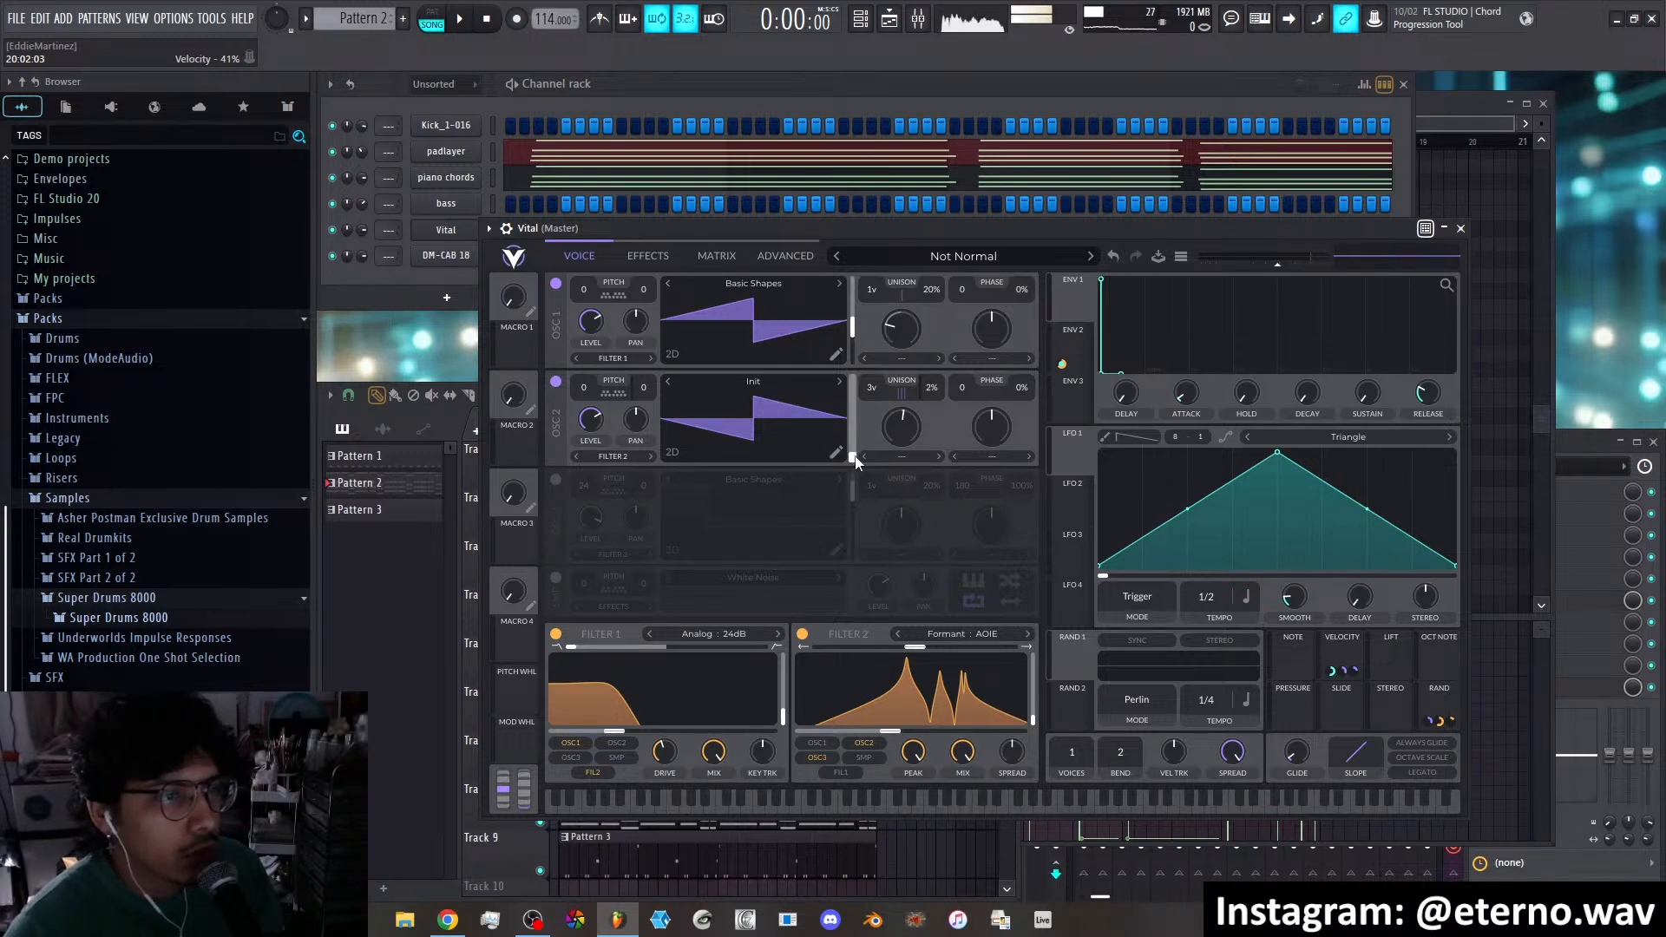
pyautogui.moveTo(853, 460); pyautogui.dragTo(844, 365)
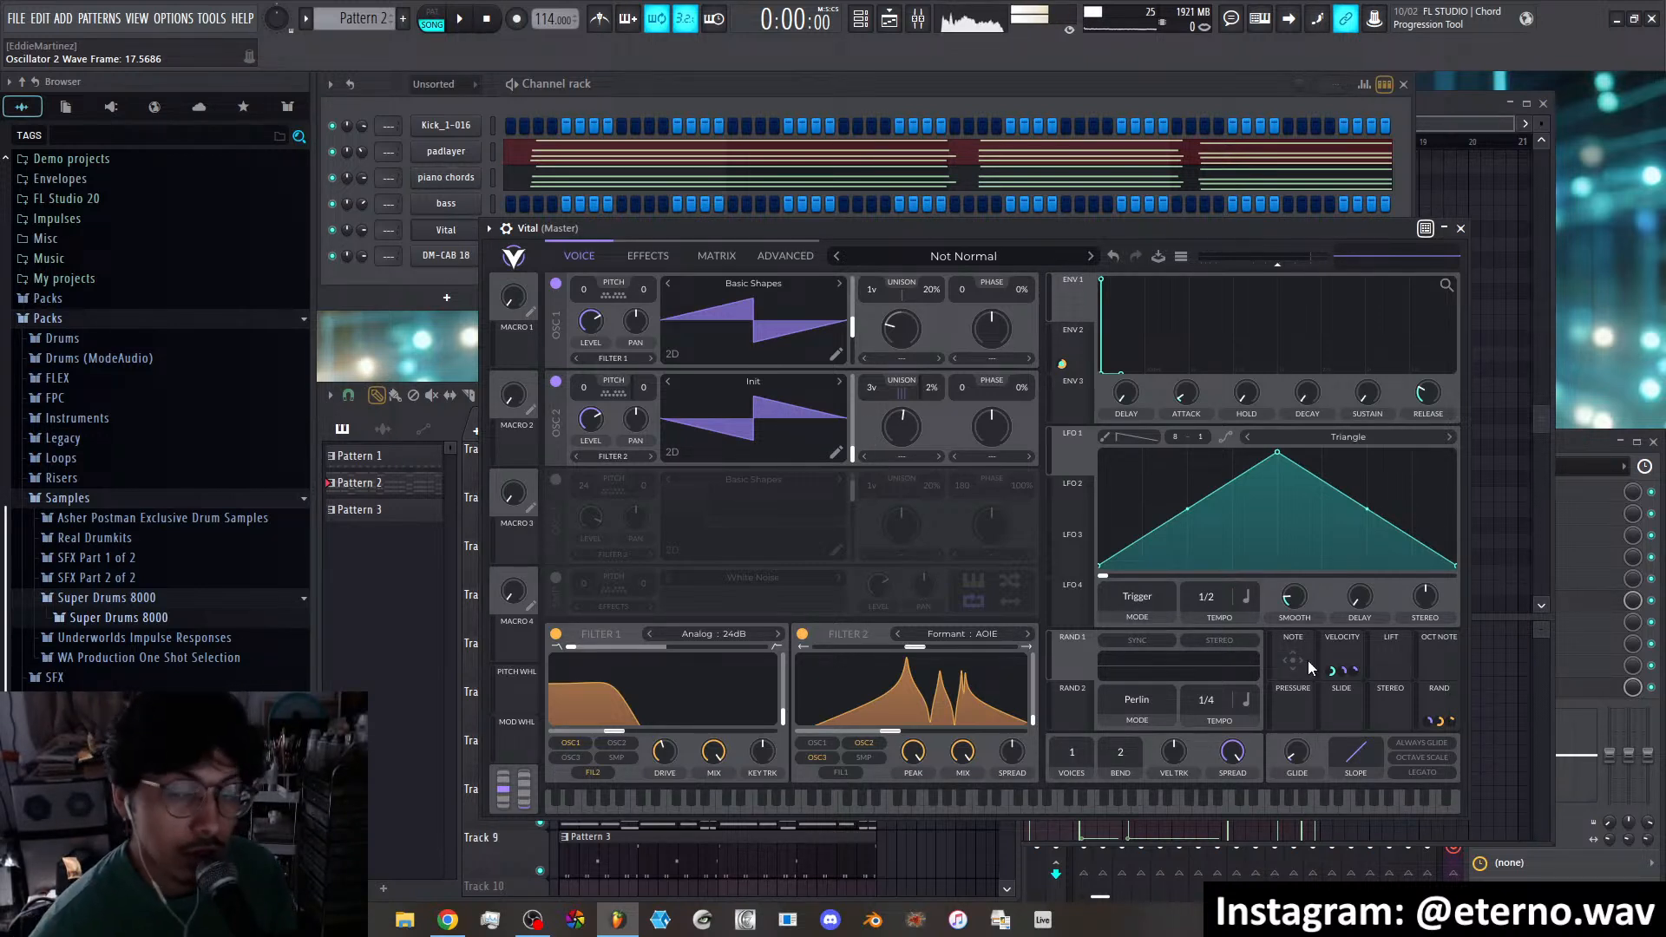
pyautogui.moveTo(1195, 236); pyautogui.dragTo(1233, 237)
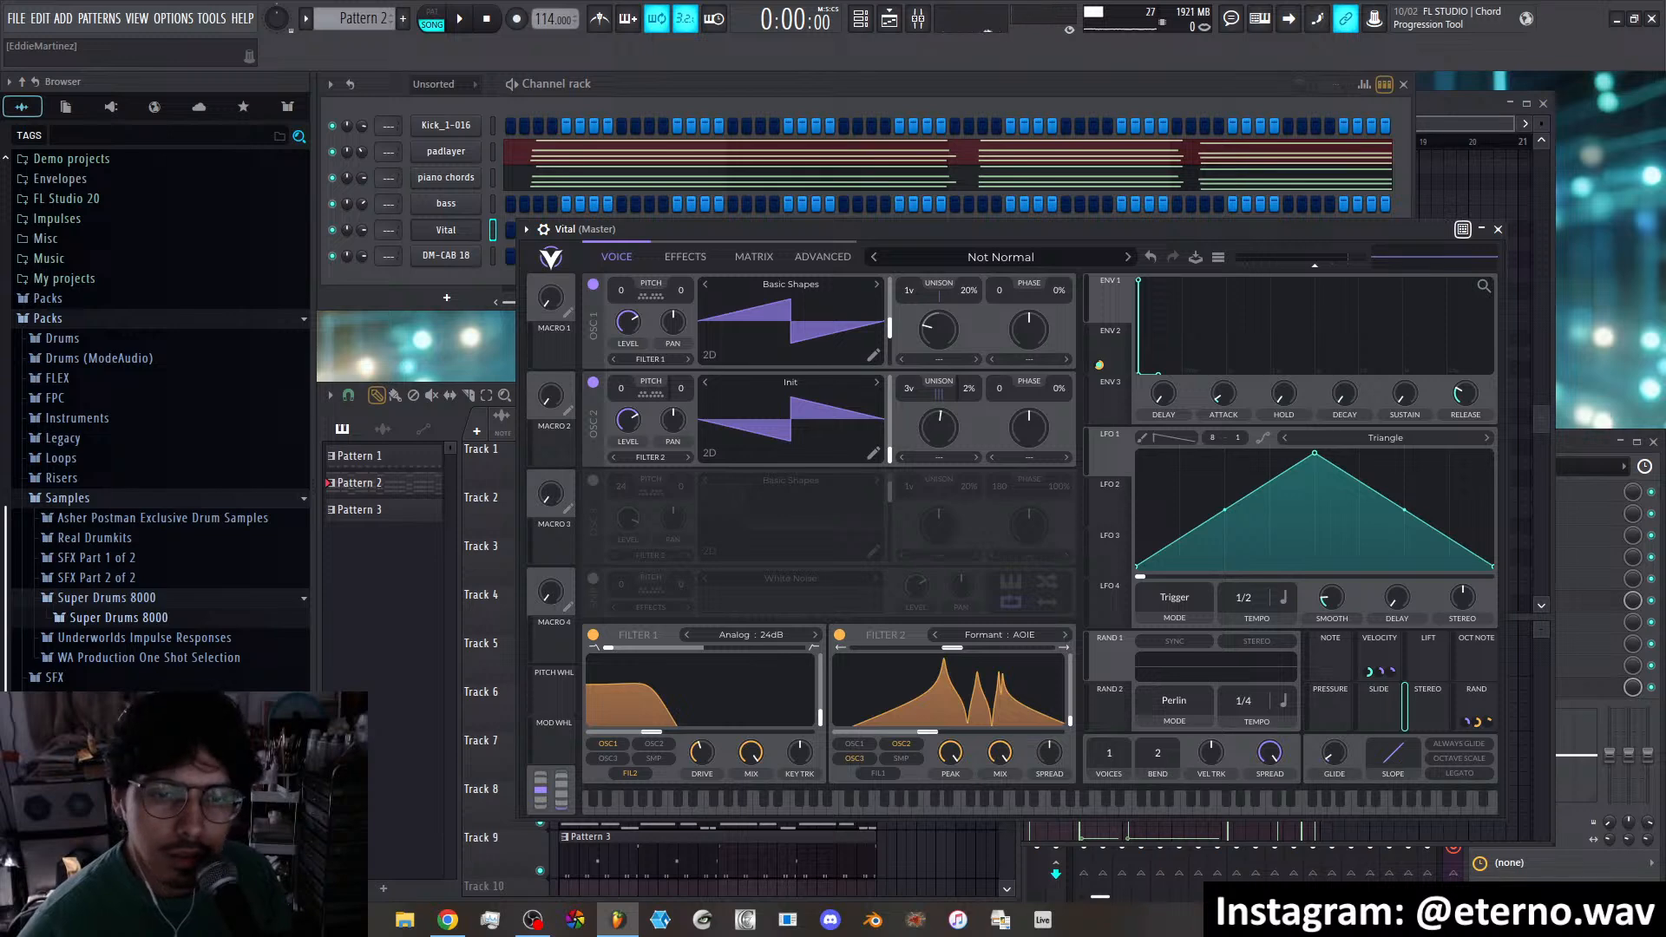
# Reread the ChatGPT descriptions of Vital's Stereo and Rand modulation sources in the browser, and move the browser window out of the way
pyautogui.hotkey('alt', 'Tab')
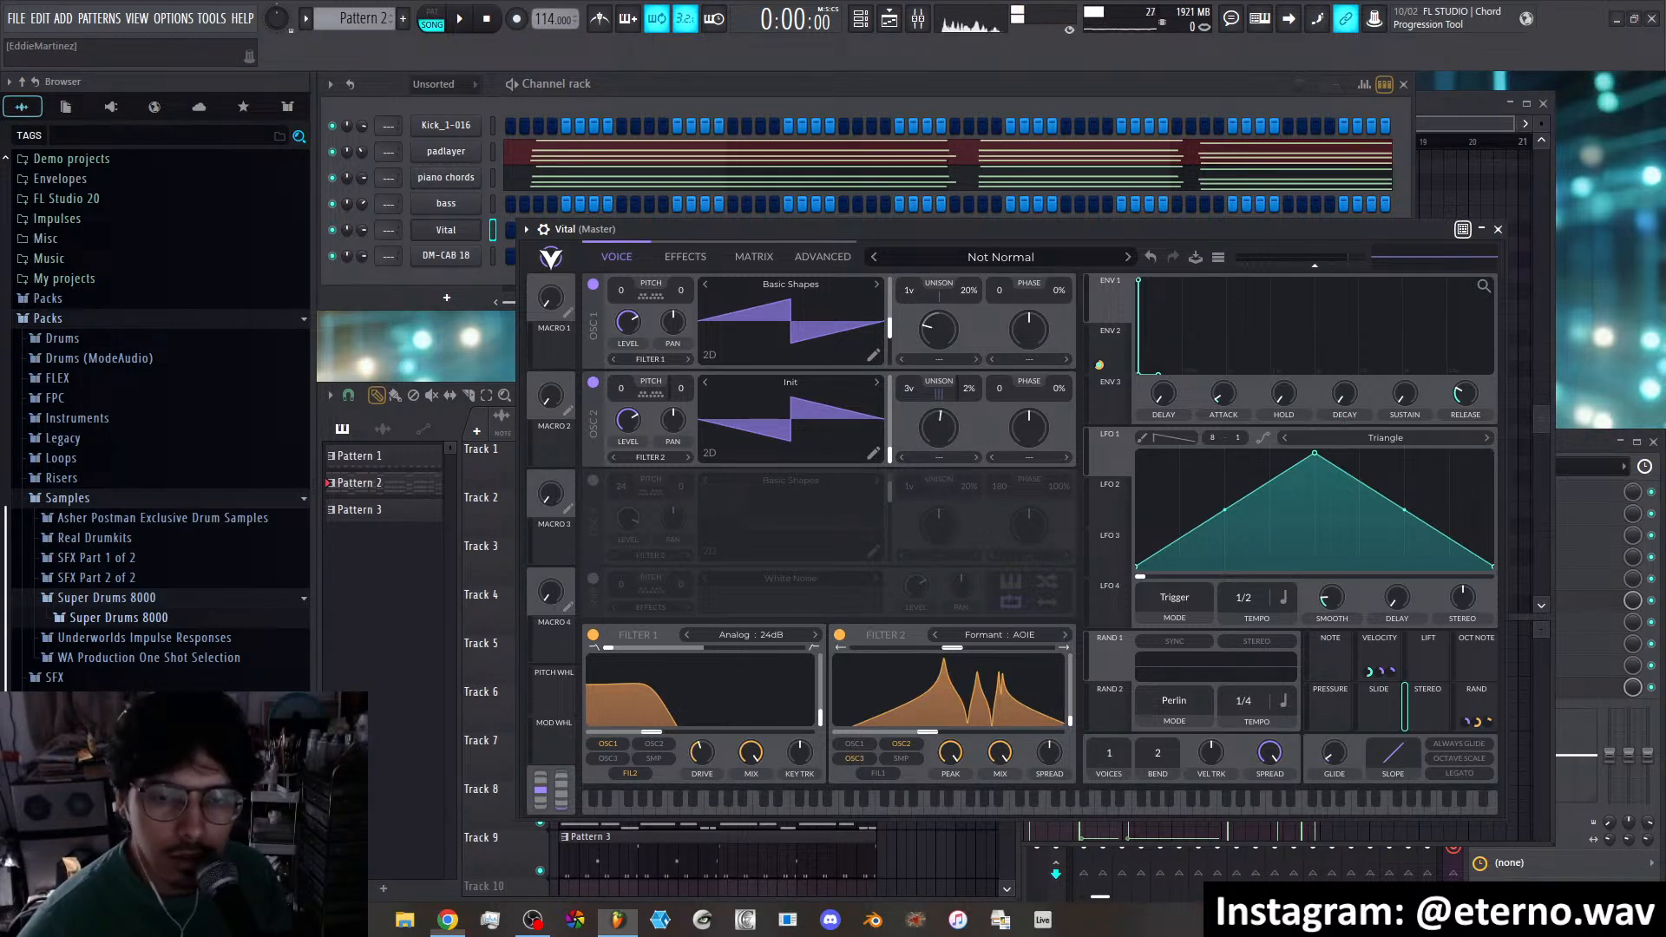
pyautogui.moveTo(1665, 108); pyautogui.dragTo(1098, 106)
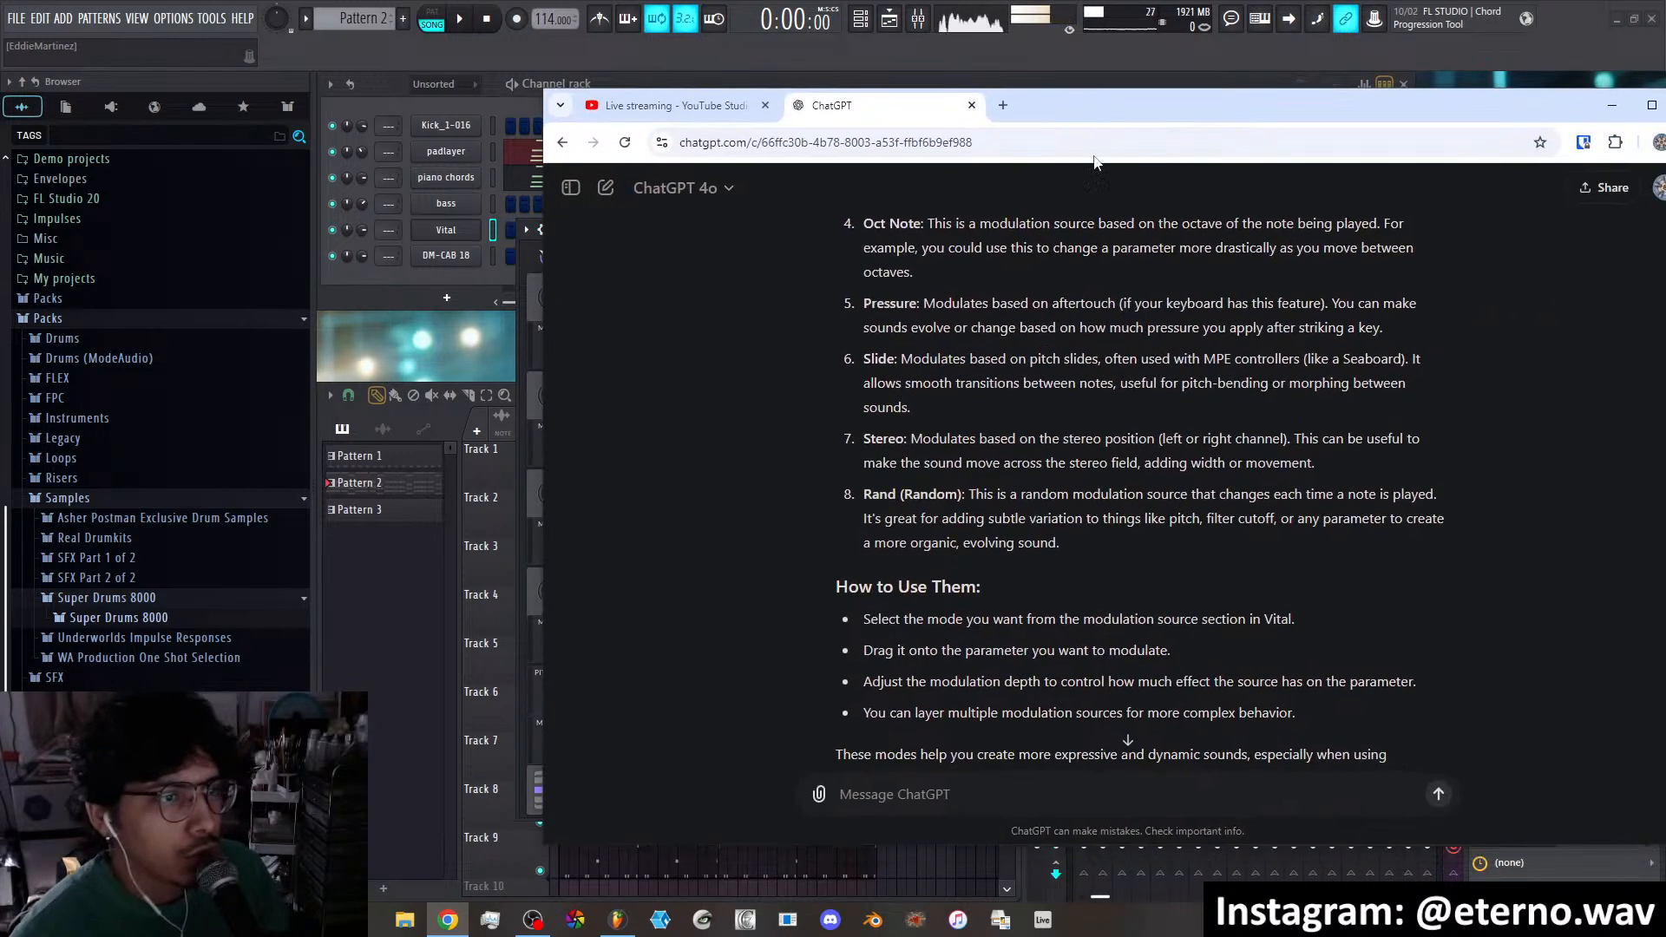
pyautogui.scroll(1, 935, 336)
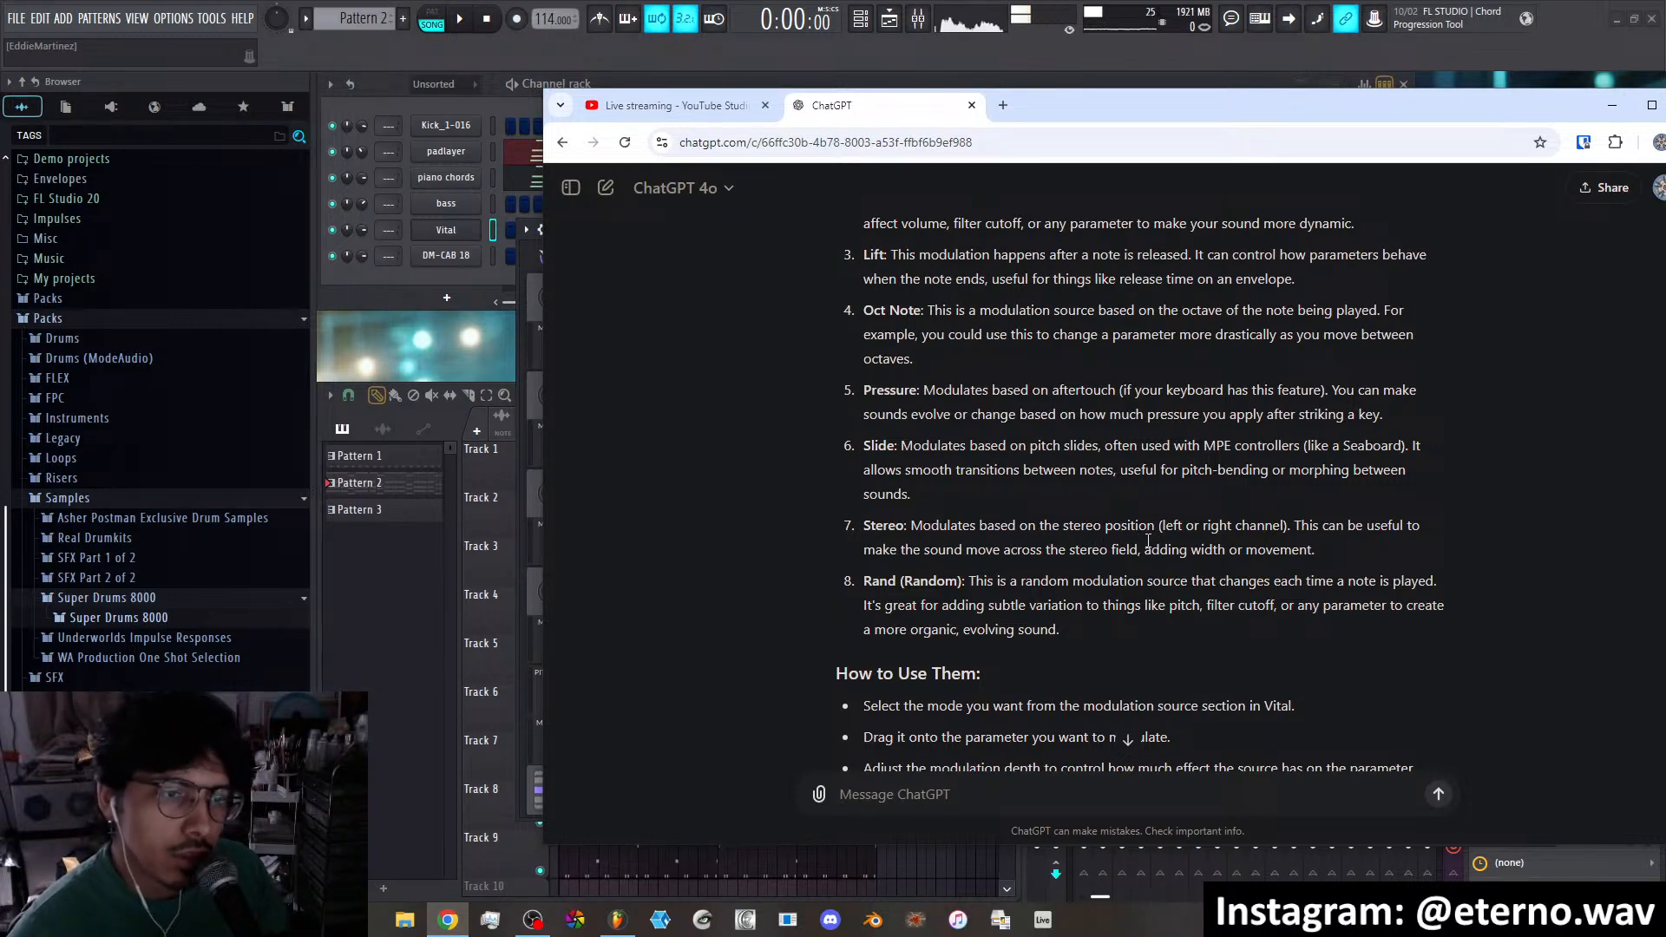
pyautogui.moveTo(1136, 106); pyautogui.dragTo(1665, 108)
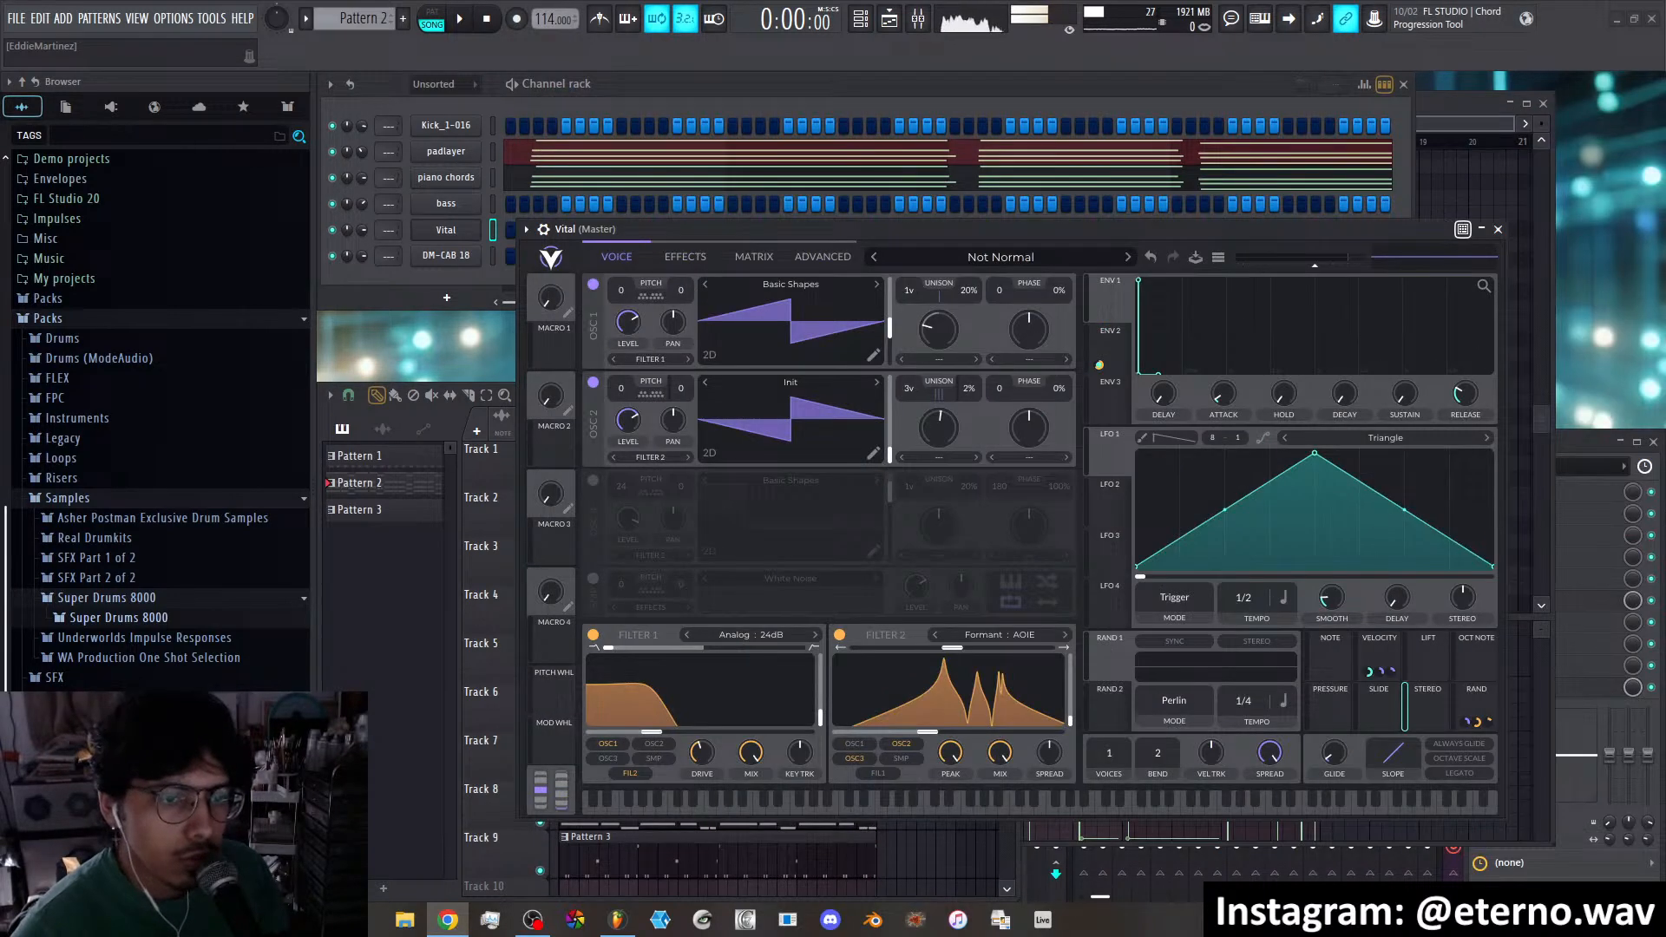
pyautogui.click(1455, 710)
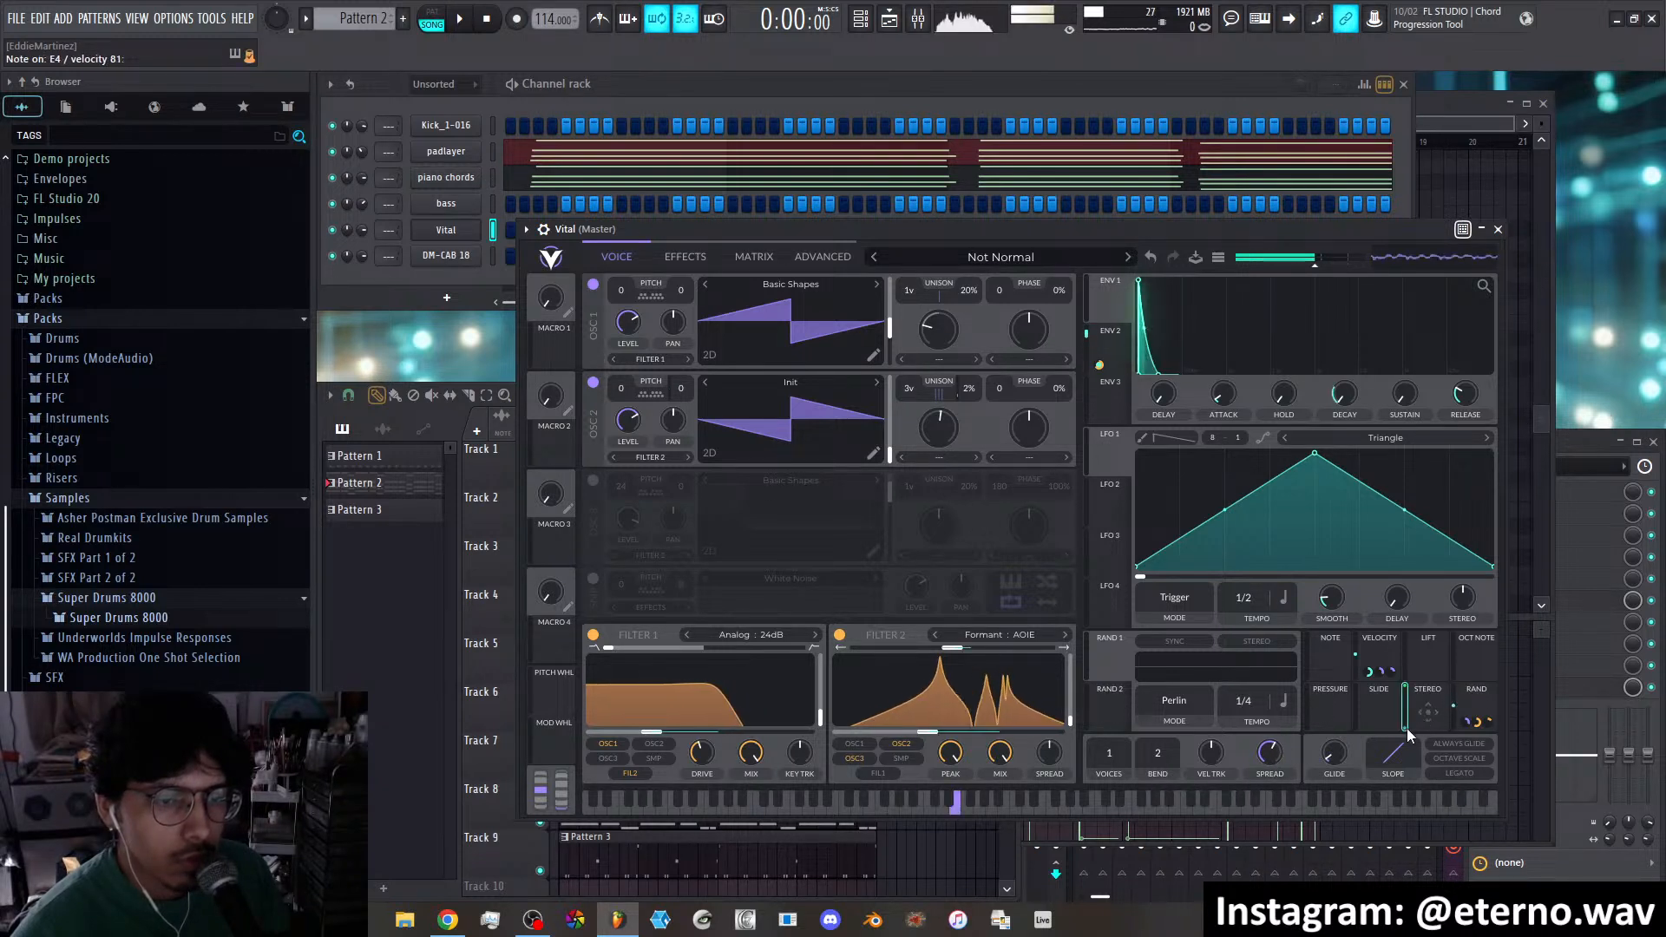
pyautogui.moveTo(1272, 767); pyautogui.dragTo(1275, 792)
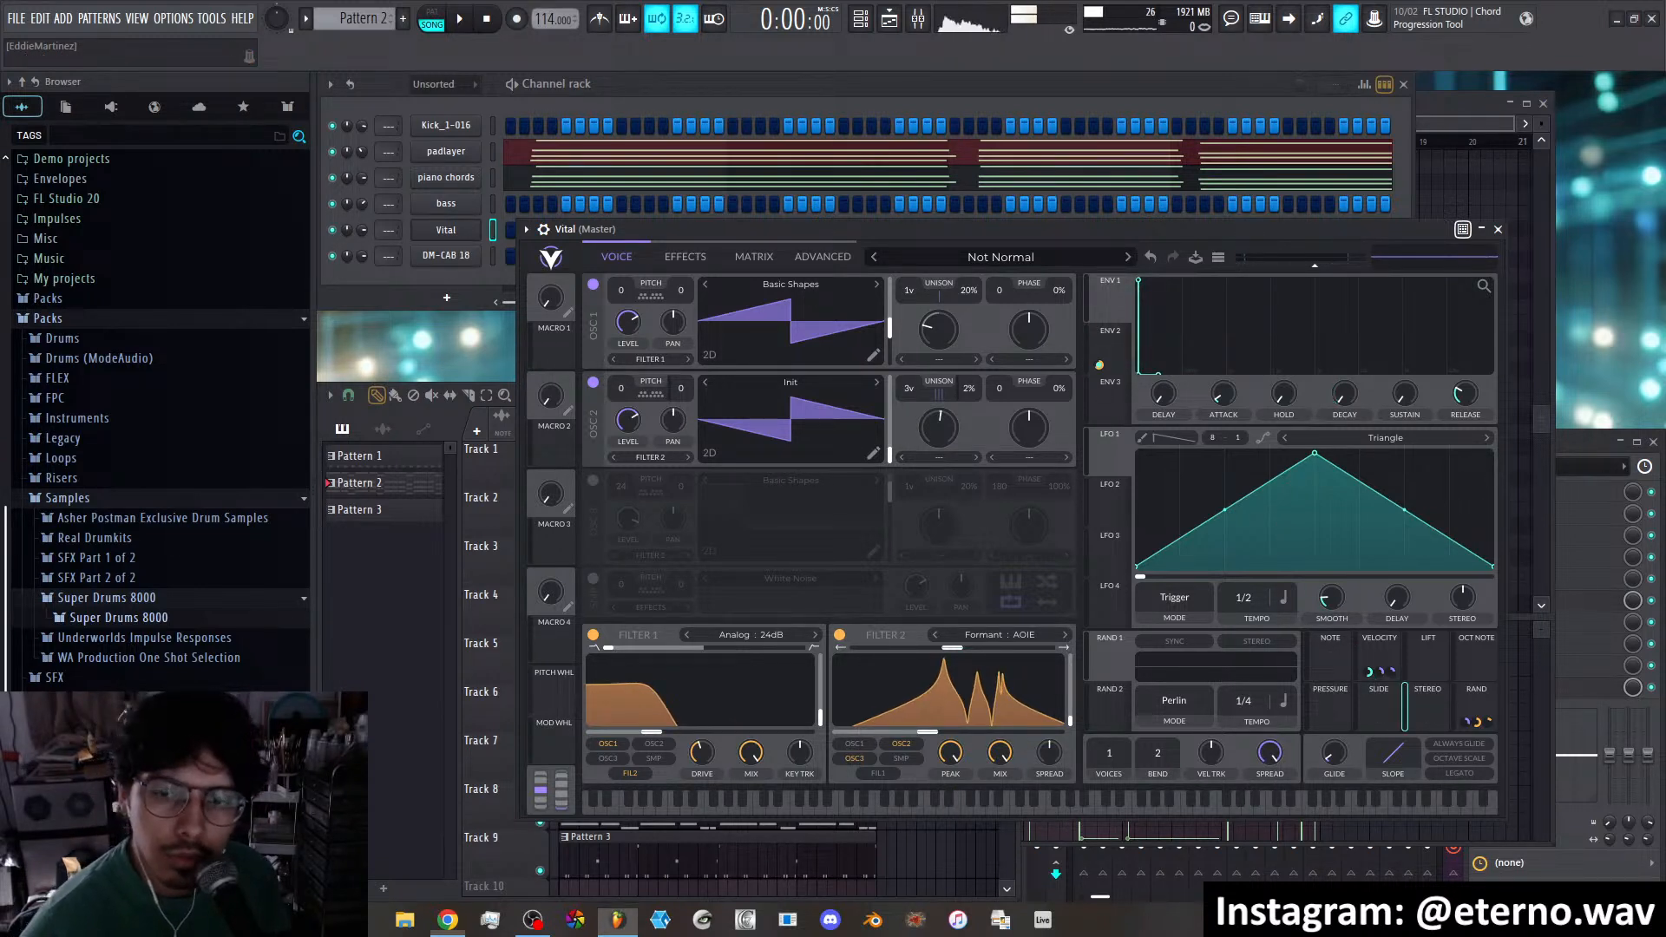
pyautogui.hotkey('alt', 'Tab')
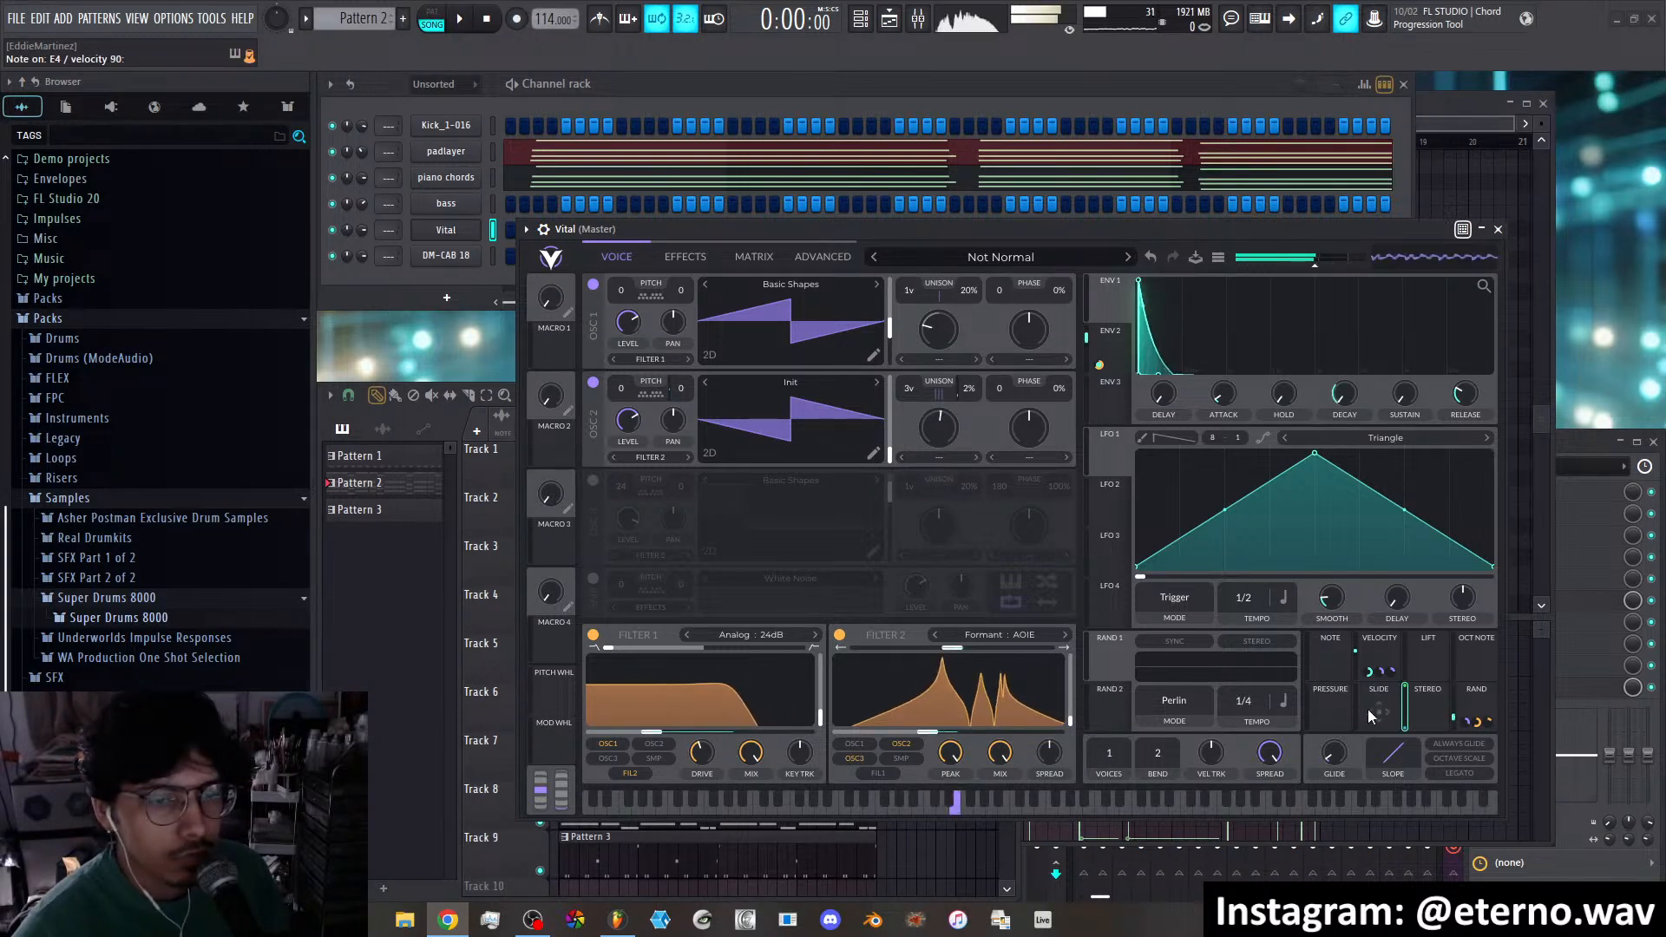
# Try the Stereo source on Filter 1's cutoff in Vital at different amounts, and remove that modulation
pyautogui.moveTo(1421, 706); pyautogui.dragTo(653, 734)
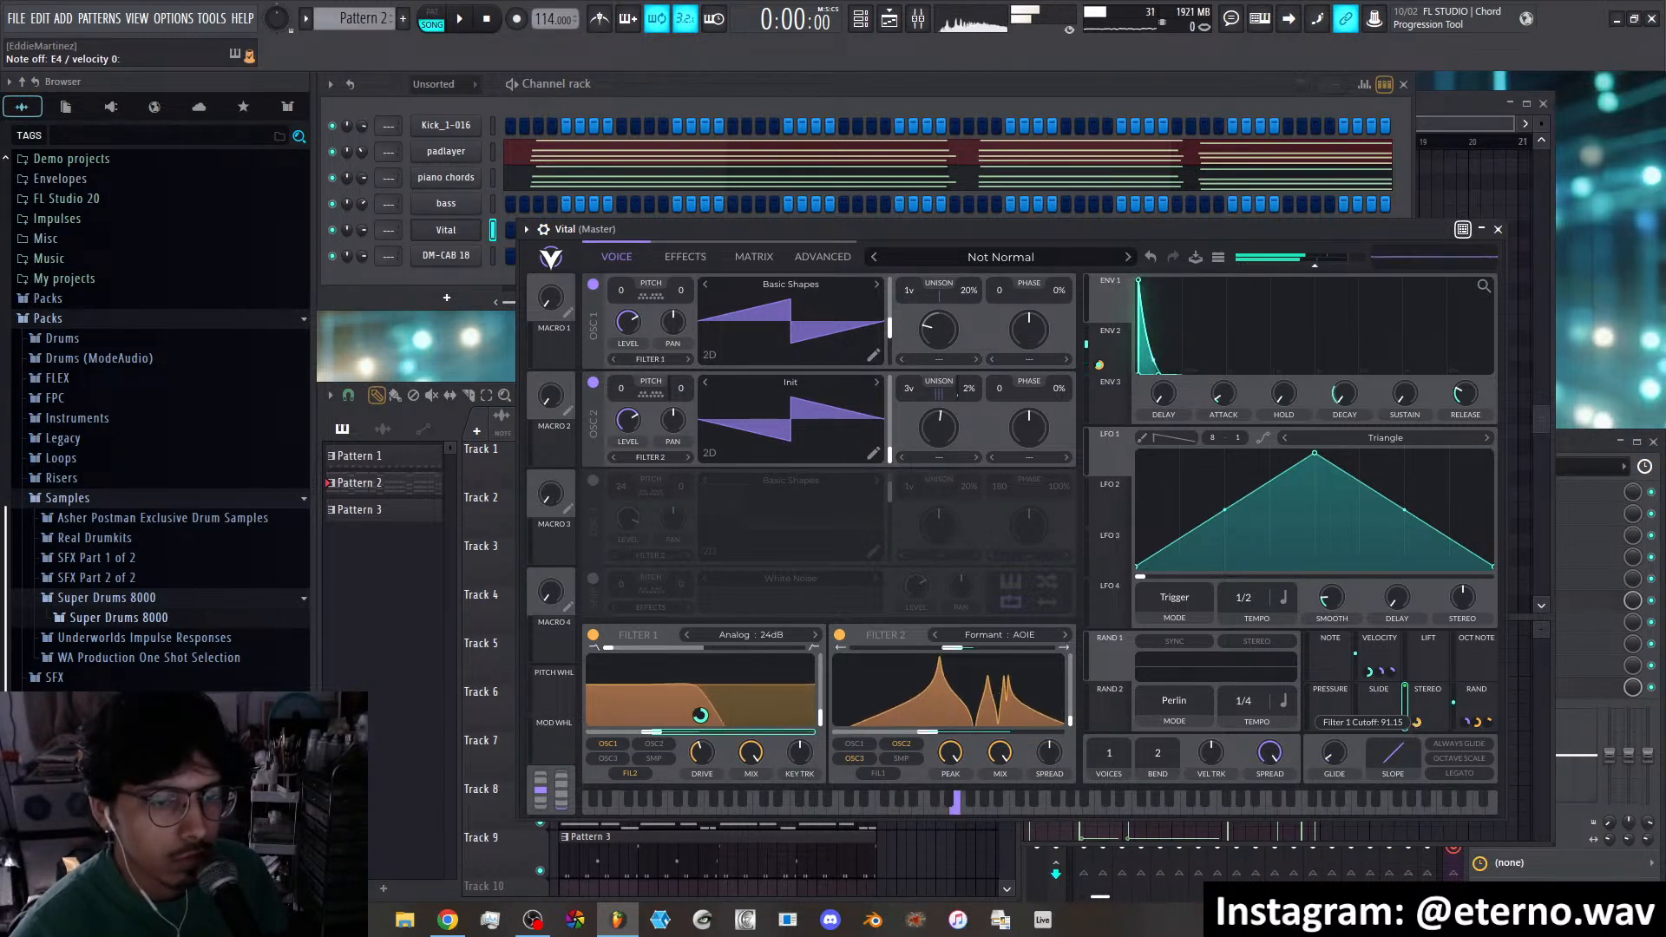
pyautogui.moveTo(1415, 724); pyautogui.dragTo(1415, 686)
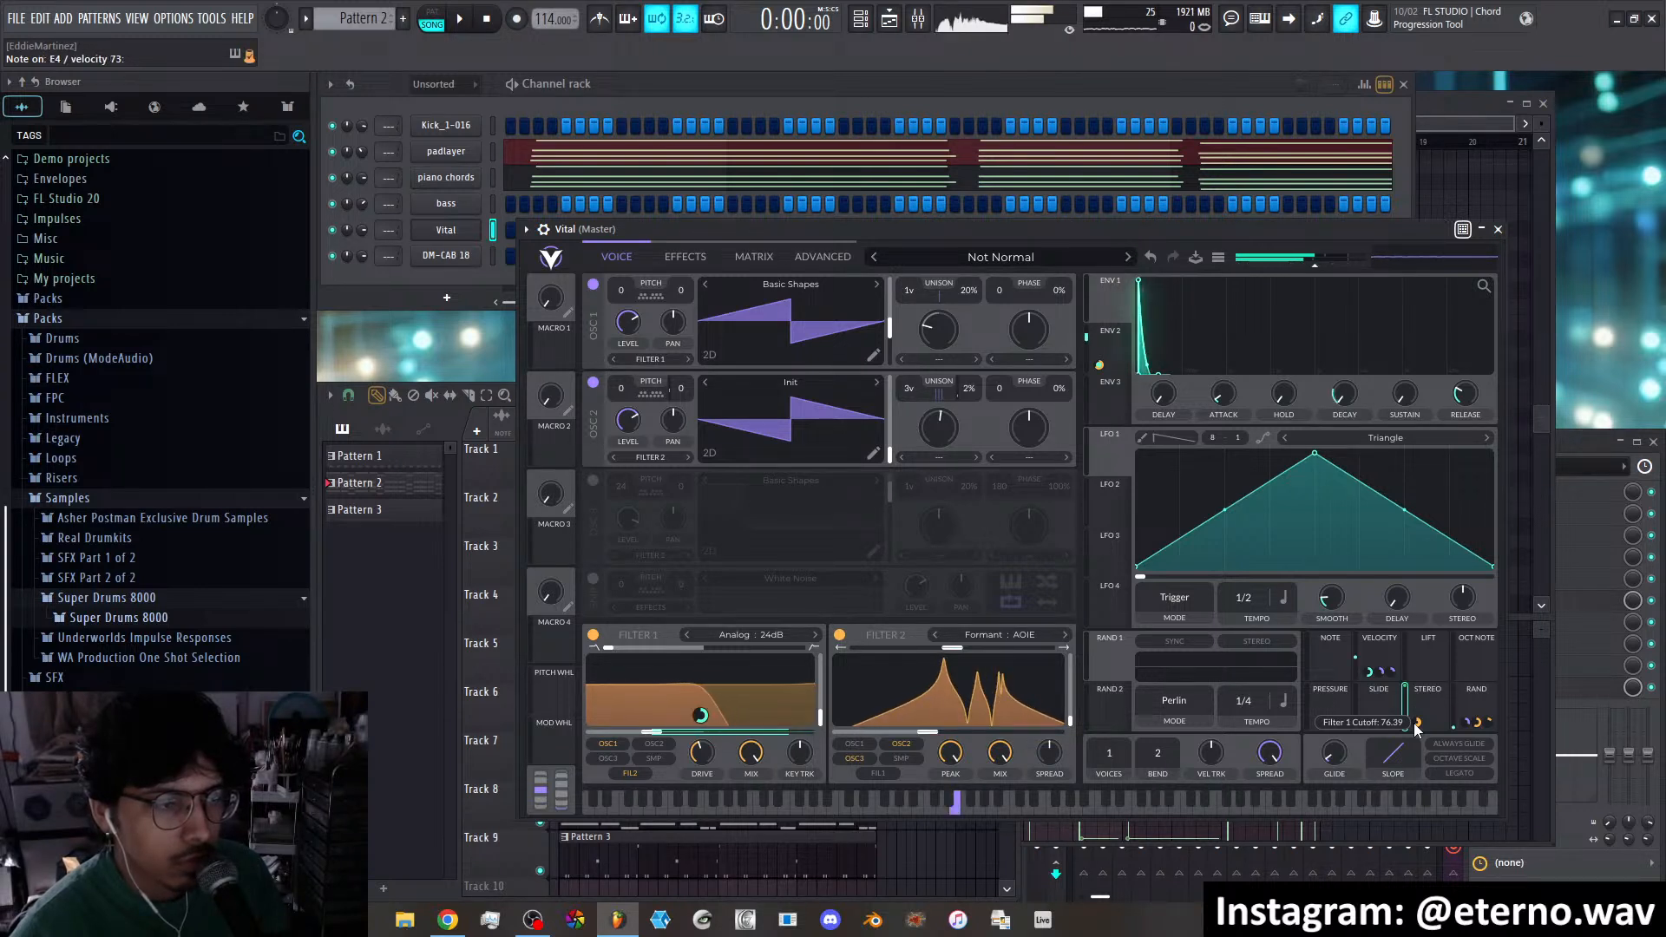
pyautogui.rightClick(1416, 726)
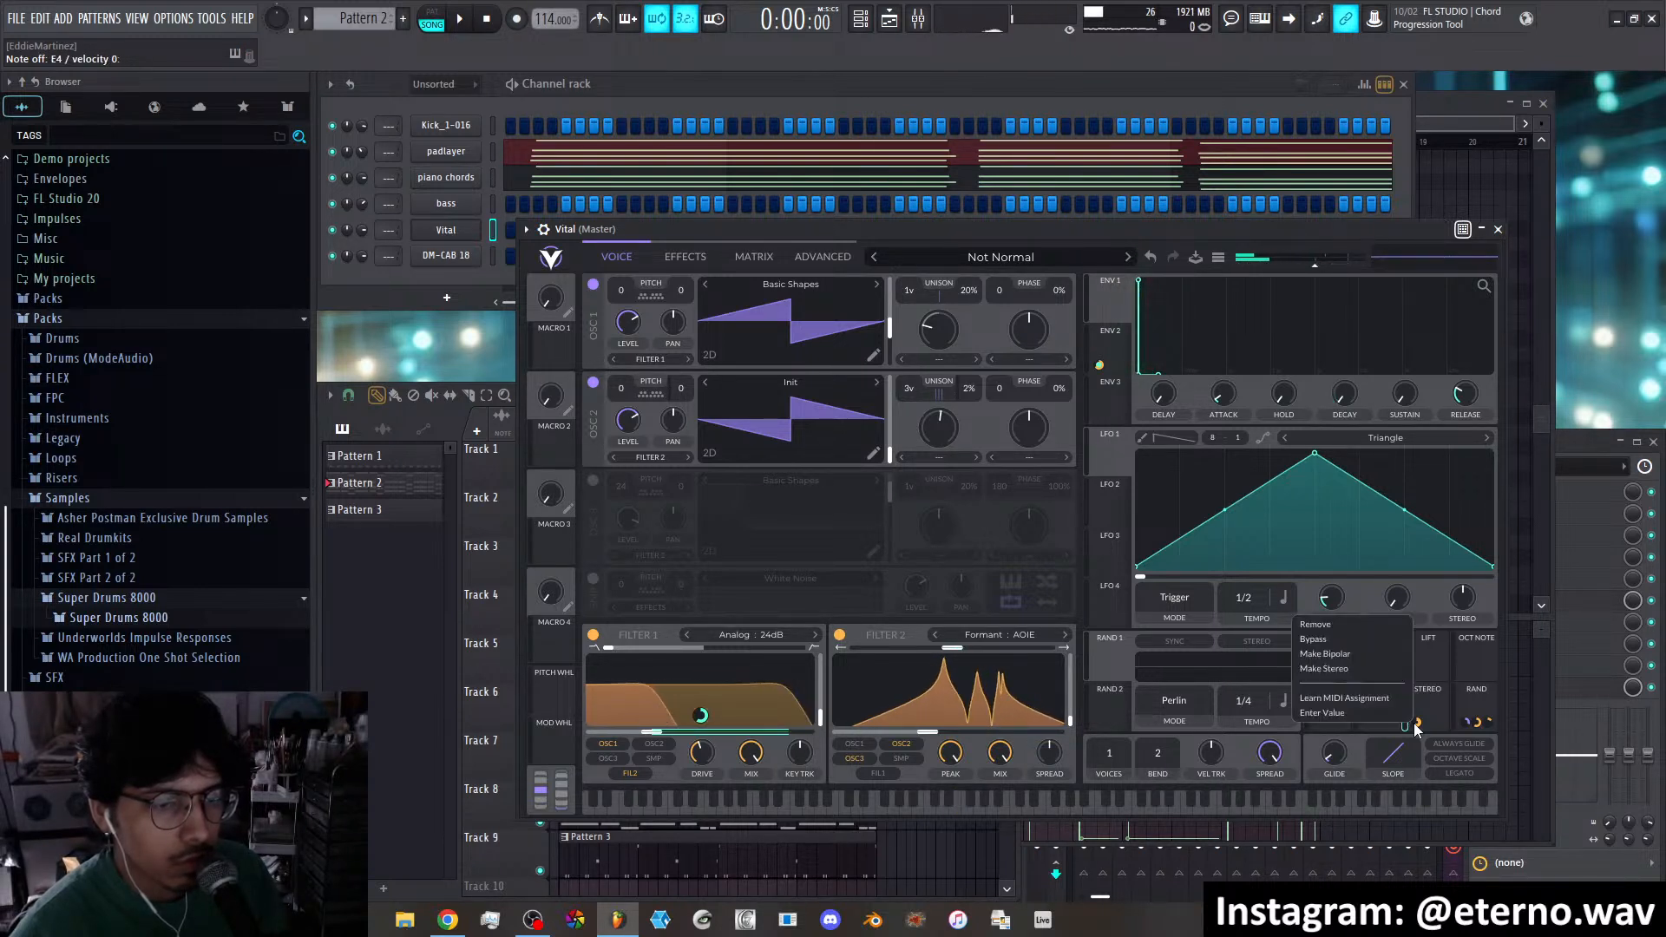
pyautogui.click(1346, 636)
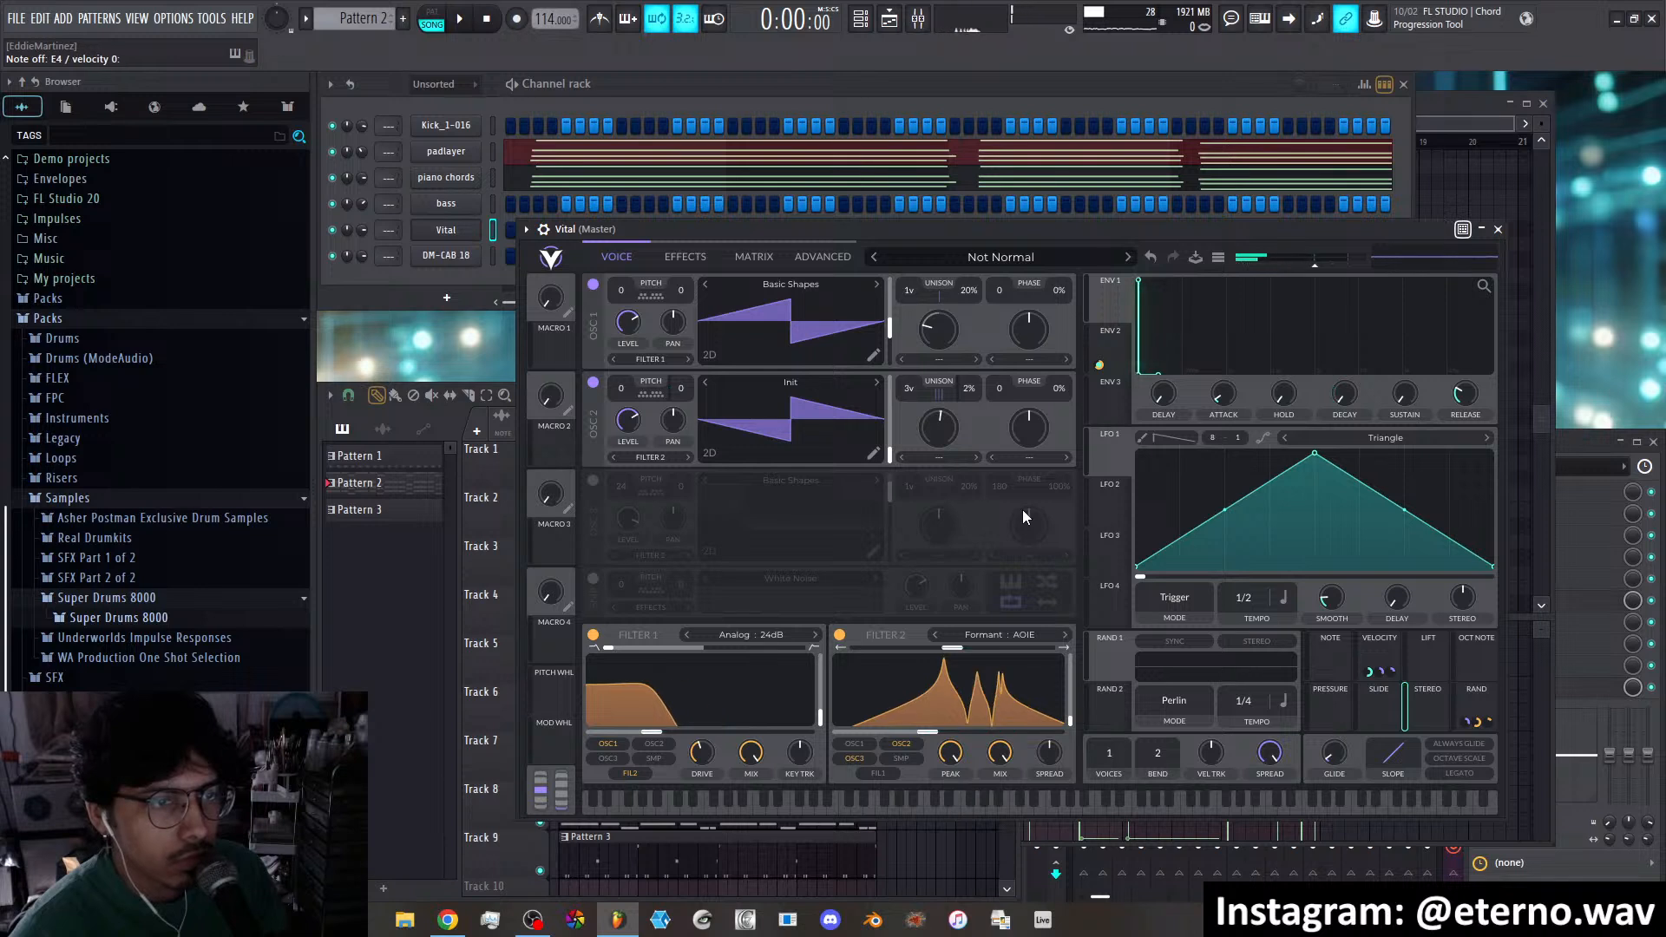
# Isolate oscillator 3 by switching off oscillators 1 and 2, and move its Basic Shapes wave frame to the sine
pyautogui.click(594, 382)
pyautogui.click(593, 286)
pyautogui.click(593, 479)
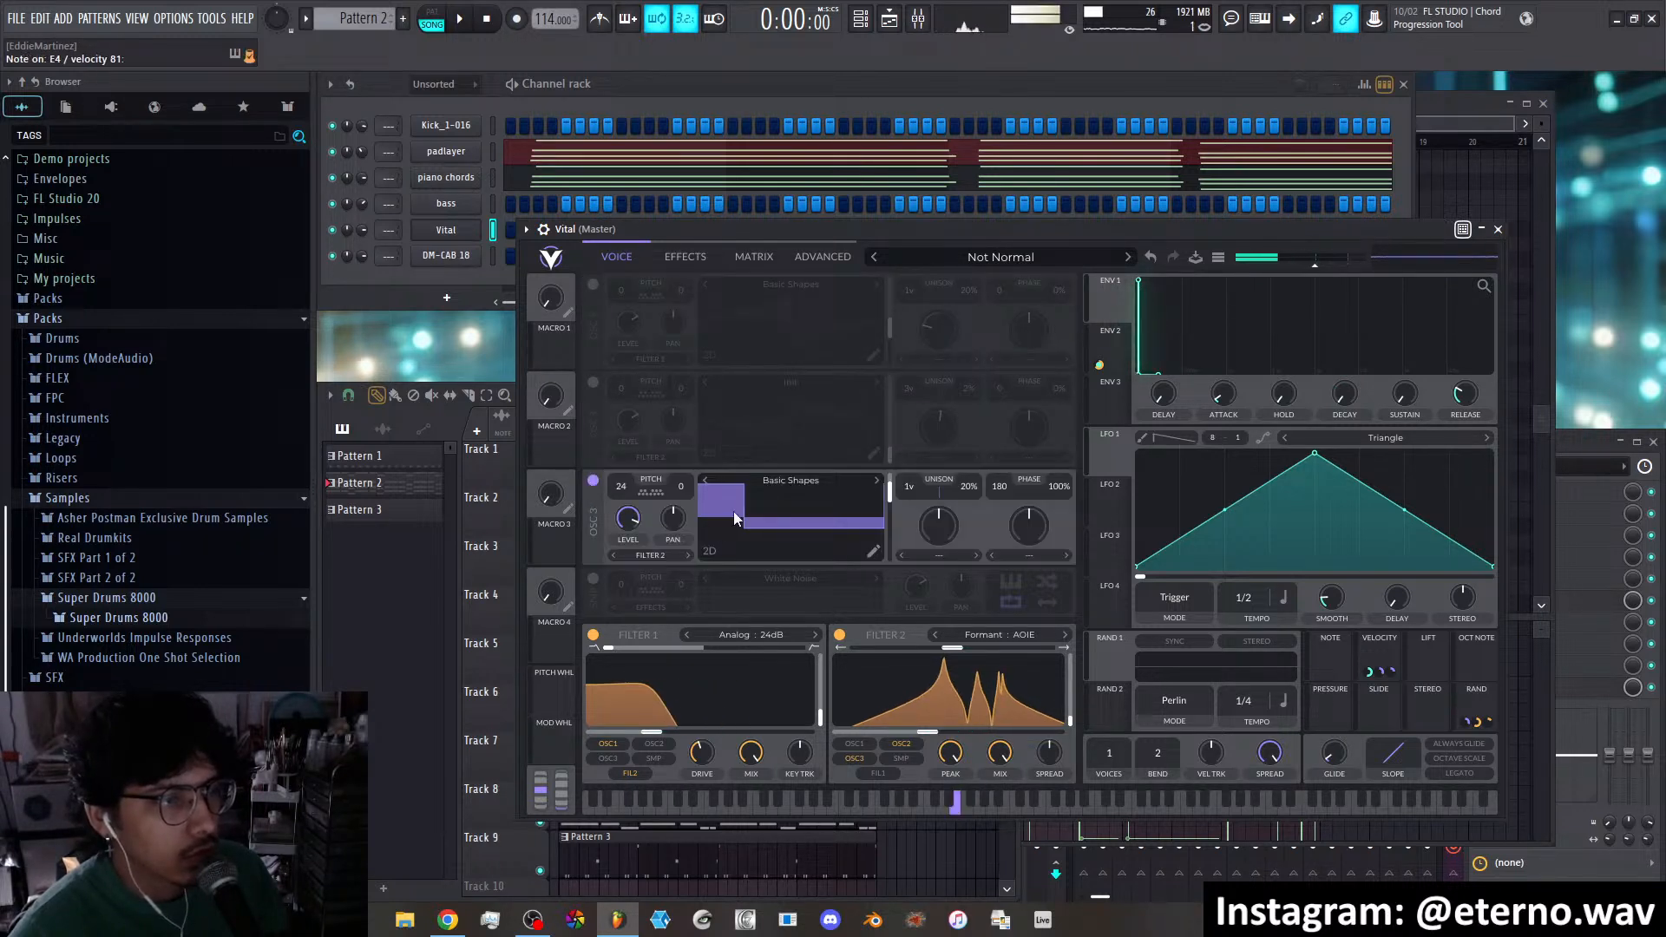
pyautogui.moveTo(893, 498); pyautogui.dragTo(892, 587)
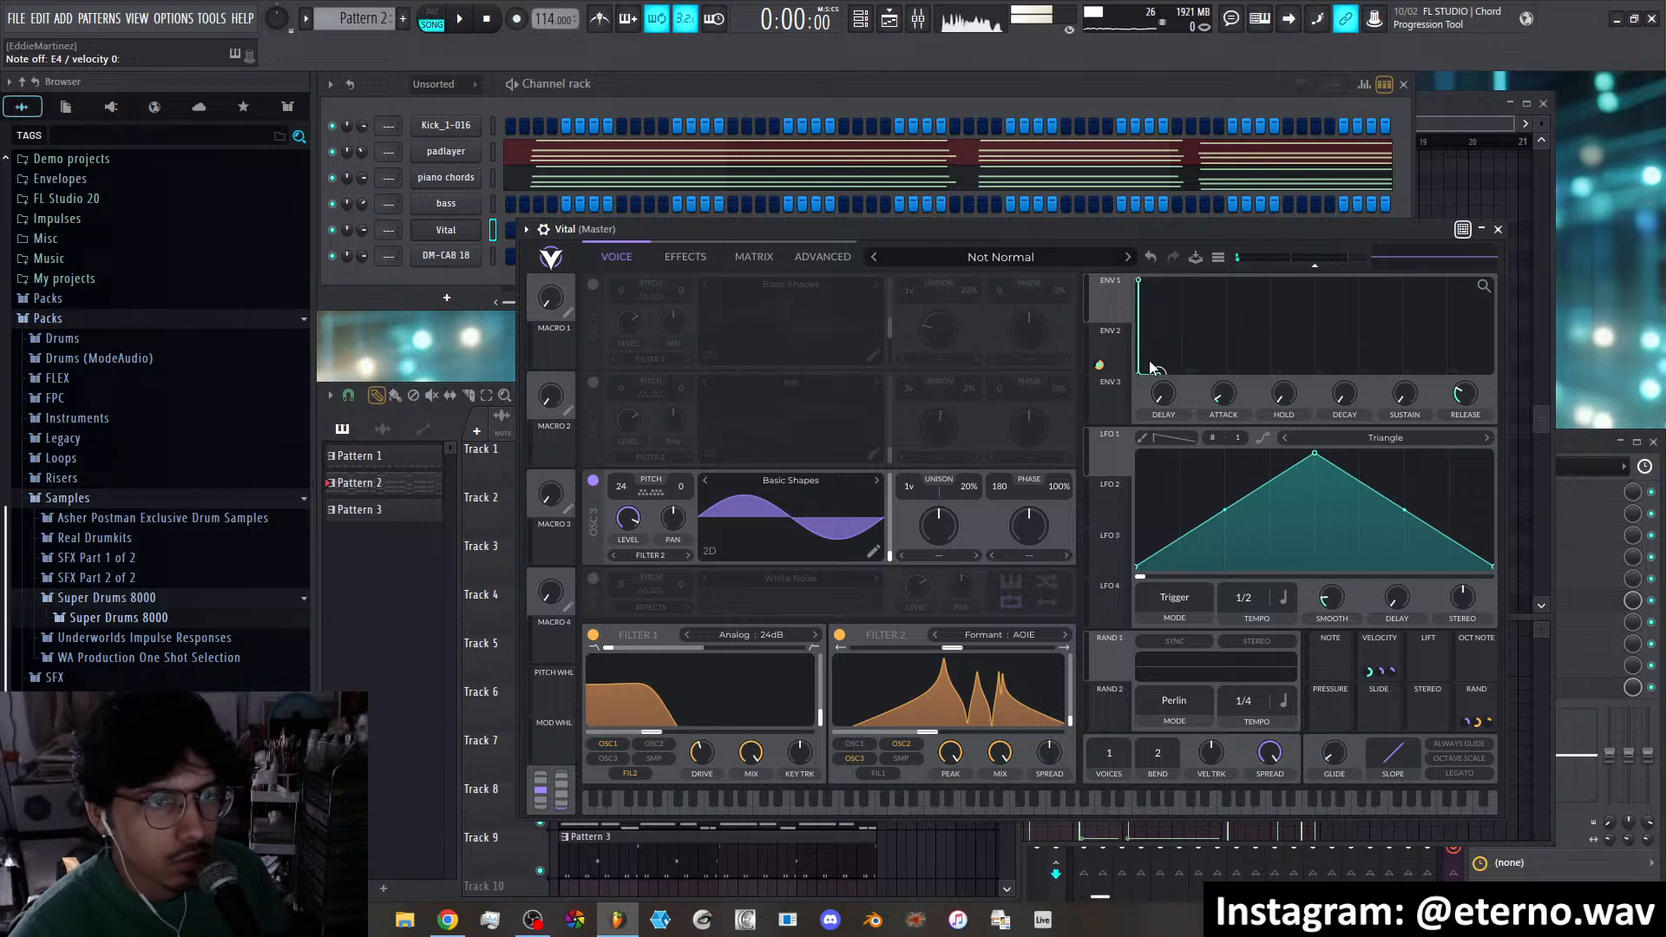
# Reduce Env 2's modulation of Filter 1's cutoff and raise the Filter 1 cutoff slightly
pyautogui.moveTo(1099, 369); pyautogui.dragTo(673, 744)
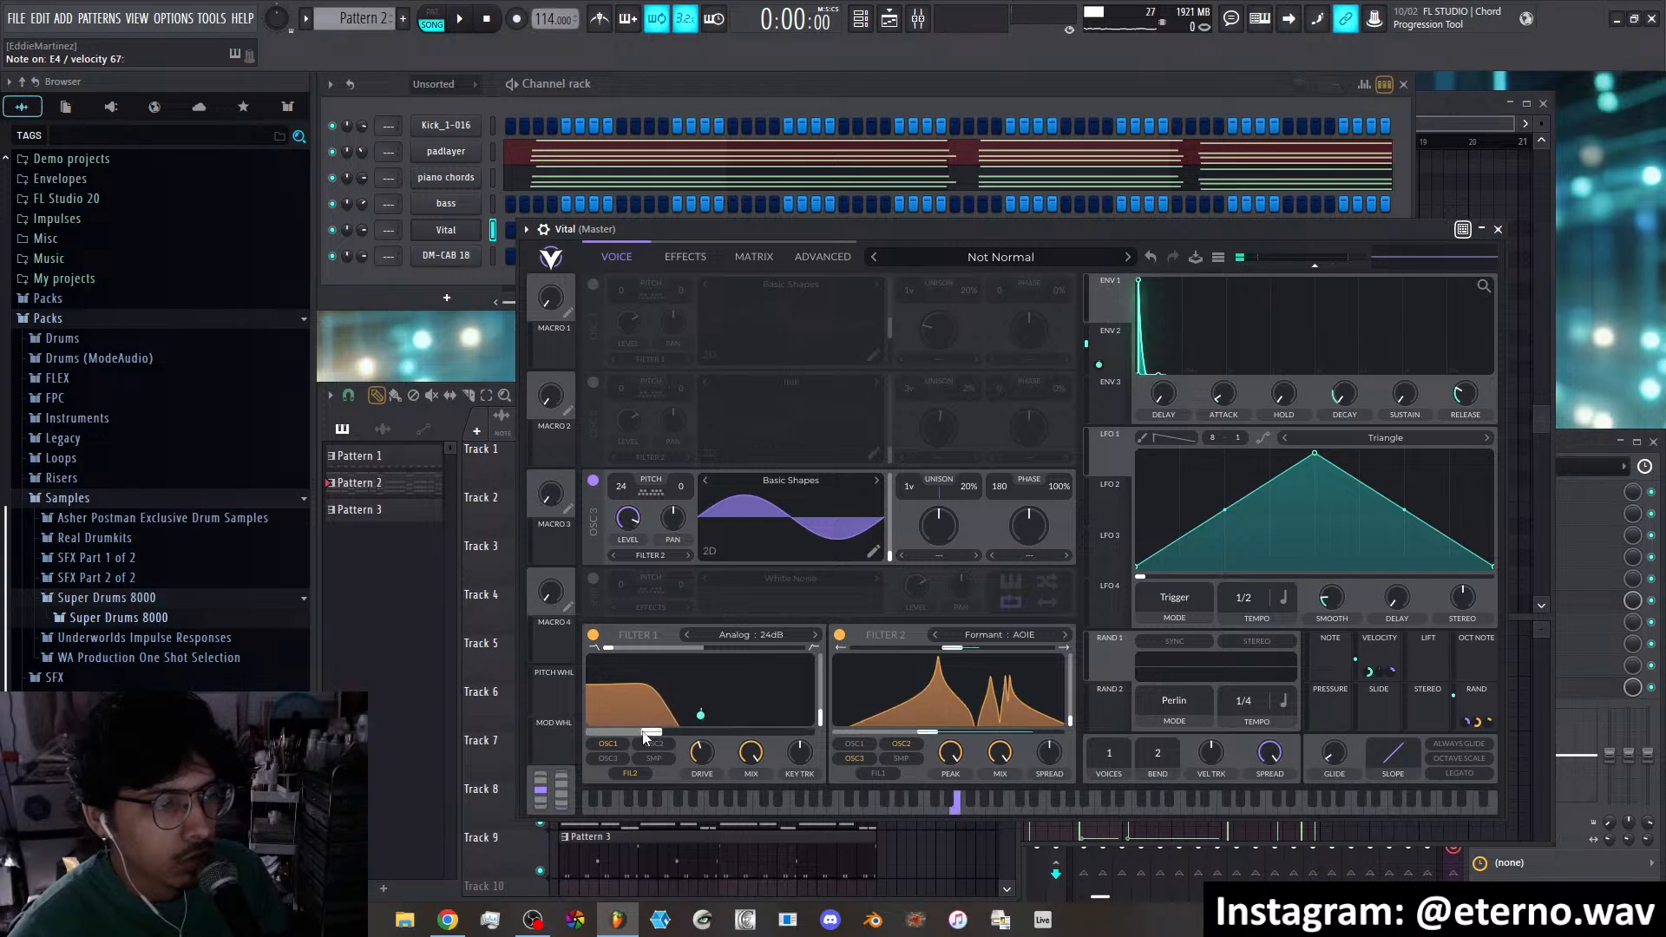
pyautogui.moveTo(645, 736); pyautogui.dragTo(671, 731)
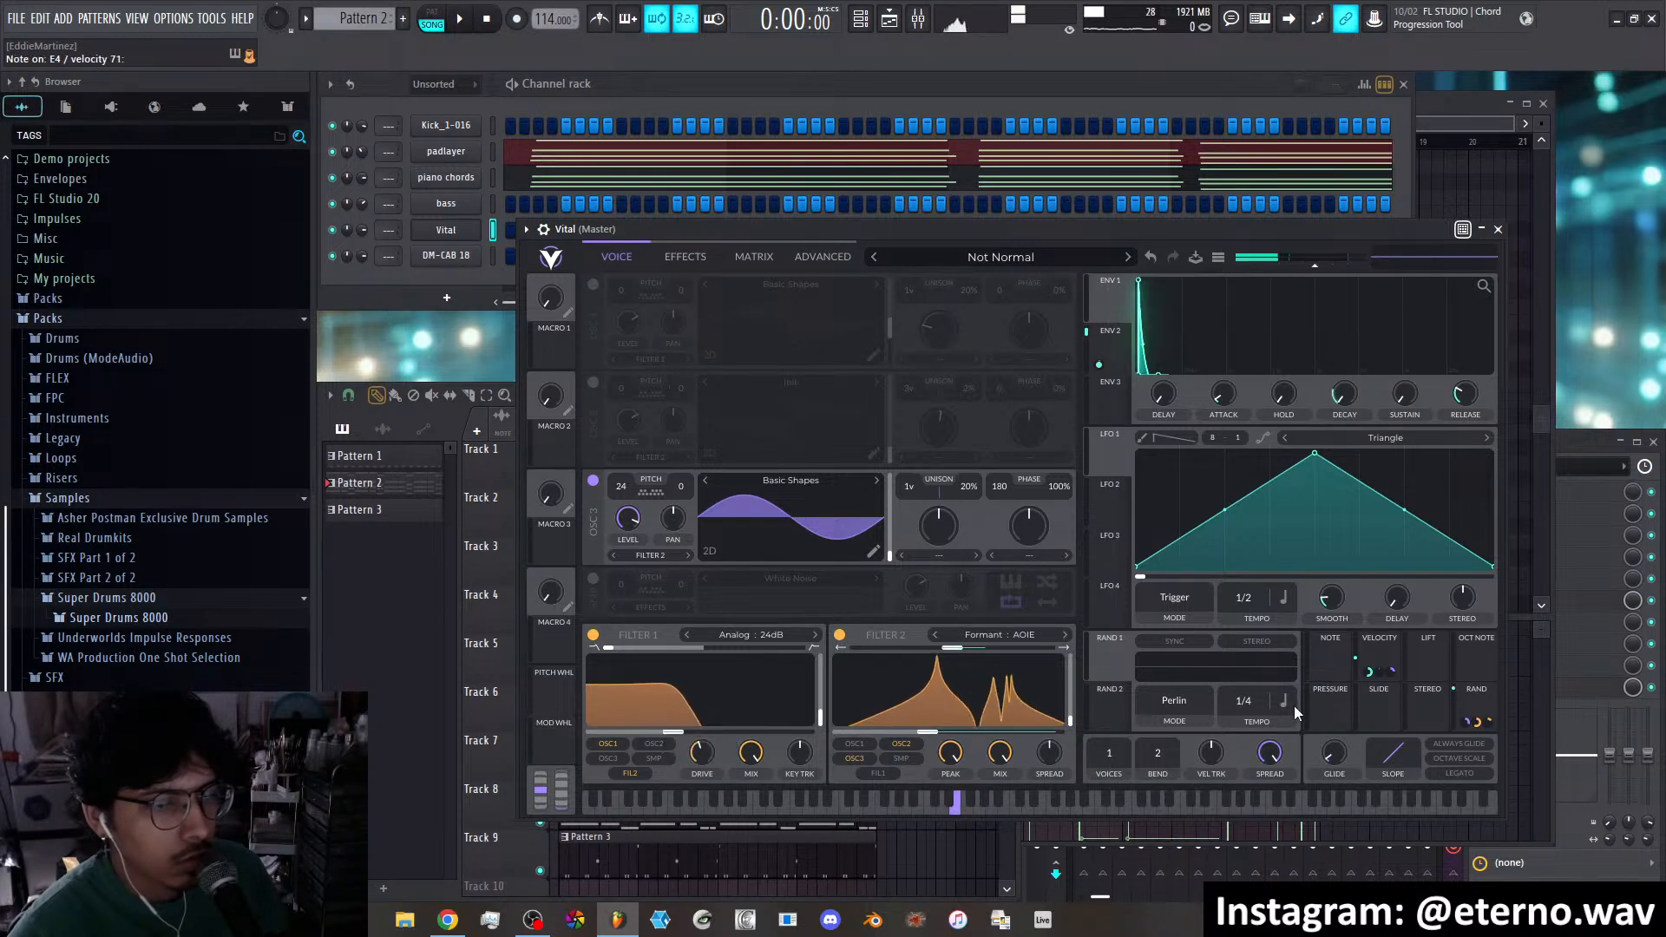
# Try Stereo modulation on Filter 1's cutoff again with oscillator 3 alone, varying its depth, and remove it
pyautogui.moveTo(1410, 707); pyautogui.dragTo(681, 736)
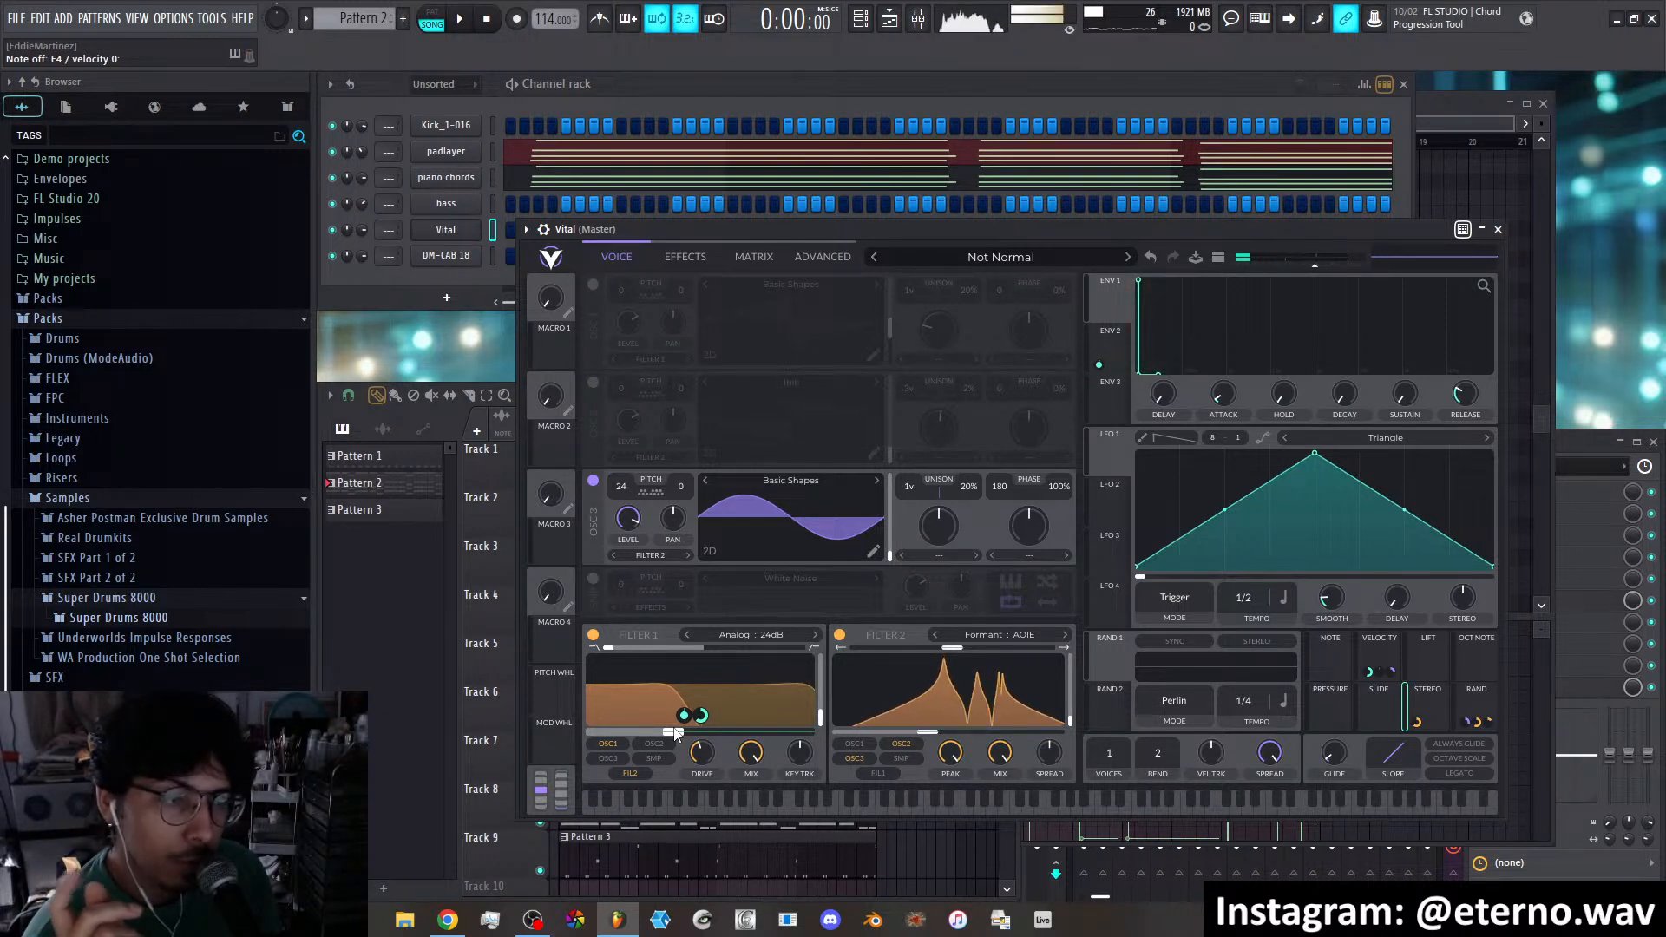
pyautogui.click(676, 256)
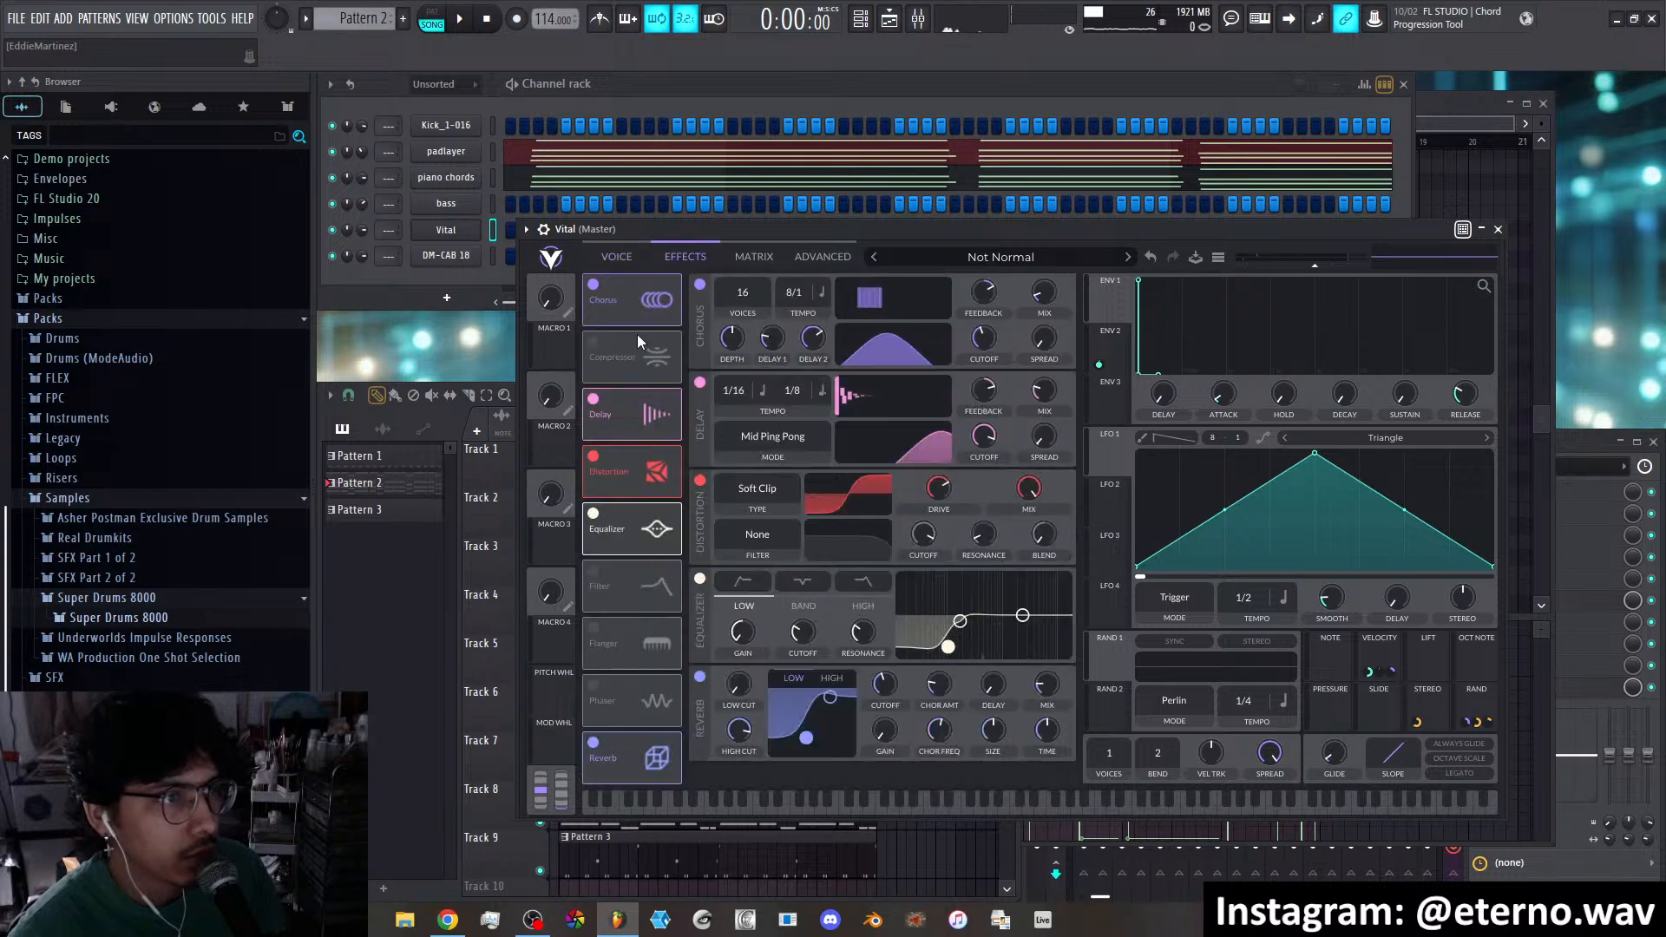
pyautogui.click(617, 255)
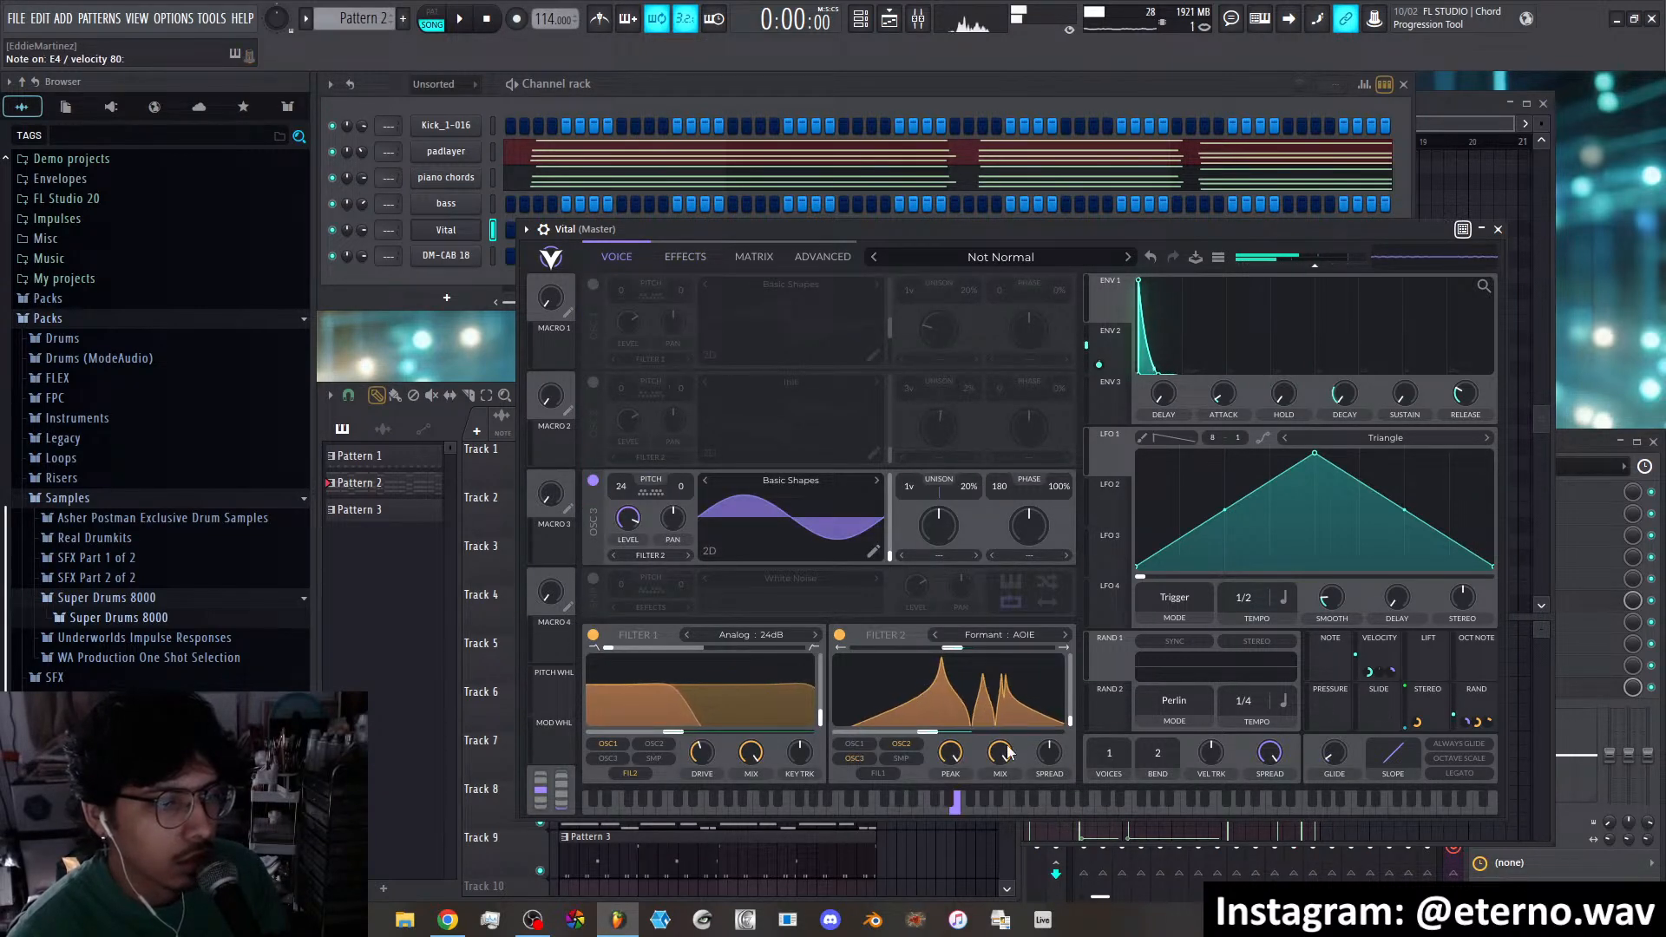
pyautogui.moveTo(697, 716)
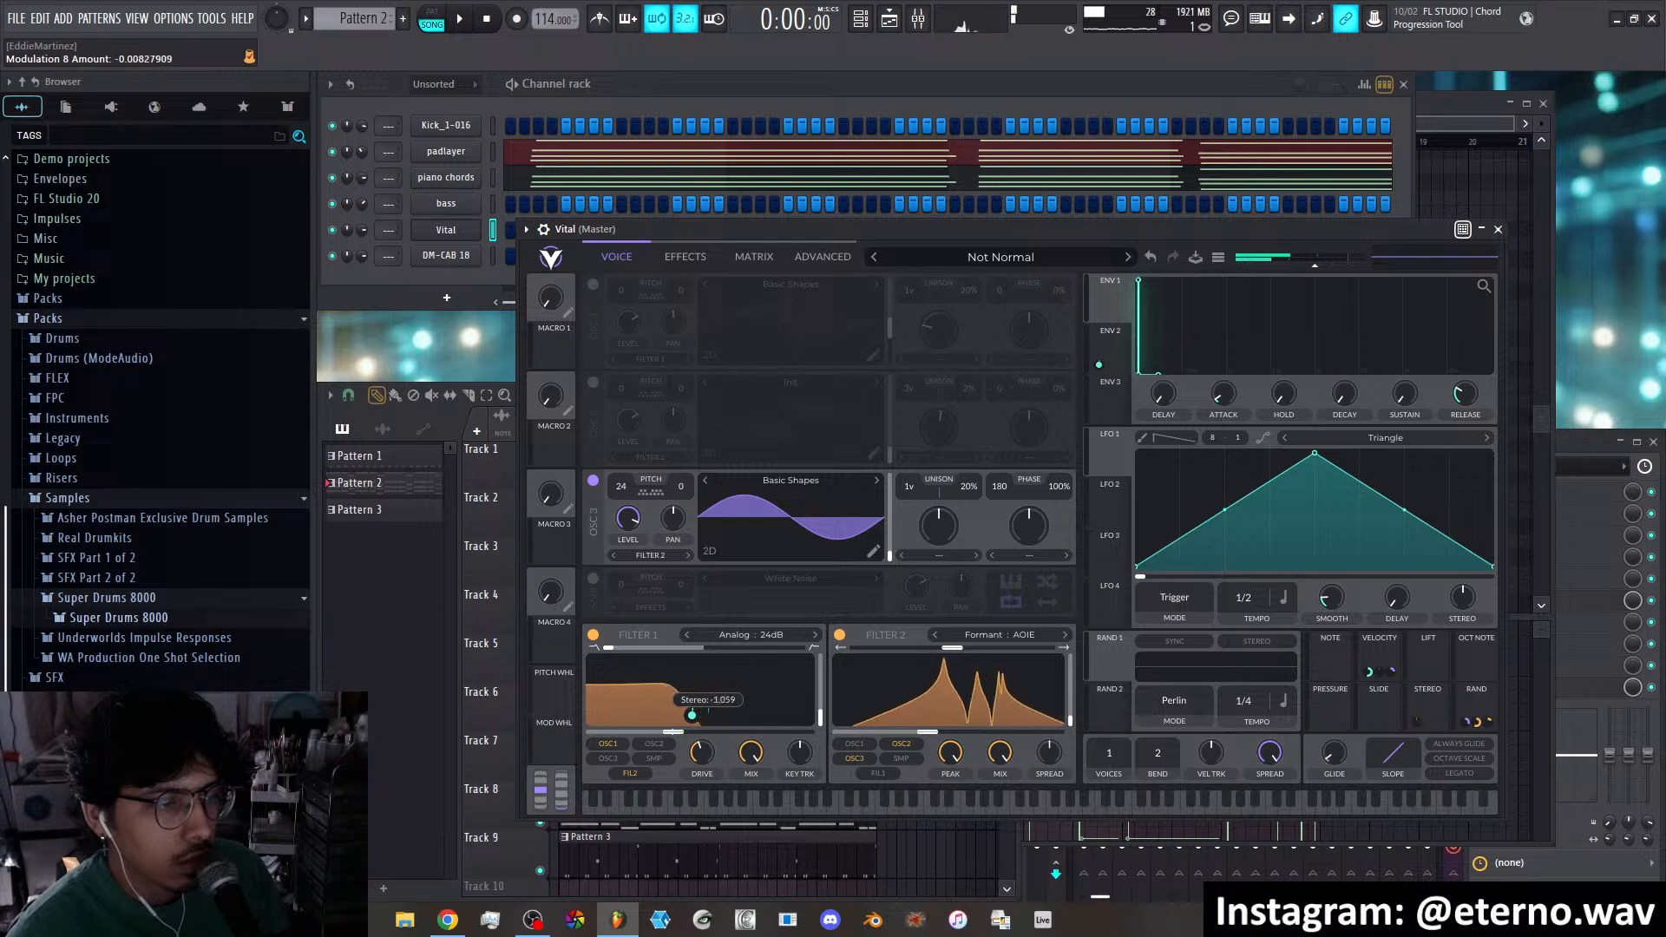
pyautogui.moveTo(708, 716)
pyautogui.mouseDown()
pyautogui.moveTo(708, 746)
pyautogui.moveTo(708, 663)
pyautogui.moveTo(715, 748)
pyautogui.mouseUp()
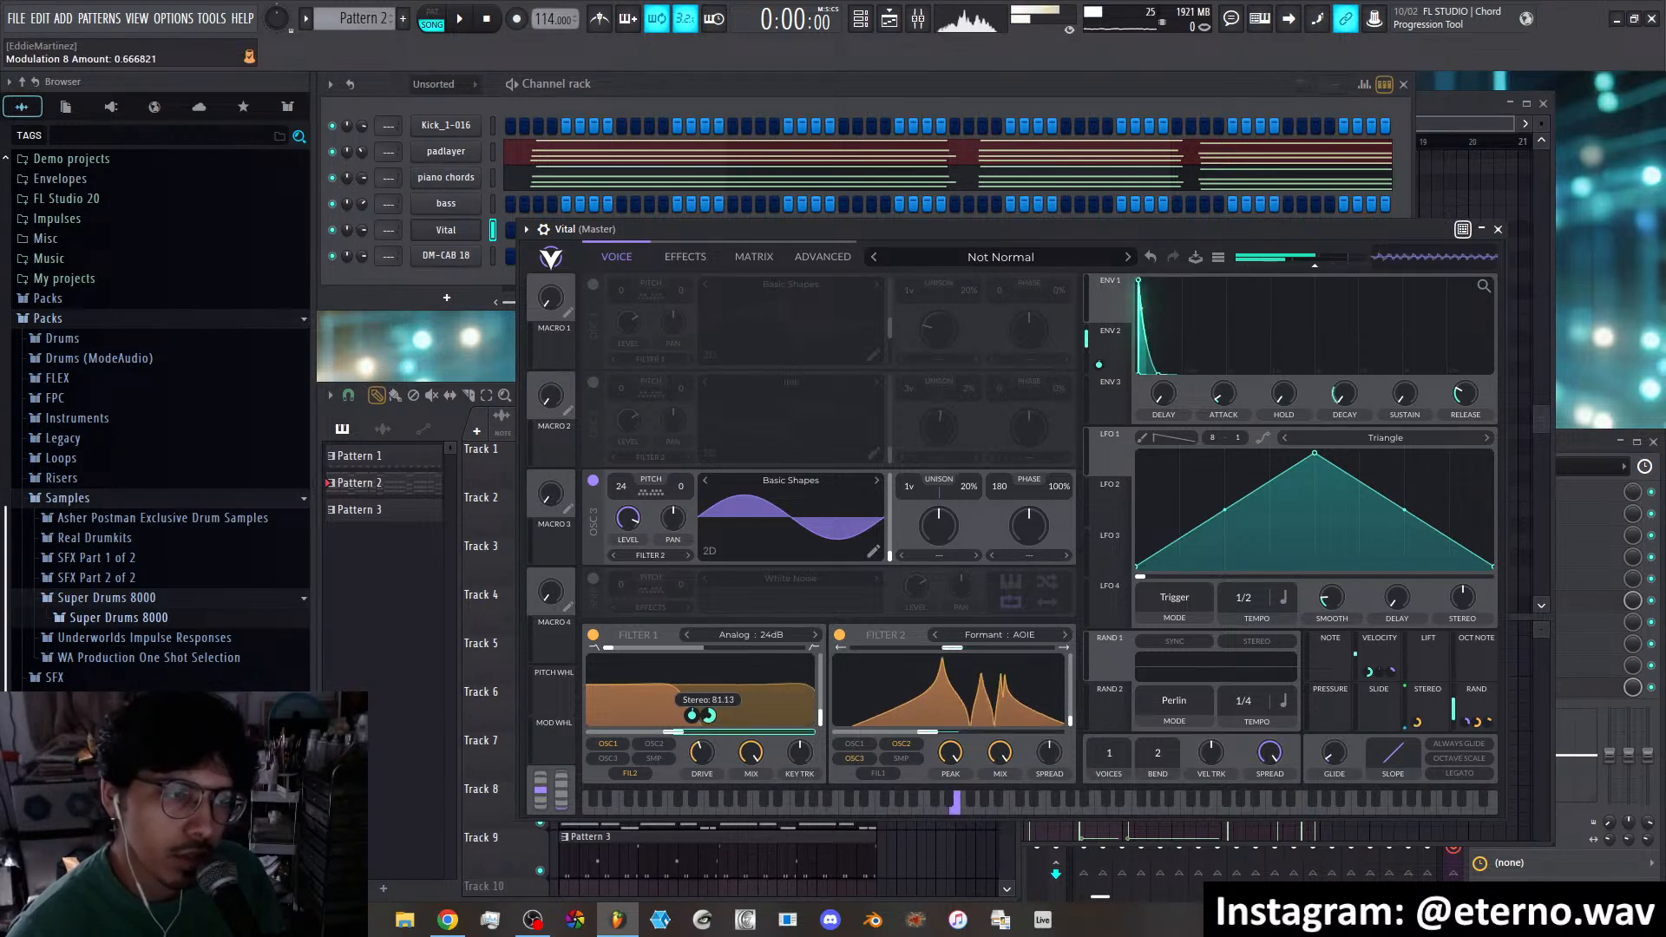
pyautogui.rightClick(713, 715)
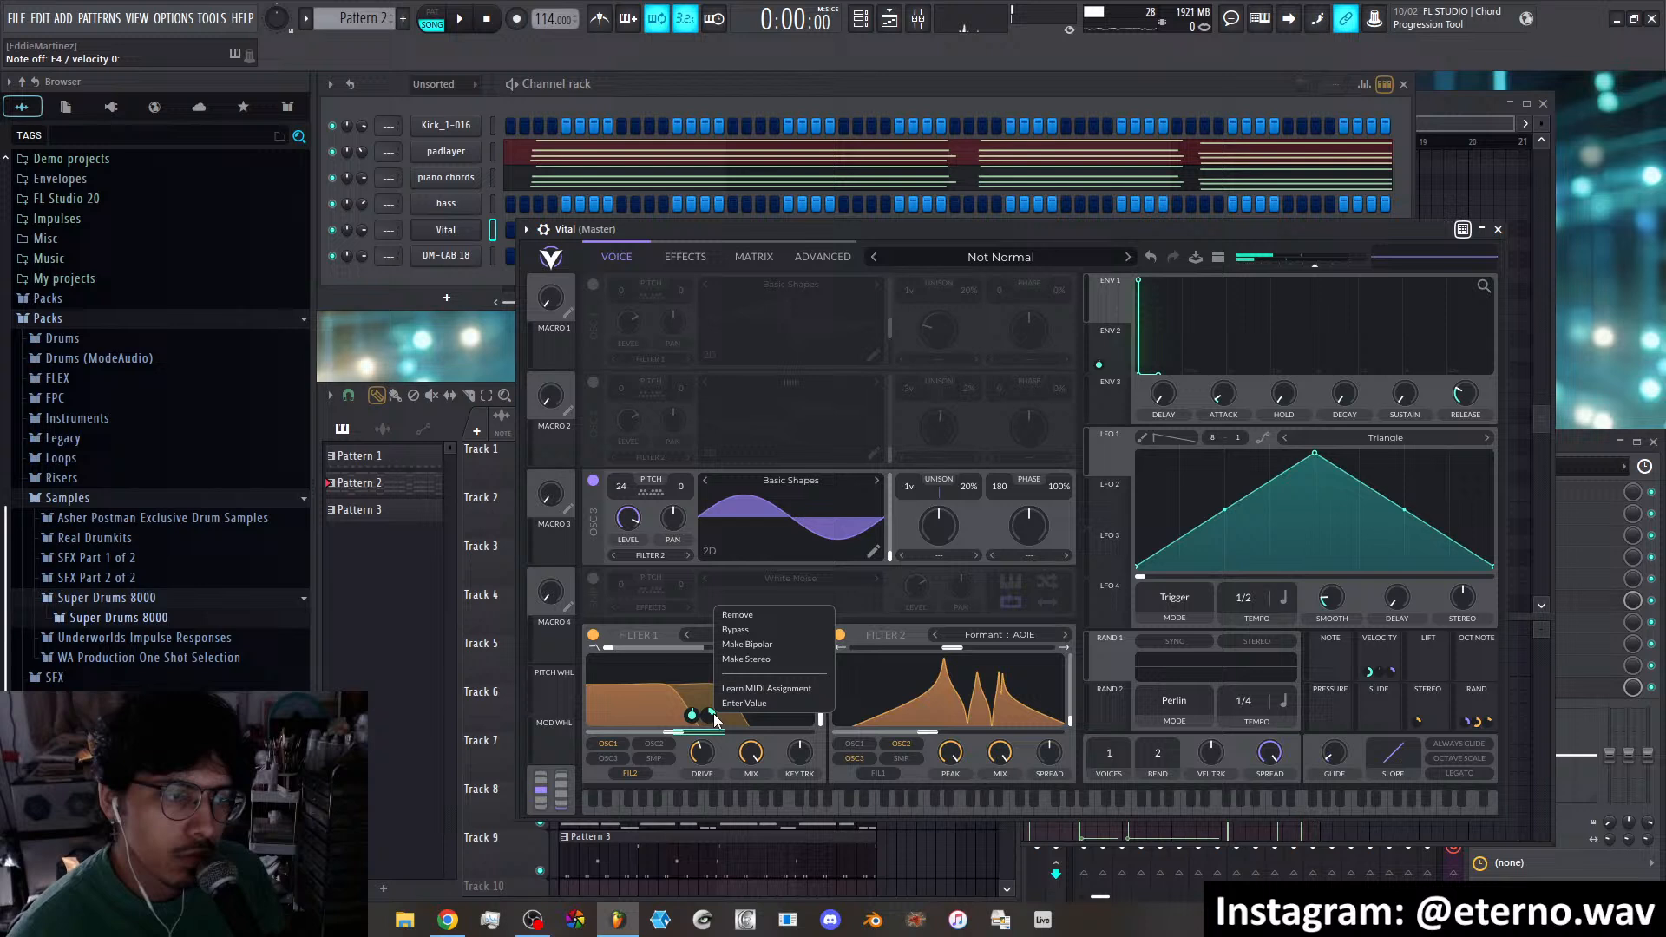
pyautogui.click(734, 615)
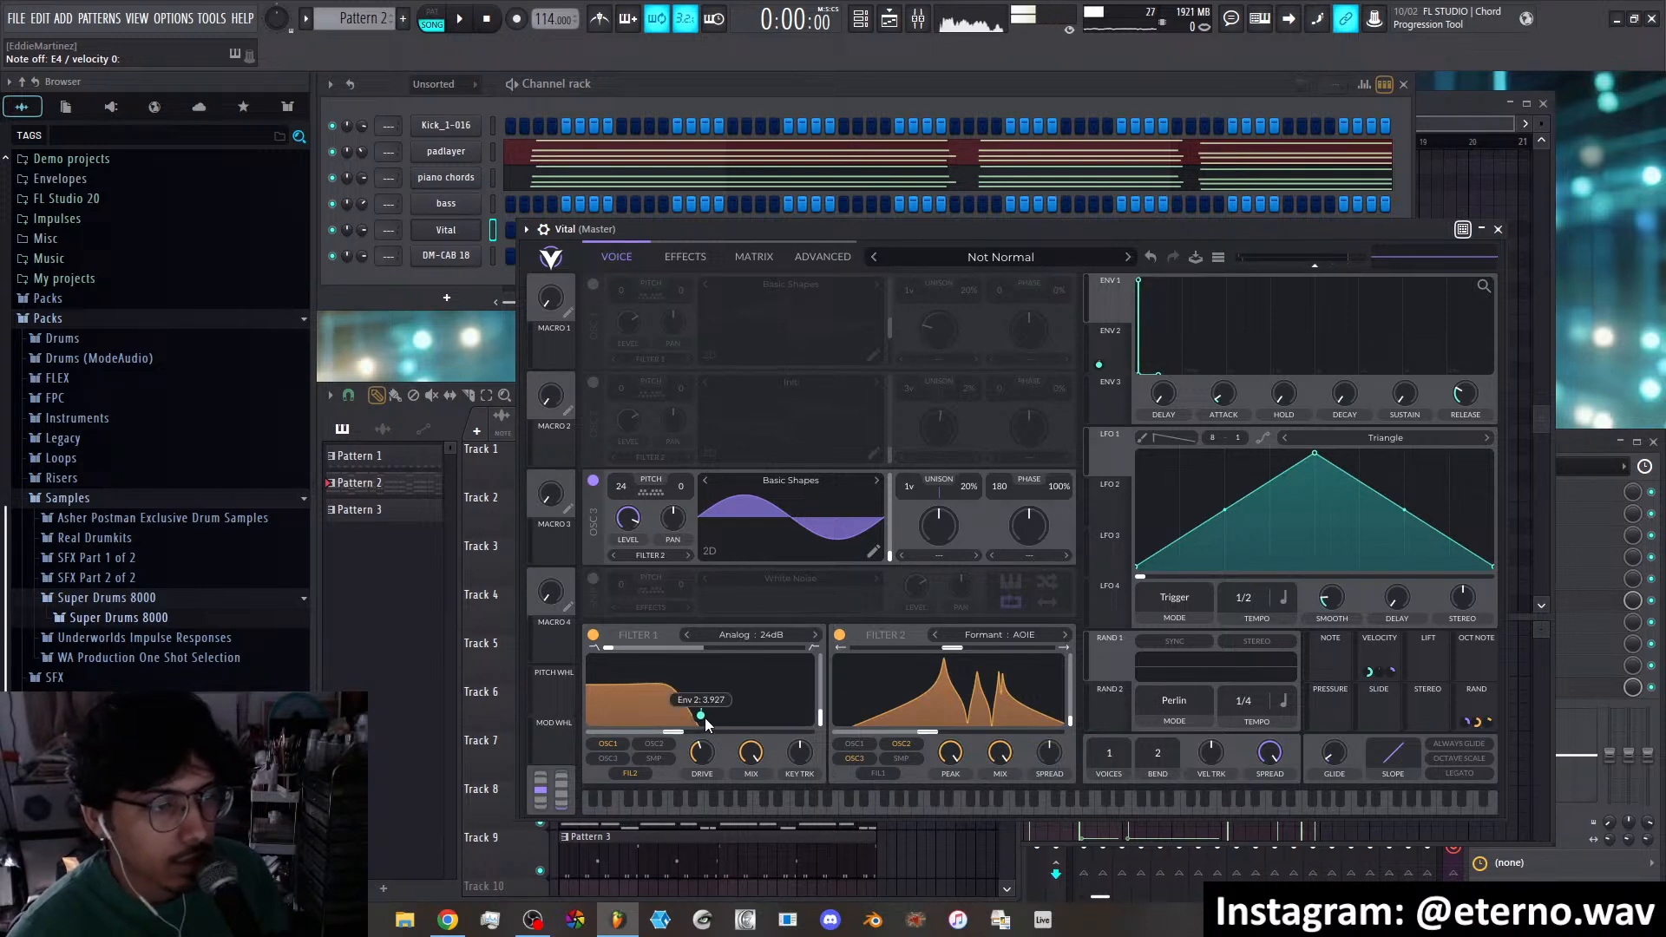
# Increase Env 2's modulation of Filter 1's cutoff, and switch from oscillator 3 back to oscillators 1 and 2
pyautogui.moveTo(702, 715); pyautogui.dragTo(702, 668)
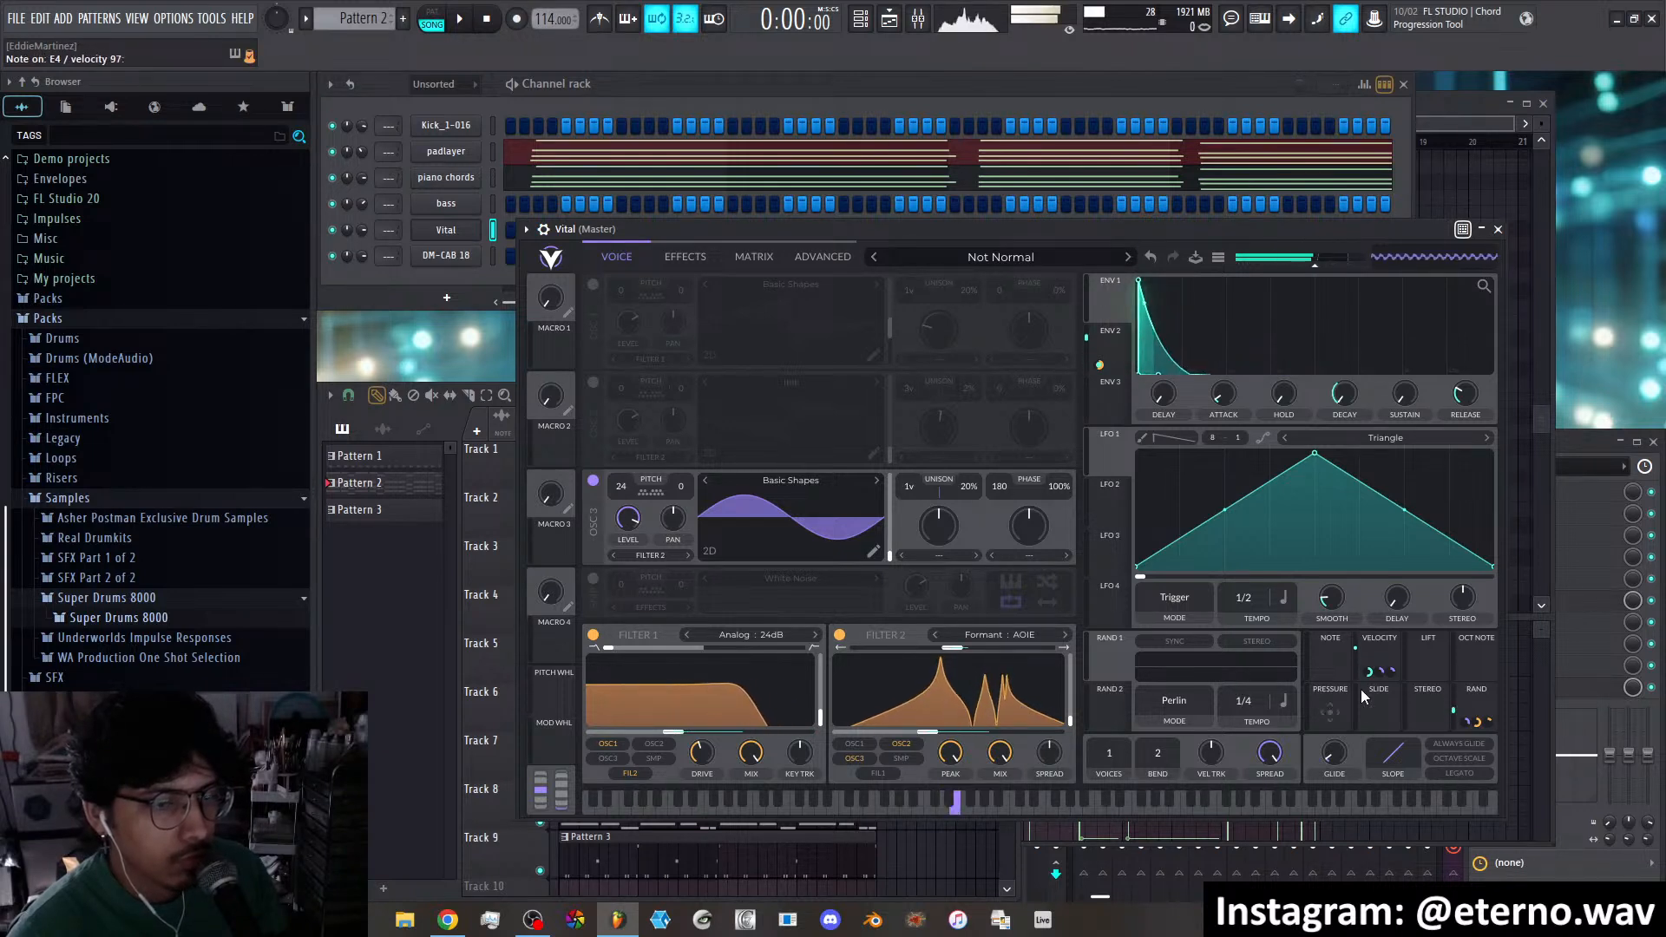
pyautogui.click(593, 479)
pyautogui.click(593, 381)
pyautogui.click(593, 284)
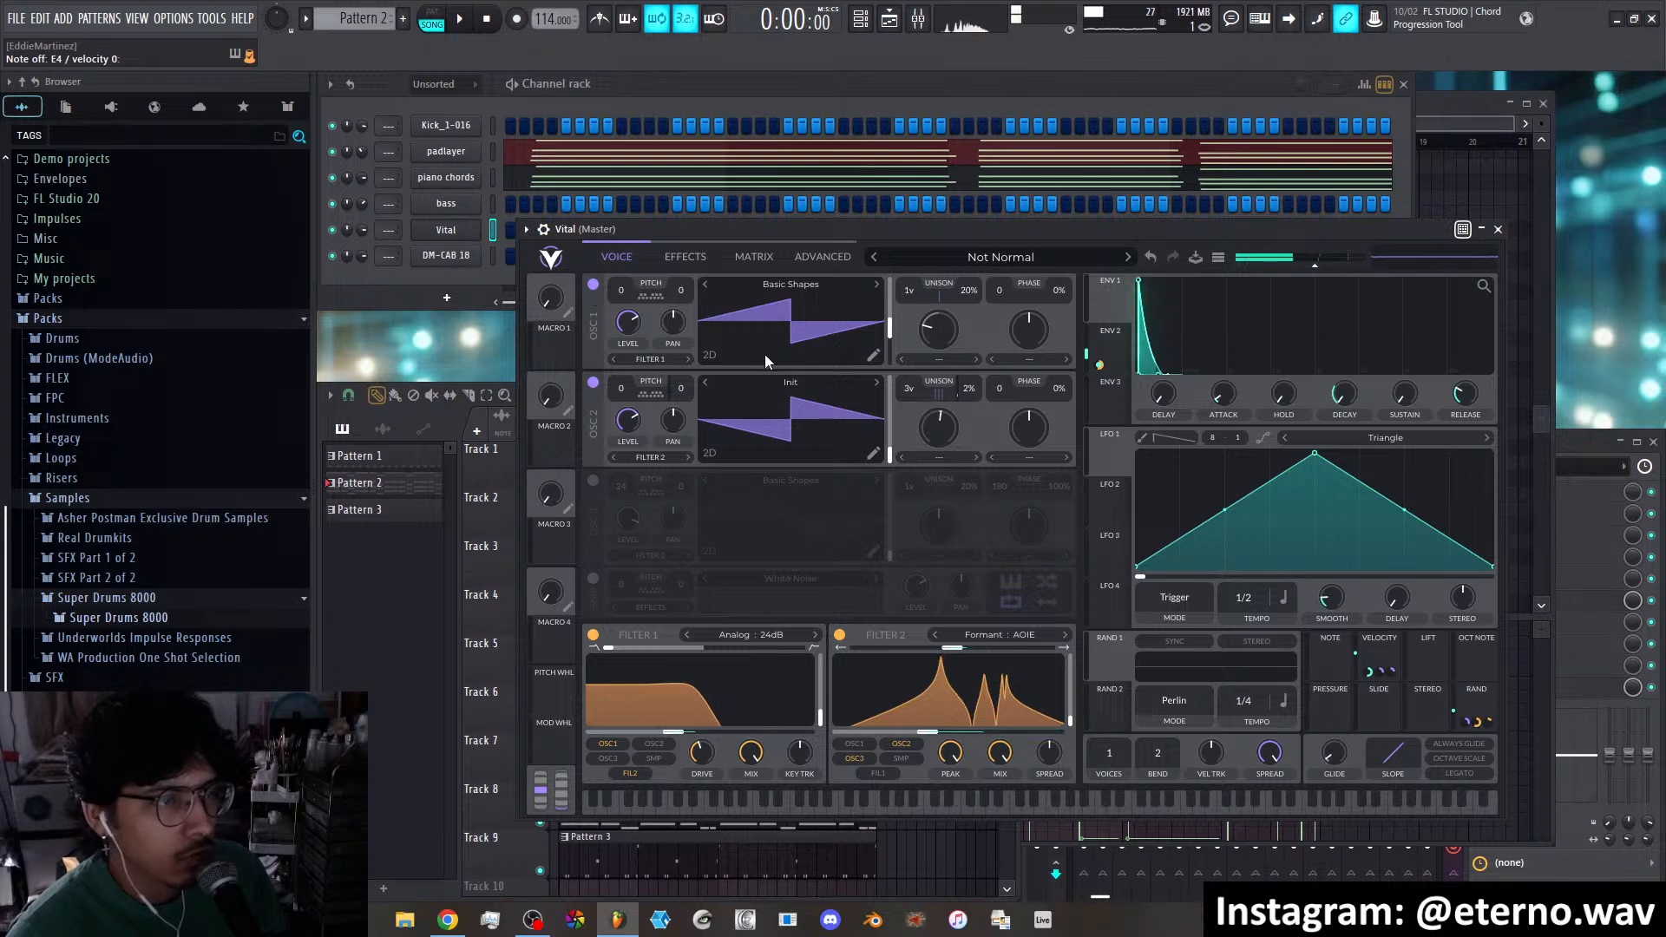
pyautogui.click(665, 257)
pyautogui.click(594, 399)
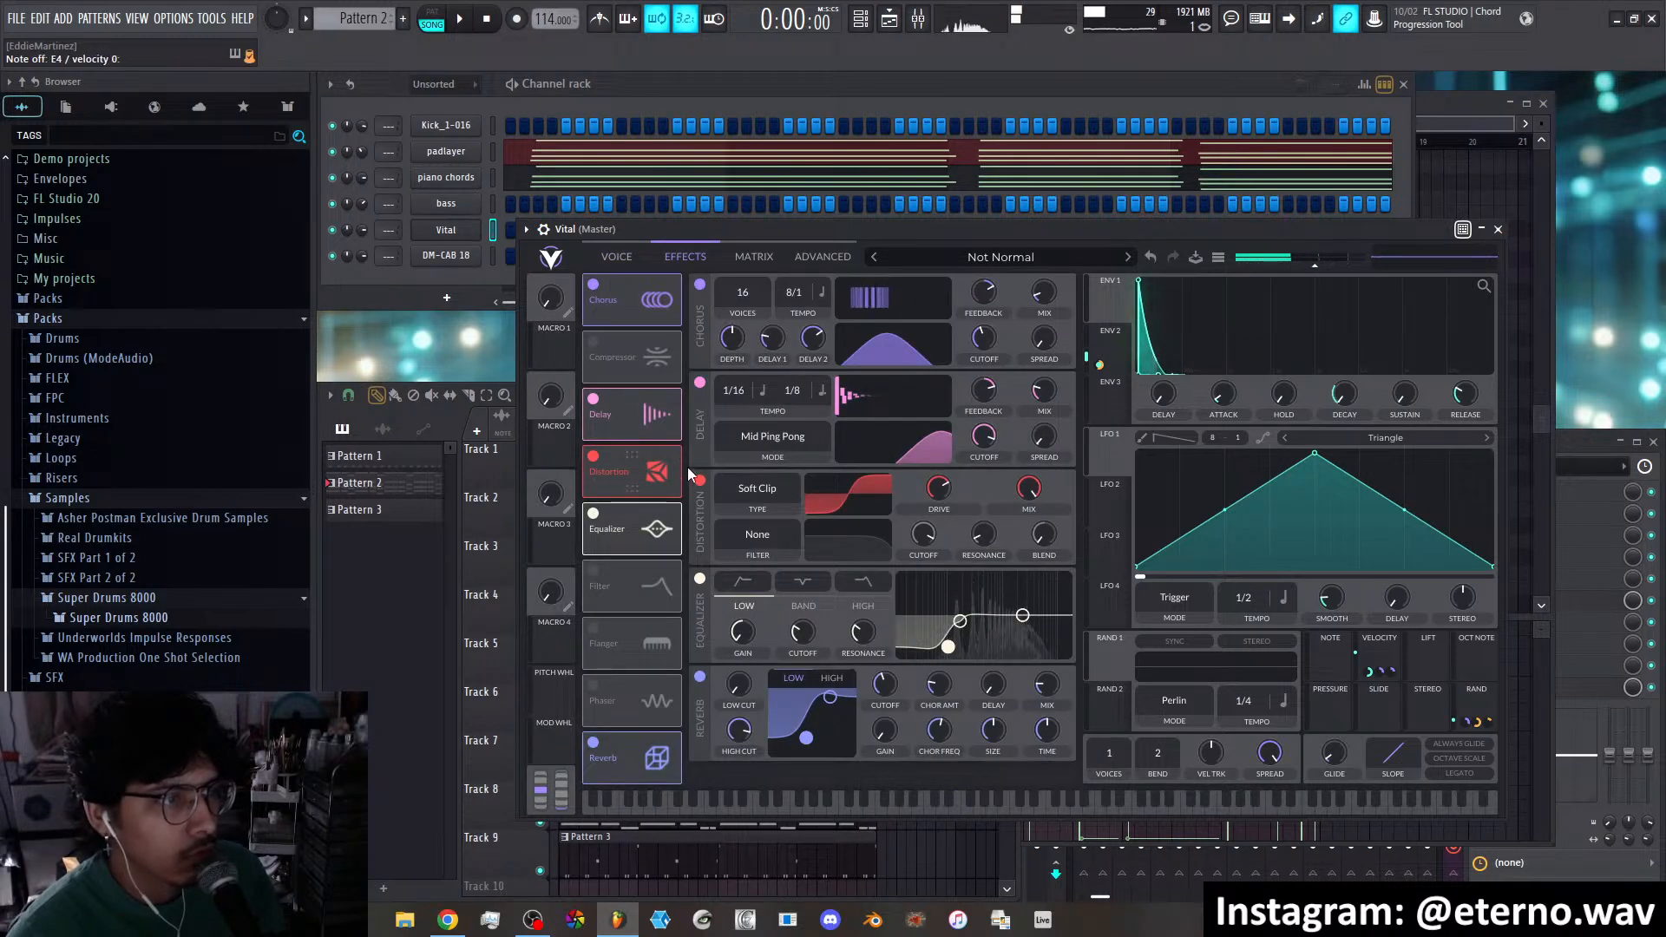
pyautogui.click(619, 255)
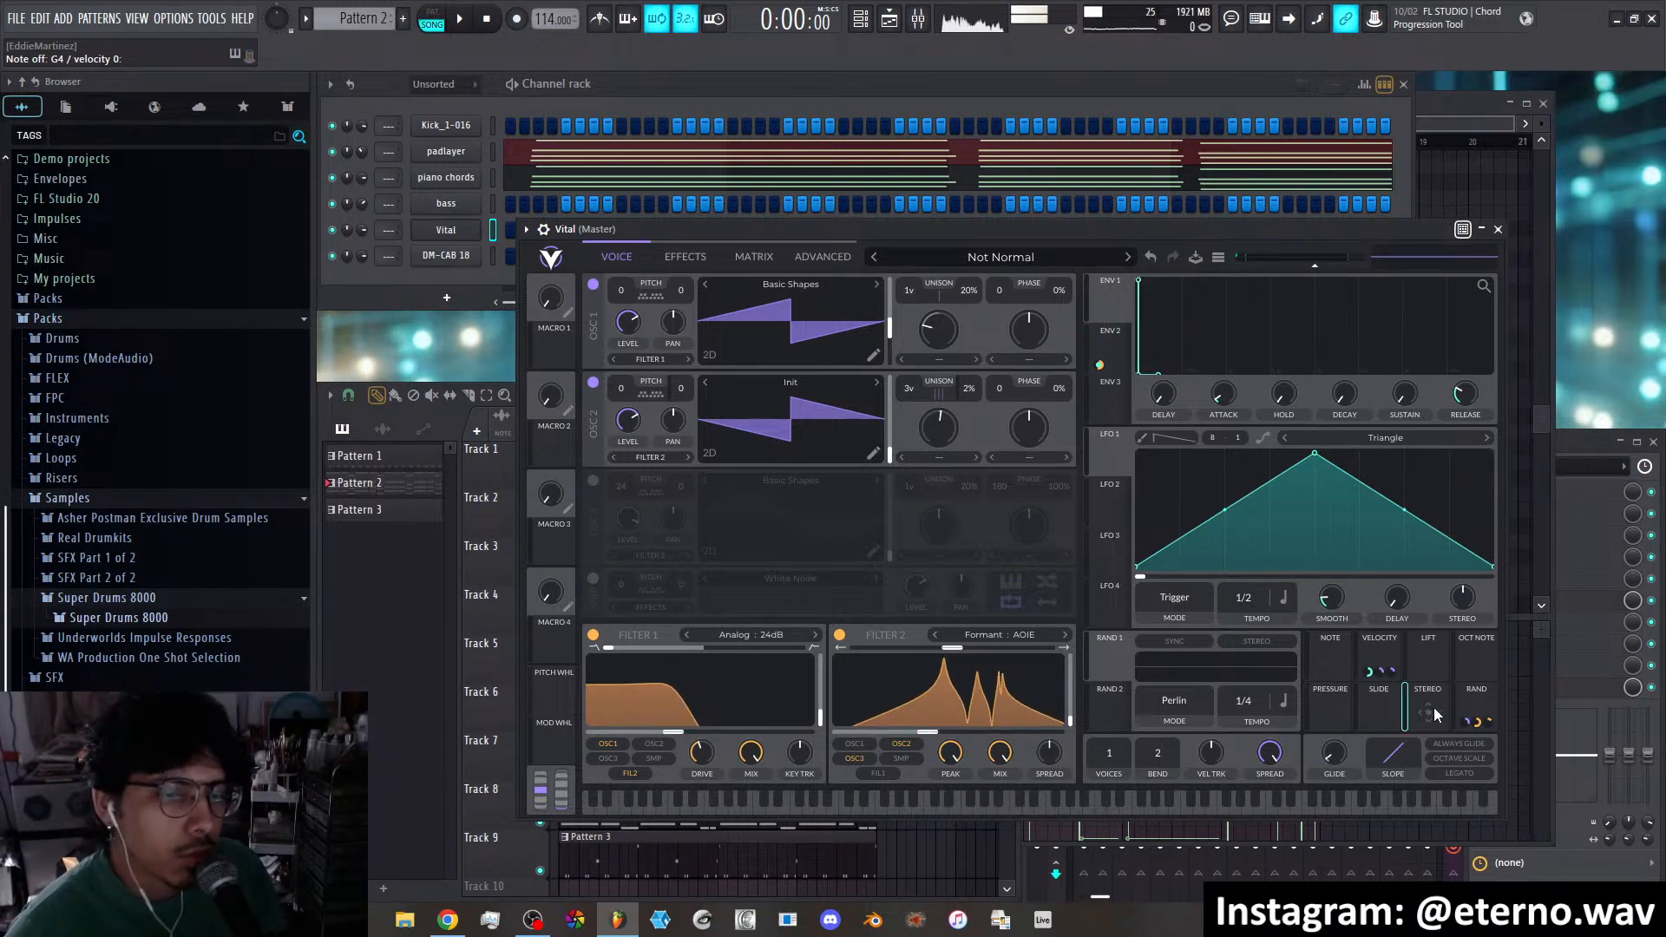
# Replace the Rand modulation on Filter 2's cutoff with the Stereo source
pyautogui.rightClick(948, 717)
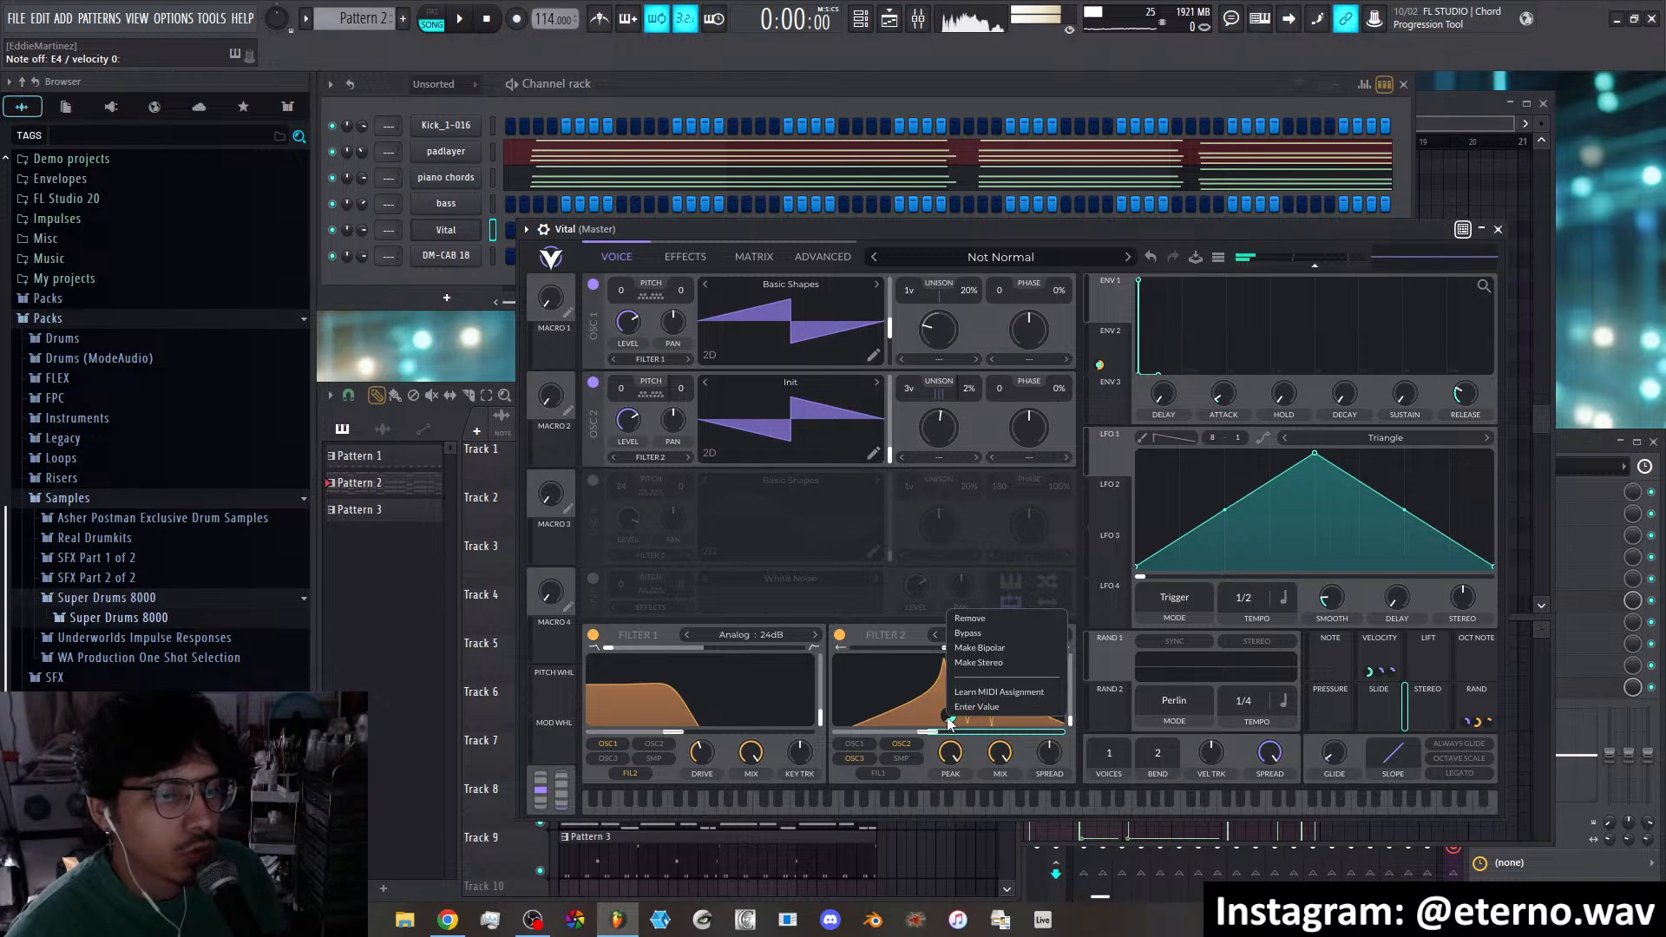
pyautogui.click(986, 622)
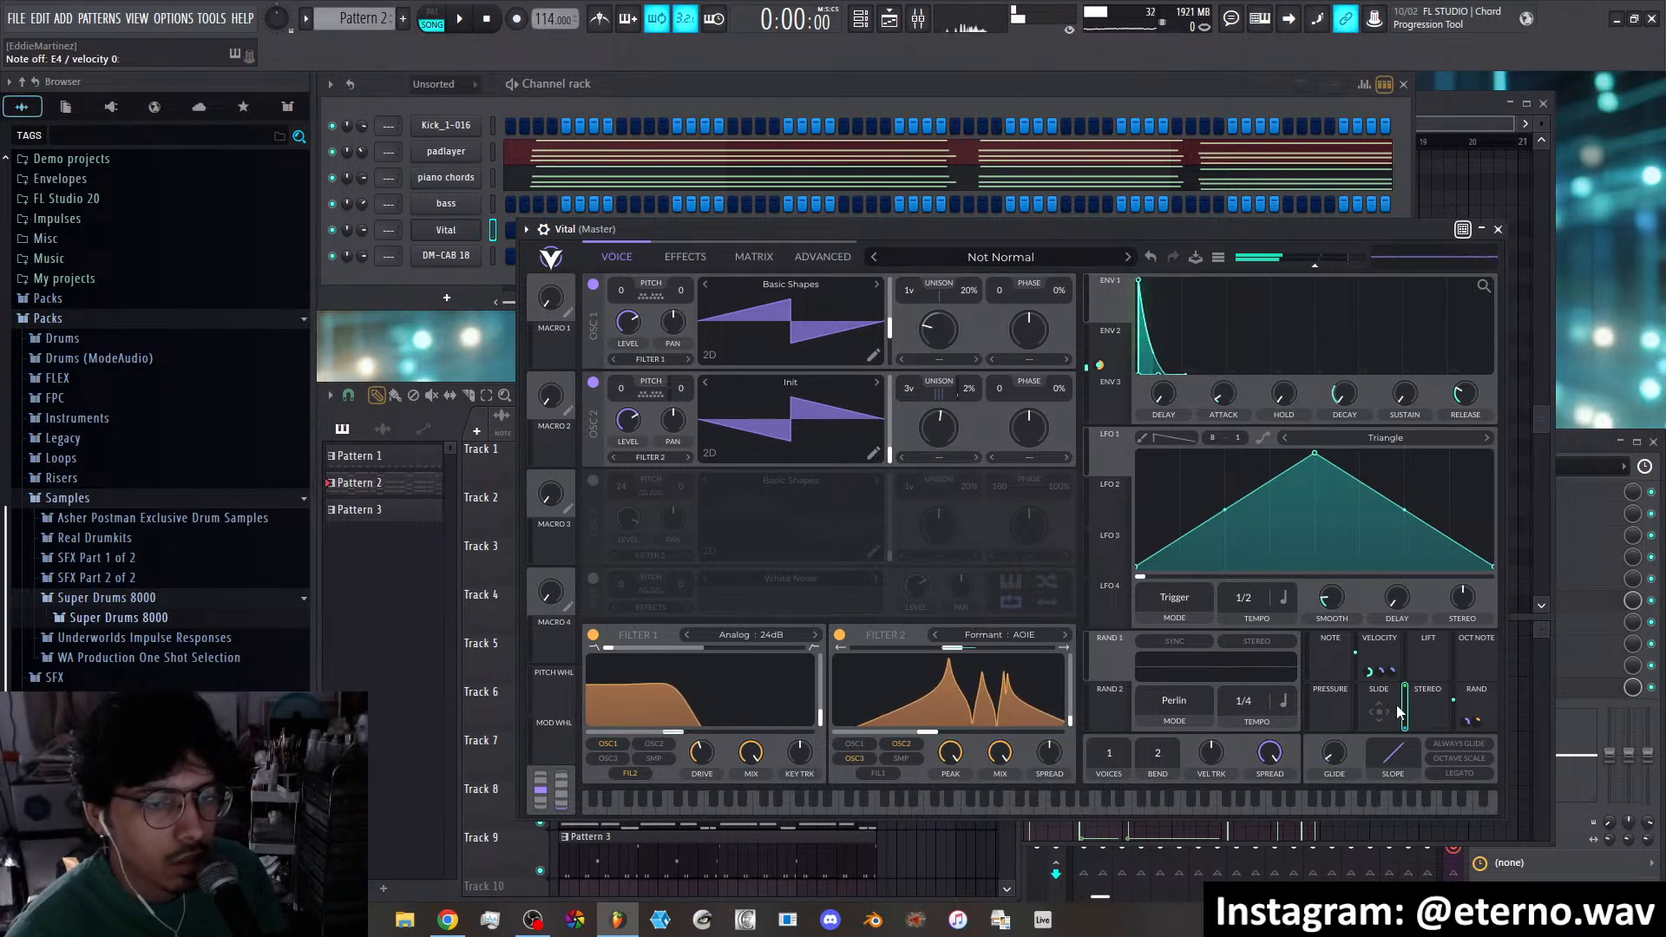
pyautogui.moveTo(1409, 710); pyautogui.dragTo(930, 730)
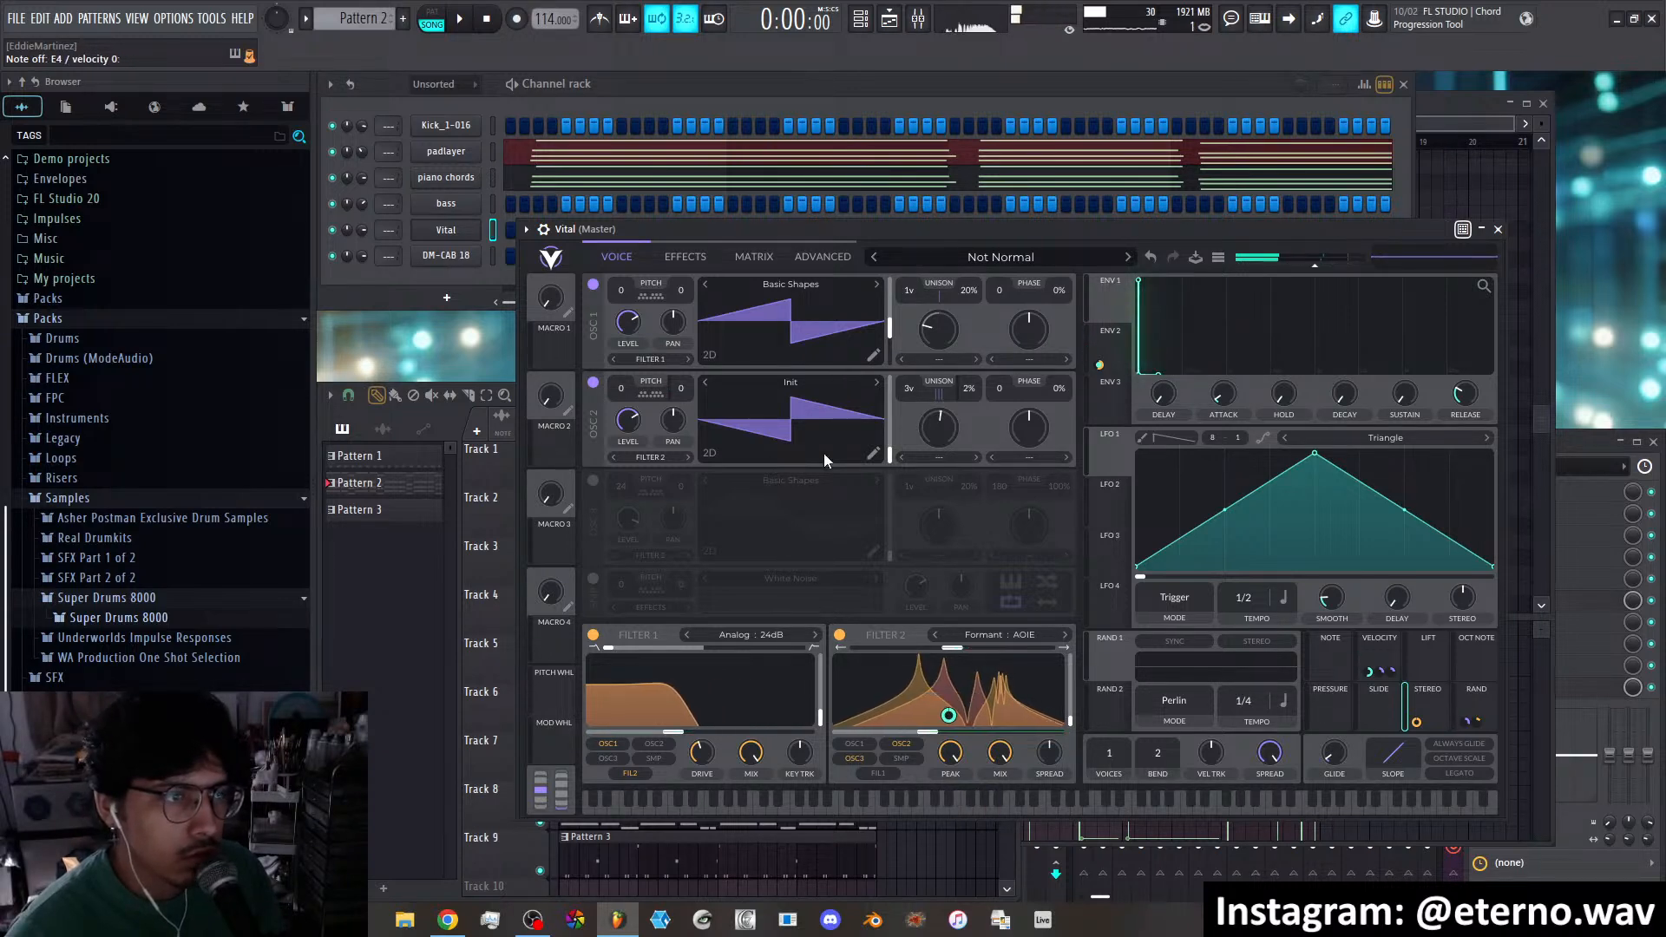
# Turn off the Delay effect in Vital and return to the oscillator and filter view
pyautogui.click(692, 257)
pyautogui.click(593, 399)
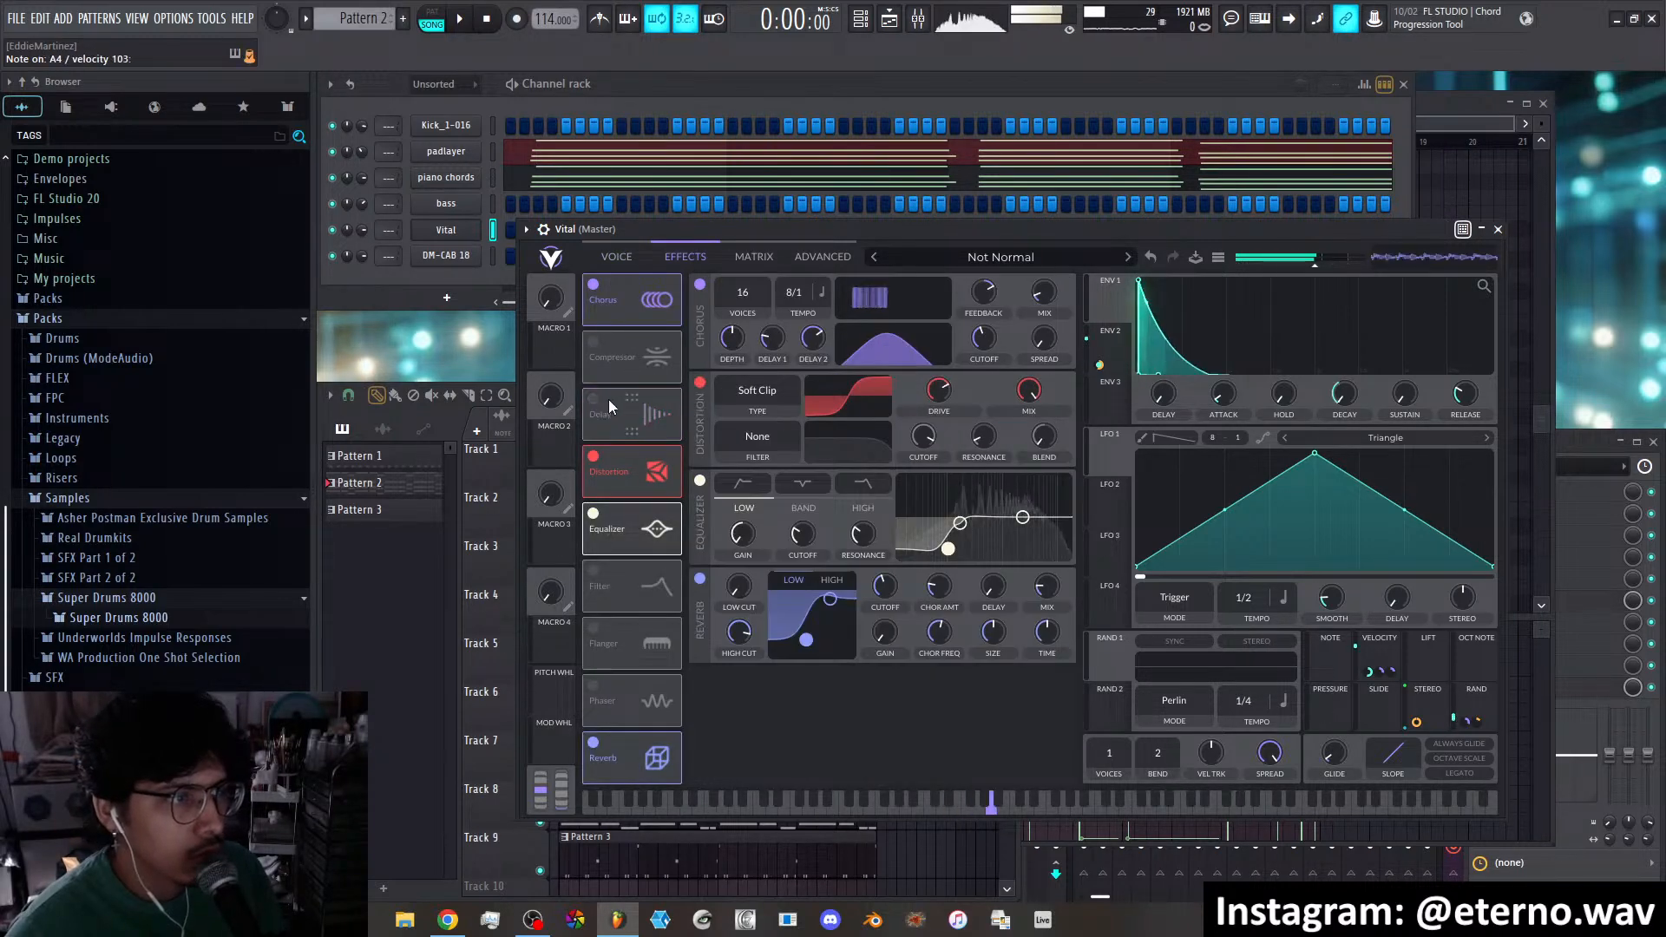
pyautogui.click(621, 257)
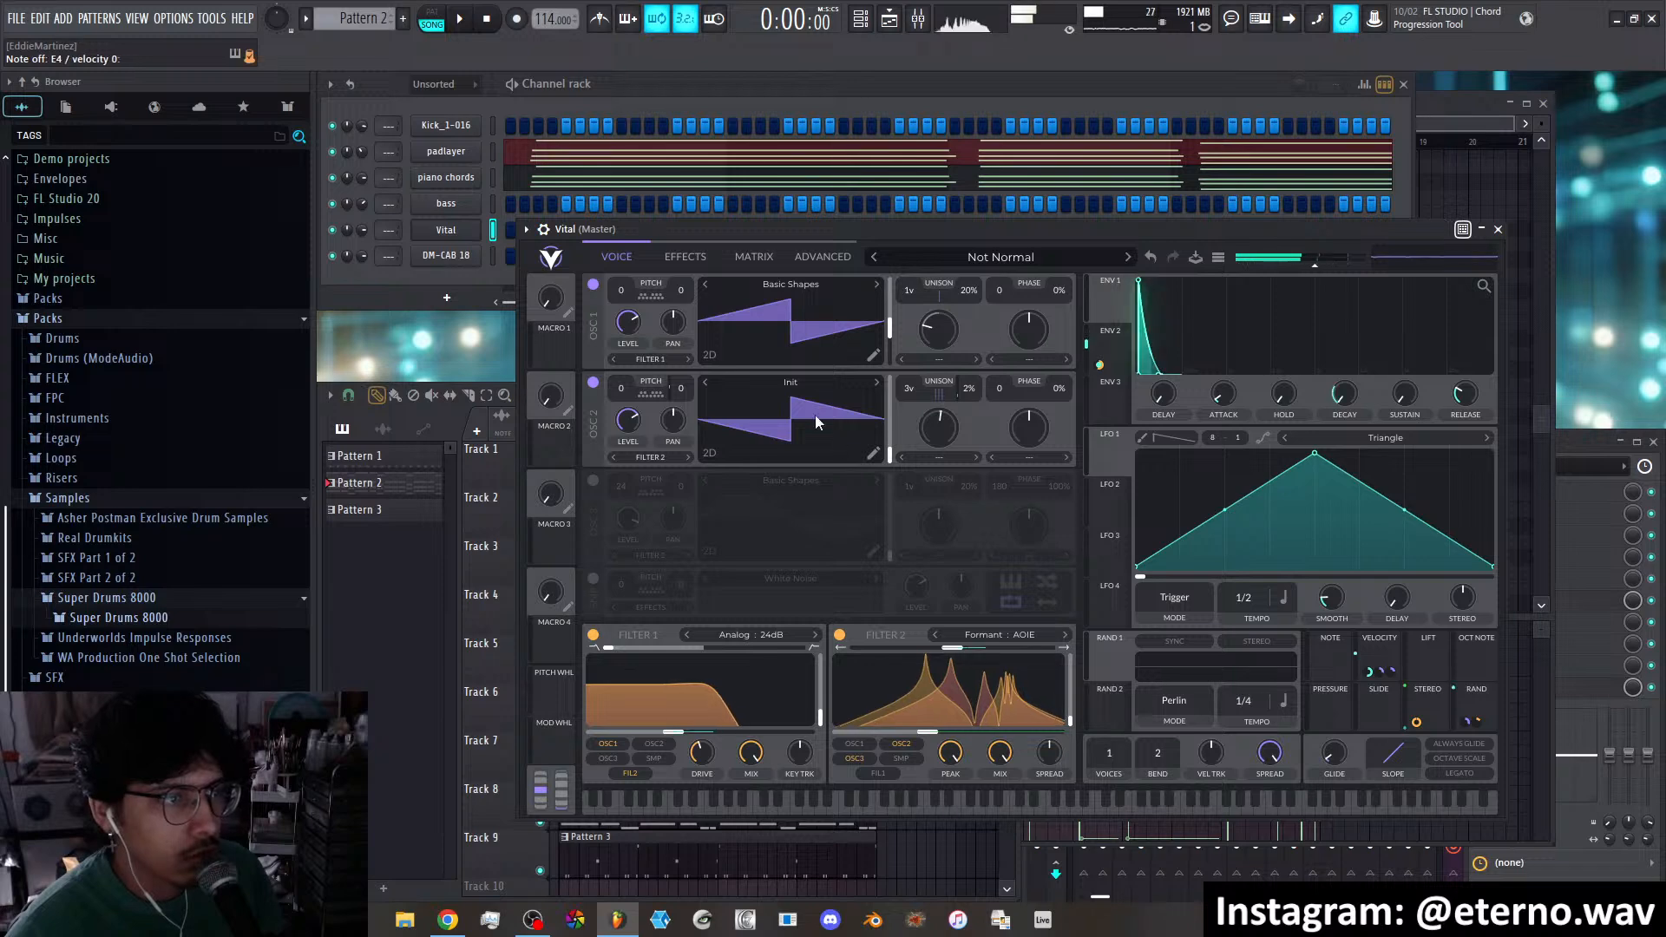
# Try modulating the distortion's drive with the Stereo source, adjust its amount, and remove the modulation
pyautogui.click(682, 258)
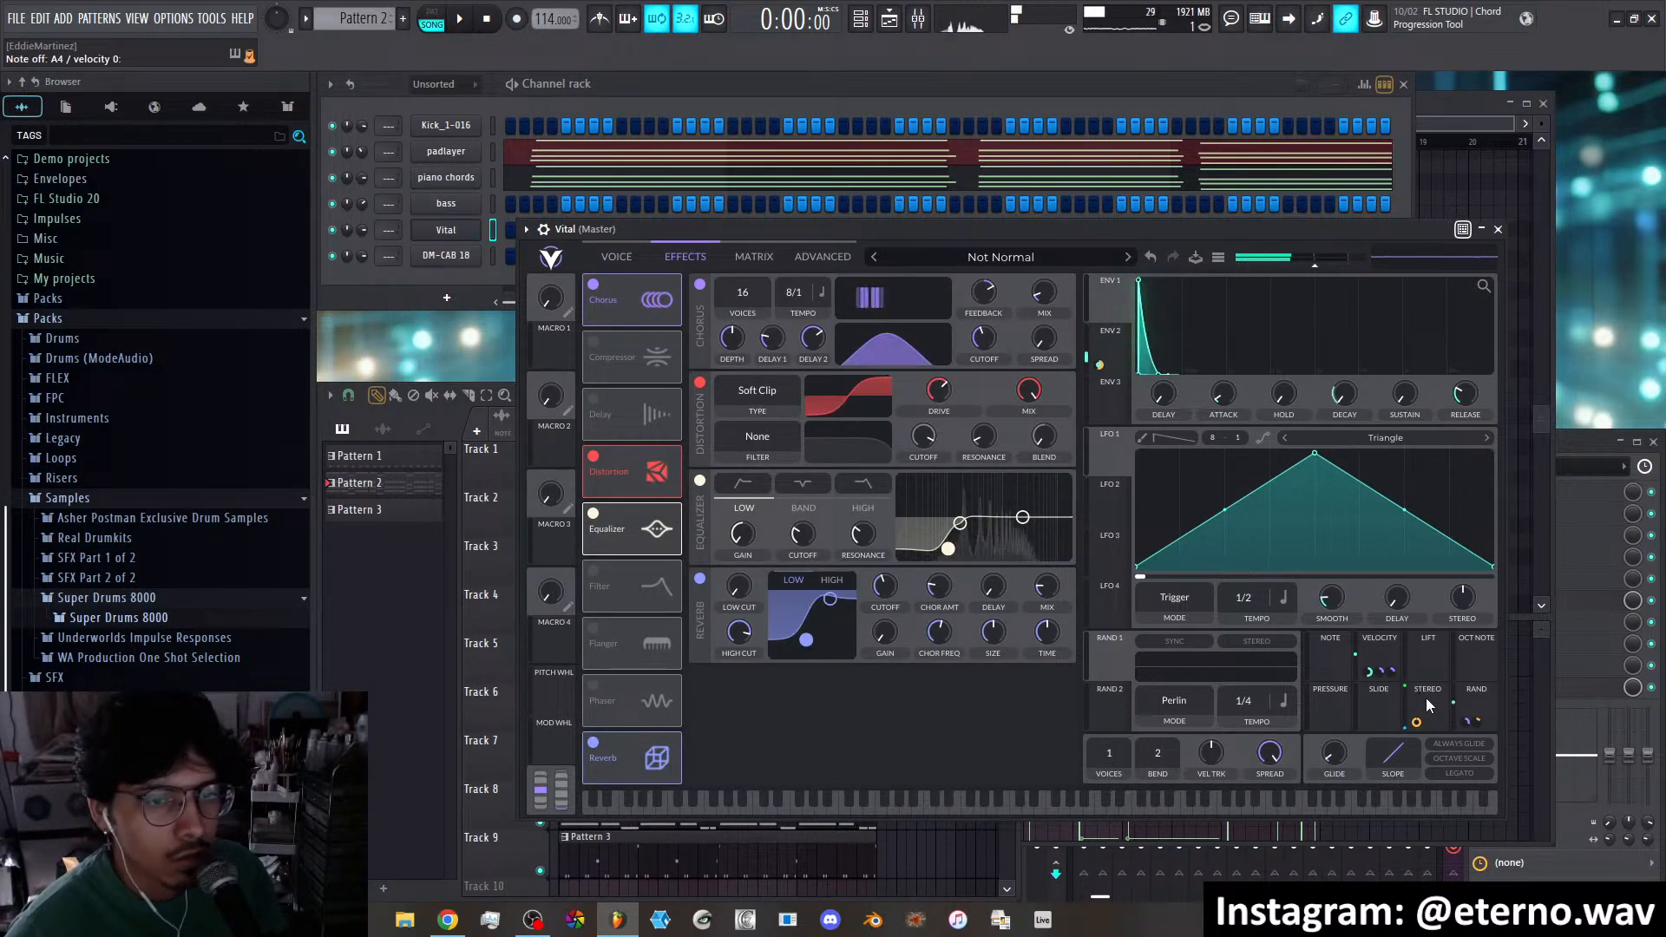
pyautogui.moveTo(1109, 434); pyautogui.dragTo(923, 436)
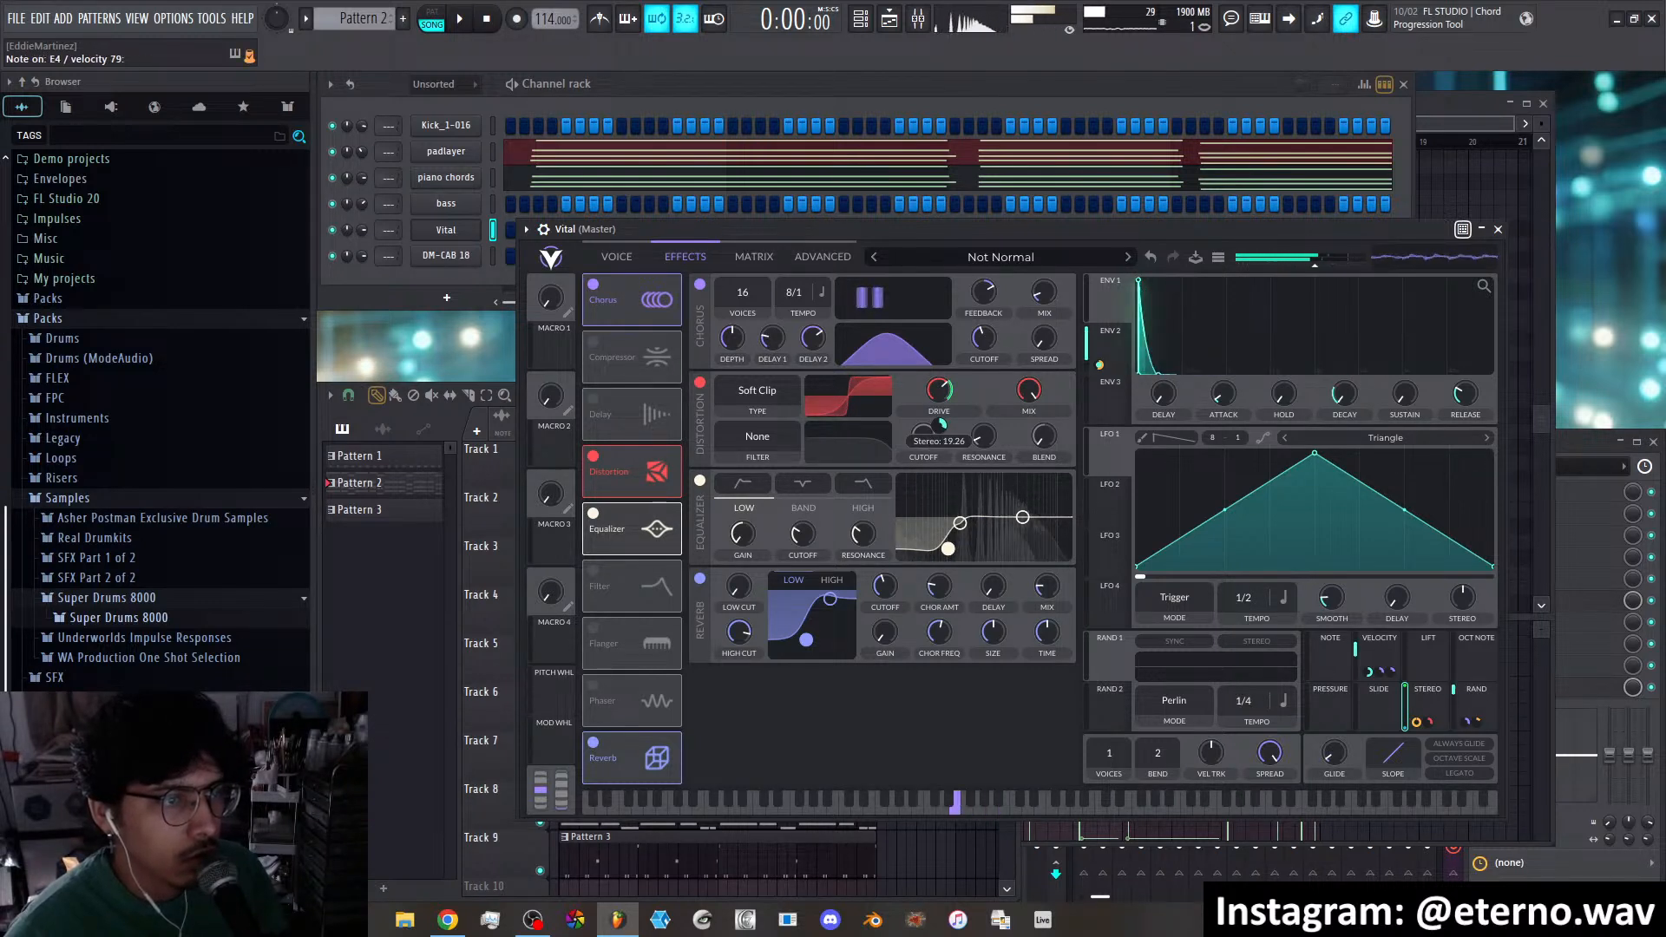
pyautogui.moveTo(940, 426)
pyautogui.mouseDown()
pyautogui.moveTo(940, 486)
pyautogui.moveTo(939, 414)
pyautogui.mouseUp()
pyautogui.rightClick(940, 426)
pyautogui.click(947, 434)
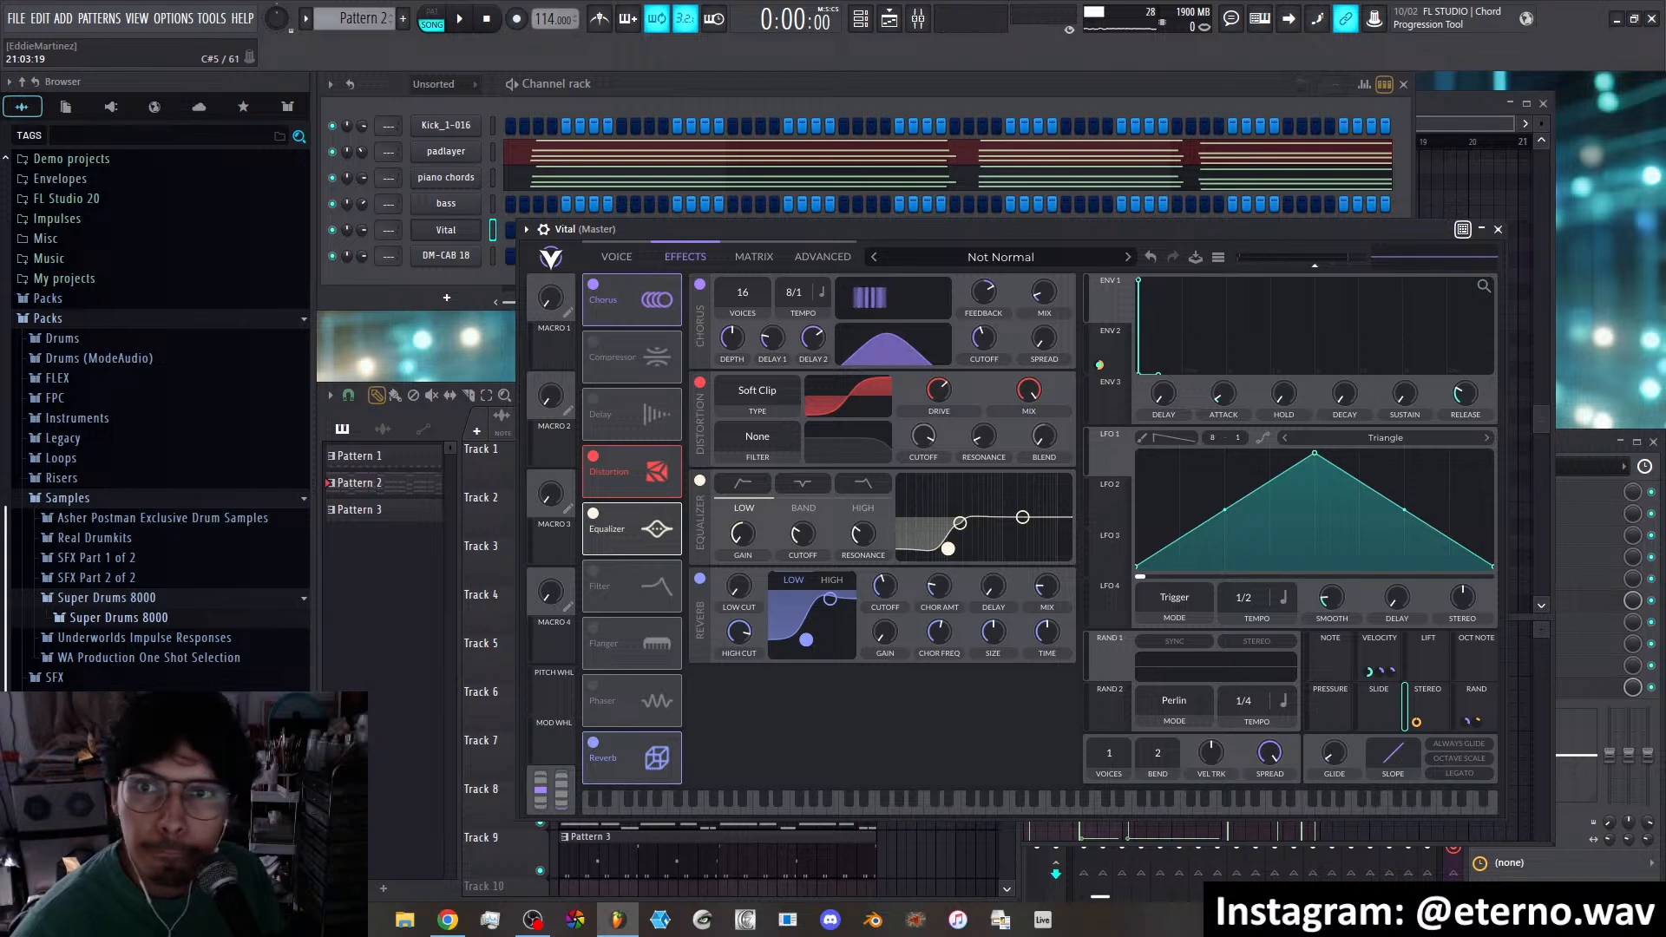
# Reposition the Vital window and read the browser's ChatGPT explanations of Vital's modulation sources, such as Velocity, Lift, Stereo and Rand
pyautogui.hotkey('alt', 'Tab')
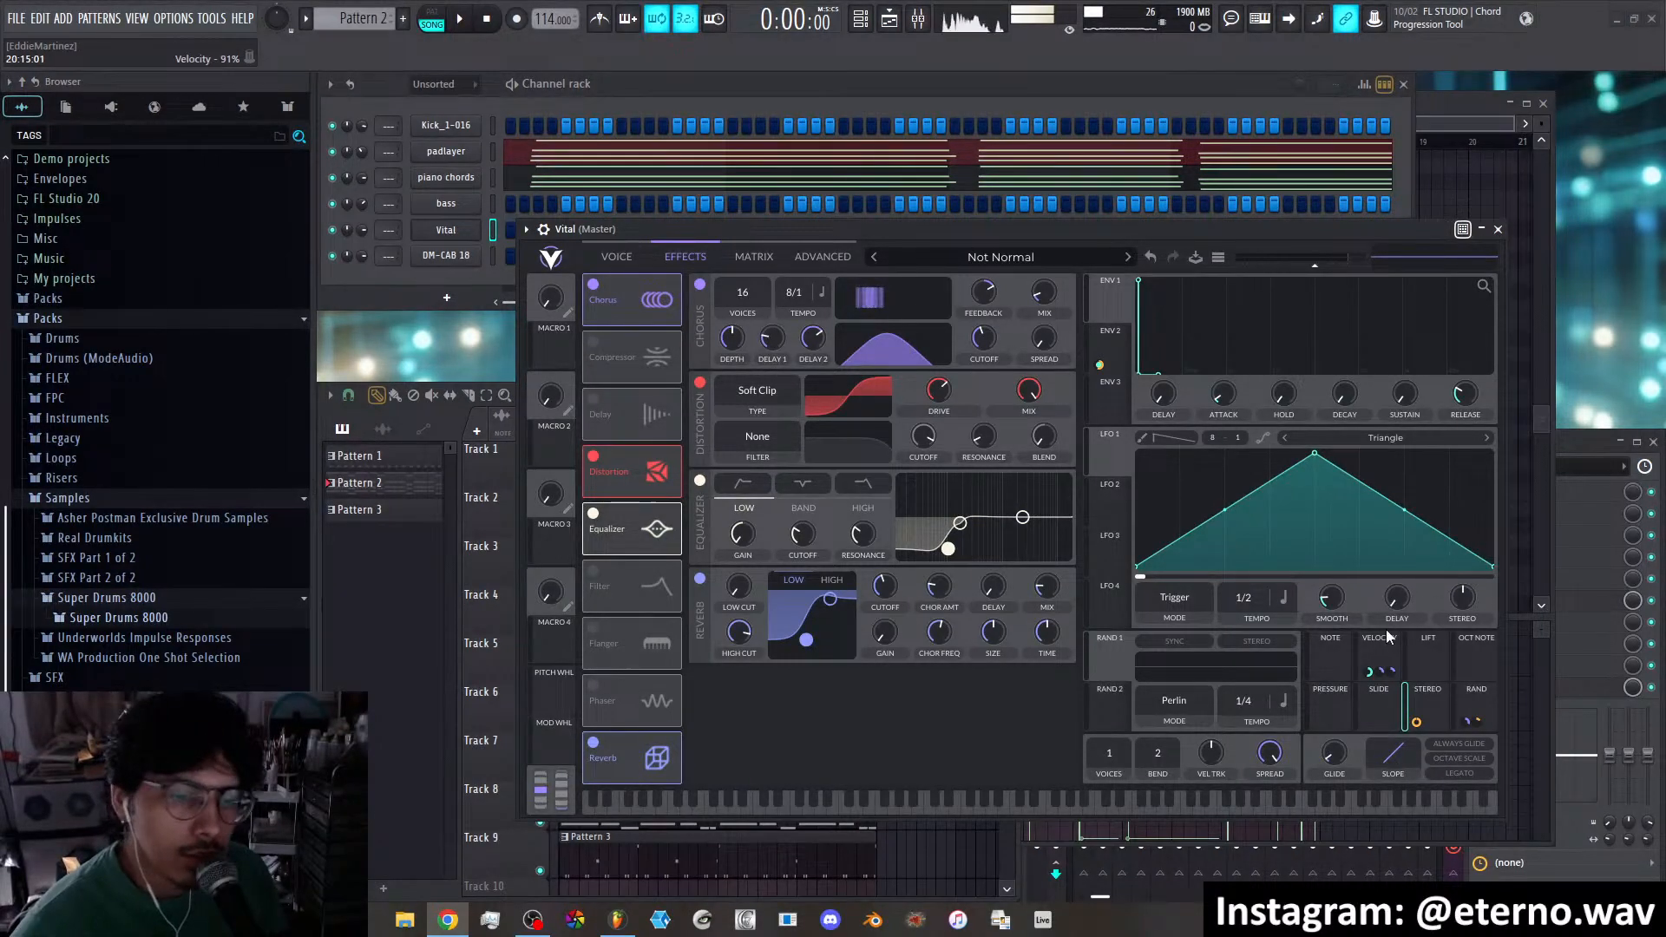
pyautogui.moveTo(1140, 224); pyautogui.dragTo(1238, 278)
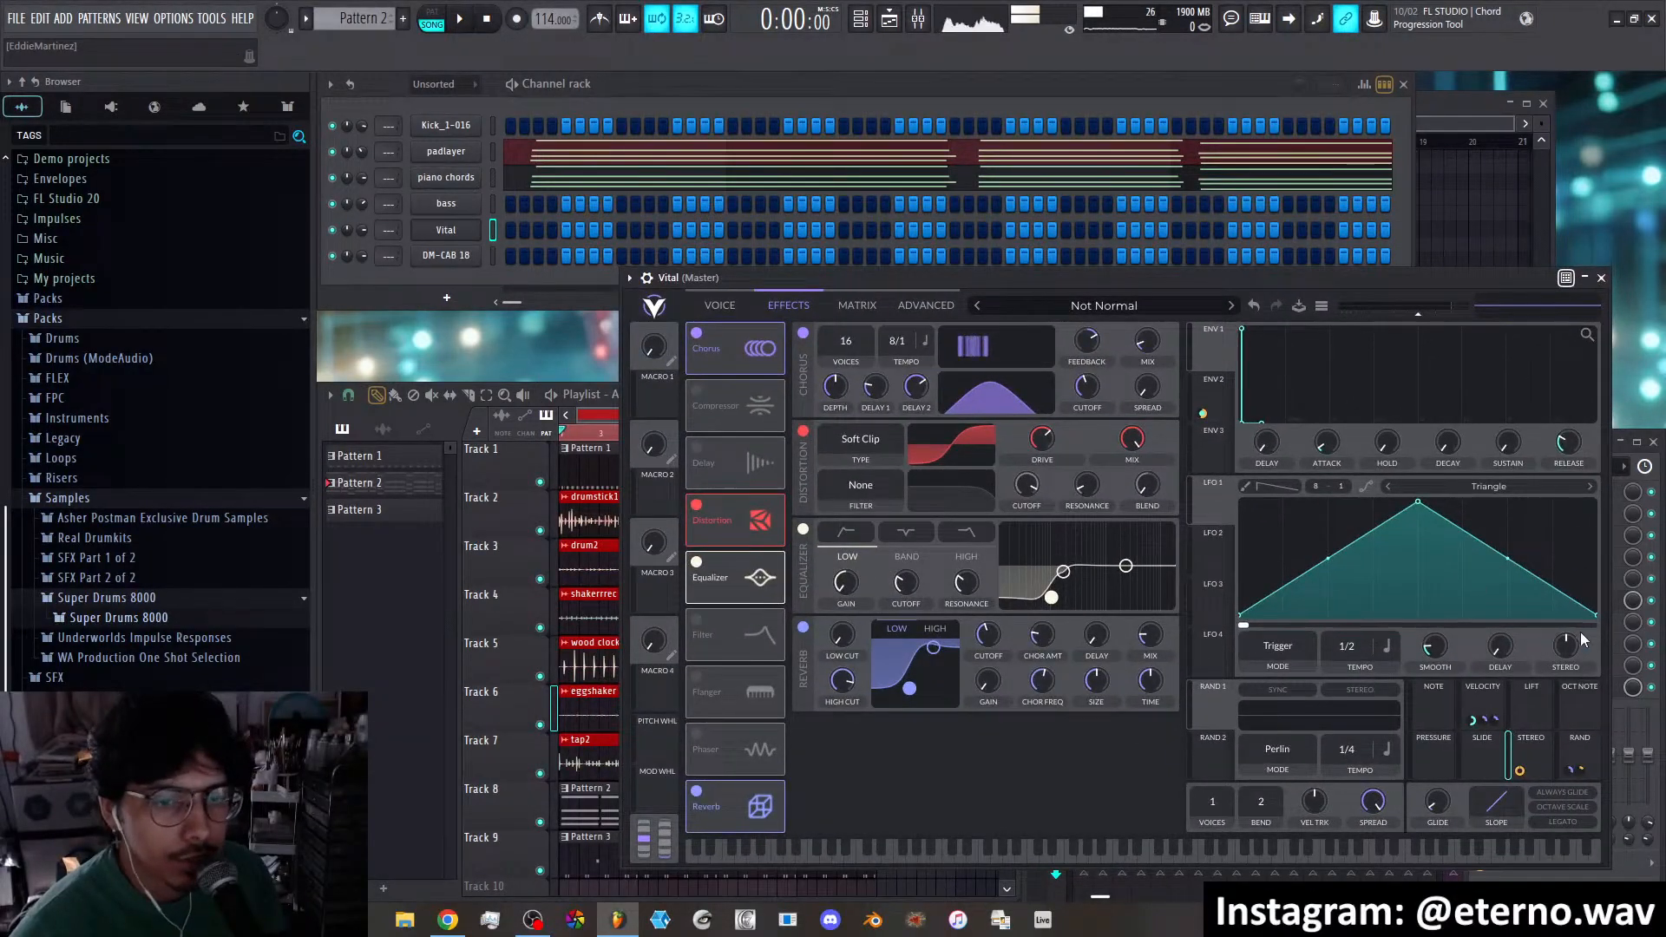
pyautogui.moveTo(1375, 277); pyautogui.dragTo(1347, 241)
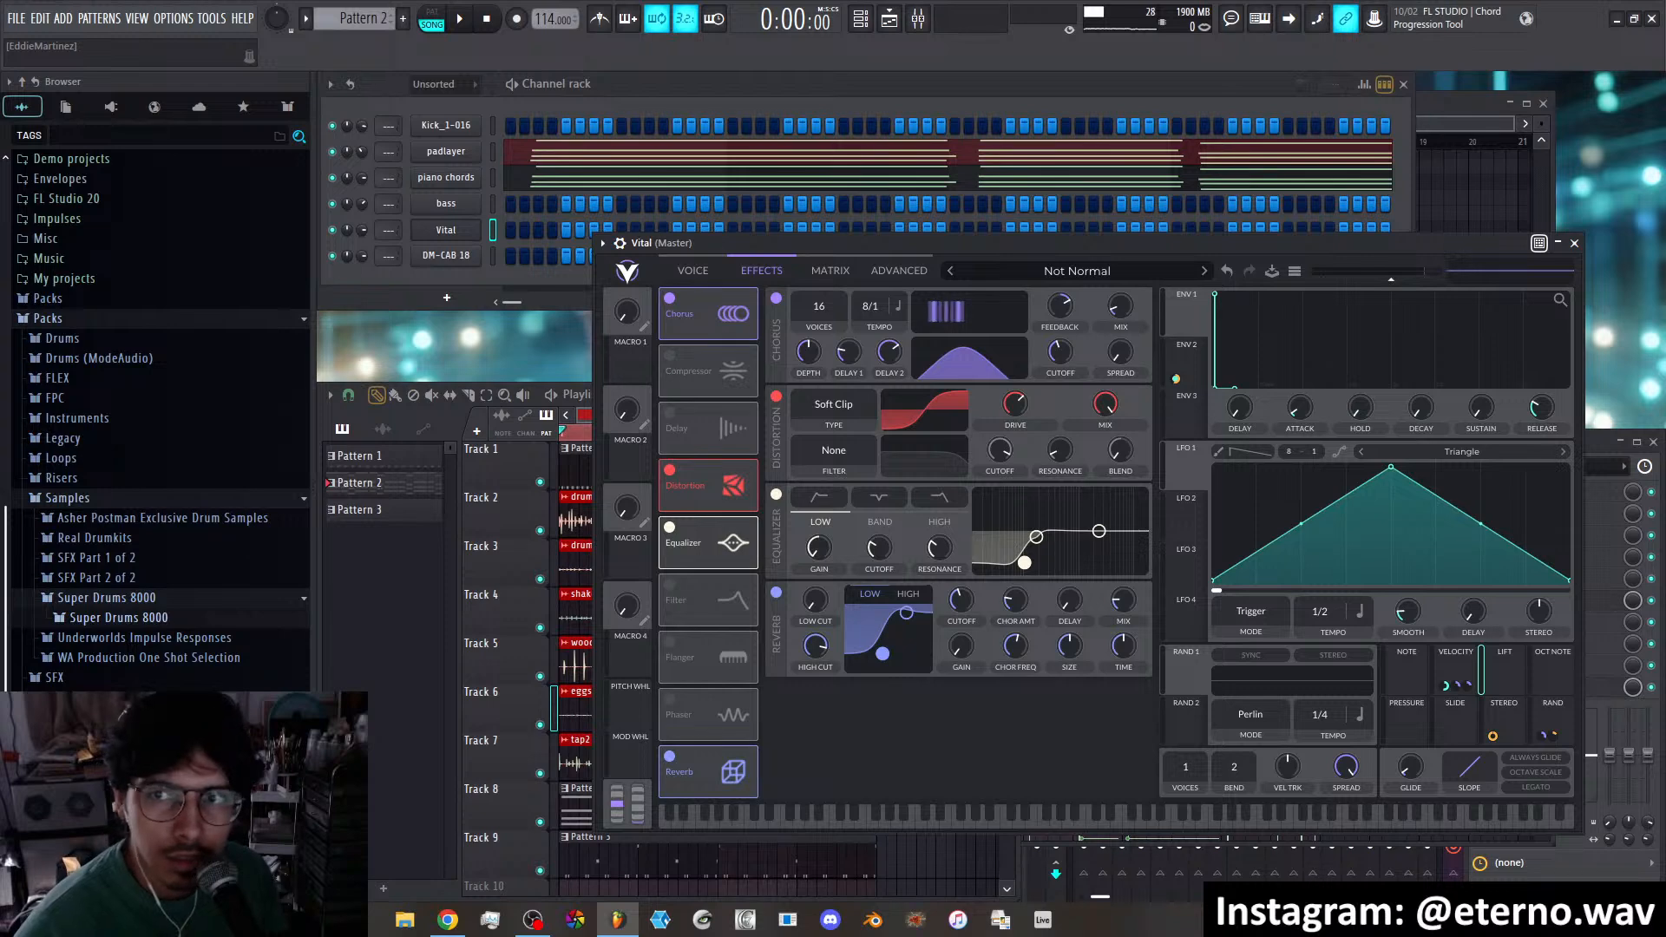
pyautogui.moveTo(1665, 121); pyautogui.dragTo(811, 66)
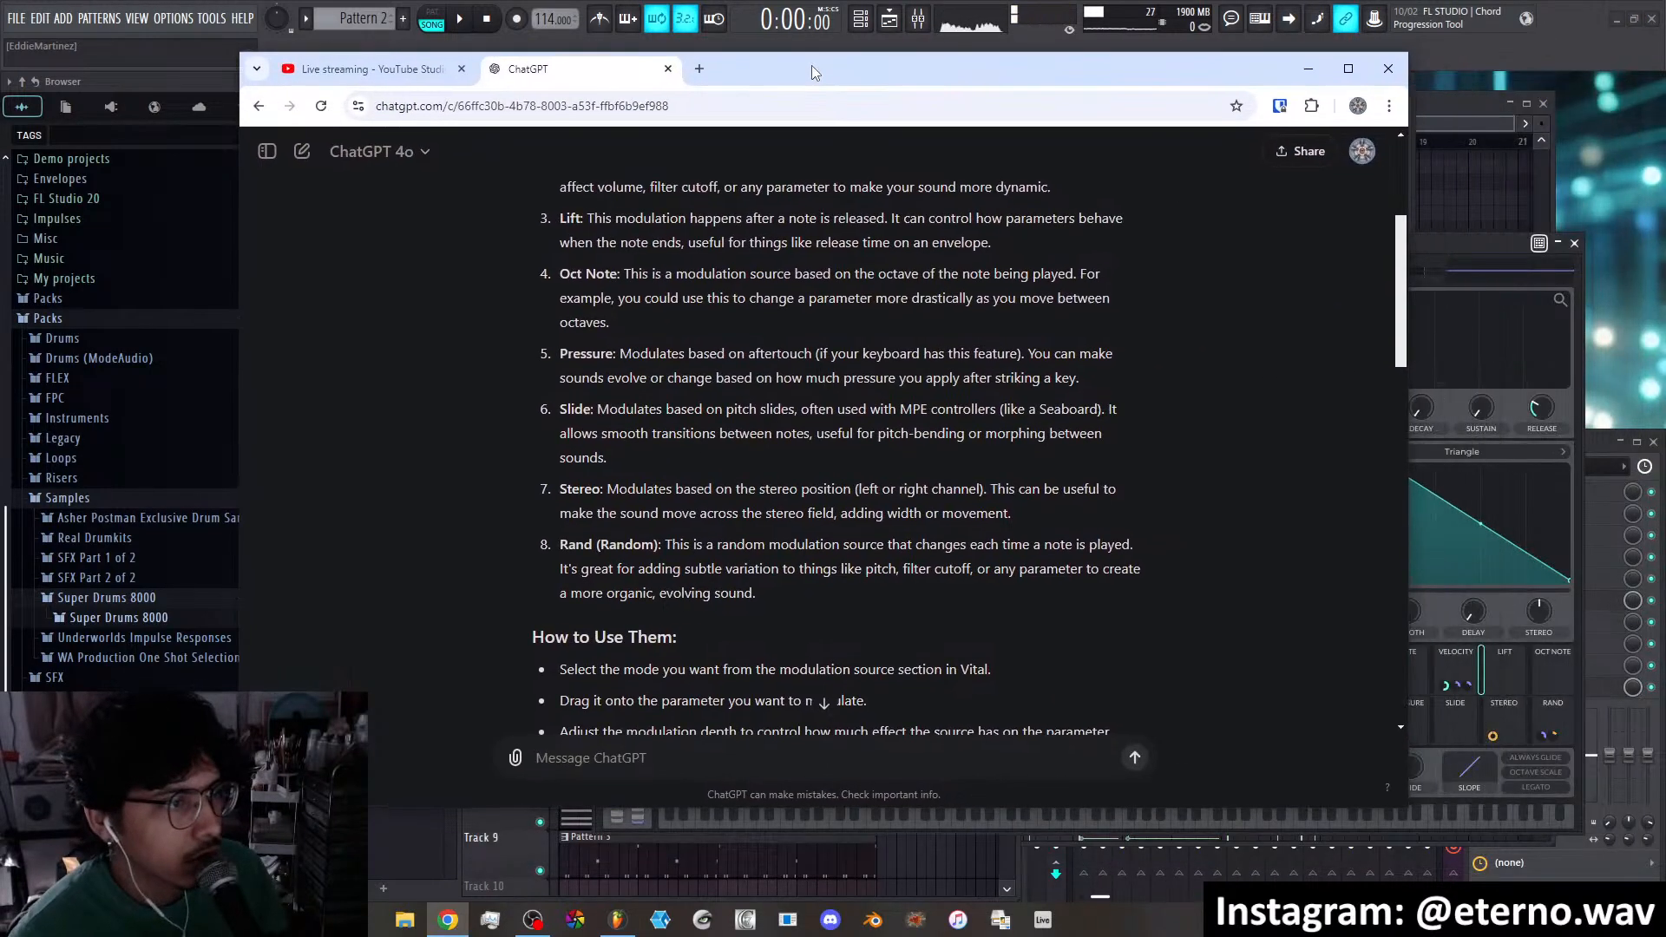
pyautogui.scroll(2, 562, 338)
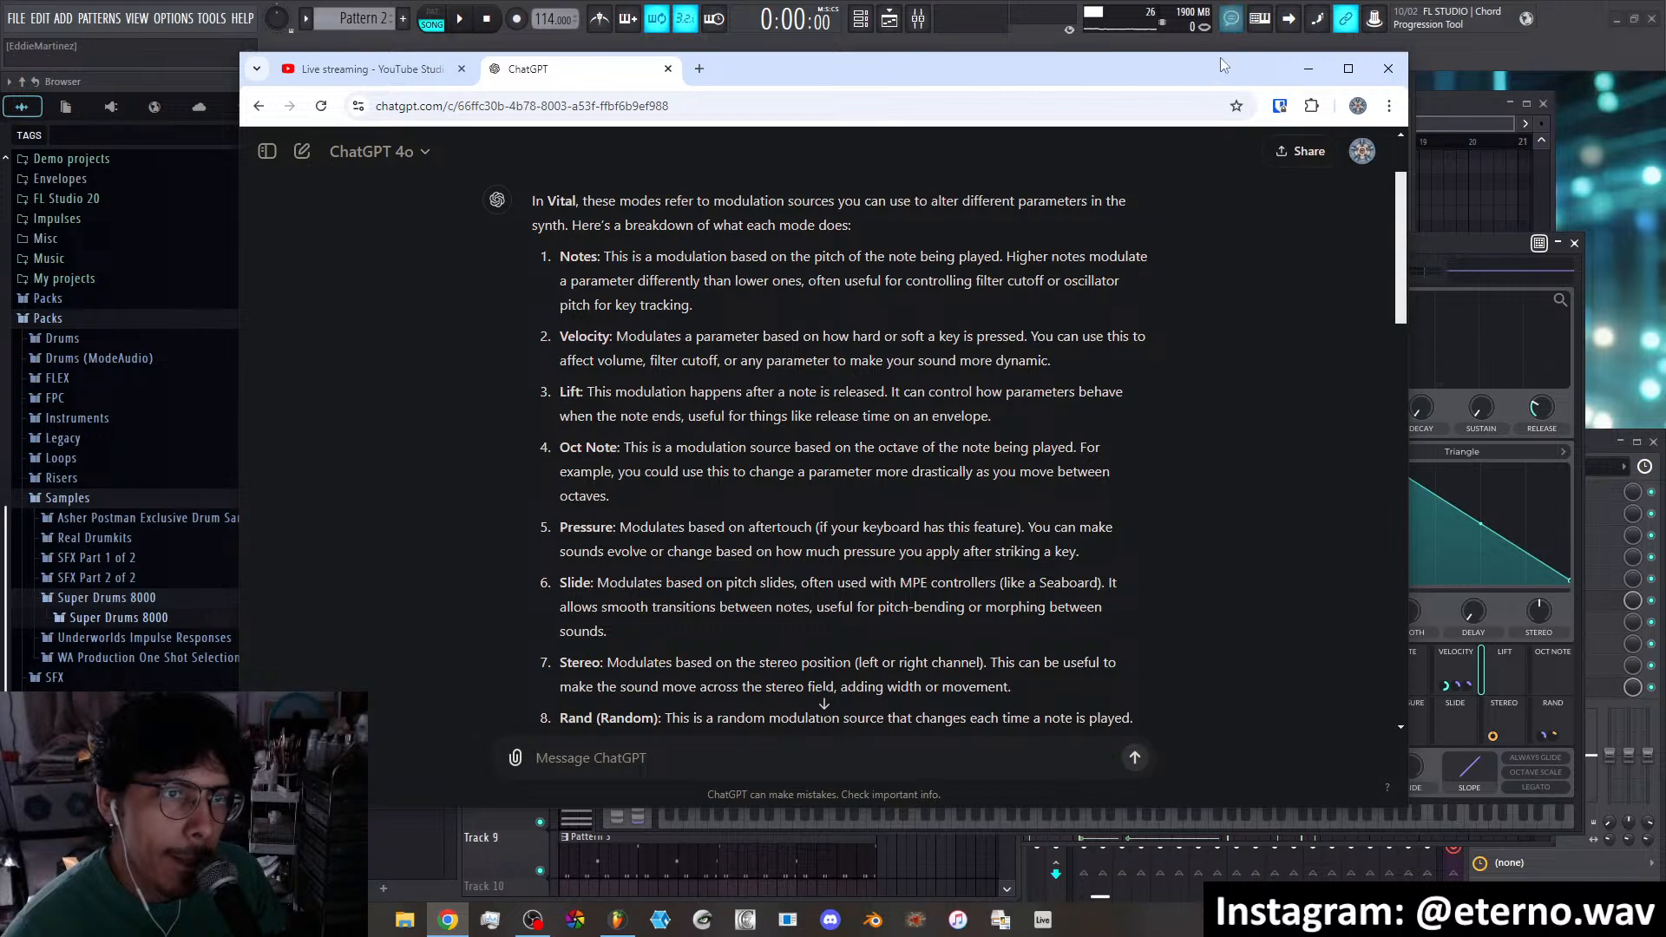
pyautogui.moveTo(1222, 66); pyautogui.dragTo(1665, 209)
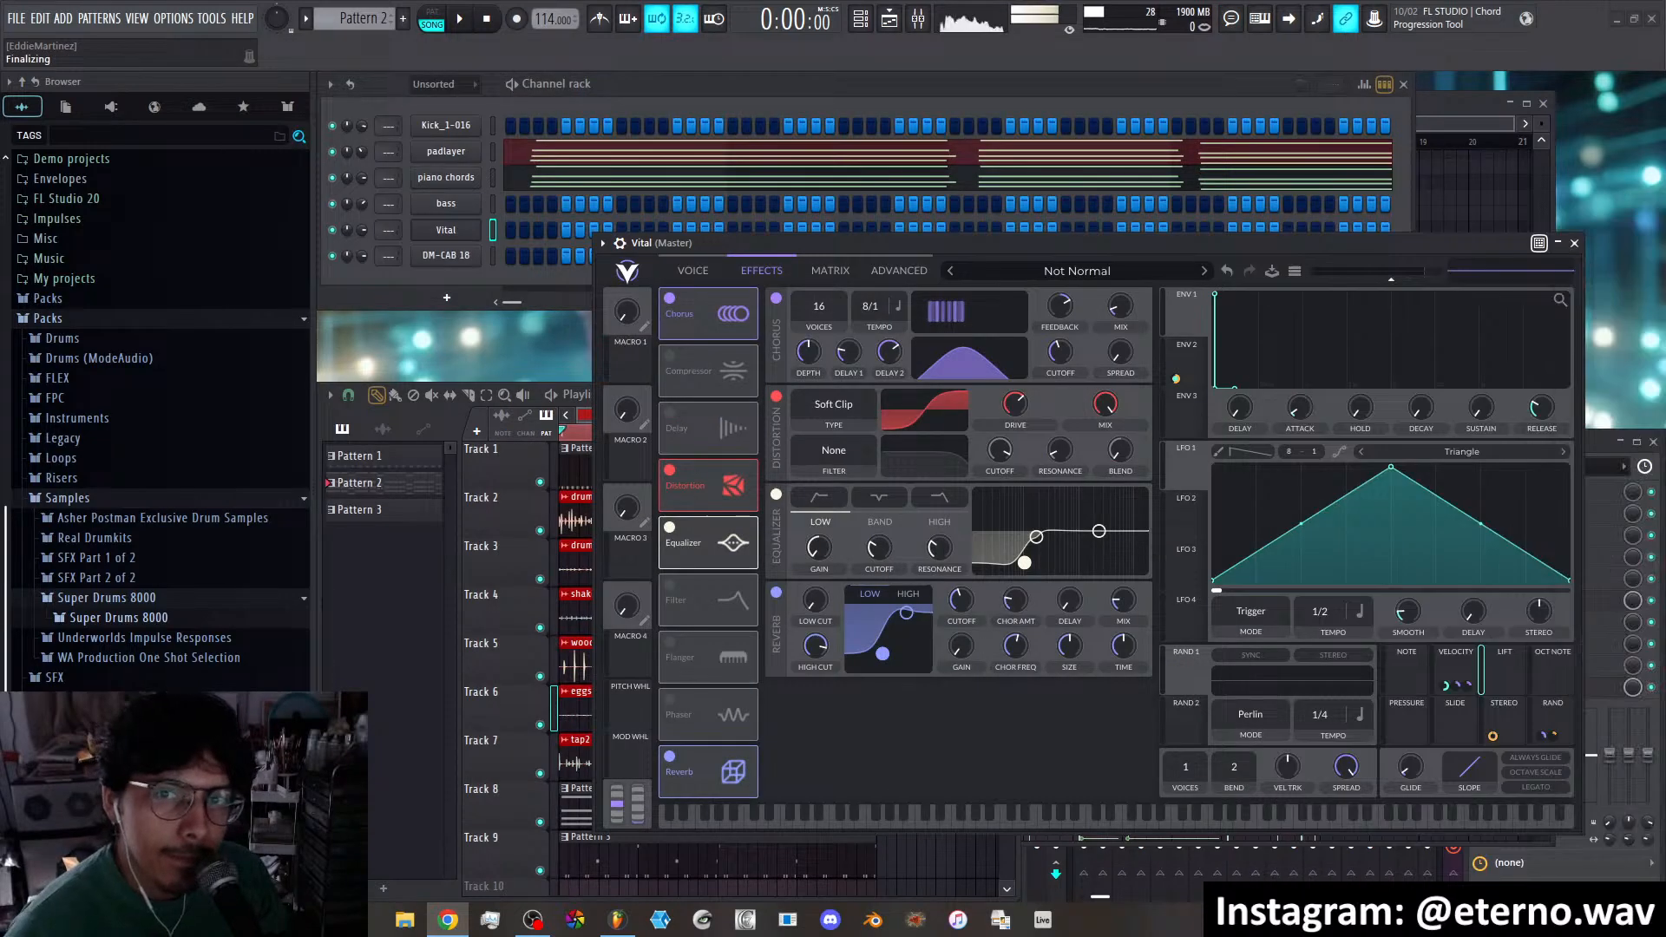
# Select Env 2 in Vital, adjust its release, and bring its sustain down to the minimum
pyautogui.click(1508, 679)
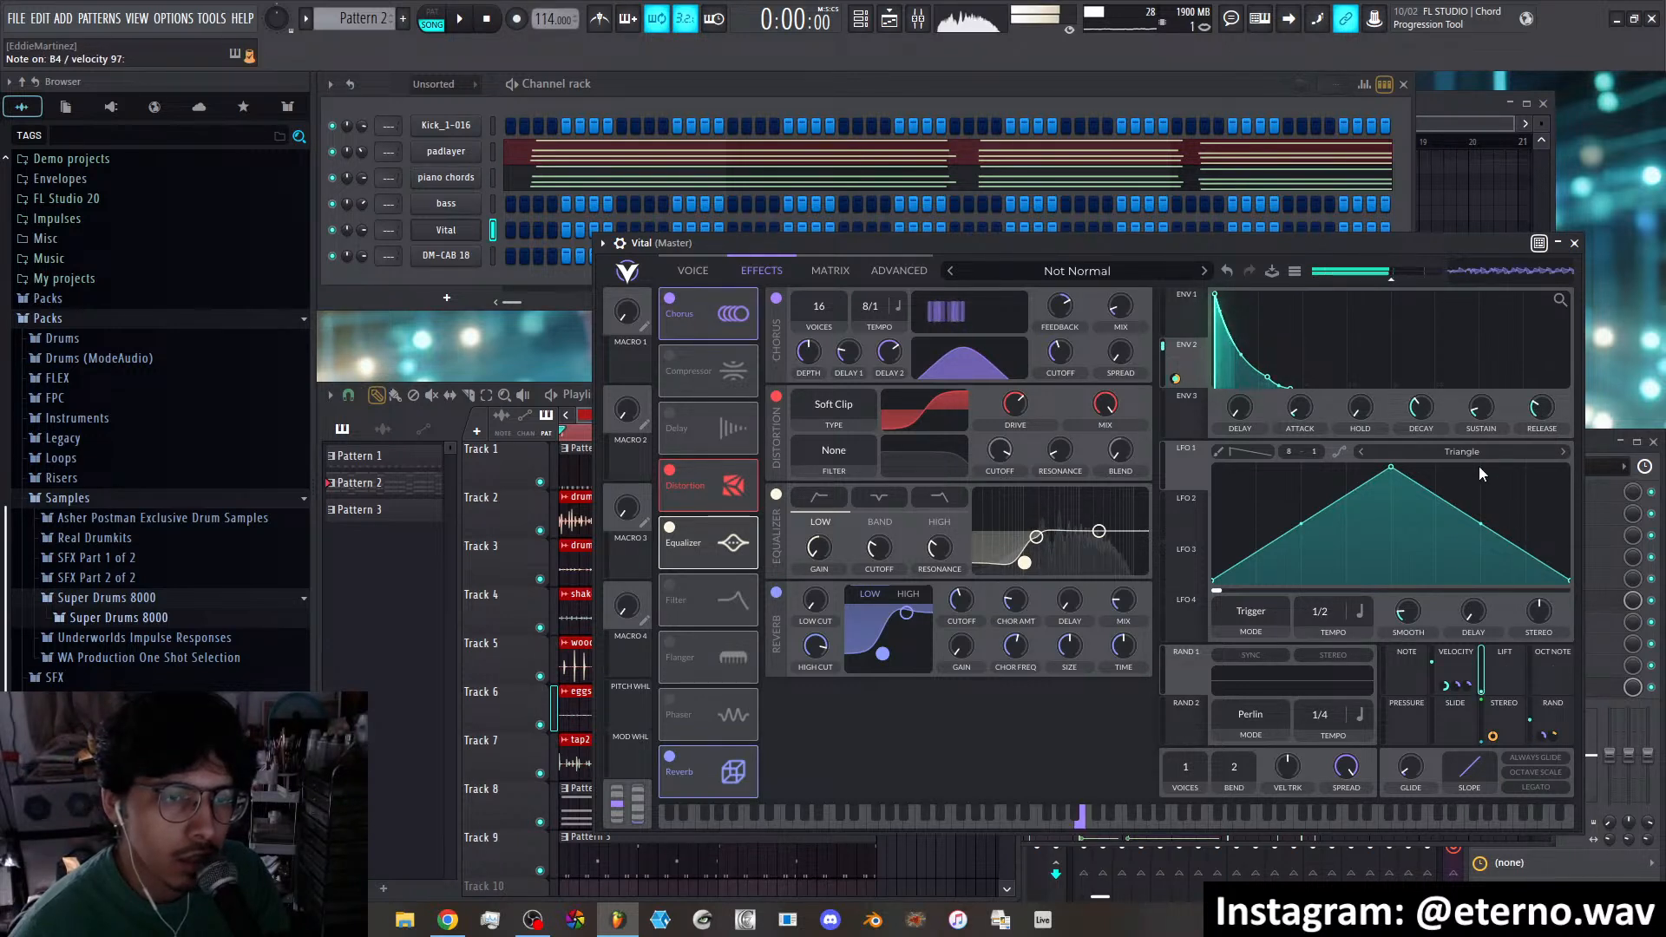
pyautogui.moveTo(1551, 404); pyautogui.dragTo(1475, 382)
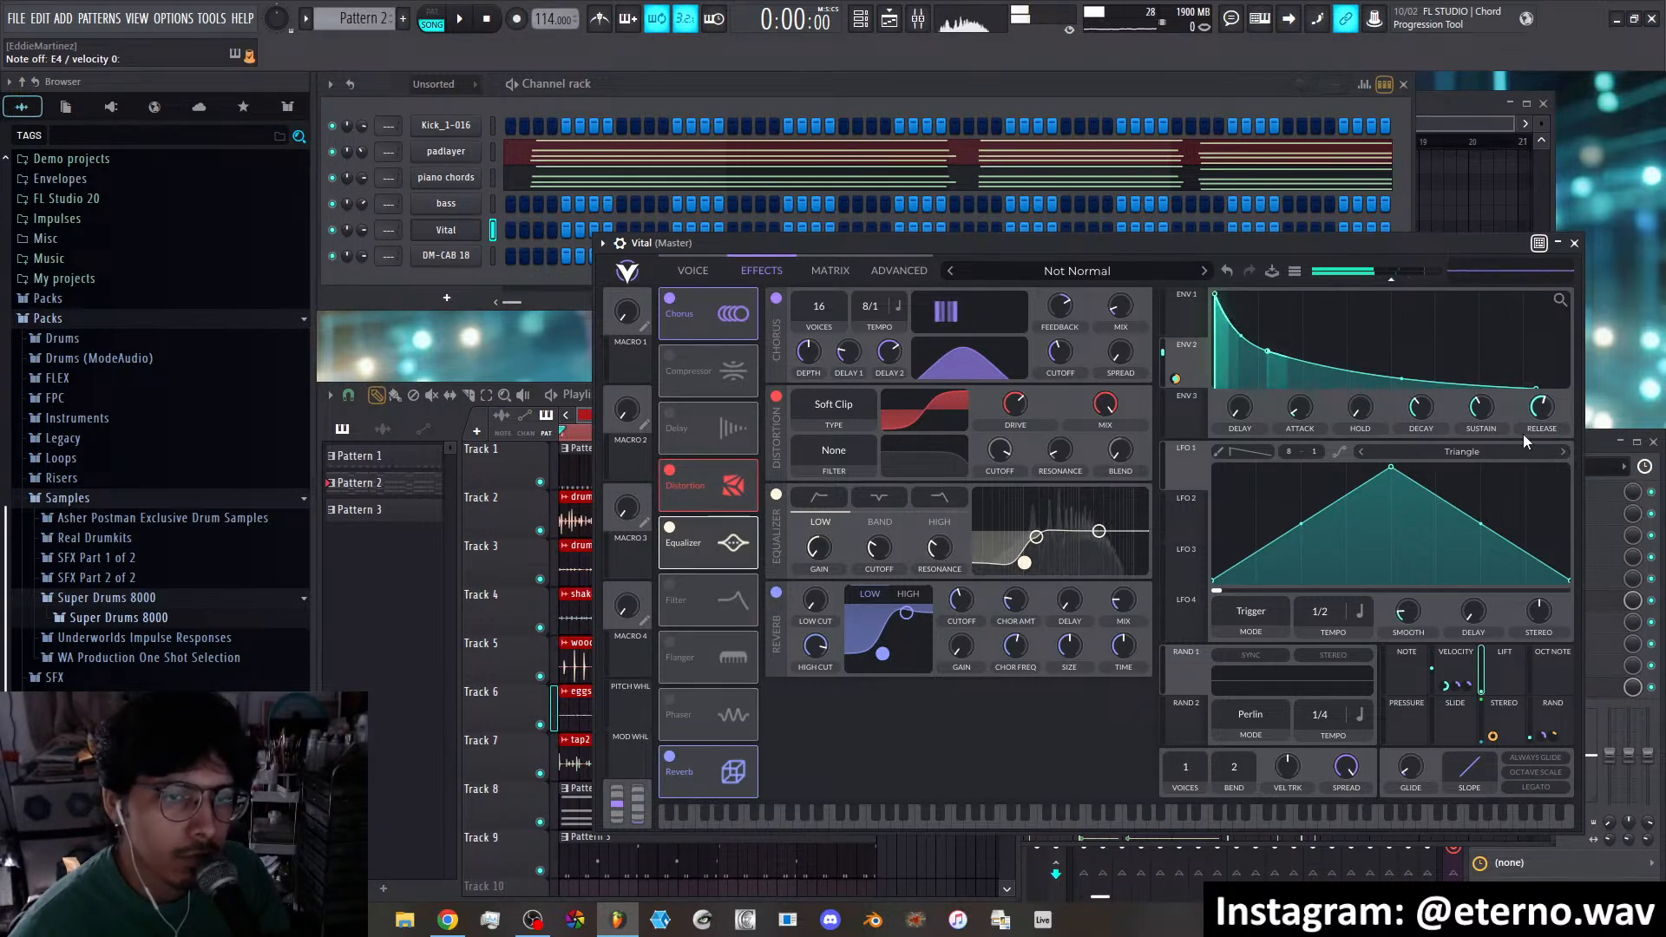
pyautogui.moveTo(1481, 407); pyautogui.dragTo(1537, 434)
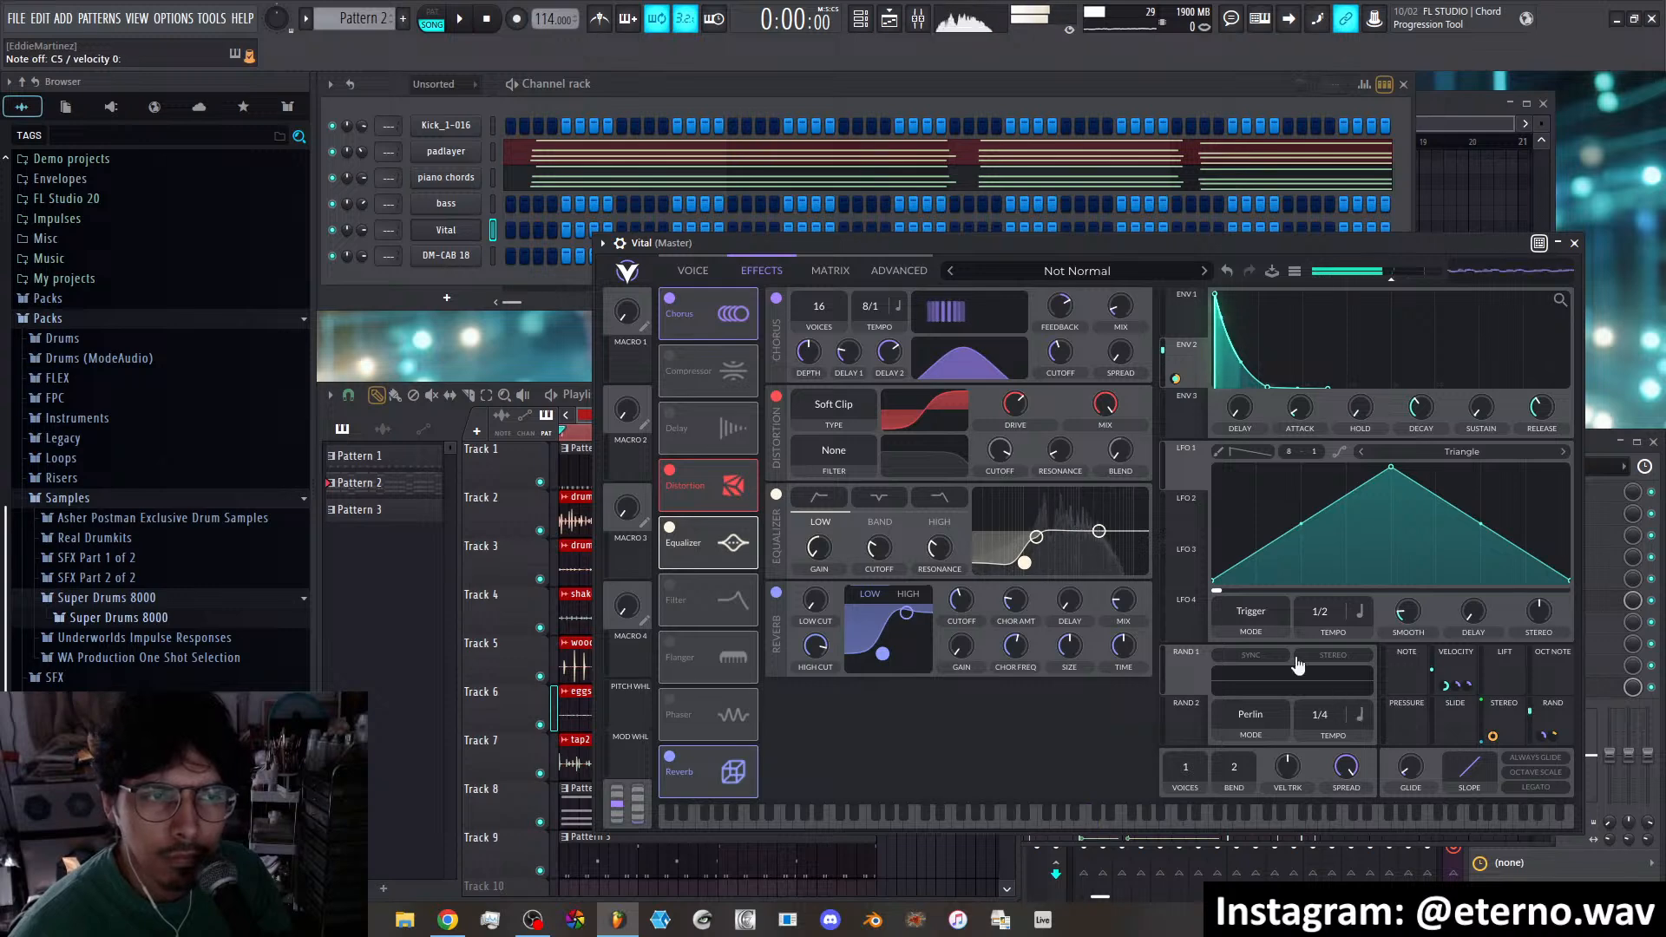
# Mute oscillator 2 and audition the lead with the chorus, distortion, equalizer and reverb each bypassed and re-enabled in turn
pyautogui.click(684, 273)
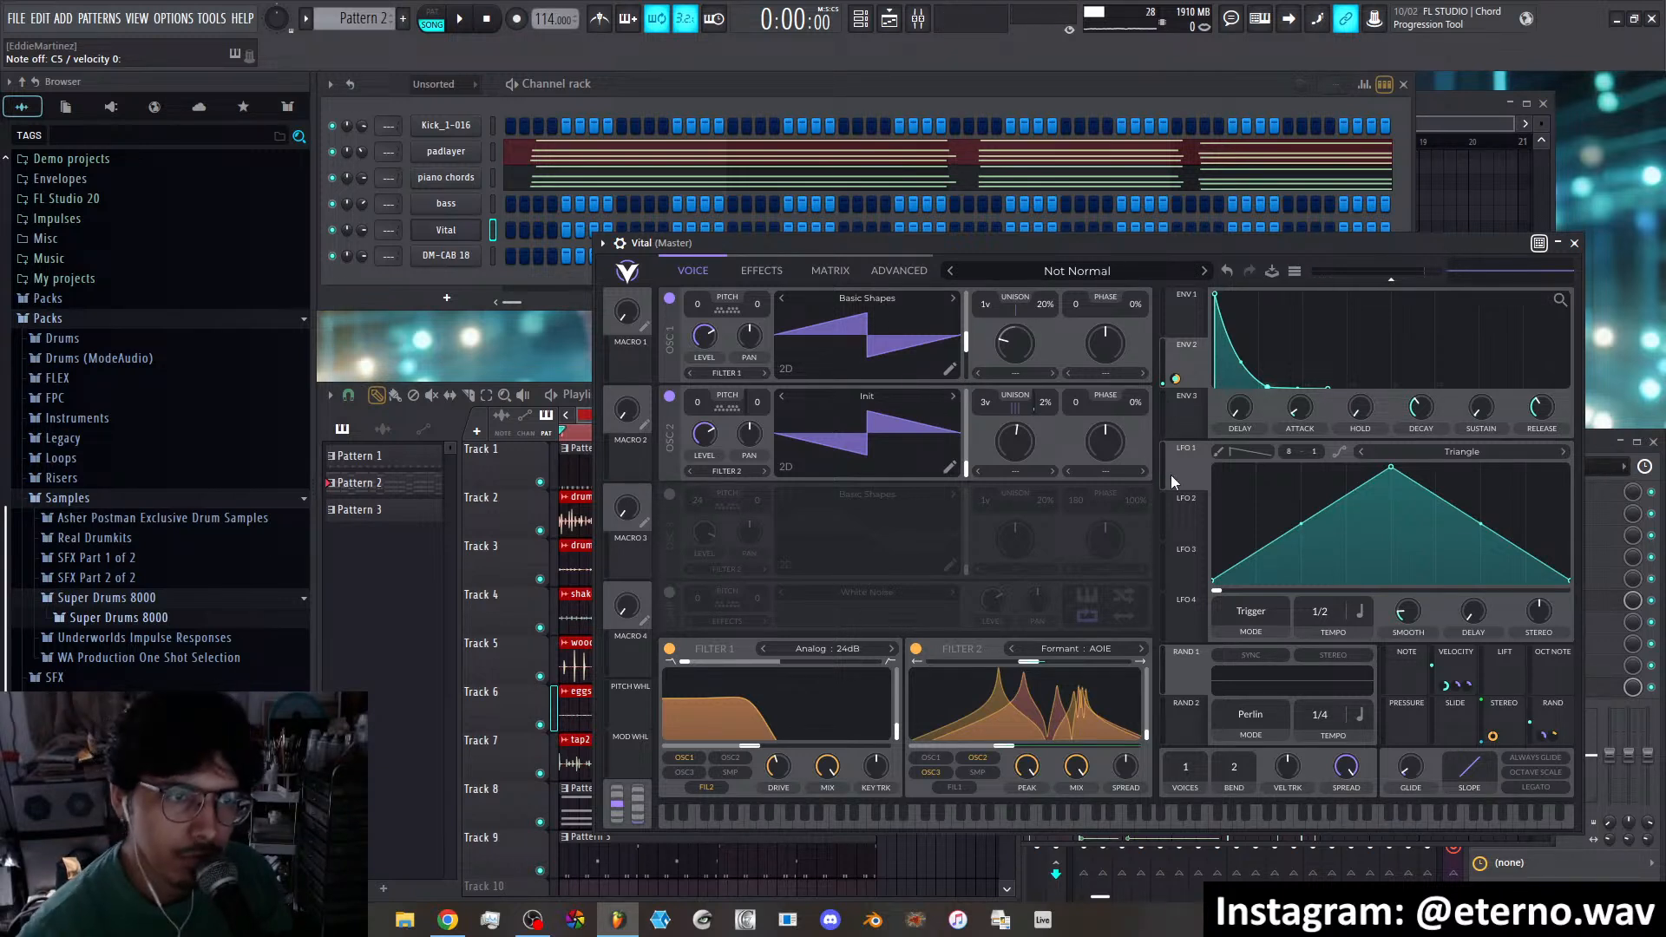
pyautogui.click(669, 398)
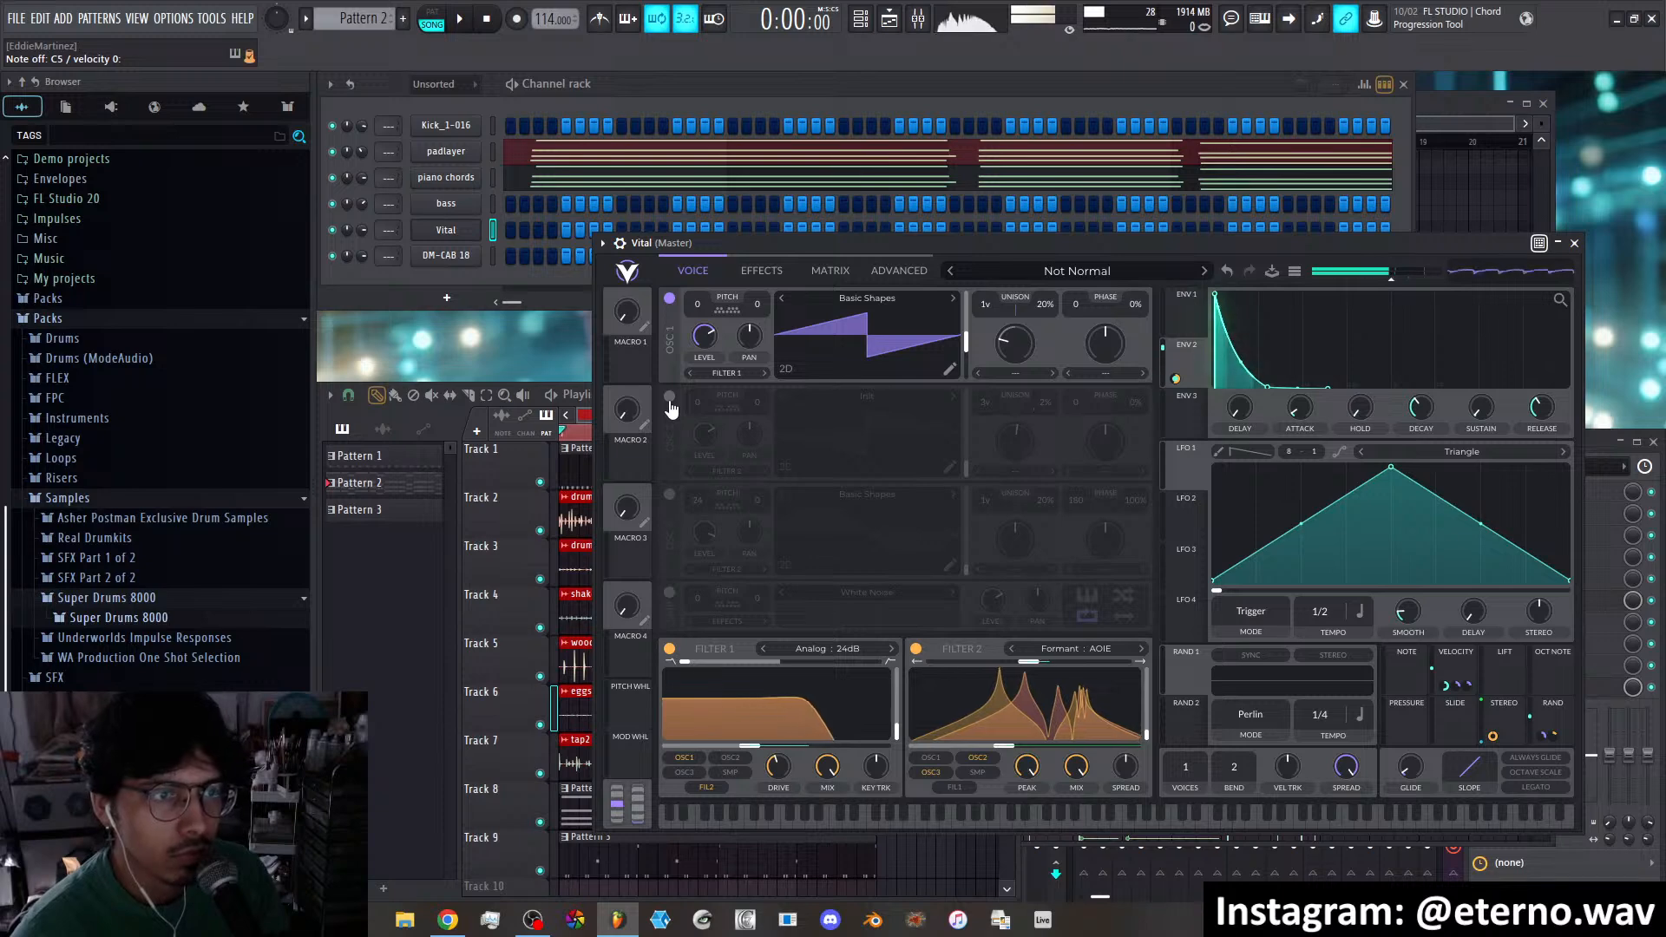
pyautogui.click(754, 270)
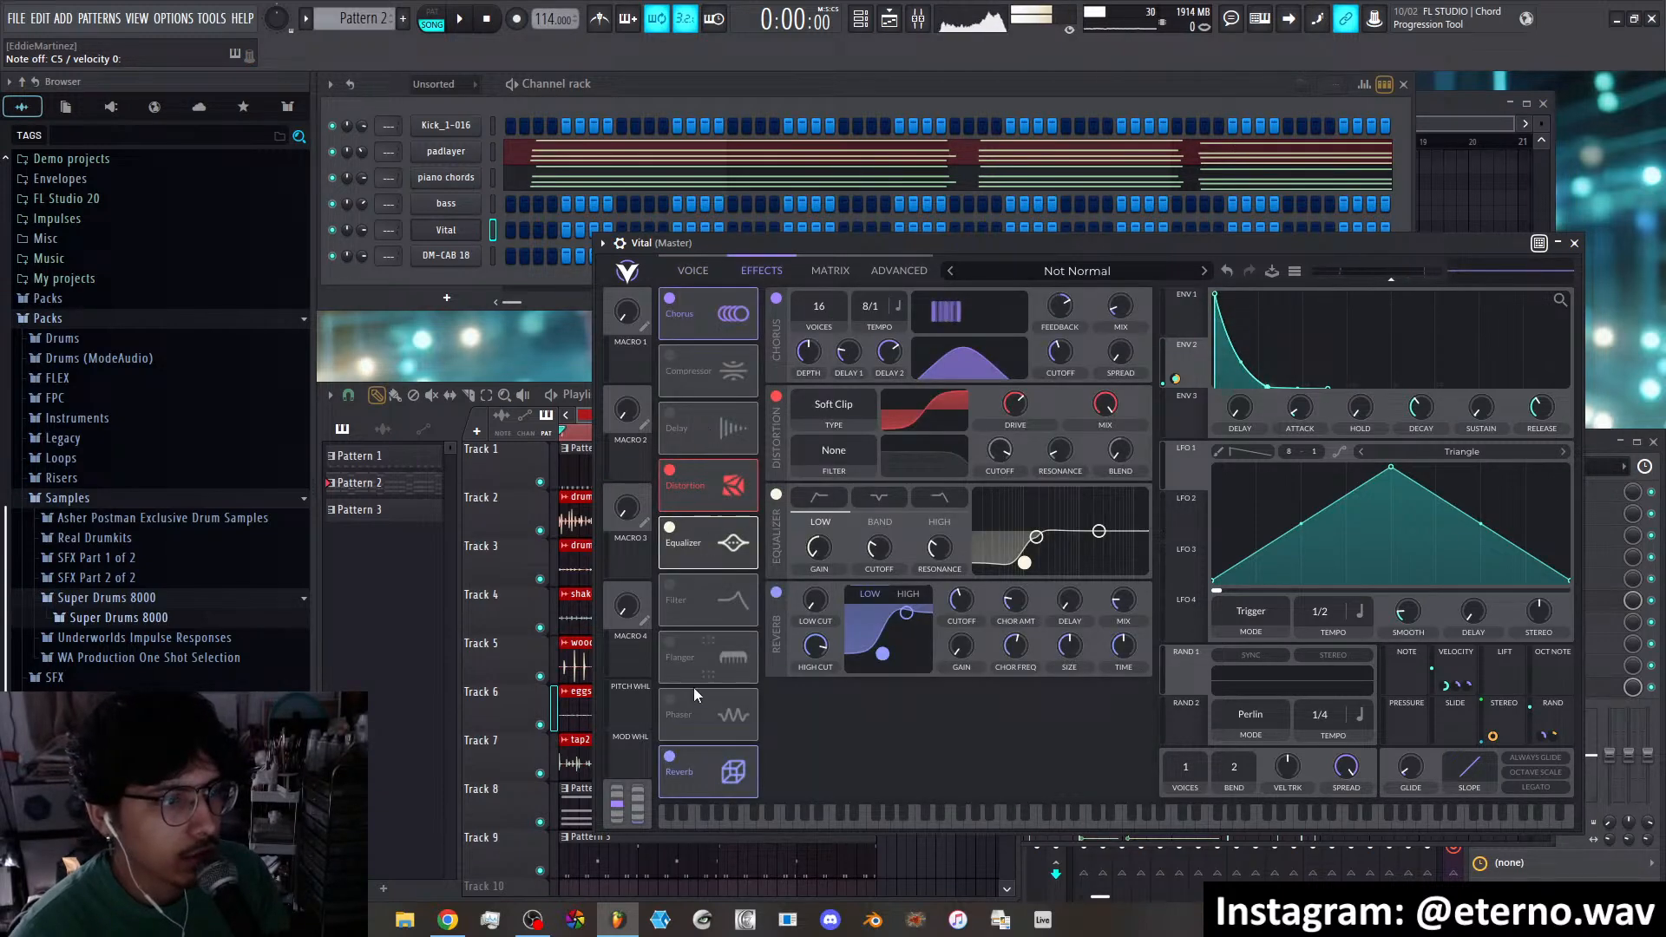
pyautogui.click(671, 299)
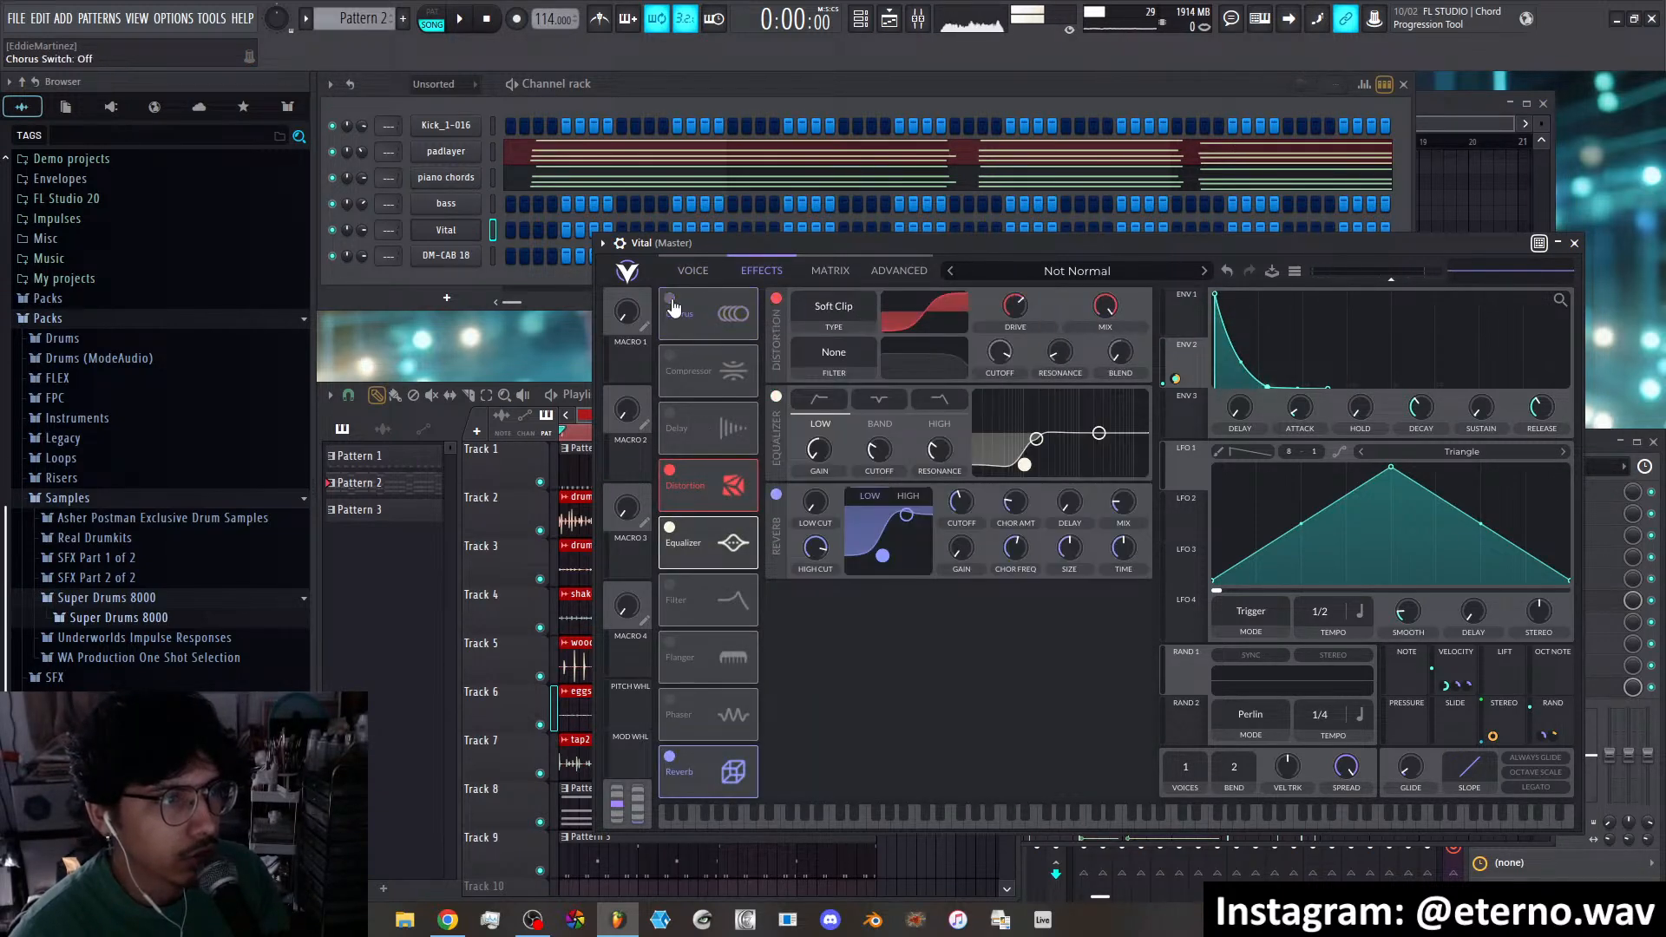
pyautogui.click(671, 299)
pyautogui.click(669, 526)
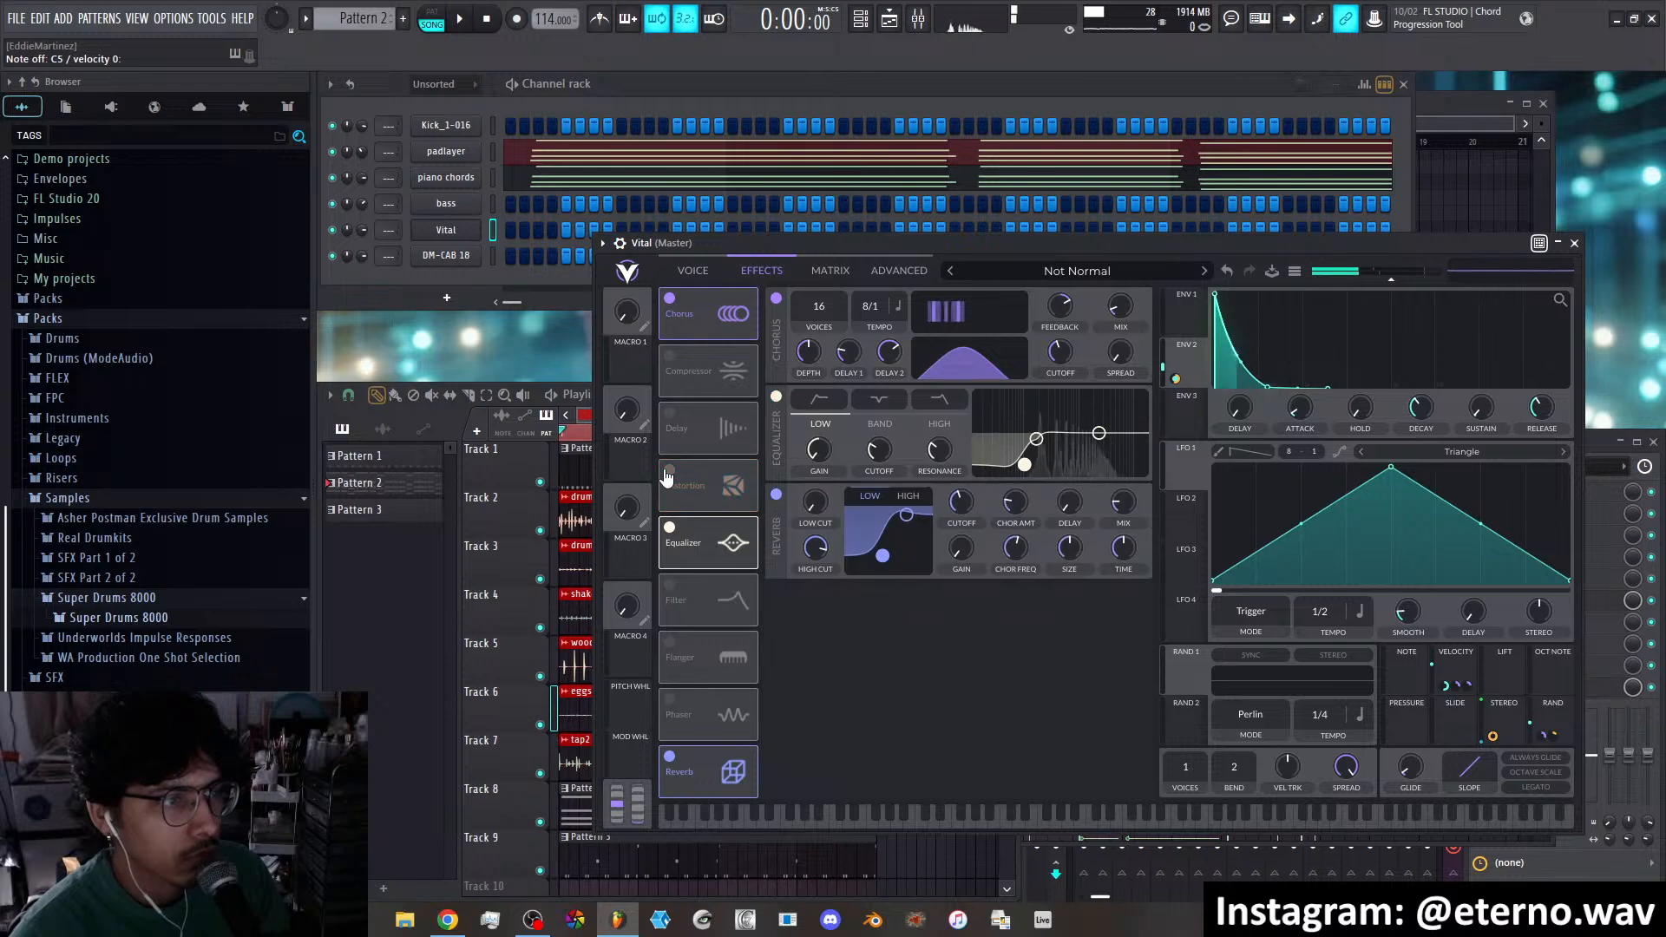
pyautogui.click(669, 526)
pyautogui.click(669, 527)
pyautogui.click(669, 527)
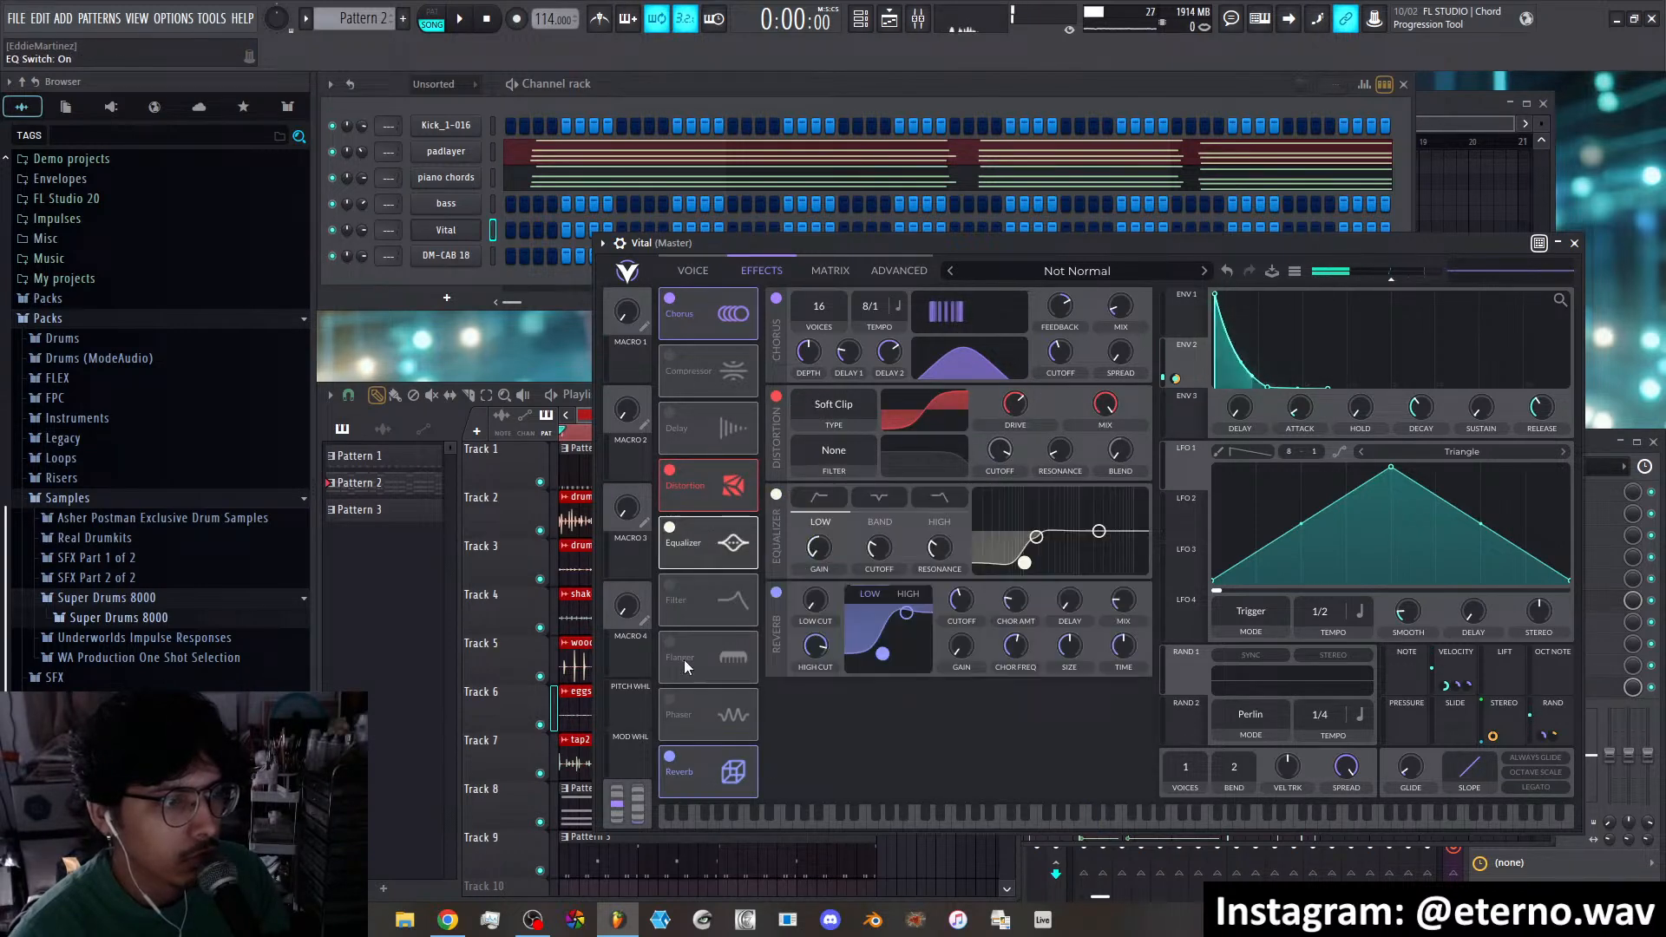
pyautogui.click(669, 757)
pyautogui.click(669, 756)
pyautogui.click(699, 274)
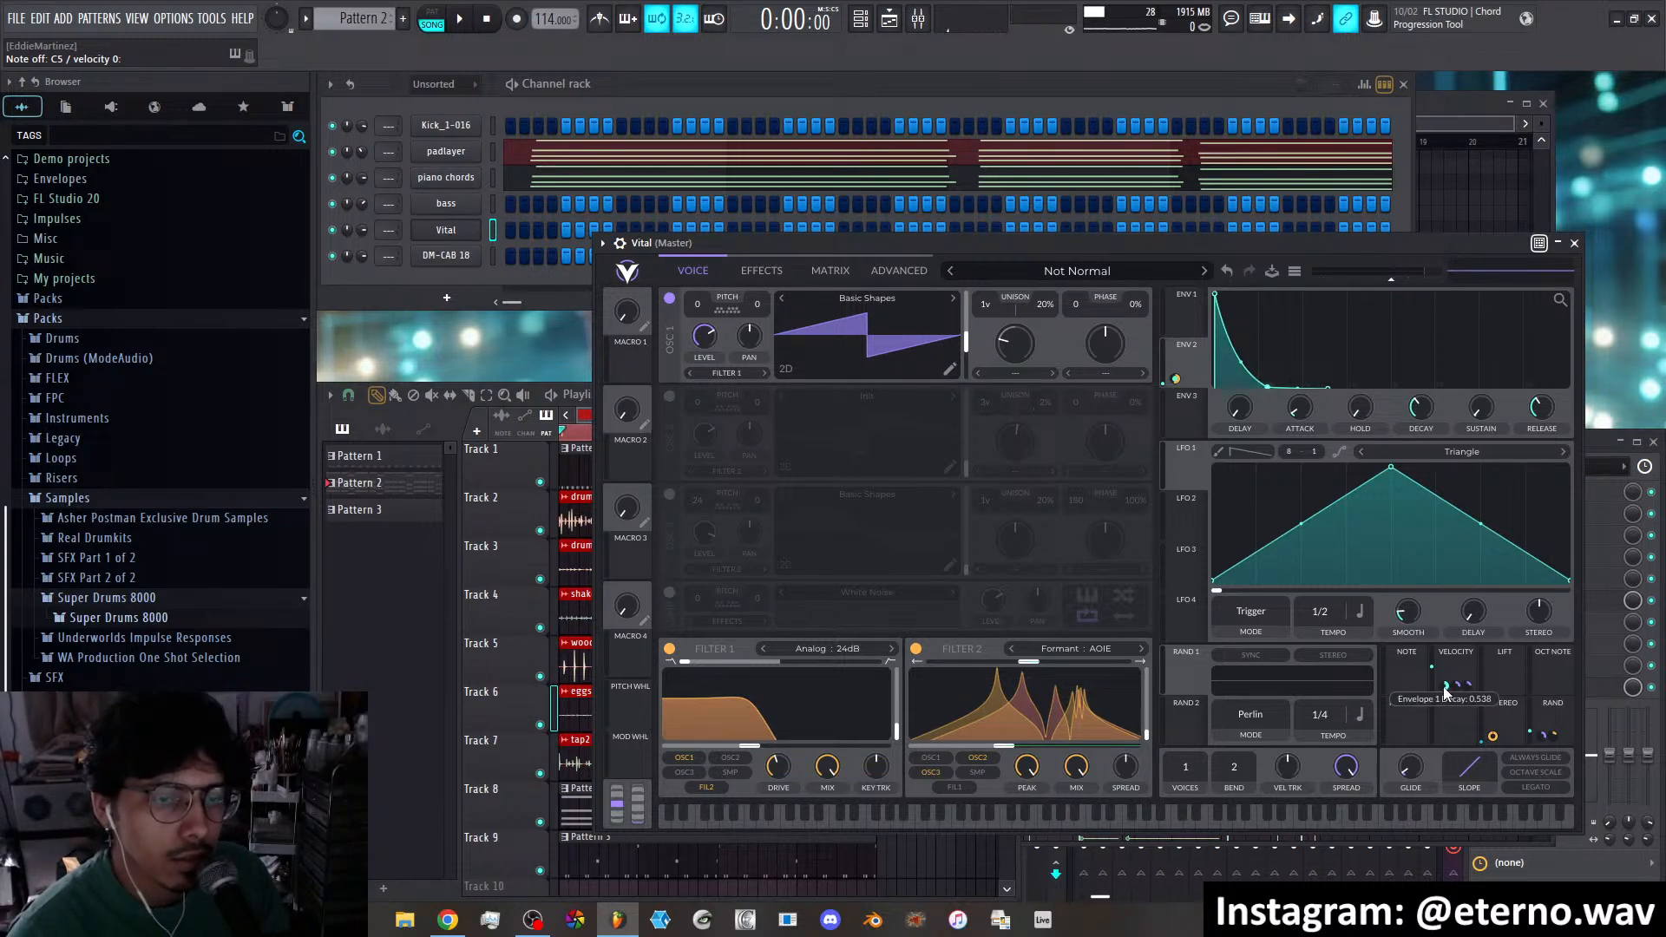
# Raise the Velocity modulation of Env 1's decay to 0.868 and then remove that modulation
pyautogui.moveTo(1446, 688); pyautogui.dragTo(1444, 630)
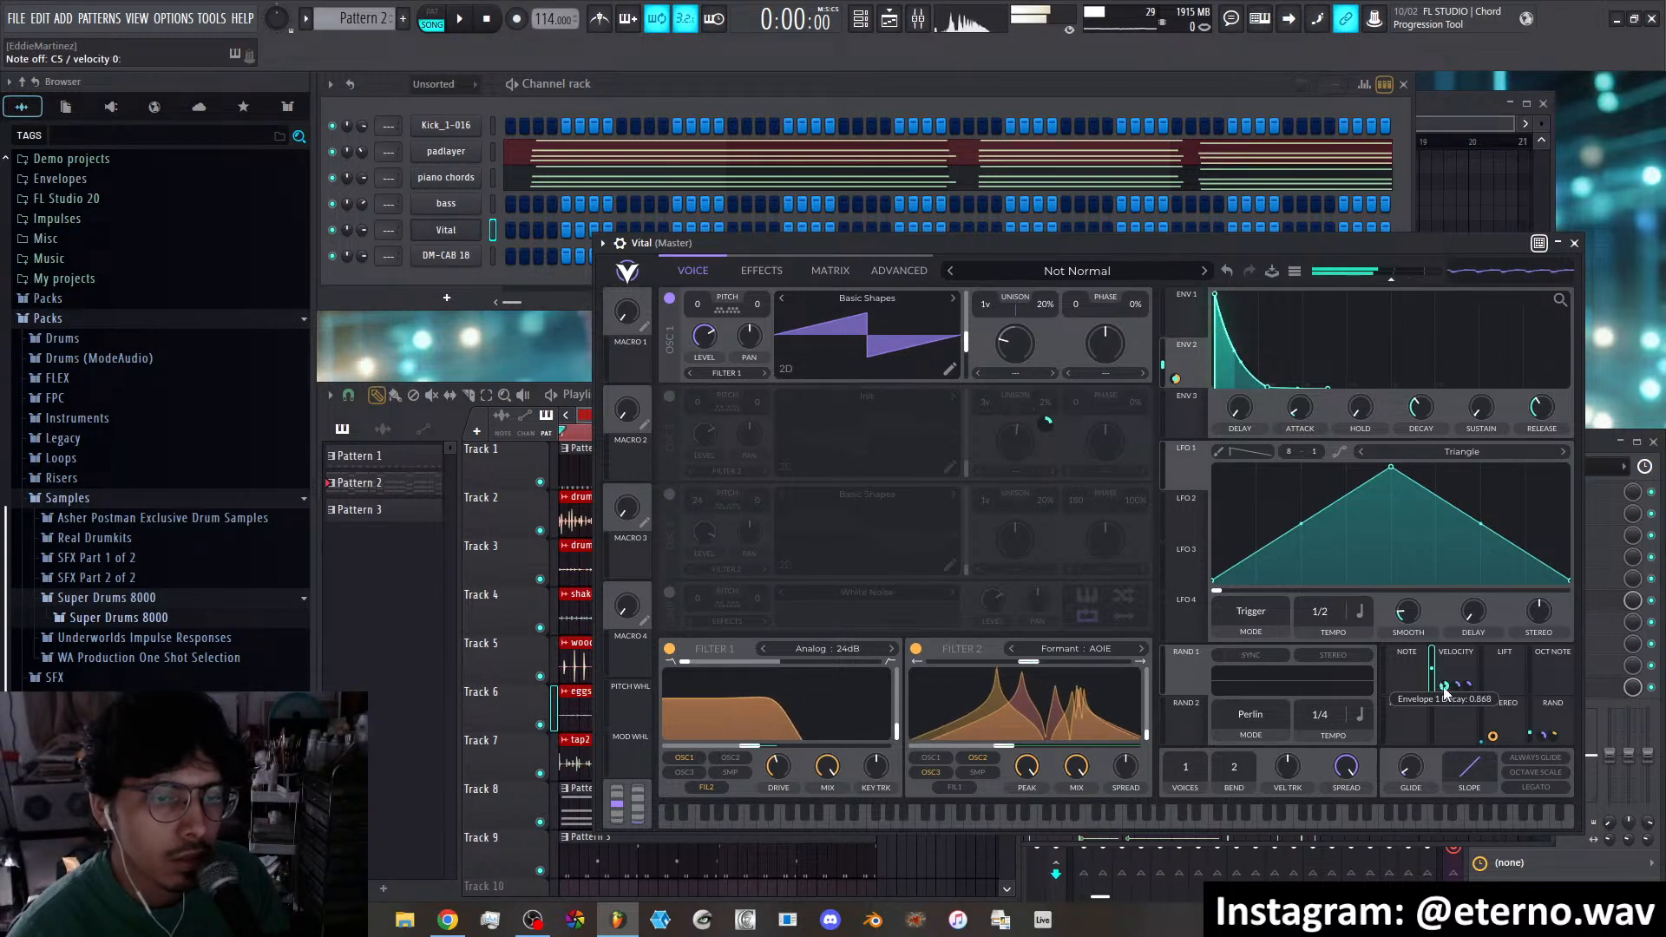
pyautogui.rightClick(1444, 688)
pyautogui.click(1455, 701)
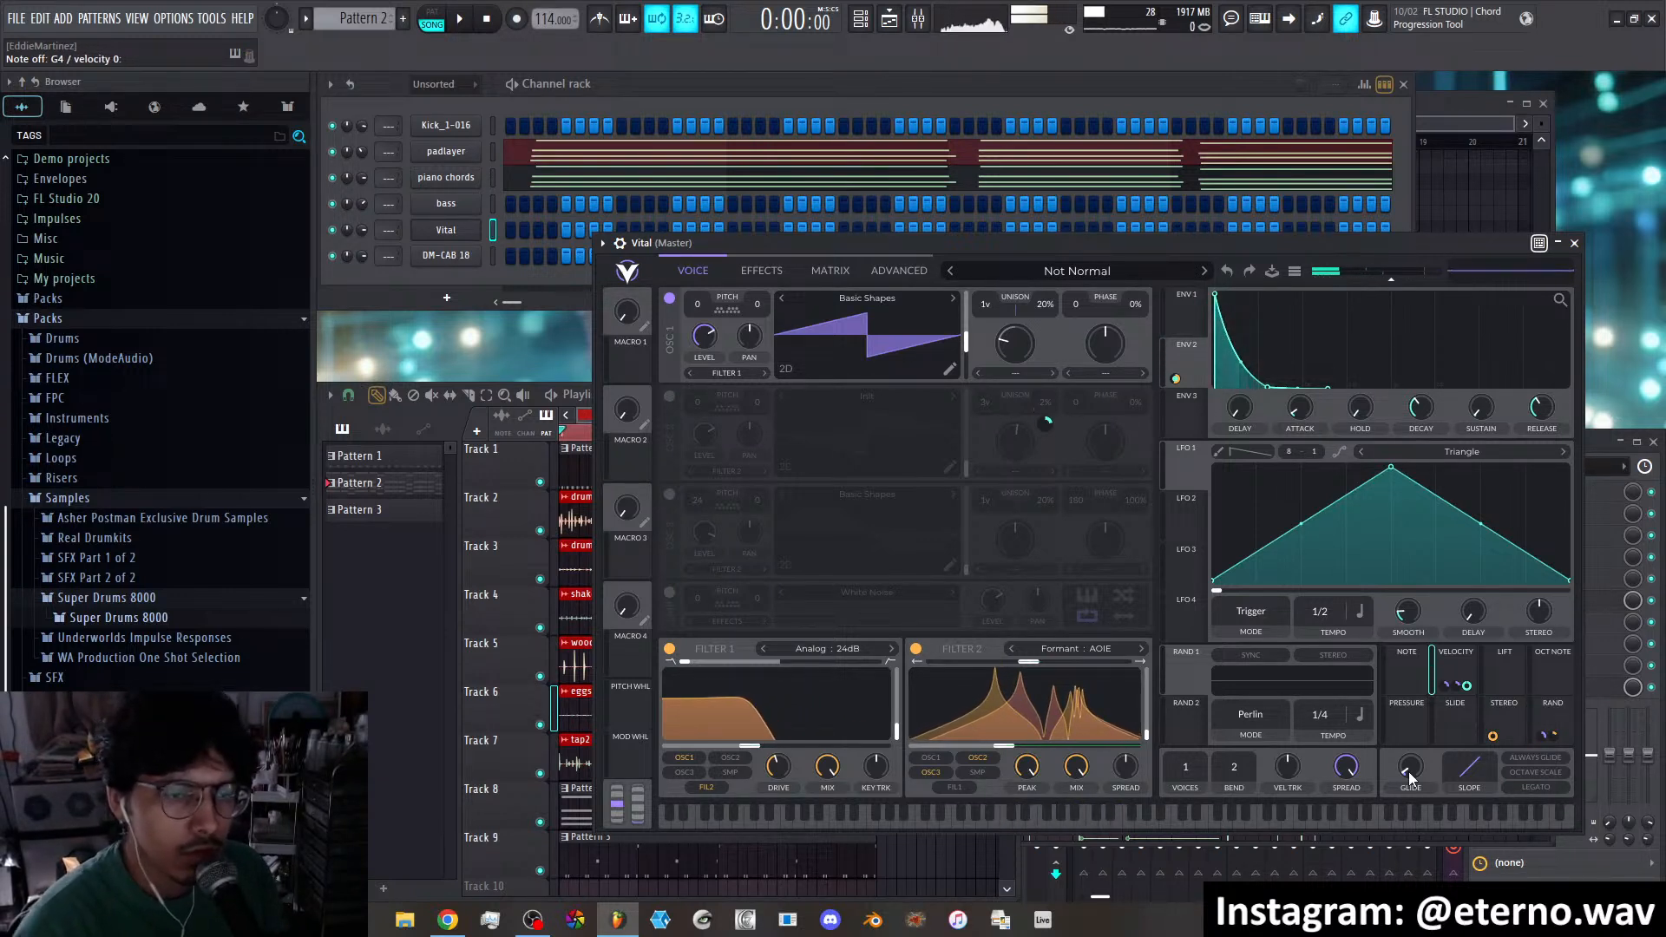
# Try small changes to the Glide time, switch oscillator 2 back on, and look over the effects
pyautogui.click(1408, 769)
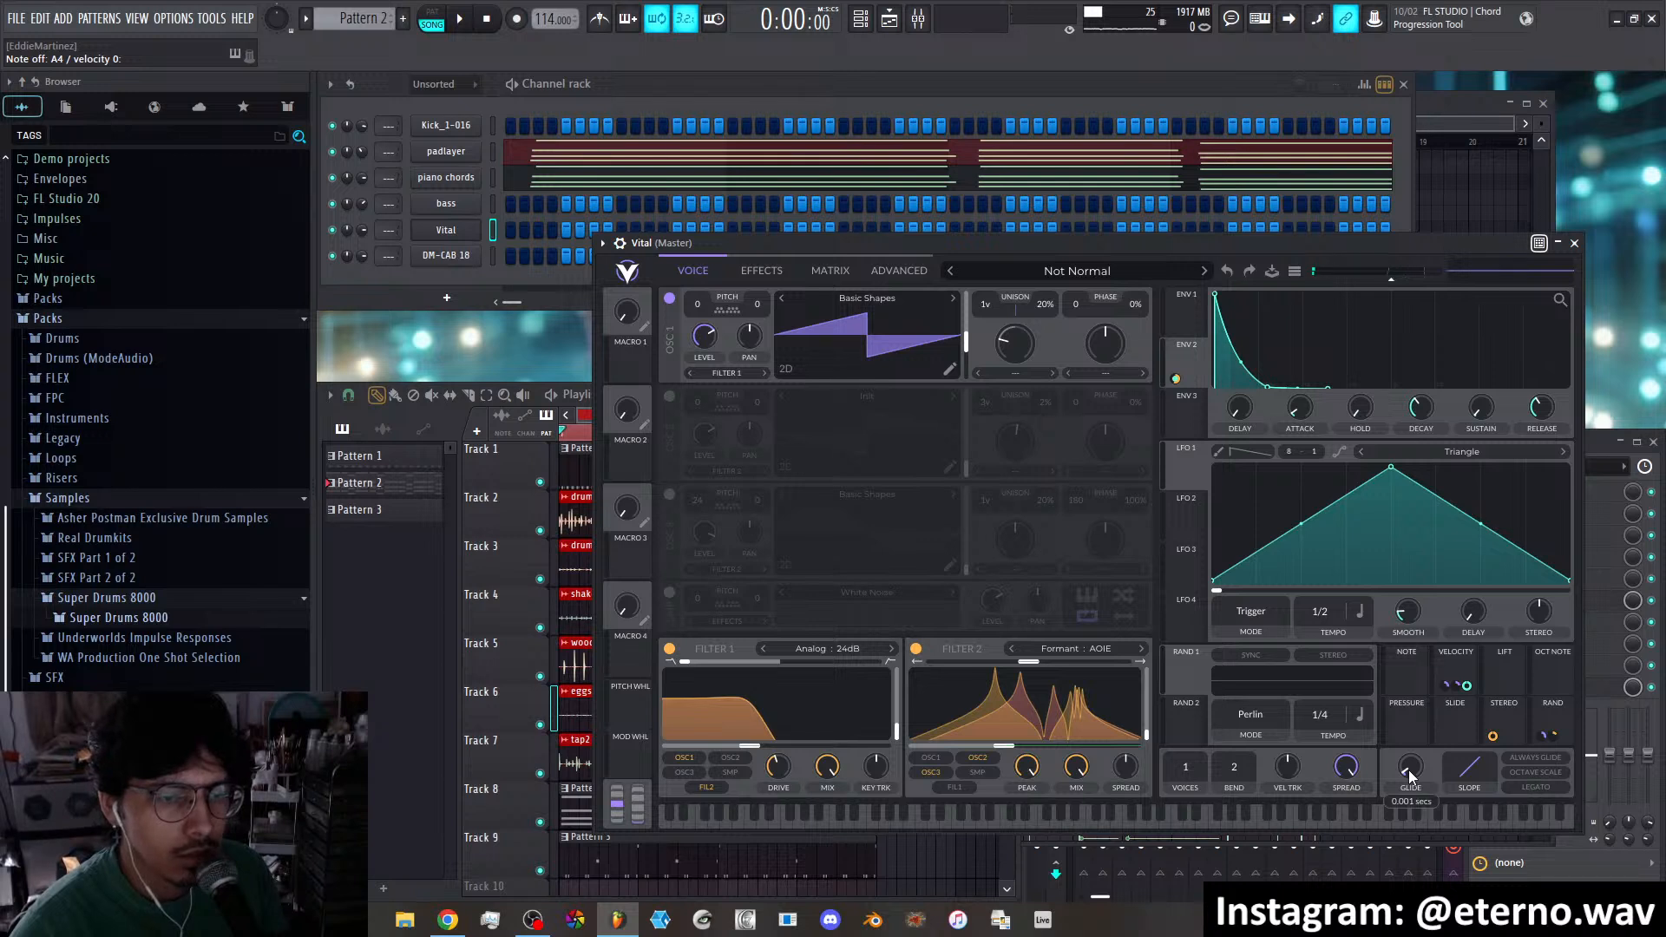
pyautogui.moveTo(1411, 770); pyautogui.dragTo(1412, 766)
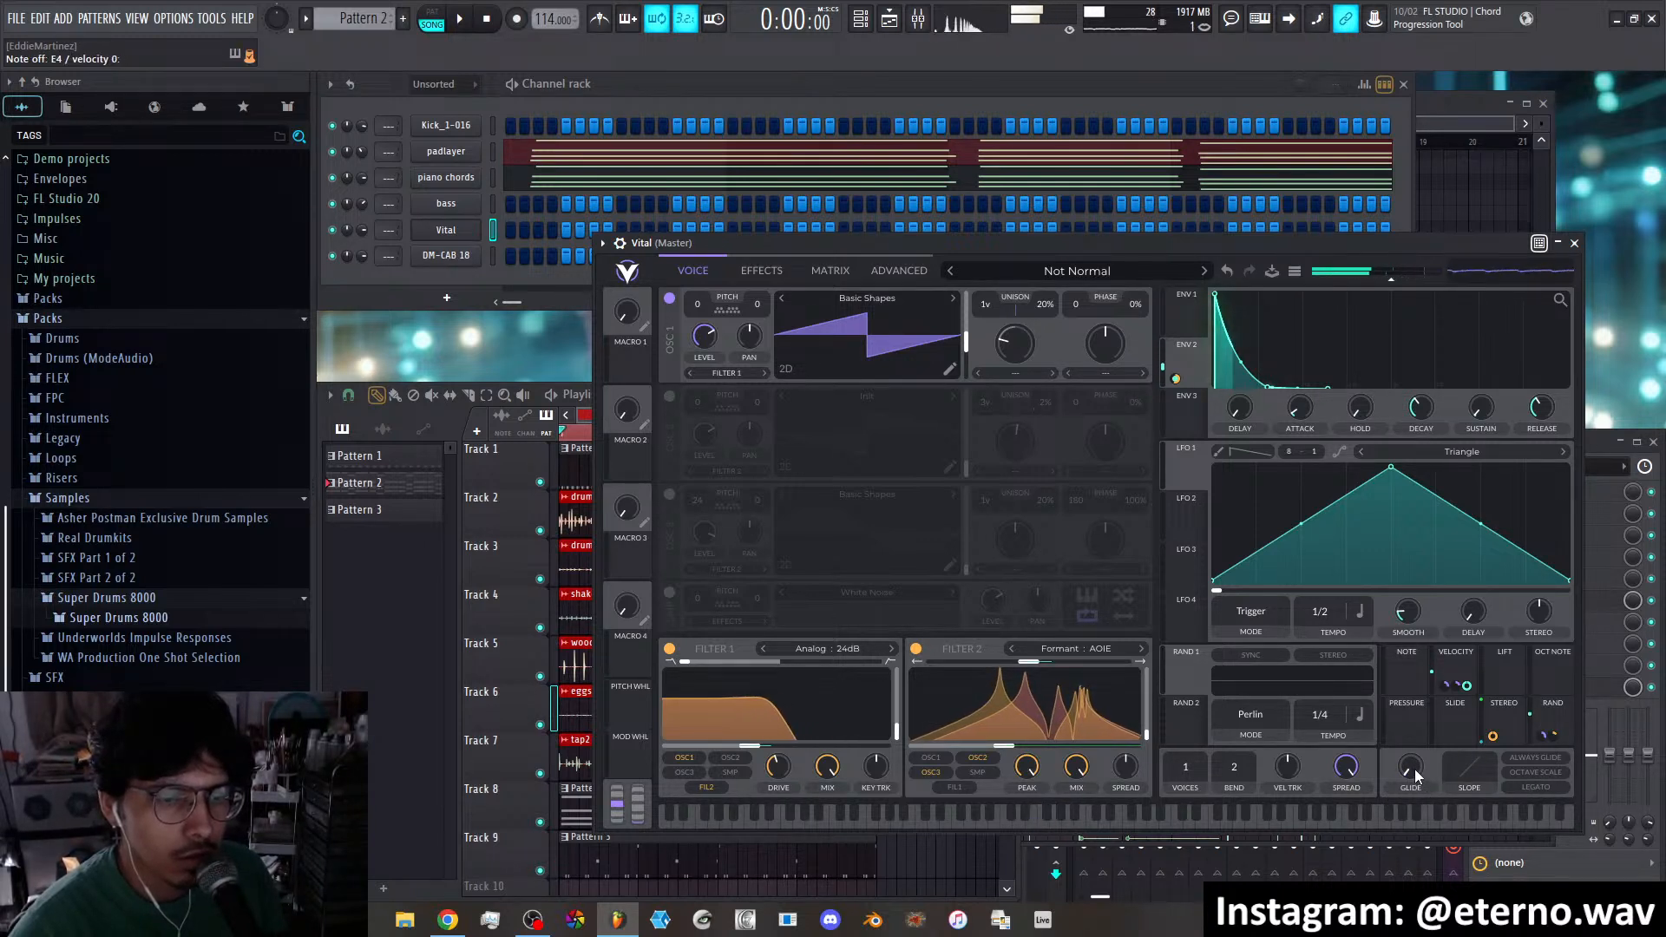
pyautogui.click(671, 399)
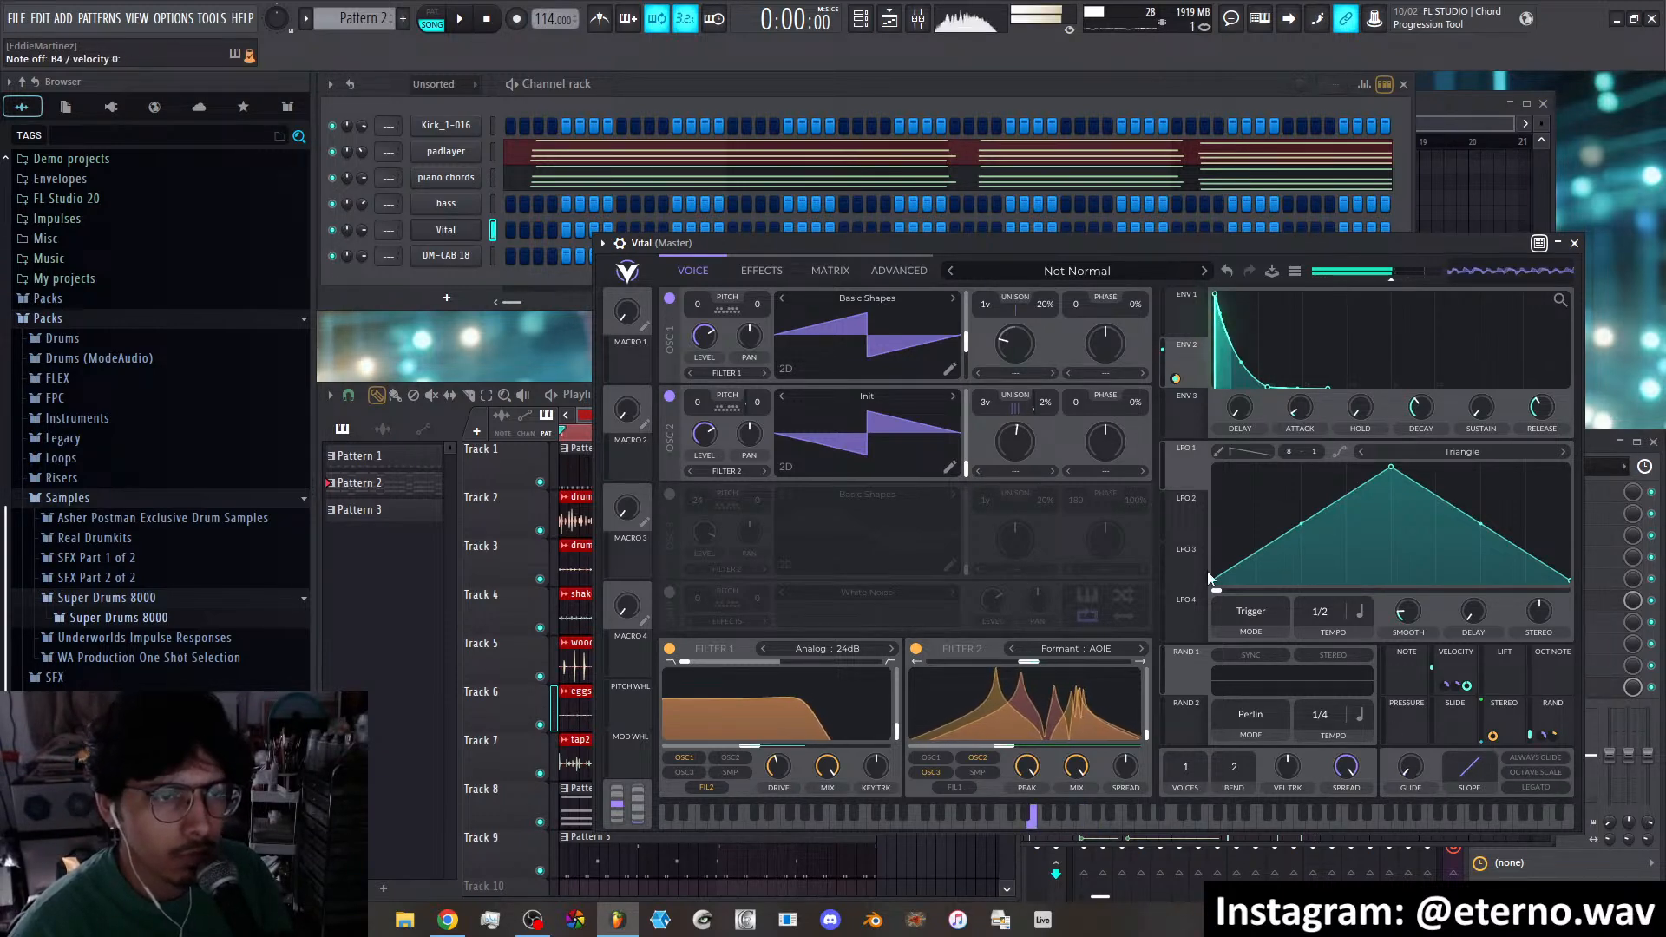
pyautogui.click(761, 270)
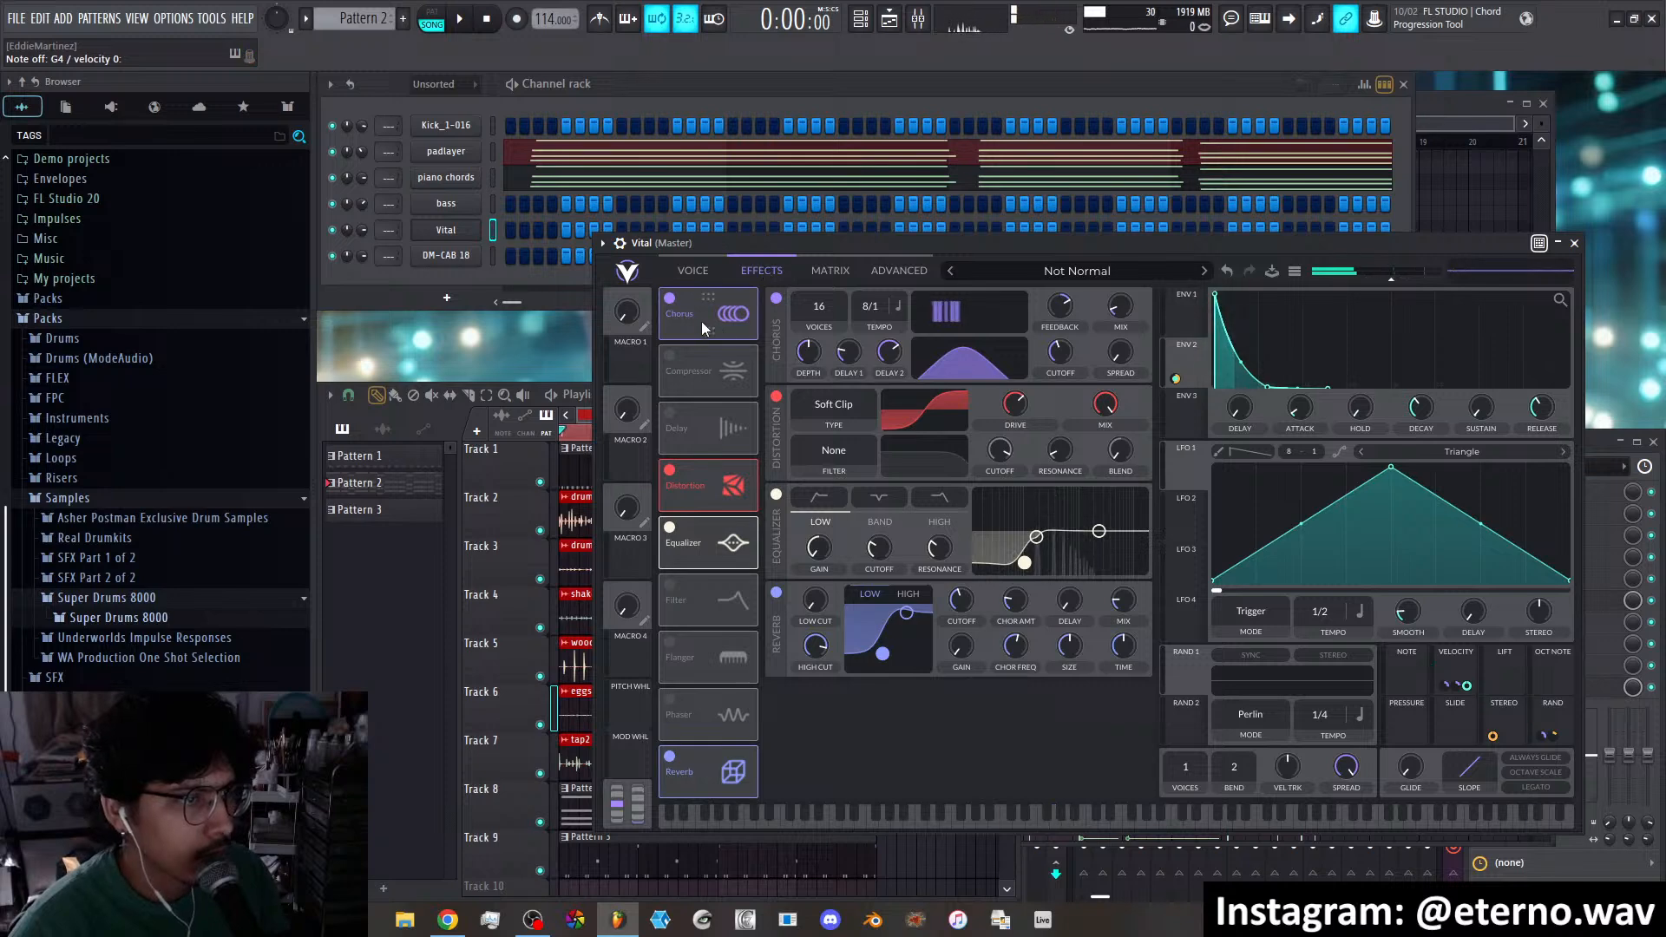
pyautogui.click(692, 273)
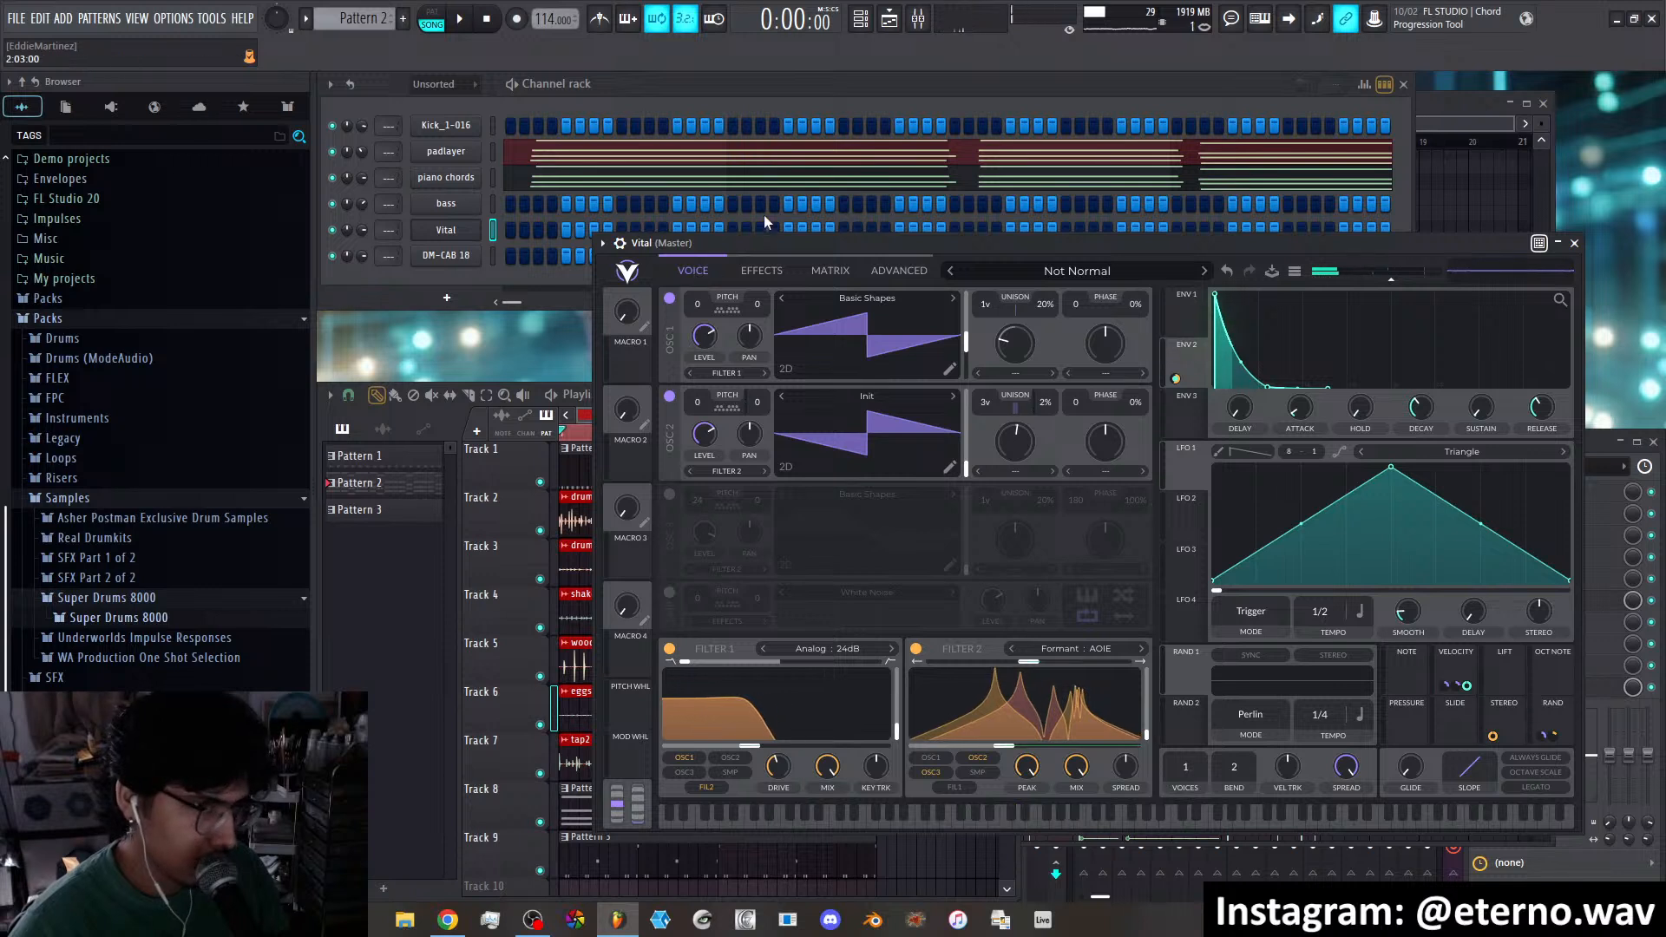
# Play the song and reduce Env 2's modulation of Filter 1's cutoff to 43.97
pyautogui.press('space')
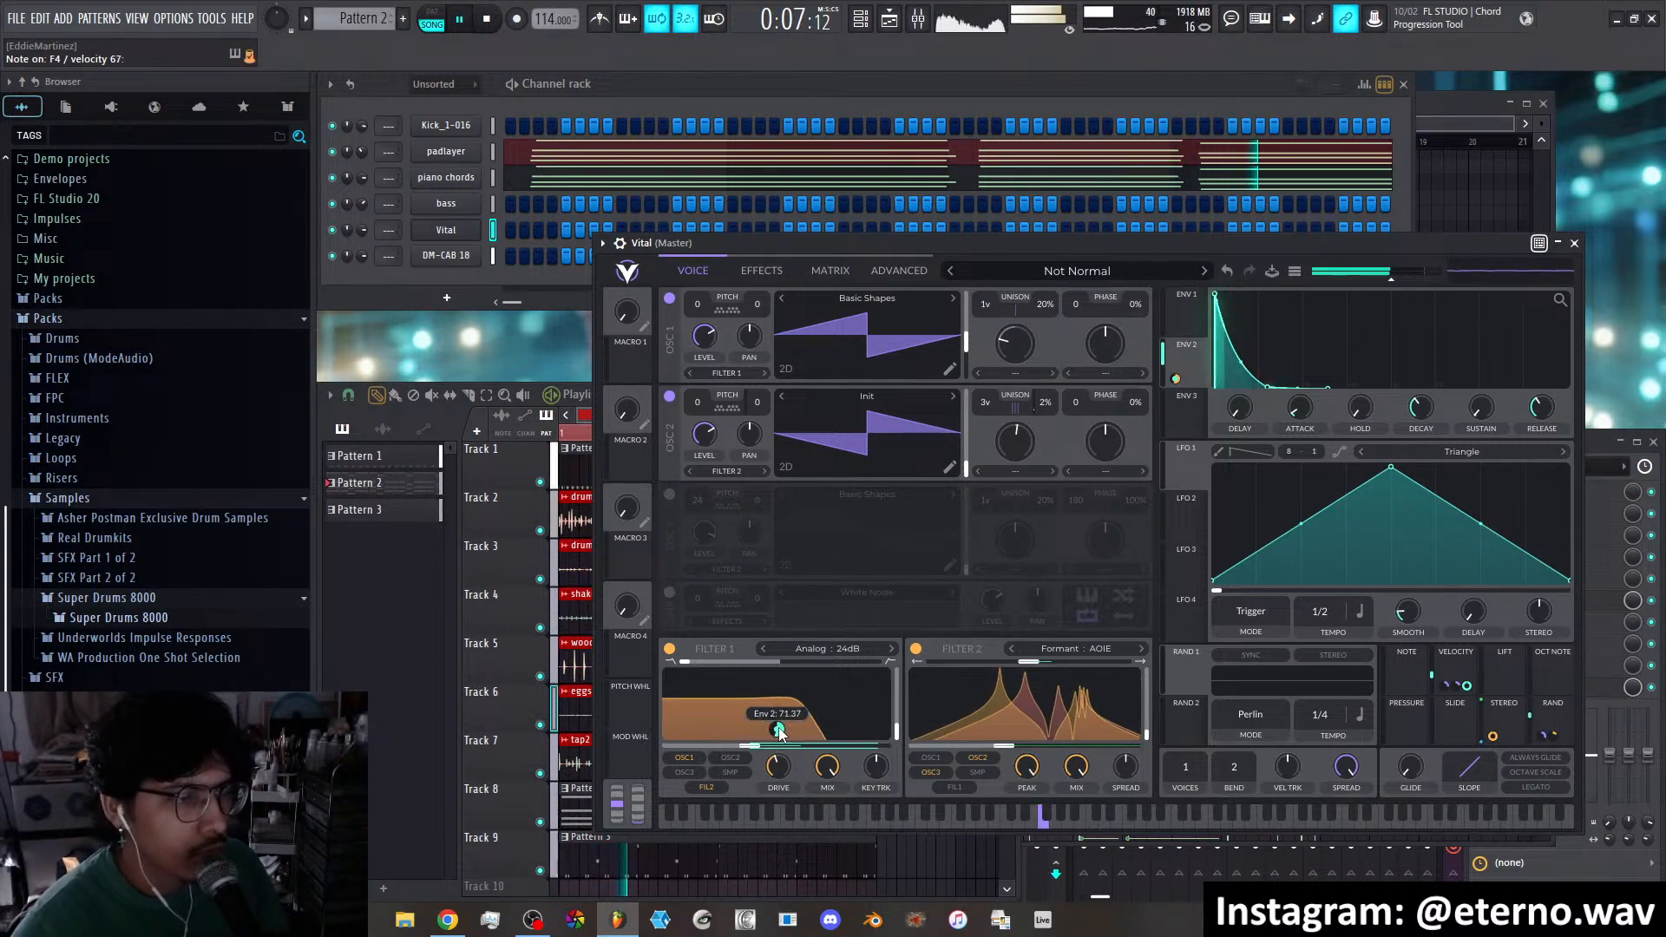
pyautogui.moveTo(779, 732); pyautogui.dragTo(779, 754)
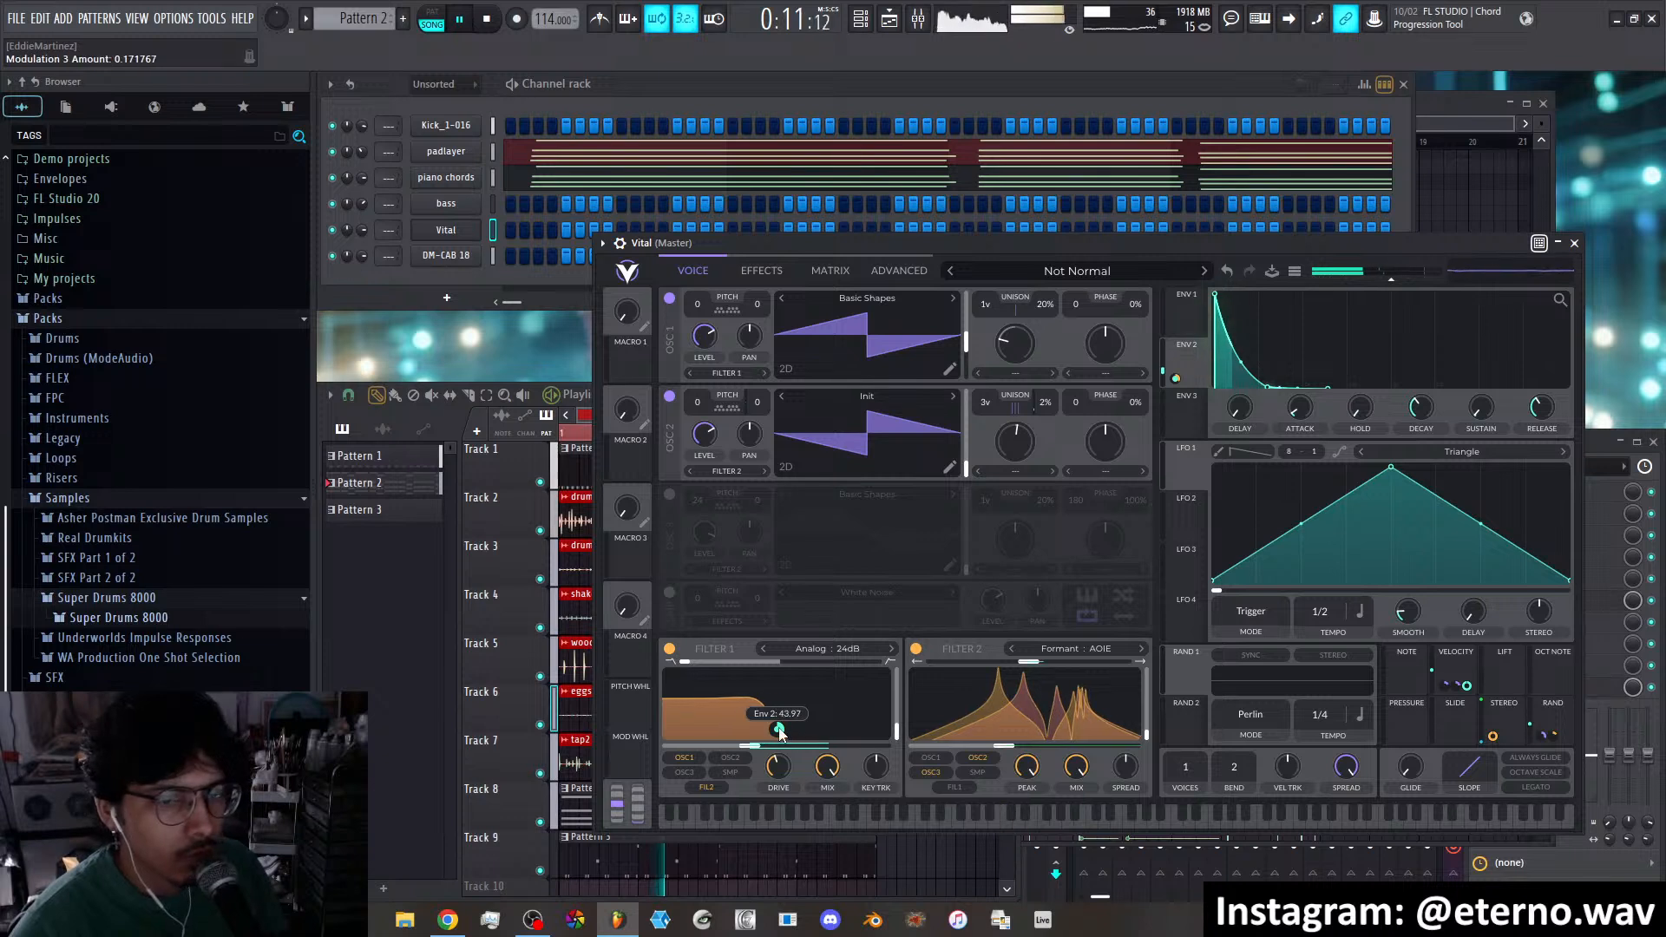
# Remove the Stereo modulation from Filter 2's cutoff and adjust the amount of the Rand modulation
pyautogui.rightClick(1492, 737)
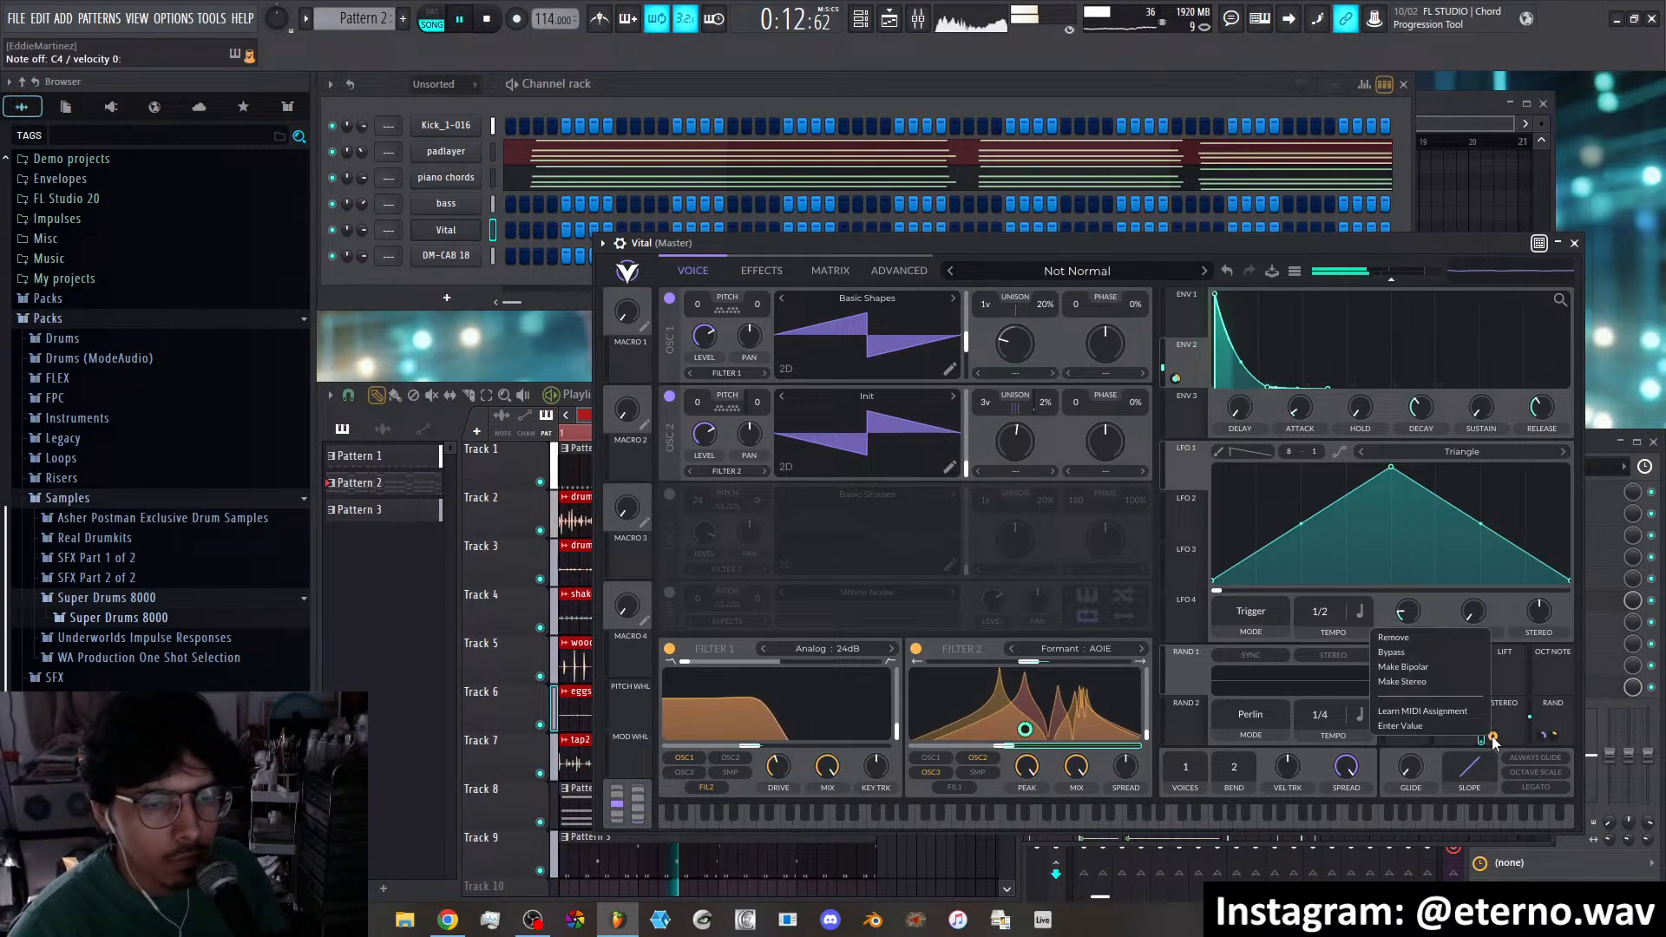
pyautogui.click(1456, 639)
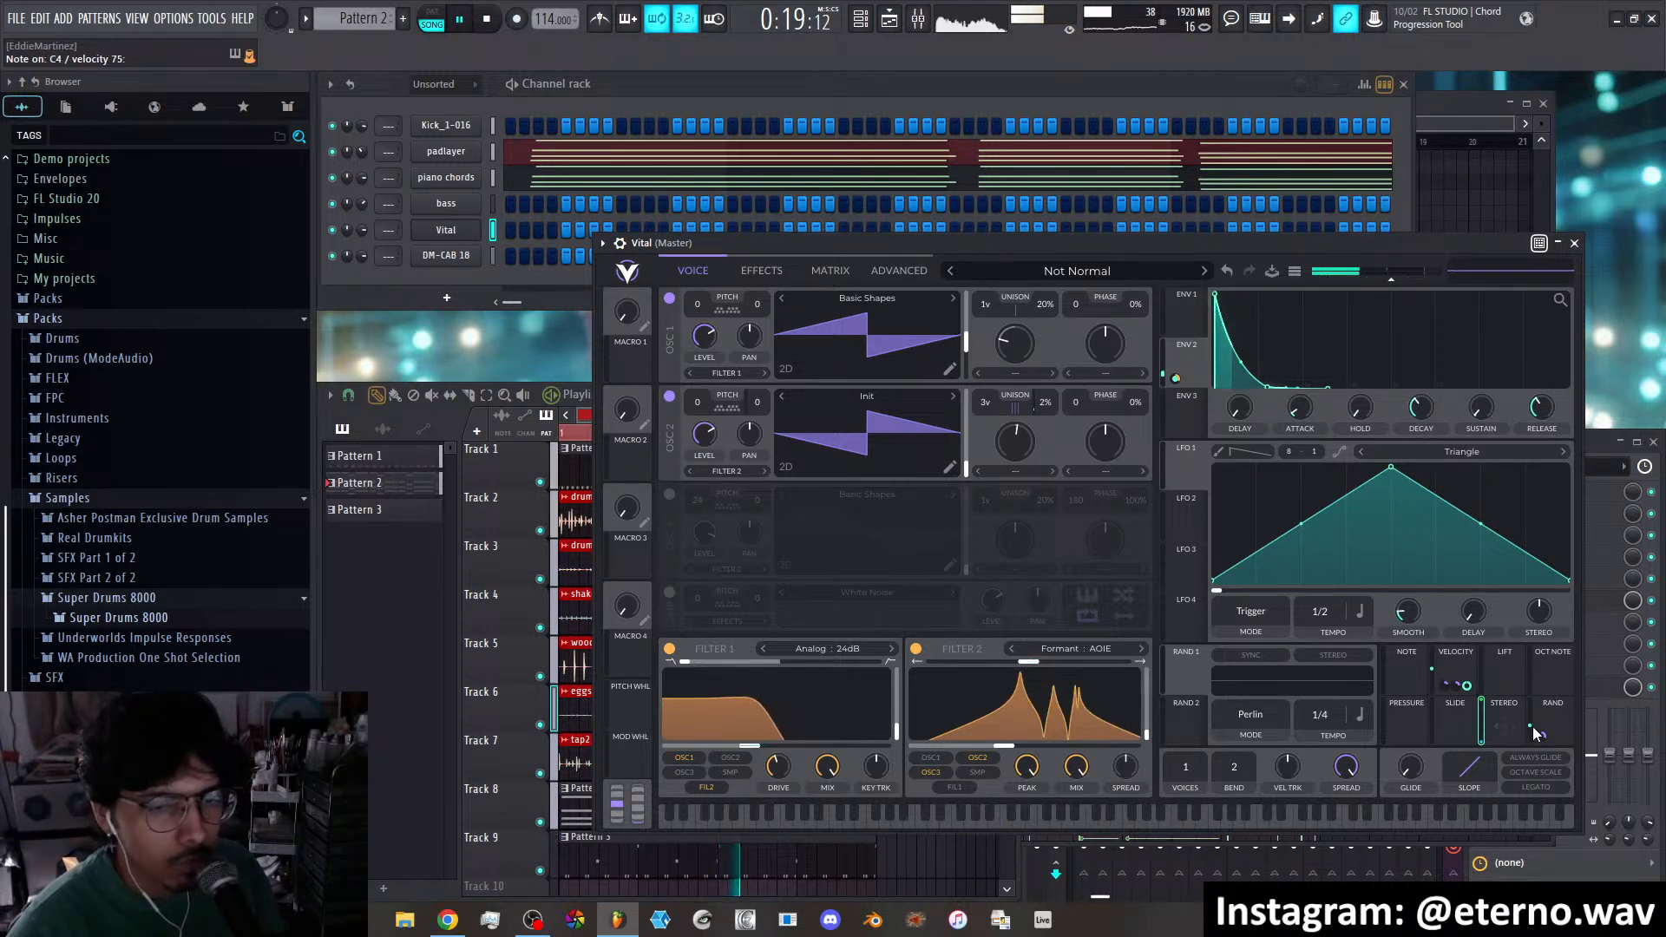
pyautogui.moveTo(1544, 736)
pyautogui.mouseDown()
pyautogui.moveTo(1544, 756)
pyautogui.moveTo(1544, 694)
pyautogui.moveTo(1544, 715)
pyautogui.mouseUp()
# Turn the Delay effect on in Vital and reduce the distortion's drive
pyautogui.click(761, 270)
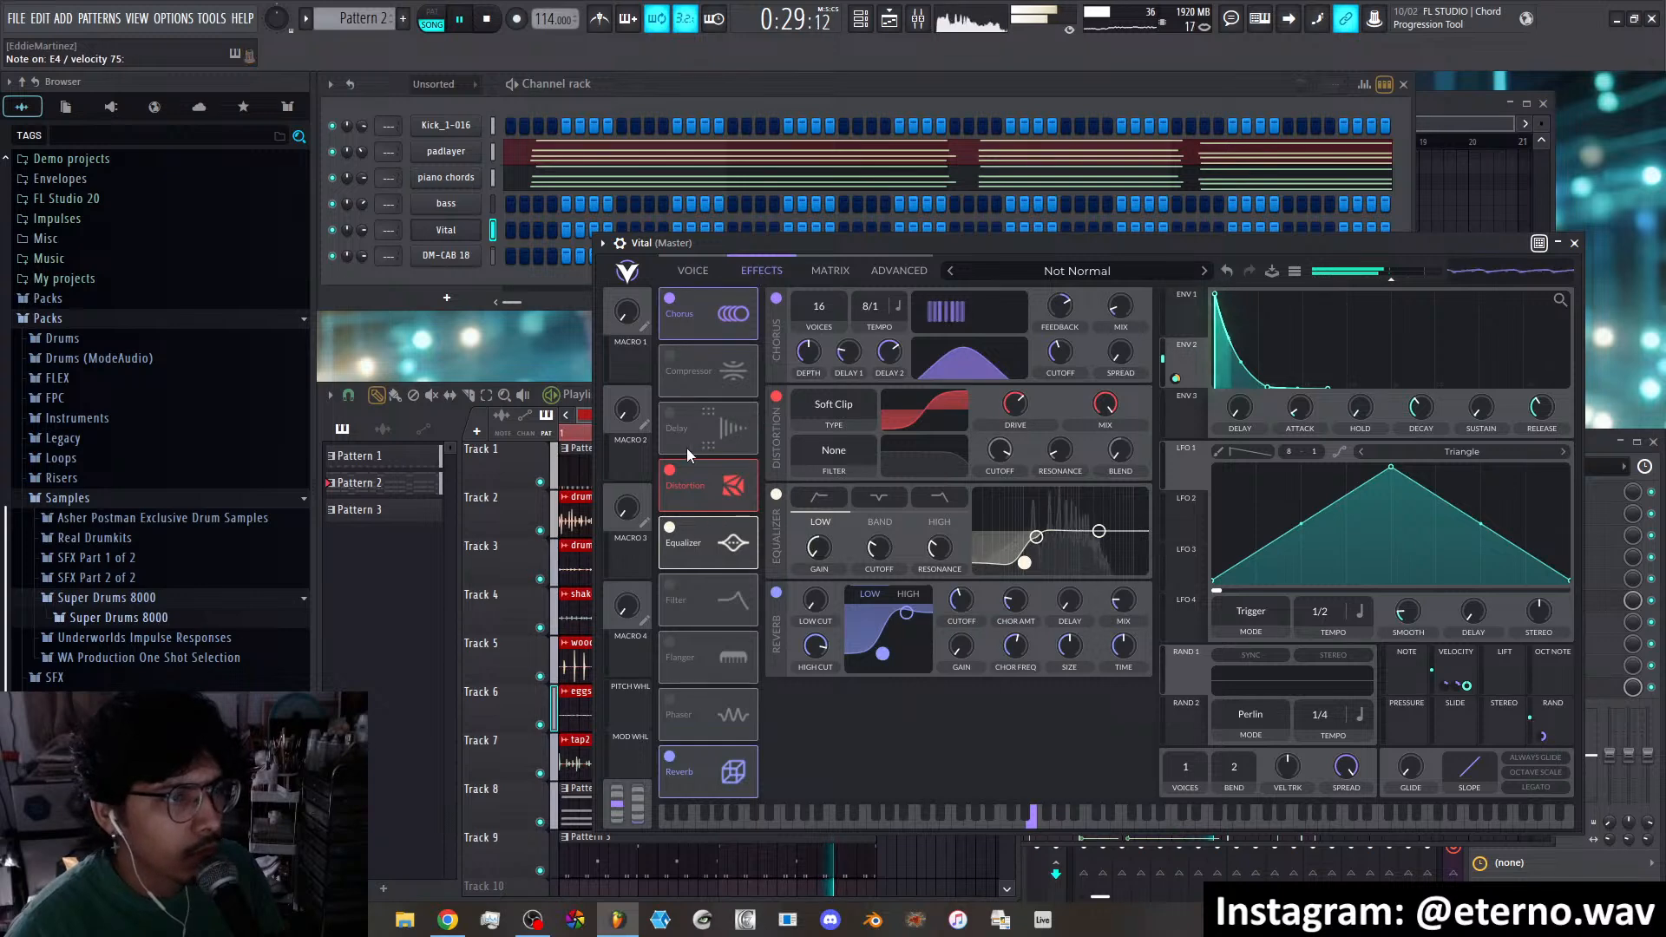
pyautogui.click(669, 412)
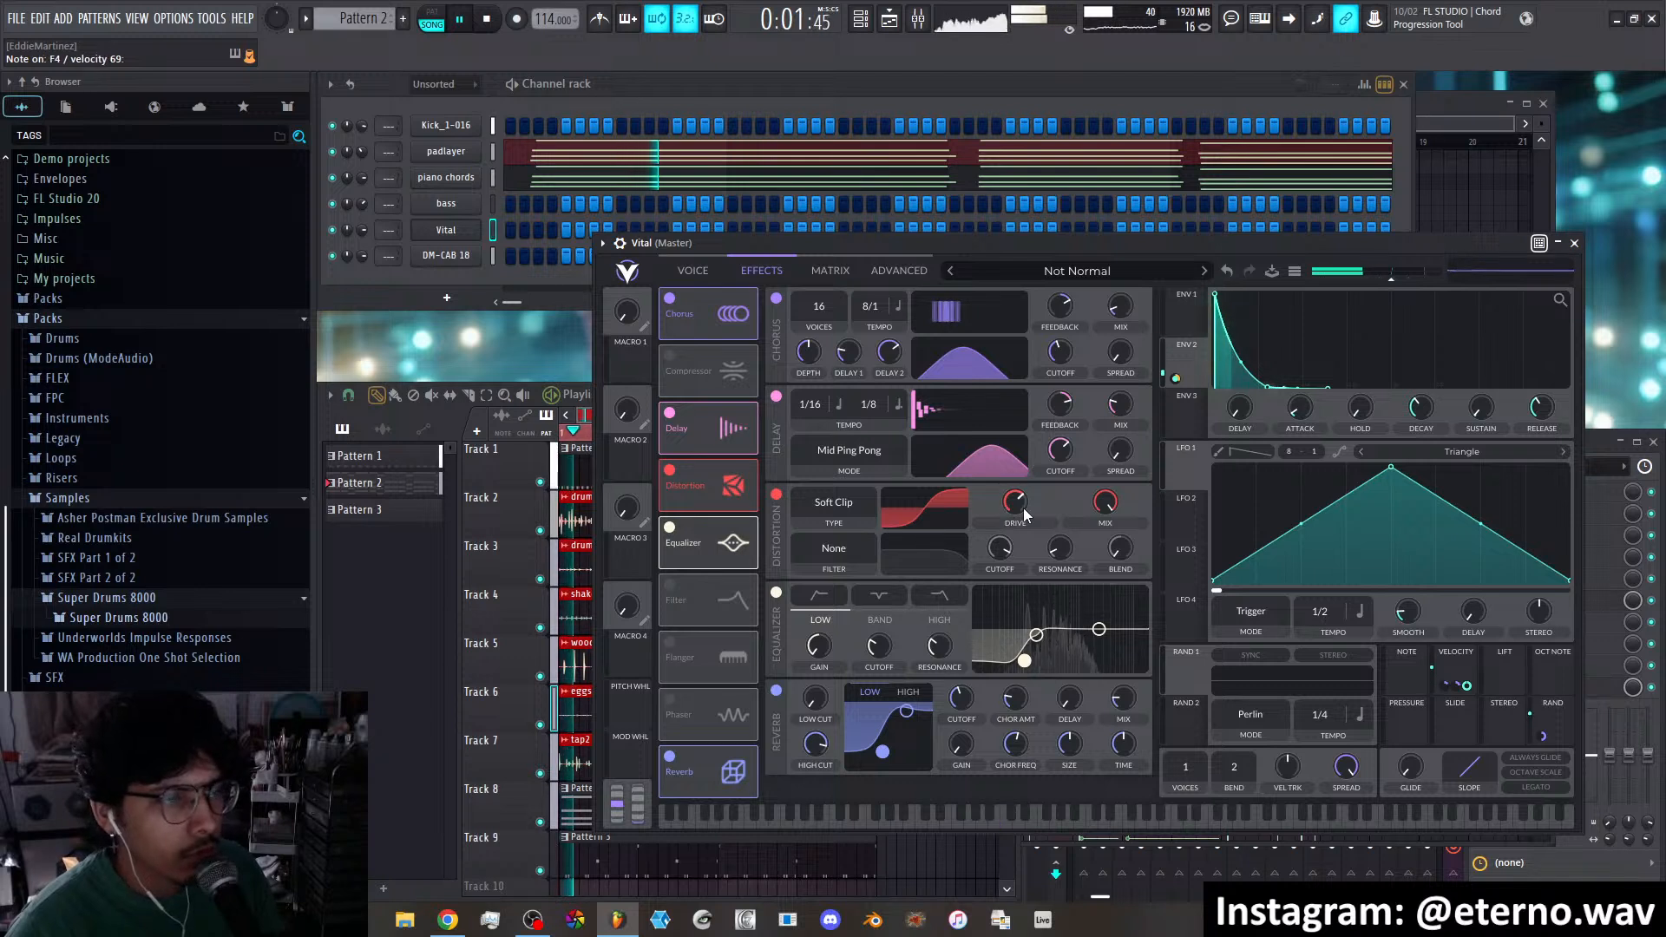
pyautogui.moveTo(1024, 514)
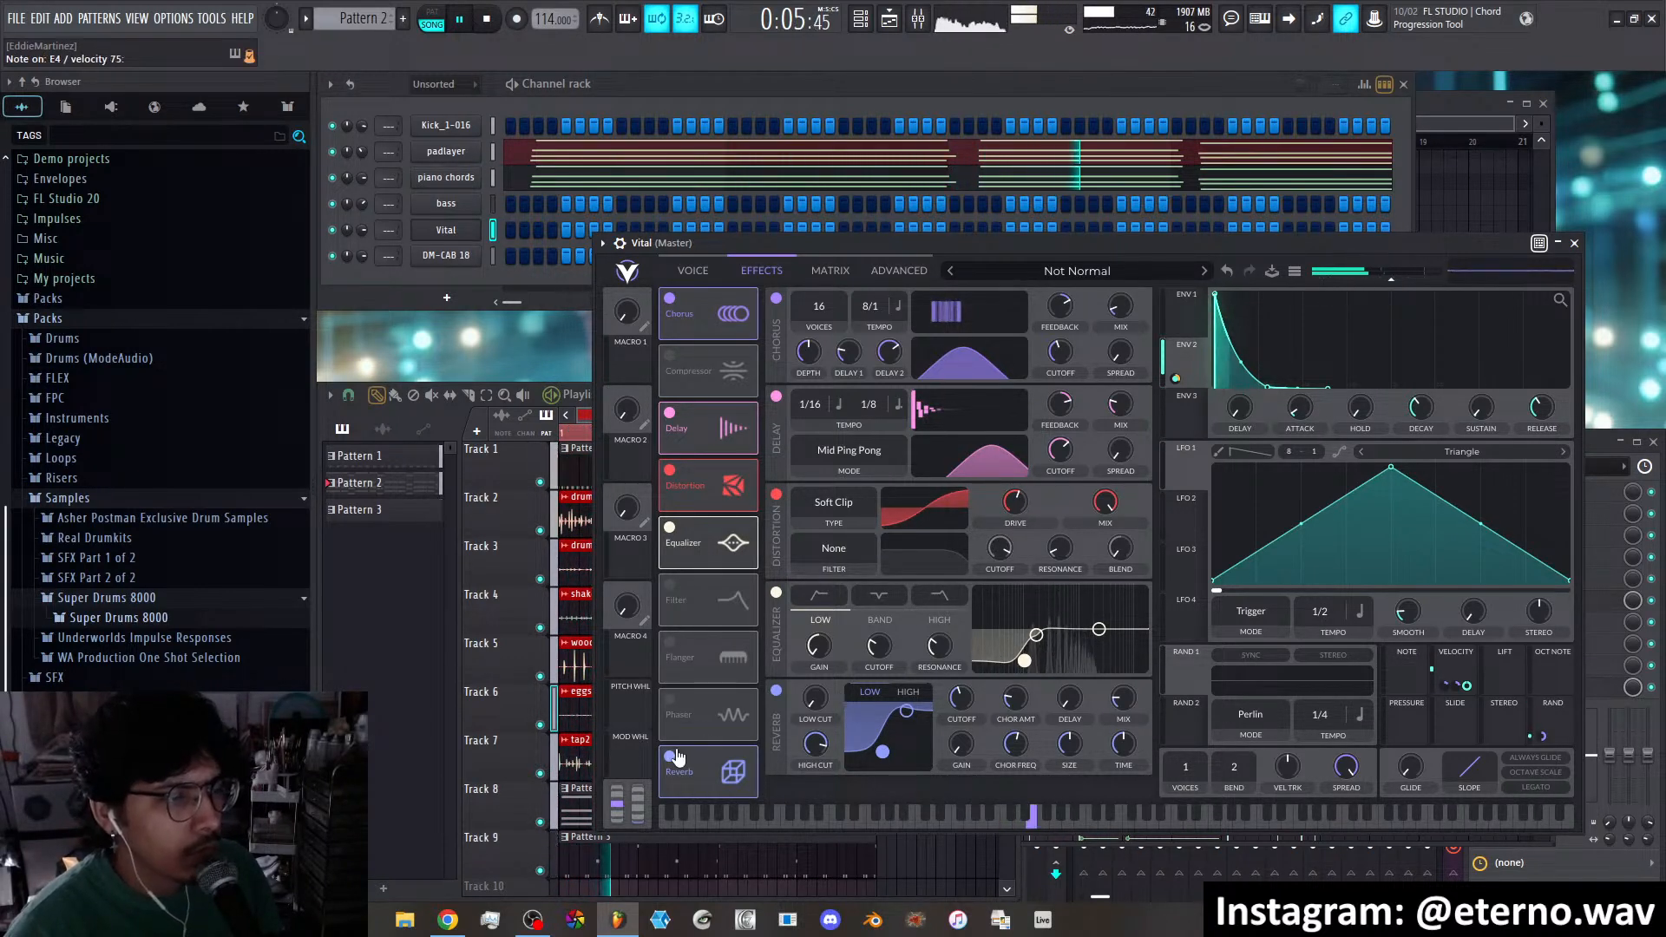
# Lower Filter 1's cutoff slightly while the song plays
pyautogui.click(691, 281)
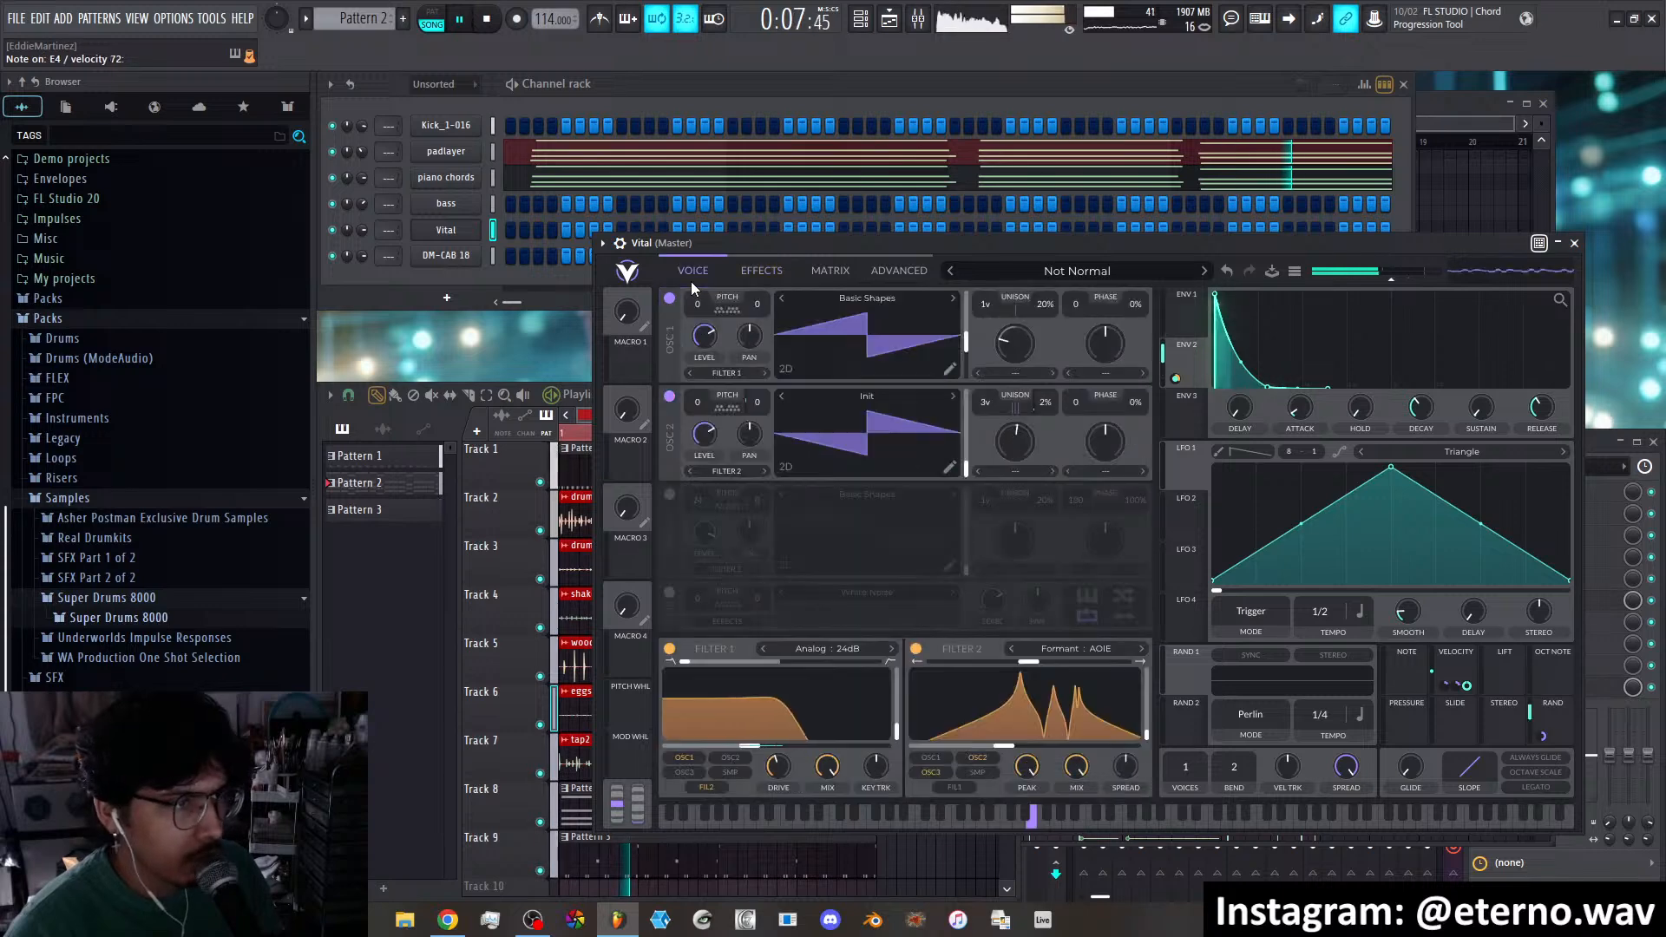
pyautogui.moveTo(750, 746)
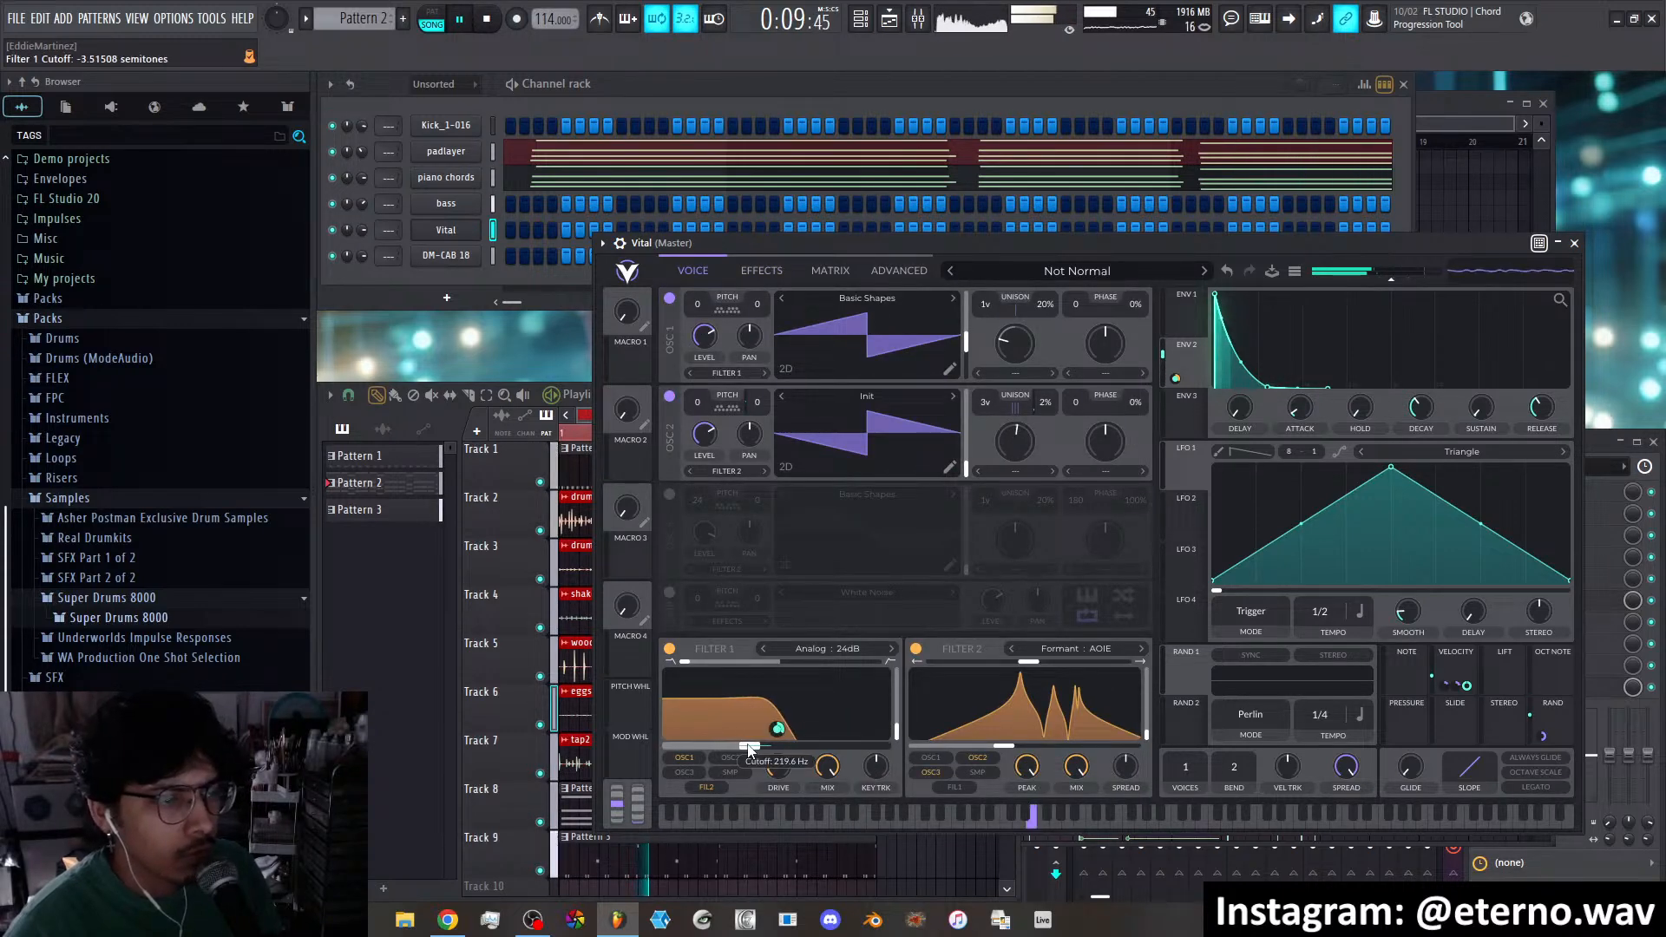
pyautogui.moveTo(749, 747); pyautogui.dragTo(740, 747)
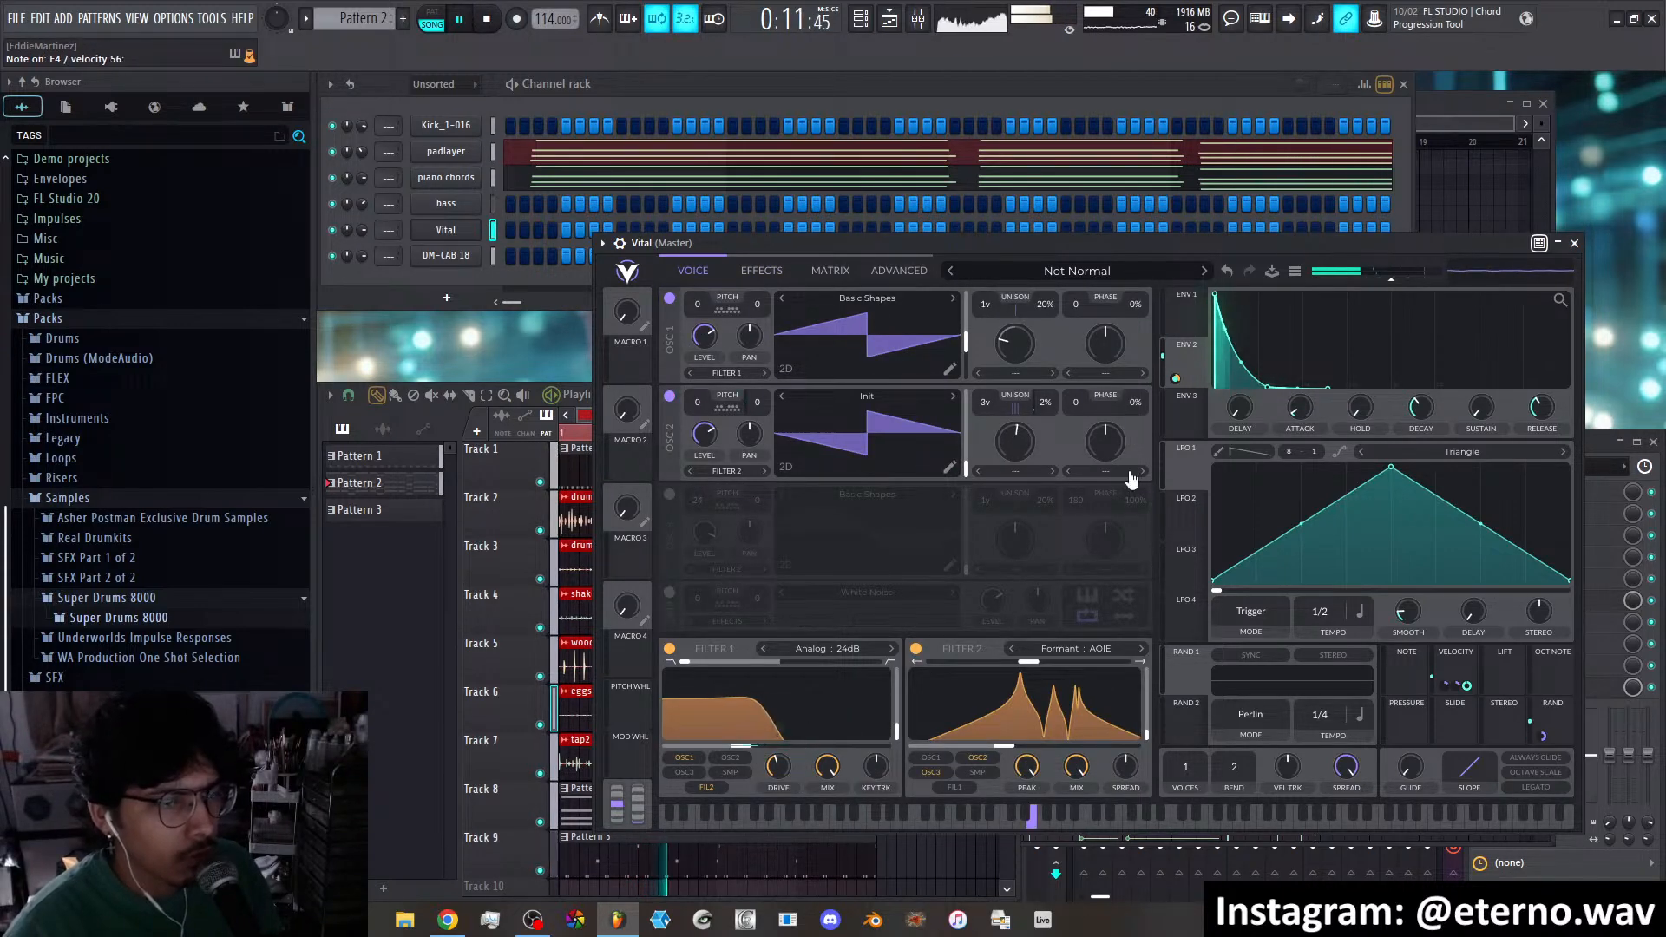
# Remove the Velocity modulation from Env 1's decay
pyautogui.moveTo(1177, 382)
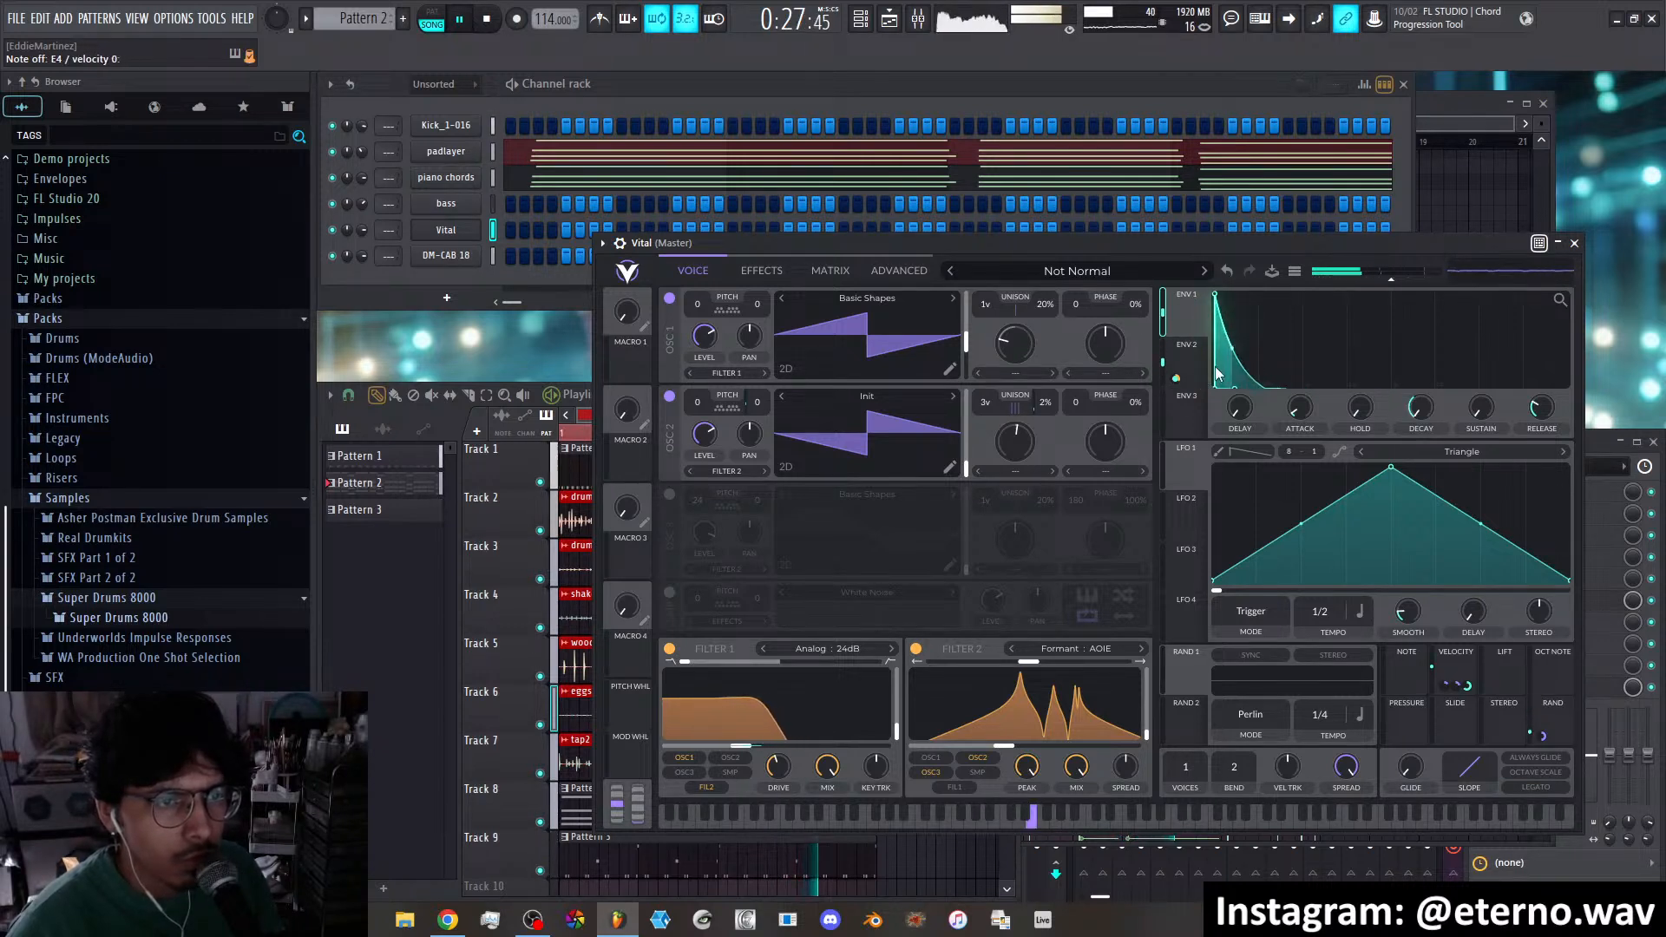
pyautogui.rightClick(1425, 444)
pyautogui.click(1449, 460)
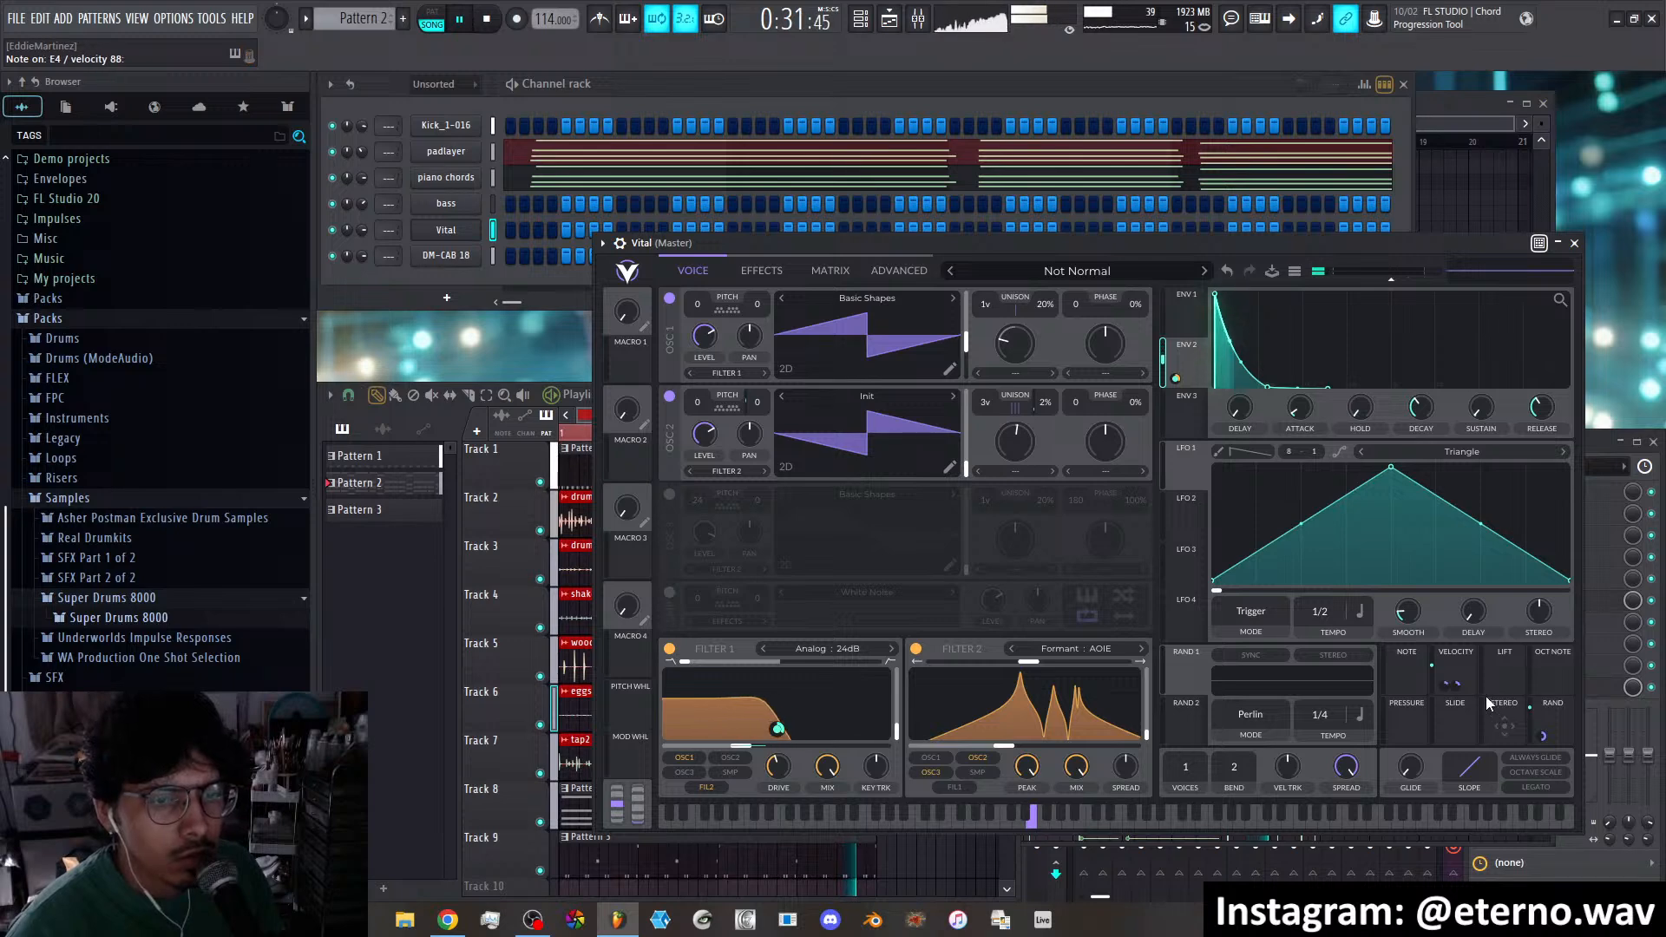
# Assign the Velocity modulation source to Env 1's decay and adjust its modulation amount while the song plays
pyautogui.moveTo(1465, 666); pyautogui.dragTo(1424, 434)
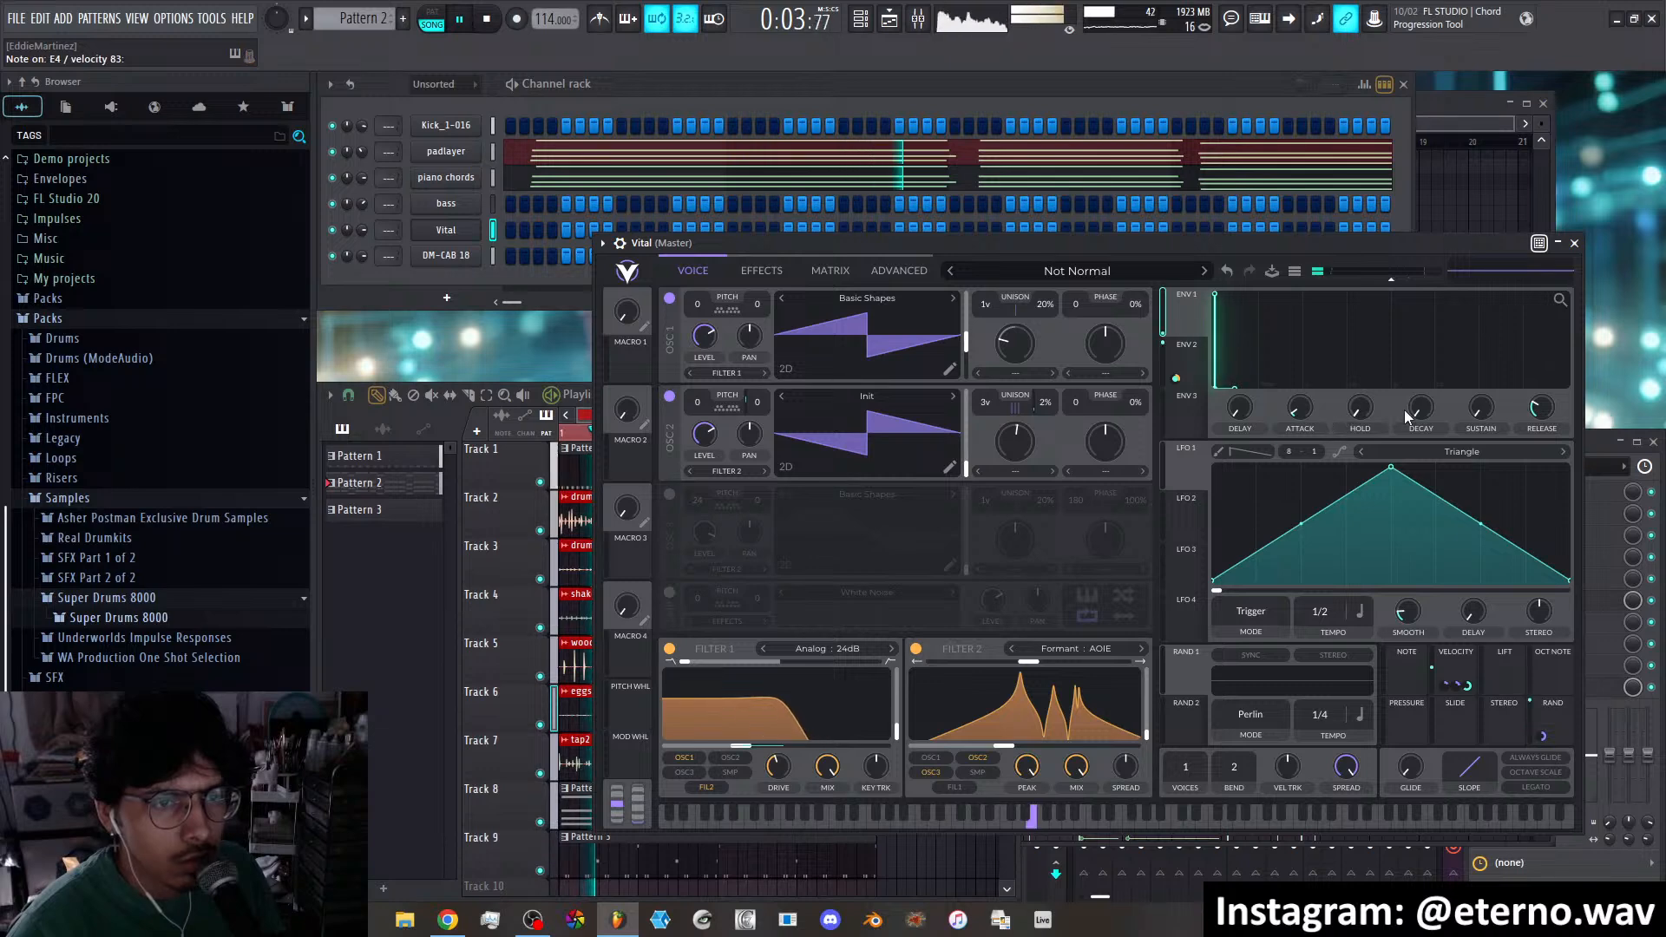
pyautogui.click(1189, 361)
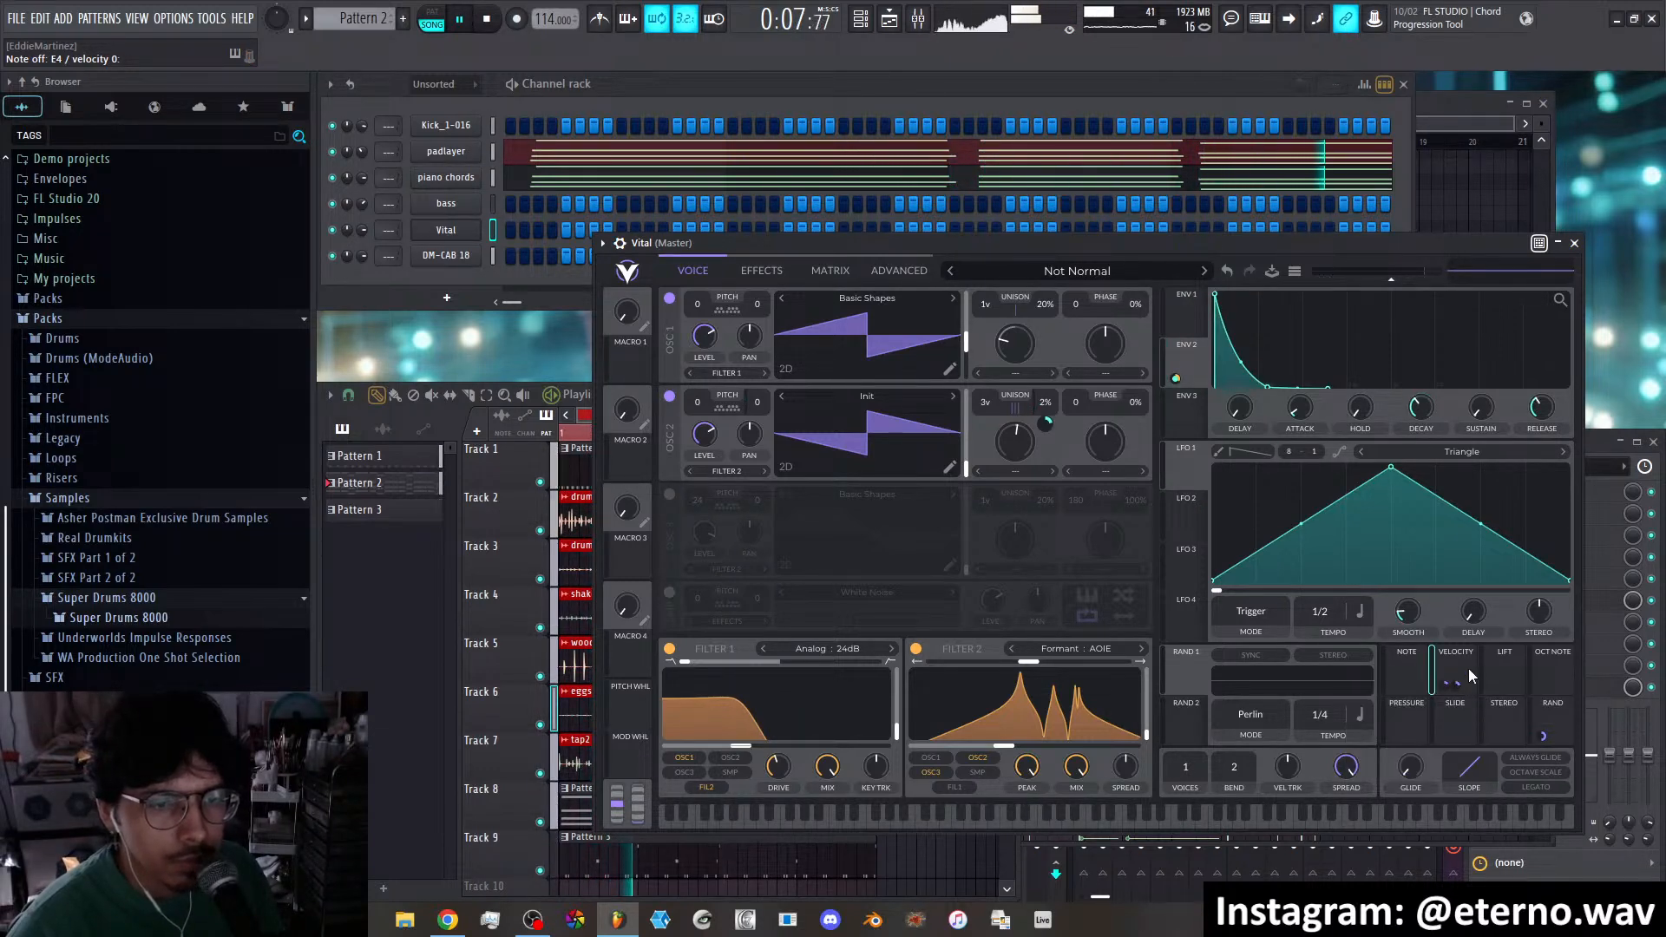
pyautogui.moveTo(1468, 684); pyautogui.dragTo(1421, 409)
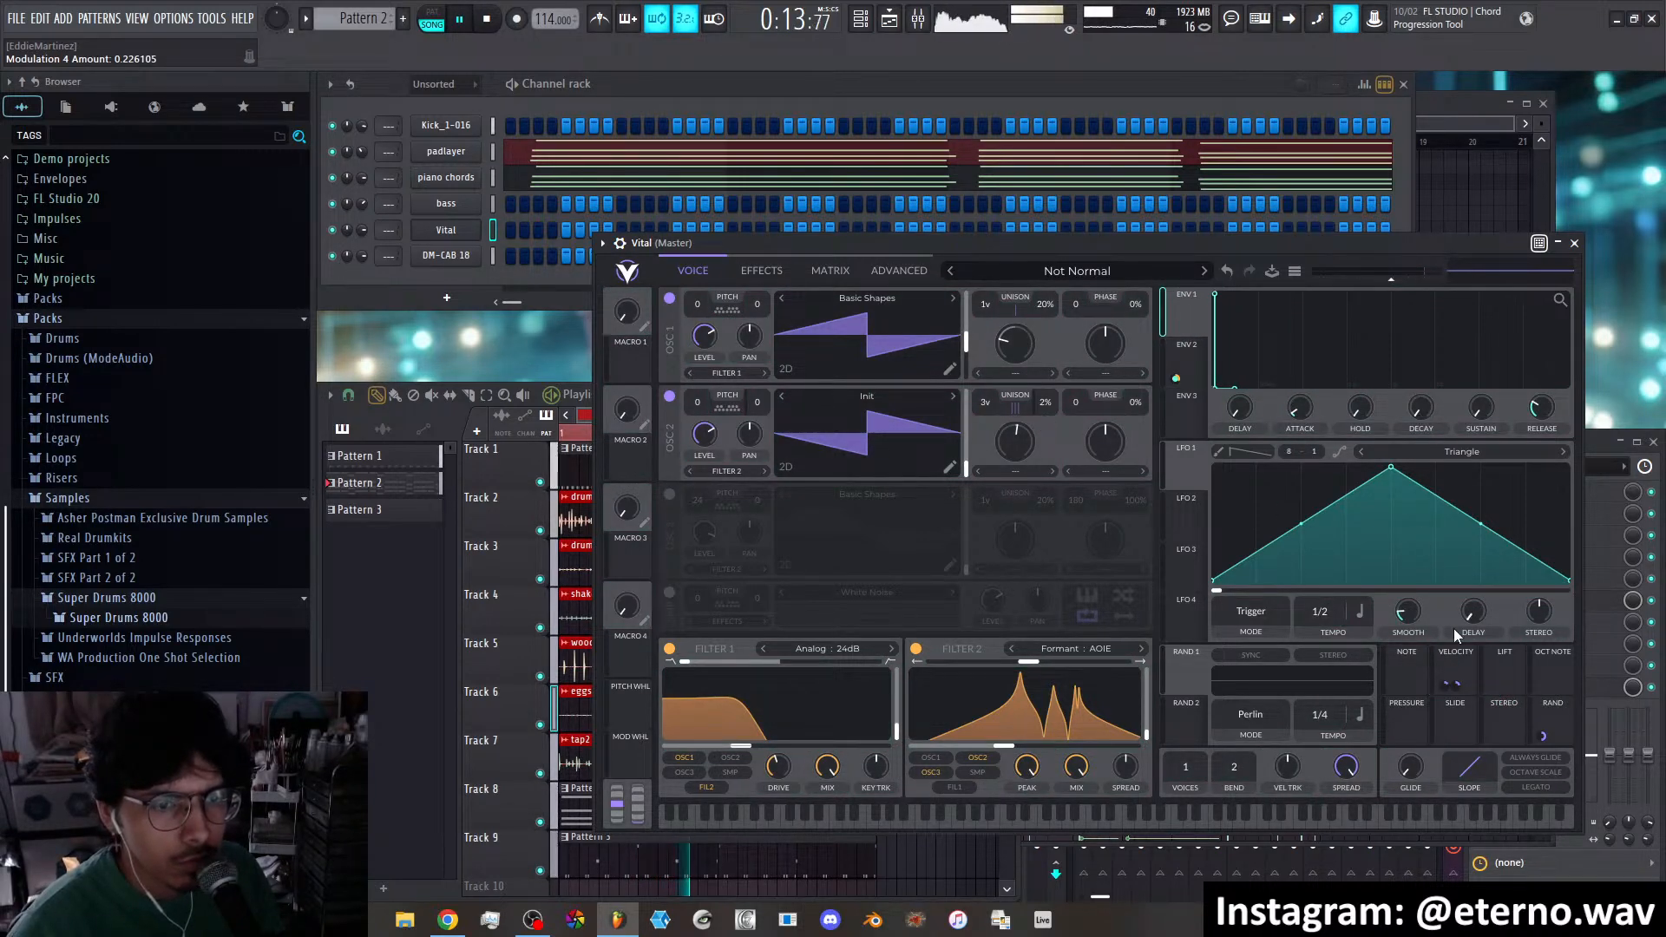
pyautogui.moveTo(1454, 684); pyautogui.dragTo(1428, 420)
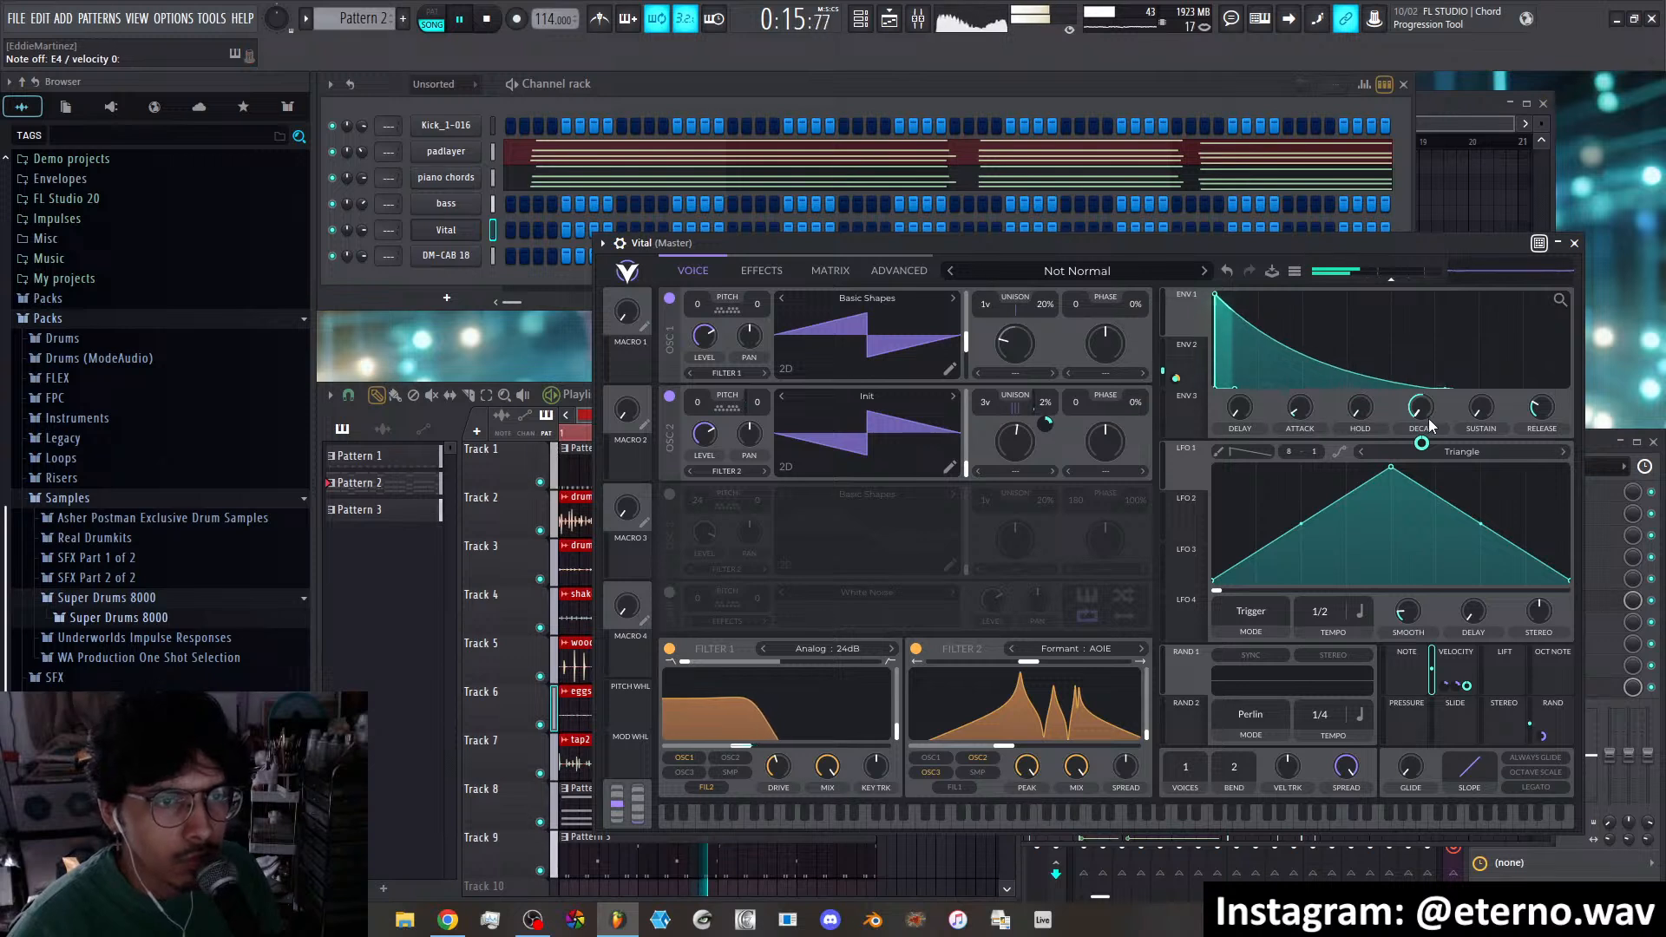
pyautogui.moveTo(1467, 685); pyautogui.dragTo(1466, 707)
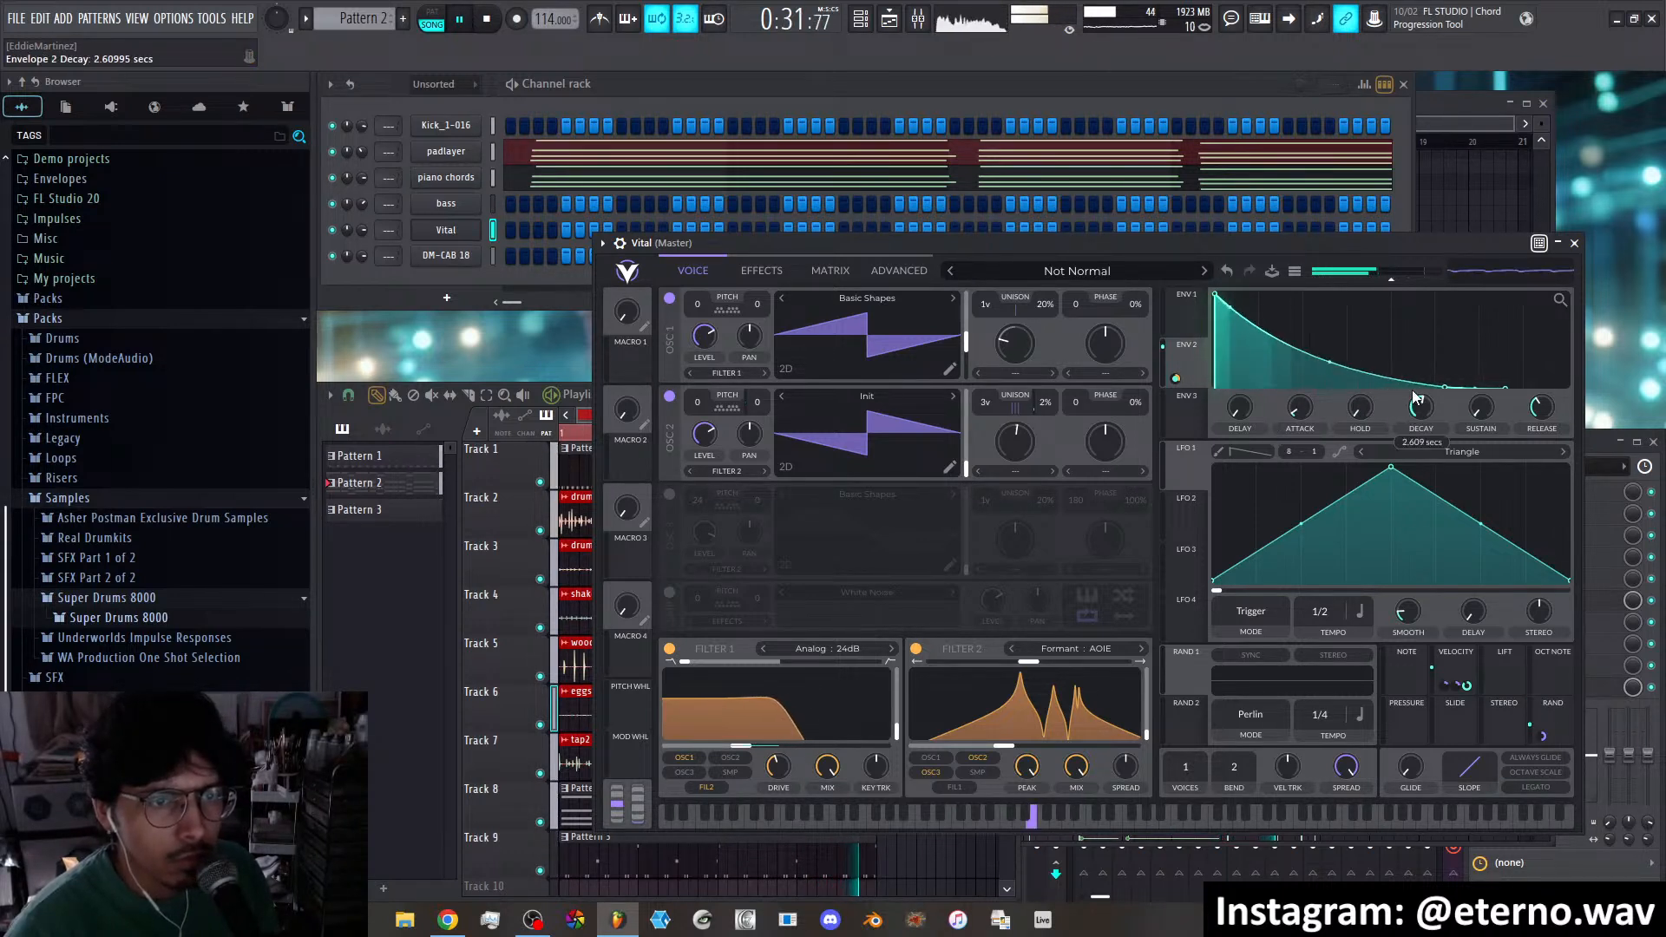
# Shorten Env 2's decay to about 0.303 secs and adjust the Env 2 modulation amount on Filter 1's cutoff
pyautogui.moveTo(1412, 415)
pyautogui.mouseDown()
pyautogui.moveTo(1415, 401)
pyautogui.moveTo(1414, 423)
pyautogui.mouseUp()
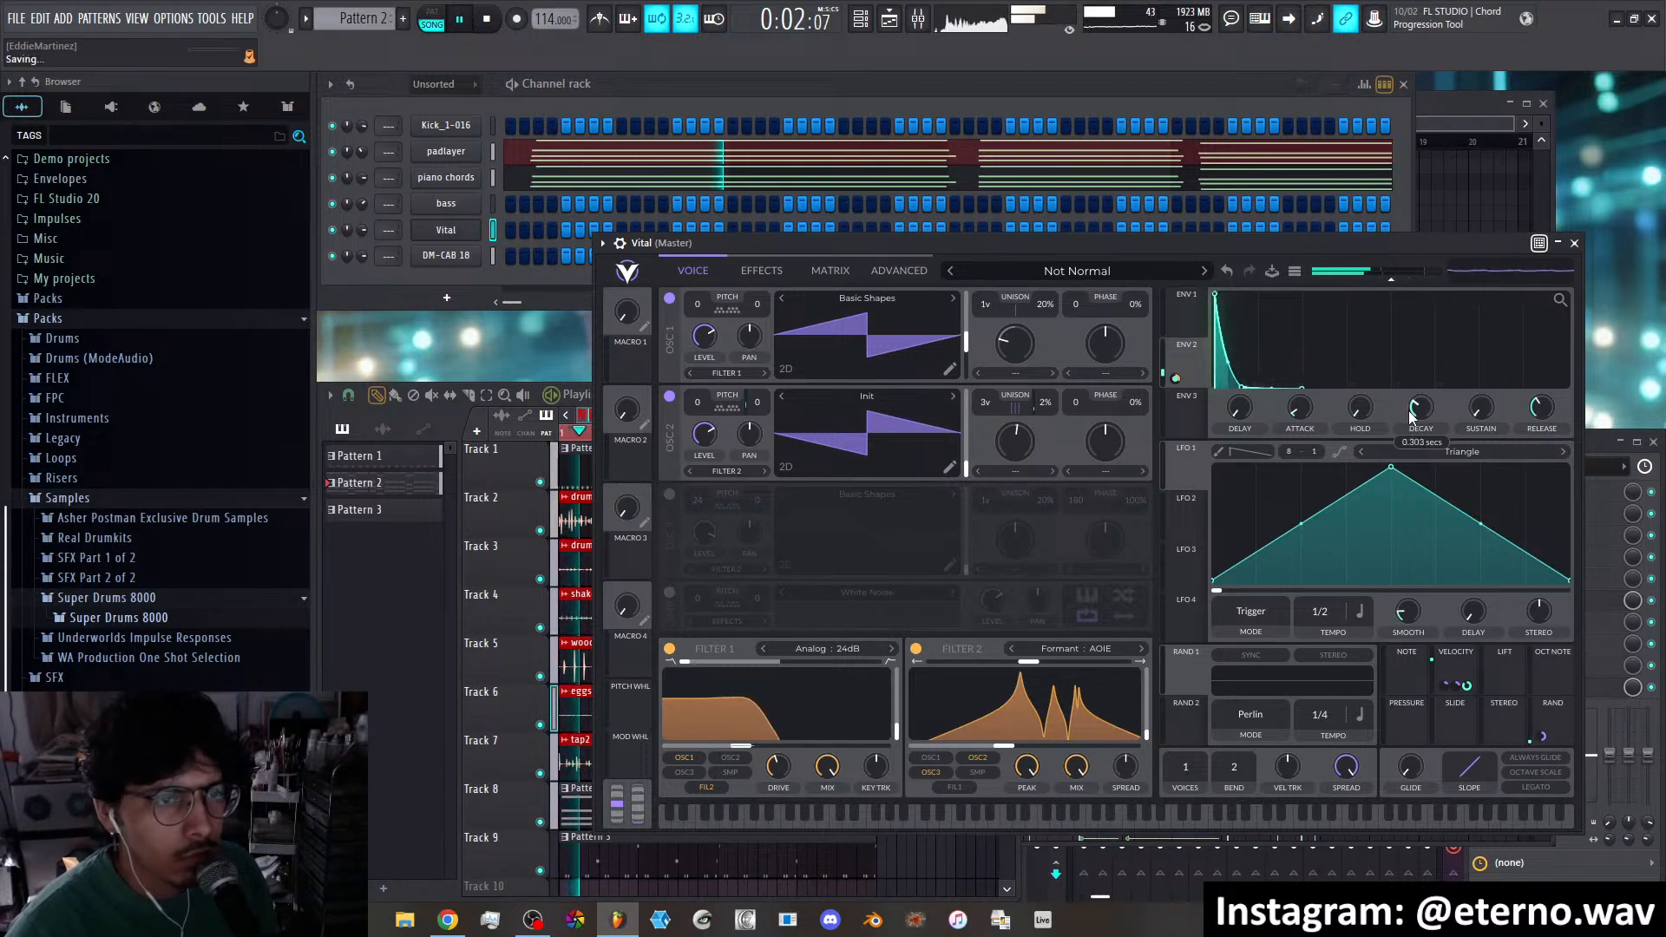
pyautogui.moveTo(779, 733)
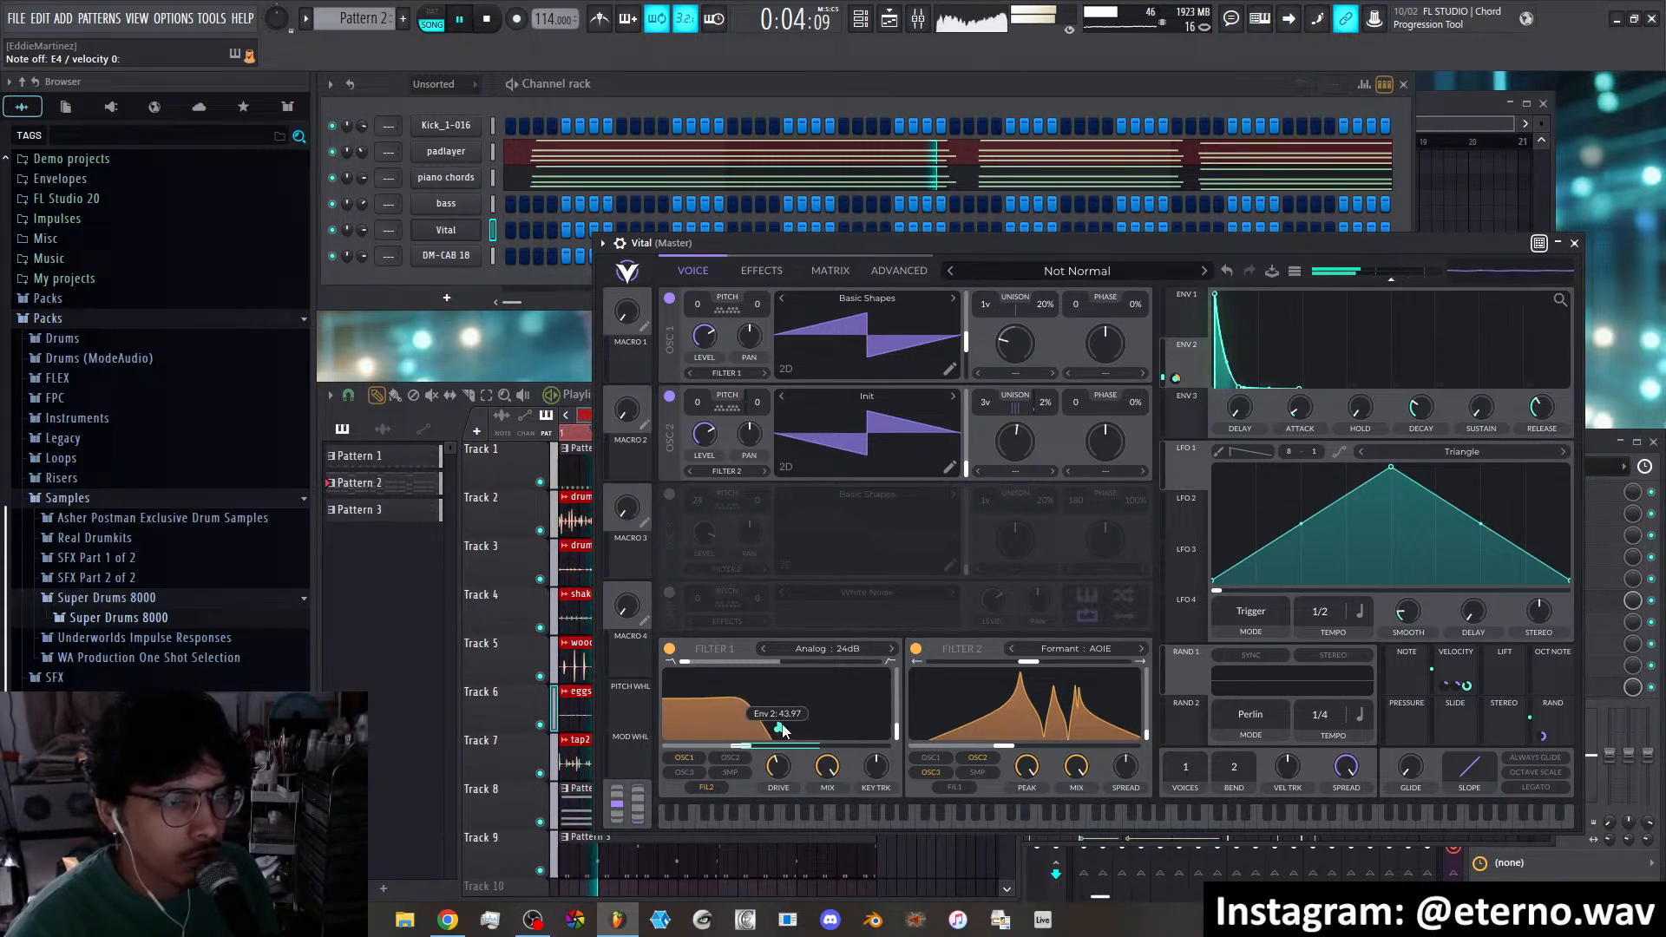
pyautogui.moveTo(779, 733); pyautogui.dragTo(778, 728)
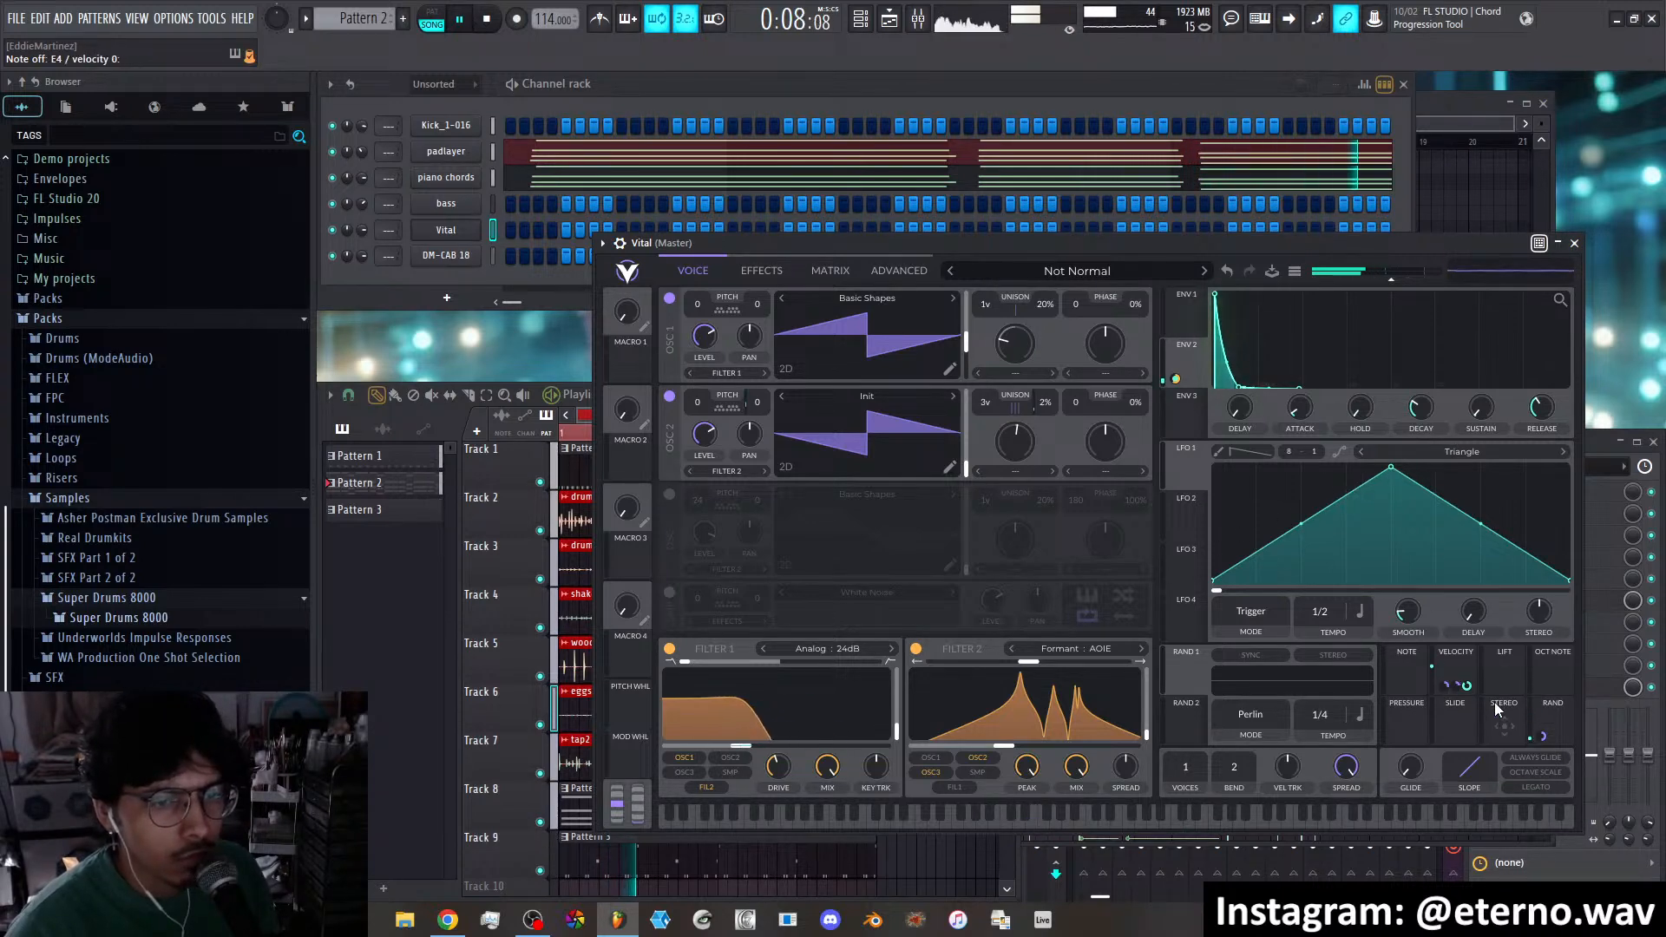
# Assign the Stereo modulation source to Env 2's decay with an amount of about 0.053
pyautogui.moveTo(1502, 708); pyautogui.dragTo(1423, 477)
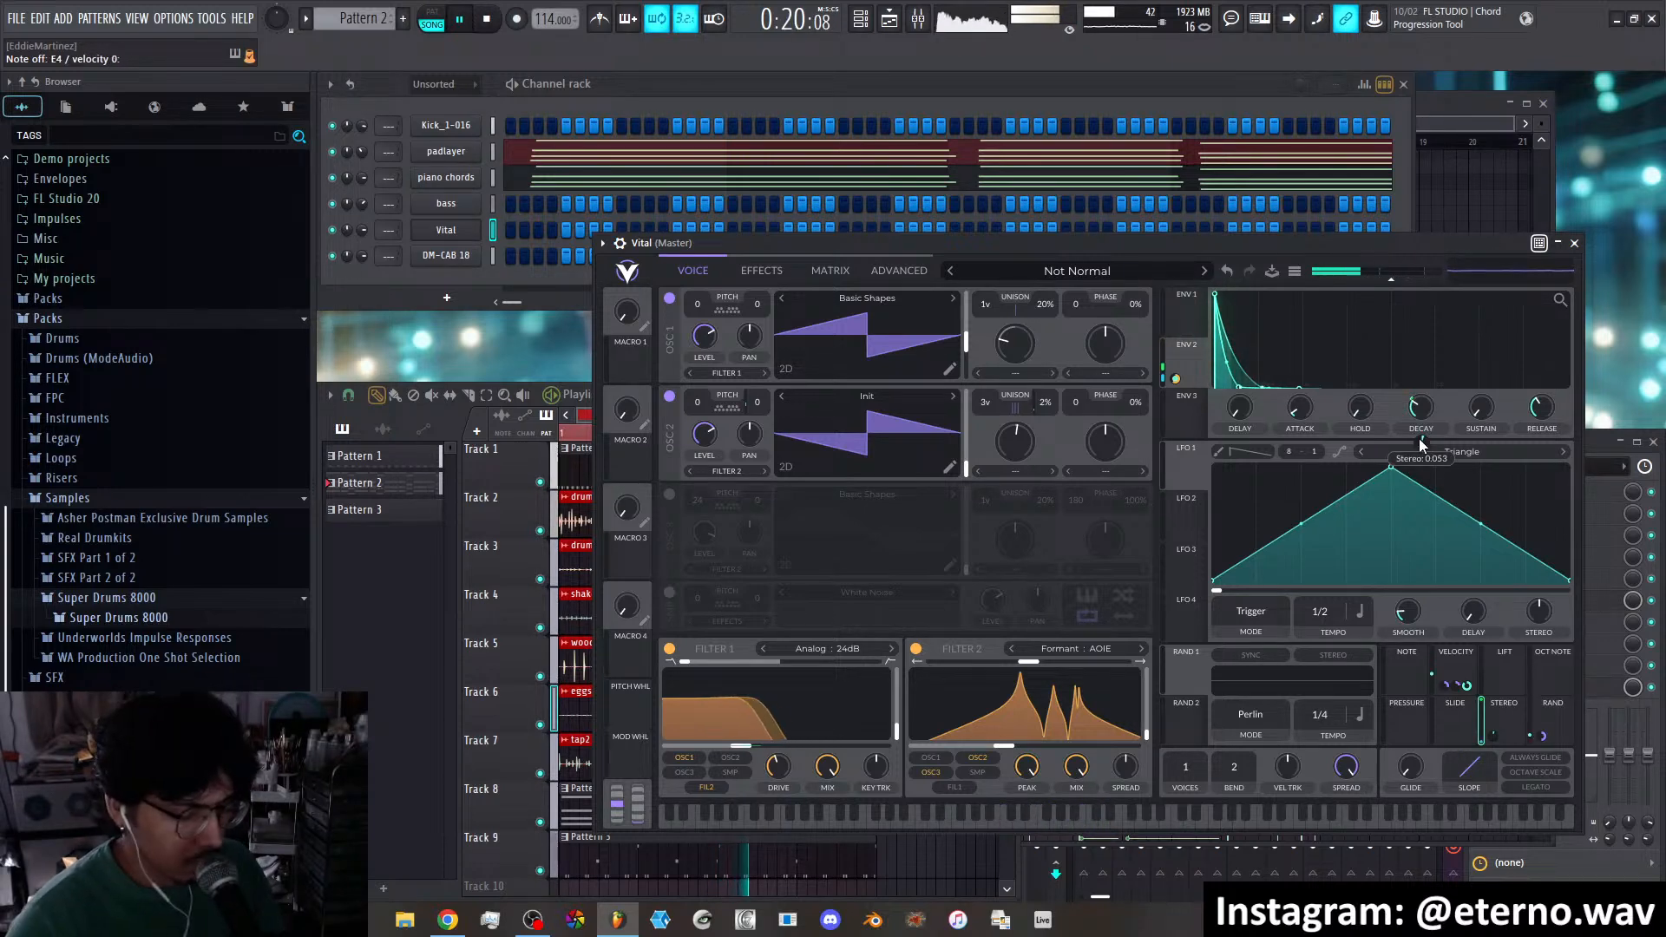
# Set the delay effect's first tempo to 1/4 and keep its second one synced to Tempo
pyautogui.click(762, 272)
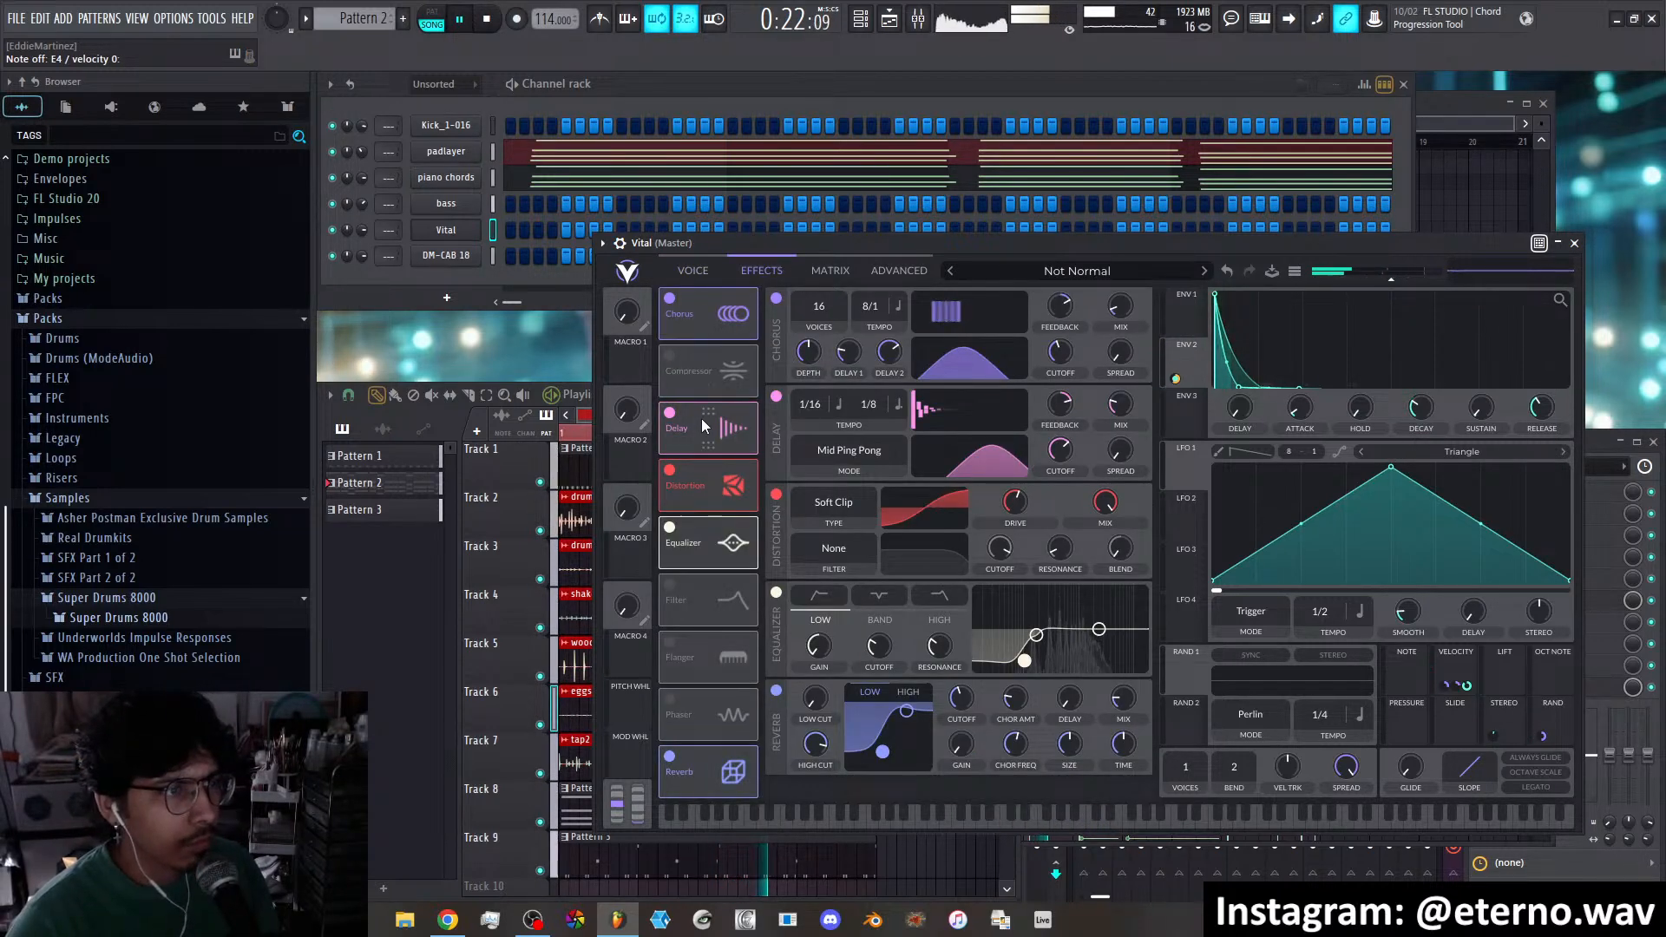
pyautogui.moveTo(814, 409); pyautogui.dragTo(822, 444)
pyautogui.click(899, 404)
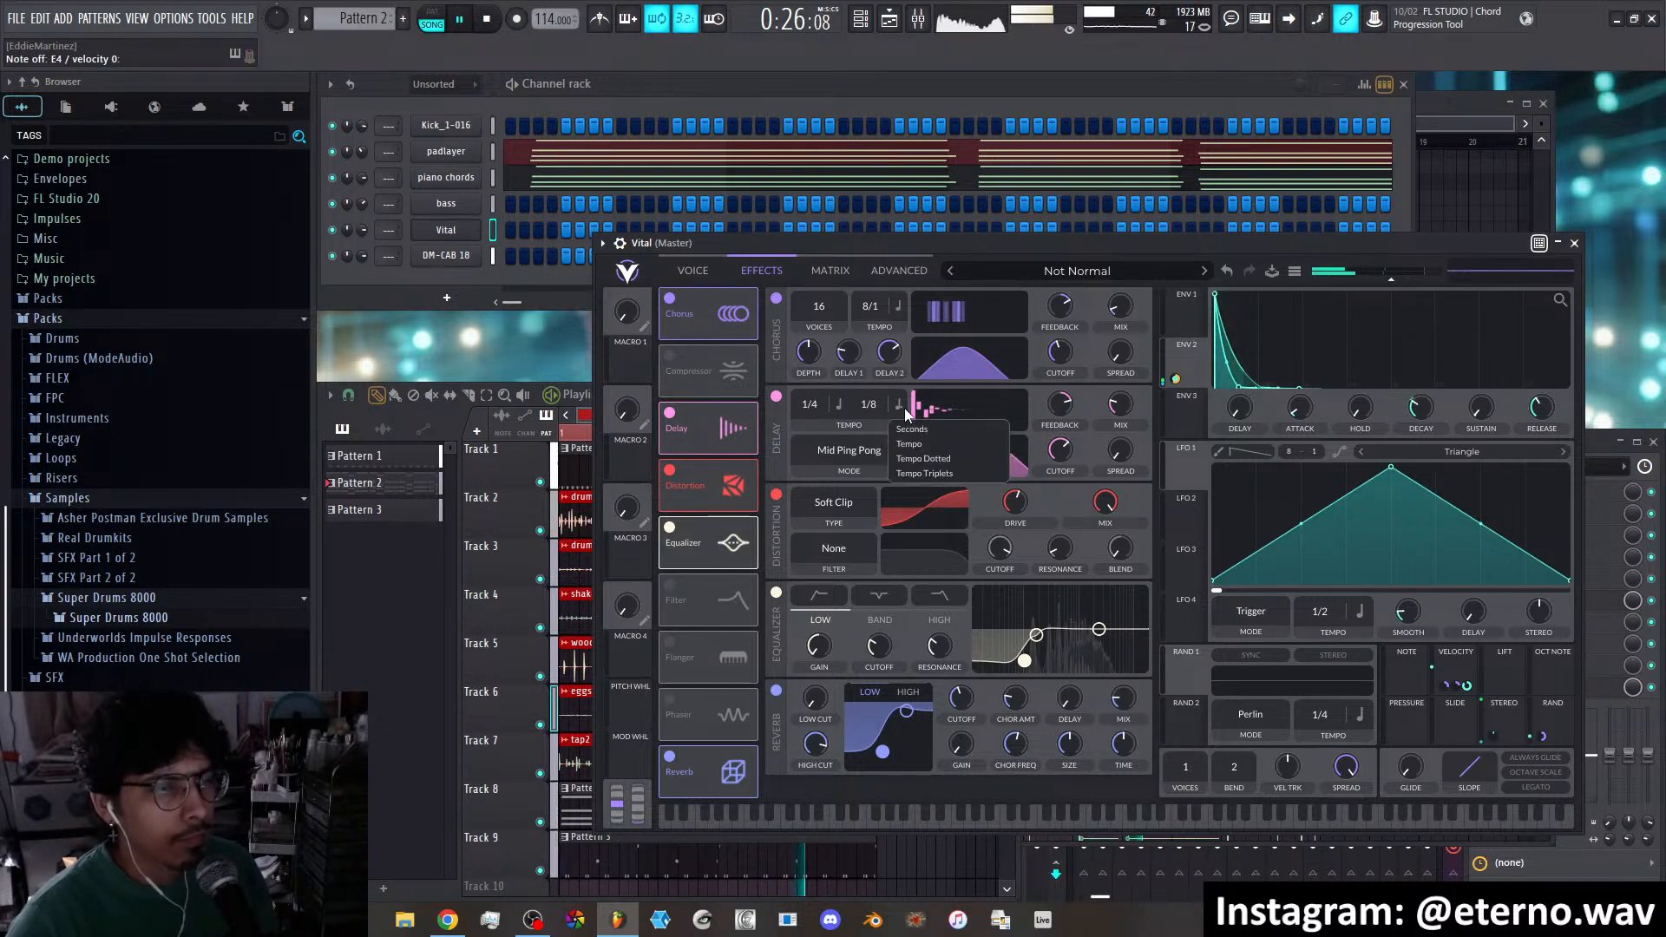
pyautogui.click(915, 443)
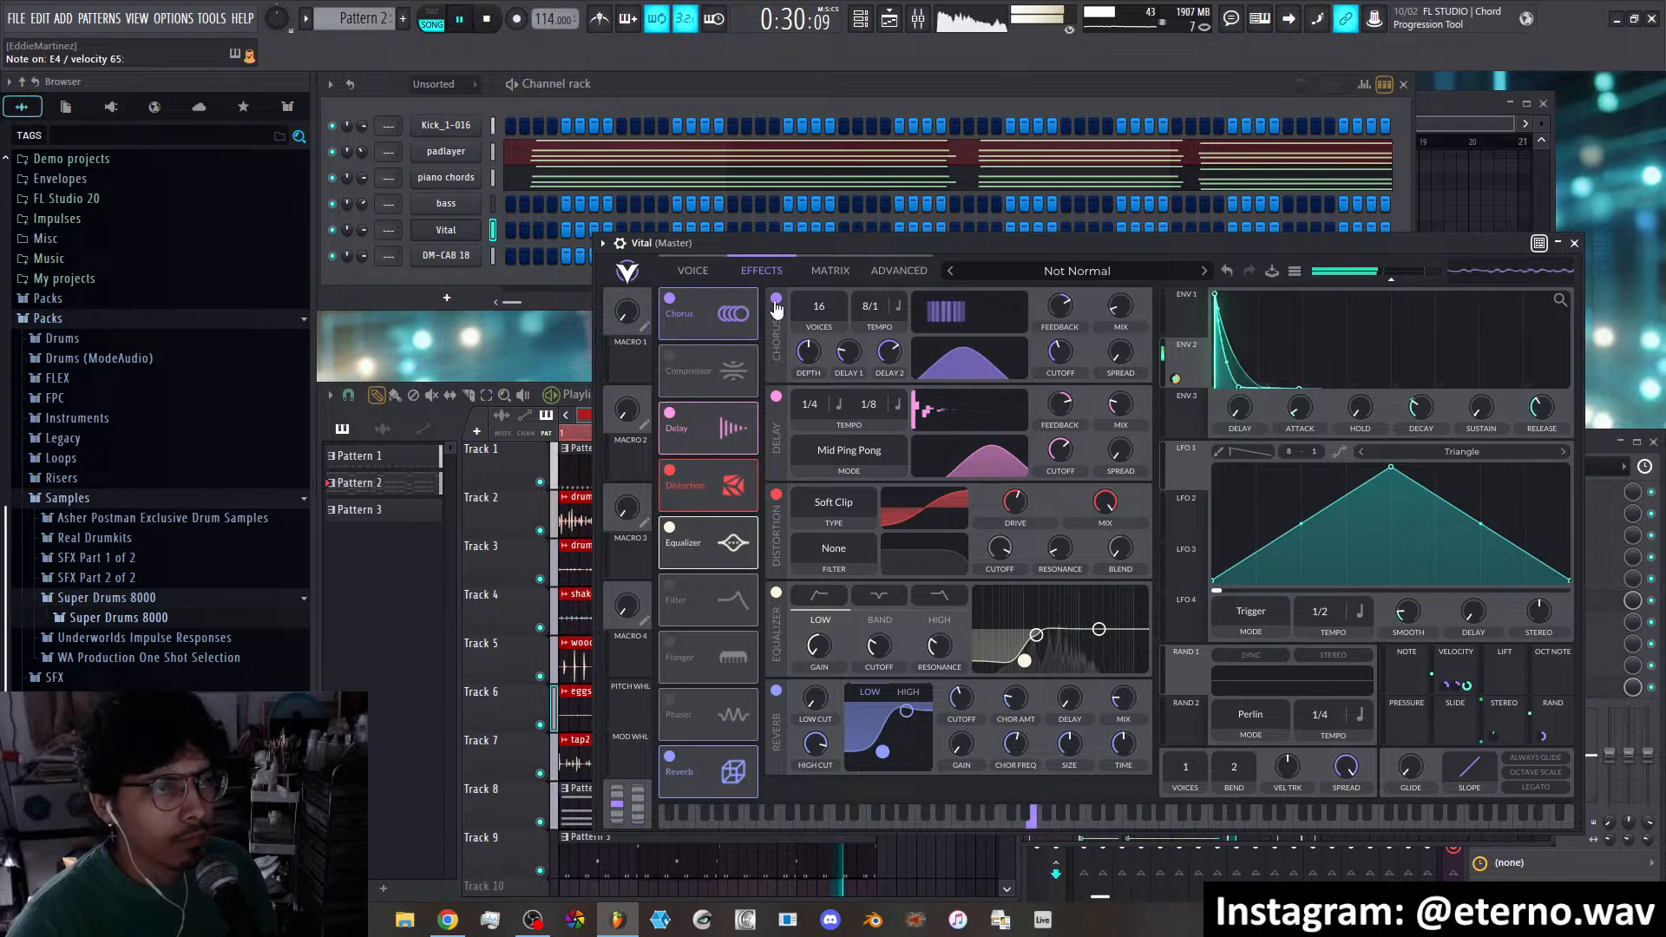
# Reshape Filter 2's AOIE formant response and close the Vital window
pyautogui.click(698, 271)
pyautogui.moveTo(773, 731)
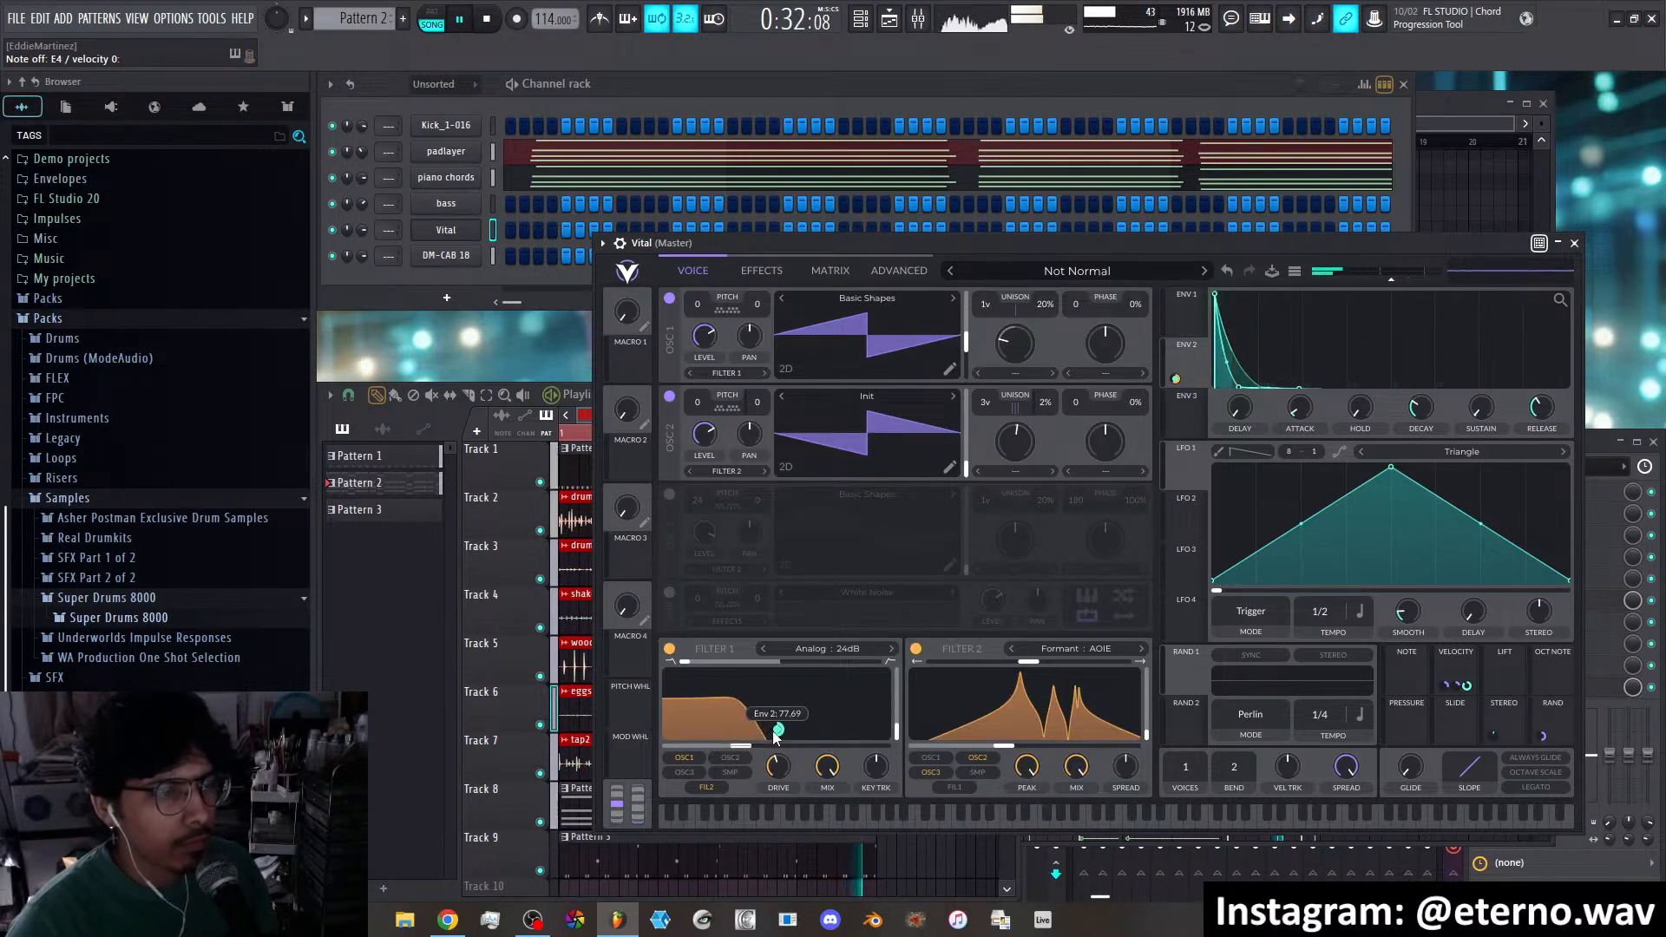
pyautogui.moveTo(1004, 745); pyautogui.dragTo(1063, 748)
pyautogui.moveTo(1028, 664); pyautogui.dragTo(1086, 675)
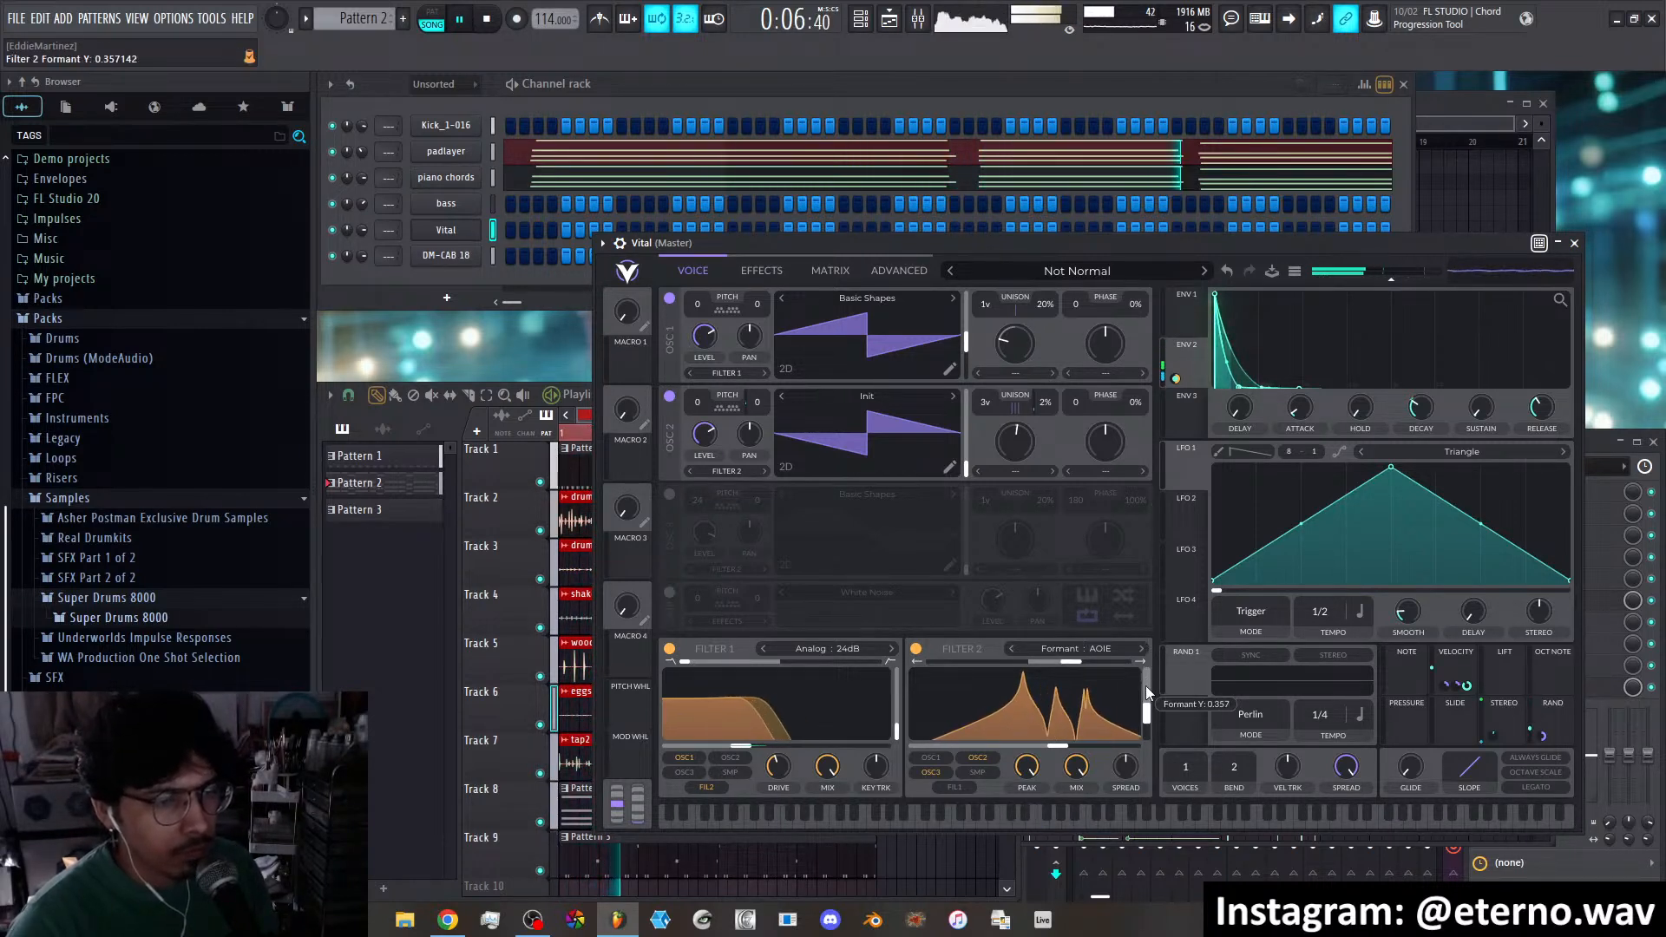
pyautogui.moveTo(1055, 663); pyautogui.dragTo(965, 666)
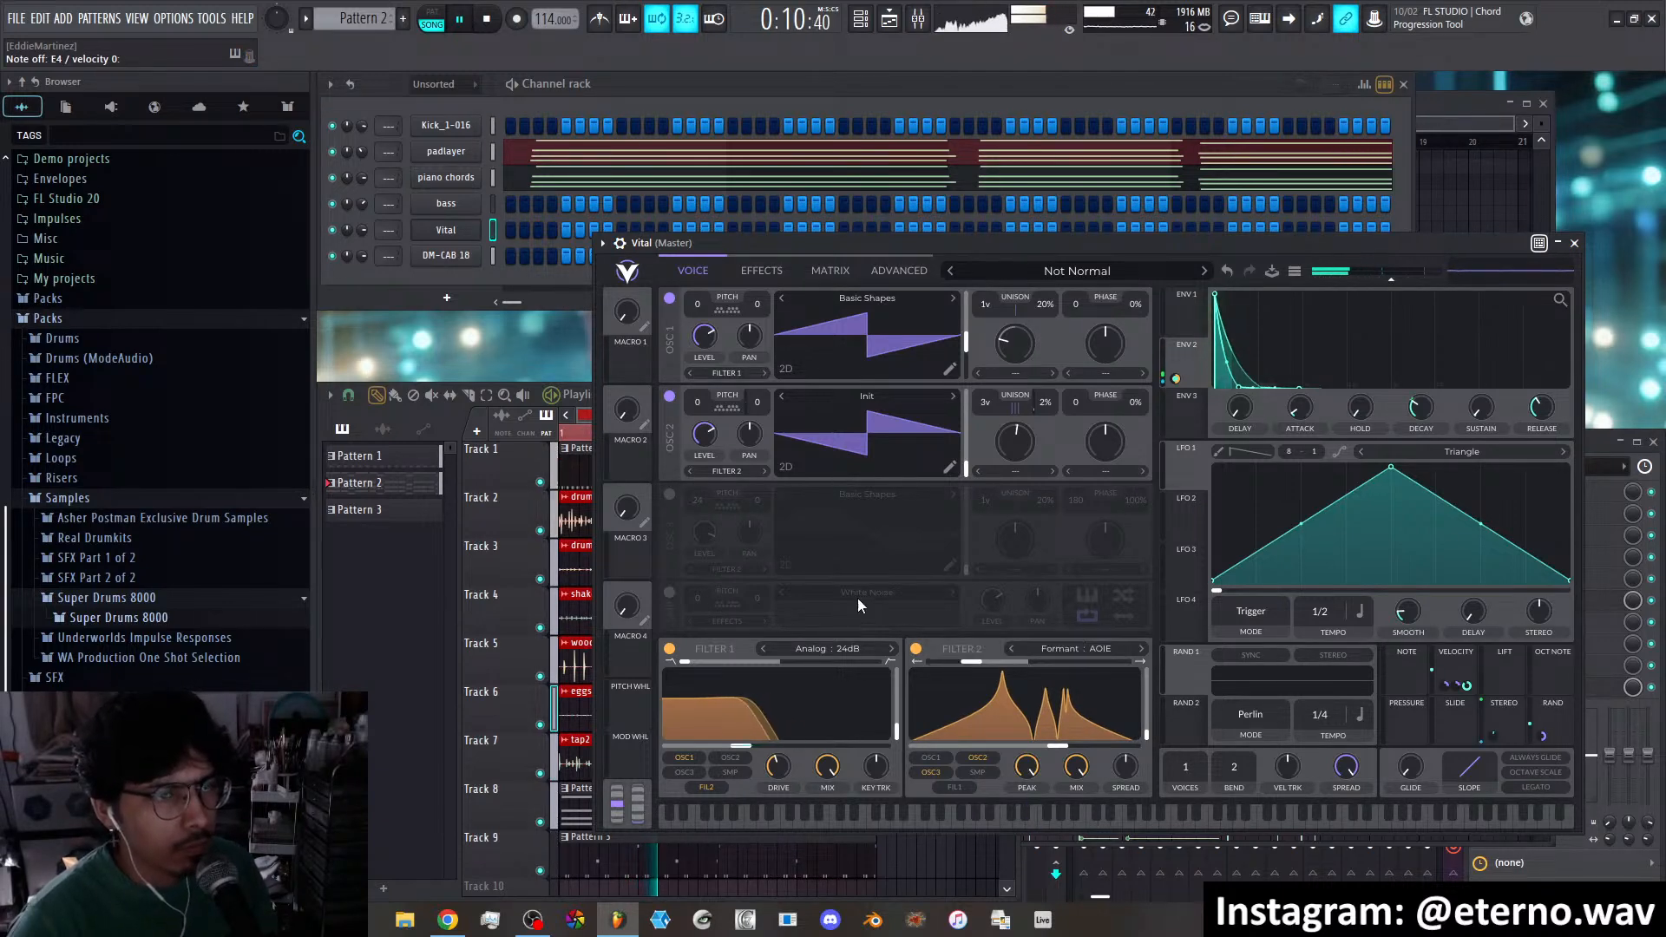
pyautogui.click(1575, 243)
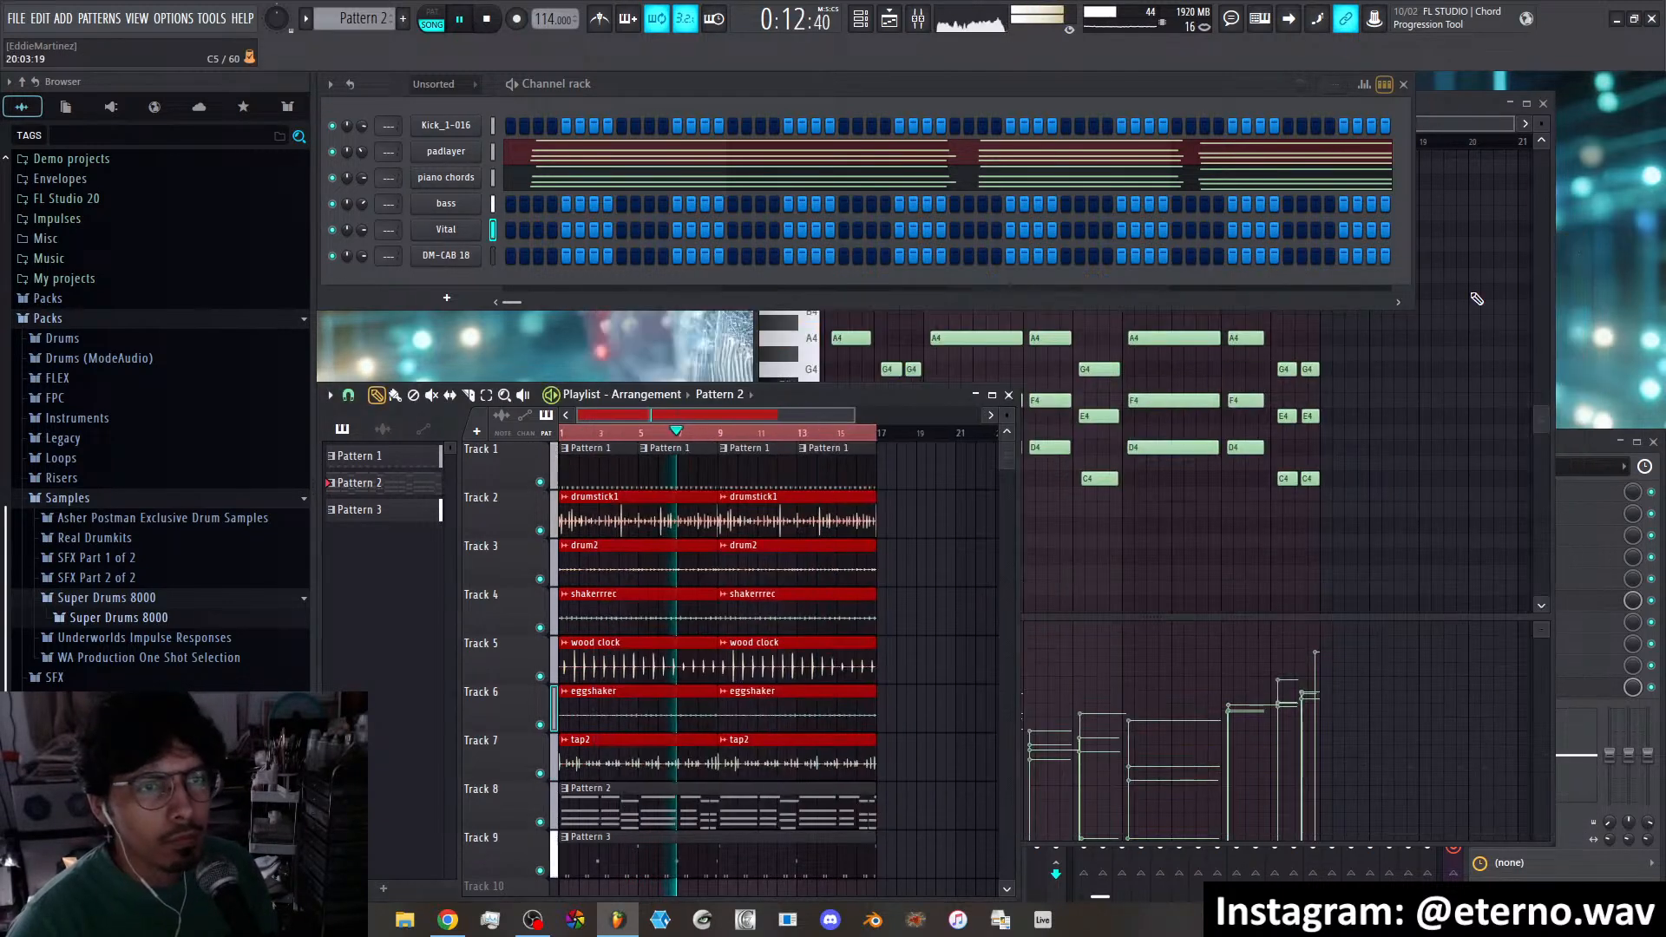
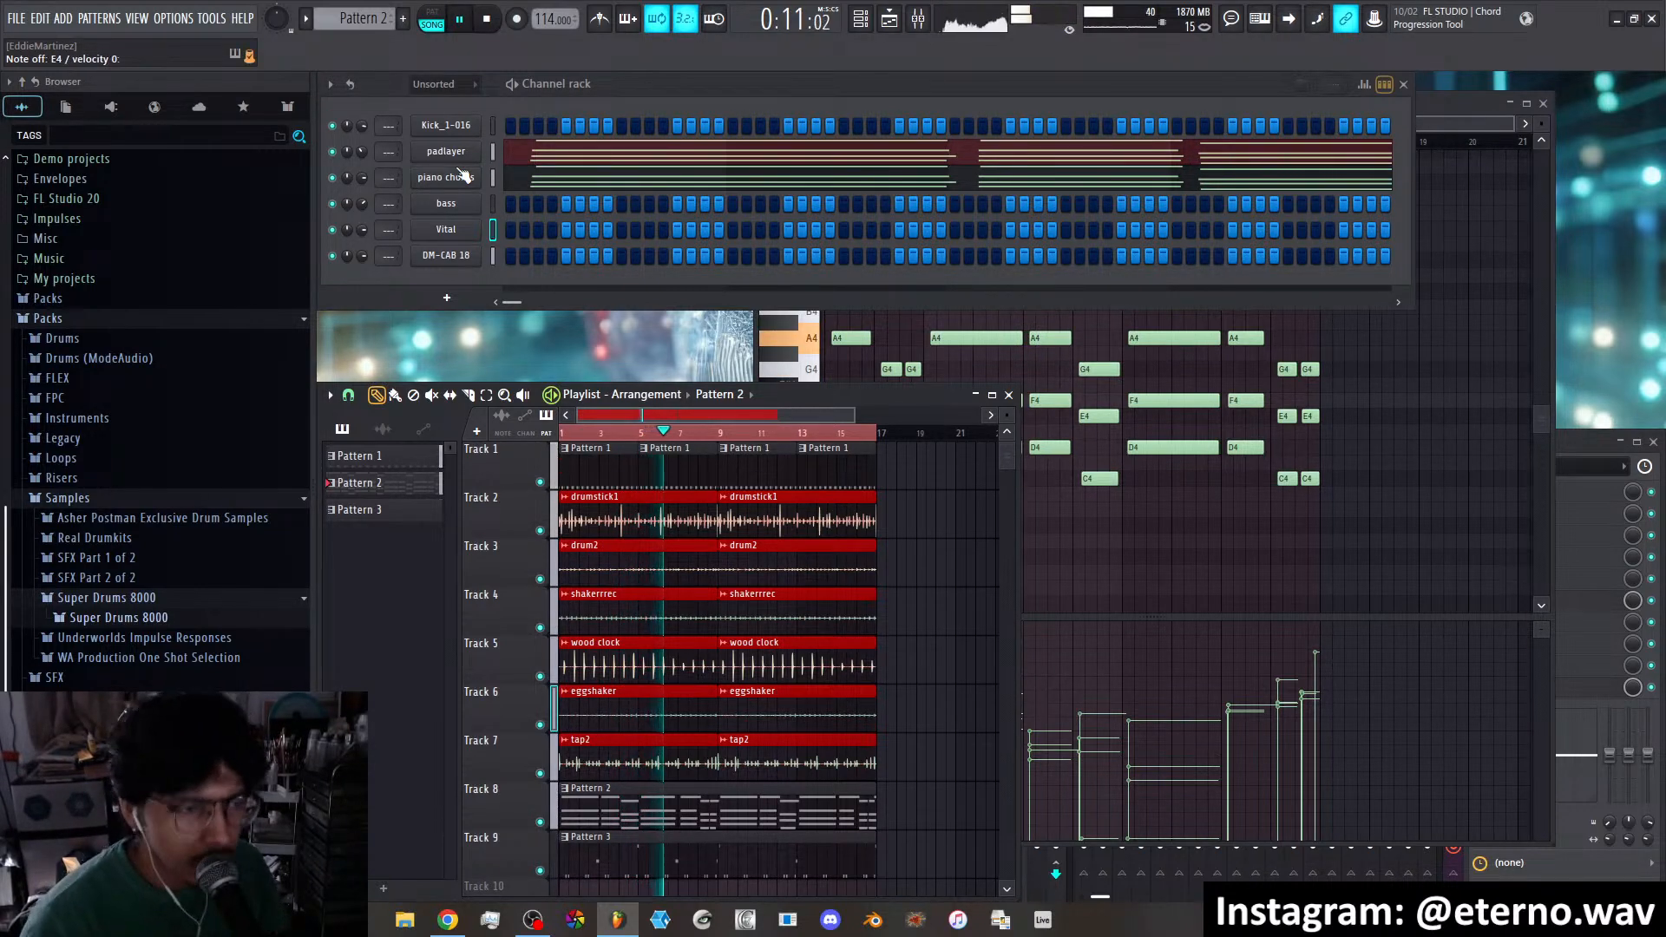
# Stop playback, reopen the Vital channel and adjust its Velocity modulation amounts
pyautogui.click(487, 20)
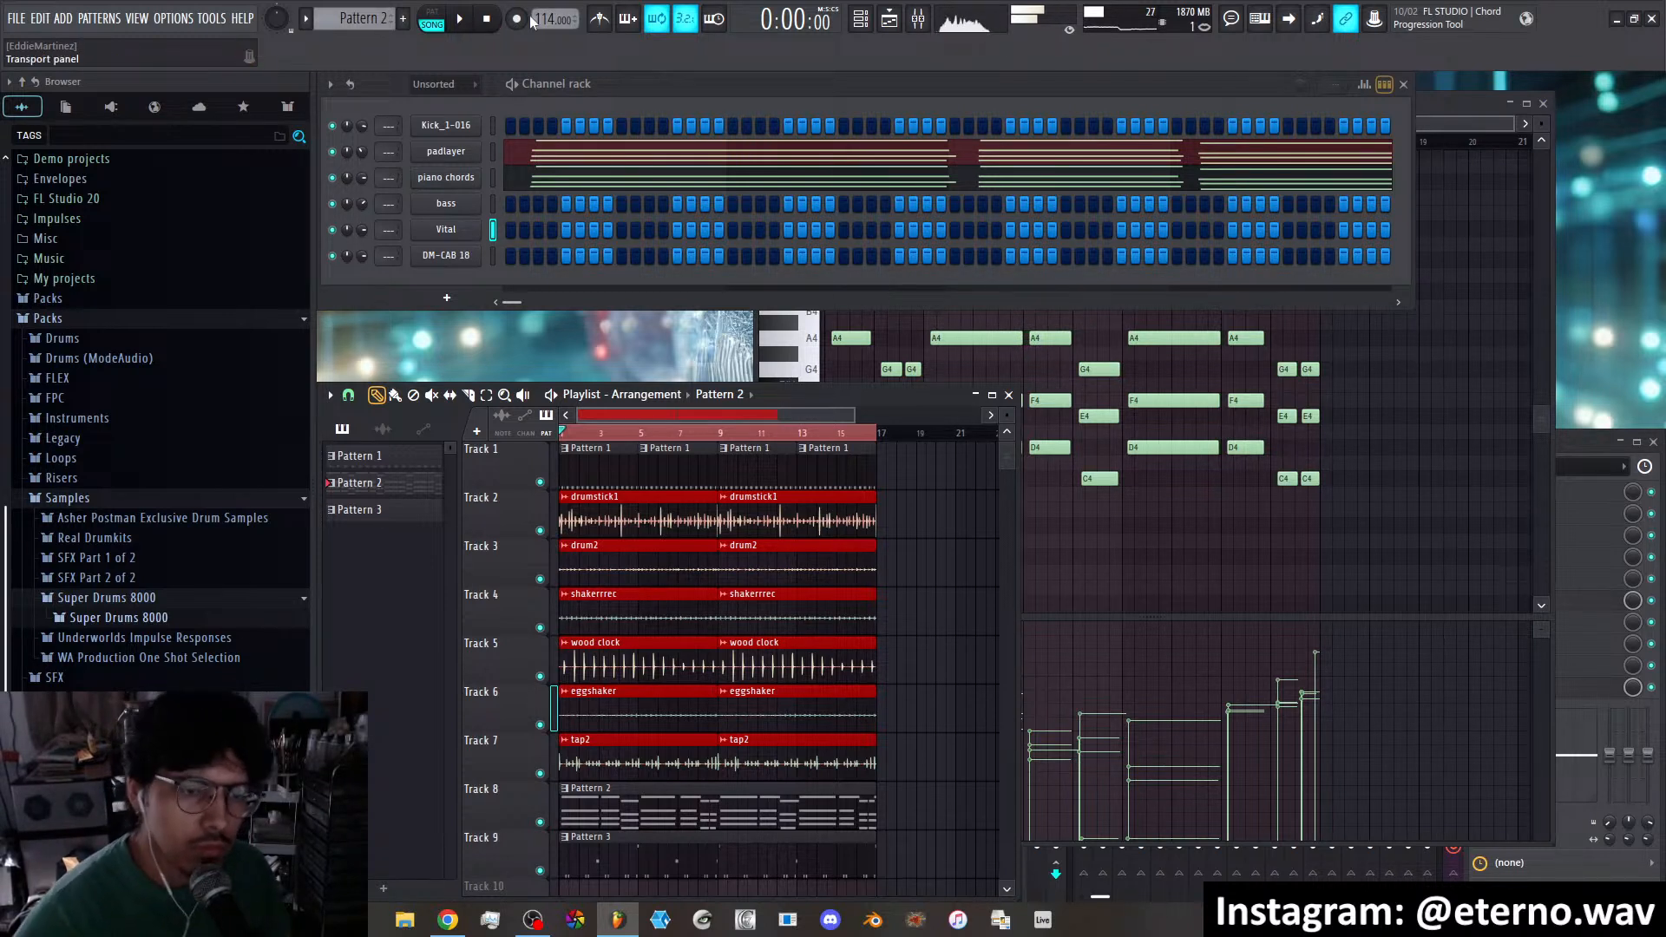
pyautogui.click(911, 19)
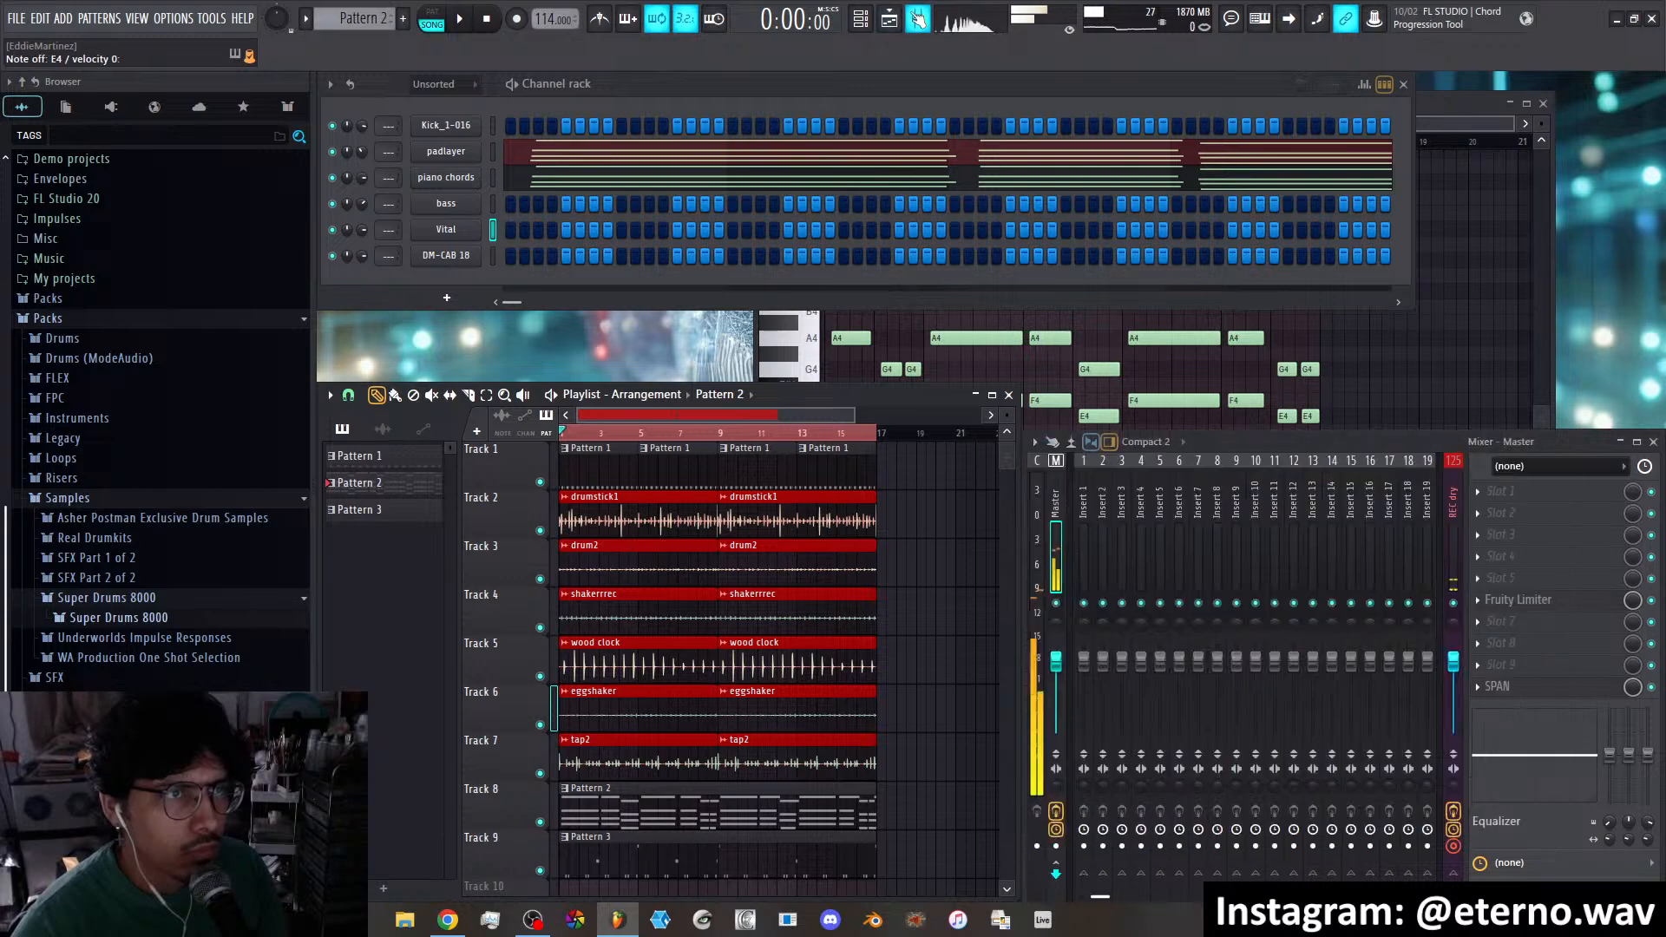
pyautogui.click(446, 229)
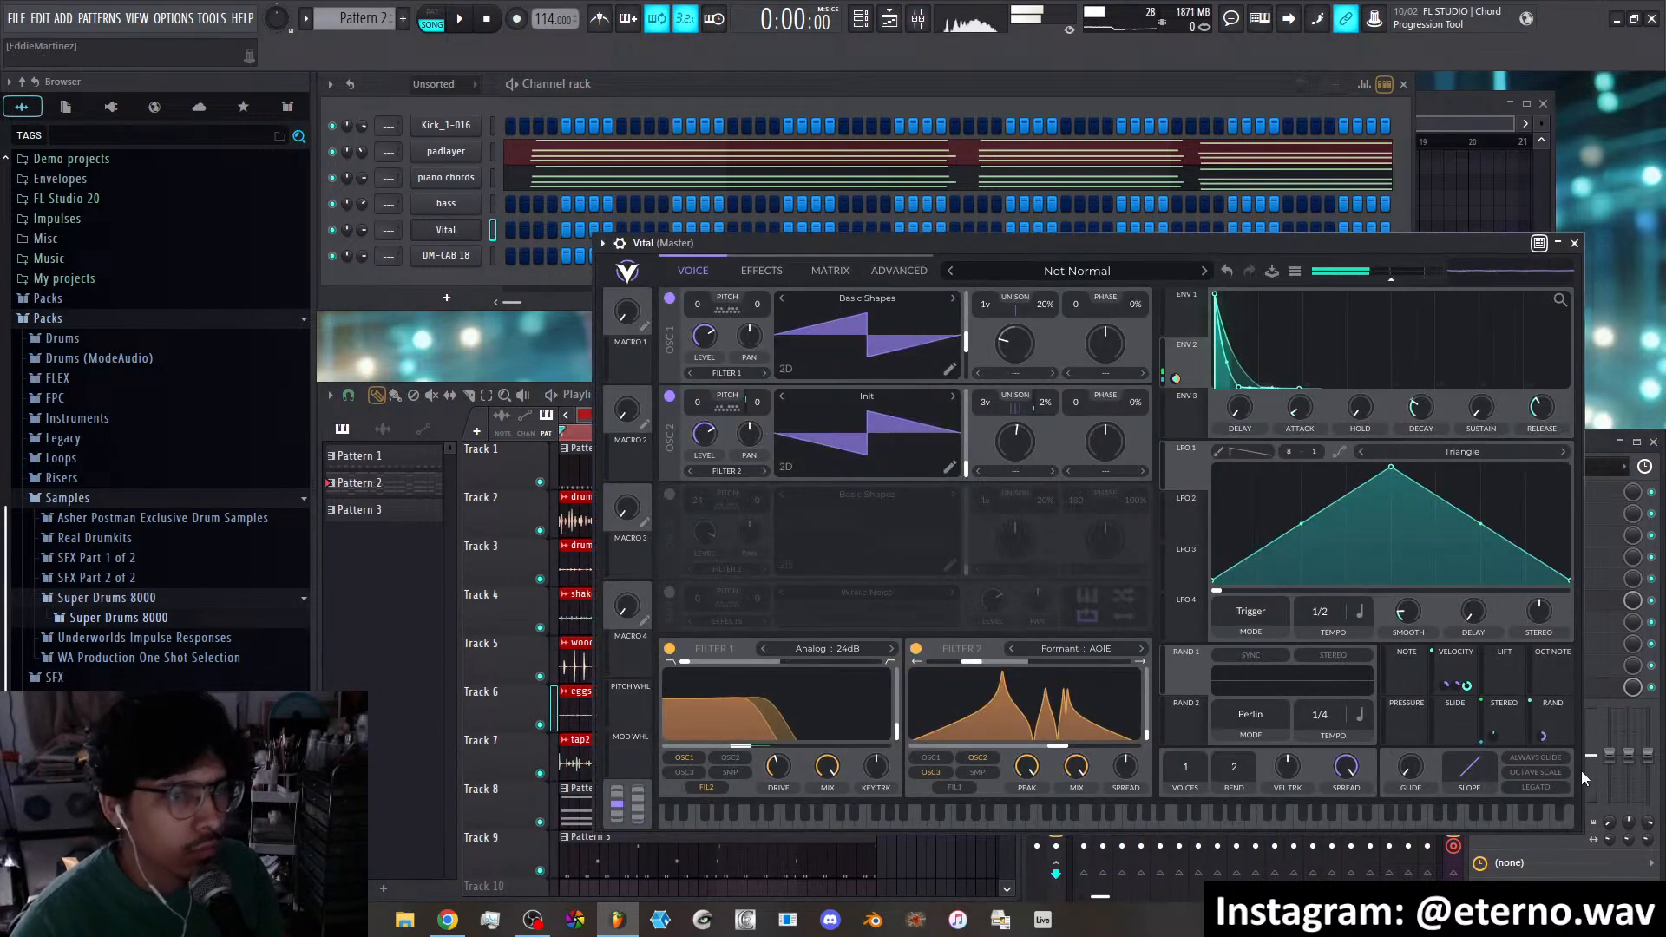
pyautogui.moveTo(1466, 689)
pyautogui.mouseDown()
pyautogui.moveTo(1466, 722)
pyautogui.moveTo(1457, 693)
pyautogui.mouseUp()
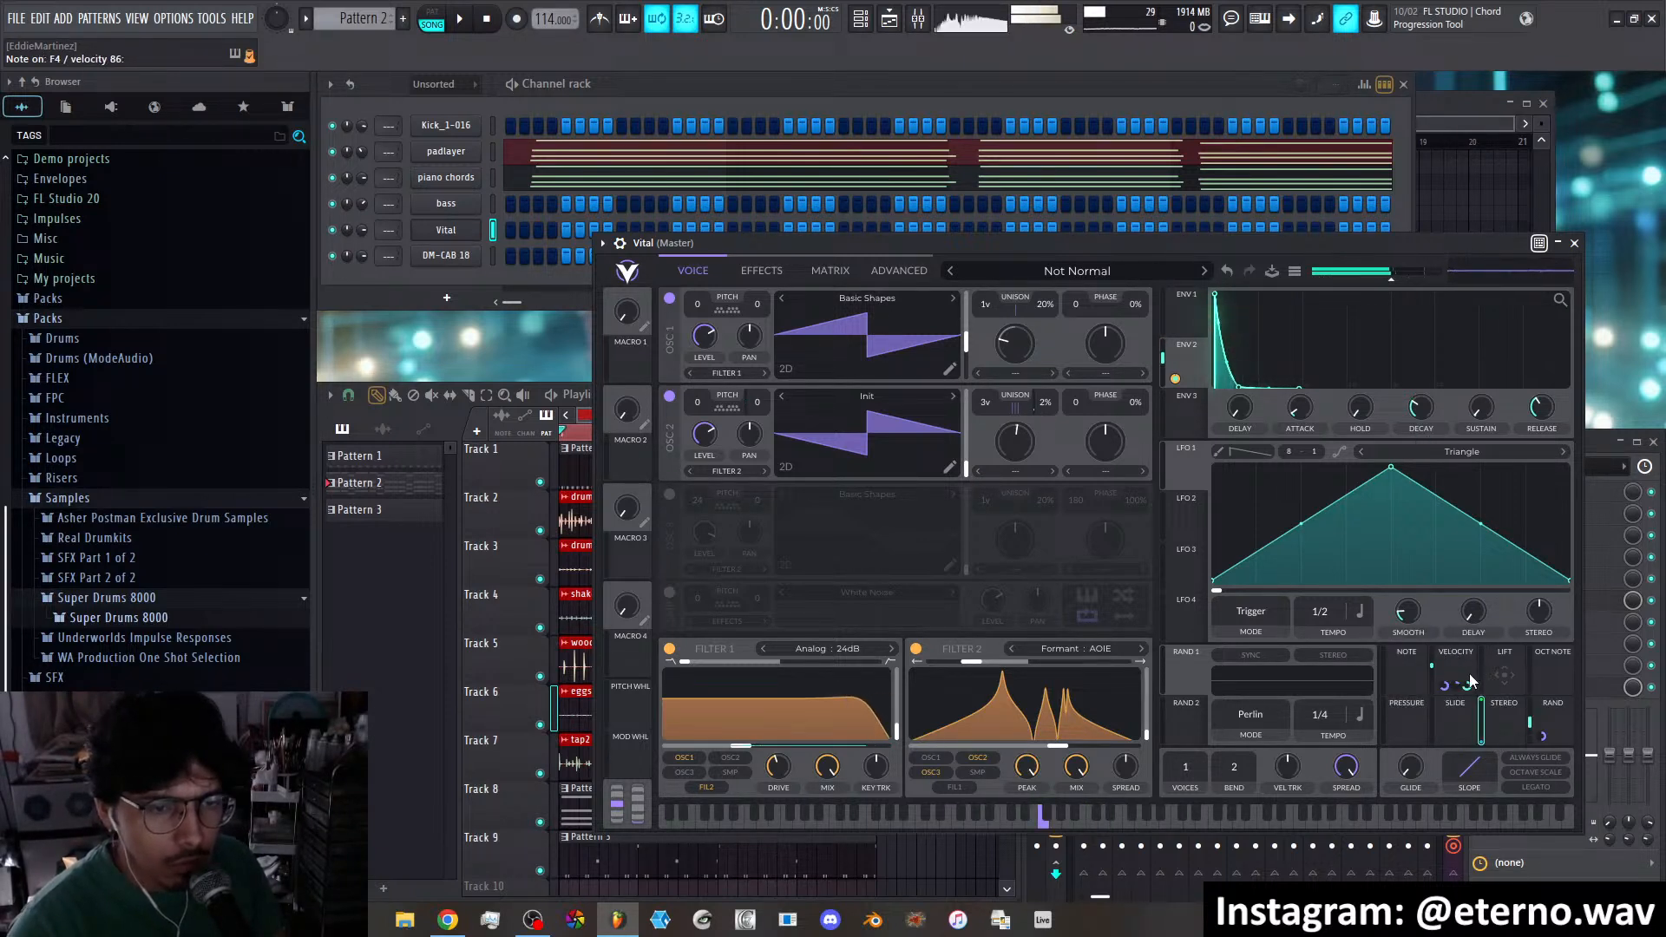
pyautogui.moveTo(1445, 688)
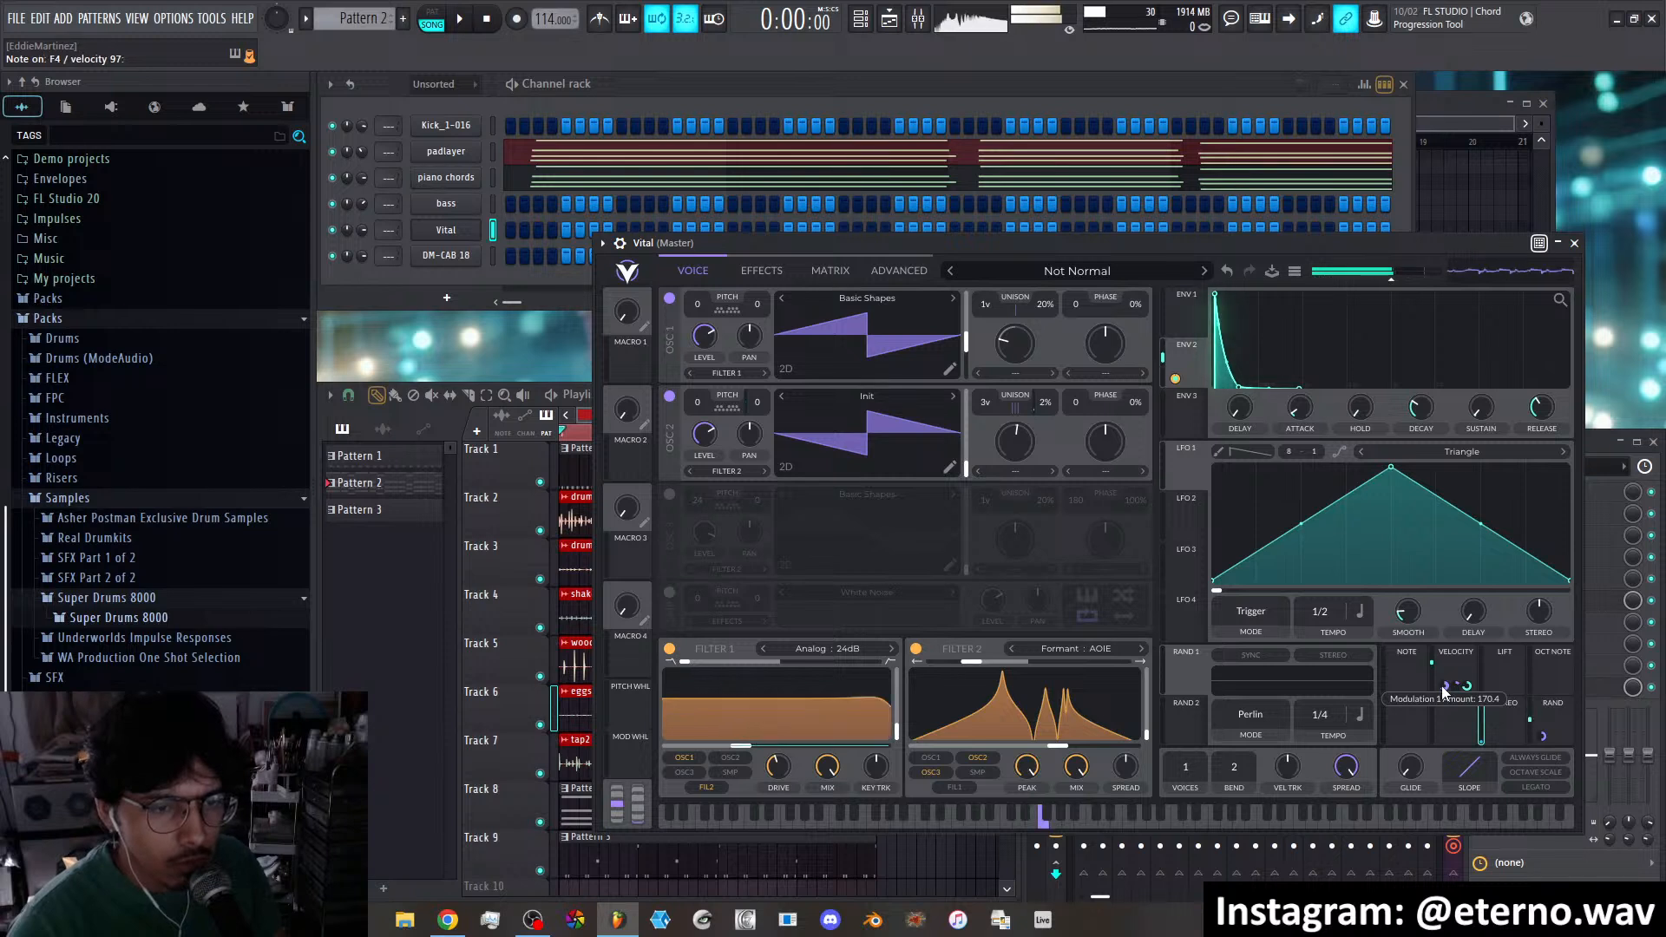
# Raise Env 2's modulation of the Filter 1 cutoff to 128 and set the first Velocity modulation to 150.6
pyautogui.moveTo(1174, 378); pyautogui.dragTo(813, 736)
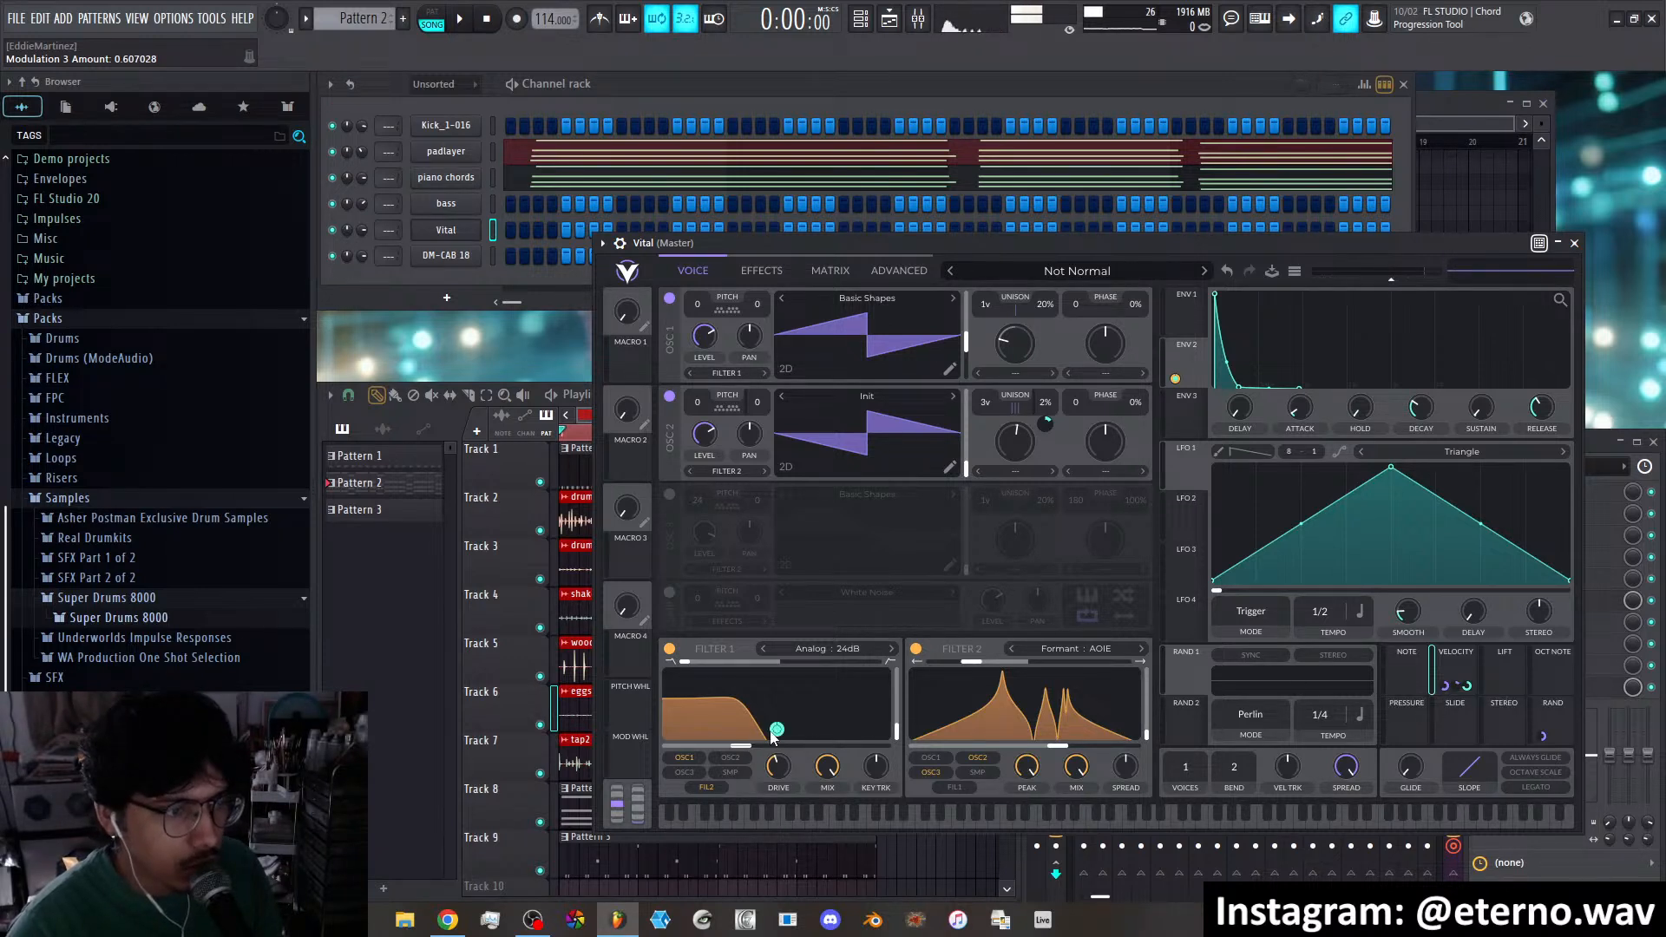
pyautogui.moveTo(776, 731)
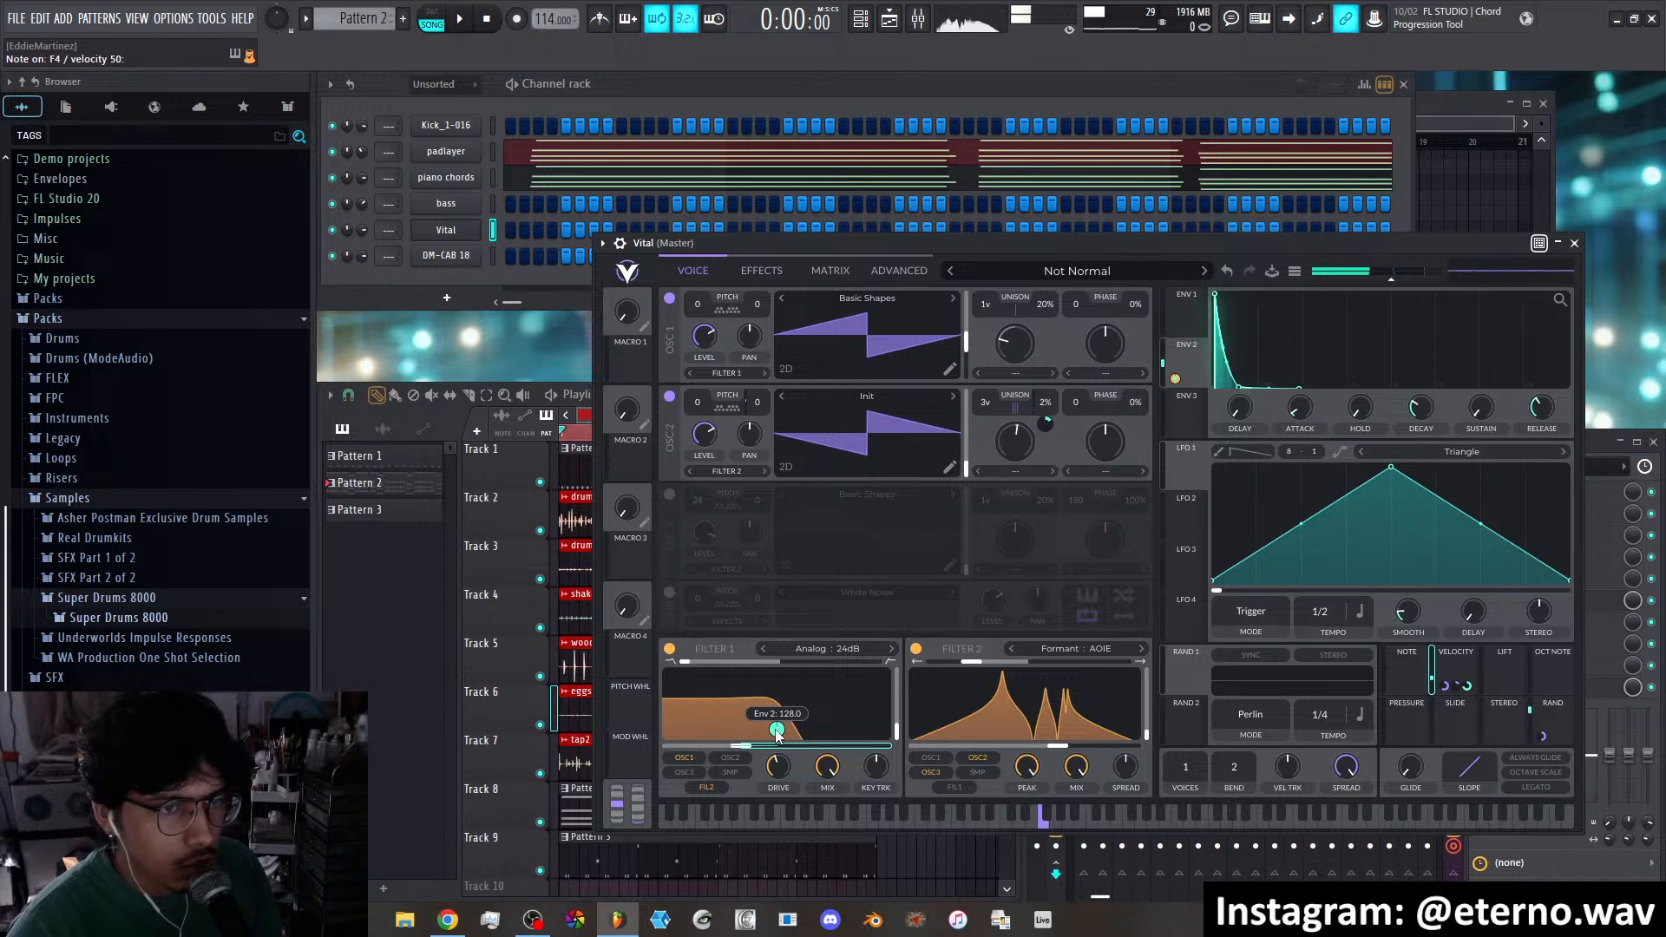
pyautogui.moveTo(1447, 690)
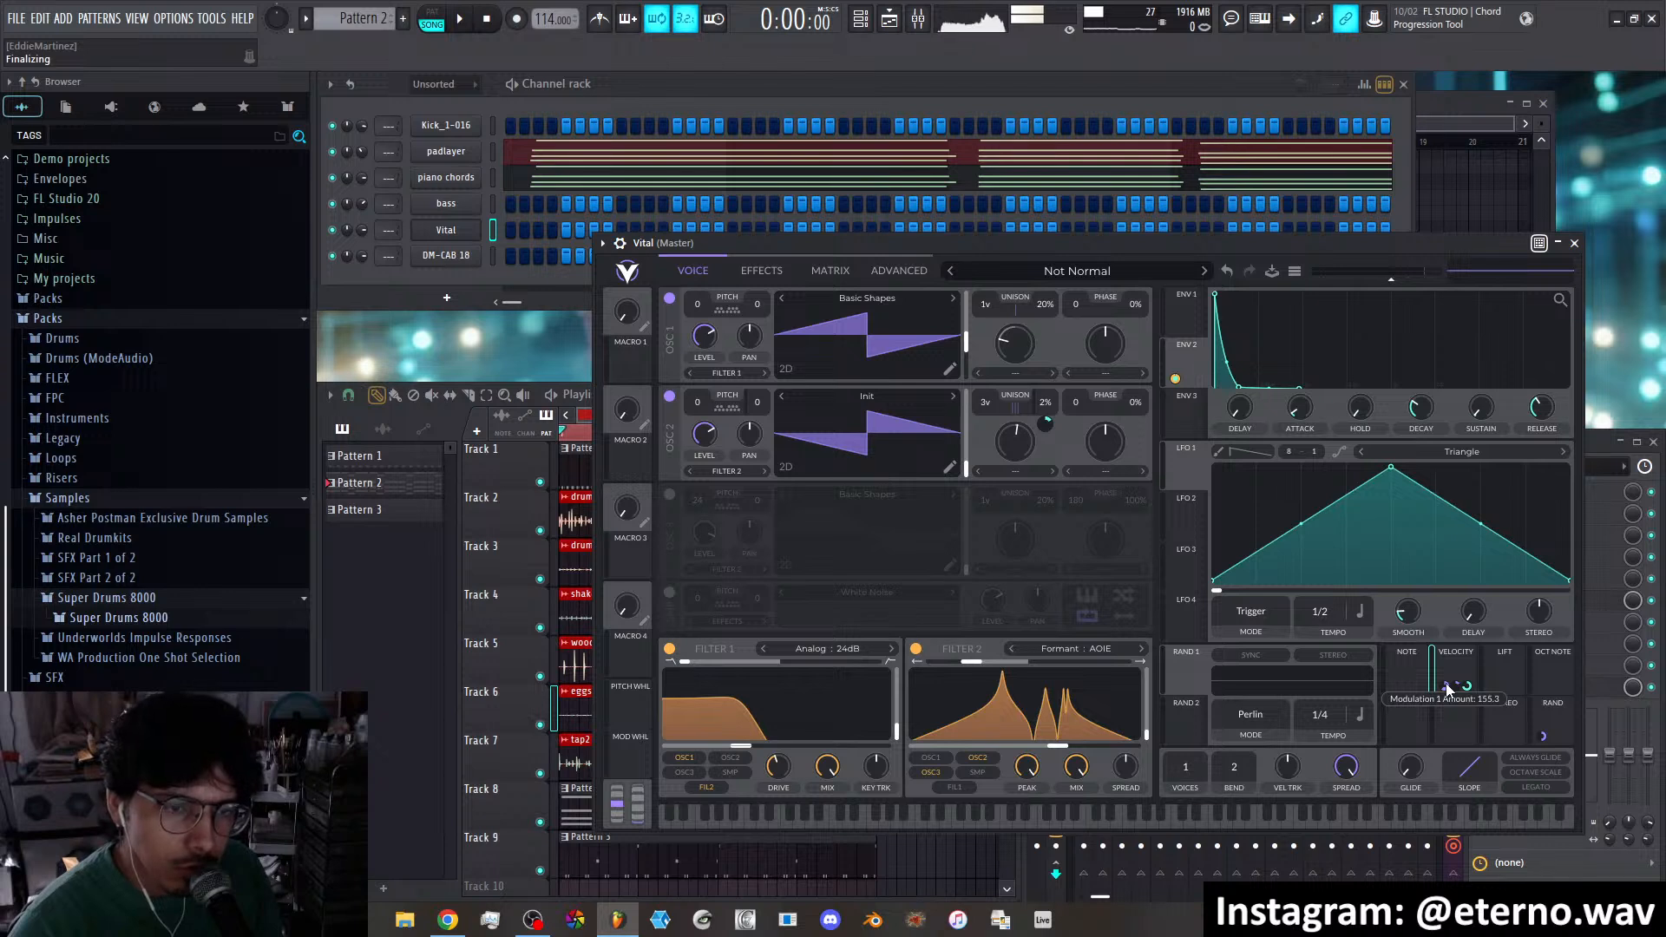
pyautogui.moveTo(1175, 380)
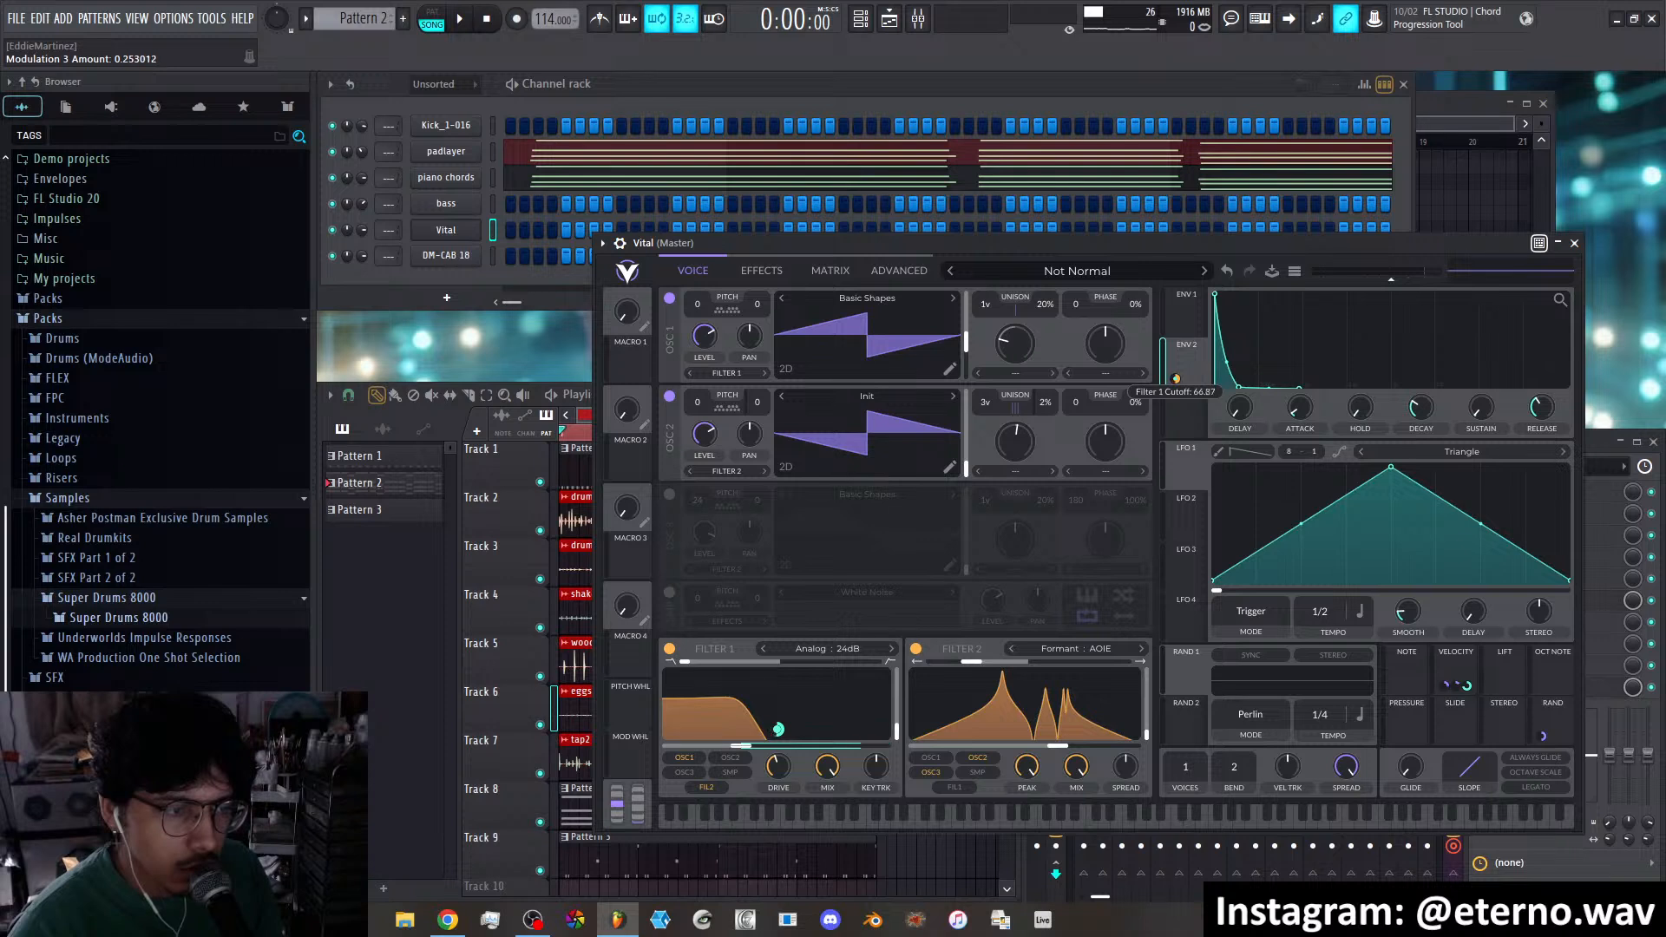
pyautogui.moveTo(1175, 378); pyautogui.dragTo(1175, 355)
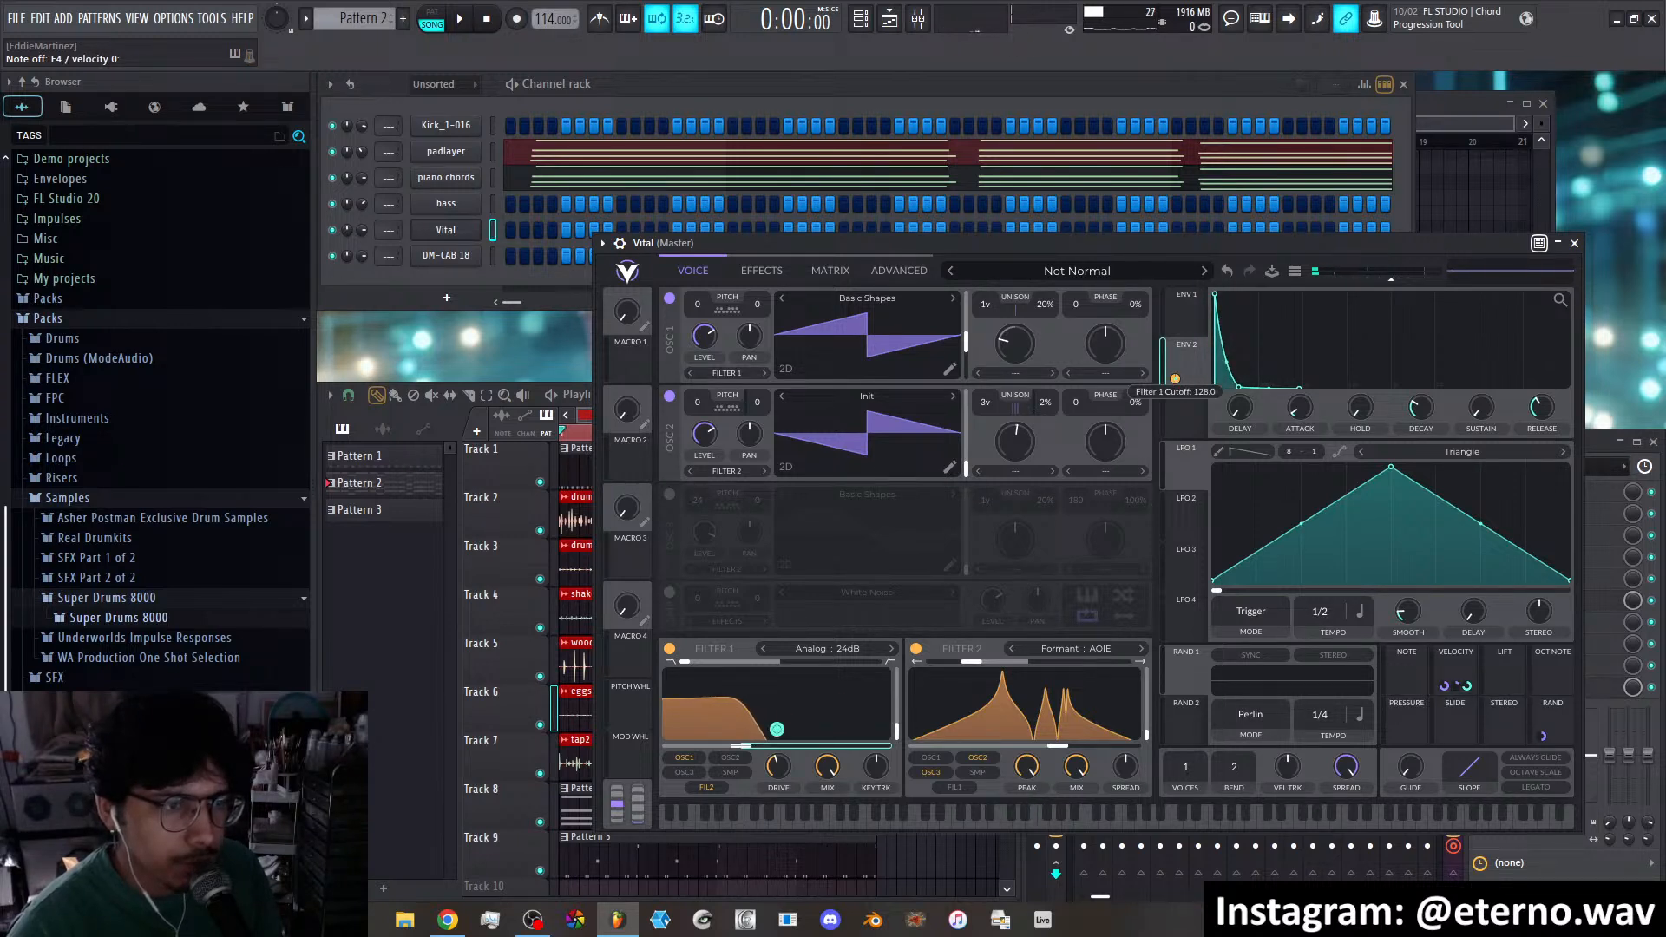
pyautogui.moveTo(1174, 378); pyautogui.dragTo(1175, 373)
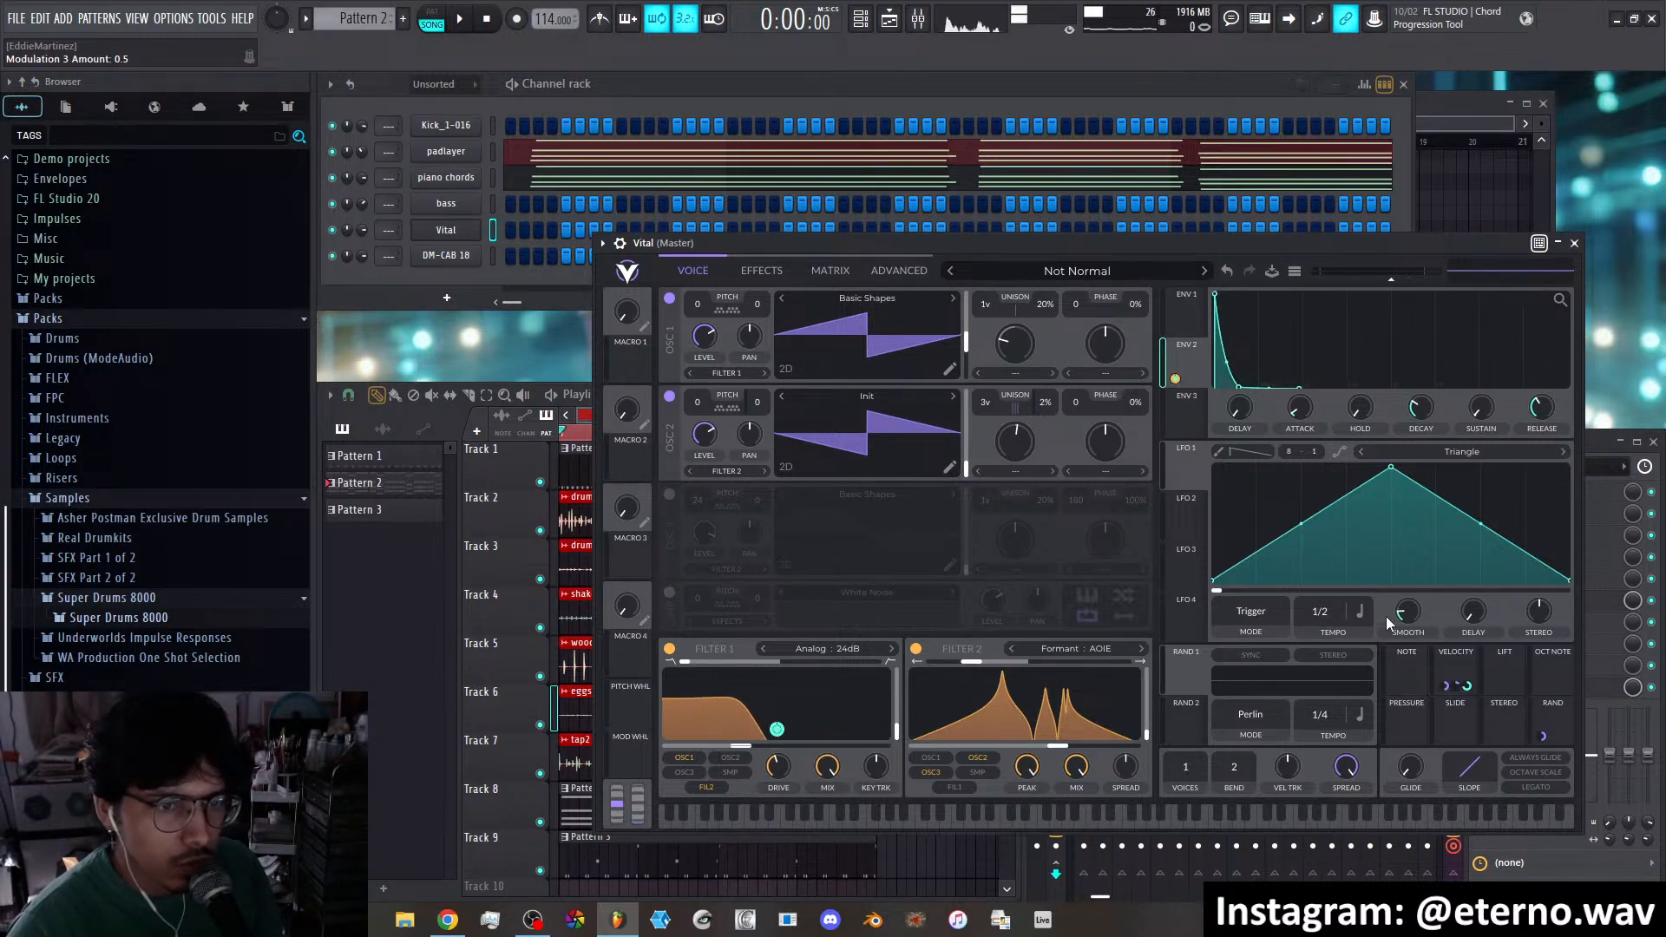
pyautogui.moveTo(1445, 685)
pyautogui.mouseDown()
pyautogui.moveTo(1444, 655)
pyautogui.moveTo(1445, 715)
pyautogui.moveTo(1447, 694)
pyautogui.mouseUp()
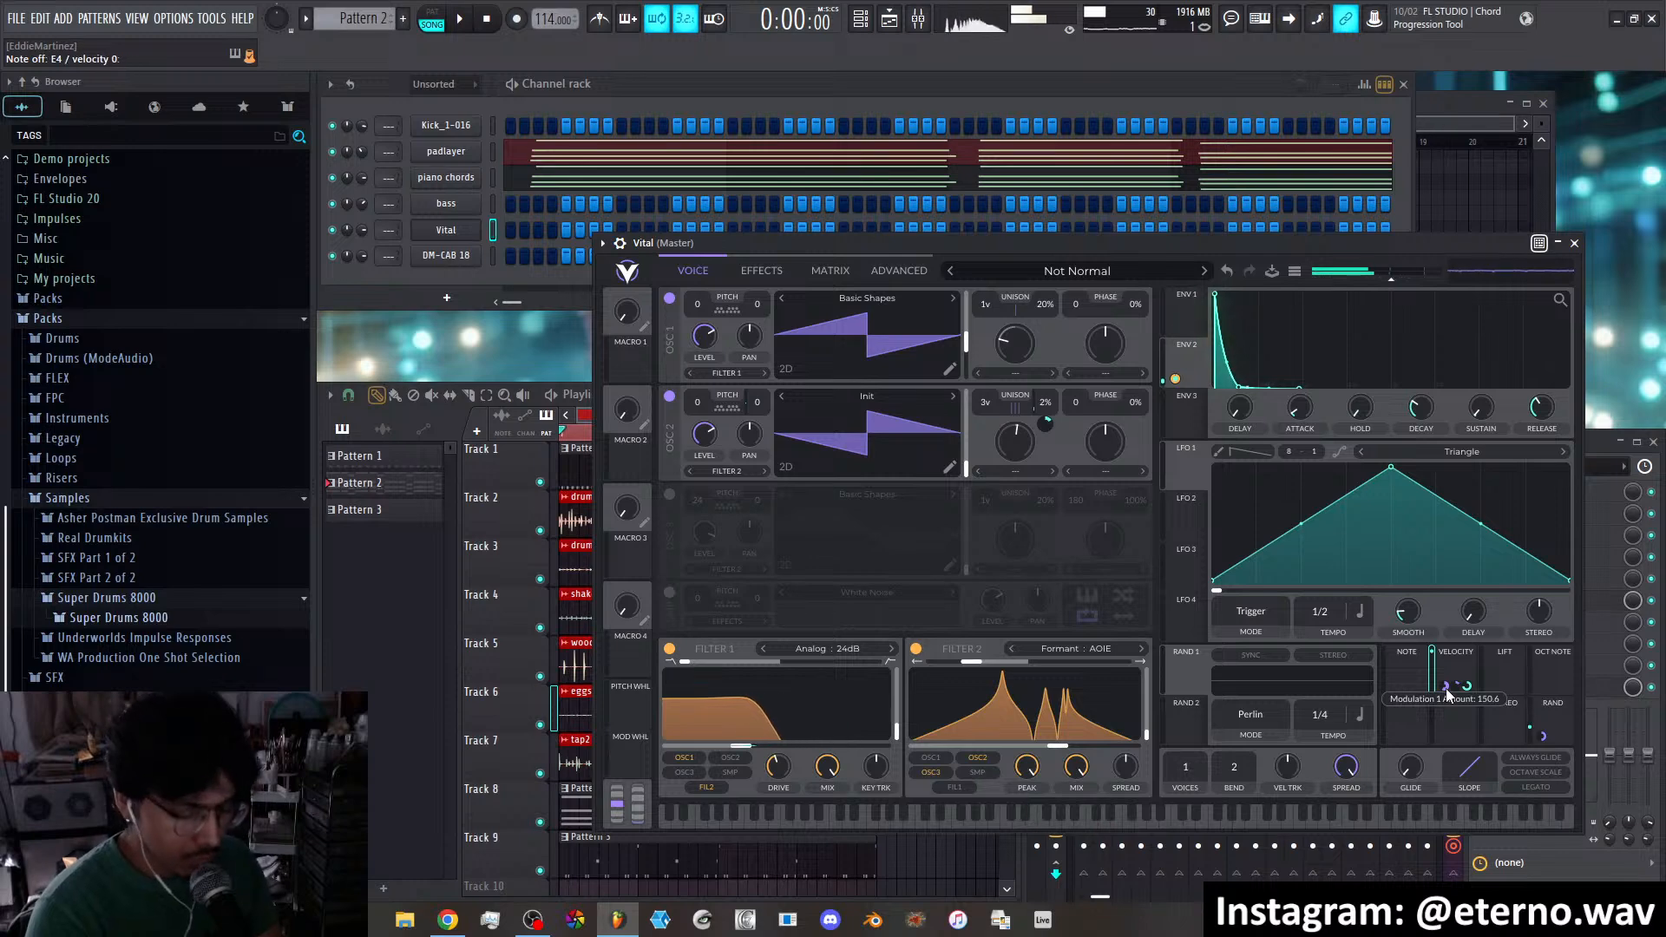
# Lower the delay effect's mix and switch off the reverb and delay effects
pyautogui.click(759, 267)
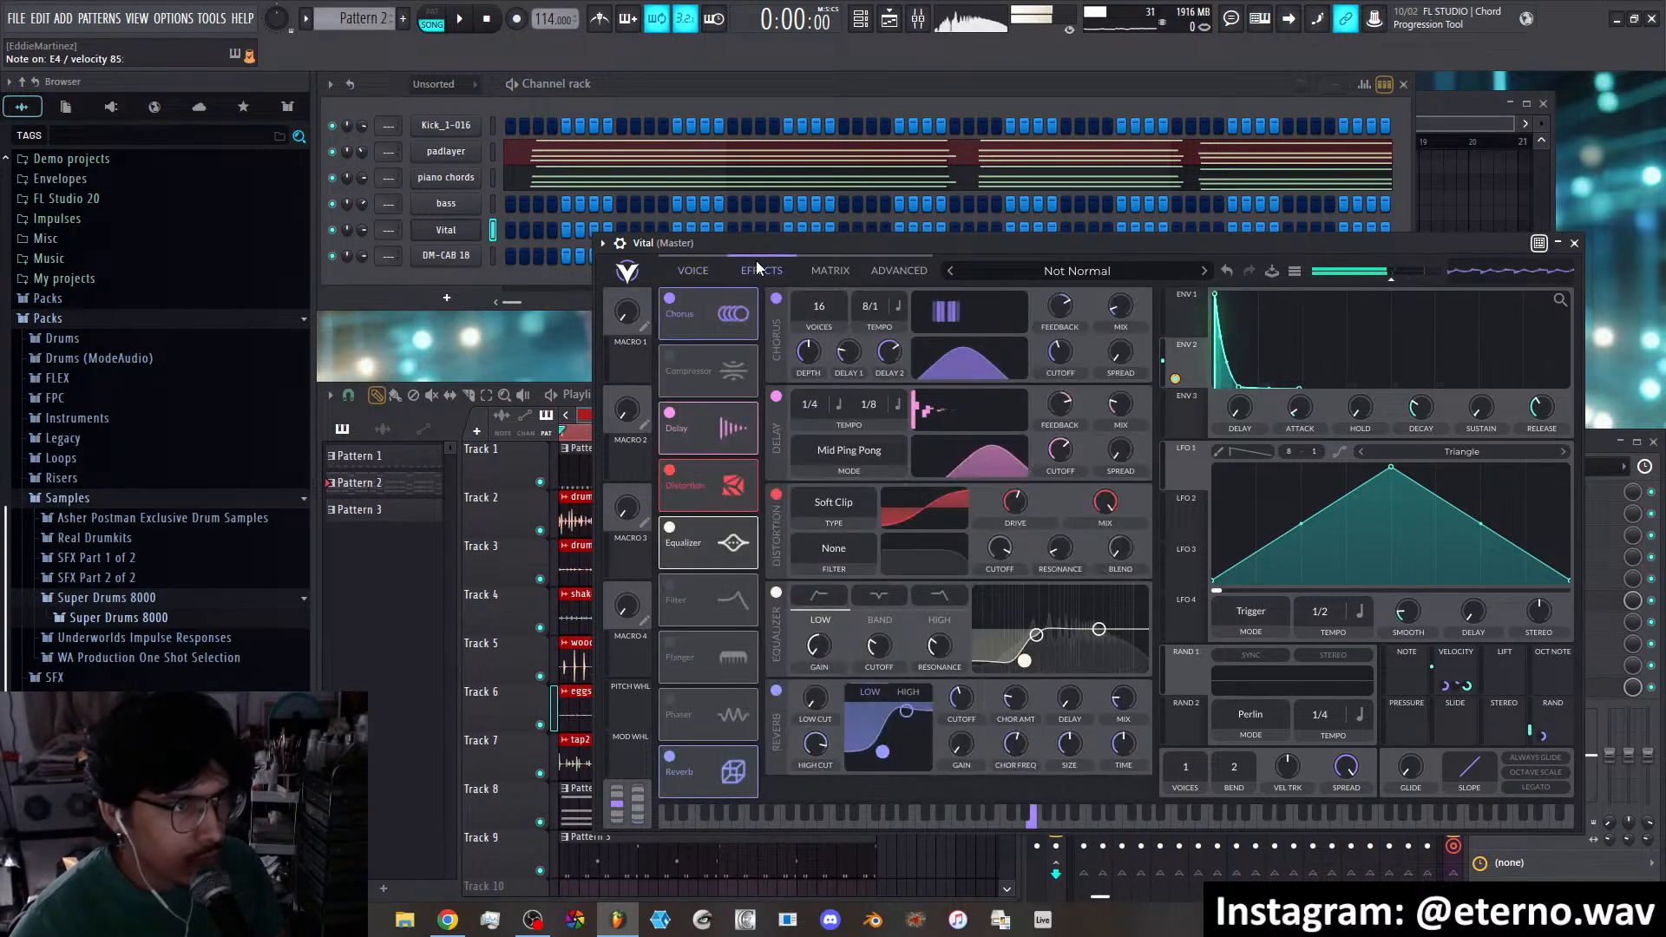
pyautogui.moveTo(1118, 400); pyautogui.dragTo(1125, 413)
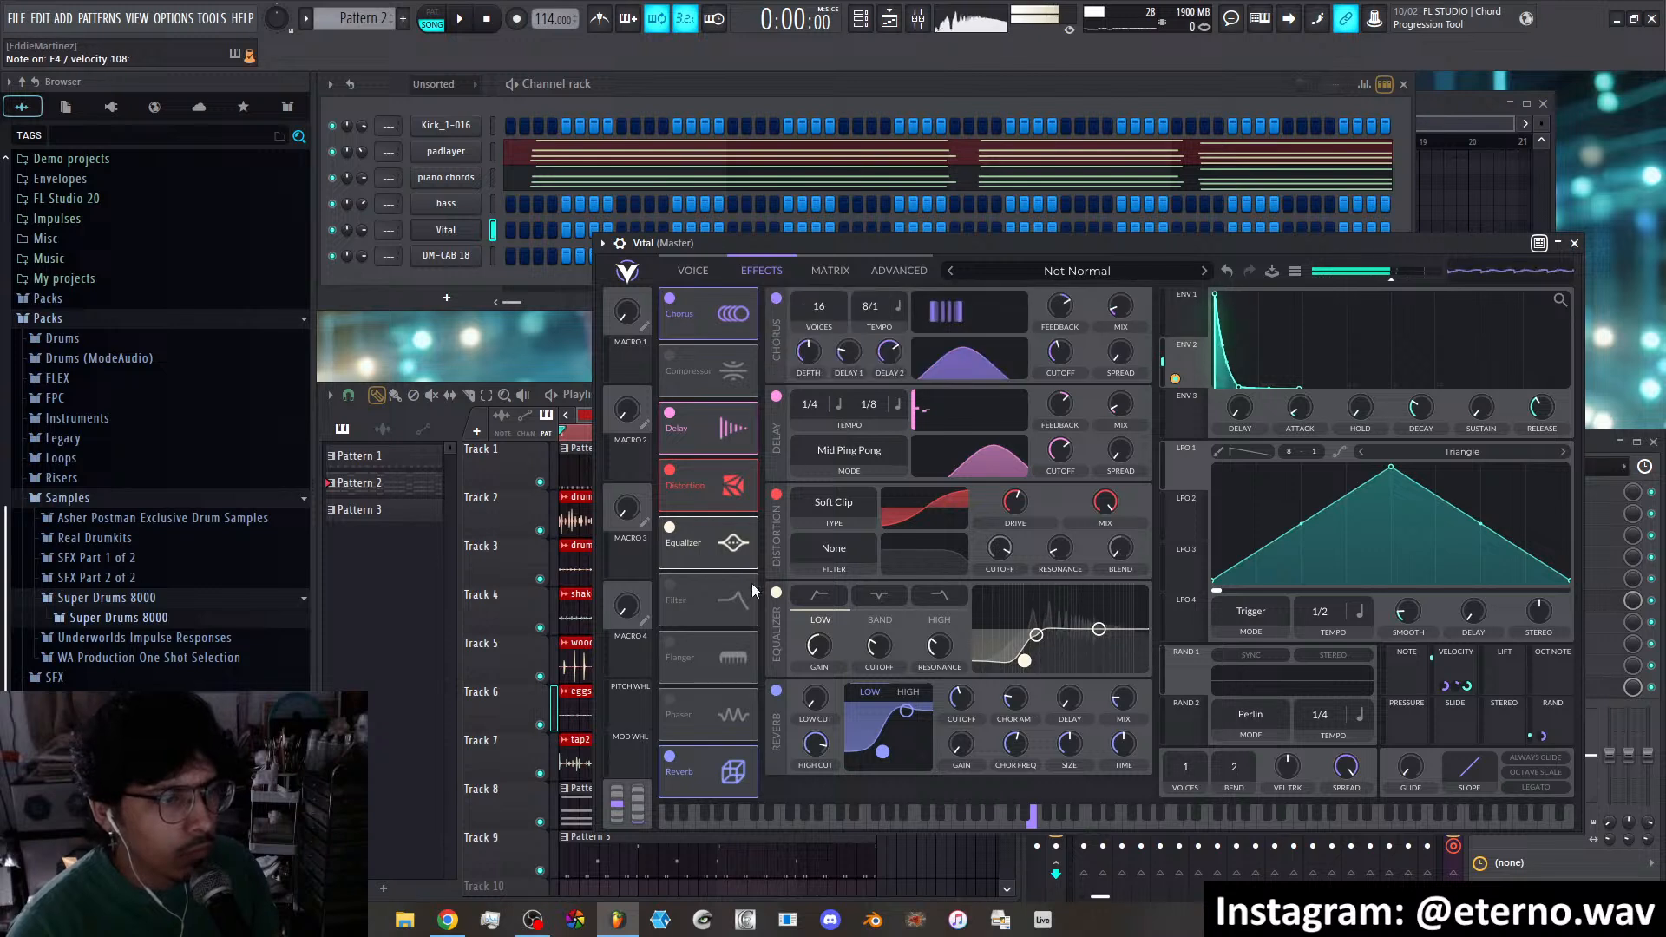
pyautogui.click(672, 760)
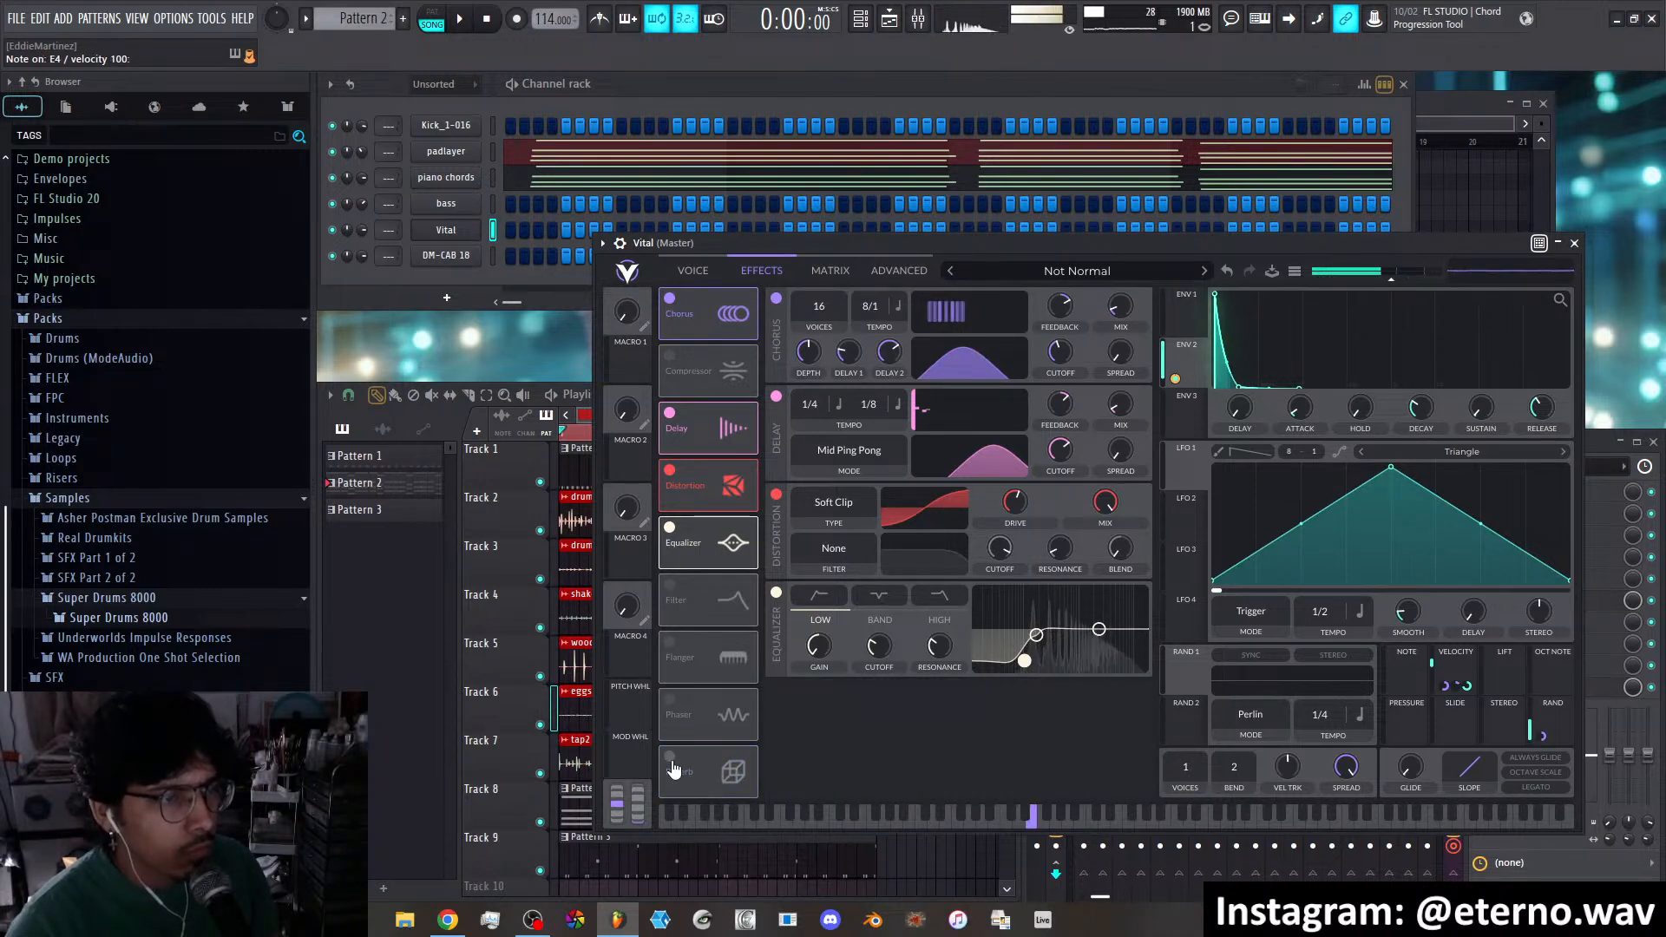
pyautogui.click(671, 415)
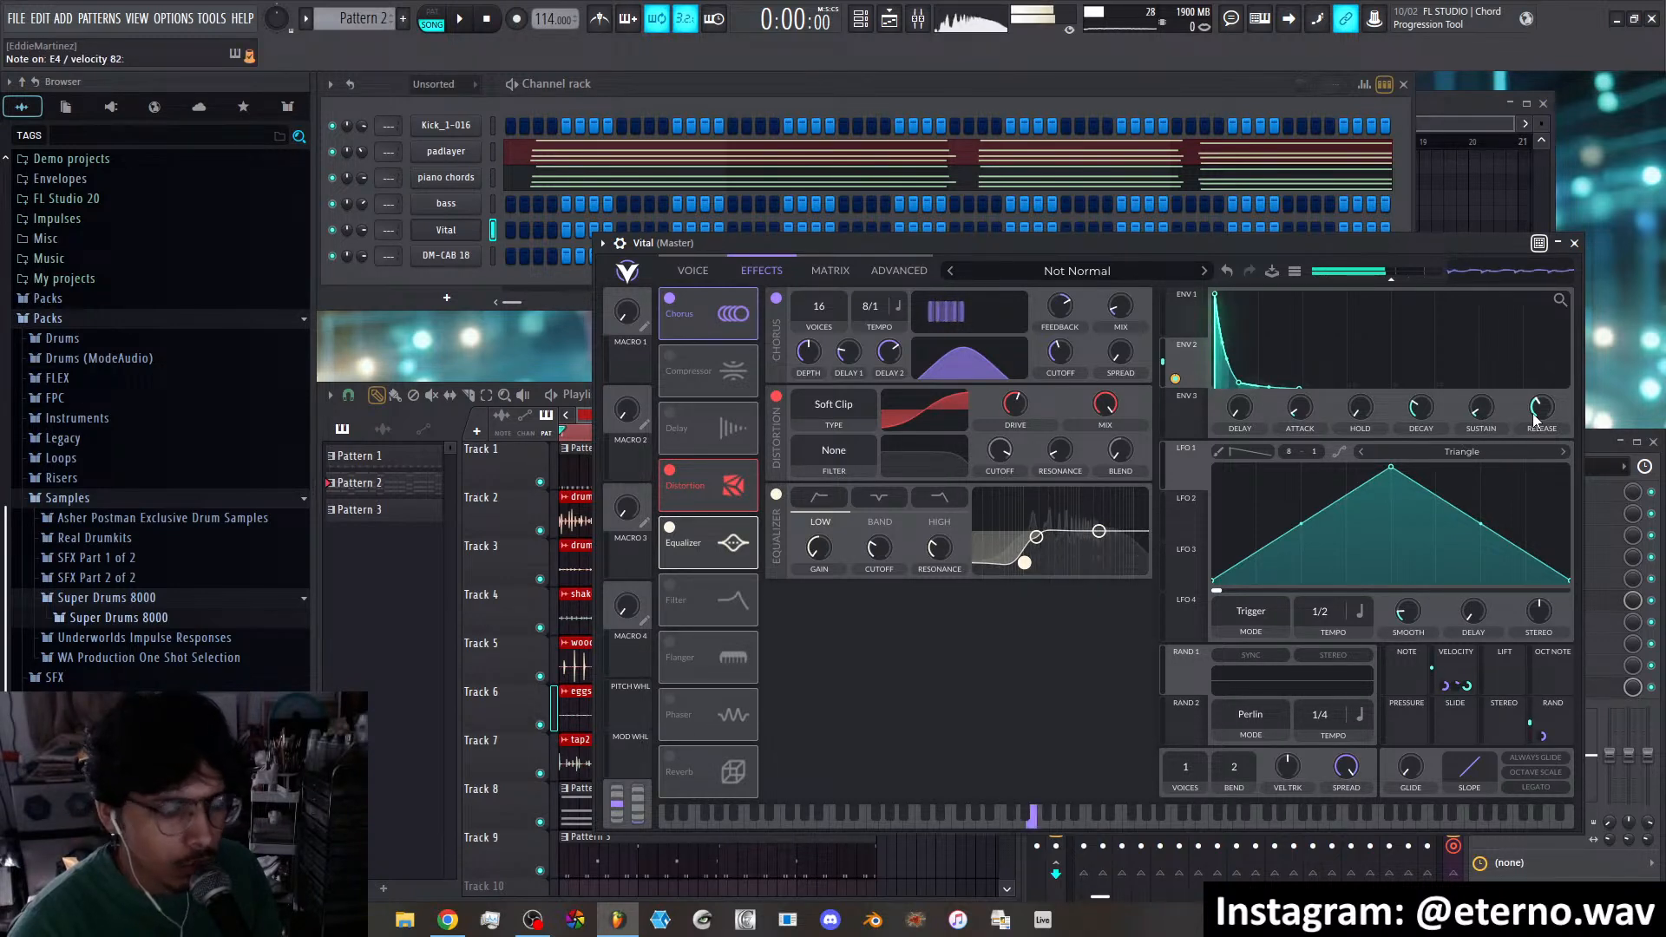
# Shorten Env 1's decay to its minimum and return to the oscillator and filter page
pyautogui.click(1191, 316)
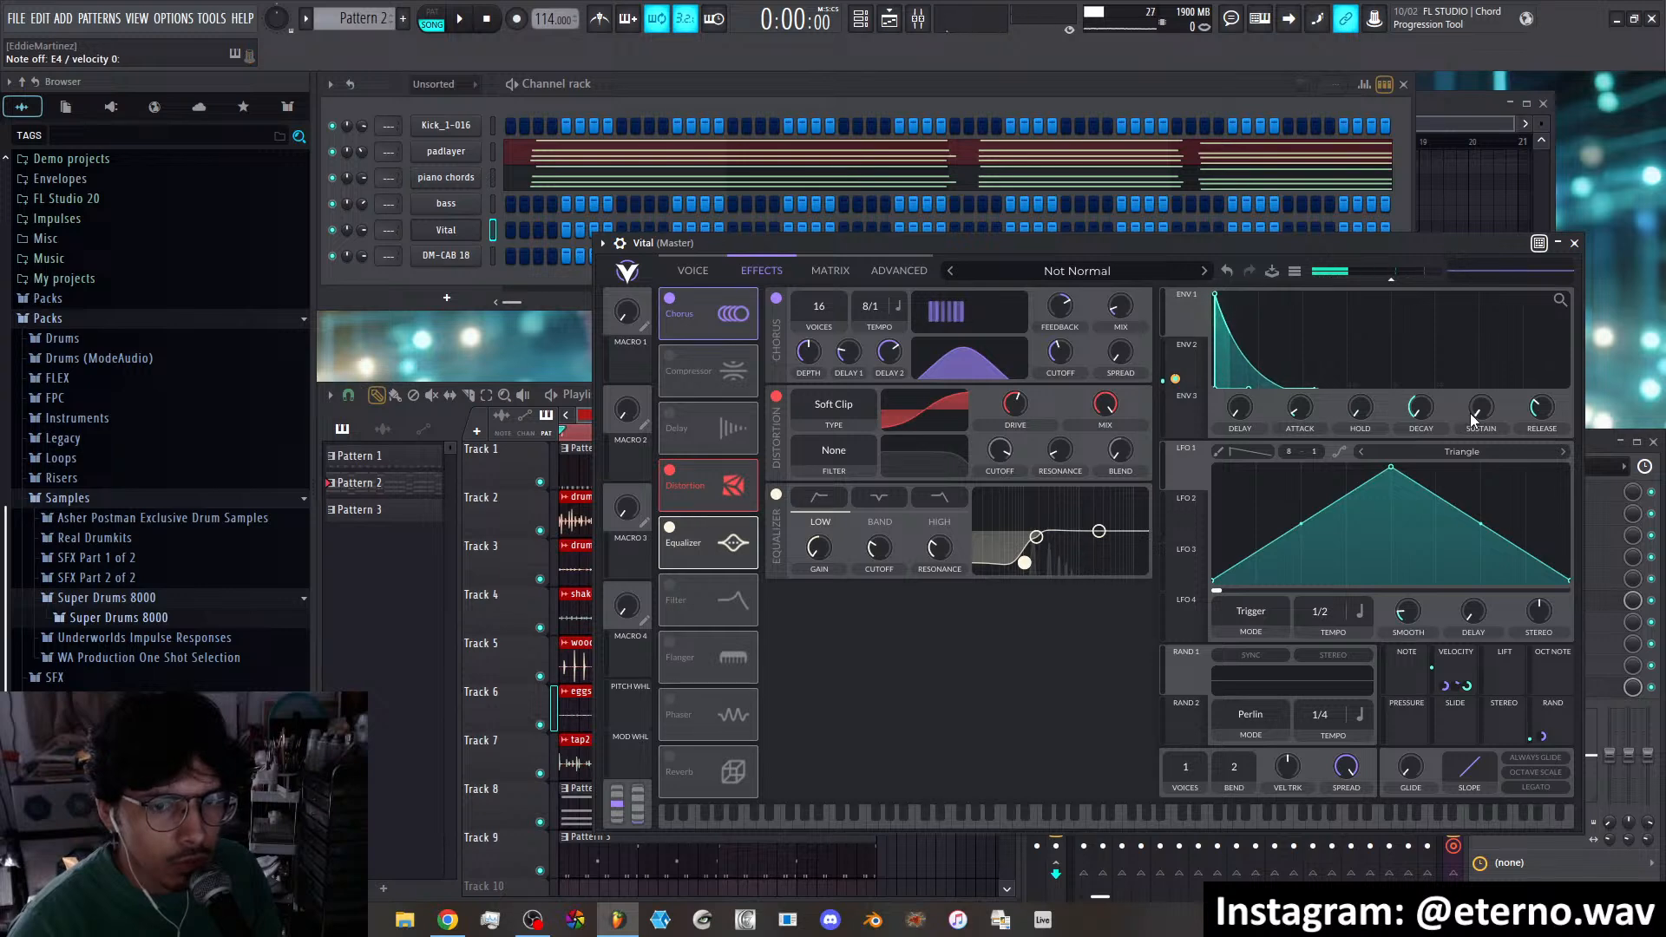
pyautogui.click(706, 271)
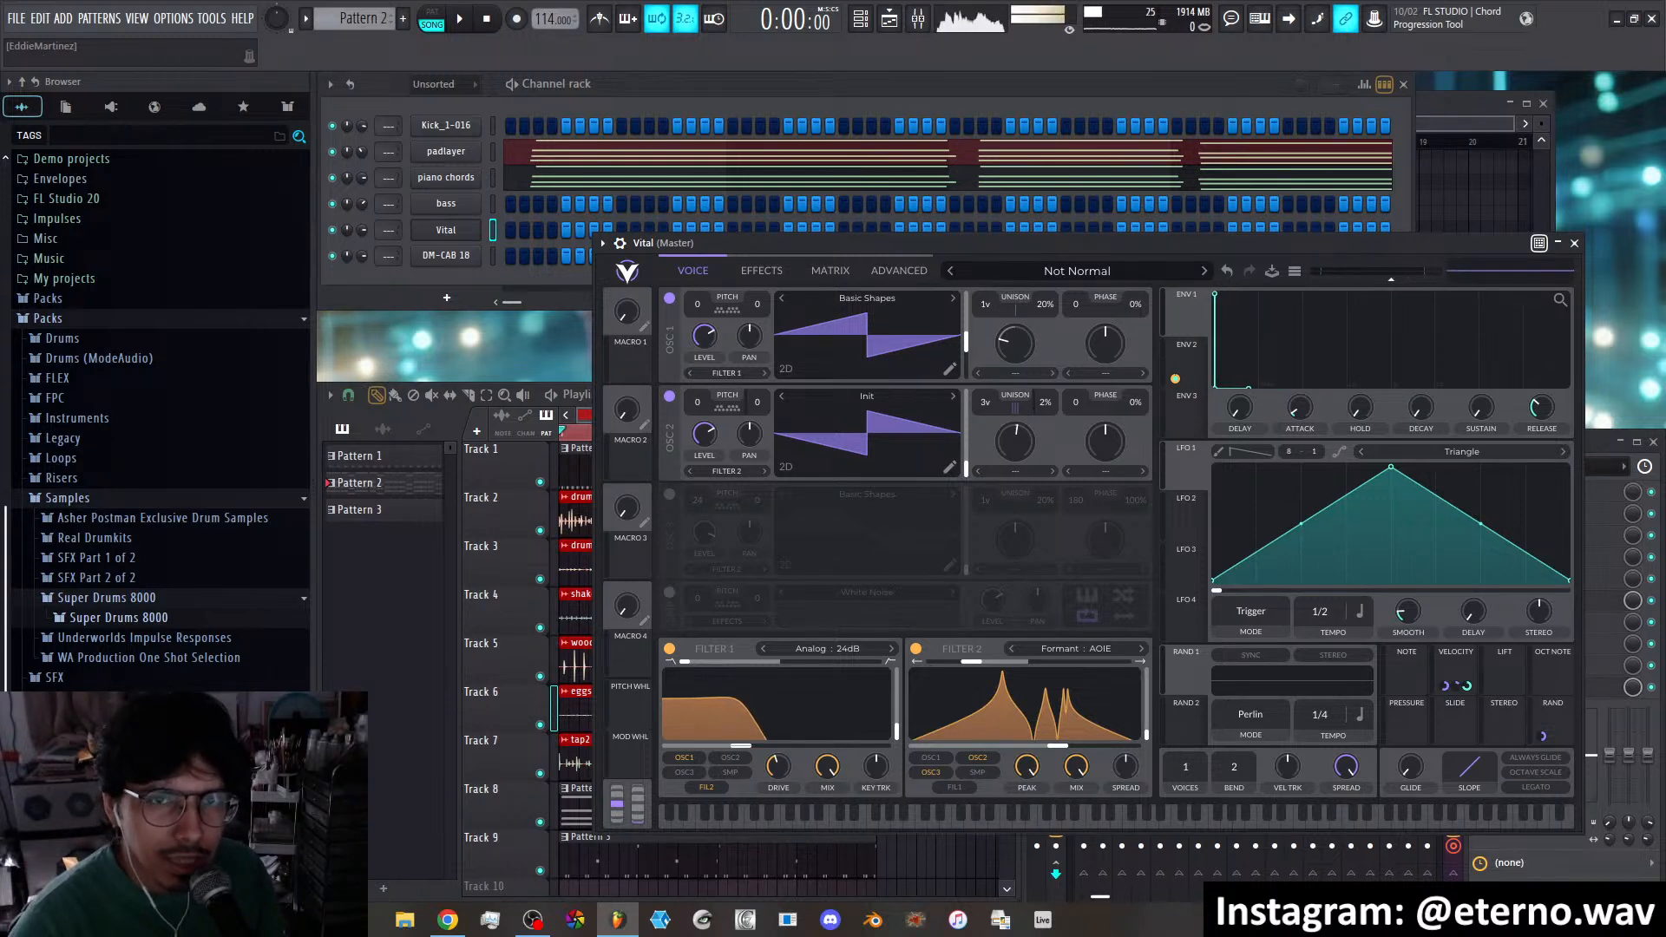
pyautogui.hotkey('alt', 'Tab')
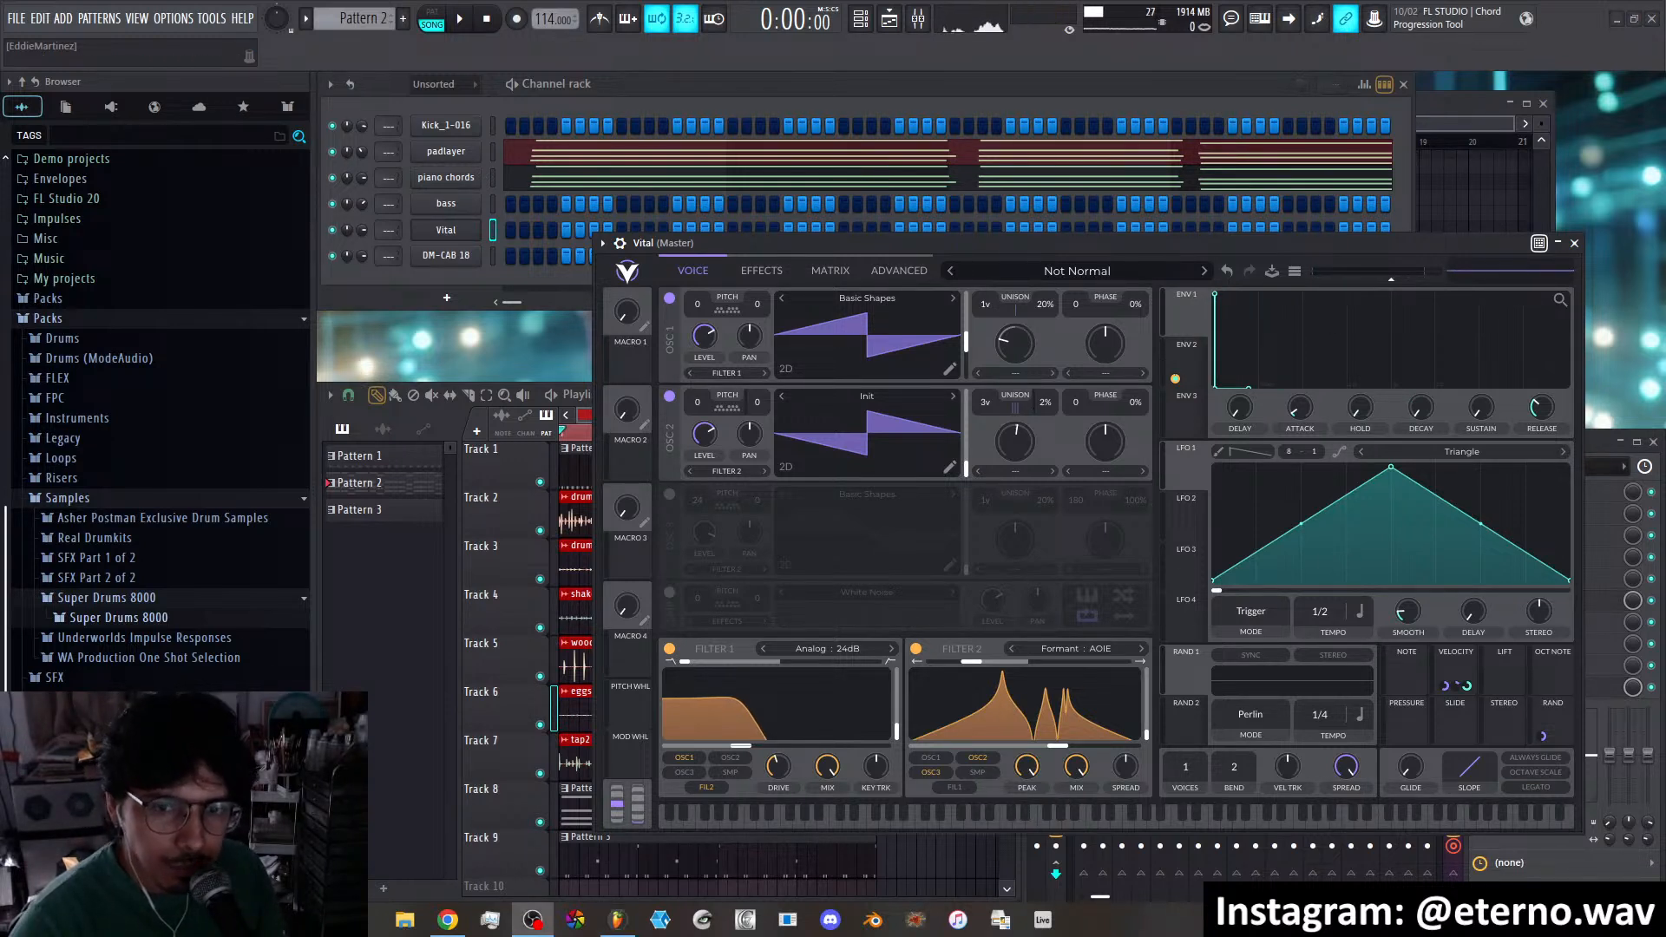
pyautogui.click(1104, 241)
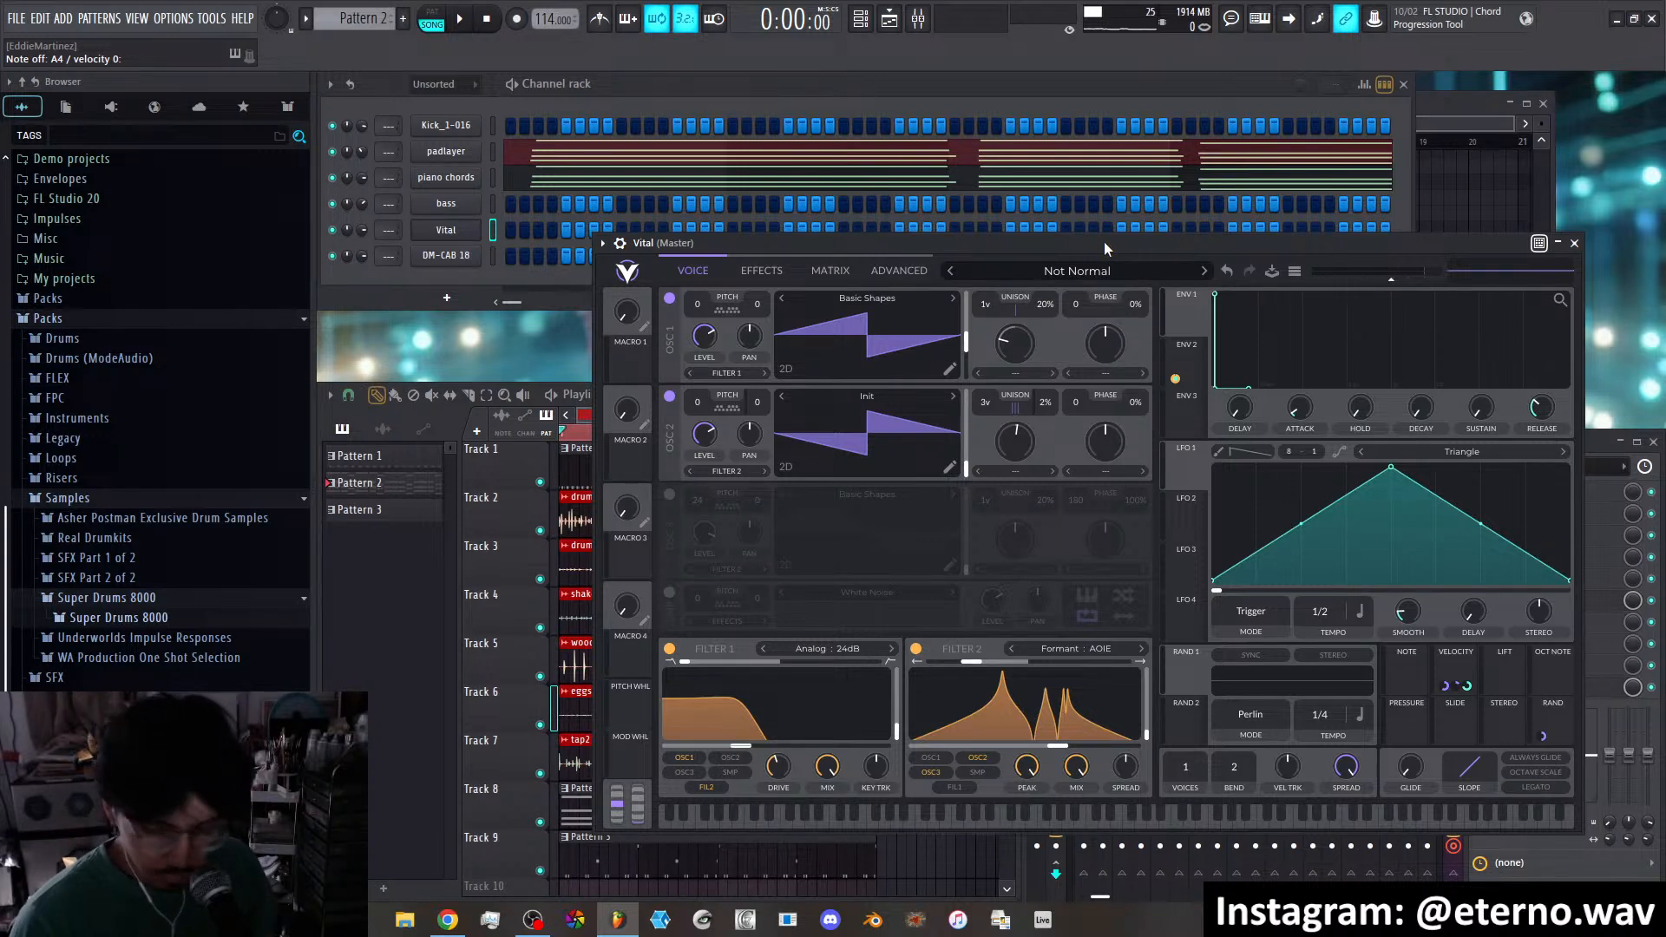
# Play the arrangement and switch Vital's reverb and delay effects back on
pyautogui.click(460, 18)
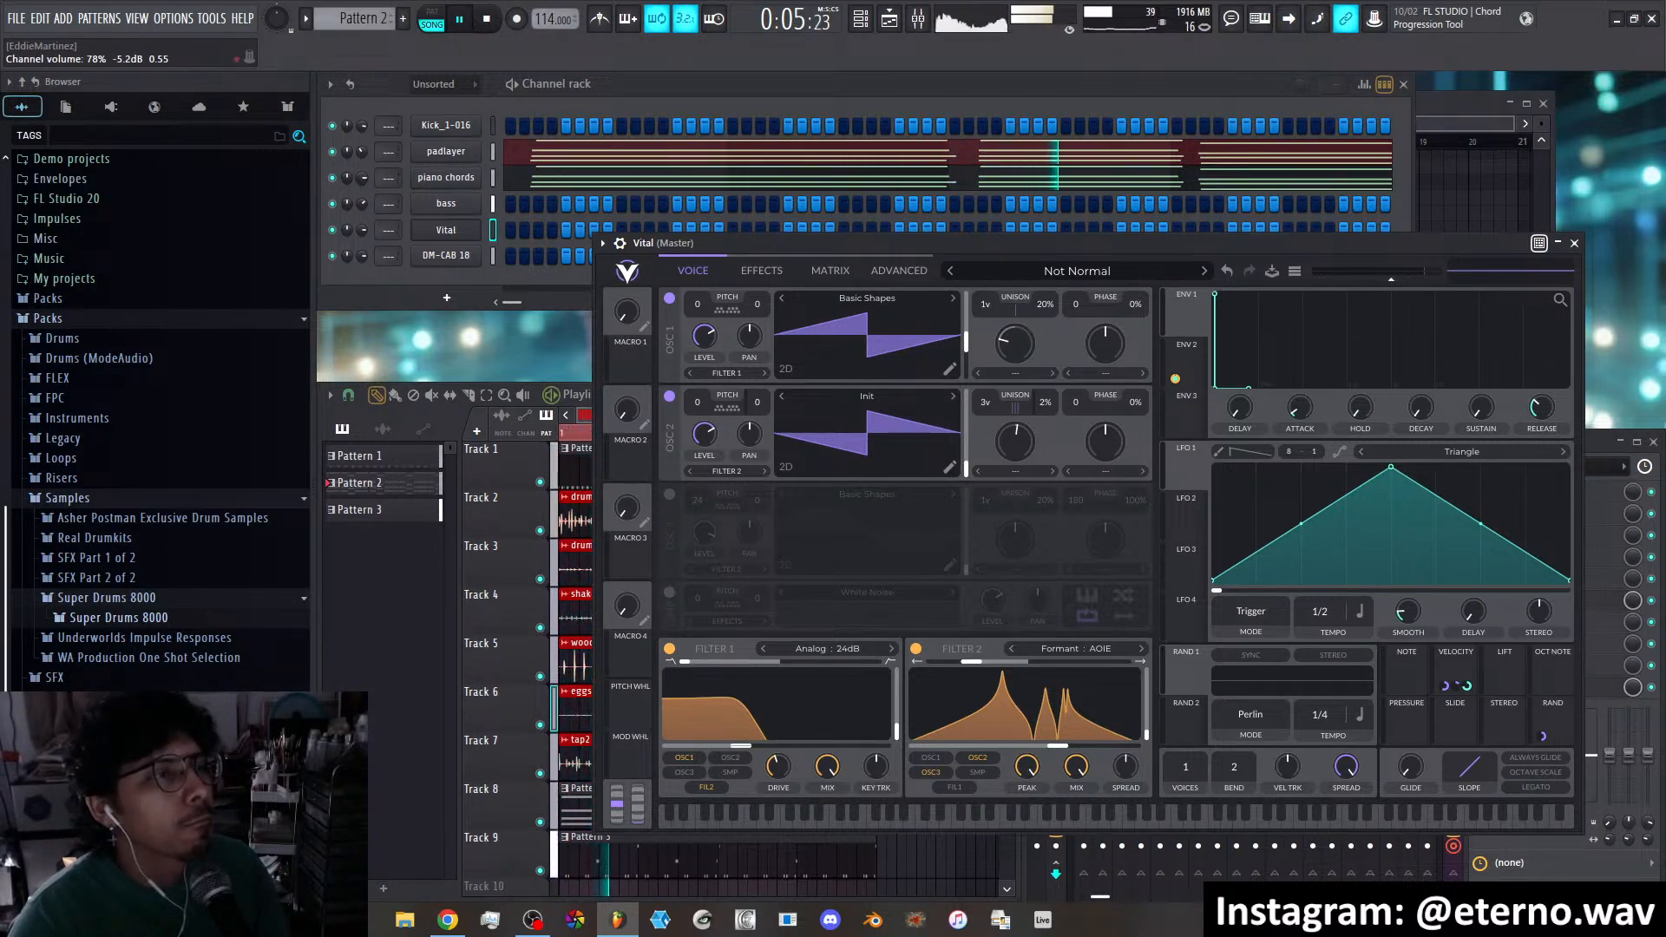
pyautogui.scroll(5, 361, 177)
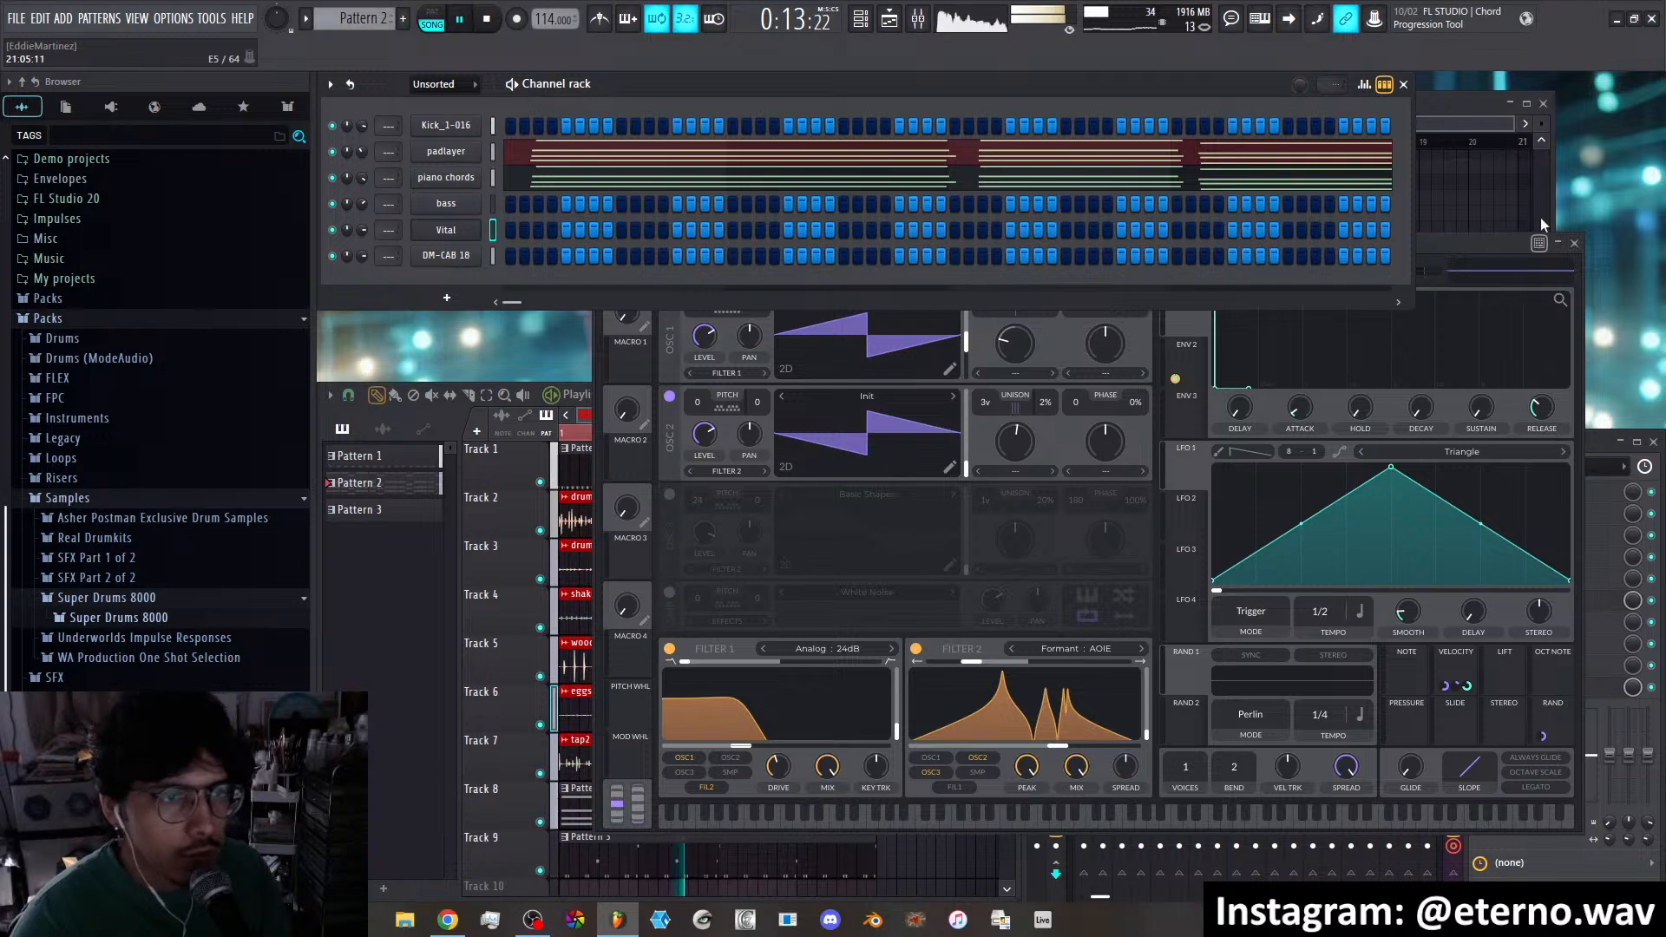
pyautogui.click(1486, 243)
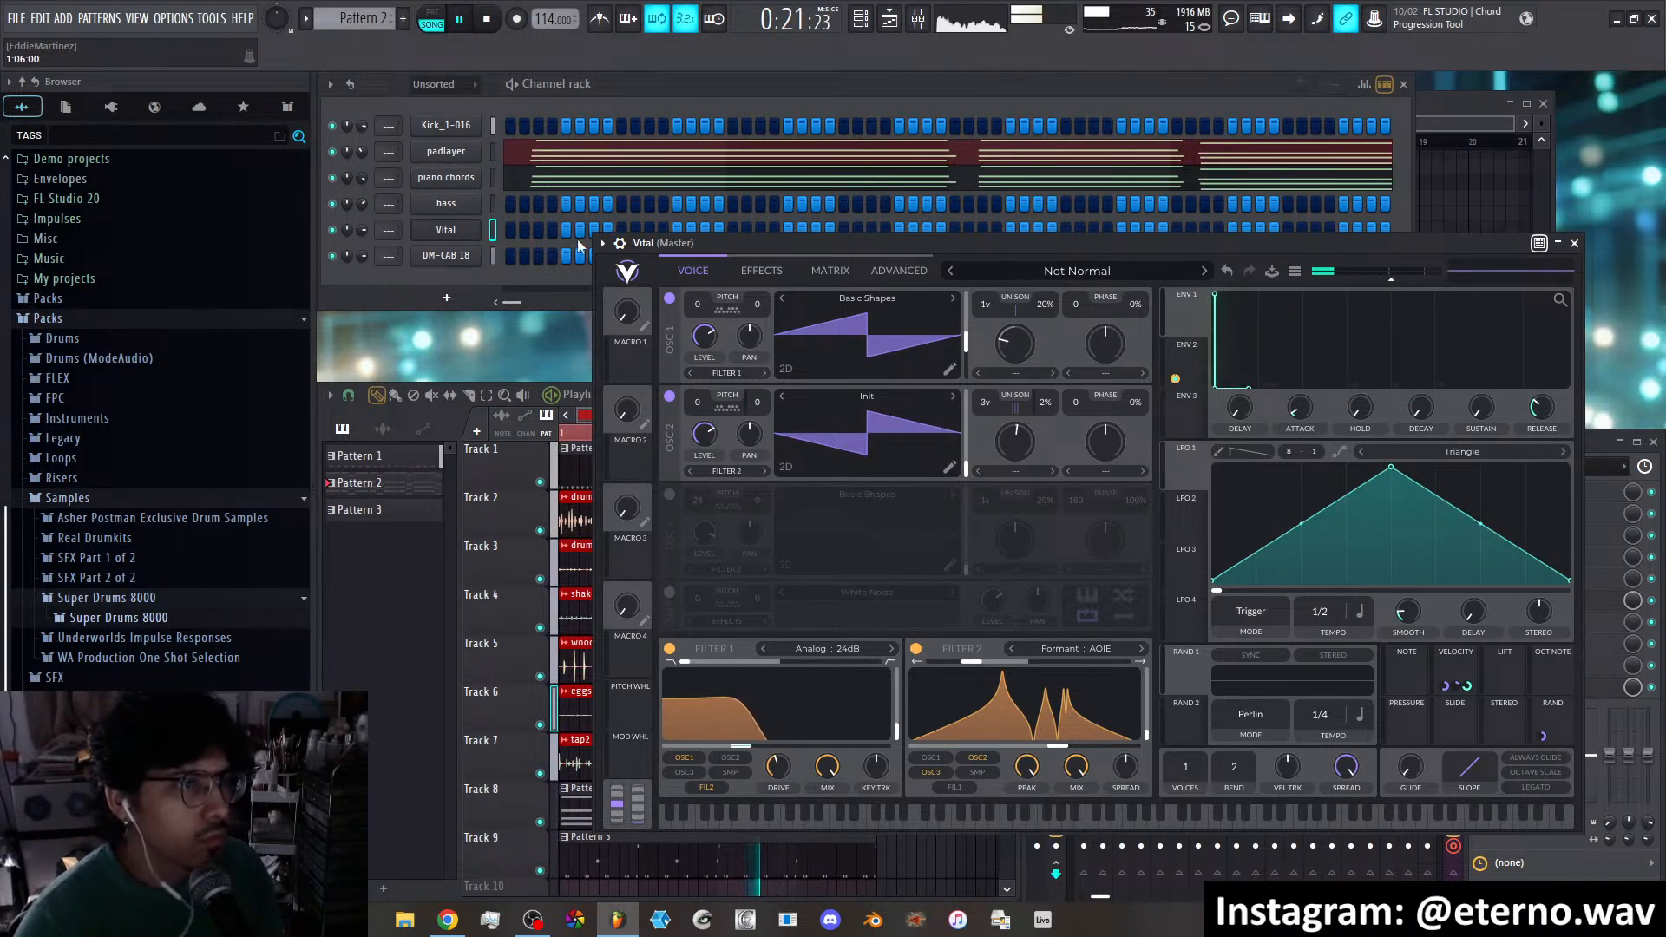
pyautogui.click(760, 271)
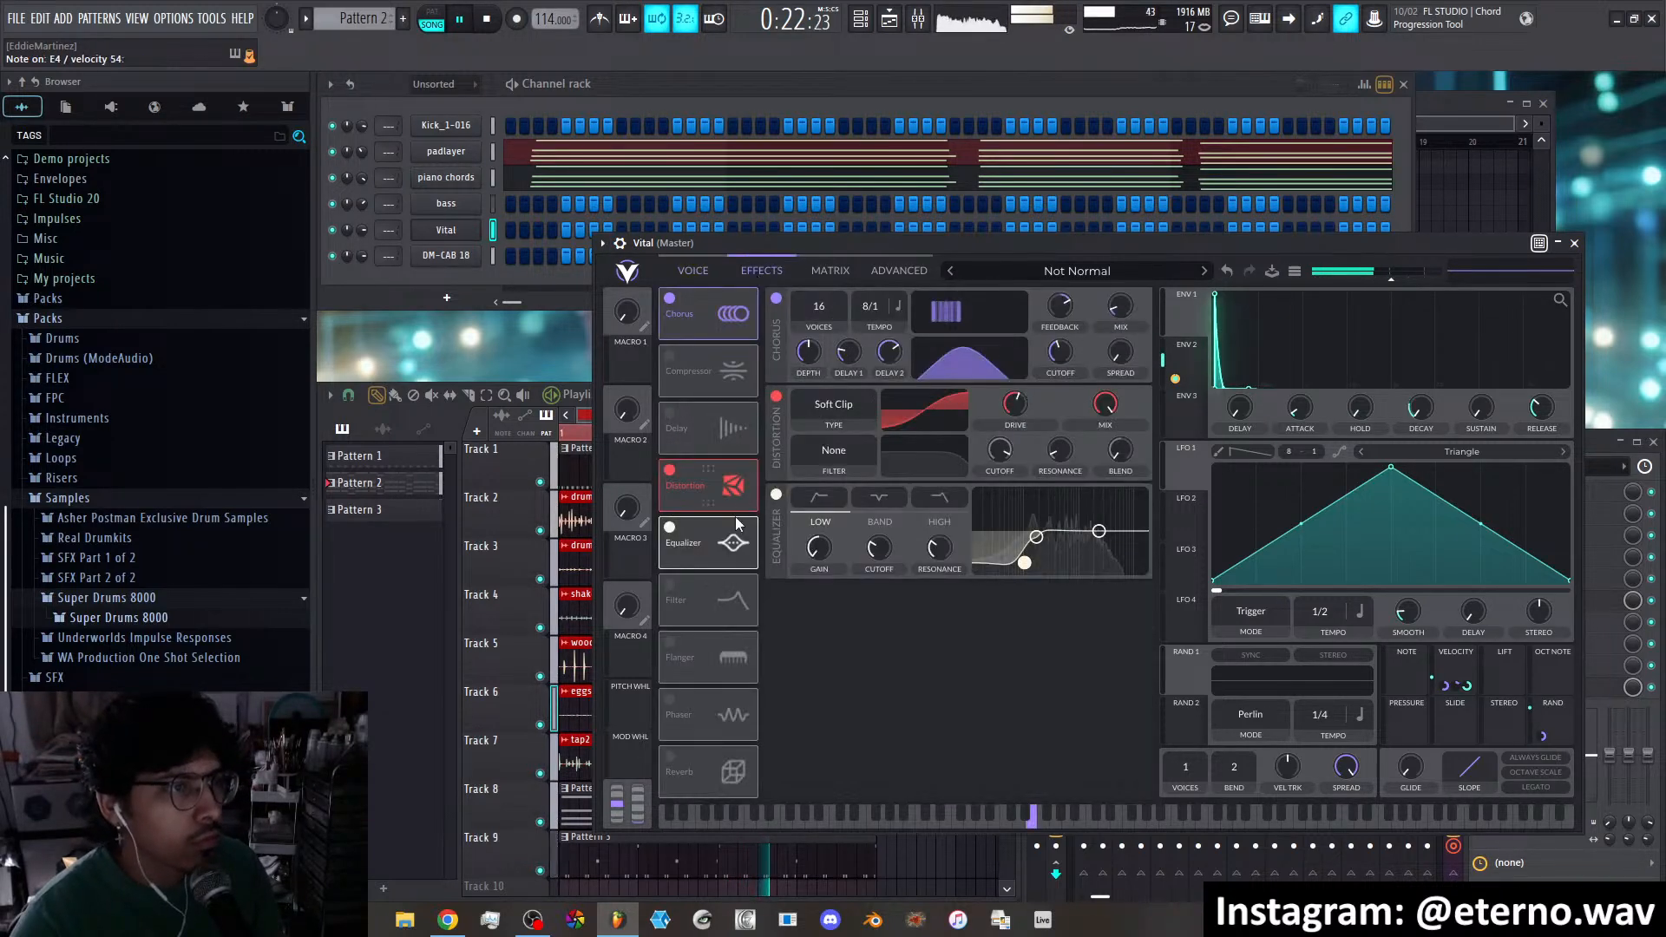
pyautogui.click(669, 756)
pyautogui.click(669, 413)
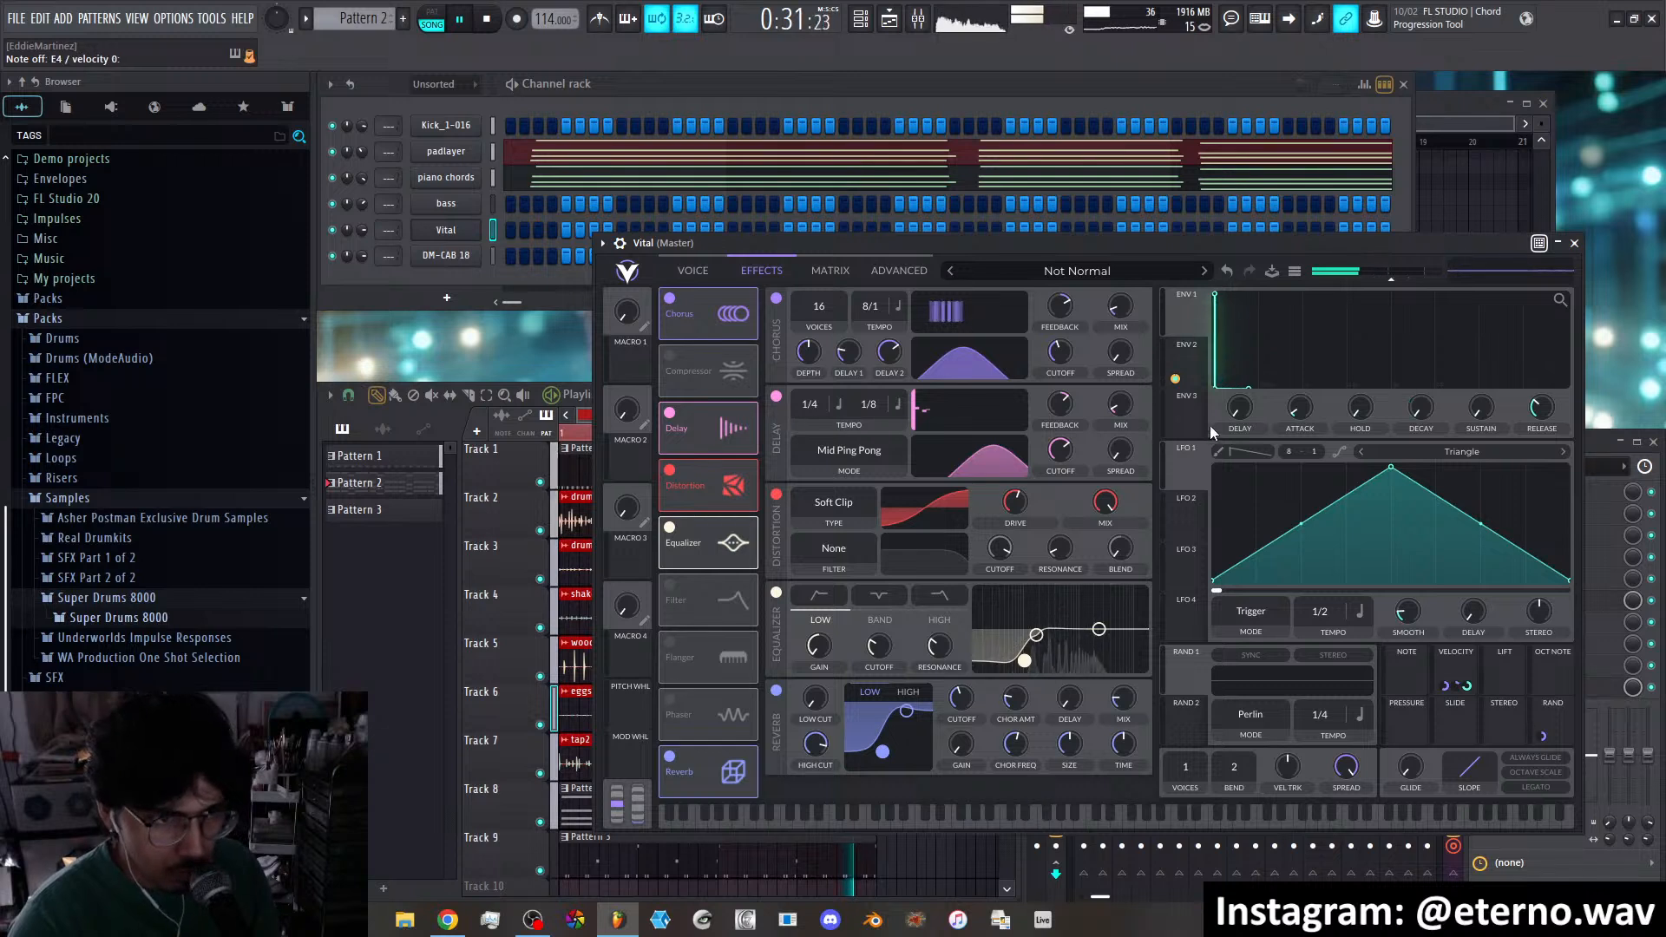
# Adjust Env 1's decay and slightly lengthen its attack
pyautogui.moveTo(1422, 418); pyautogui.dragTo(1423, 411)
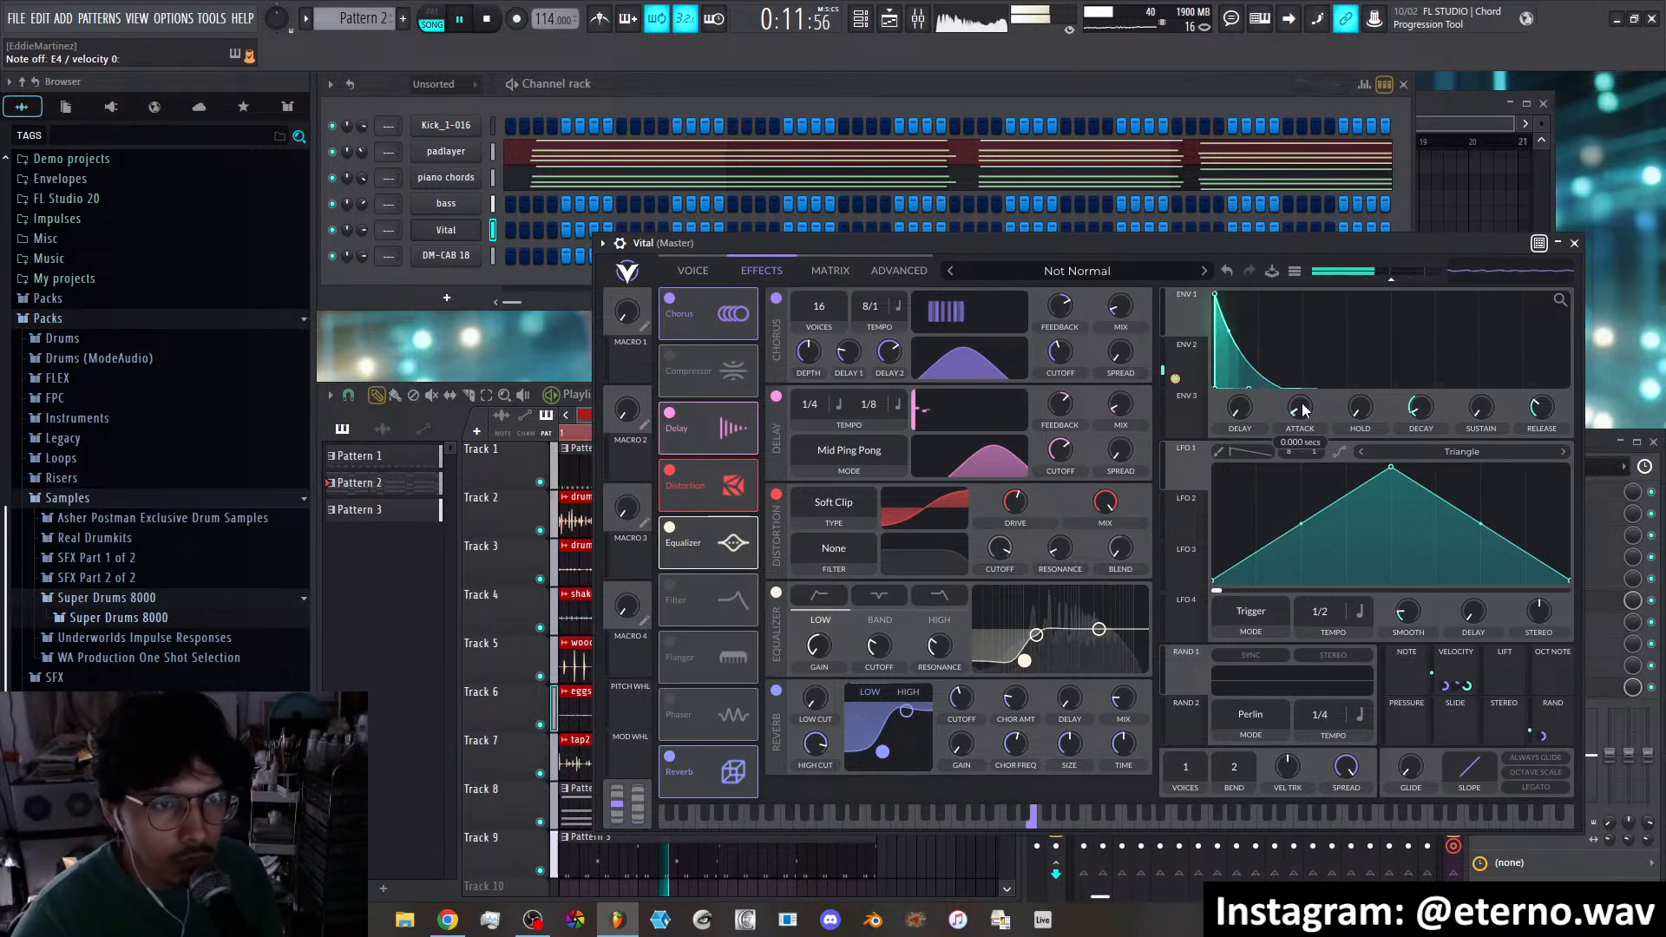
pyautogui.moveTo(1303, 401); pyautogui.dragTo(1302, 390)
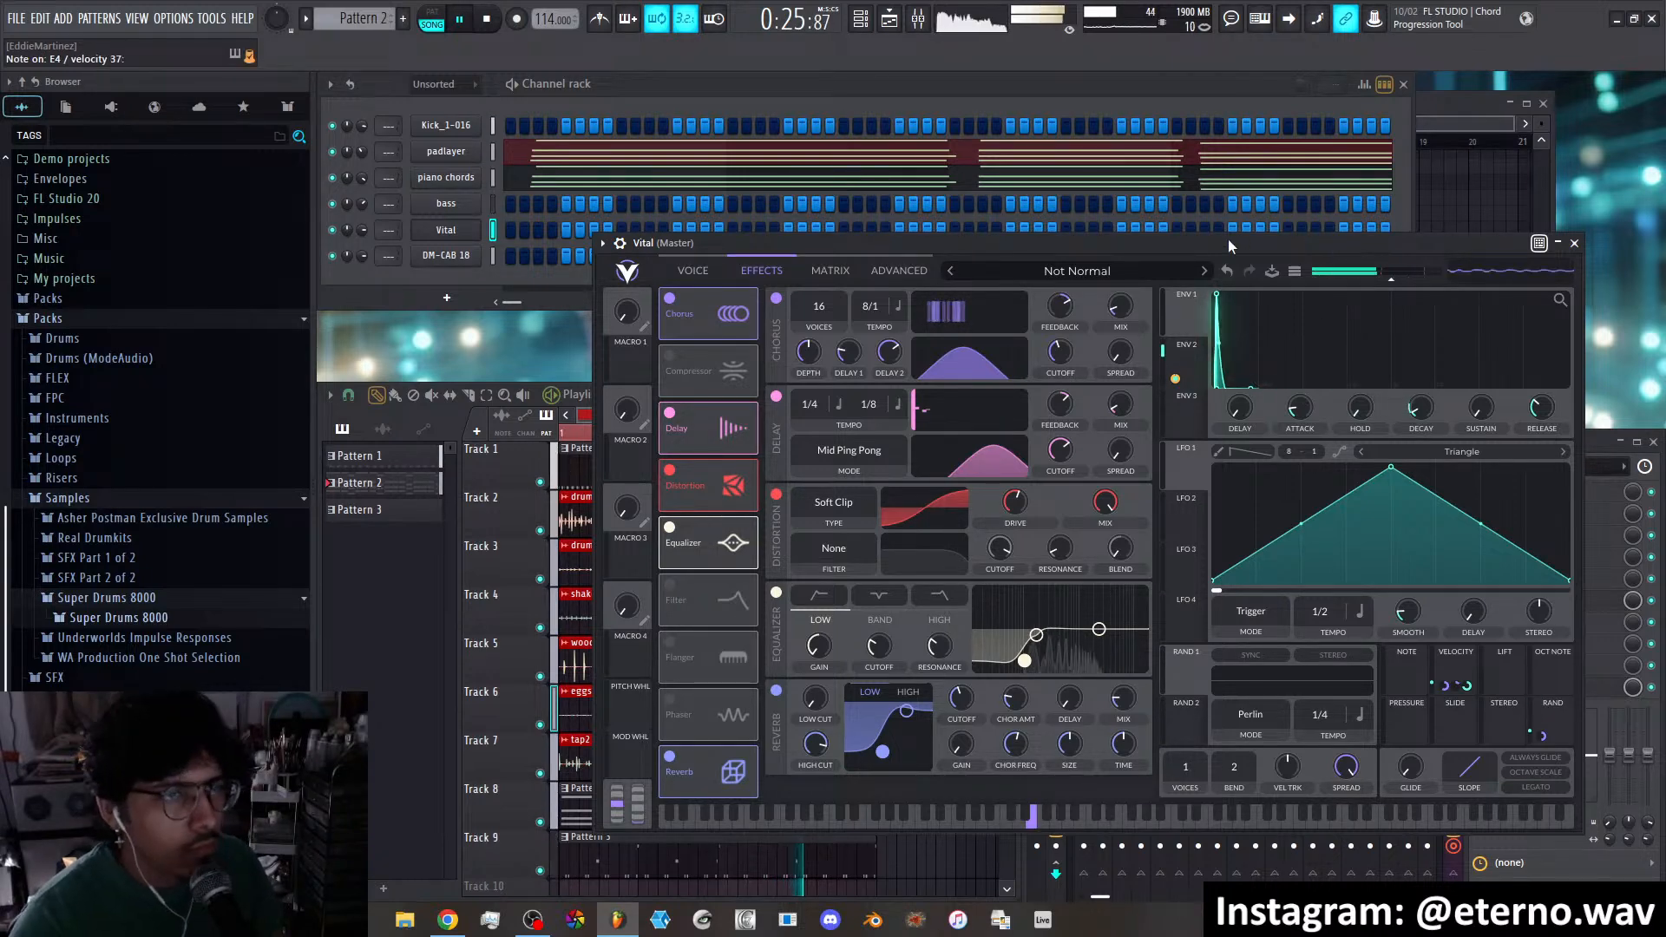
# Save the current Vital sound as a preset named Not Normal 2
pyautogui.click(1272, 270)
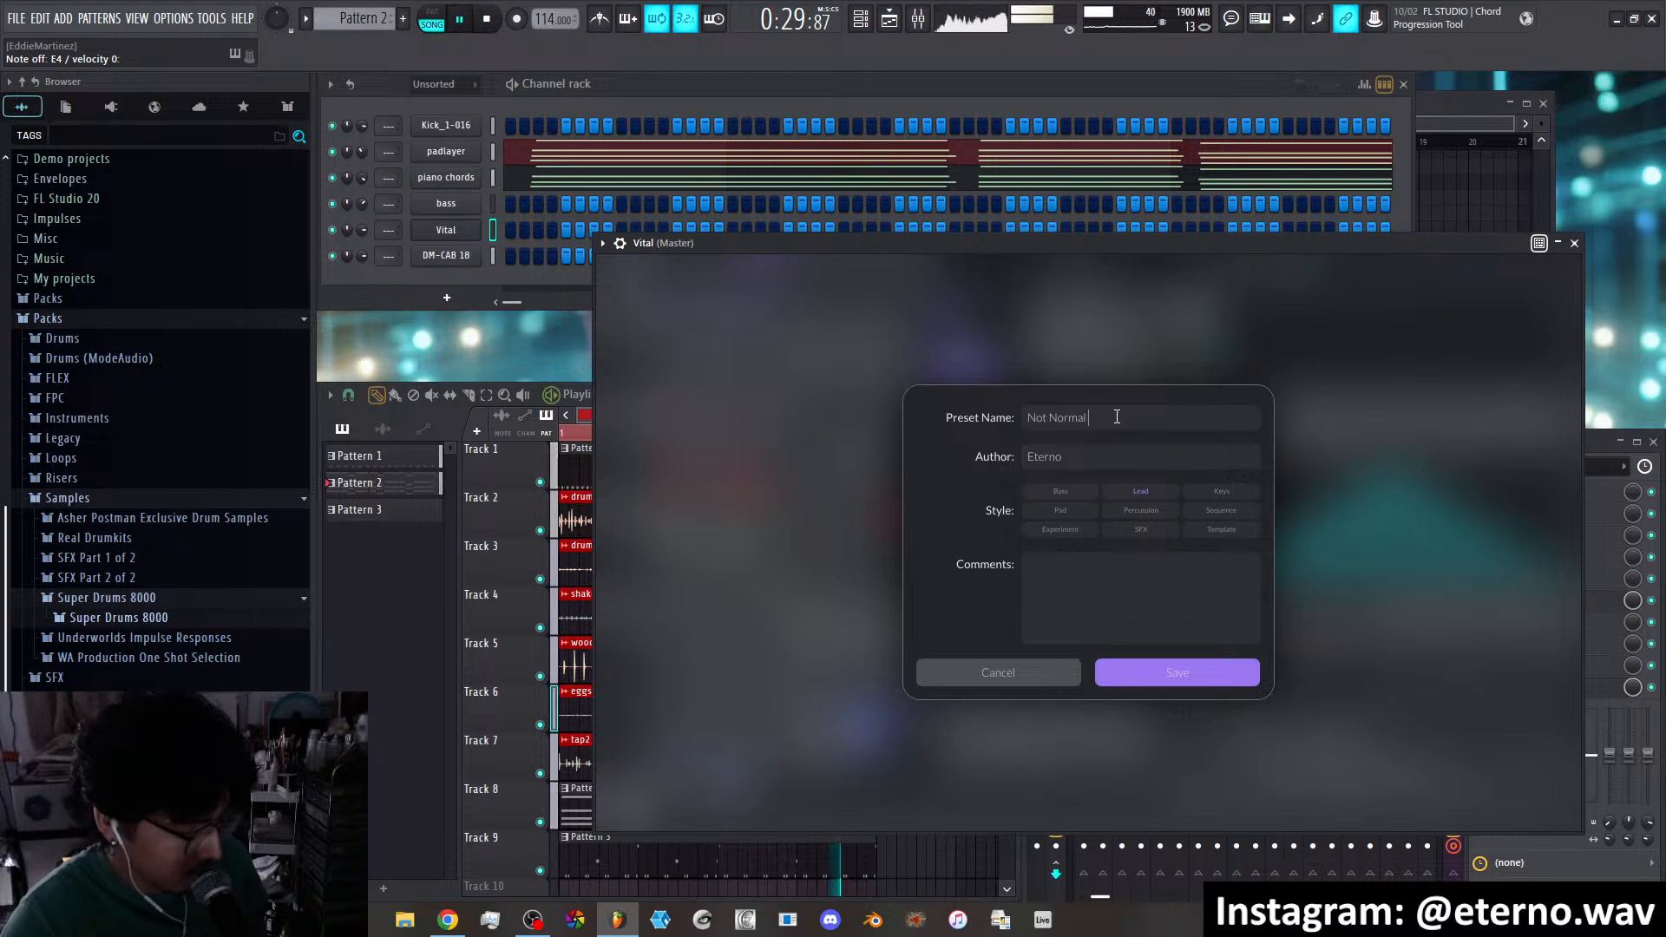
pyautogui.press('Return')
# Compare the Not Normal and Not Normal 2 presets during playback, and inspect Not Normal's voice and effects pages
pyautogui.click(1147, 267)
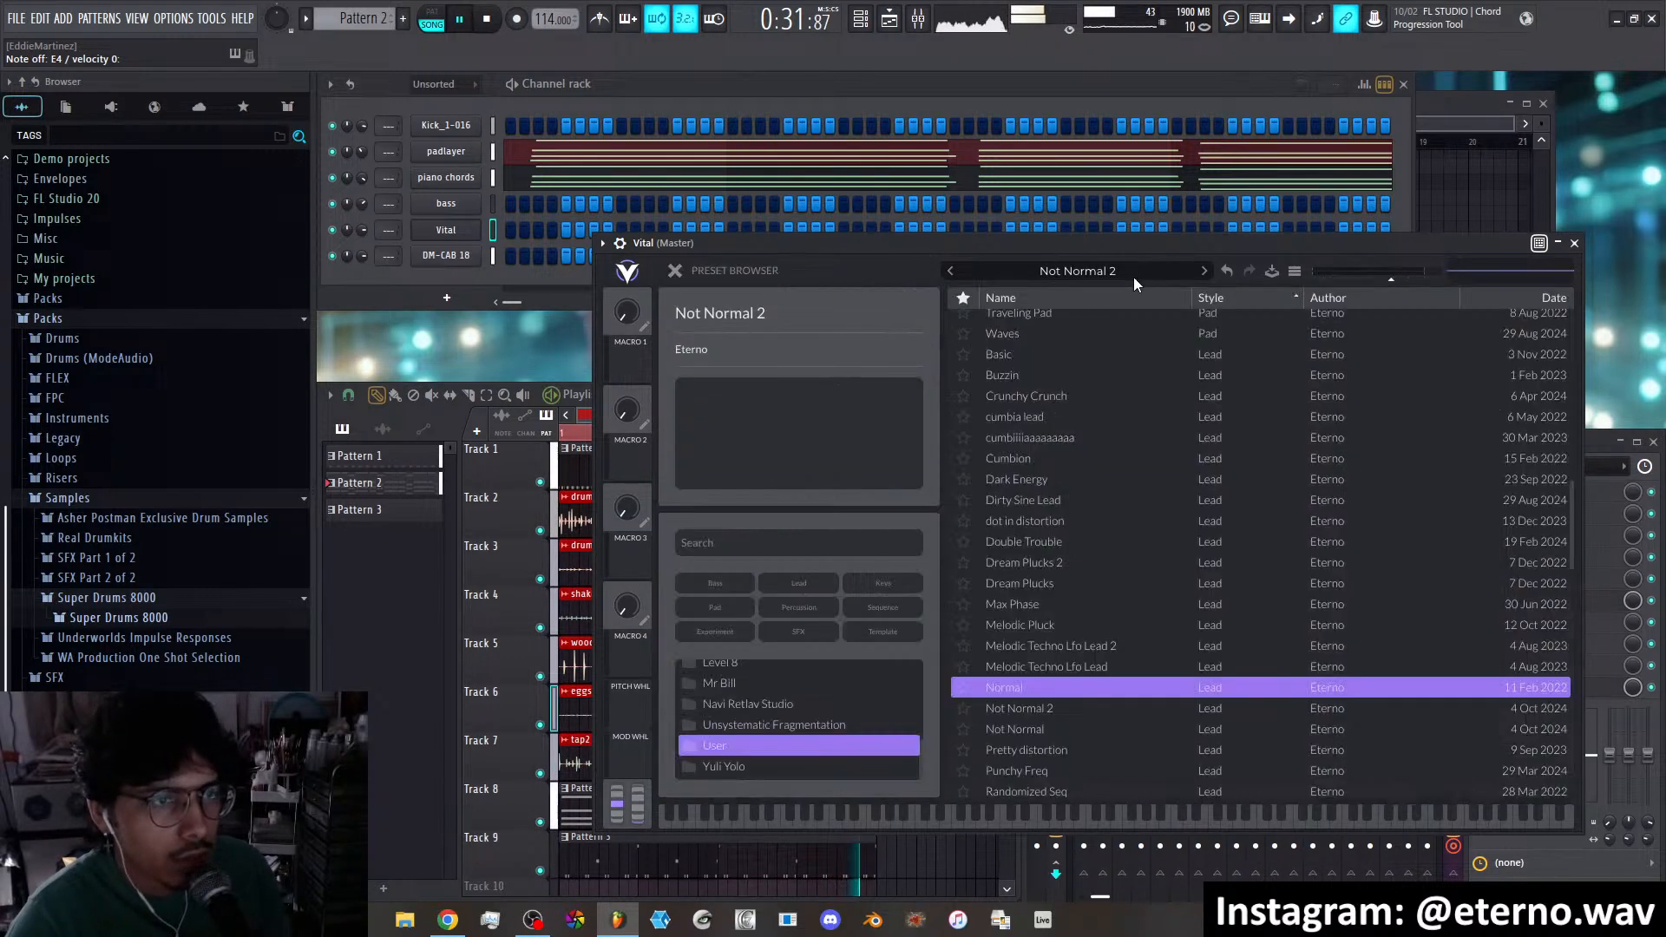
pyautogui.click(1049, 725)
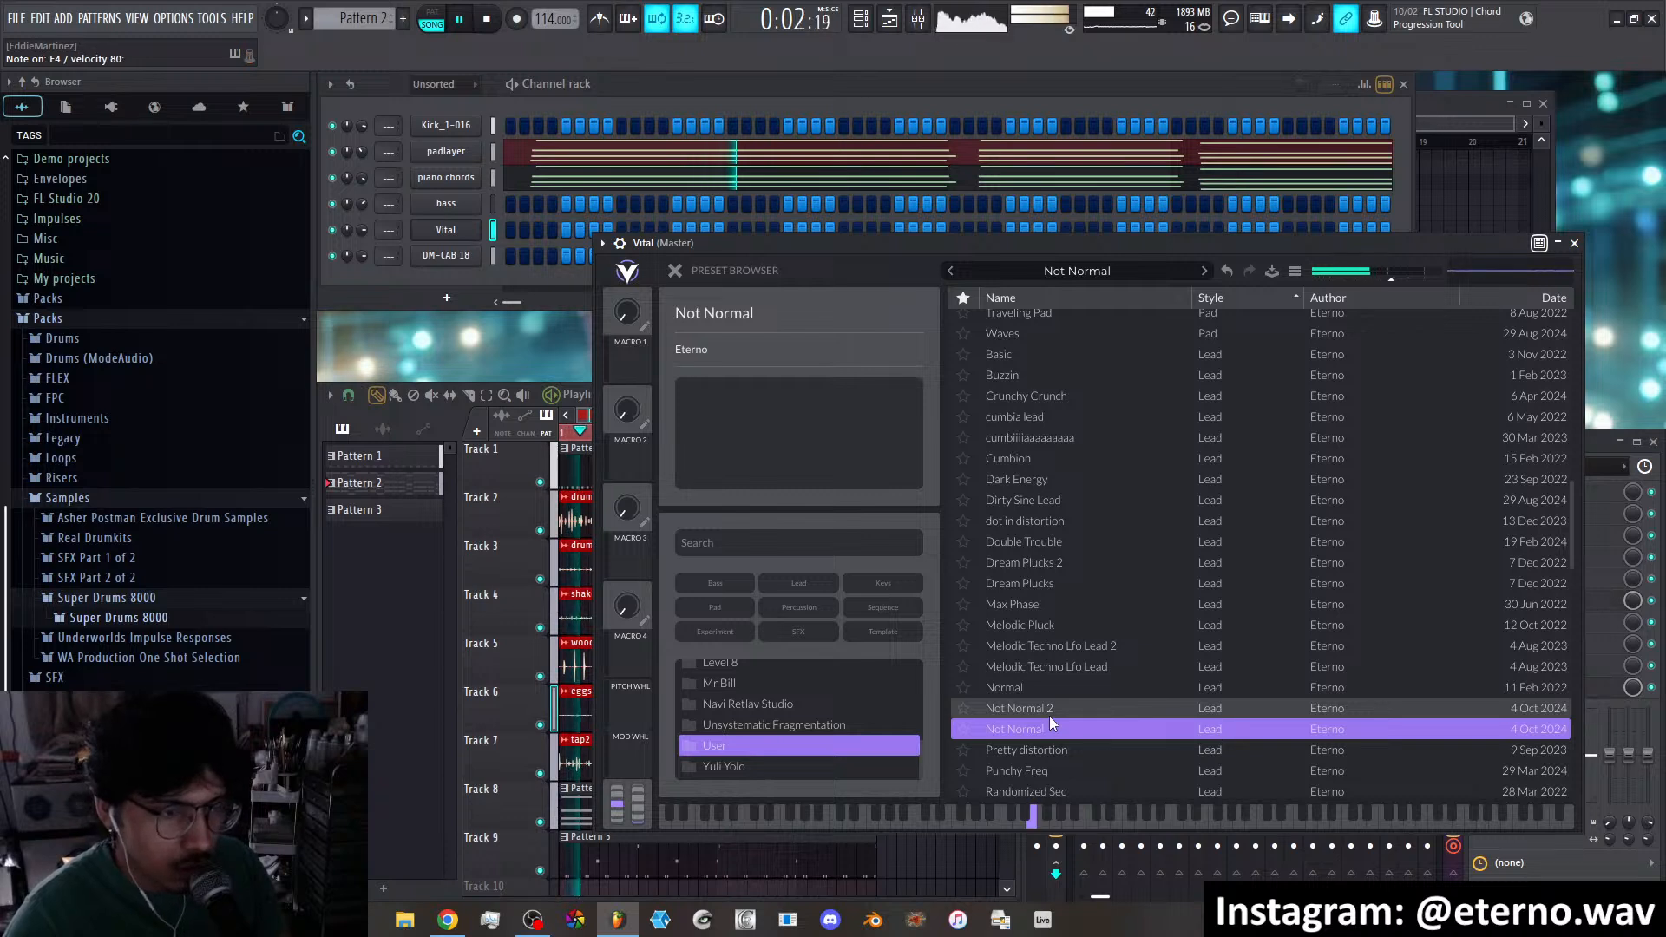
pyautogui.click(1054, 709)
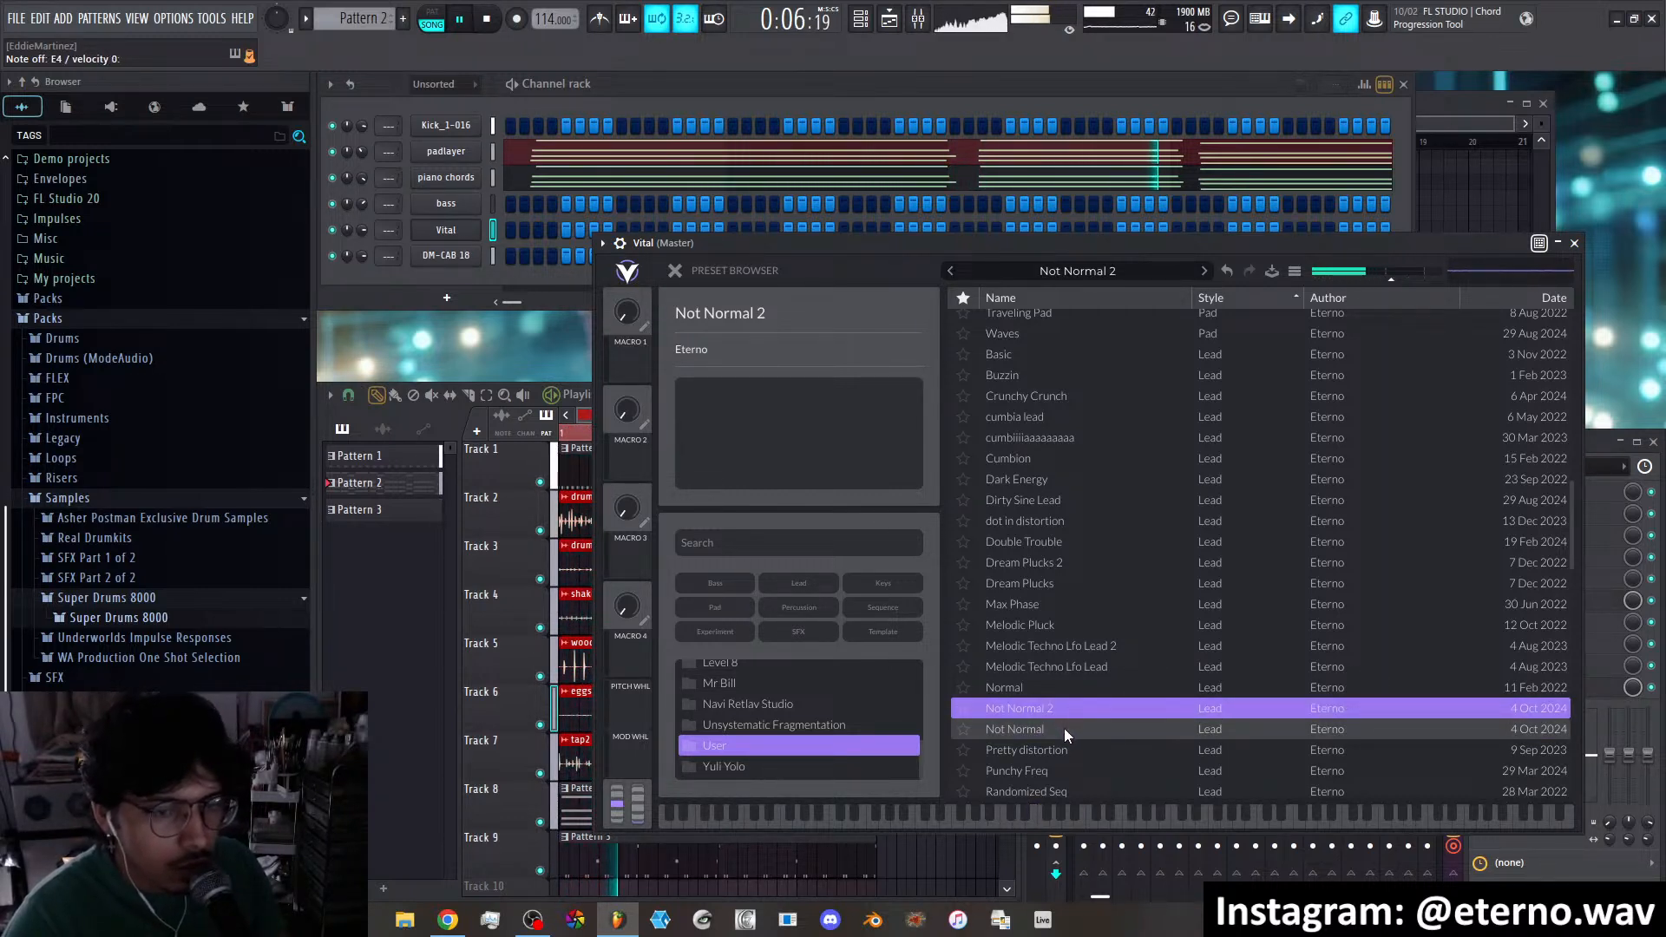
pyautogui.click(1064, 727)
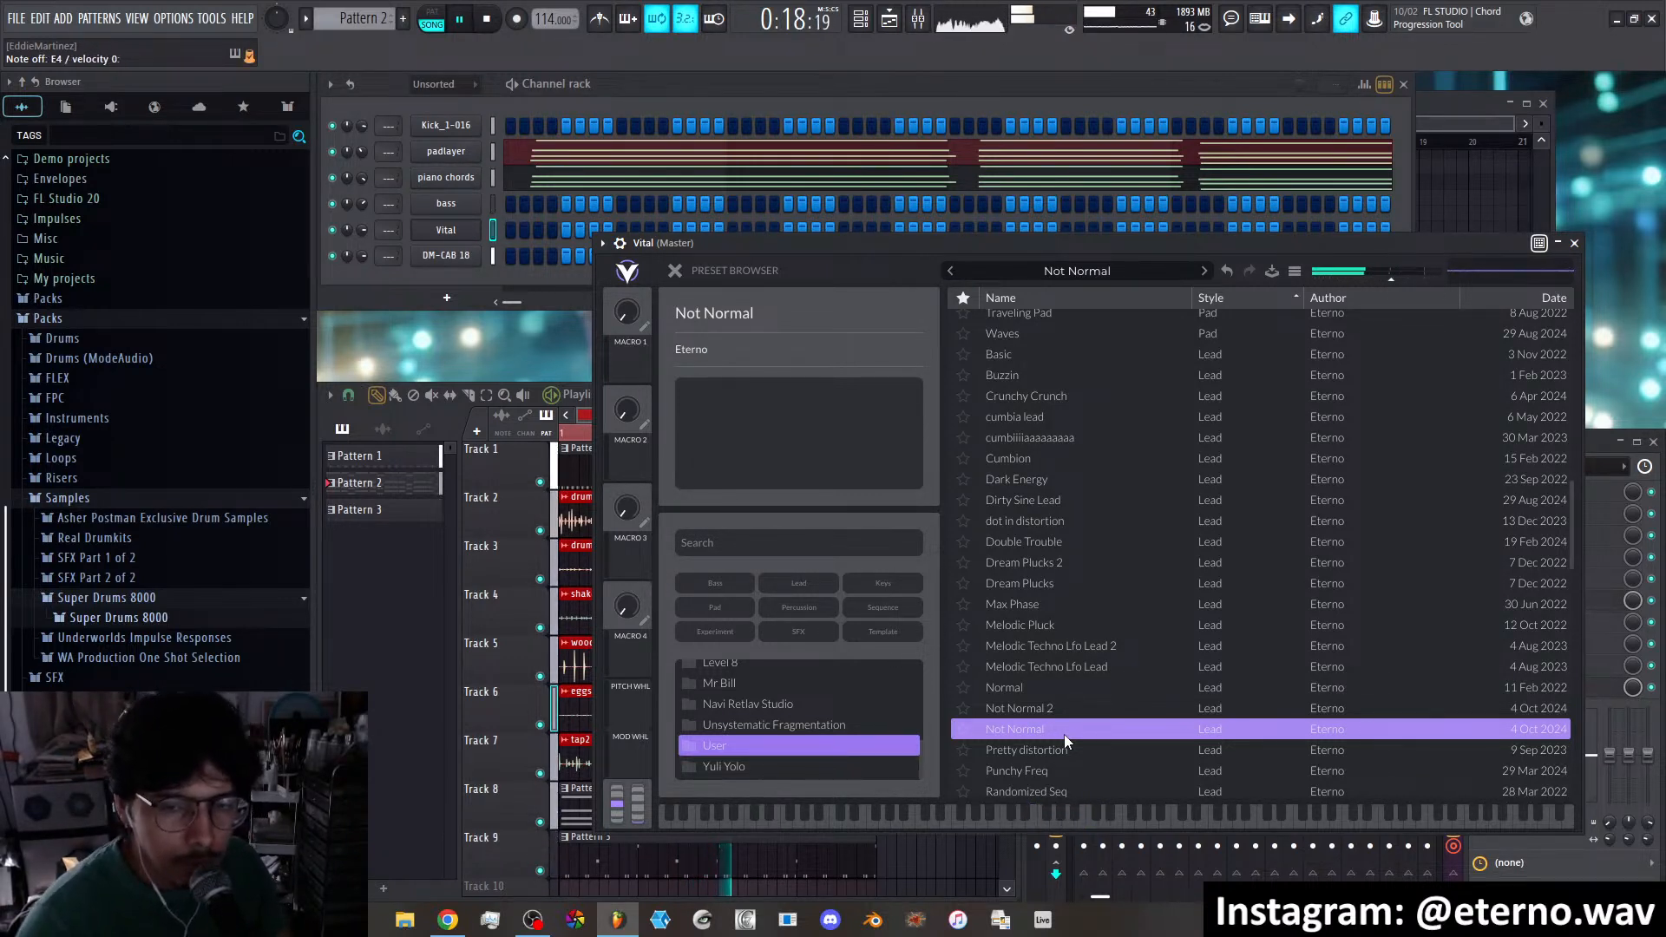
pyautogui.click(1057, 707)
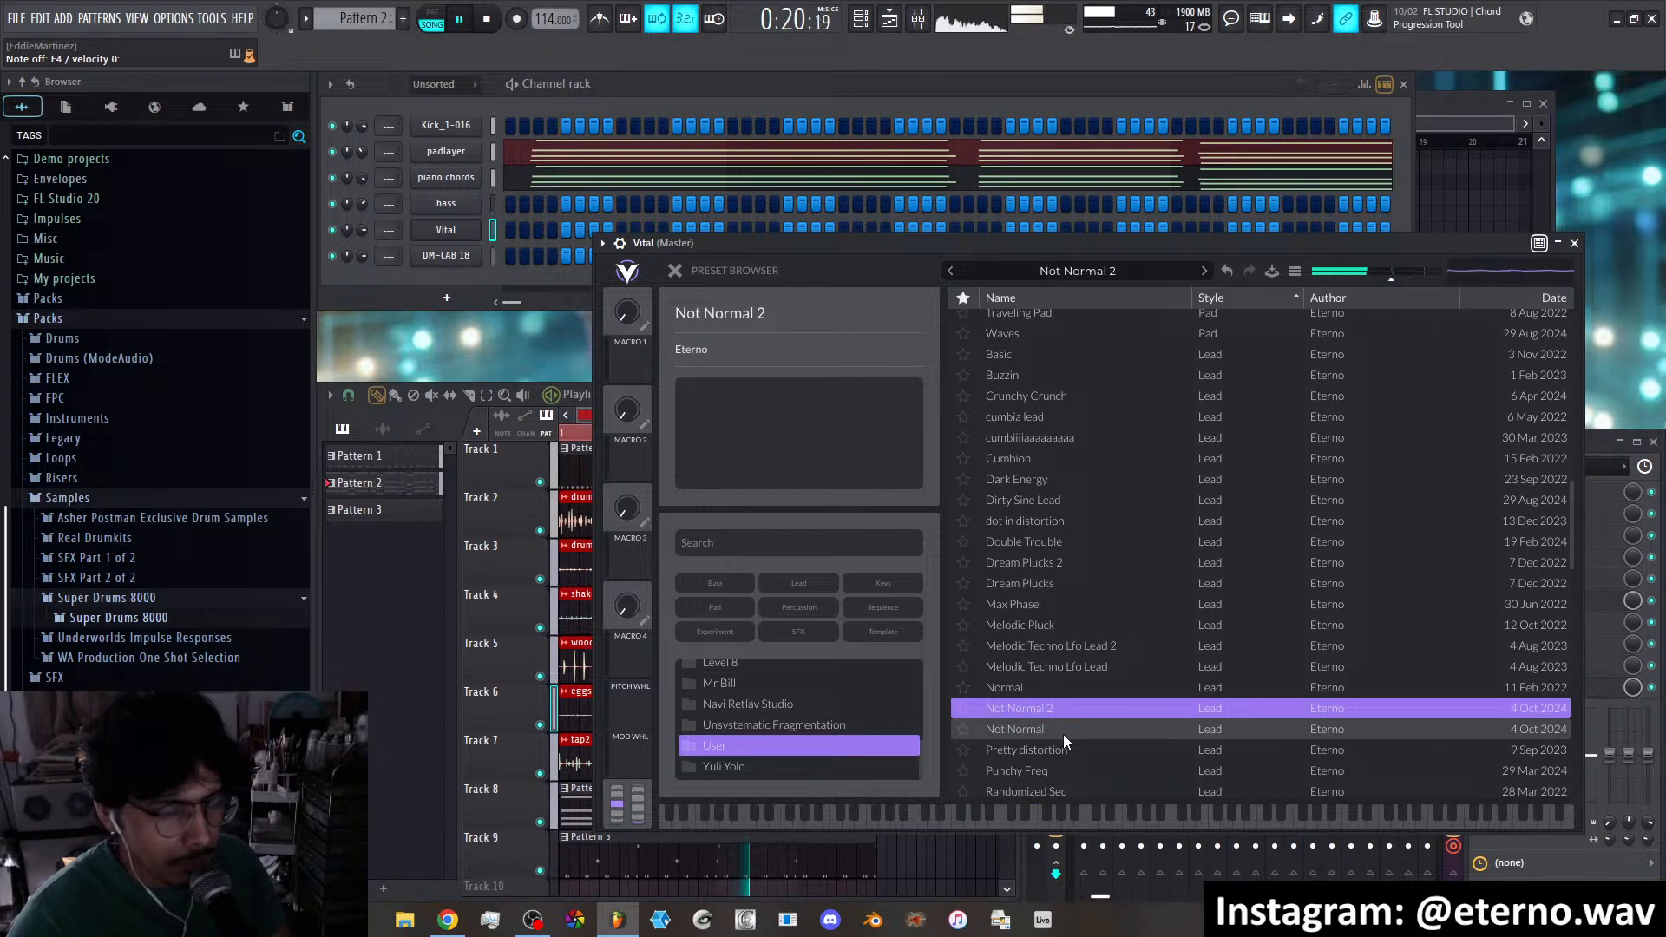
pyautogui.click(1064, 734)
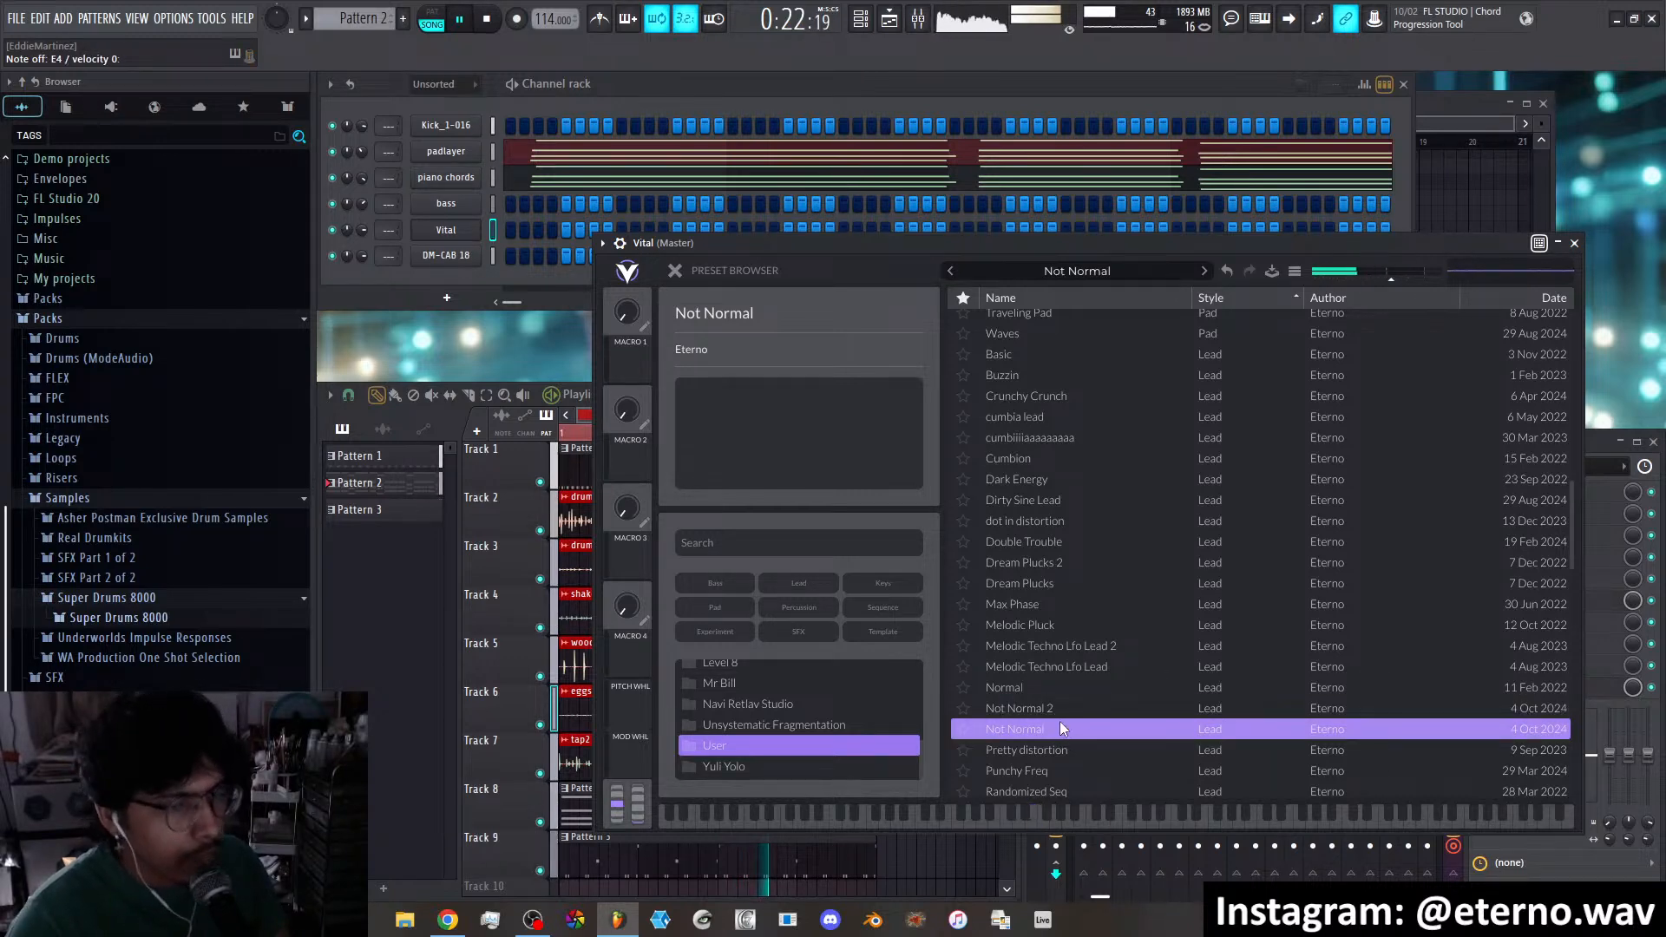
pyautogui.click(675, 272)
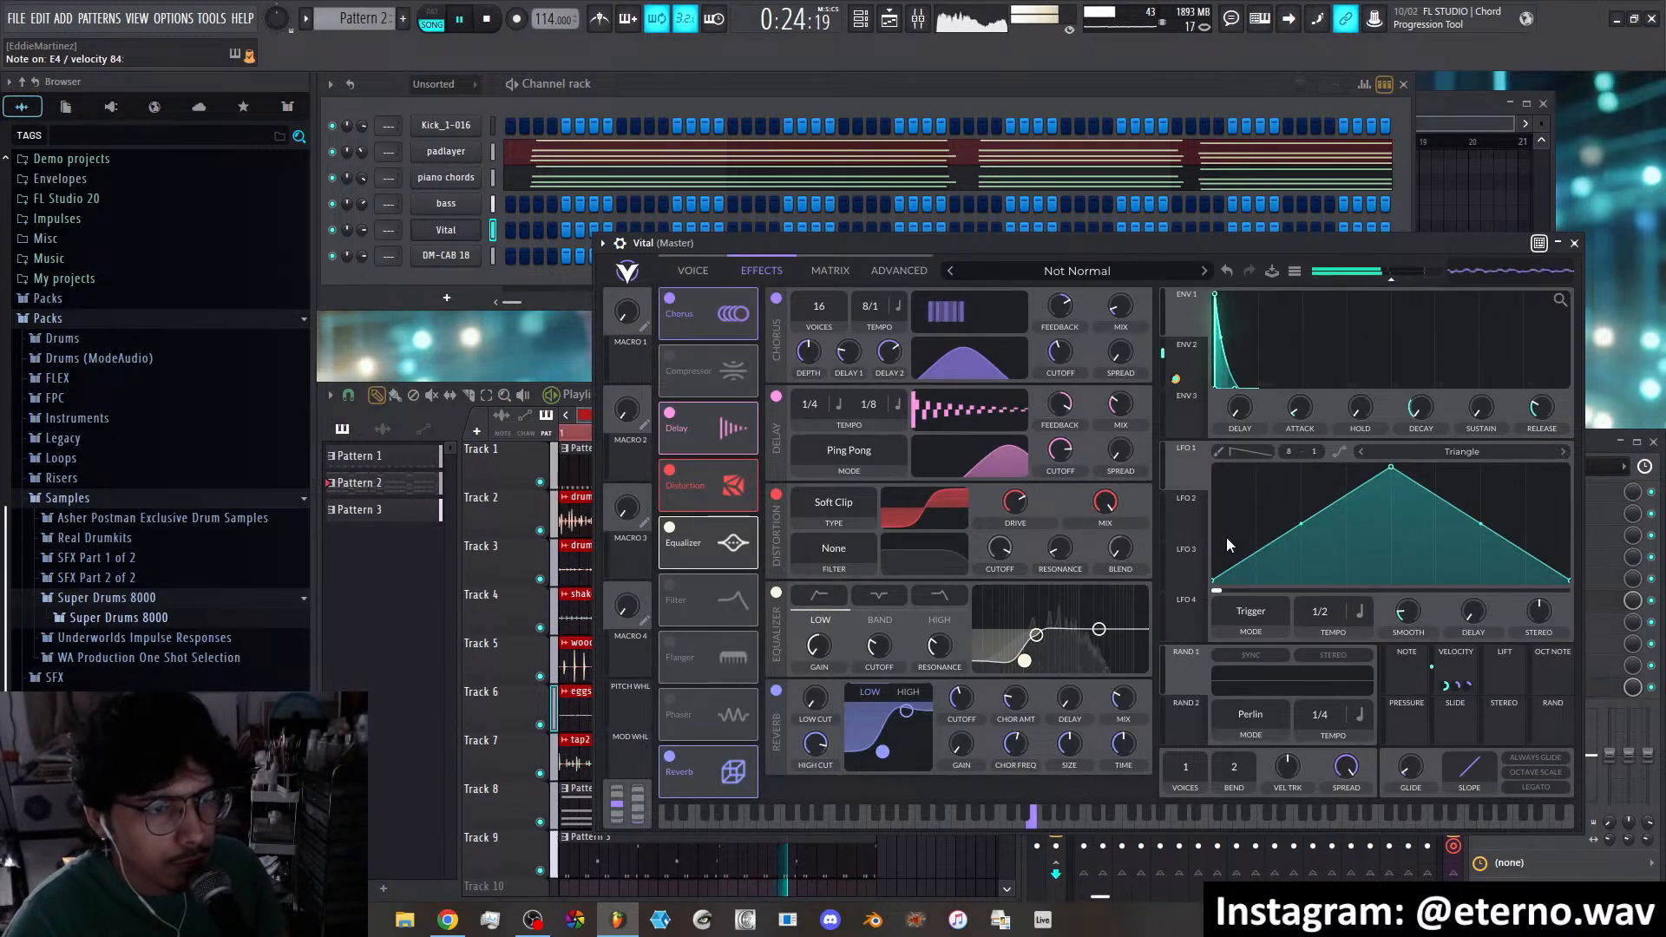
pyautogui.click(698, 271)
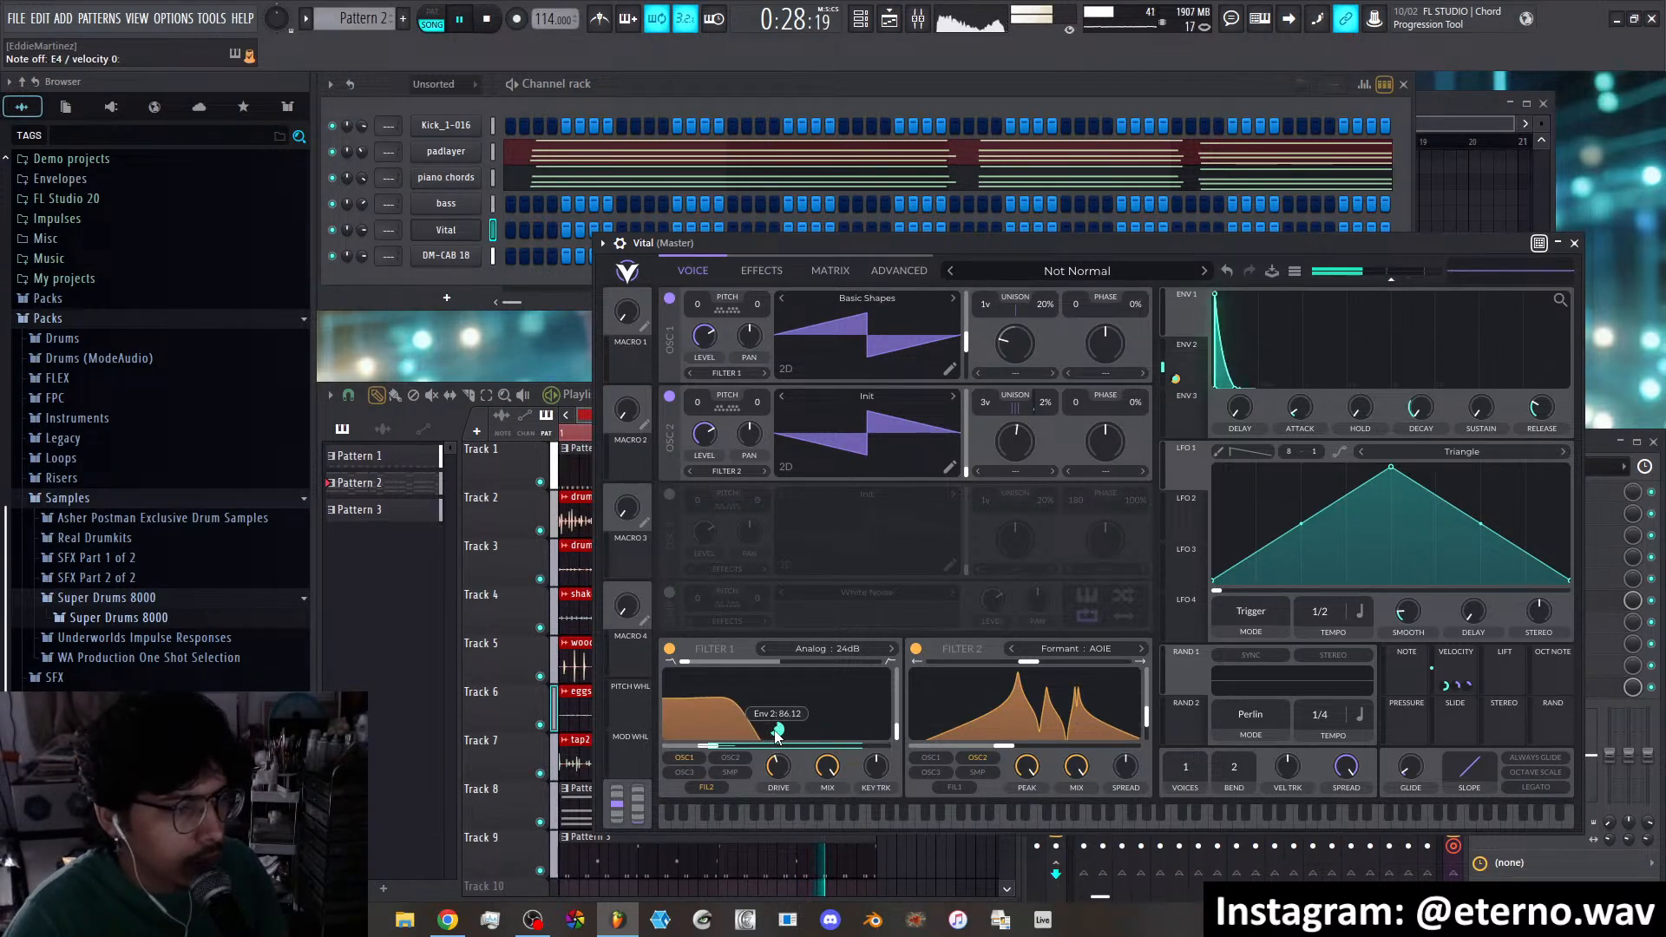
pyautogui.click(772, 270)
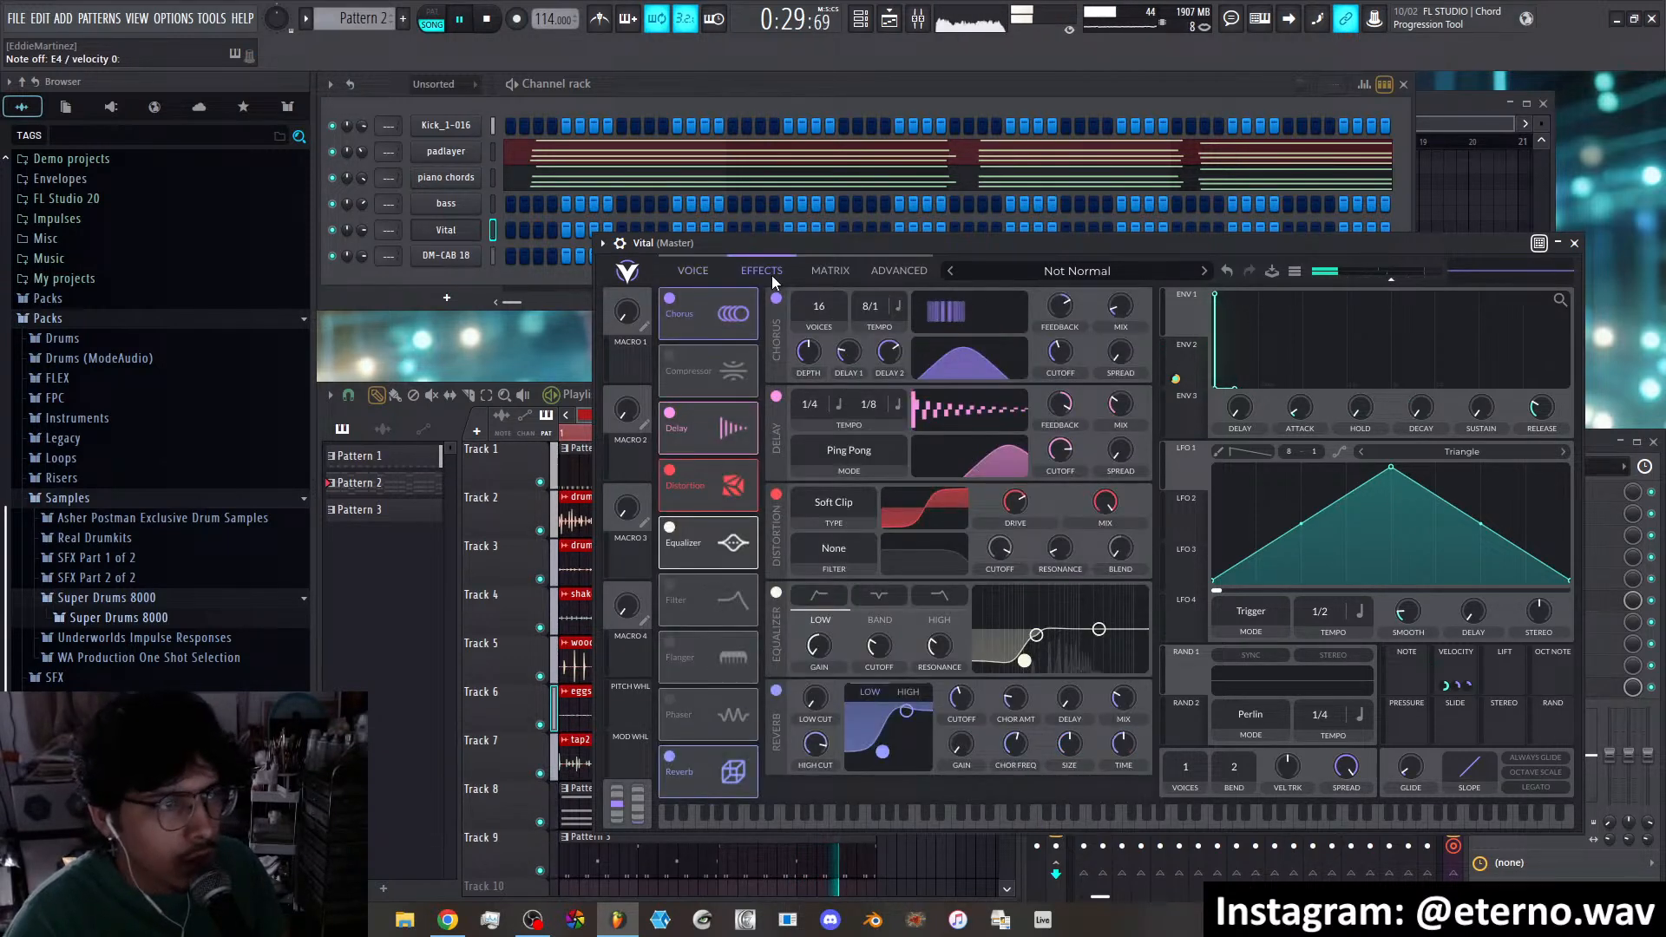
# Load the Not Normal 2 preset and try a Filter 1 cutoff of 51.19 Hz
pyautogui.click(1060, 269)
pyautogui.click(1045, 707)
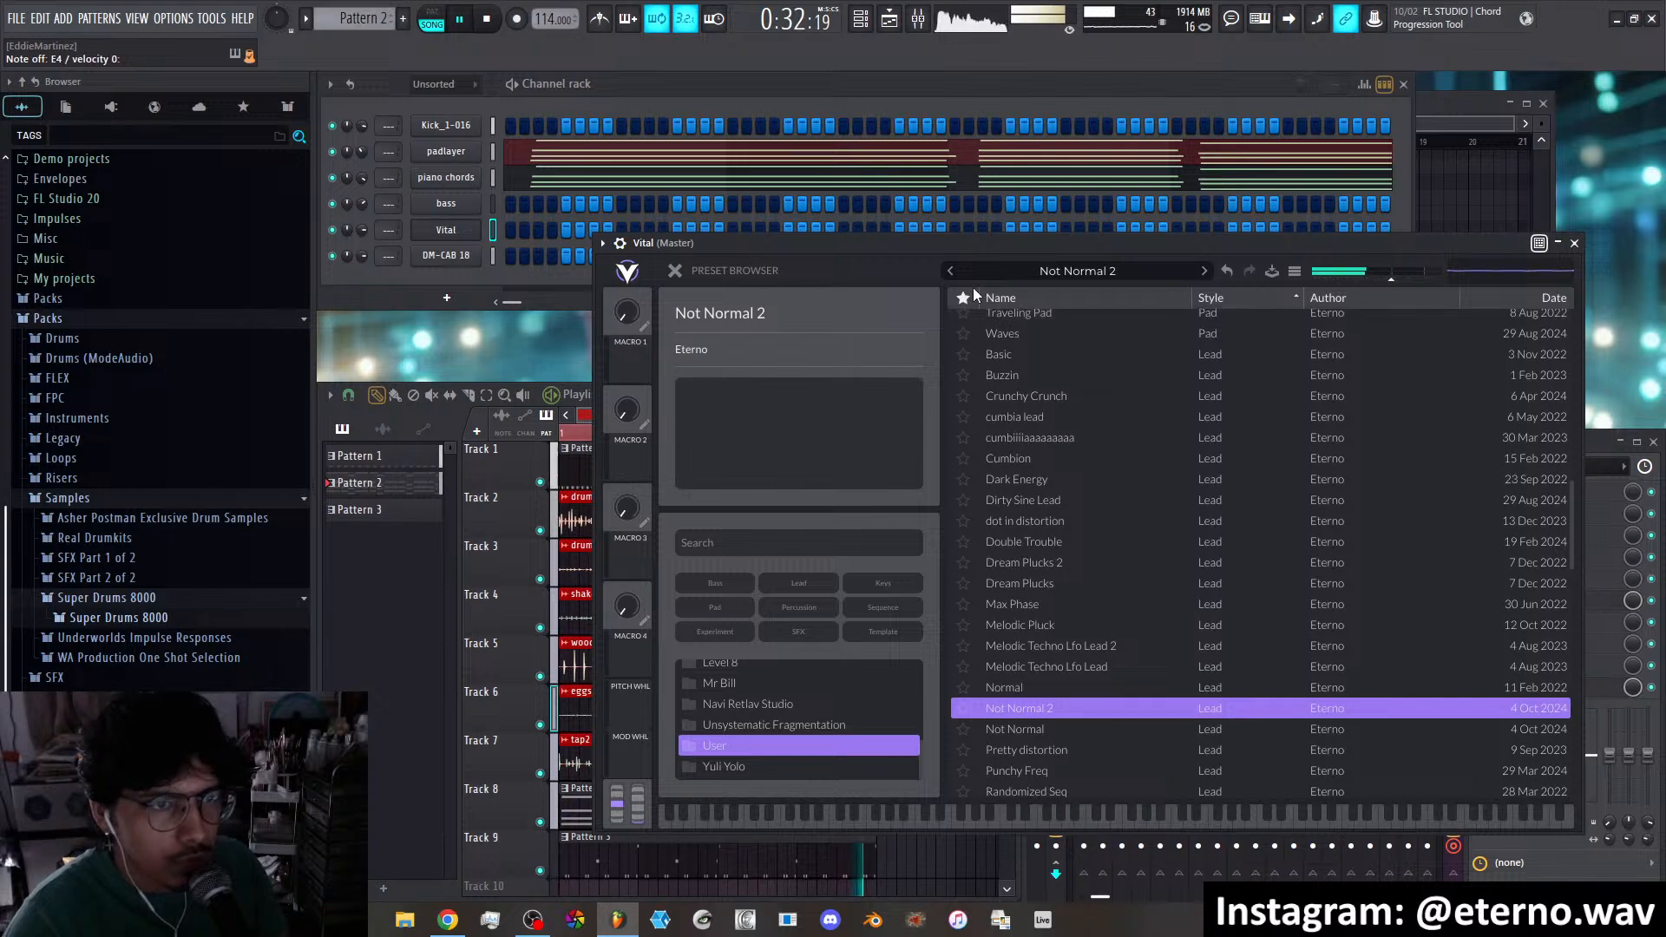
pyautogui.click(676, 271)
pyautogui.click(701, 274)
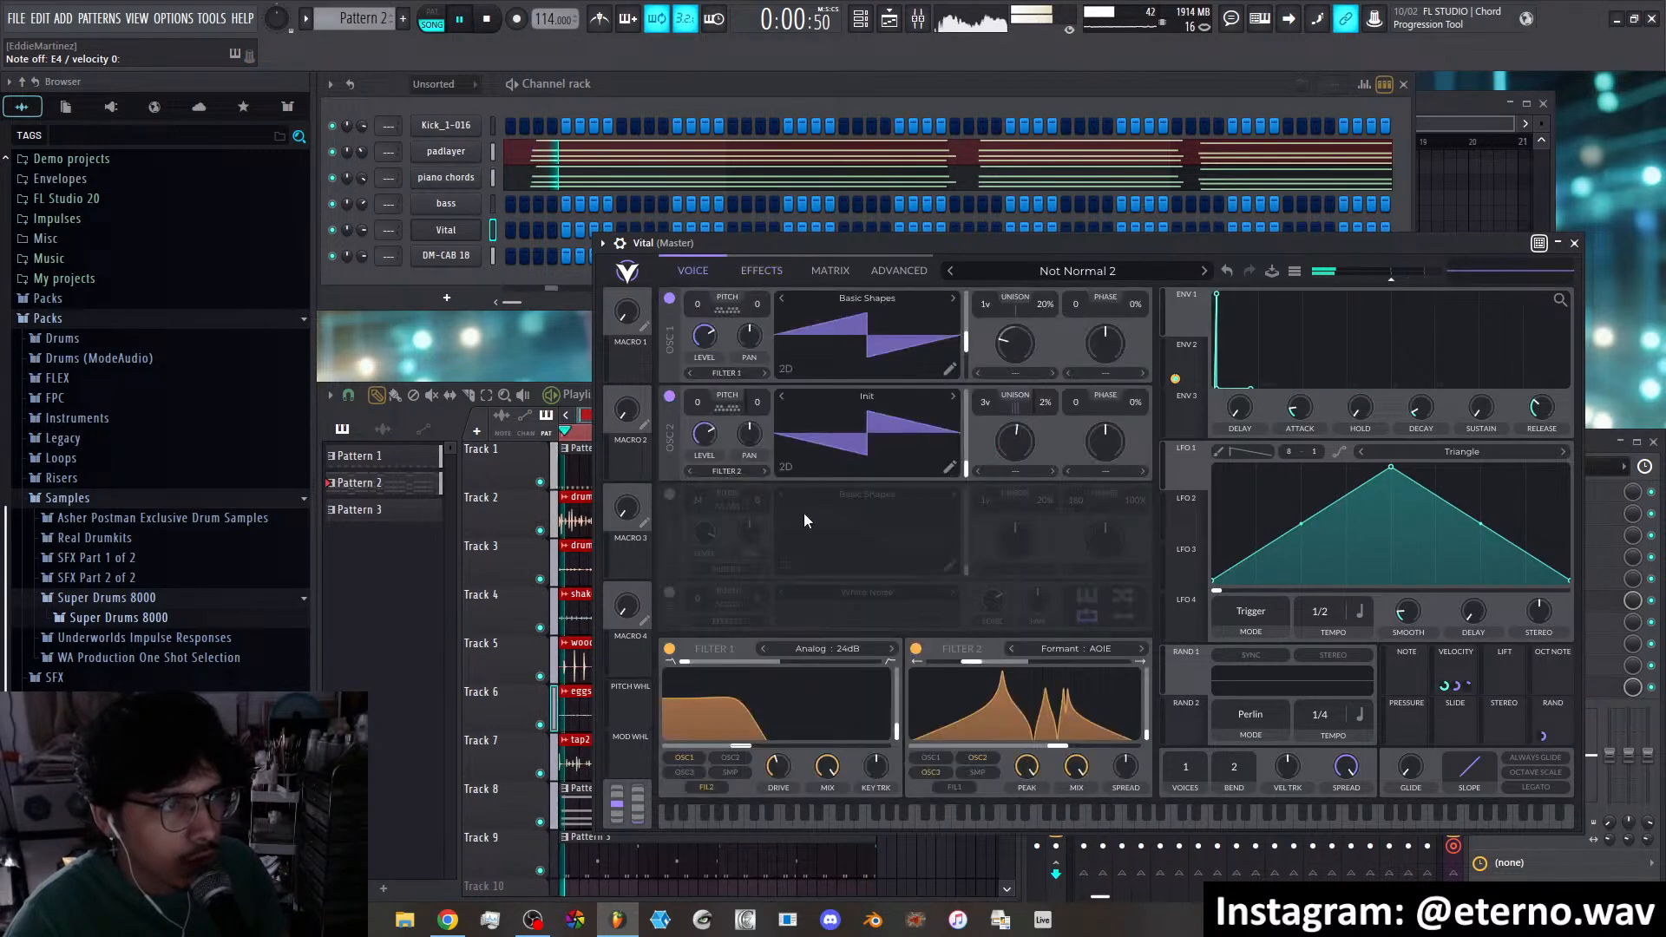
pyautogui.moveTo(760, 751); pyautogui.dragTo(711, 750)
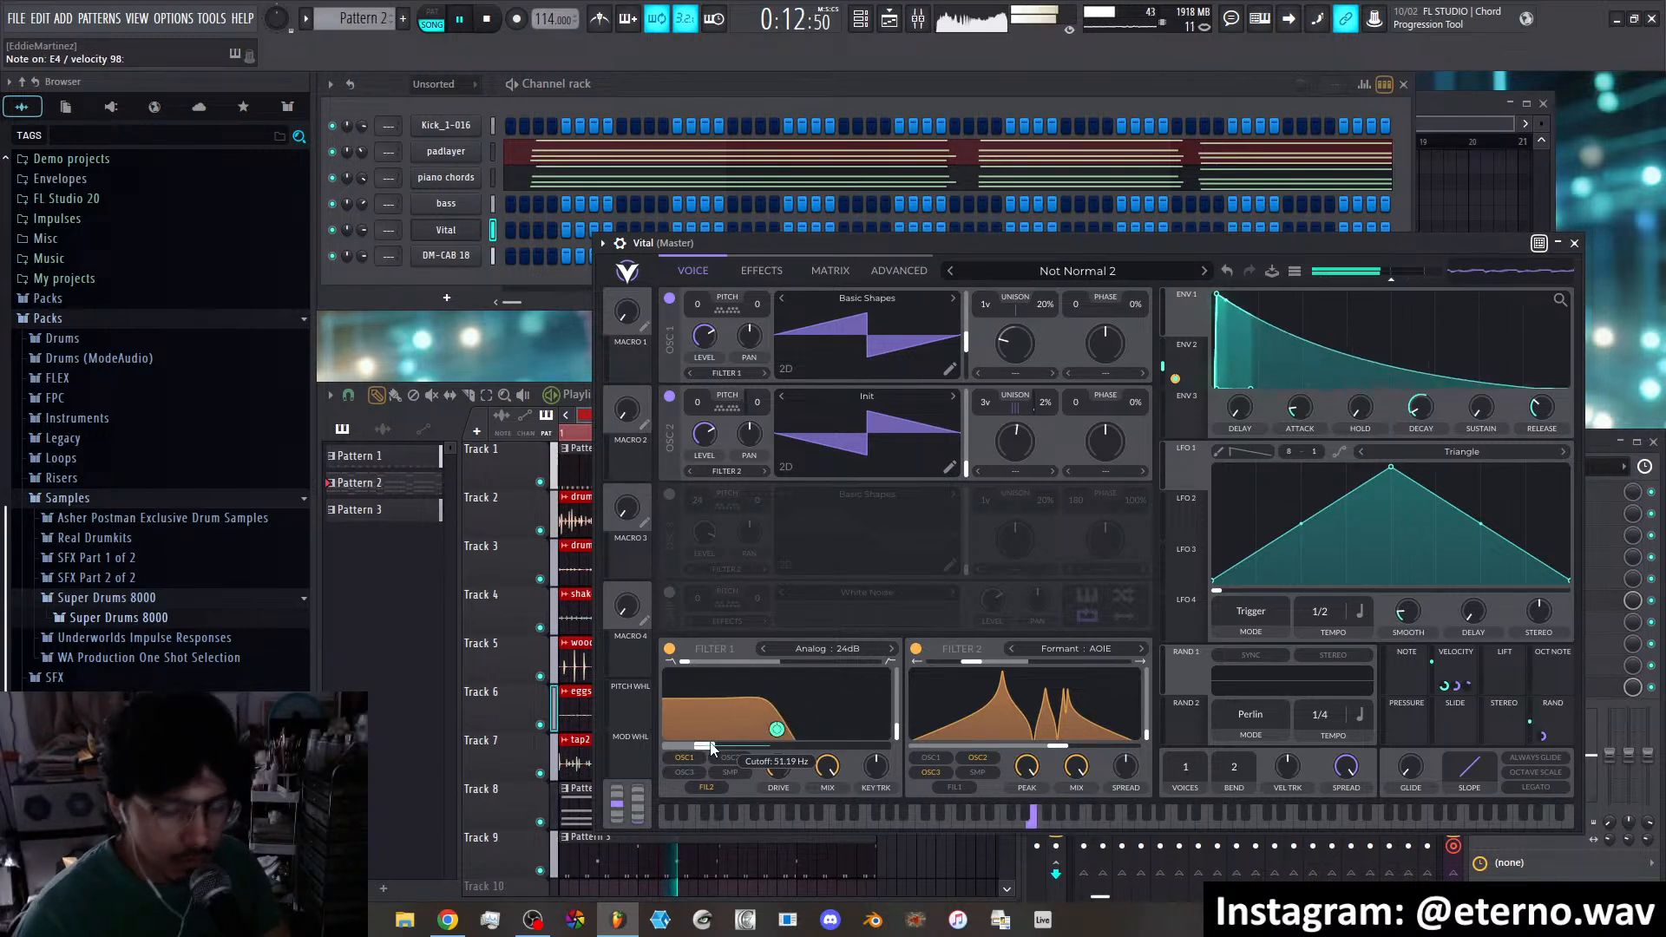
# Load the Not Normal preset from the user presets and hide the Vital window
pyautogui.click(1090, 276)
pyautogui.click(1036, 725)
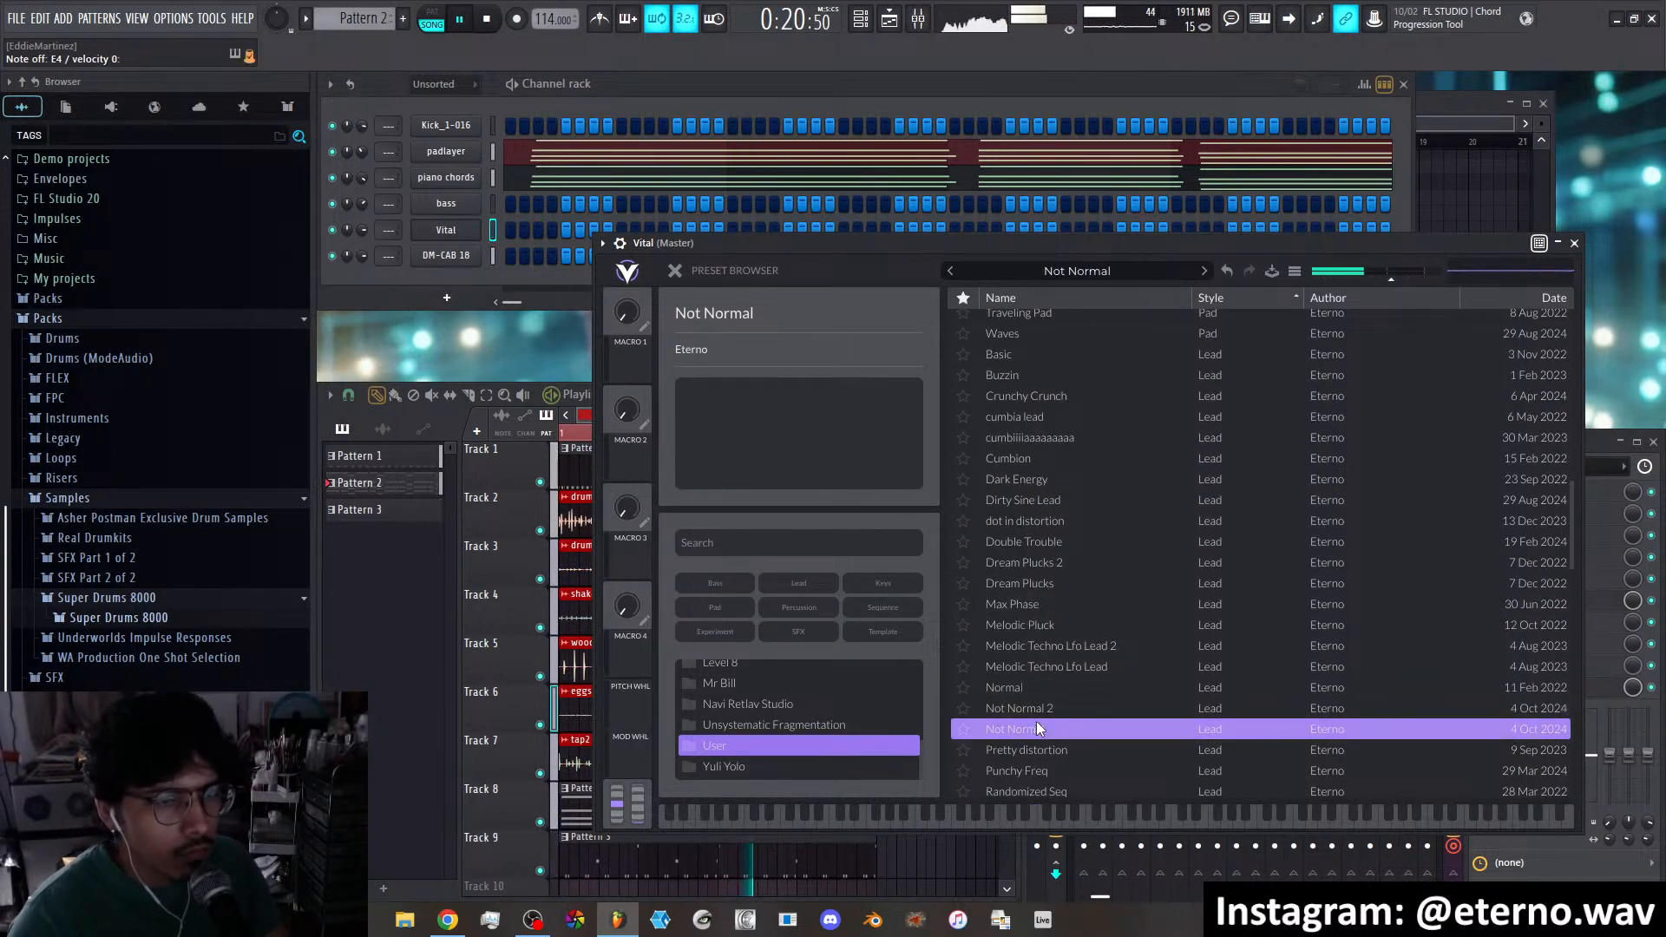
pyautogui.click(675, 271)
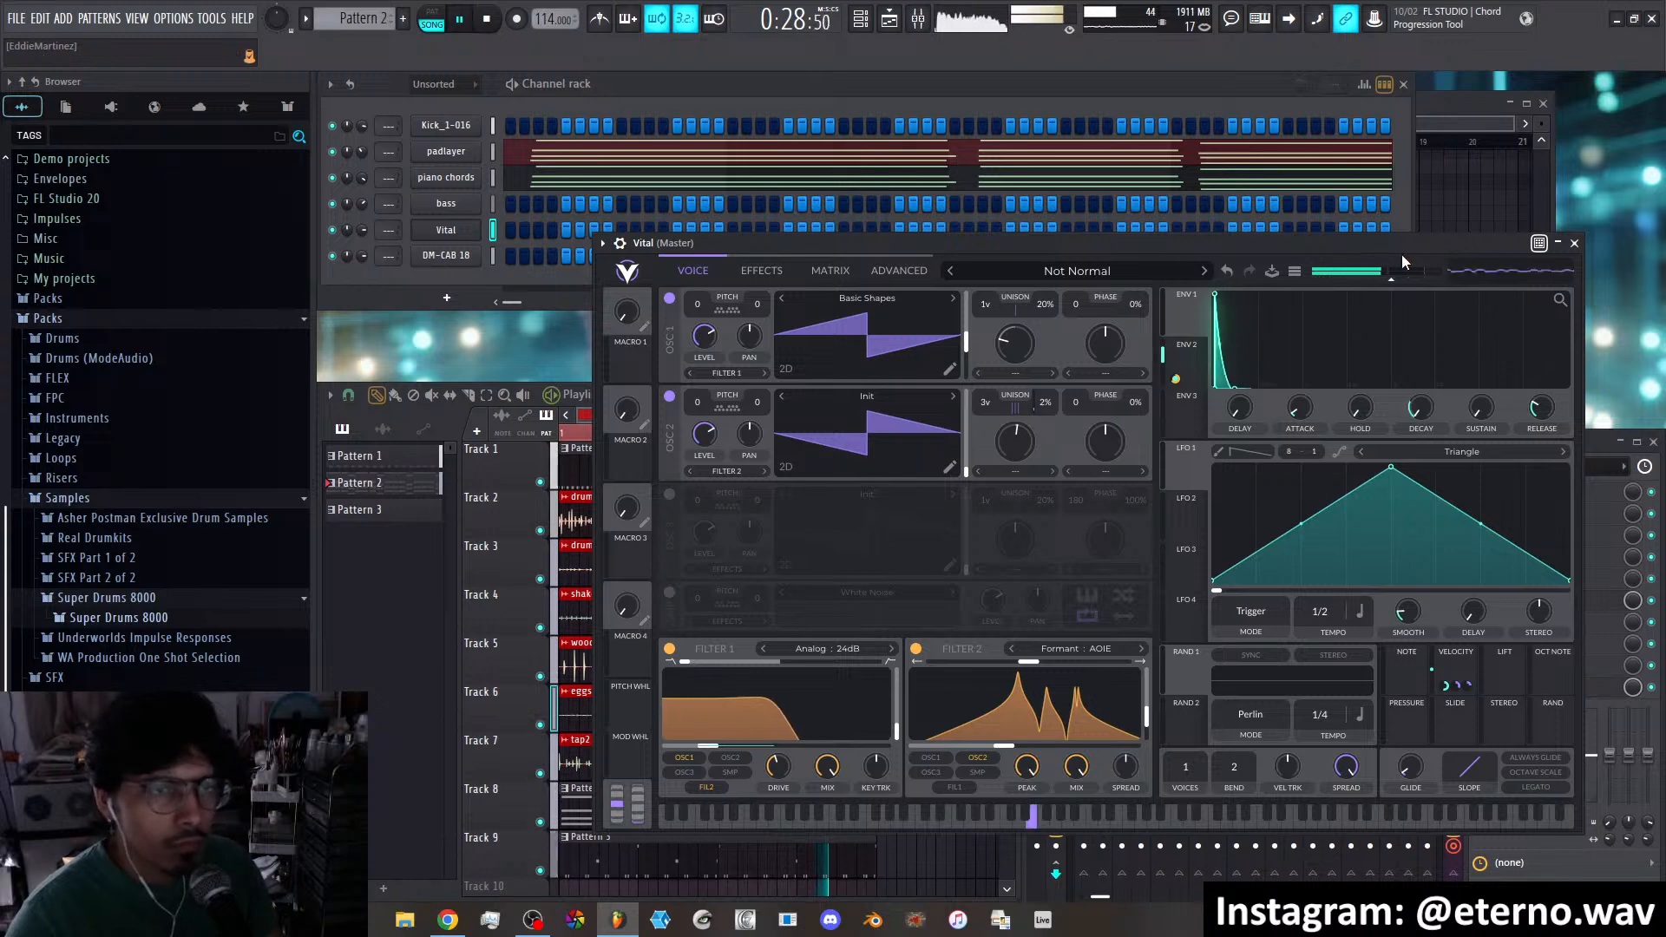
pyautogui.click(1558, 243)
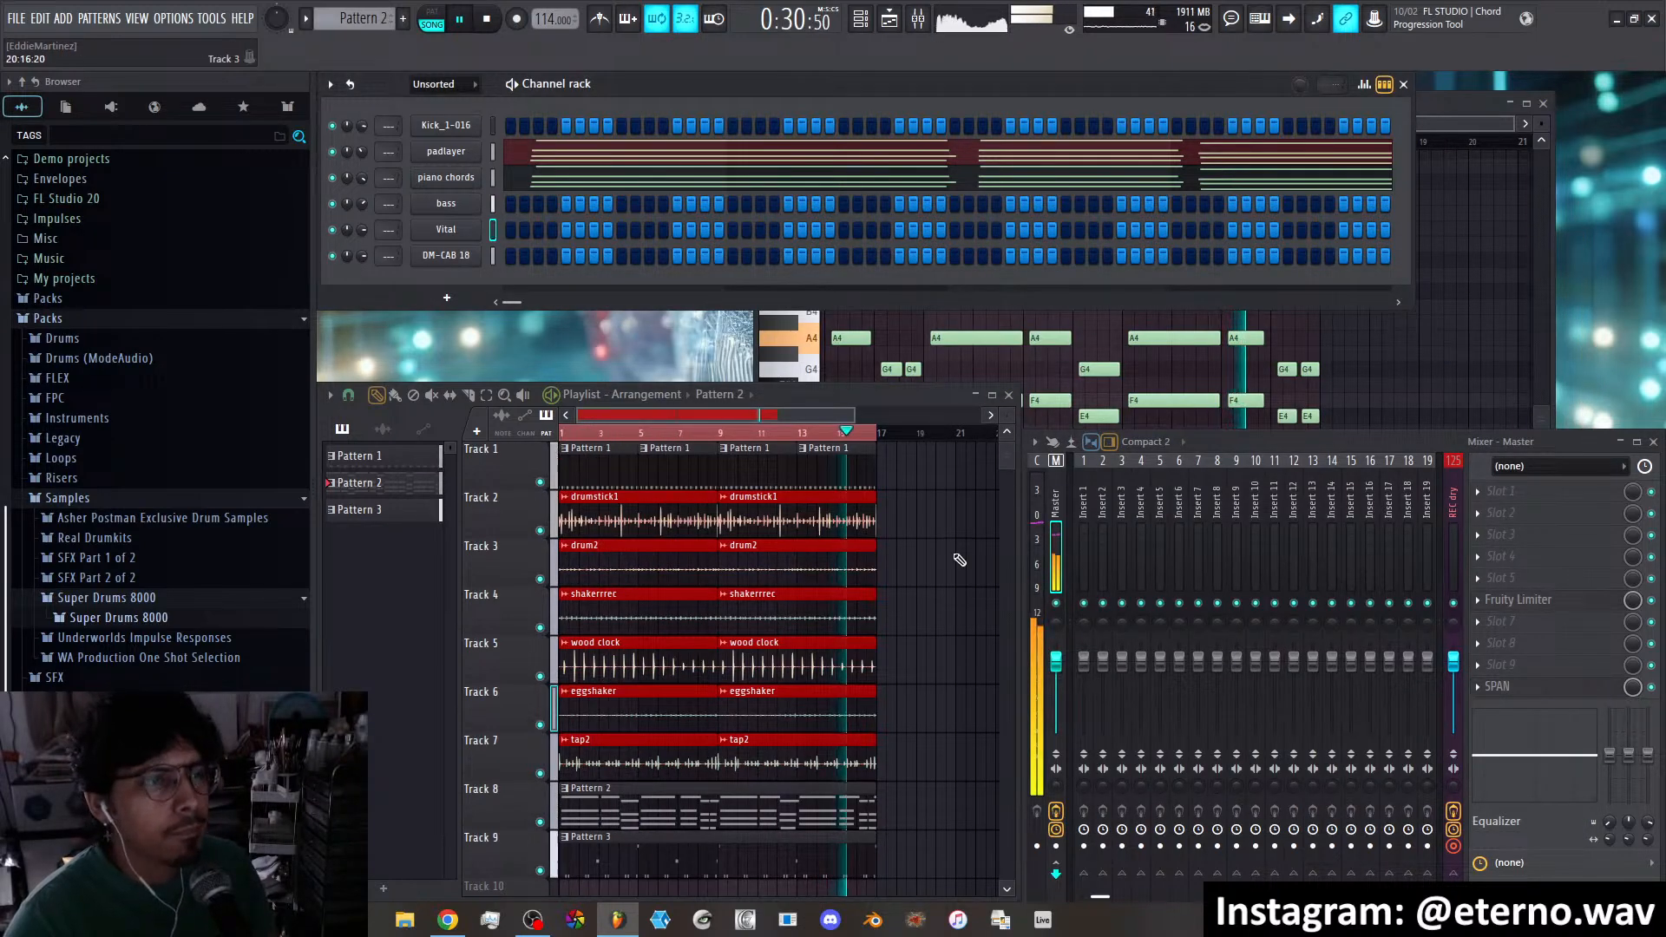
# Stop playback and duplicate the playlist clips on Tracks 2 to 9 so the copies start at bar 17
pyautogui.scroll(-1, 936, 600)
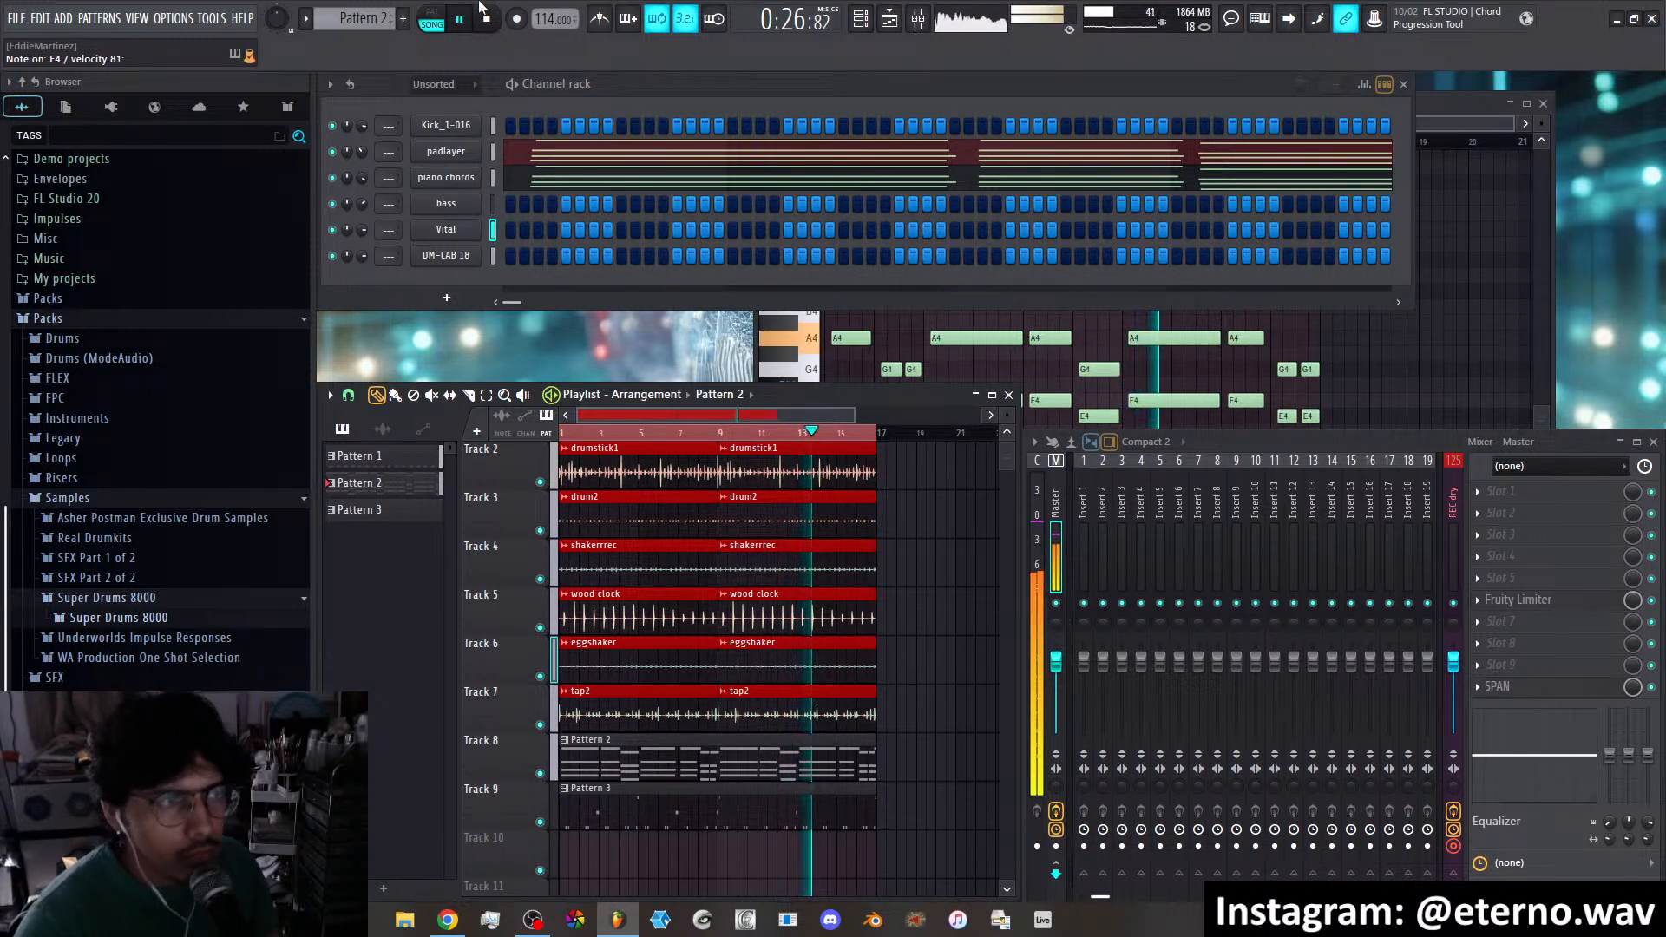
pyautogui.press('space')
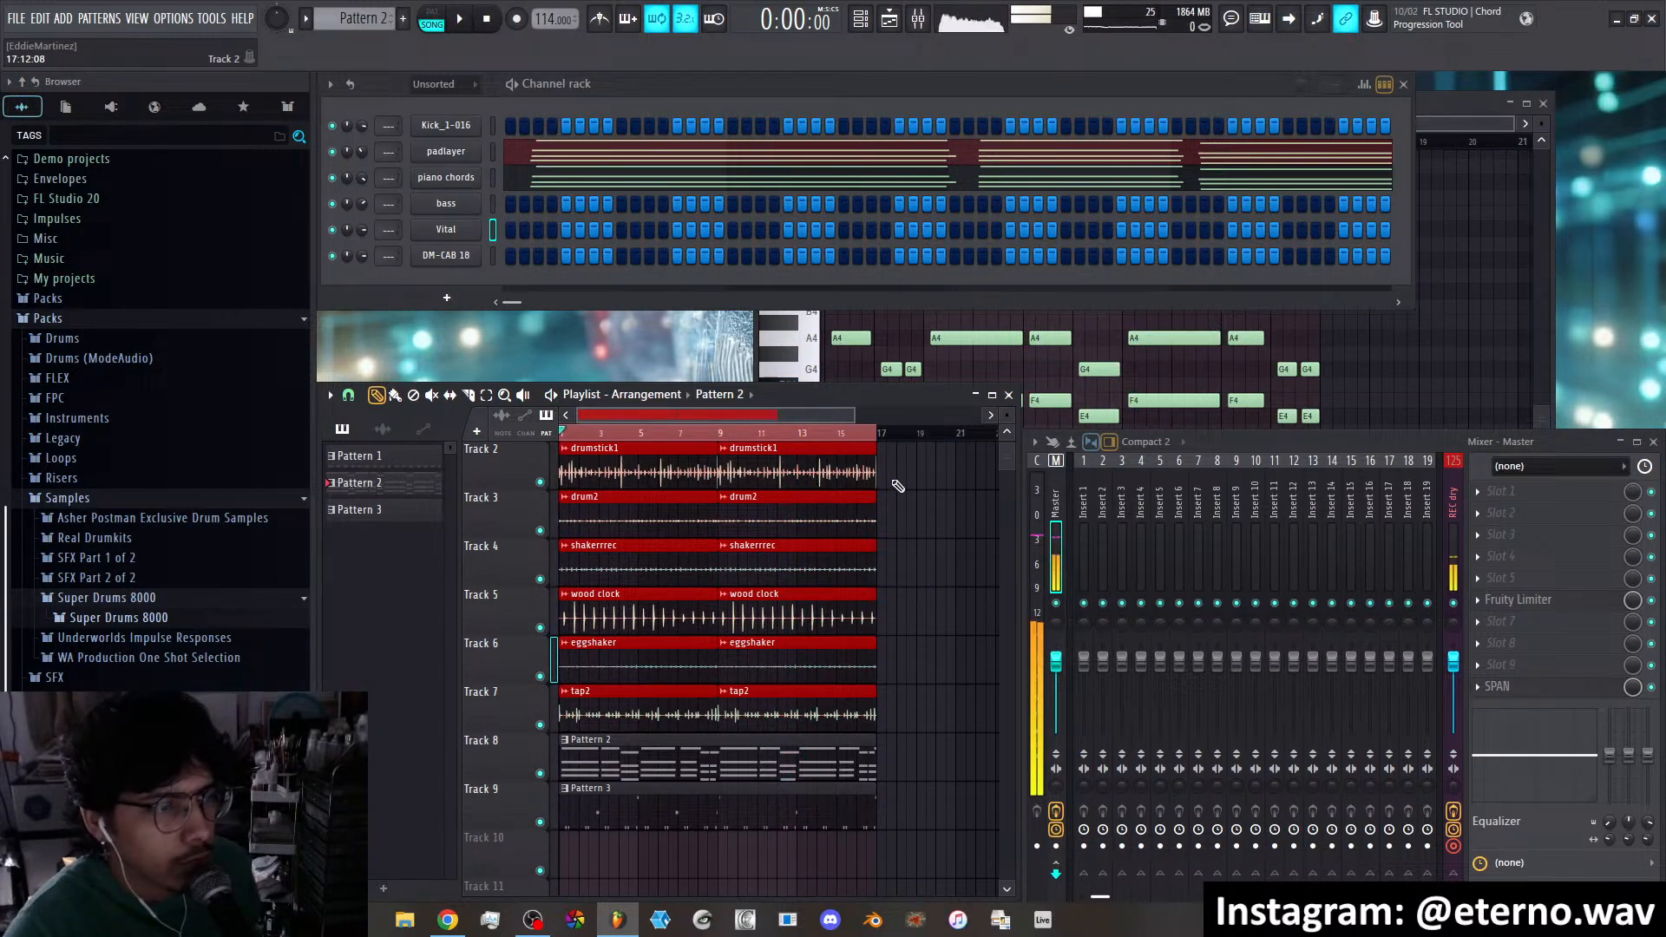
pyautogui.moveTo(892, 461); pyautogui.dragTo(528, 805)
pyautogui.moveTo(632, 800); pyautogui.dragTo(946, 796)
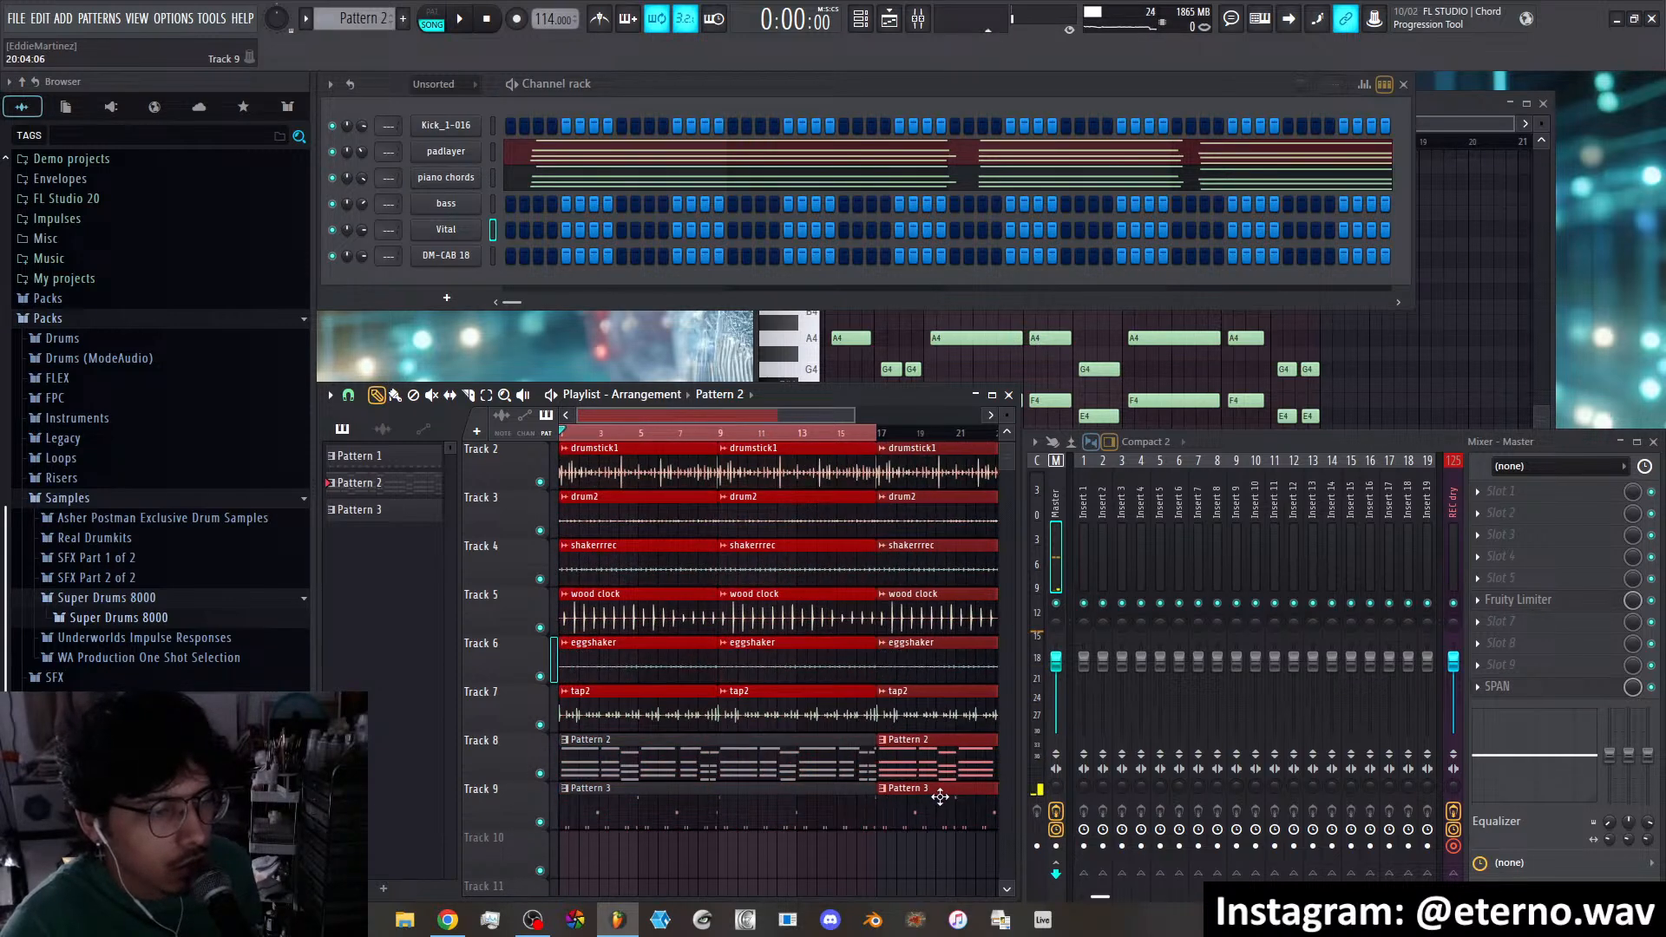
# Extend the playlist's time selection from bar 1 to bar 33 and briefly play the doubled arrangement
pyautogui.scroll(-4, 802, 413)
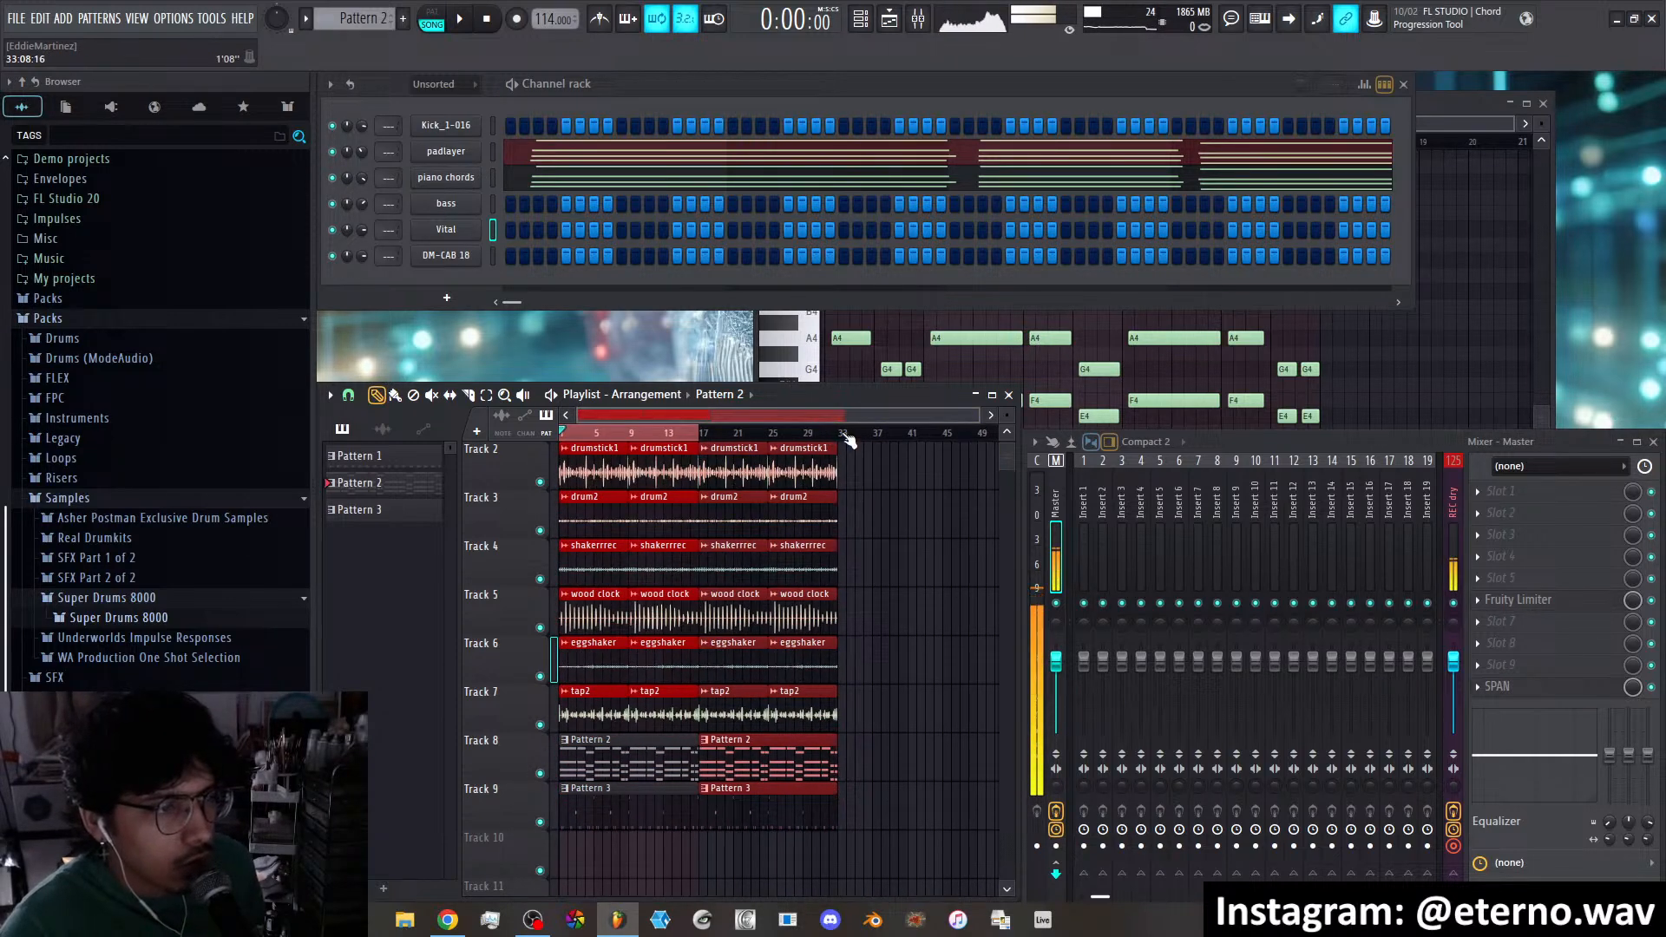
pyautogui.moveTo(848, 441); pyautogui.dragTo(843, 438)
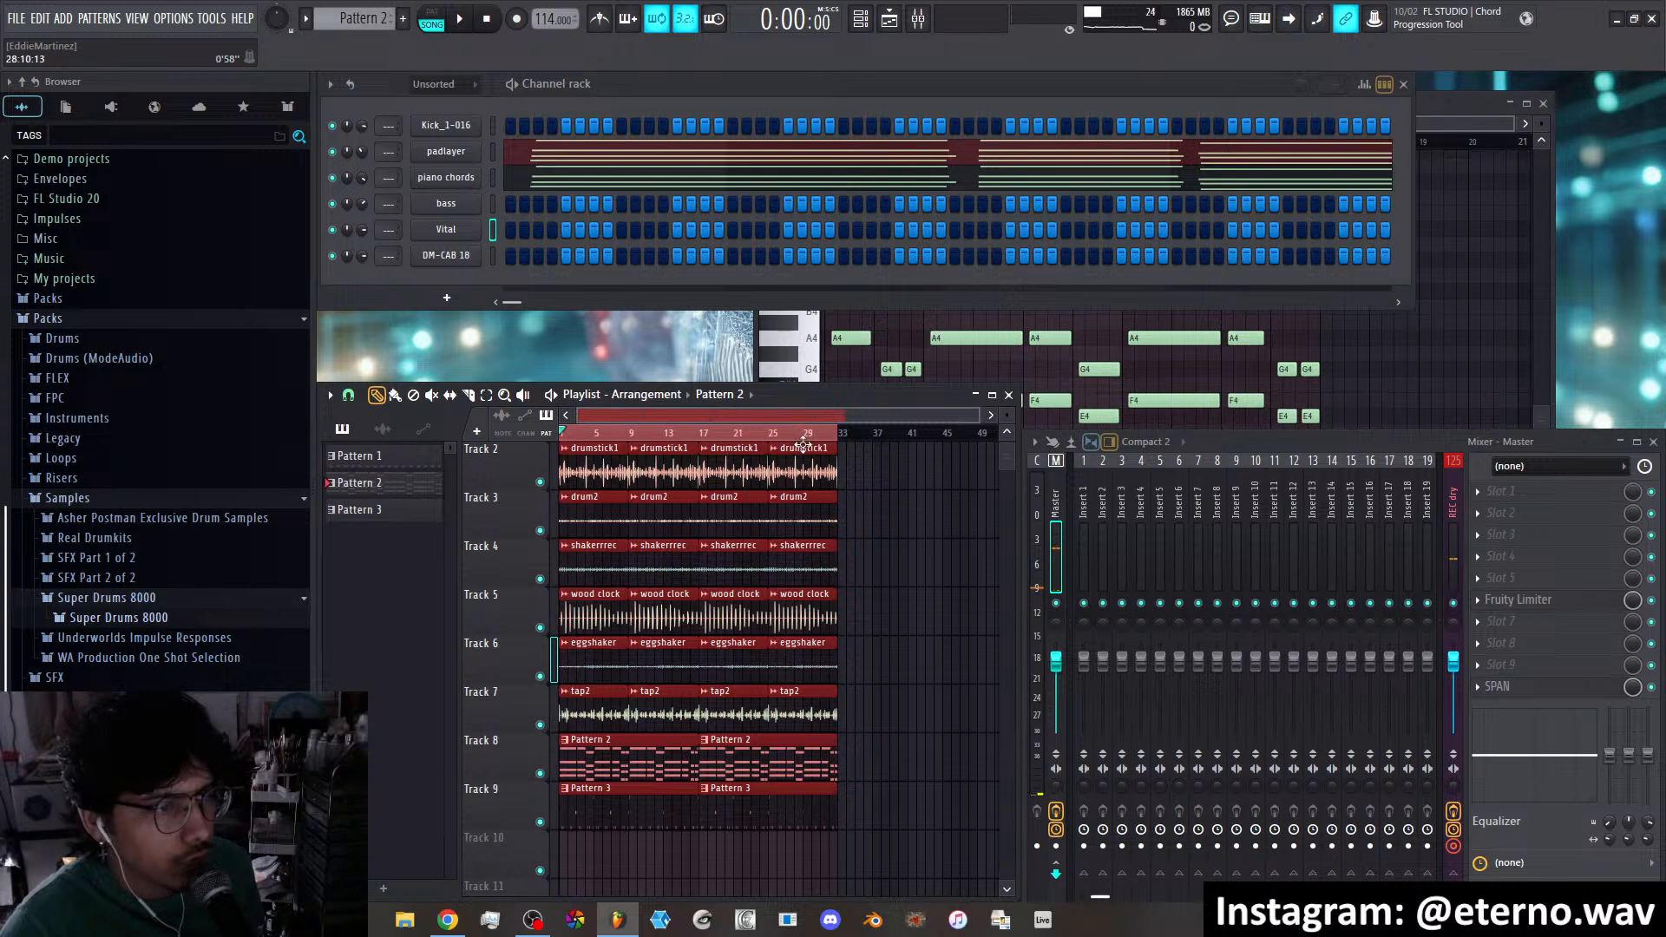
pyautogui.press('space')
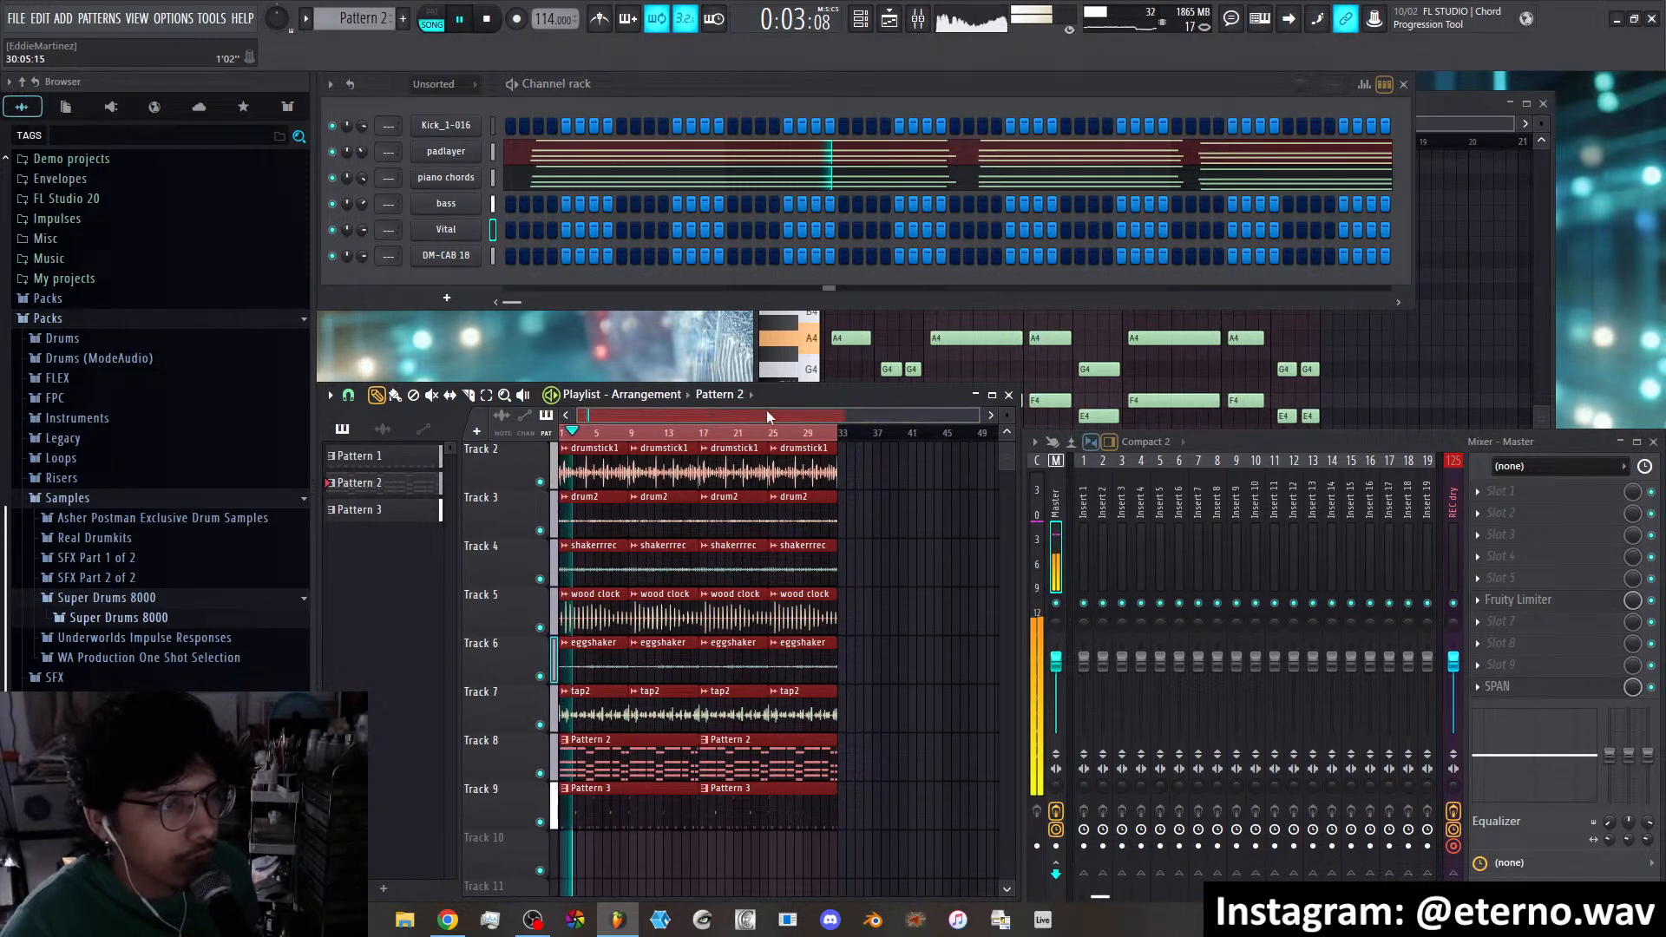
pyautogui.click(489, 20)
# Create a new pattern named Pattern 4 and place it at the start of Track 10, checking the recording options
pyautogui.click(403, 18)
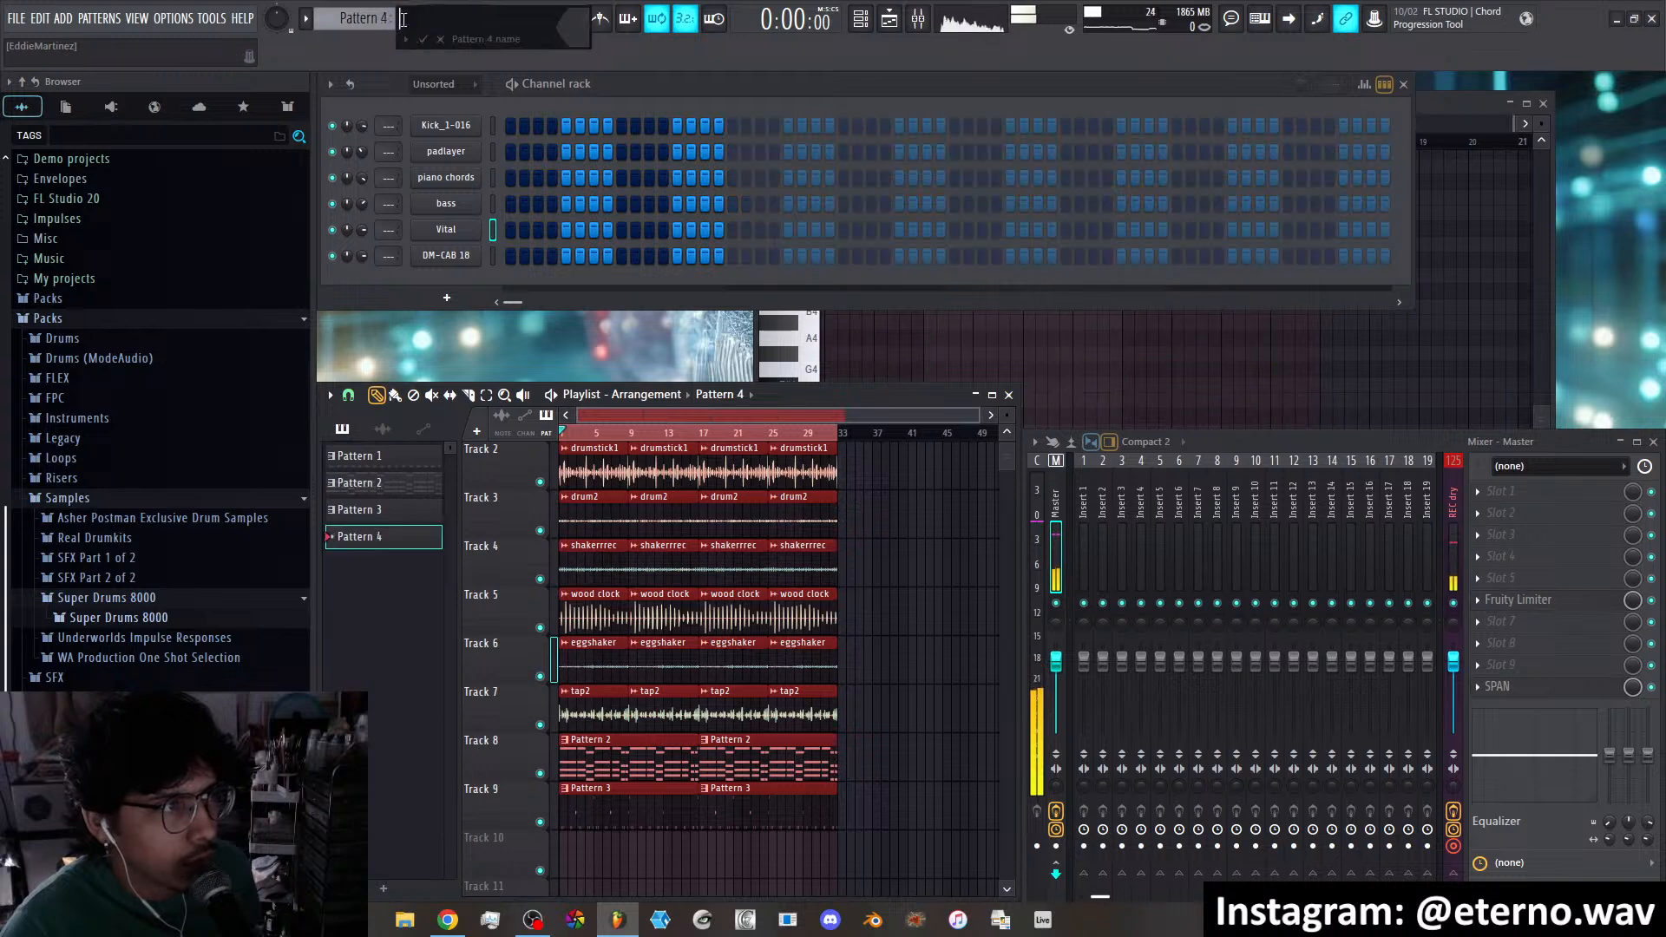
pyautogui.click(422, 40)
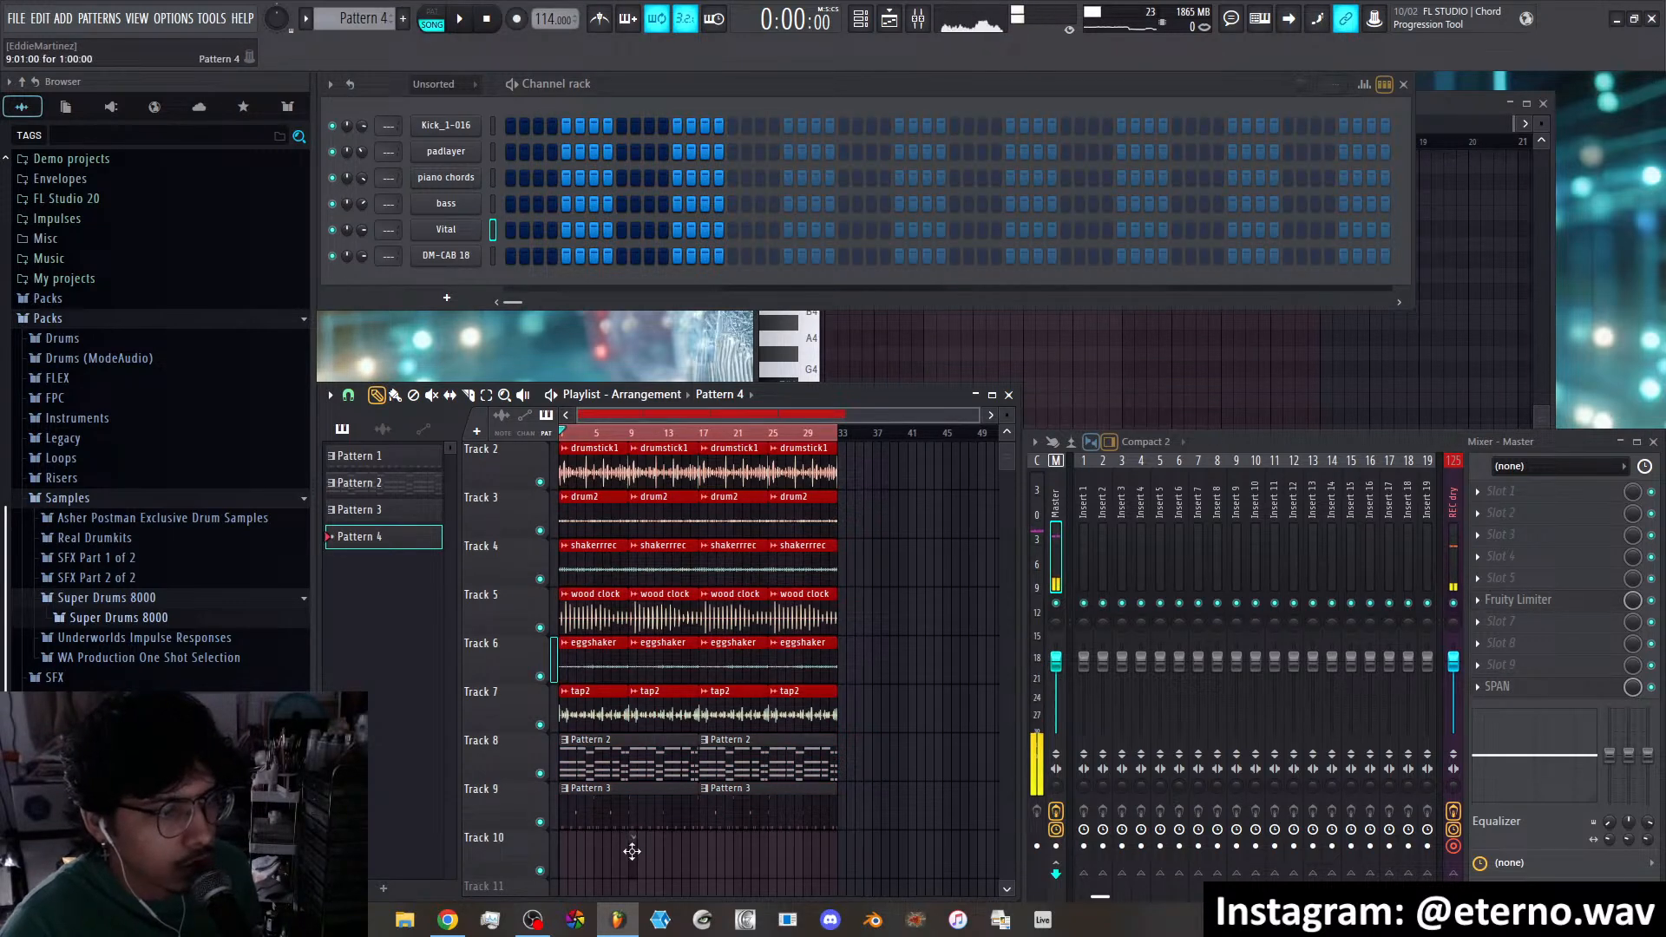
pyautogui.rightClick(518, 21)
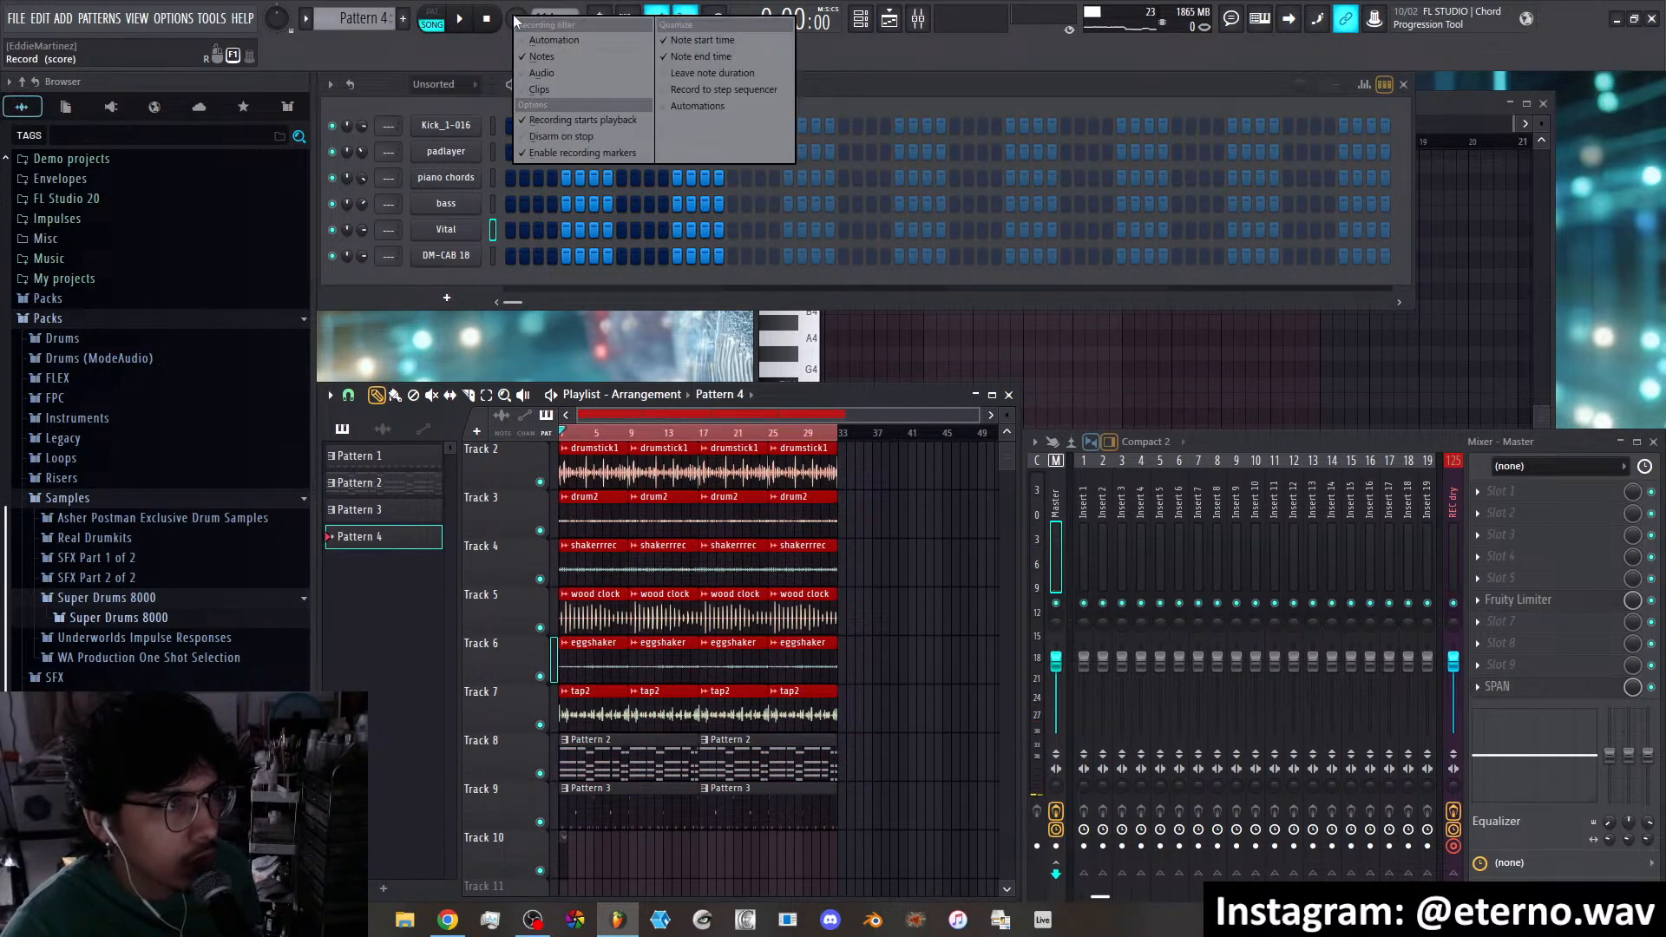
pyautogui.click(511, 21)
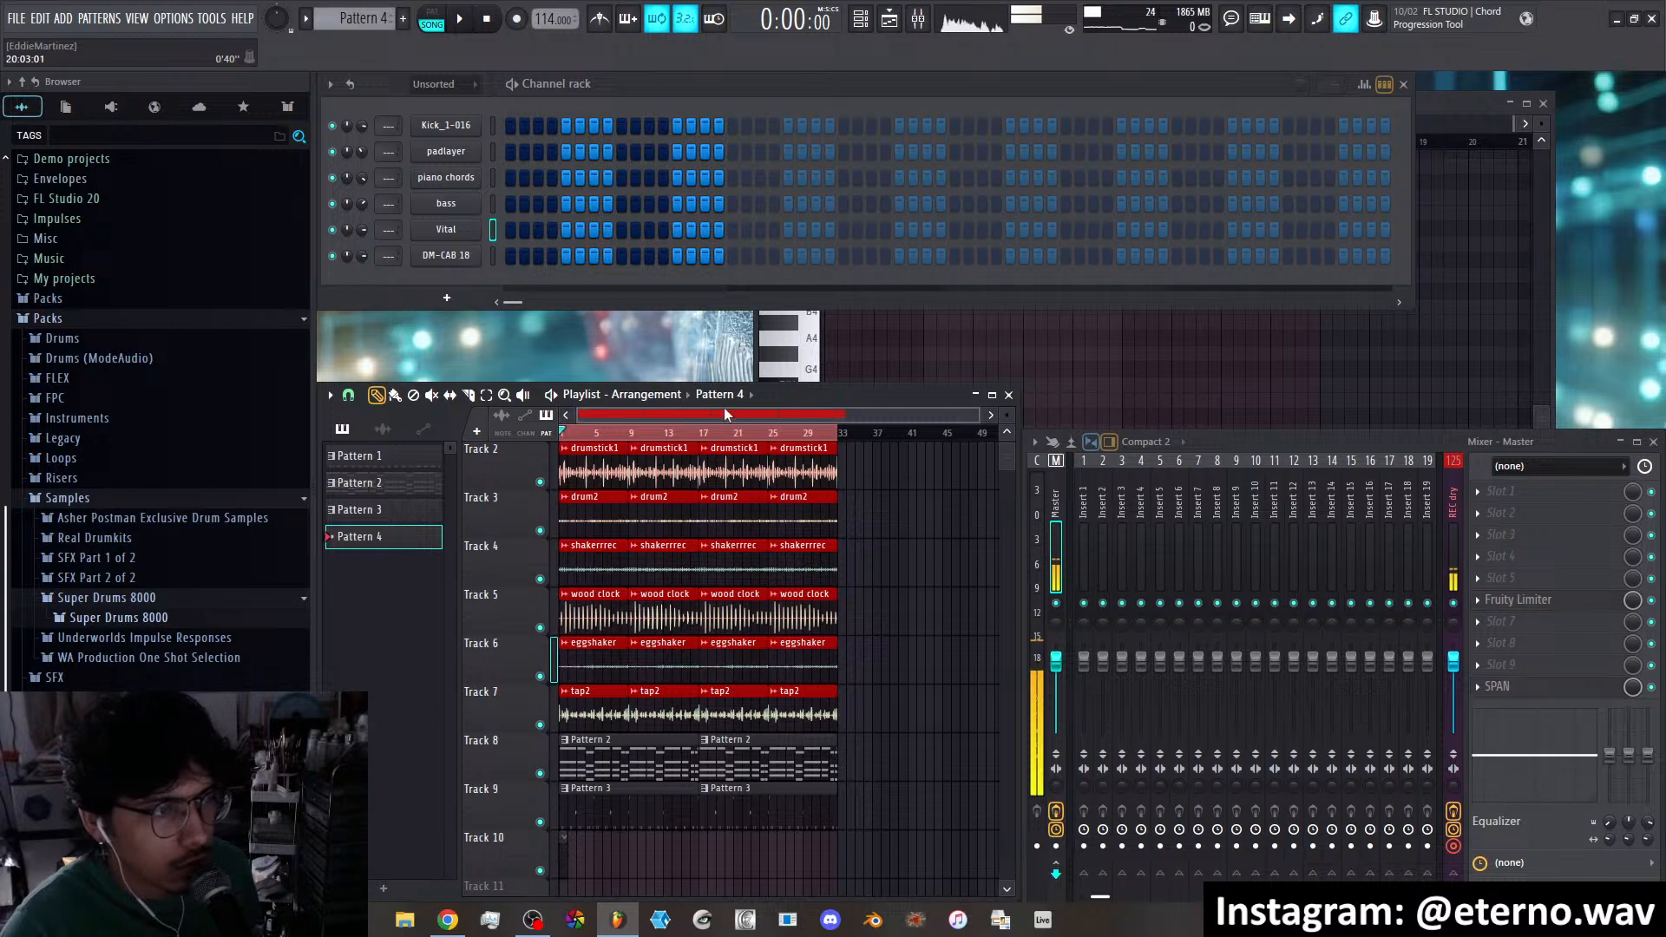
# Record a Vital melody into Pattern 4 along with the arrangement and extend its Track 10 clip to about 24 bars
pyautogui.scroll(4, 723, 412)
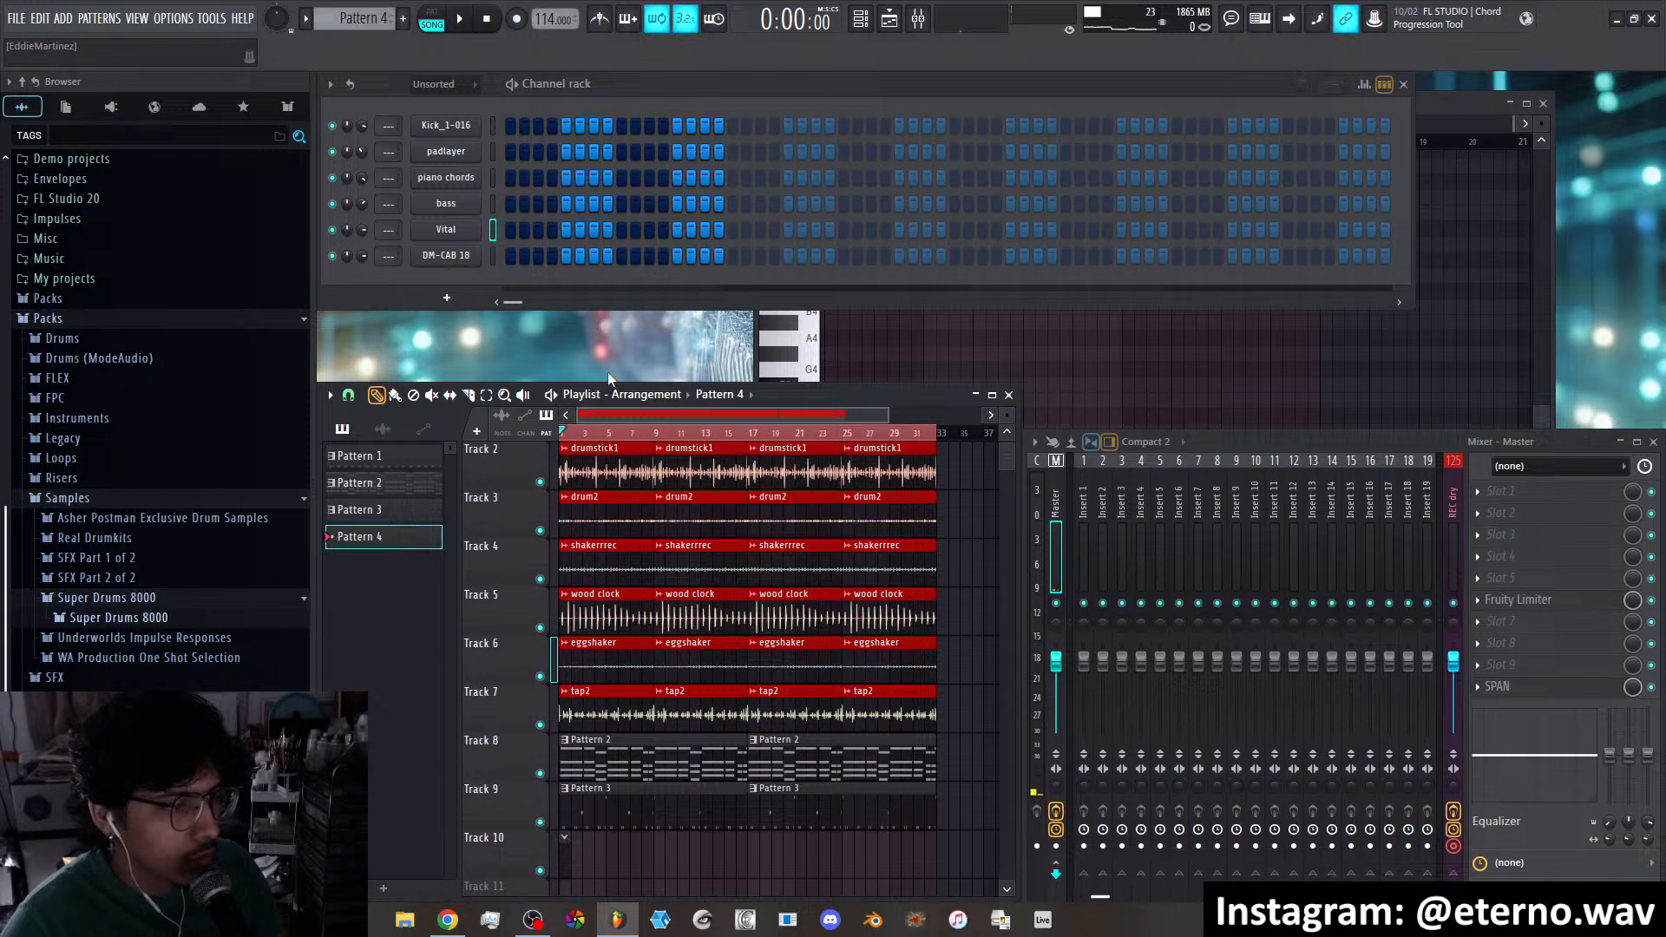
pyautogui.press('space')
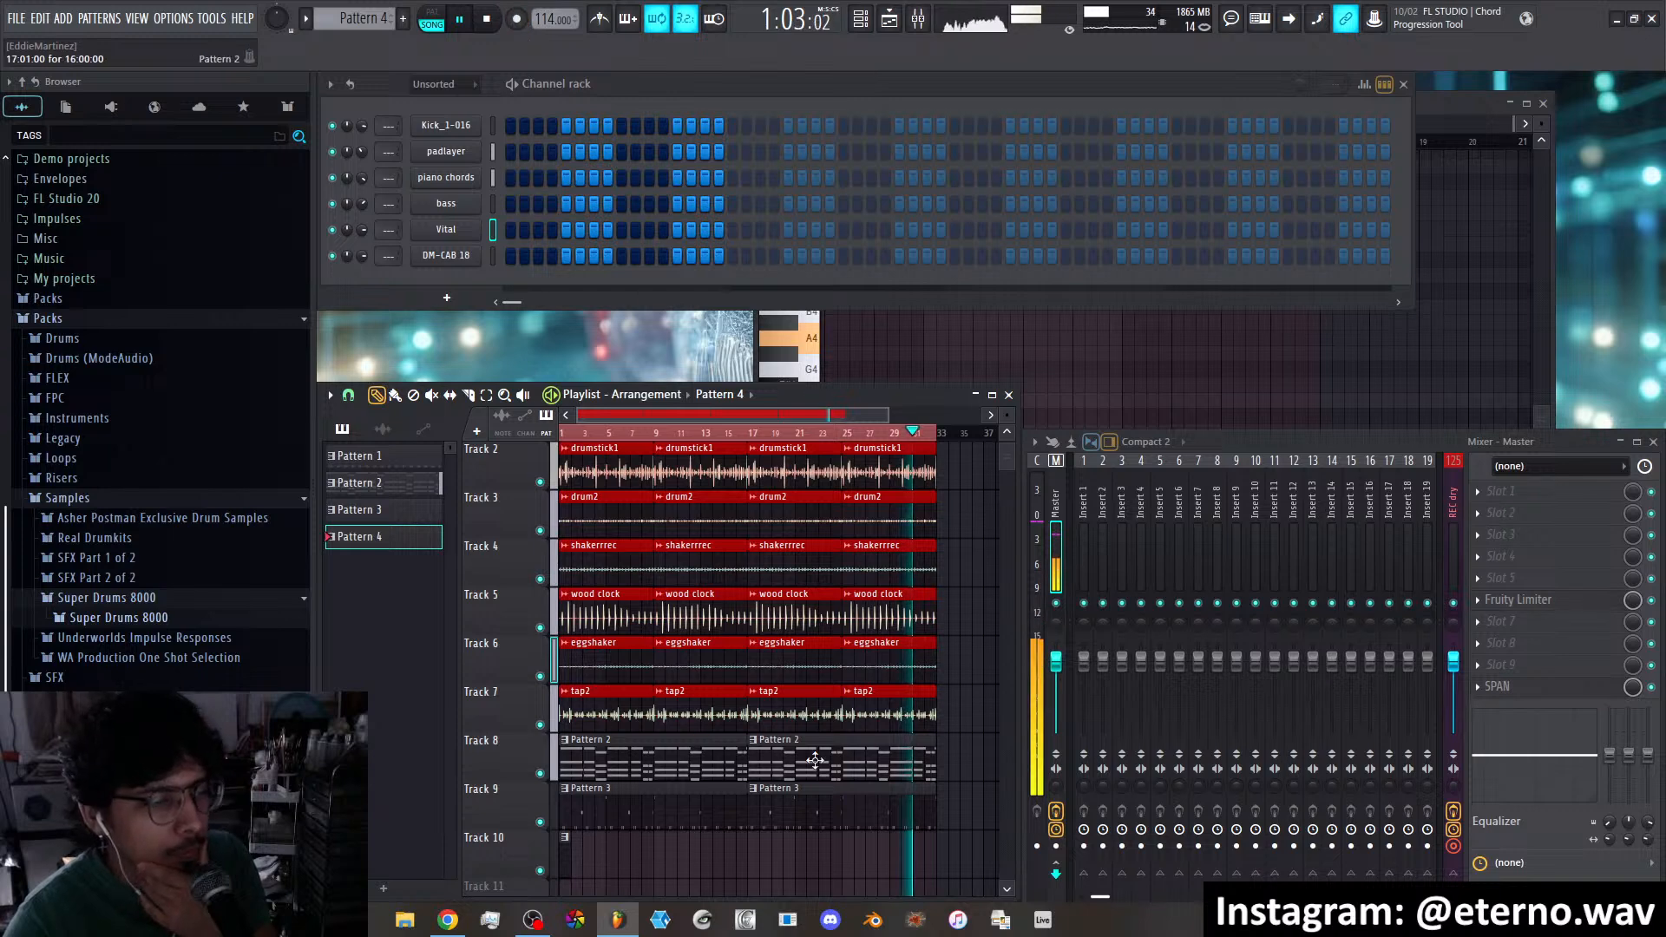
pyautogui.moveTo(570, 854); pyautogui.dragTo(855, 867)
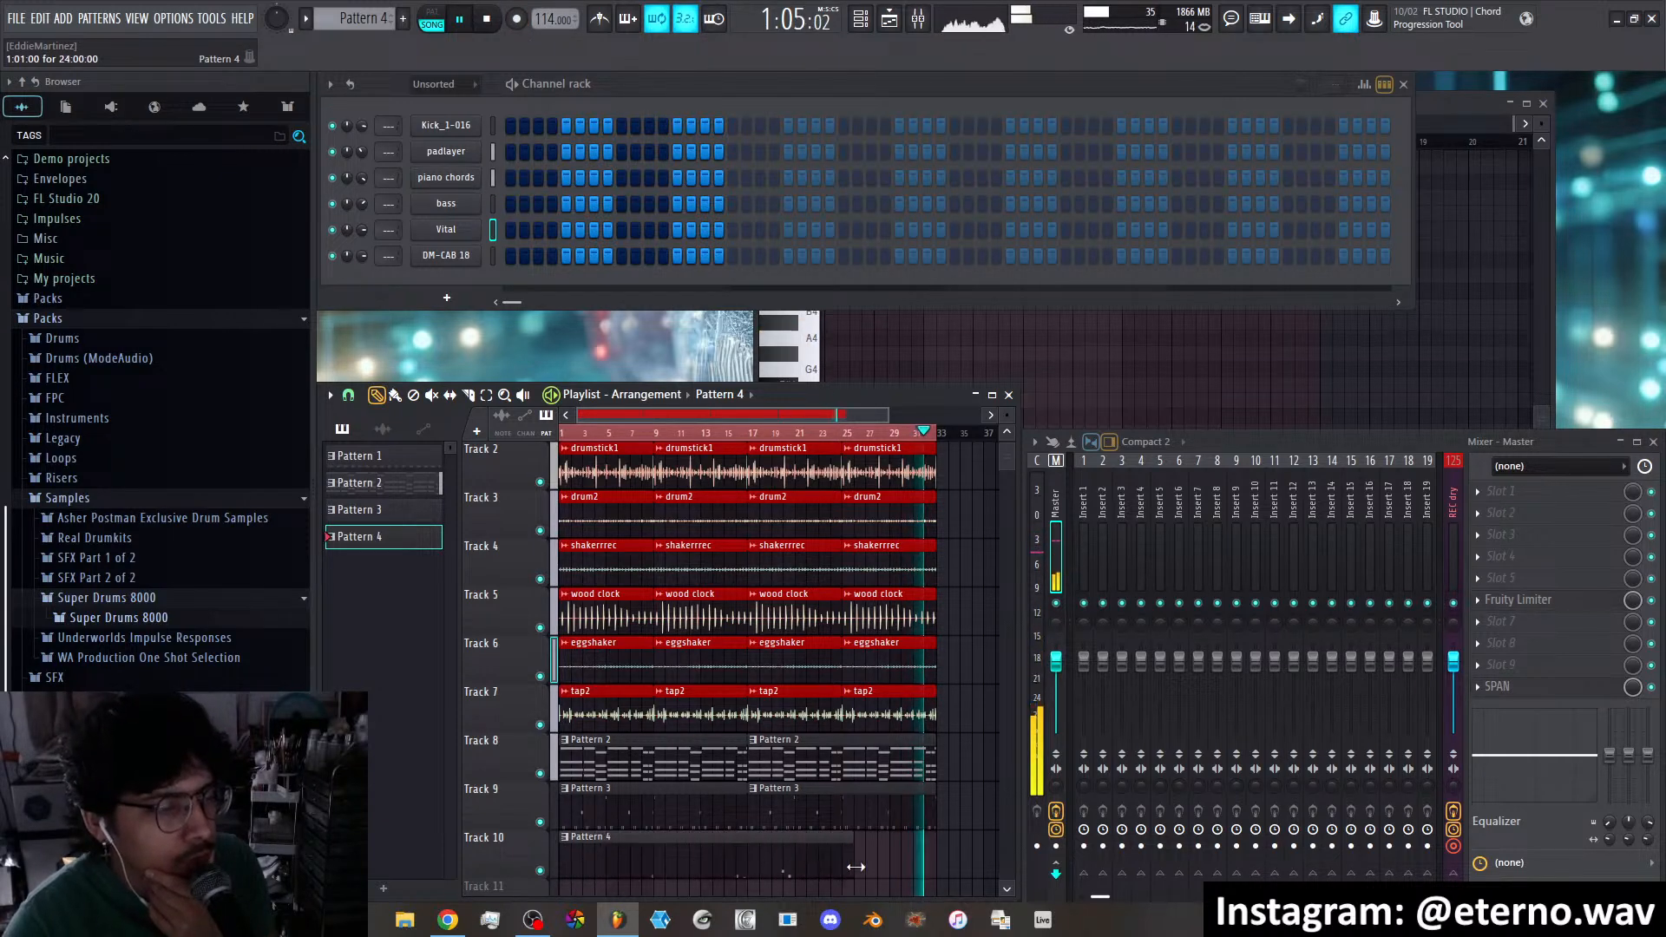
# Open Pattern 4's Vital notes in the piano roll and move the F4 note before bar 5 to 4:15:22, checking it in playback
pyautogui.doubleClick(754, 865)
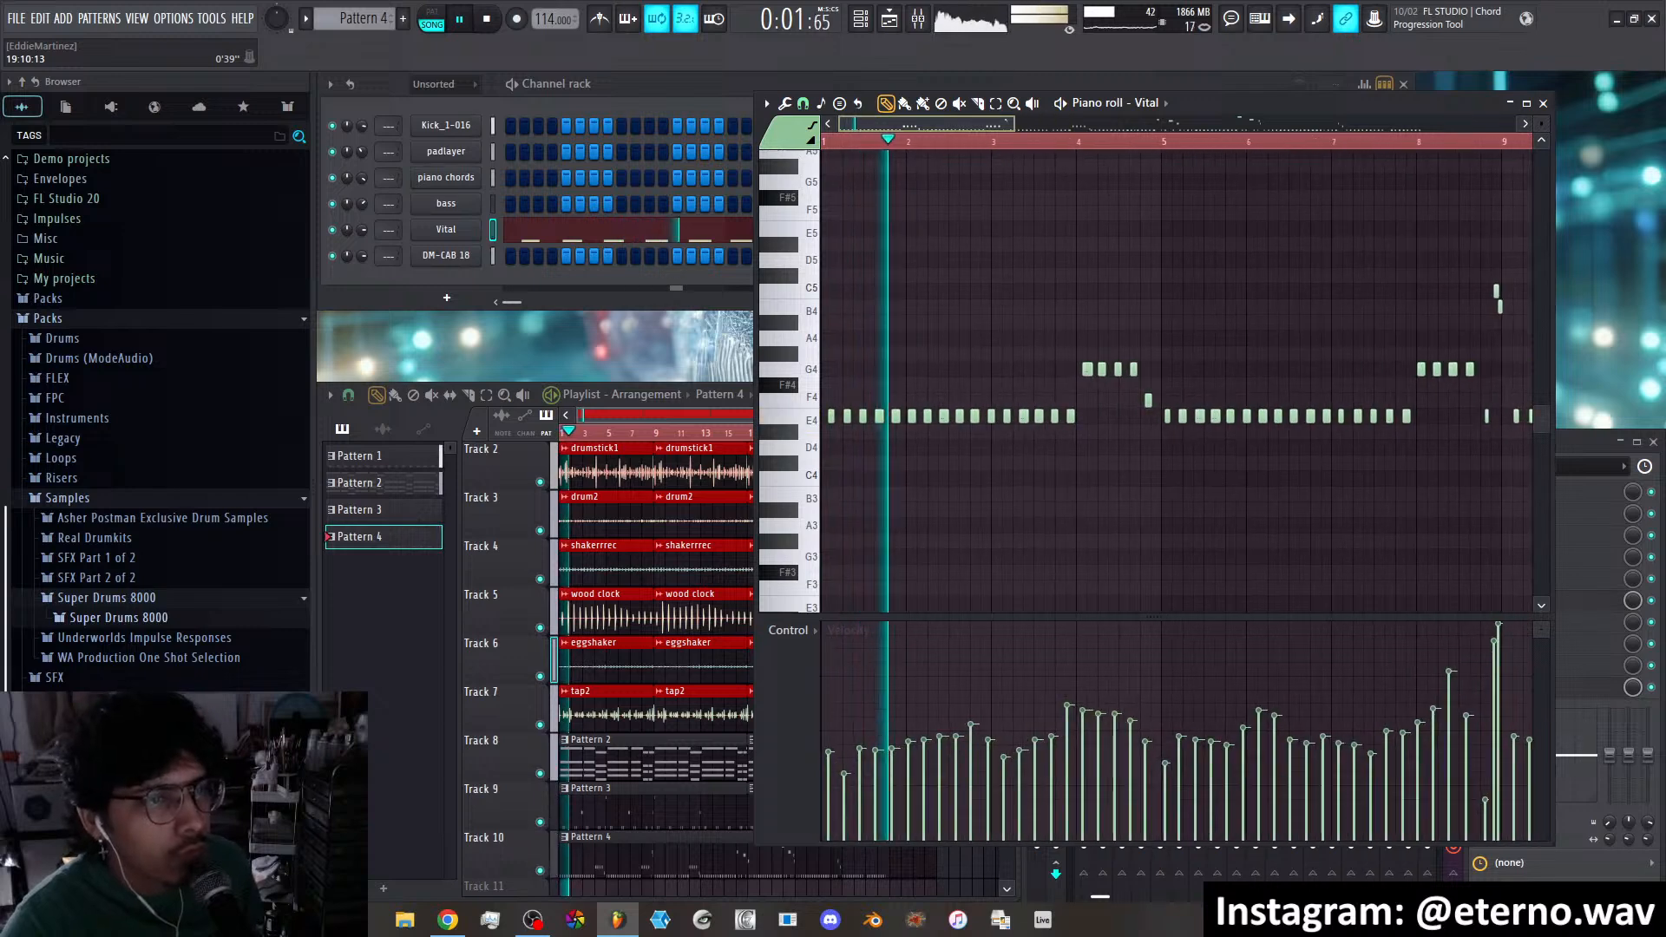
pyautogui.scroll(2, 833, 382)
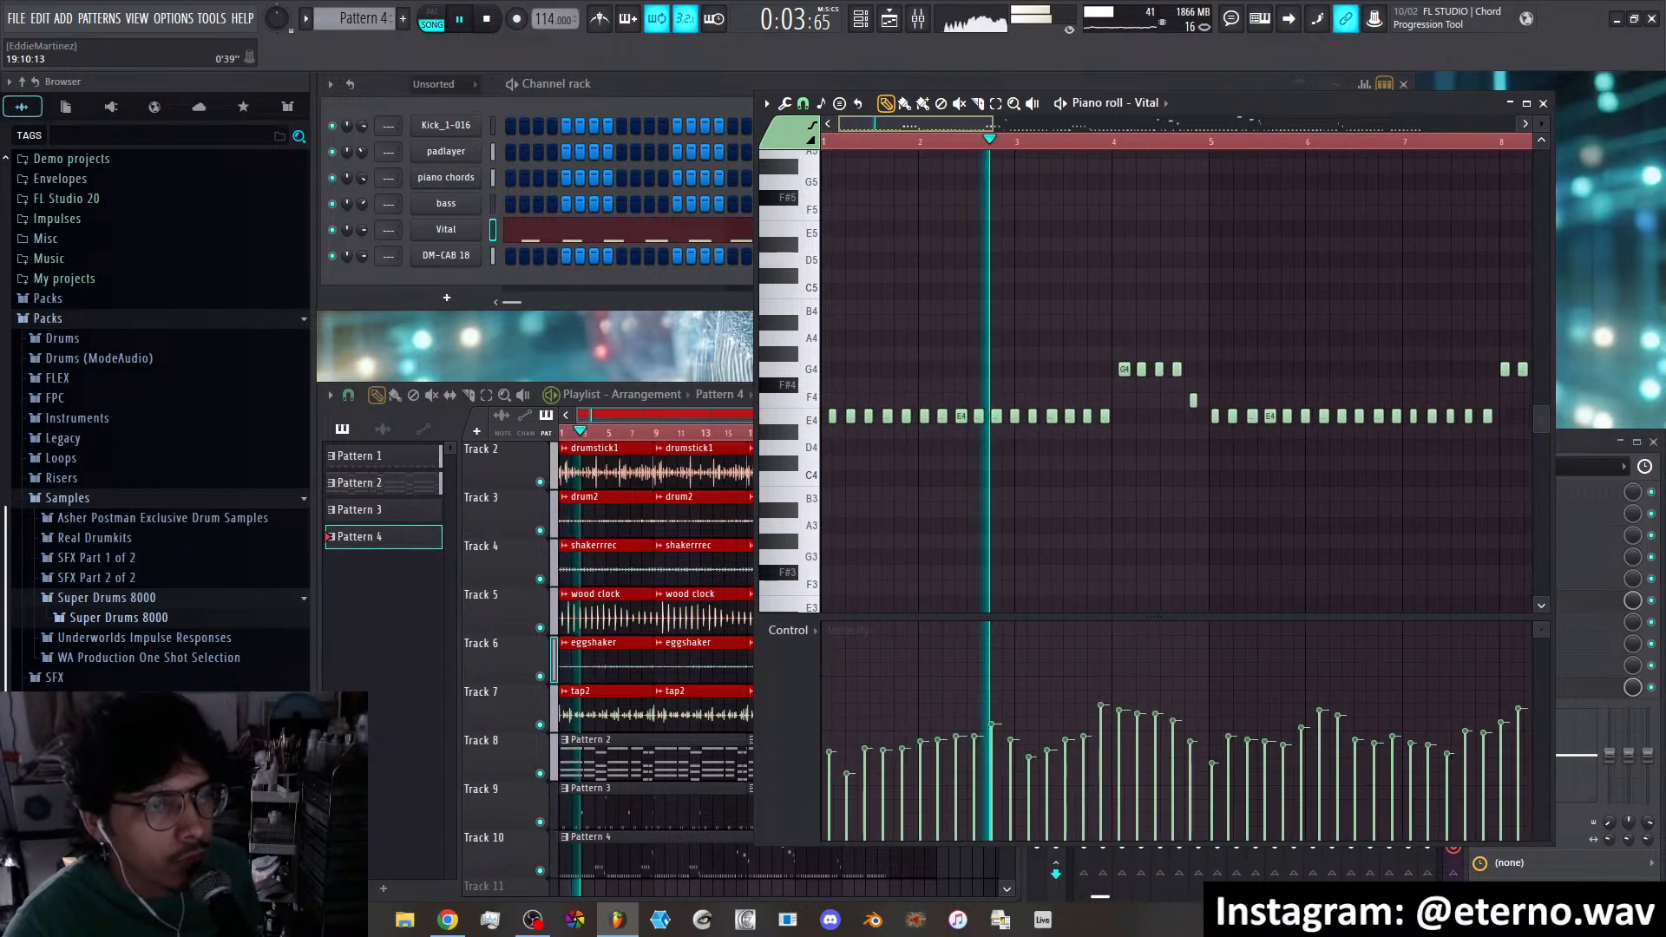
pyautogui.scroll(1, 833, 382)
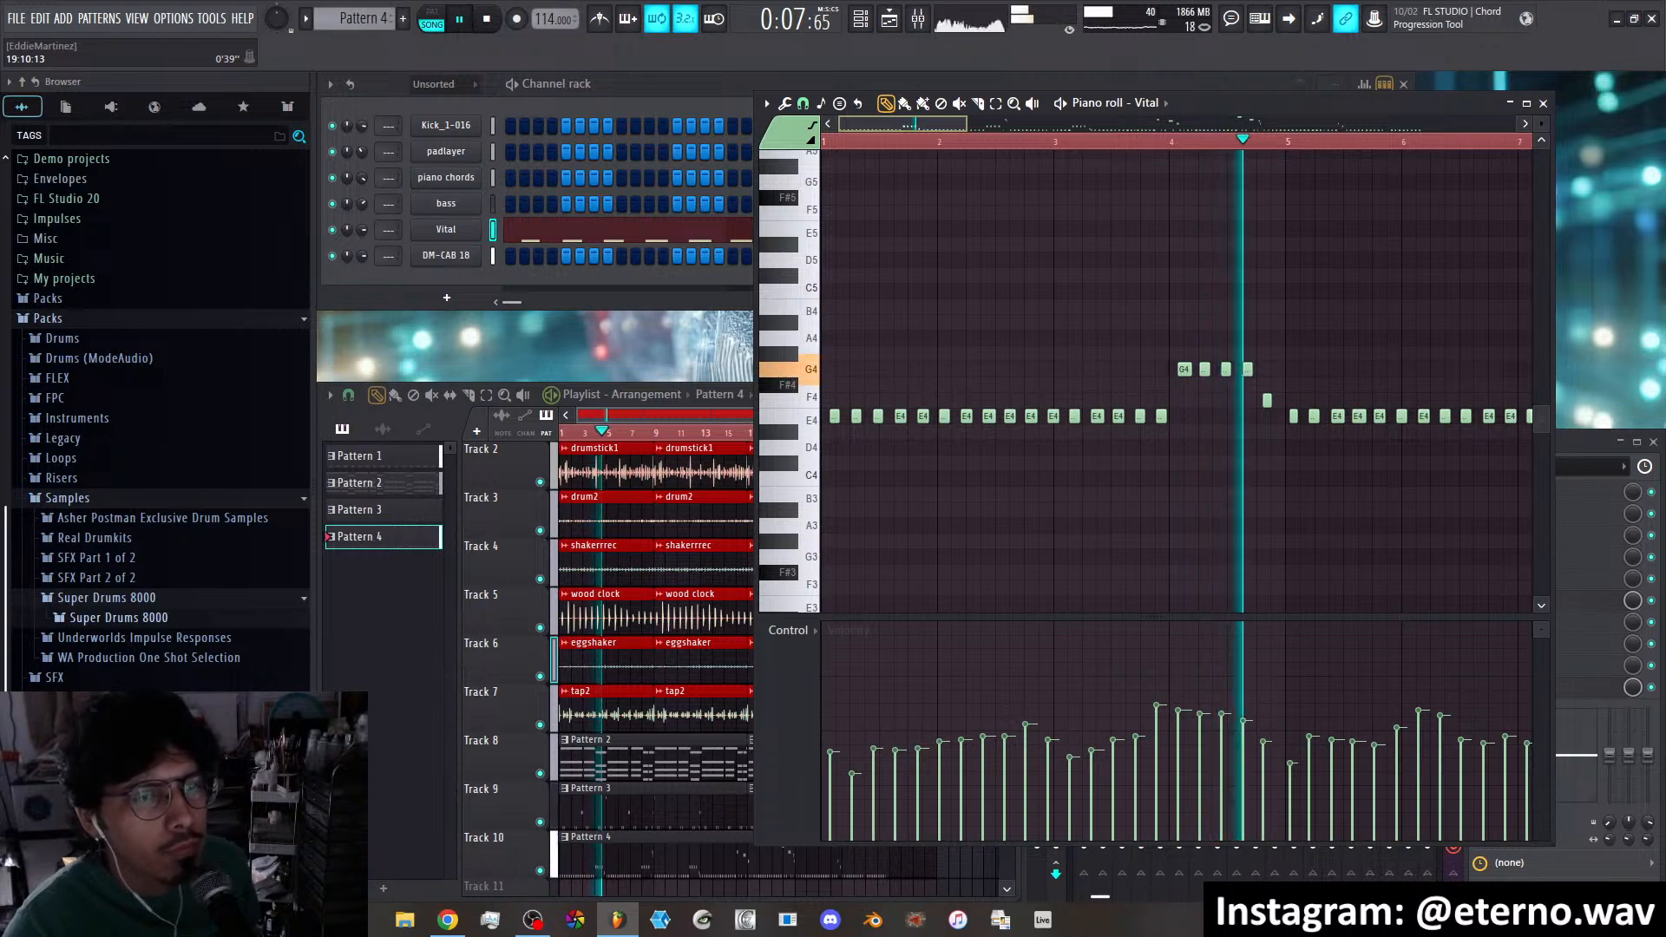
pyautogui.press('space')
pyautogui.scroll(5, 1038, 155)
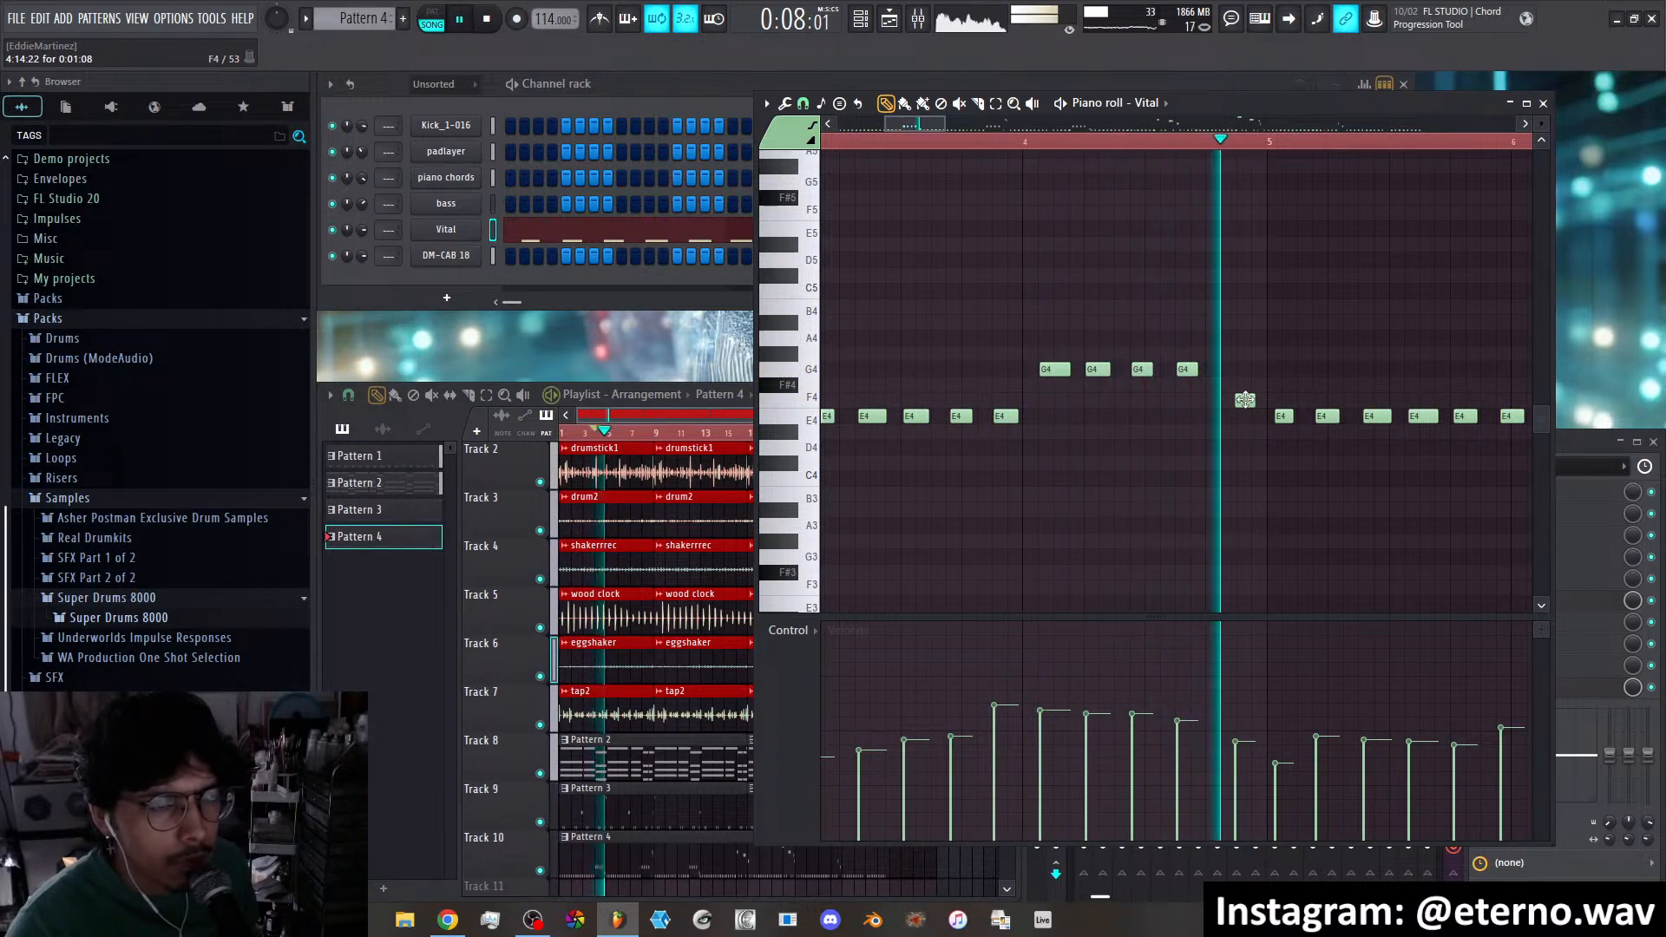
pyautogui.press('space')
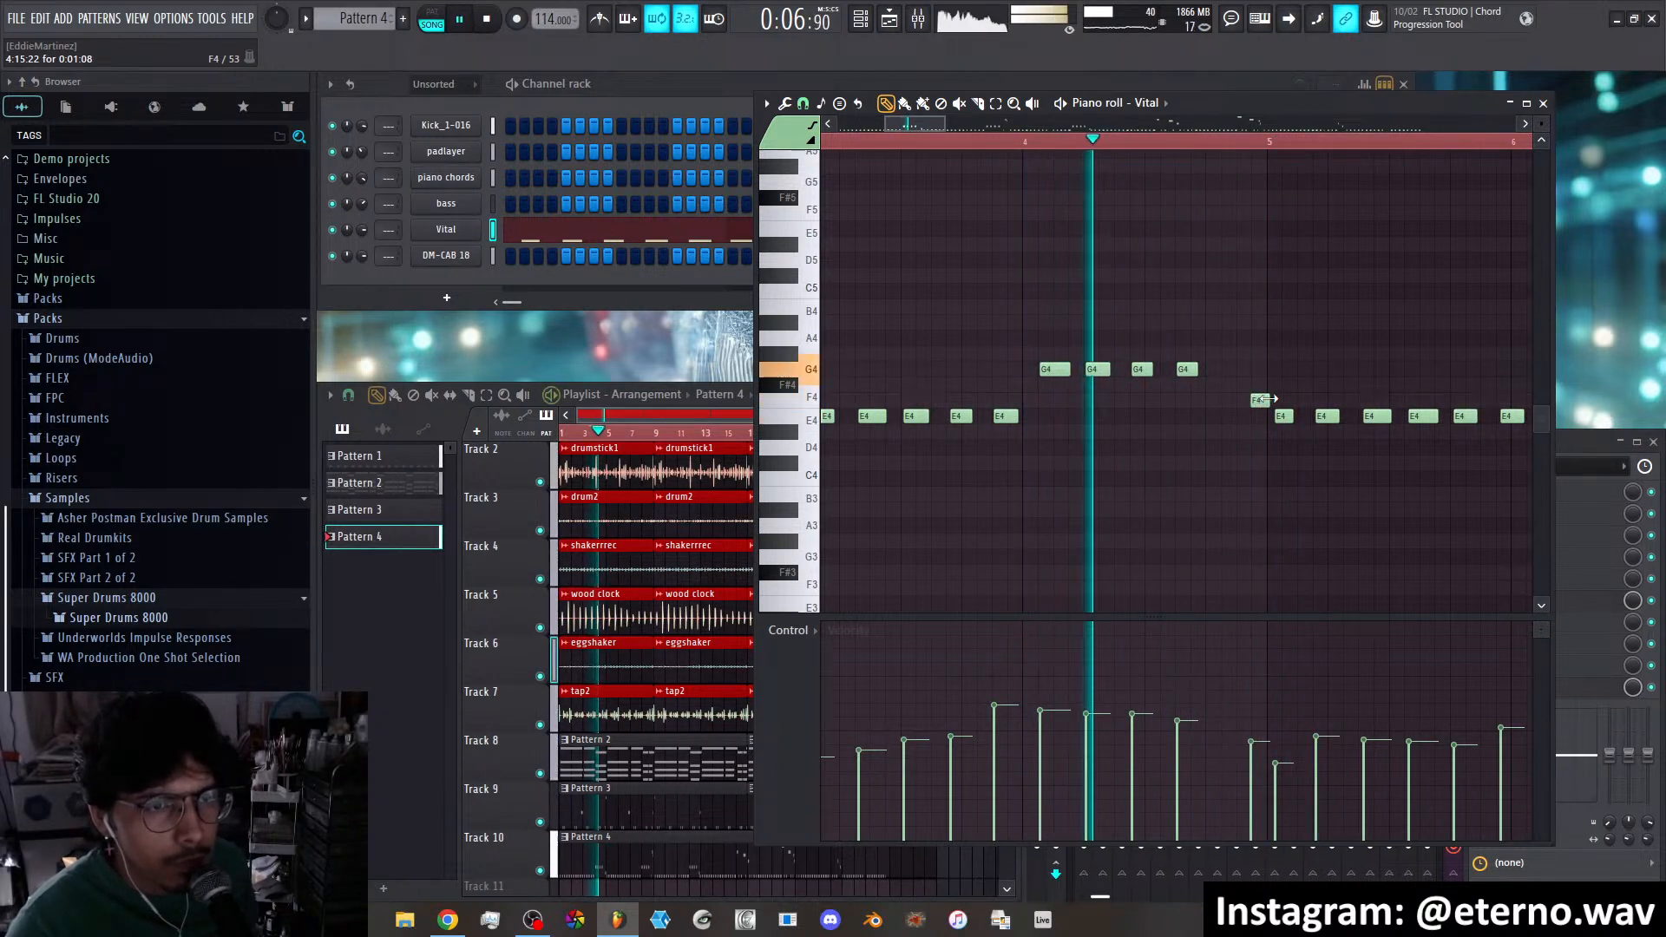
pyautogui.press('space')
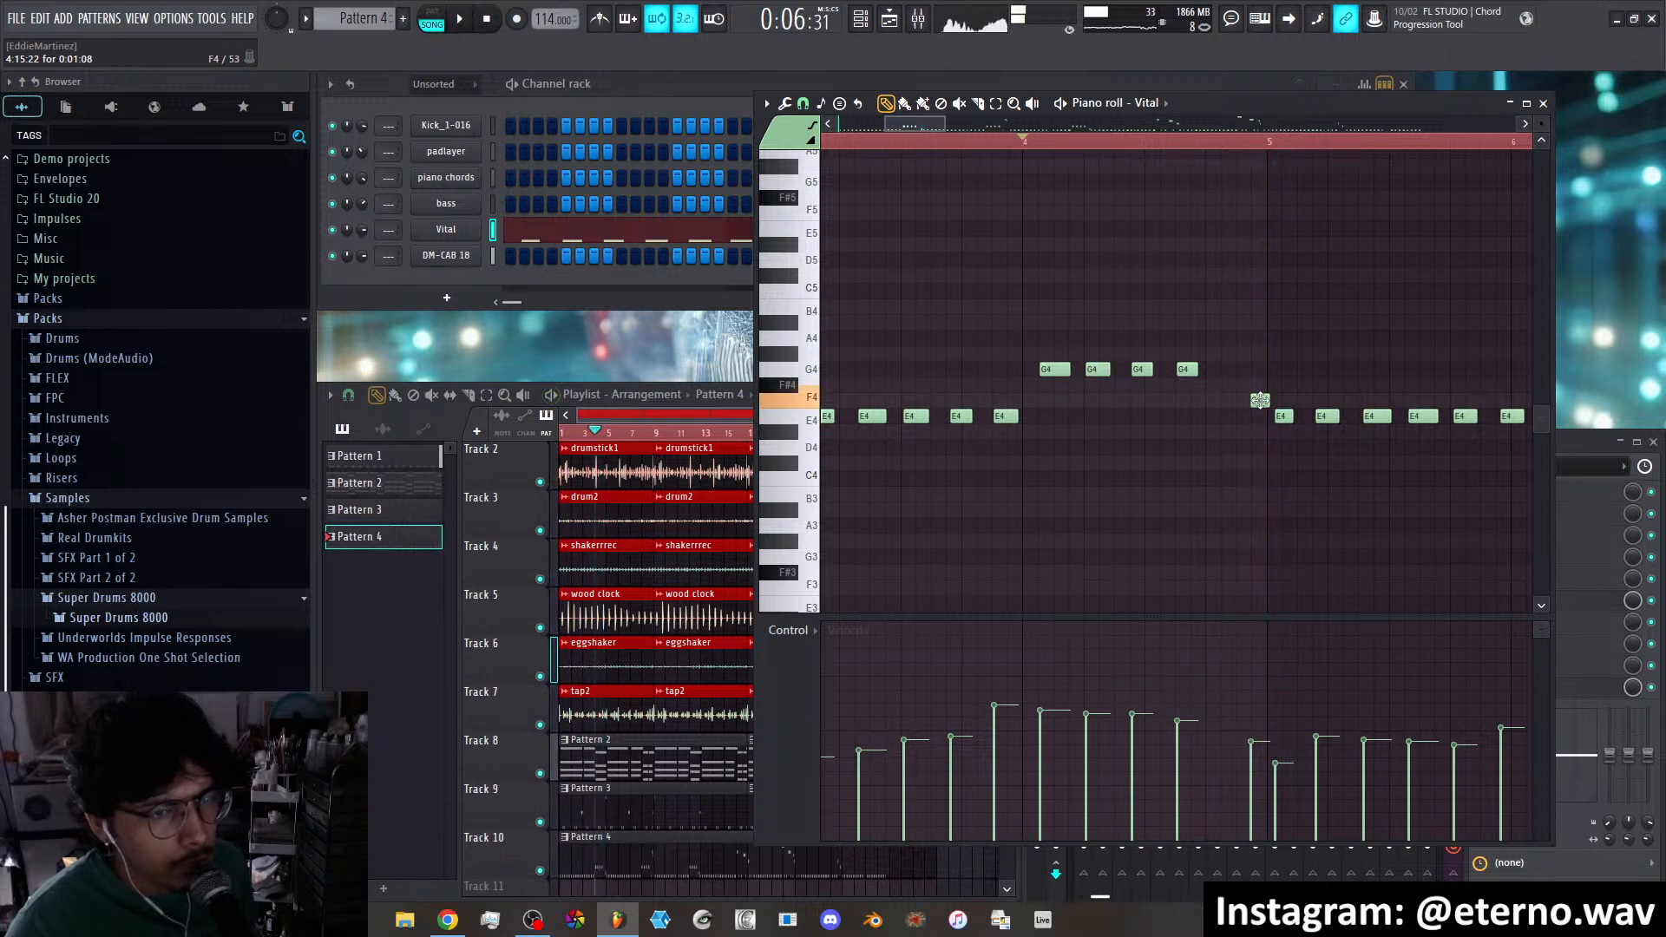
# Move the F4 note before bar 5 and its following E4 earlier, placing the E4 at 4:15:22 with length 0:01:17
pyautogui.press('space')
pyautogui.moveTo(1262, 400); pyautogui.dragTo(1275, 416)
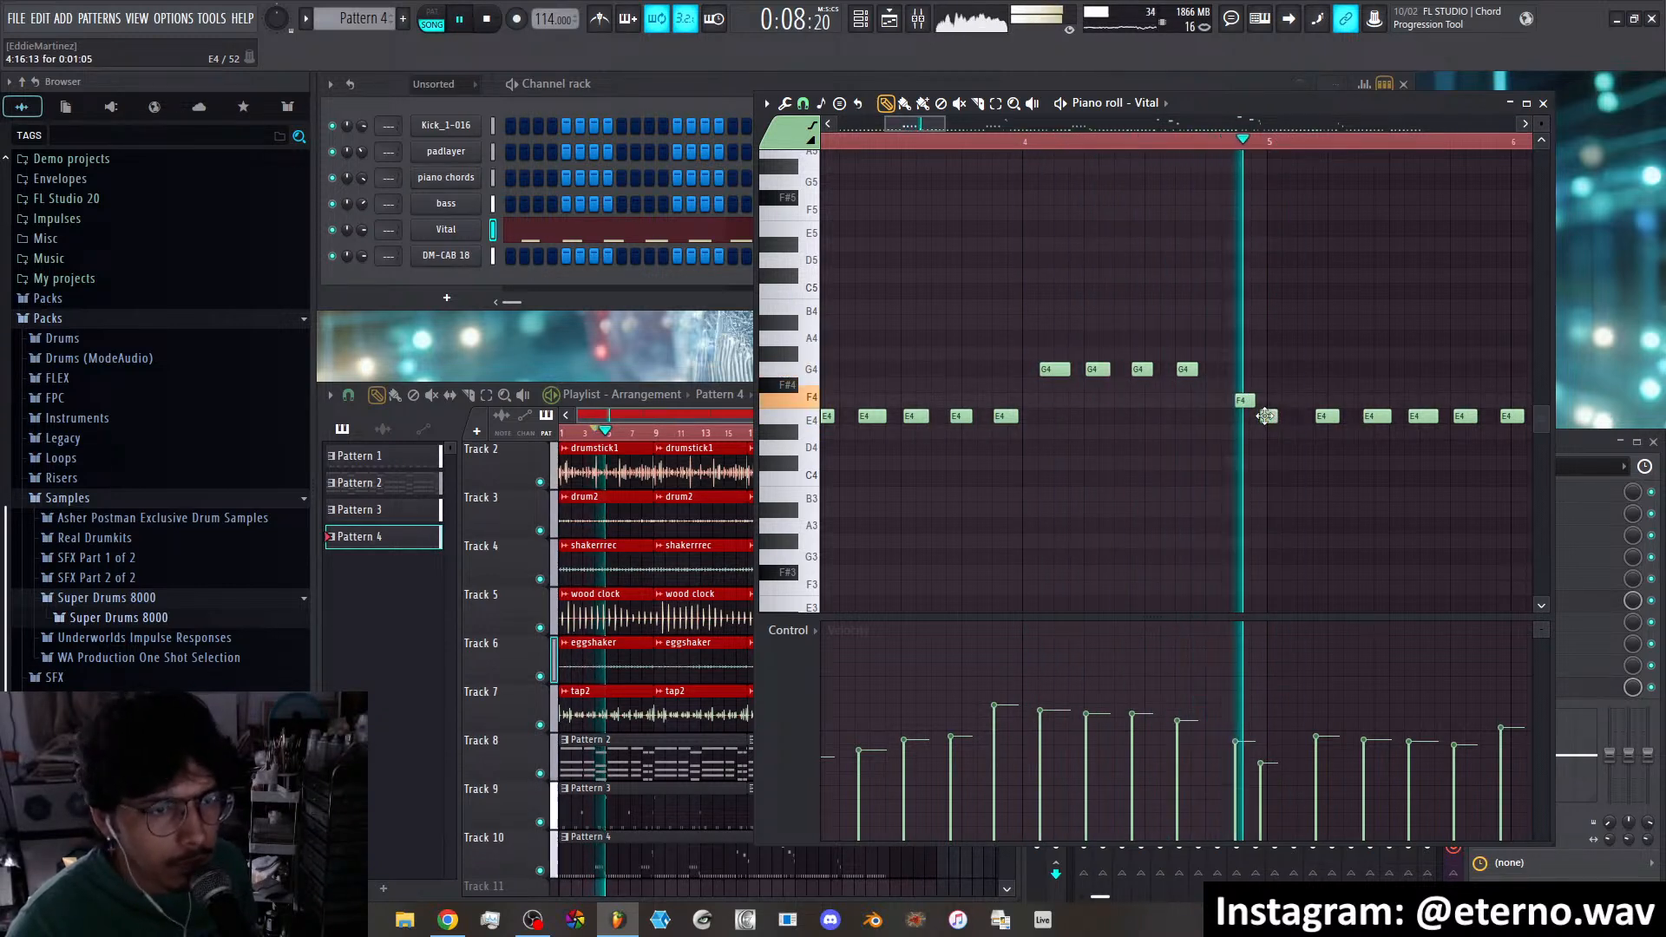
pyautogui.press('space')
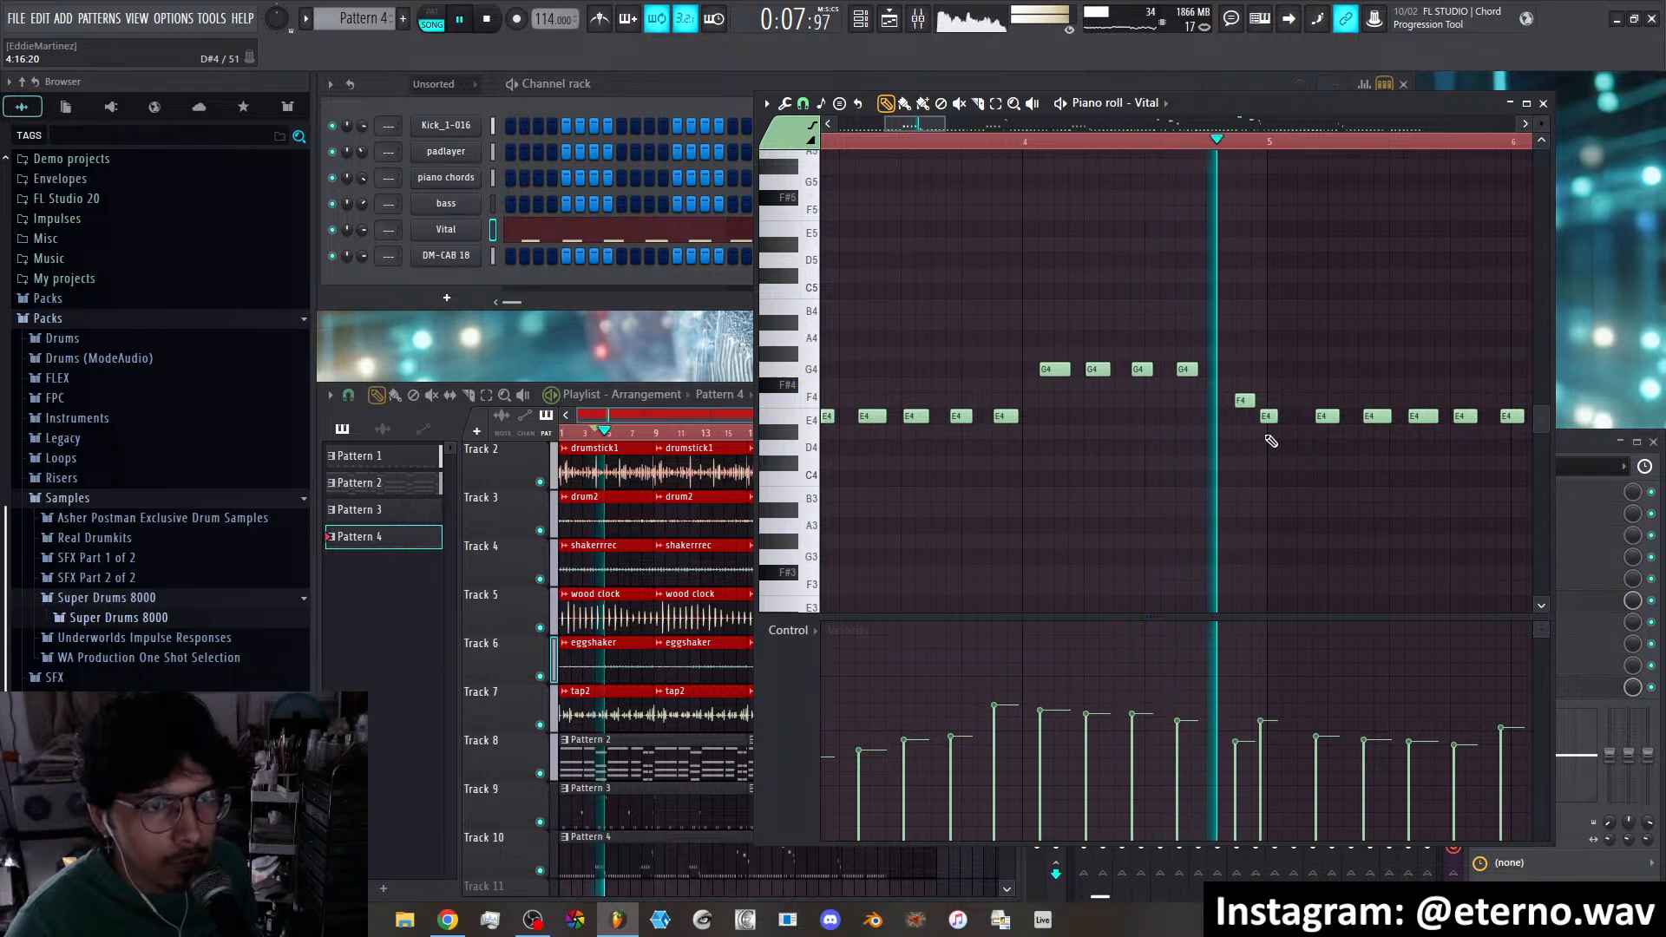
pyautogui.press('space')
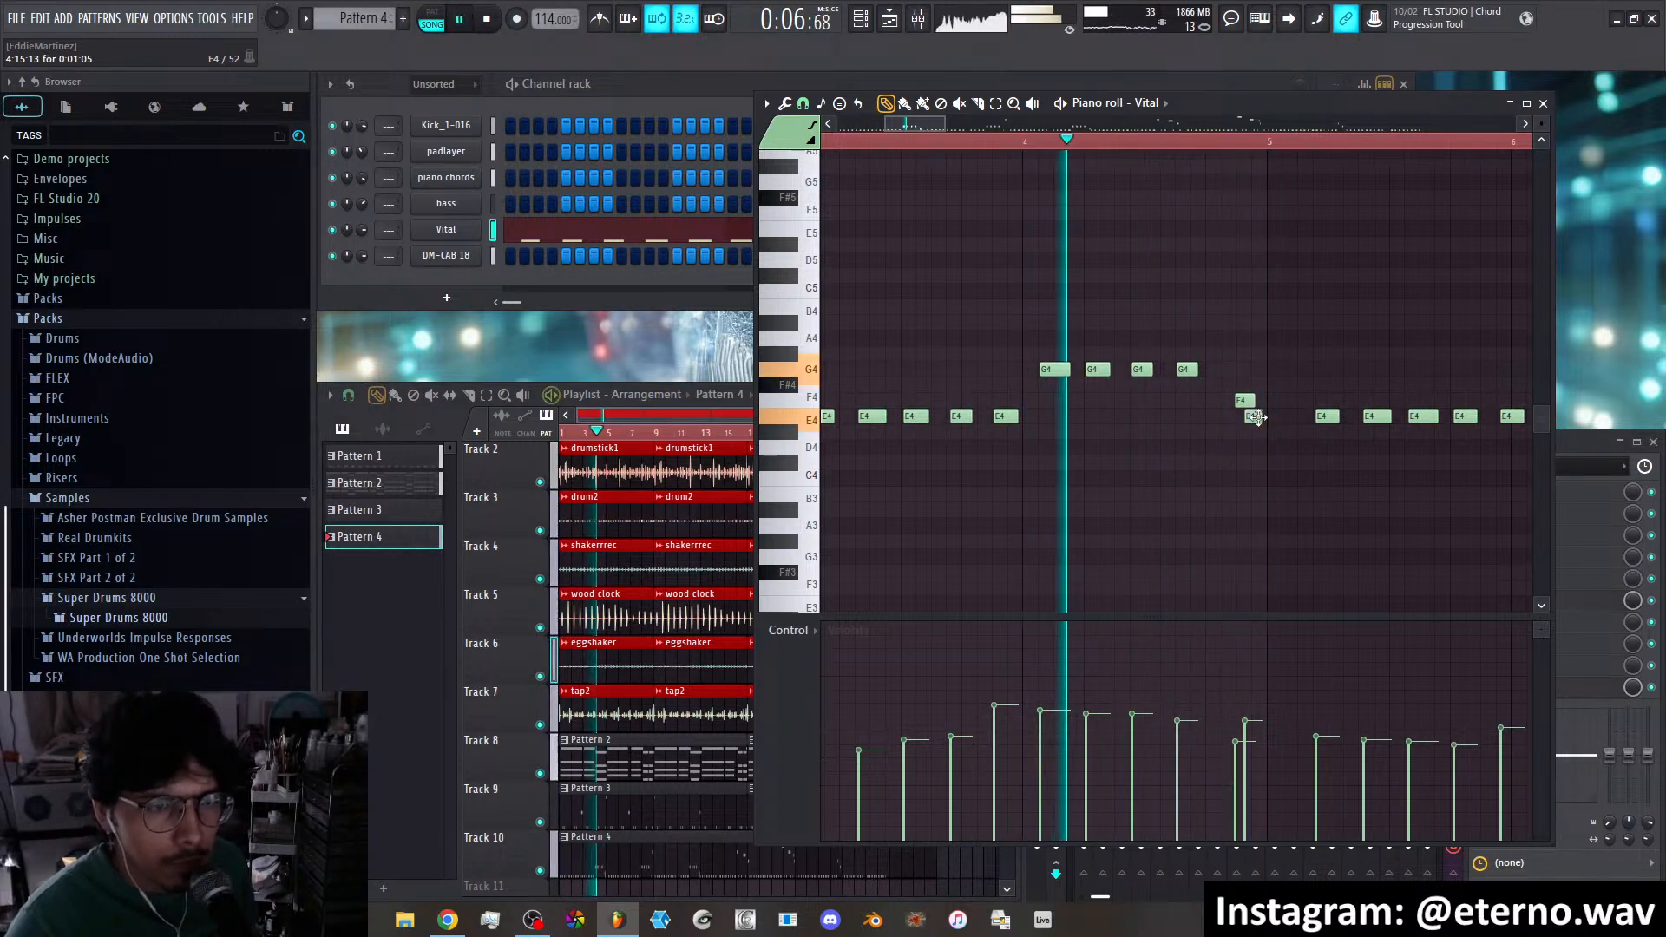
pyautogui.moveTo(1258, 417); pyautogui.dragTo(1267, 417)
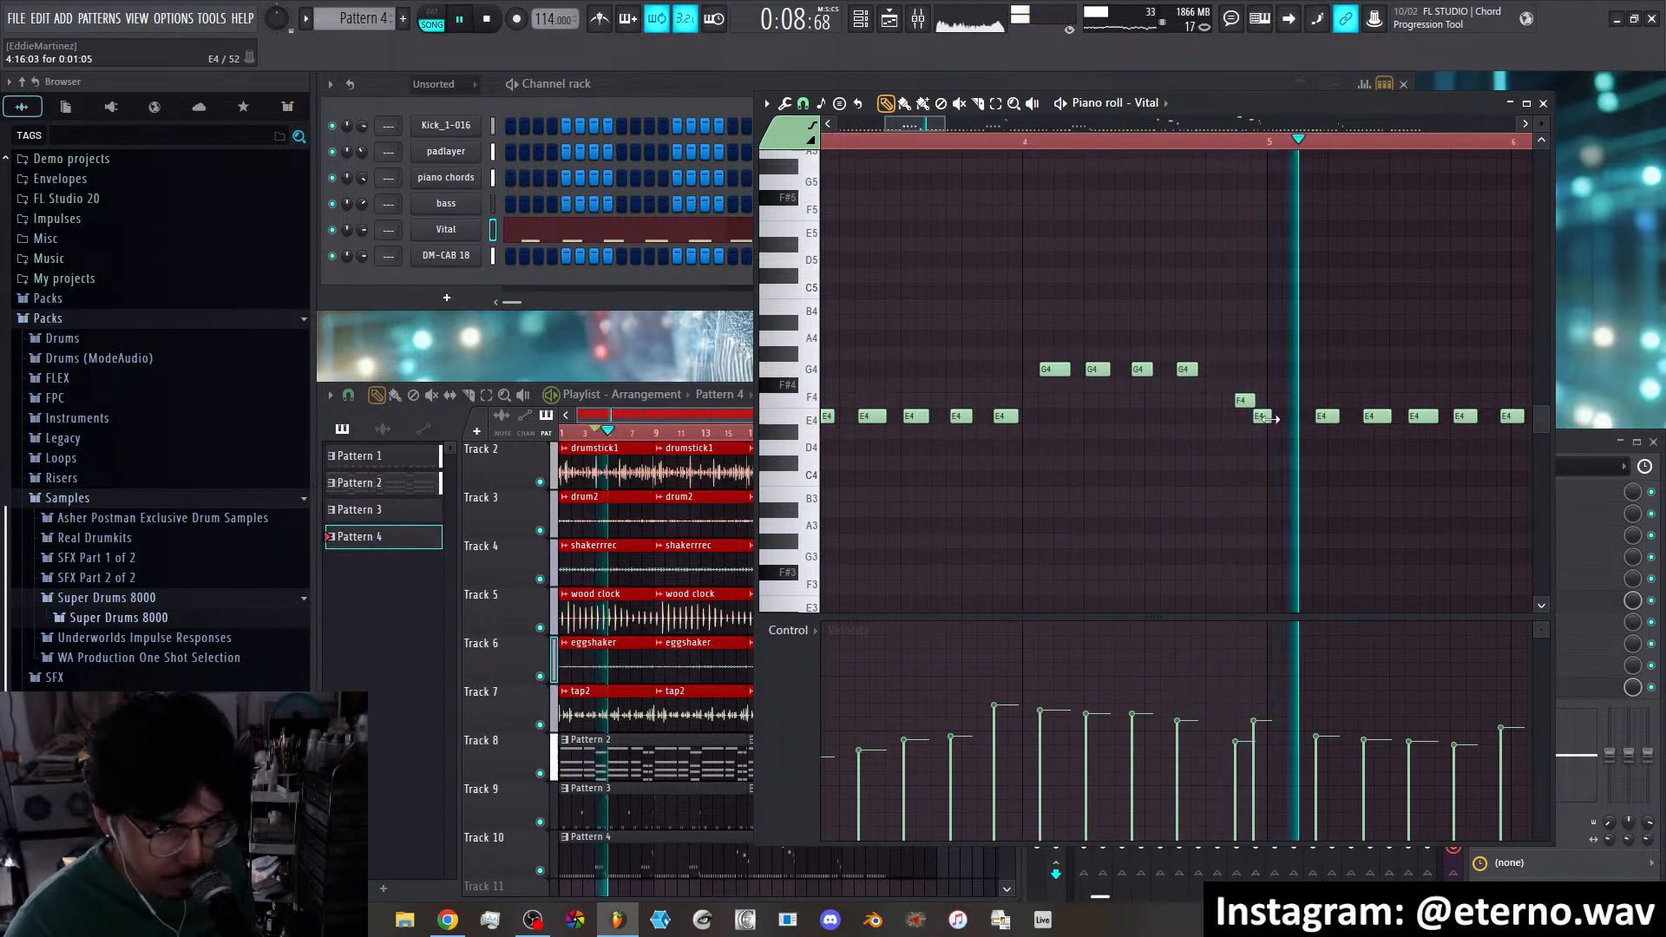
pyautogui.press('space')
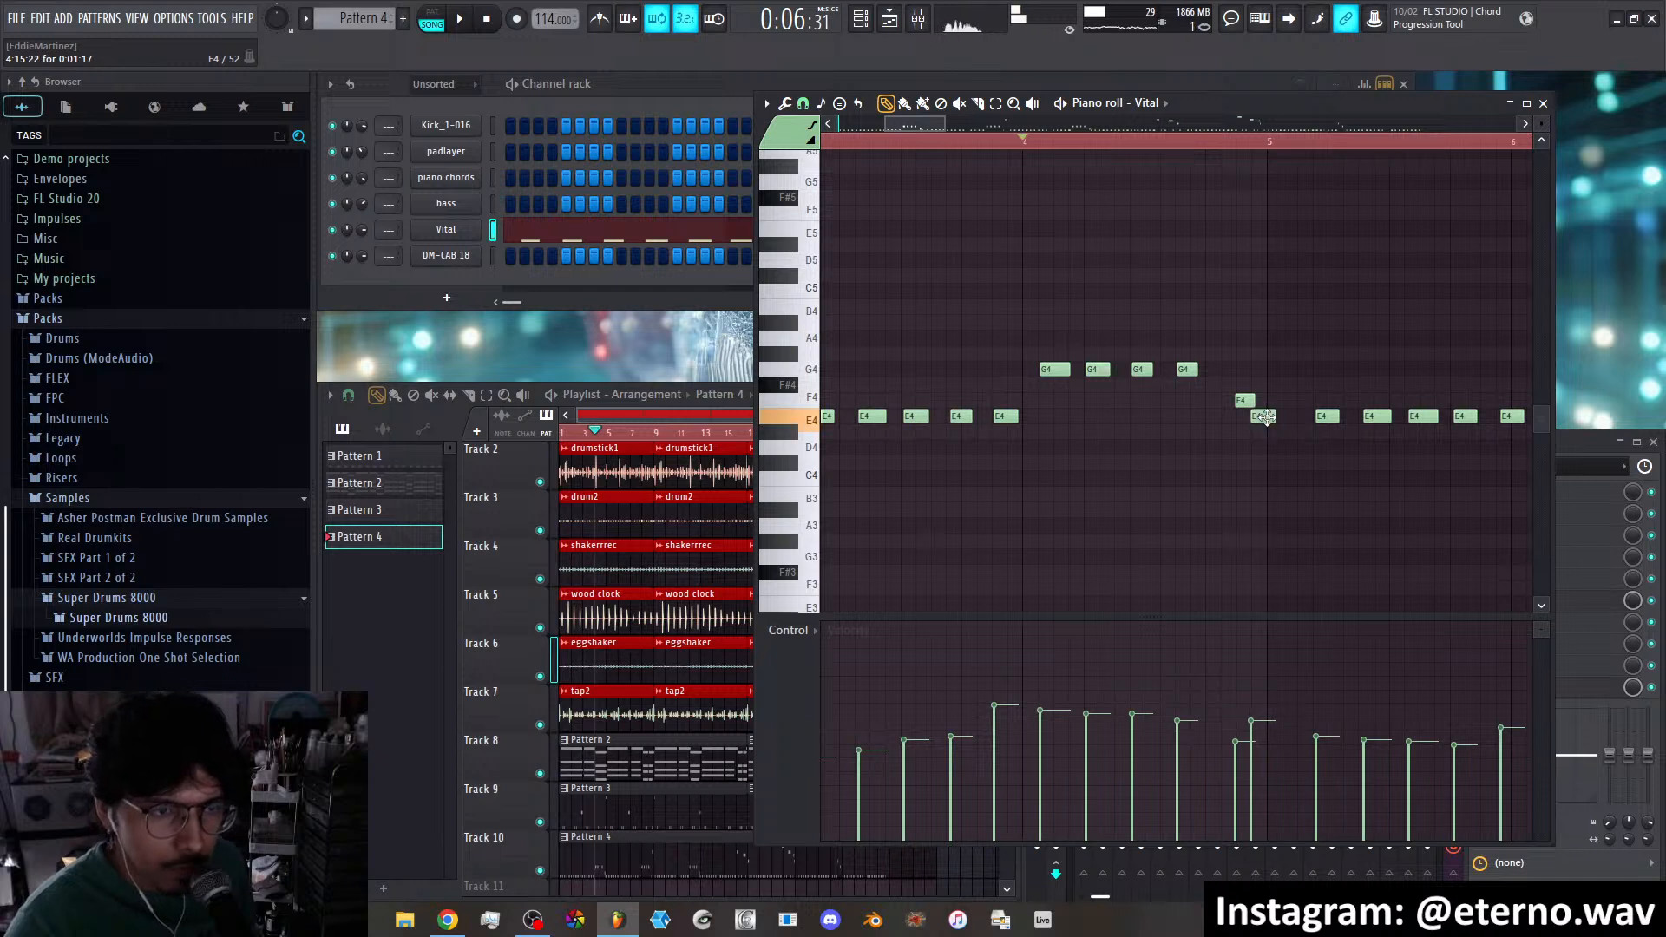
pyautogui.press('space')
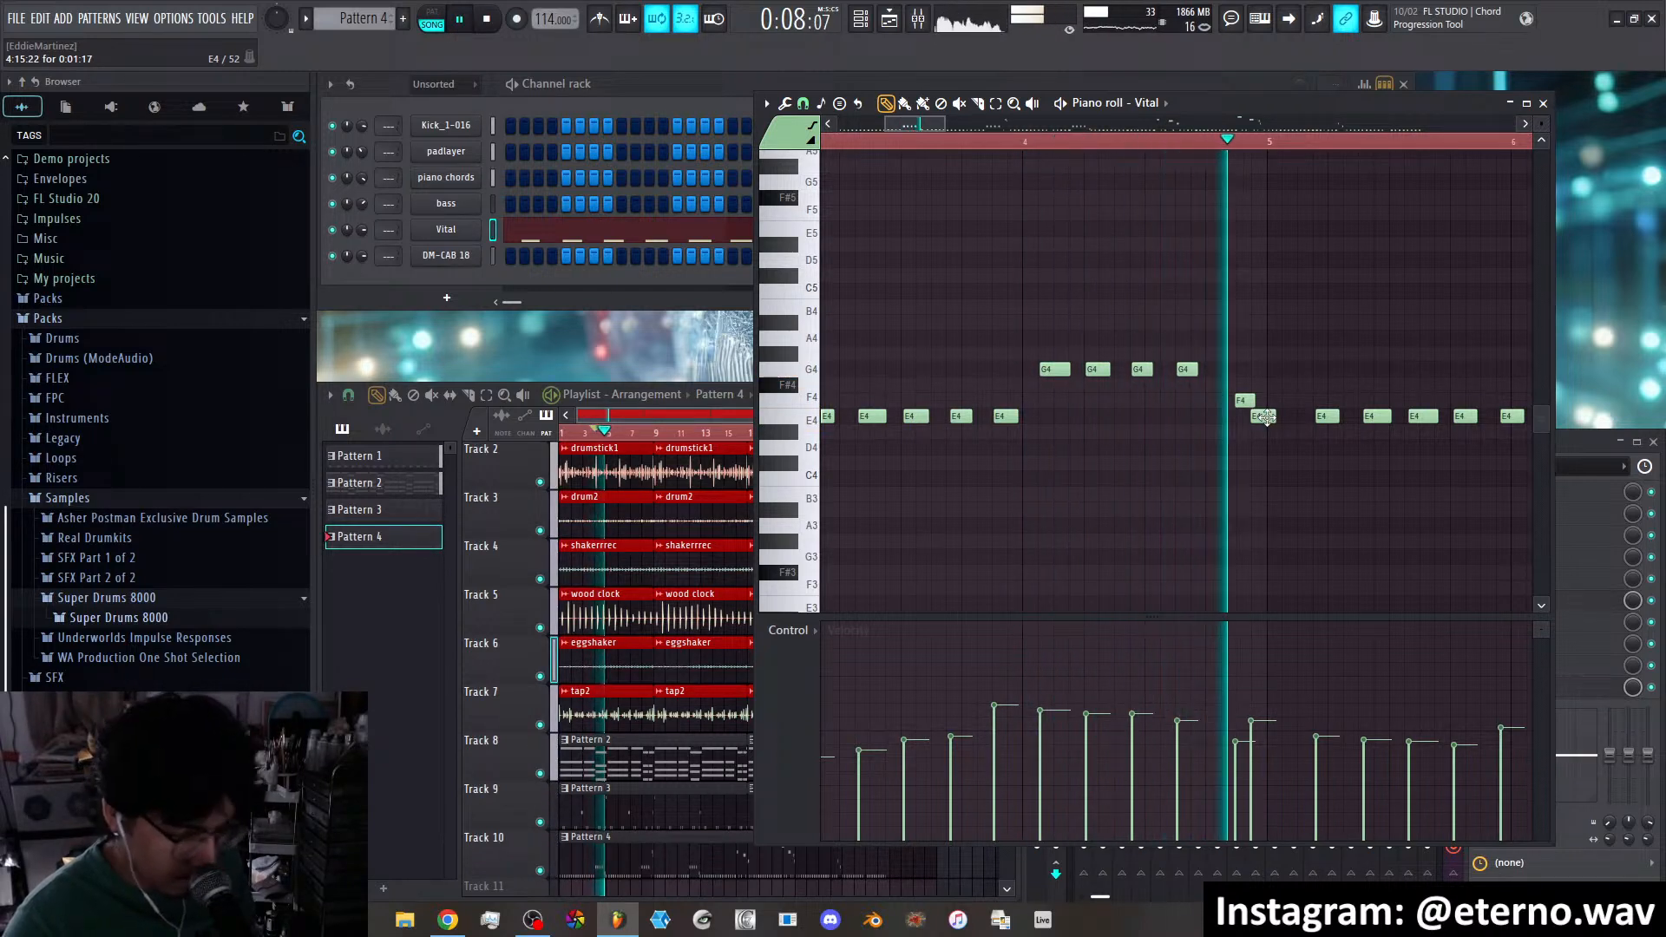
# Shift the F4 and E4 pair closer to bar 5 and lower both notes' velocities, checking the timing in playback
pyautogui.press('space')
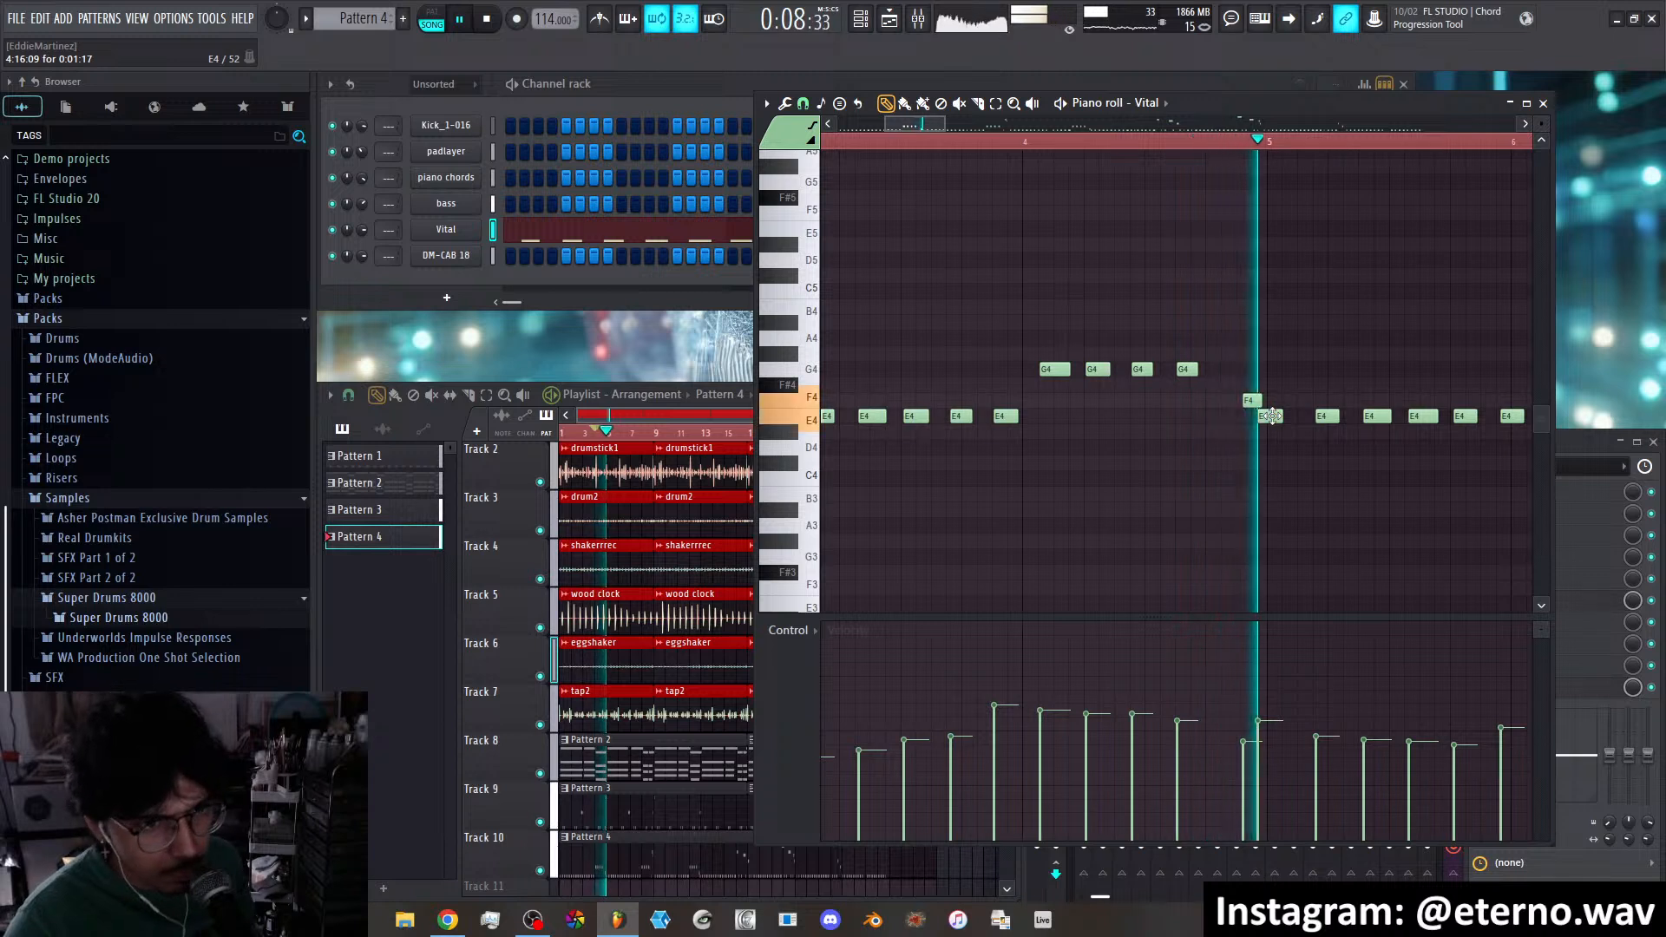
pyautogui.moveTo(1253, 400); pyautogui.dragTo(1275, 417)
pyautogui.press('space')
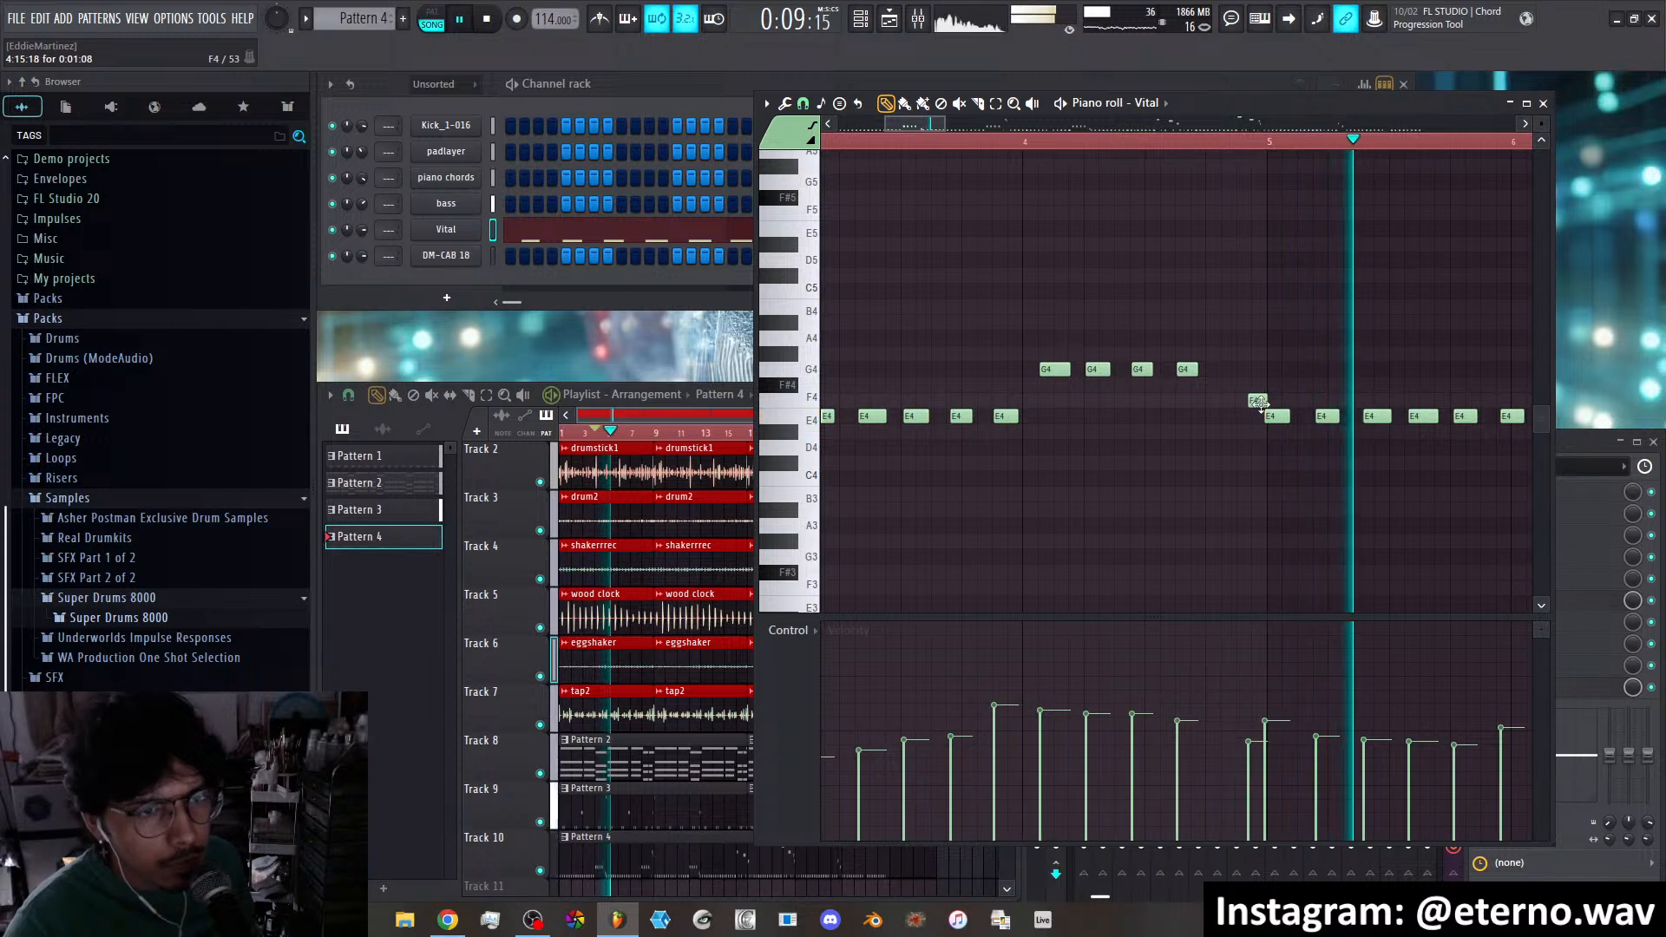
pyautogui.press('space')
pyautogui.moveTo(1261, 401); pyautogui.dragTo(1269, 417)
pyautogui.press('space')
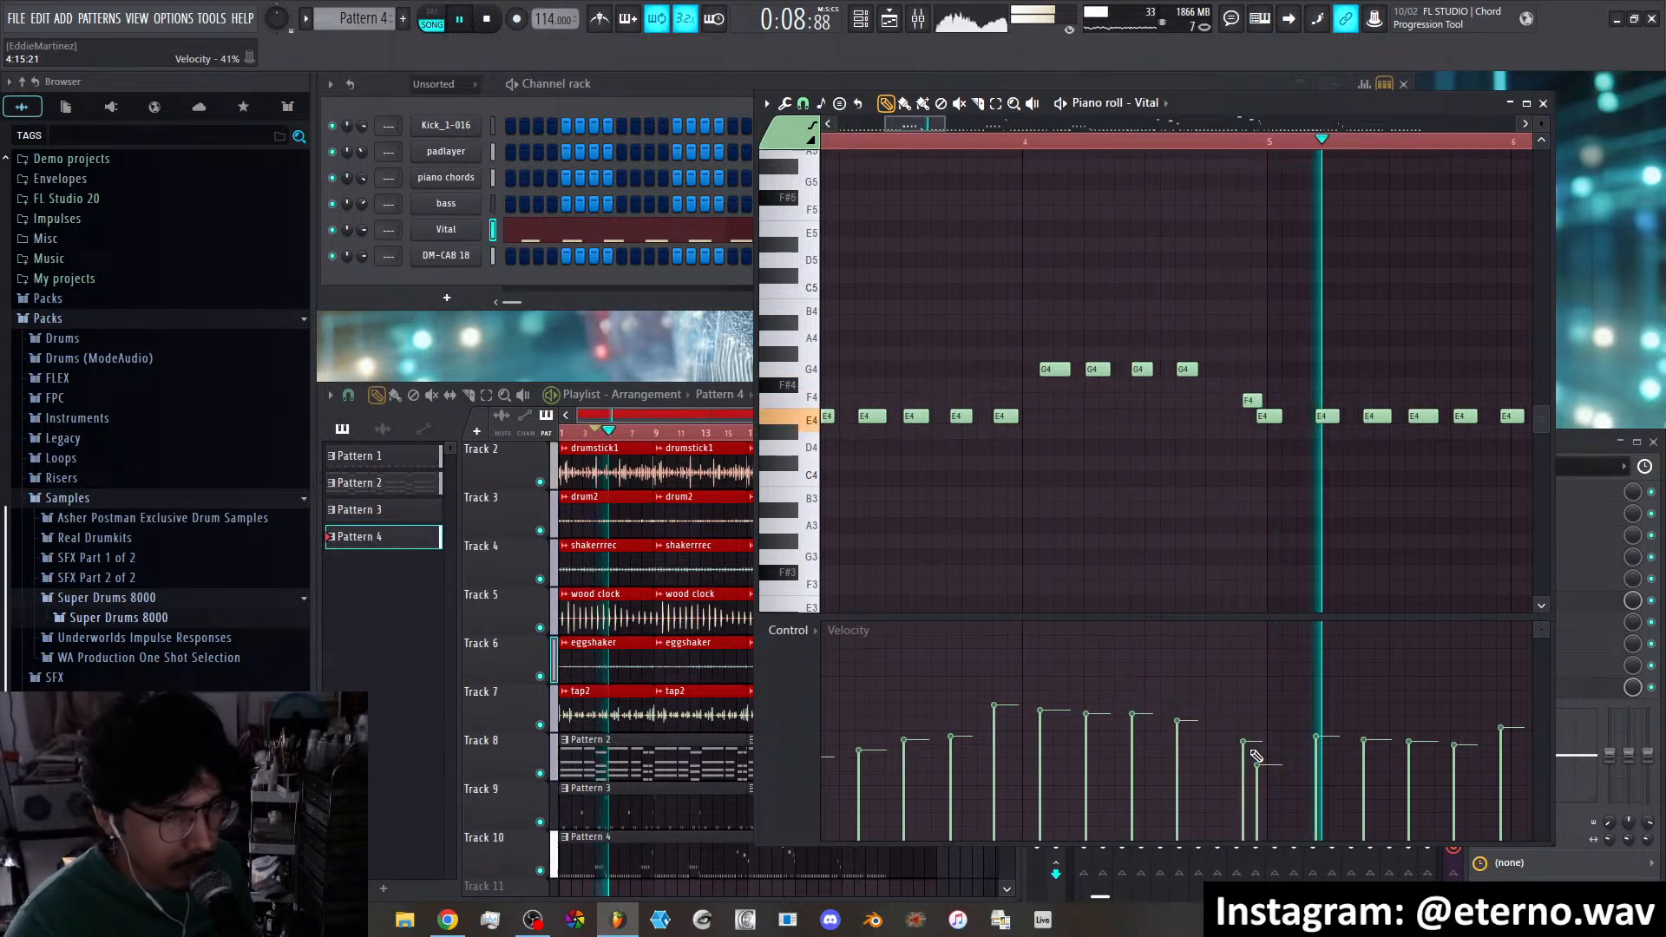
pyautogui.moveTo(1257, 765)
pyautogui.mouseDown()
pyautogui.moveTo(1254, 736)
pyautogui.moveTo(1242, 764)
pyautogui.mouseUp()
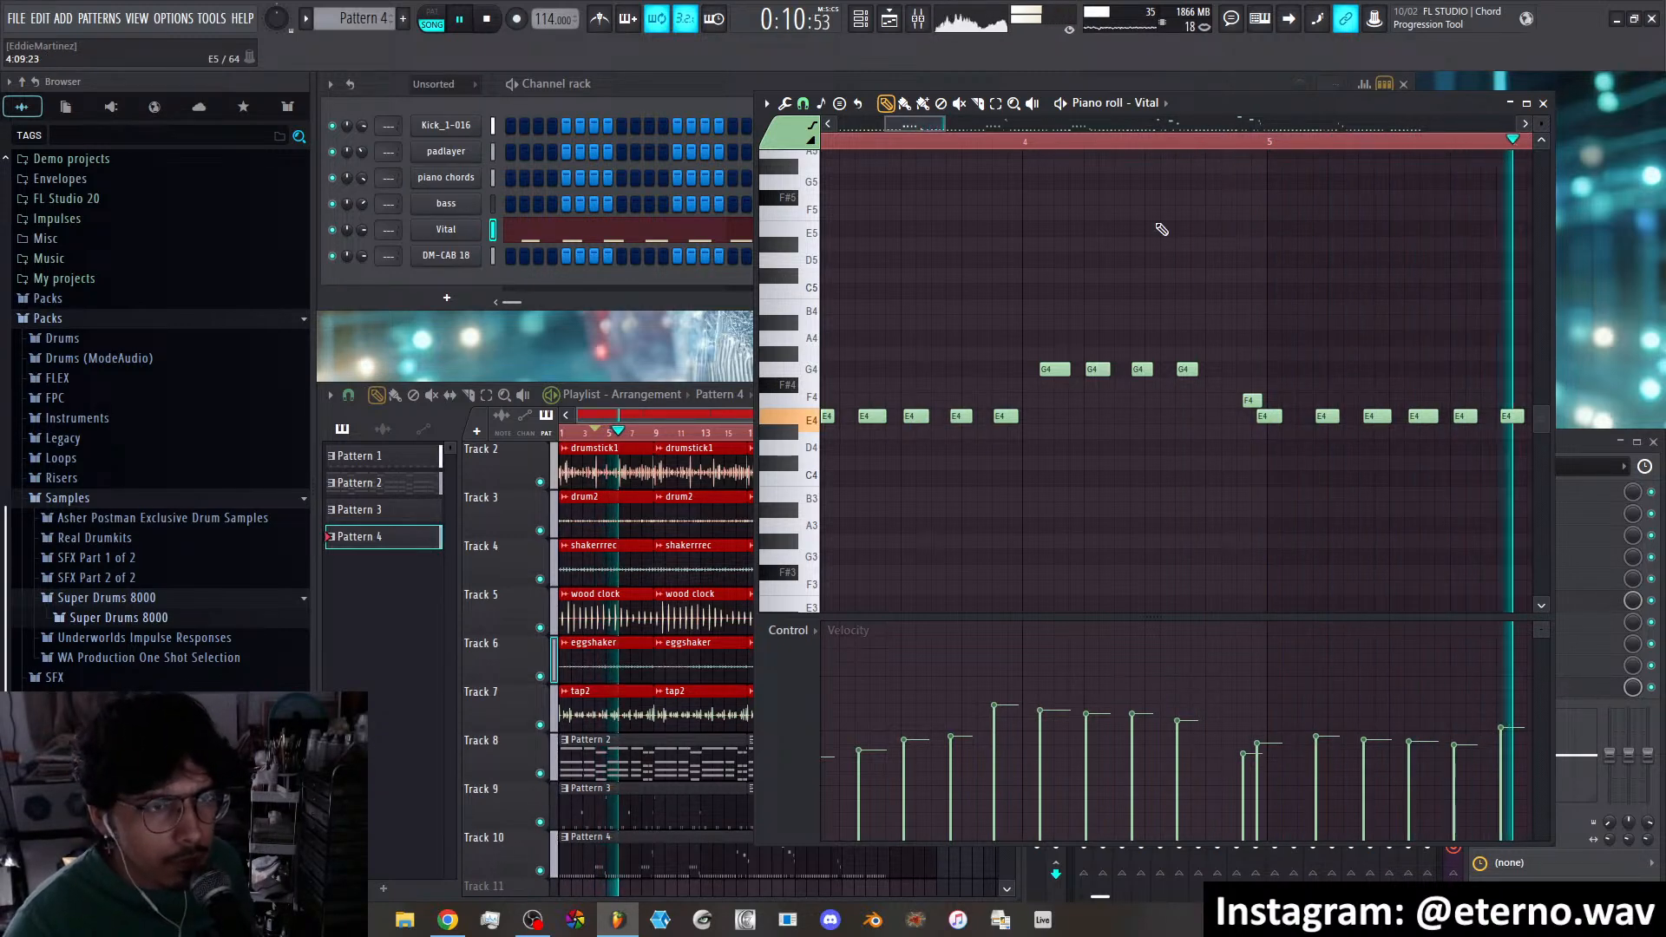
# Play the melody through to bar 9 and slightly raise the velocity of the quiet E4 just before that bar
pyautogui.scroll(-4, 923, 132)
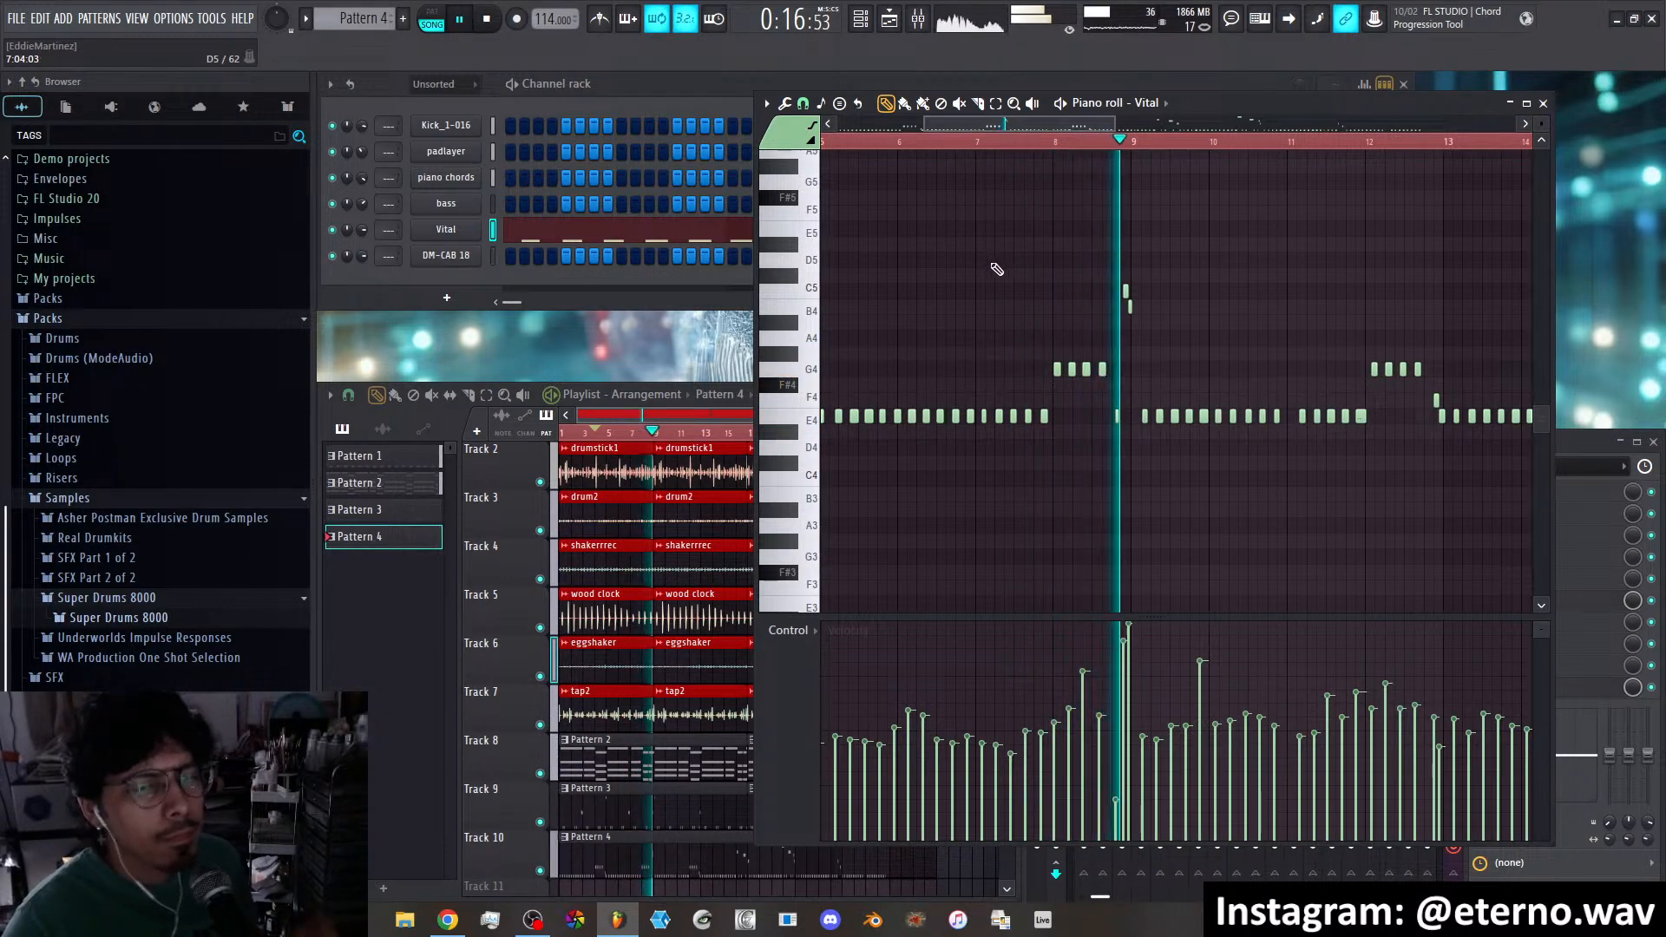
pyautogui.press('space')
pyautogui.scroll(3, 1070, 135)
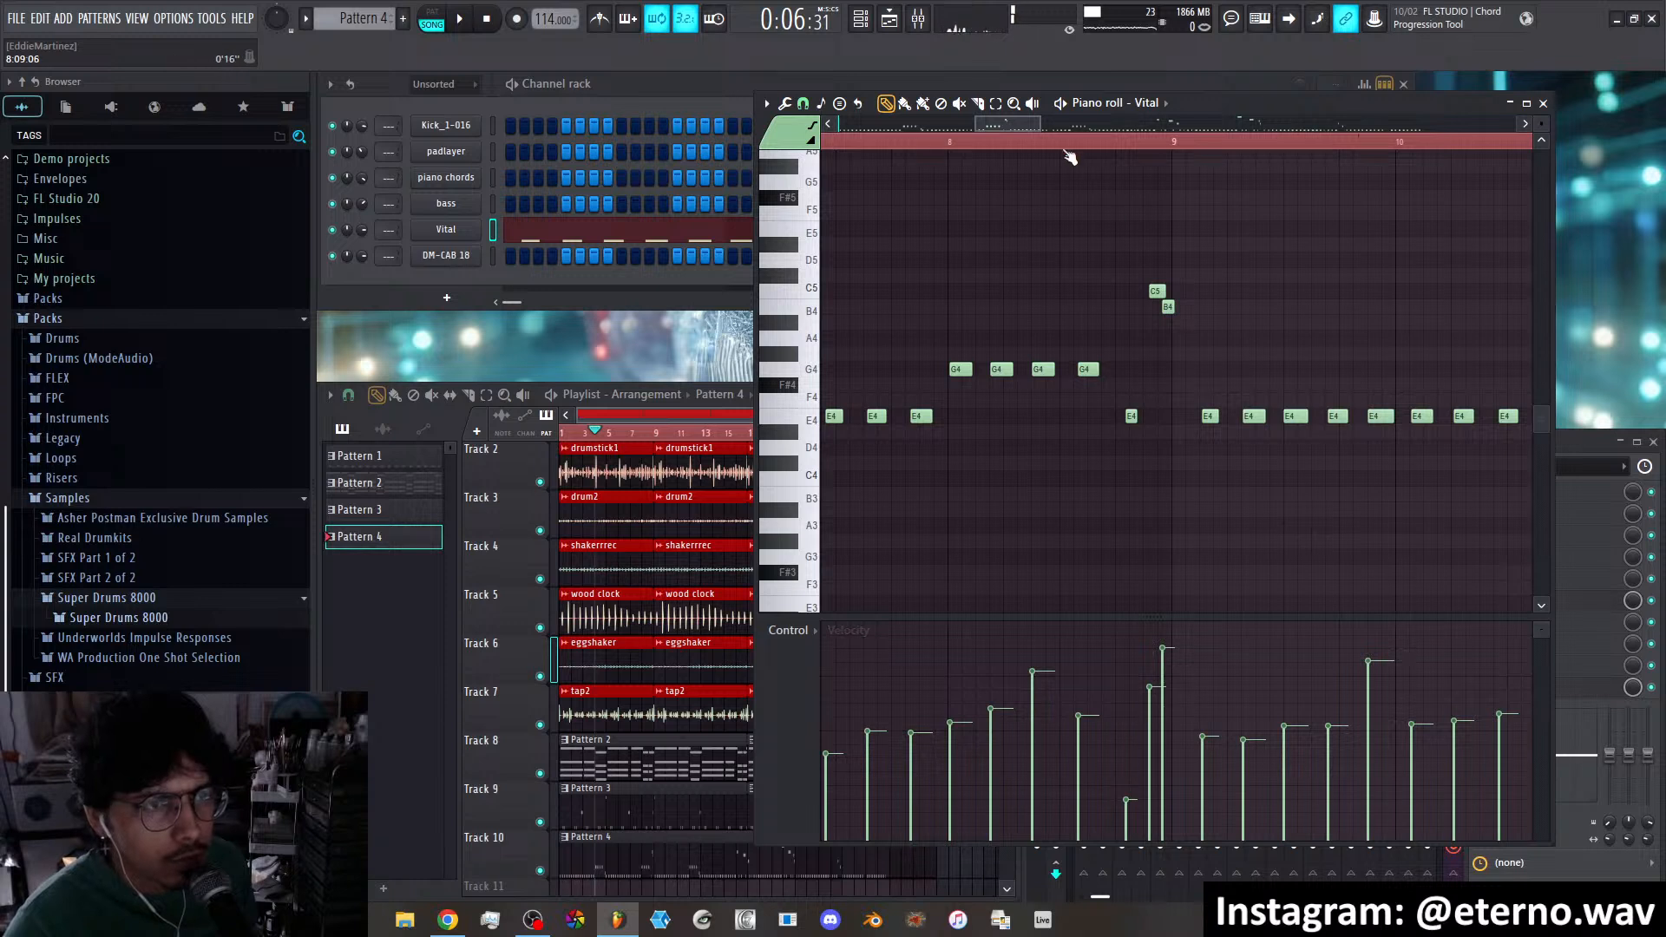
pyautogui.click(1062, 142)
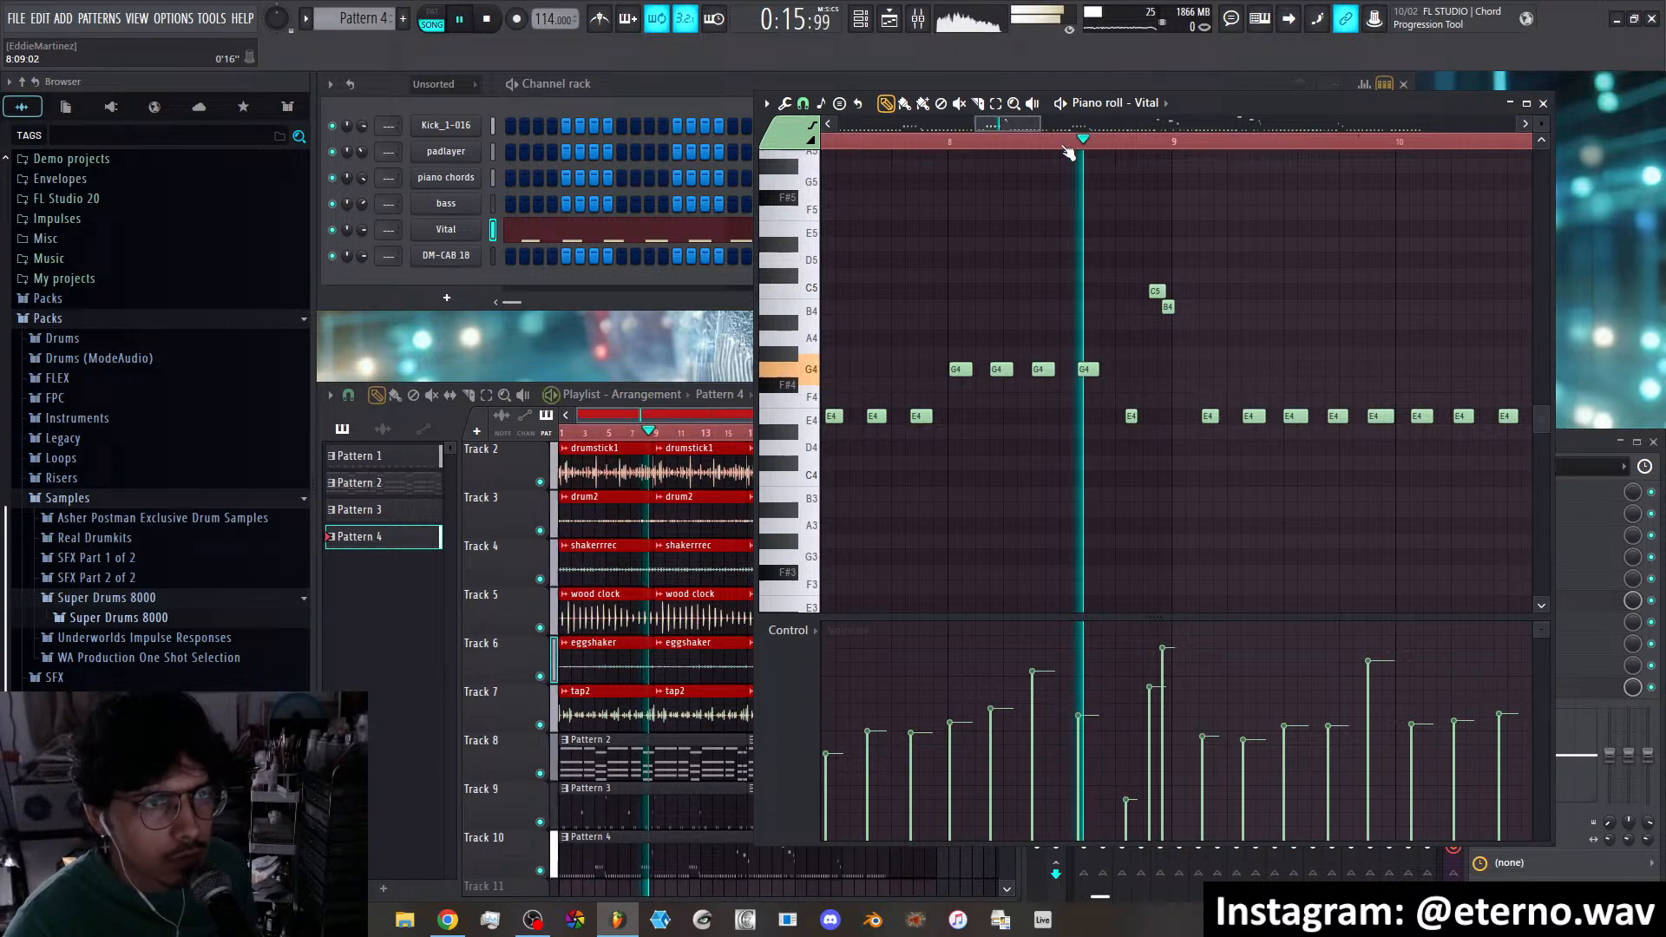
pyautogui.press('space')
pyautogui.click(1127, 771)
pyautogui.press('space')
pyautogui.press('space')
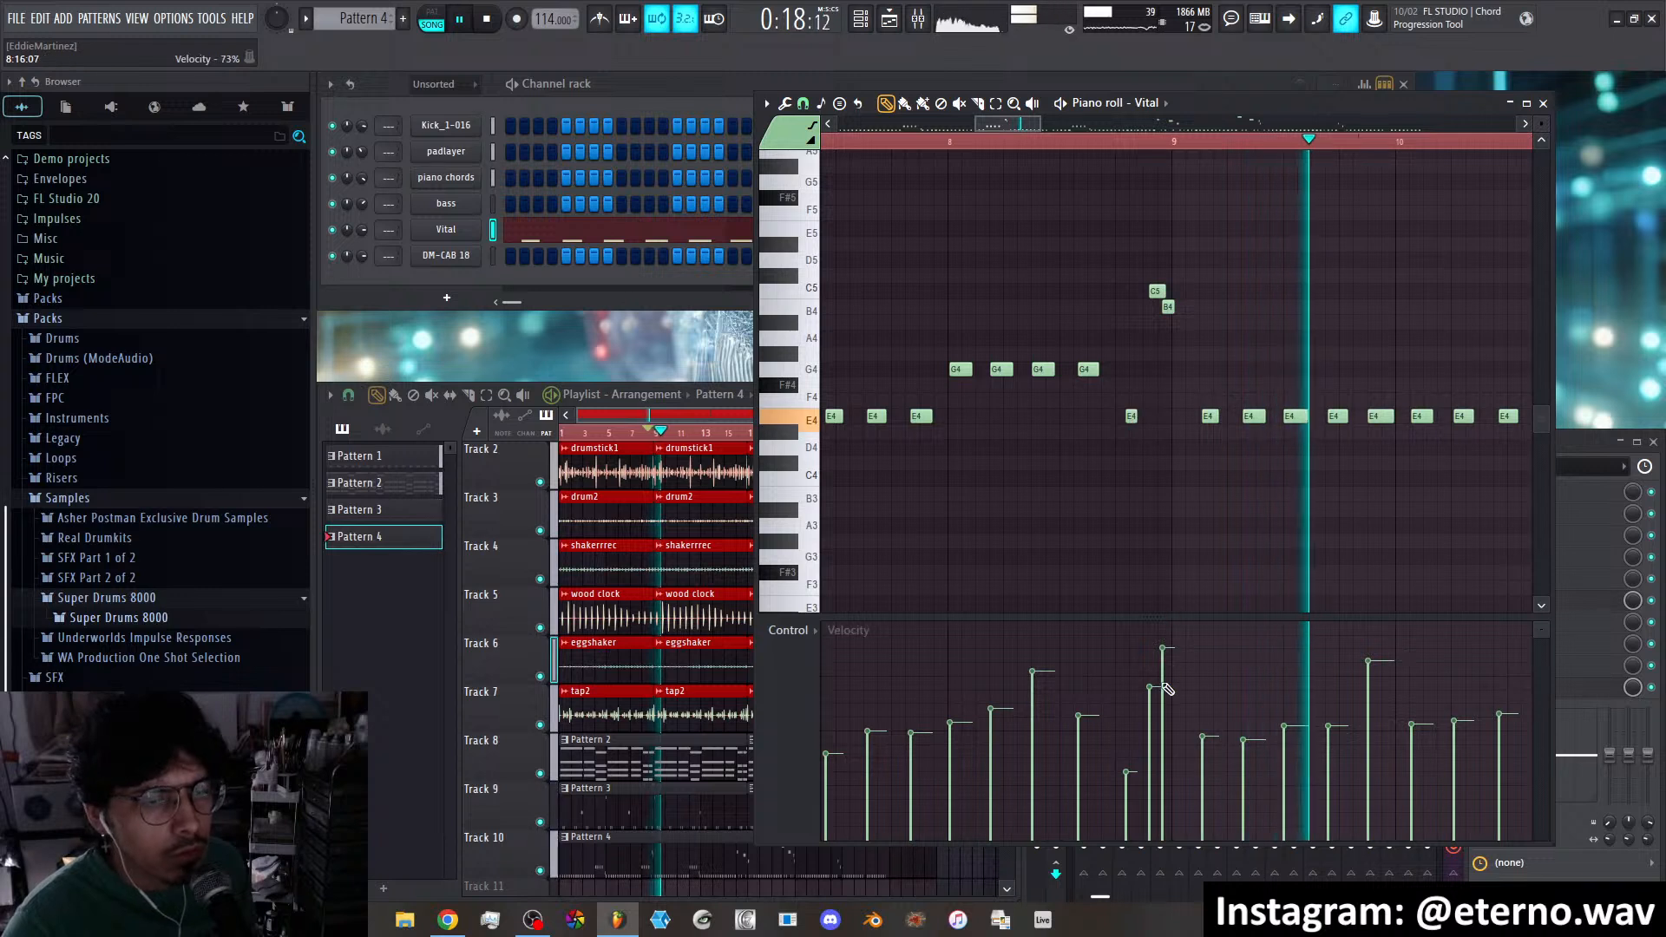
# Lower the velocities of the C5 and B4 notes just before bar 9, auditioning the phrase between adjustments
pyautogui.press('space')
pyautogui.click(1160, 727)
pyautogui.press('space')
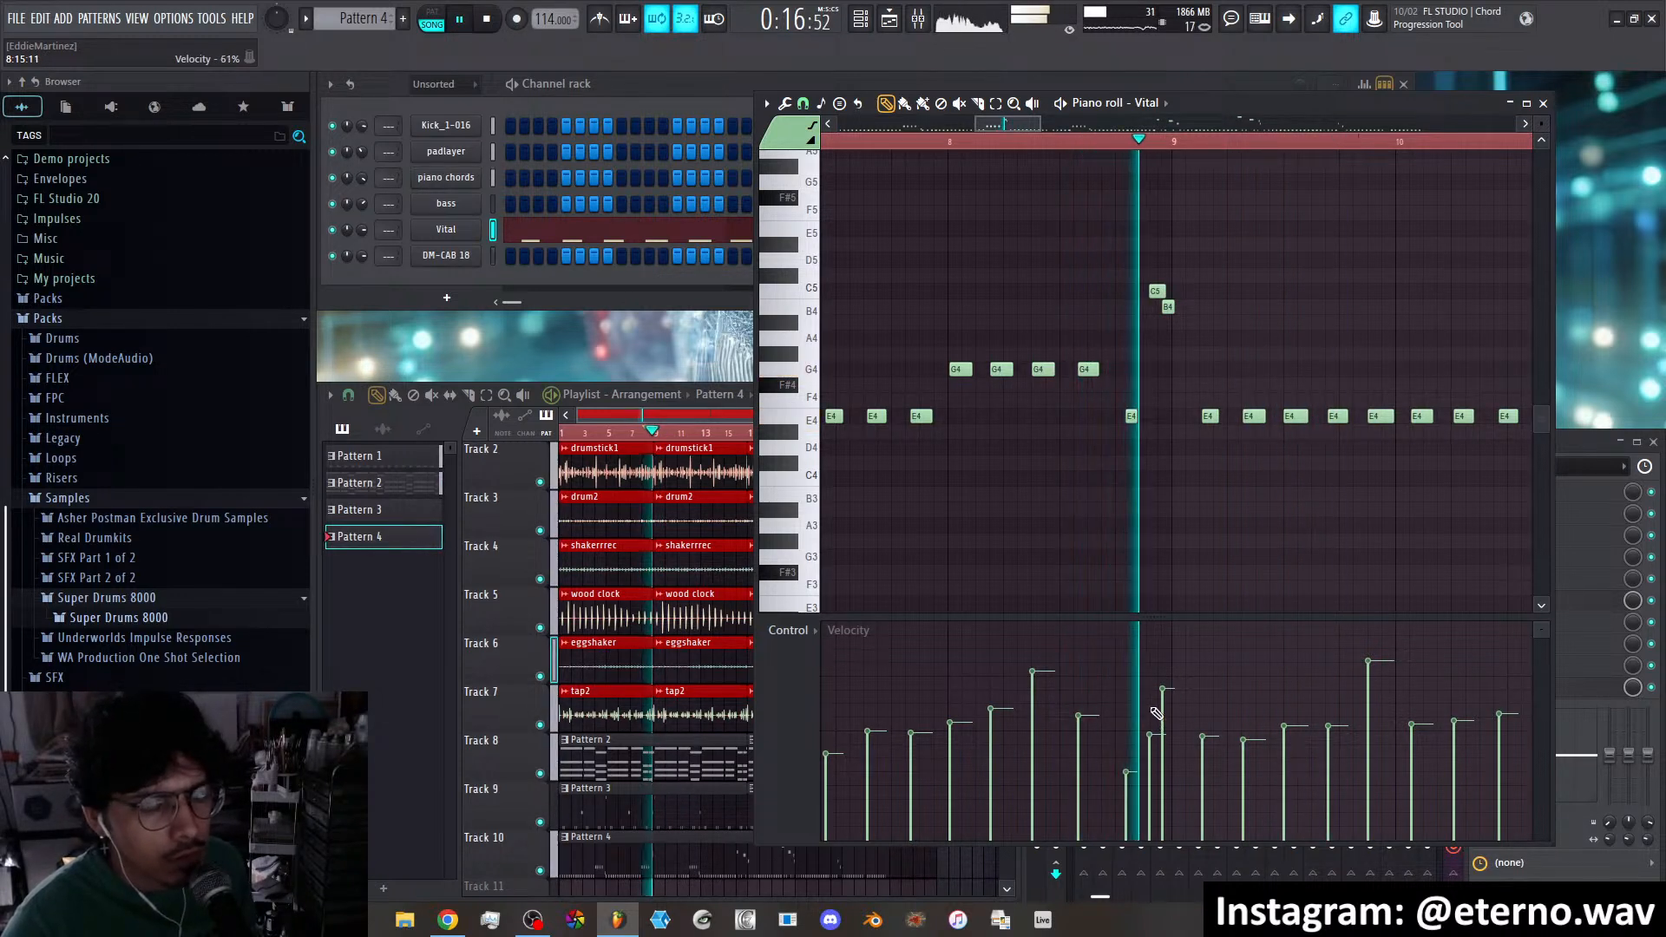
pyautogui.moveTo(1167, 689); pyautogui.dragTo(1165, 669)
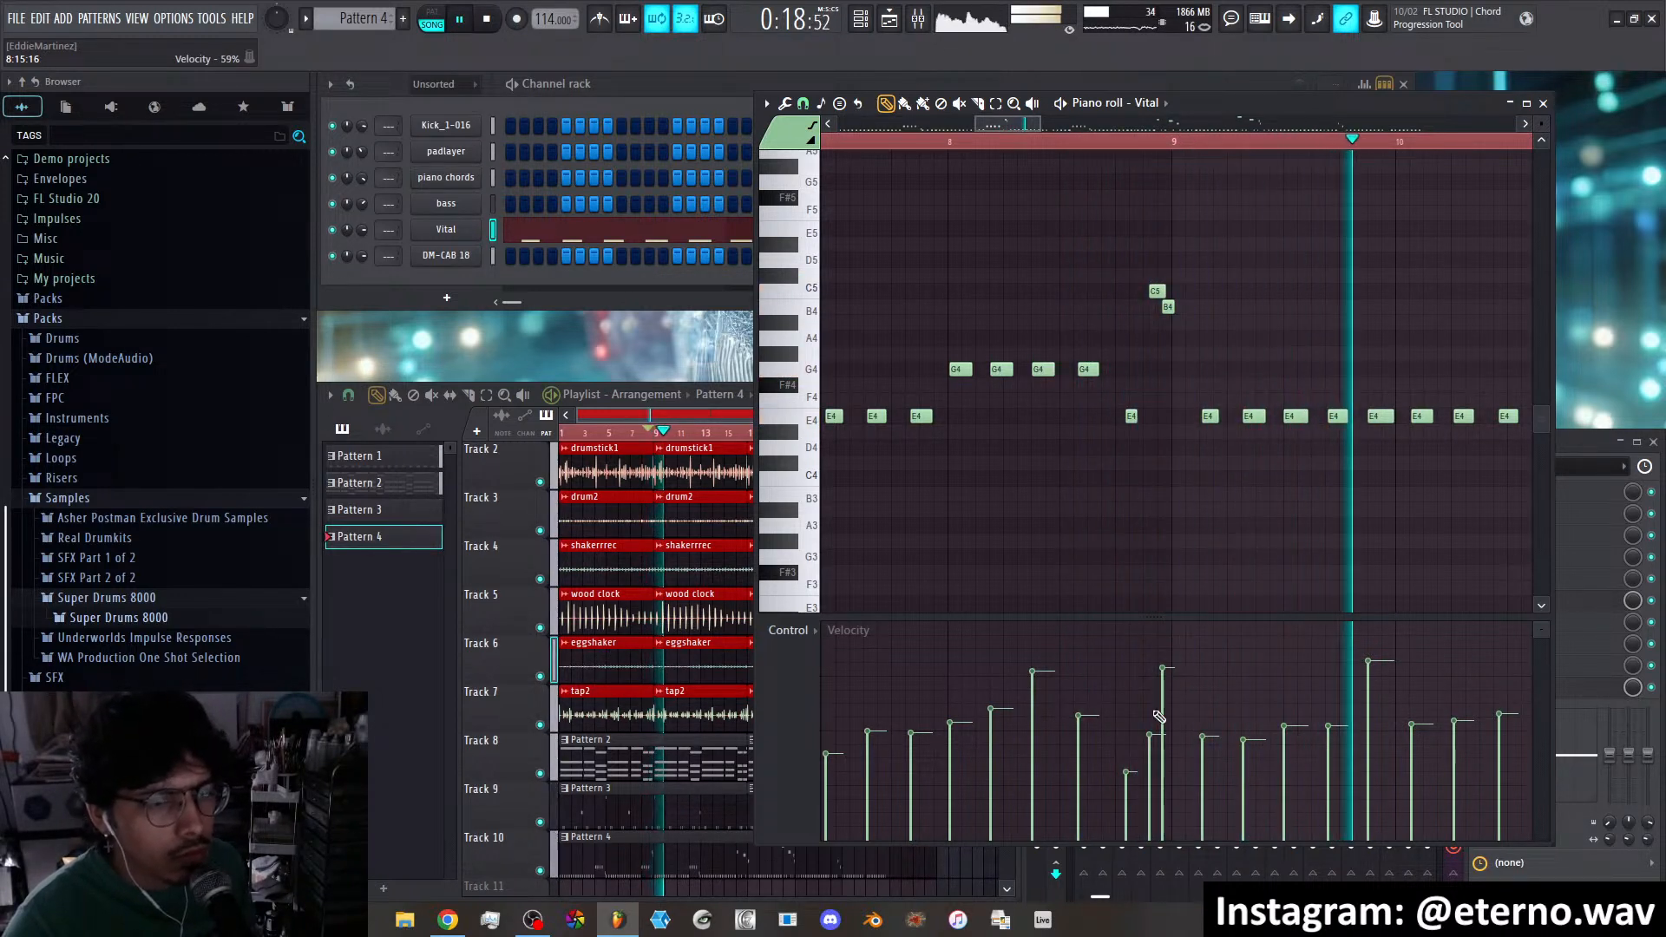
pyautogui.press('space')
pyautogui.press('space')
pyautogui.click(1155, 704)
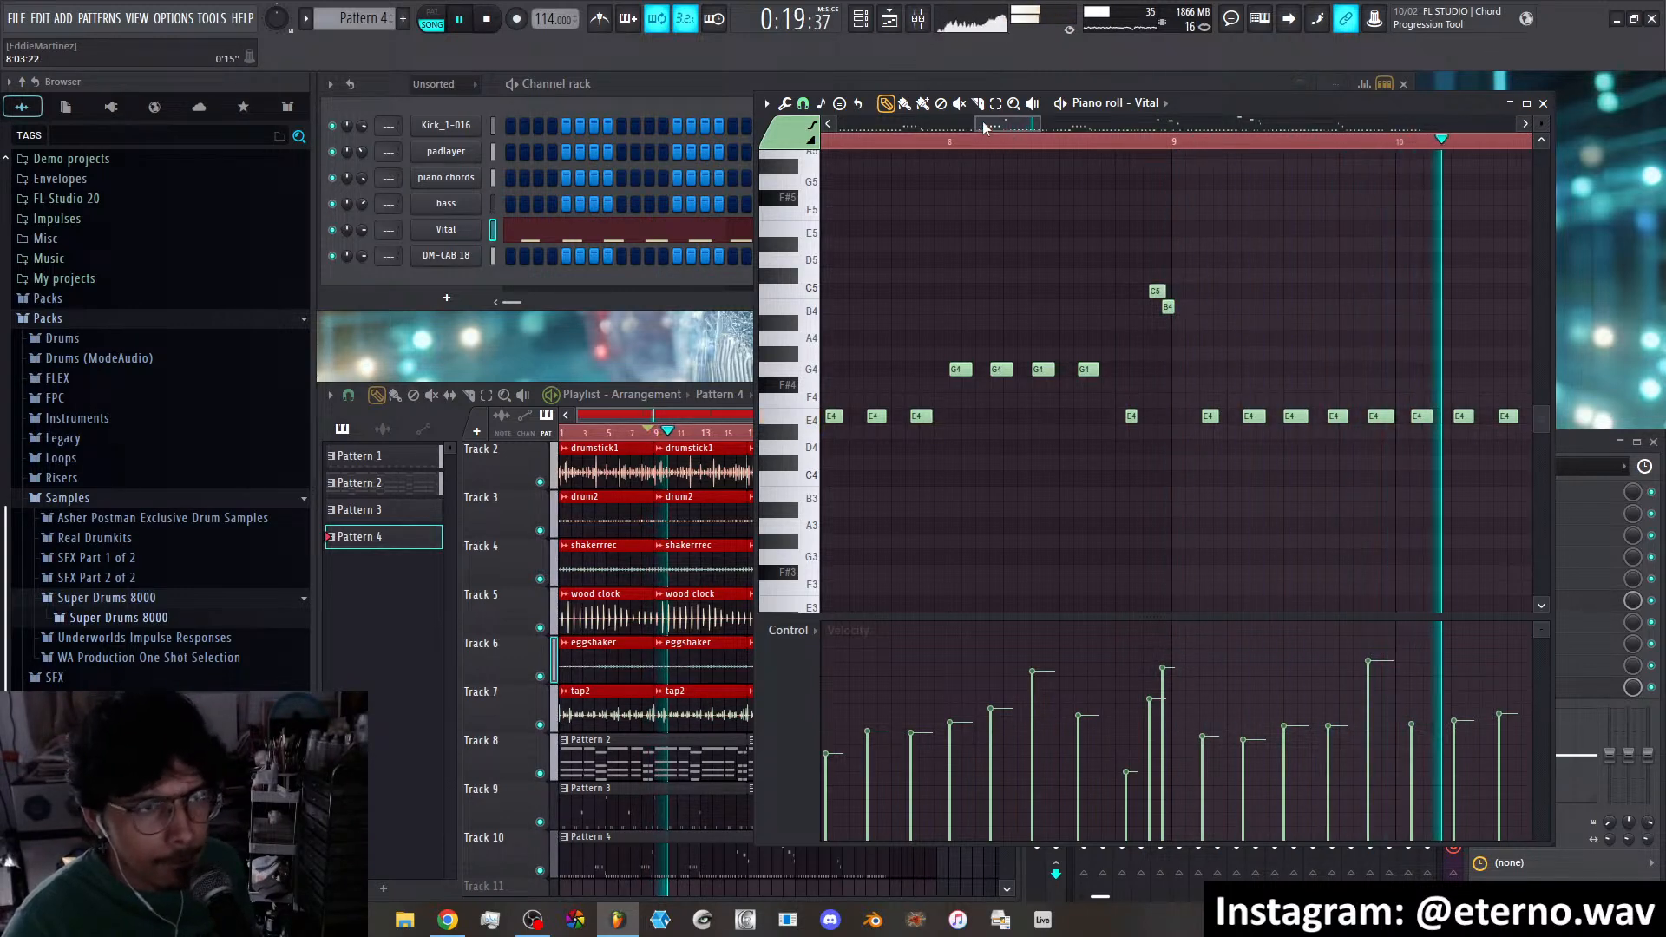
# Try the first E4 note after the start of bar 11 at 11:03:22 and audition it
pyautogui.moveTo(987, 125); pyautogui.dragTo(1047, 121)
pyautogui.press('space')
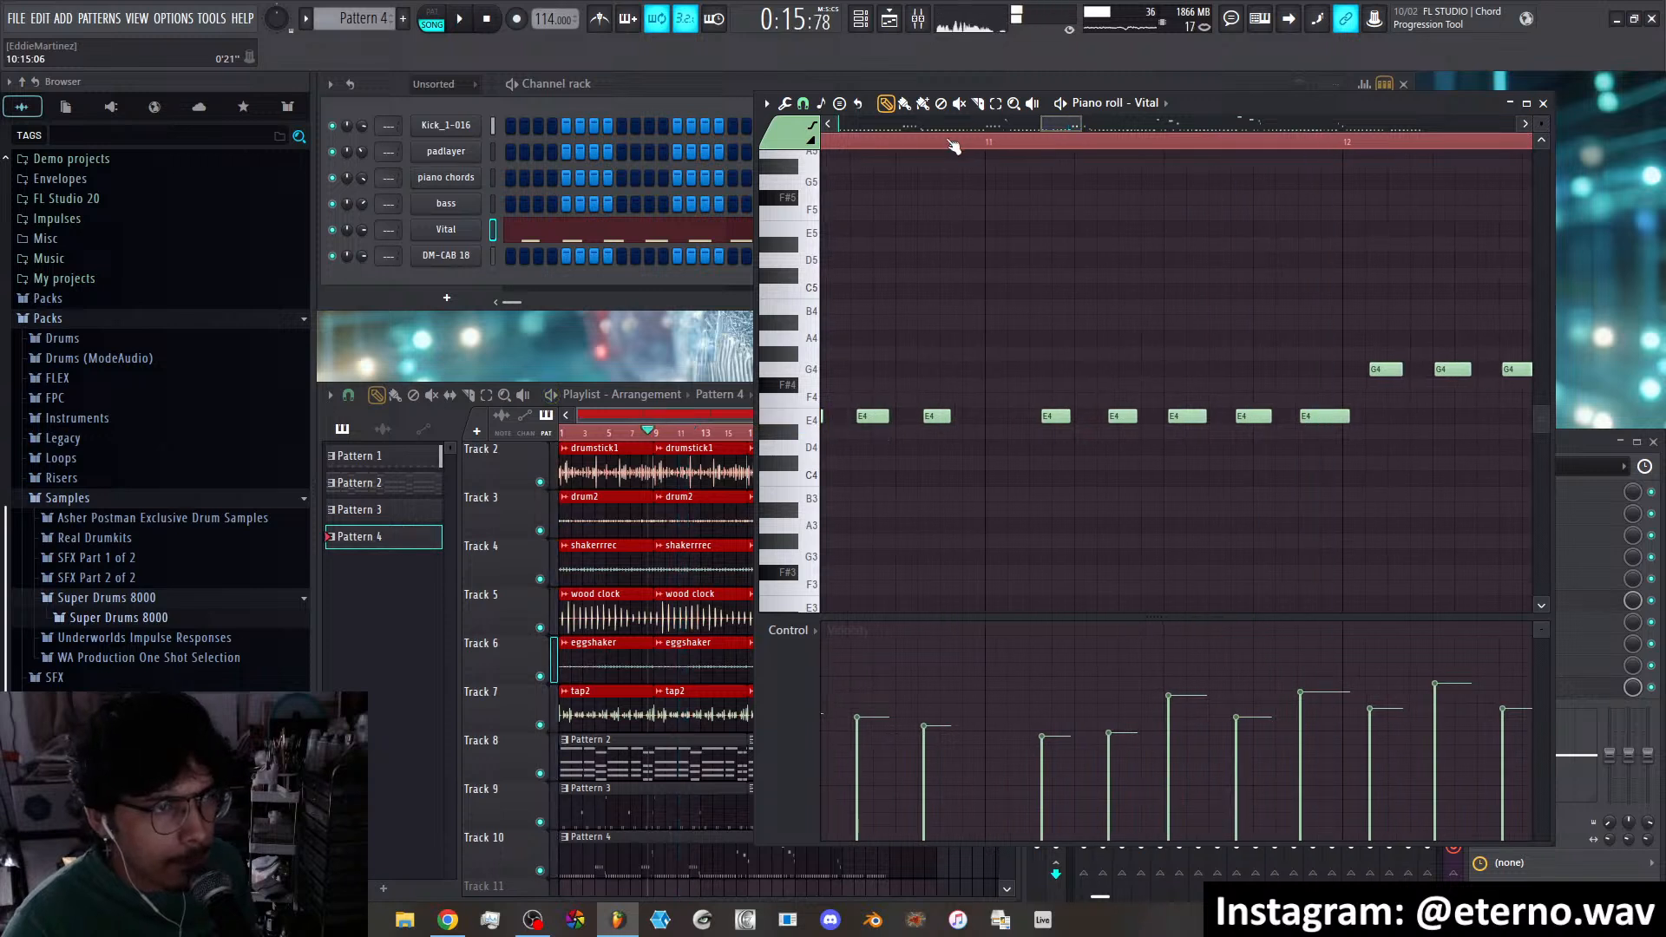
pyautogui.click(955, 143)
pyautogui.press('space')
pyautogui.press('space')
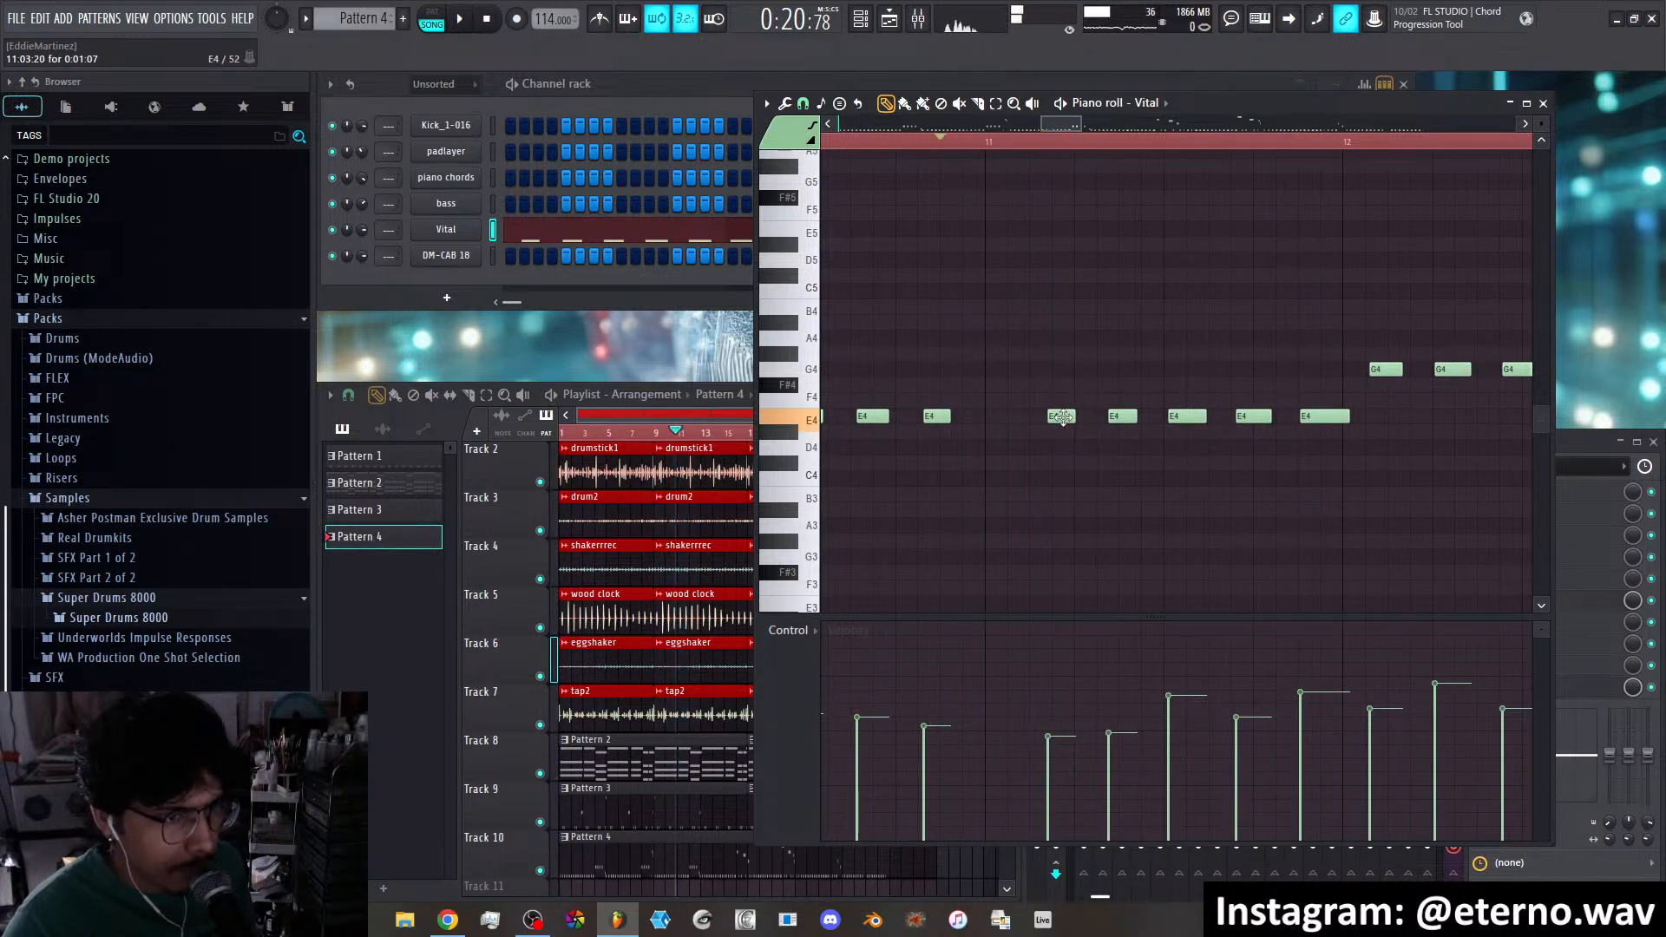
pyautogui.moveTo(1062, 416); pyautogui.dragTo(1064, 417)
pyautogui.press('space')
pyautogui.press('space')
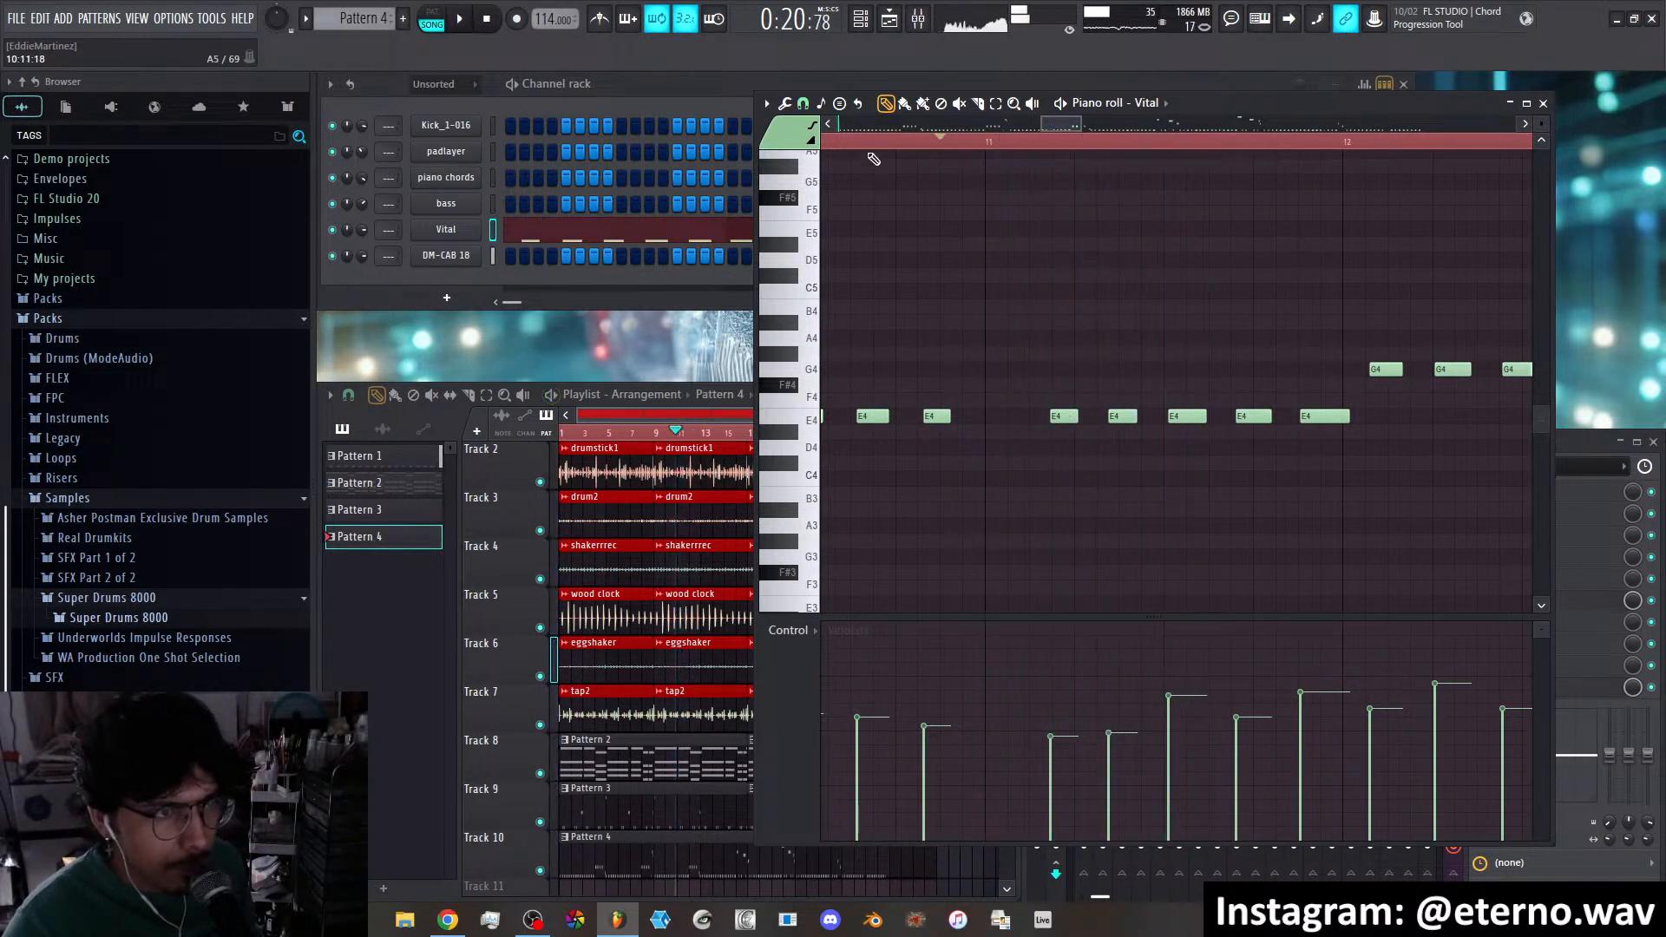
# Replay from before bar 11 and move that bar's first E4 note to 11:03:05
pyautogui.click(872, 140)
pyautogui.press('space')
pyautogui.press('space')
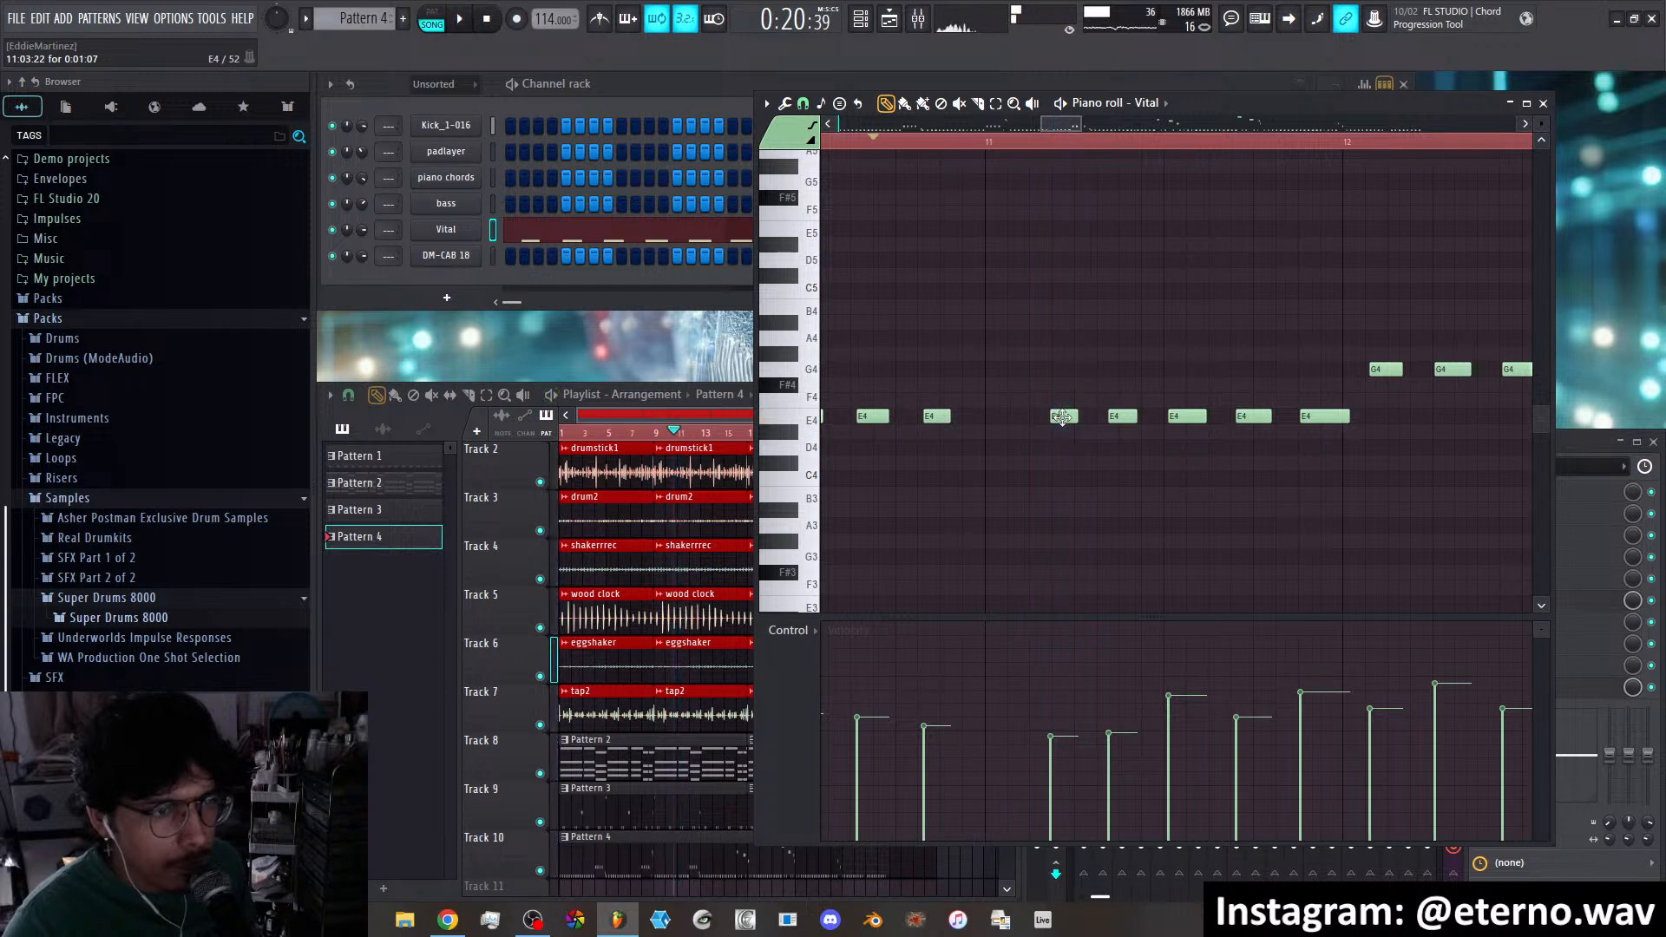
pyautogui.moveTo(1062, 417); pyautogui.dragTo(1045, 417)
pyautogui.press('space')
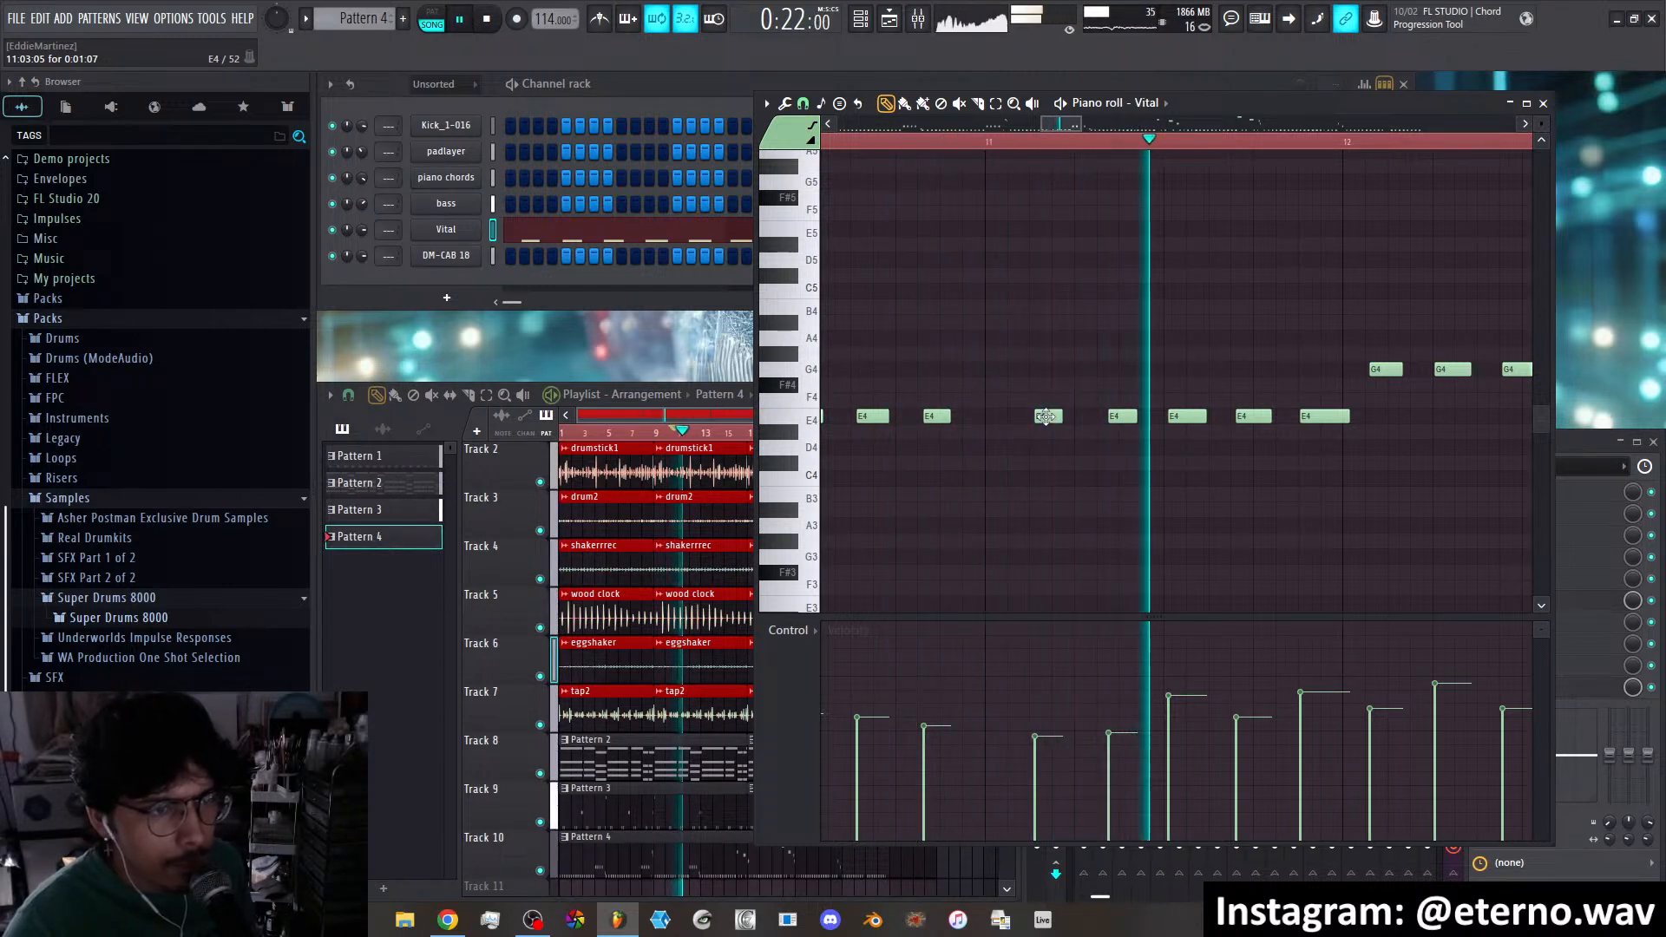
# Play the arrangement while reviewing the whole Pattern 4 Vital melody, and close its piano roll
pyautogui.moveTo(1053, 124); pyautogui.dragTo(923, 106)
pyautogui.press('space')
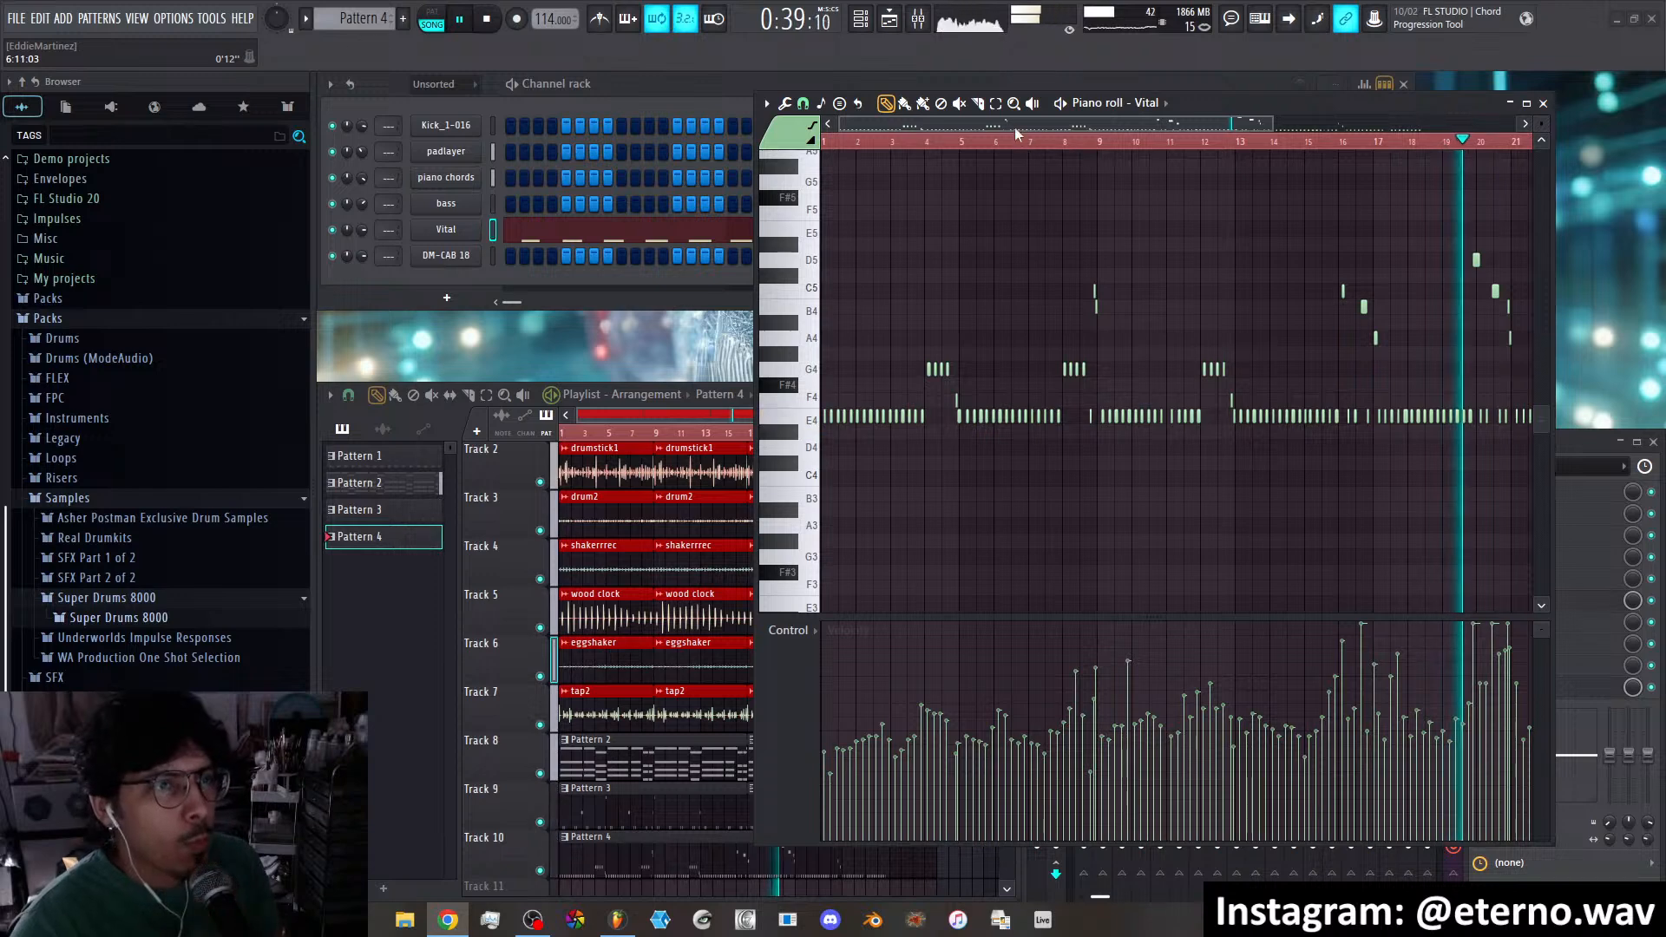
pyautogui.scroll(-2, 1019, 127)
pyautogui.scroll(-1, 1012, 123)
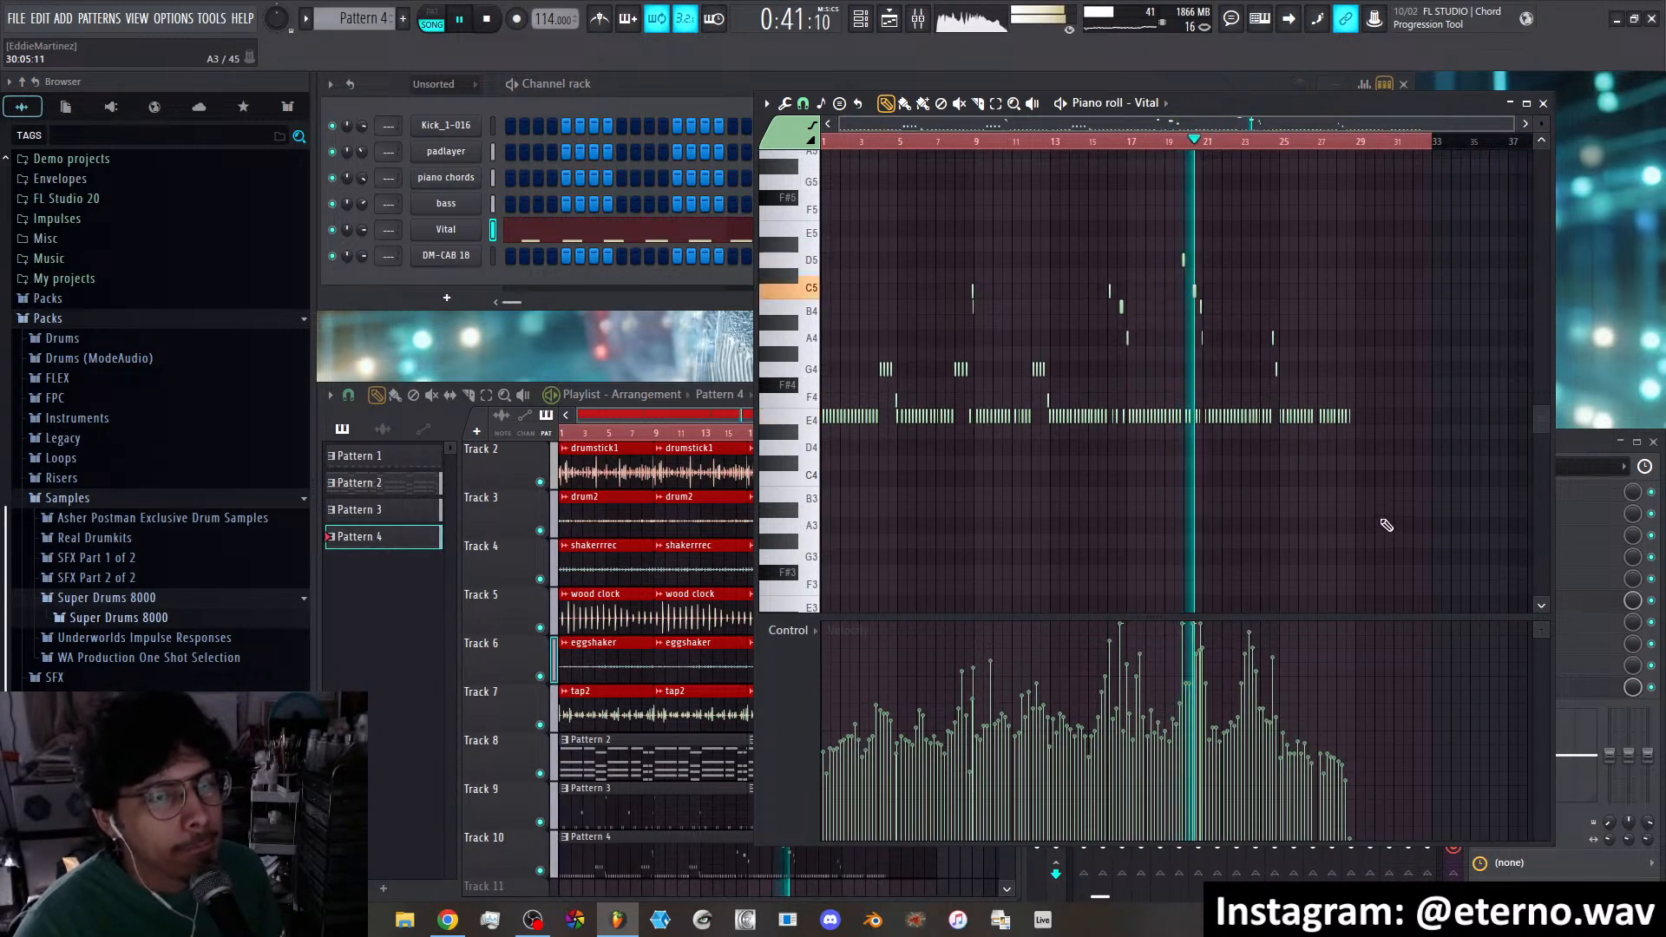
pyautogui.scroll(3, 1386, 524)
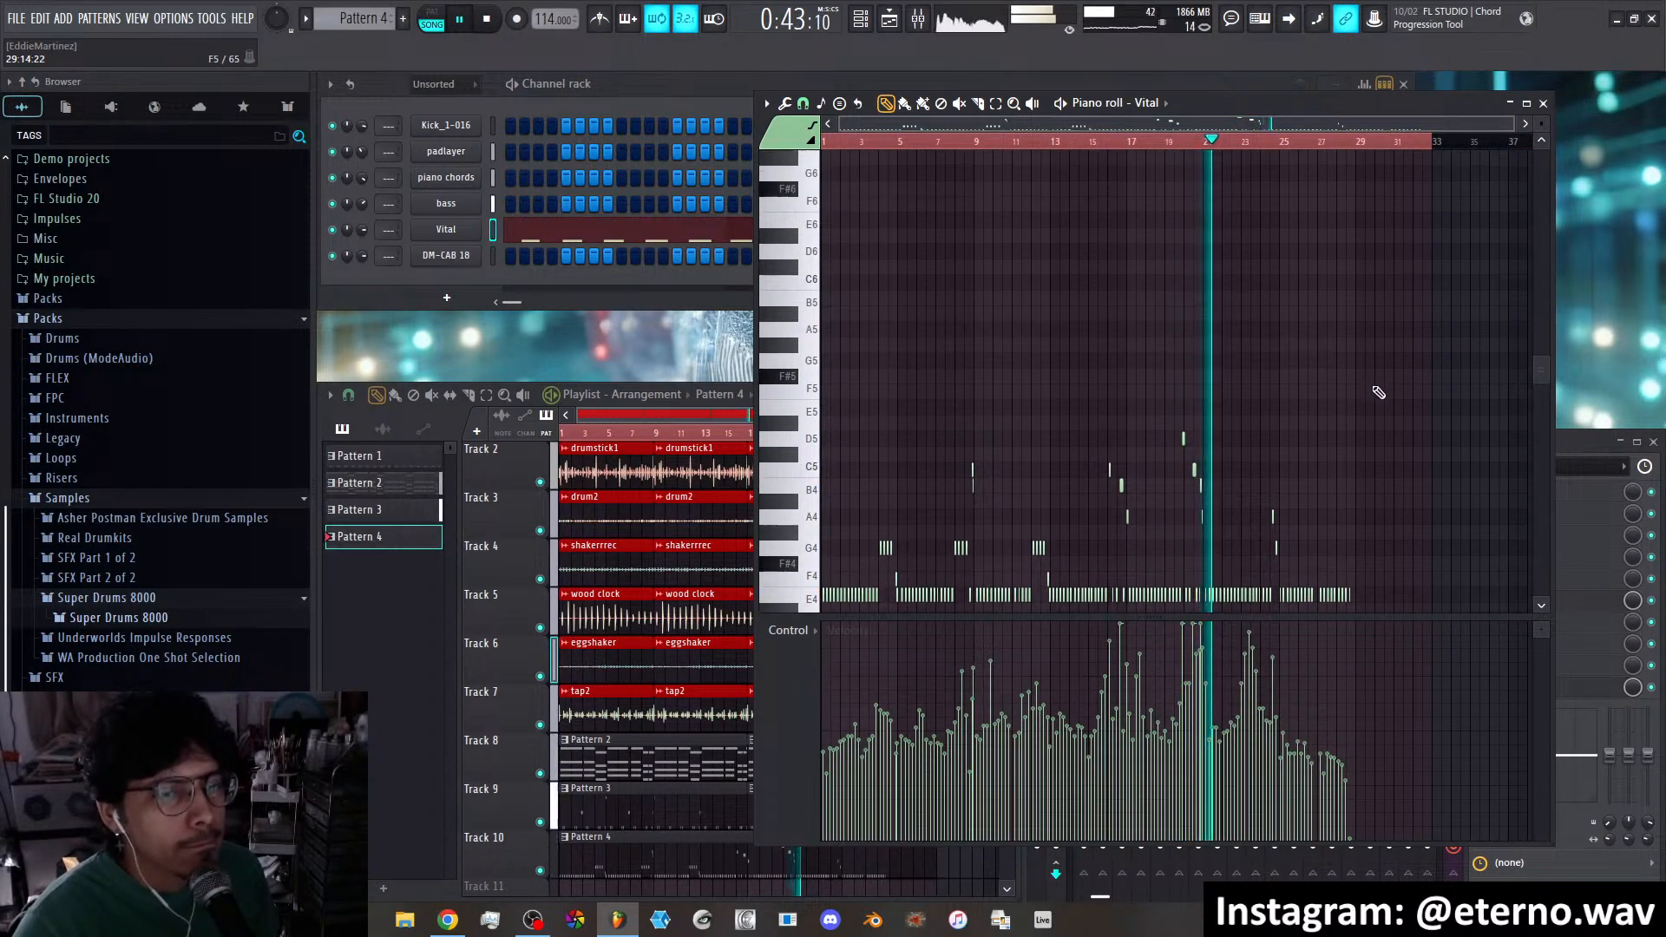
pyautogui.scroll(-1, 1417, 221)
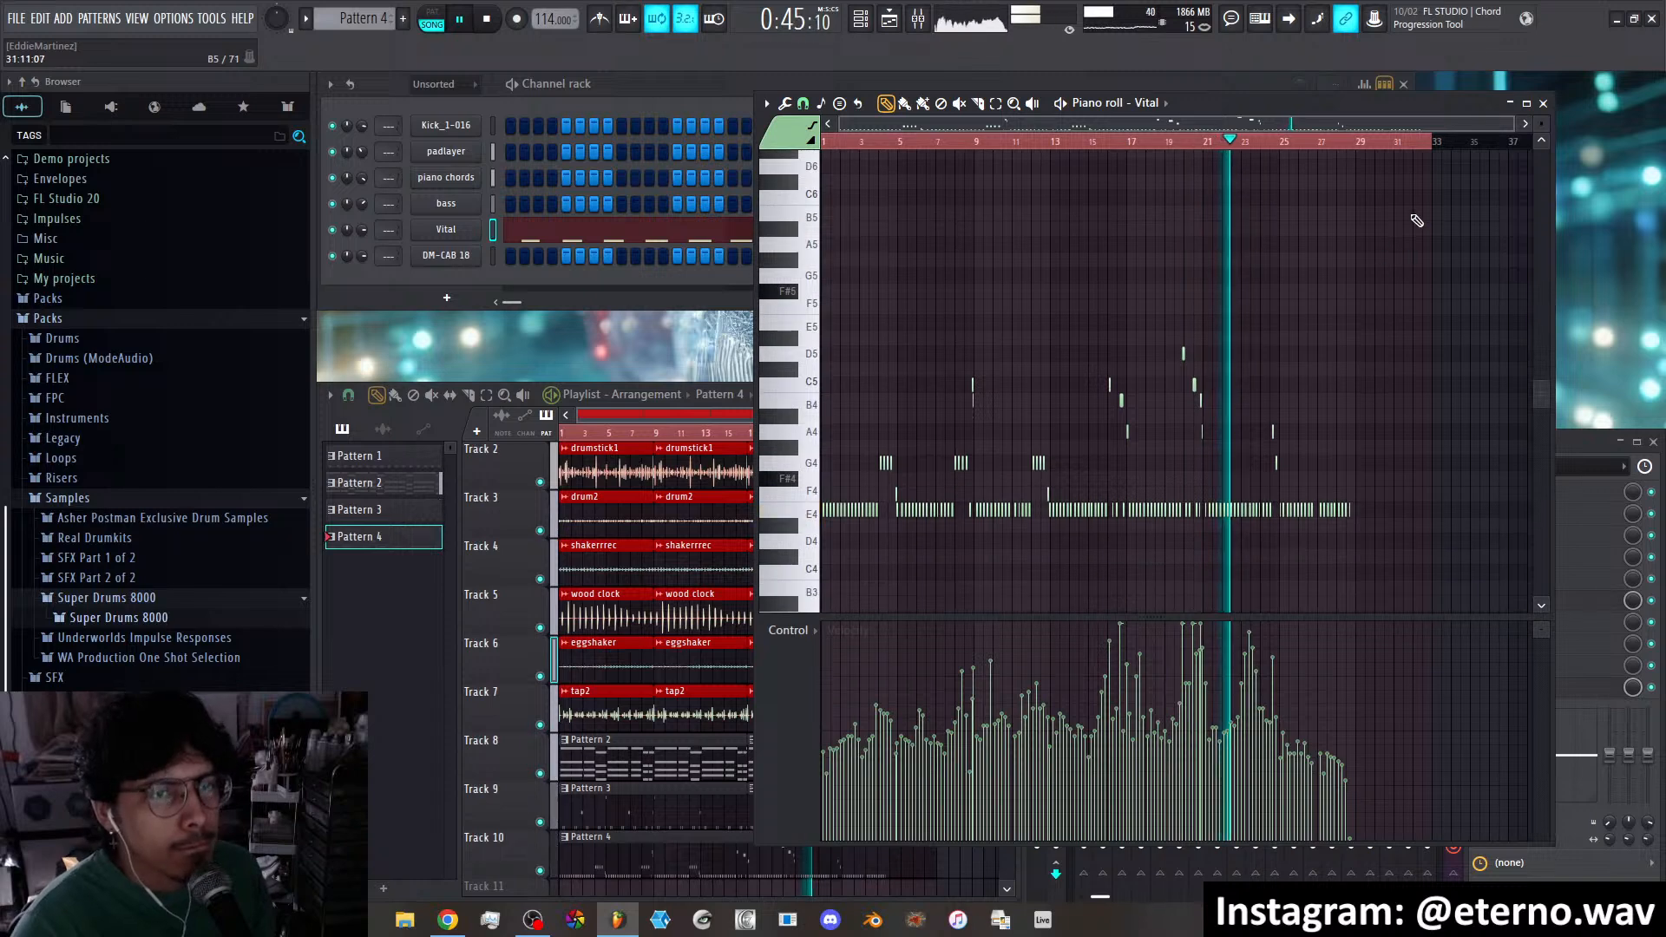
pyautogui.click(1543, 104)
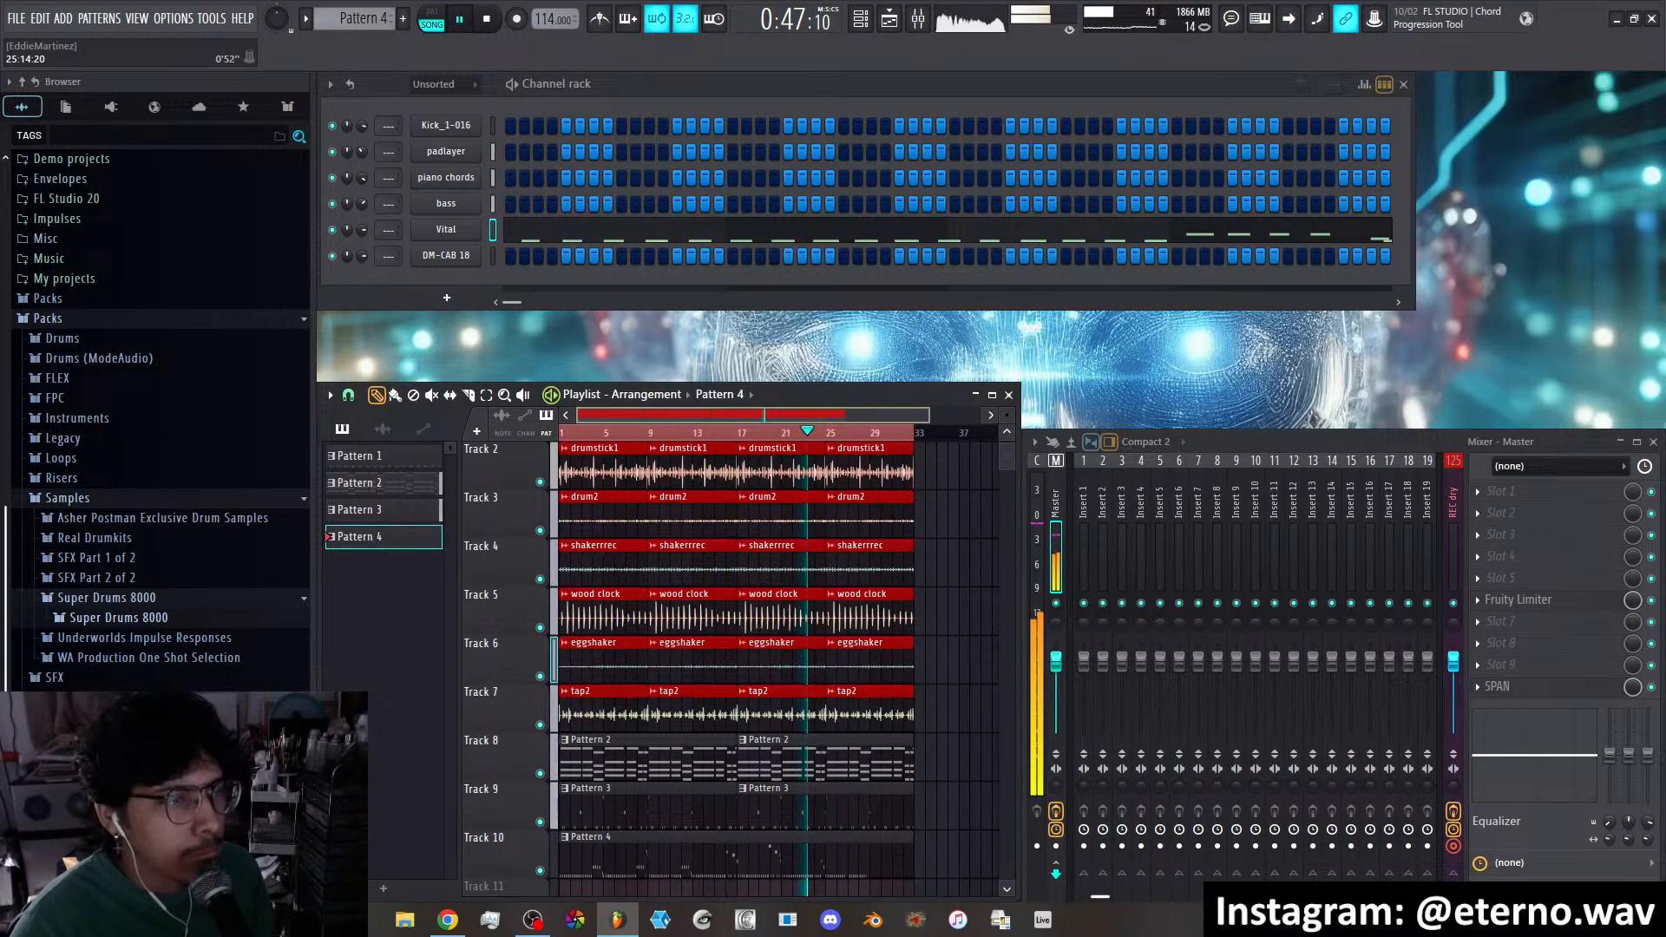
# Place a four-bar Pattern 1 clip on Track 1 of the playlist and position it at bar 33
pyautogui.scroll(-2, 860, 438)
pyautogui.scroll(1, 777, 546)
pyautogui.click(695, 466)
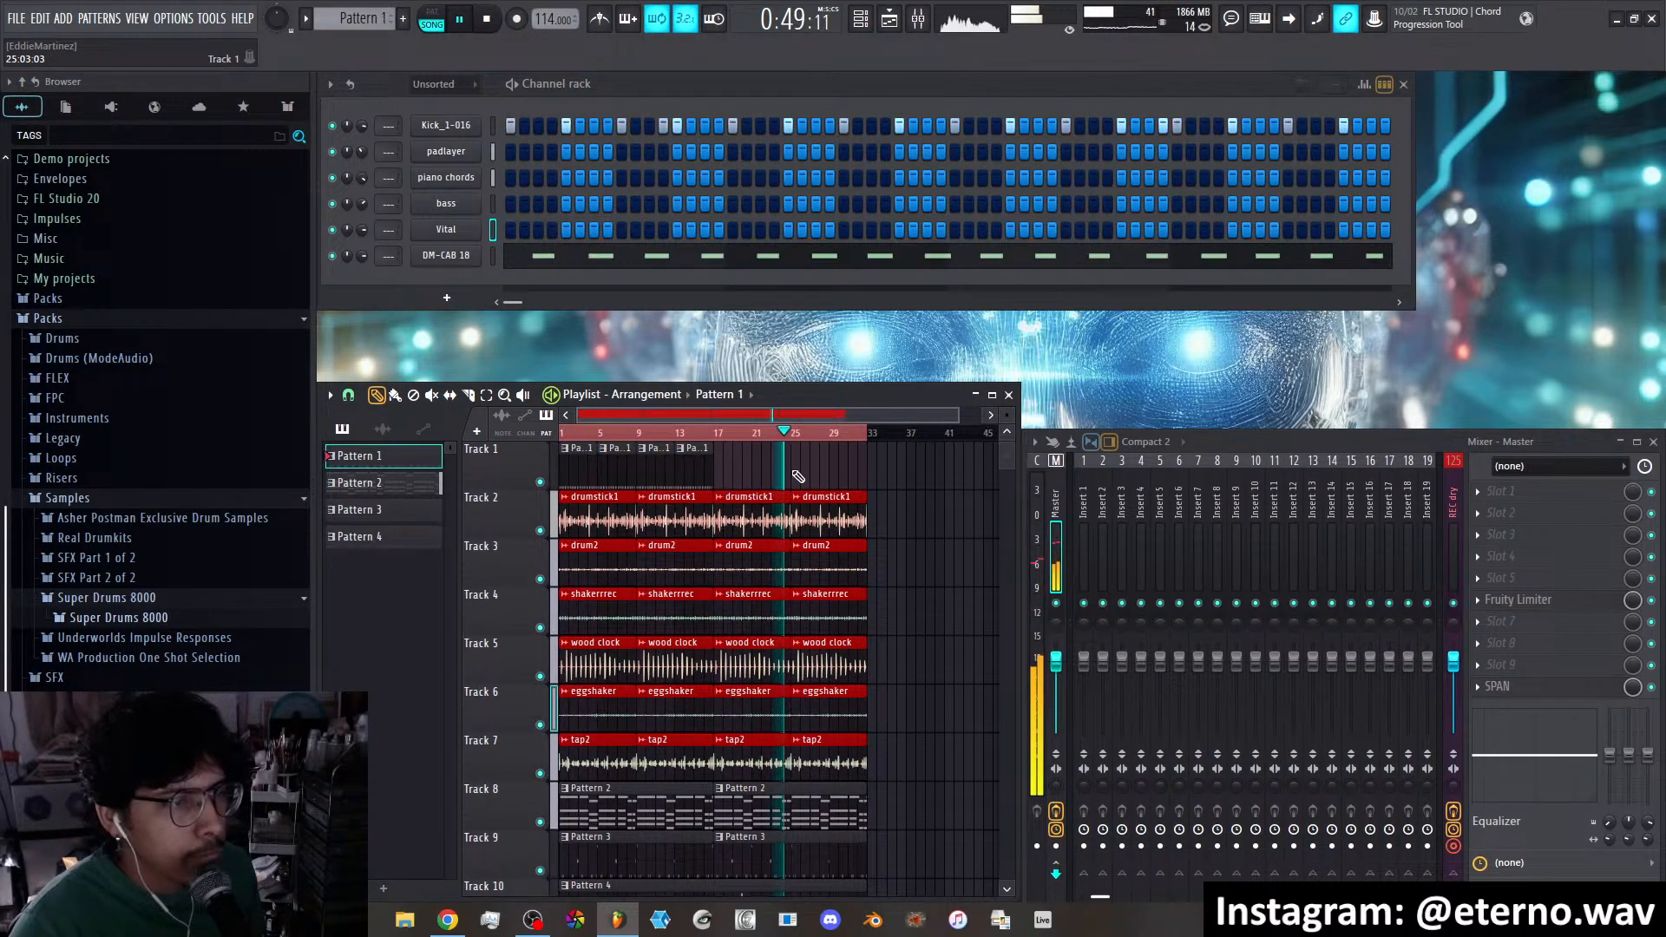
pyautogui.click(799, 473)
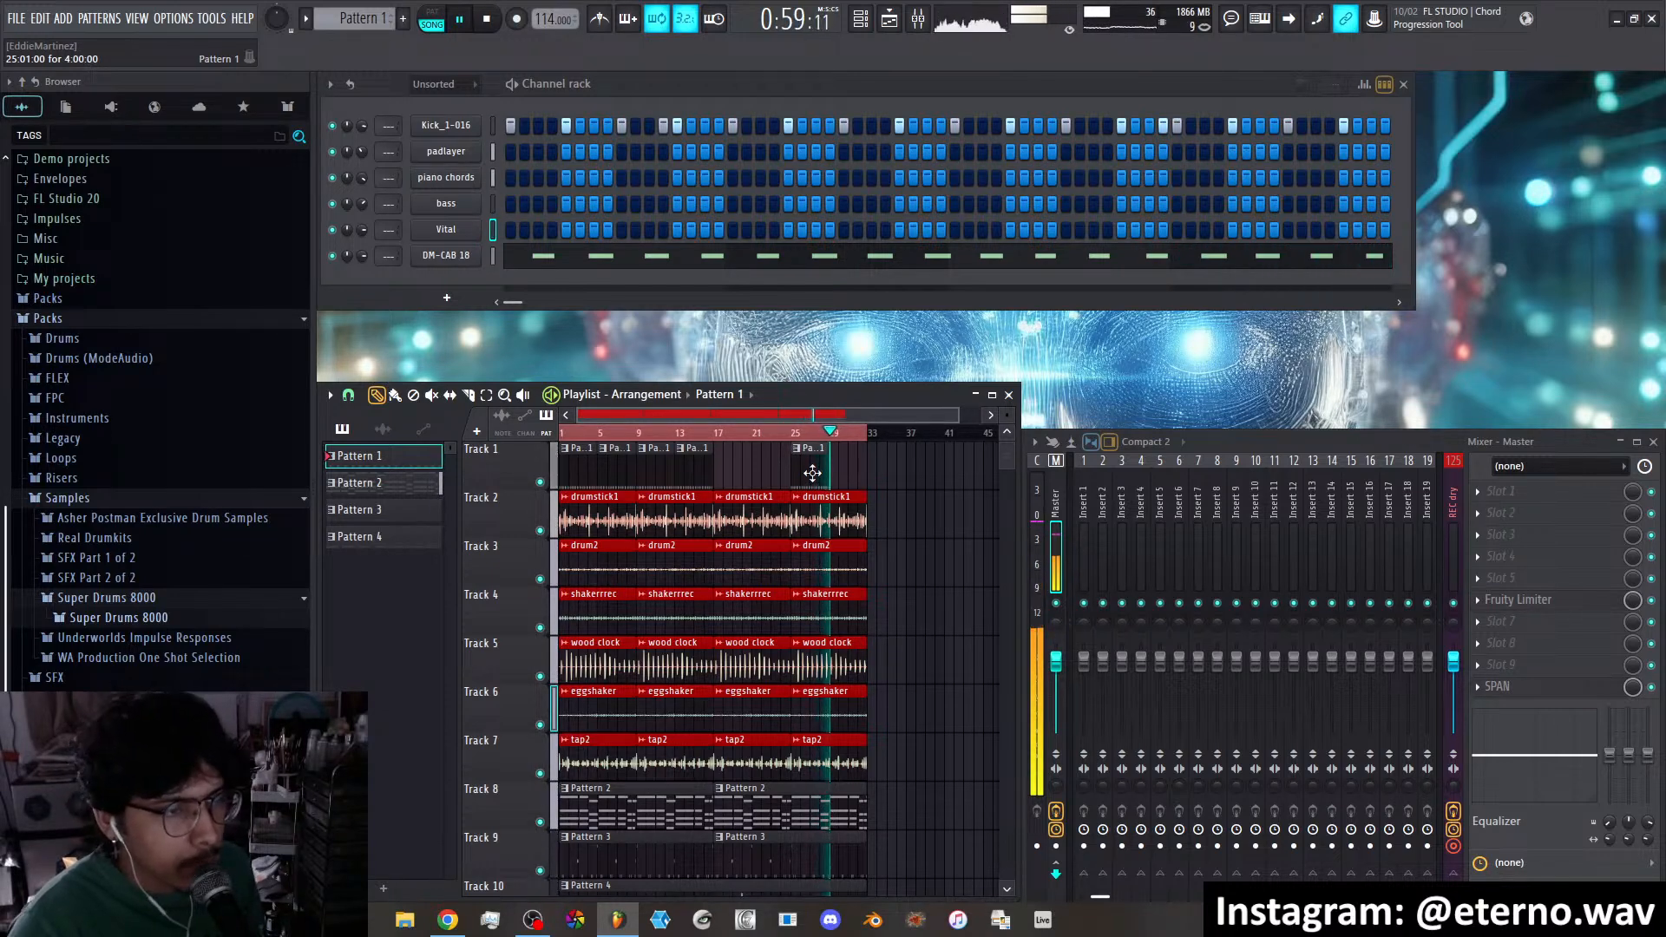
pyautogui.moveTo(812, 473); pyautogui.dragTo(889, 479)
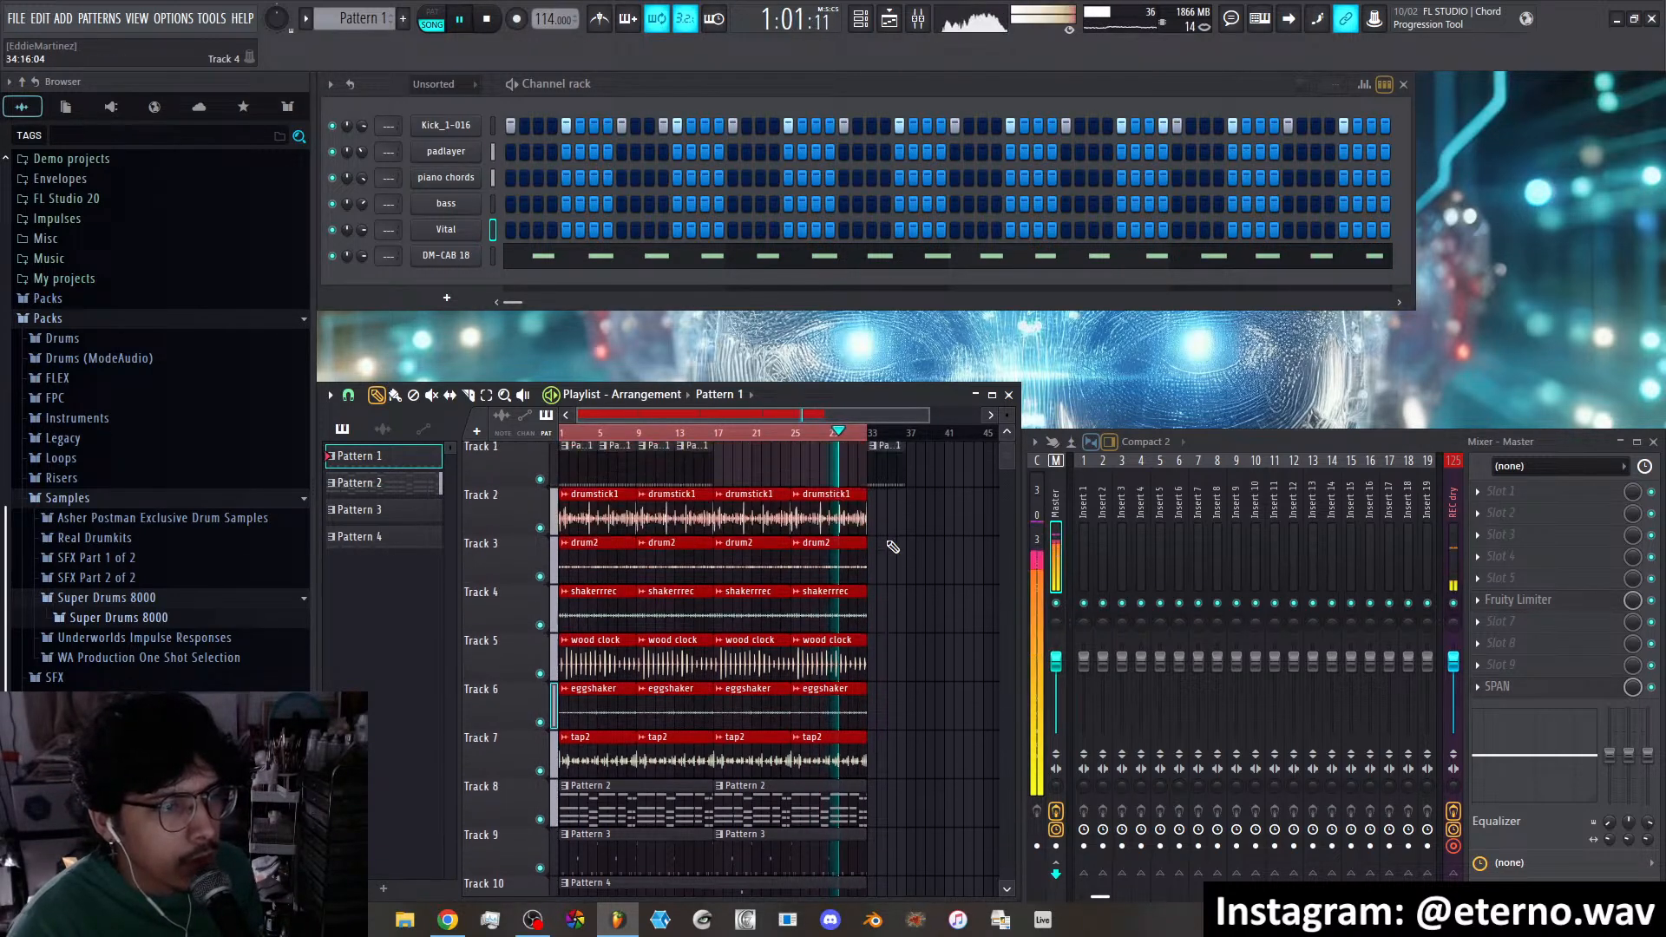
# Replay from about bar 22 and delete the shakerrrec, eggshaker, tap2 and wood clock clips starting at bar 25
pyautogui.press('space')
pyautogui.press('space')
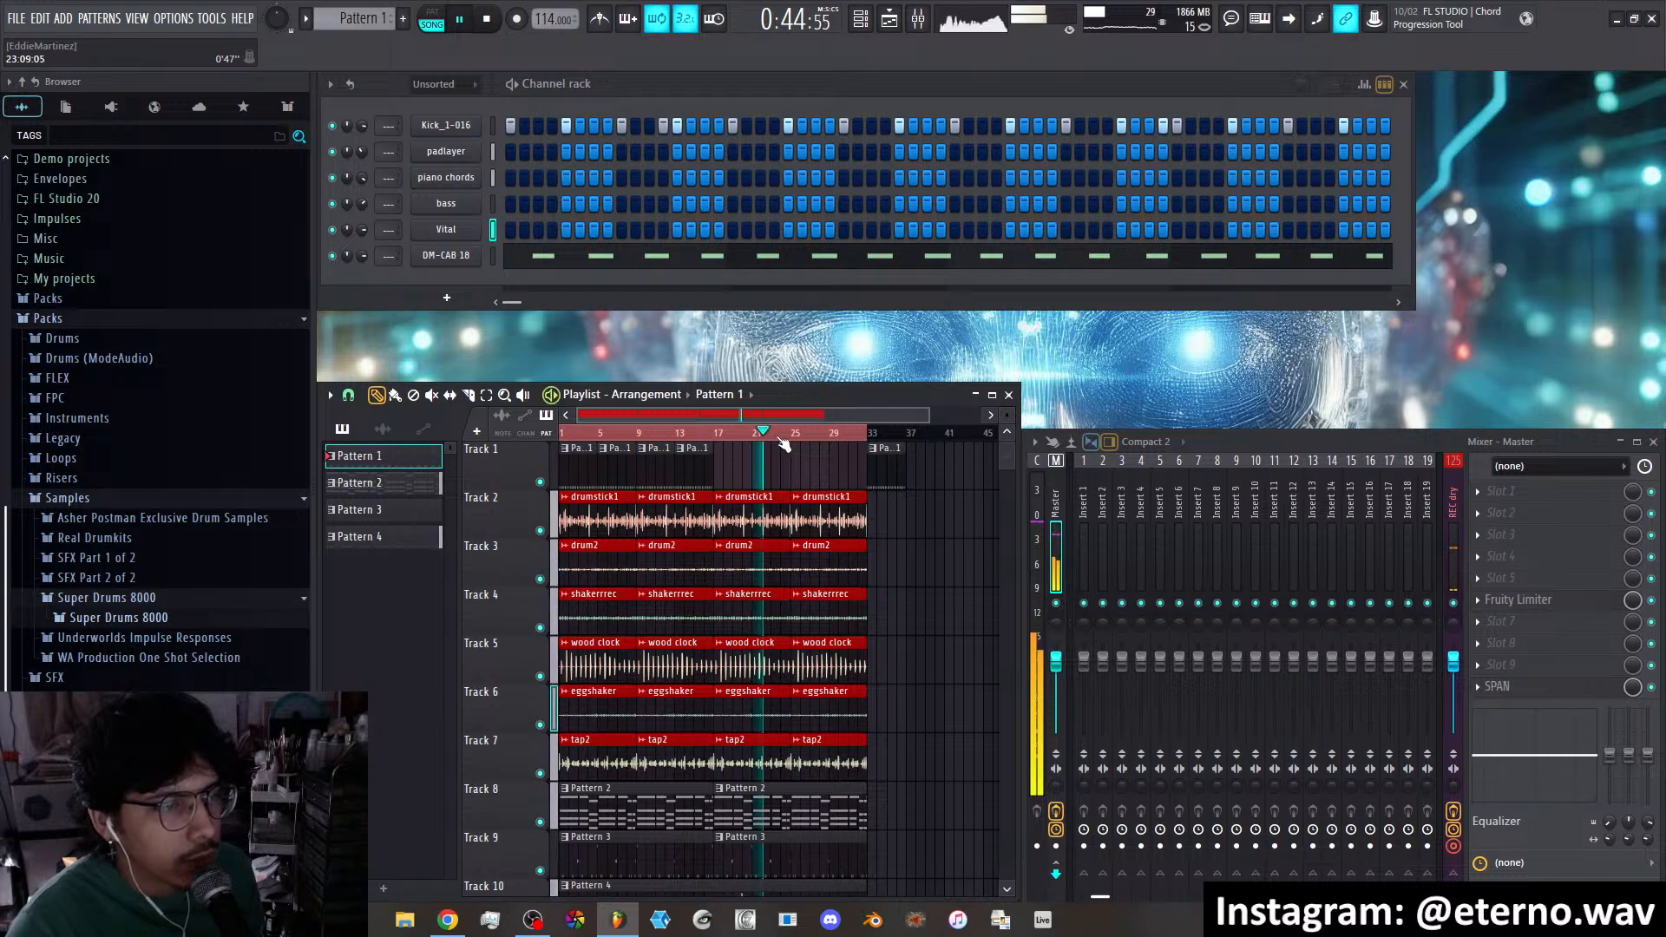
pyautogui.scroll(3, 884, 484)
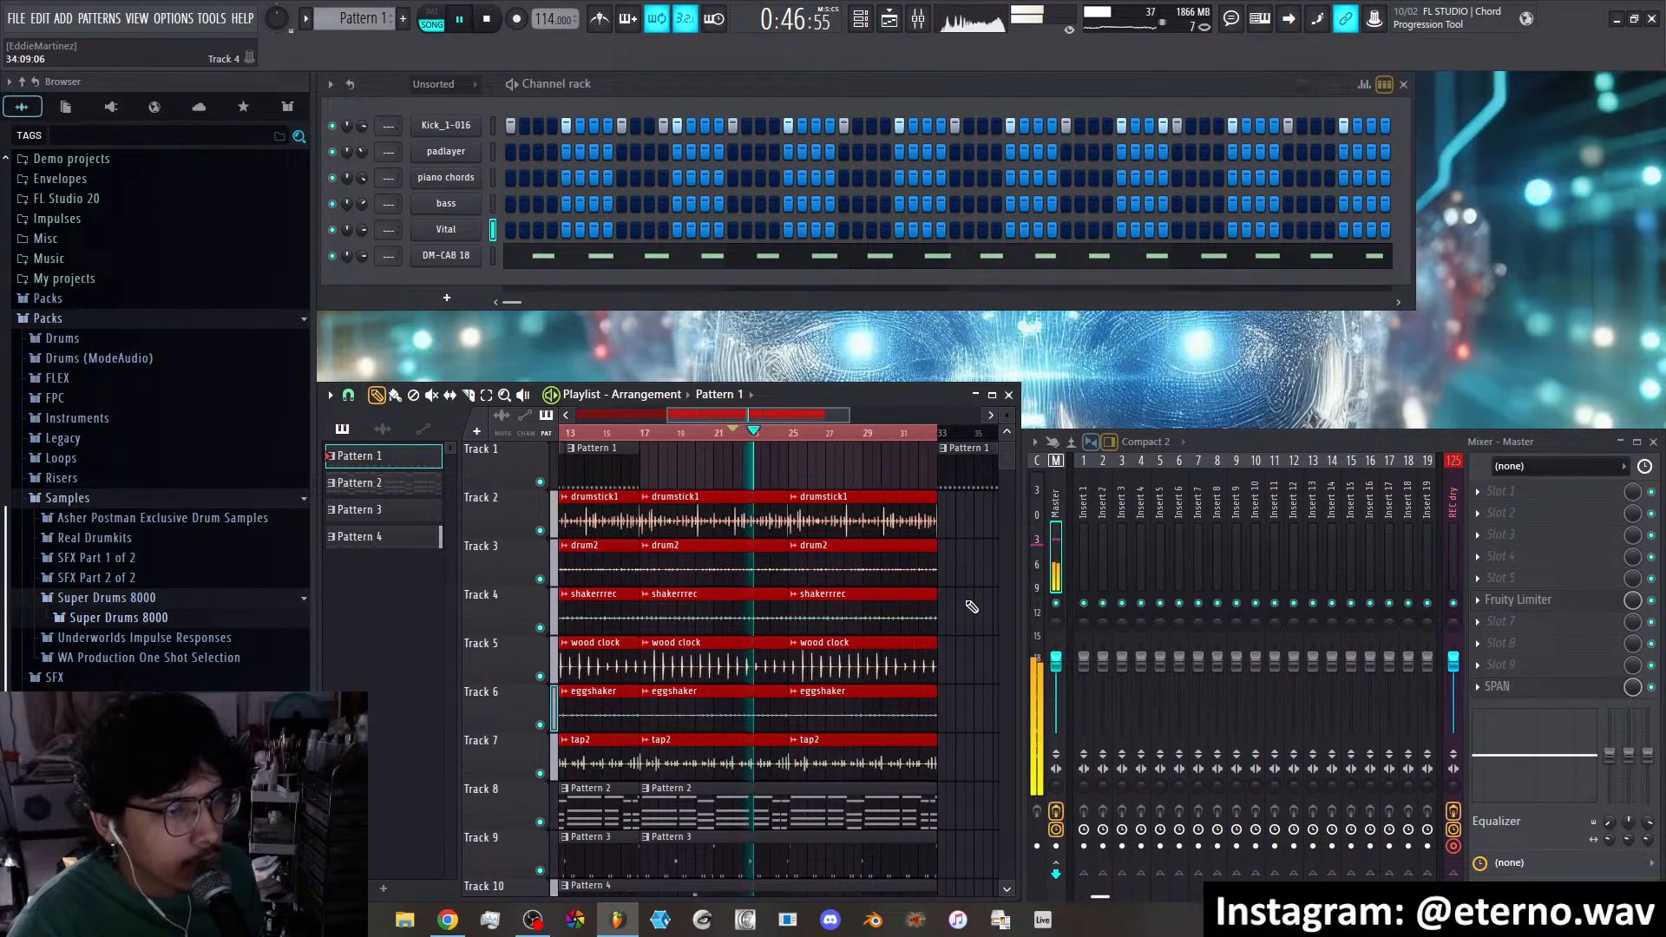
pyautogui.scroll(-1, 972, 606)
pyautogui.rightClick(850, 564)
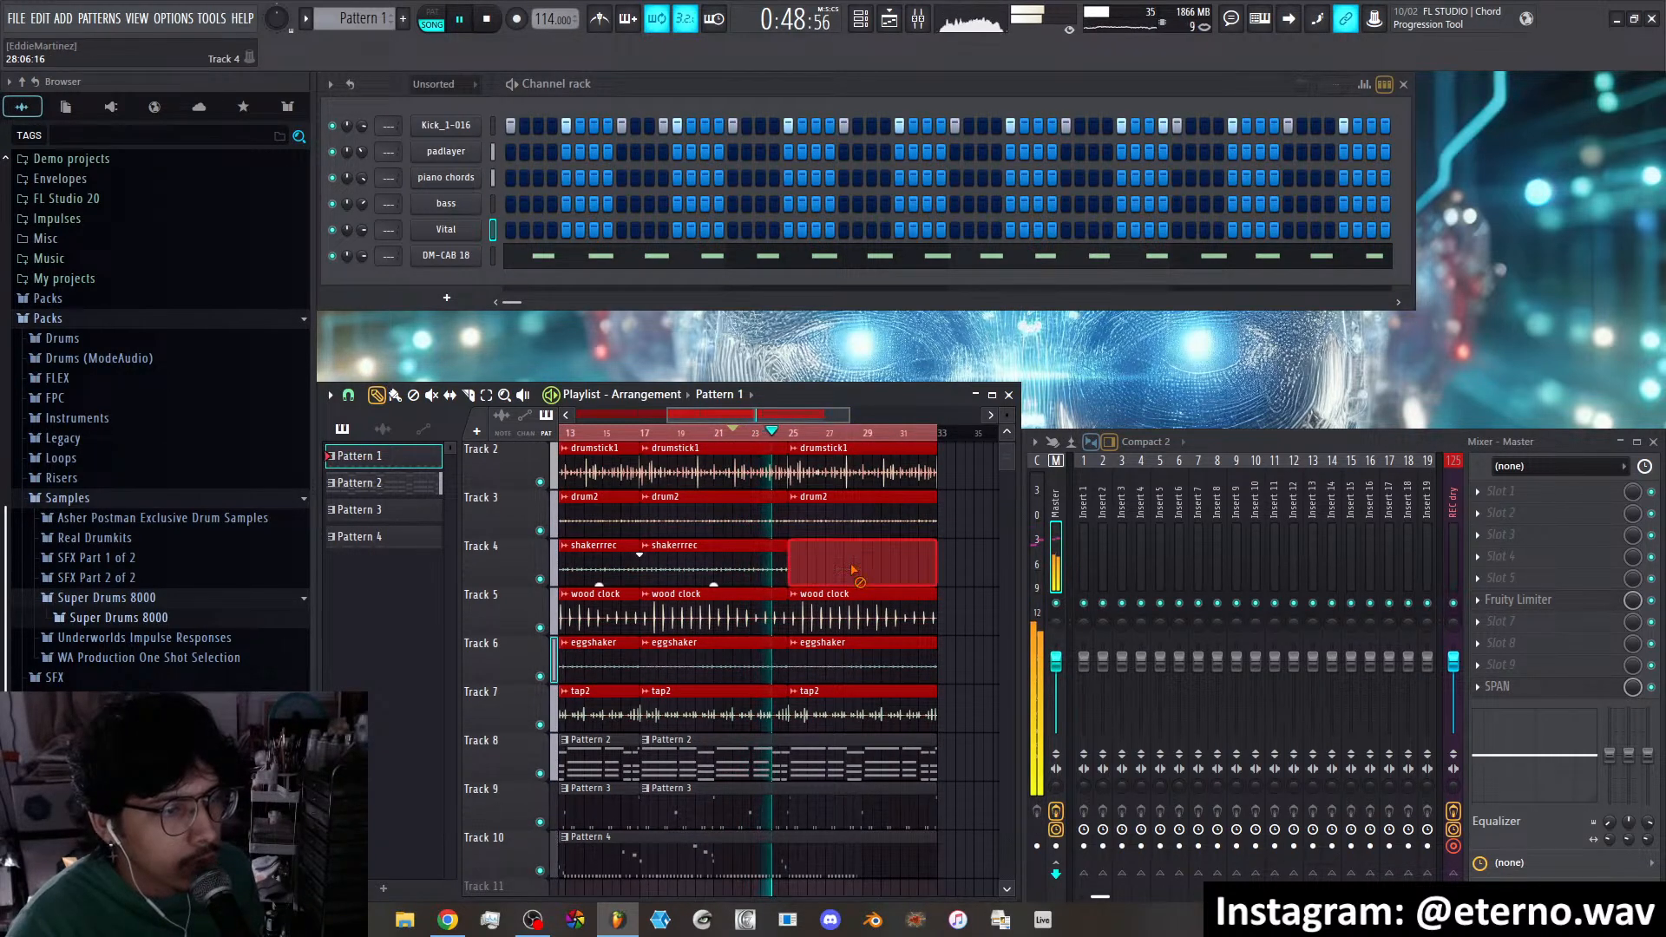
pyautogui.rightClick(872, 664)
pyautogui.rightClick(842, 701)
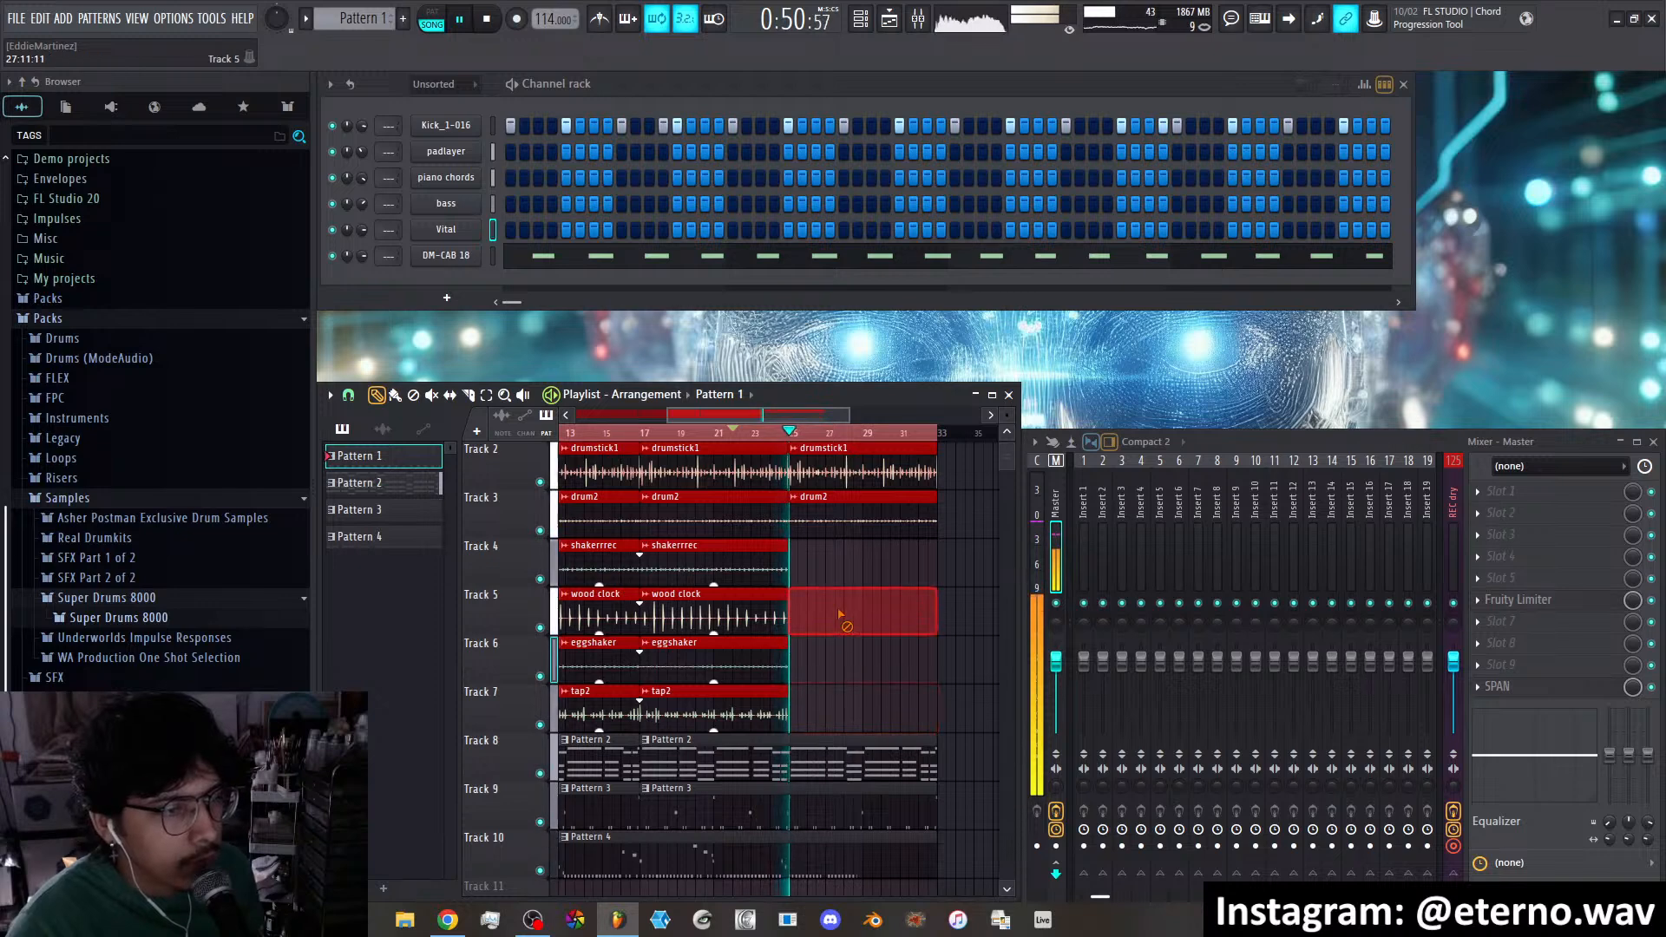
pyautogui.rightClick(844, 607)
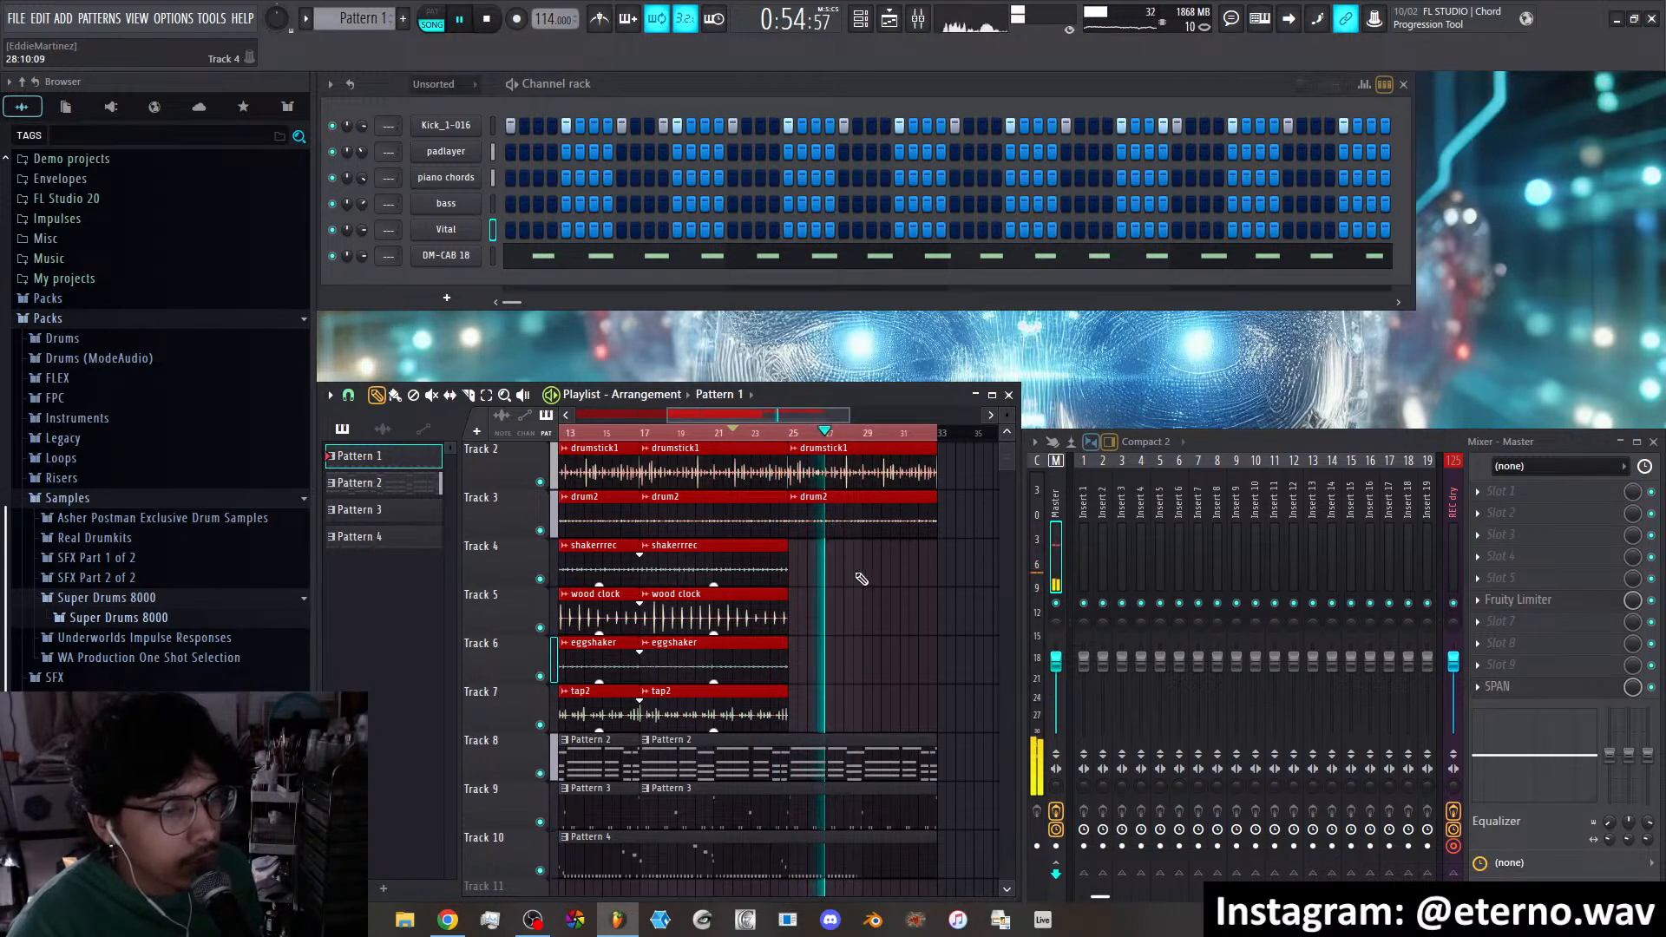
# Add a tap2 clip on Track 7 at bar 25 and replay the arrangement from just before that bar
pyautogui.scroll(-1, 883, 612)
pyautogui.scroll(1, 884, 612)
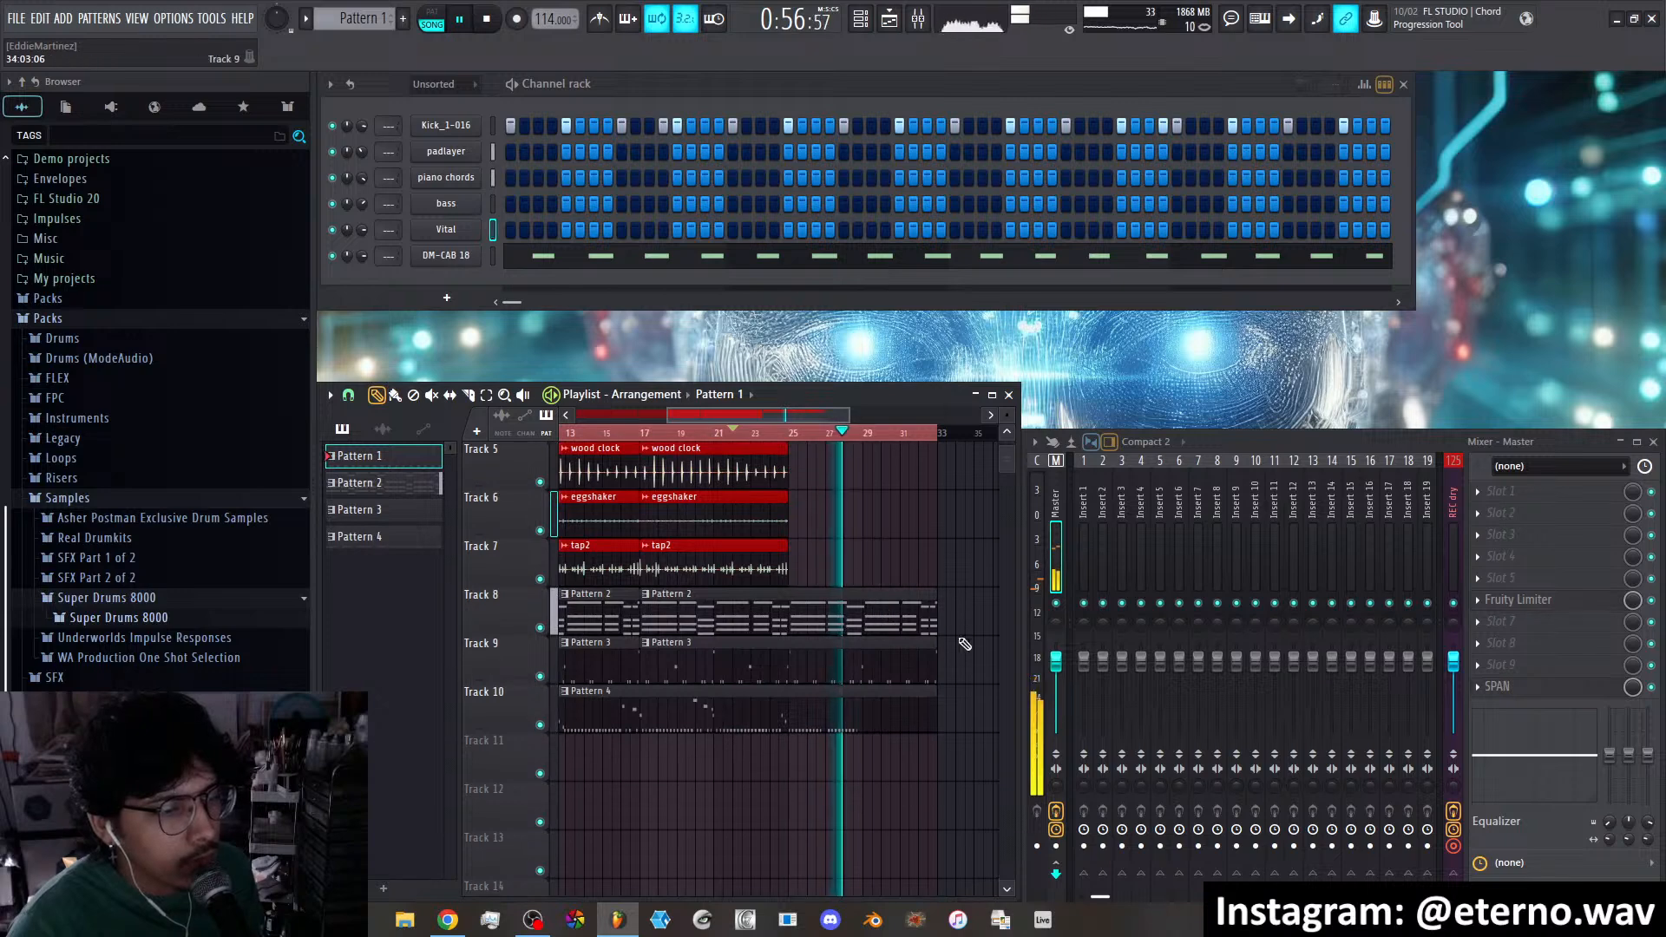
pyautogui.scroll(1, 920, 615)
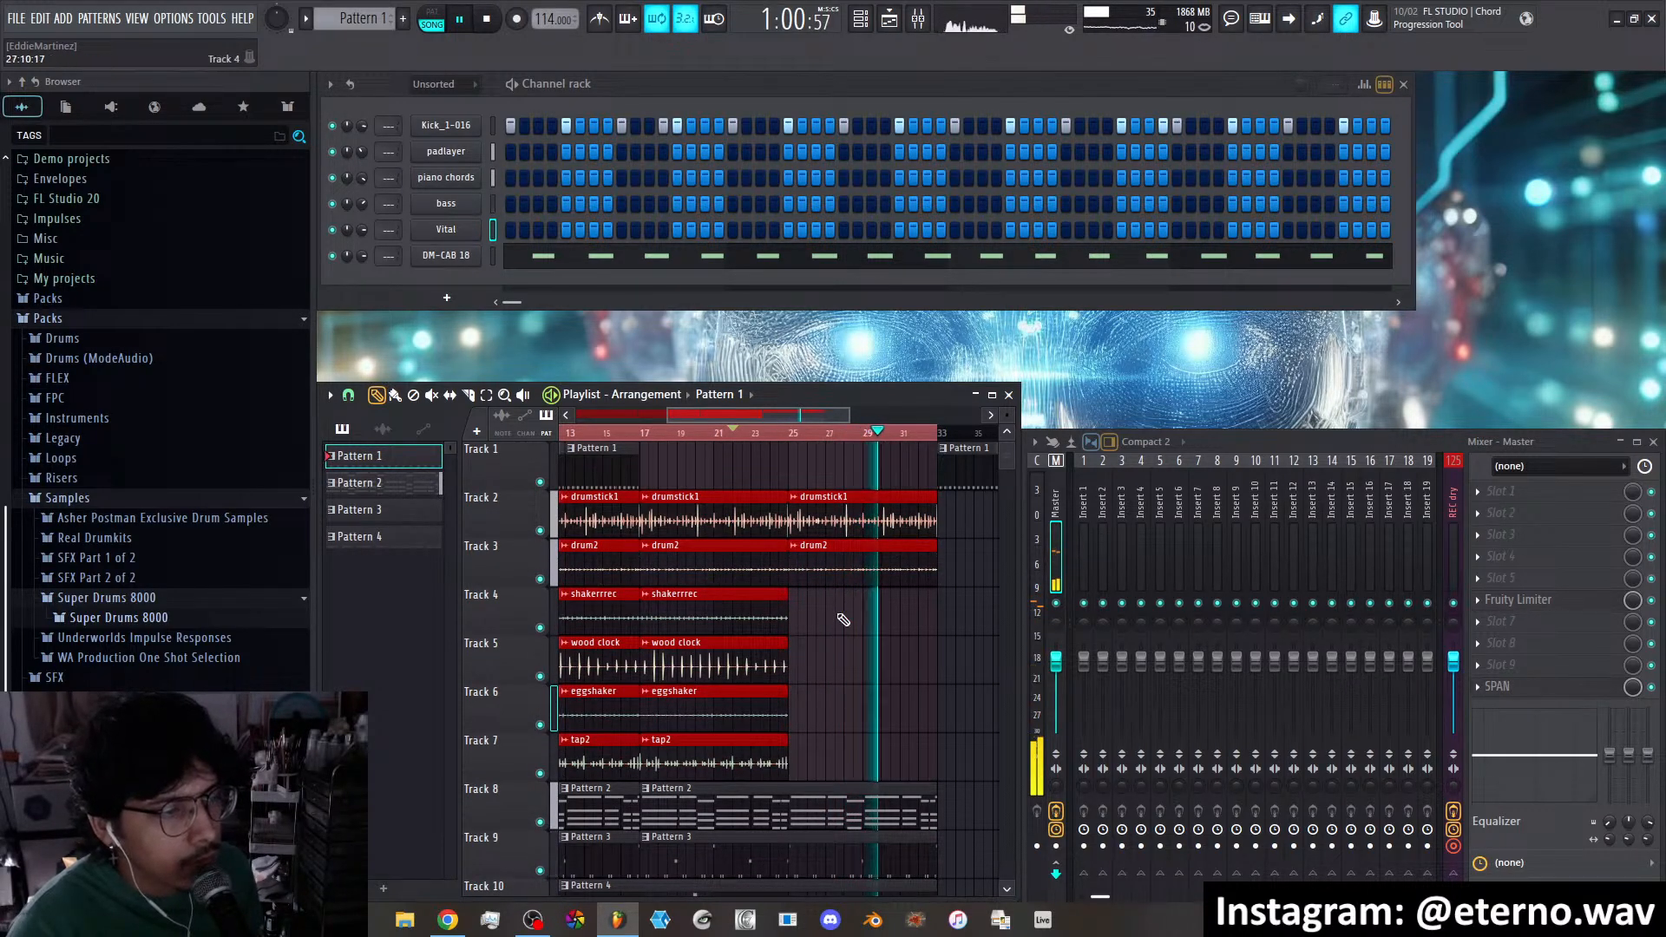
pyautogui.click(769, 741)
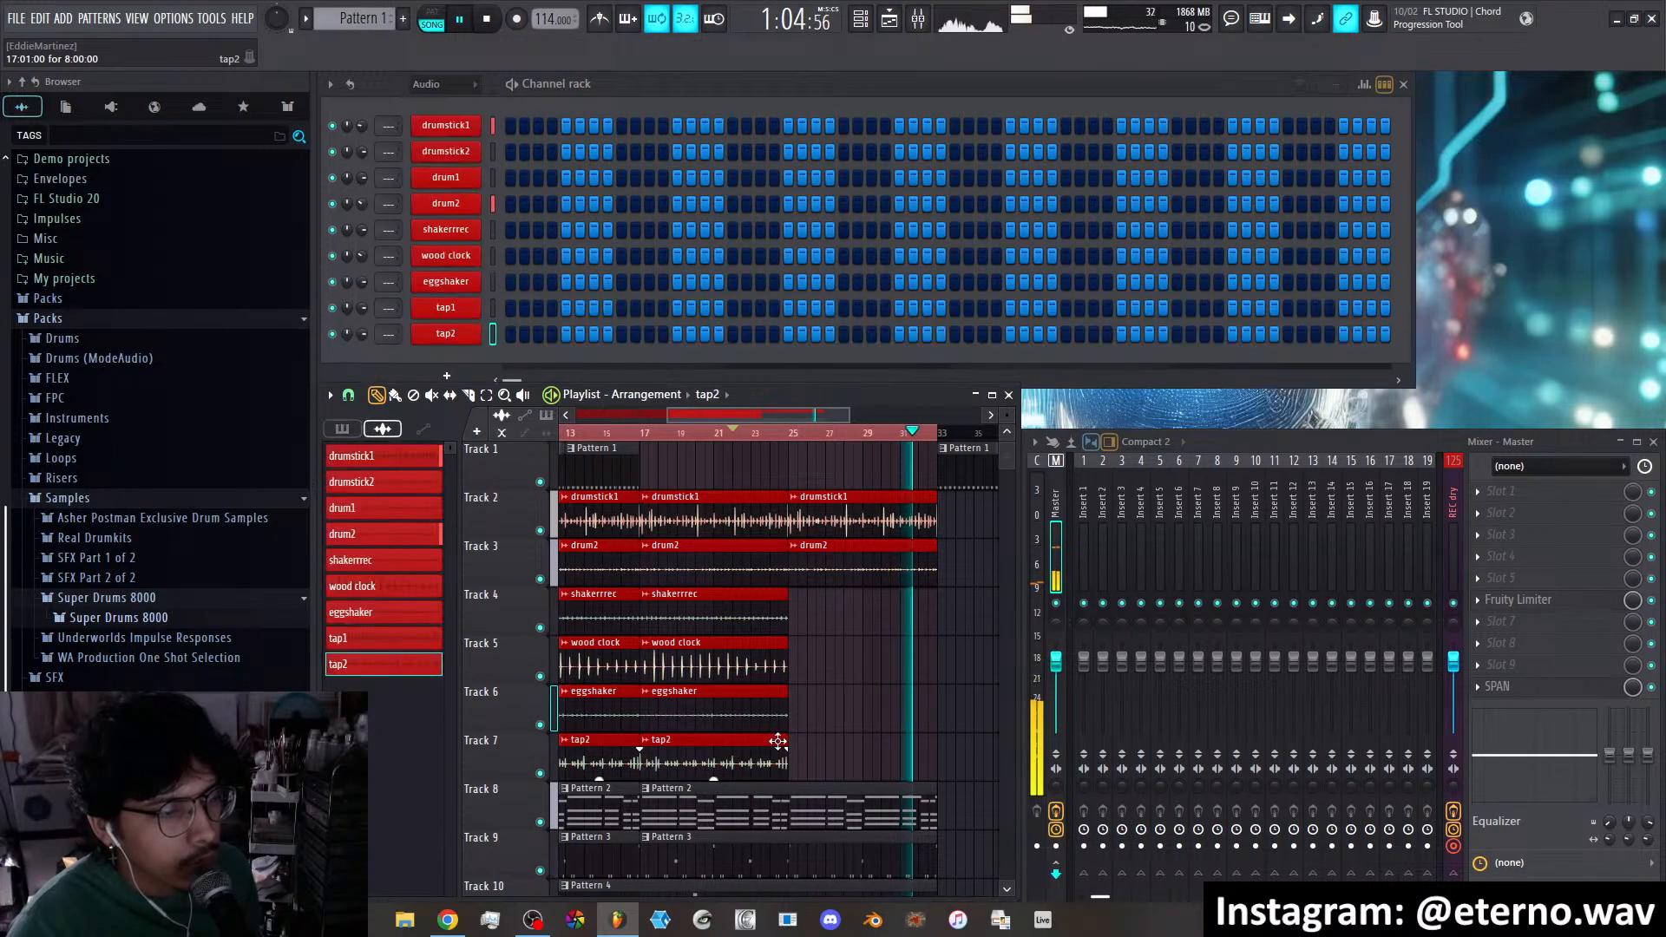
pyautogui.click(830, 742)
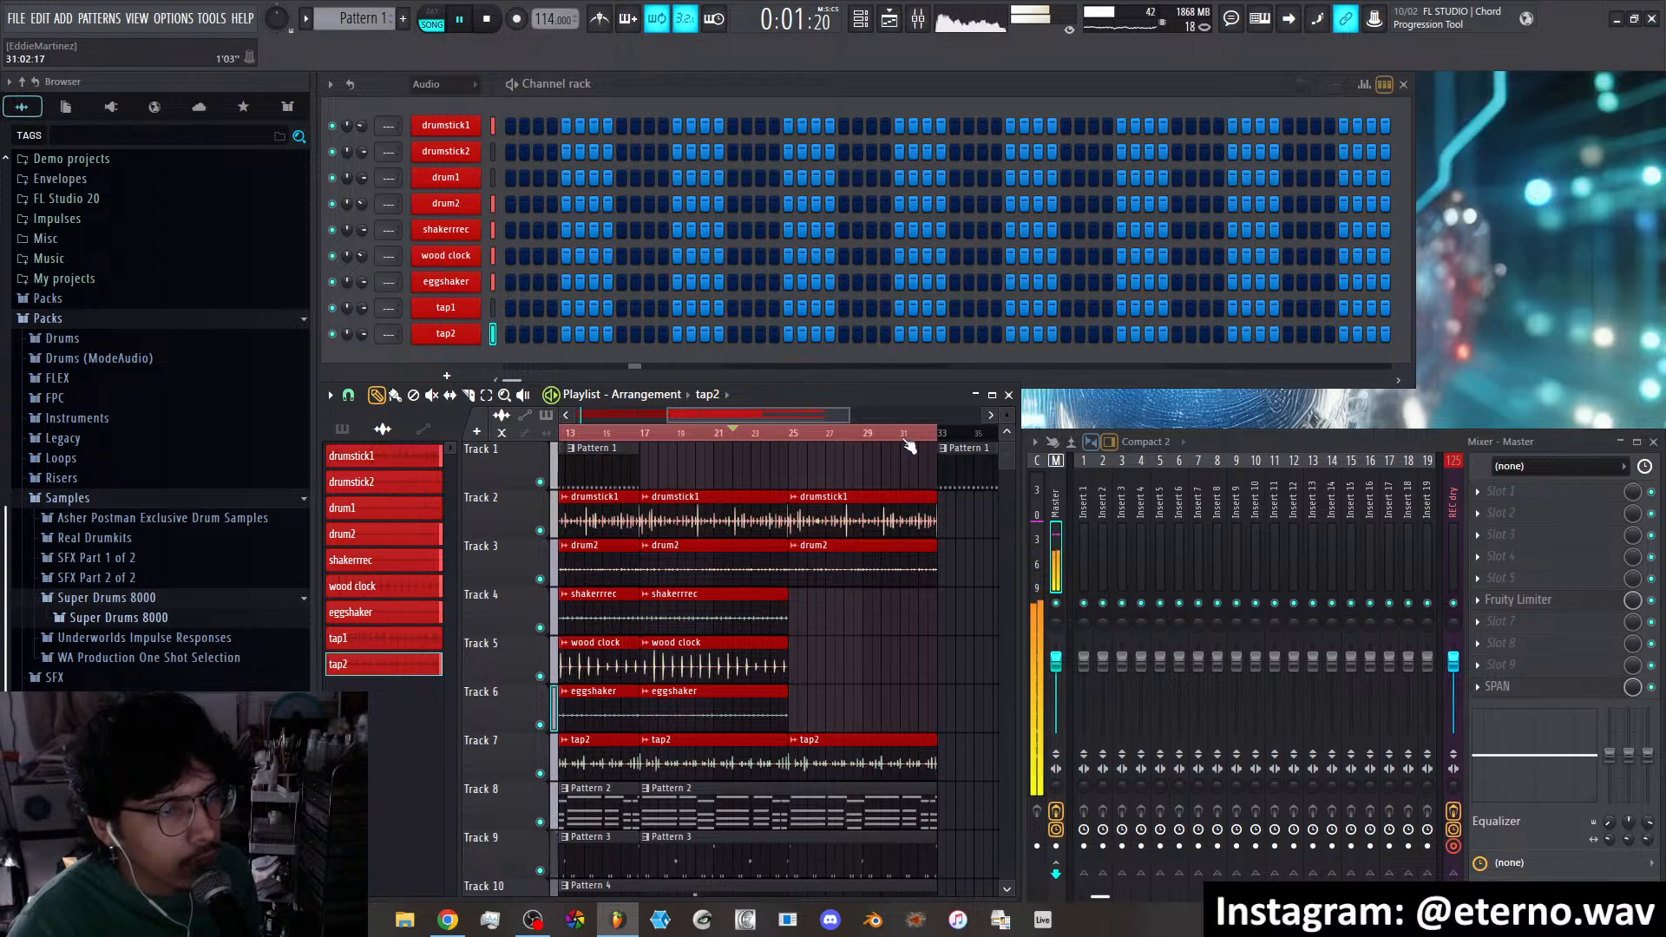
pyautogui.click(784, 435)
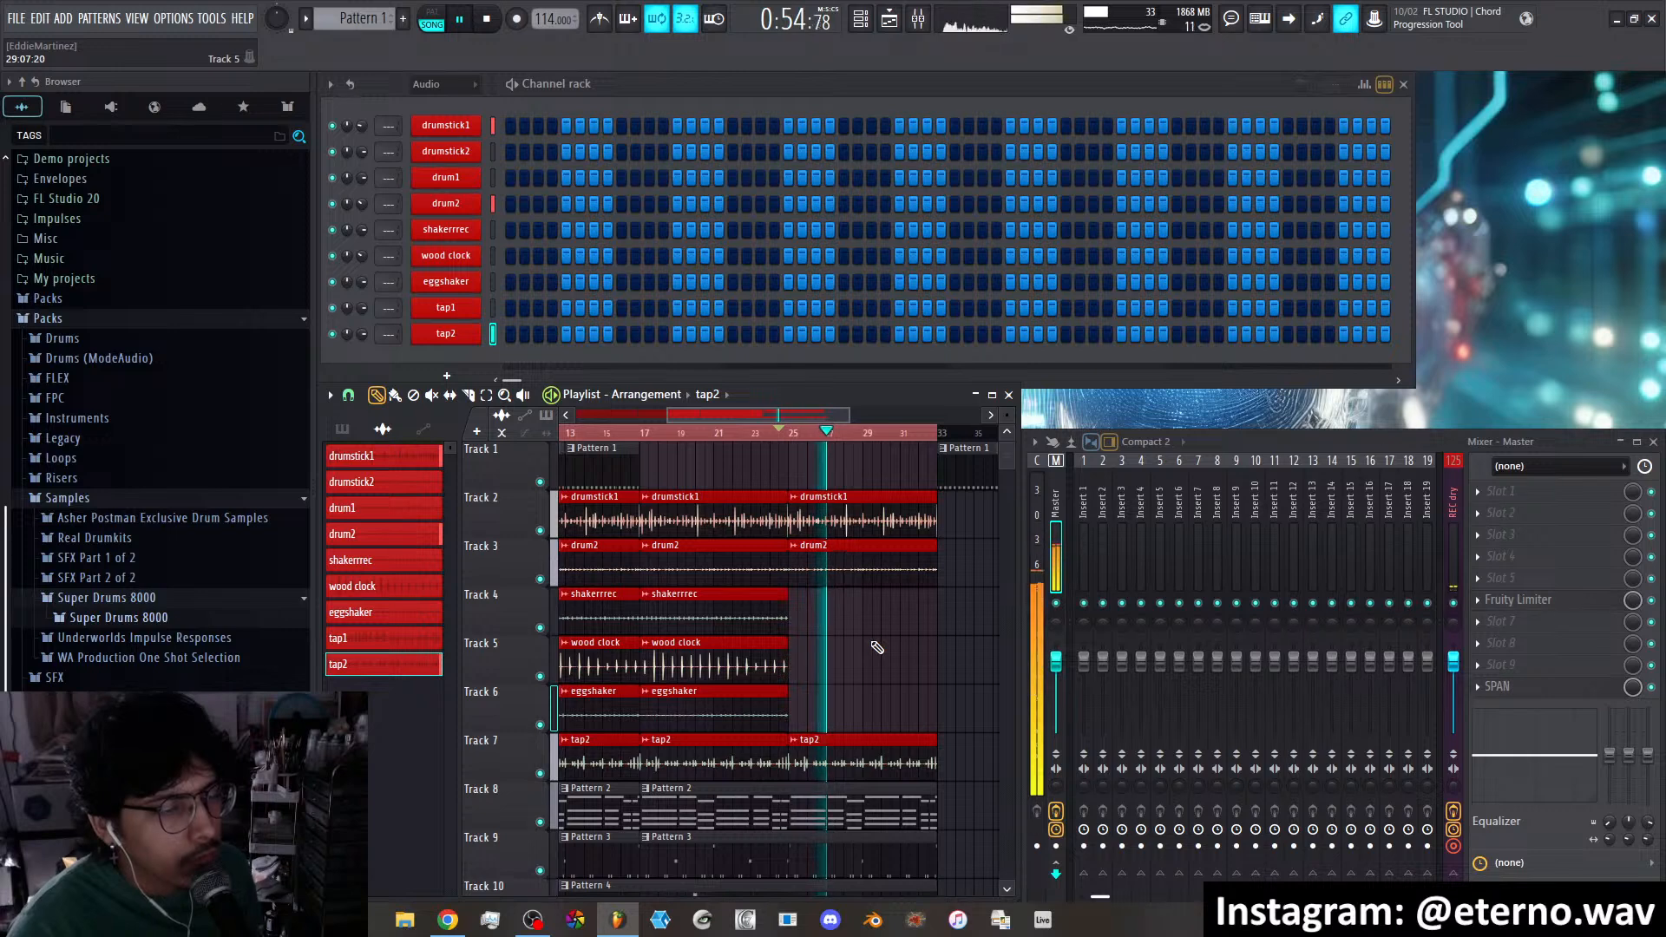
# Add a 16-bar Pattern 2 clip on Track 8 and a 16-bar Pattern 3 clip on Track 9, both at bar 33
pyautogui.scroll(-2, 839, 423)
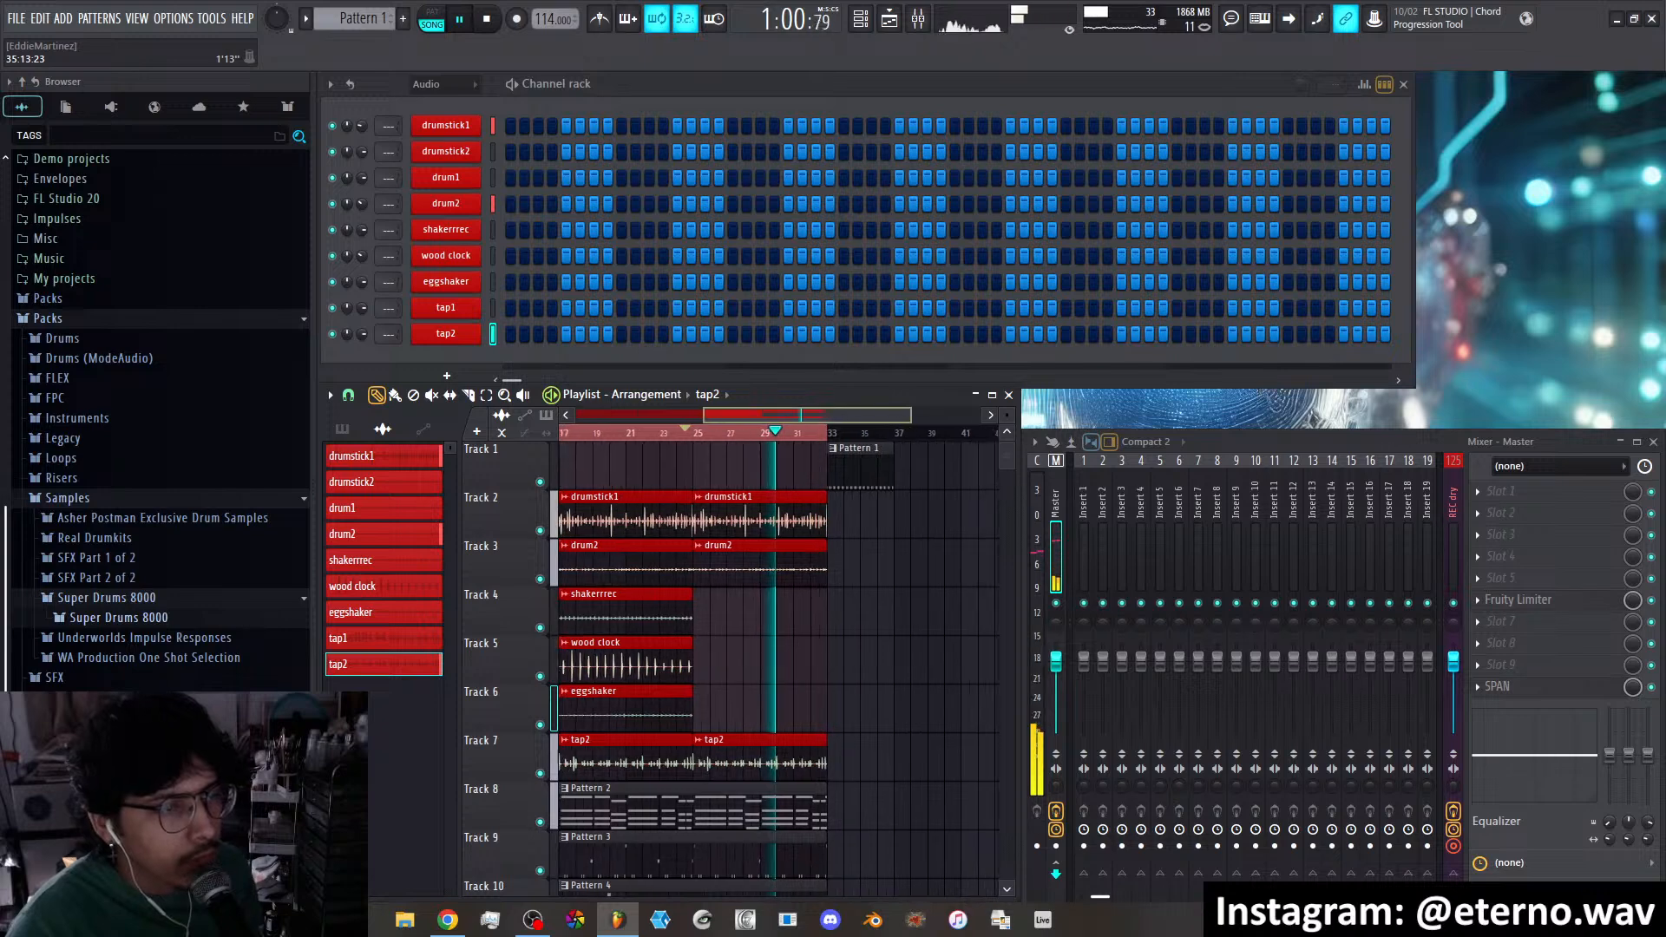
pyautogui.scroll(-2, 887, 420)
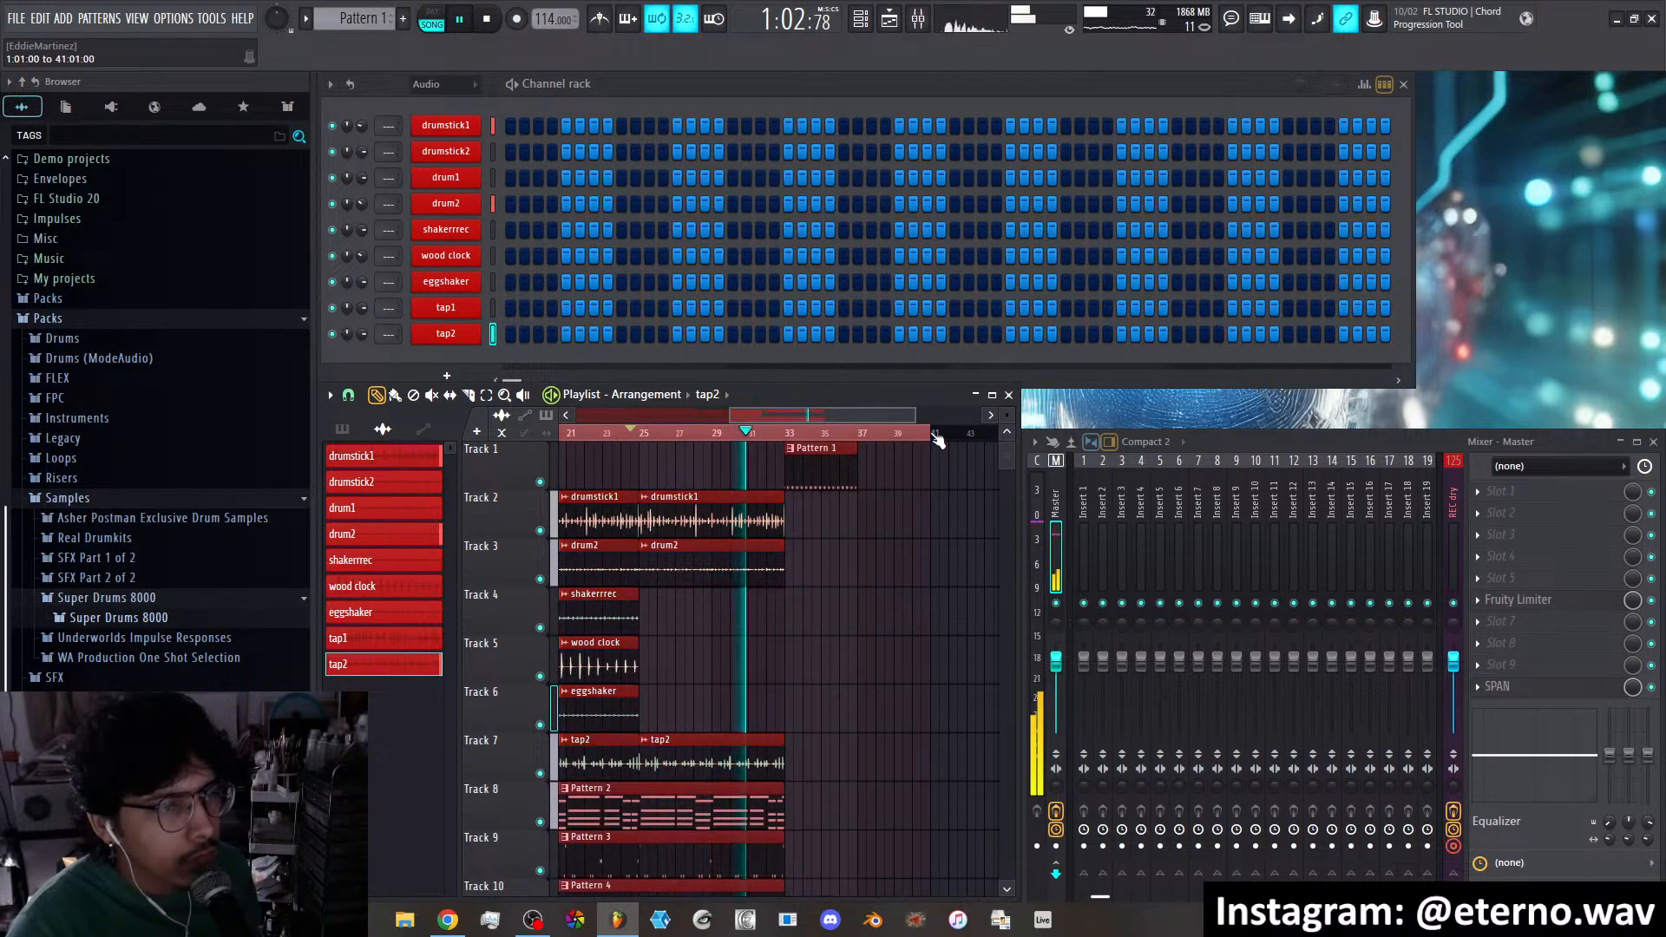
pyautogui.click(862, 470)
pyautogui.scroll(-3, 815, 538)
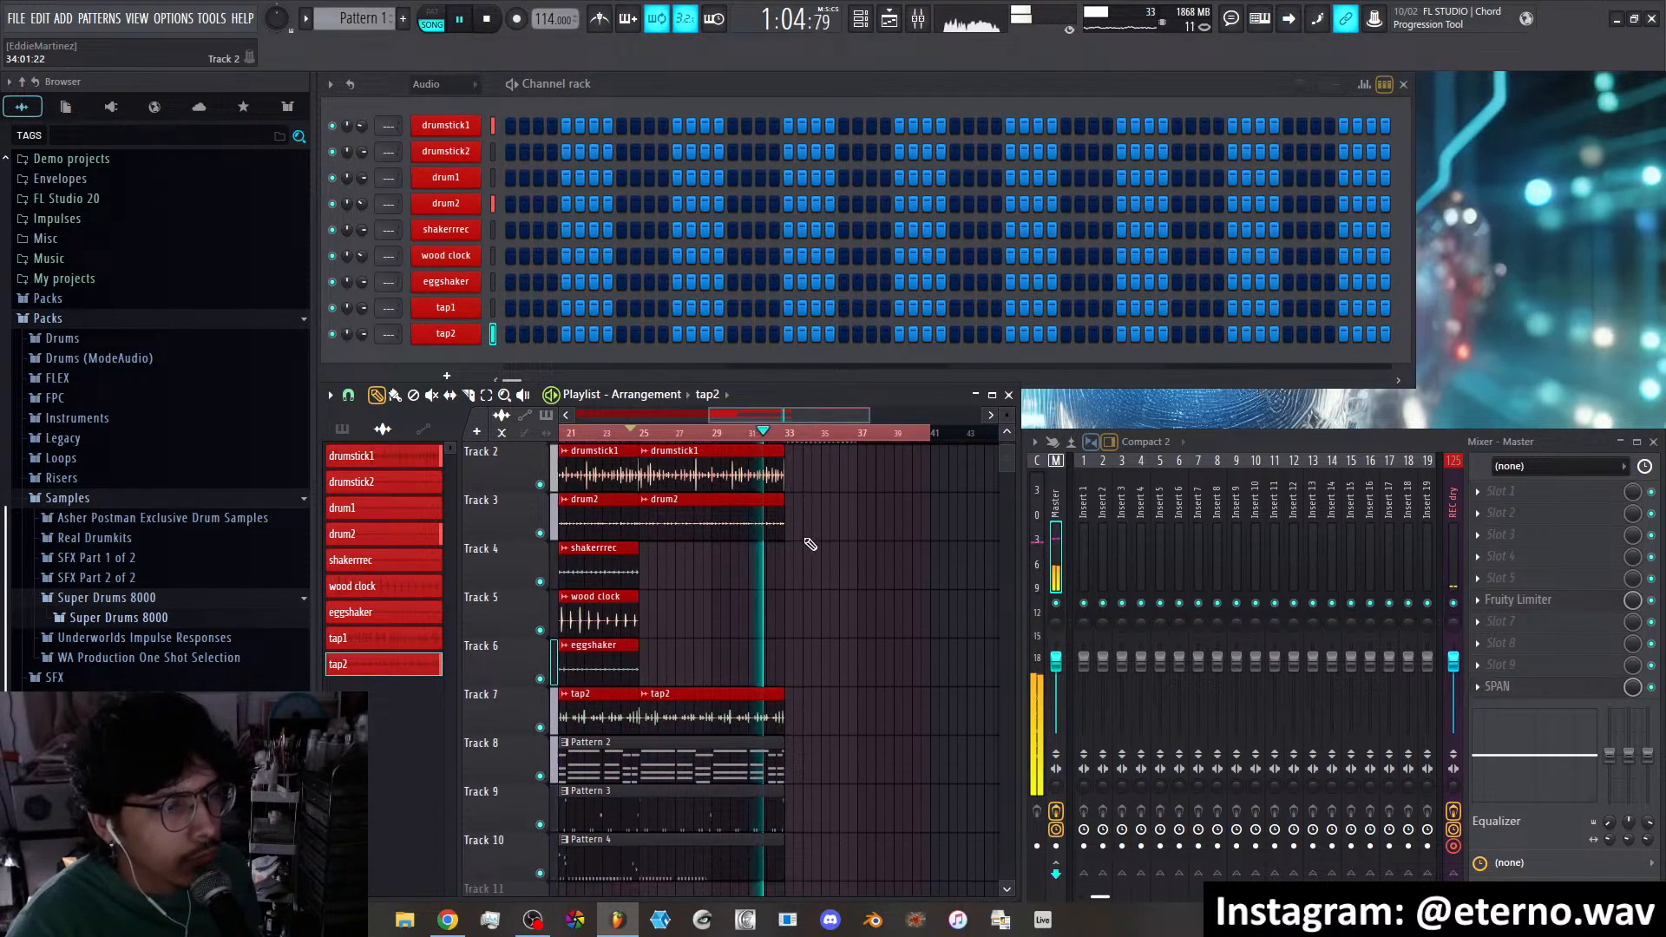
pyautogui.click(757, 671)
pyautogui.click(785, 659)
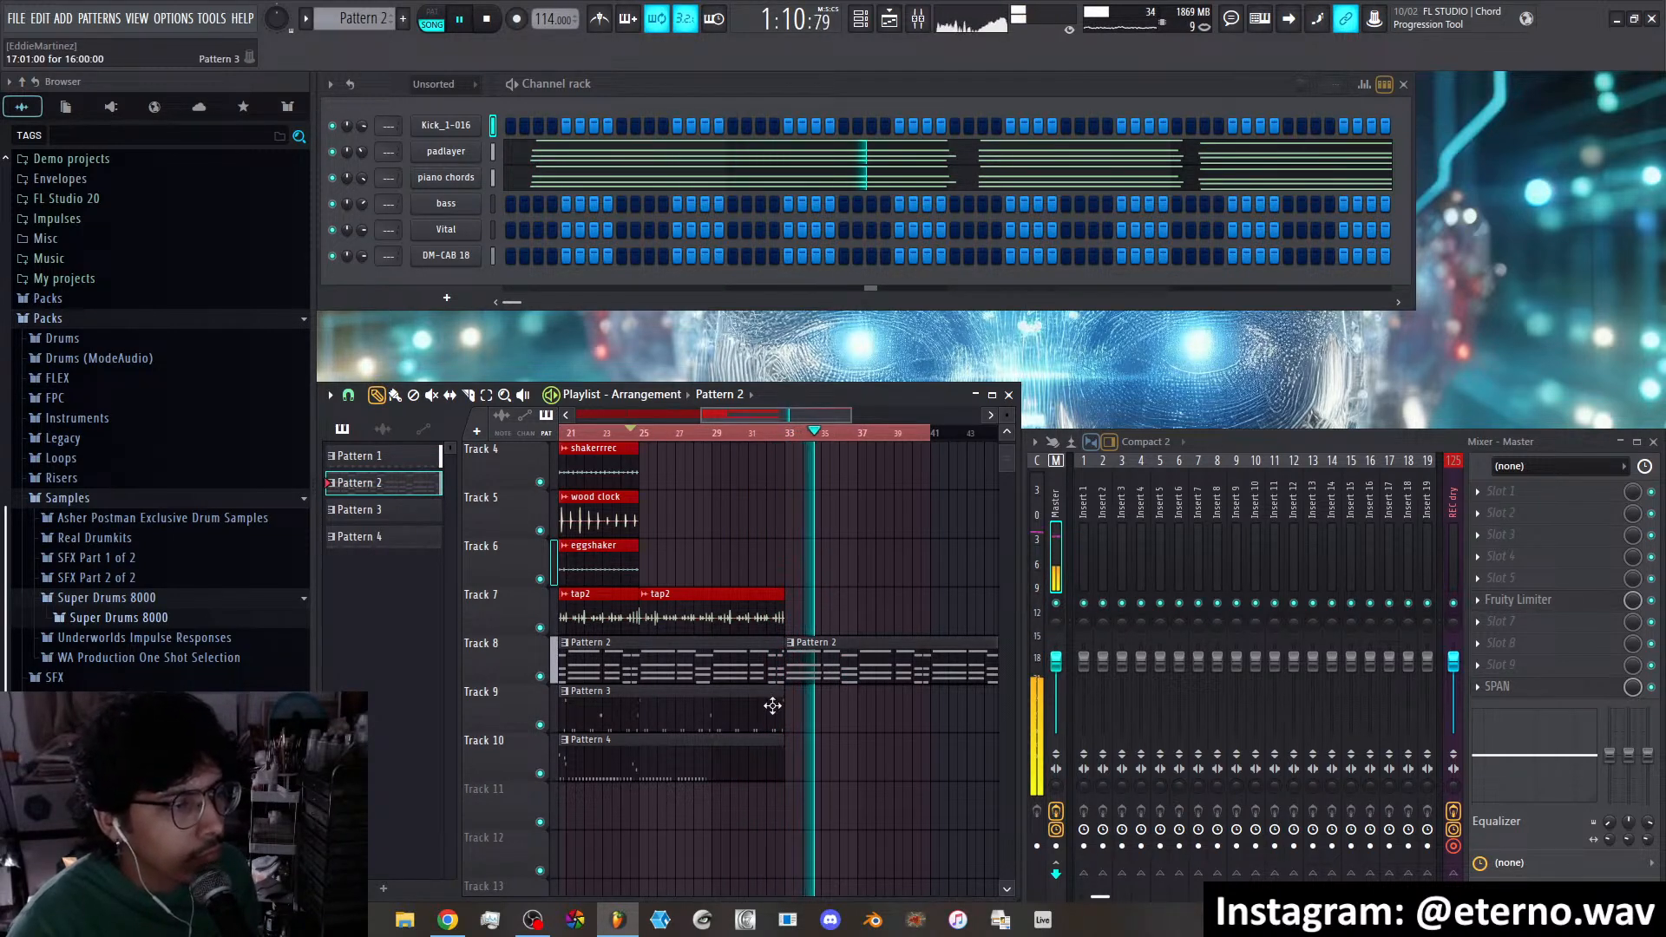
pyautogui.click(759, 708)
pyautogui.click(791, 696)
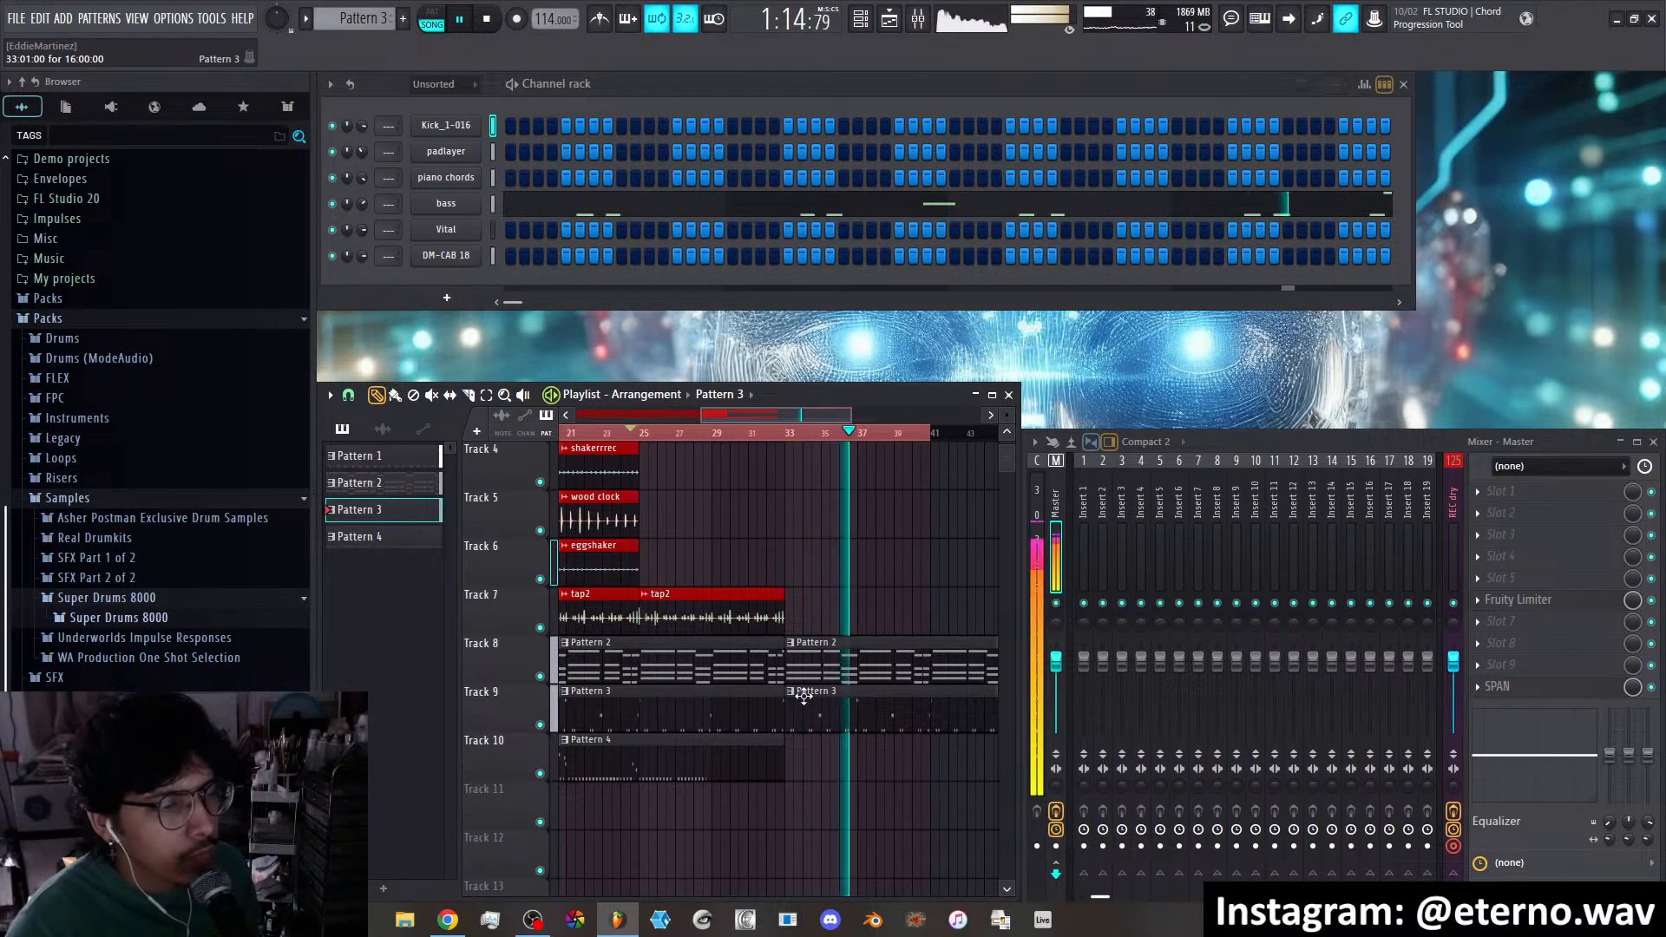
# Stop playback and delete the stray tap2 clip on Track 1 at bar 37
pyautogui.scroll(3, 740, 691)
pyautogui.press('space')
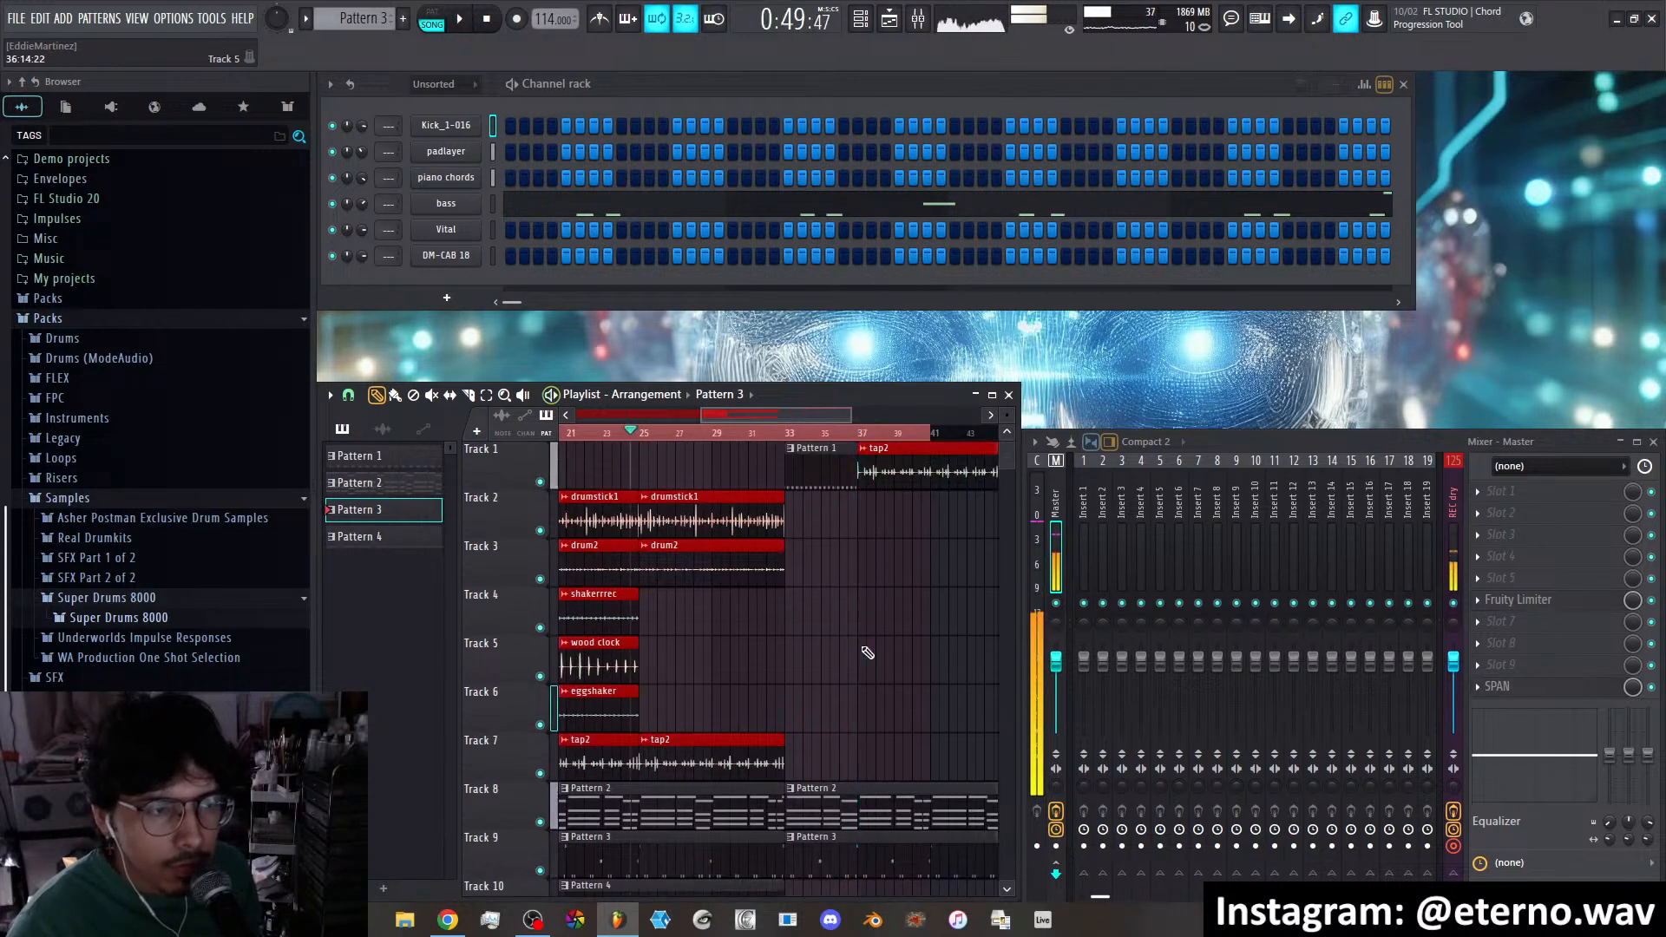
pyautogui.rightClick(861, 473)
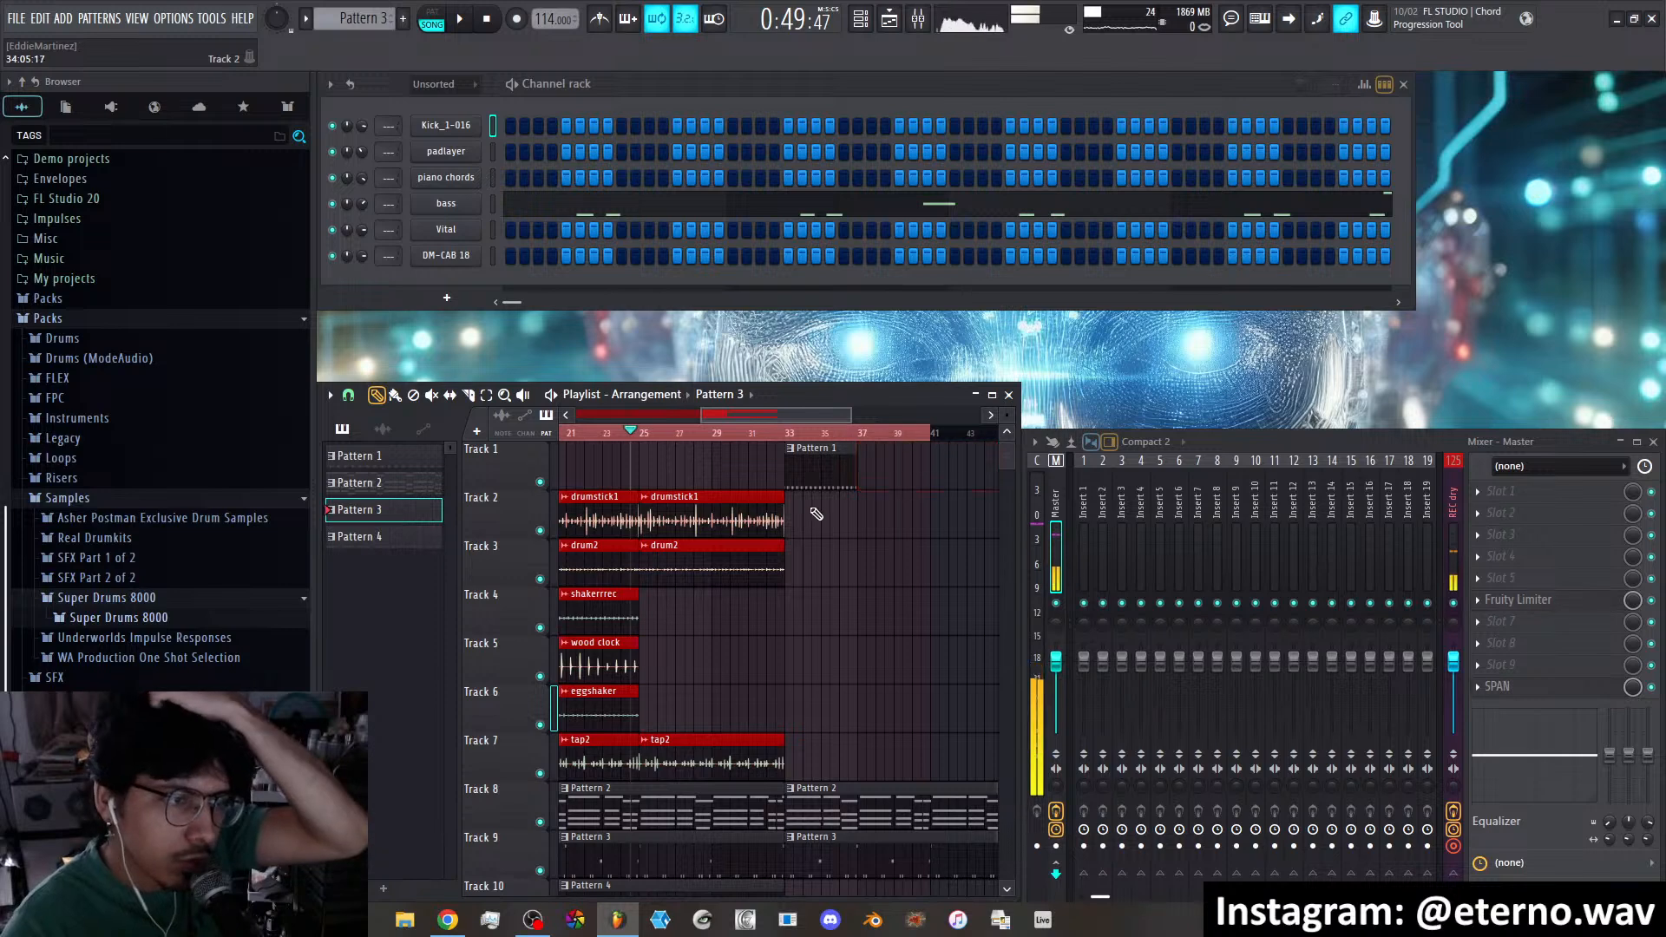
# Select bars 9 to 17 of the playlist and start playing that range
pyautogui.moveTo(848, 415); pyautogui.dragTo(936, 416)
pyautogui.scroll(3, 742, 419)
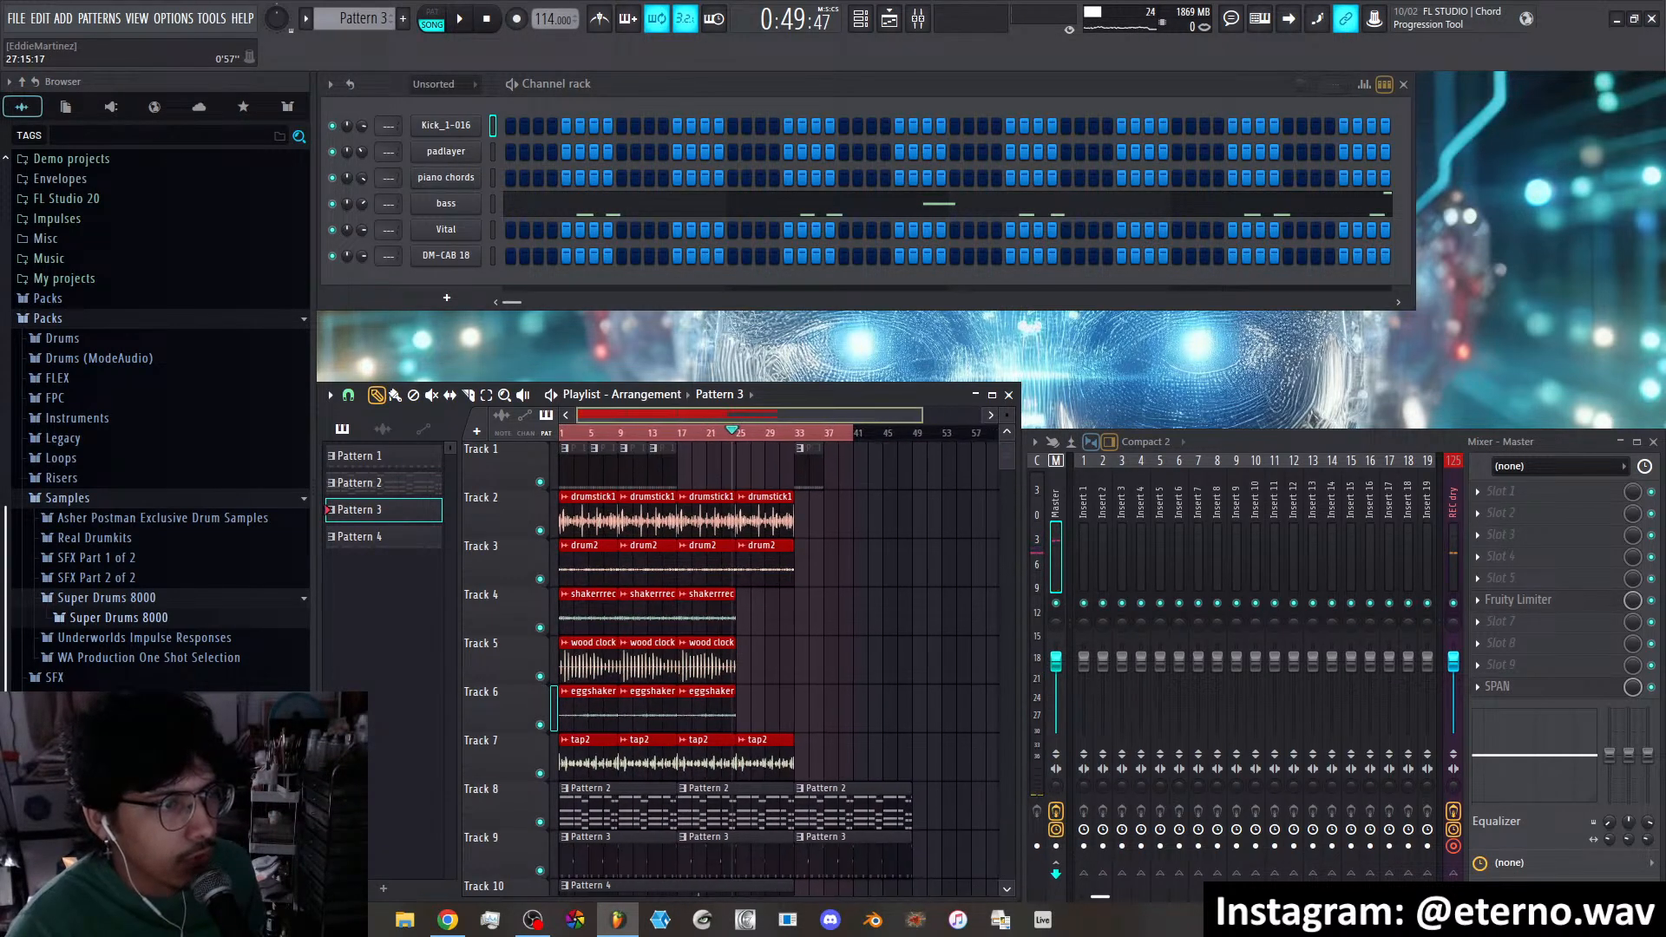
pyautogui.click(562, 433)
pyautogui.press('space')
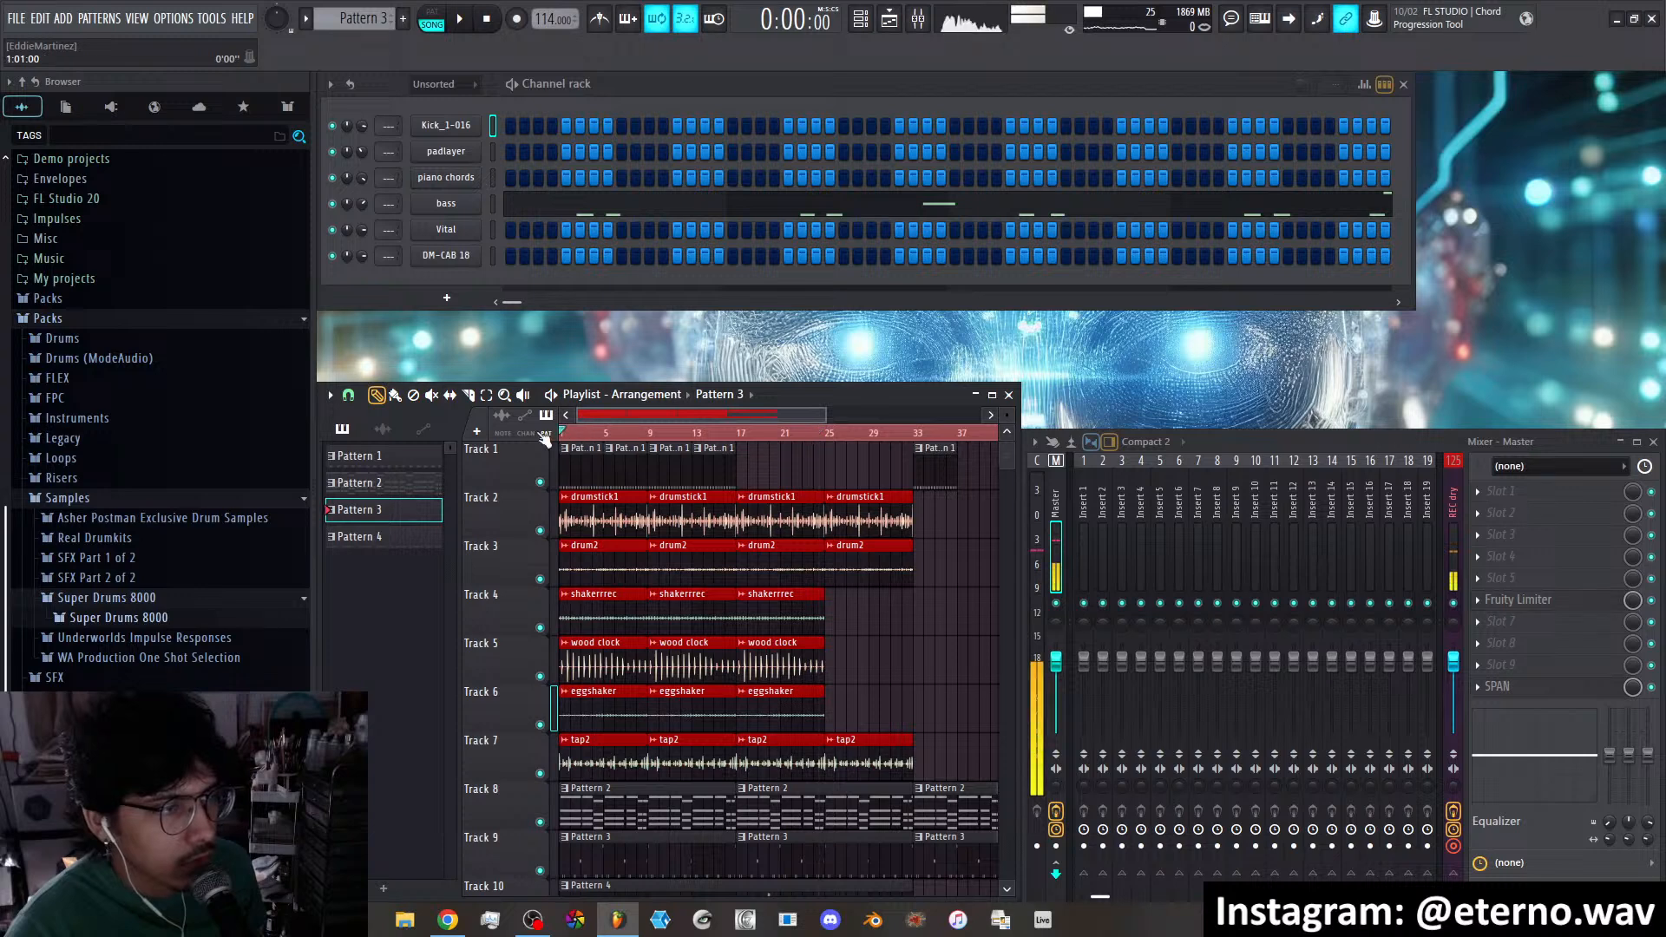
pyautogui.click(648, 434)
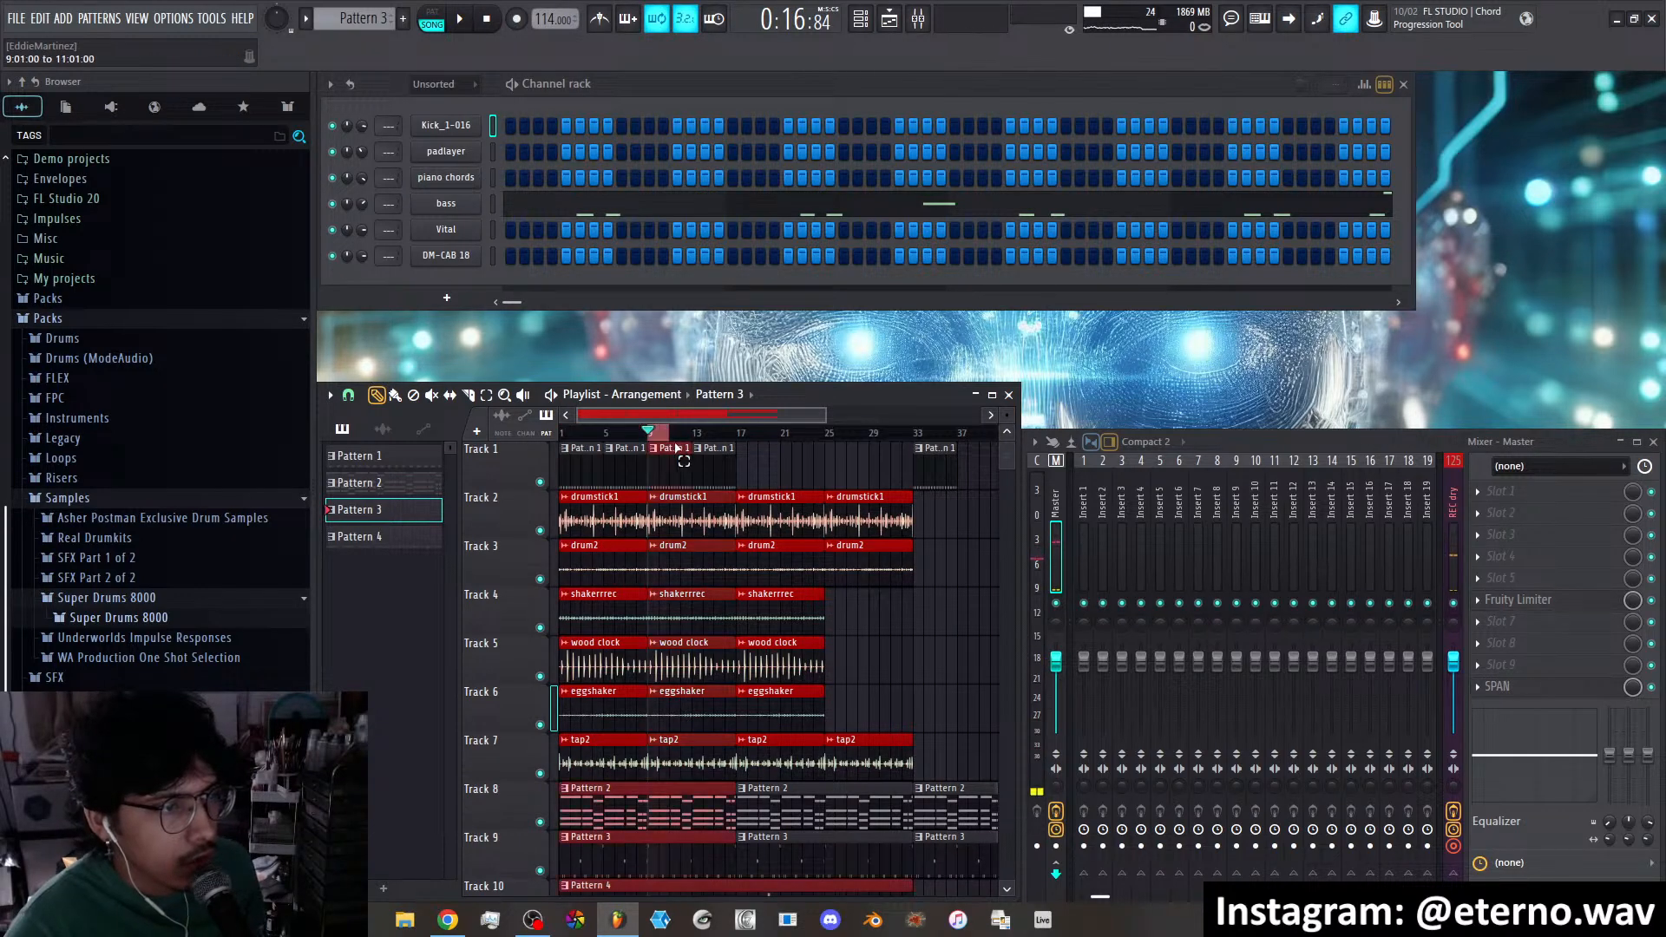
pyautogui.press('space')
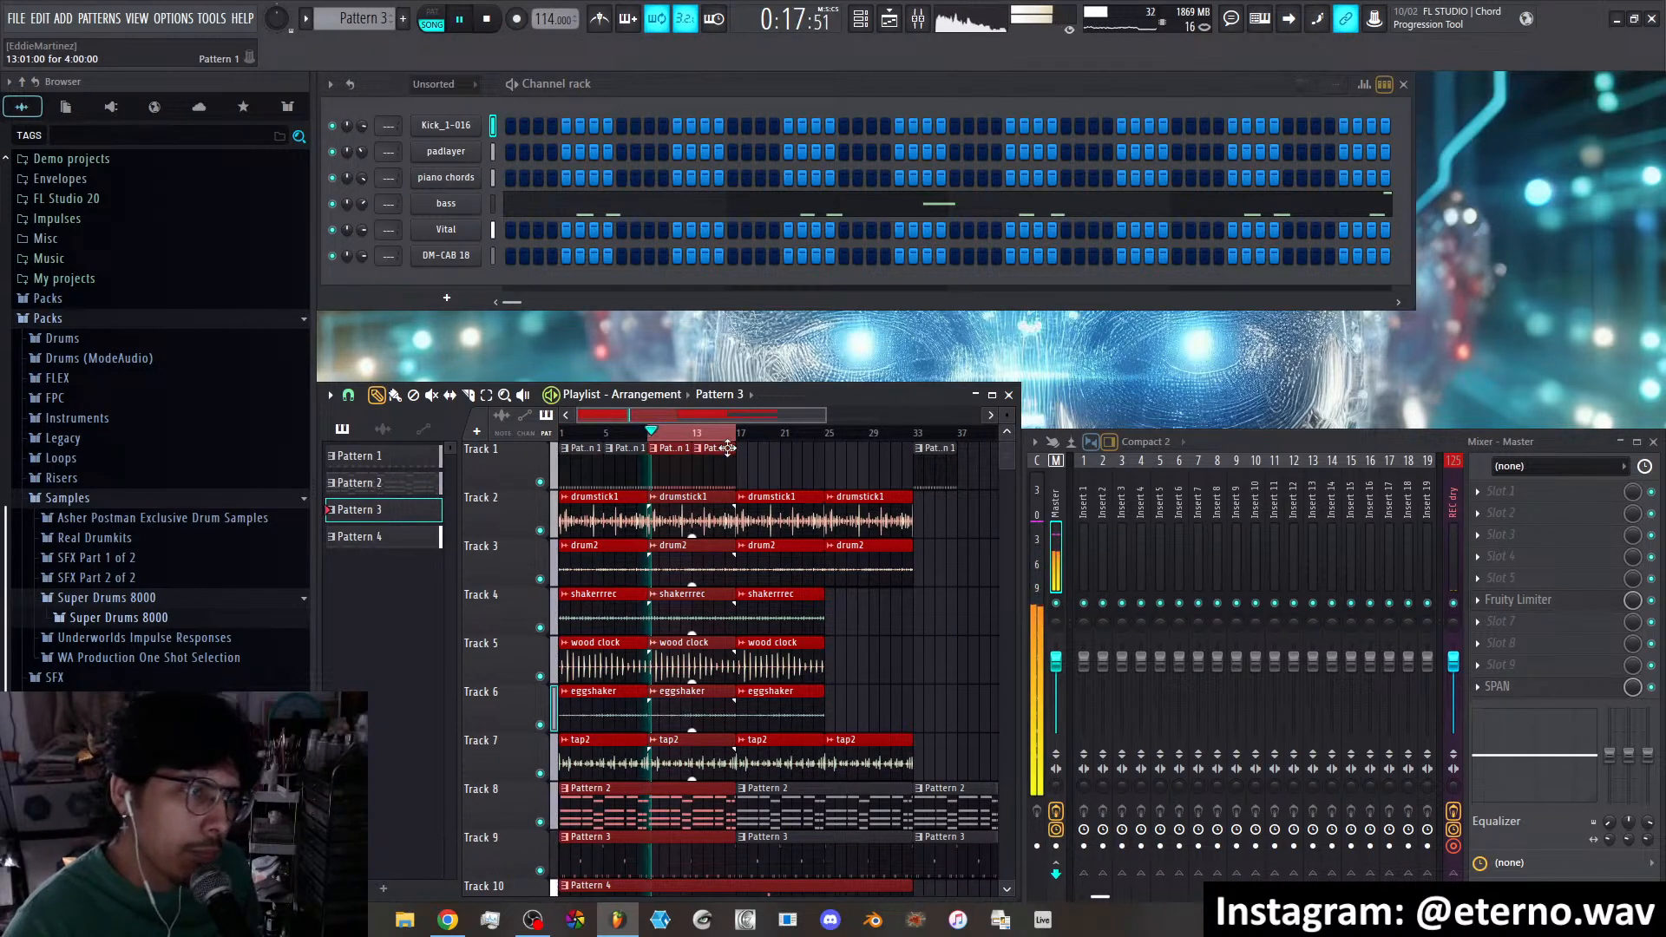
# Extend the playlist time selection to bars 1 to 17 and briefly play the song from the start
pyautogui.press('space')
pyautogui.moveTo(734, 433); pyautogui.dragTo(540, 434)
pyautogui.press('space')
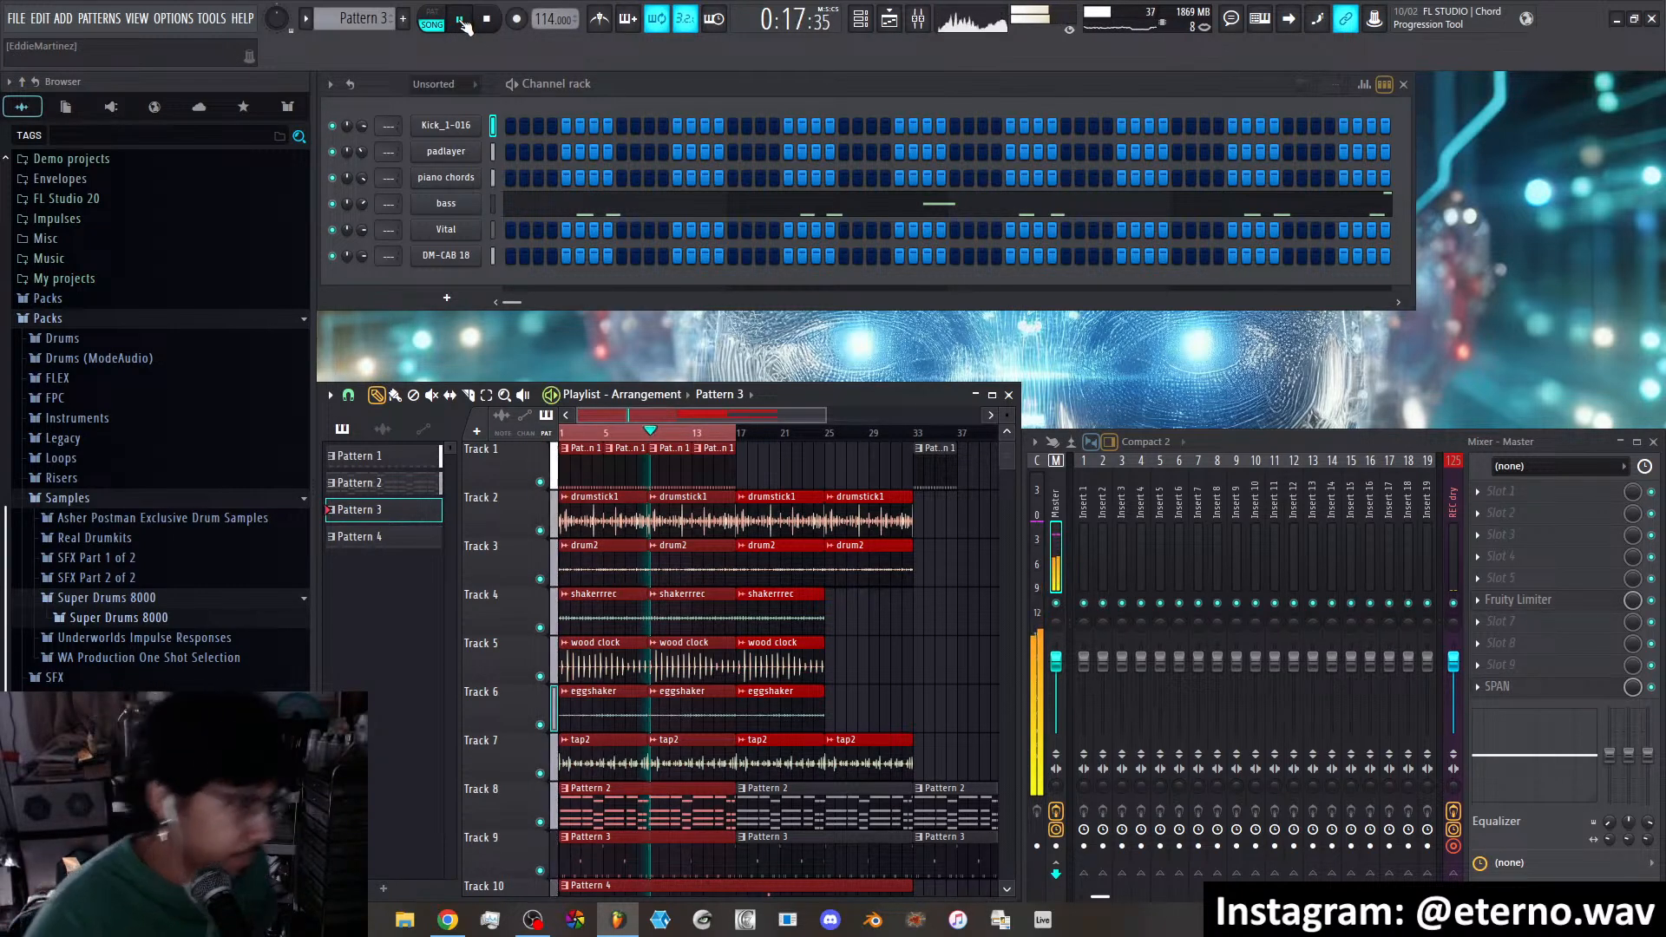
pyautogui.click(485, 19)
pyautogui.press('space')
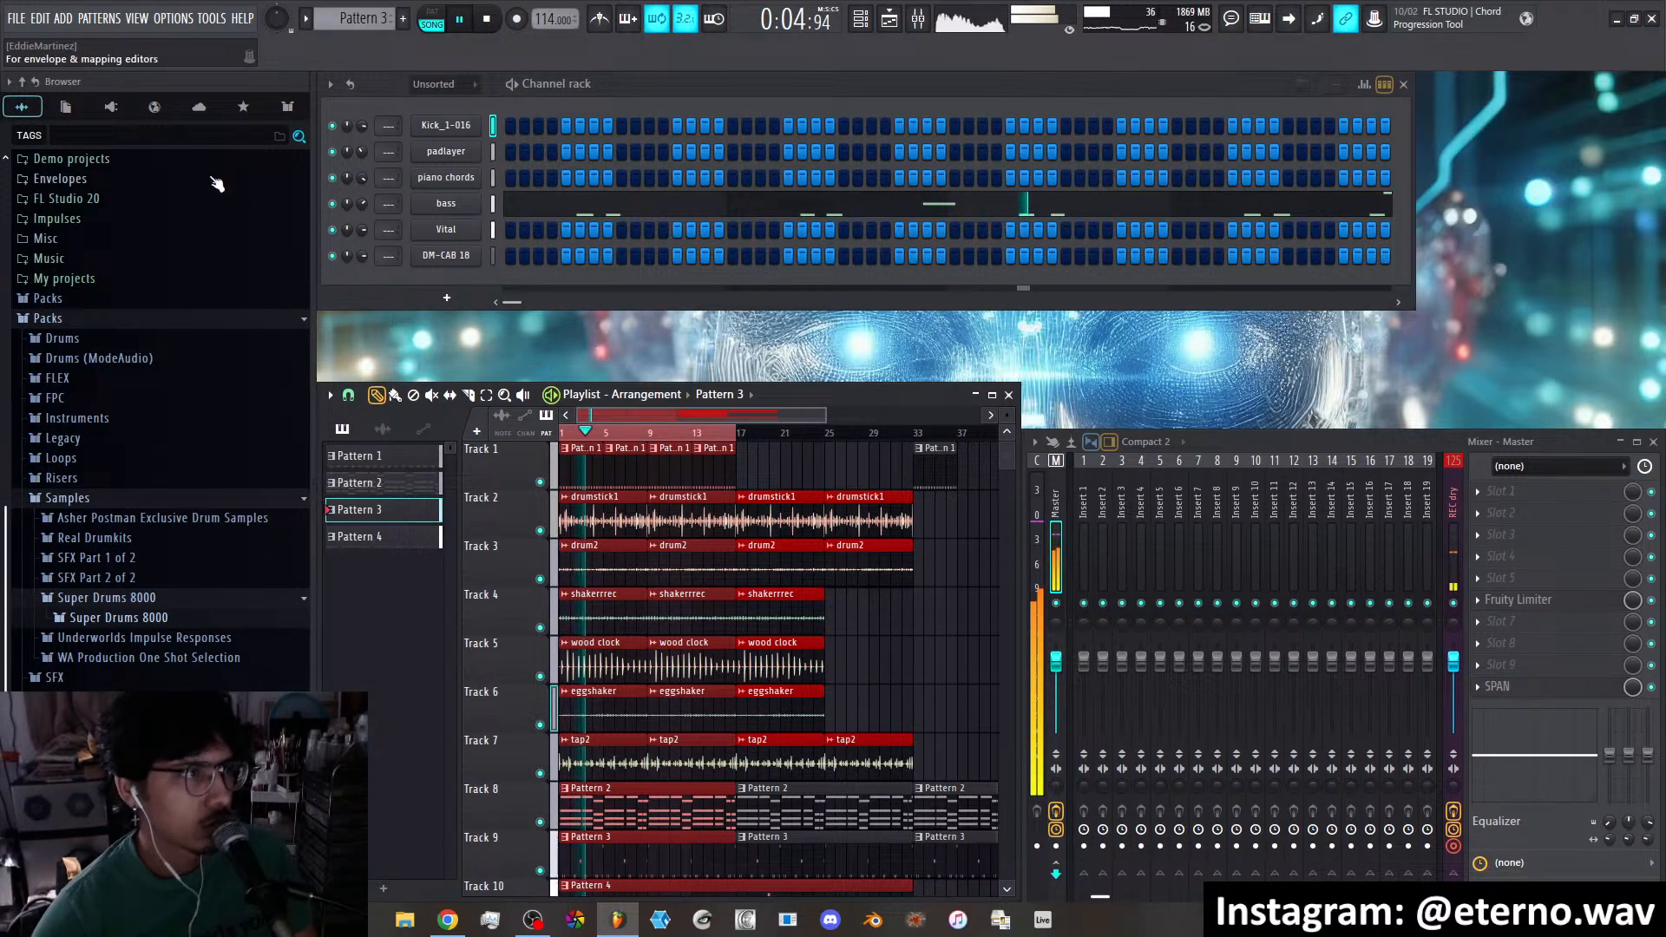
pyautogui.press('space')
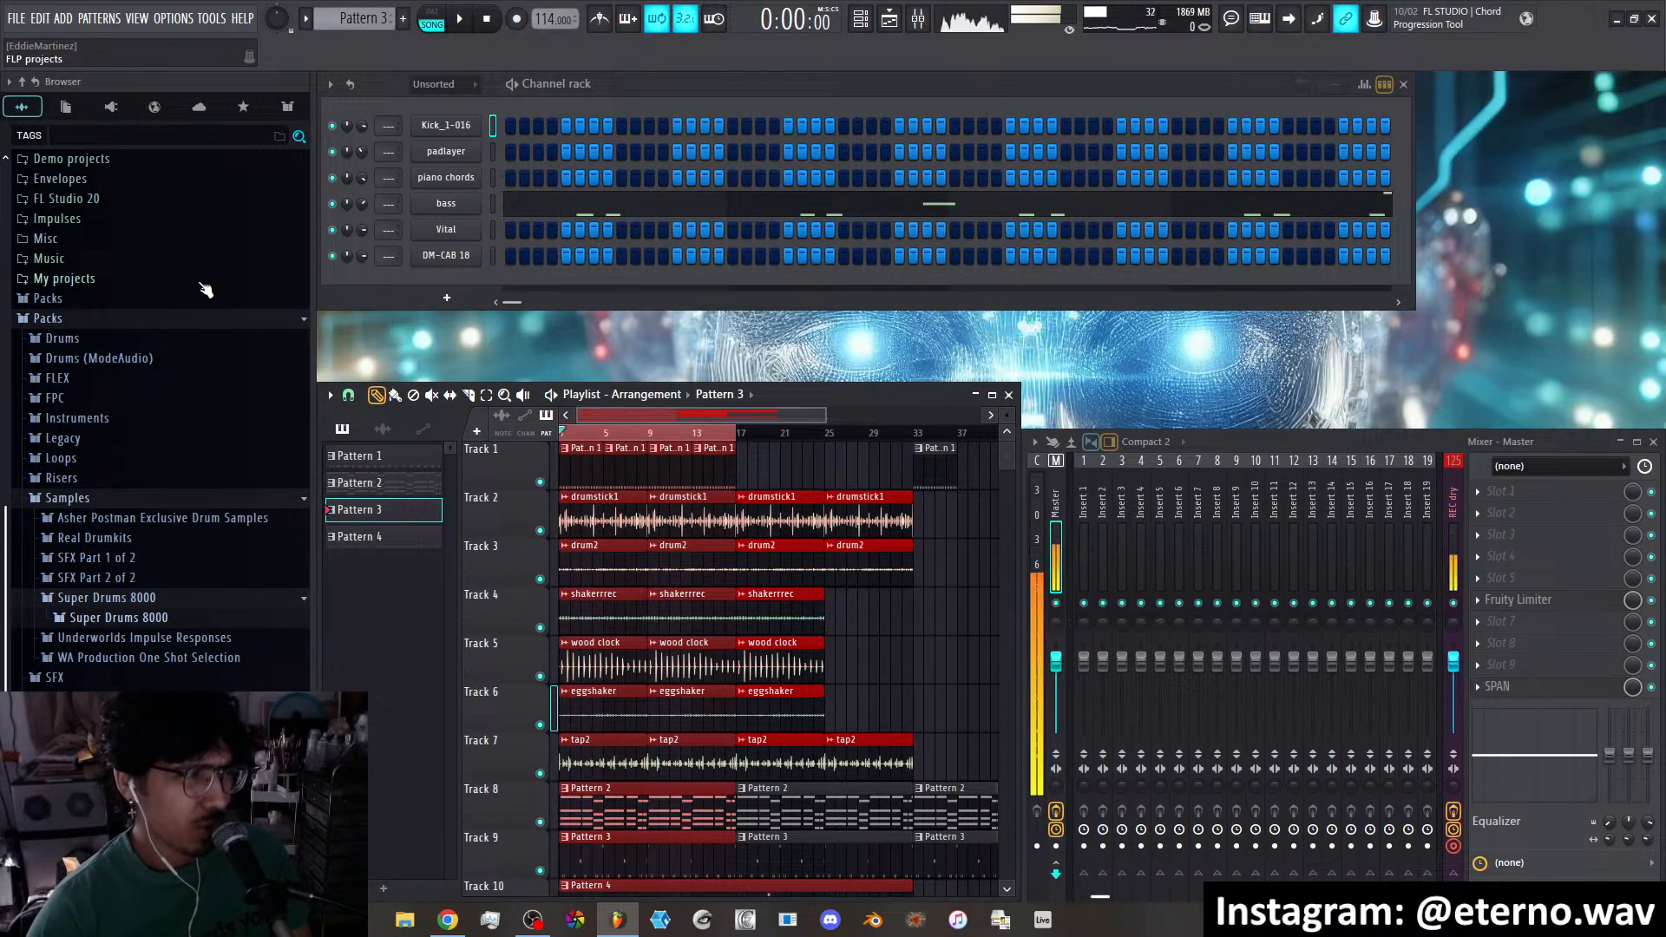
# Collapse the Samples folder, browse the Vocals pack, preview its Come On B sample, and collapse the pack
pyautogui.click(137, 501)
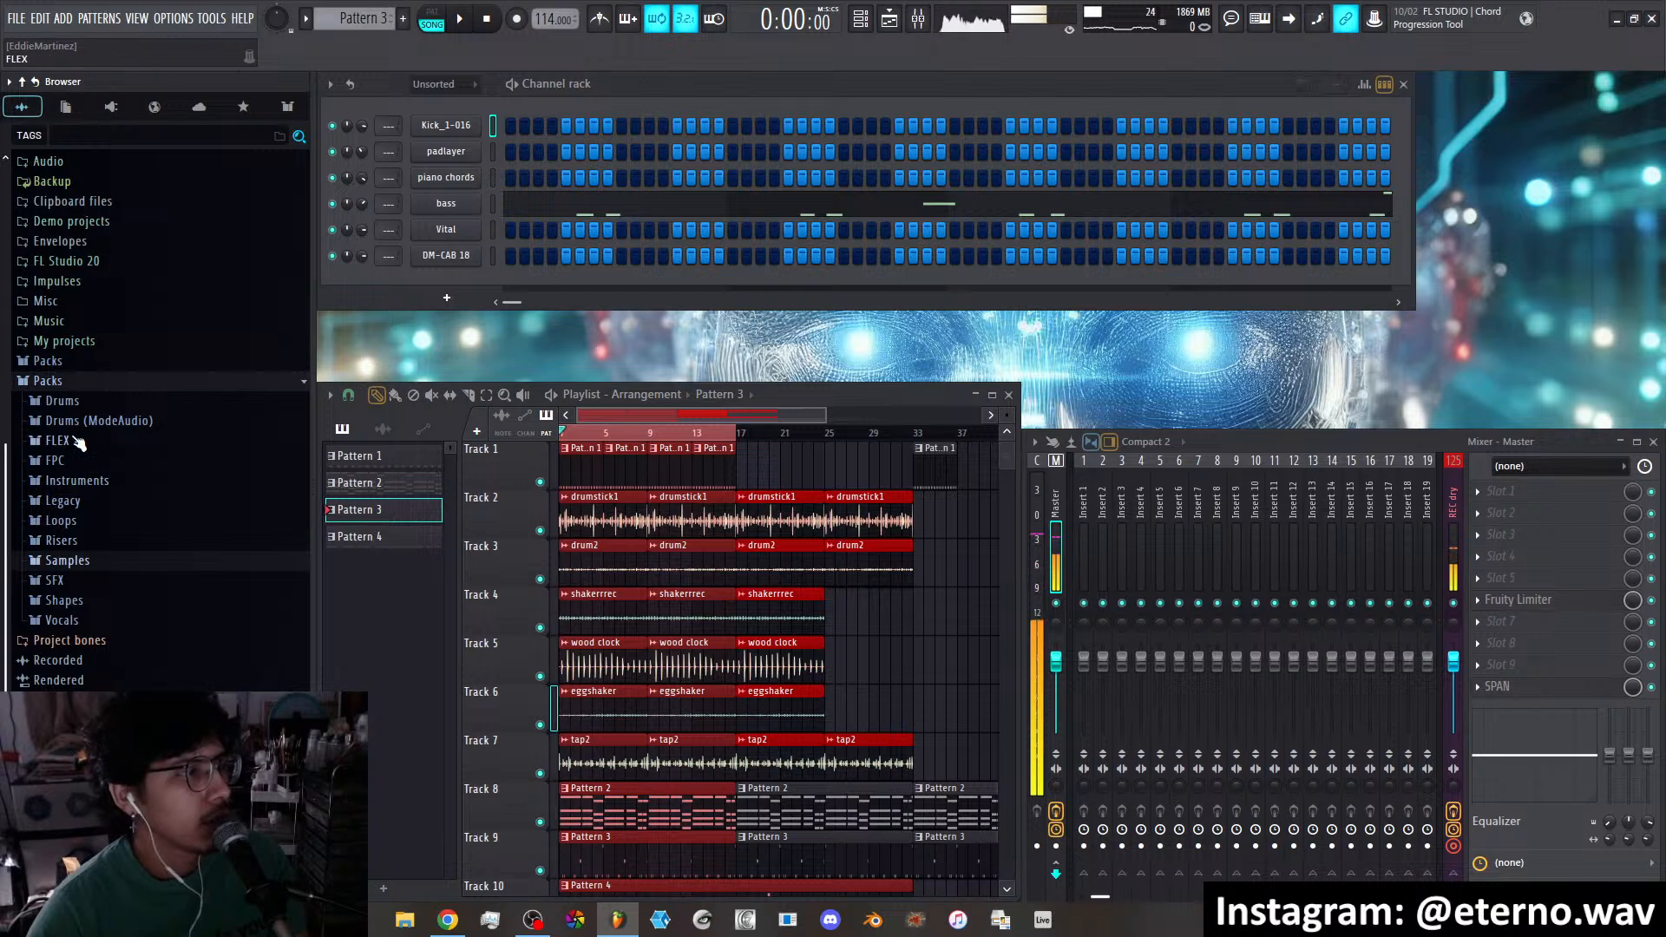
pyautogui.click(85, 621)
pyautogui.scroll(-4, 104, 556)
pyautogui.click(122, 531)
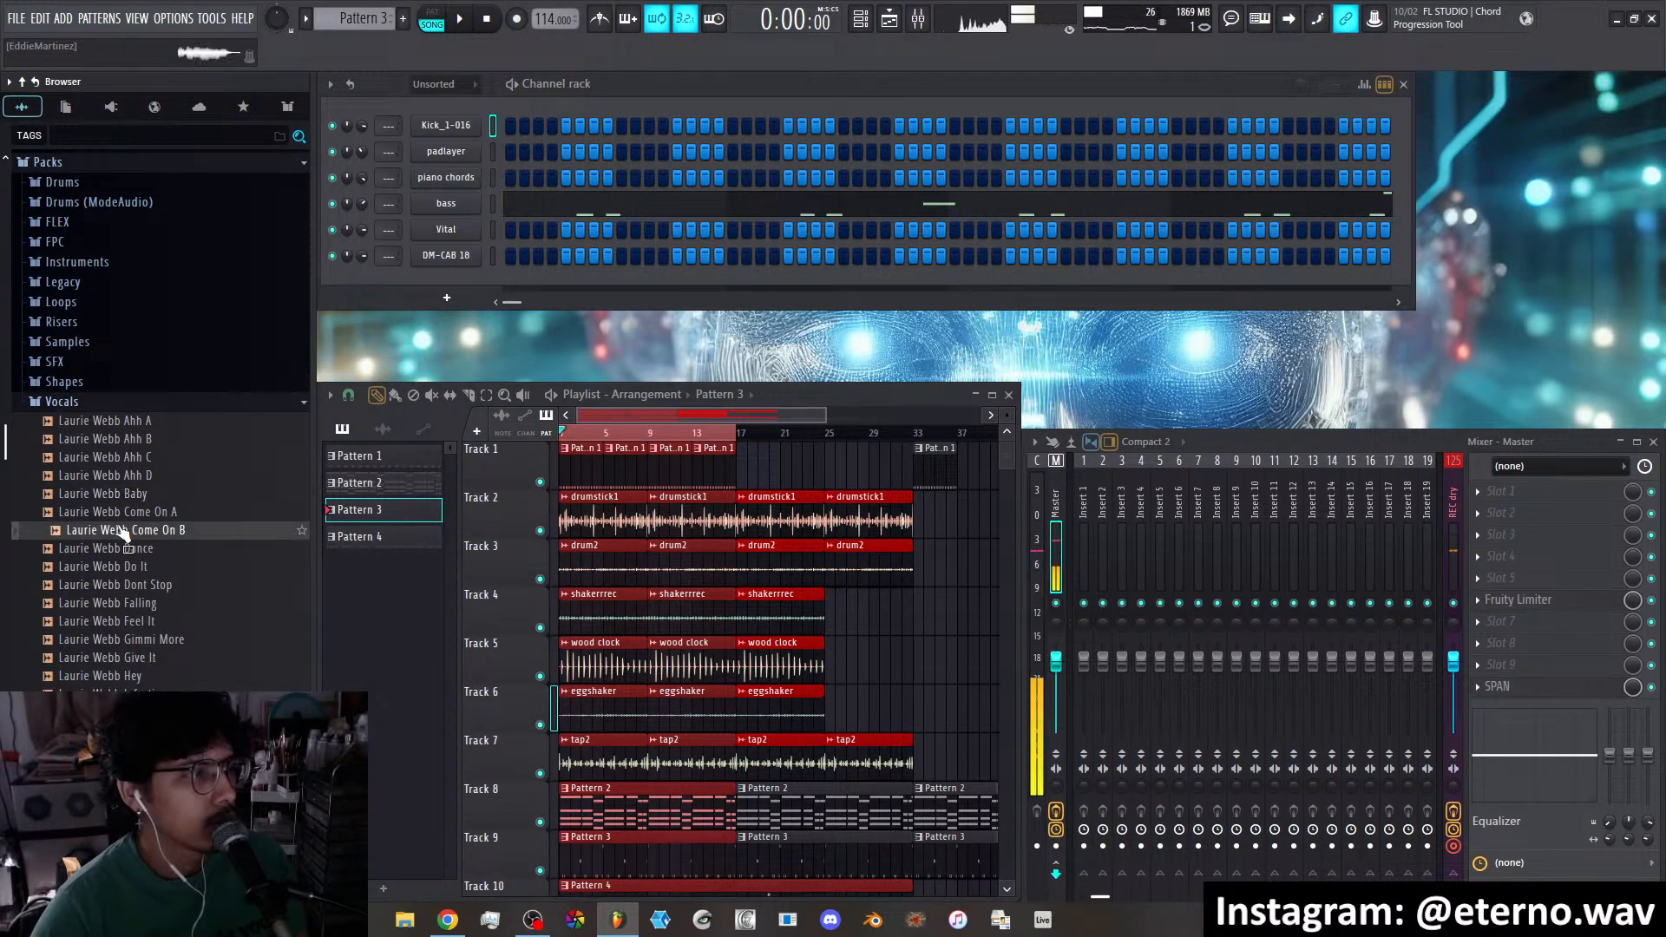
pyautogui.click(84, 403)
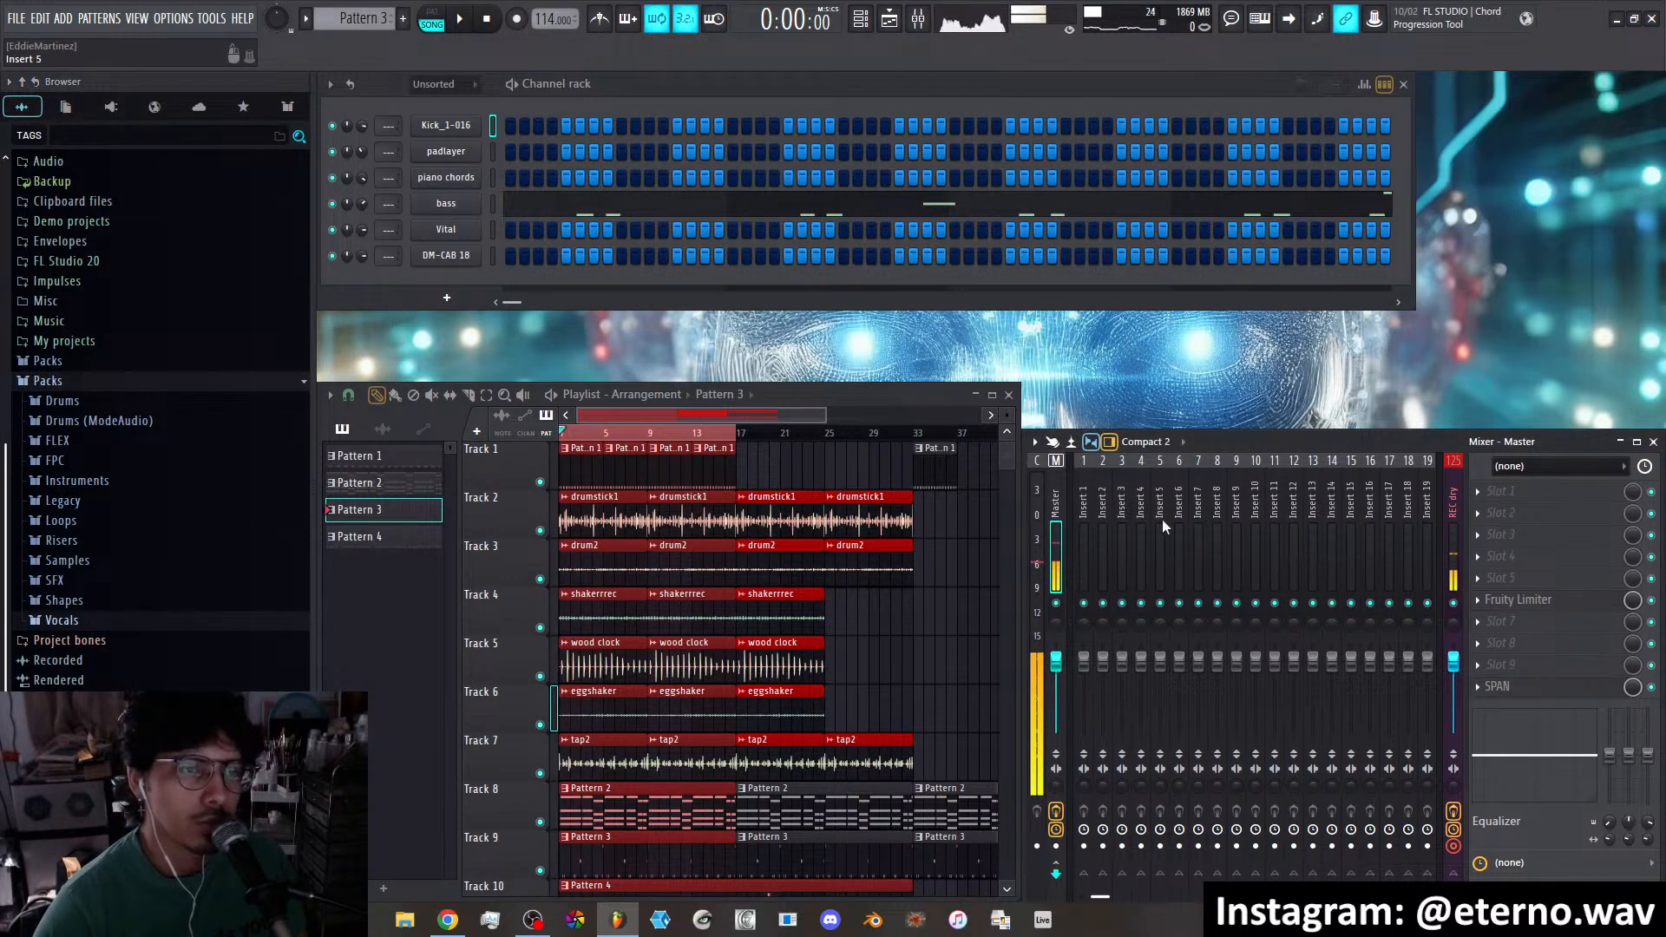
pyautogui.scroll(-6, 1159, 519)
pyautogui.scroll(6, 1160, 519)
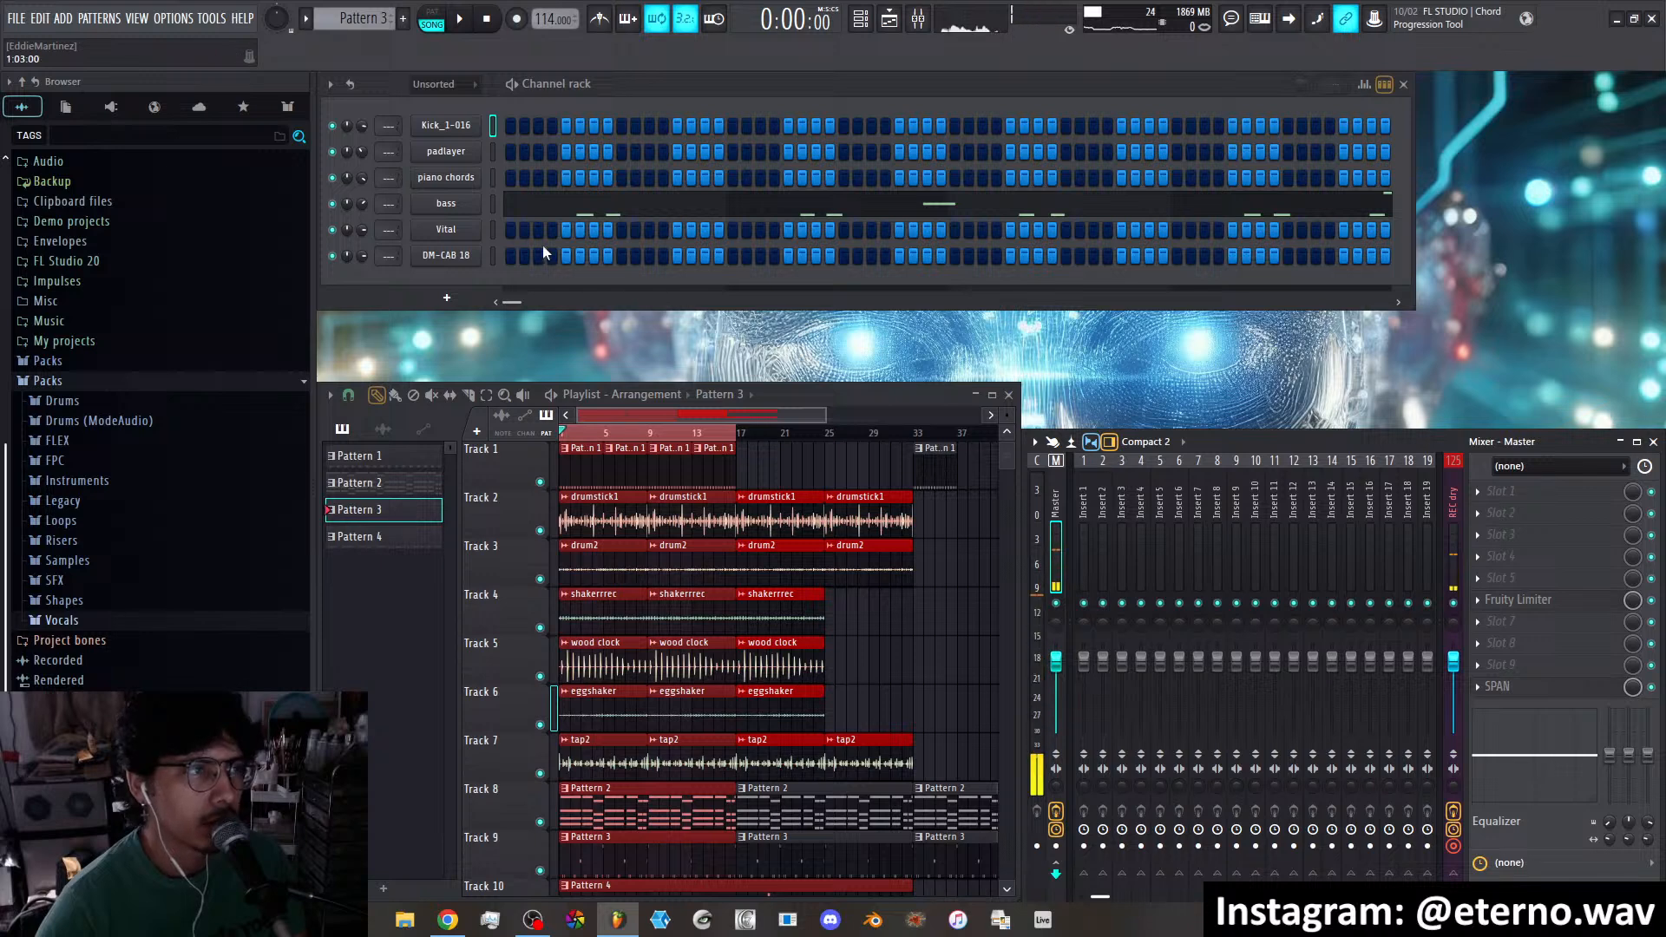
# Inspect the Vital, padlayer and piano chords instrument plugins one after another, closing each
pyautogui.click(453, 234)
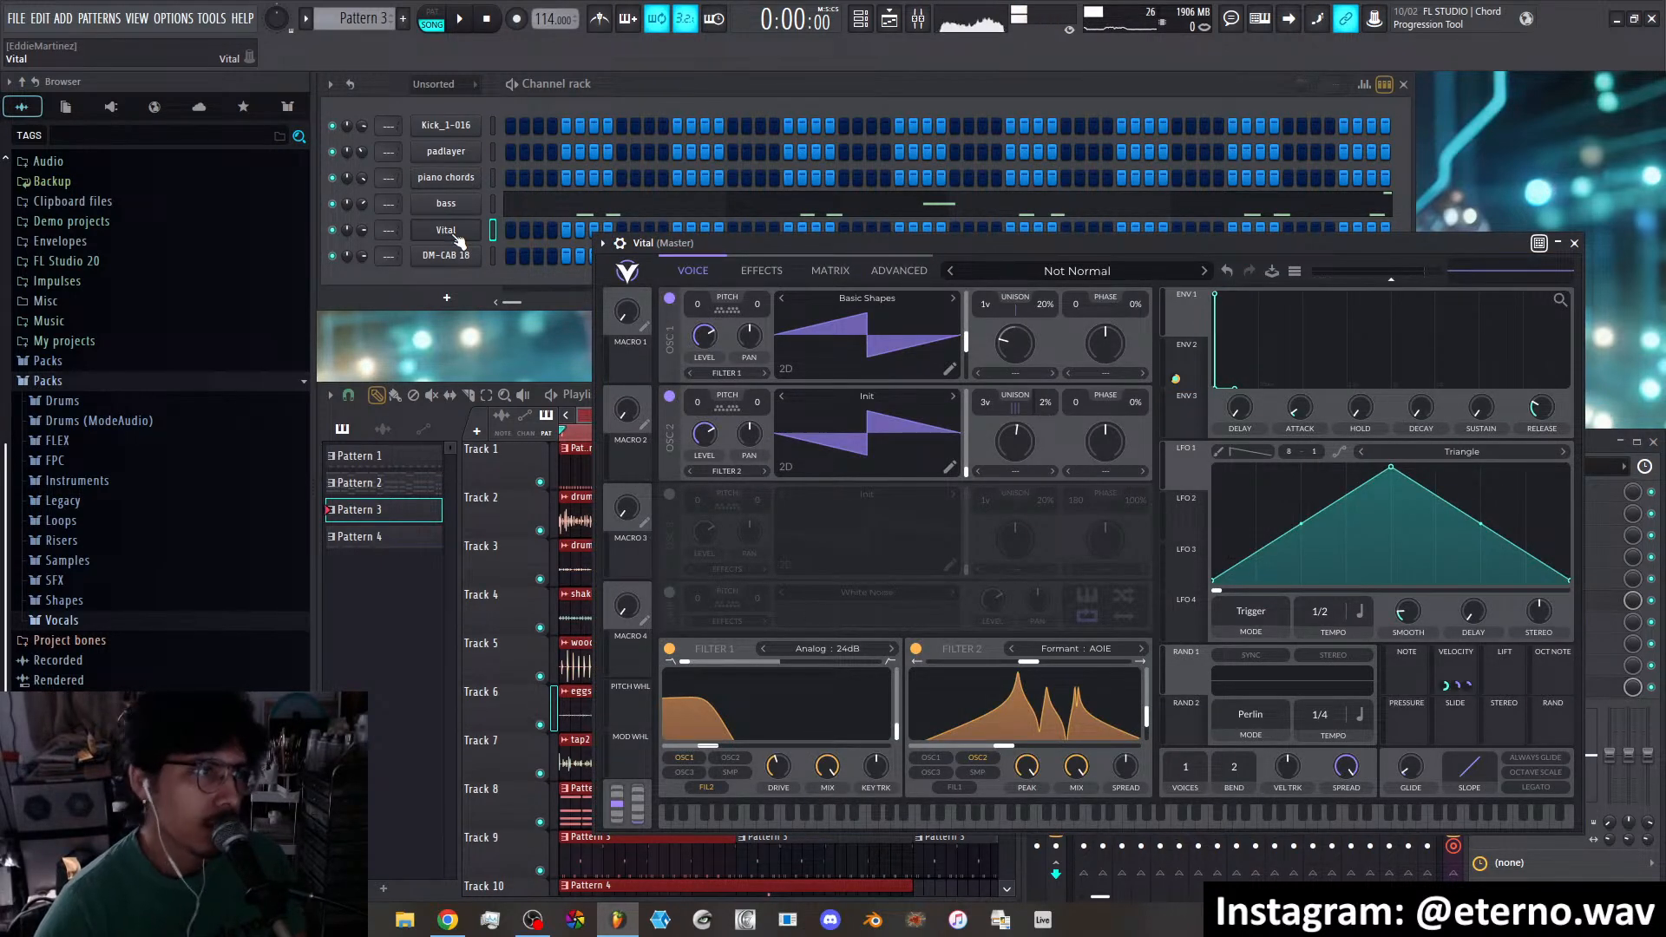
pyautogui.click(455, 232)
pyautogui.click(453, 152)
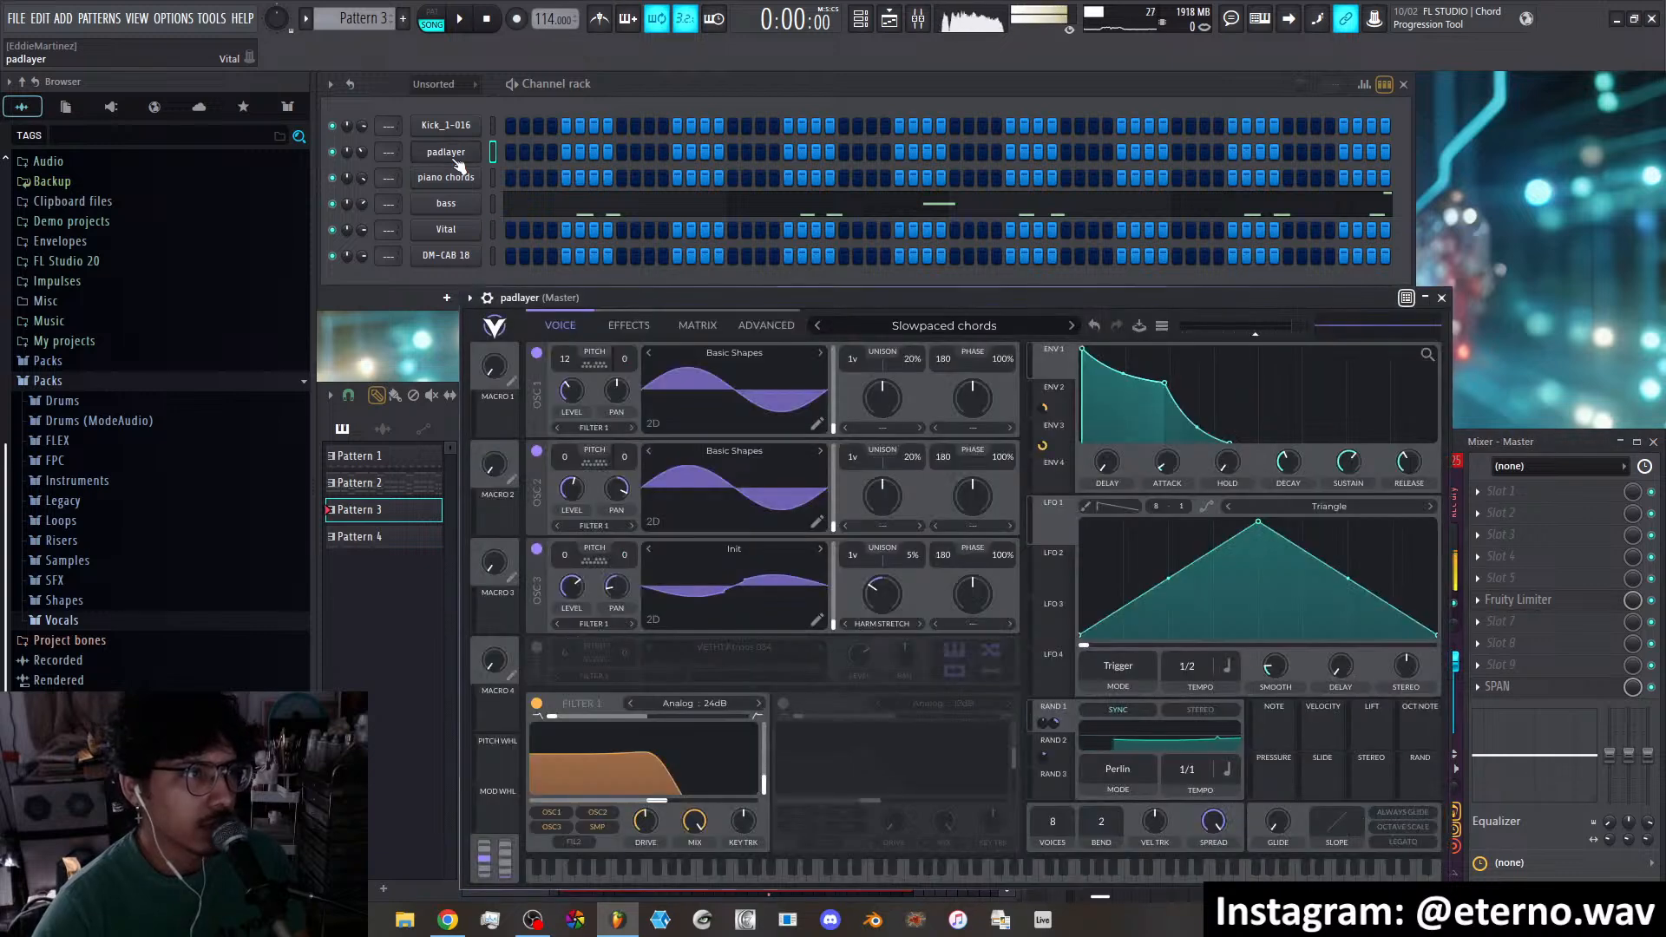
pyautogui.click(455, 151)
pyautogui.click(455, 152)
pyautogui.click(456, 152)
pyautogui.click(465, 179)
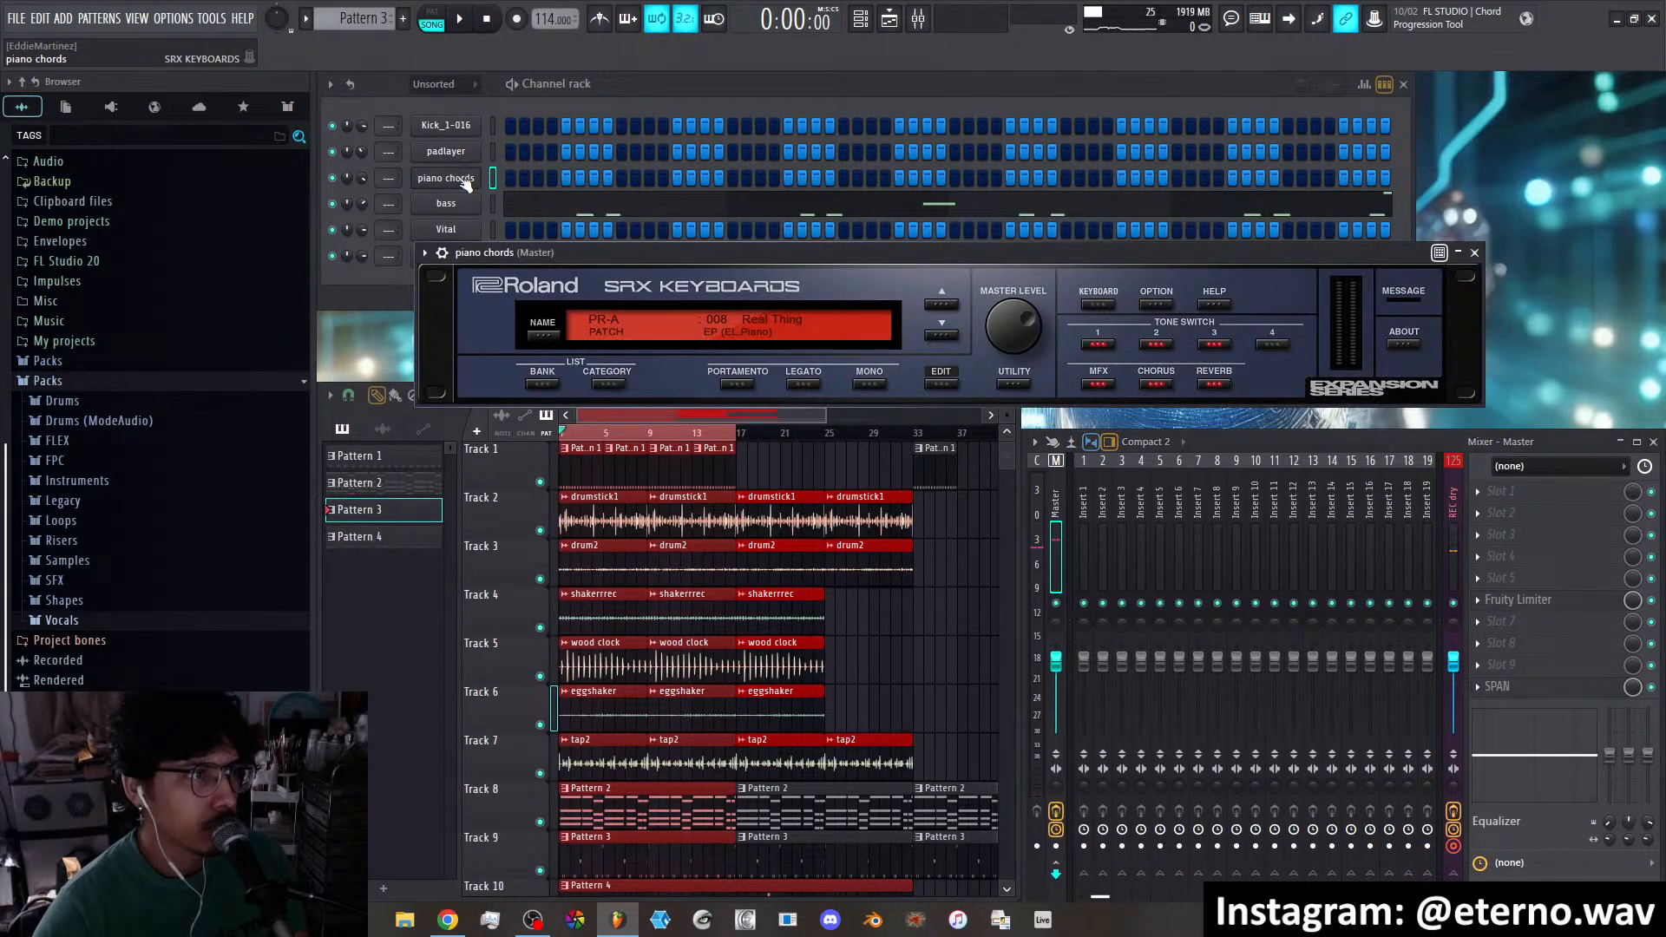
pyautogui.click(467, 181)
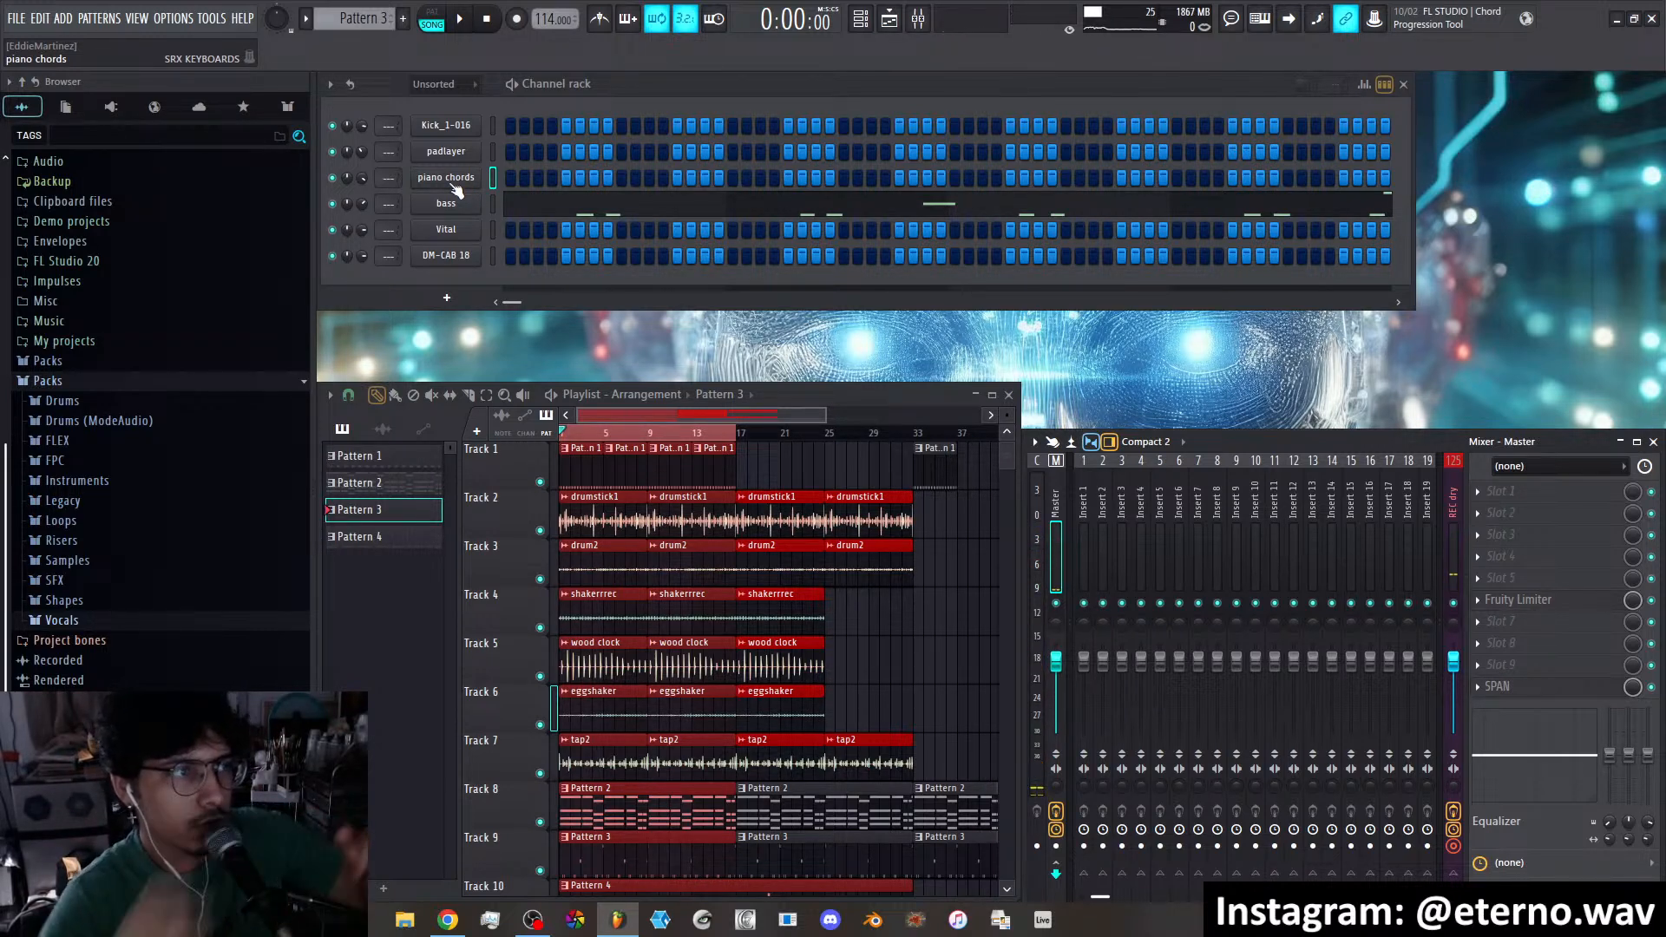
# Reopen the piano chords SRX Keyboards plugin and the Vital plugin to review their sounds, and close them
pyautogui.click(452, 184)
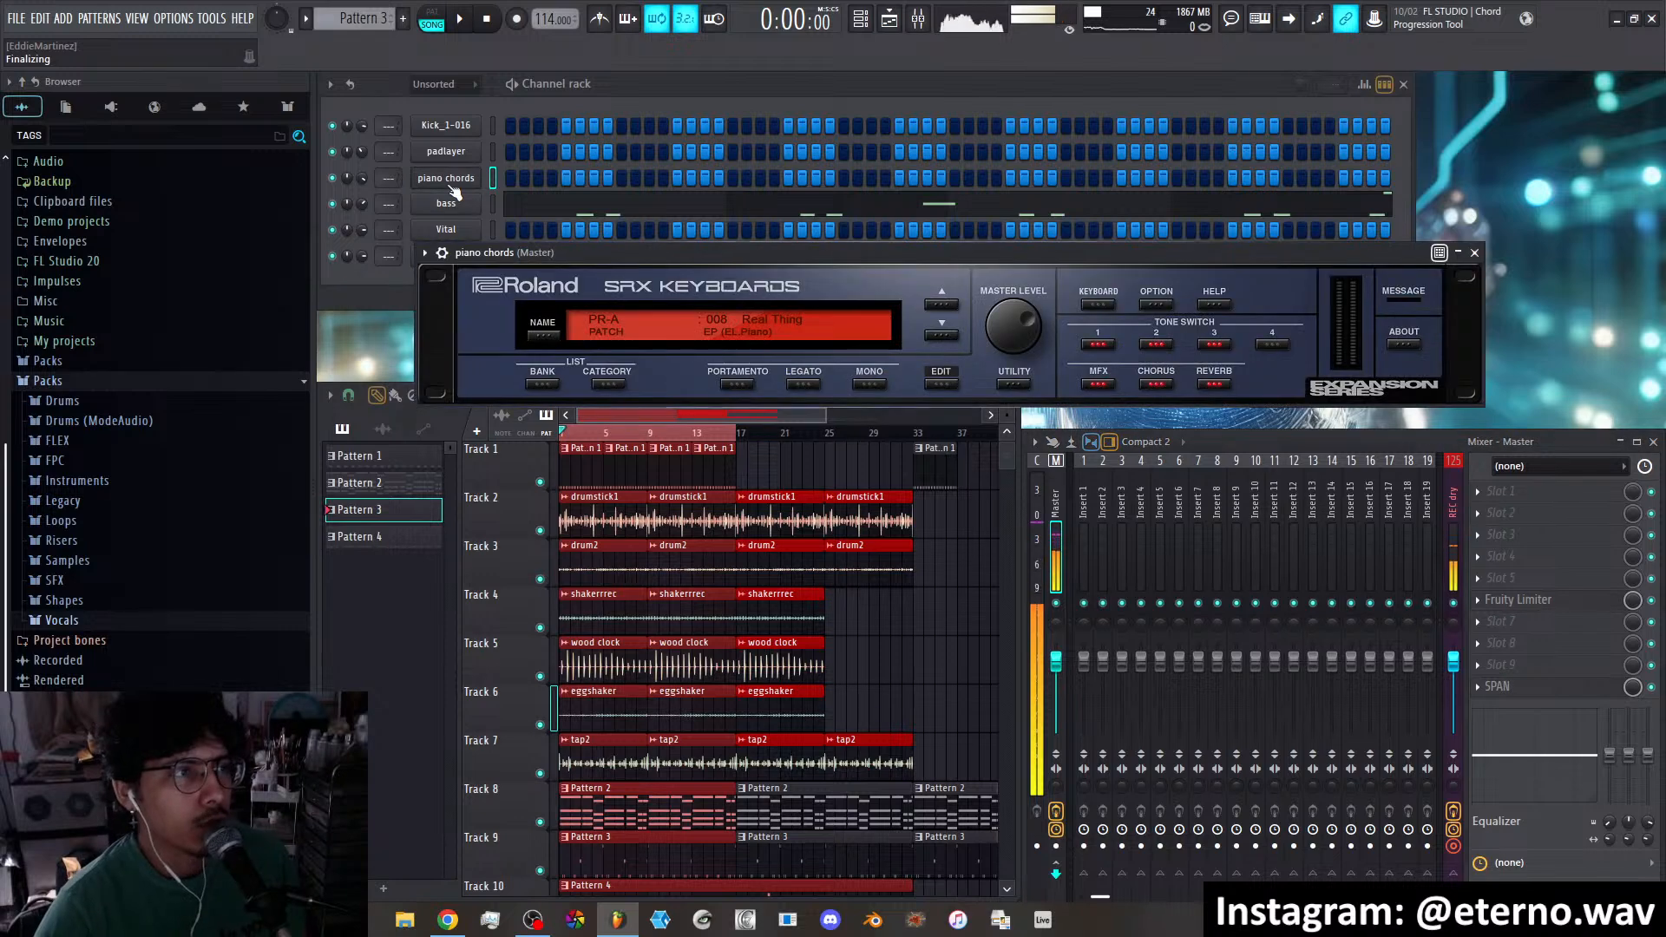
pyautogui.moveTo(641, 253); pyautogui.dragTo(575, 252)
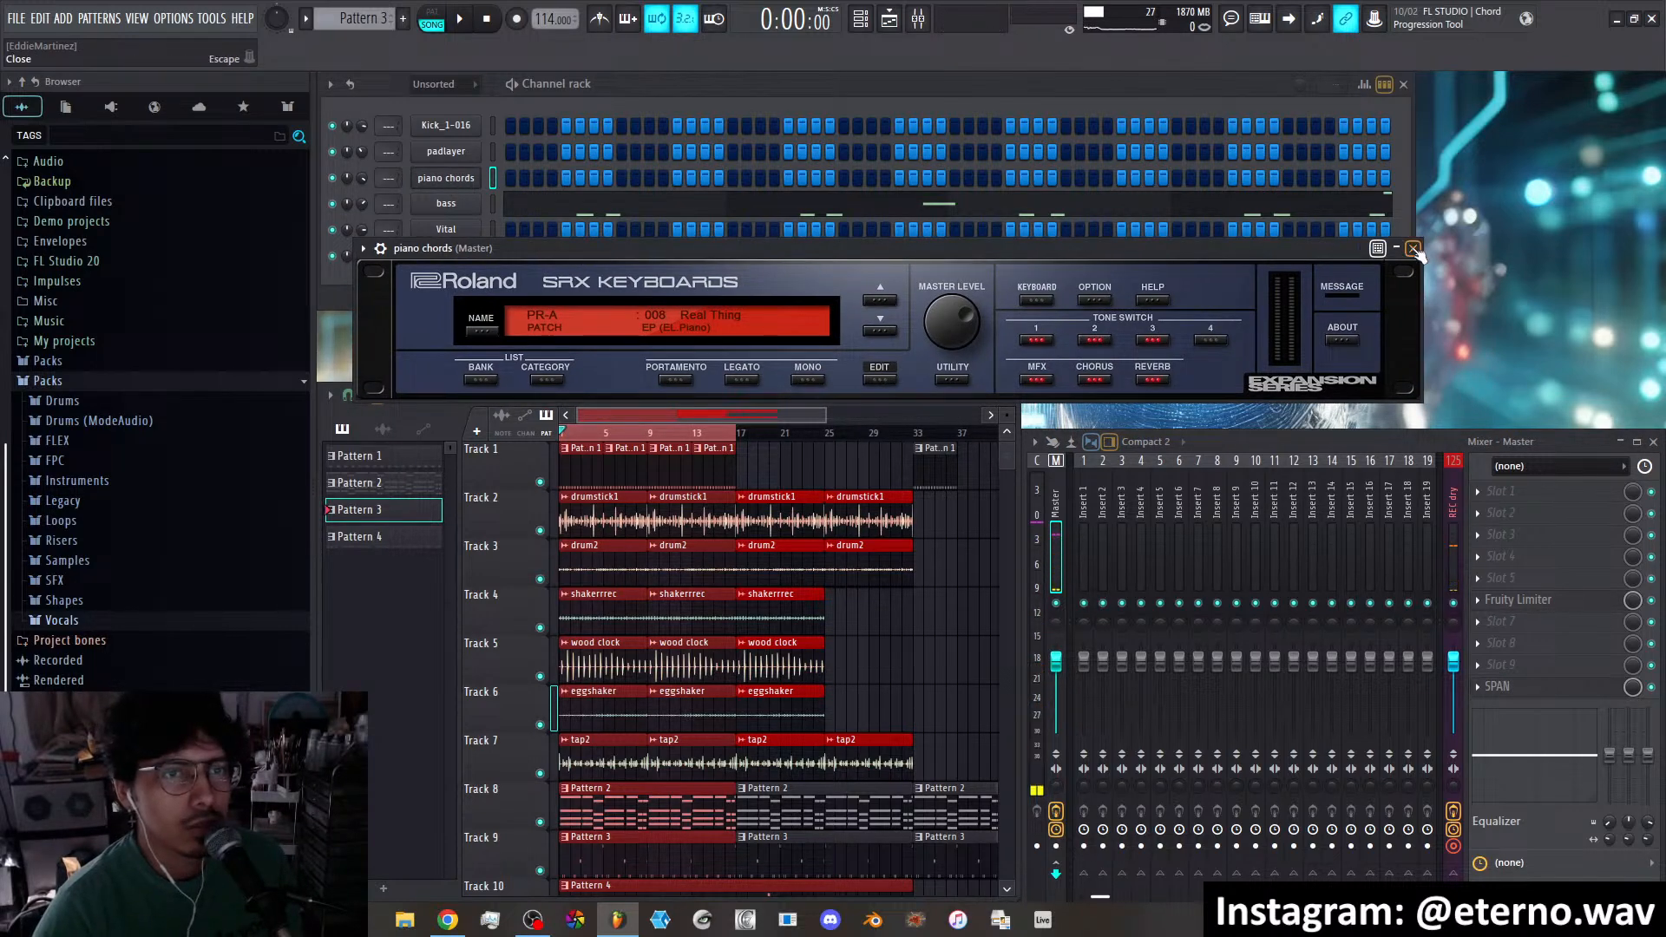
pyautogui.click(1412, 249)
pyautogui.click(469, 237)
pyautogui.click(470, 236)
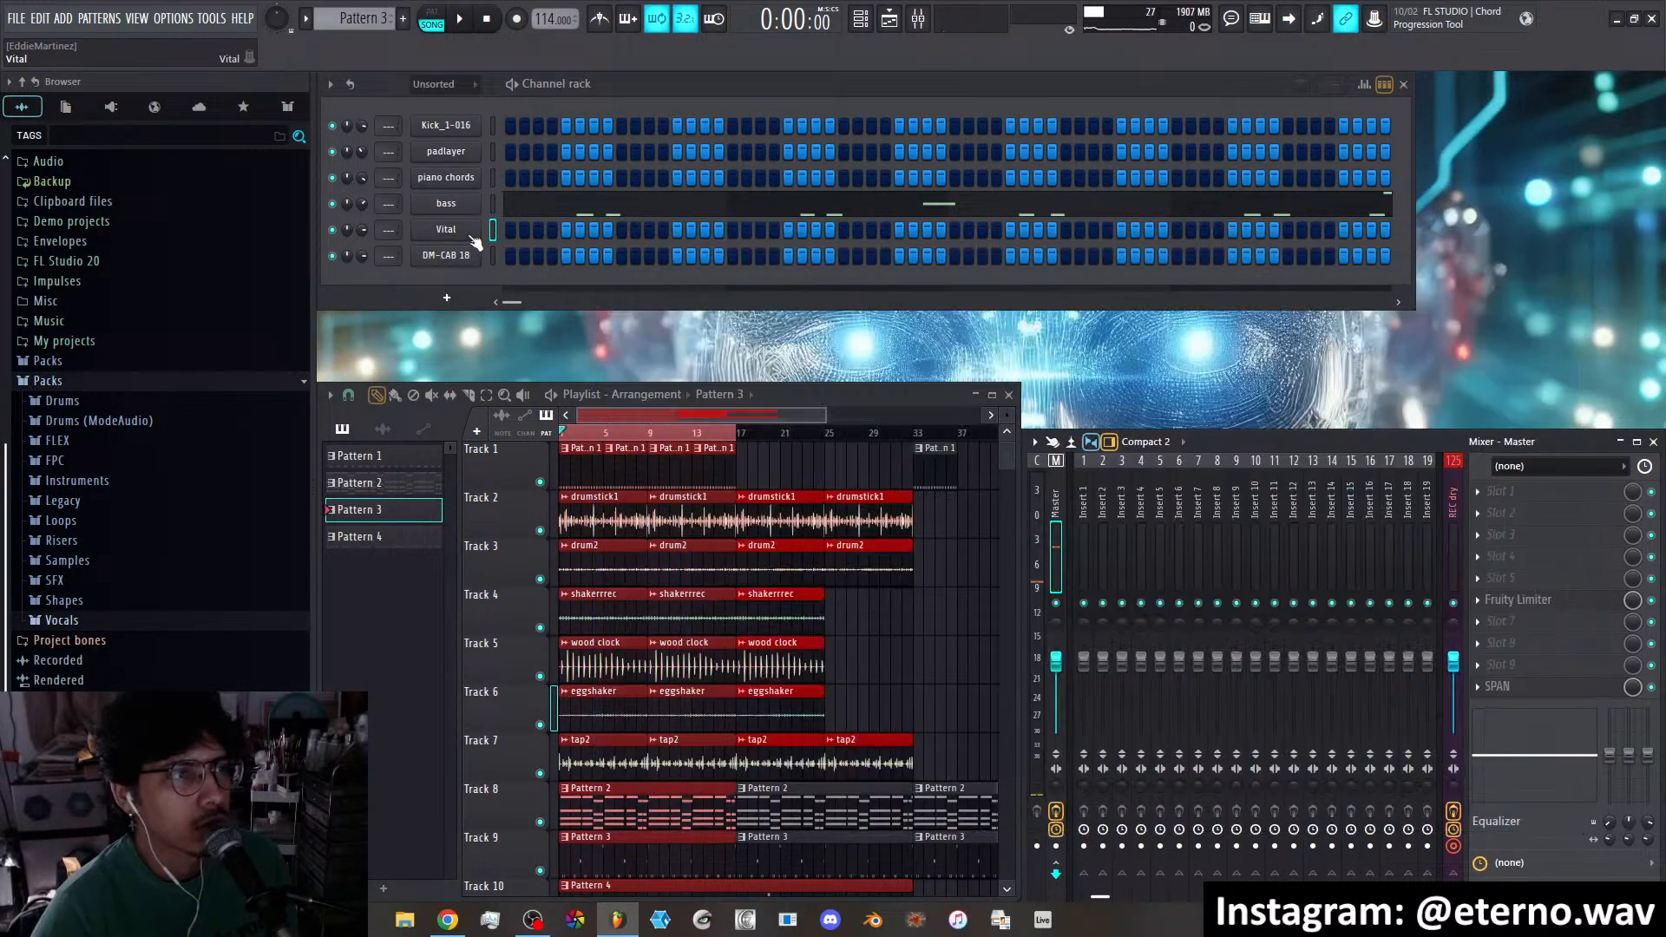
pyautogui.click(469, 184)
pyautogui.click(470, 185)
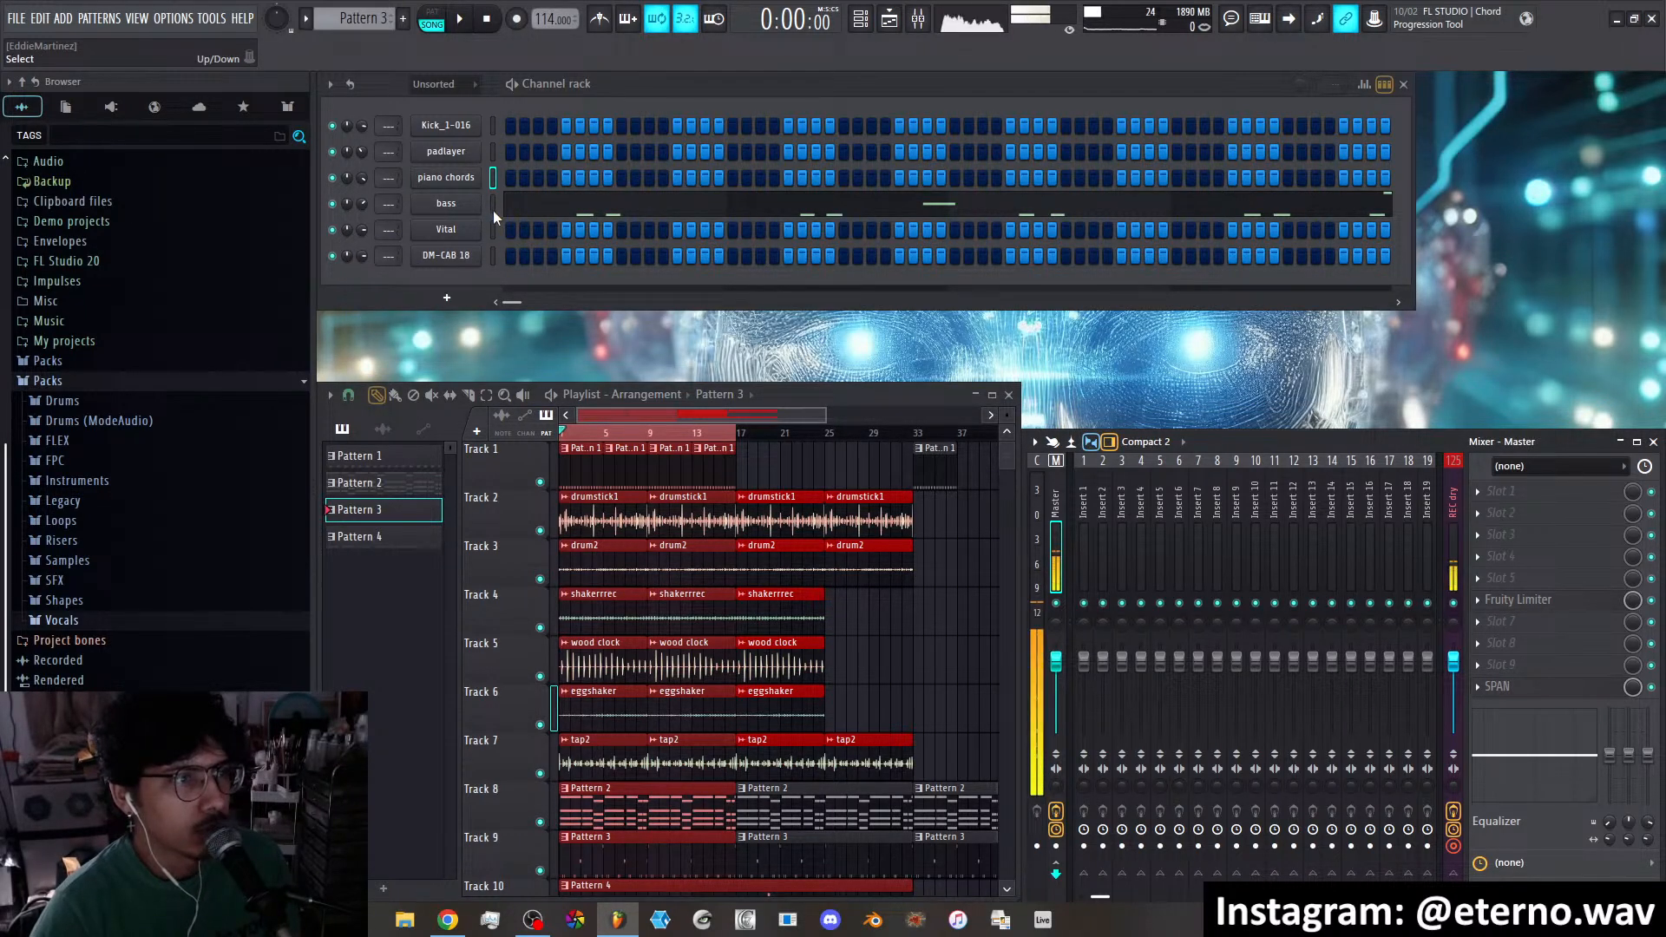
# Browse the LollieVox User Loops in the Loops pack and preview "LWU 100 How was I to know I never knew you"
pyautogui.click(87, 521)
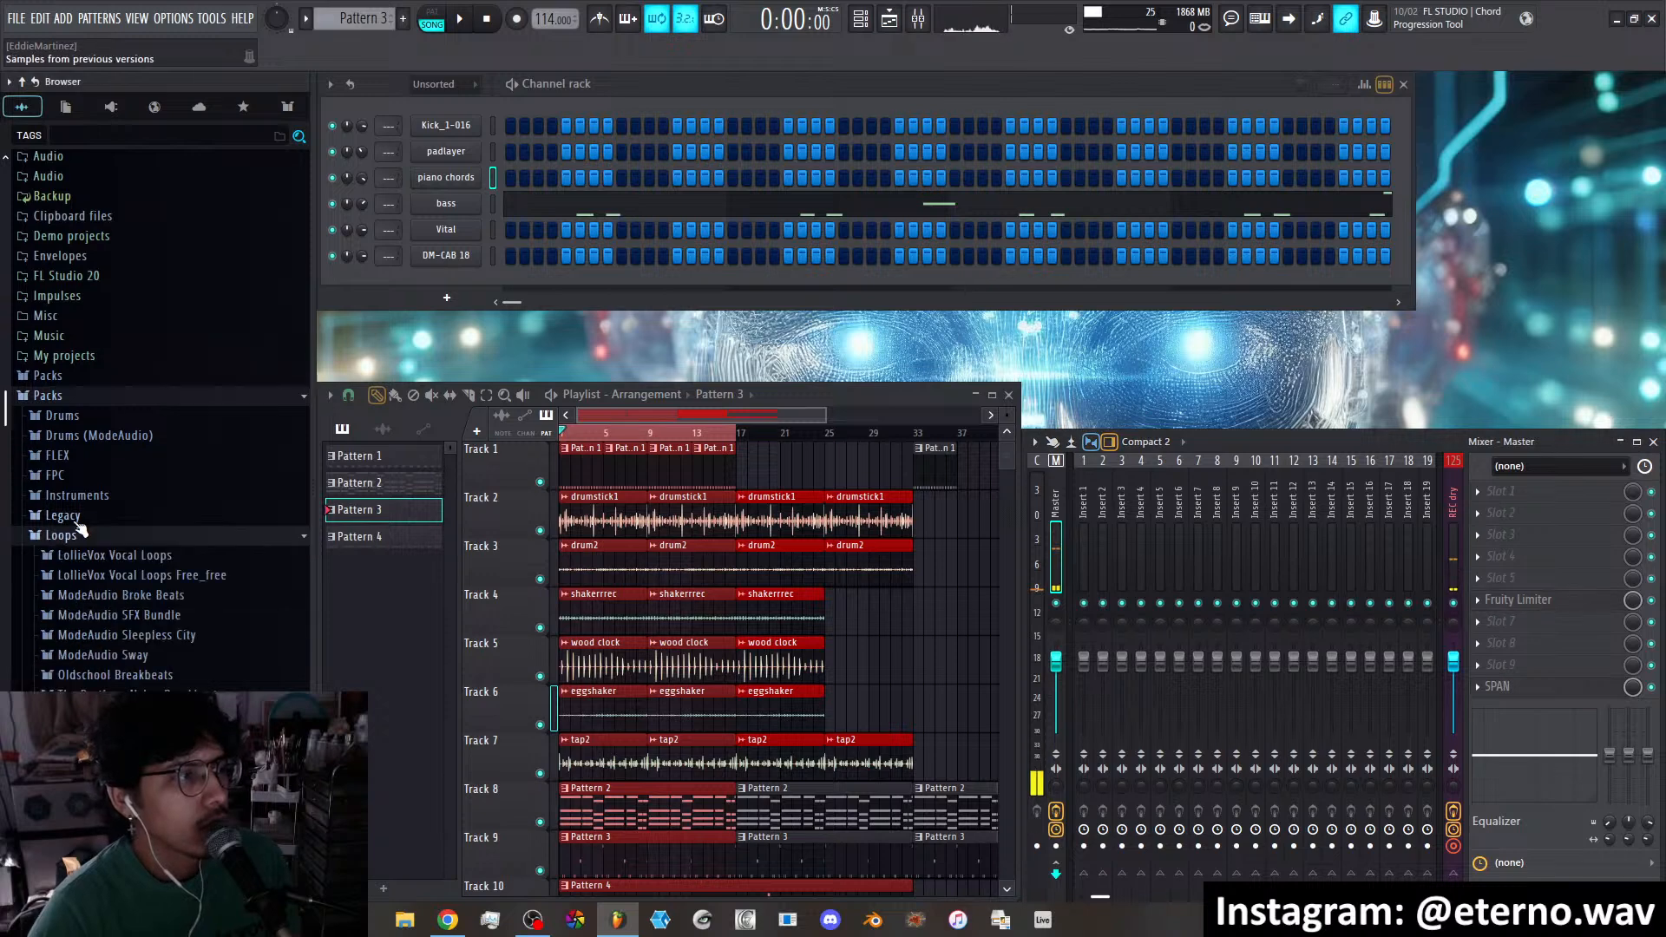
pyautogui.click(164, 542)
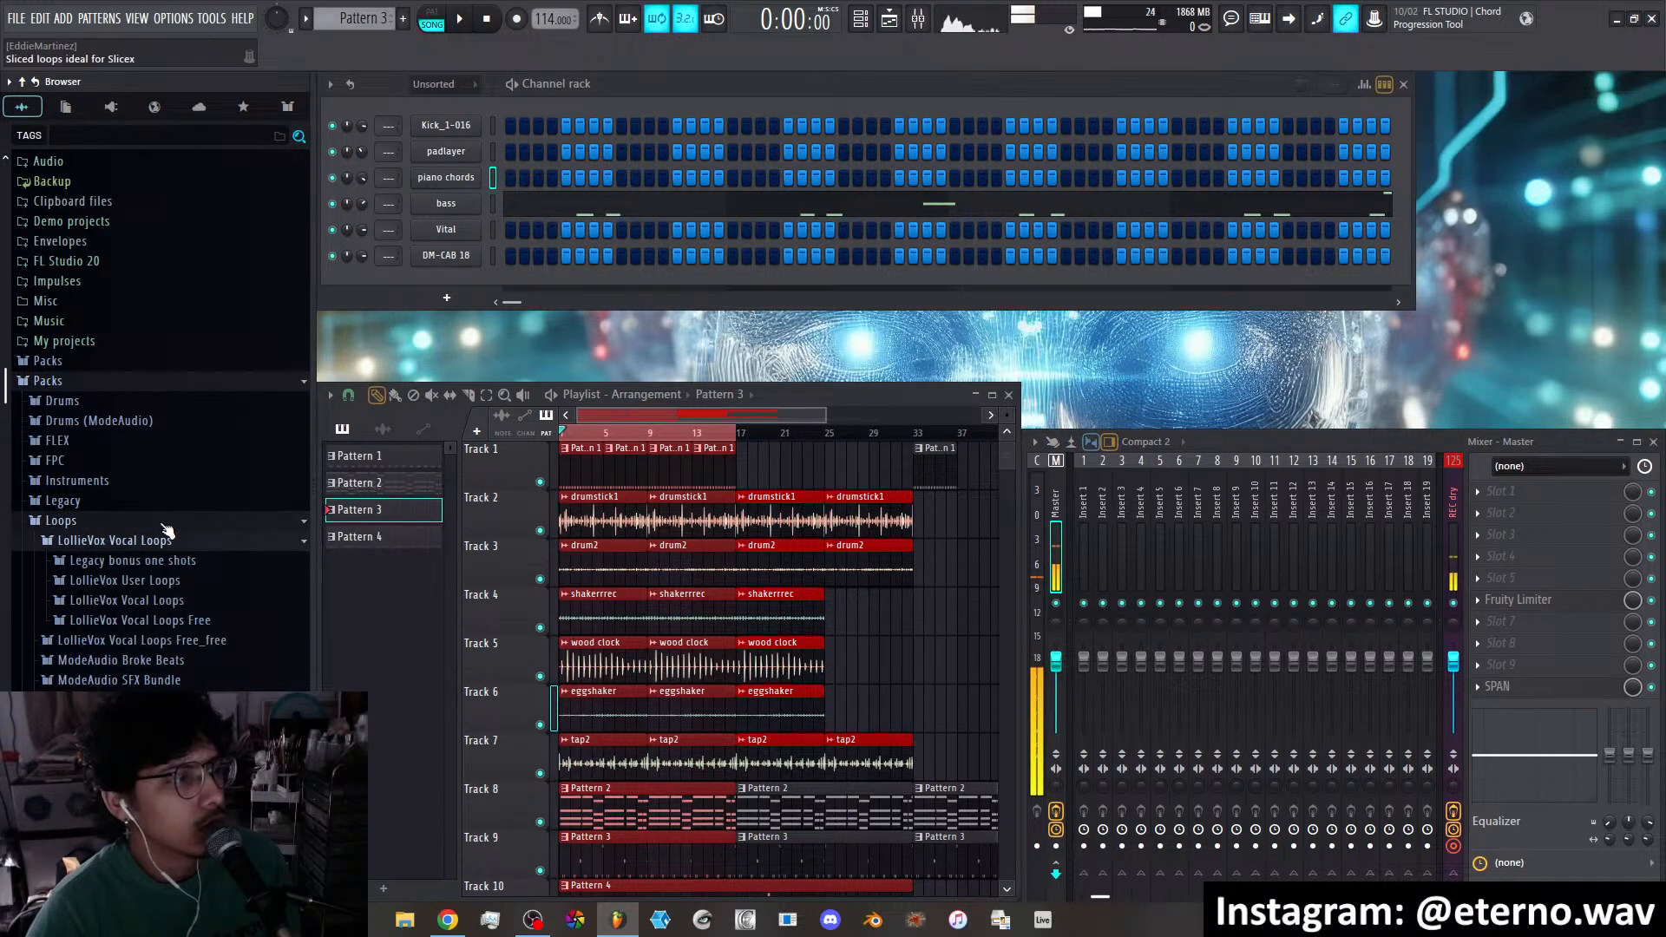
pyautogui.click(180, 583)
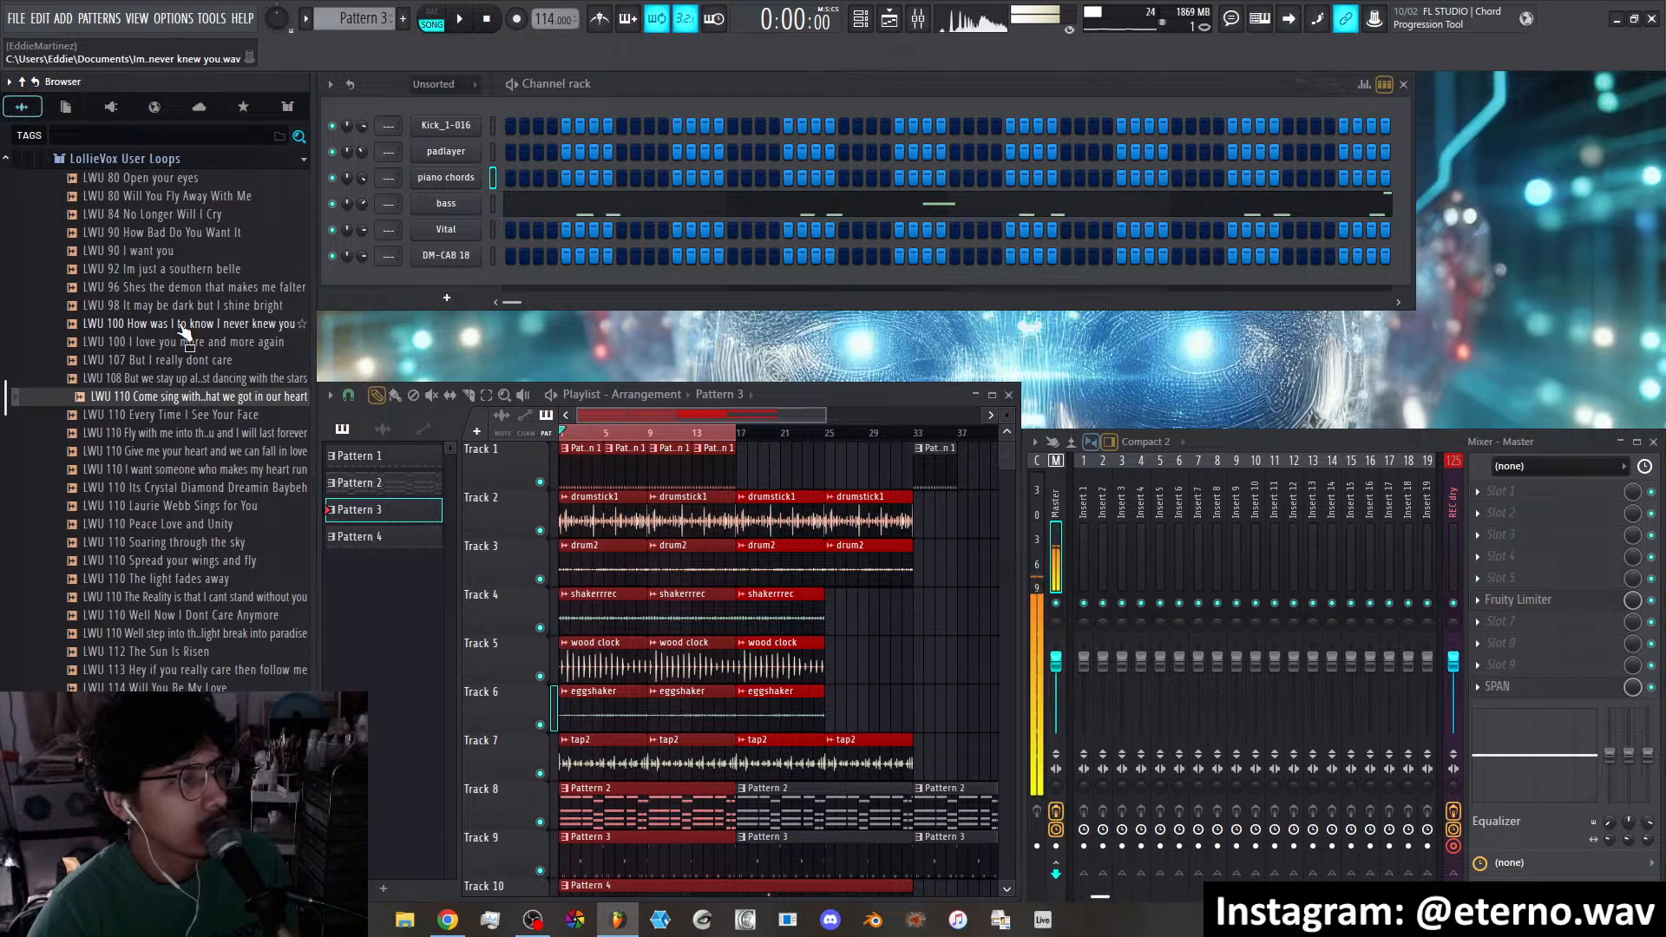
pyautogui.click(180, 325)
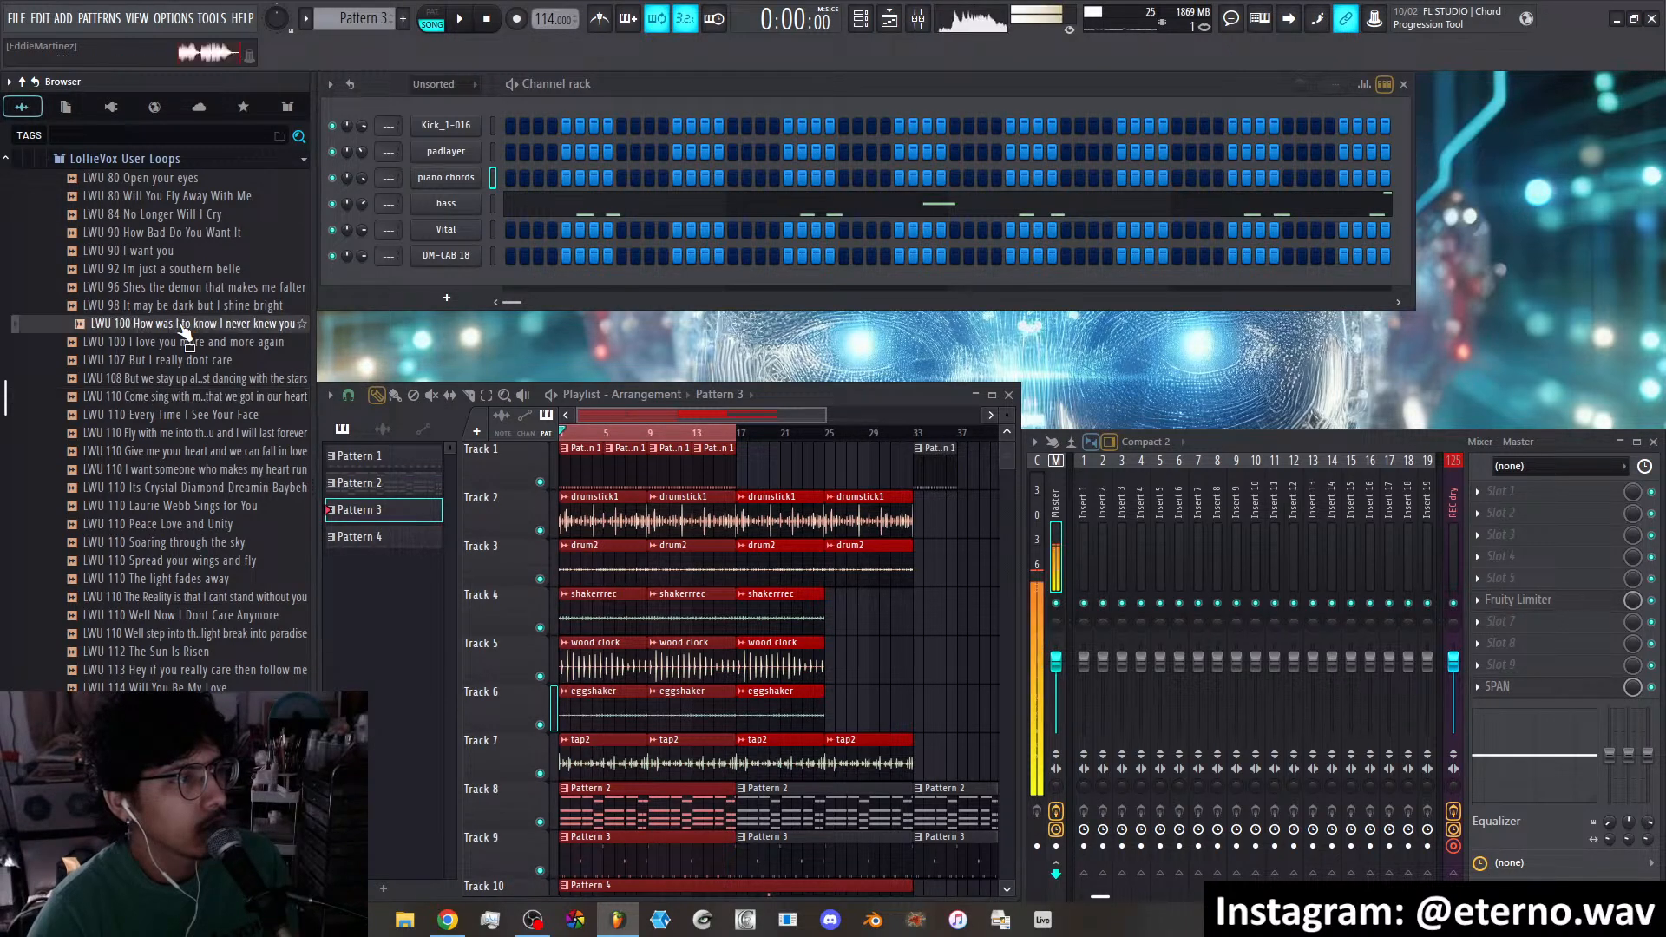
# Preview LollieVox loops from "LWU 100 I love you more and more again" back to "LWU 90 How Bad Do You Want It"
pyautogui.click(178, 341)
pyautogui.click(173, 287)
pyautogui.press('Up')
pyautogui.press('Up')
pyautogui.press('Up')
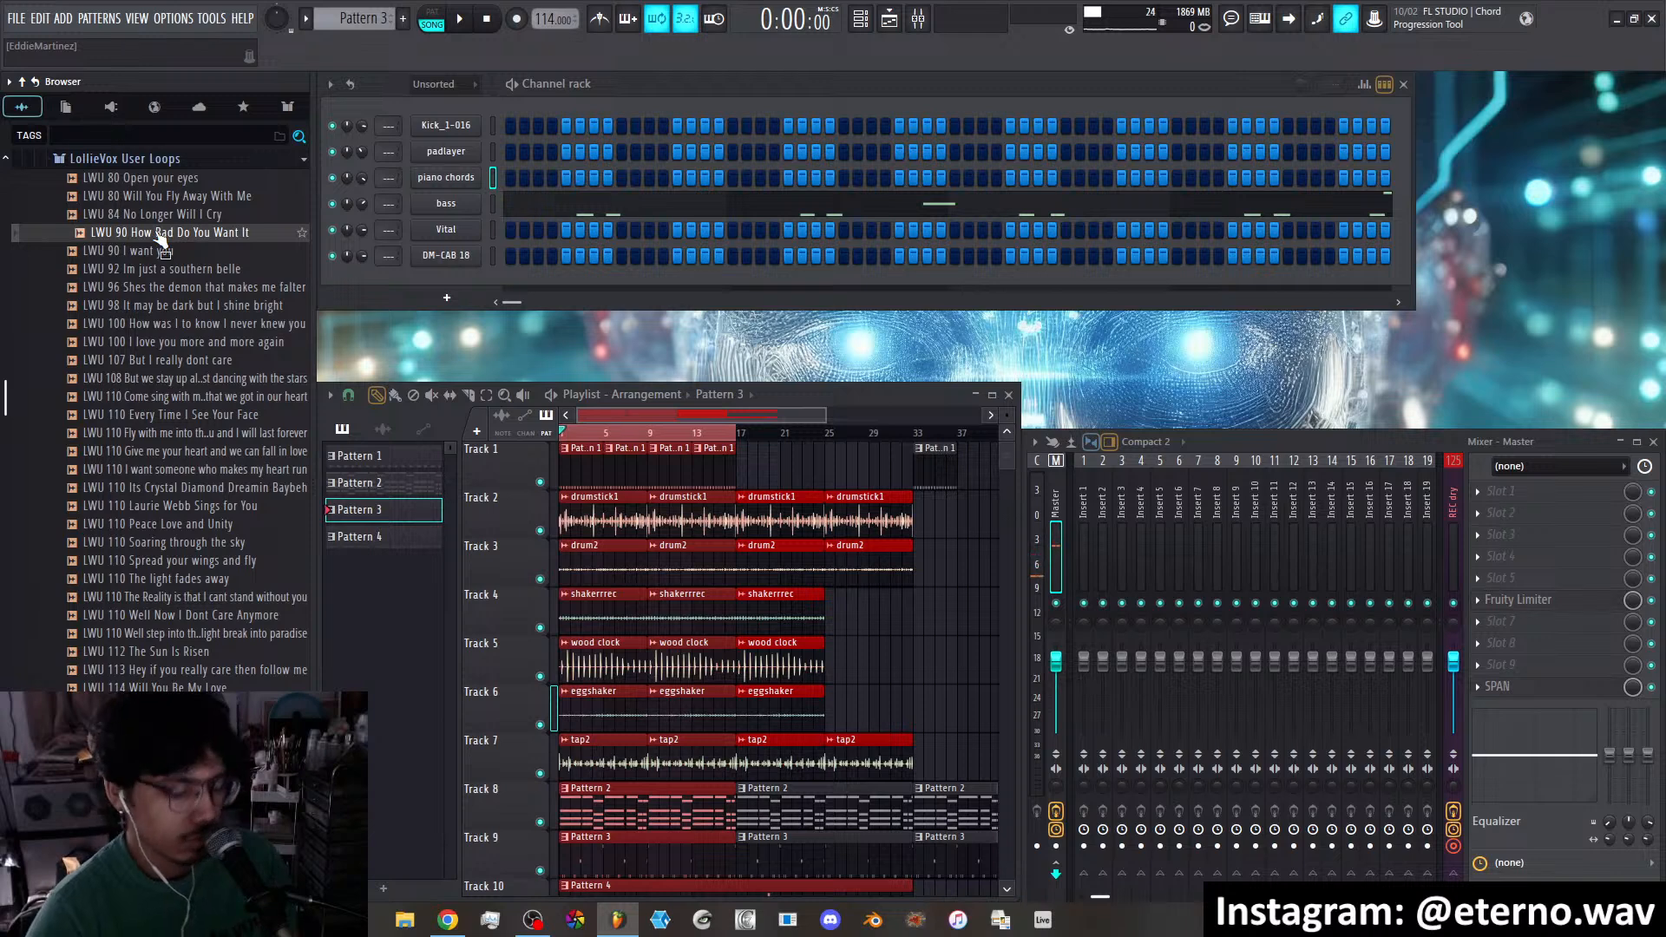
# Play the song and audition the LWU 84, LWU 92, LWU 98 and "LWU 100 I love you more and more again" vocal loops over it
pyautogui.press('space')
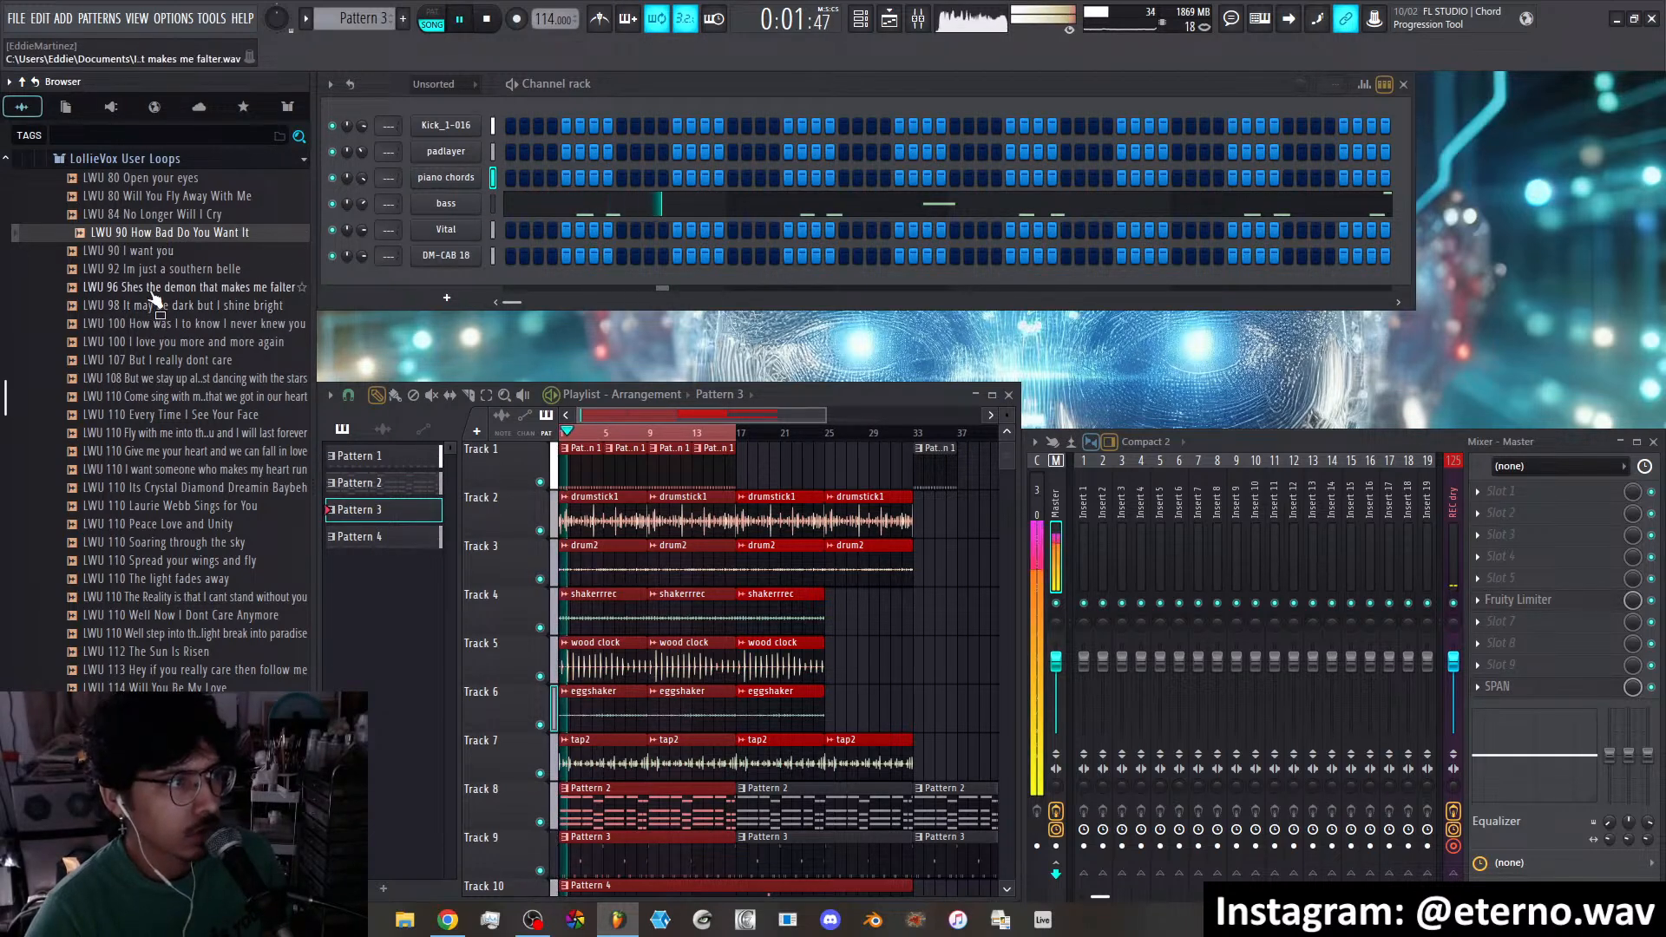
pyautogui.click(158, 215)
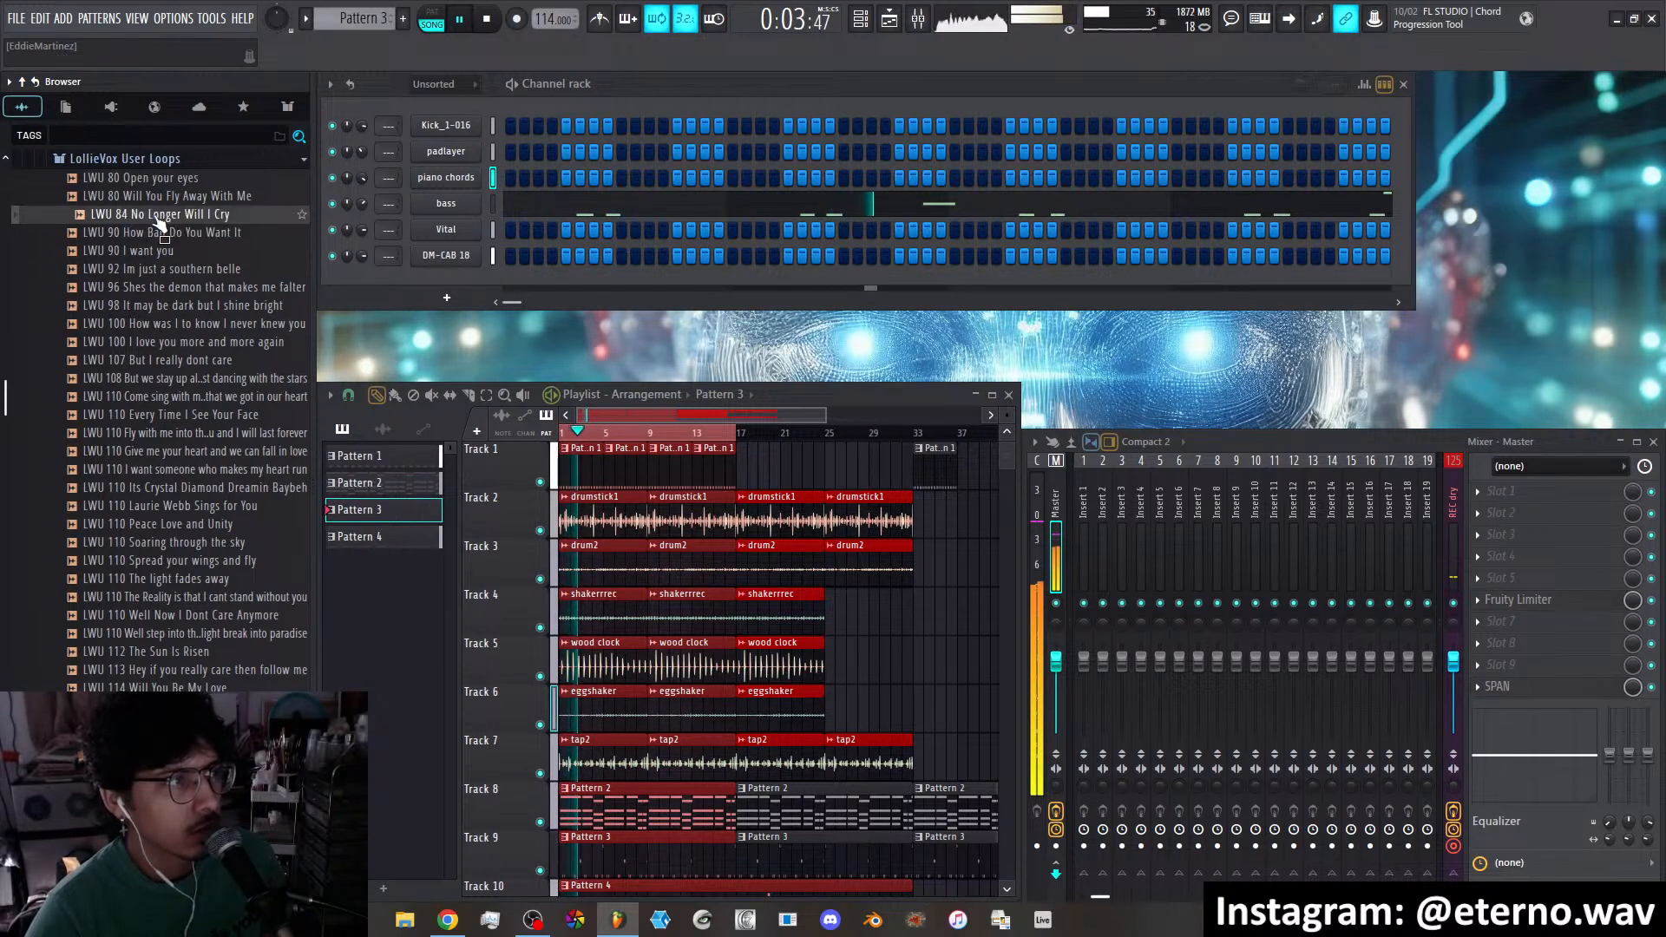
pyautogui.click(160, 269)
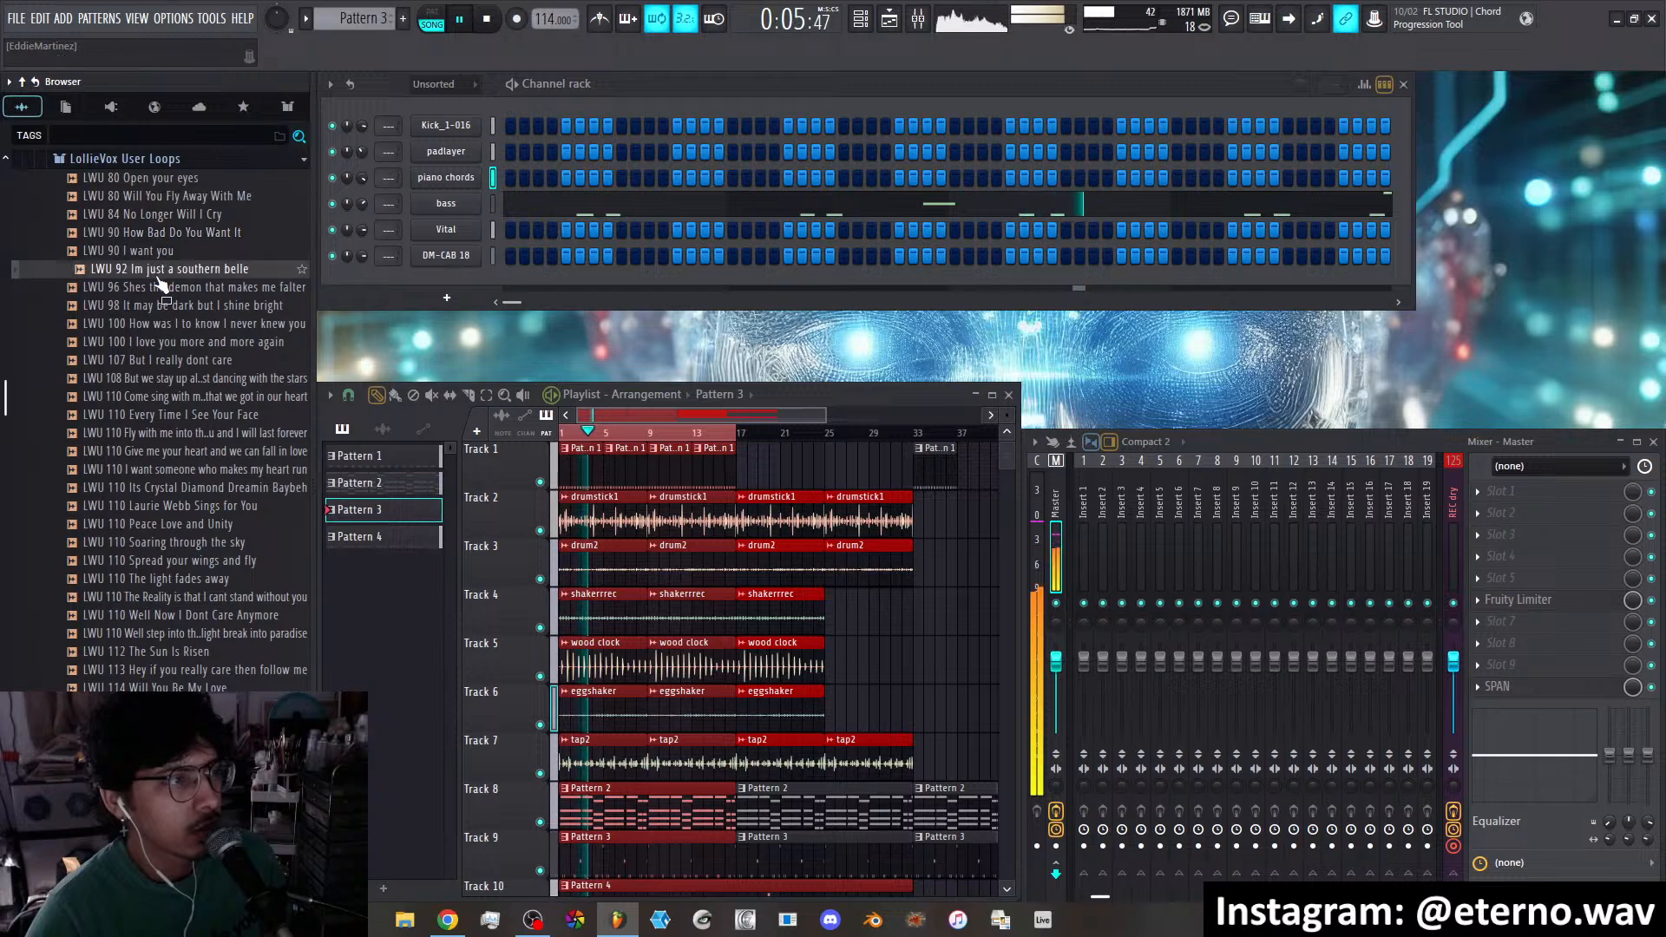
pyautogui.click(161, 305)
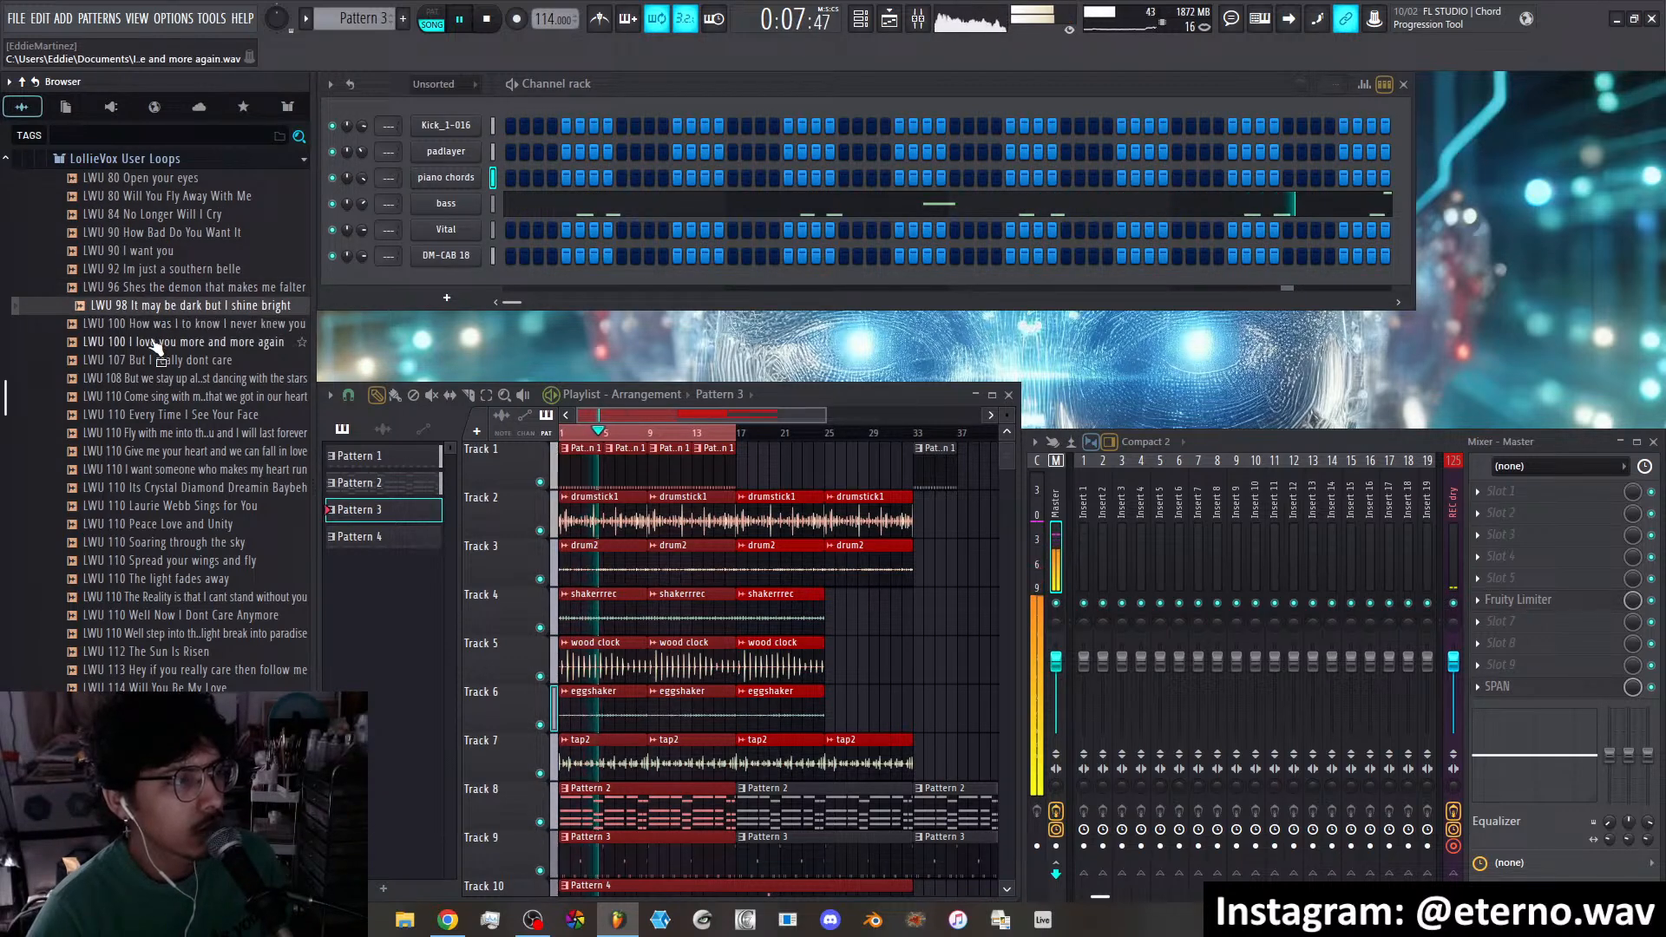
pyautogui.click(152, 342)
pyautogui.moveTo(152, 342); pyautogui.dragTo(155, 346)
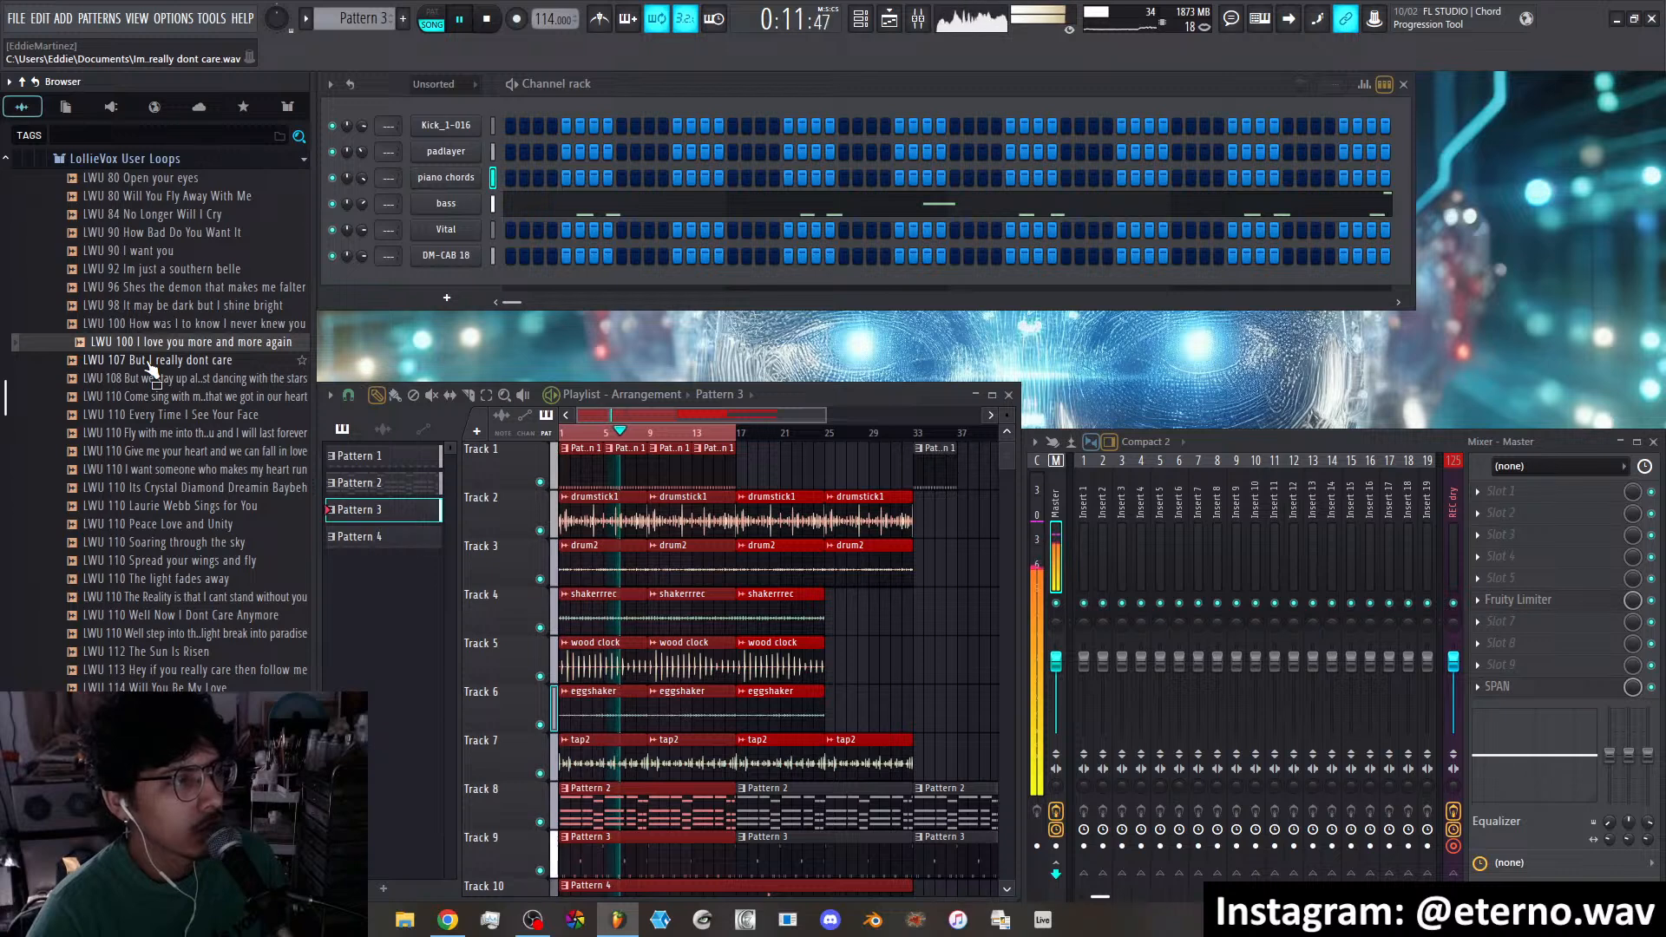
# Audition vocal loops from "LWU 107 But I really dont care" to "LWU 110 I want someone who makes my heart run" over the song, restarting playback
pyautogui.click(148, 363)
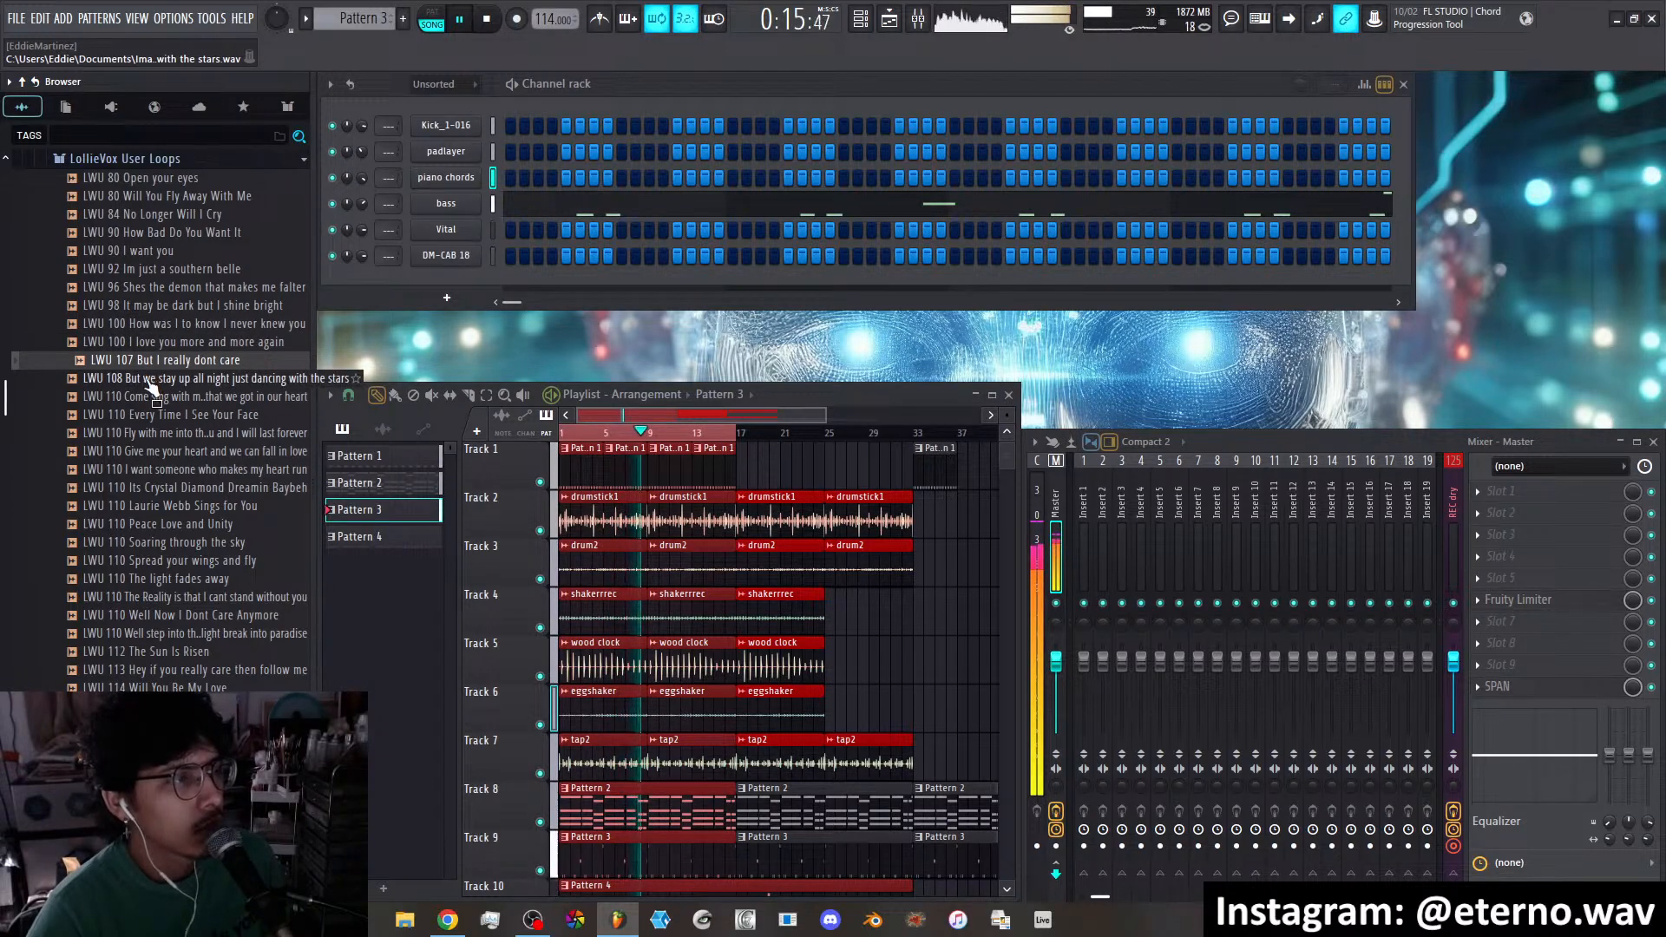
pyautogui.click(146, 380)
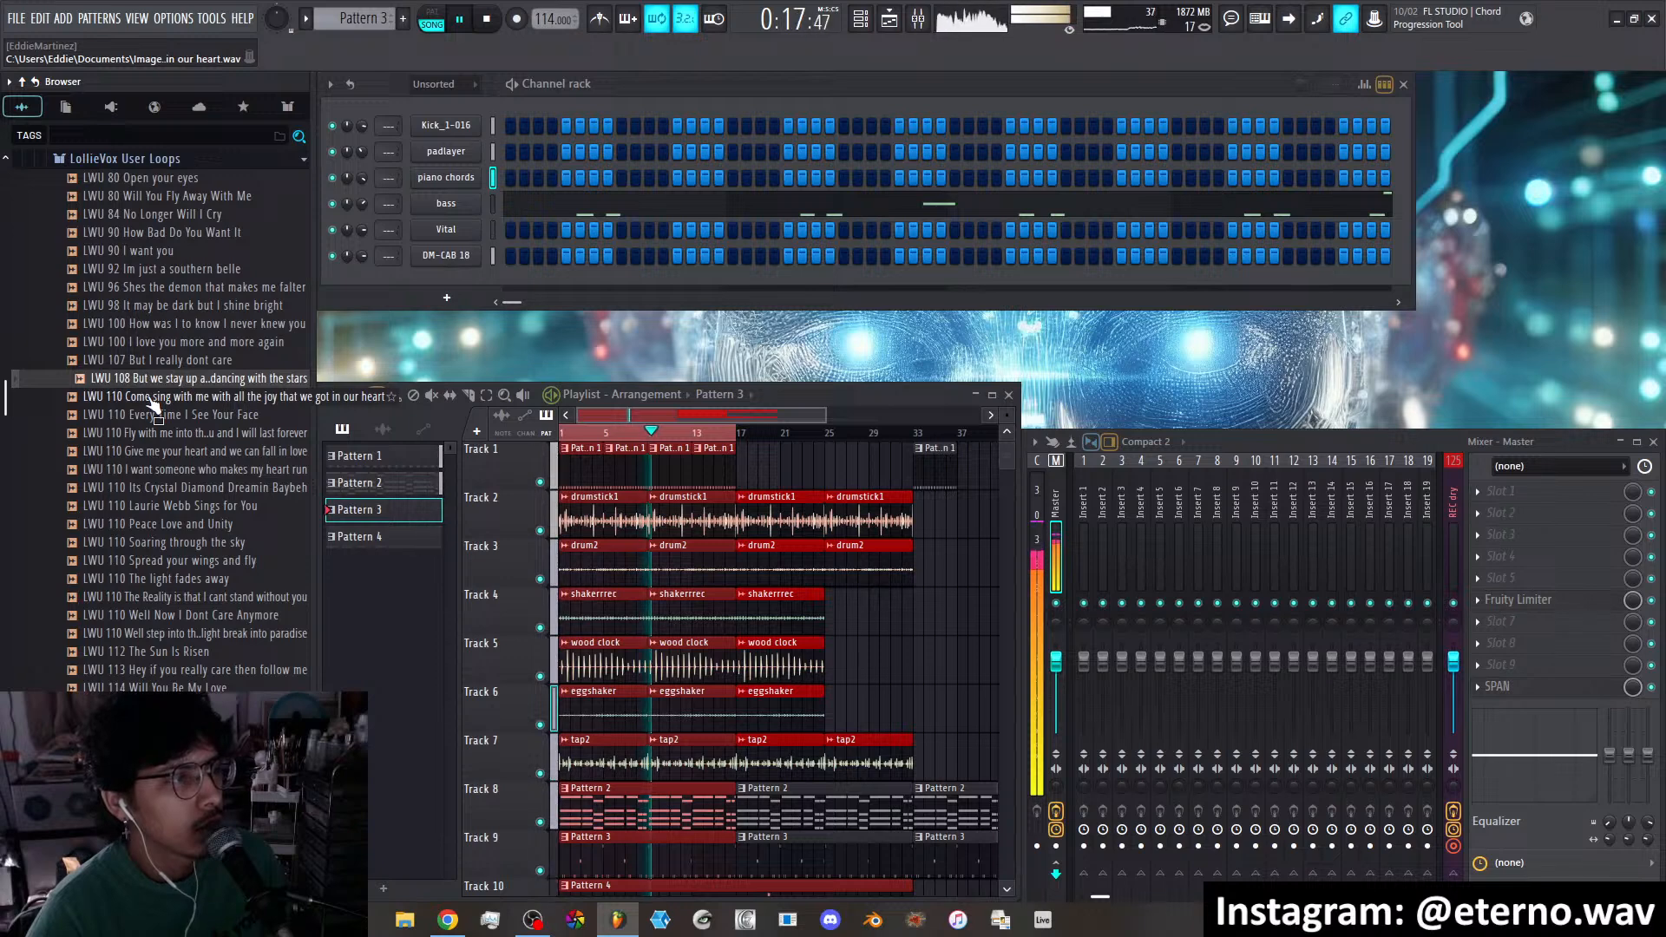
pyautogui.click(150, 416)
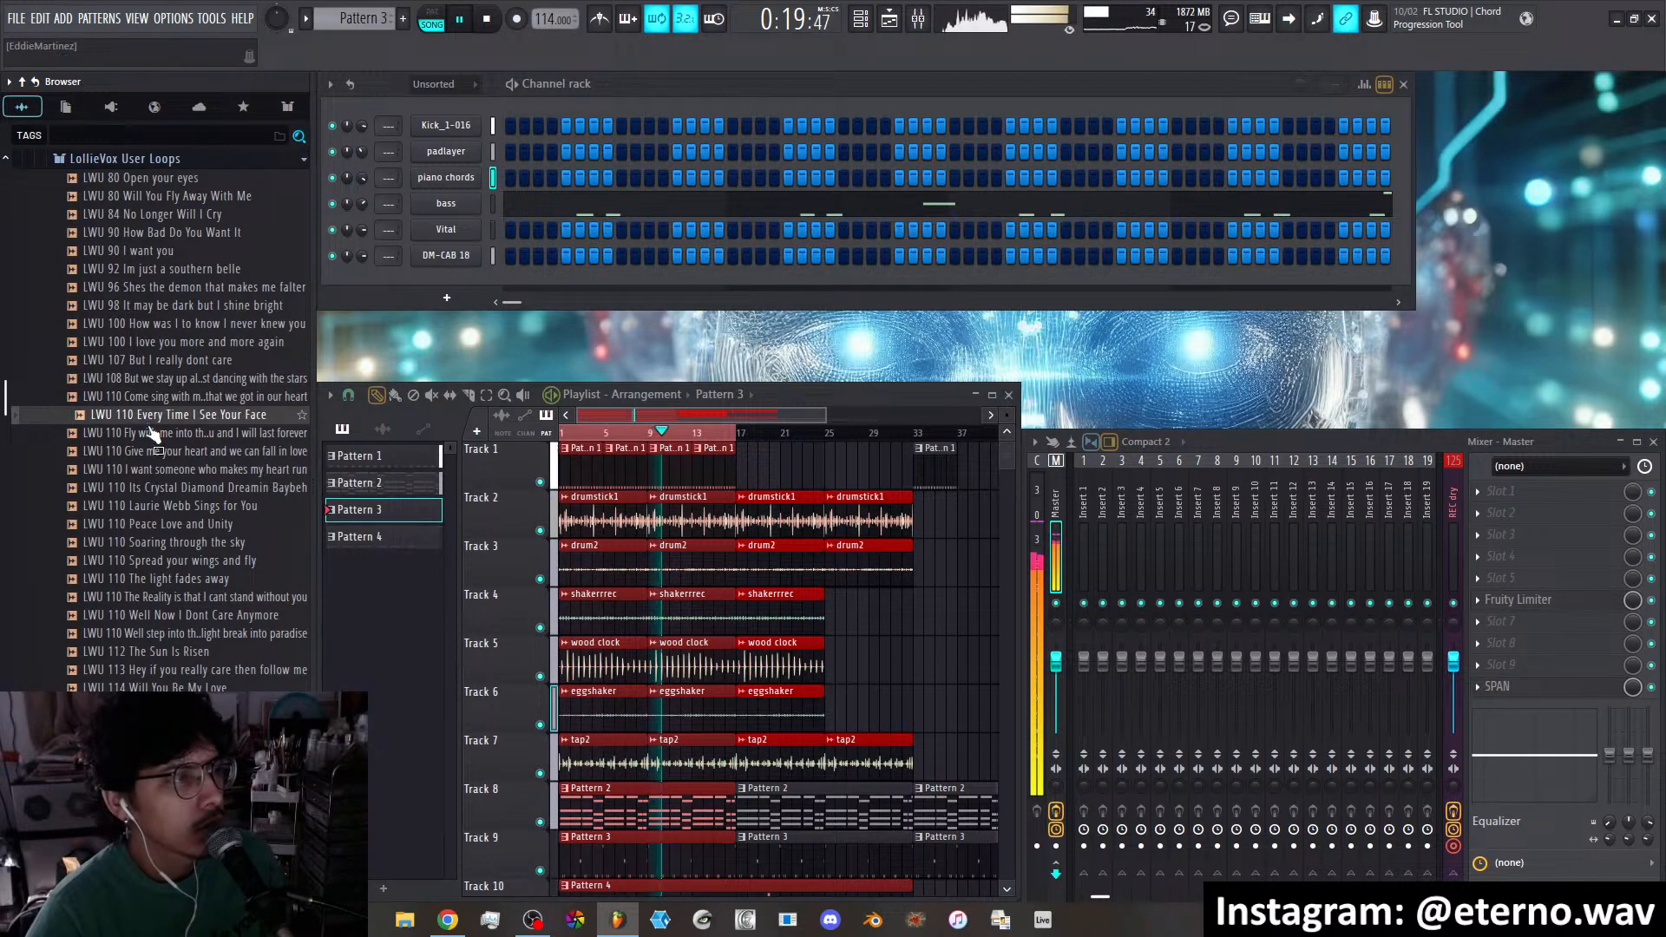
pyautogui.click(151, 433)
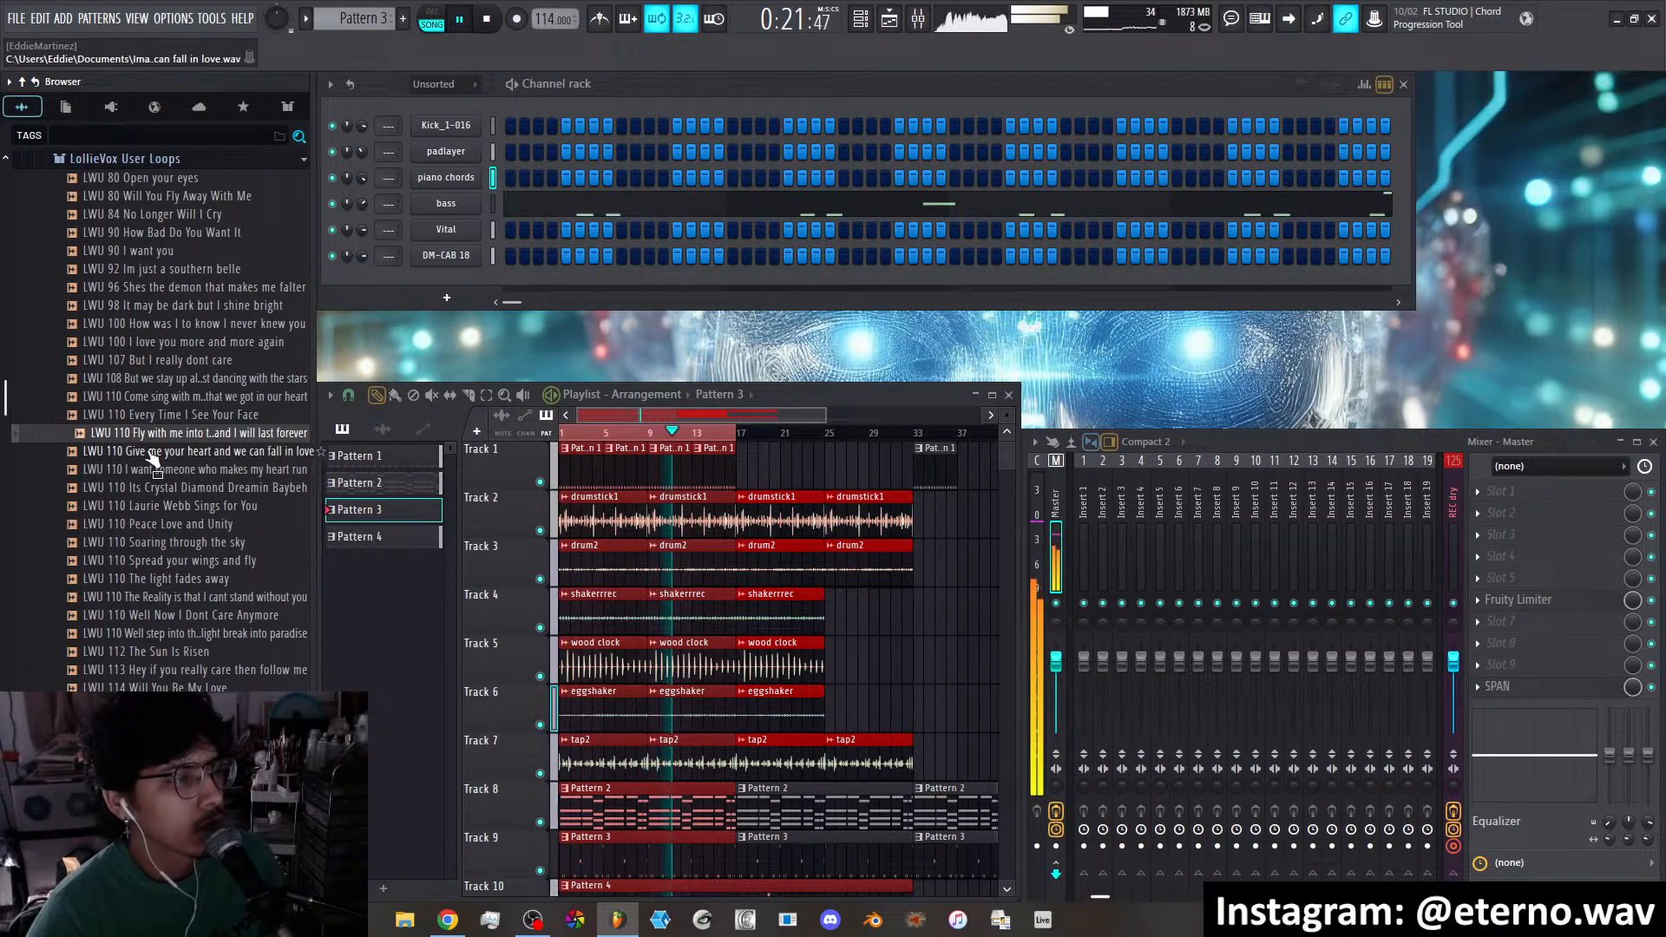
pyautogui.click(151, 453)
pyautogui.click(152, 472)
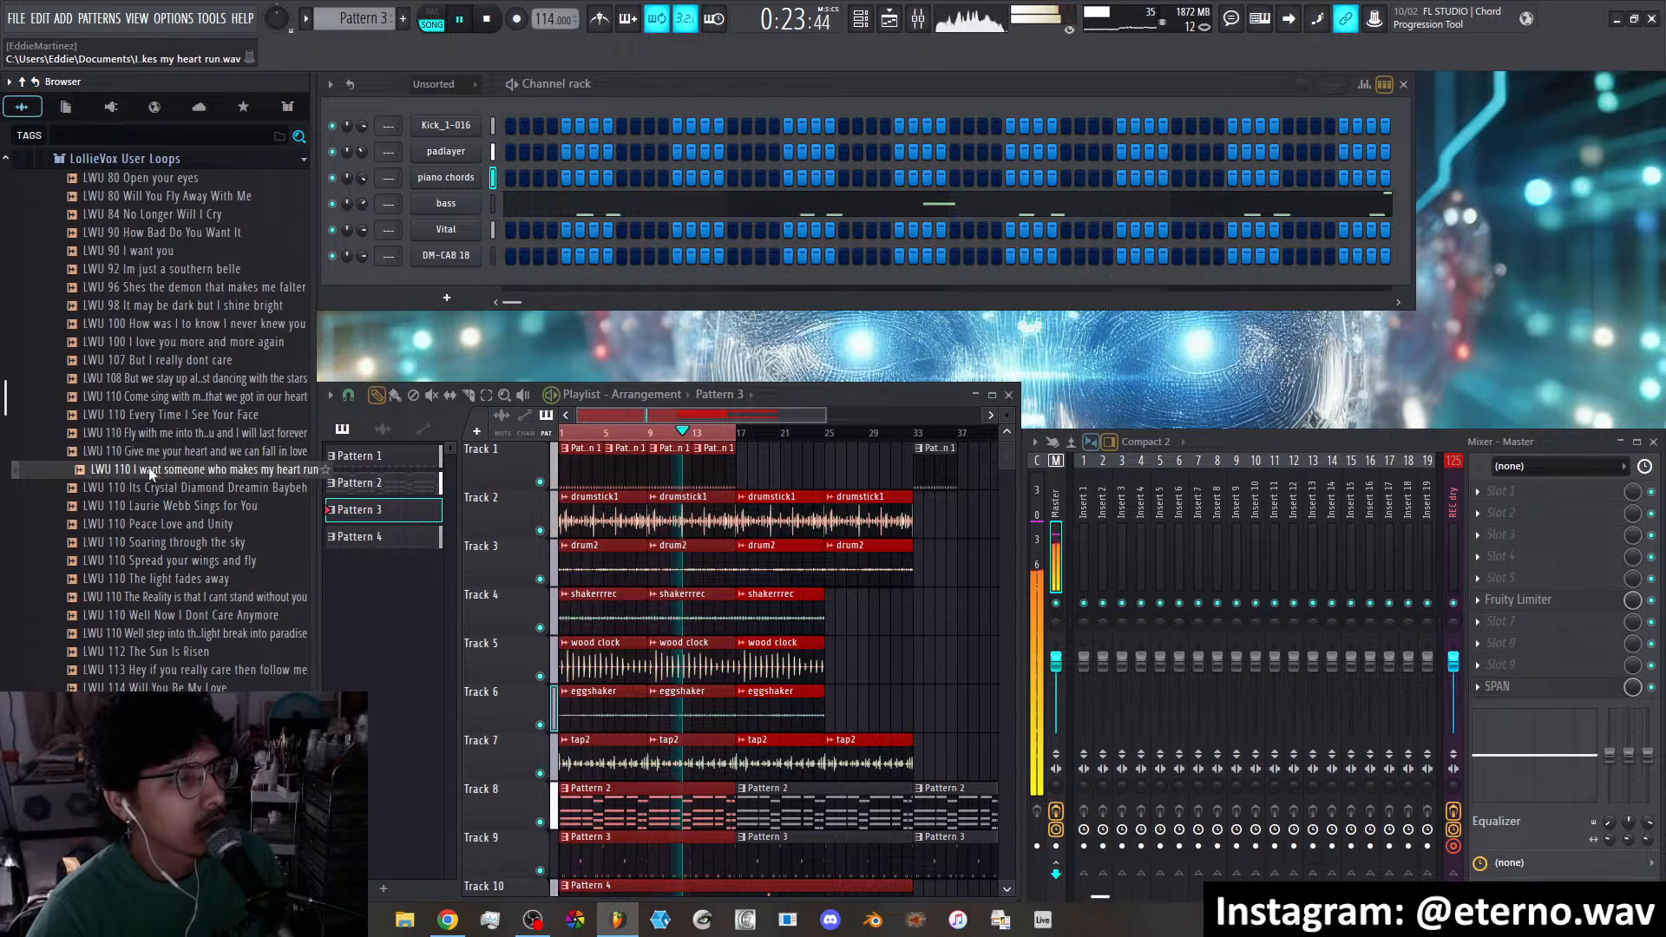
pyautogui.press('space')
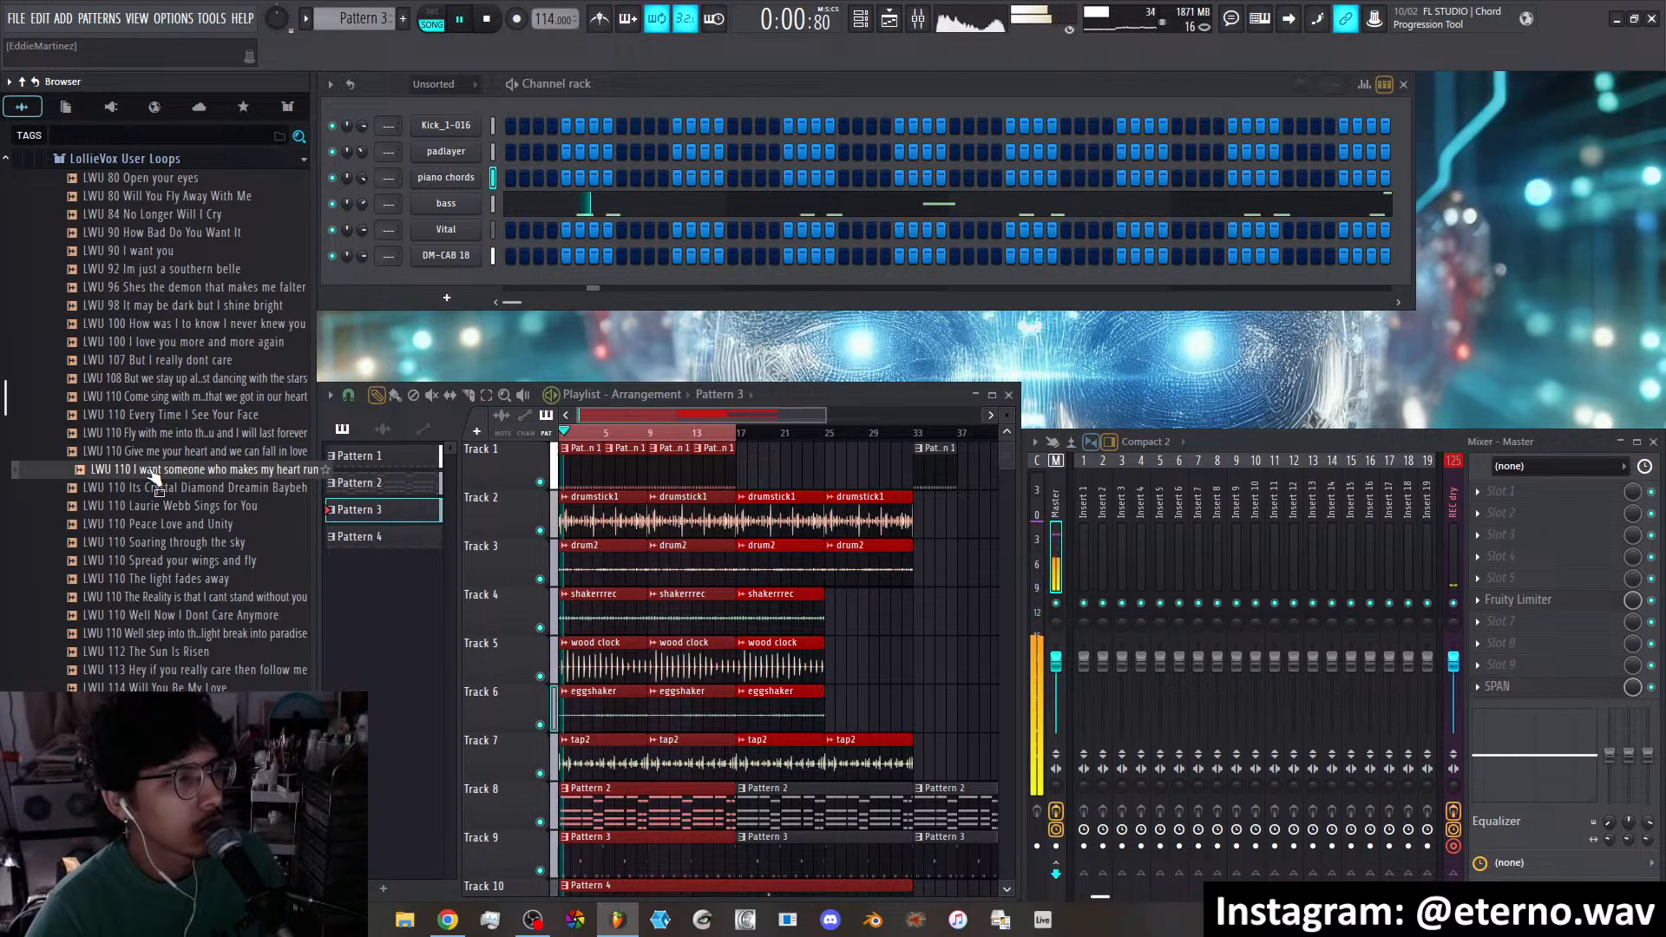
# With the song stopped, preview the LWU 110 loops from "I want someone who makes my heart run" through "Well Now I Dont Care Anymore"
pyautogui.click(152, 471)
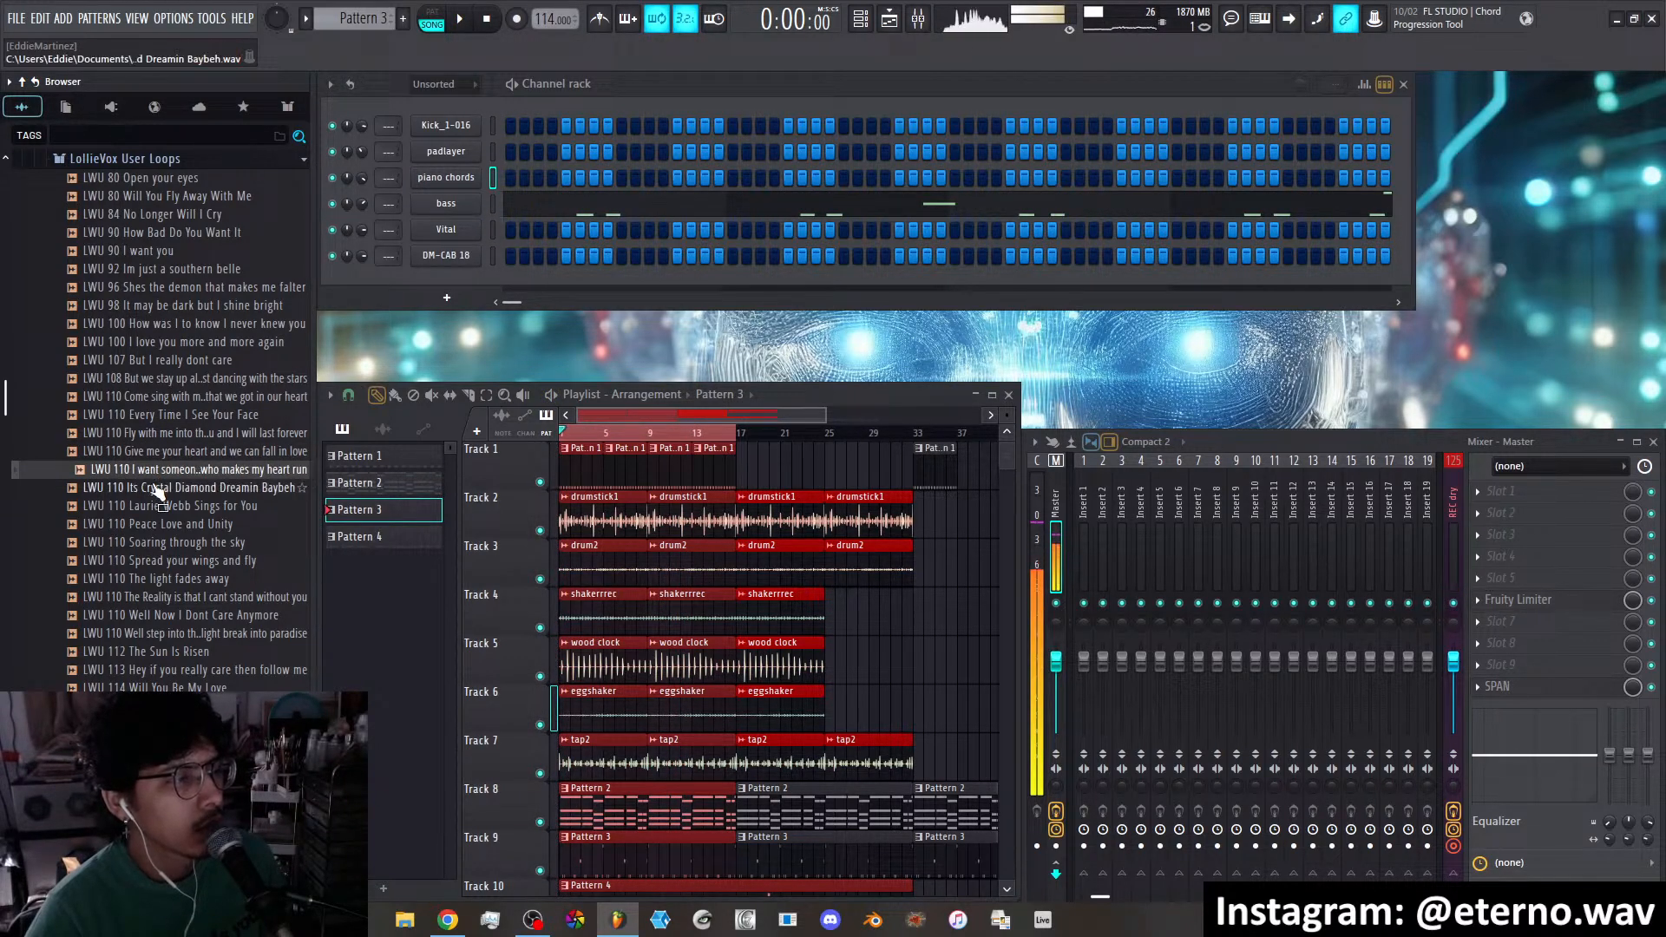
pyautogui.click(153, 488)
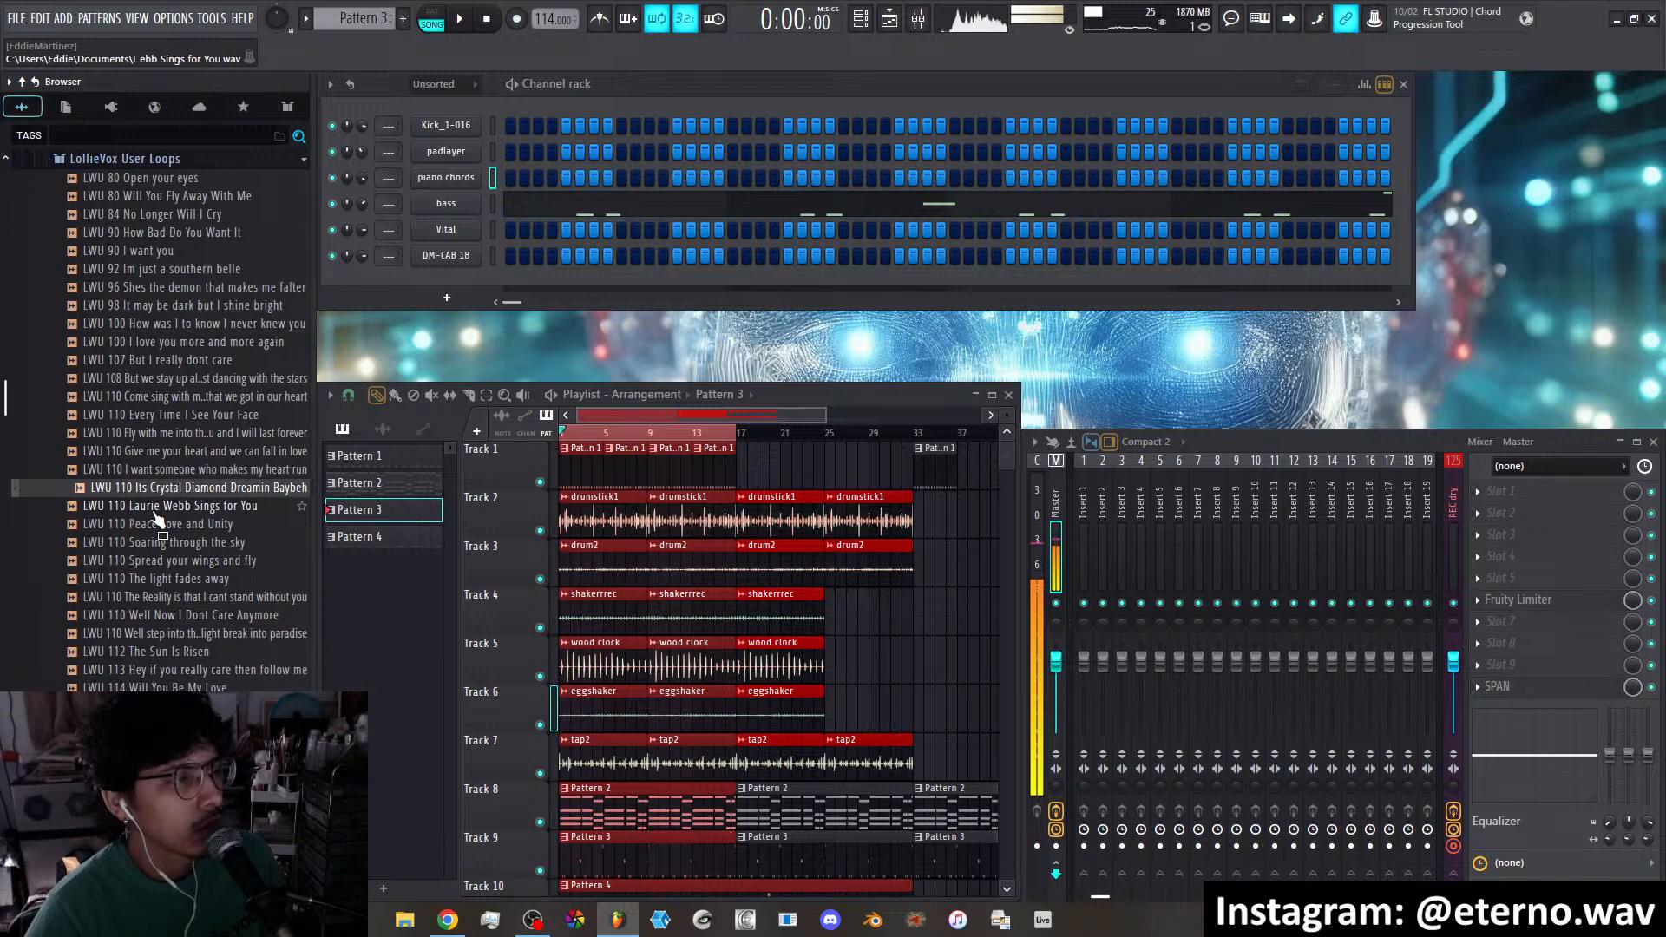
pyautogui.click(153, 511)
pyautogui.click(154, 524)
pyautogui.click(154, 542)
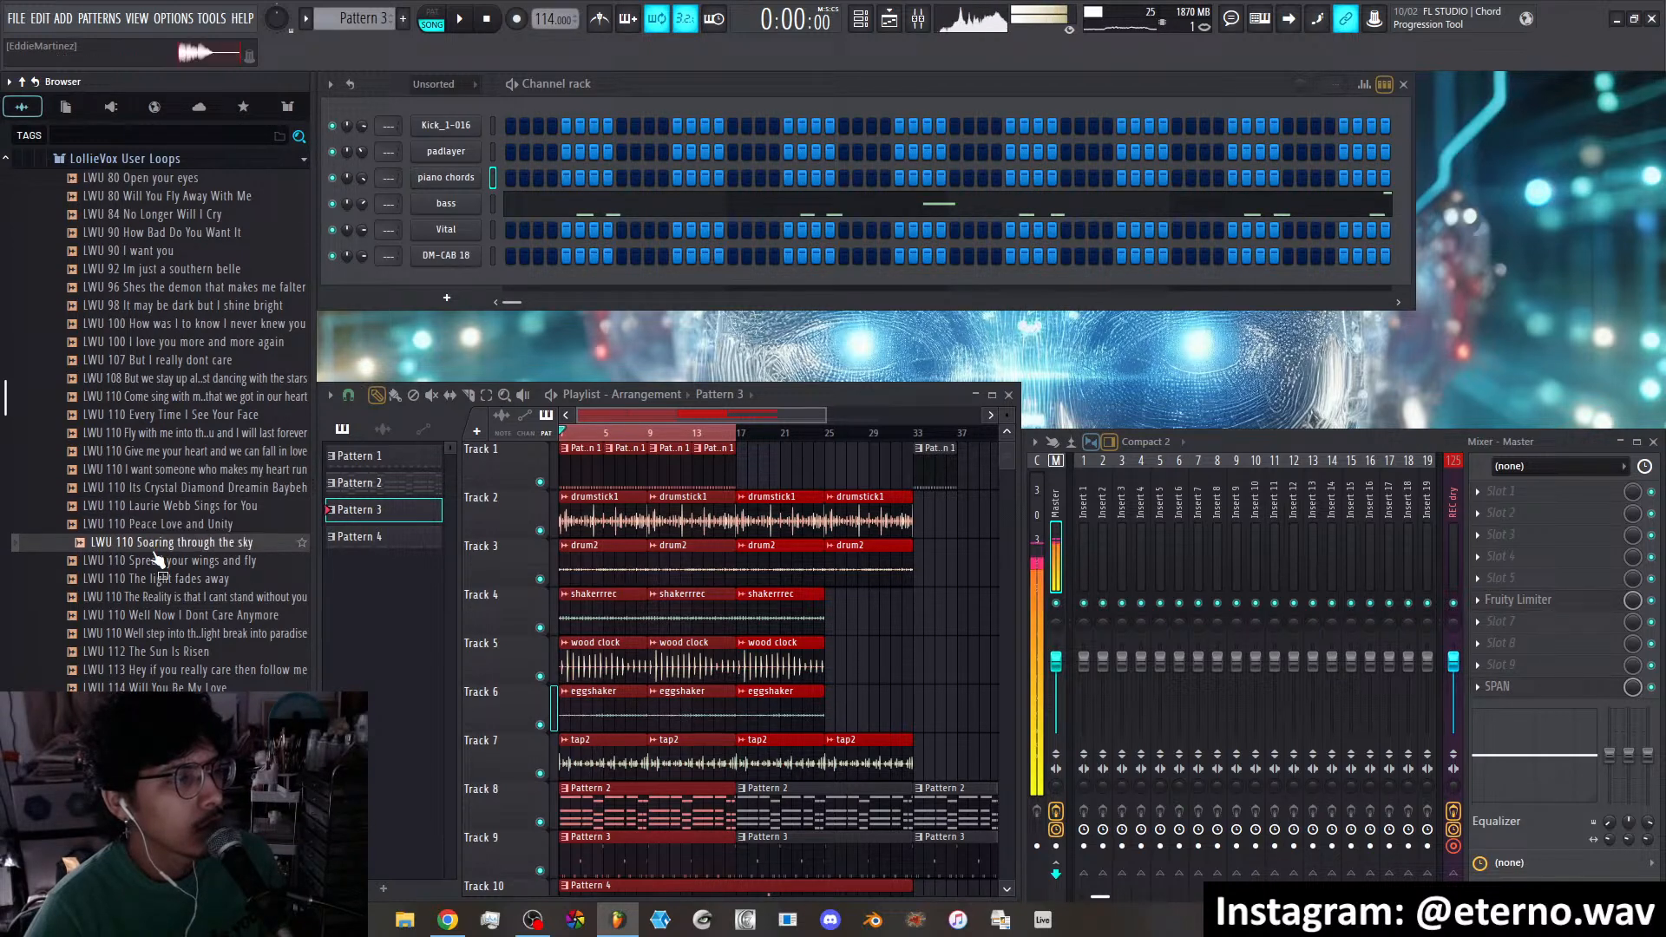
pyautogui.click(154, 560)
pyautogui.click(154, 579)
pyautogui.click(155, 600)
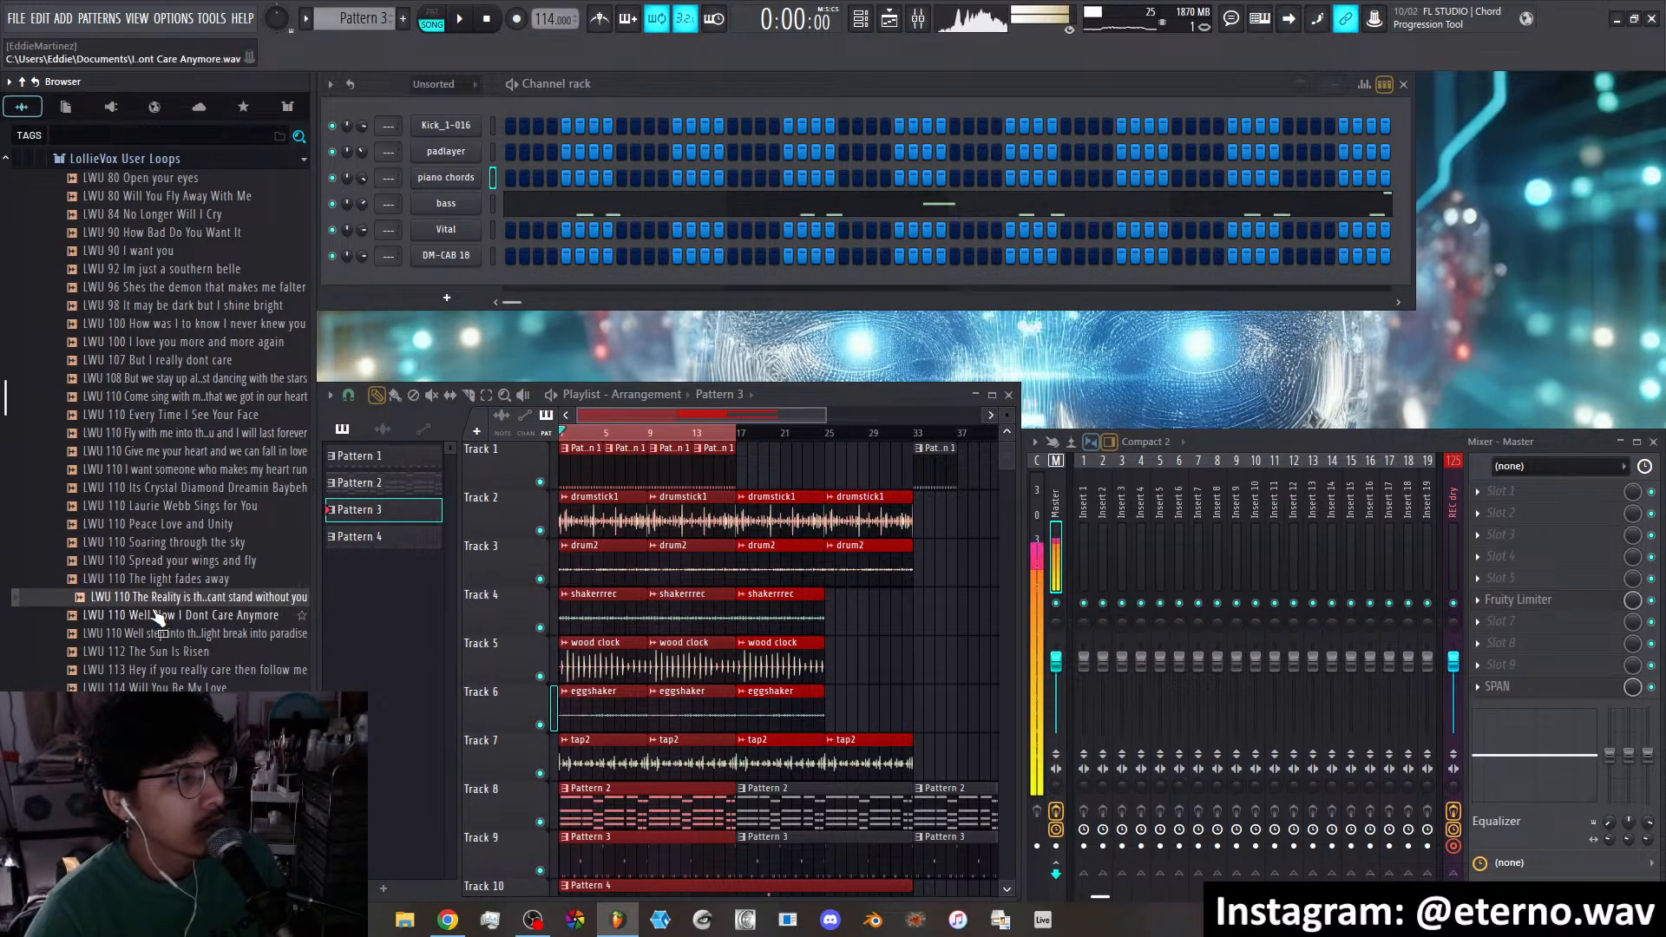
pyautogui.click(156, 617)
# Preview "LWU 90 How Bad Do You Want It" again and open it in the pitch corrector
pyautogui.click(164, 289)
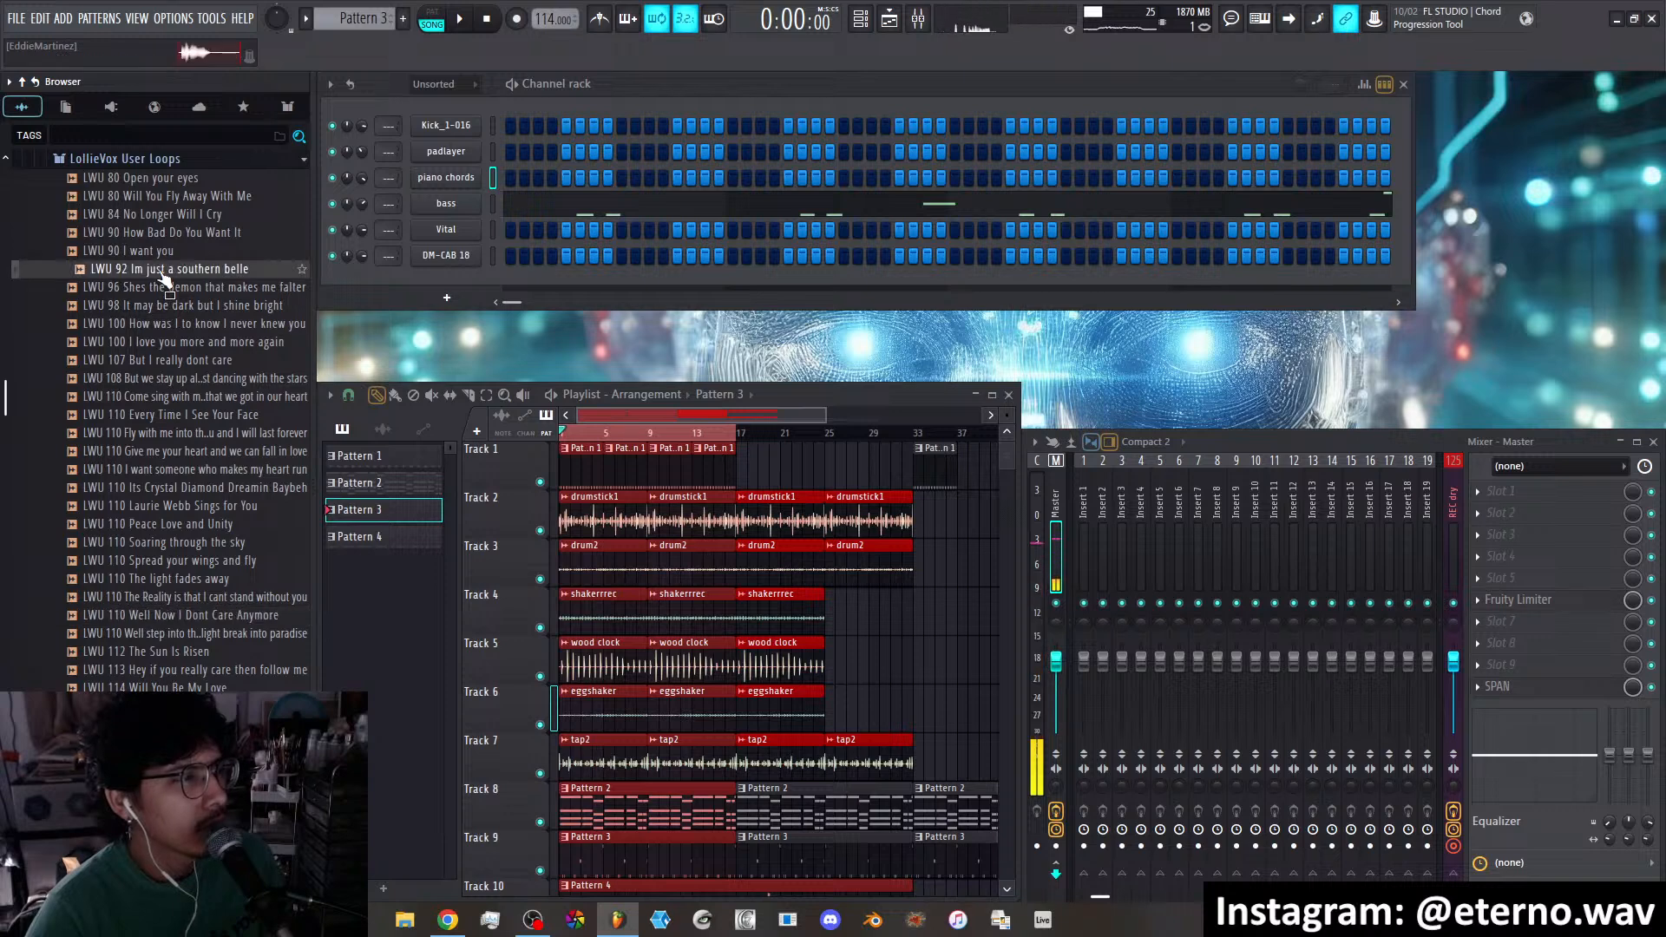
pyautogui.click(161, 238)
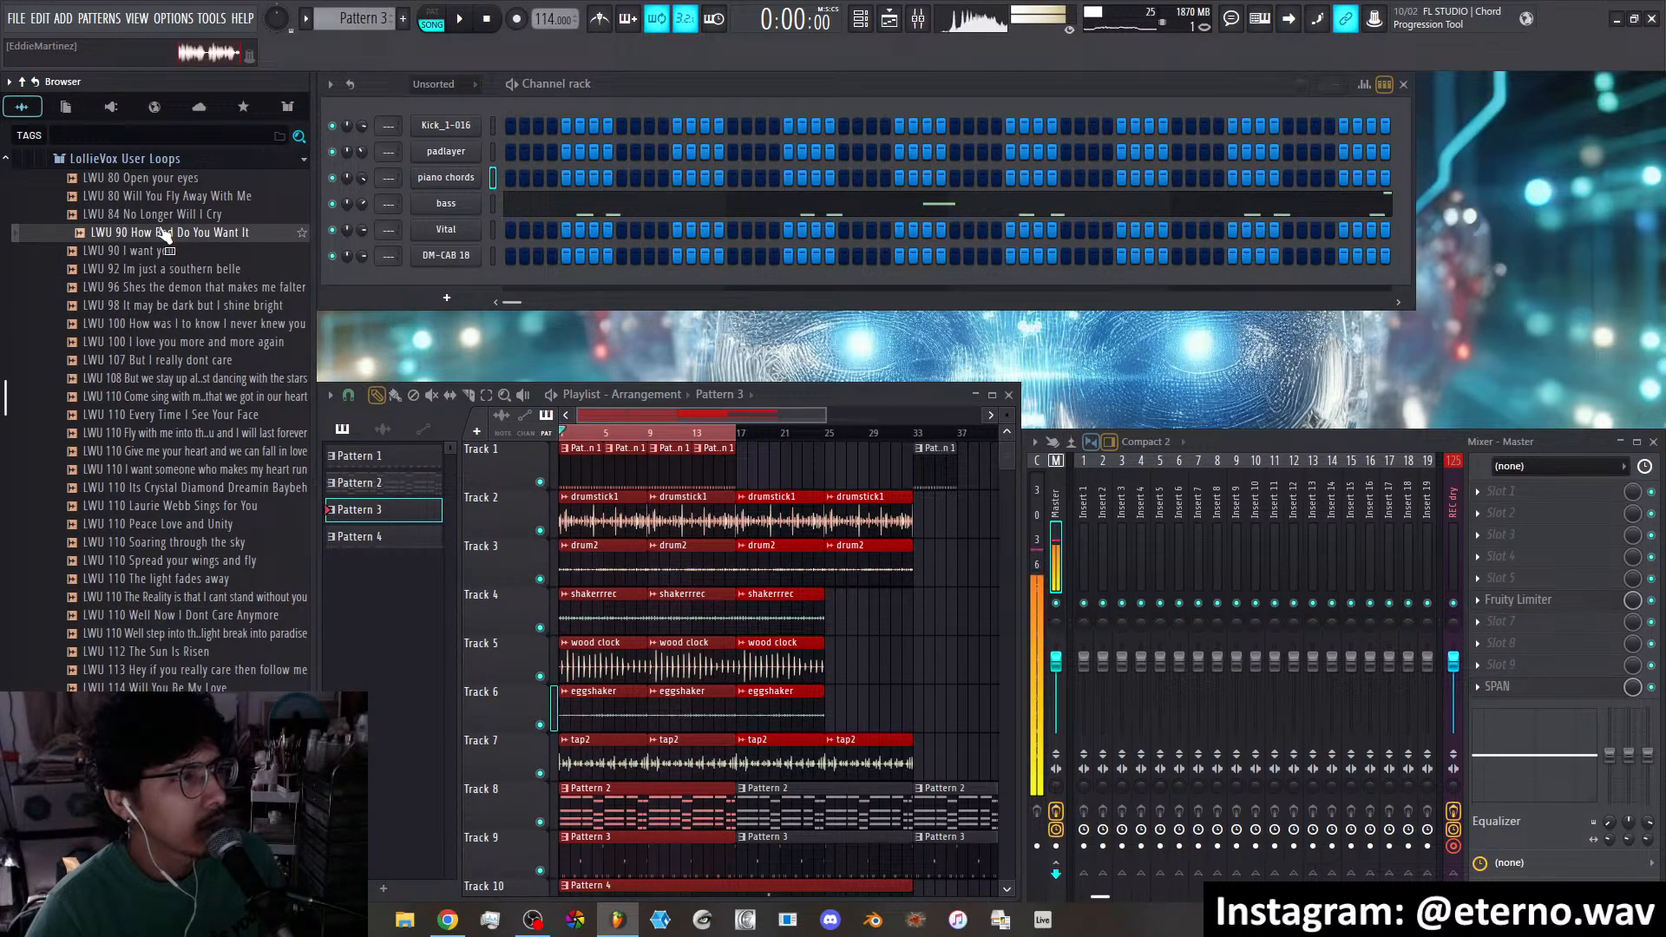
pyautogui.rightClick(160, 233)
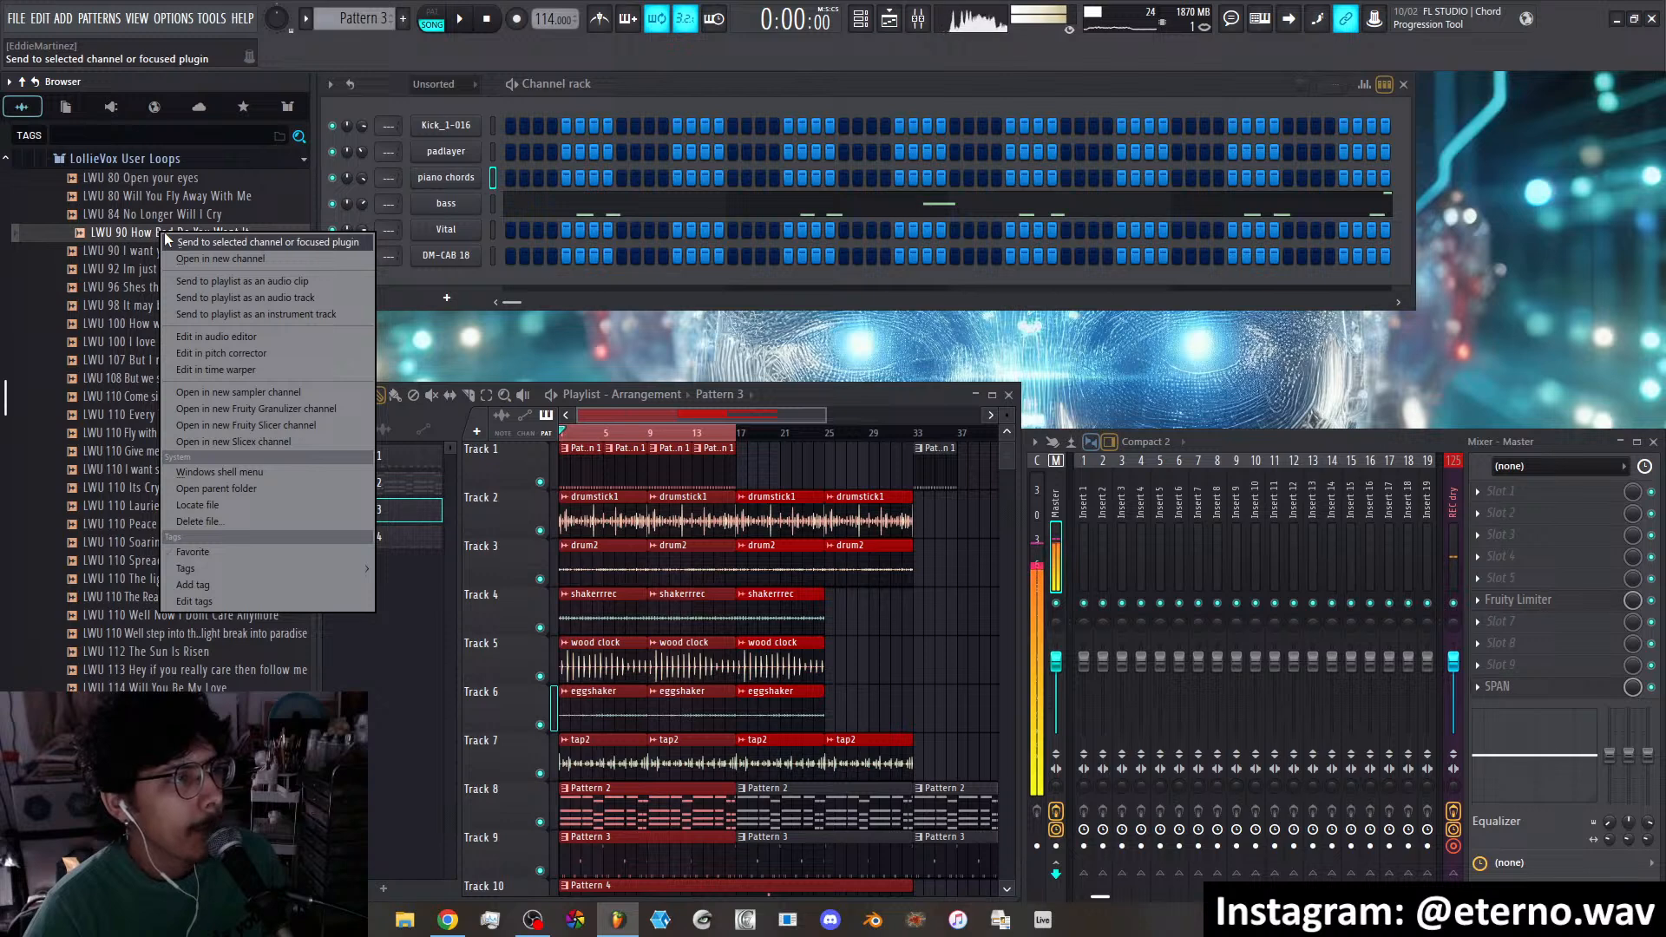
pyautogui.click(260, 353)
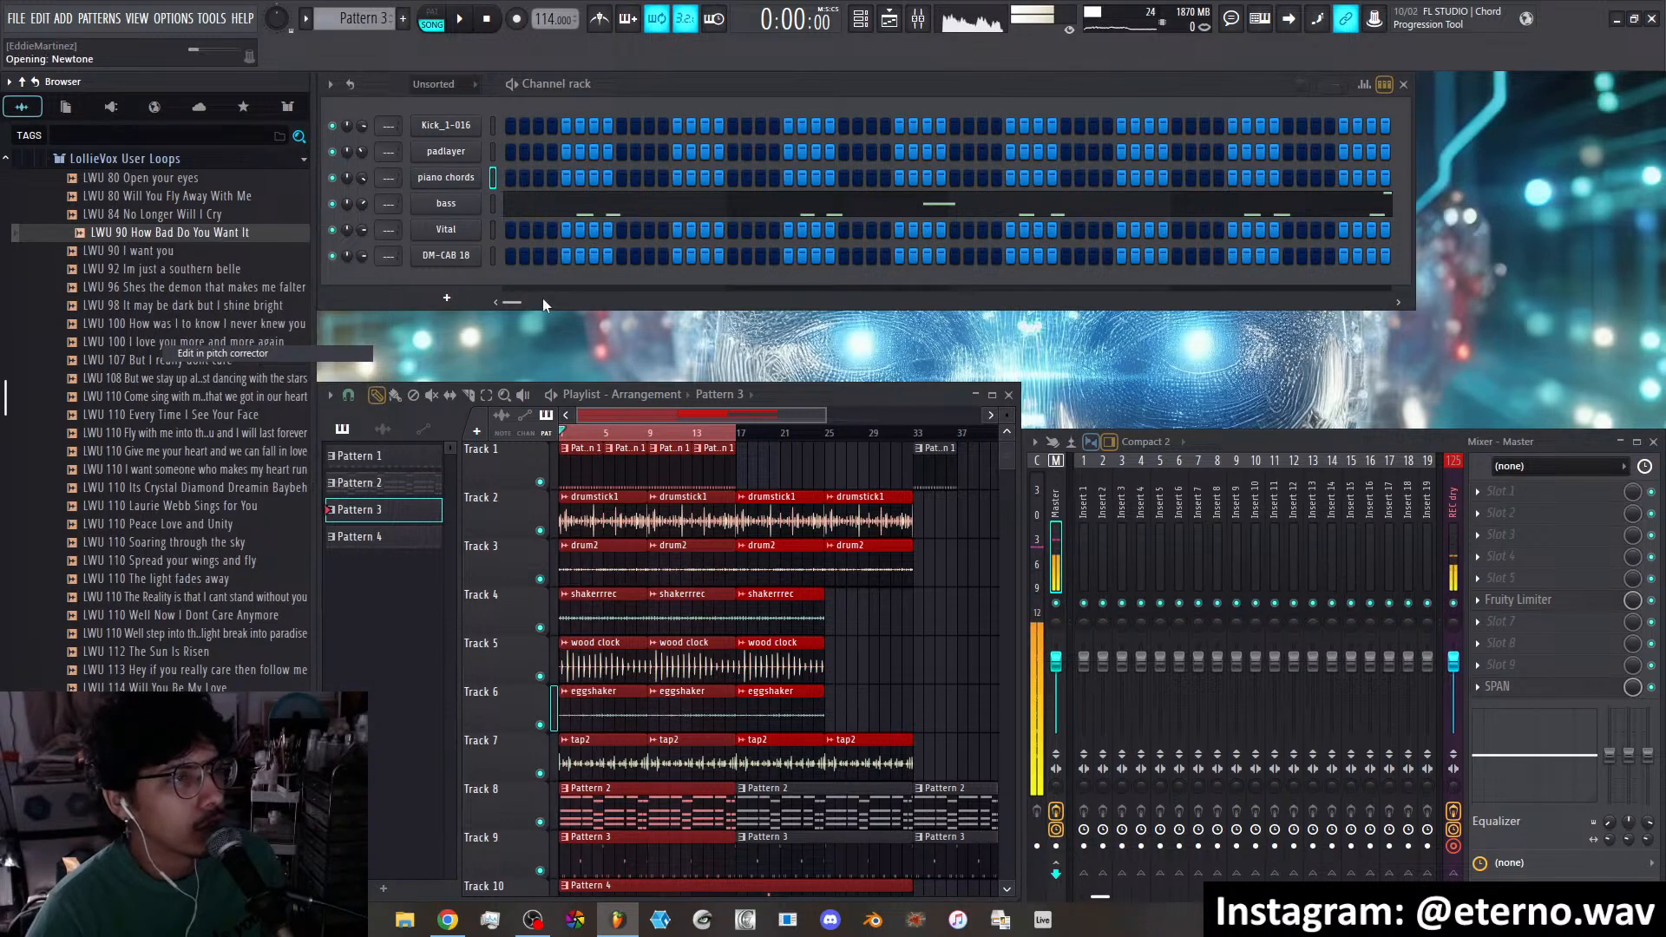
# Reposition the Newtone window and listen to the vocal loop in it, stopping playback at the end
pyautogui.moveTo(923, 202); pyautogui.dragTo(910, 199)
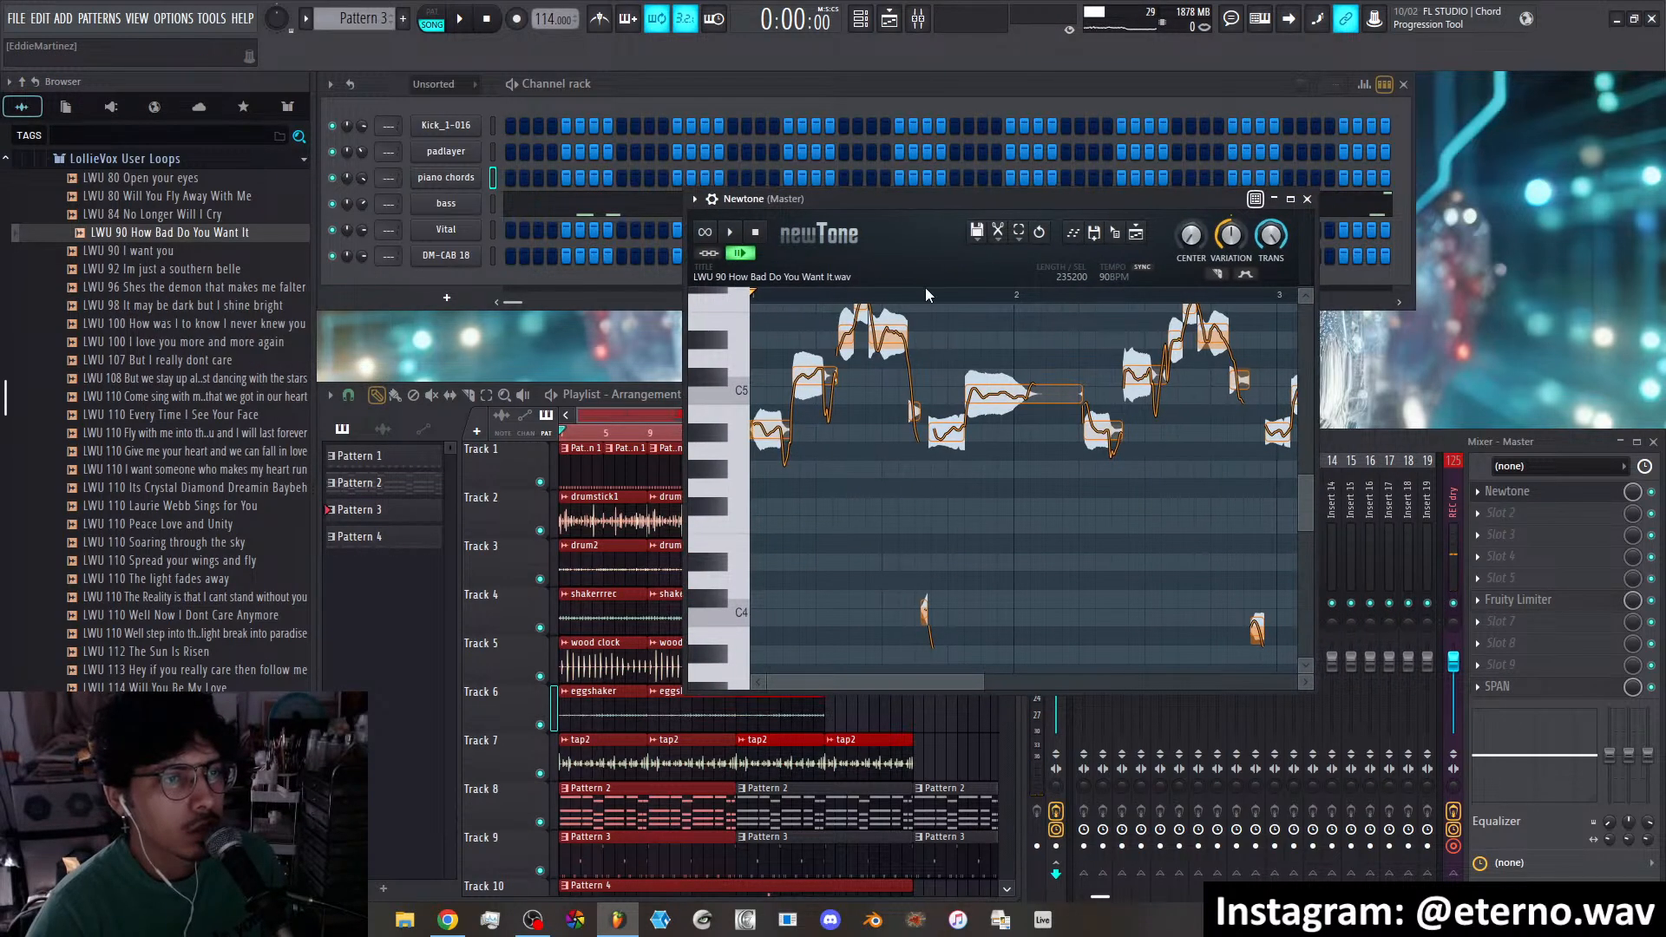
pyautogui.scroll(2, 970, 418)
pyautogui.click(733, 232)
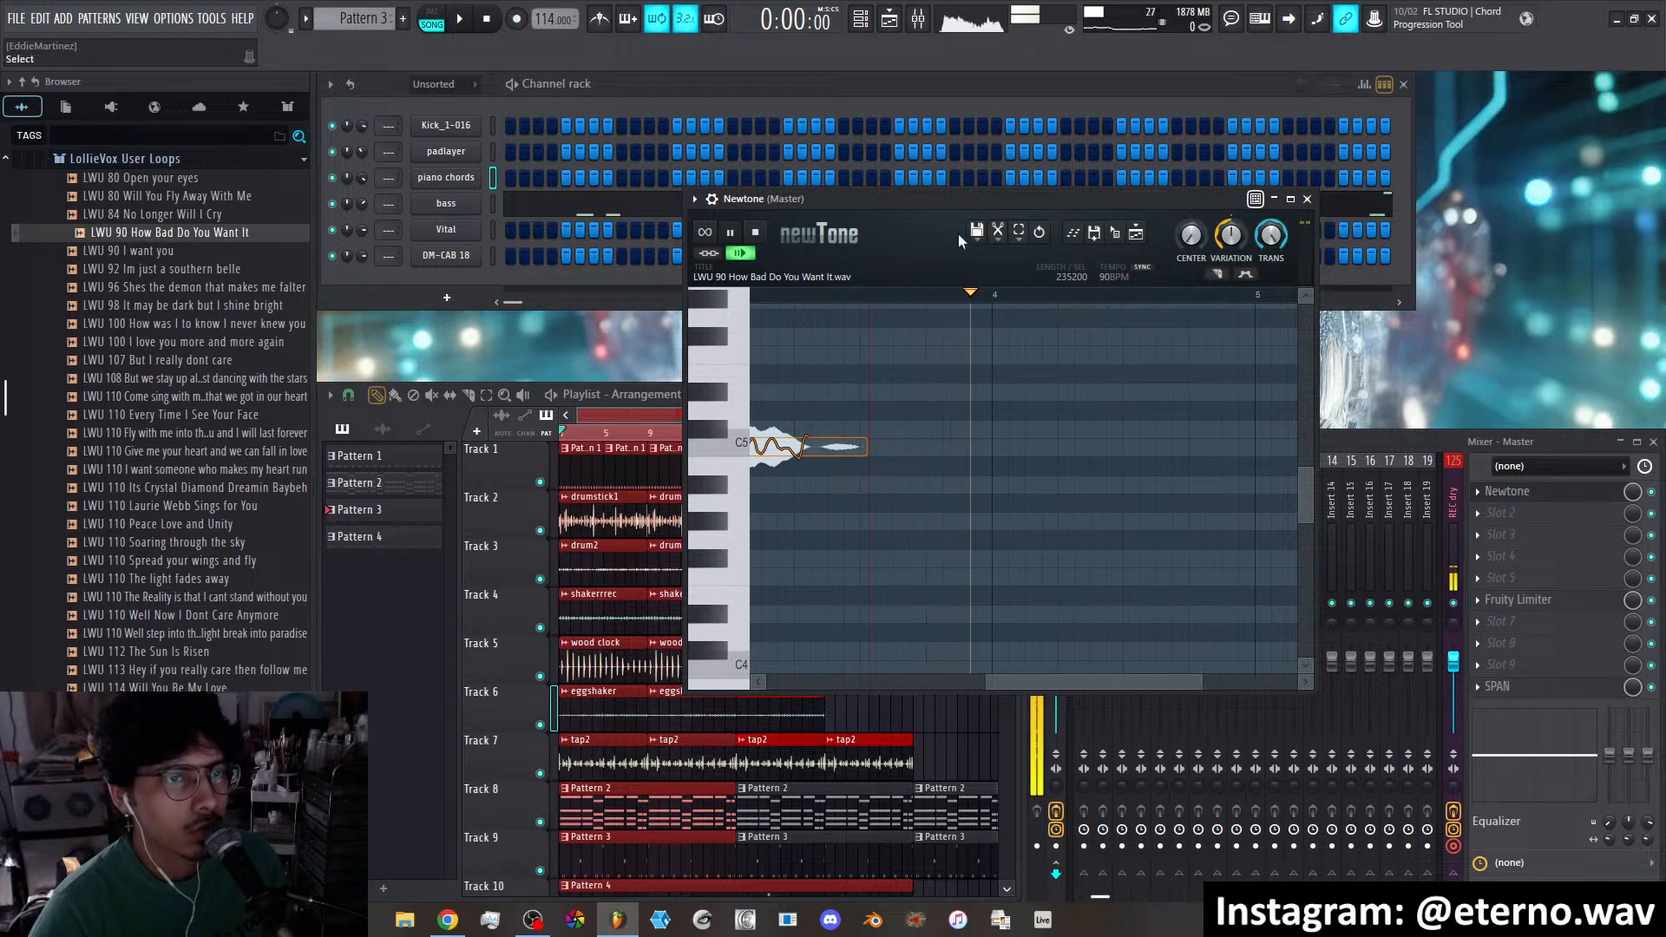
pyautogui.moveTo(863, 204); pyautogui.dragTo(870, 232)
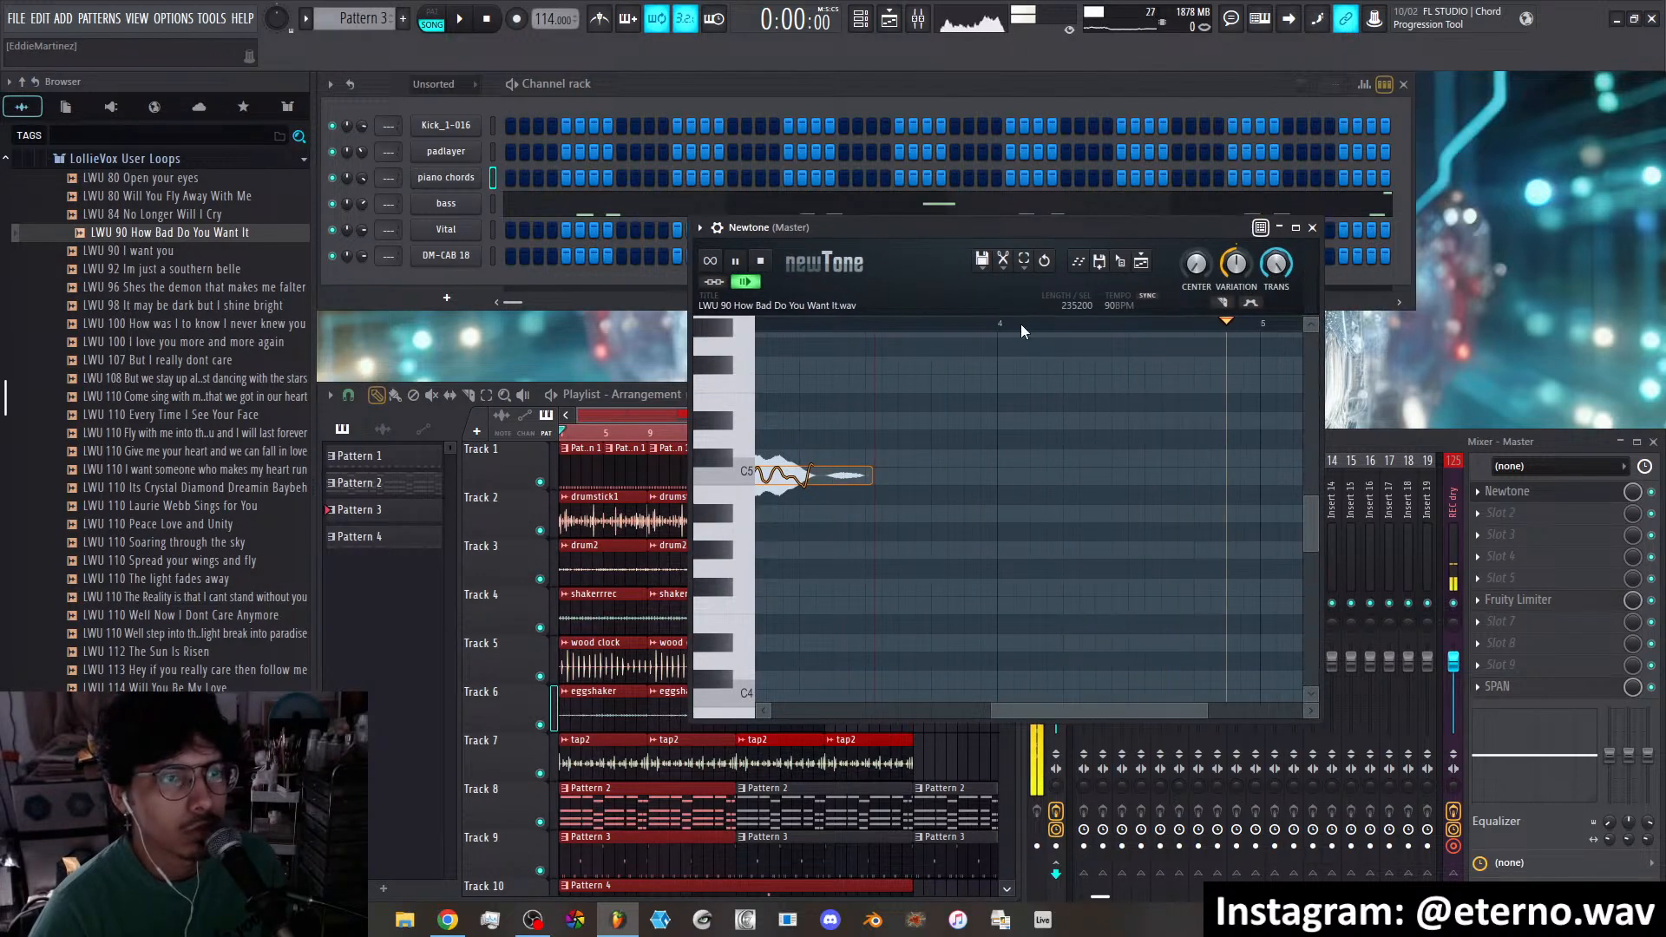
pyautogui.click(762, 262)
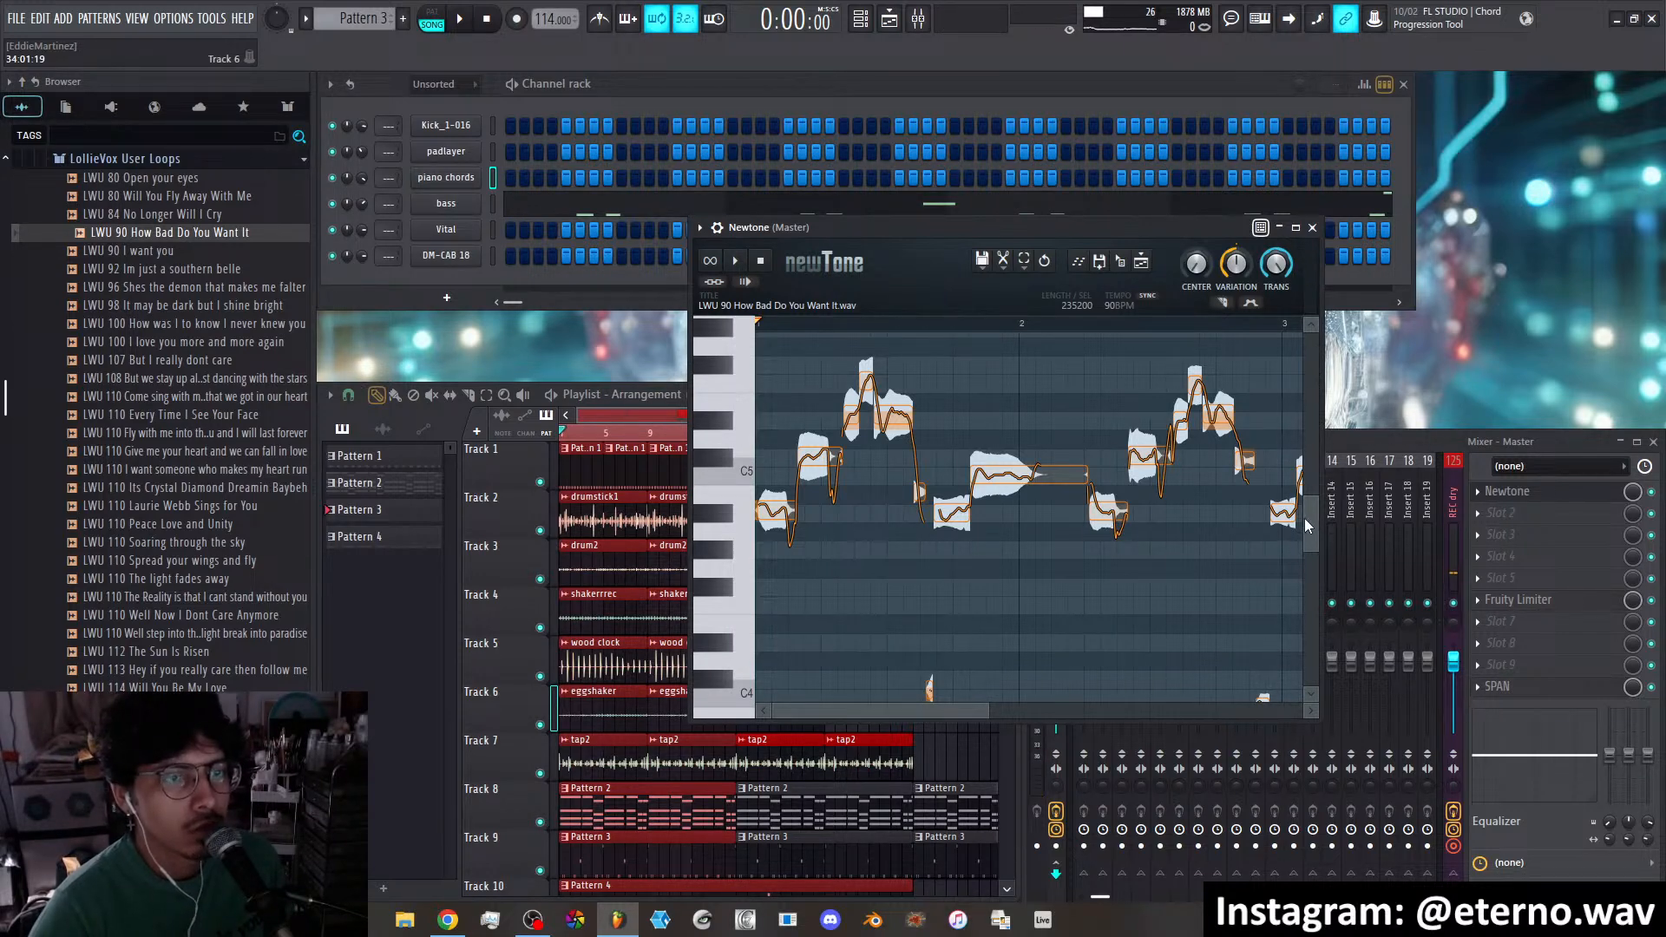
# Examine the vocal loop's detected notes in Newtone across their pitch range and full length, checking different playback positions
pyautogui.moveTo(1307, 525); pyautogui.dragTo(1308, 488)
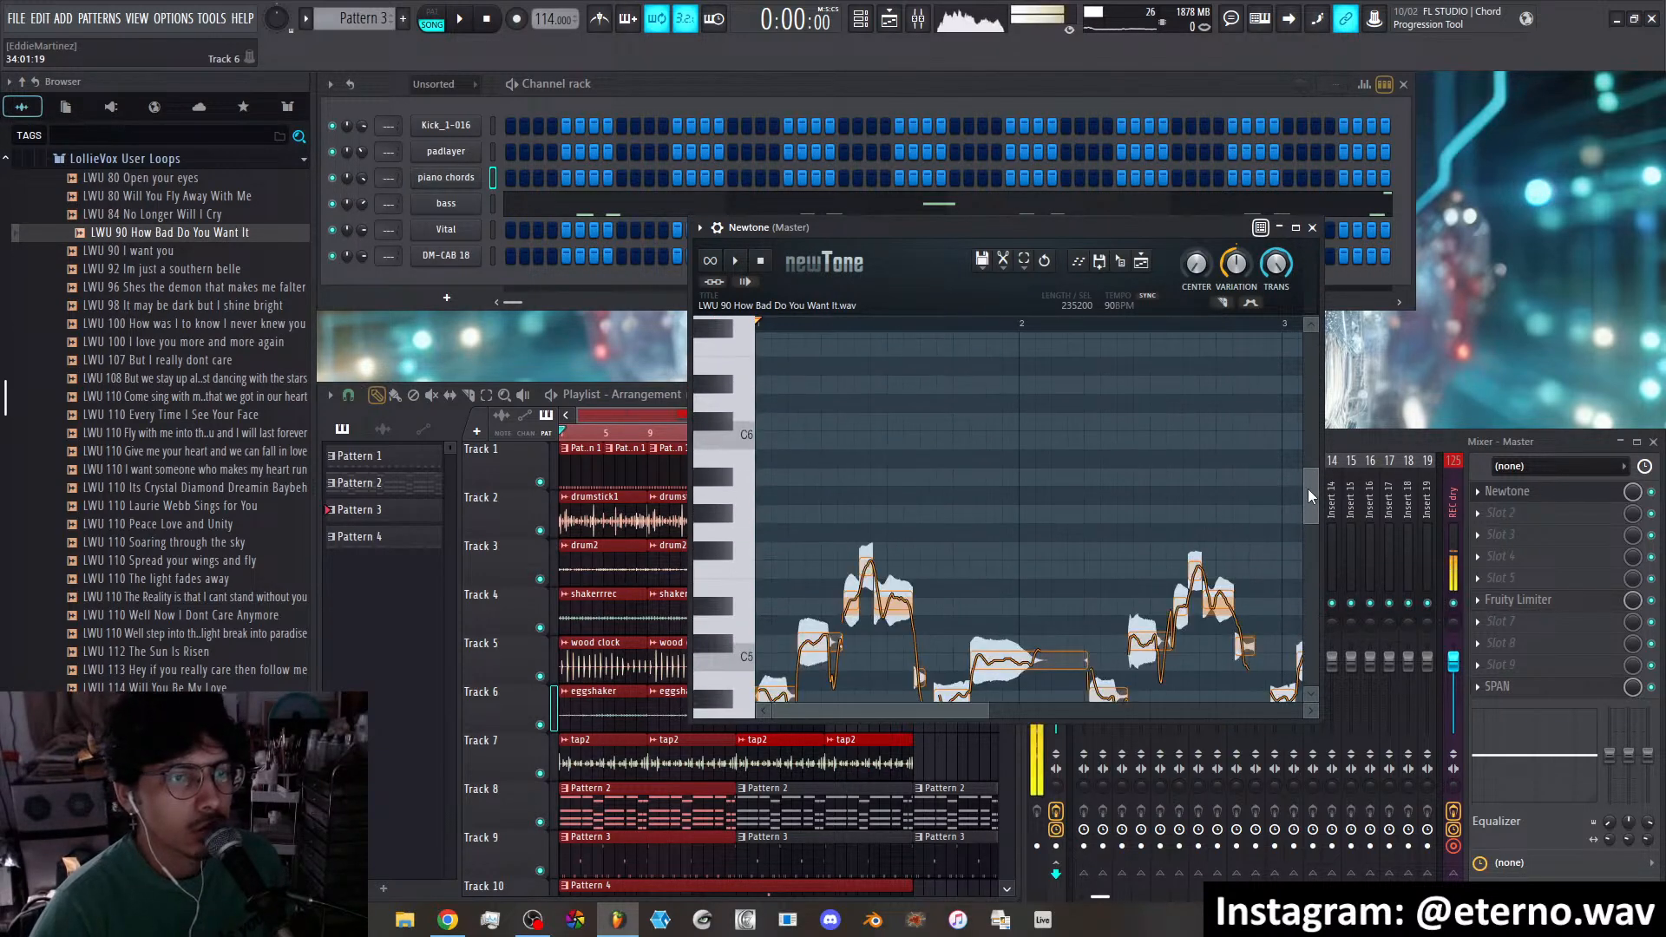
pyautogui.click(990, 322)
pyautogui.click(947, 323)
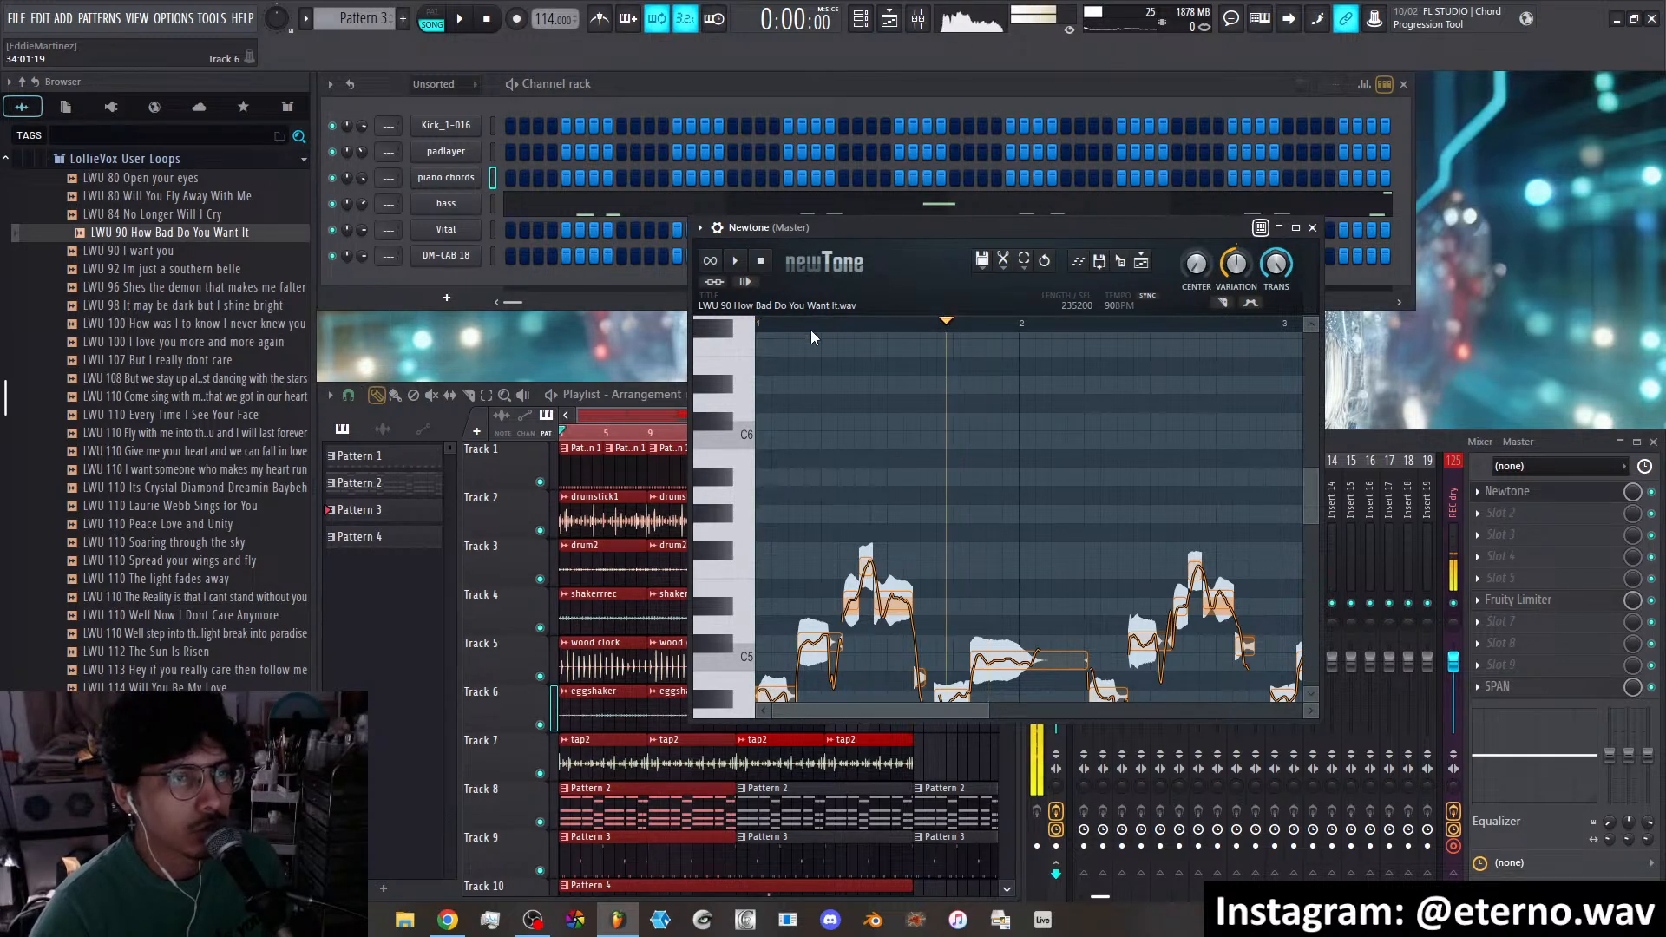
pyautogui.click(770, 323)
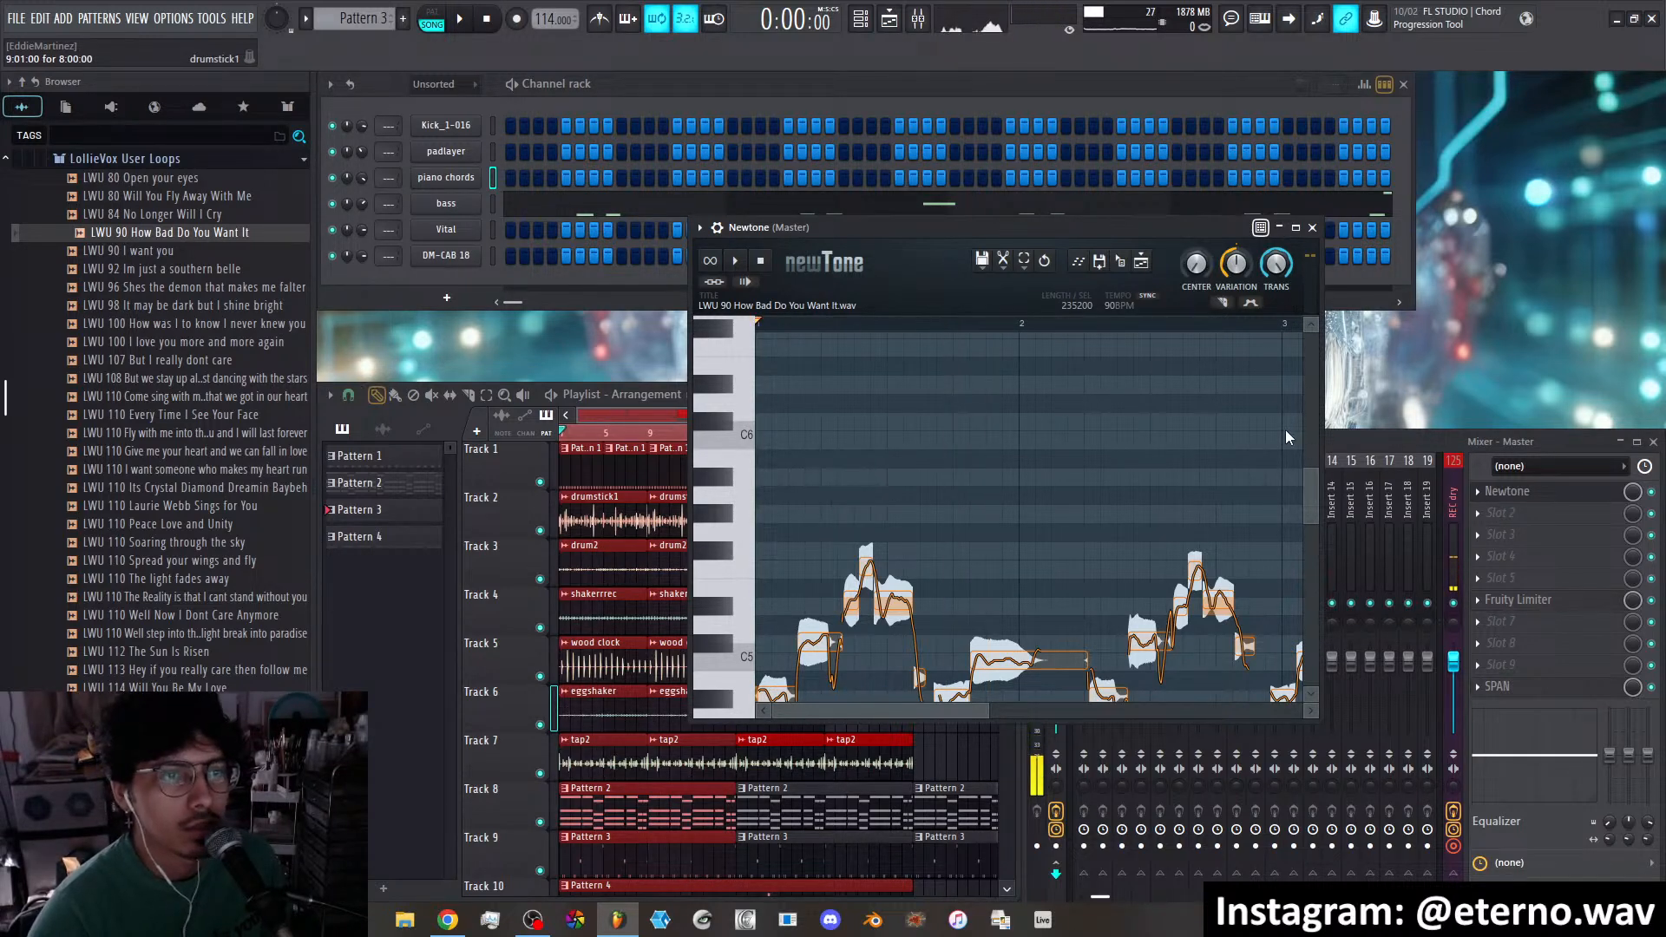
pyautogui.scroll(-3, 960, 530)
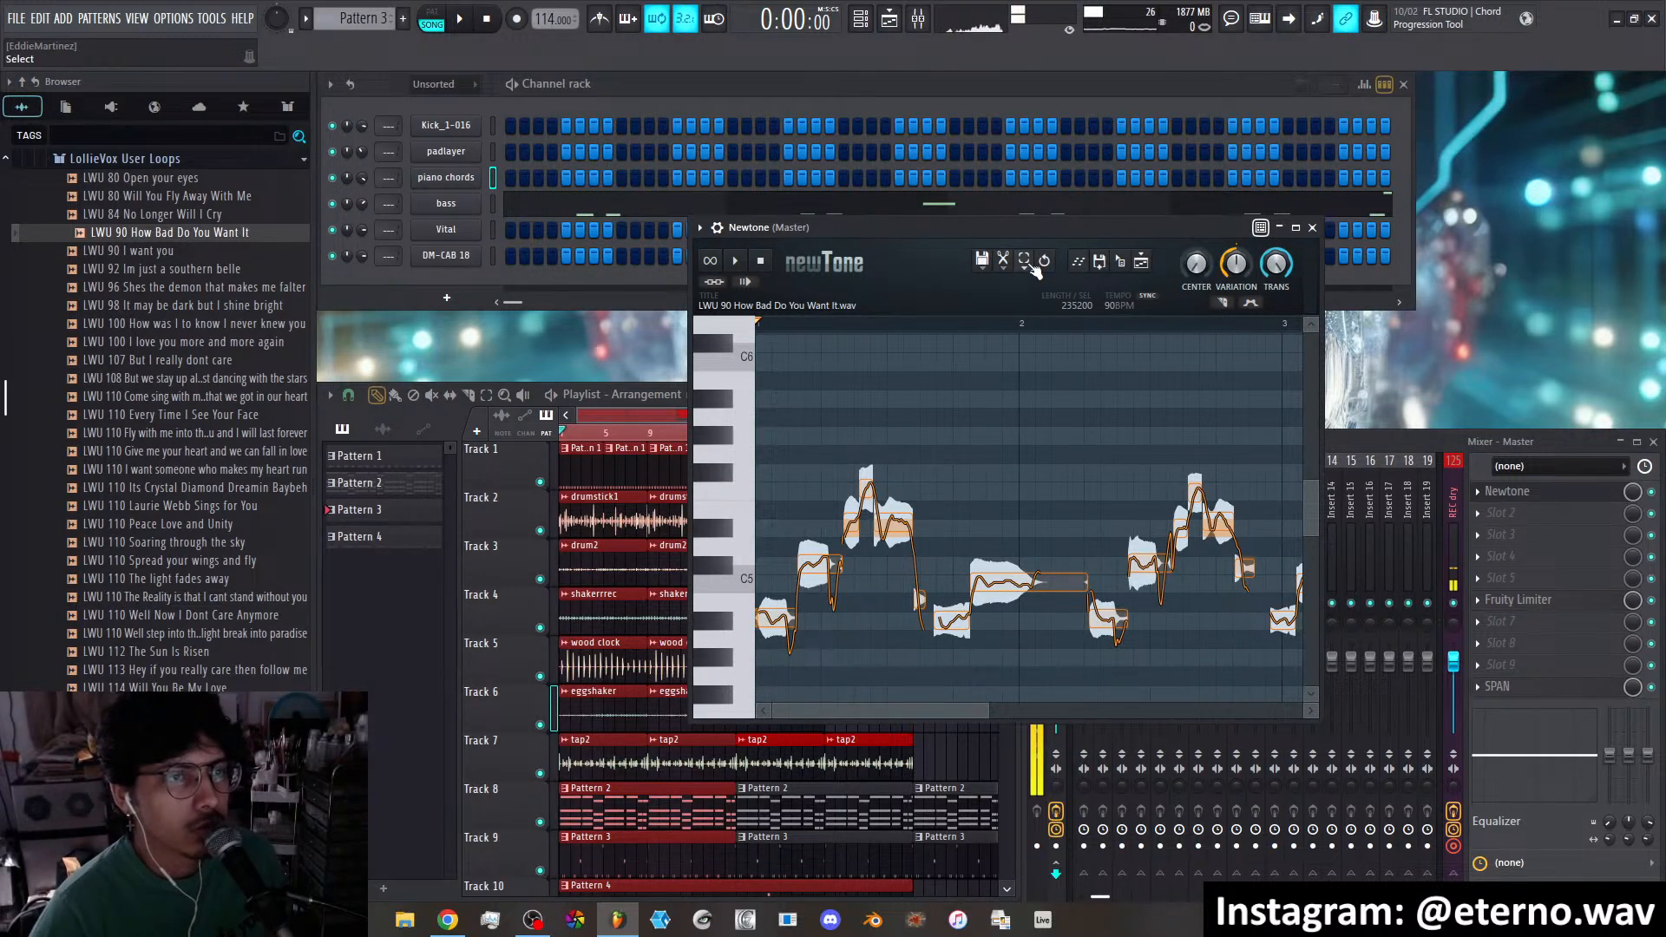
pyautogui.click(930, 440)
pyautogui.scroll(-1, 930, 440)
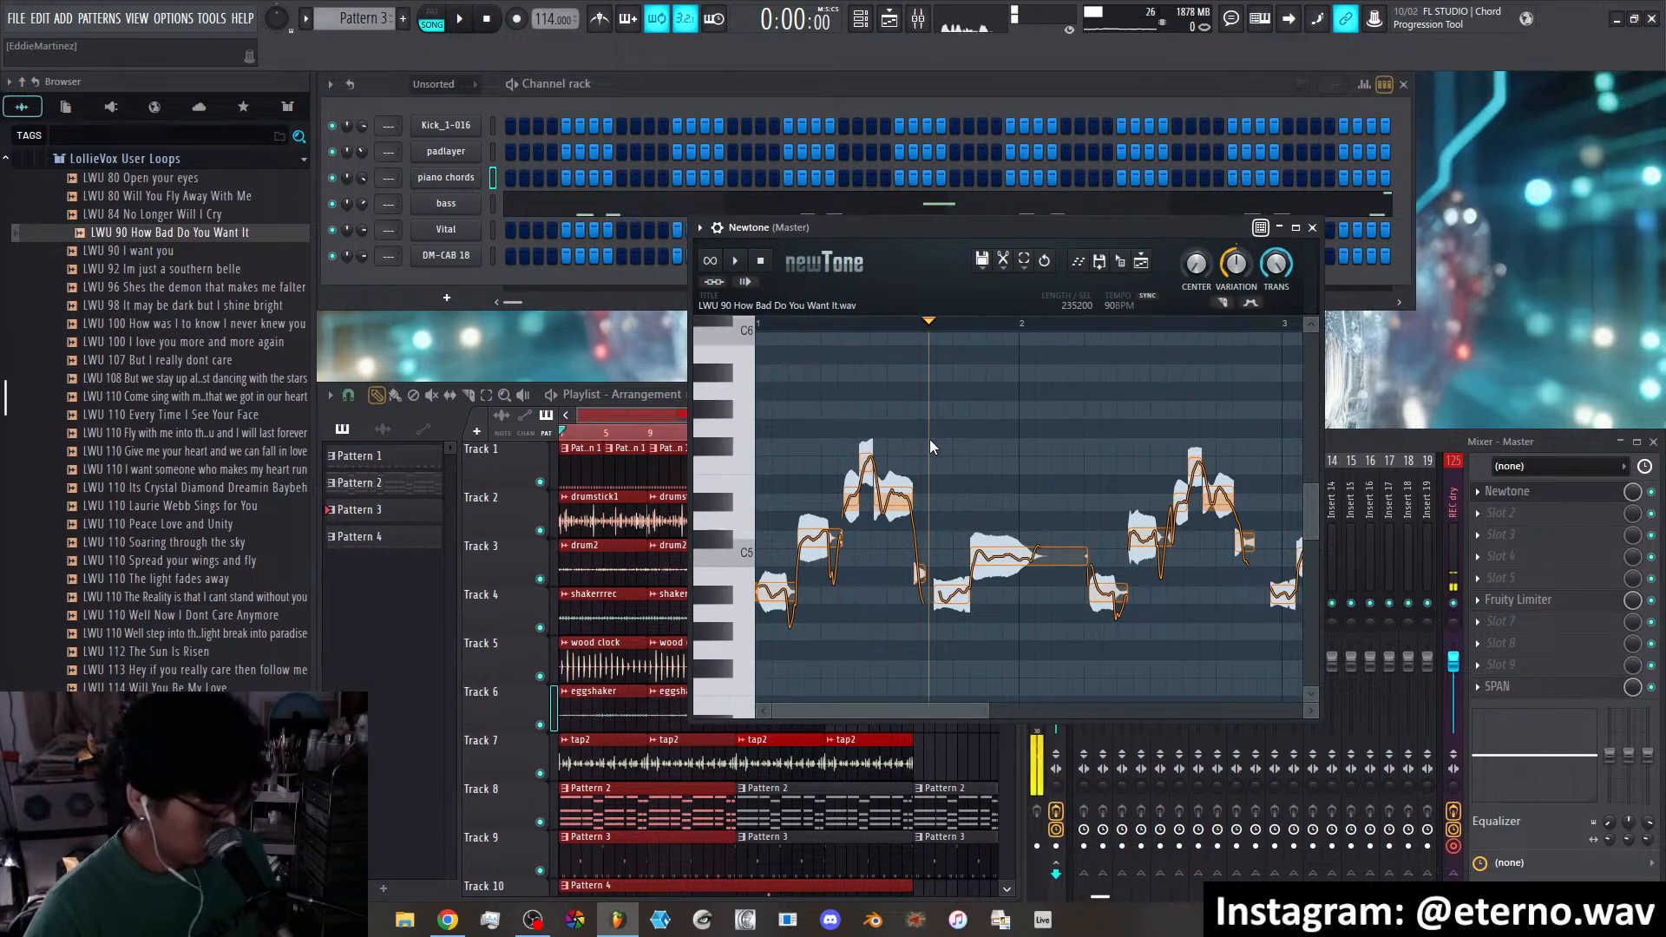
pyautogui.scroll(-1, 929, 439)
pyautogui.scroll(-3, 929, 439)
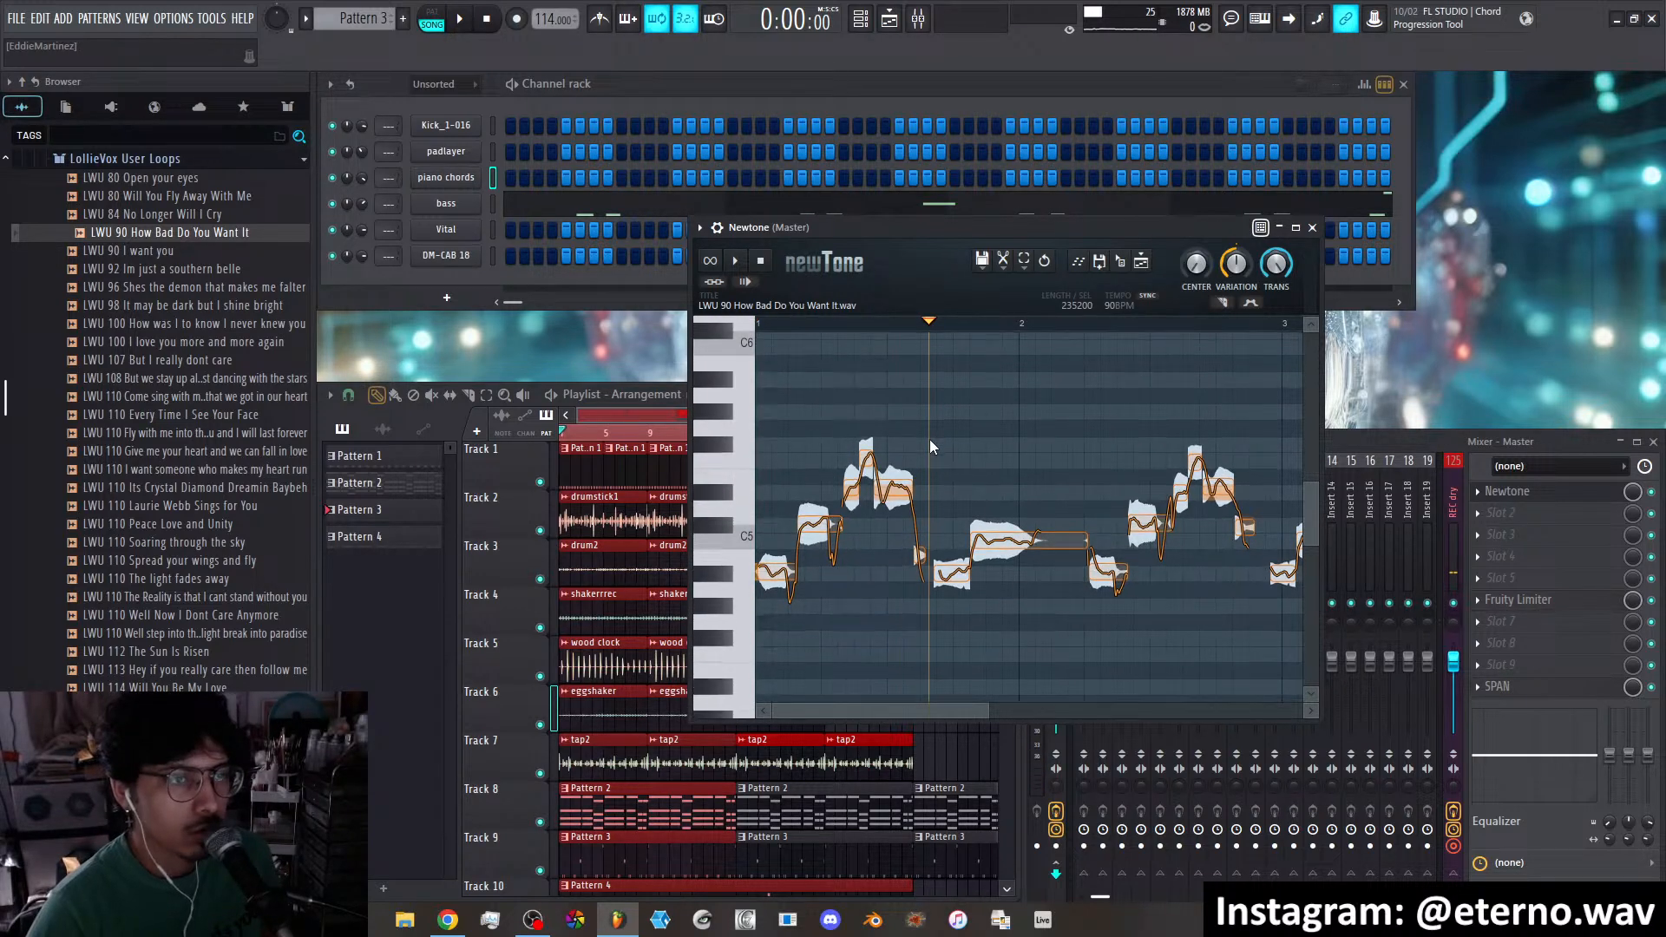
pyautogui.scroll(-3, 927, 440)
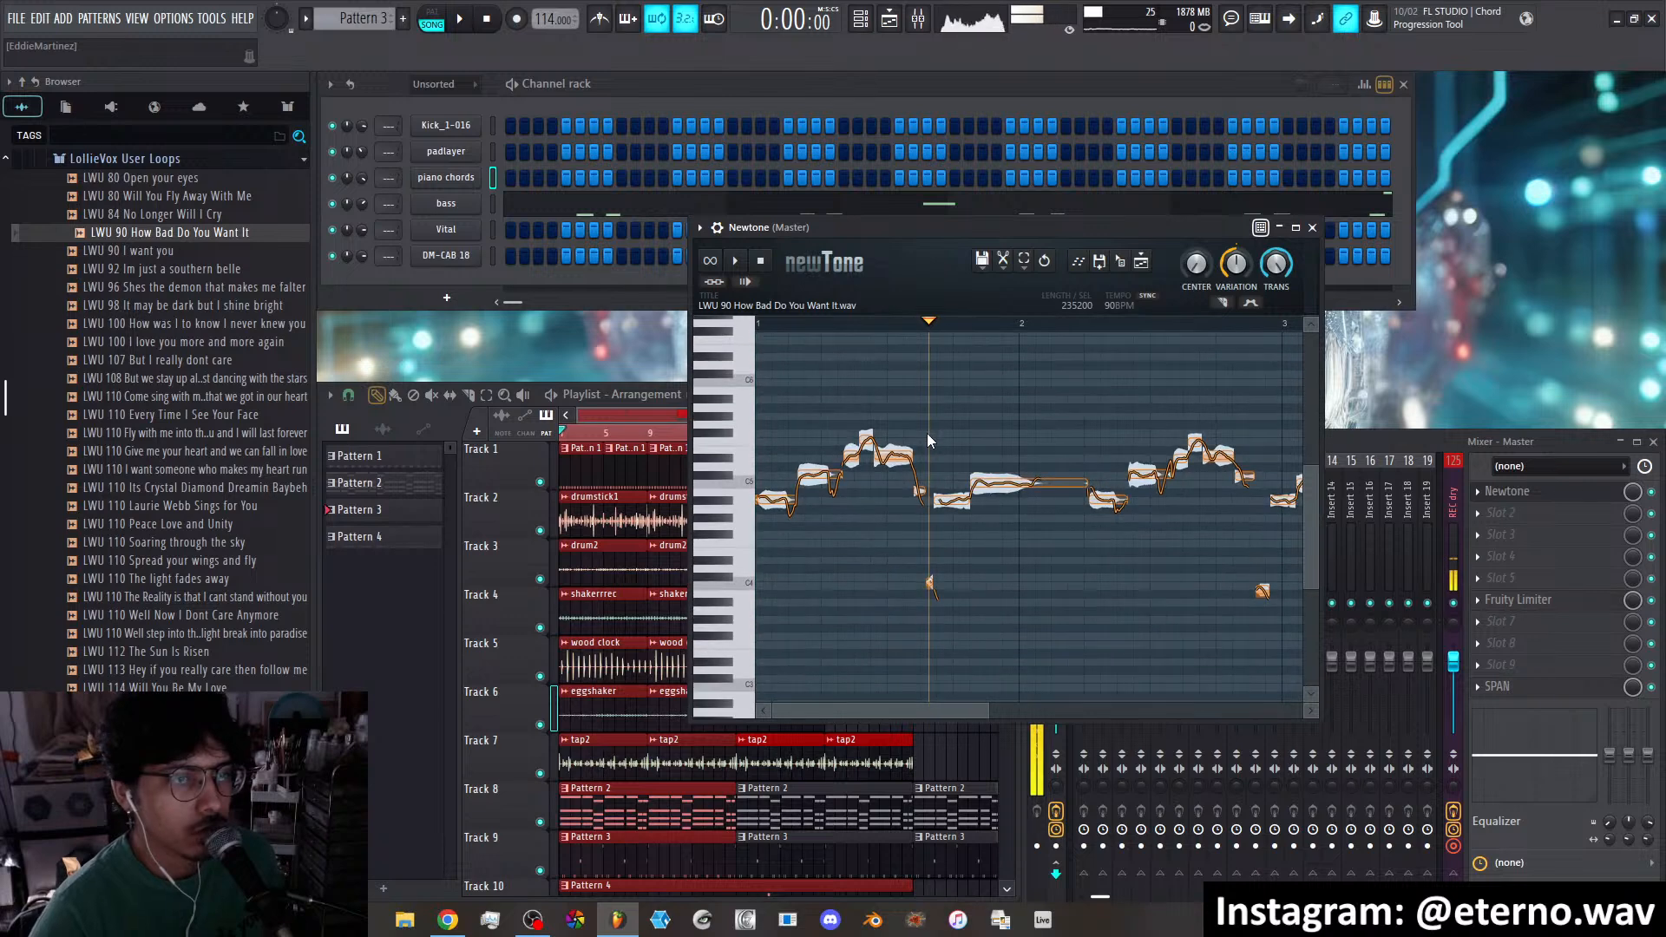
pyautogui.scroll(-4, 927, 439)
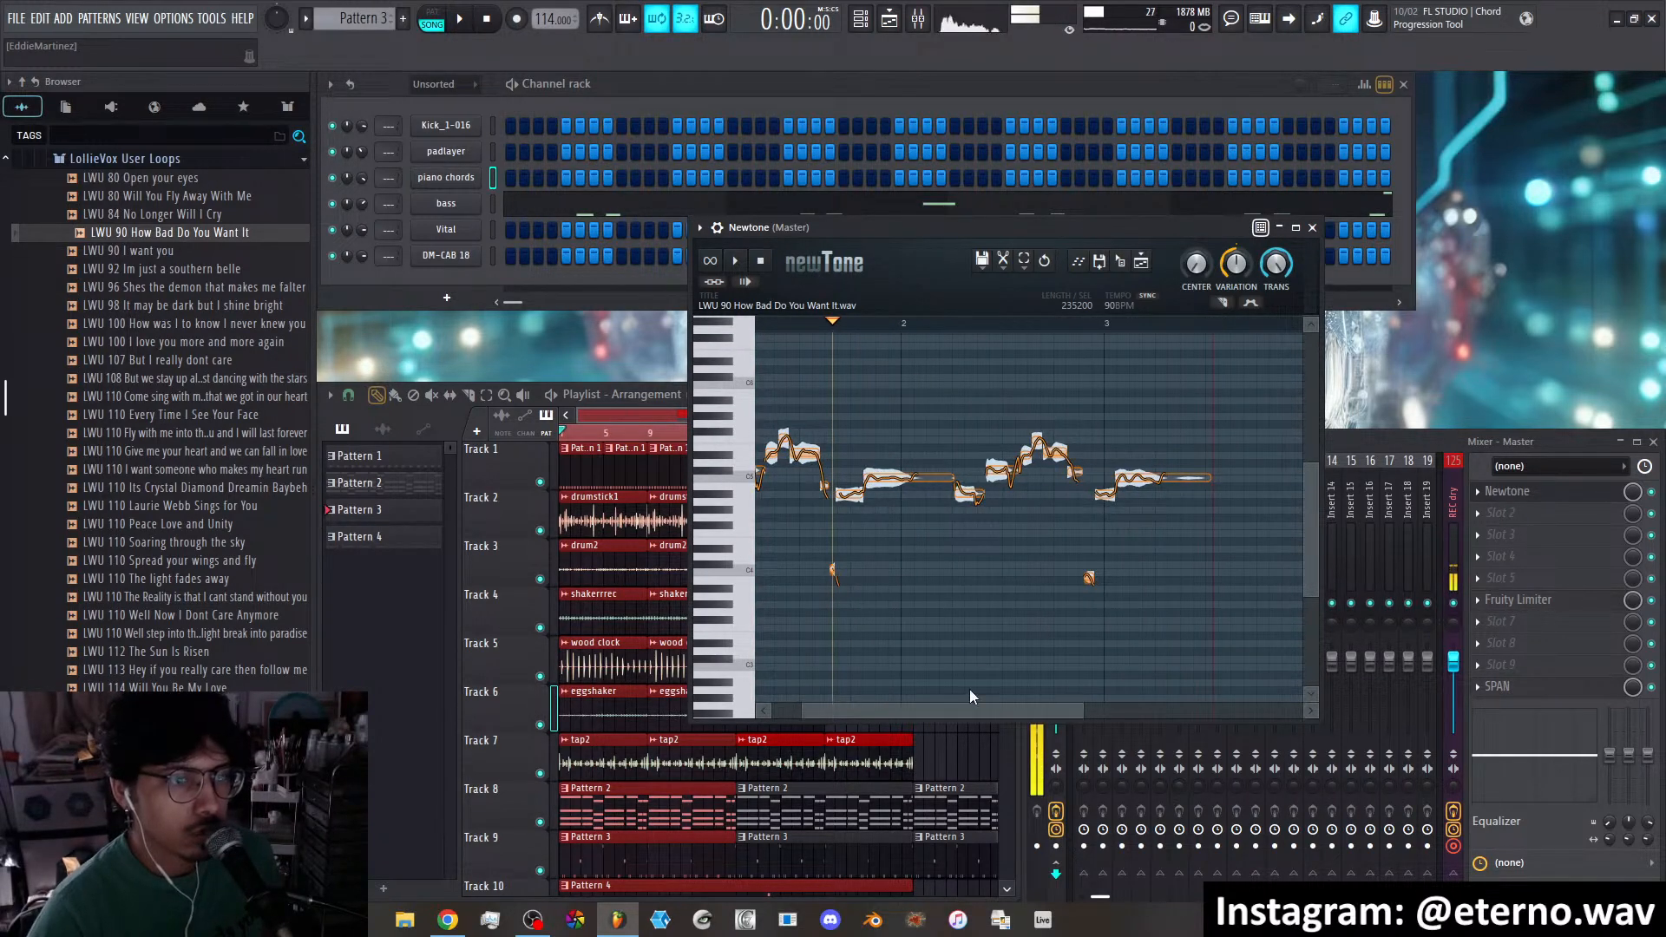
pyautogui.moveTo(970, 710); pyautogui.dragTo(920, 712)
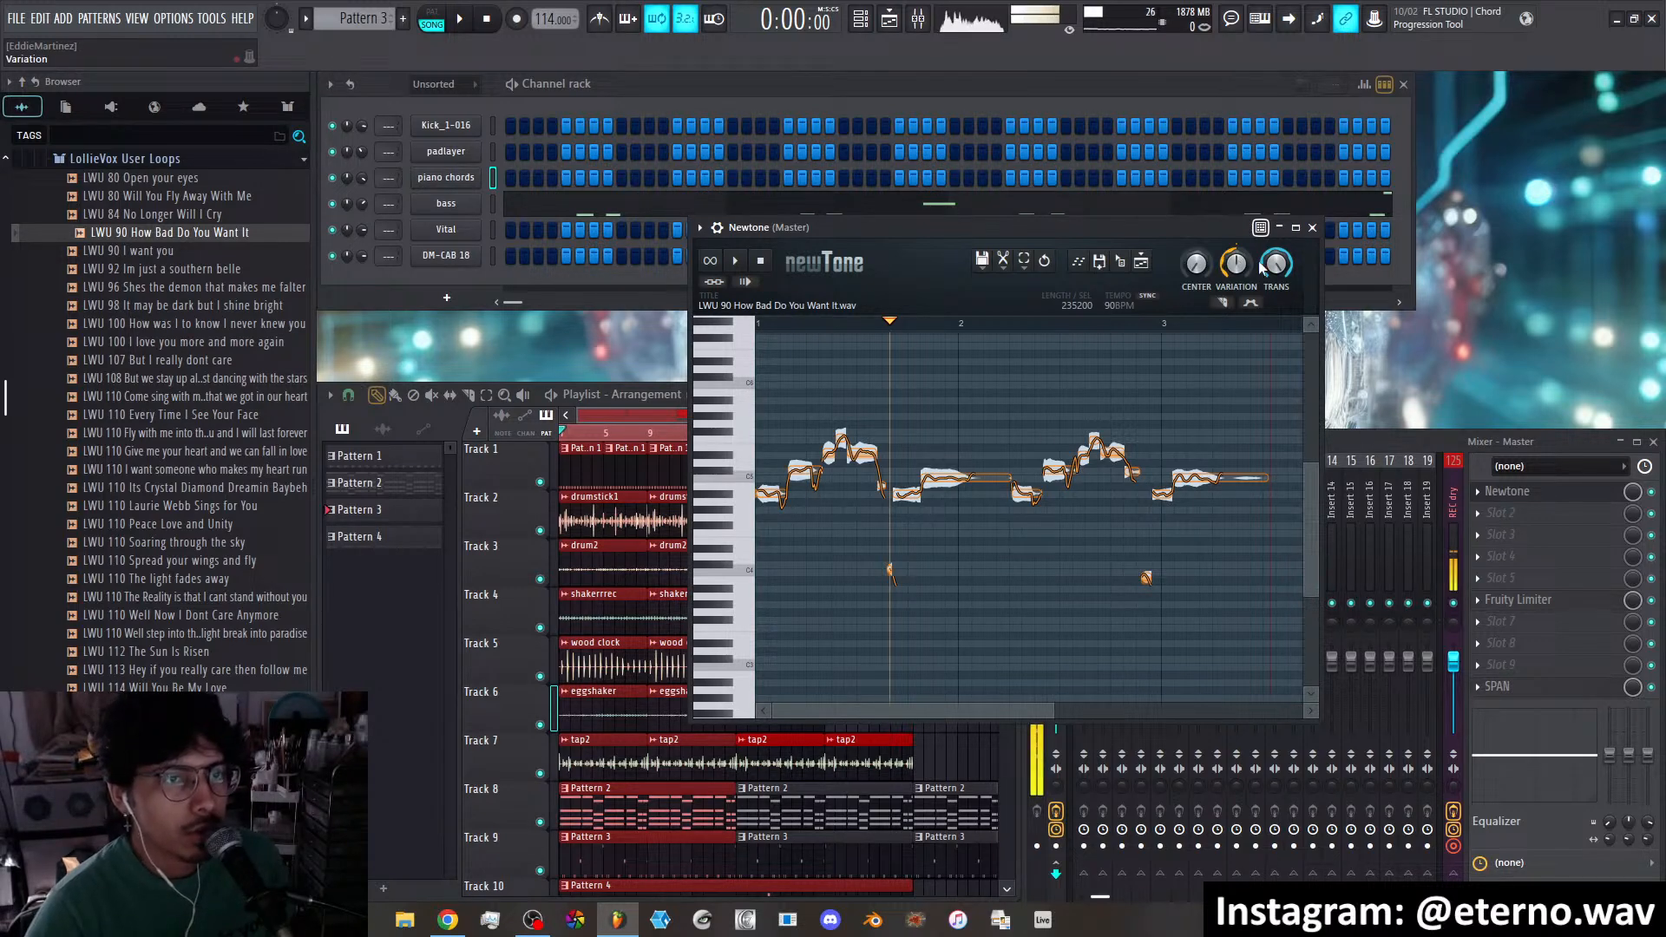
# Raise Newtone's Center pitch correction to its maximum for the vocal and try adjusting Variation
pyautogui.moveTo(1197, 276); pyautogui.dragTo(1197, 234)
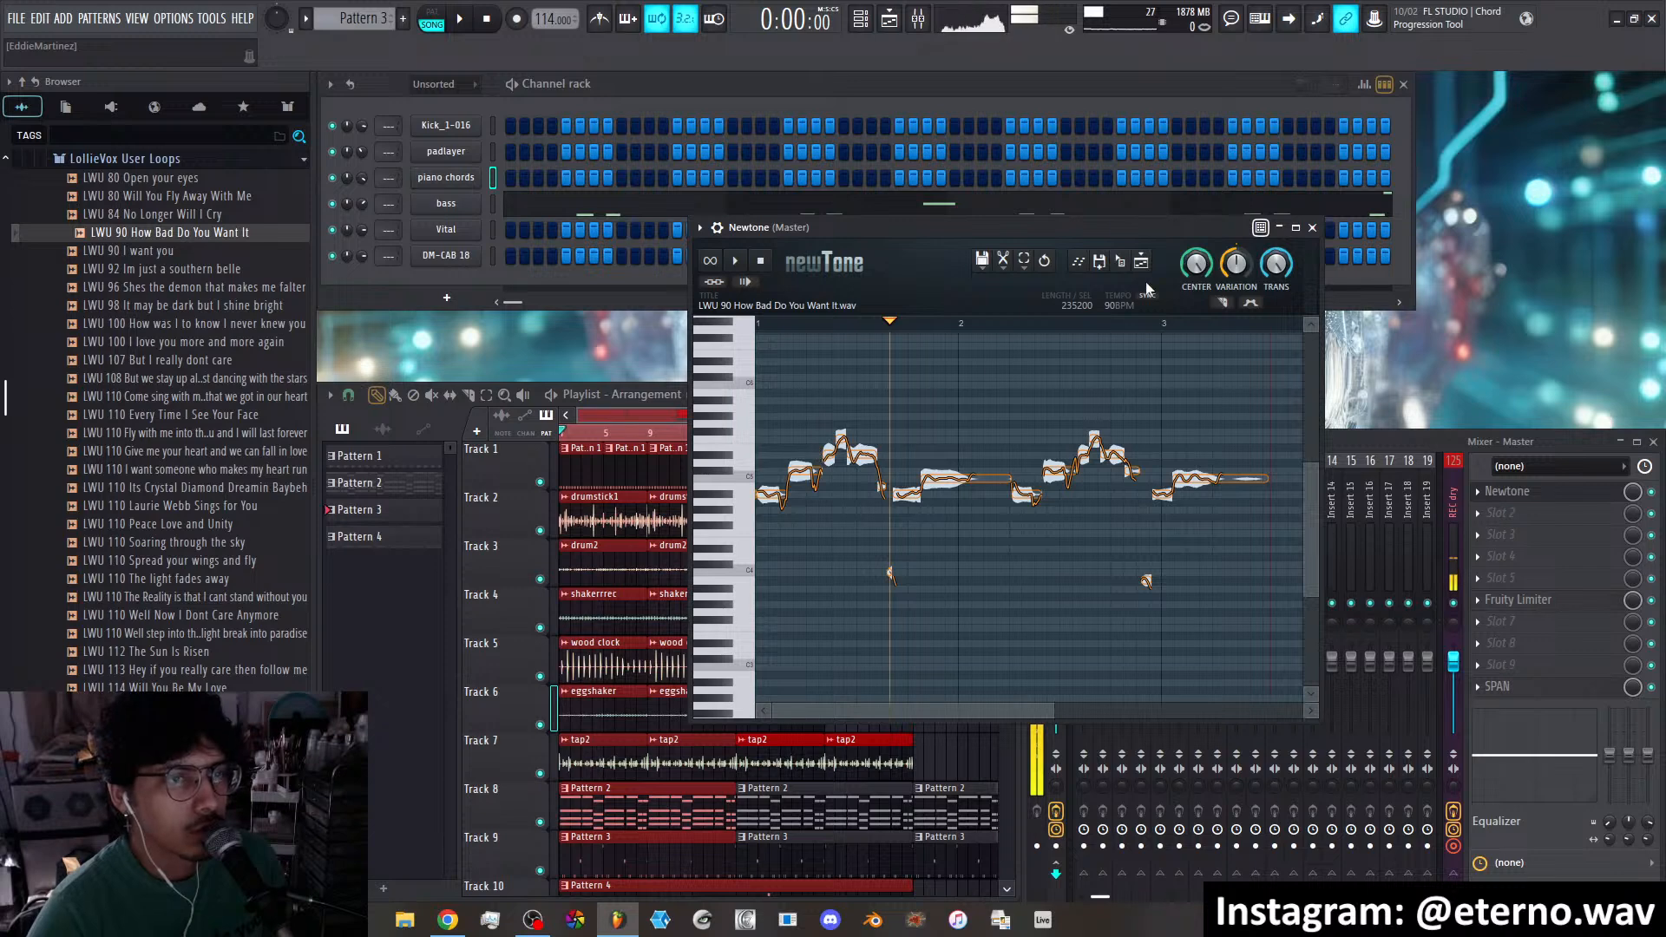
pyautogui.moveTo(1238, 270)
pyautogui.mouseDown()
pyautogui.moveTo(1238, 228)
pyautogui.moveTo(1237, 299)
pyautogui.moveTo(1238, 228)
pyautogui.moveTo(1236, 284)
pyautogui.mouseUp()
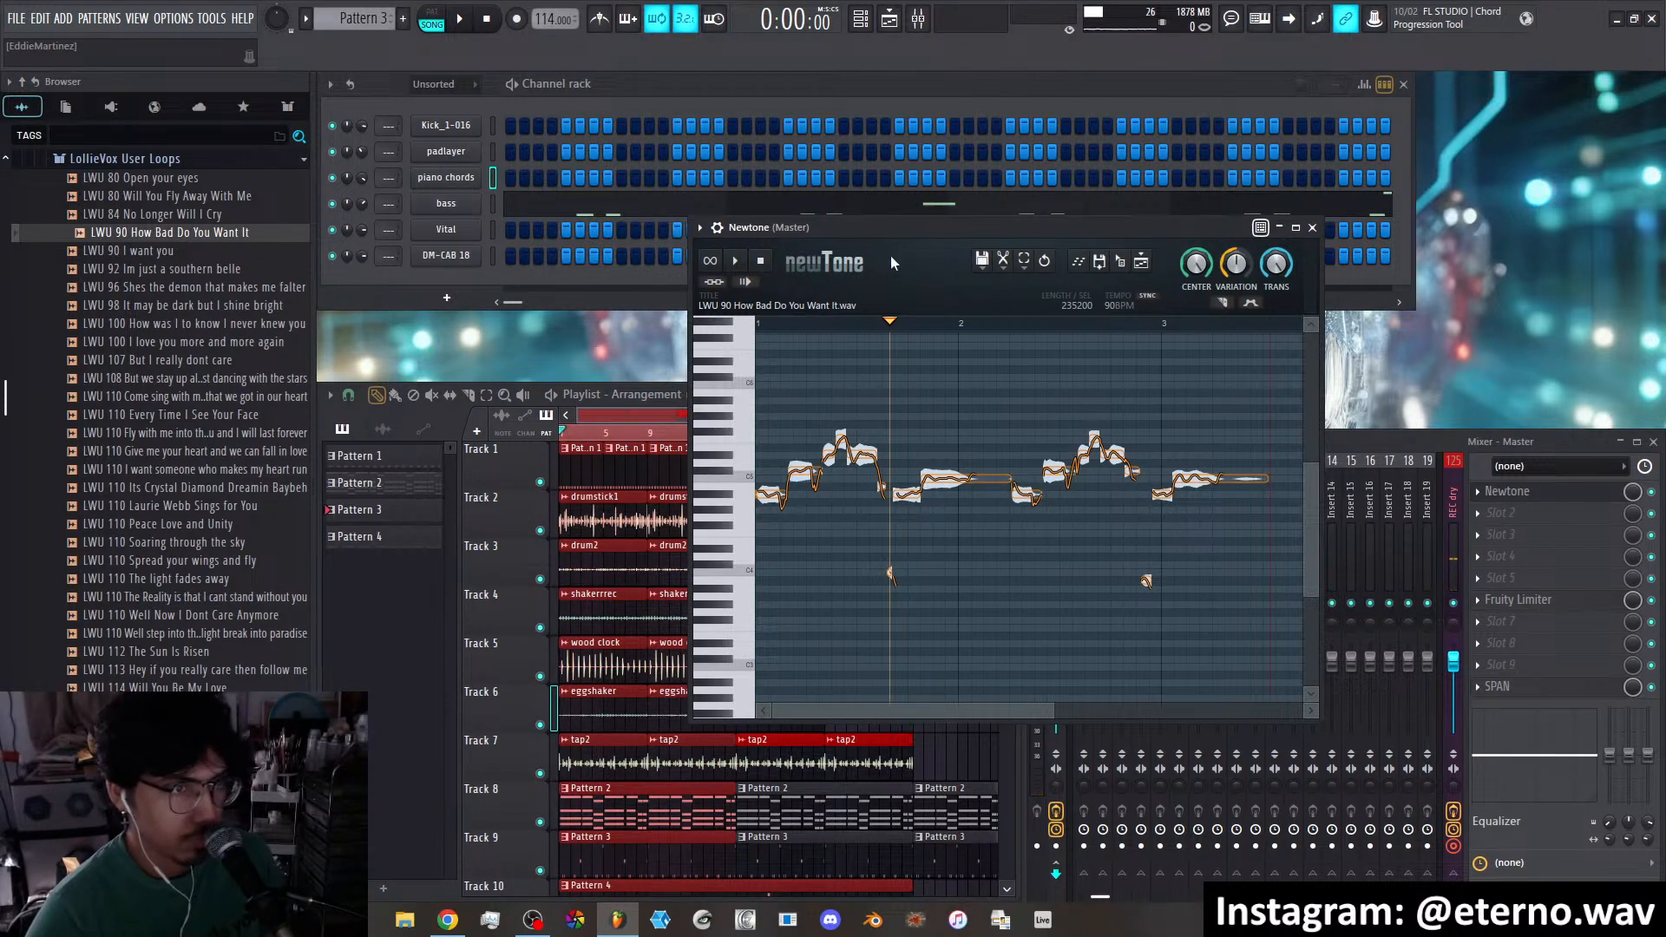
# Listen to the vocal loop in Newtone from the start, check the plugin's wrapper settings, and stop playback
pyautogui.press('space')
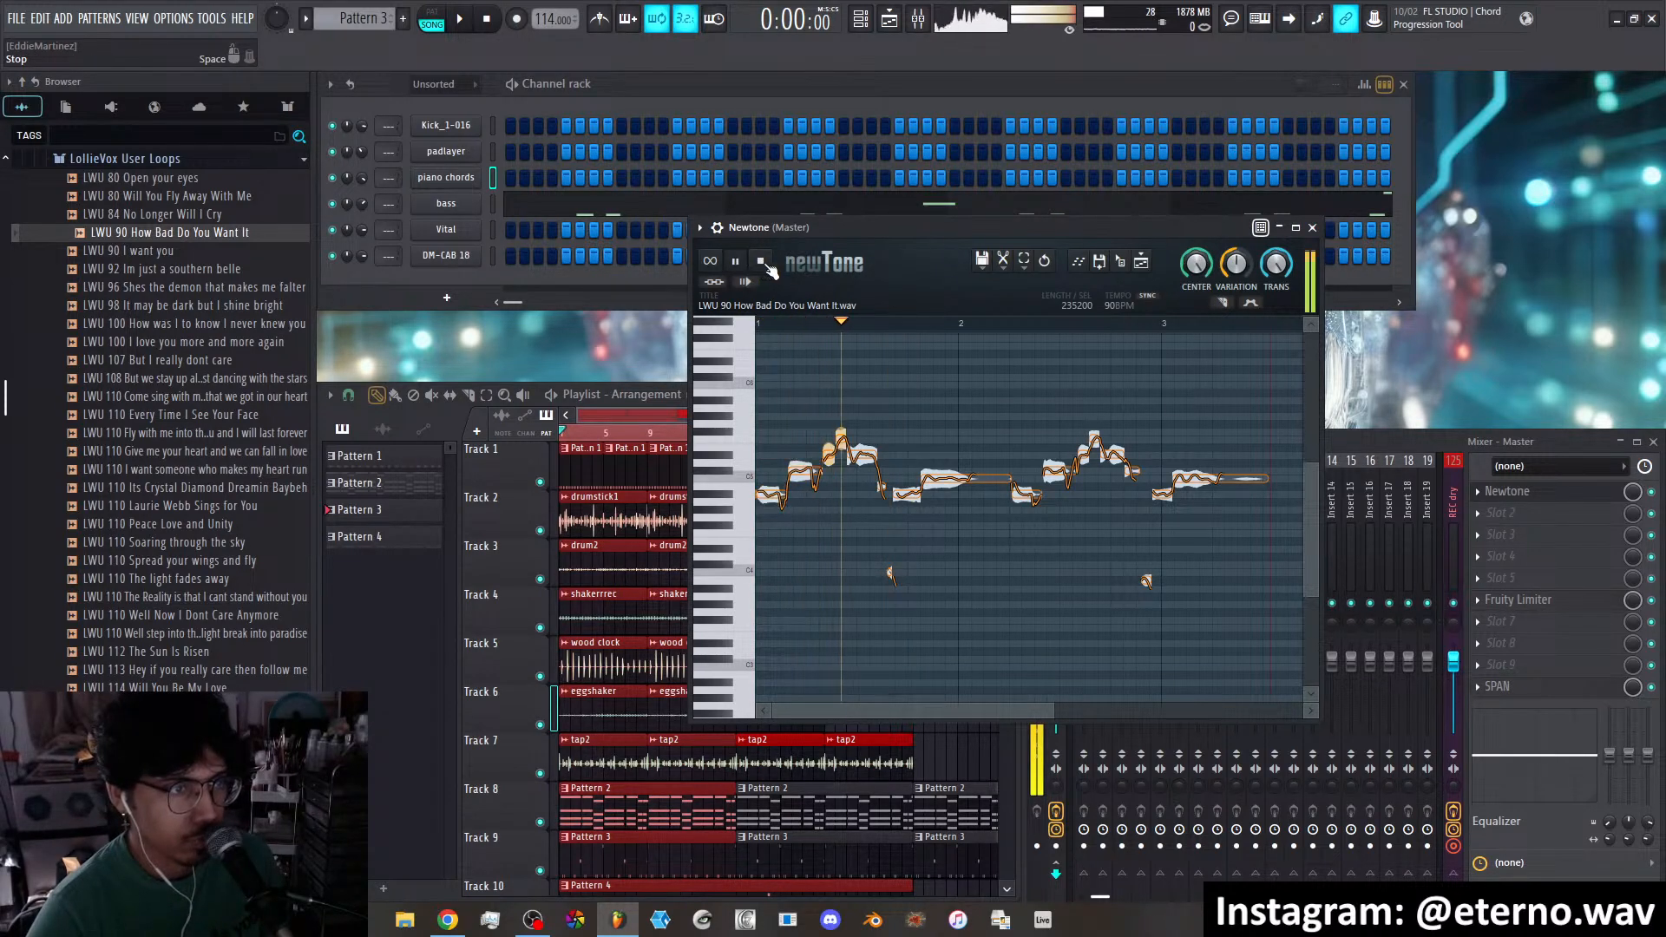
pyautogui.click(769, 266)
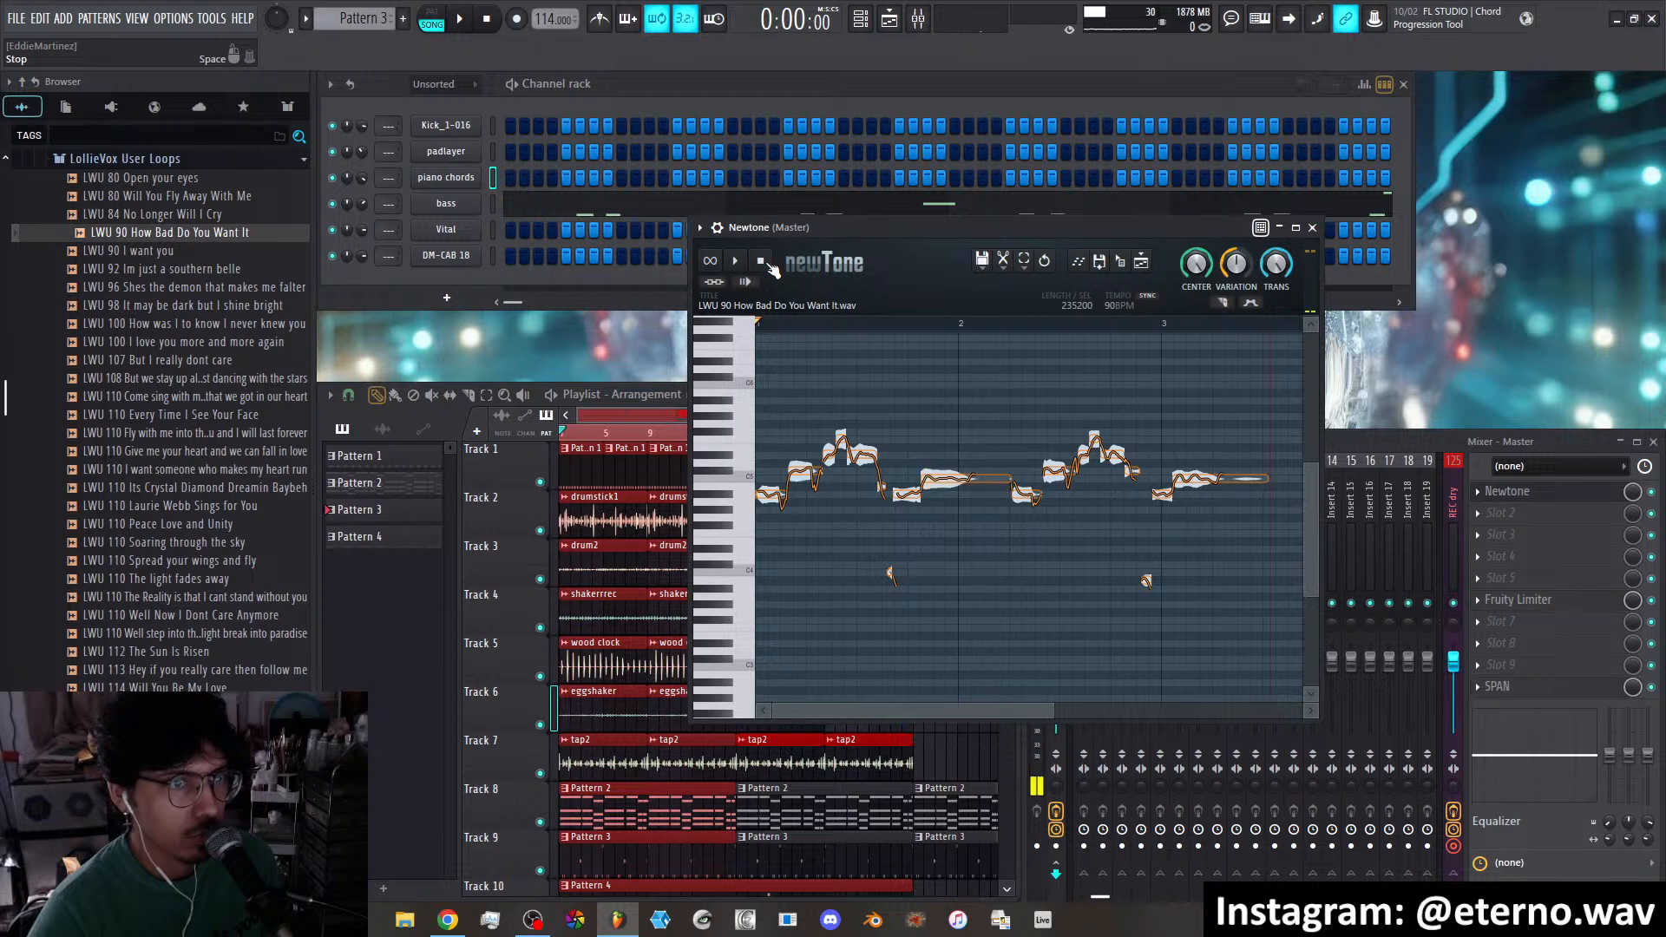
pyautogui.click(723, 228)
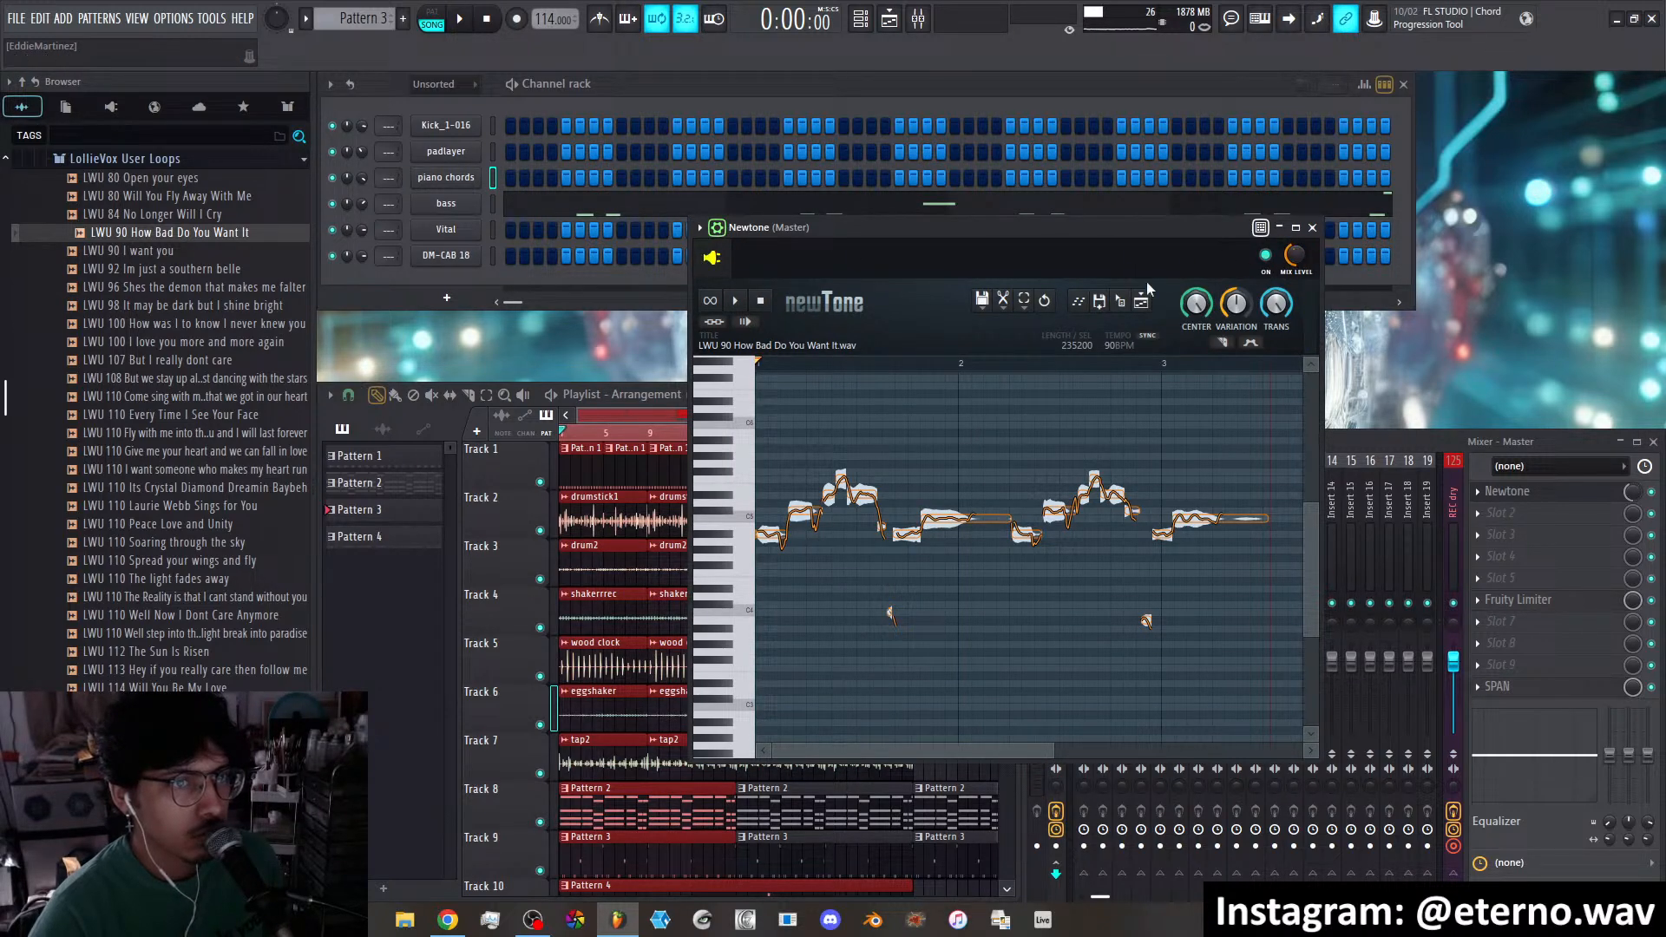
pyautogui.click(739, 301)
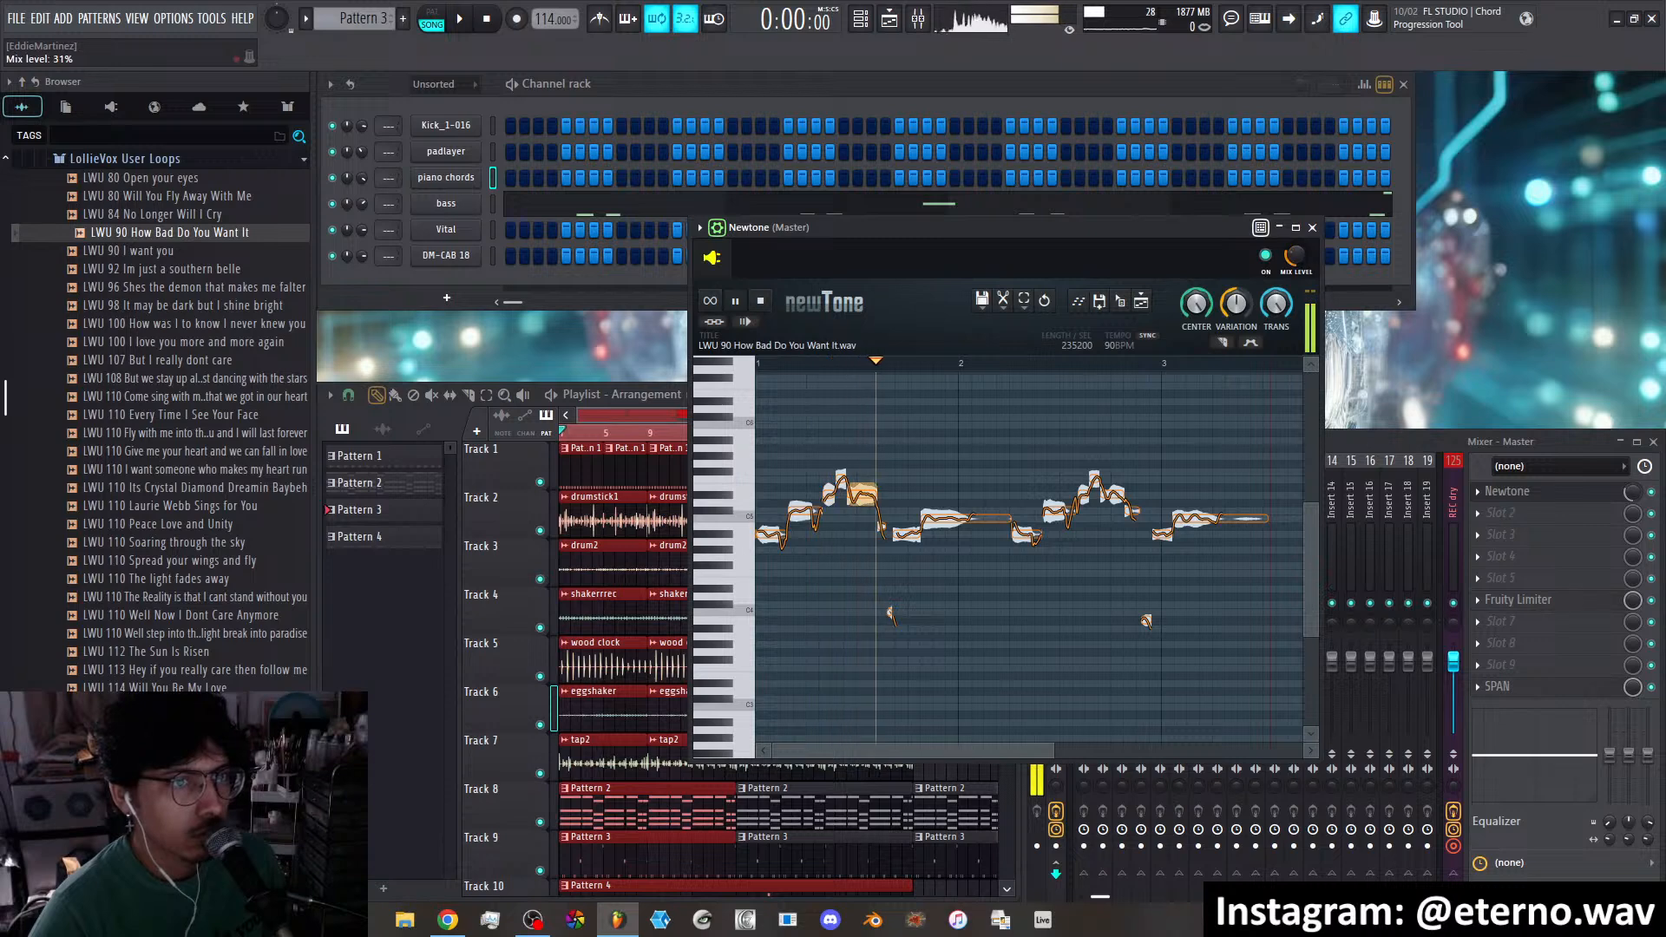
pyautogui.click(750, 303)
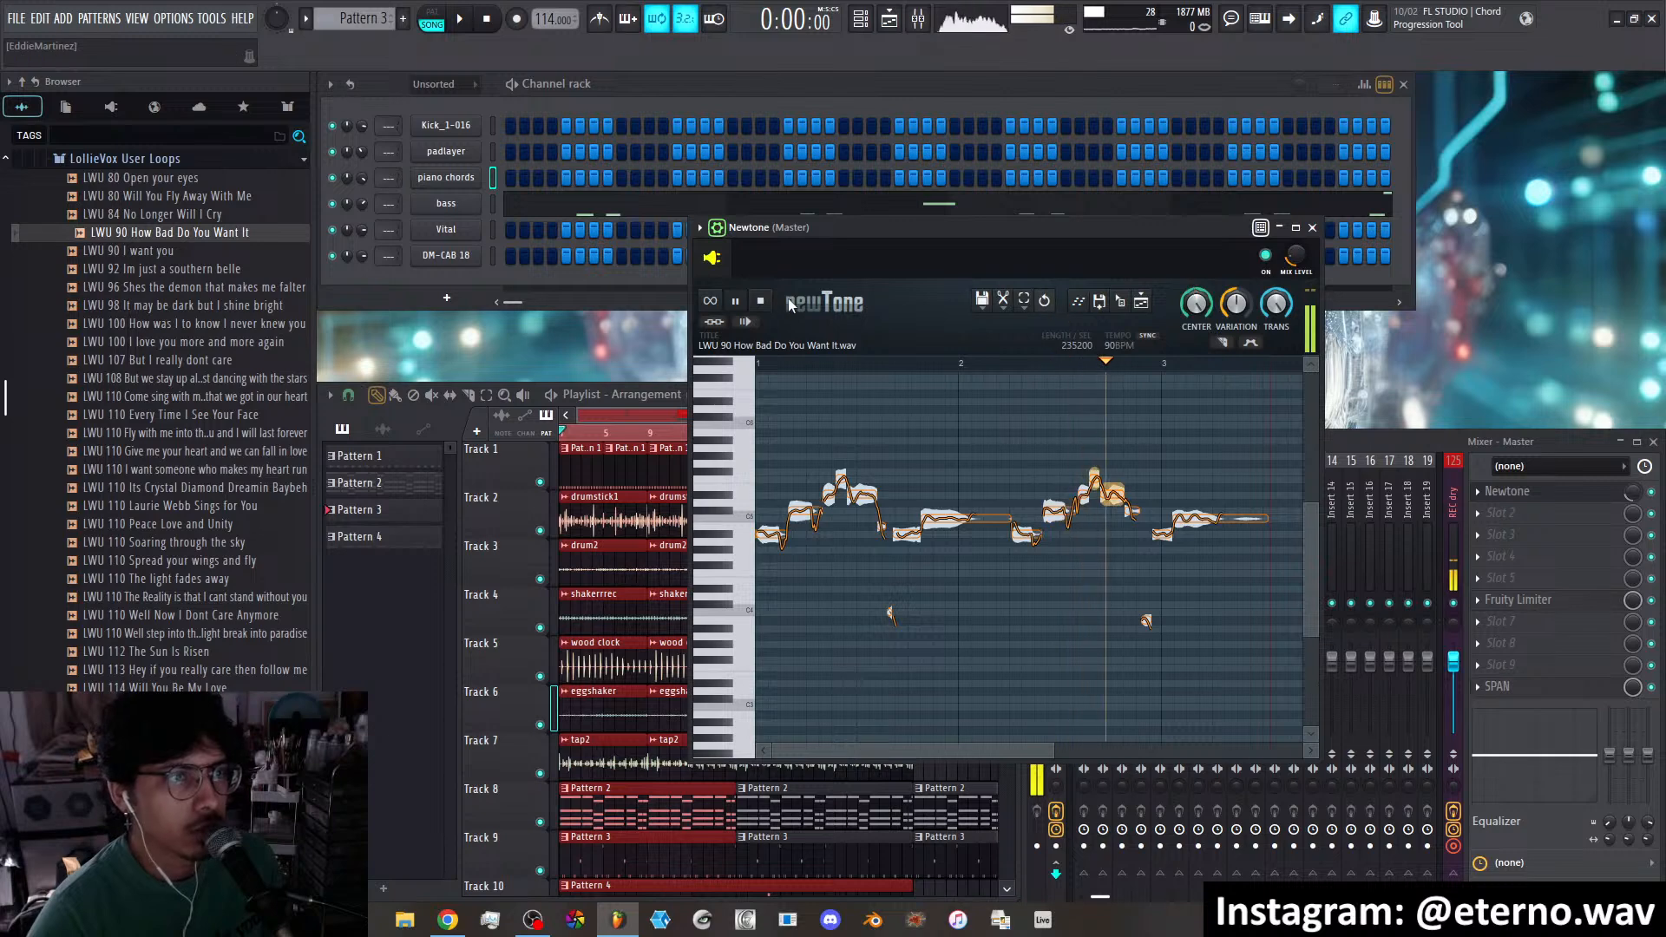
pyautogui.click(720, 231)
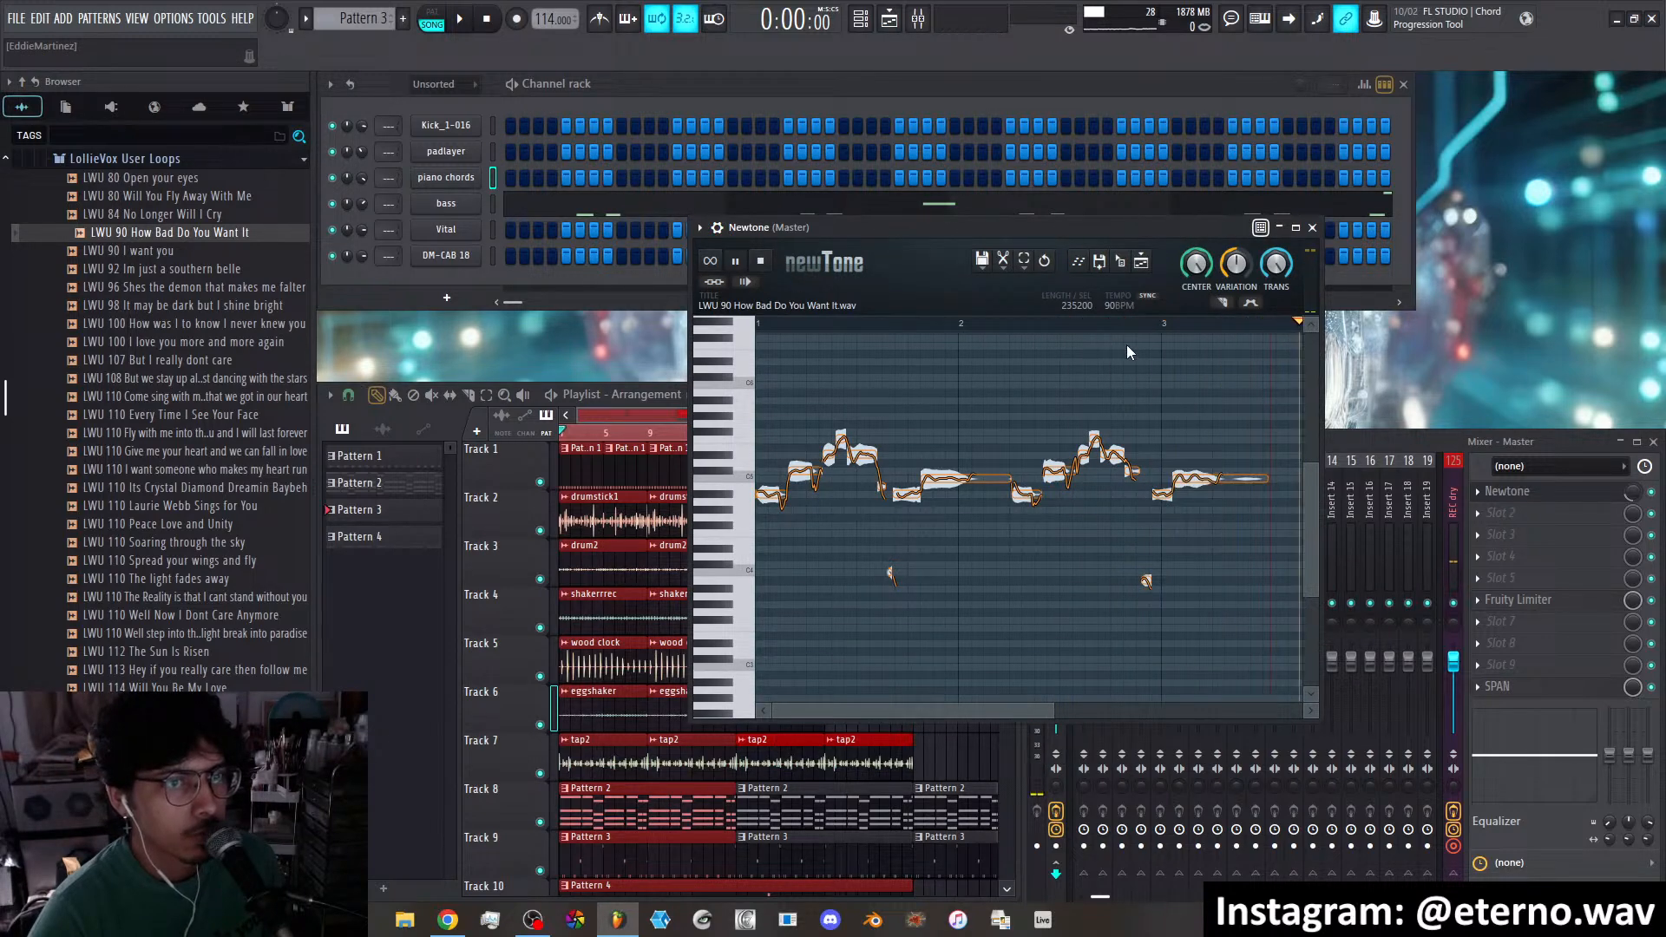
pyautogui.click(760, 262)
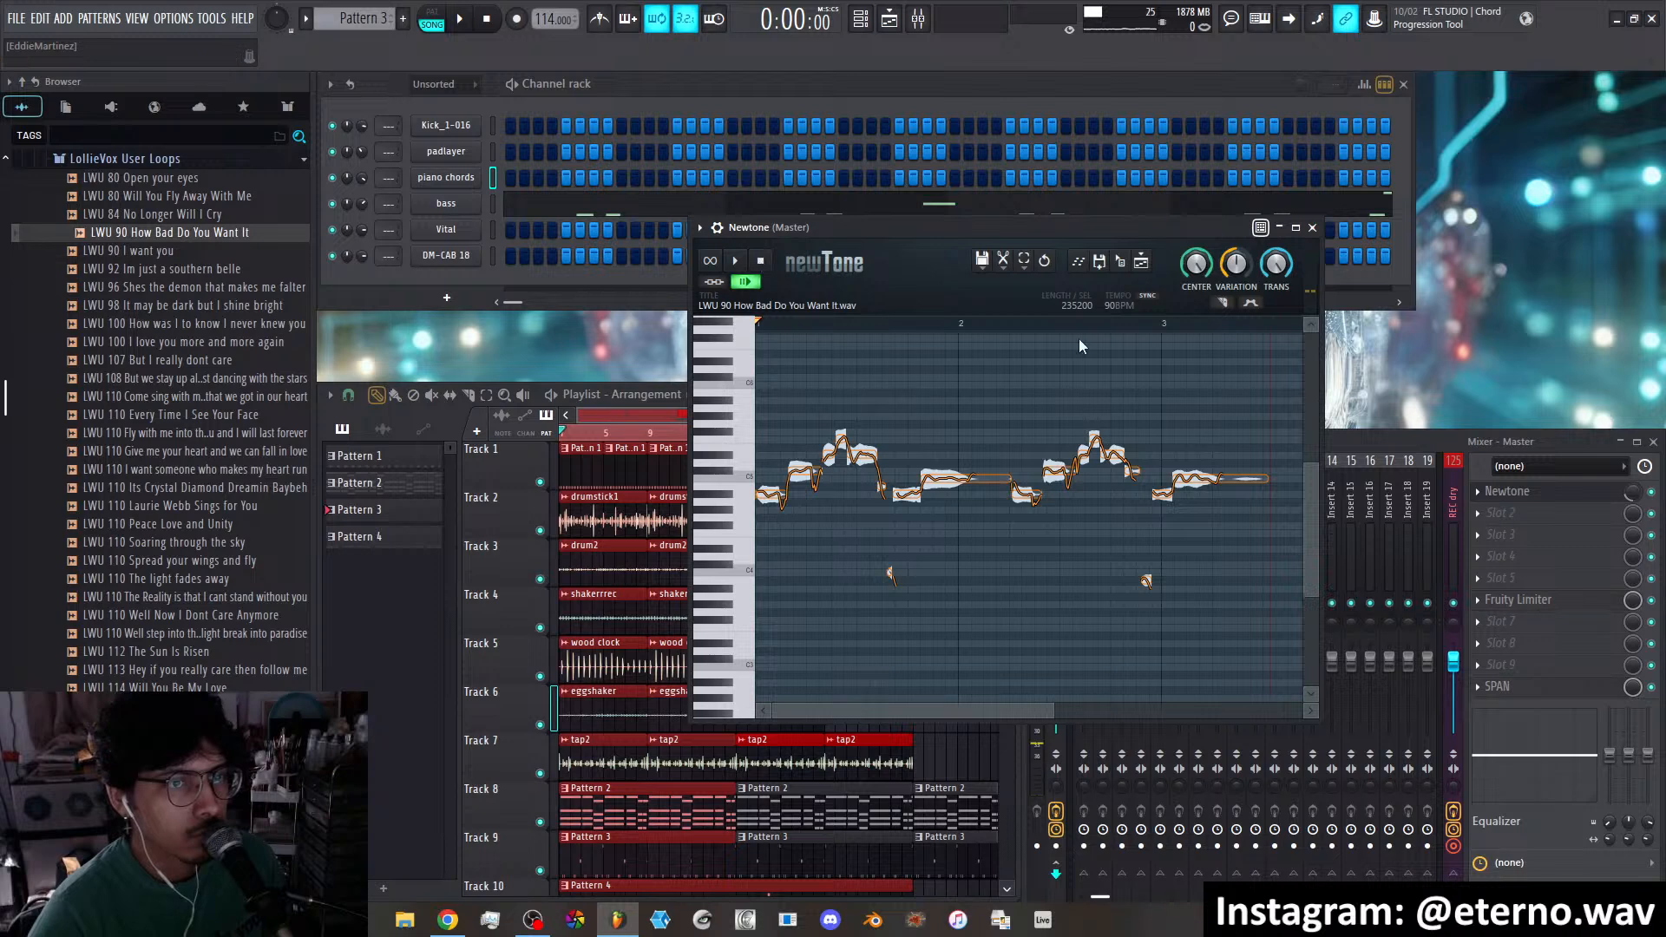
# Select the vocal's full time range in Newtone, loop its playback, and turn off slaving playback to the host
pyautogui.moveTo(1272, 323); pyautogui.dragTo(757, 328)
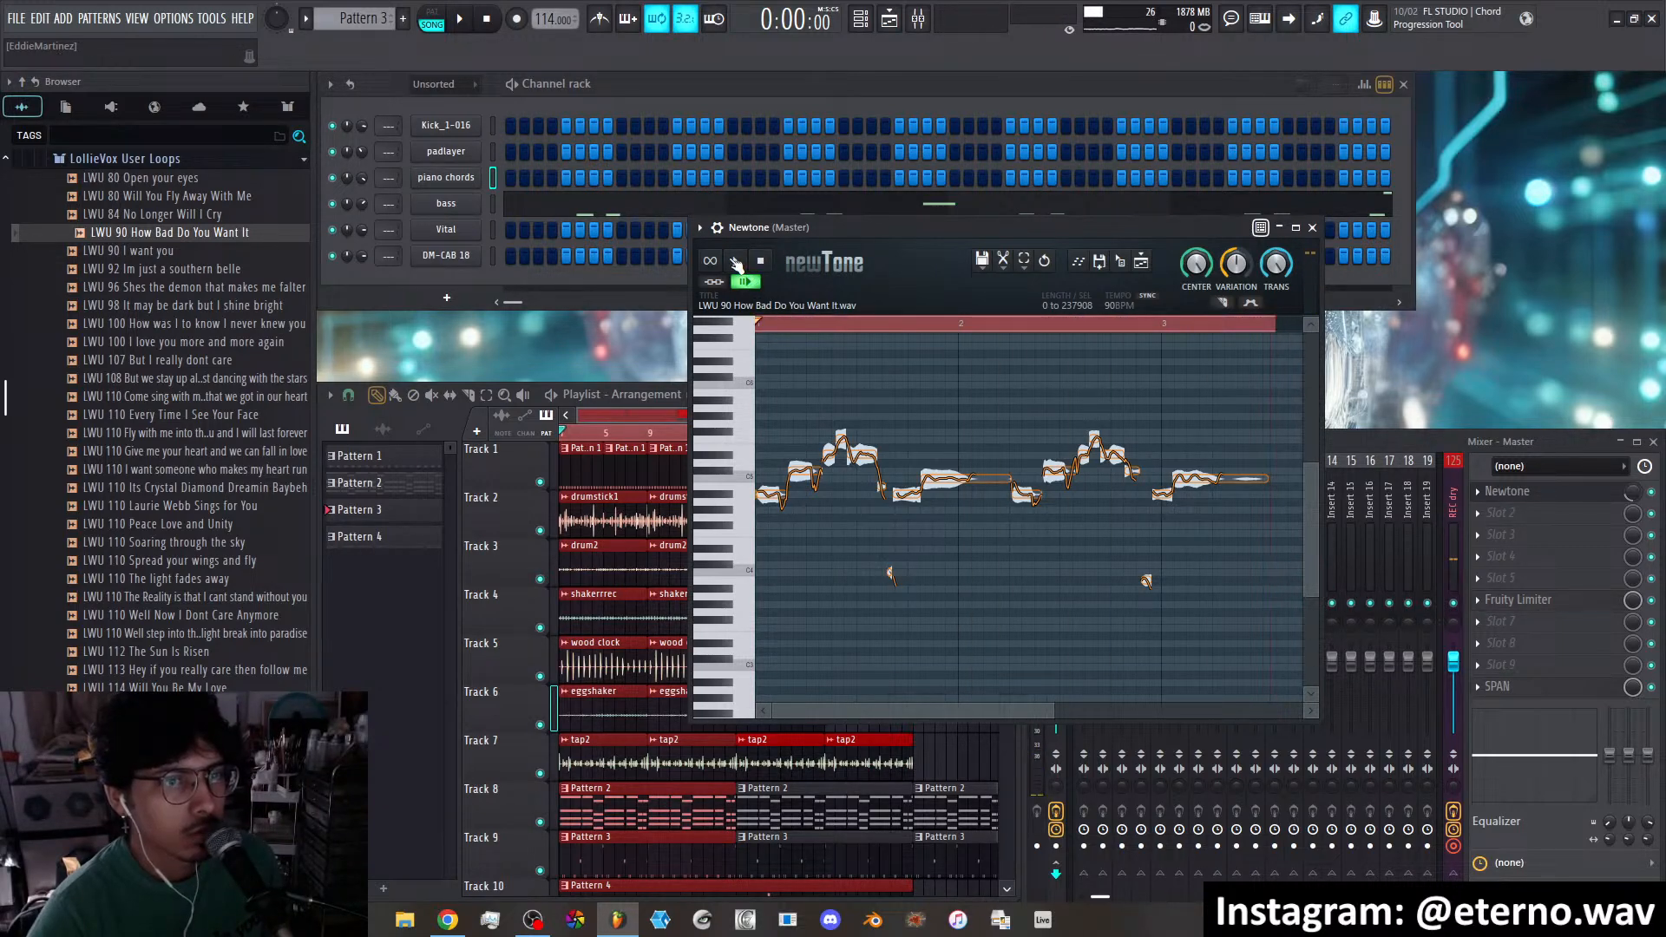
pyautogui.click(738, 263)
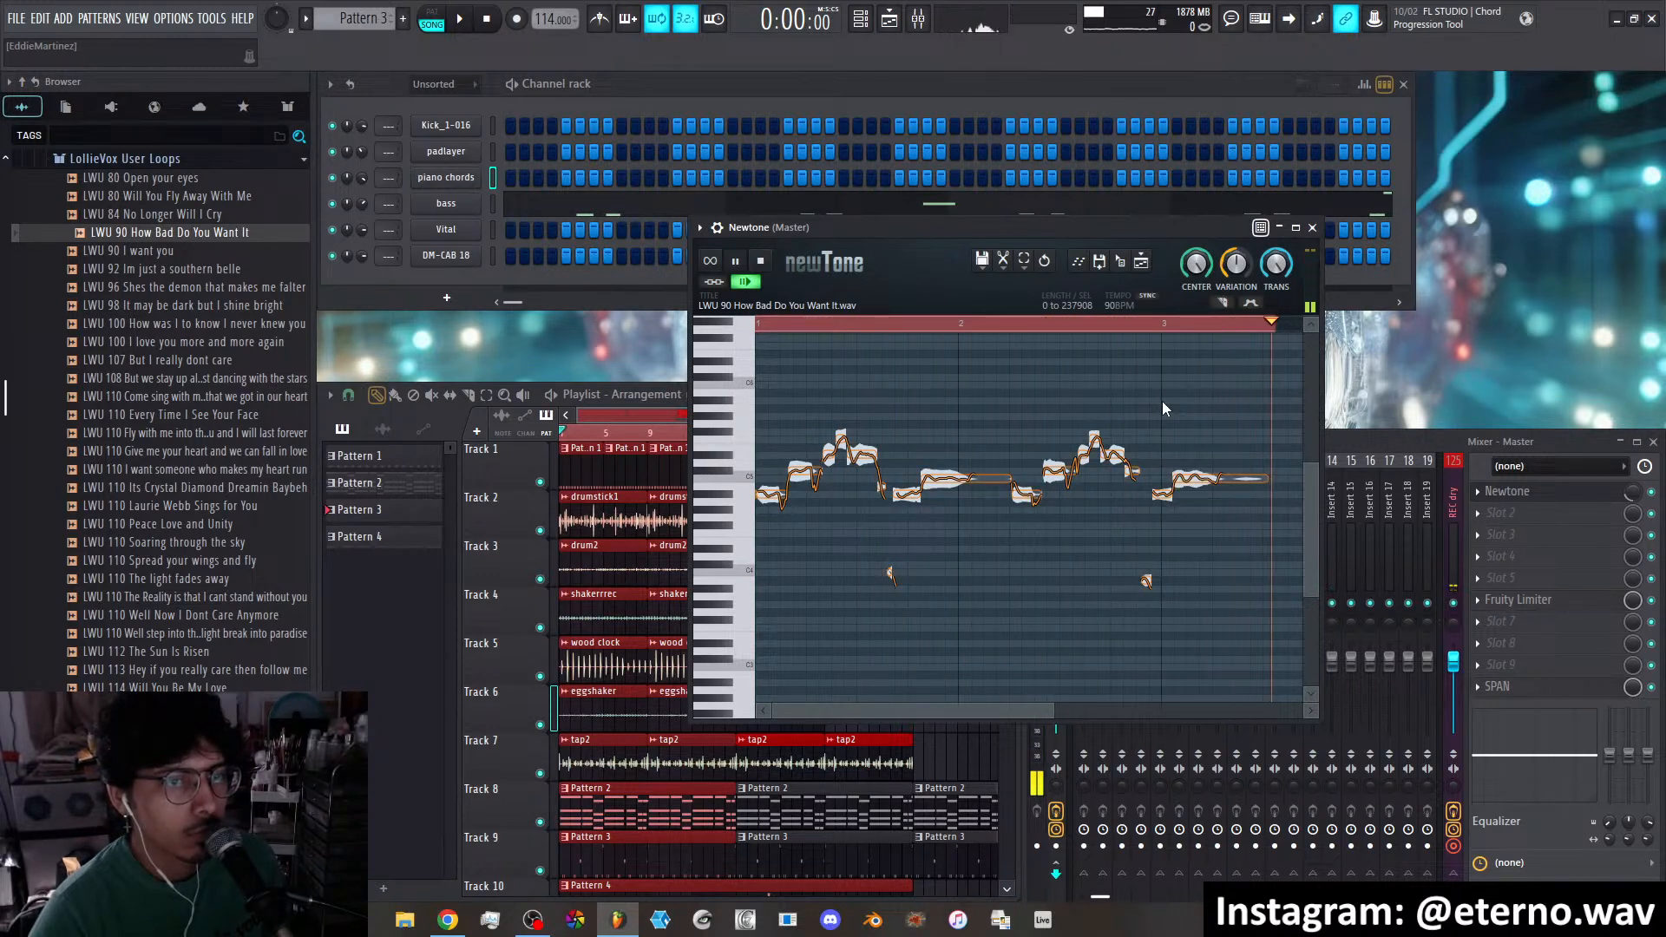
pyautogui.click(711, 262)
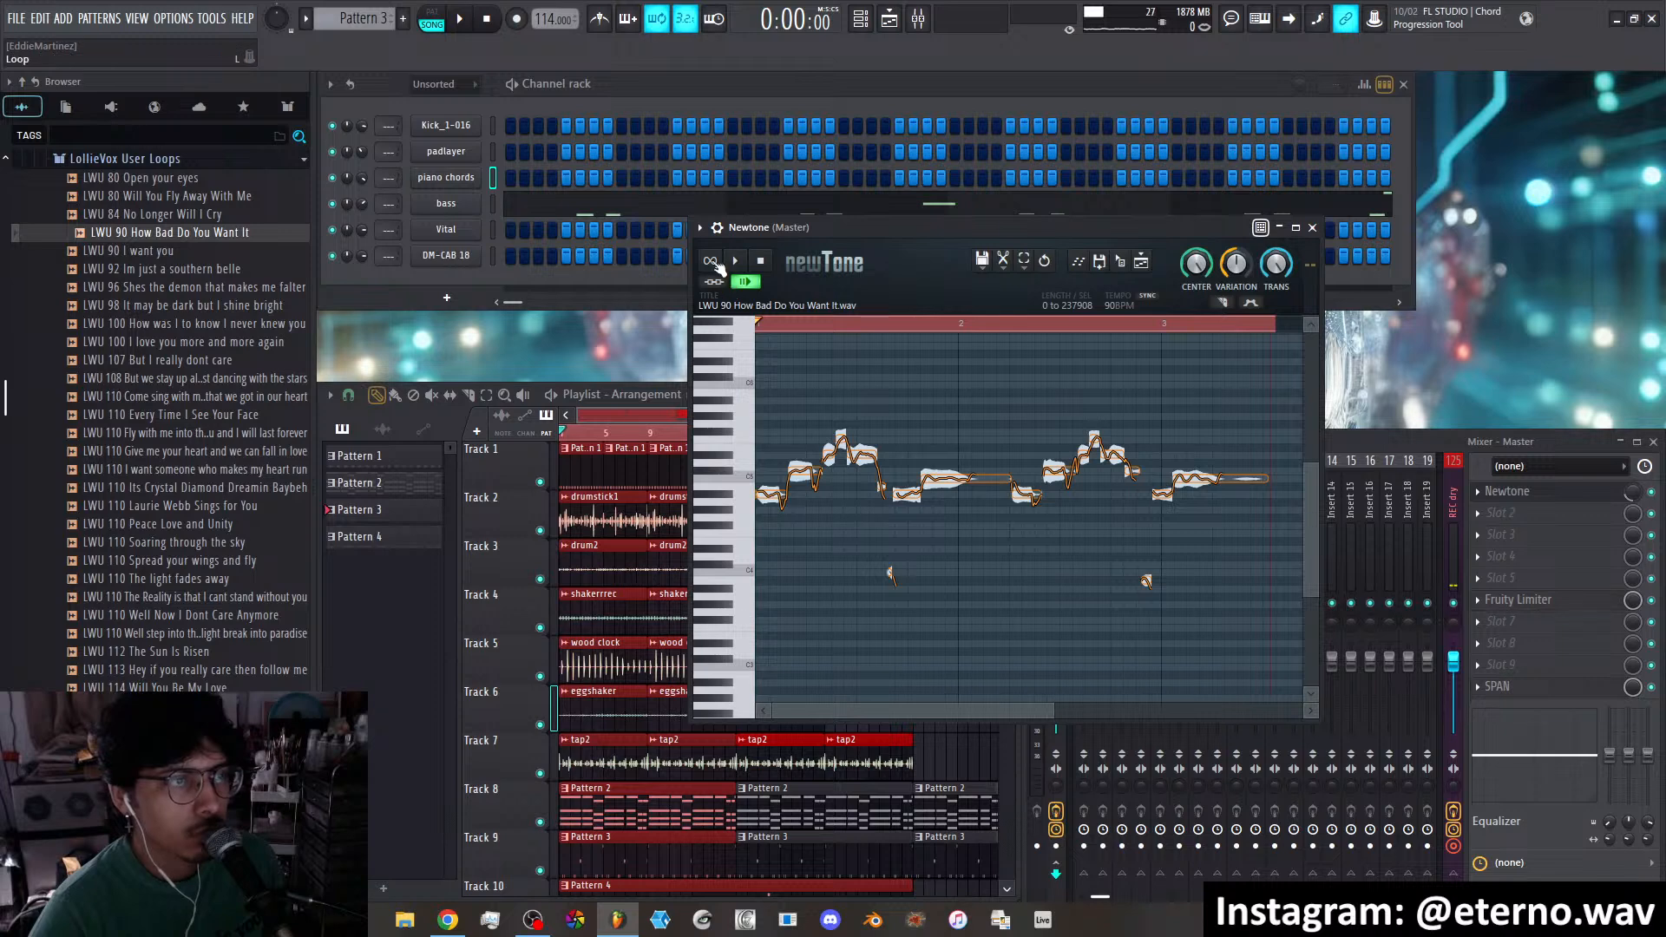
pyautogui.click(735, 263)
pyautogui.click(747, 284)
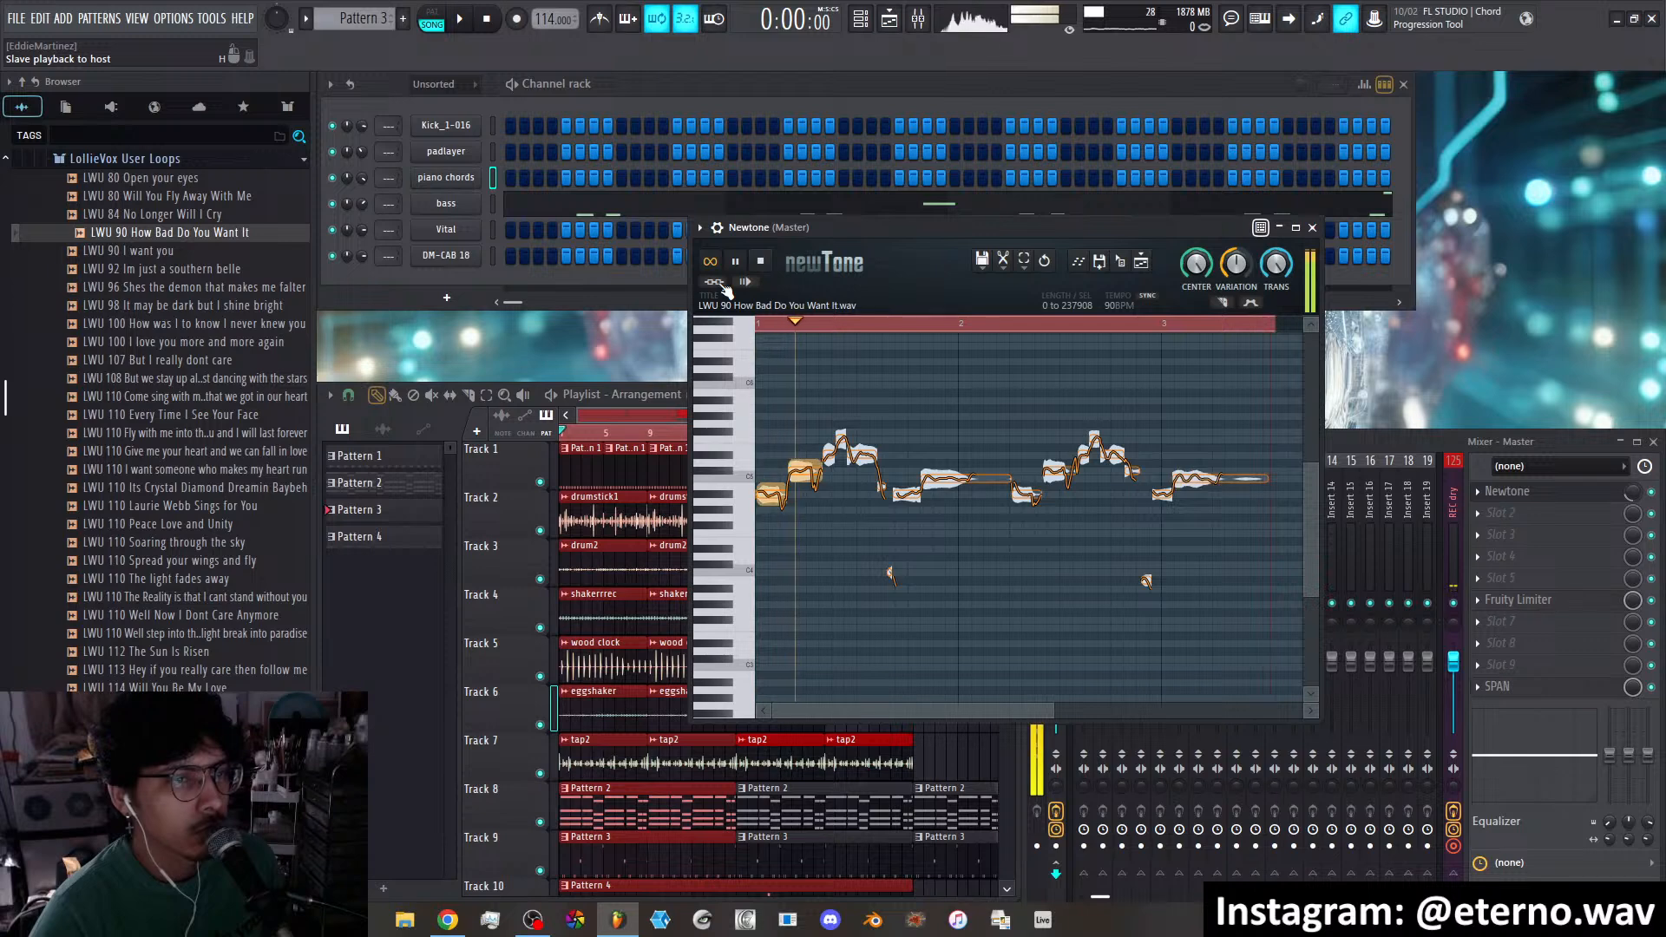
pyautogui.moveTo(1280, 327); pyautogui.dragTo(1096, 327)
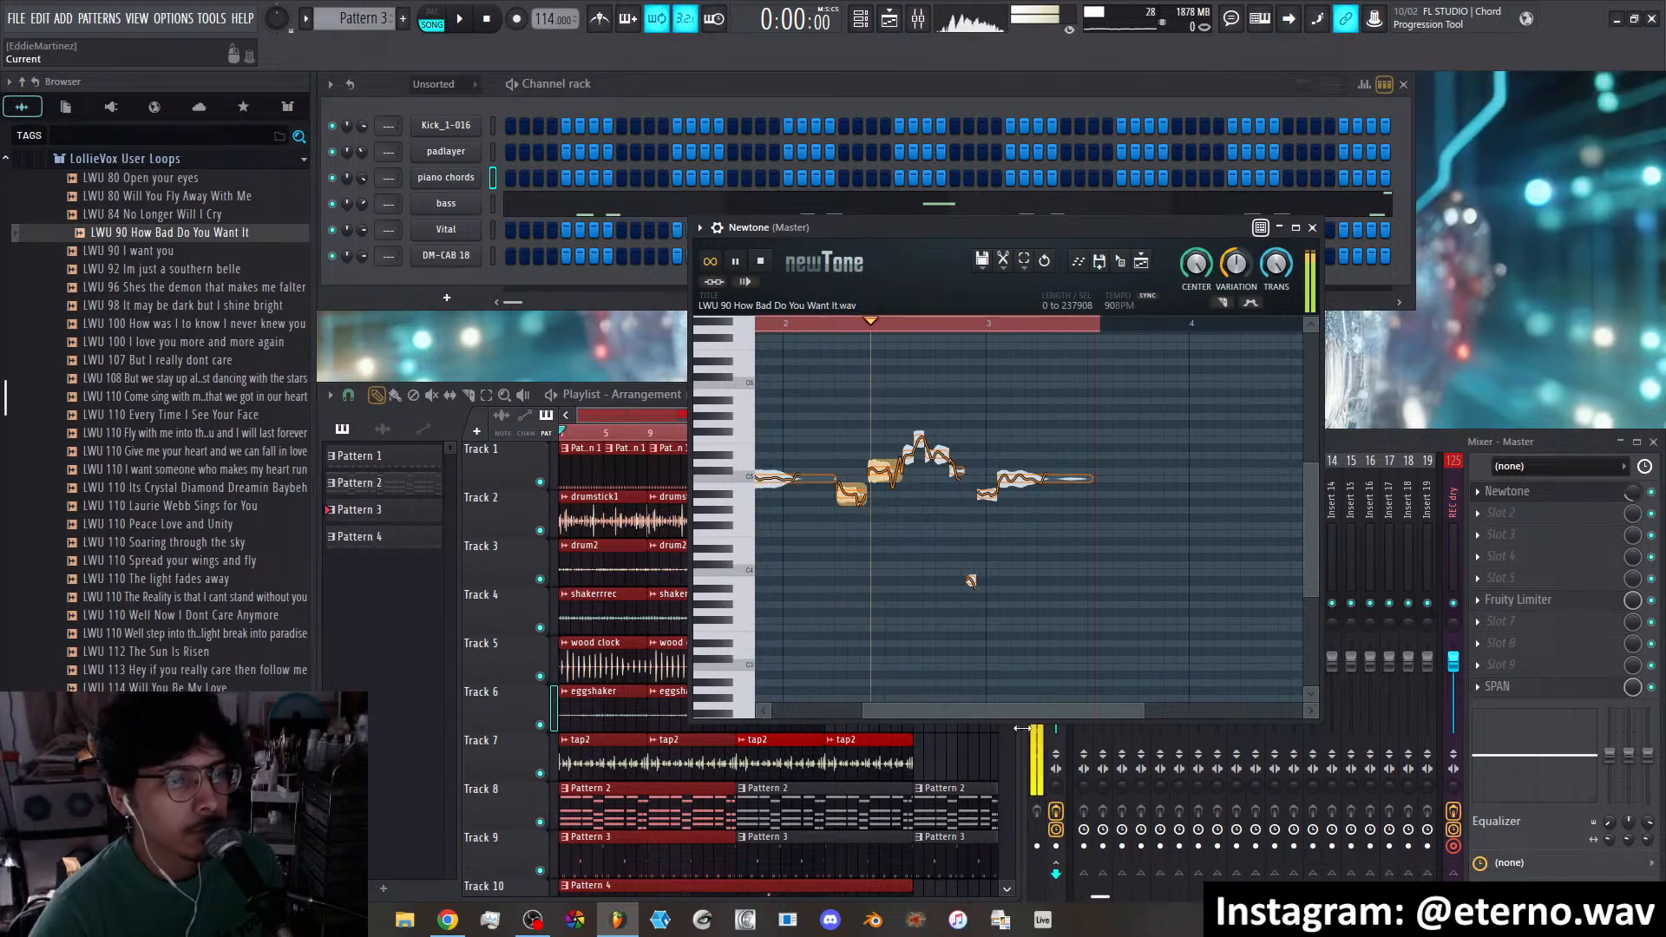
pyautogui.moveTo(996, 711); pyautogui.dragTo(905, 710)
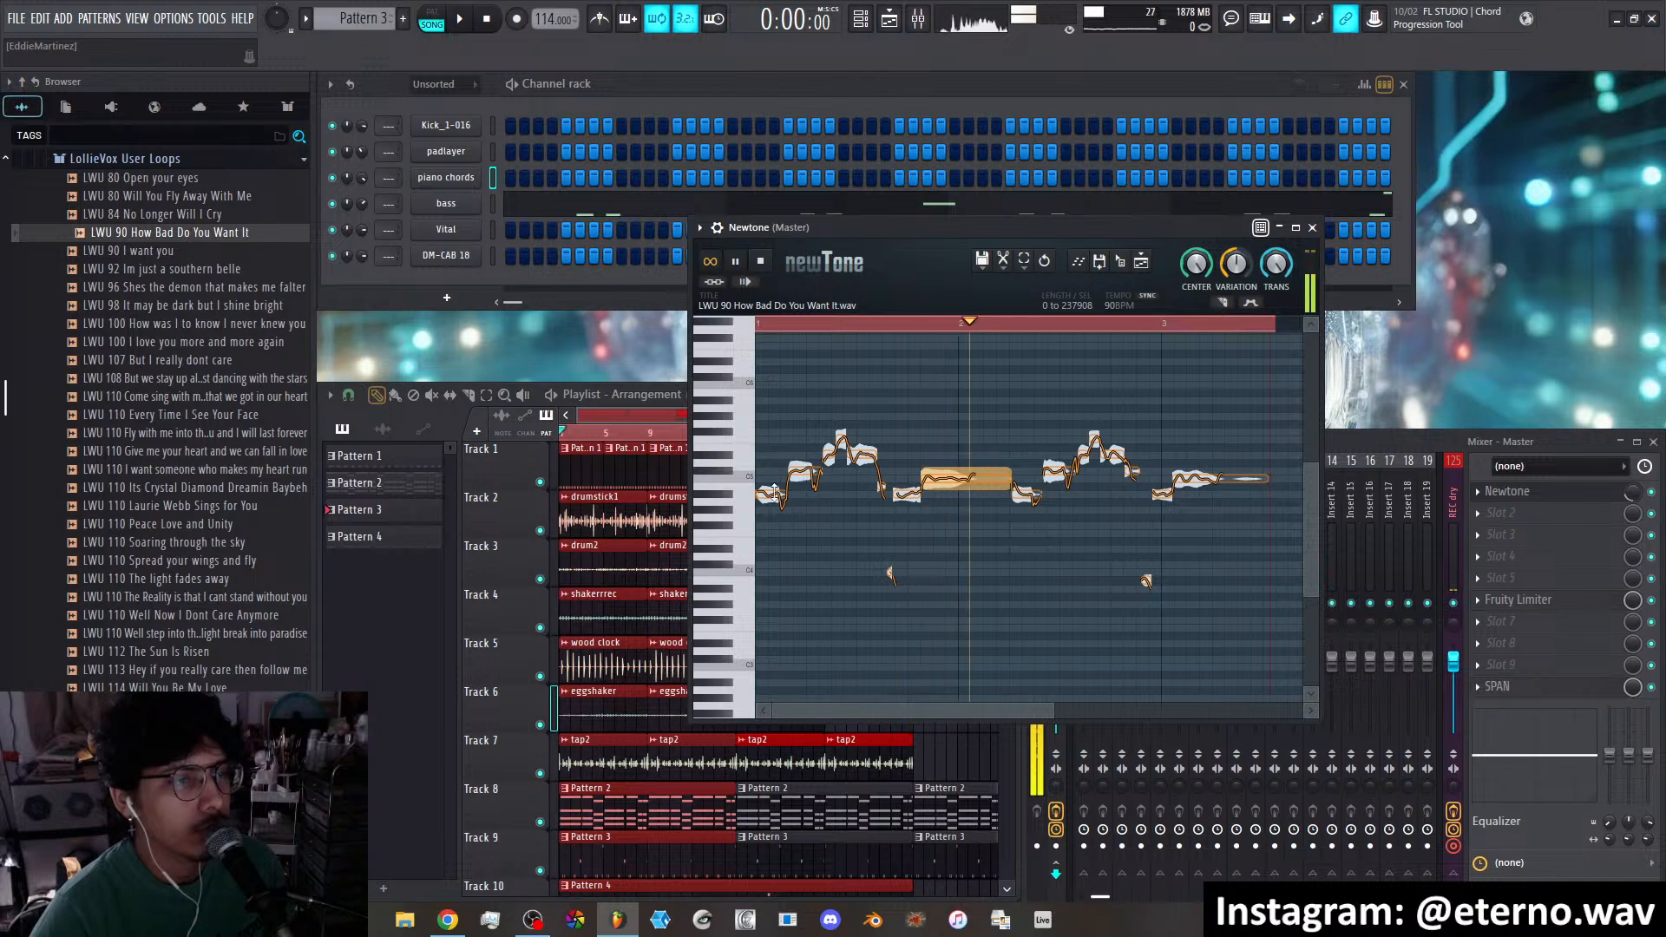
# Raise the vocal's first note to C5 and pause playback with the opening phrase in close view
pyautogui.moveTo(770, 489)
pyautogui.moveTo(770, 490); pyautogui.dragTo(767, 475)
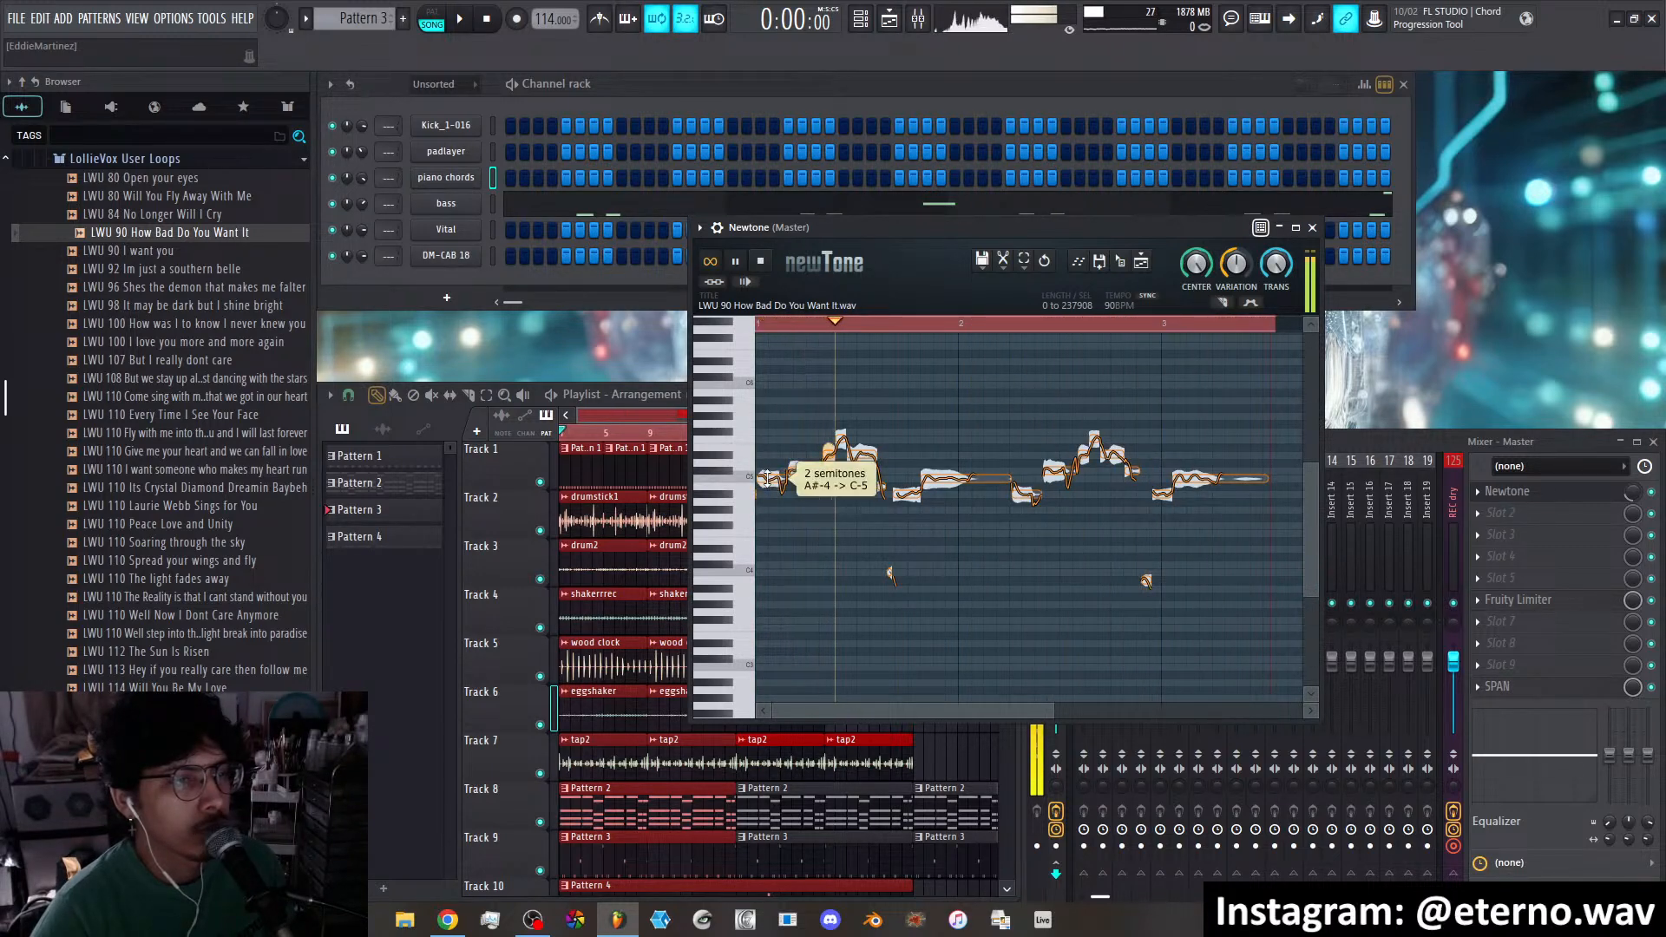
pyautogui.scroll(1, 768, 492)
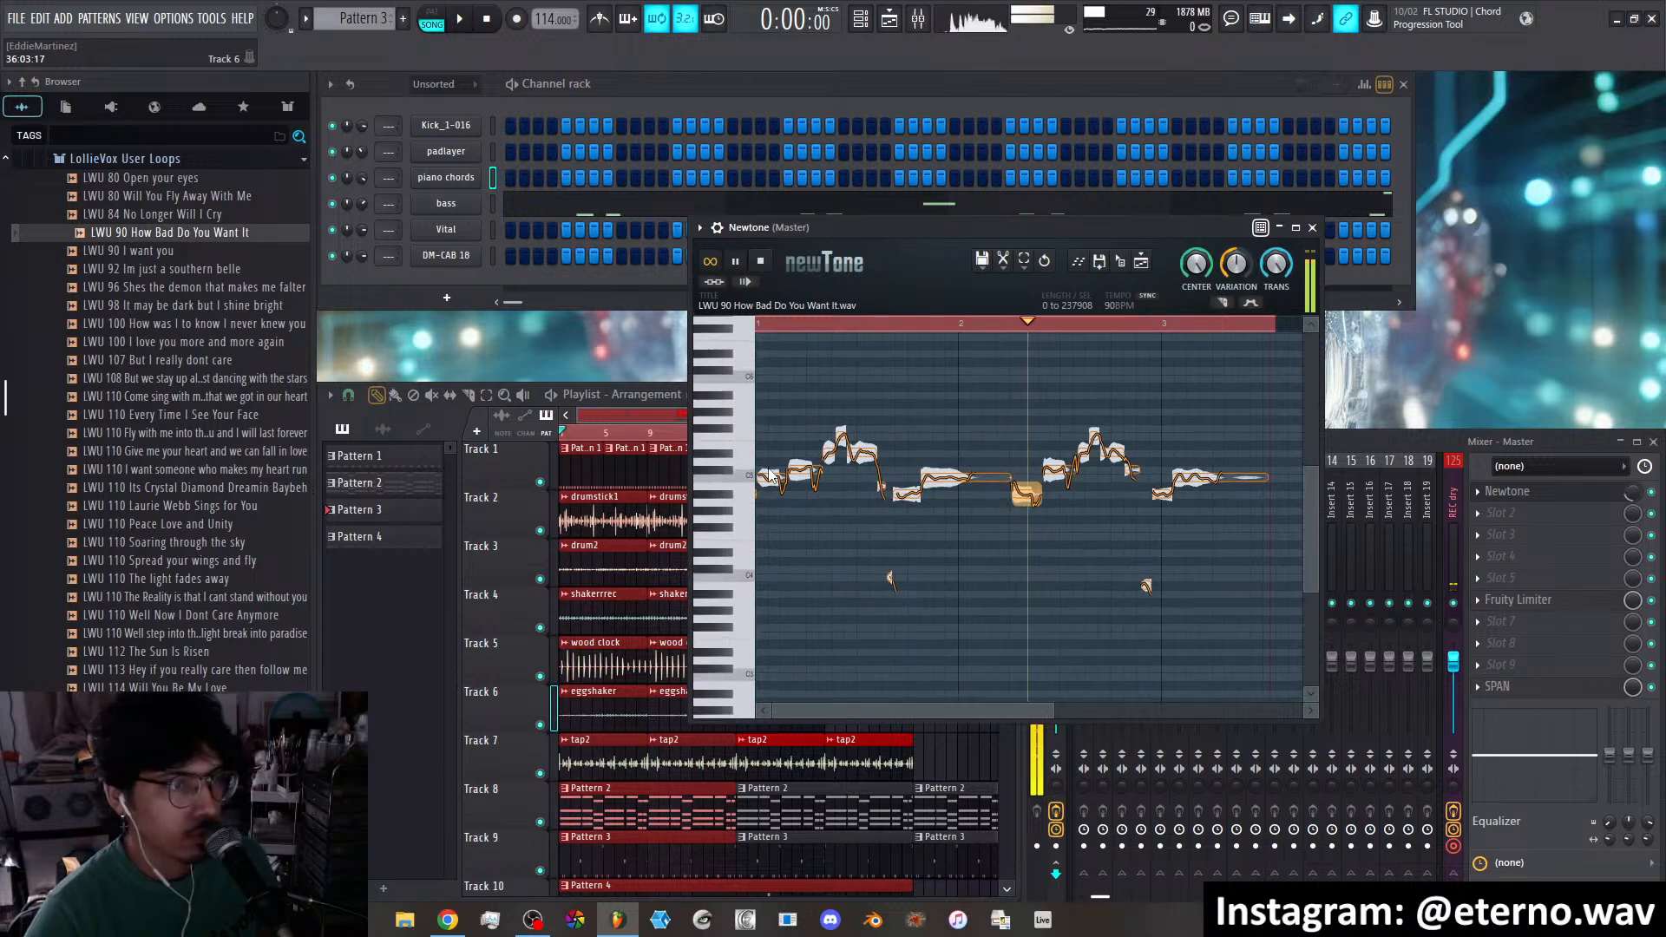
pyautogui.scroll(2, 769, 474)
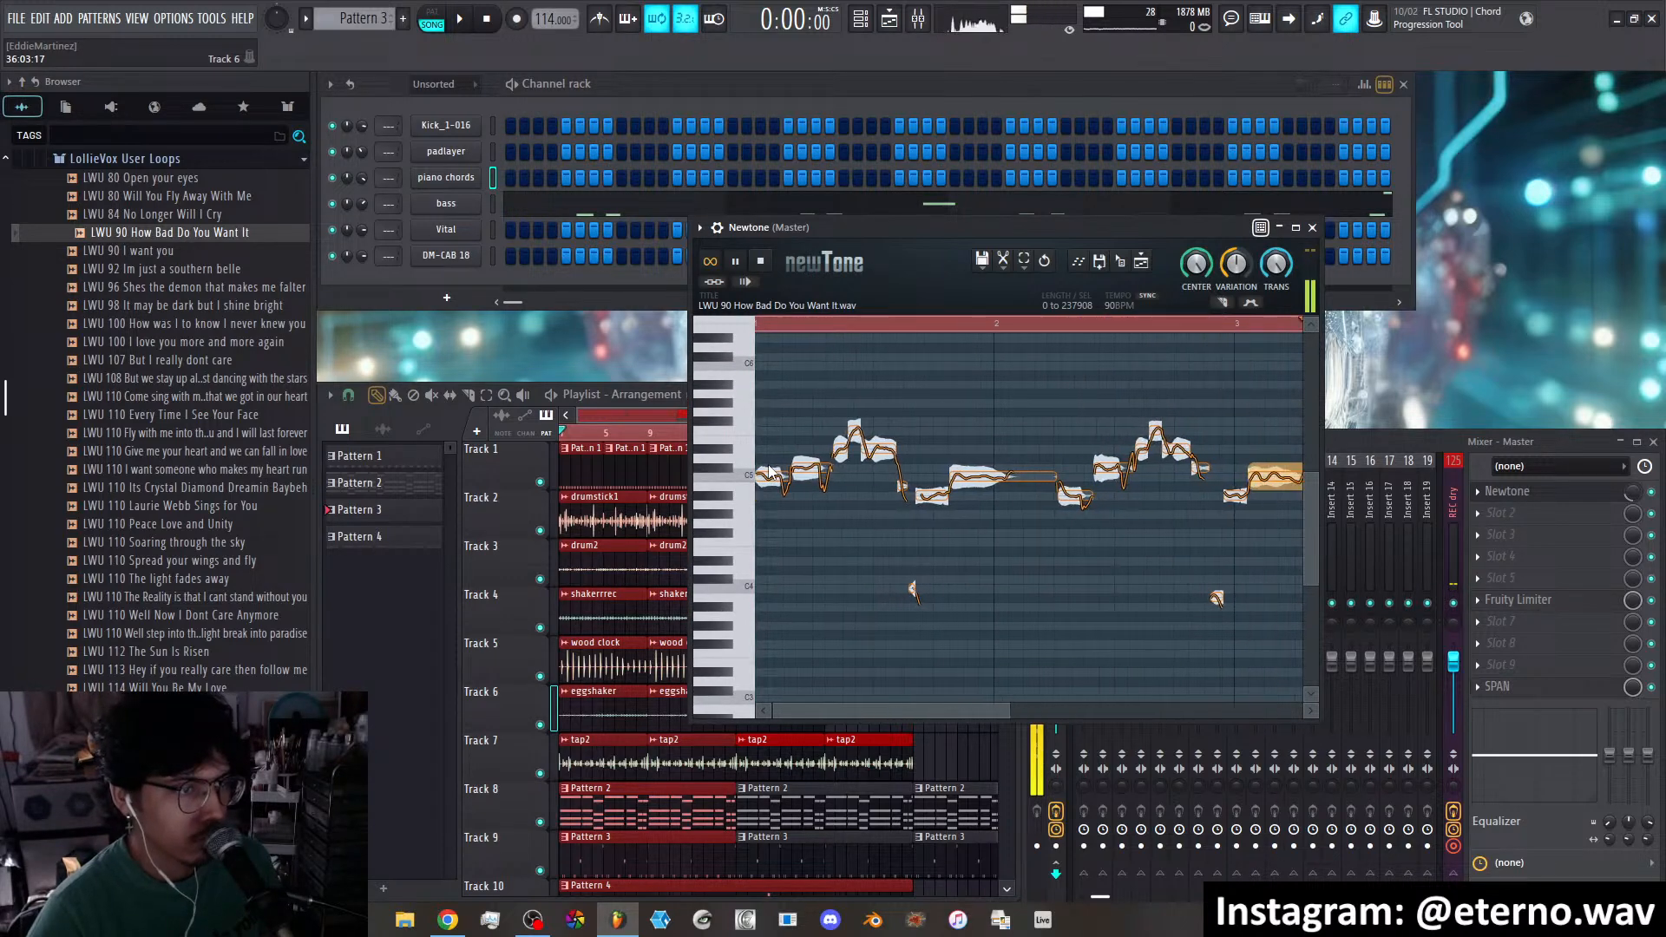
pyautogui.scroll(3, 769, 473)
pyautogui.moveTo(830, 711); pyautogui.dragTo(789, 715)
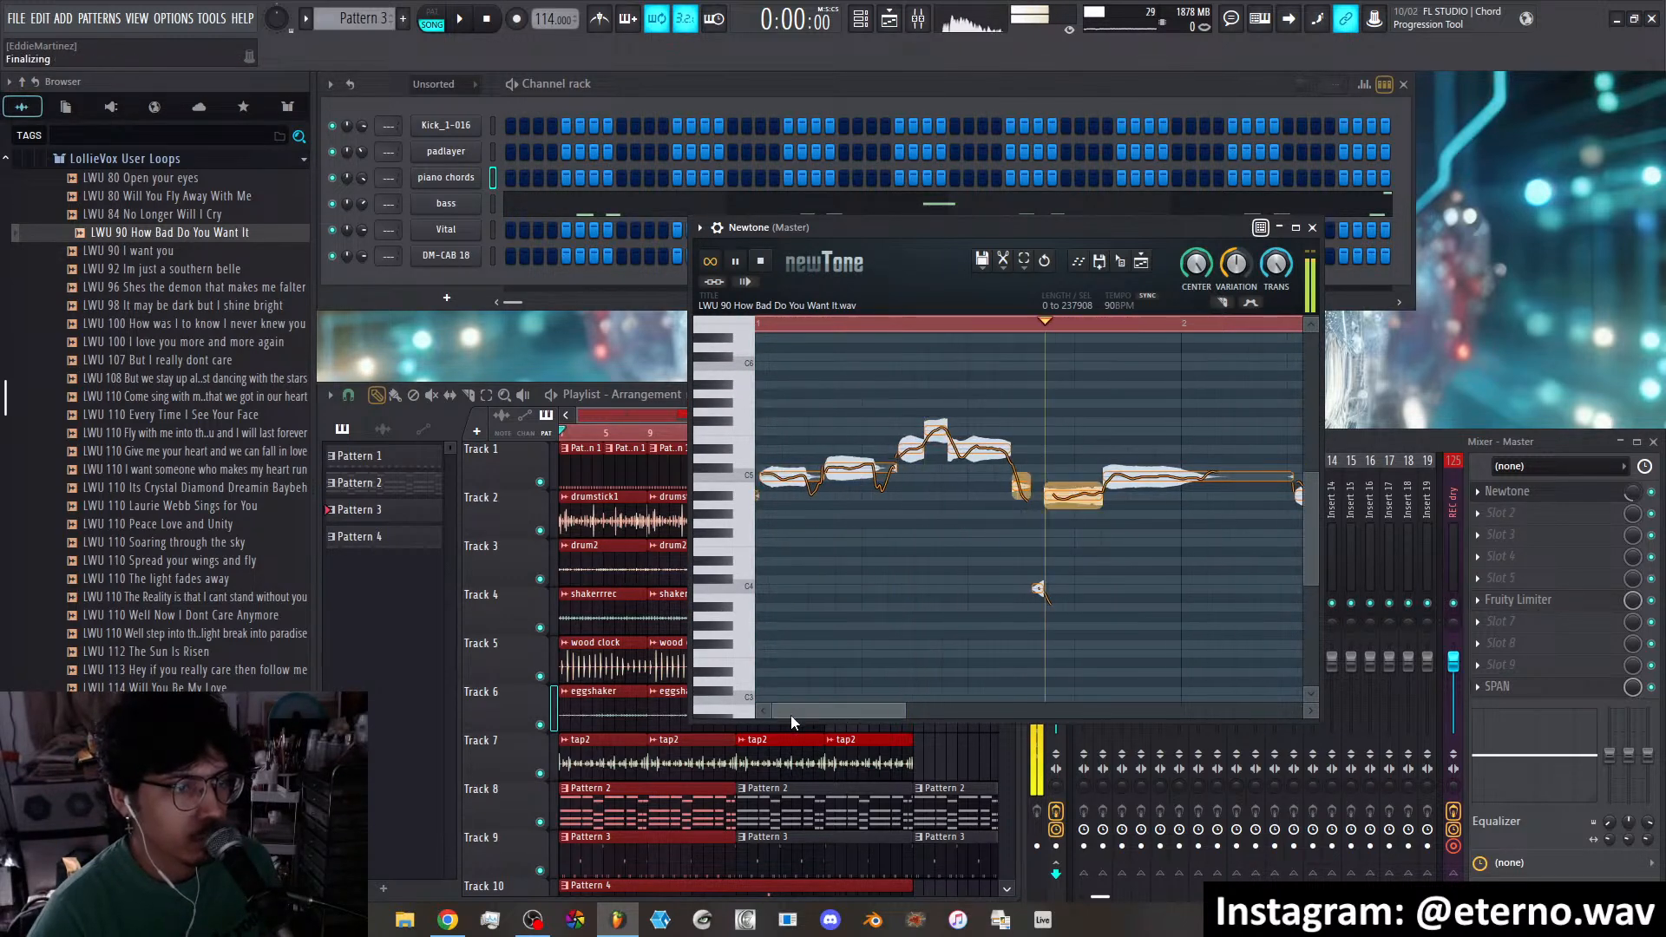
pyautogui.press('space')
# Move the first phrase's remaining notes and most of the second phrase's notes to C5 in Newtone
pyautogui.moveTo(757, 498); pyautogui.dragTo(1021, 477)
pyautogui.click(854, 469)
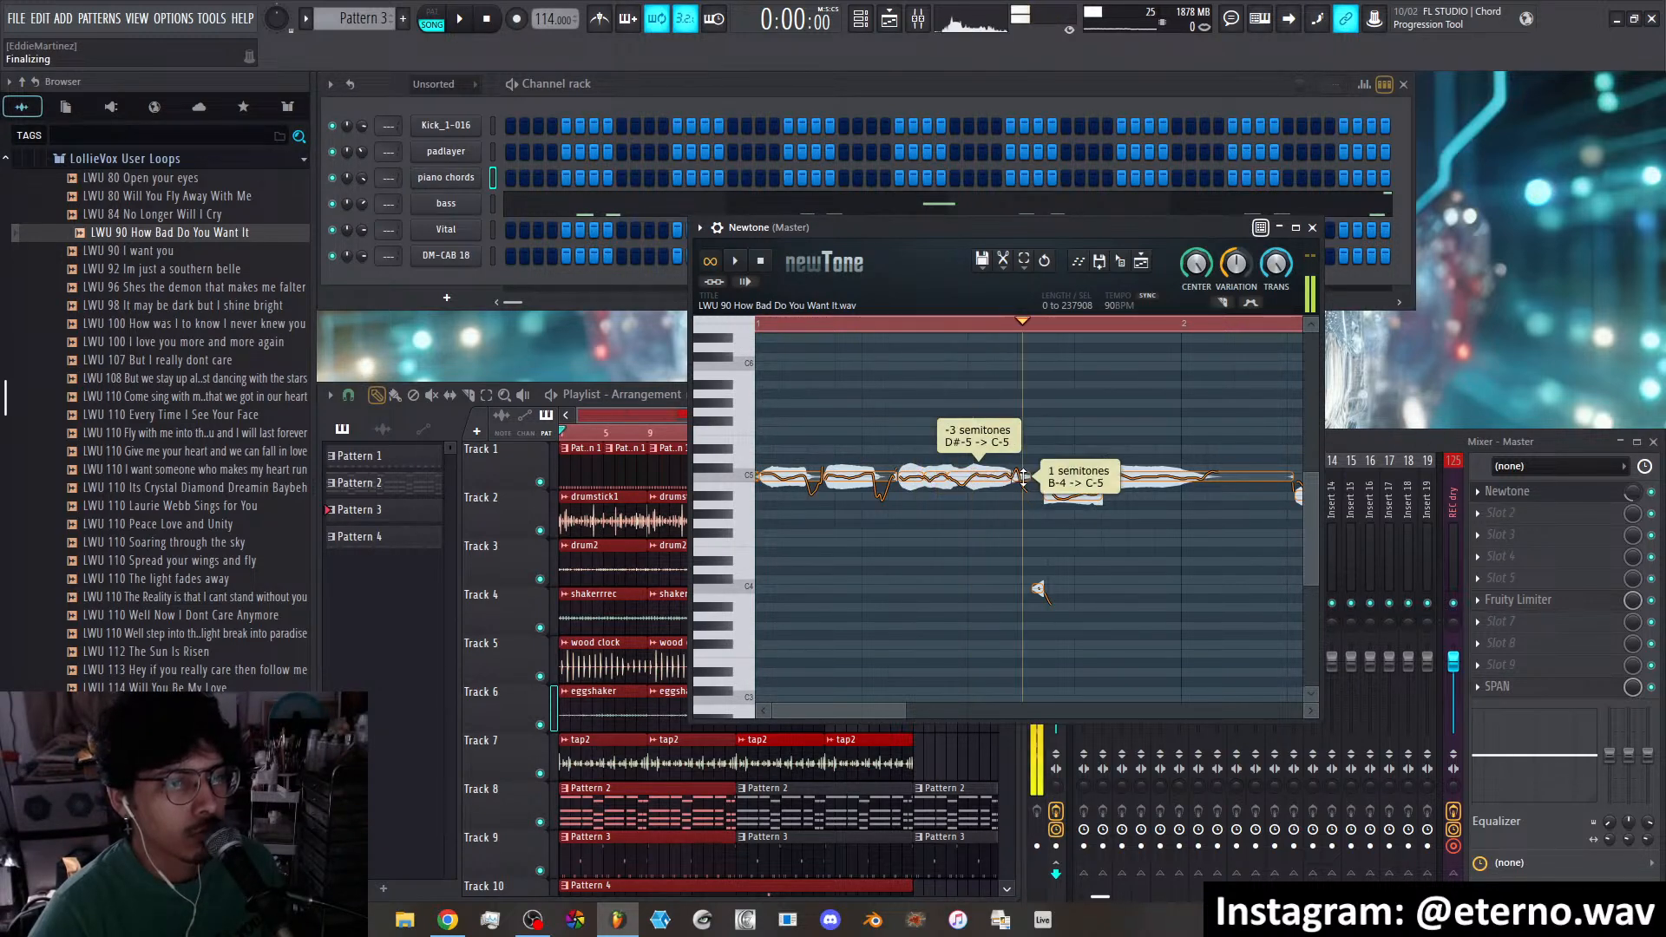
pyautogui.moveTo(1039, 589); pyautogui.dragTo(1073, 479)
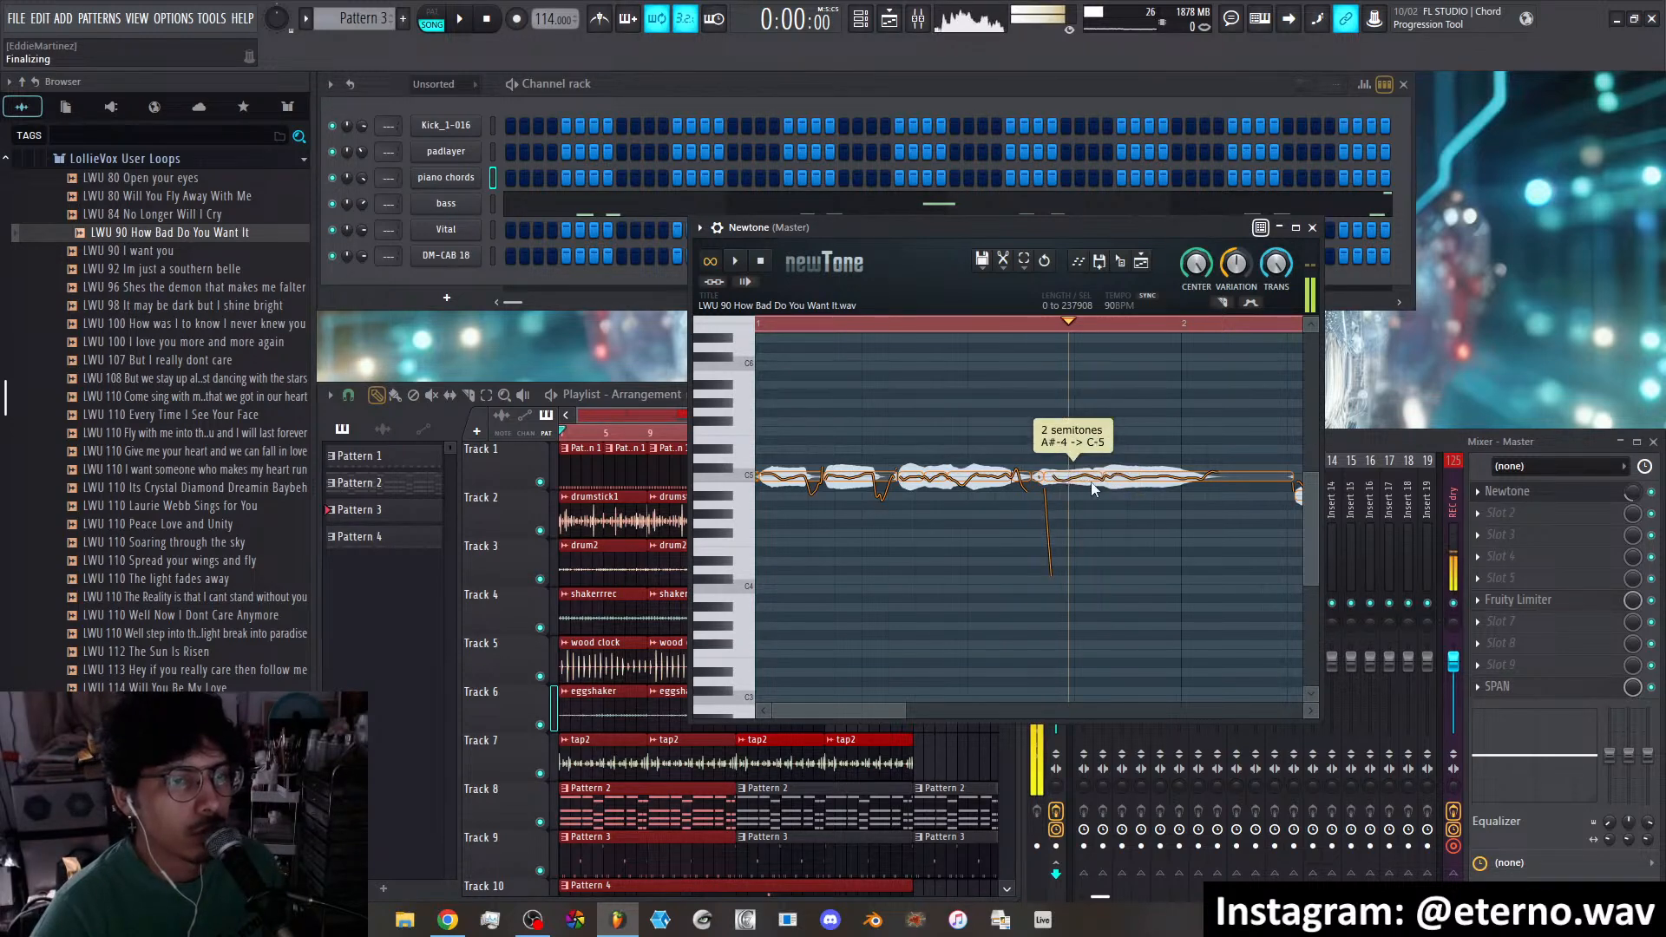
pyautogui.moveTo(892, 711); pyautogui.dragTo(970, 704)
pyautogui.moveTo(1006, 497); pyautogui.dragTo(1199, 476)
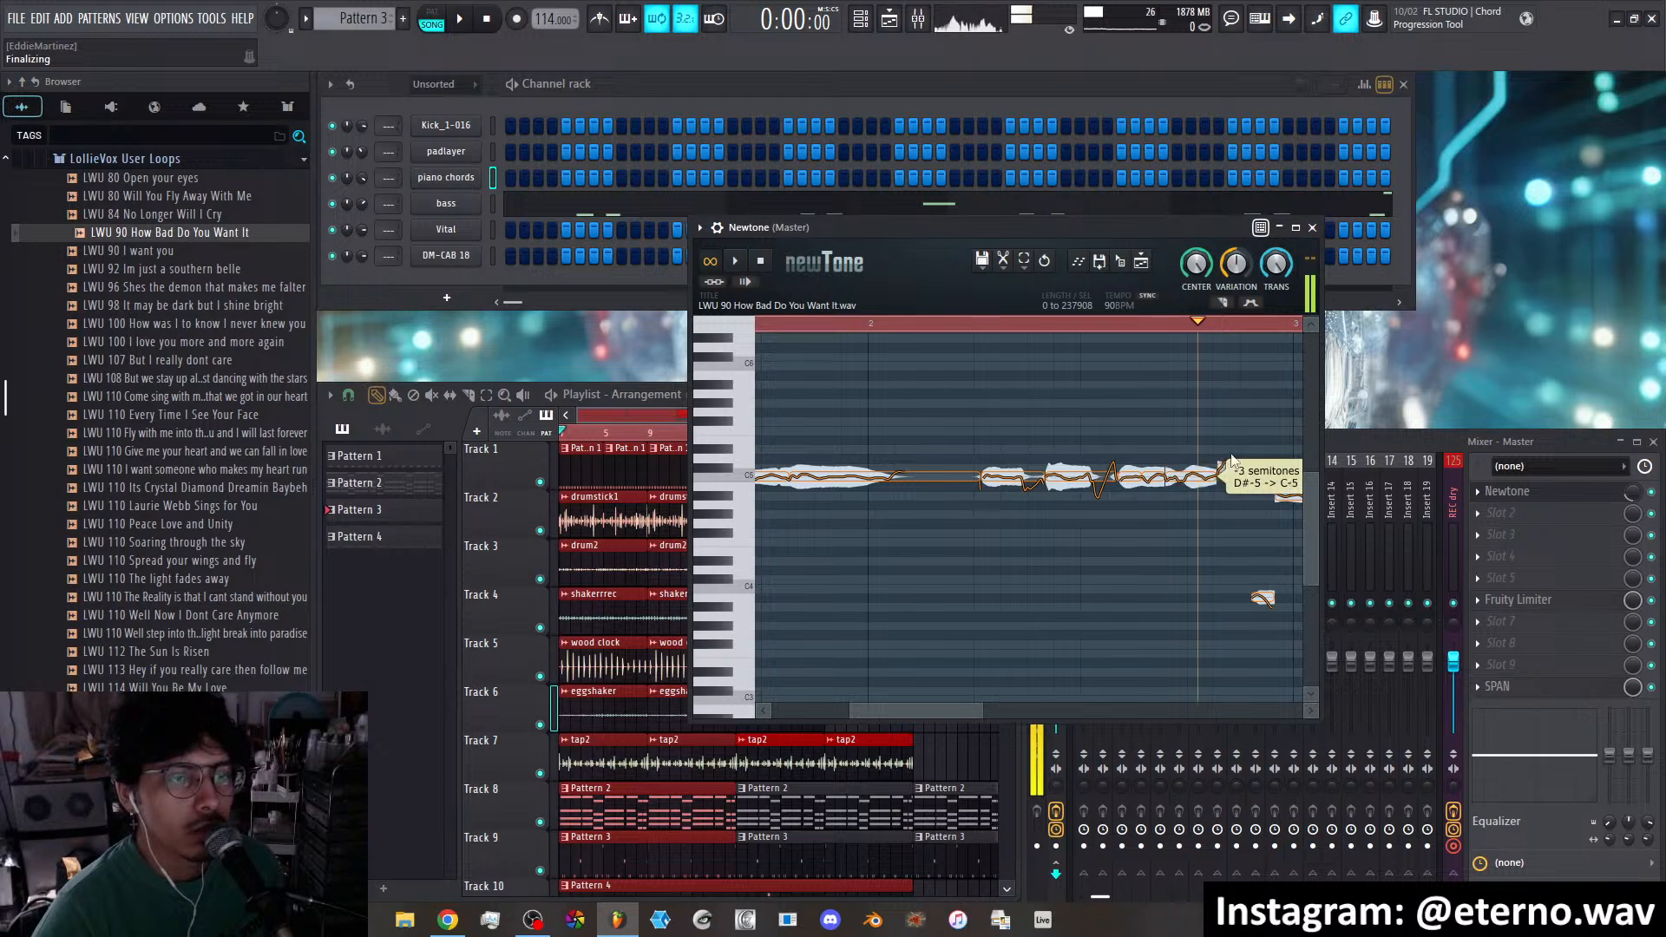
# Ask ChatGPT in the browser for Newtone's shortcut to put all the sound on one note, and return to FL Studio
pyautogui.moveTo(1665, 165); pyautogui.dragTo(929, 110)
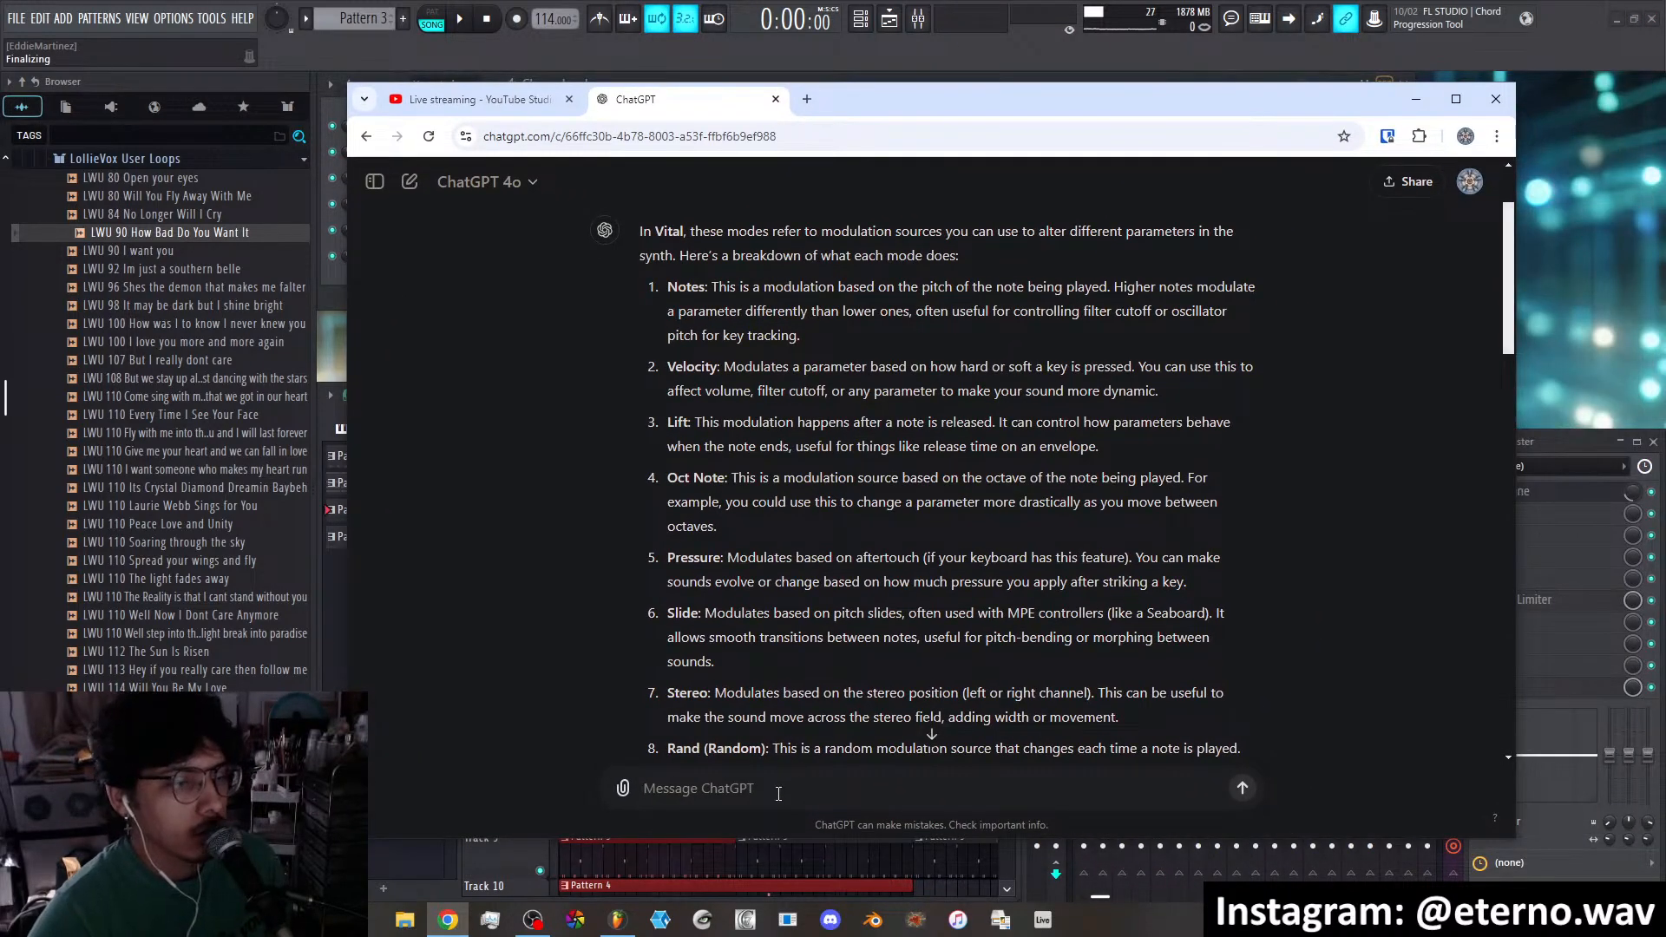
pyautogui.write('in')
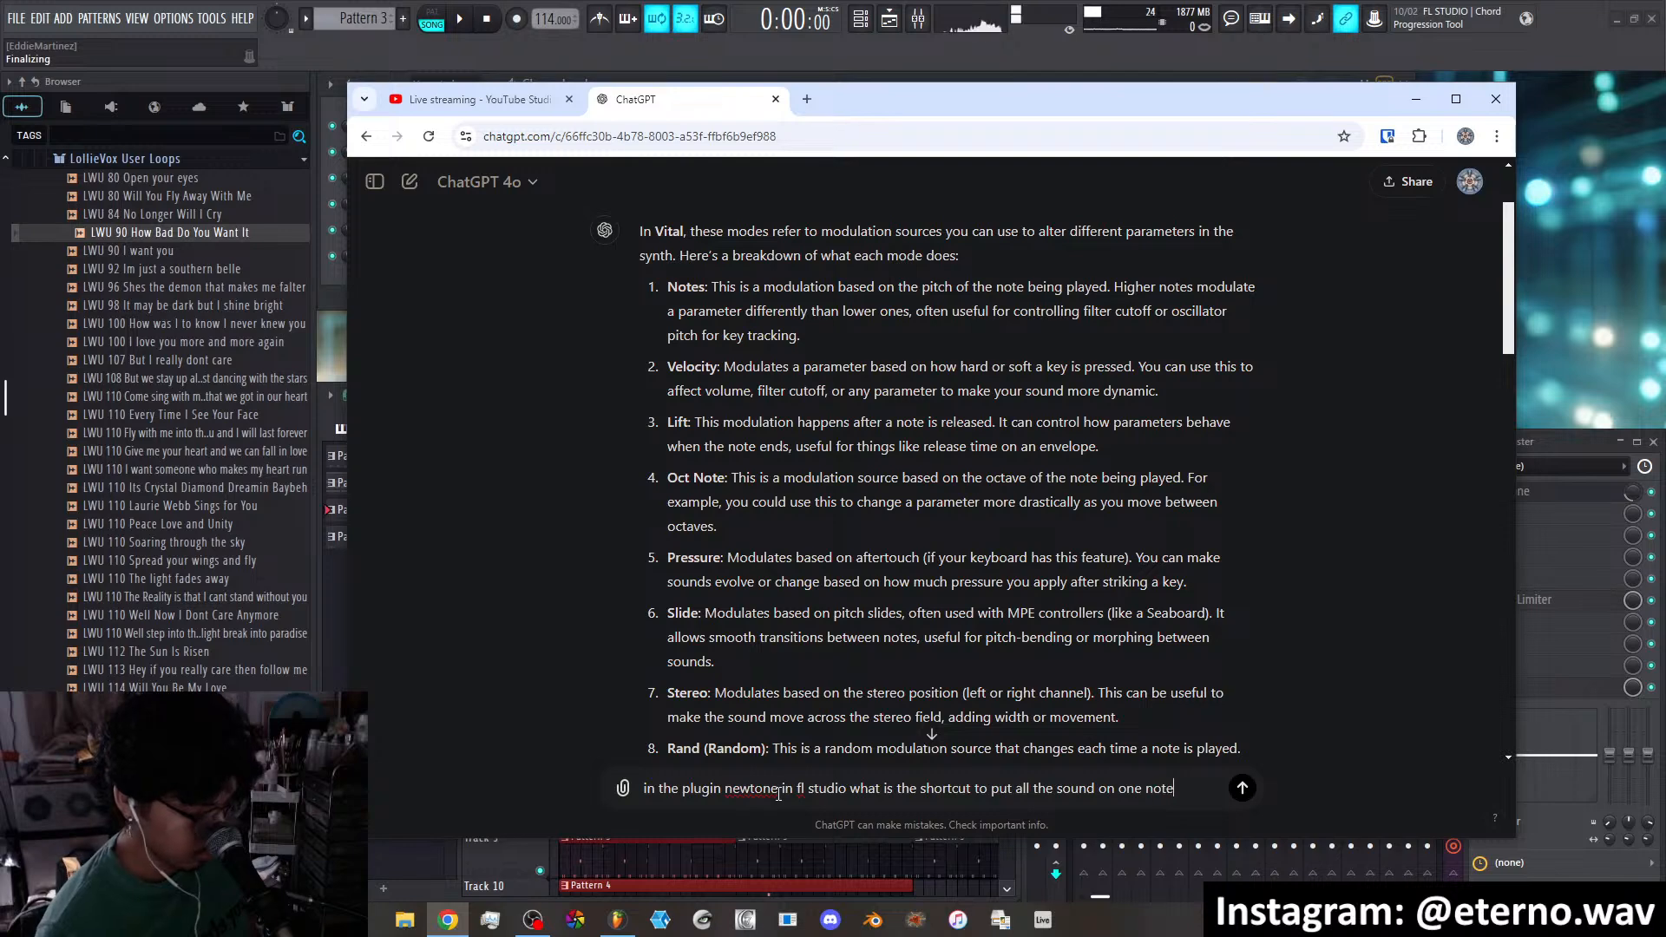
pyautogui.press('Return')
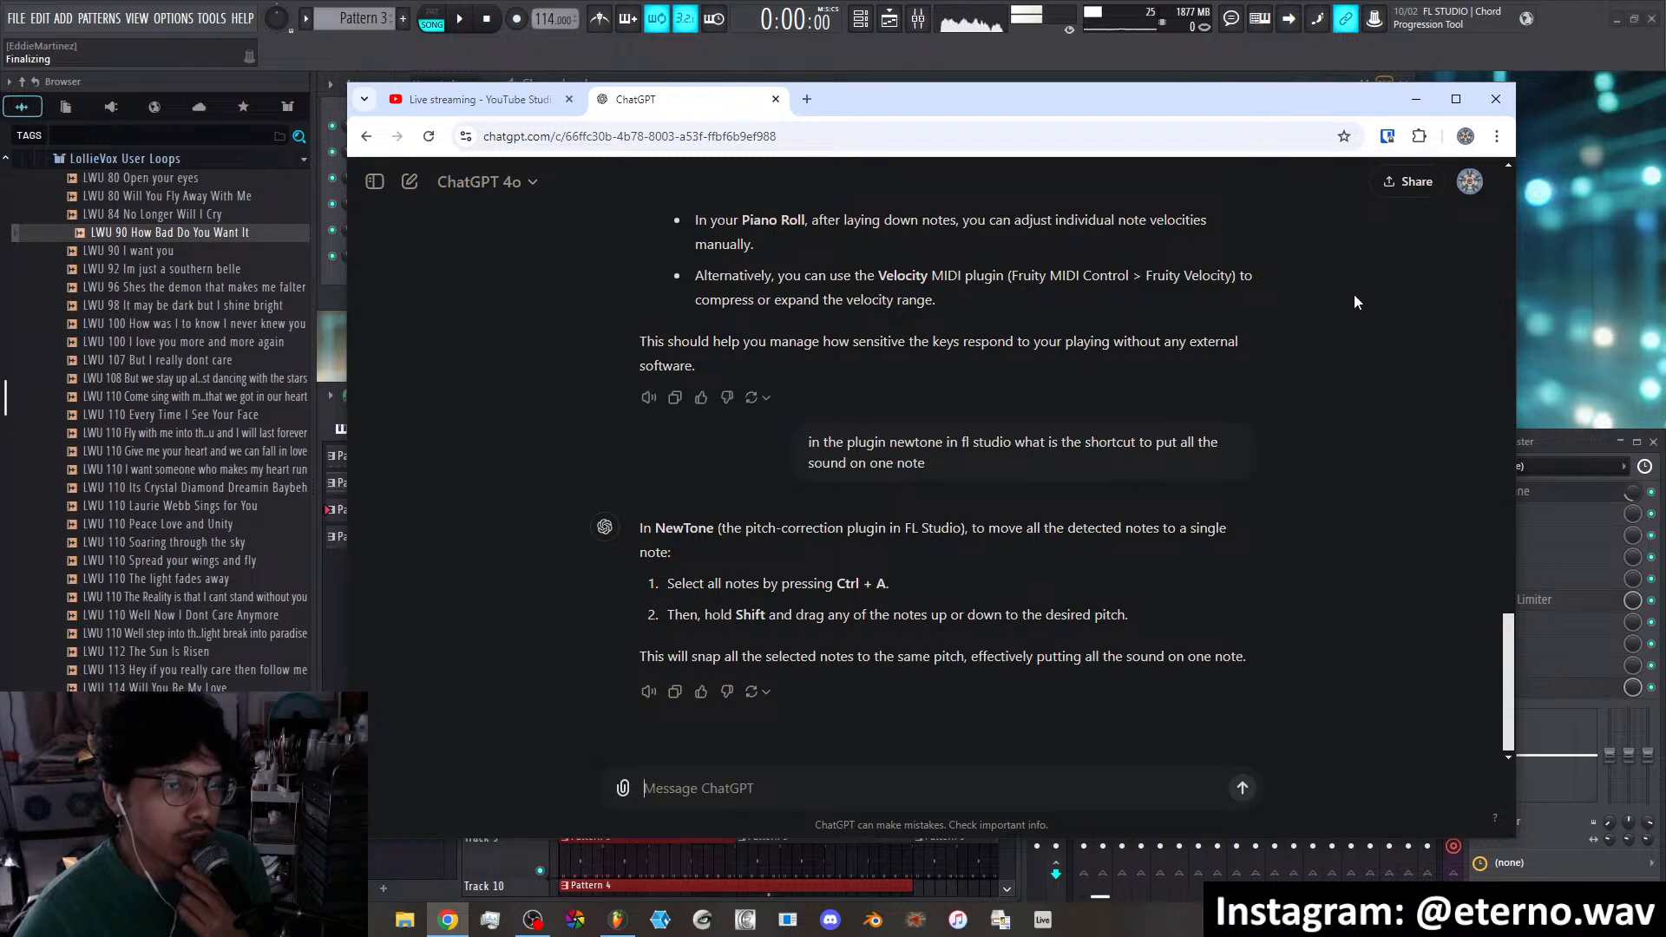
pyautogui.click(1416, 98)
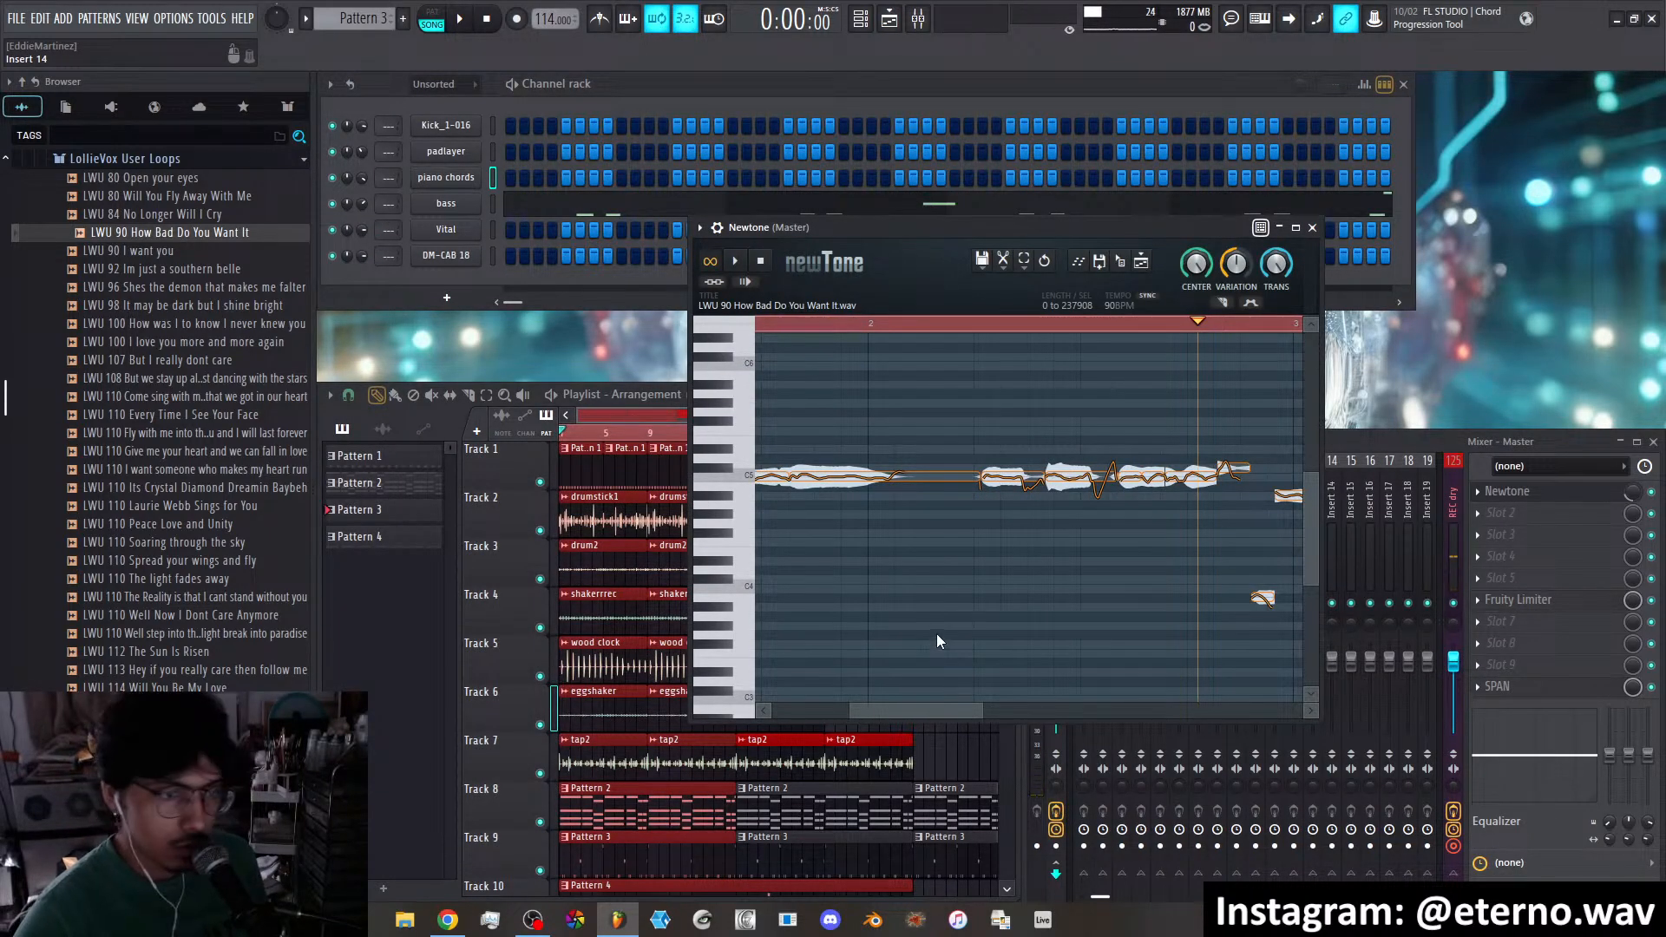
# Select all the vocal's notes in Newtone and try to shift them together onto one pitch
pyautogui.scroll(-2, 935, 634)
pyautogui.scroll(-3, 937, 633)
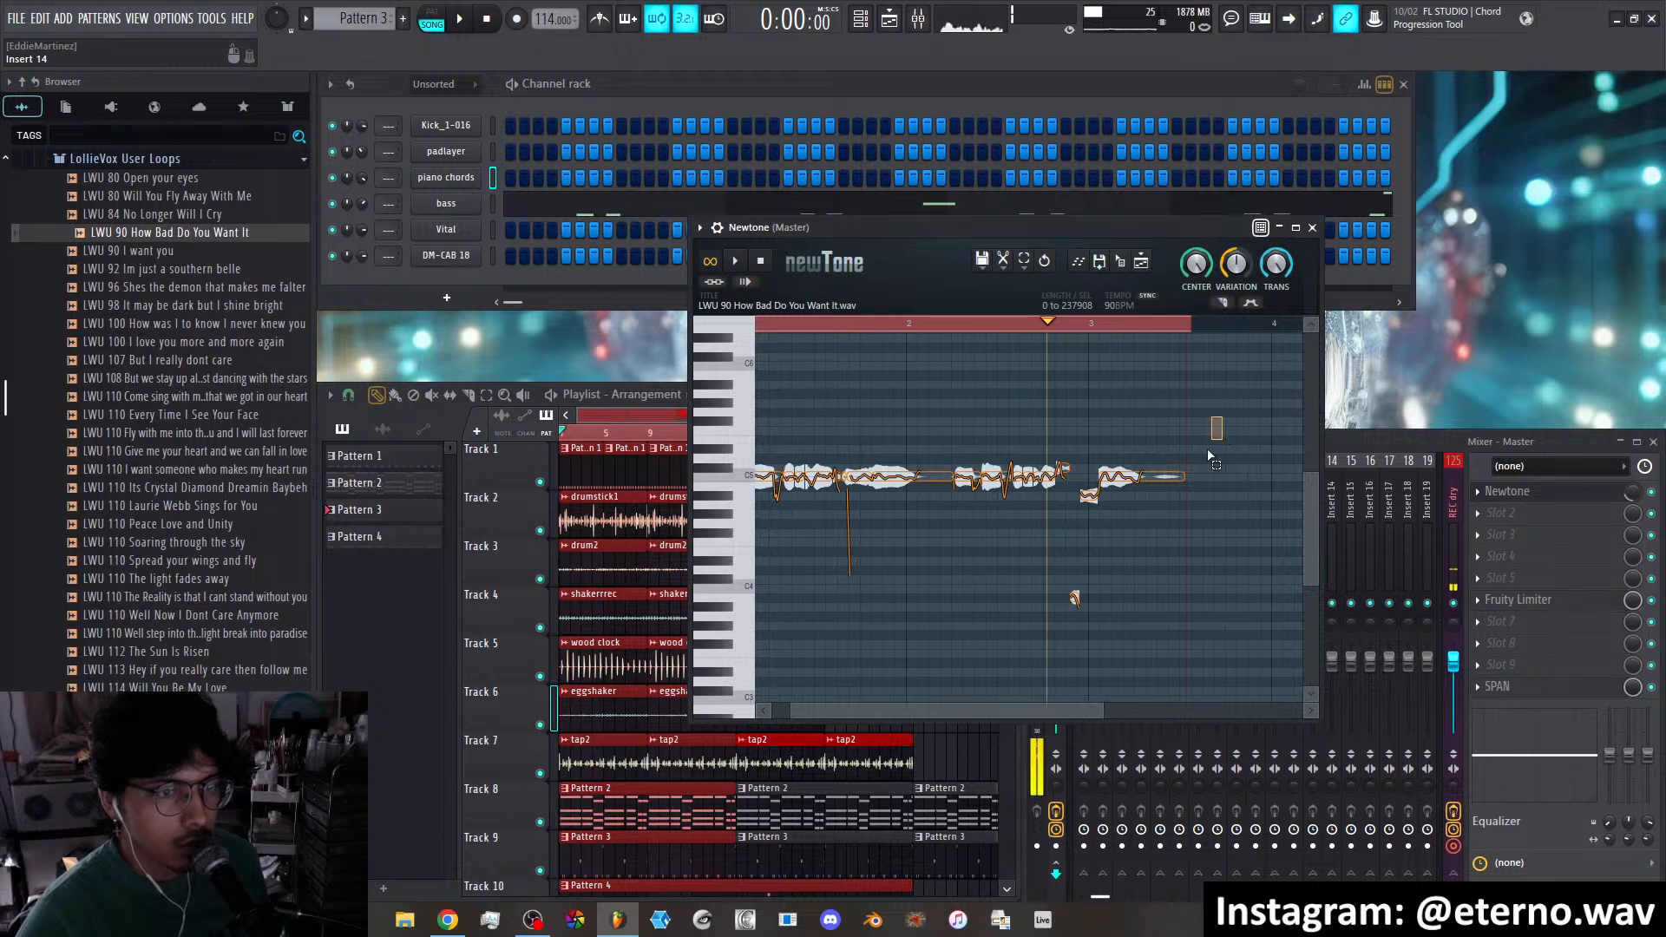
pyautogui.moveTo(1254, 417); pyautogui.dragTo(612, 642)
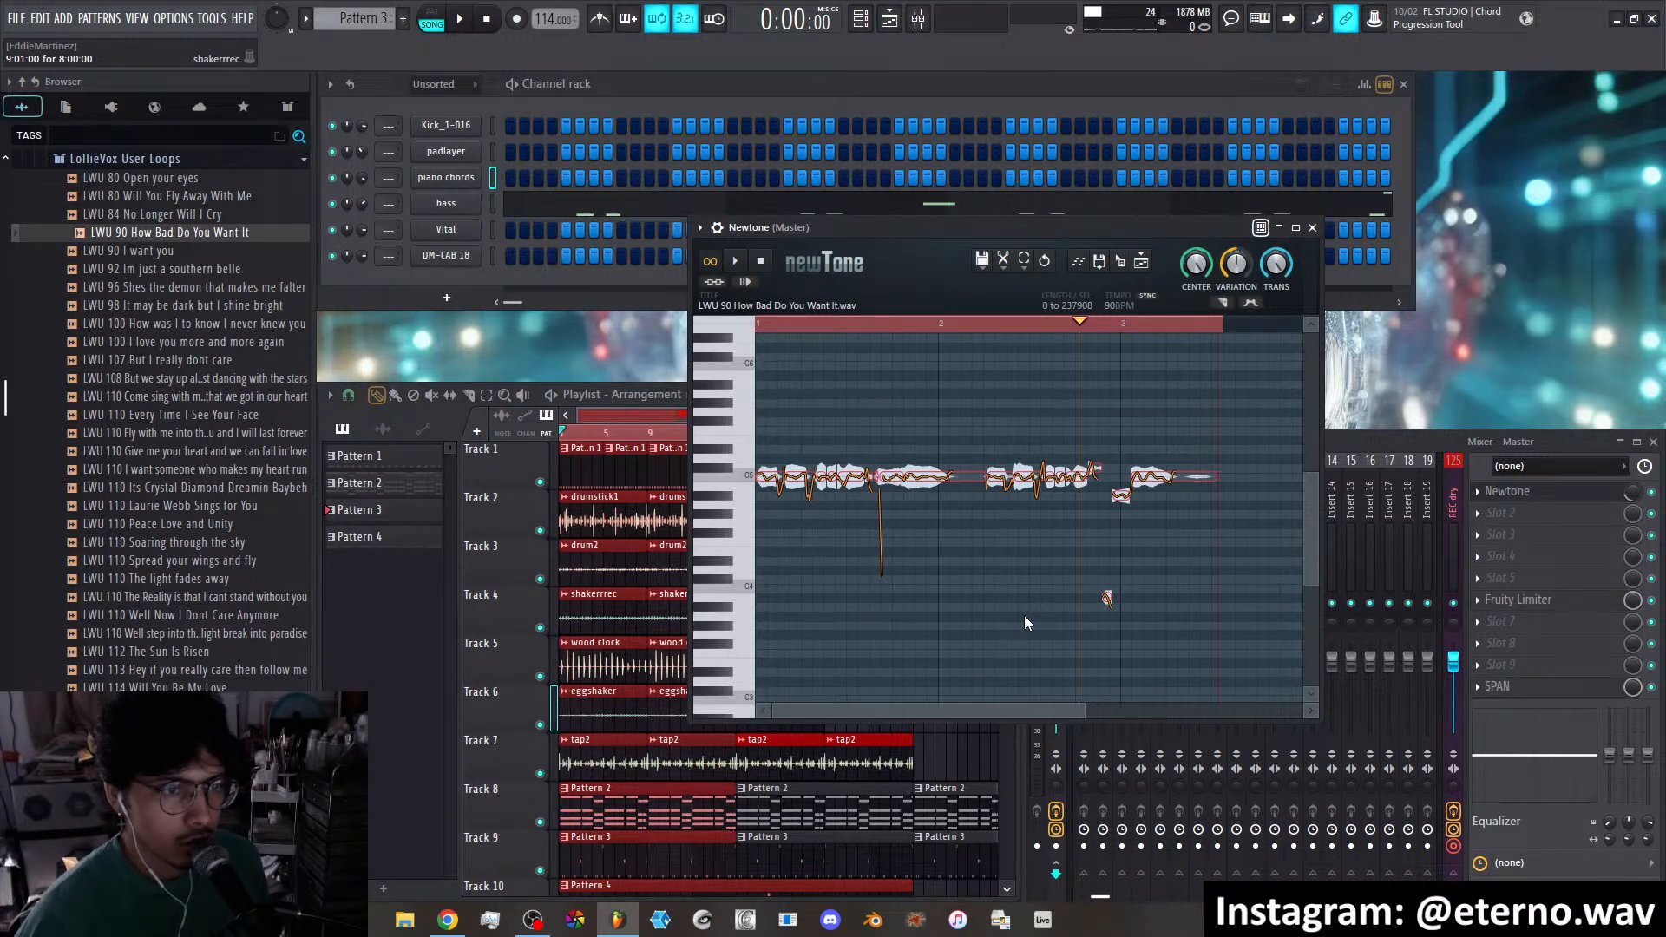
pyautogui.click(1112, 472)
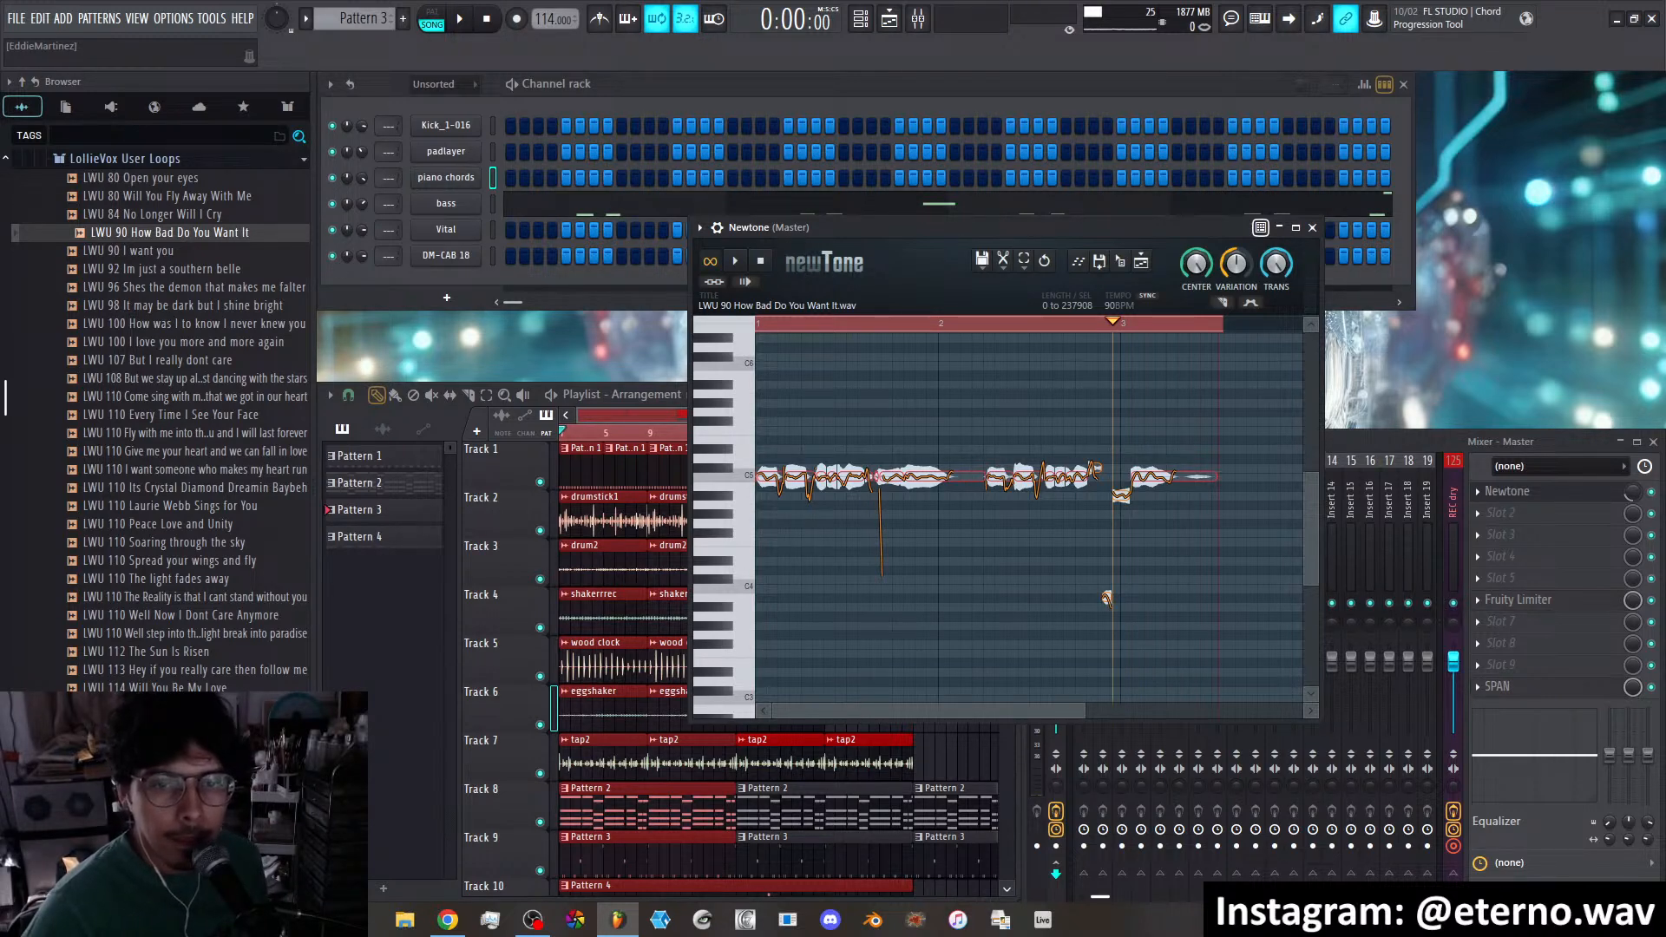
# Reread ChatGPT's instructions for moving all Newtone notes to a single pitch, and return to FL Studio
pyautogui.click(448, 920)
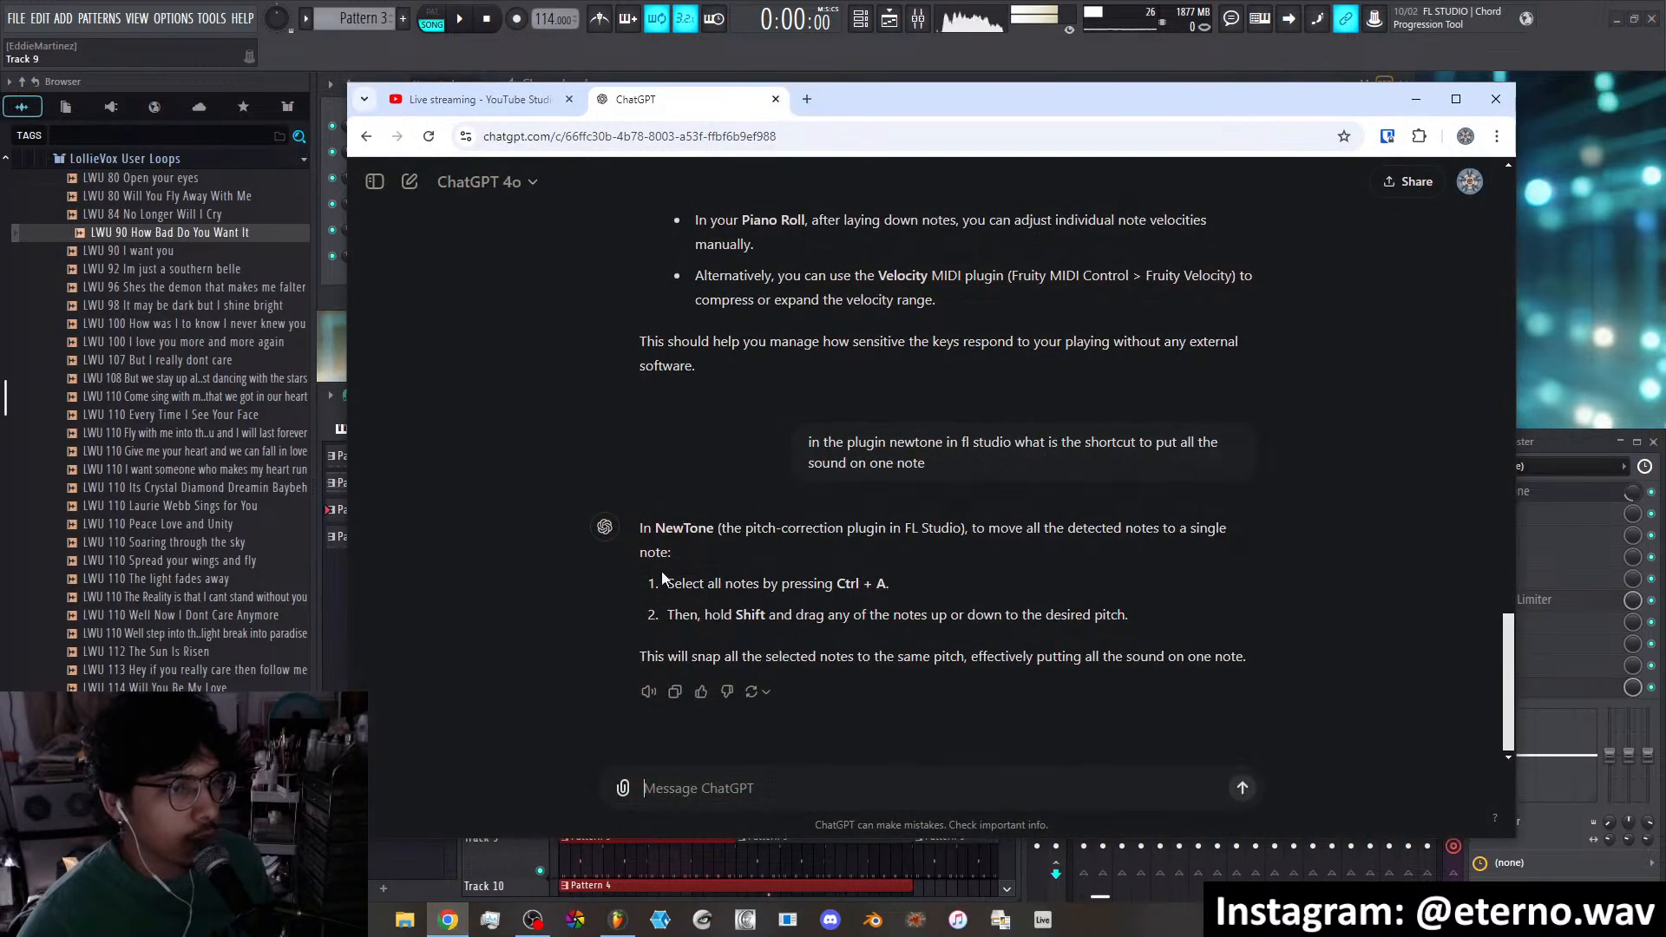
pyautogui.moveTo(887, 97); pyautogui.dragTo(981, 106)
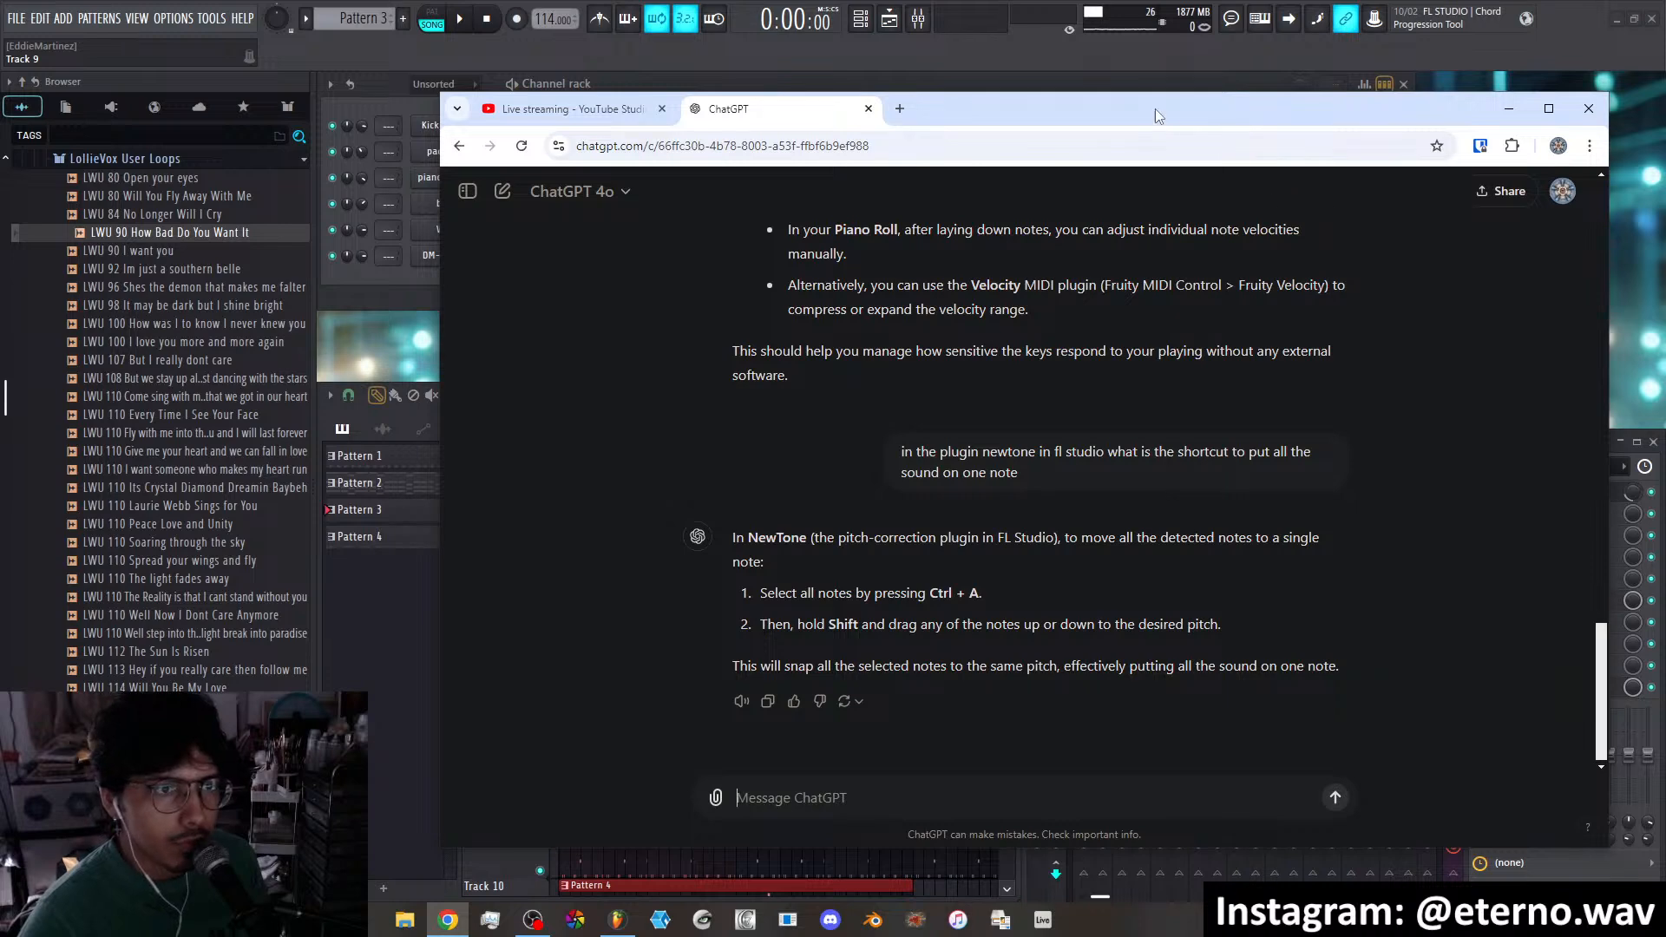
pyautogui.moveTo(1154, 107); pyautogui.dragTo(1129, 104)
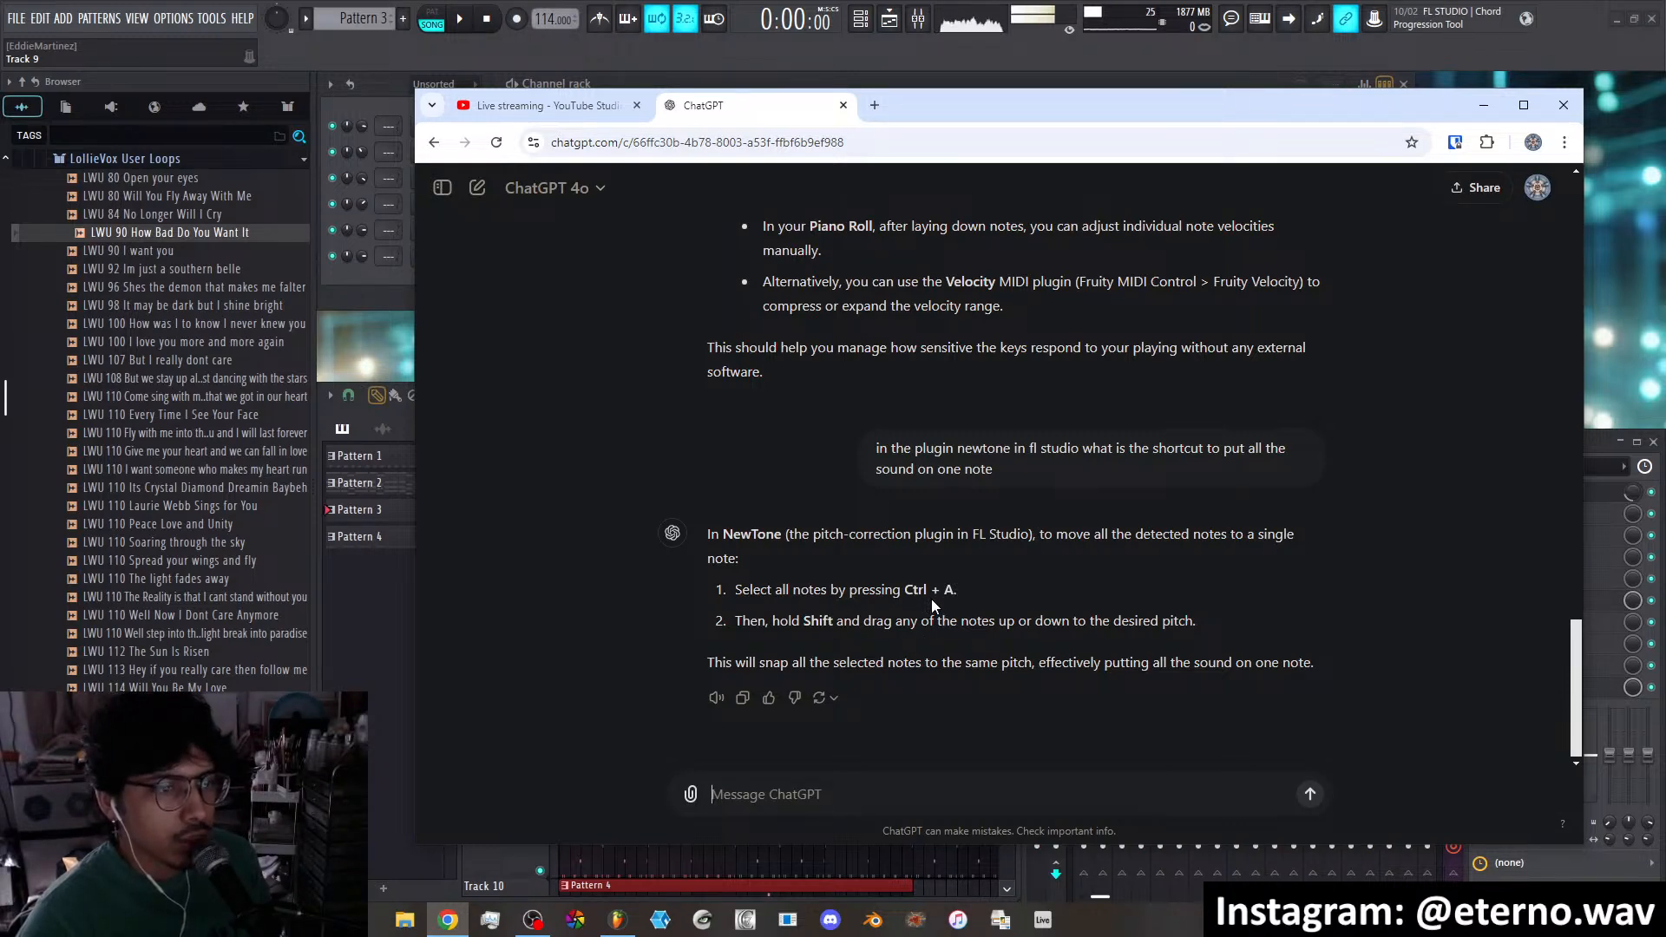
pyautogui.click(1484, 105)
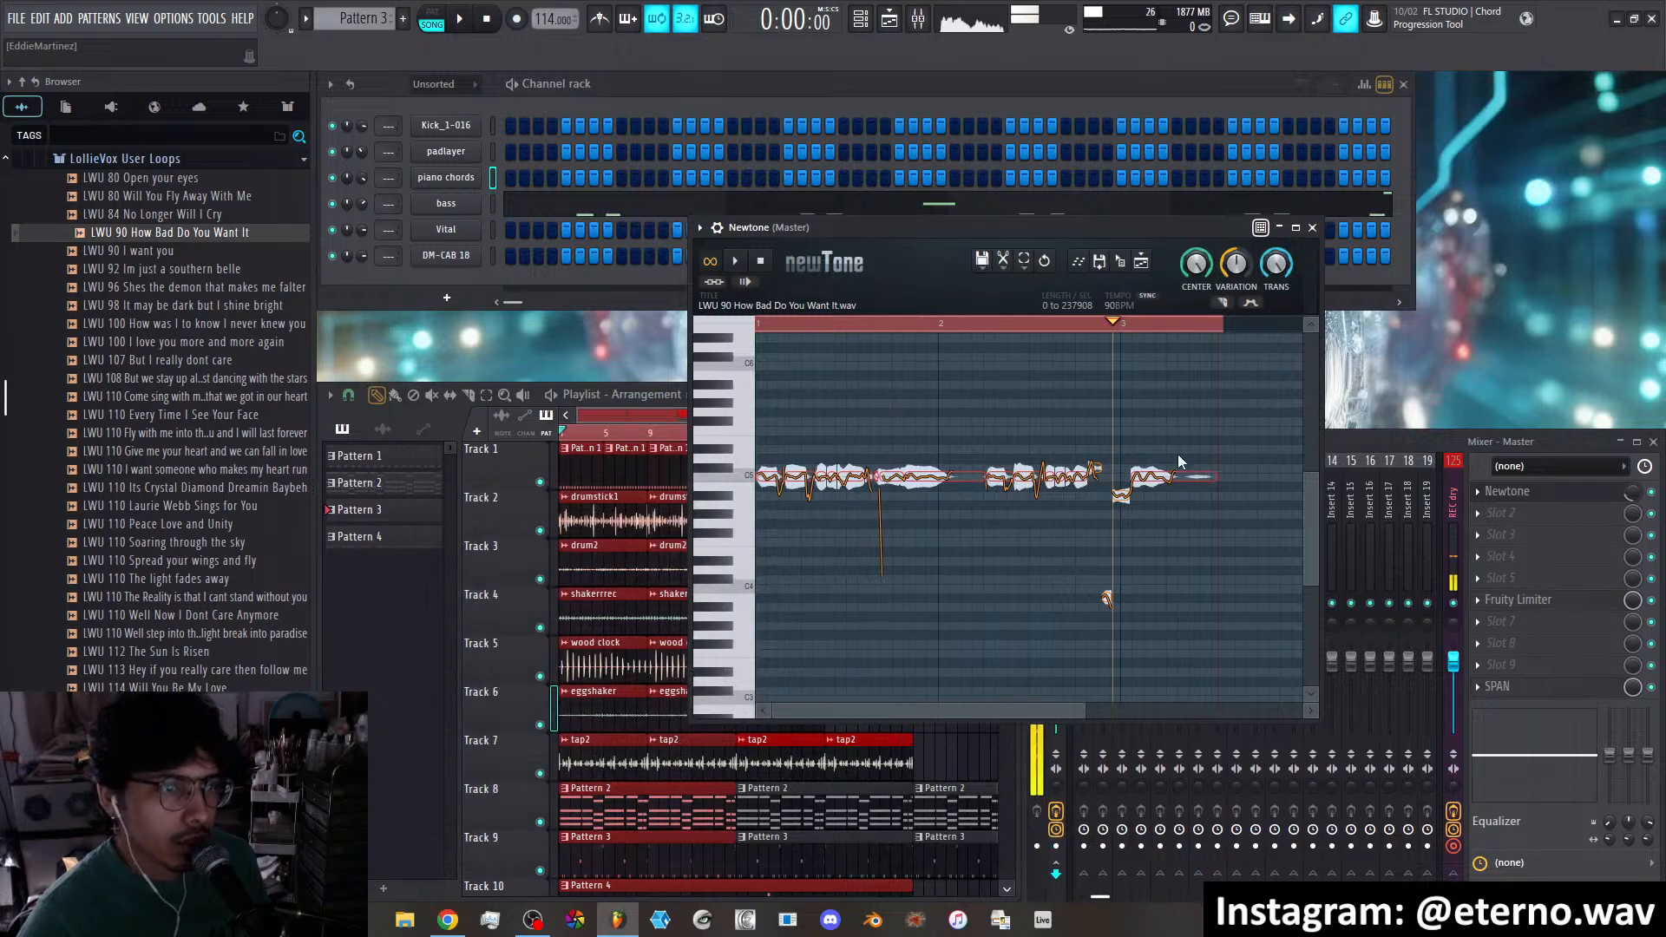
# Select all the vocal's notes in Newtone and snap them together to C5
pyautogui.click(1237, 413)
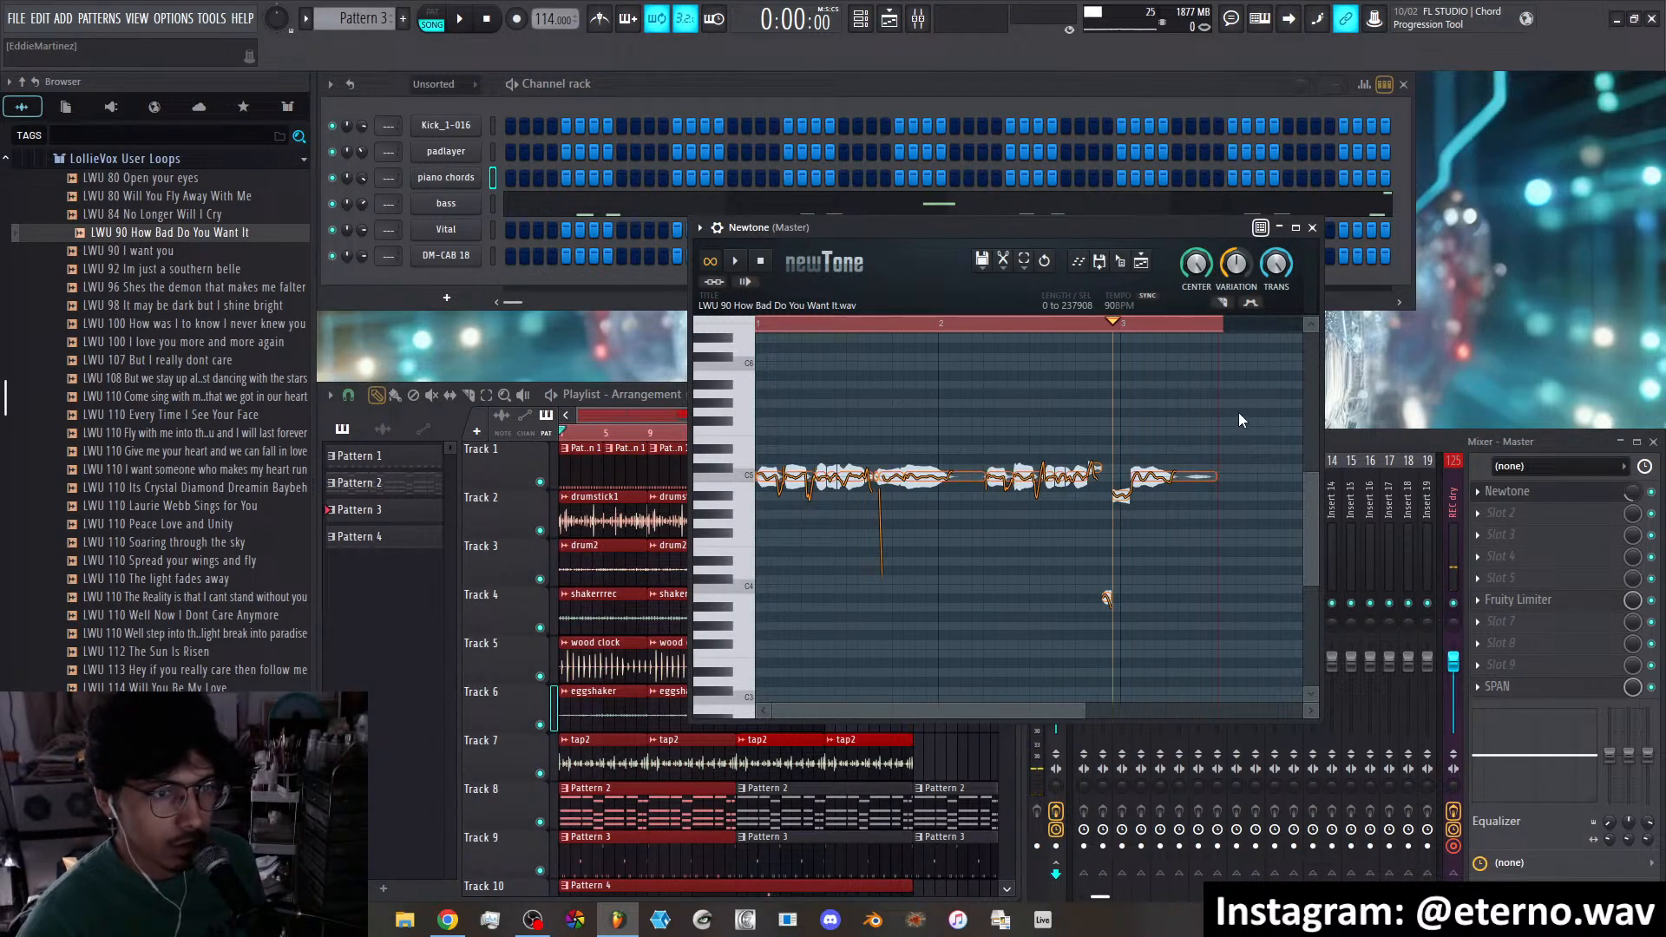
pyautogui.moveTo(1242, 414); pyautogui.dragTo(727, 632)
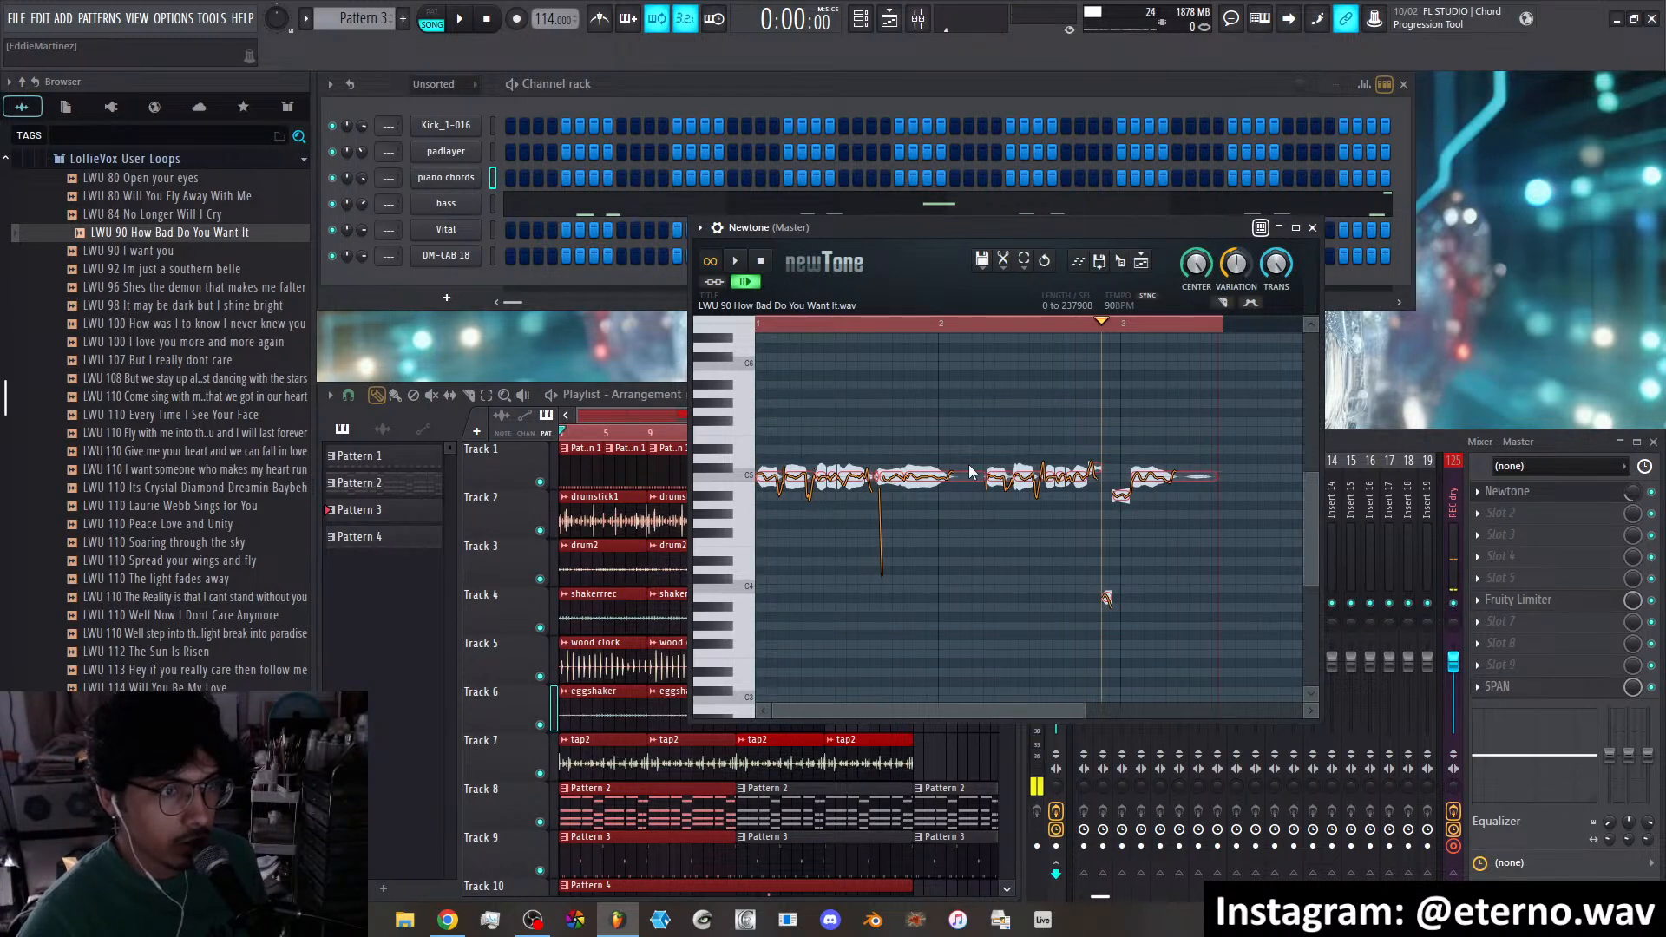
pyautogui.click(939, 408)
pyautogui.click(918, 374)
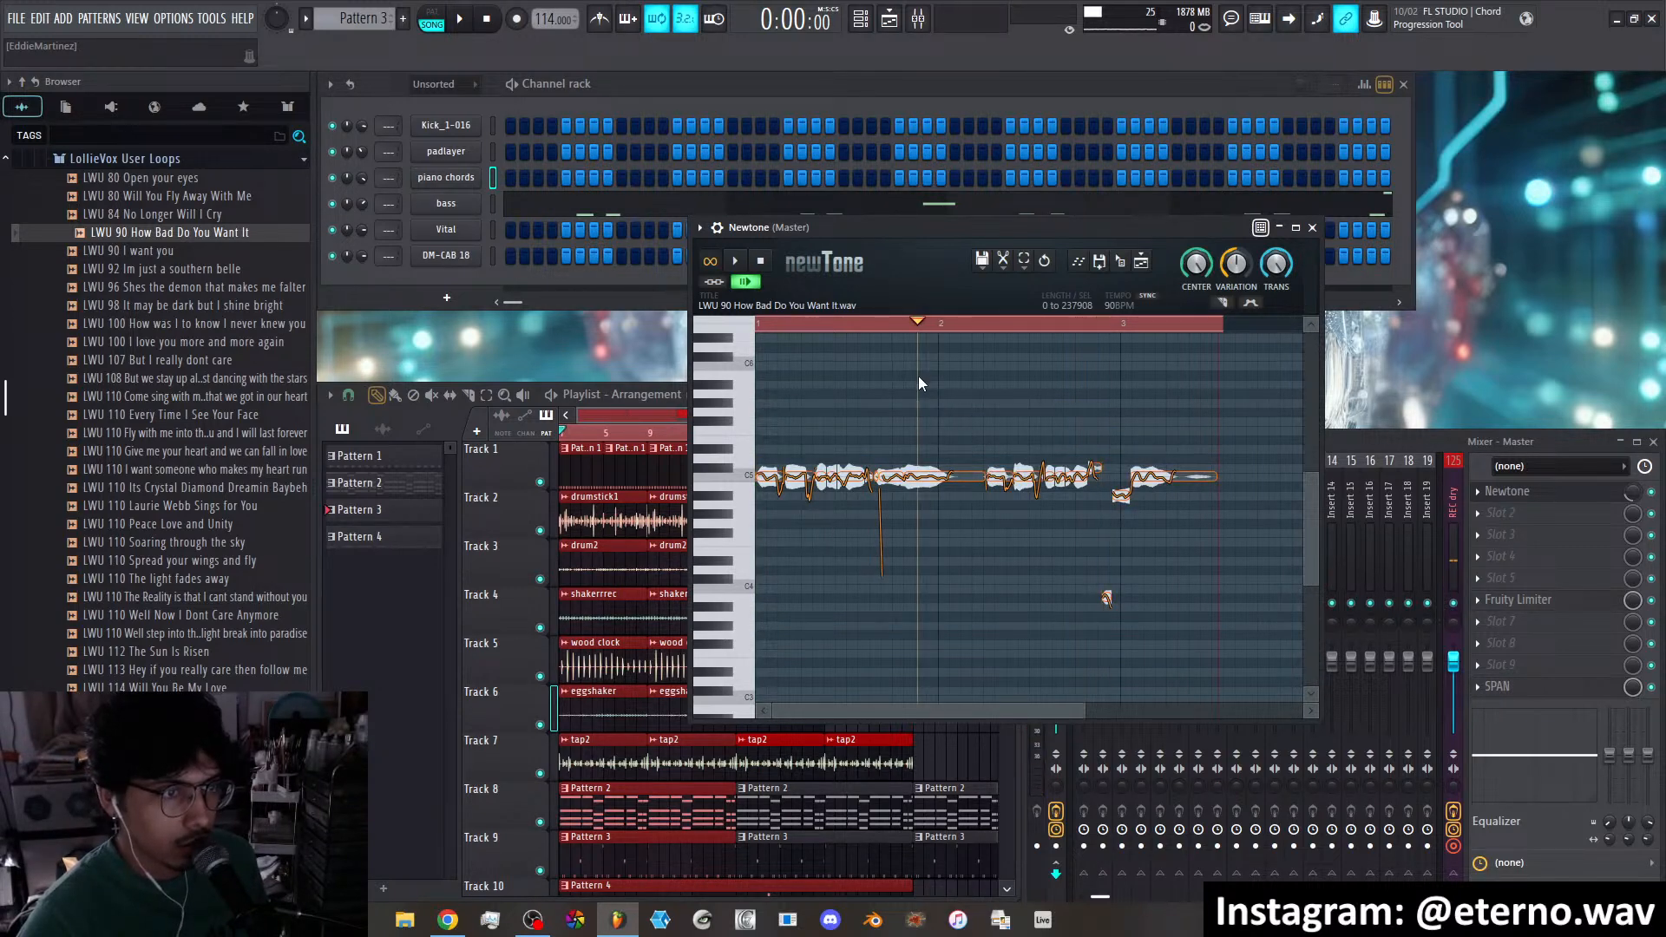
pyautogui.doubleClick(748, 479)
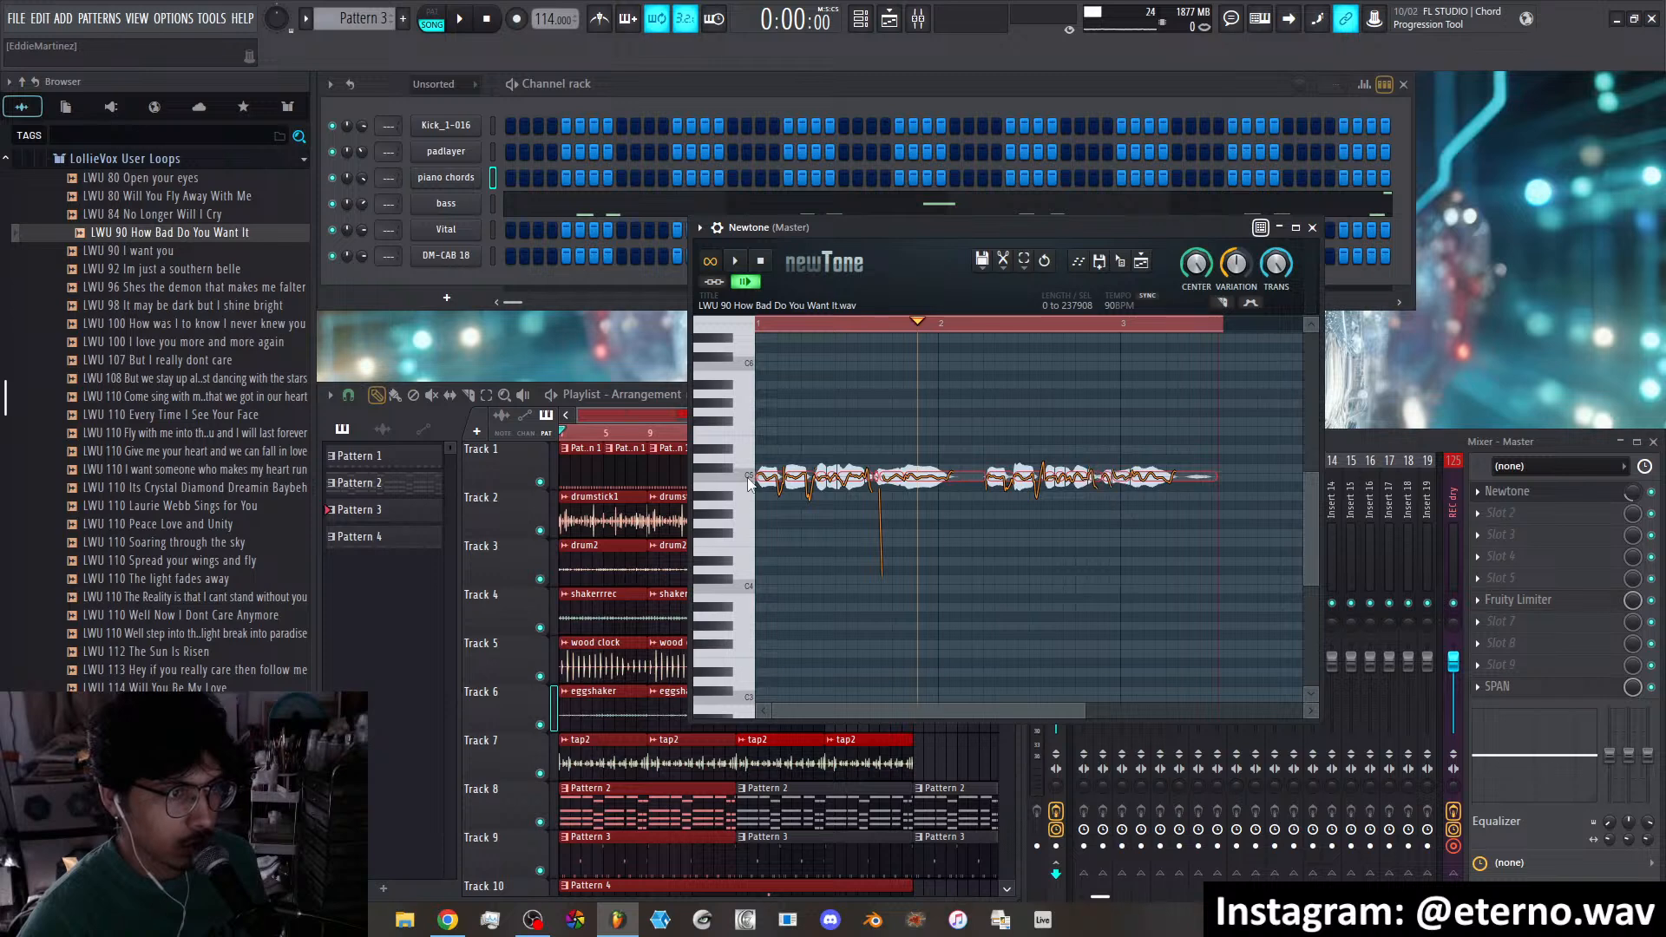
# Try small pitch moves on the vocal's notes around C5 in Newtone, and undo the attempts
pyautogui.moveTo(830, 475); pyautogui.dragTo(831, 476)
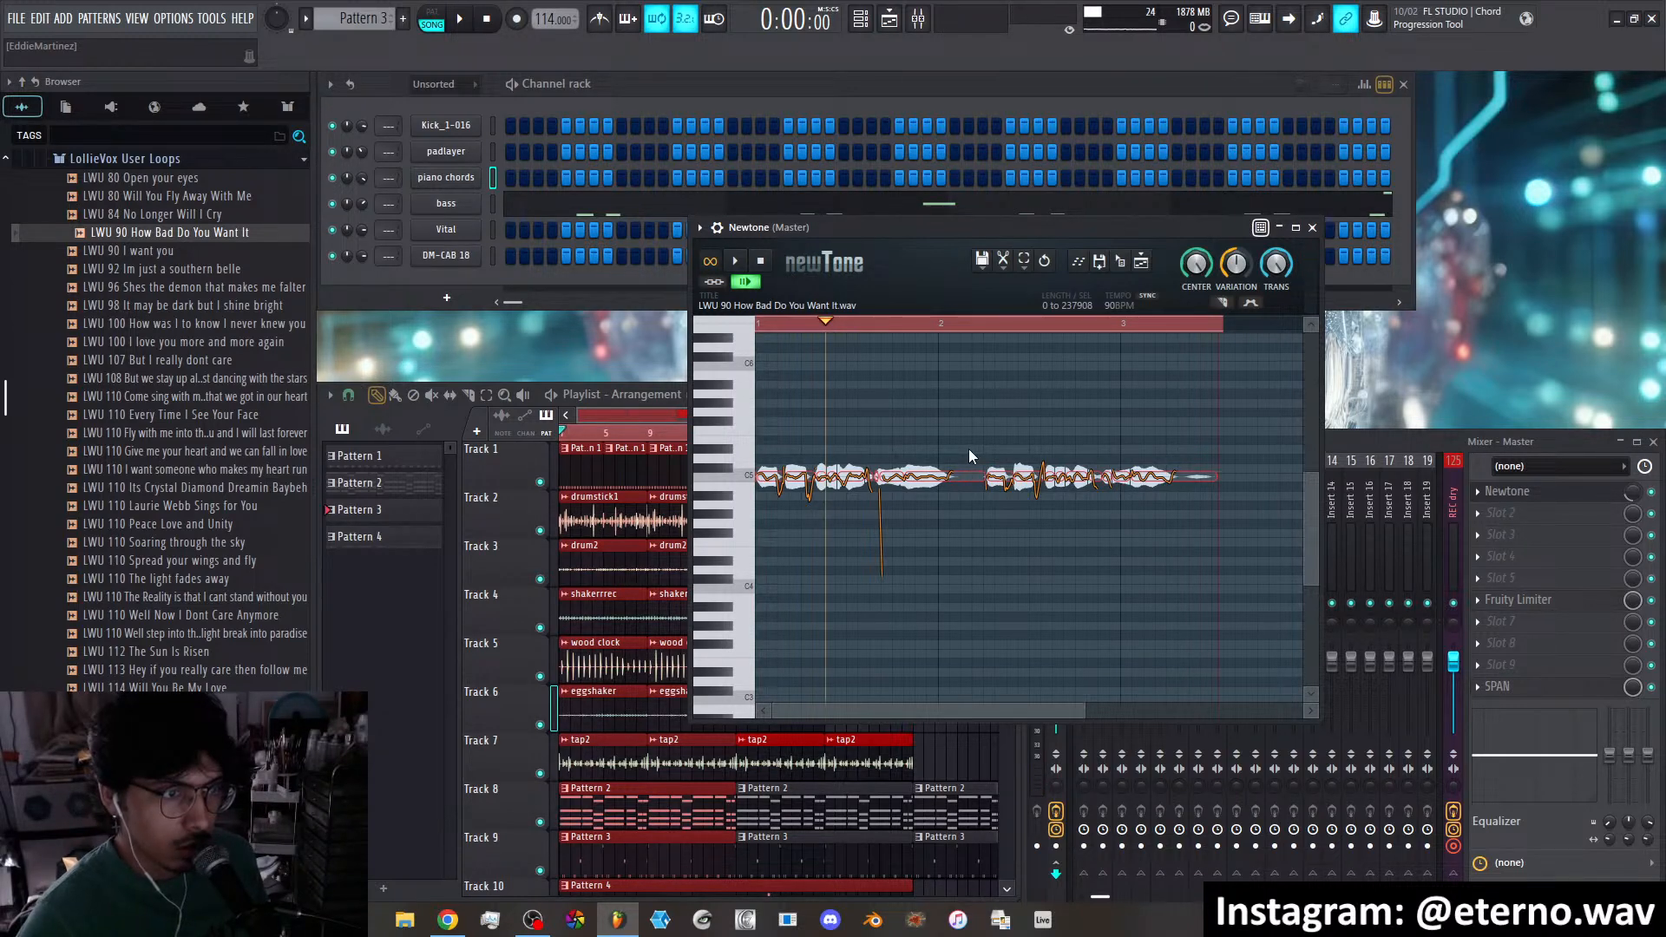
pyautogui.hotkey('ctrl', 'z')
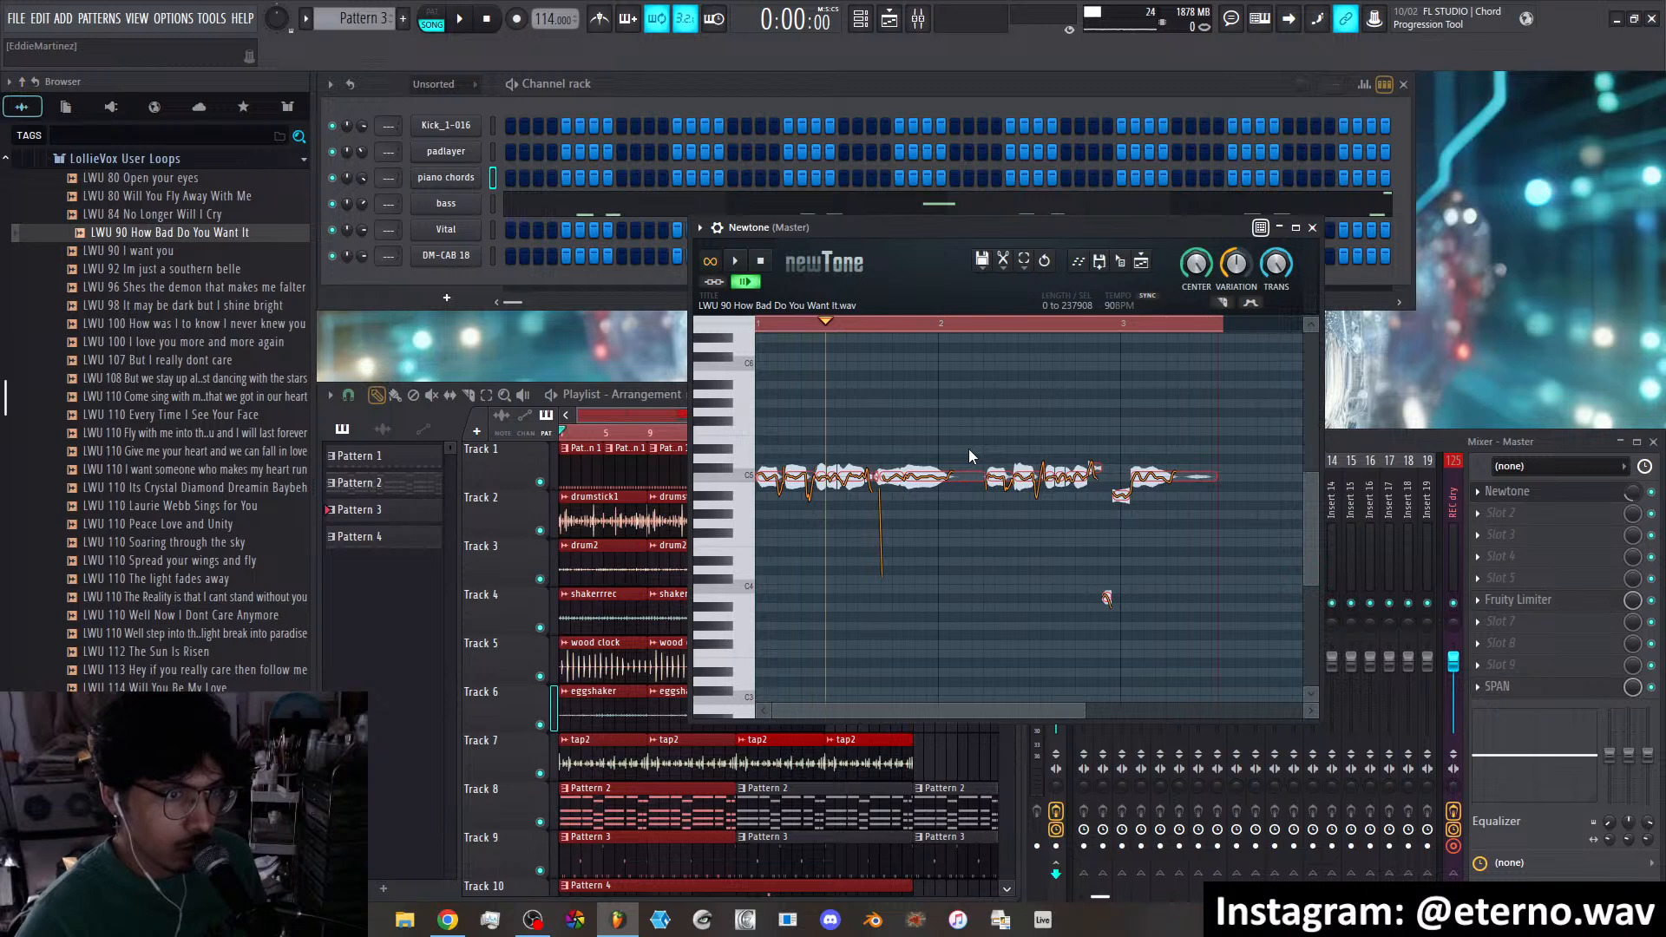
pyautogui.click(809, 489)
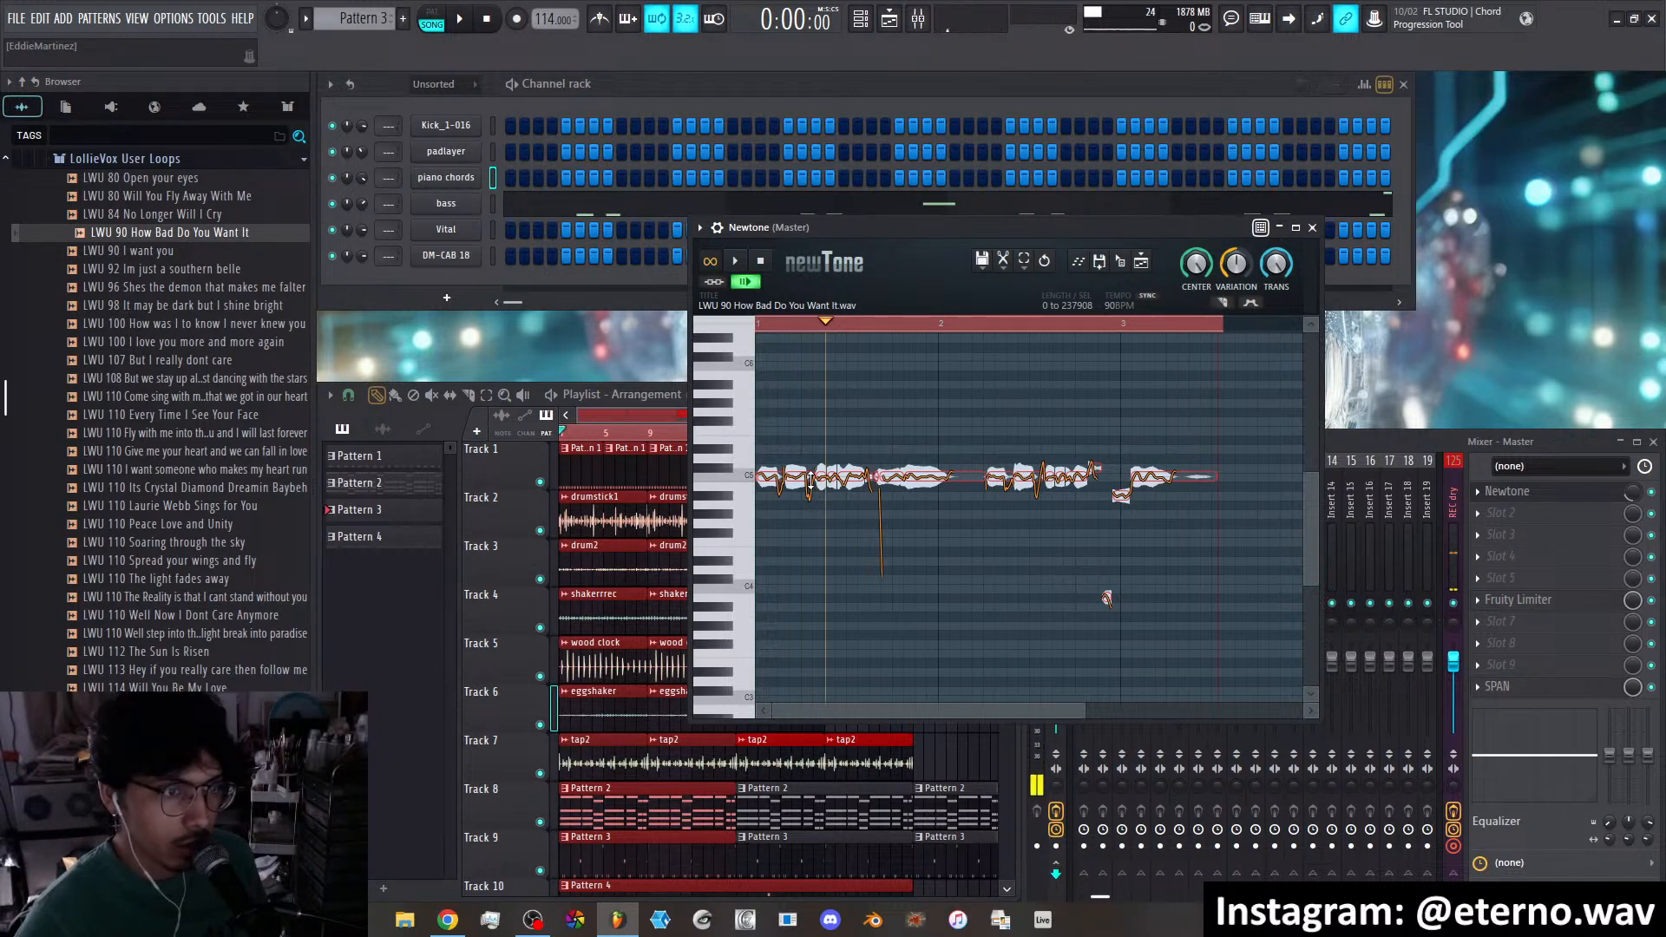
pyautogui.moveTo(807, 488); pyautogui.dragTo(807, 482)
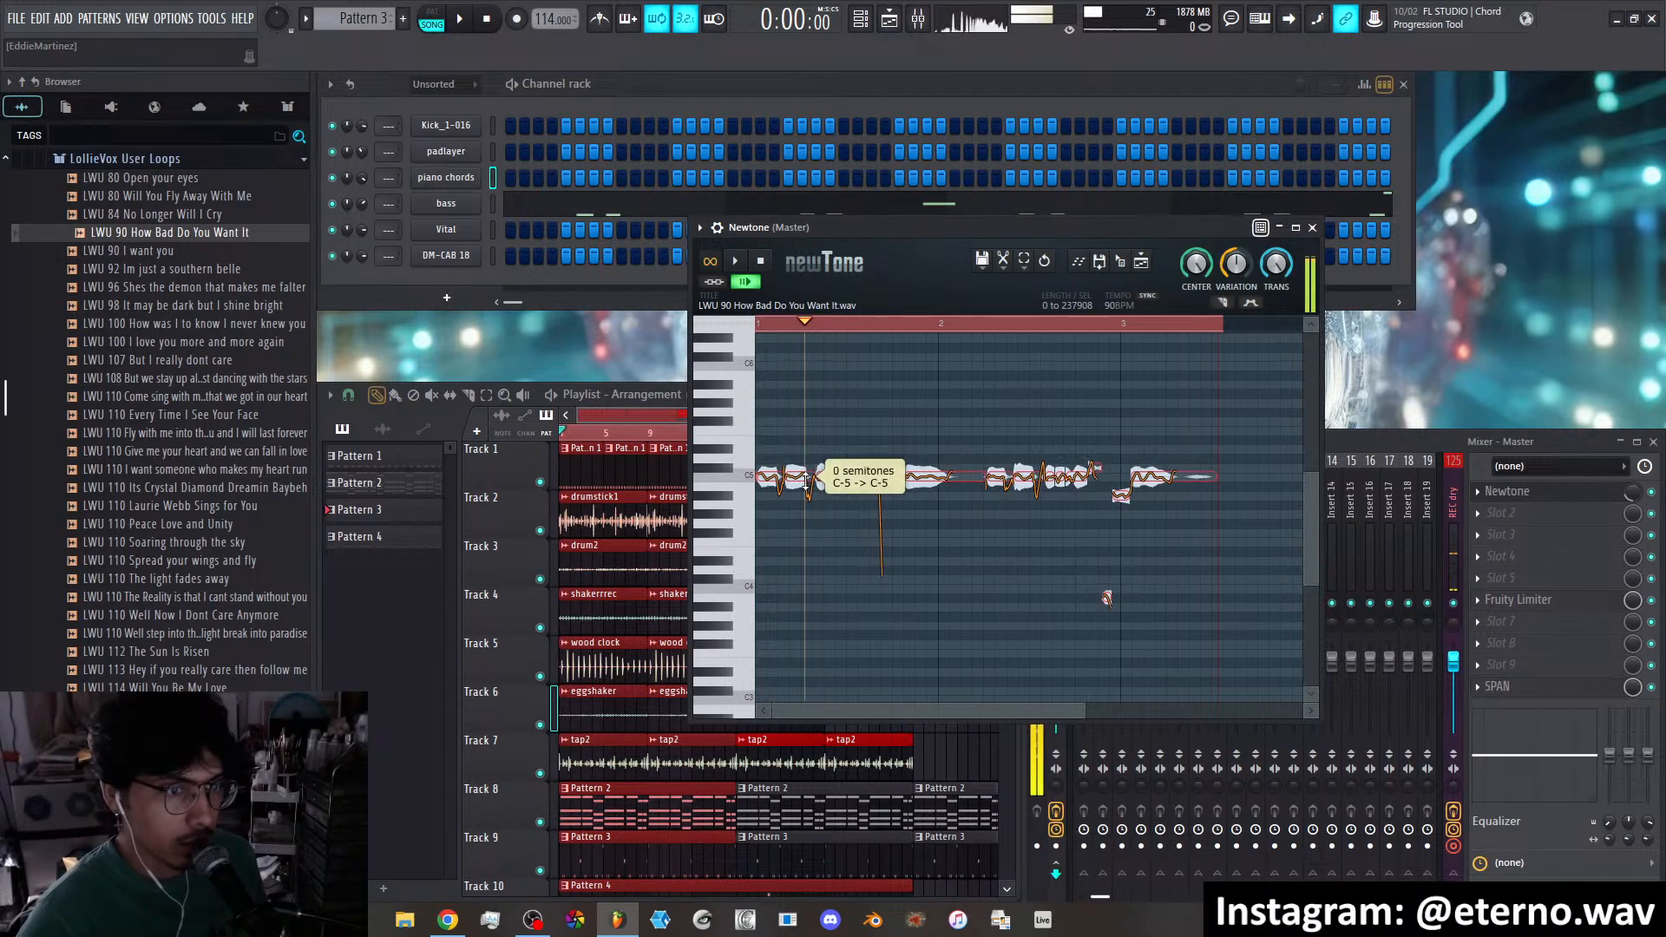
pyautogui.hotkey('ctrl', 'z')
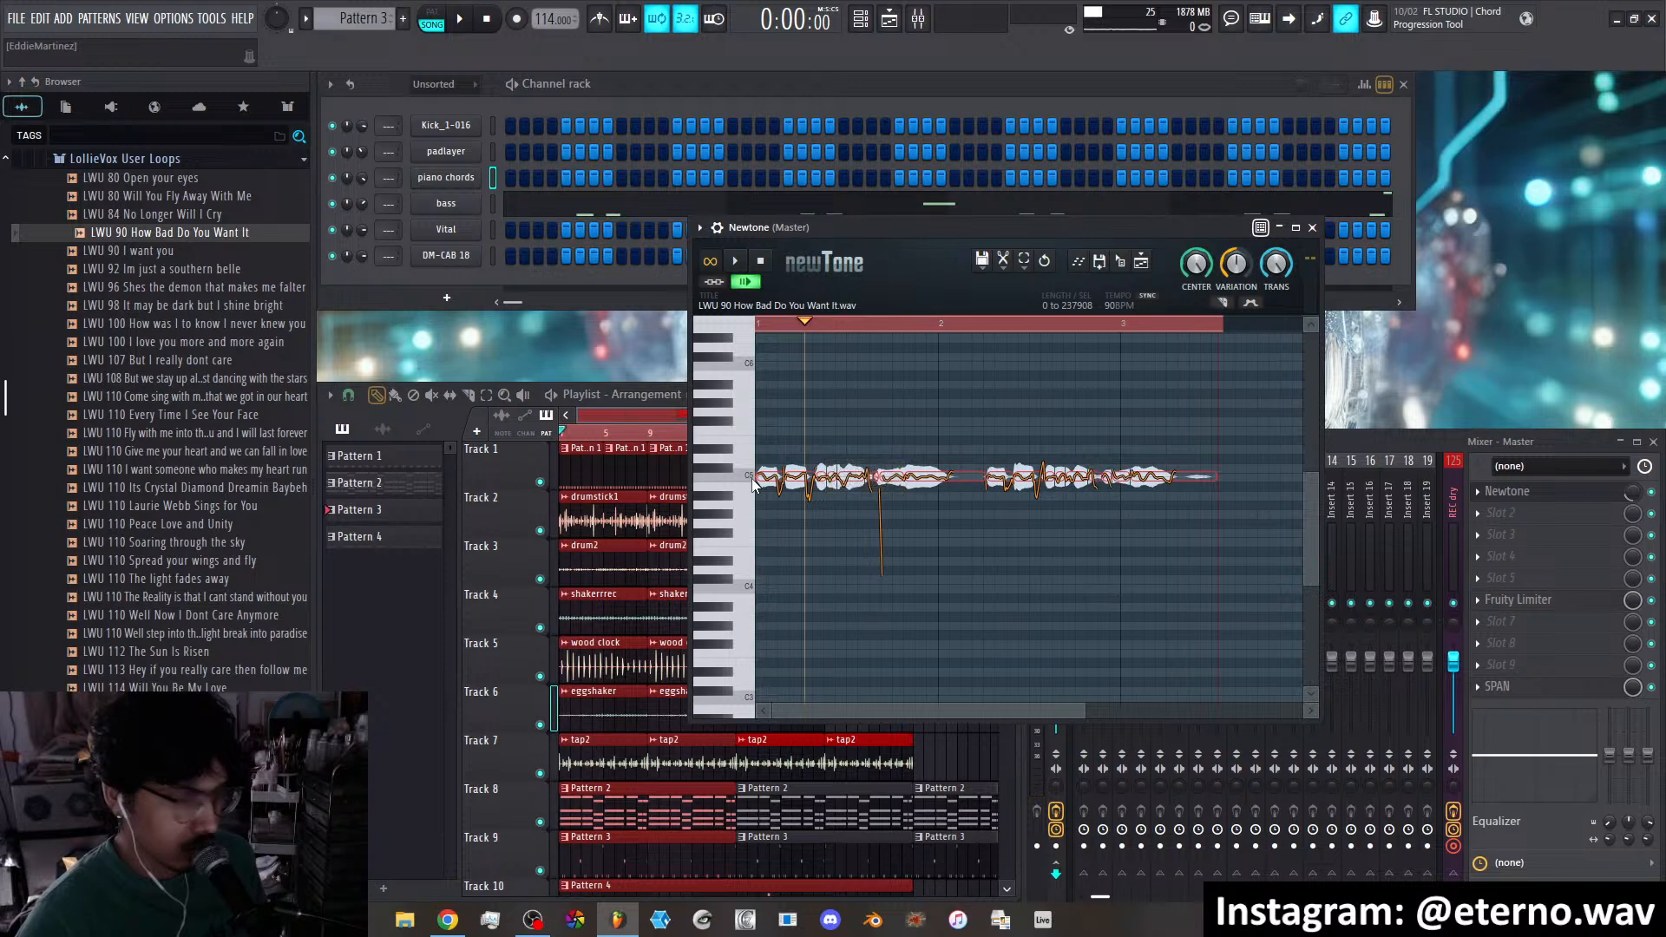
pyautogui.moveTo(771, 471); pyautogui.dragTo(774, 473)
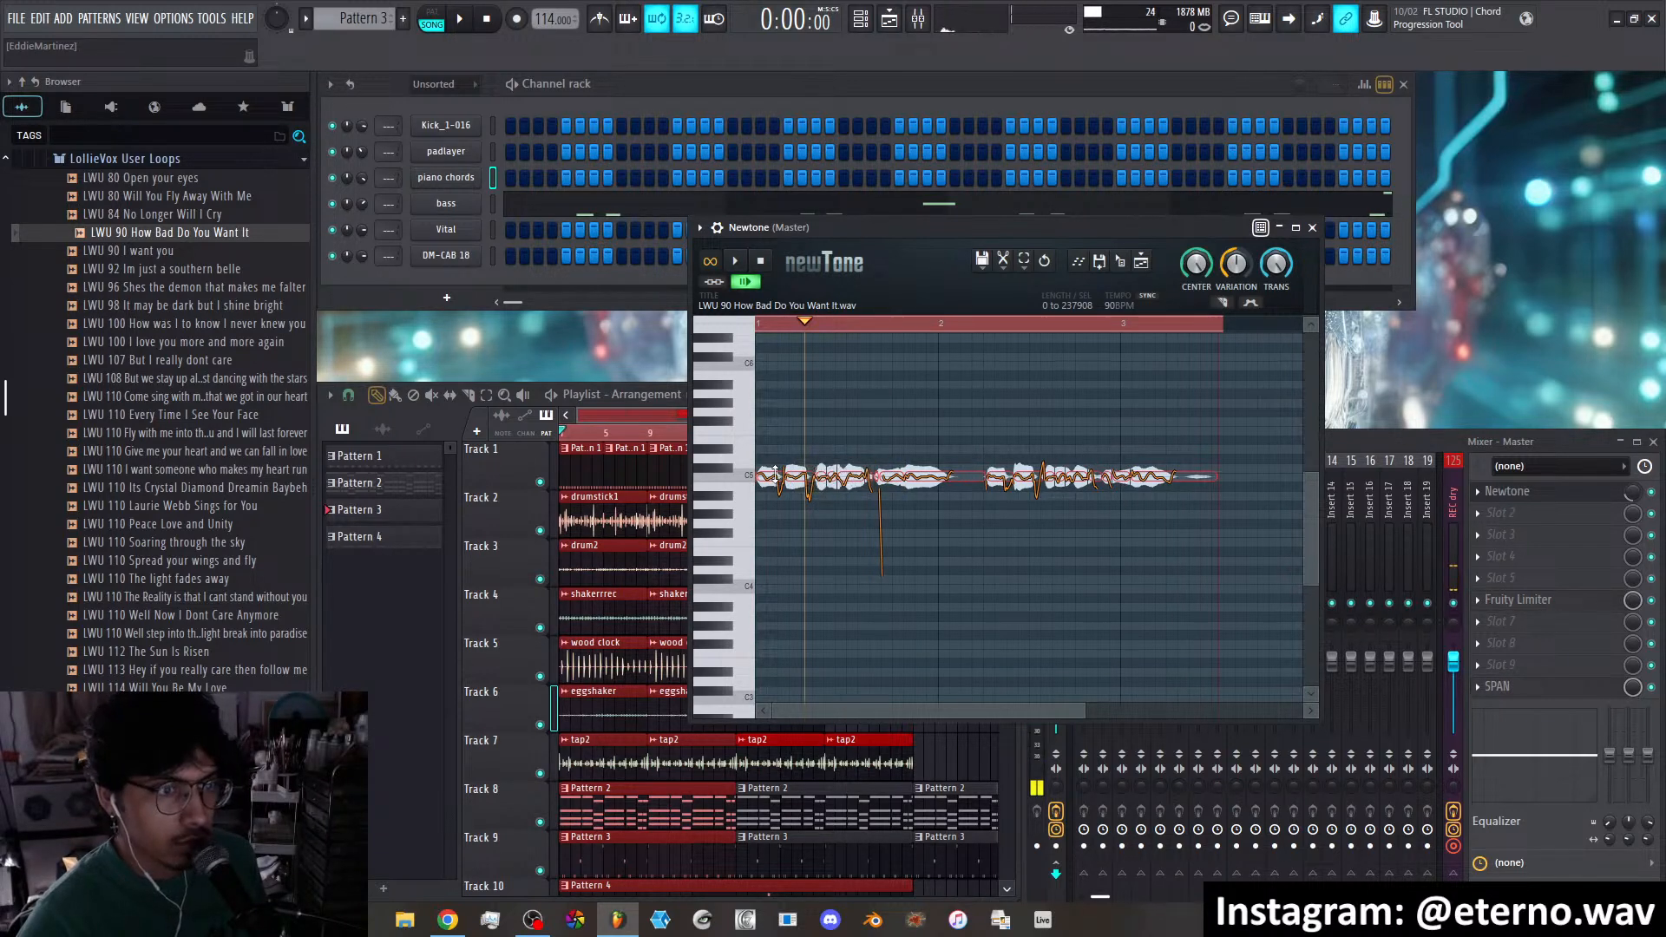
pyautogui.scroll(2, 965, 529)
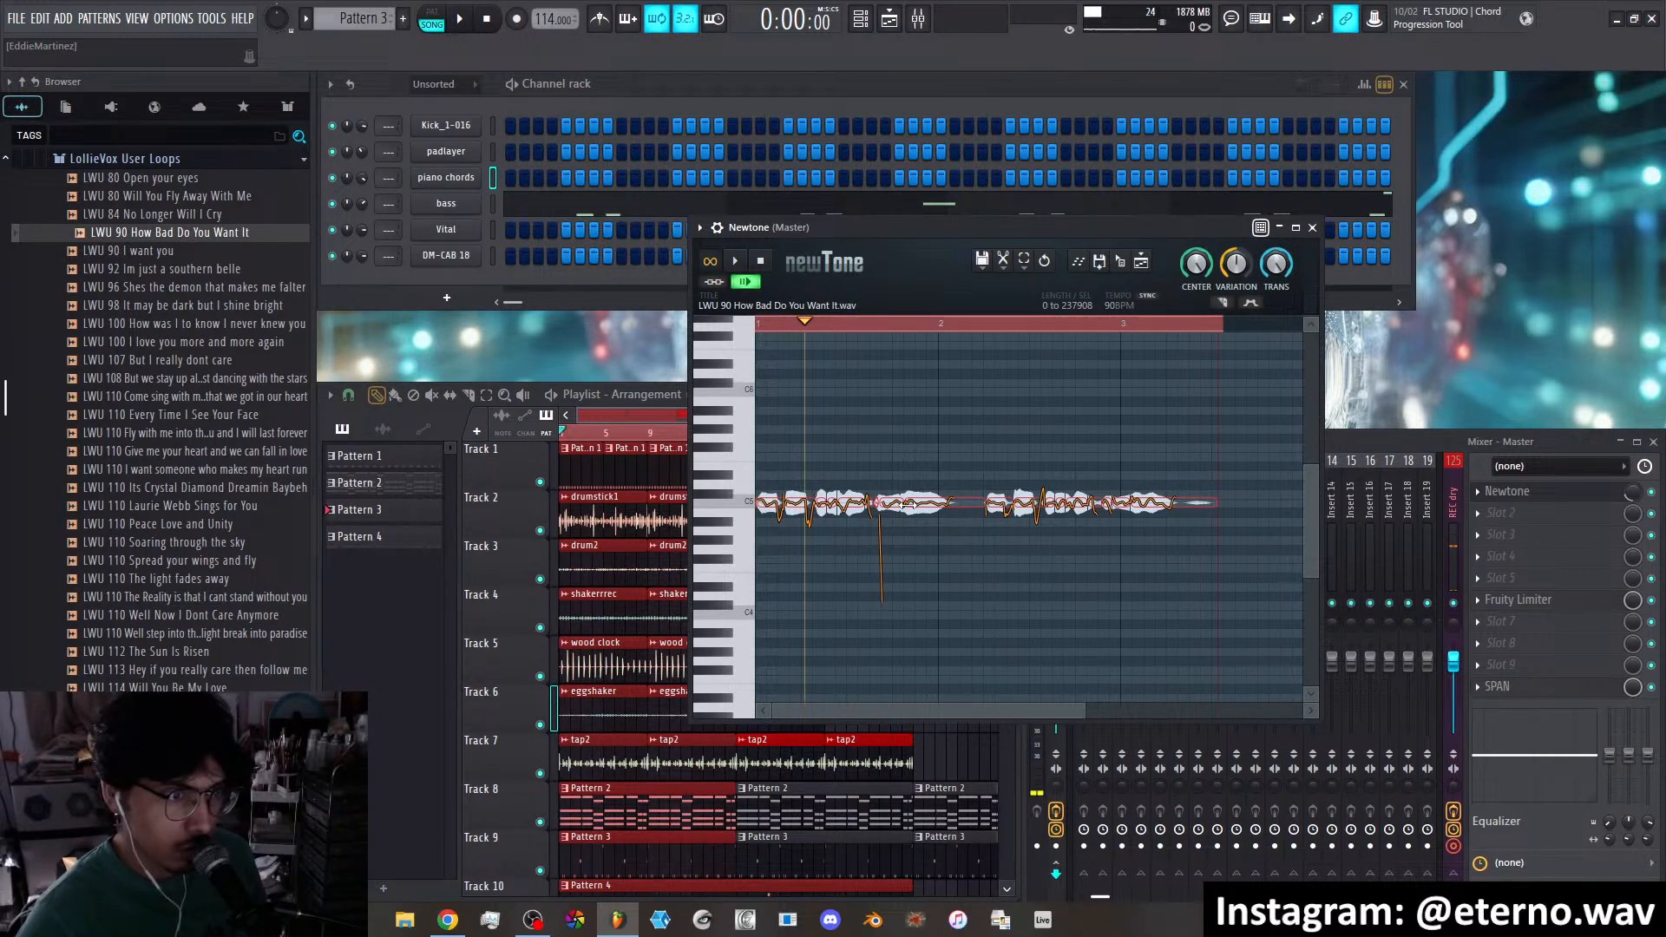
pyautogui.hotkey('ctrl', 'z')
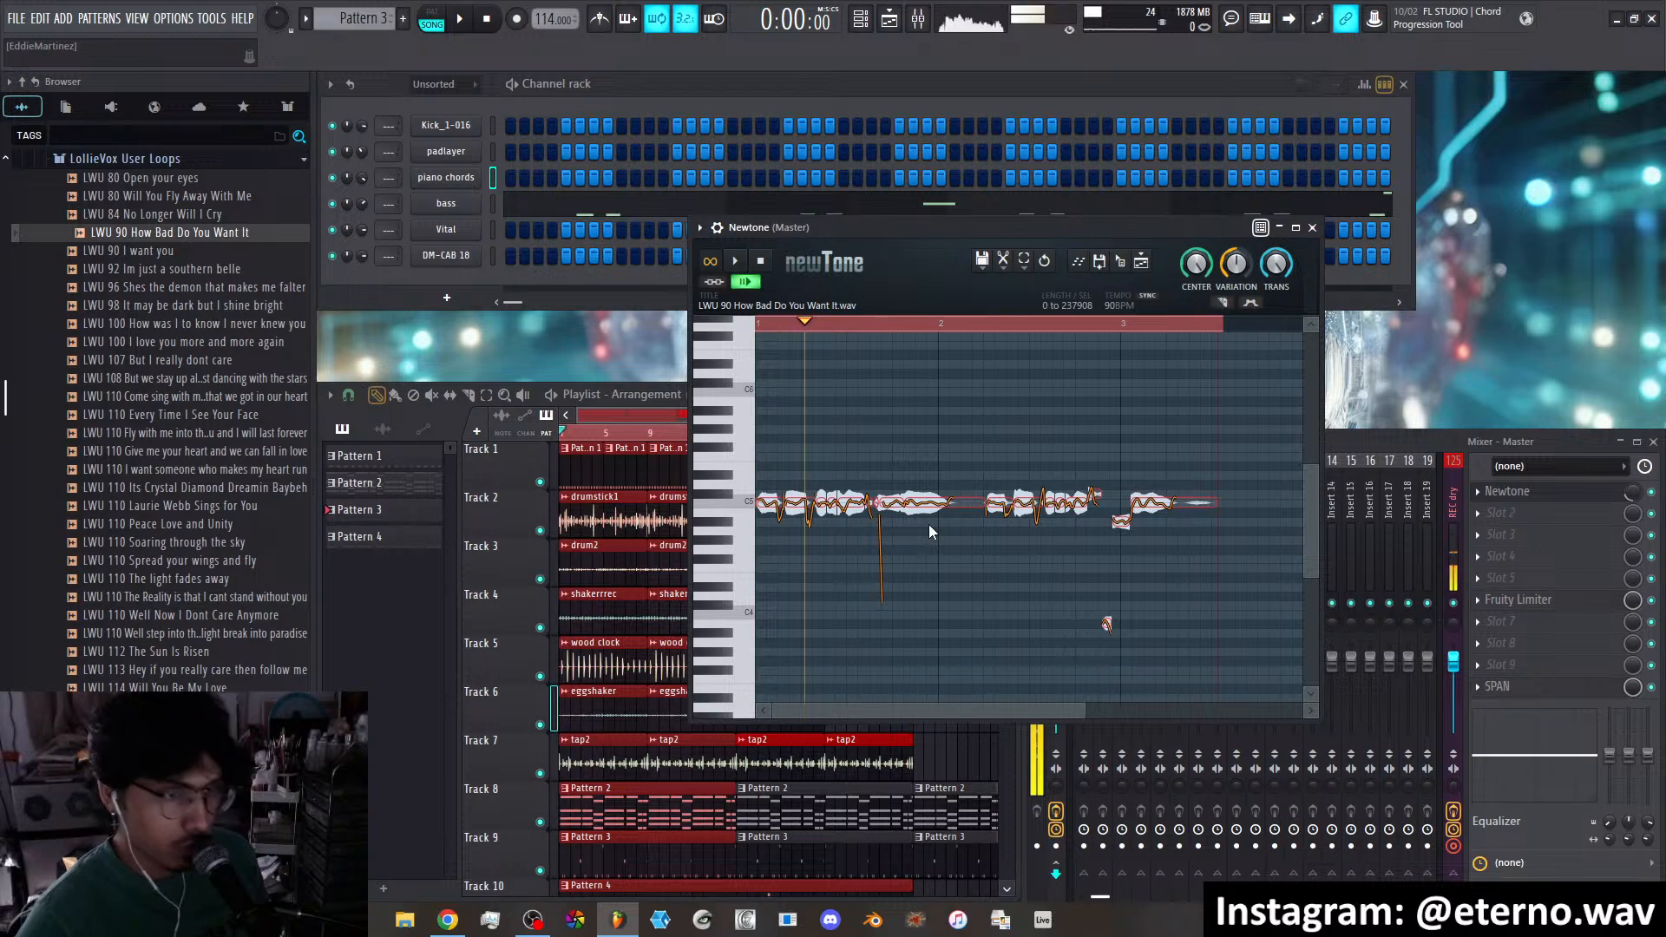
# Shift all the vocal's notes together in Newtone so that they sit on C5
pyautogui.moveTo(770, 509); pyautogui.dragTo(771, 505)
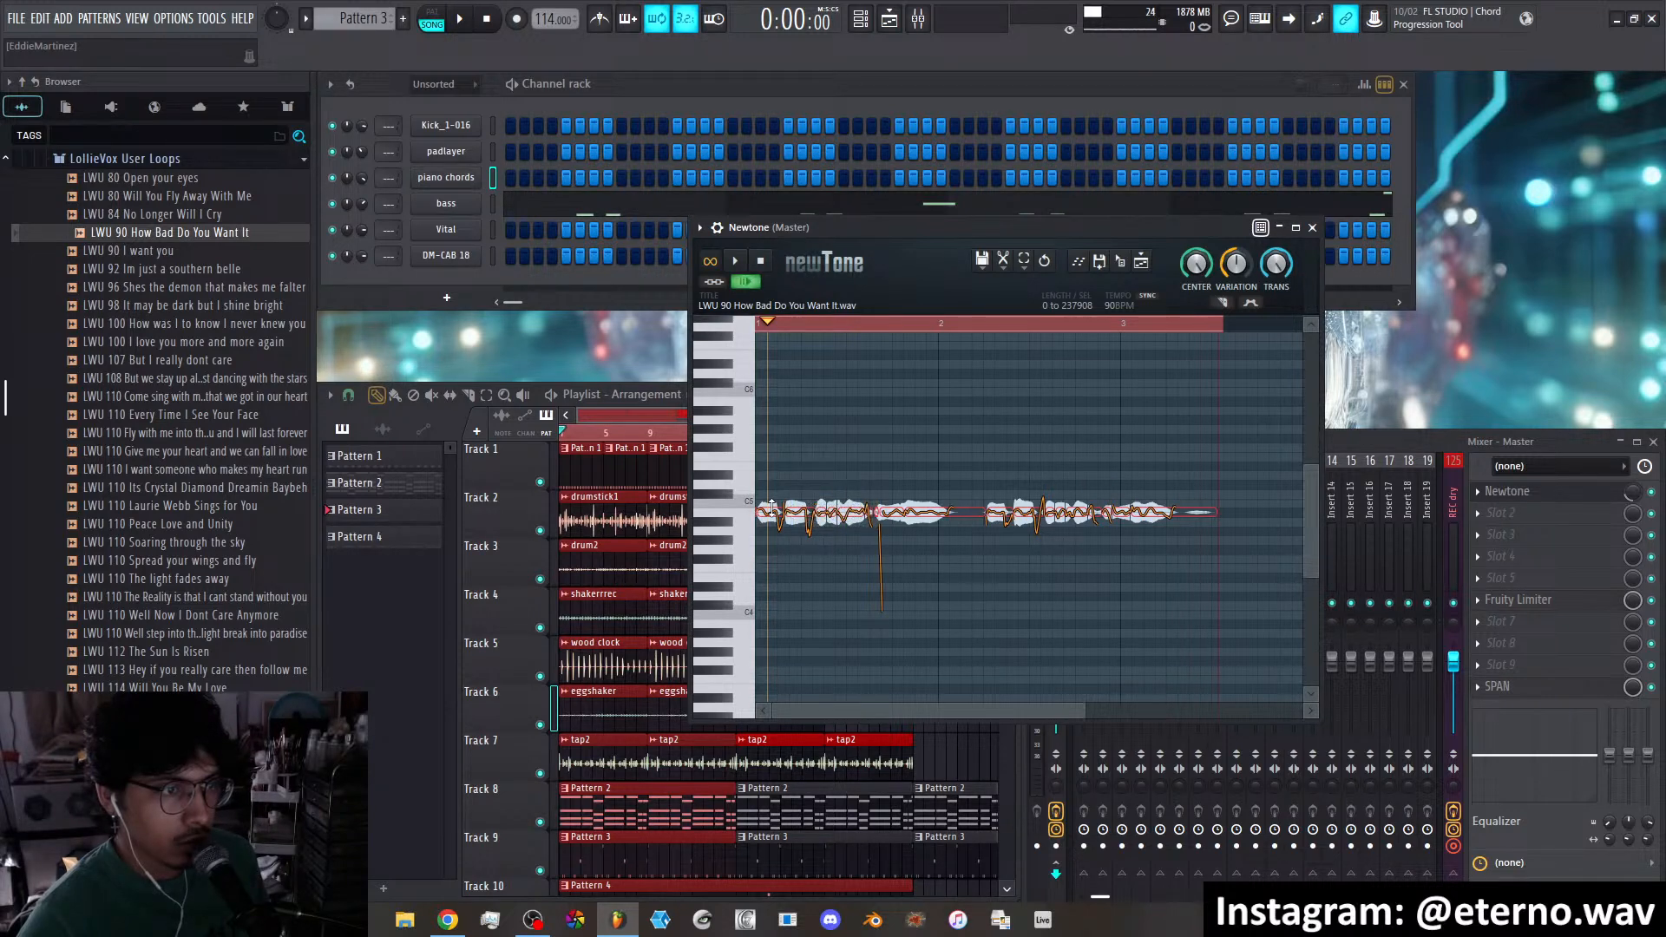
pyautogui.scroll(-3, 903, 560)
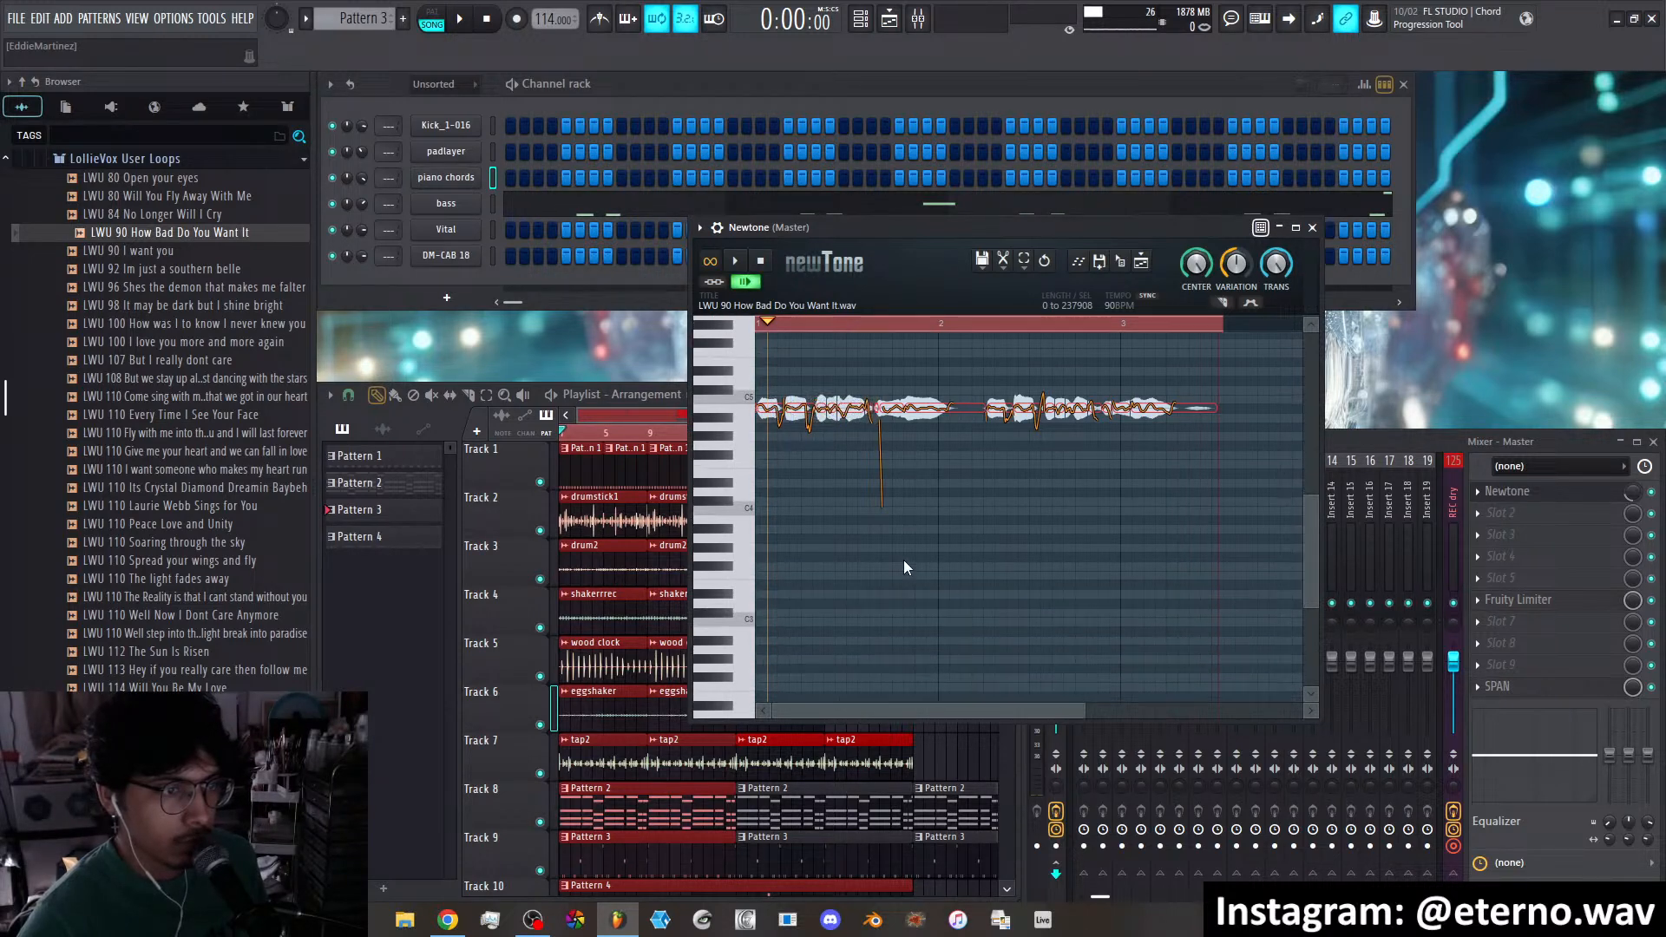
pyautogui.scroll(4, 903, 559)
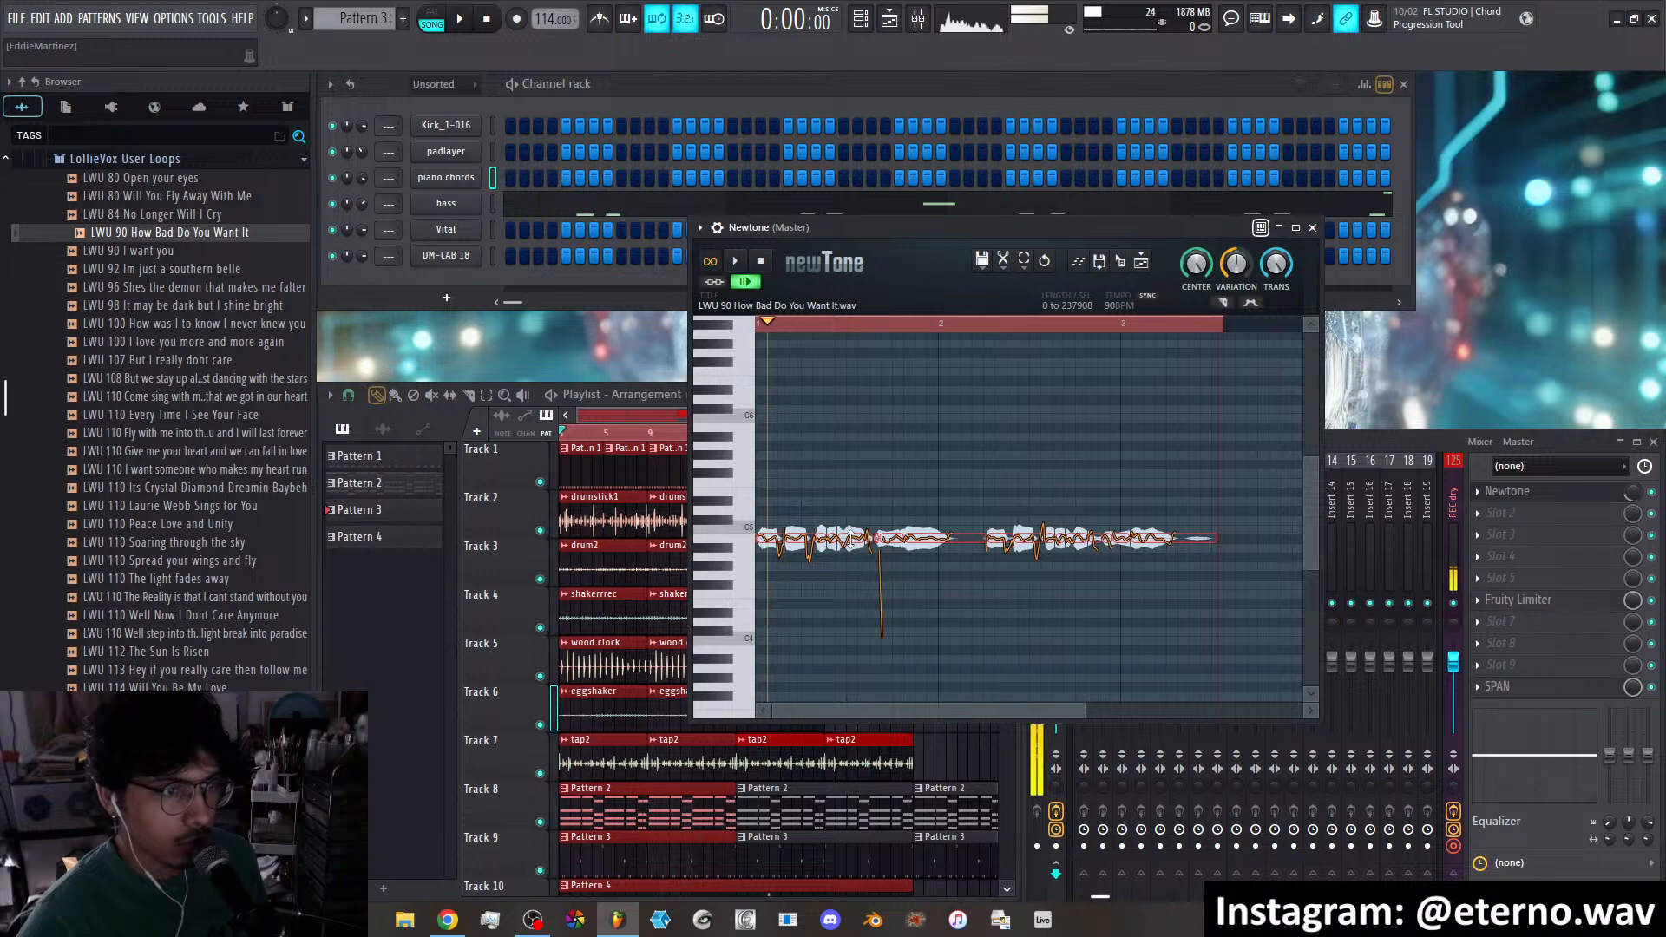
pyautogui.moveTo(852, 539); pyautogui.dragTo(847, 525)
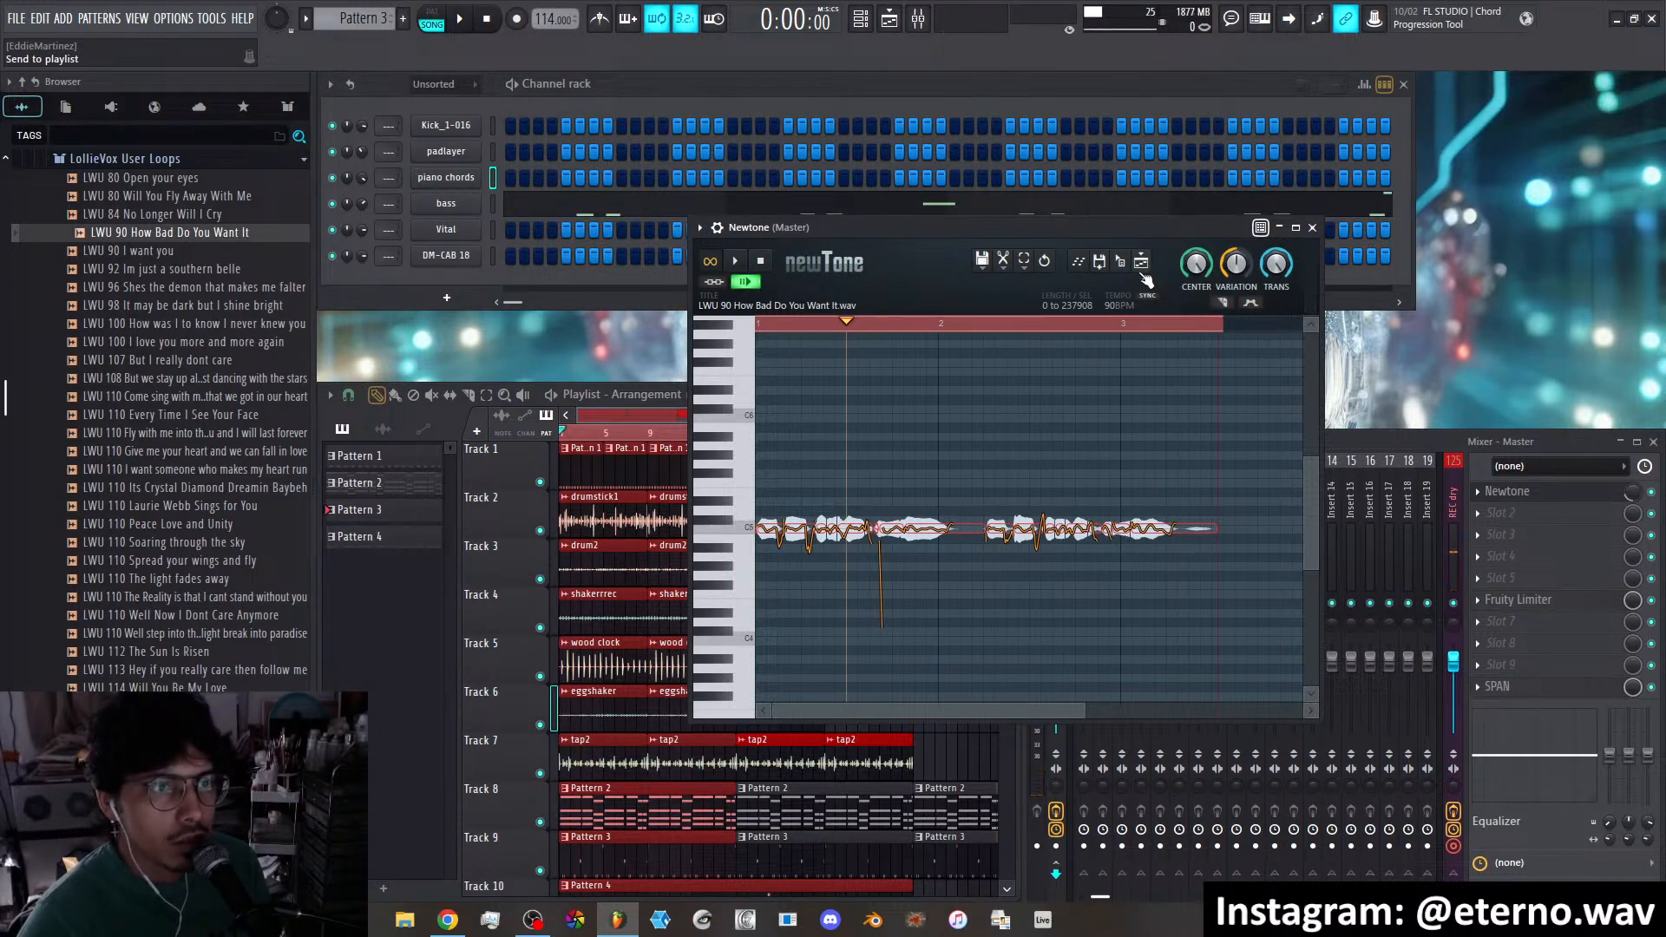
# Add the pitch-corrected vocal from Newtone to the Channel rack as a new sampler channel and open its settings
pyautogui.moveTo(1123, 265); pyautogui.dragTo(449, 281)
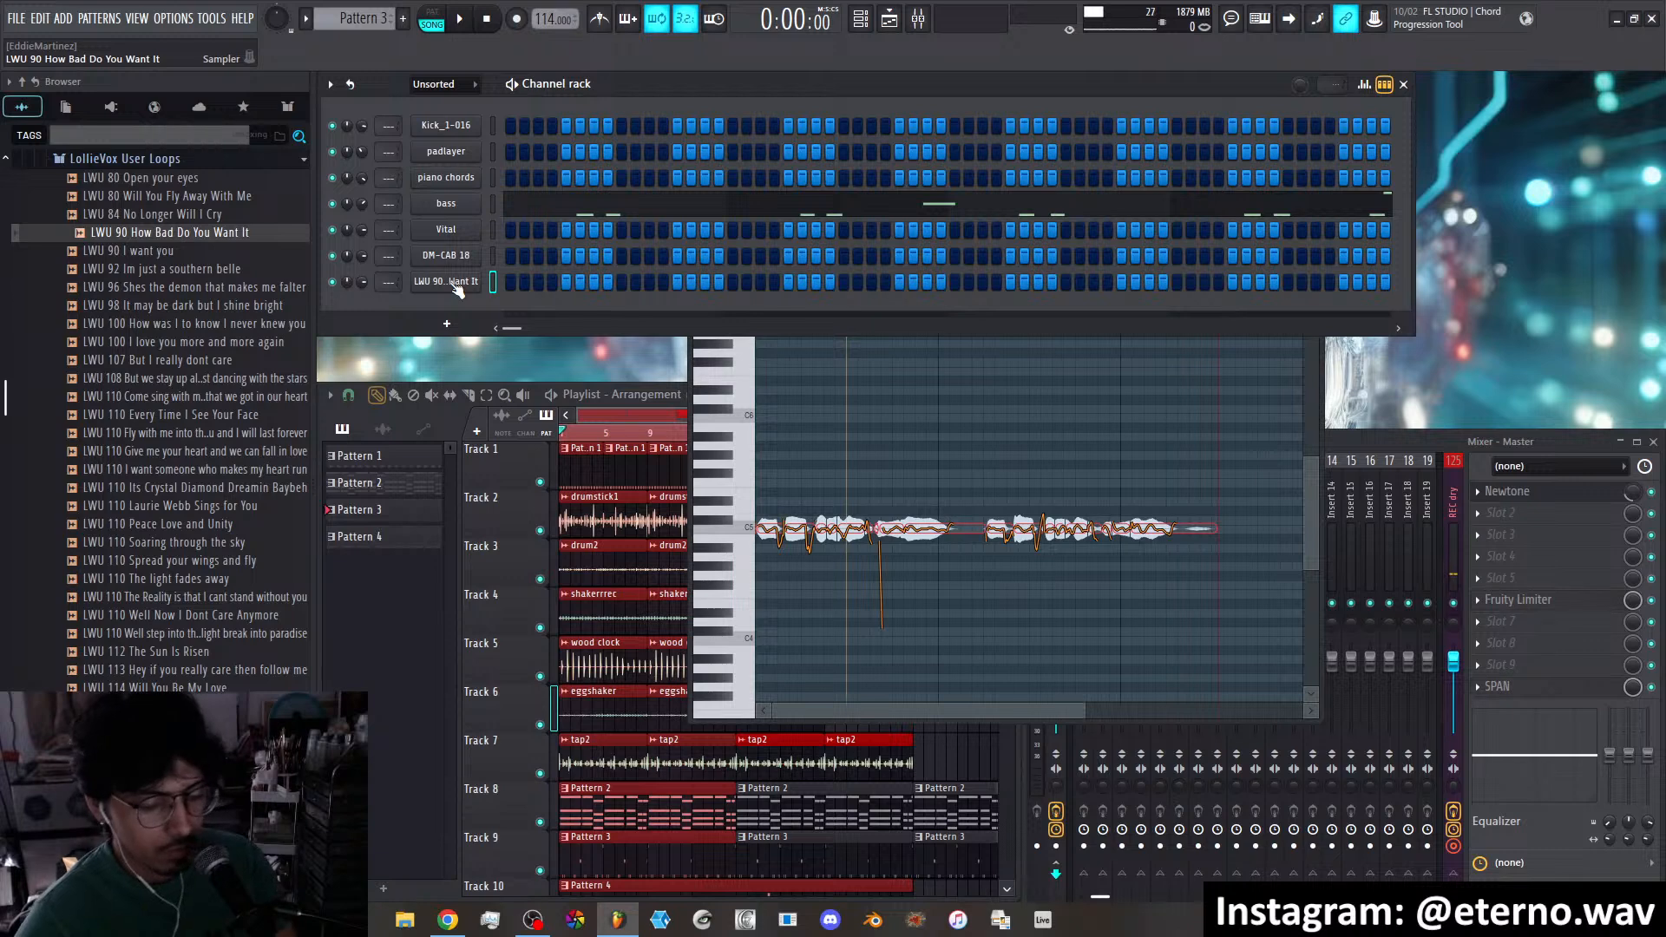
pyautogui.click(489, 19)
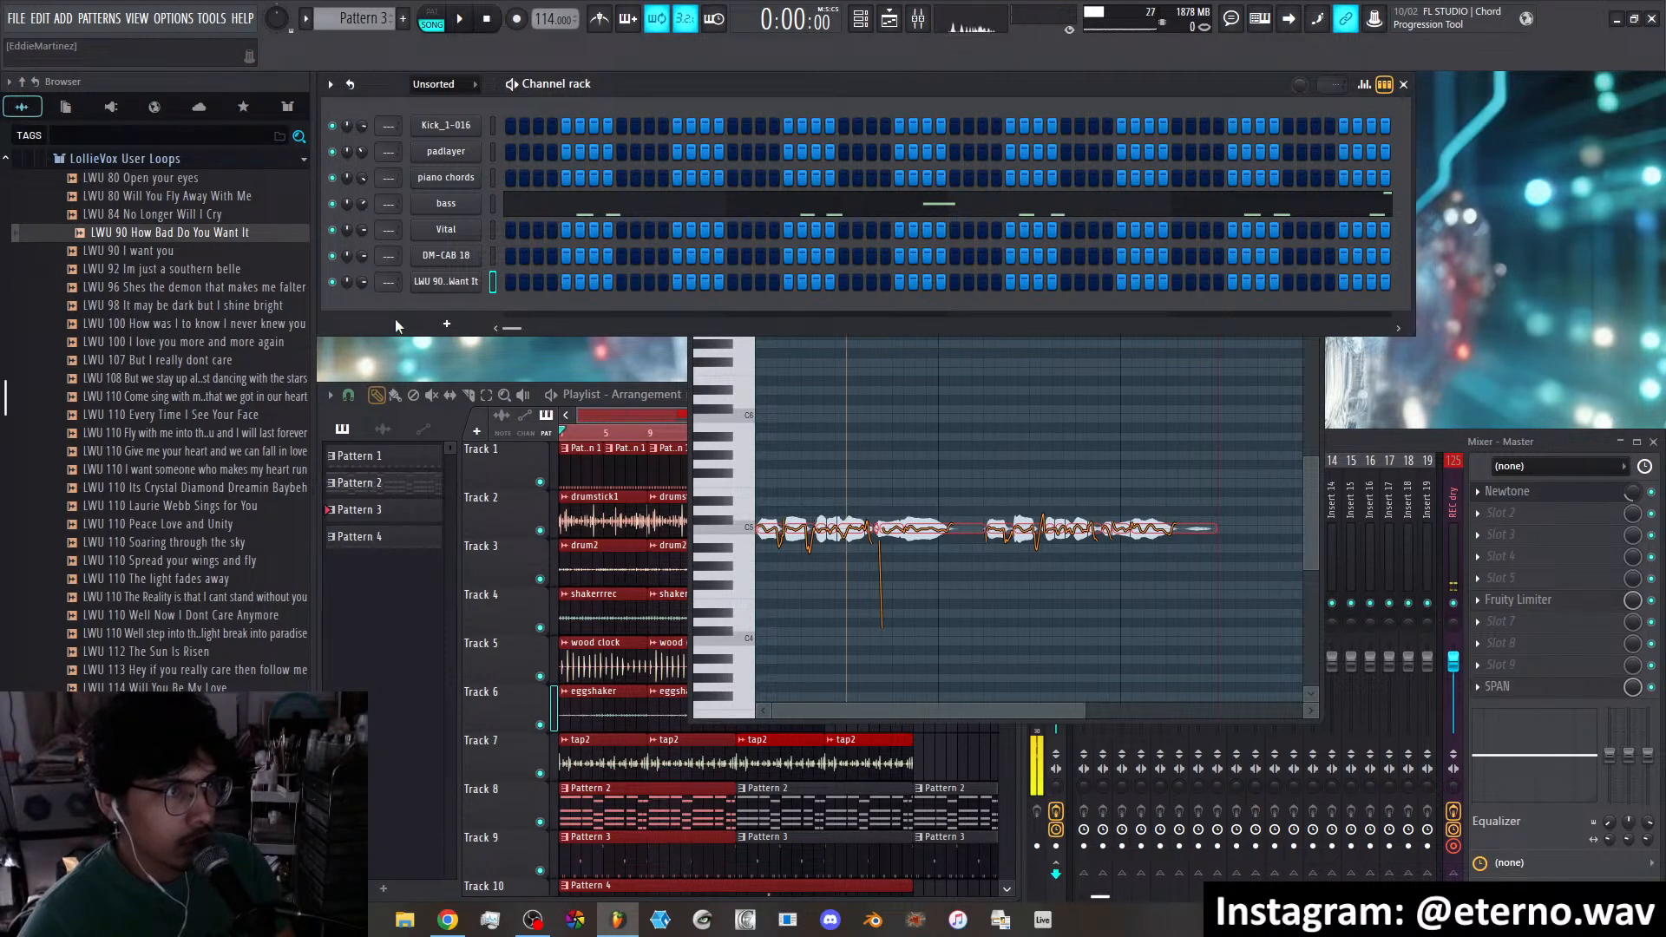
pyautogui.rightClick(434, 284)
pyautogui.click(436, 288)
pyautogui.click(436, 287)
# Enable the new vocal channel's volume envelope and shape it into a plain rectangular hold
pyautogui.click(382, 192)
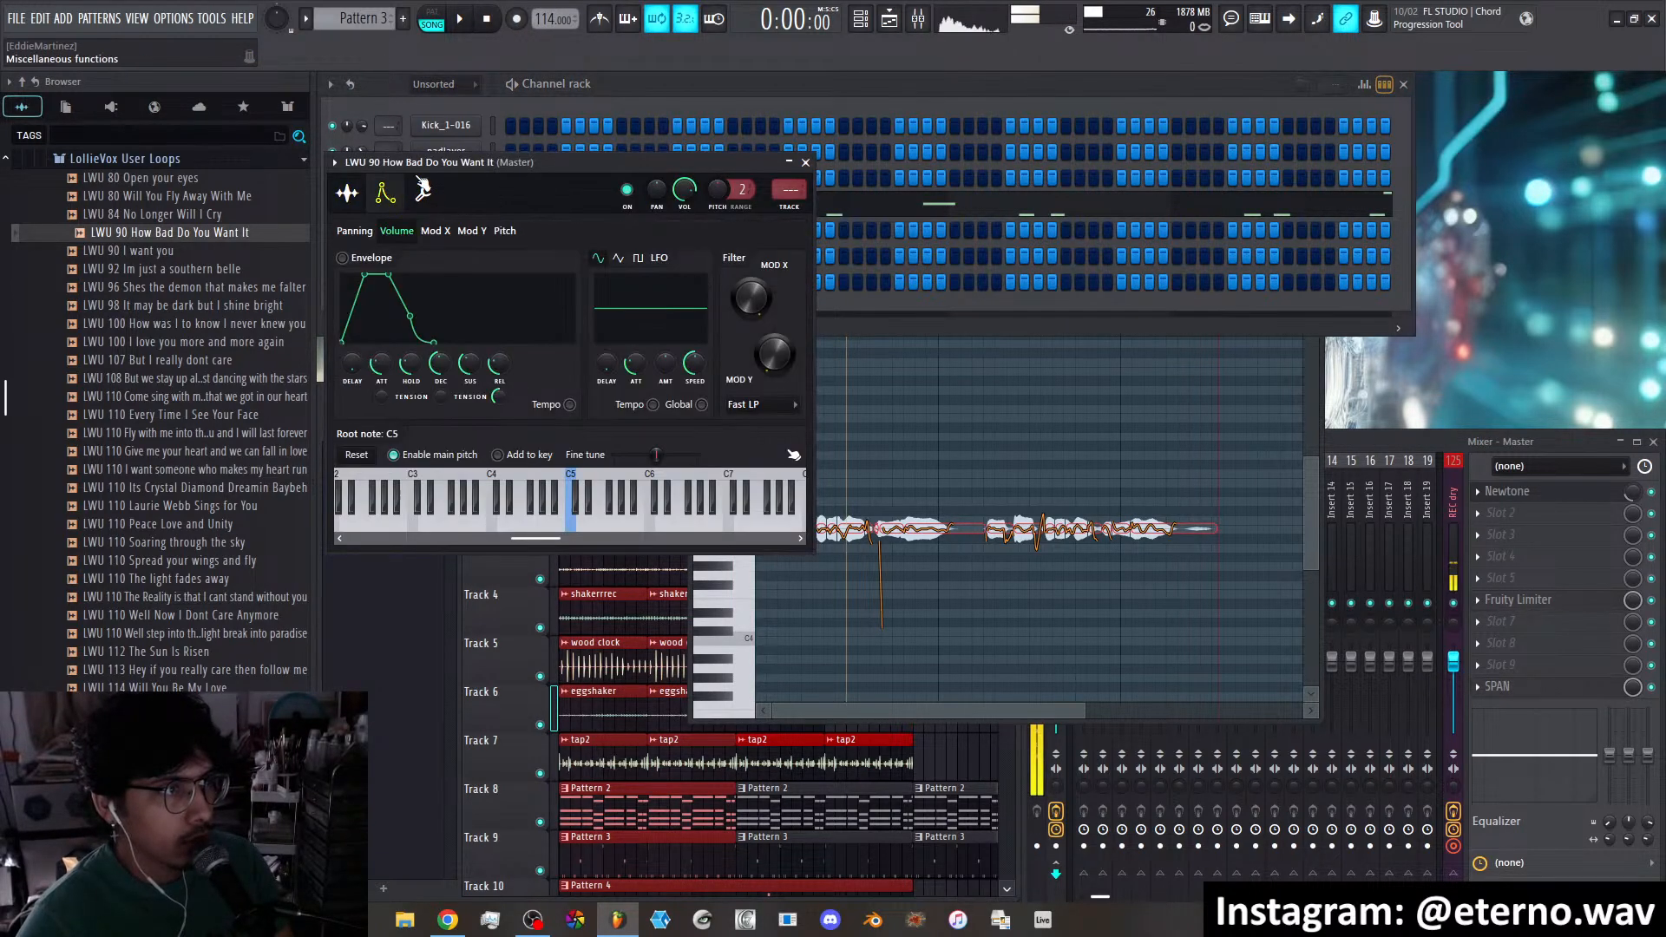
pyautogui.moveTo(417, 165); pyautogui.dragTo(623, 147)
pyautogui.moveTo(587, 353); pyautogui.dragTo(676, 382)
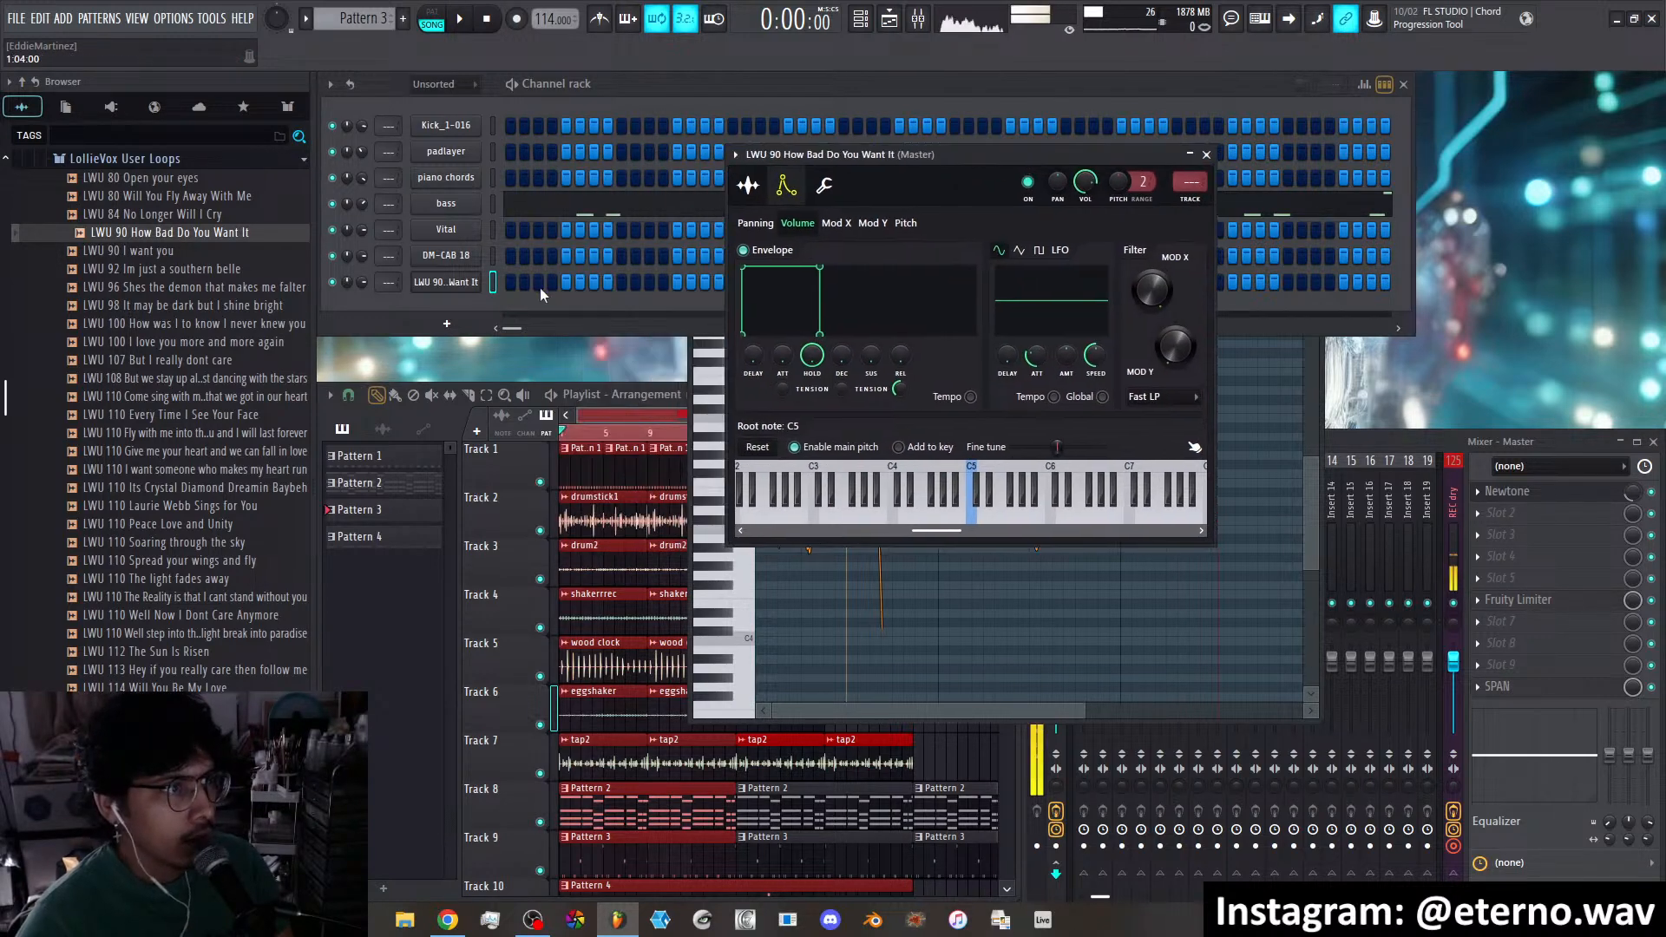
# Replace the new vocal sampler channel with Fruity Granulizer
pyautogui.rightClick(427, 278)
pyautogui.click(427, 280)
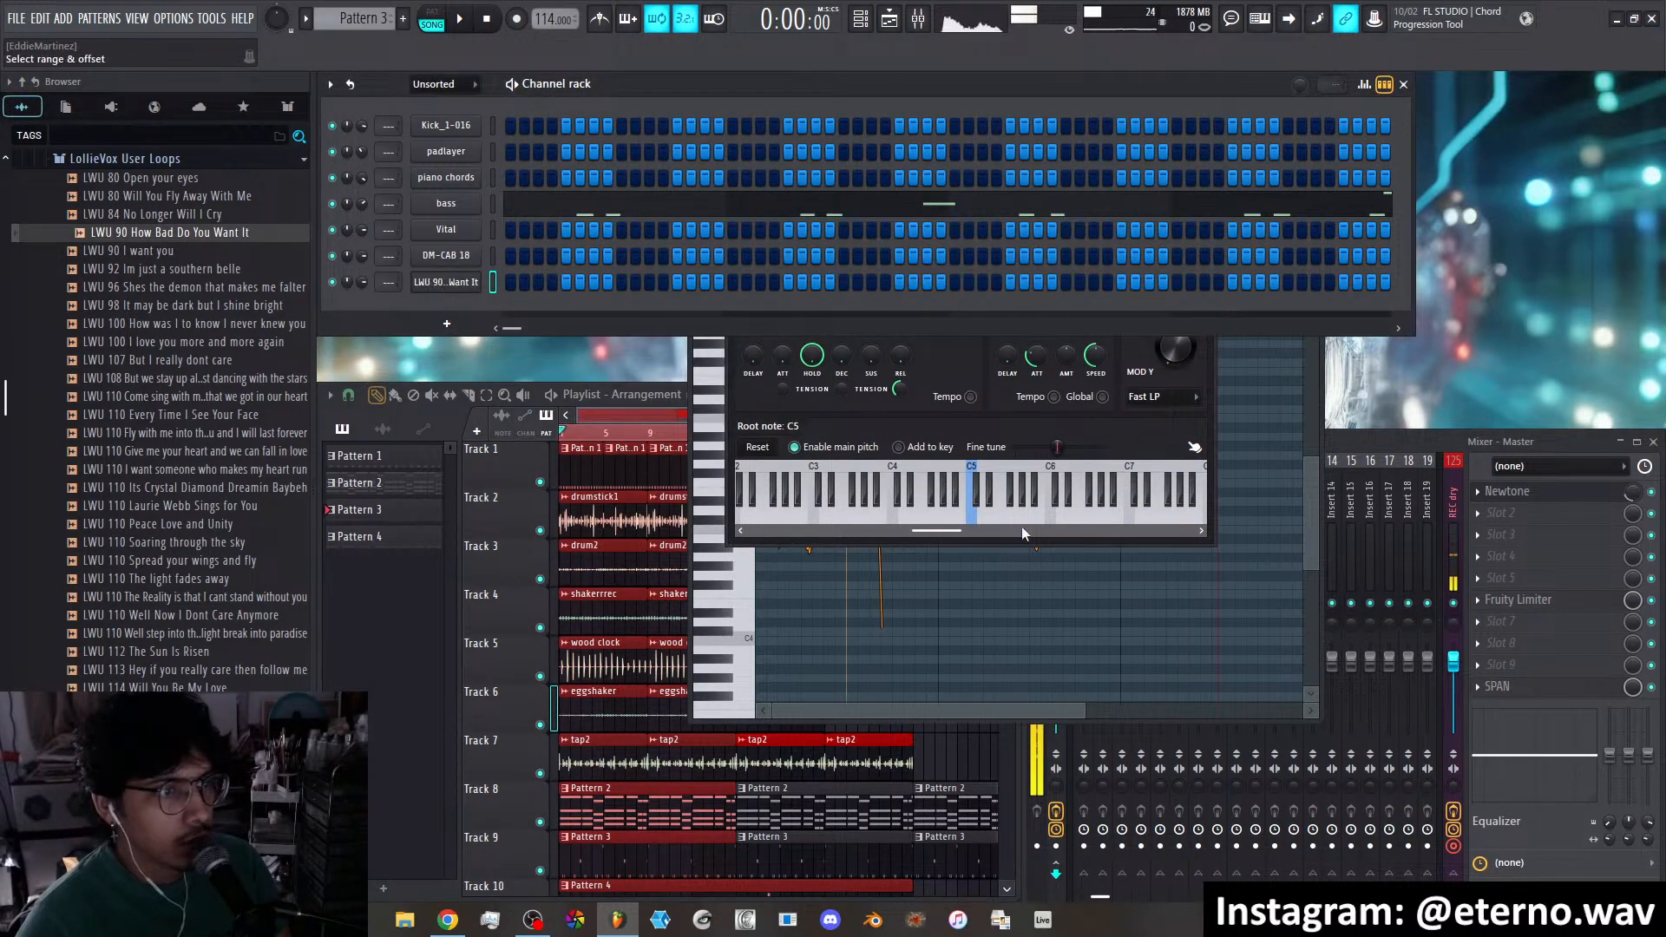
pyautogui.rightClick(437, 284)
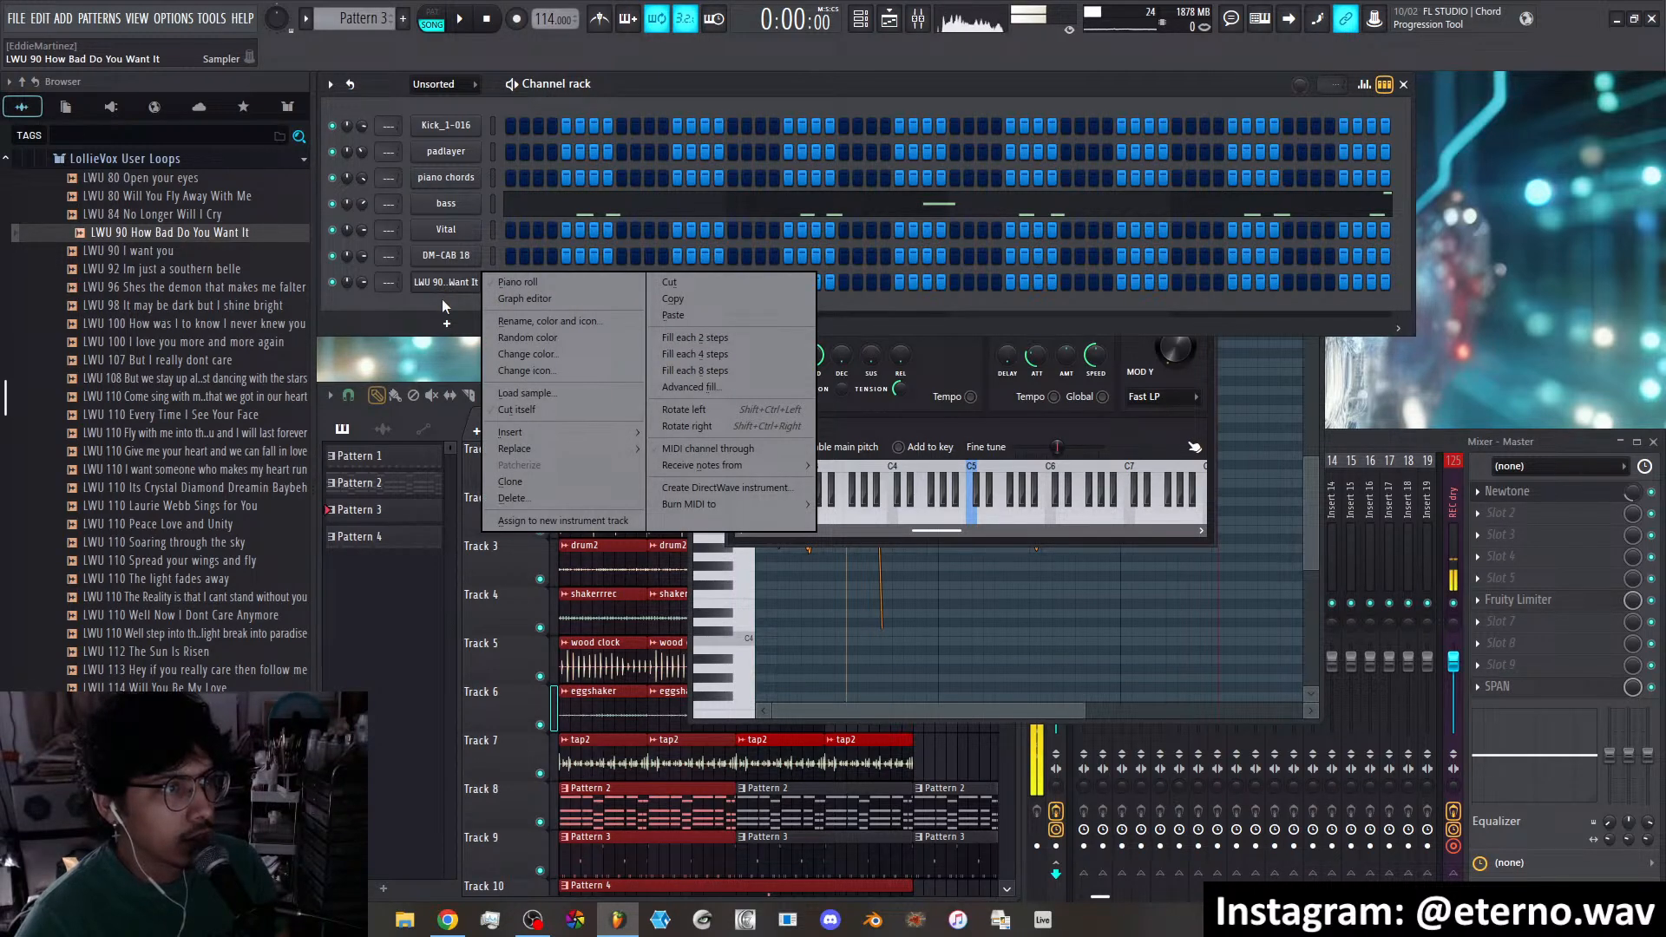
pyautogui.moveTo(534, 449)
pyautogui.moveTo(741, 421)
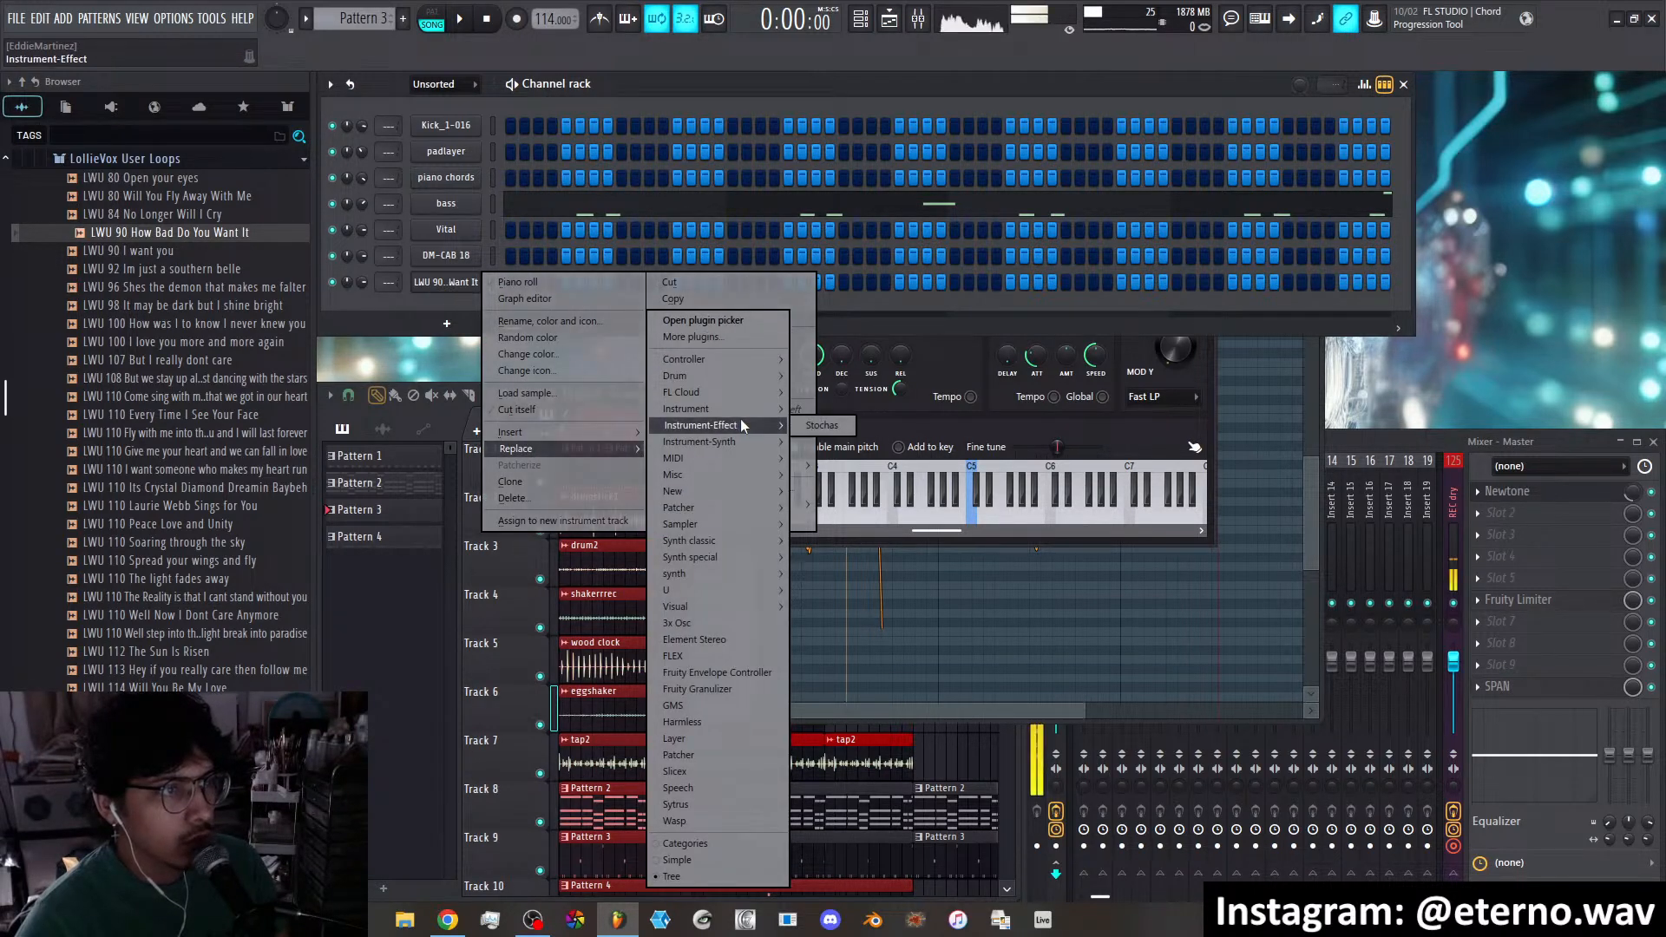
pyautogui.click(709, 688)
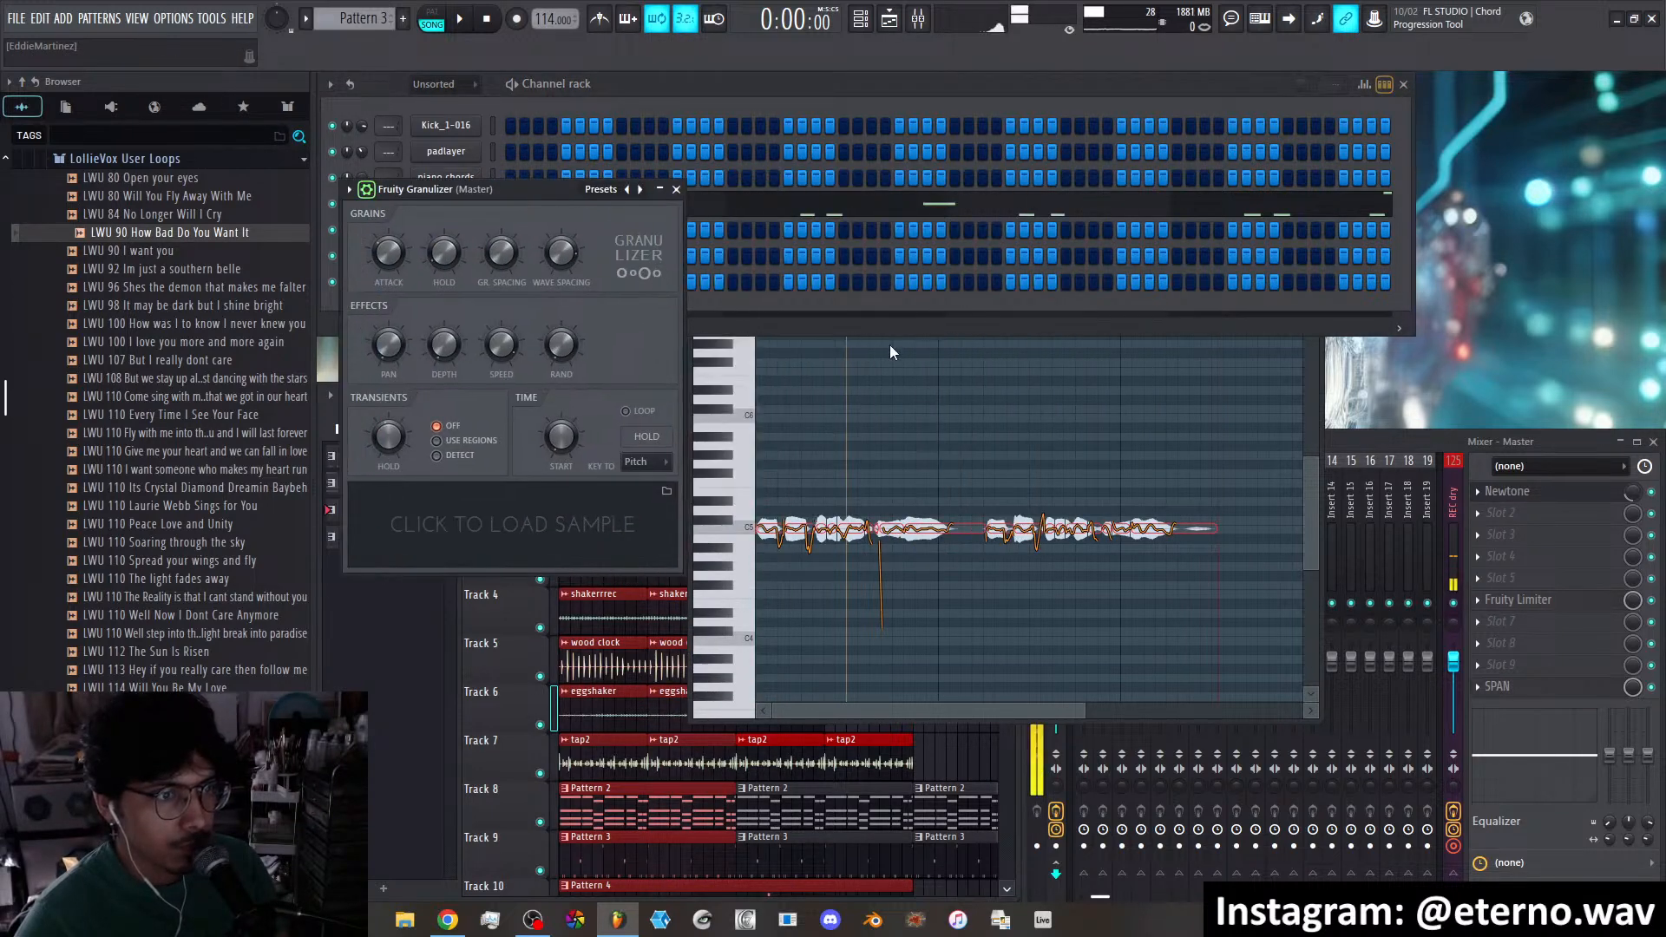
# Load the pitch-corrected vocal from Newtone into Fruity Granulizer as its sample
pyautogui.click(1312, 488)
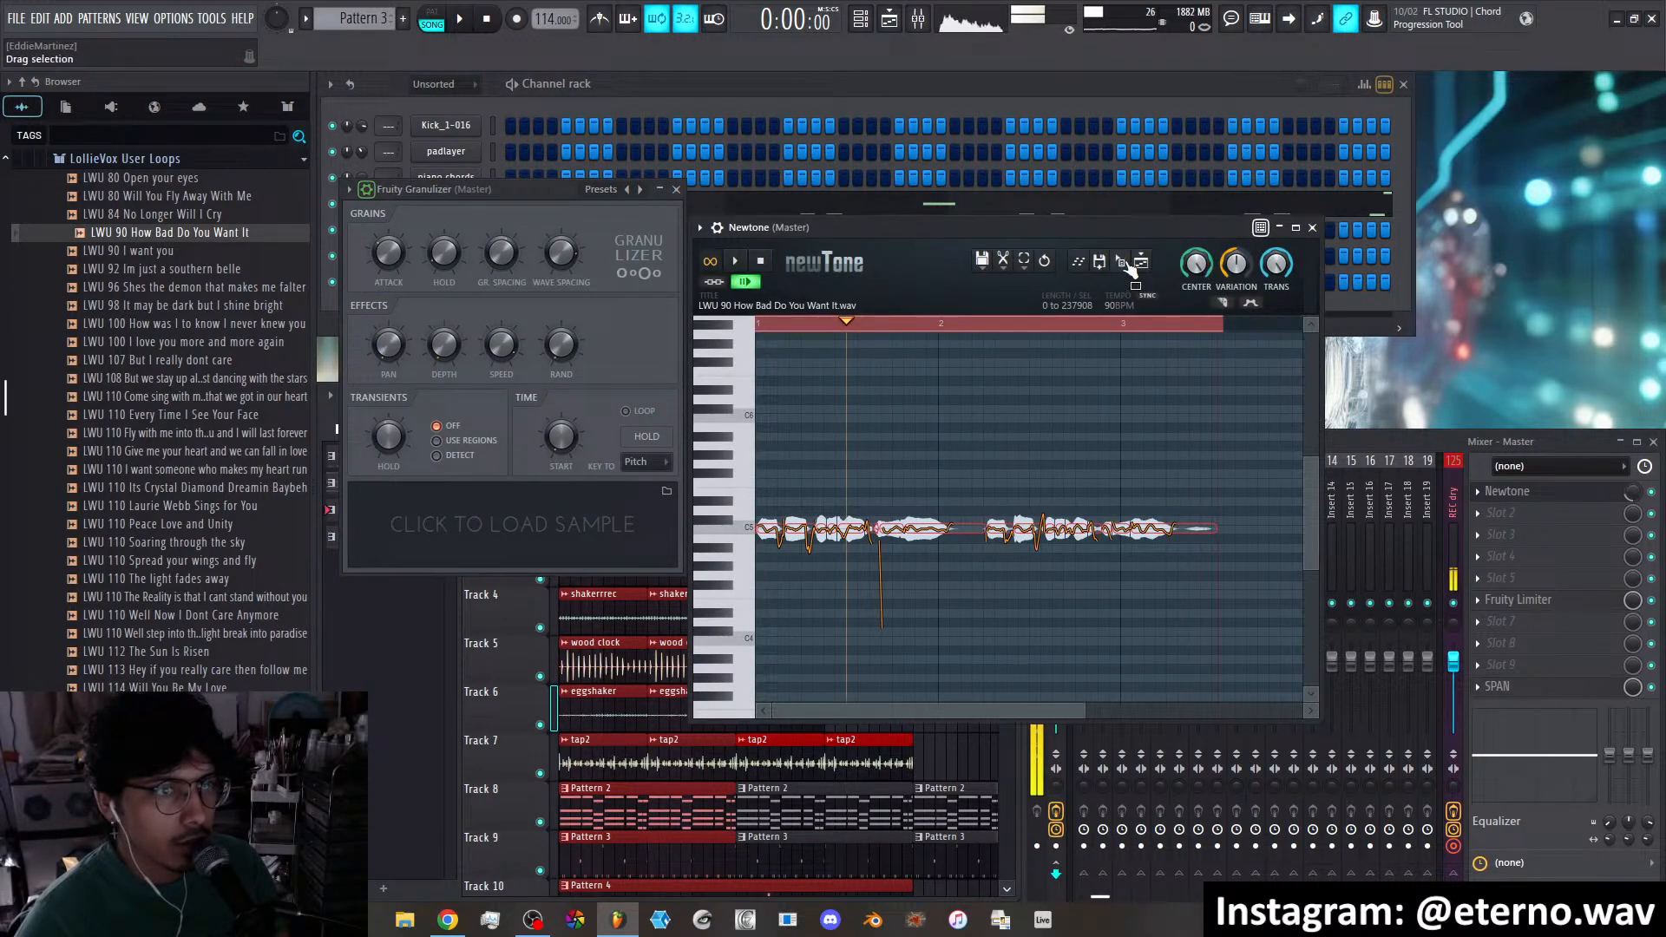
pyautogui.moveTo(1131, 265); pyautogui.dragTo(465, 512)
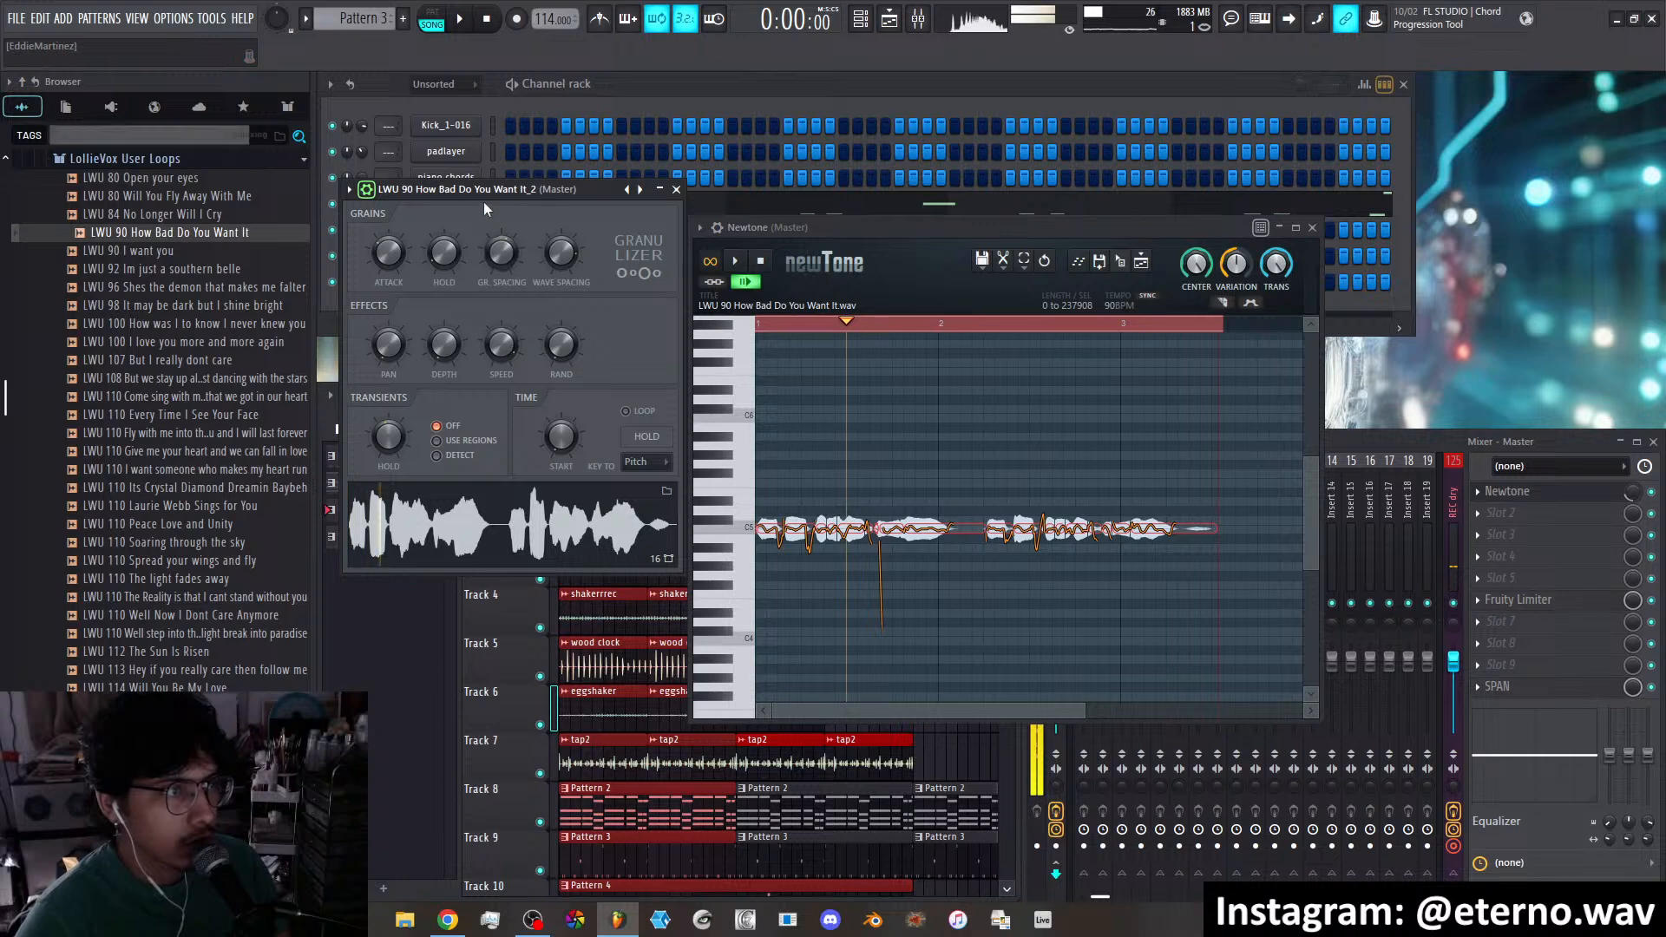
pyautogui.moveTo(480, 193); pyautogui.dragTo(783, 236)
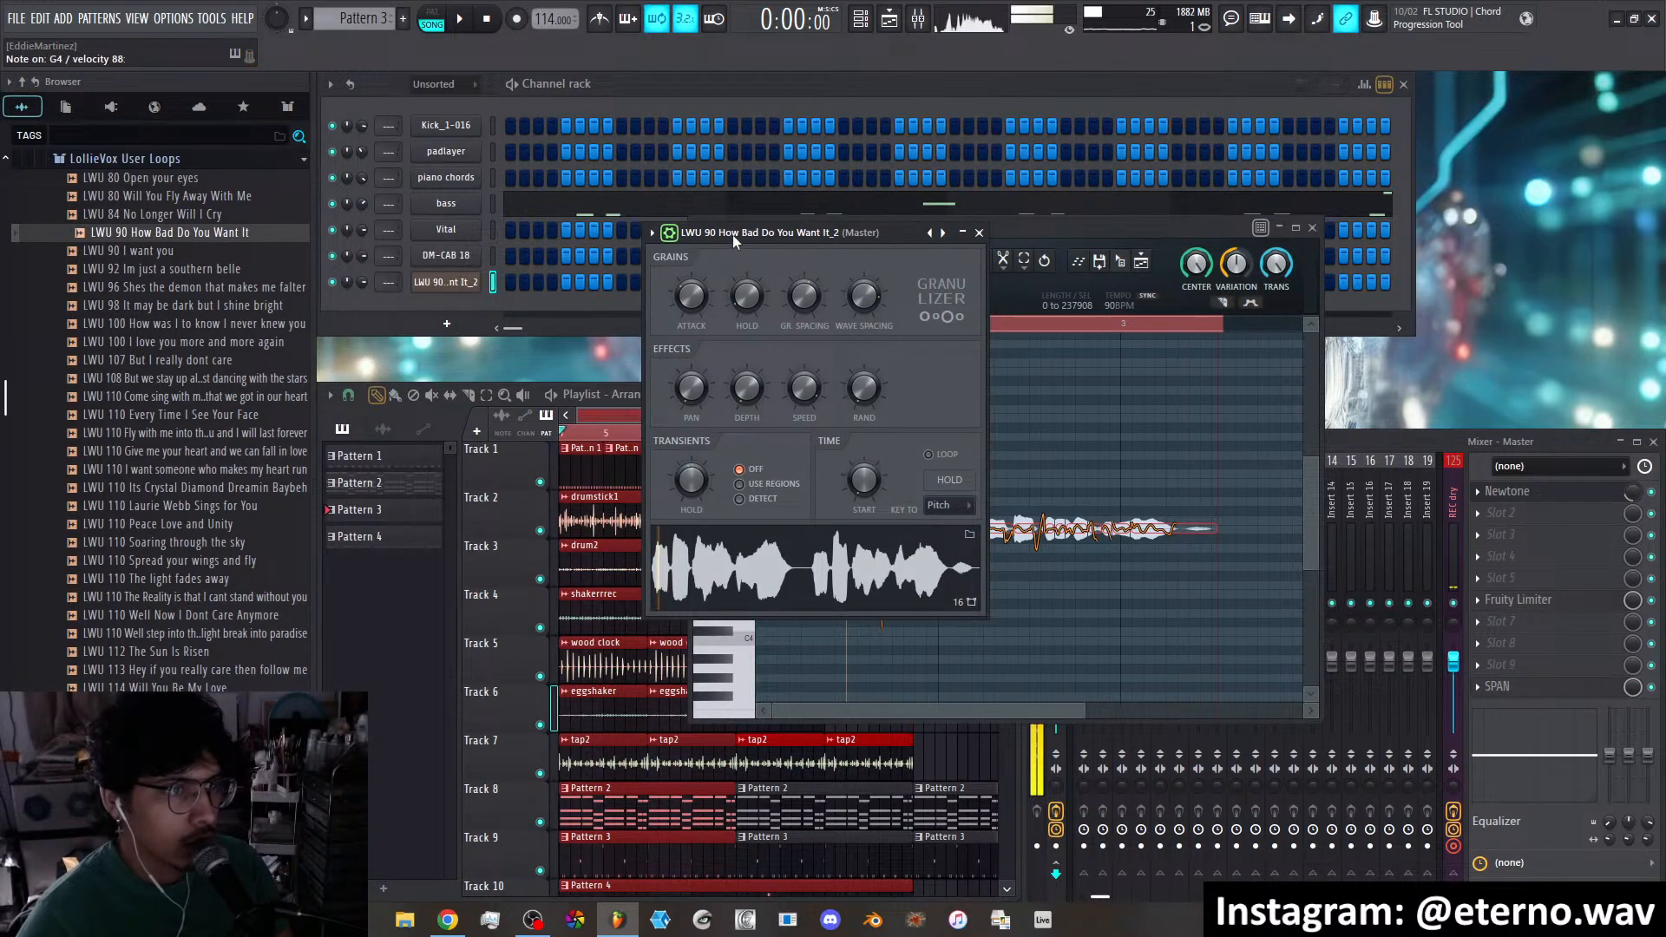
pyautogui.moveTo(753, 236); pyautogui.dragTo(887, 255)
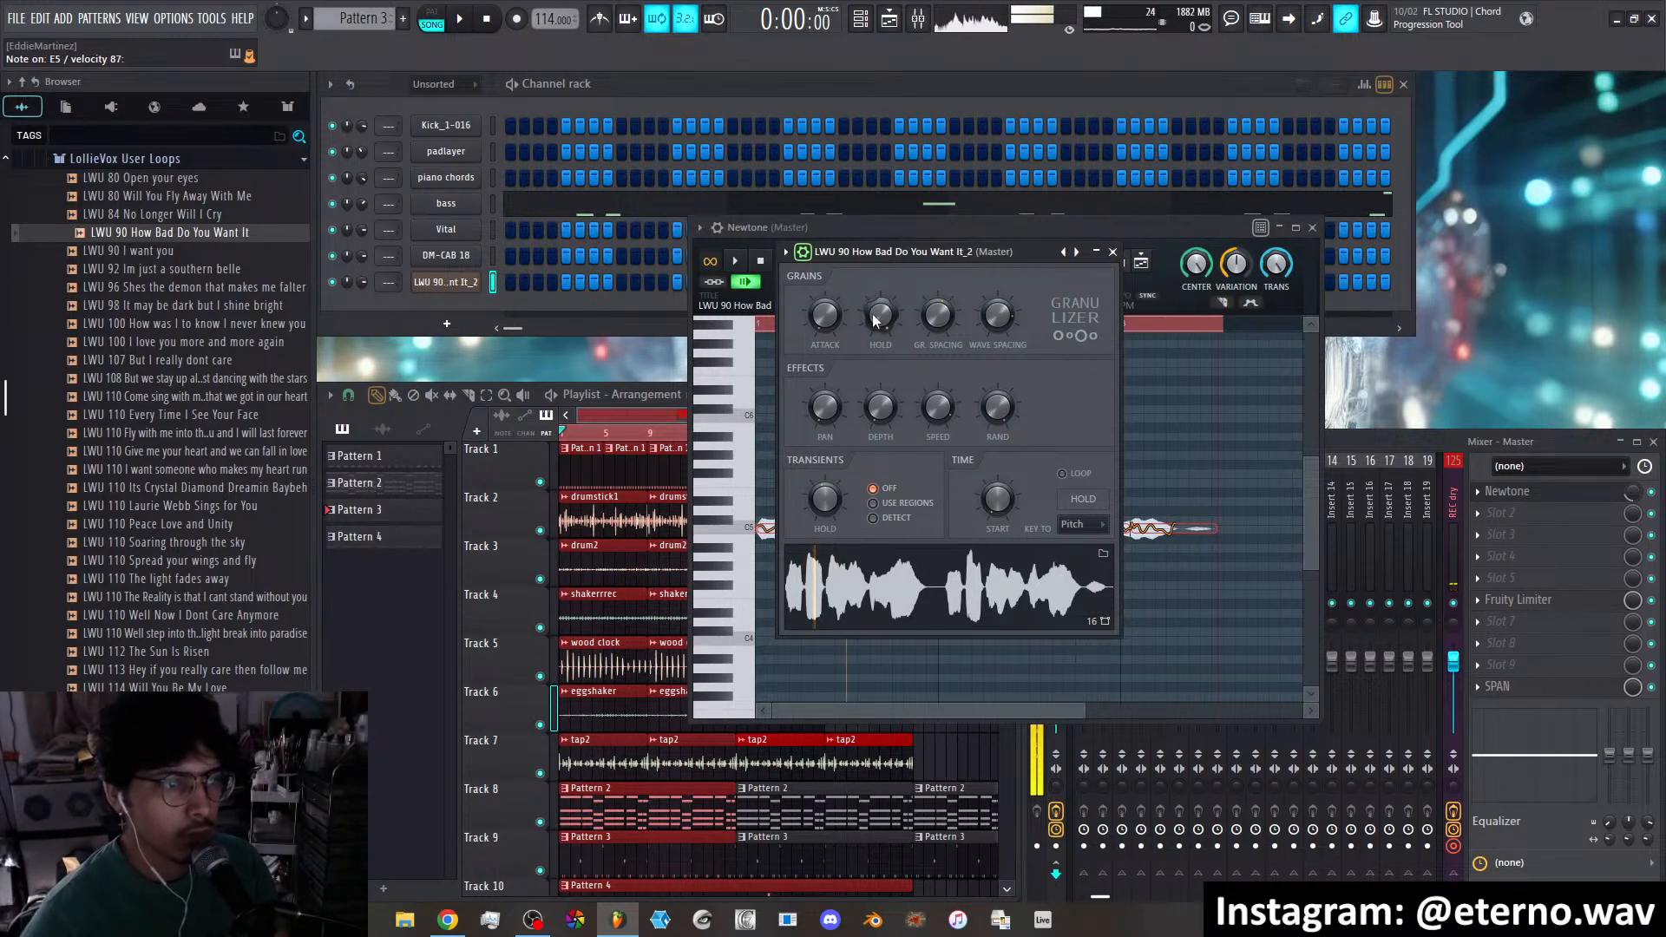
# Turn on Granulizer's Loop option, and close the Granulizer and Newtone windows
pyautogui.moveTo(825, 409); pyautogui.dragTo(826, 342)
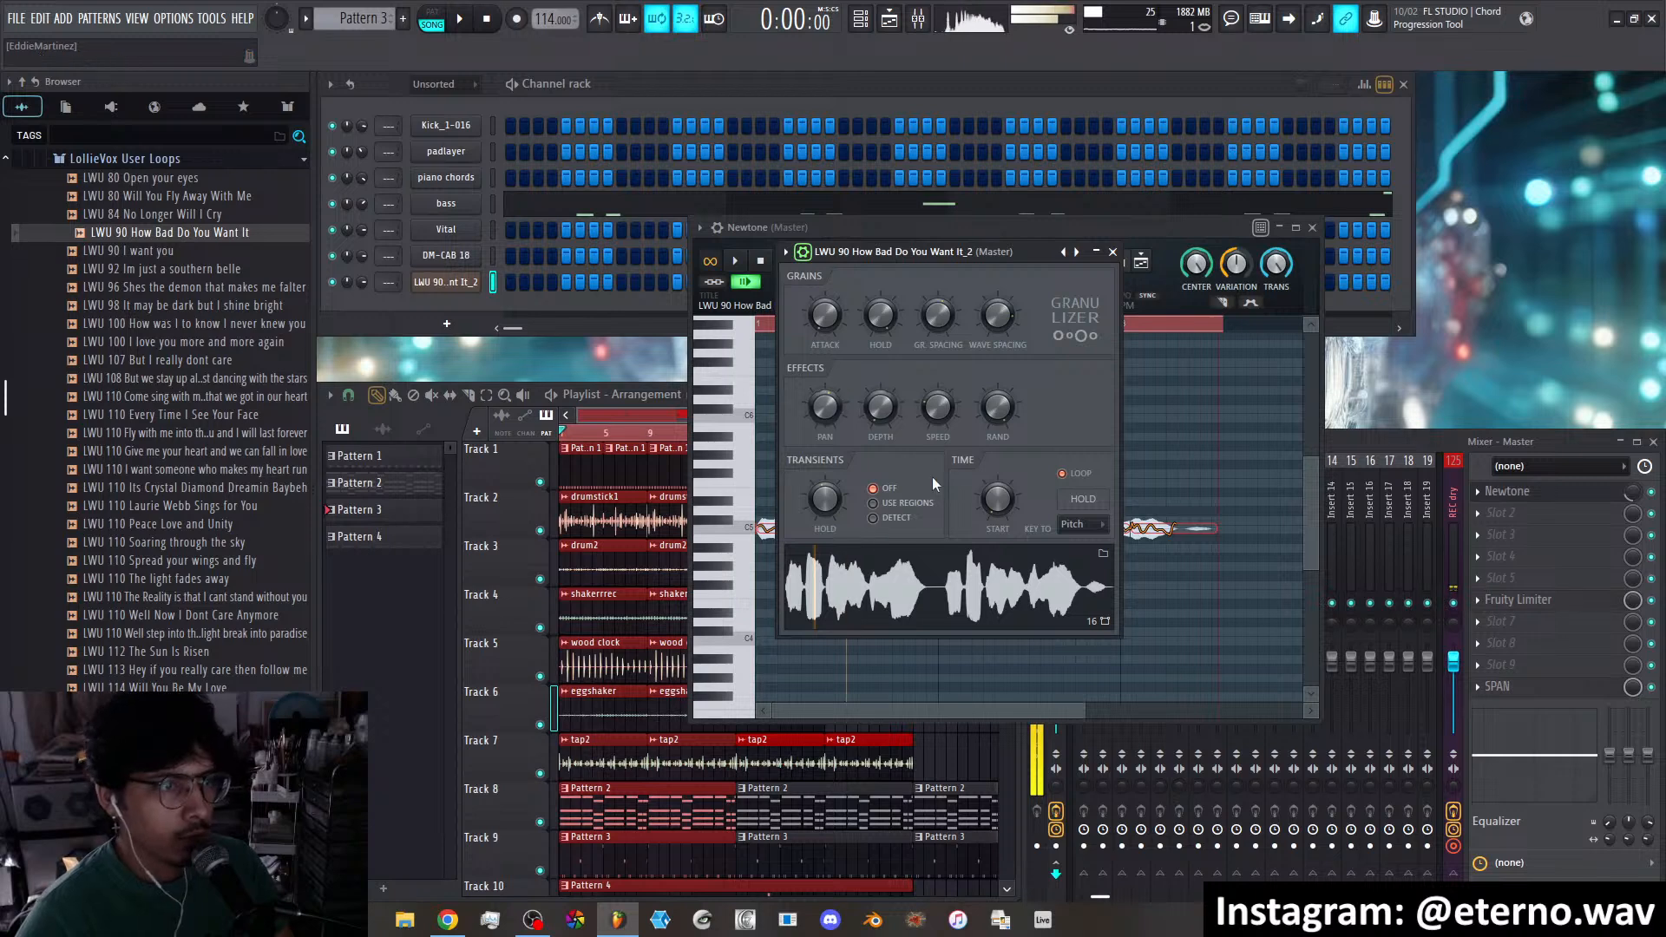
pyautogui.click(1112, 252)
pyautogui.click(1311, 228)
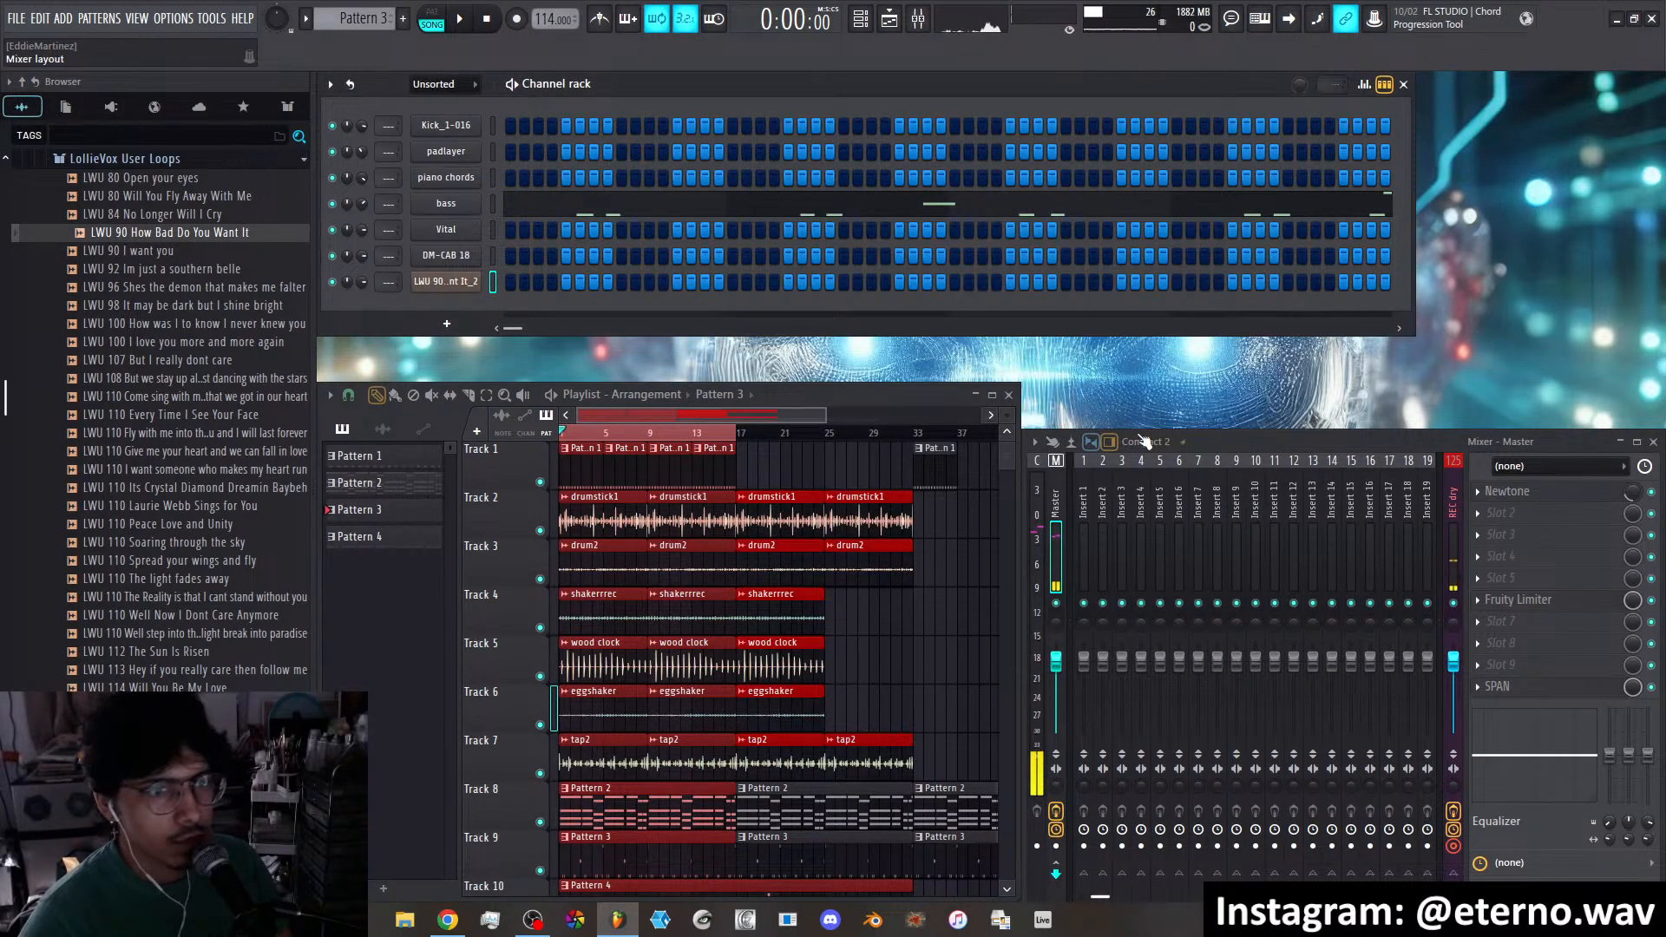
# Route the Granulizer vocal channel to mixer track 14 and load the SUPERMASSIVE preset on track 15 as its send
pyautogui.rightClick(1324, 553)
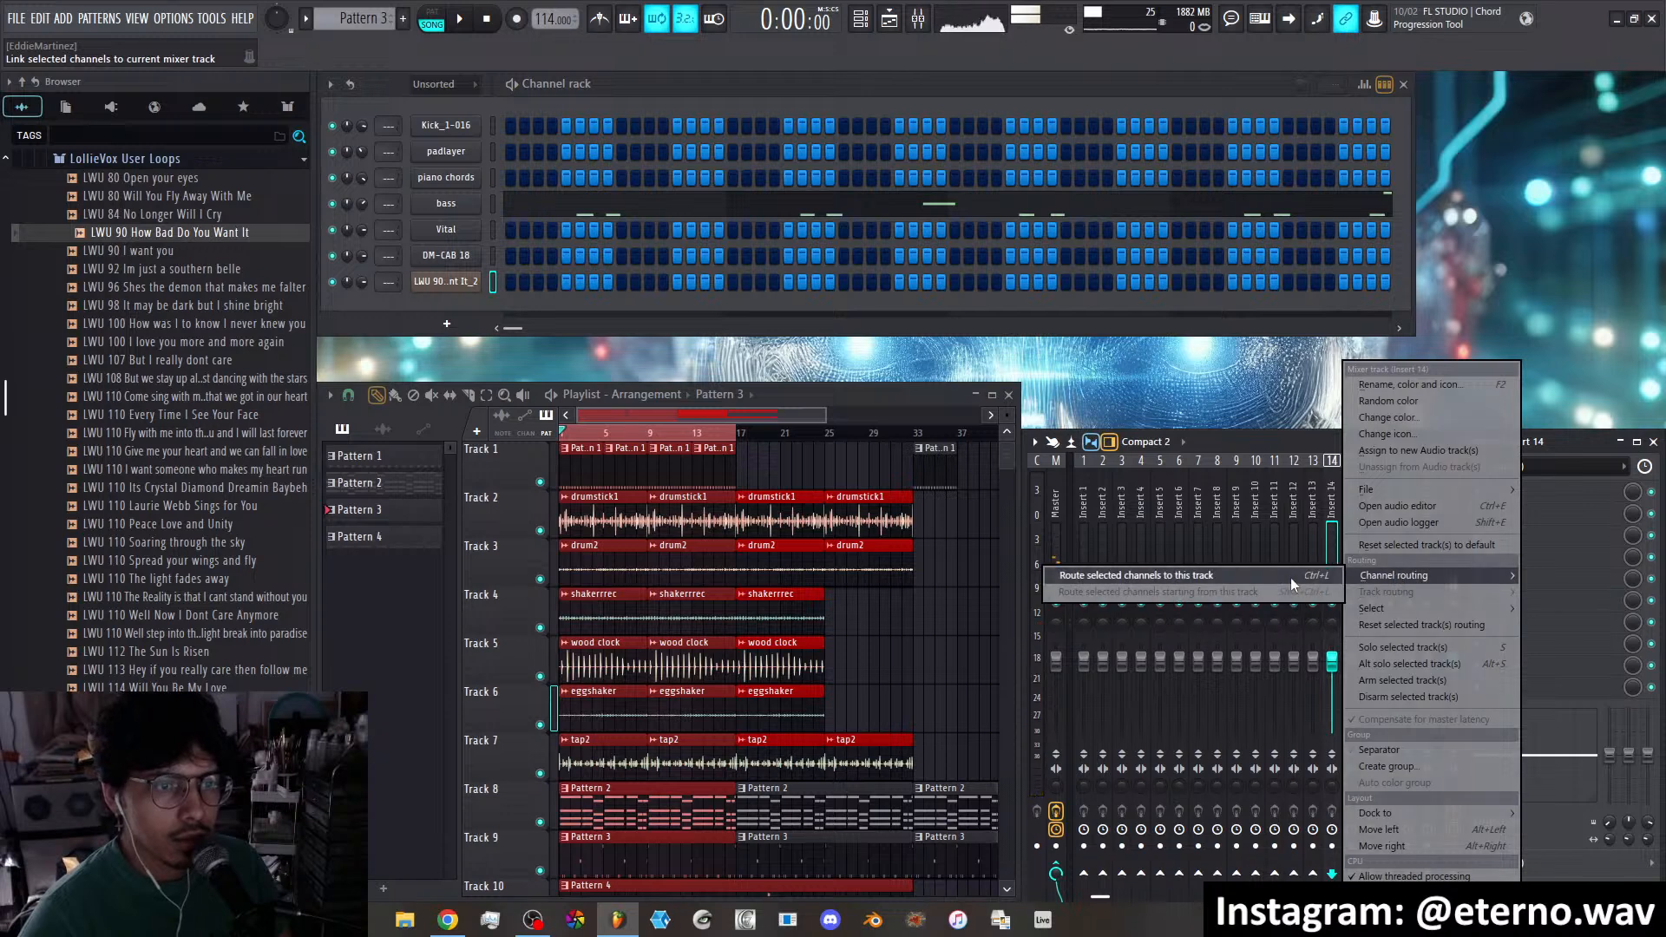
pyautogui.click(1289, 576)
pyautogui.rightClick(1348, 525)
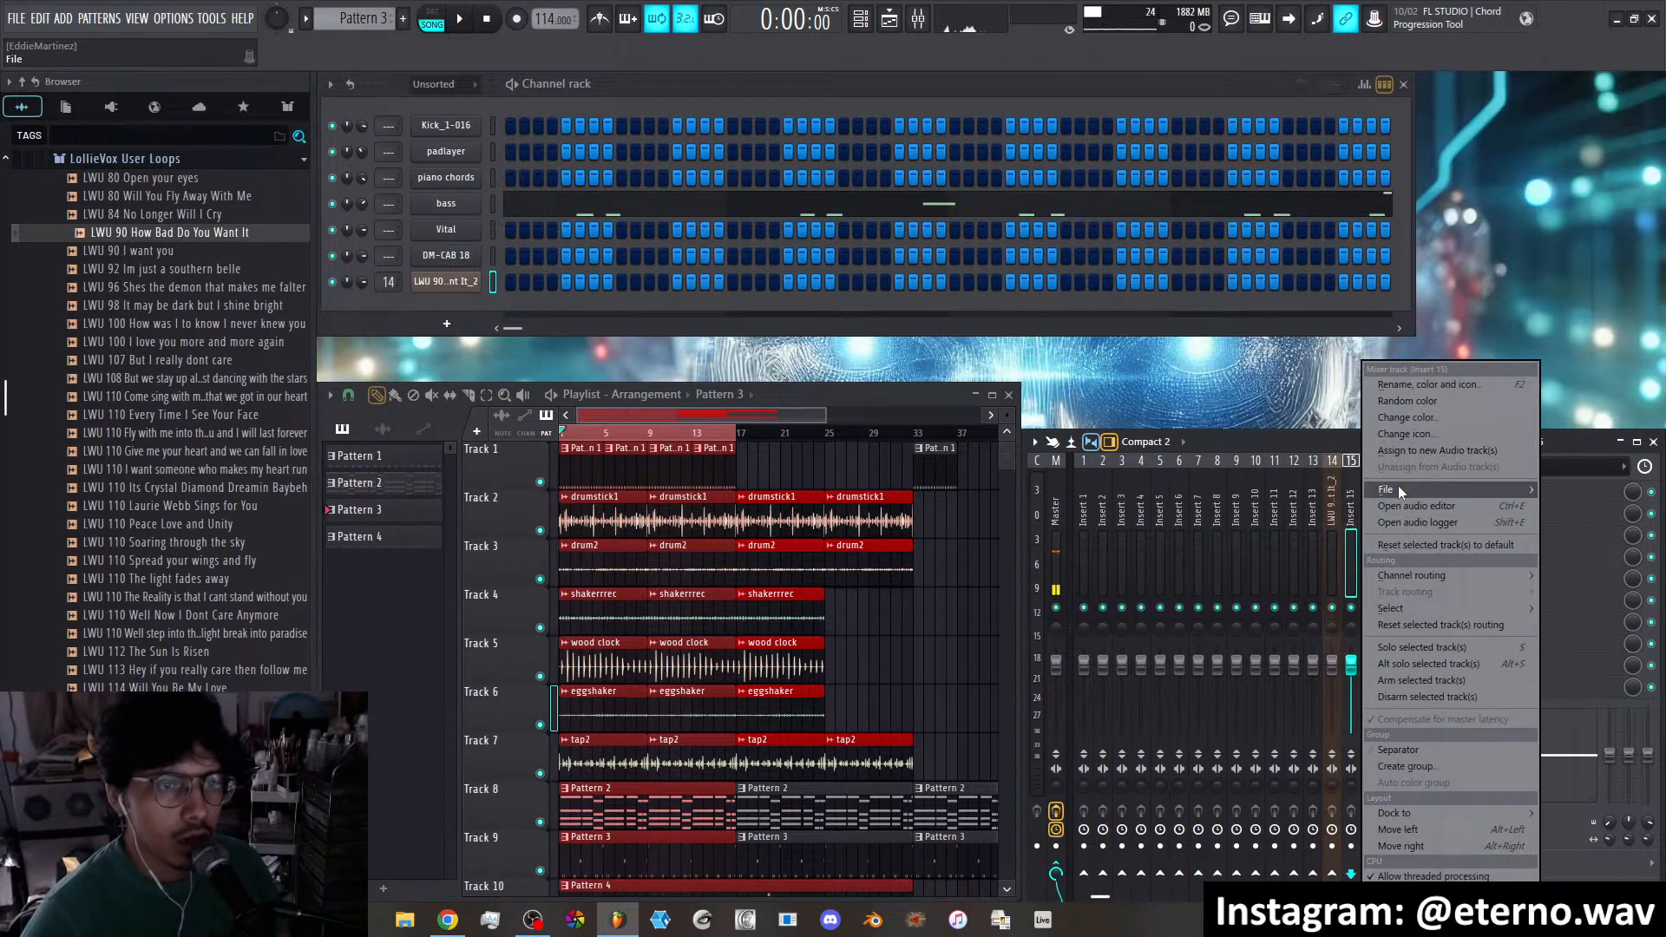
pyautogui.moveTo(1398, 486)
pyautogui.click(1244, 556)
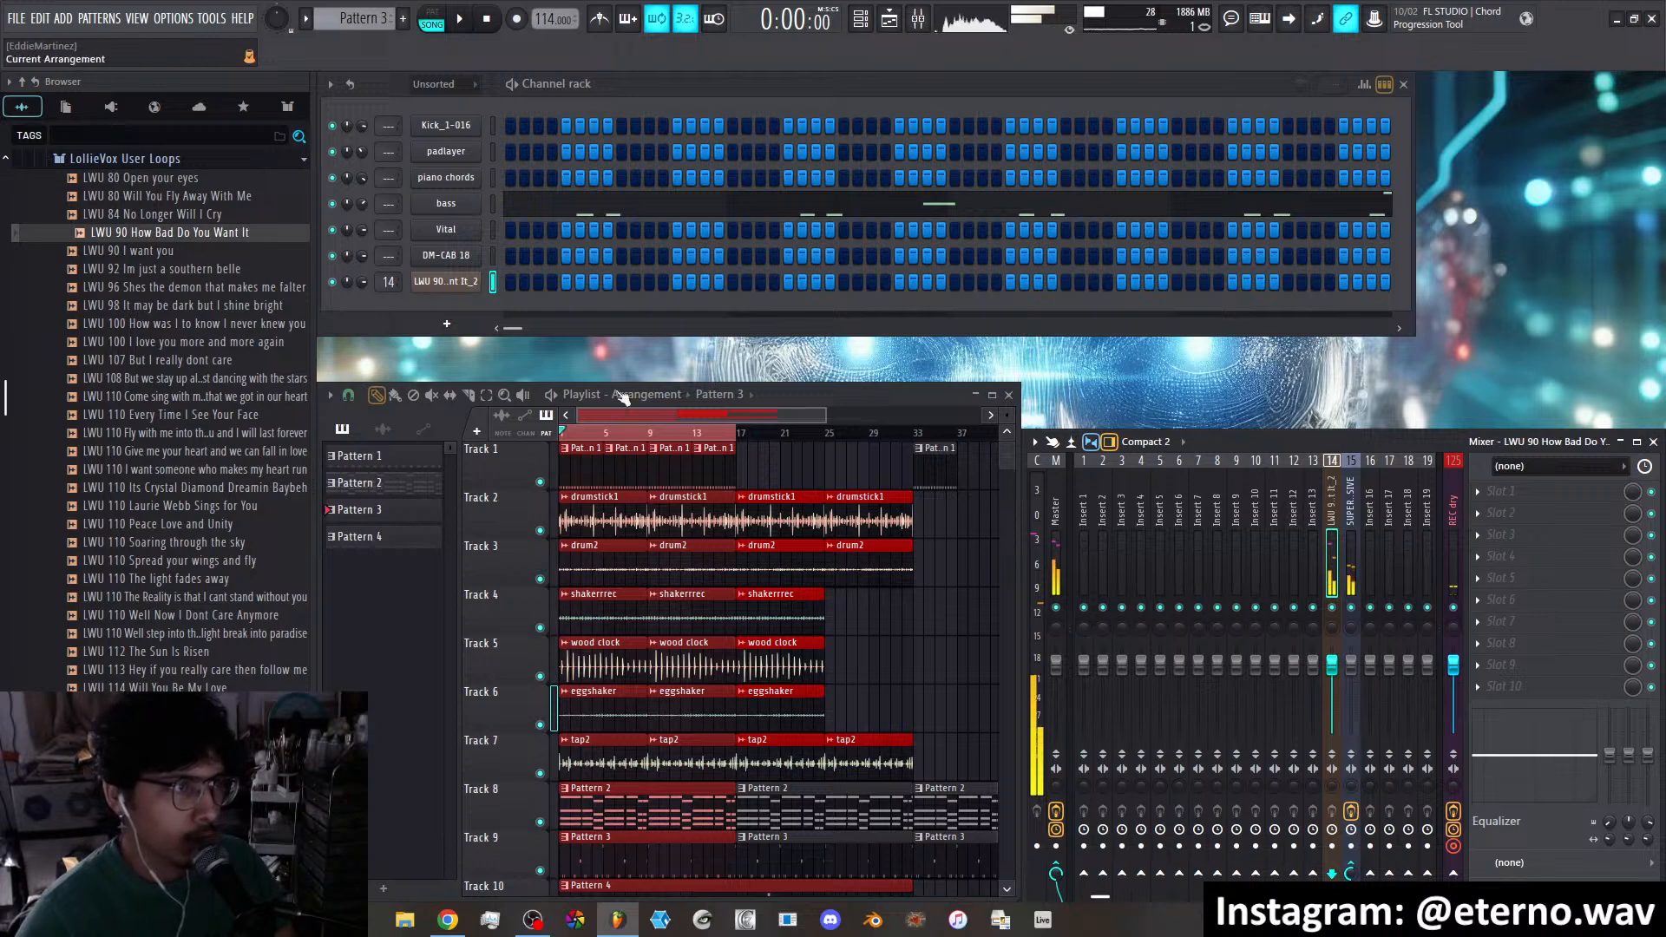
# Enable the Granulizer channel's volume envelope, shorten its attack, and close the channel settings
pyautogui.click(445, 281)
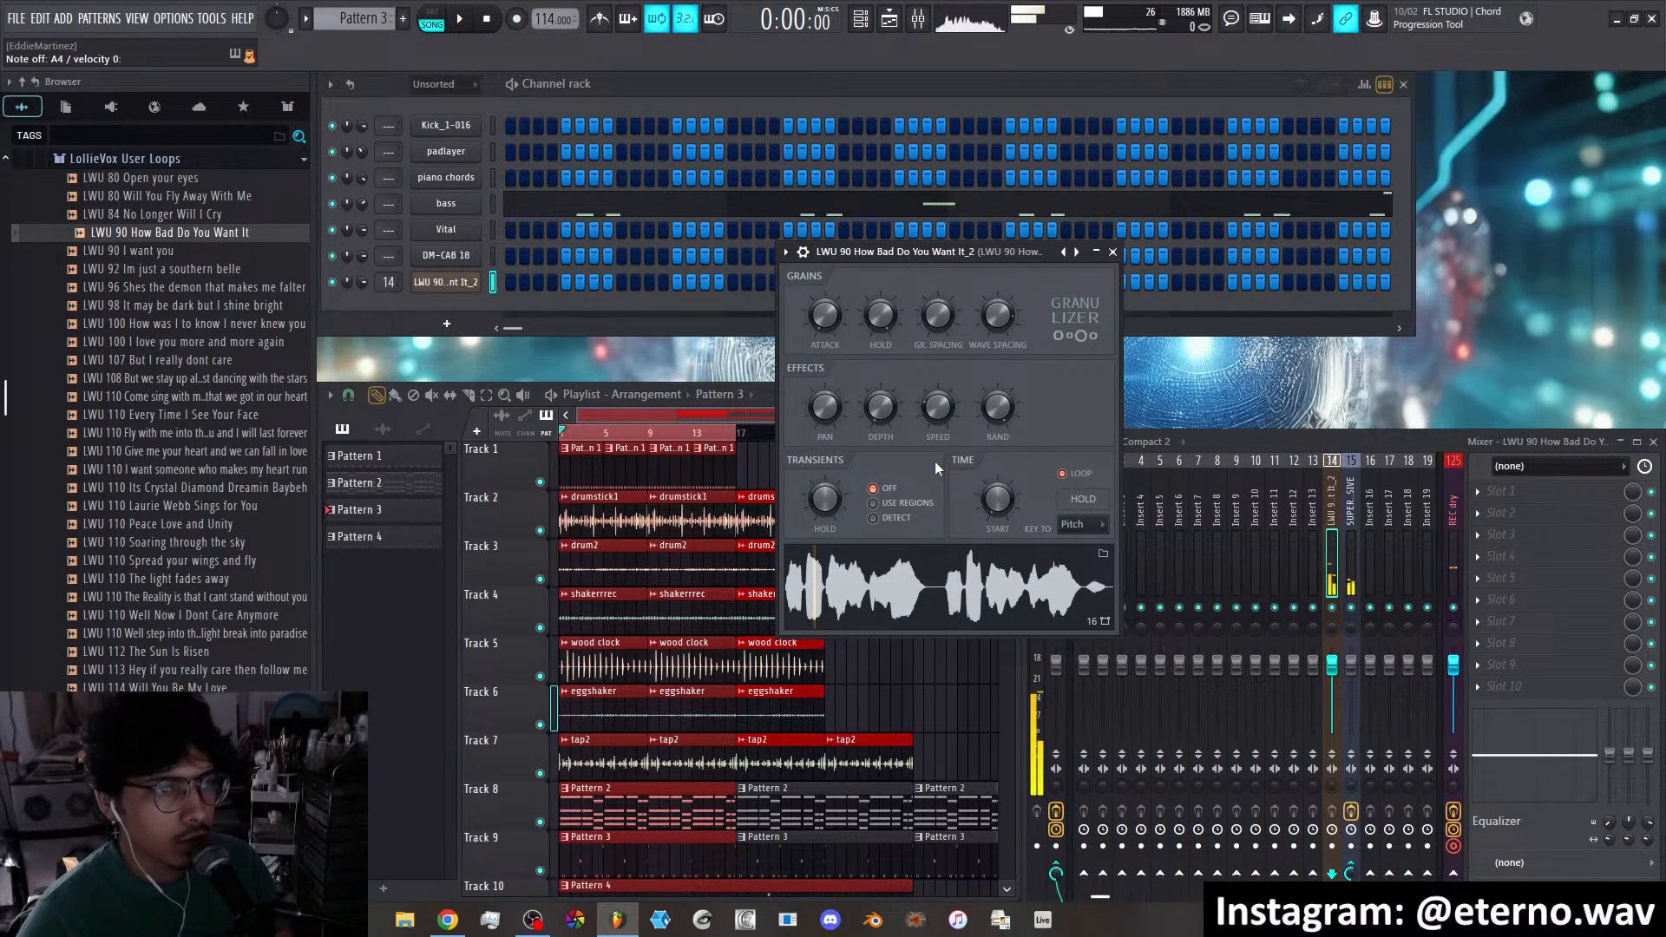
pyautogui.click(802, 252)
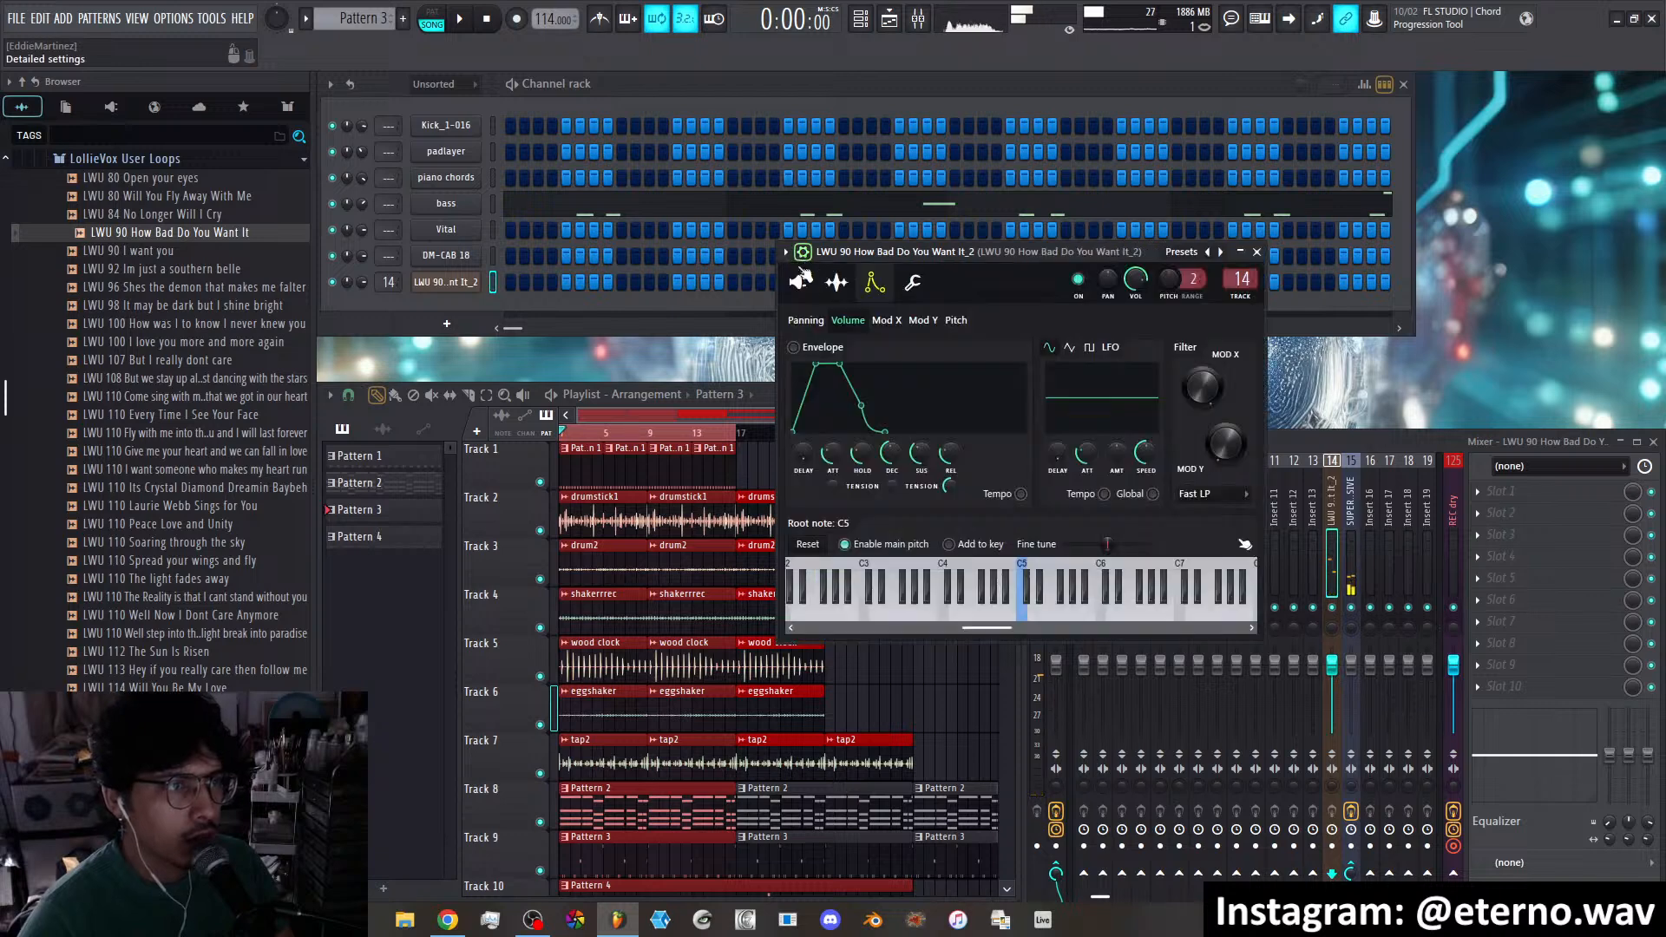
pyautogui.click(795, 347)
pyautogui.moveTo(835, 457); pyautogui.dragTo(835, 474)
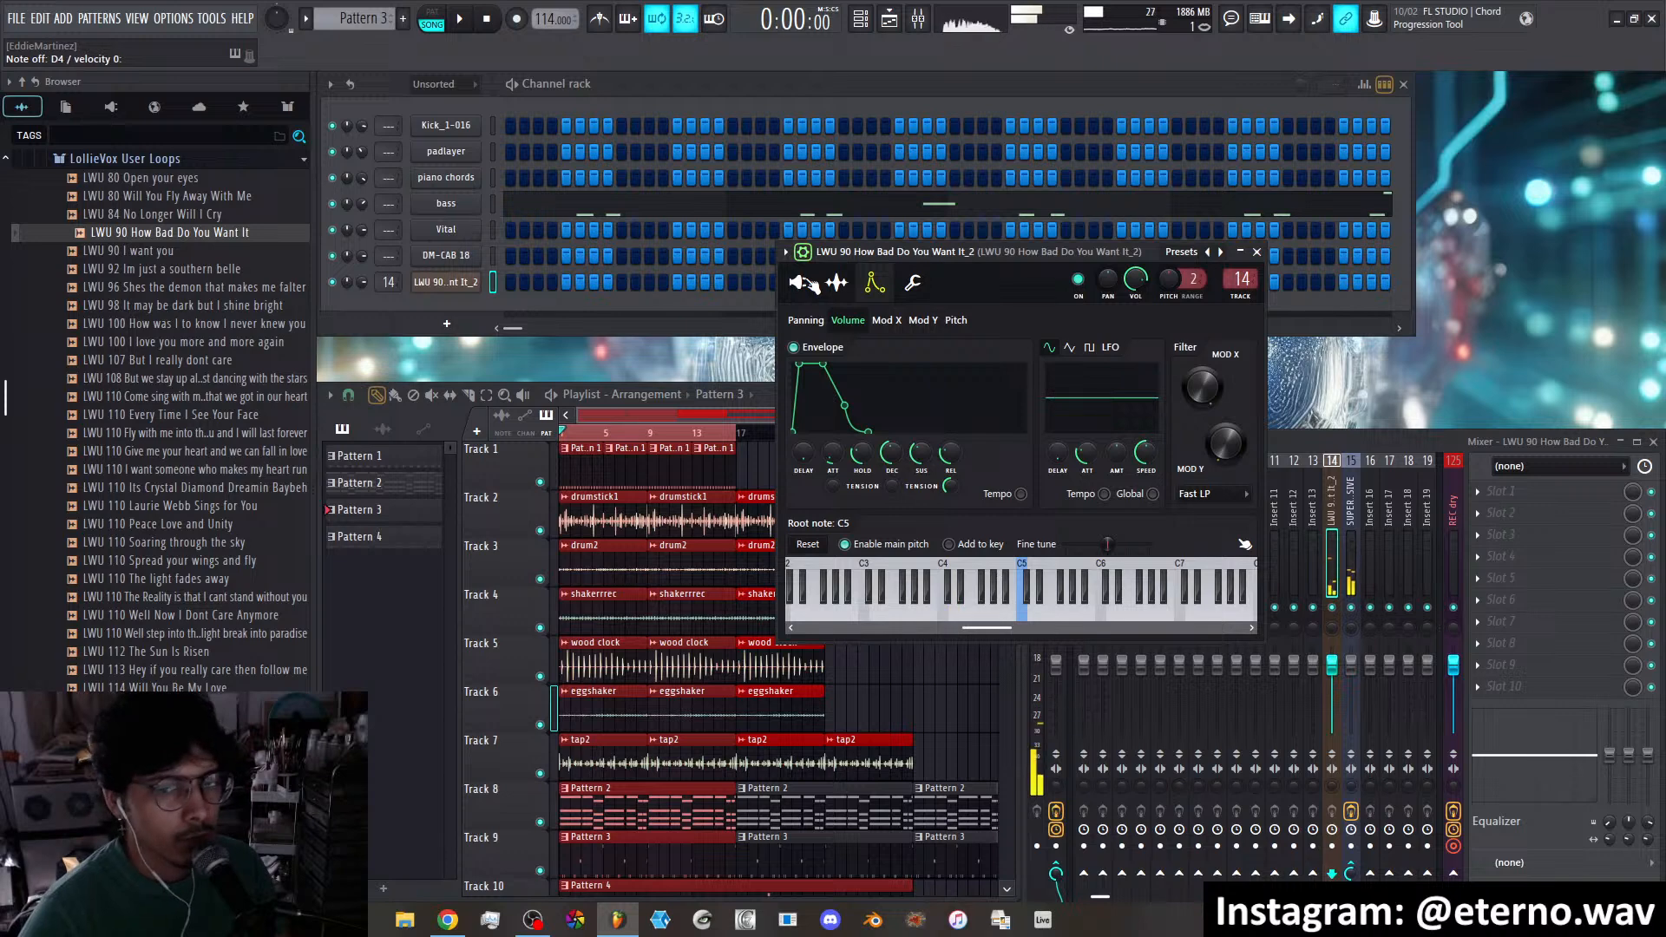
pyautogui.click(1257, 251)
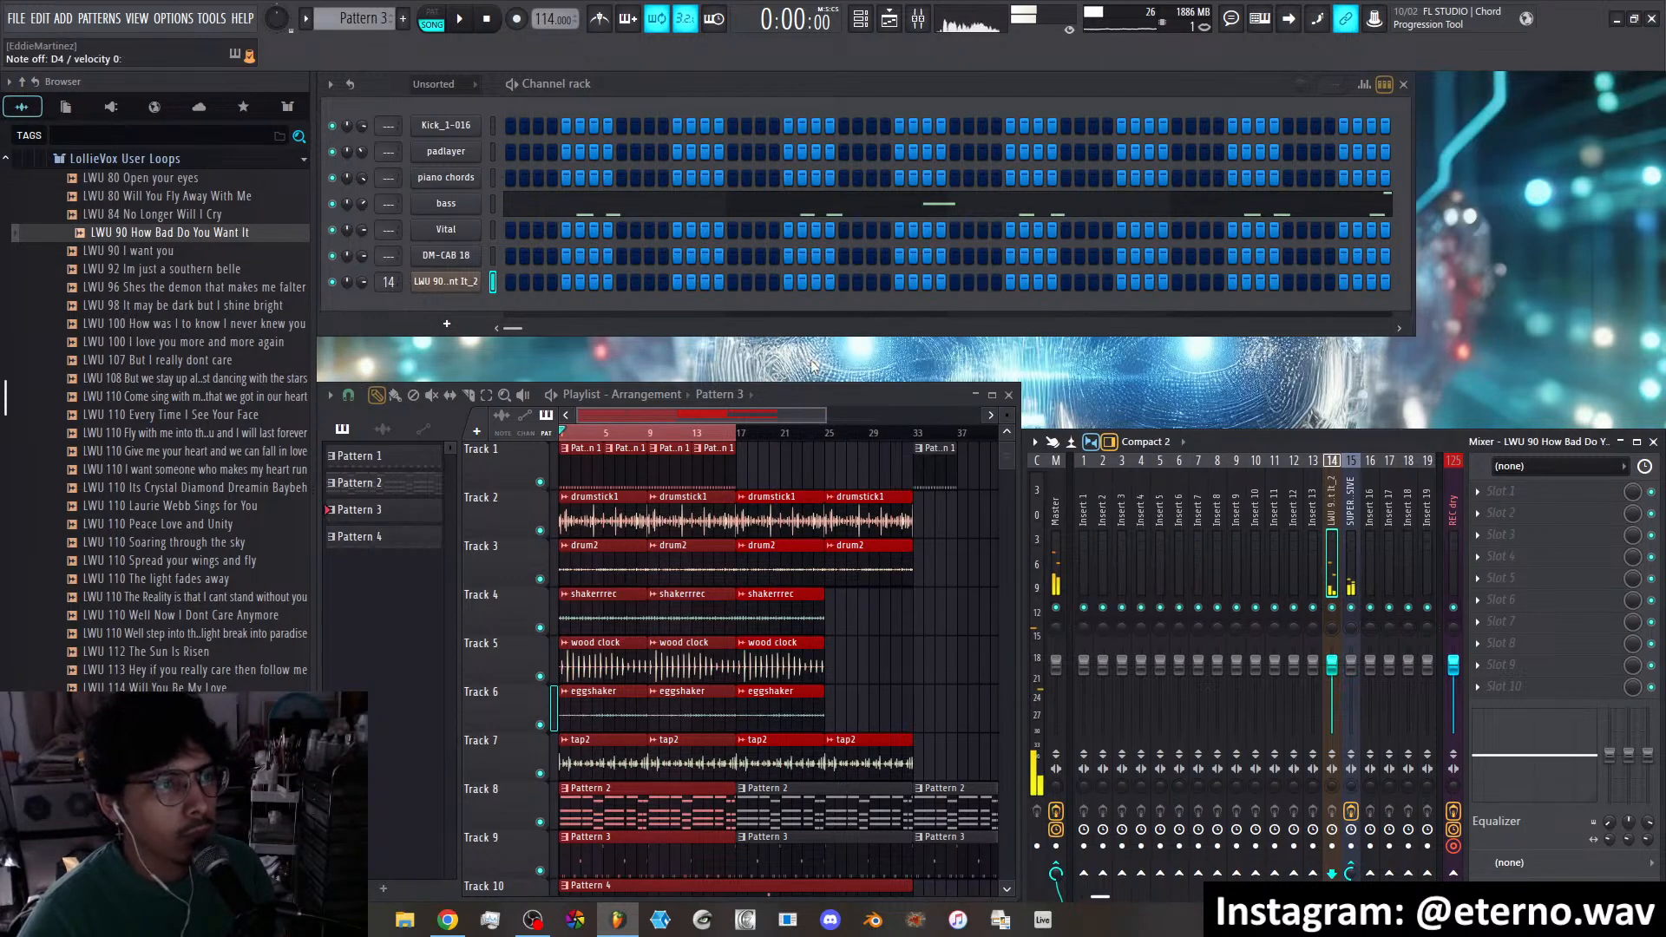
# Play the arrangement and lower the vocal track's send level to the SUPERMASSIVE mixer track
pyautogui.click(459, 19)
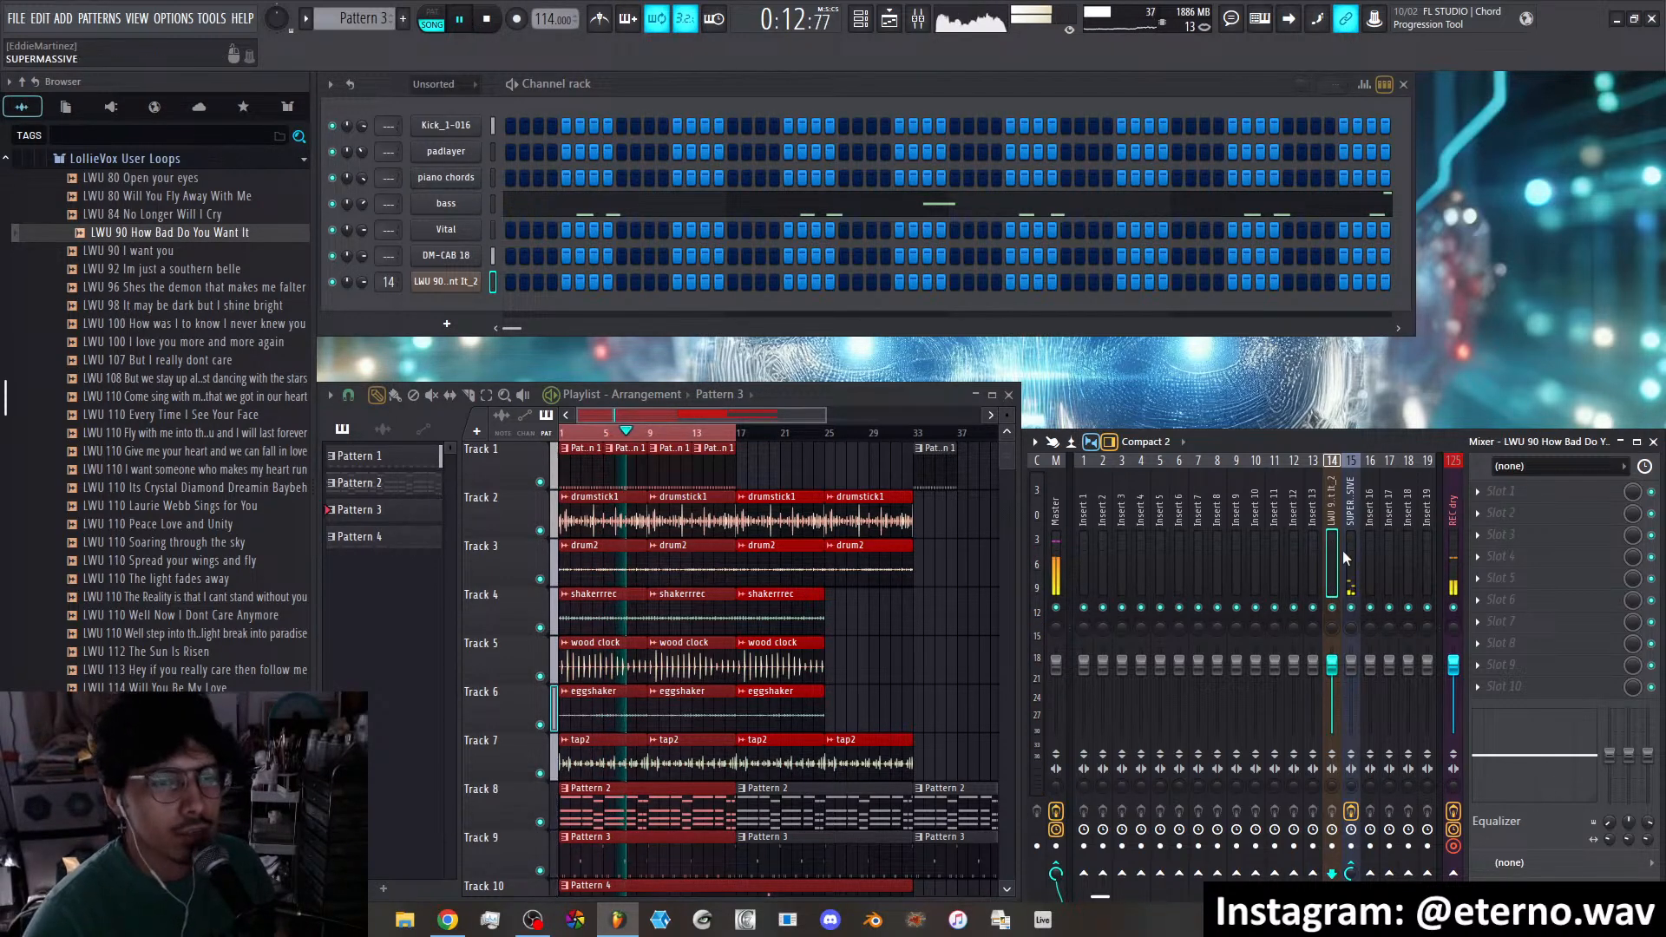
pyautogui.moveTo(1350, 874); pyautogui.dragTo(1350, 913)
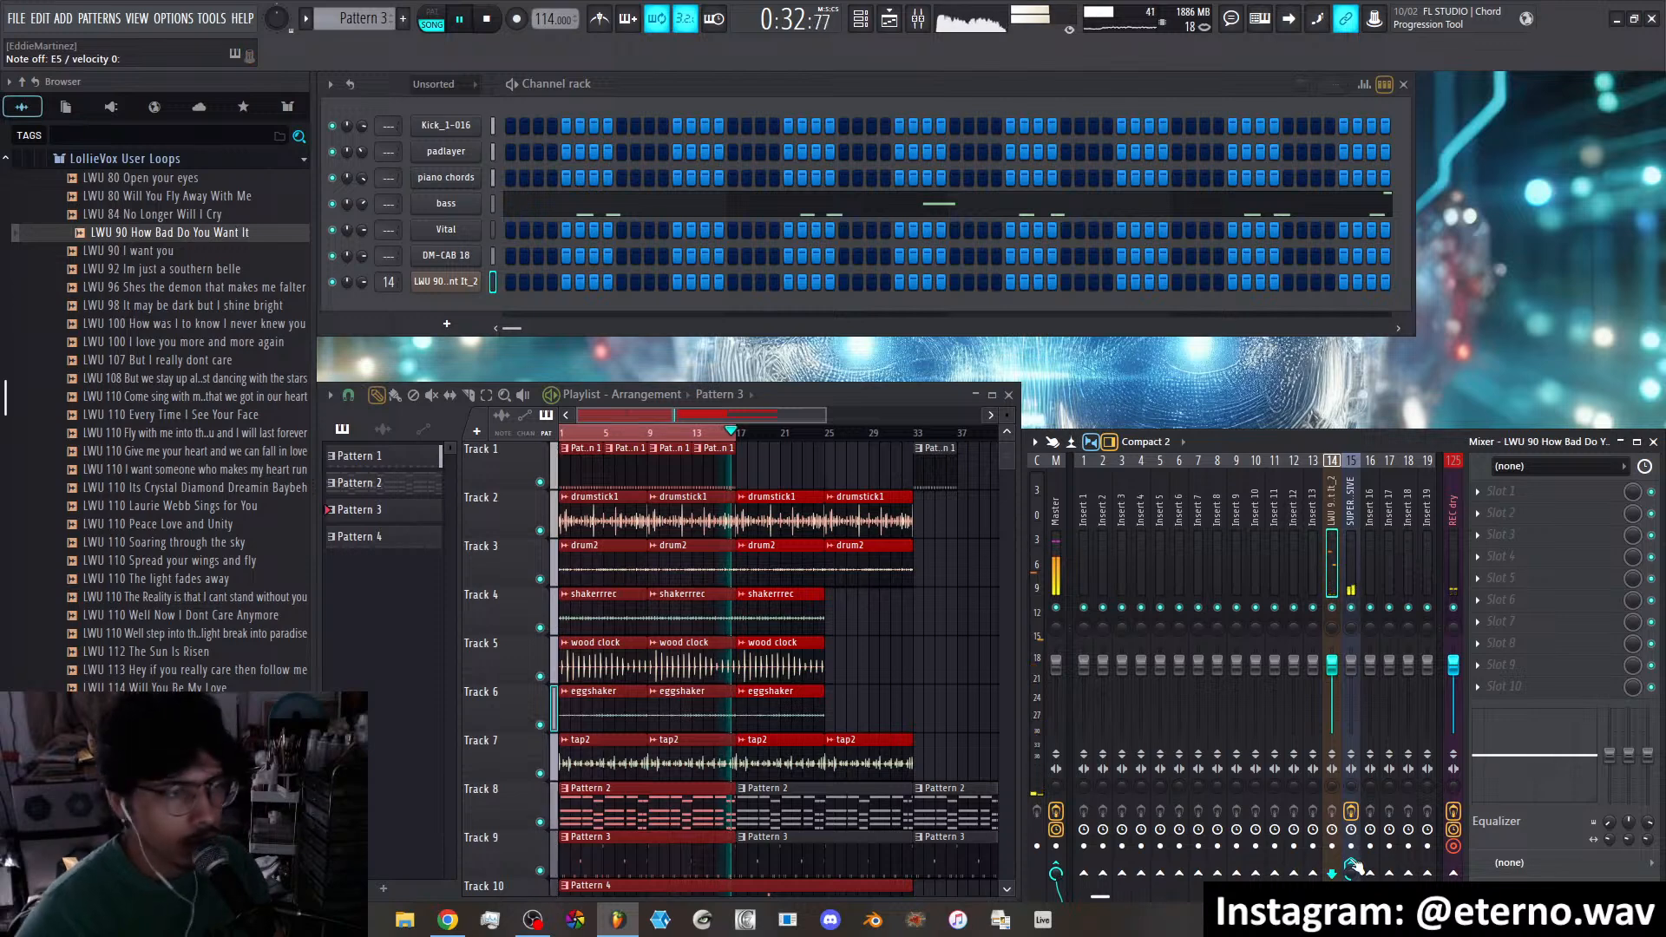
# Adjust the Granulizer vocal's wave spacing, grain spacing, hold and attack while the arrangement plays, and close its window
pyautogui.click(446, 283)
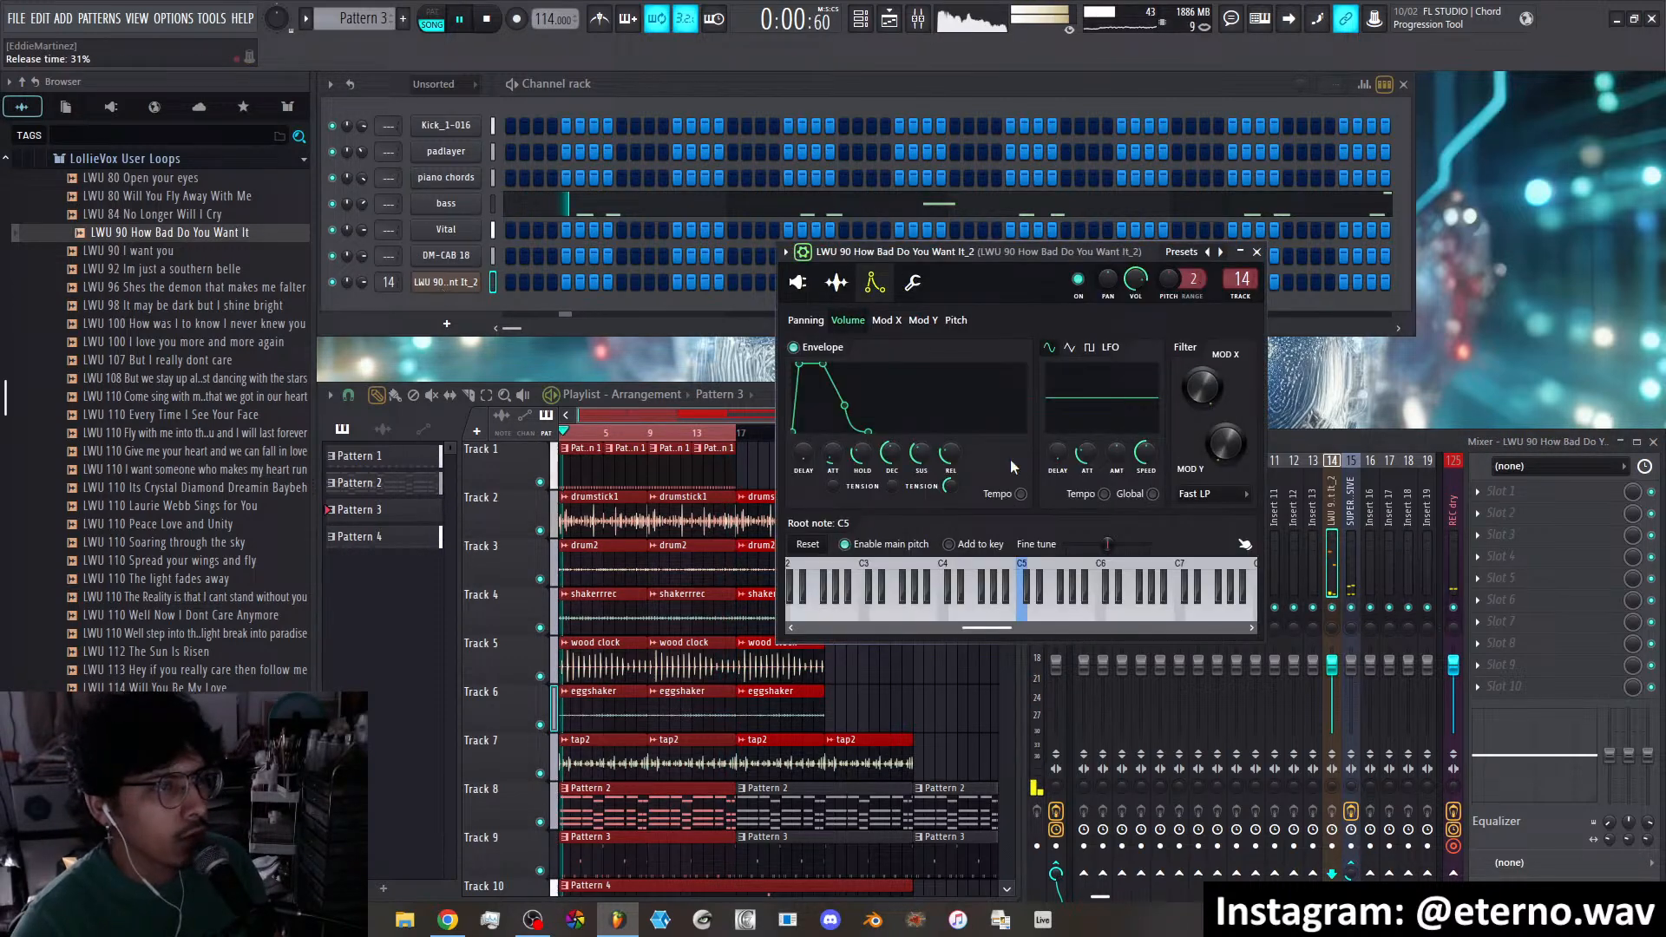
pyautogui.click(822, 286)
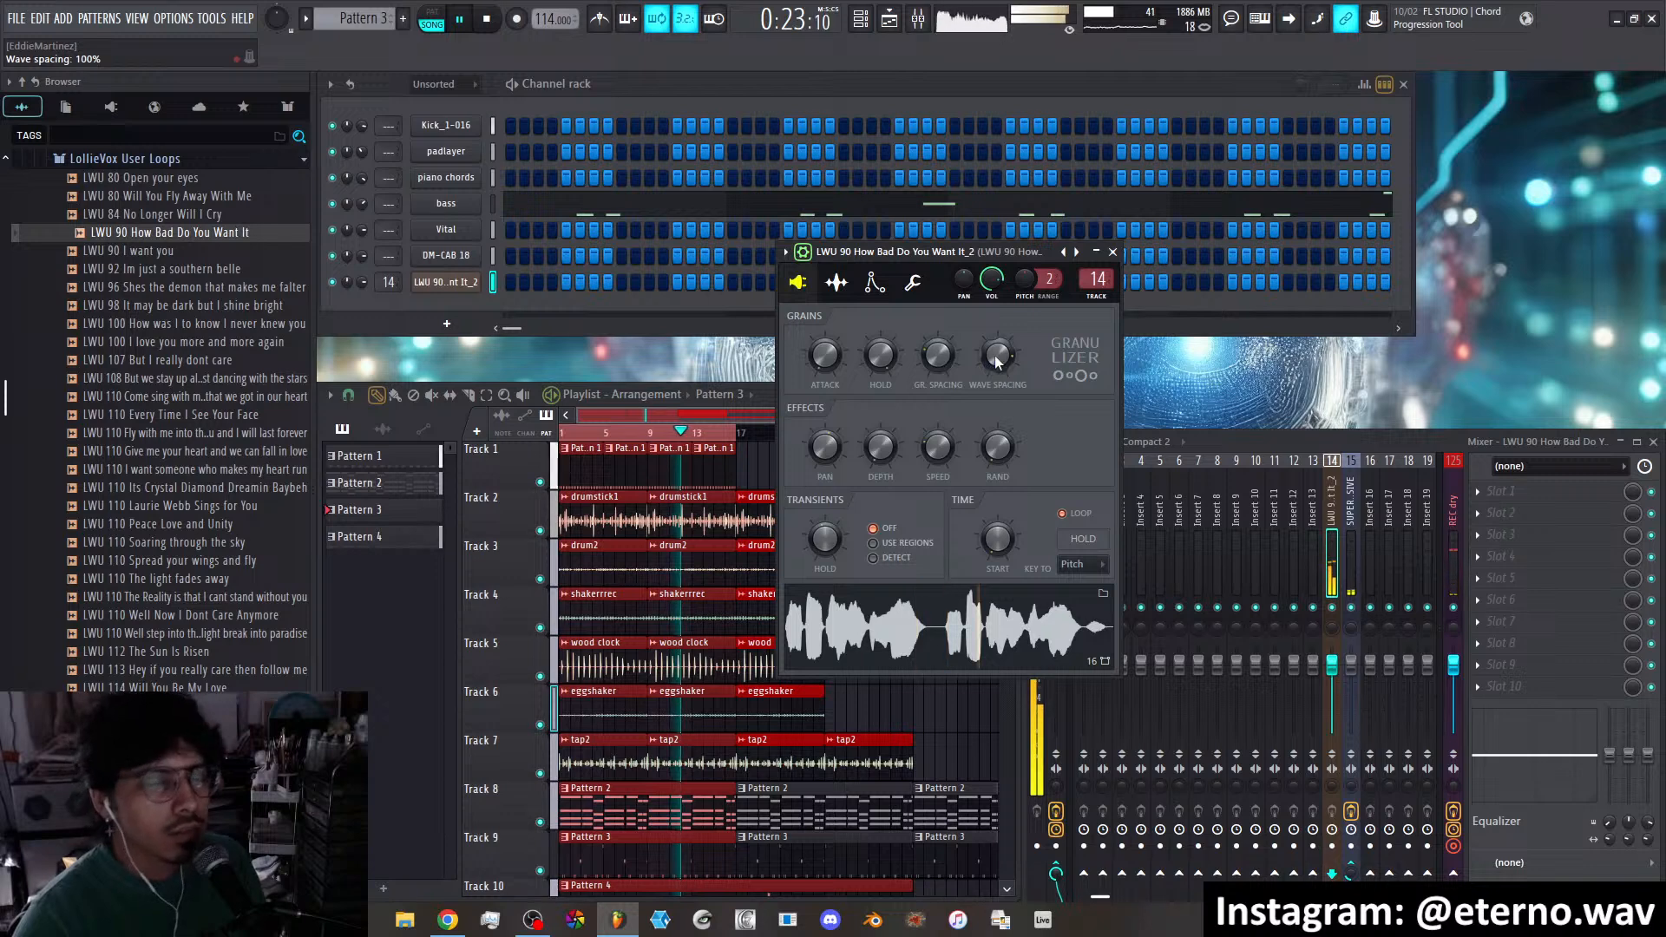
pyautogui.moveTo(997, 363); pyautogui.dragTo(997, 428)
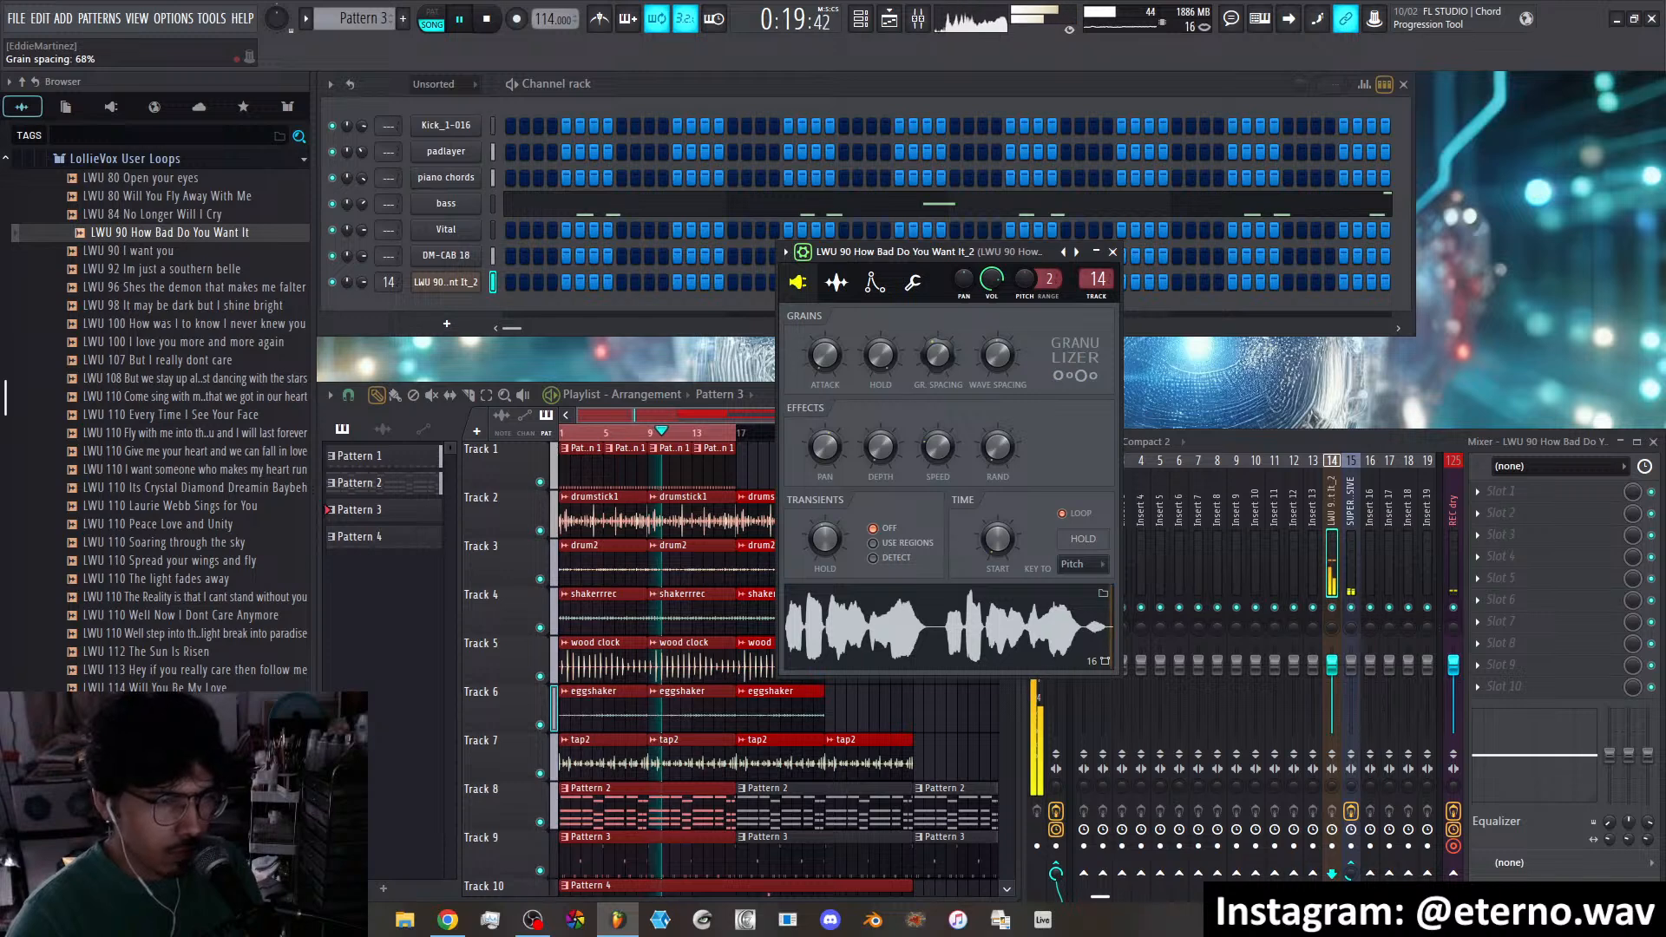
pyautogui.moveTo(938, 355); pyautogui.dragTo(938, 408)
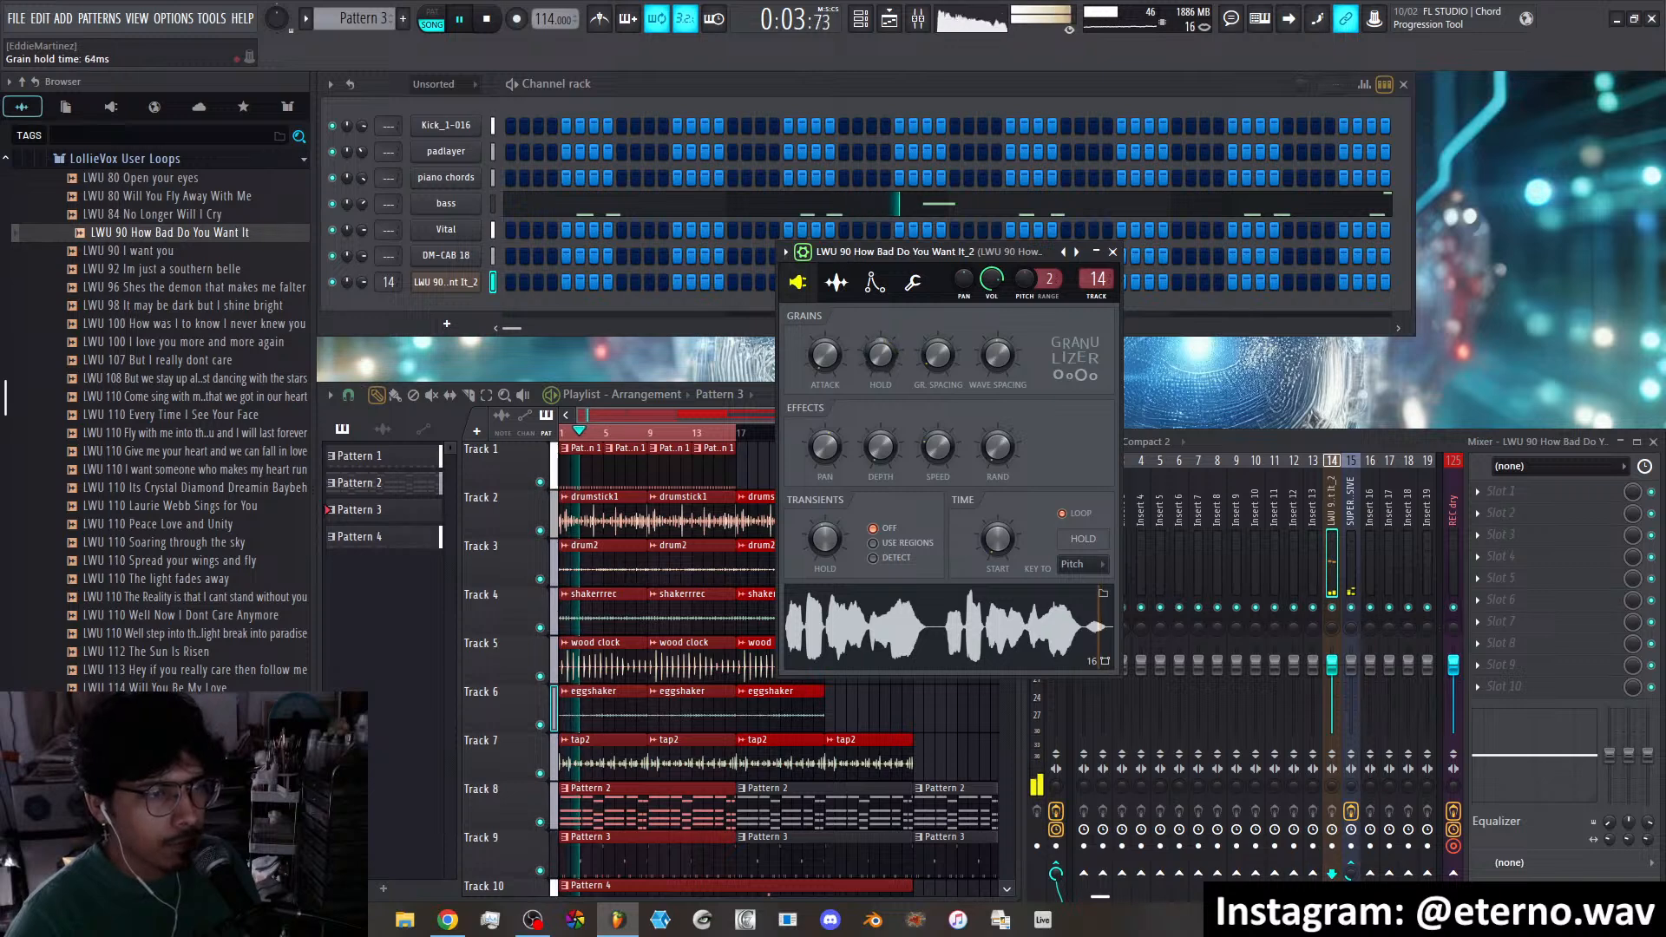
pyautogui.moveTo(879, 355); pyautogui.dragTo(837, 261)
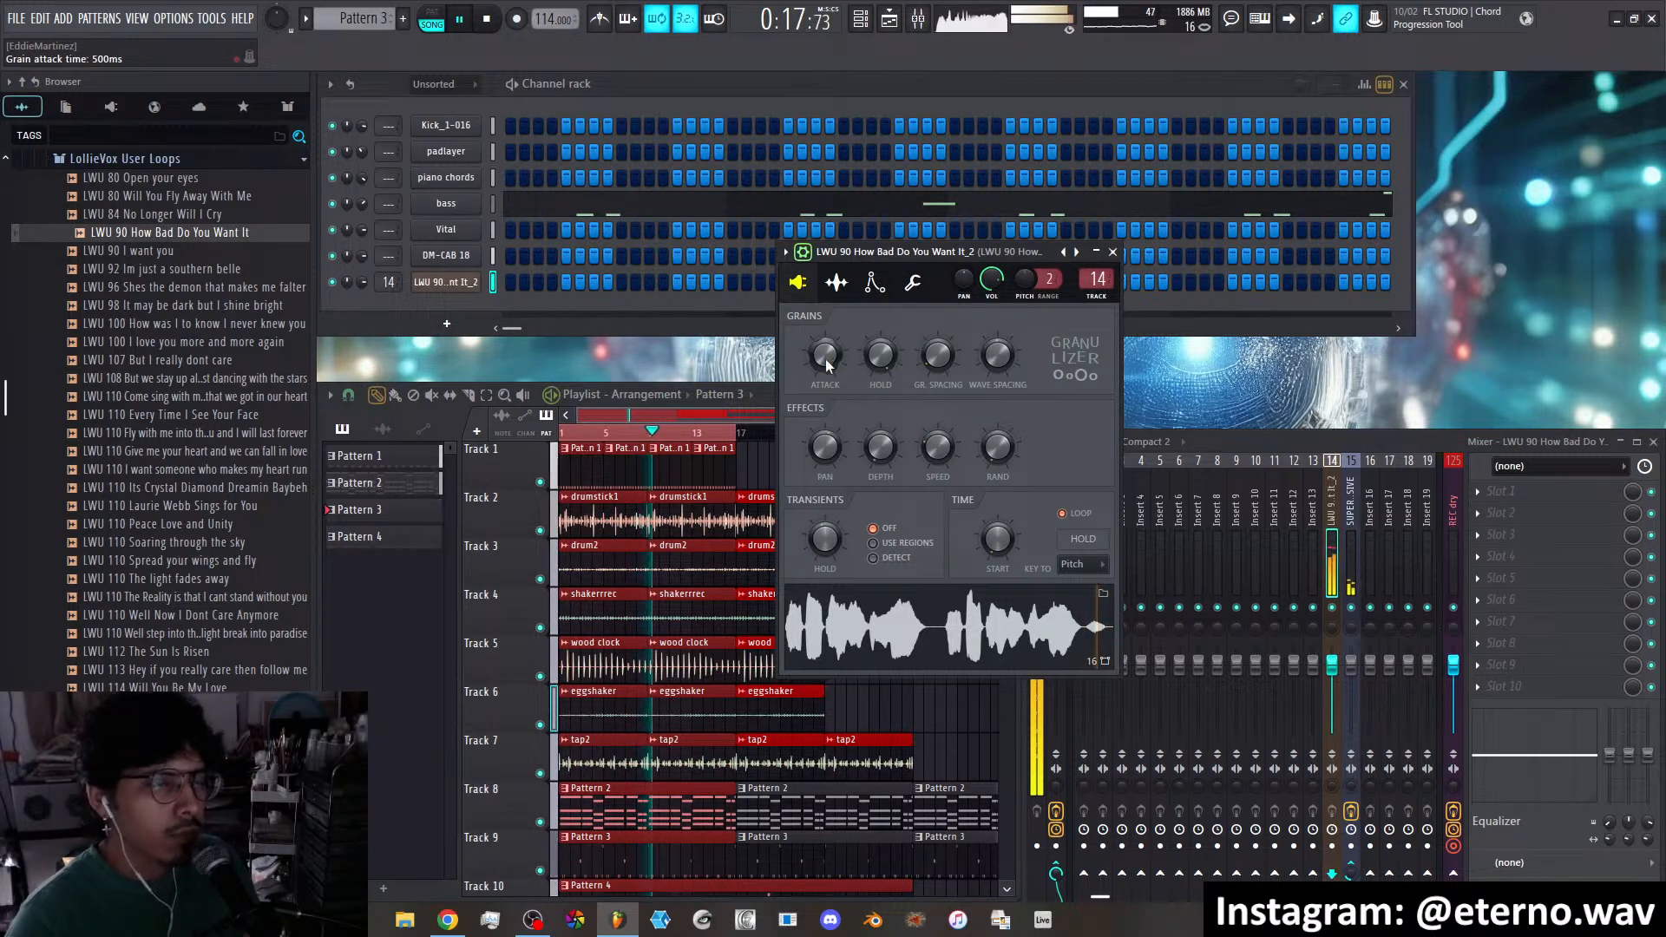
pyautogui.moveTo(824, 354); pyautogui.dragTo(824, 366)
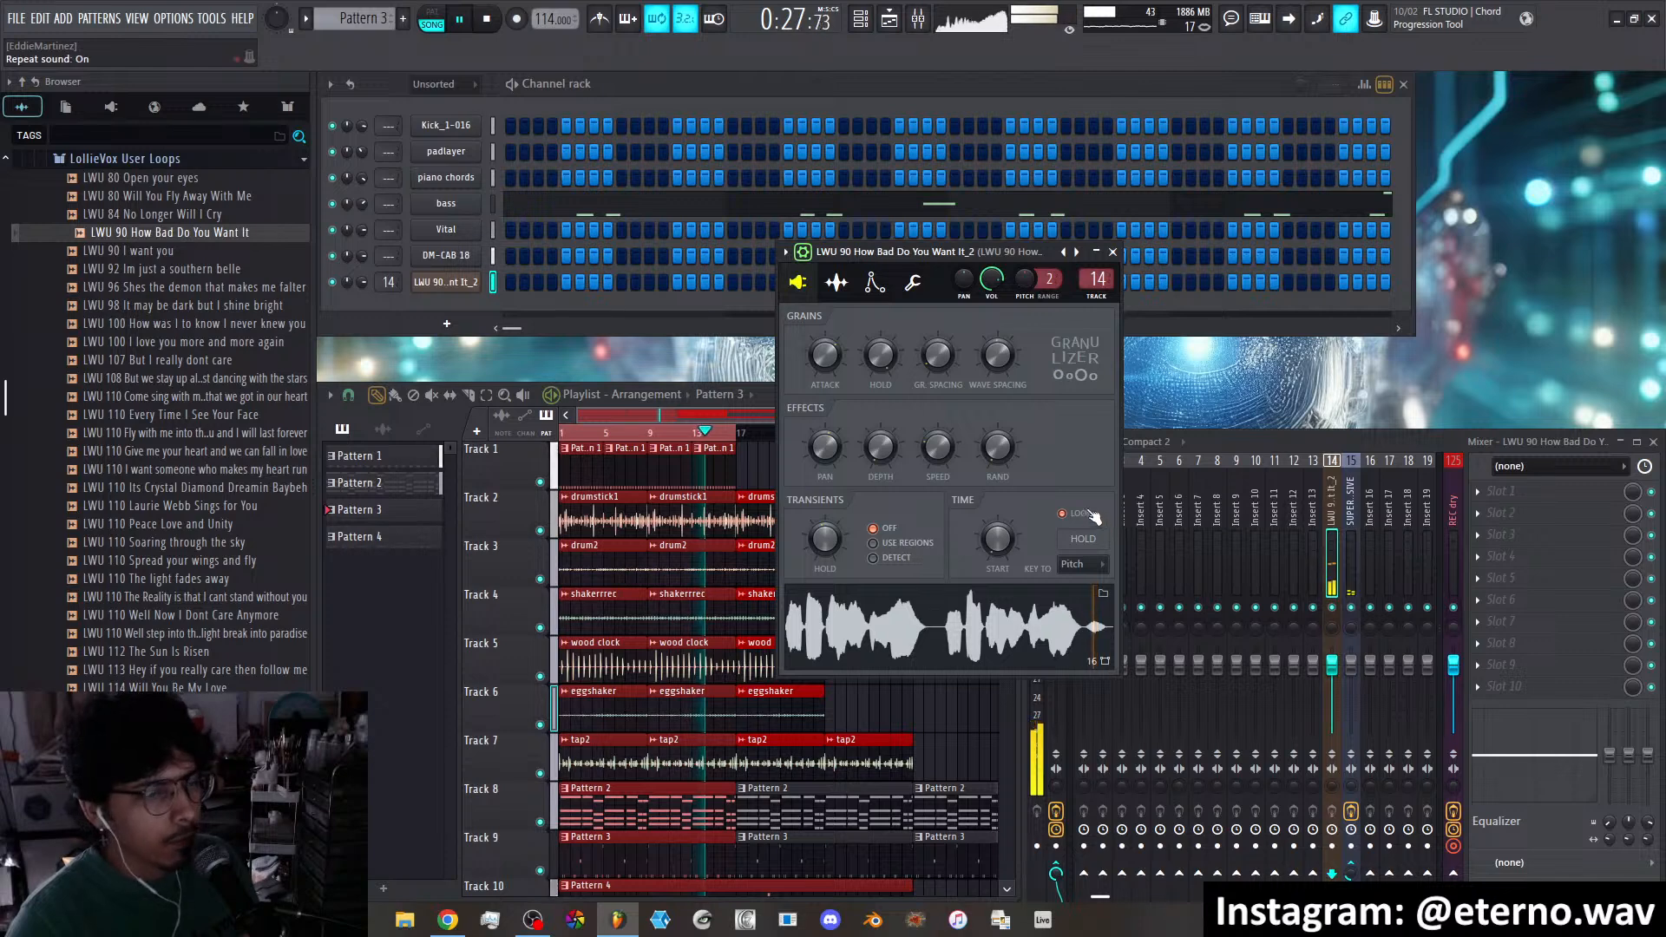
pyautogui.click(1113, 252)
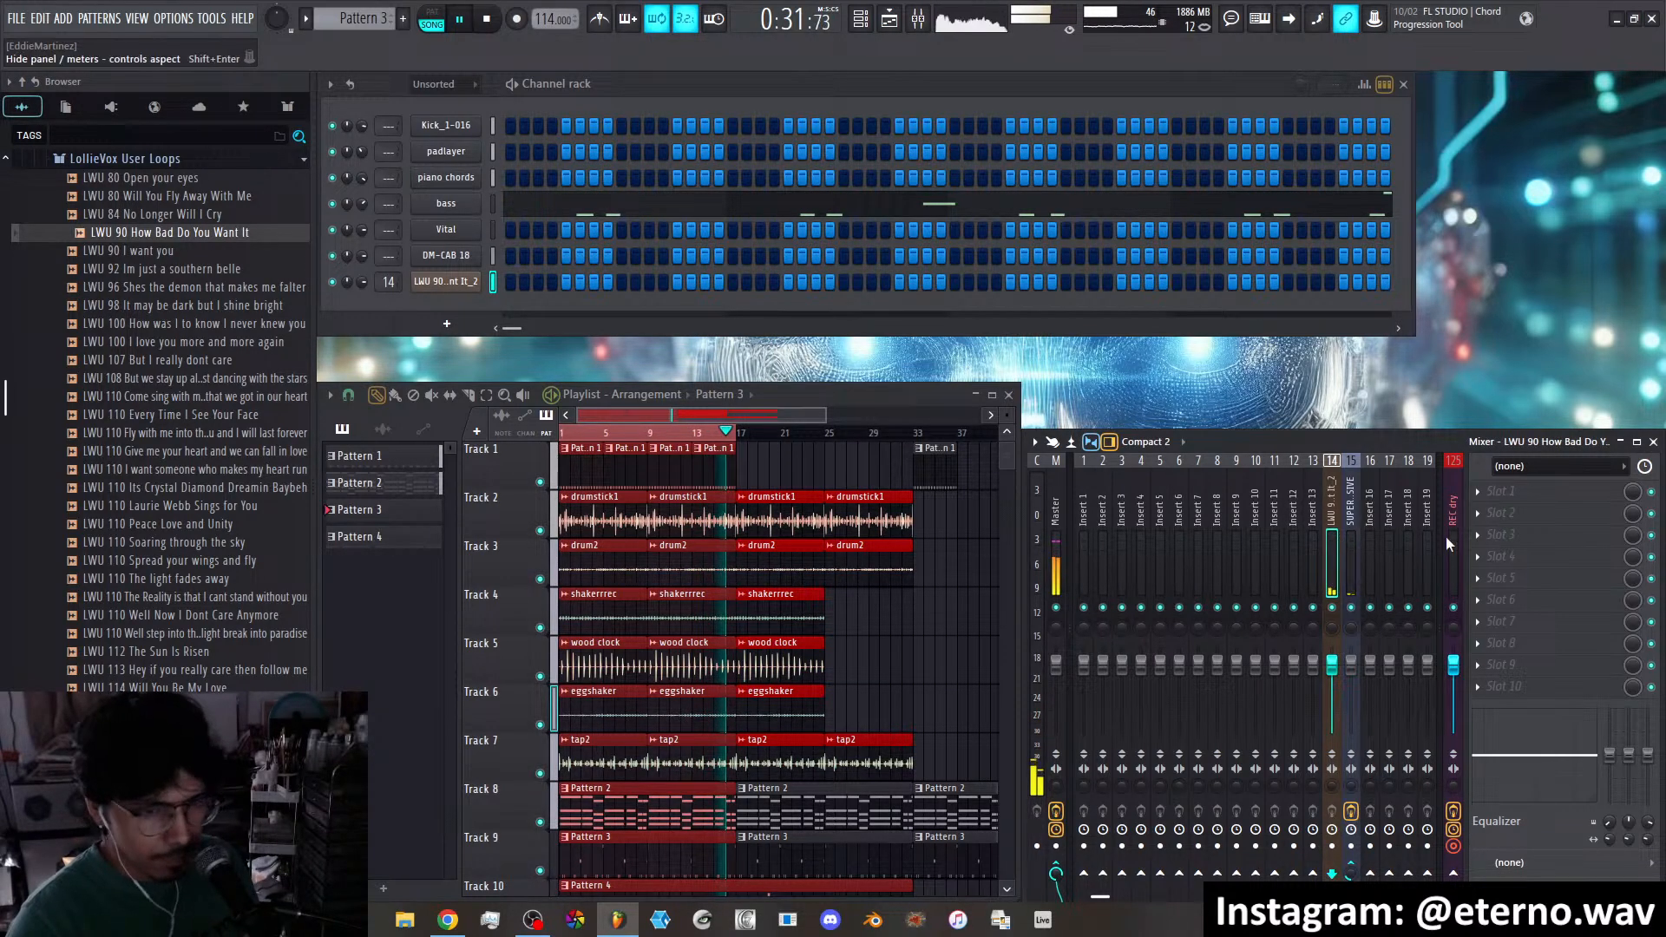
pyautogui.click(1508, 492)
pyautogui.moveTo(1387, 543)
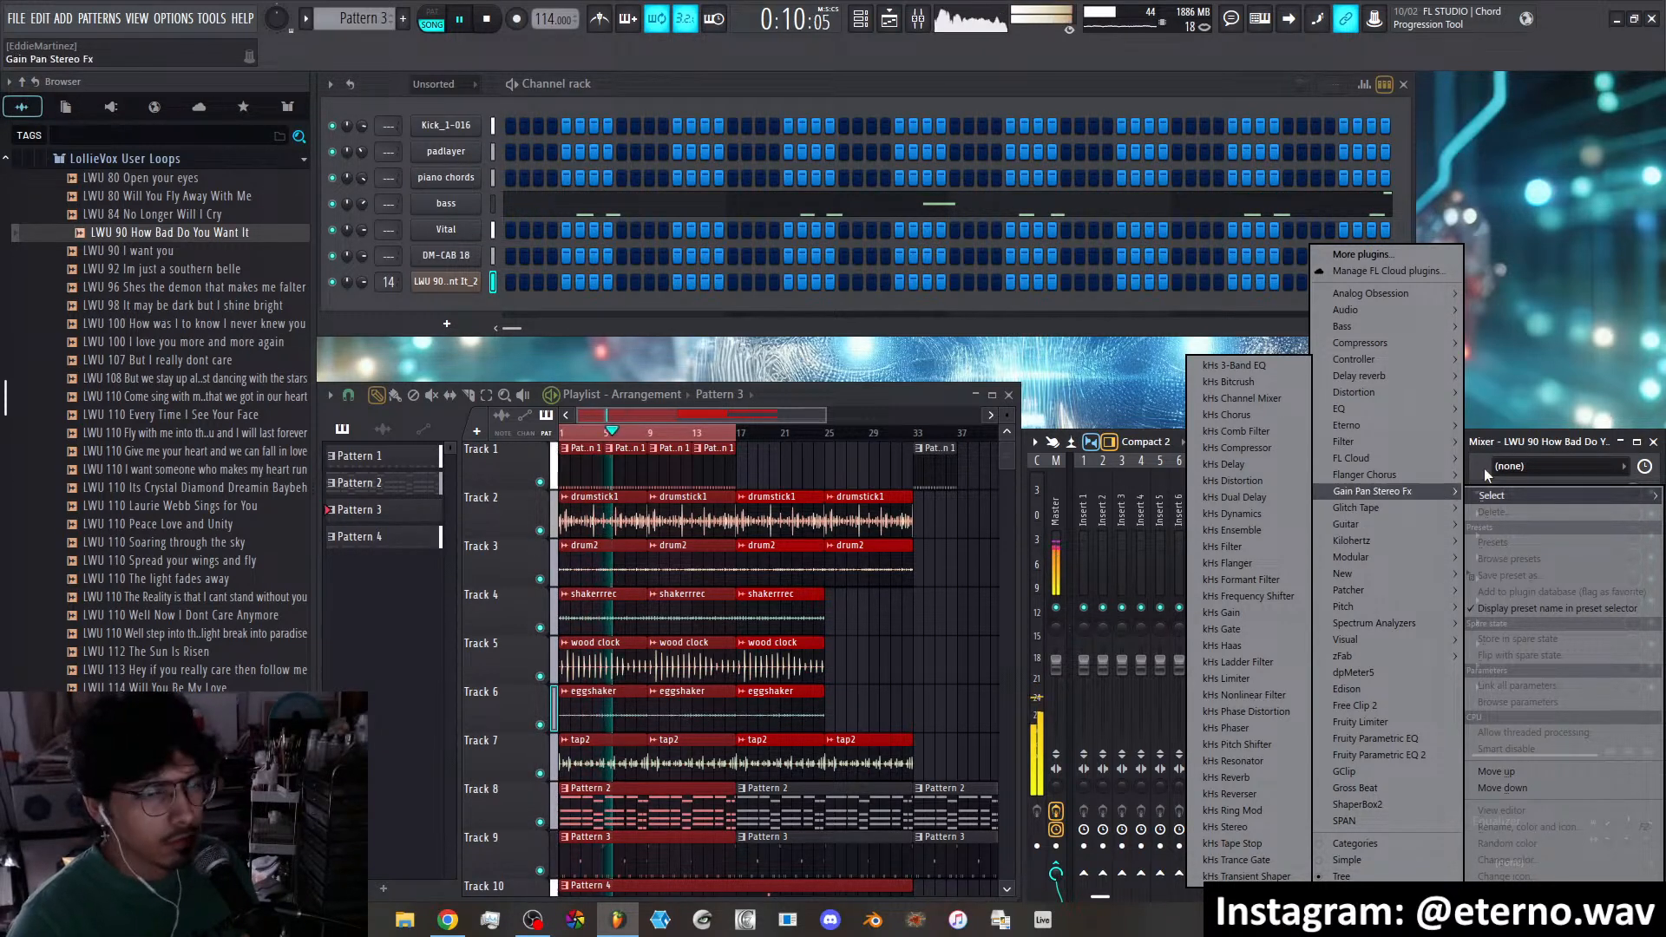
pyautogui.click(1500, 440)
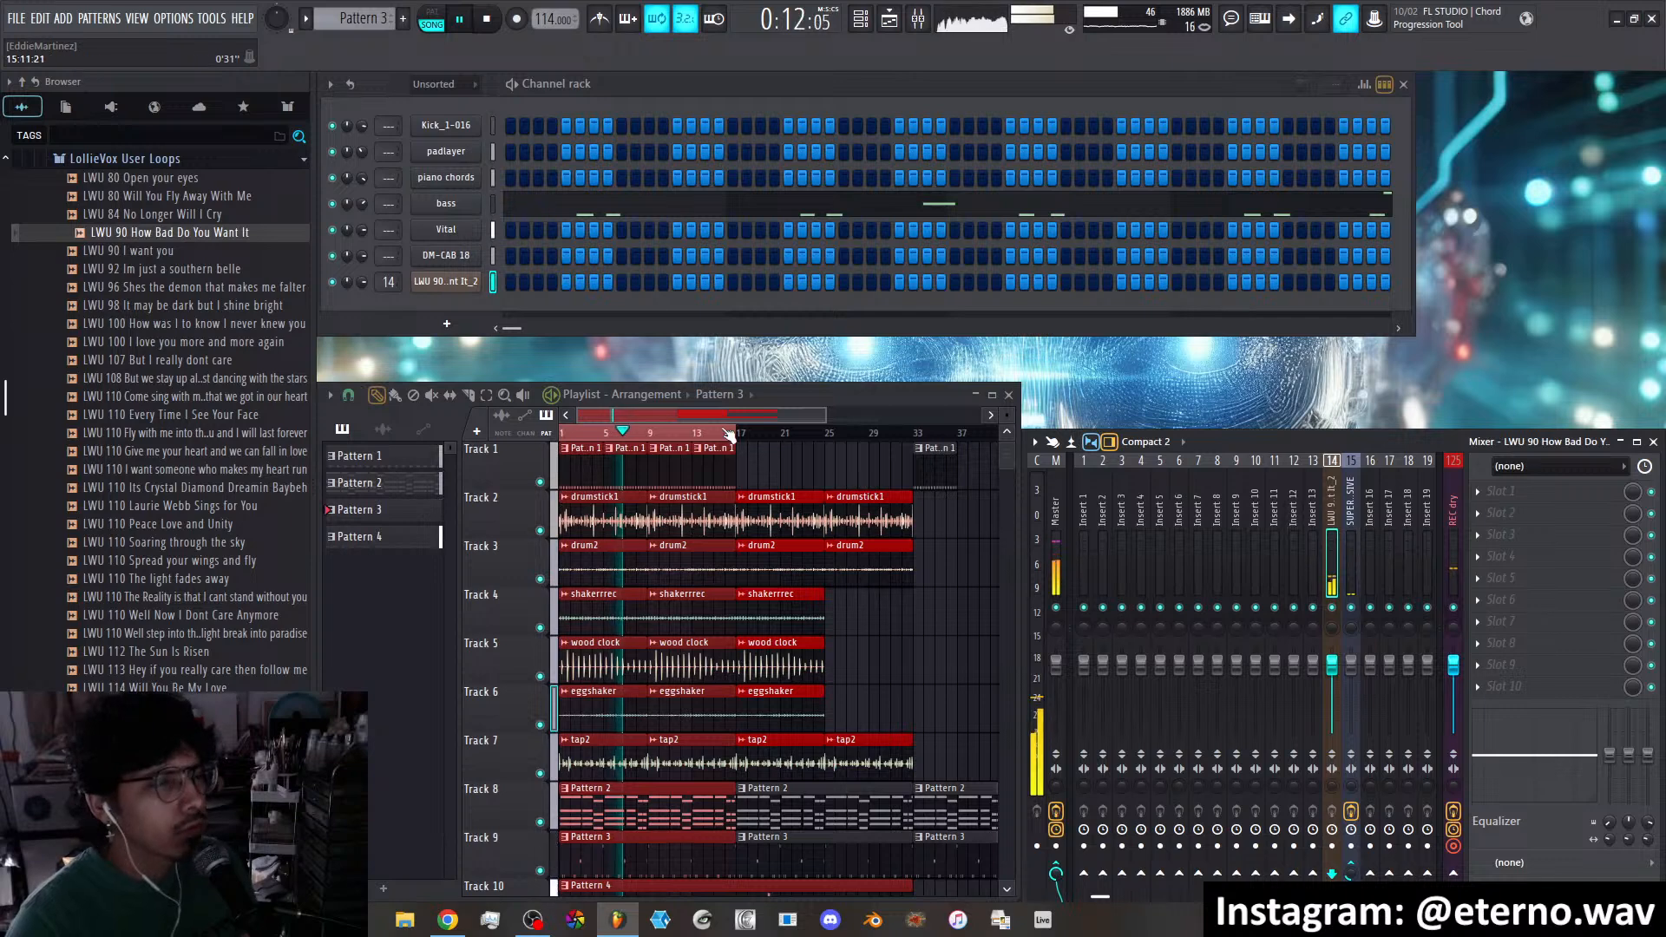
# Create Pattern 5 and draw a long E4 note from bar 1 to about bar 21 in the vocal channel's piano roll
pyautogui.scroll(-1, 729, 433)
pyautogui.scroll(-4, 733, 584)
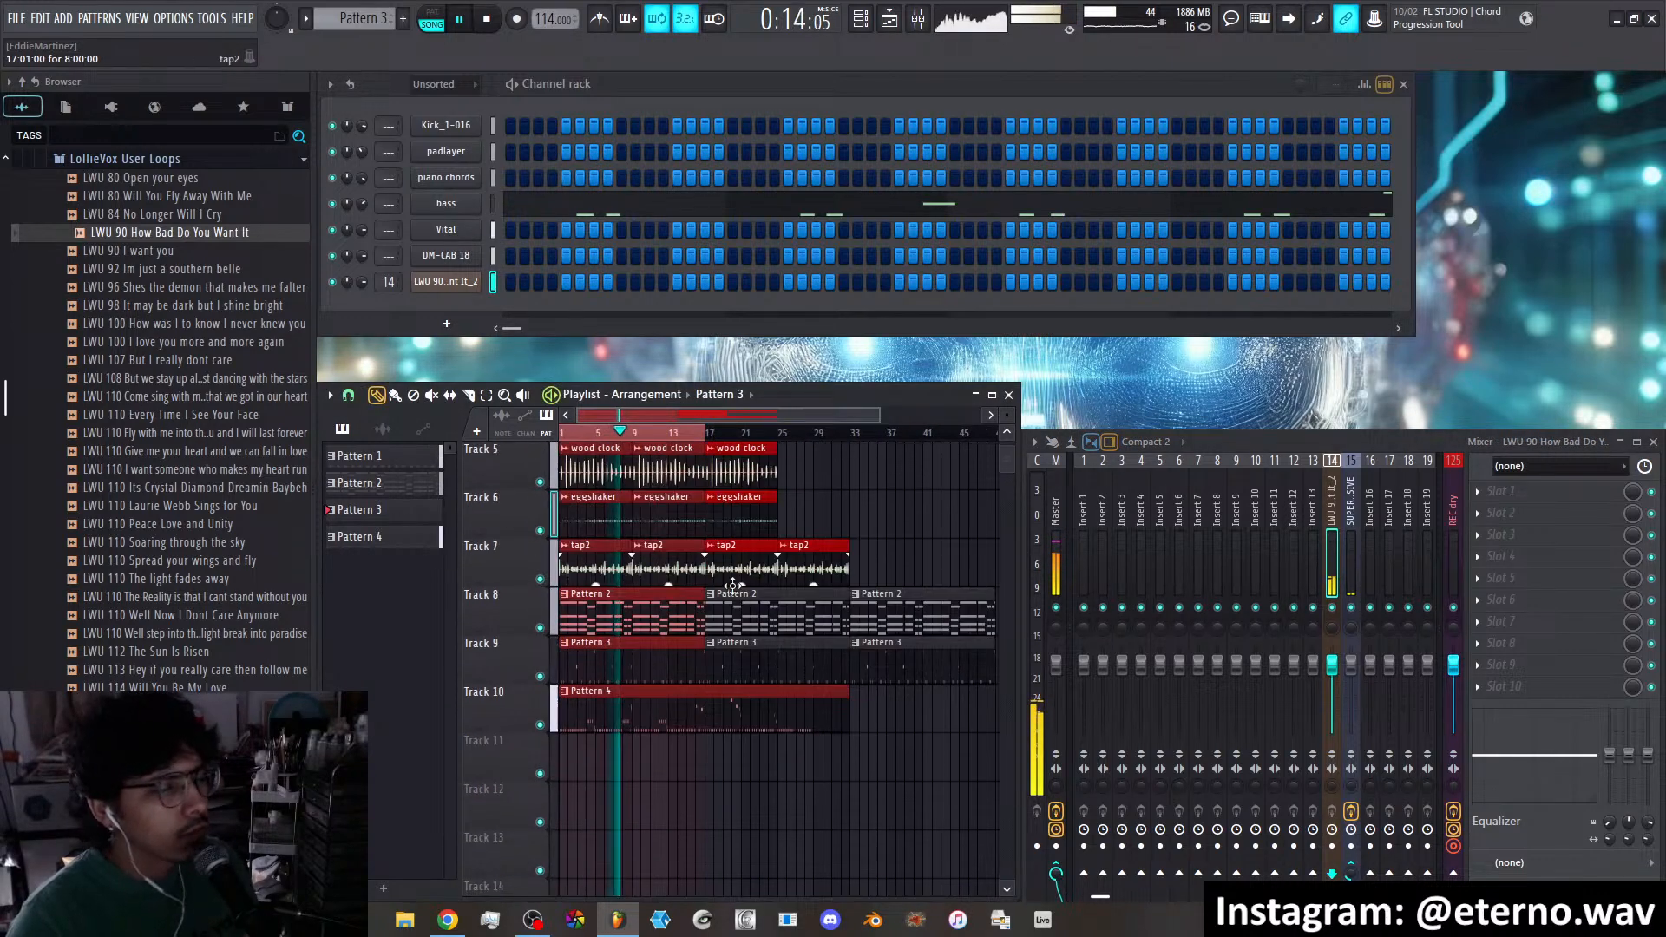
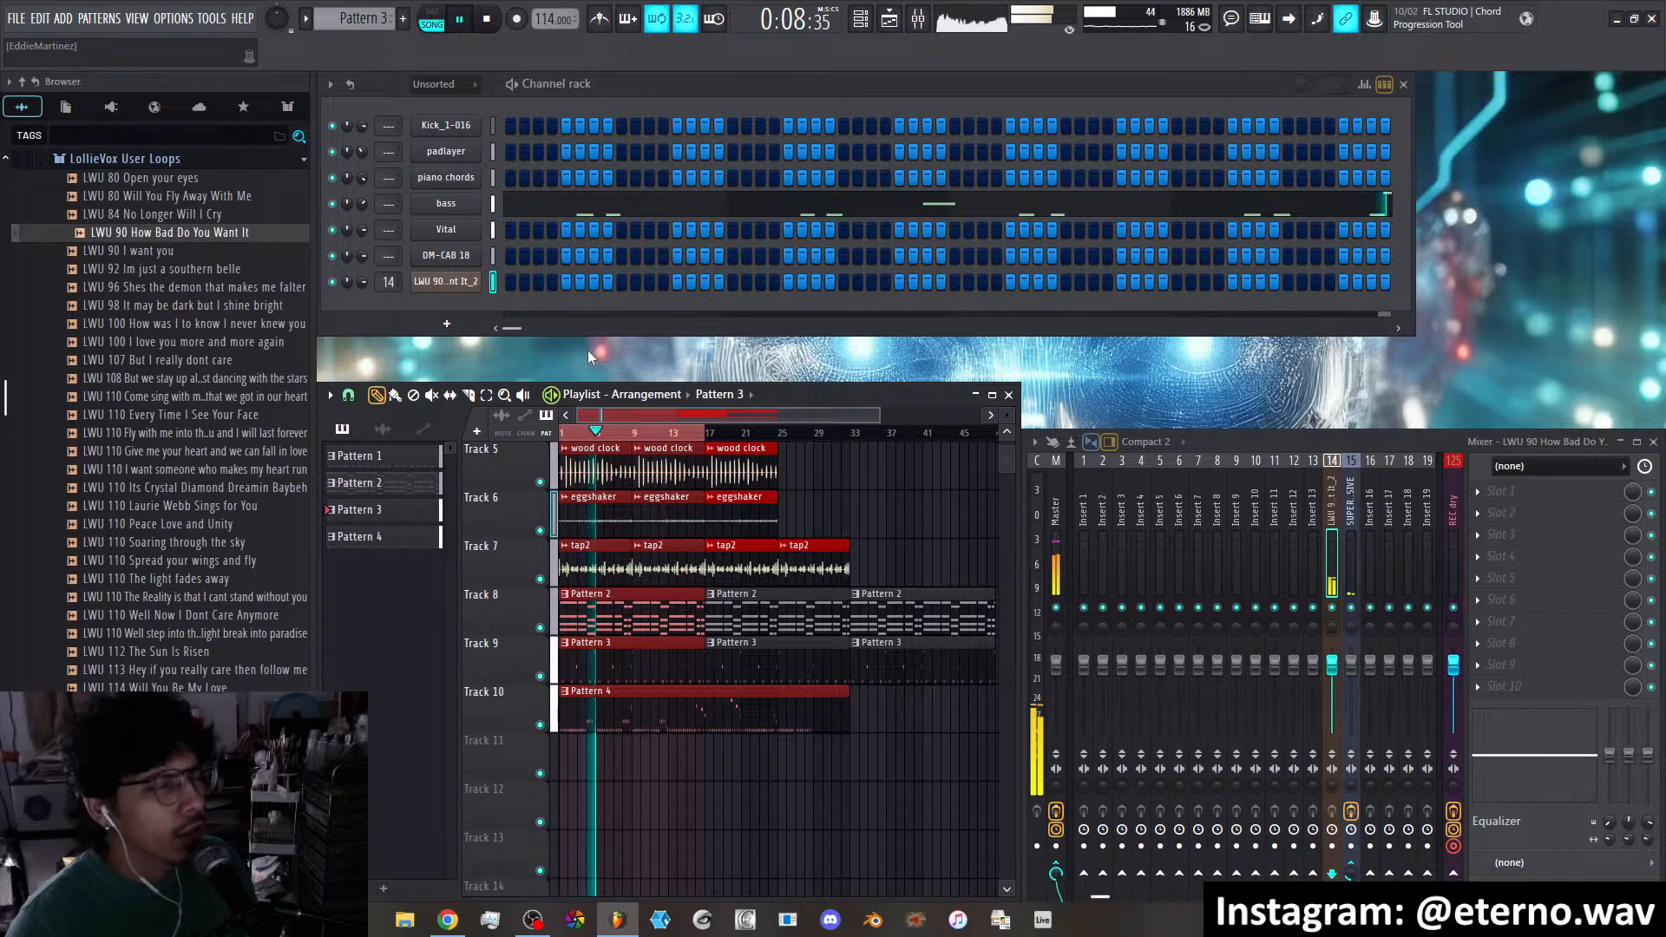
pyautogui.click(408, 25)
pyautogui.press('Return')
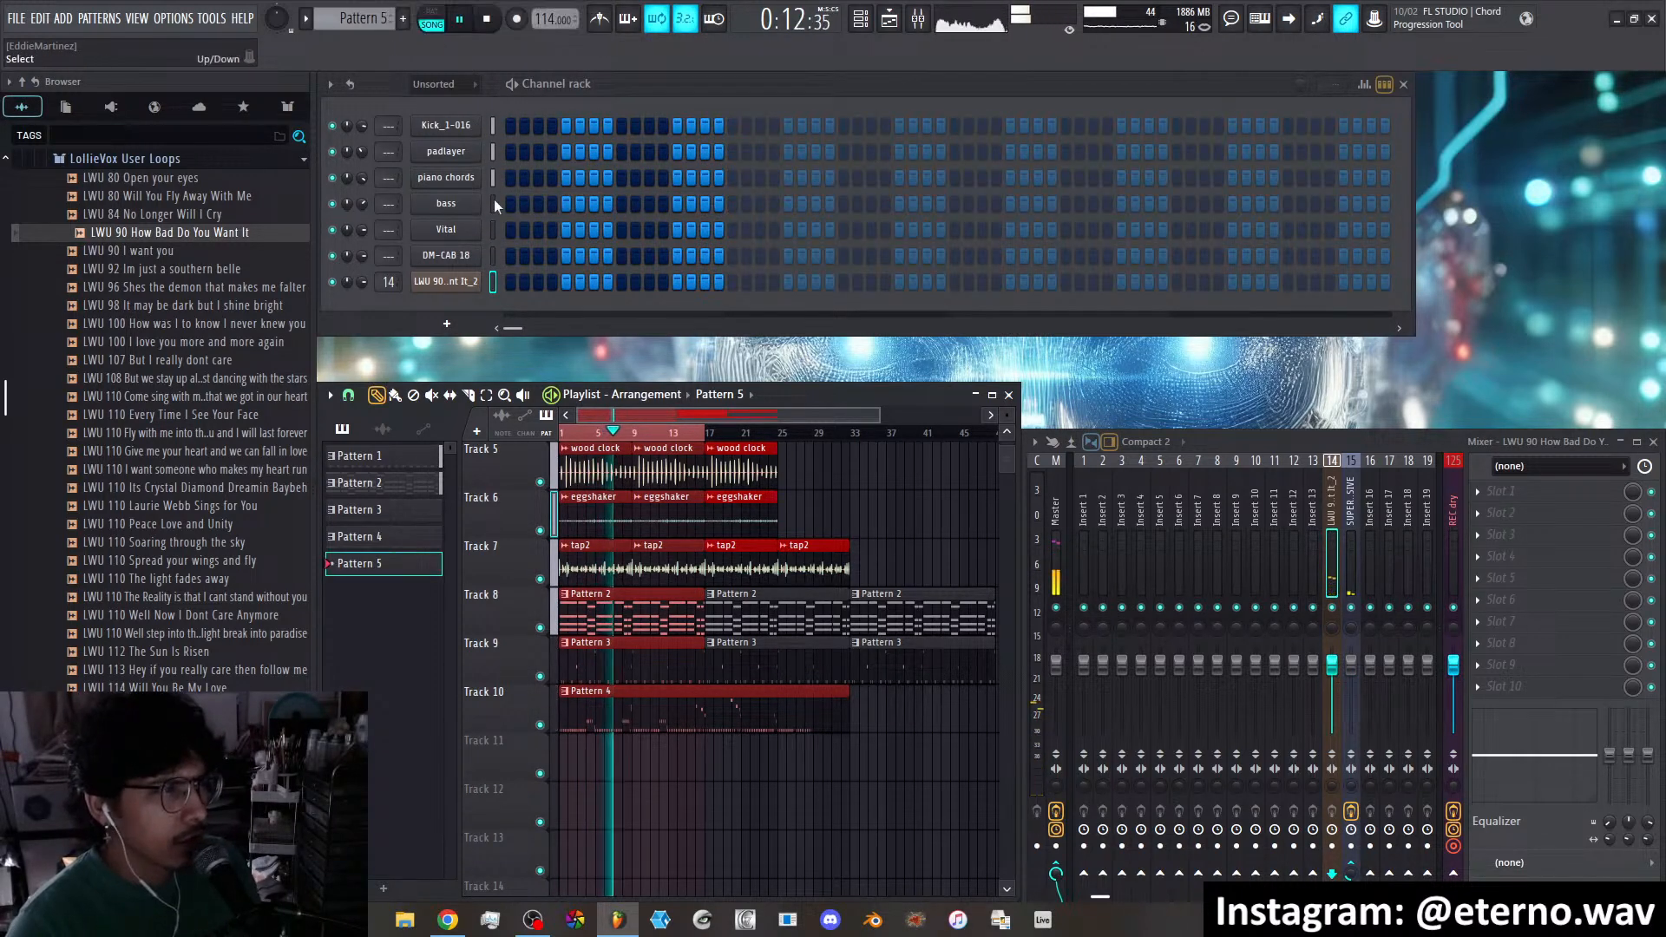
pyautogui.rightClick(473, 281)
pyautogui.click(521, 283)
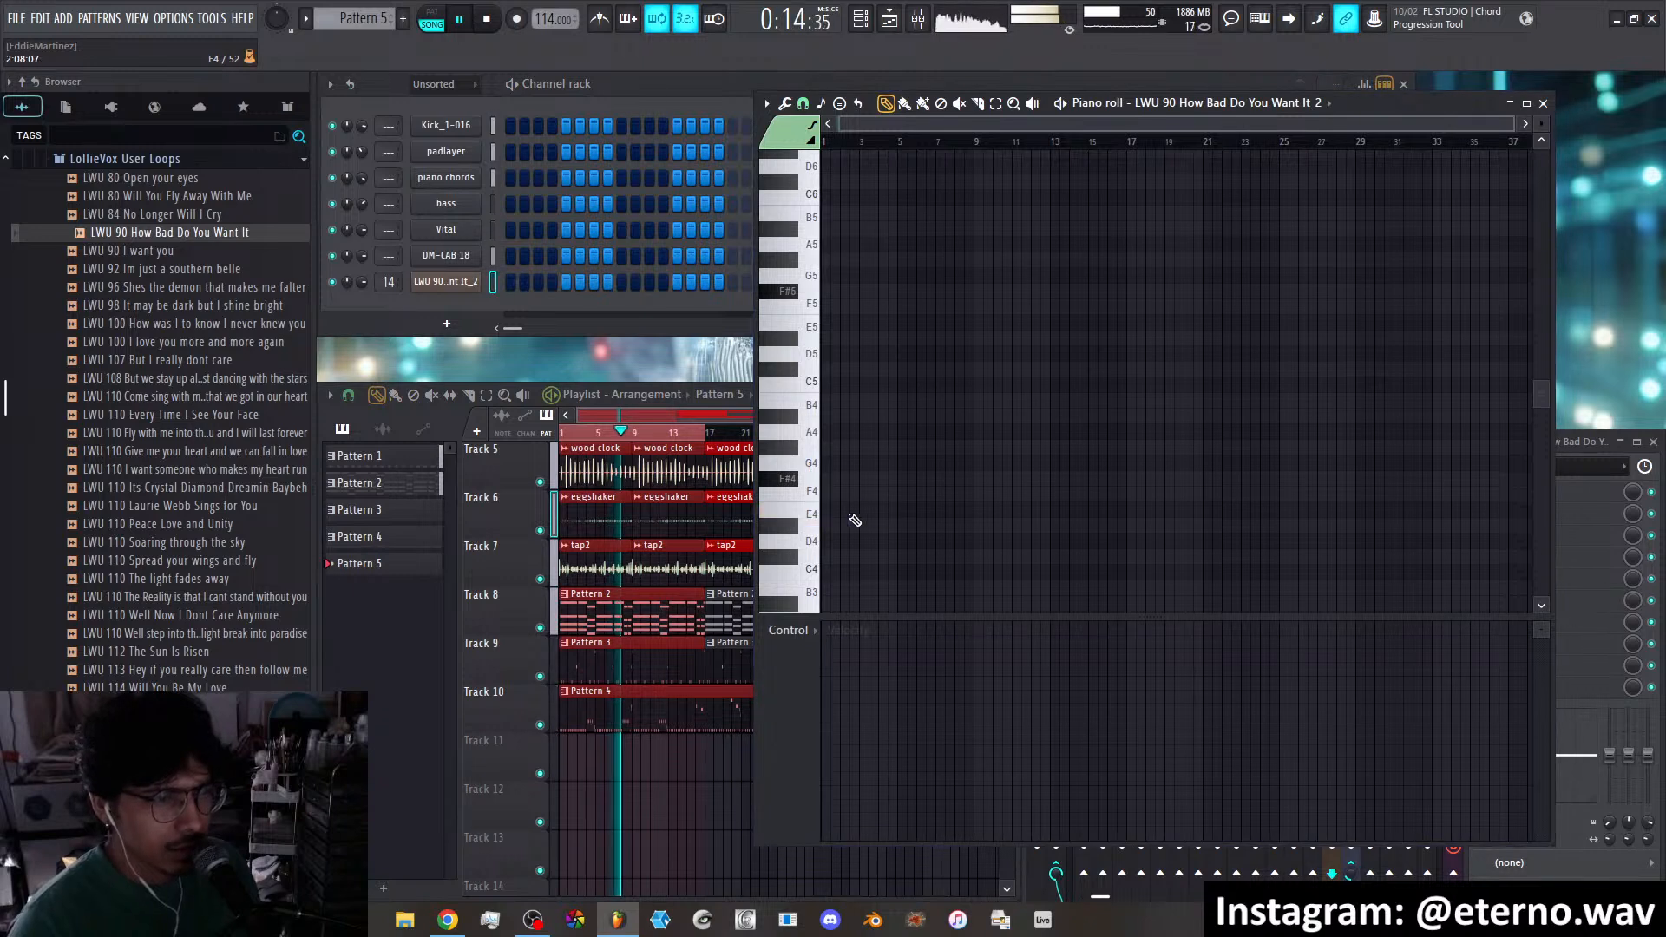
pyautogui.click(824, 514)
pyautogui.moveTo(822, 514); pyautogui.dragTo(1200, 516)
# Place a Pattern 5 clip at bar 1 on playlist Track 11 and restart playback from the beginning
pyautogui.click(584, 764)
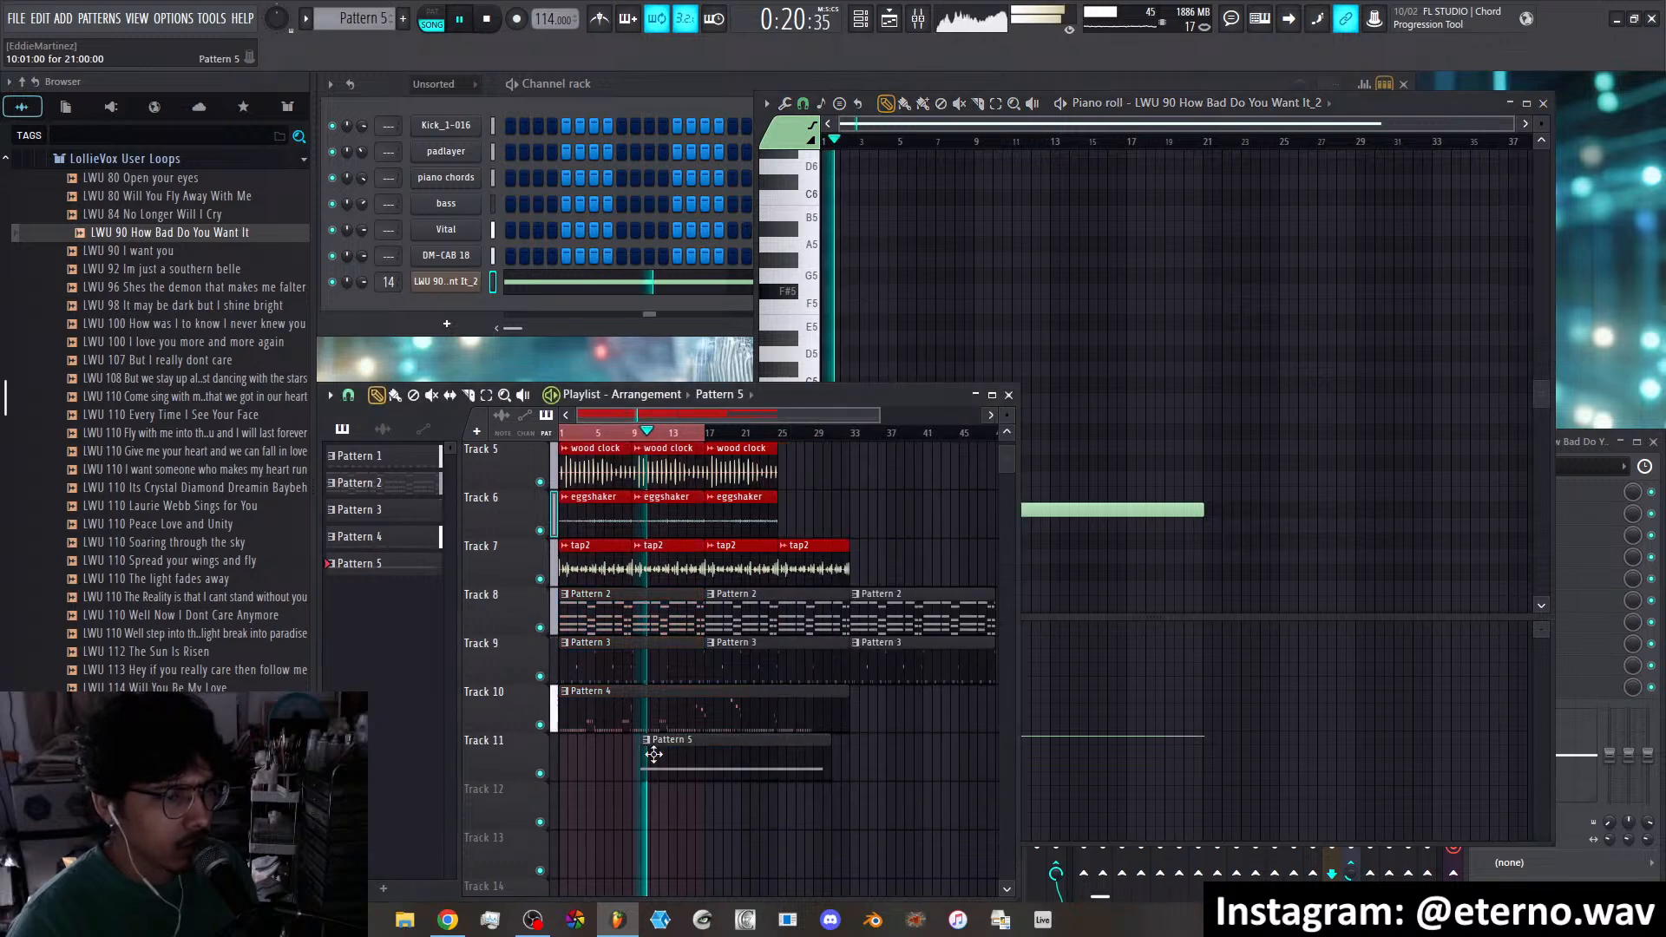
pyautogui.press('space')
pyautogui.press('space')
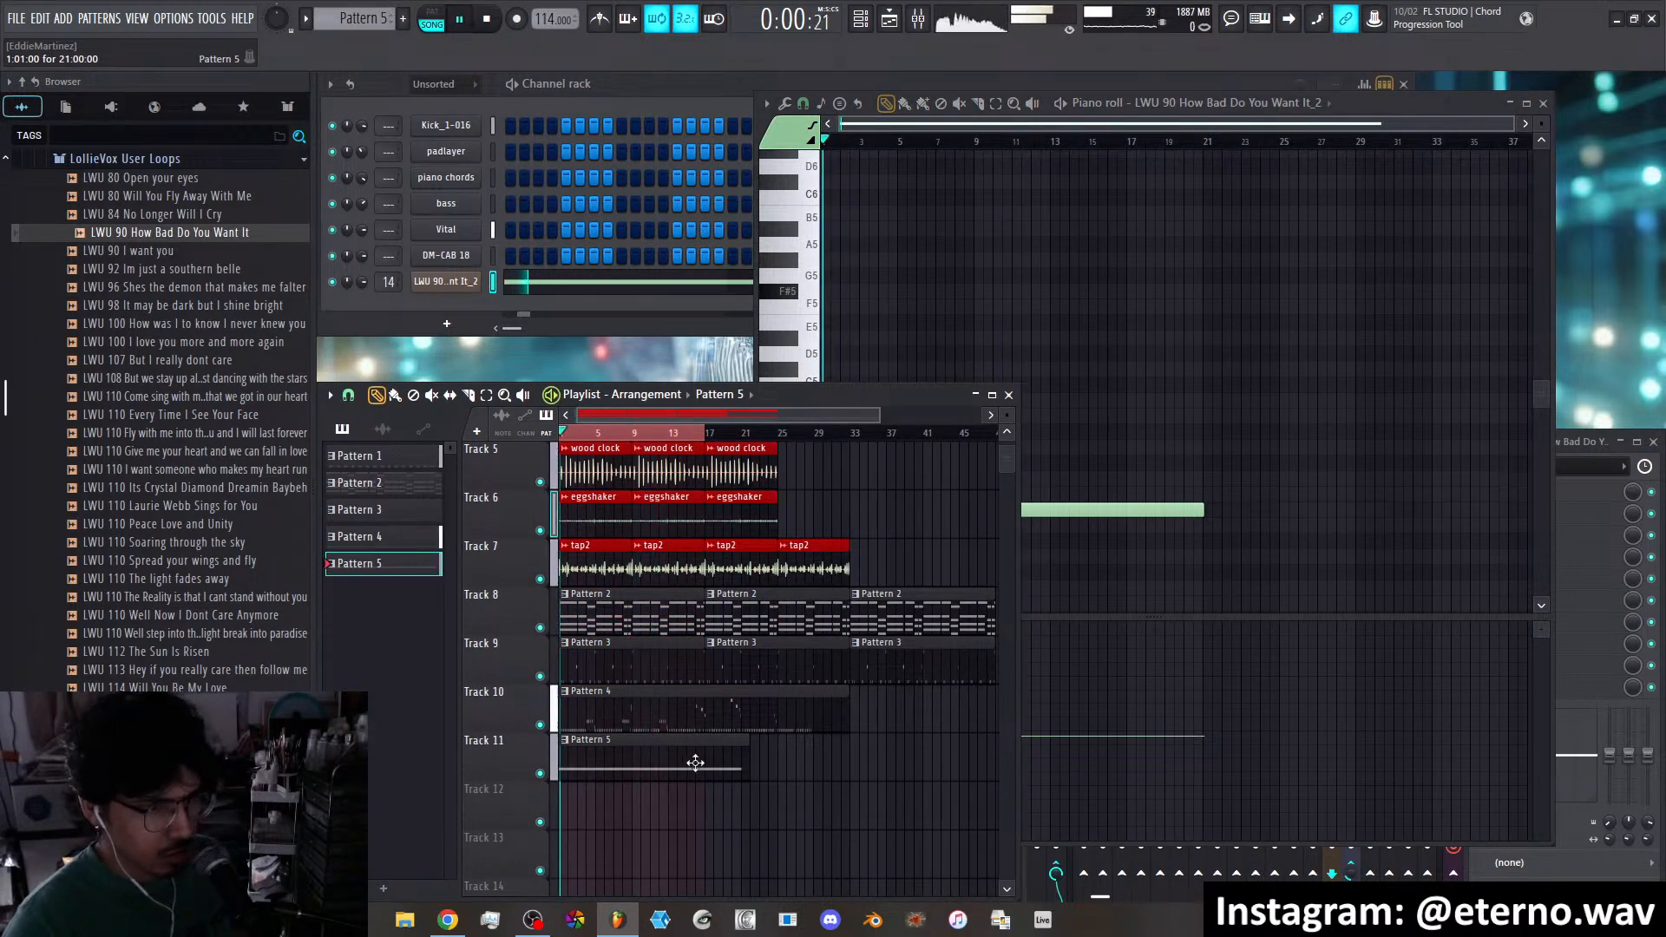
# Shorten Pattern 5's E4 note to 16 bars so it ends exactly at bar 17
pyautogui.click(1024, 125)
pyautogui.scroll(-3, 1024, 125)
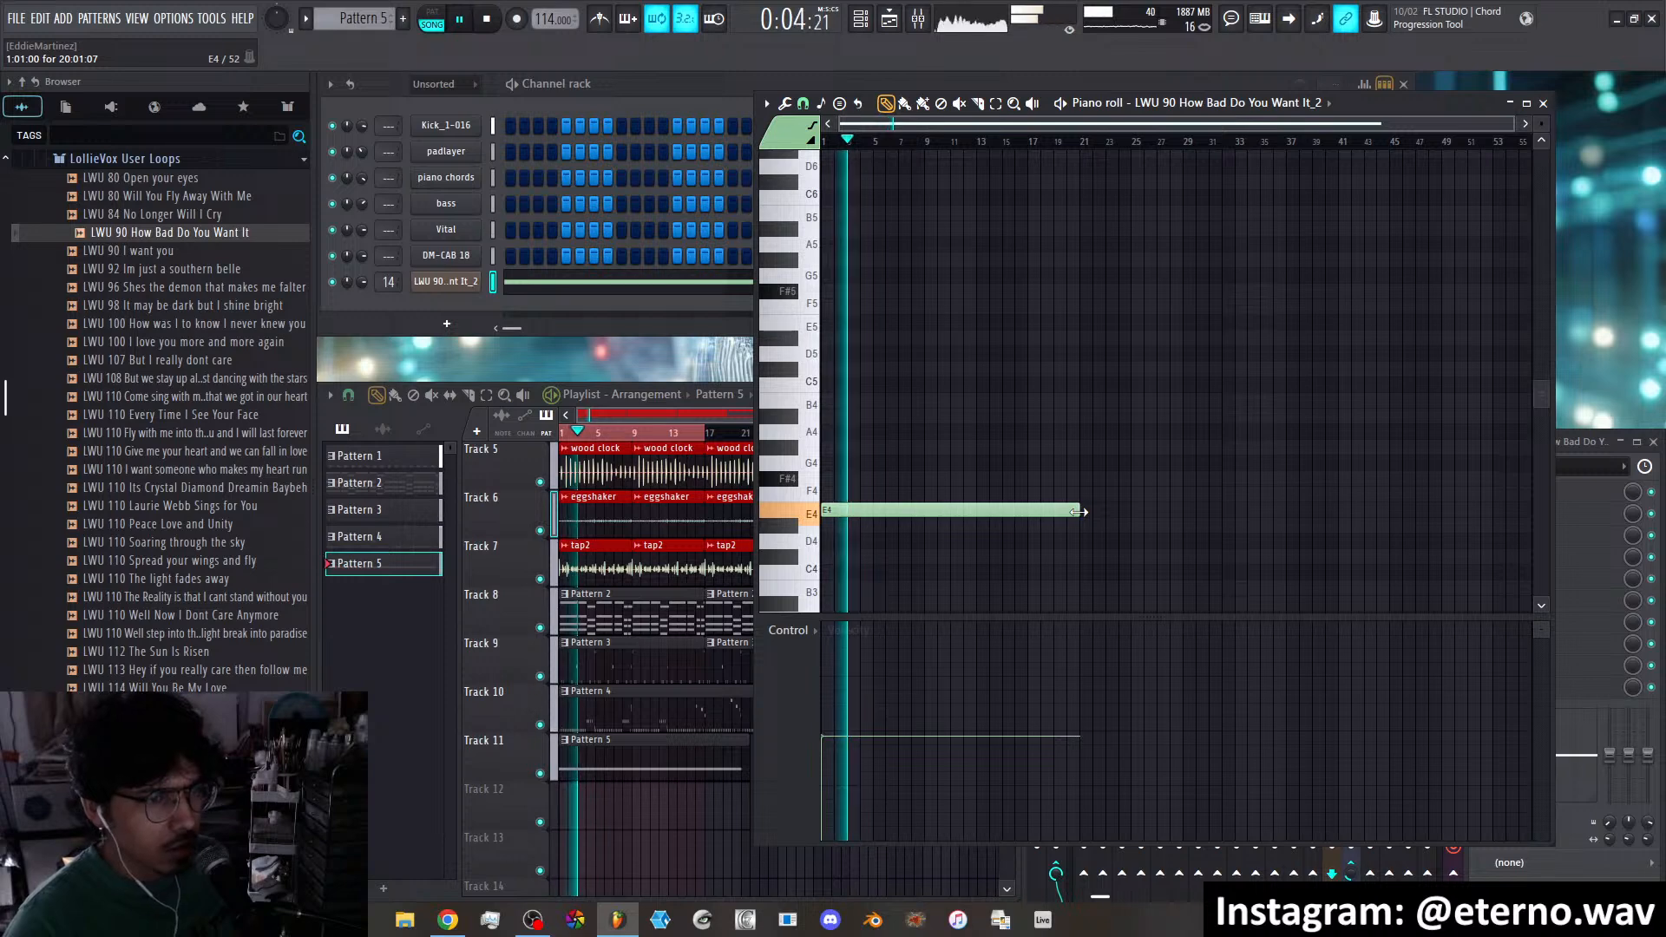
pyautogui.moveTo(1076, 510); pyautogui.dragTo(1028, 516)
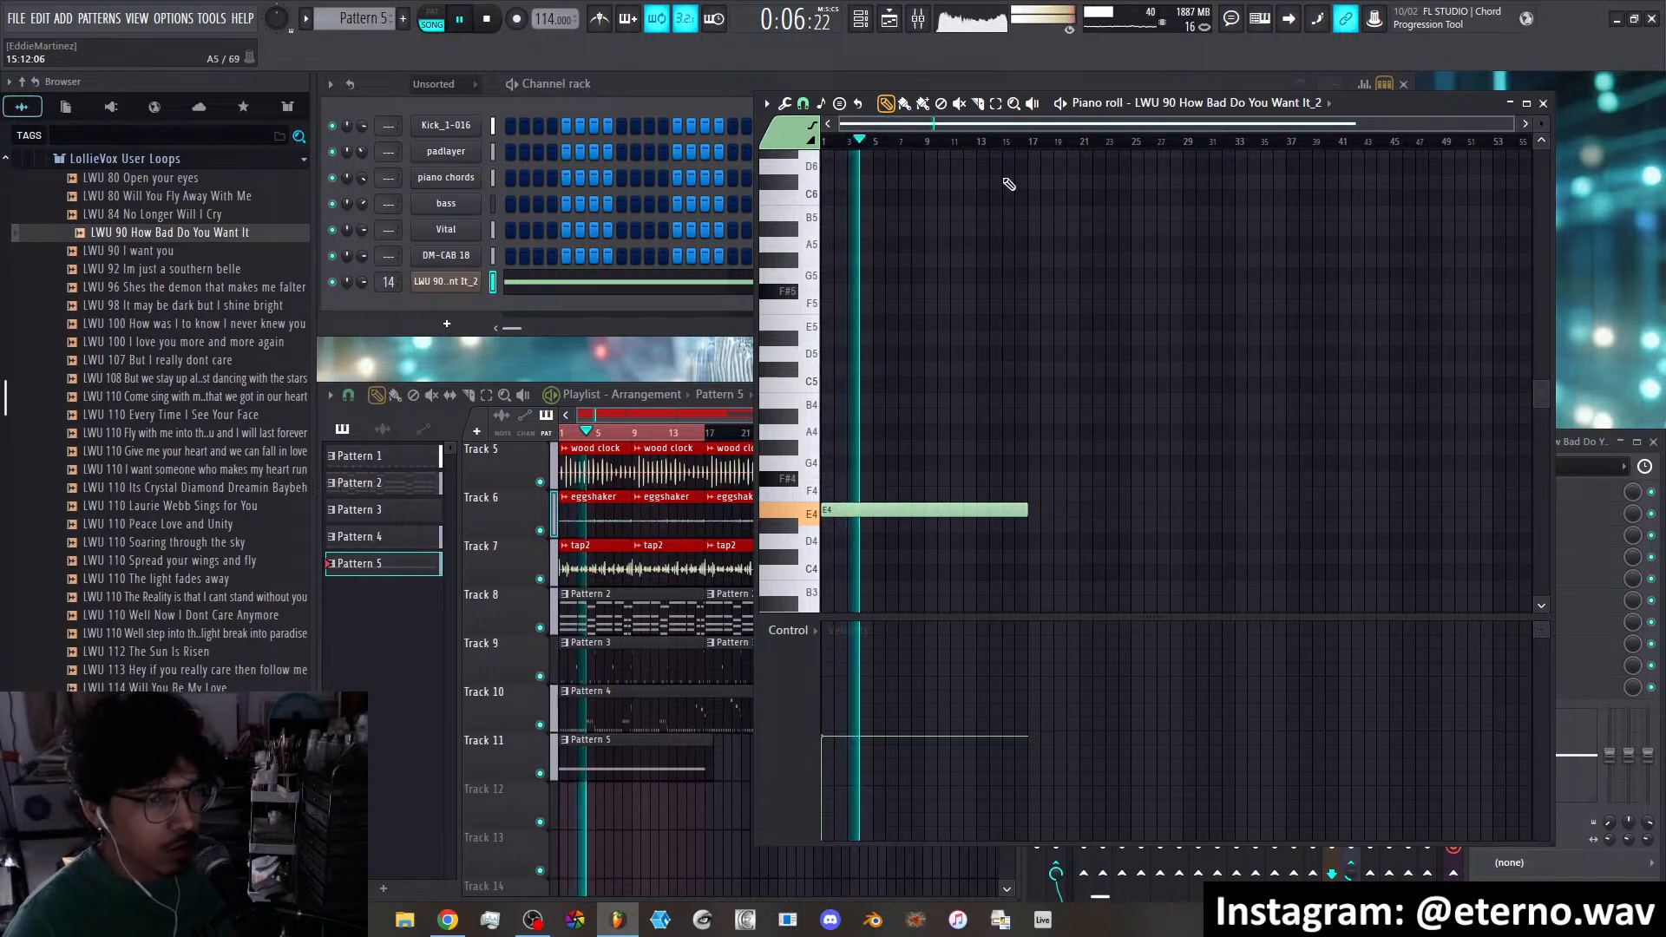
pyautogui.moveTo(1030, 124); pyautogui.dragTo(1030, 208)
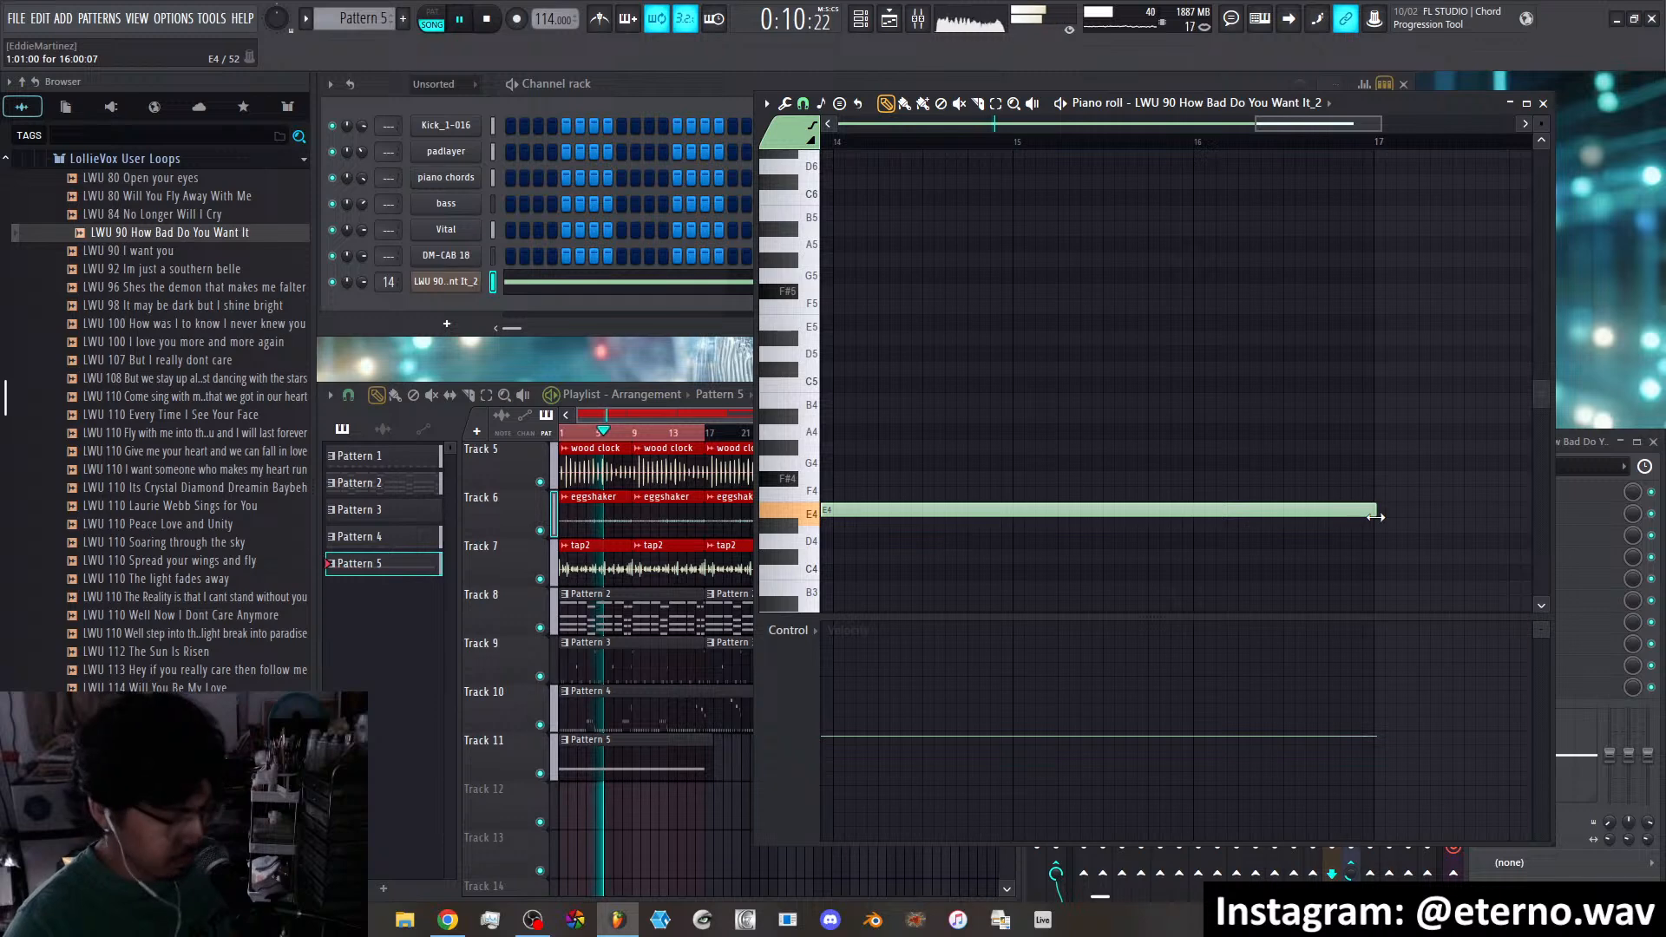
pyautogui.moveTo(1375, 517); pyautogui.dragTo(1371, 517)
pyautogui.click(736, 810)
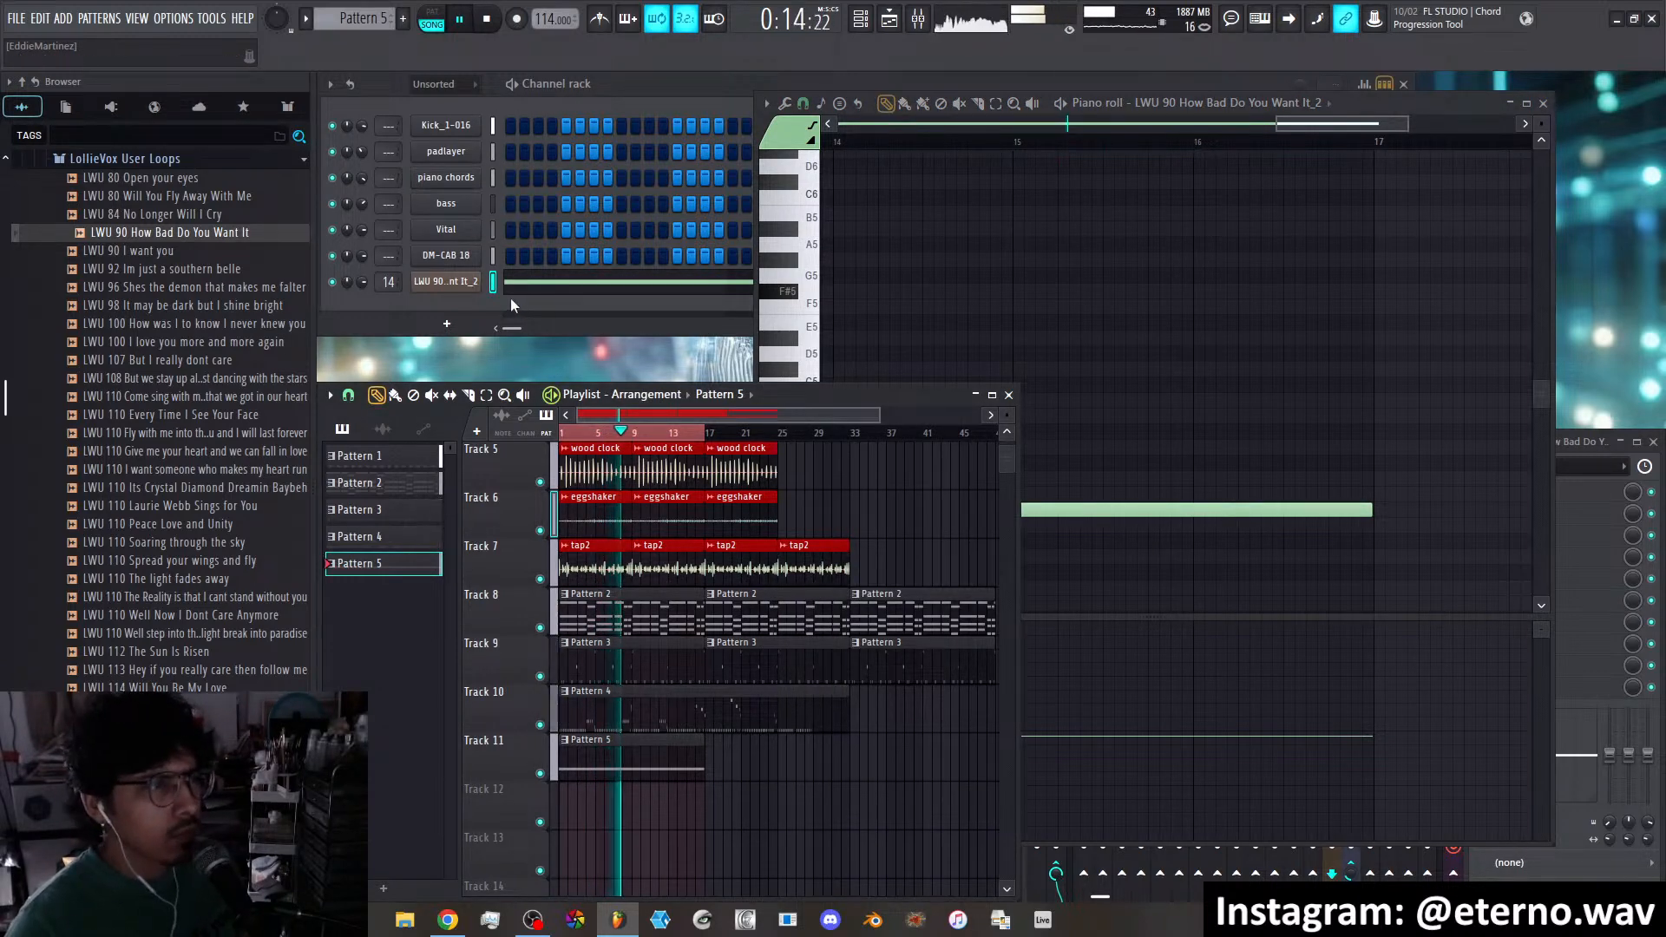
# Set the vocal mixer track's send level to SUPERMASSIVE to 30%, and stop playback
pyautogui.click(1597, 438)
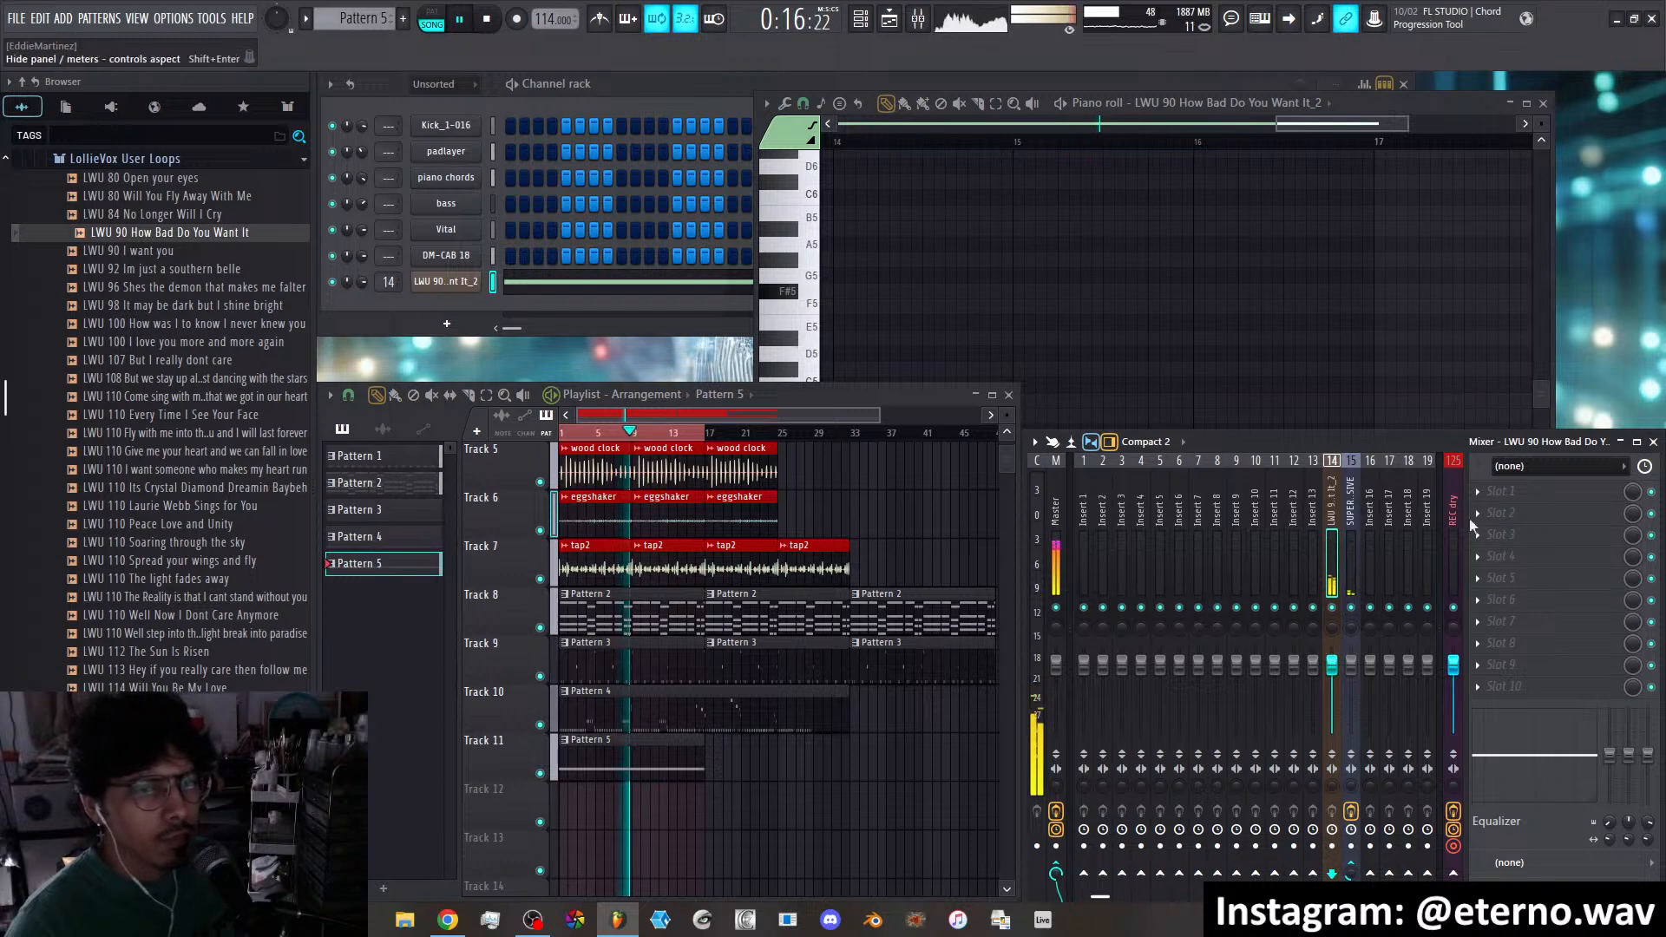
pyautogui.moveTo(1356, 878); pyautogui.dragTo(1356, 867)
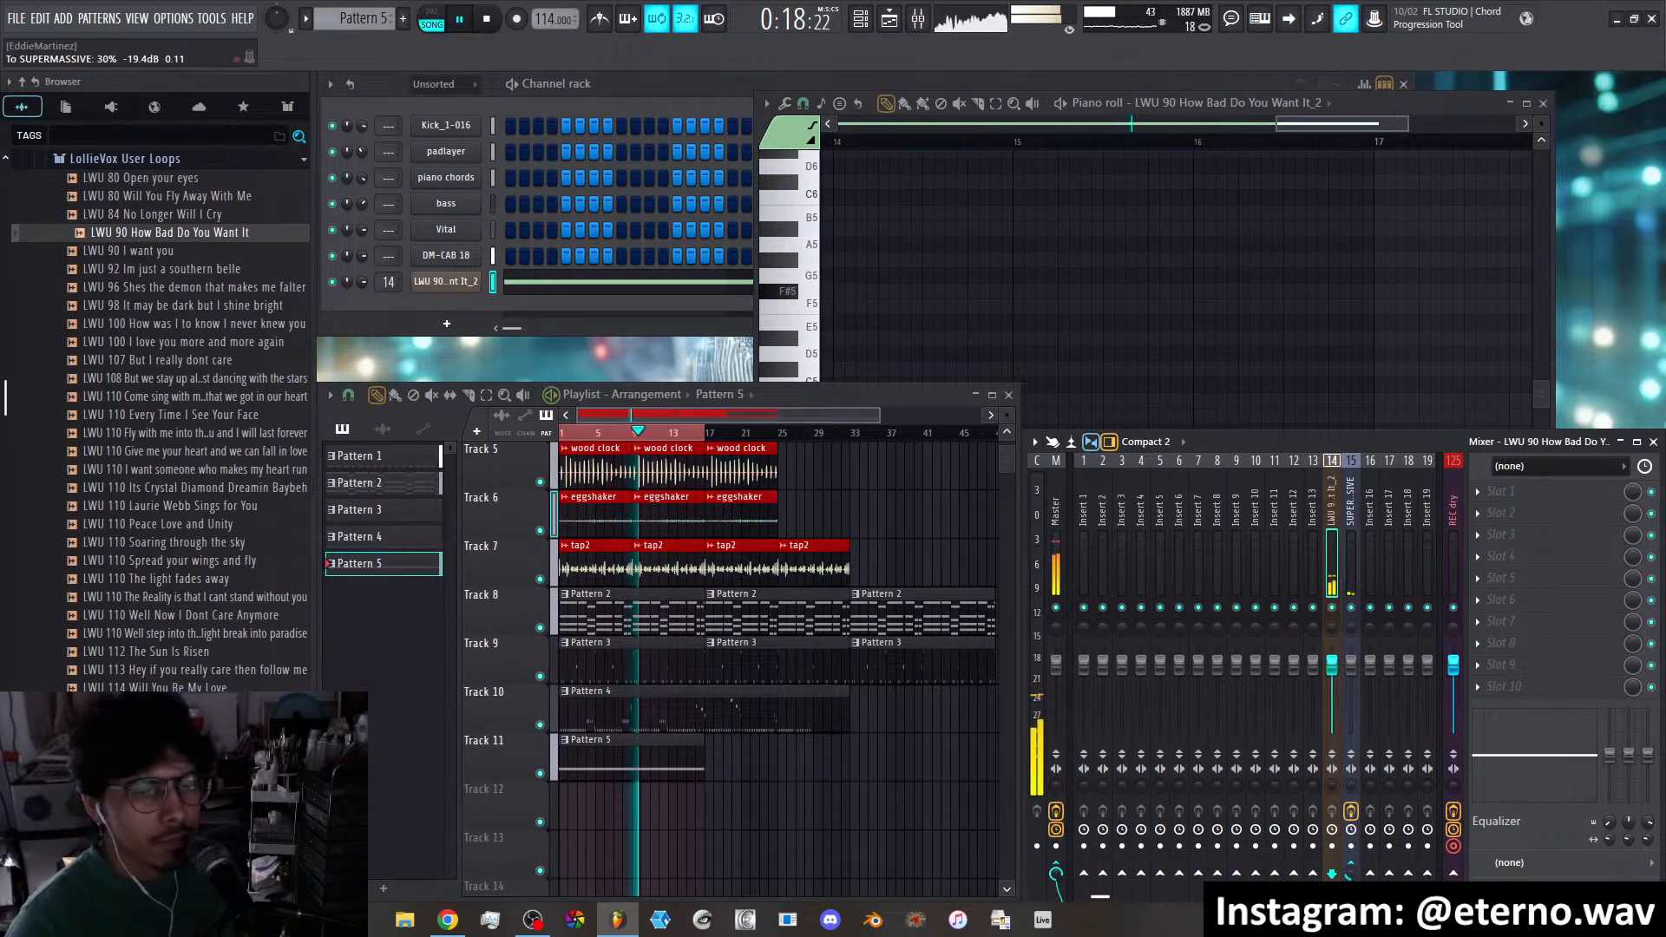
pyautogui.click(1510, 491)
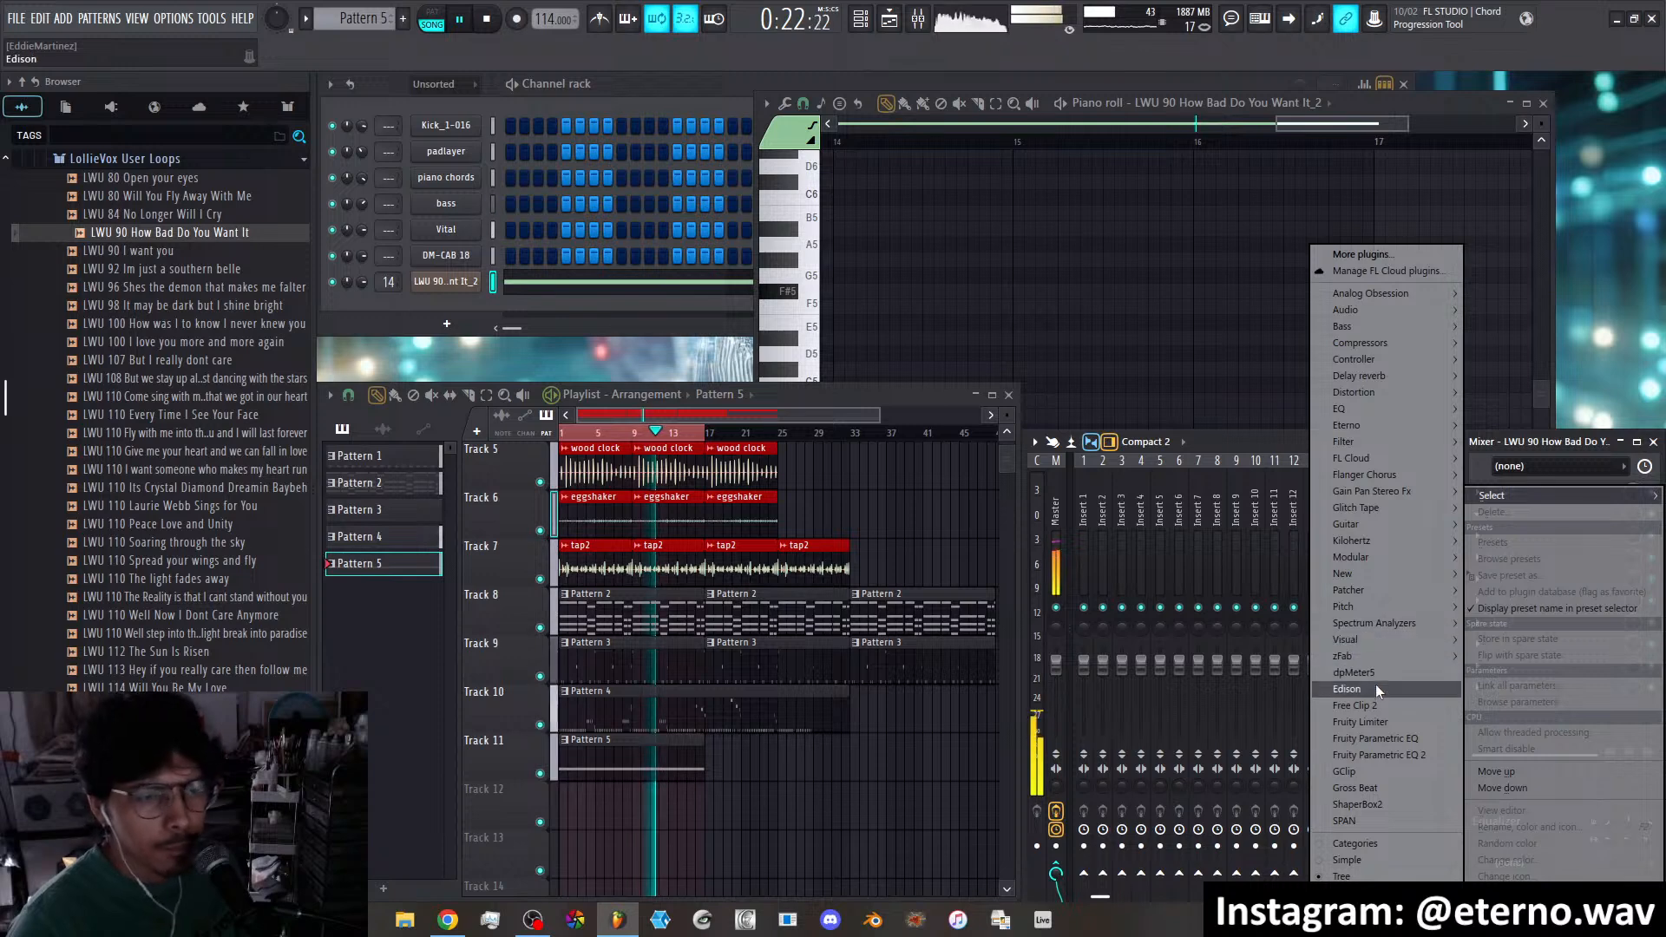
pyautogui.moveTo(1397, 643)
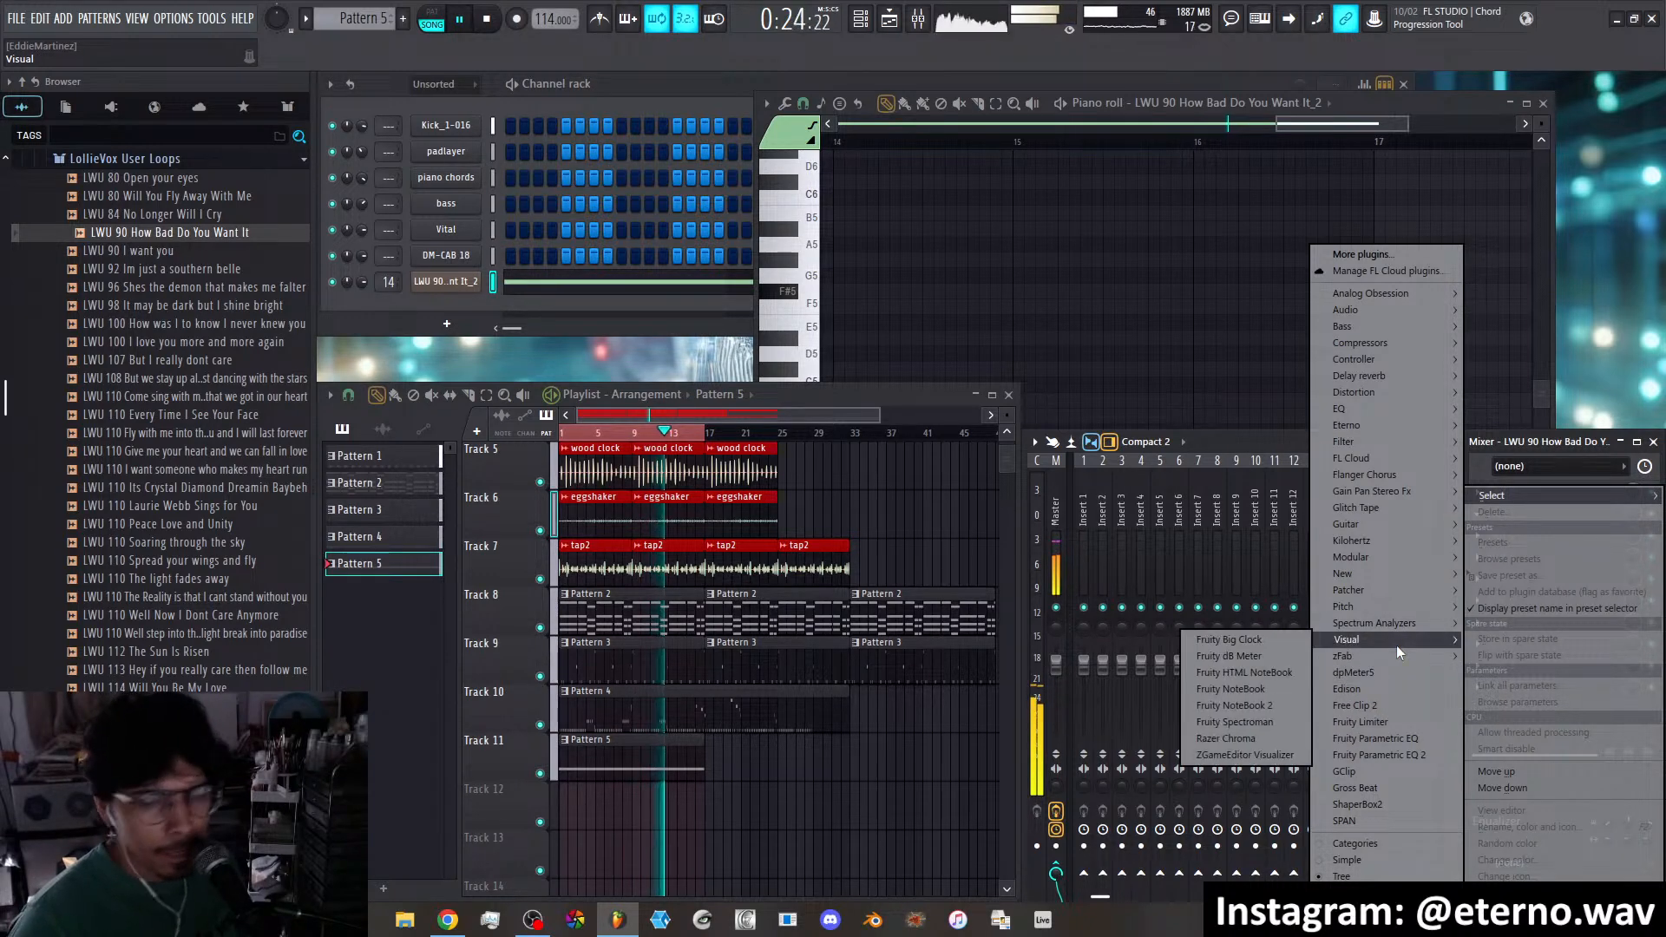
pyautogui.click(488, 19)
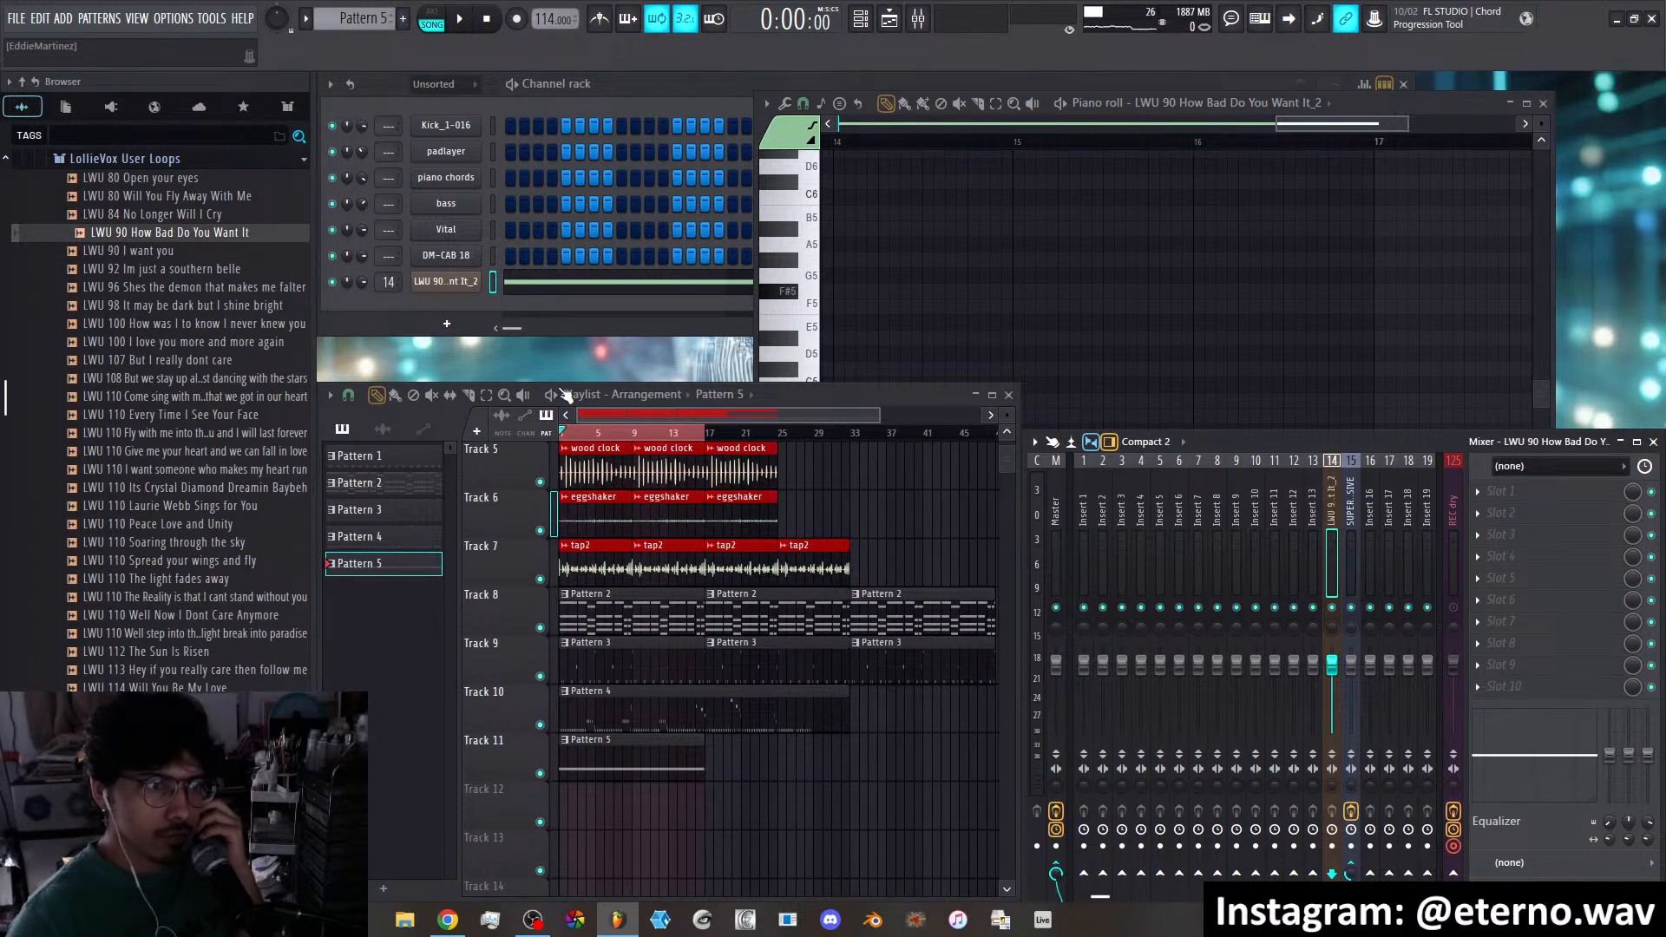
# Move the Pattern 5 clip on Track 11 to start at bar 17
pyautogui.moveTo(620, 764); pyautogui.dragTo(776, 773)
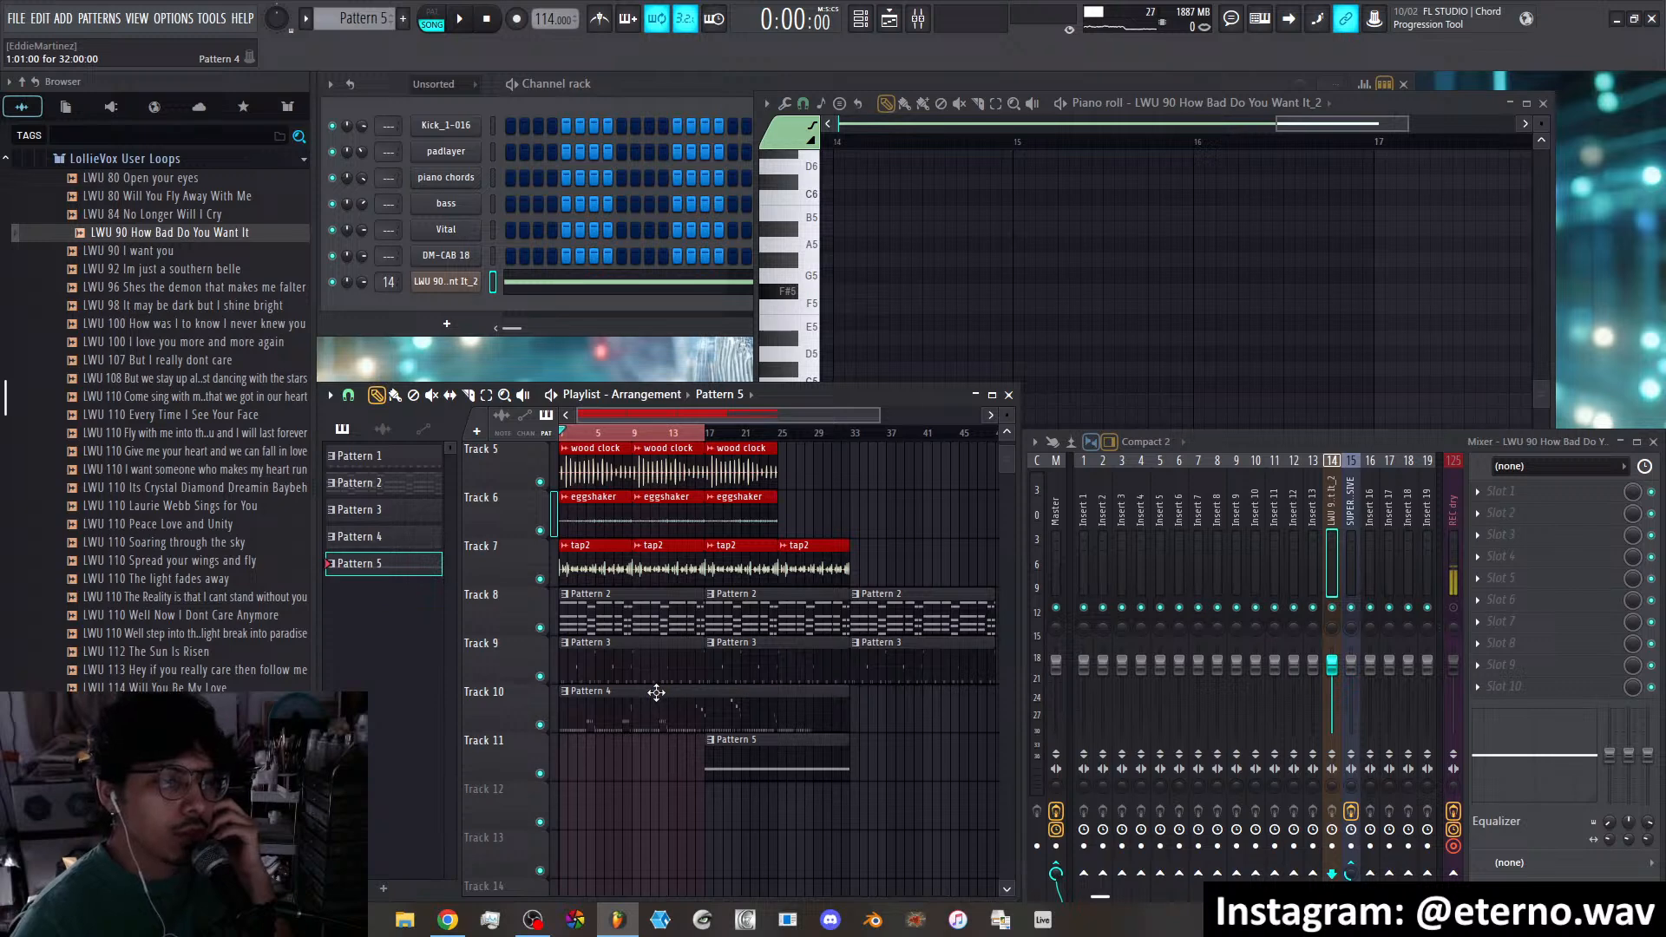
pyautogui.moveTo(656, 691)
pyautogui.mouseDown()
pyautogui.moveTo(828, 696)
pyautogui.moveTo(640, 695)
pyautogui.mouseUp()
pyautogui.scroll(-2, 669, 420)
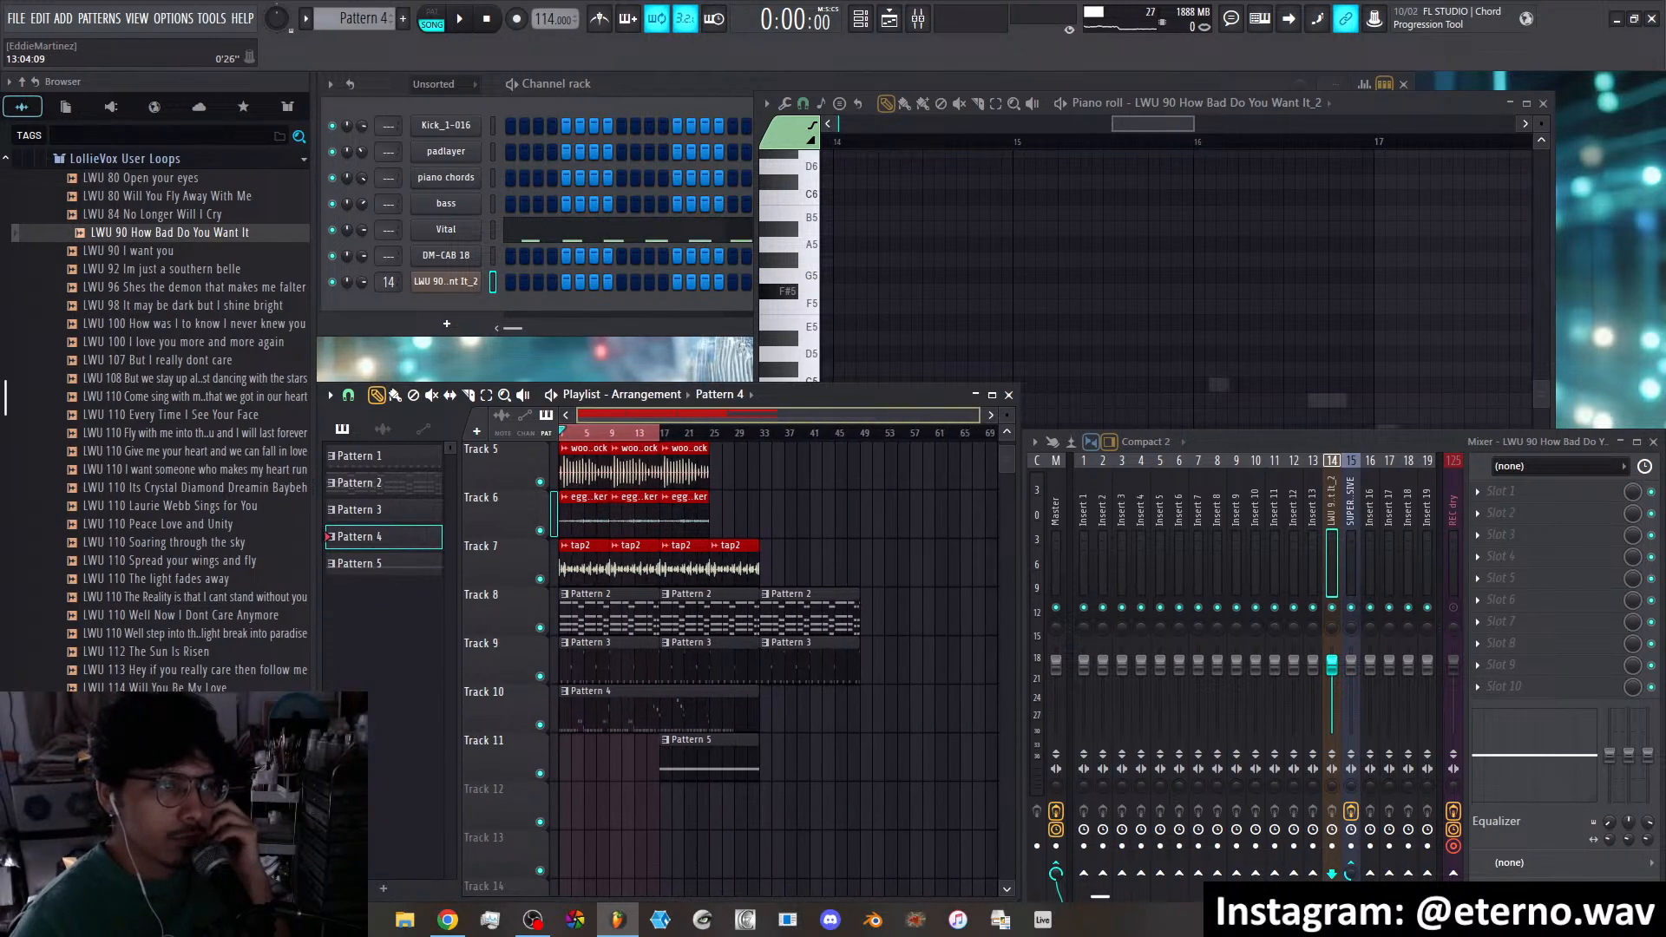
pyautogui.scroll(3, 767, 418)
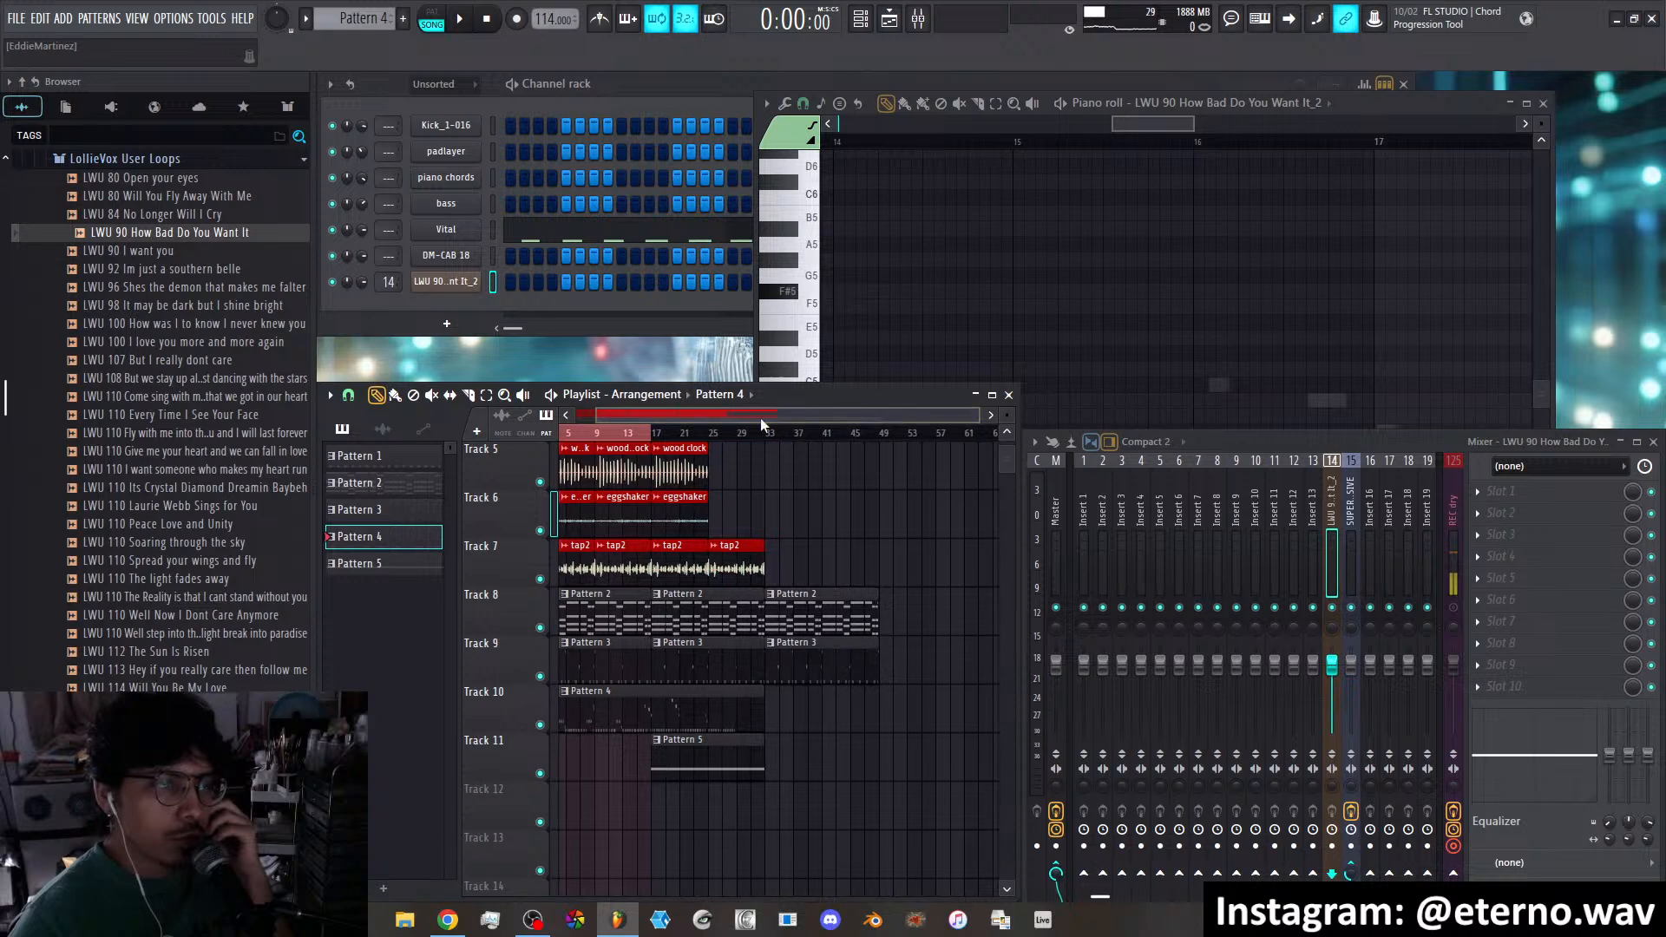
pyautogui.scroll(-2, 760, 418)
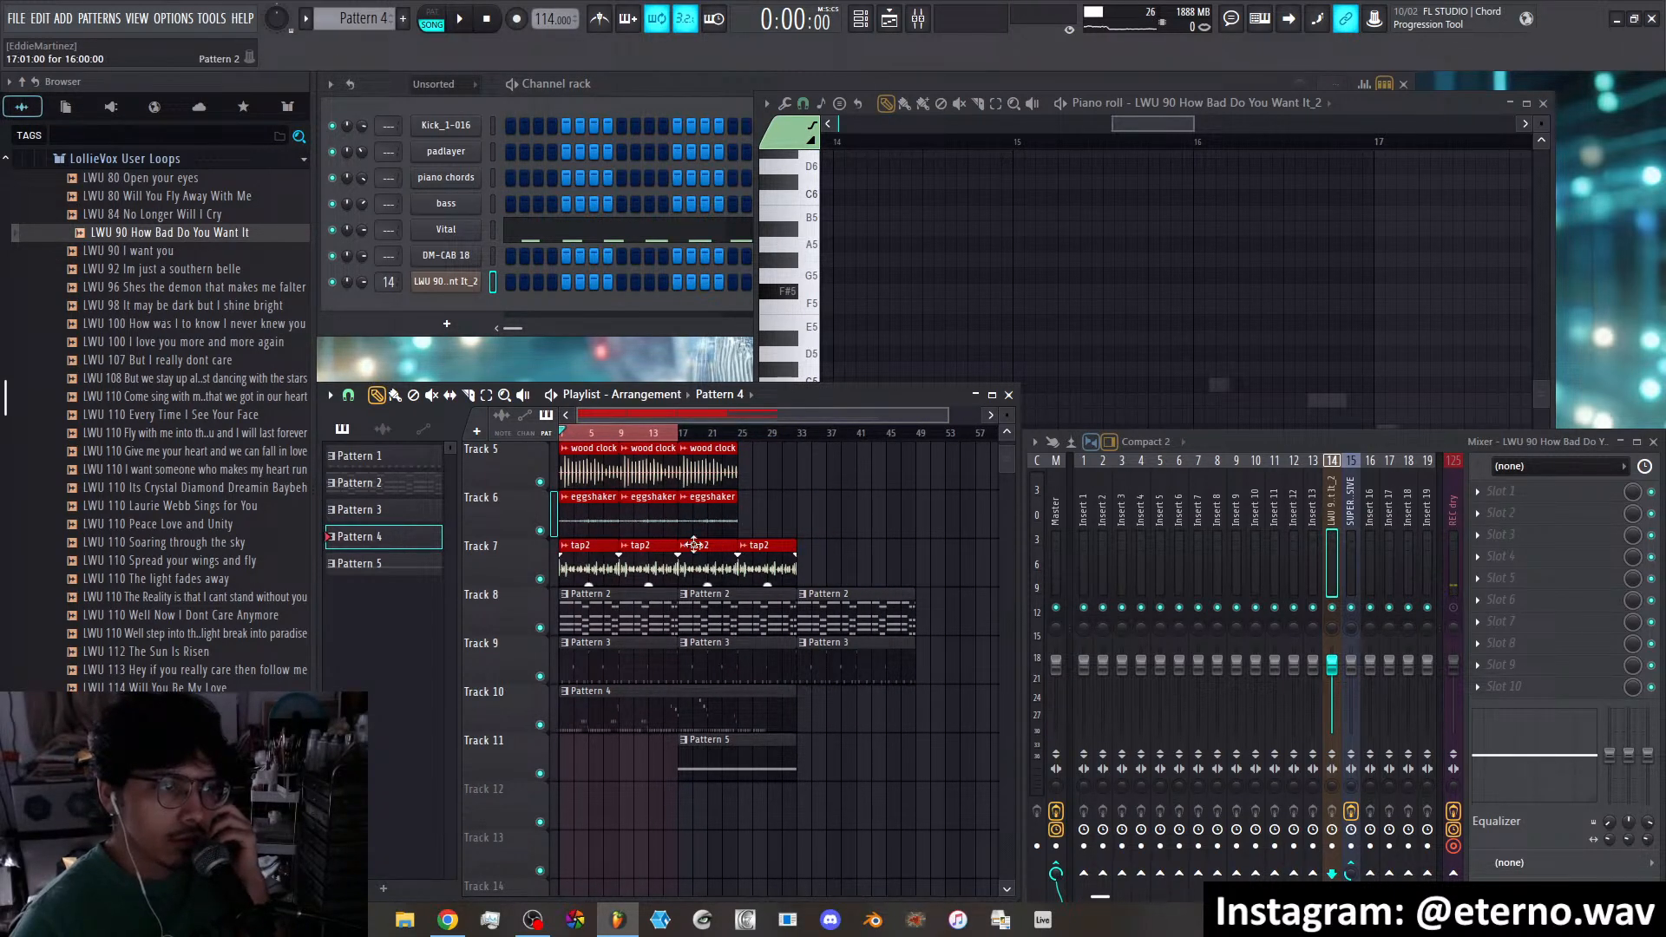
# Extend the playlist time selection to bar 49 and move the Pattern 5 clip on Track 11 to start at bar 25
pyautogui.moveTo(712, 433); pyautogui.dragTo(885, 456)
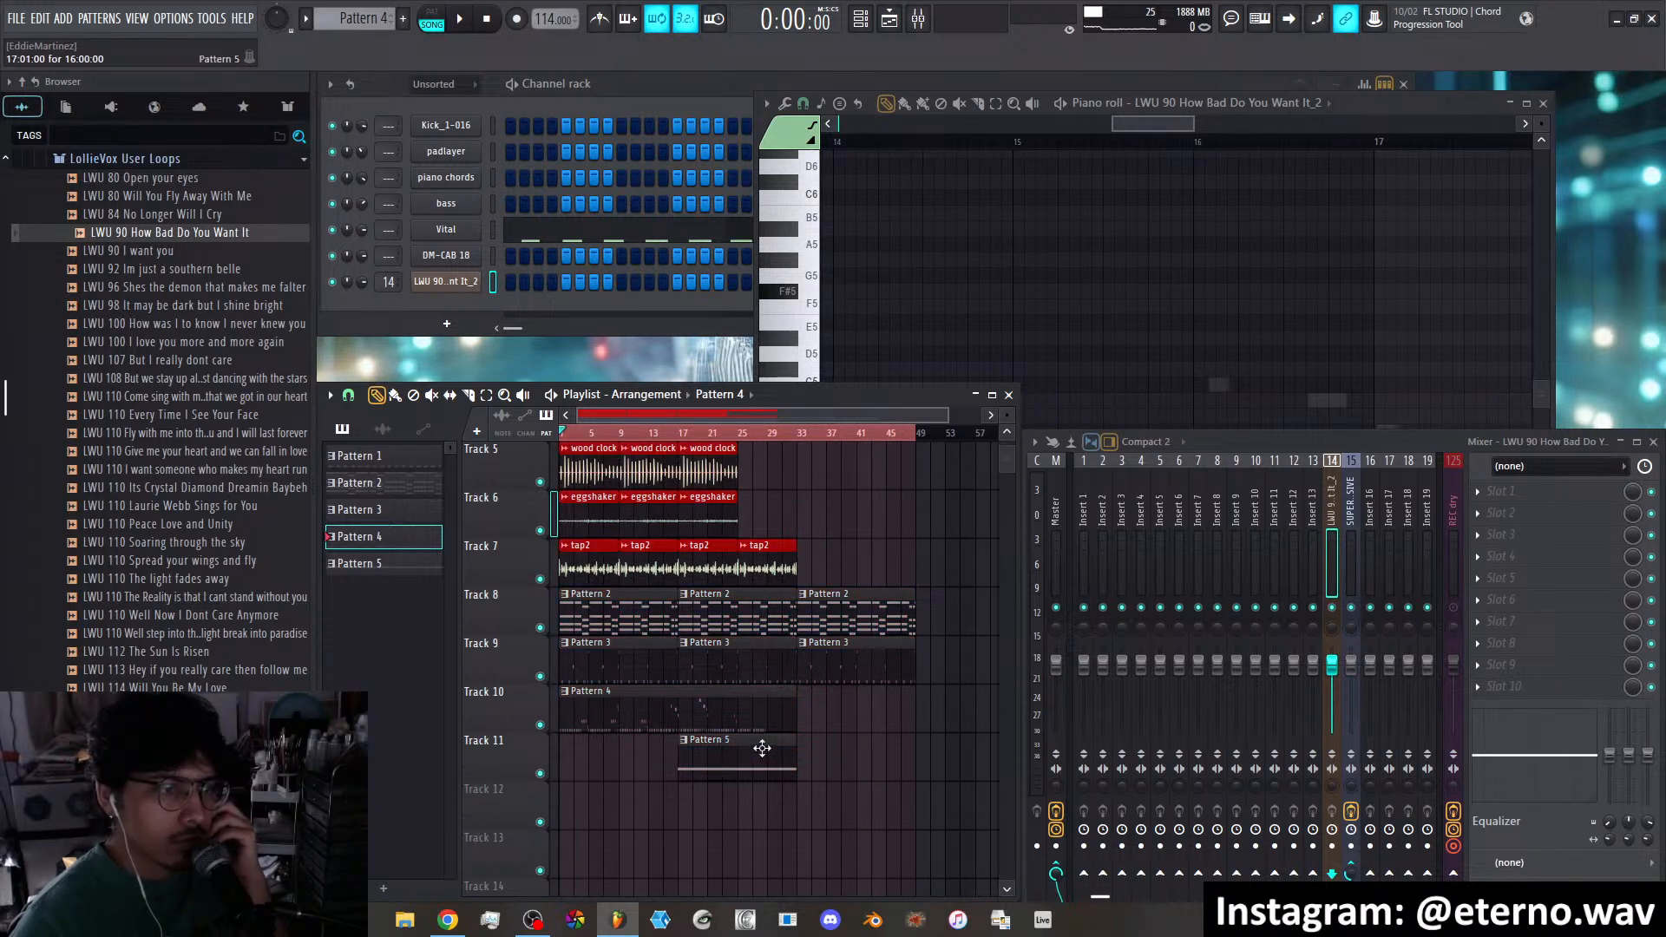
pyautogui.moveTo(762, 748); pyautogui.dragTo(878, 766)
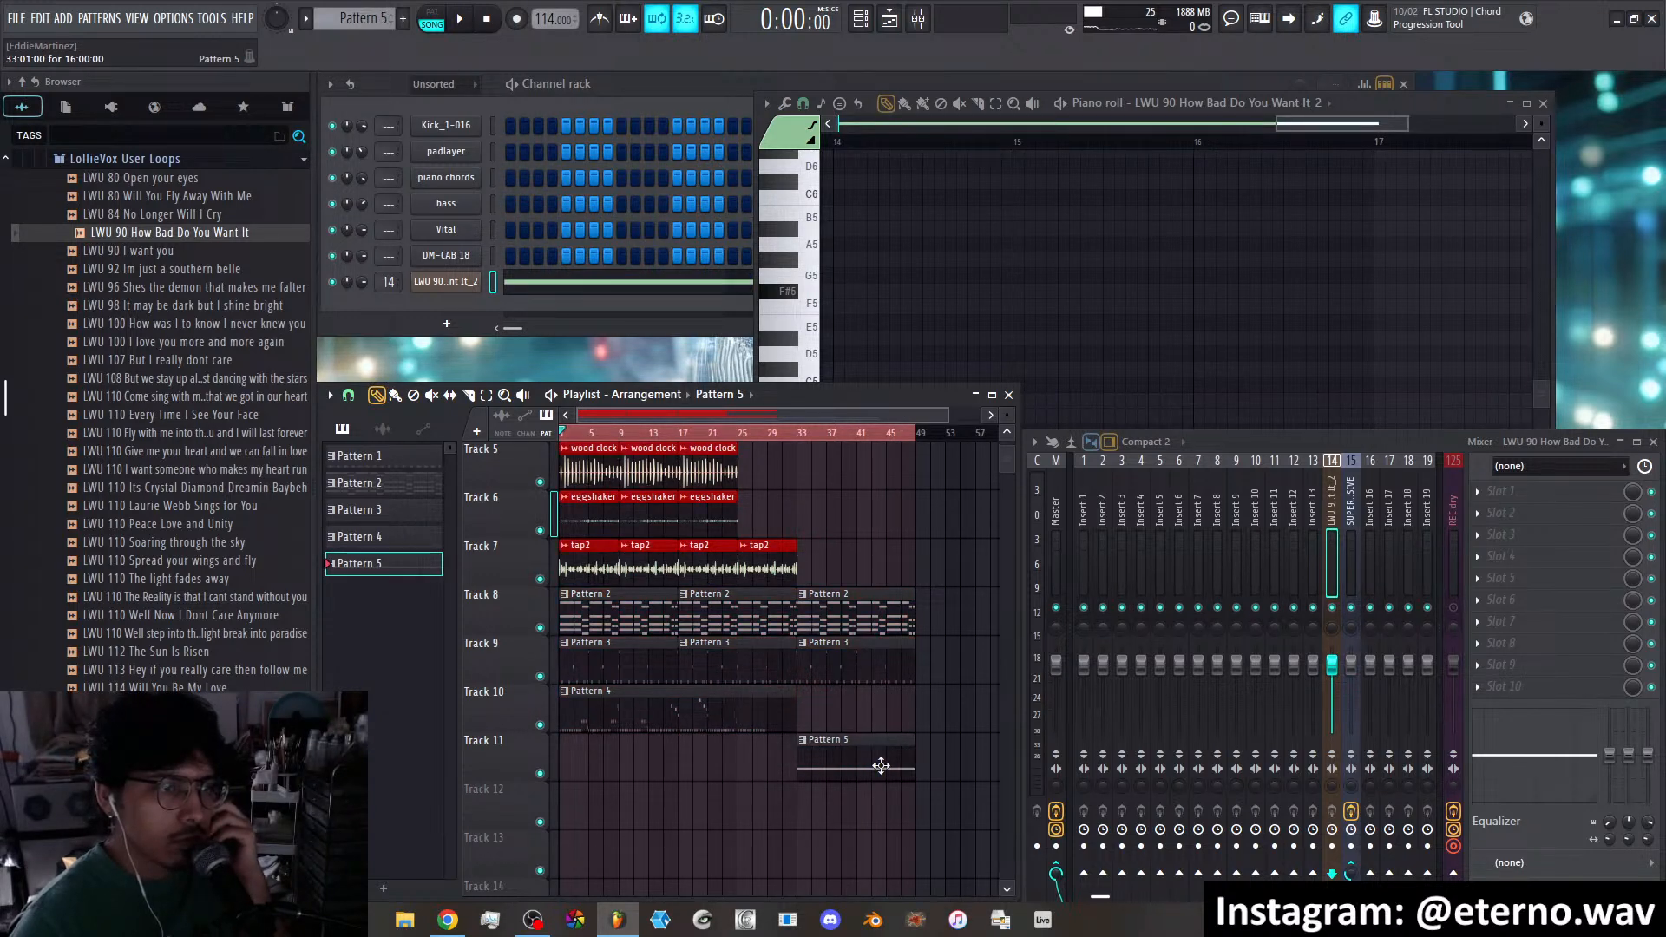
pyautogui.moveTo(867, 740); pyautogui.dragTo(808, 744)
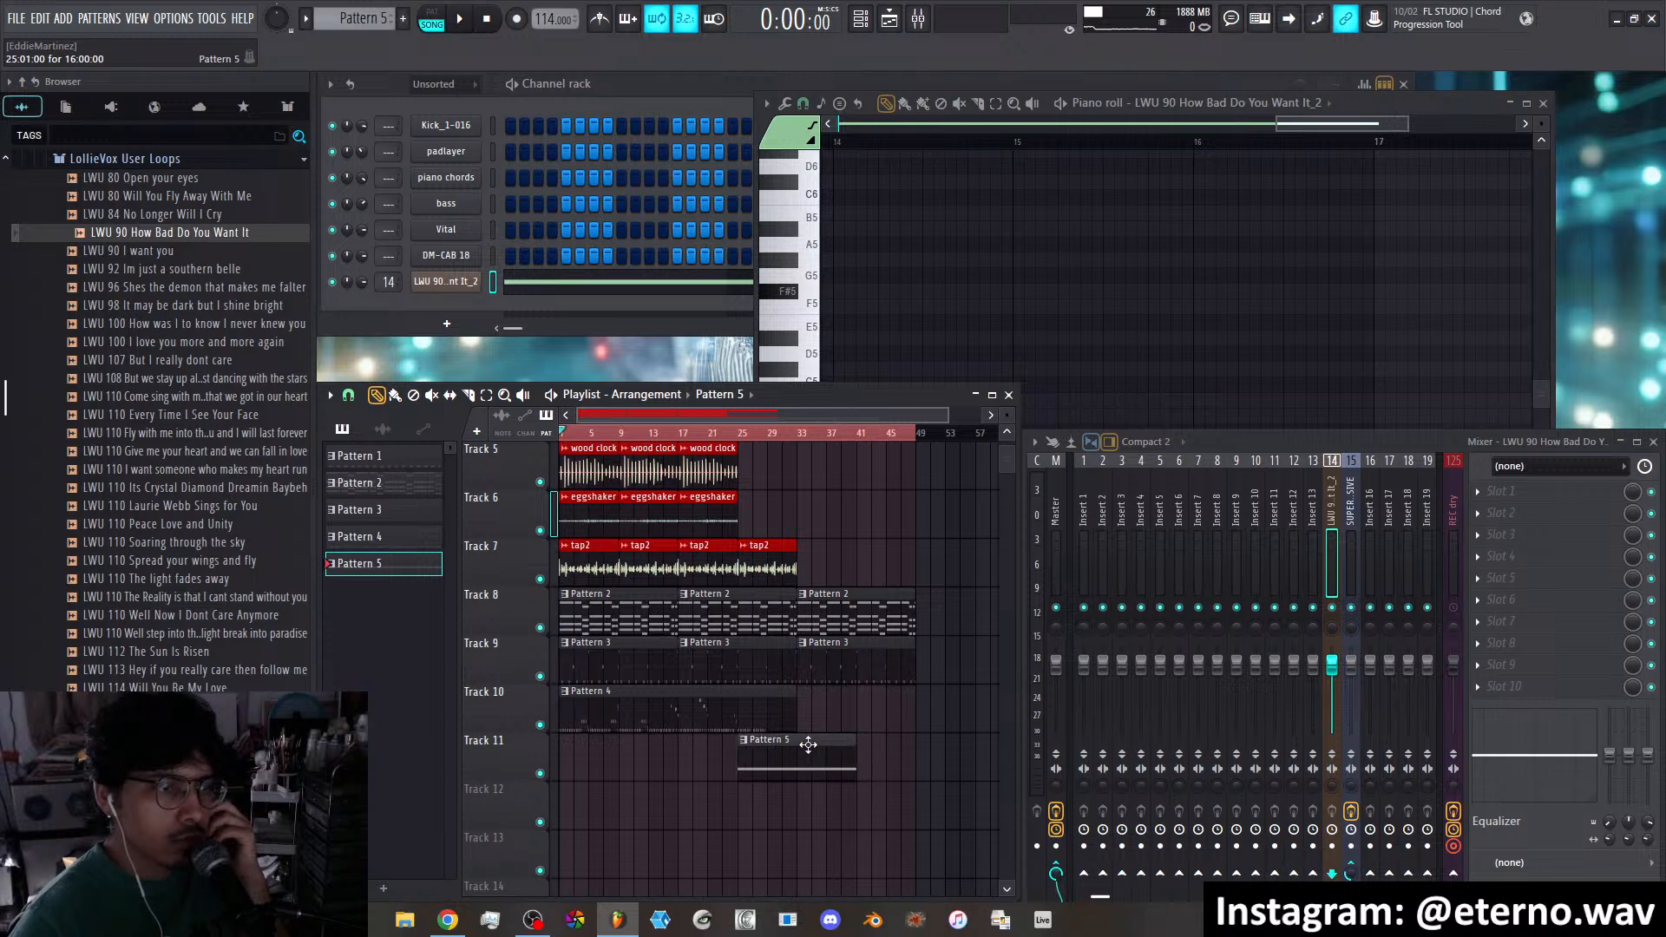
# During playback, delete the Pattern 3 clip at bar 33 on Track 9, and undo the accidental move of the clip before it
pyautogui.click(476, 27)
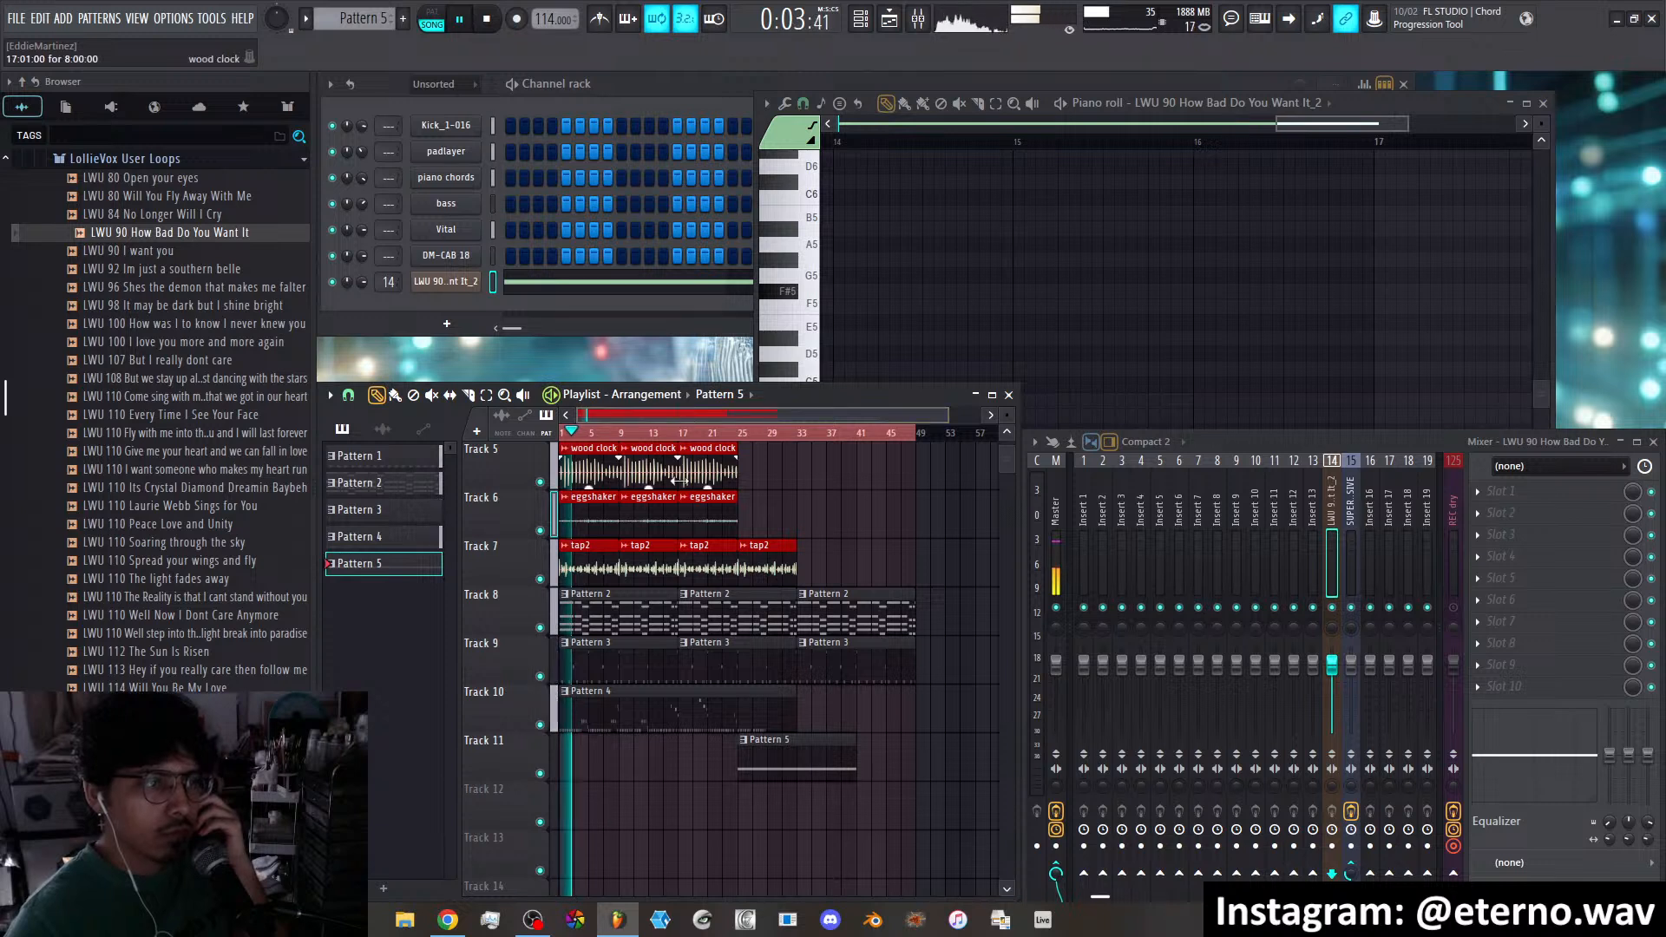
pyautogui.rightClick(844, 675)
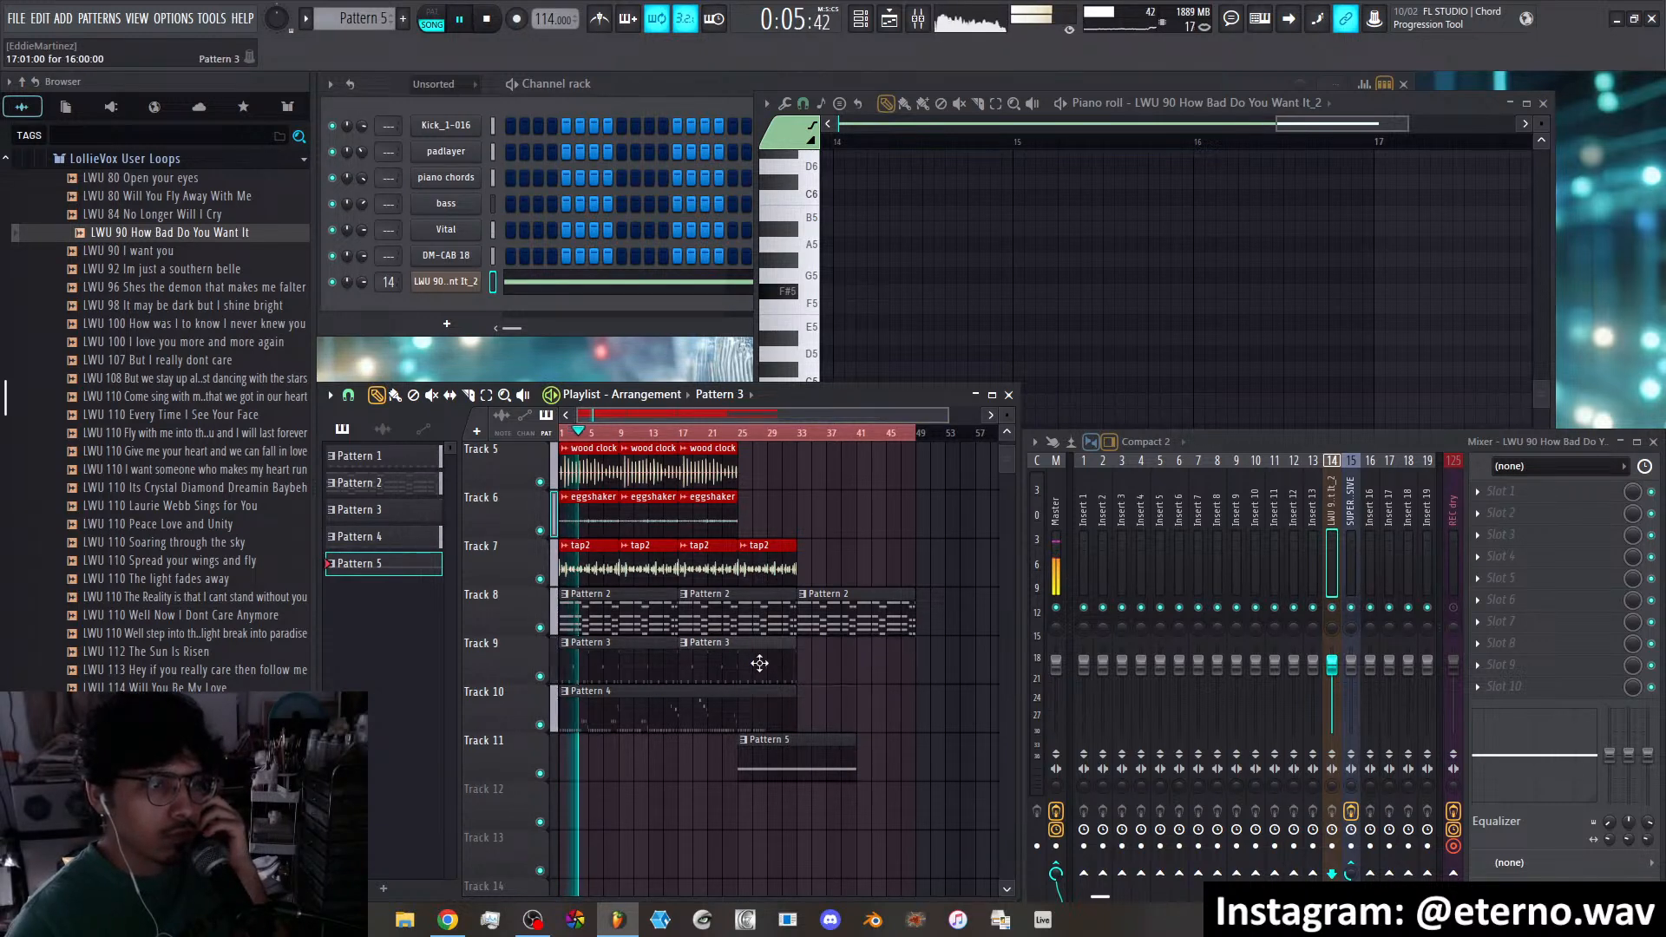
pyautogui.moveTo(763, 662)
pyautogui.mouseDown()
pyautogui.moveTo(863, 663)
pyautogui.moveTo(754, 663)
pyautogui.mouseUp()
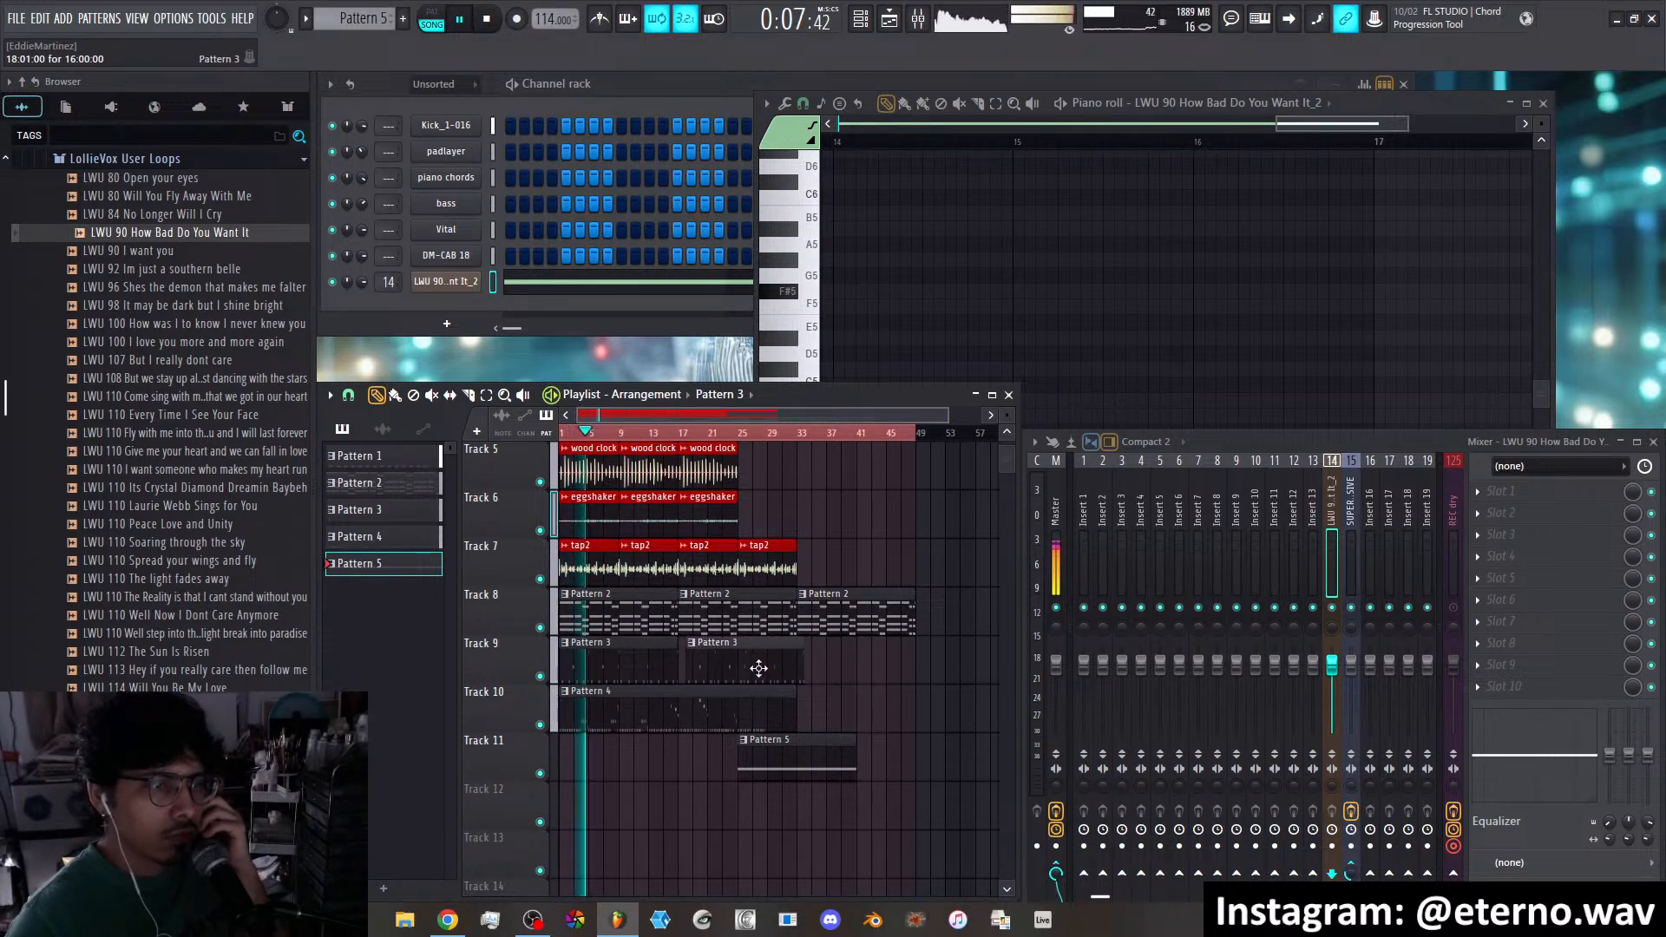
pyautogui.hotkey('ctrl', 'z')
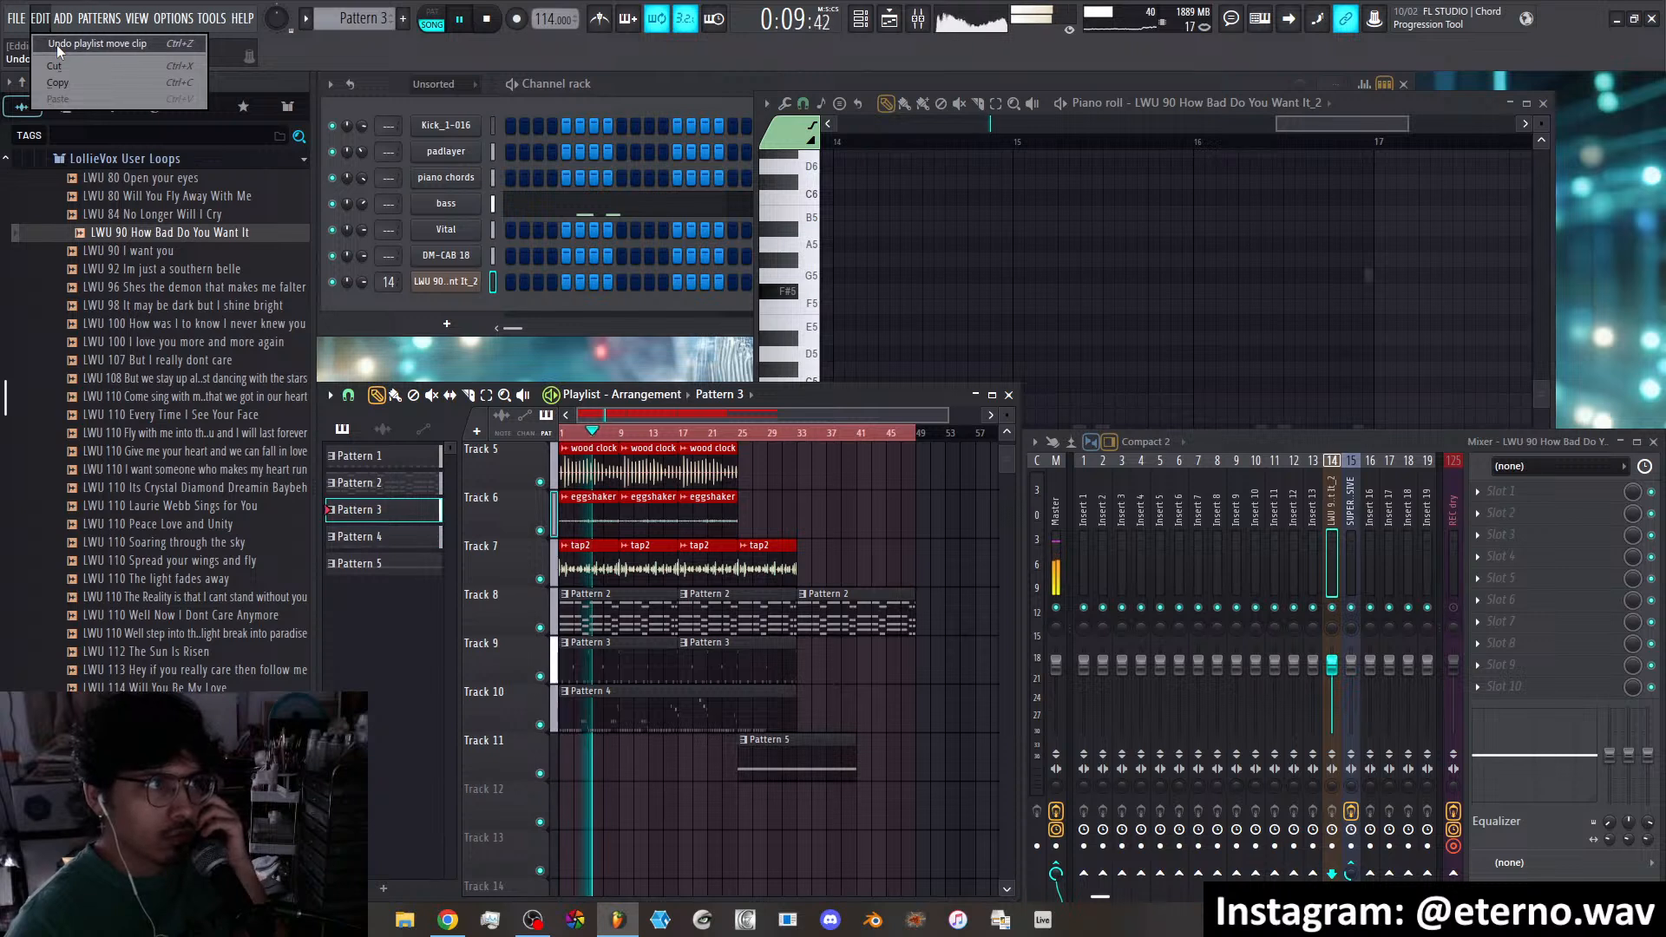
# Undo the deletion of the Pattern 3 clip at bar 33 on Track 9, and stop playback
pyautogui.hotkey('ctrl', 'z')
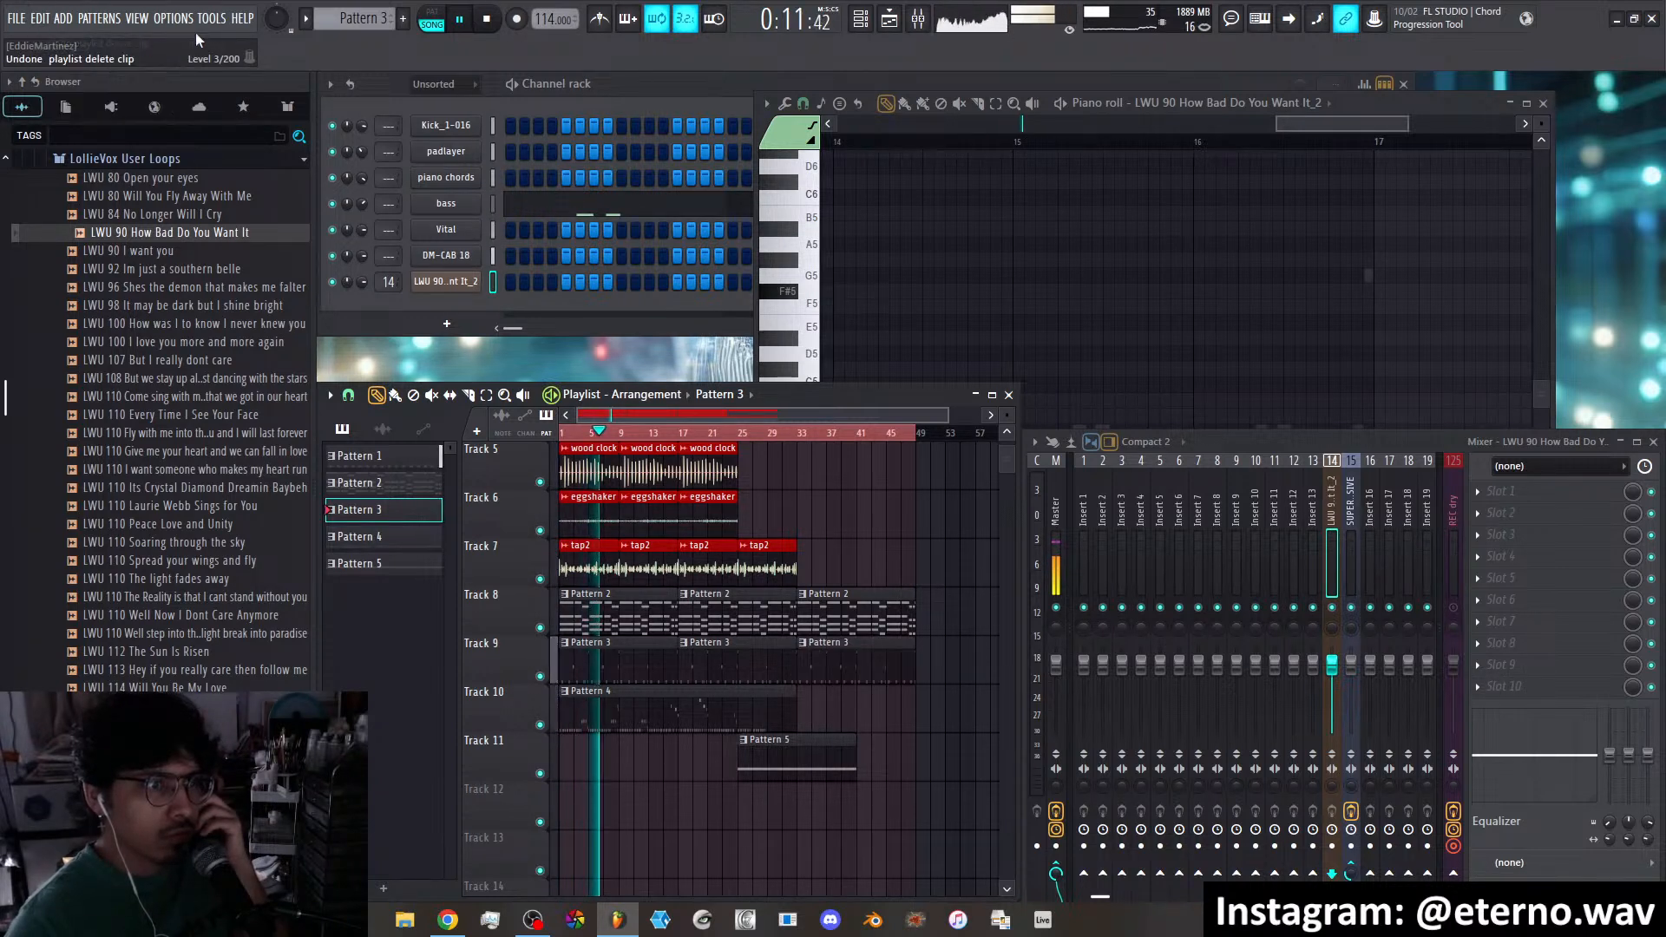
pyautogui.click(490, 20)
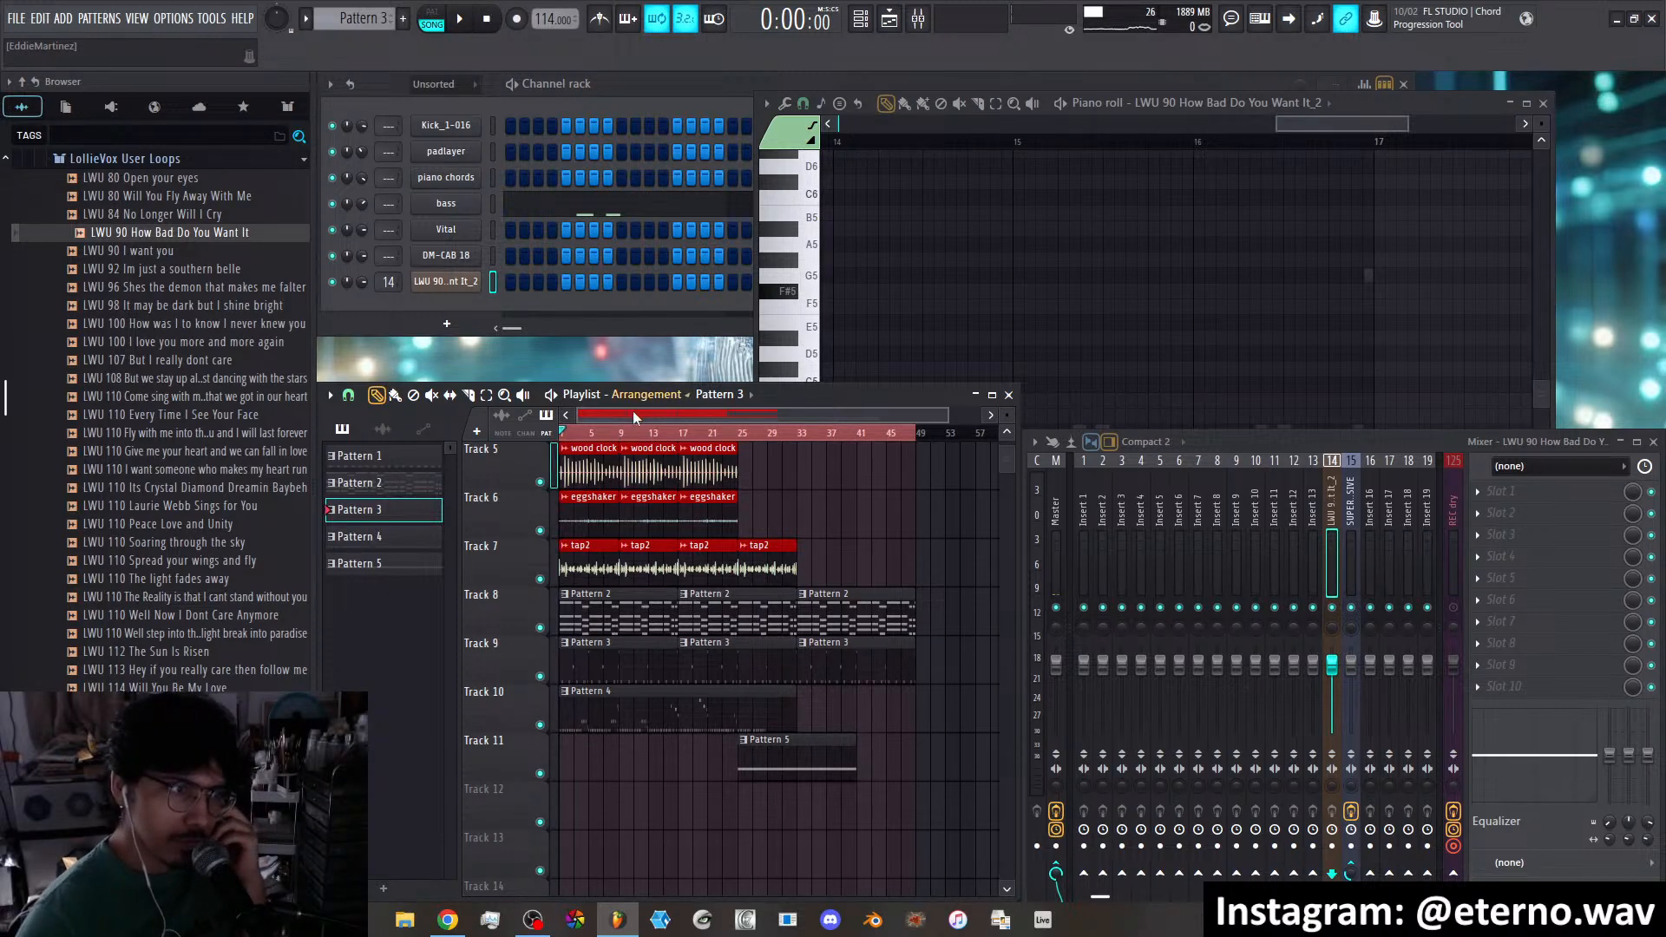
# Add four Pattern 1 clips in a row on Track 1, filling bar 33 up to bar 49
pyautogui.scroll(-2, 633, 409)
pyautogui.scroll(2, 633, 409)
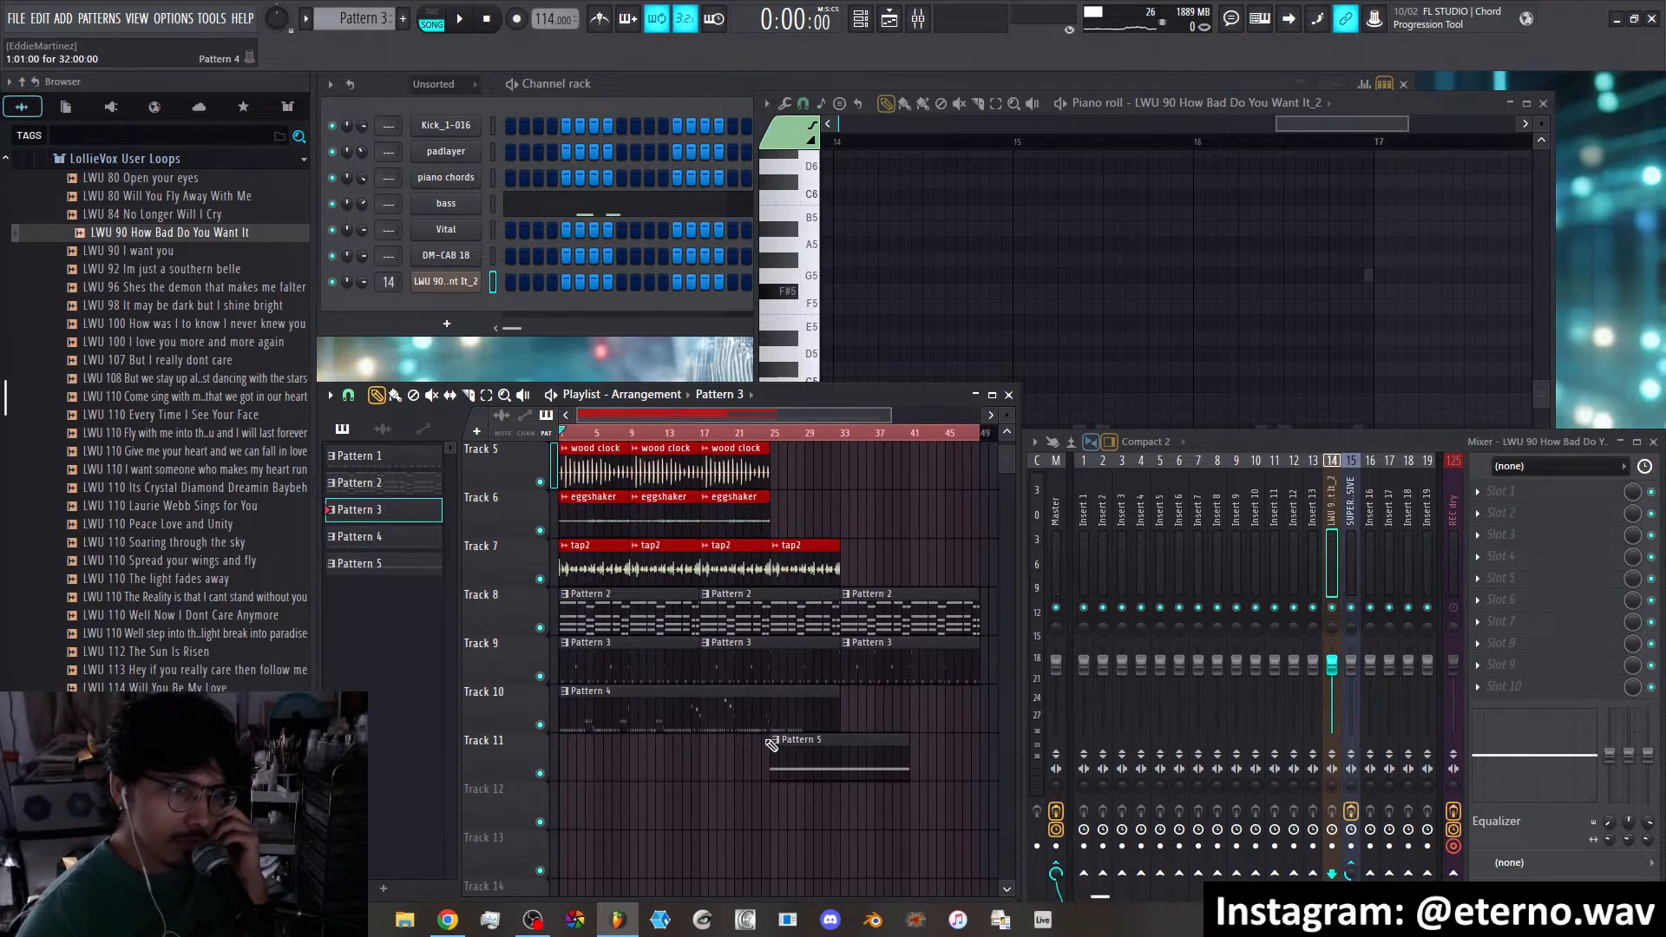
pyautogui.scroll(4, 695, 798)
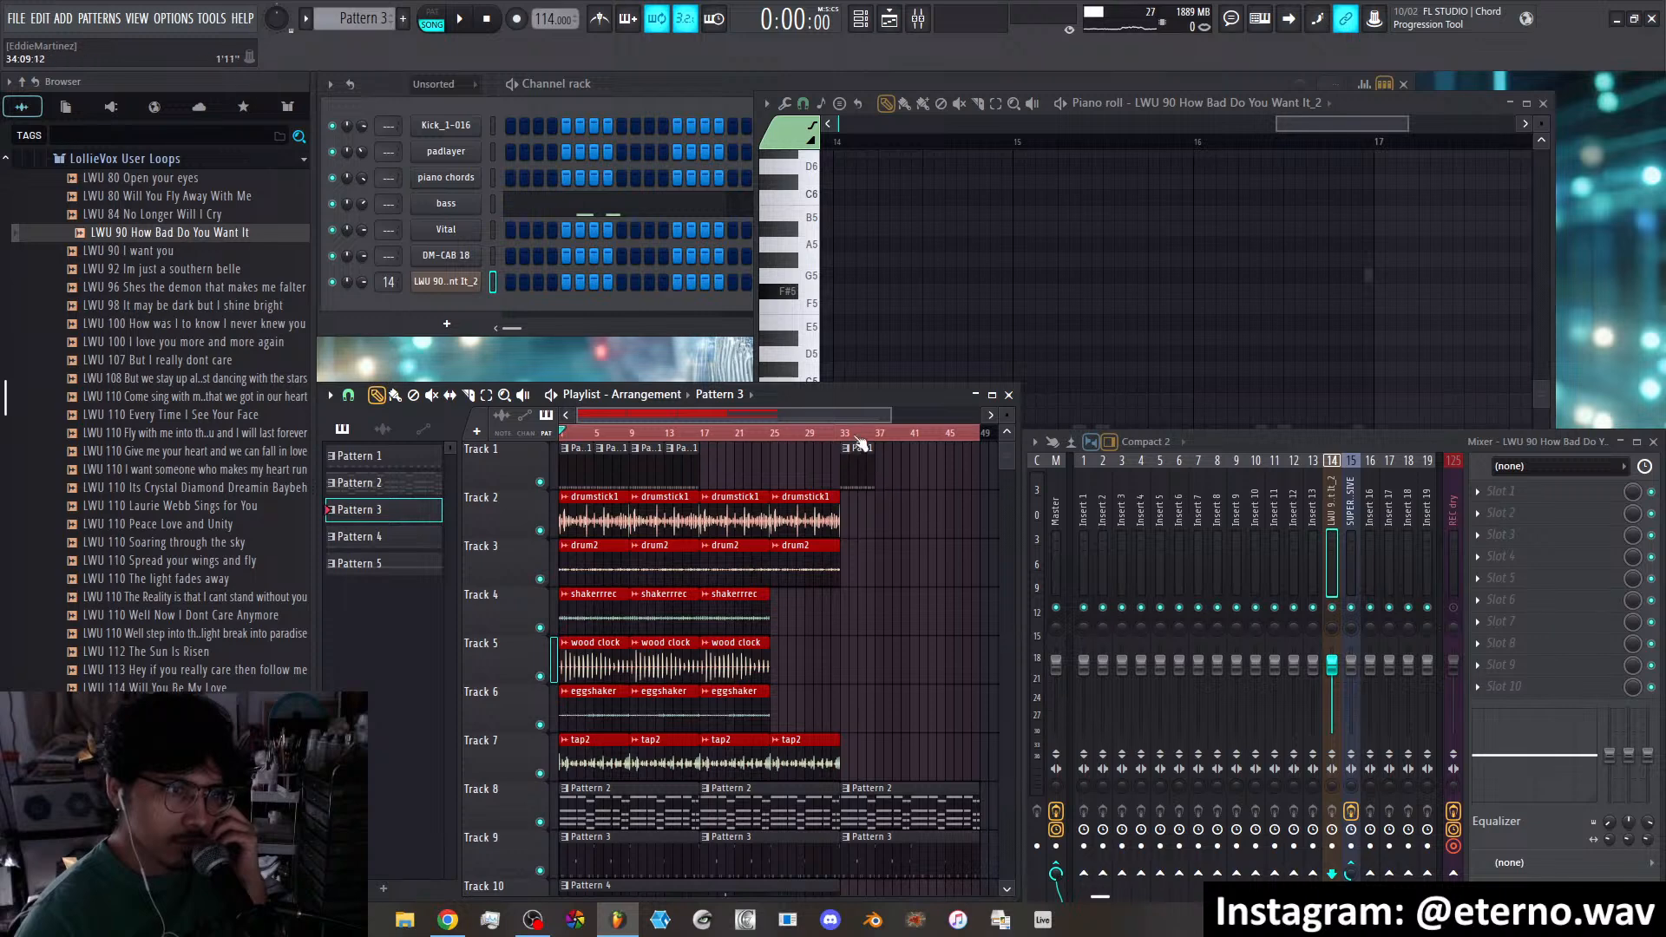
pyautogui.click(873, 468)
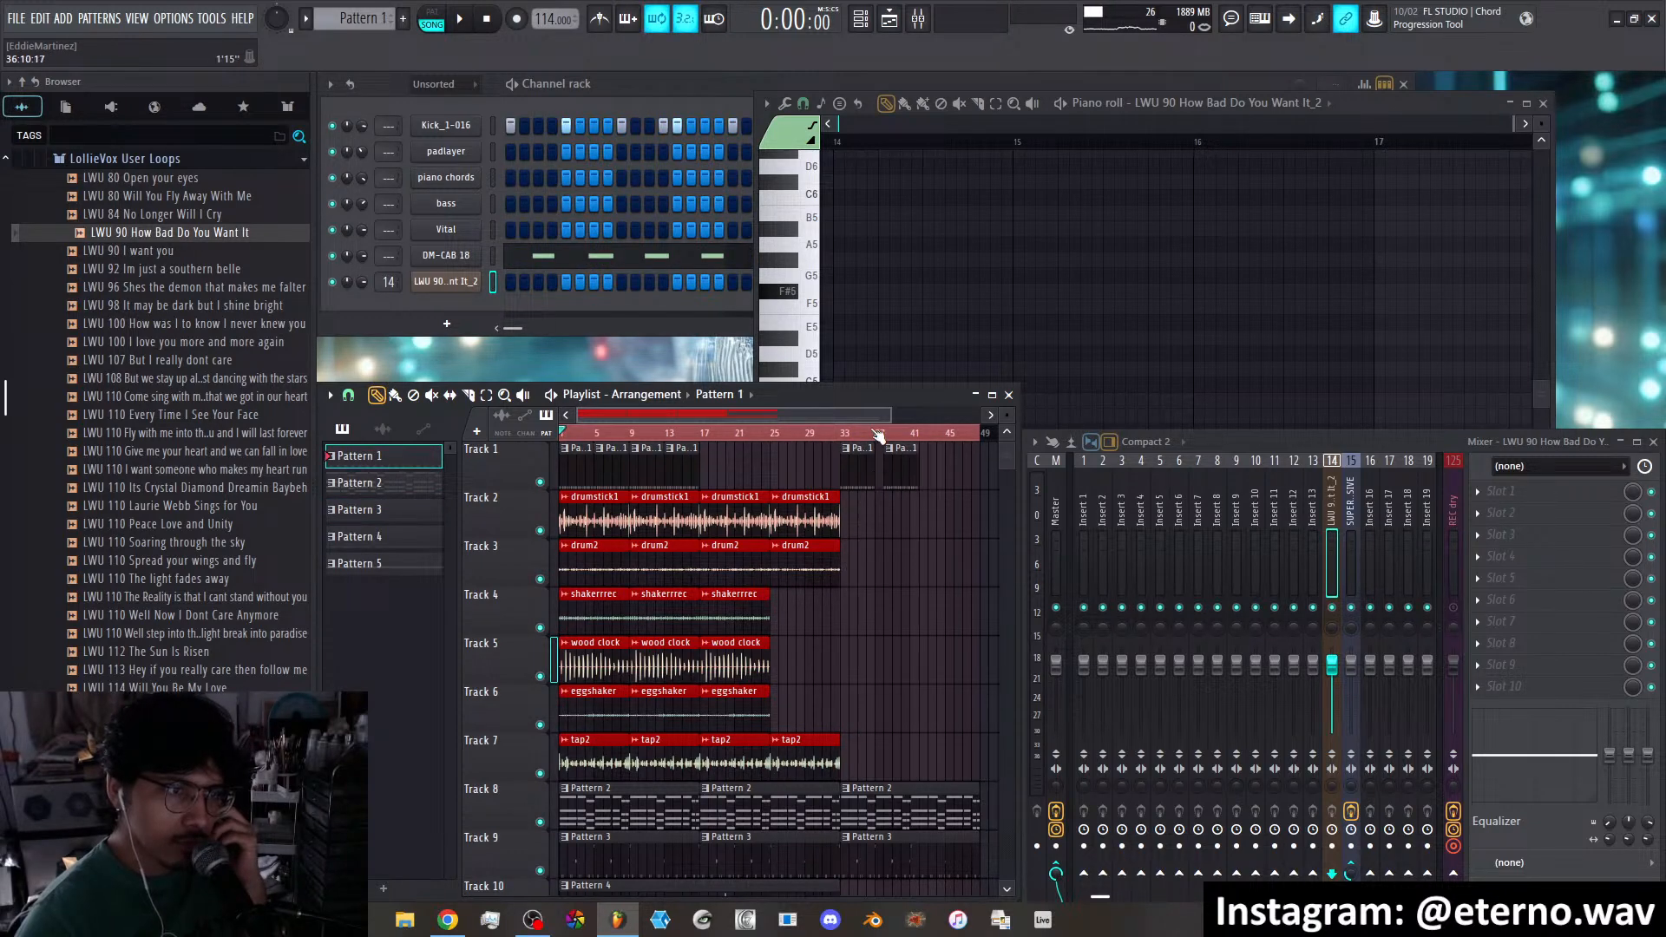
pyautogui.scroll(4, 879, 436)
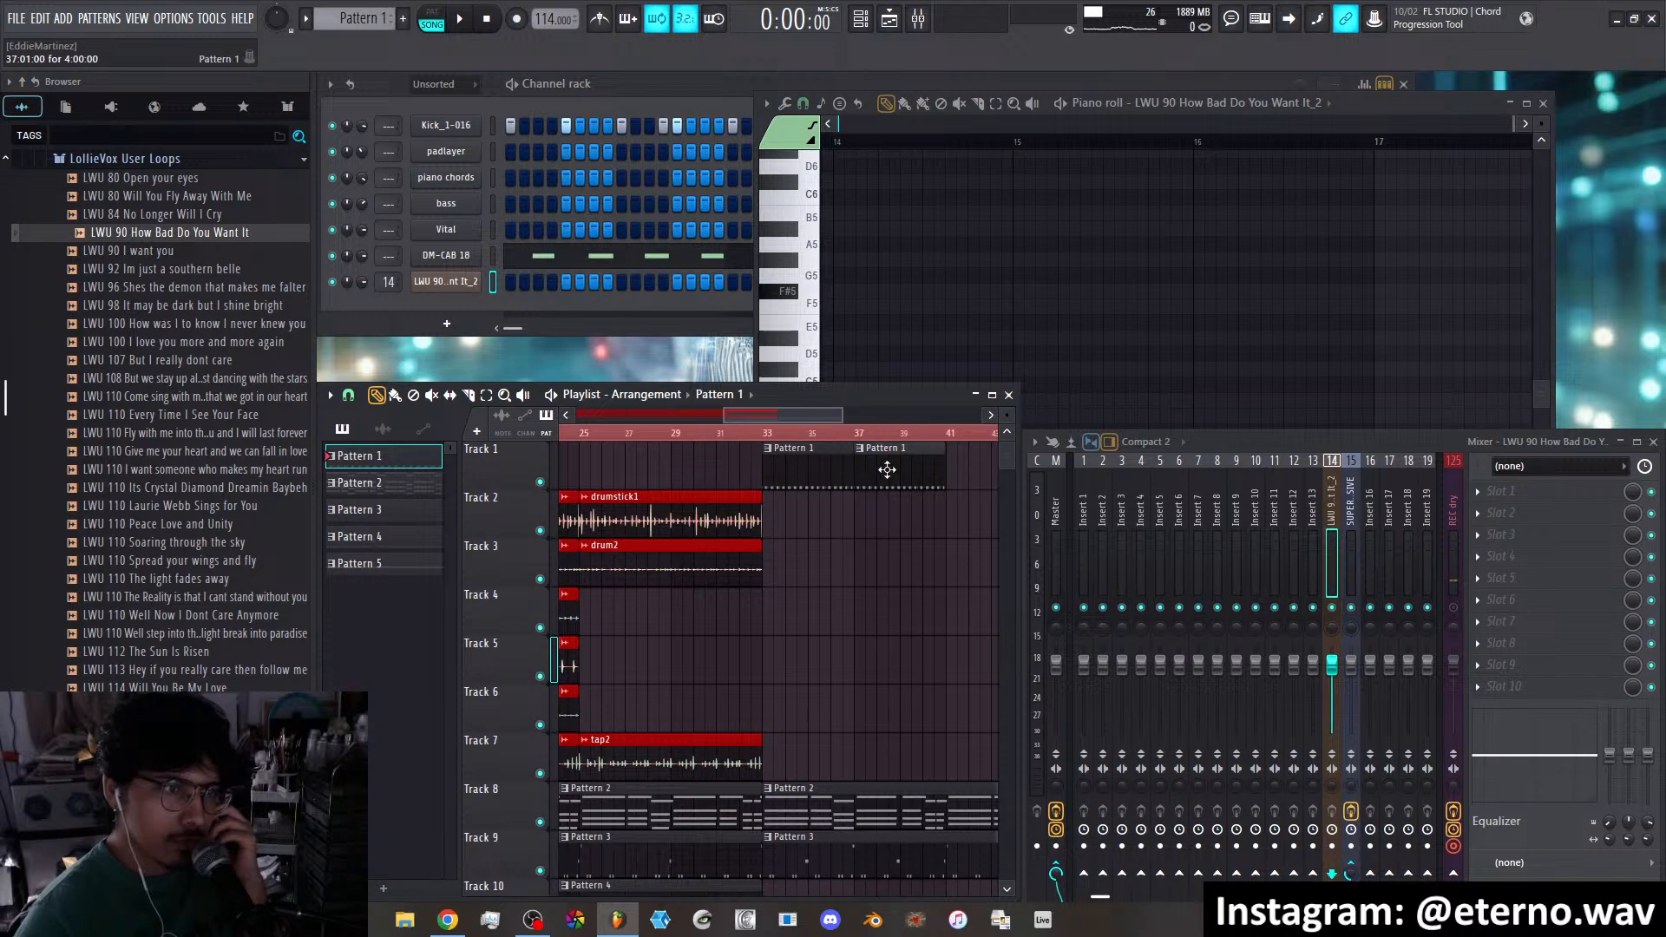
pyautogui.click(949, 473)
pyautogui.scroll(-1, 802, 416)
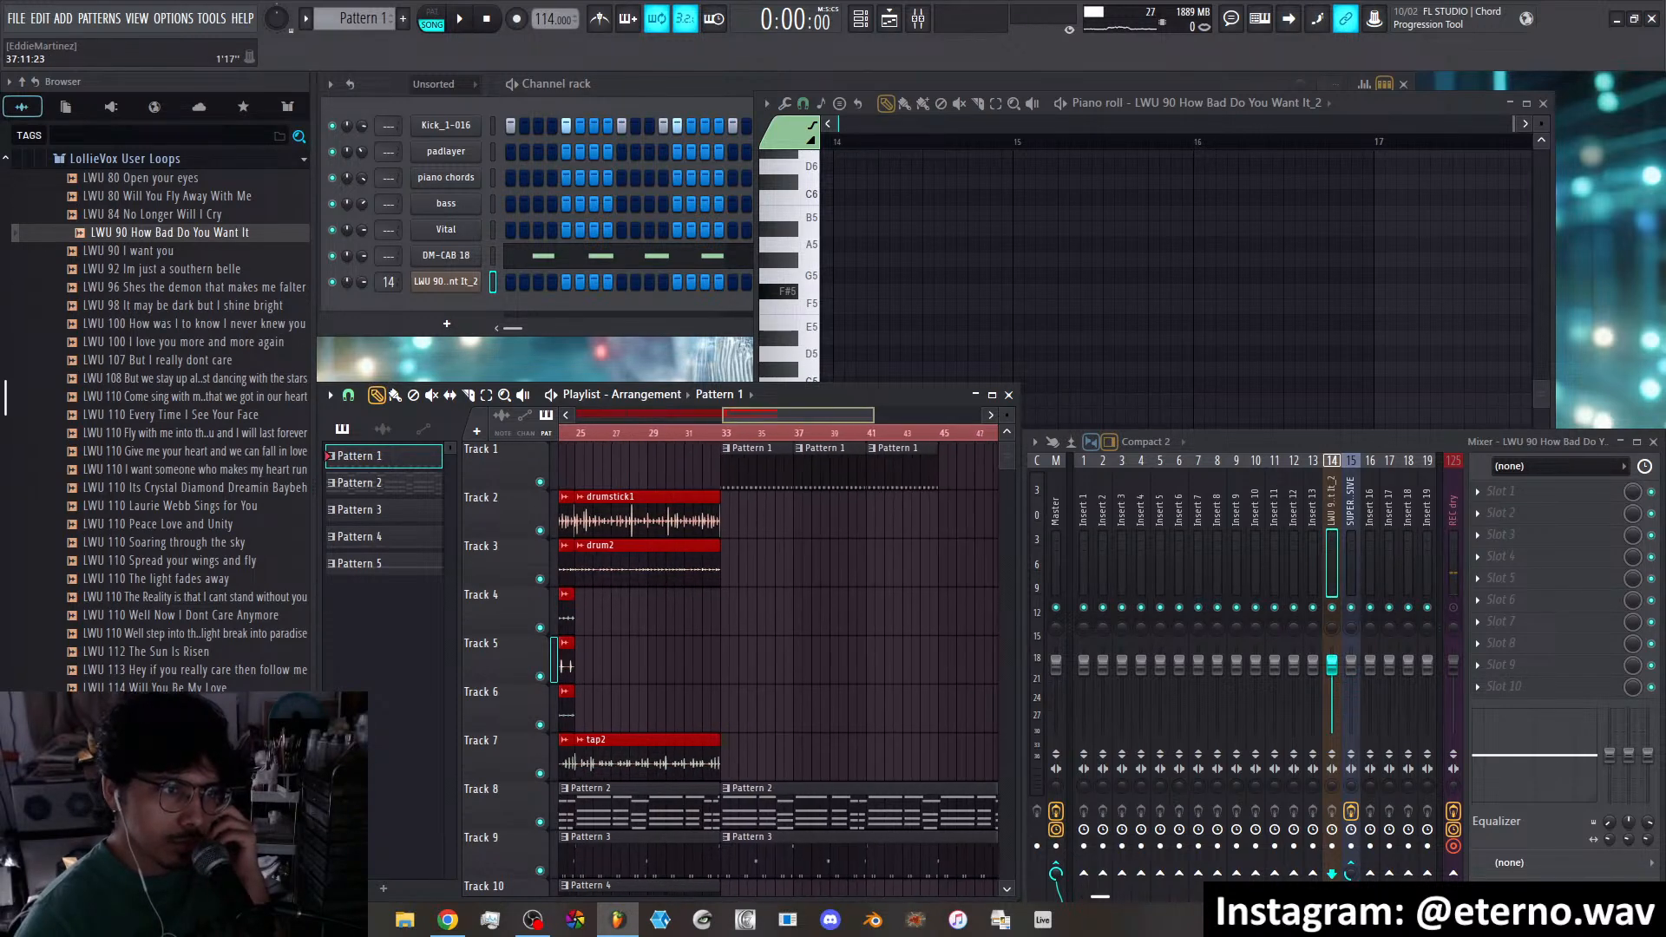
pyautogui.moveTo(805, 417); pyautogui.dragTo(821, 417)
pyautogui.click(907, 476)
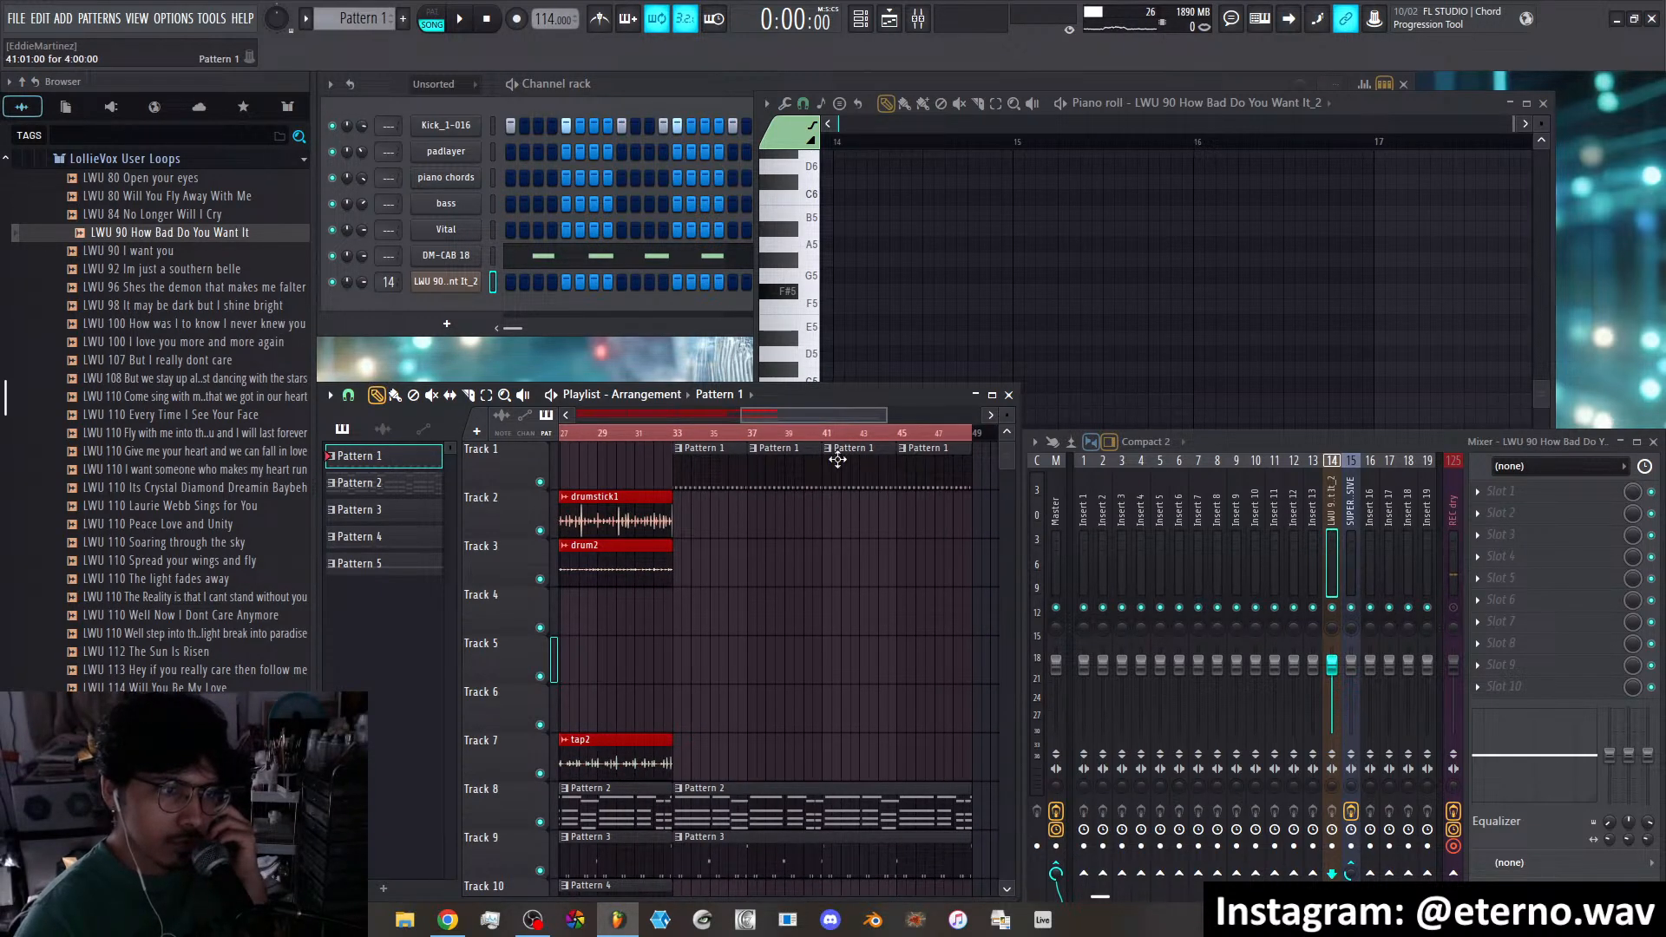
pyautogui.scroll(-4, 773, 416)
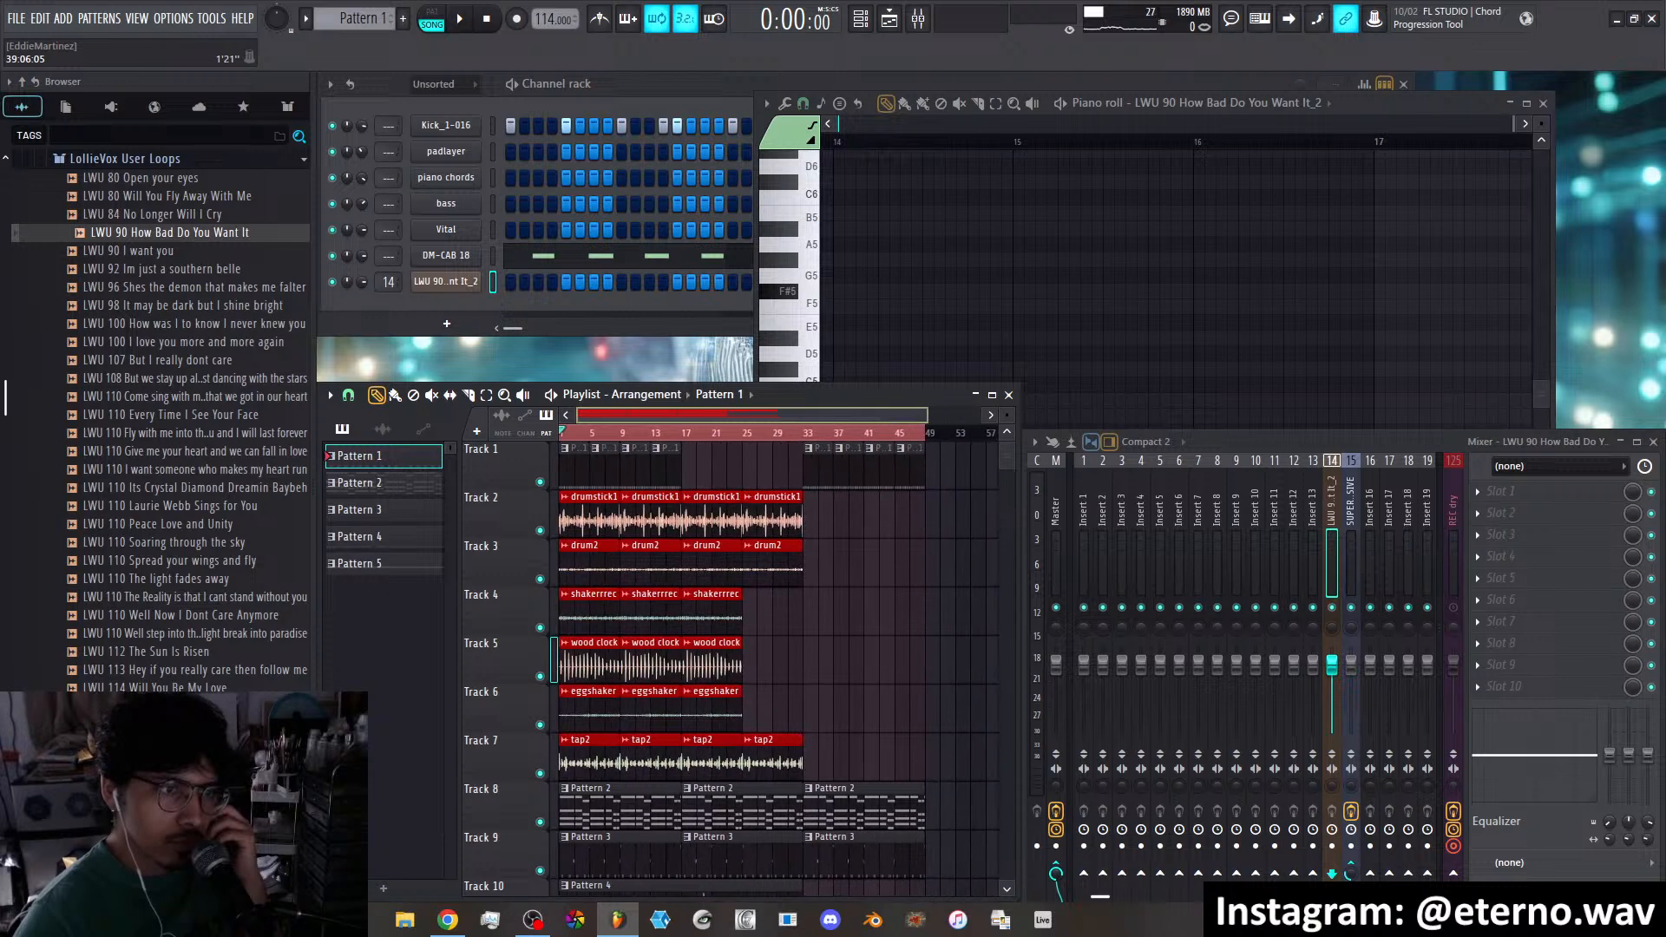
# Set the playlist time selection to bars 1 to 17 and insert that much space at the start of the arrangement
pyautogui.scroll(-2, 772, 607)
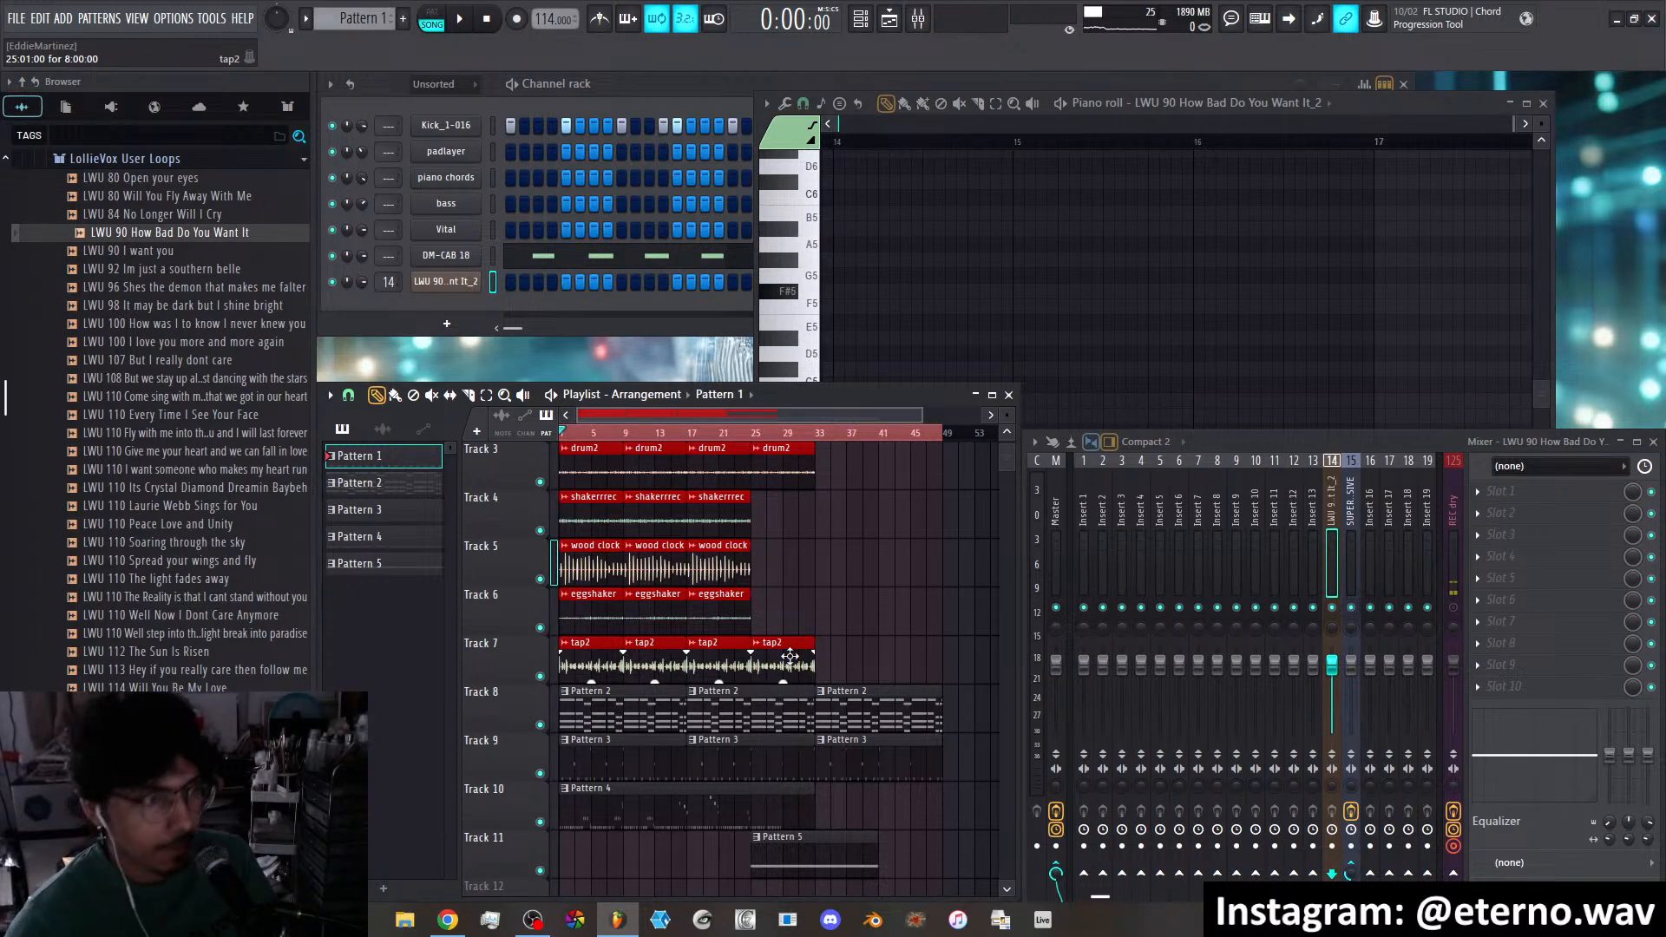
pyautogui.scroll(-1, 765, 441)
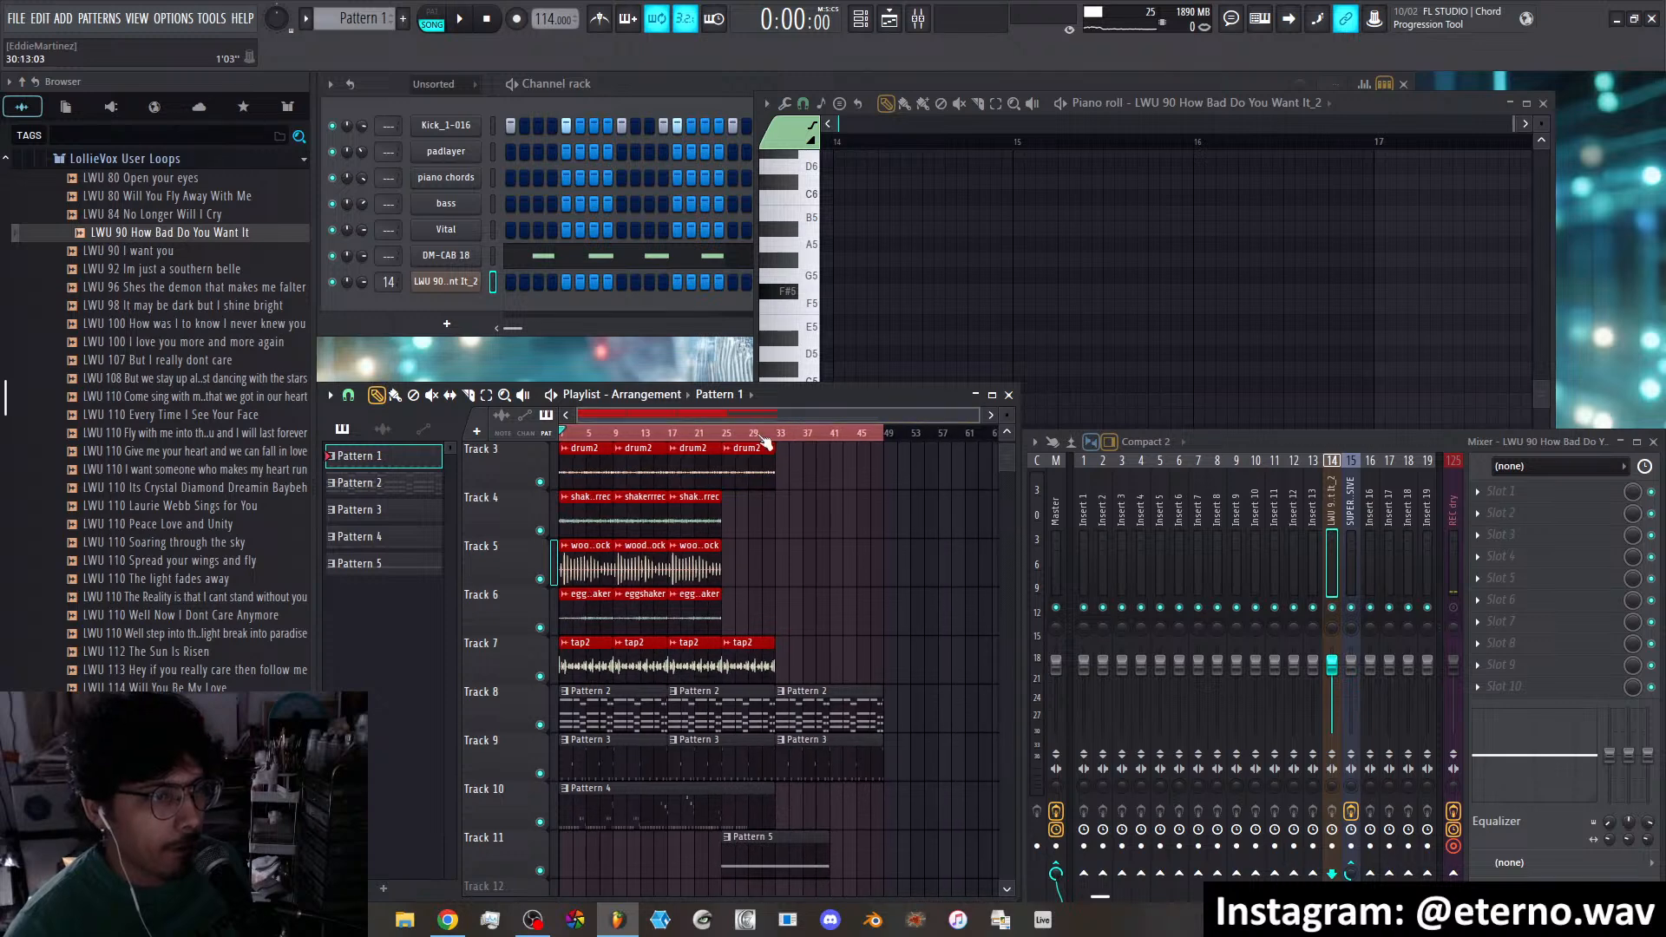
pyautogui.moveTo(858, 441); pyautogui.dragTo(638, 436)
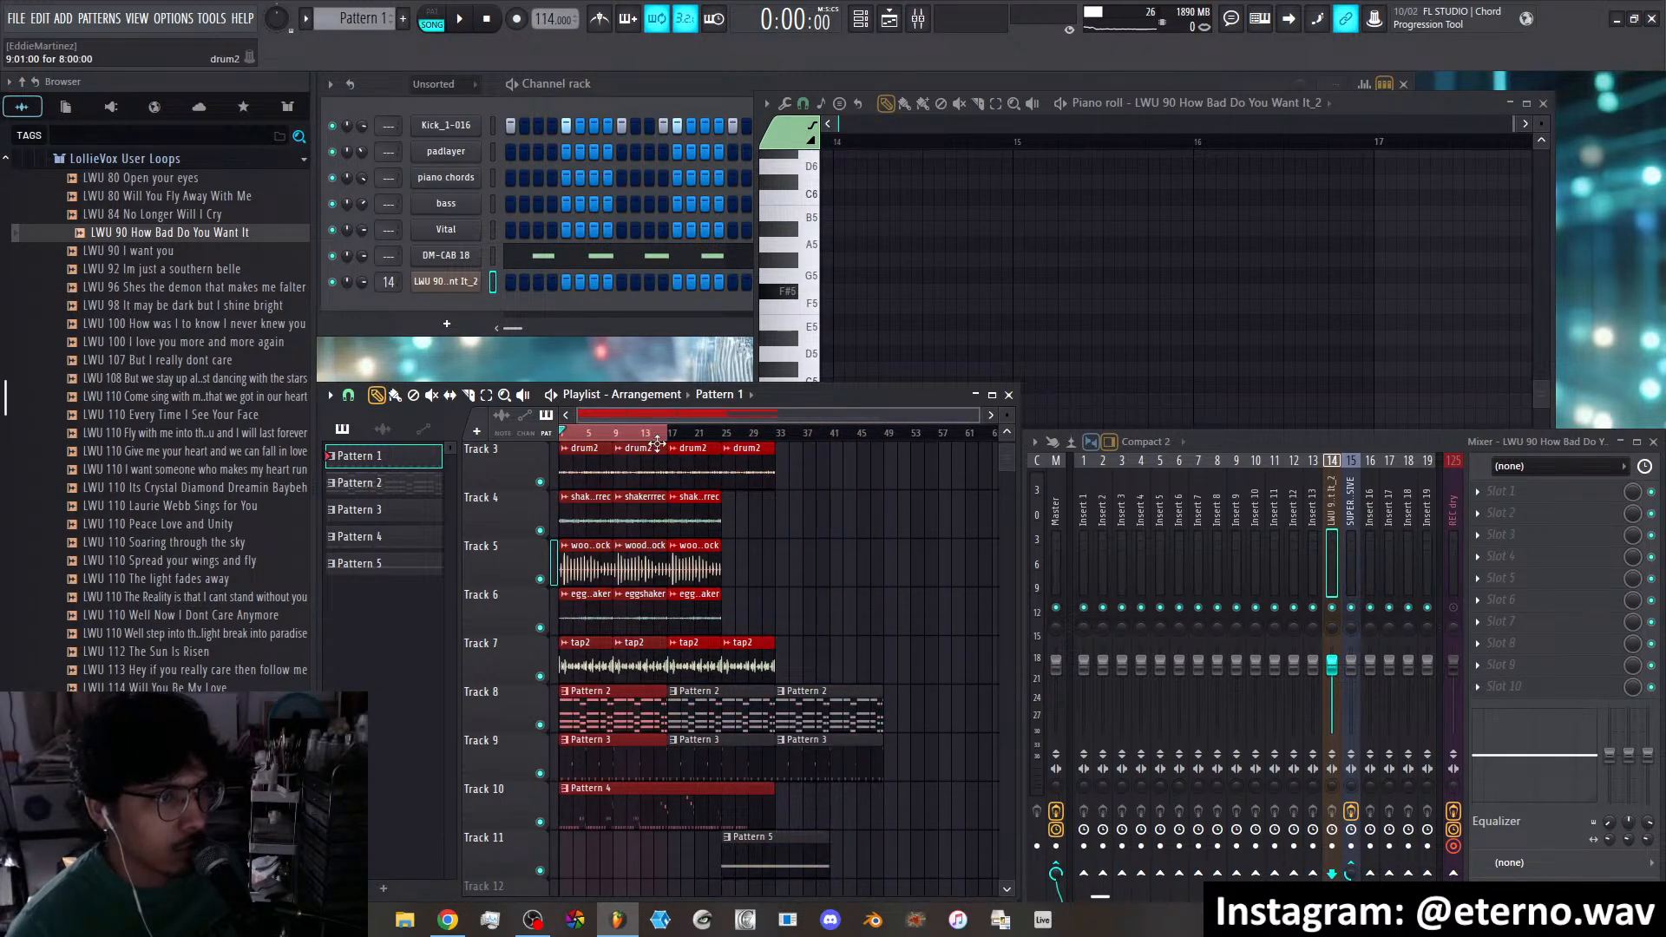
pyautogui.click(330, 396)
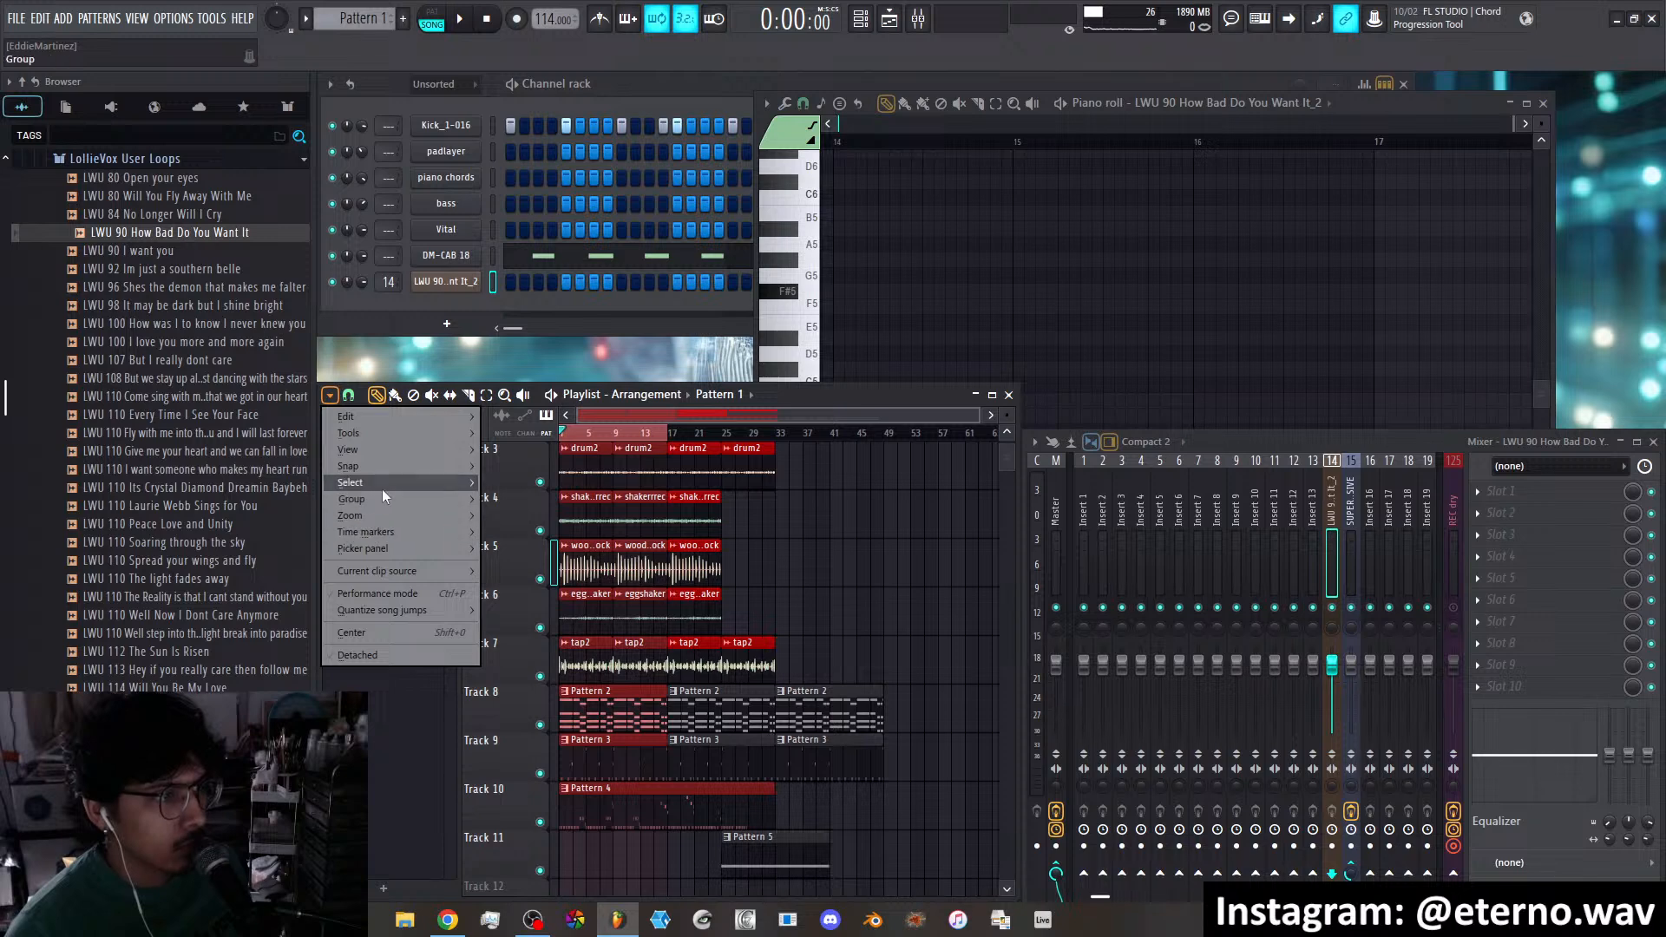
pyautogui.moveTo(413, 420)
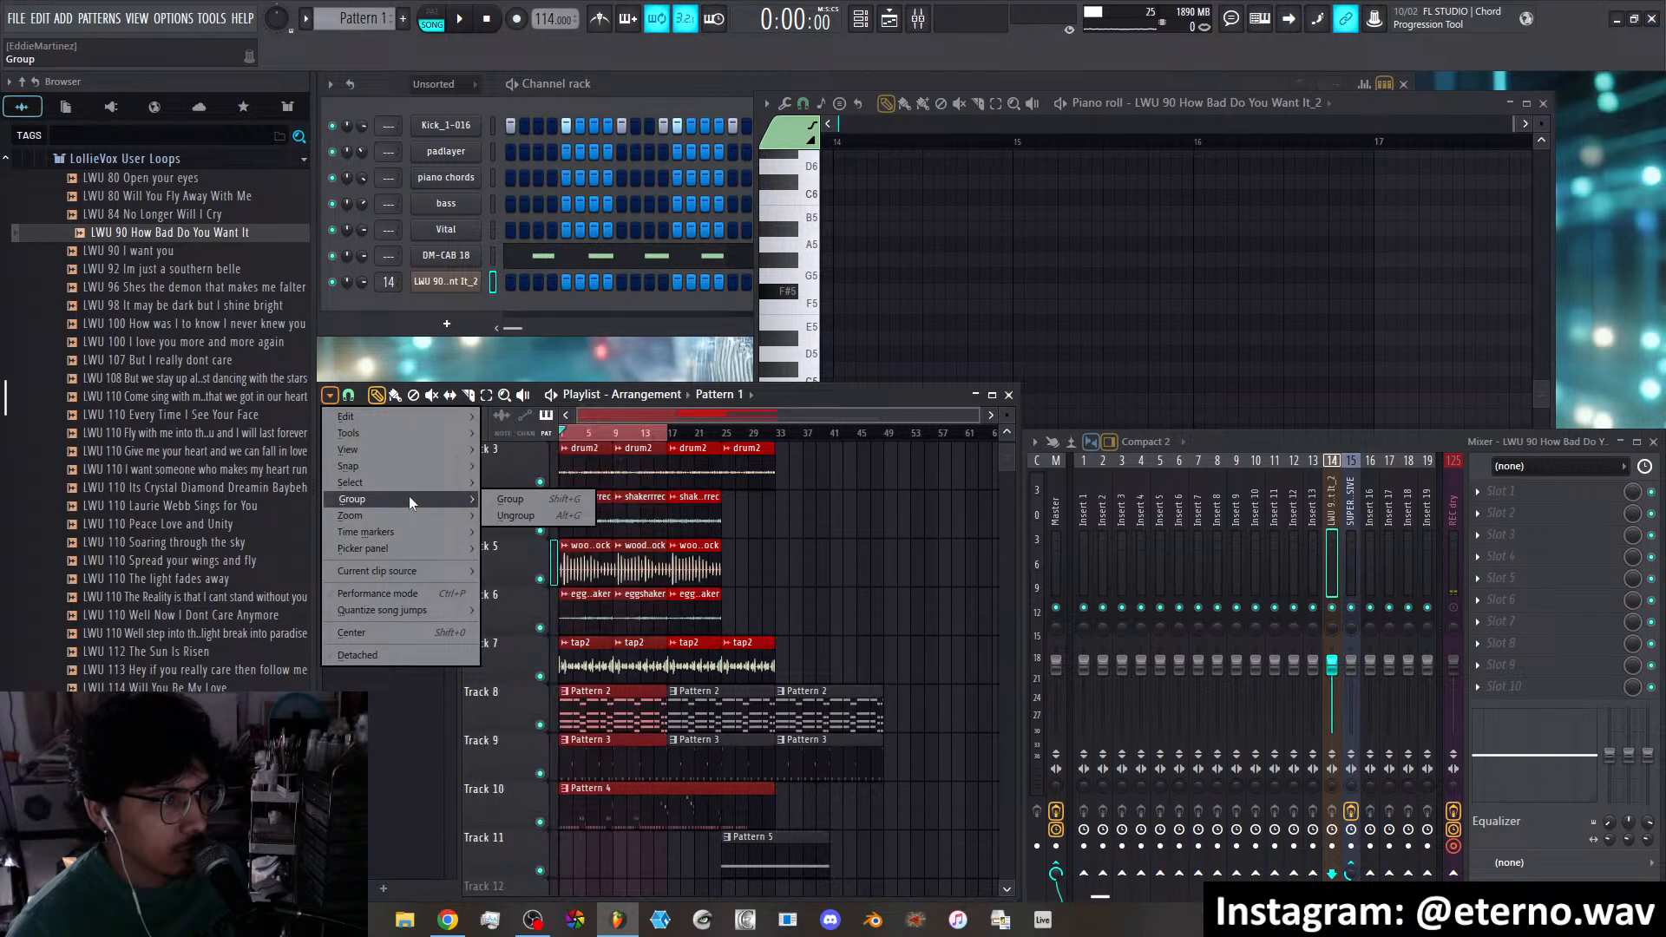
pyautogui.moveTo(409, 480)
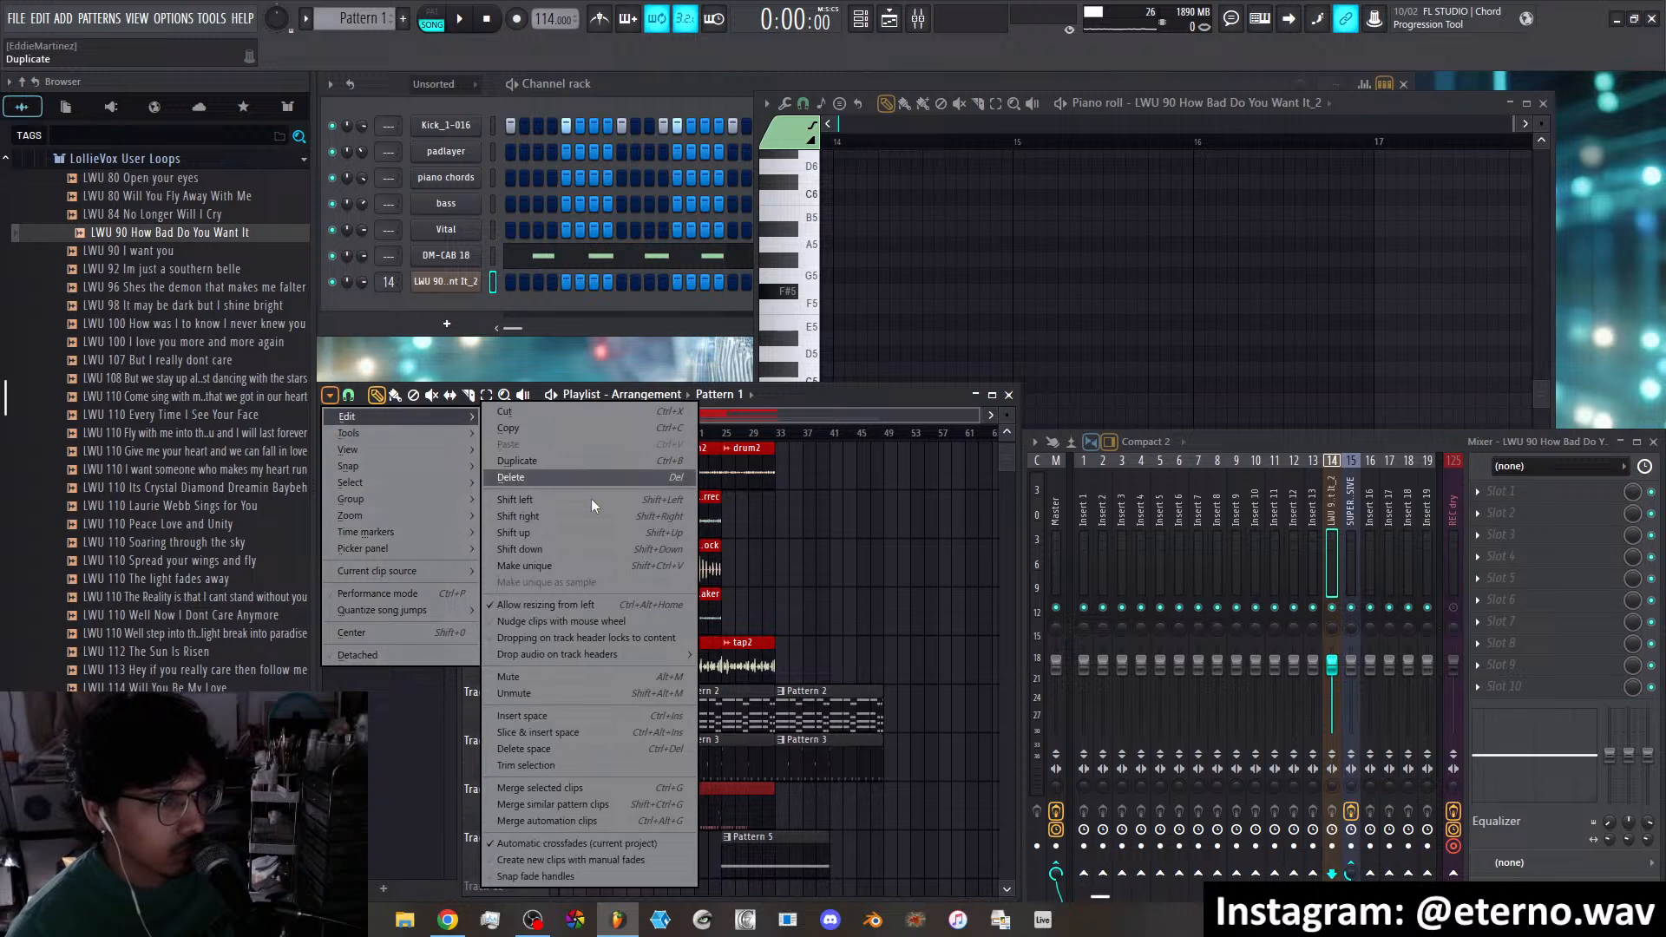
pyautogui.click(588, 717)
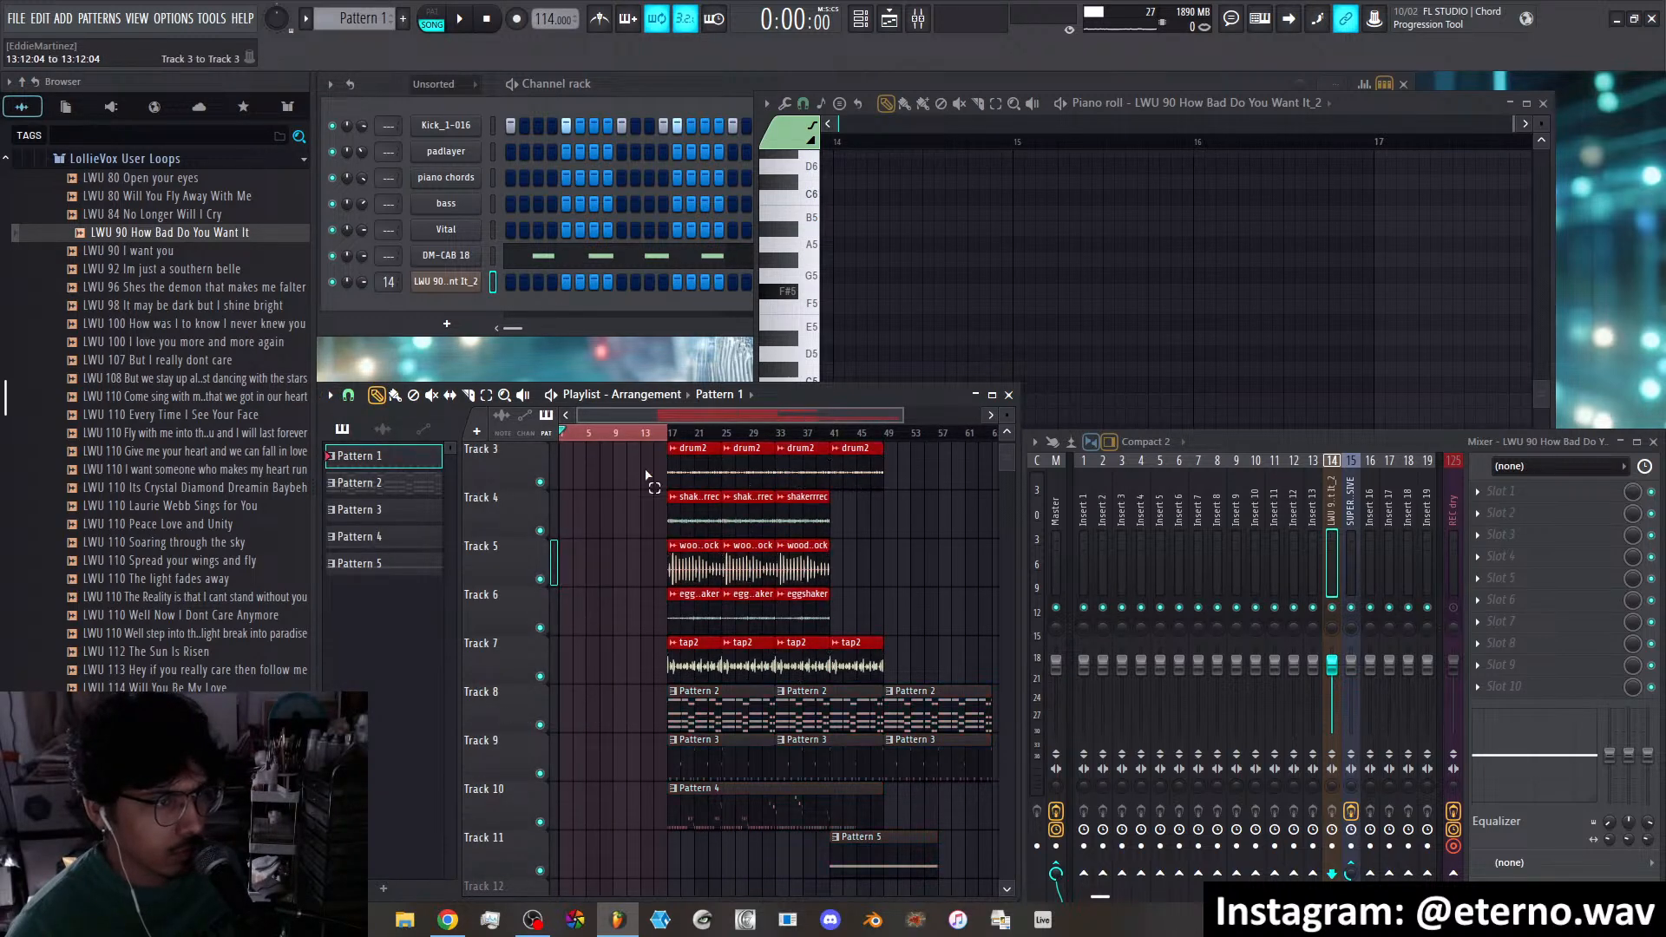
# Copy the clips from Tracks 3 to 9 into the empty space before bar 17, and clear the time selection
pyautogui.moveTo(645, 475); pyautogui.dragTo(648, 739)
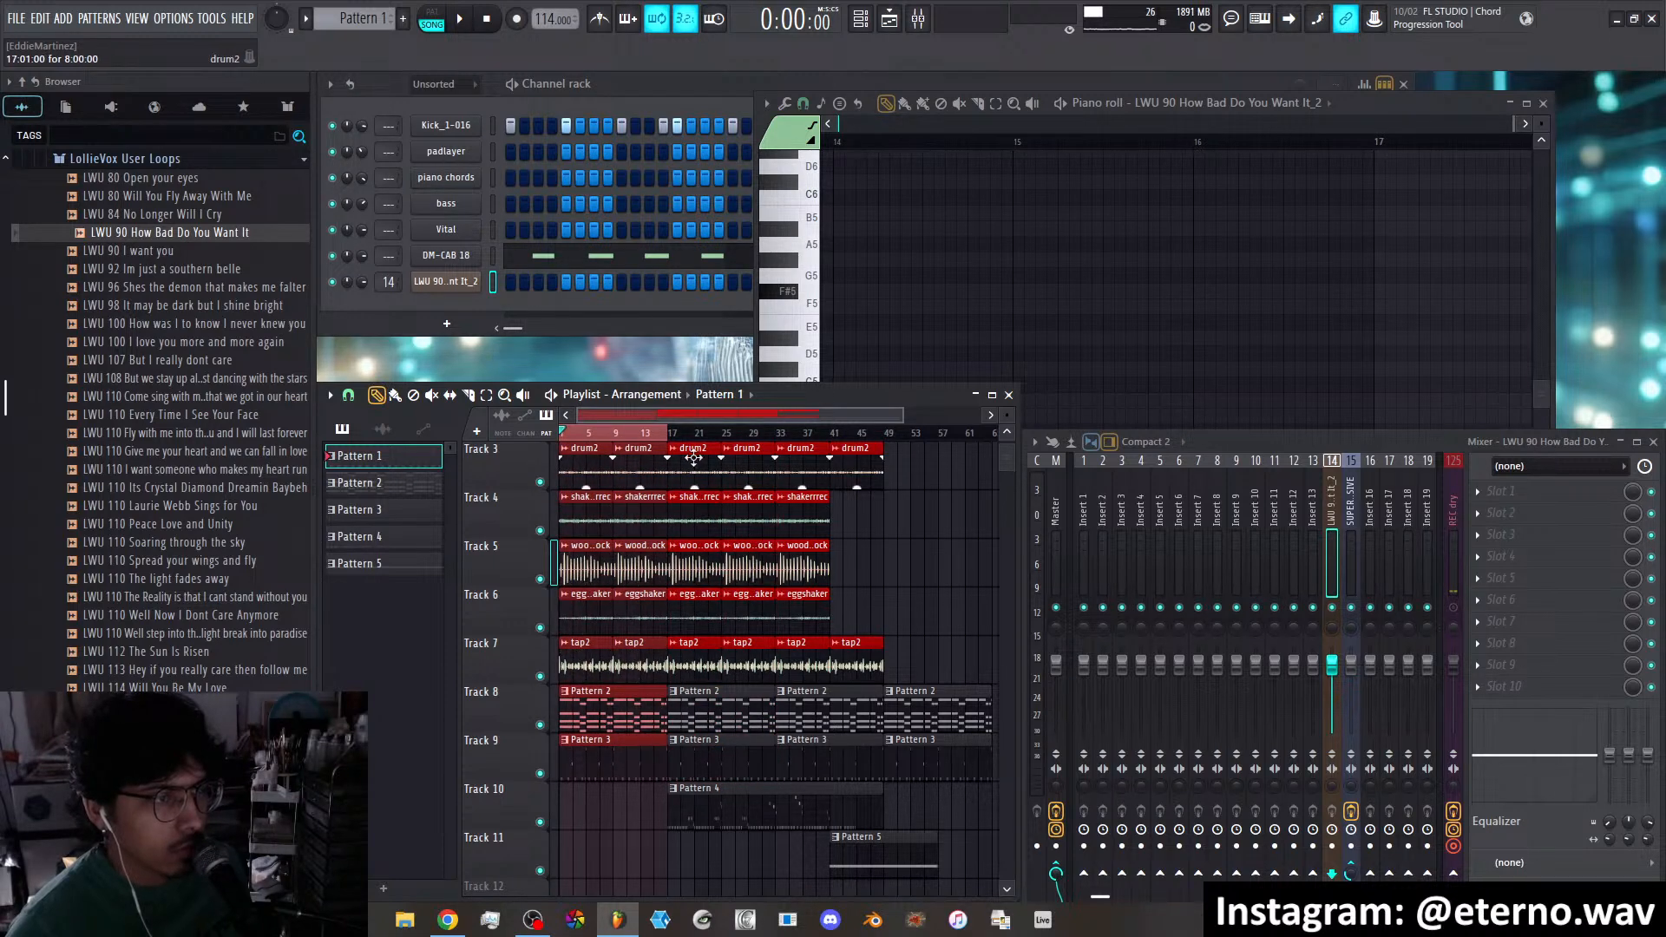
pyautogui.moveTo(731, 446); pyautogui.dragTo(879, 451)
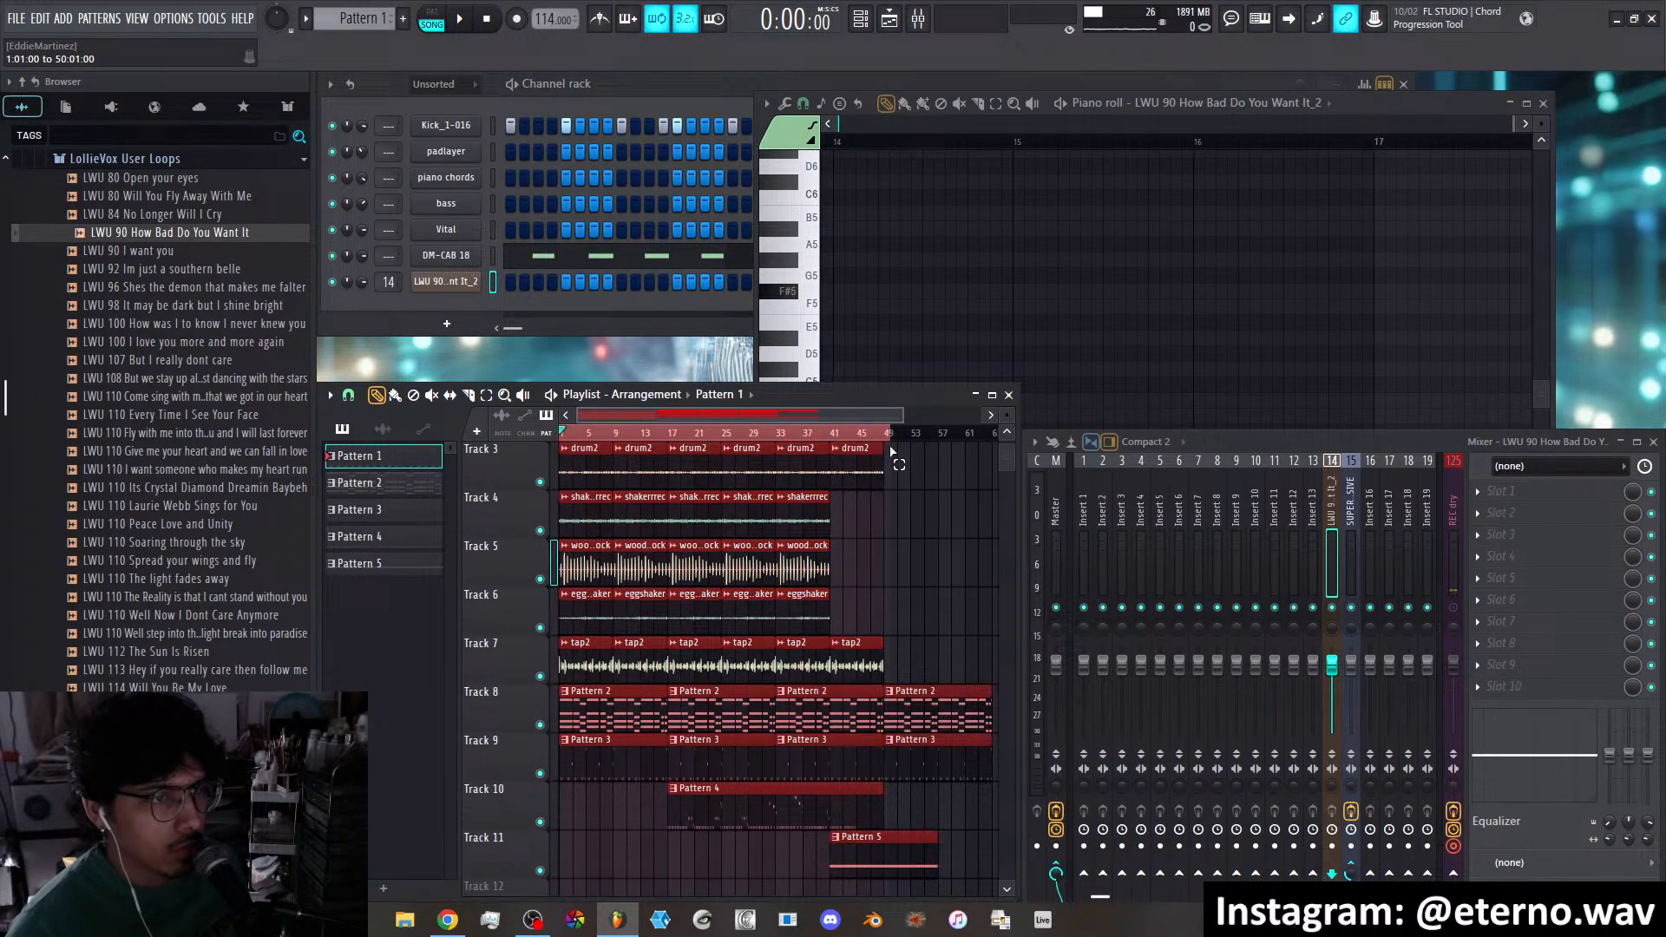
pyautogui.doubleClick(584, 440)
pyautogui.press('space')
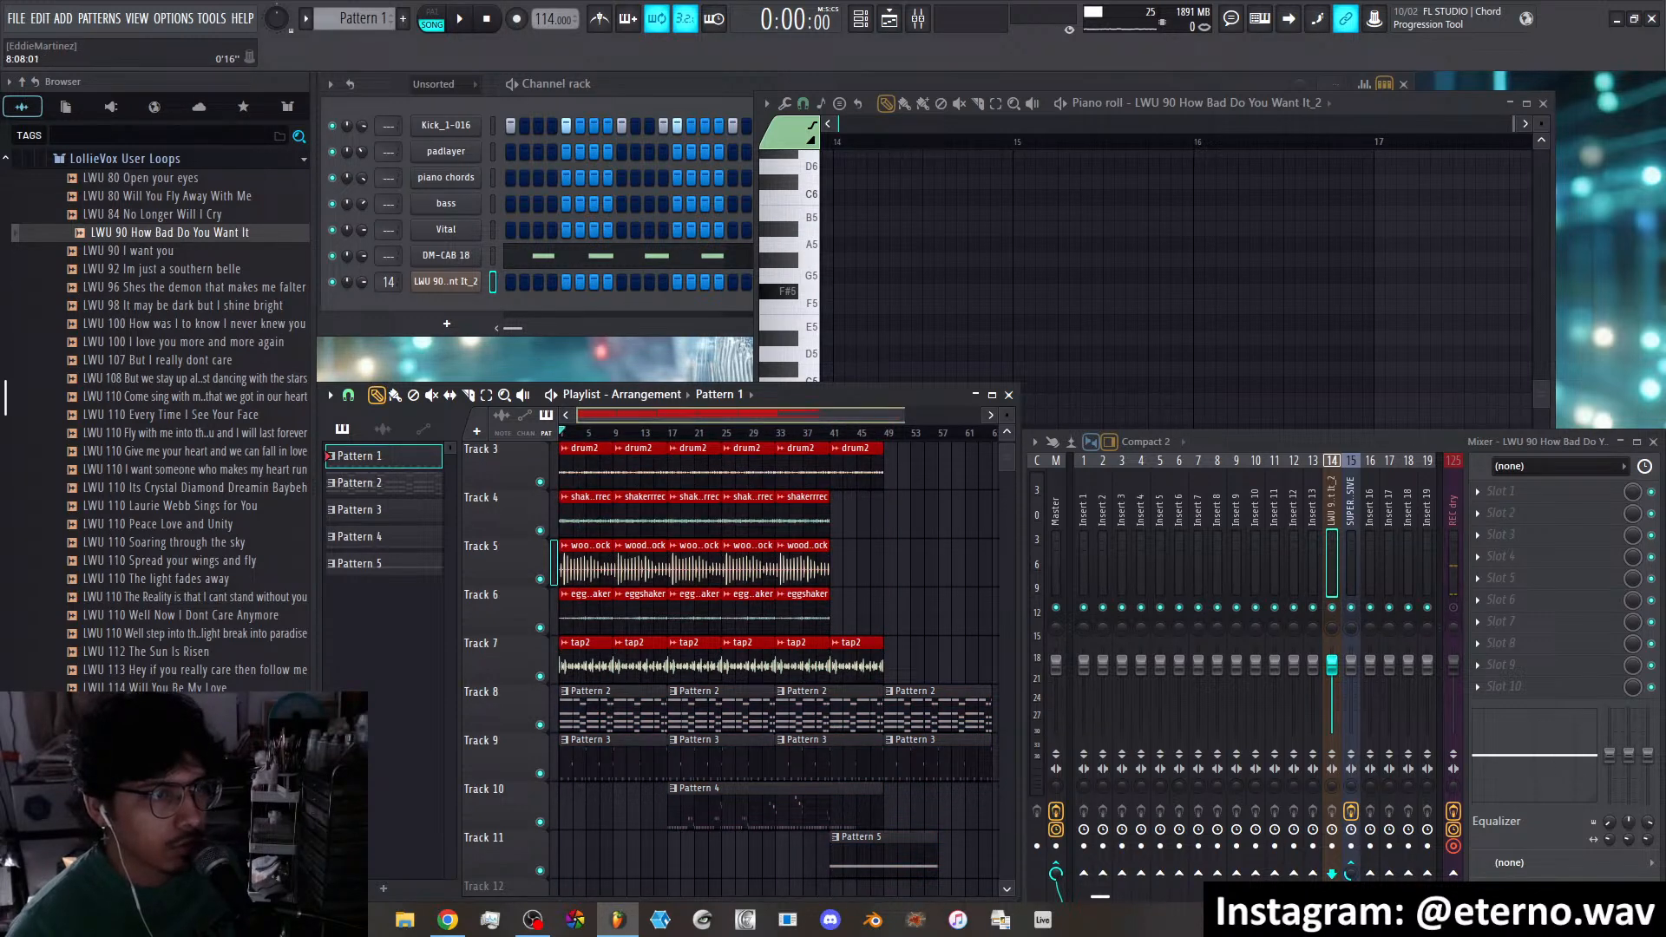
# Delete the Pattern 3 clip at bar 1 on Track 9, and audition the start of the song
pyautogui.scroll(-1, 721, 668)
pyautogui.press('space')
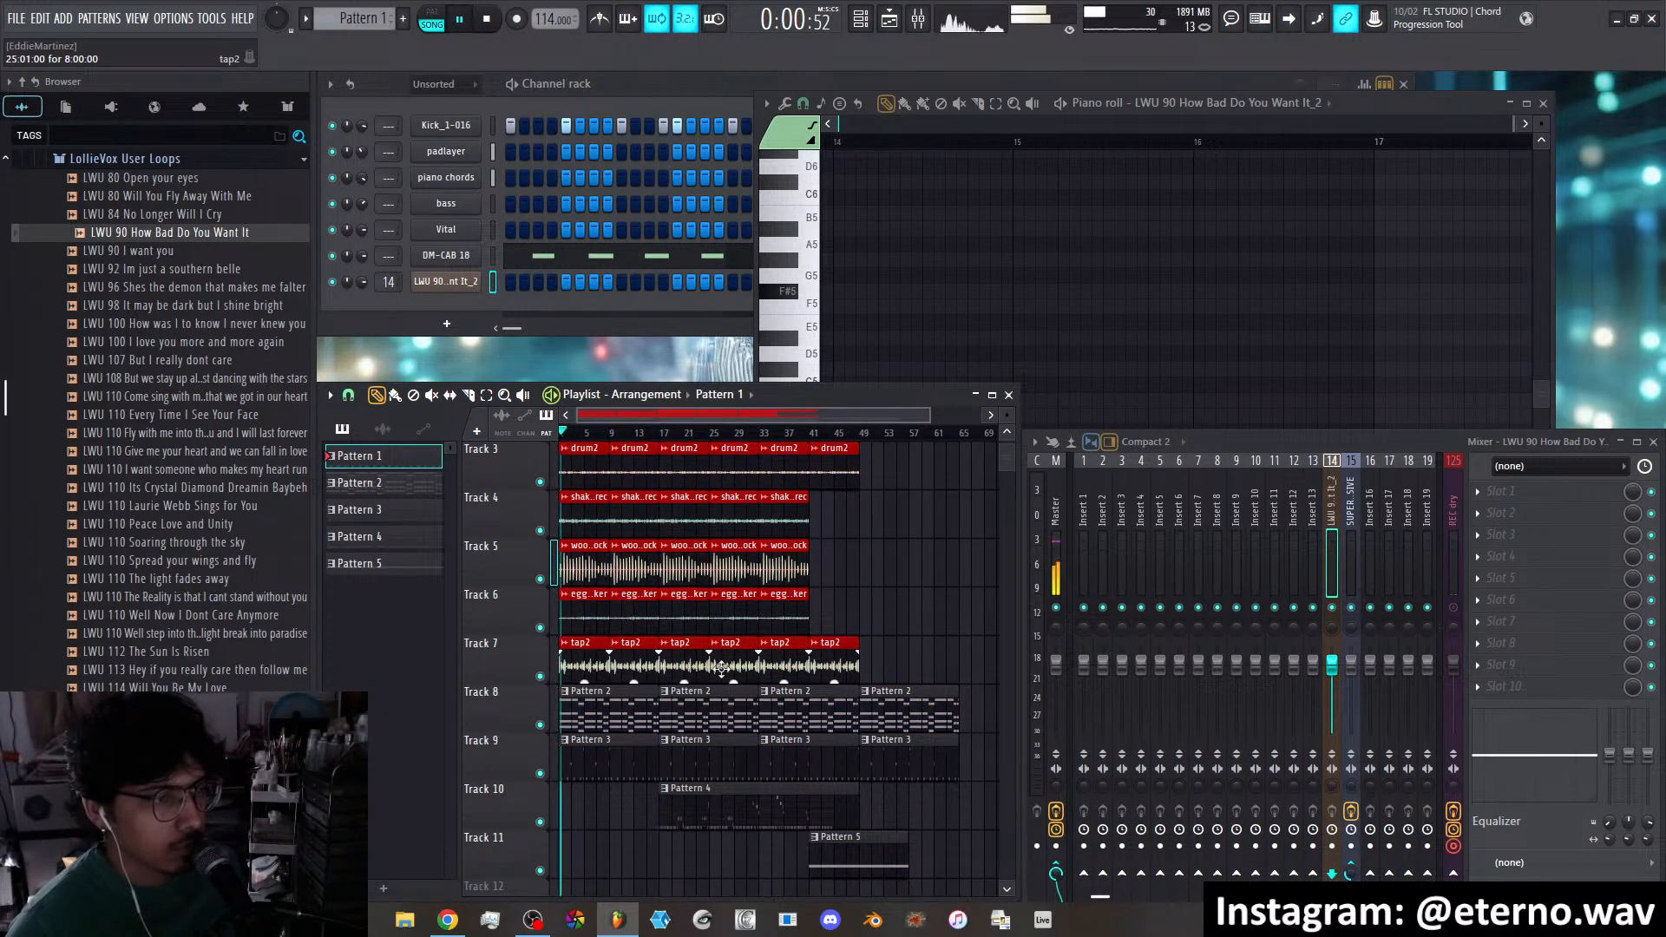
pyautogui.rightClick(628, 764)
pyautogui.press('space')
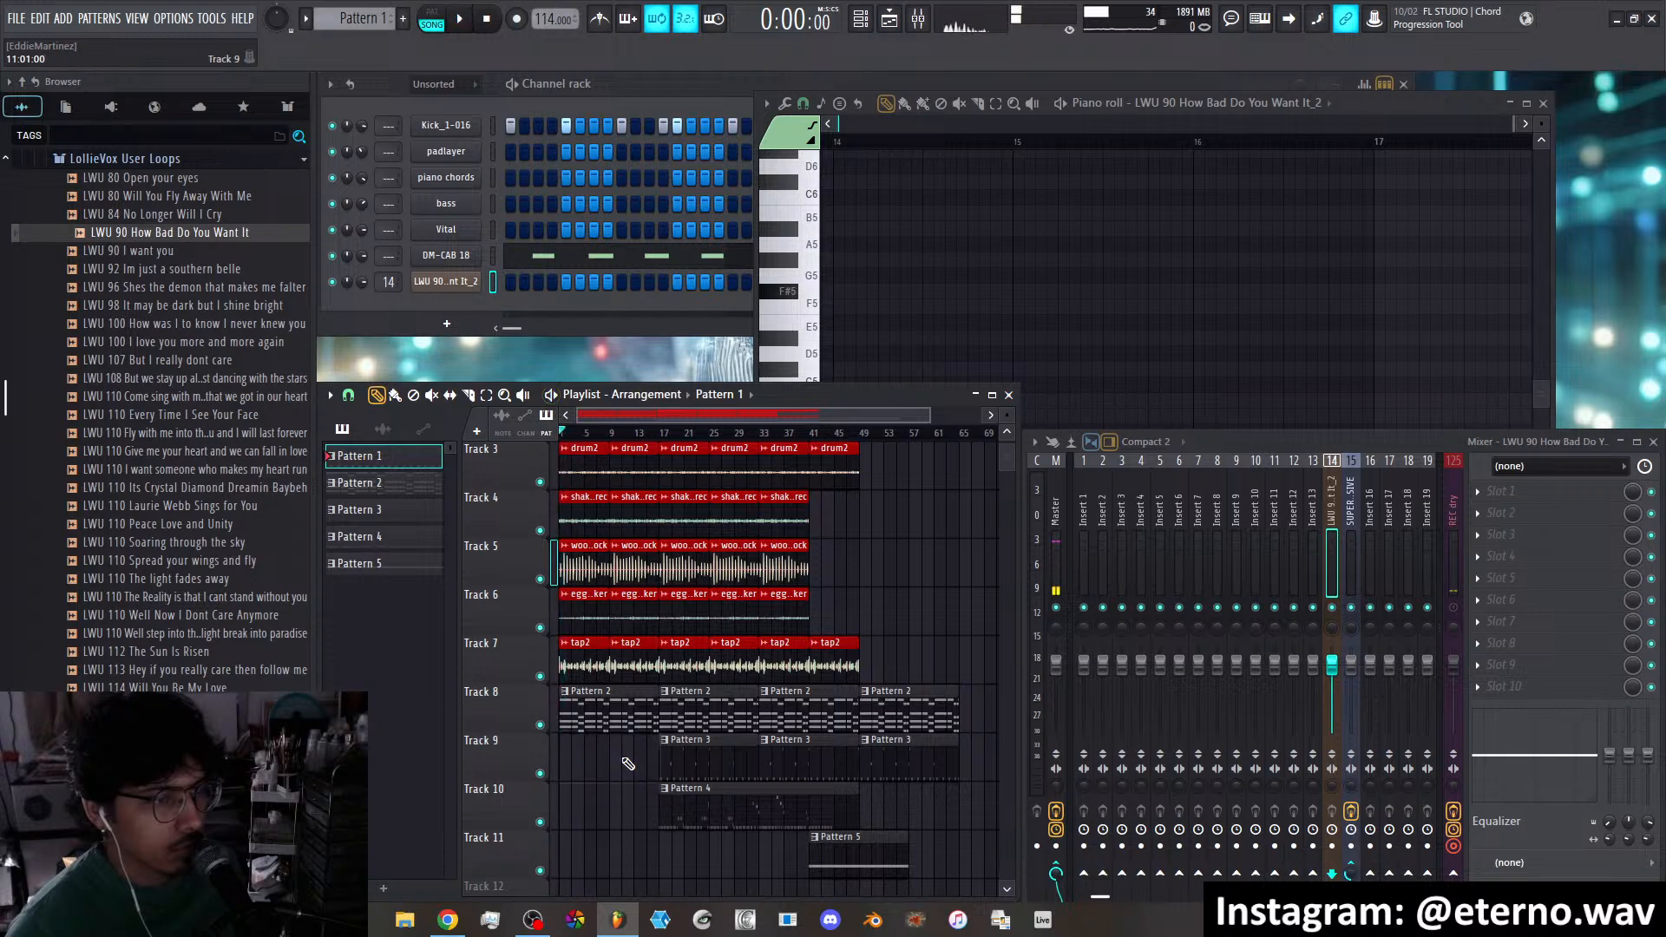
pyautogui.press('space')
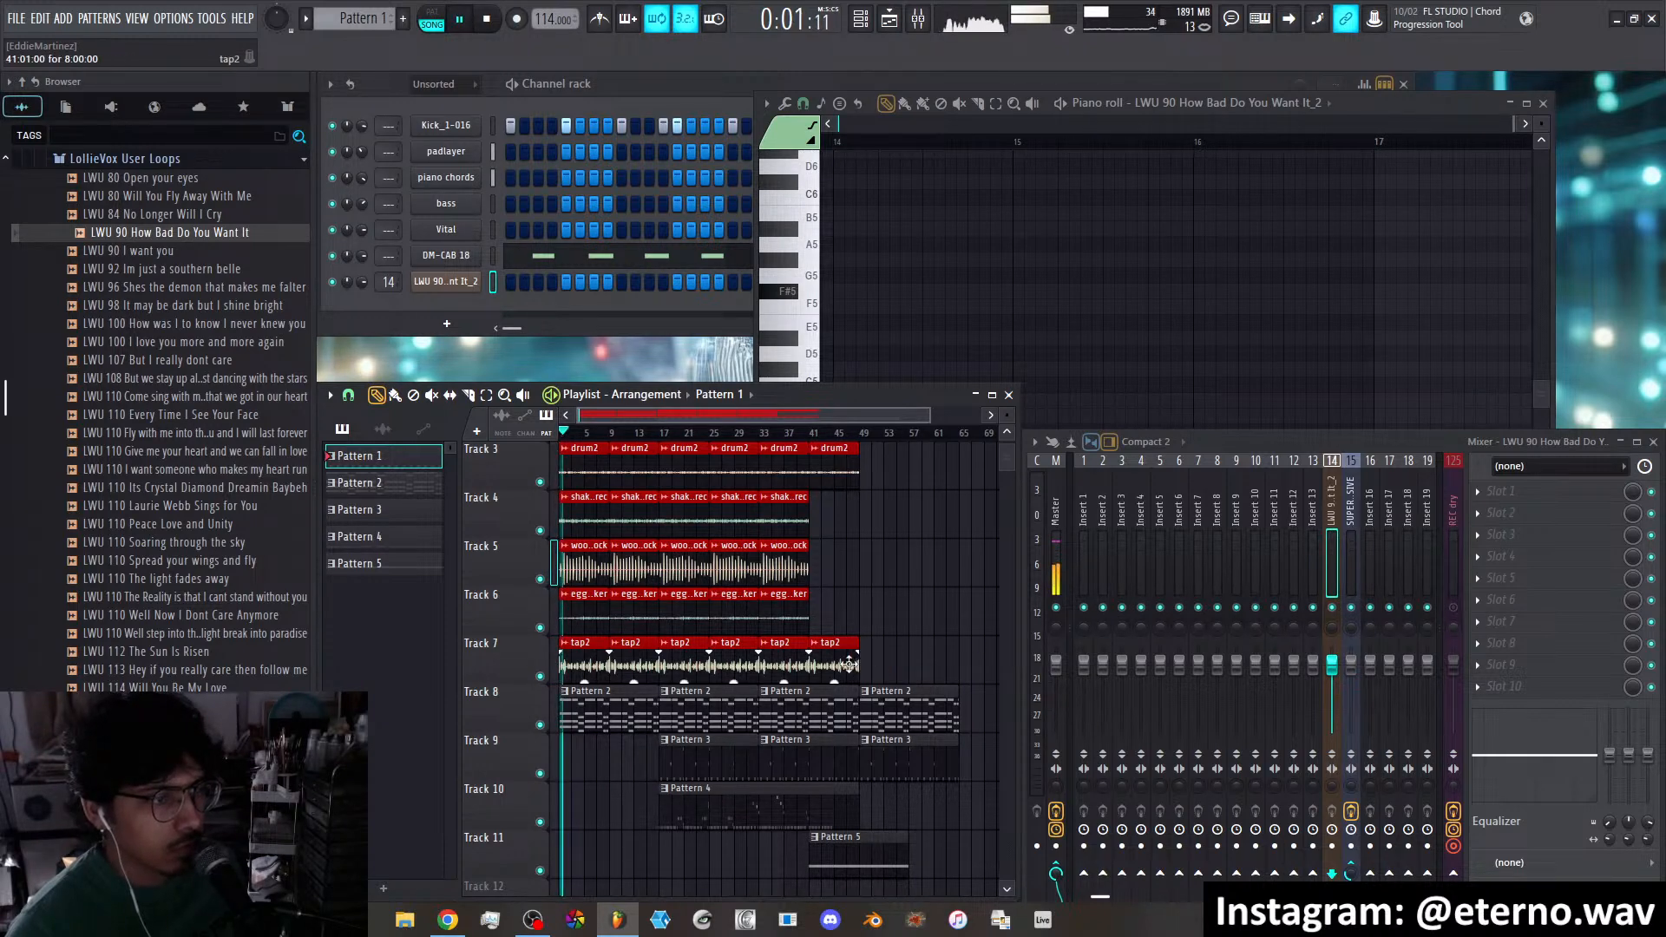
pyautogui.press('space')
# Copy the Pattern 1 and drumstick1 clips on Tracks 1 and 2 into the space before bar 17, and play the song
pyautogui.scroll(2, 673, 486)
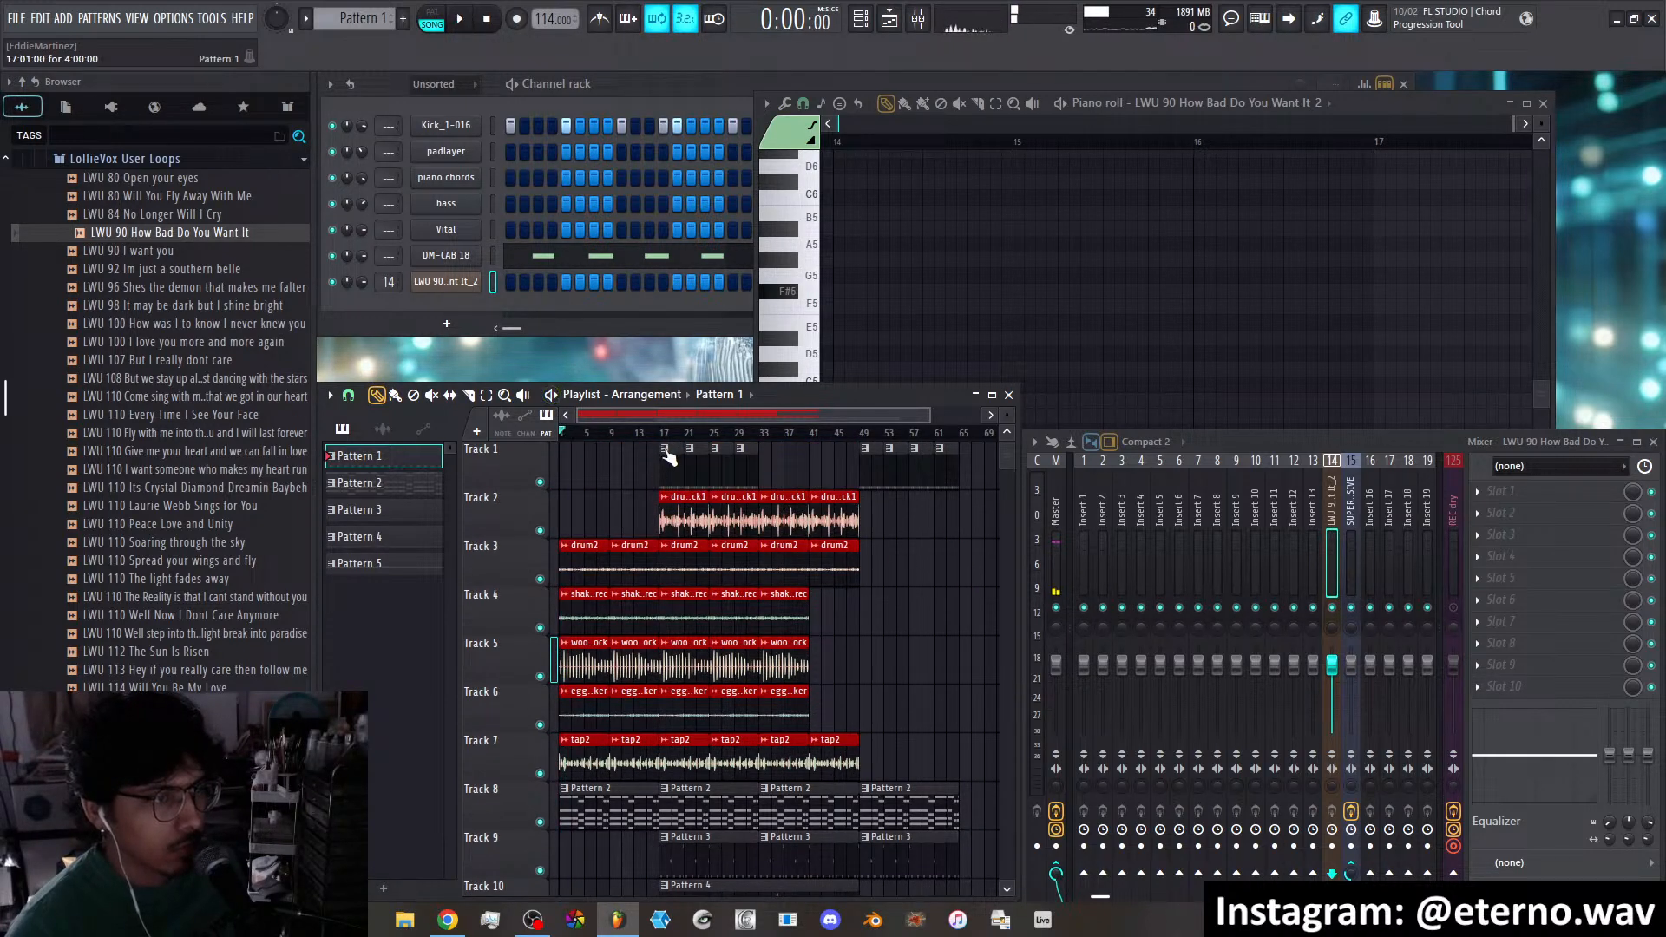
pyautogui.moveTo(666, 466)
pyautogui.mouseDown()
pyautogui.moveTo(689, 510)
pyautogui.moveTo(568, 471)
pyautogui.moveTo(639, 469)
pyautogui.mouseUp()
pyautogui.press('space')
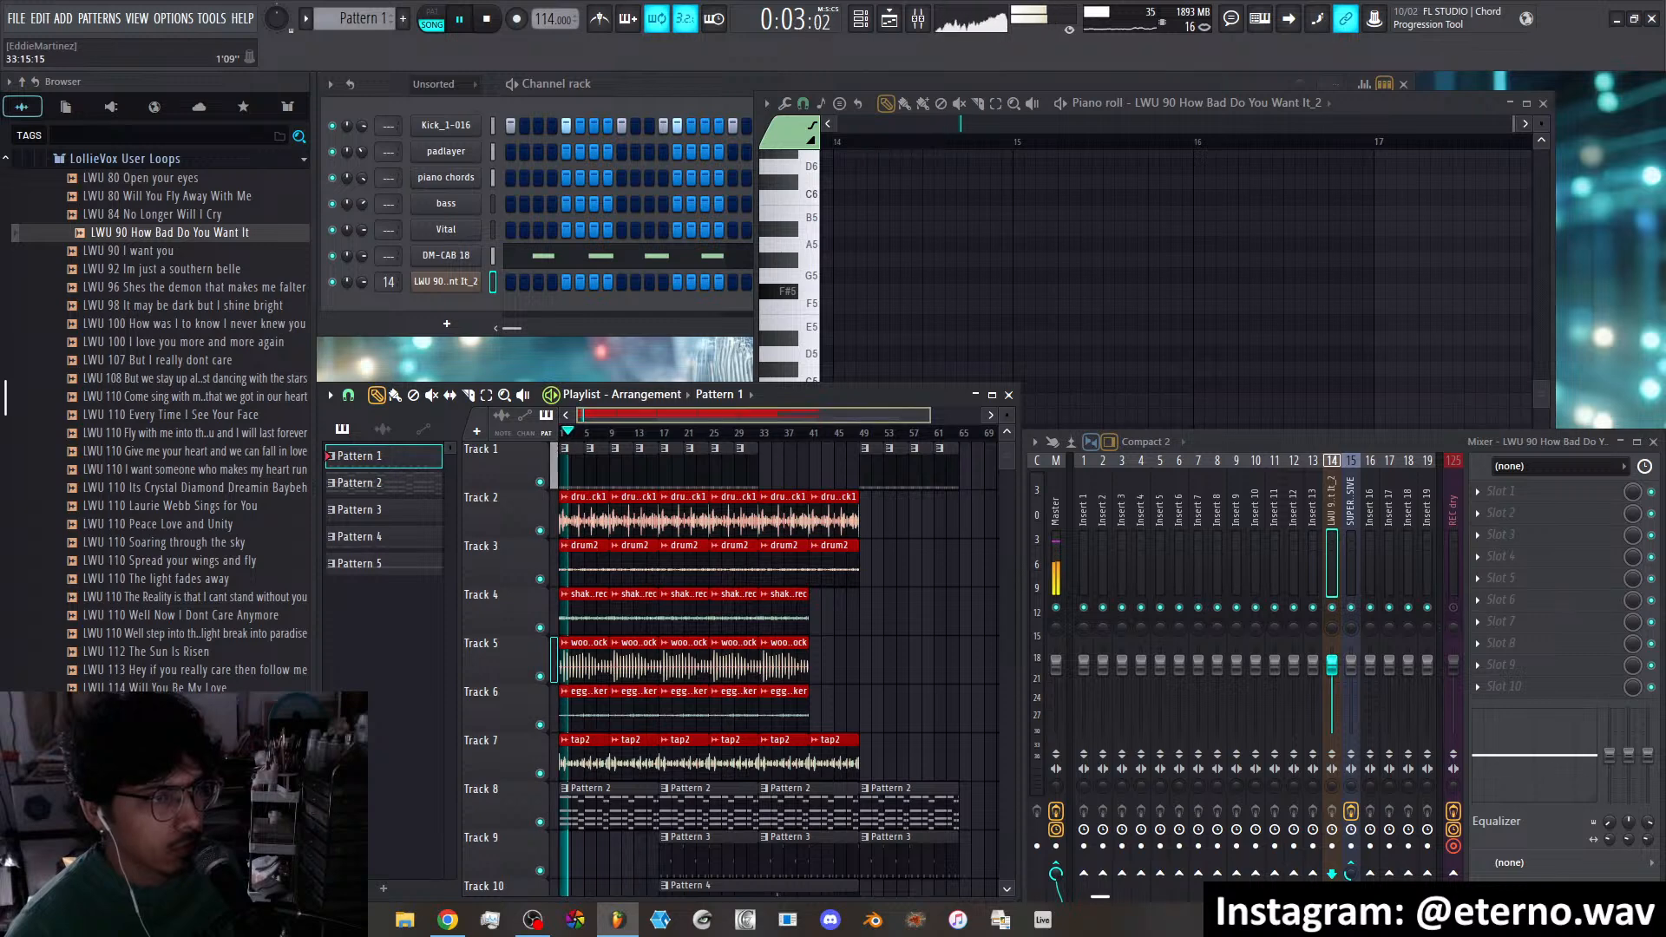
# Move all playlist clips eight bars later so the arrangement starts at bar 9, and stop playback
pyautogui.scroll(-2, 760, 415)
pyautogui.scroll(-5, 878, 611)
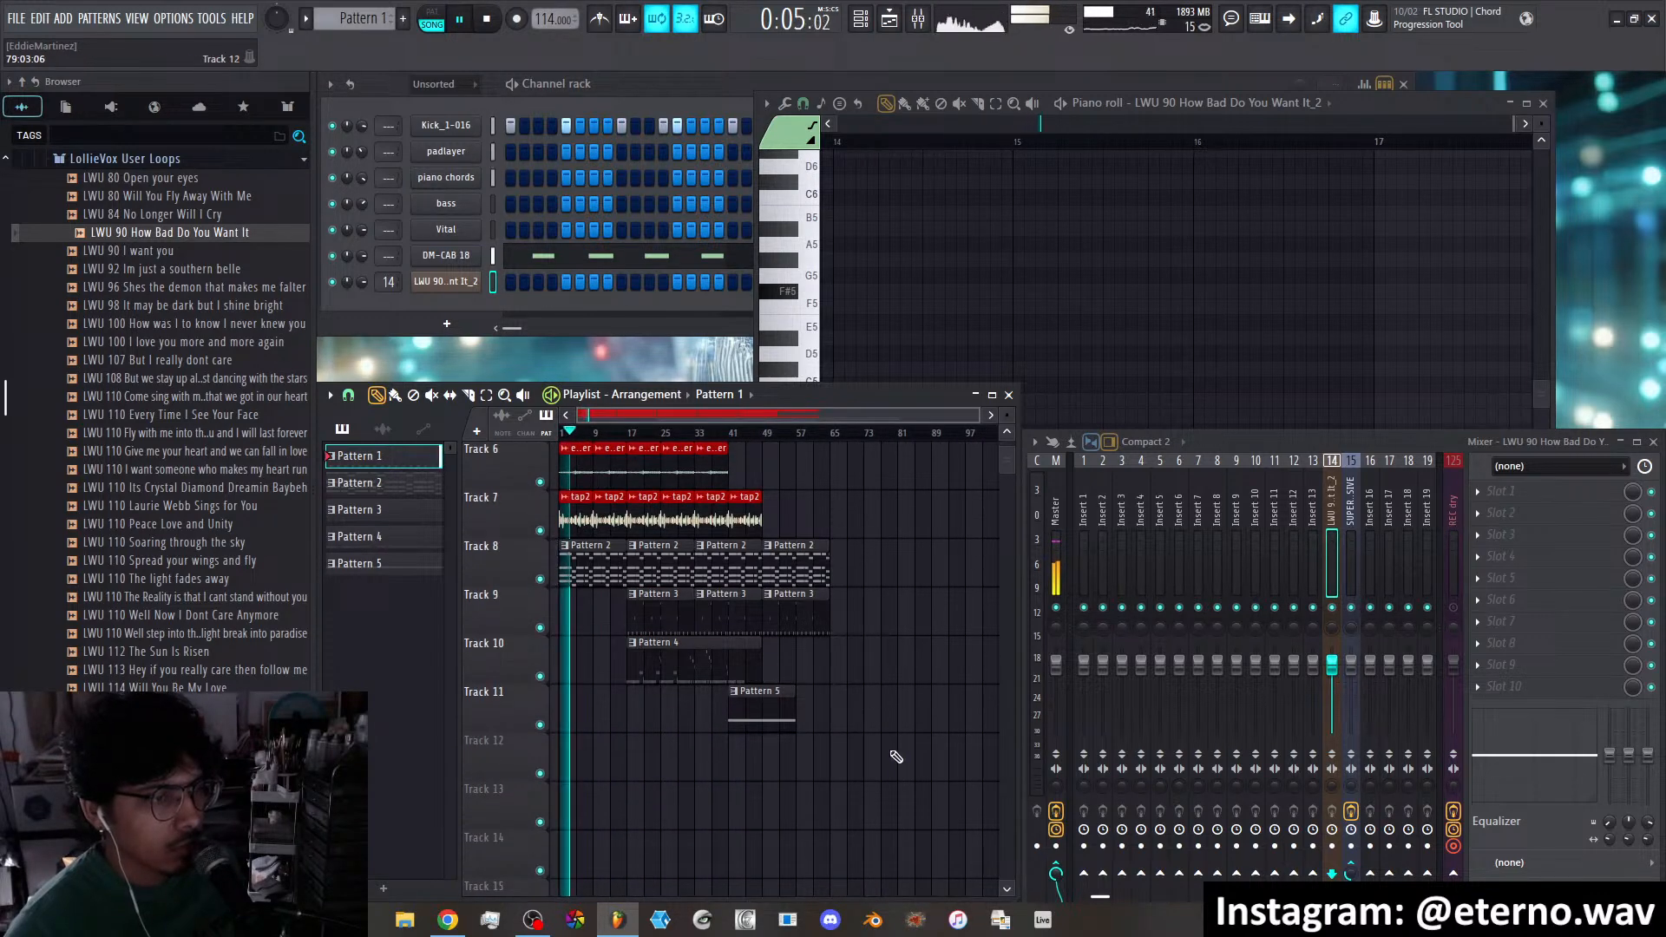
pyautogui.scroll(5, 603, 462)
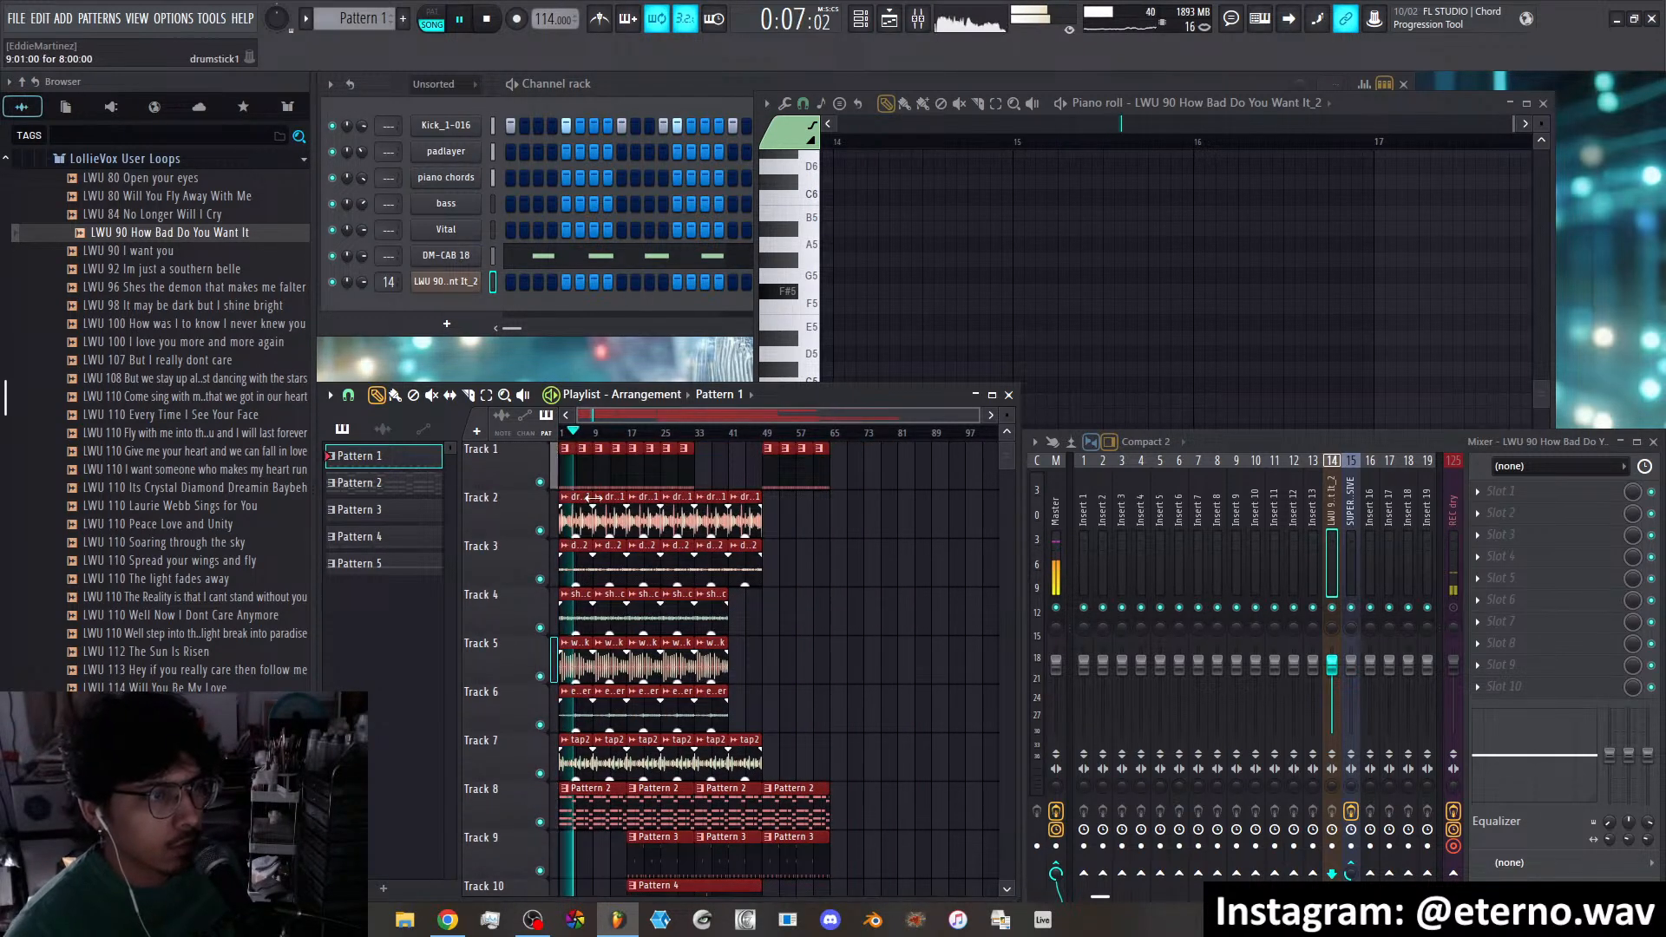
pyautogui.moveTo(601, 465); pyautogui.dragTo(634, 467)
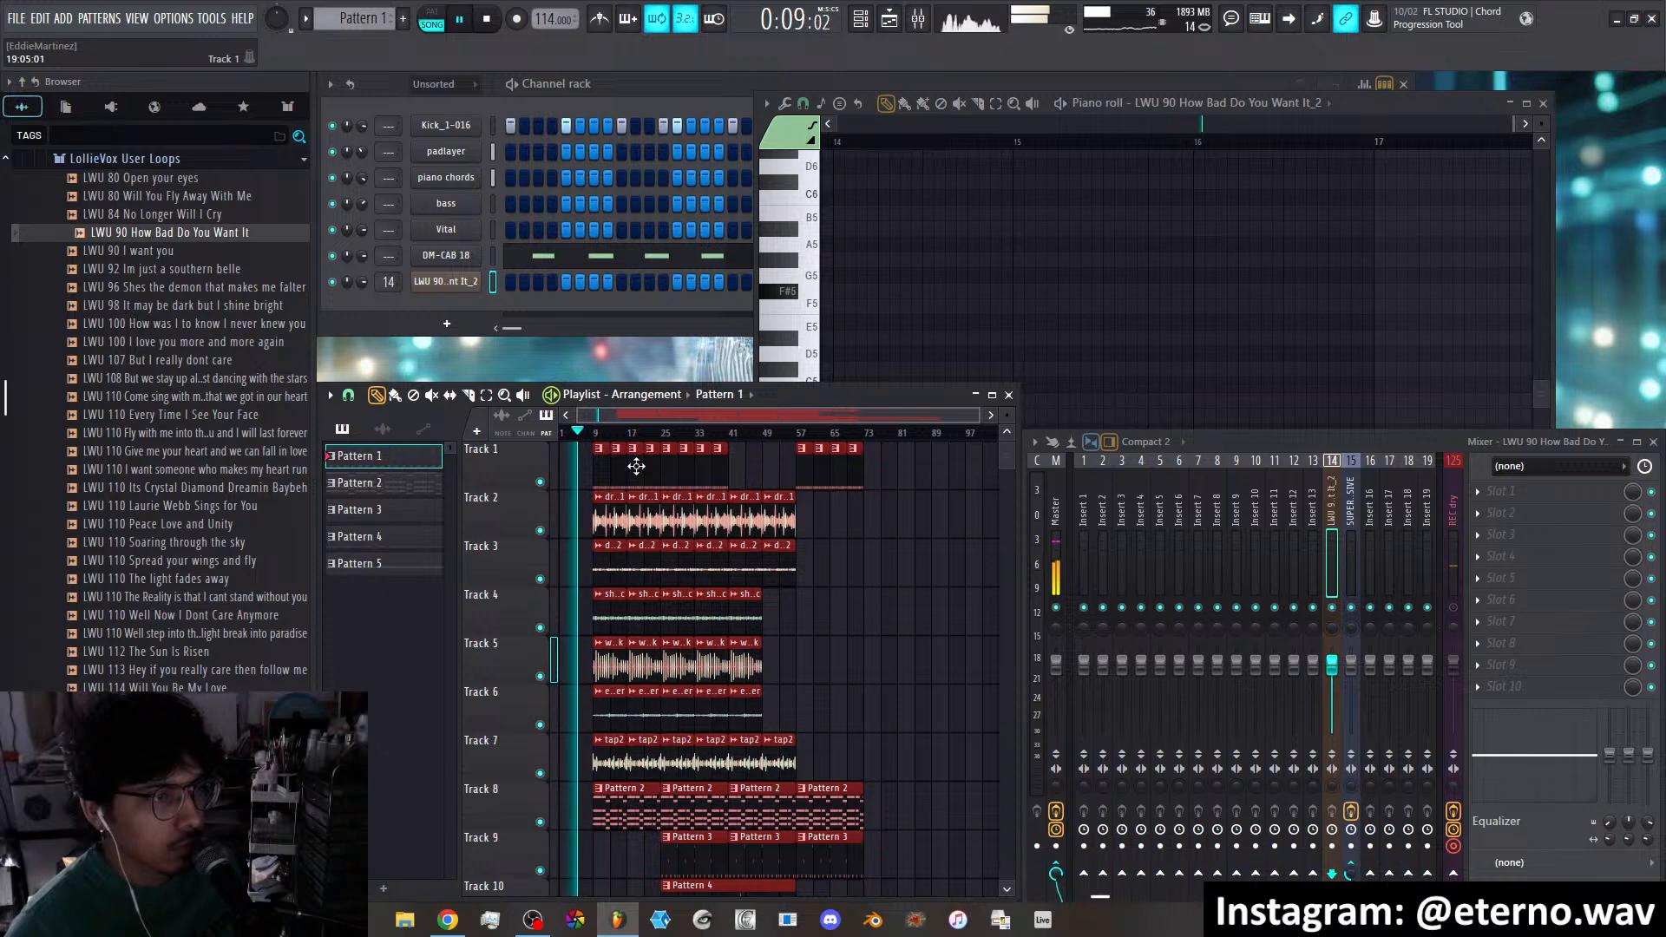
pyautogui.press('space')
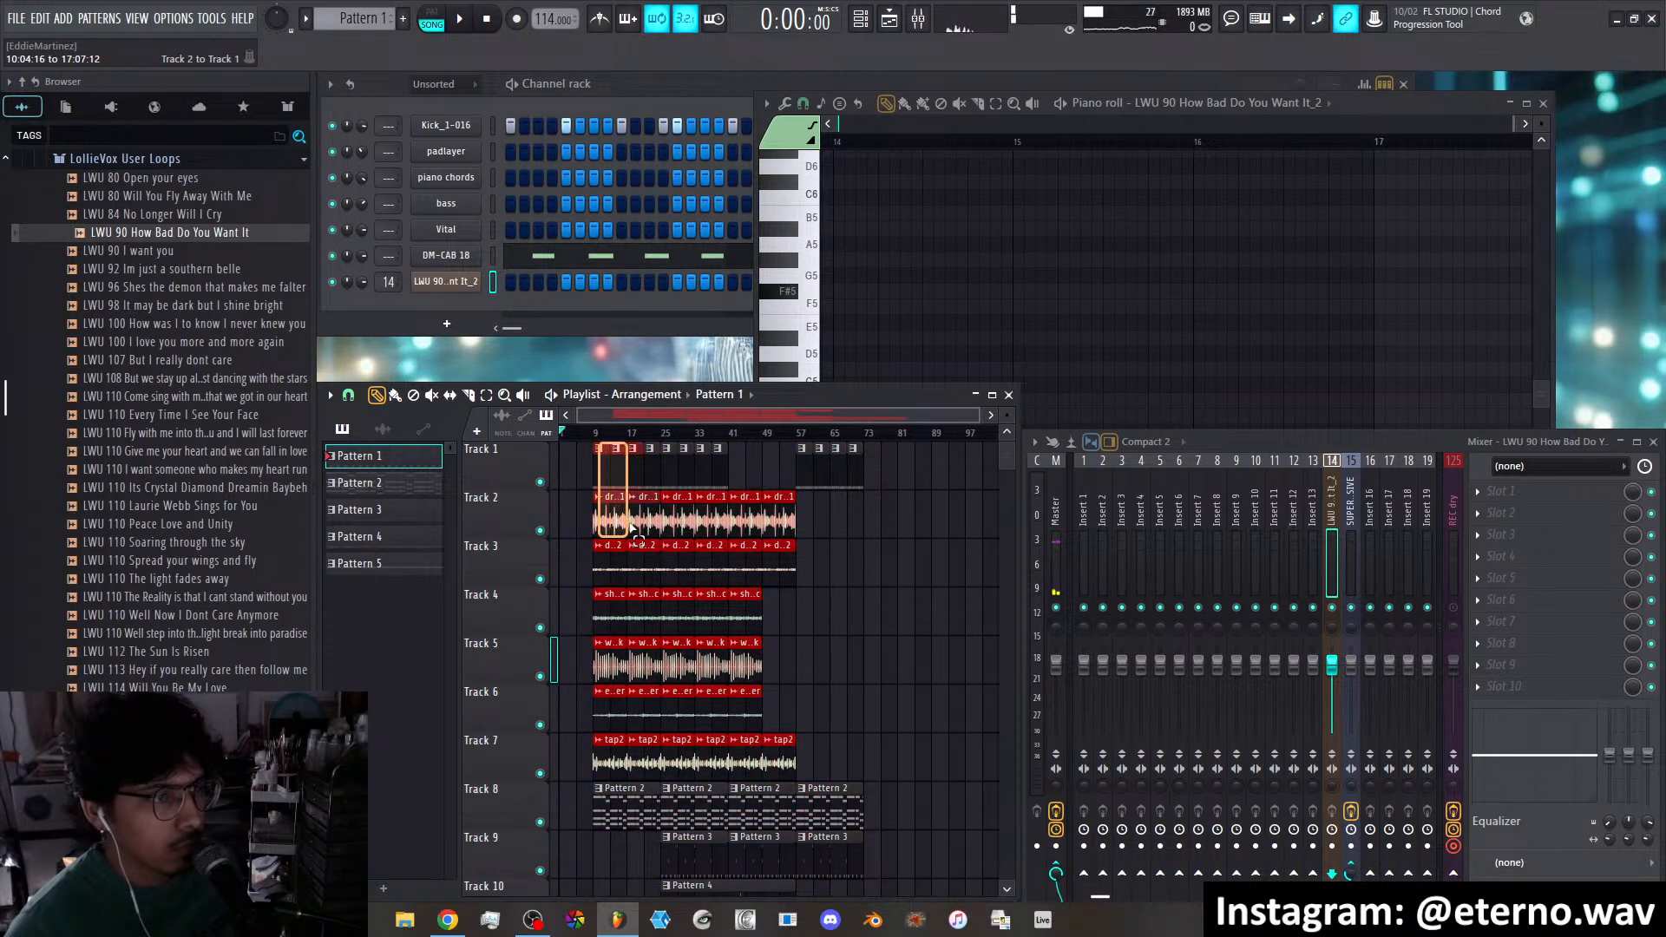
# Copy the first two Pattern 1 clips and the first drumstick1 clip to bar 1, and play the song
pyautogui.moveTo(636, 539); pyautogui.dragTo(578, 498)
pyautogui.press('space')
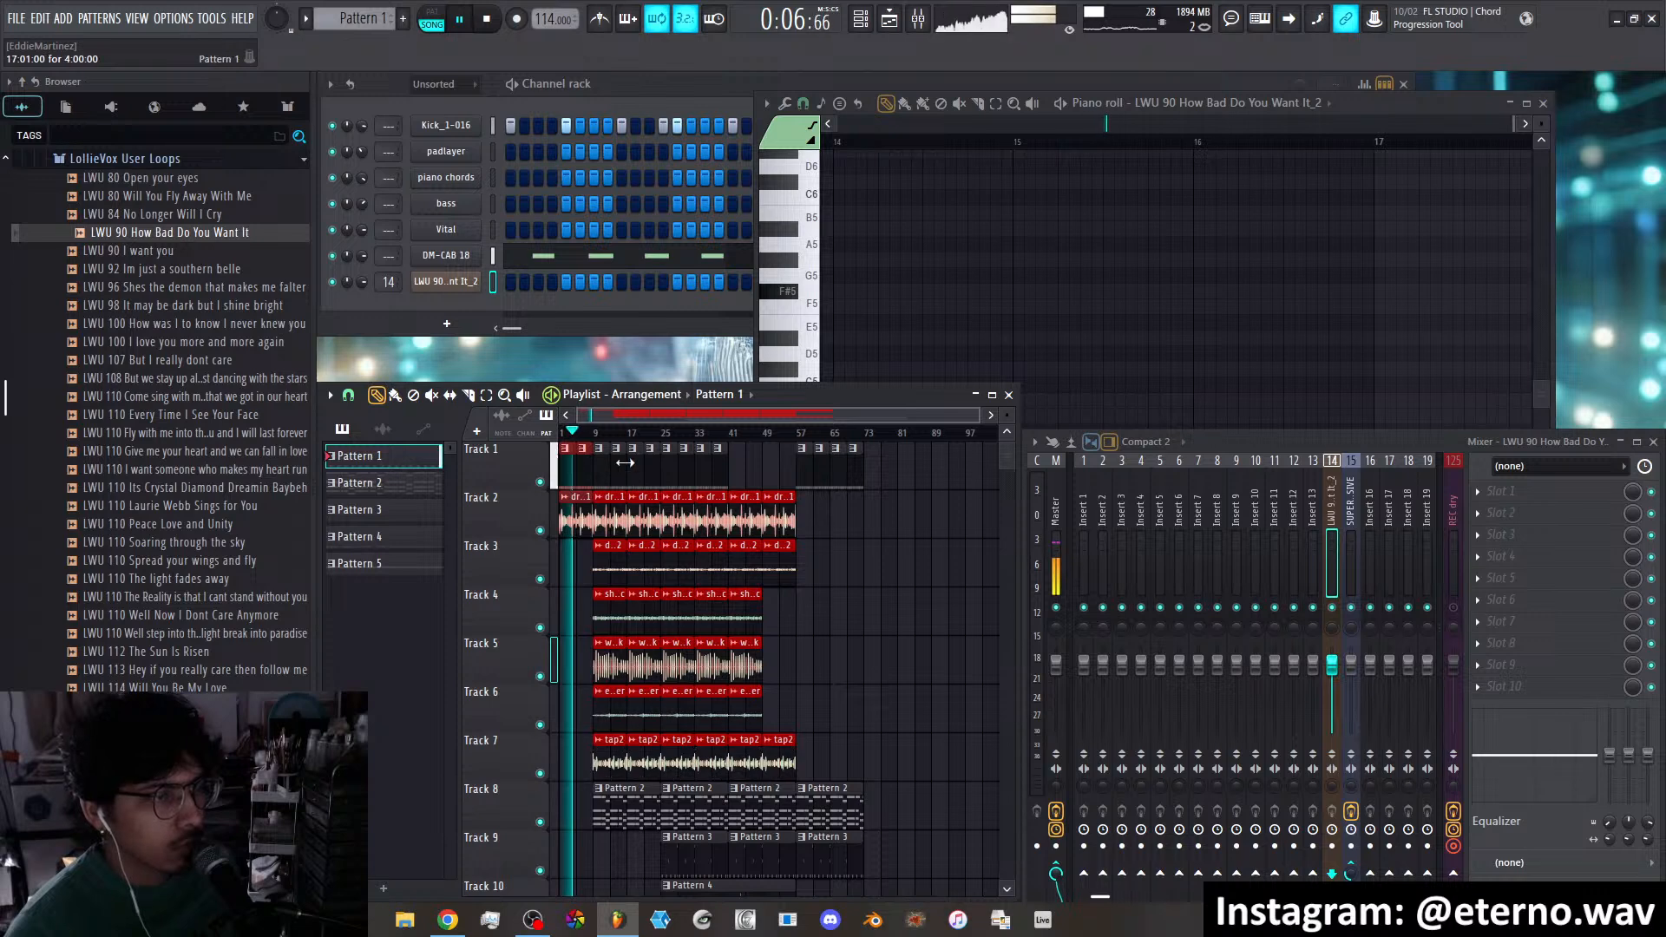
# Delete the wood clock, eggshaker and tap2 clips at bar 9 on Tracks 5, 6 and 7 during playback
pyautogui.scroll(4, 685, 555)
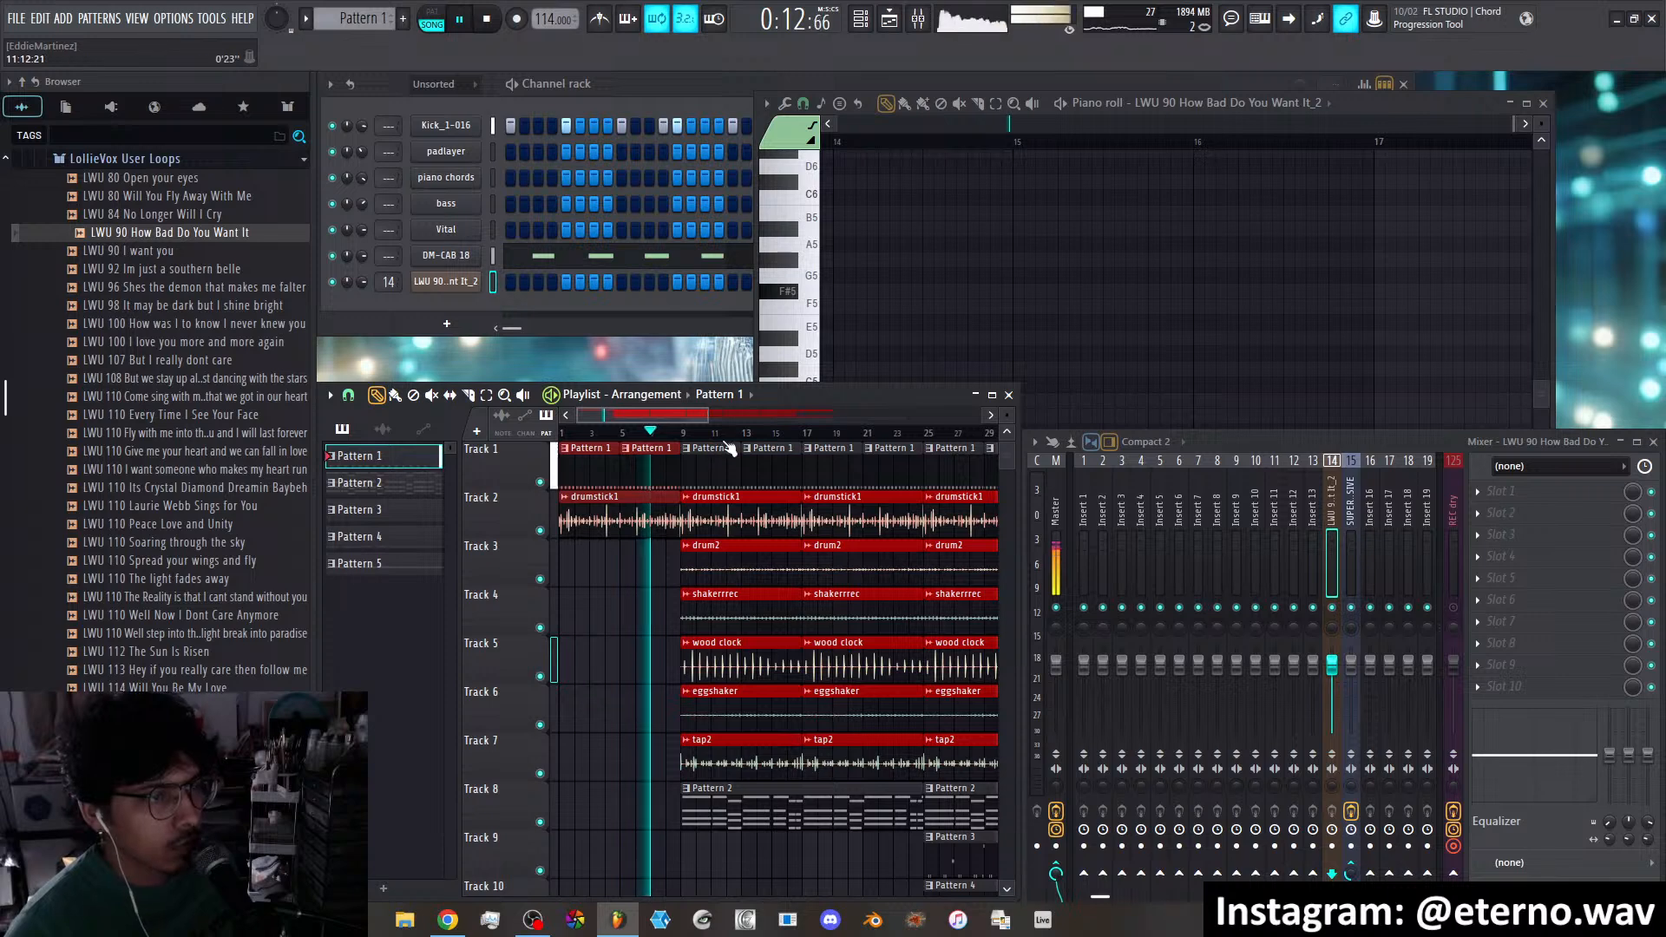
pyautogui.scroll(-4, 729, 447)
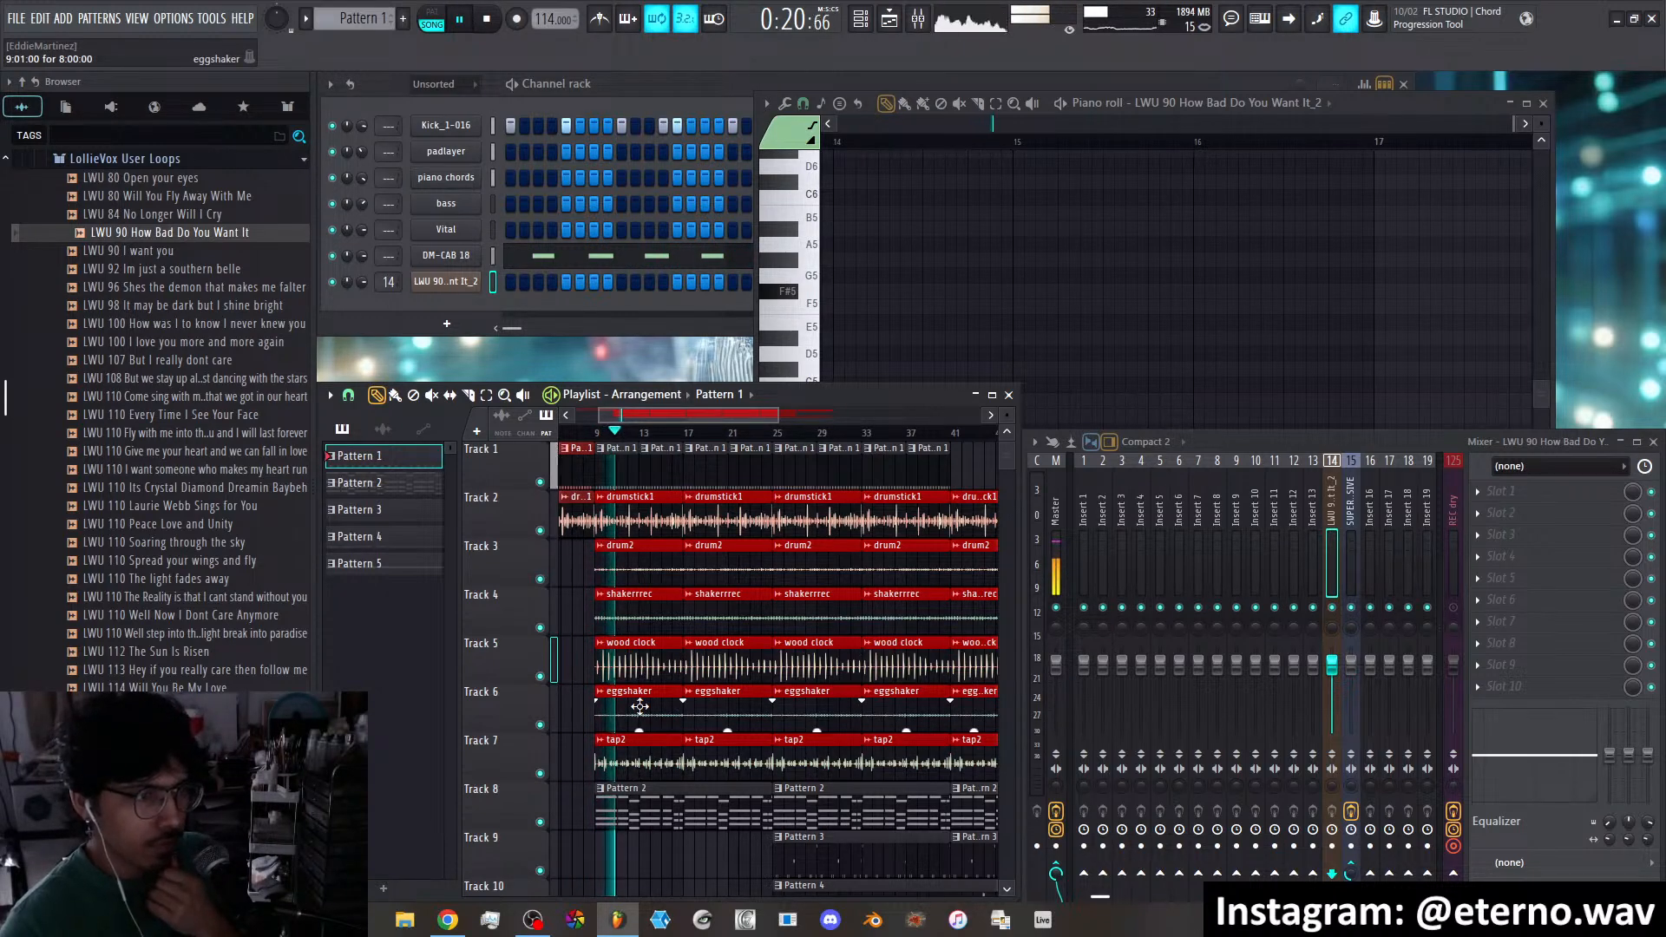
pyautogui.rightClick(642, 664)
pyautogui.rightClick(642, 708)
pyautogui.rightClick(646, 745)
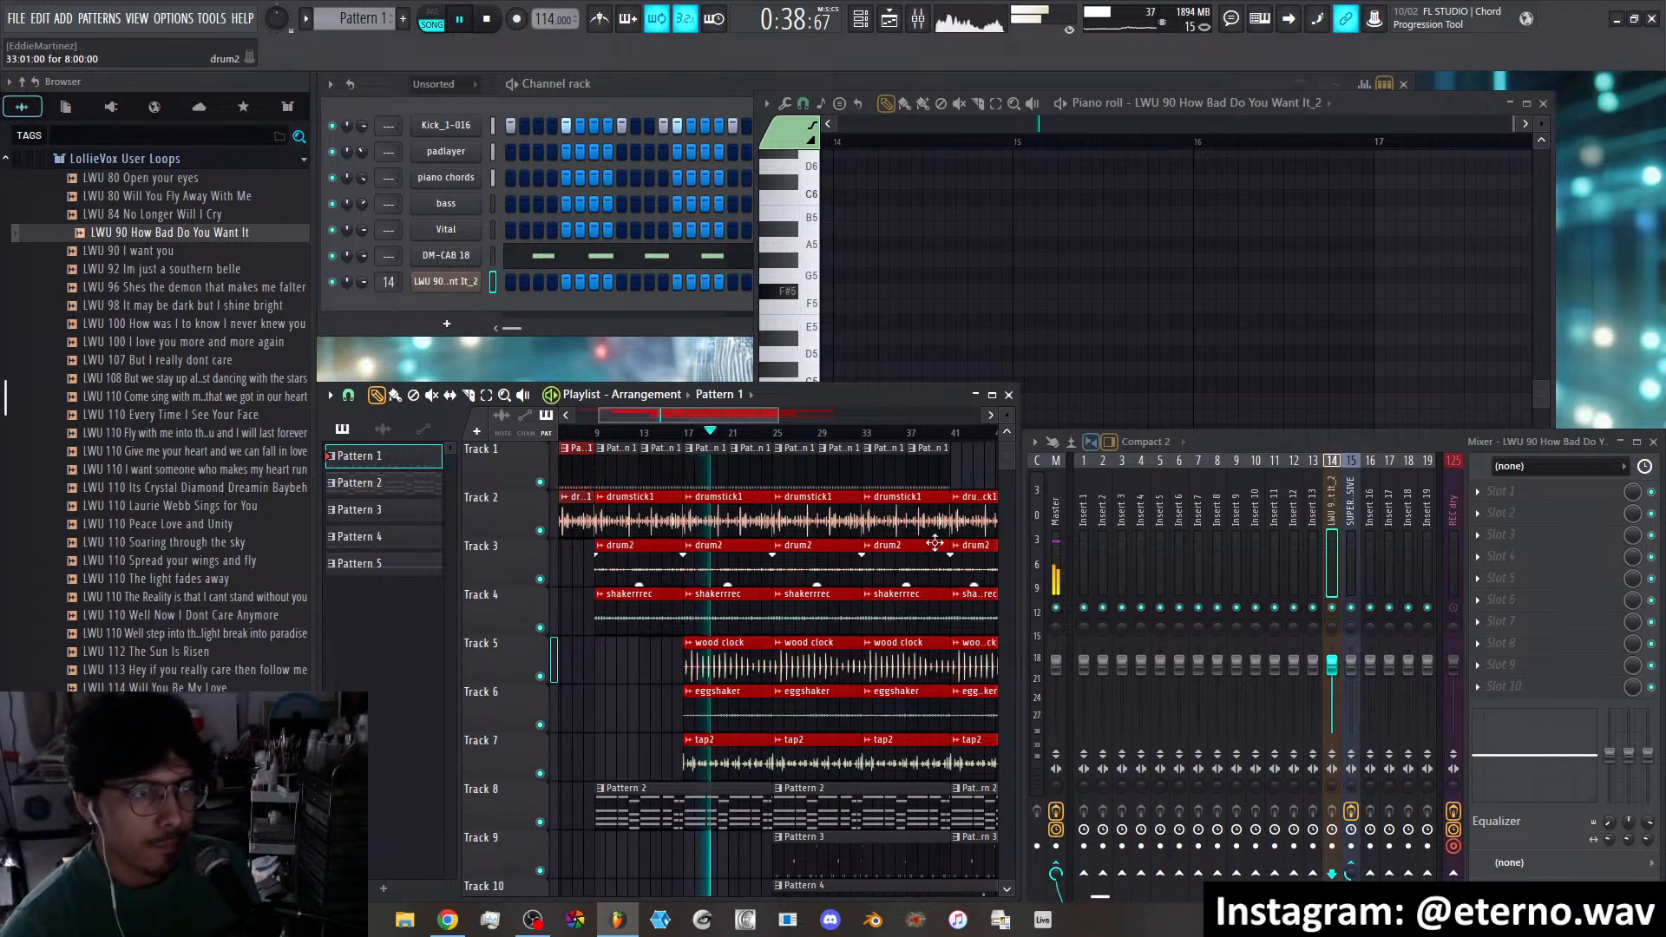
pyautogui.moveTo(748, 414)
pyautogui.mouseDown()
pyautogui.moveTo(734, 442)
pyautogui.moveTo(774, 424)
pyautogui.mouseUp()
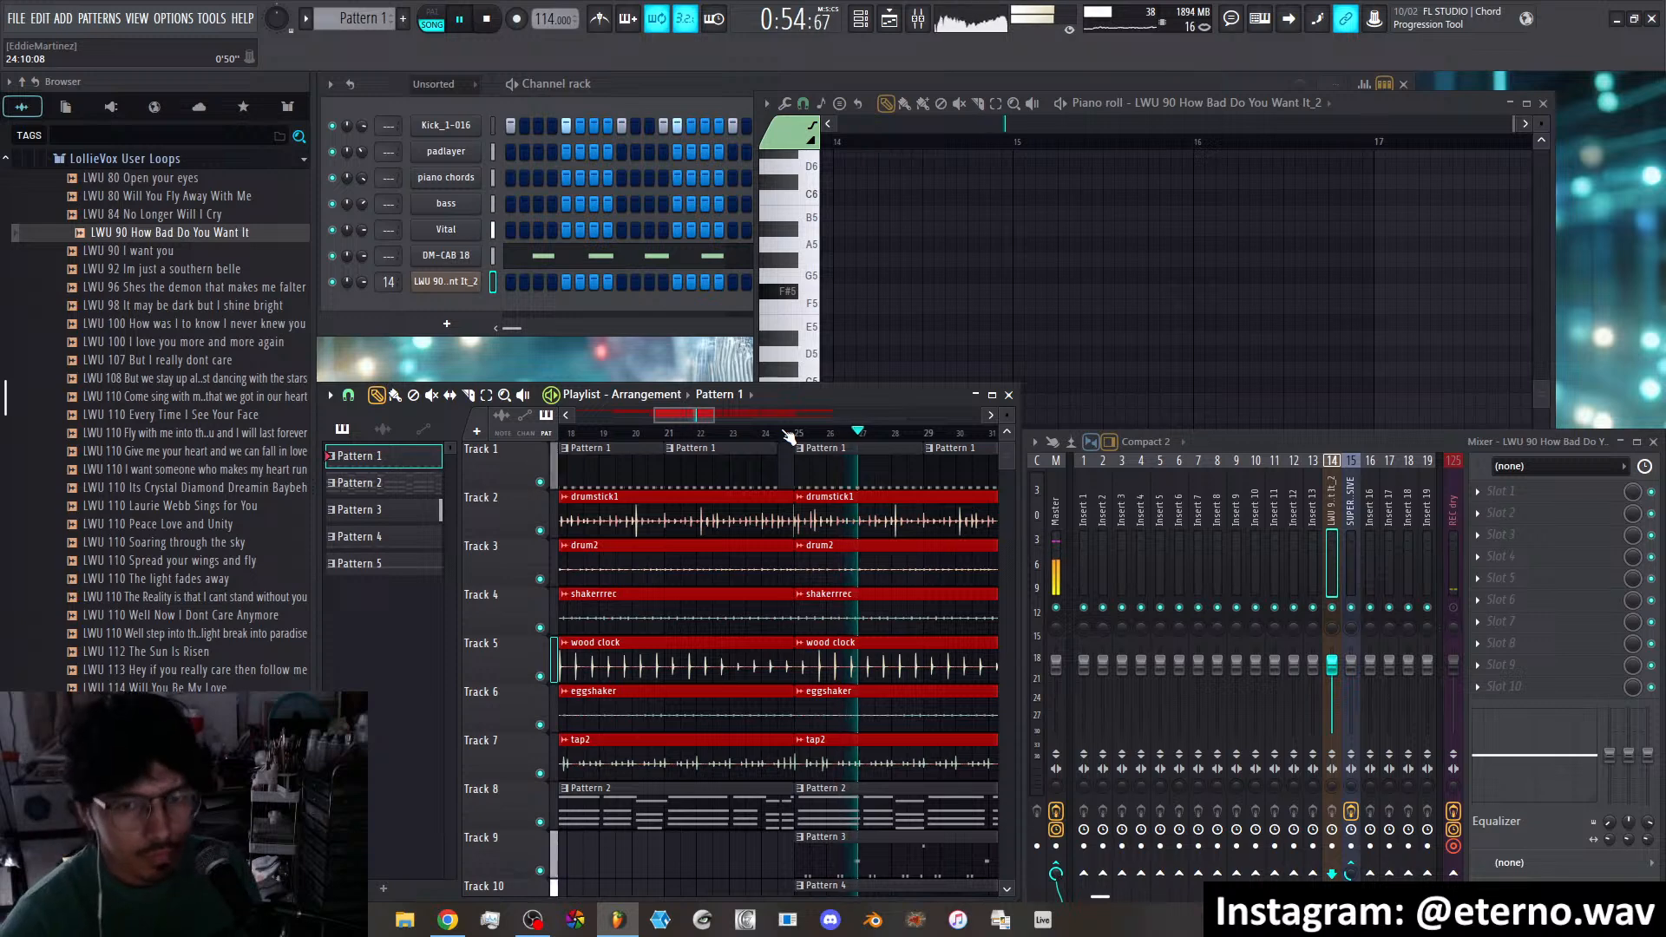
pyautogui.moveTo(690, 417); pyautogui.dragTo(690, 309)
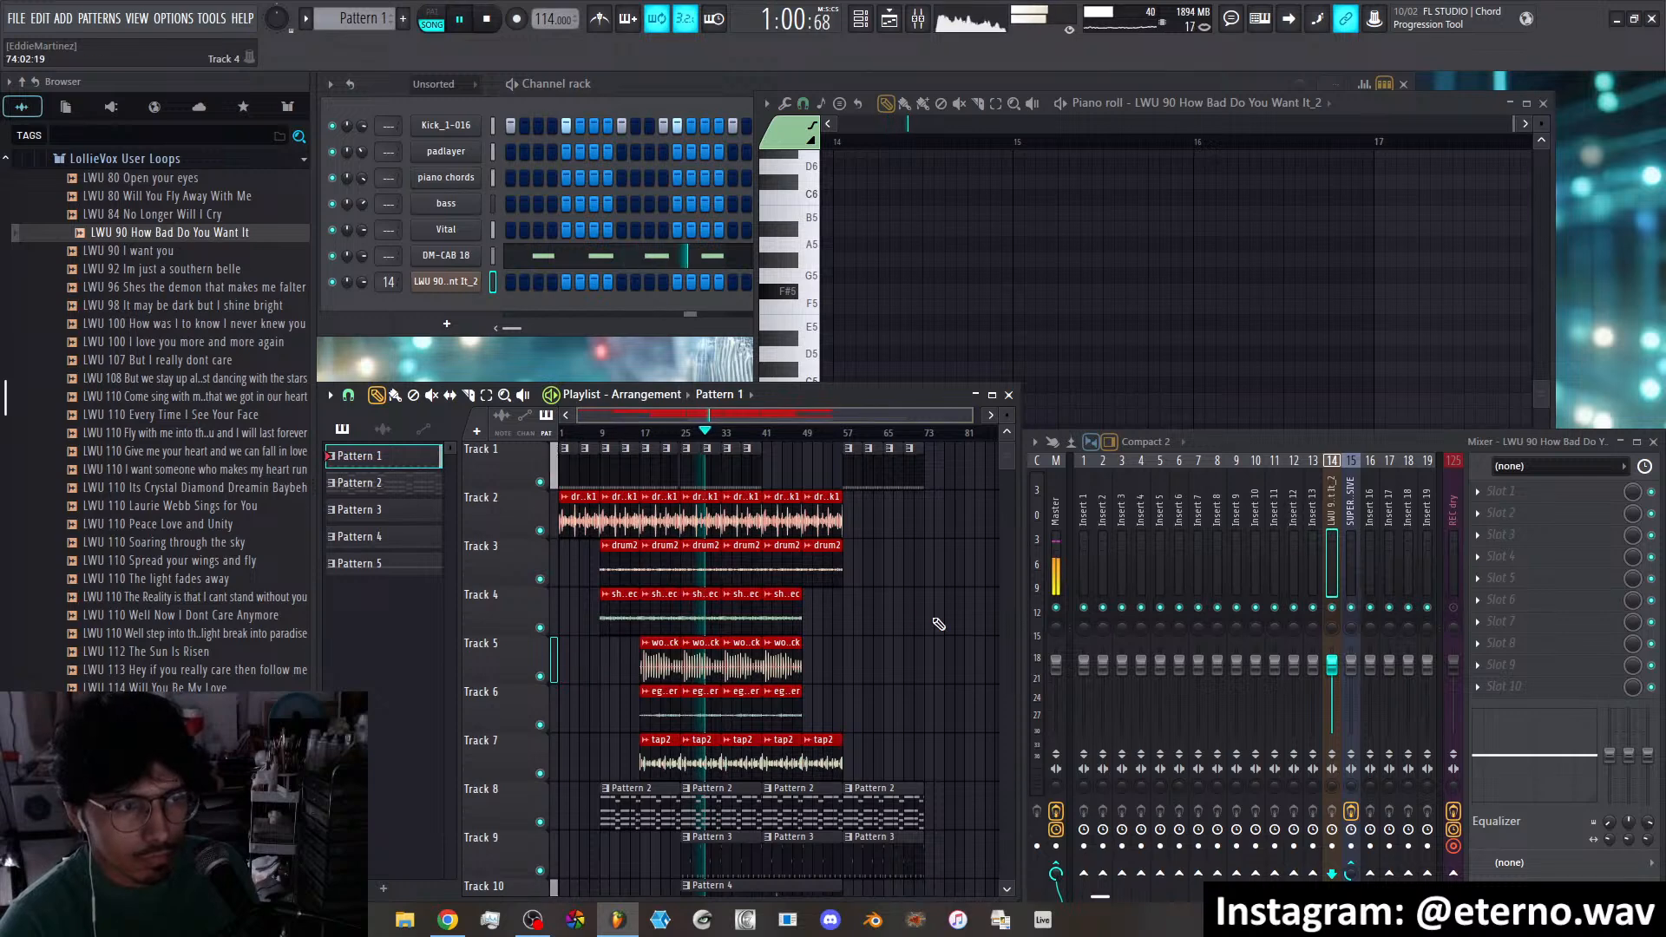
pyautogui.scroll(-4, 941, 616)
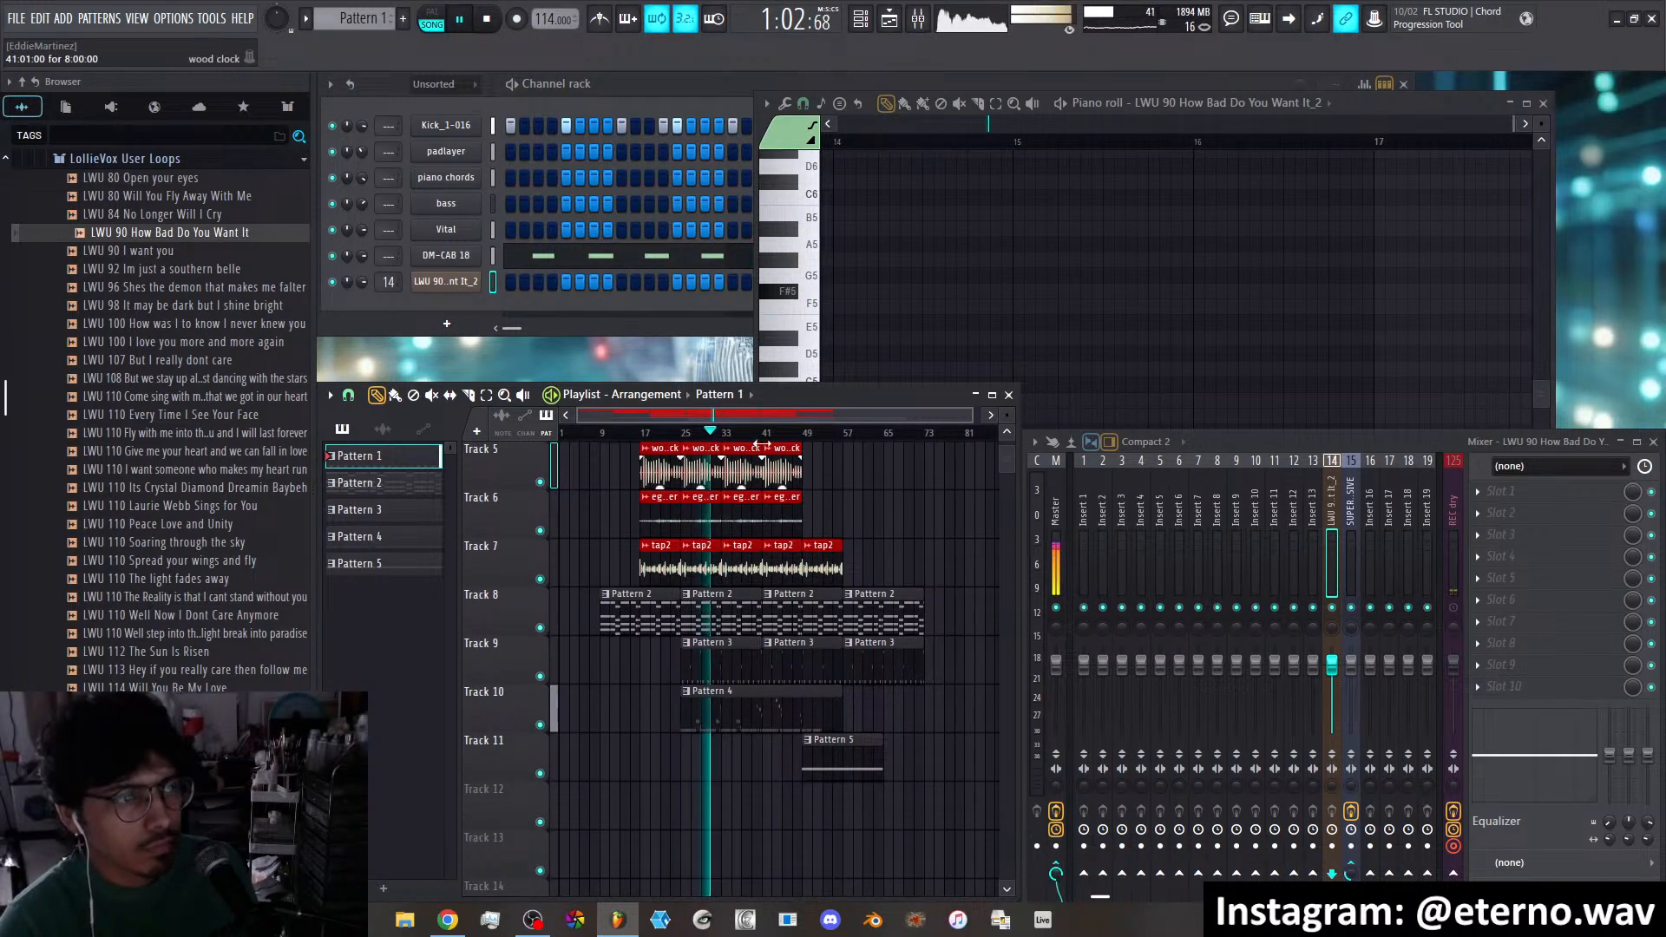
# Listen to the arrangement during playback and examine how the clips on Tracks 1 to 11 are laid out up to the last section
pyautogui.scroll(-2, 805, 428)
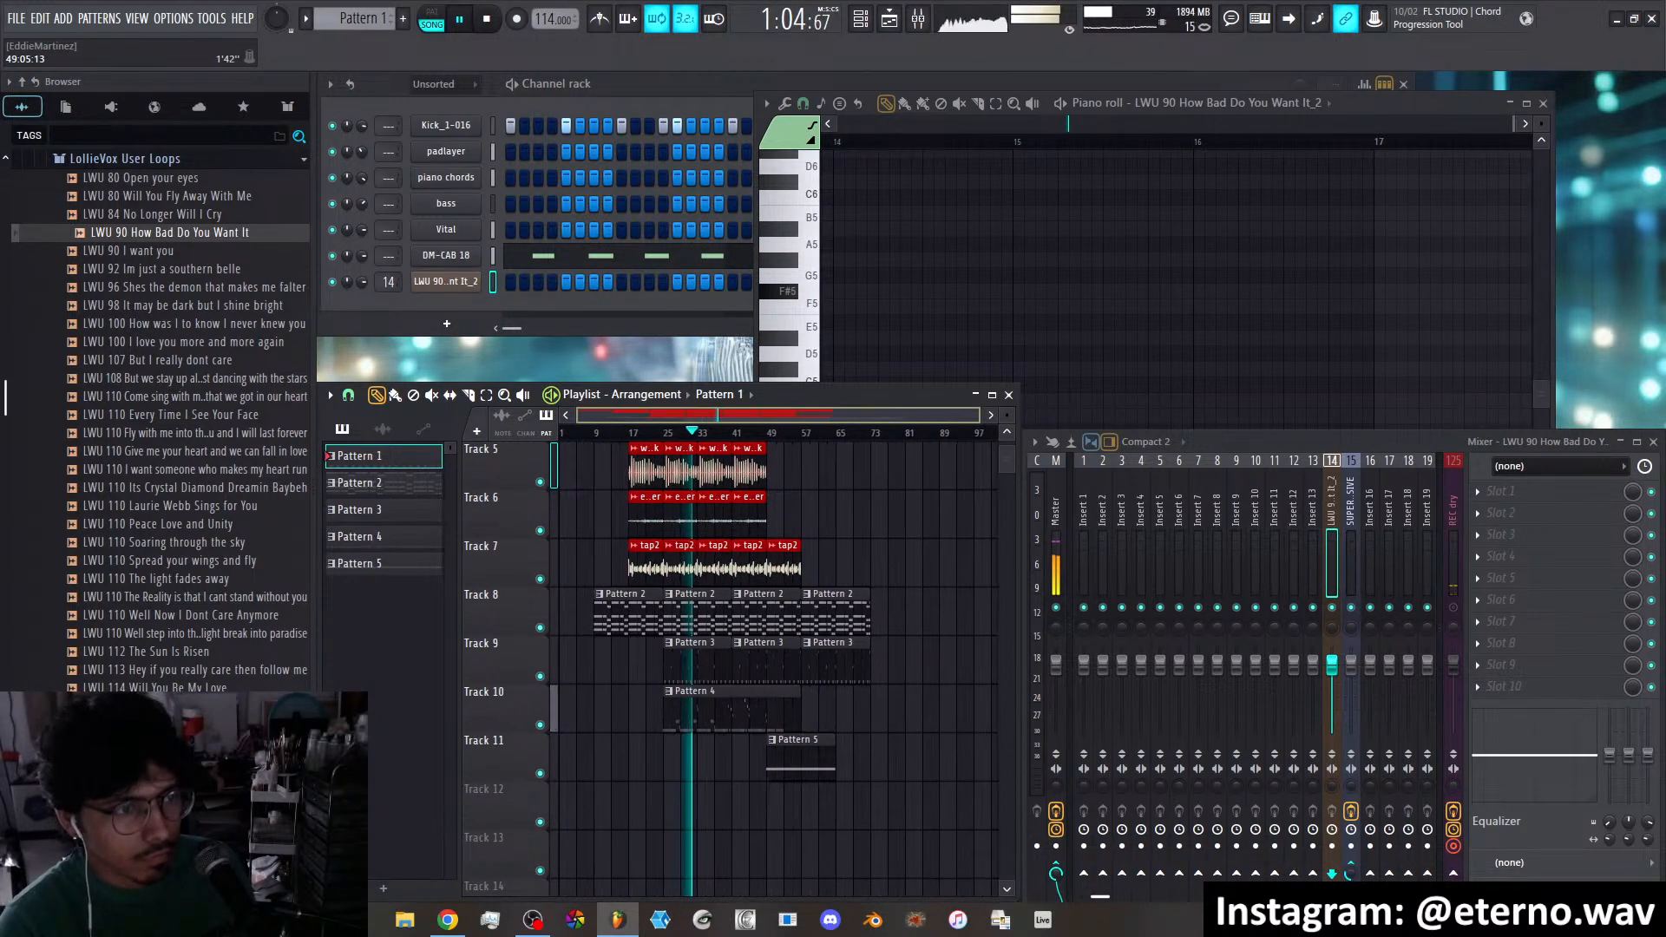
pyautogui.scroll(4, 940, 586)
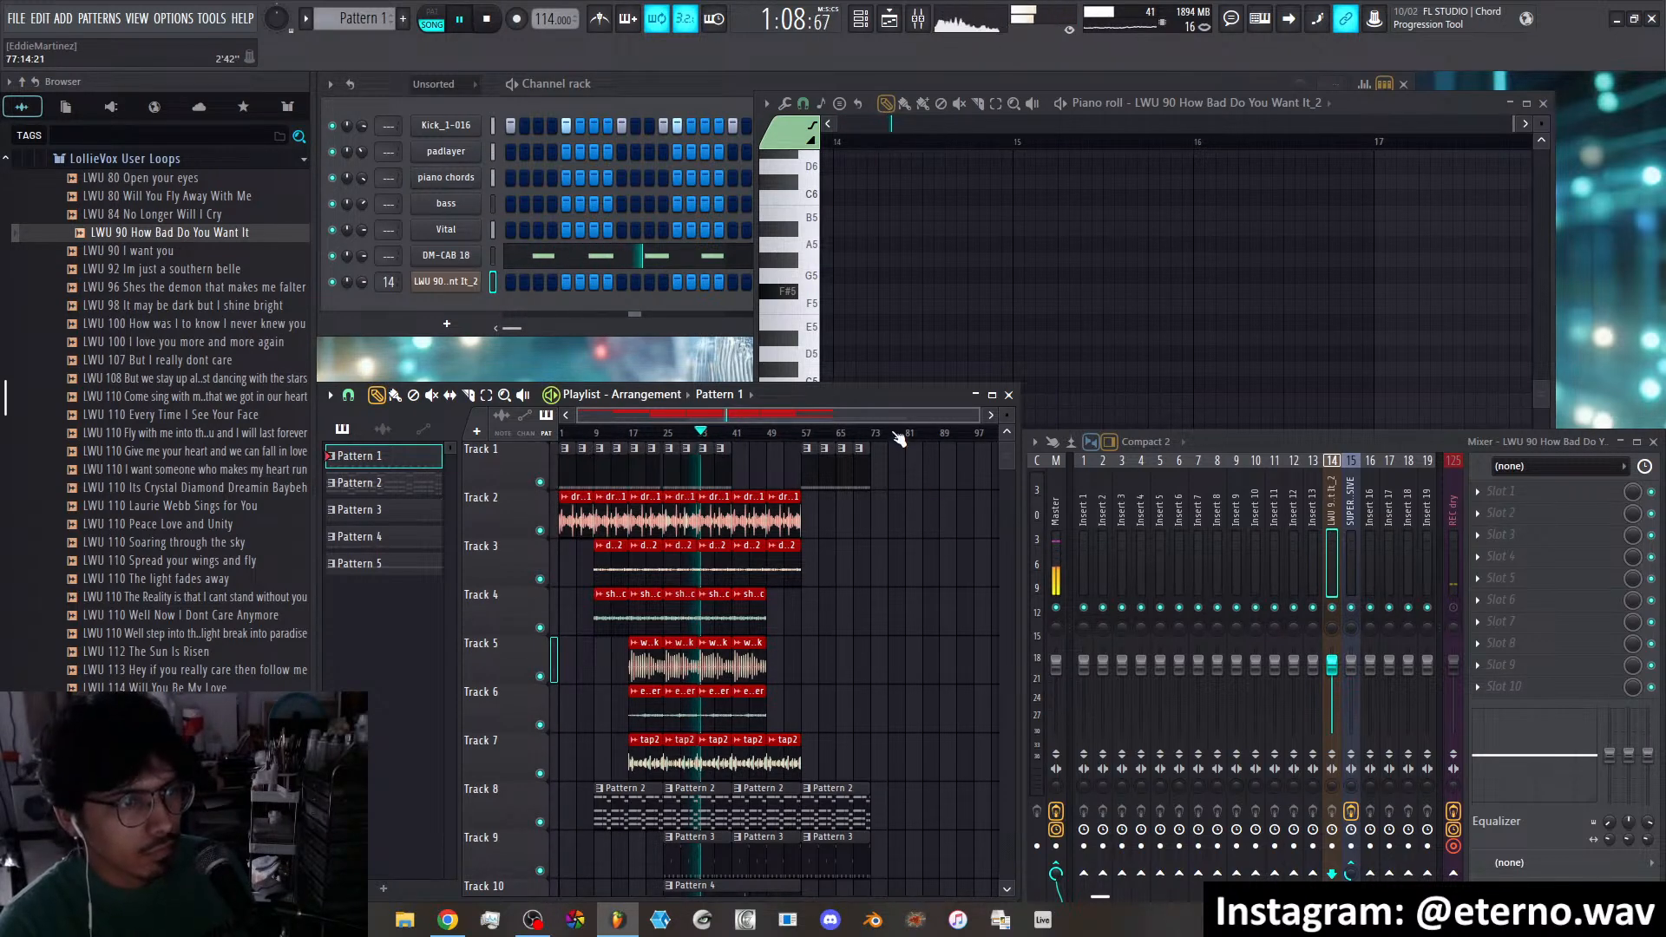
pyautogui.scroll(2, 893, 418)
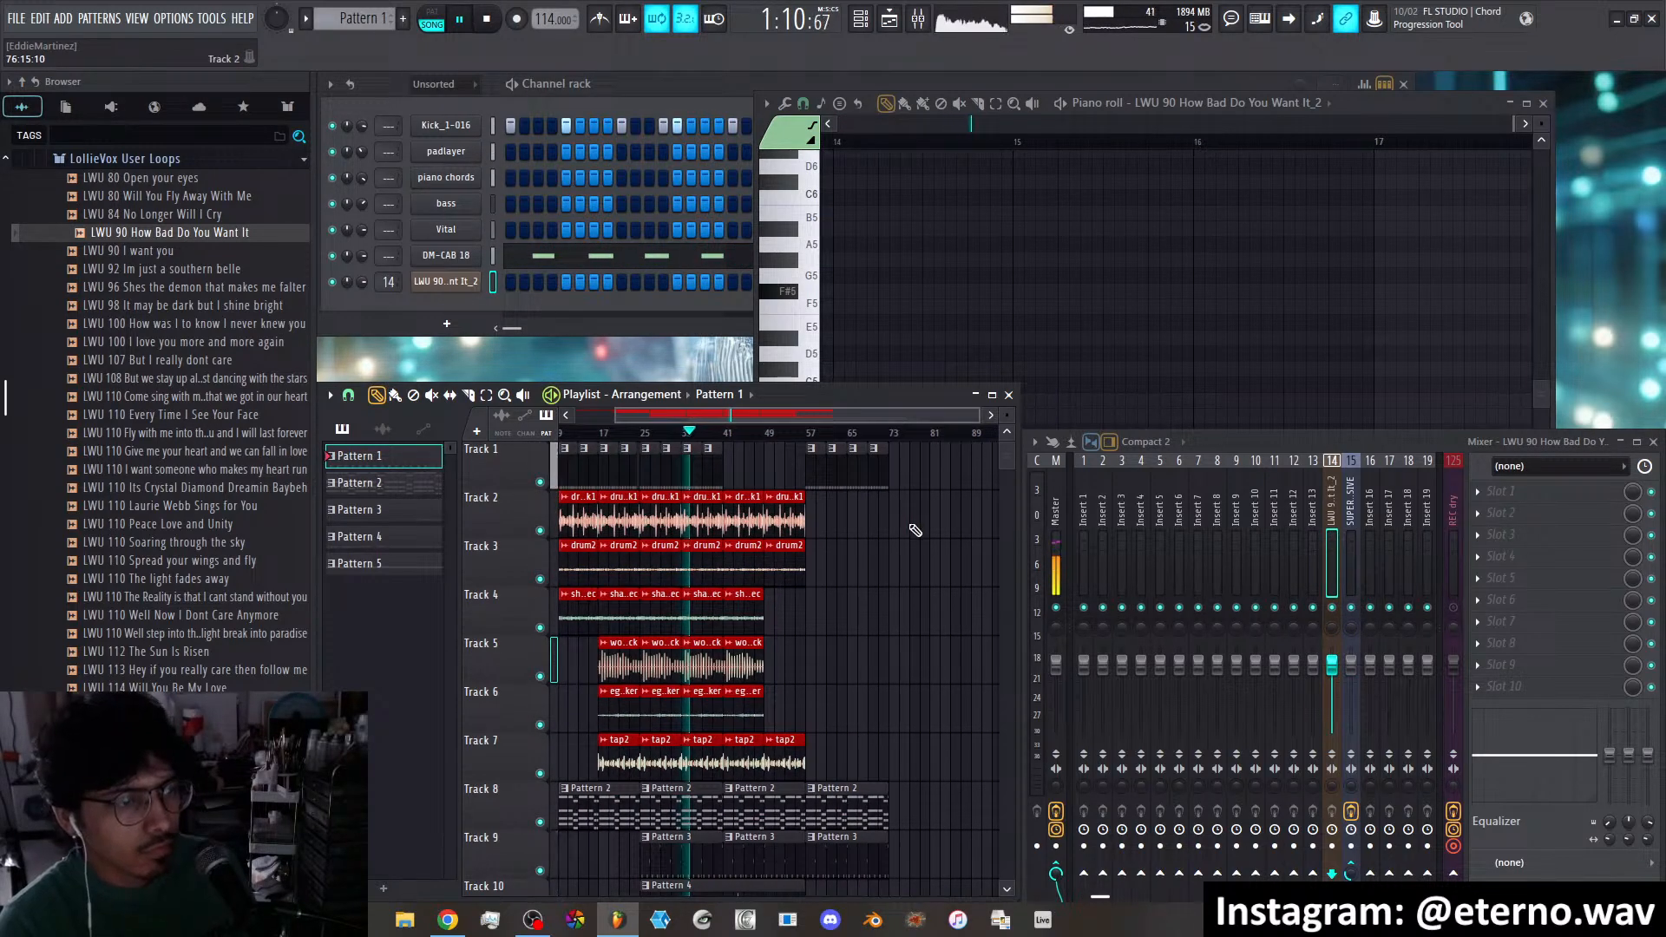
pyautogui.scroll(-2, 915, 530)
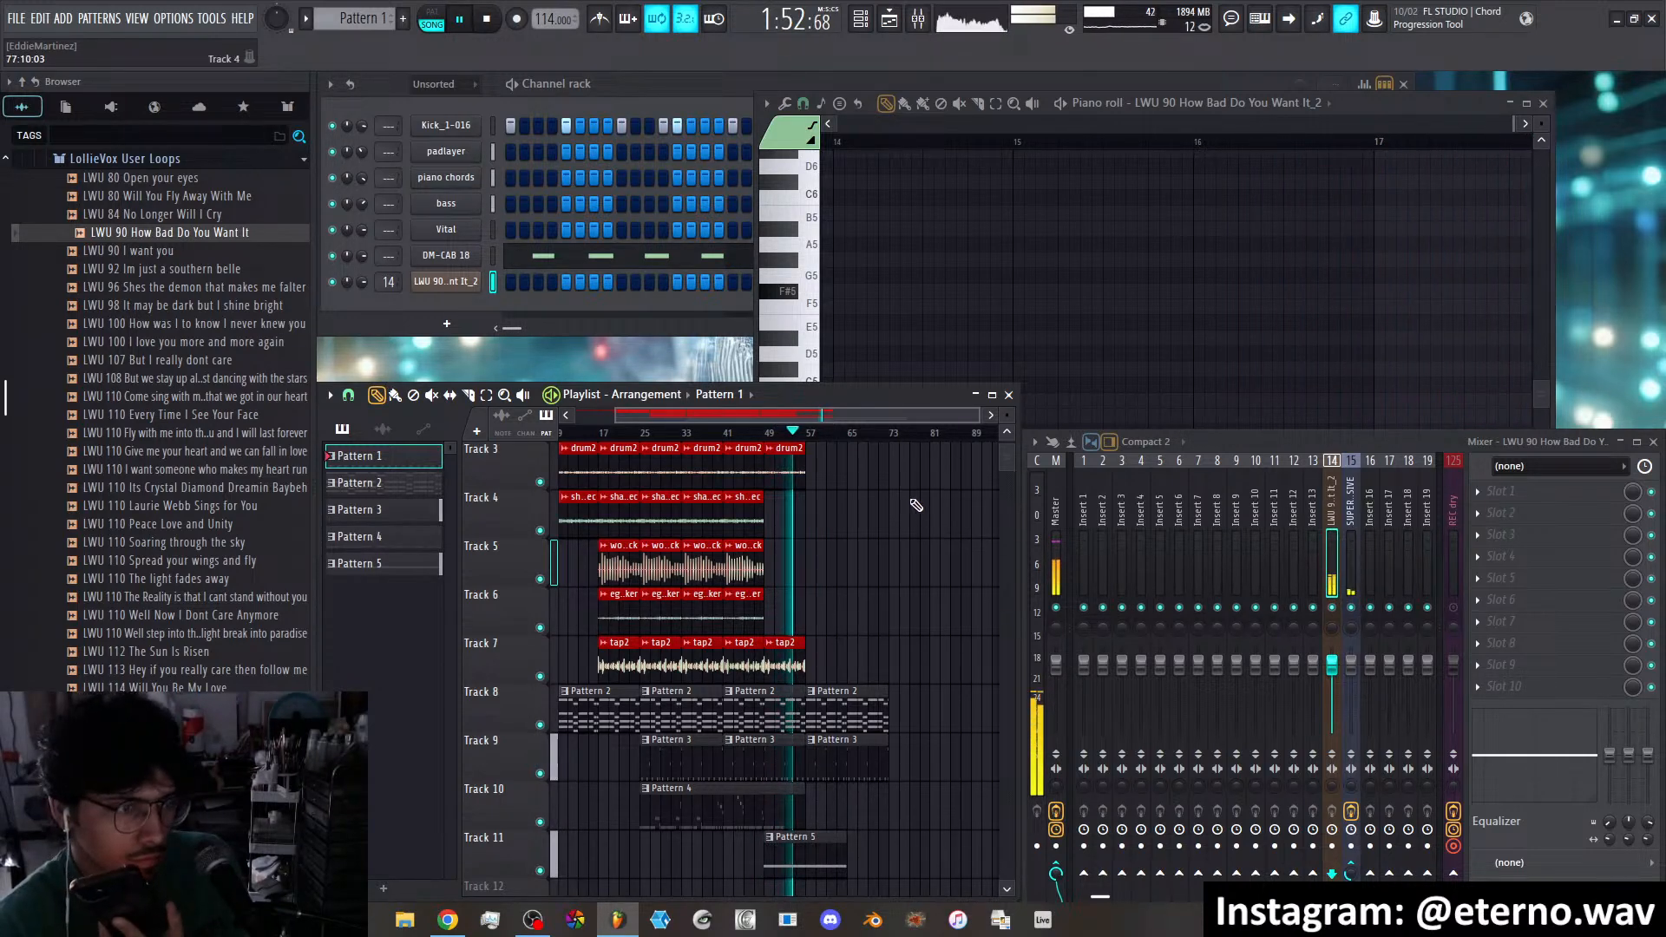
pyautogui.scroll(3, 836, 414)
pyautogui.scroll(2, 836, 587)
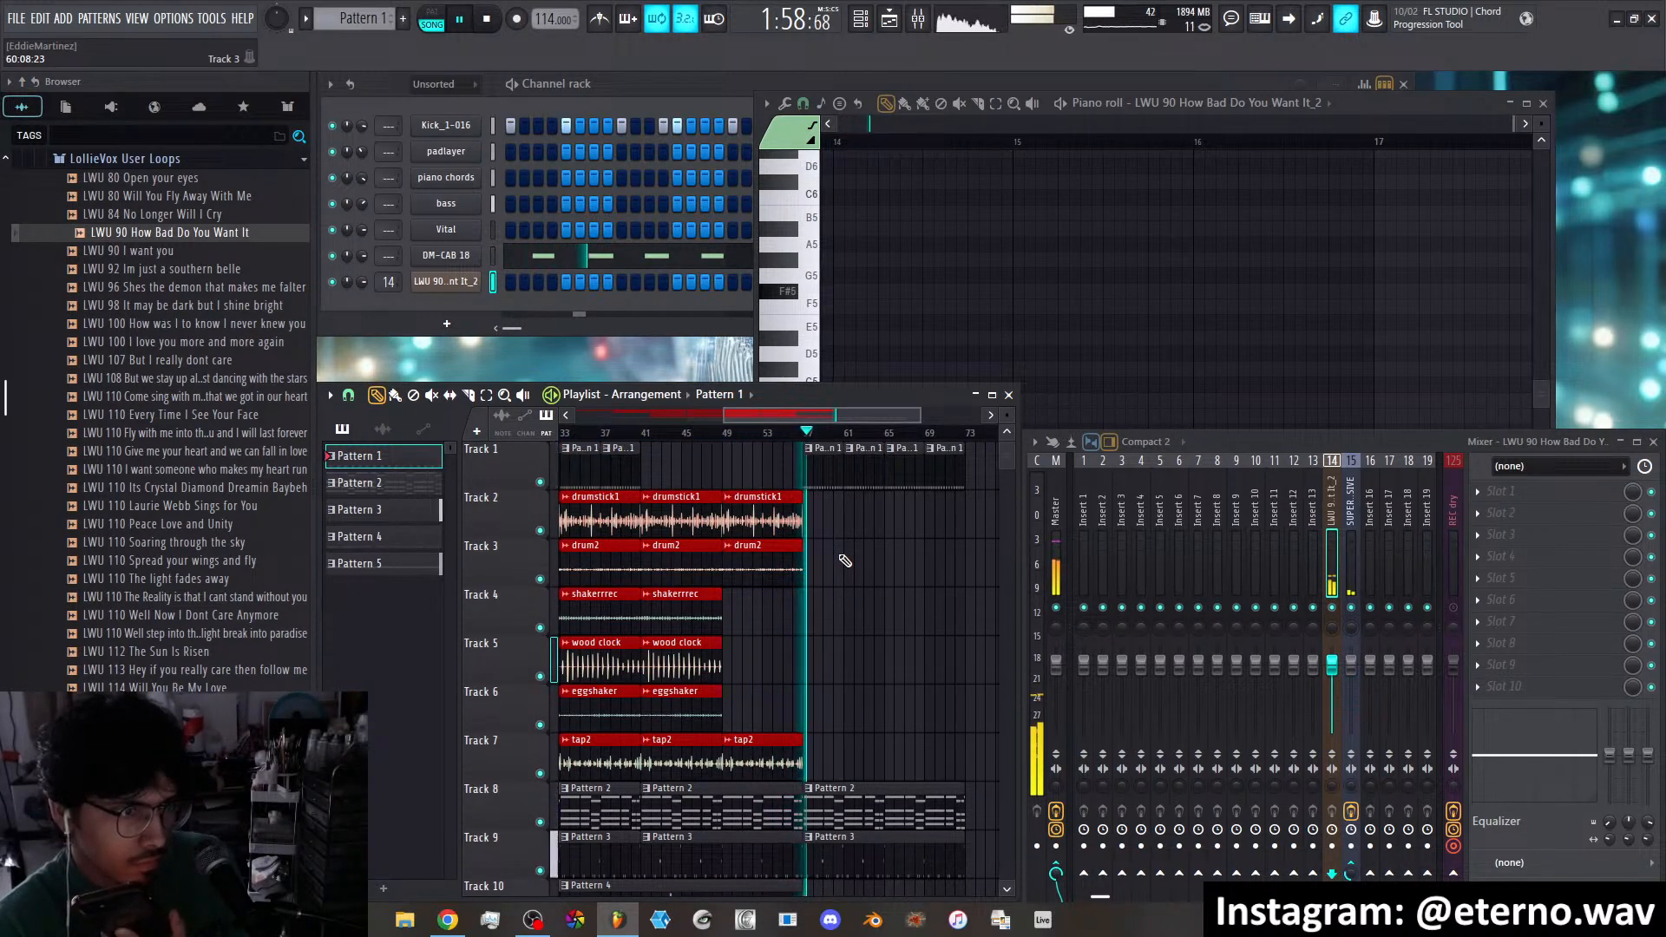
# Shorten the long E4 note in Pattern 5 to eight bars so its Track 11 clip spans bars 49 to 57
pyautogui.scroll(-3, 850, 577)
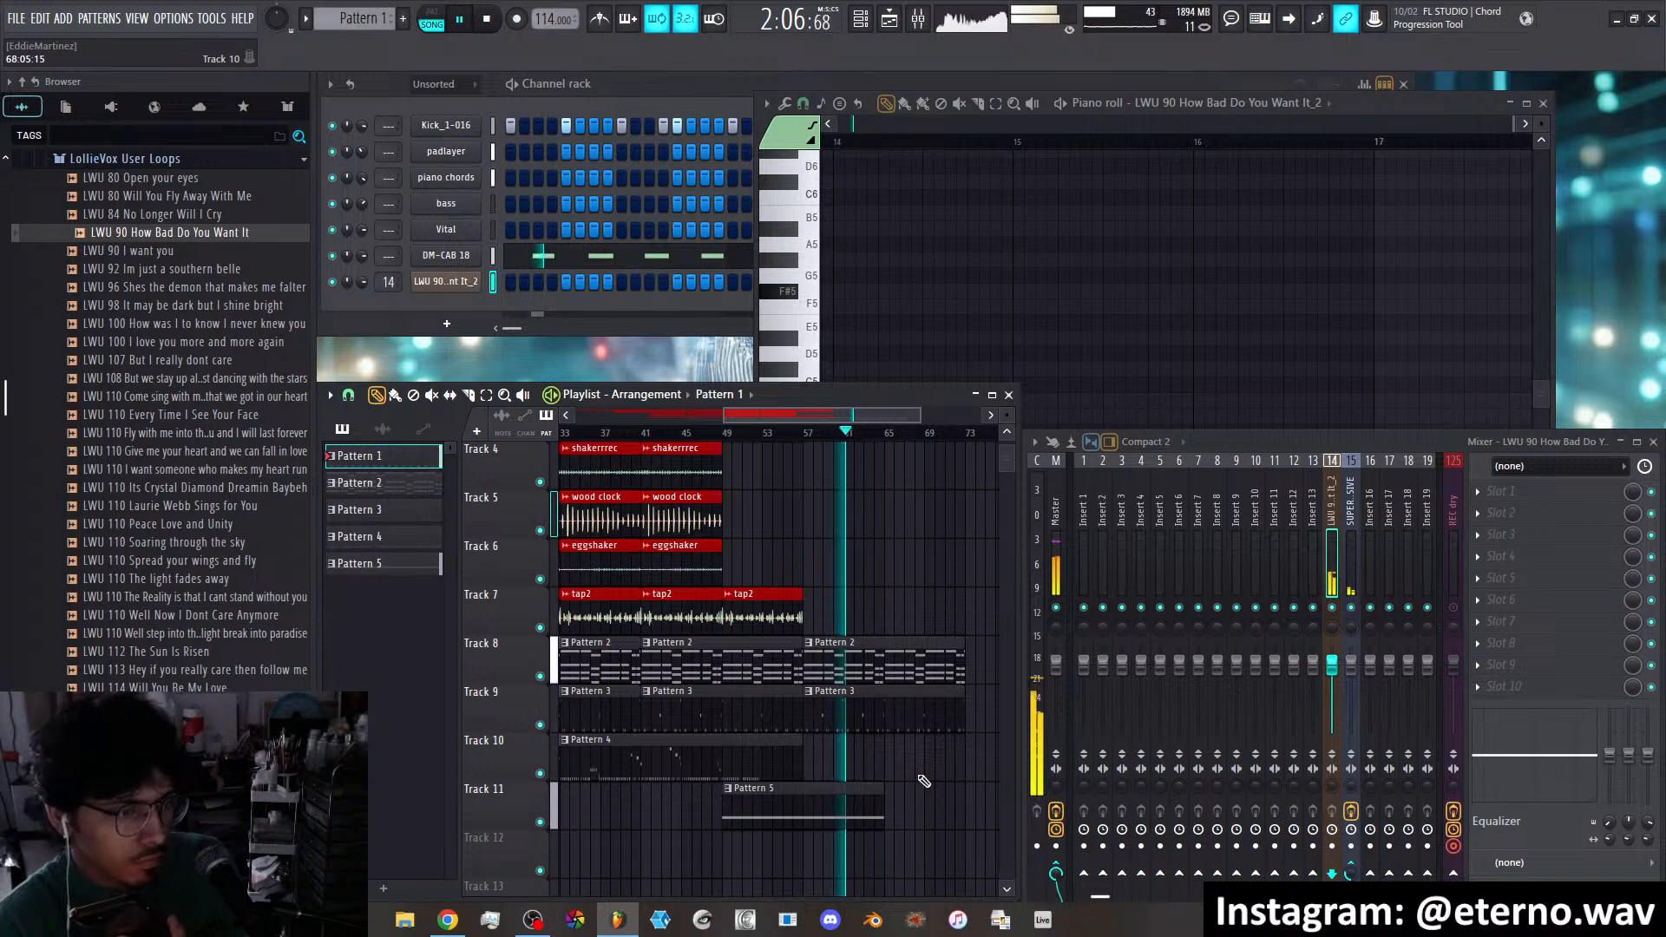
pyautogui.doubleClick(865, 810)
pyautogui.scroll(-3, 1240, 334)
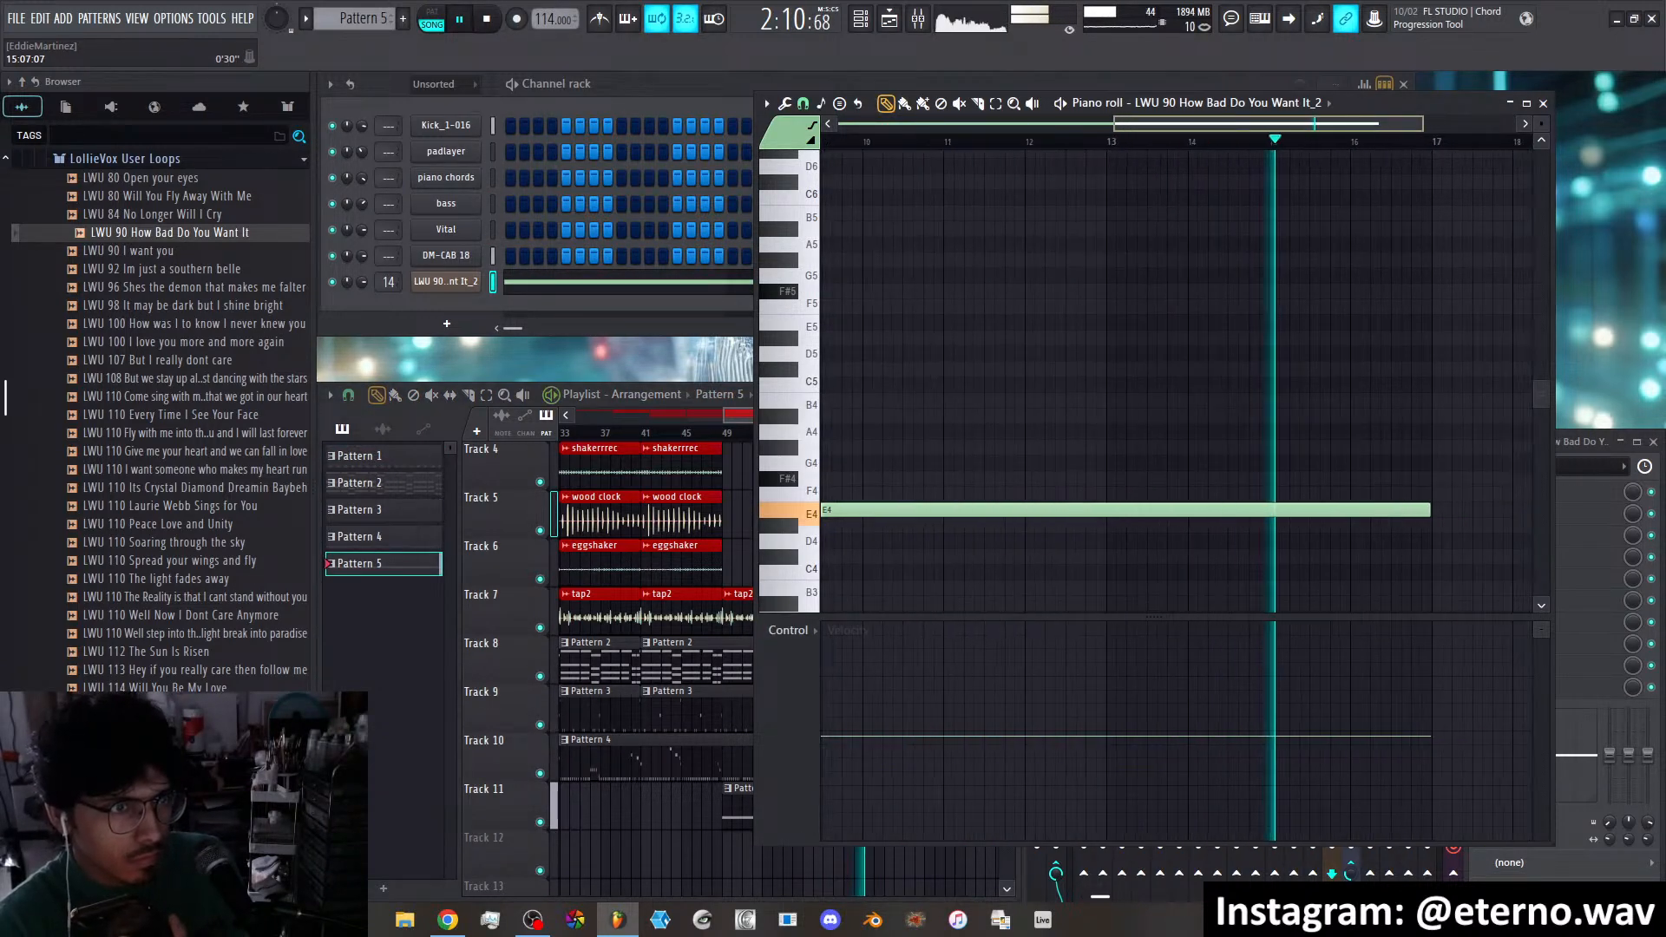
pyautogui.moveTo(1424, 510); pyautogui.dragTo(1142, 511)
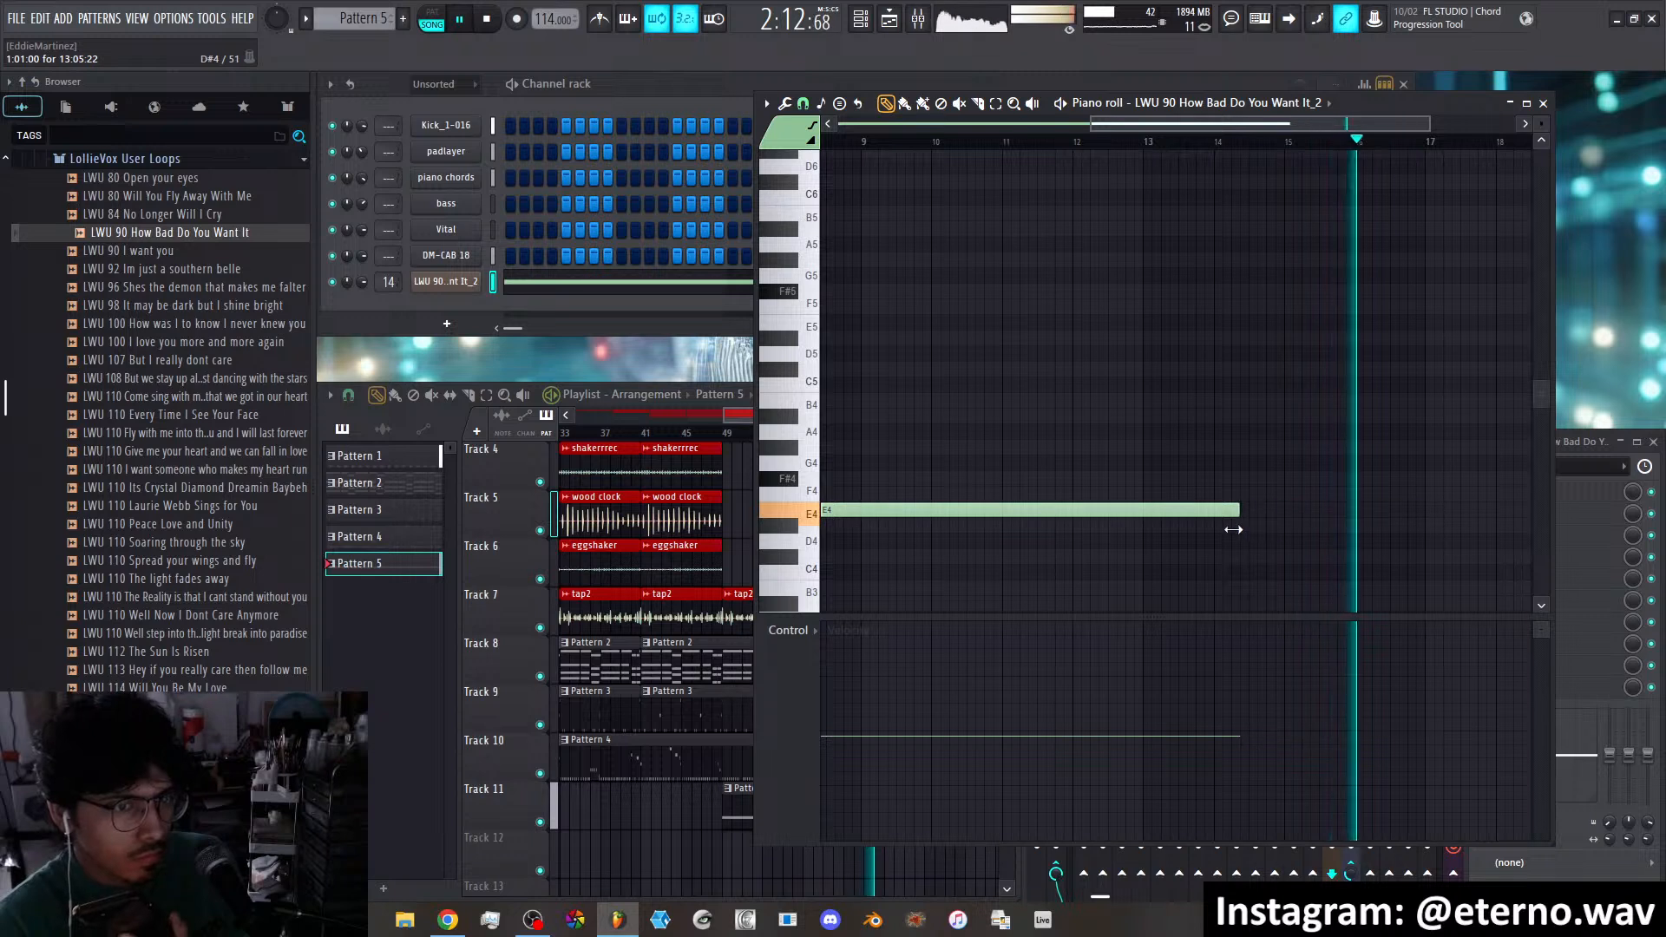
pyautogui.rightClick(678, 841)
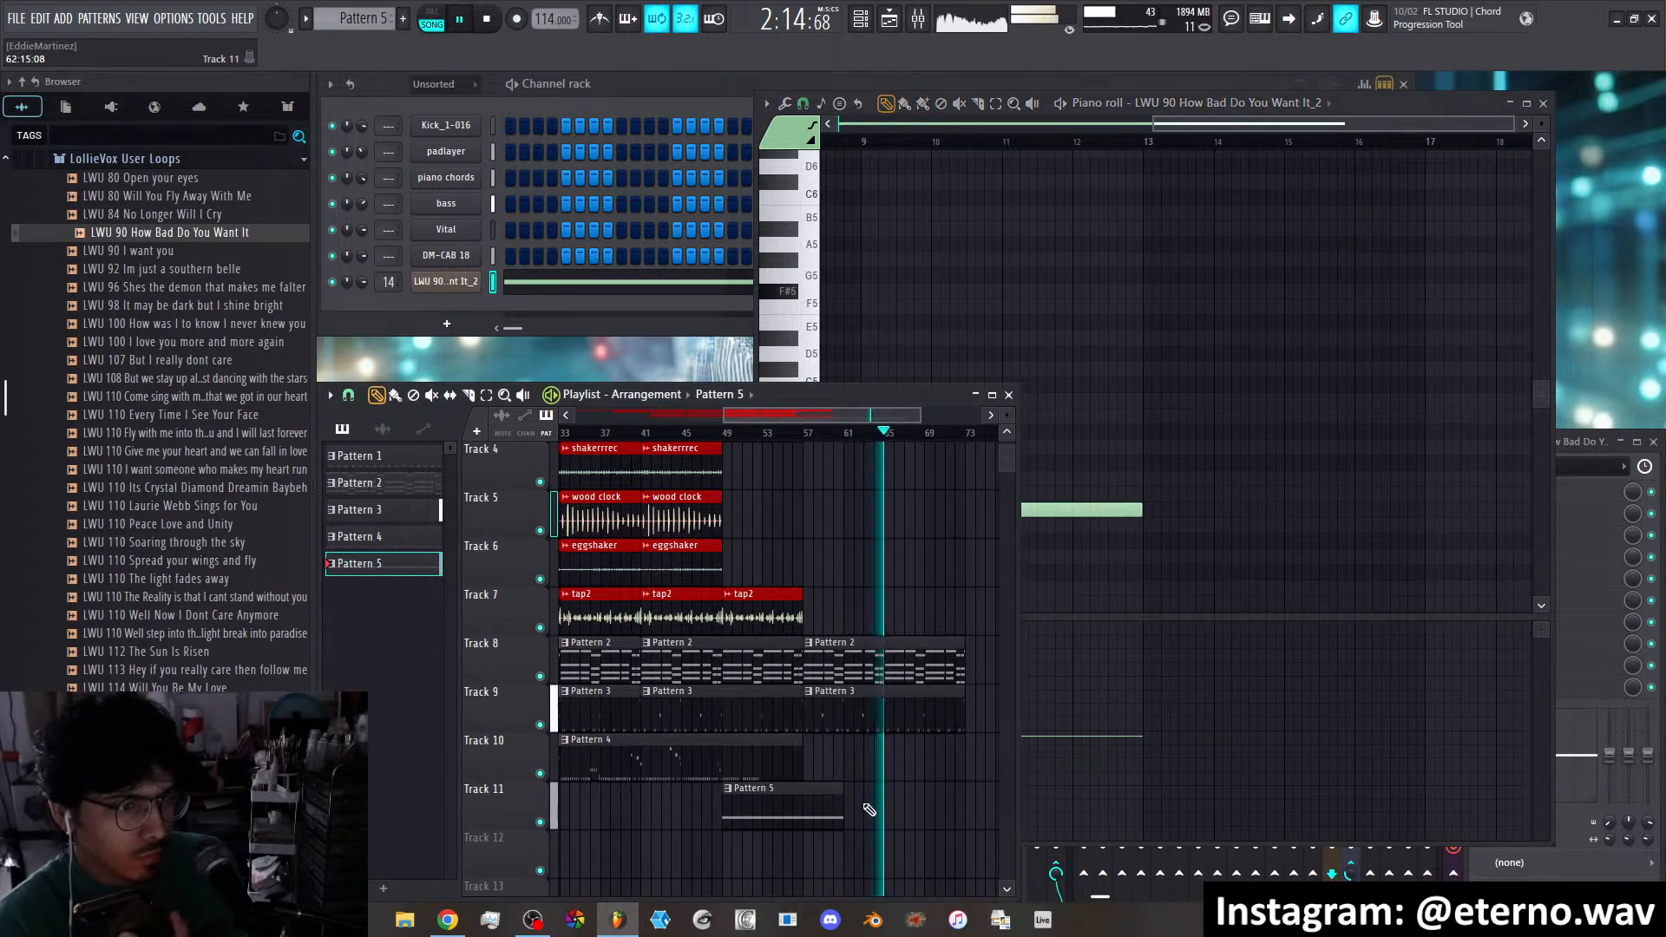
pyautogui.moveTo(1142, 510); pyautogui.dragTo(875, 514)
pyautogui.rightClick(685, 814)
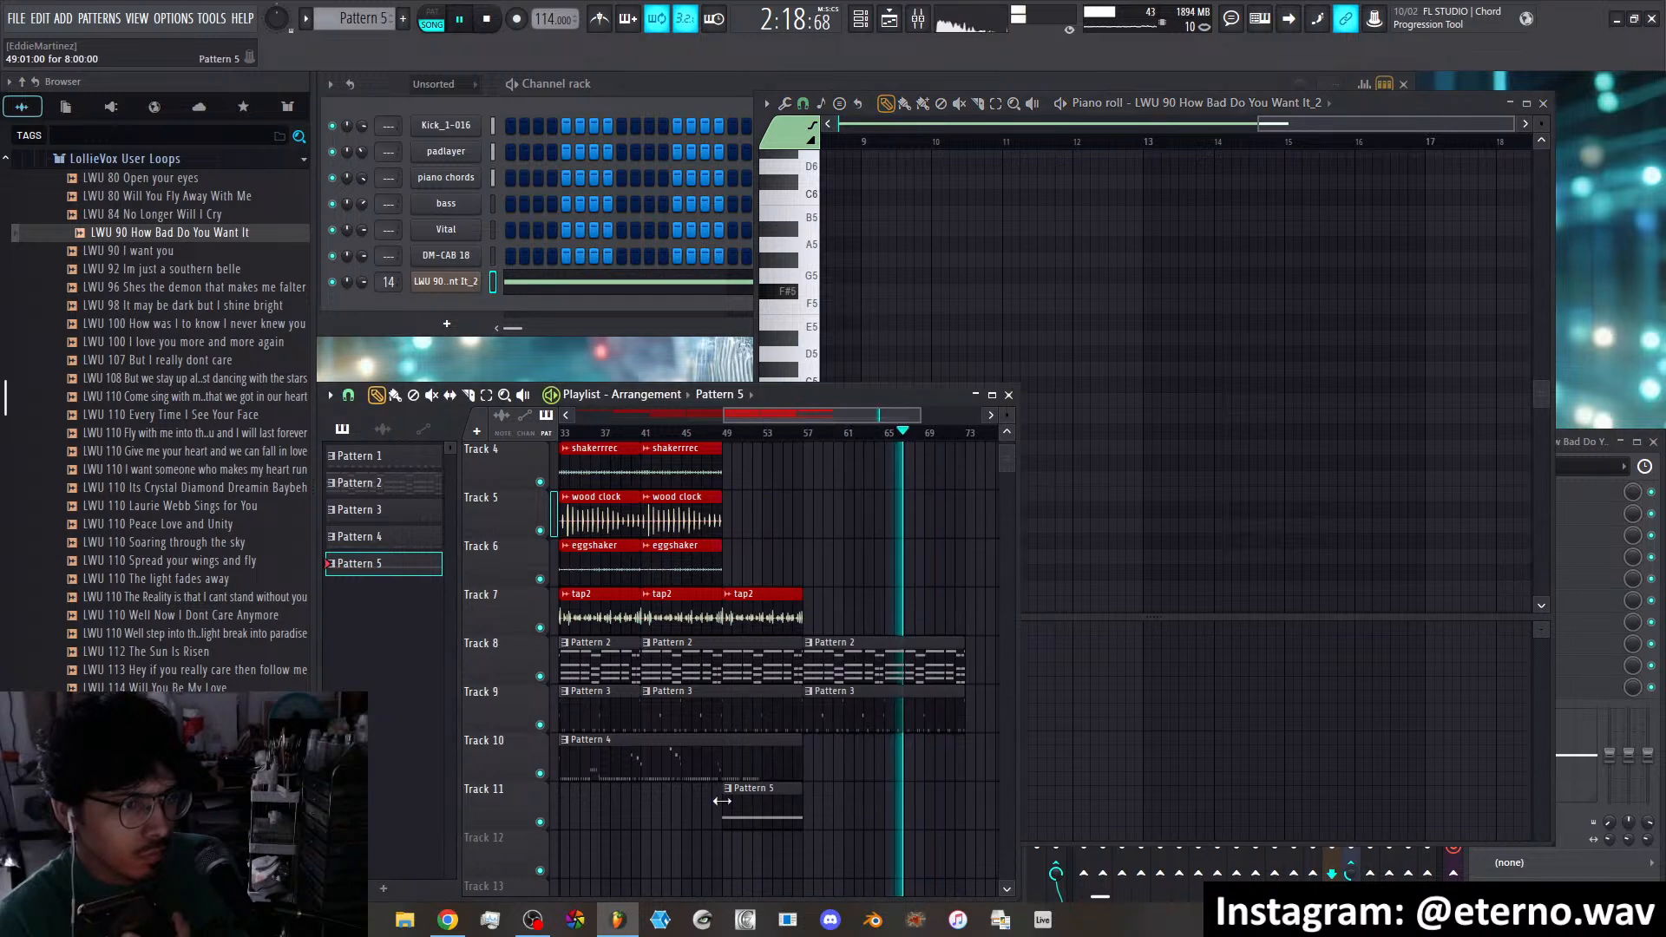
# Play from bar 49 and copy the drum and percussion clips on Tracks 2 to 7 into bars 57 to 73
pyautogui.click(727, 432)
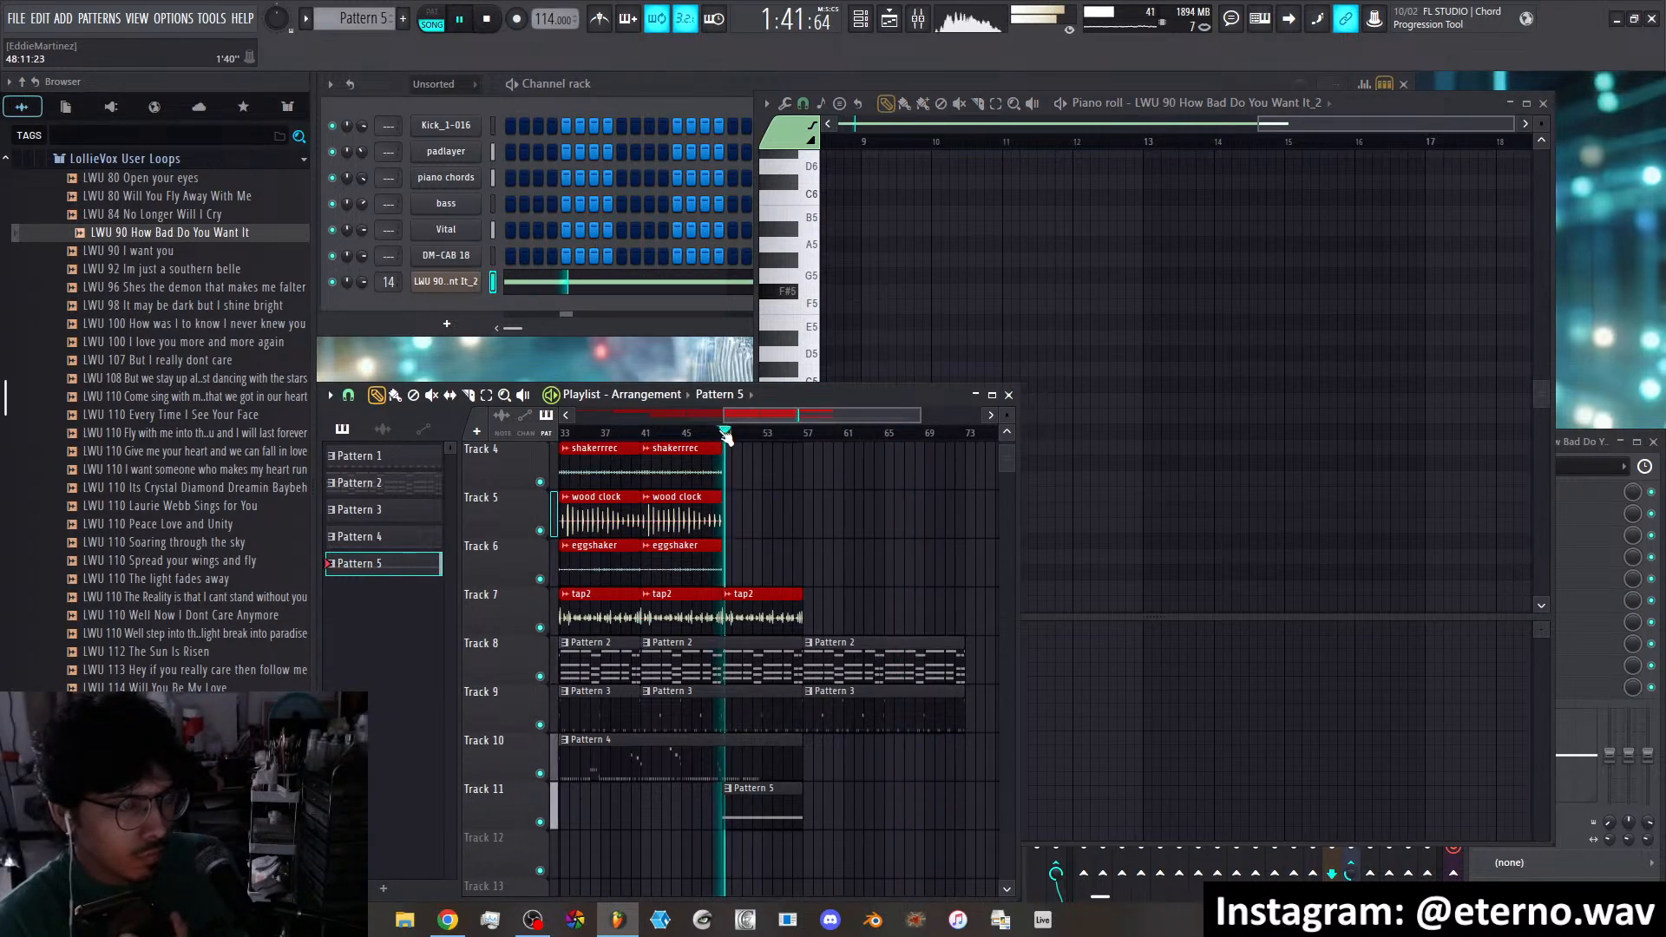
pyautogui.scroll(3, 853, 633)
pyautogui.scroll(1, 853, 634)
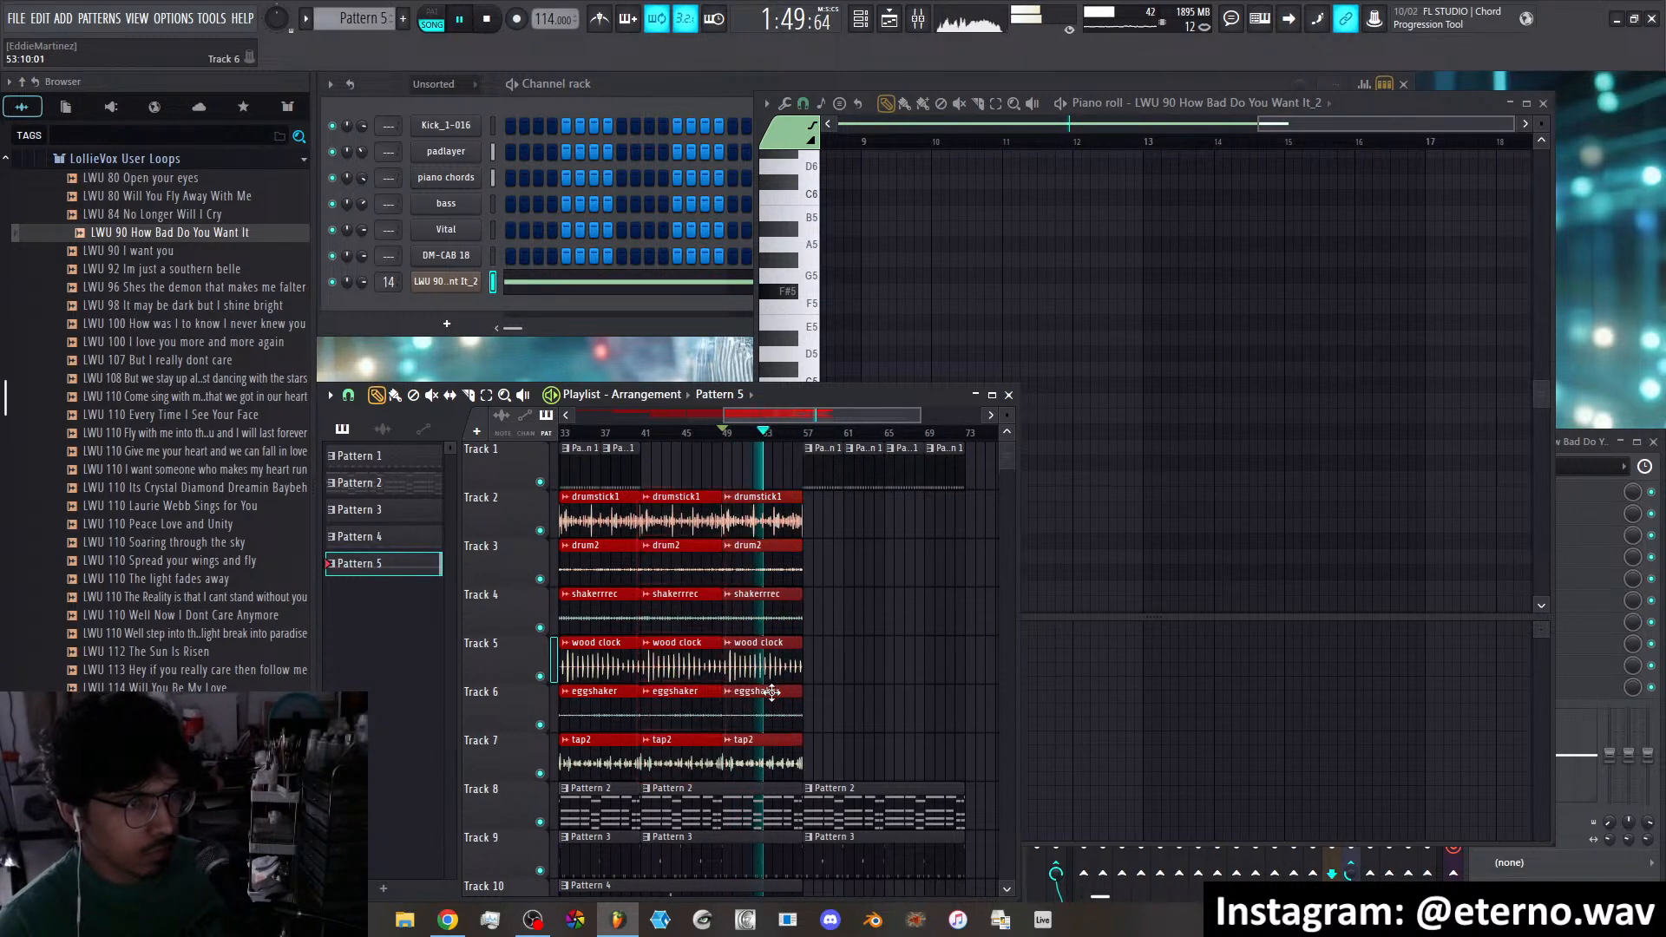
pyautogui.moveTo(690, 691); pyautogui.dragTo(938, 694)
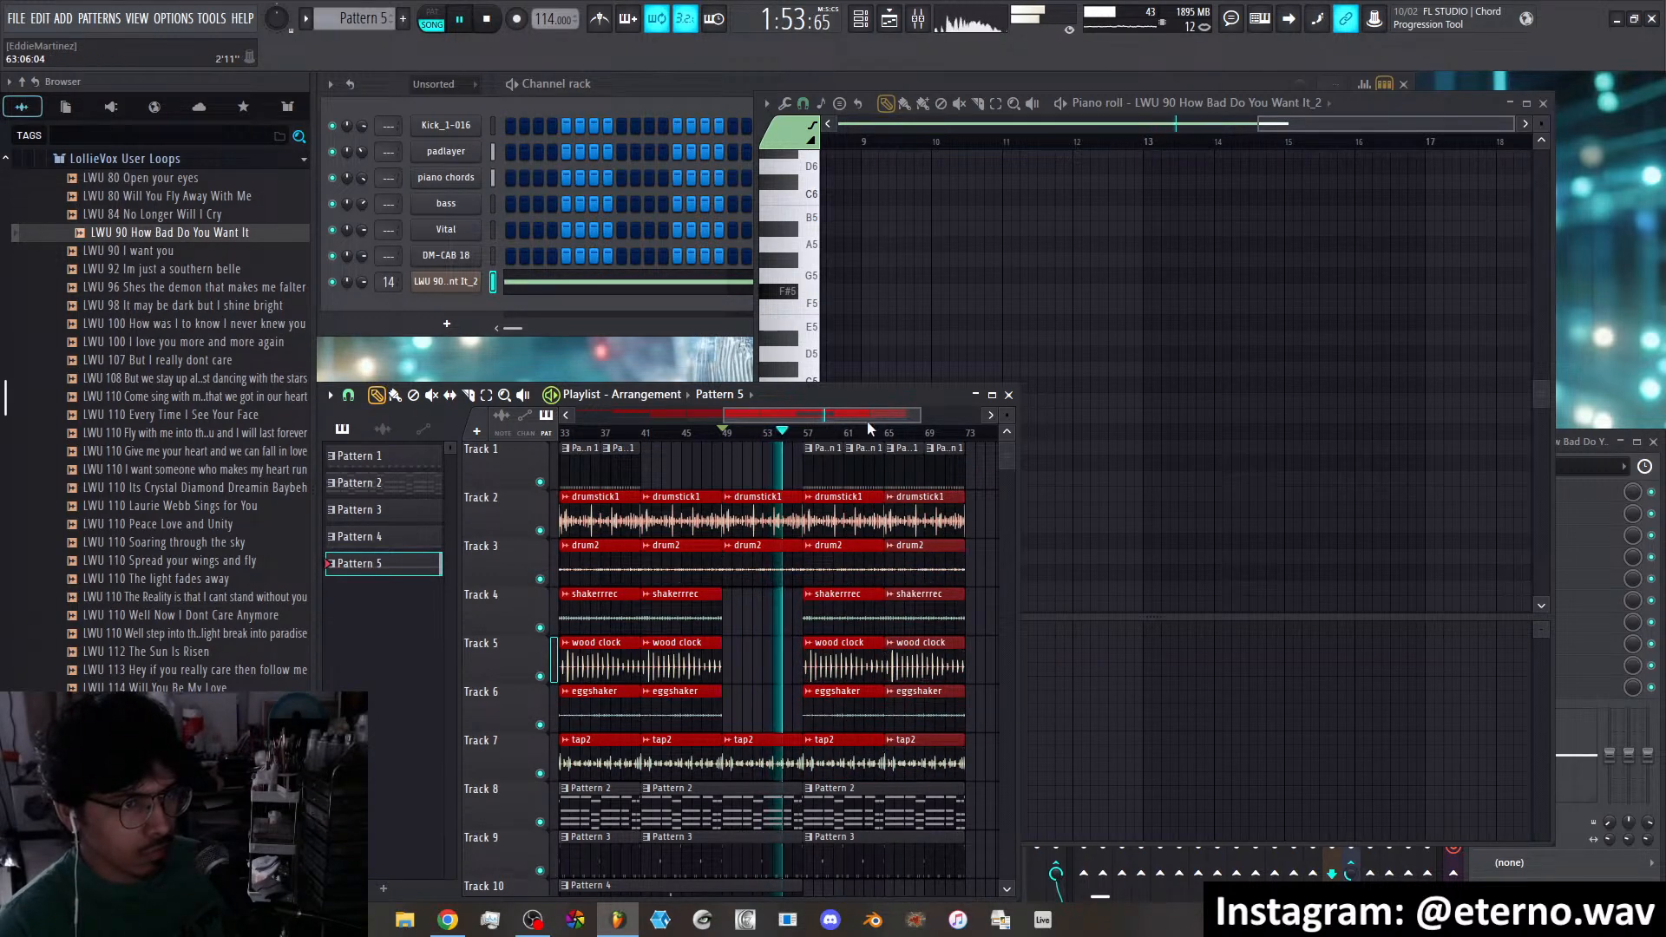
# Mute and unmute the tap2 track, and delete the wood clock and tap2 clips from bar 57 onward
pyautogui.scroll(-3, 867, 416)
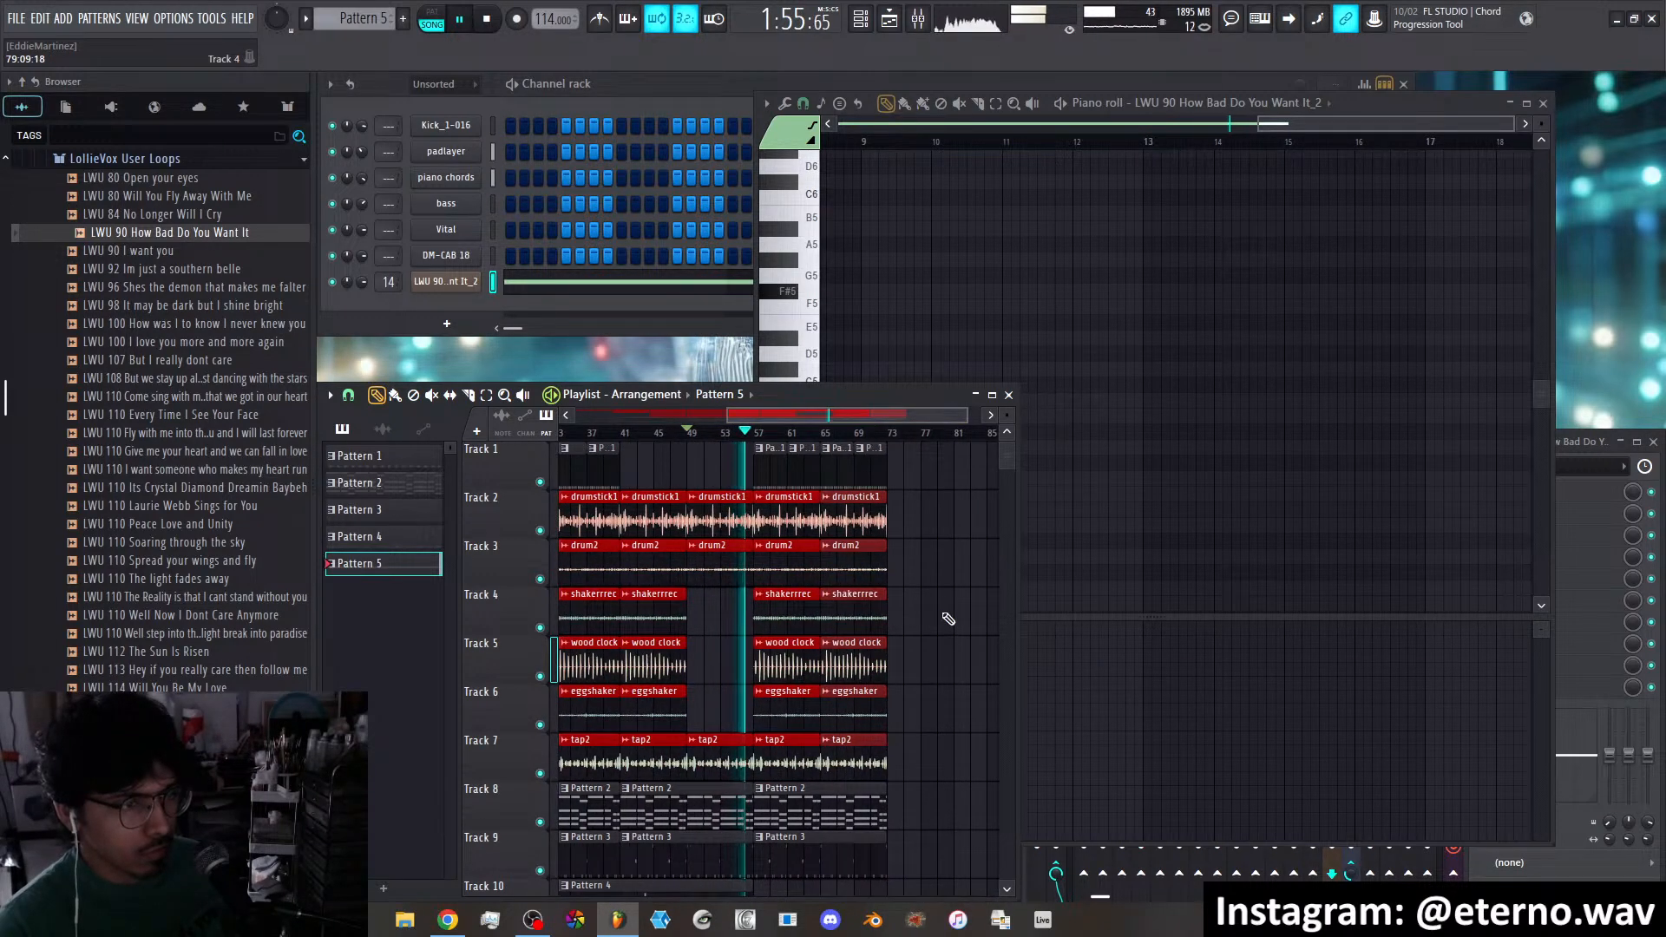
pyautogui.scroll(-2, 948, 618)
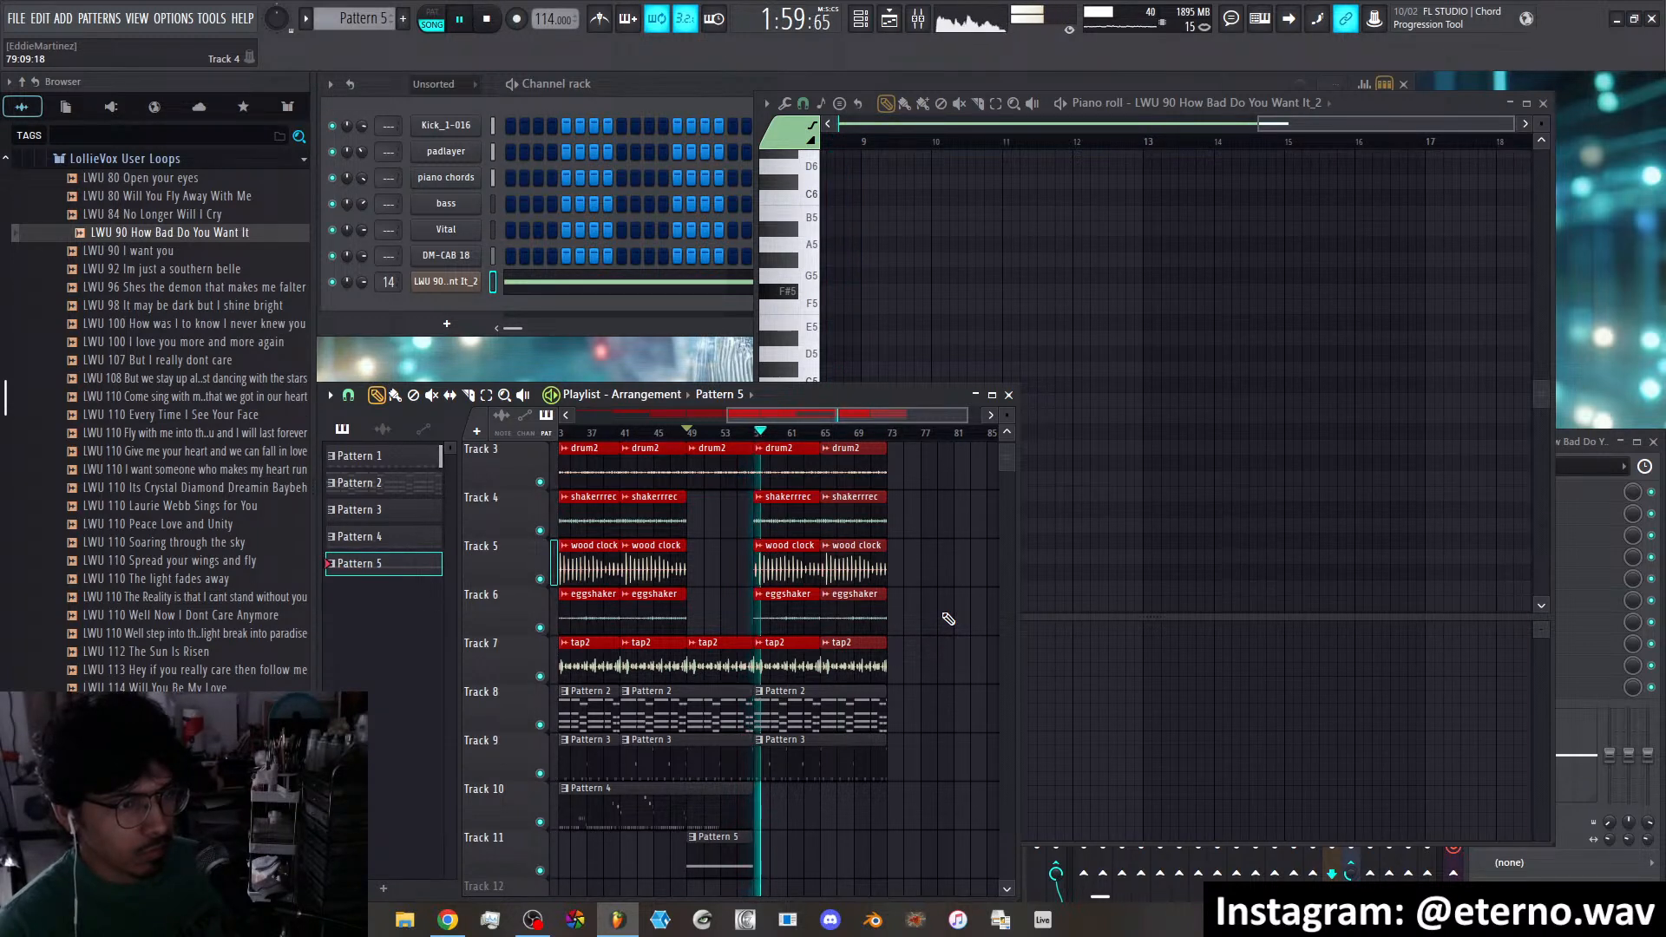
pyautogui.click(539, 676)
pyautogui.click(539, 677)
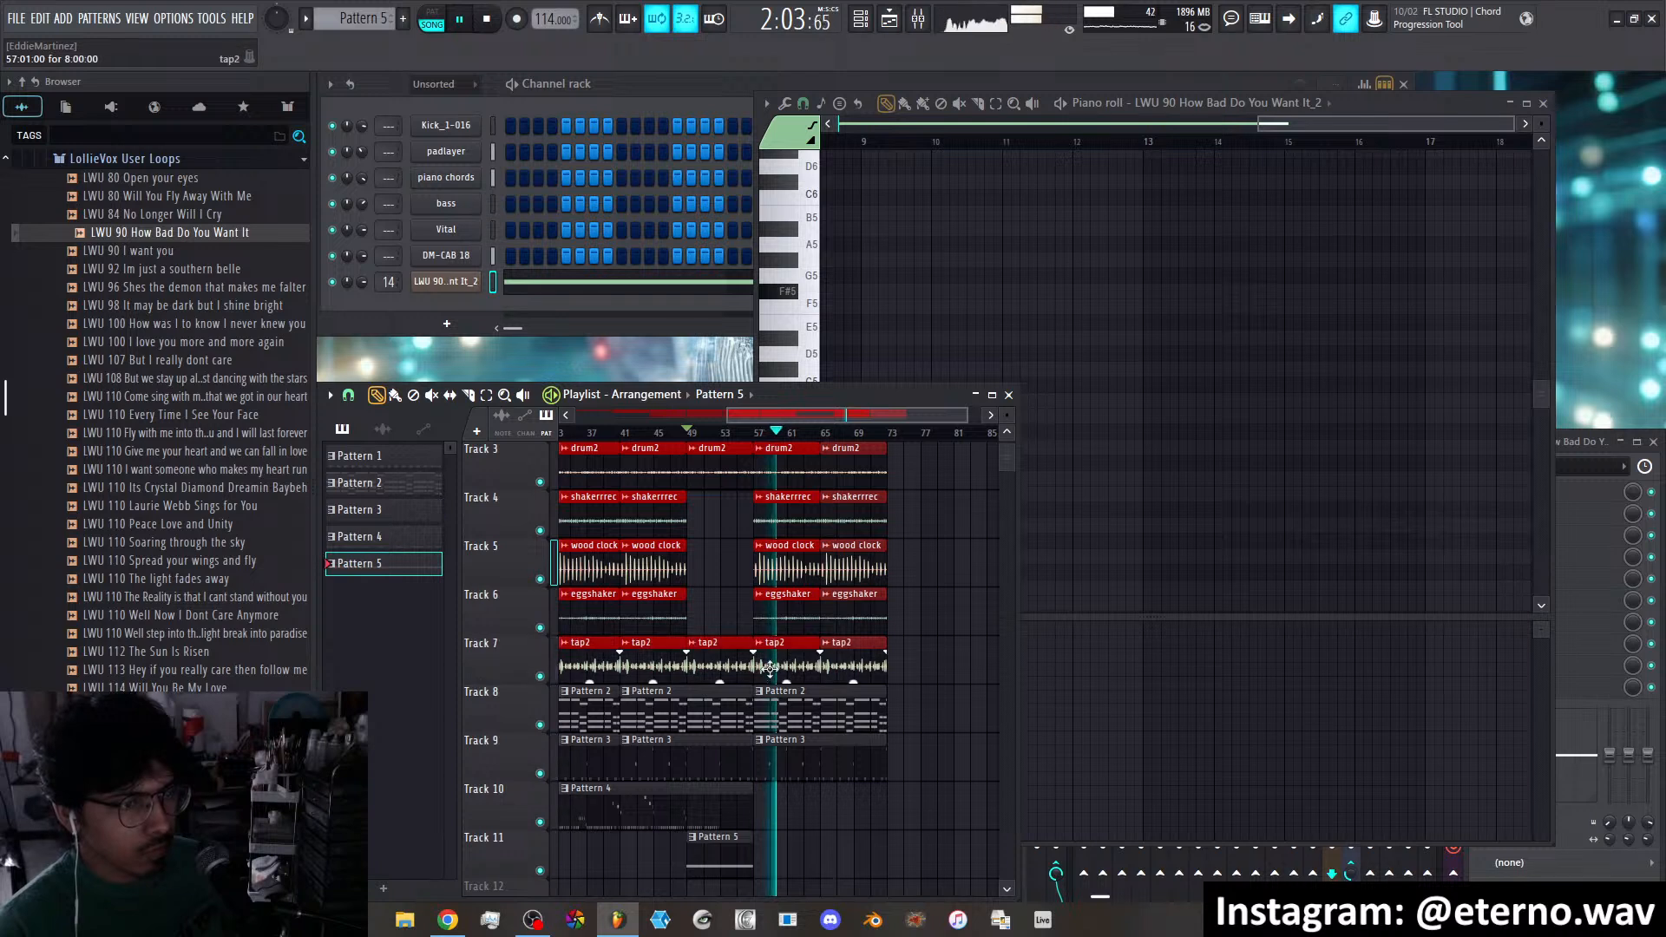
pyautogui.scroll(2, 925, 659)
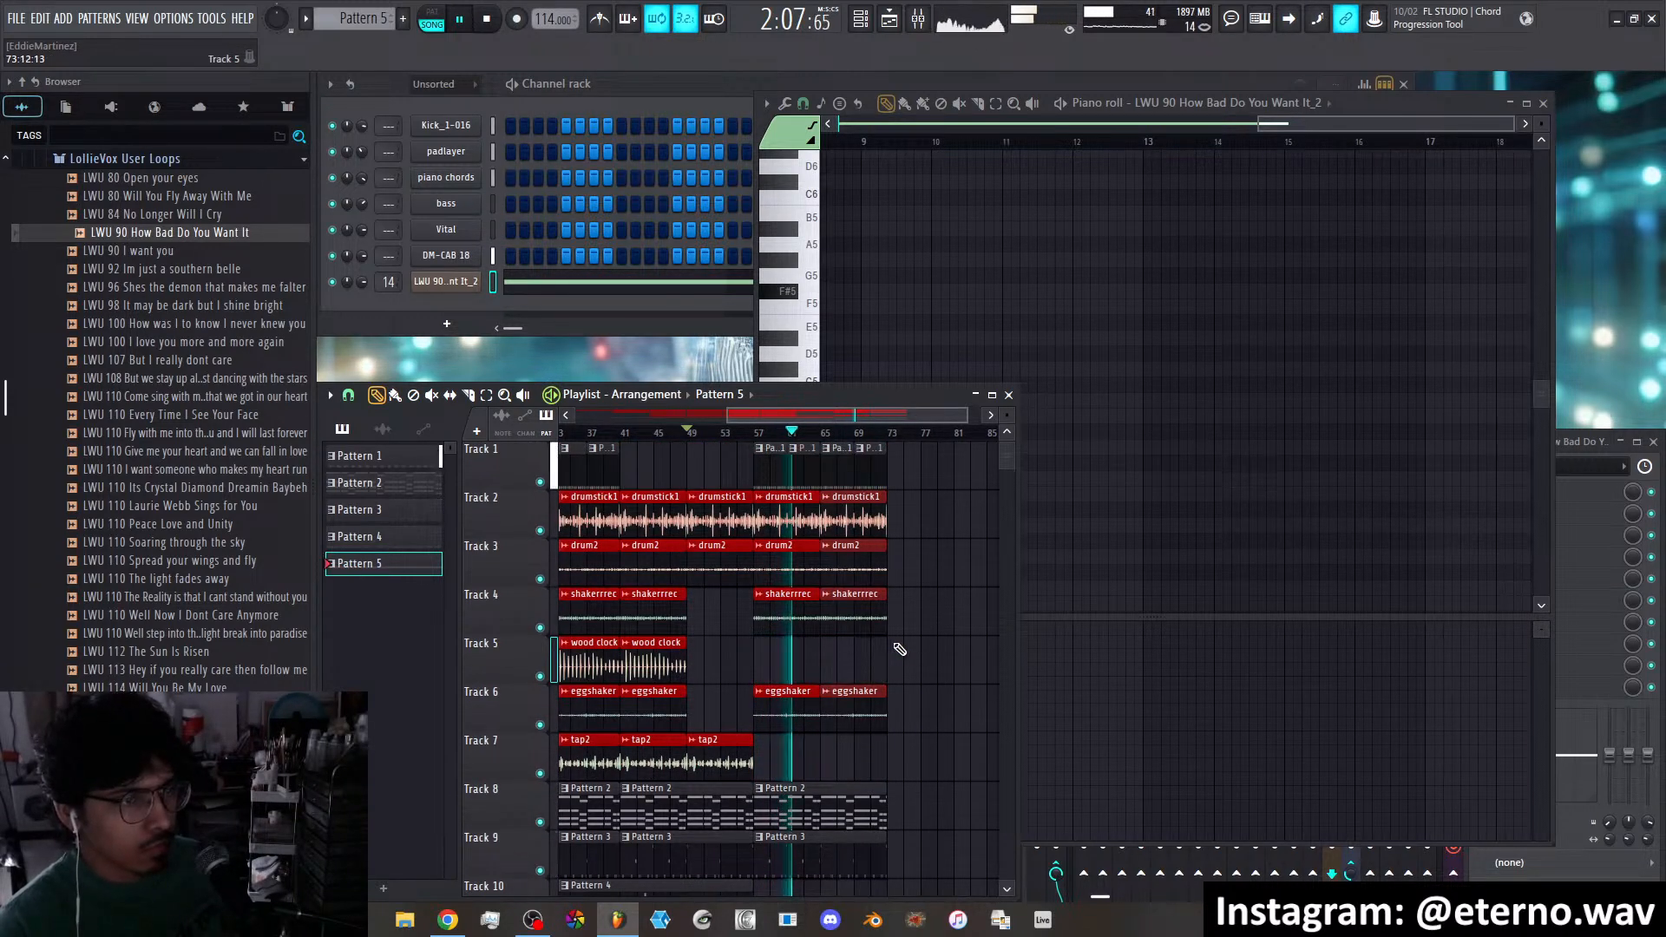
# Listen to the section after bar 57 and examine the clips across all playlist tracks
pyautogui.scroll(-1, 920, 649)
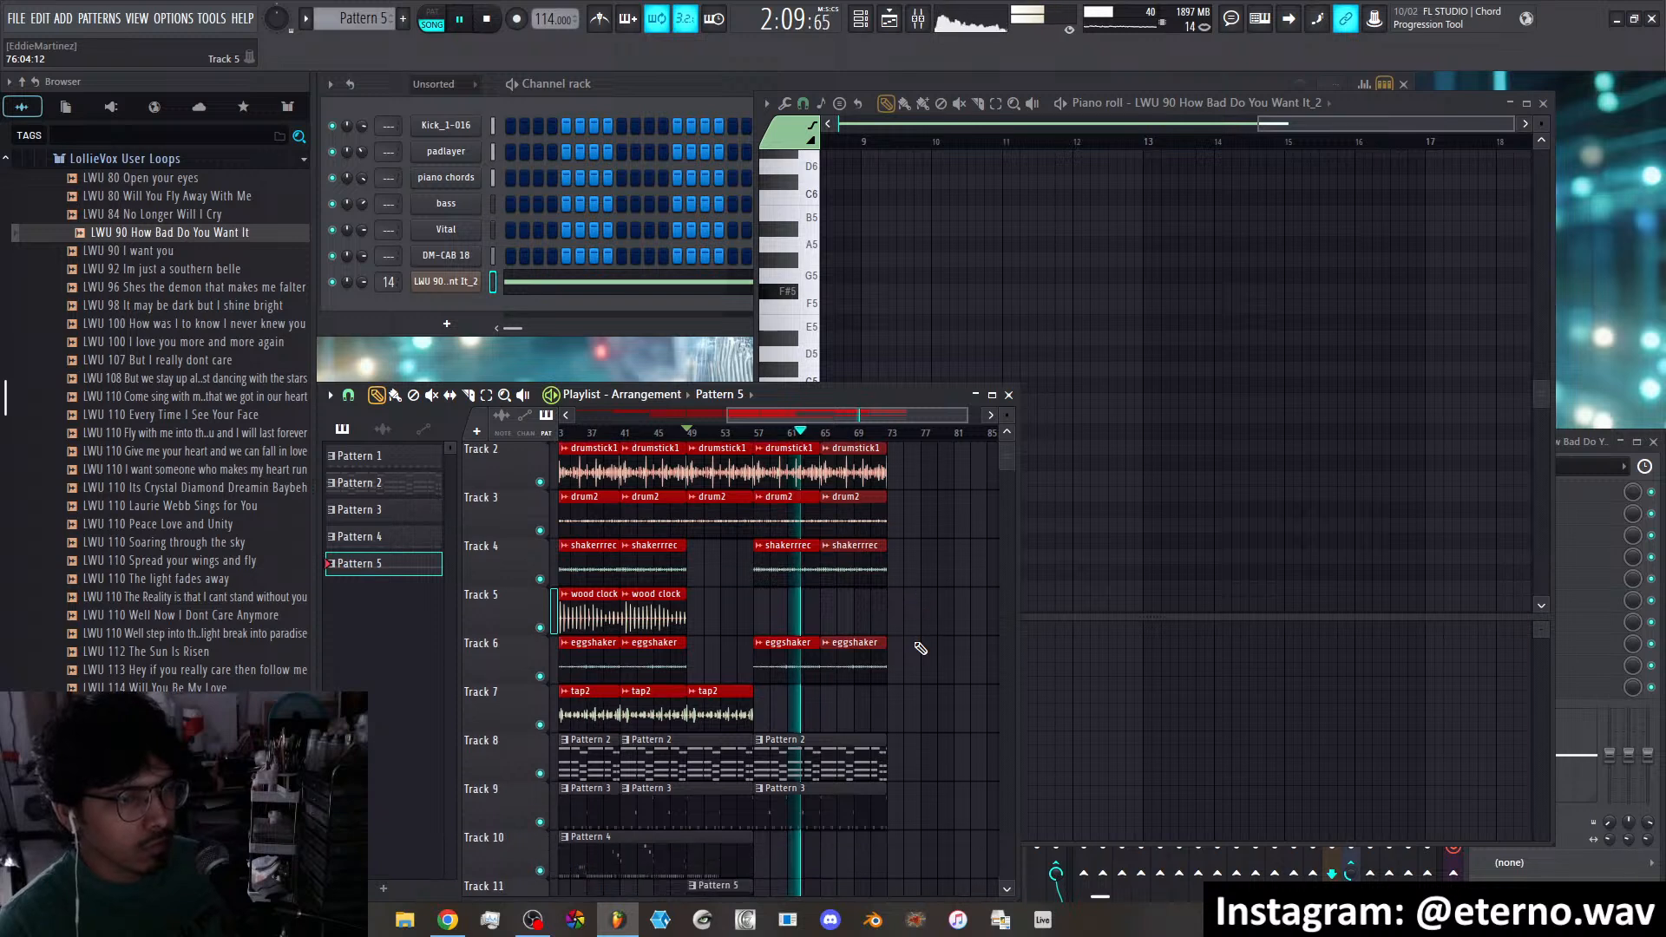
pyautogui.scroll(-2, 920, 645)
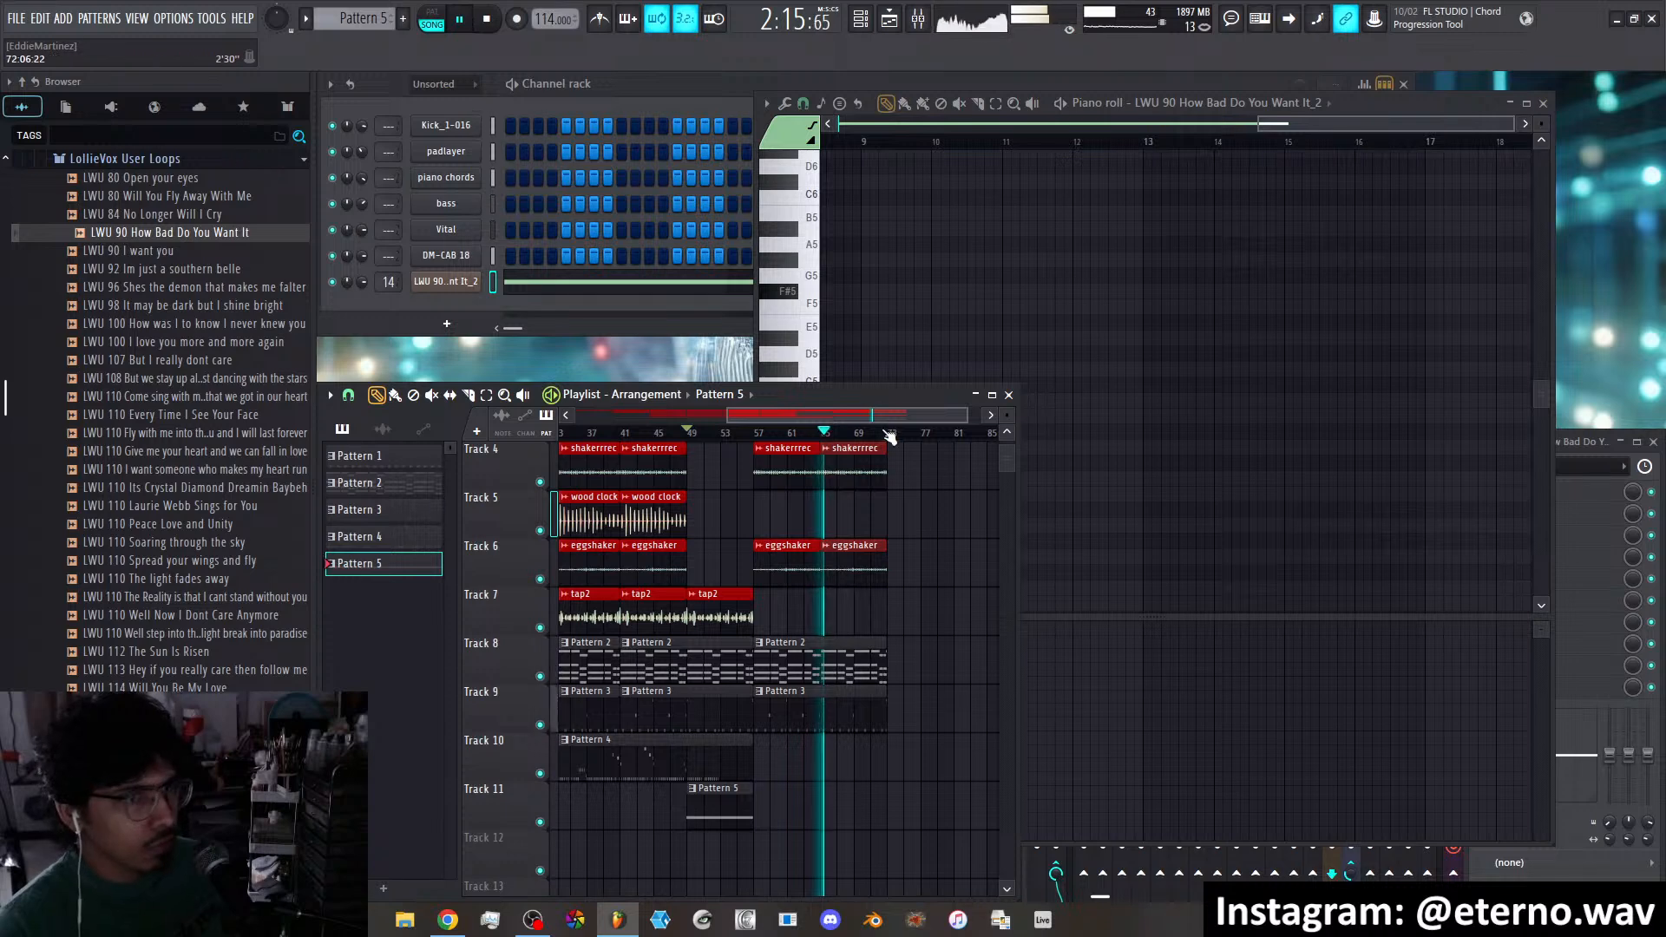
pyautogui.moveTo(874, 415)
pyautogui.mouseDown()
pyautogui.moveTo(799, 414)
pyautogui.moveTo(876, 421)
pyautogui.mouseUp()
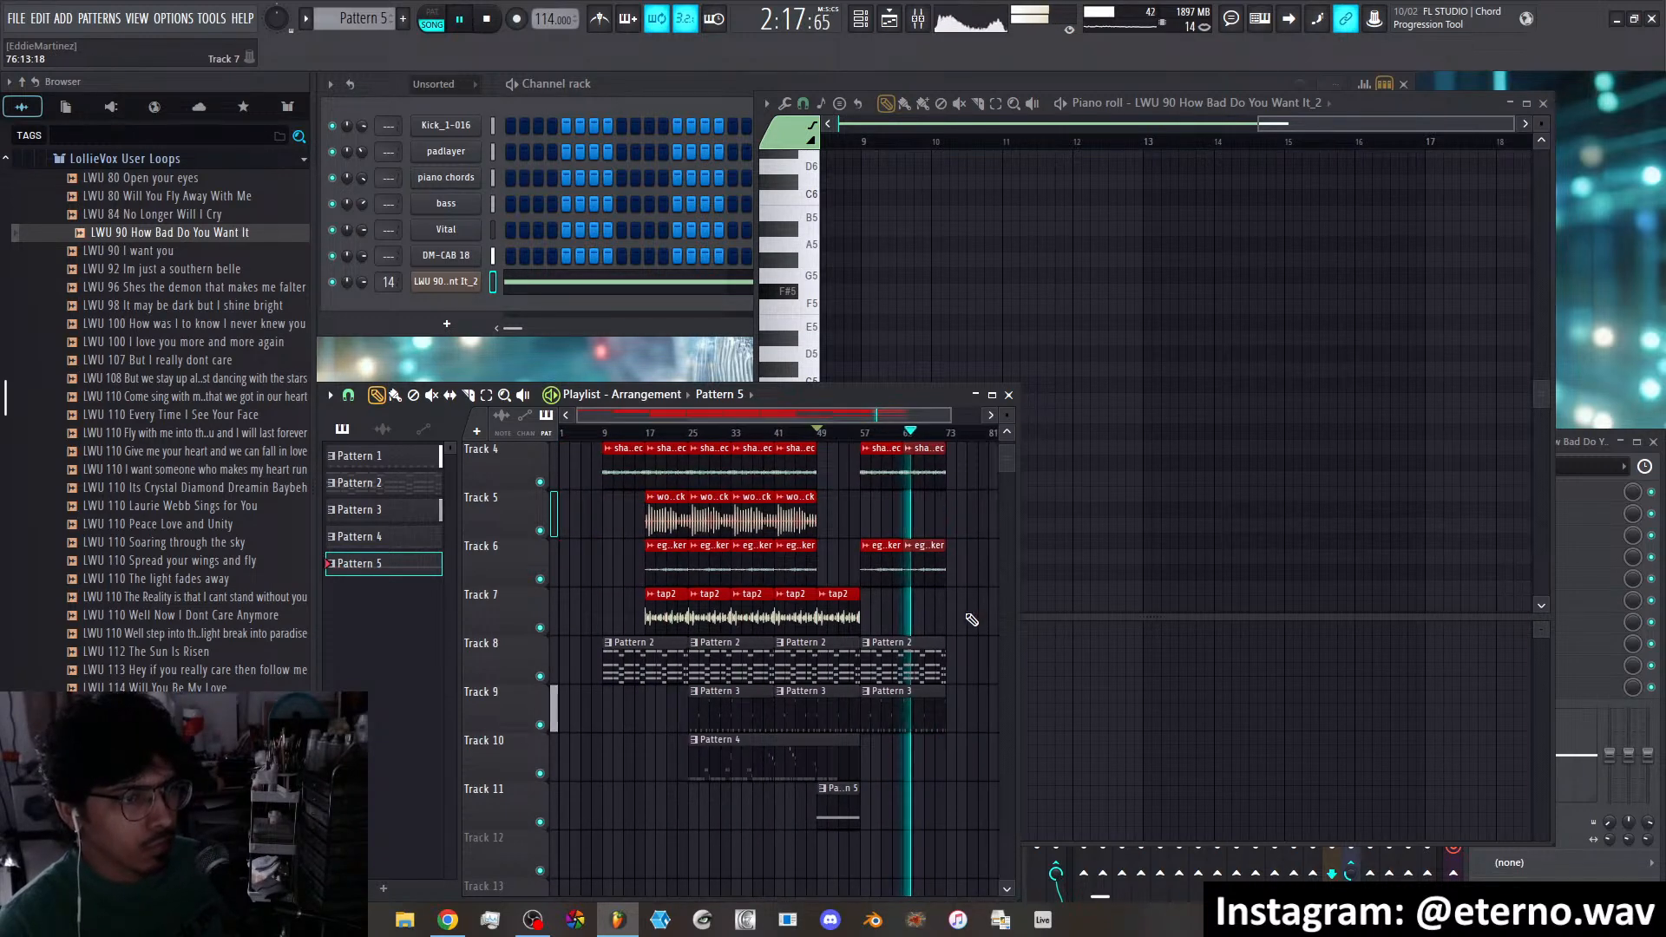
pyautogui.scroll(3, 971, 619)
pyautogui.scroll(-1, 916, 521)
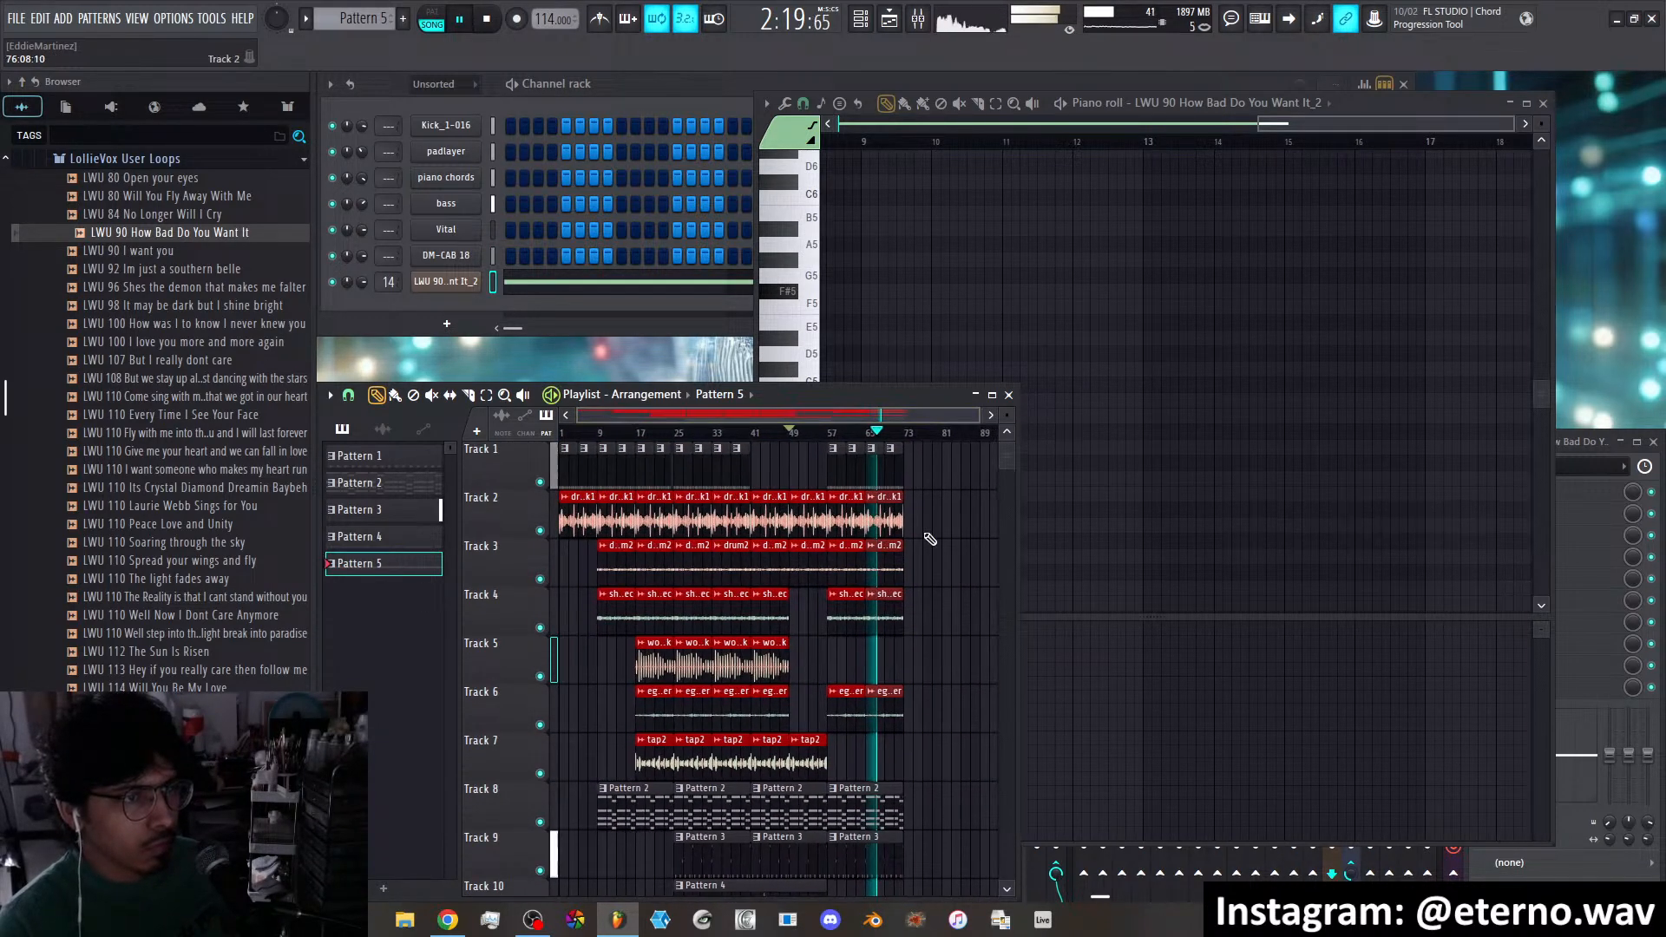
pyautogui.scroll(-3, 941, 544)
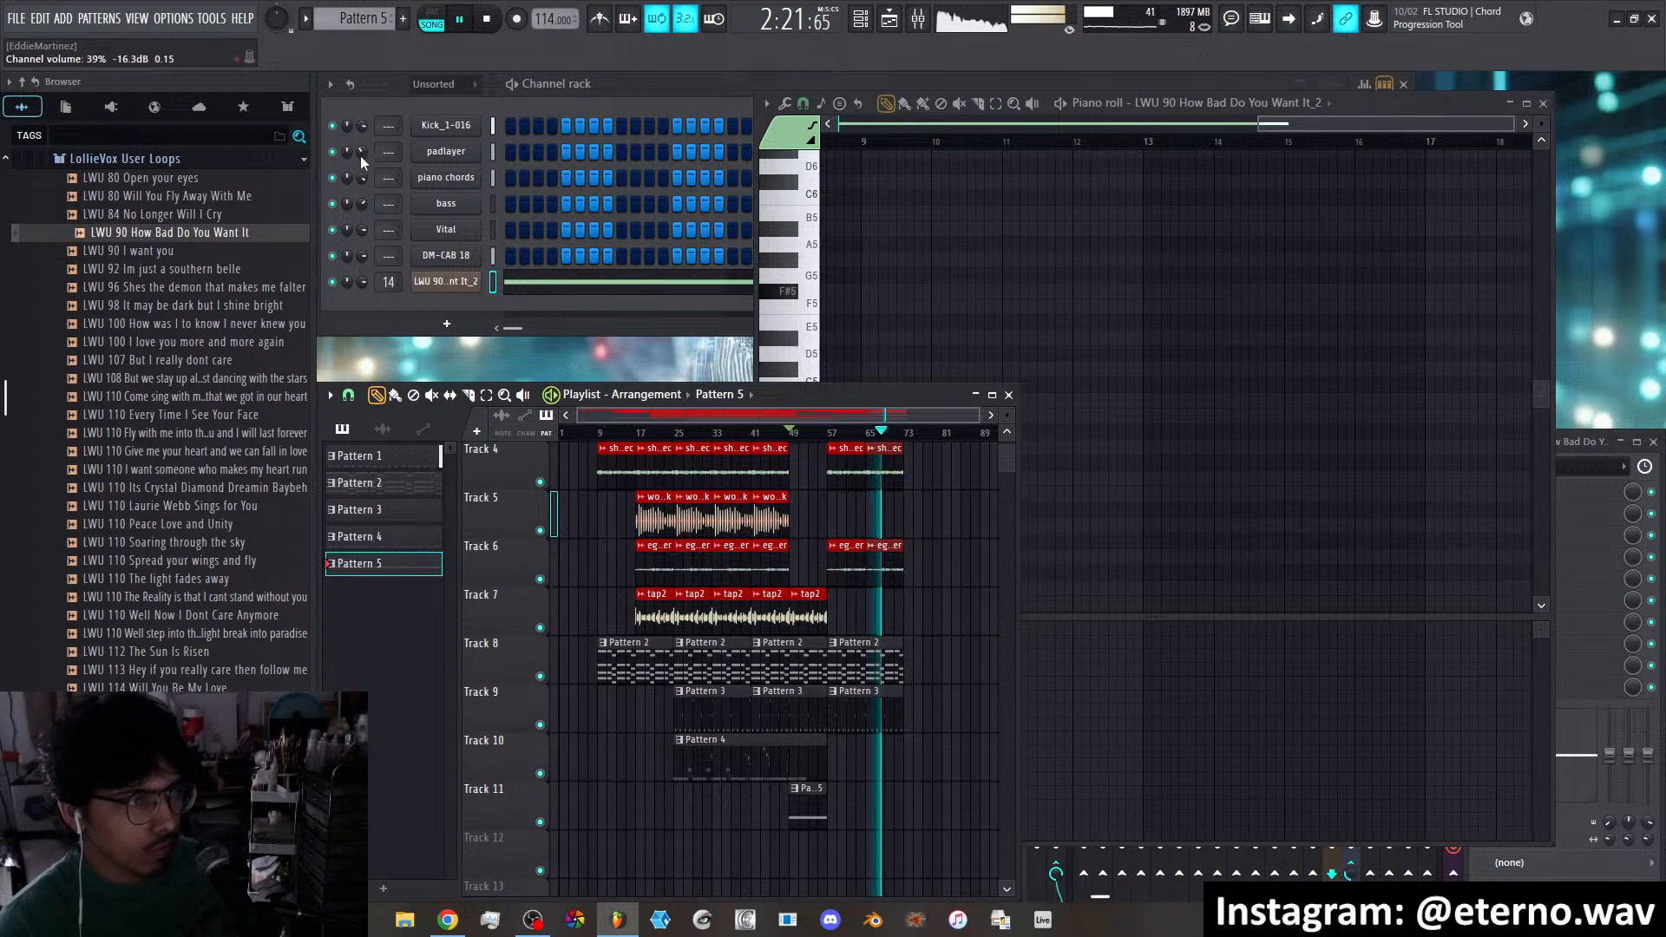
# Start saving the project and choose the Organic Jungle Tracks folder inside Eterno Projects as its location
pyautogui.click(32, 28)
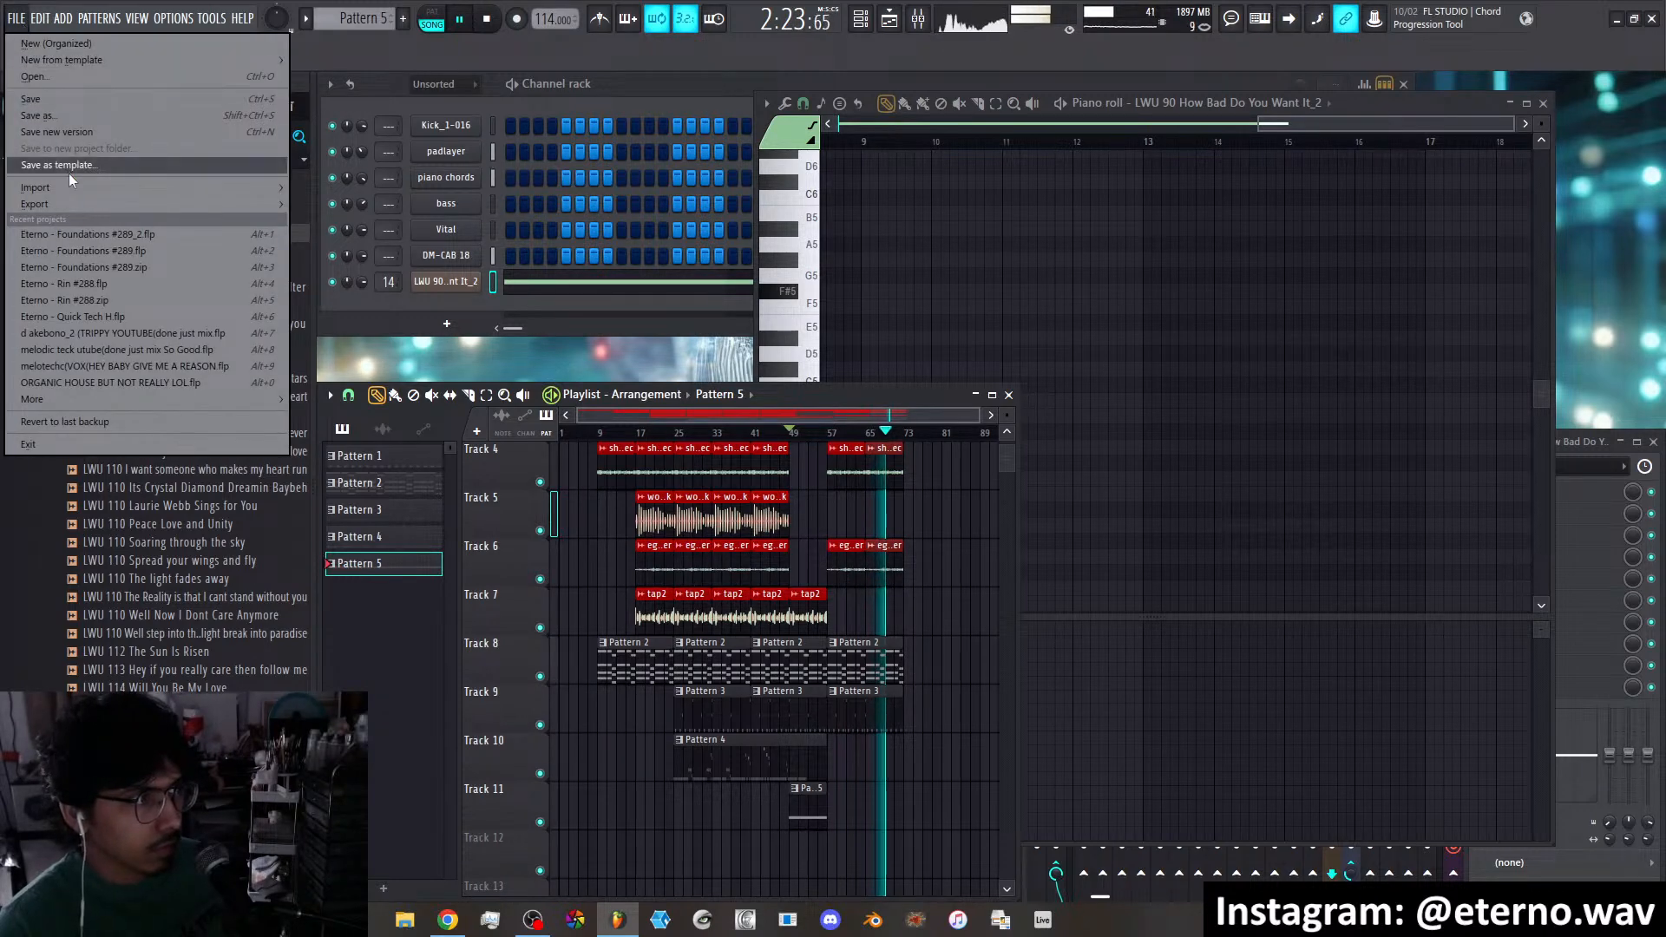
pyautogui.click(80, 106)
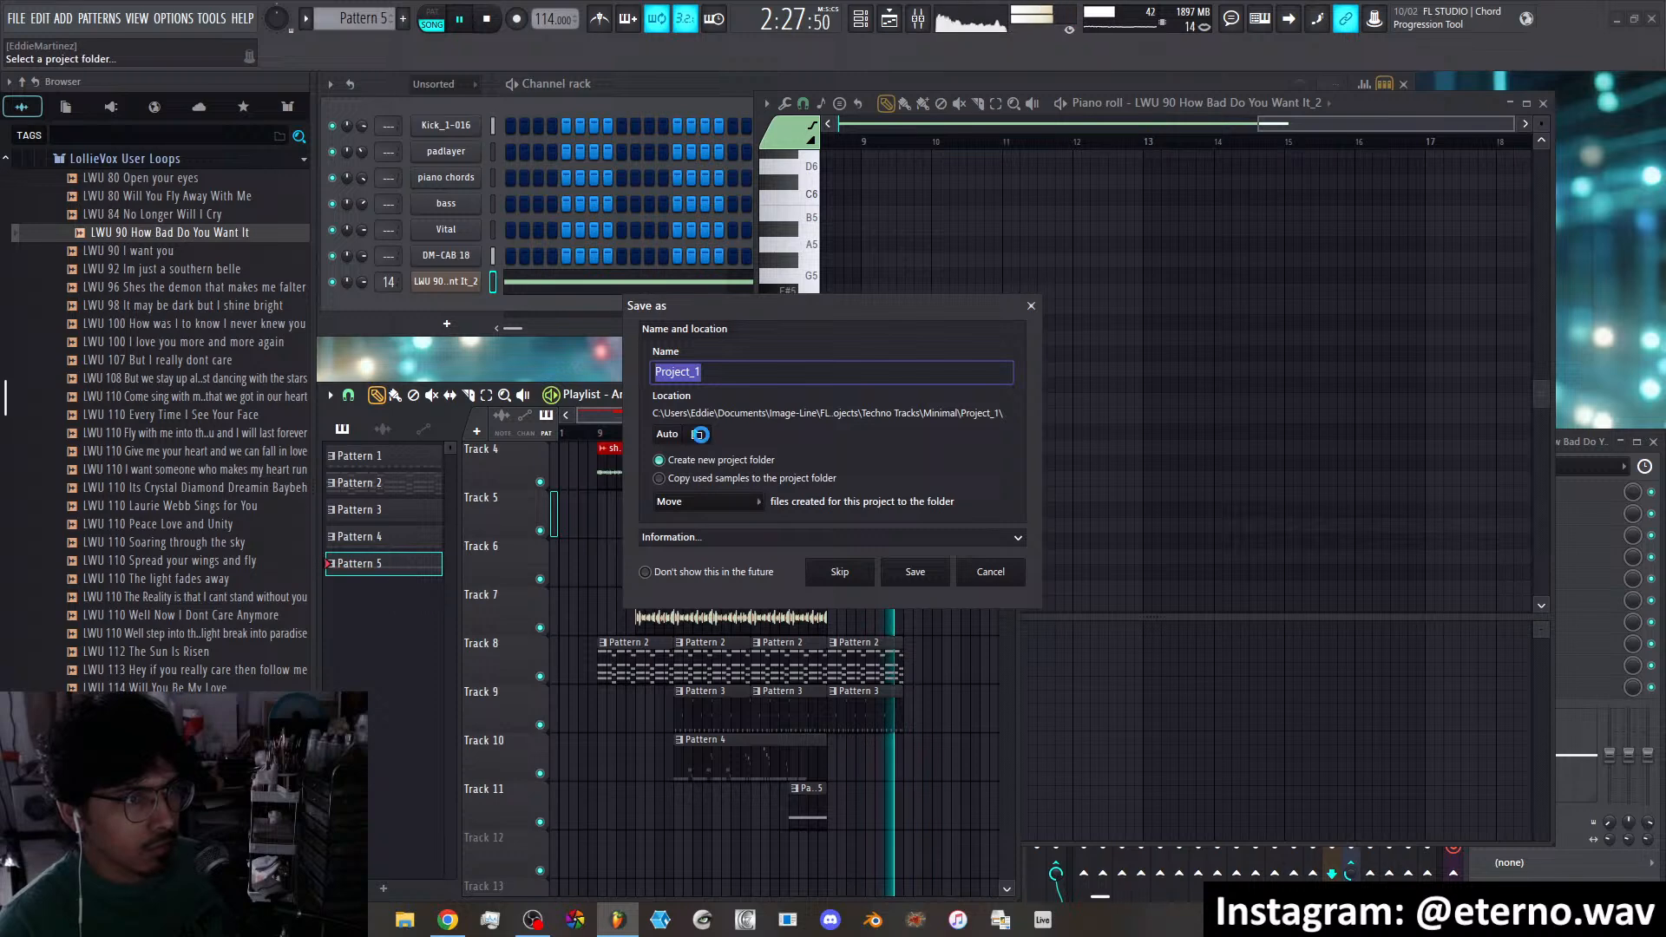
pyautogui.click(700, 434)
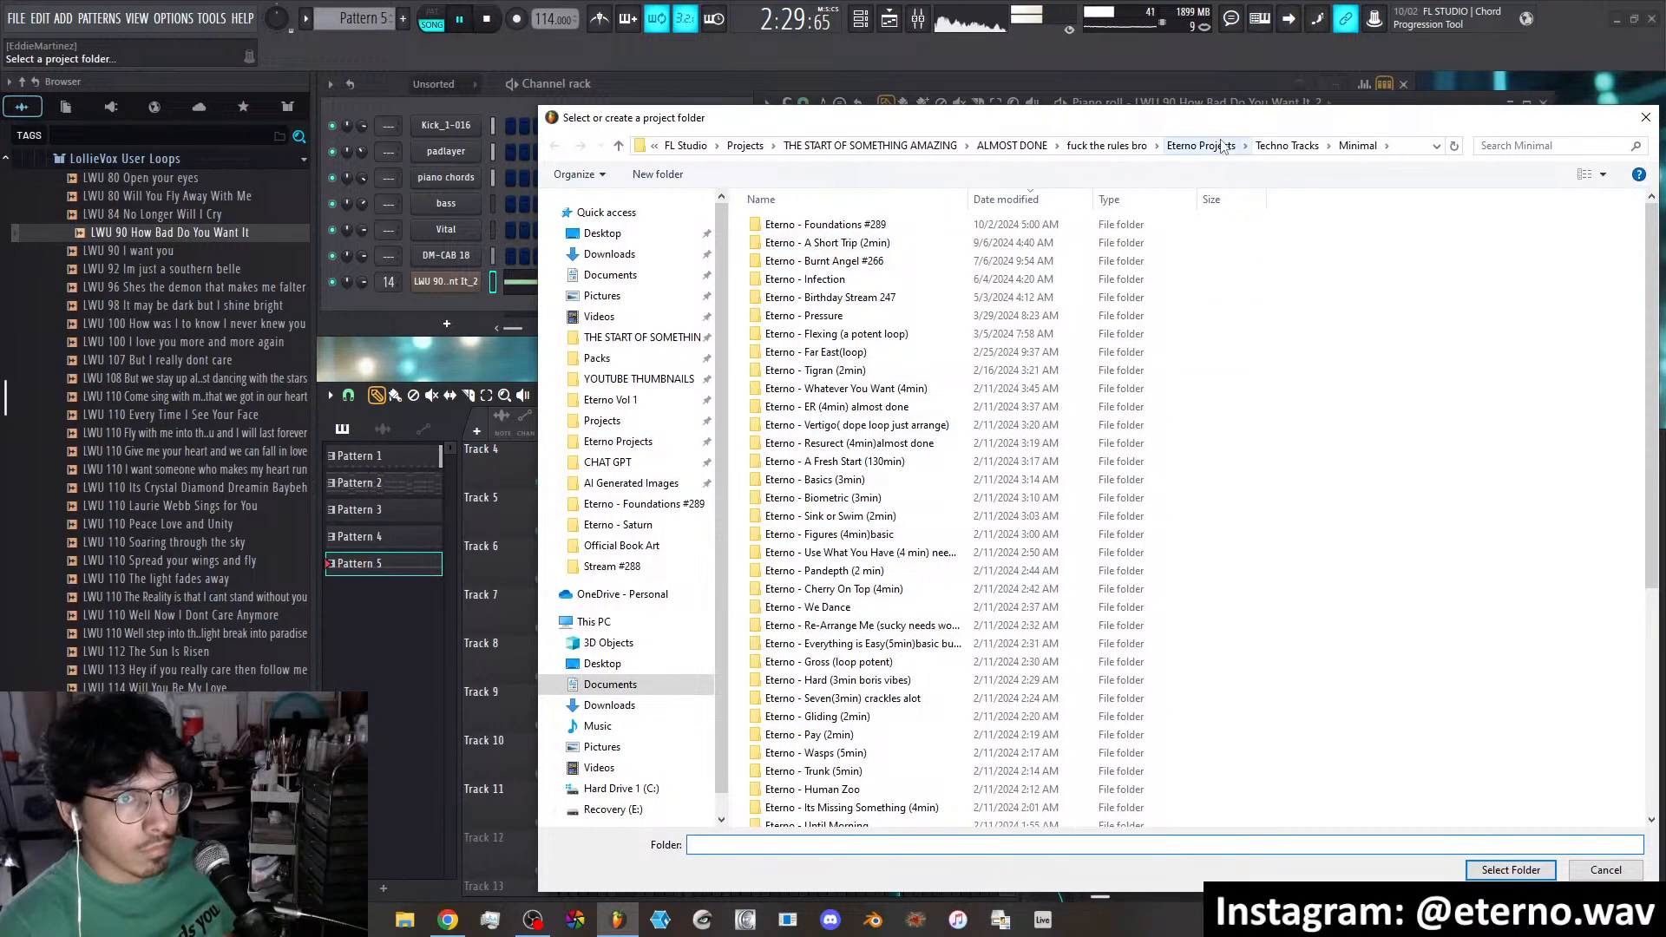
pyautogui.click(1201, 145)
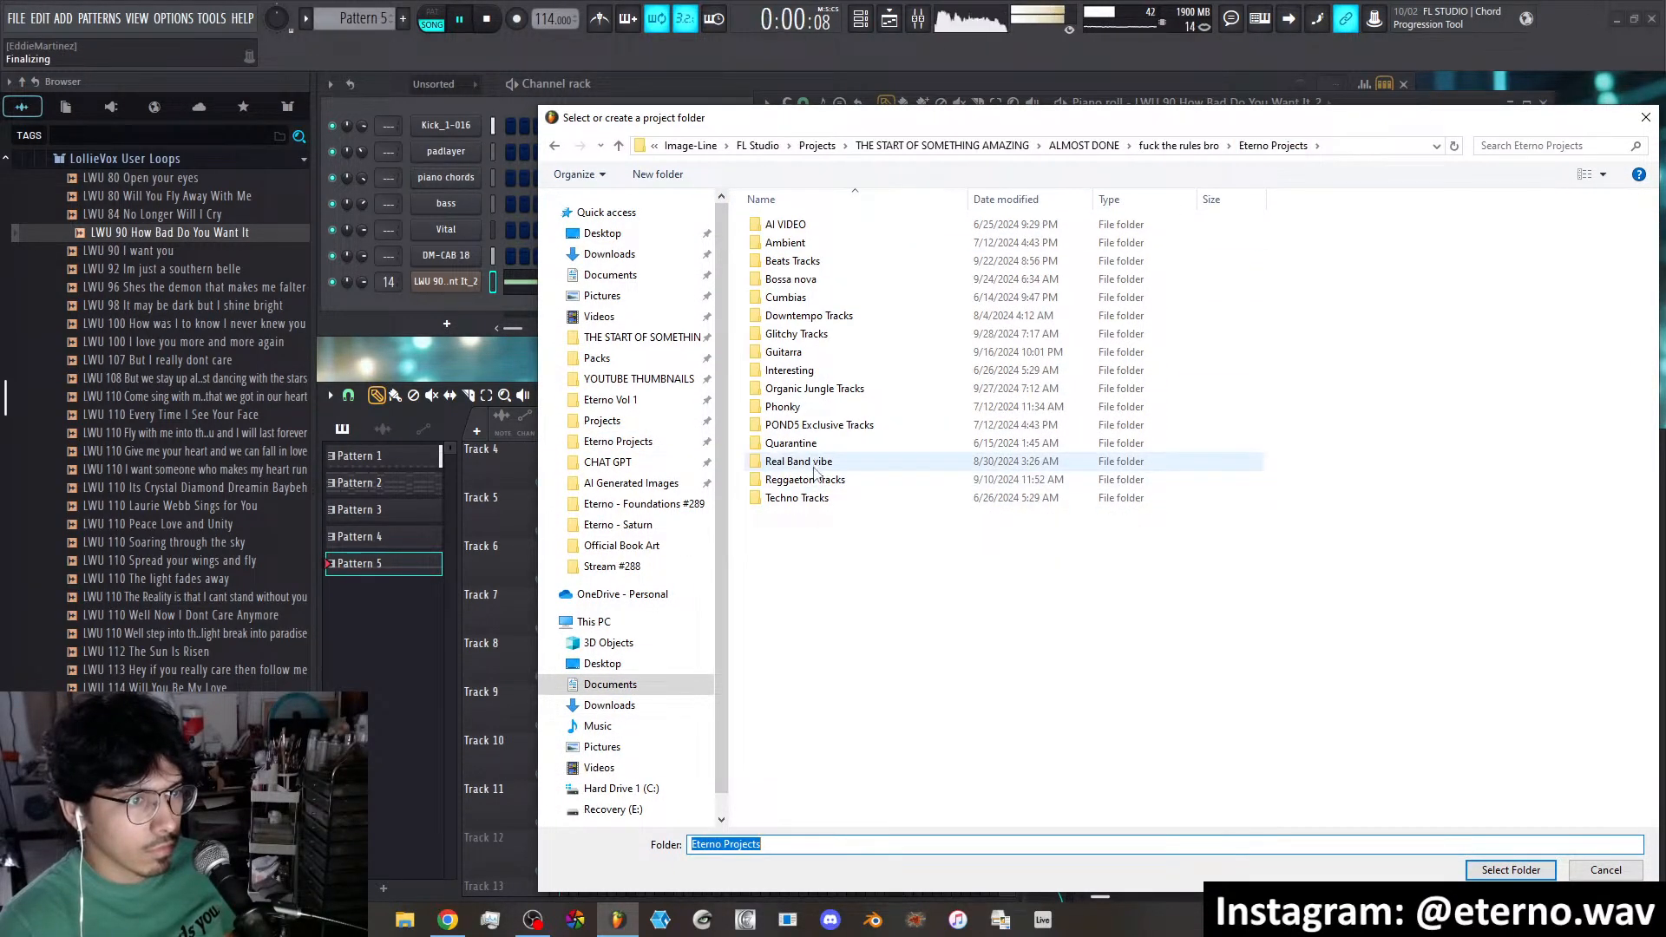
pyautogui.doubleClick(810, 390)
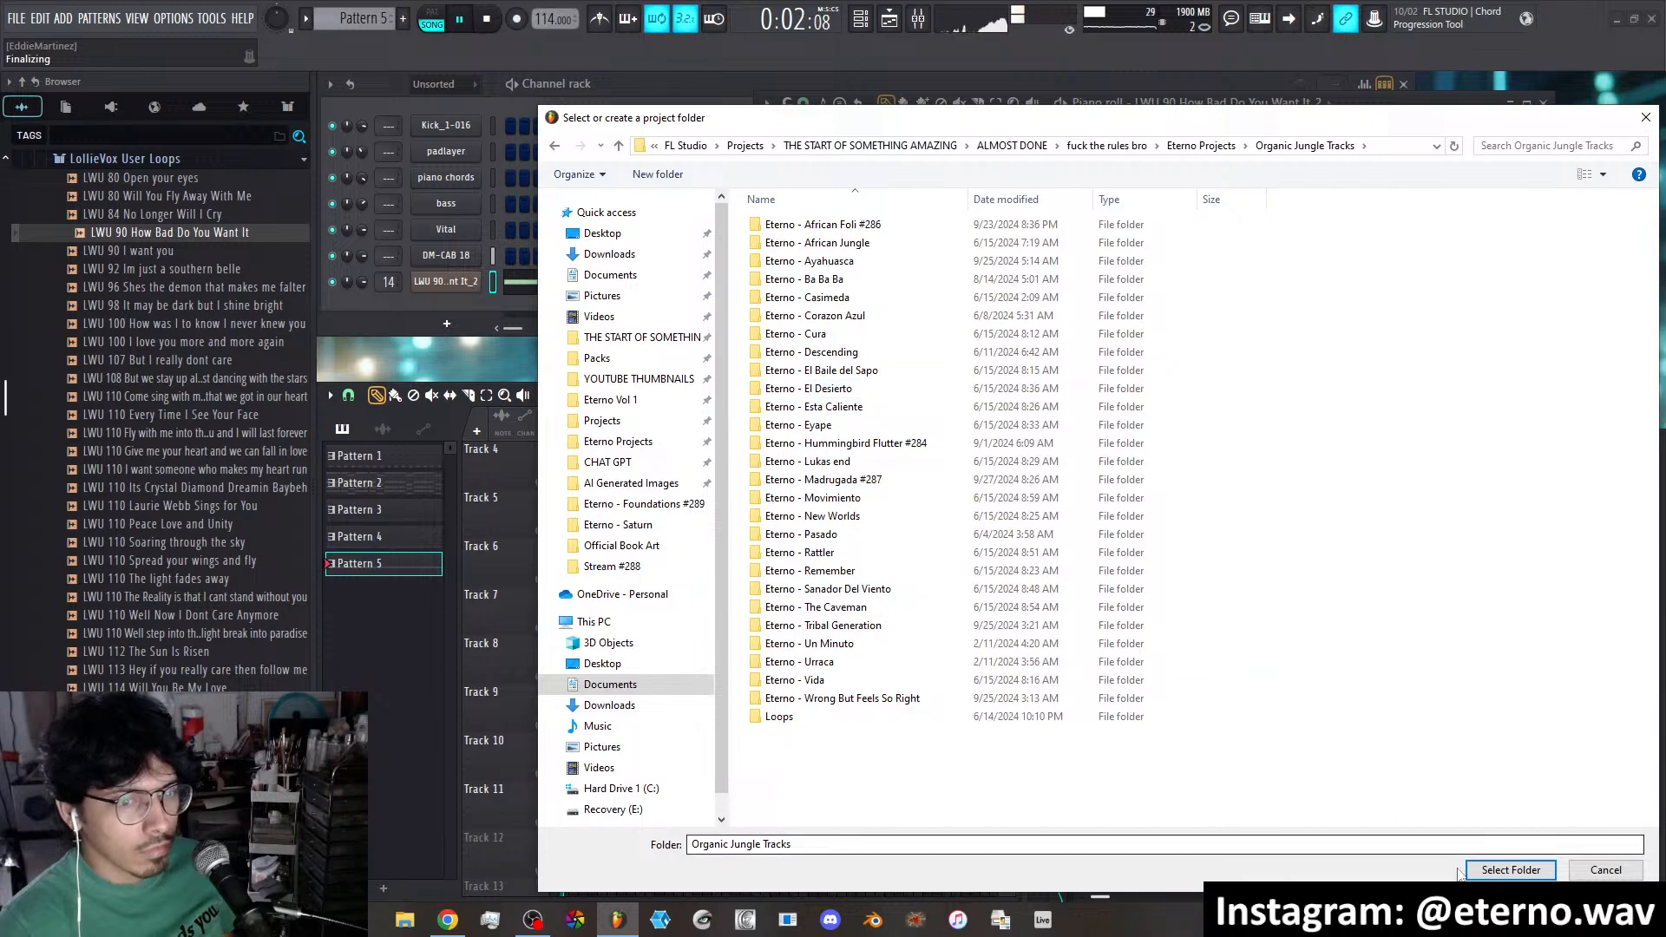
pyautogui.click(1510, 869)
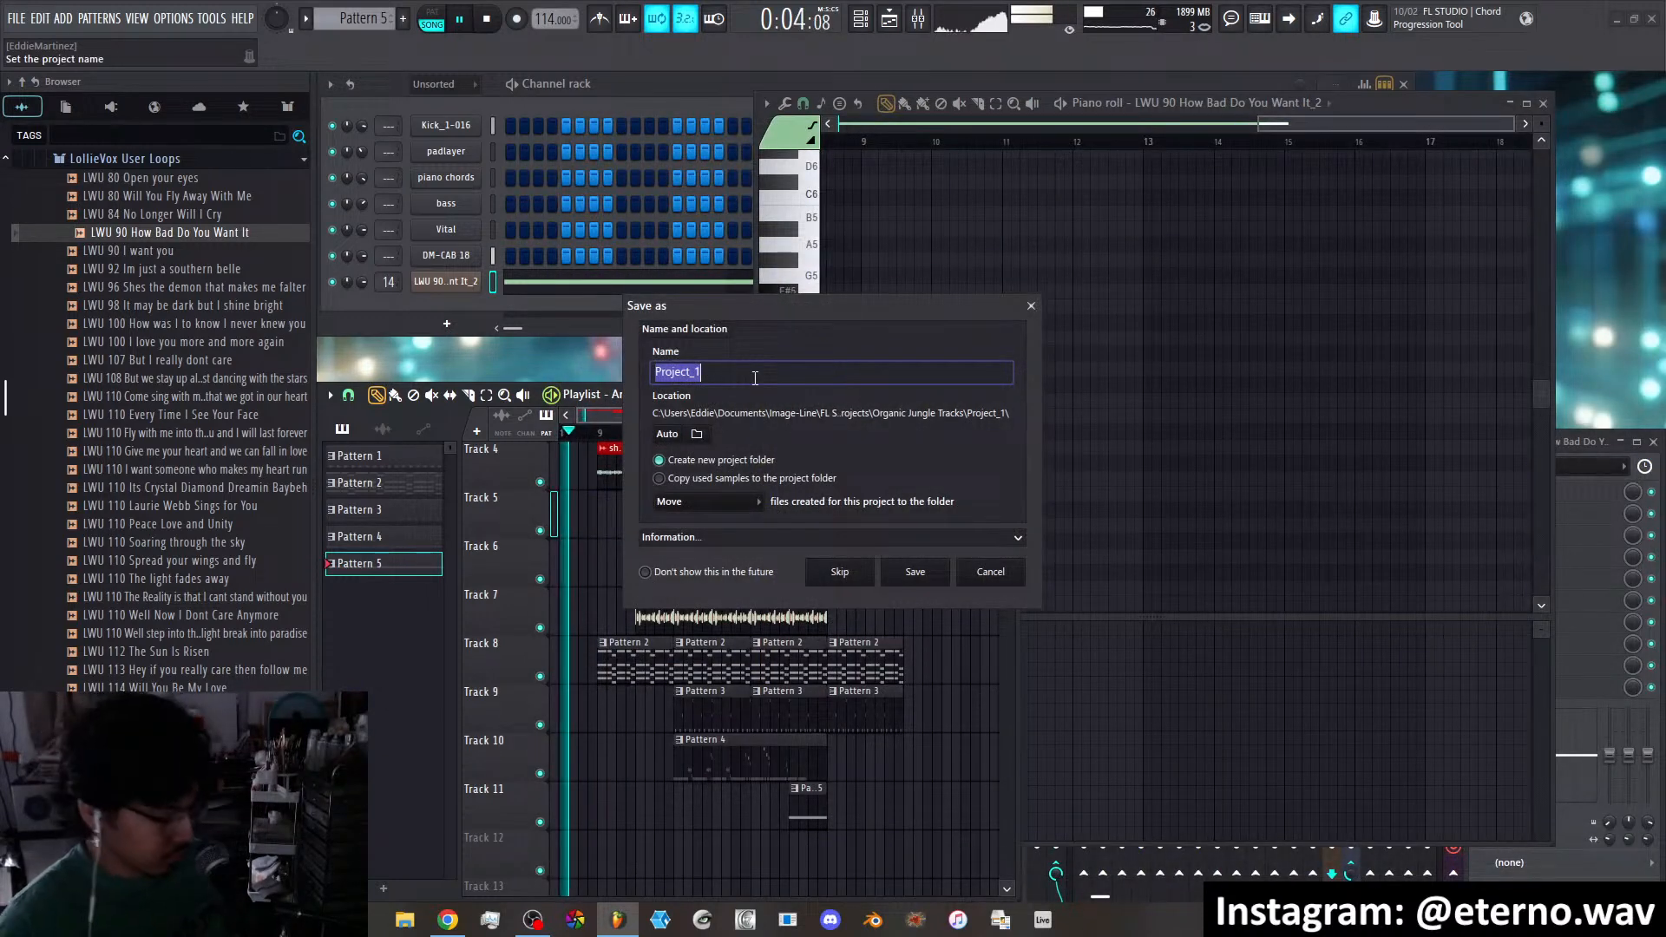
# Name the project "Eterno - Shore #290" and save it in a new project folder
pyautogui.write('Eterno -')
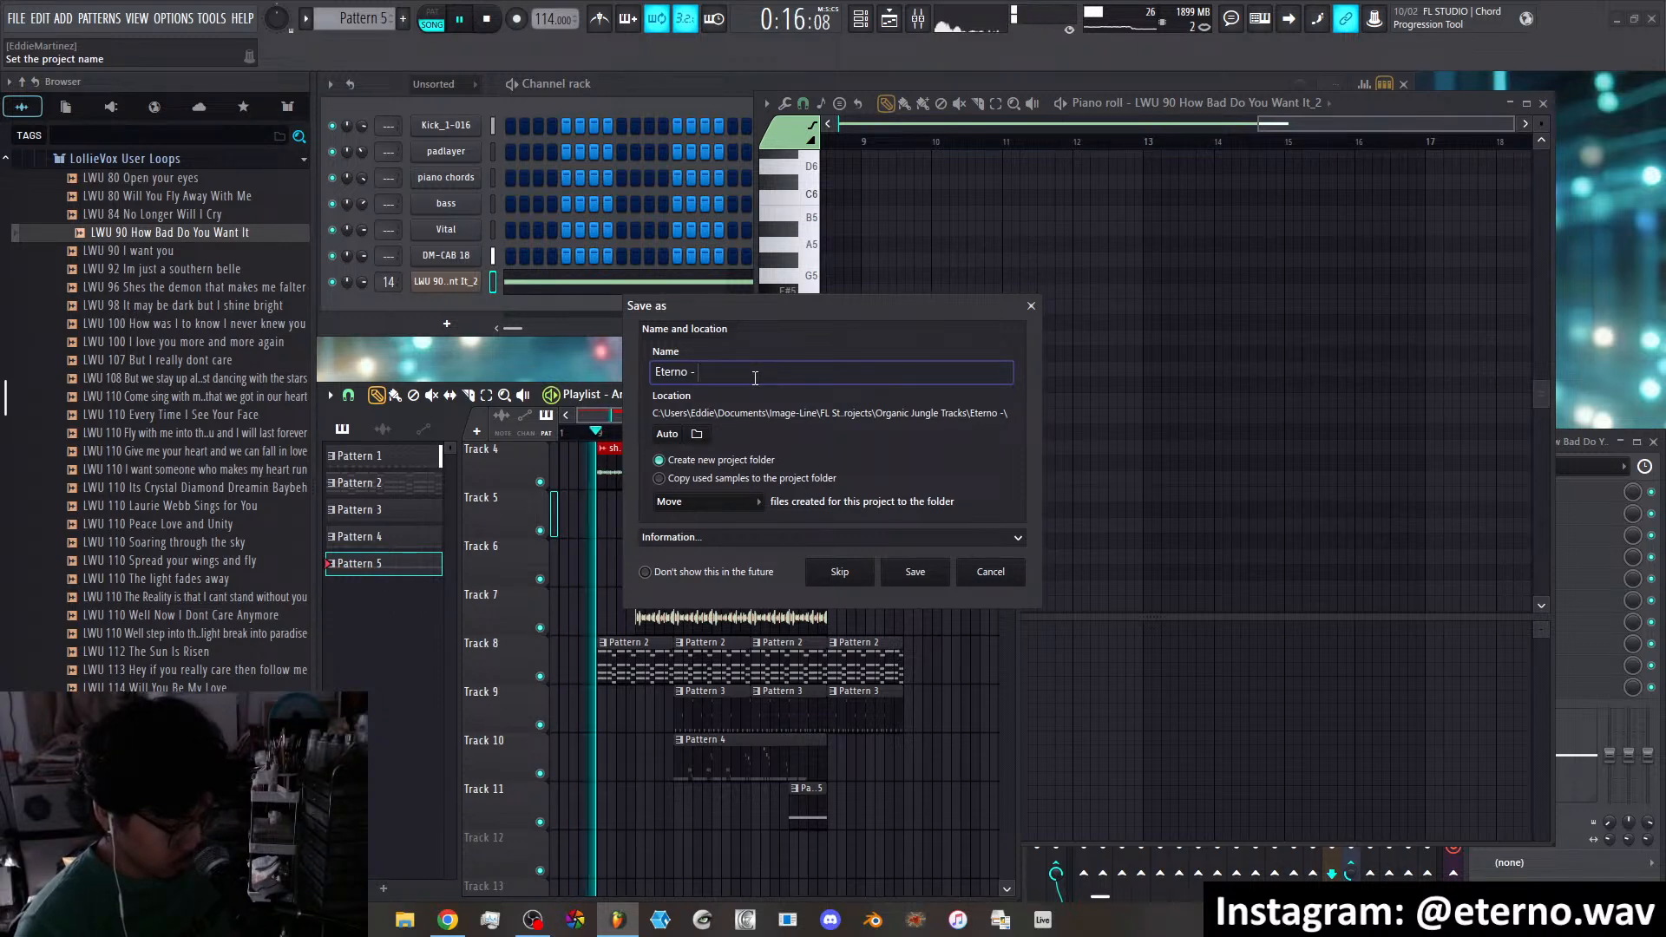
pyautogui.write('Shore')
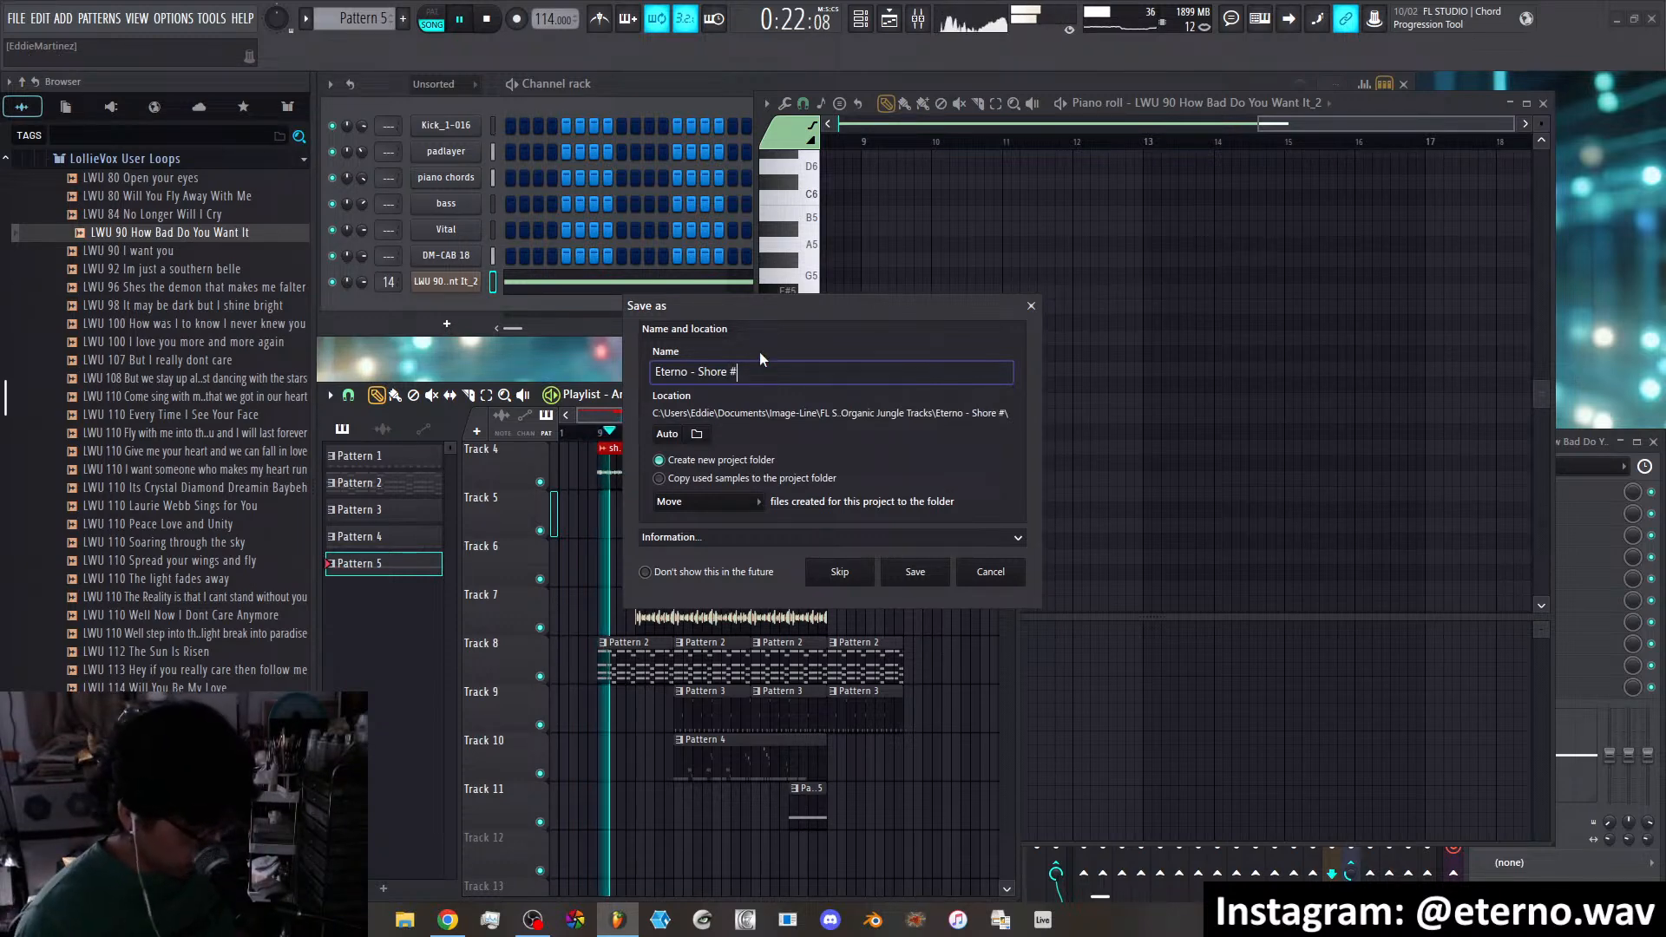
pyautogui.write(' #290')
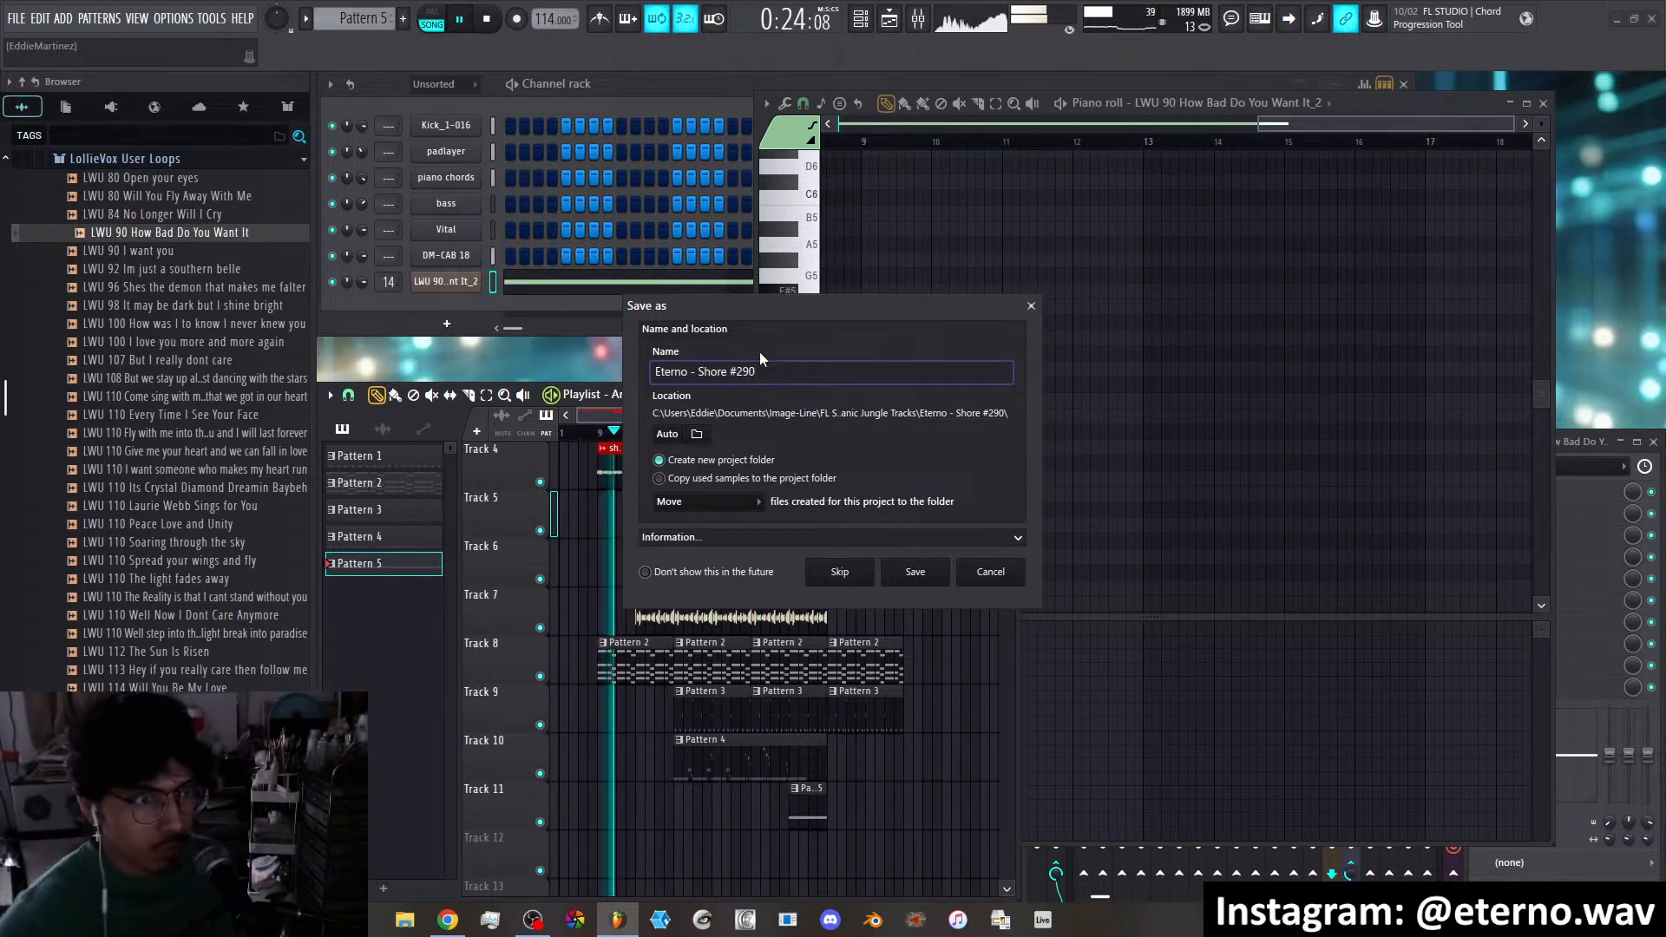
pyautogui.click(915, 572)
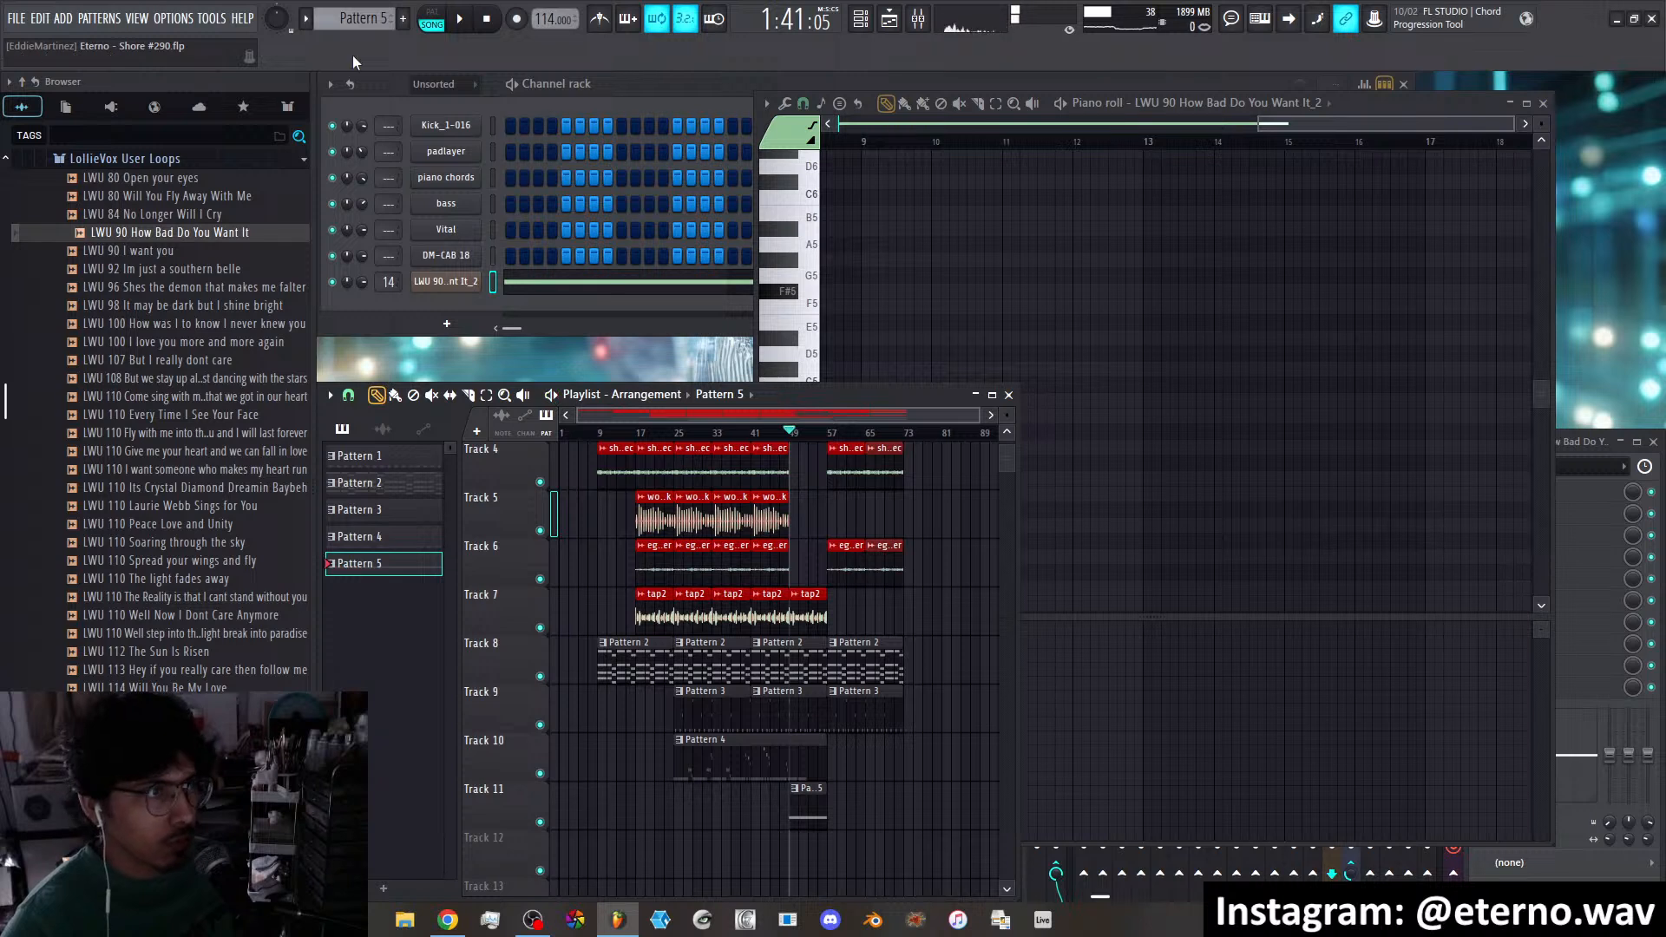
# Stop playback and enable the REC dry insert (125) in the mixer
pyautogui.click(489, 19)
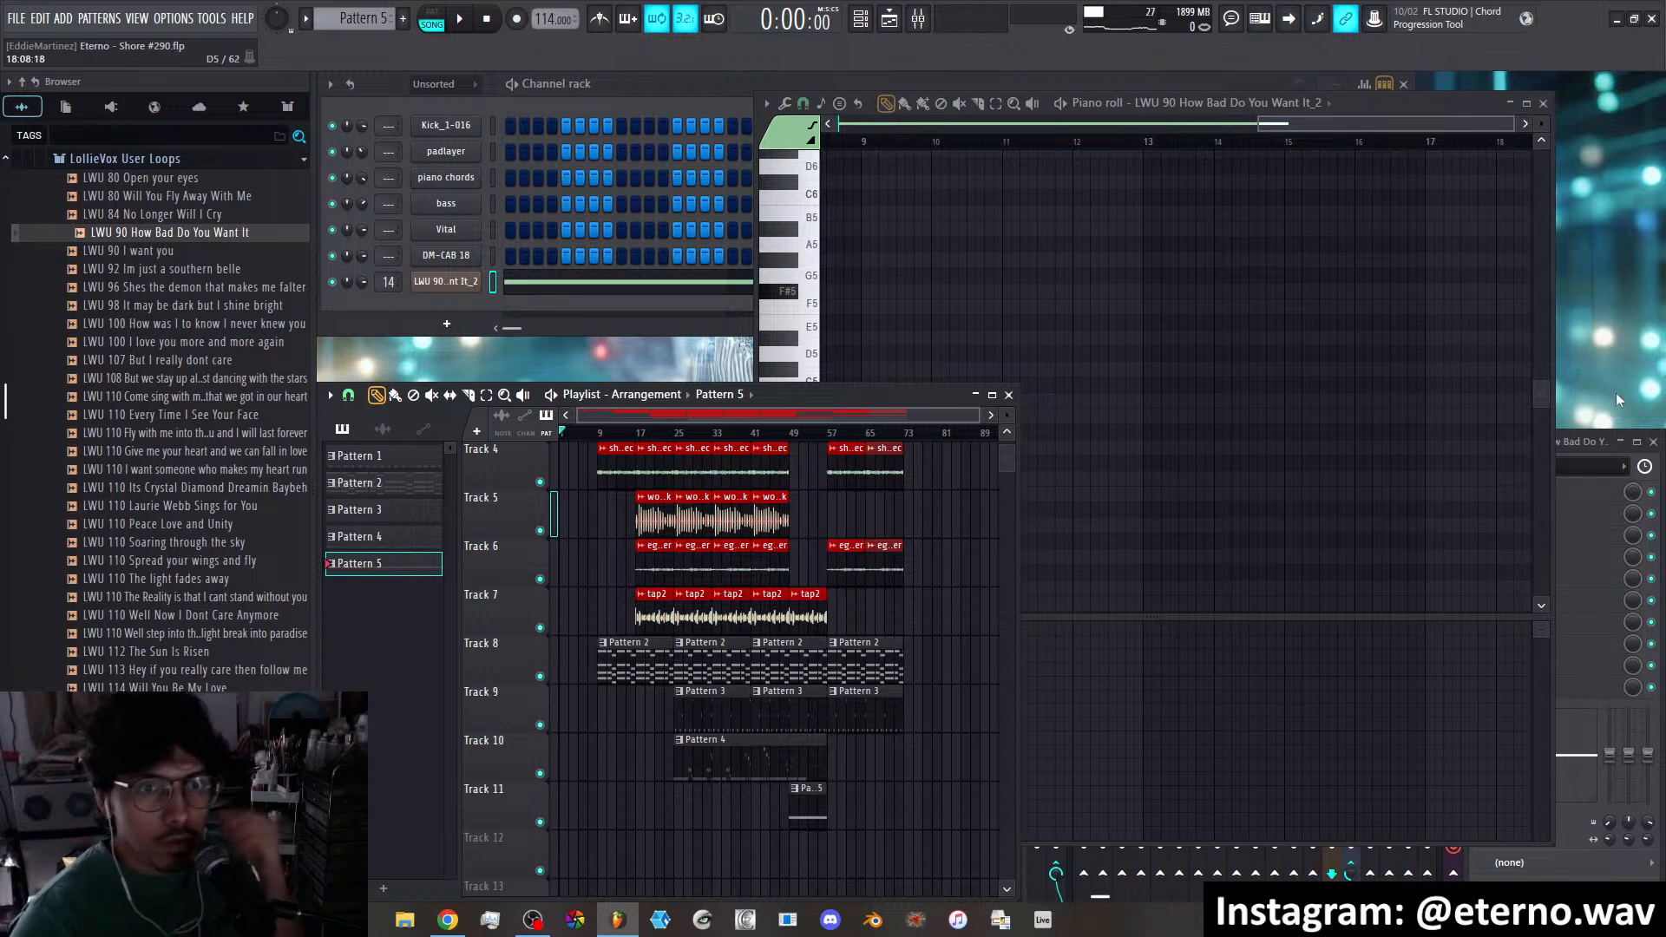
pyautogui.click(1578, 441)
pyautogui.click(1453, 607)
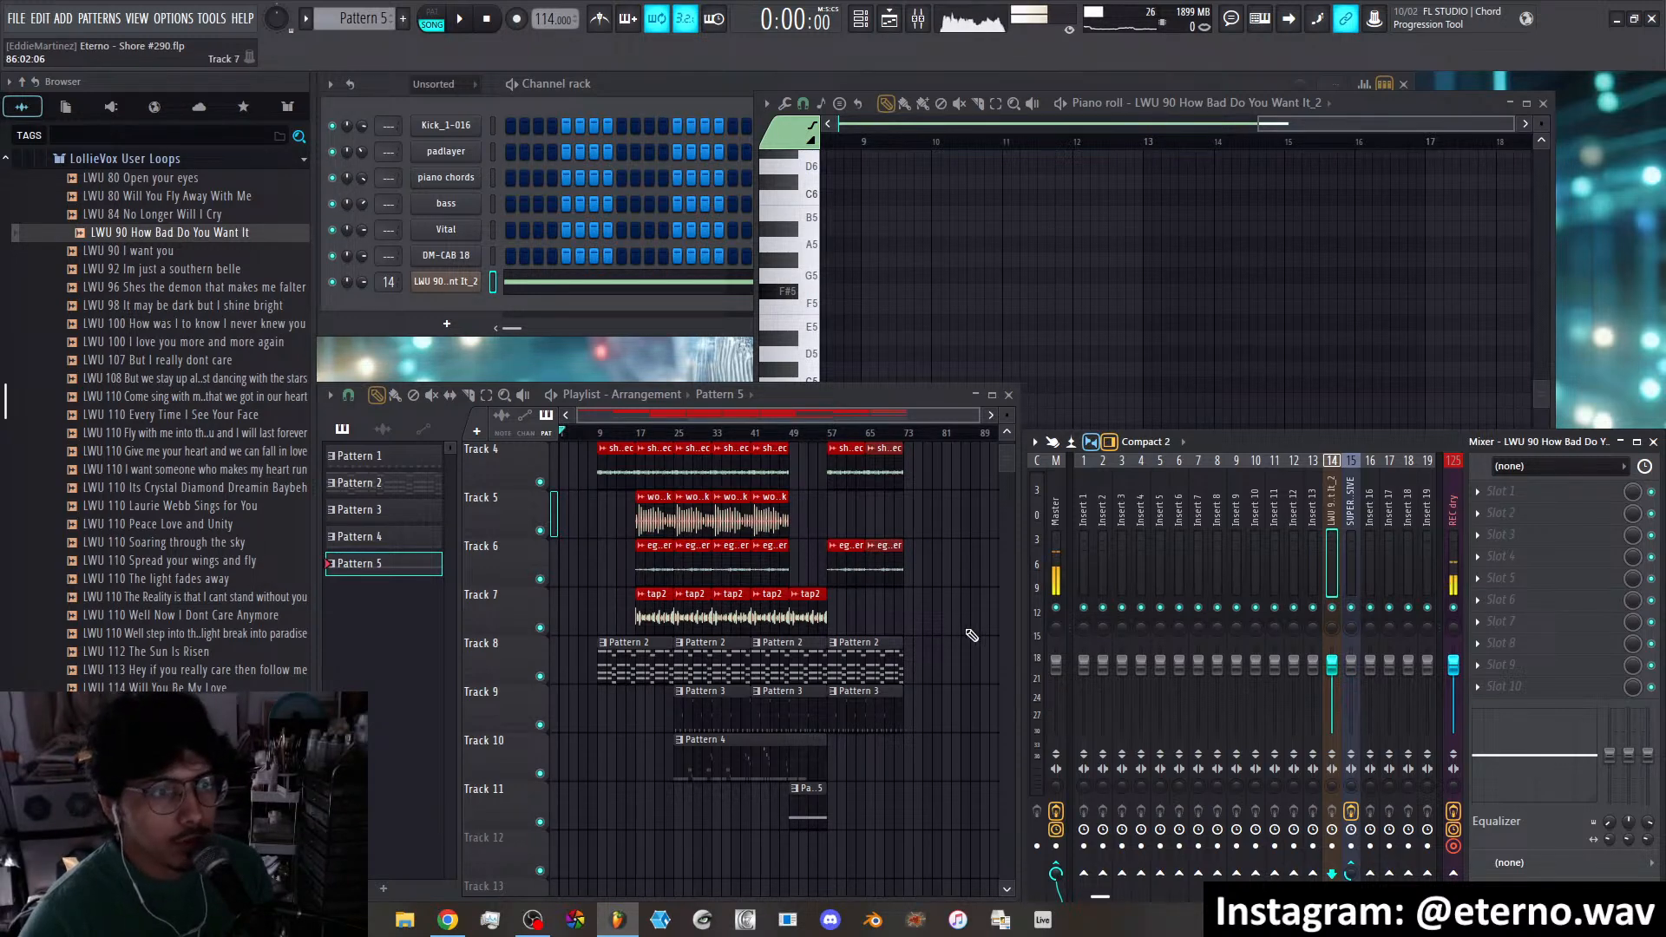
# Look over the playlist tracks and save the project again under its current name
pyautogui.scroll(3, 969, 631)
pyautogui.scroll(-3, 961, 612)
pyautogui.scroll(-3, 963, 606)
pyautogui.scroll(6, 966, 590)
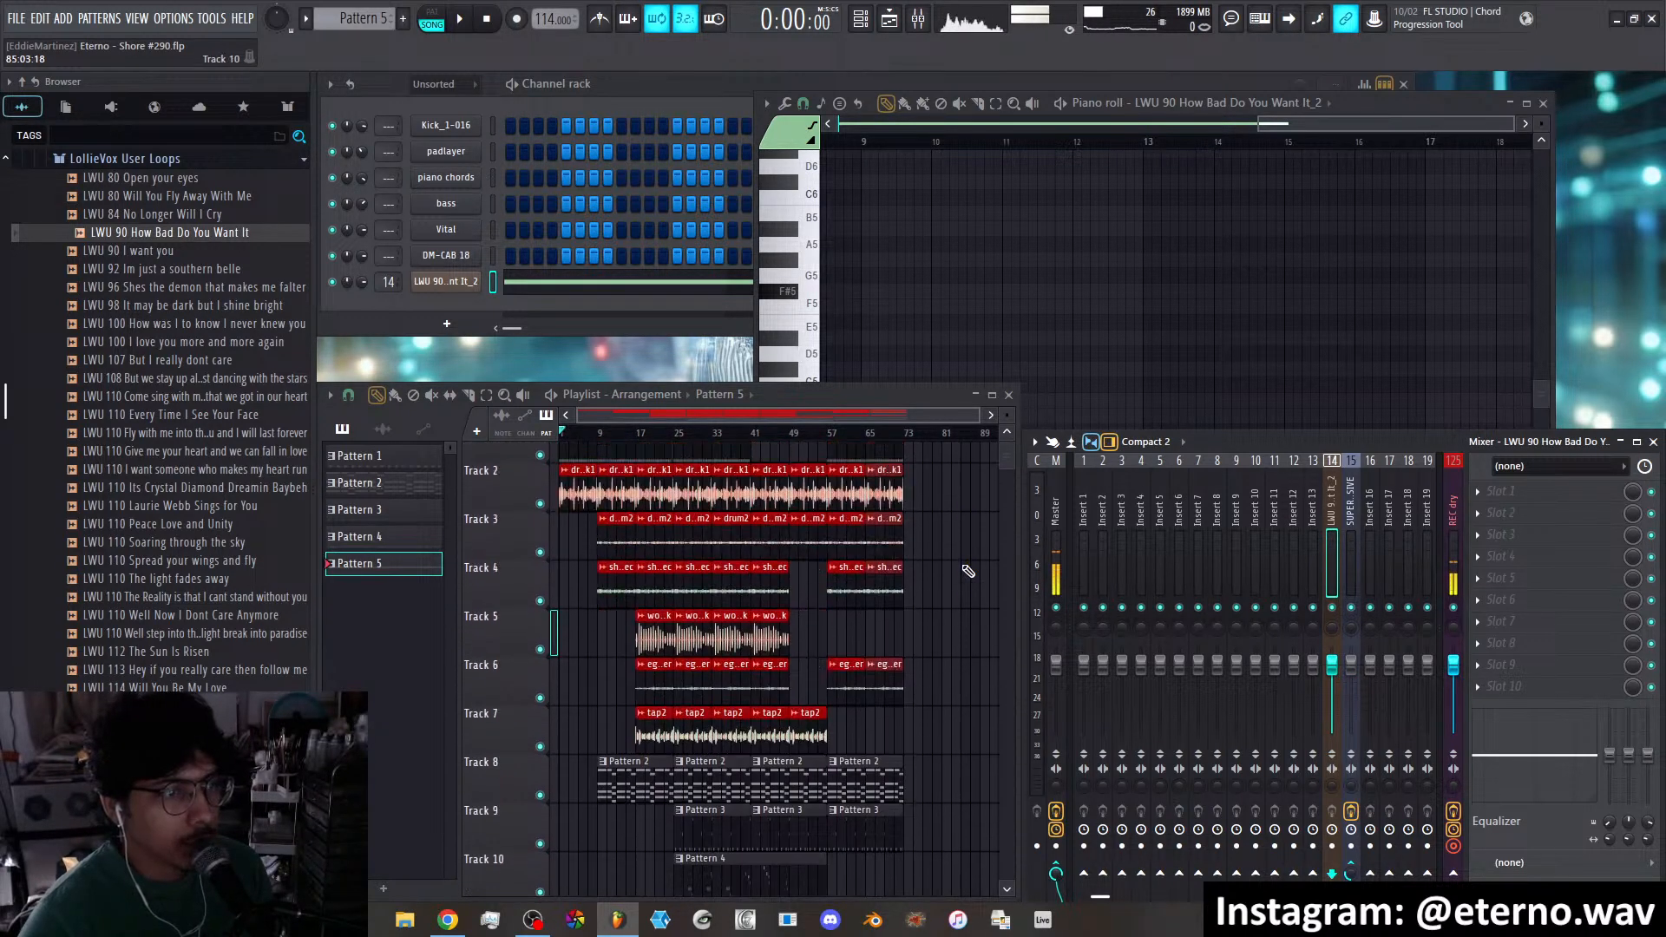
pyautogui.scroll(-2, 967, 569)
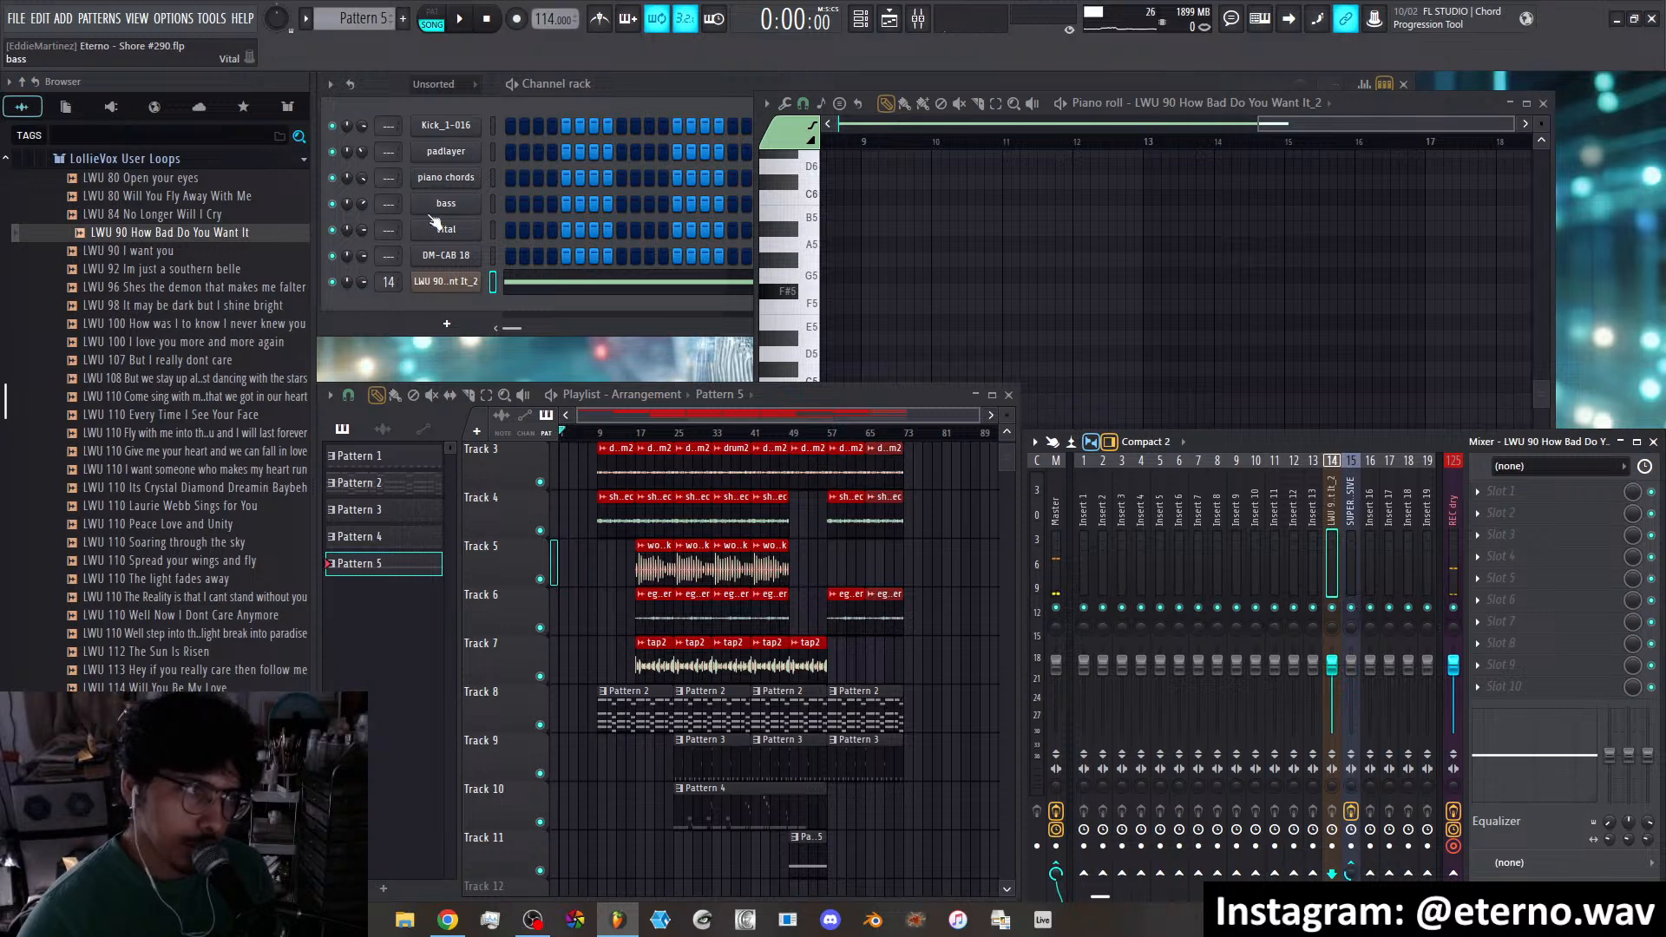
pyautogui.click(17, 18)
pyautogui.click(40, 92)
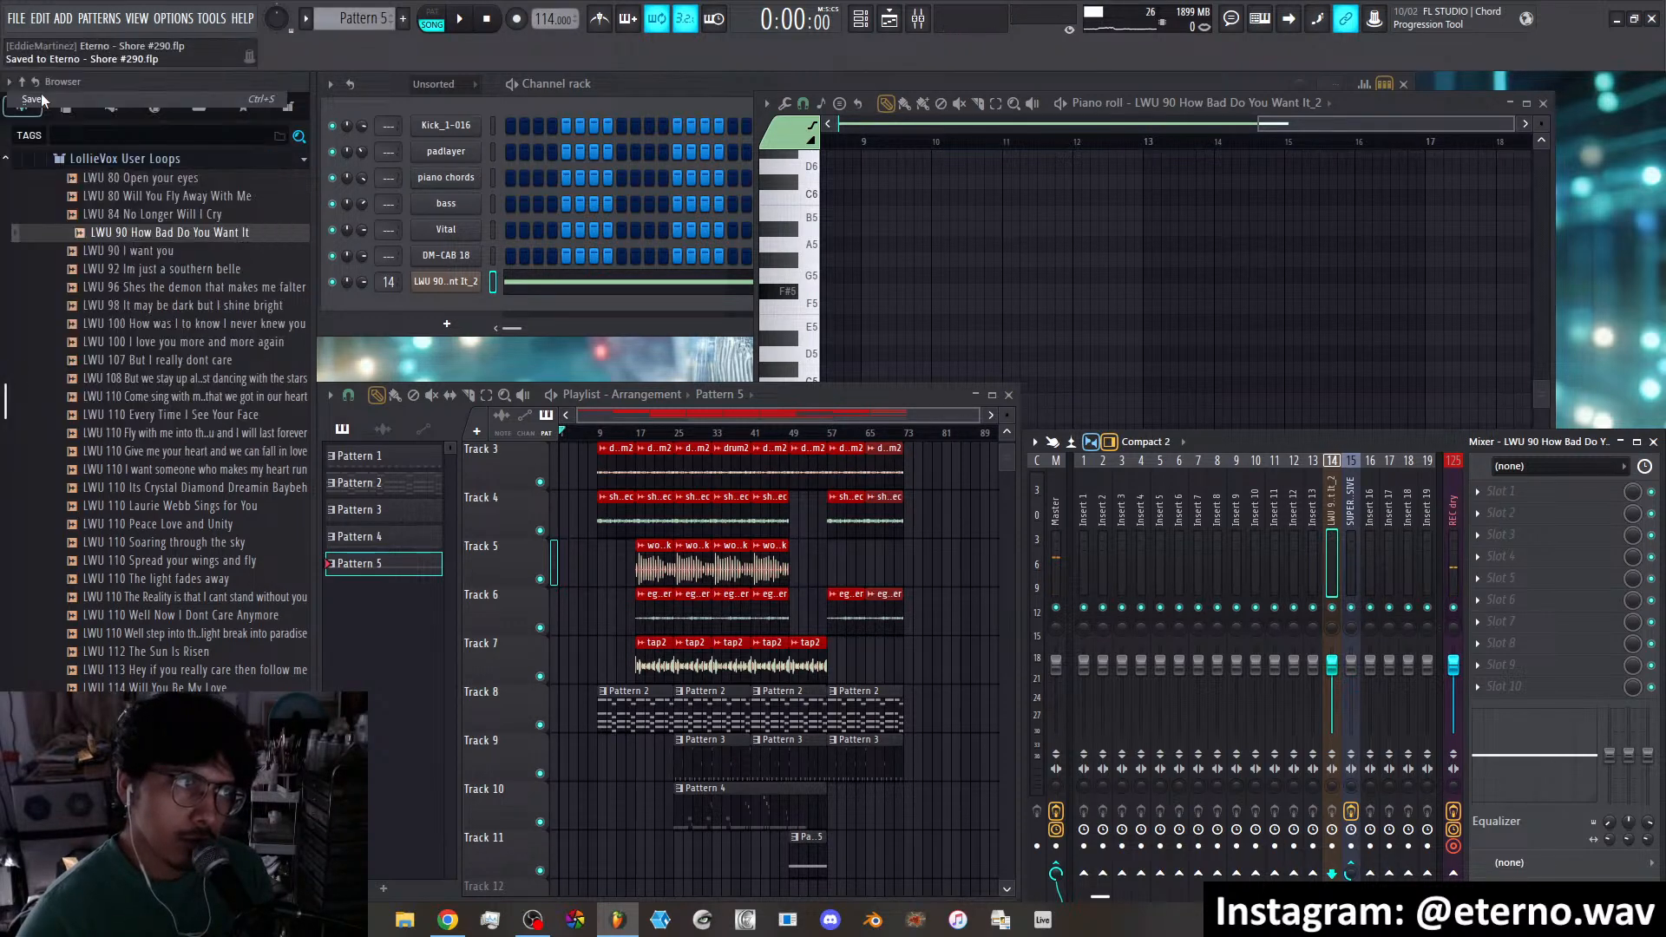